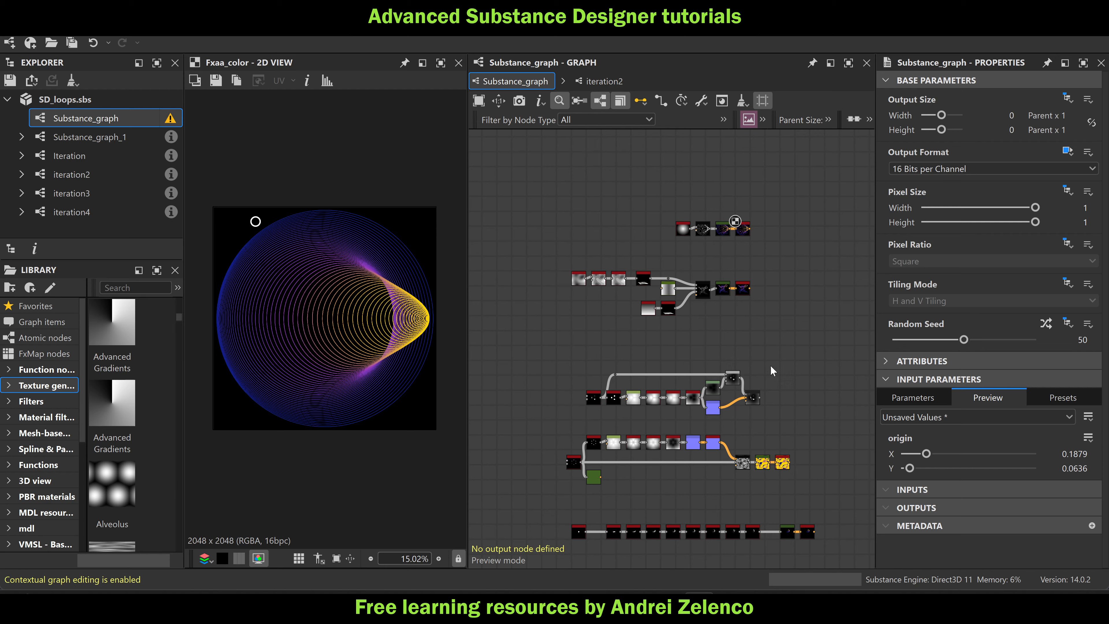
Open the per-pixel function of the Pixel Processor fed by the Polygon 2 node
scroll(782, 227, "down", 5)
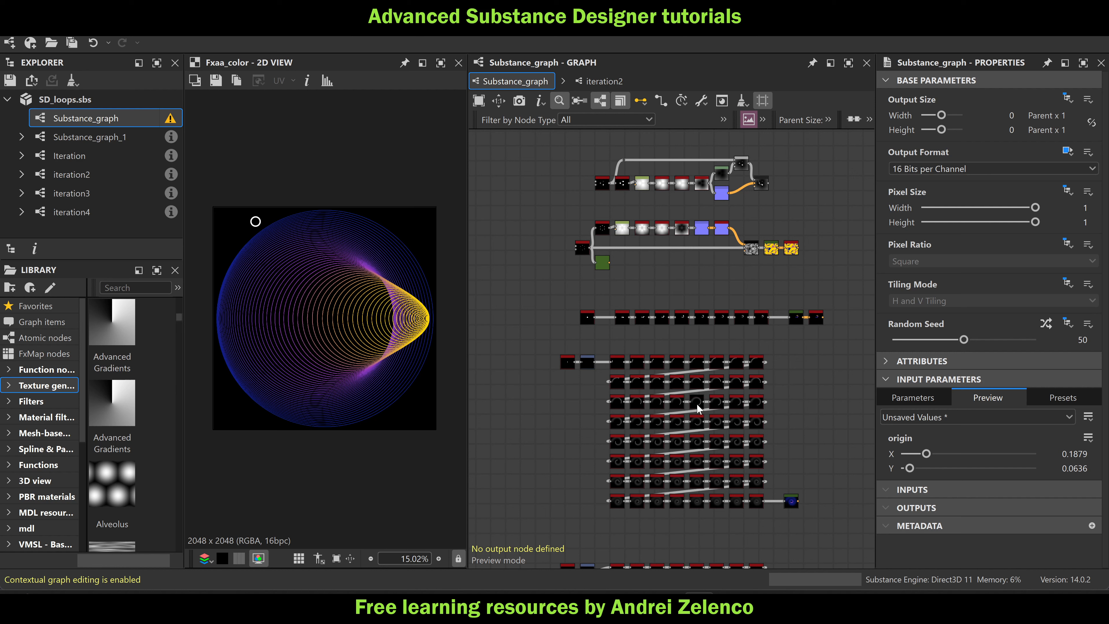
middle_click_drag(810, 339, 766, 583)
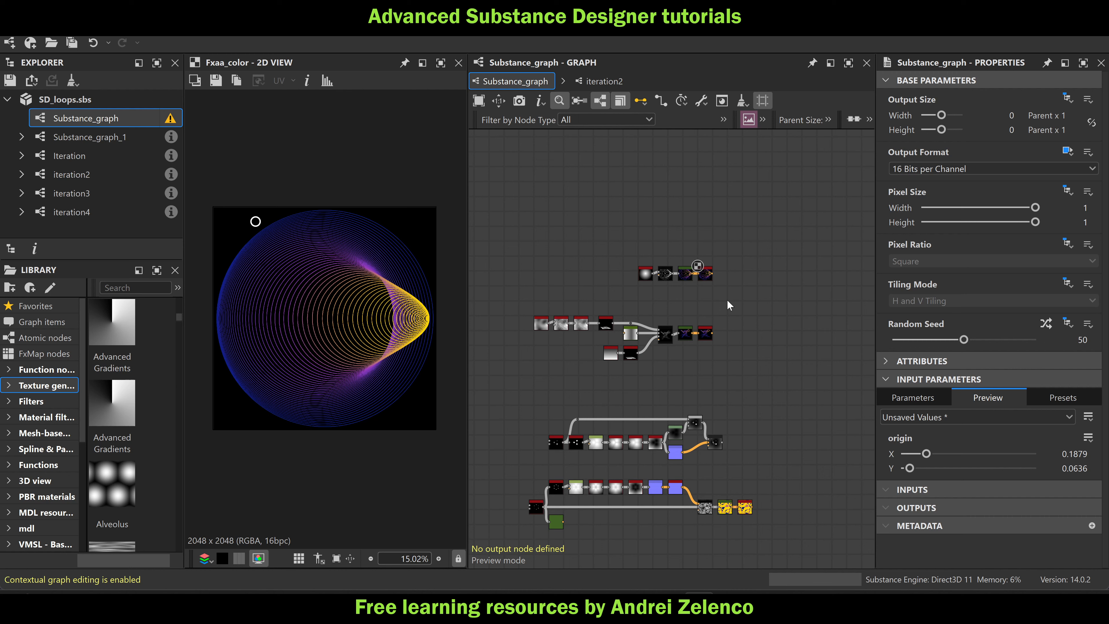
scroll(664, 278, "up", 8)
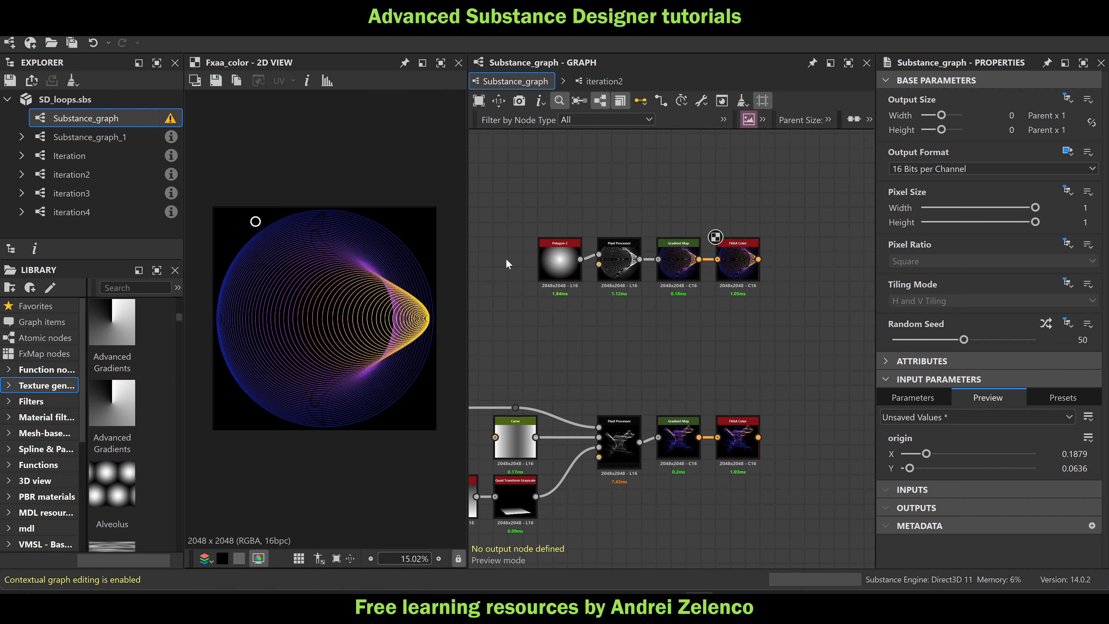
middle_click_drag(633, 252, 492, 268)
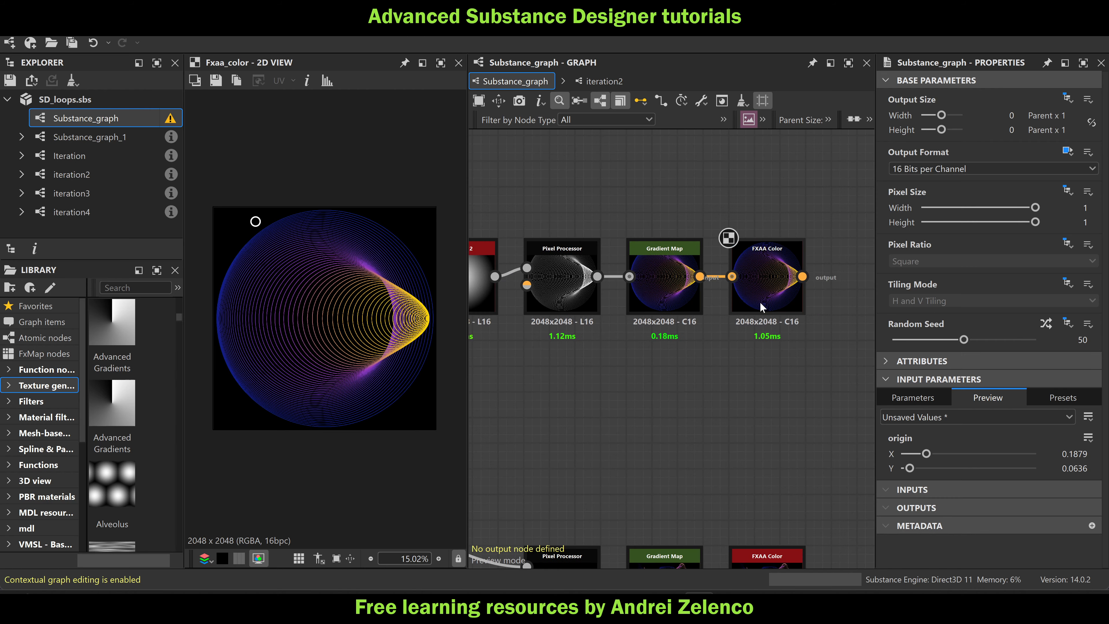
left_click(769, 285)
middle_click_drag(608, 381, 719, 382)
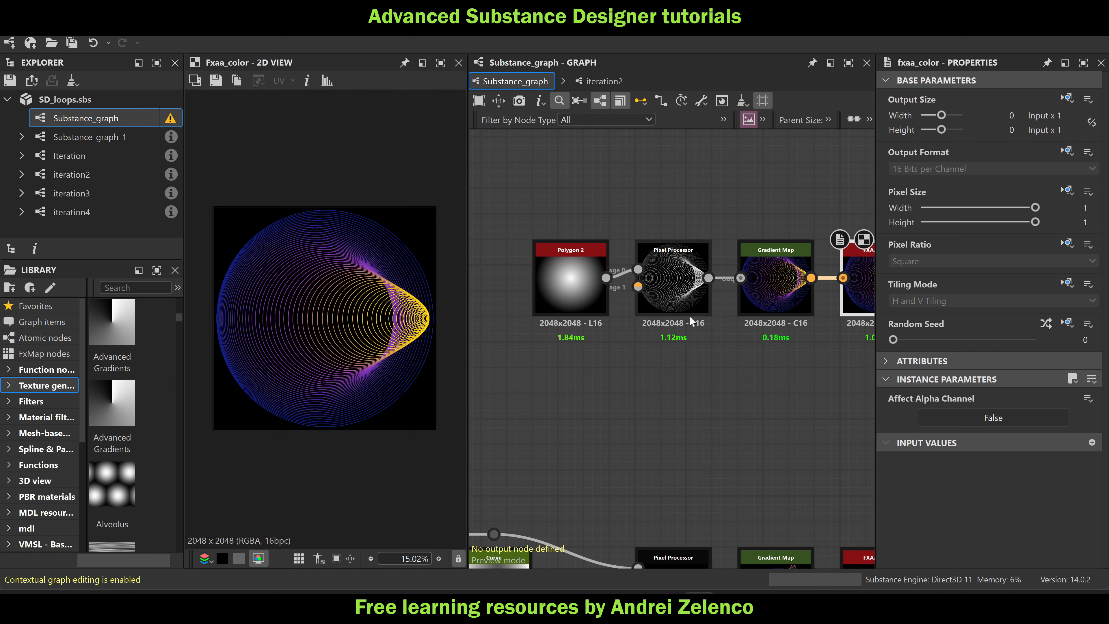
double_click(680, 279)
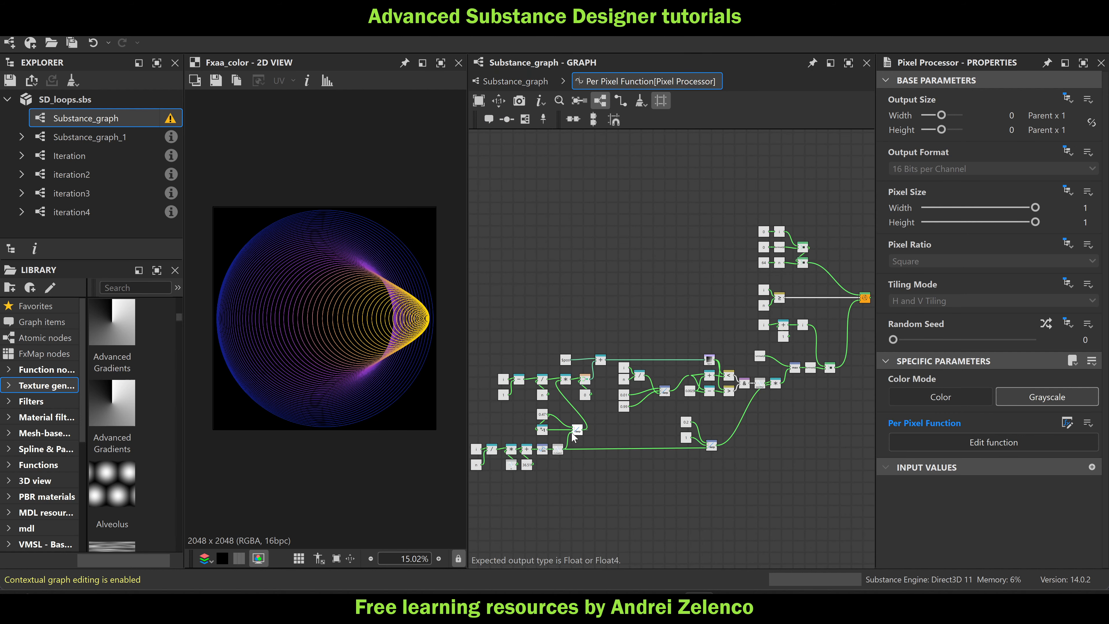
Try 0.005 for the Float feeding both the Add and Subtraction nodes before the comparisons, and undo the change
middle_click_drag(616, 450, 684, 372)
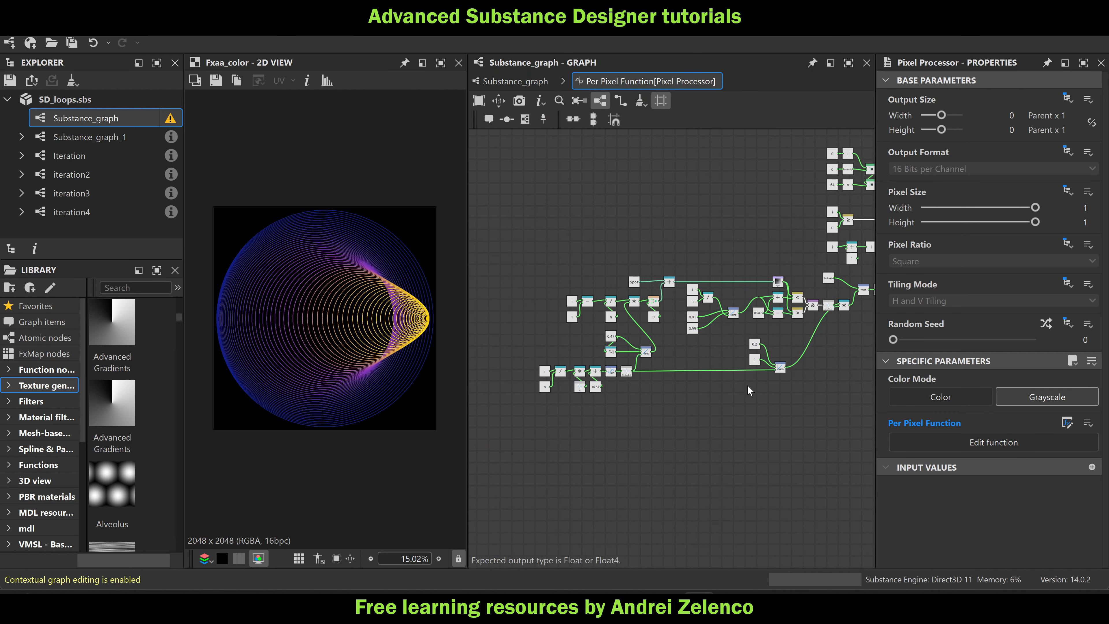
scroll(697, 330, "up", 5)
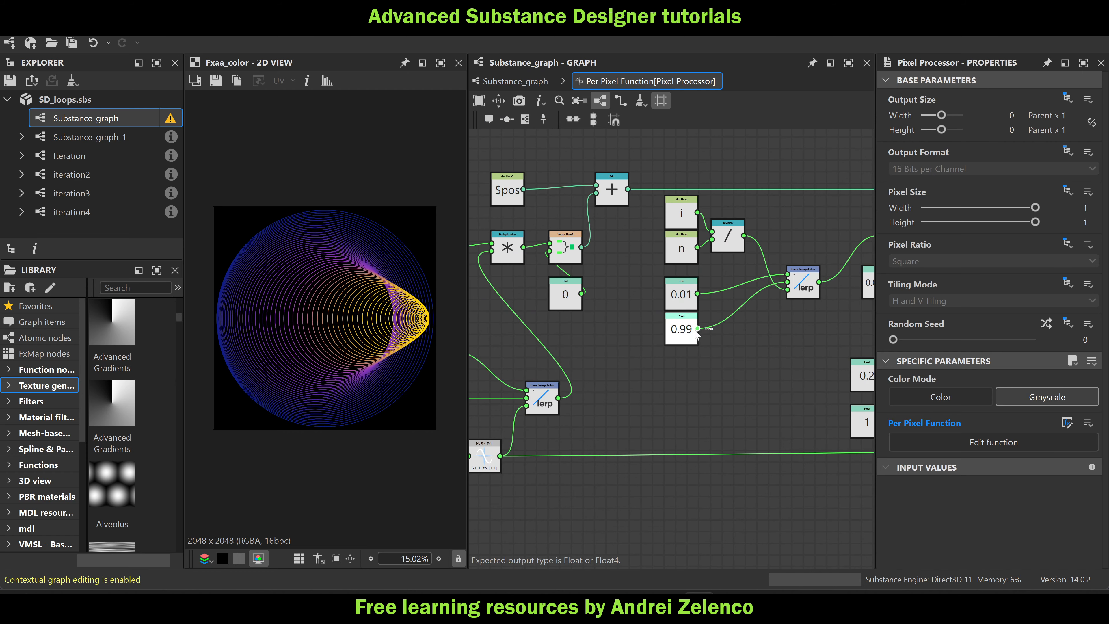
scroll(708, 323, "down", 2)
middle_click_drag(708, 328, 536, 337)
scroll(650, 302, "up", 3)
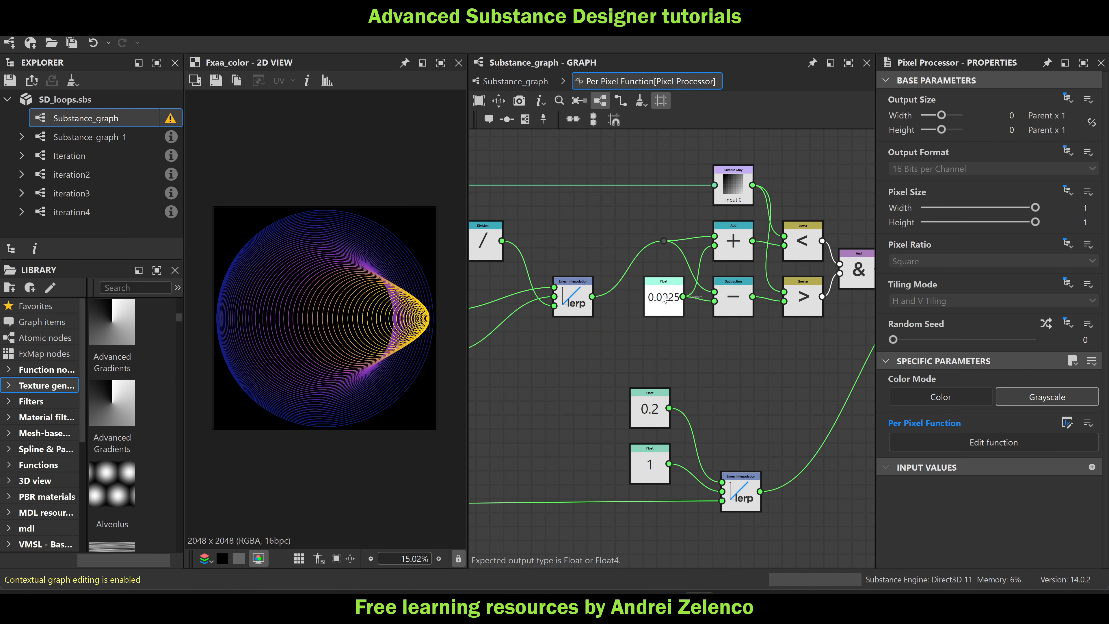
scroll(664, 299, "up", 1)
left_click(664, 306)
scroll(363, 311, "up", 2)
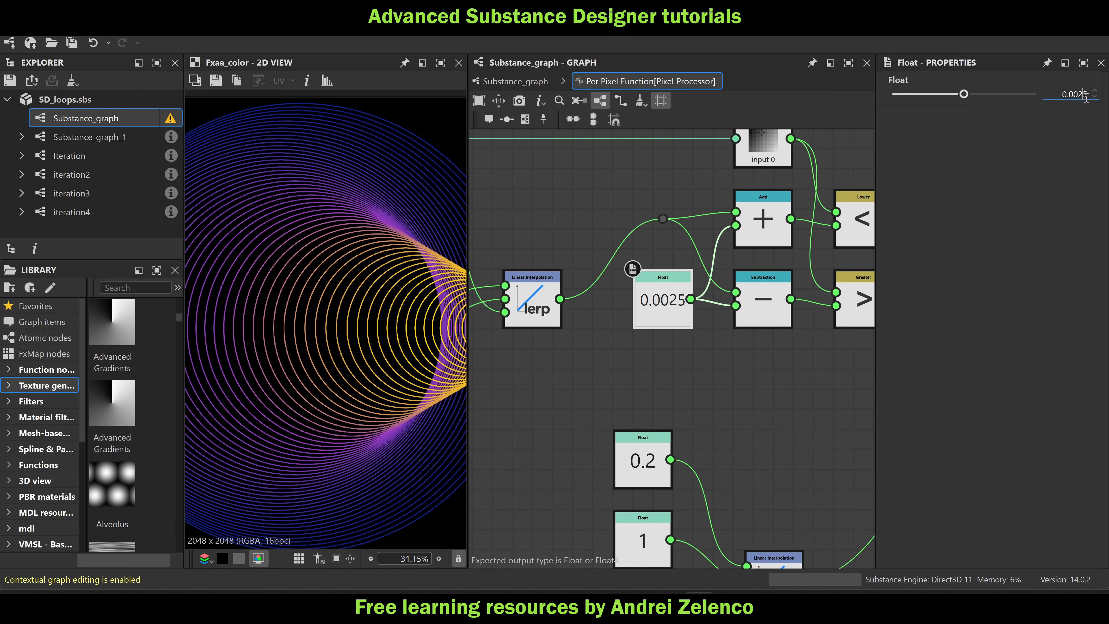
key("Left")
key("BackSpace")
key("Return")
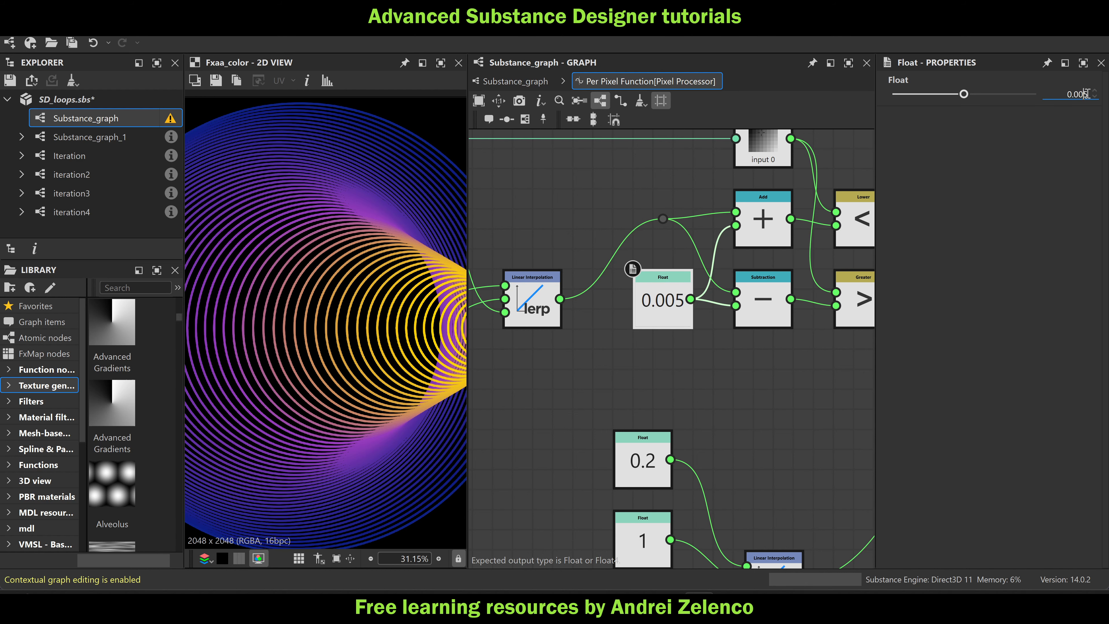
key("ctrl+z")
Lower the Float that sets the loop count n to 41.68
scroll(733, 231, "down", 5)
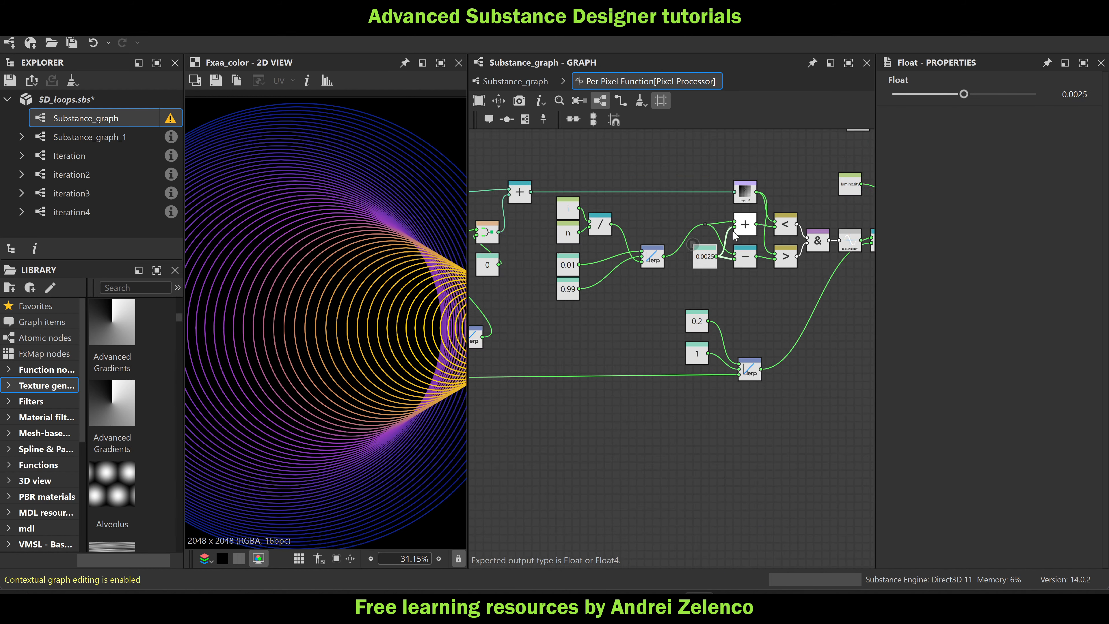
scroll(733, 231, "down", 1)
middle_click_drag(810, 209, 678, 325)
scroll(745, 221, "down", 3)
scroll(735, 178, "up", 2)
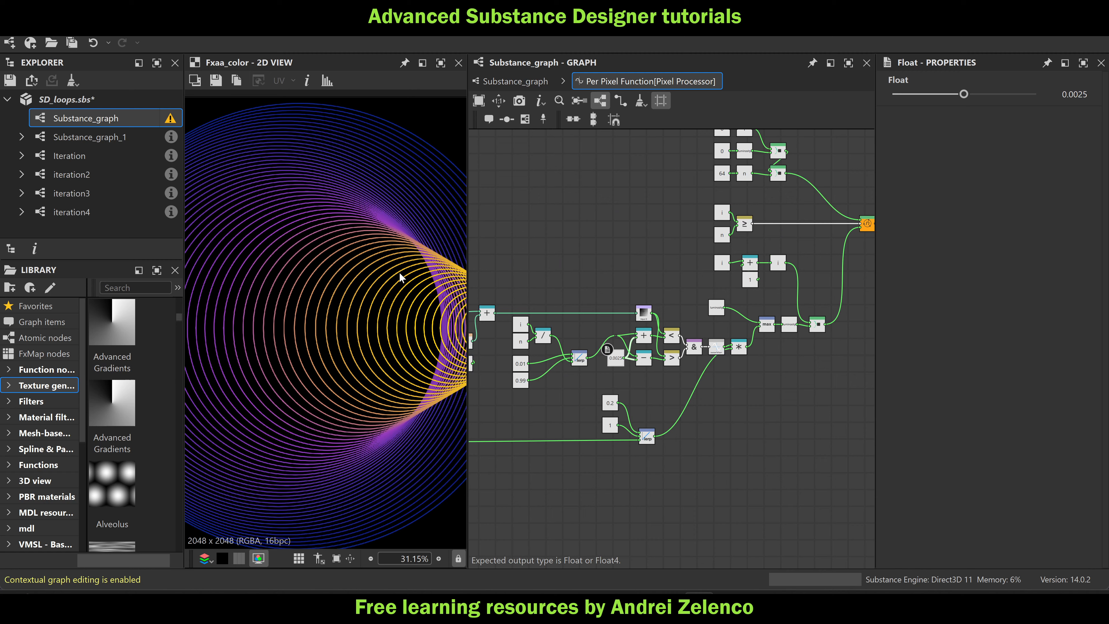
scroll(400, 277, "down", 3)
left_click(723, 173)
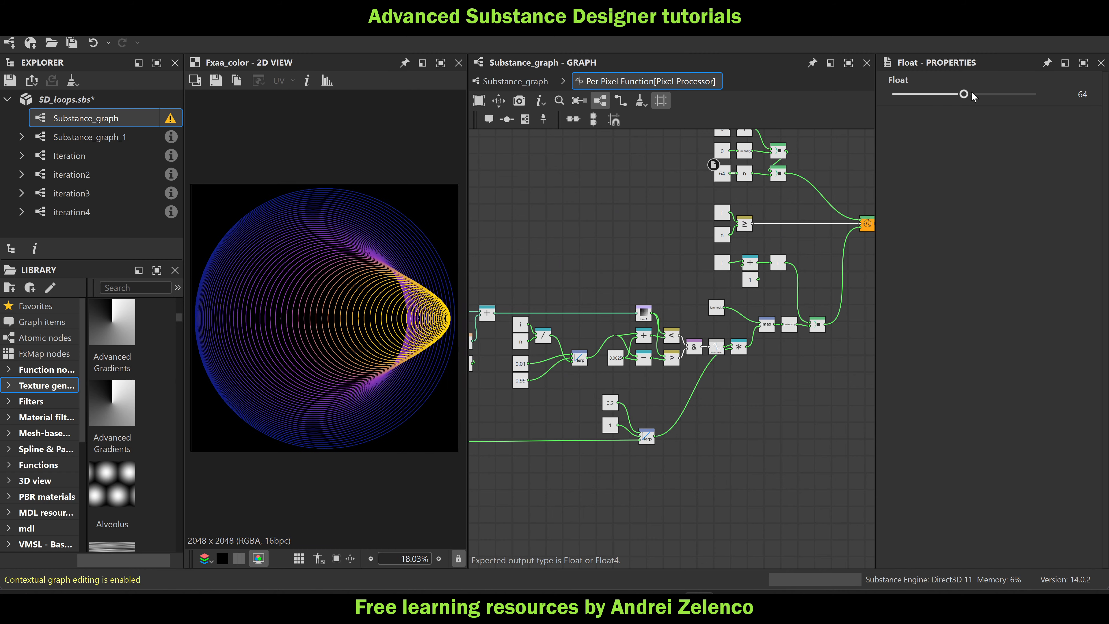
left_click_drag(964, 96, 939, 111)
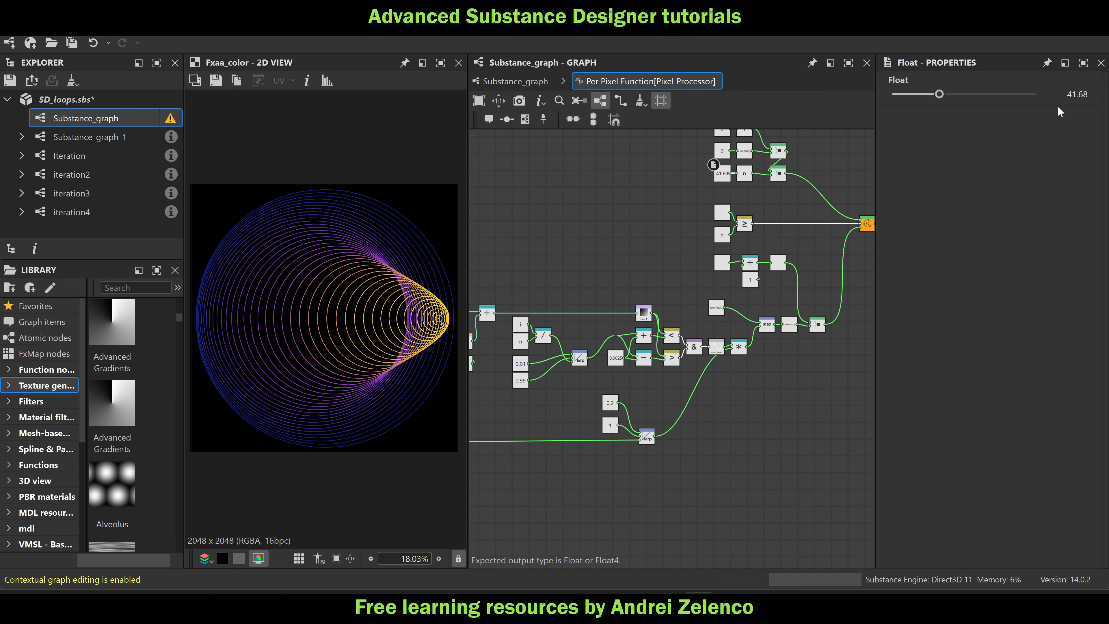
Set the loop-count Float to 64
double_click(1065, 95)
type("64")
key("Return")
Lower the Float feeding the Add node before the Sine node to 15.67
scroll(600, 322, "down", 3)
middle_click_drag(599, 322, 769, 284)
scroll(665, 372, "up", 3)
scroll(624, 376, "up", 6)
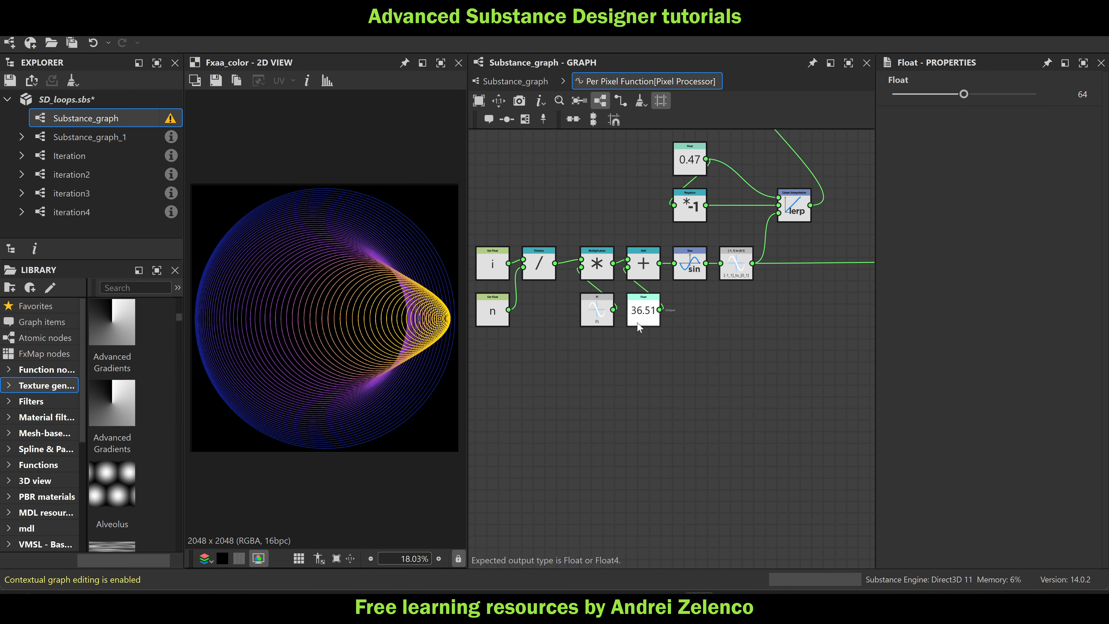
left_click(641, 305)
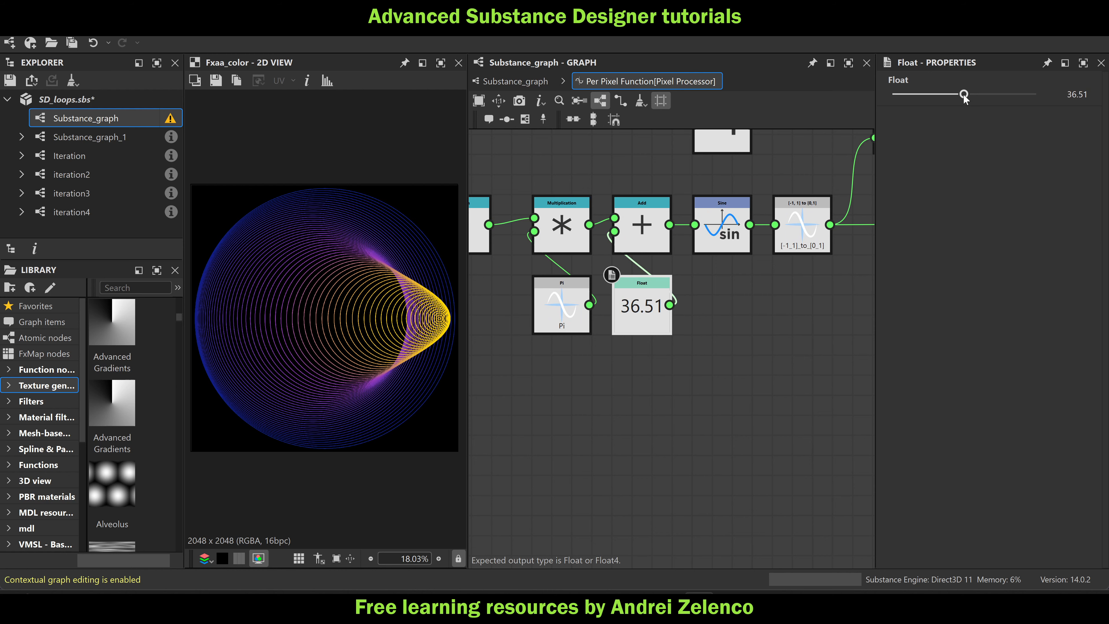
left_click_drag(963, 97, 923, 121)
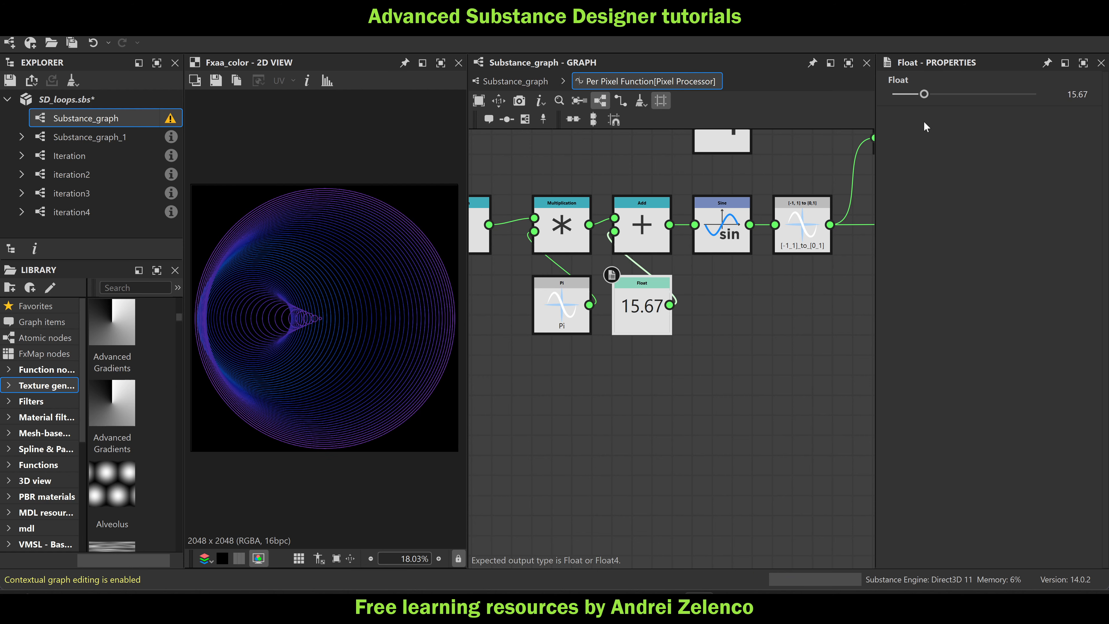
Lower the phase offset Float before the Sine node further, to 12.98
scroll(651, 251, "down", 3)
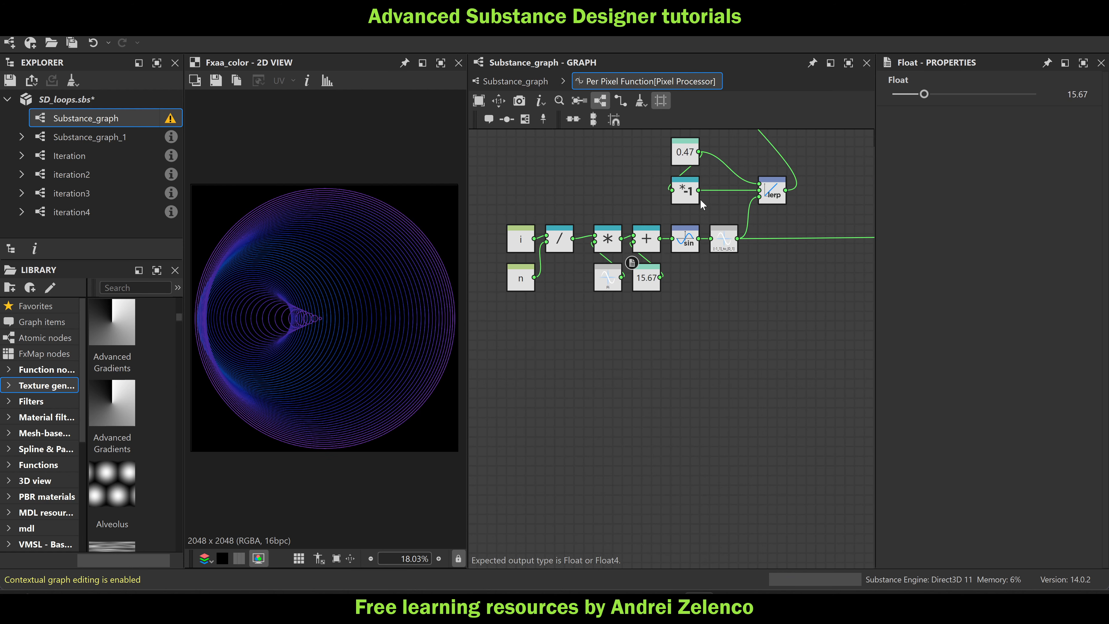
left_click(685, 153)
scroll(622, 278, "up", 3)
left_click(668, 285)
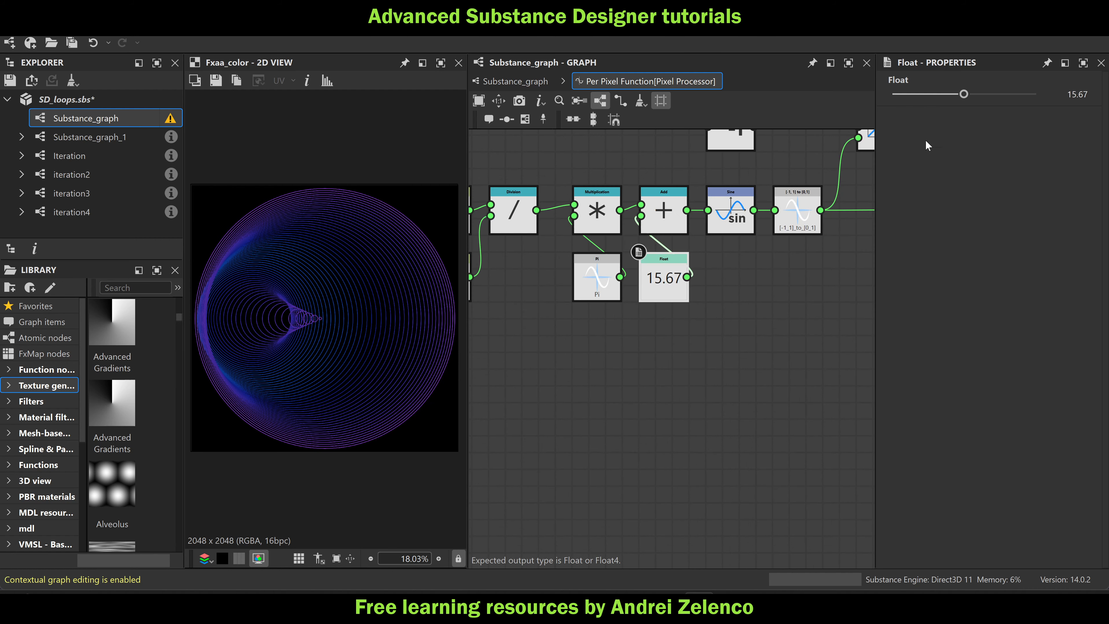
left_click_drag(963, 94, 951, 132)
Return to the main Substance_graph and display the FXAA Color output of the second node chain in the 2D view
left_click(507, 82)
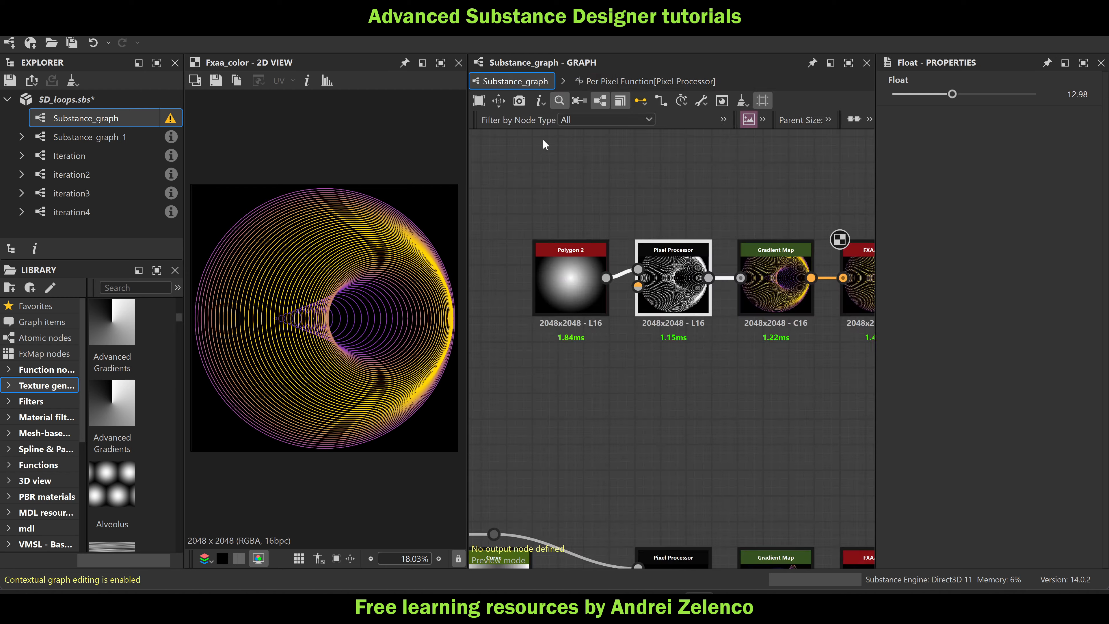
scroll(559, 160, "down", 6)
scroll(638, 262, "up", 2)
middle_click_drag(661, 299, 717, 283)
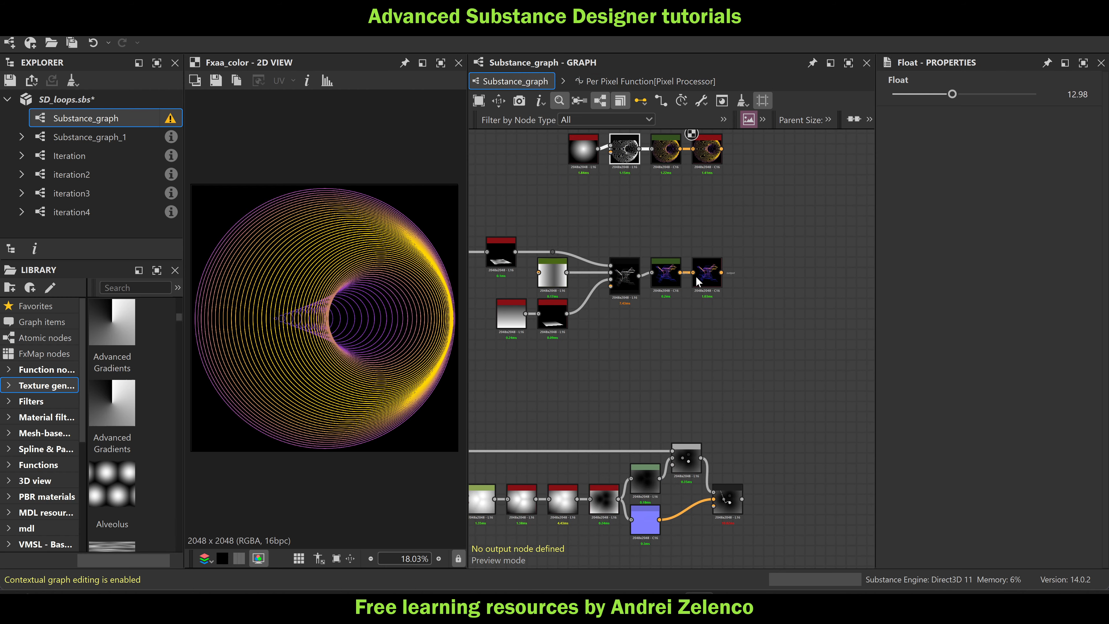
double_click(699, 281)
Display the Quad Transform Grayscale node after Blur HQ Grayscale and examine its perspective-distorted noise plane
middle_click_drag(612, 363, 858, 362)
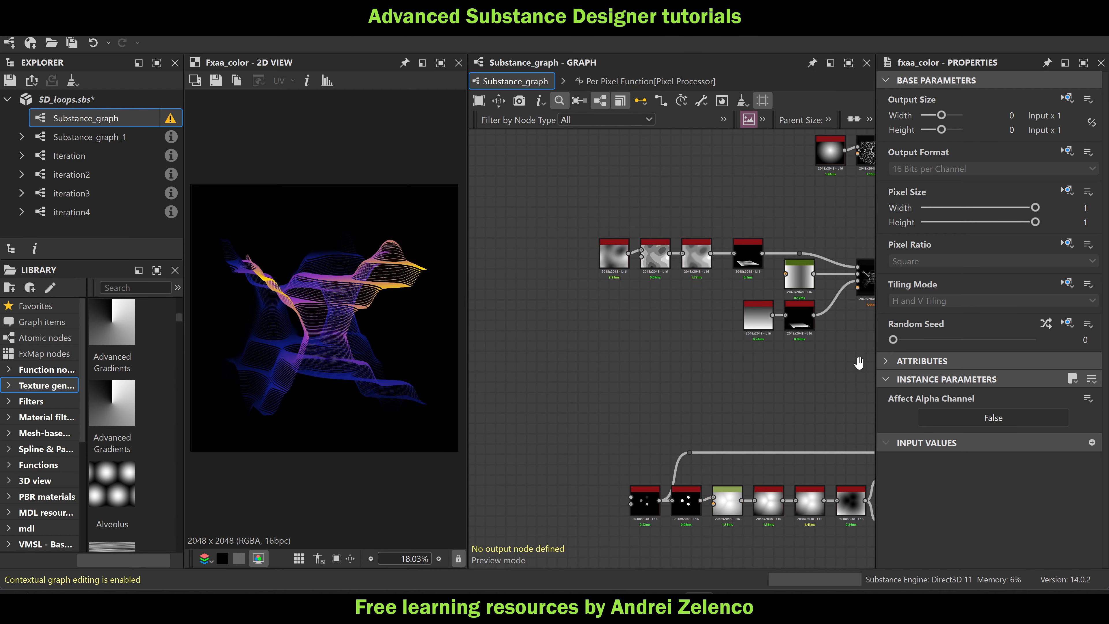
scroll(685, 264, "up", 3)
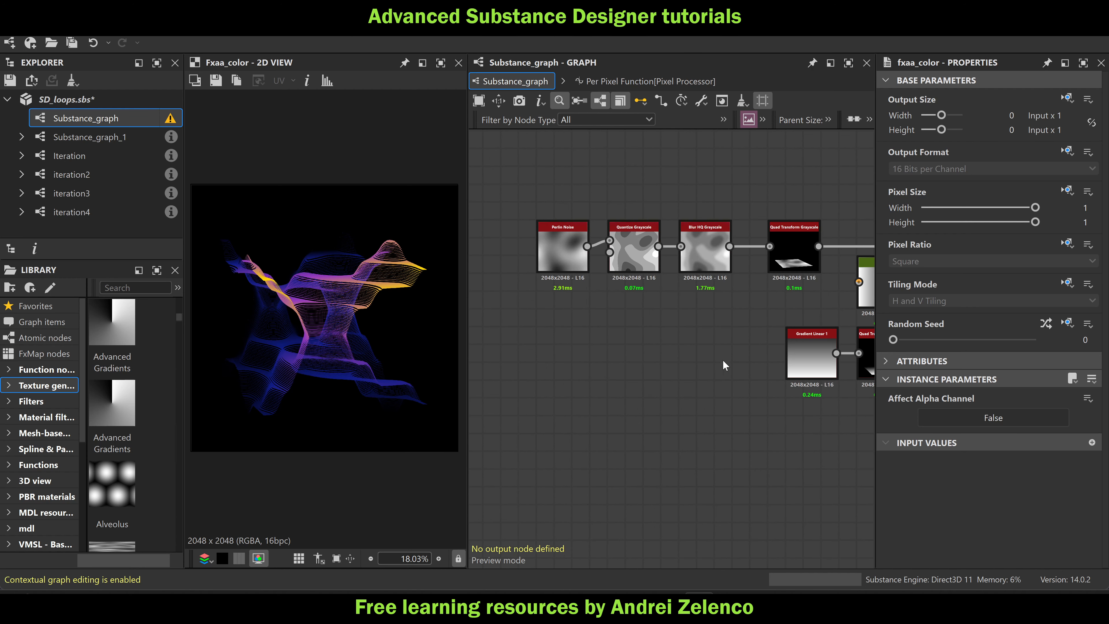
middle_click_drag(723, 361, 573, 306)
double_click(658, 207)
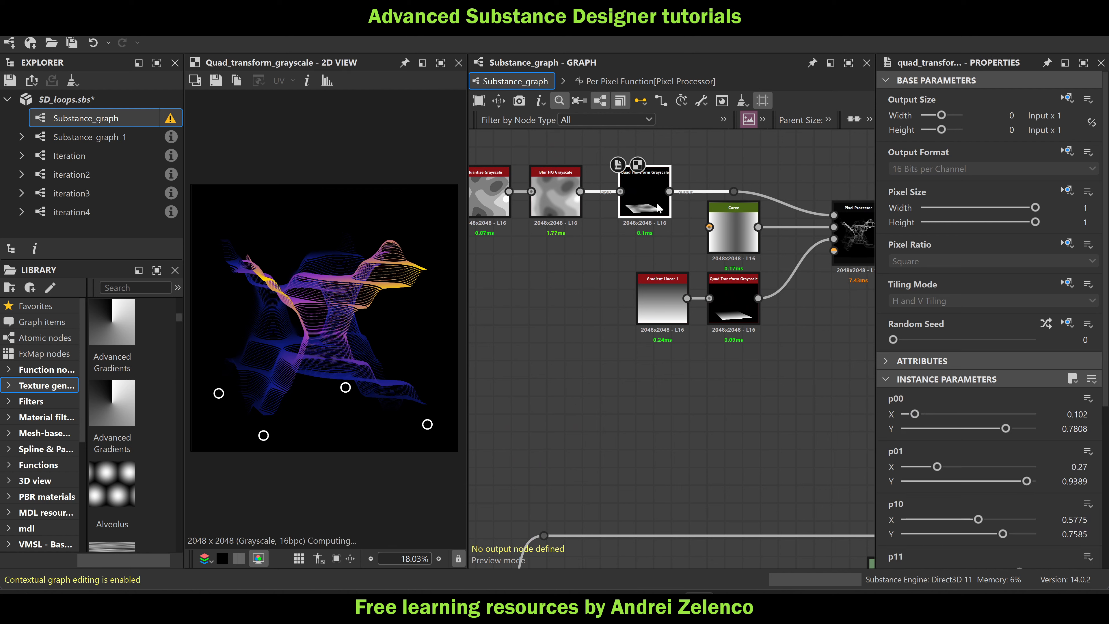
scroll(310, 406, "up", 2)
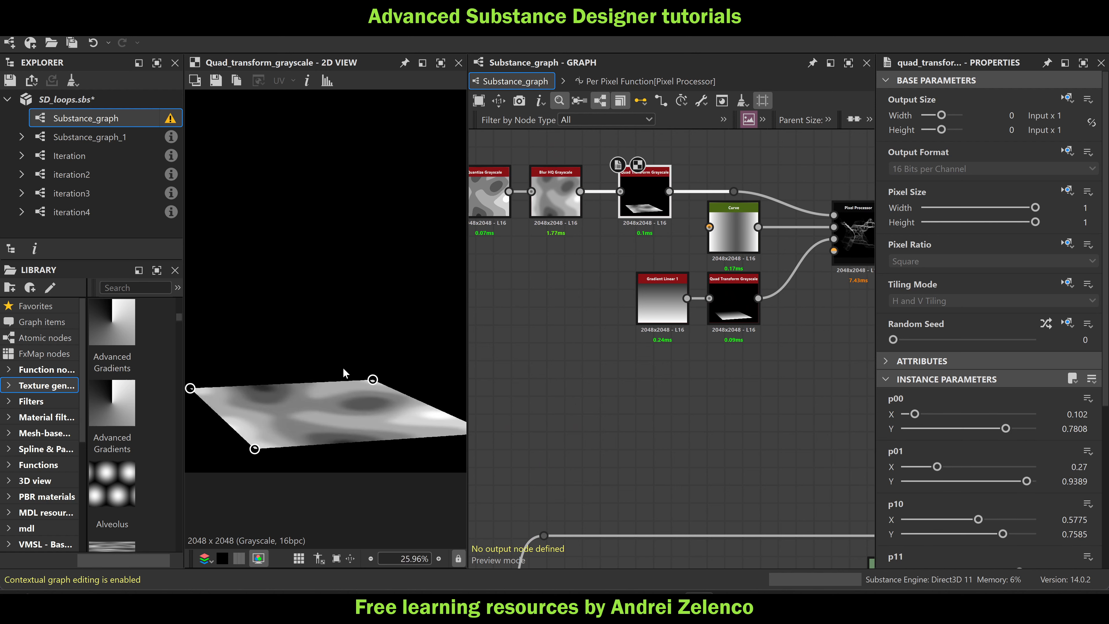
scroll(345, 373, "down", 1)
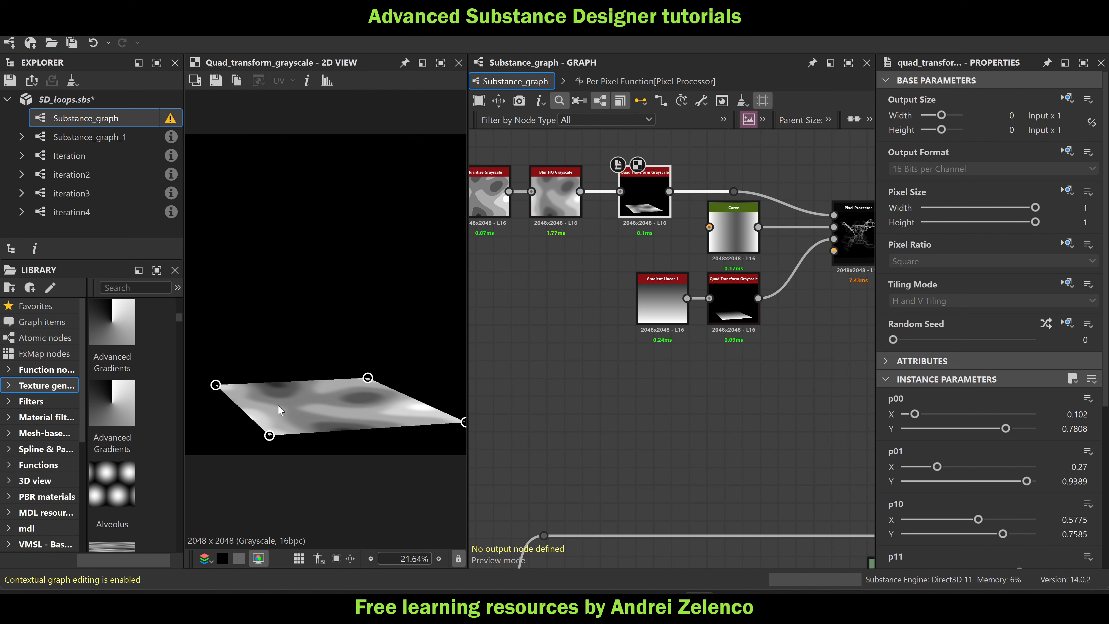
scroll(280, 410, "up", 2)
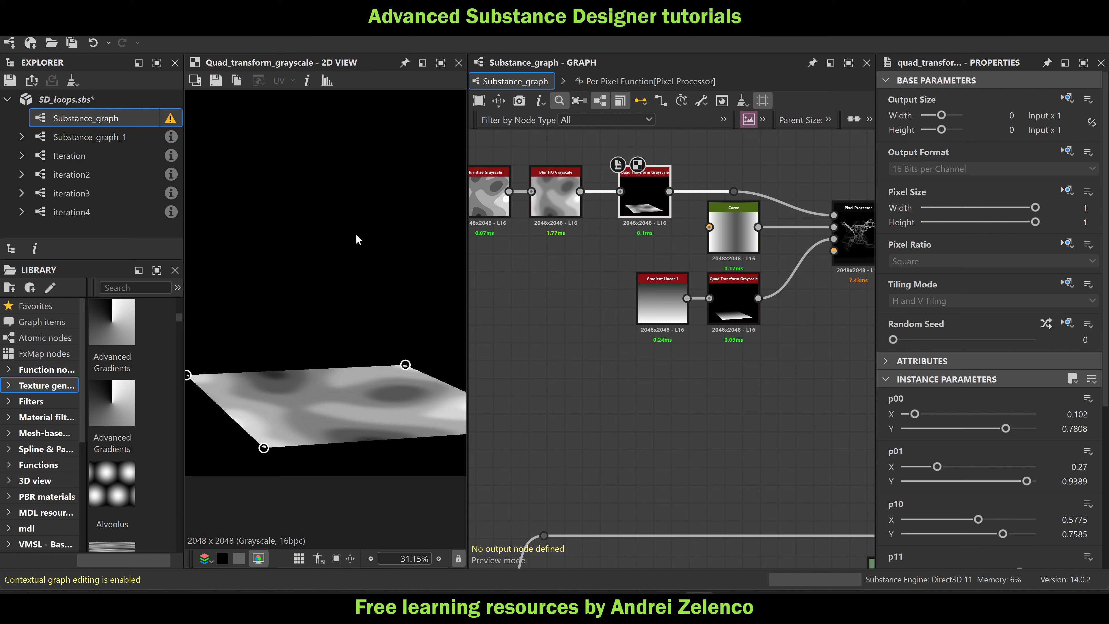
Switch the 2D view back to the FXAA Color node at the end of the second chain
scroll(535, 299, "down", 3)
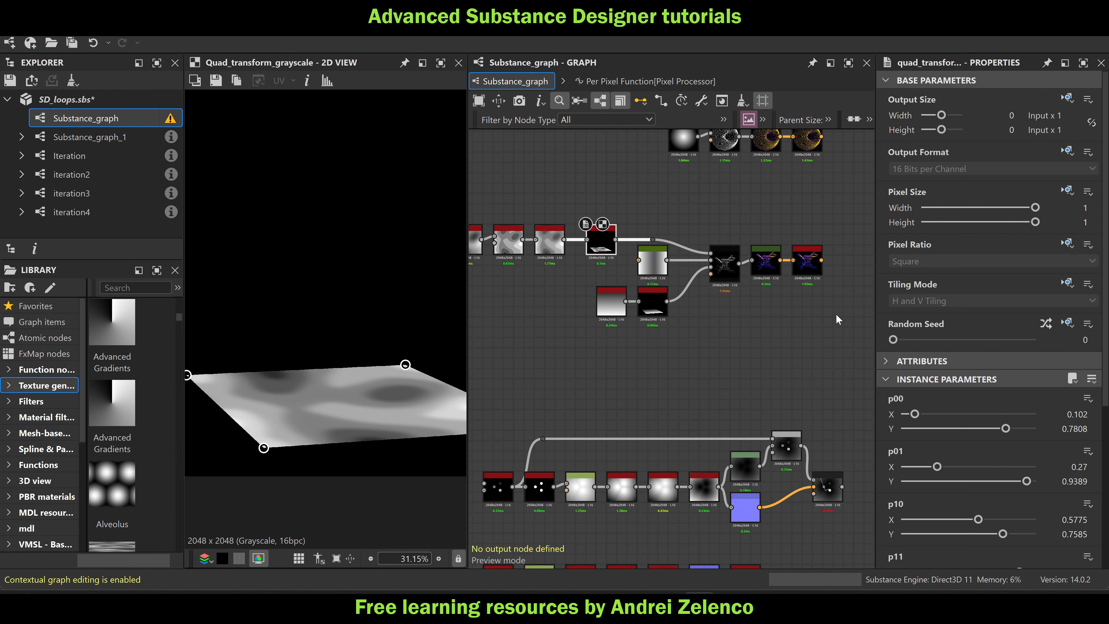
left_click(729, 270)
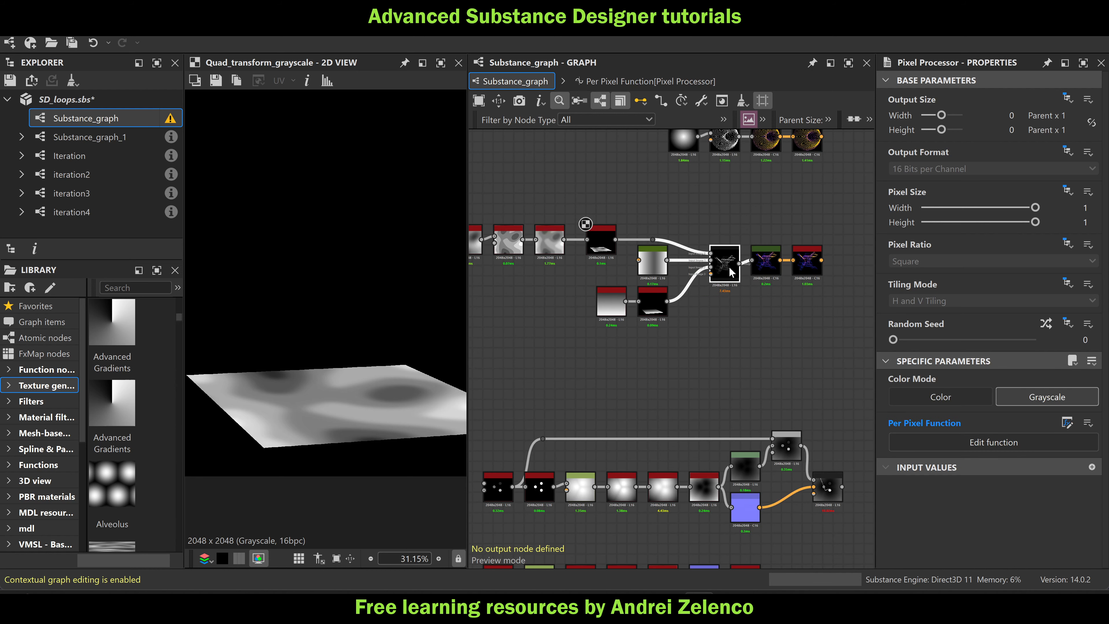
double_click(811, 269)
scroll(317, 322, "down", 2)
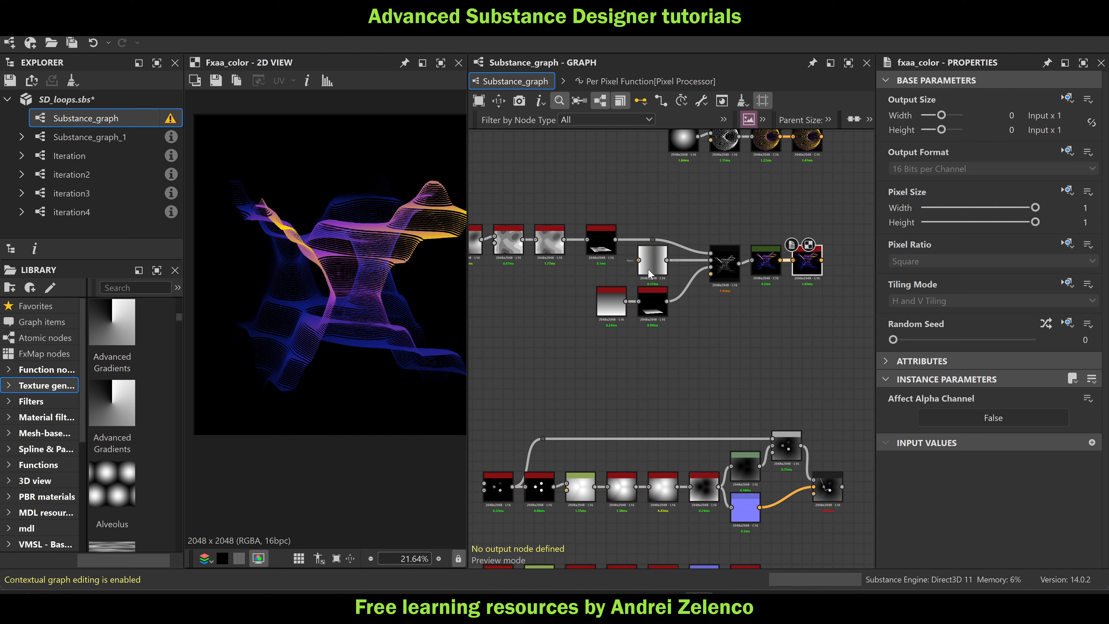
In the Curve node feeding the Pixel Processor, lower the middle point to 0.13 at 0.56 and the starting point to 0
scroll(651, 273, "up", 2)
left_click(653, 261)
scroll(907, 416, "down", 3)
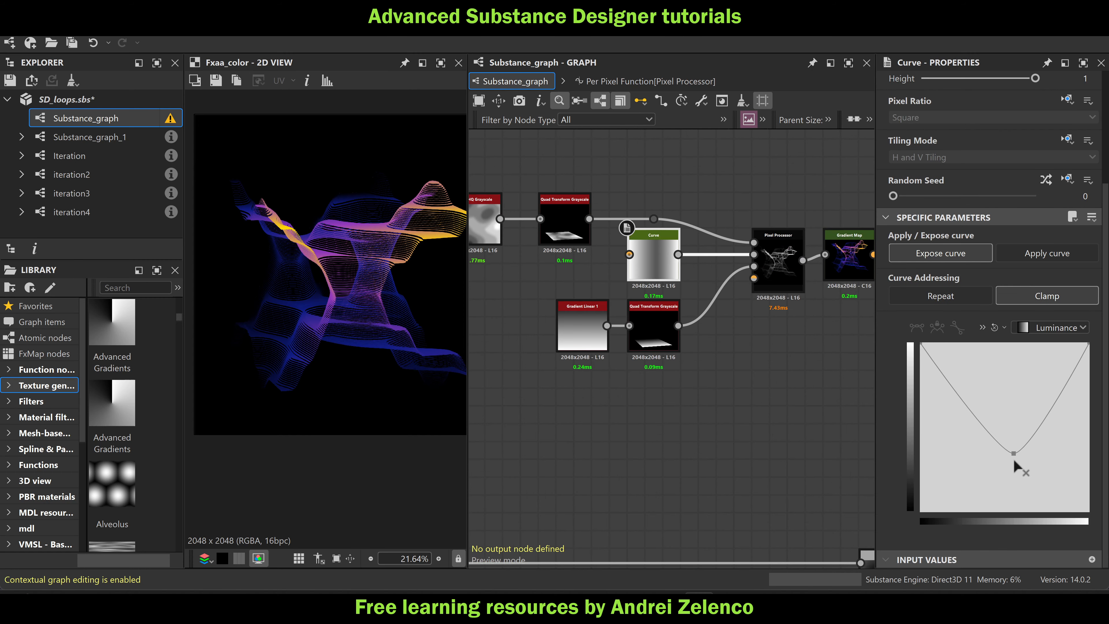
left_click_drag(1012, 453, 1014, 490)
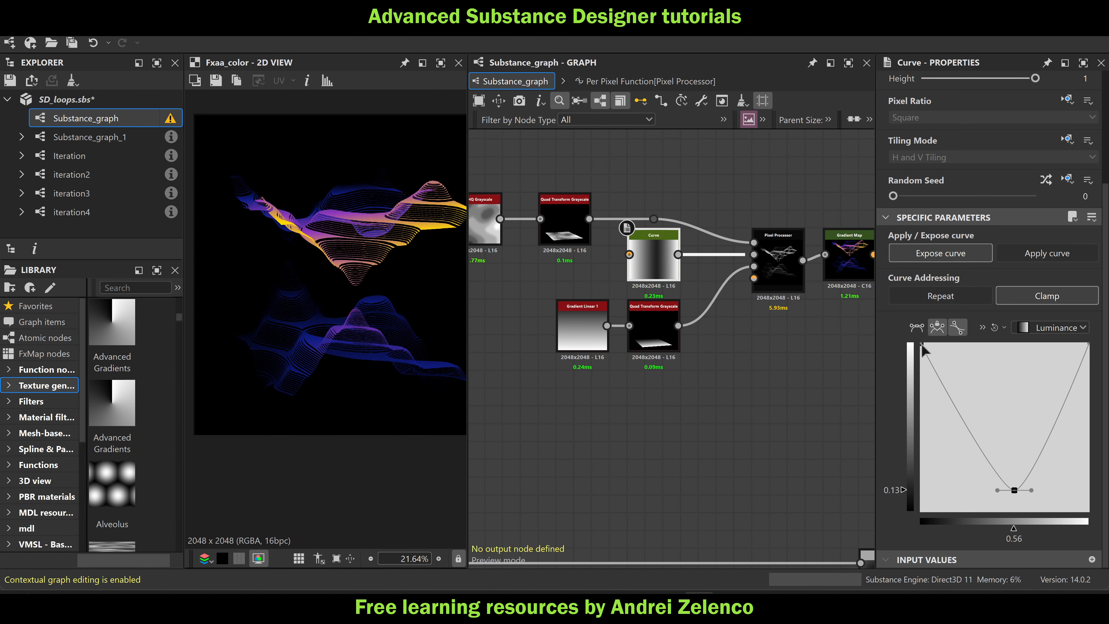
left_click_drag(921, 343, 866, 553)
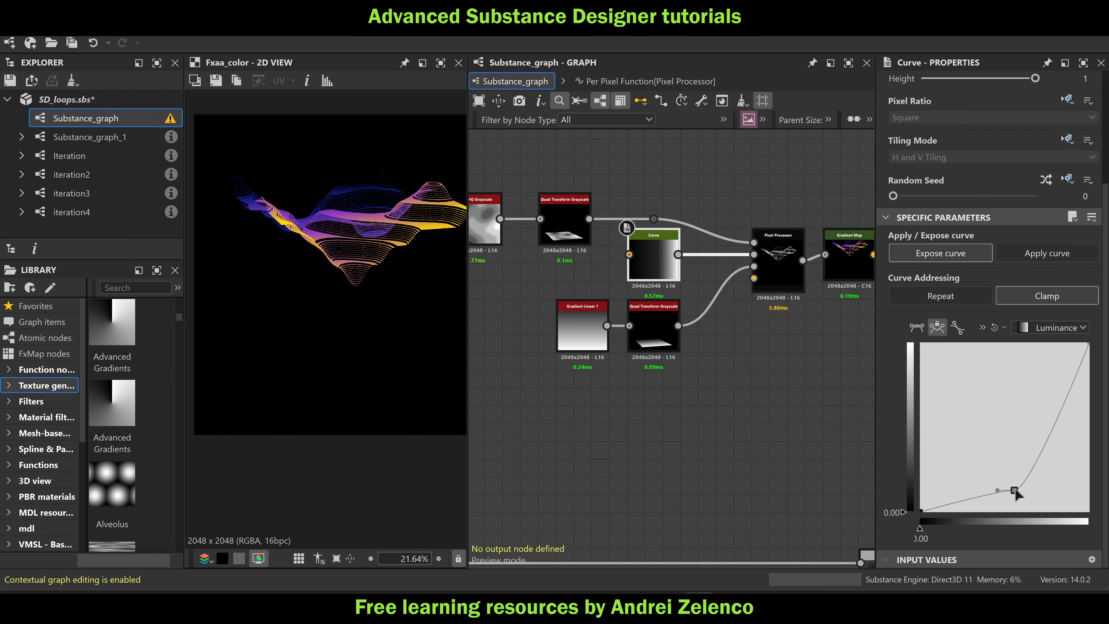
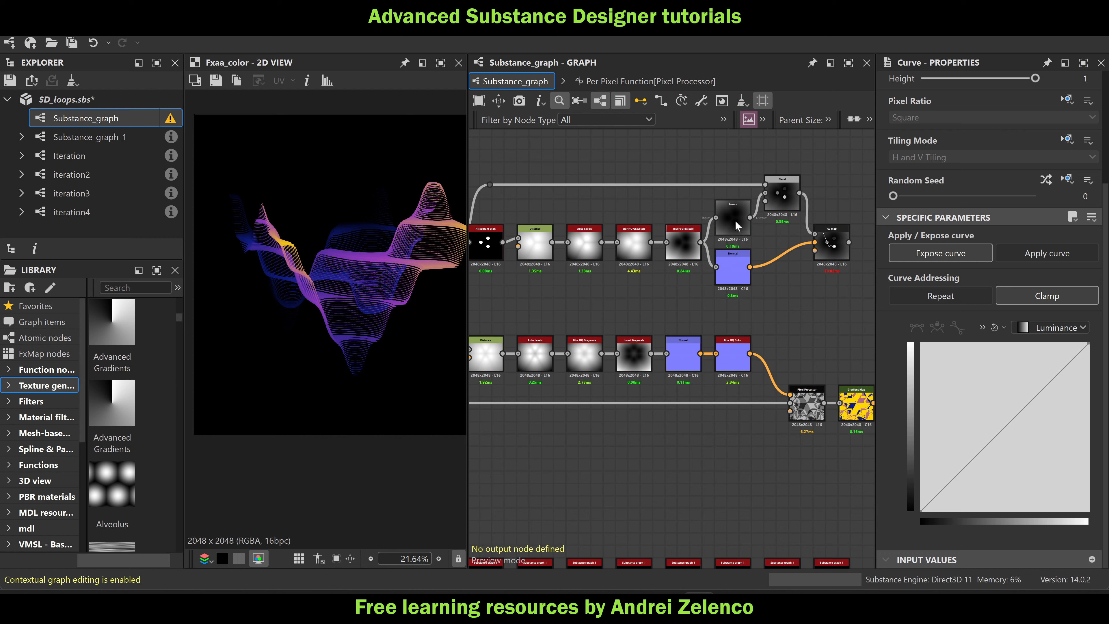
Display the Levels node's output in the 2D view, followed by the FX-Map result at the end of the first chain
double_click(735, 222)
scroll(257, 244, "down", 1)
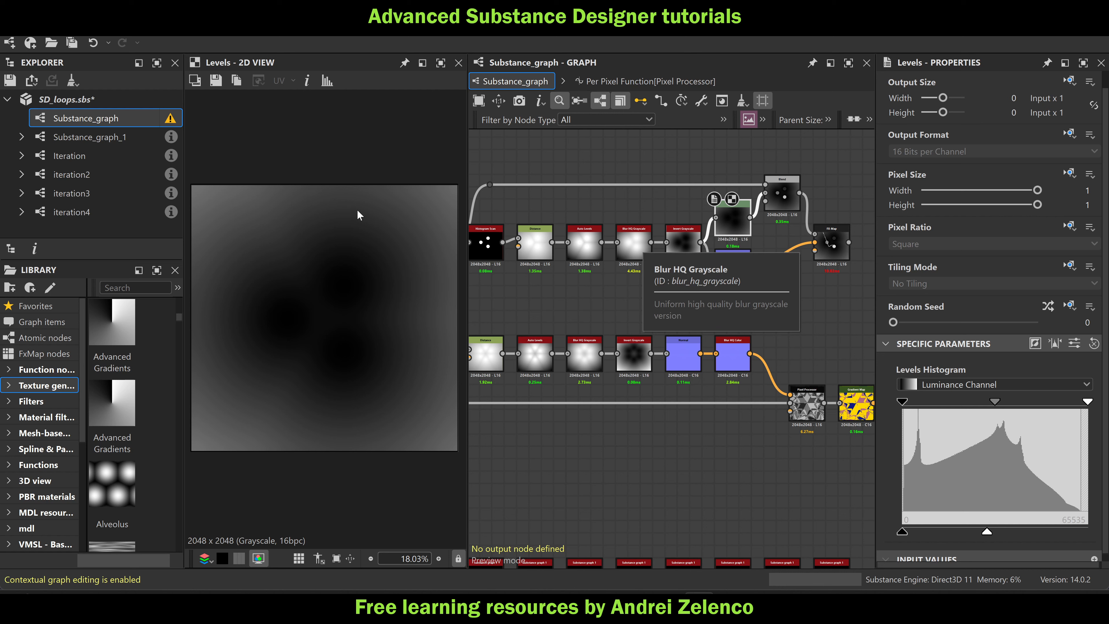
left_click(822, 245)
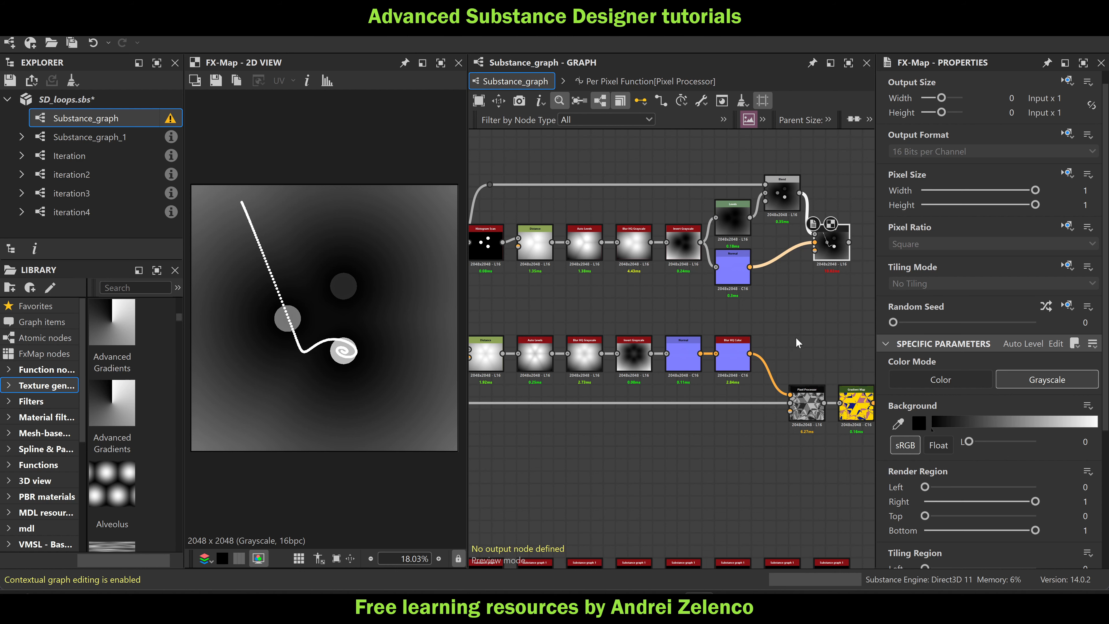
Enter the FX-Map at the end of the first chain and open the Iterations function of its Iterate node
scroll(798, 342, "up", 5)
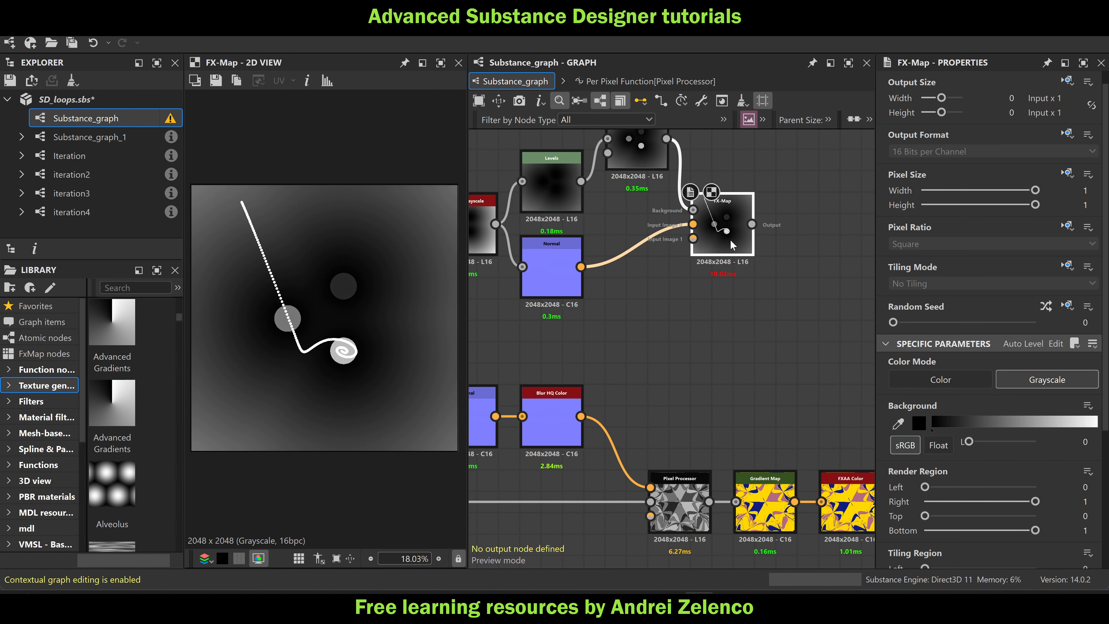
double_click(729, 236)
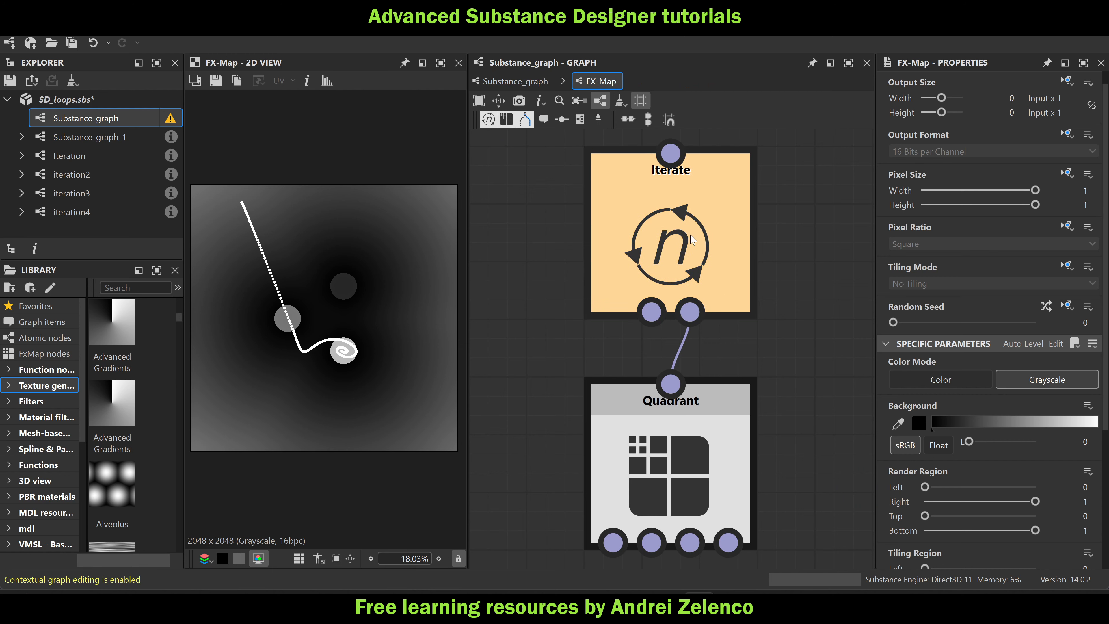
left_click(695, 241)
left_click(1067, 100)
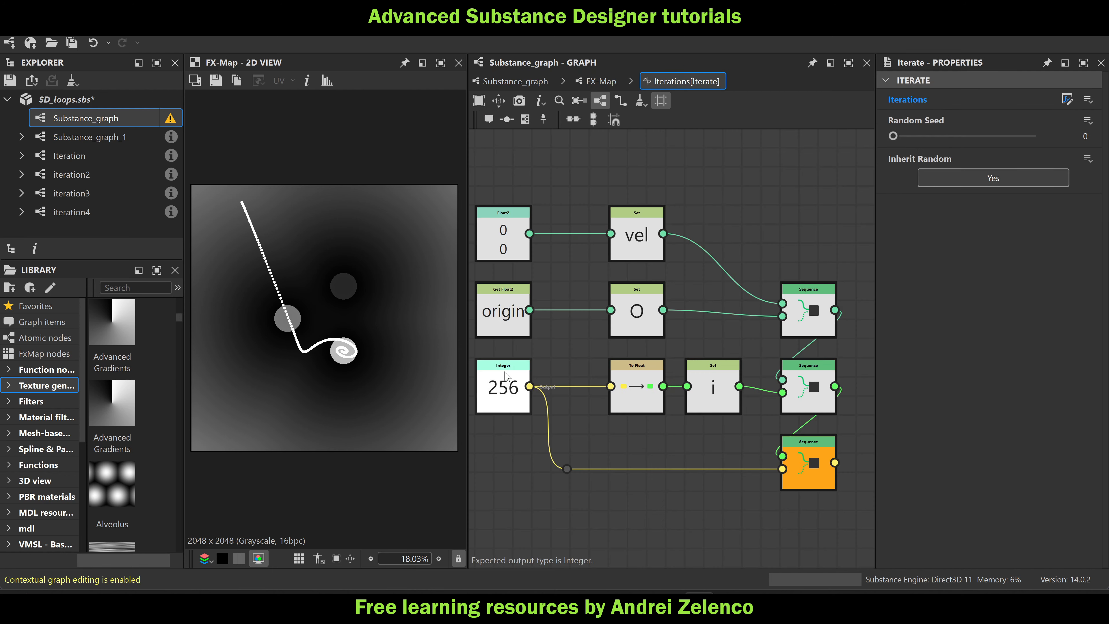
Drop the Integer constant driving the iteration count to 0 and set it to 1
left_click_drag(963, 94, 894, 111)
left_click(1076, 96)
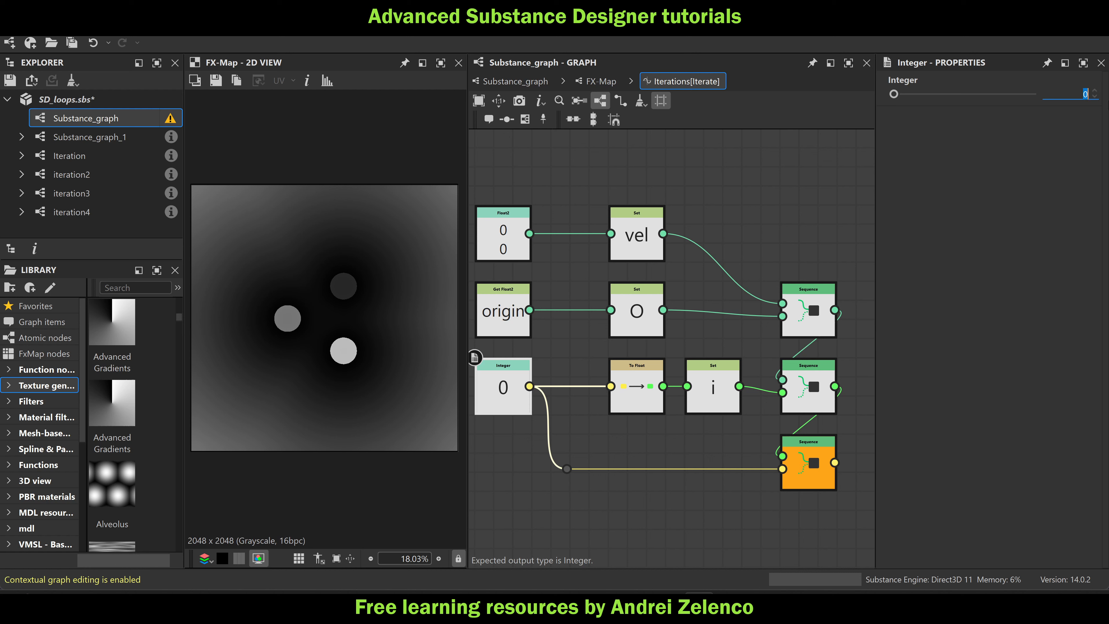
type("1")
key("Return")
Raise the iteration-count Integer gradually to 256 while watching the traced path in the 2D view
scroll(1094, 94, "up", 10)
scroll(1094, 94, "up", 13)
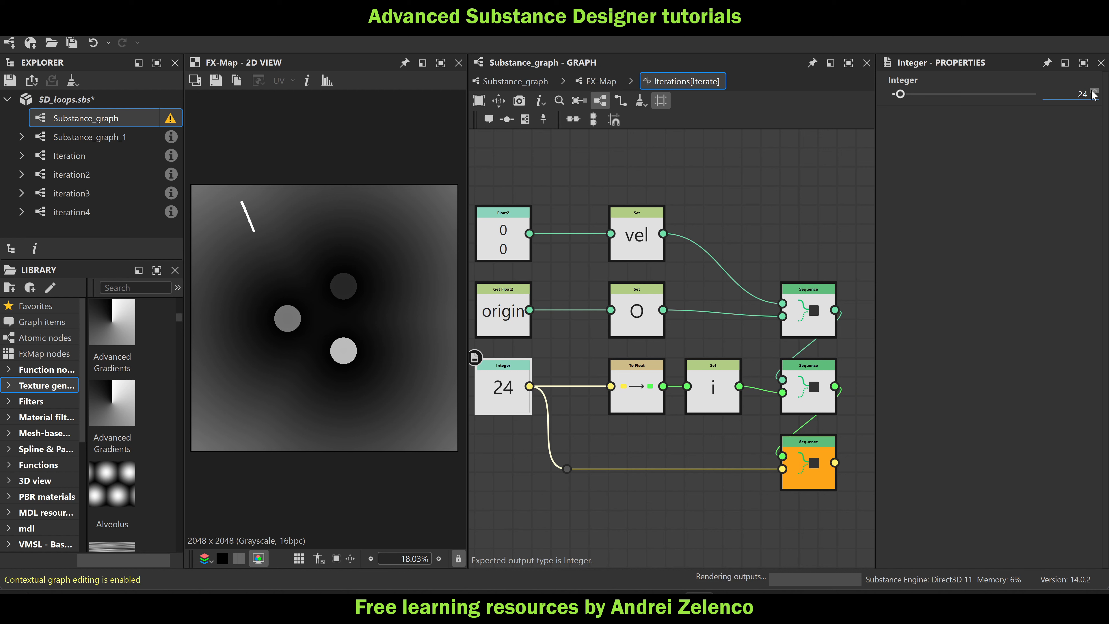
scroll(1094, 94, "up", 9)
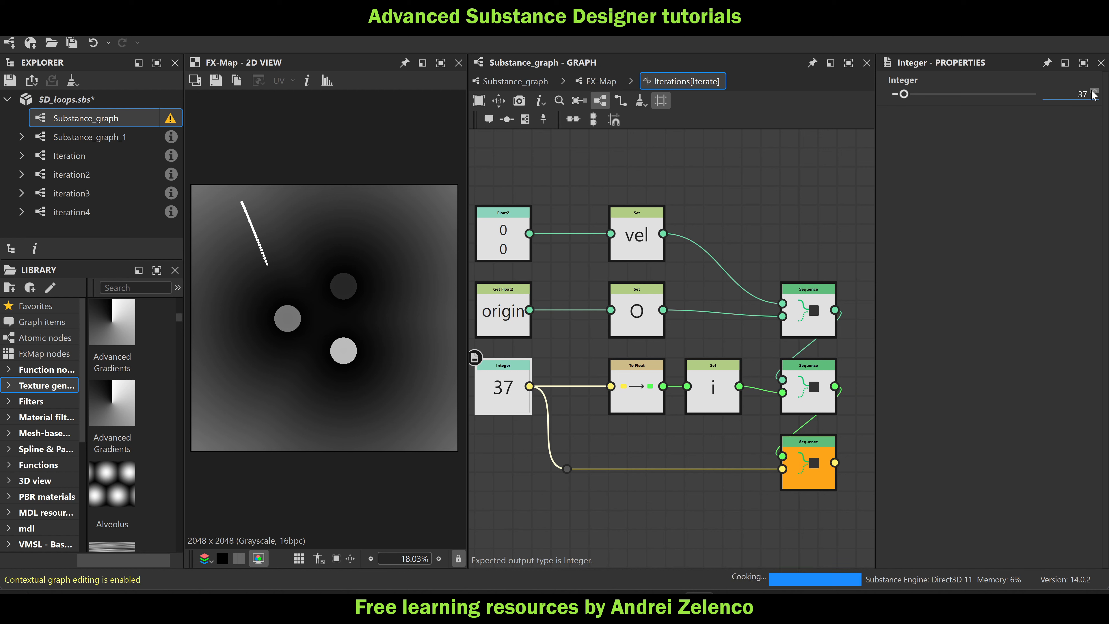
scroll(1093, 95, "up", 13)
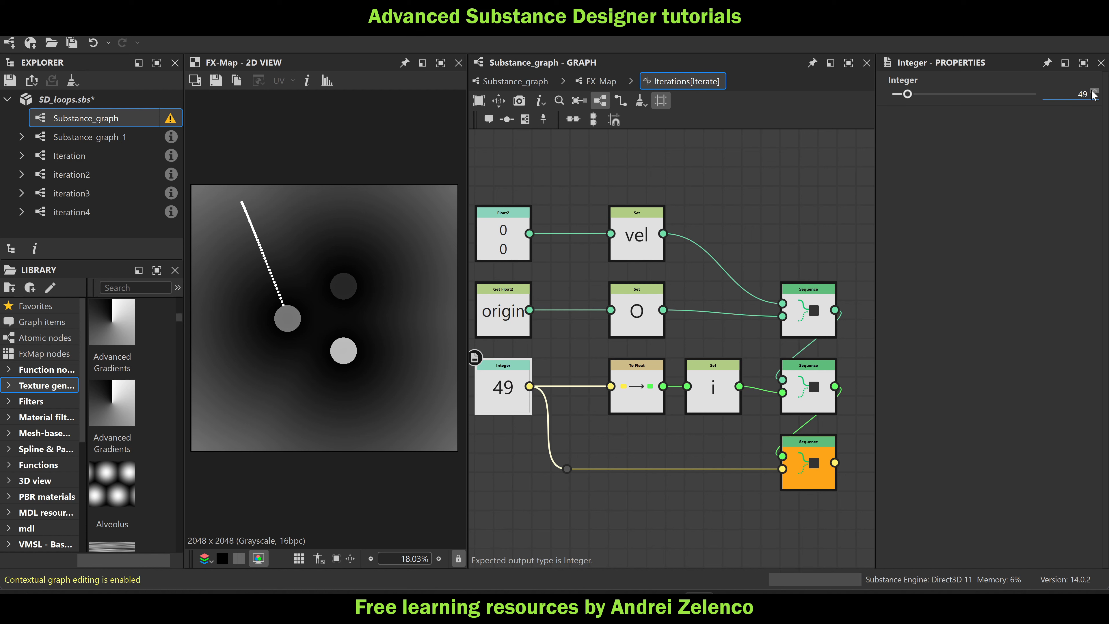
scroll(1094, 95, "up", 12)
scroll(1093, 95, "up", 13)
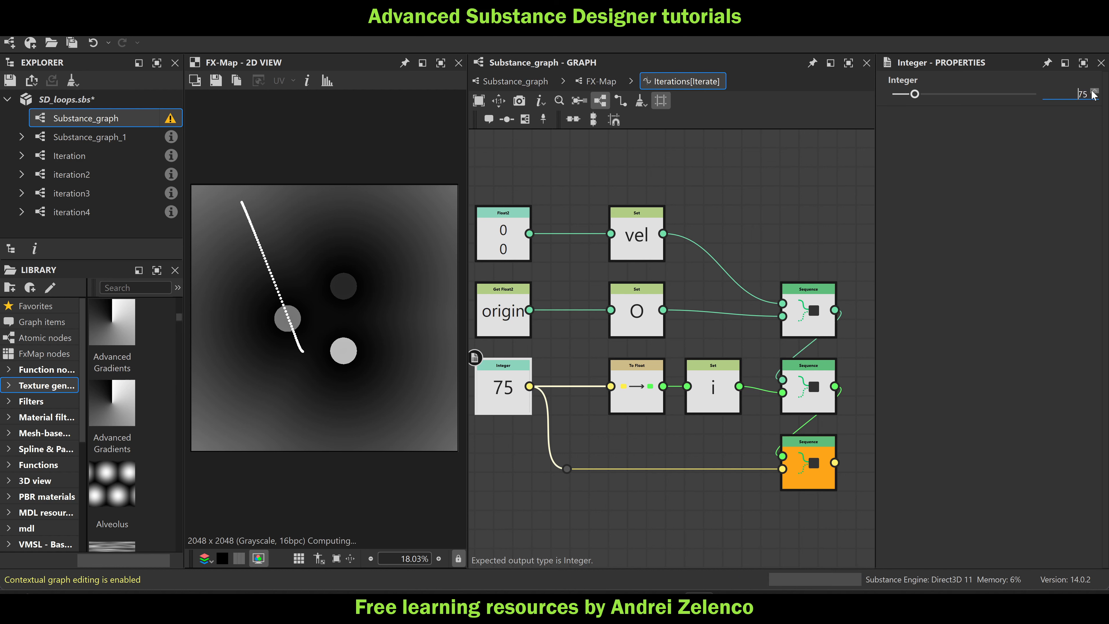
scroll(1094, 95, "up", 13)
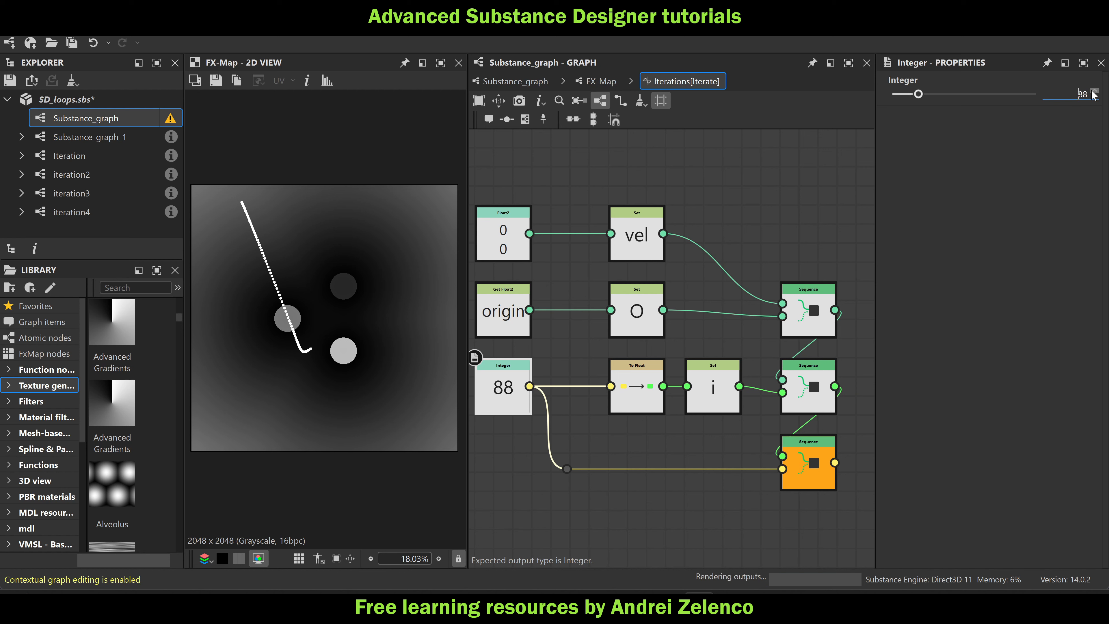
scroll(1093, 94, "up", 9)
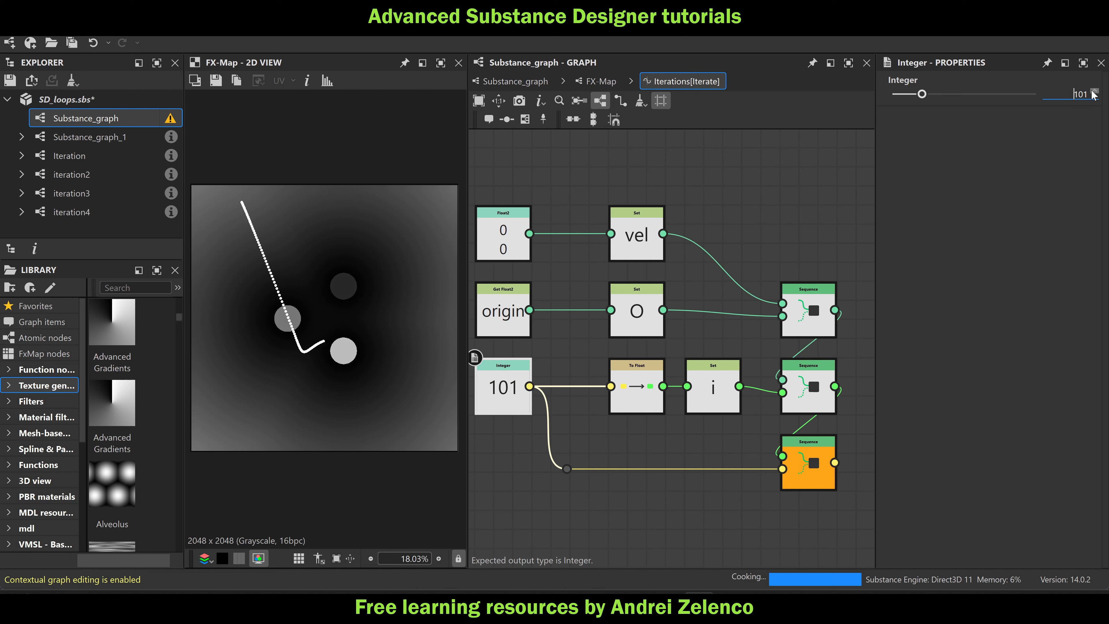
scroll(1093, 95, "up", 12)
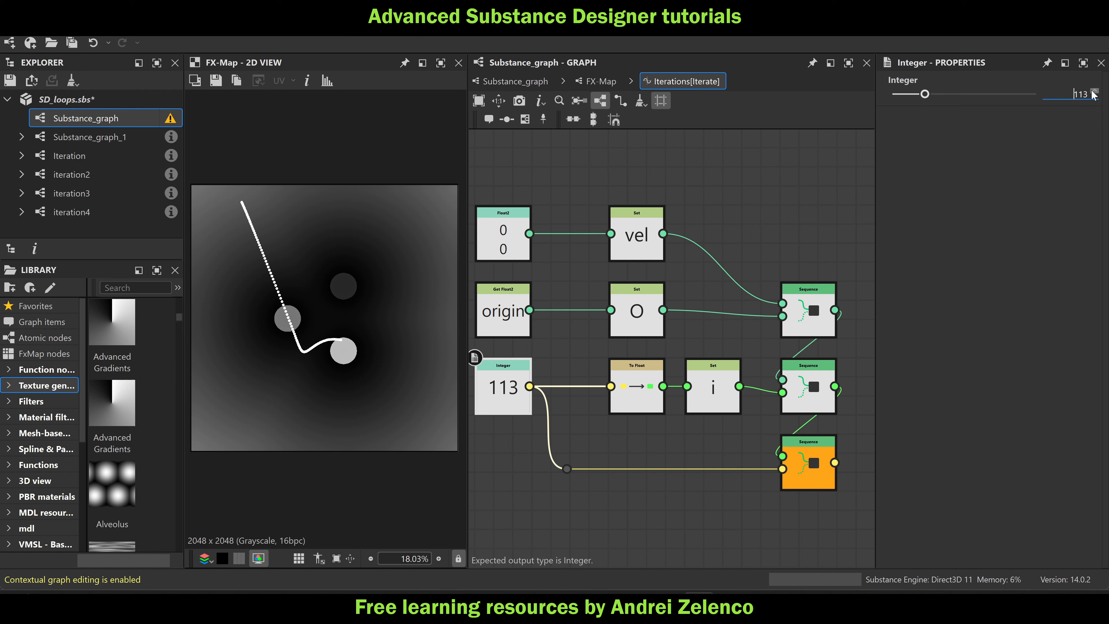
scroll(1094, 95, "up", 13)
scroll(1094, 95, "up", 13)
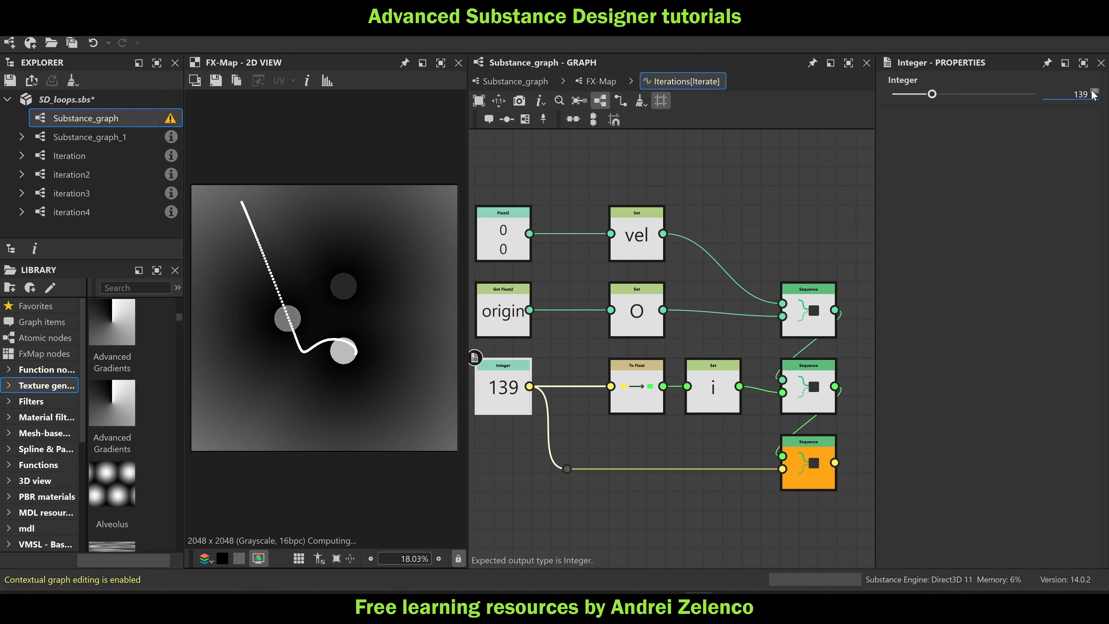
scroll(1093, 95, "up", 13)
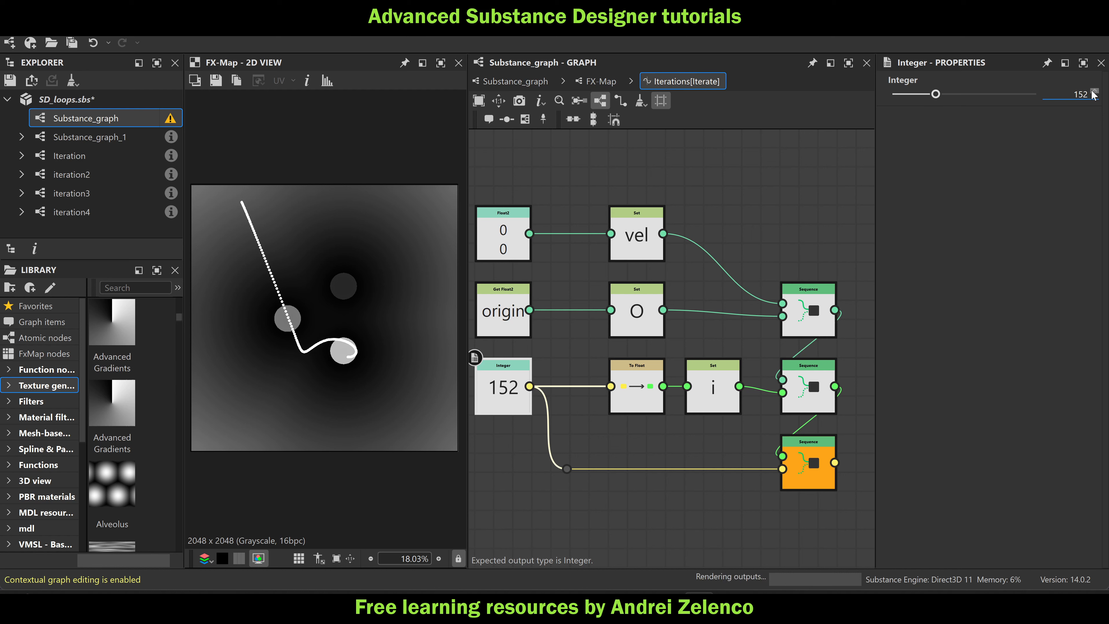
scroll(1093, 95, "up", 13)
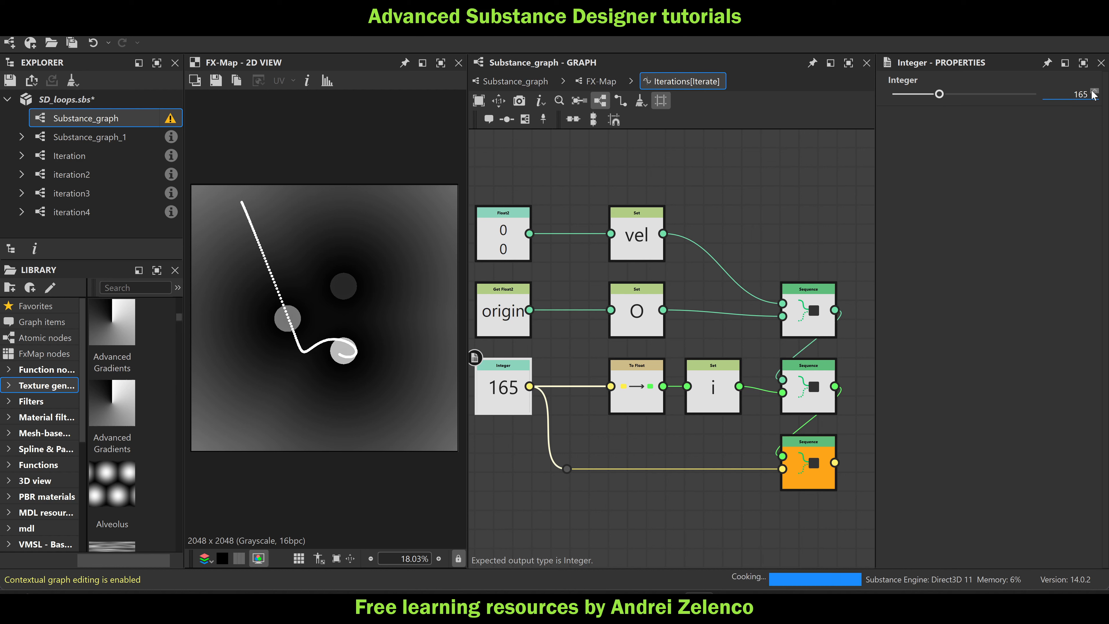
scroll(1093, 95, "up", 13)
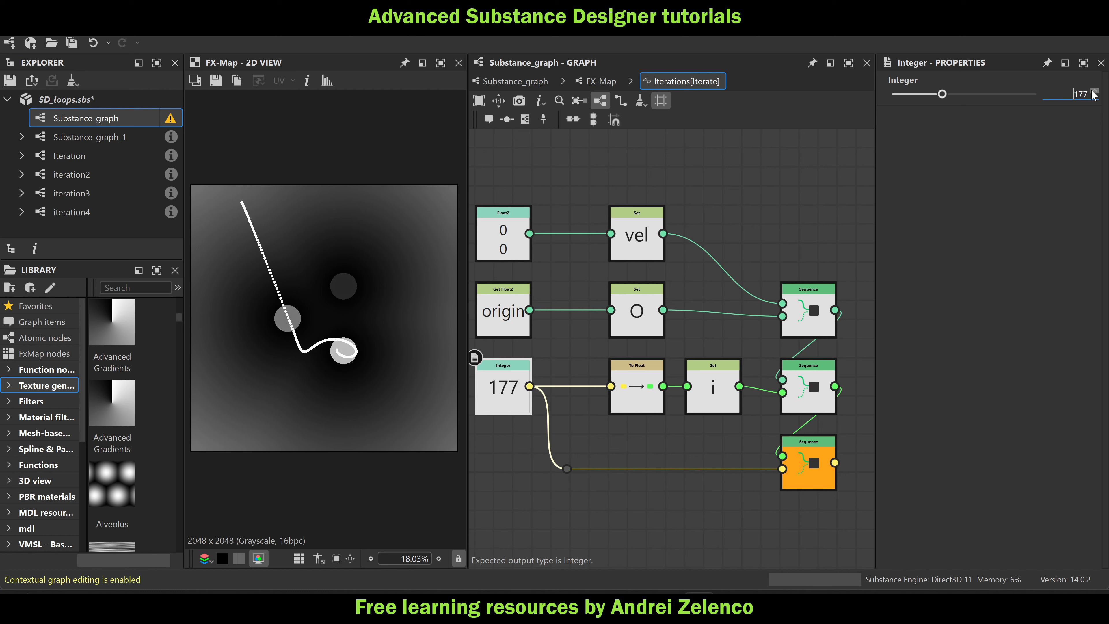
scroll(1094, 95, "up", 12)
scroll(1093, 95, "up", 13)
scroll(1093, 94, "up", 13)
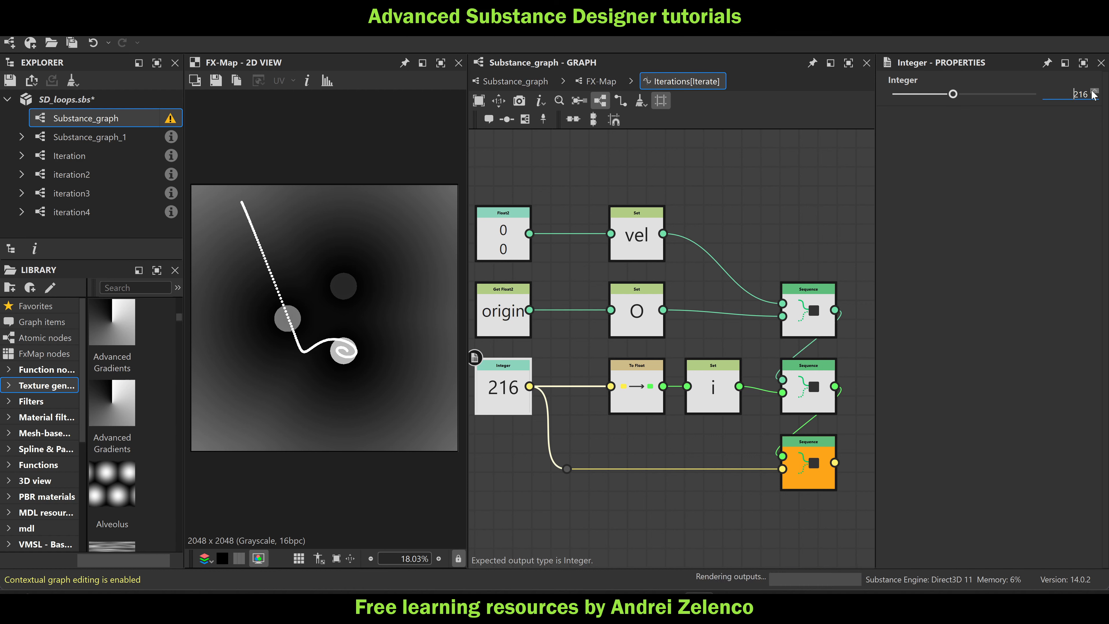
scroll(1094, 95, "up", 13)
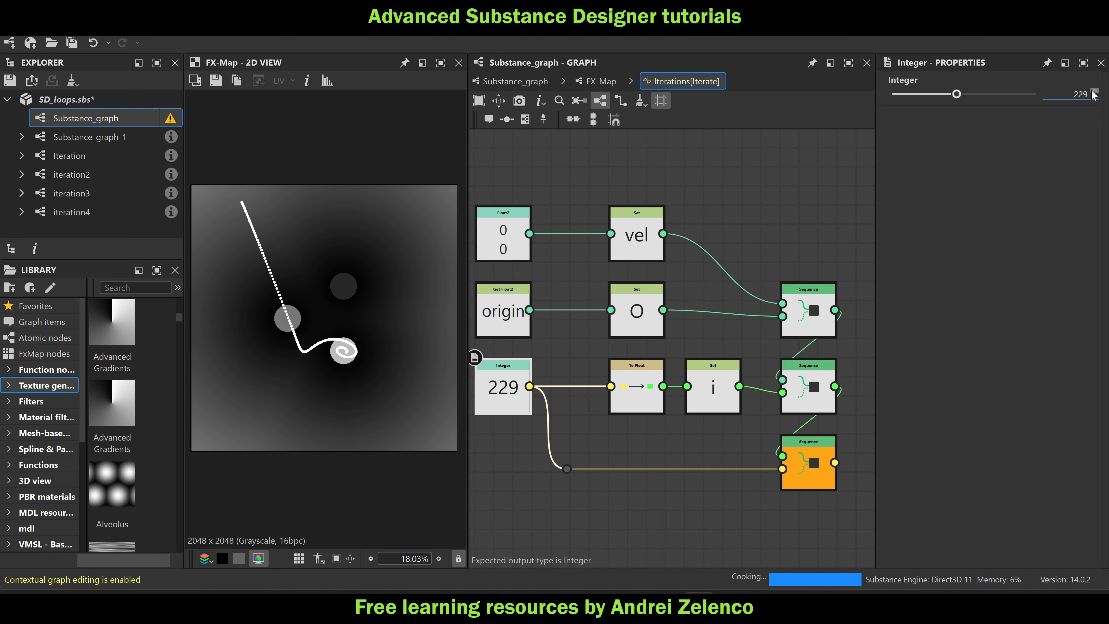
scroll(1093, 95, "up", 6)
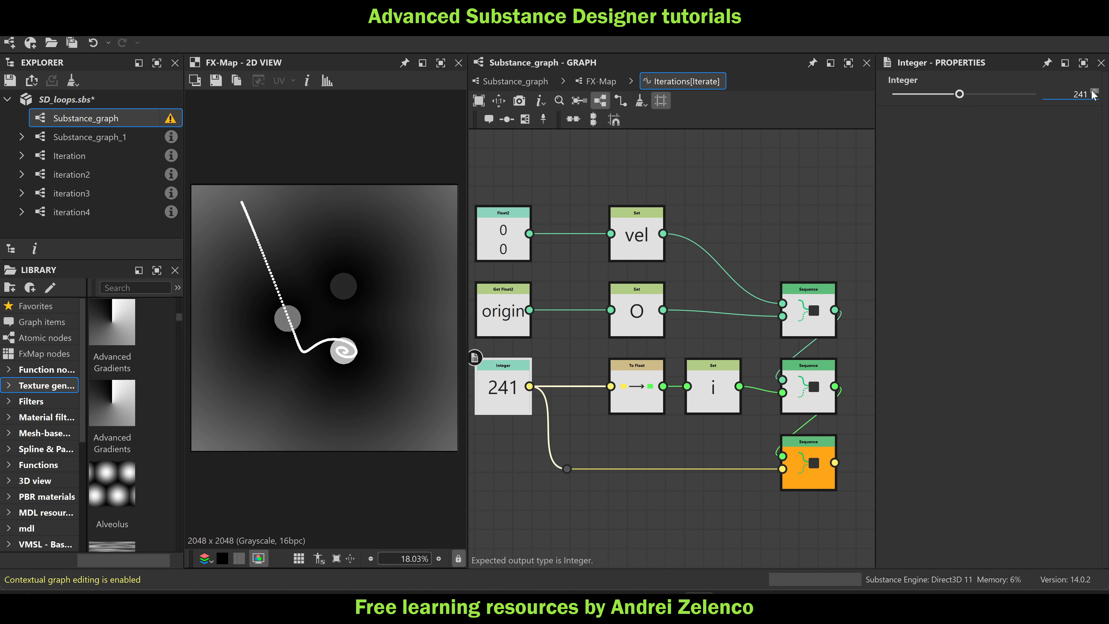
scroll(1093, 95, "up", 10)
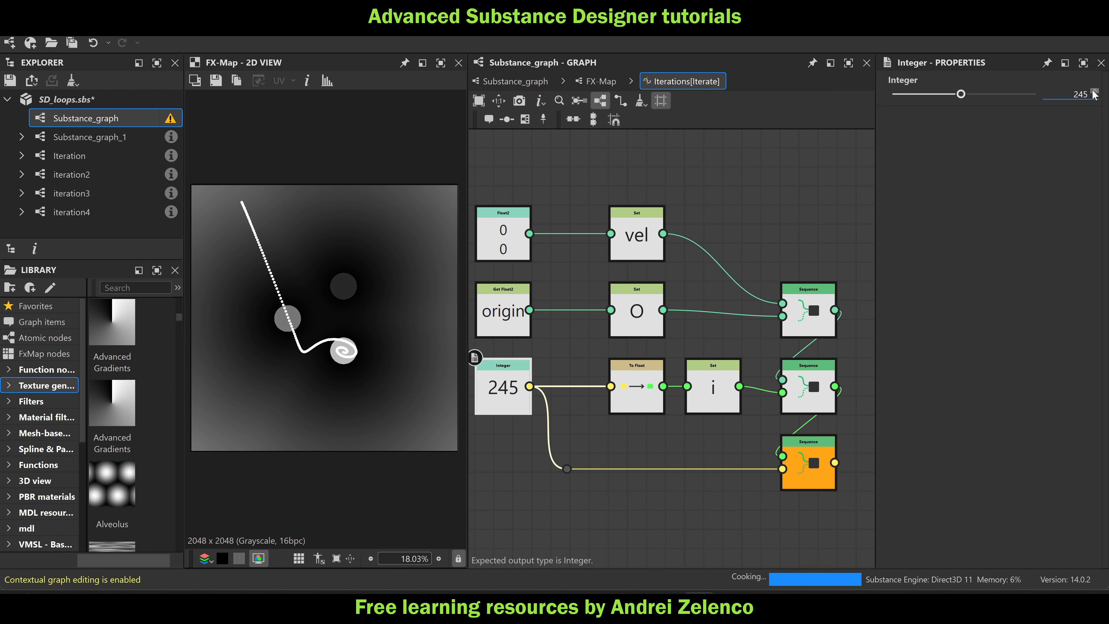
scroll(1094, 95, "up", 3)
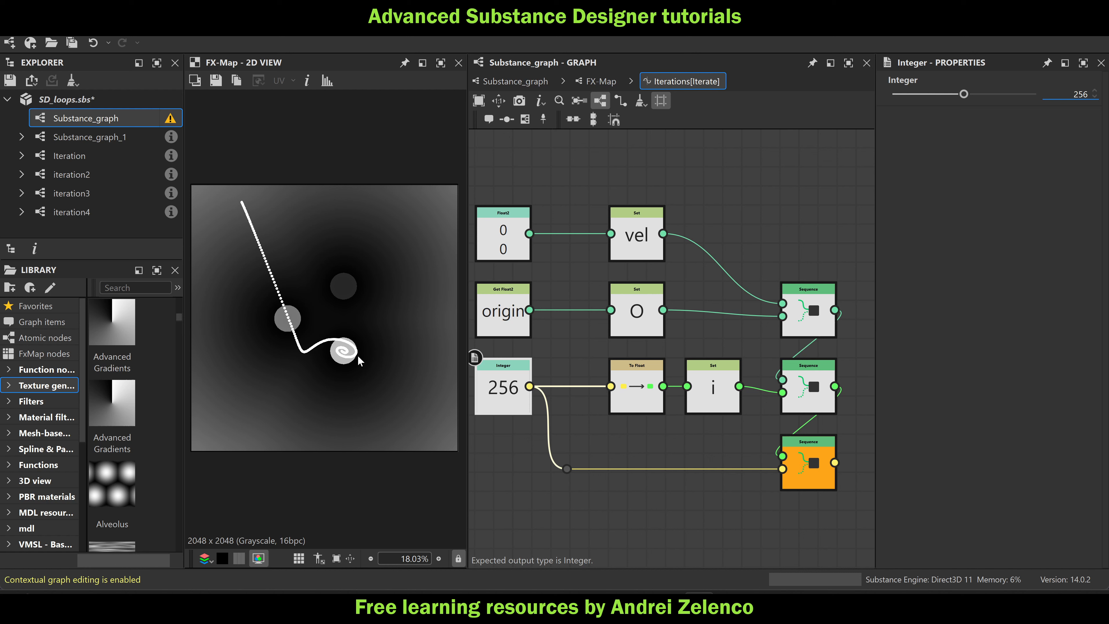
Return to the main Substance_graph and move the origin point near the image's upper right corner, at X 0.9625 and Y 0.0609
left_click(515, 82)
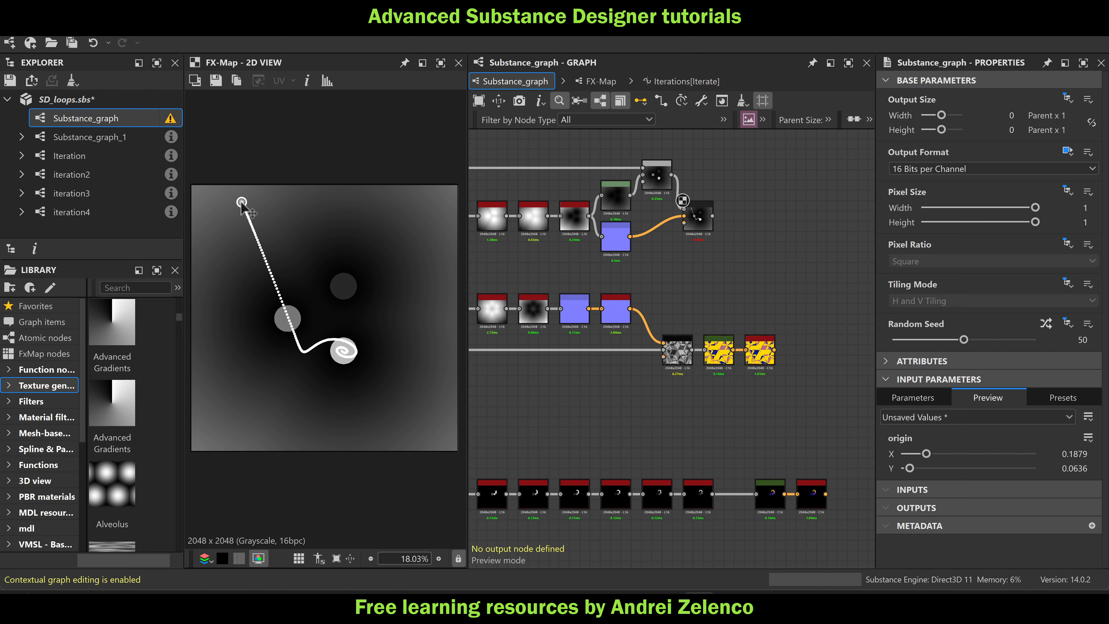
left_click_drag(242, 203, 442, 202)
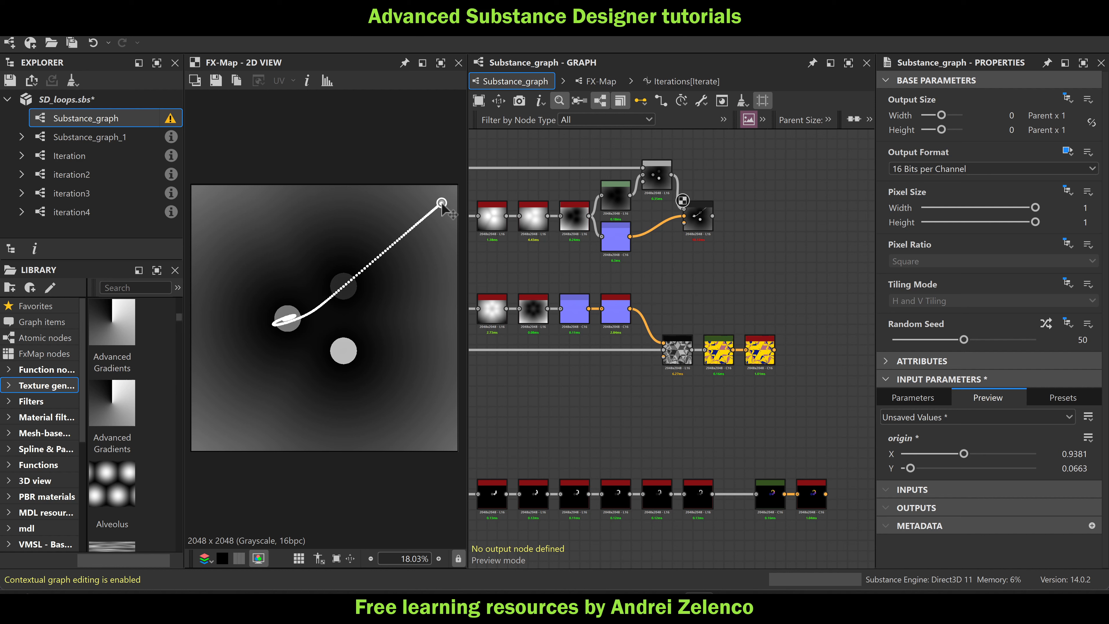
mouse_move(441, 203)
left_mouse_down()
mouse_move(340, 206)
mouse_move(400, 239)
mouse_move(455, 214)
mouse_move(446, 200)
left_mouse_up()
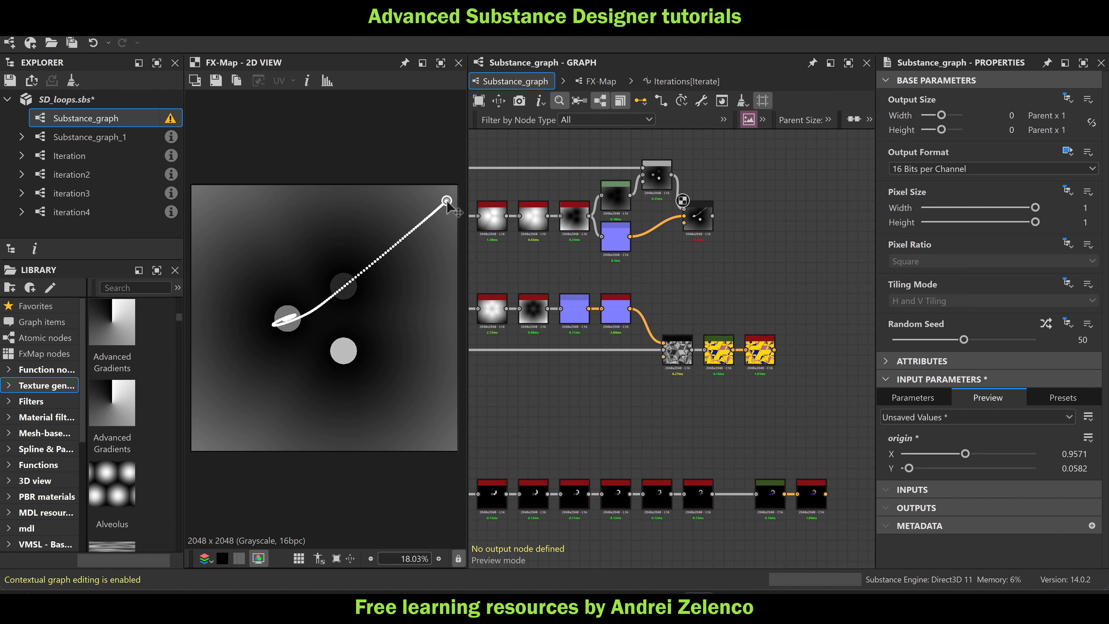
left_click_drag(448, 202, 450, 204)
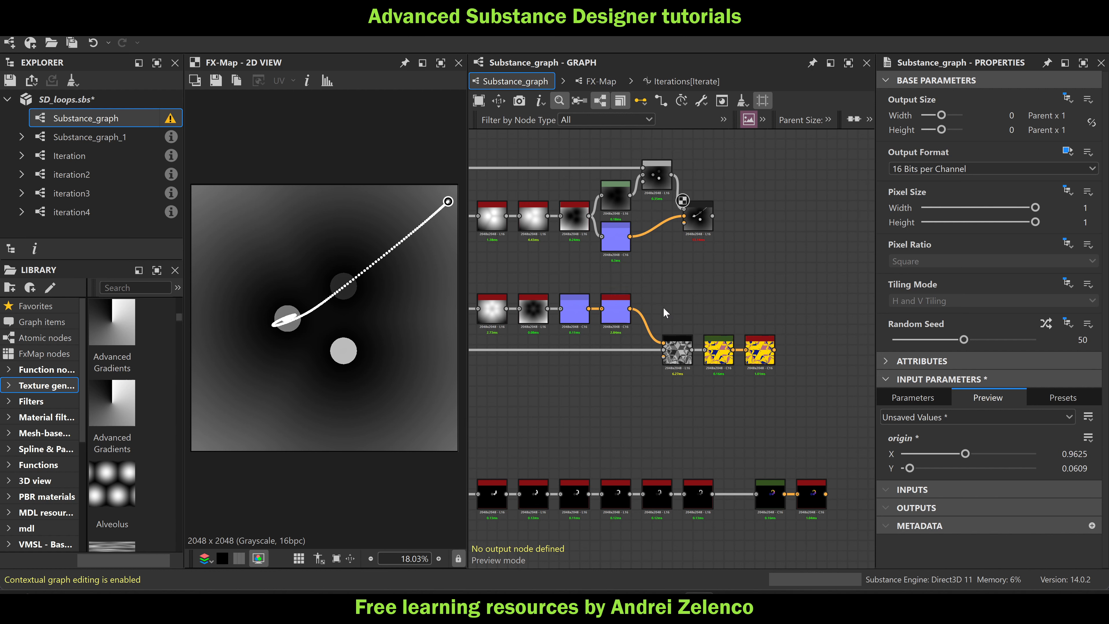
Display the second chain's Pixel Processor output and its inverted grayscale distance input in the 2D view
middle_click_drag(560, 345, 675, 321)
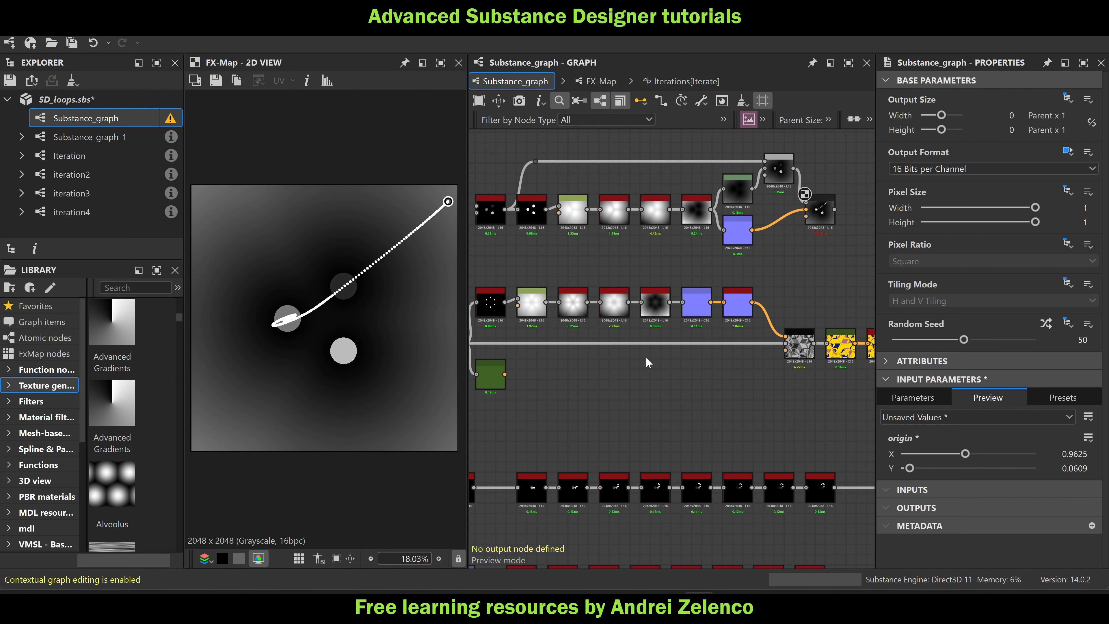
middle_click_drag(646, 362, 631, 305)
double_click(723, 275)
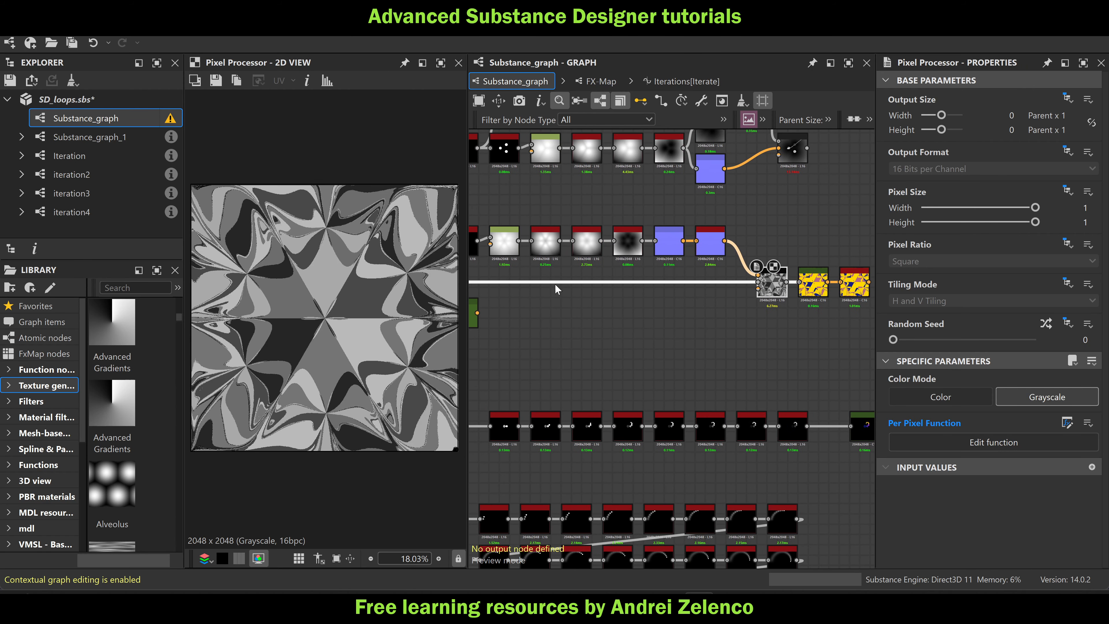
middle_click_drag(468, 214, 576, 230)
left_click(735, 258)
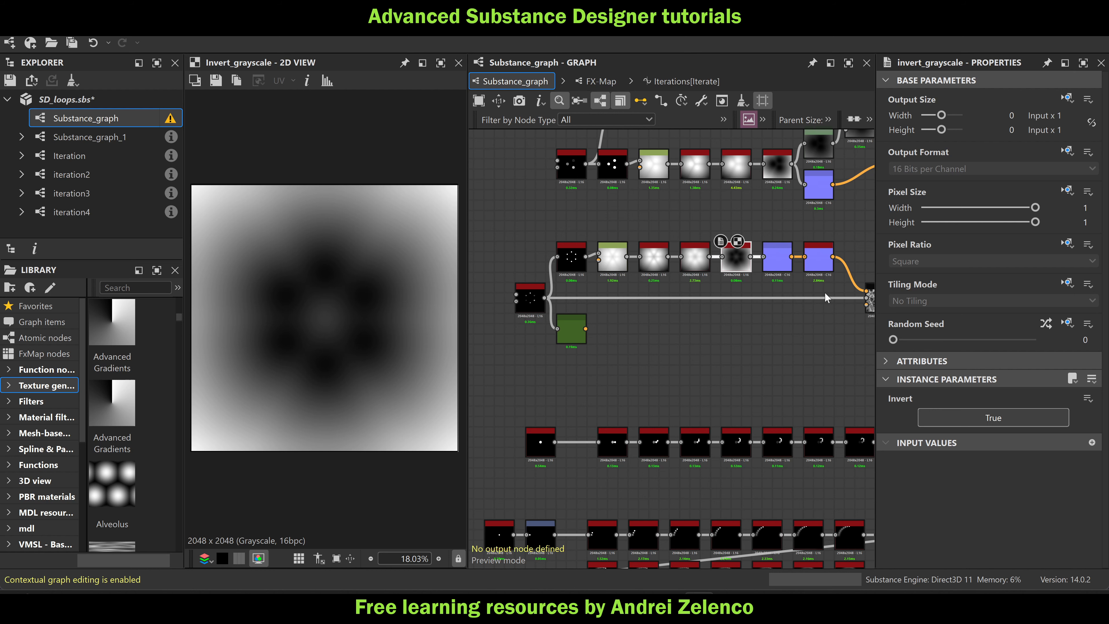
Display the Gradient Map branching off the start of the second chain and examine its coloured dots up close
middle_click_drag(844, 307, 805, 301)
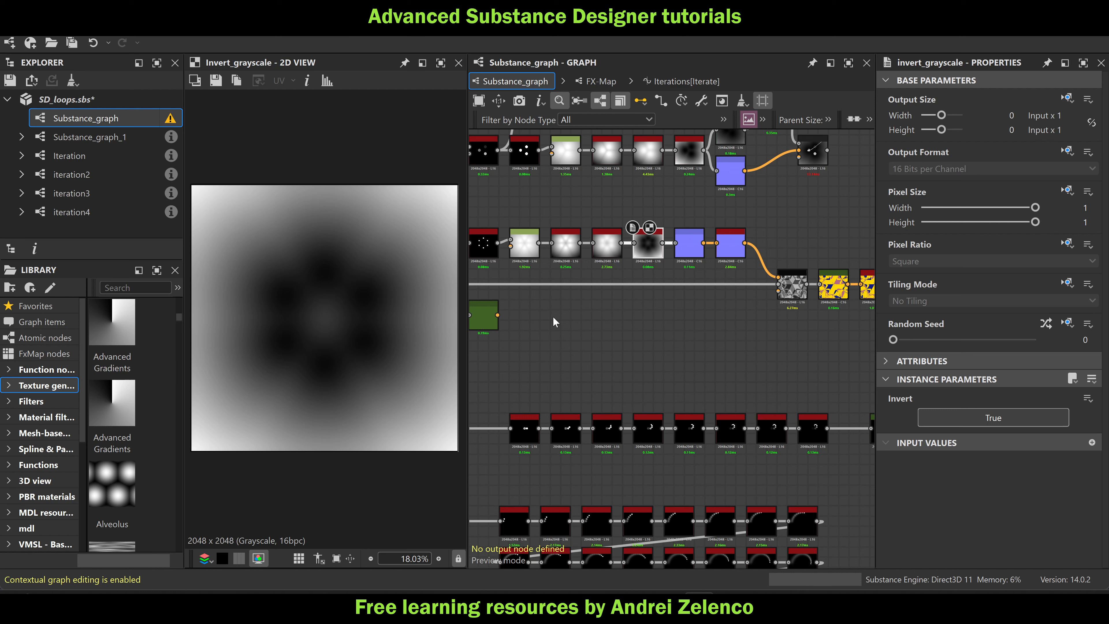
double_click(483, 314)
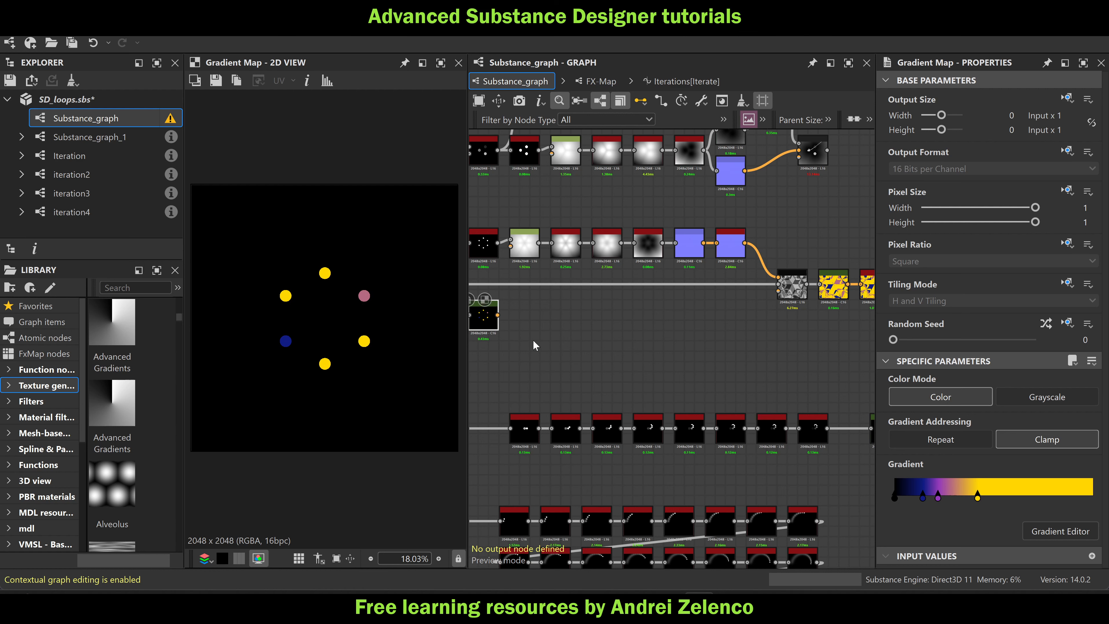
middle_click_drag(639, 343, 555, 326)
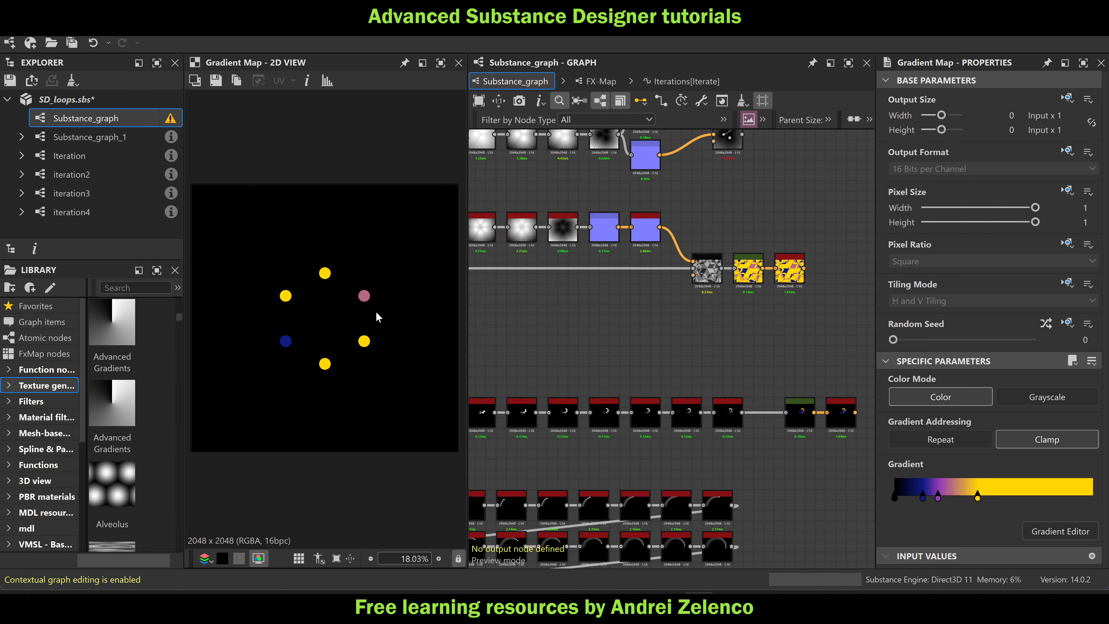
middle_click_drag(520, 316, 584, 306)
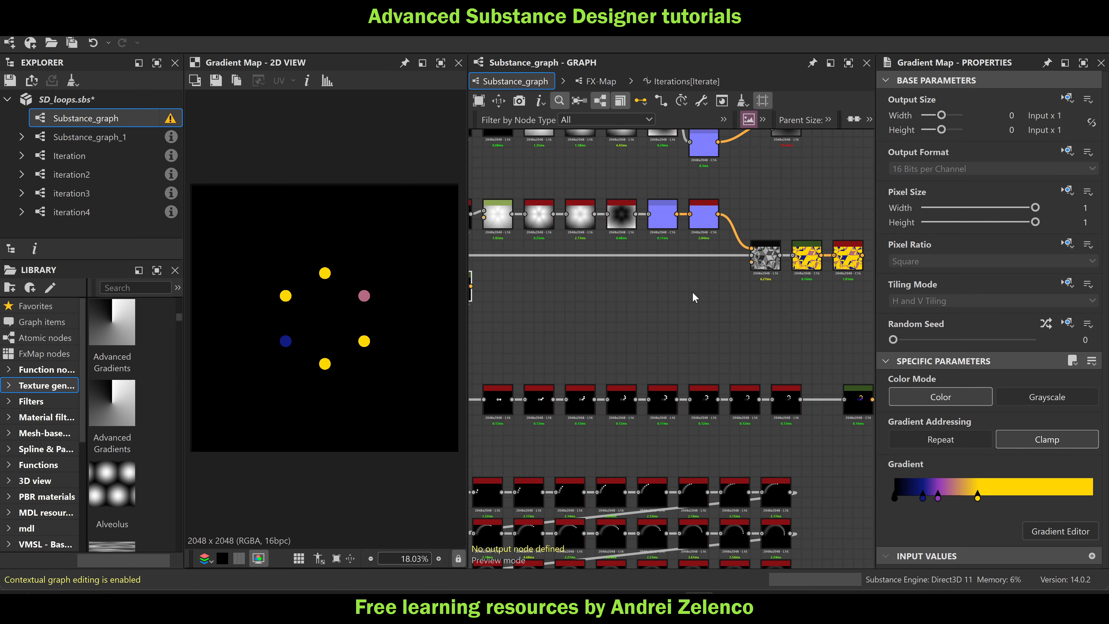
double_click(762, 336)
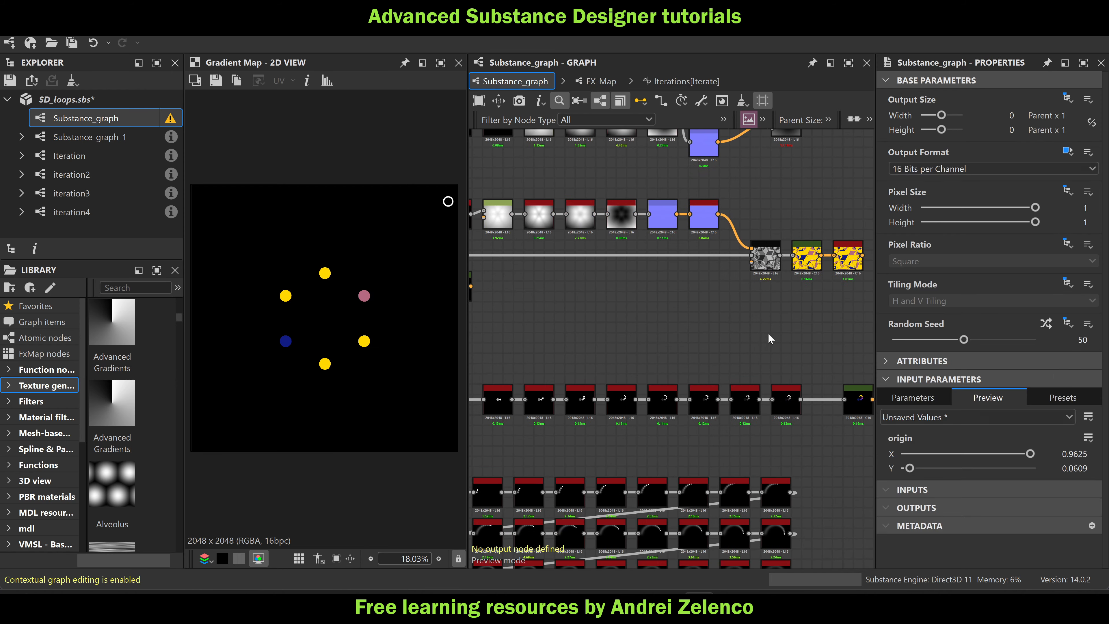
scroll(354, 286, "up", 3)
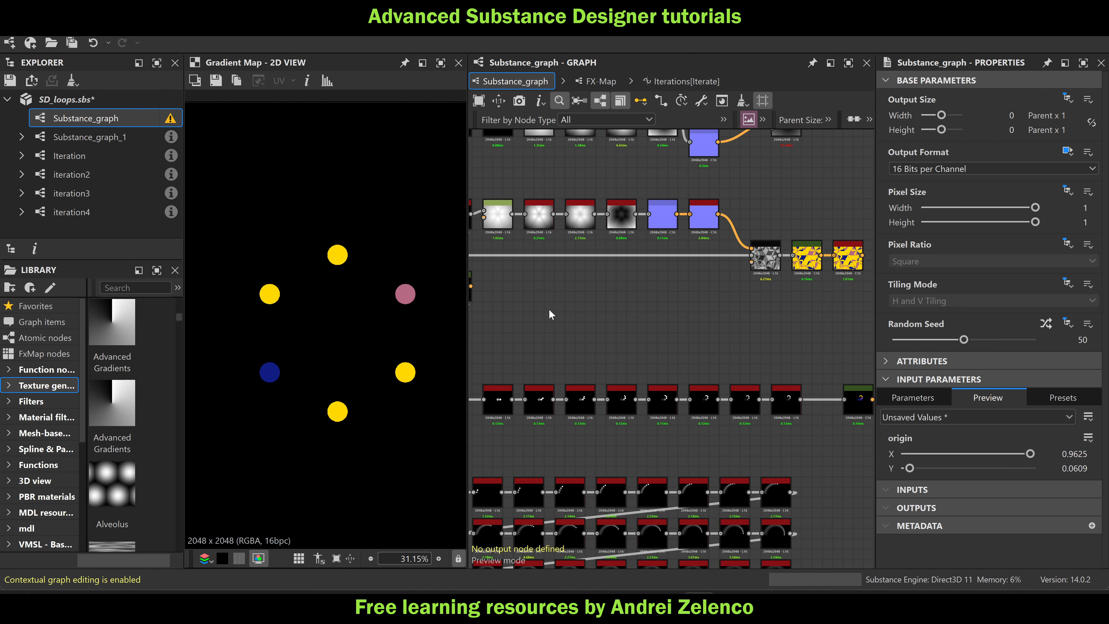
Set the second chain's Splatter Circular Grayscale to Luminance Random 0 and Luminance by Pattern Number 1
middle_click_drag(609, 296, 755, 262)
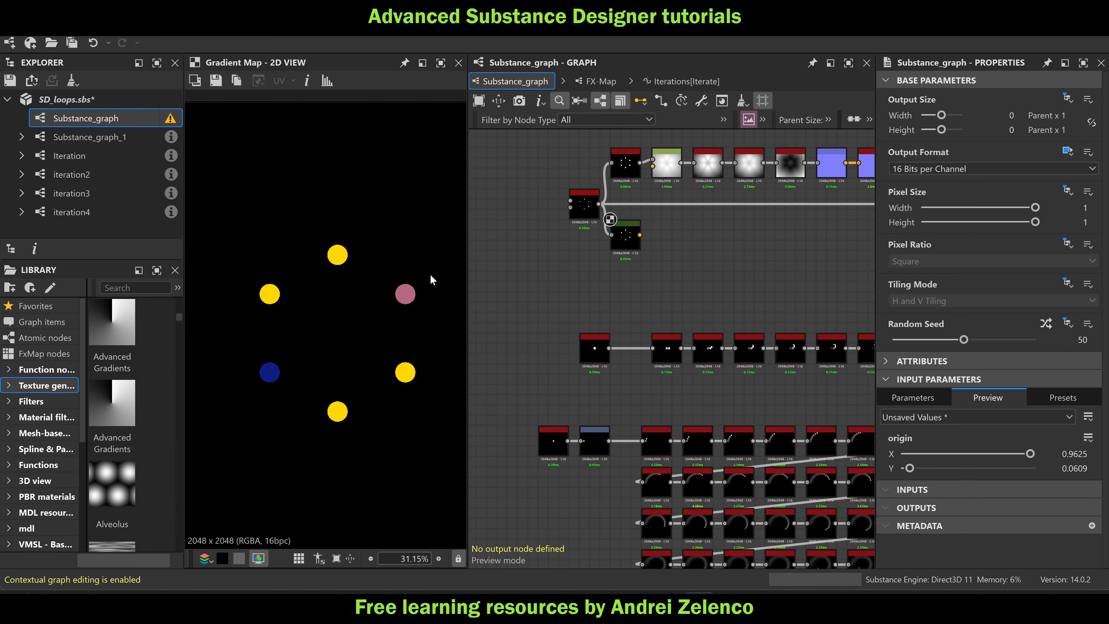
left_click(589, 212)
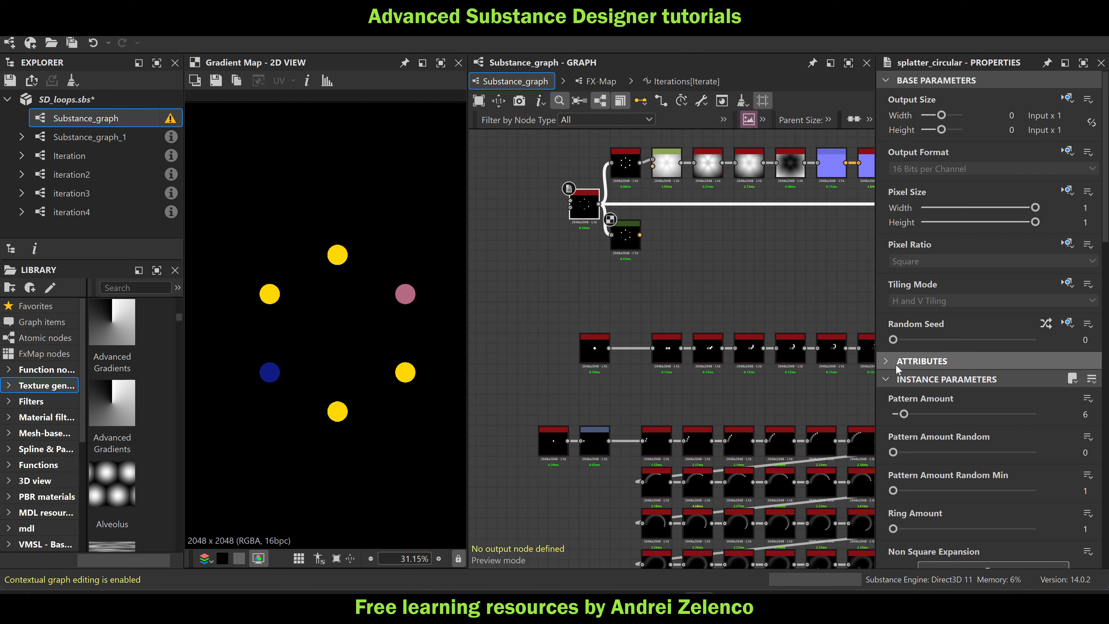
scroll(890, 493, "down", 12)
scroll(888, 506, "down", 1)
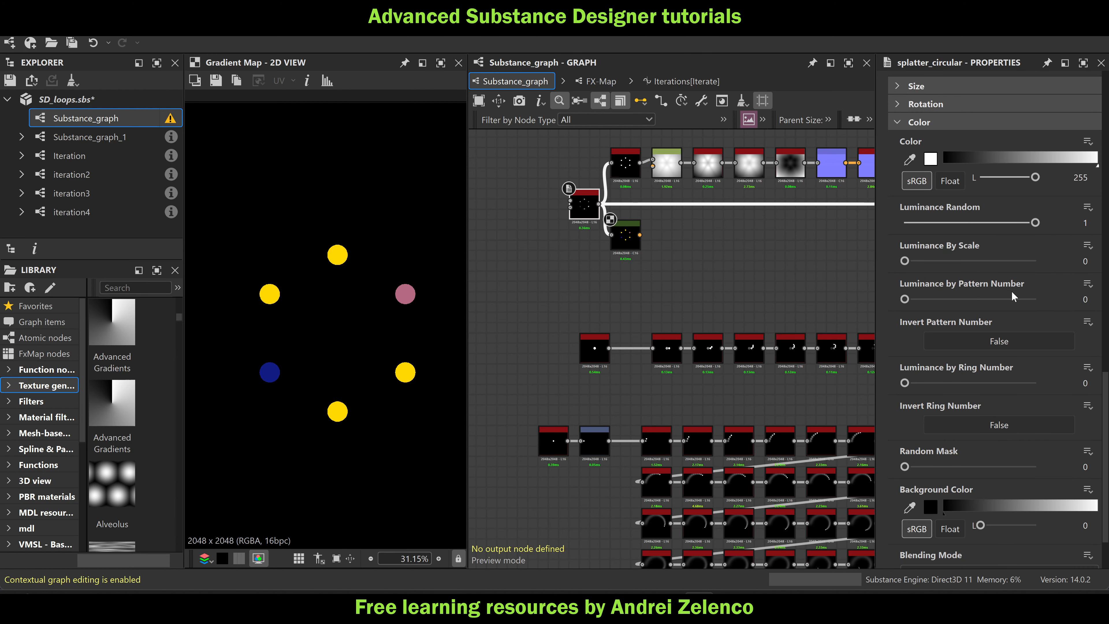
left_click_drag(1035, 222, 904, 222)
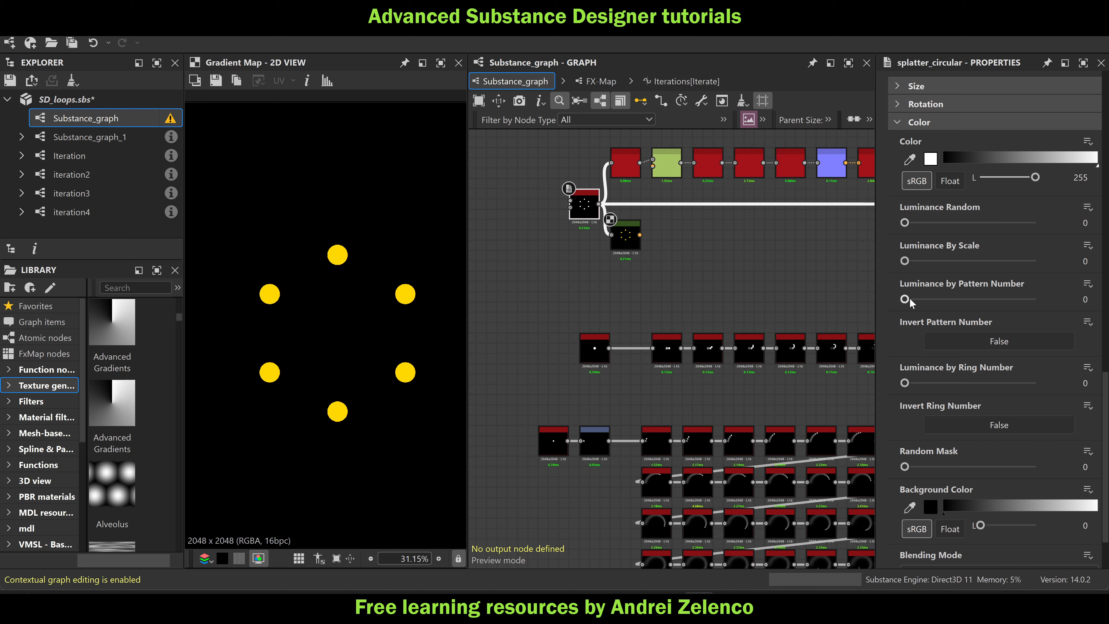
left_click_drag(908, 300, 1034, 299)
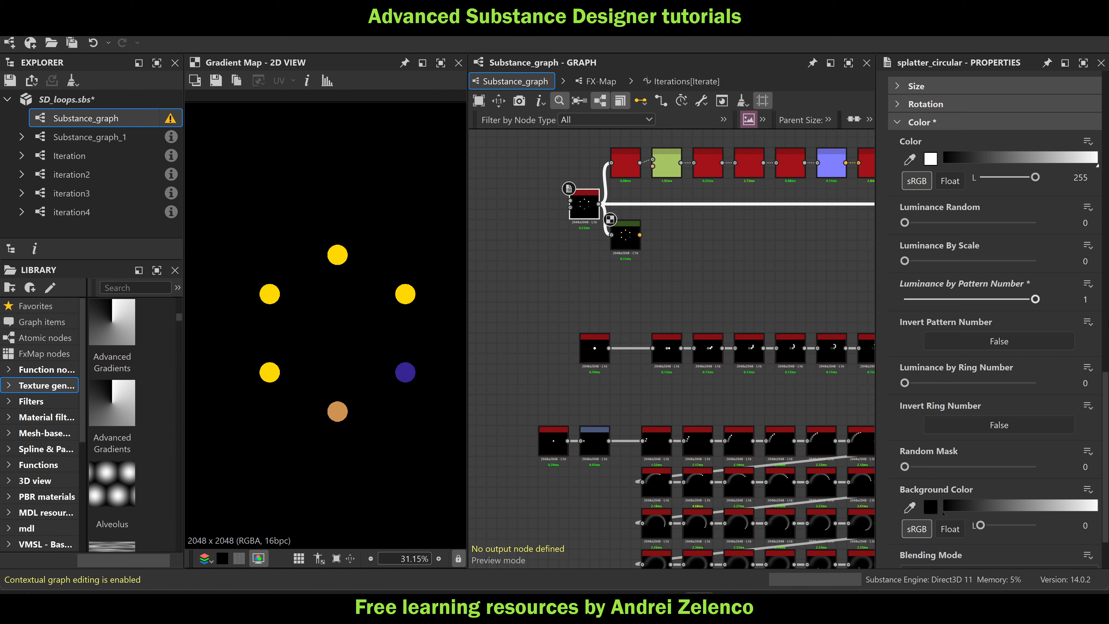
In the branched Gradient Map, move the yellow key to the gradient's end and add a green #53d089 key at position 0.655
scroll(599, 217, "up", 5)
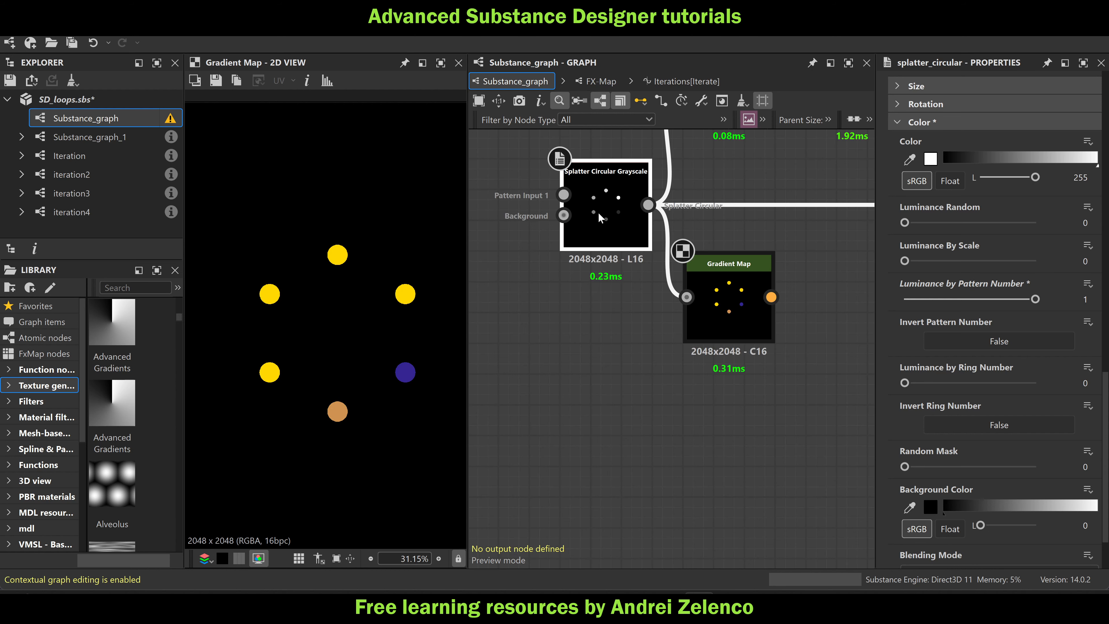
left_click(744, 311)
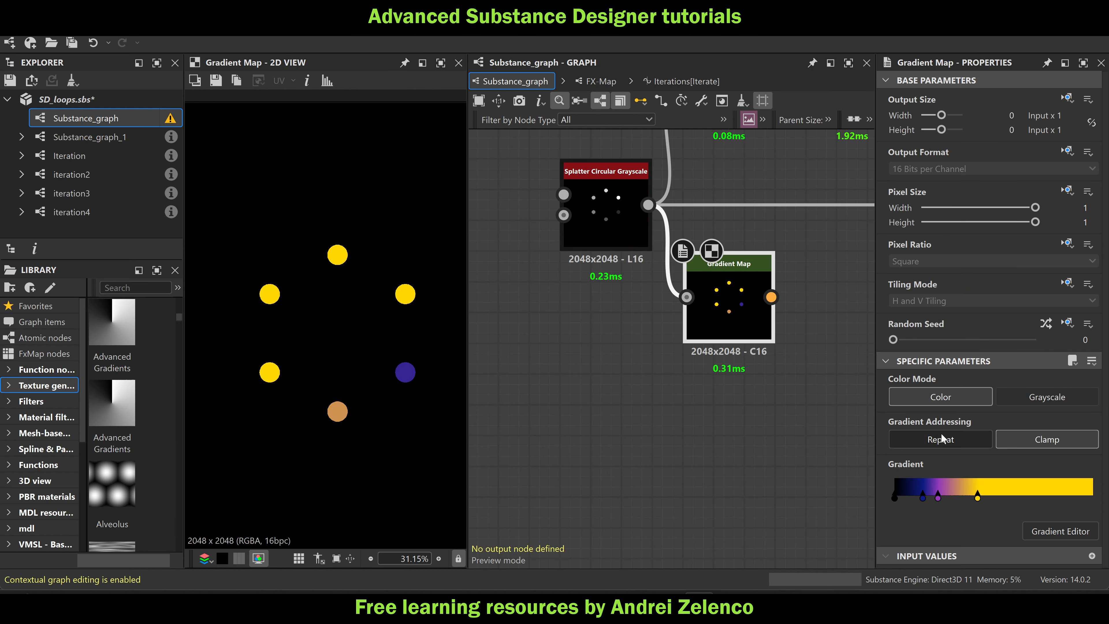
left_click_drag(978, 496, 1092, 497)
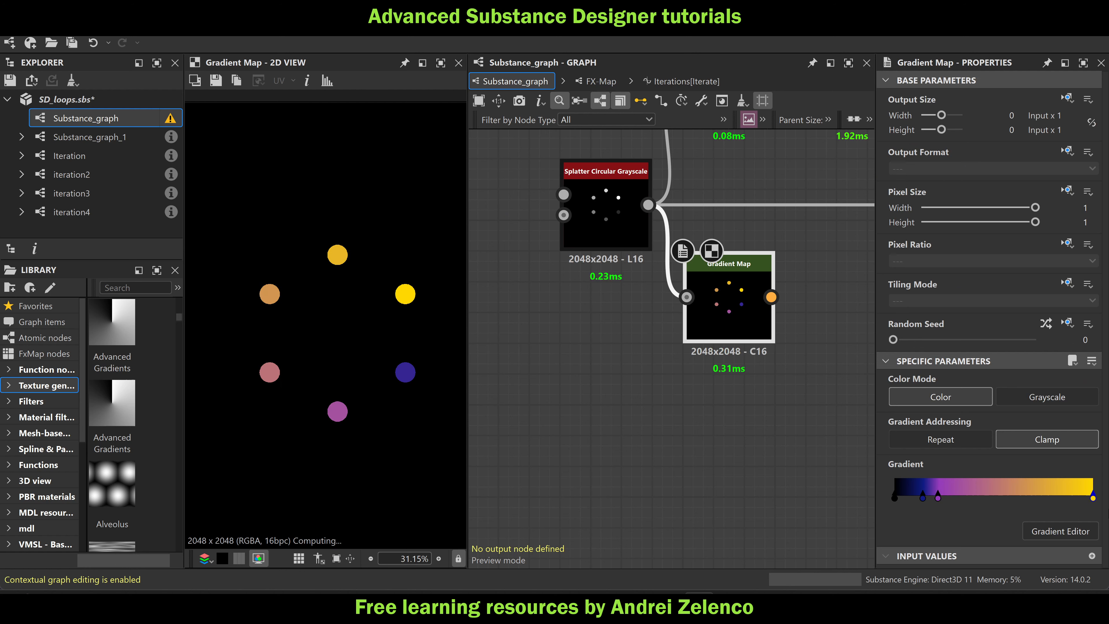
double_click(1023, 497)
left_click(808, 441)
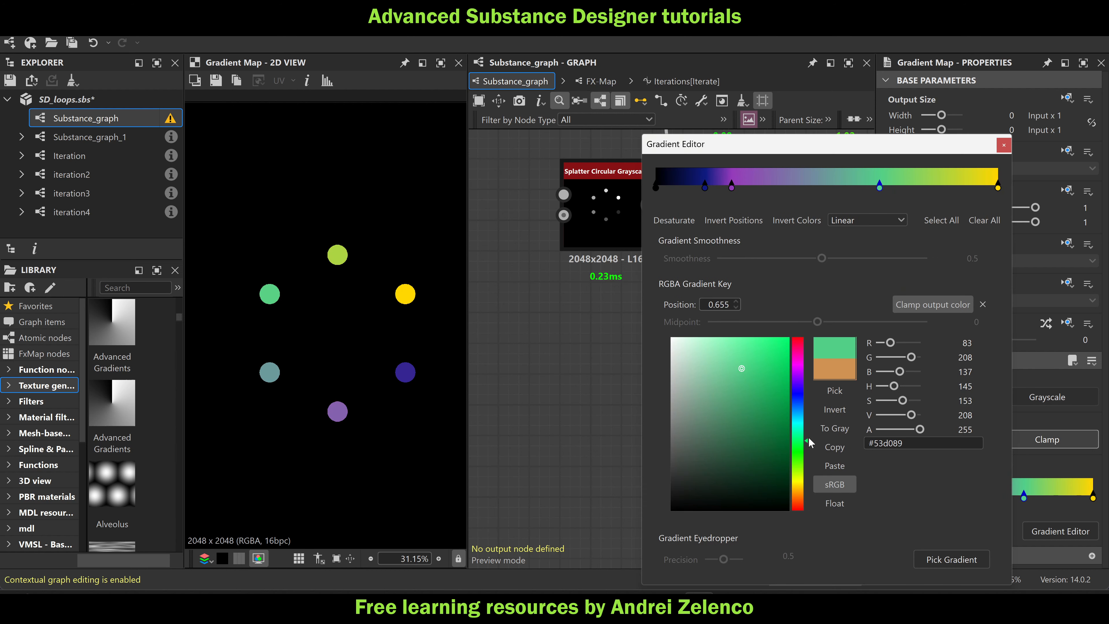
Add a red #aa334e gradient key at 0.333, move the purple key to 0.464, and shift the green key closer to yellow
left_click_drag(878, 187, 904, 190)
left_click_drag(732, 187, 793, 191)
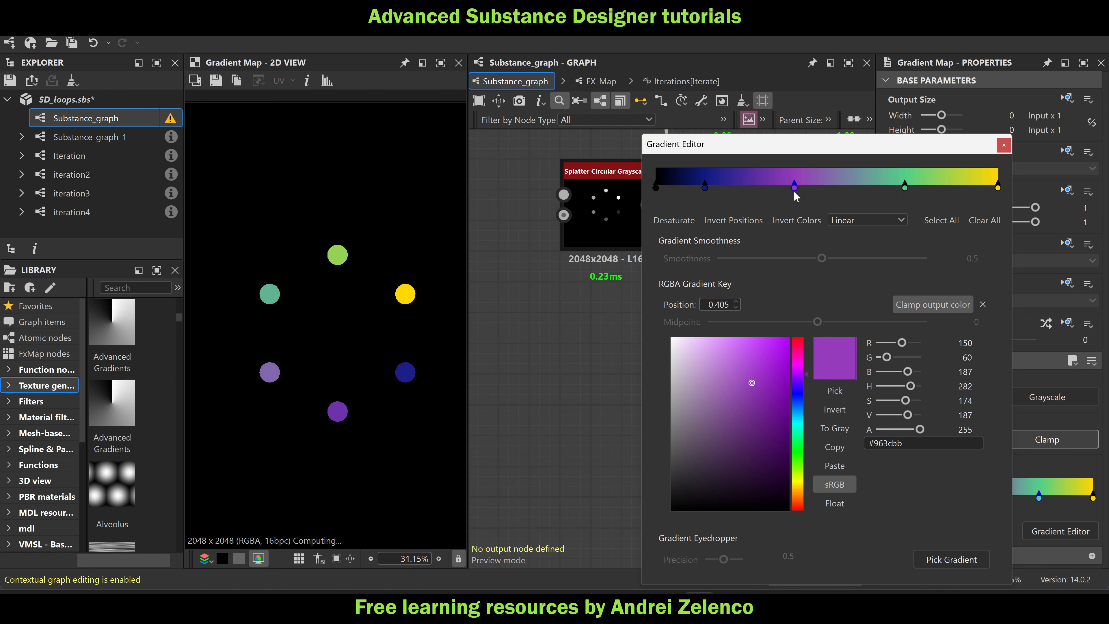
left_click(769, 187)
left_click(797, 343)
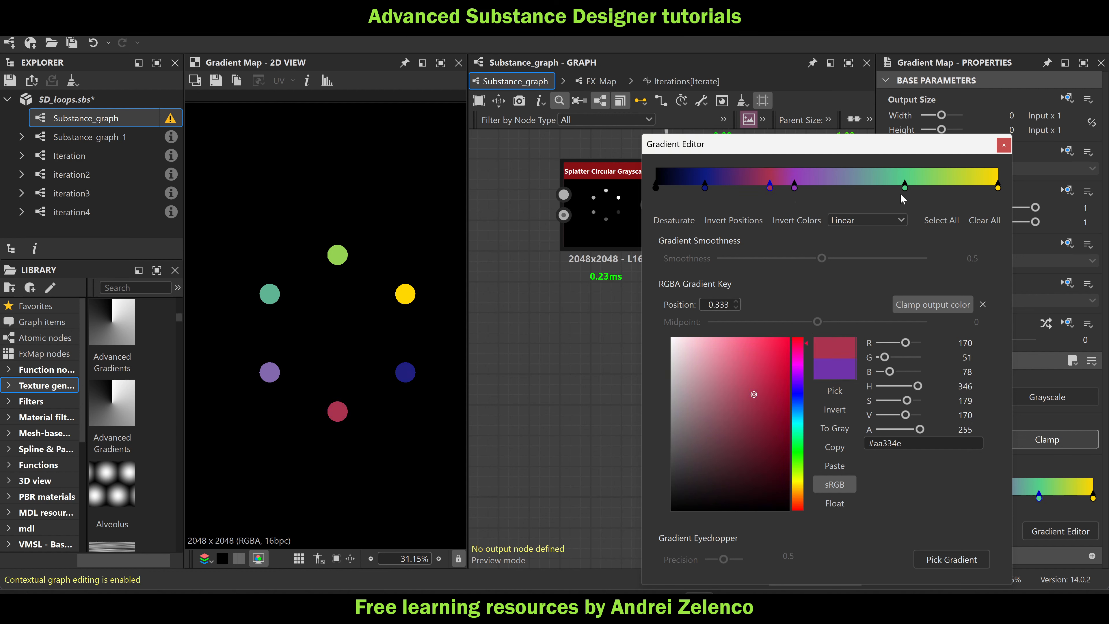
left_click_drag(795, 188, 814, 192)
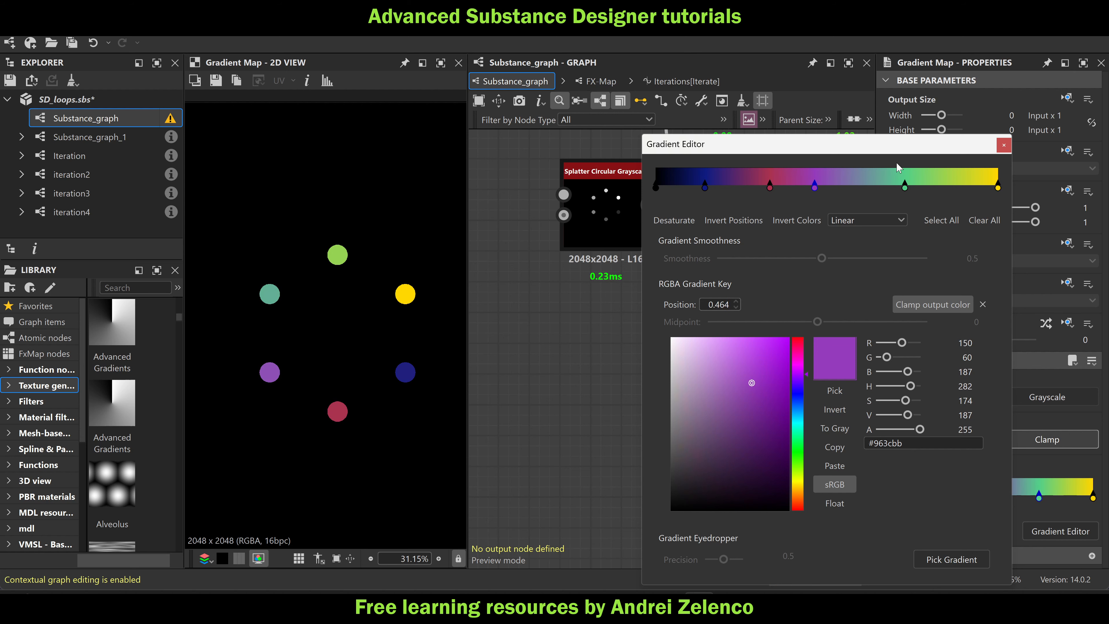
left_click(1003, 145)
Display the FXAA Color output at the end of the second chain in the 2D view
scroll(655, 305, "down", 5)
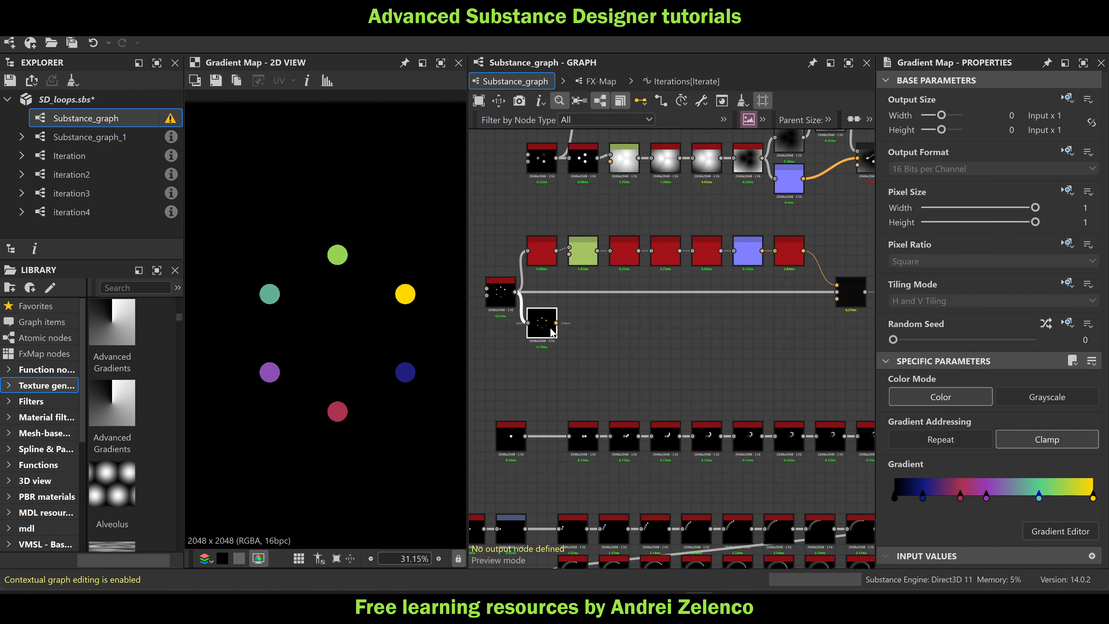
middle_click_drag(667, 337, 649, 338)
scroll(637, 319, "down", 2)
double_click(766, 288)
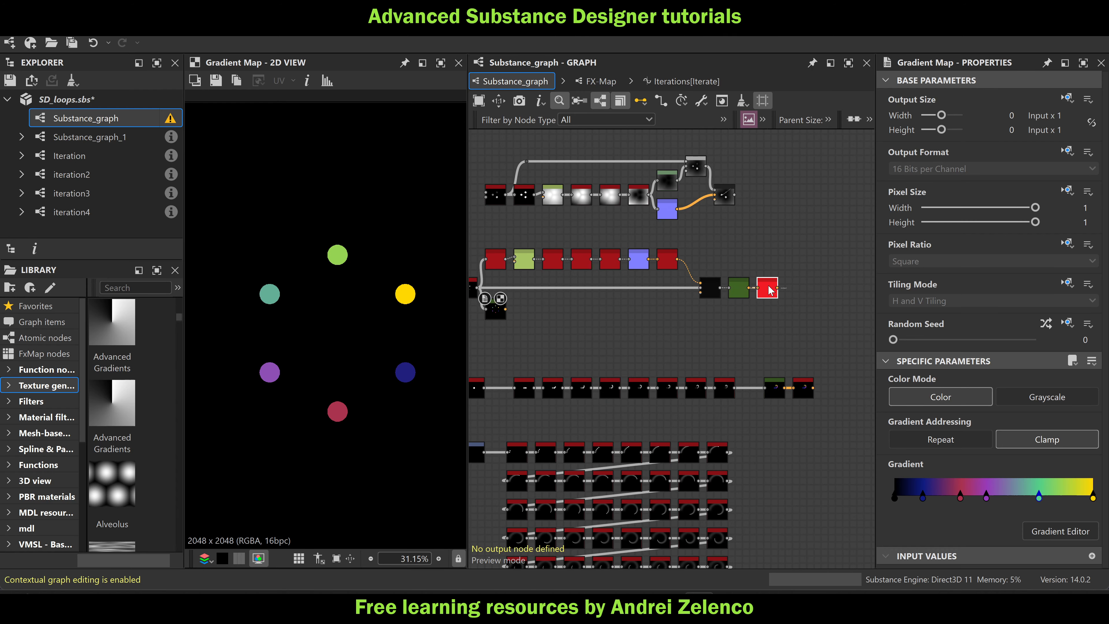
scroll(672, 310, "down", 3)
middle_click_drag(668, 311, 692, 310)
scroll(688, 309, "up", 3)
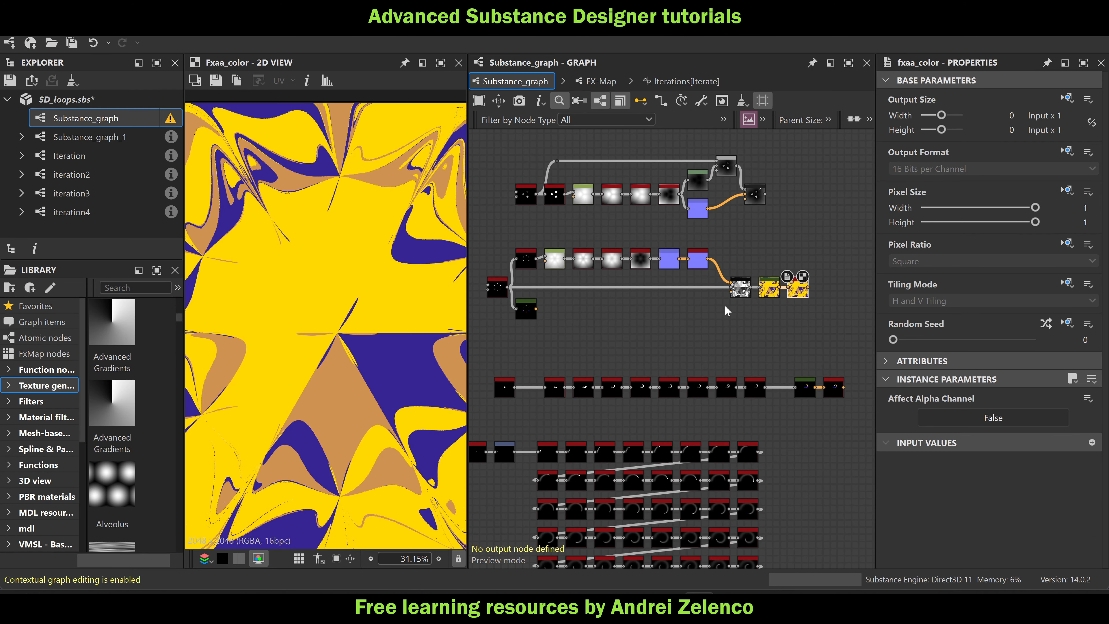
Duplicate the edited Gradient Map, place it below the chain's final Gradient Map, and connect the Pixel Processor output to it
scroll(538, 332, "up", 2)
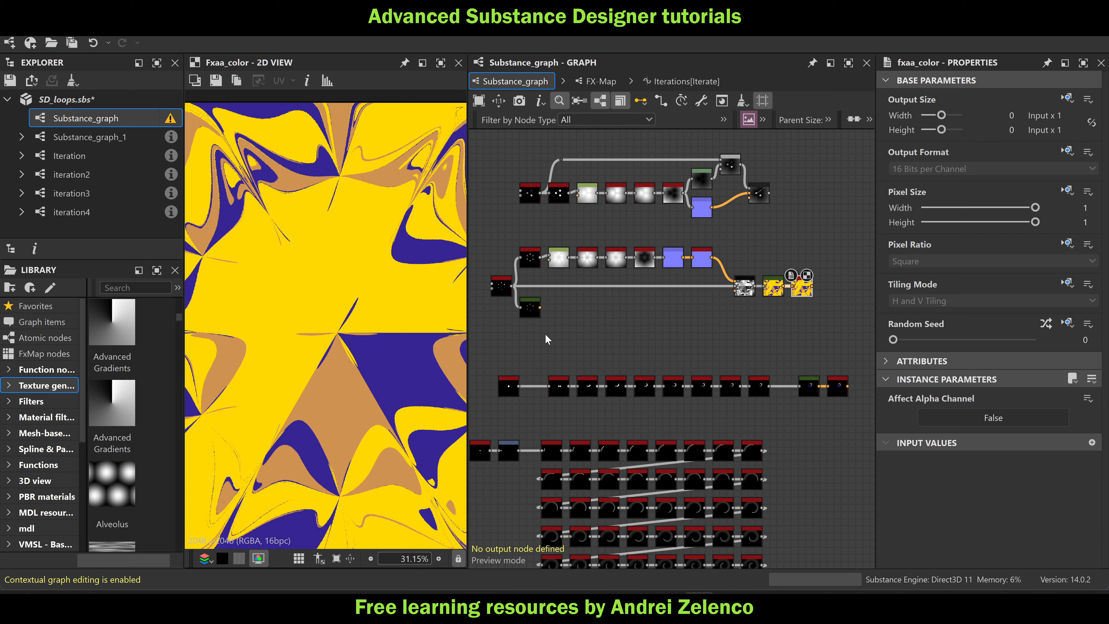
scroll(535, 316, "up", 1)
left_click(534, 315)
scroll(535, 315, "down", 2)
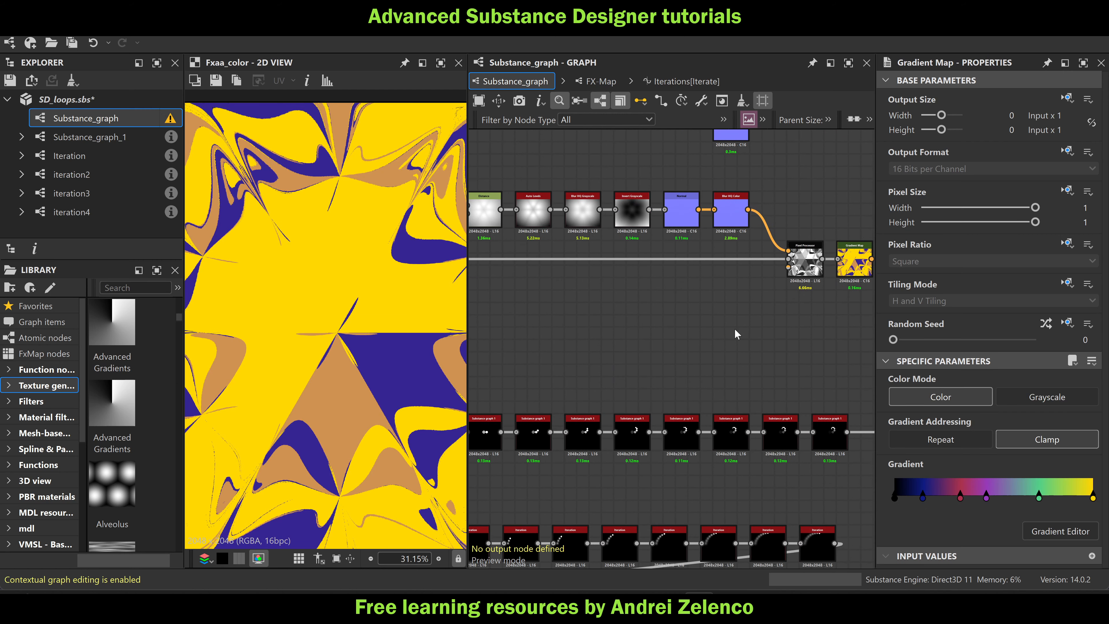
key("ctrl+d")
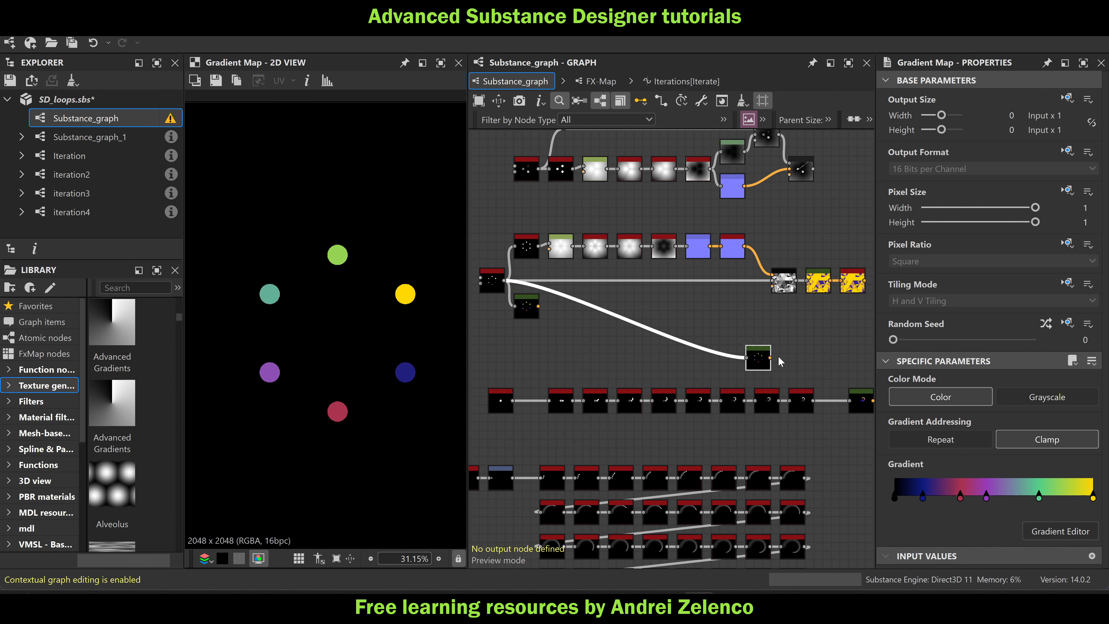
left_click_drag(754, 361, 818, 327)
scroll(797, 298, "up", 2)
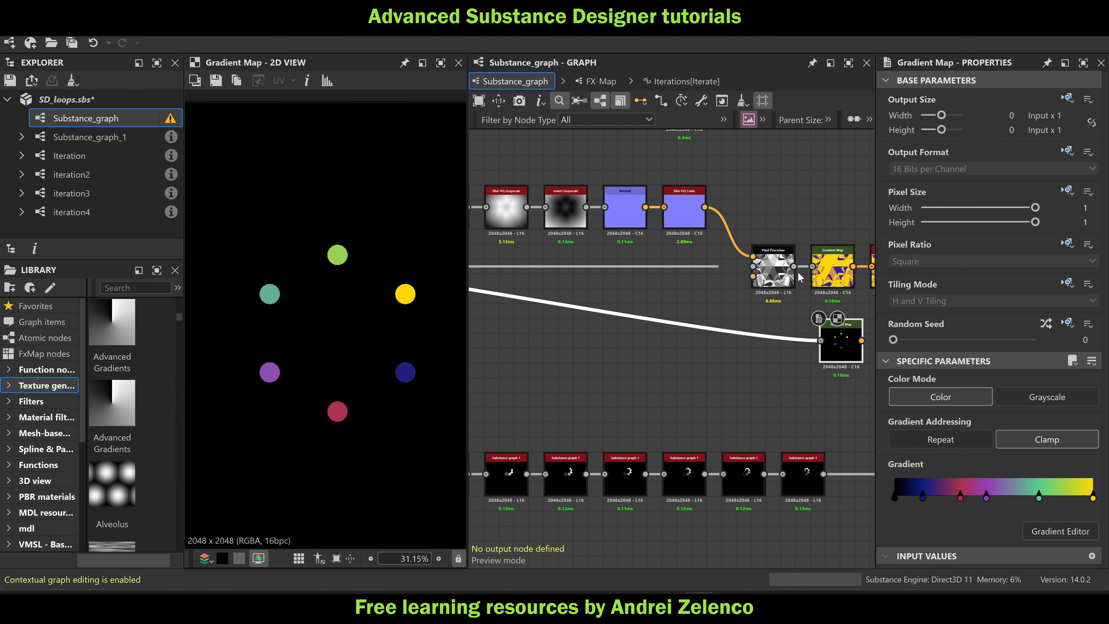
left_click_drag(793, 266, 828, 338)
middle_click_drag(784, 359, 698, 361)
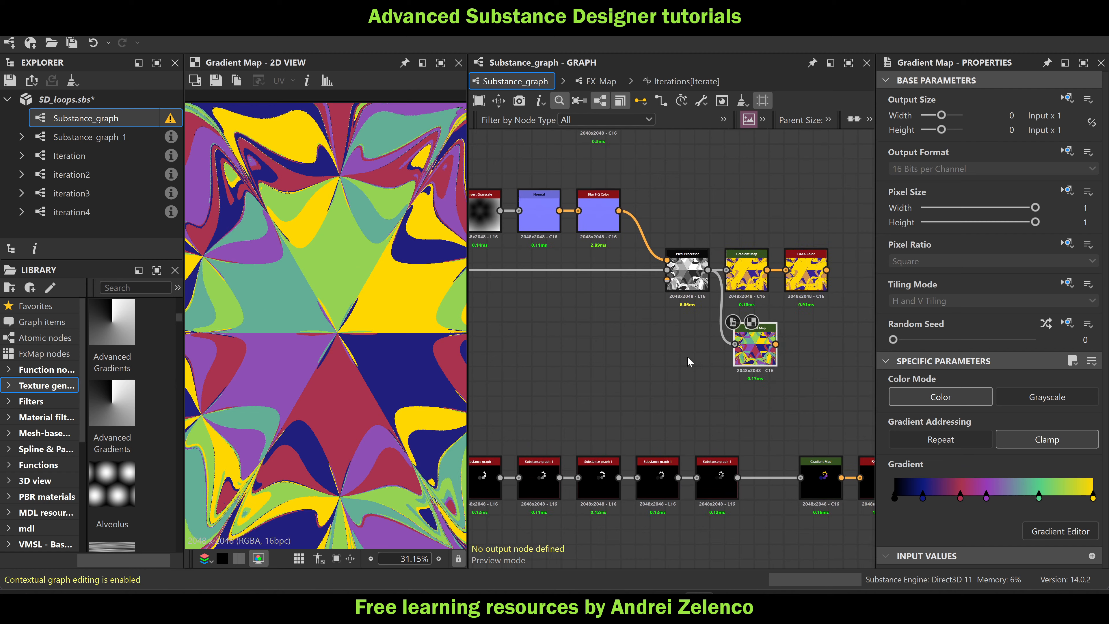
key("f")
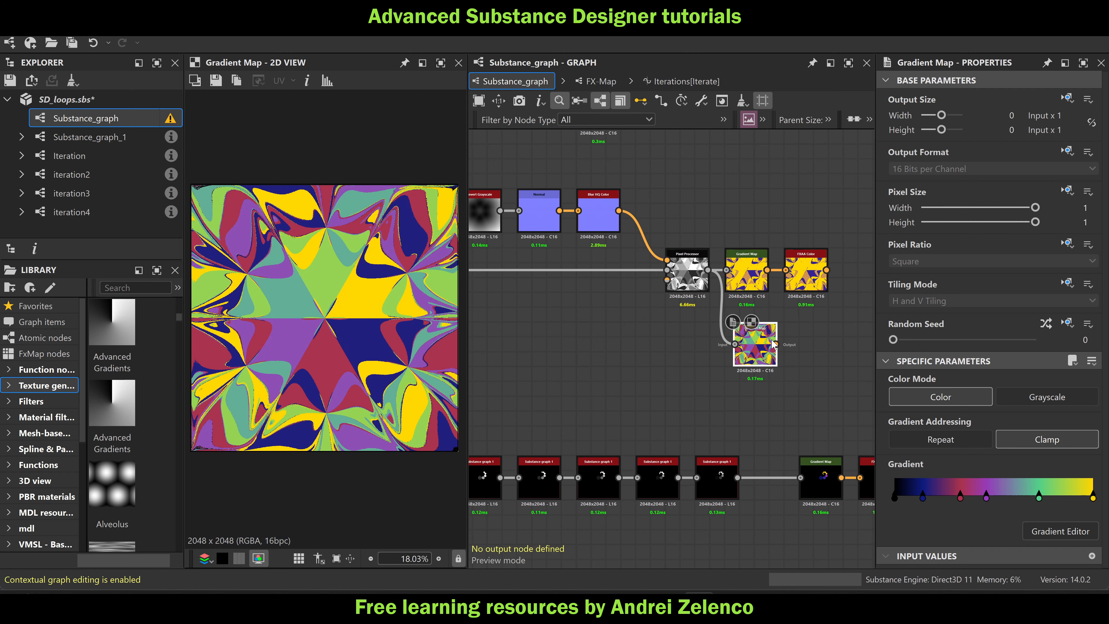
Replace the old Gradient Map feeding FXAA Color with the multicoloured duplicate and save the SD_loops.sbs package
left_click_drag(775, 344, 786, 269)
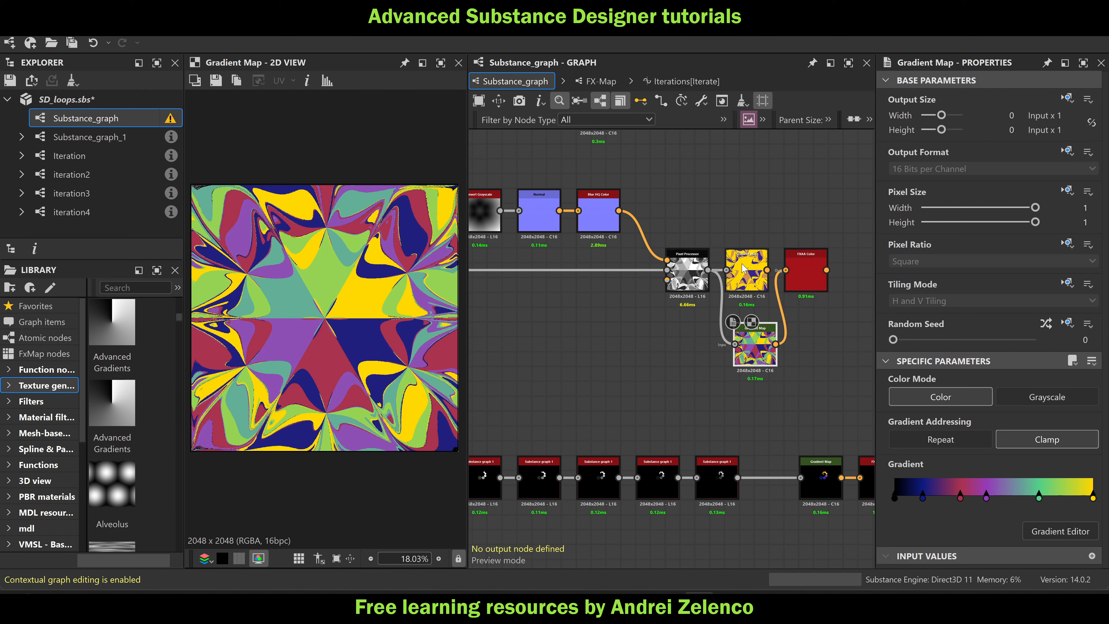
left_click(744, 267)
key("Delete")
left_click_drag(751, 339, 737, 270)
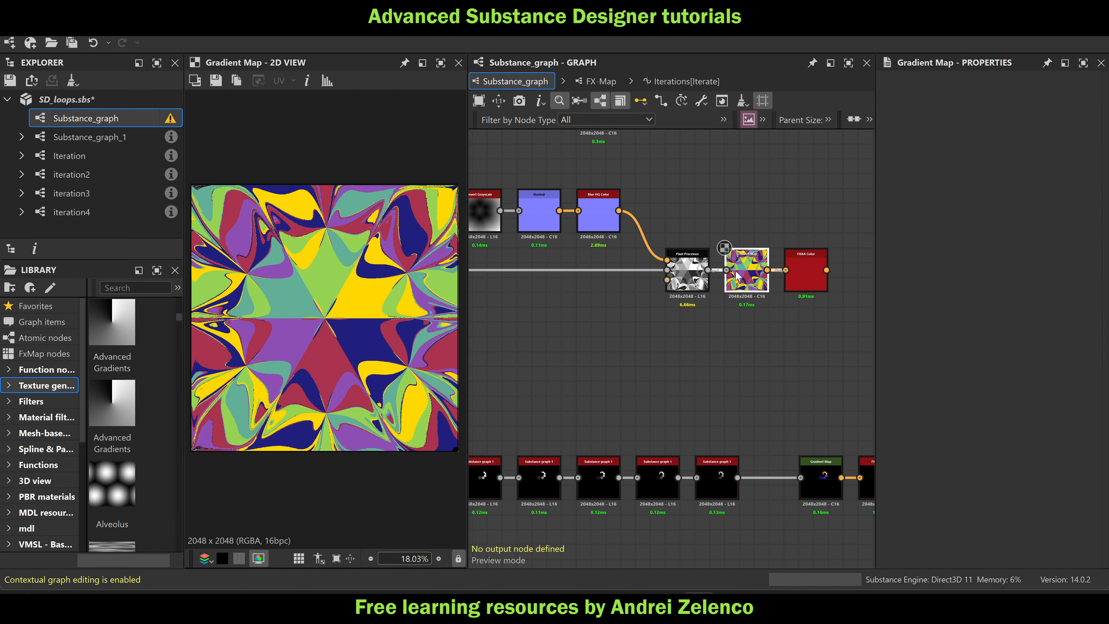
left_click(108, 98)
key("ctrl+s")
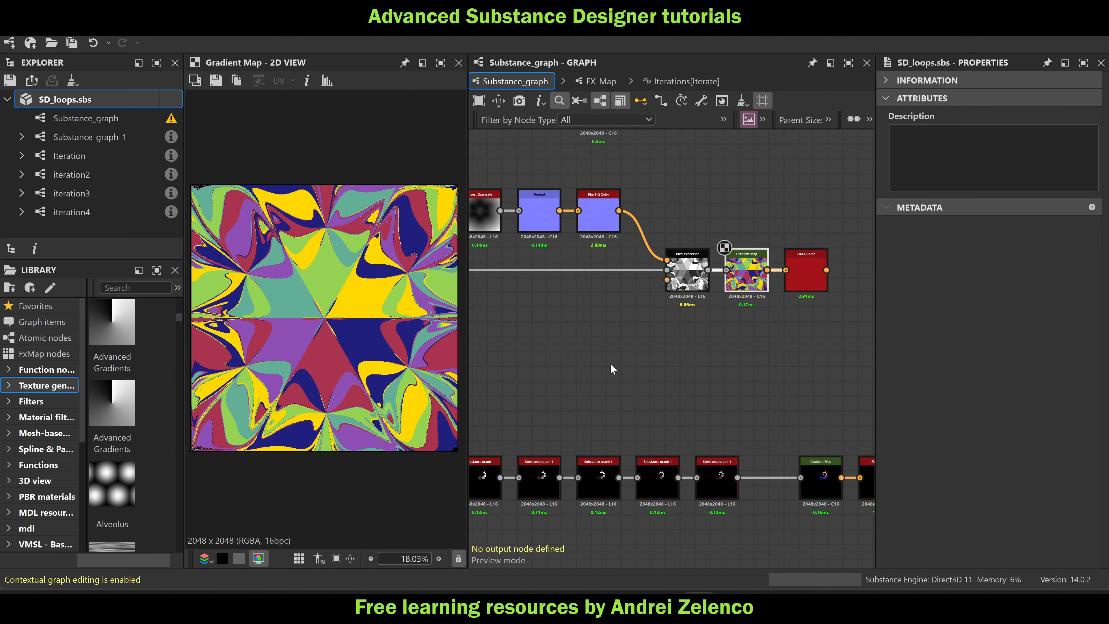
Try a Pattern Amount of 11 on the Splatter Circular Grayscale and settle on 5 while watching the coloured pattern
scroll(592, 370, "down", 4)
scroll(573, 249, "up", 5)
left_click(572, 280)
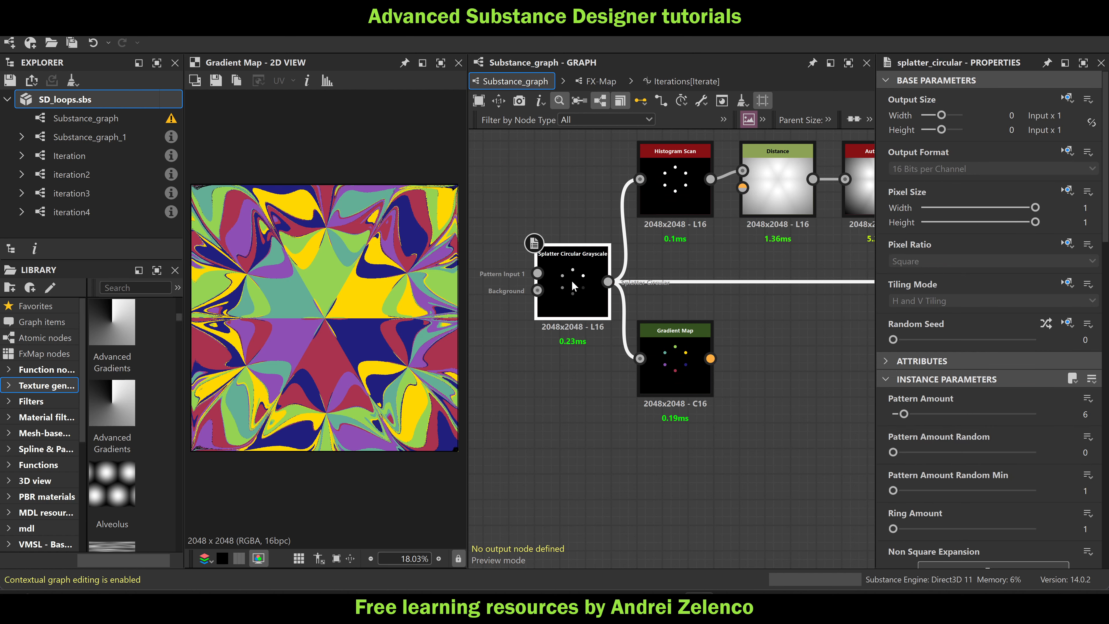
double_click(572, 280)
left_click(681, 248)
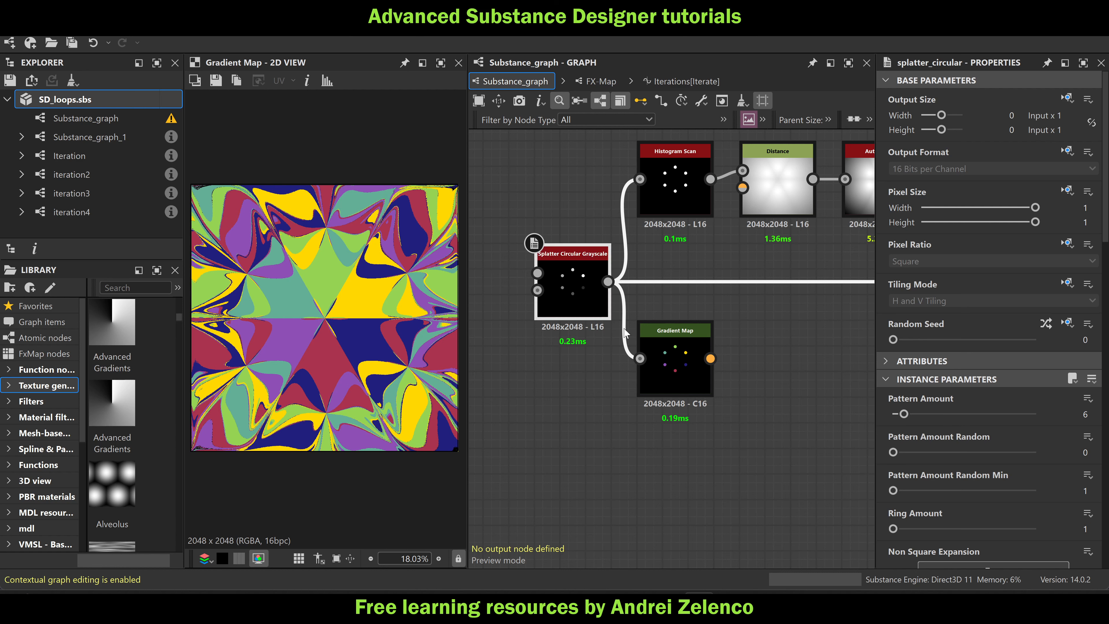
left_click_drag(903, 414, 915, 414)
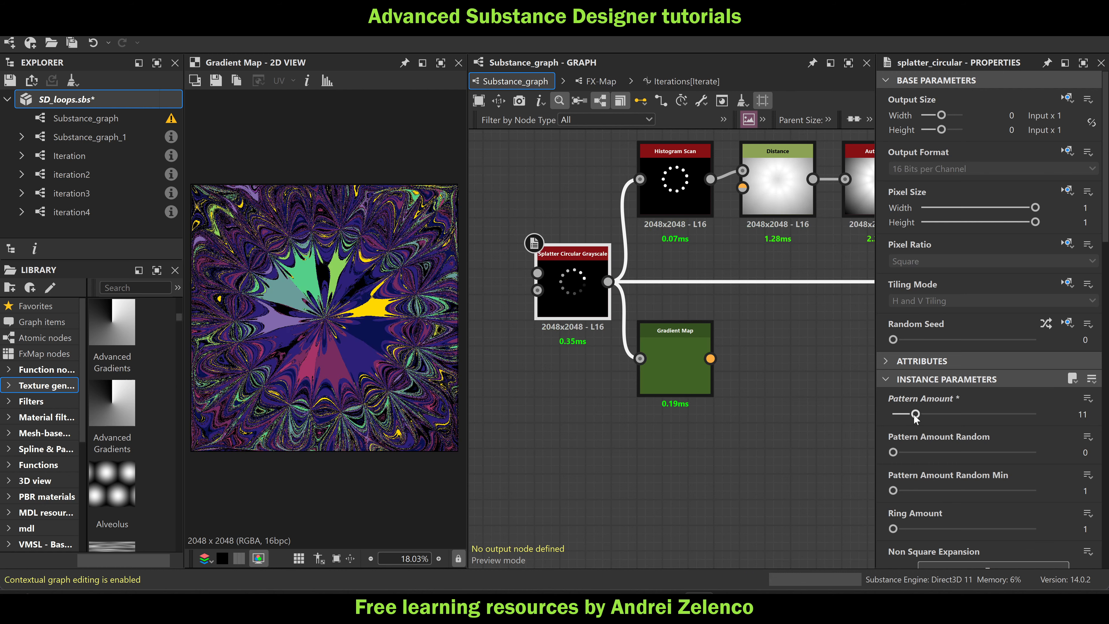
left_click_drag(915, 414, 902, 415)
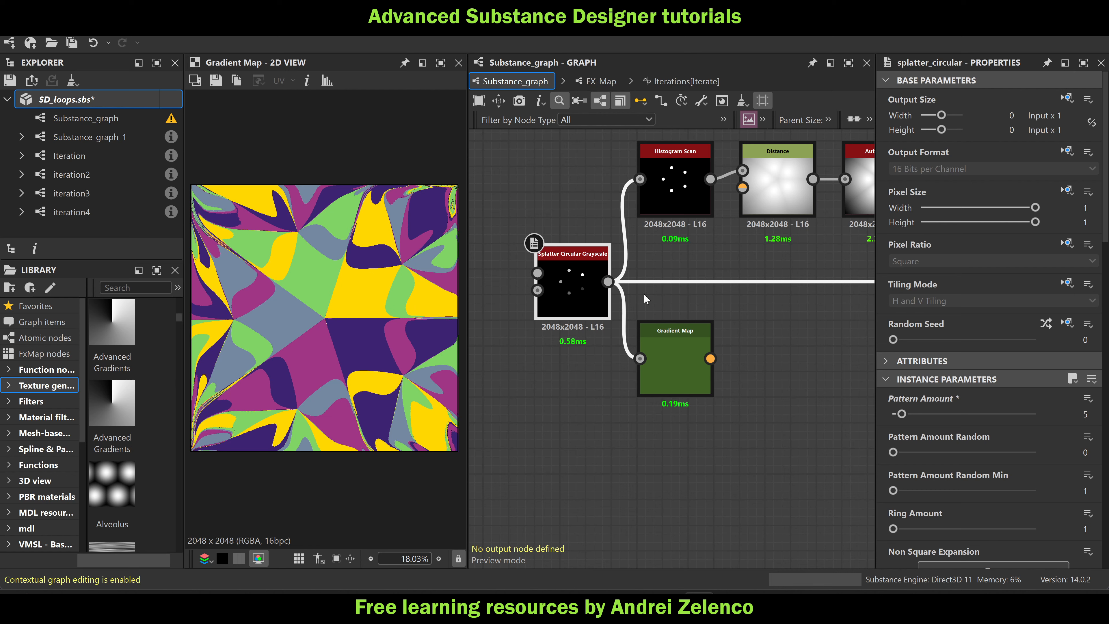
Look over the graph's node chains and display the third chain's final FXAA Color output in the 2D view
scroll(742, 376, "down", 5)
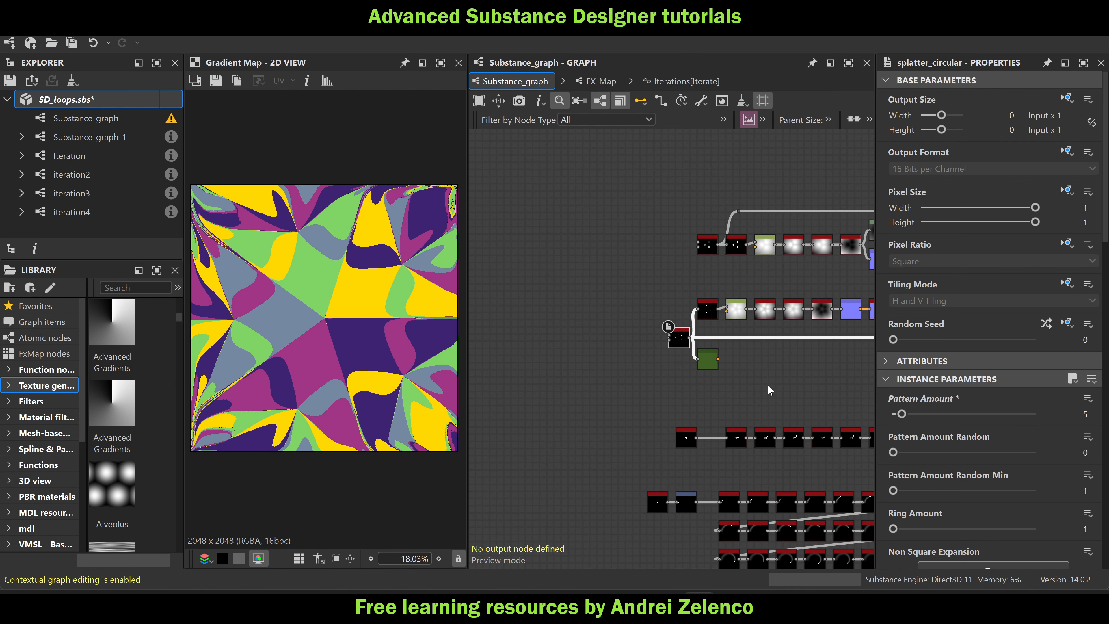
middle_click_drag(768, 389, 536, 243)
scroll(765, 321, "down", 2)
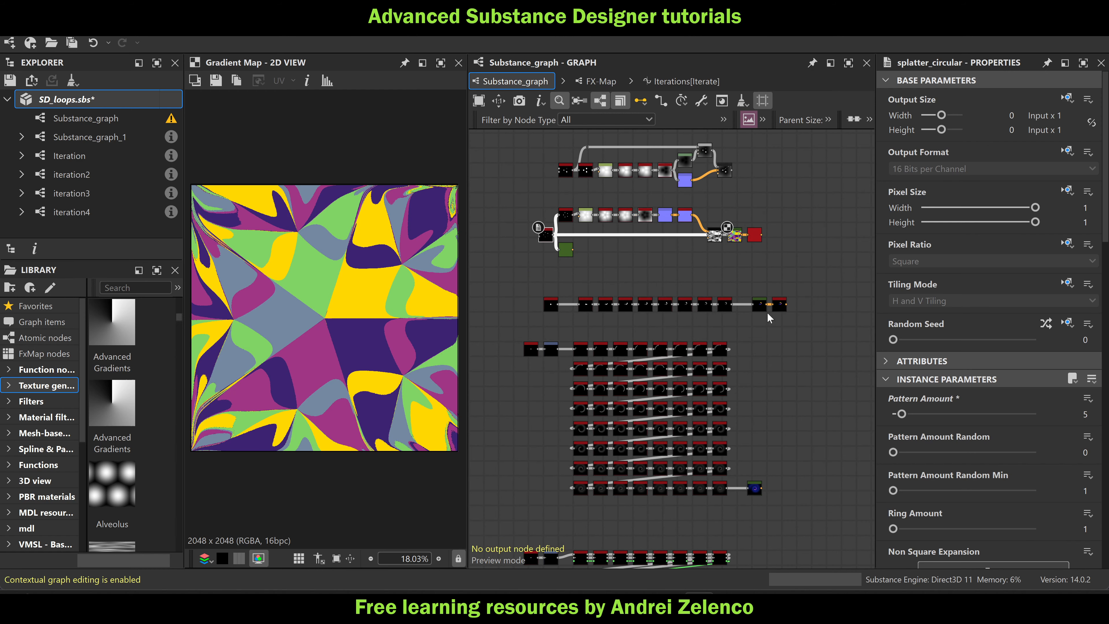
middle_click_drag(776, 233, 774, 389)
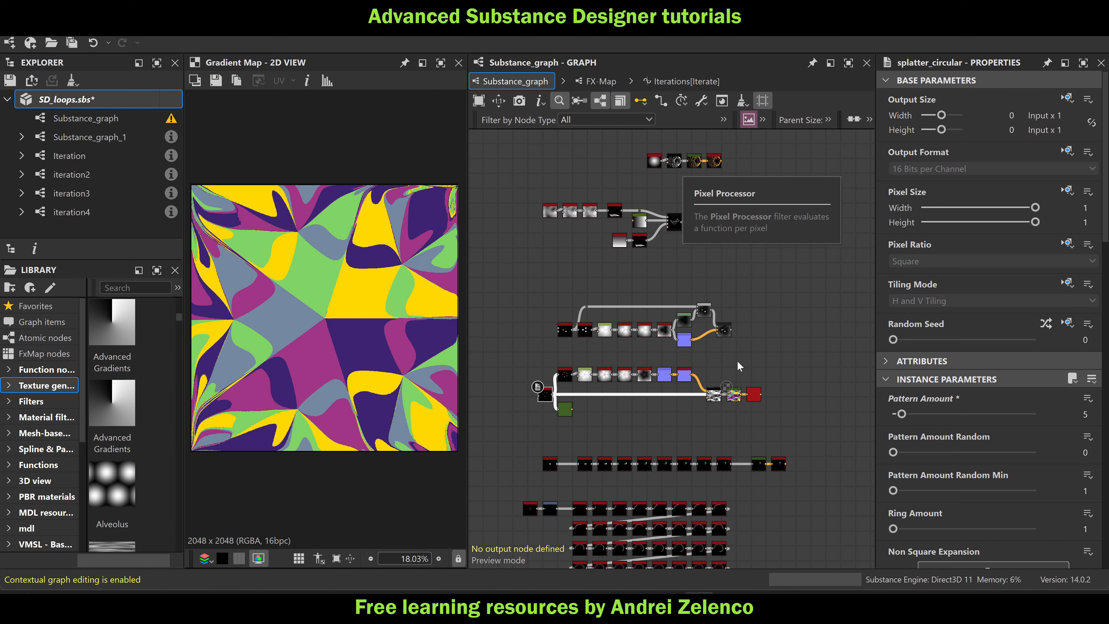
middle_click_drag(775, 466, 760, 308)
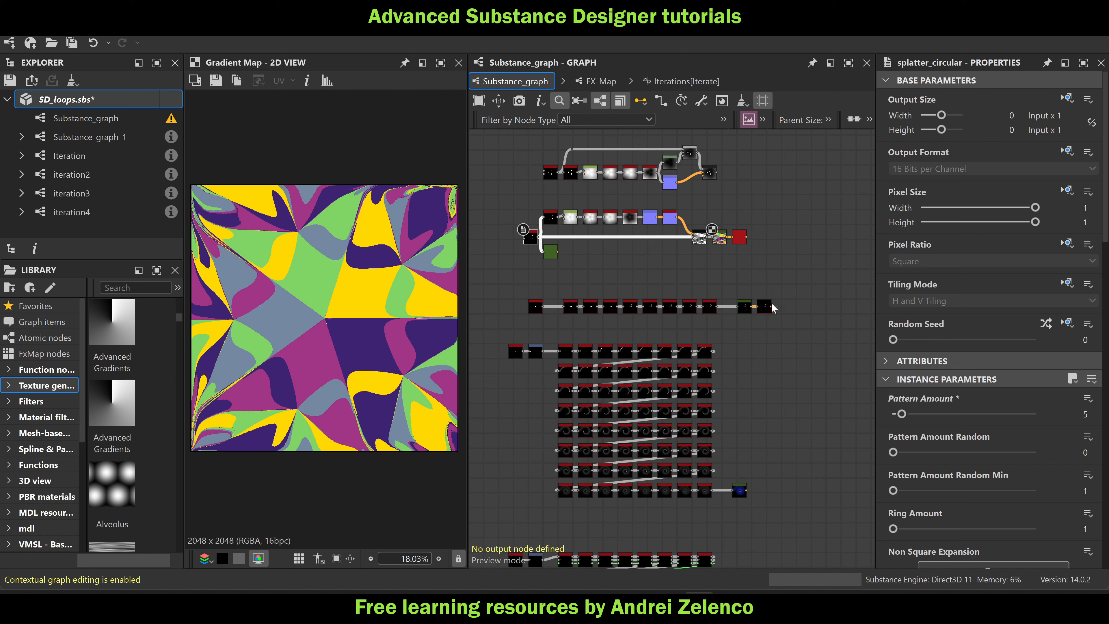
scroll(540, 310, "up", 3)
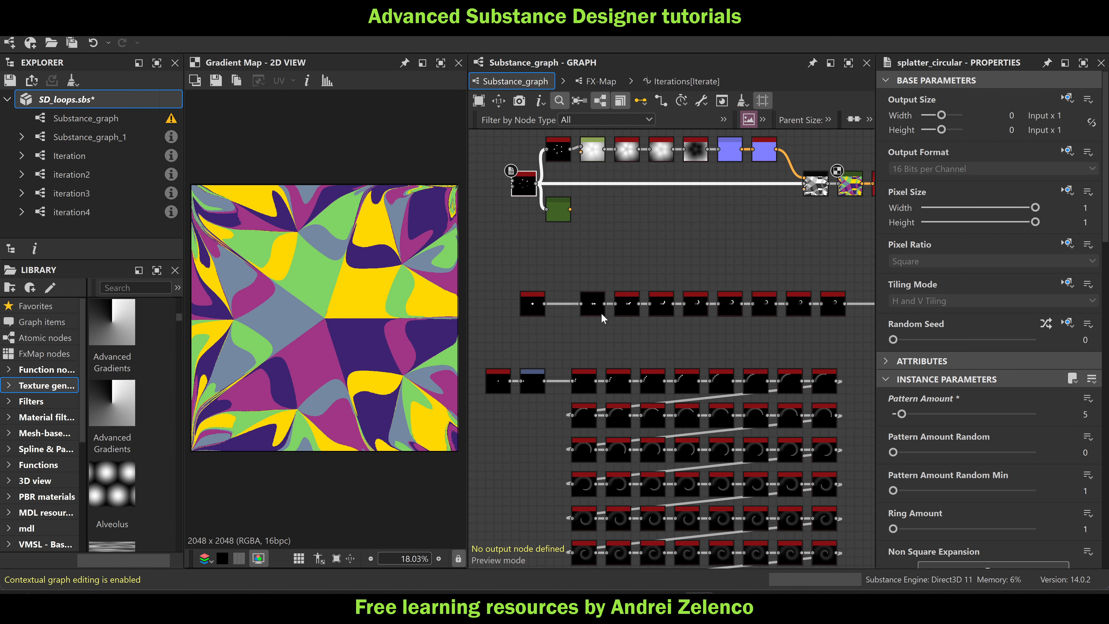
middle_click_drag(621, 337, 480, 328)
double_click(784, 298)
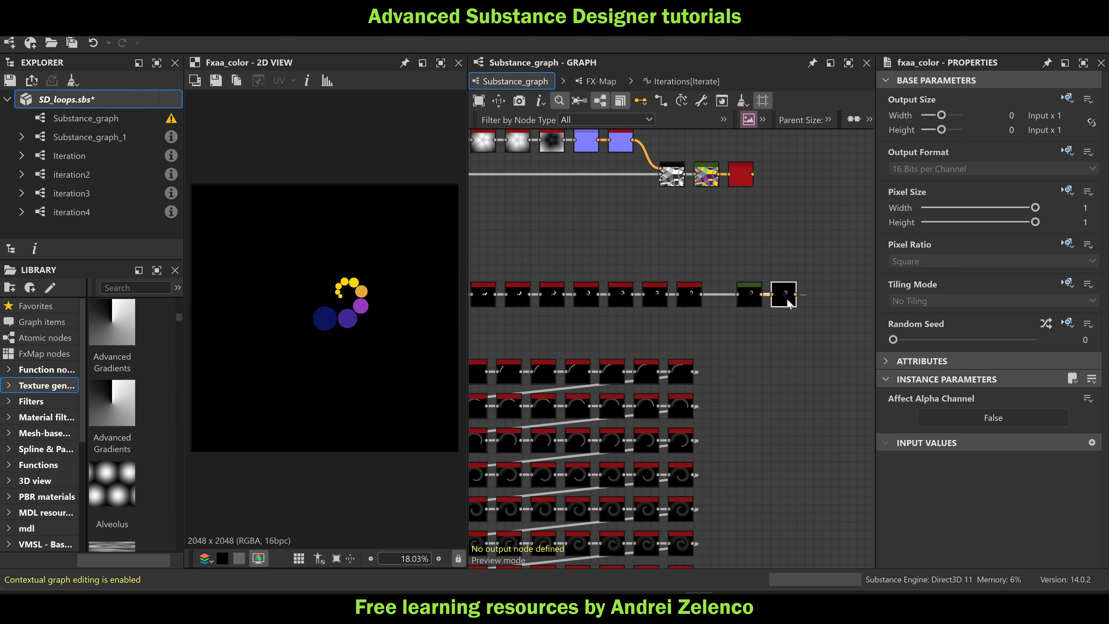
middle_click_drag(651, 298, 820, 278)
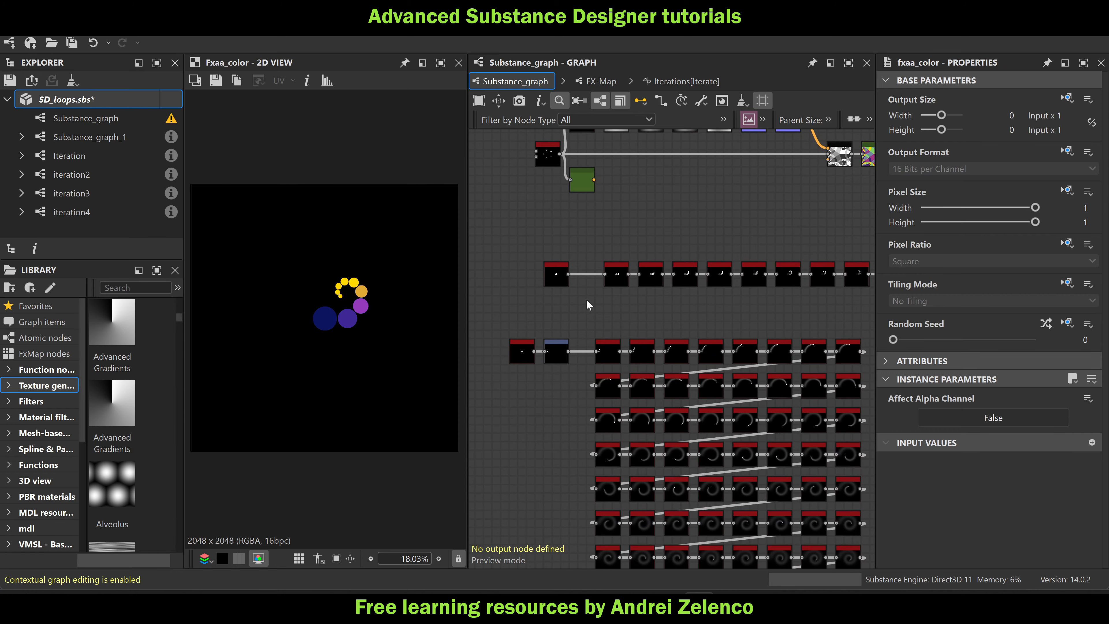
Compare the third chain's starting Shape with its final FXAA Color output in the 2D view
left_click_drag(558, 289, 530, 288)
scroll(528, 286, "up", 3)
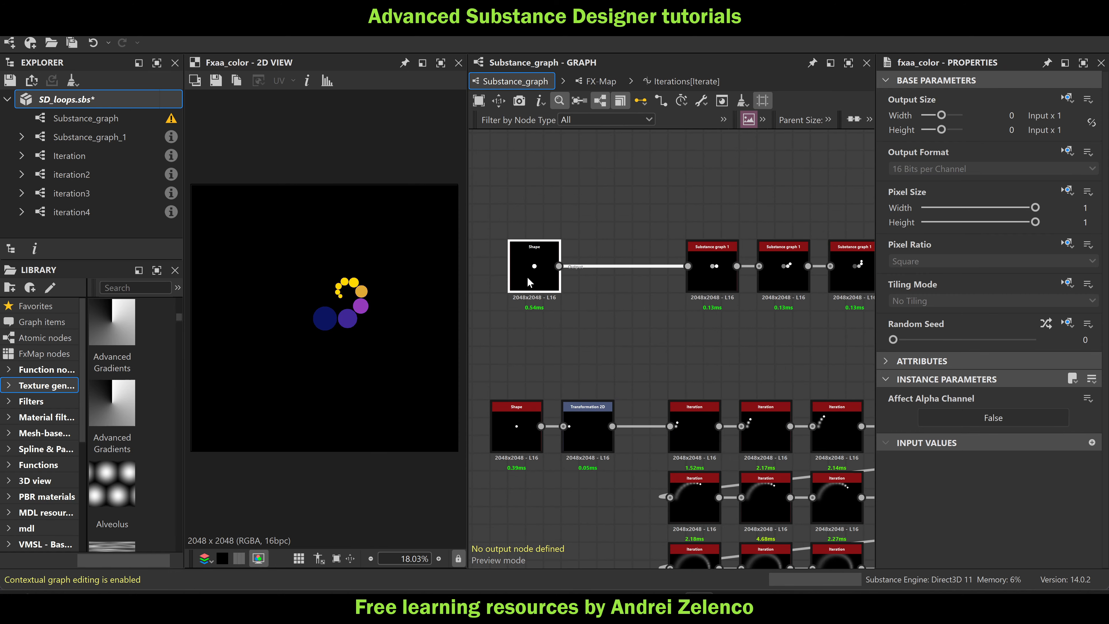
double_click(526, 277)
middle_click_drag(590, 312, 508, 314)
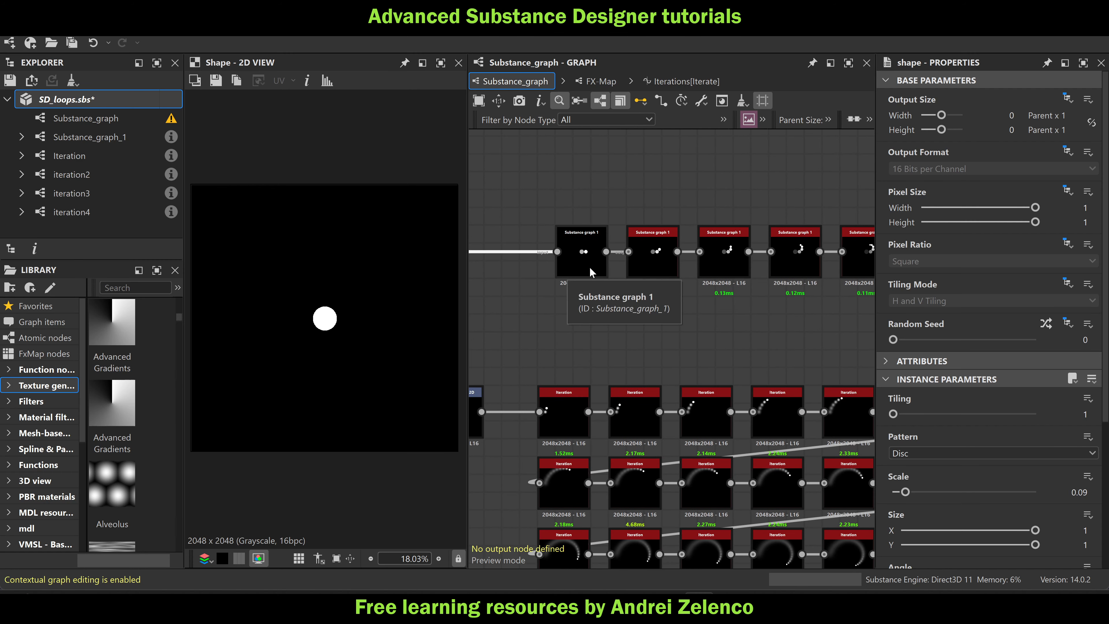
scroll(590, 273, "down", 5)
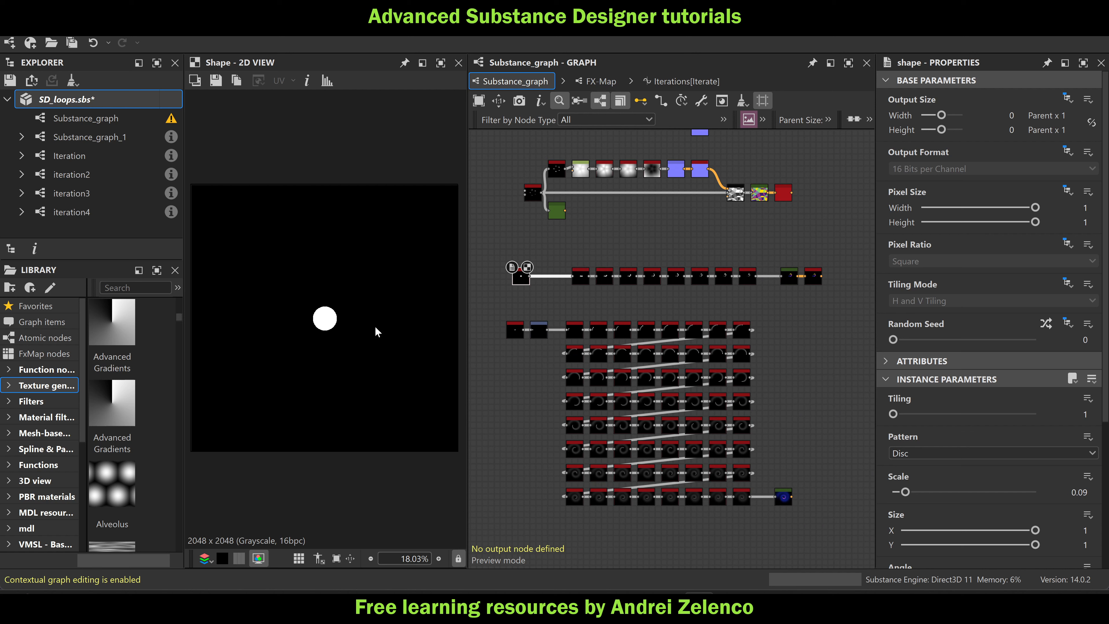
scroll(343, 320, "up", 4)
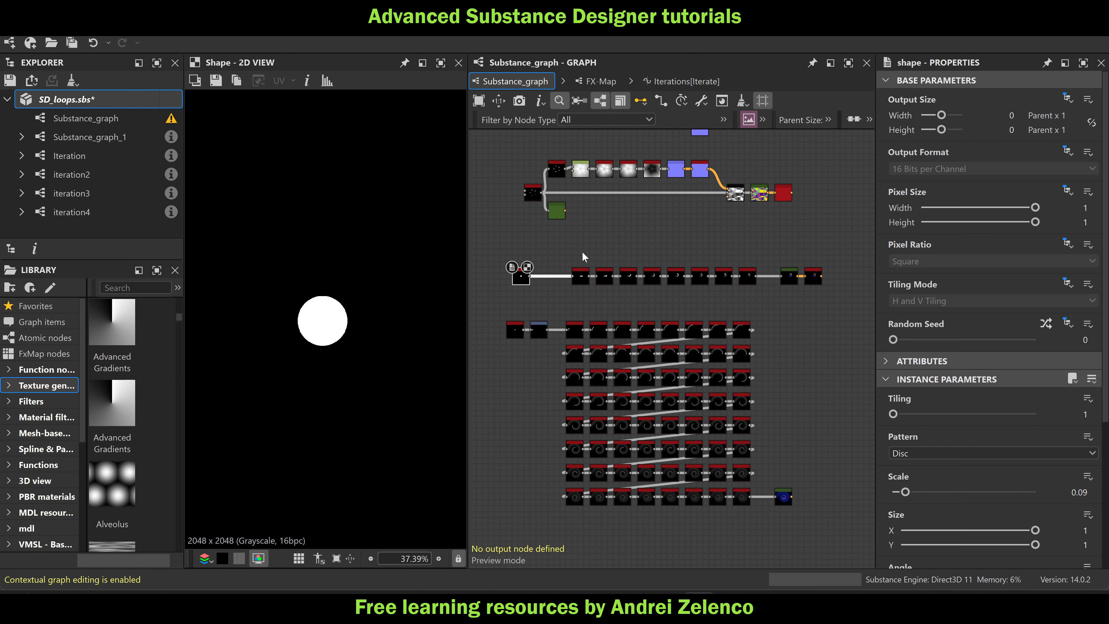
double_click(814, 280)
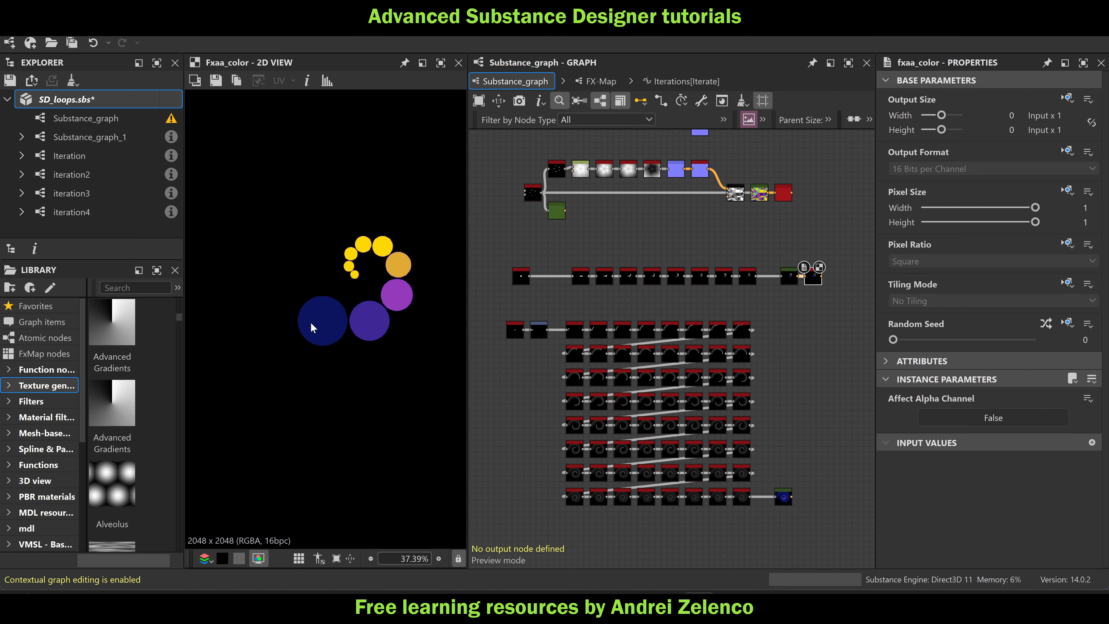
Open the subgraph of the third chain's first Substance graph 1 node and examine its Input, Transformation 2D and Blend connections
scroll(576, 276, "up", 3)
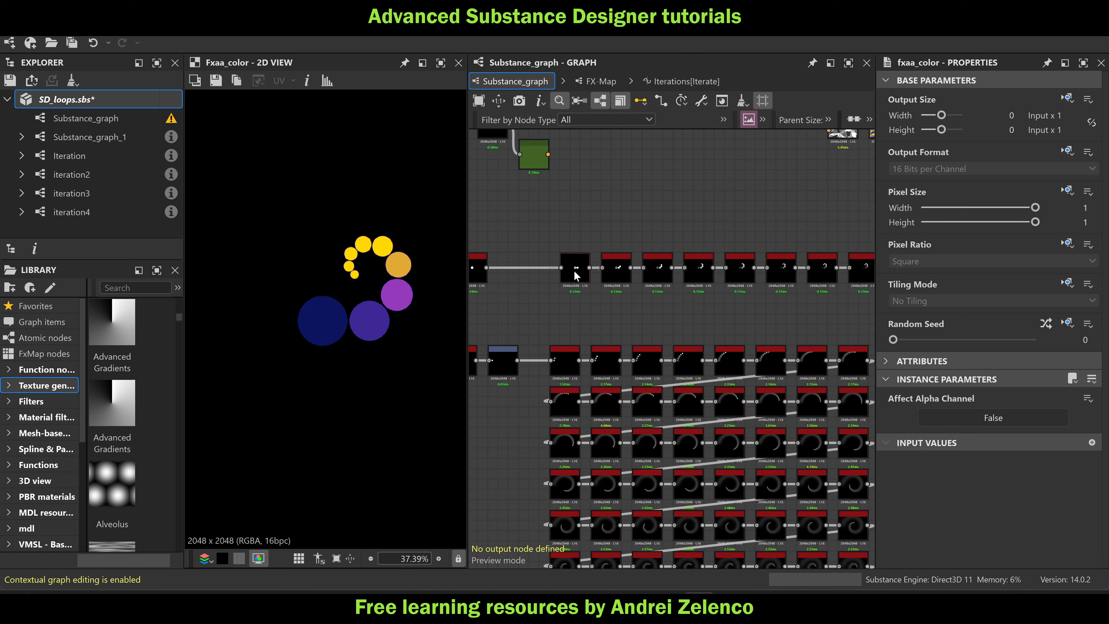
double_click(576, 269)
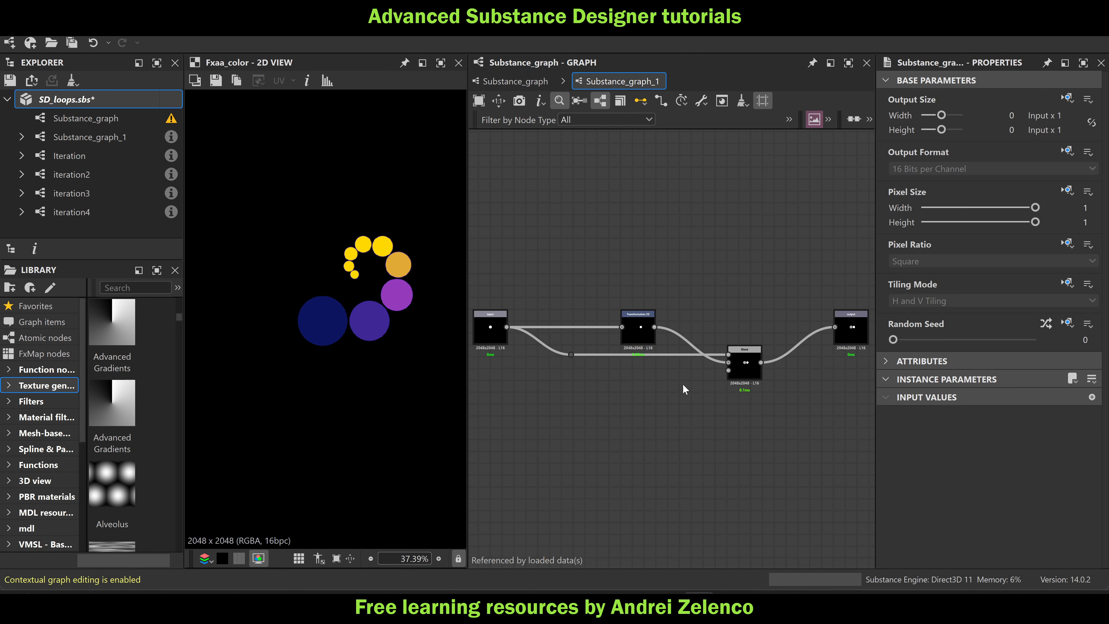
scroll(516, 340, "up", 2)
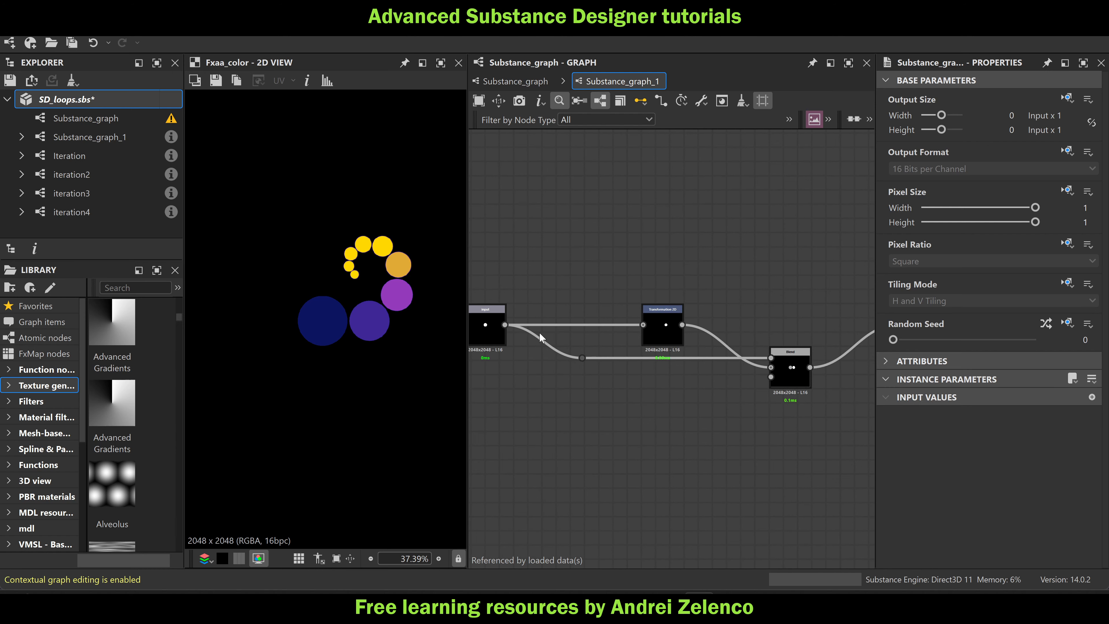
left_click(498, 301)
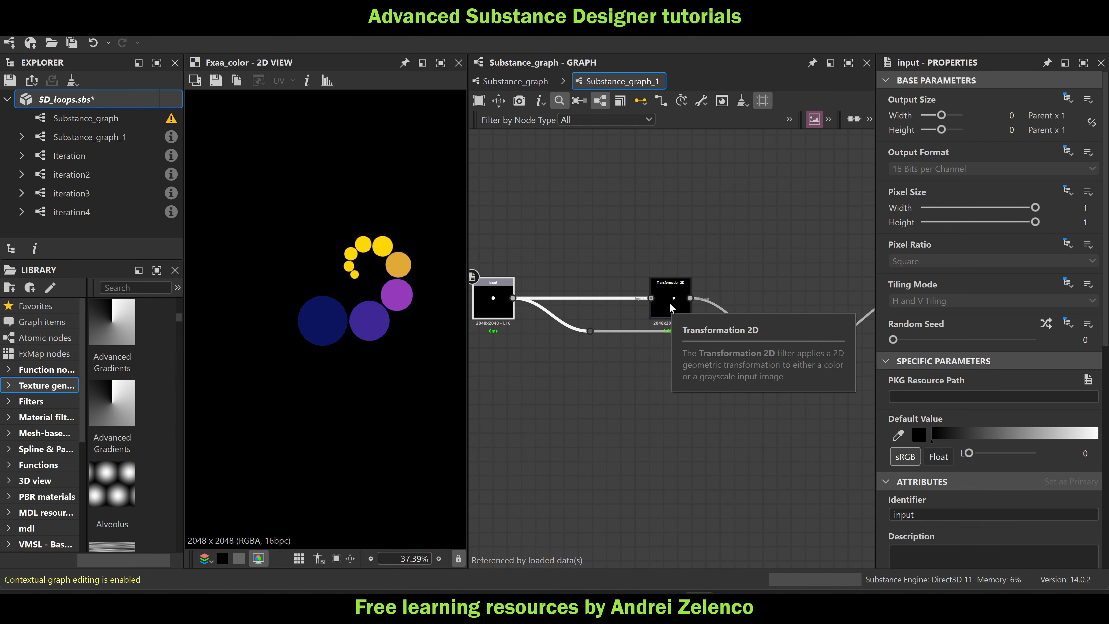
middle_click_drag(780, 266, 760, 244)
scroll(761, 315, "down", 2)
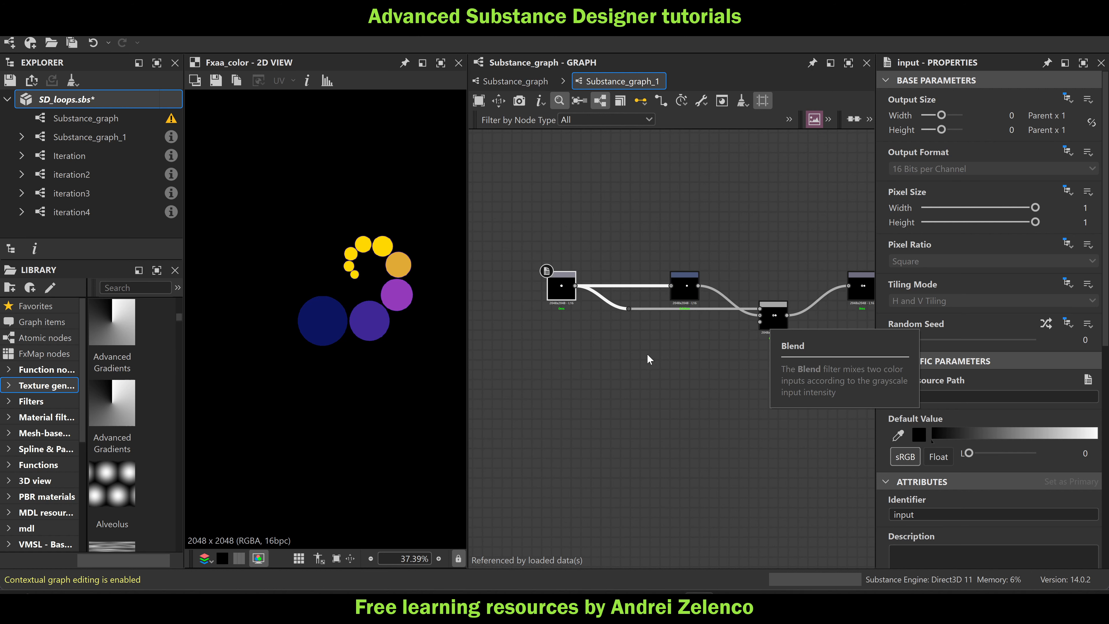
middle_click_drag(643, 355, 584, 351)
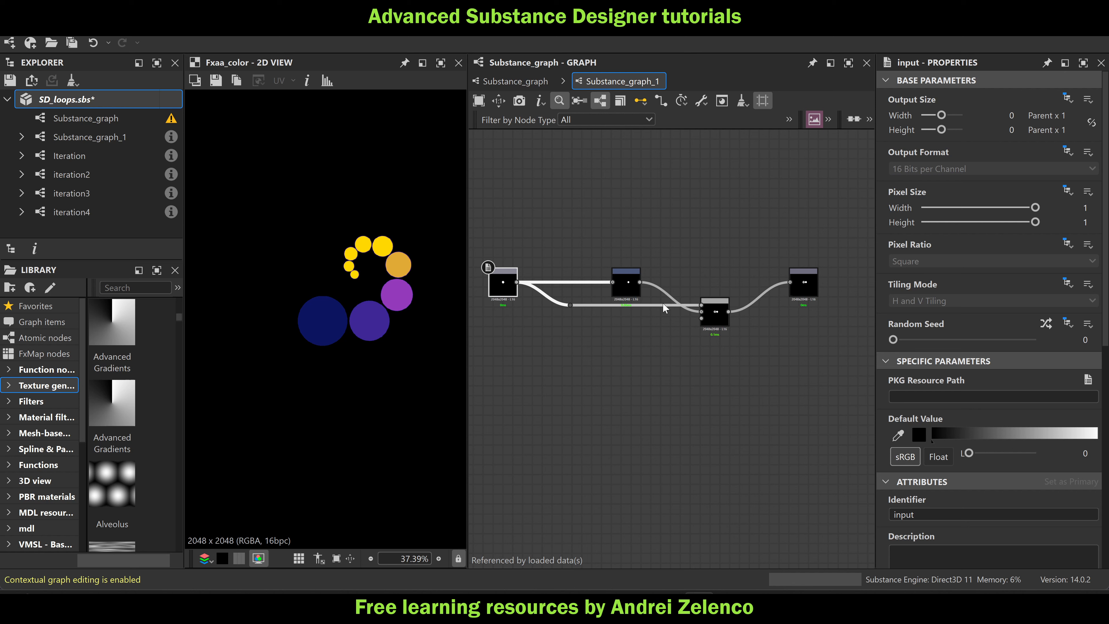
Rotate the subgraph's Transformation 2D frame slightly and shift it a little up and to the left
left_click(627, 282)
scroll(382, 246, "down", 3)
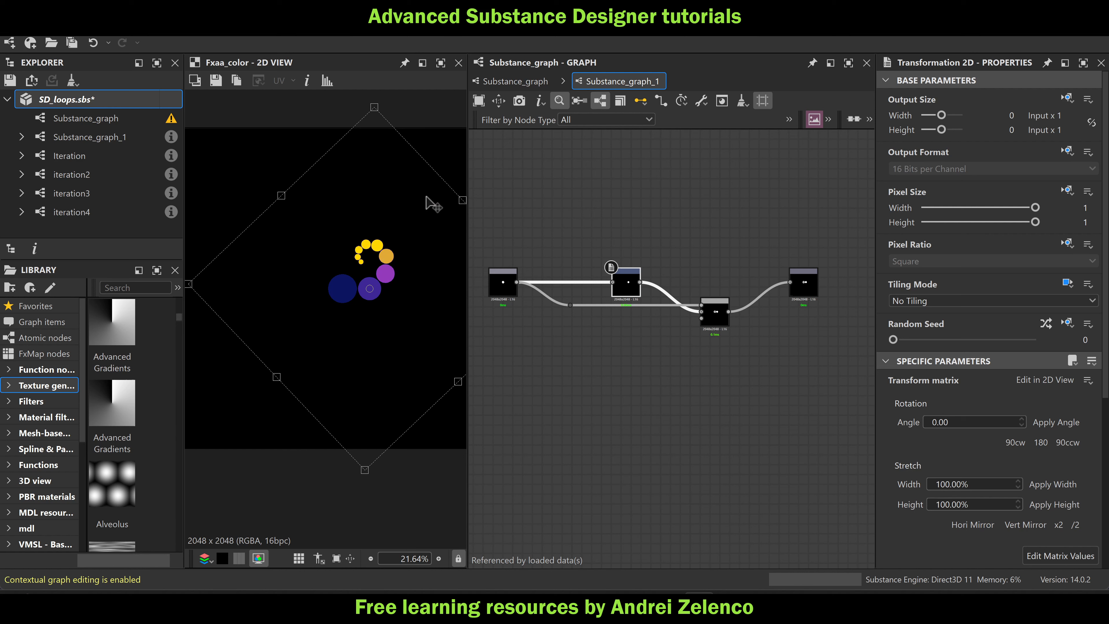
scroll(420, 248, "down", 2)
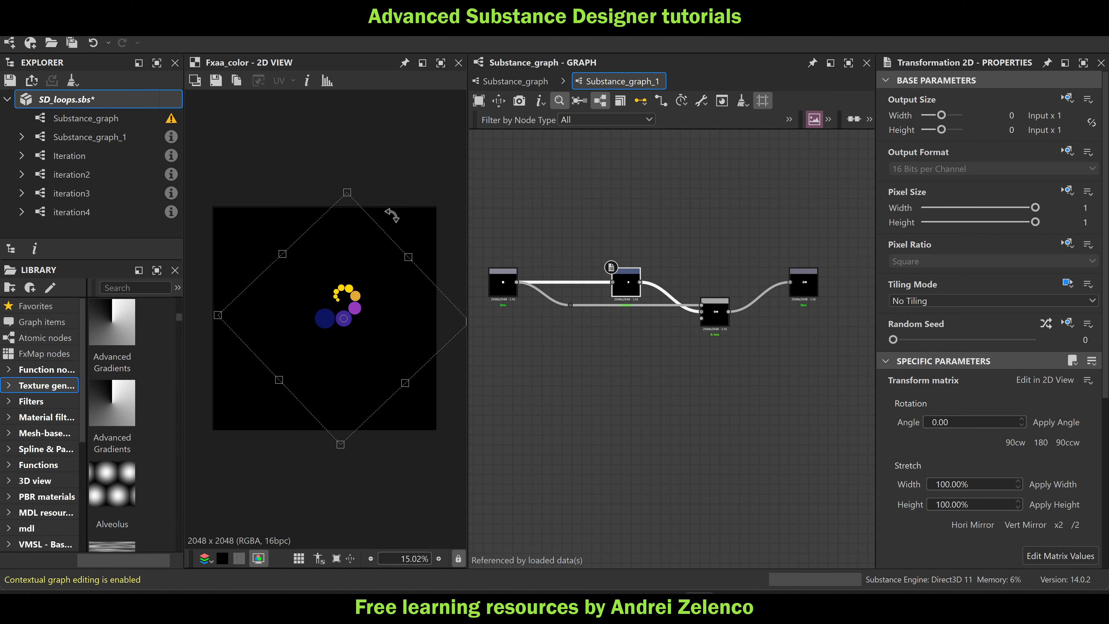
mouse_move(396, 207)
left_mouse_down()
mouse_move(458, 229)
mouse_move(389, 230)
mouse_move(414, 241)
mouse_move(383, 218)
left_mouse_up()
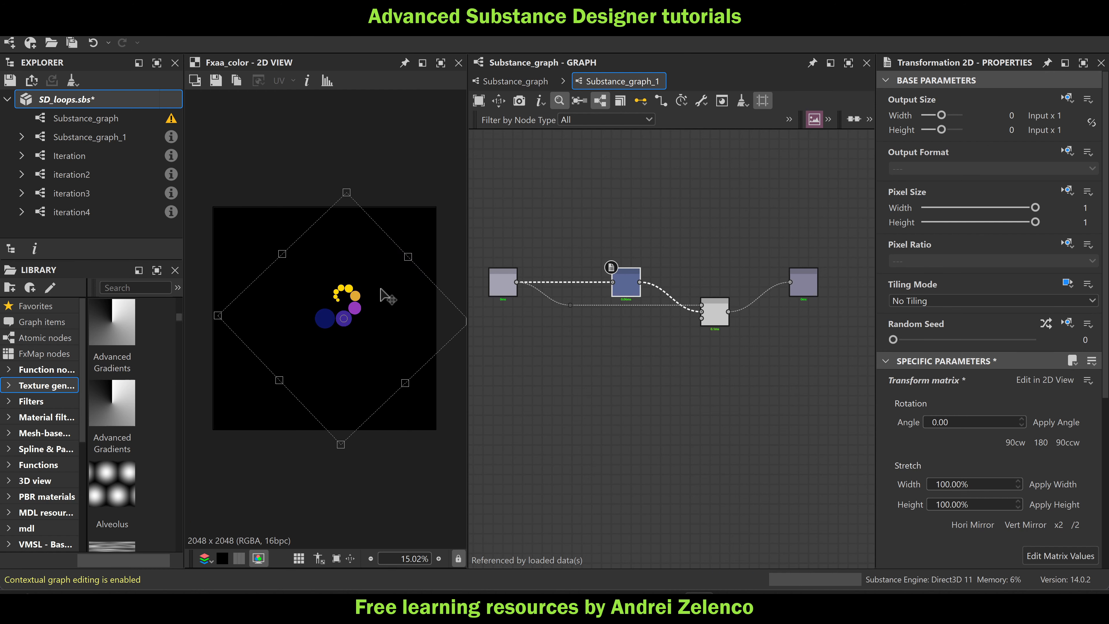
mouse_move(390, 307)
left_mouse_down()
mouse_move(414, 314)
mouse_move(397, 326)
mouse_move(382, 309)
left_mouse_up()
Try an Opacity of 1 on the subgraph's Blend node and settle on 0.65 while watching the circles' colours
scroll(700, 332, "up", 3)
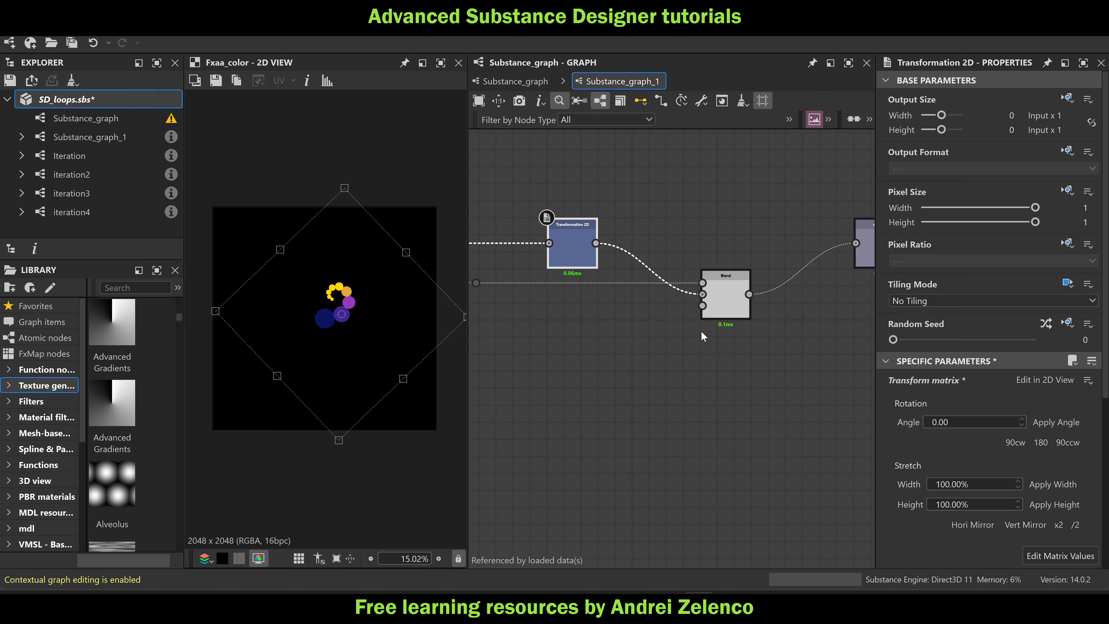
left_click(720, 301)
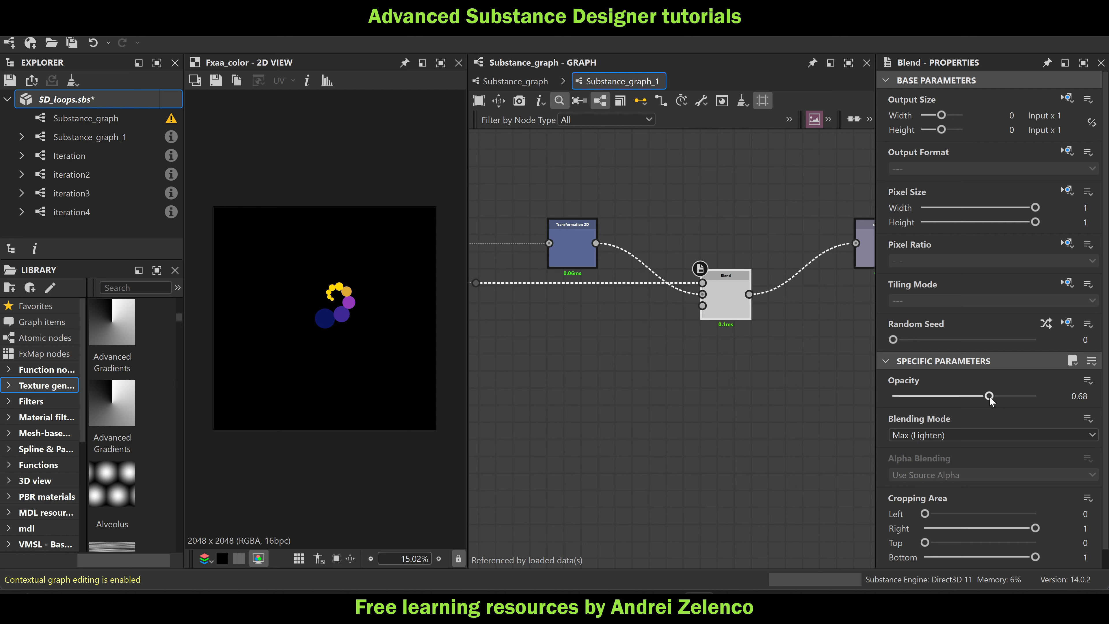
scroll(325, 318, "up", 3)
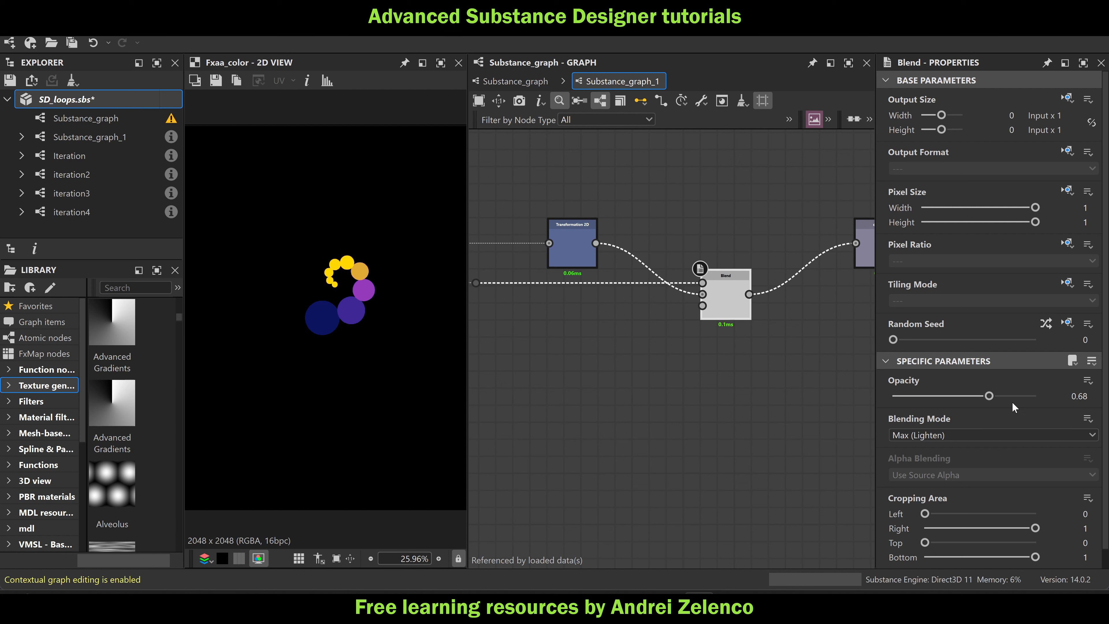
left_click_drag(989, 396, 1057, 402)
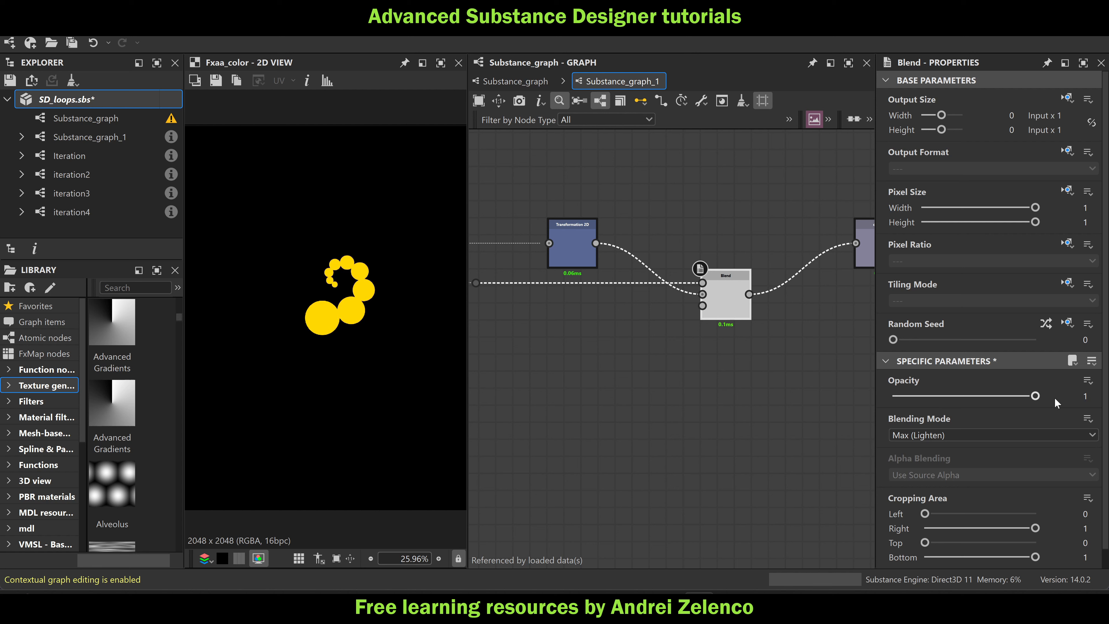
left_click_drag(1054, 397, 984, 406)
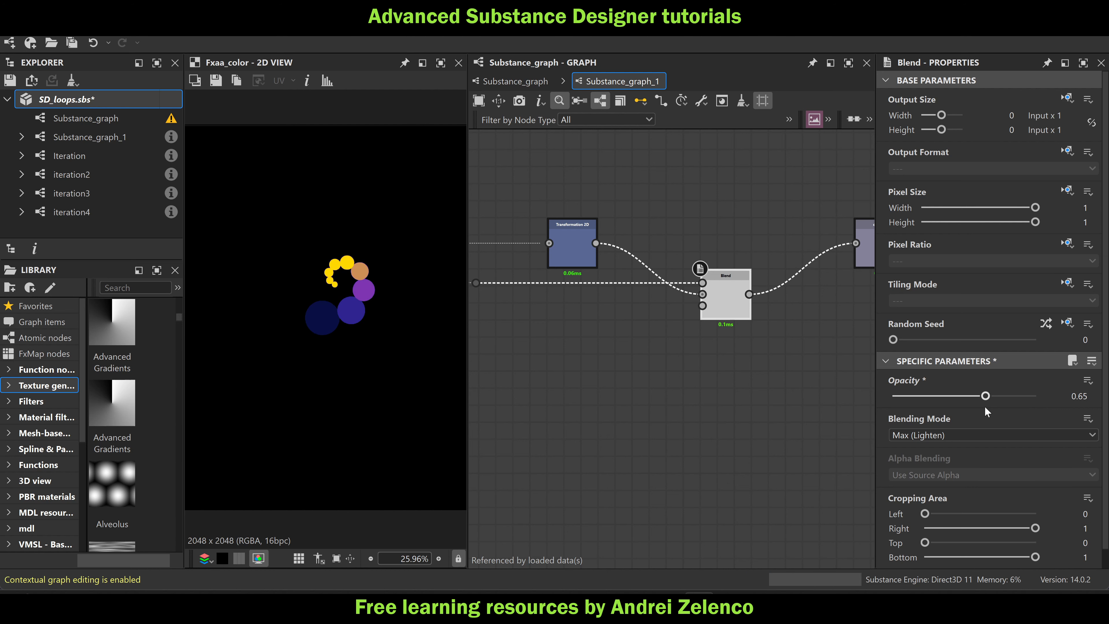
Return to the main graph and display the Gradient Map ending the eight-row Iteration chain in the 2D view
left_click(514, 81)
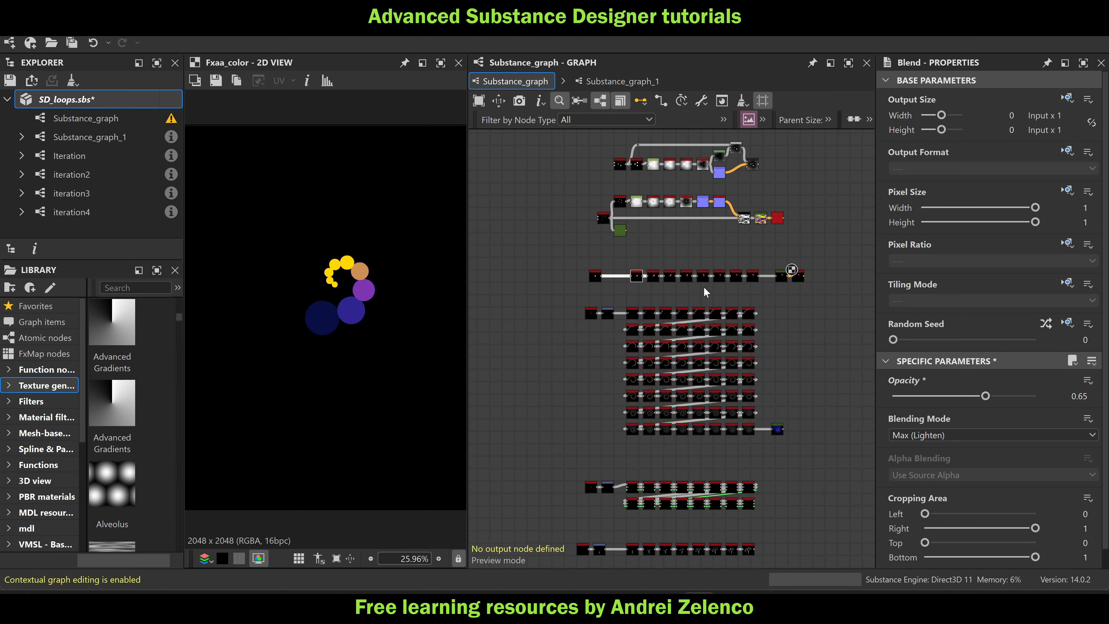
middle_click_drag(777, 316, 742, 248)
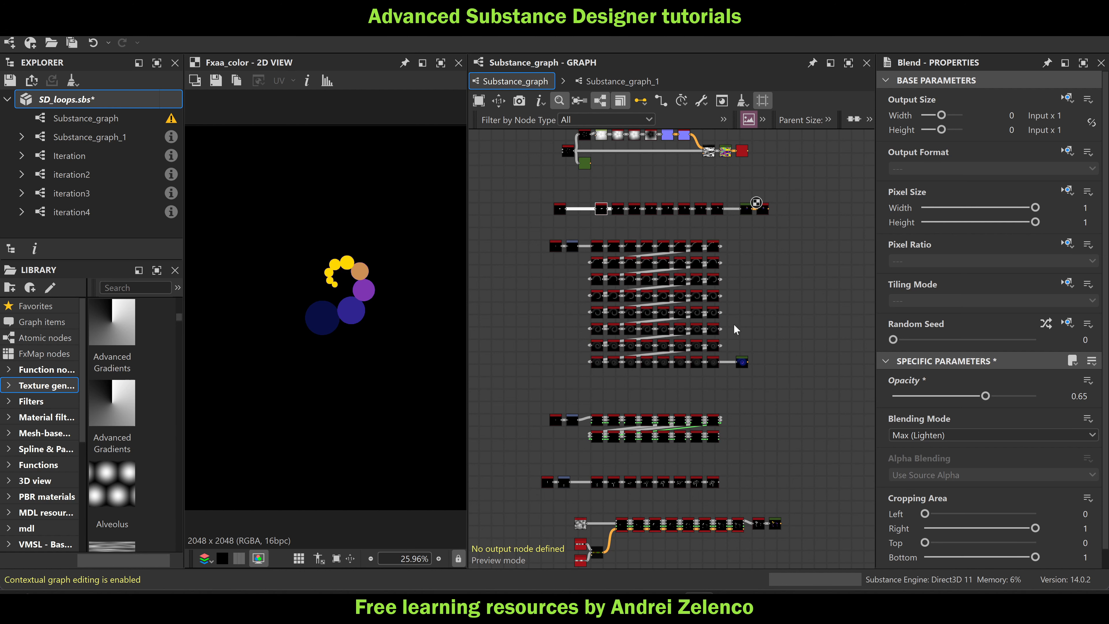
scroll(742, 362, "up", 2)
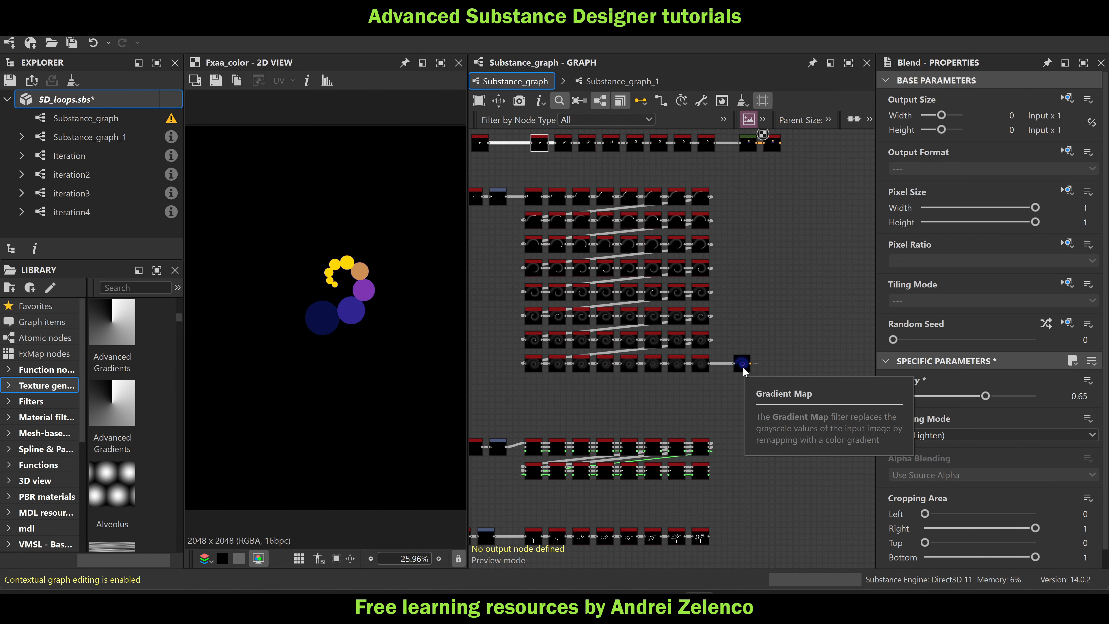
double_click(742, 363)
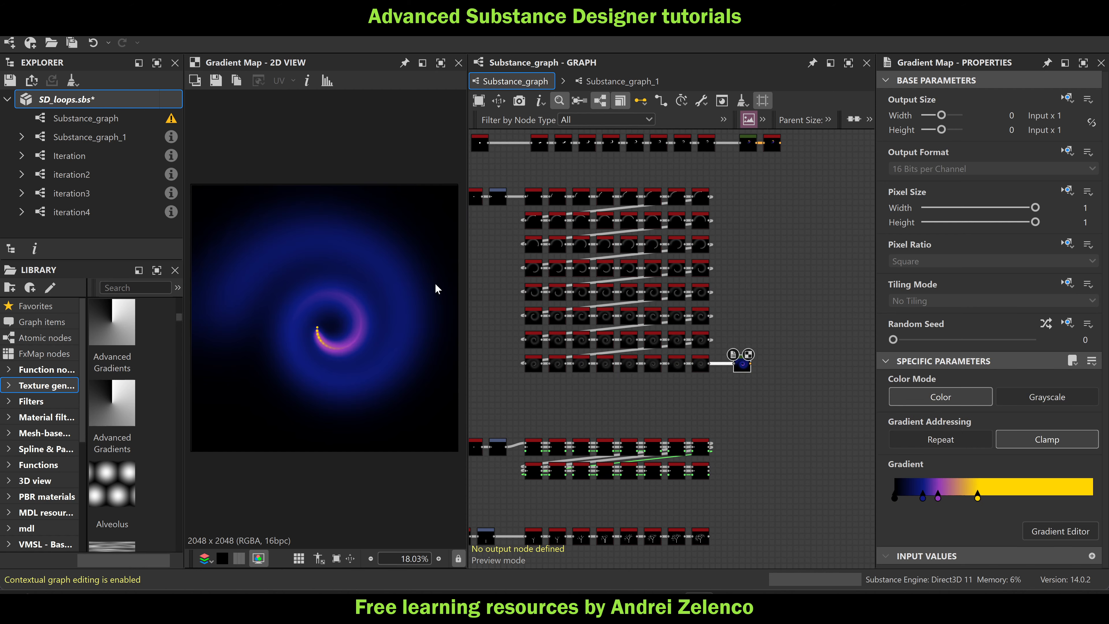
Display the Transformation 2D at the start of the eight-row chain and open the first Iteration node's subgraph
scroll(570, 195, "up", 5)
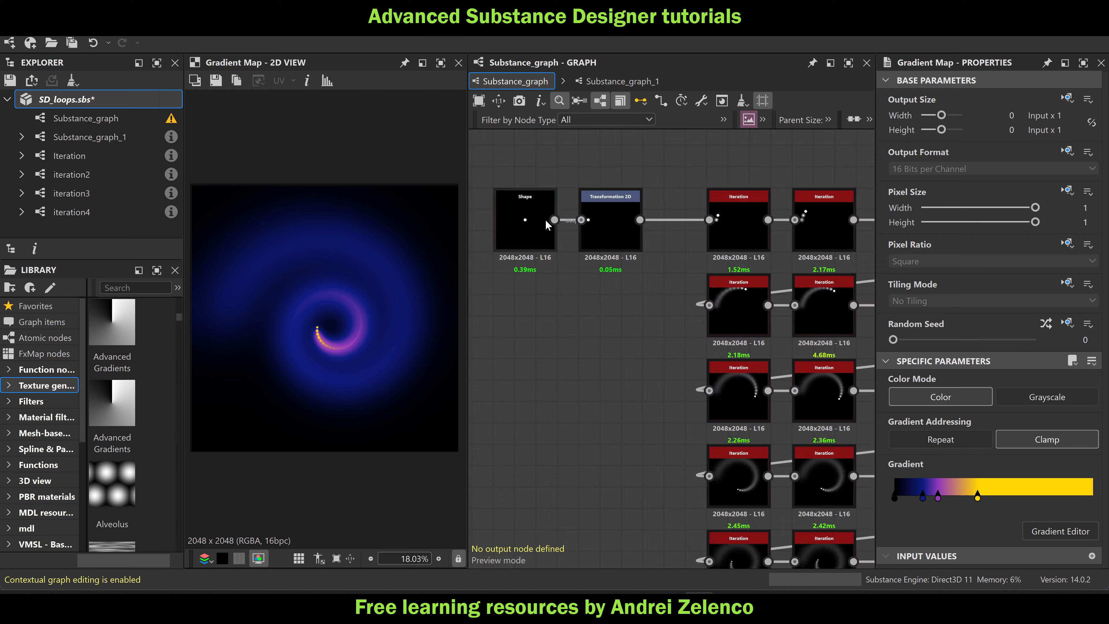
double_click(622, 230)
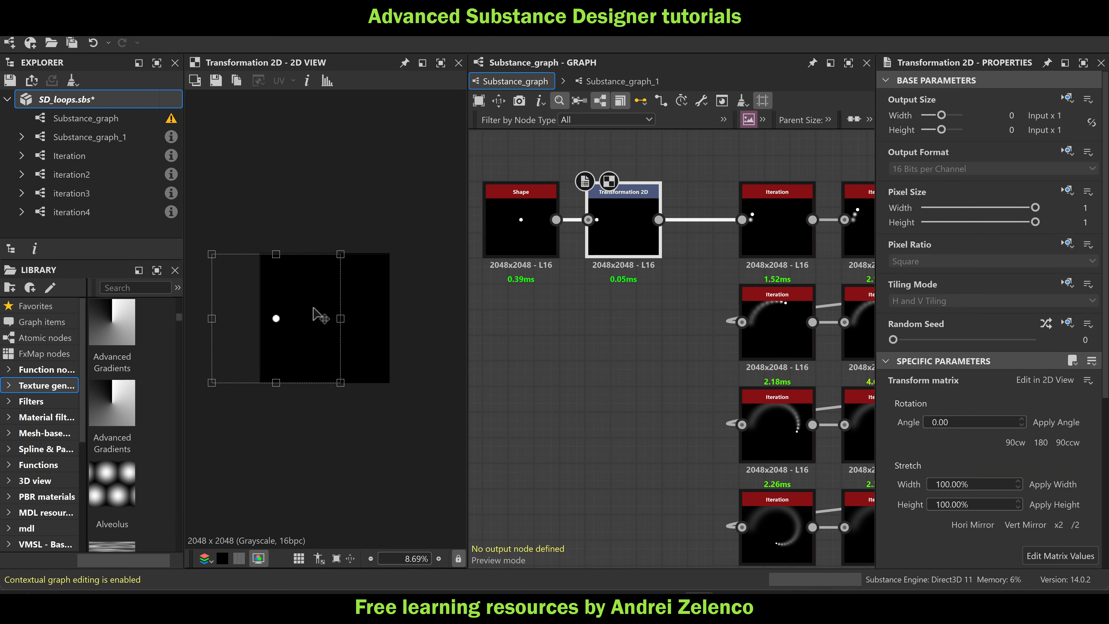
middle_click_drag(624, 238, 510, 254)
scroll(659, 233, "up", 3)
left_click(659, 233)
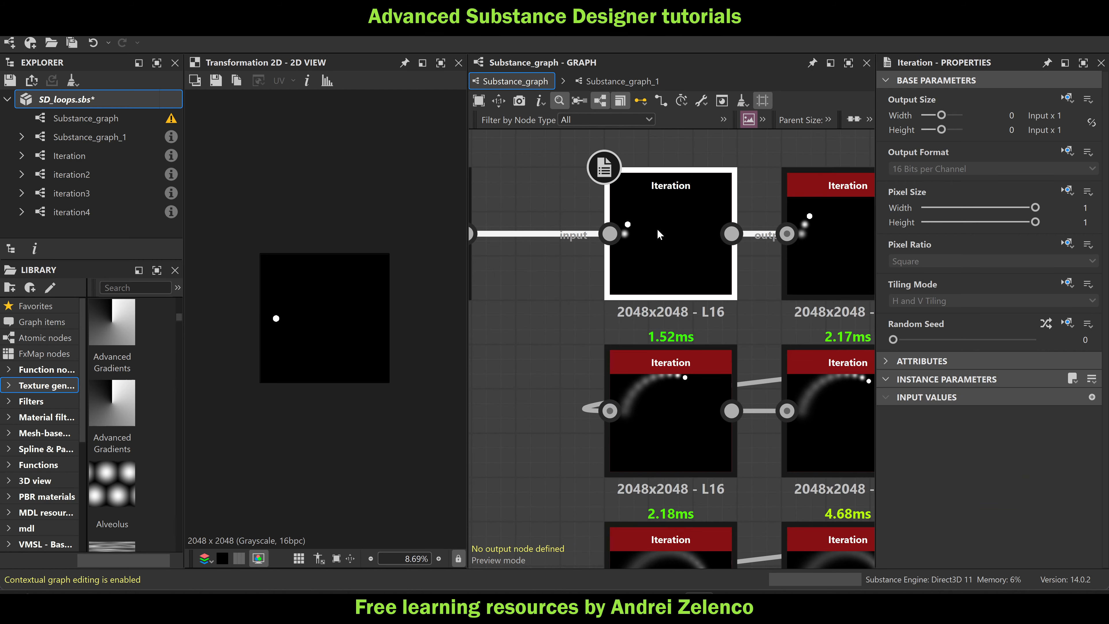
key("ctrl+e")
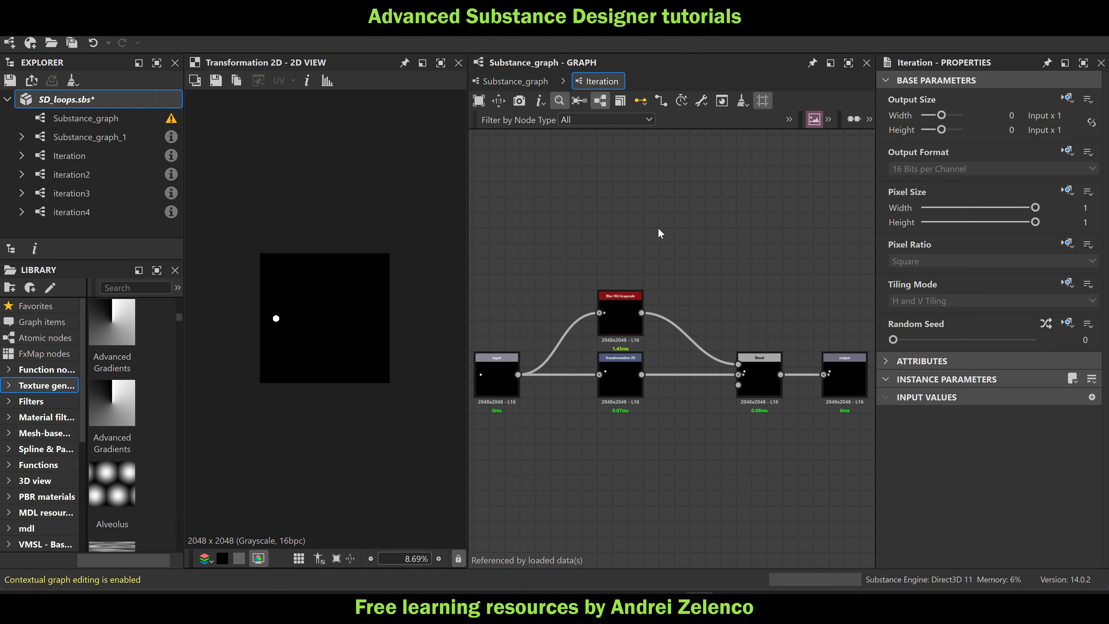
Inspect the Iteration subgraph's Transformation 2D and Blur HQ Grayscale settings, and display its Blend output in the 2D view
left_click(614, 384)
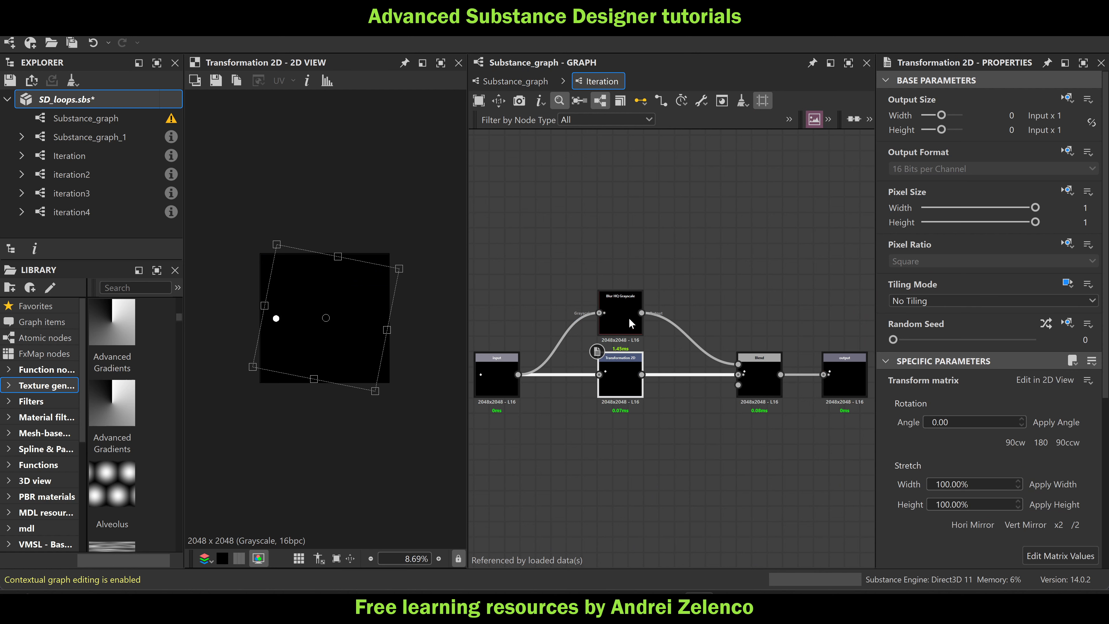
left_click(621, 306)
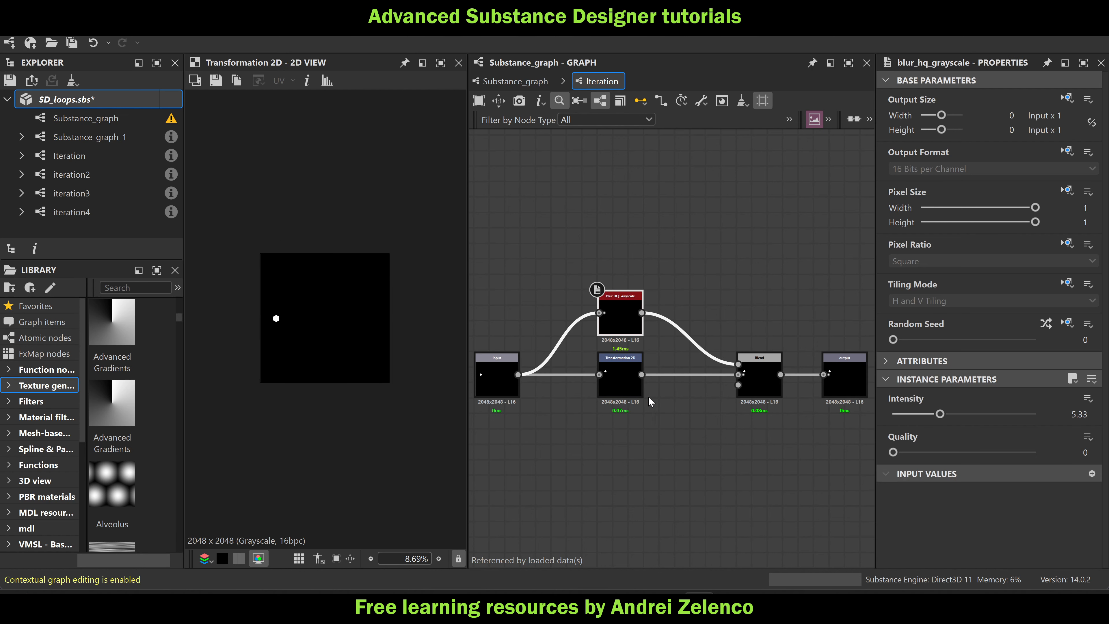
double_click(754, 381)
scroll(314, 332, "up", 5)
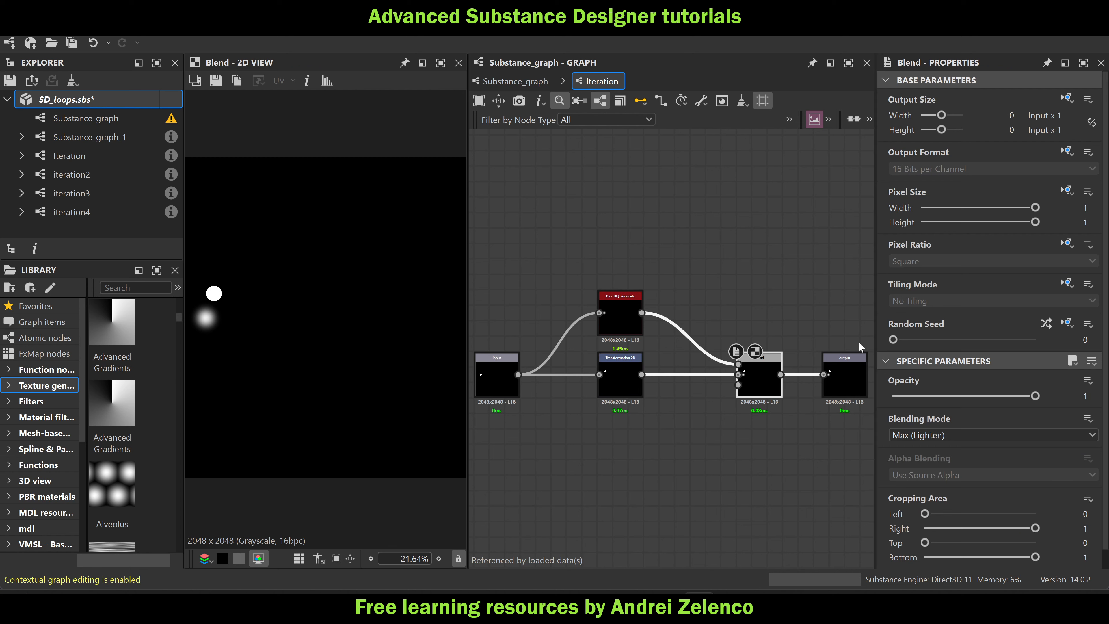
Return to the main graph and display successive Iteration nodes along the first row of the eight-row chain in the 2D view
left_click(515, 81)
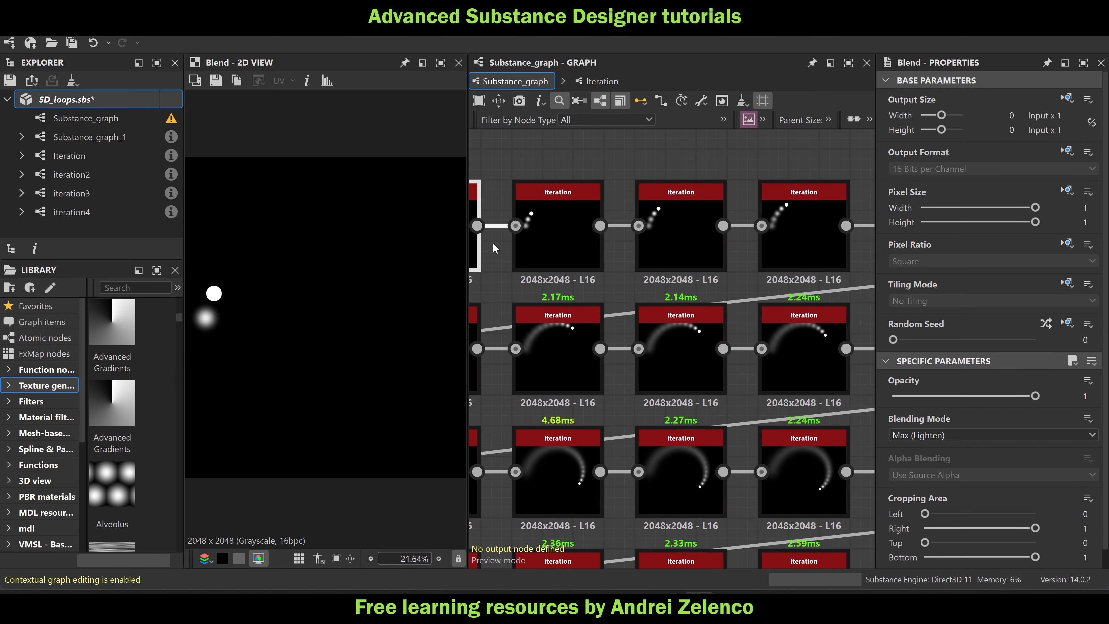
scroll(551, 221, "down", 3)
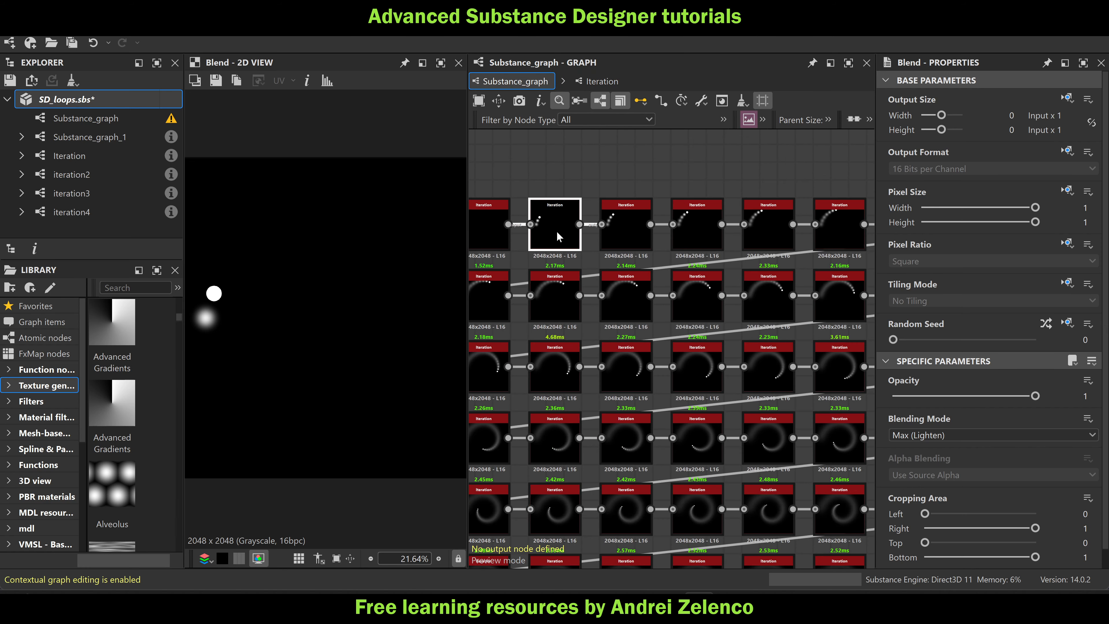
left_click(556, 230)
double_click(699, 231)
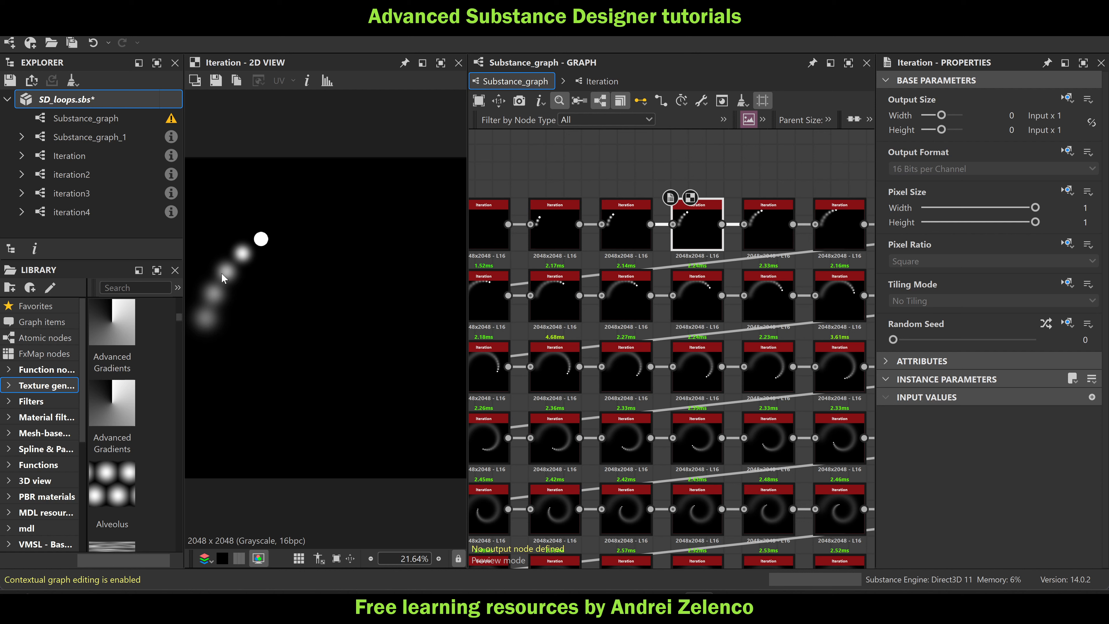
left_click(763, 214)
left_click(851, 228)
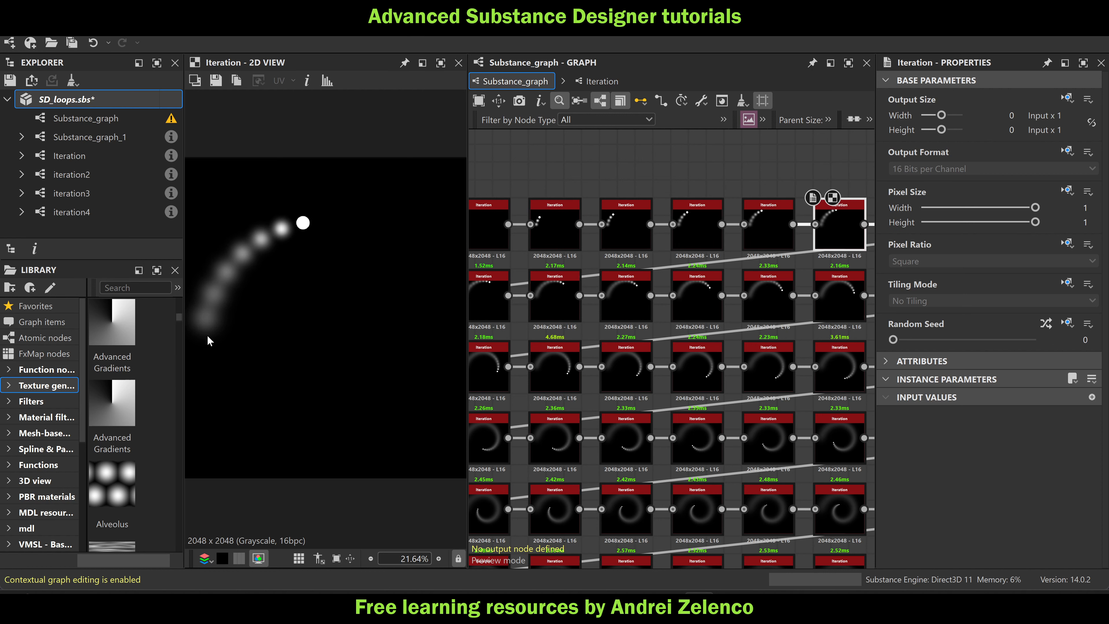
Step through the last Iteration nodes of the first four rows in the 2D view
middle_click_drag(683, 275, 566, 271)
middle_click_drag(748, 239, 655, 241)
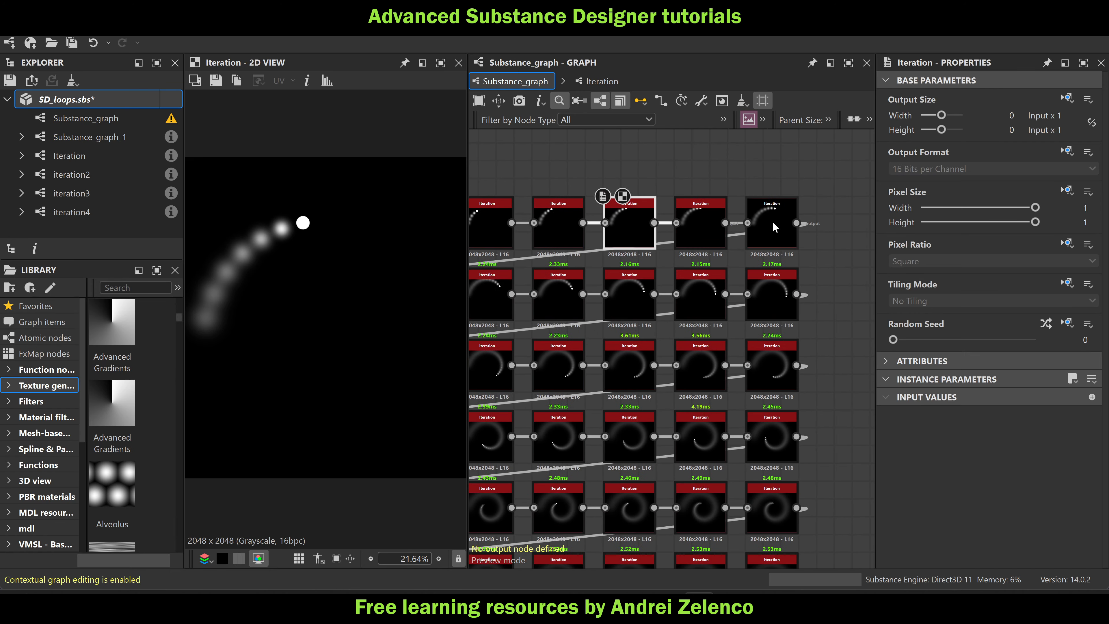
left_click(774, 220)
left_click(775, 284)
left_click(774, 365)
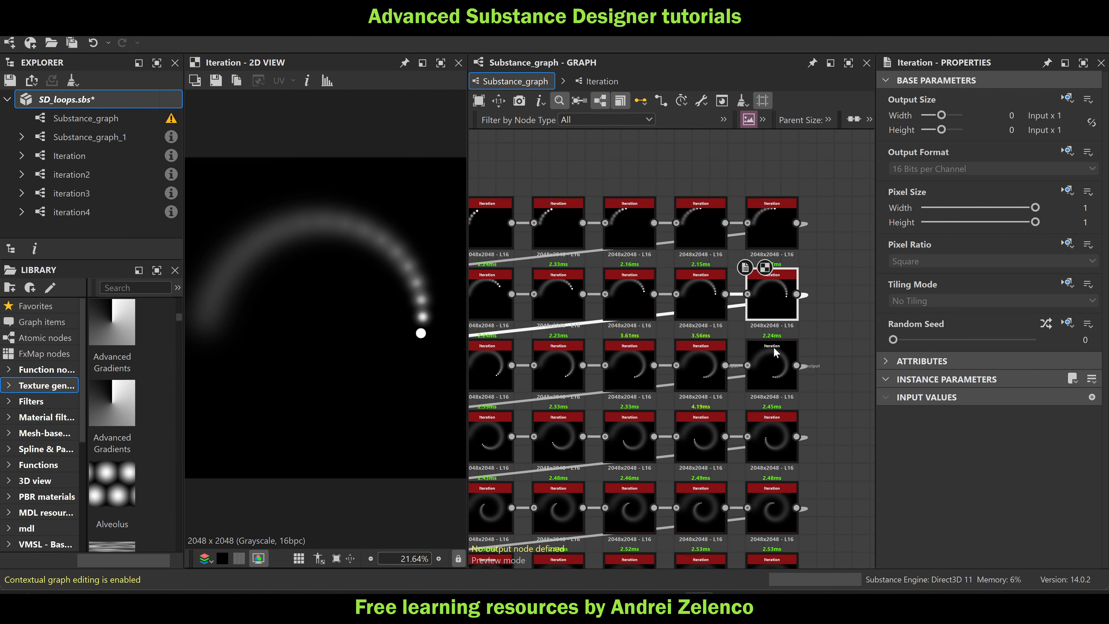
double_click(772, 424)
Display the last Iteration node of the fifth row and of the final row in the 2D view
middle_click_drag(837, 402, 819, 286)
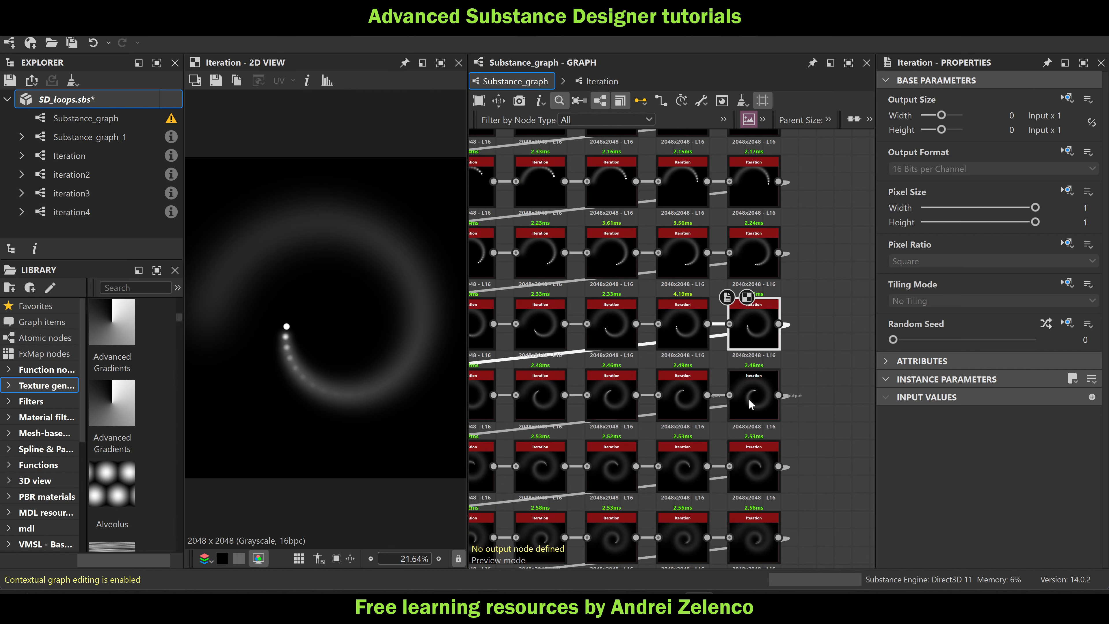
double_click(748, 400)
middle_click_drag(800, 409, 804, 361)
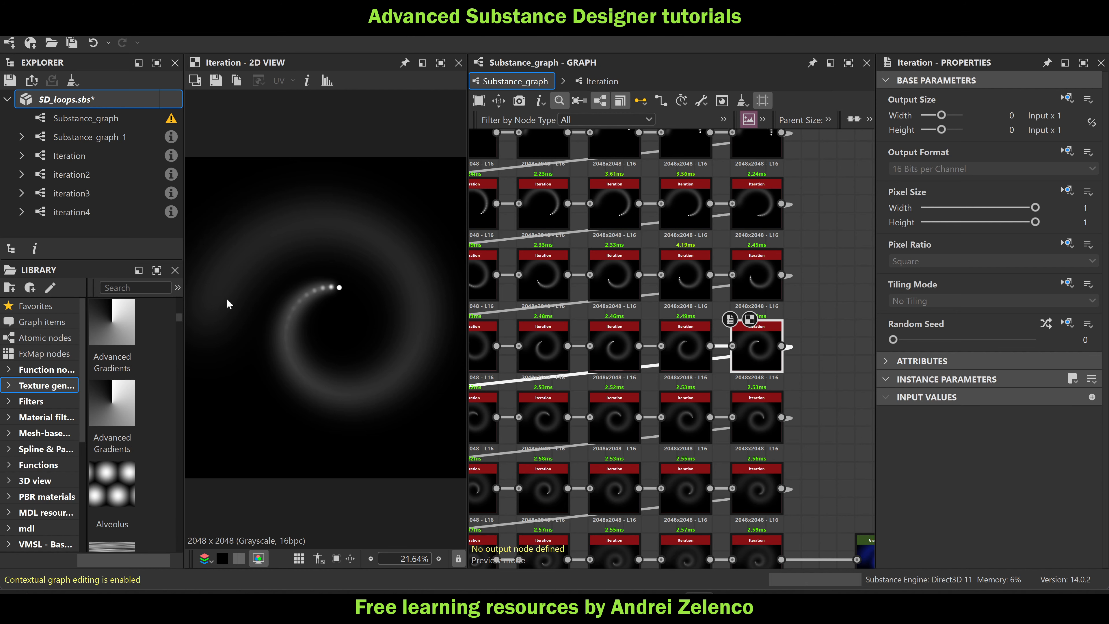
middle_click_drag(810, 466, 824, 343)
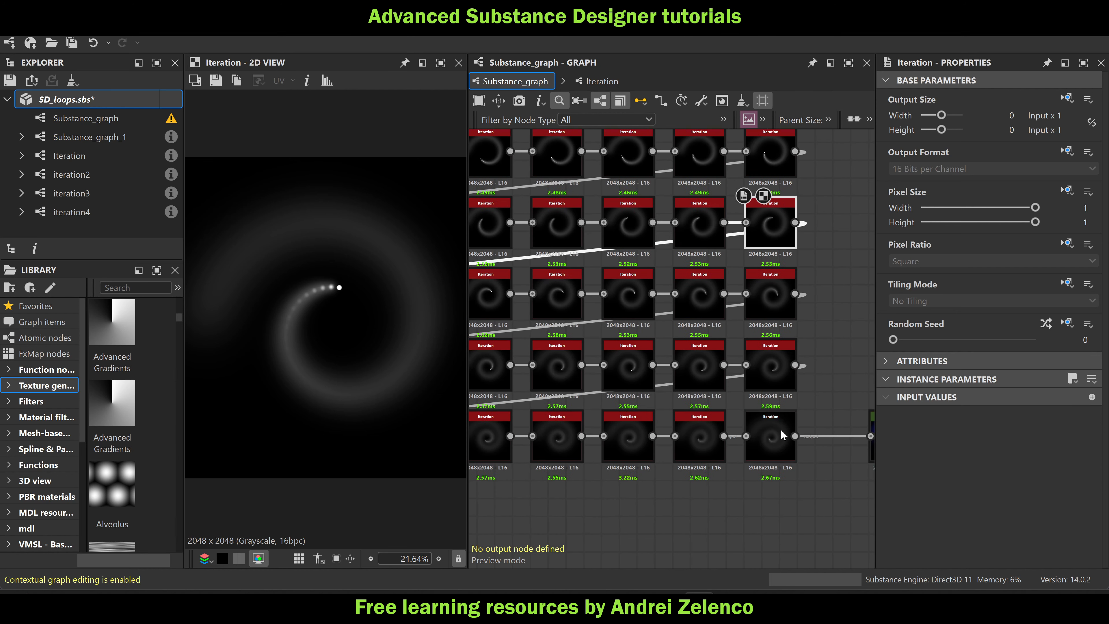
left_click(771, 444)
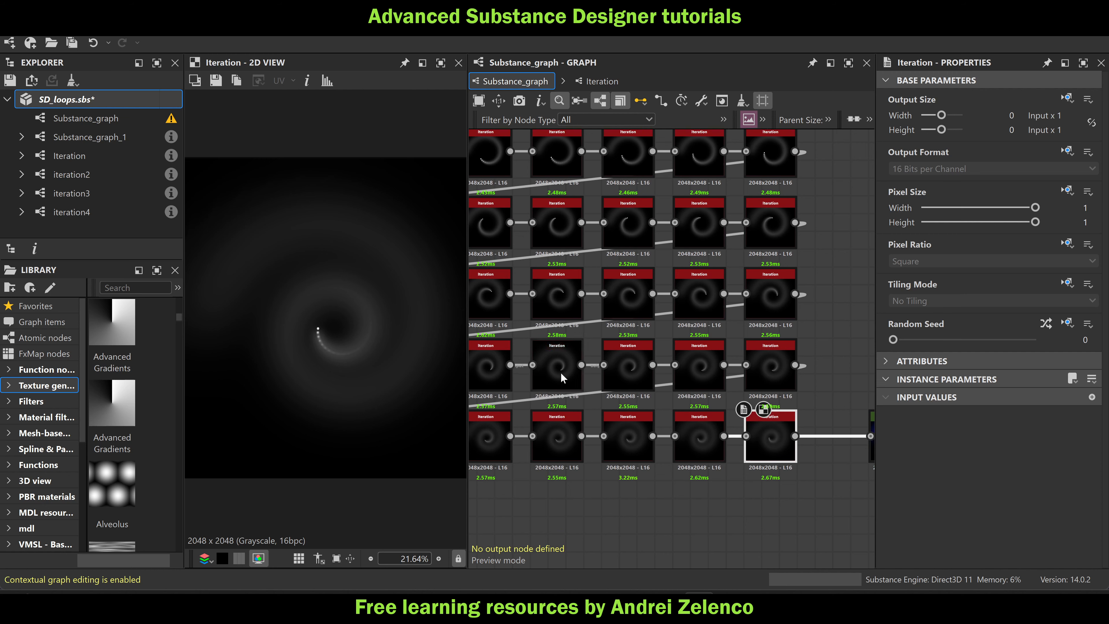
Display the second output, Output_1, of the last iteration2 node in the two-row chain in the 2D view
middle_click_drag(815, 372, 688, 301)
scroll(766, 227, "down", 6)
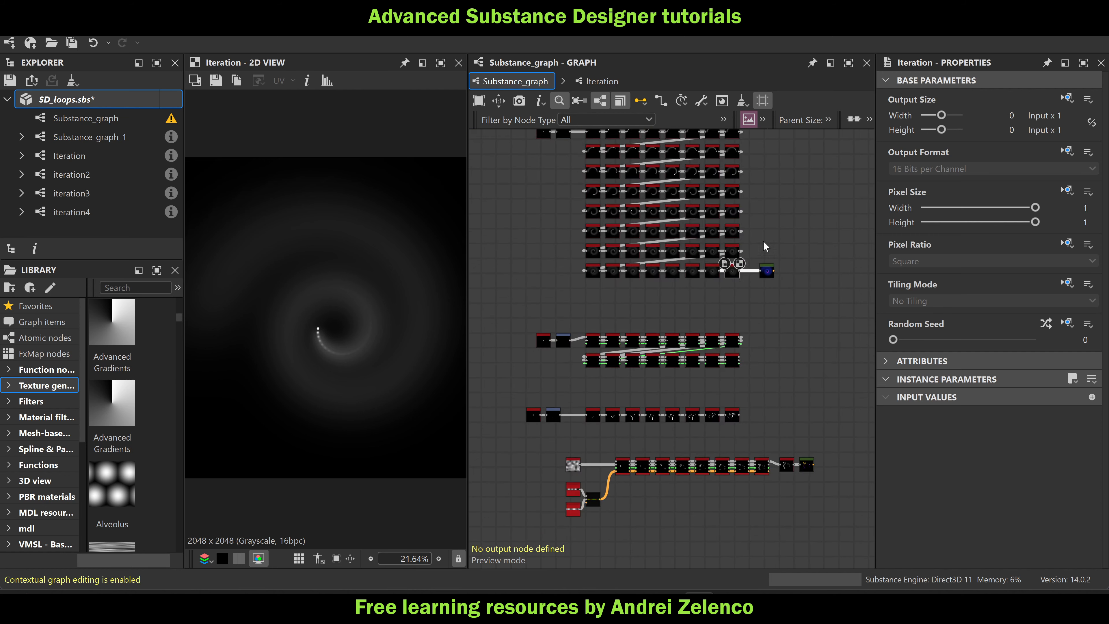
scroll(722, 380, "up", 4)
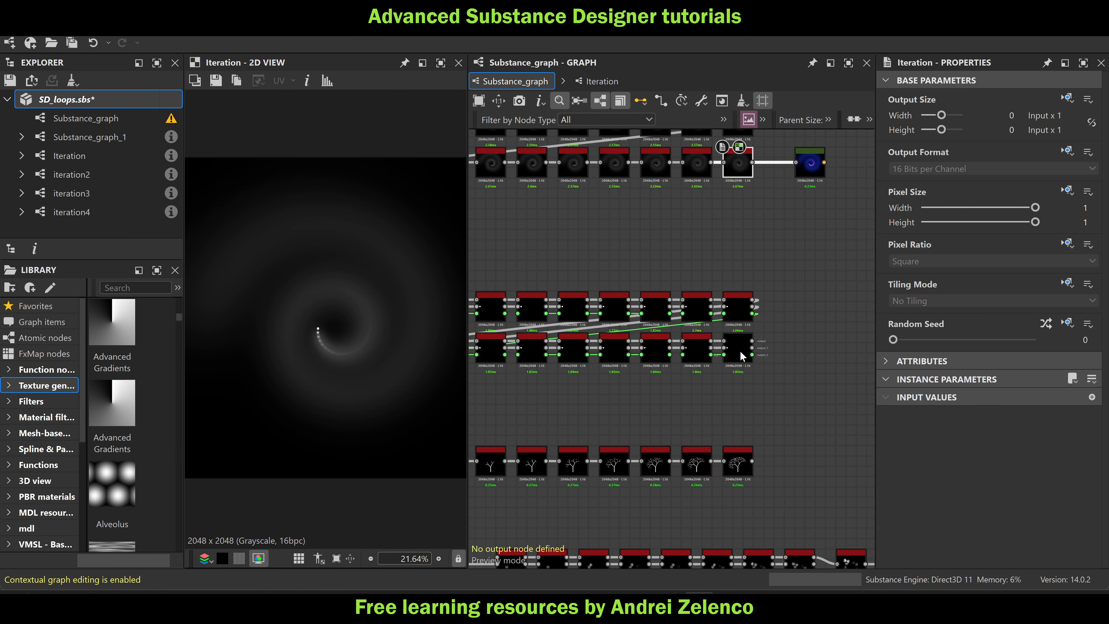
left_click(741, 355)
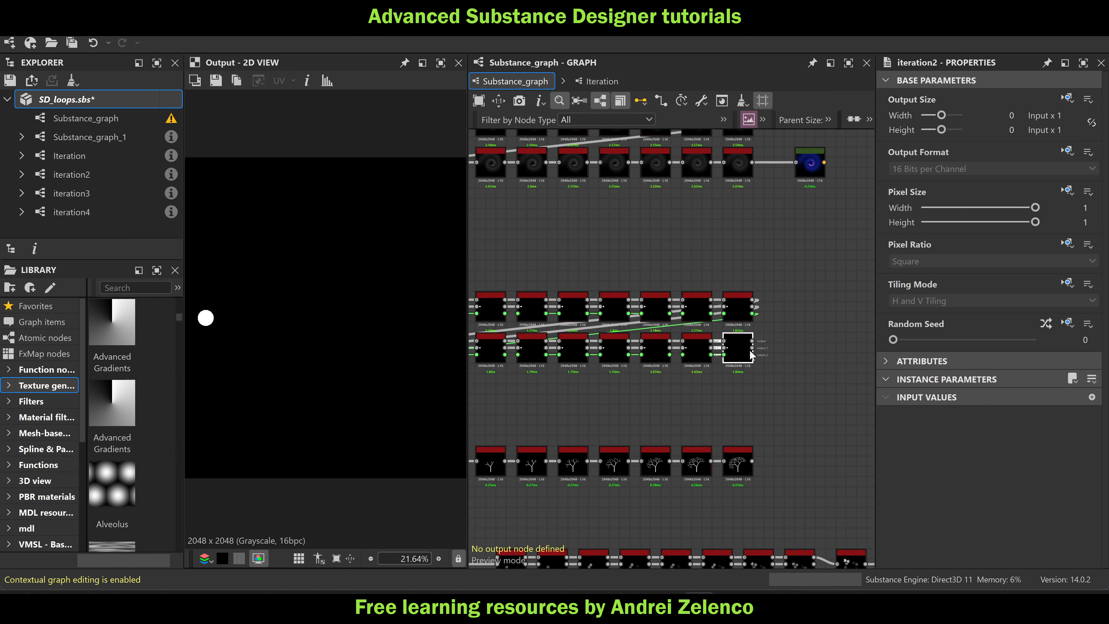
left_click(751, 347)
scroll(770, 348, "down", 3)
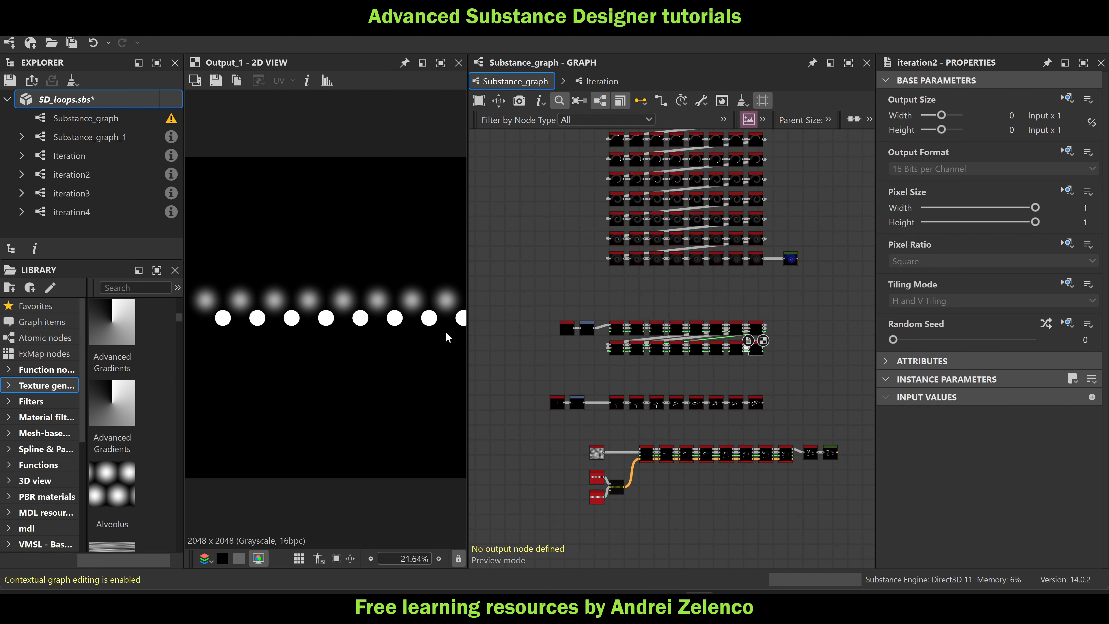
middle_click_drag(299, 307, 294, 271)
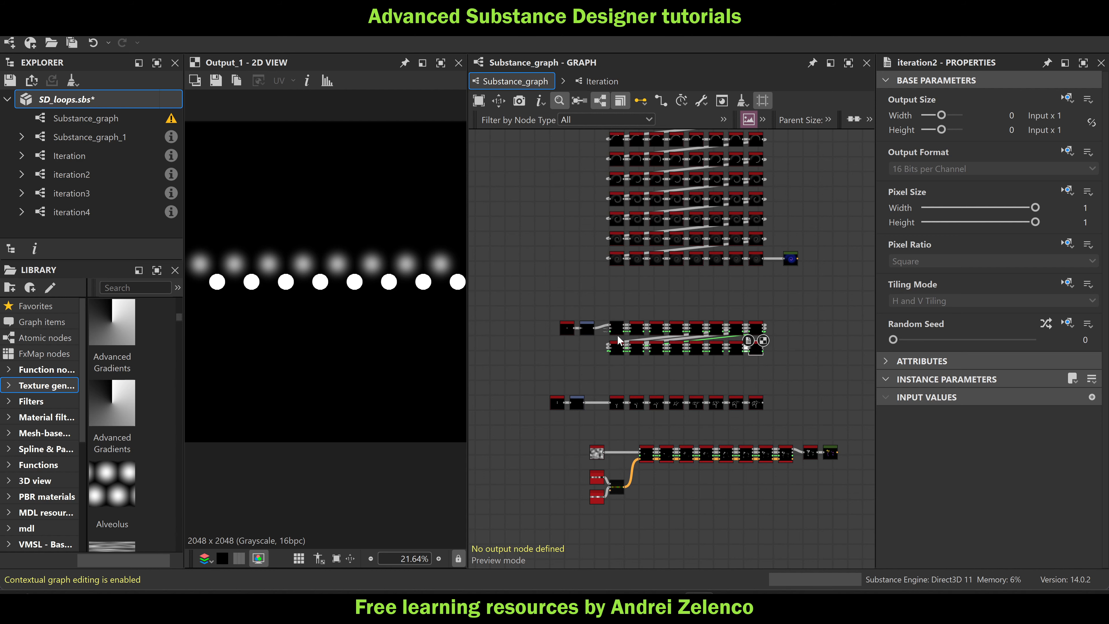
Open the subgraph of the first iteration2 node in the two-row chain
scroll(618, 336, "up", 4)
scroll(636, 327, "down", 3)
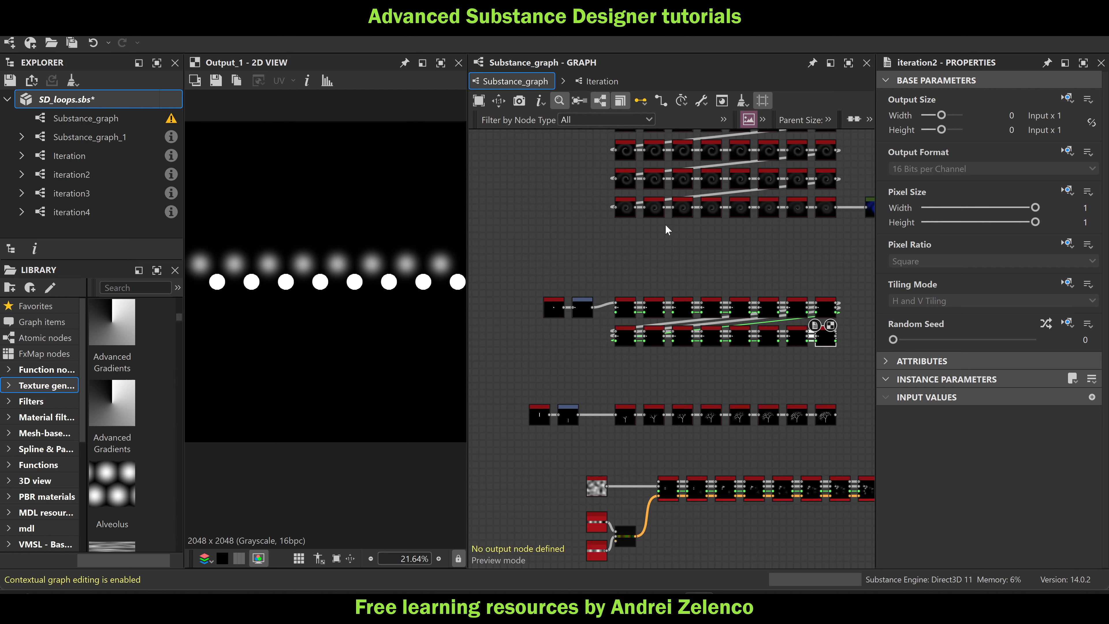
middle_click_drag(665, 223, 670, 268)
scroll(661, 355, "up", 5)
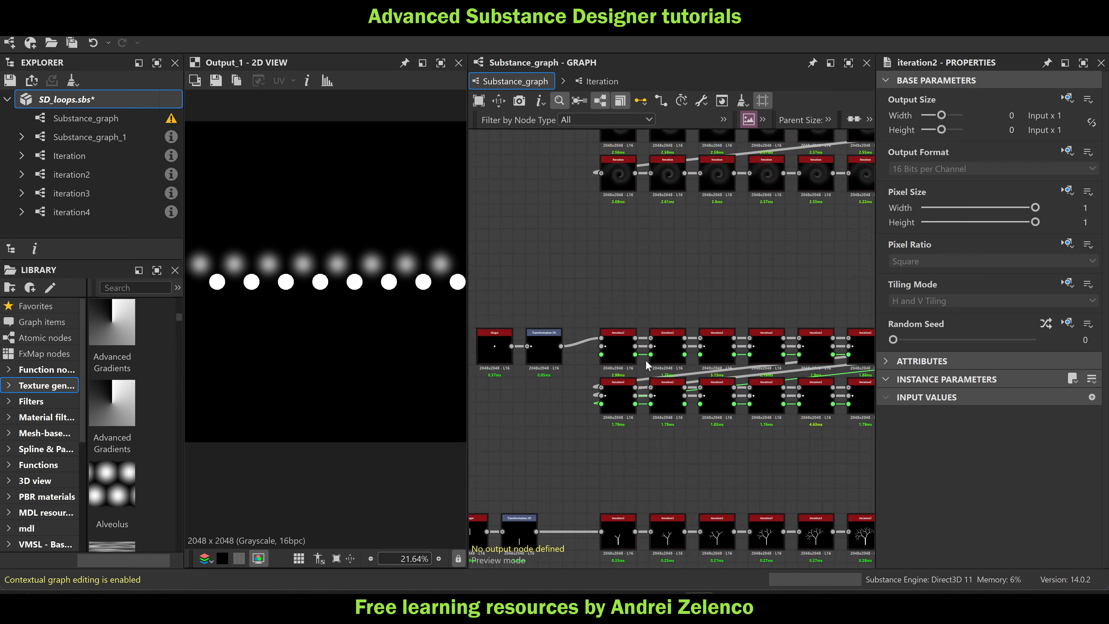
left_click(598, 348)
key("ctrl+e")
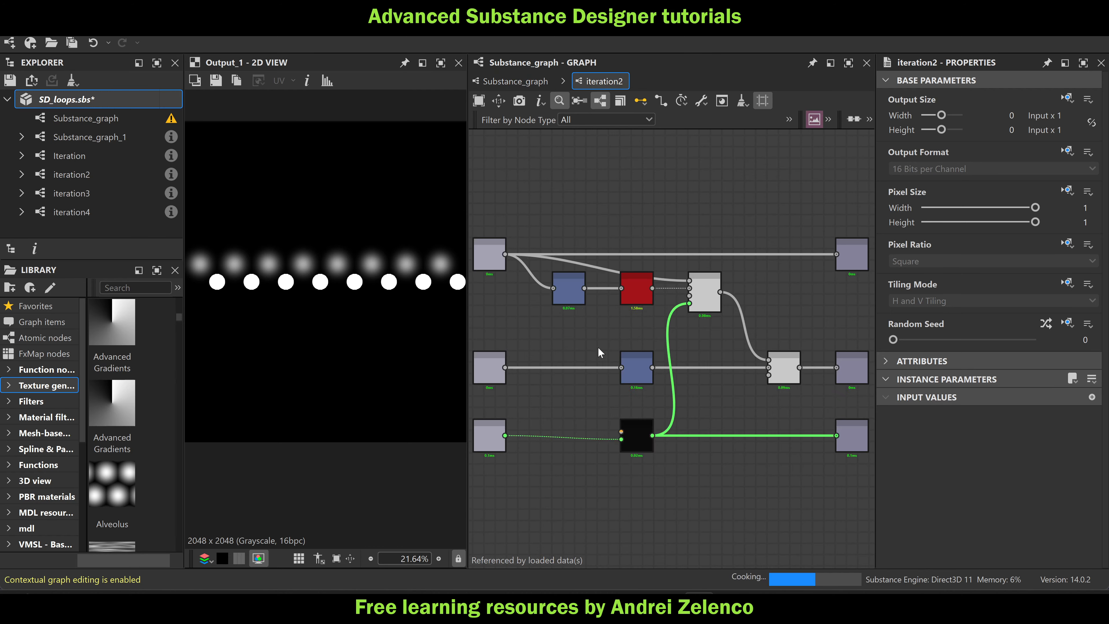
Examine the iteration2 subgraph's value chain and its link to the Blend node against the dot pattern in the 2D view
middle_click_drag(596, 460, 594, 372)
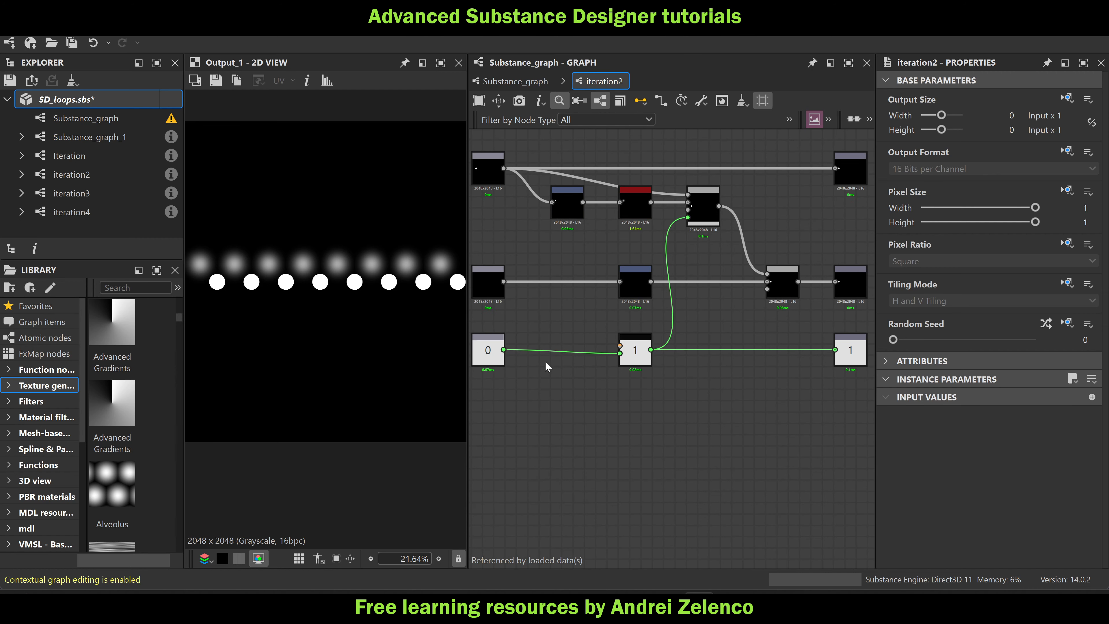
scroll(545, 362, "down", 2)
left_click_drag(800, 396, 496, 352)
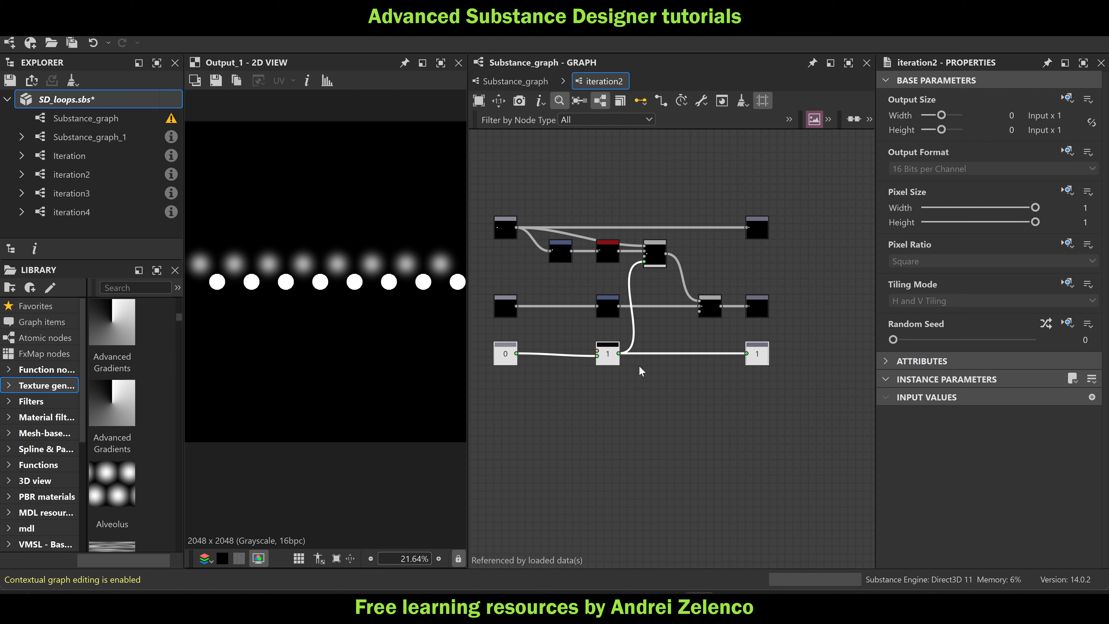
middle_click_drag(577, 278, 602, 284)
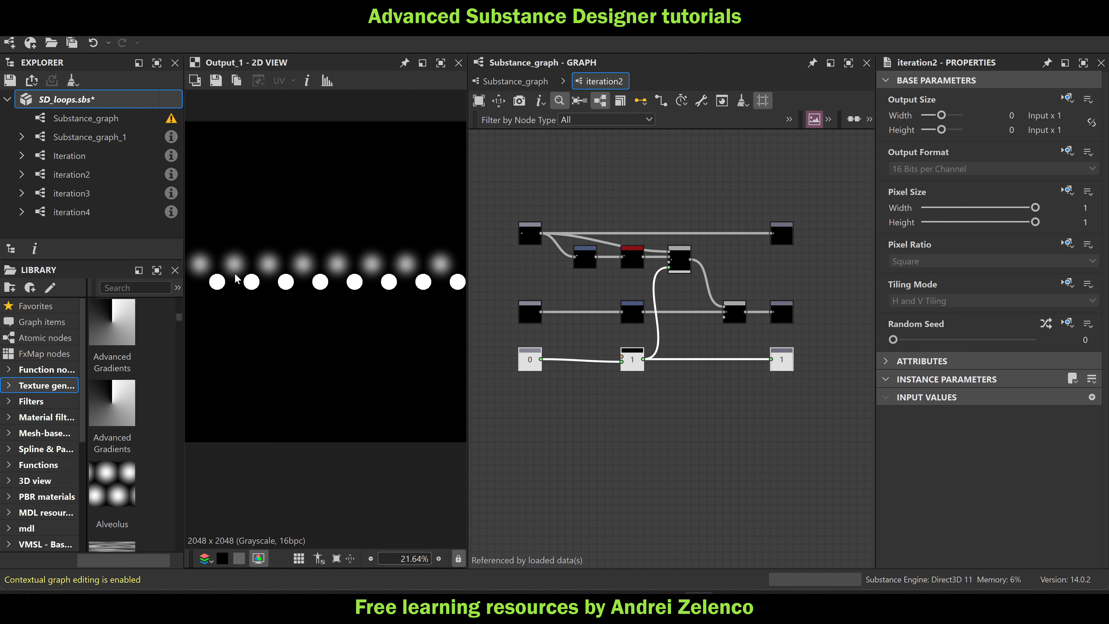
middle_click_drag(249, 273, 300, 267)
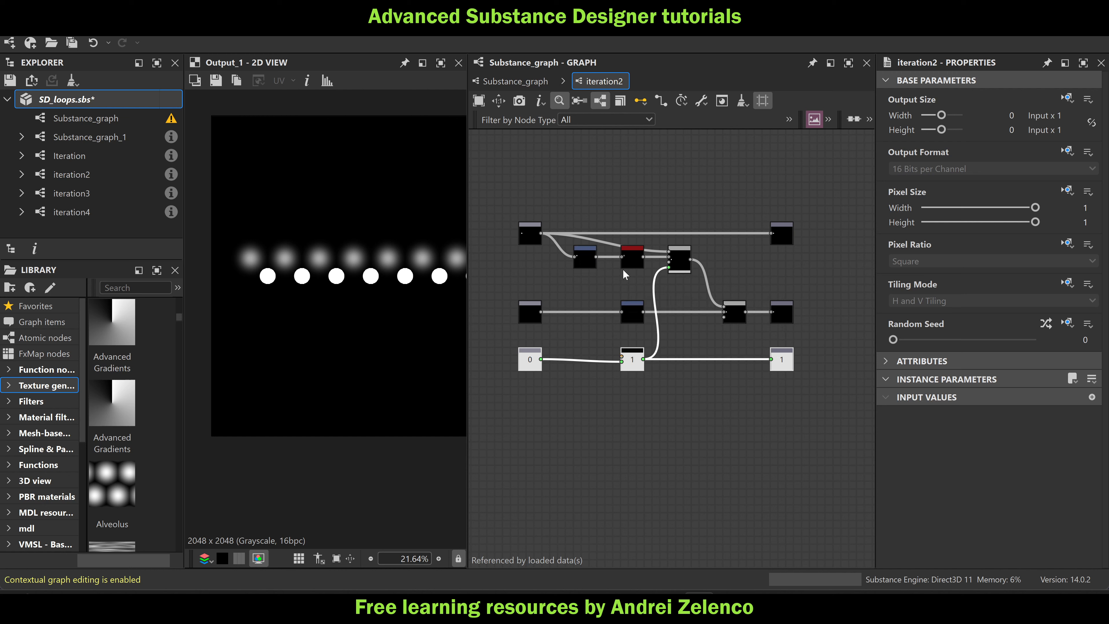
Set the Intensity of the iteration2 subgraph's Blur HQ Grayscale node to 5.01
scroll(623, 268, "up", 2)
left_click(629, 264)
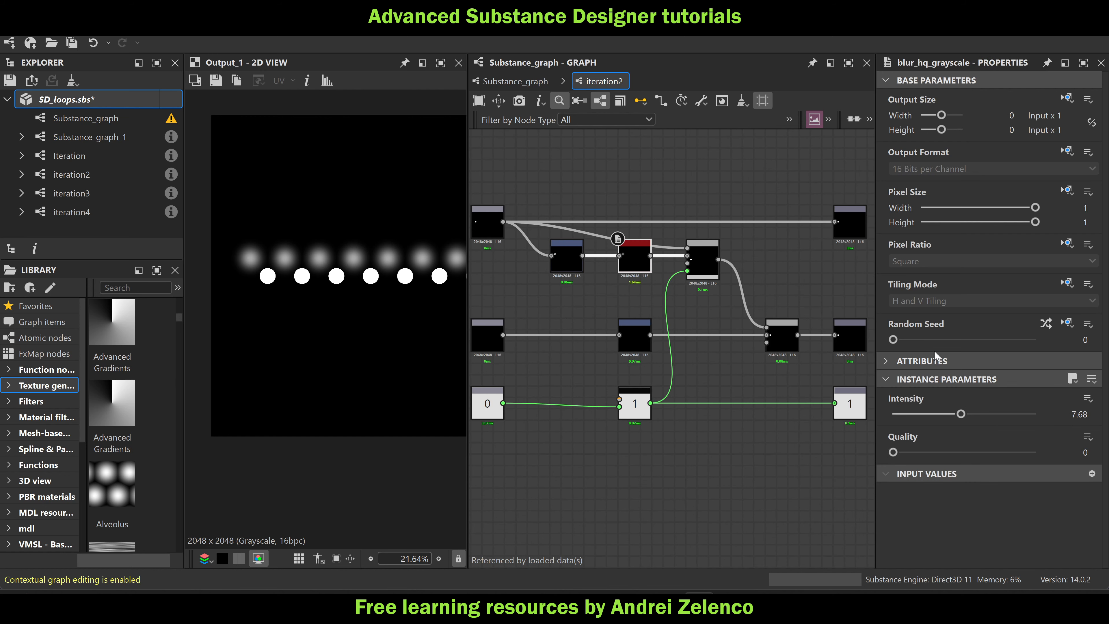
left_click_drag(985, 414, 966, 415)
left_click_drag(955, 416, 938, 448)
Return to the main graph and display Output_1 of the first four iteration2 nodes in turn
left_click(516, 81)
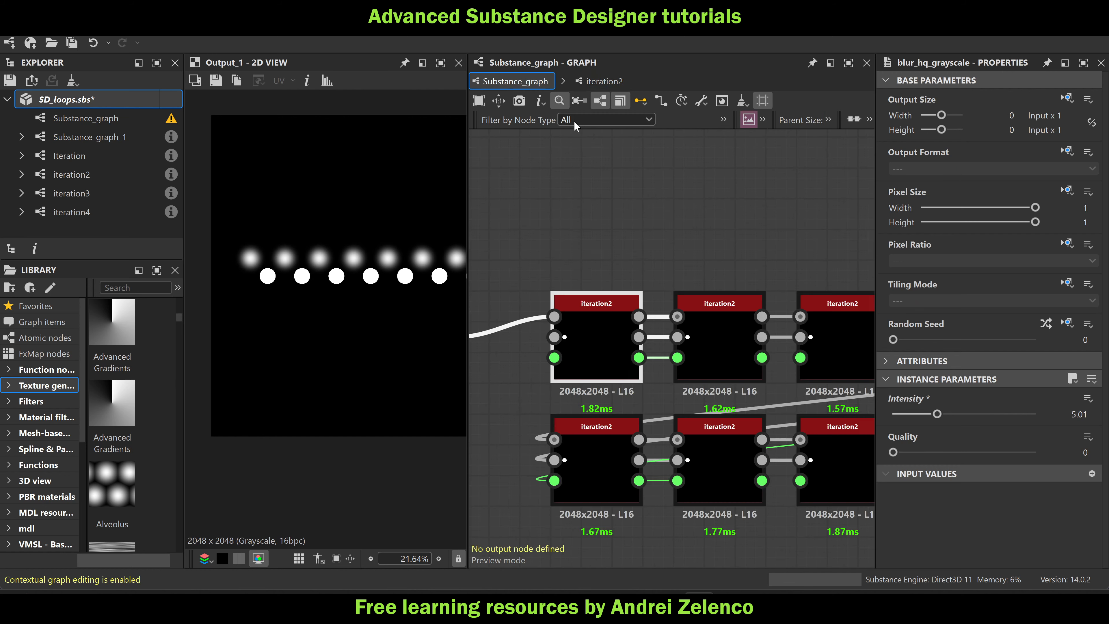
scroll(694, 257, "down", 3)
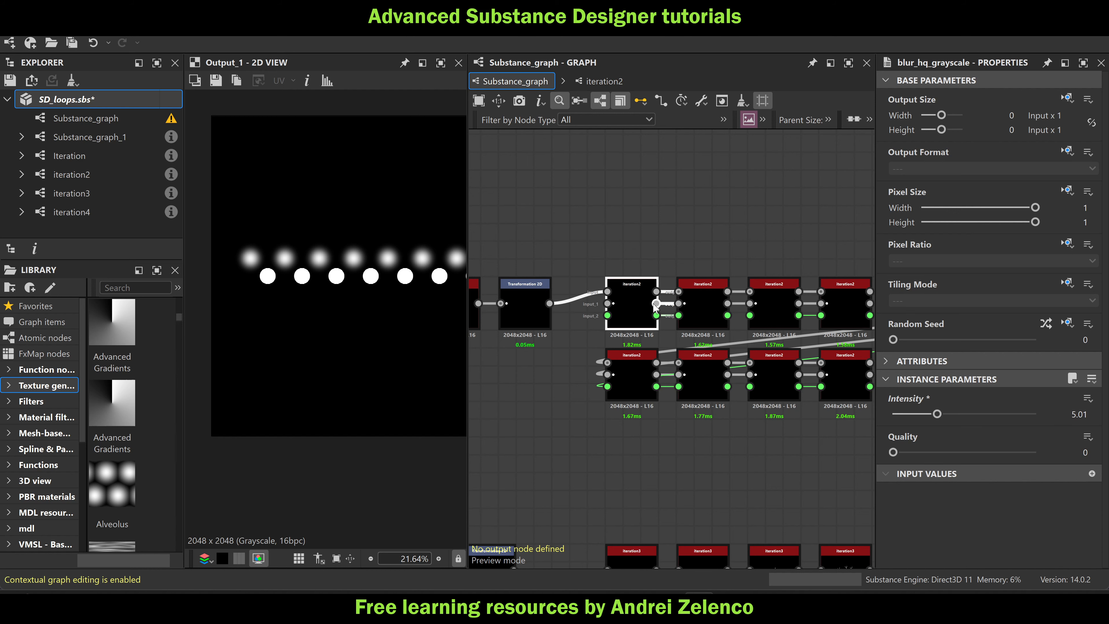
double_click(654, 305)
double_click(726, 305)
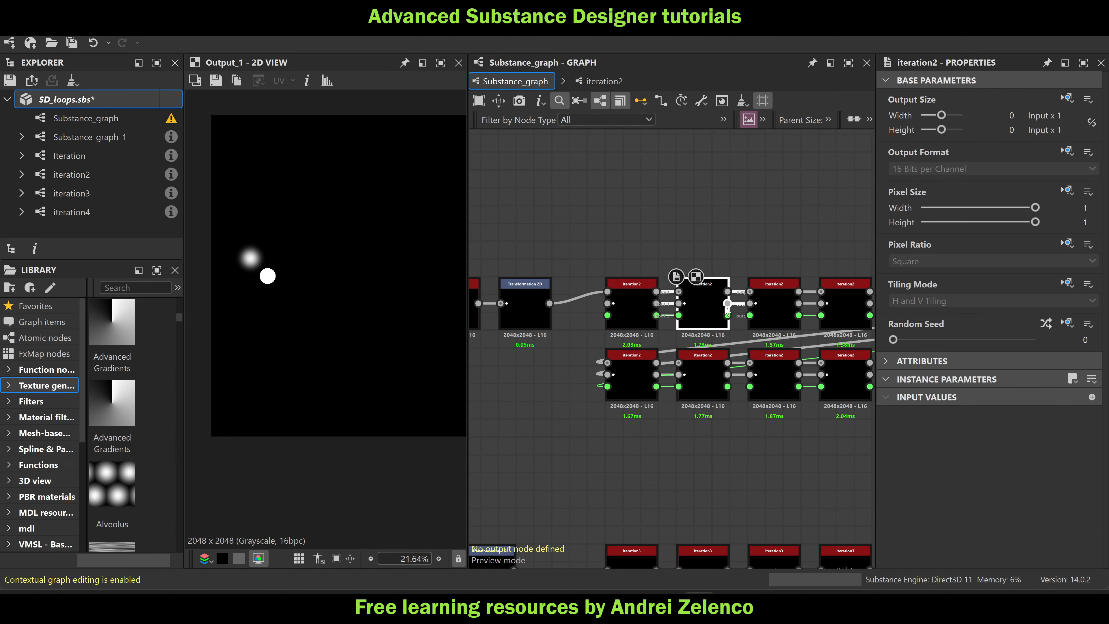
double_click(798, 304)
middle_click_drag(799, 304, 654, 300)
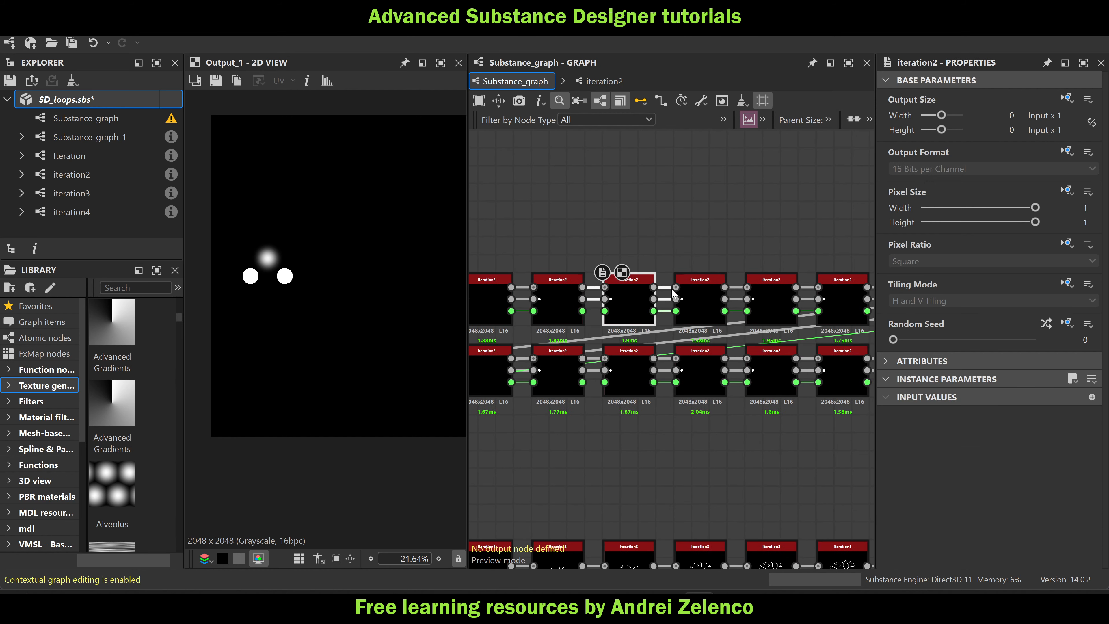
double_click(726, 300)
Display Output_1 of the remaining first-row iteration2 nodes, finishing with the last node of the second row
middle_click_drag(779, 304, 653, 294)
double_click(681, 299)
double_click(661, 297)
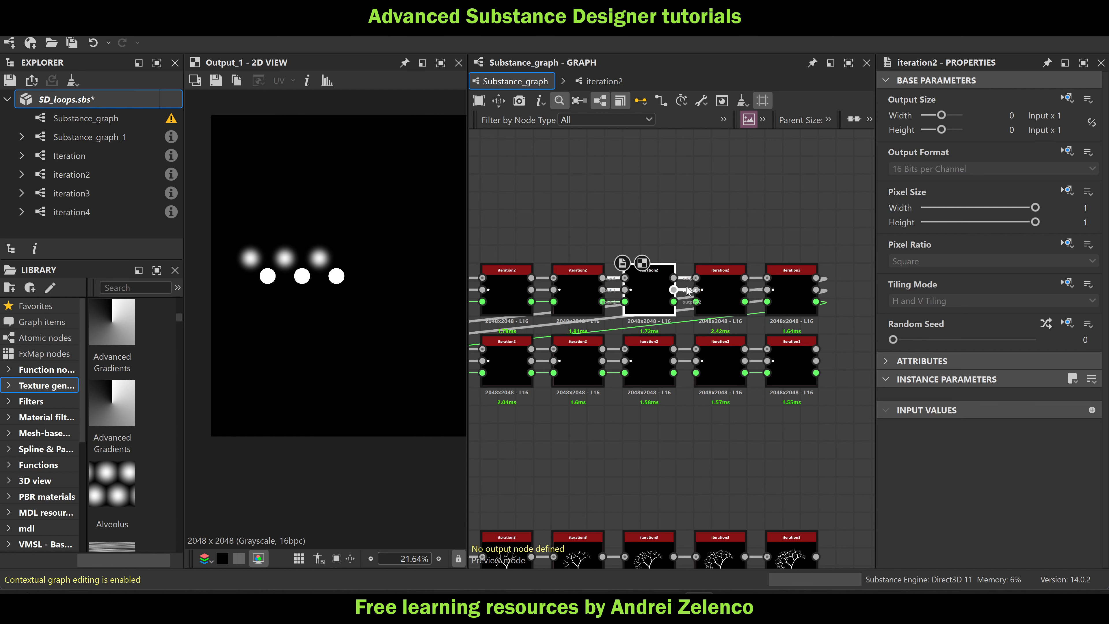
double_click(737, 293)
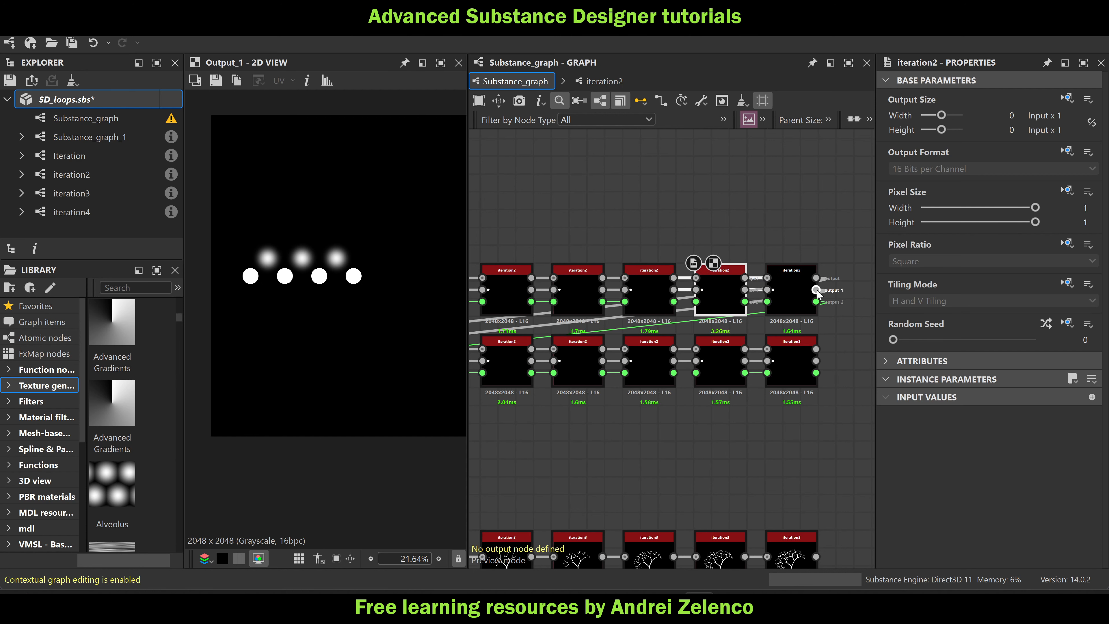
double_click(805, 295)
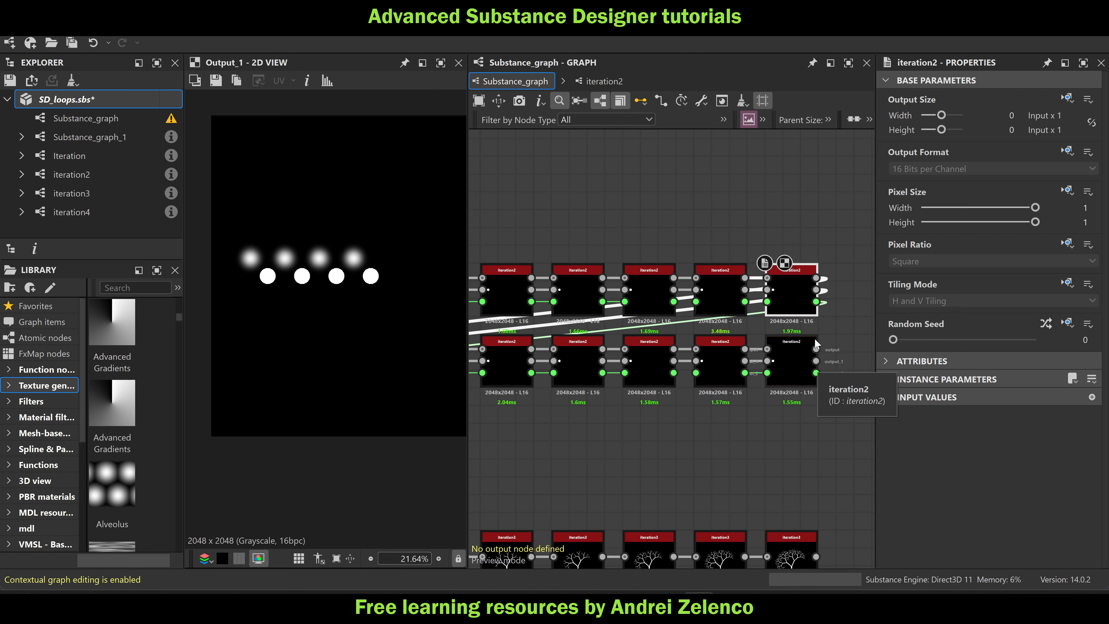
scroll(814, 339, "down", 3)
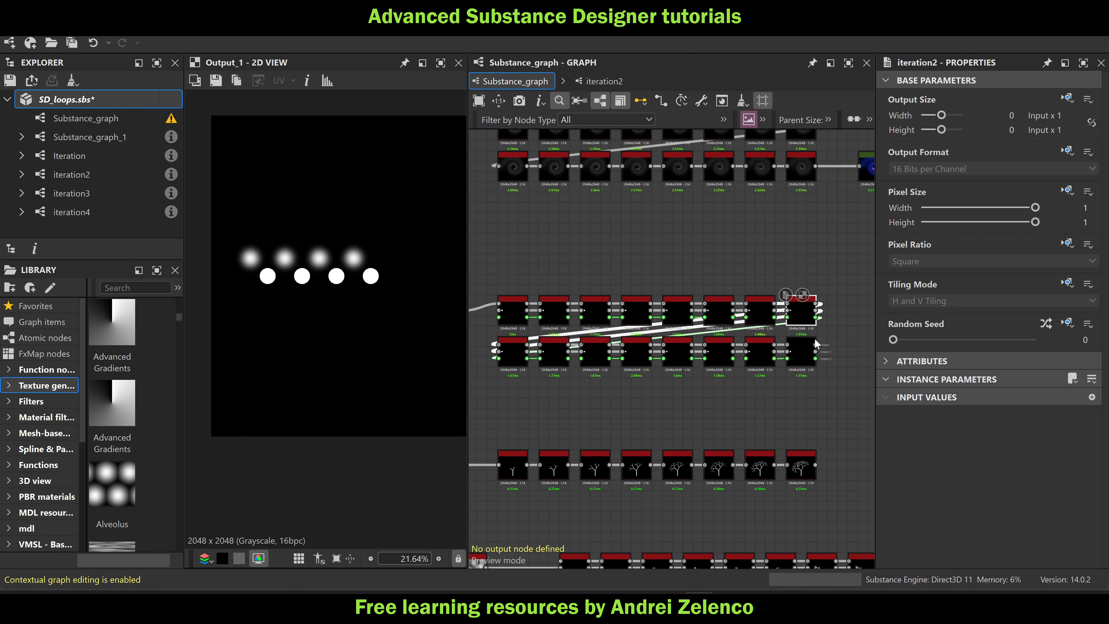
double_click(810, 346)
Go back to the start of the iteration2 chain and compare Output_1 of its first three nodes in the 2D view
scroll(510, 306, "up", 5)
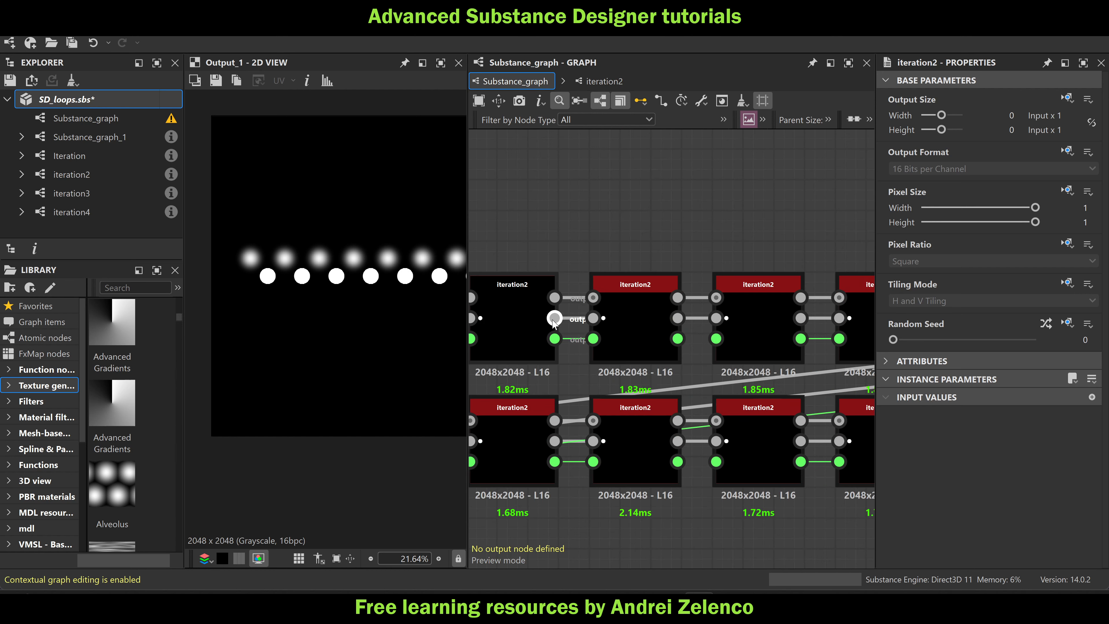
double_click(554, 320)
middle_click_drag(560, 221, 634, 202)
double_click(698, 307)
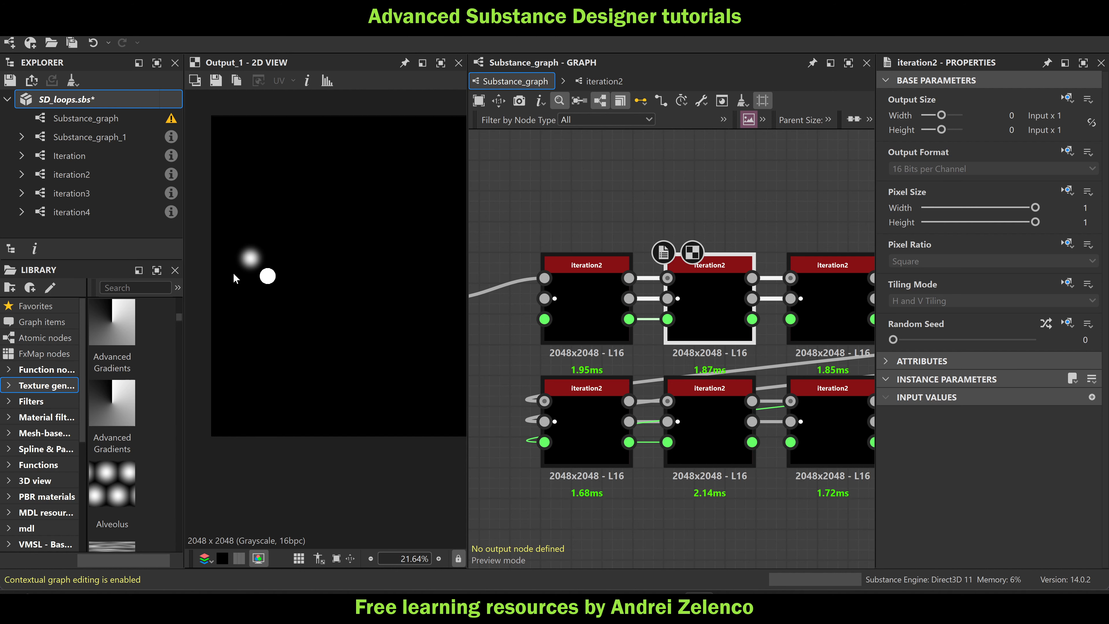
middle_click_drag(639, 289, 516, 262)
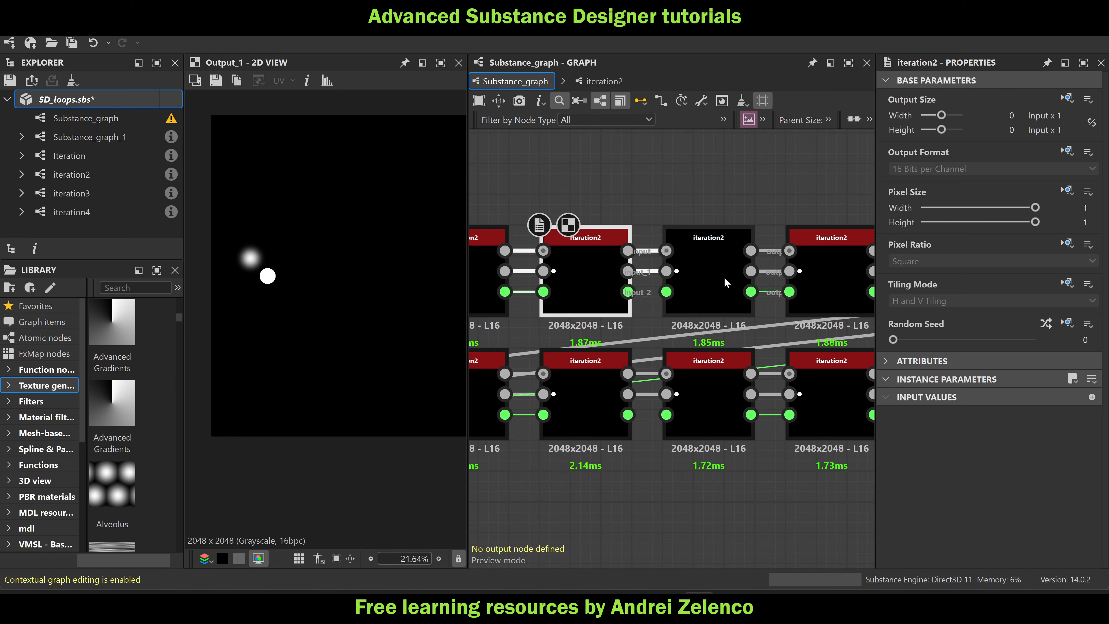
double_click(755, 272)
middle_click_drag(792, 273, 642, 275)
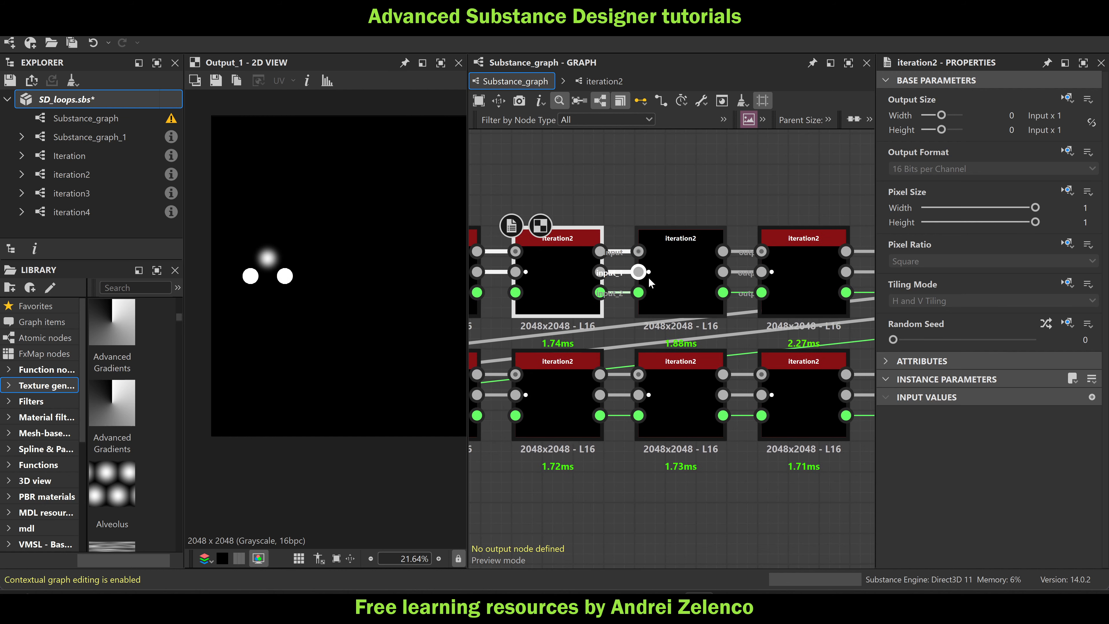
Display Output_1 of the following iteration2 nodes in turn, ending with the last node of the second row
double_click(729, 270)
middle_click_drag(728, 271, 668, 241)
double_click(668, 241)
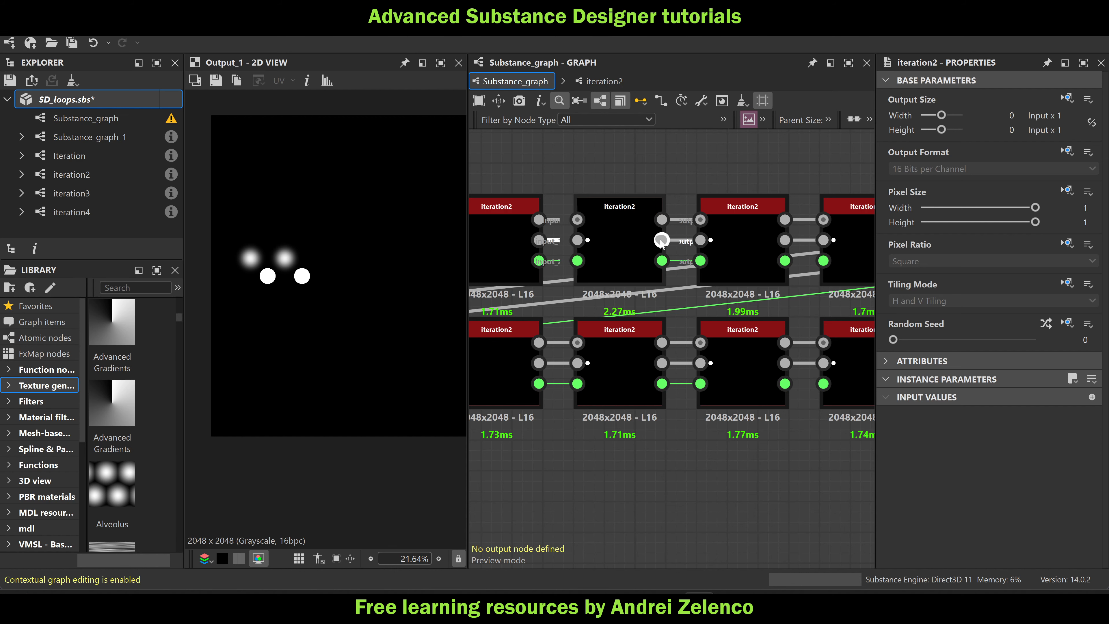
middle_click_drag(767, 246, 524, 234)
double_click(671, 232)
double_click(601, 220)
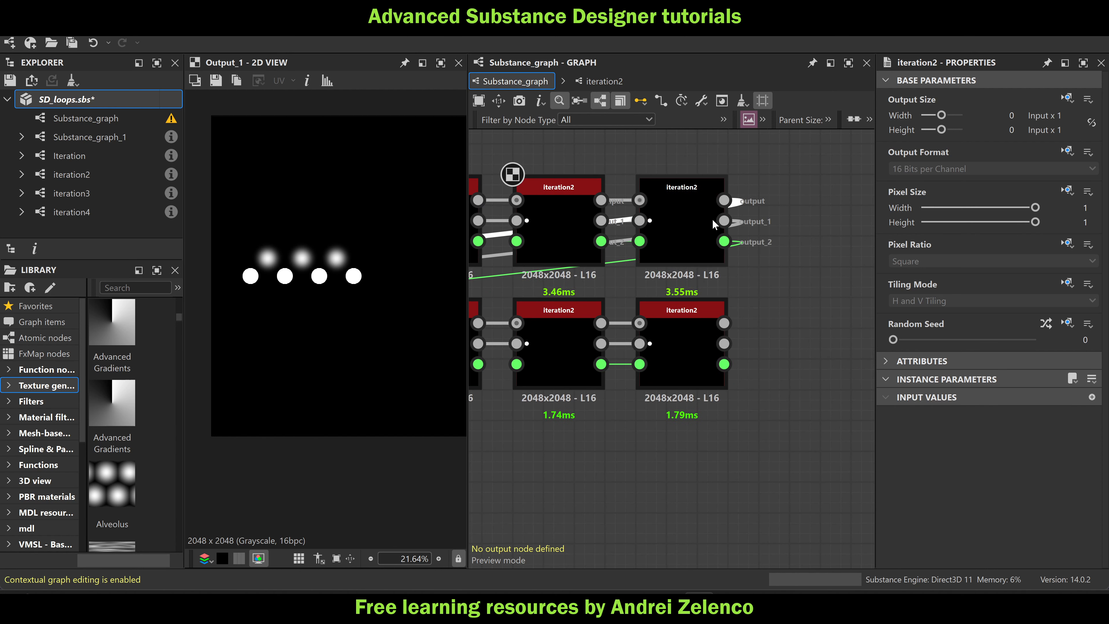
double_click(724, 221)
double_click(724, 344)
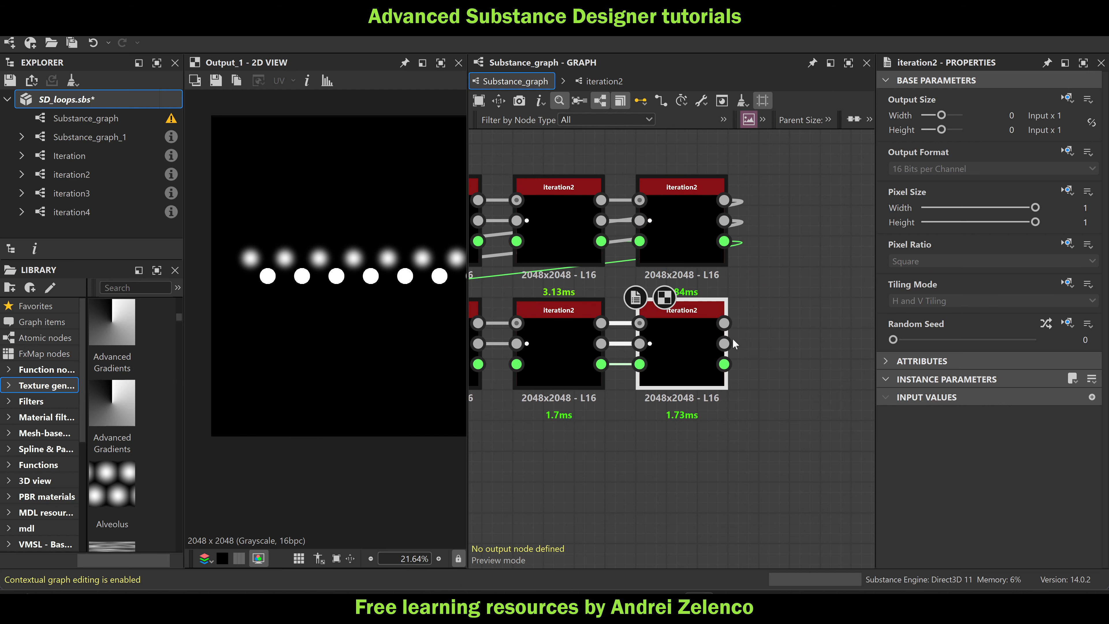
Open the iteration2 subgraph and rotate the image with the lower Transformation 2D node's frame
scroll(399, 243, "down", 3)
scroll(745, 245, "down", 4)
scroll(673, 242, "up", 3)
left_click(656, 234)
key("ctrl+e")
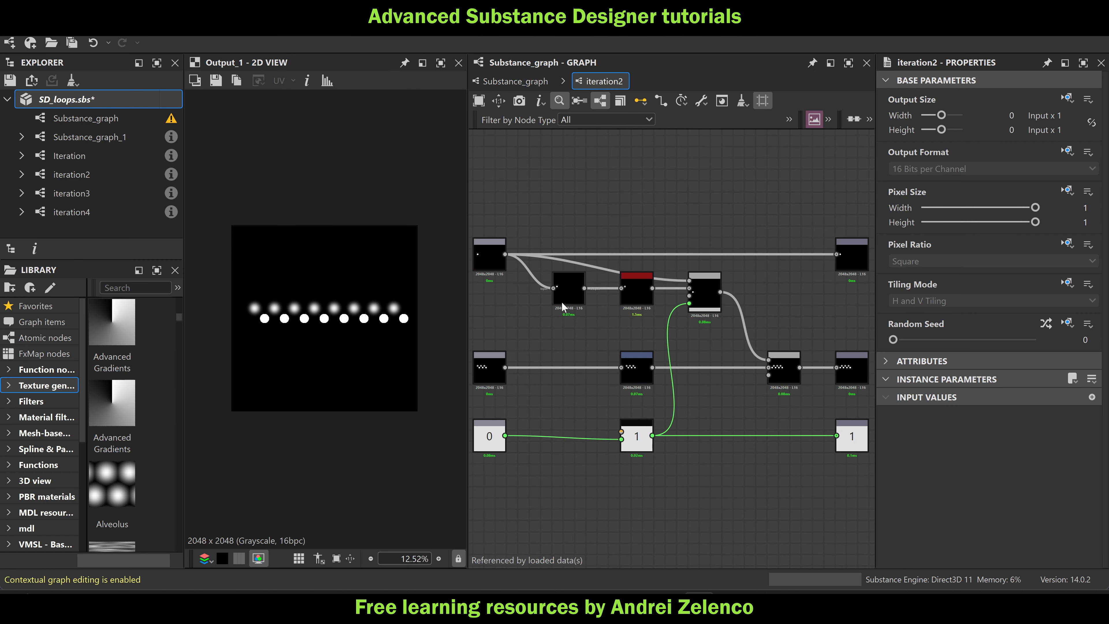
scroll(638, 372, "up", 2)
left_click(636, 371)
mouse_move(391, 208)
left_mouse_down()
mouse_move(406, 181)
mouse_move(414, 200)
mouse_move(351, 274)
mouse_move(407, 194)
left_mouse_up()
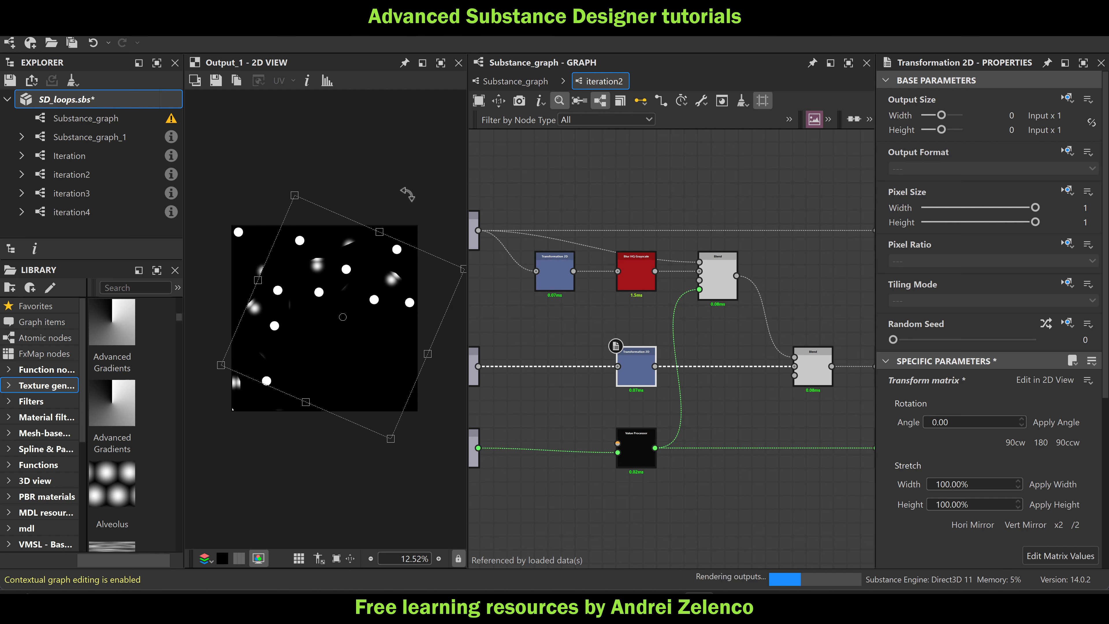
Override the inherited tiling mode of the lower Transformation 2D node and set Tiling Mode to No Tiling
scroll(344, 288, "up", 3)
scroll(324, 231, "down", 2)
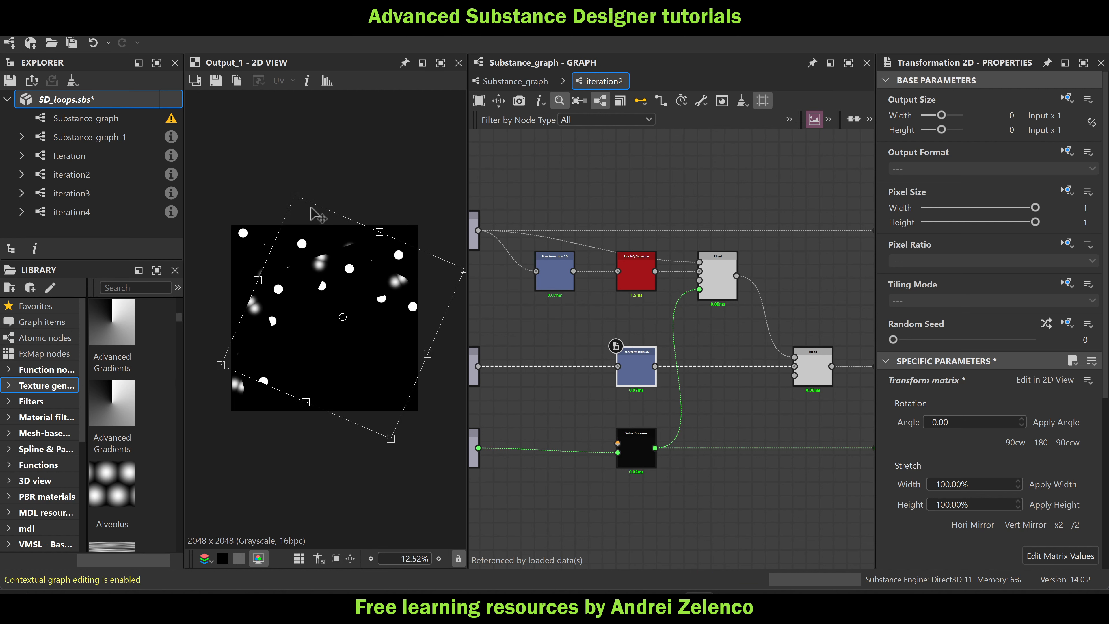
scroll(314, 227, "up", 3)
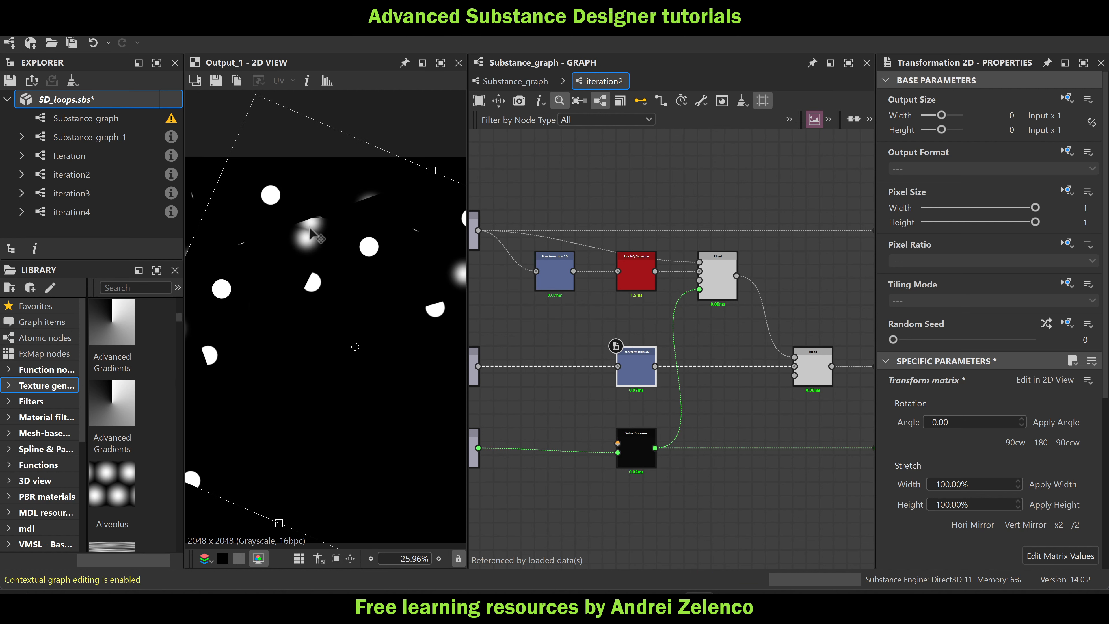
scroll(368, 245, "down", 2)
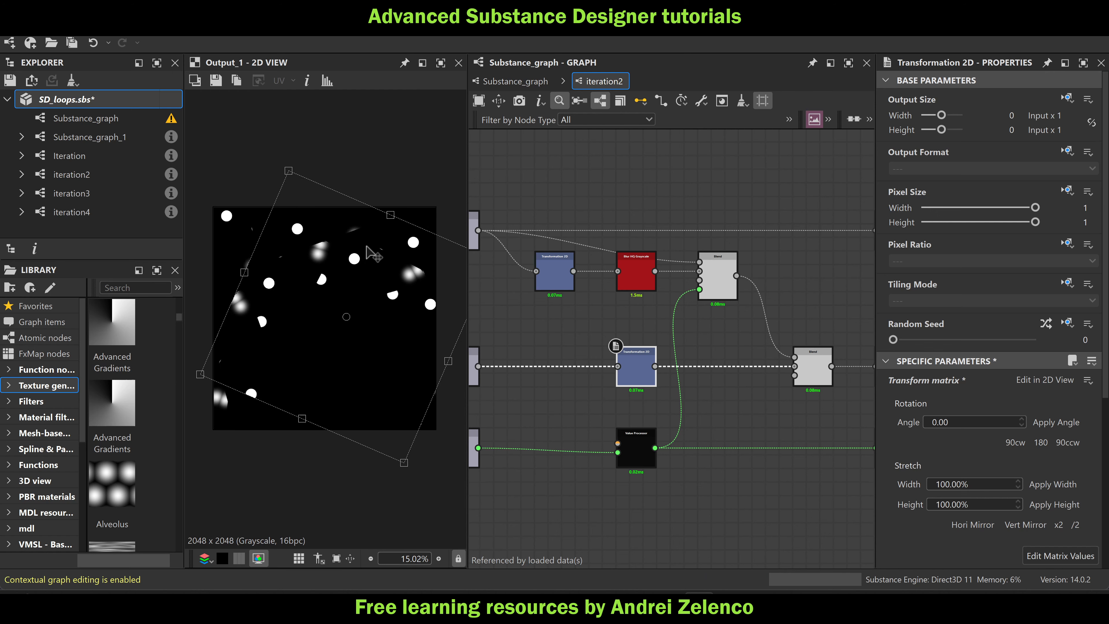
scroll(352, 275, "up", 2)
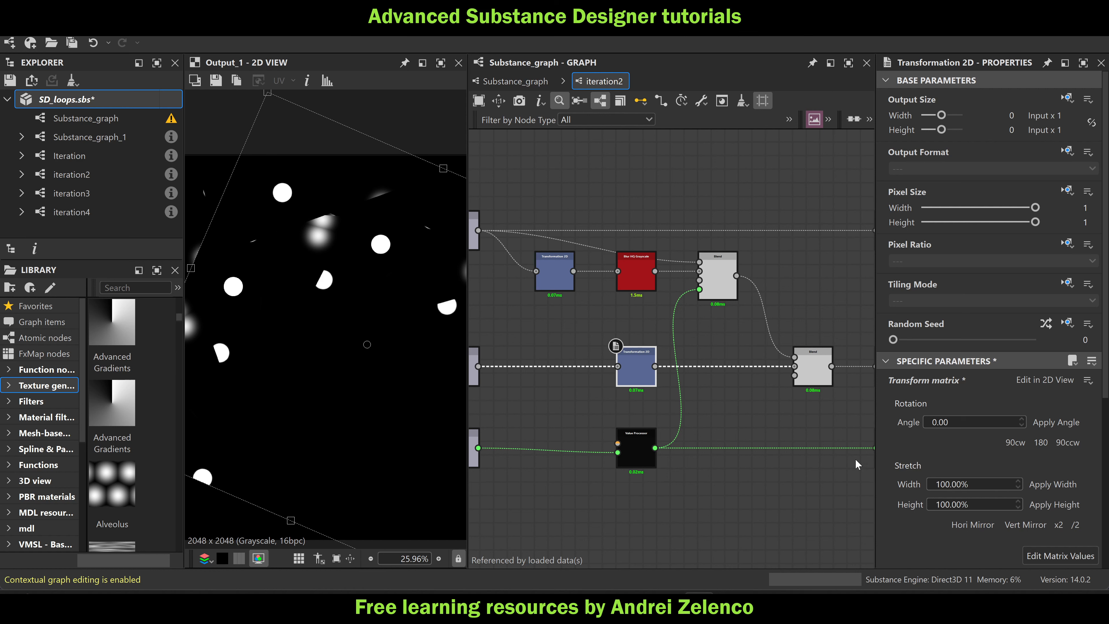
scroll(892, 507, "down", 3)
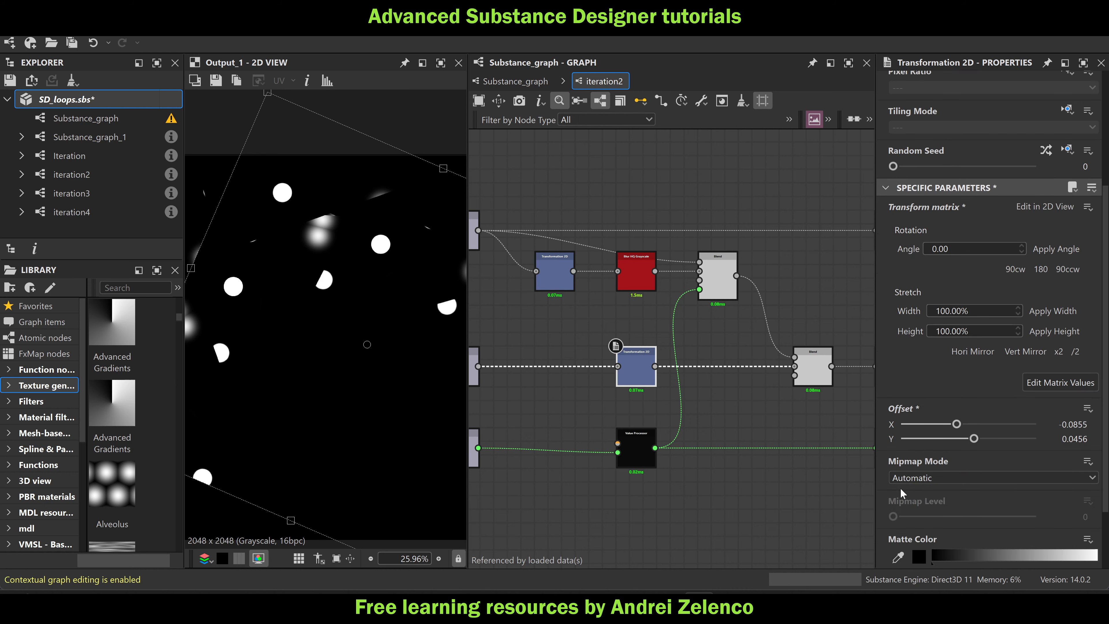
scroll(886, 469, "down", 2)
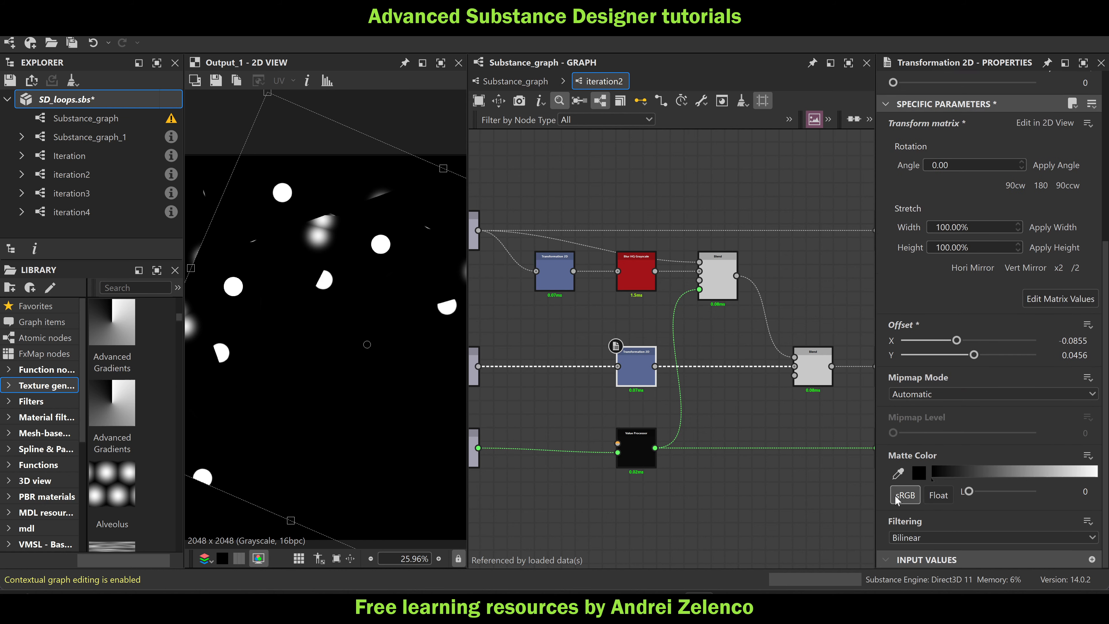
scroll(878, 376, "up", 3)
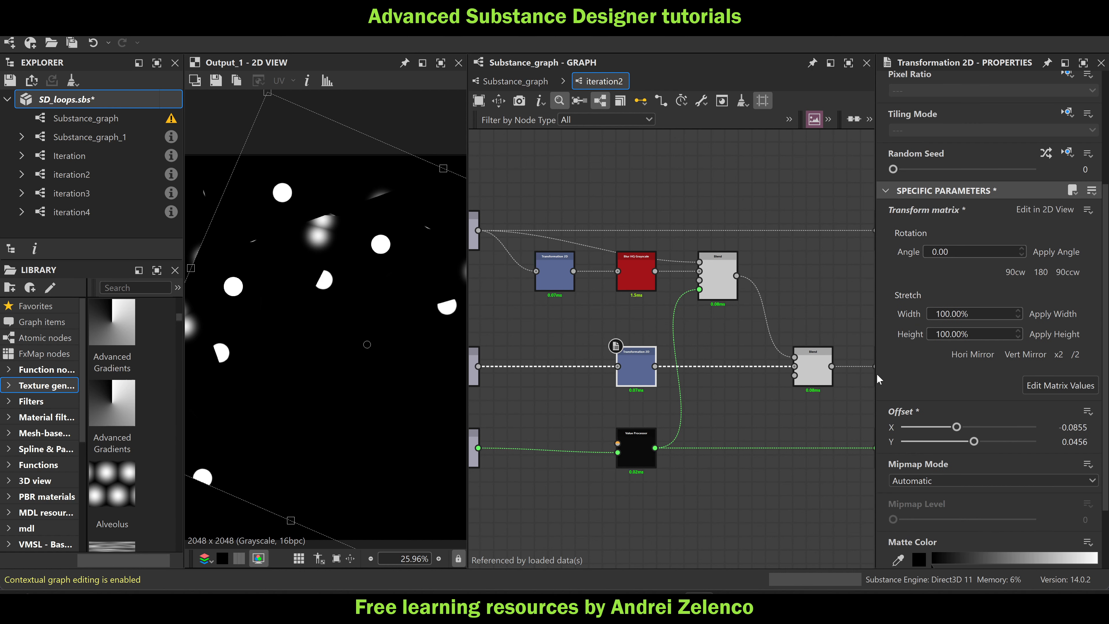
scroll(877, 374, "up", 1)
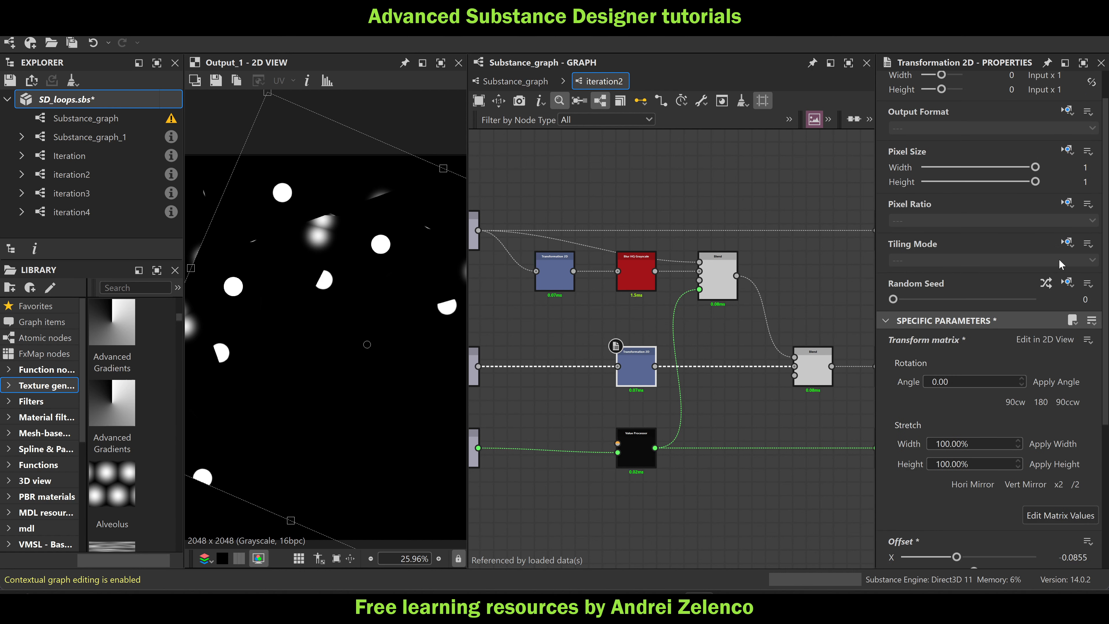
left_click(1067, 241)
left_click(1036, 301)
left_click(934, 262)
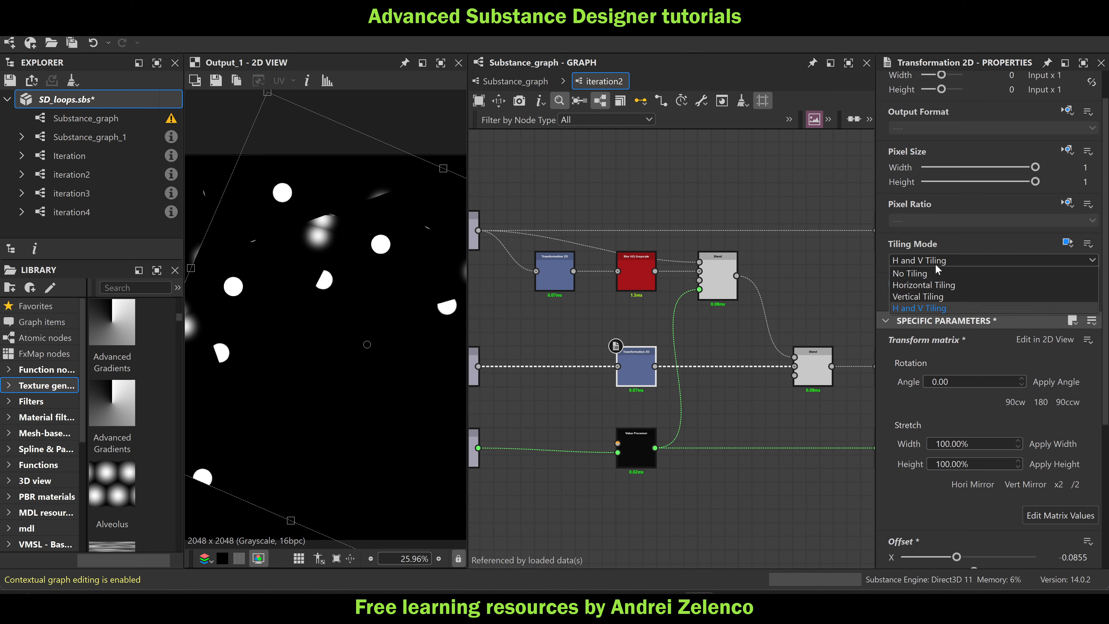
left_click(929, 270)
scroll(355, 280, "down", 3)
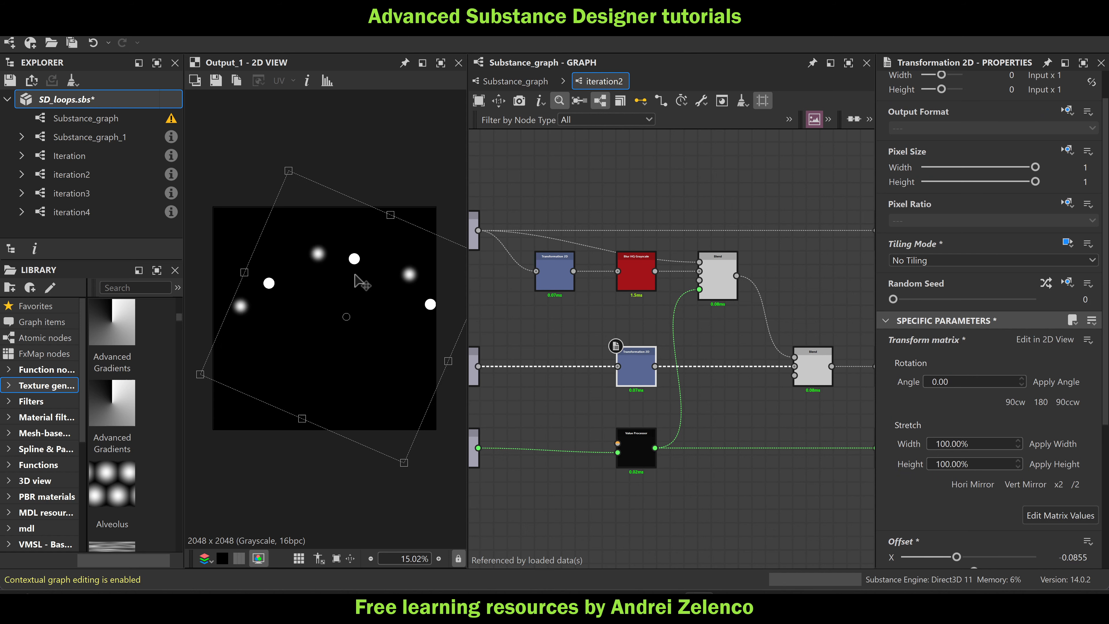
Move, rotate and shrink the lower Transformation 2D to form a dot spiral, and shift the upper Transformation 2D slightly upward
left_click_drag(426, 300, 396, 301)
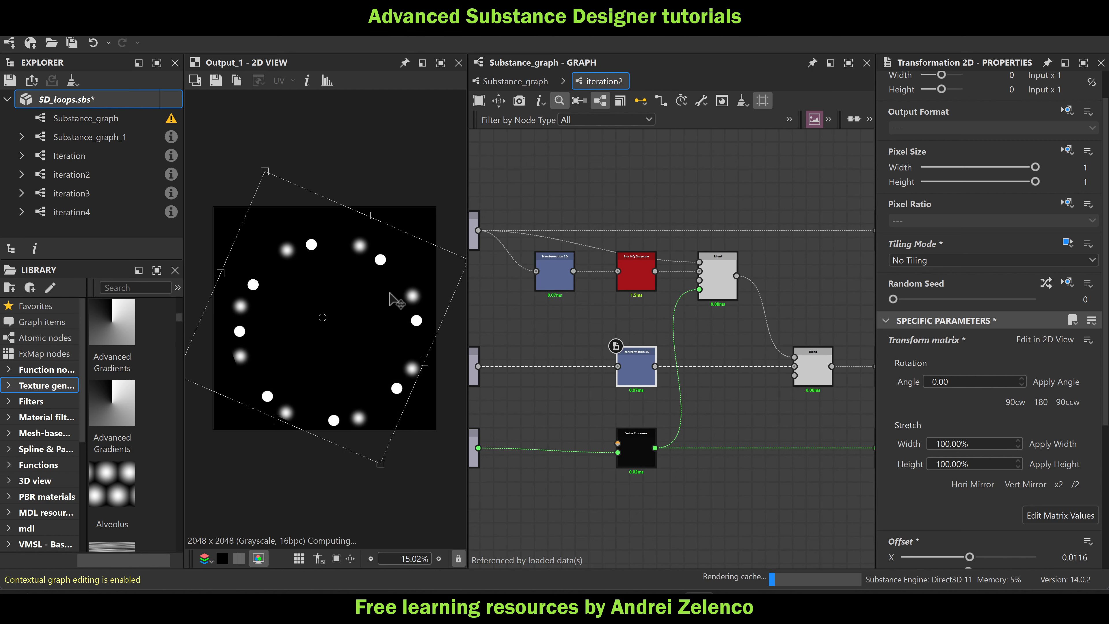
mouse_move(402, 186)
left_mouse_down()
mouse_move(422, 208)
mouse_move(389, 191)
left_mouse_up()
left_click_drag(293, 162, 295, 176)
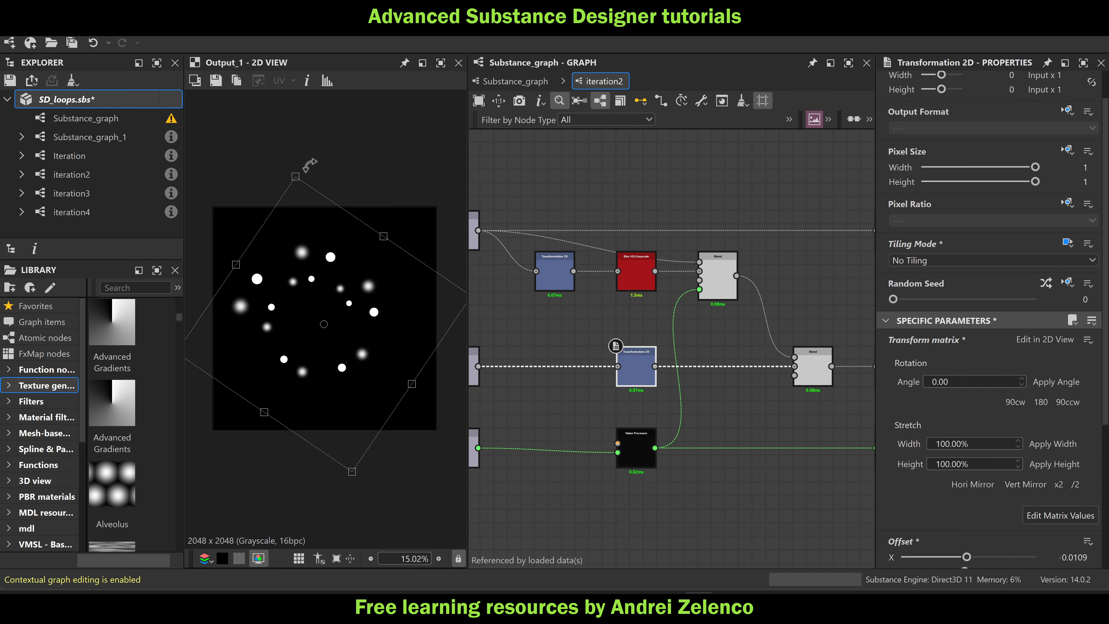
left_click_drag(370, 178, 378, 183)
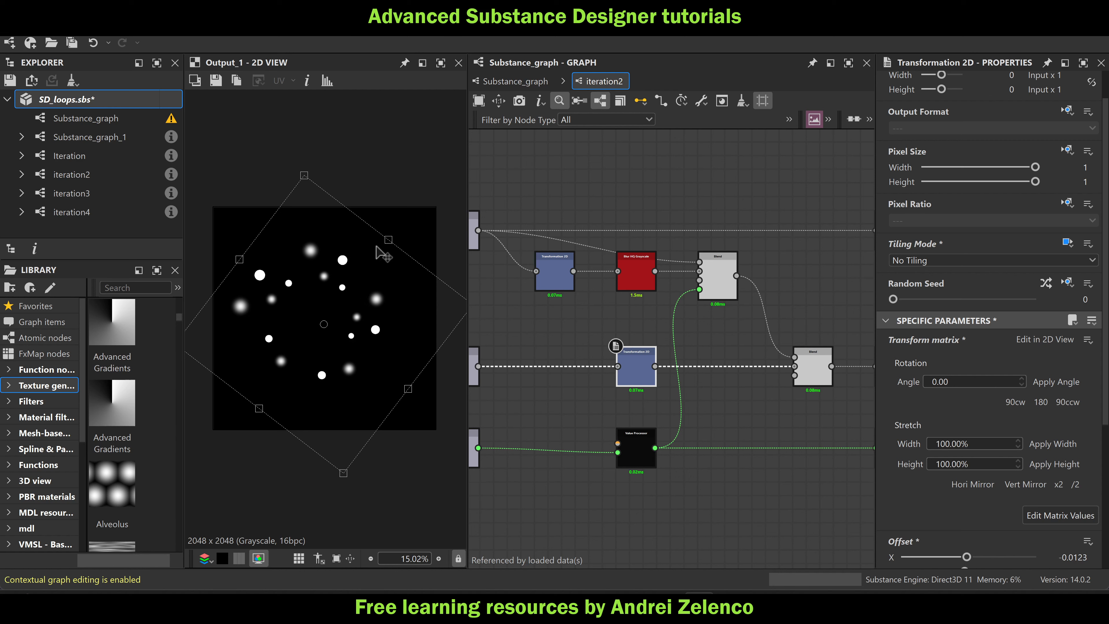
left_click_drag(362, 261, 357, 262)
left_click(558, 266)
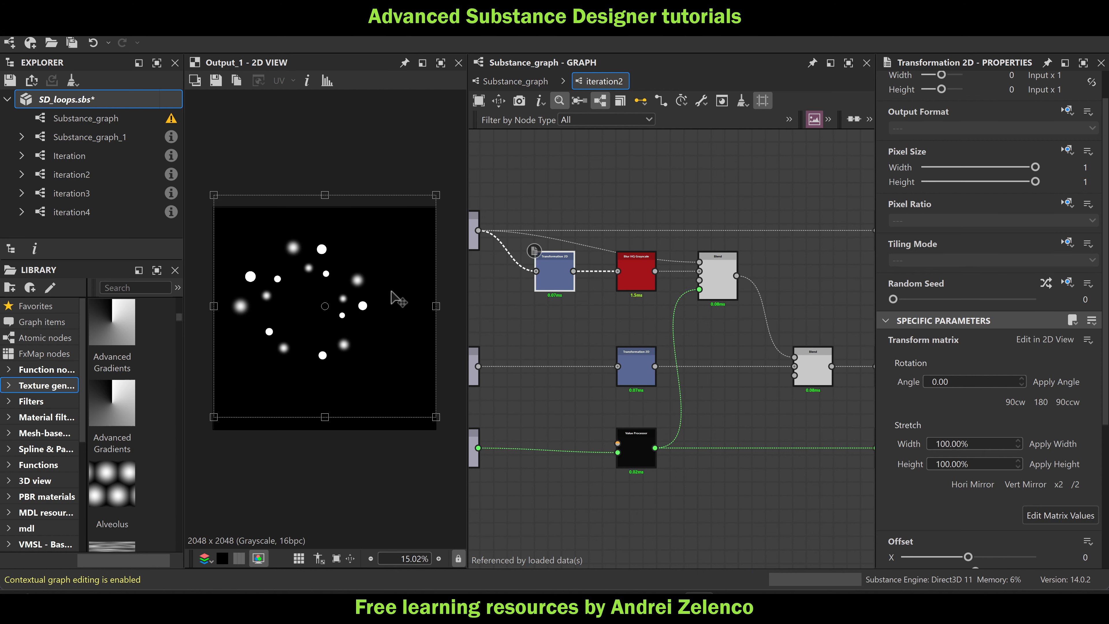
left_click_drag(366, 276, 366, 269)
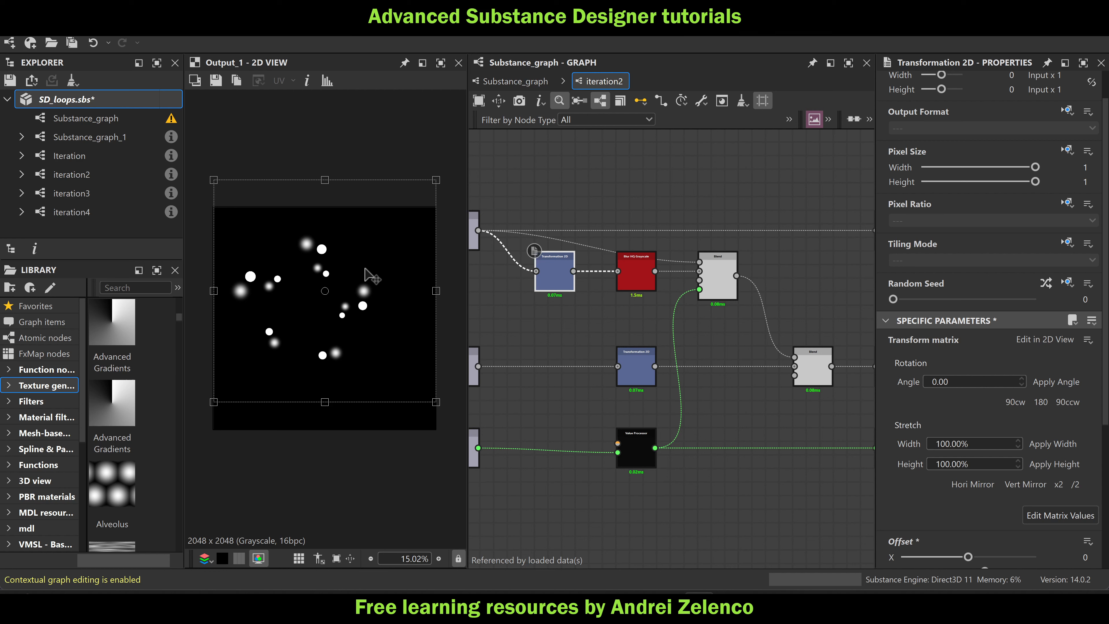
Undo the iteration2 transform and tiling changes, and save the SD_loops.sbs package
key("ctrl+z")
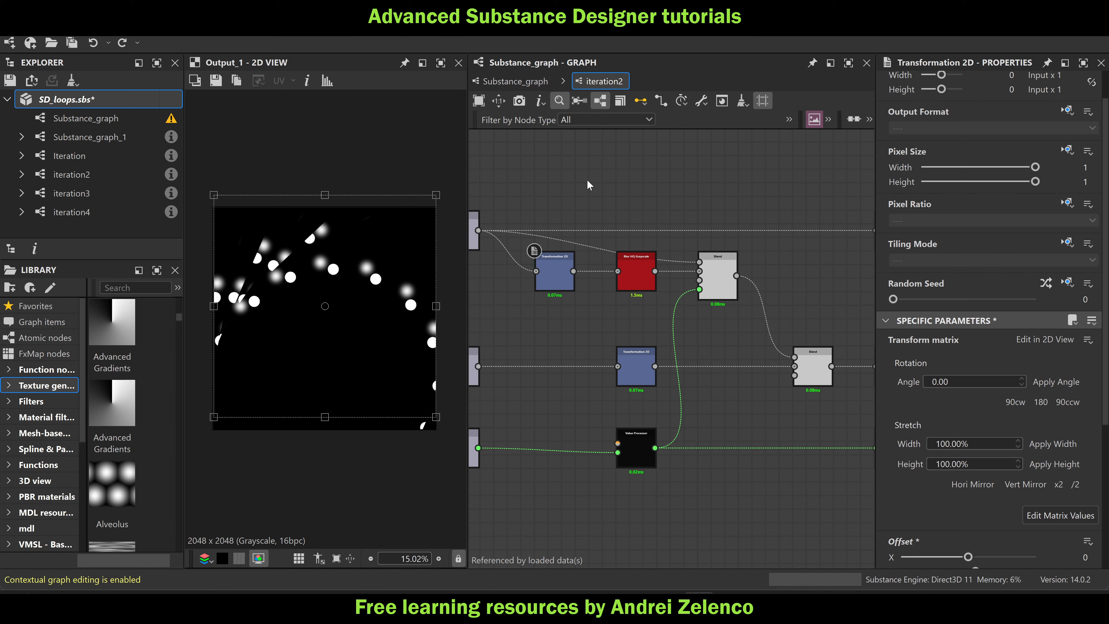
left_click(104, 94)
key("ctrl+s")
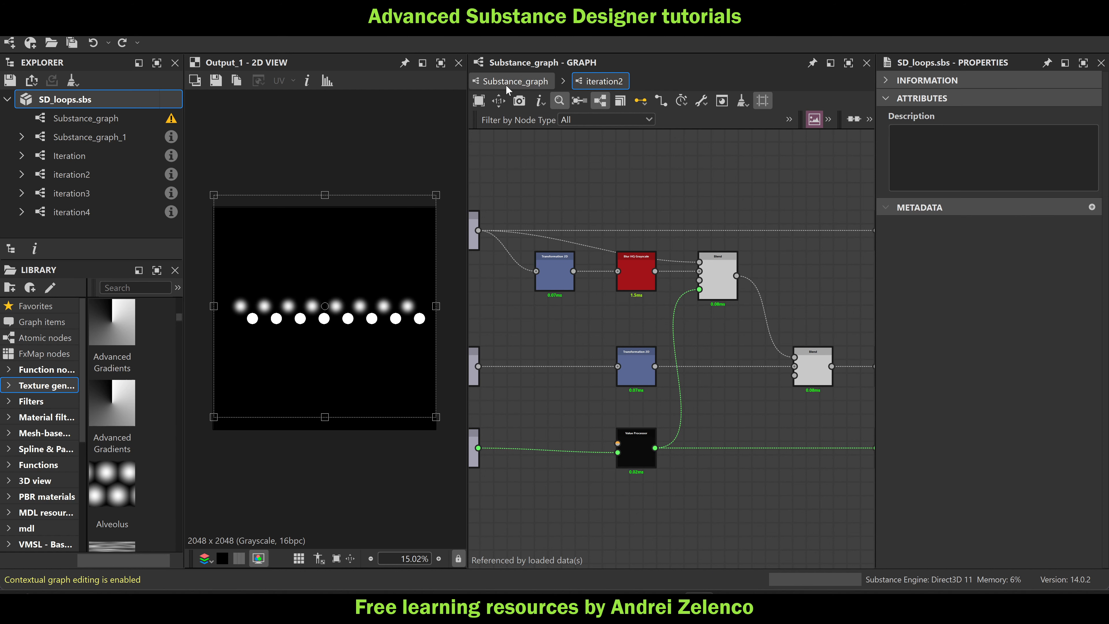
Return to the main graph and display the first iteration3 node and the Transformation 2D node feeding it
left_click(506, 87)
scroll(498, 323, "down", 5)
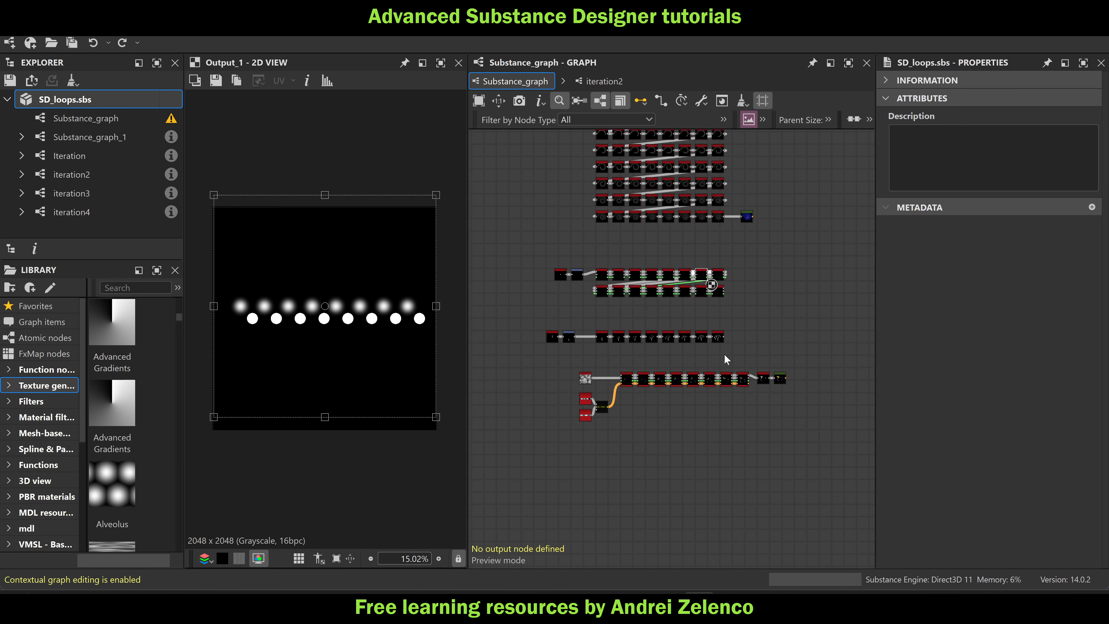
scroll(714, 336, "up", 4)
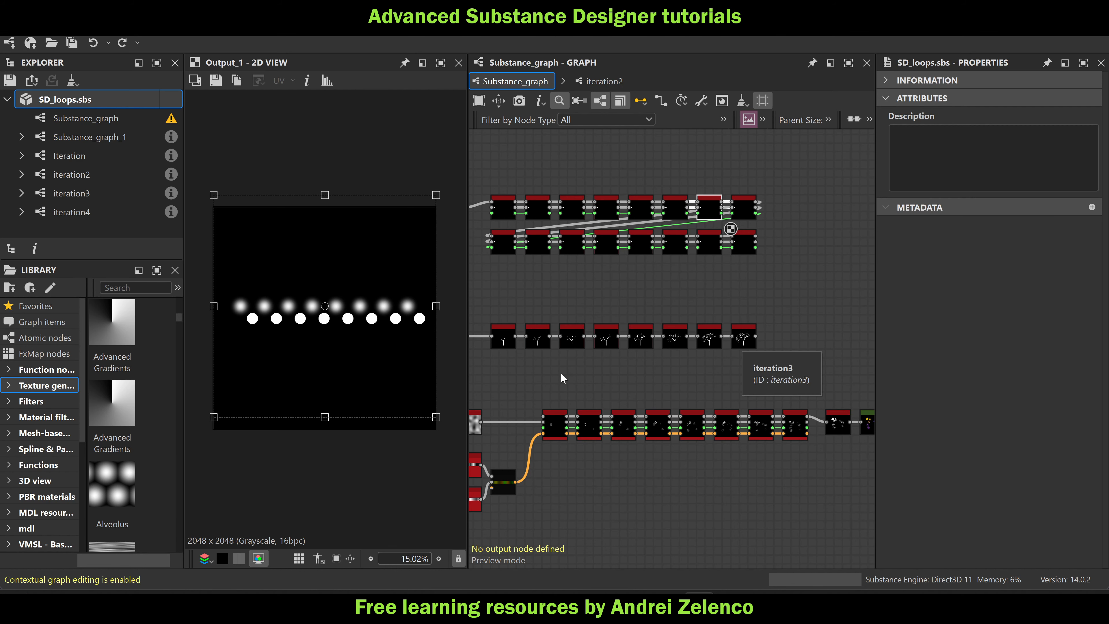
middle_click_drag(580, 370, 707, 335)
scroll(629, 311, "up", 3)
left_click(630, 309)
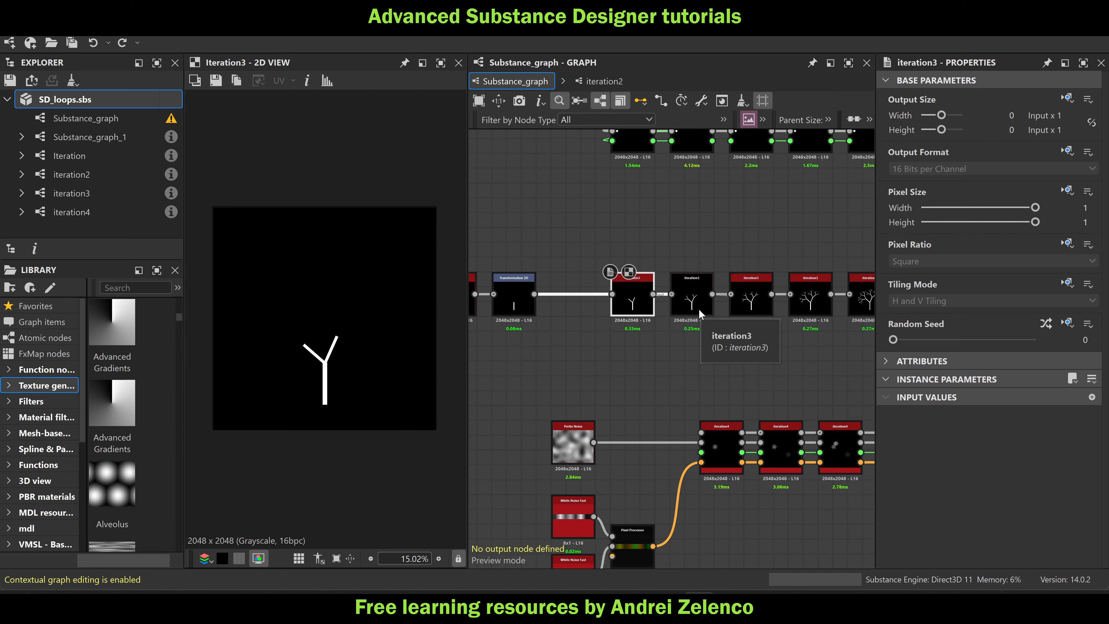
left_click(525, 314)
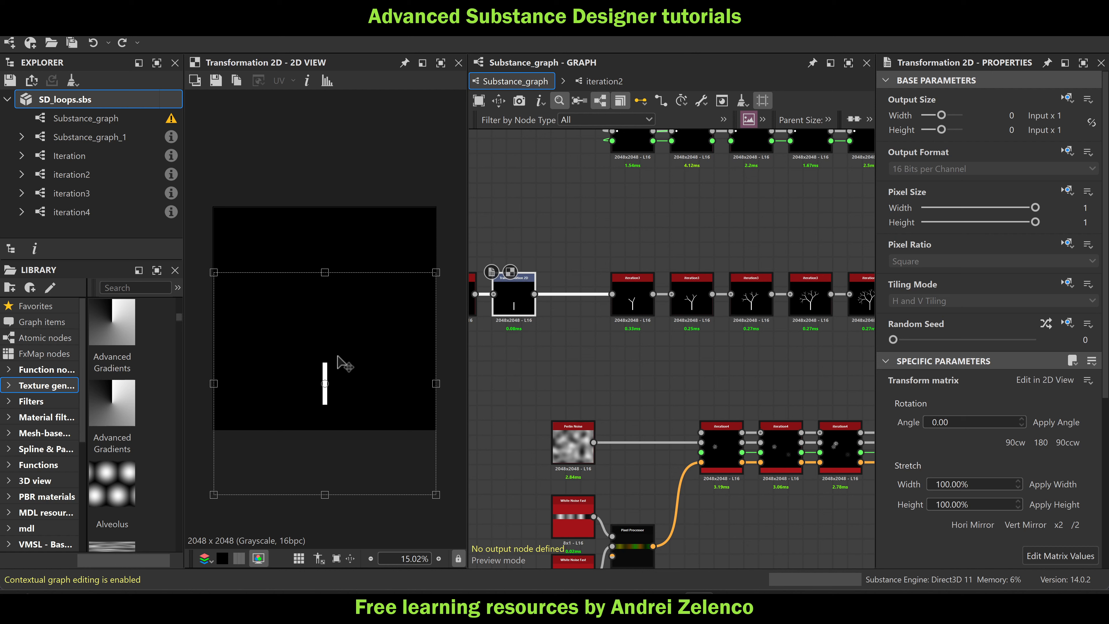
Display the first five iteration3 nodes in turn, finishing with the last node of the chain
left_click(630, 311)
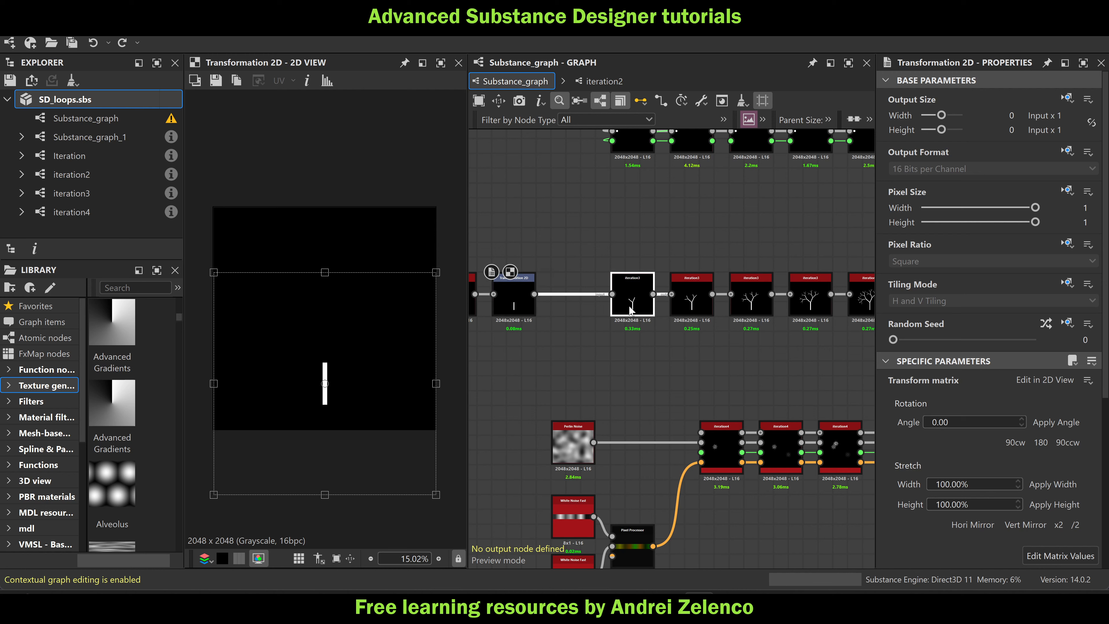
double_click(630, 311)
double_click(694, 299)
double_click(751, 299)
middle_click_drag(751, 330, 628, 323)
double_click(694, 297)
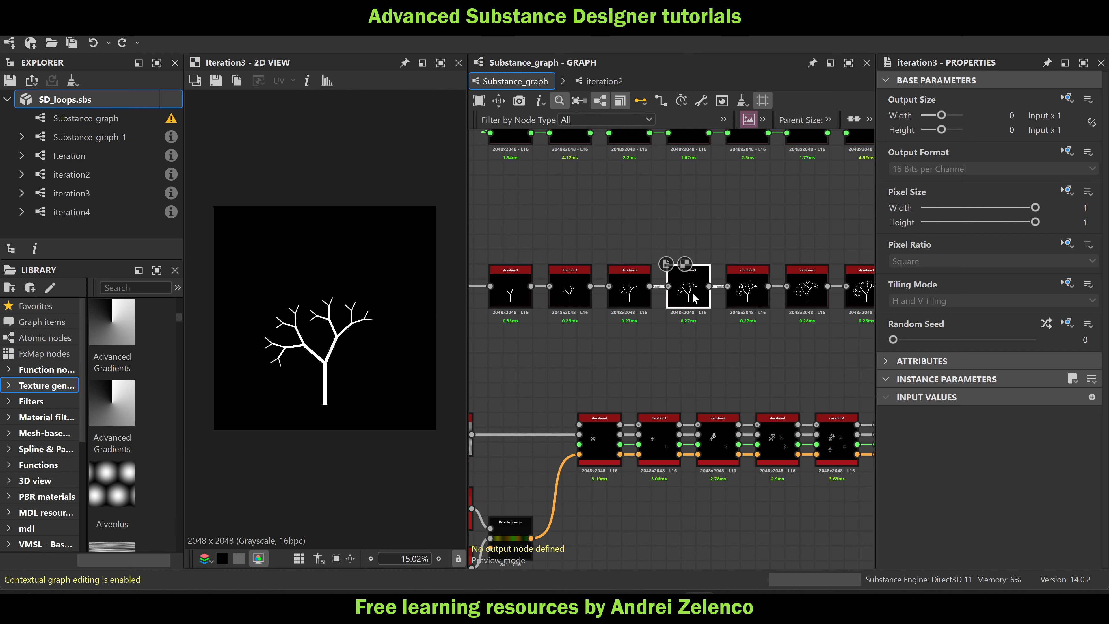
double_click(747, 297)
middle_click_drag(775, 306, 579, 292)
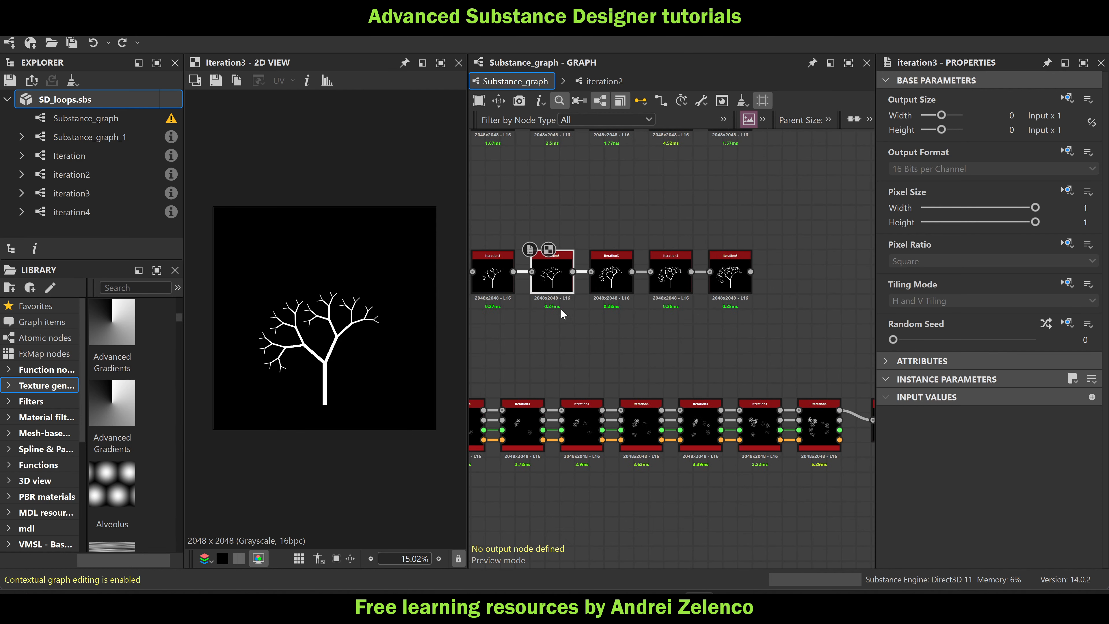
double_click(735, 273)
Open the subgraph of the second-to-last iteration3 node and display its input node
scroll(672, 275, "up", 3)
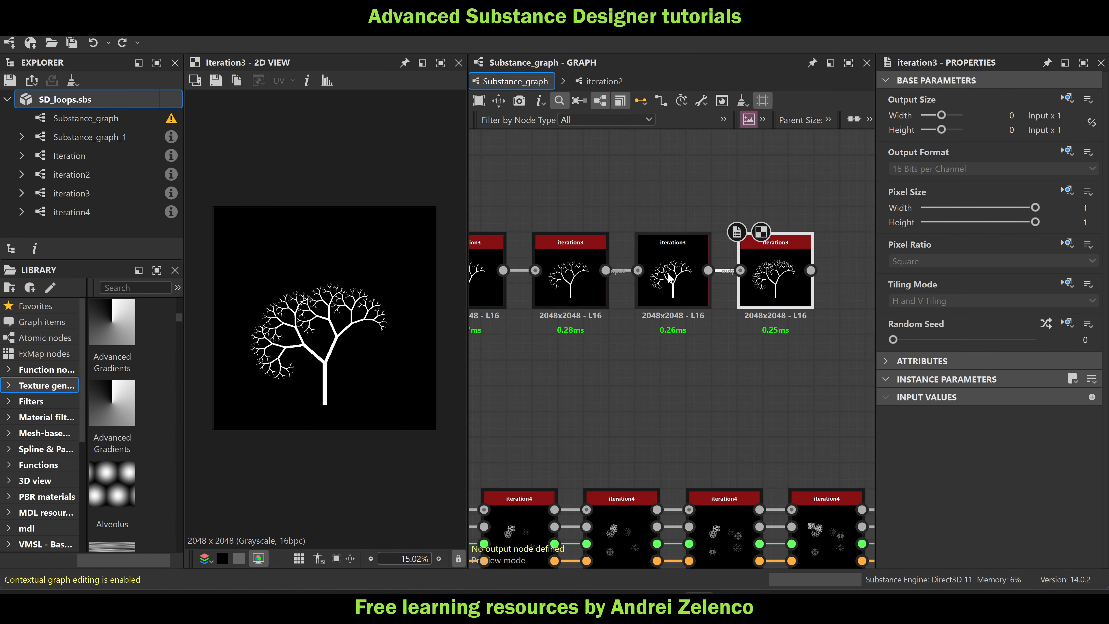
left_click(672, 275)
key("ctrl+e")
middle_click_drag(598, 337, 695, 280)
scroll(600, 334, "up", 3)
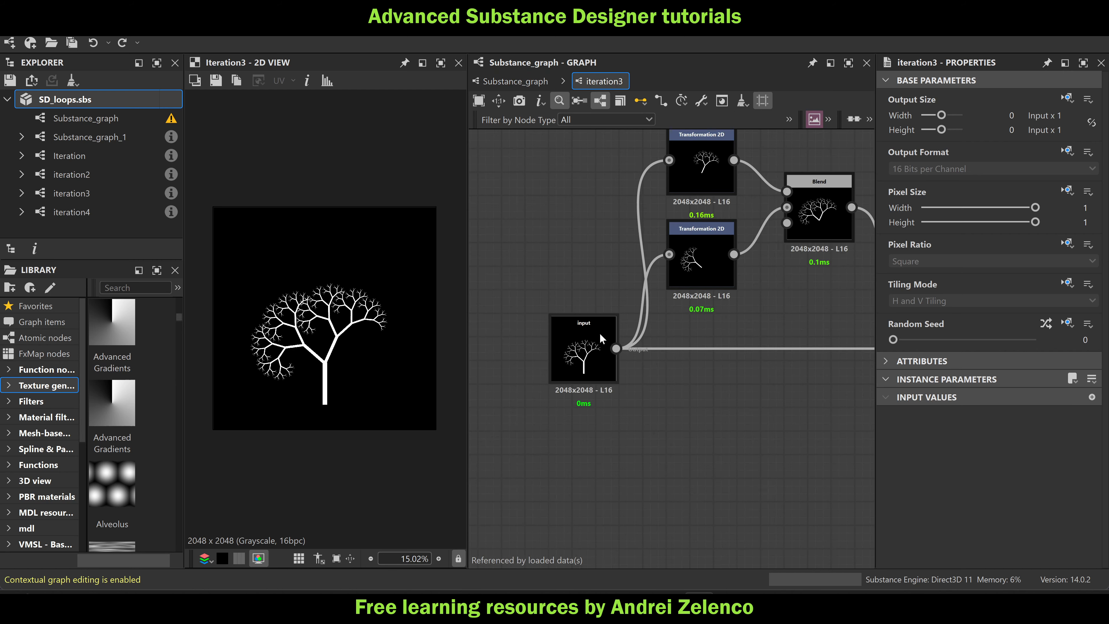
left_click(593, 350)
Return to the main graph, open the subgraph of the first iteration3 node and display its input node
left_click(515, 81)
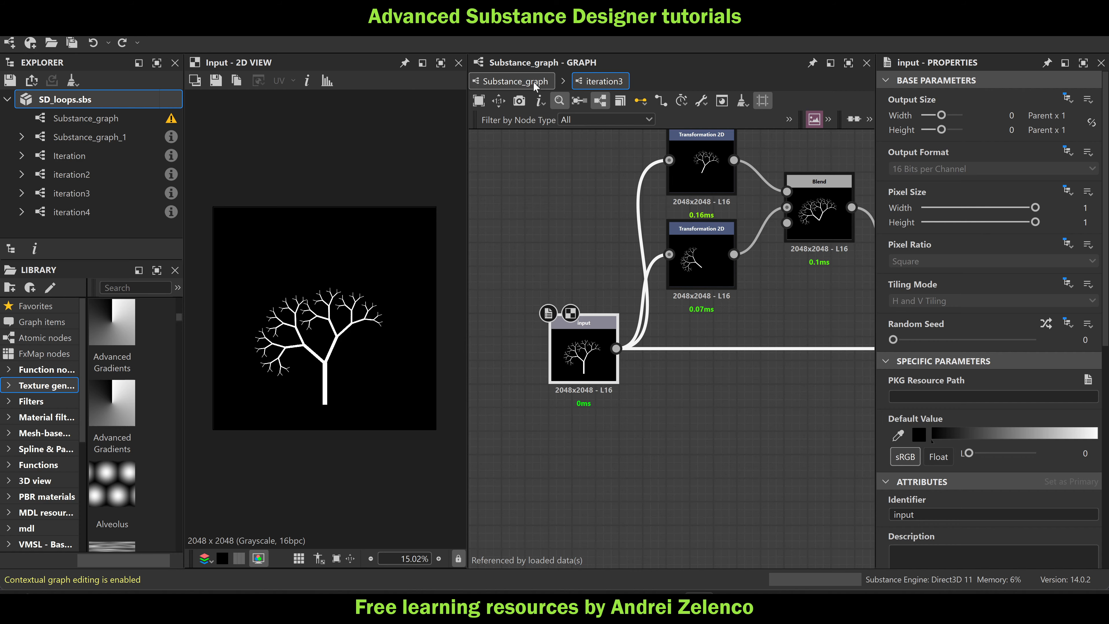
scroll(737, 280, "down", 5)
scroll(617, 278, "up", 7)
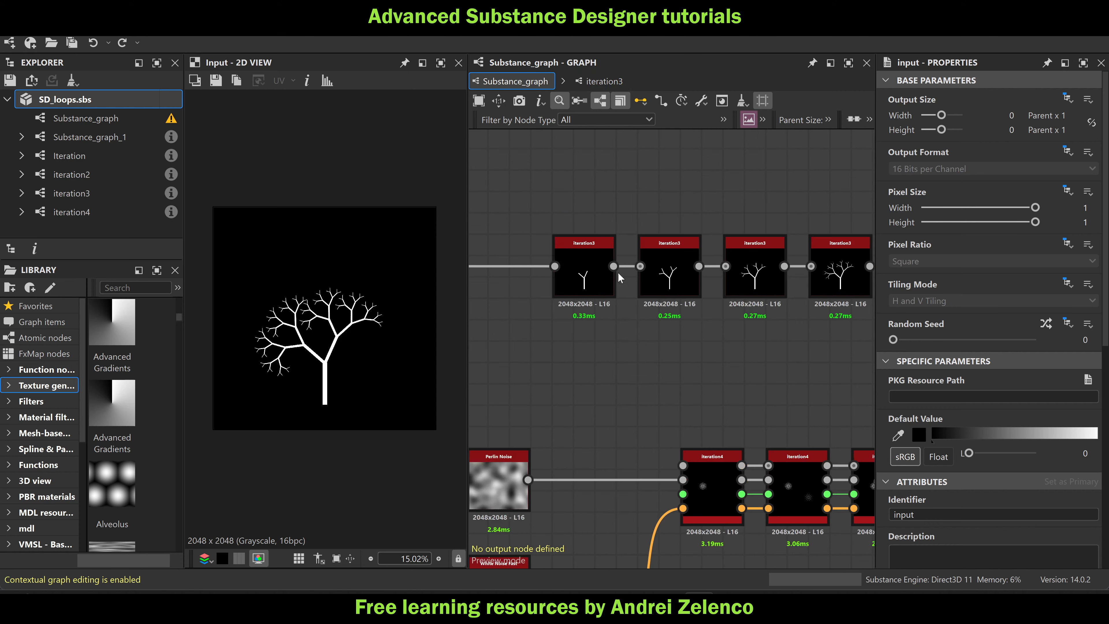
left_click(591, 278)
key("ctrl+e")
middle_click_drag(527, 407, 589, 362)
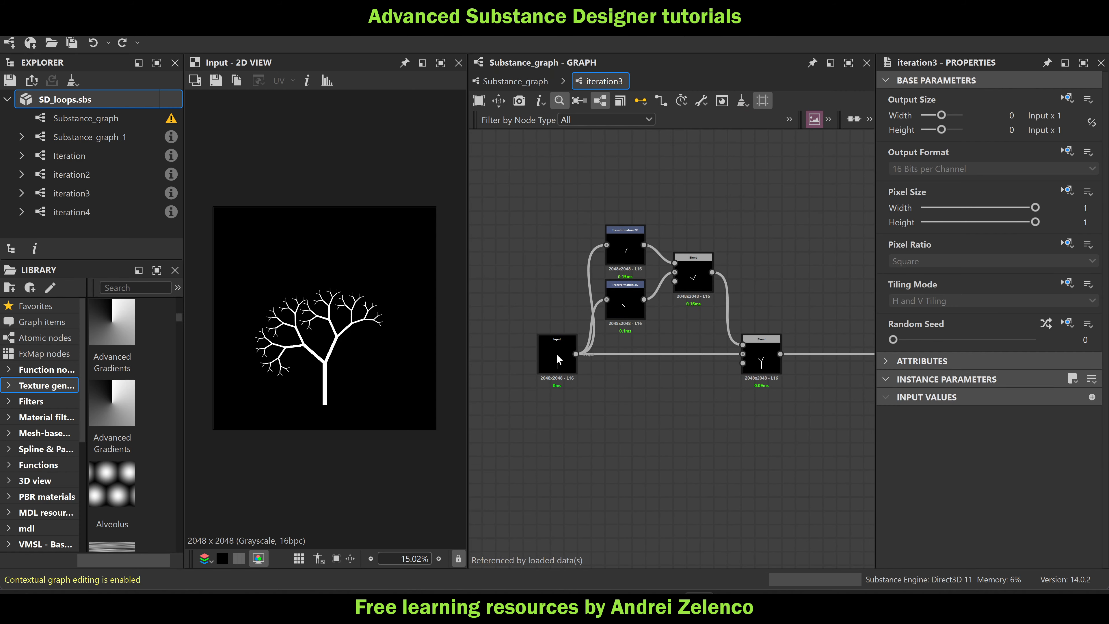
double_click(557, 355)
scroll(325, 388, "up", 3)
scroll(325, 380, "down", 3)
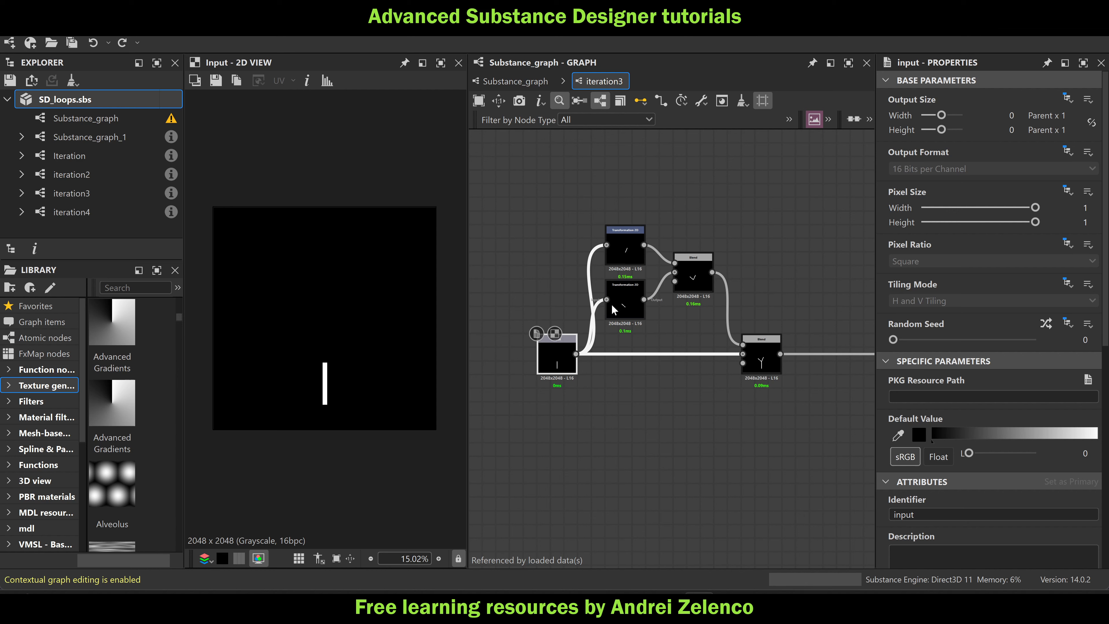
Display both Transformation 2D nodes, both Blend nodes and the output node of the iteration3 subgraph in turn
left_click(620, 309)
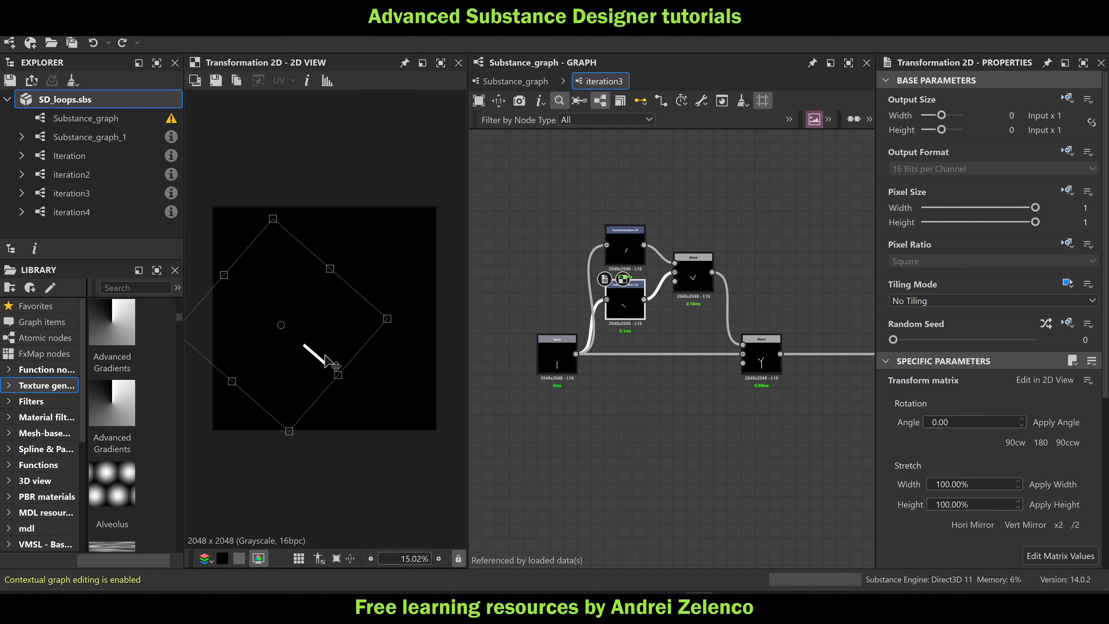
left_click(628, 247)
left_click(694, 279)
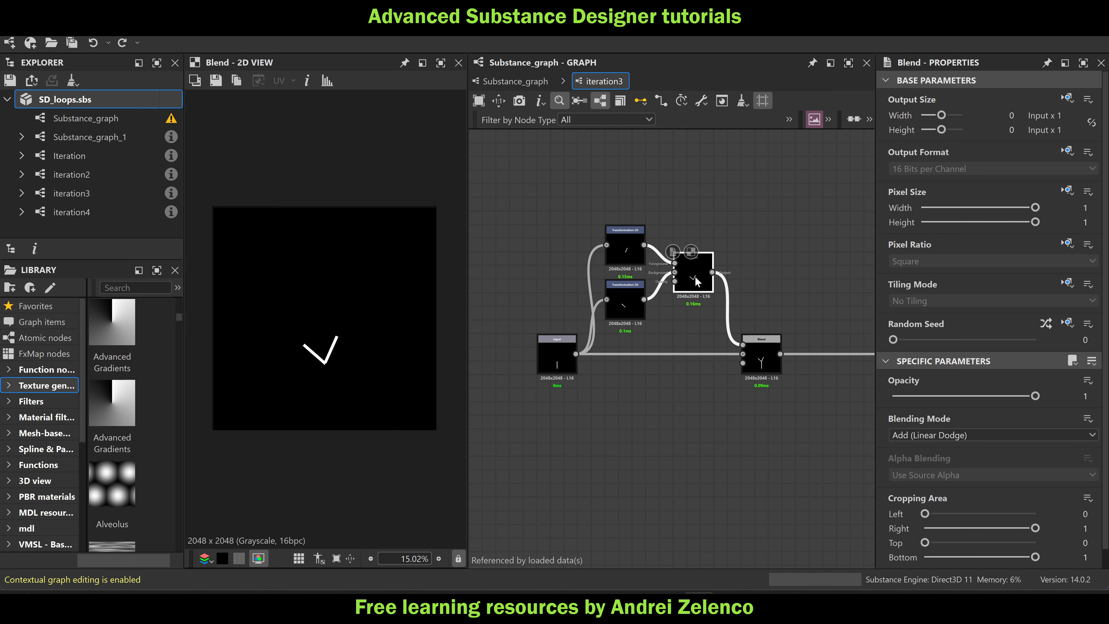
left_click(760, 363)
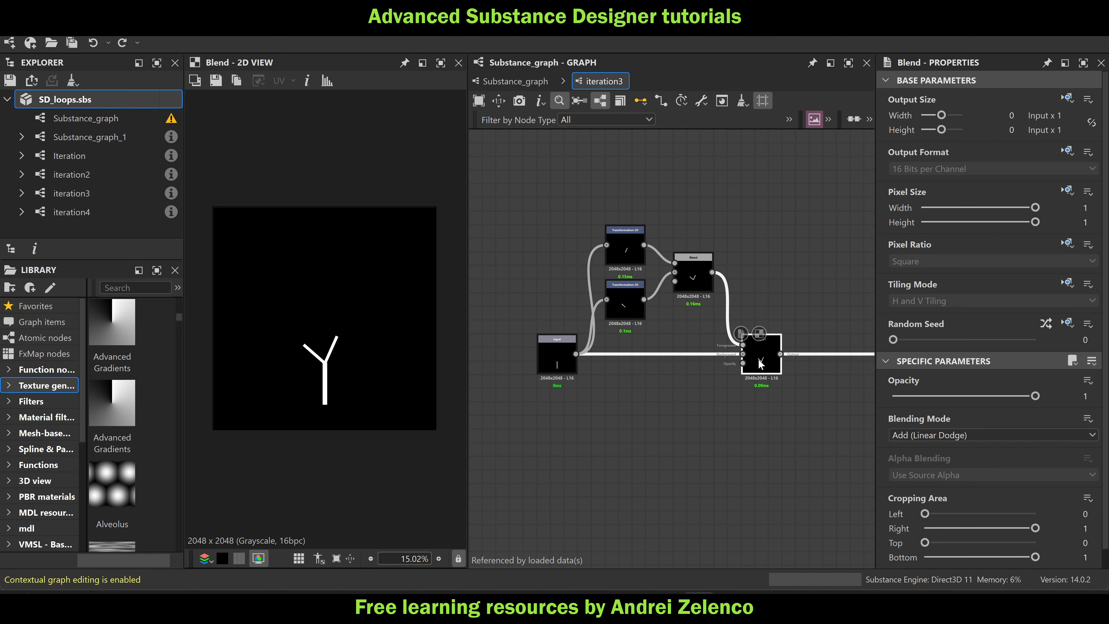
middle_click_drag(760, 363, 600, 310)
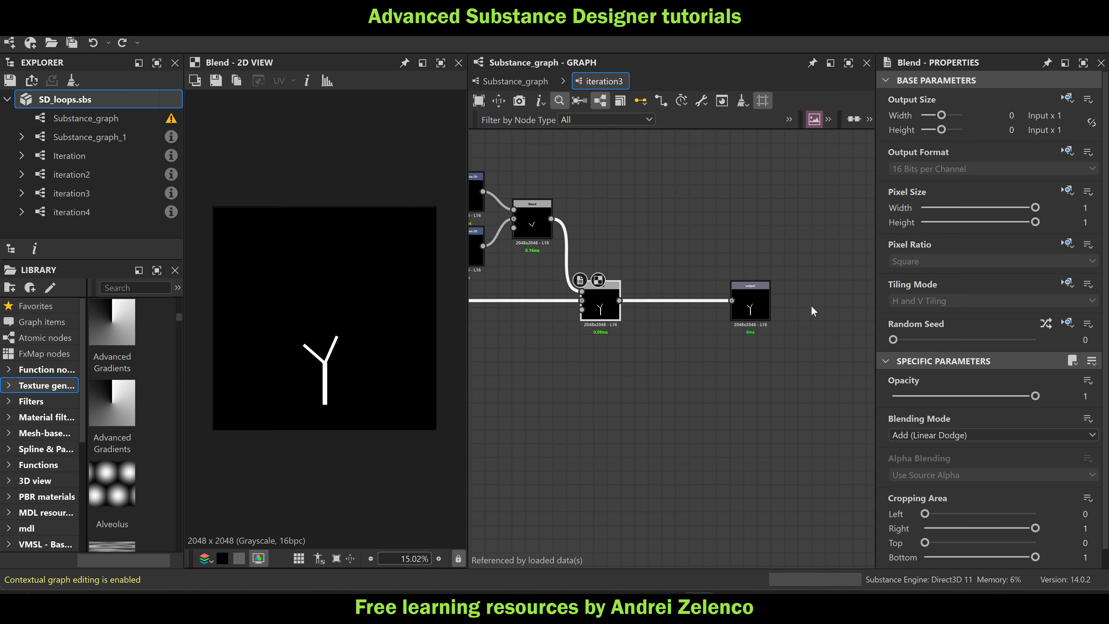
left_click(751, 297)
Return to the main graph and display successive iteration3 nodes, finishing with the last one in the chain
left_click(515, 81)
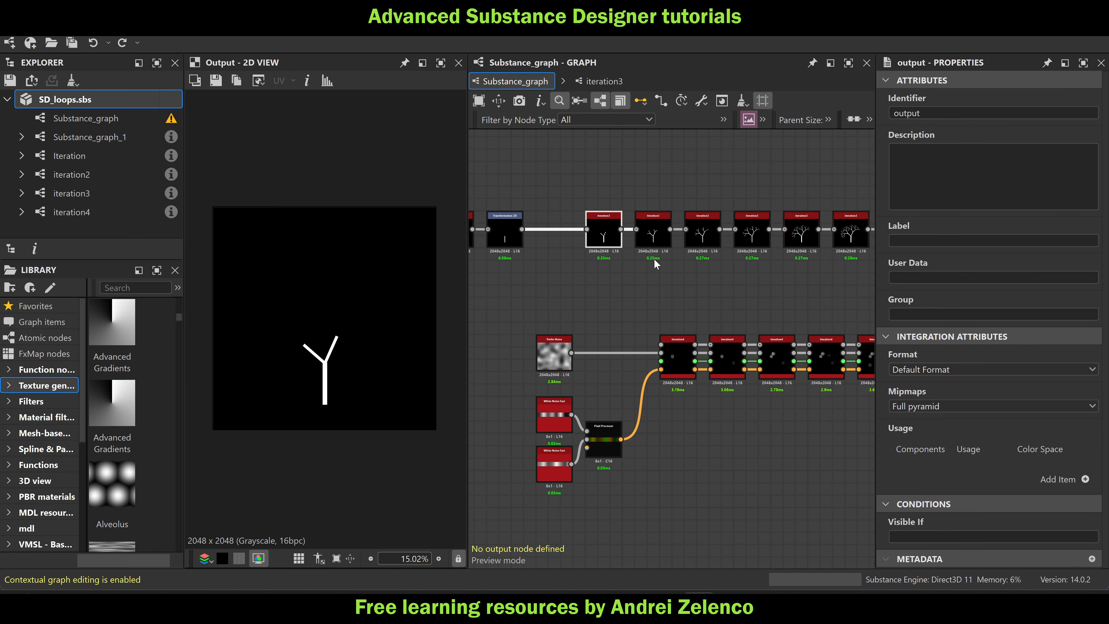
left_click(707, 242)
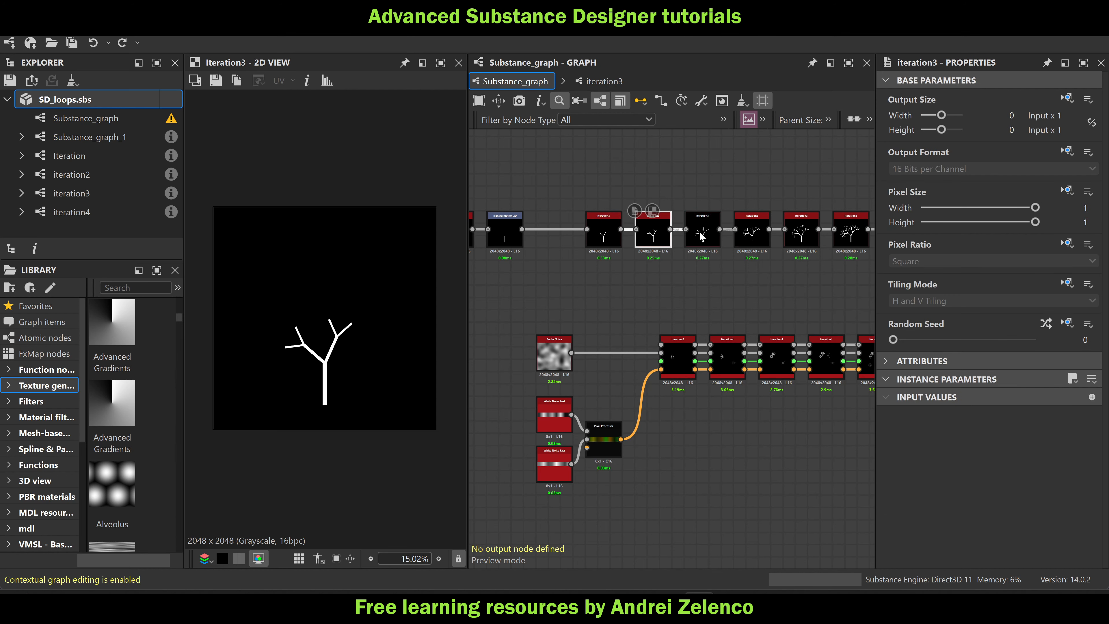
middle_click_drag(708, 249, 529, 251)
left_click(622, 235)
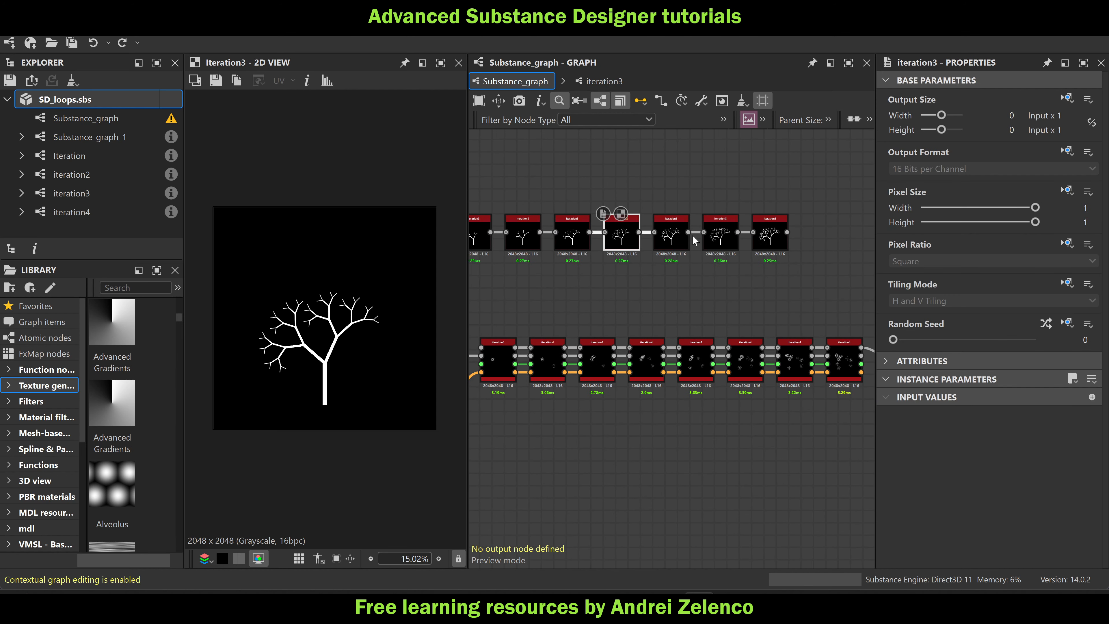
left_click(662, 238)
left_click(767, 241)
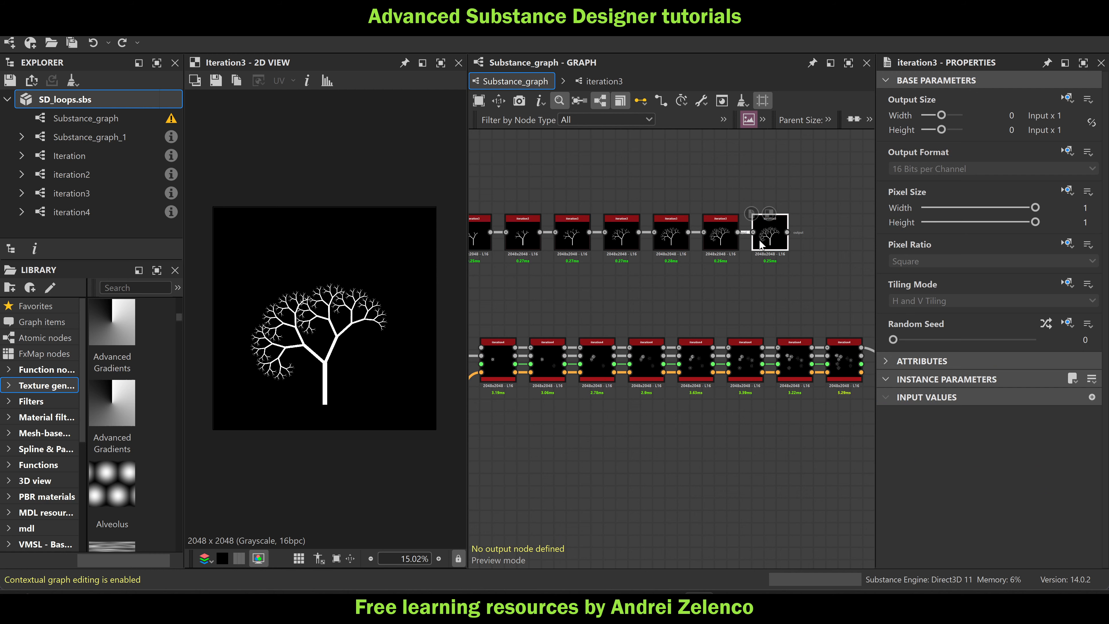
Display the Gradient Map node at the end of the iteration4 chain
scroll(703, 289, "down", 3)
middle_click_drag(702, 313, 604, 250)
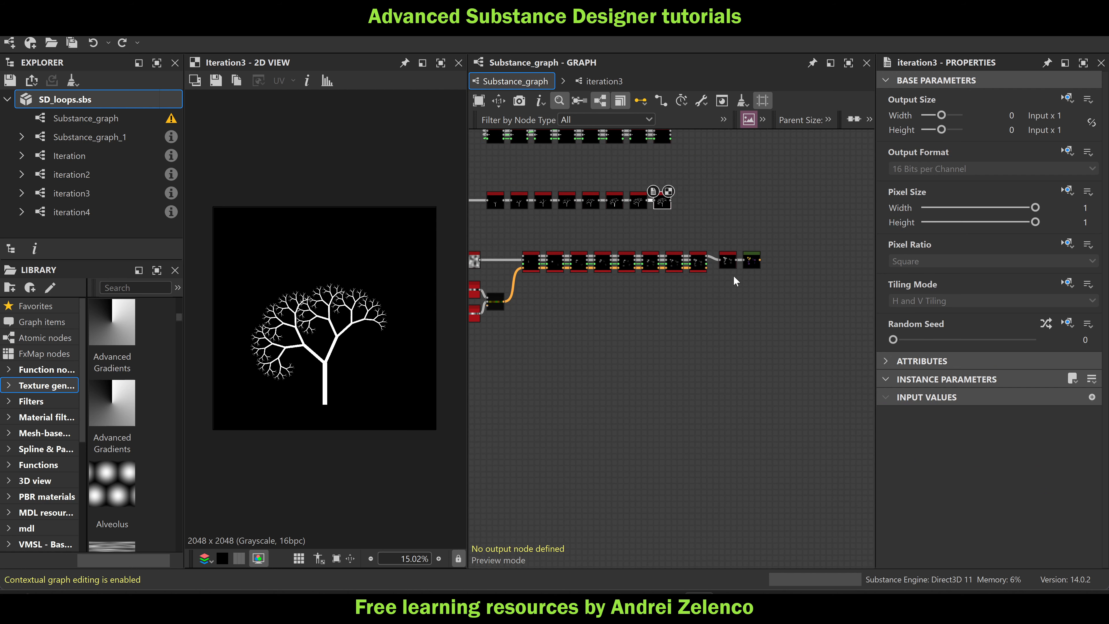
left_click(751, 262)
Open the subgraph of the first iteration4 node and display its Splatter Circular Grayscale node
middle_click_drag(553, 348, 730, 320)
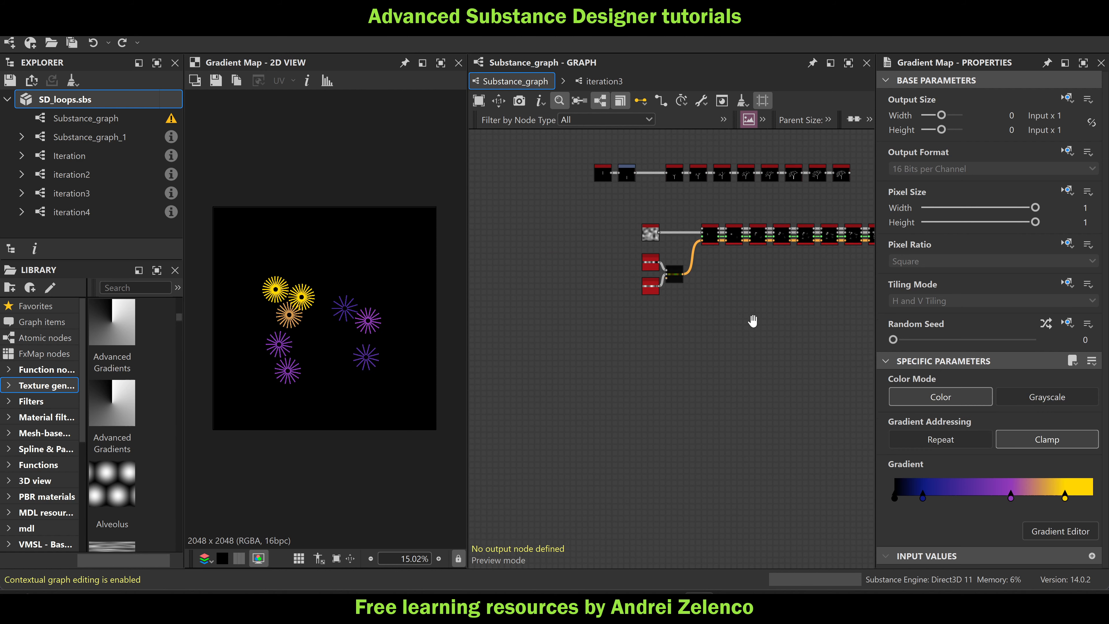
scroll(723, 243, "up", 2)
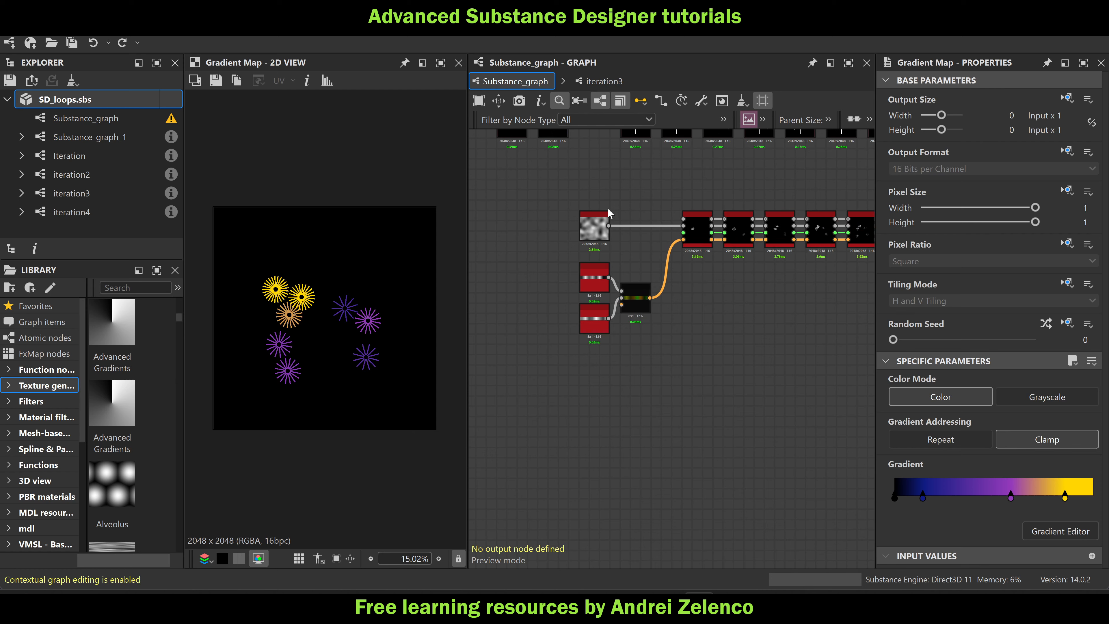
middle_click_drag(622, 197, 581, 228)
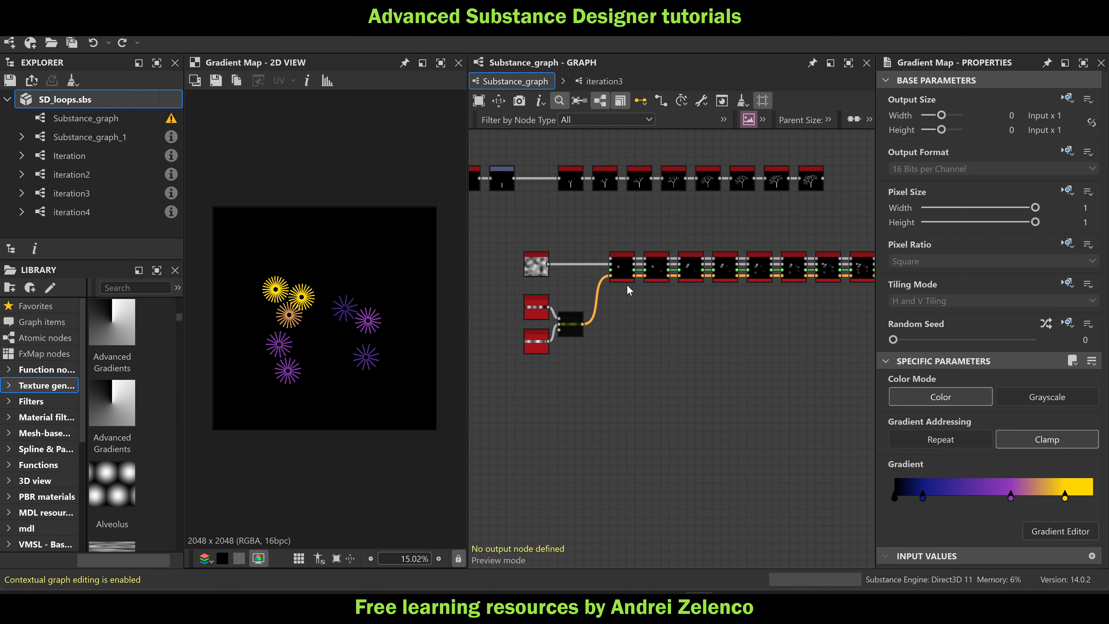
scroll(627, 284, "up", 2)
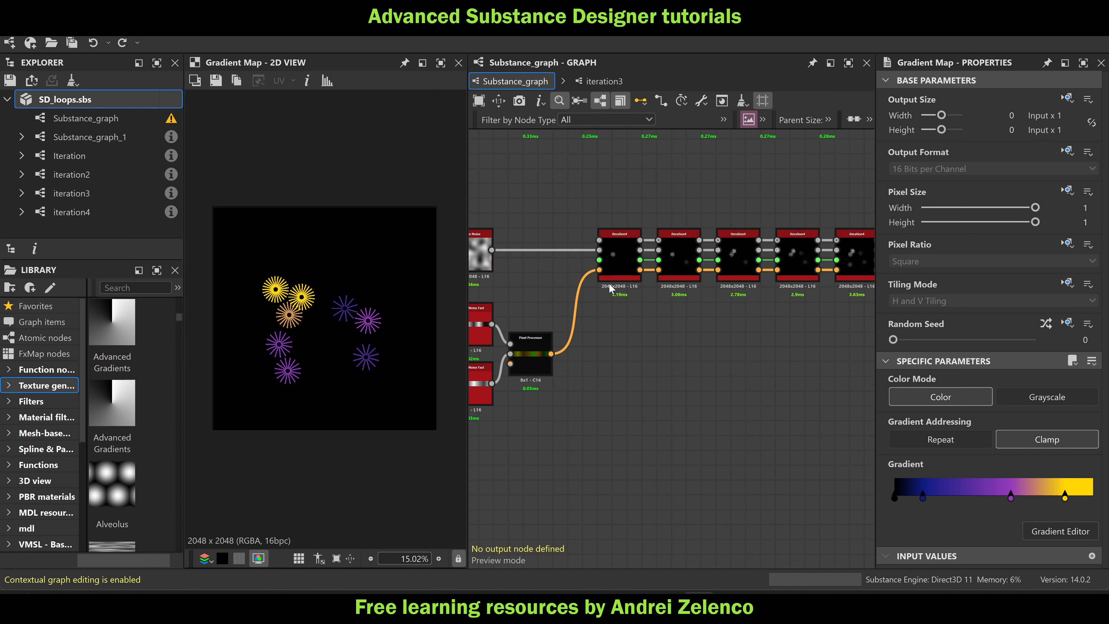
left_click(622, 255)
double_click(623, 255)
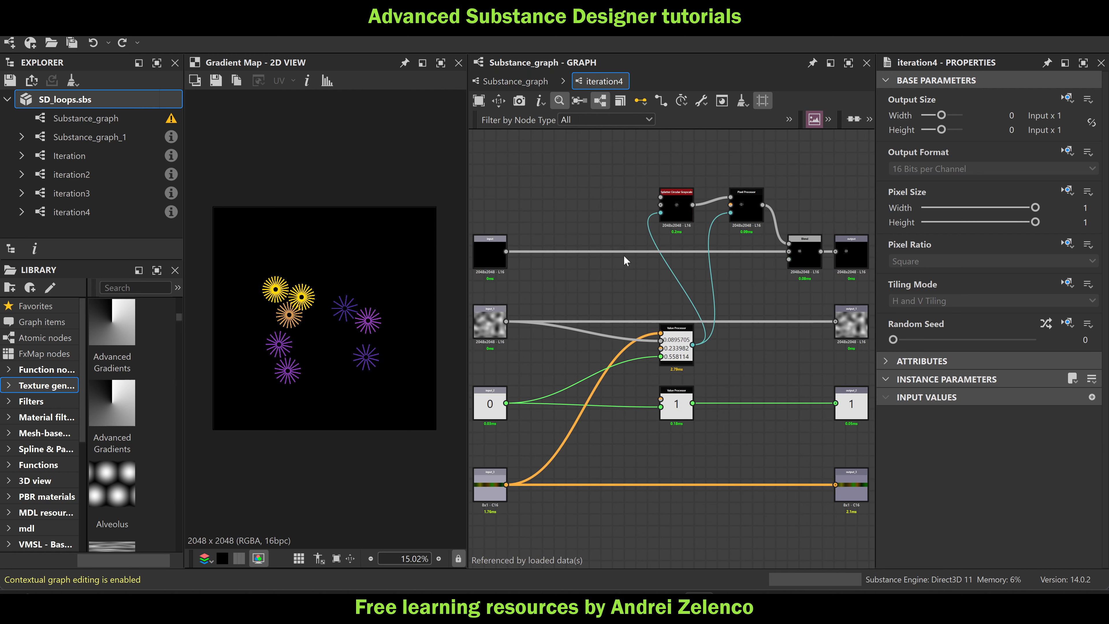
scroll(644, 256, "up", 5)
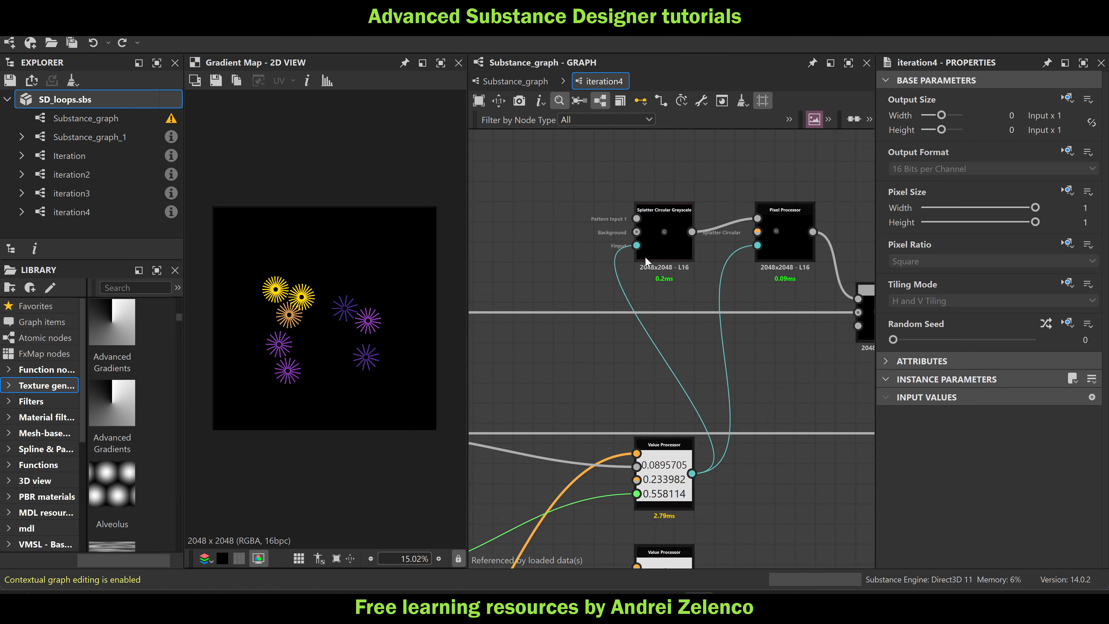
left_click(688, 233)
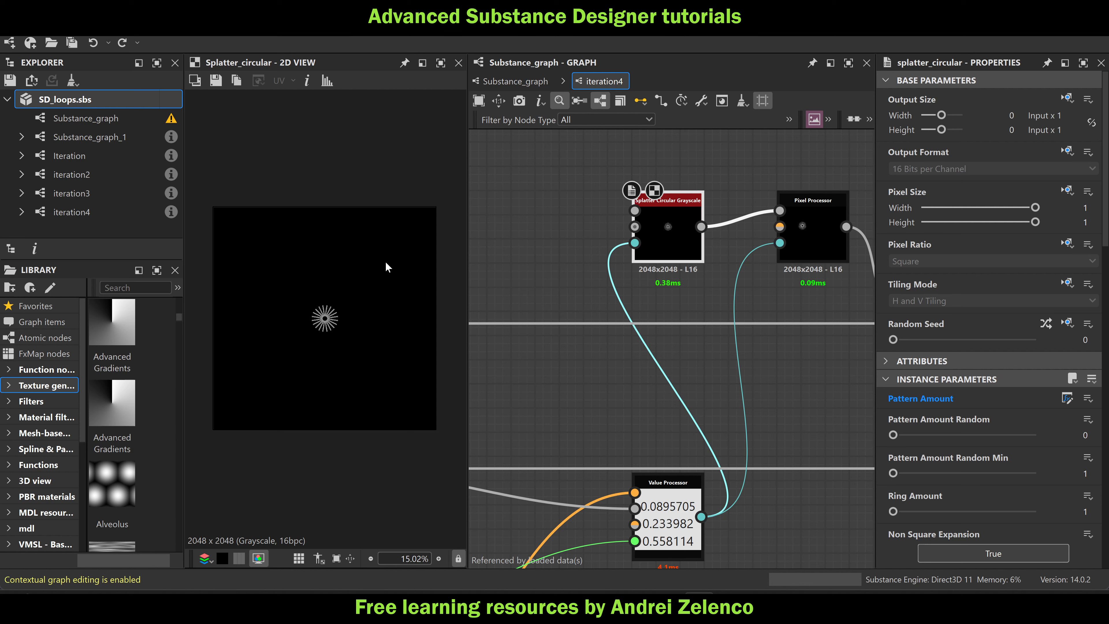
Return to the main graph and display the Perlin Noise node feeding the iteration4 chain
left_click(487, 81)
middle_click_drag(585, 306, 647, 300)
scroll(527, 253, "up", 2)
double_click(532, 244)
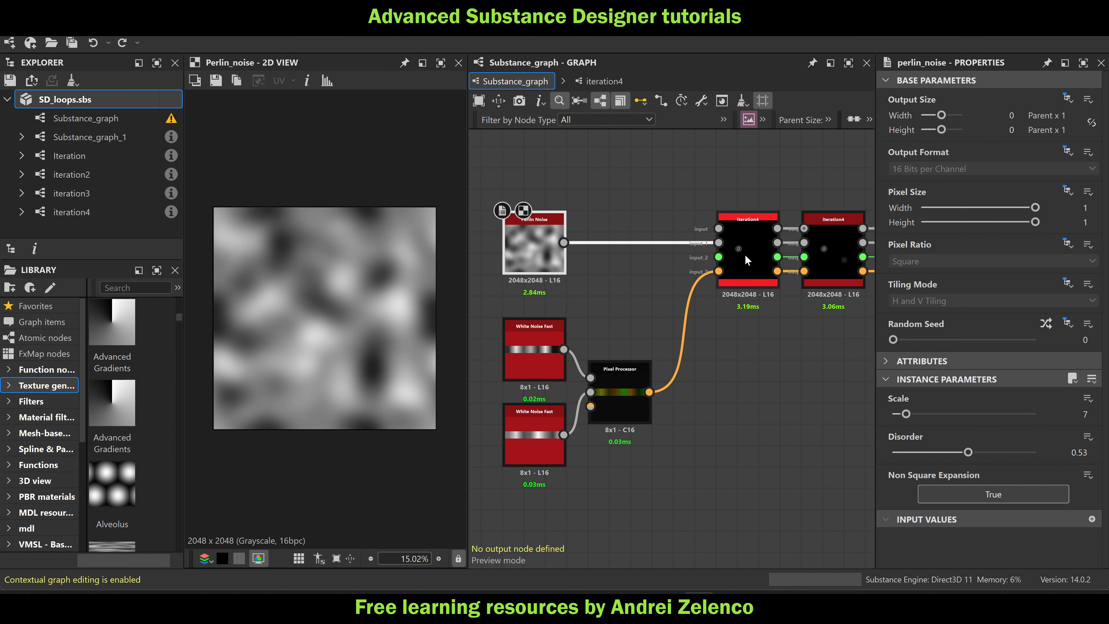
Display the second-to-last iteration4 node, followed by the Perlin Noise node again
middle_click_drag(703, 282, 415, 283)
scroll(802, 278, "down", 3)
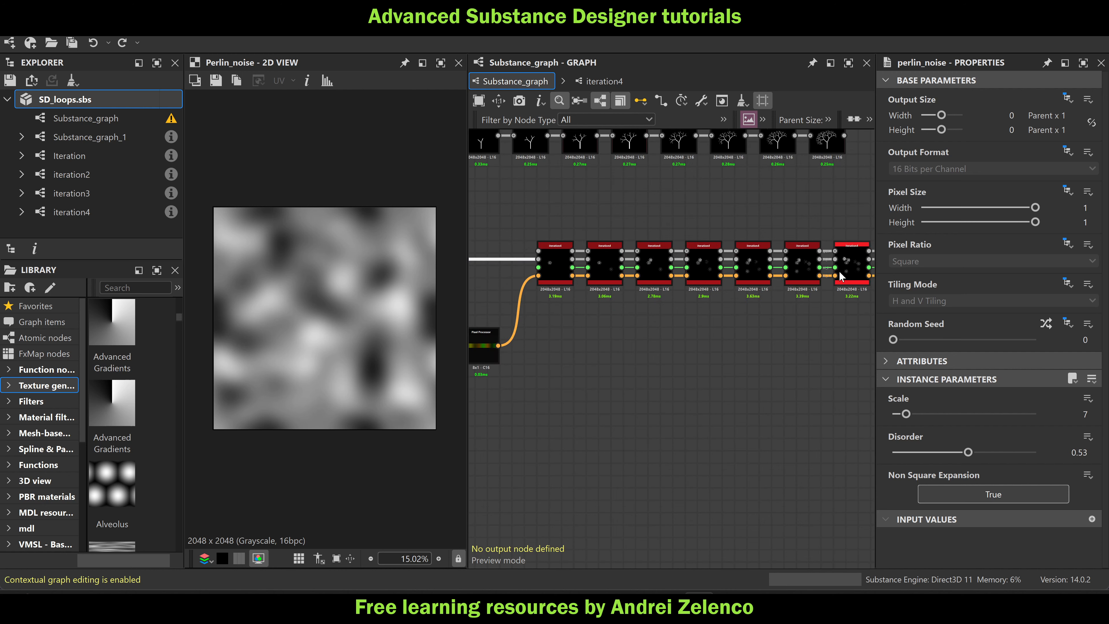
double_click(851, 266)
scroll(311, 308, "up", 2)
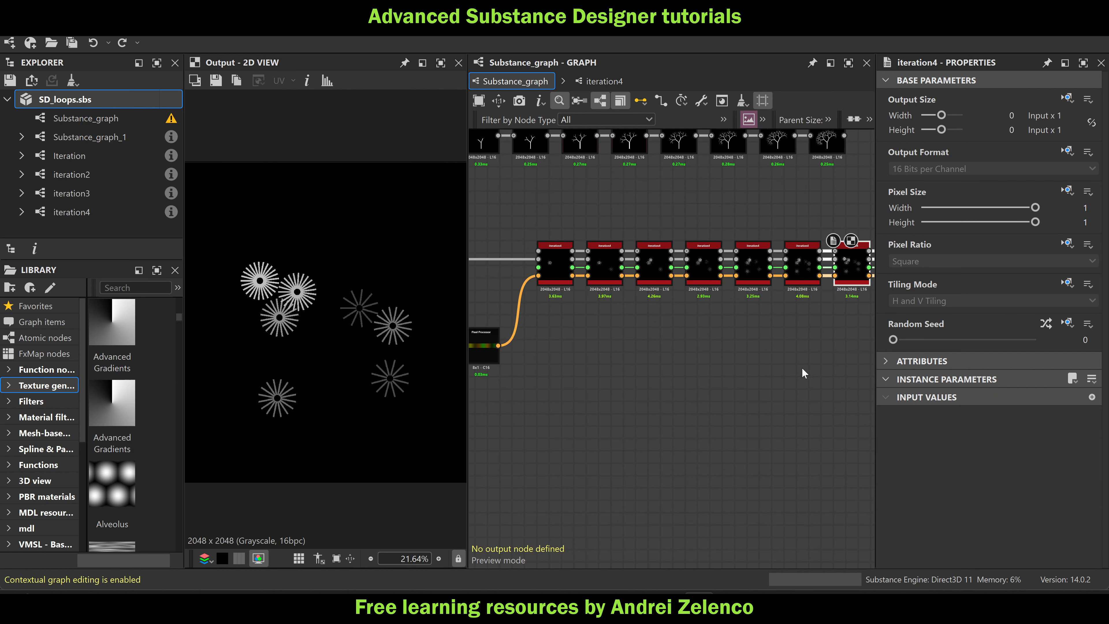
middle_click_drag(678, 317, 862, 307)
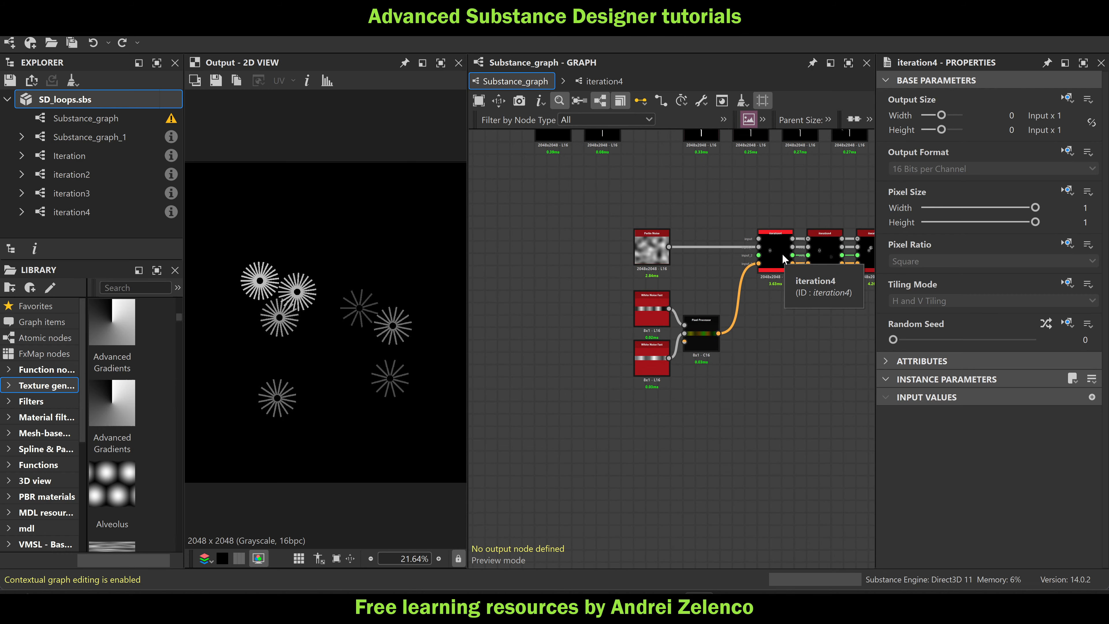
double_click(652, 256)
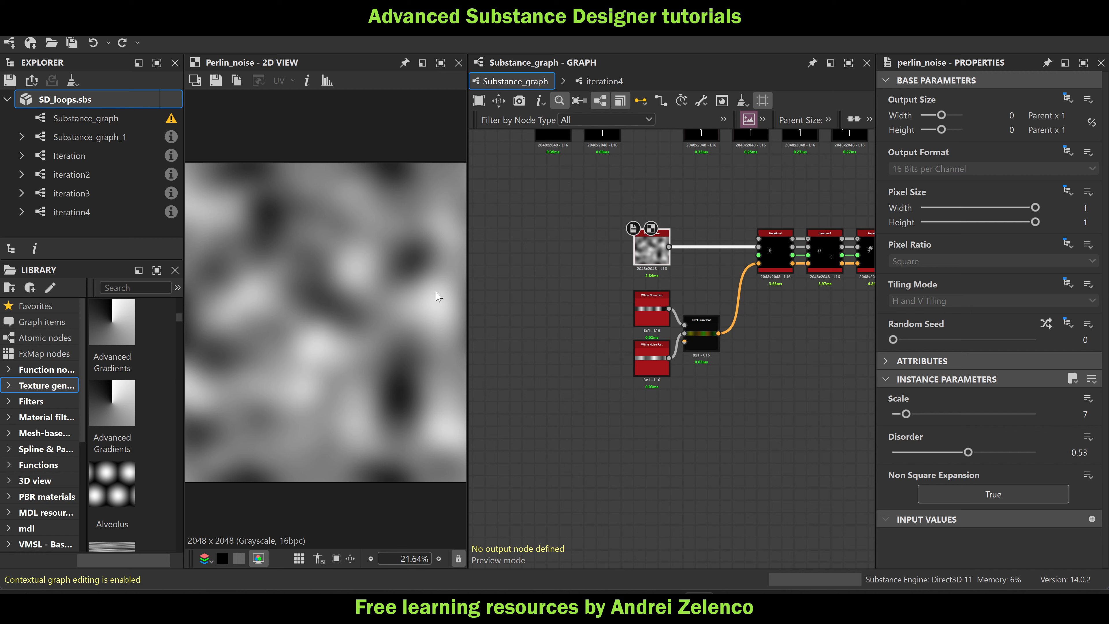
Display the last iteration4 node and examine the rays and brightness of its circular patterns up close
middle_click_drag(771, 360, 544, 362)
middle_click_drag(662, 353, 510, 368)
double_click(745, 278)
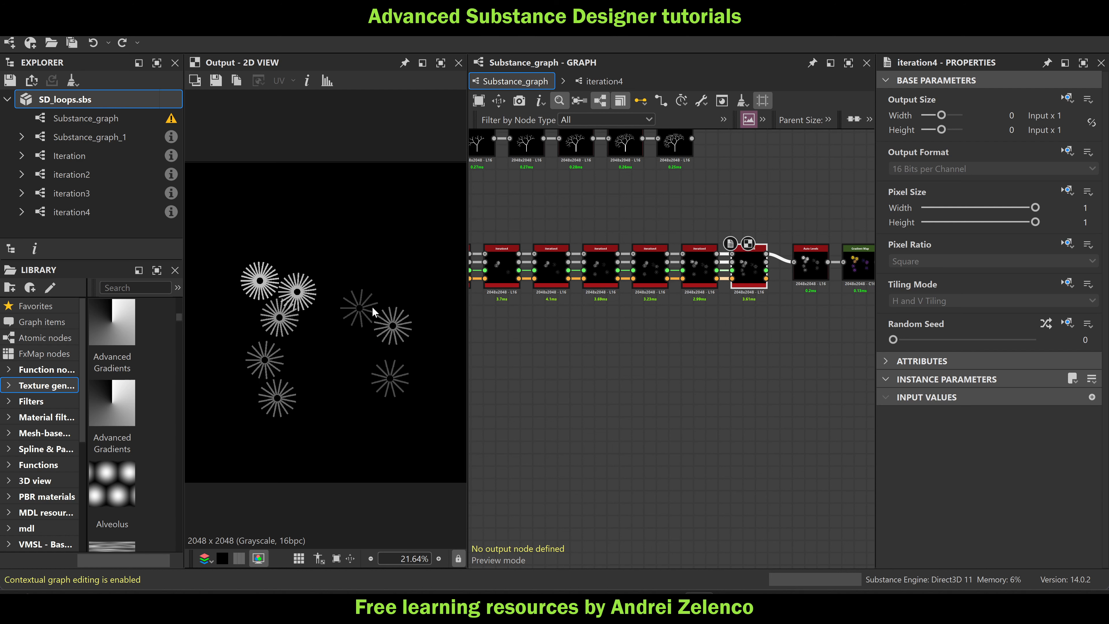
scroll(365, 310, "up", 5)
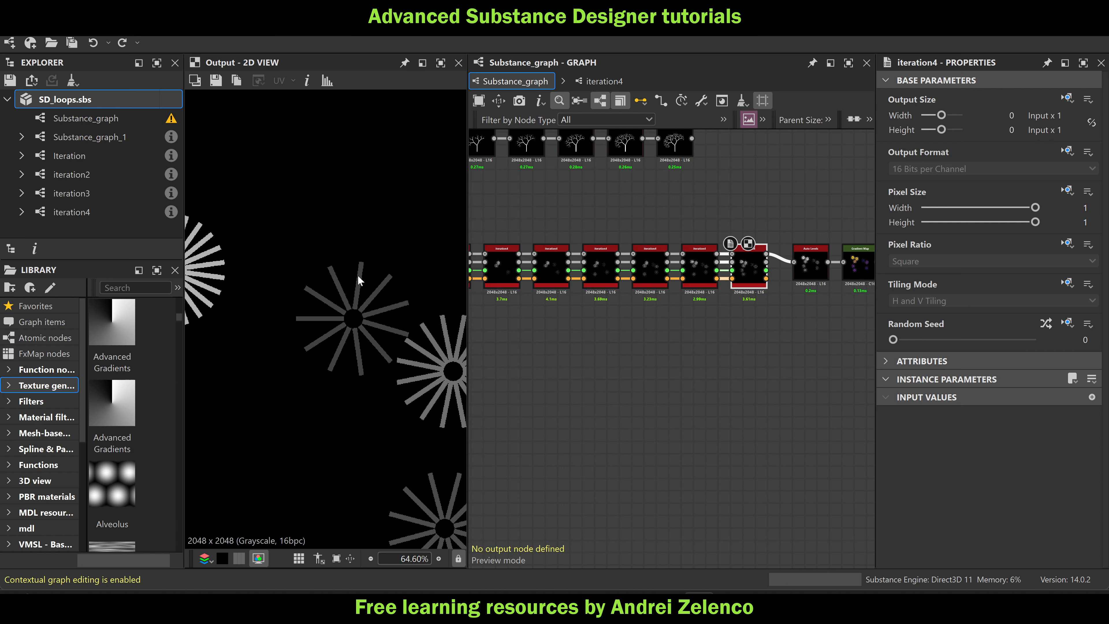
scroll(360, 276, "down", 6)
scroll(281, 273, "up", 4)
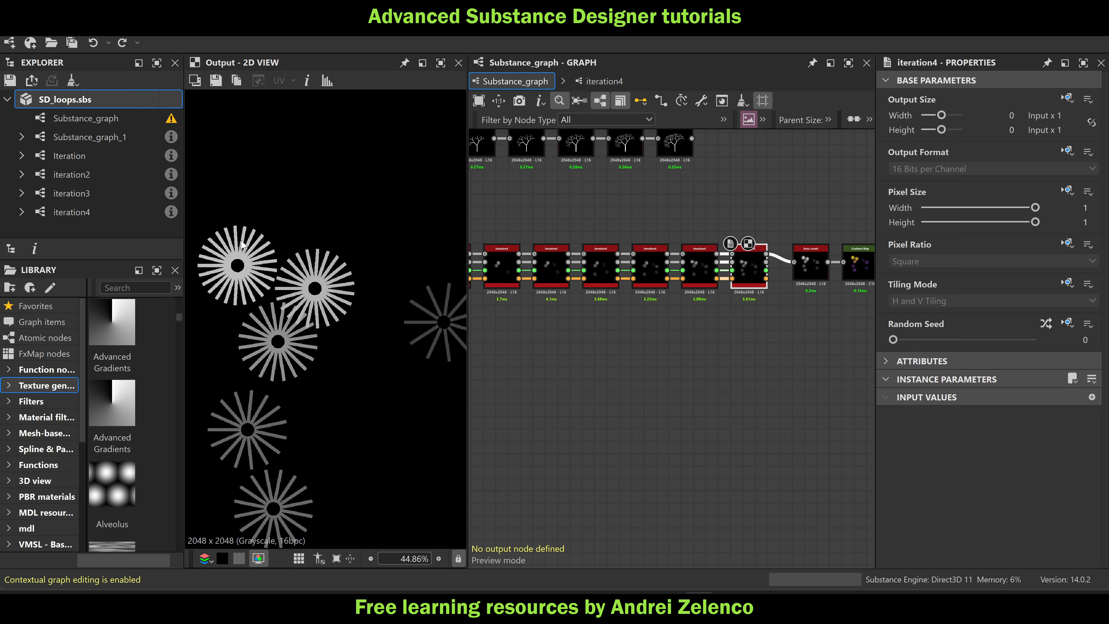
scroll(243, 246, "up", 2)
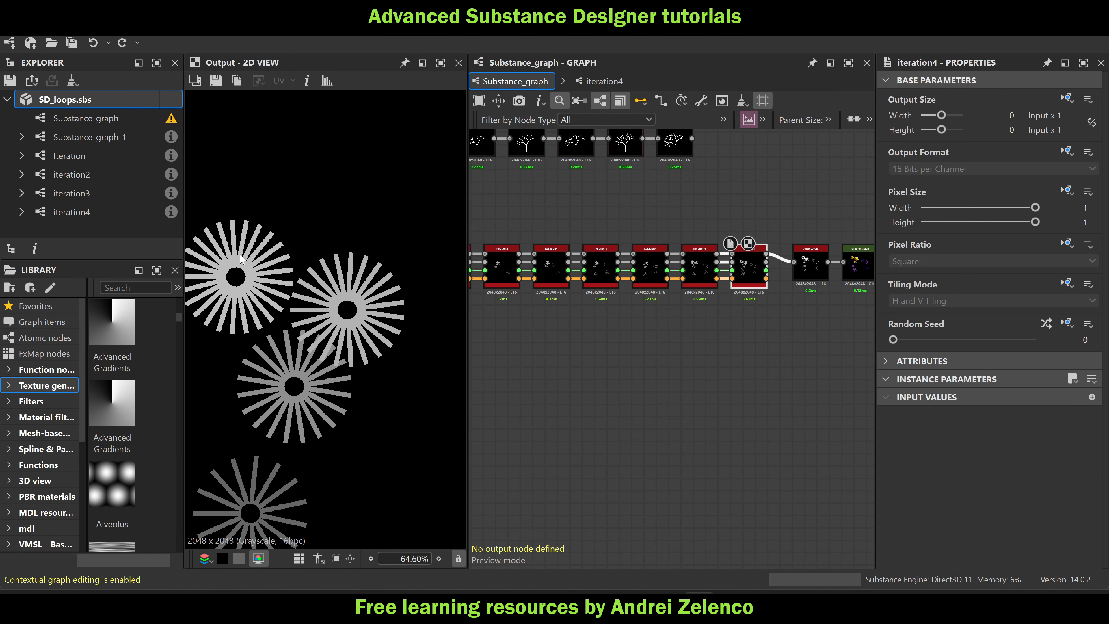
scroll(575, 314, "down", 3)
scroll(575, 316, "up", 5)
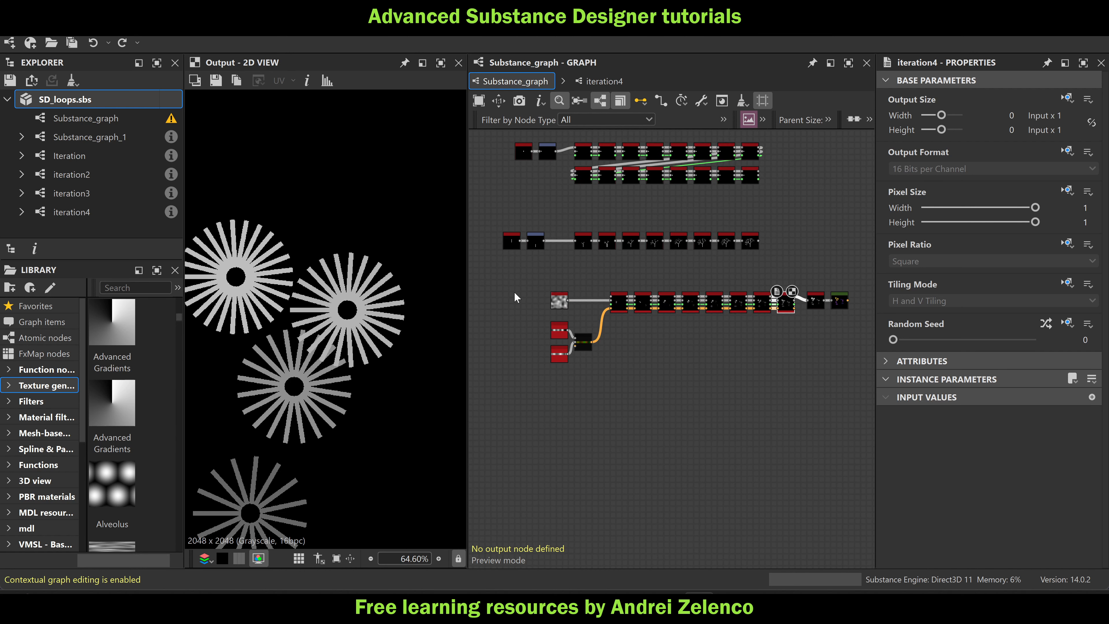
Set the Perlin Noise node's Disorder to 0.23 while the last iteration4 output stays displayed
left_click(576, 305)
scroll(286, 311, "down", 6)
left_click_drag(967, 452, 925, 464)
scroll(624, 337, "up", 3)
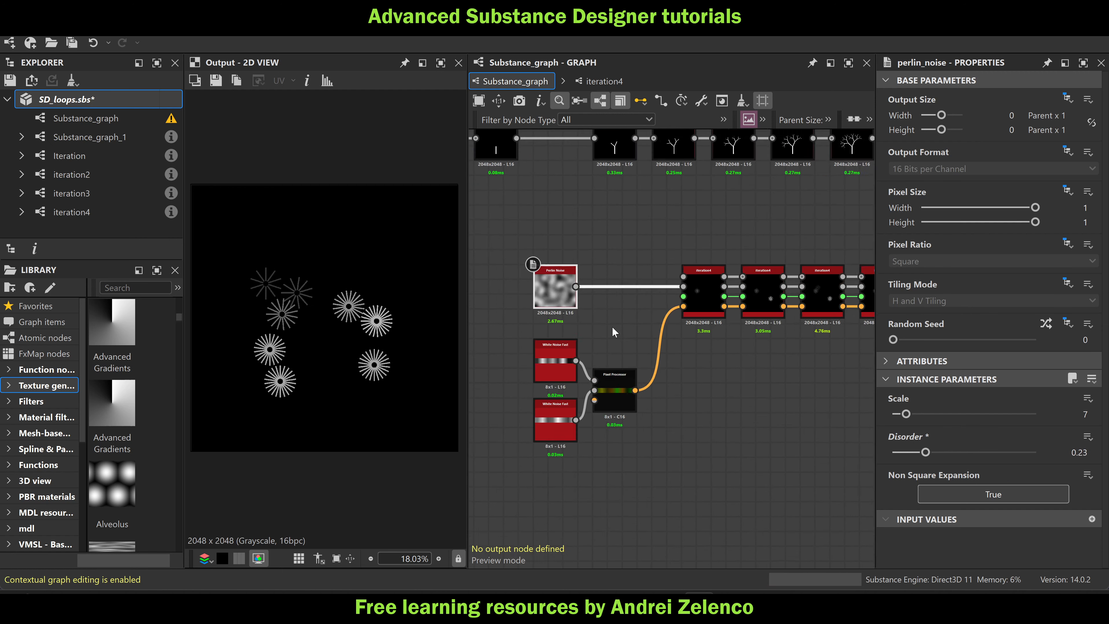
Set the Random Seed of the main Substance_graph to 44
middle_click_drag(686, 372, 627, 373)
scroll(620, 414, "down", 3)
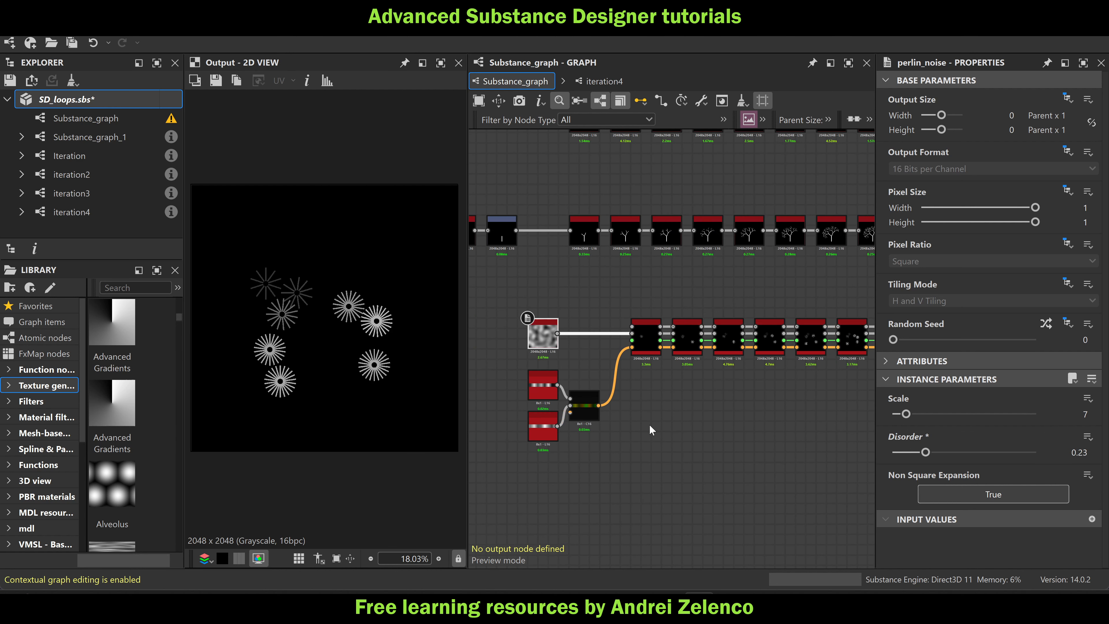
left_click(748, 425)
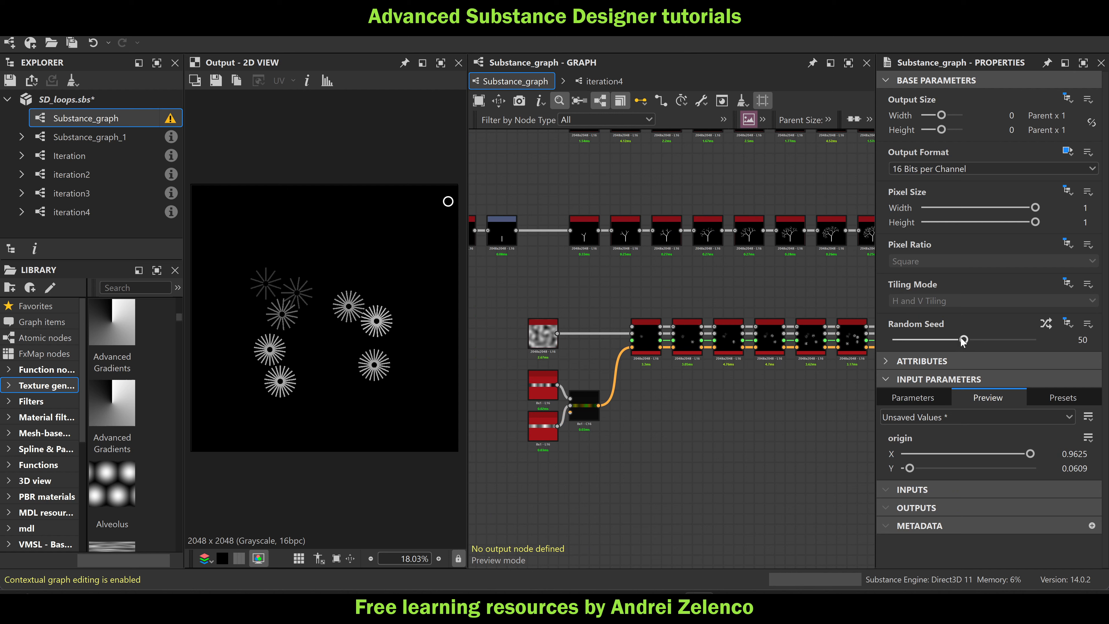
mouse_move(963, 340)
left_mouse_down()
mouse_move(977, 347)
mouse_move(955, 345)
left_mouse_up()
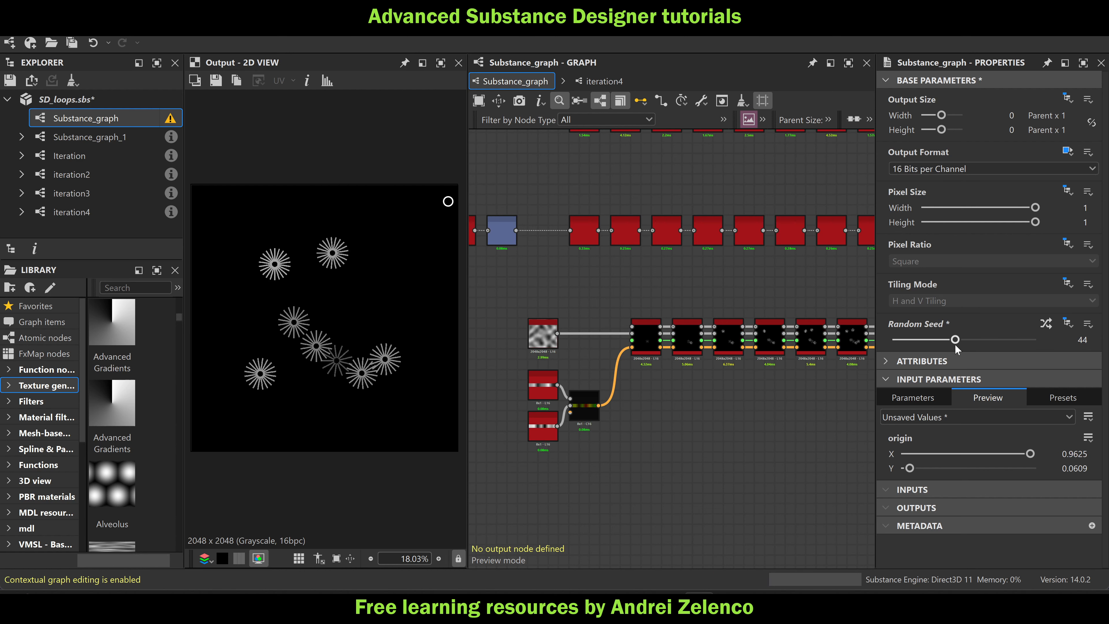
Open the subgraph of the second iteration4 node and examine its Splatter Circular Grayscale, Pixel Processor and Value Processor nodes
scroll(684, 373, "up", 6)
left_click(694, 288)
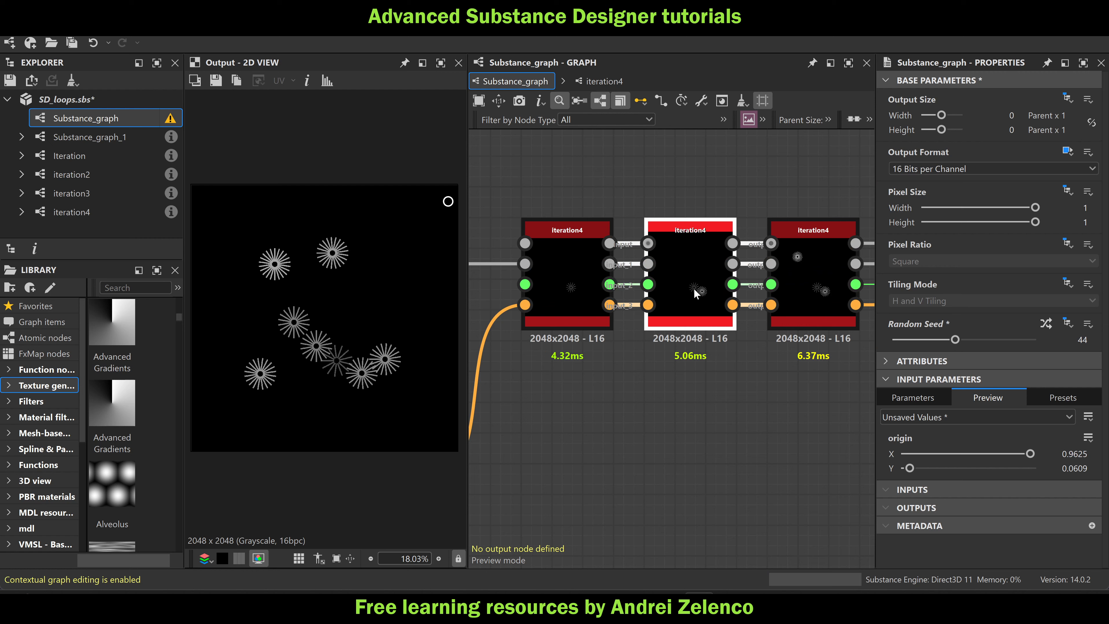
key("ctrl+e")
scroll(687, 284, "down", 3)
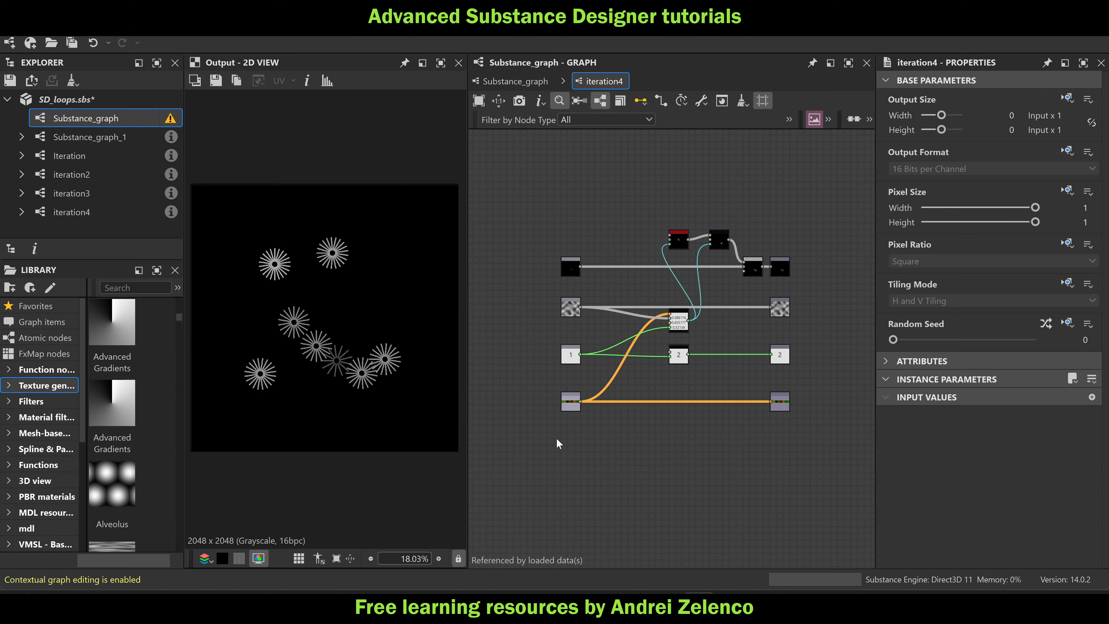
scroll(700, 246, "up", 6)
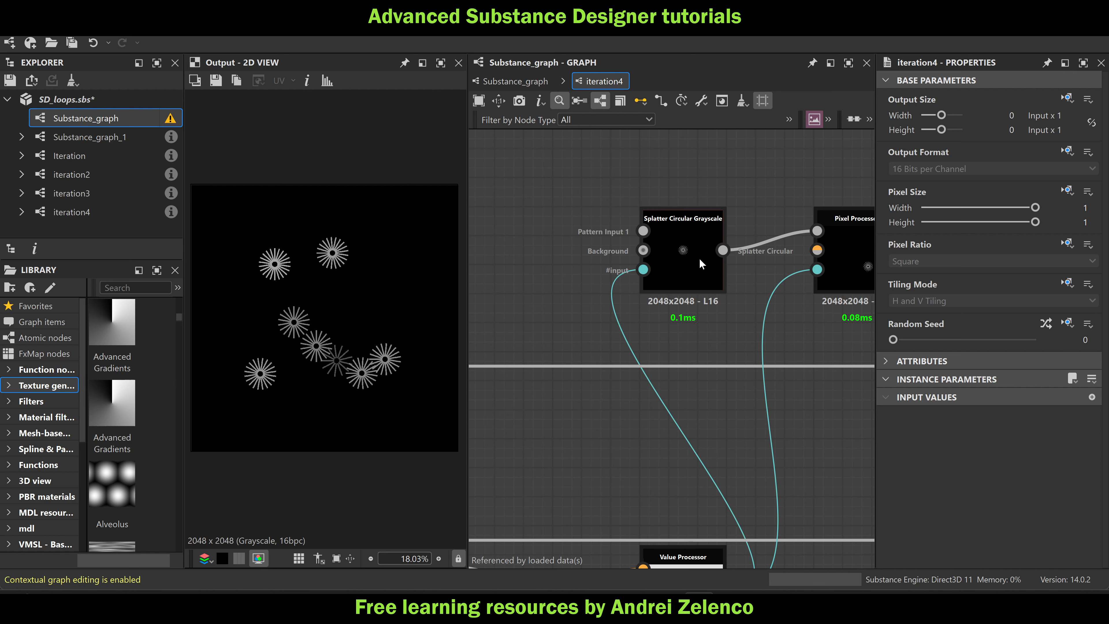
scroll(674, 304, "down", 5)
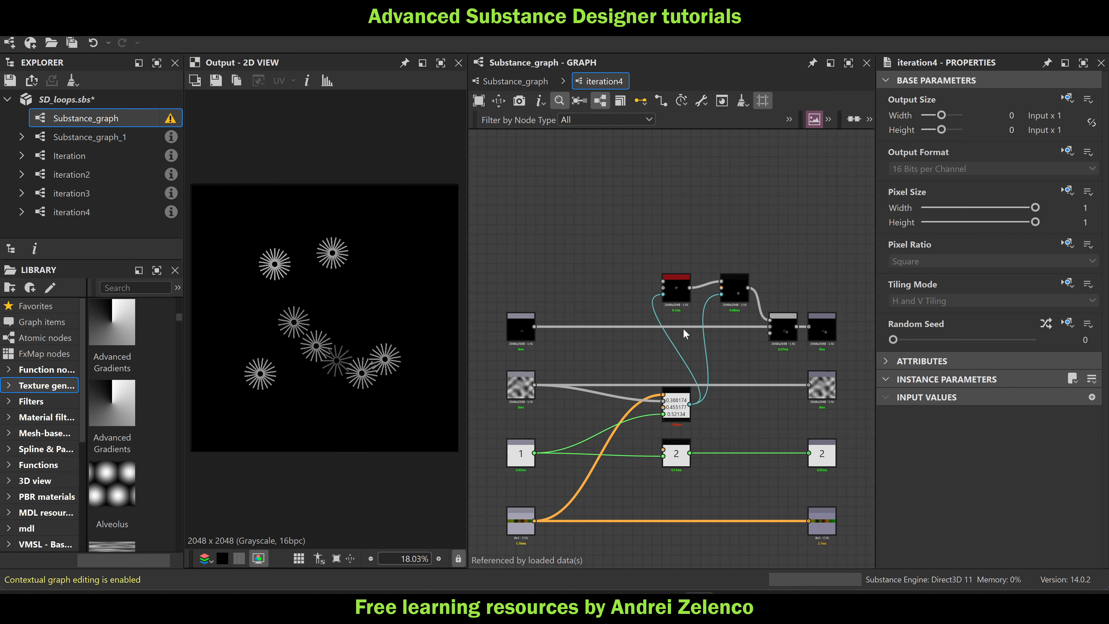
scroll(677, 294, "up", 5)
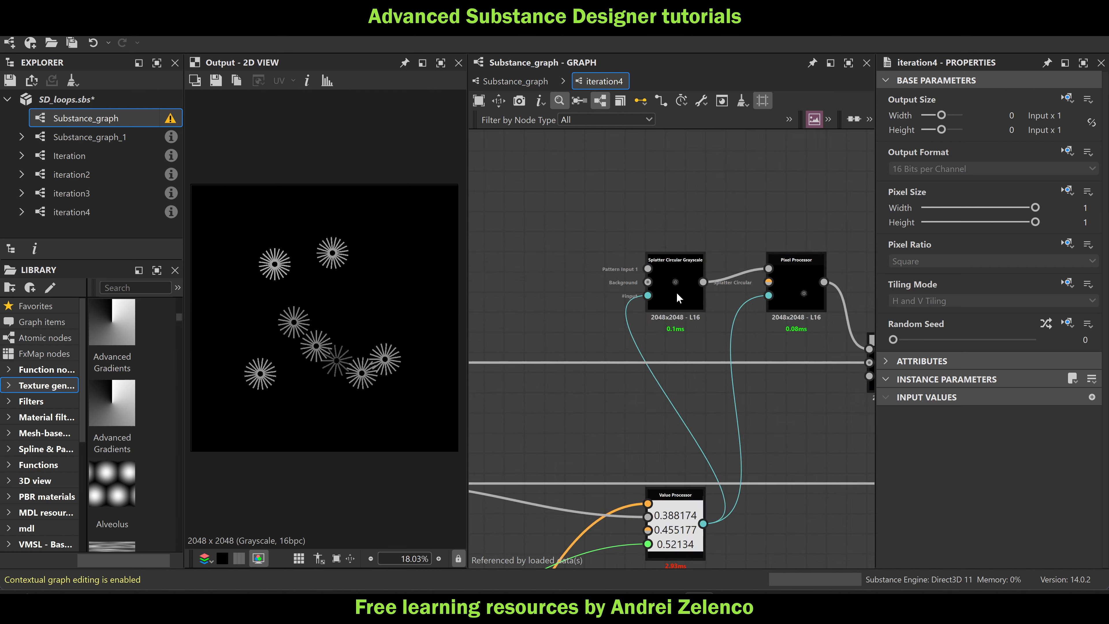
Return to the main Substance_graph and examine the Perlin Noise, White Noise Fast and Pixel Processor inputs of the iteration4 chain
scroll(679, 297, "down", 5)
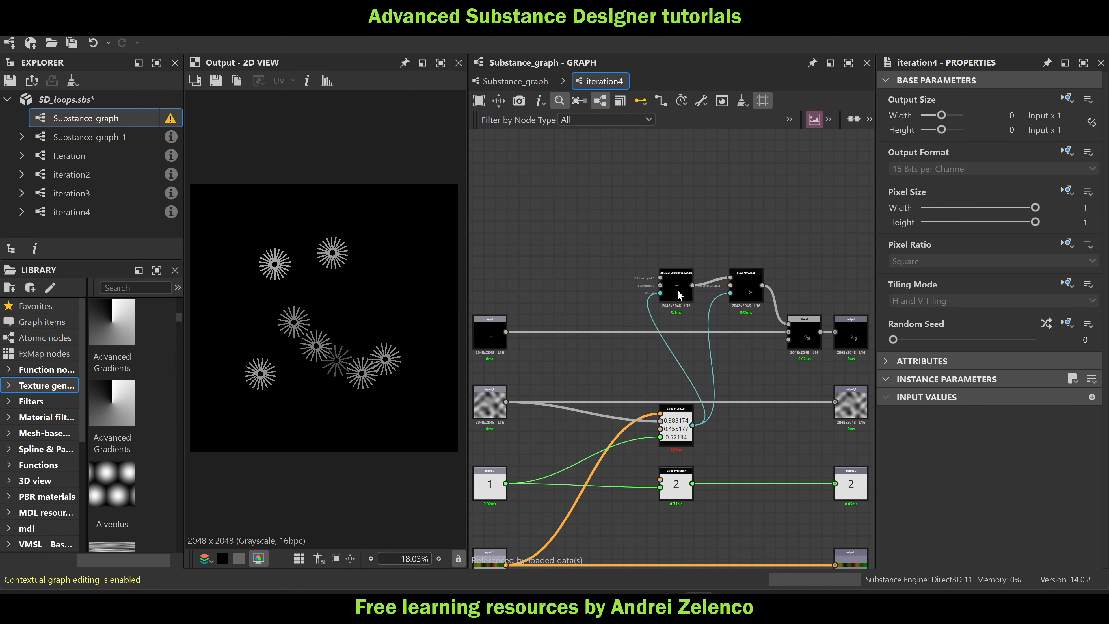
left_click(515, 81)
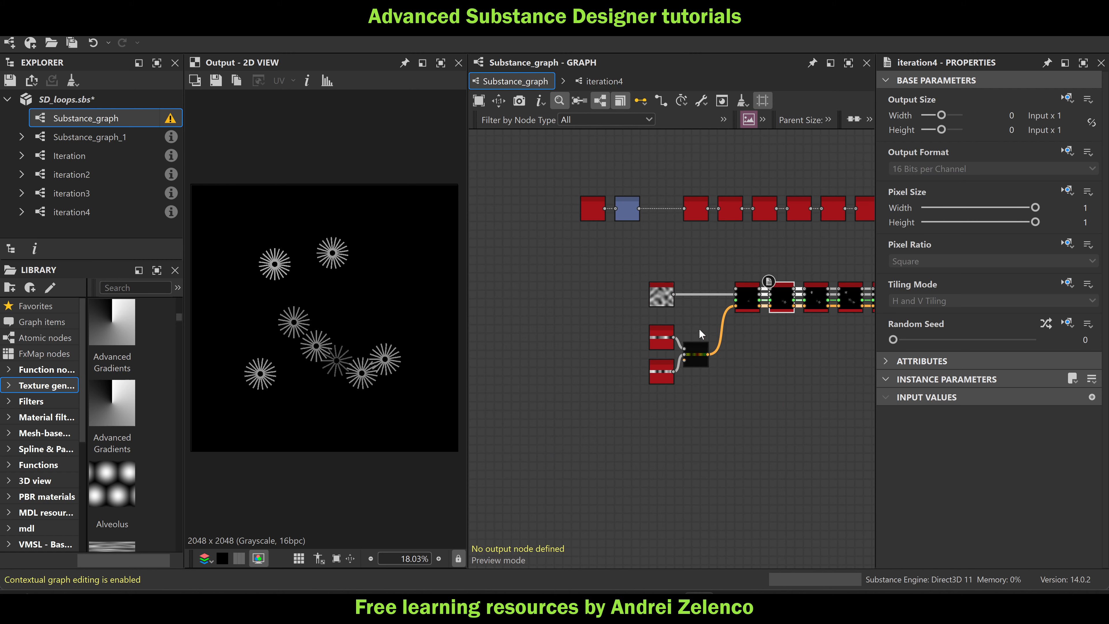
scroll(701, 323, "up", 3)
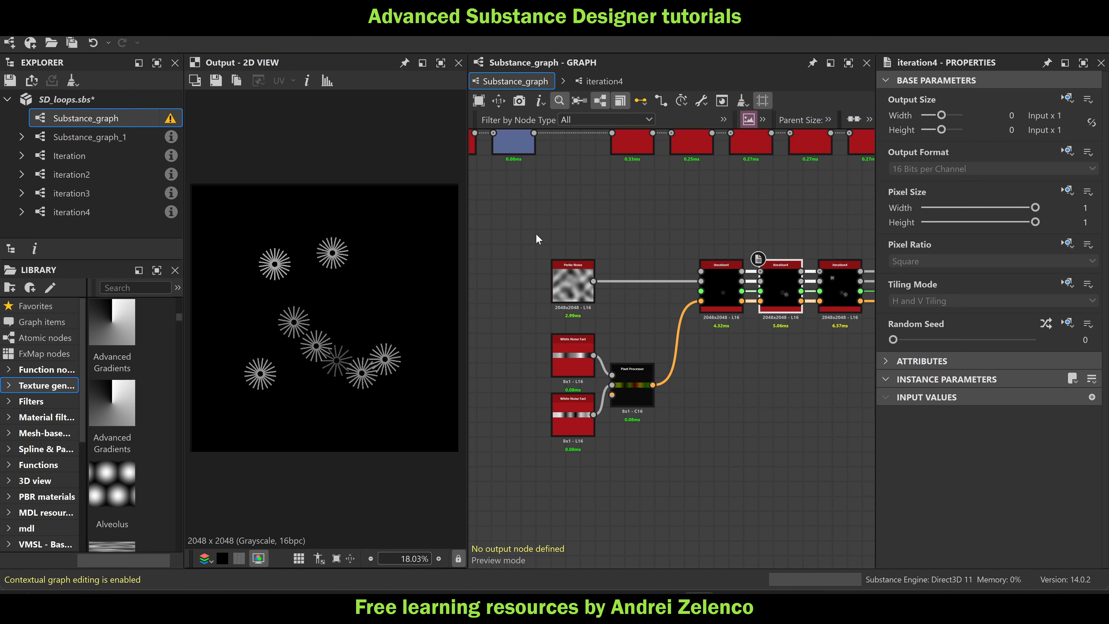
left_click_drag(525, 245, 675, 475)
middle_click_drag(759, 347, 579, 321)
scroll(575, 350, "down", 4)
scroll(580, 323, "up", 2)
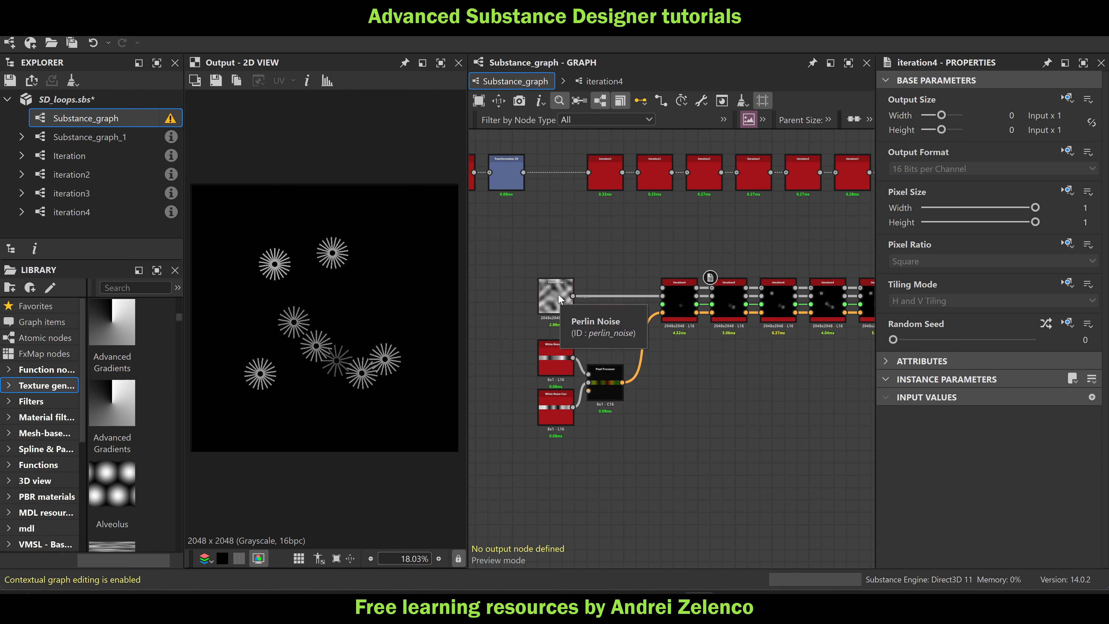
left_click(556, 286)
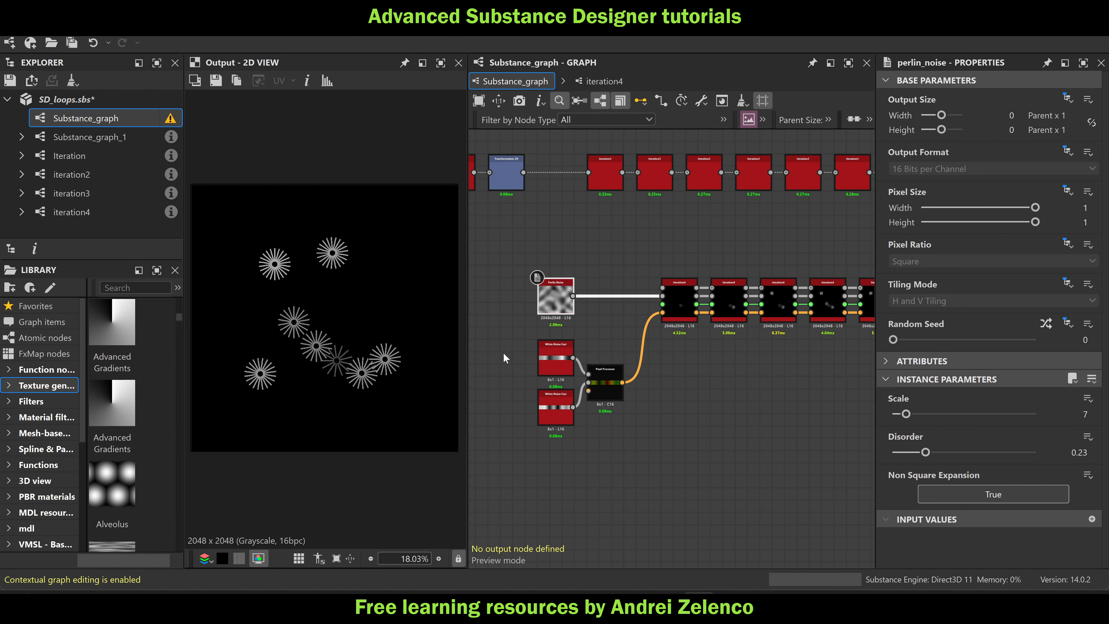
left_click_drag(504, 346, 615, 420)
scroll(569, 379, "up", 3)
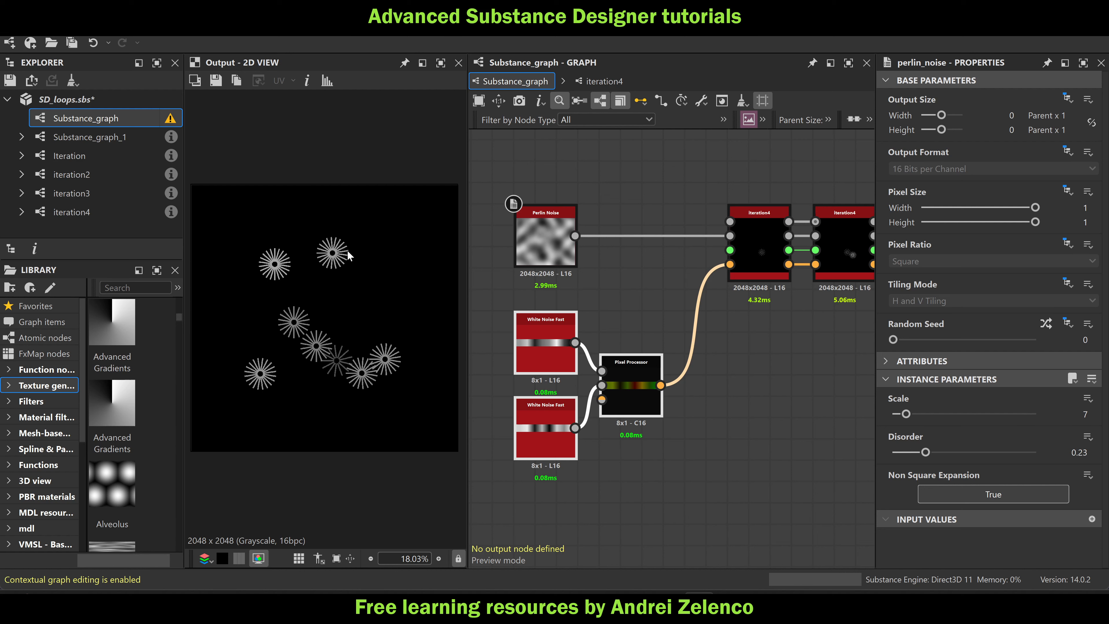
Open the first iteration4 node's subgraph, display the Splatter Circular Grayscale output and examine its links to the Pixel Processor and Blend
double_click(756, 235)
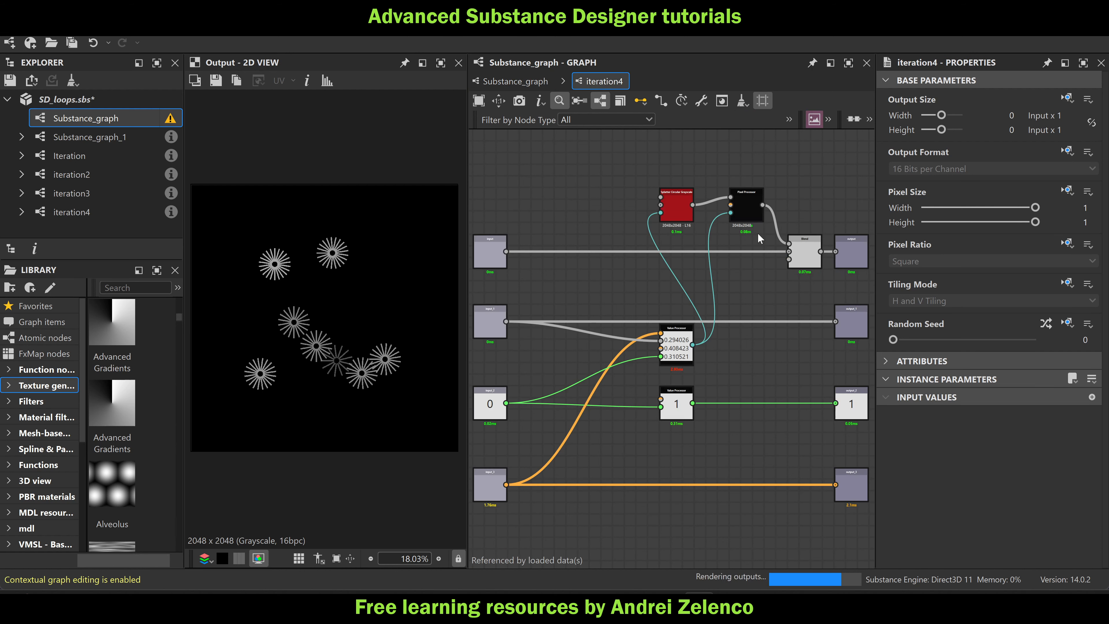
double_click(675, 199)
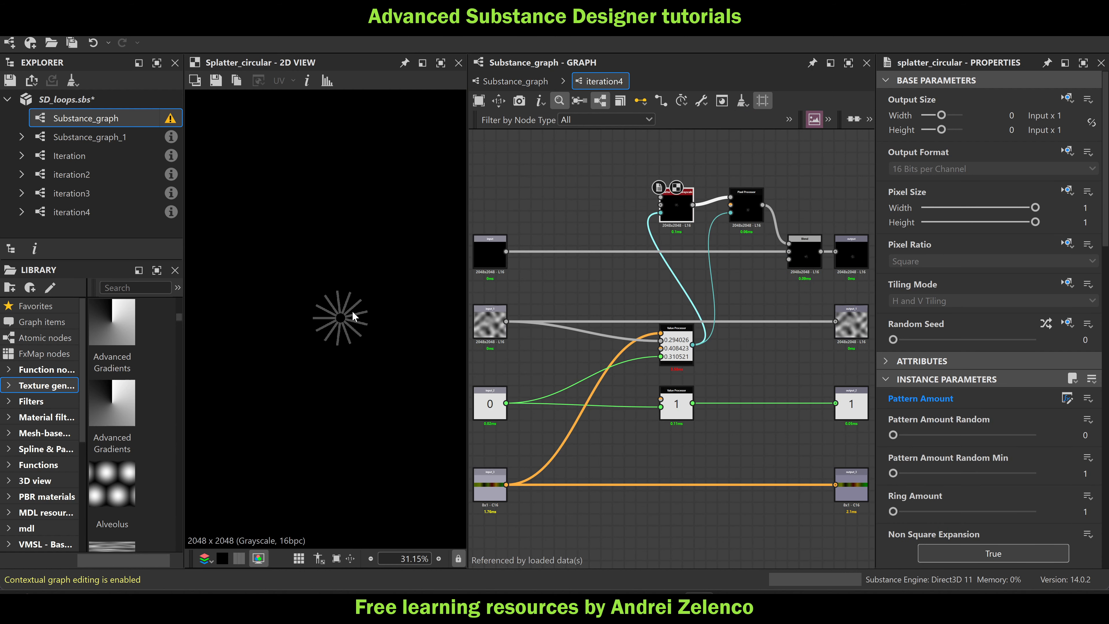
key("f")
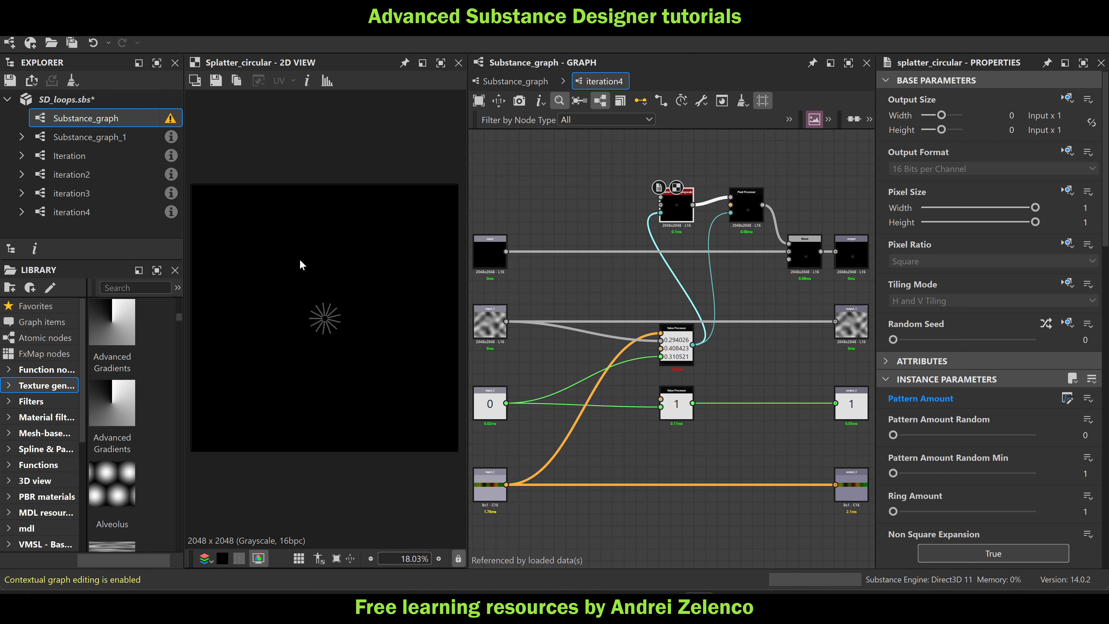
scroll(678, 198, "up", 5)
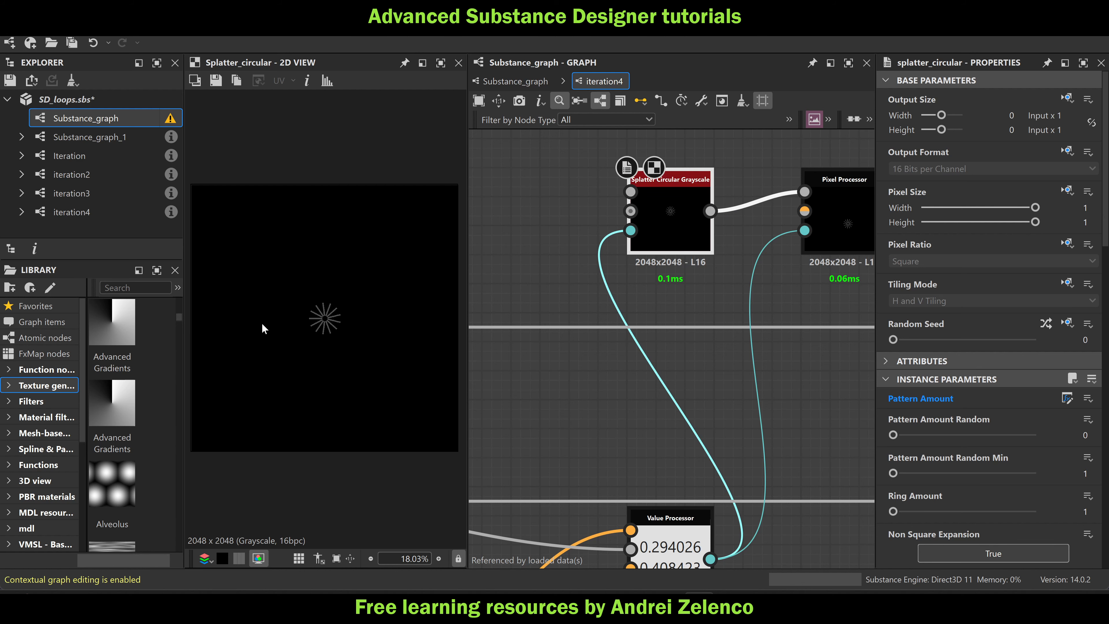
scroll(319, 321, "down", 2)
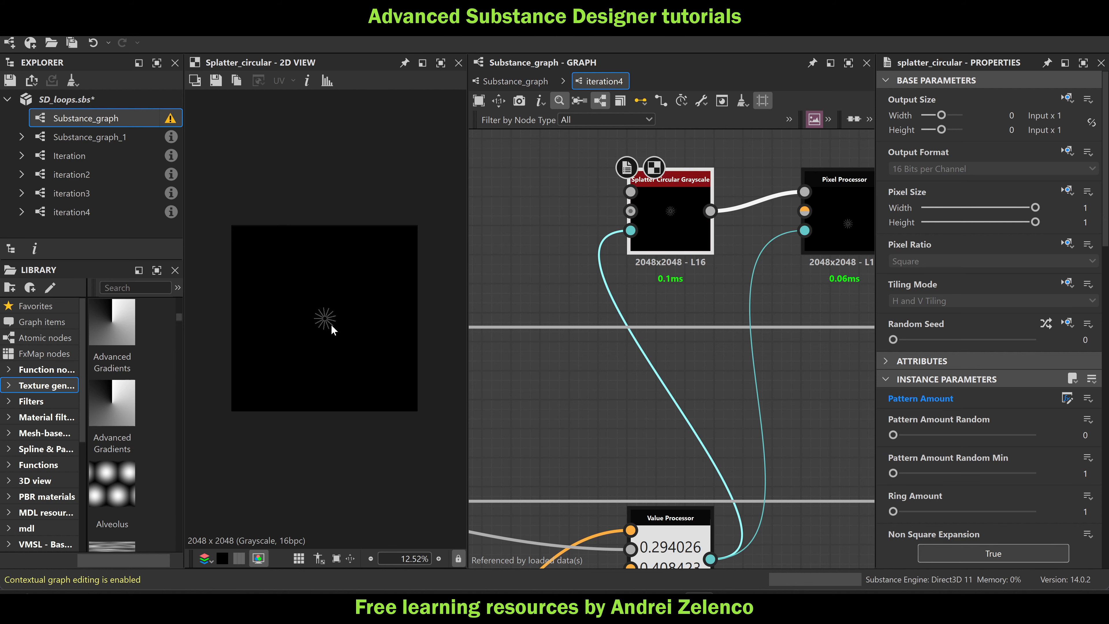
middle_click_drag(825, 240, 694, 254)
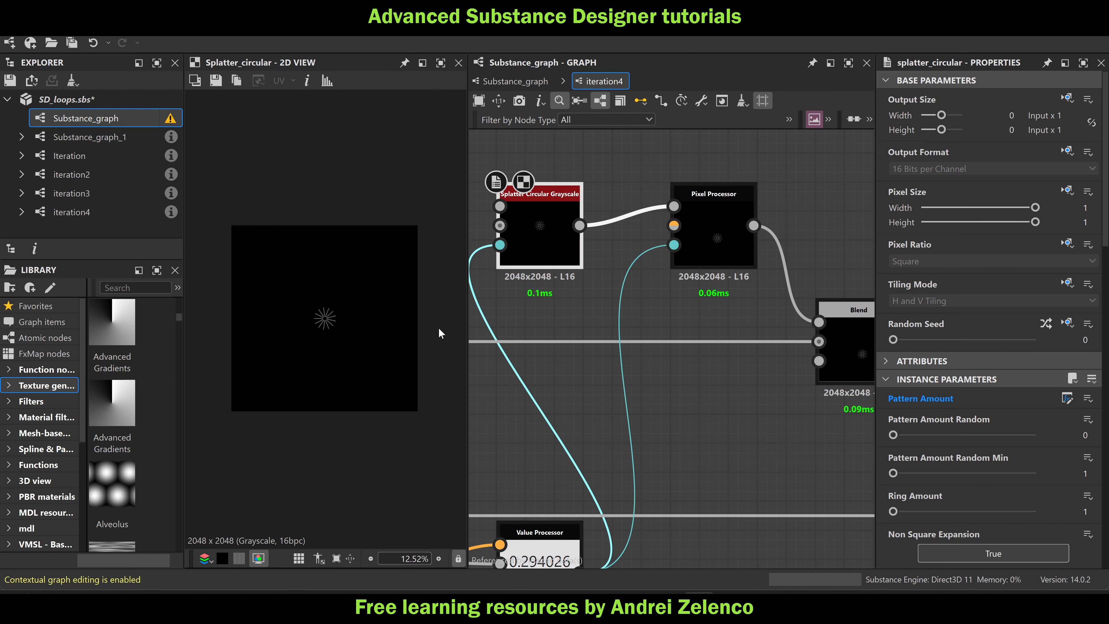
scroll(634, 302, "down", 5)
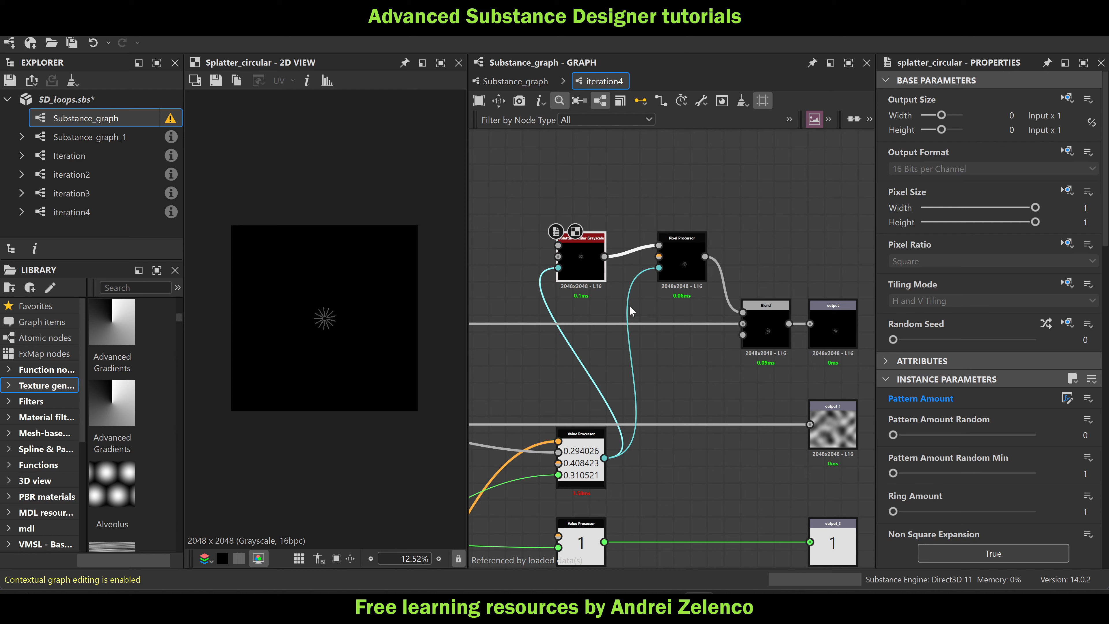
Return to the main Substance_graph and display the FXAA Color node that ends the uppermost node chain
left_click(516, 81)
scroll(710, 391, "down", 8)
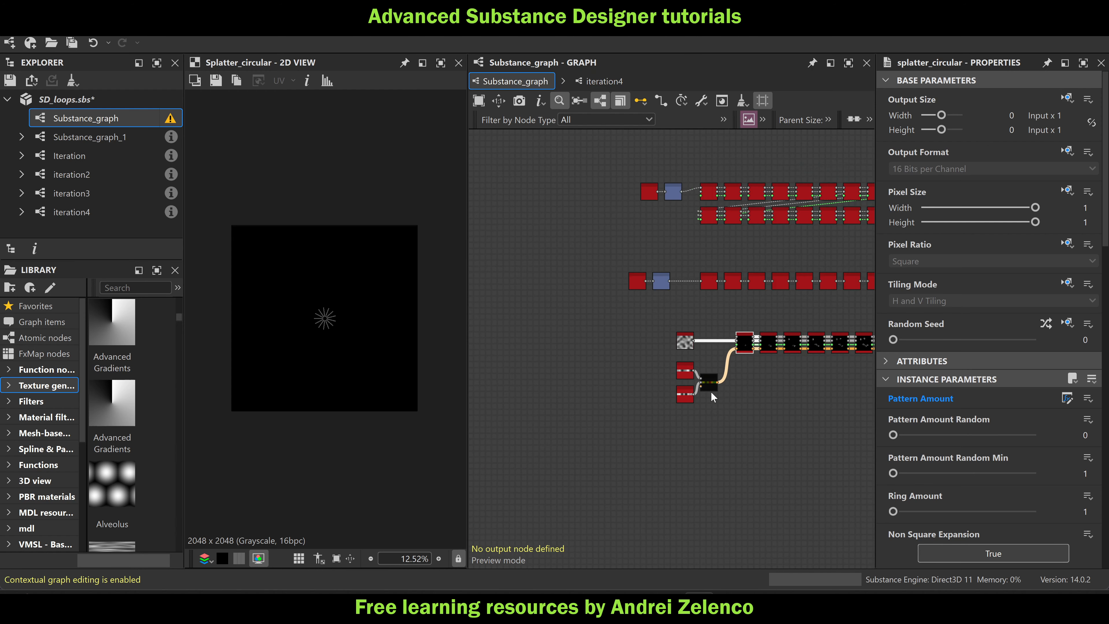
middle_click_drag(732, 379, 556, 435)
scroll(612, 421, "down", 4)
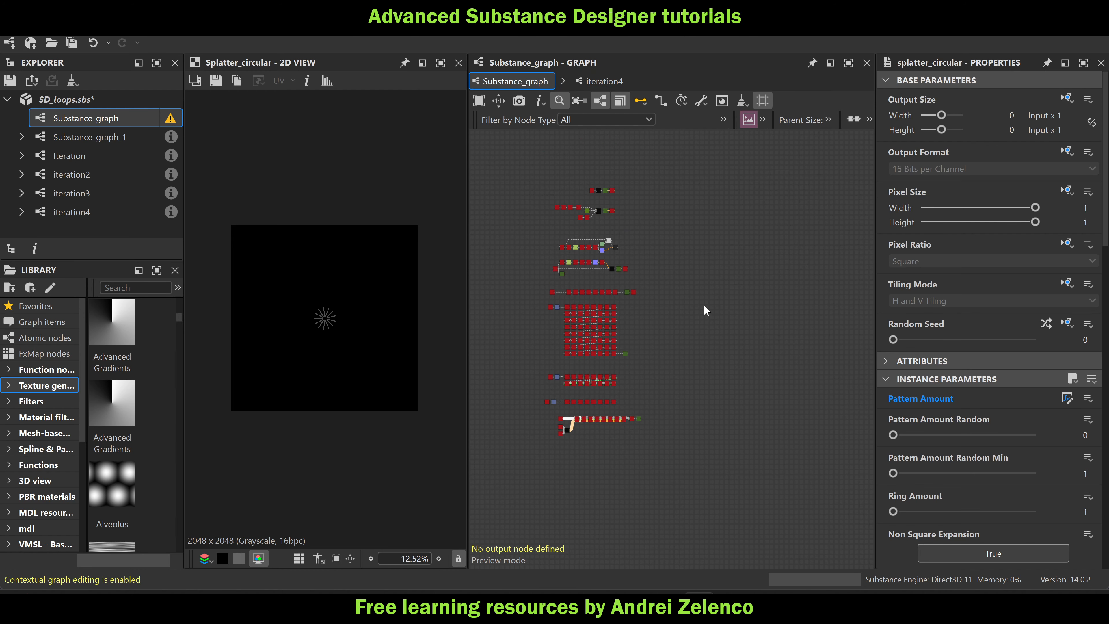
scroll(608, 194, "up", 6)
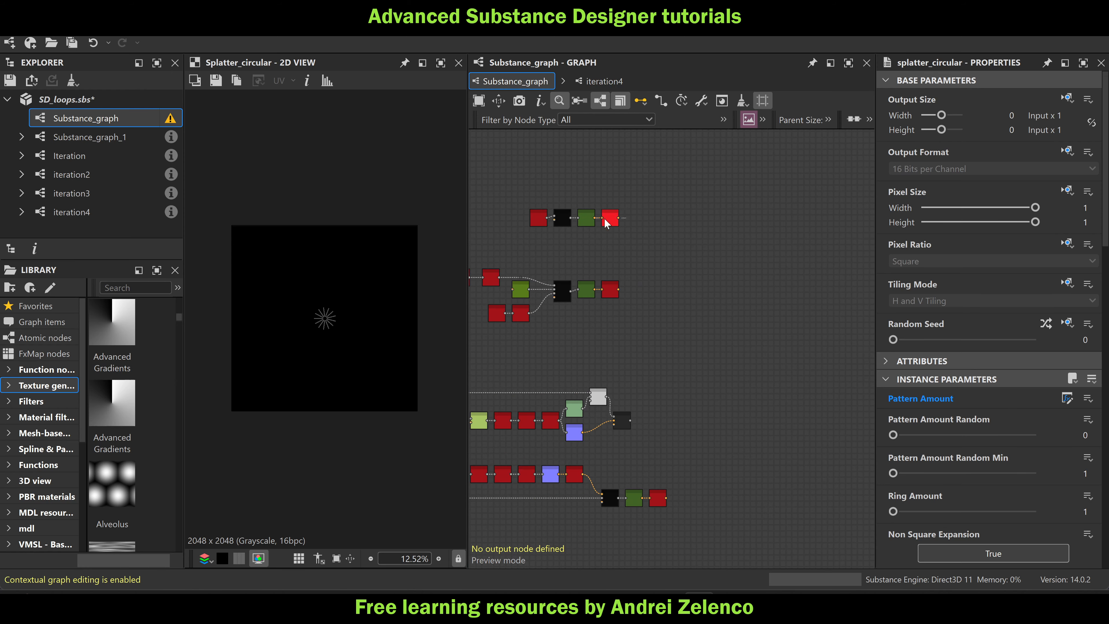
double_click(609, 218)
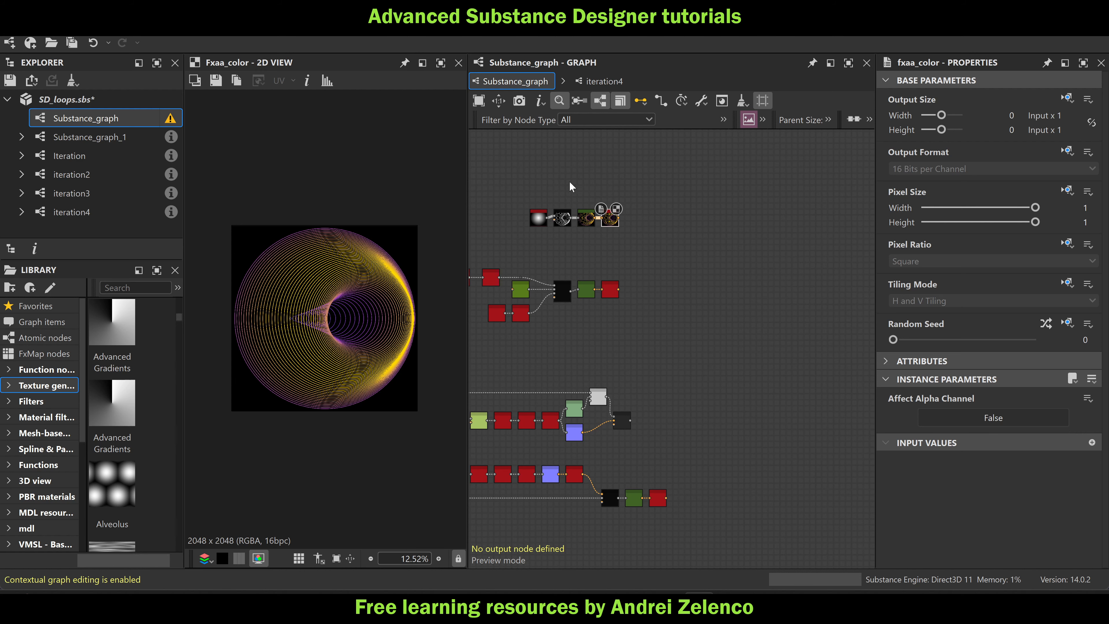
Copy the Polygon 2 node of the uppermost chain into an empty area of the graph and examine it up close
scroll(558, 183, "up", 3)
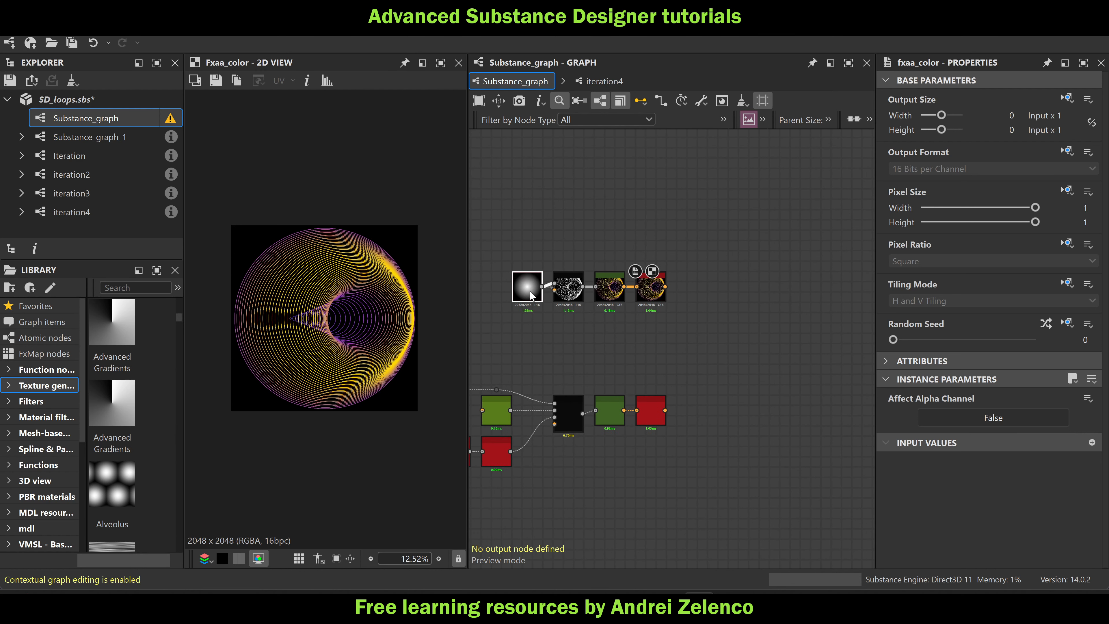
left_click(530, 293)
key("ctrl+v")
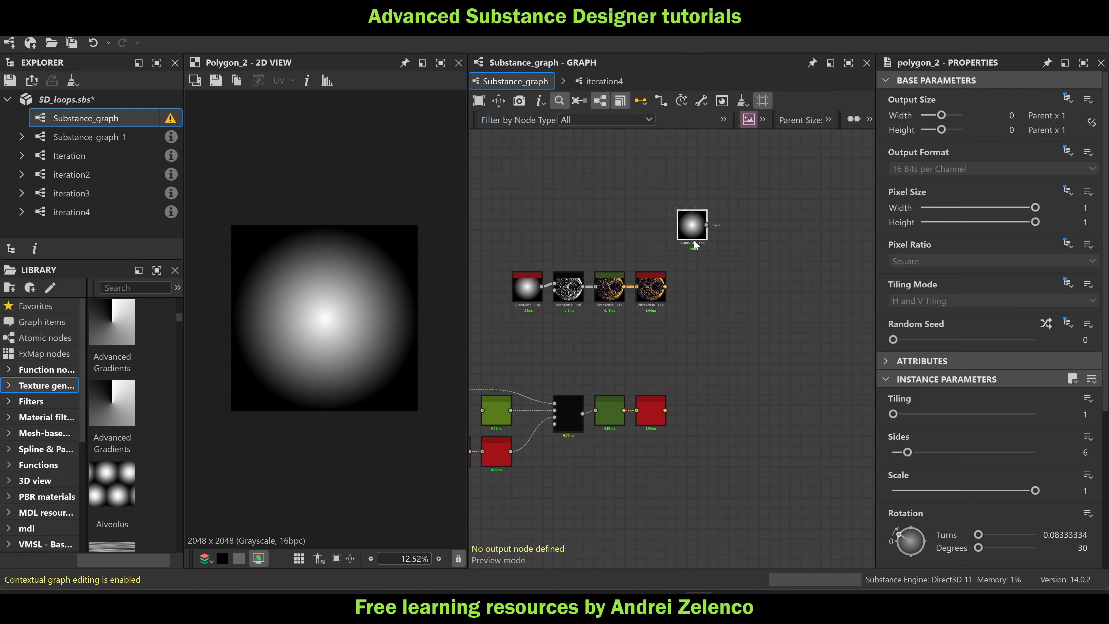
left_click_drag(691, 231, 806, 174)
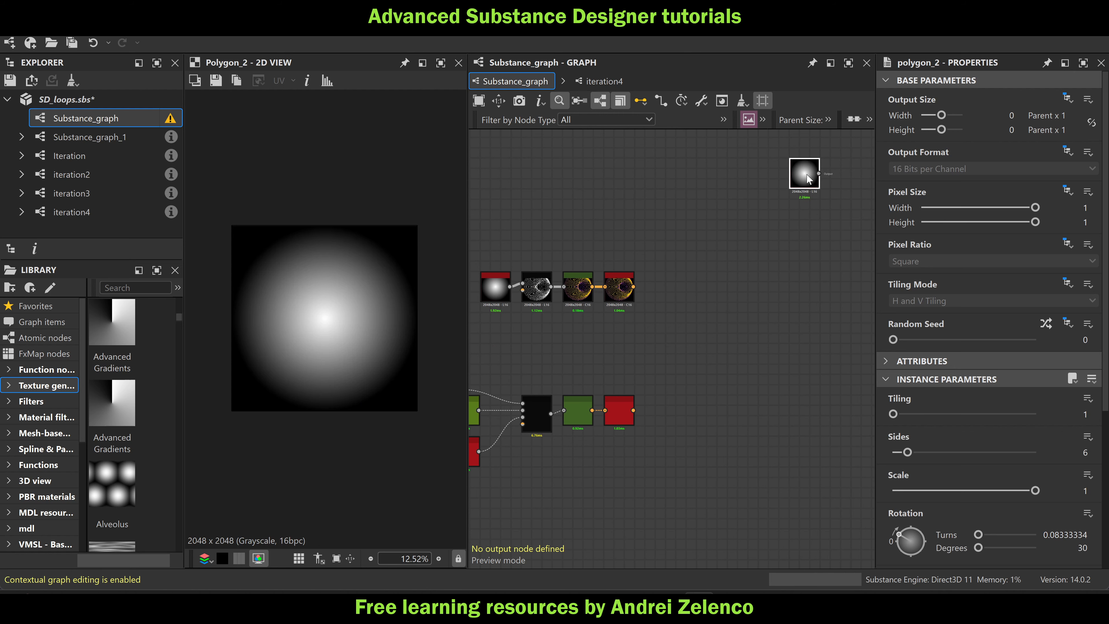
key("f")
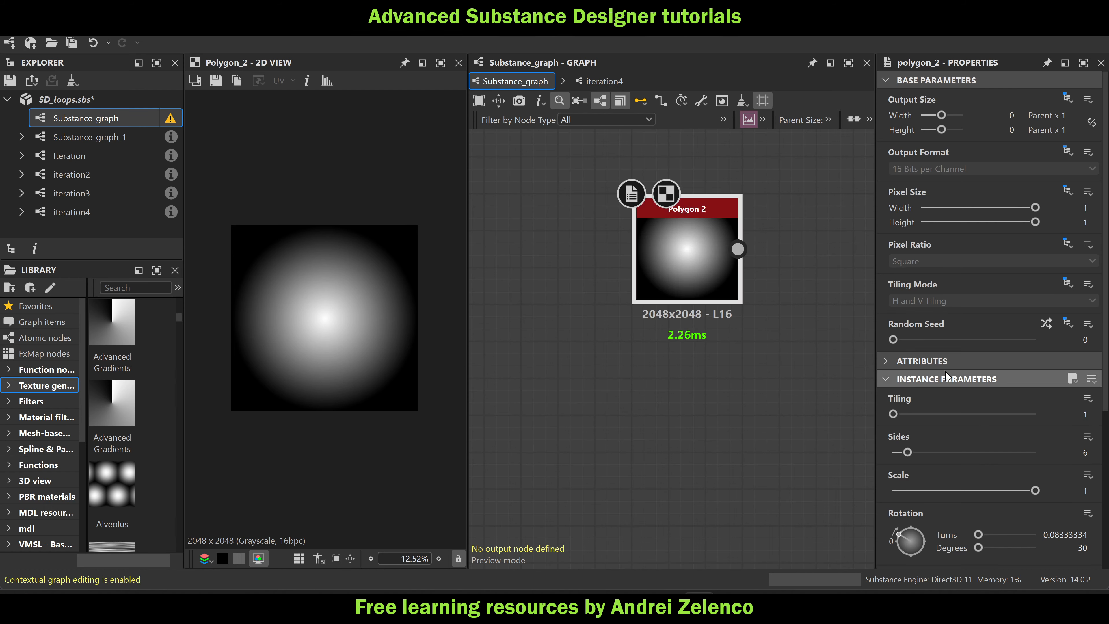
scroll(707, 304, "down", 3)
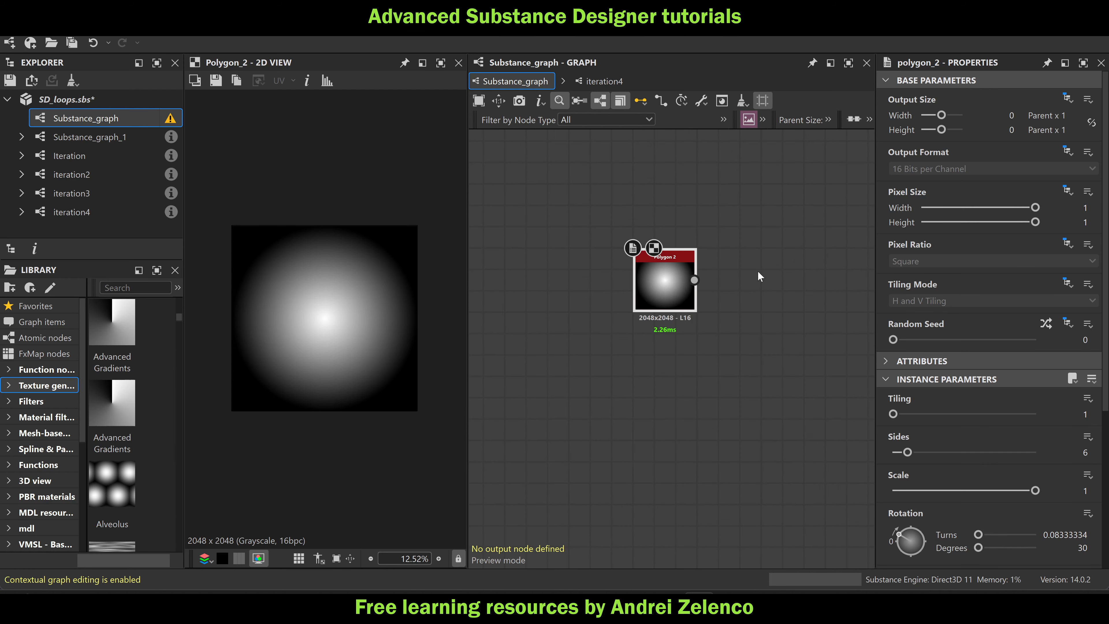
middle_click_drag(769, 237, 655, 276)
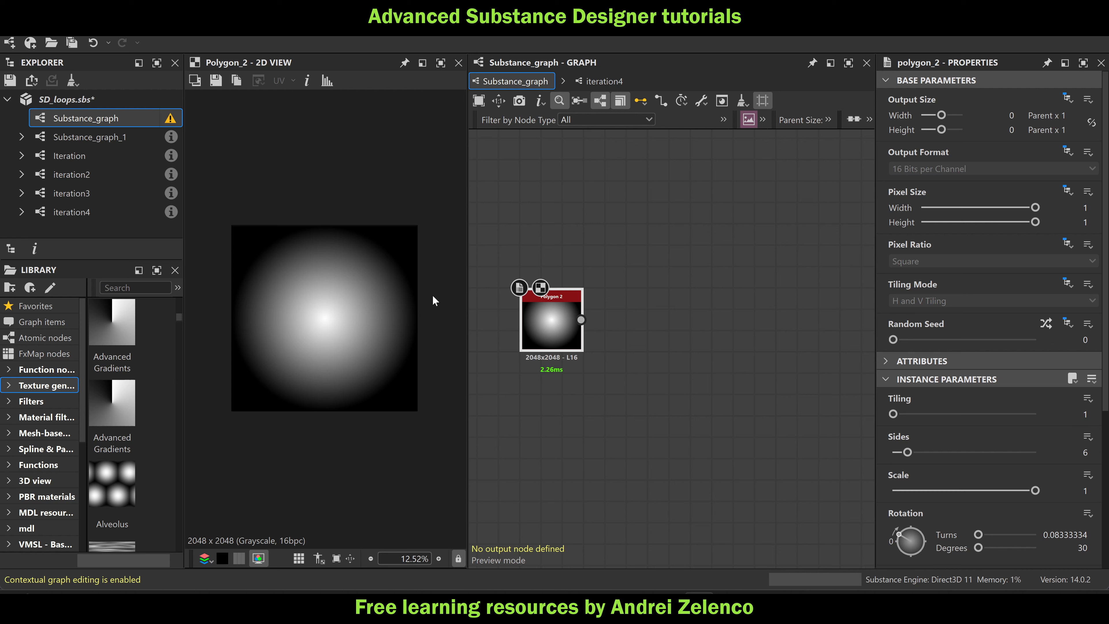
Go back to the uppermost chain and display its FXAA Color output alongside the Polygon 2 and Pixel Processor nodes
middle_click_drag(656, 394, 796, 301)
scroll(778, 302, "down", 6)
scroll(610, 361, "up", 3)
scroll(573, 333, "up", 5)
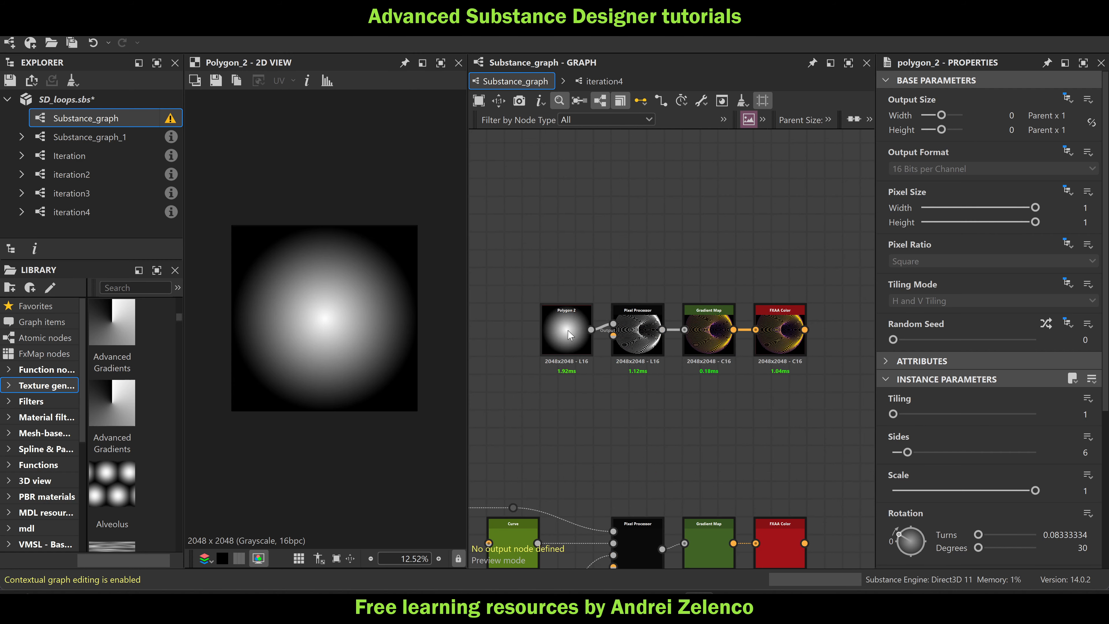
middle_click_drag(804, 339, 682, 354)
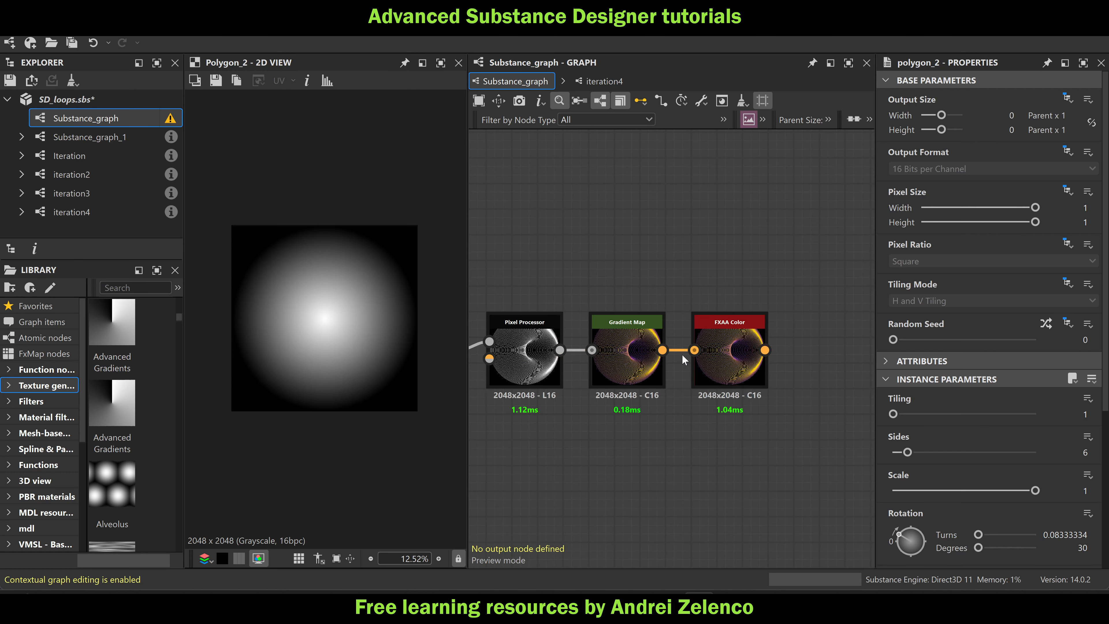
double_click(716, 353)
middle_click_drag(609, 428, 781, 423)
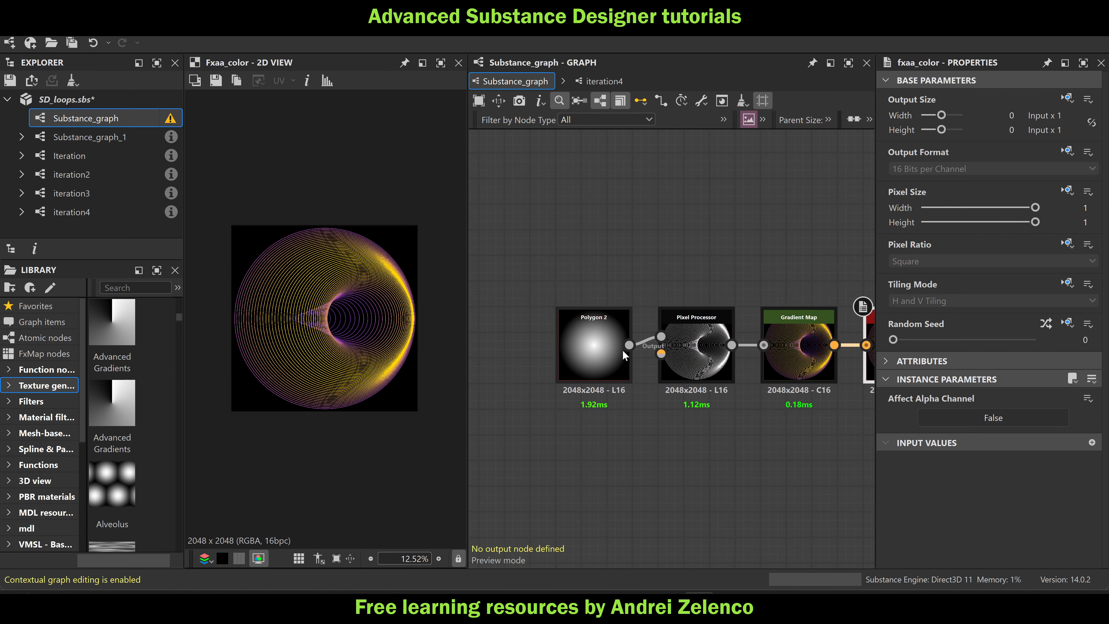
Set the Curve of the Polygon 2 node feeding the Pixel Processor to 0, and lower it to -0.42
left_click(613, 351)
scroll(585, 367, "up", 2)
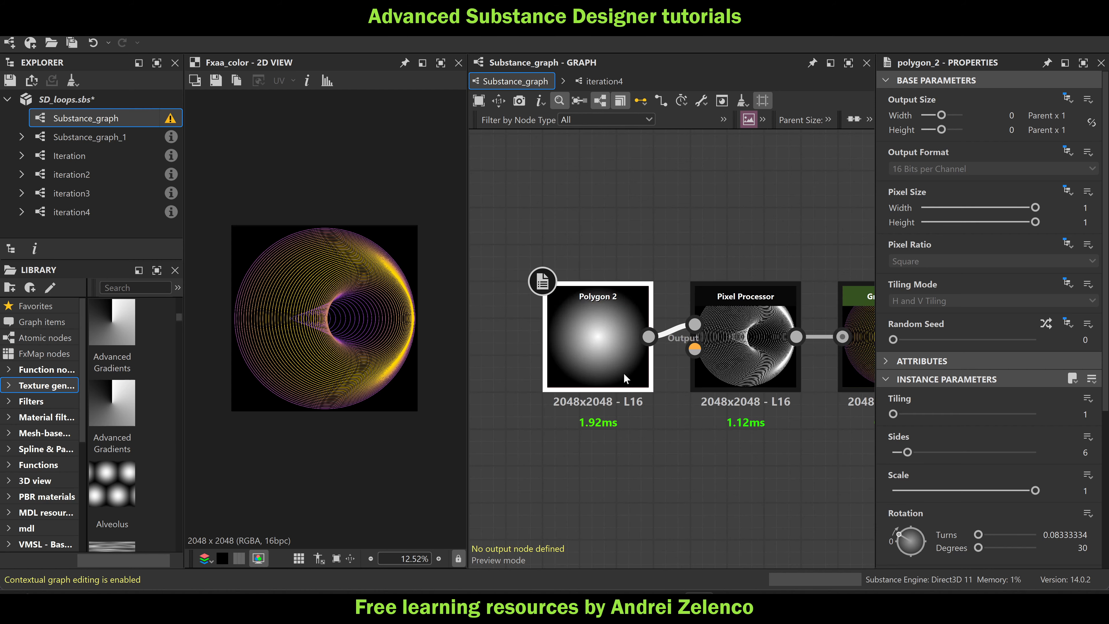
scroll(880, 491, "down", 3)
scroll(879, 494, "down", 2)
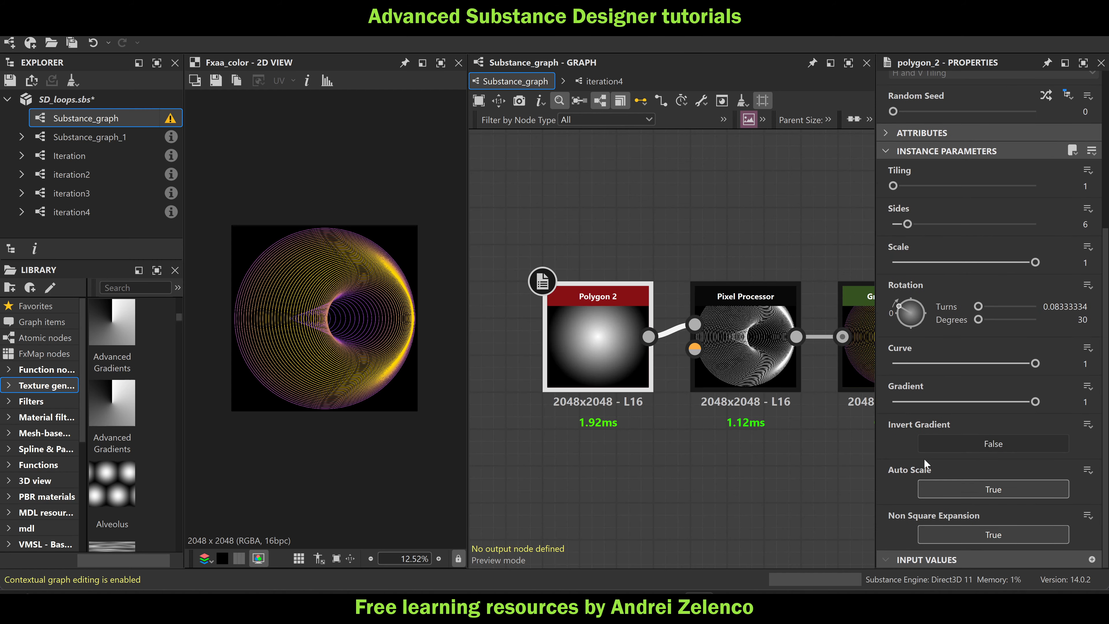
left_click_drag(1035, 364, 1092, 367)
type("0")
key("Return")
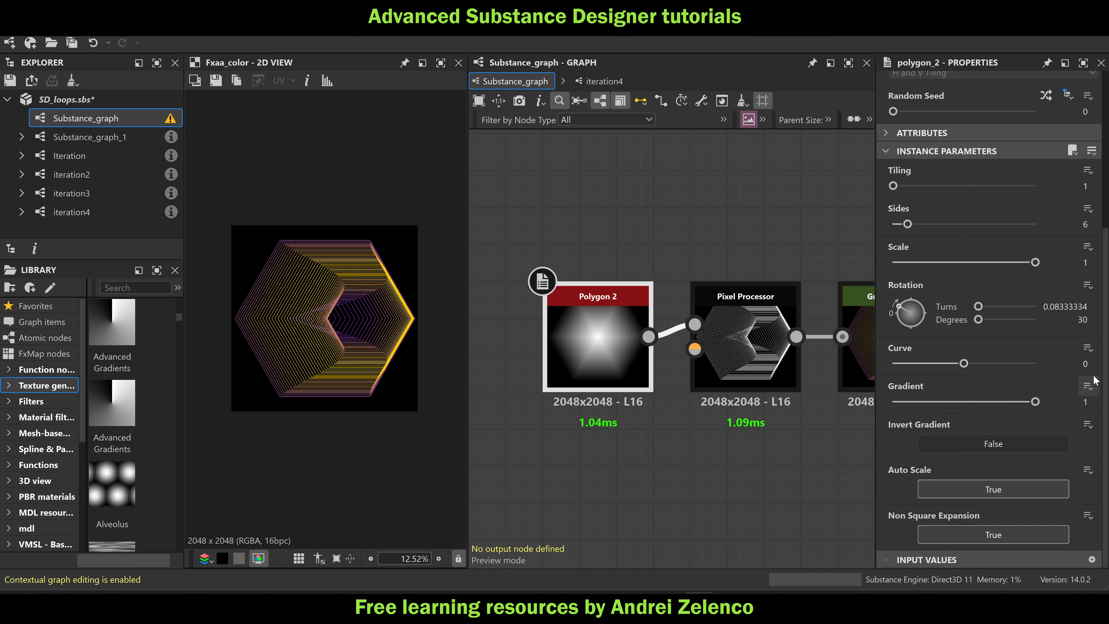
left_click_drag(963, 366, 933, 381)
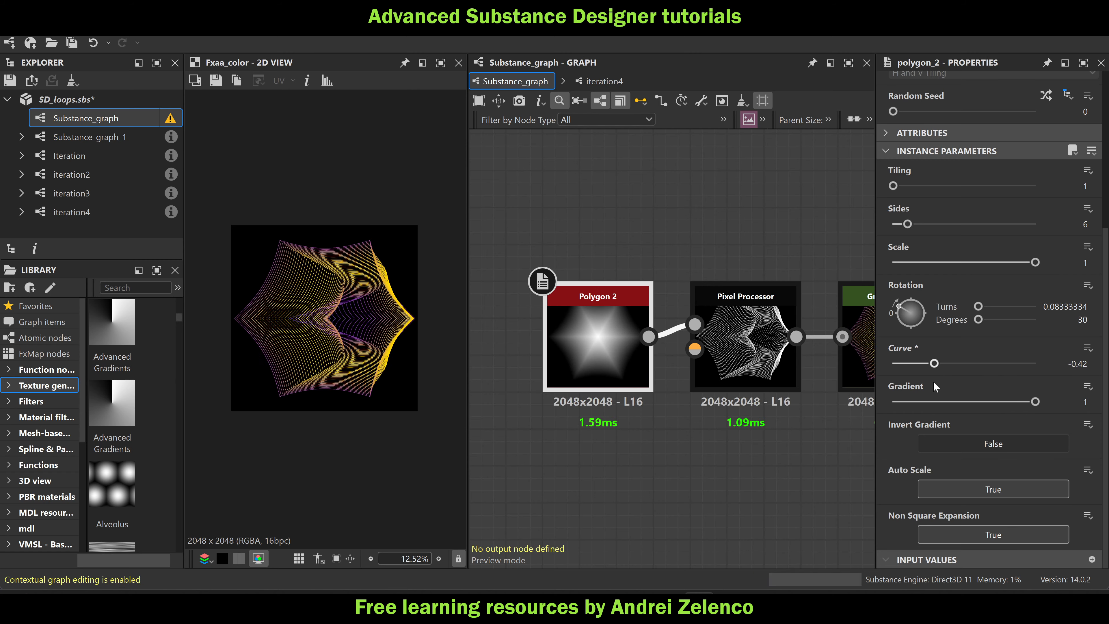
Delete the separate Polygon 2 copy from the empty area of the graph
scroll(538, 310, "down", 8)
scroll(698, 265, "up", 6)
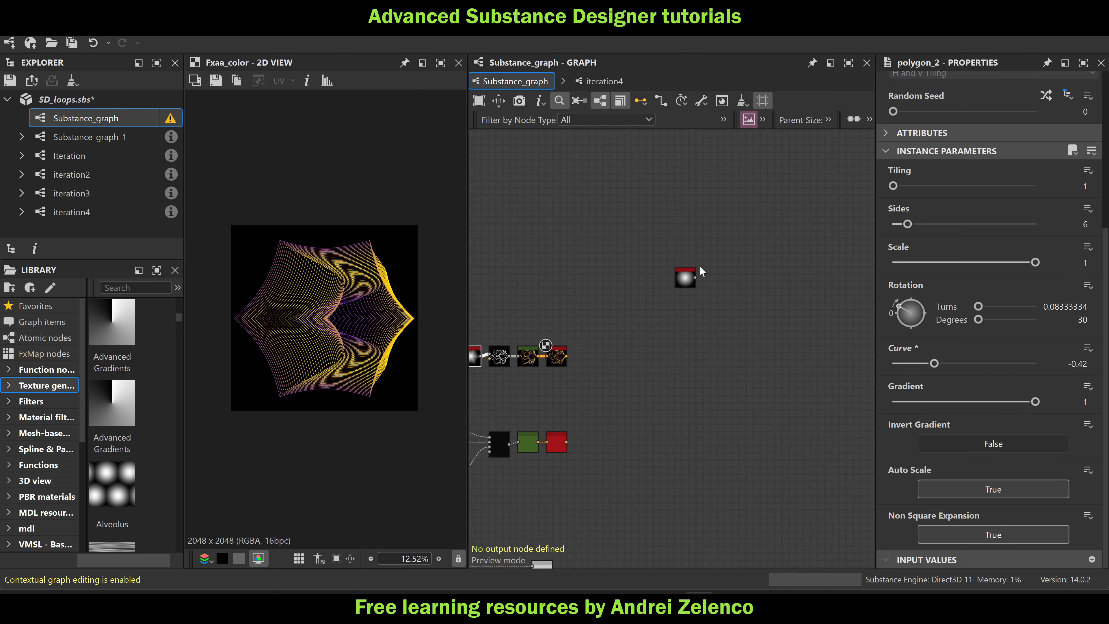
key("Delete")
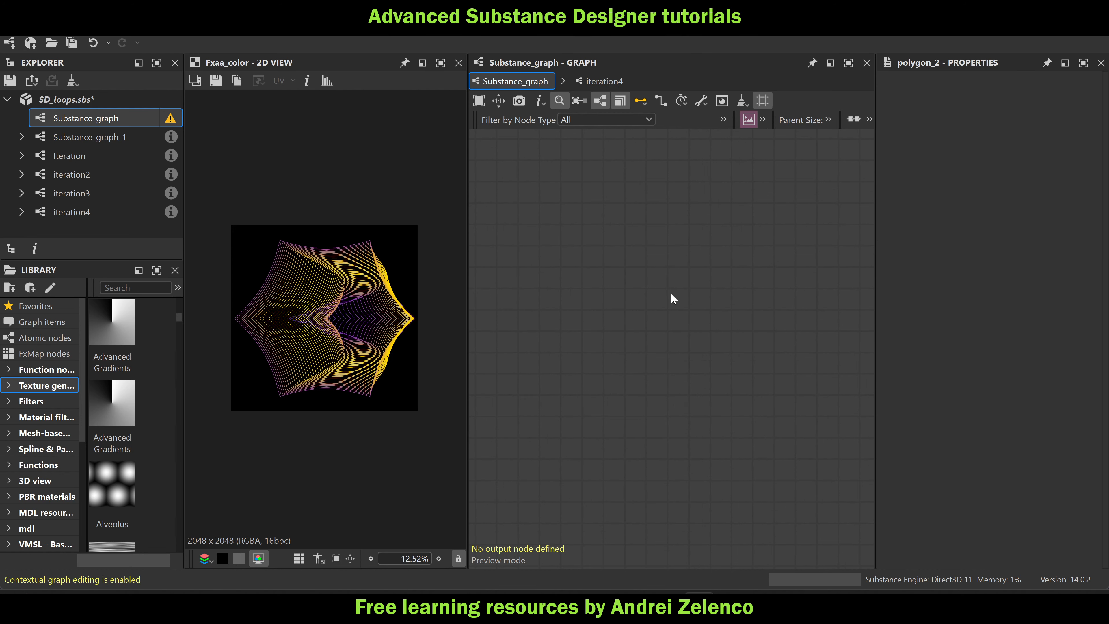
key("space")
type("ge")
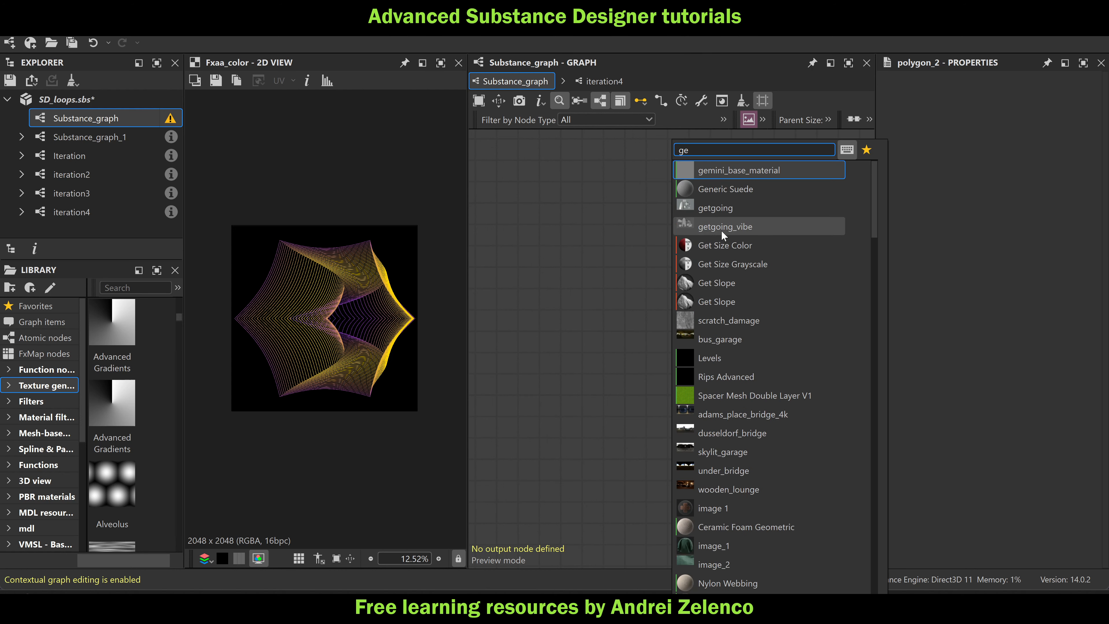
left_click(578, 236)
Add a Shape node to the empty area of the graph and set its Pattern to Cone
key("space")
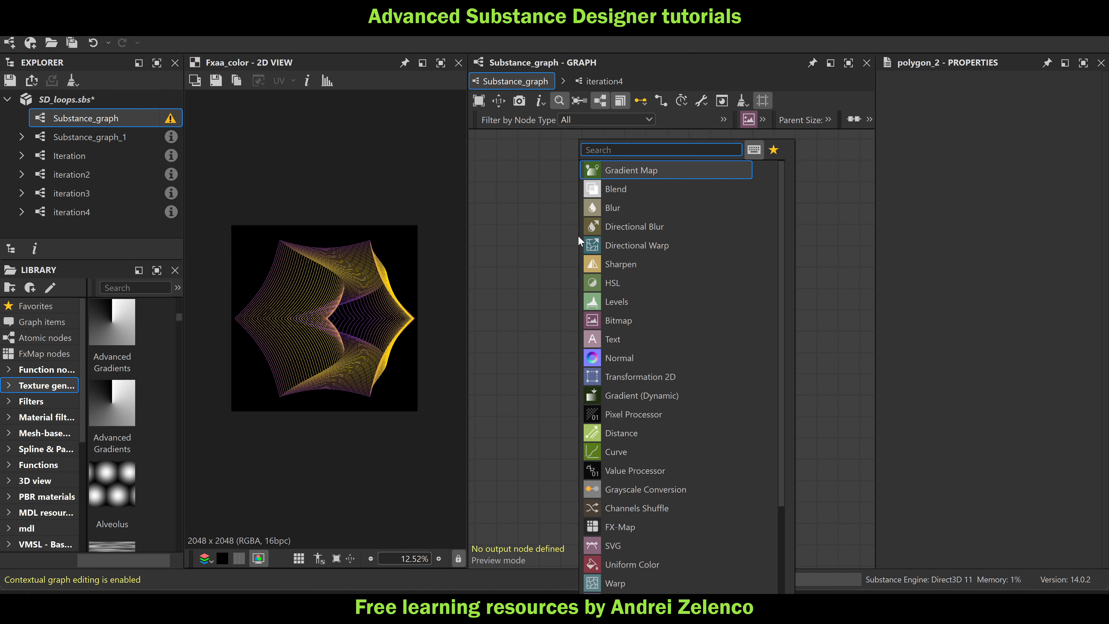
type("sha")
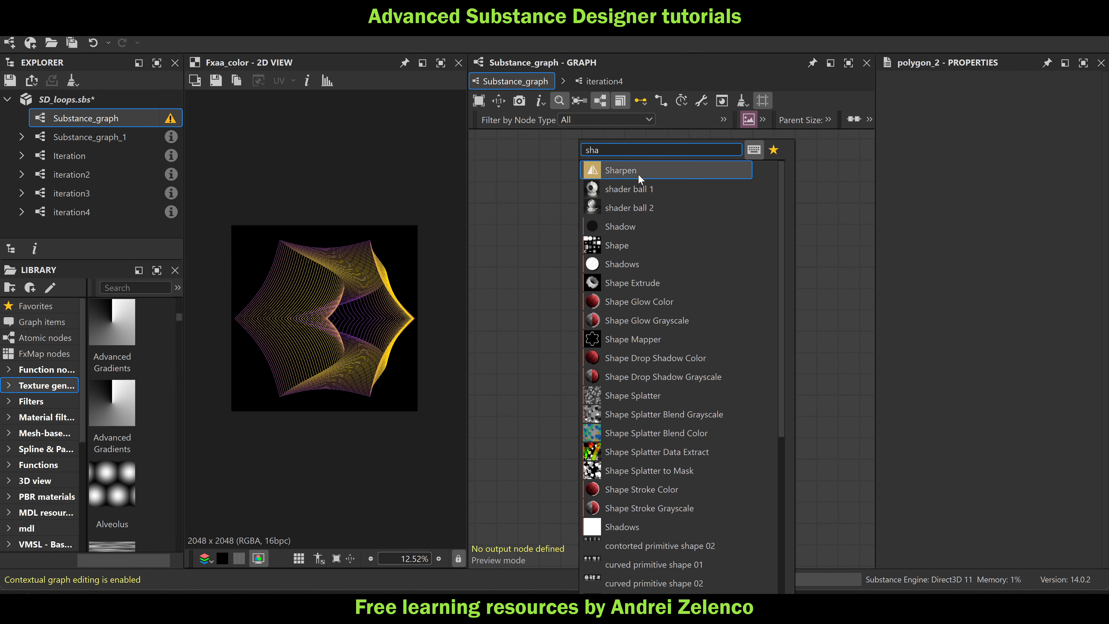
type("p")
left_click(630, 175)
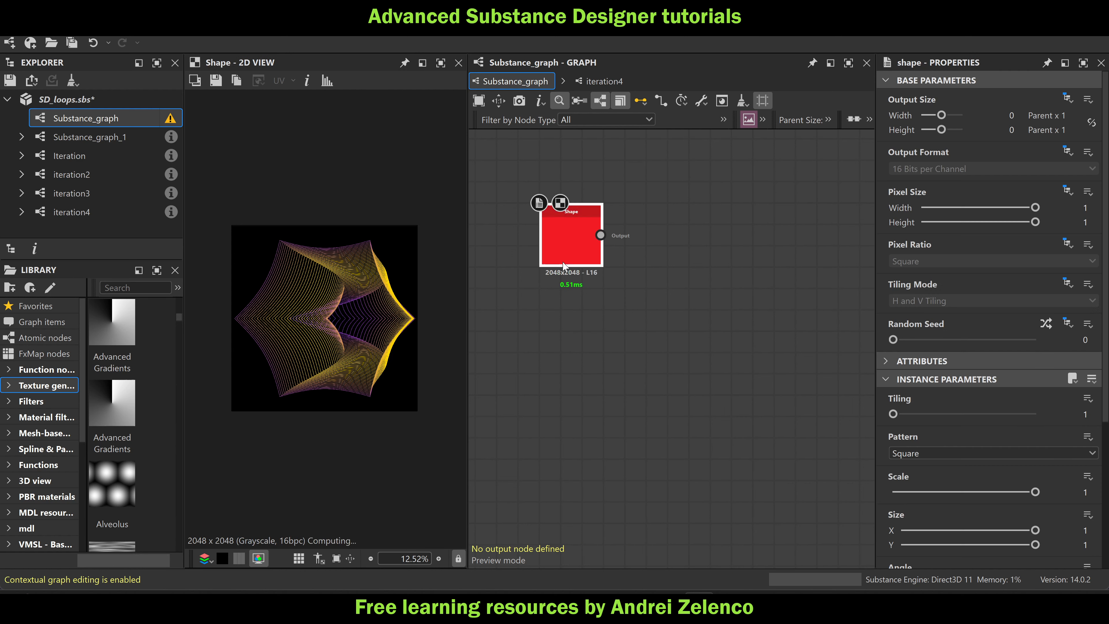
left_click(983, 454)
scroll(944, 513, "down", 2)
left_click(919, 560)
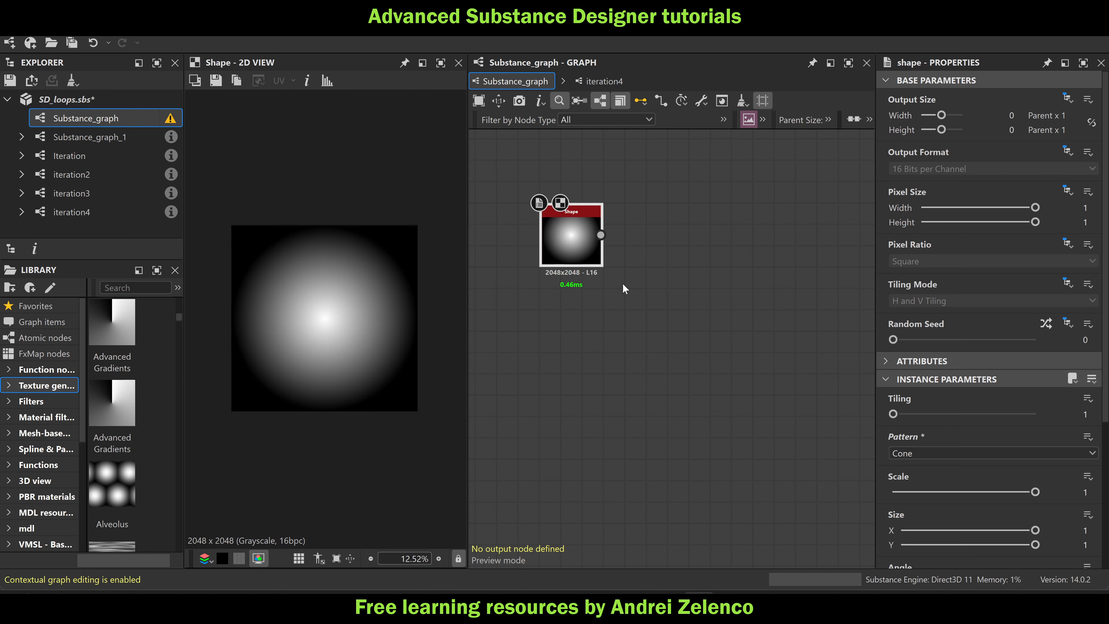
Reposition the Shape node in the graph and save the SD_loops.sbs package
left_click_drag(594, 249, 669, 270)
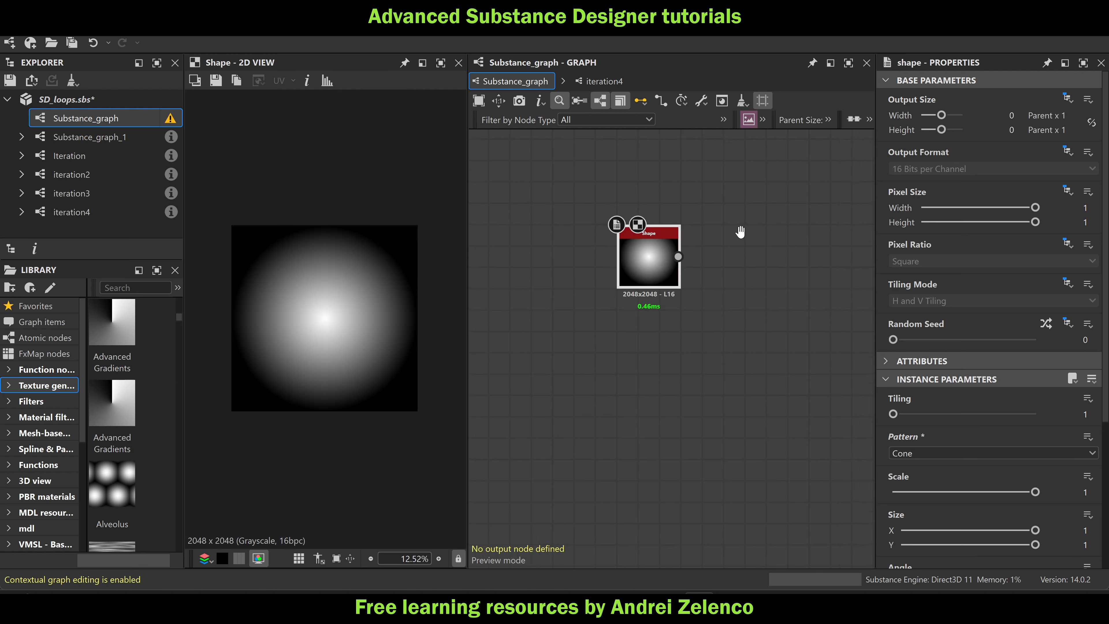
middle_click_drag(740, 232, 715, 283)
left_click(79, 99)
key("ctrl+s")
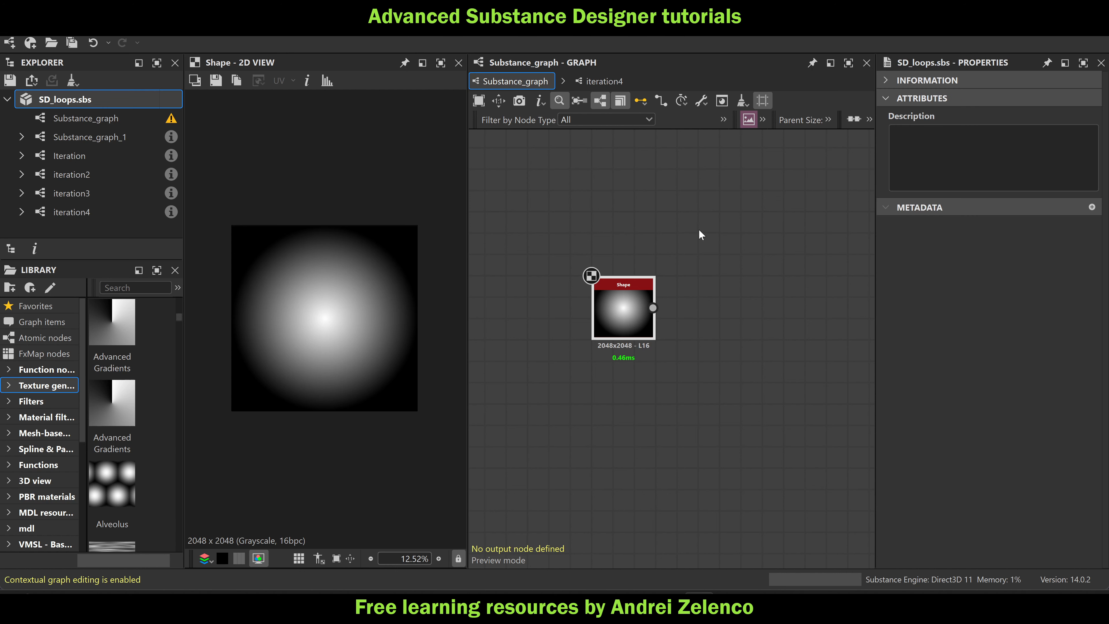
Add a Histogram Select node and feed it with the Shape node's output
scroll(655, 235, "up", 3)
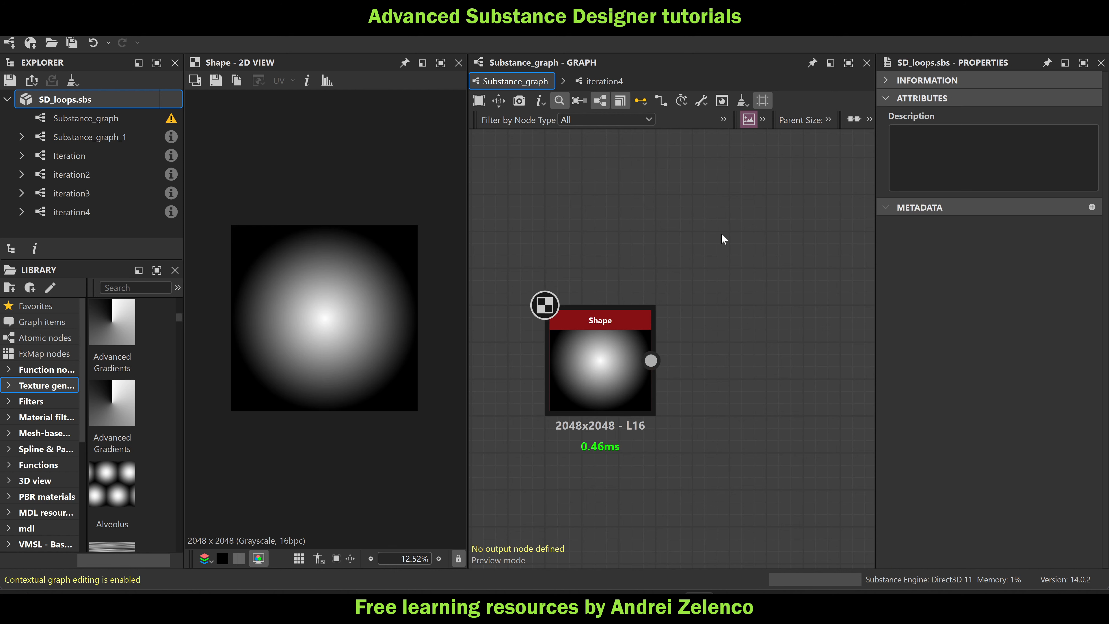
key("space")
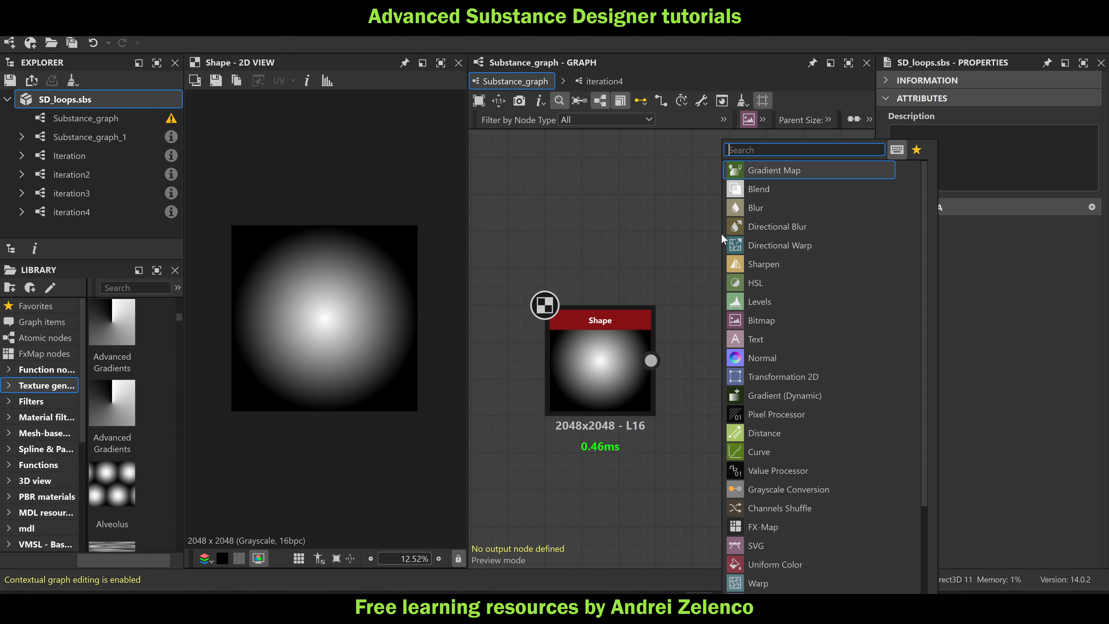
type("hist")
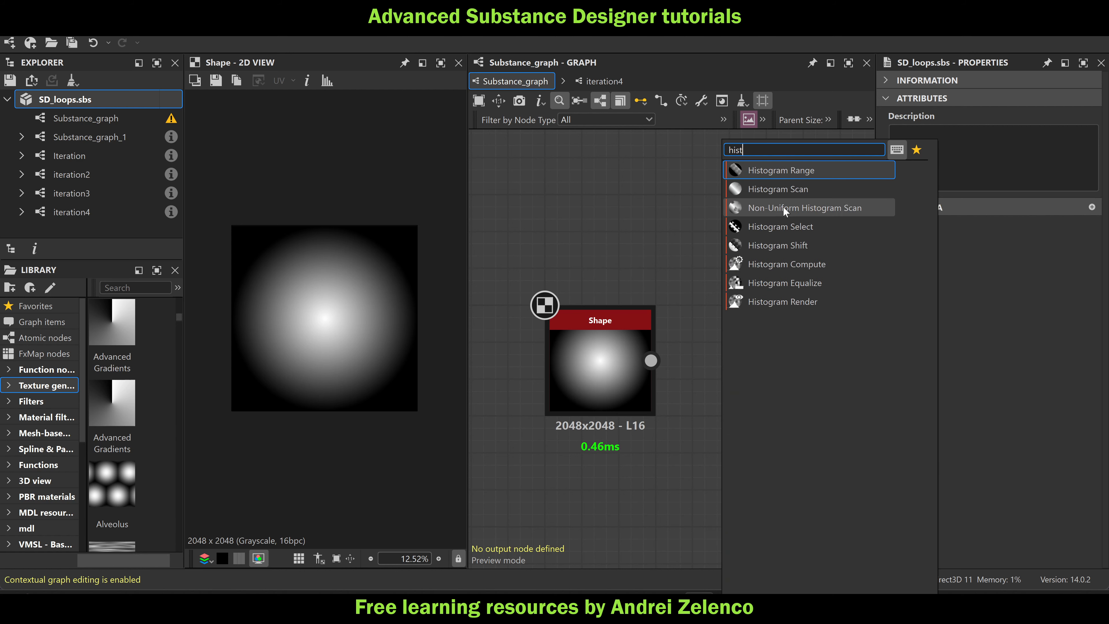
left_click(834, 225)
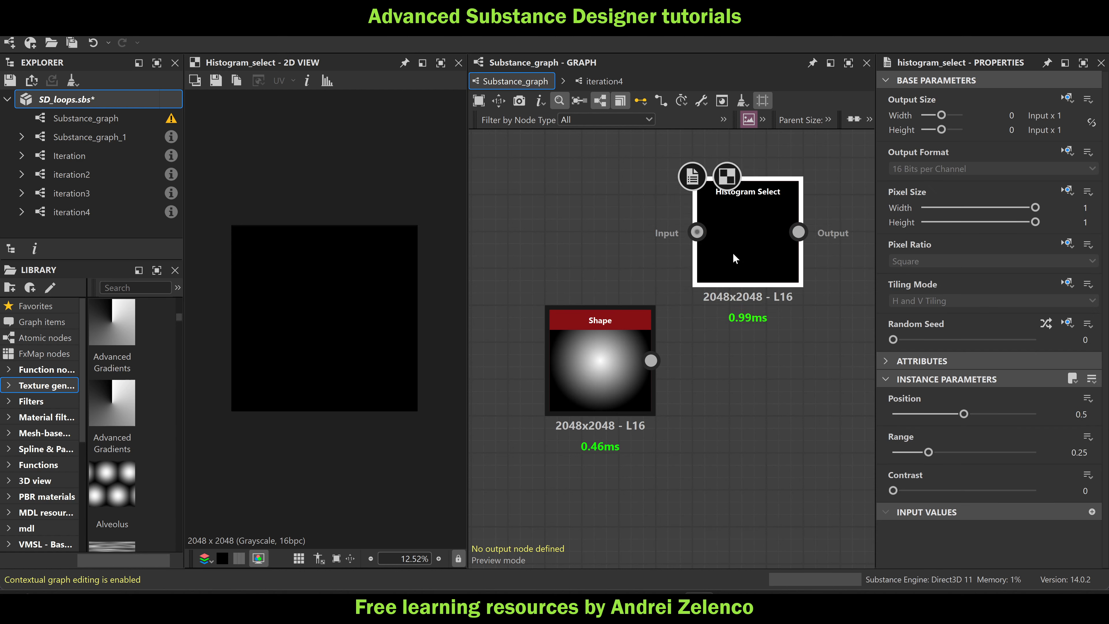
left_click_drag(651, 360, 697, 213)
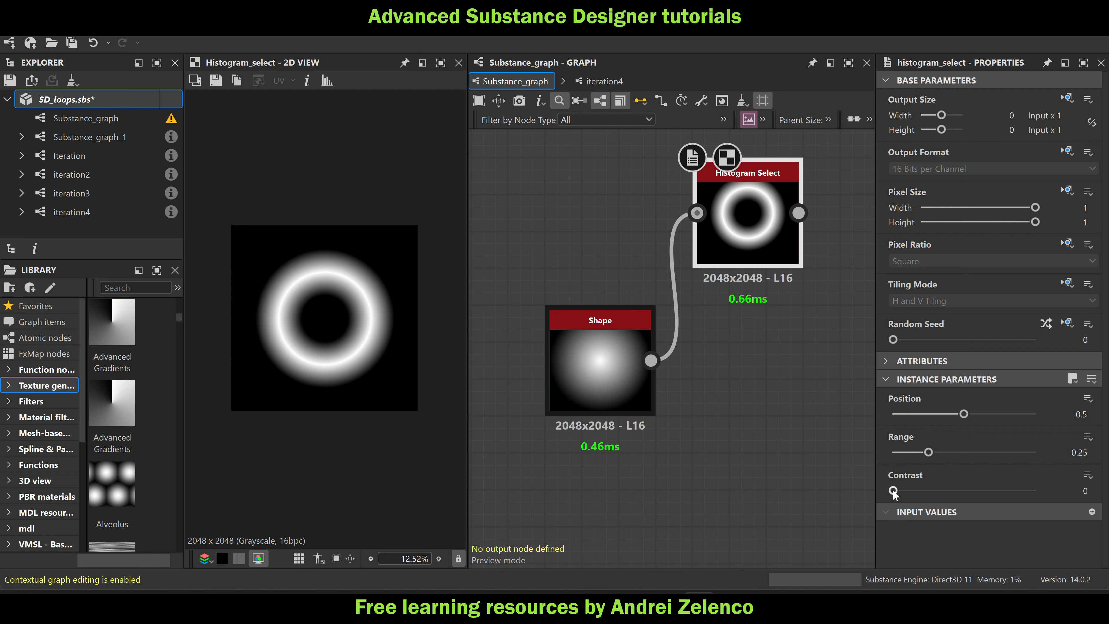
Set the Histogram Select's Contrast to 1 and narrow its Range to 0.01
left_click_drag(893, 490, 1035, 490)
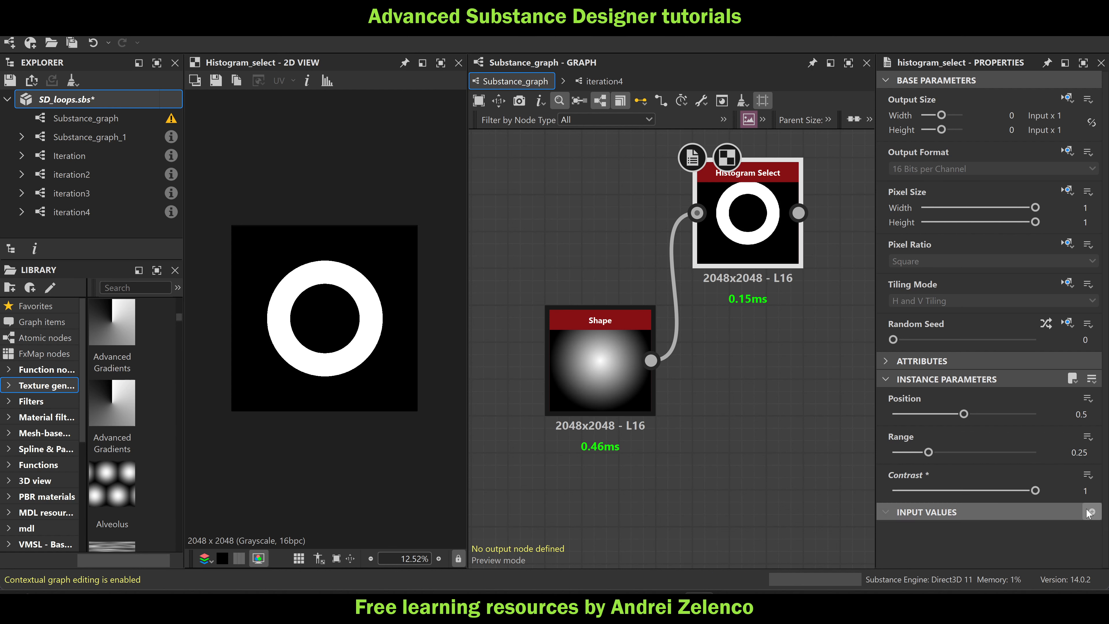
left_click_drag(928, 452, 896, 466)
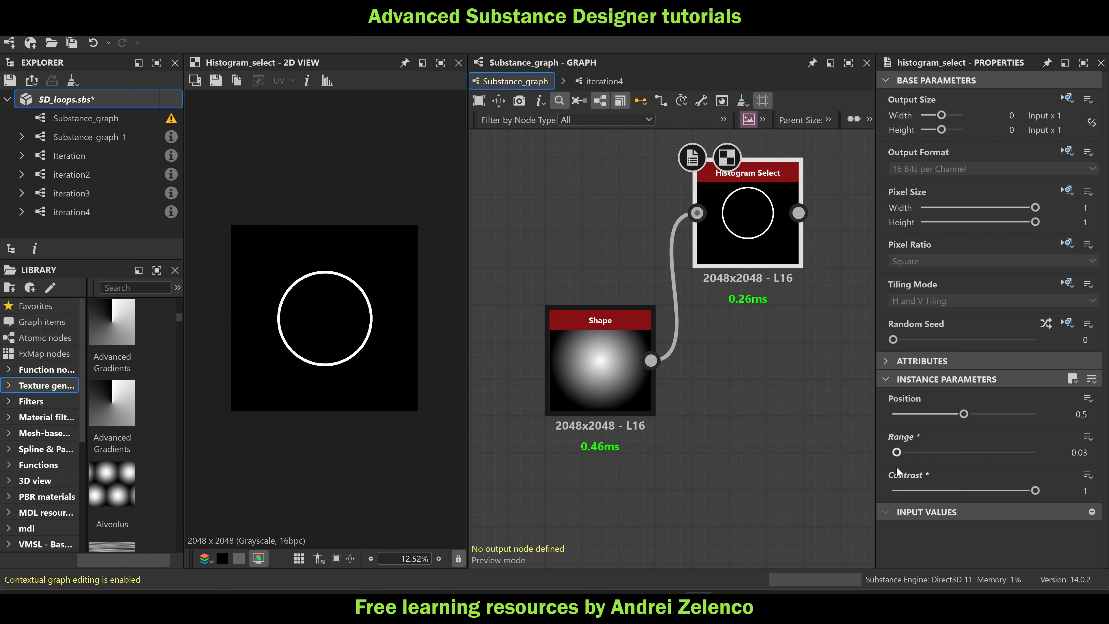
left_click_drag(895, 466, 893, 468)
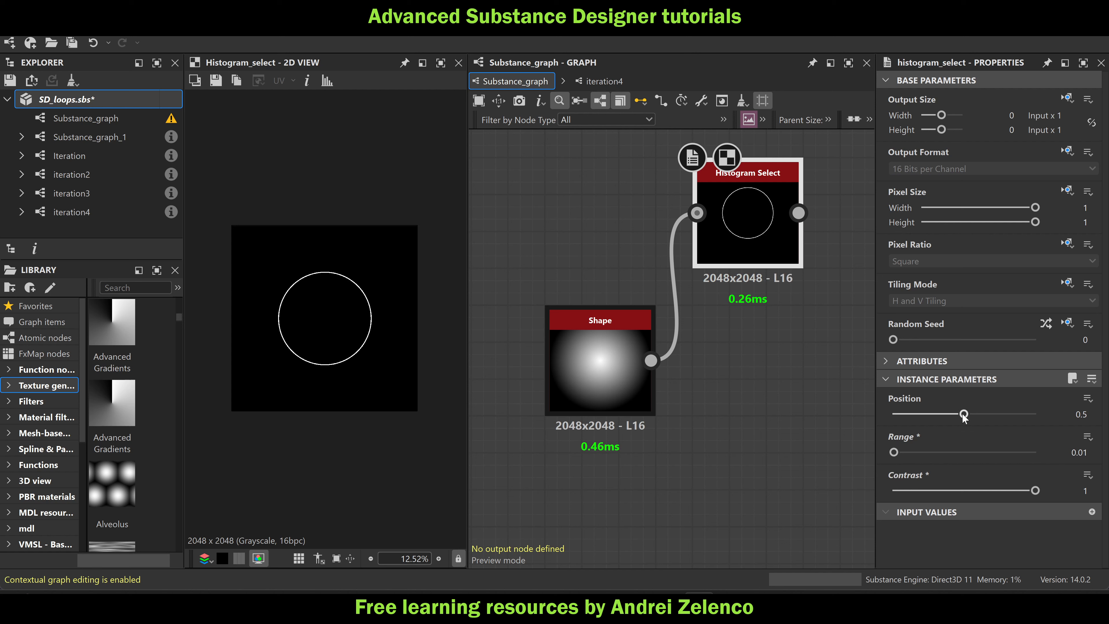
Vary the Histogram Select's Position to 0.42 and 0.57, and delete the node
mouse_move(963, 415)
left_mouse_down()
mouse_move(950, 415)
mouse_move(953, 426)
left_mouse_up()
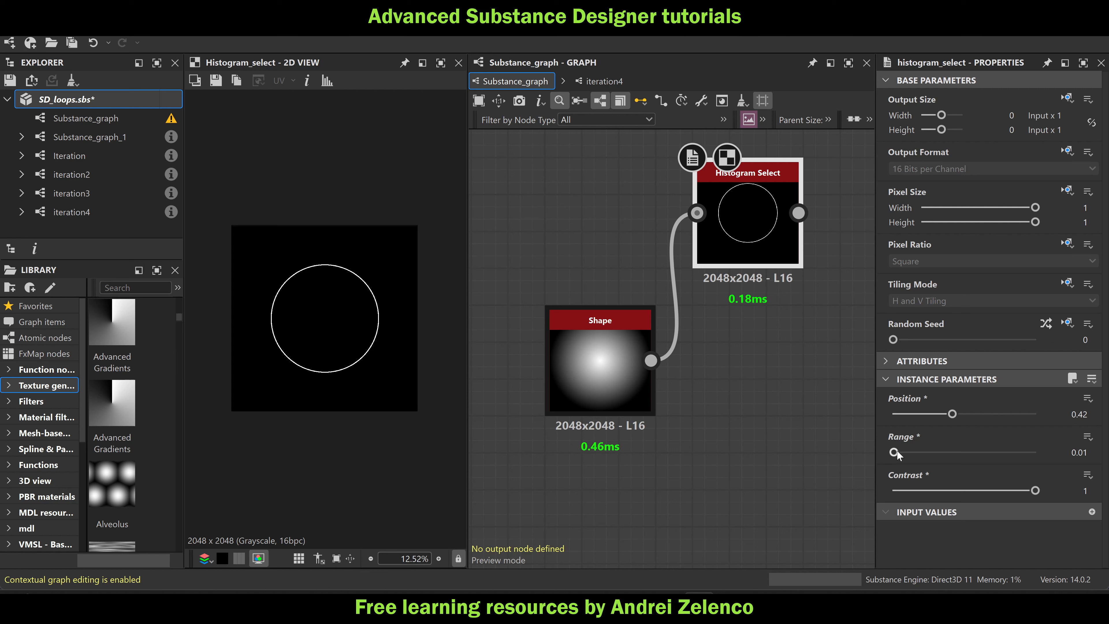
mouse_move(953, 415)
left_mouse_down()
mouse_move(976, 415)
mouse_move(915, 420)
mouse_move(995, 422)
mouse_move(974, 420)
left_mouse_up()
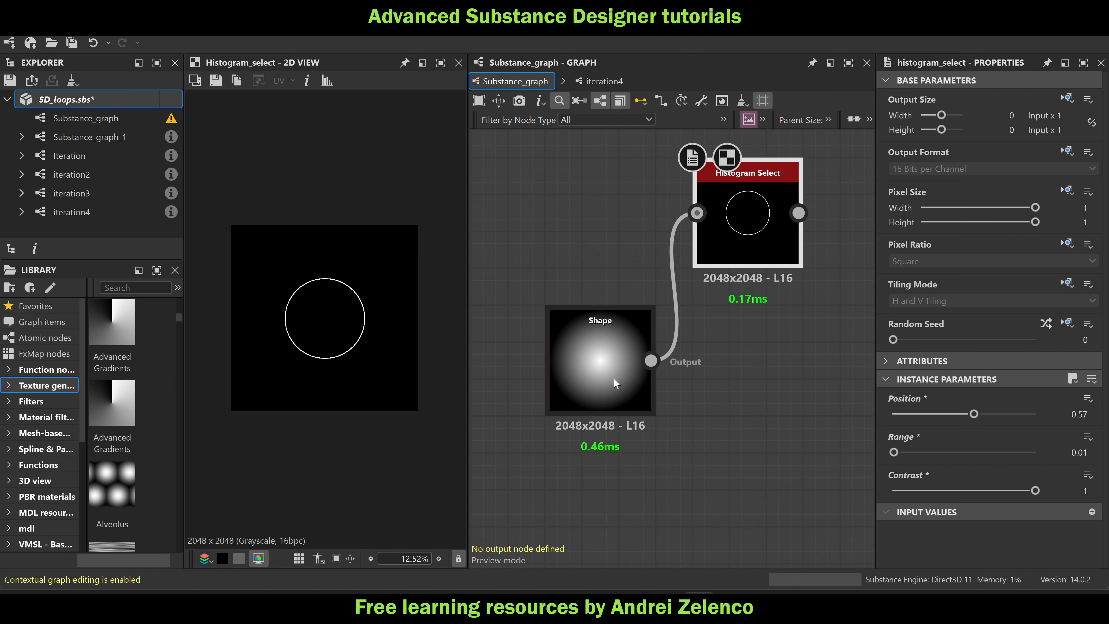
scroll(774, 387, "down", 3)
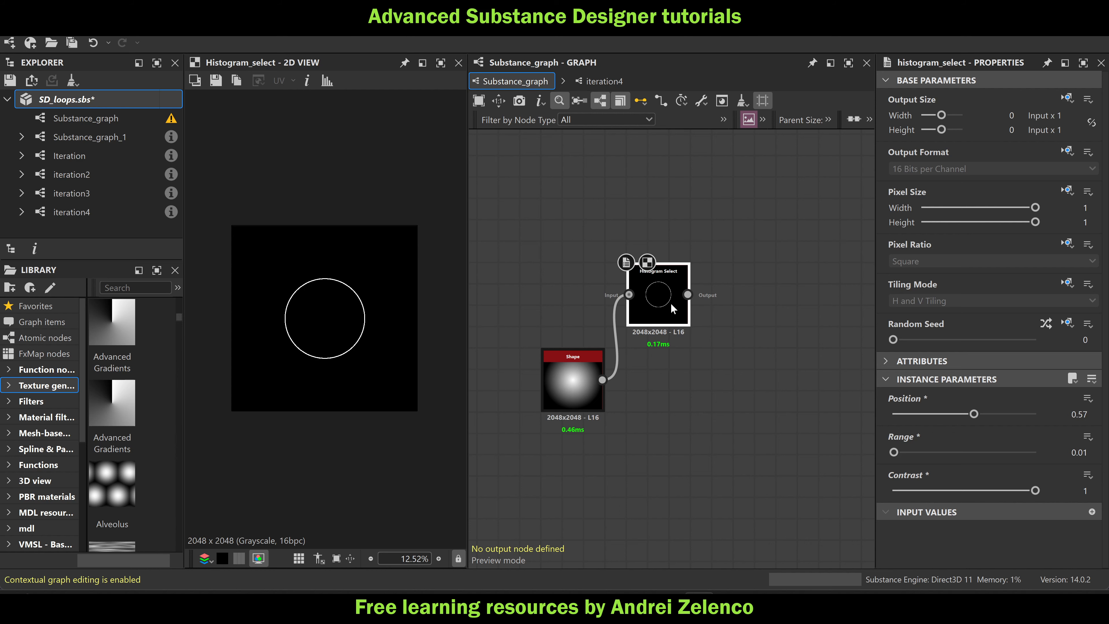
key("Delete")
Add a Grayscale Pixel Processor fed by the Shape node's output through Input Image 0, and save the package
key("space")
type("pi")
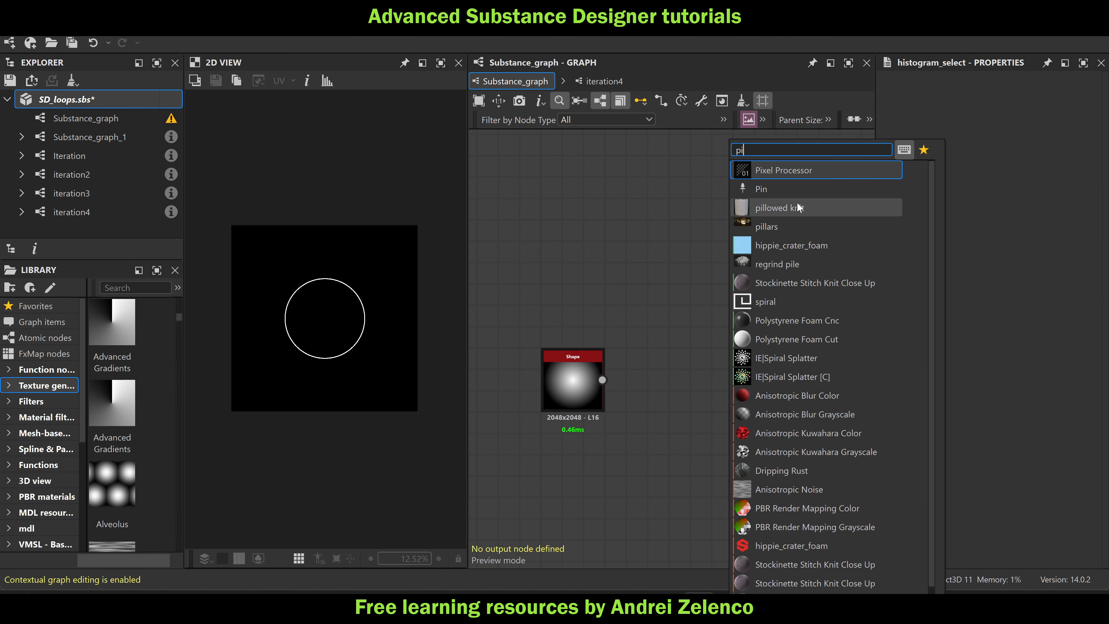
key("Return")
left_click_drag(602, 379, 693, 372)
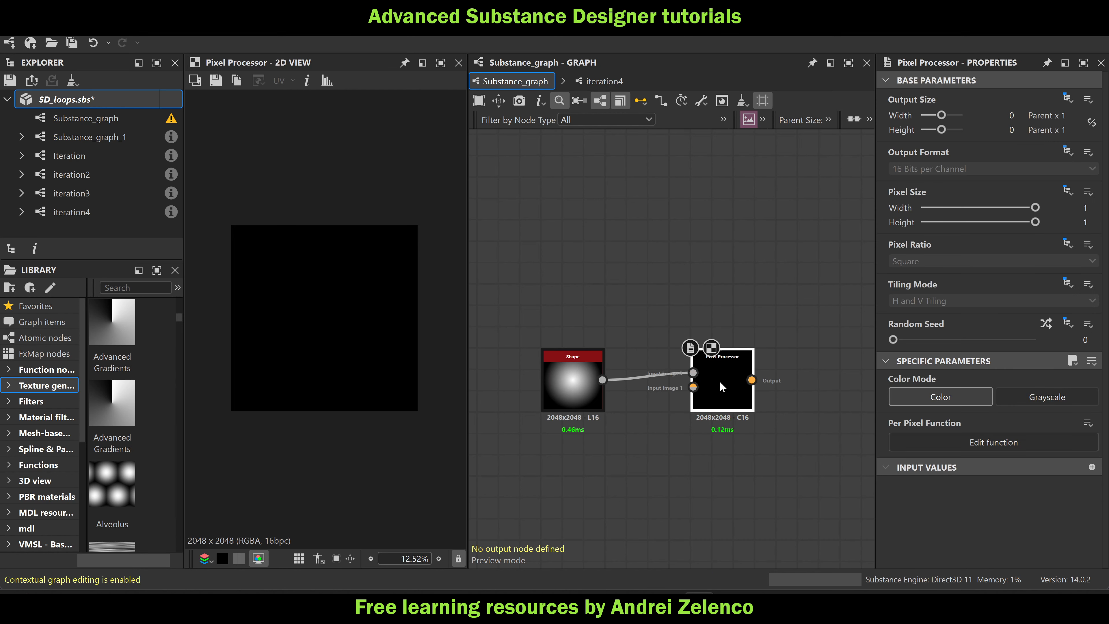
left_click(1045, 398)
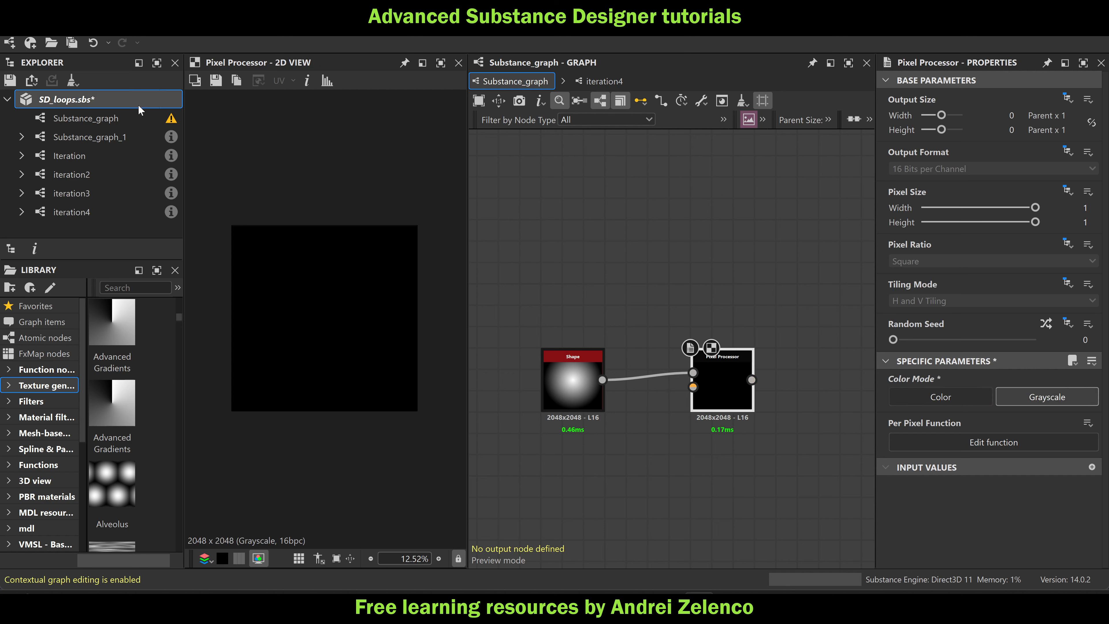
key("ctrl+s")
Open the Pixel Processor's per-pixel function and add a Get Float2 node reading $pos
left_click(733, 383)
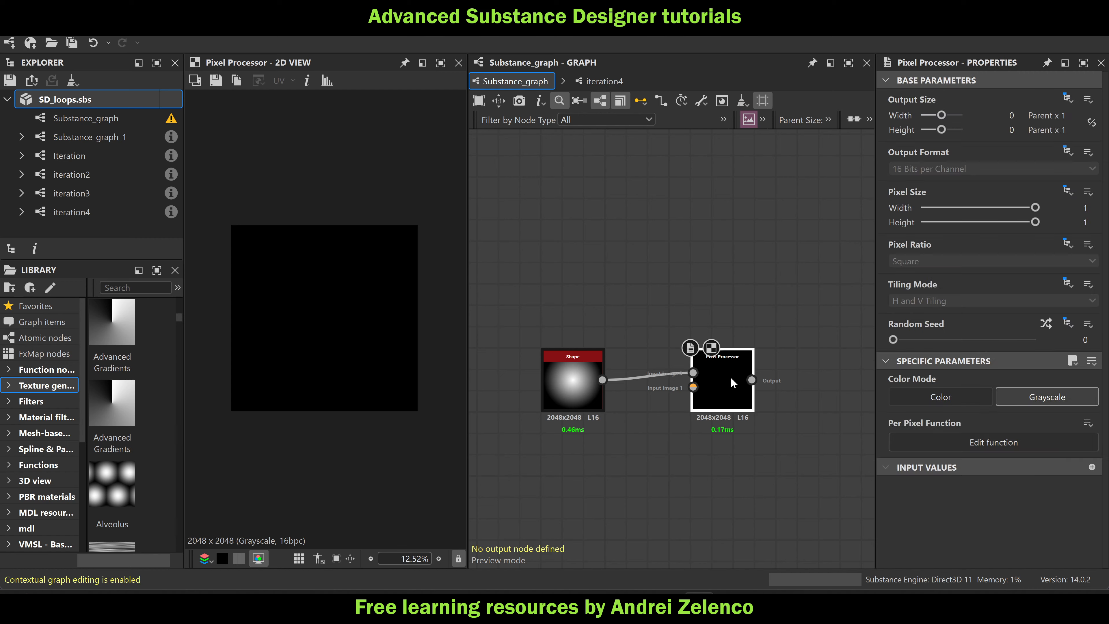
double_click(733, 383)
key("space")
left_click(710, 199)
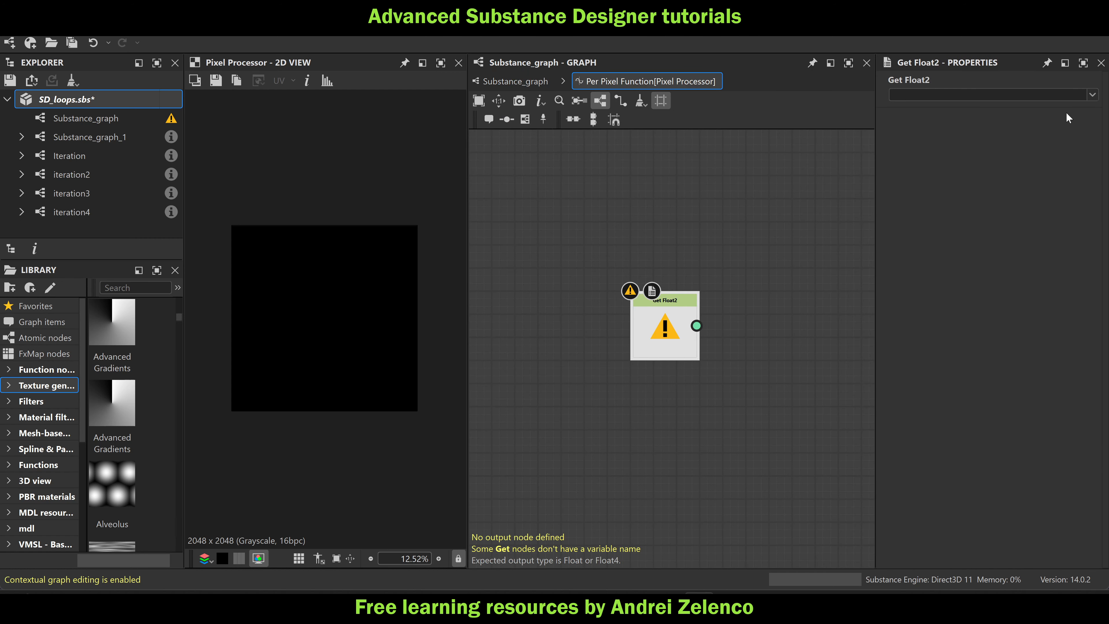
key("f")
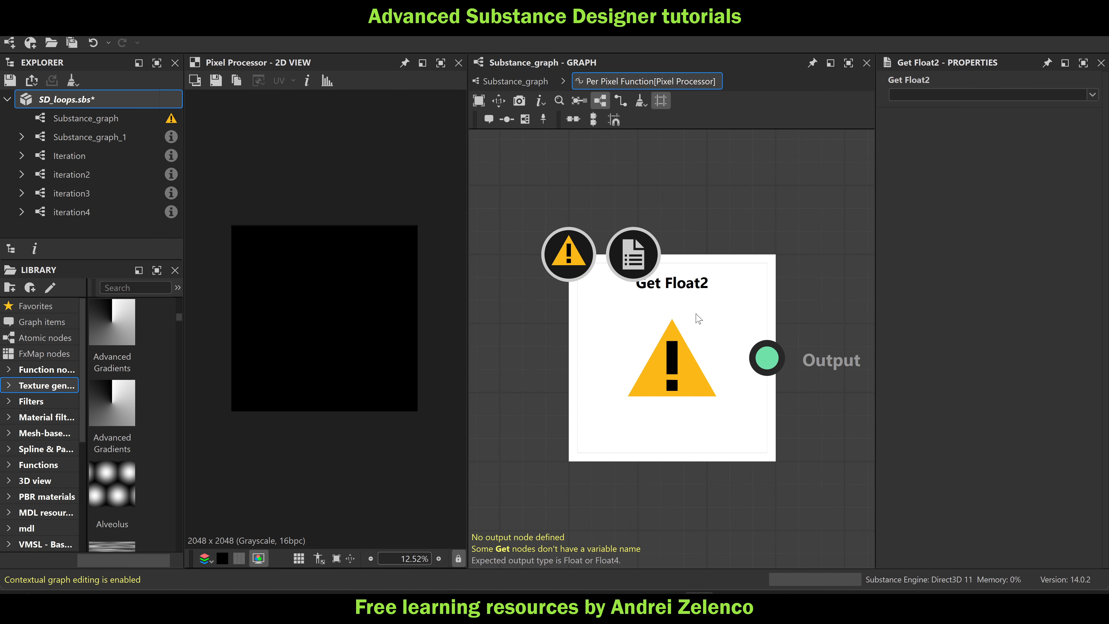
left_click(1092, 95)
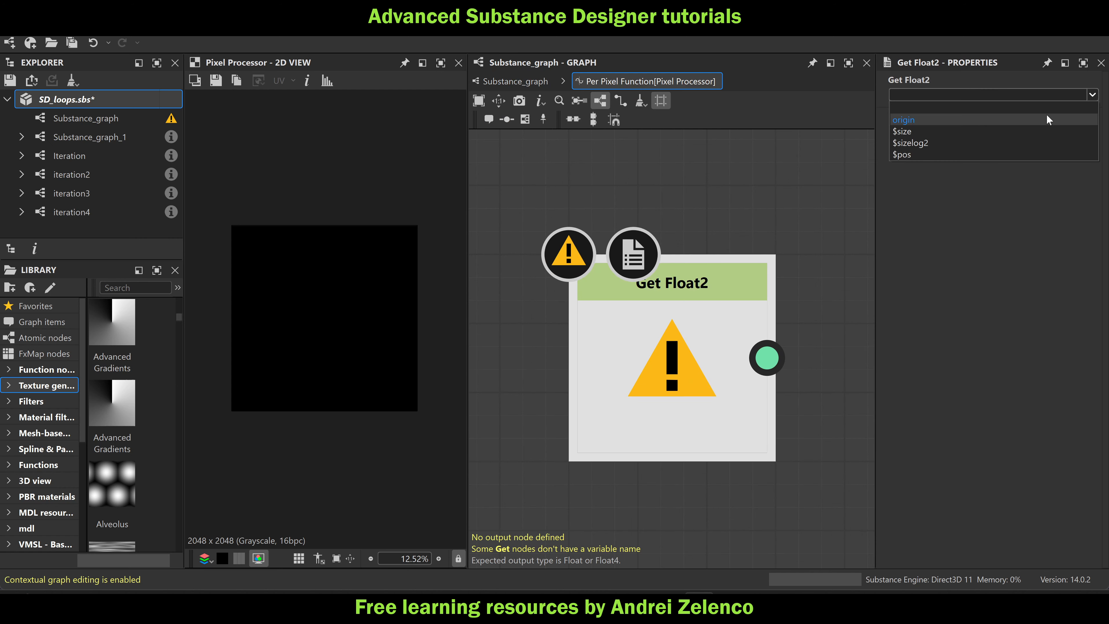
left_click(902, 154)
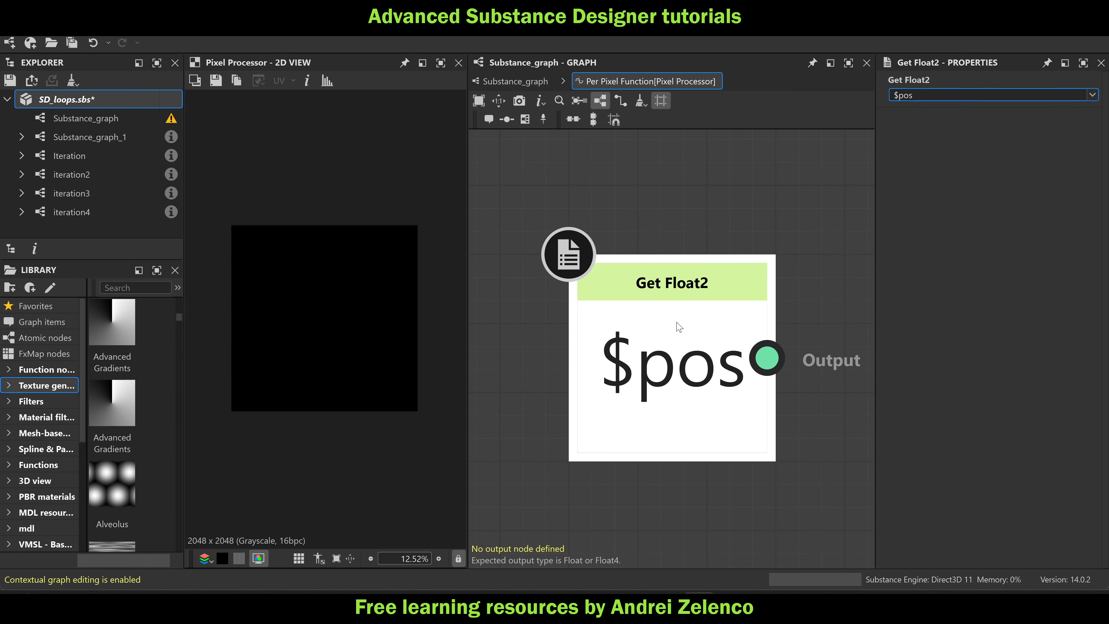
Add a Sample Gray node with its Position fed by $pos, and make it the function's output node
scroll(677, 349, "down", 3)
left_click_drag(676, 349, 612, 333)
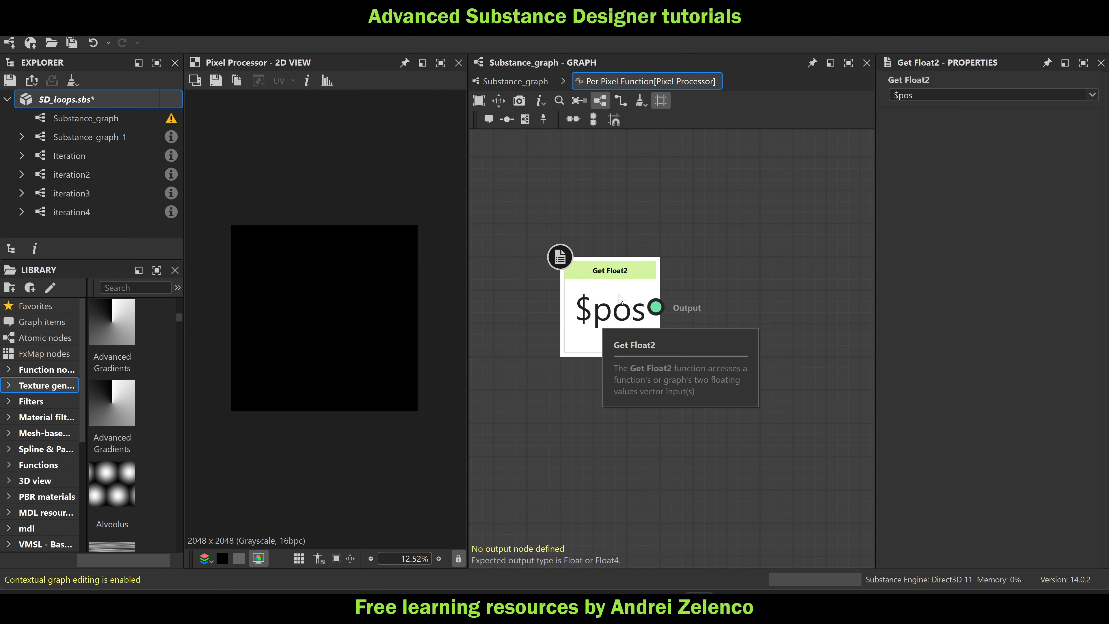
key("space")
type("sa")
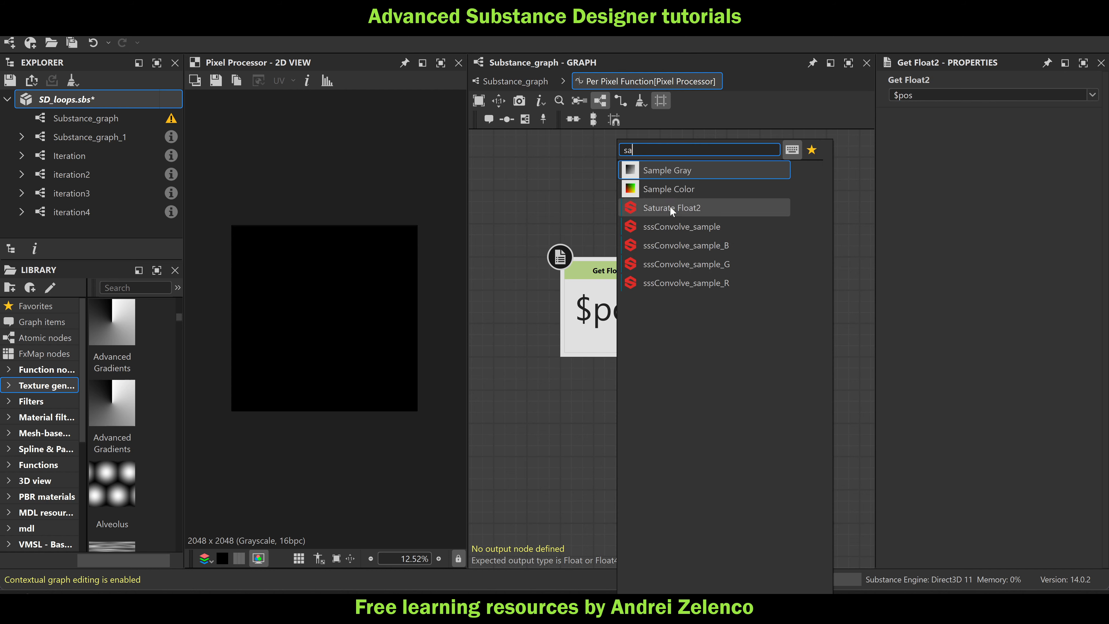
left_click(685, 170)
right_click(771, 309)
left_click(810, 367)
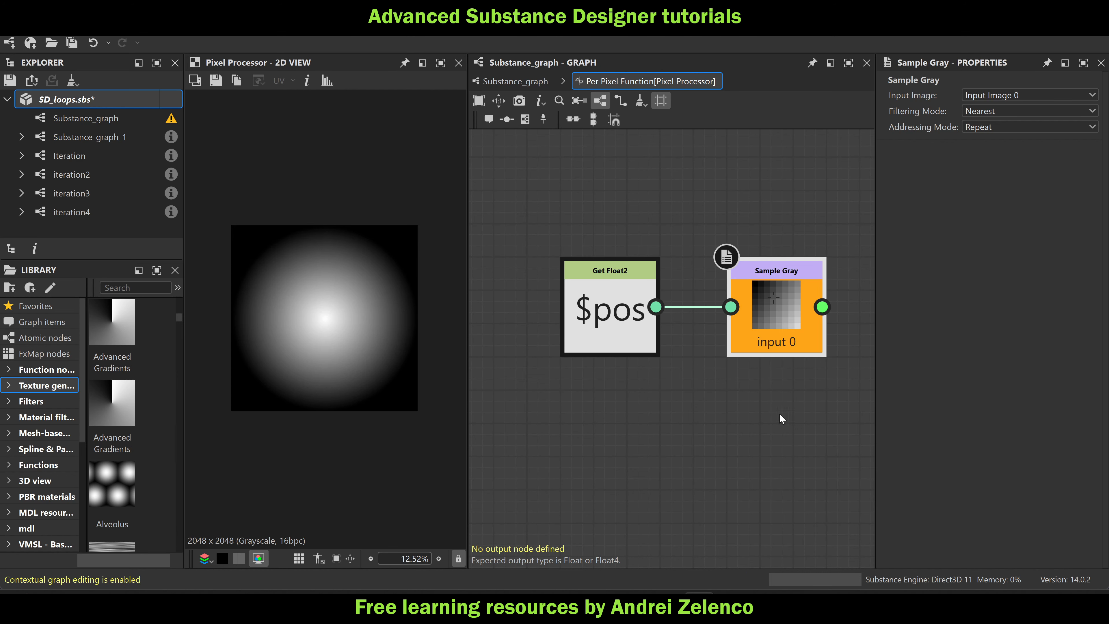
Return to Substance_graph and view the Shape and Pixel Processor nodes side by side
scroll(761, 331, "up", 2)
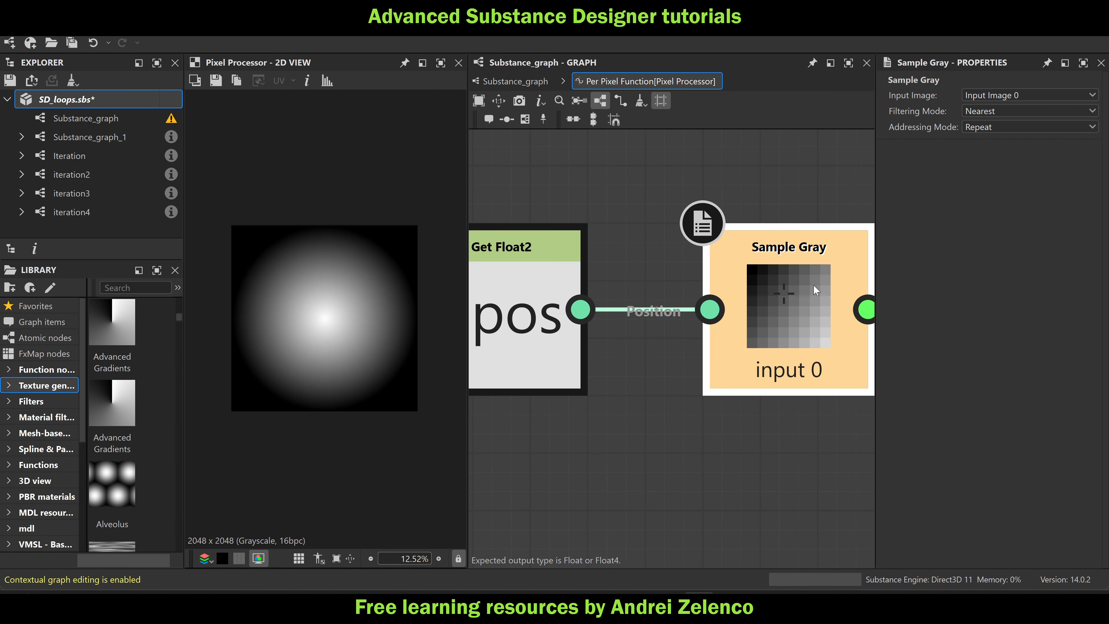
left_click(515, 81)
scroll(602, 379, "up", 4)
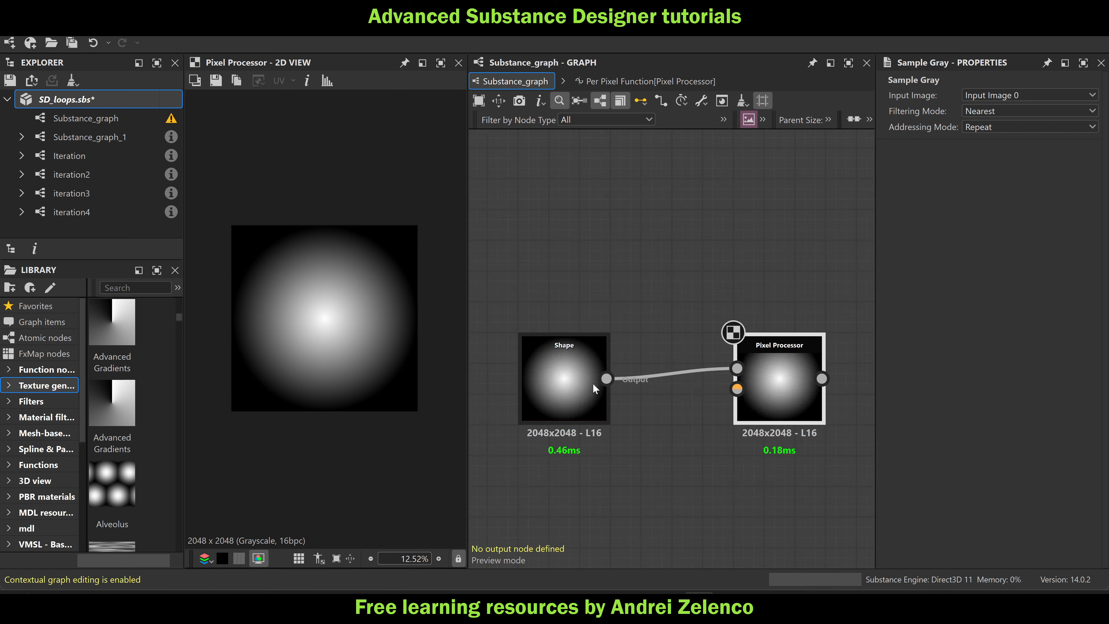
middle_click_drag(784, 380, 700, 379)
Compare the Sample Gray node's Input Image setting in the per-pixel function with the Pixel Processor's Input Image 0 connector in Substance_graph
left_click(754, 368)
key("ctrl+e")
middle_click_drag(803, 307, 590, 309)
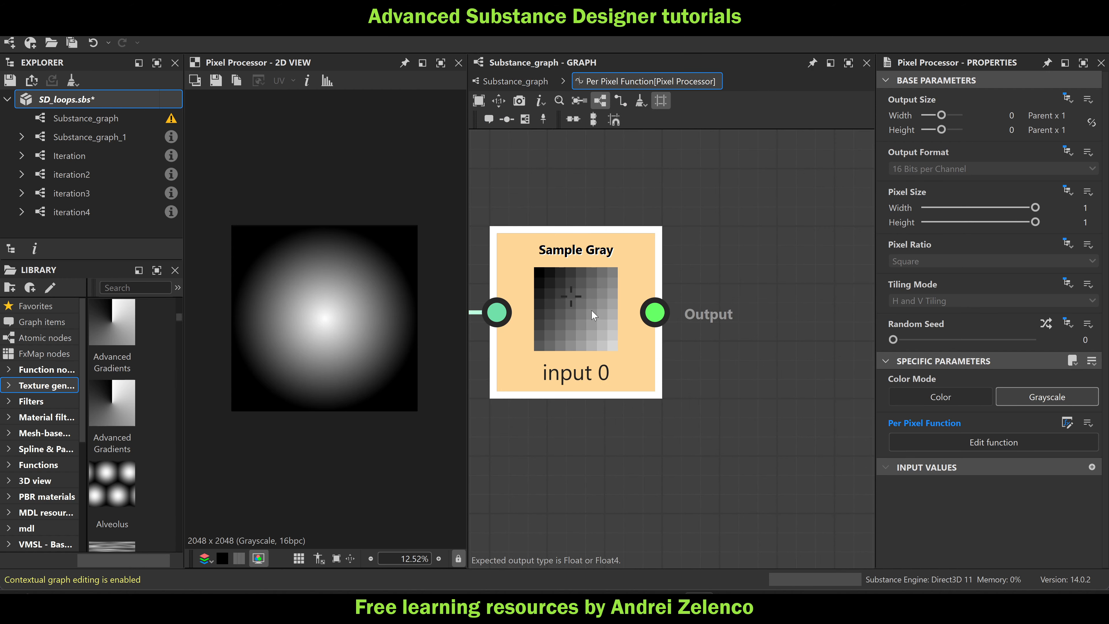
left_click(590, 310)
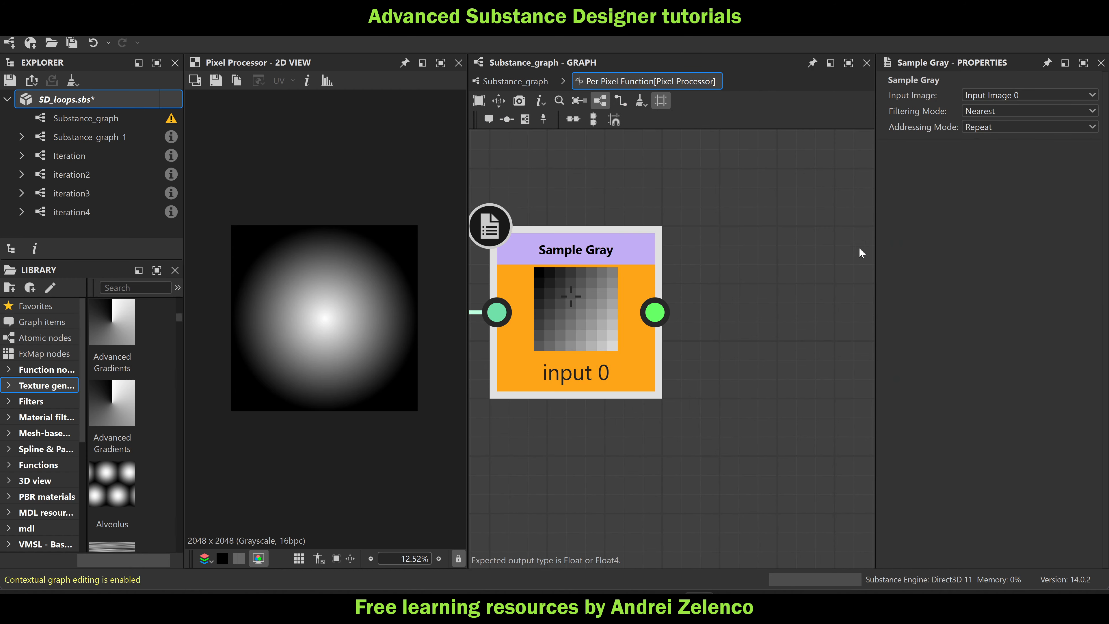
left_click(992, 96)
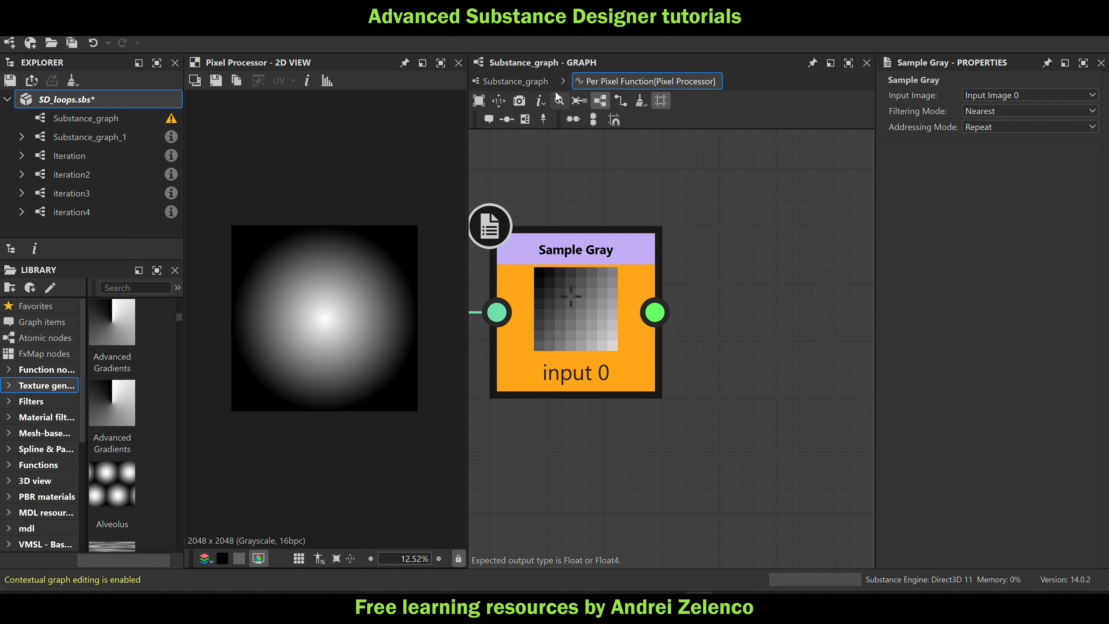
left_click(515, 81)
scroll(757, 344, "up", 5)
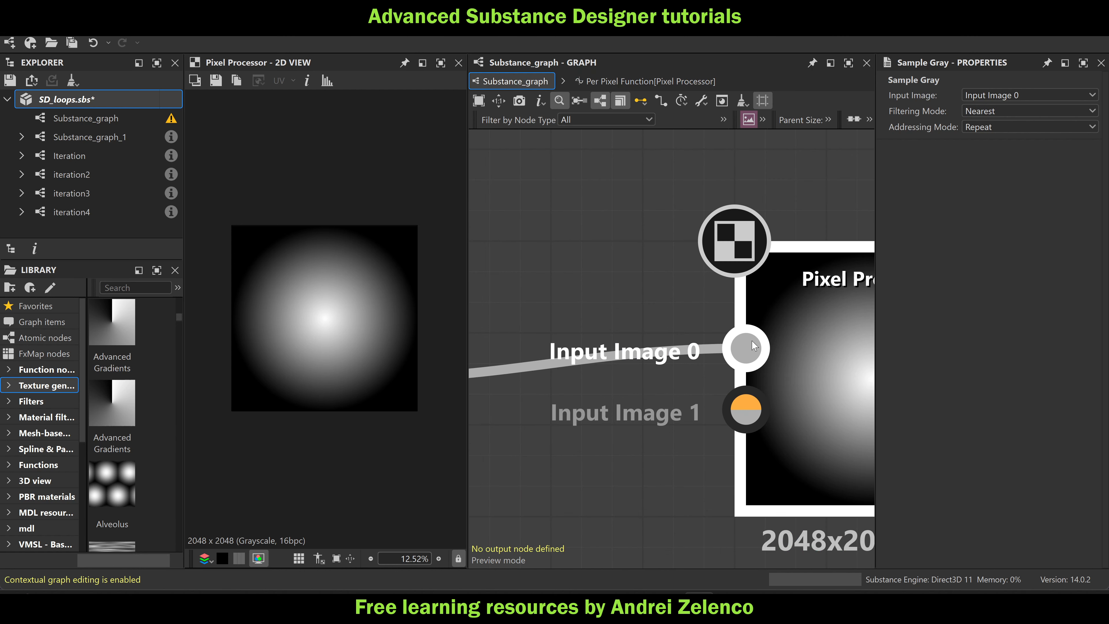
Reopen the Pixel Processor's per-pixel function and add a Float node set to 0.5 below Sample Gray
scroll(743, 350, "down", 5)
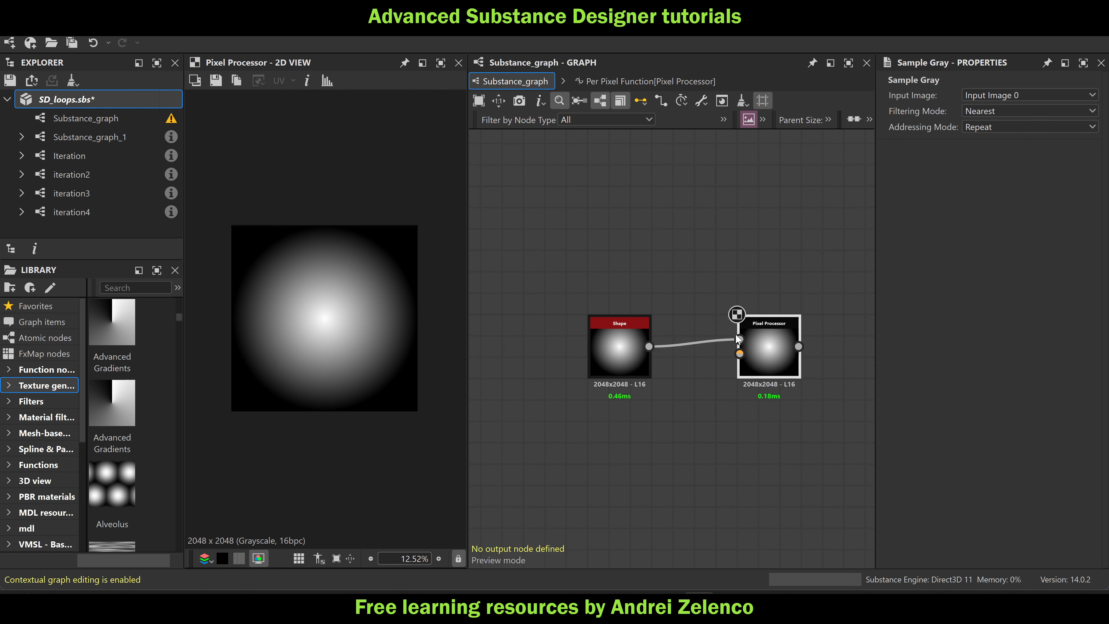
double_click(746, 333)
scroll(744, 330, "down", 4)
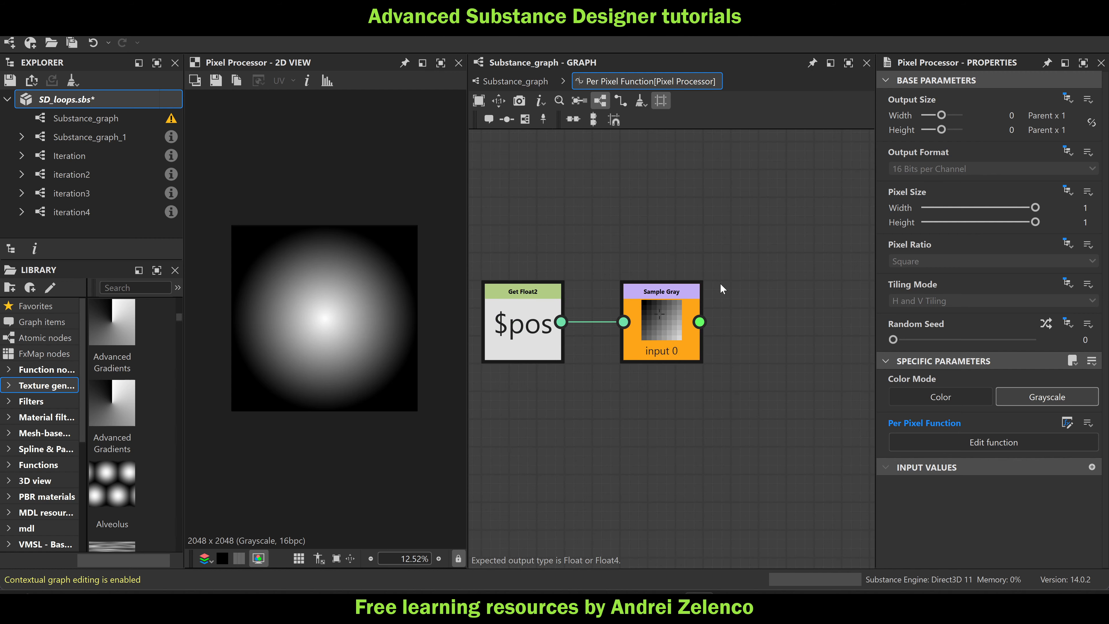
scroll(723, 419, "down", 3)
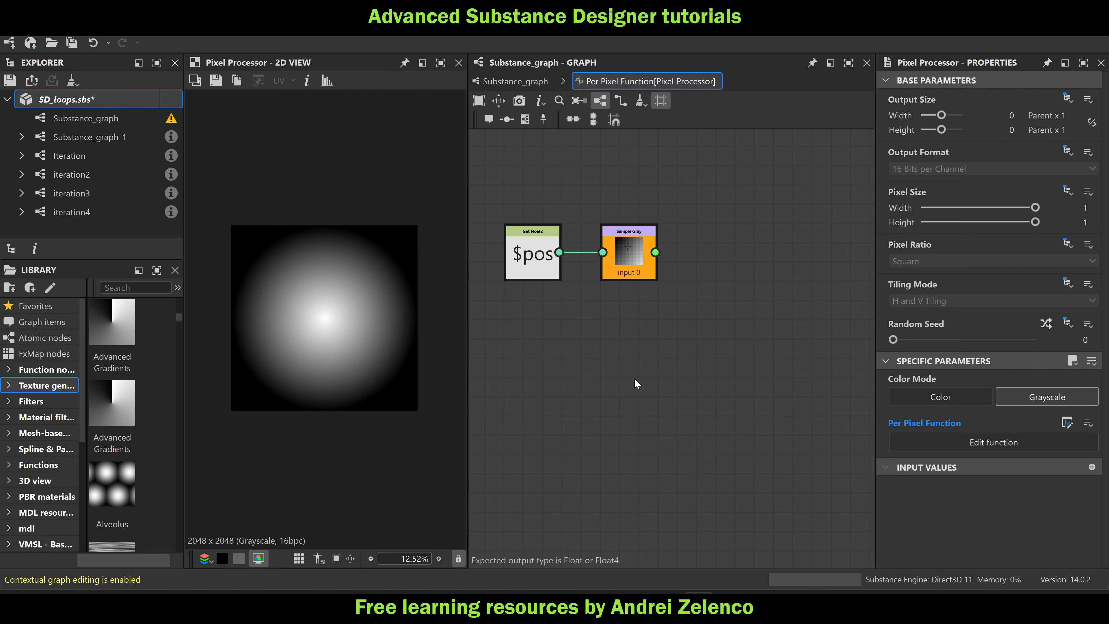
key("space")
type("fl")
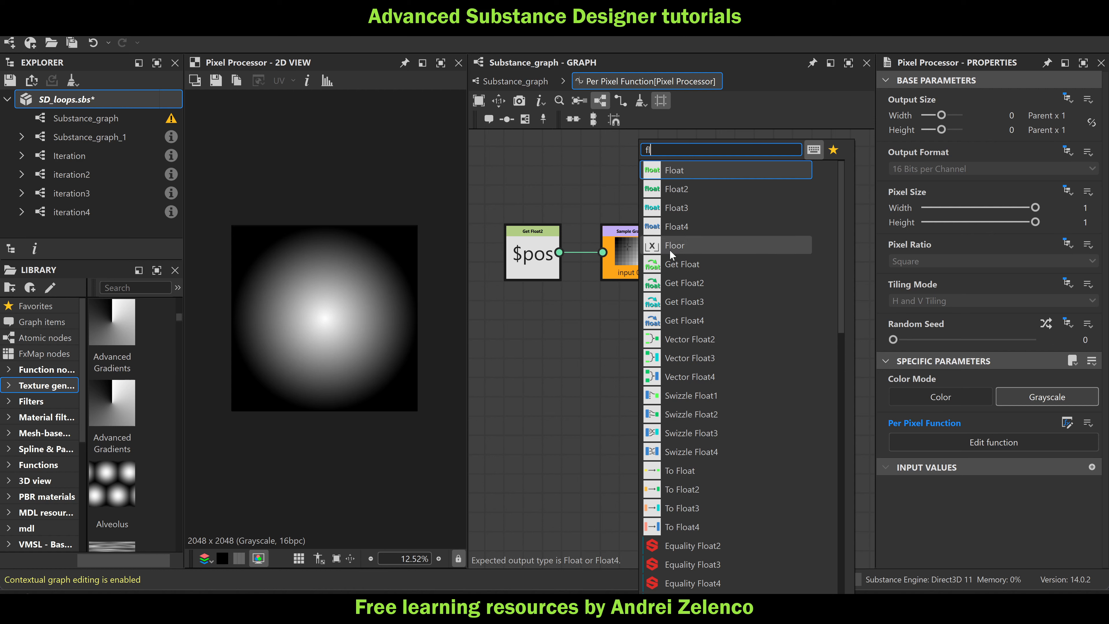
left_click(689, 171)
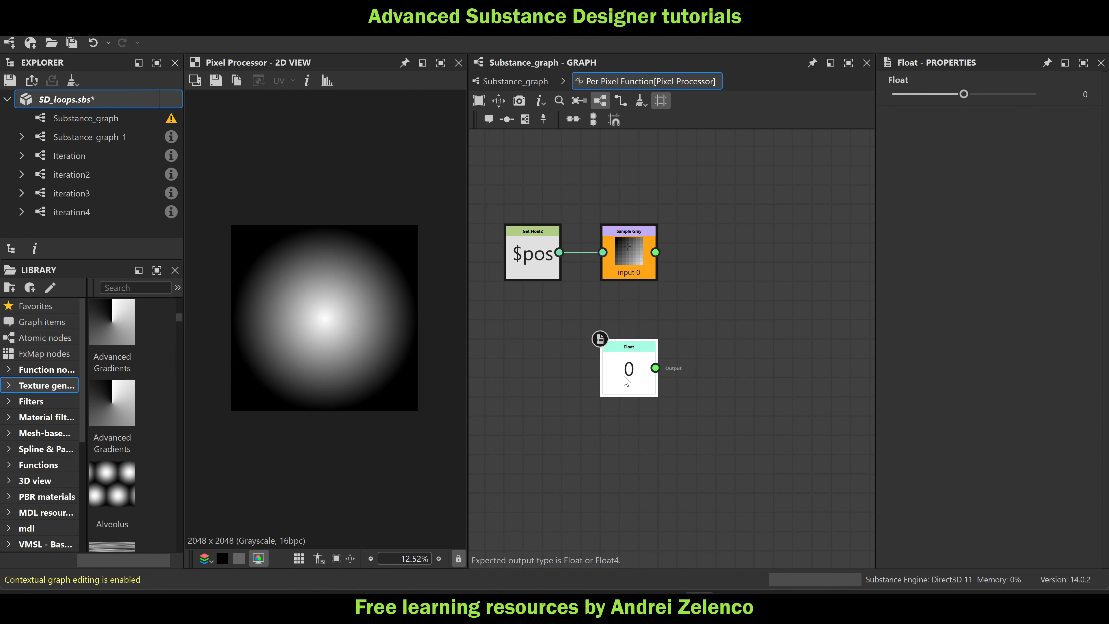
left_click(1085, 94)
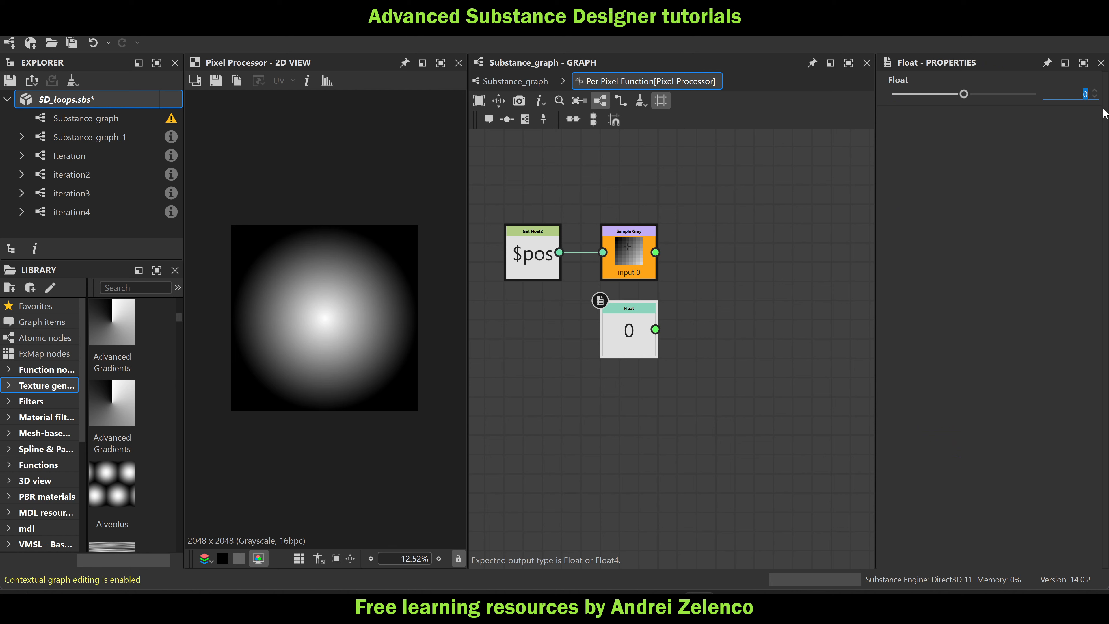
type("0.5")
key("Return")
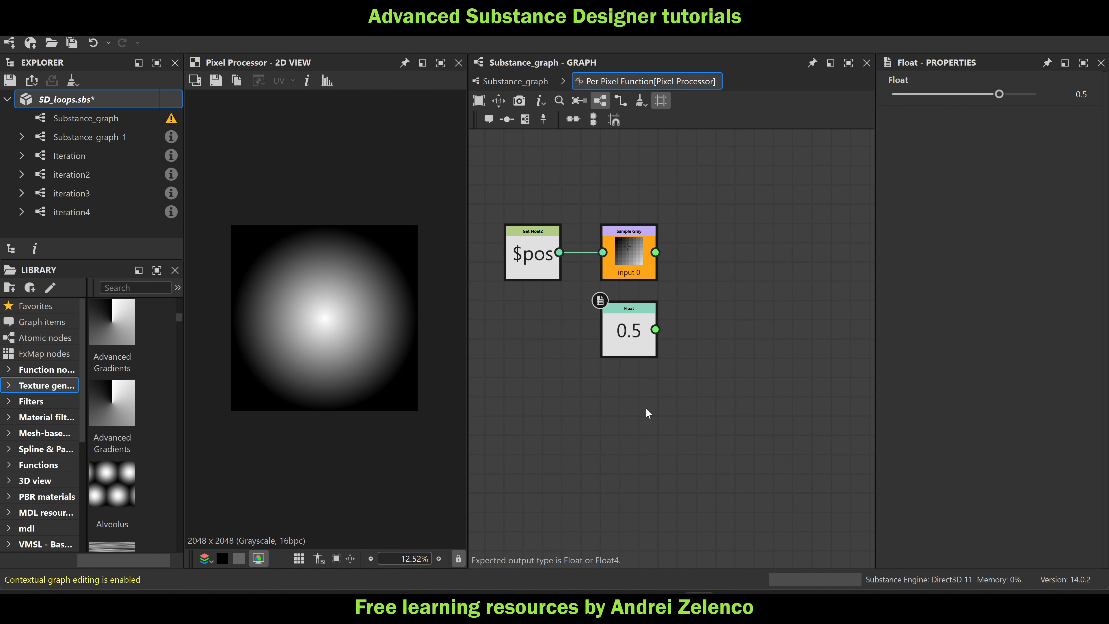
Duplicate the 0.5 Float node, place the copy below it, and set its value to 0.005
key("space")
left_click(602, 408)
left_click(639, 349)
key("ctrl+d")
left_click_drag(651, 441, 613, 426)
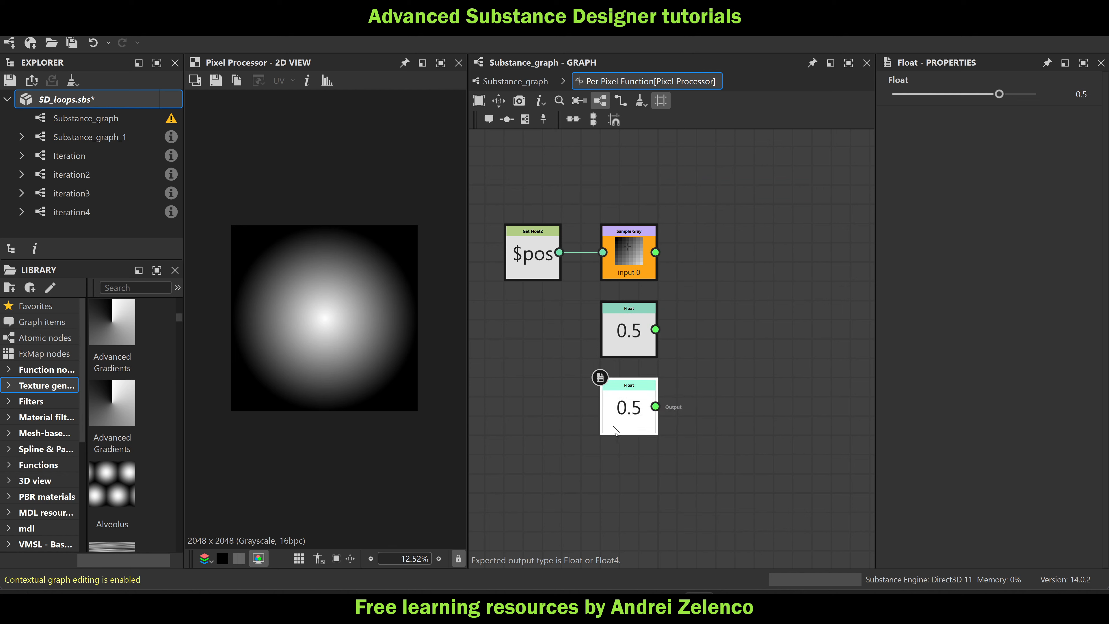
double_click(1074, 96)
type("0")
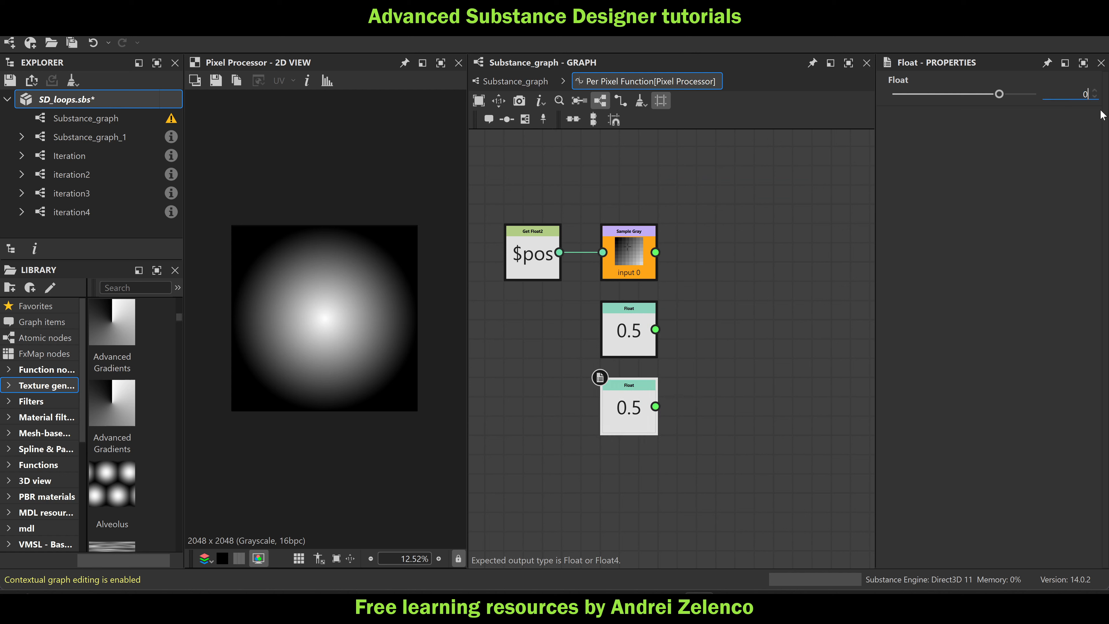
type(".005")
key("Return")
Add an Add node that sums the 0.5 Float as A and the 0.005 Float as B
scroll(718, 302, "up", 2)
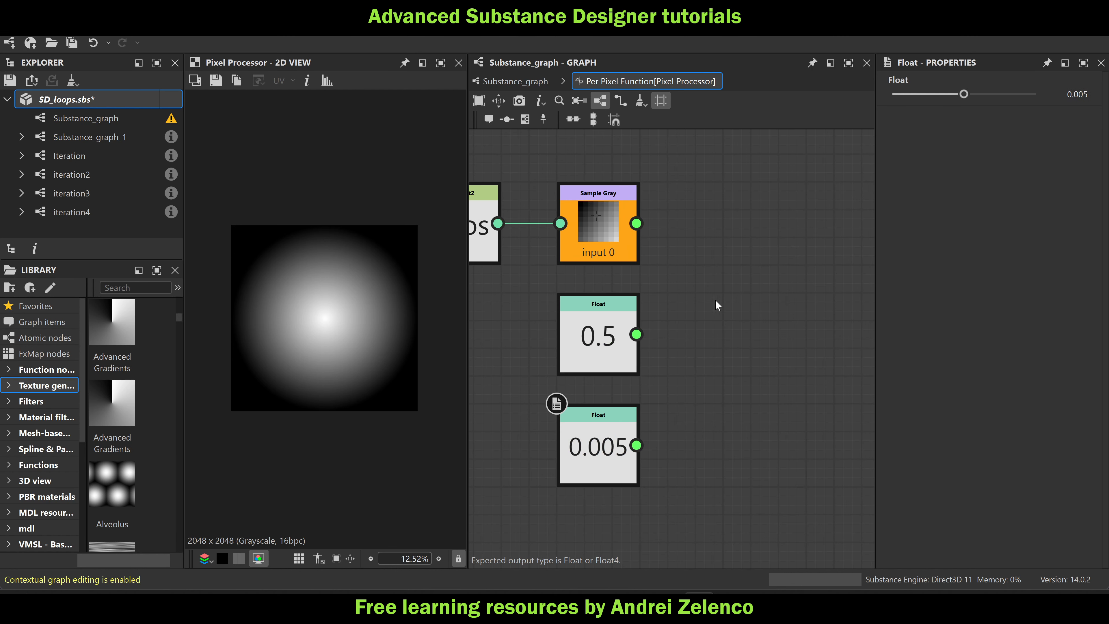
scroll(717, 304, "down", 2)
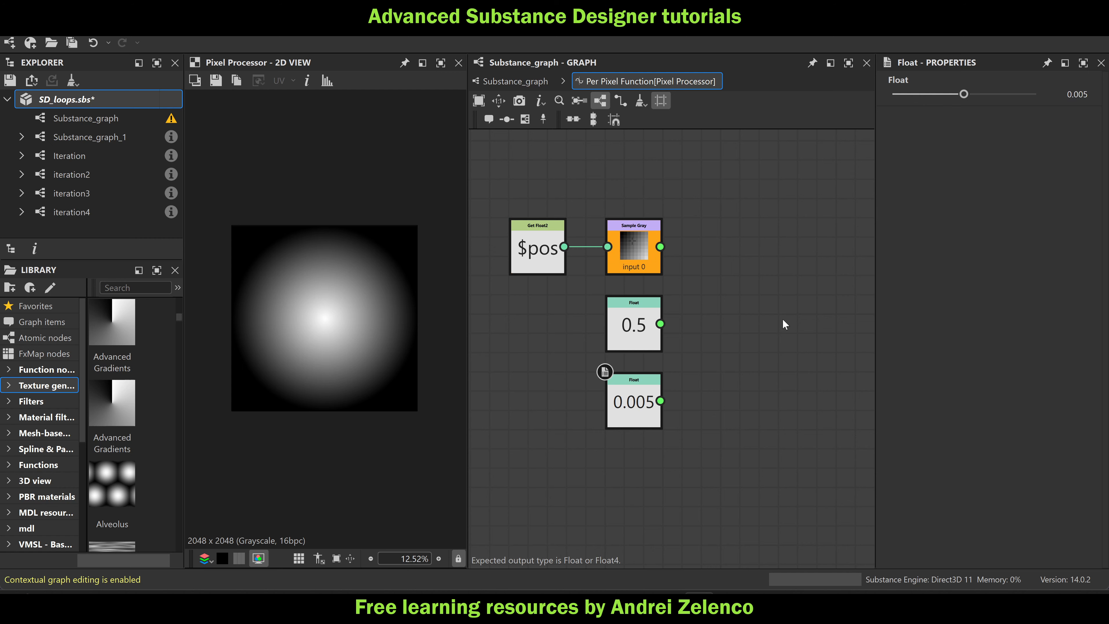
key("space")
type("ad")
left_click(829, 172)
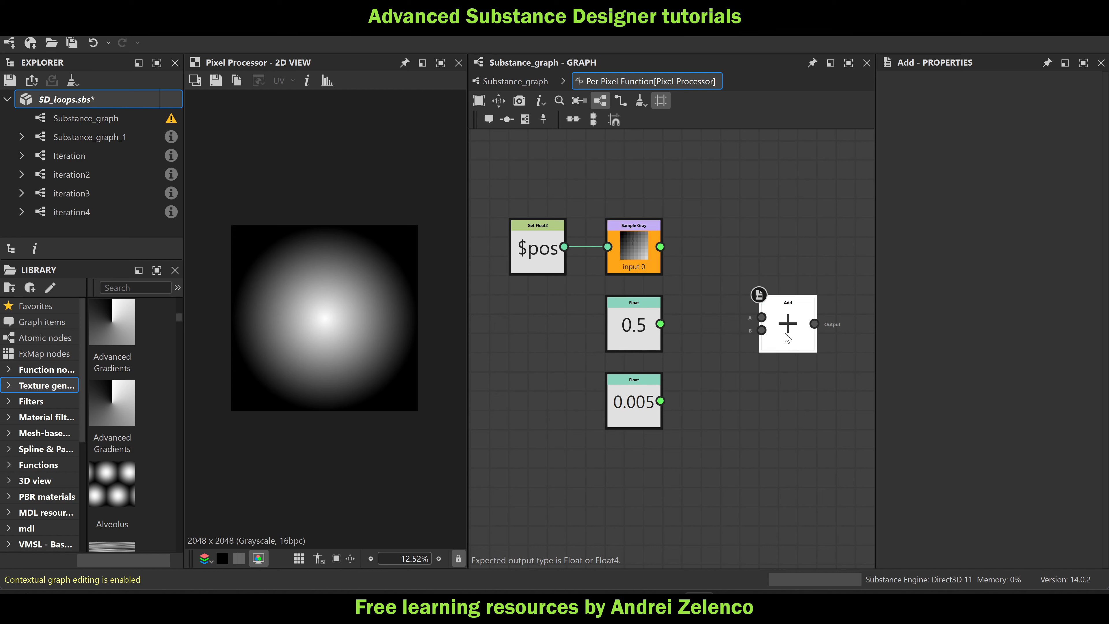
left_click_drag(788, 333, 750, 333)
left_click_drag(662, 326, 723, 317)
left_click_drag(660, 400, 723, 330)
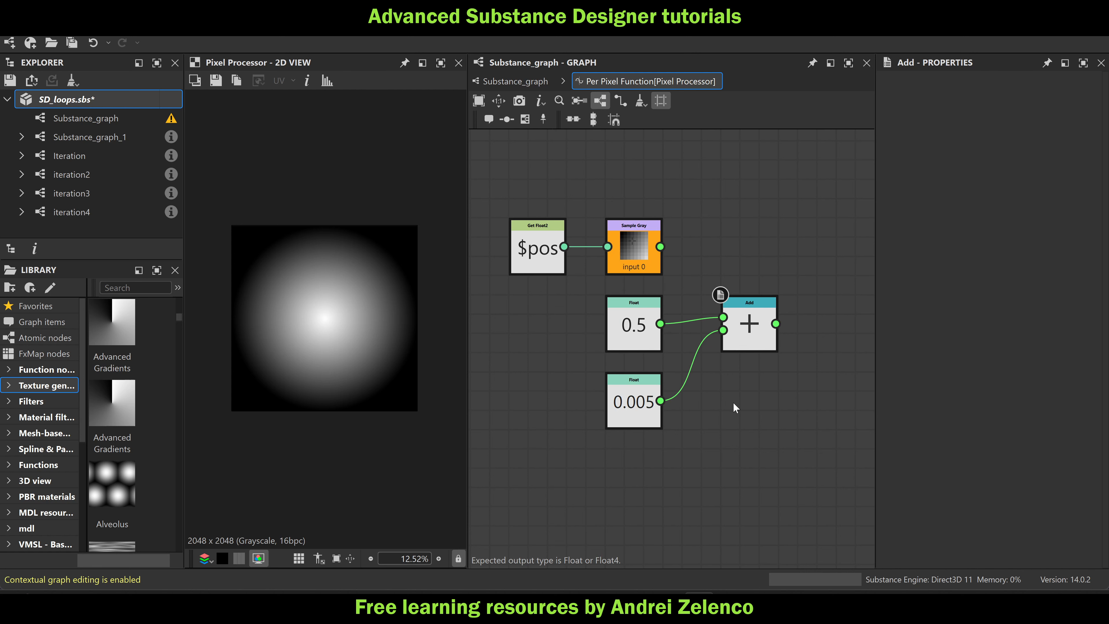
Add a Subtraction node taking the 0.005 Float from the 0.5 Float, and align Sample Gray above the Add node
key("space")
type("sub")
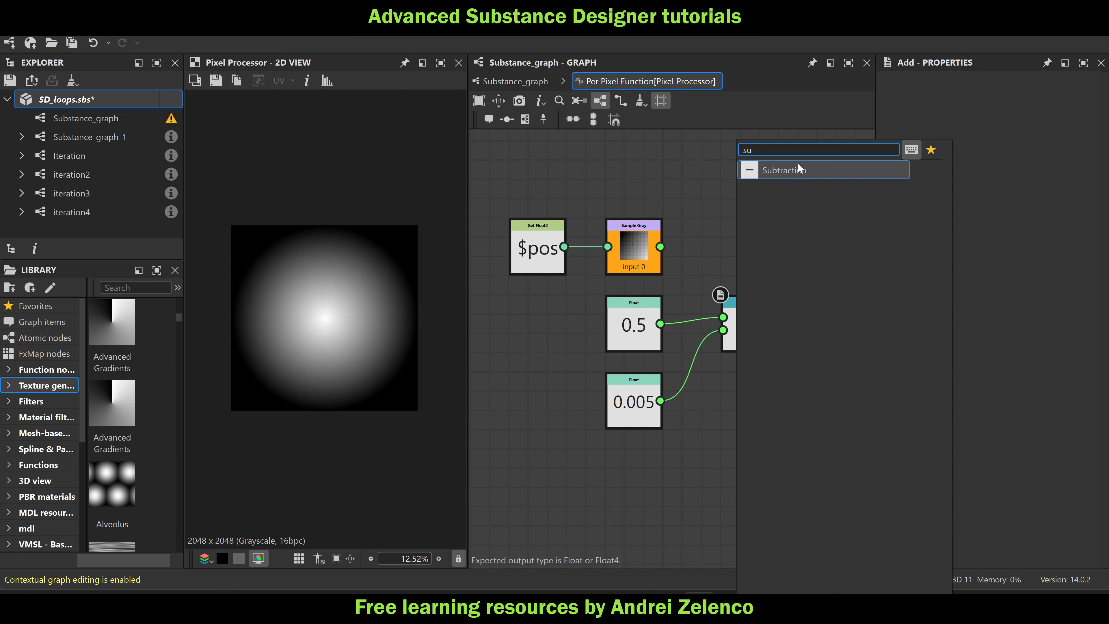
left_click(798, 168)
left_click_drag(749, 411, 768, 411)
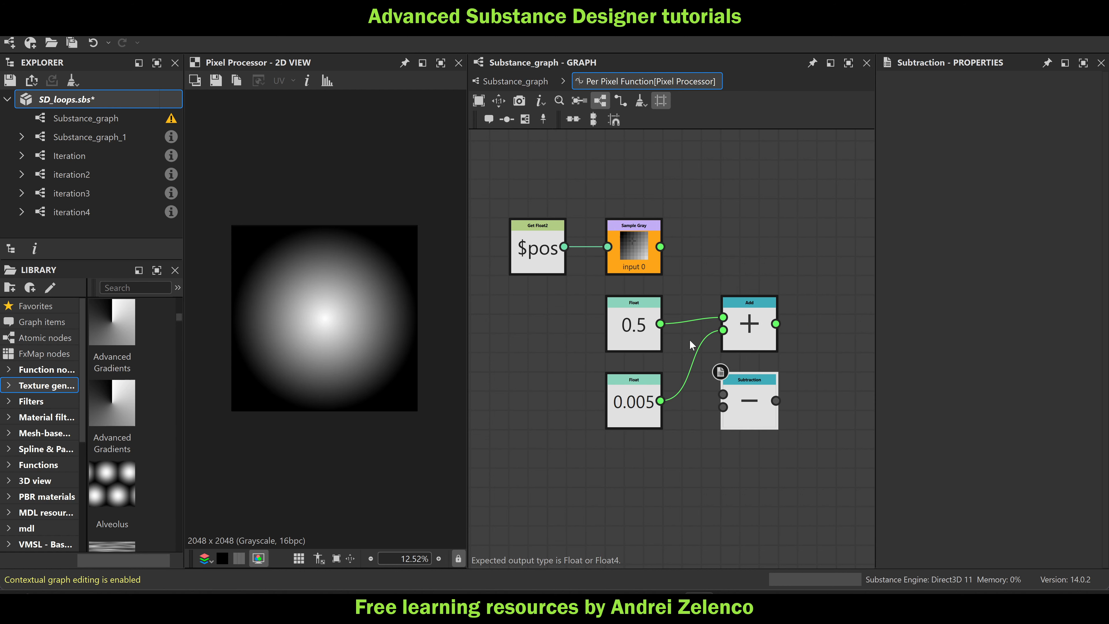
left_click_drag(660, 324, 723, 407)
left_click_drag(633, 235, 748, 236)
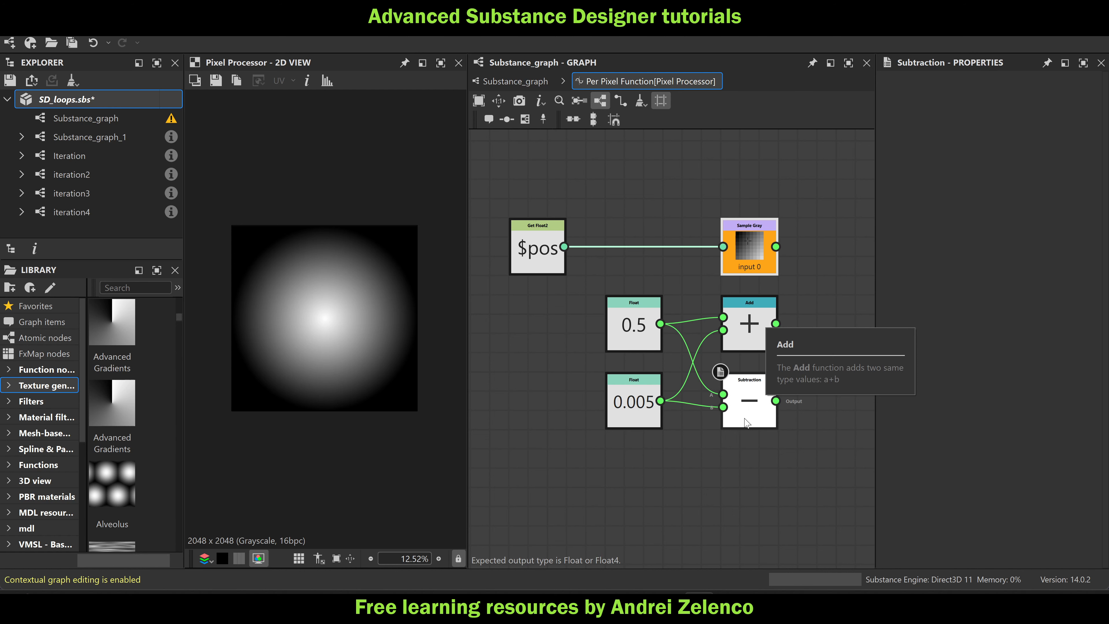
Add a Lower node comparing the Sample Gray output as A with the Add result as B
middle_click_drag(704, 507, 569, 494)
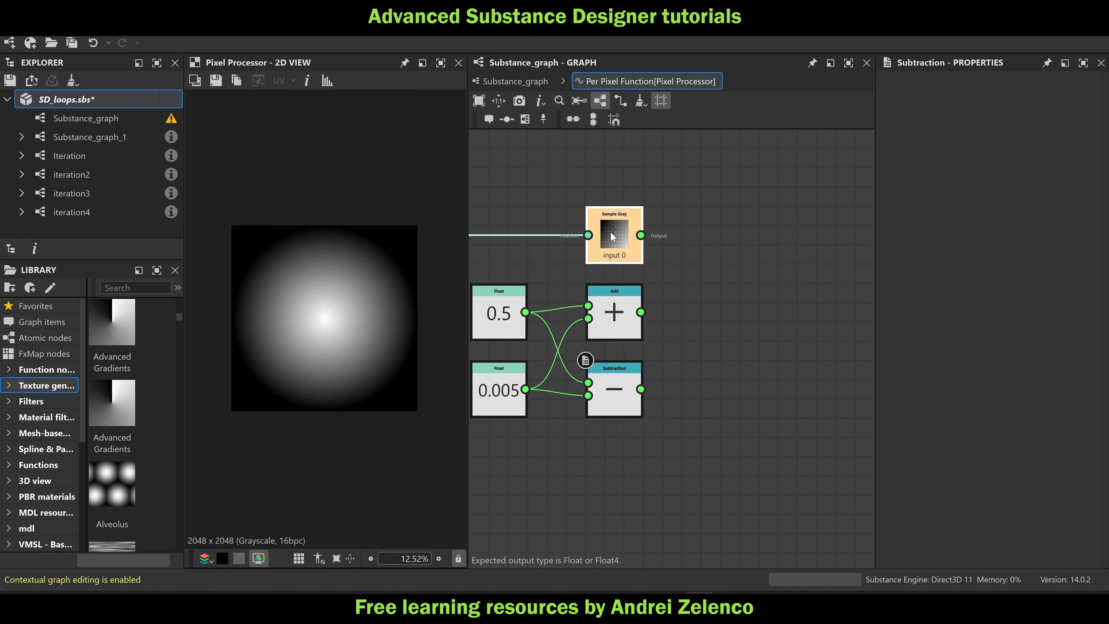
left_click(616, 243)
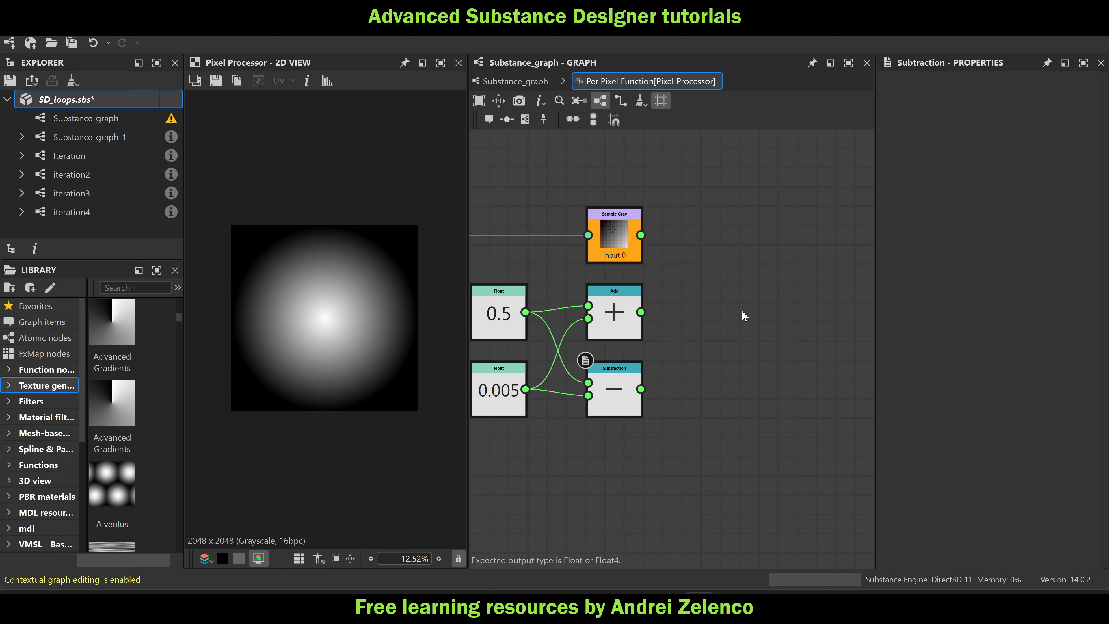
left_click(620, 236)
key("space")
type("lo")
key("Return")
left_click_drag(641, 235, 723, 286)
left_click_drag(641, 313, 729, 330)
key("space")
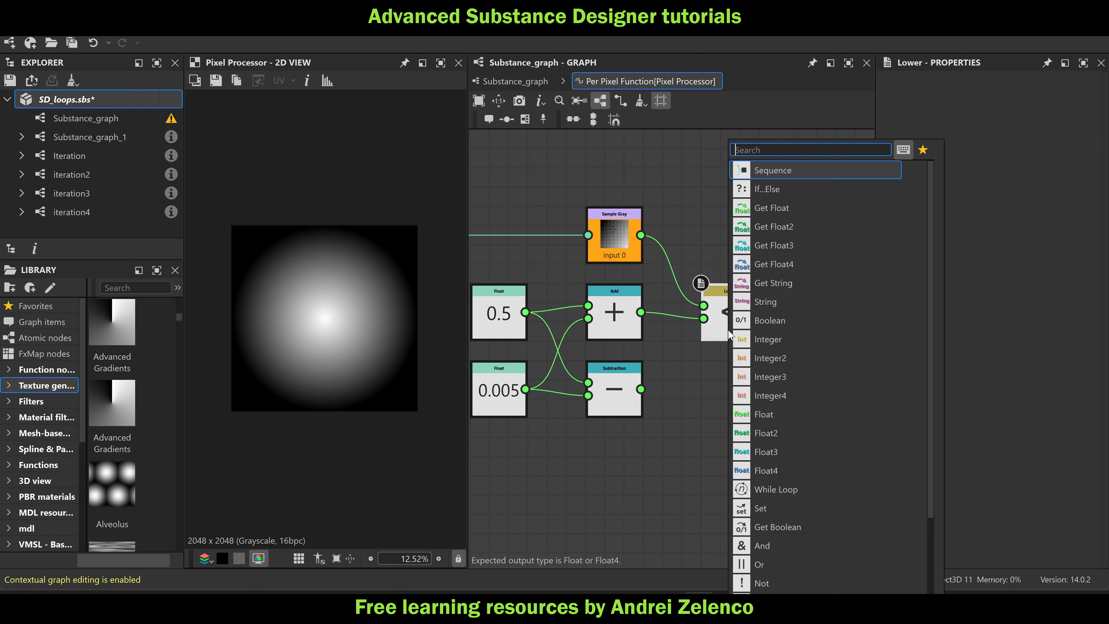
left_click(667, 415)
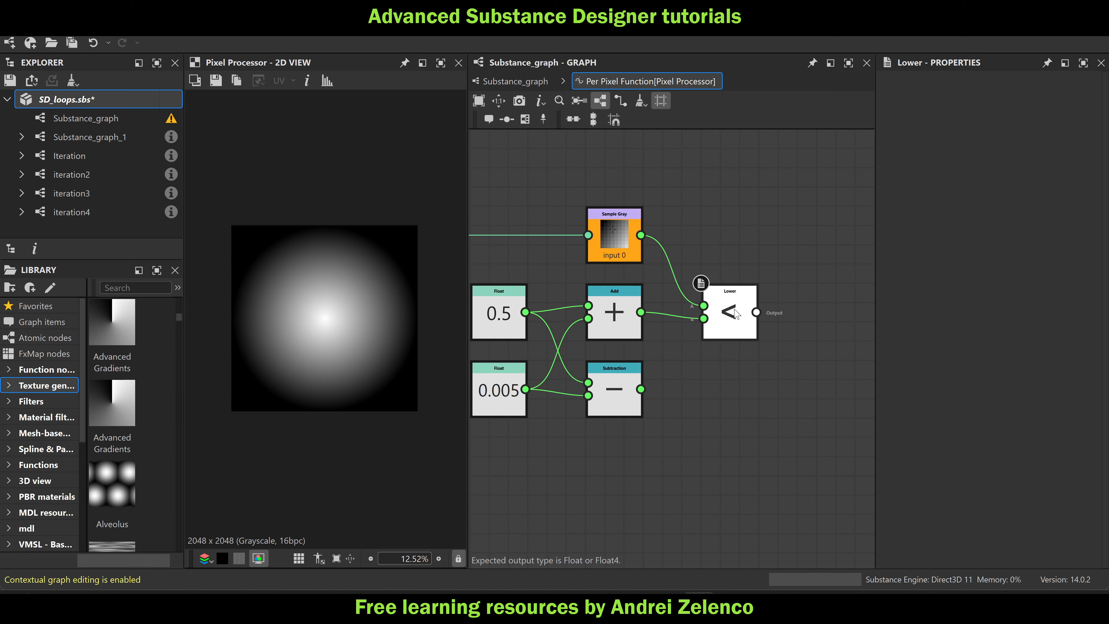
Append a Boolean to Float1 node to Lower and make it the function's output node
key("space")
type("bool")
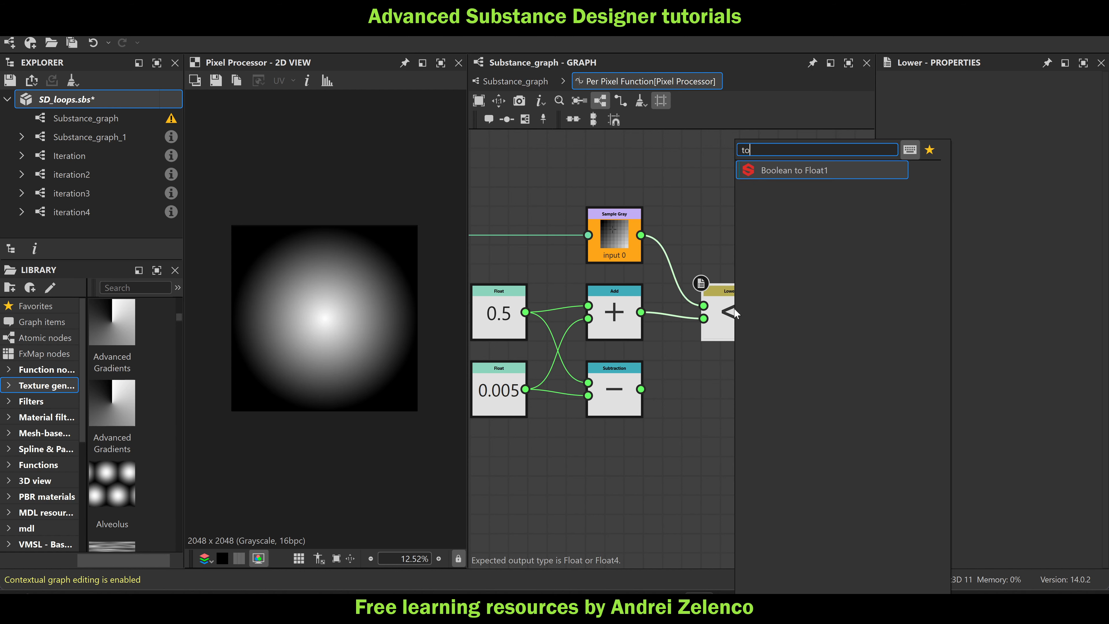
left_click(775, 173)
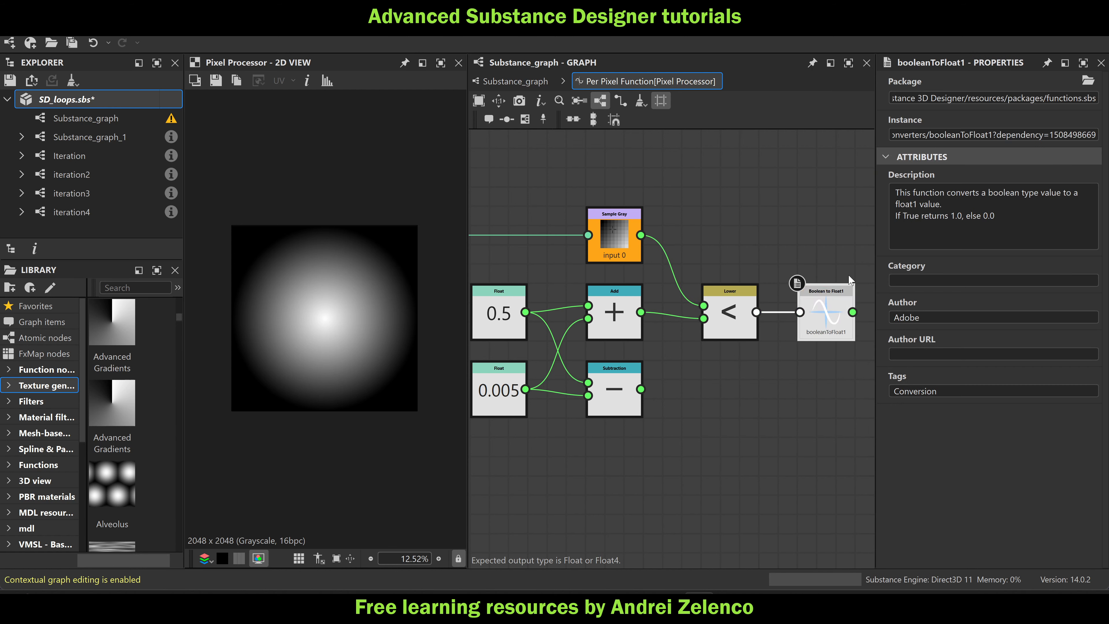
right_click(828, 319)
left_click(884, 382)
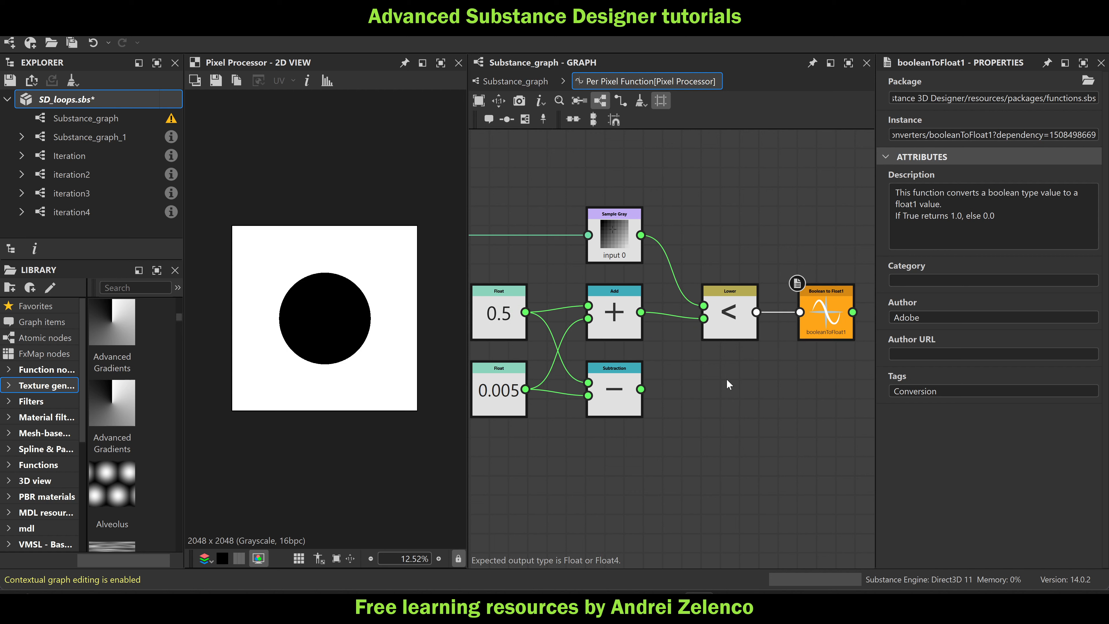
Add a Greater node below Lower, comparing the Sample Gray output as A with the Subtraction result as B
key("space")
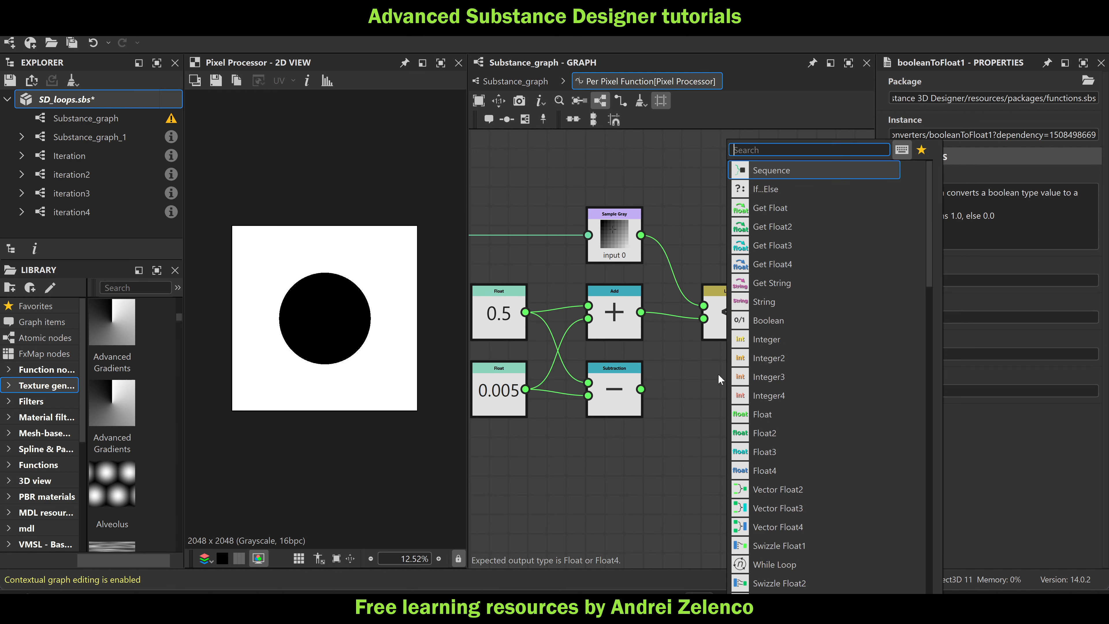
type("gr")
key("Return")
left_click_drag(726, 379, 728, 396)
left_click_drag(641, 235, 703, 383)
left_click(624, 393)
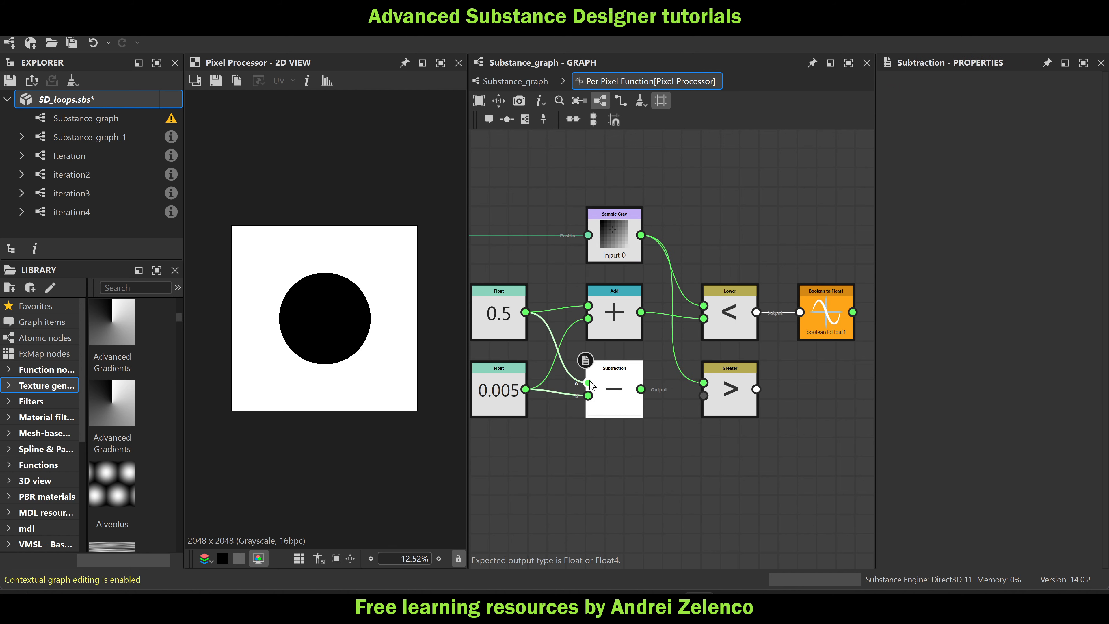
left_click_drag(641, 389, 819, 260)
Feed the Greater result into Boolean to Float1 in place of Lower to preview that comparison alone
left_click(753, 393)
left_click(819, 318)
middle_click_drag(791, 428, 703, 400)
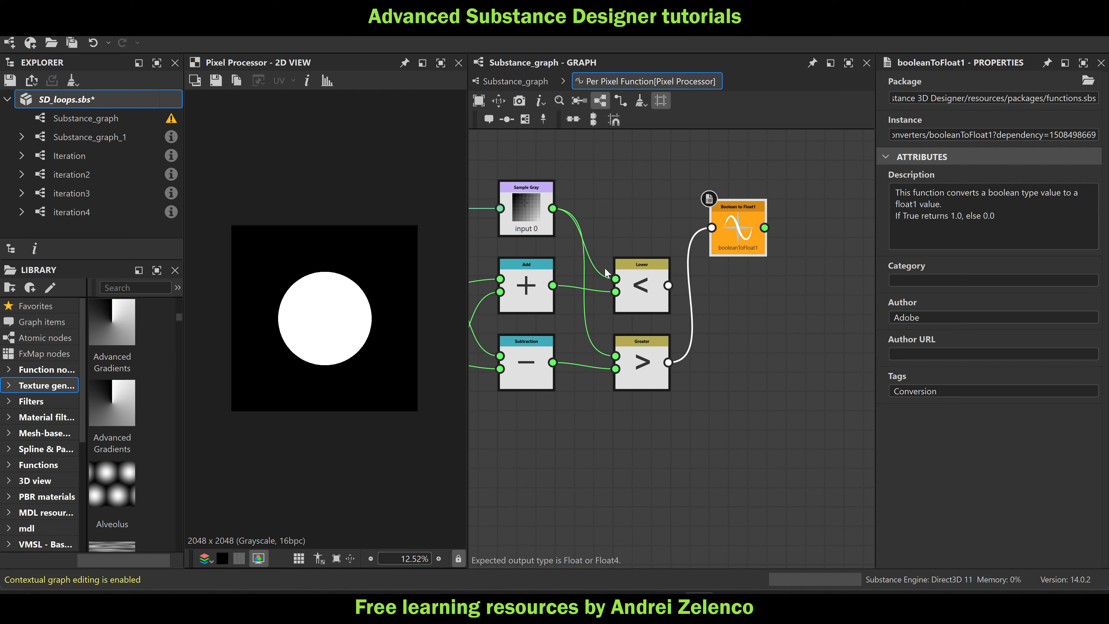
left_click_drag(719, 256, 738, 256)
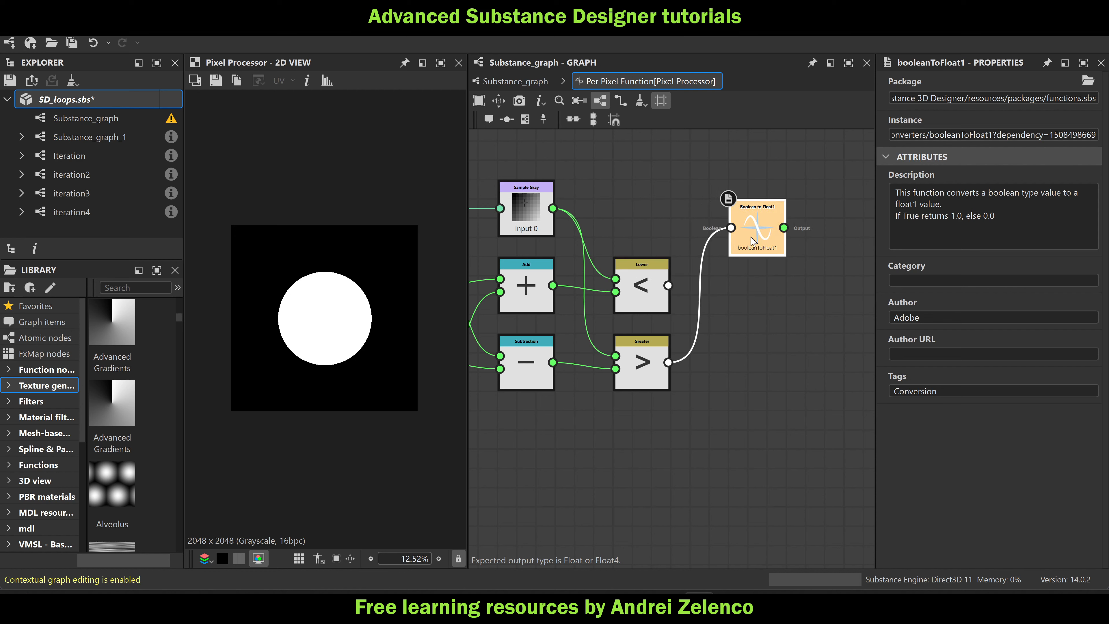
Combine the Lower and Greater results with an And node feeding Boolean to Float1, and save the SD_loops.sbs package
left_click(749, 313)
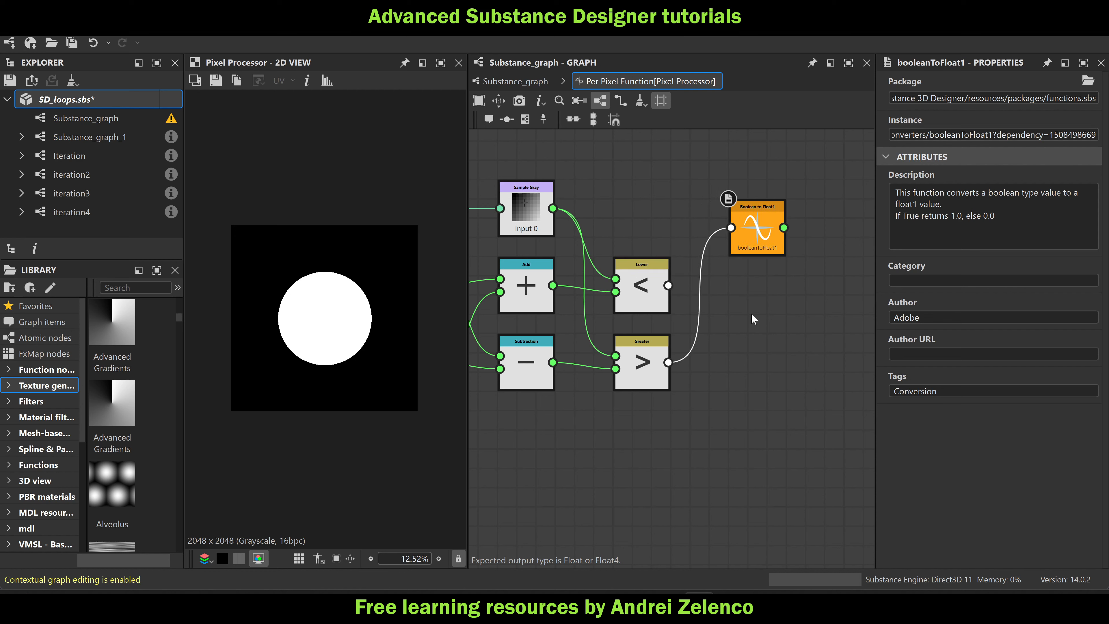
key("space")
type("a")
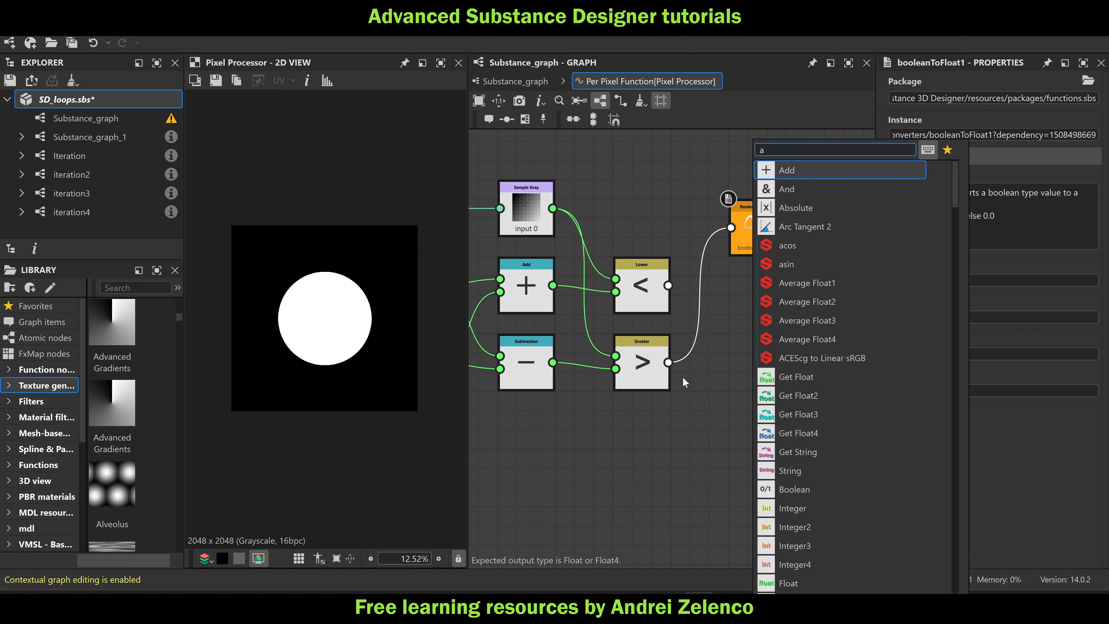
left_click(791, 189)
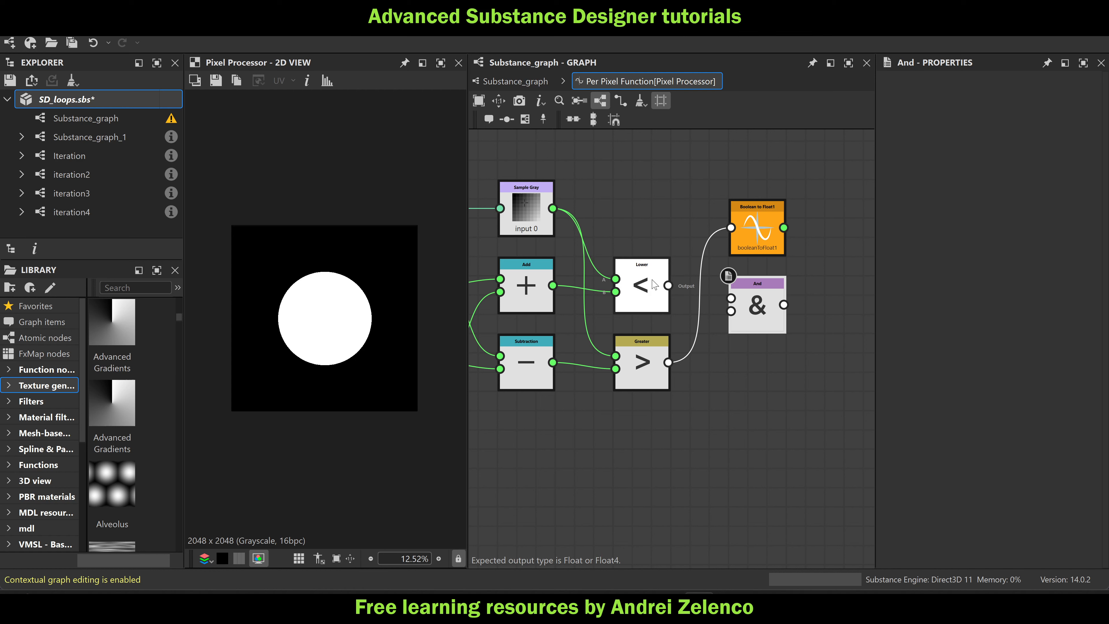
left_click(646, 288)
left_click(645, 367)
left_click_drag(668, 285, 731, 298)
left_click_drag(668, 362, 730, 342)
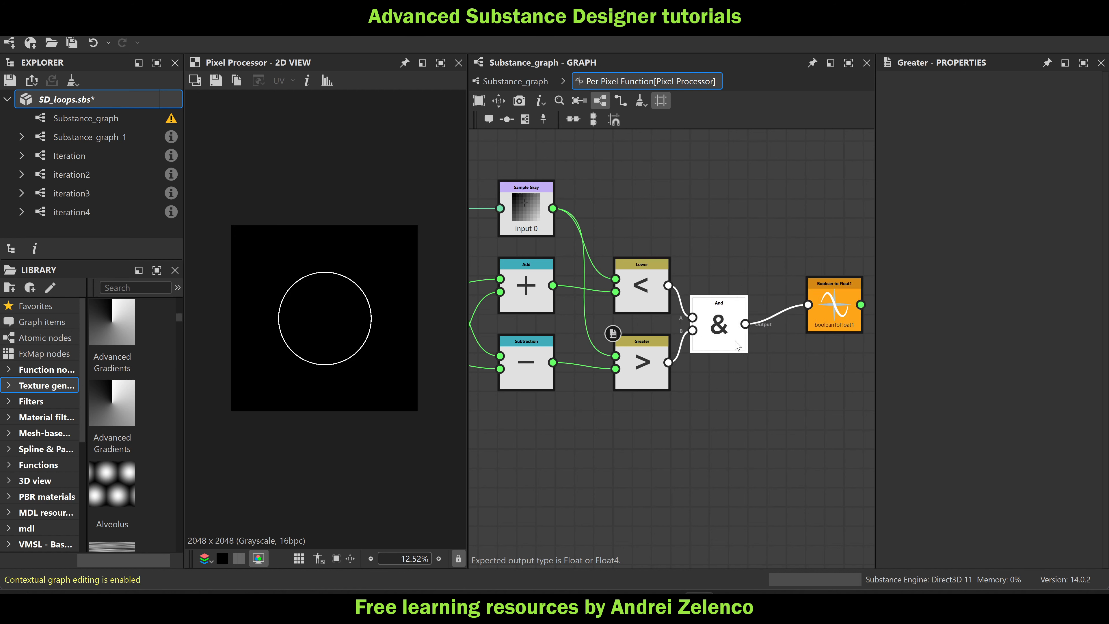
left_click_drag(831, 314, 793, 333)
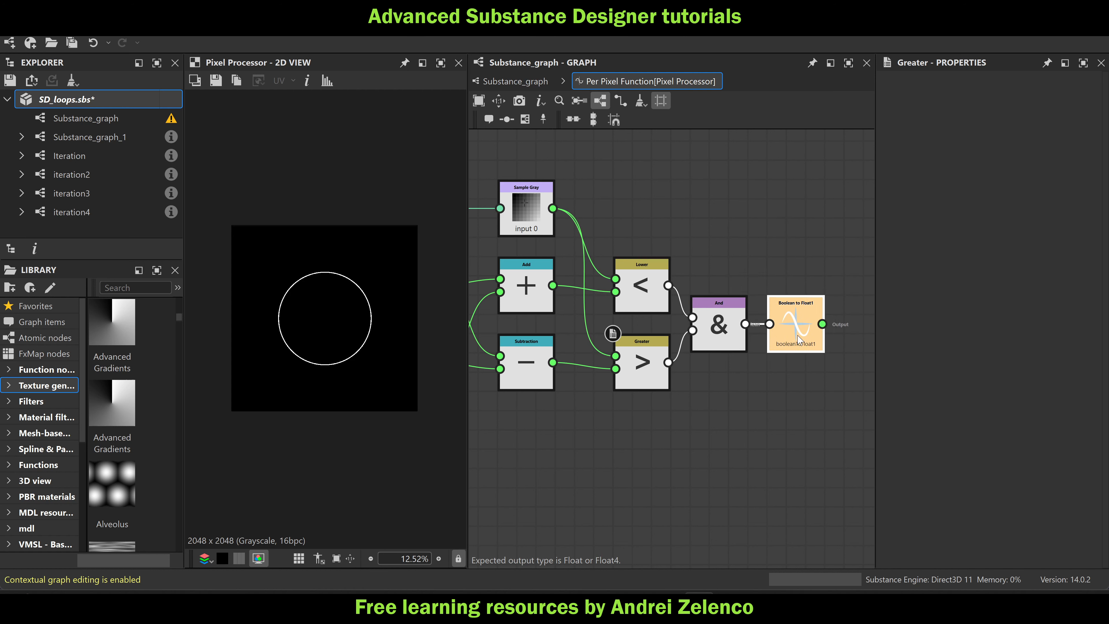
key("ctrl+s")
left_click(113, 100)
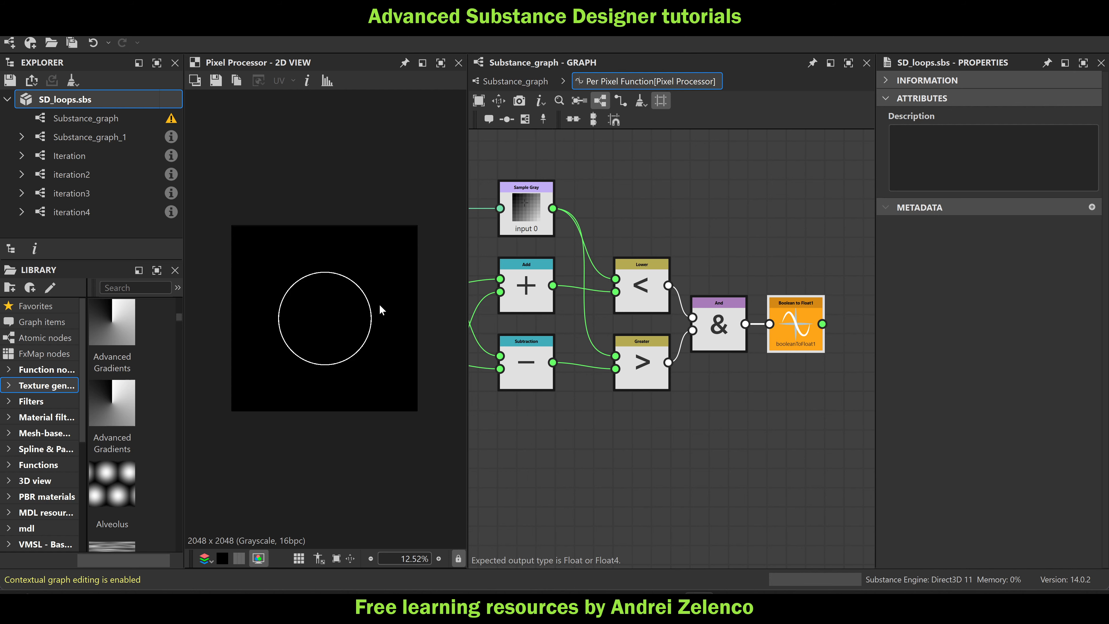
Change the Float node above the 0.005 Float to 0.58 to resize the circle line
middle_click_drag(603, 433, 820, 418)
scroll(600, 260, "up", 1)
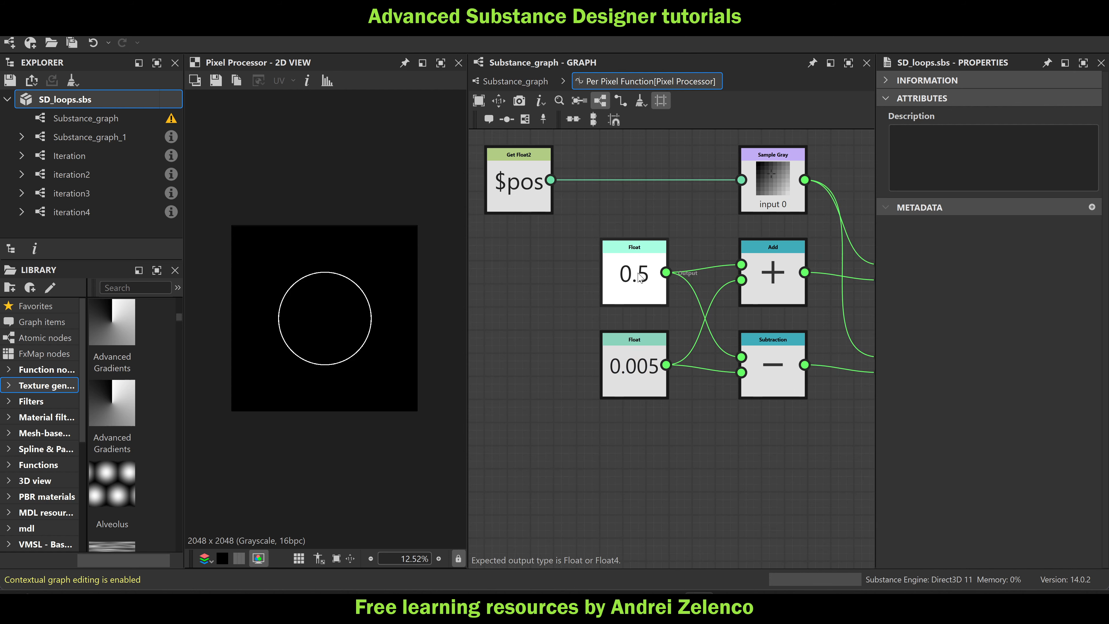
left_click(624, 270)
mouse_move(998, 94)
left_mouse_down()
mouse_move(1015, 97)
mouse_move(1005, 104)
left_mouse_up()
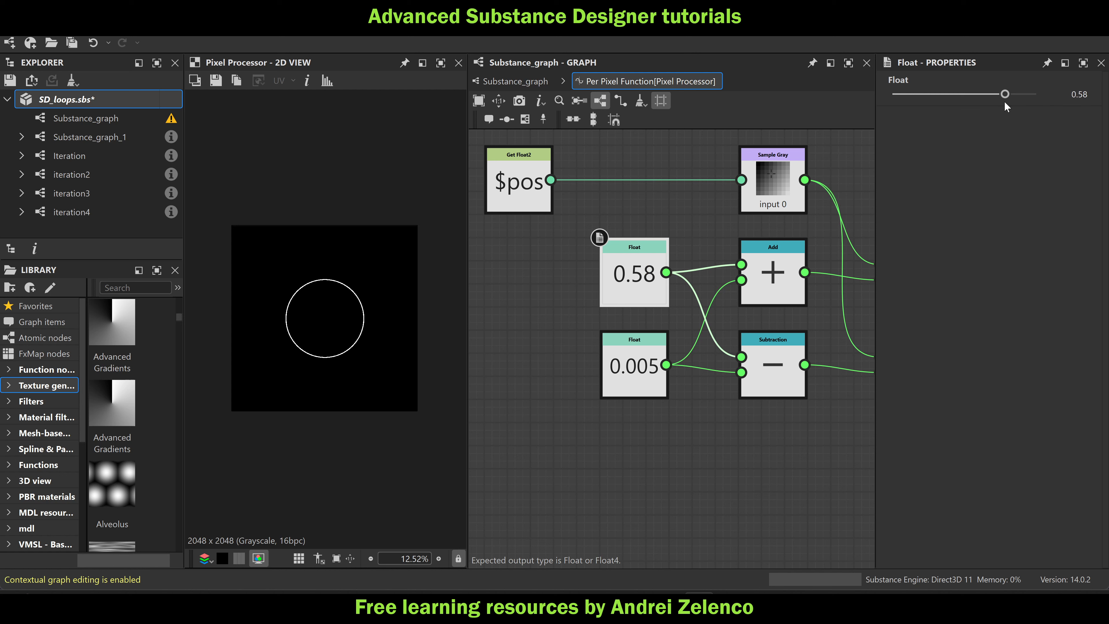
Undo the 0.58 Float change, try another thickness in the 0.005 Float and undo it, keeping the original values in the saved package
key("ctrl+z")
left_click(638, 367)
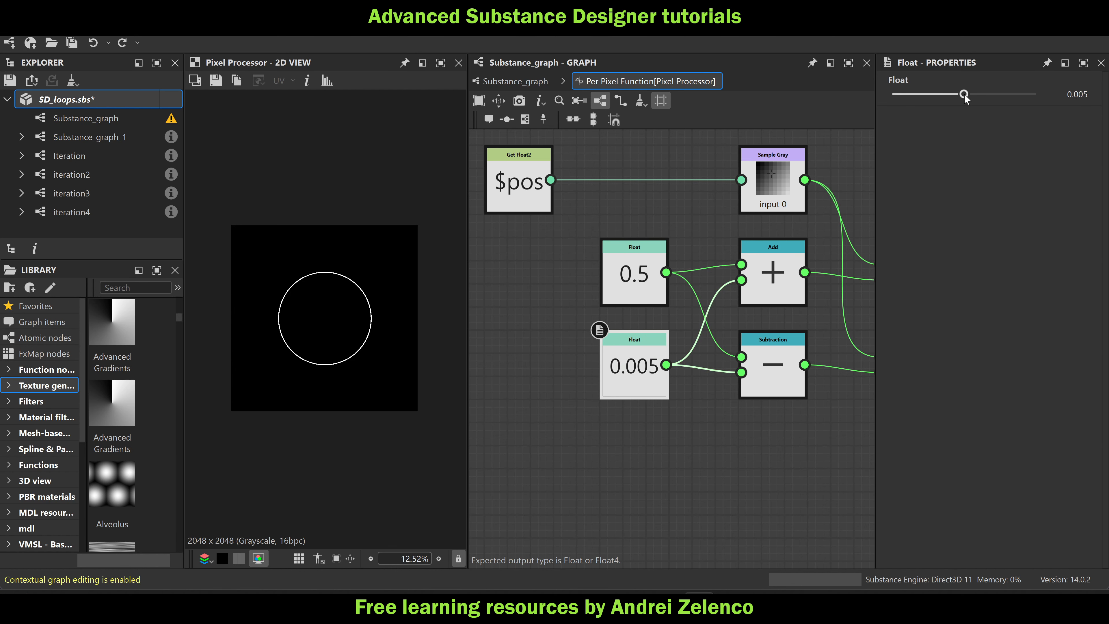
left_click_drag(966, 99, 972, 99)
key("ctrl+z")
key("ctrl+s")
Move the Get Float2 $pos node closer to Sample Gray, directly above the 0.5 Float node
scroll(563, 330, "down", 5)
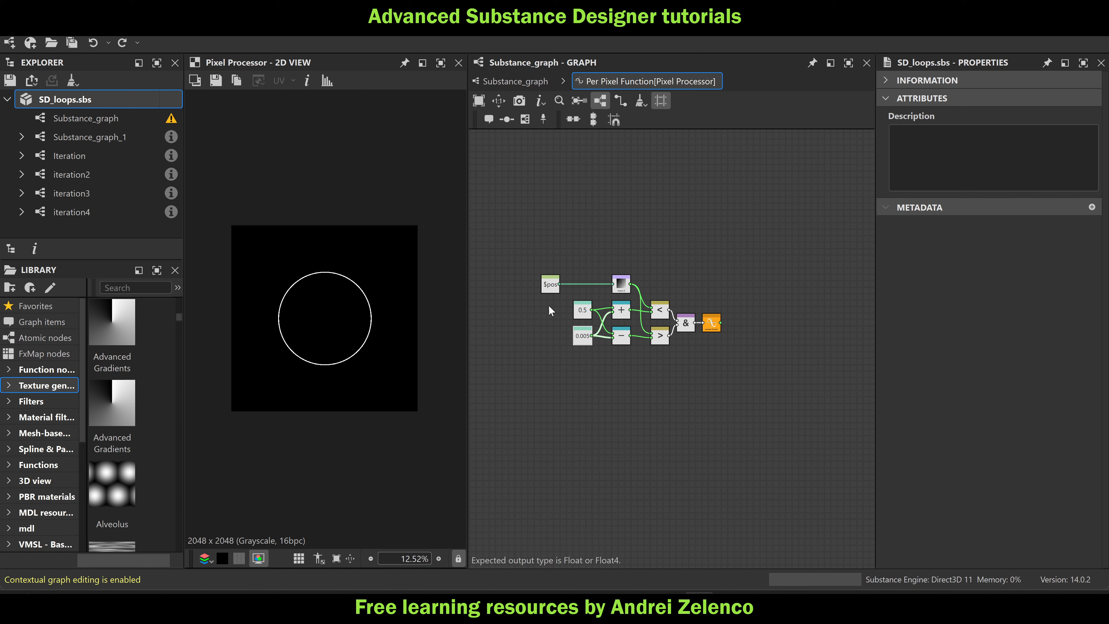
scroll(567, 293, "up", 3)
left_click_drag(542, 286, 622, 278)
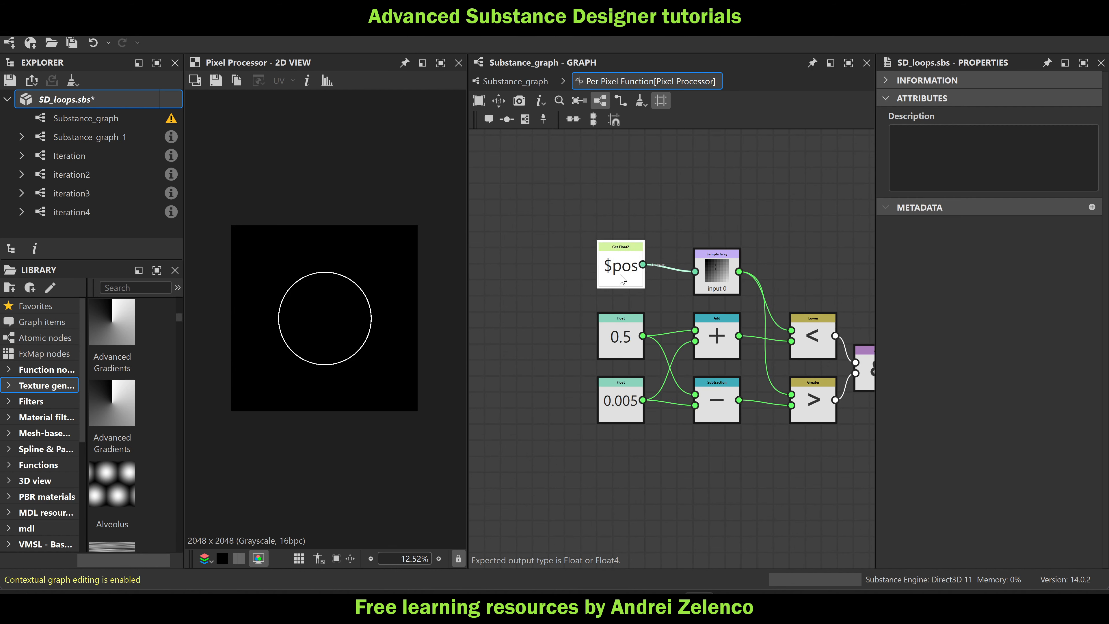
scroll(602, 321, "down", 3)
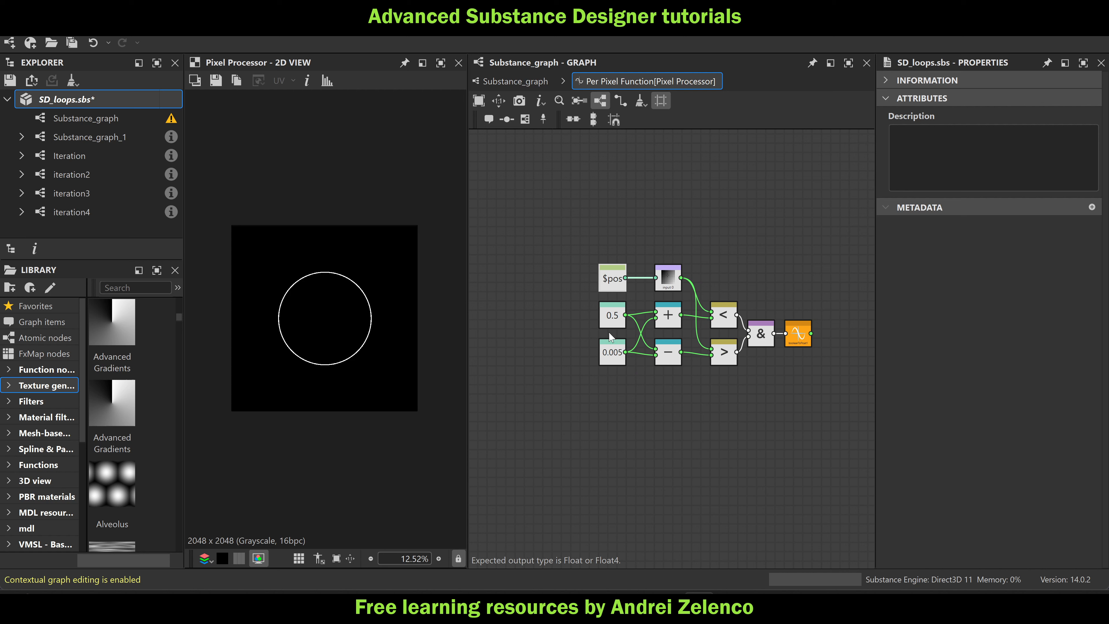
Enclose the 0.5 and 0.005 Float nodes together in a new frame
left_click(612, 323)
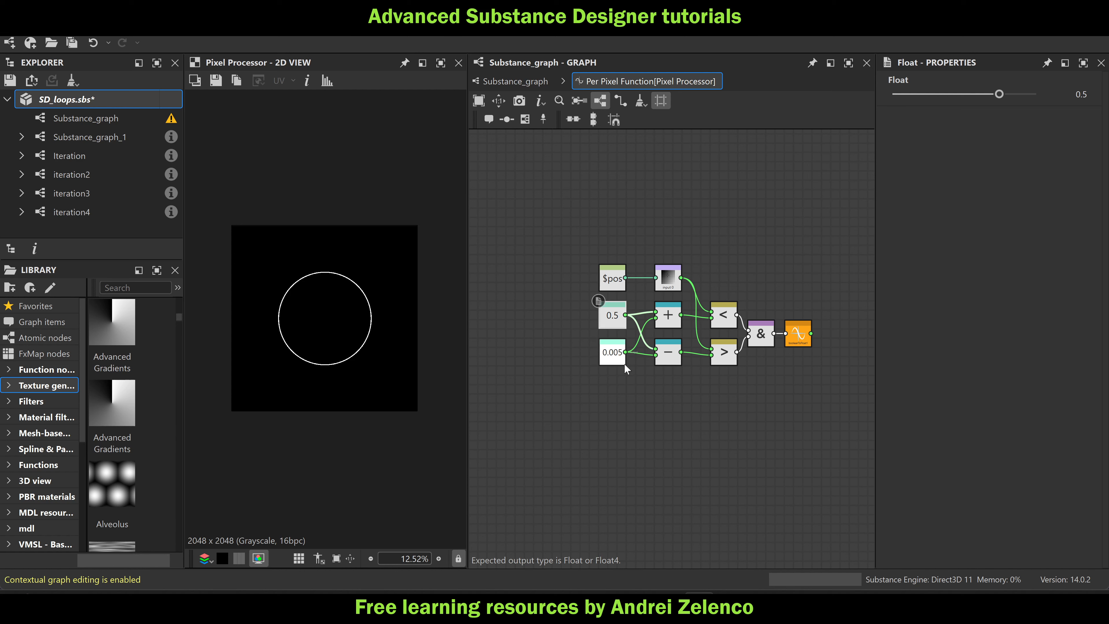
scroll(615, 320, "up", 3)
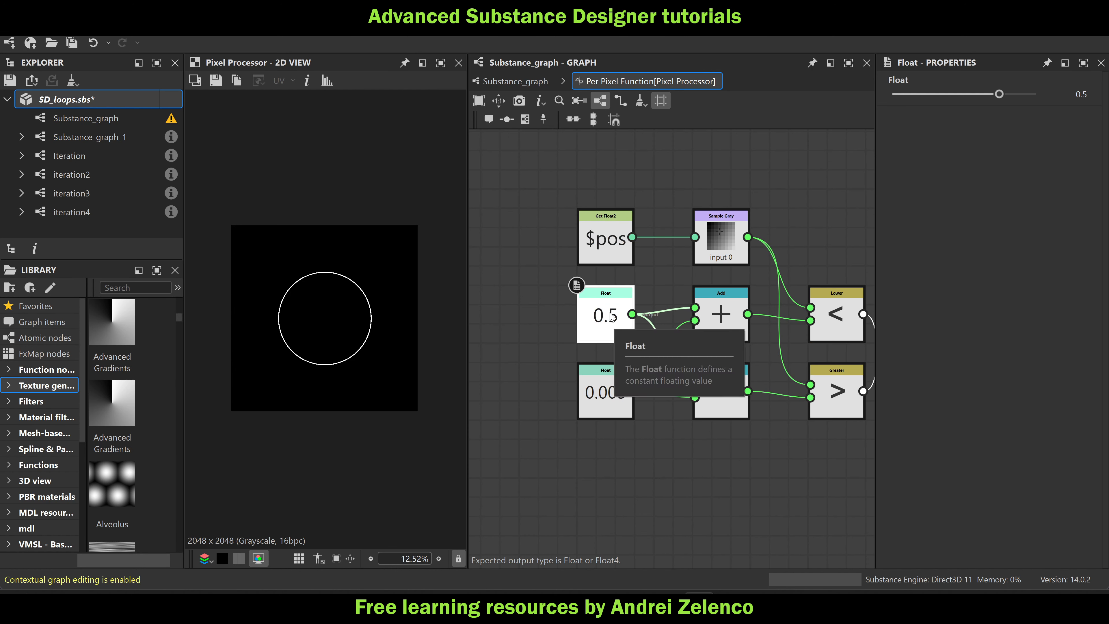
left_click(608, 404)
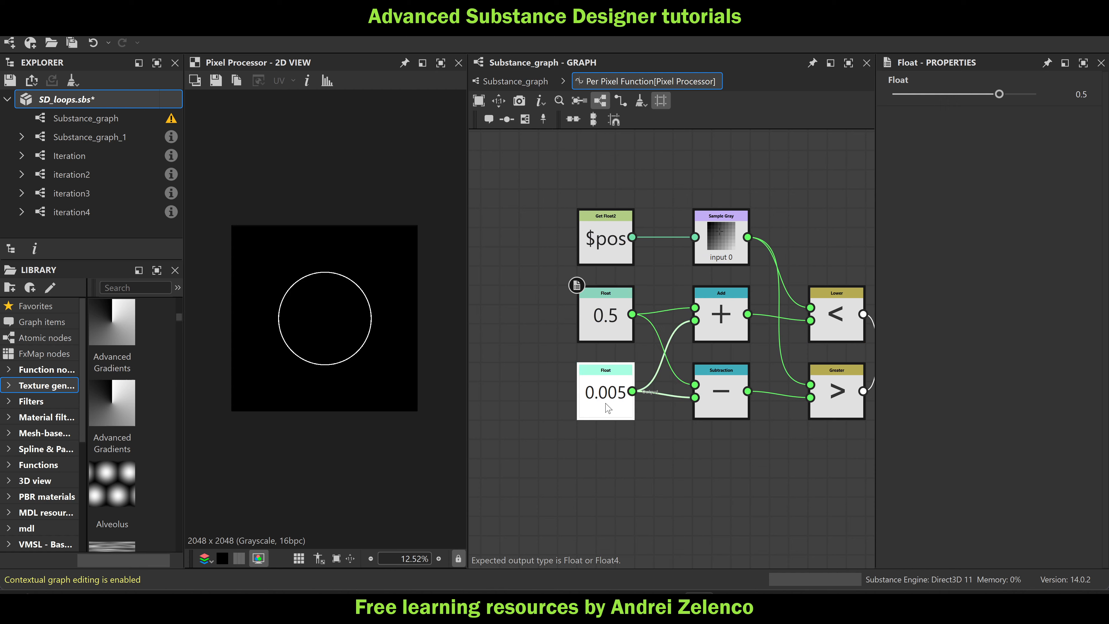
scroll(608, 408, "down", 2)
left_click_drag(556, 331, 622, 425)
left_click(525, 119)
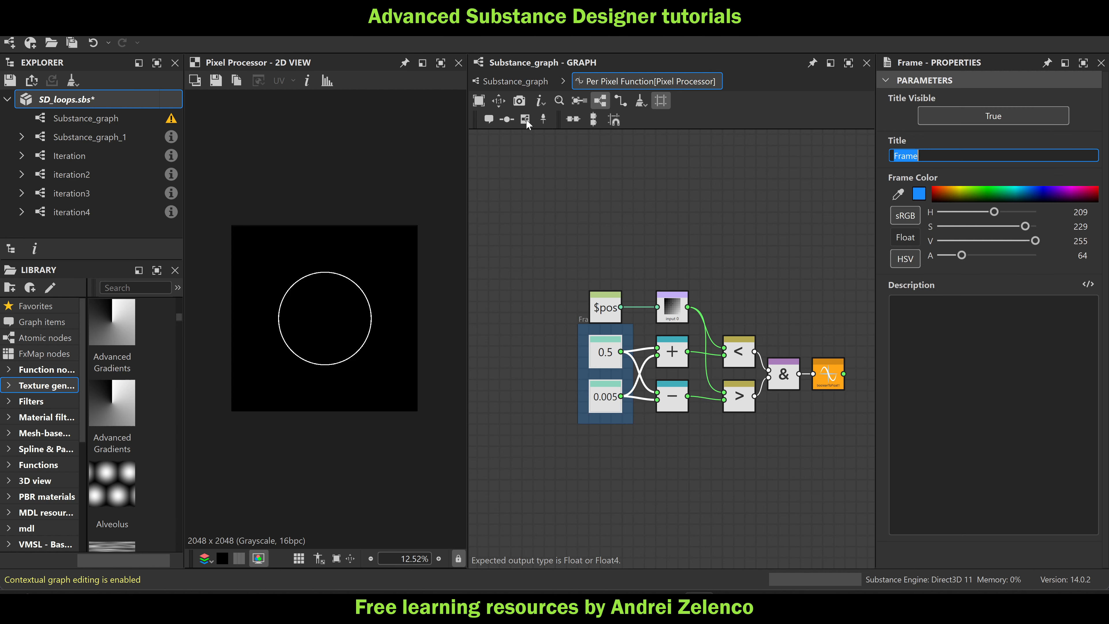
Move the Get Float2 $pos node further left, clear of the column holding the framed Float nodes
scroll(612, 350, "up", 2)
scroll(592, 279, "down", 2)
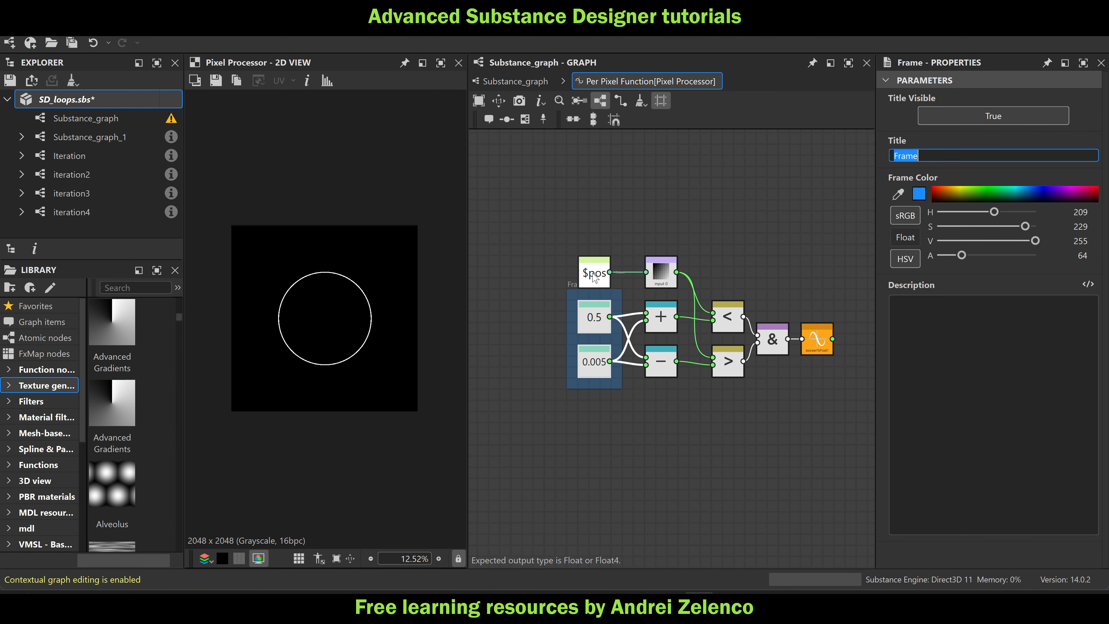
left_click_drag(591, 273, 513, 273)
Change the colour of the frame around the two Float nodes to red with hue 0
scroll(578, 301, "up", 2)
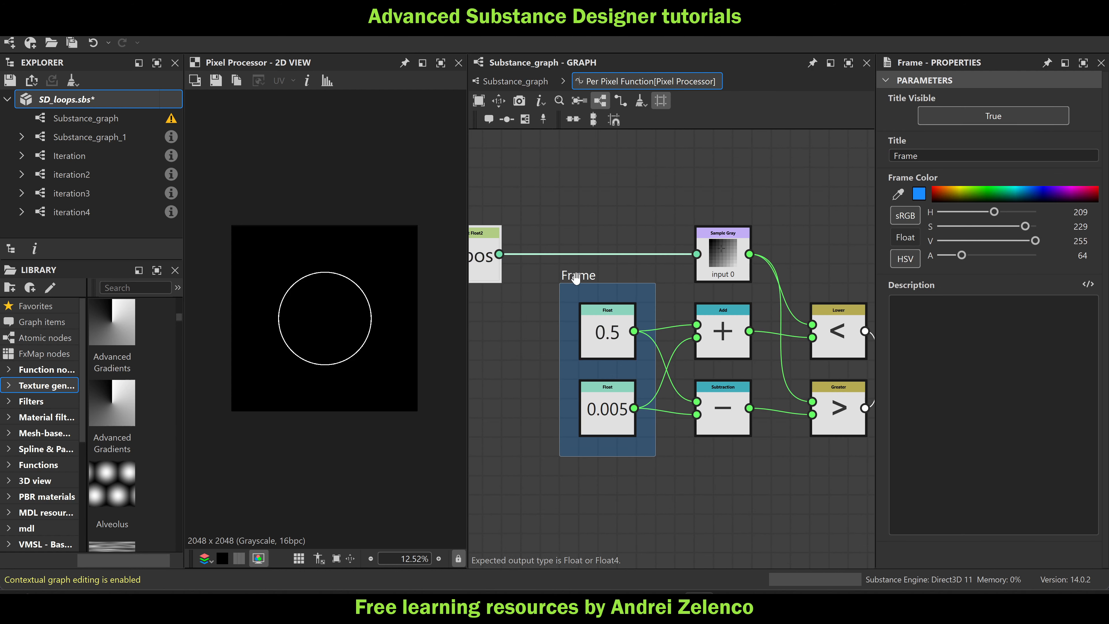
left_click(576, 280)
left_click(937, 193)
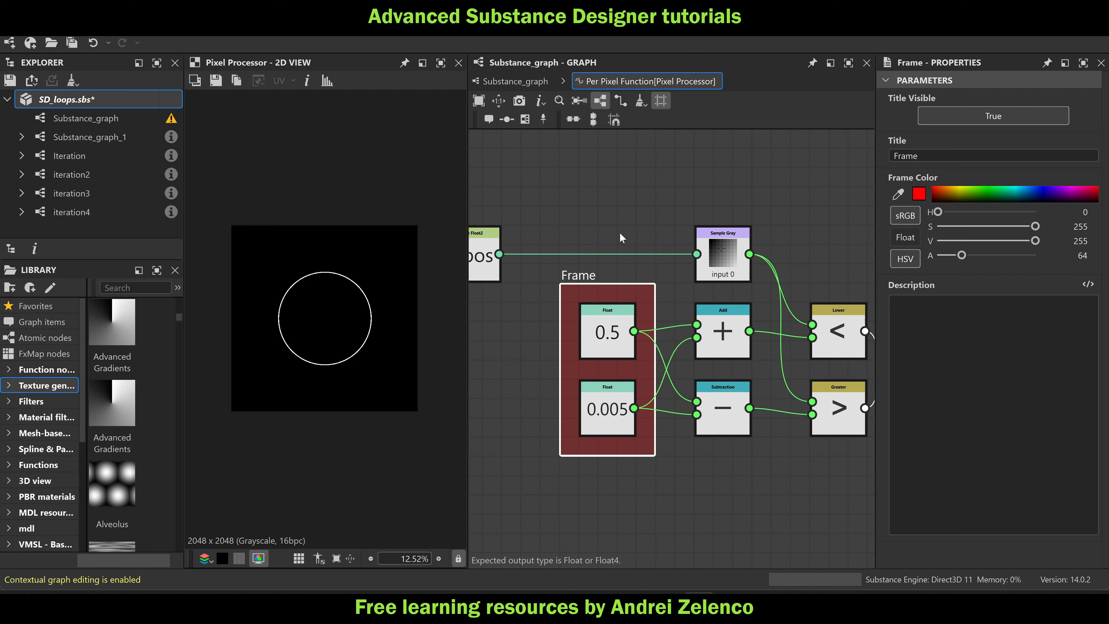
Set the title of the red frame around the Float nodes to var
scroll(600, 239, "down", 2)
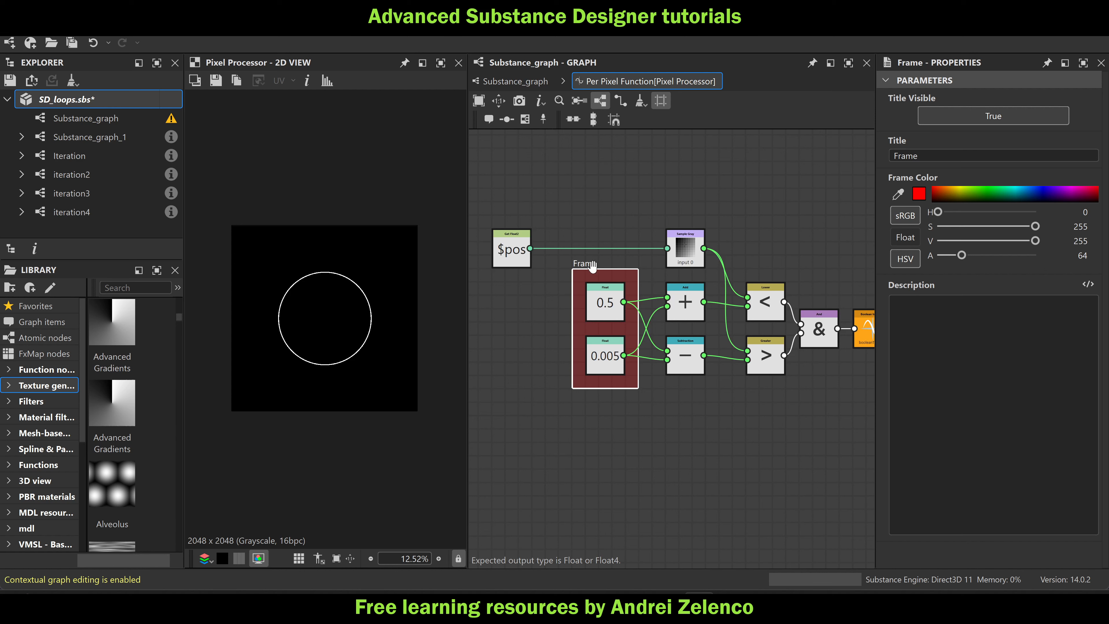
scroll(592, 265, "up", 2)
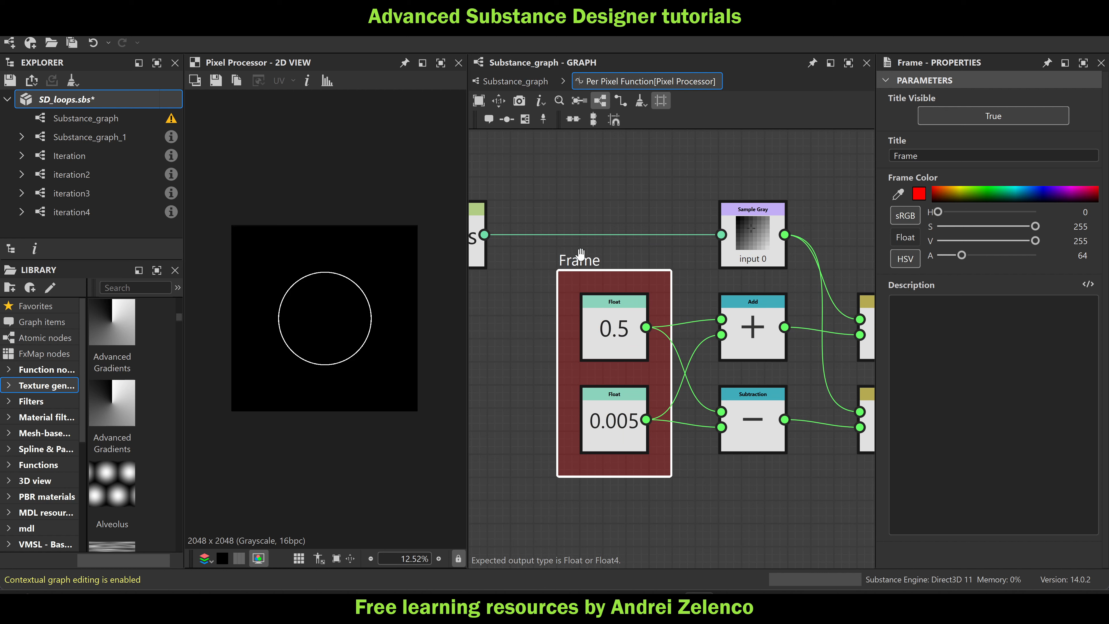
left_click_drag(1034, 158, 847, 158)
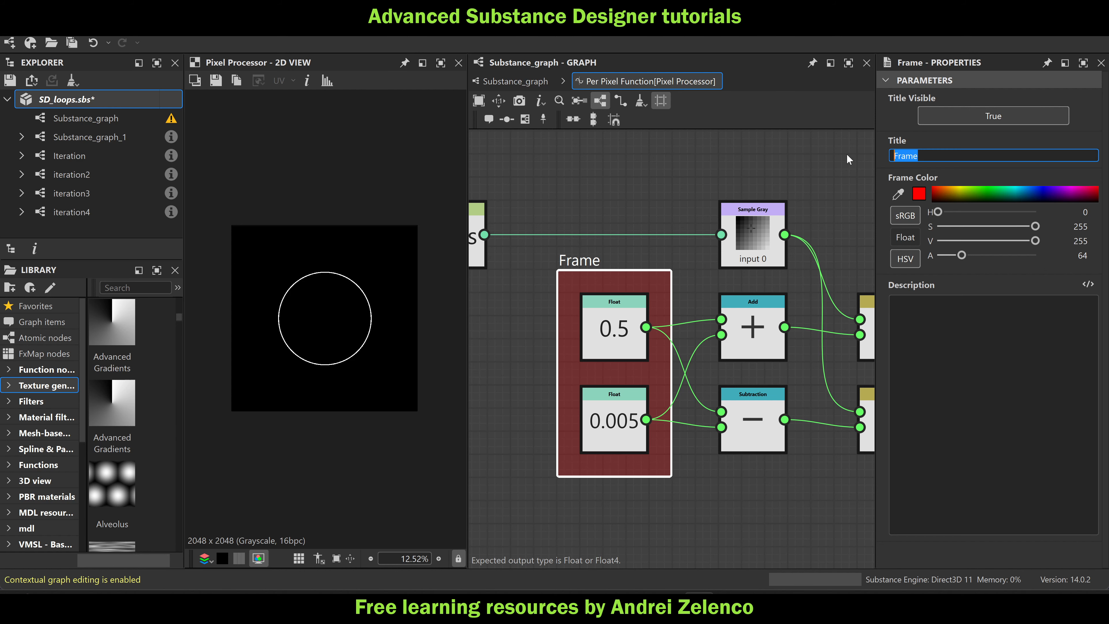
type("var")
key("Return")
Enclose the whole node network, including the var frame, in a second frame and extend its lower and left edges outward
scroll(651, 193, "down", 5)
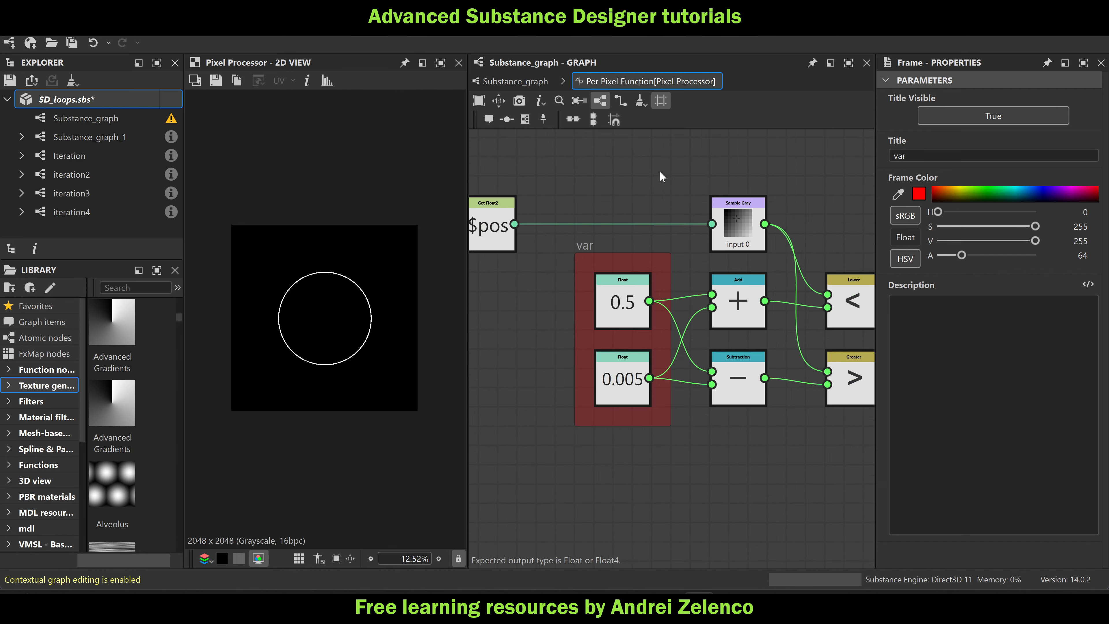
left_click_drag(550, 145, 804, 287)
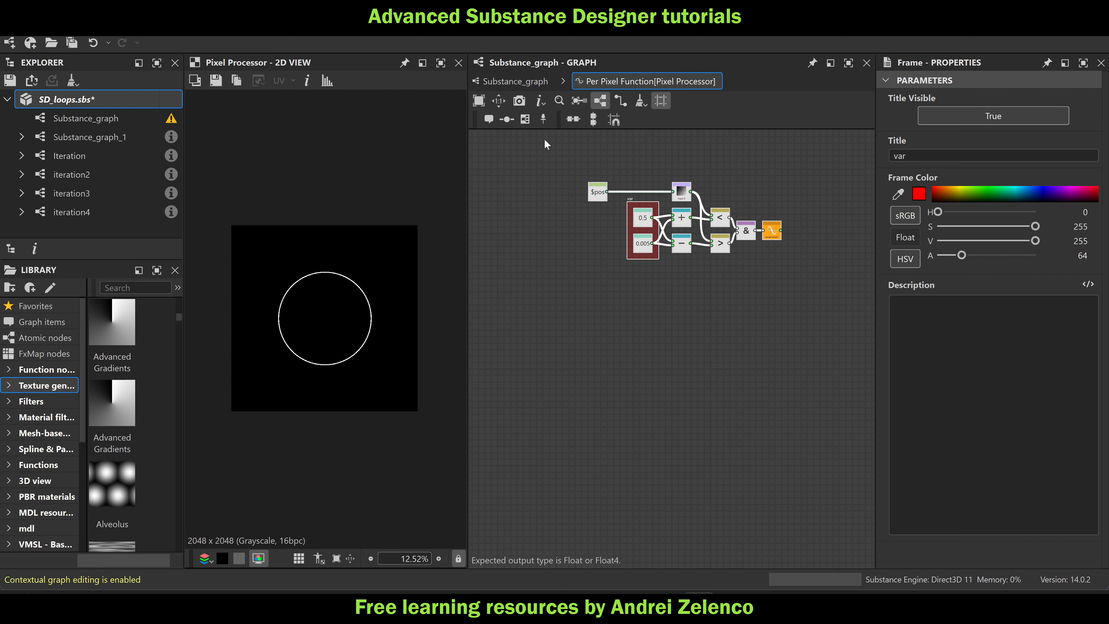
left_click(526, 119)
scroll(601, 172, "up", 3)
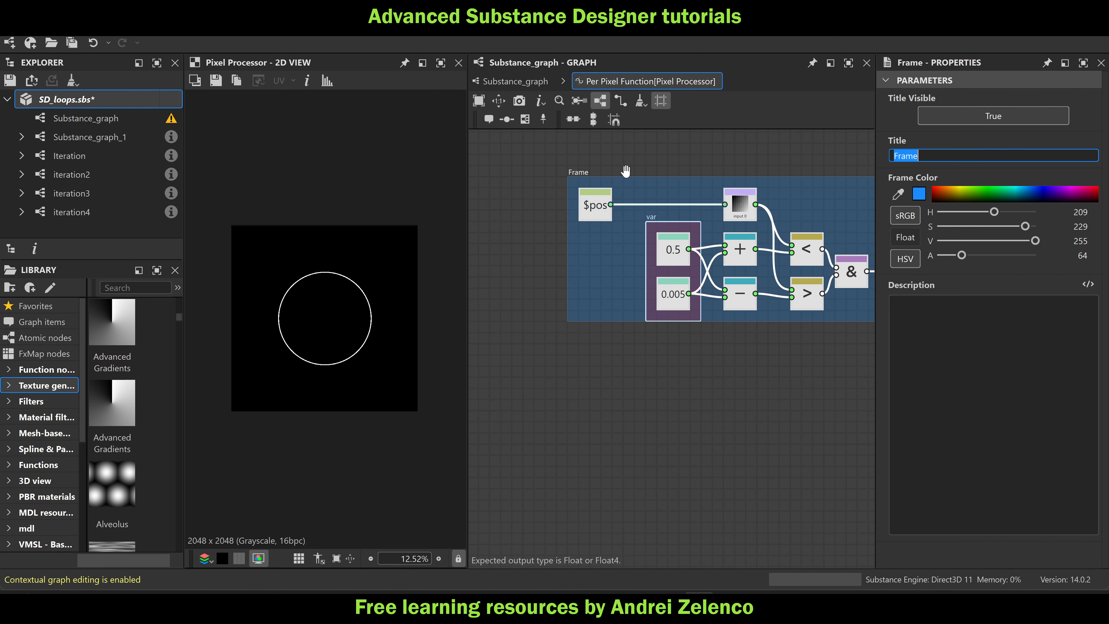
left_click_drag(598, 321, 597, 343)
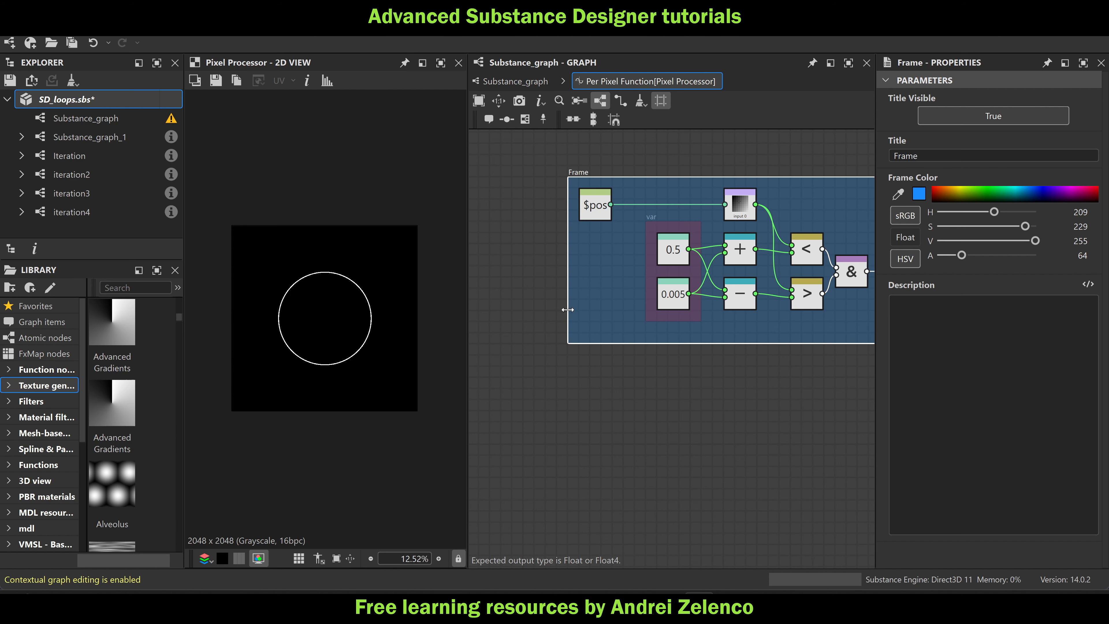
left_click_drag(567, 308, 559, 306)
middle_click_drag(625, 315, 494, 308)
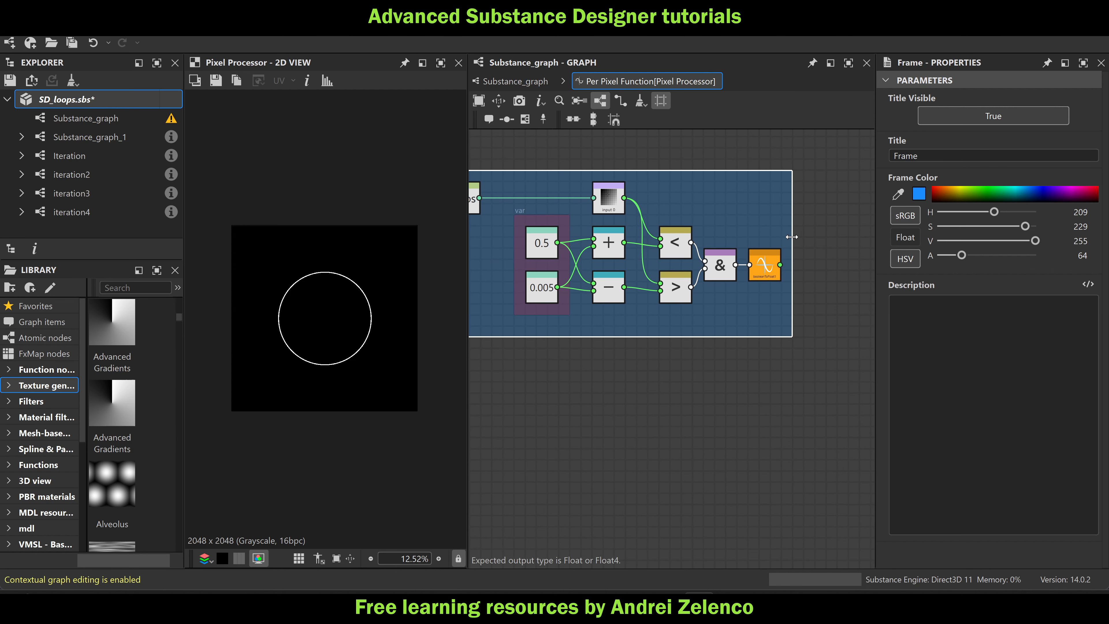
middle_click_drag(806, 238, 939, 303)
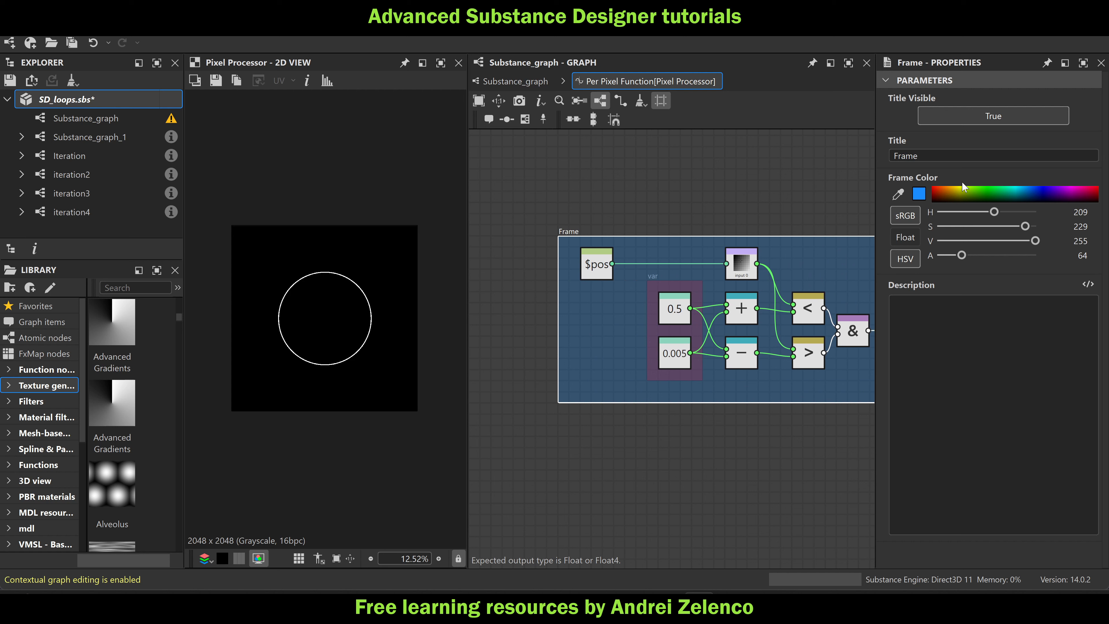
Title the outer frame procedural system and save the SD_loops.sbs package
double_click(944, 161)
type("p")
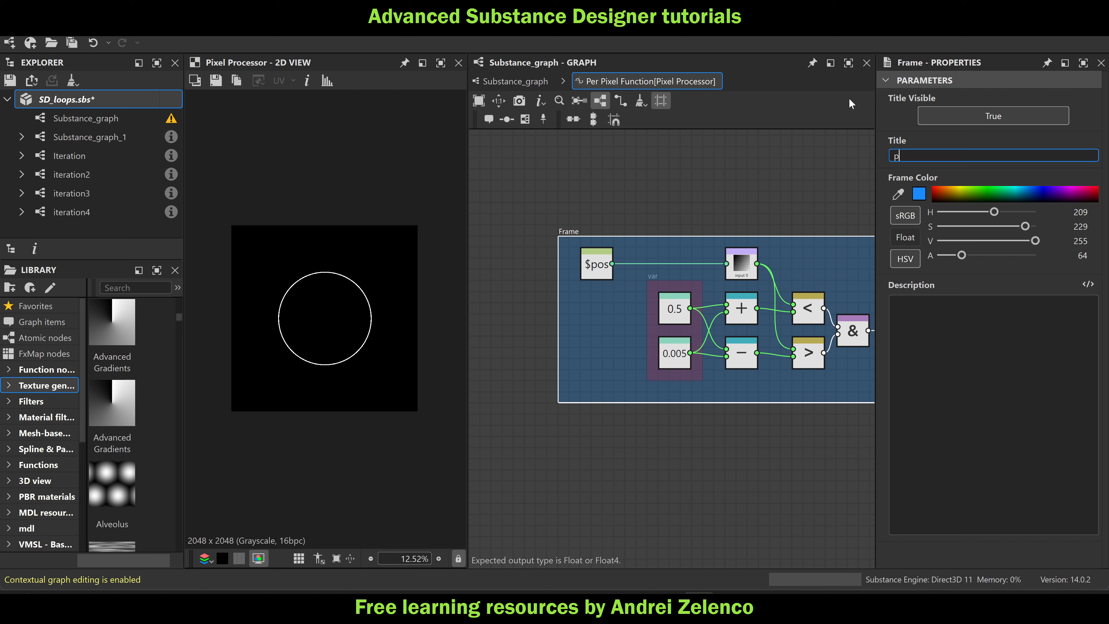
type("rocedural system")
key("Return")
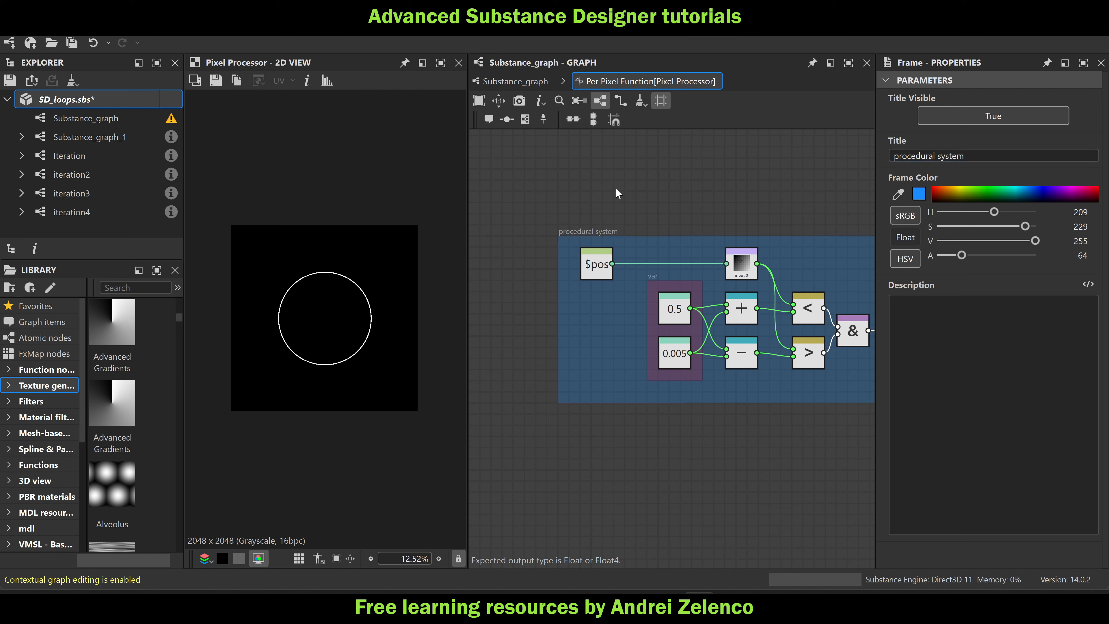
left_click(87, 105)
key("ctrl+s")
Add a While Loop node and place it in empty space above and to the right of the procedural system frame
scroll(622, 295, "down", 3)
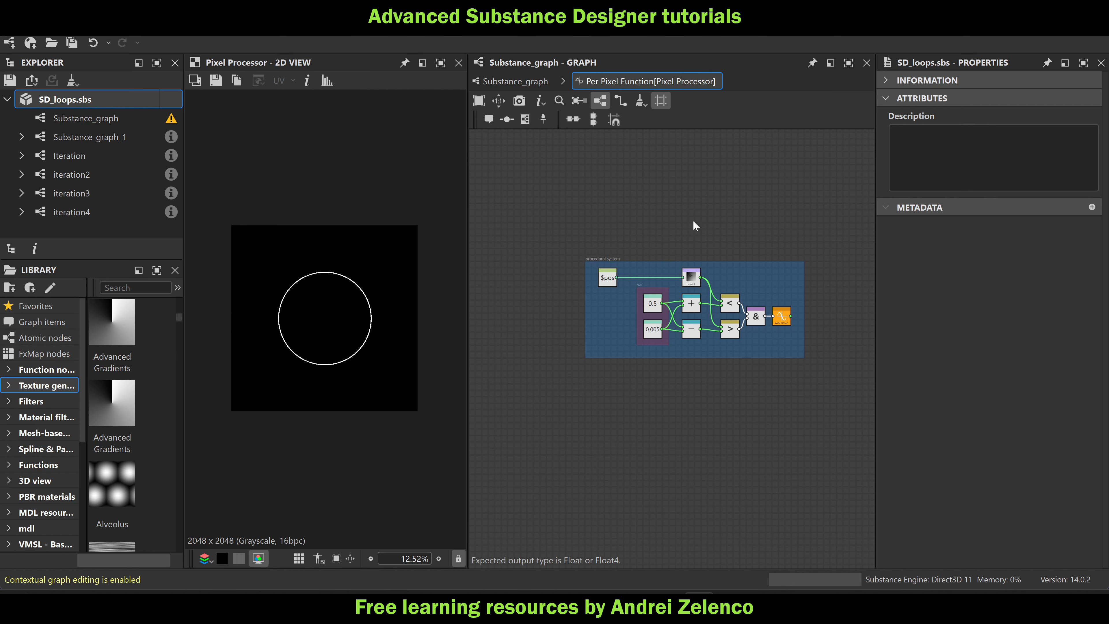
middle_click_drag(695, 225, 606, 240)
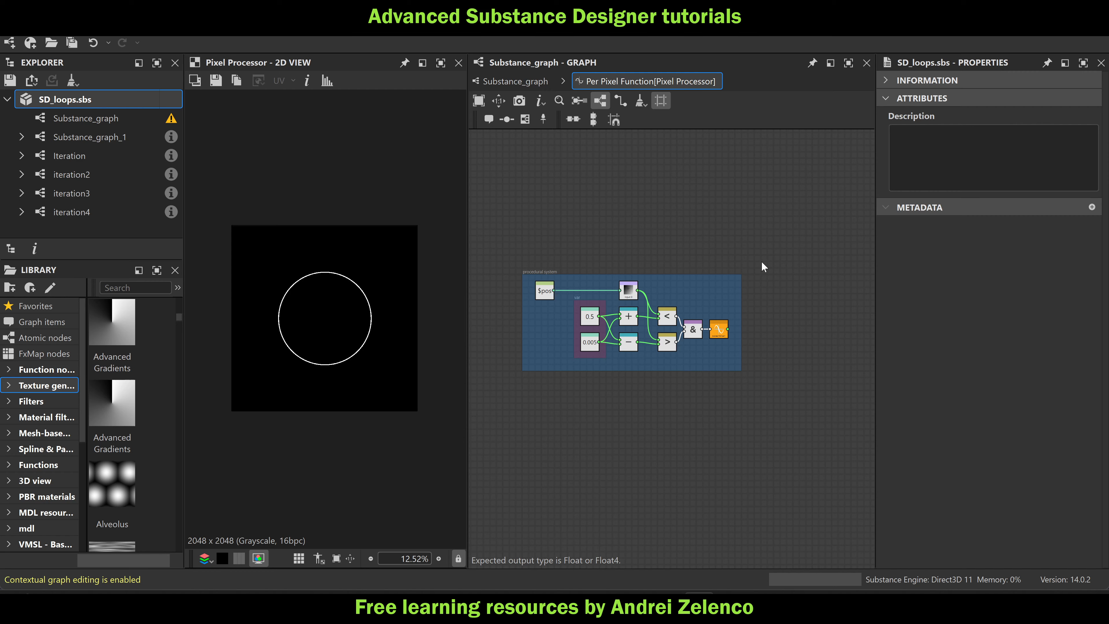
middle_click_drag(760, 262, 647, 269)
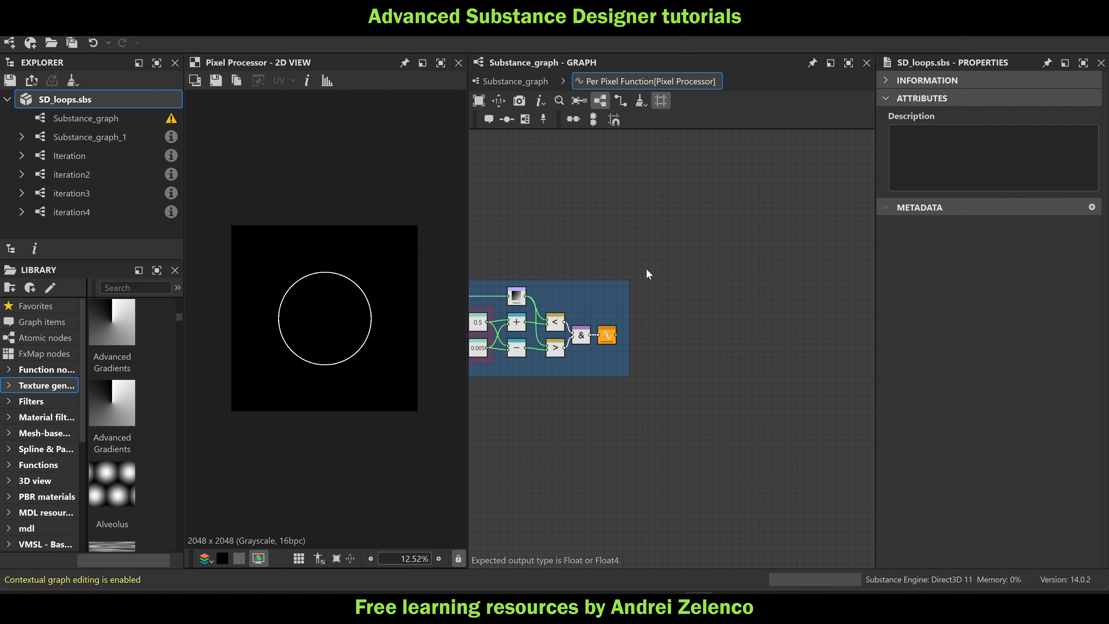
key("space")
type("wh")
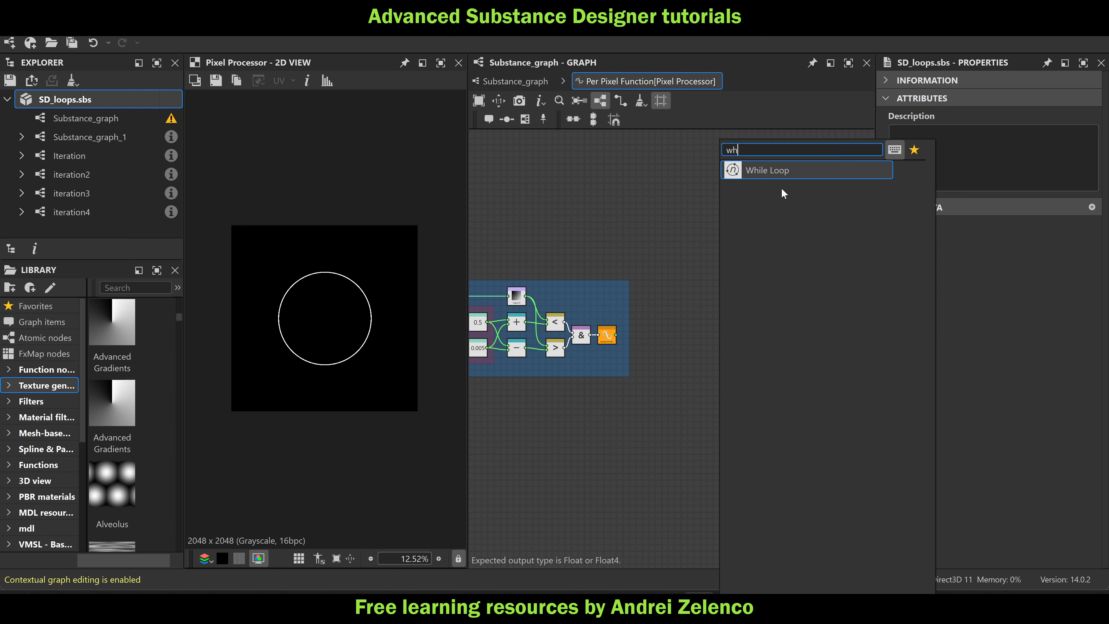
left_click(784, 170)
scroll(710, 282, "up", 2)
left_click_drag(714, 273, 781, 247)
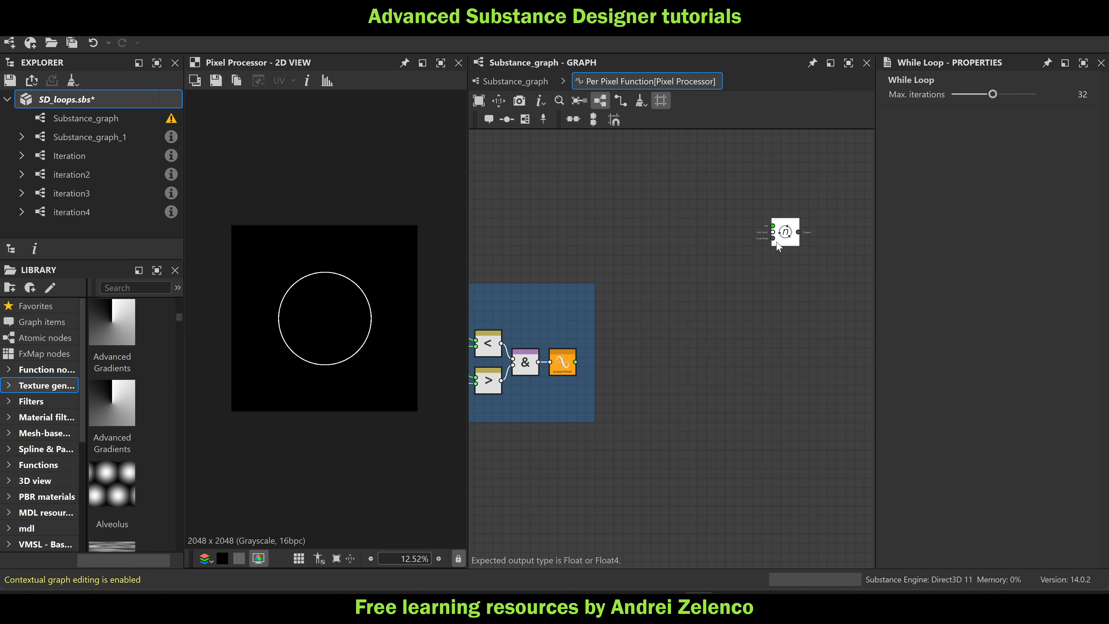
Examine the While Loop node's description and its Init, Exit Cond. and Loop Body inputs in relation to the framed network
scroll(777, 247, "down", 2)
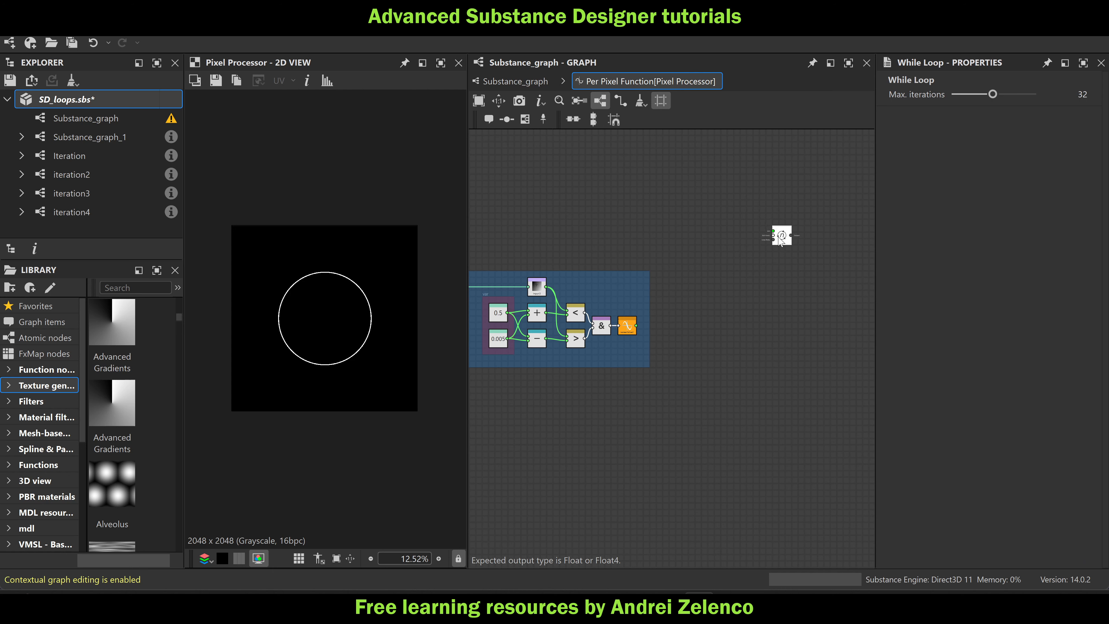
scroll(773, 244, "up", 2)
middle_click_drag(681, 211, 680, 369)
scroll(783, 382, "up", 3)
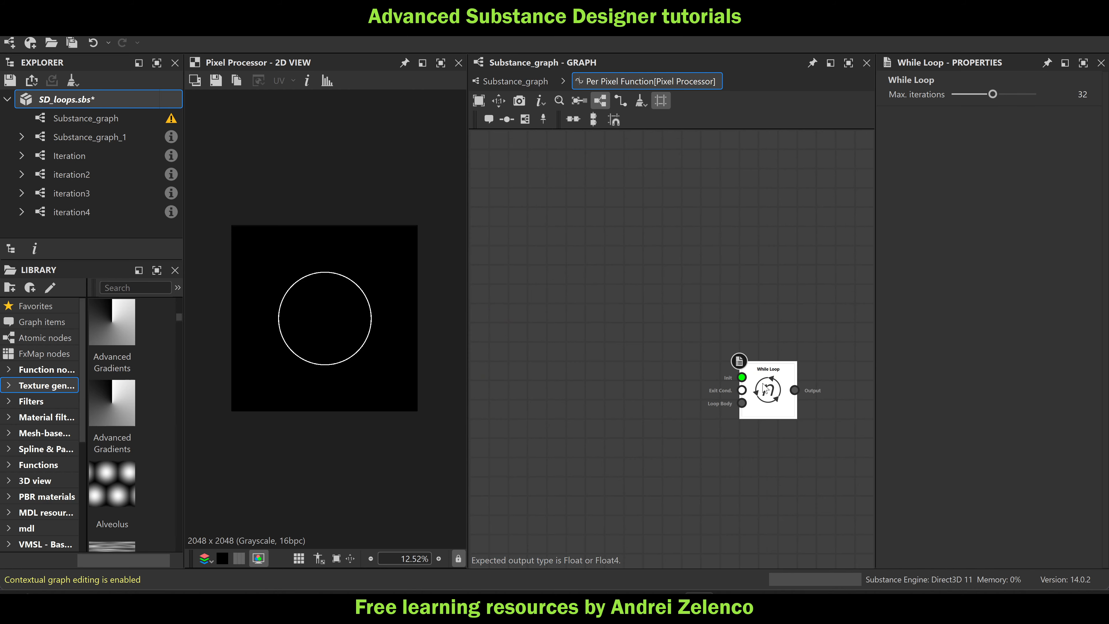
mouse_move(726, 376)
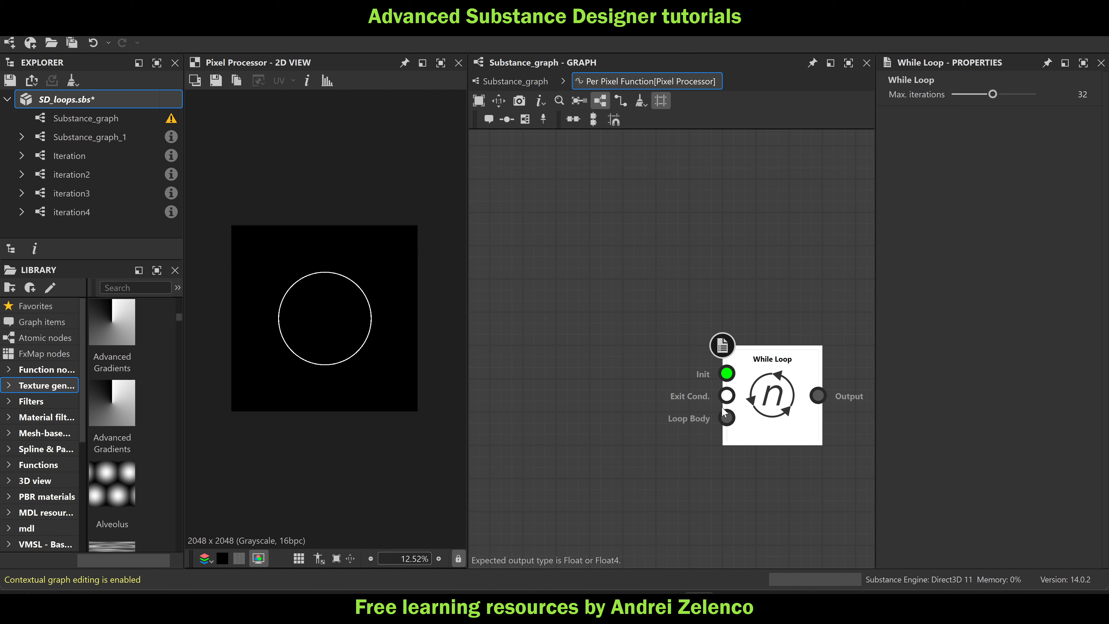
mouse_move(723, 428)
scroll(724, 426, "down", 8)
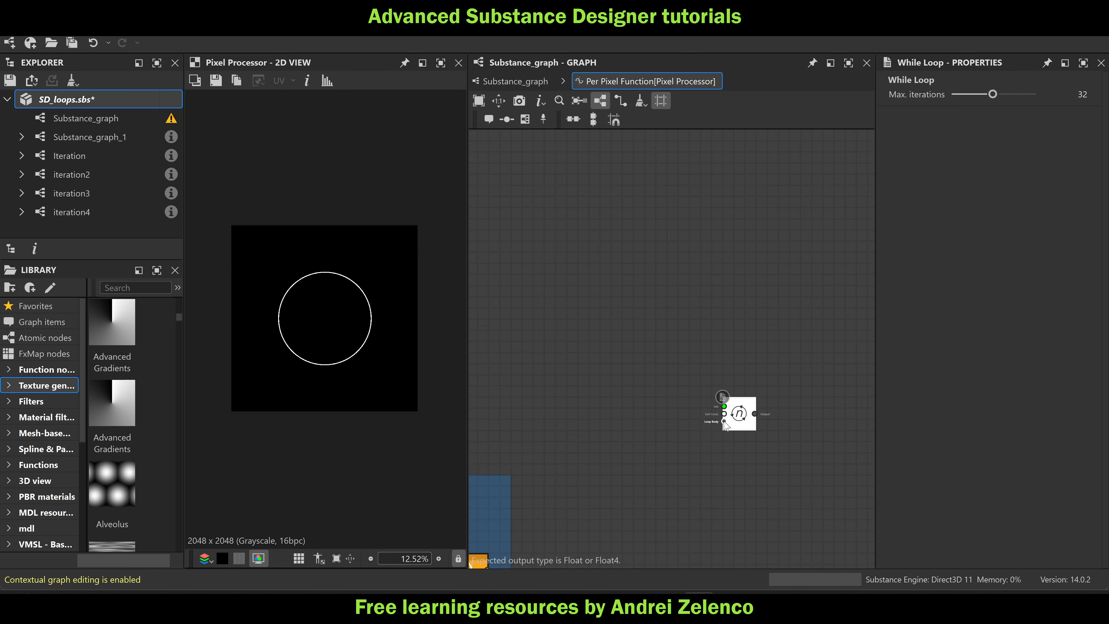
middle_click_drag(675, 438, 808, 334)
scroll(770, 357, "down", 2)
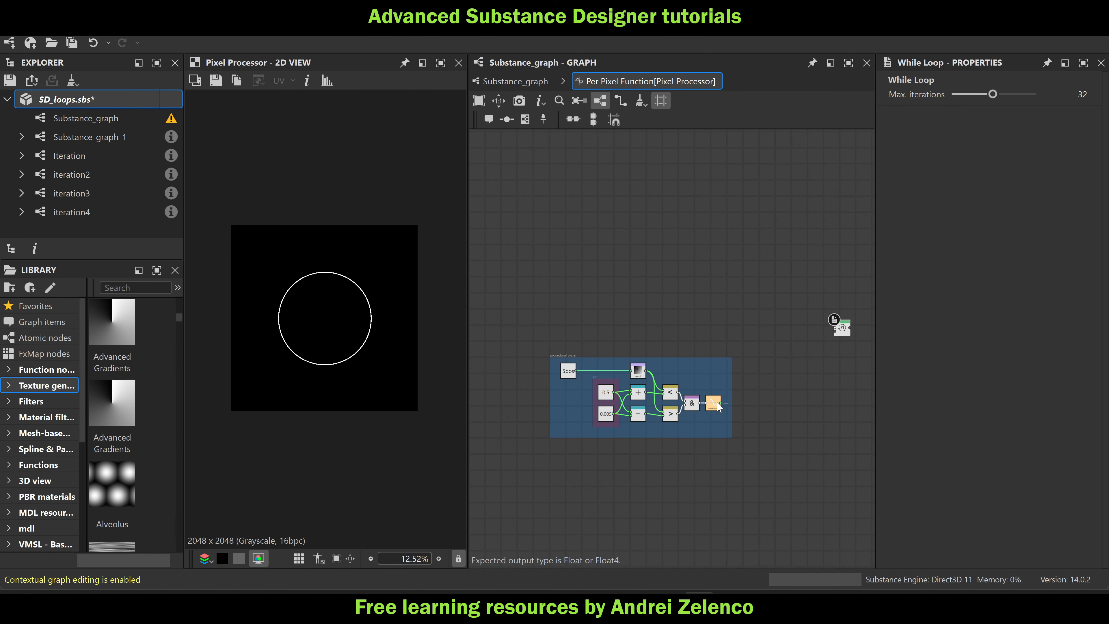
scroll(836, 337, "up", 5)
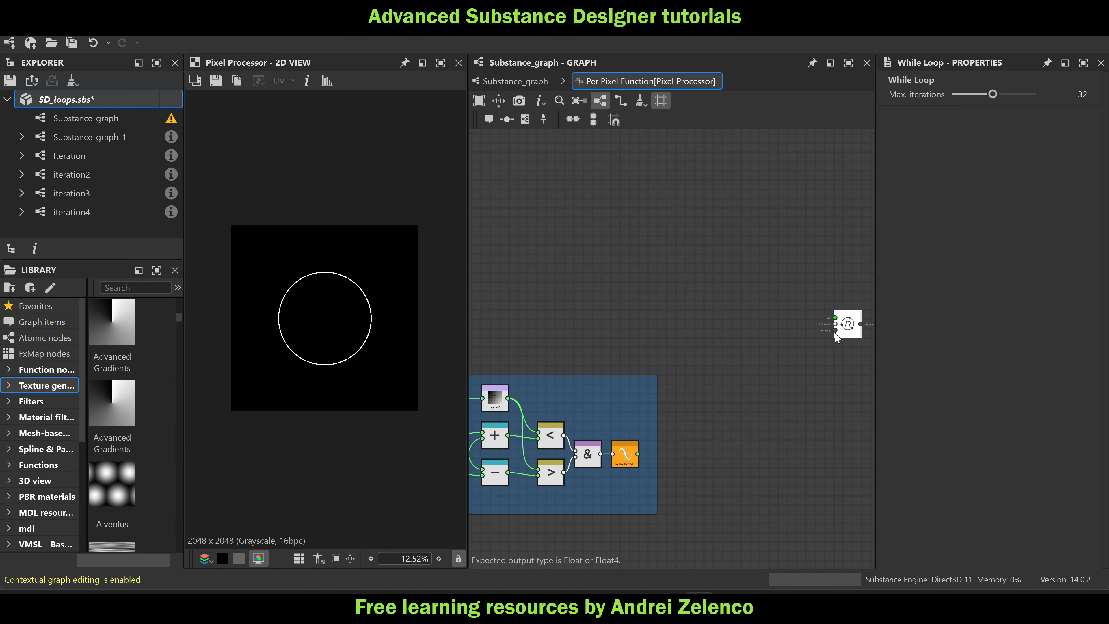
mouse_move(838, 319)
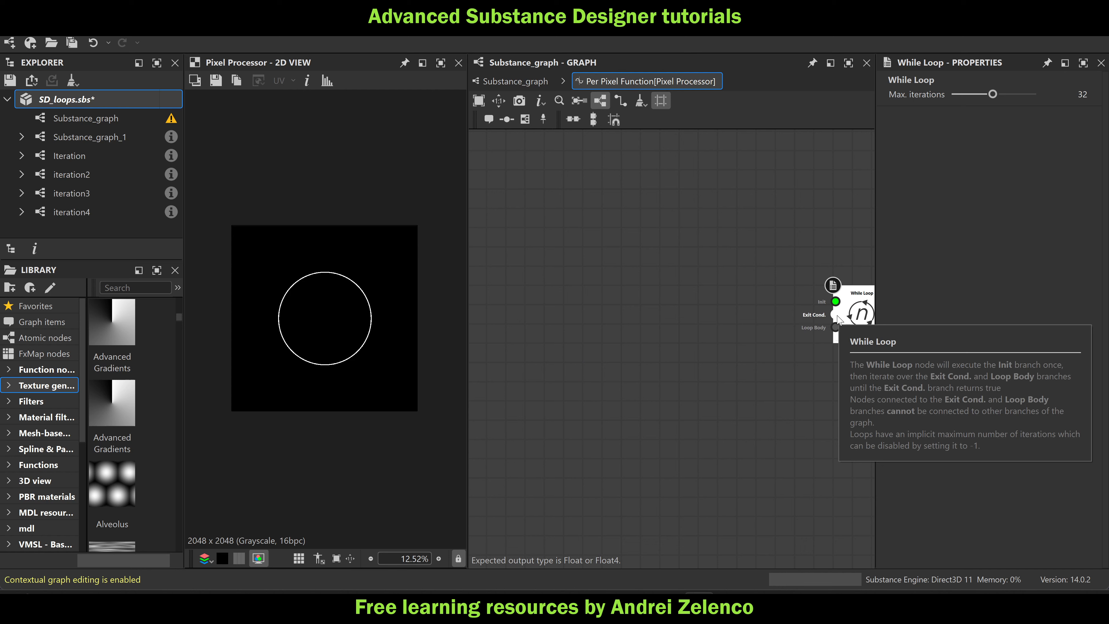
middle_click_drag(754, 323, 593, 324)
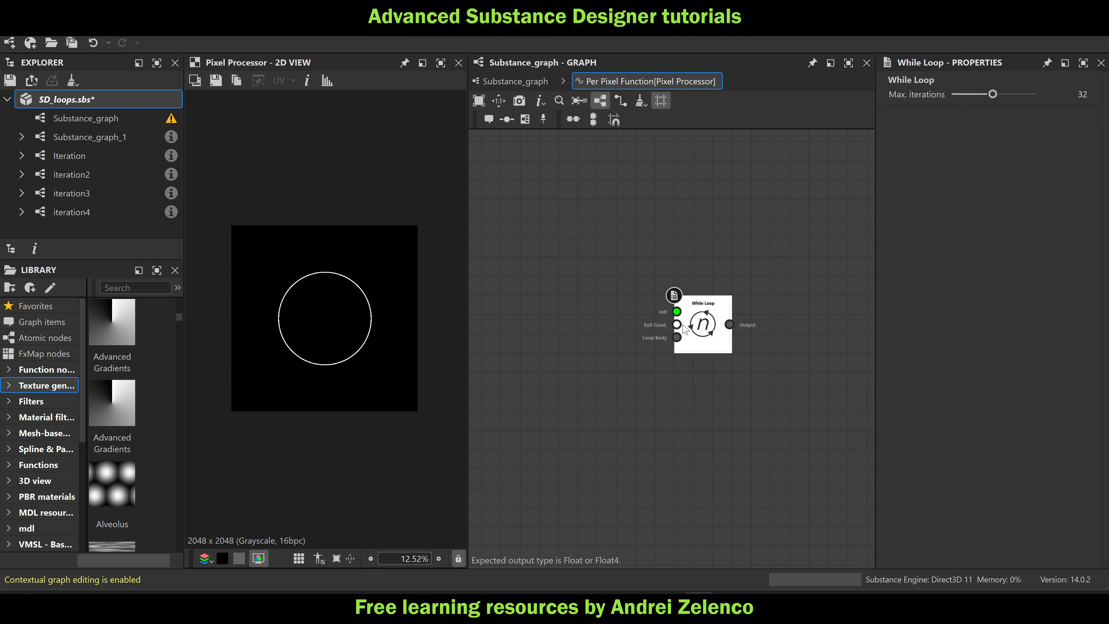
Add a yellow-green frame with hue 77 and enlarge it in the empty space above and to the left of the While Loop node
mouse_move(706, 329)
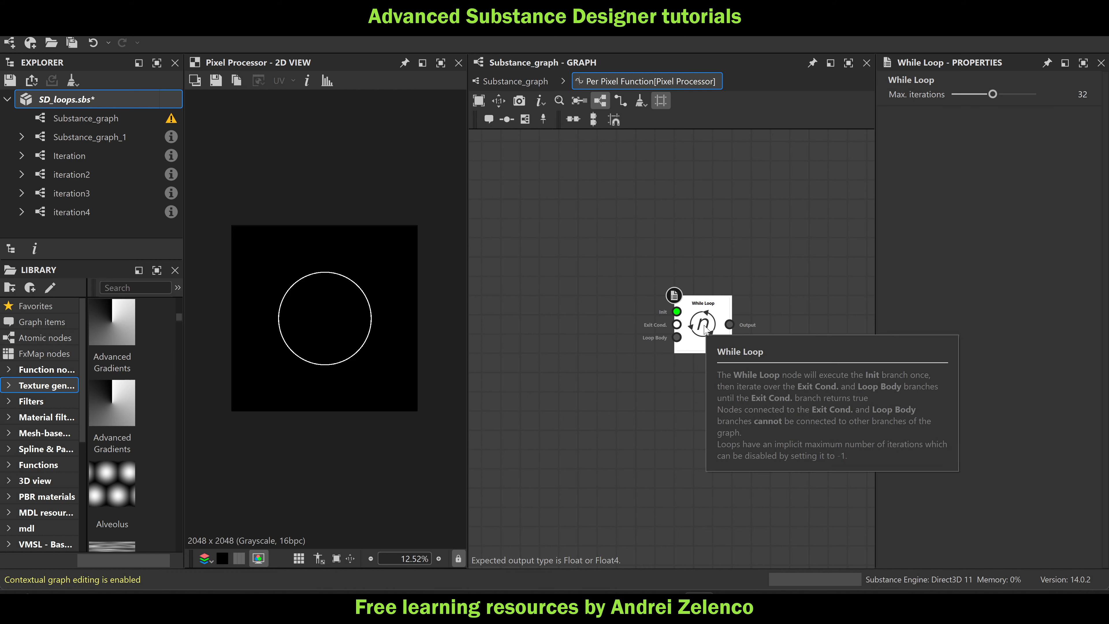
scroll(678, 317, "up", 1)
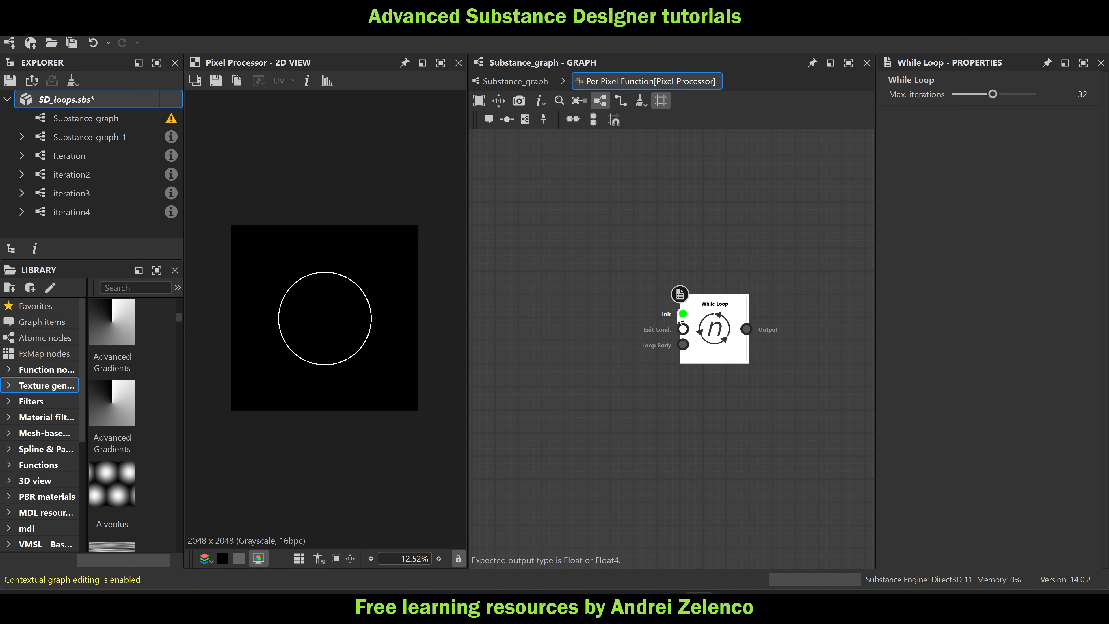
scroll(678, 318, "down", 3)
middle_click_drag(651, 238, 717, 334)
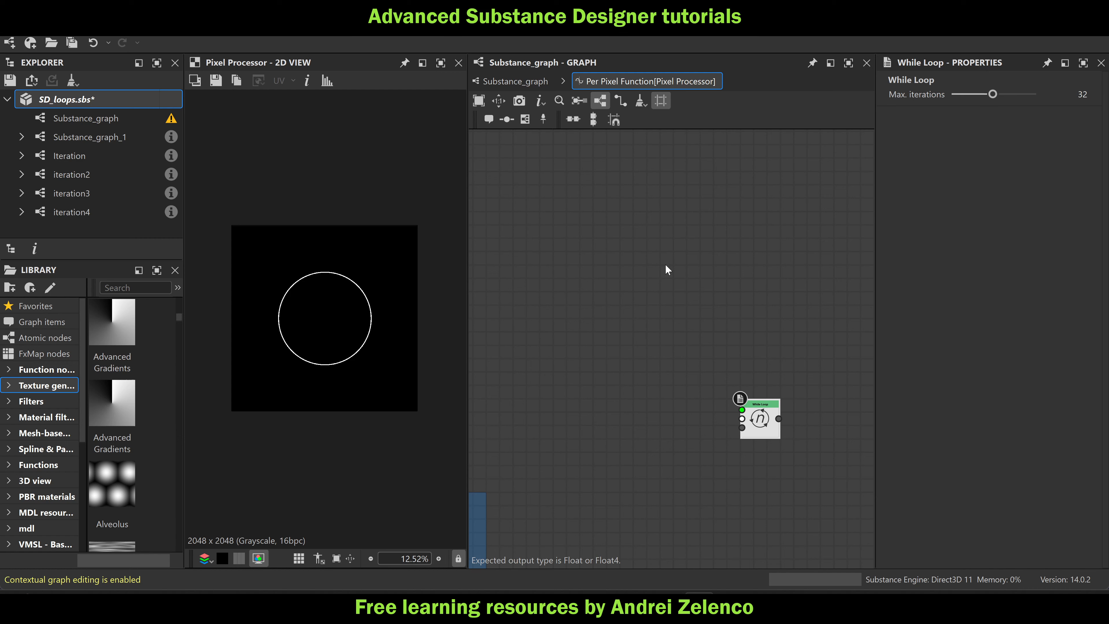
scroll(666, 267, "down", 1)
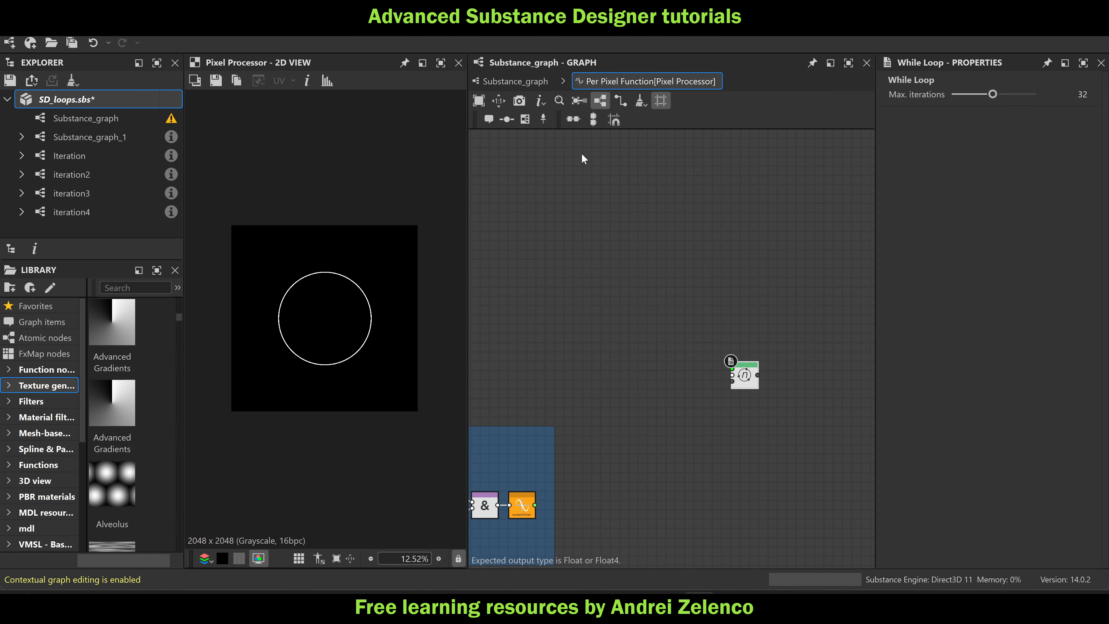
left_click(525, 118)
scroll(666, 321, "up", 2)
left_click(970, 185)
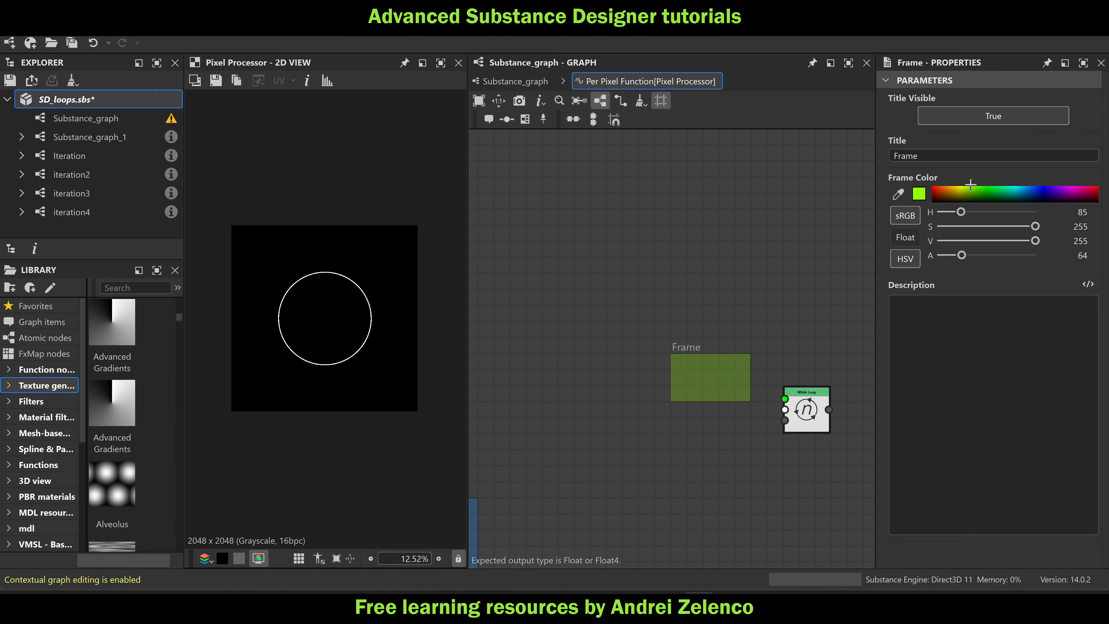
left_click_drag(969, 185, 965, 185)
left_click_drag(691, 343, 579, 199)
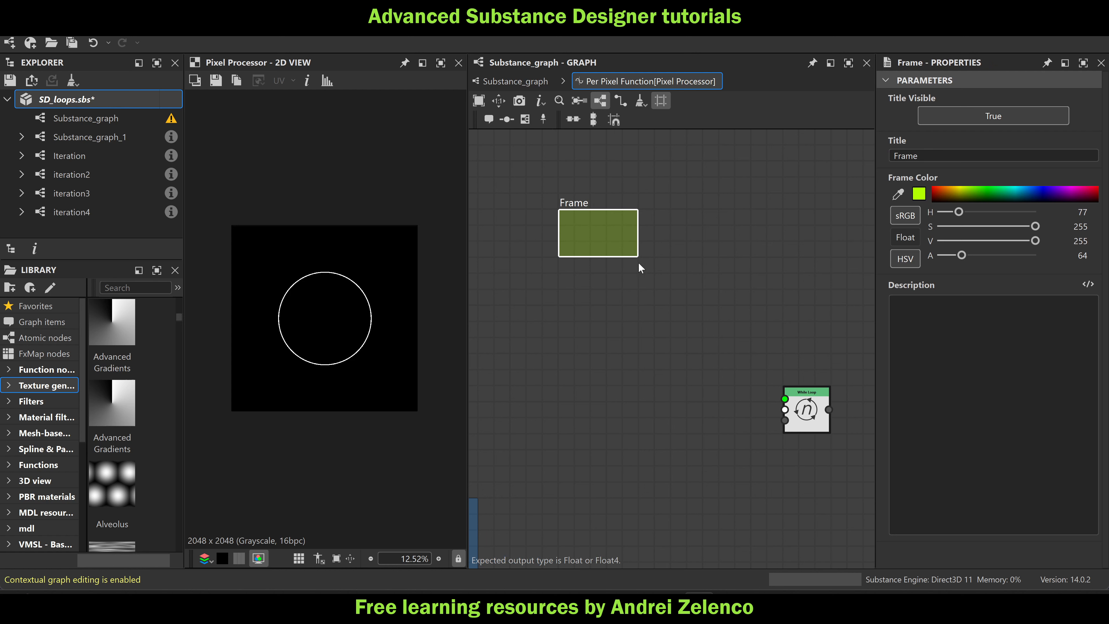
left_click_drag(637, 257, 718, 320)
Title the new yellow-green frame var init and save the SD_loops.sbs package
left_click(934, 155)
key("ctrl+a")
type("var i")
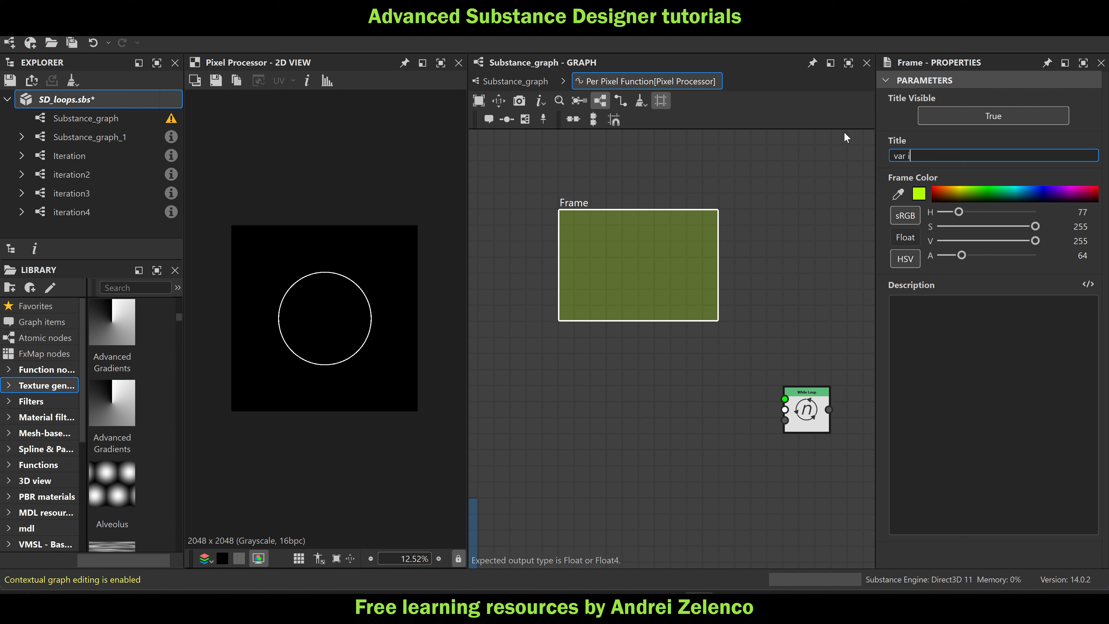
type("nit")
left_click(654, 150)
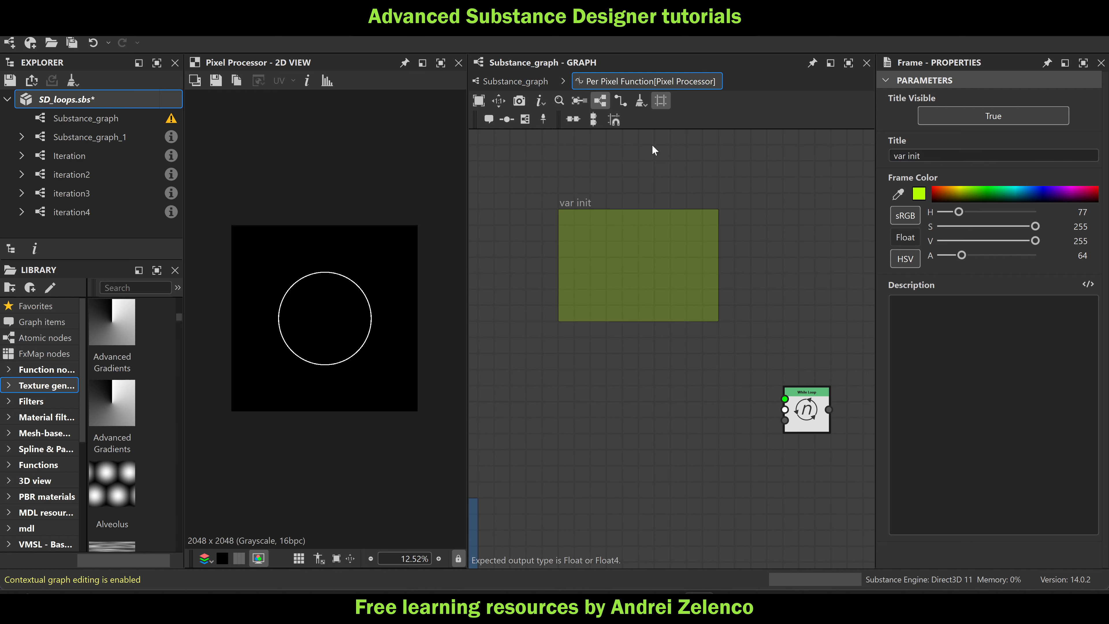
left_click(101, 99)
key("ctrl+s")
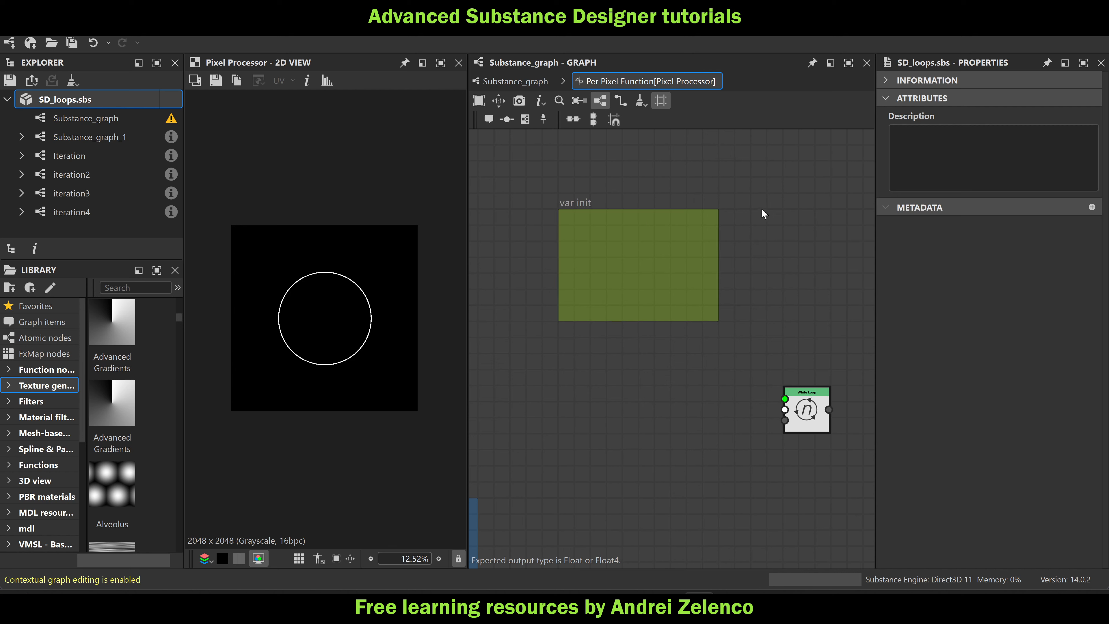
Enlarge the var init frame upward, sideways and downward, and place a new Float node in its upper-left corner
left_click_drag(656, 210, 657, 162)
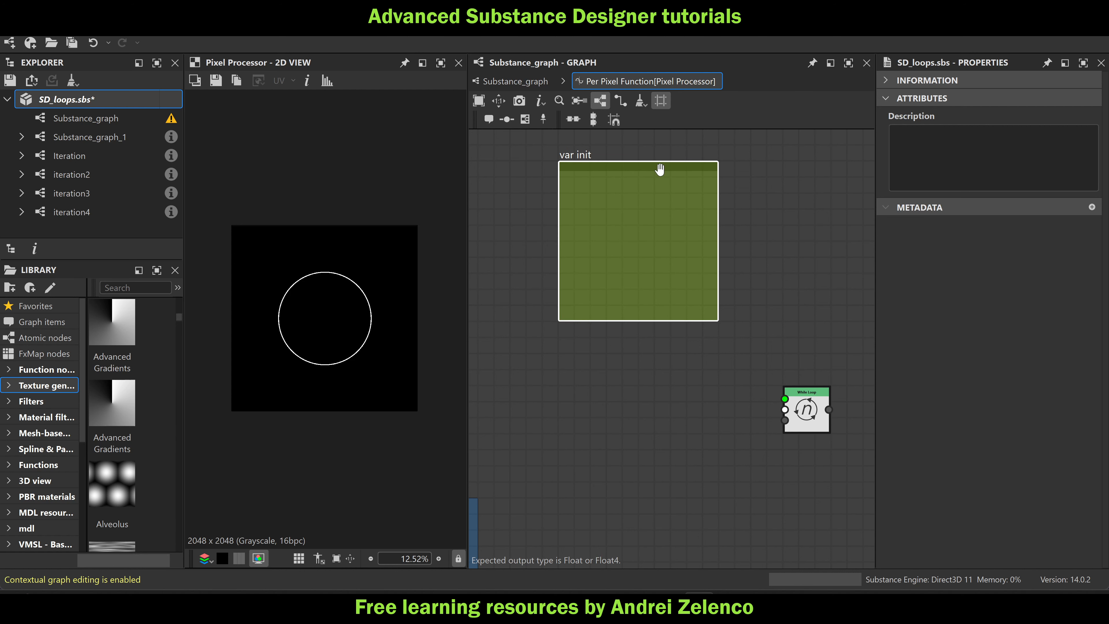
left_click(780, 190)
key("space")
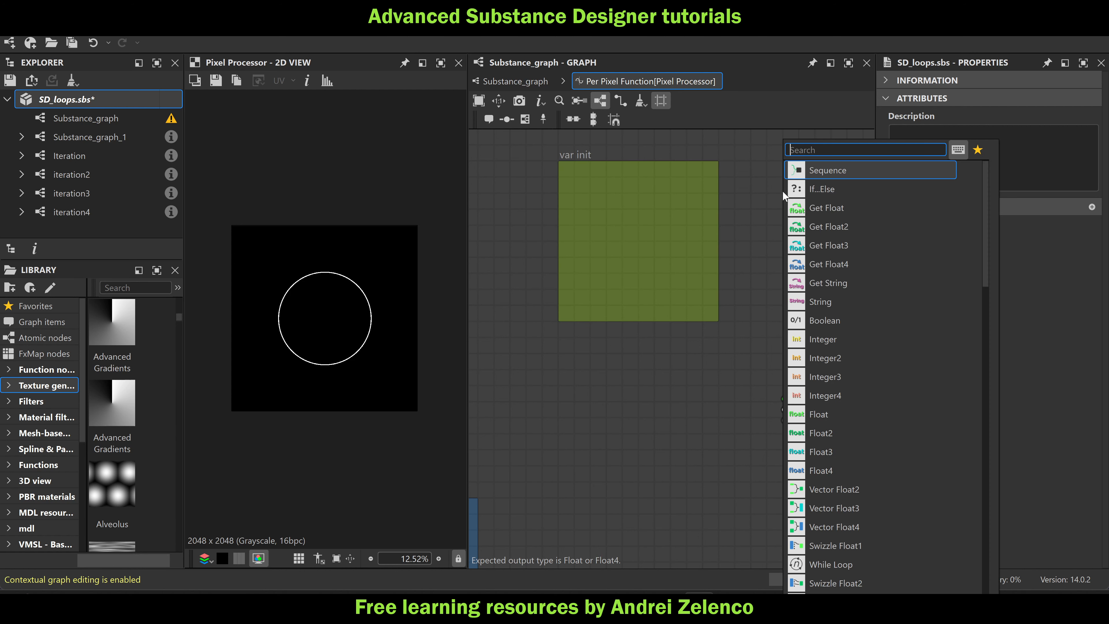
type("float")
left_click(849, 171)
left_click_drag(772, 191, 494, 205)
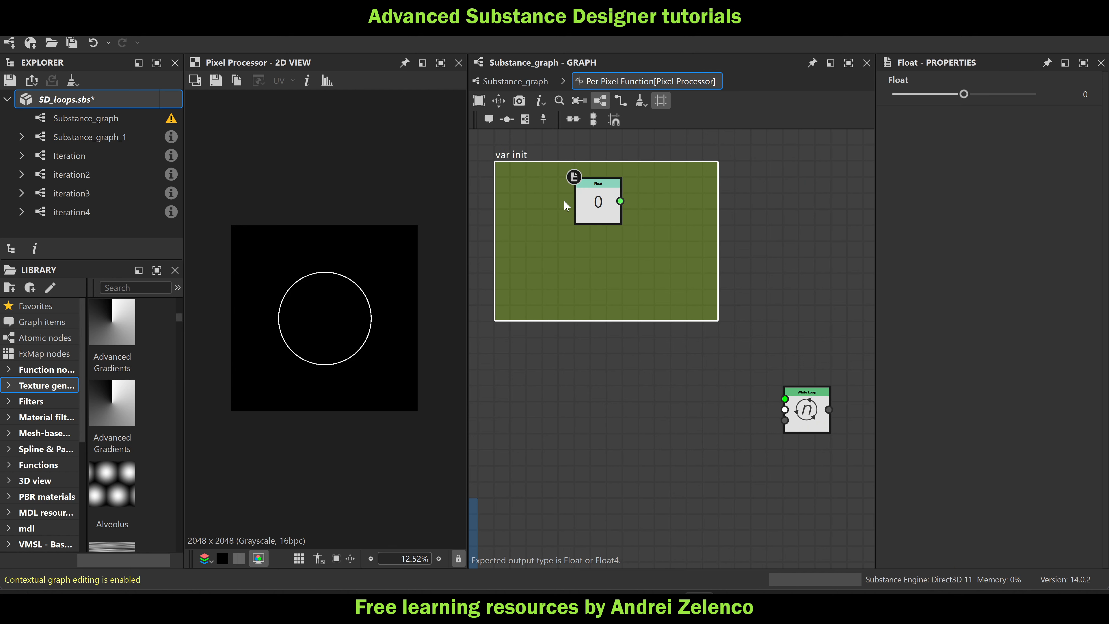
left_click_drag(601, 204, 537, 204)
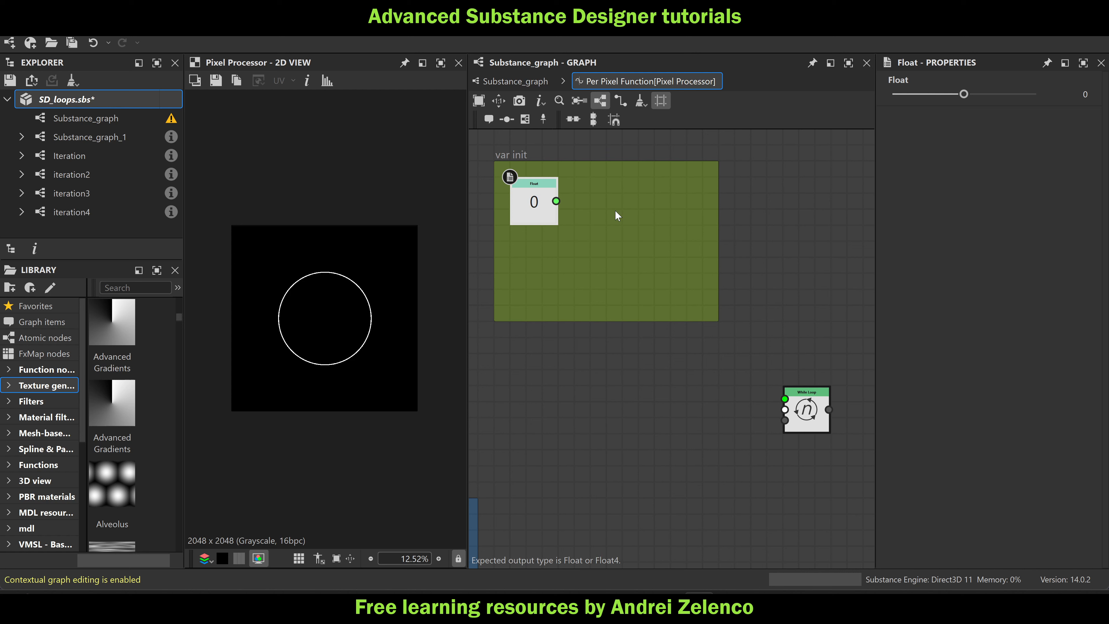
left_click_drag(513, 322, 512, 352)
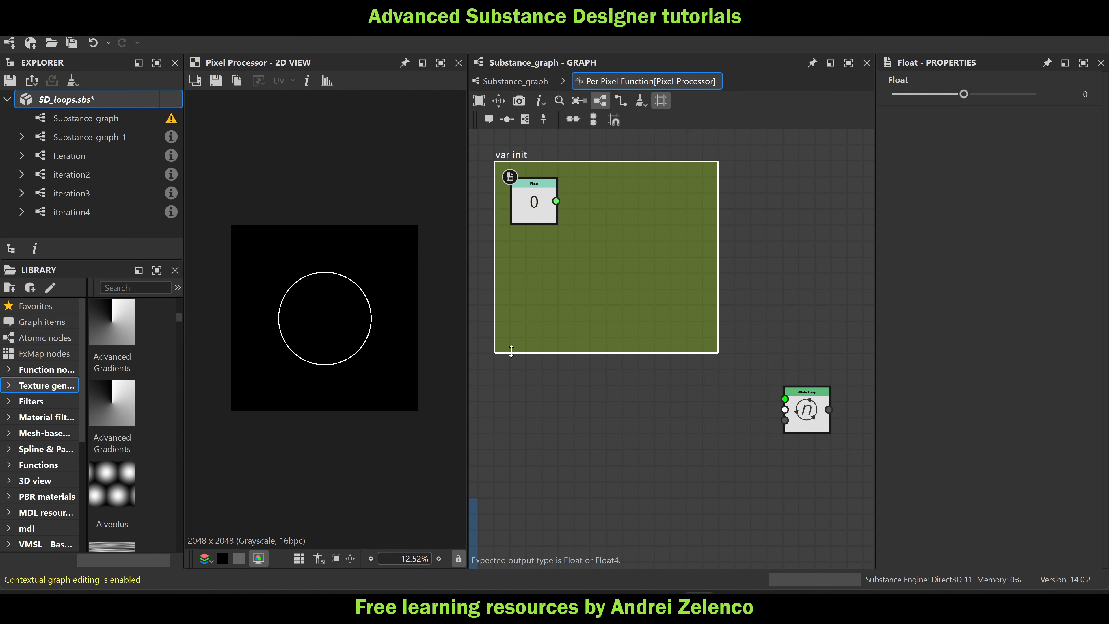
left_click(541, 205)
key("space")
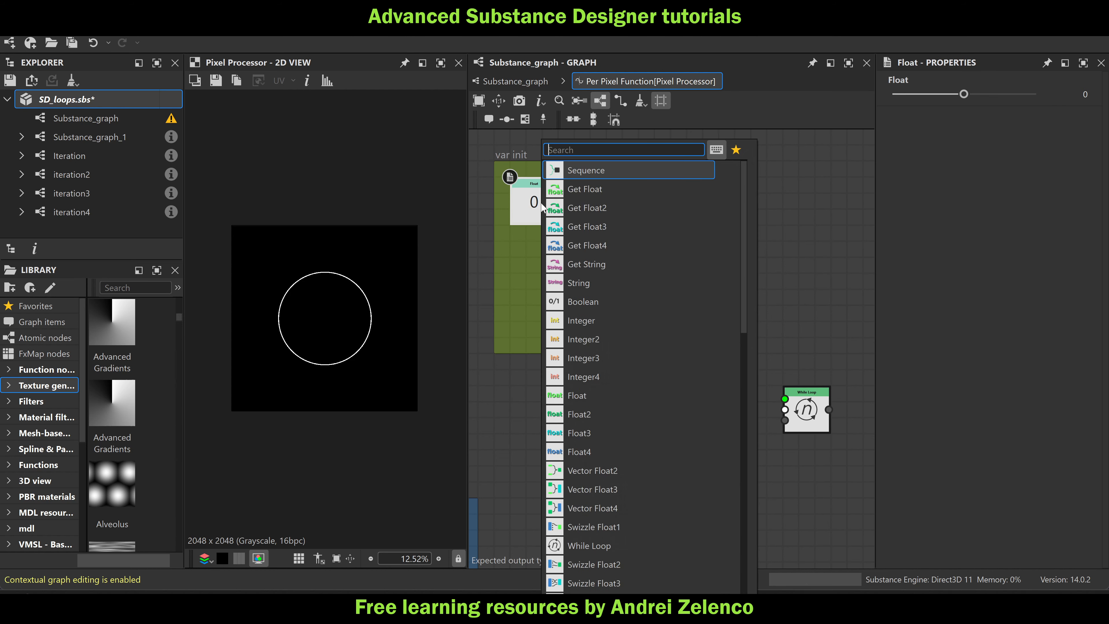
type("se")
left_click(590, 171)
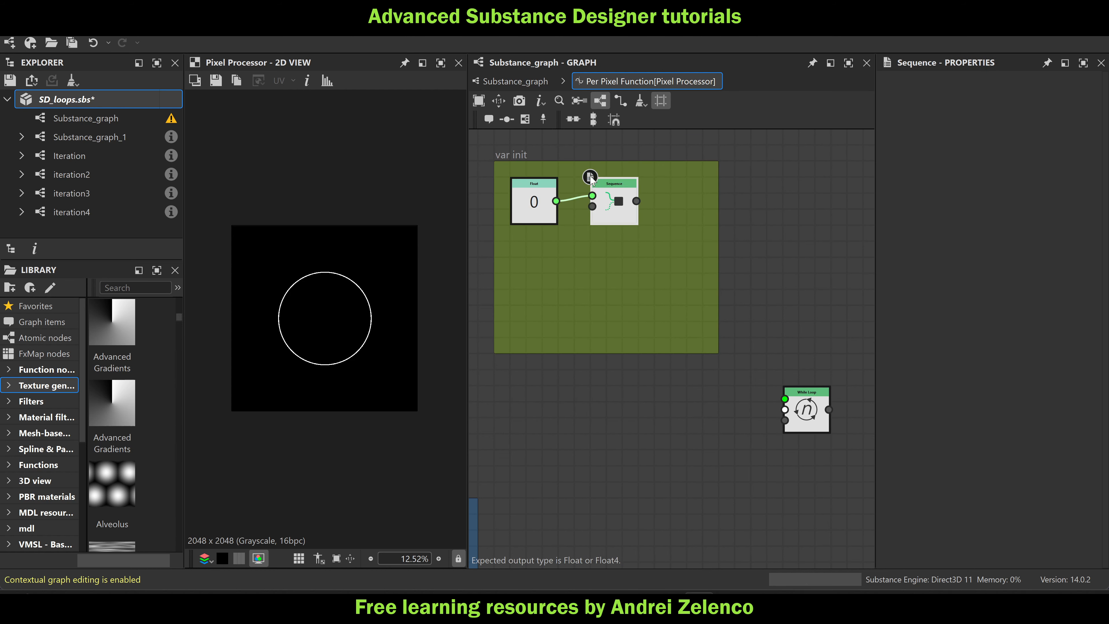
key("Delete")
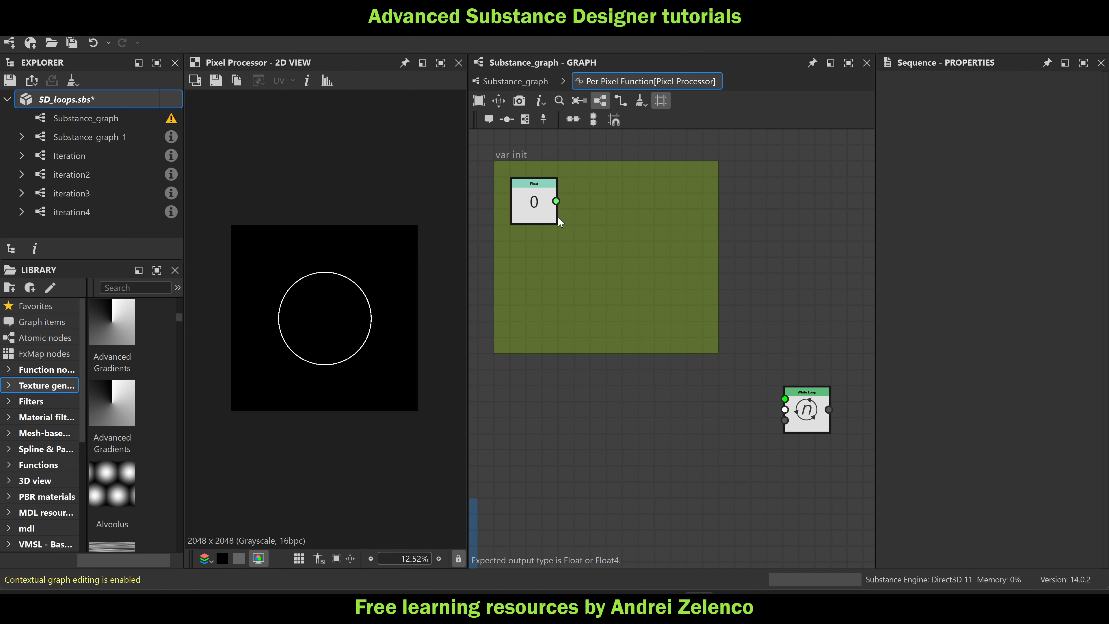
Add a Set node fed by the Float node, name its variable i, and save the SD_loops.sbs package
left_click(544, 207)
key("space")
type("s")
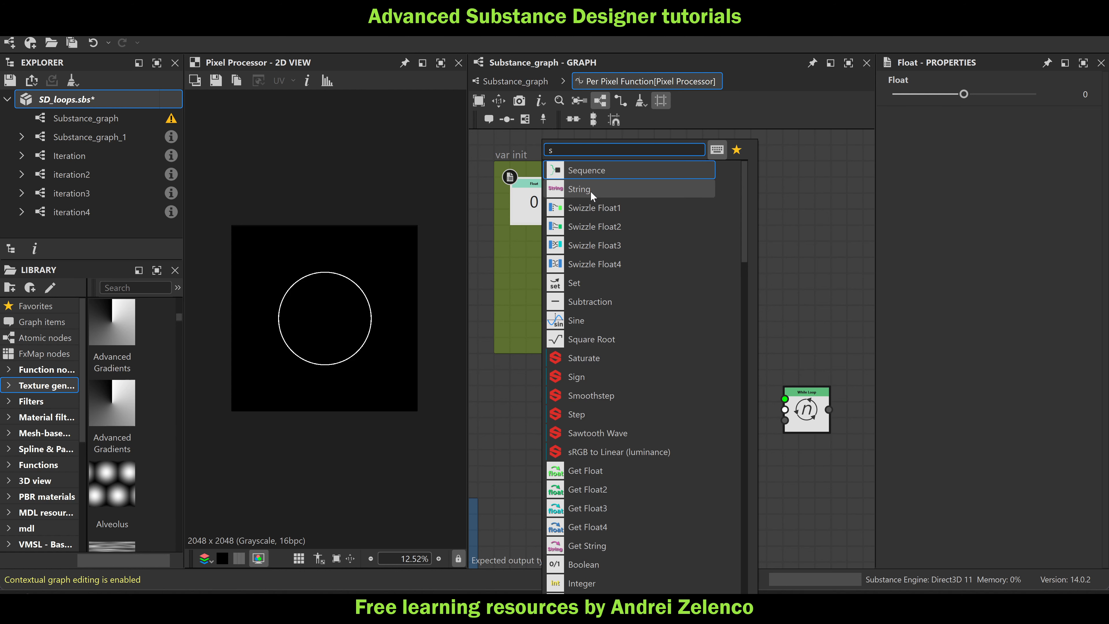
left_click(590, 283)
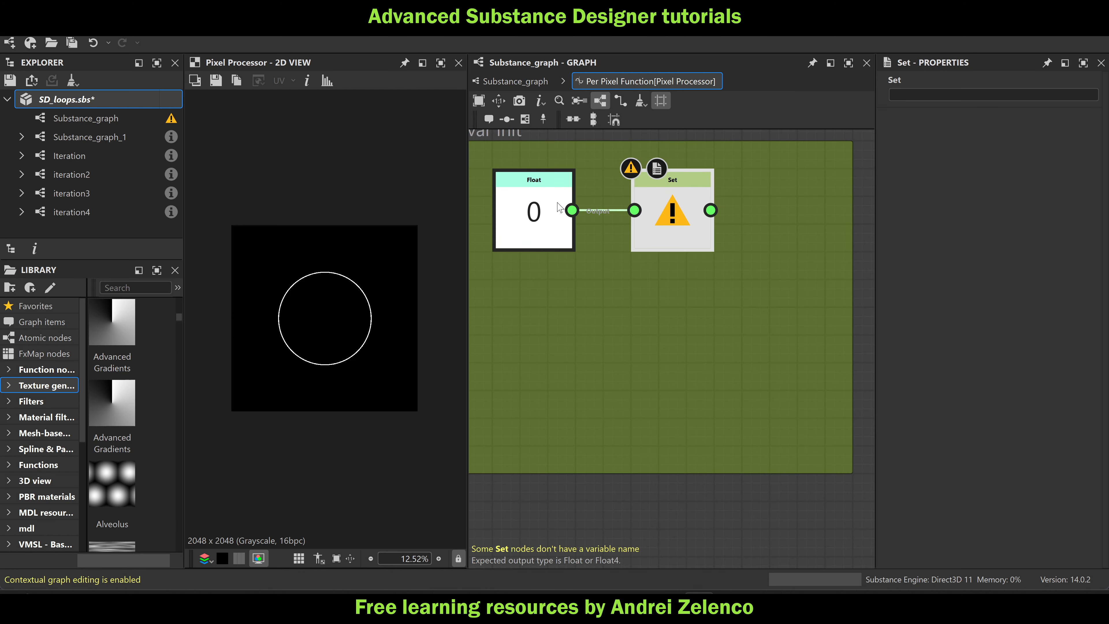
left_click(919, 95)
type("i")
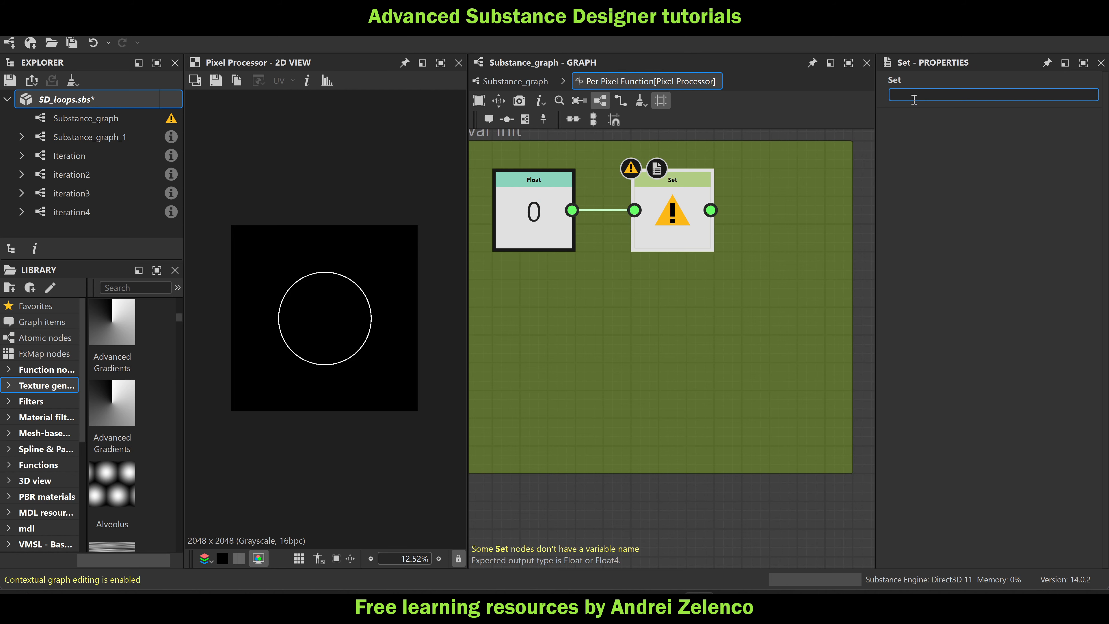
key("Return")
scroll(739, 264, "down", 1)
scroll(739, 264, "down", 2)
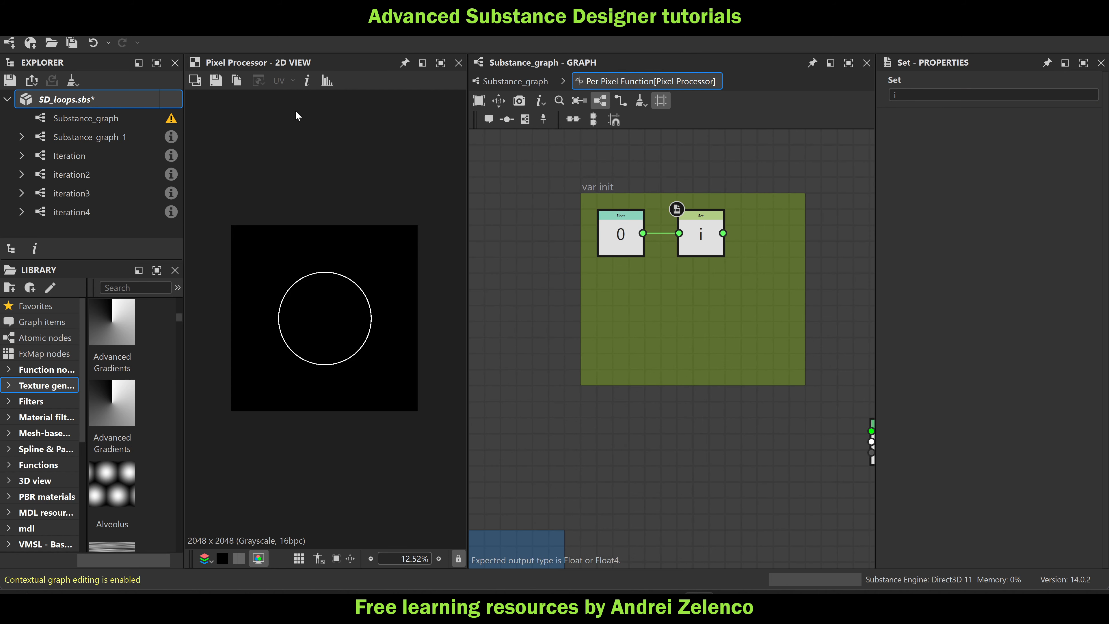
key("ctrl+s")
left_click(134, 100)
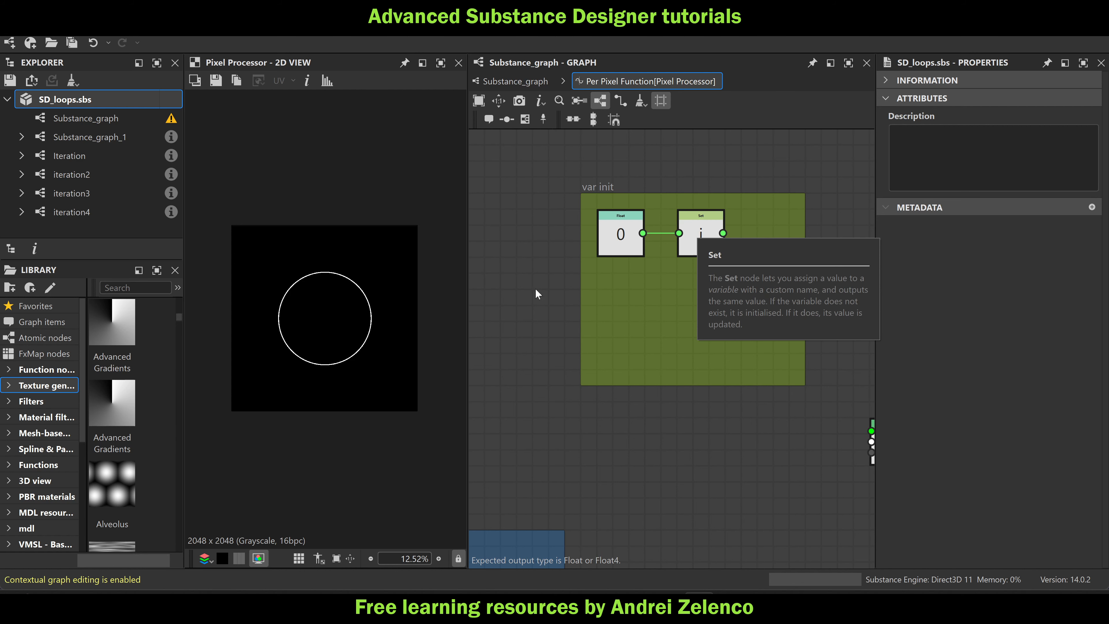
Duplicate the connected Float and Set i nodes directly below the original pair in the var init frame
middle_click_drag(489, 278, 468, 252)
left_click_drag(705, 255, 607, 222)
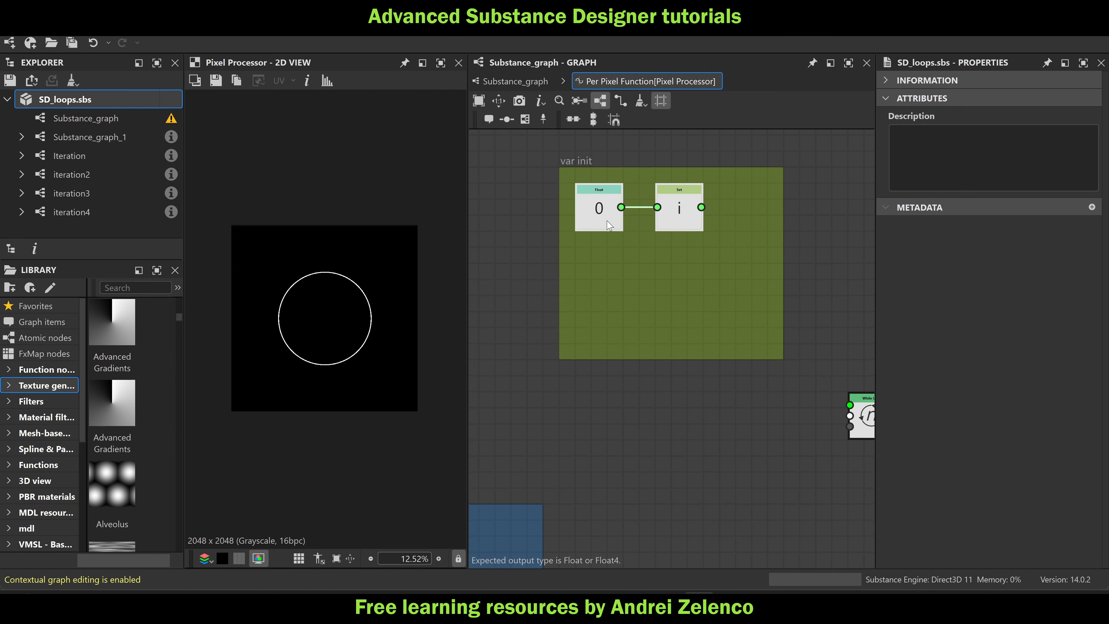
key("ctrl+c")
key("ctrl+v")
left_click(669, 271)
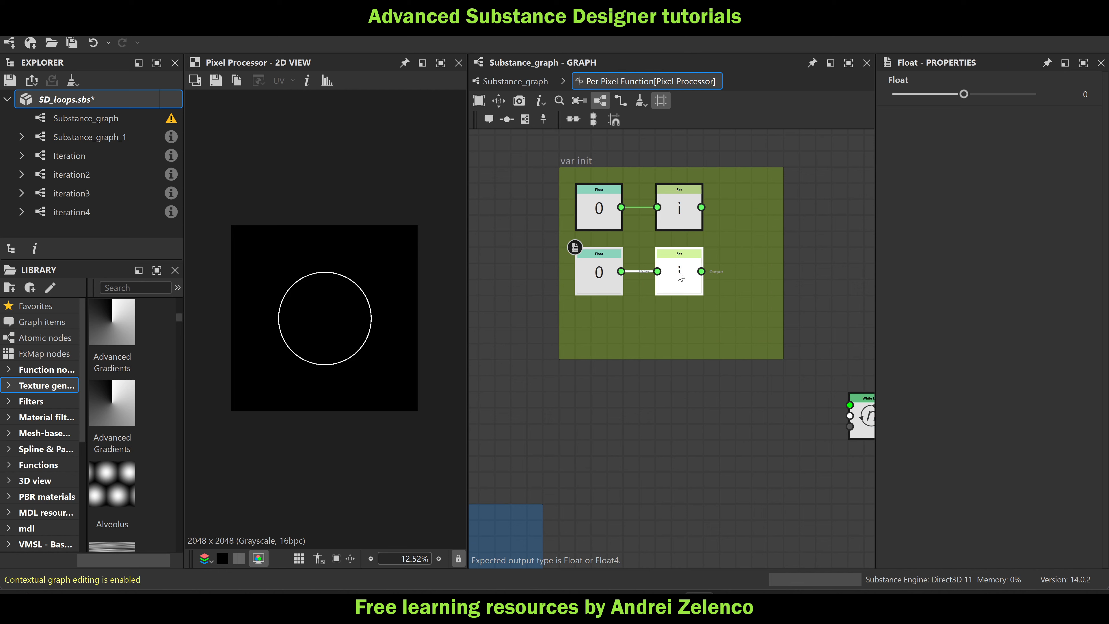
Name the duplicated Set node's variable n
left_click(672, 283)
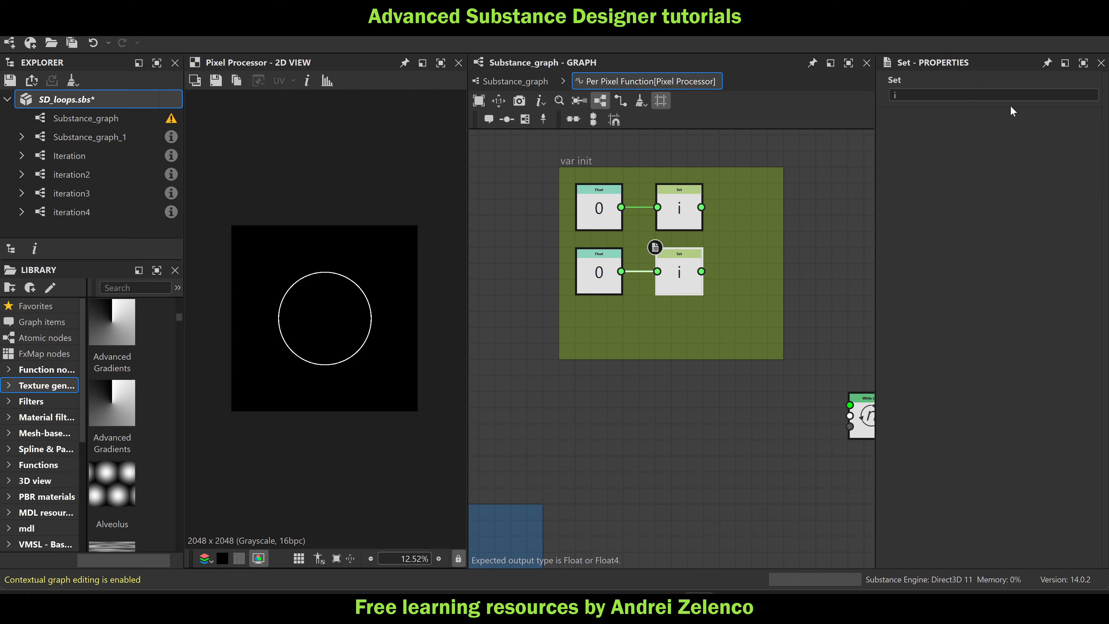
type("2")
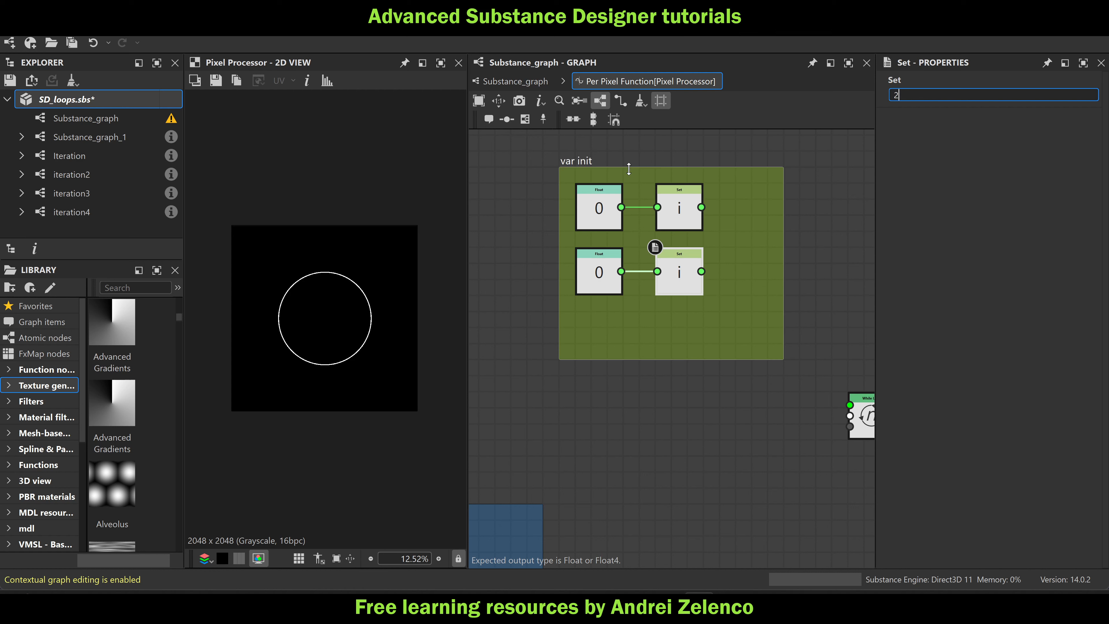
key("Return")
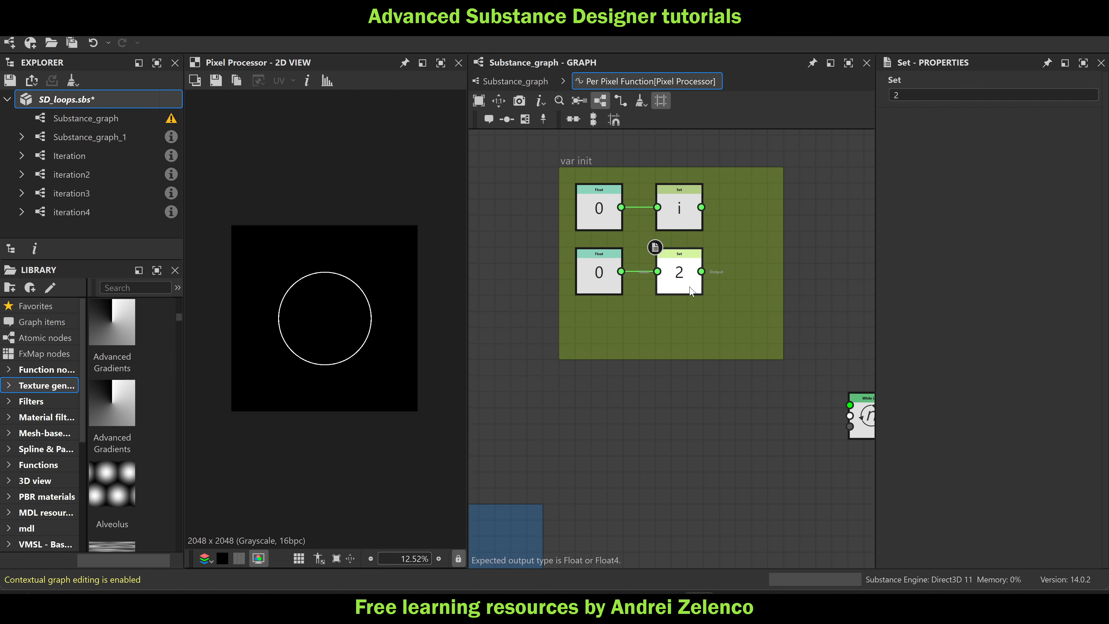
double_click(907, 94)
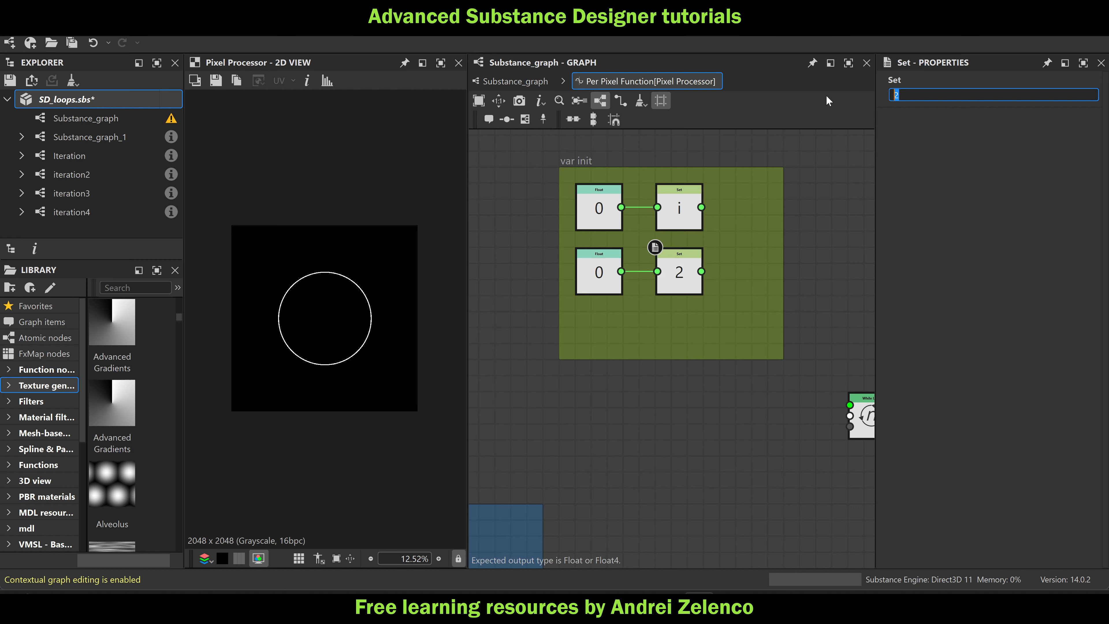
type("n")
key("Return")
Set the Float node feeding the n variable to 64
left_click(607, 284)
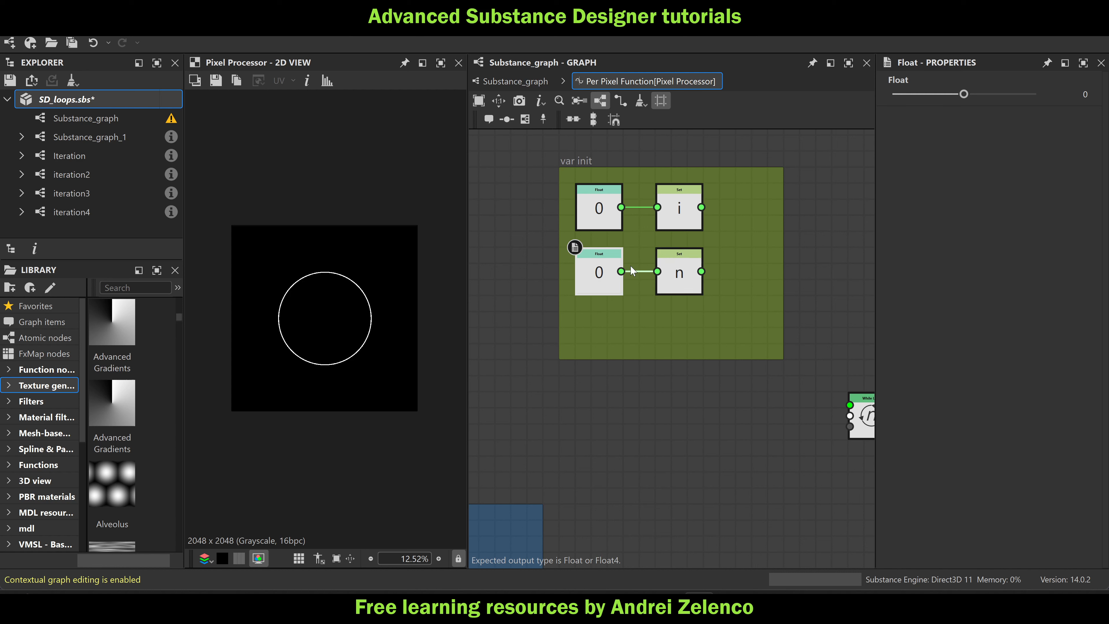
left_click(1086, 93)
left_click(1082, 93)
type("64")
key("Return")
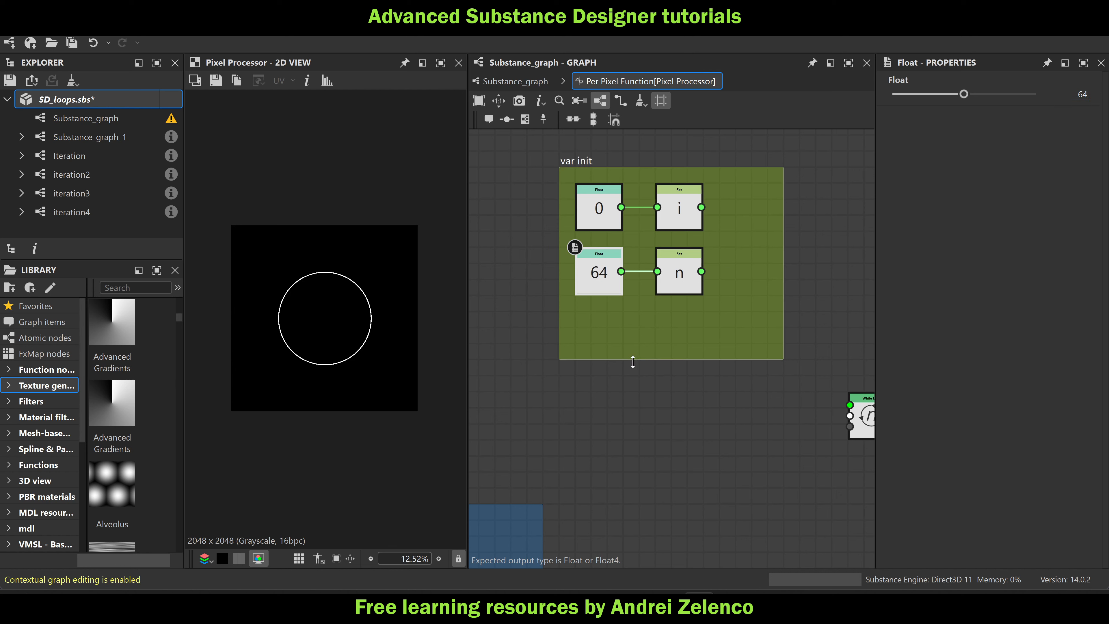
Extend the var init frame downward and duplicate the Float and Set i pair as a third row below n
left_click_drag(632, 362, 631, 391)
left_click_drag(728, 194, 608, 215)
key("ctrl+d")
left_click_drag(583, 260, 605, 340)
Name the third row's Set variable luminosity and save the SD_loops.sbs package
left_click(679, 338)
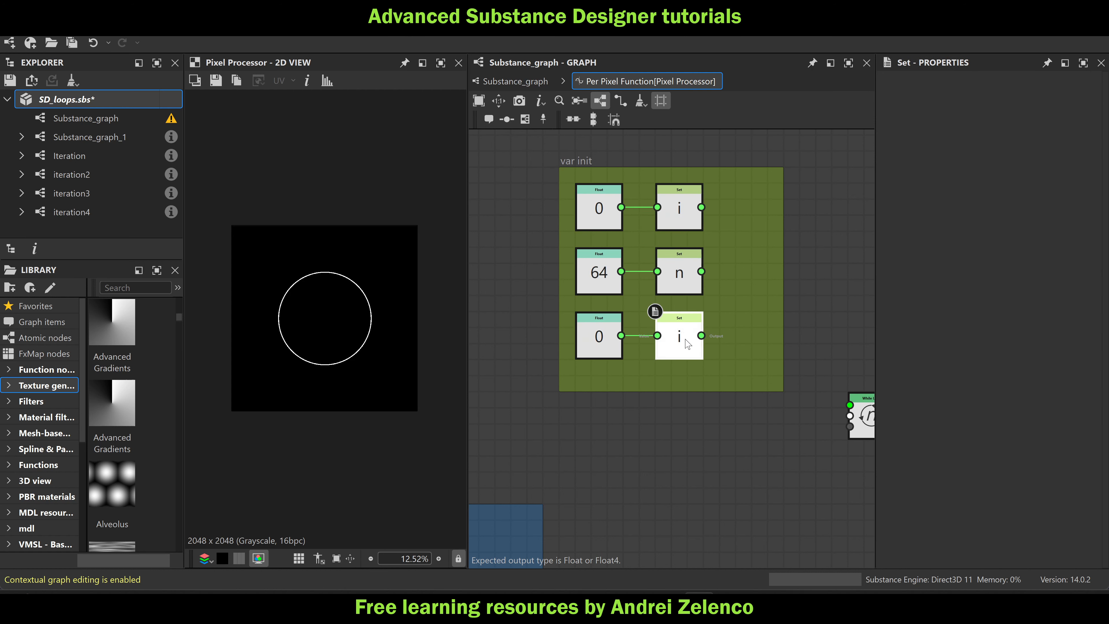
double_click(908, 94)
type("luminosirt")
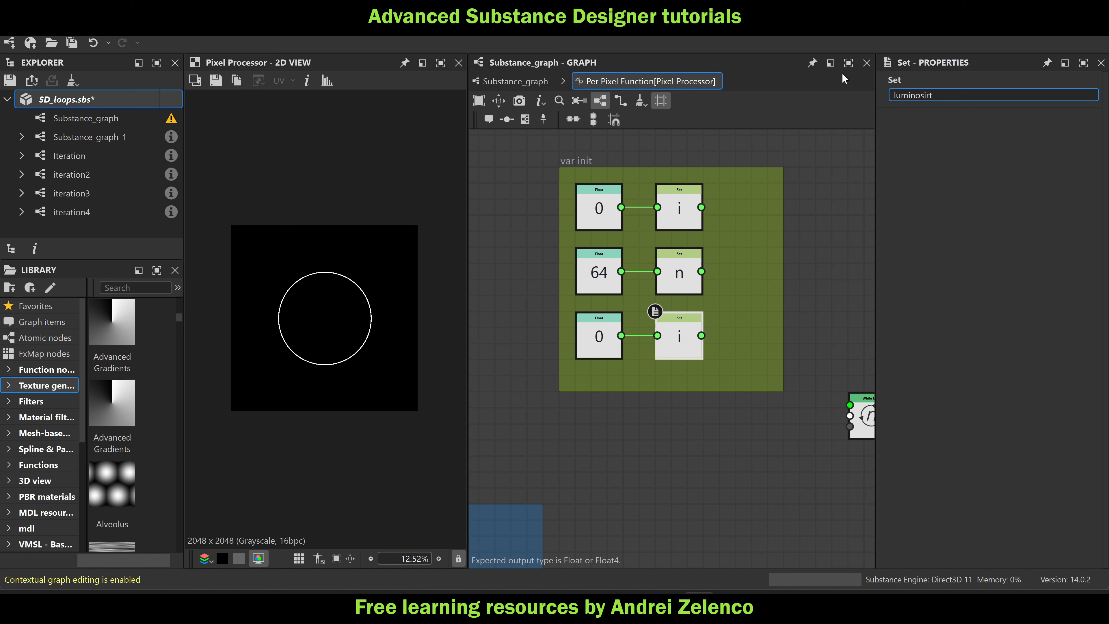
key("BackSpace")
key("BackSpace")
type("ty")
key("Return")
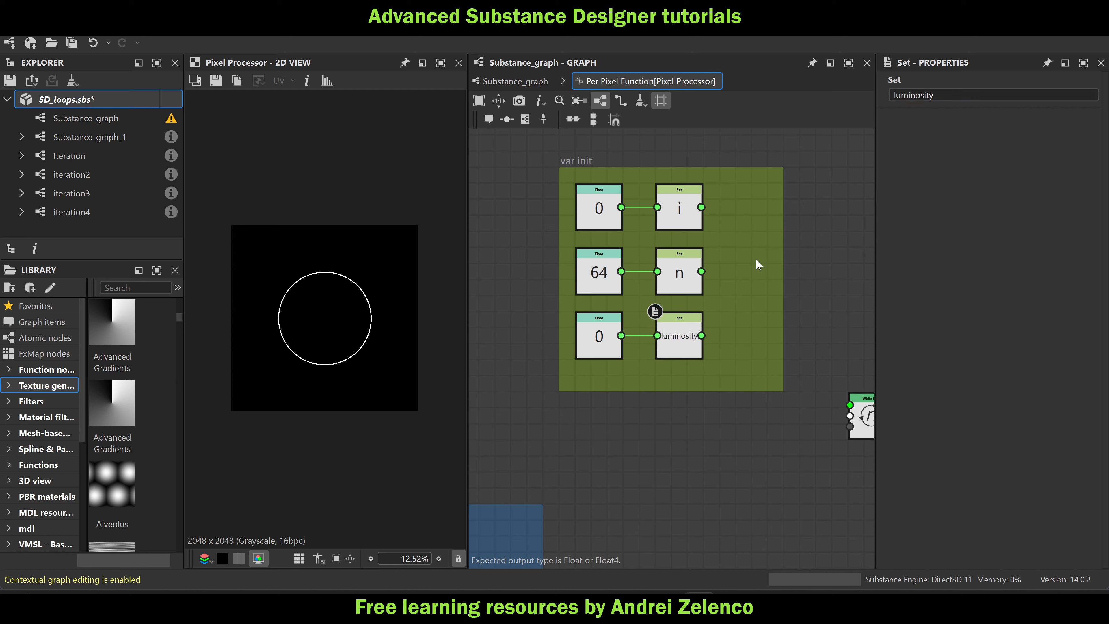
left_click(118, 103)
key("ctrl+s")
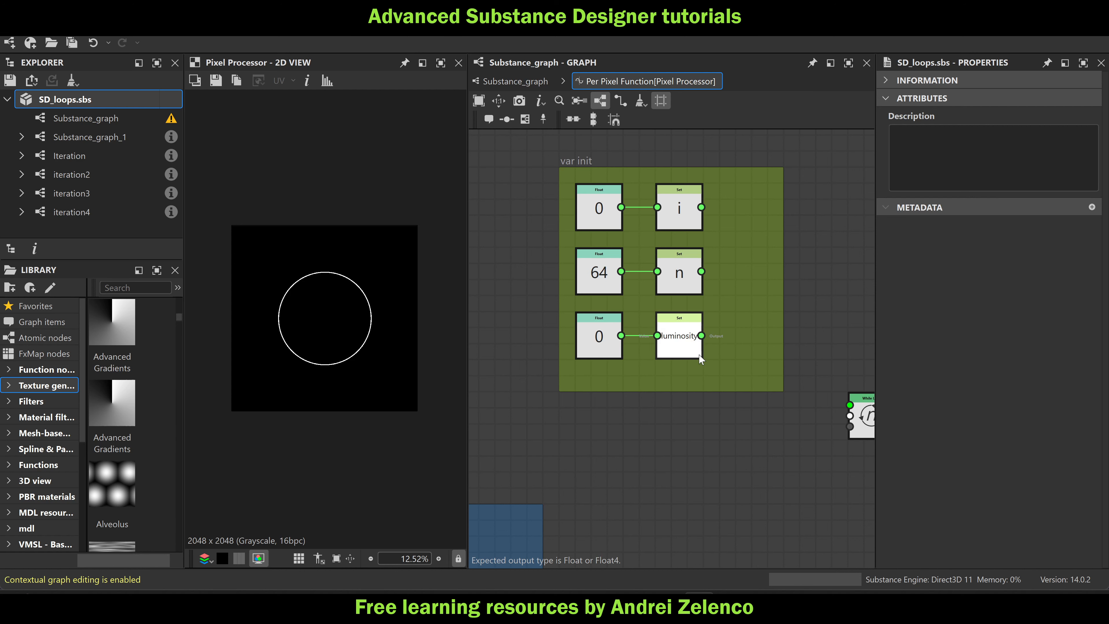
scroll(684, 342, "up", 2)
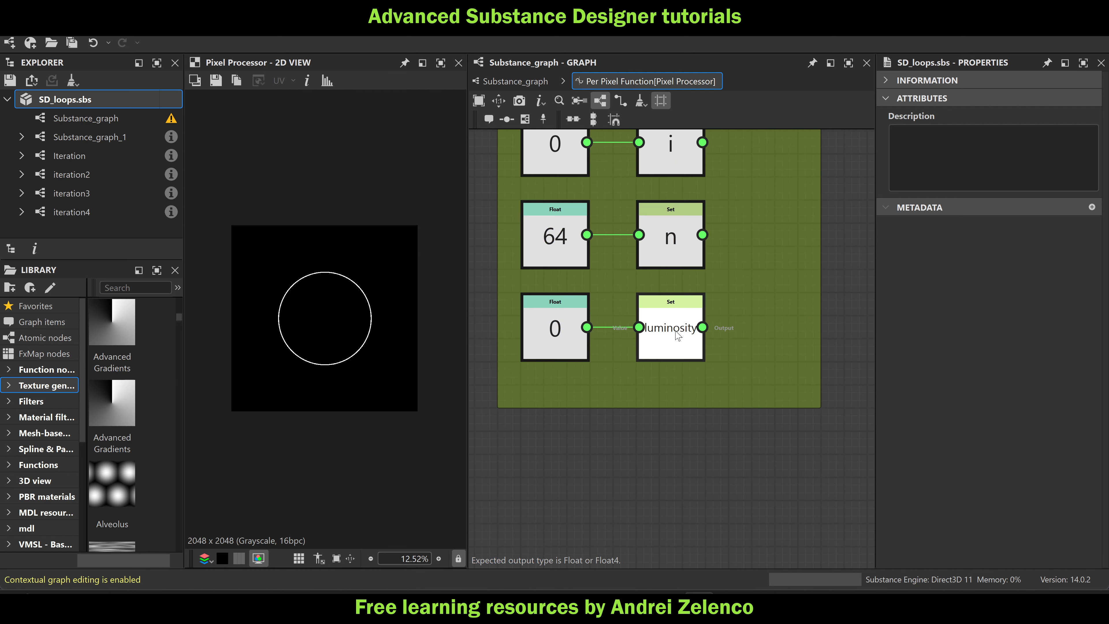
mouse_move(677, 336)
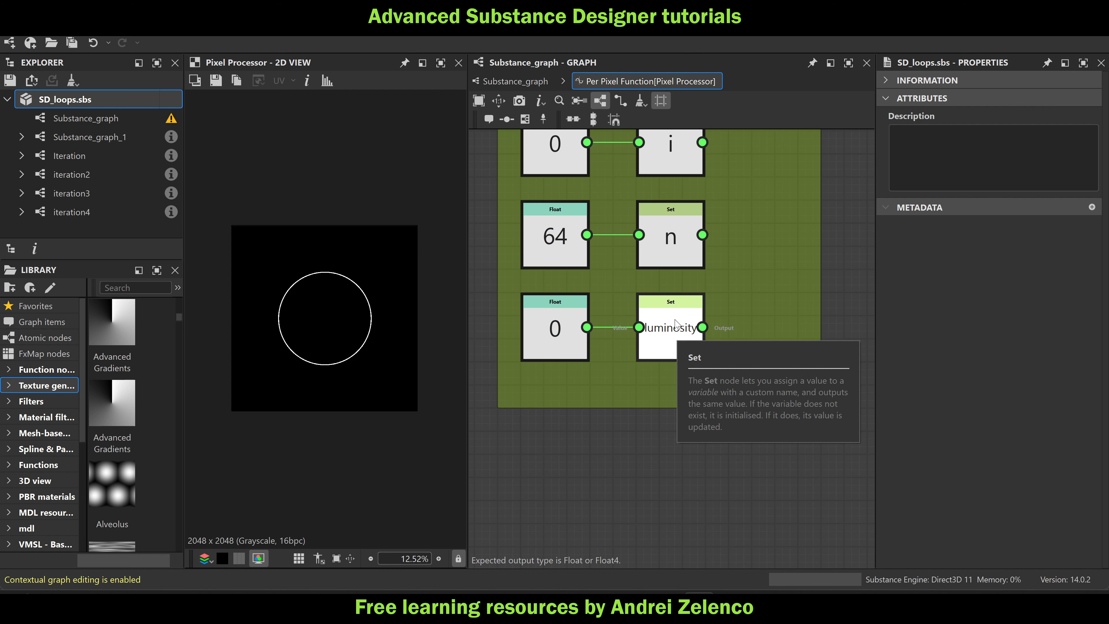
scroll(675, 320, "down", 3)
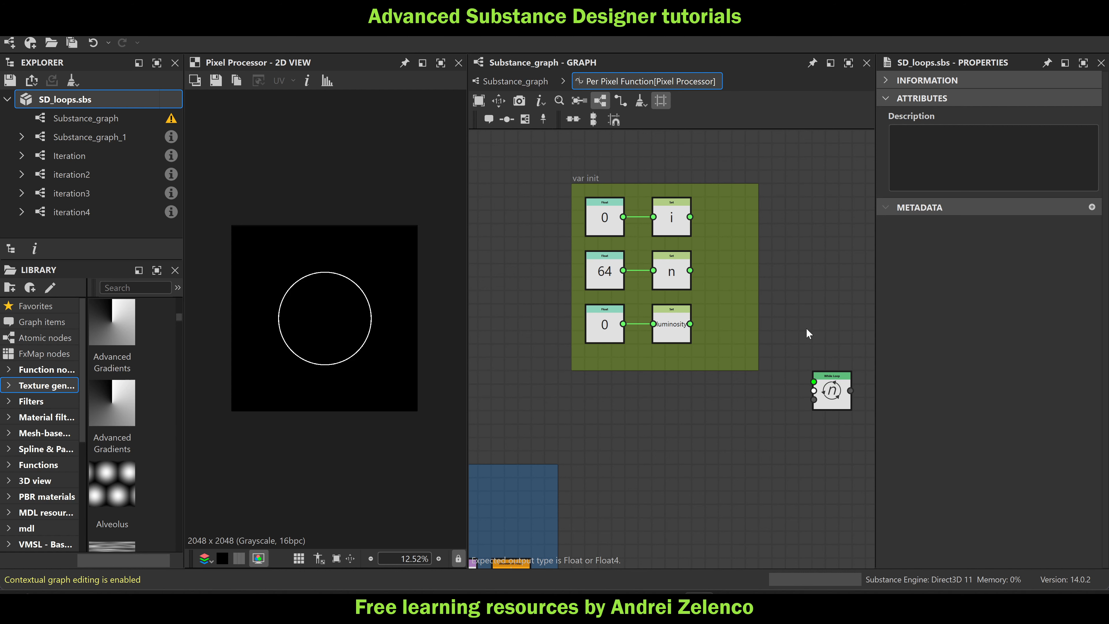
Try connecting the i and n Set nodes directly to the While Loop's Init input, and remove the resulting link
middle_click_drag(805, 327, 706, 314)
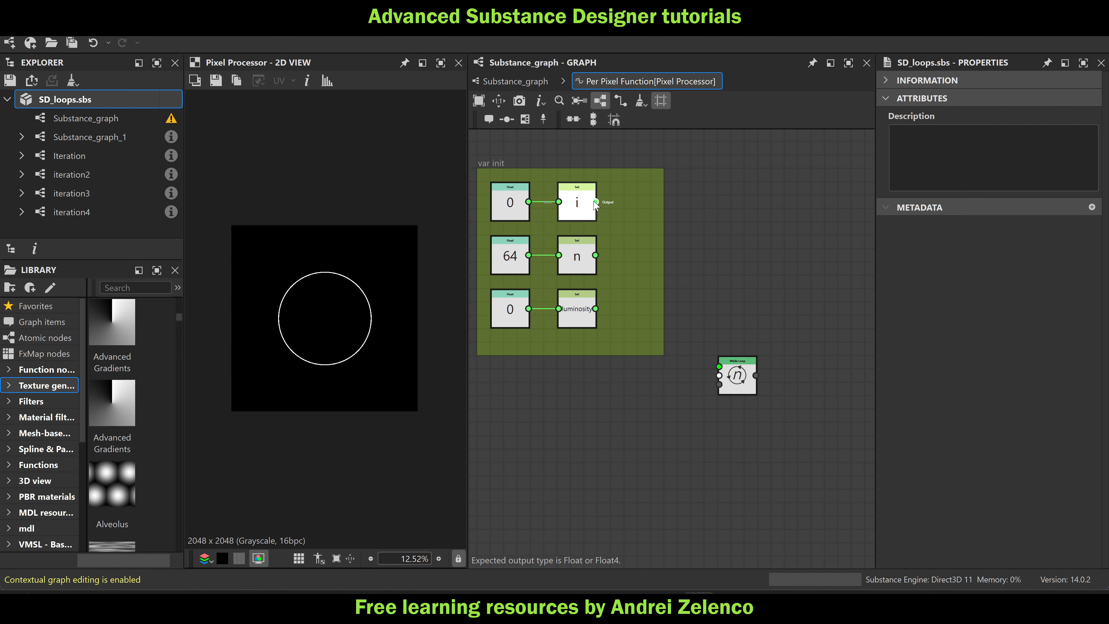
scroll(726, 375, "up", 2)
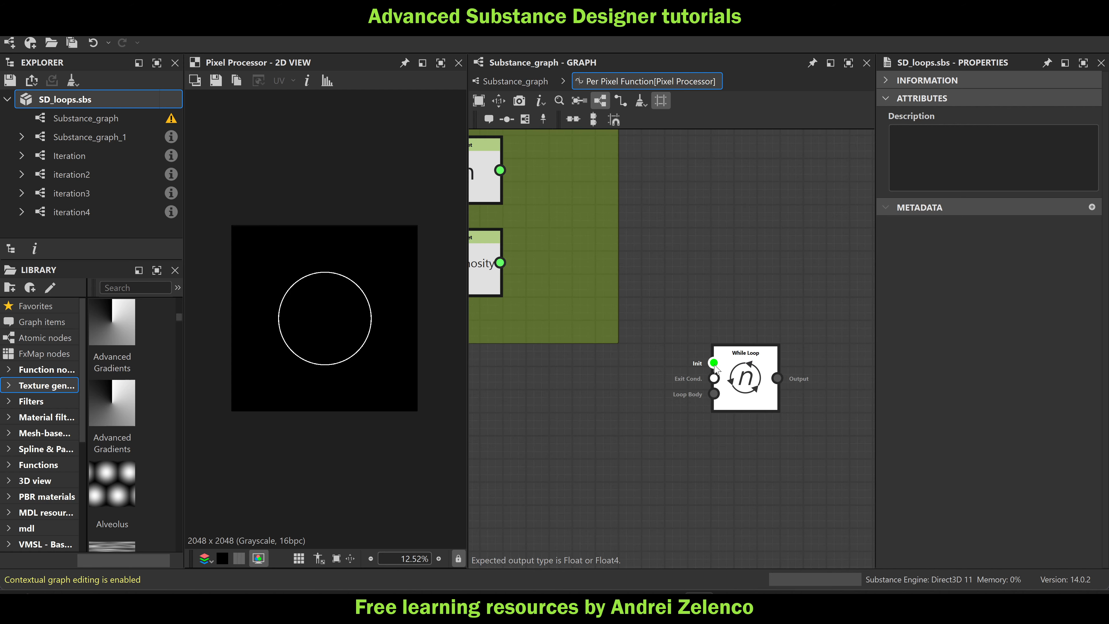
scroll(714, 367, "down", 3)
left_click_drag(611, 226, 717, 362)
left_click_drag(611, 271, 725, 367)
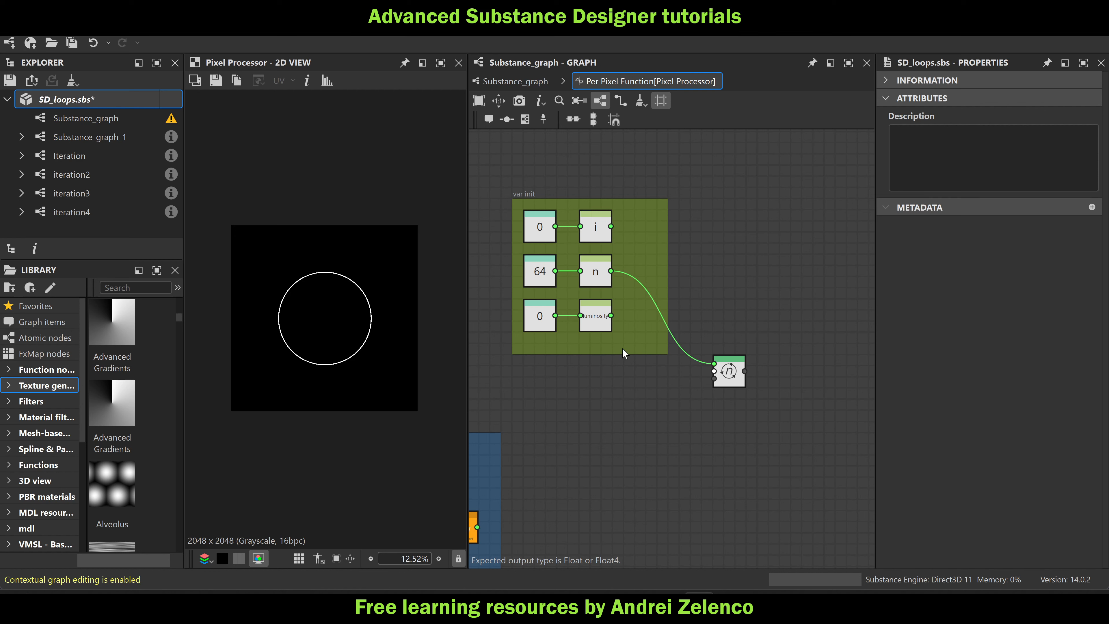
mouse_move(607, 317)
left_mouse_down()
mouse_move(697, 363)
mouse_move(610, 319)
left_mouse_up()
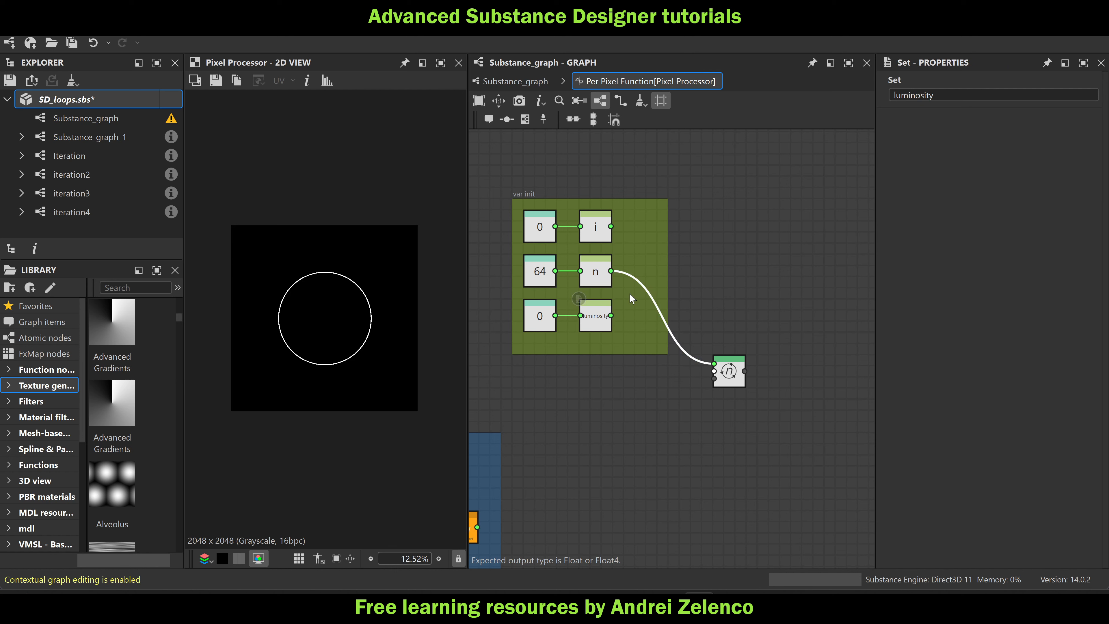
key("Delete")
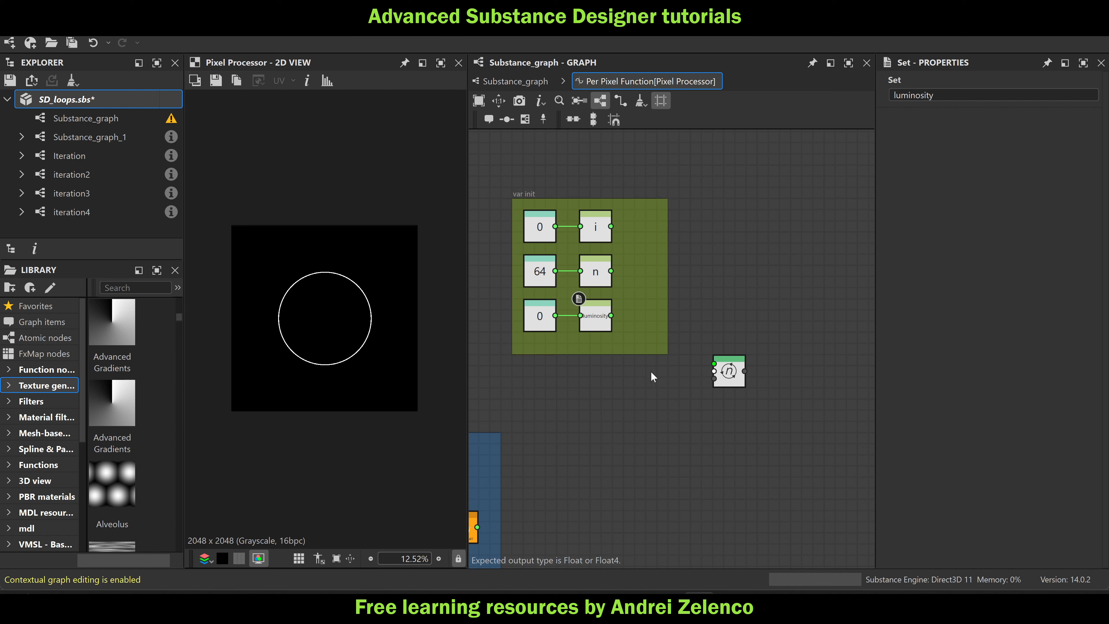
Add a Sequence node beside the i and n Set nodes inside the var init frame
scroll(630, 260, "up", 3)
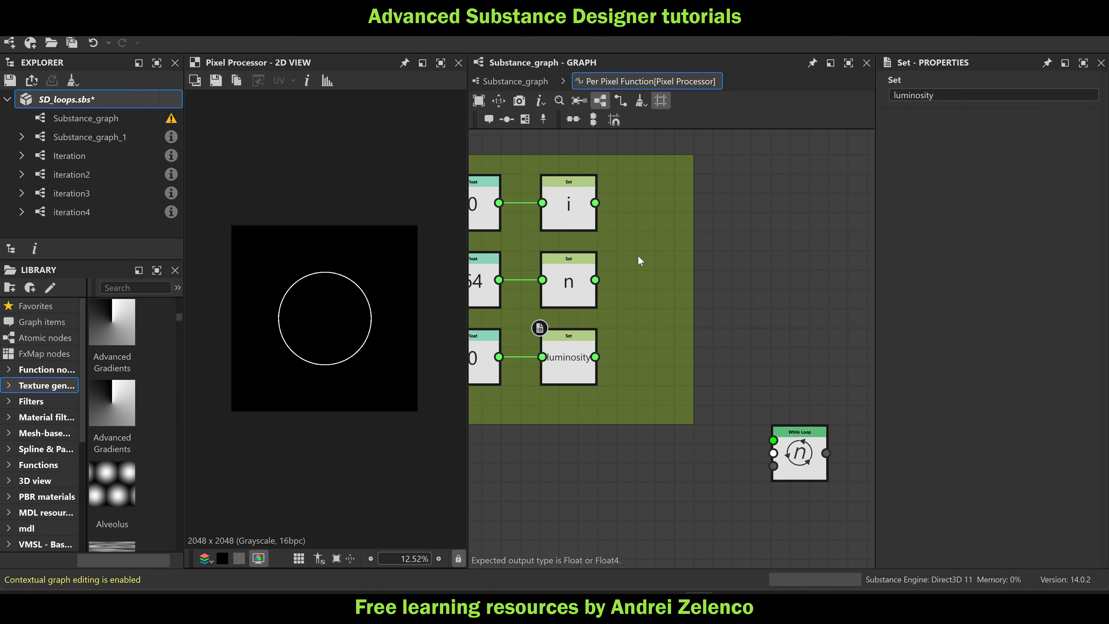
key("space")
type("seq")
left_click(701, 171)
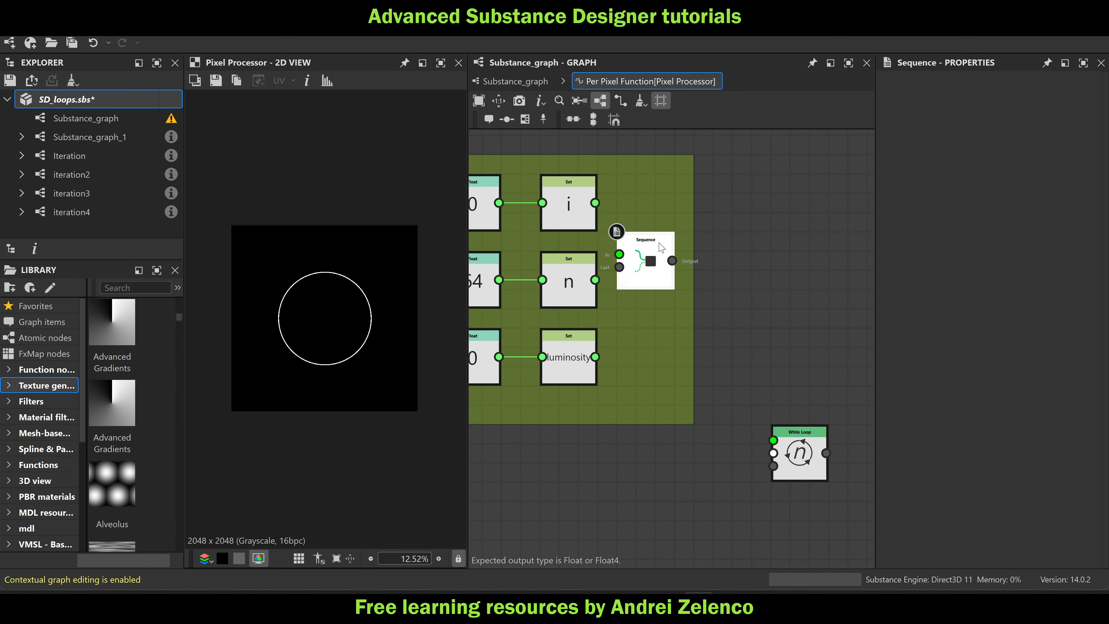
Position the Sequence node beside the n row and connect the i and n Set nodes to its In and Last inputs
left_click_drag(661, 247, 661, 267)
left_click_drag(595, 202, 619, 286)
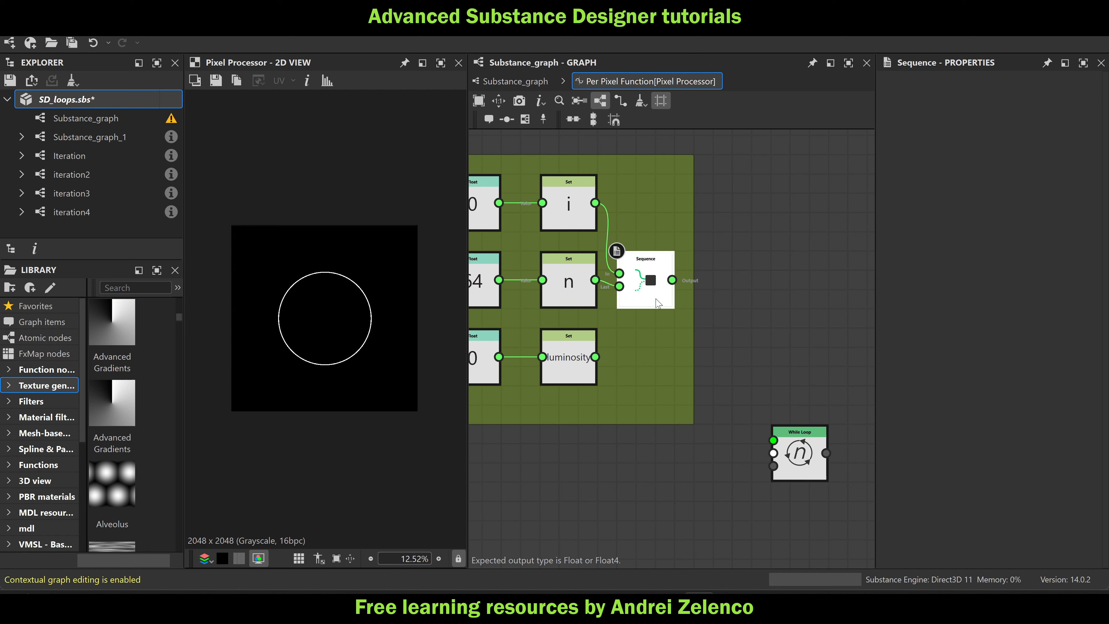
scroll(717, 328, "down", 2)
scroll(579, 243, "up", 3)
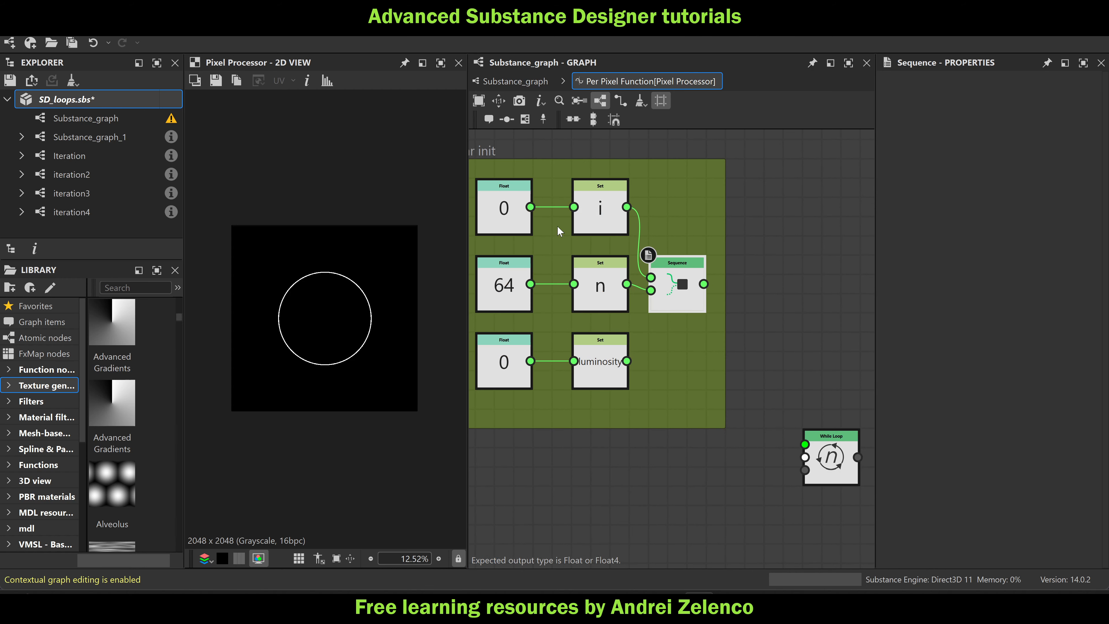
Move the i, n and luminosity Set nodes closer to their Float nodes to leave more room before the Sequence node
left_click_drag(557, 226, 594, 371)
left_click_drag(603, 362, 584, 361)
left_click(668, 322)
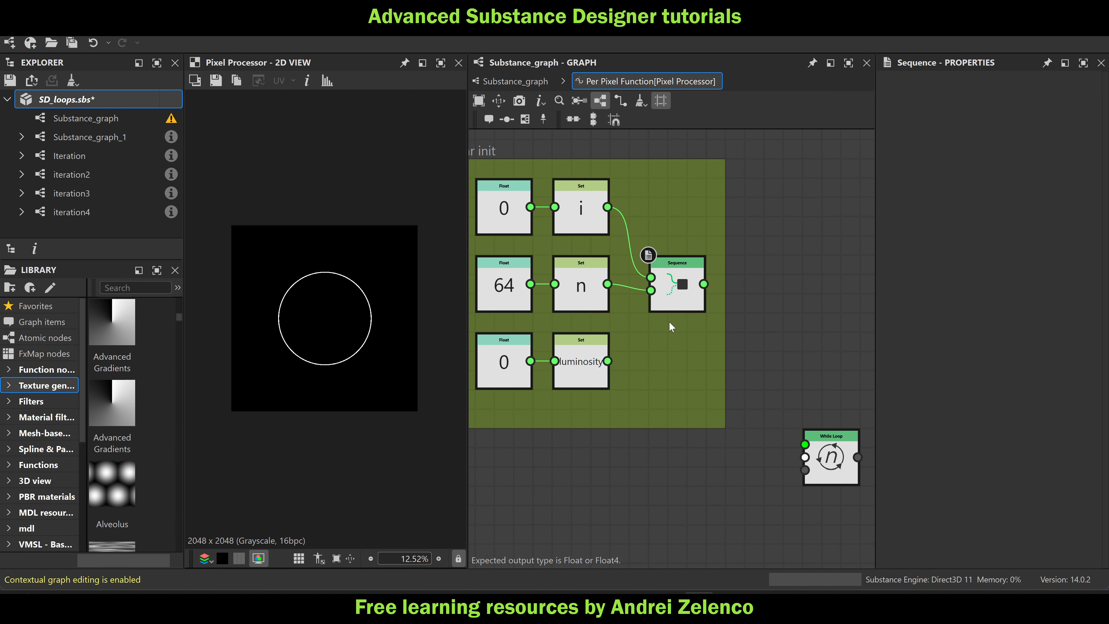
scroll(669, 322, "down", 2)
scroll(575, 231, "up", 2)
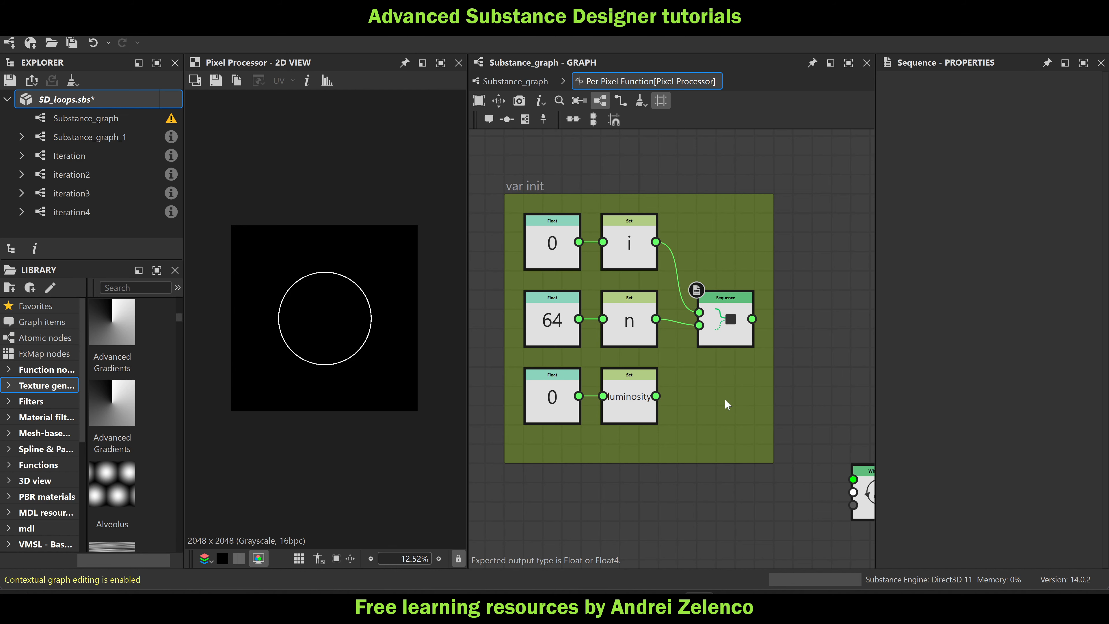
Add a second Sequence node below the first and feed it the first Sequence's output and the luminosity Set node
key("space")
type("seq")
left_click(783, 171)
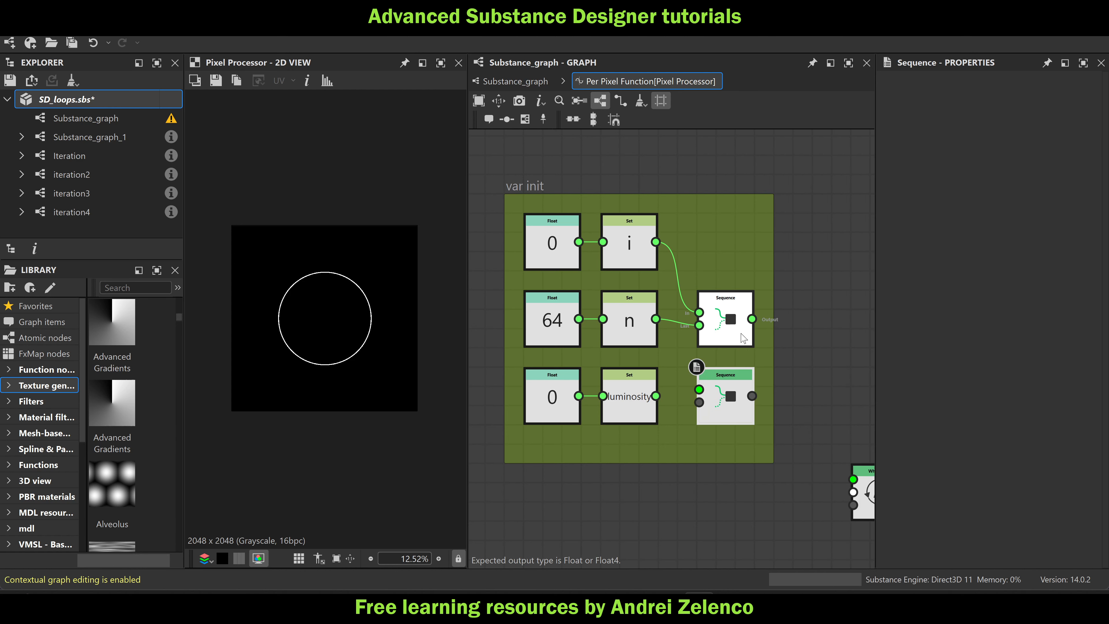
left_click_drag(655, 396, 699, 402)
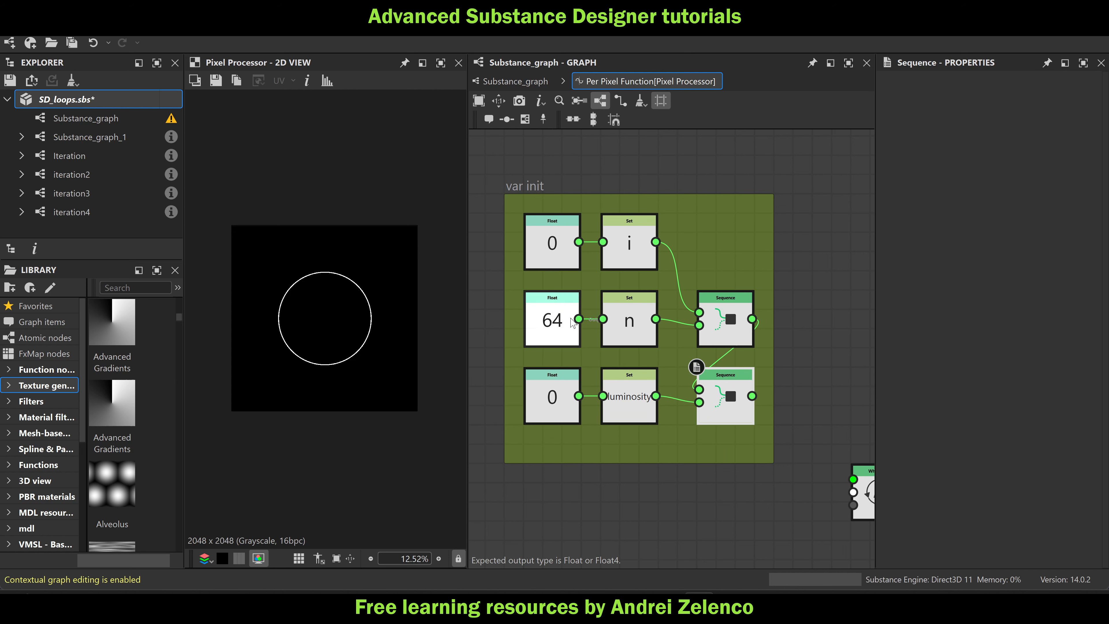
Connect the second Sequence node's output to the While Loop's Init input and save the SD_loops.sbs package
middle_click_drag(794, 353, 705, 242)
scroll(705, 242, "down", 1)
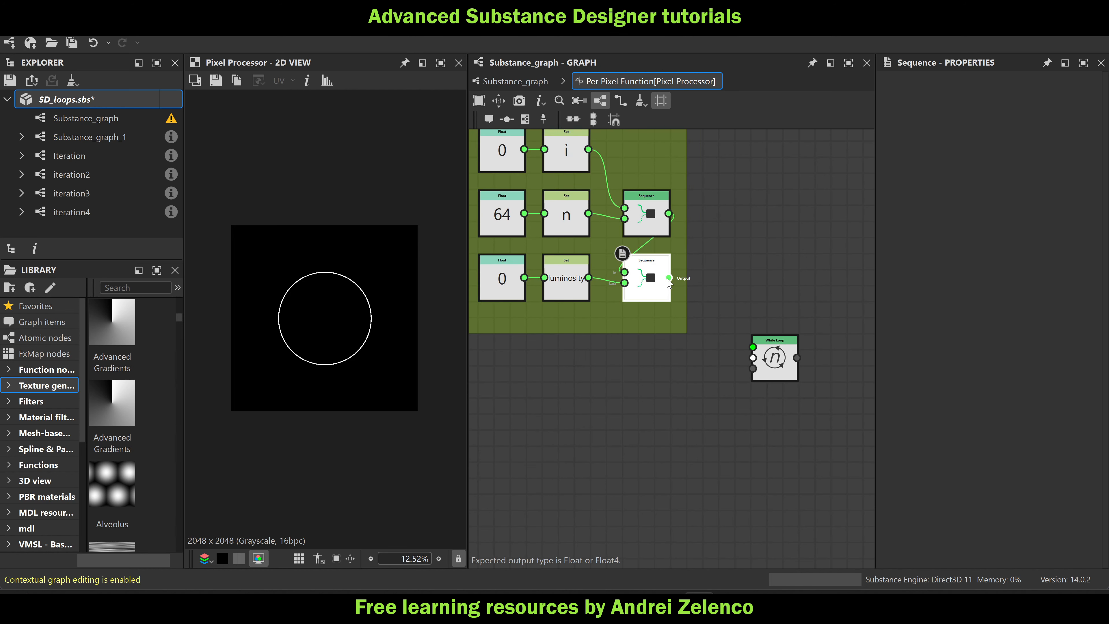
left_click_drag(668, 278, 753, 347)
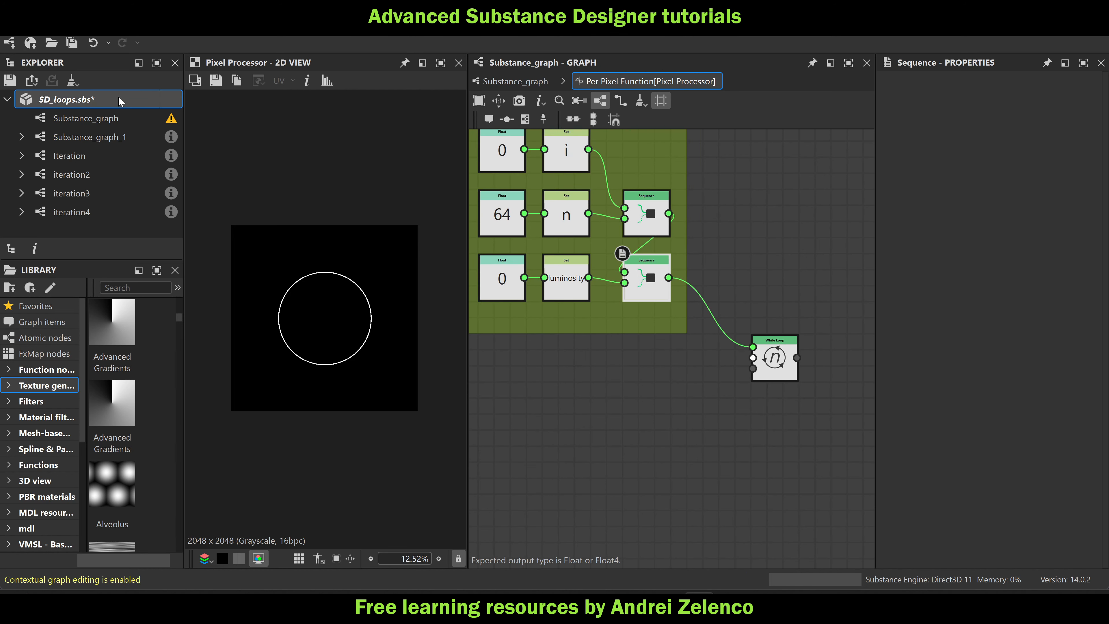
left_click(127, 100)
key("ctrl+s")
Move the var init frame with all its nodes upward, away from the While Loop, and save the package
scroll(757, 375, "down", 1)
middle_click_drag(703, 396, 741, 456)
left_click_drag(759, 209, 587, 379)
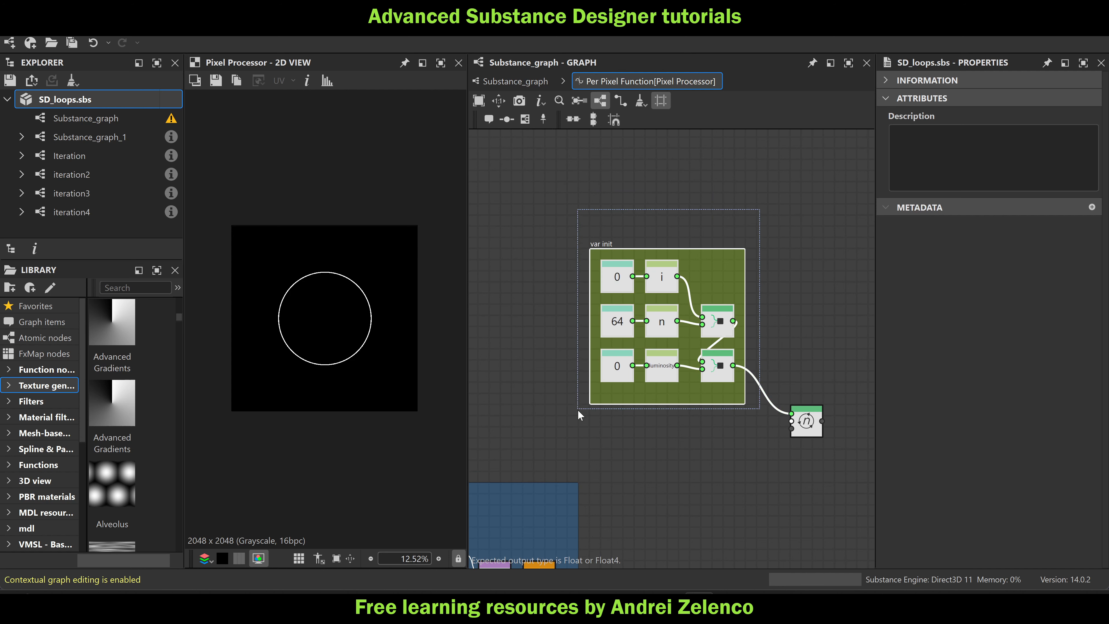
left_click_drag(607, 245, 596, 156)
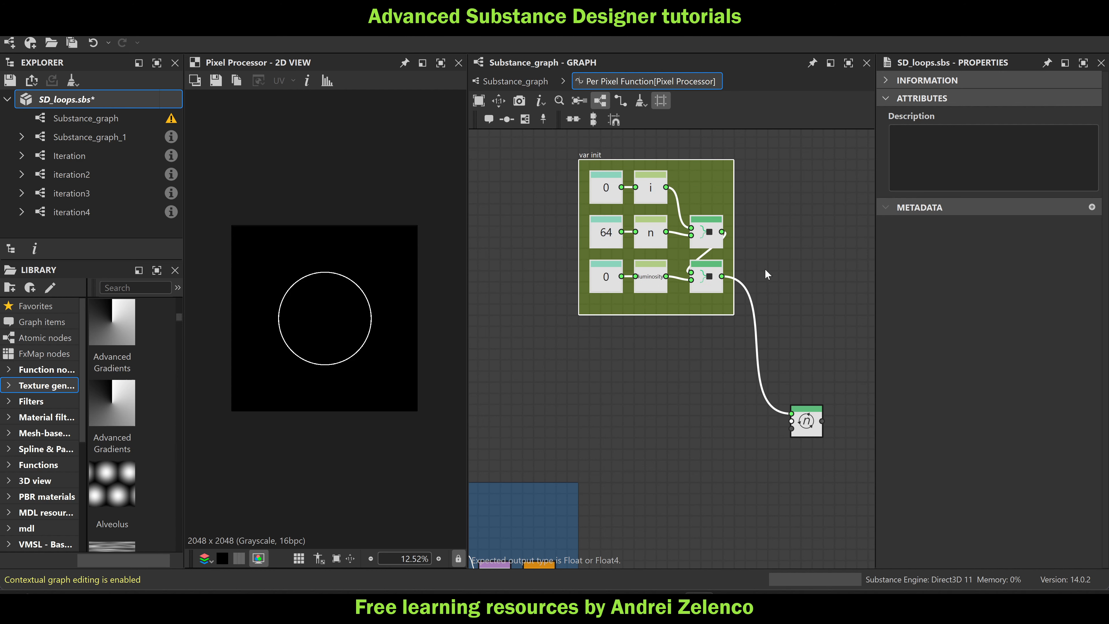
key("ctrl+s")
Examine the sequenced variables, the blue circle frame and the While Loop's Exit Cond. and Loop Body inputs
scroll(616, 399, "up", 1)
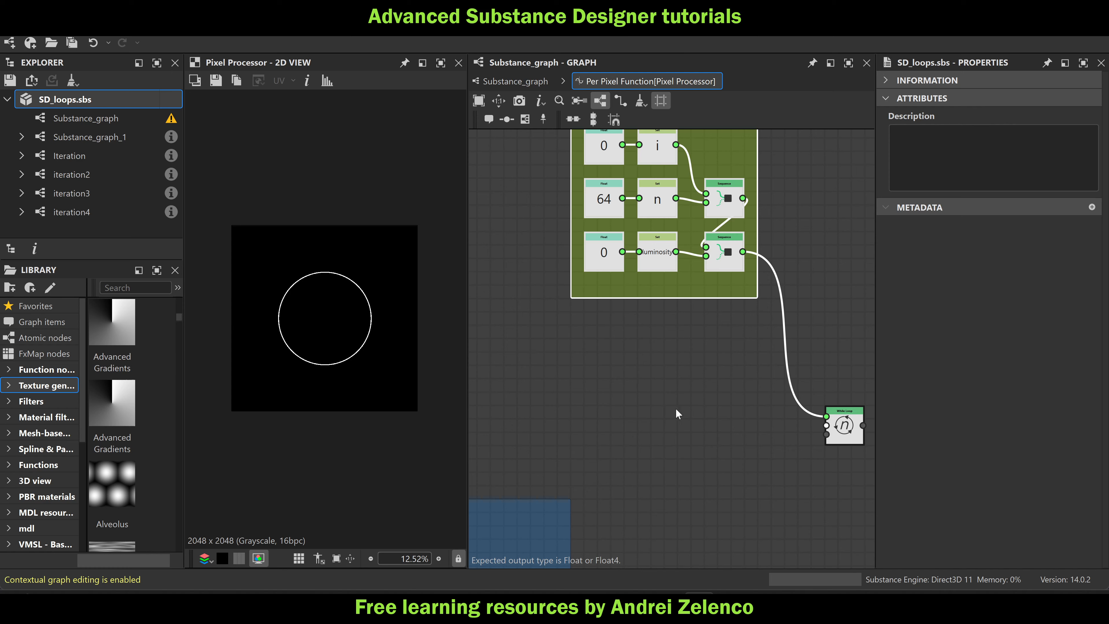
middle_click_drag(676, 409, 663, 475)
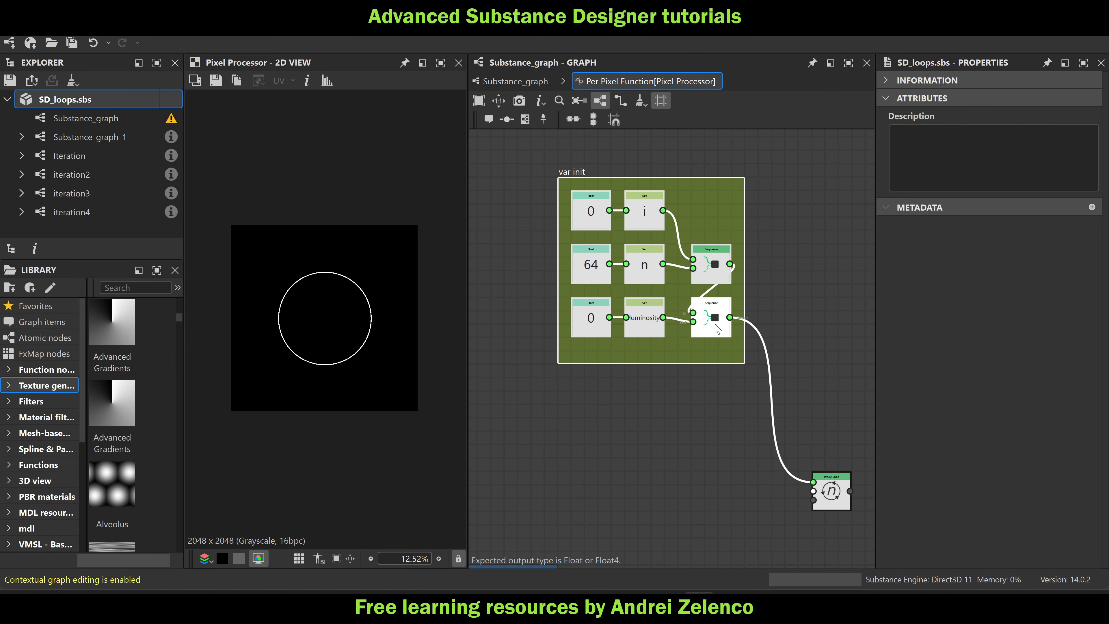
mouse_move(716, 328)
scroll(625, 345, "down", 3)
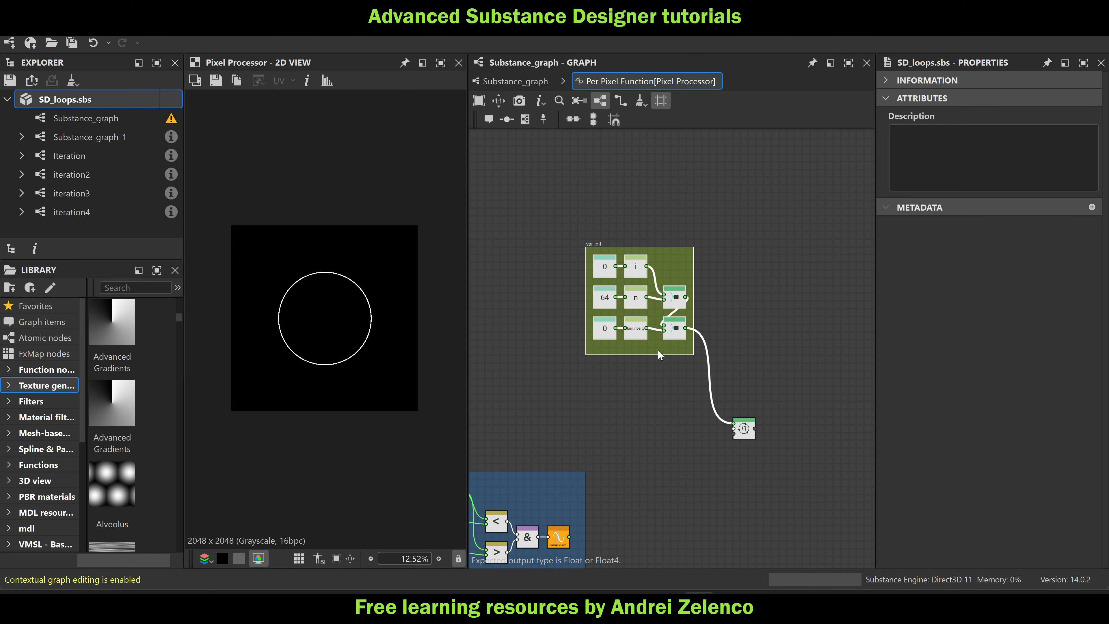
middle_click_drag(644, 408, 725, 309)
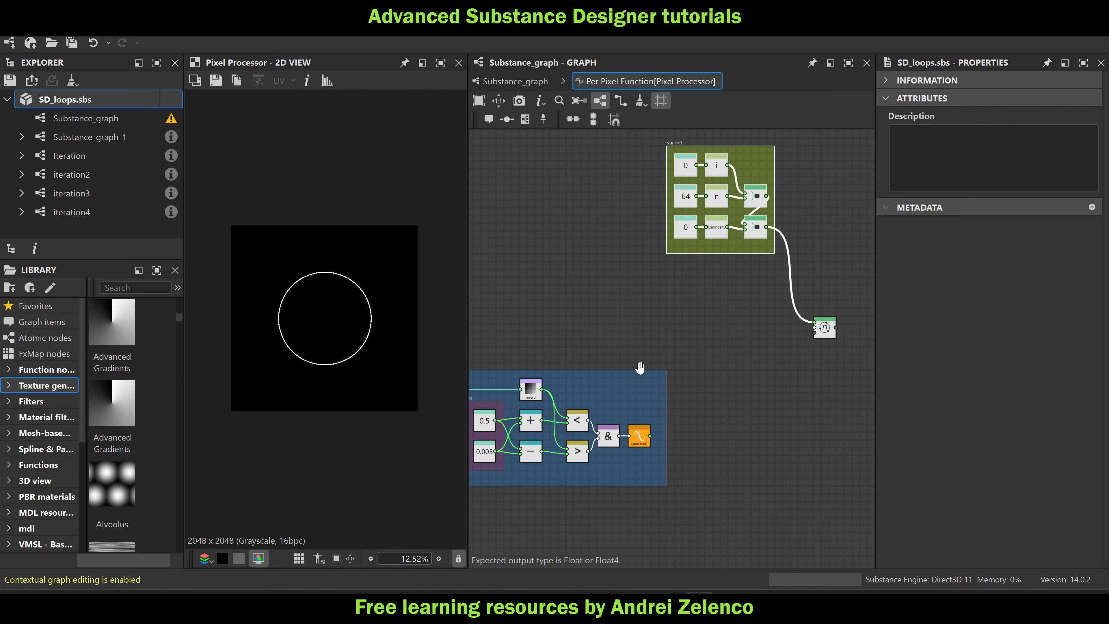
scroll(808, 362, "up", 2)
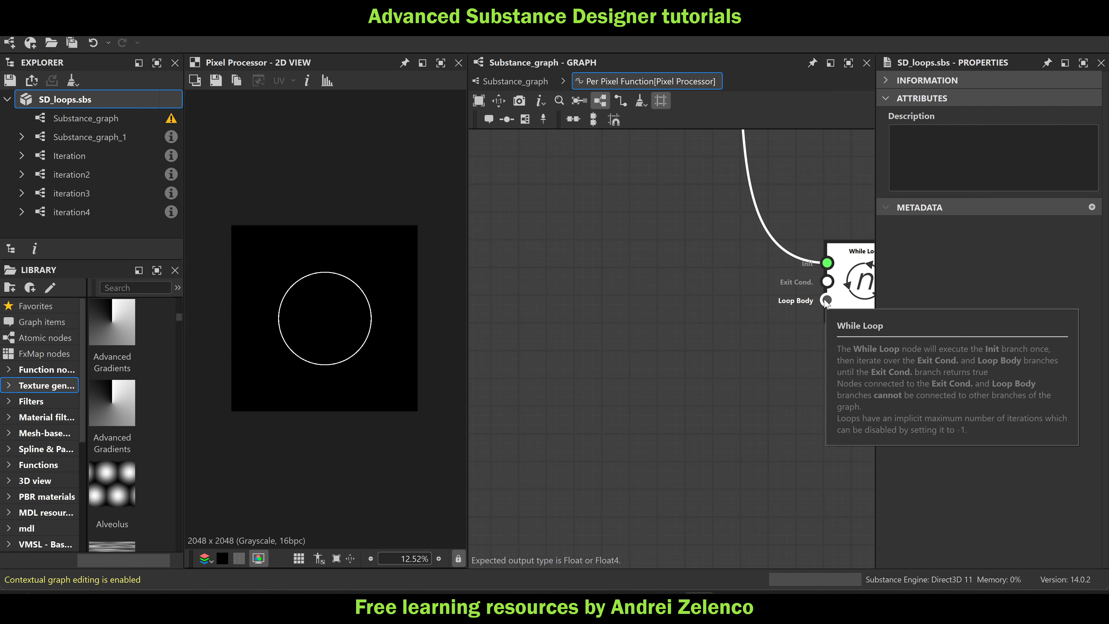
scroll(818, 314, "down", 1)
middle_click_drag(813, 316, 790, 476)
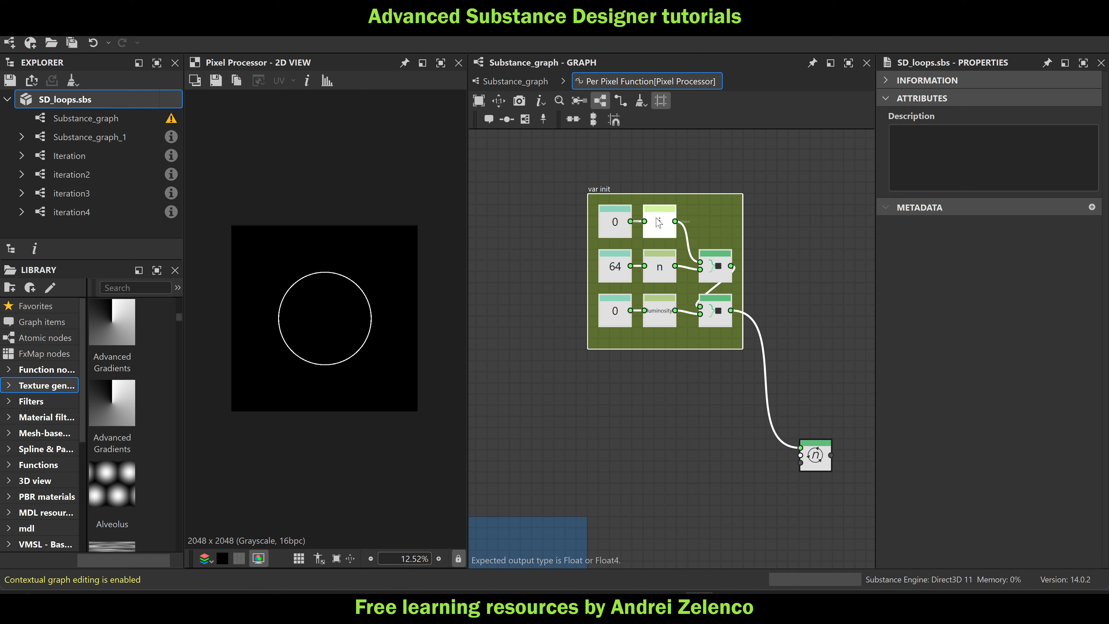
mouse_move(664, 223)
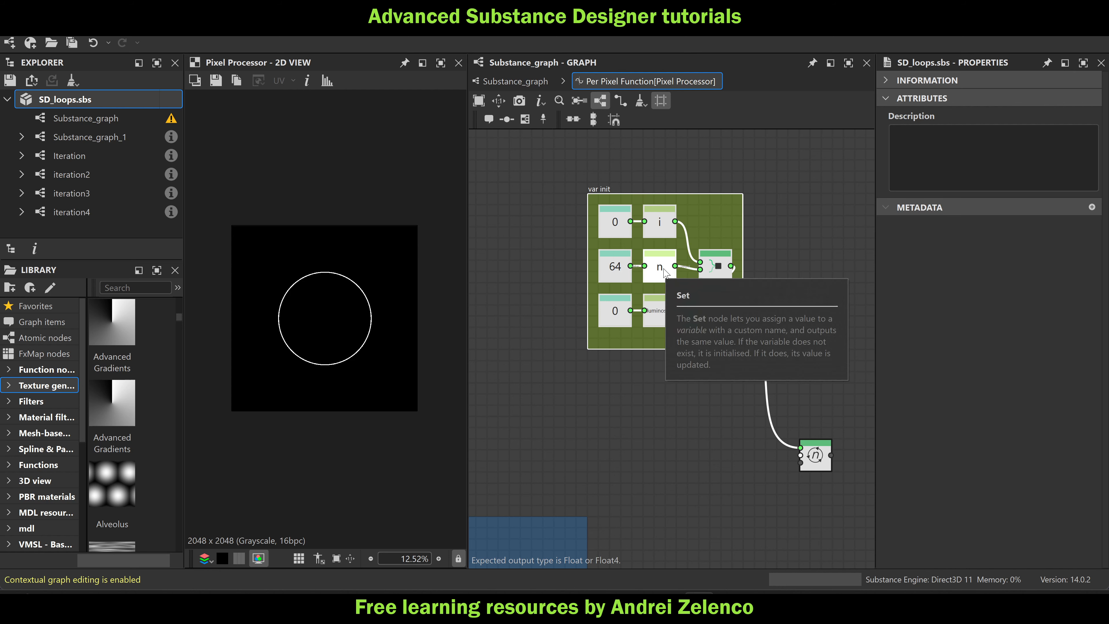
Add a Get Float node below the var init frame and set it to read the variable i
key("space")
type("ge")
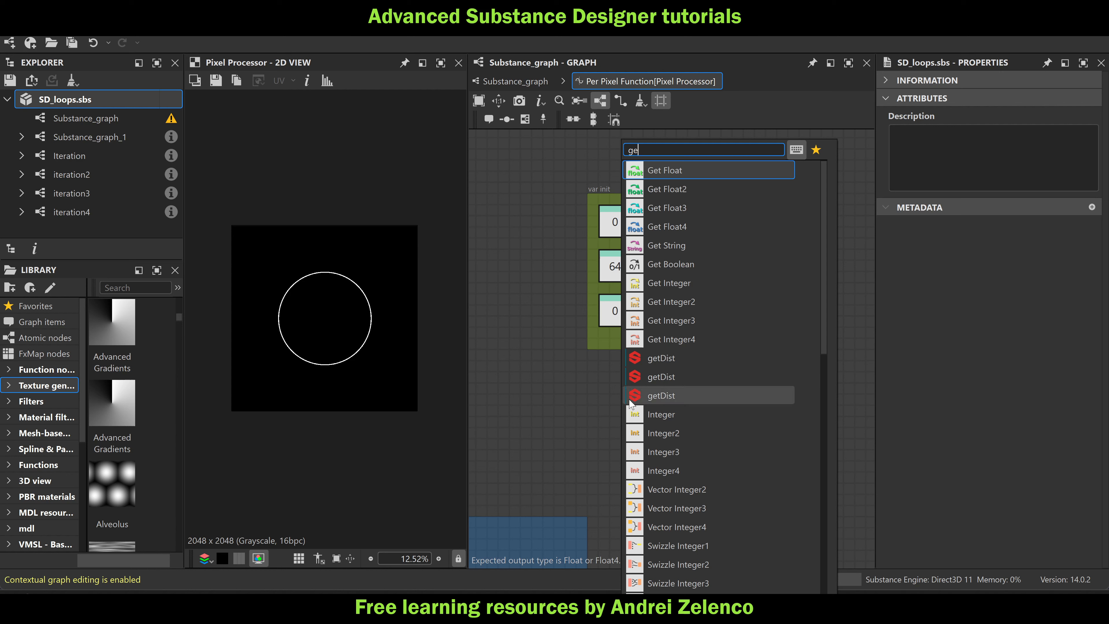
left_click(681, 173)
left_click(1092, 95)
left_click(933, 127)
Add a Greater or Equal node fed by the Get Float i node on its first input
scroll(620, 426, "up", 3)
left_click_drag(618, 426, 642, 376)
type("gre")
left_click(649, 184)
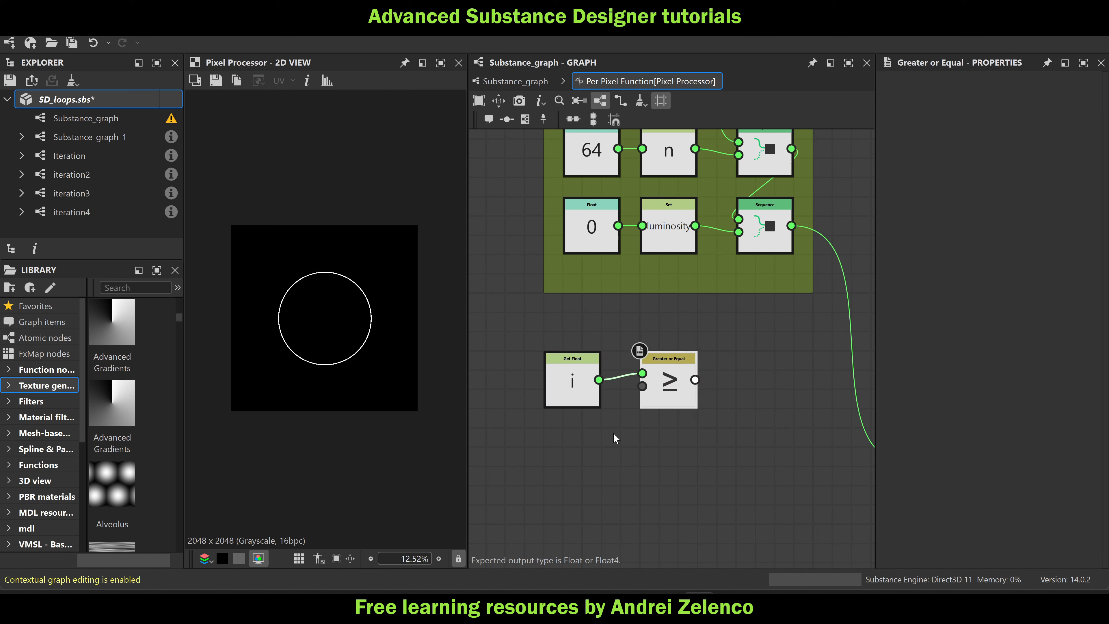
Add a Get Float node reading n below the i node and connect it to the Greater or Equal node's second input
key("space")
type("ge")
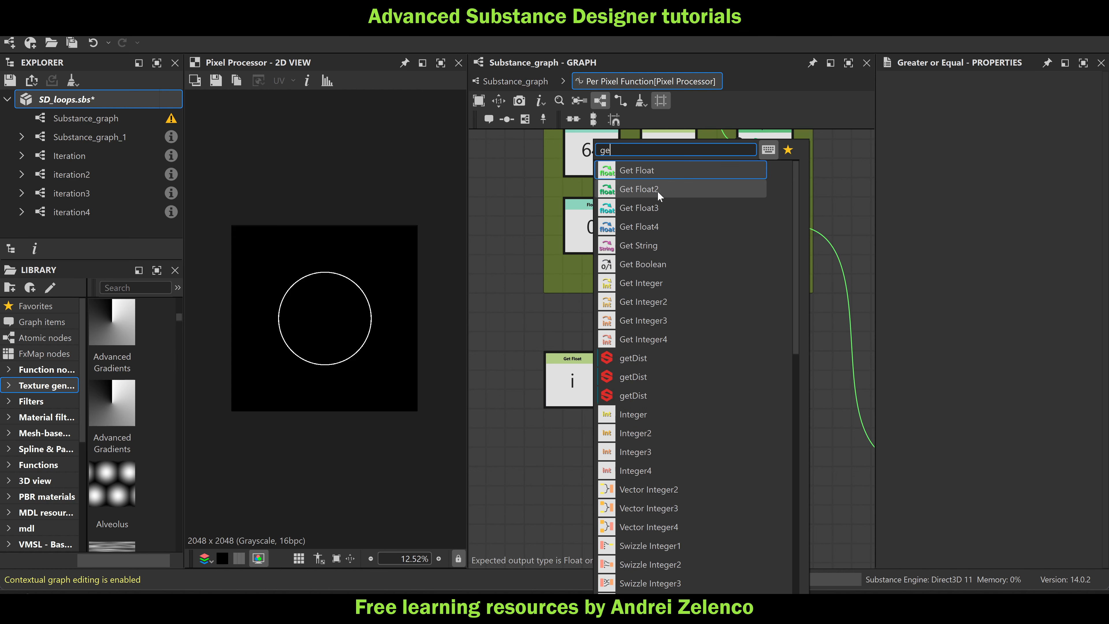
left_click(649, 168)
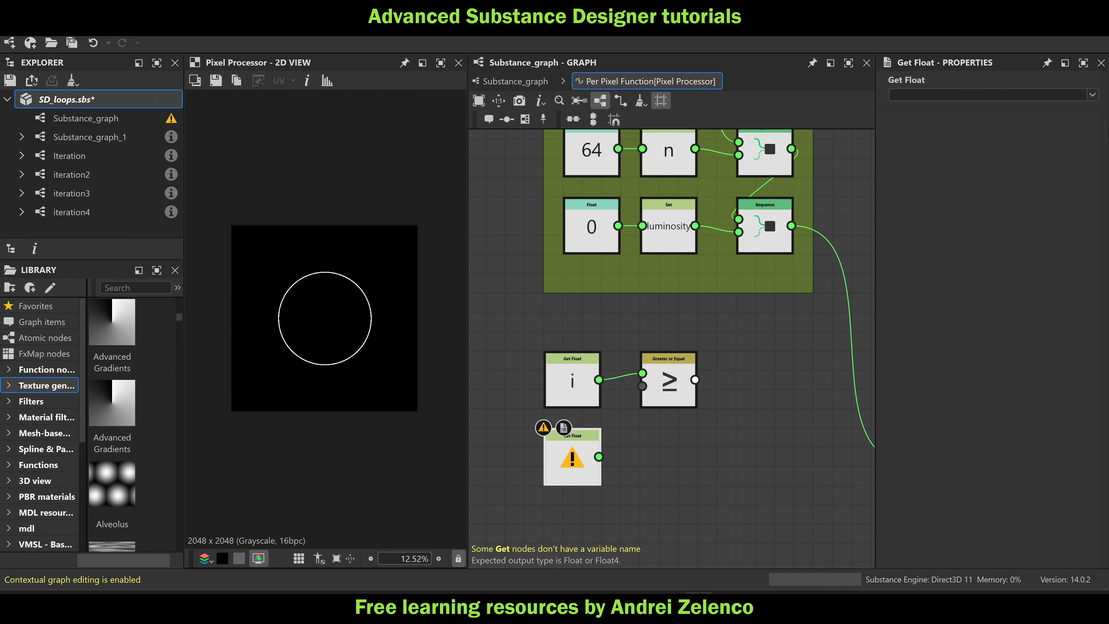
left_click(1090, 96)
left_click(960, 131)
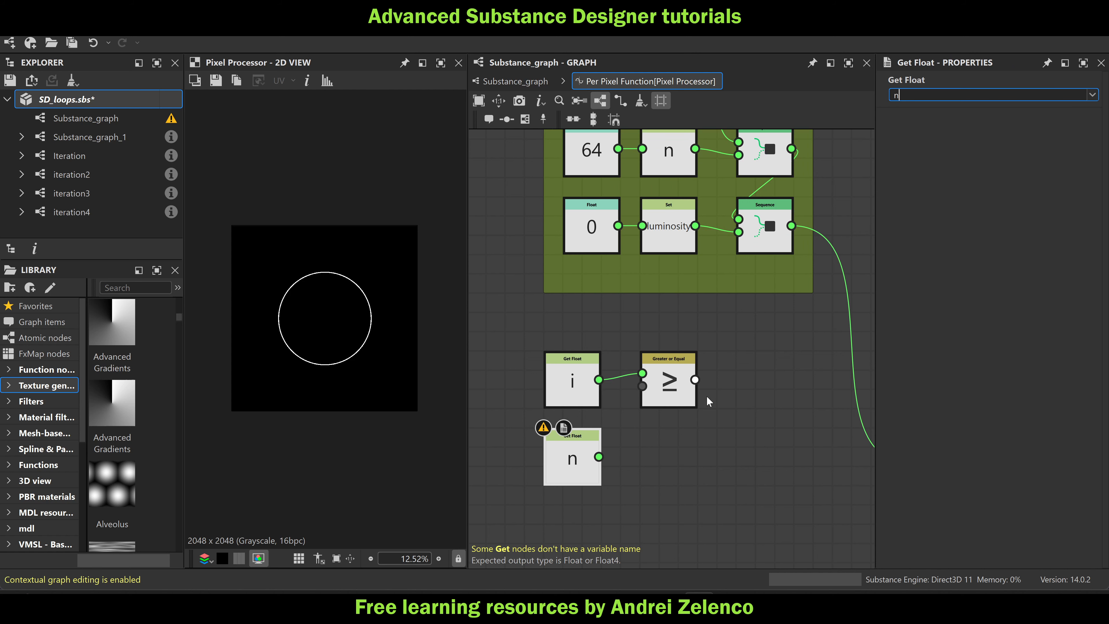
left_click_drag(600, 457, 649, 410)
left_click(582, 367)
scroll(581, 367, "down", 3)
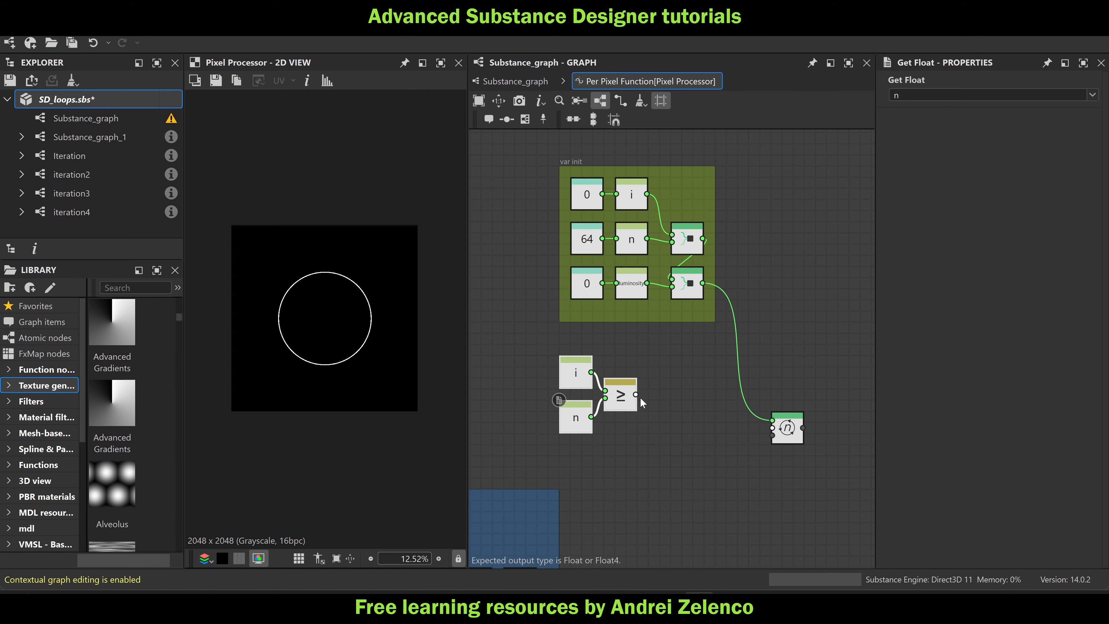
Connect the Greater or Equal node's output to the While Loop's Exit Cond. input
left_click_drag(638, 395, 772, 435)
left_click_drag(706, 407, 695, 431)
left_click_drag(637, 394, 771, 429)
Frame the i, n and Greater or Equal nodes, make the frame black and title it exit cond
left_click(525, 119)
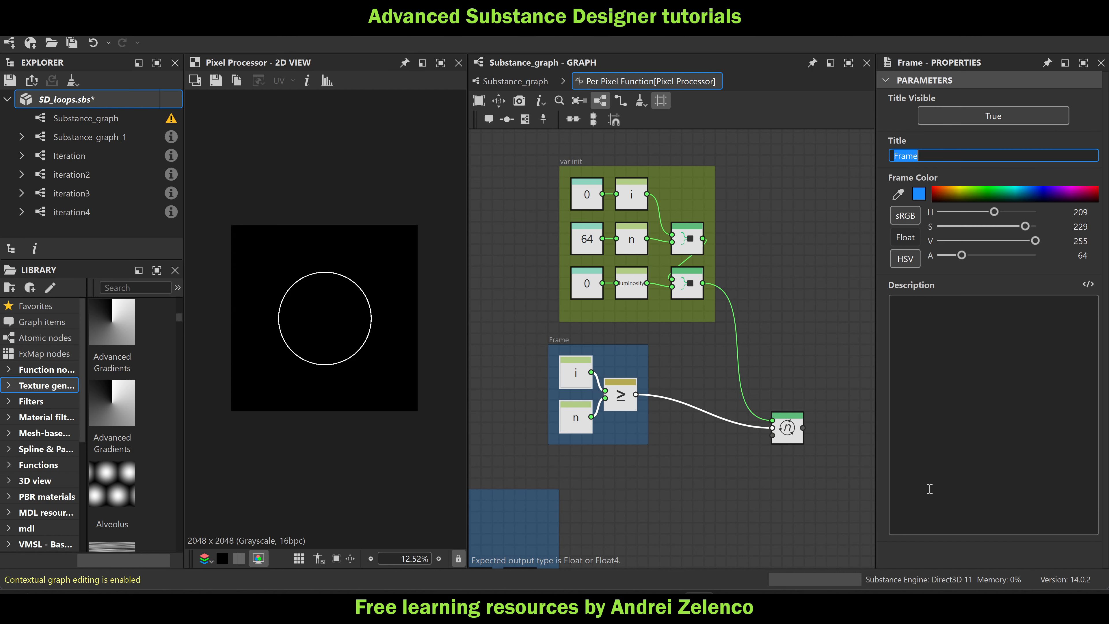
double_click(926, 155)
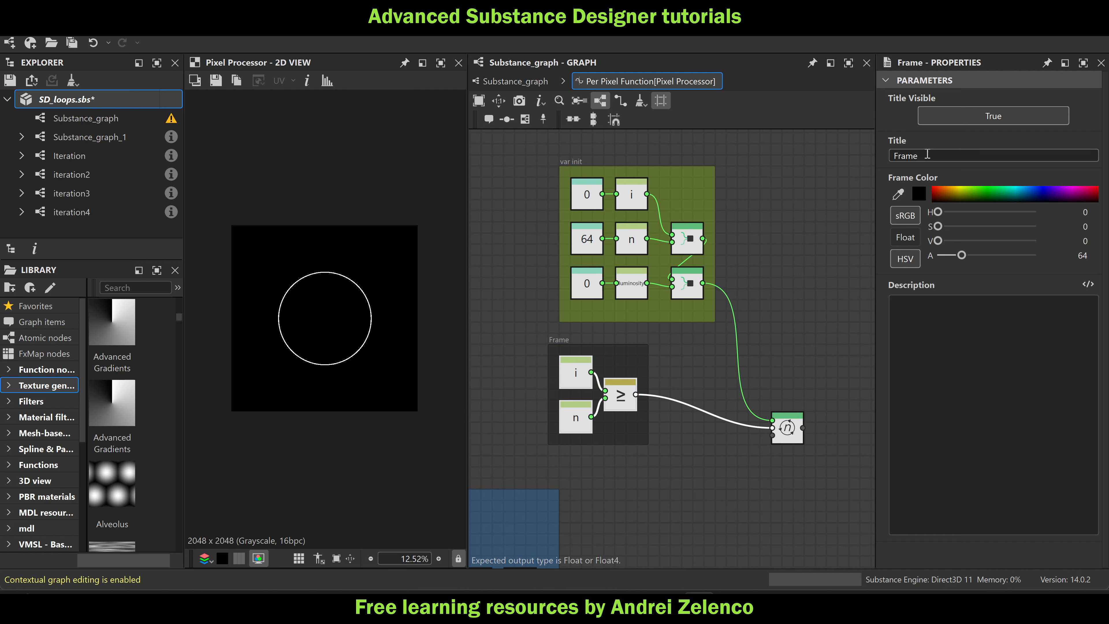
type("exit cond")
left_click(820, 306)
Move the var init and exit cond frames upward together and save the SD_loops.sbs package
scroll(820, 306, "down", 2)
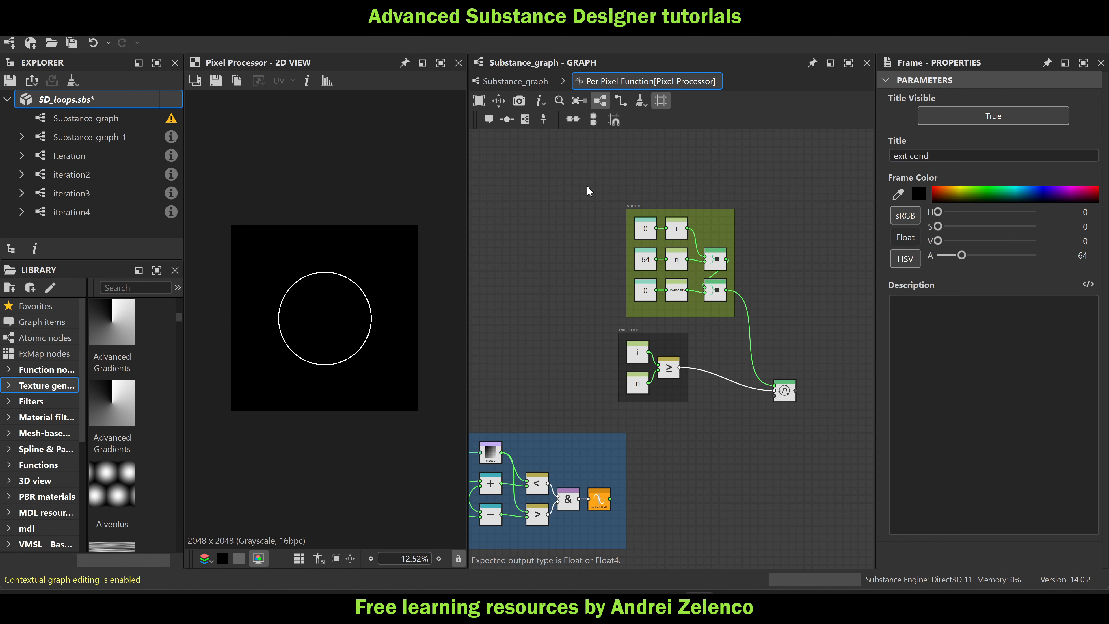
left_click_drag(586, 185, 728, 401)
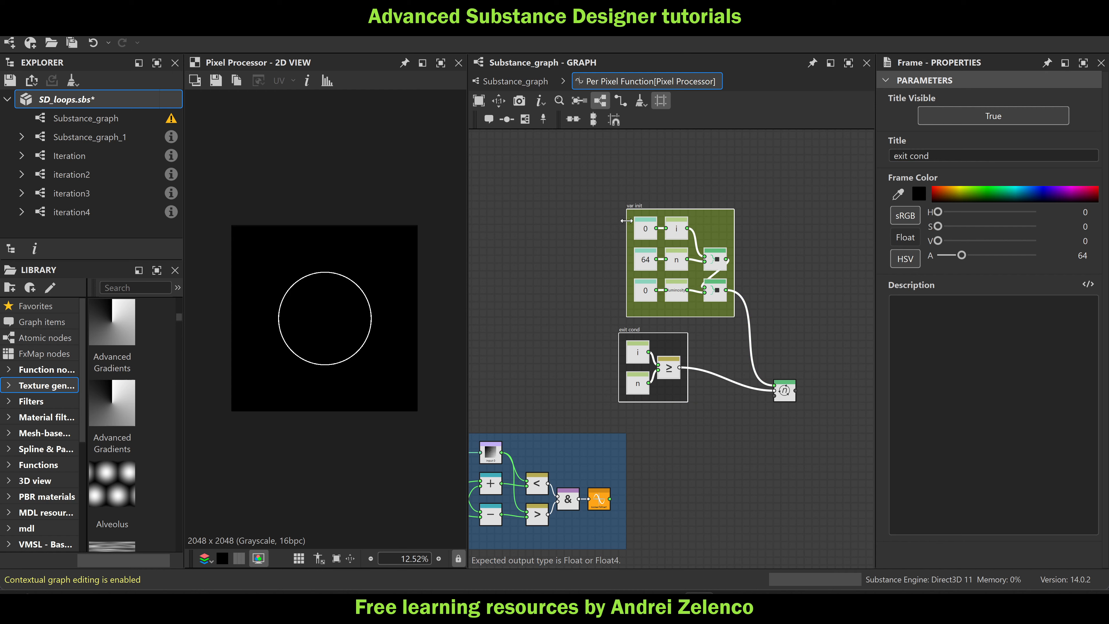
left_click_drag(628, 211, 620, 139)
middle_click_drag(619, 139, 623, 164)
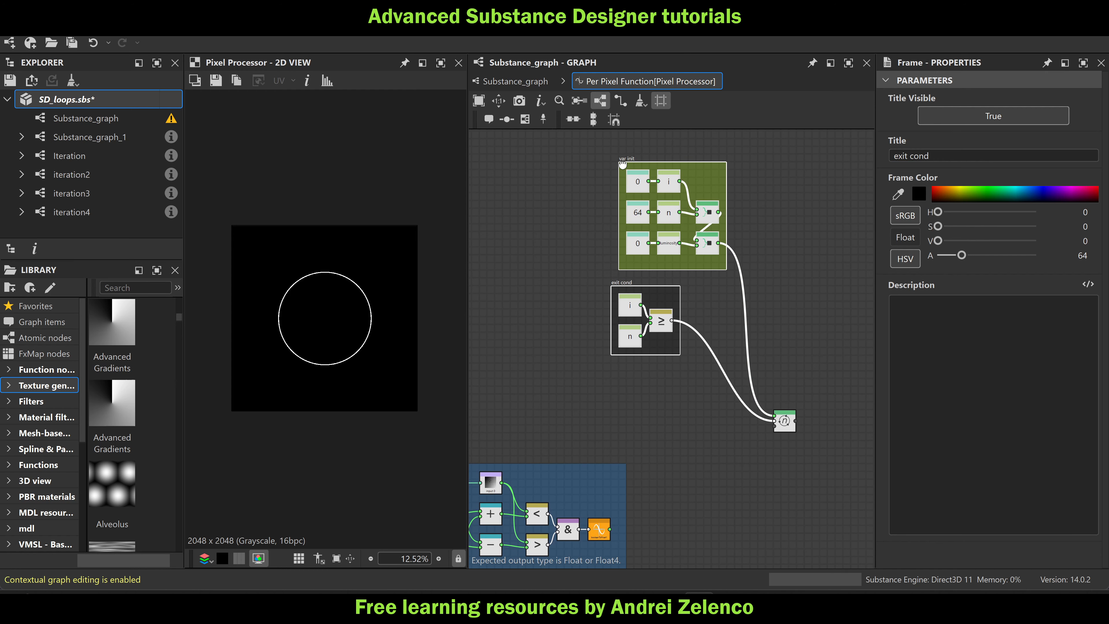
left_click(714, 445)
middle_click_drag(678, 496, 700, 385)
scroll(626, 411, "up", 2)
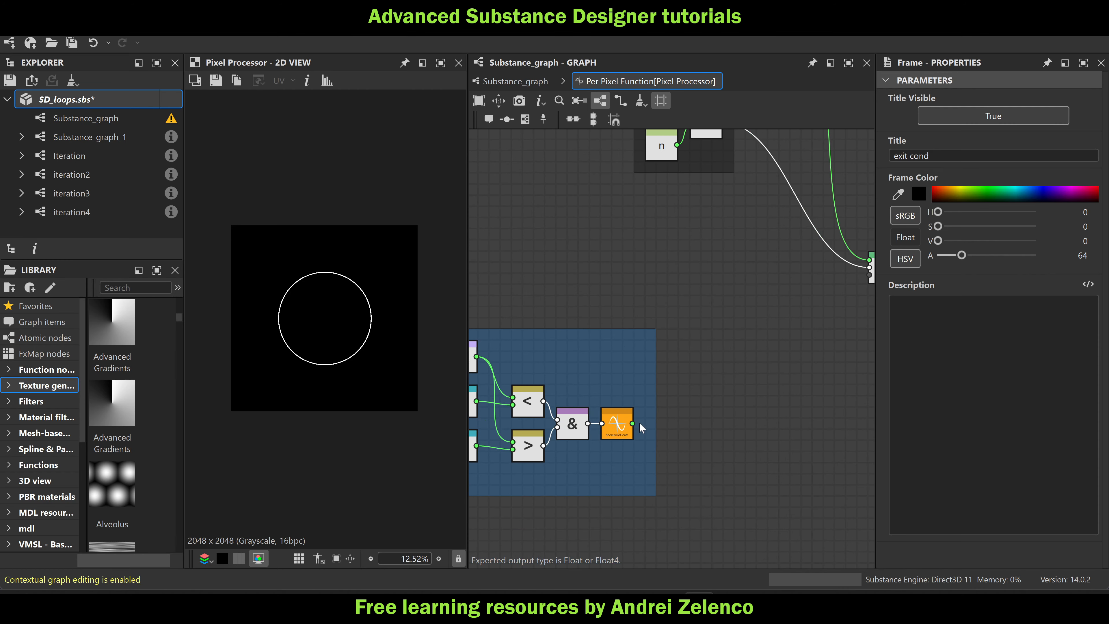
middle_click_drag(824, 342, 771, 358)
scroll(807, 325, "up", 2)
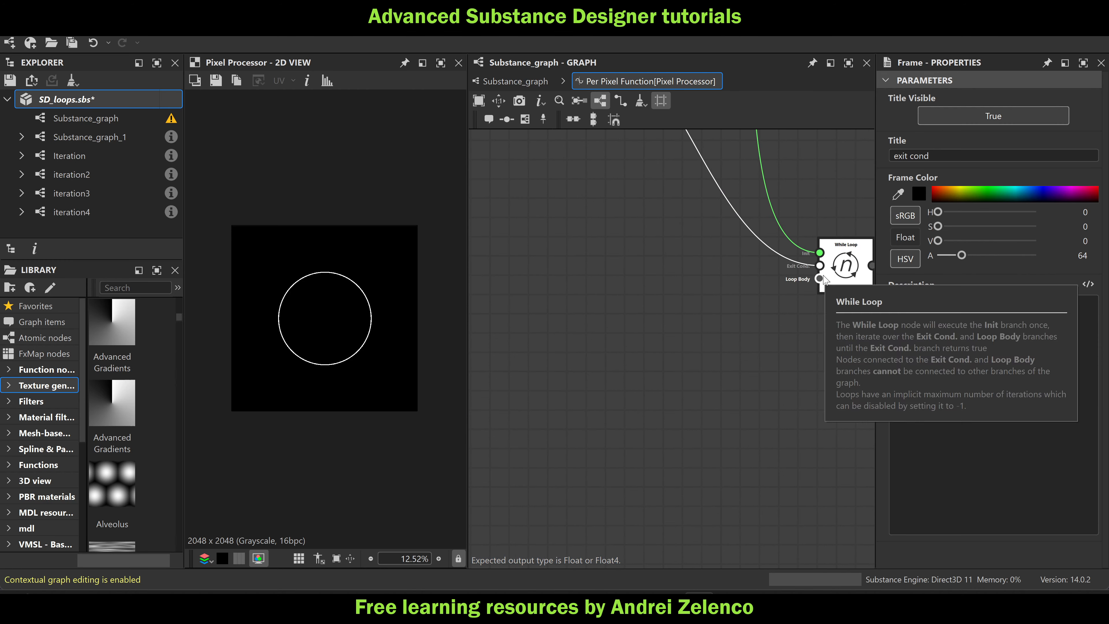
key("ctrl+s")
Move the While Loop node farther right to leave space between it and the frames
scroll(767, 359, "down", 2)
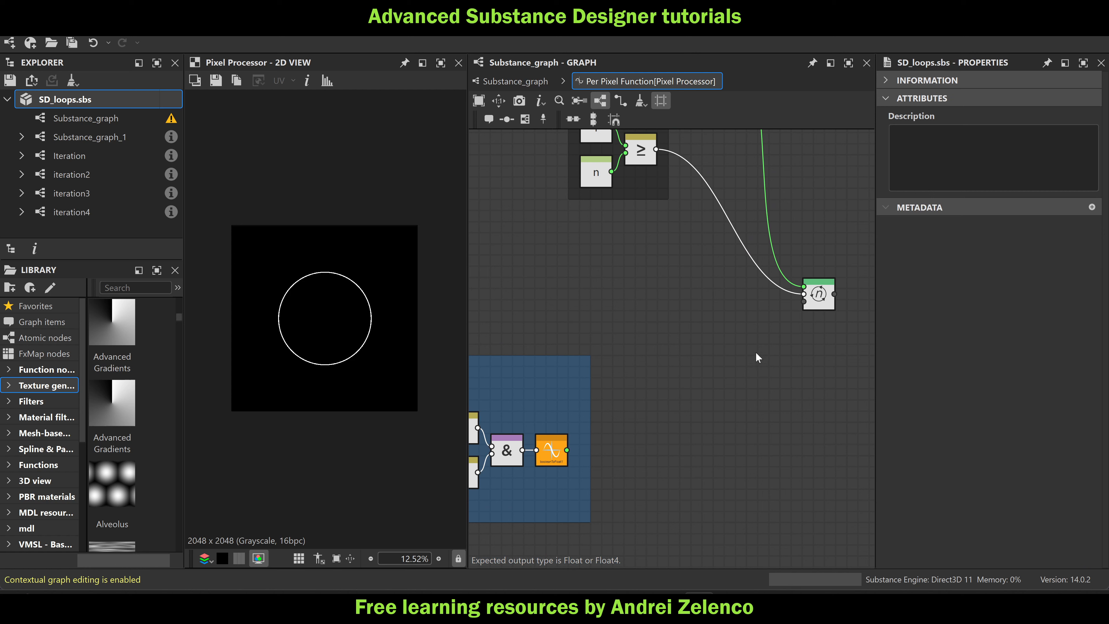
left_click_drag(820, 303, 854, 303)
scroll(816, 307, "down", 2)
middle_click_drag(727, 285, 720, 417)
scroll(621, 375, "down", 2)
middle_click_drag(629, 418, 774, 320)
middle_click_drag(814, 452, 659, 547)
scroll(633, 263, "up", 3)
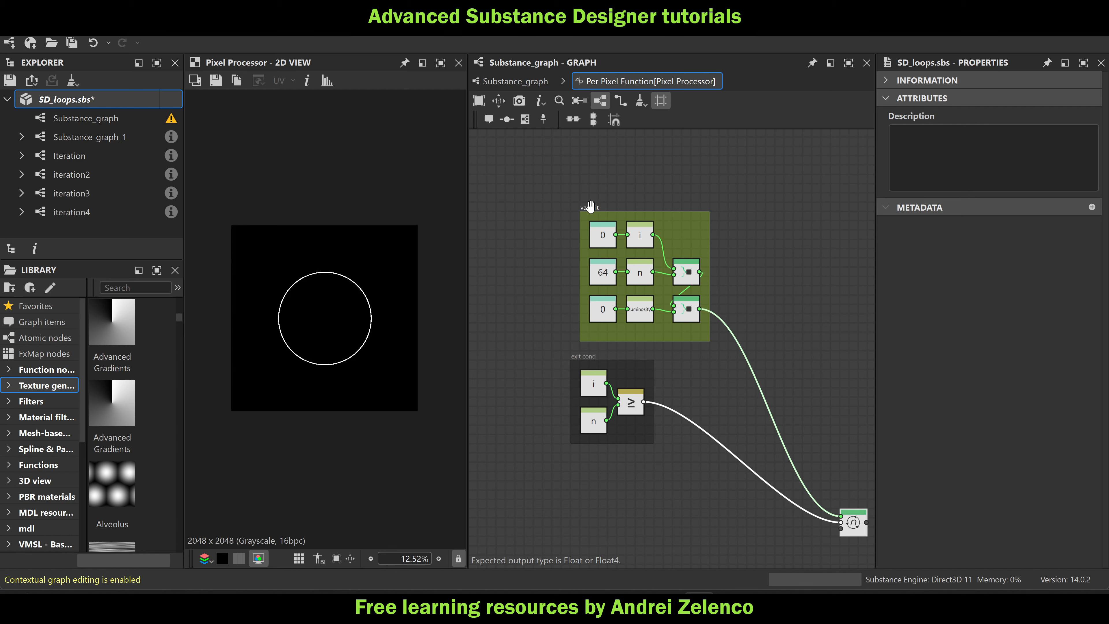
Align the exit cond frame's left edge with the var init frame above it and save the package
left_click_drag(575, 357, 594, 356)
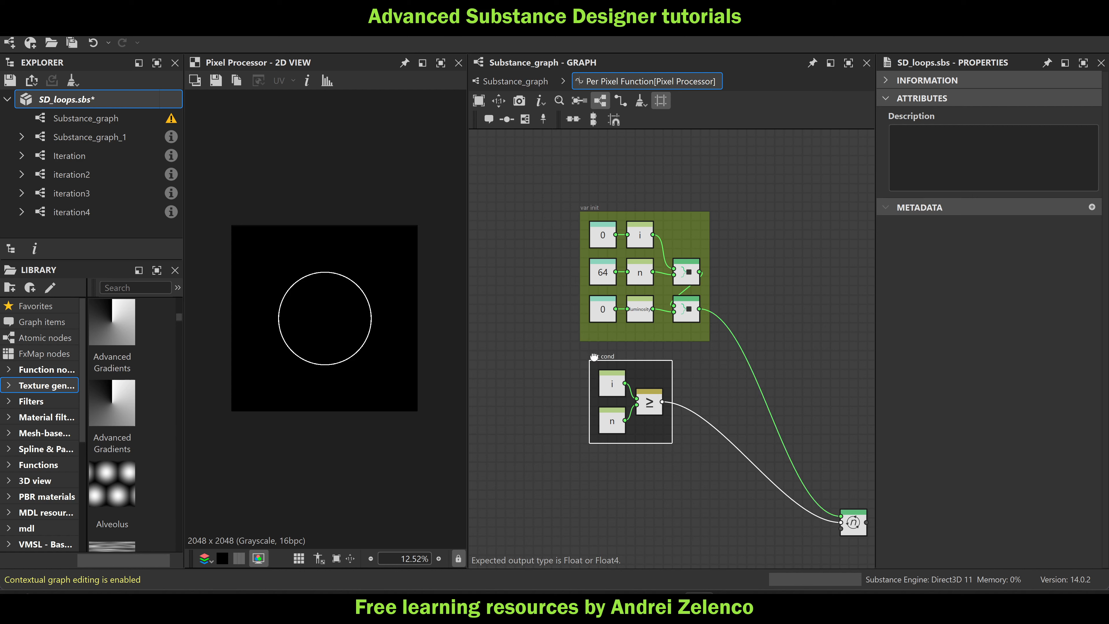
key("ctrl+z")
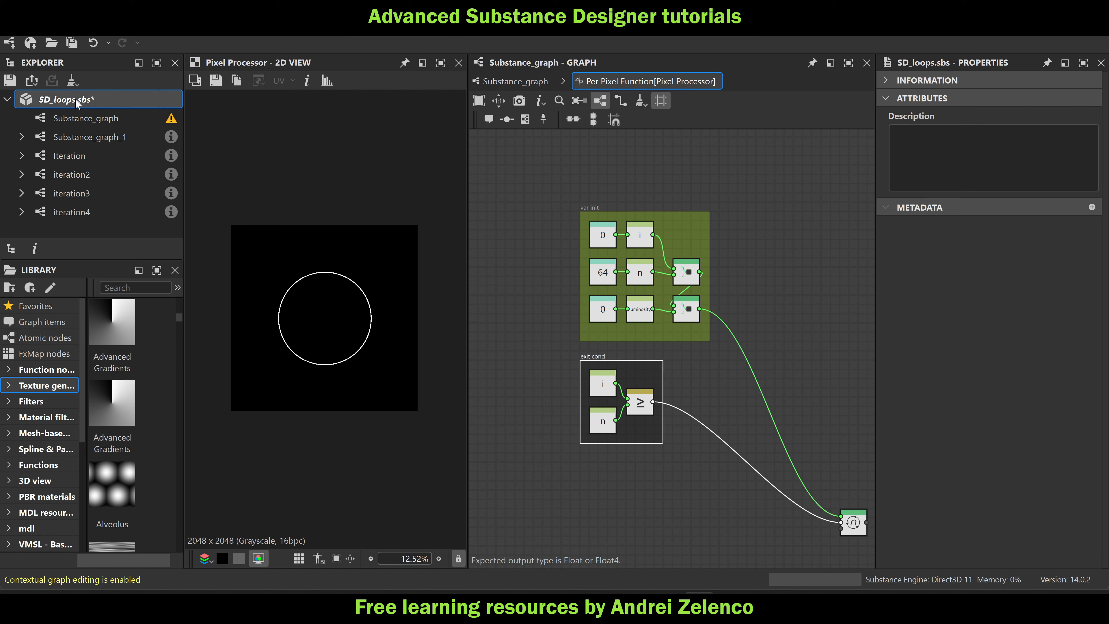
middle_click_drag(706, 480, 738, 404)
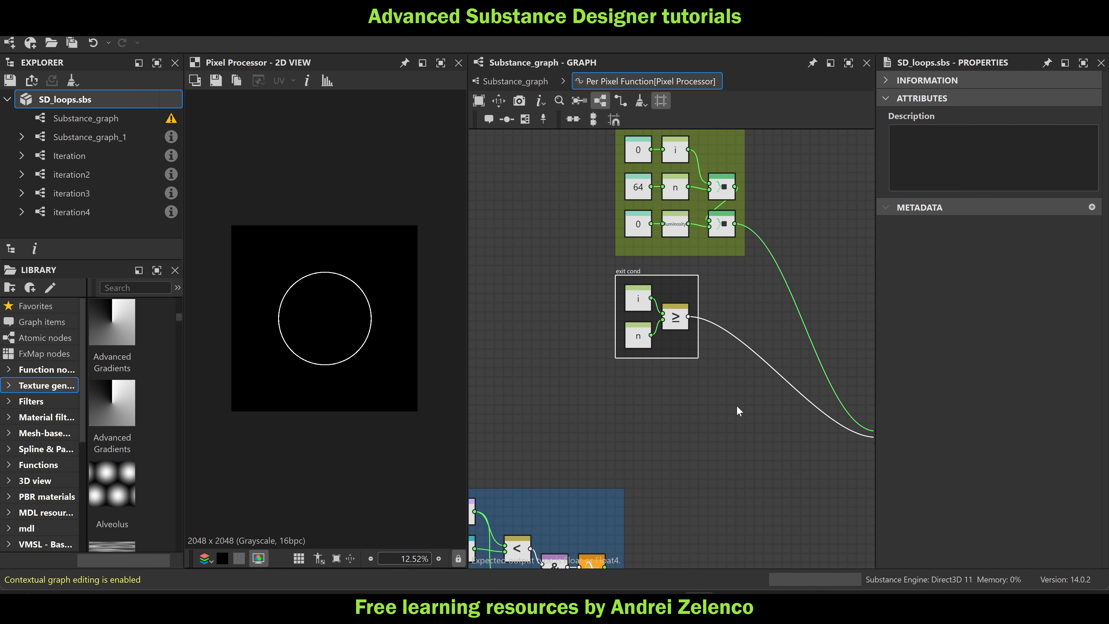
Add a new frame in the empty area below the exit cond frame and colour it red
left_click(719, 457)
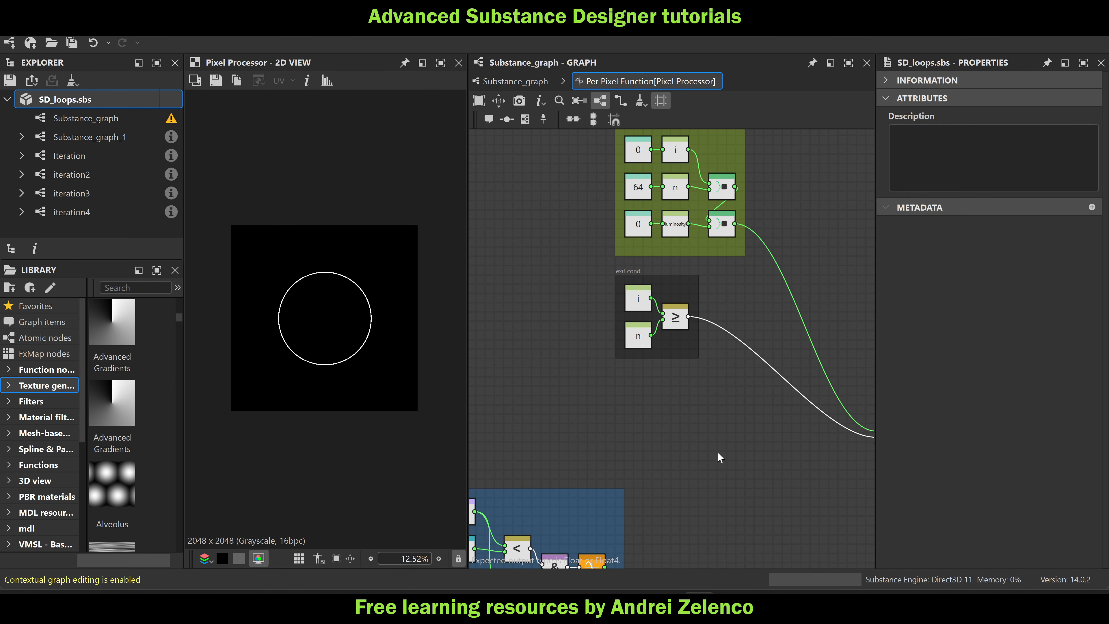
left_click(525, 119)
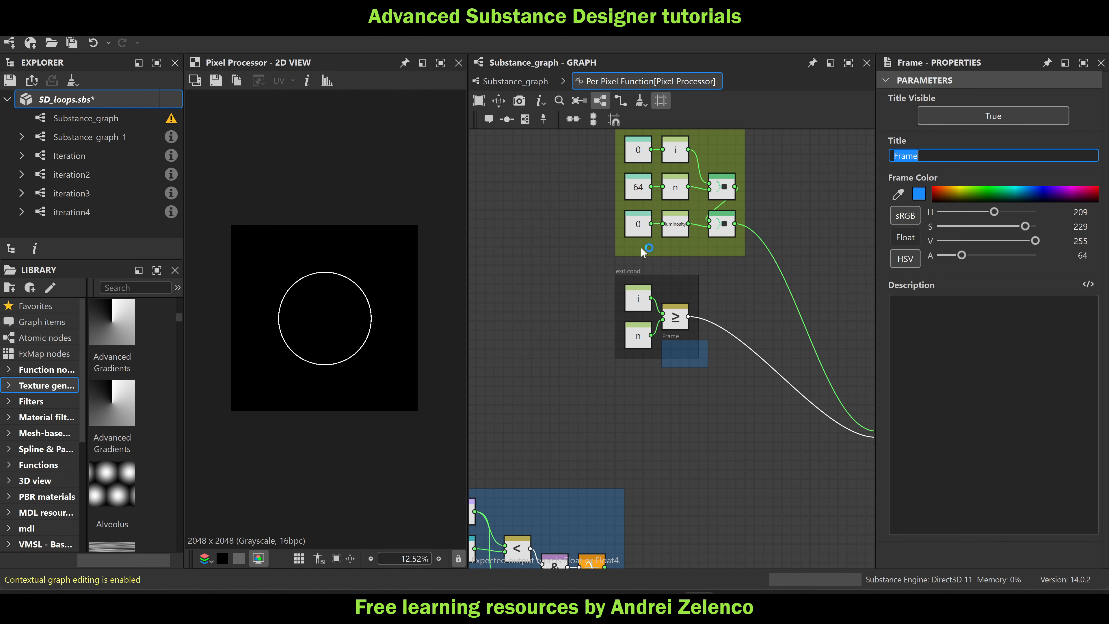
left_click_drag(687, 342, 696, 406)
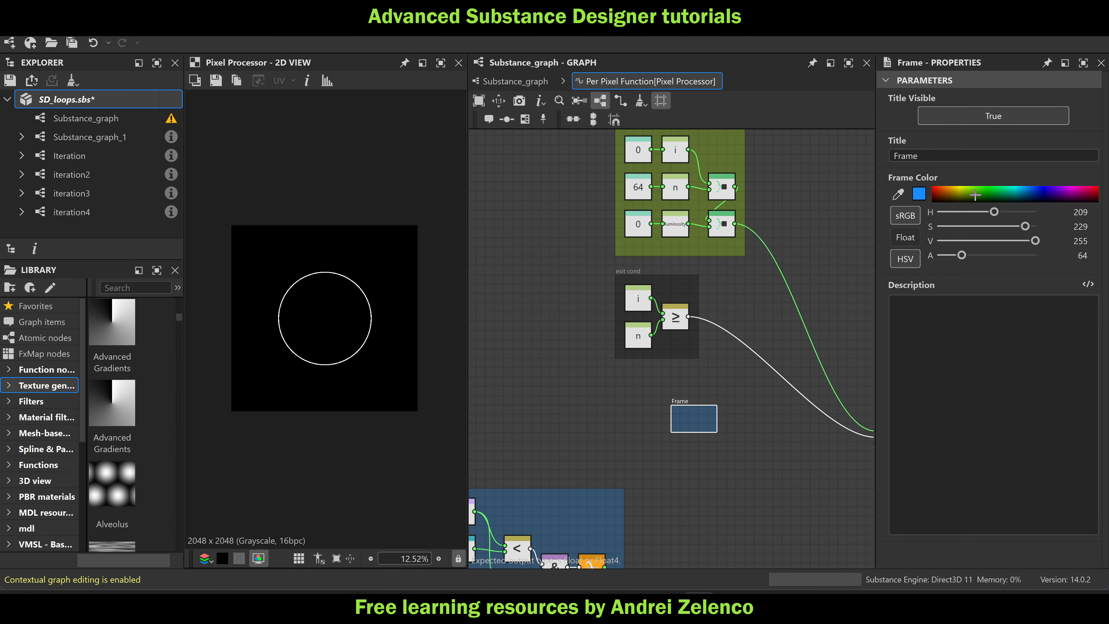
left_click(938, 193)
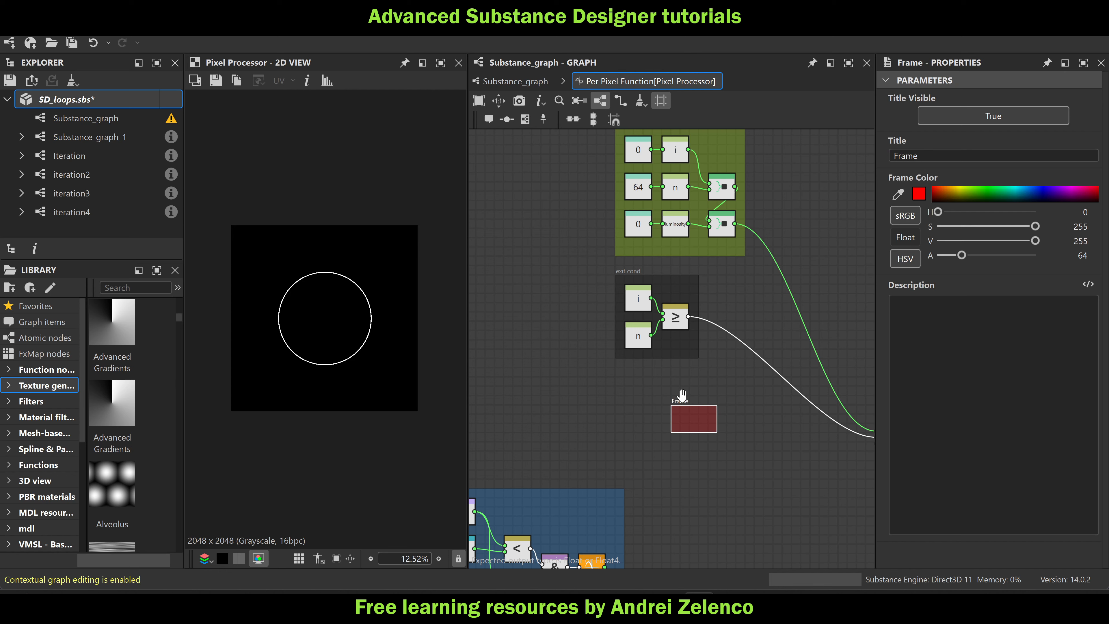
scroll(703, 367, "down", 1)
scroll(702, 368, "down", 1)
scroll(694, 389, "up", 3)
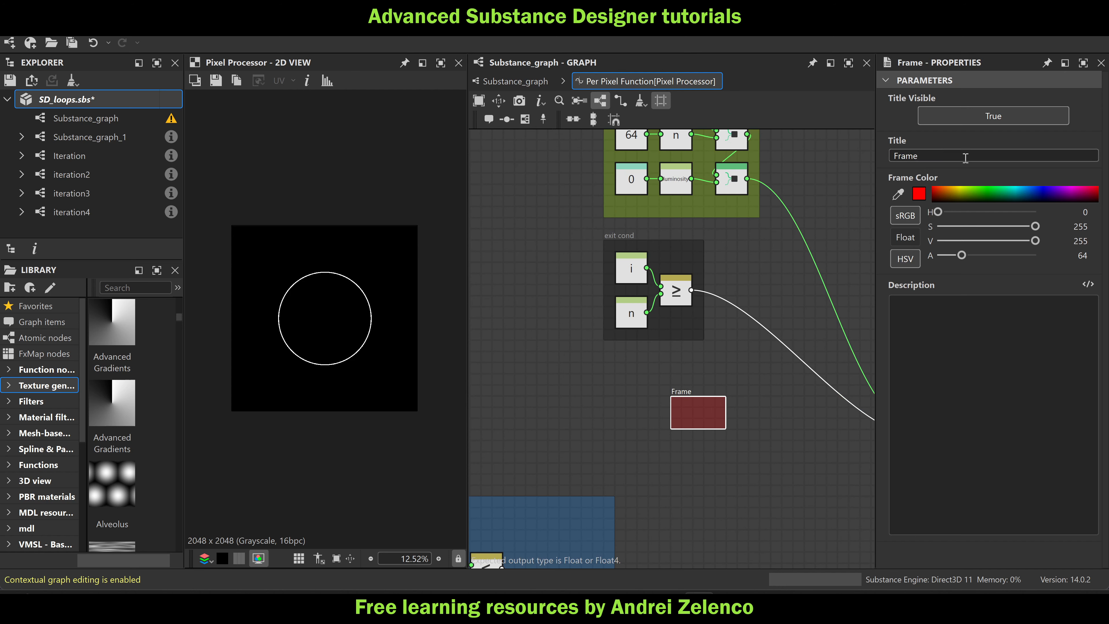
Title the red frame update variables and enlarge it, aligning its left edge with the exit cond frame above
left_click_drag(965, 158, 839, 144)
type("u")
type("pdate variables")
key("Return")
left_click_drag(670, 410, 673, 353)
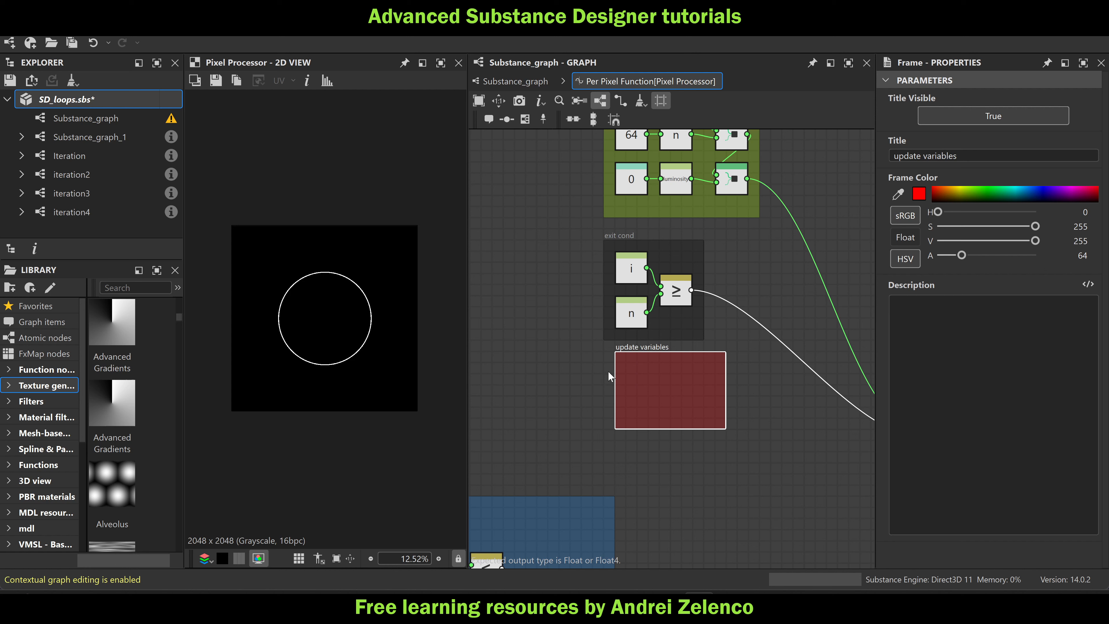
left_click_drag(615, 374, 605, 382)
left_click_drag(725, 395, 793, 411)
left_click_drag(673, 429, 674, 471)
scroll(769, 306, "up", 6)
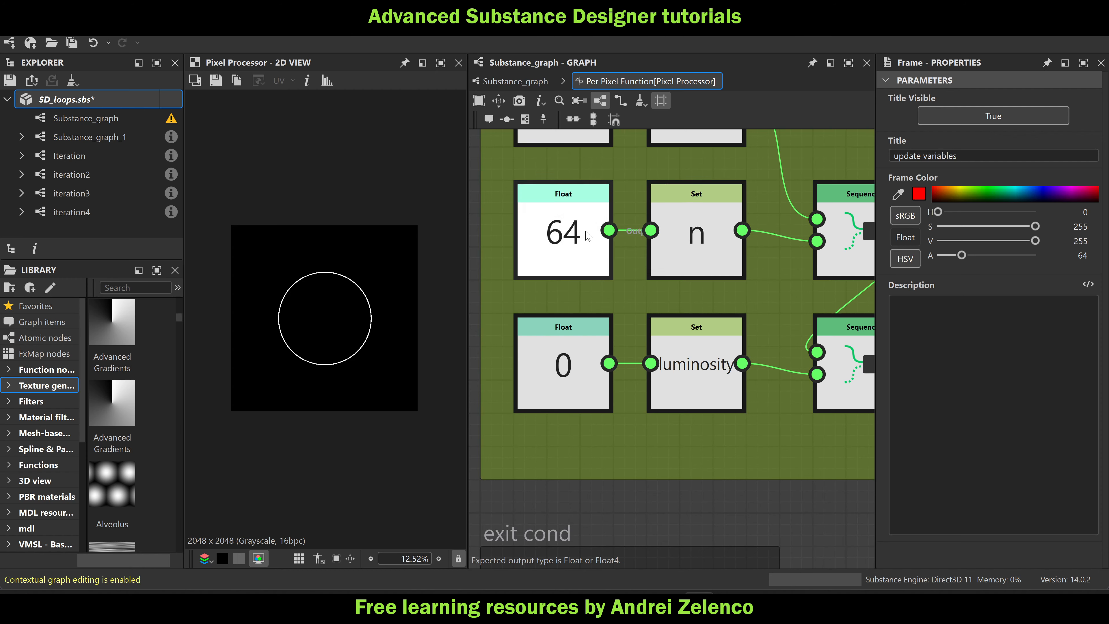
scroll(587, 233, "down", 3)
scroll(623, 258, "down", 3)
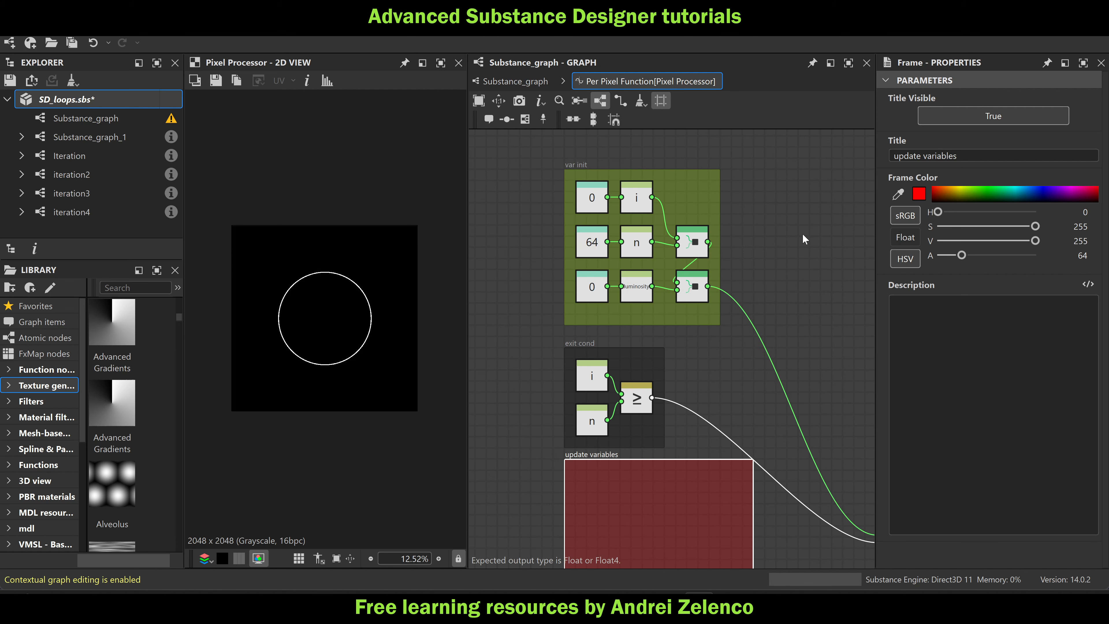
Add a Get Float node that reads i near the left edge inside the update variables frame
scroll(803, 233, "down", 3)
middle_click_drag(795, 287, 812, 170)
scroll(719, 260, "up", 3)
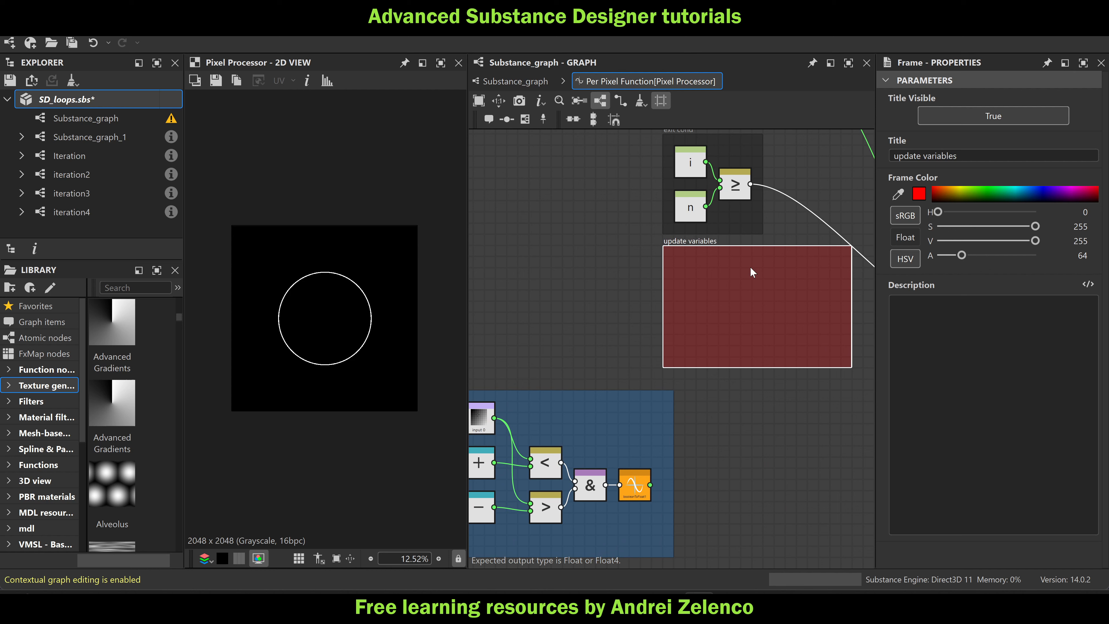
scroll(703, 297, "up", 3)
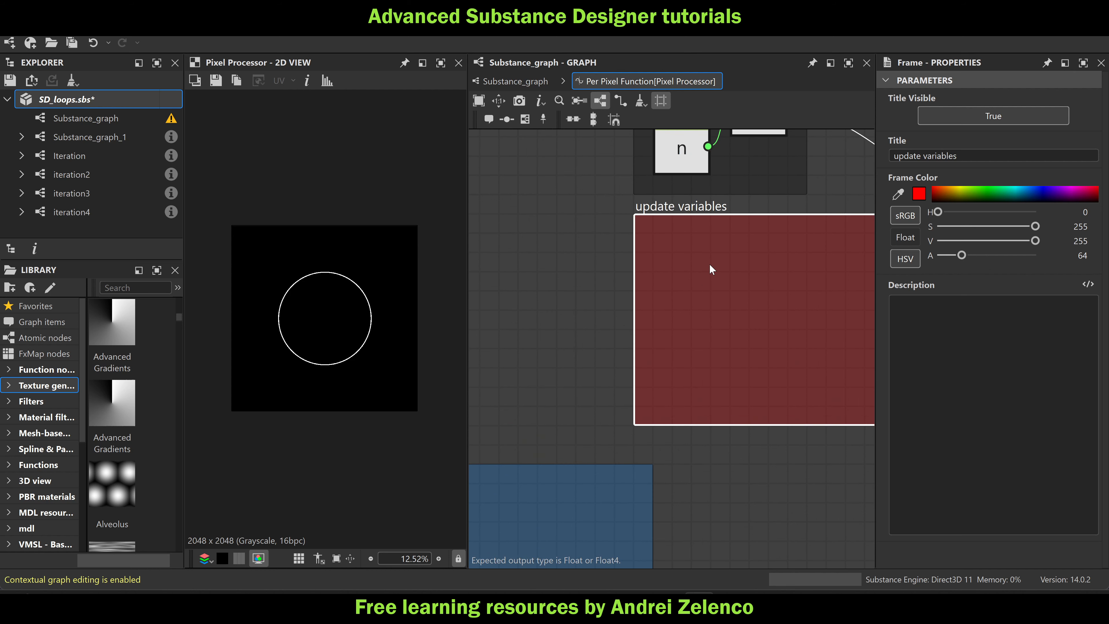
key("space")
type("ge")
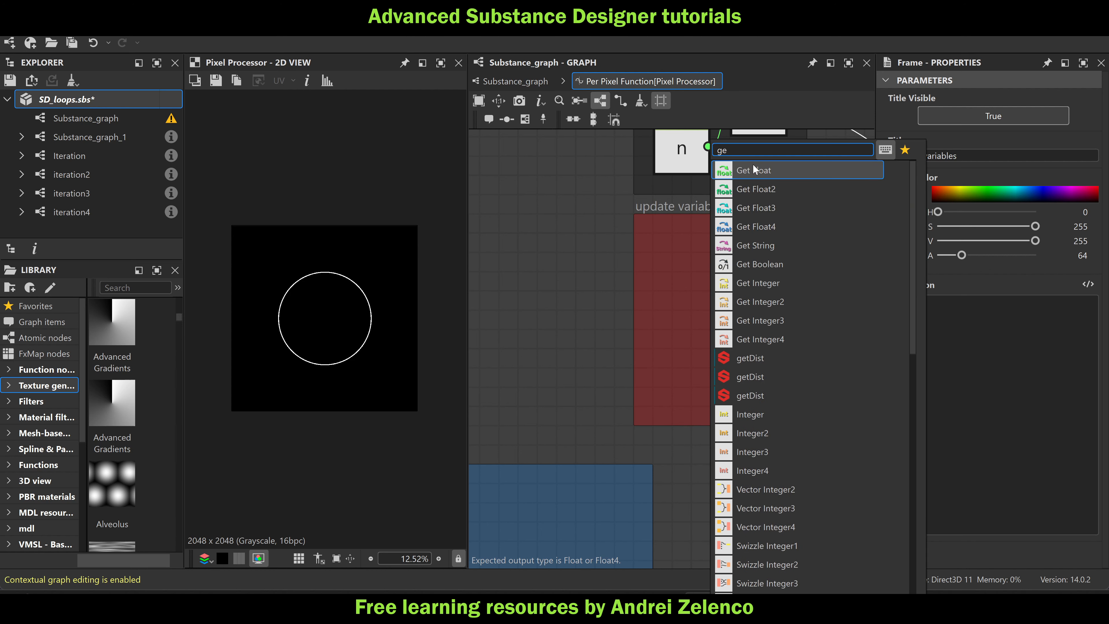
left_click(752, 166)
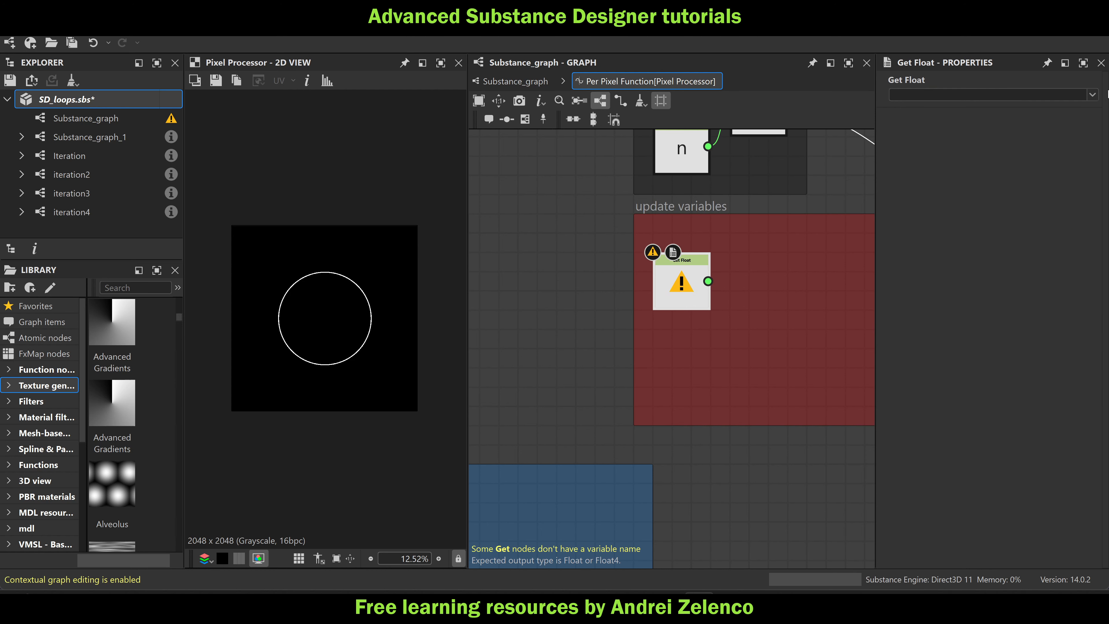
left_click(1092, 94)
left_click(936, 120)
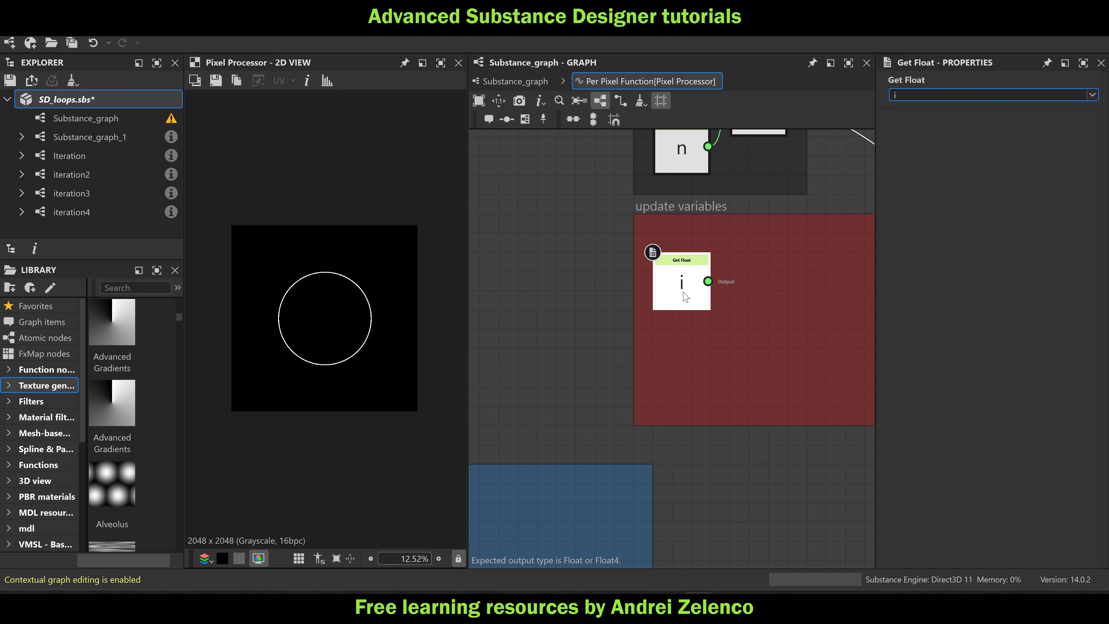
mouse_move(683, 295)
left_mouse_down()
mouse_move(681, 324)
mouse_move(677, 299)
left_mouse_up()
left_click(764, 288)
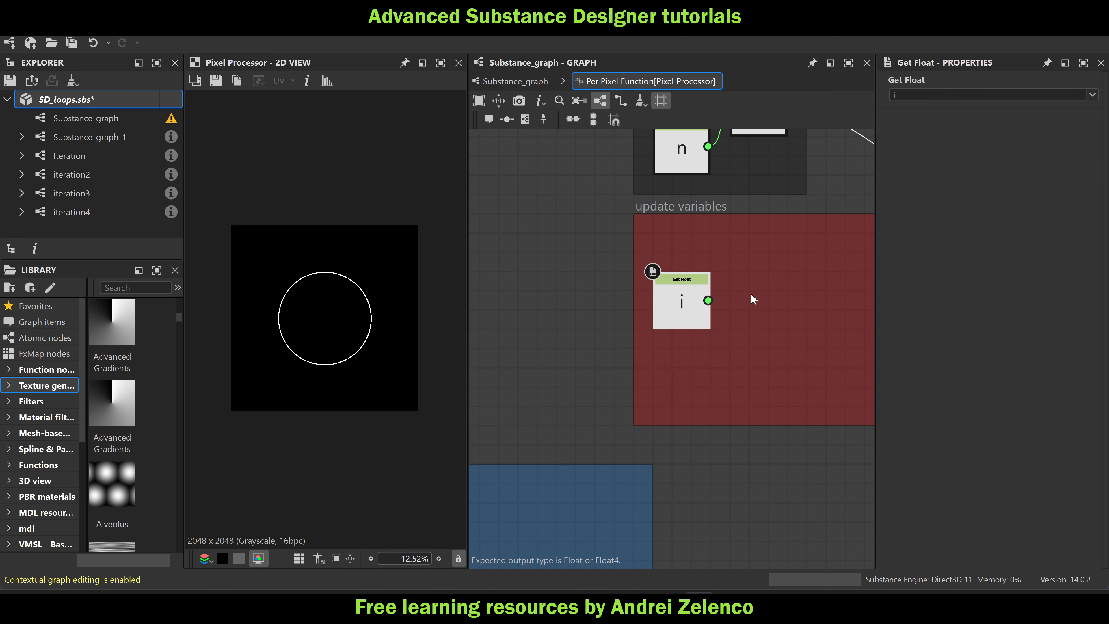
key("space")
type("a")
key("Escape")
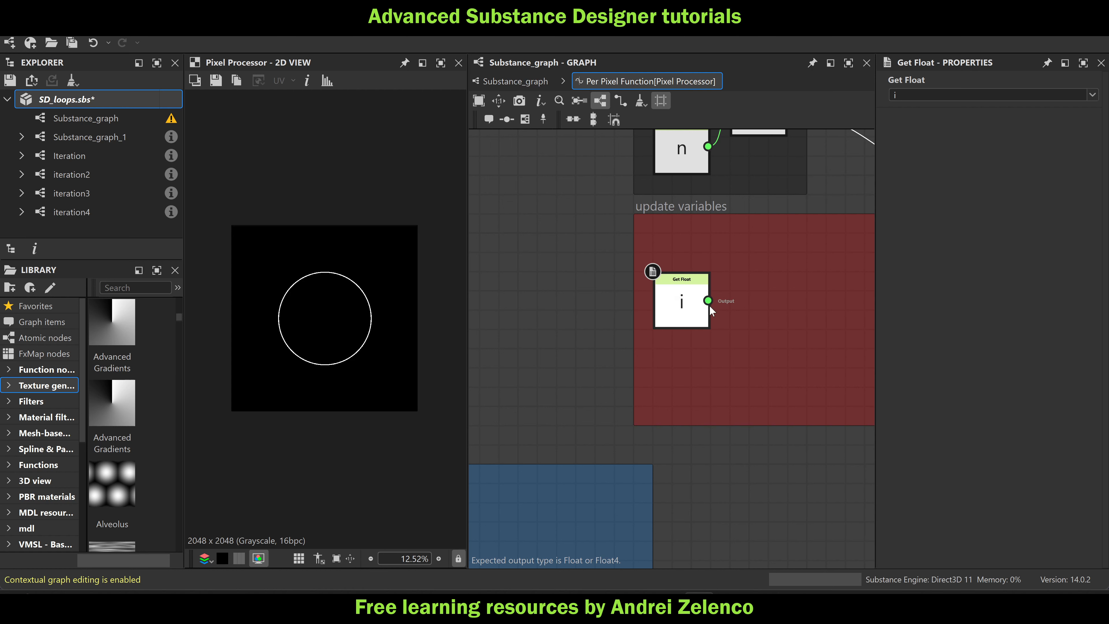
Add a Float node with value 1 above the Get Float i node and raise the frame's top edge to enclose it
key("space")
type("fl")
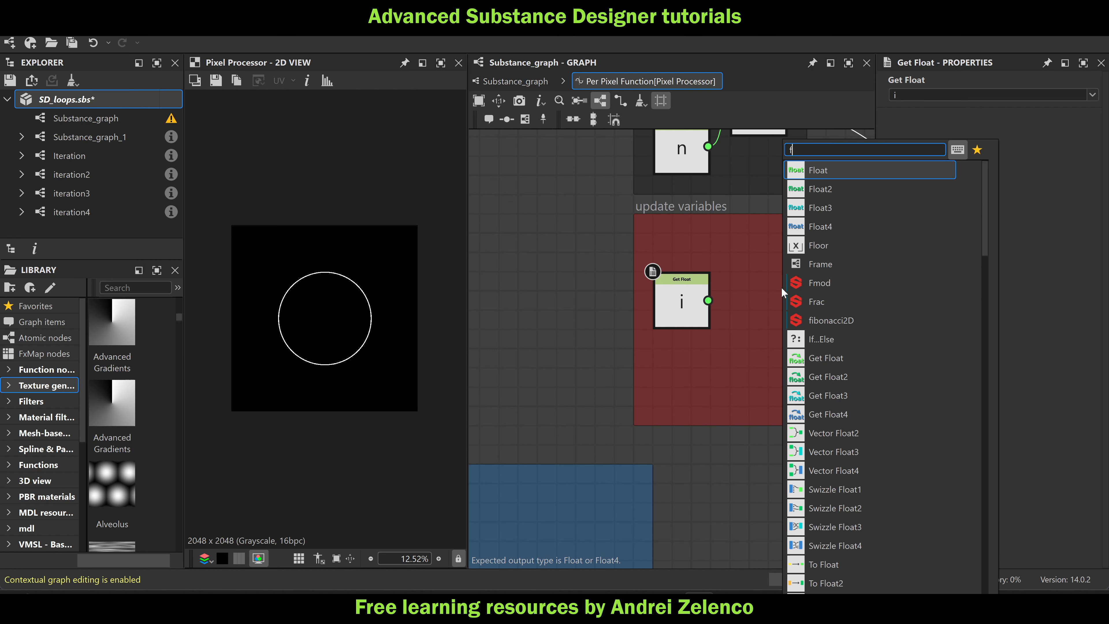
left_click(858, 169)
left_click_drag(779, 292, 682, 255)
left_click(1036, 94)
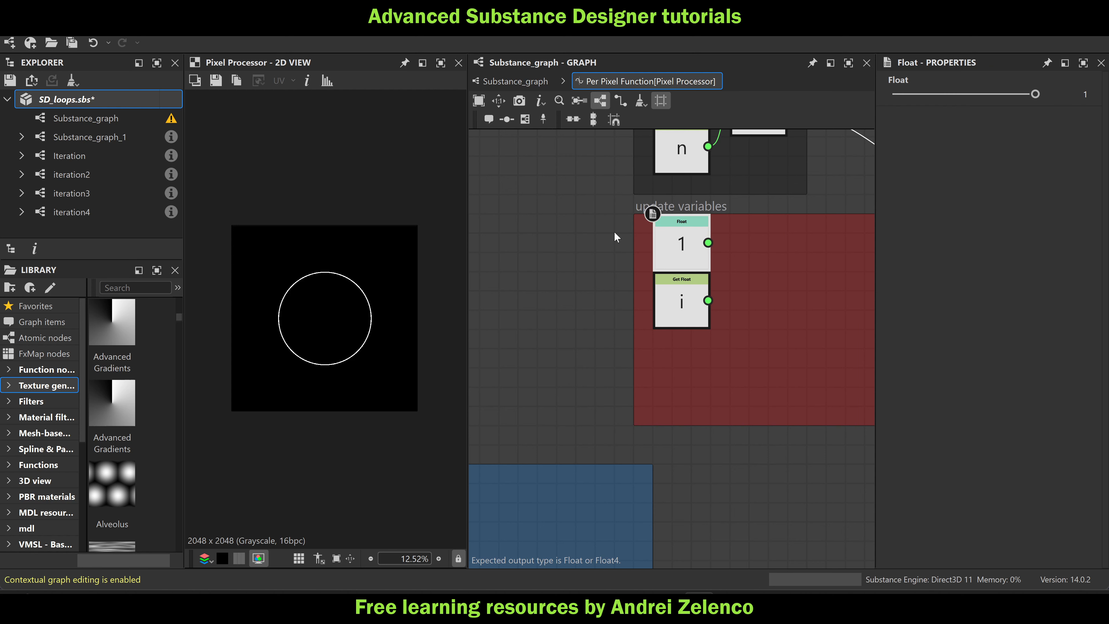
left_click_drag(774, 214, 775, 195)
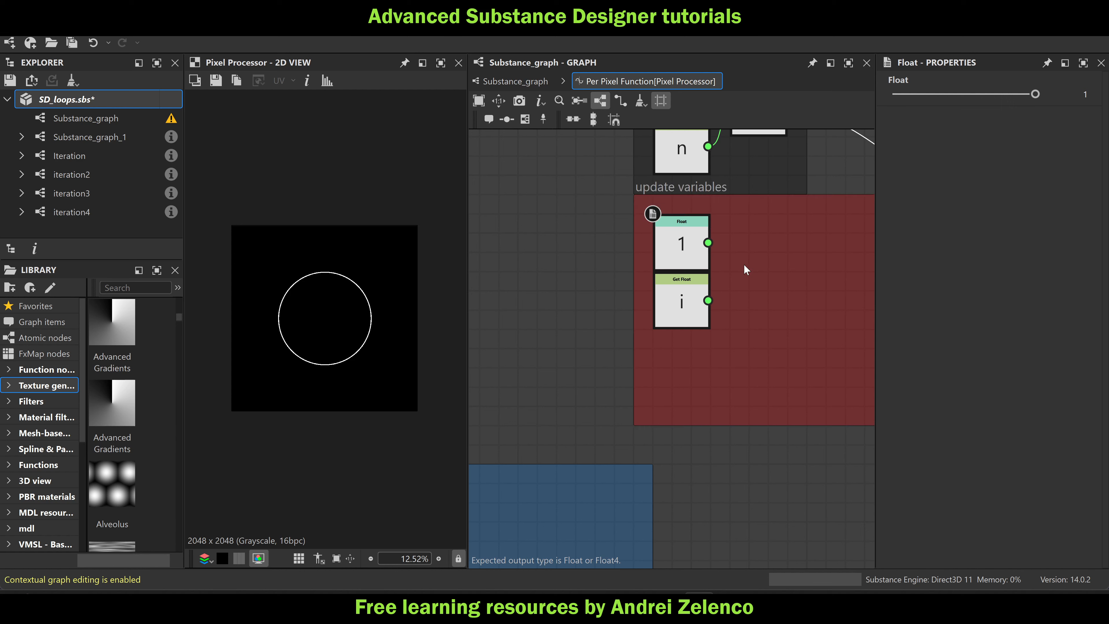
Create an Add node, feed it the i and 1 nodes, and place the 1 node directly above it
key("space")
type("ad")
left_click(831, 171)
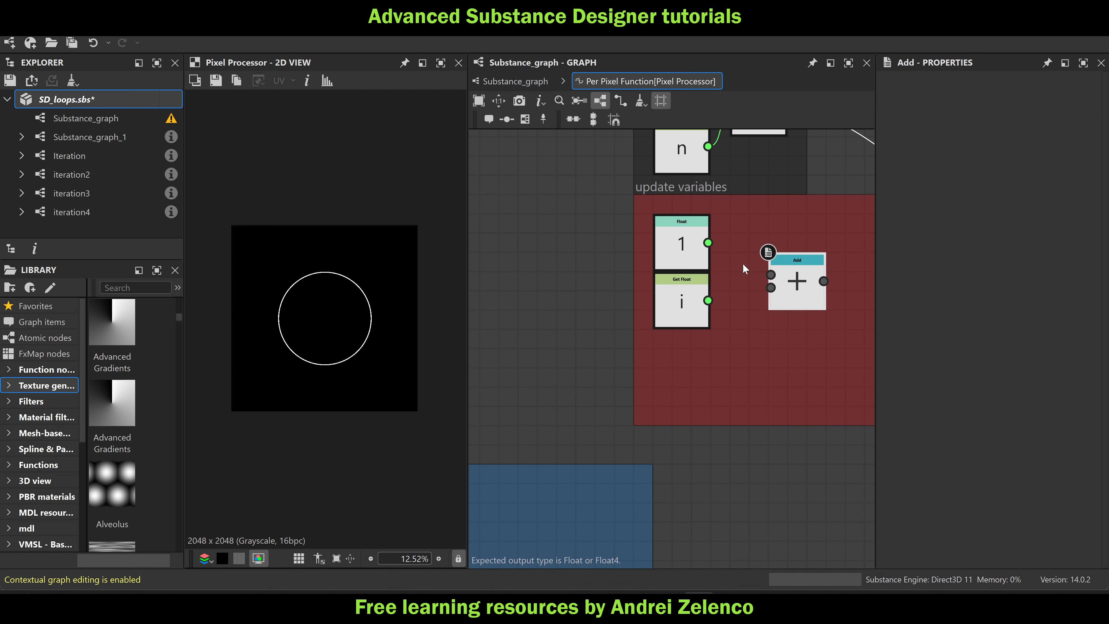
left_click_drag(708, 300, 786, 310)
left_click_drag(694, 260, 809, 260)
Add a Set node named i fed by the Add node's output, and widen the update variables frame to the right
middle_click_drag(860, 302, 700, 279)
key("space")
type("se")
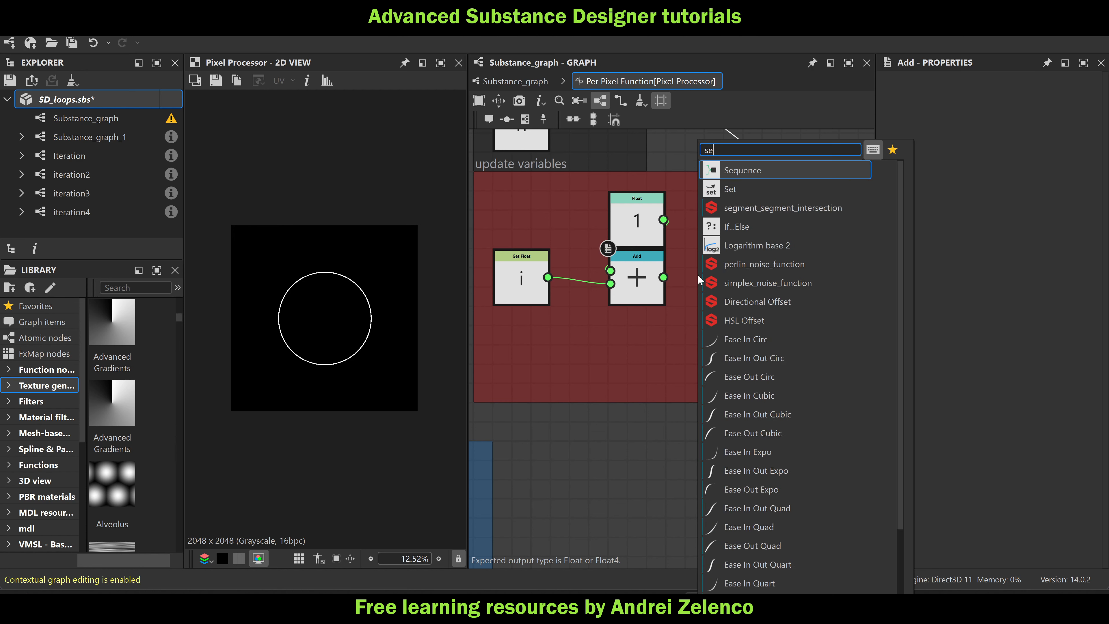
left_click(754, 191)
left_click_drag(695, 279, 732, 279)
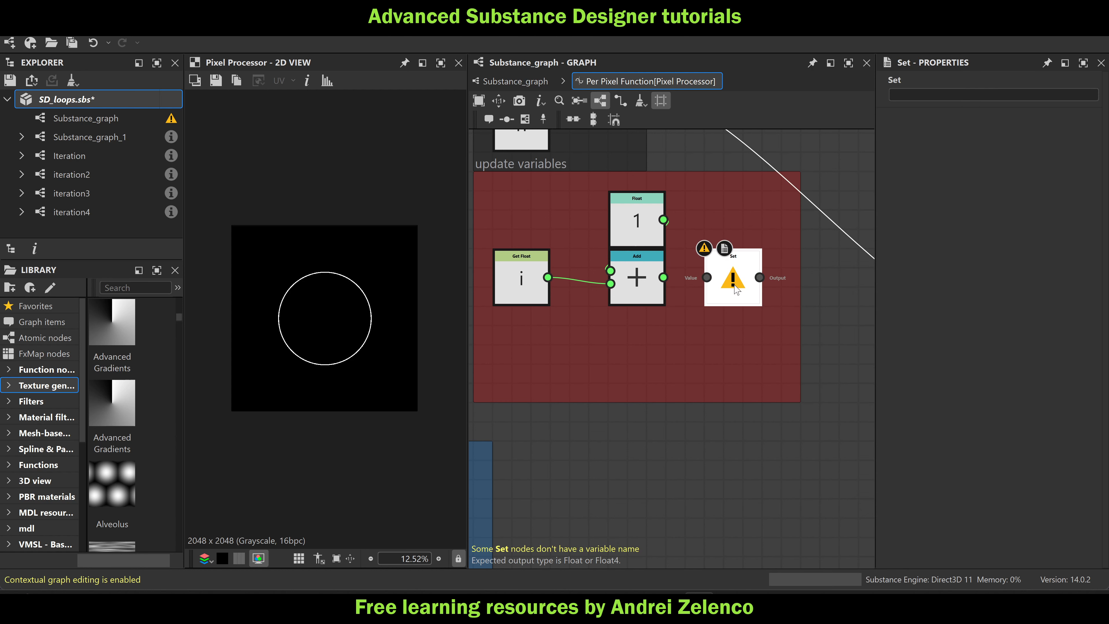
left_click_drag(663, 279, 707, 277)
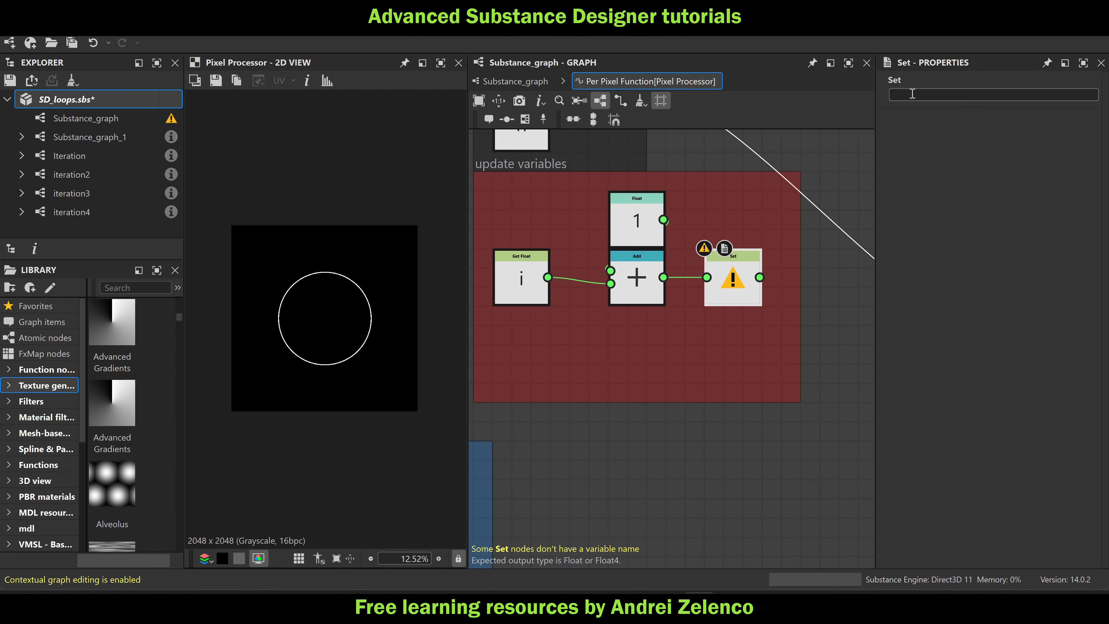
type("i")
key("Return")
scroll(801, 220, "down", 4)
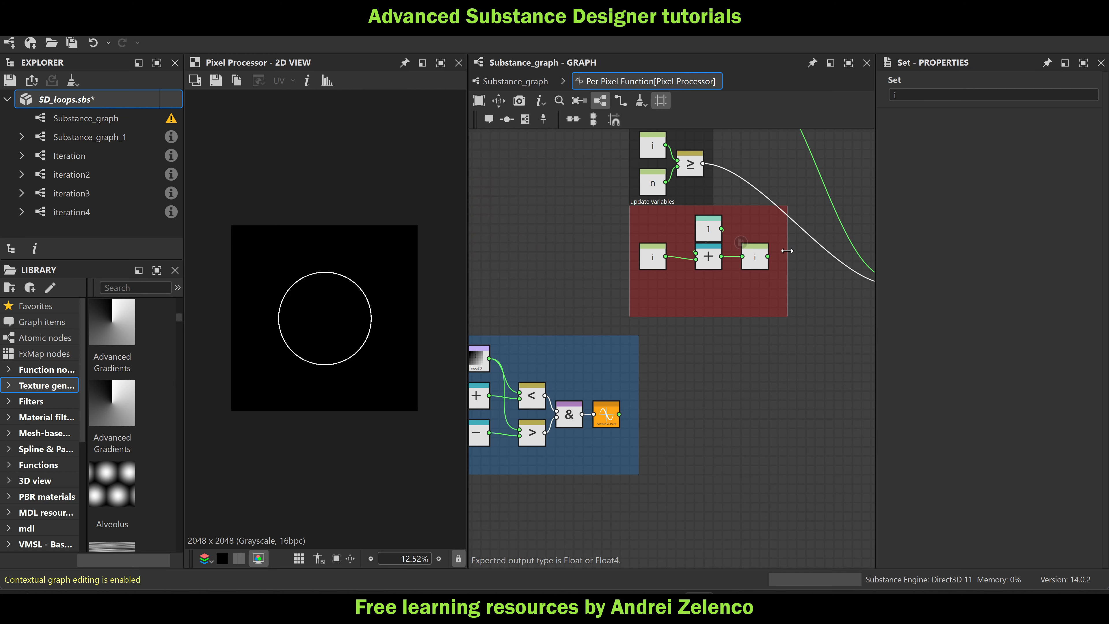
left_click_drag(819, 254, 847, 256)
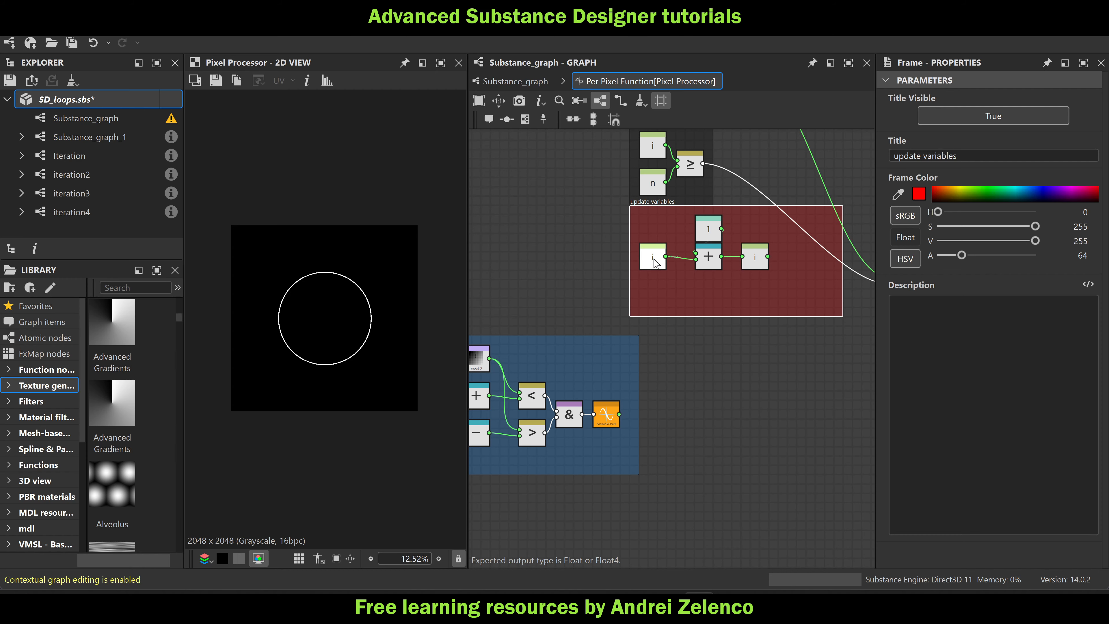
Review the i increment chain from Get Float through Add to Set, and its position relative to the While Loop node
scroll(655, 261, "up", 6)
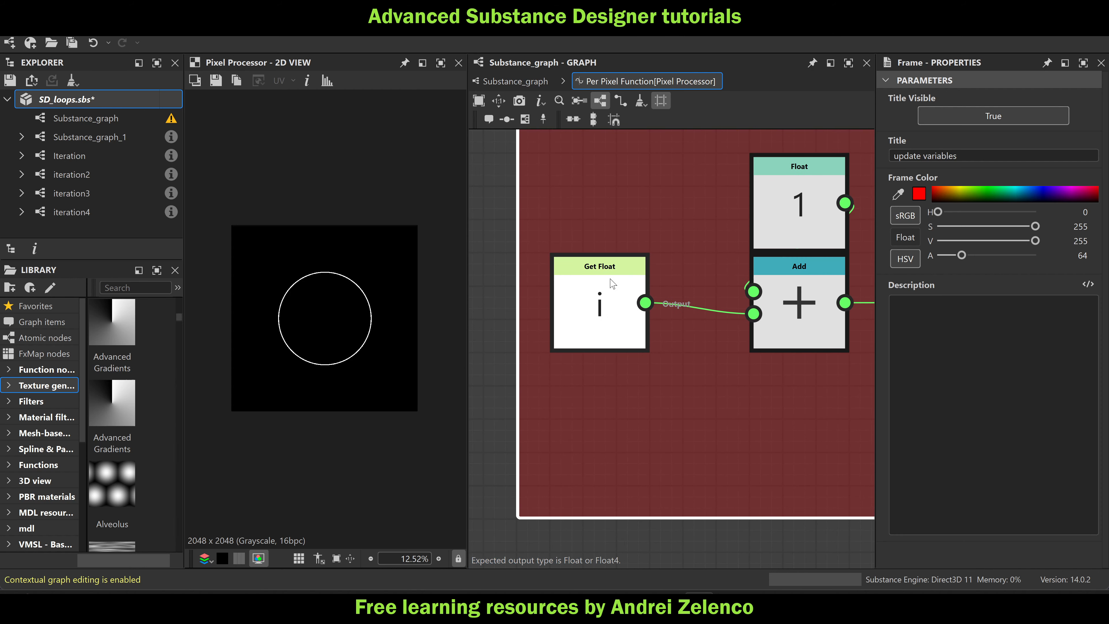
scroll(611, 281, "down", 4)
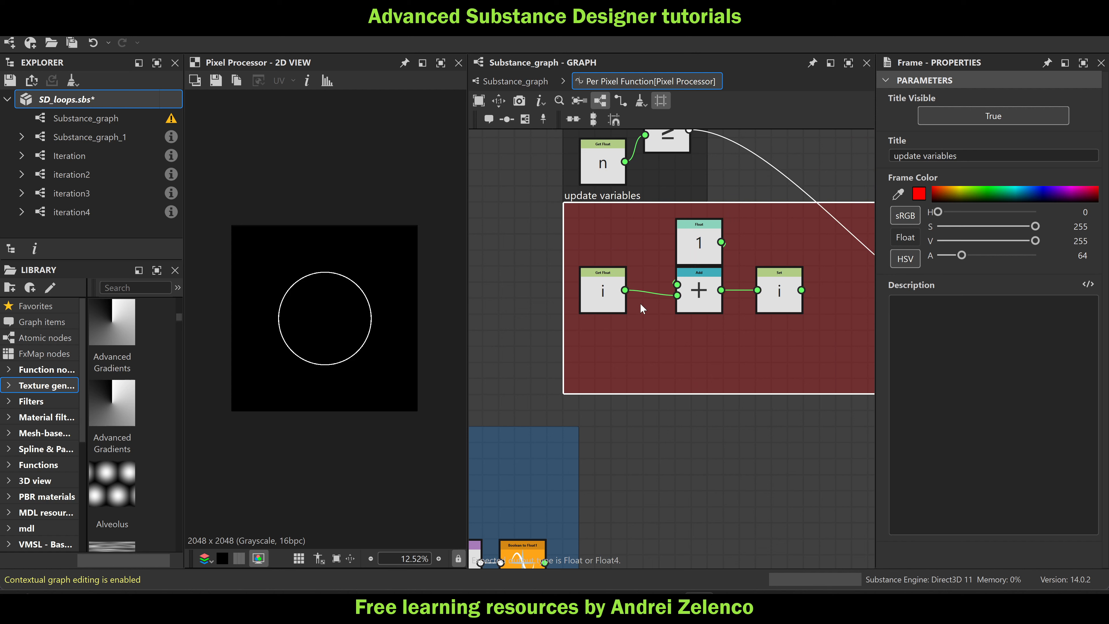
scroll(799, 301, "up", 3)
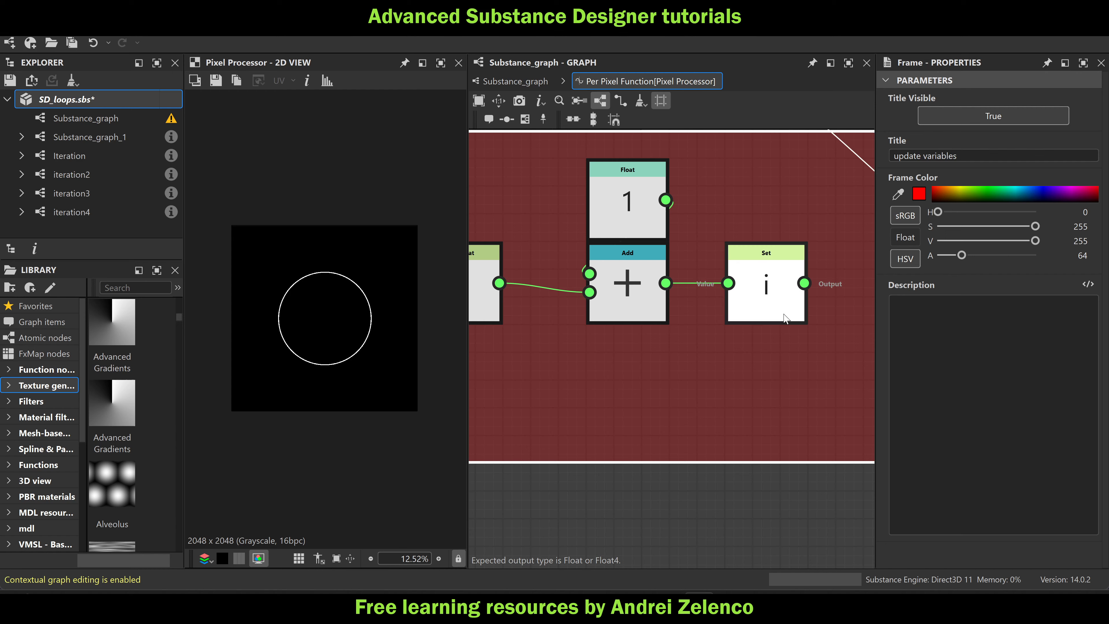
scroll(743, 260, "down", 2)
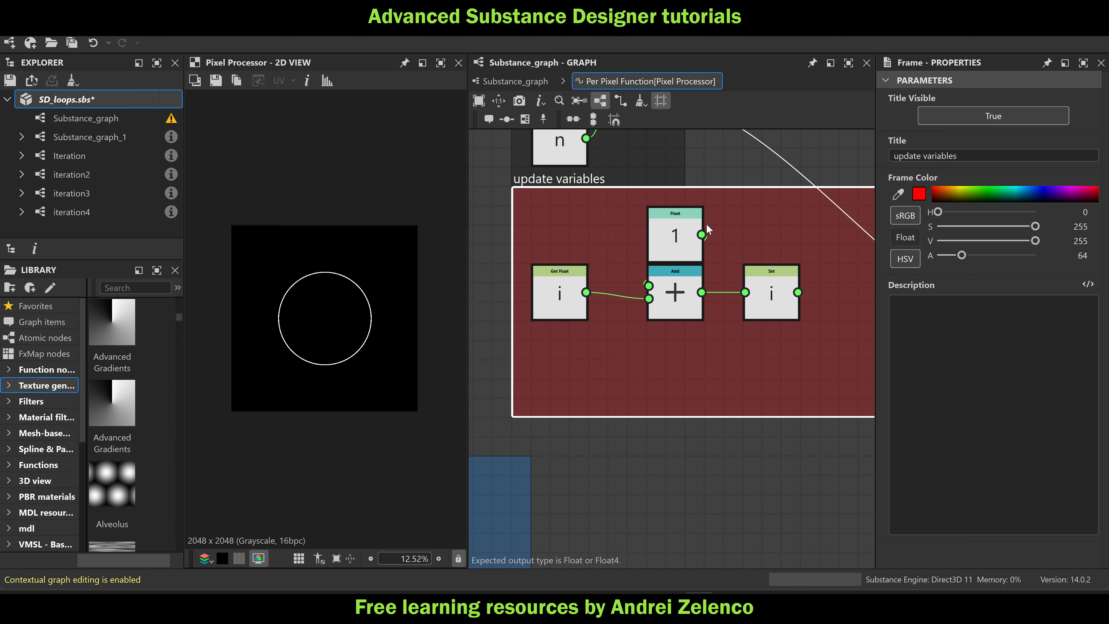
scroll(760, 313, "down", 3)
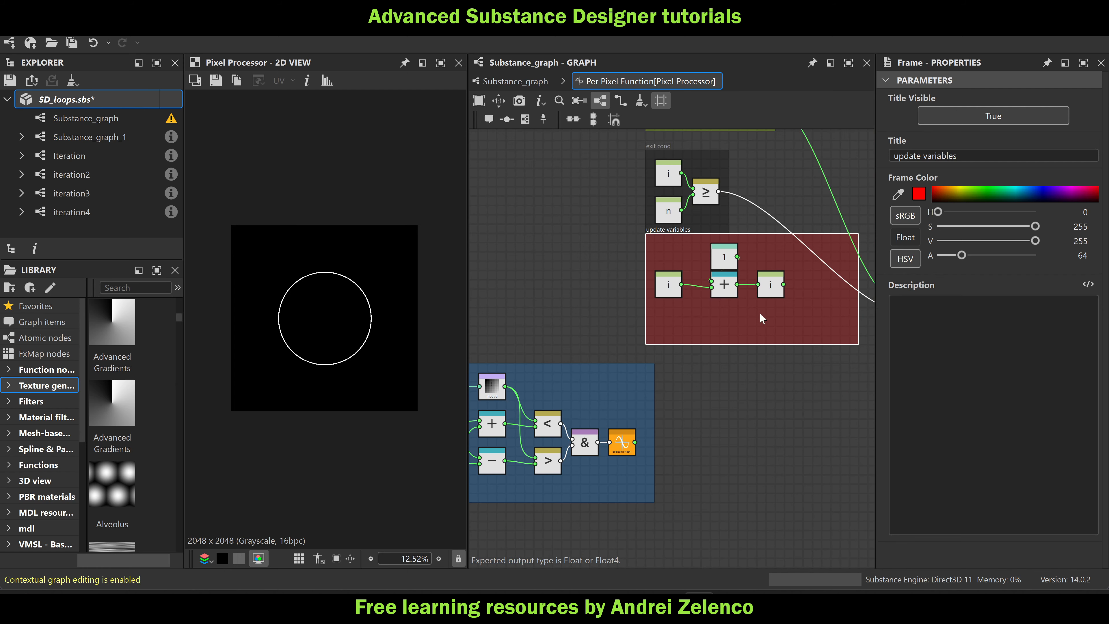
scroll(760, 313, "up", 2)
left_click_drag(812, 279, 860, 233)
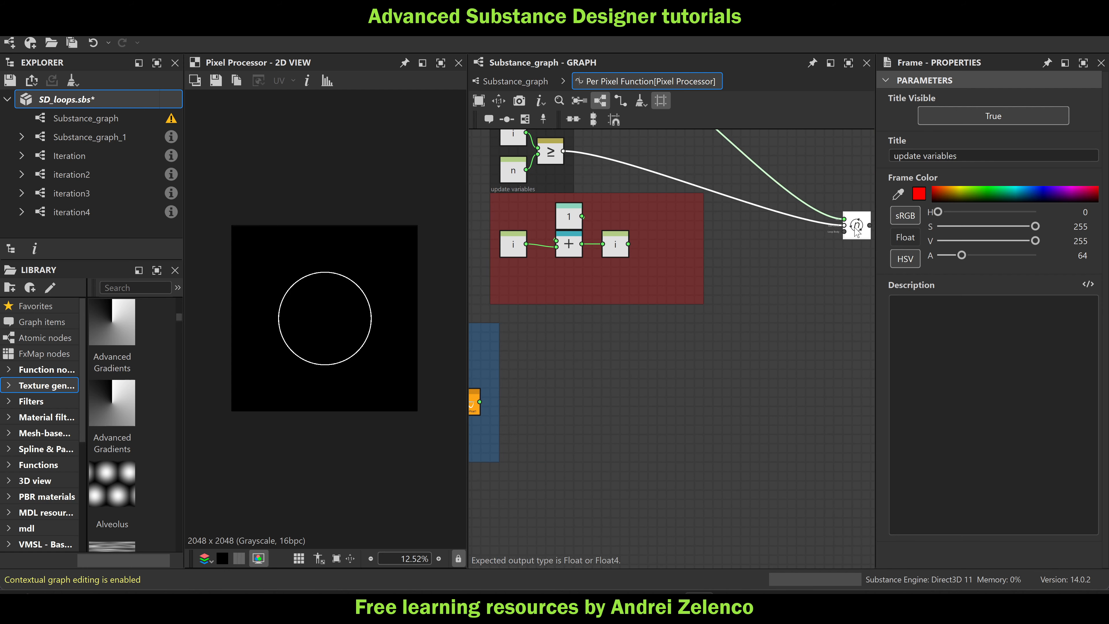
middle_click_drag(611, 259, 687, 261)
left_click(691, 253)
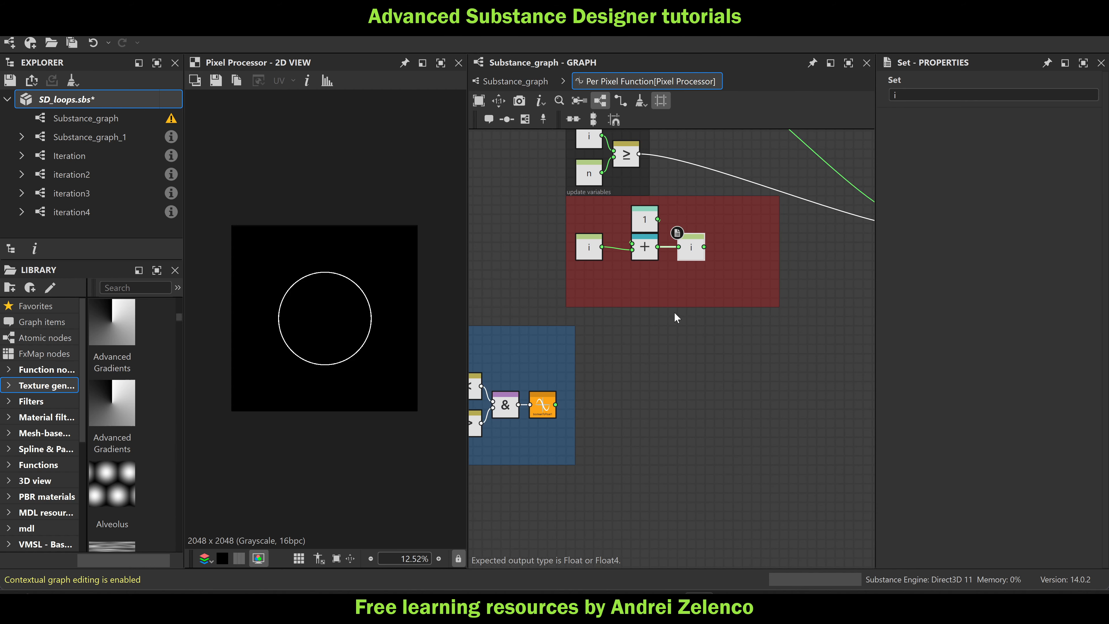
Extend the update variables frame downward and move the blue frame left, clear of it
left_click_drag(676, 307, 677, 334)
scroll(644, 344, "down", 5)
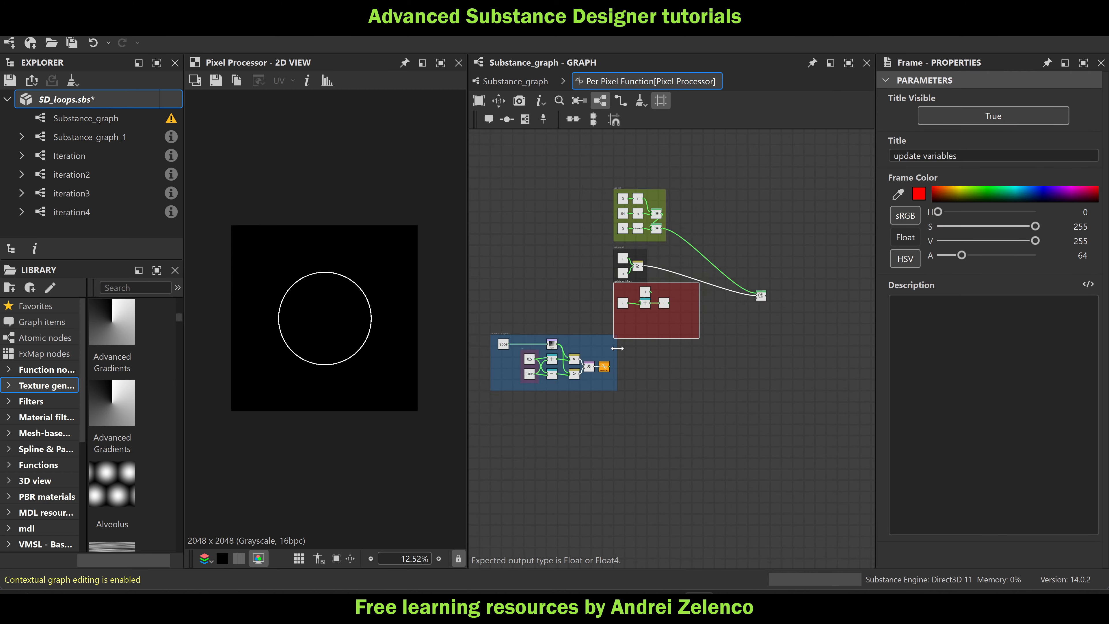
middle_click_drag(616, 347, 654, 342)
scroll(513, 310, "up", 3)
left_click_drag(558, 338, 539, 339)
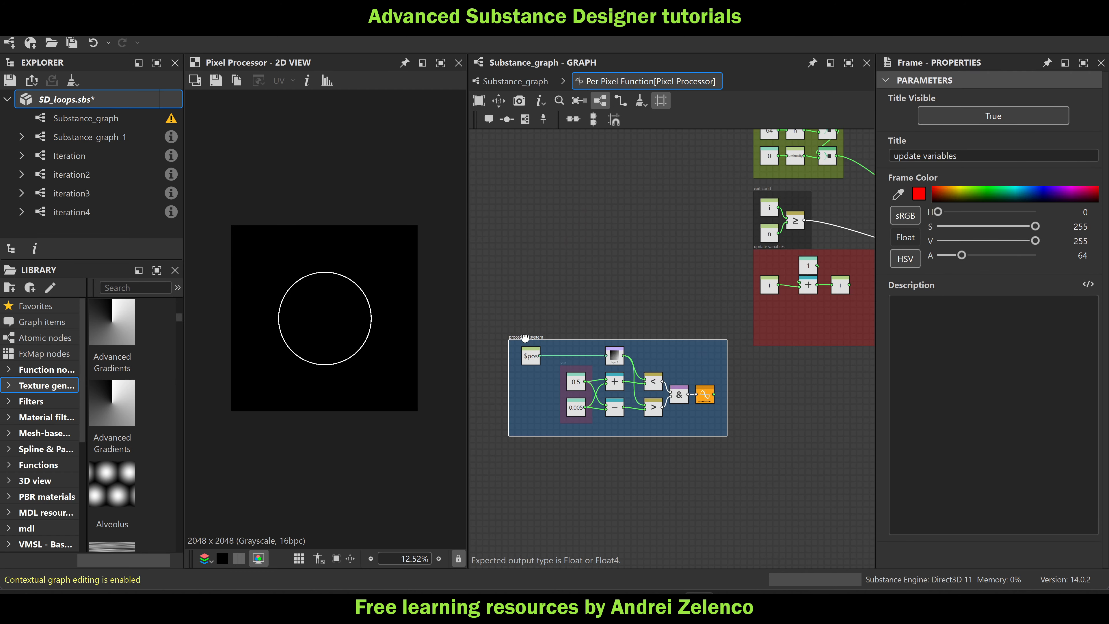
Add a Get Float node that reads luminosity below the Get Float i node in the update variables frame
scroll(741, 317, "up", 5)
middle_click_drag(782, 323, 646, 286)
left_click(646, 286)
key("space")
type("ge")
left_click(720, 177)
left_click_drag(662, 281, 644, 294)
left_click(983, 94)
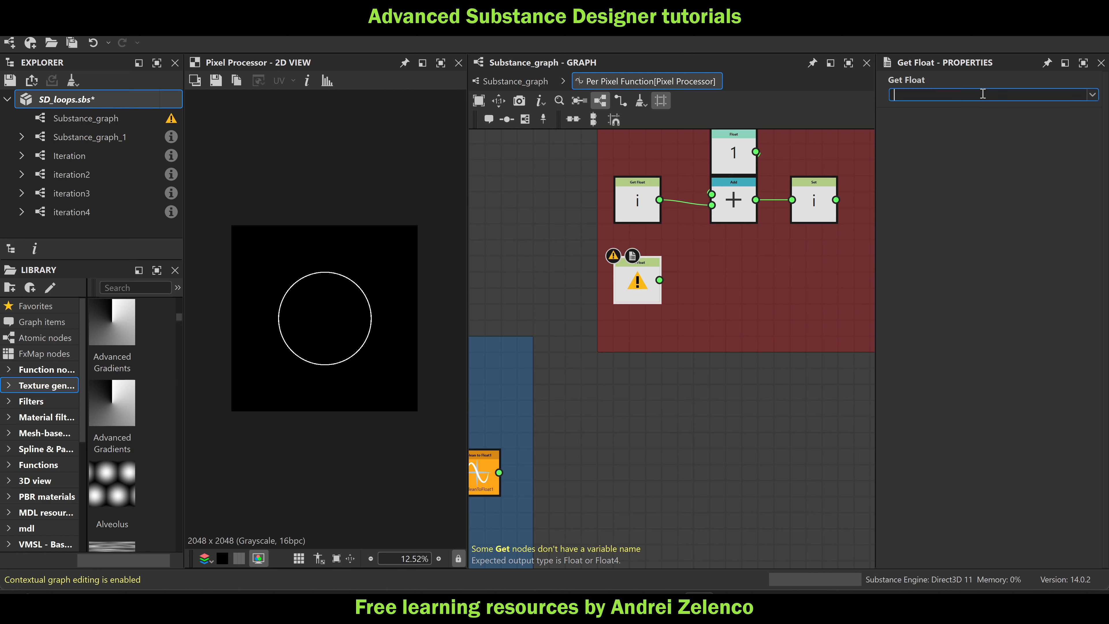
type("luminosity")
key("Return")
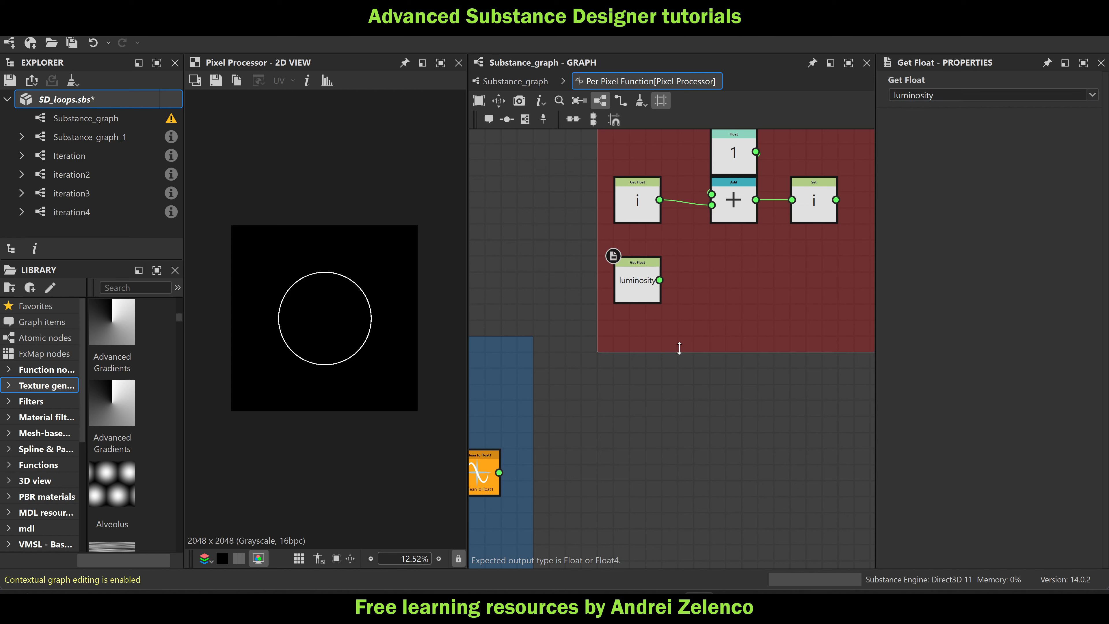
Extend the update variables frame further downward below the Get Float luminosity node and save the SD_loops.sbs package
left_click_drag(676, 352, 676, 400)
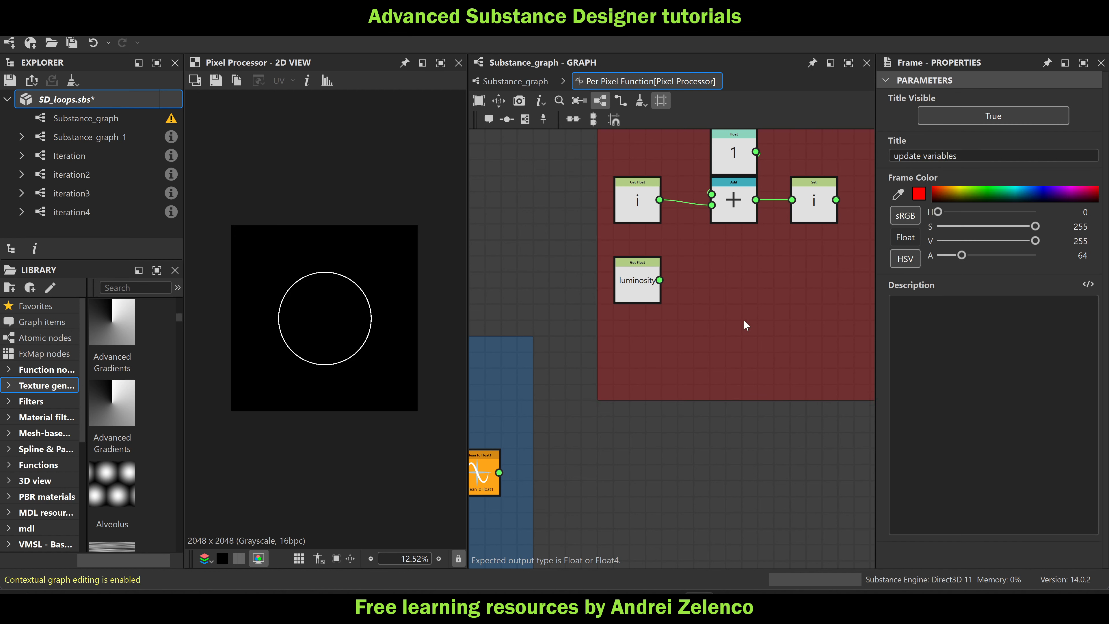
left_click(108, 105)
key("ctrl+s")
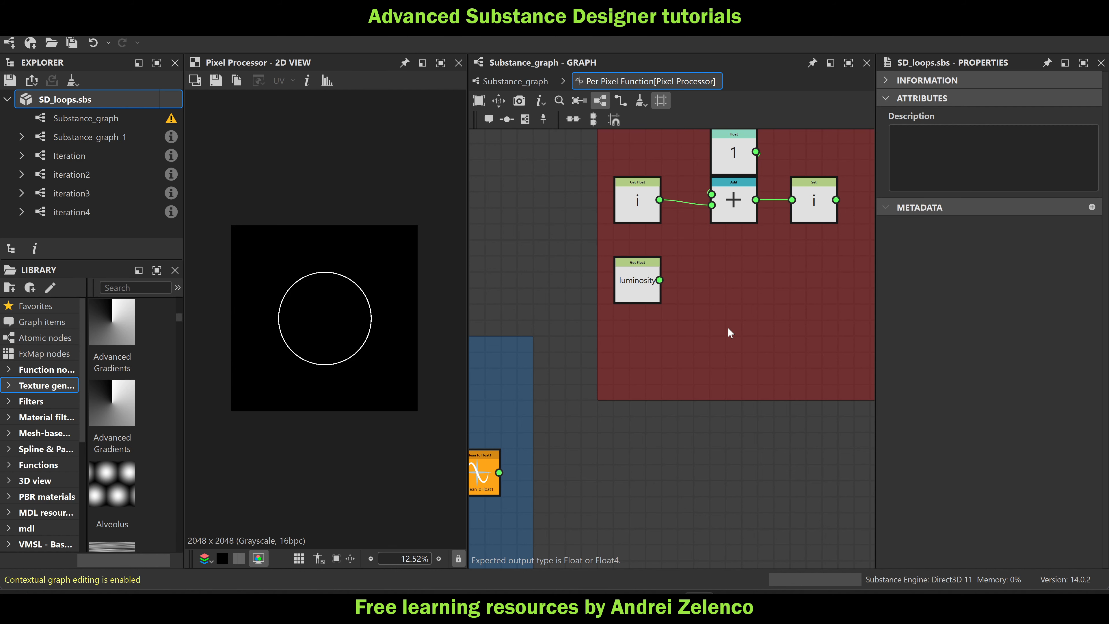
In Substance_graph, duplicate the cone Shape node twice and stack the two copies above the Pixel Processor chain
left_click(516, 81)
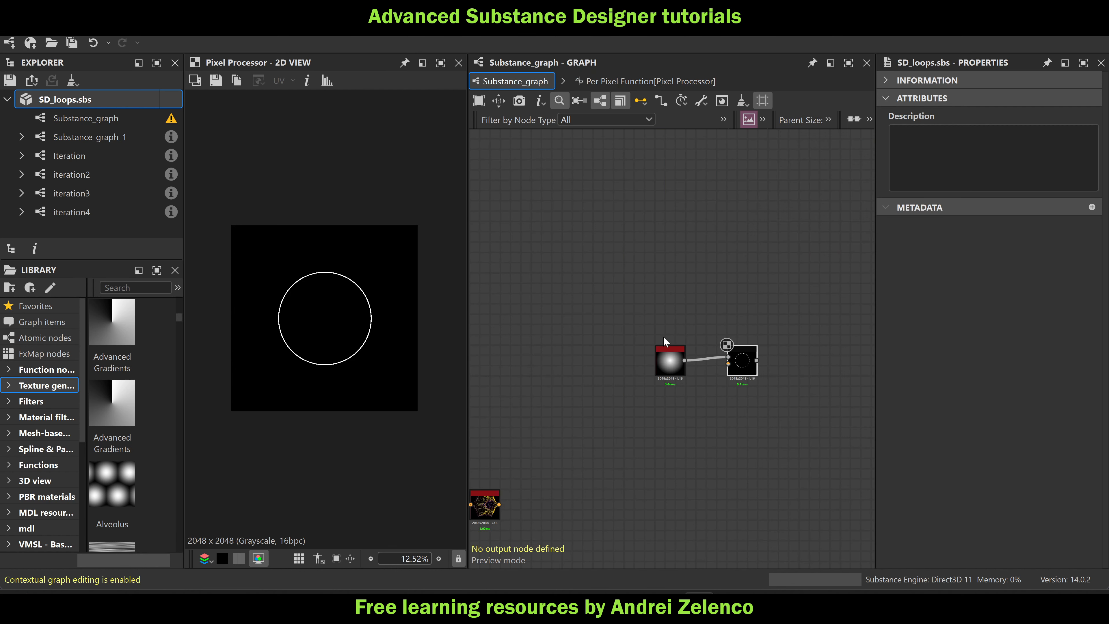
scroll(664, 362, "up", 3)
double_click(669, 398)
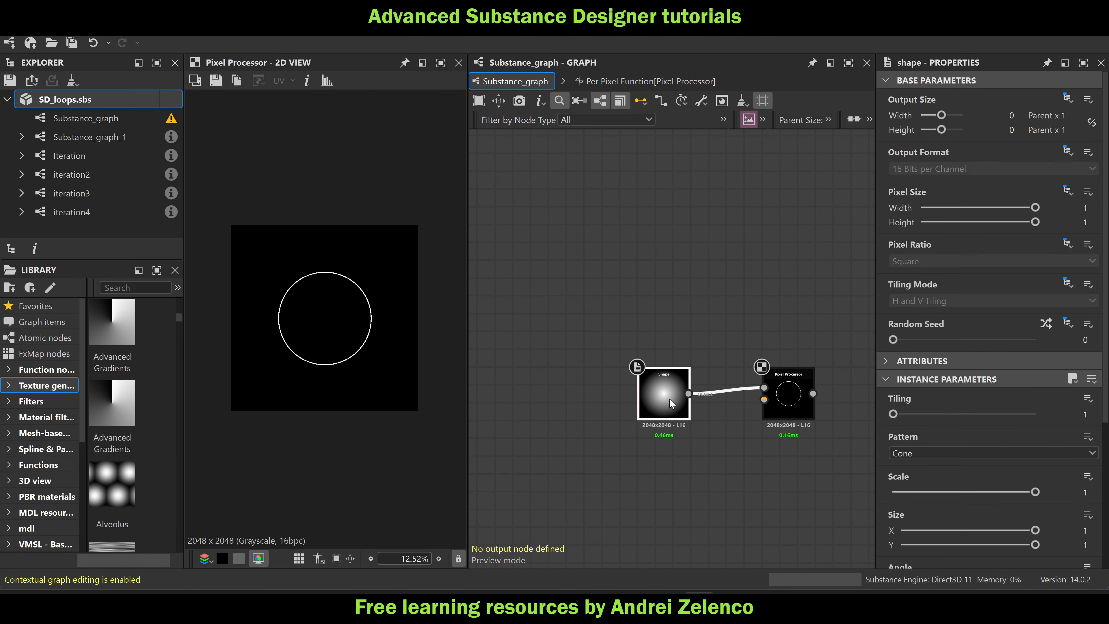
left_click_drag(669, 403, 587, 174)
key("ctrl+d")
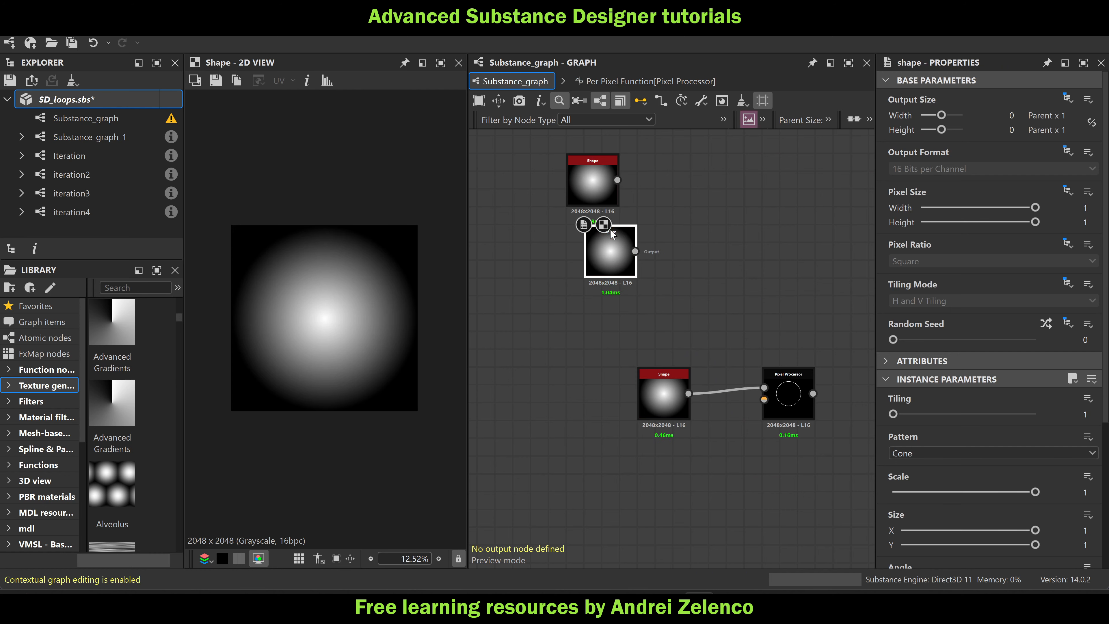
left_click_drag(609, 229, 597, 232)
Set the lower Shape copy's pattern to Brick and its scale to 0.58
left_click(918, 453)
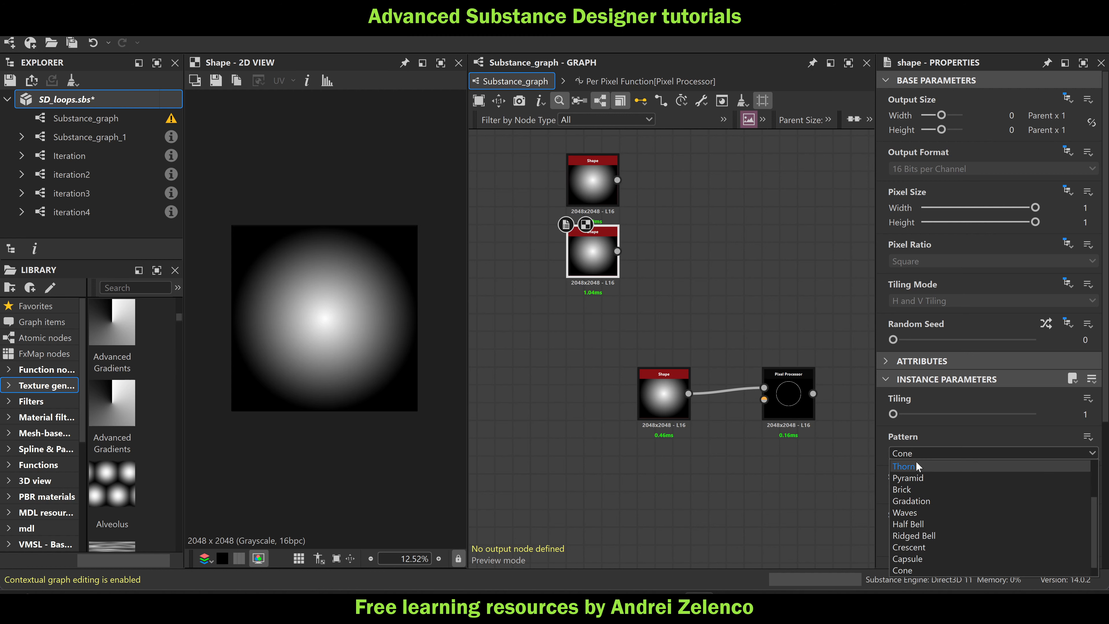
left_click(909, 490)
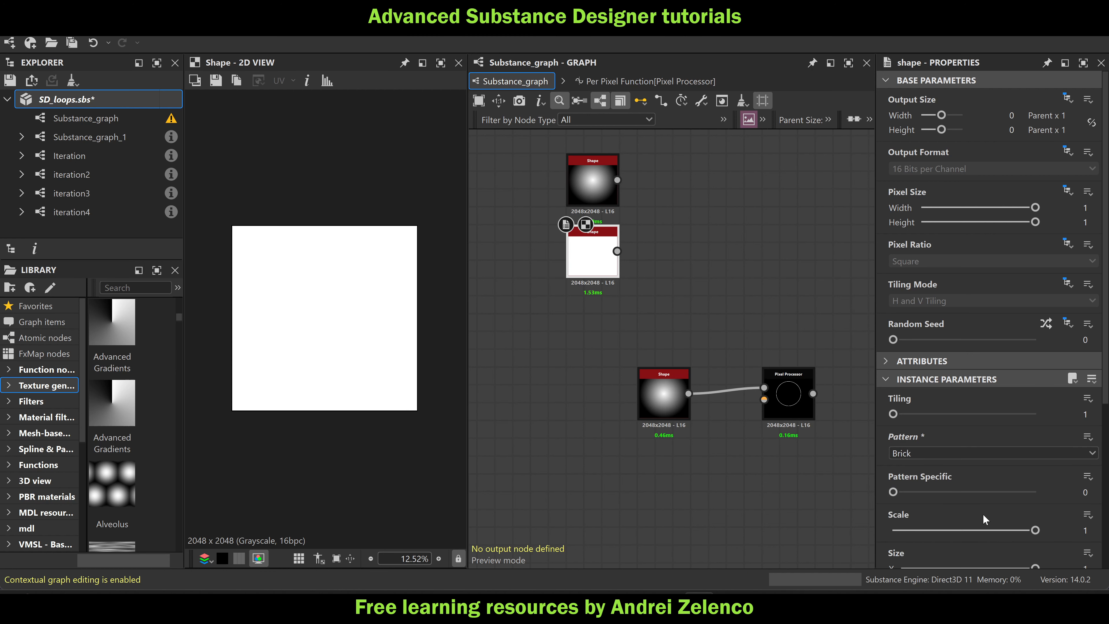
left_click_drag(985, 529, 975, 530)
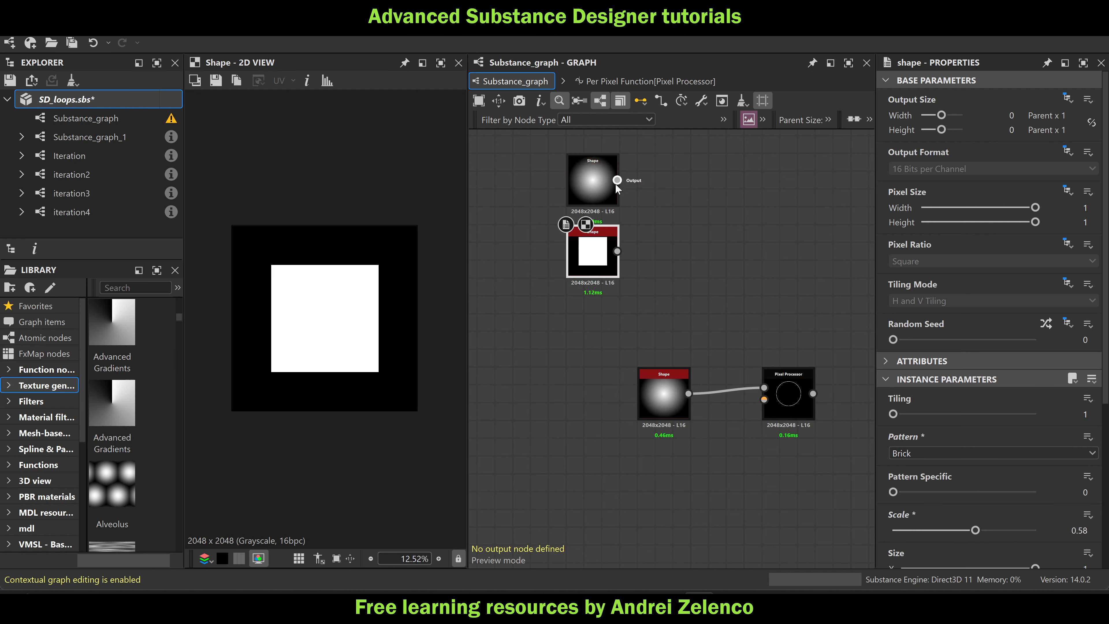
Add a Blend node in Max (Lighten) mode with the cone Shape as foreground and the brick Shape as background
key("space")
type("b")
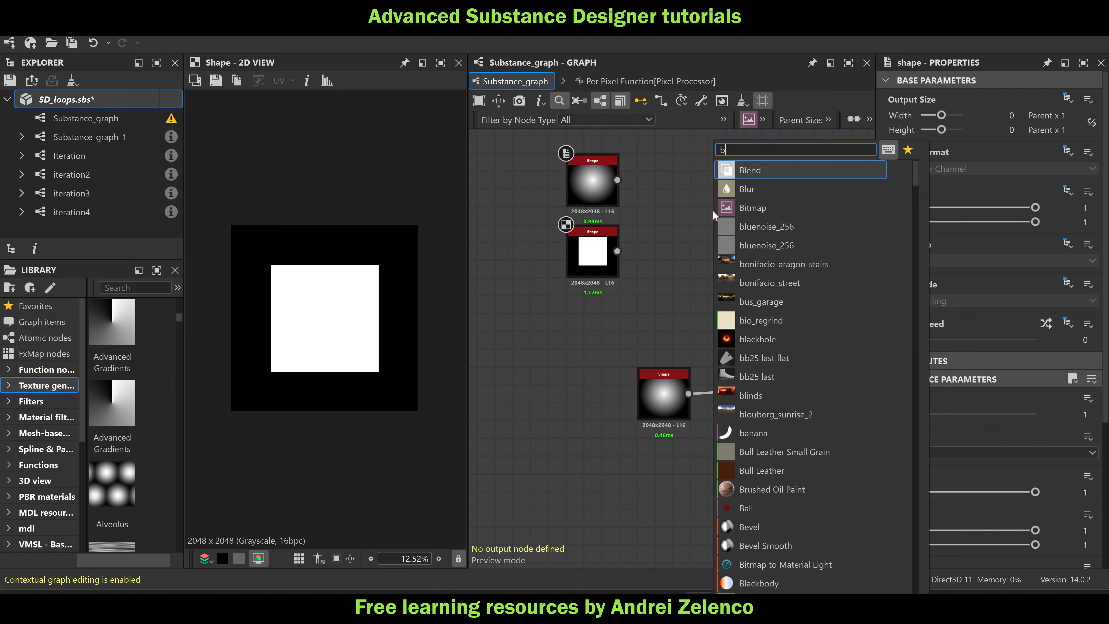
type("l")
key("Return")
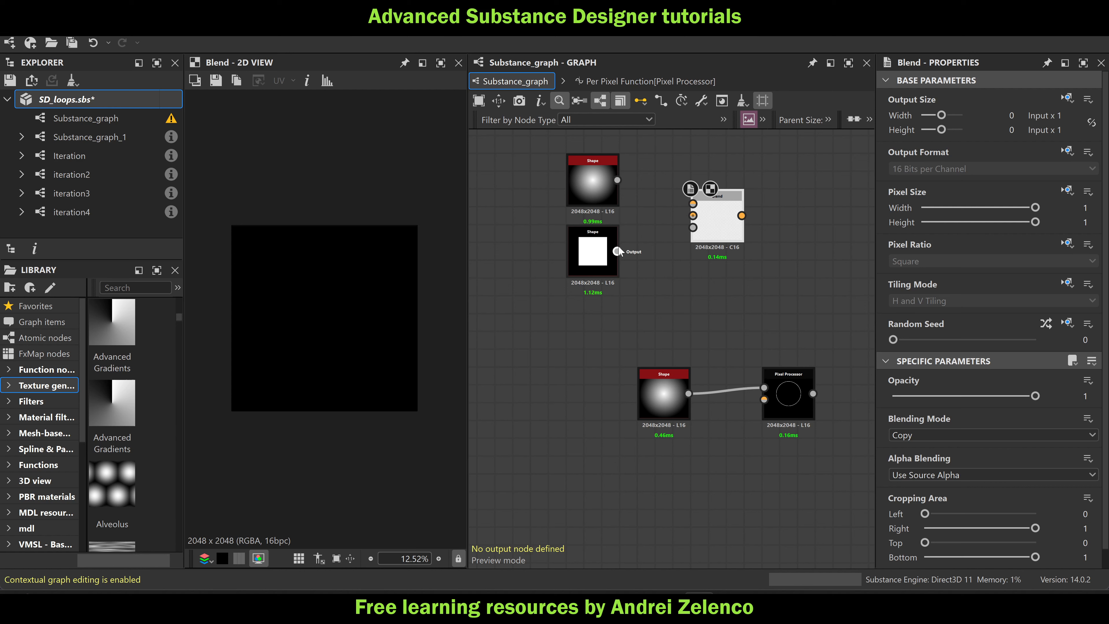
left_click_drag(616, 251, 693, 215)
left_click_drag(617, 180, 693, 203)
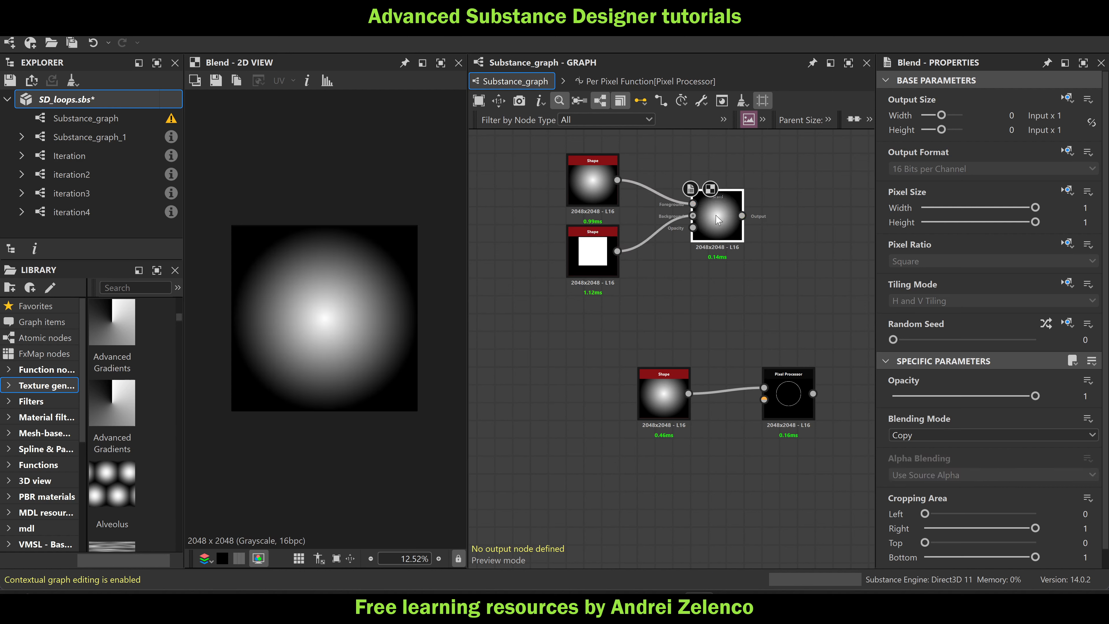
left_click(911, 435)
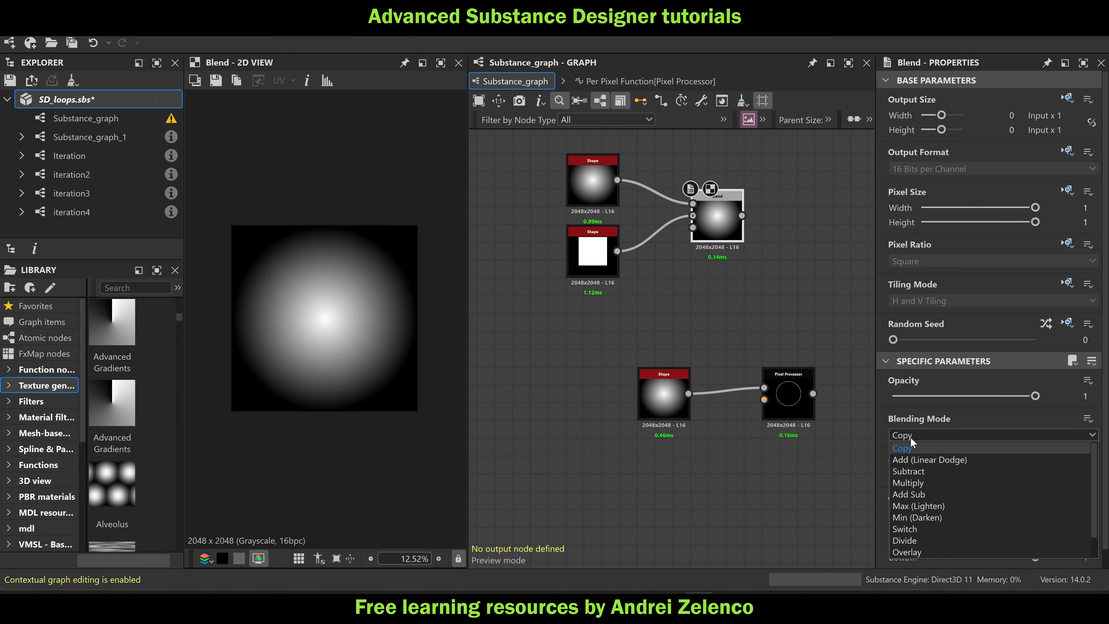
left_click(911, 505)
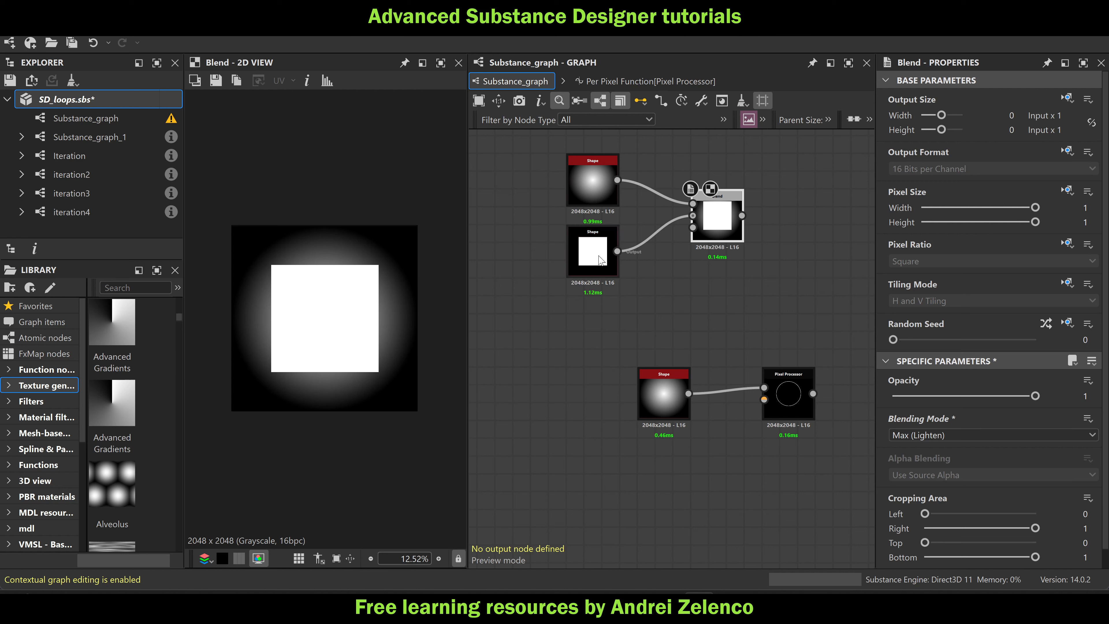
In the Pixel Processor's function, add a Maximum node fed by Get Float luminosity and the last node of the blue frame
double_click(786, 397)
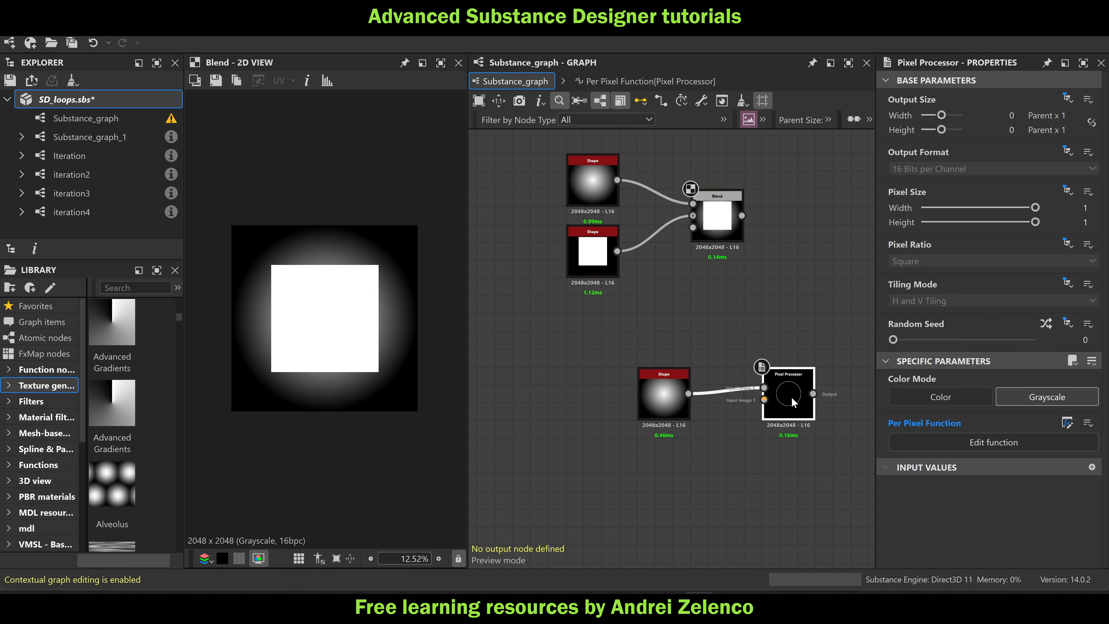
scroll(696, 332, "down", 2)
scroll(673, 319, "up", 3)
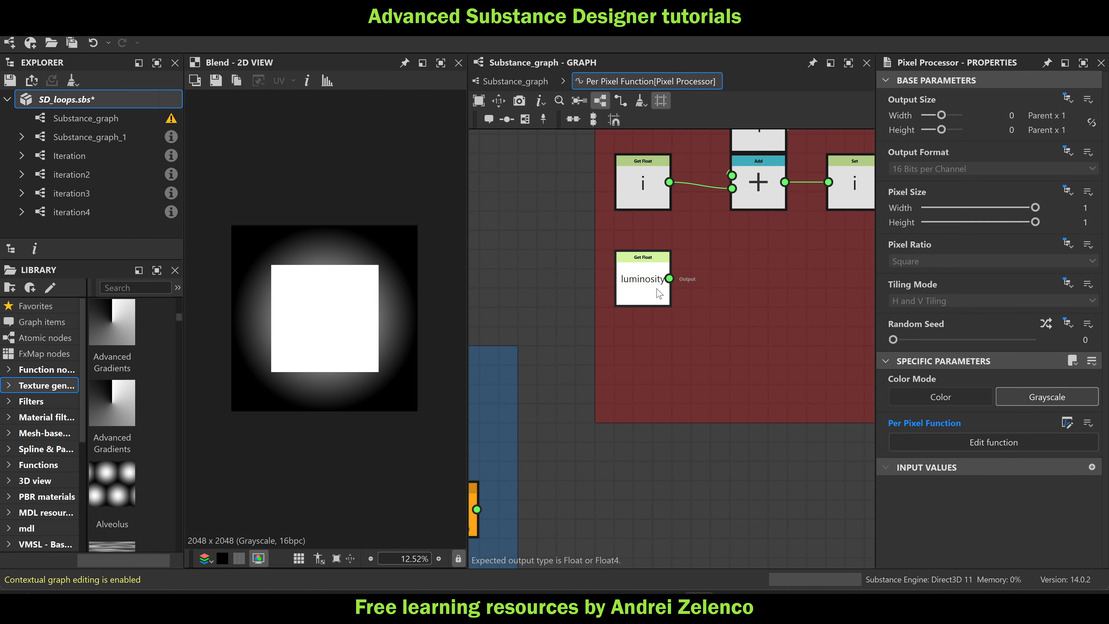
left_click(655, 286)
key("space")
type("m")
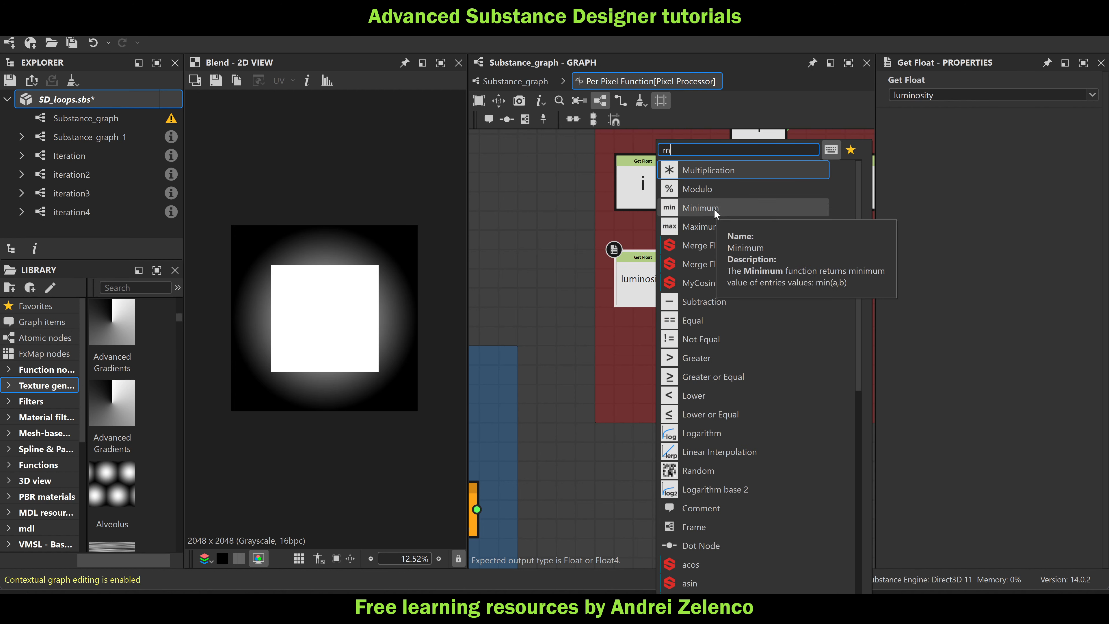
left_click(707, 227)
scroll(751, 357, "down", 3)
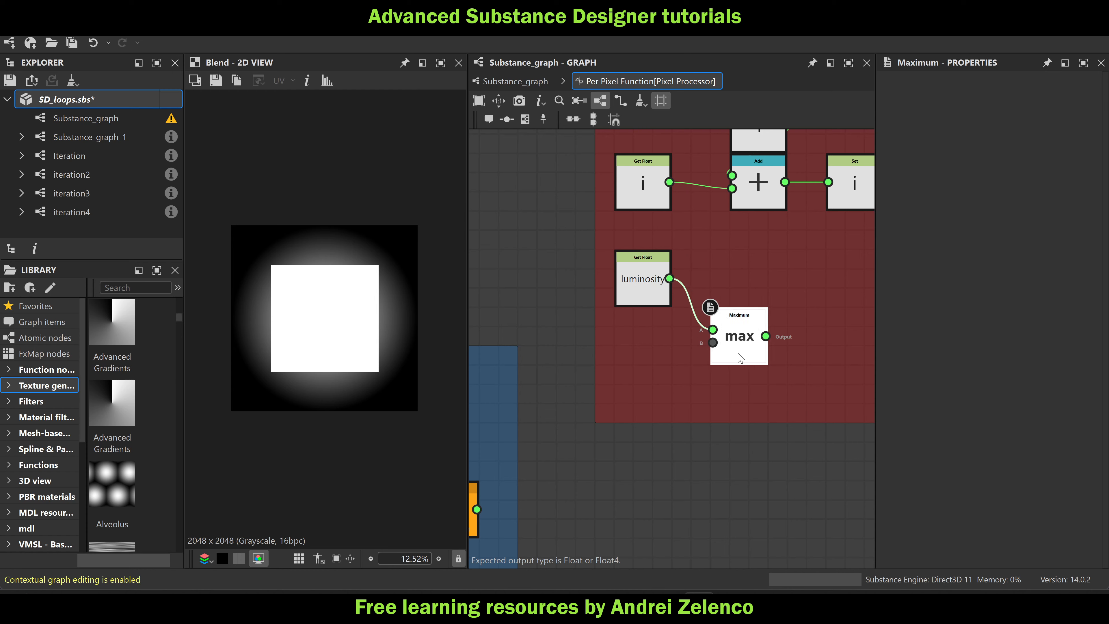
left_click_drag(575, 442, 710, 345)
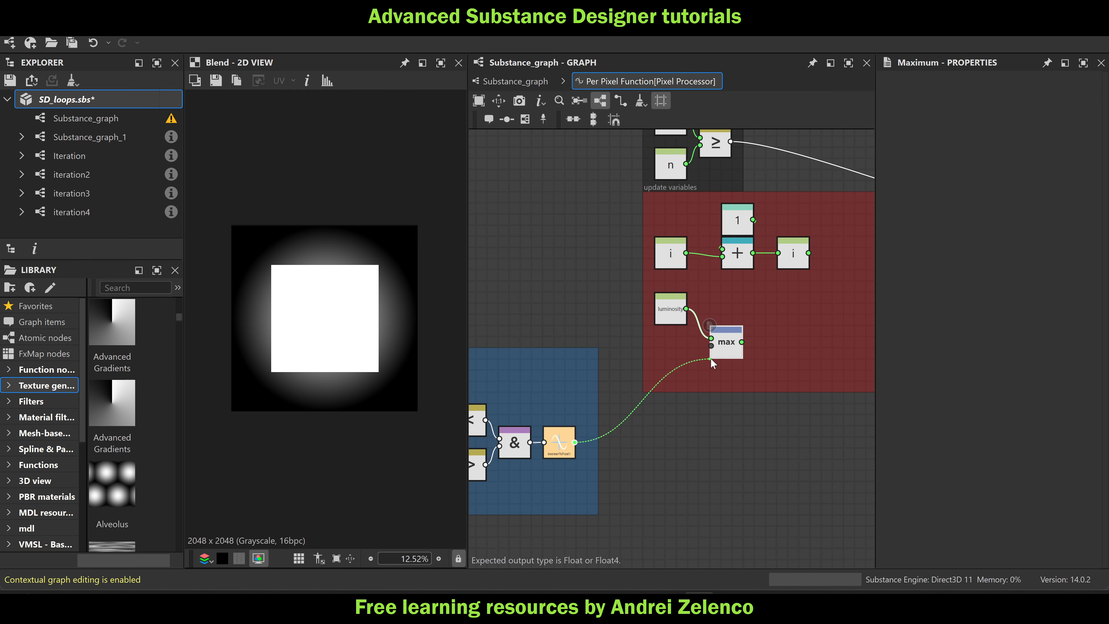
scroll(738, 356, "up", 2)
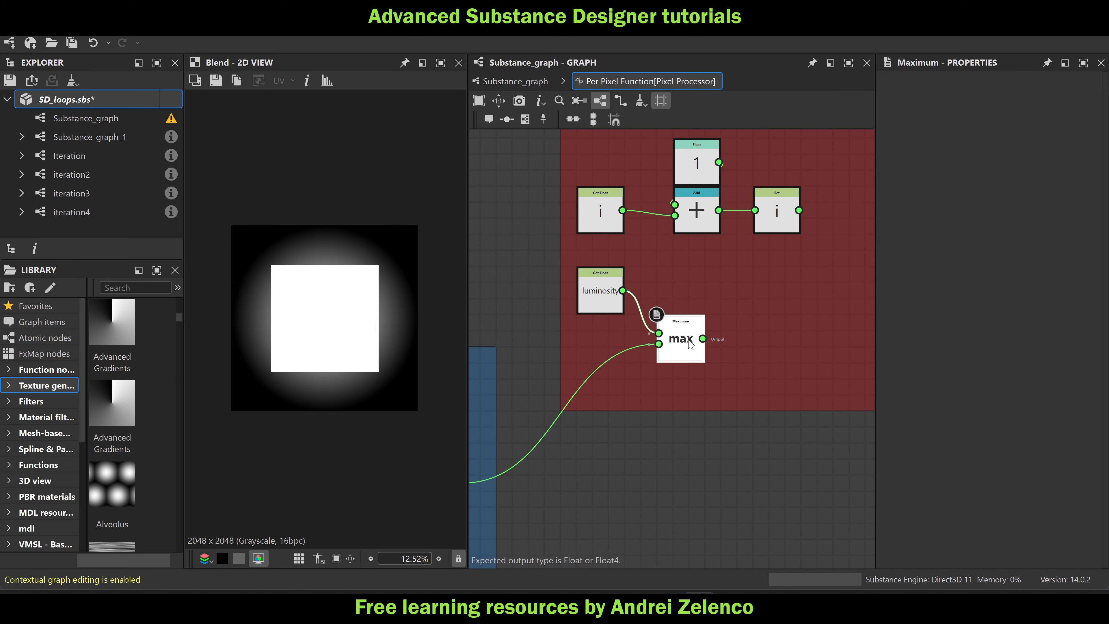
Add a Set node named luminosity fed by the Maximum node, and align the luminosity nodes in one row
key("space")
type("se")
left_click(765, 188)
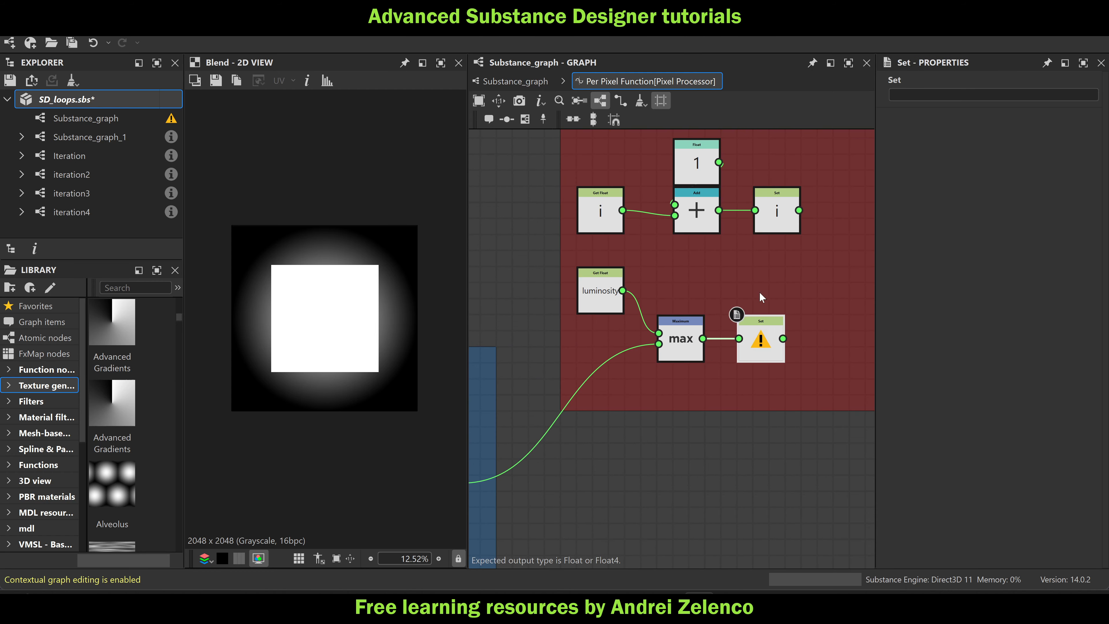
left_click(907, 94)
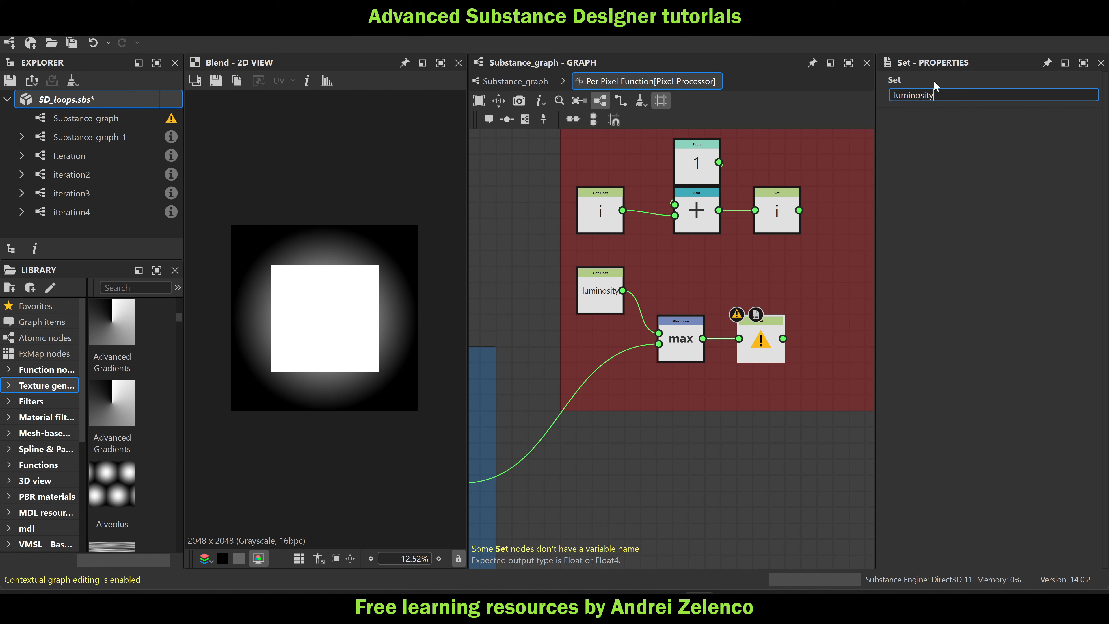
key("Return")
scroll(717, 301, "down", 2)
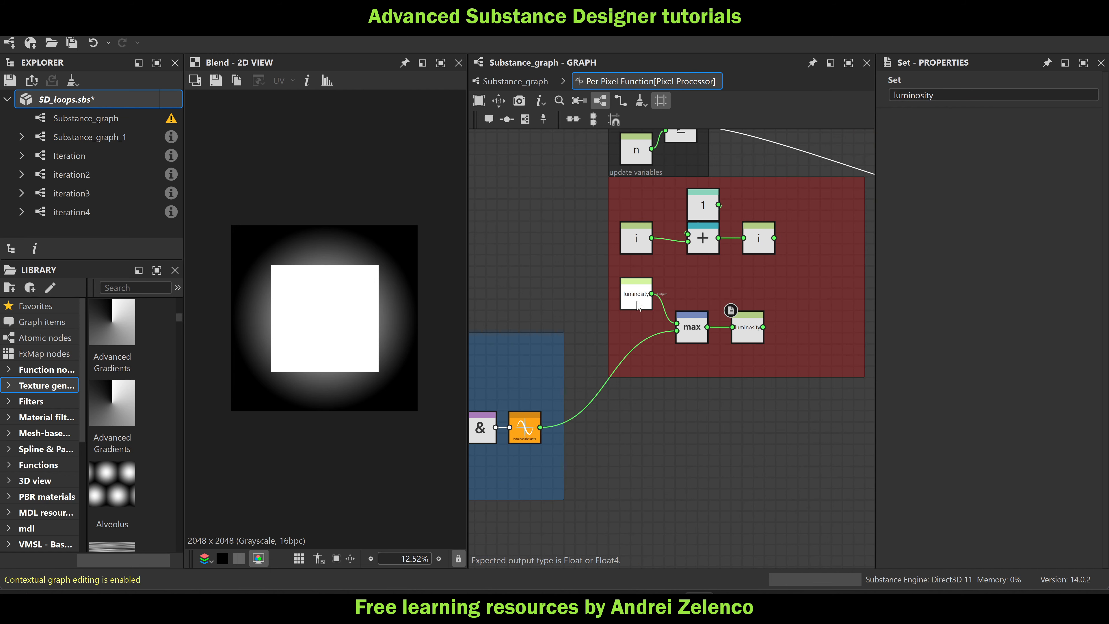
left_click_drag(626, 300, 623, 333)
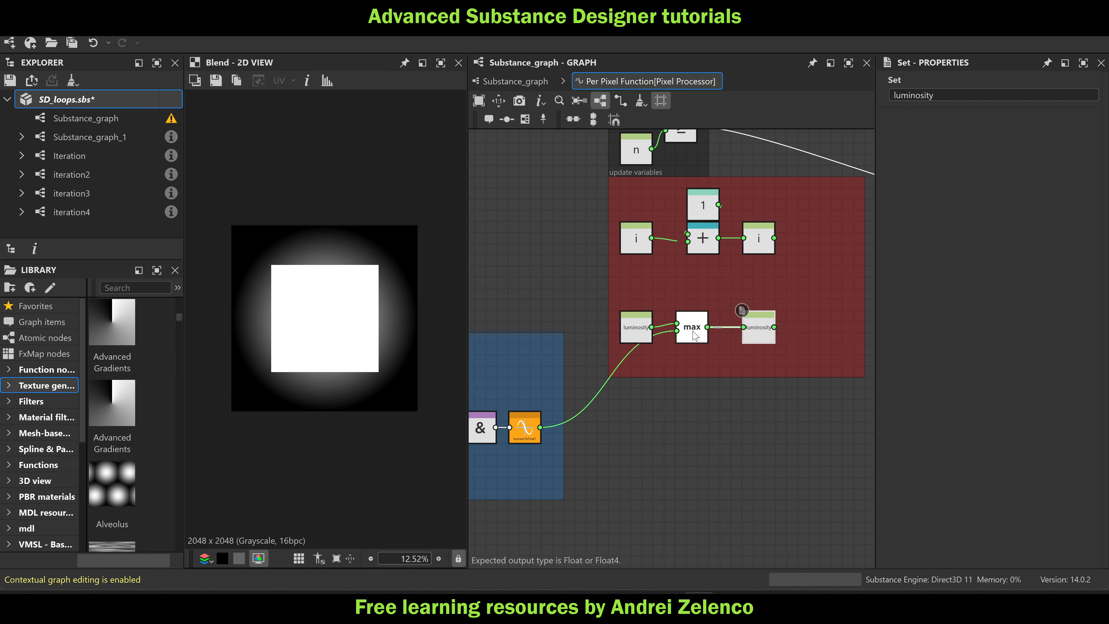
Add a Sequence node in the update variables frame, to the right of the two Set nodes
scroll(732, 309, "down", 2)
scroll(732, 305, "down", 1)
middle_click_drag(761, 305, 632, 278)
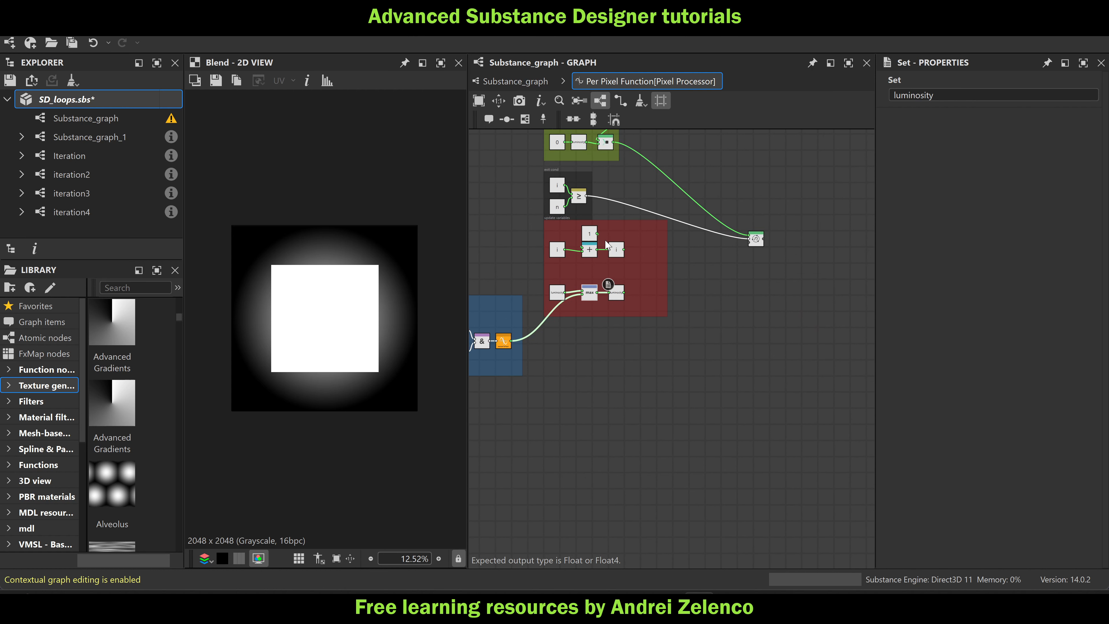
scroll(672, 271, "up", 1)
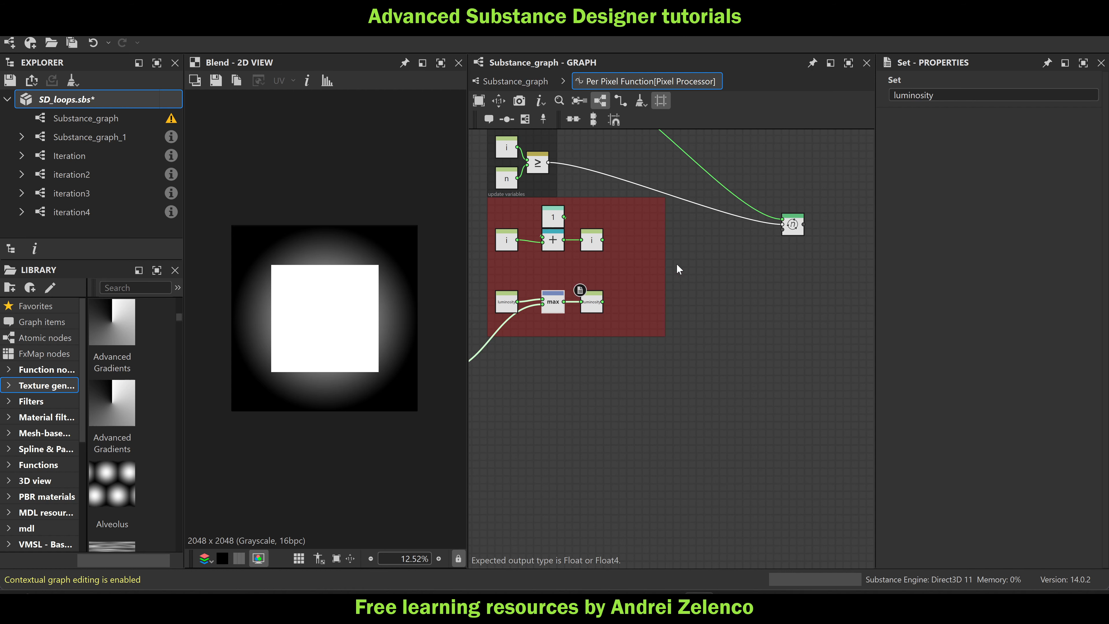
left_click(624, 277)
key("space")
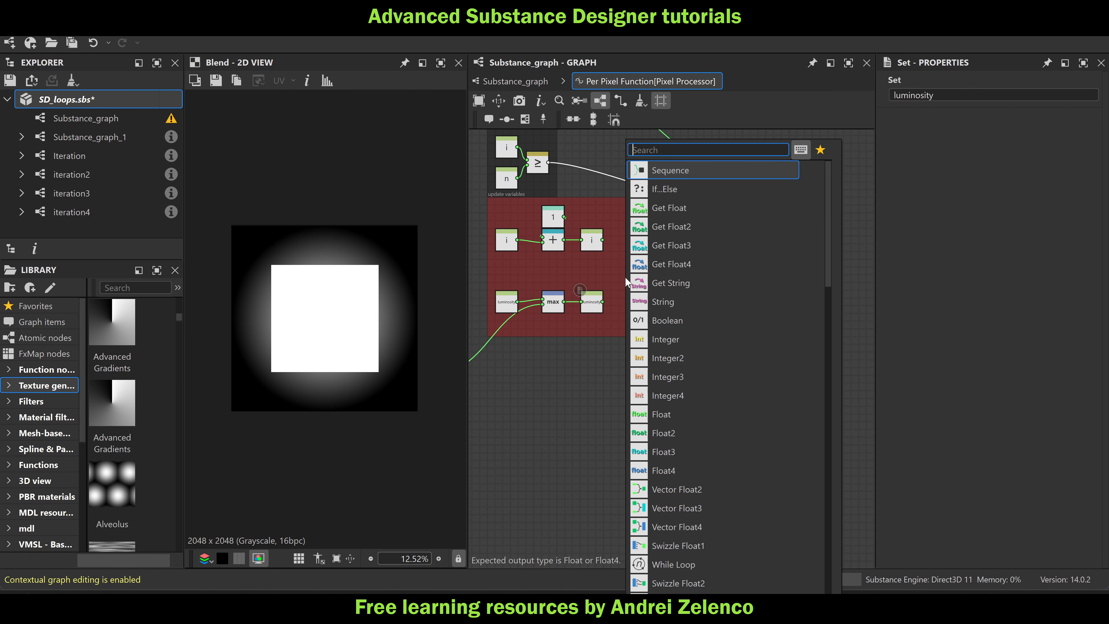
type("seq")
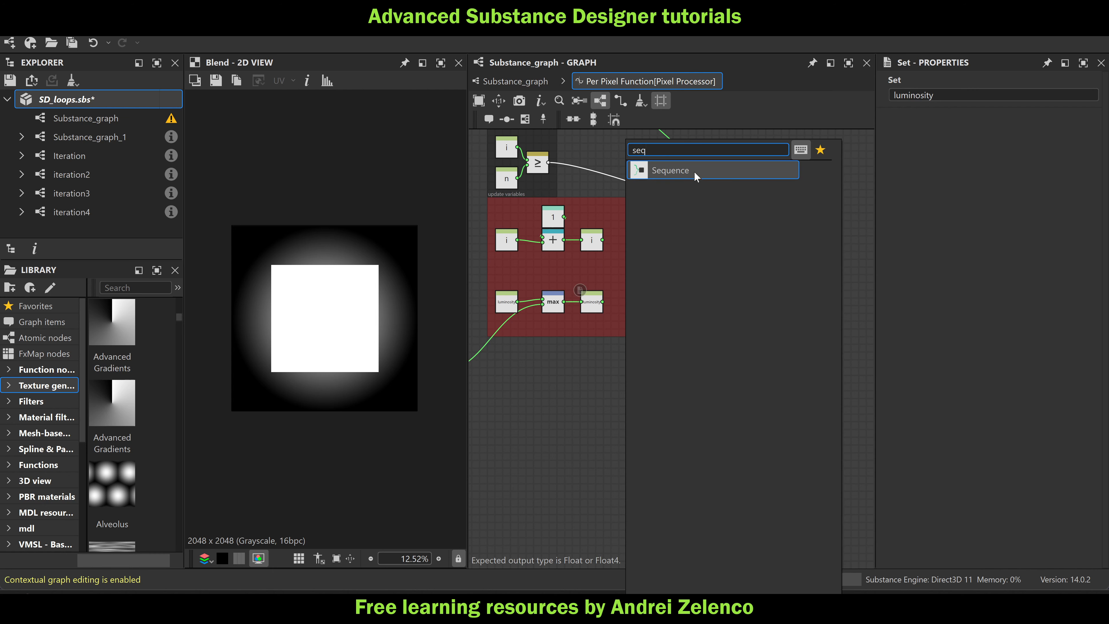
key("Return")
scroll(616, 258, "up", 2)
scroll(613, 256, "up", 1)
left_click_drag(624, 290, 644, 288)
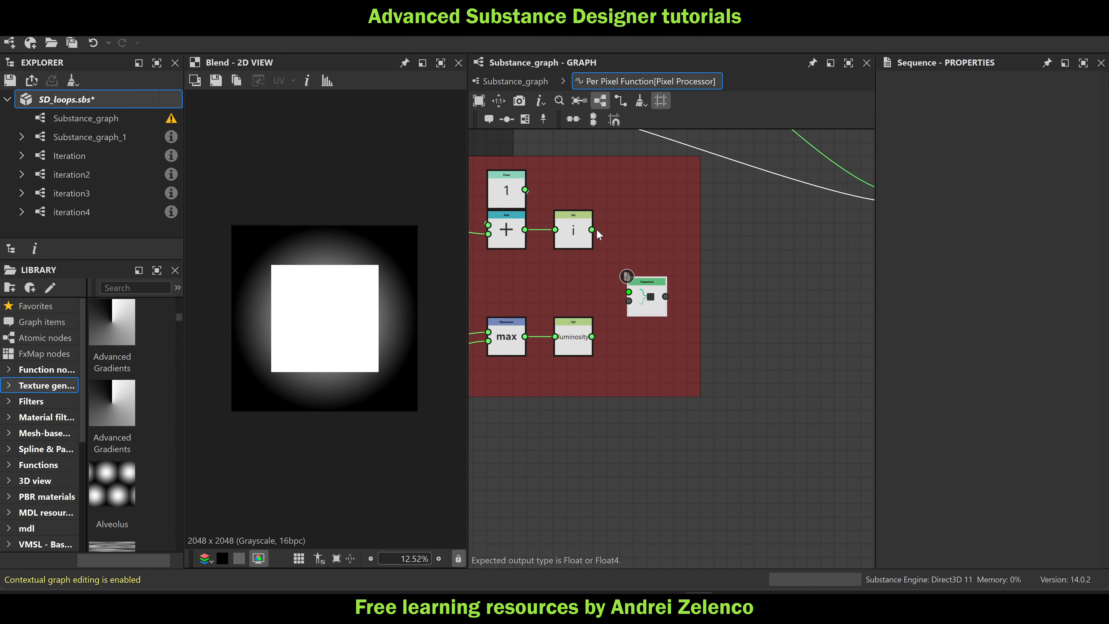
Connect Set i and Set luminosity to the Sequence node, link its output to the While Loop's third input, and align it with the luminosity row
left_click_drag(592, 229, 628, 291)
left_click_drag(591, 337, 785, 256)
left_click(633, 307)
scroll(672, 295, "down", 3)
left_click_drag(660, 301, 664, 318)
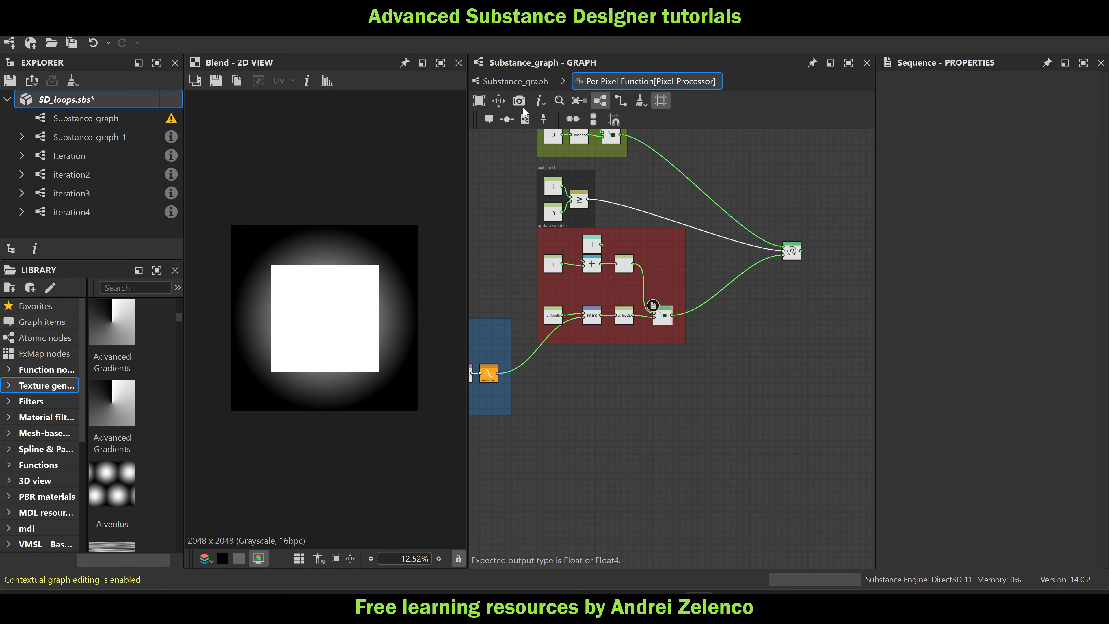
Set the While Loop node as the output node of the Pixel Processor's function and save the package
left_click(484, 81)
double_click(792, 389)
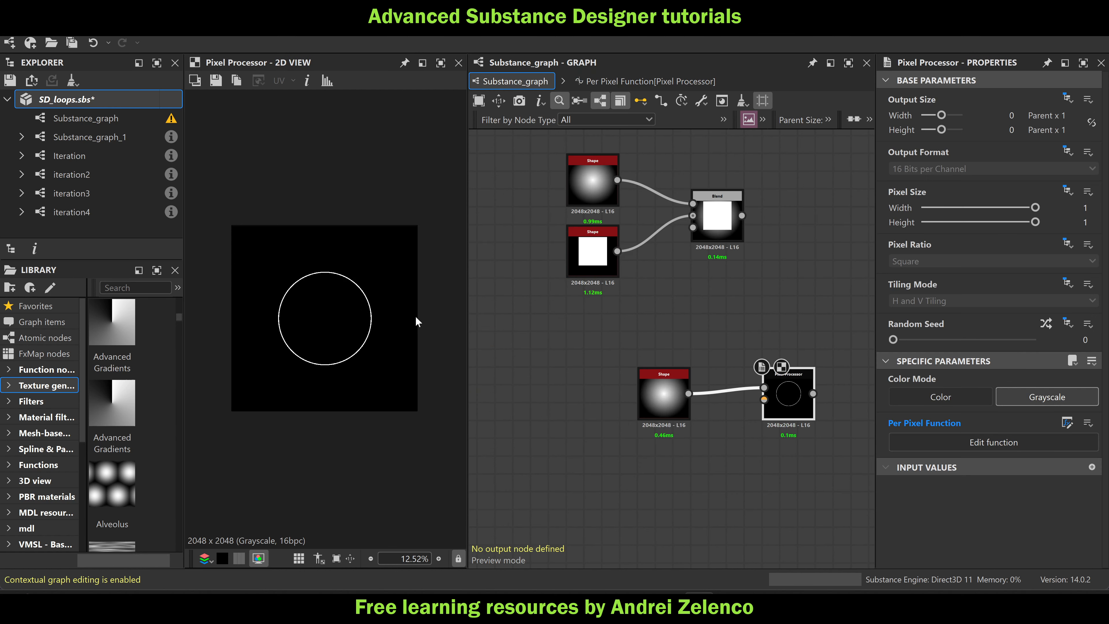
left_click(645, 81)
scroll(793, 255, "up", 3)
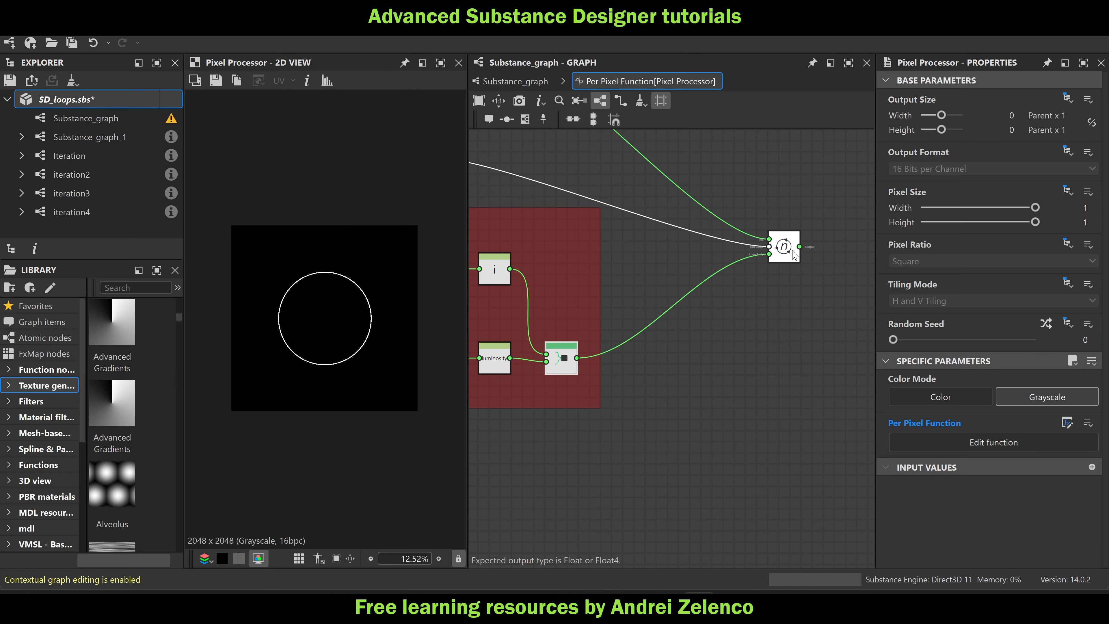
right_click(789, 248)
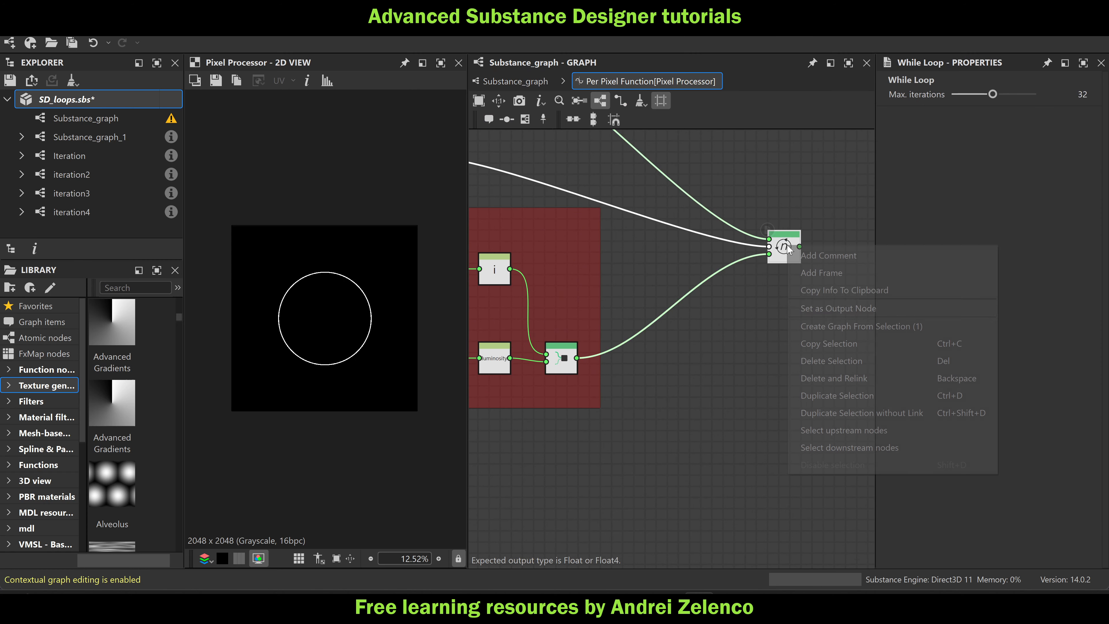
left_click(829, 311)
key("ctrl+s")
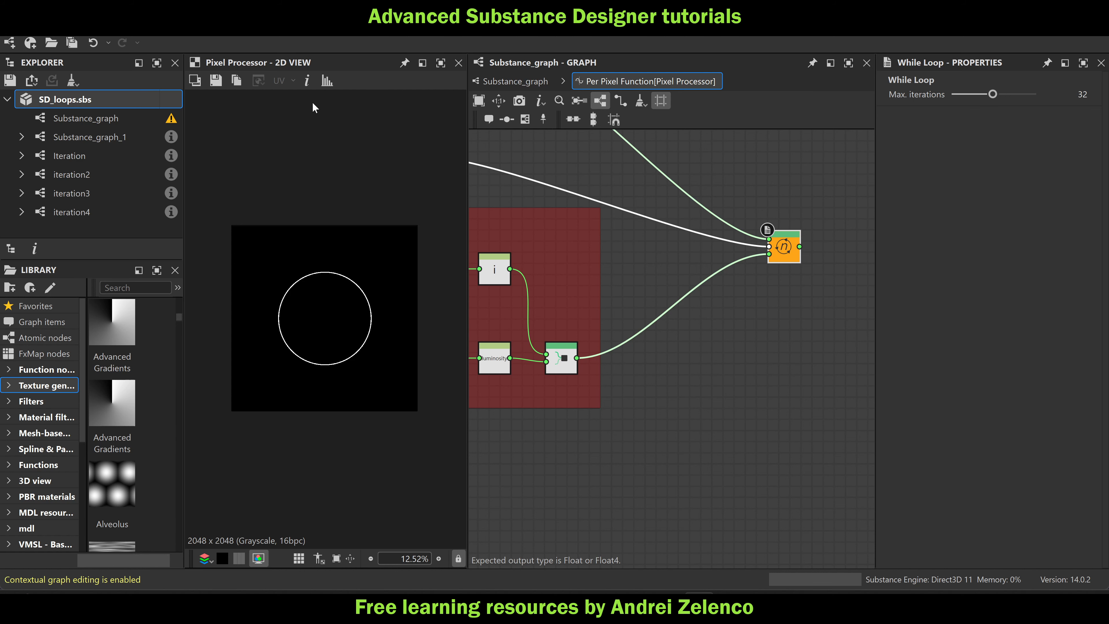
Examine the Pixel Processor's result in Substance_graph and return to its per pixel function
left_click(516, 81)
left_click(798, 396)
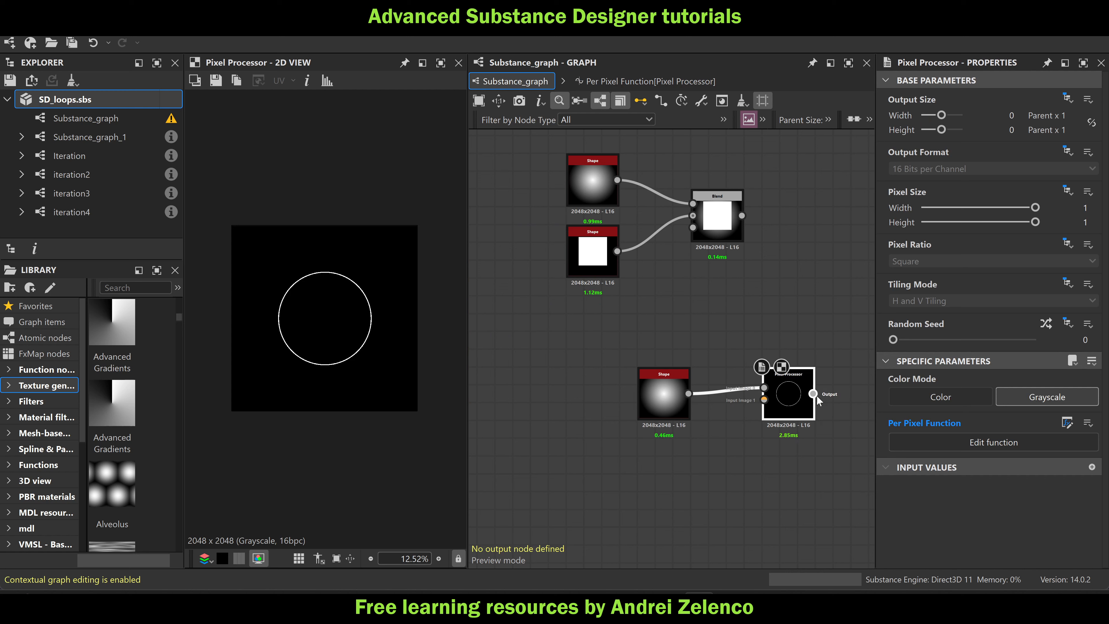
double_click(793, 405)
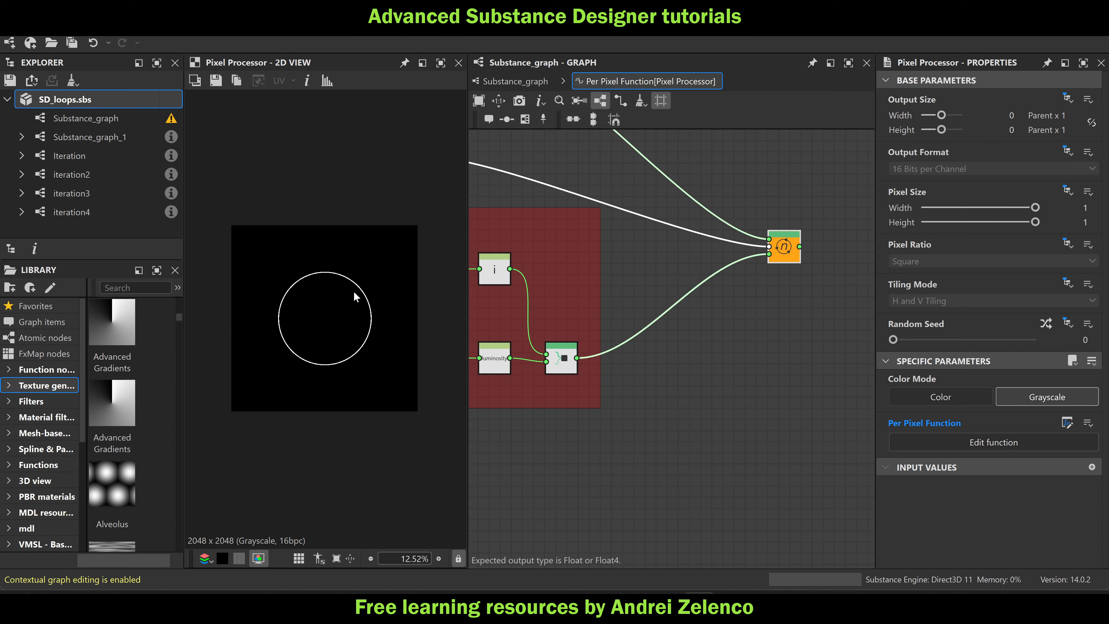
Examine the procedural system, update variables and var init frames of the per pixel function
scroll(761, 305, "down", 5)
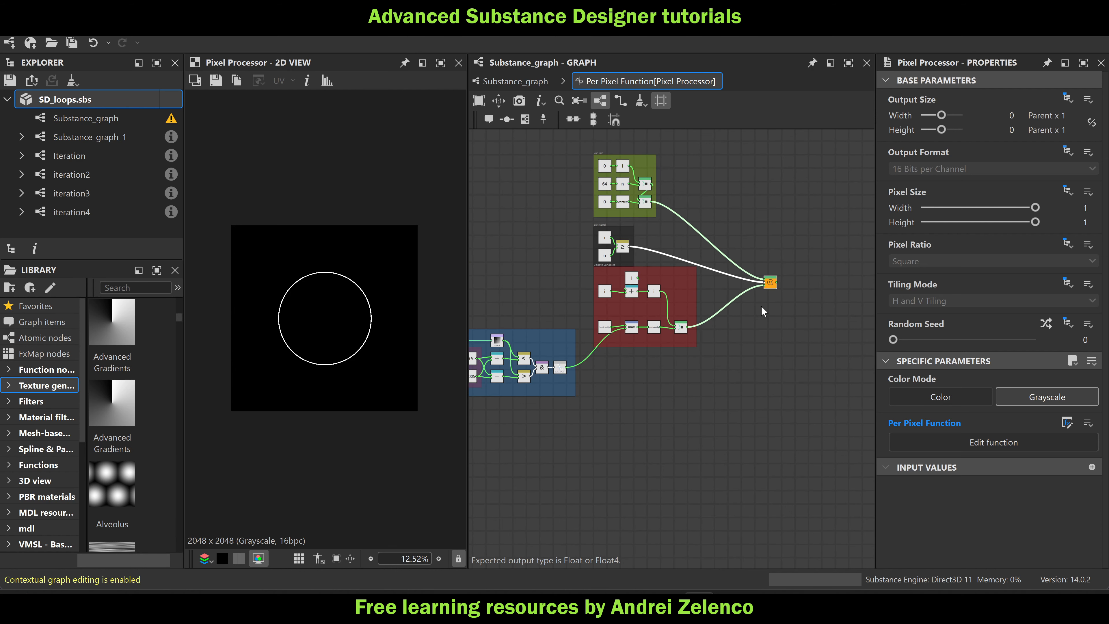
middle_click_drag(551, 314, 666, 263)
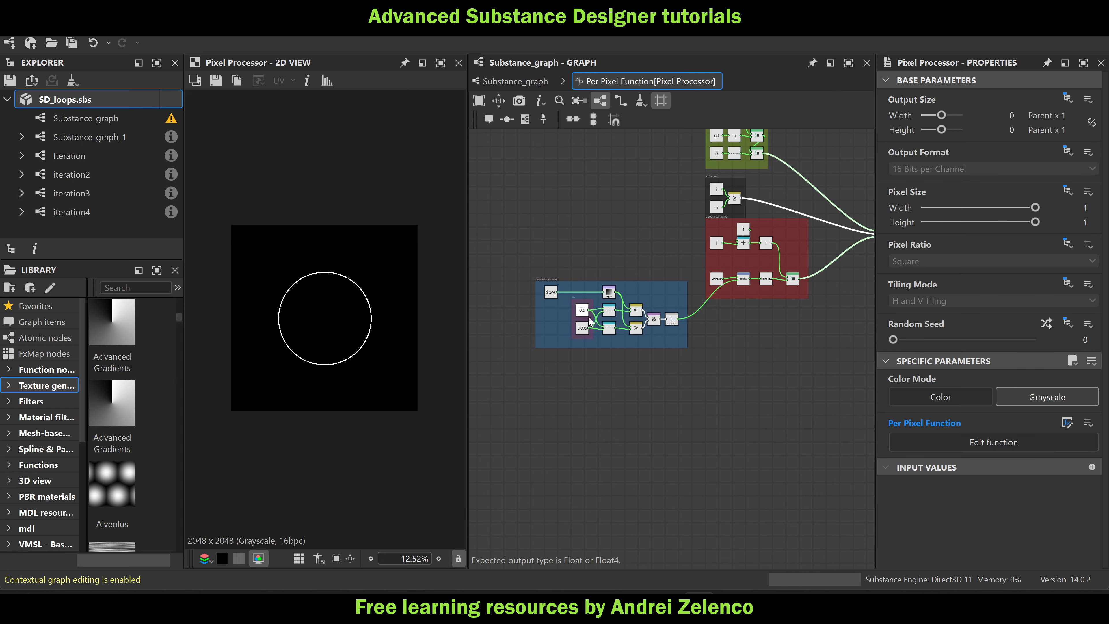
scroll(587, 306, "up", 6)
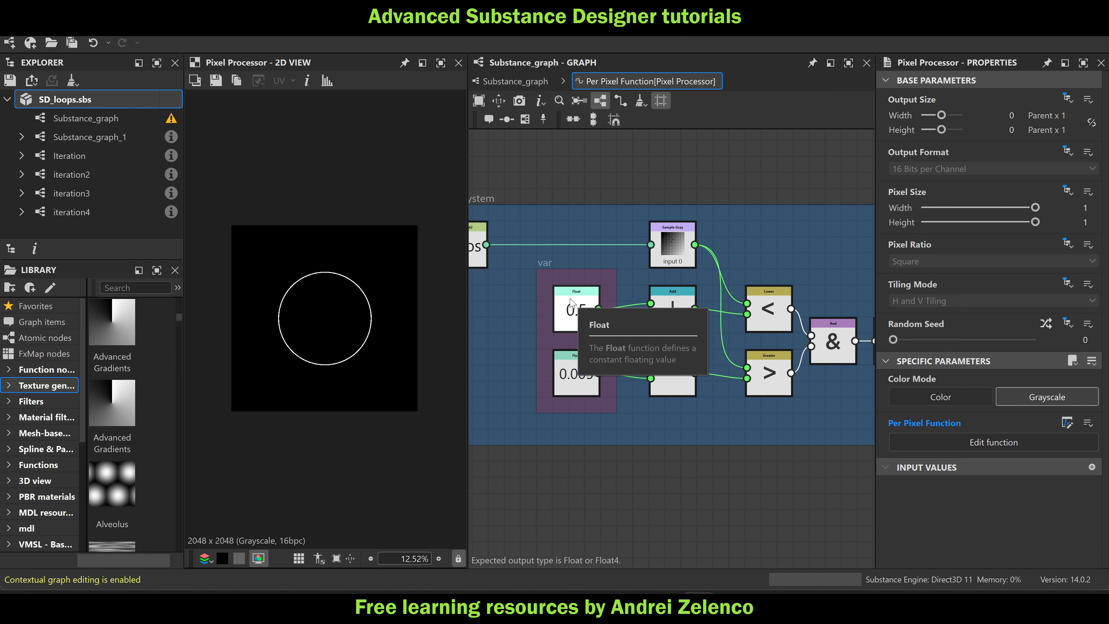
scroll(545, 286, "down", 8)
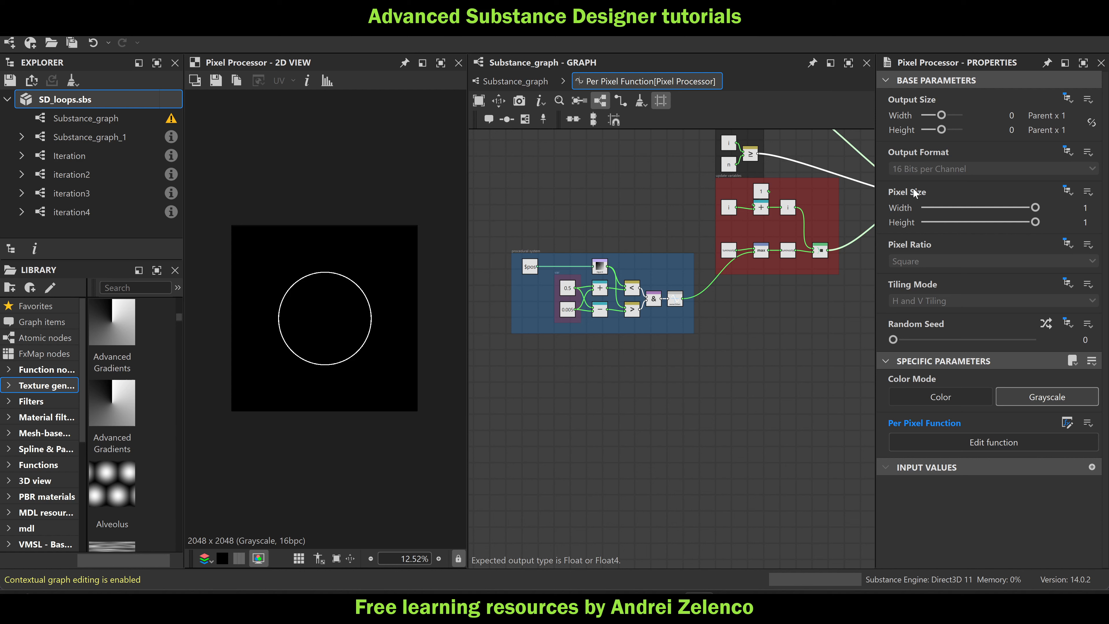
scroll(774, 197, "up", 6)
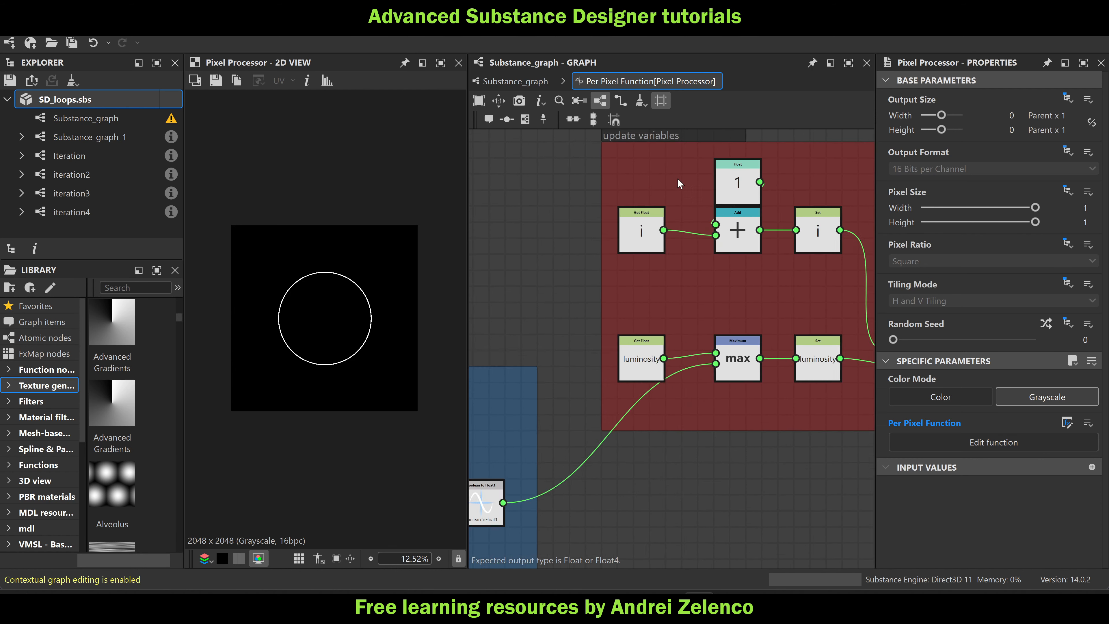
scroll(679, 183, "up", 1)
scroll(650, 210, "down", 3)
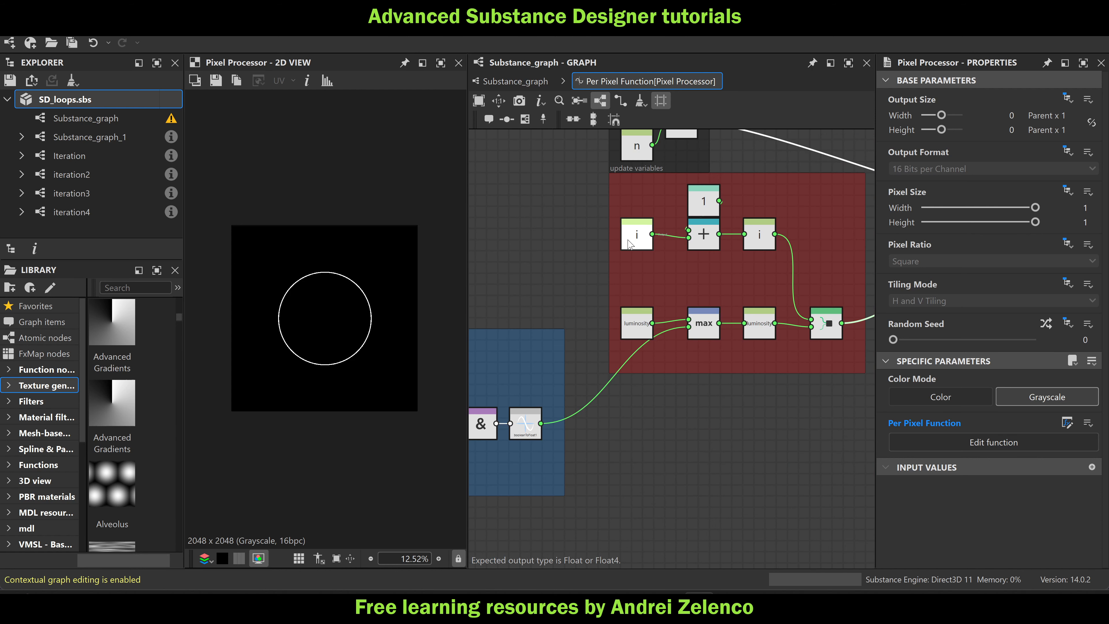
scroll(715, 249, "down", 3)
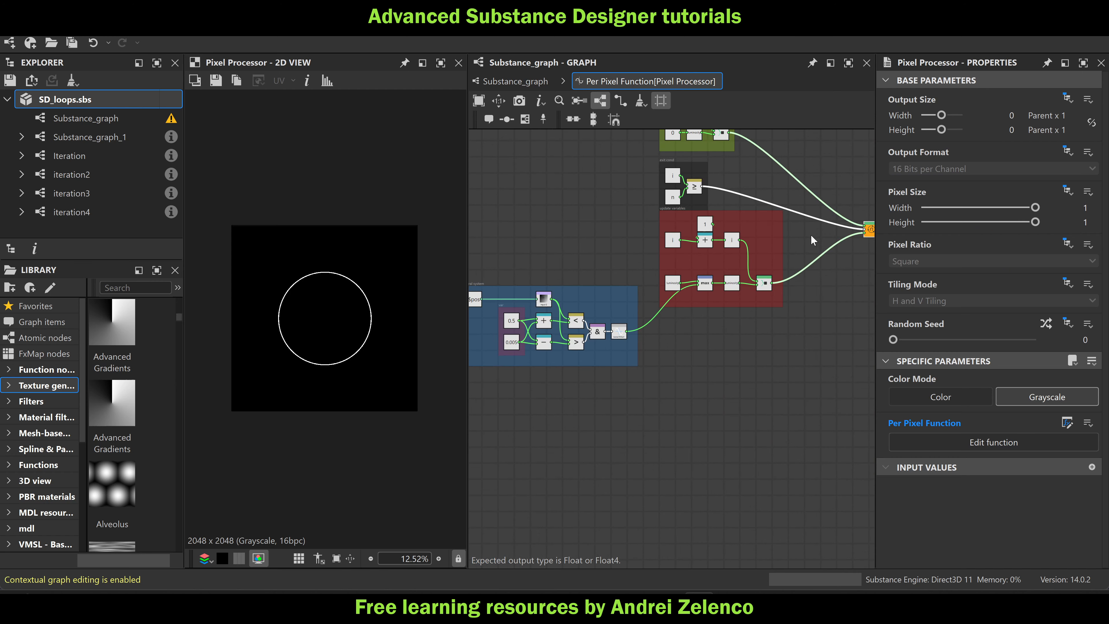
scroll(682, 236, "up", 3)
mouse_move(668, 253)
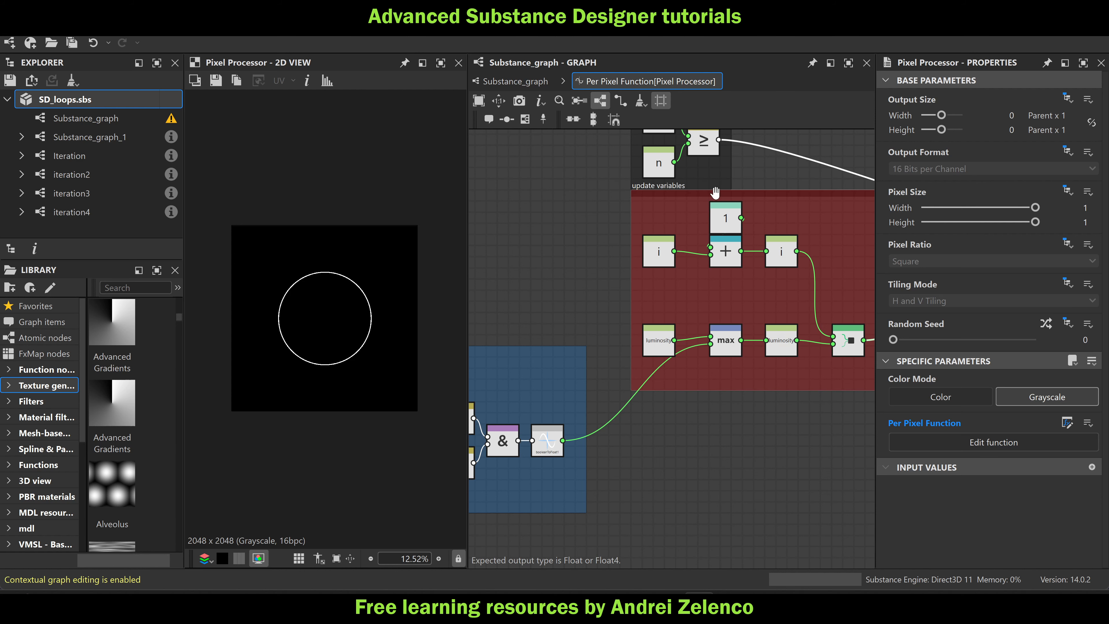
scroll(715, 193, "down", 4)
middle_click_drag(781, 189, 758, 340)
scroll(668, 247, "up", 8)
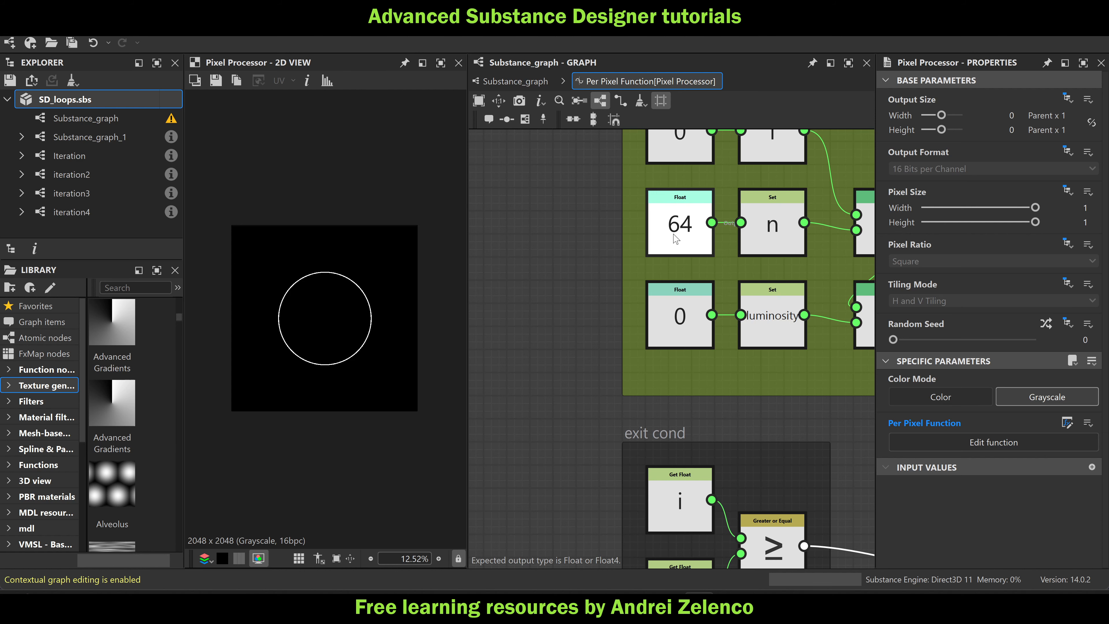
scroll(676, 238, "down", 6)
middle_click_drag(808, 317, 769, 292)
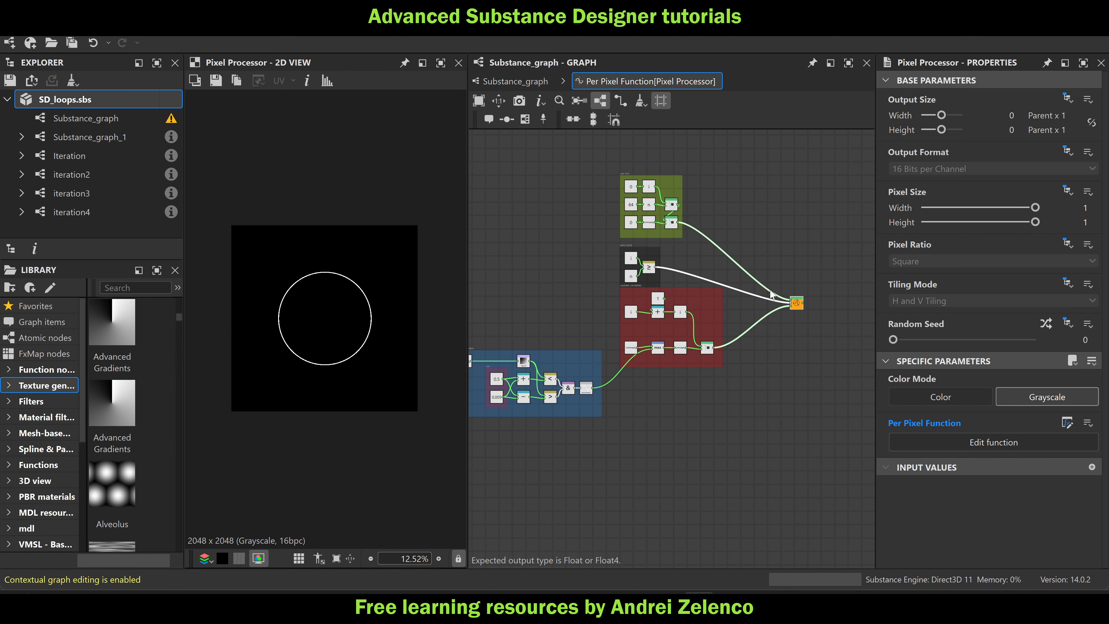
Move the While Loop node slightly upward, review the var init and exit cond frames, and save the SD_loops.sbs package
left_click_drag(795, 307, 801, 277)
scroll(641, 197, "up", 4)
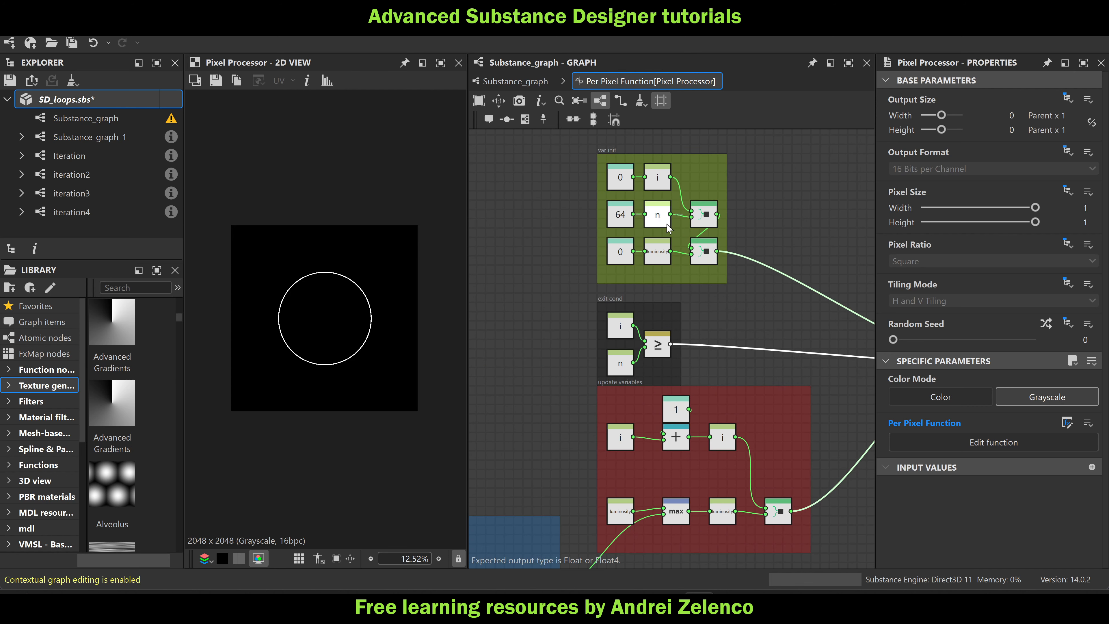
mouse_move(650, 225)
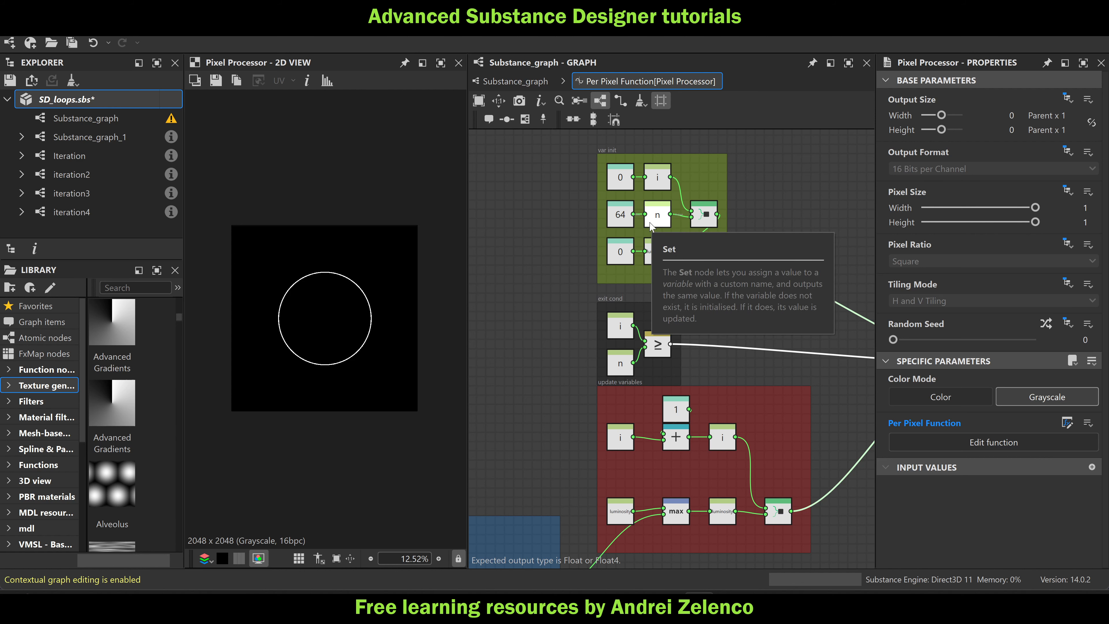
scroll(591, 204, "down", 2)
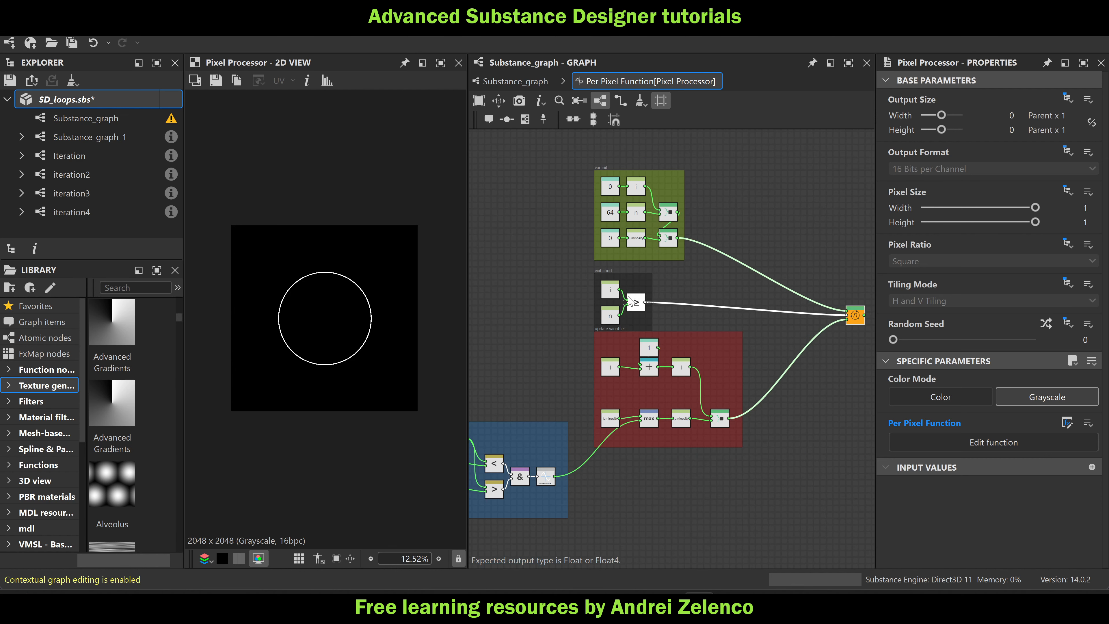
scroll(631, 302, "up", 5)
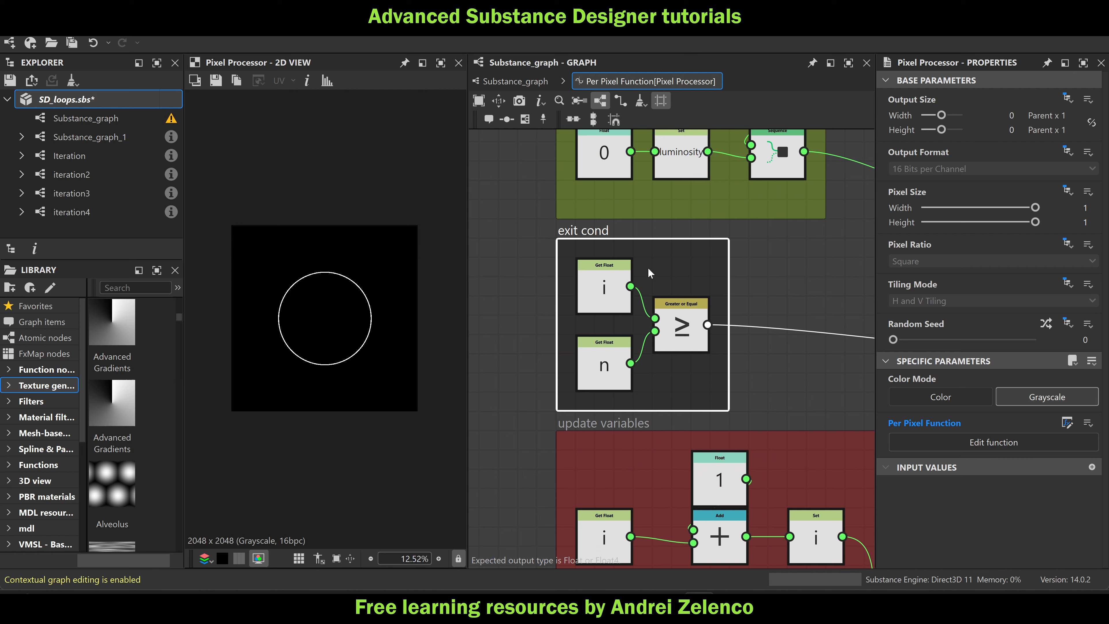
left_click(126, 101)
key("ctrl+s")
Inspect the While Loop node's parameters and align the node with the Greater or Equal node in the exit cond frame
scroll(596, 220, "down", 3)
middle_click_drag(777, 256, 528, 207)
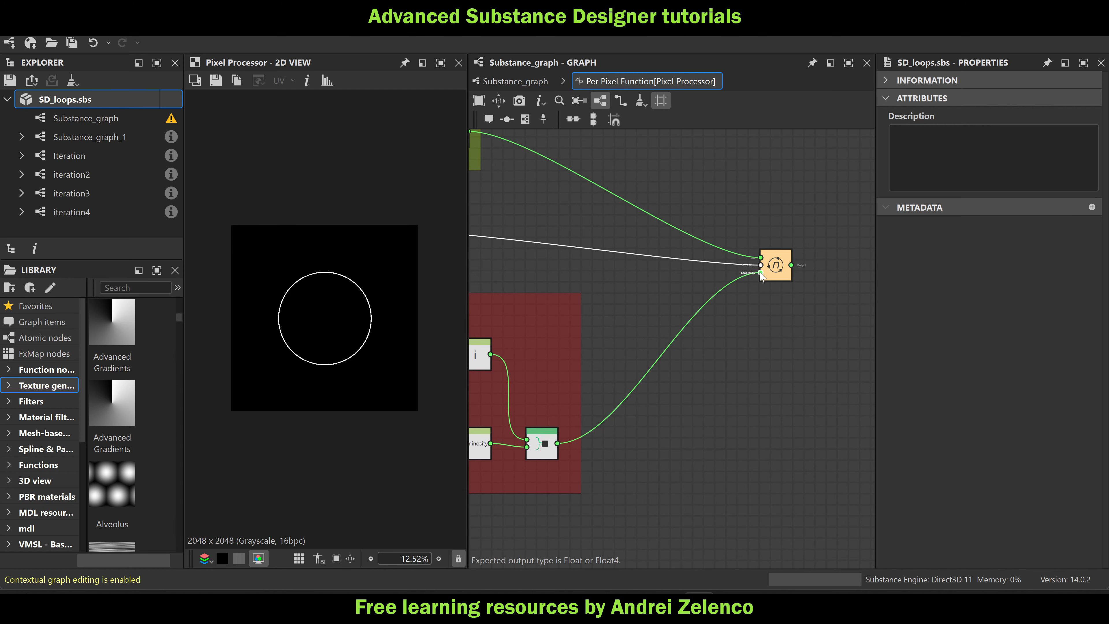
mouse_move(780, 273)
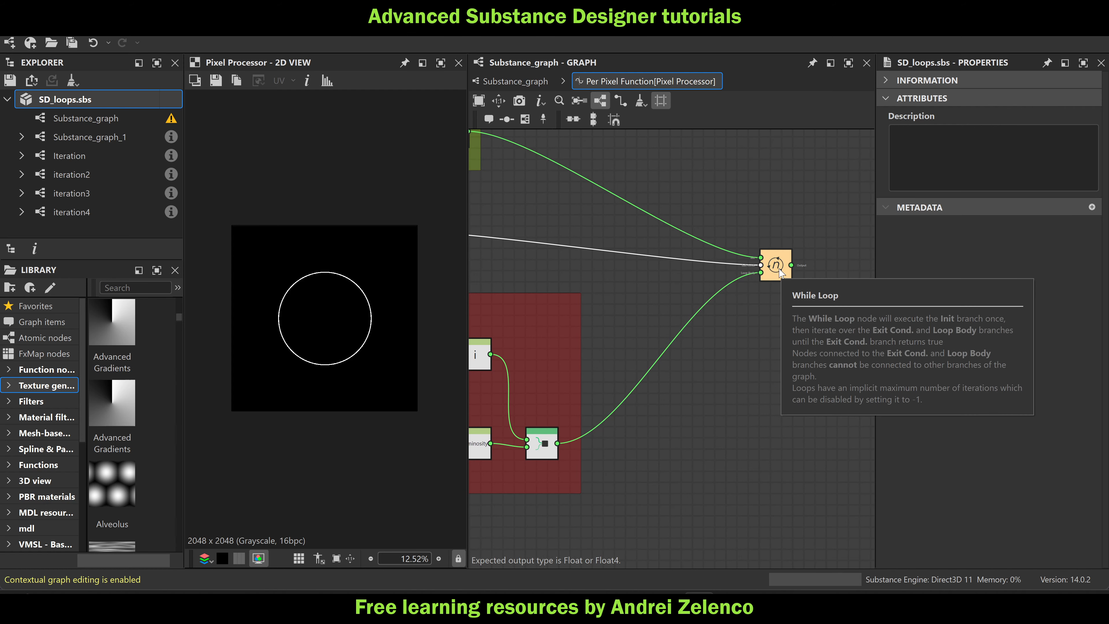
left_click(780, 272)
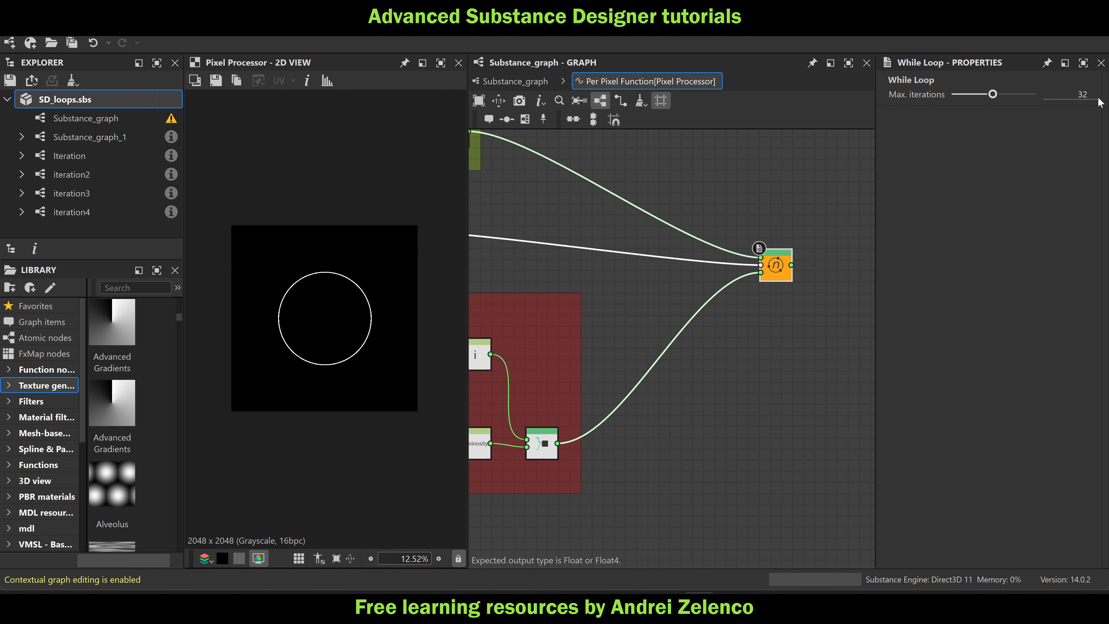
scroll(714, 298, "down", 3)
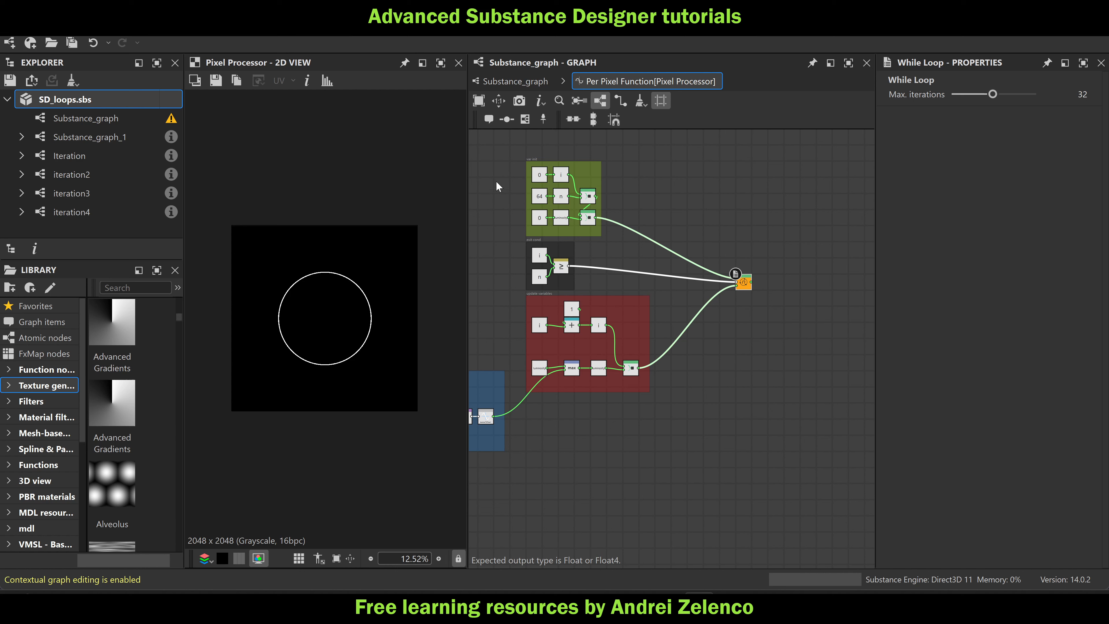
scroll(531, 257, "up", 2)
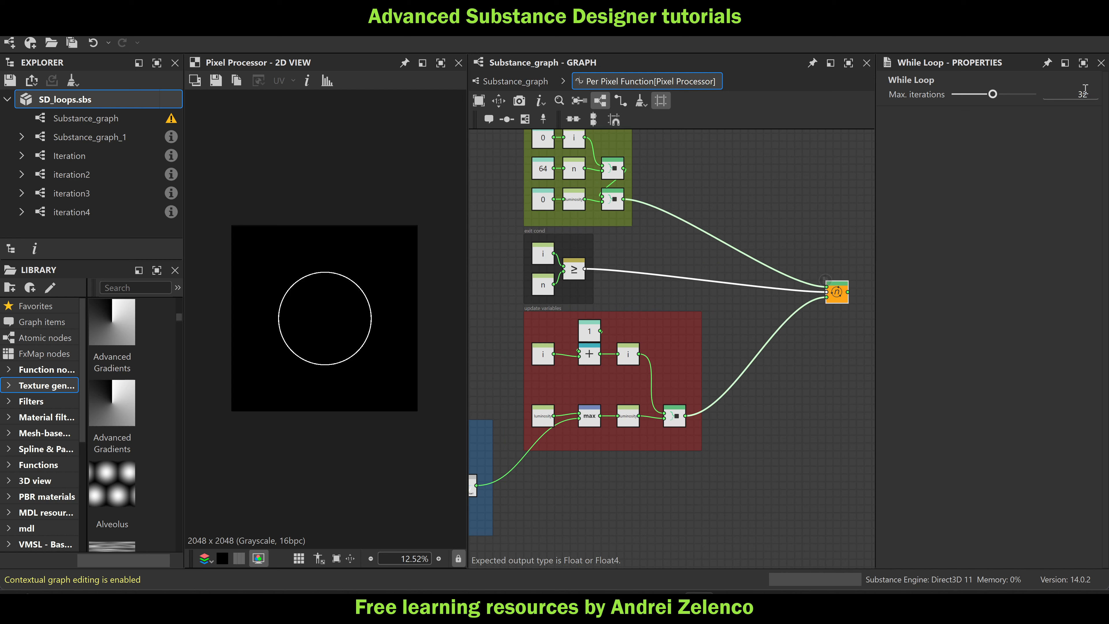
left_click_drag(837, 296, 836, 272)
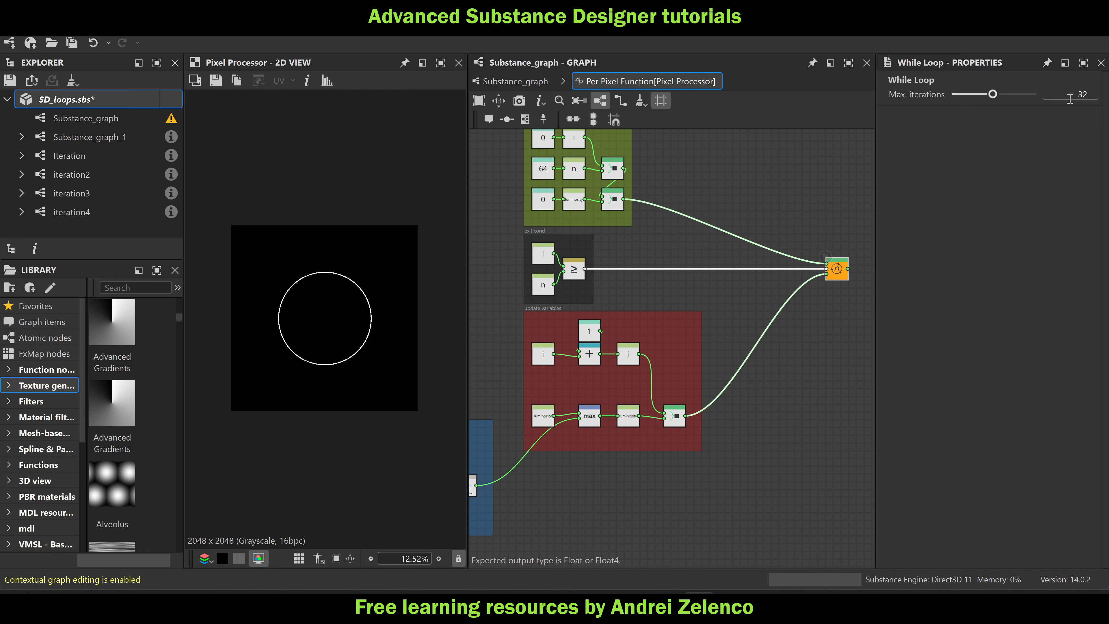
Set the While Loop node's Max. iterations to 1000 and save the package
double_click(1082, 94)
type("1000")
key("Return")
left_click(128, 96)
key("ctrl+s")
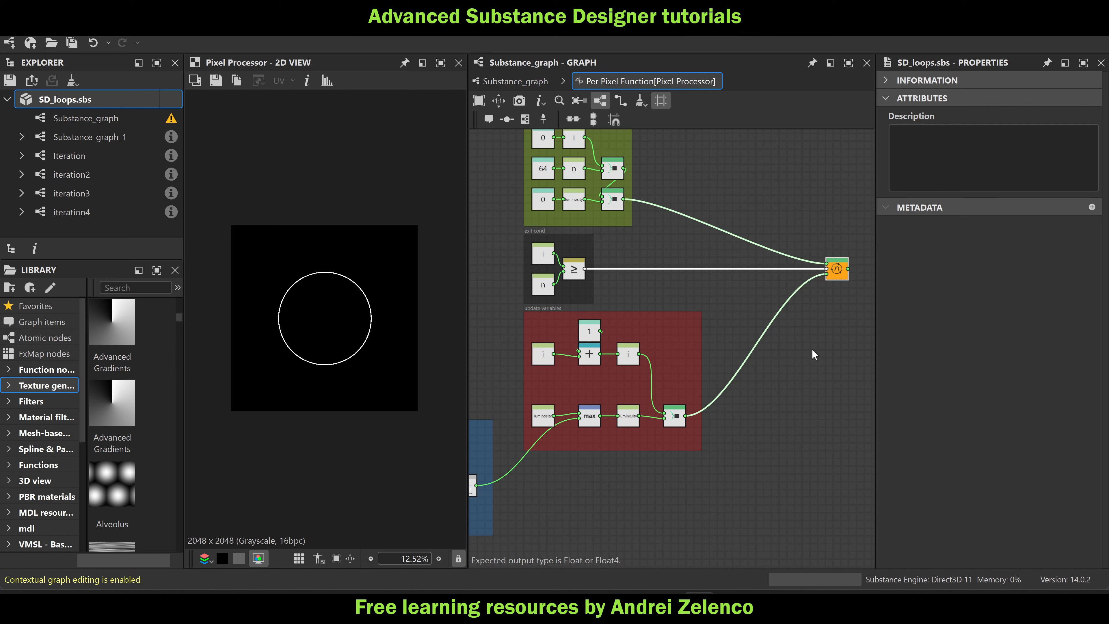
Move the upper Float node out of the var frame to below the $pos node and set its value to 0.54
left_click(837, 268)
scroll(837, 268, "down", 3)
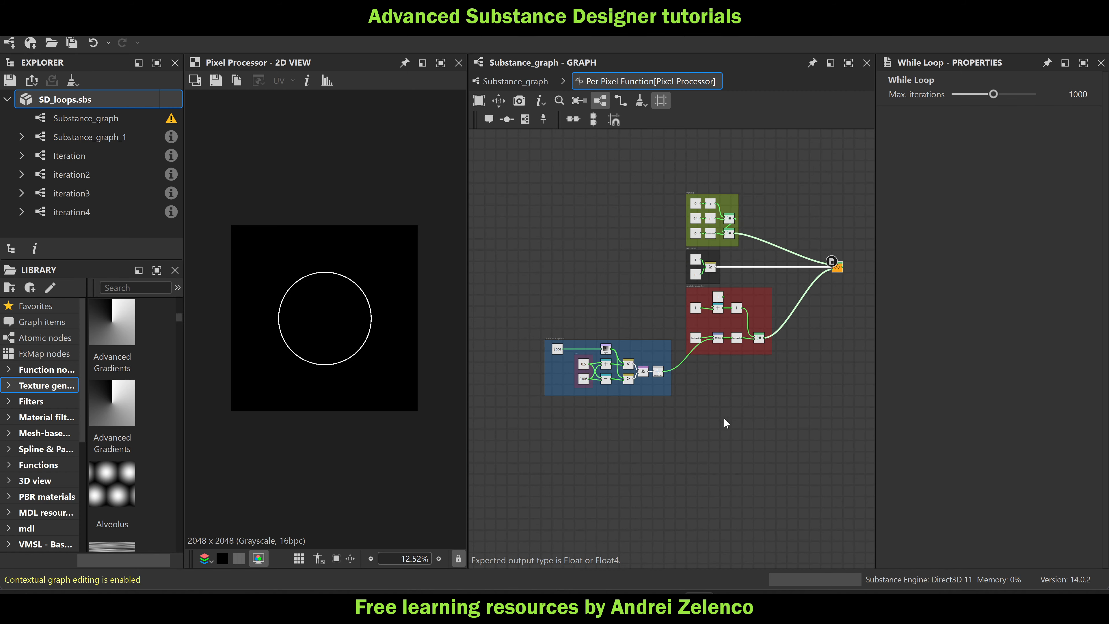
middle_click_drag(723, 416, 789, 369)
scroll(633, 325, "up", 8)
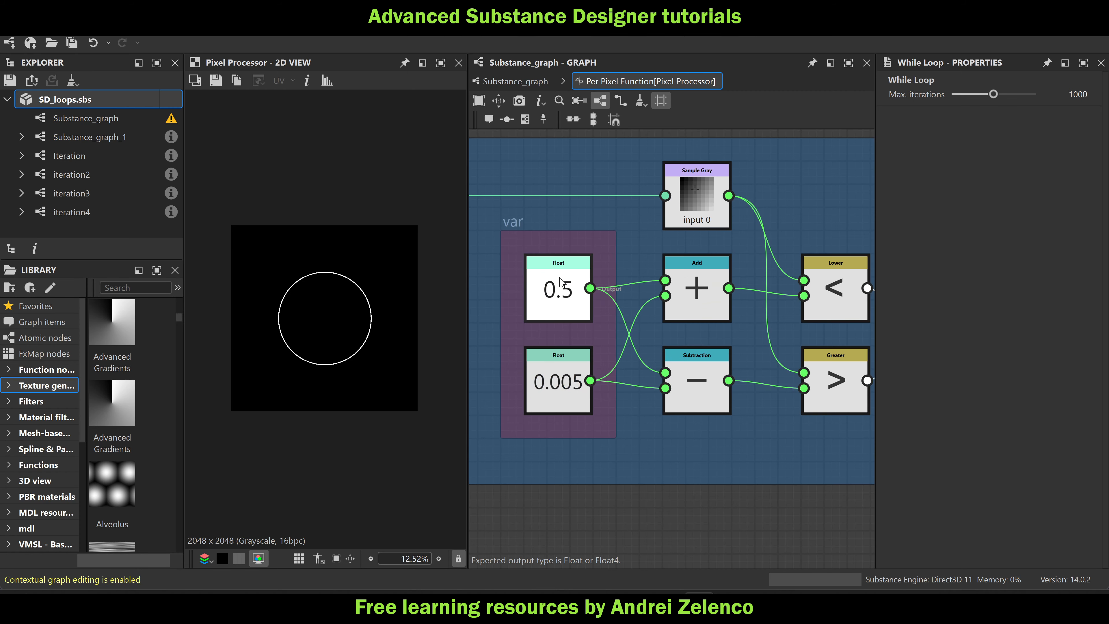
scroll(587, 295, "down", 5)
scroll(702, 305, "up", 4)
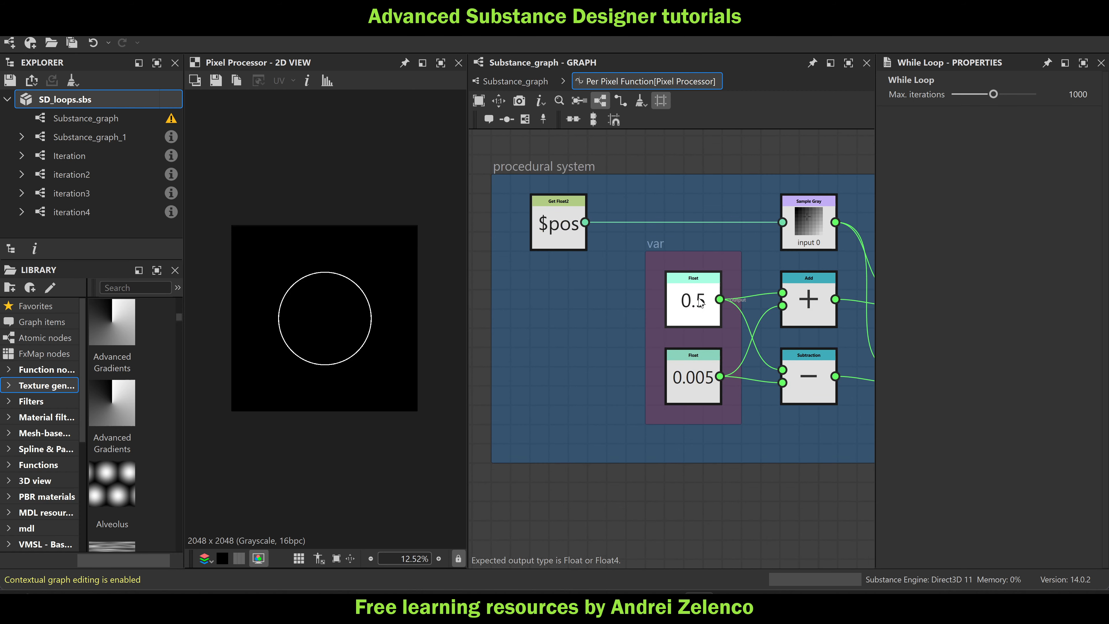
left_click_drag(700, 302, 565, 303)
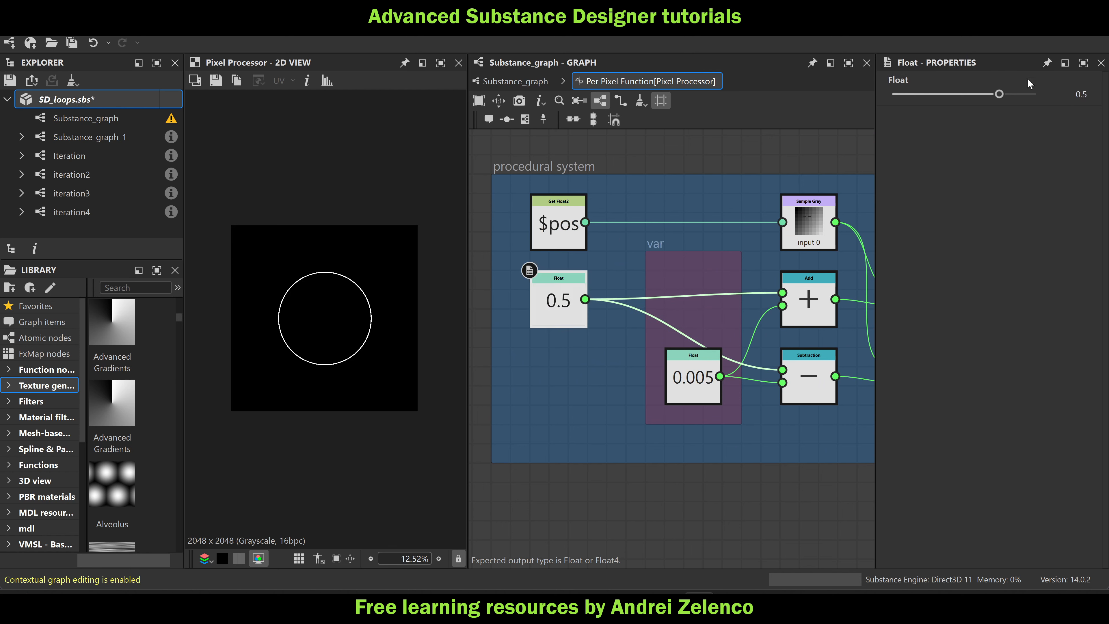
mouse_move(999, 94)
left_mouse_down()
mouse_move(1012, 99)
mouse_move(995, 104)
left_mouse_up()
Insert a Dot node on the link from the 0.54 Float to Add, route it also to Subtraction, and save the package
scroll(705, 299, "up", 3)
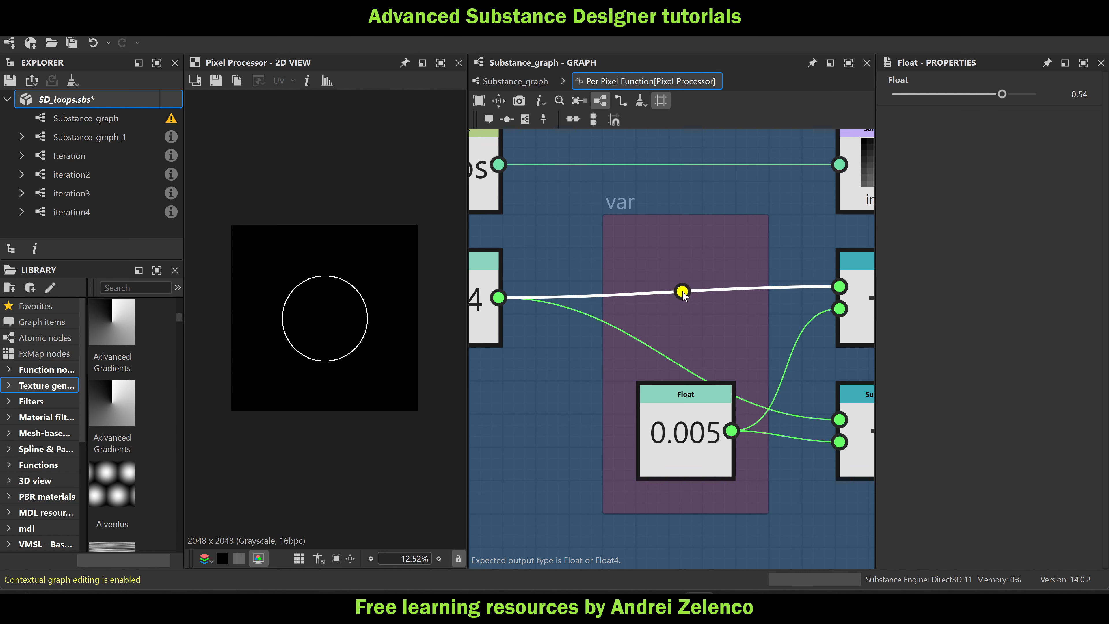
double_click(683, 292)
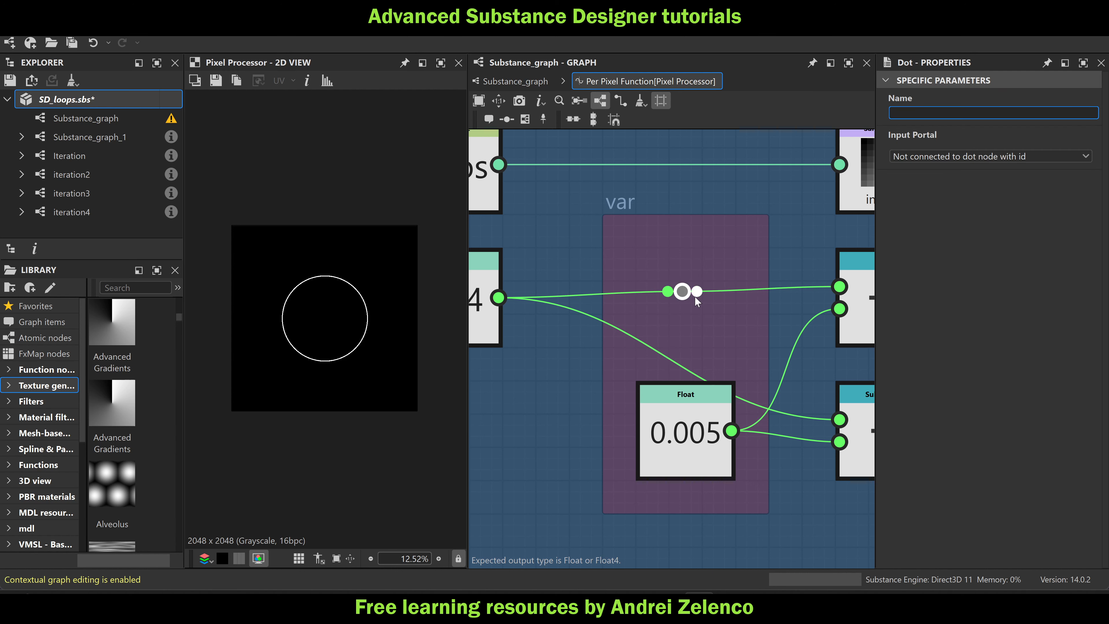
scroll(697, 293, "down", 3)
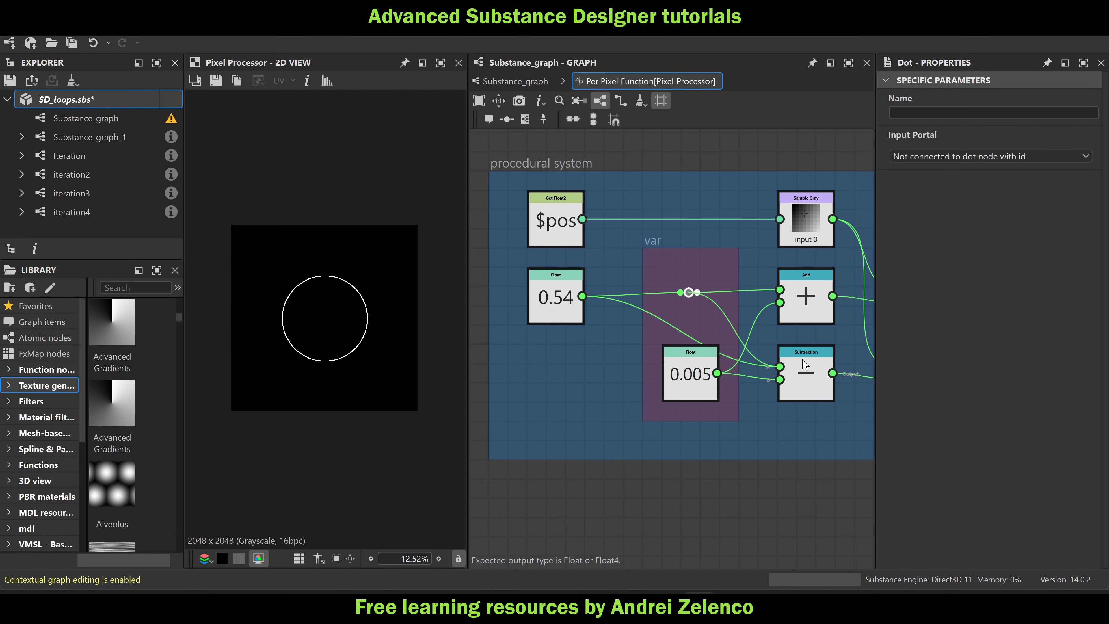
scroll(616, 324, "down", 3)
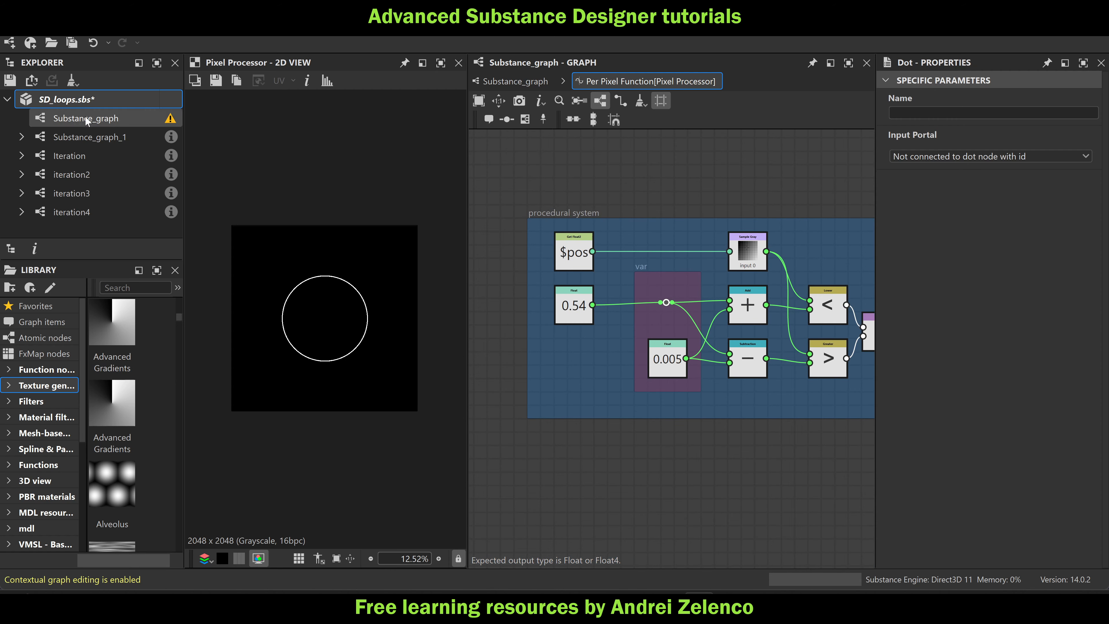
left_click(100, 99)
key("ctrl+s")
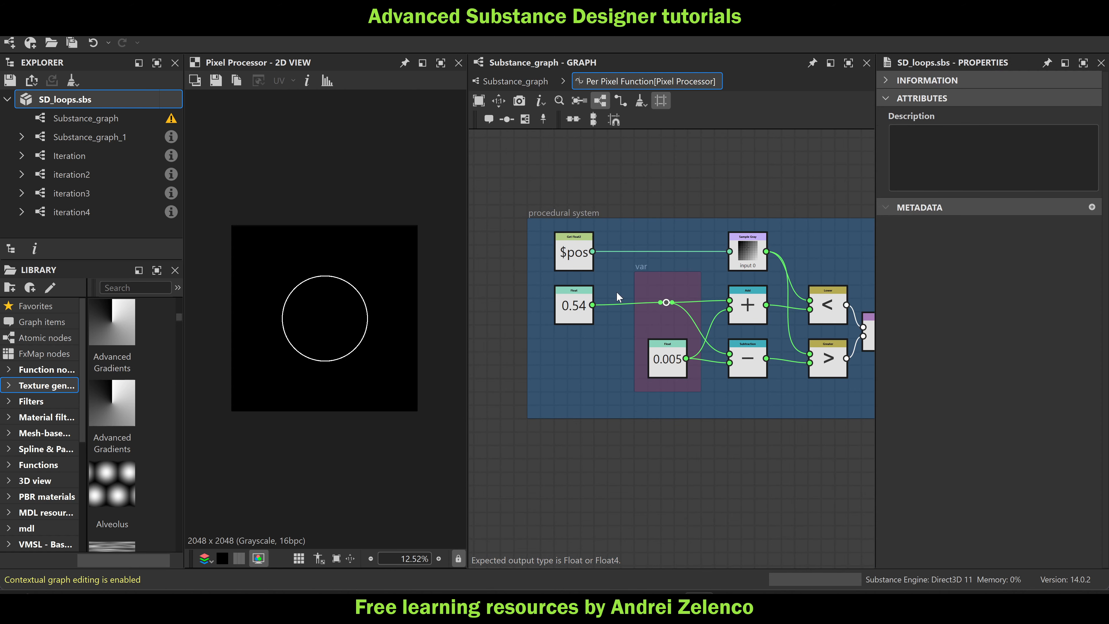
Add a Get Float node for variable i below the procedural system frame and connect it to the Dot node in place of the 0.54 Float
scroll(645, 373, "down", 3)
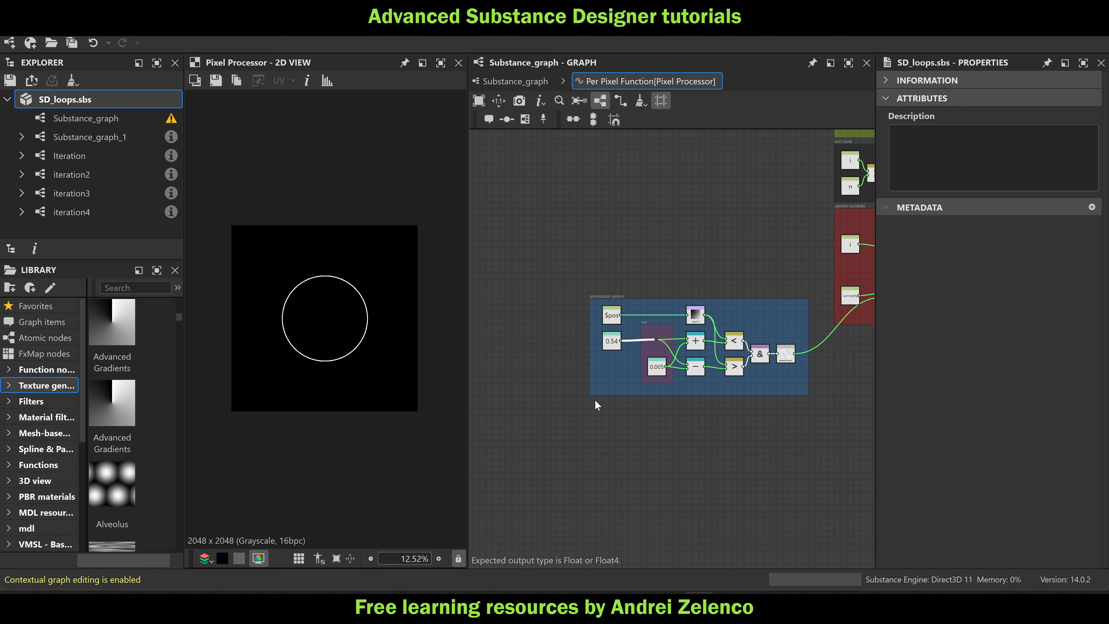
scroll(627, 426, "up", 2)
key("space")
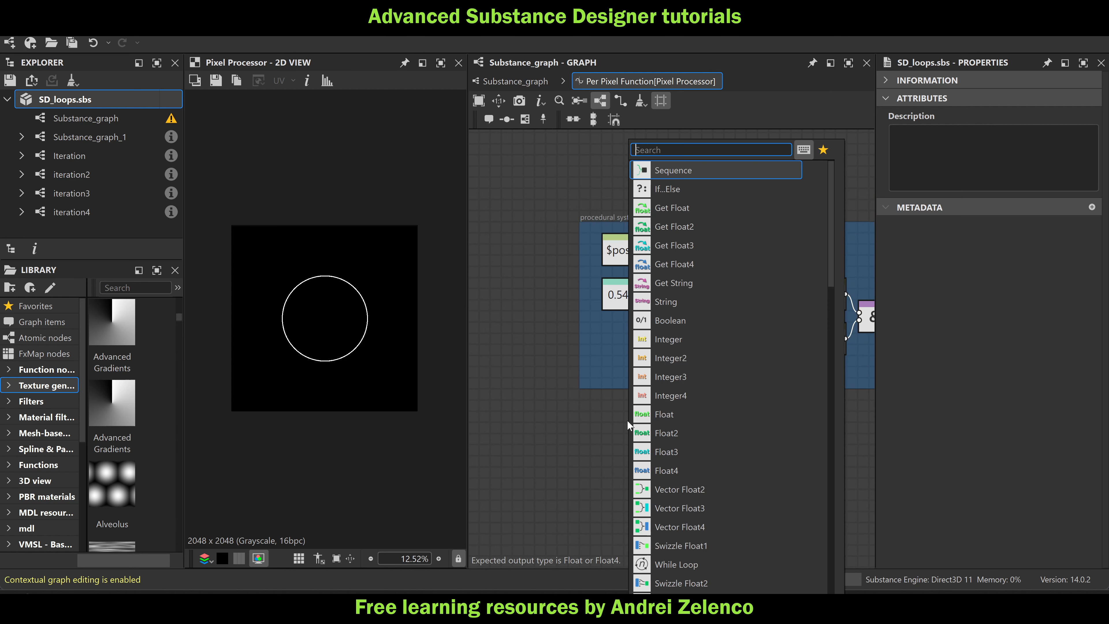
type("get")
left_click(697, 172)
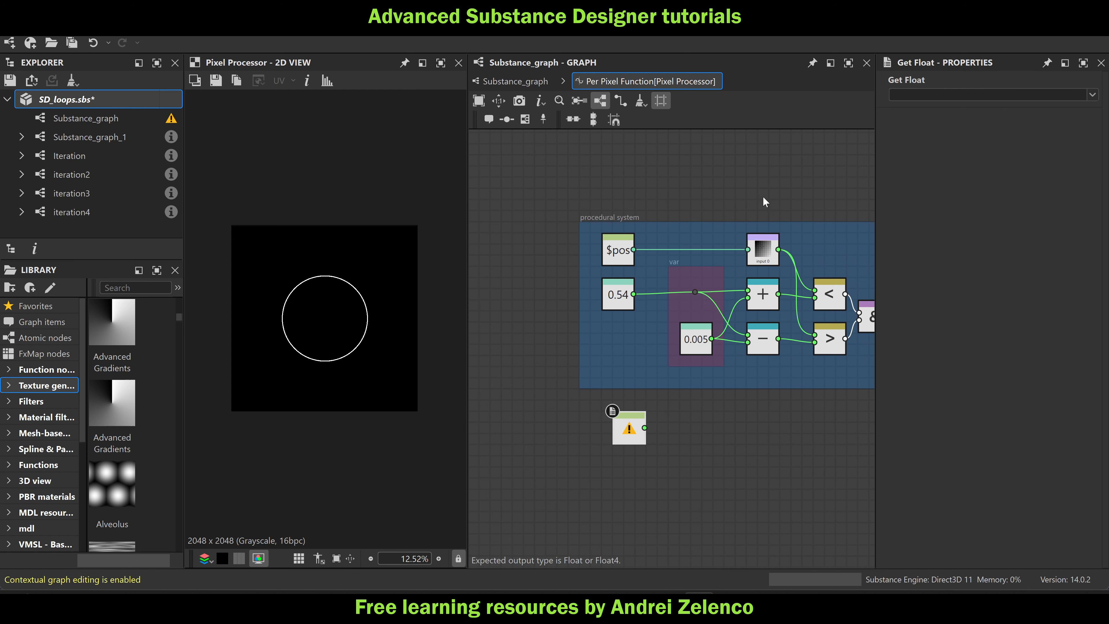
left_click(1093, 97)
left_click(923, 131)
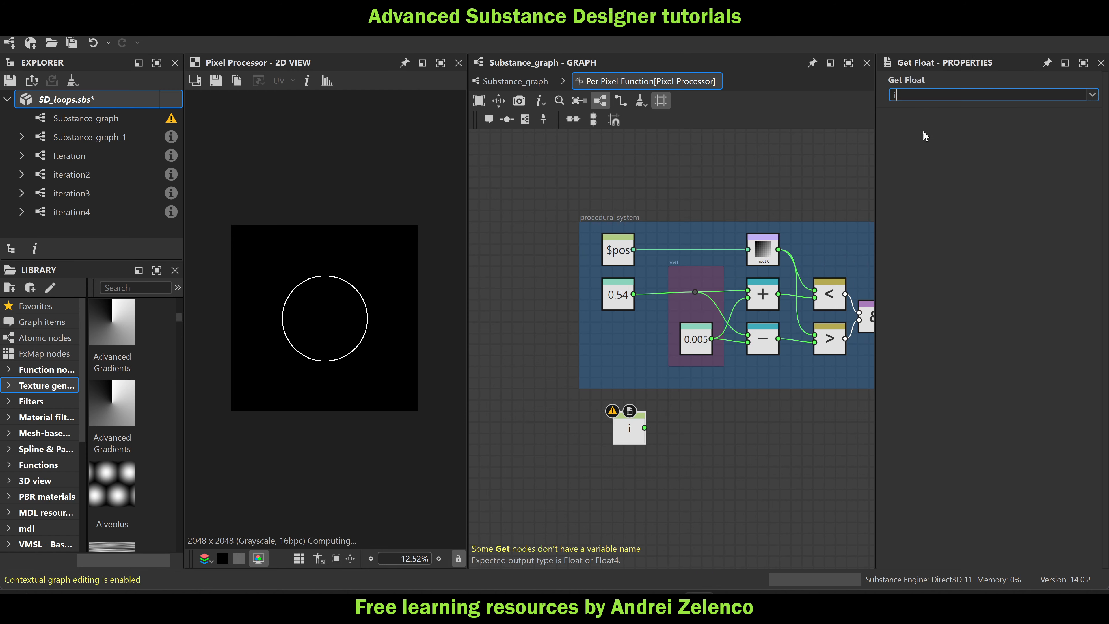
left_click_drag(645, 428, 692, 292)
left_click(630, 302)
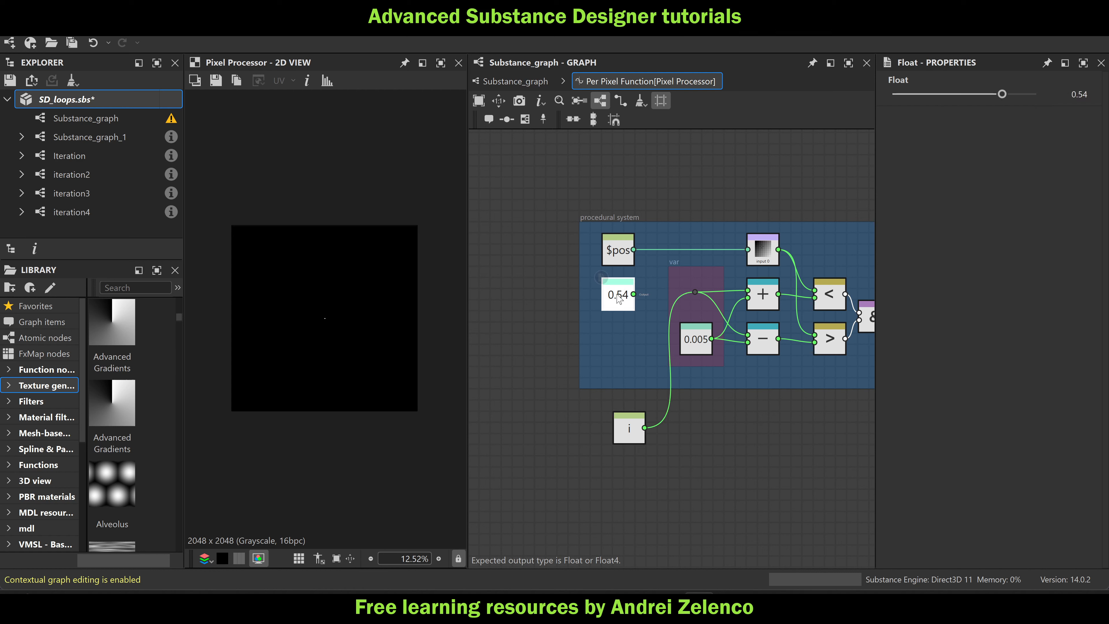
Delete the disconnected 0.54 Float and move the Get Float i node out in front of the procedural system frame
key("Delete")
scroll(334, 317, "up", 5)
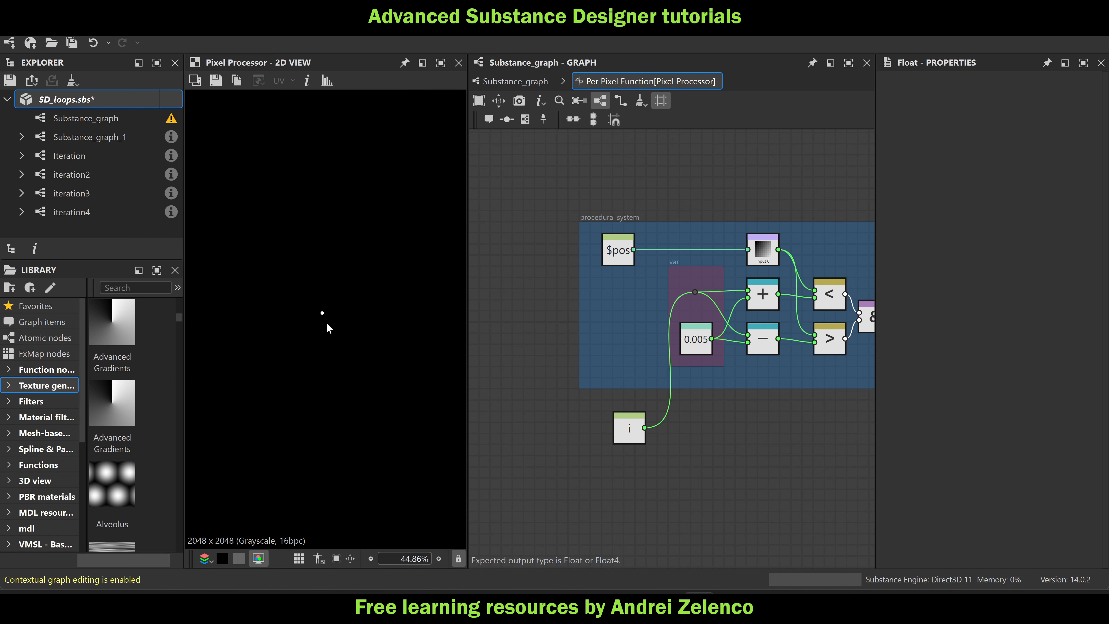
scroll(323, 314, "up", 3)
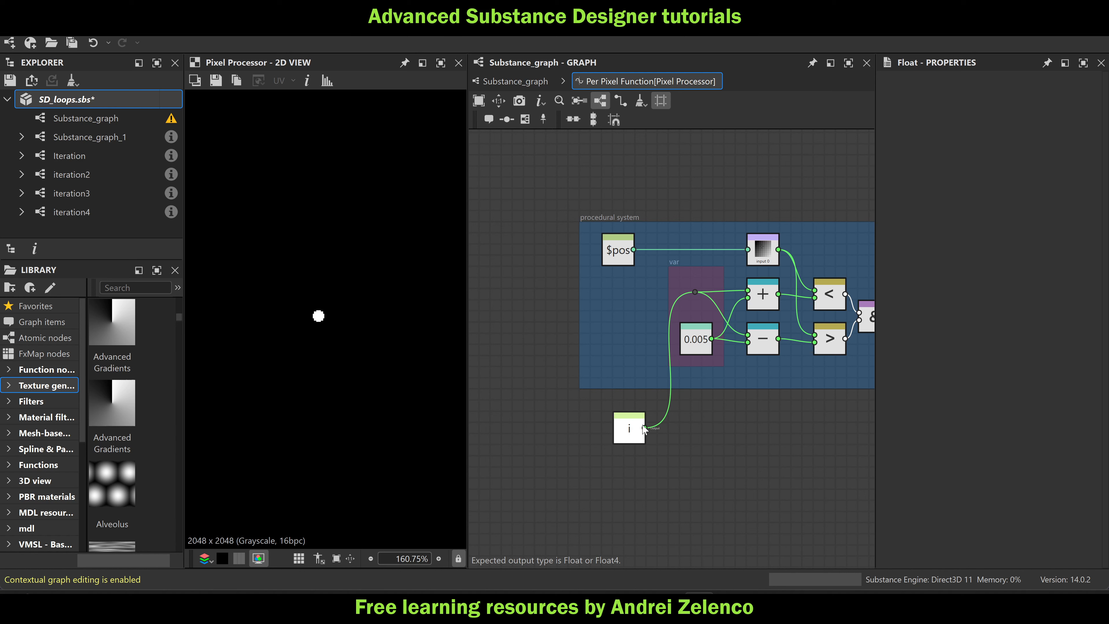
scroll(632, 438, "down", 3)
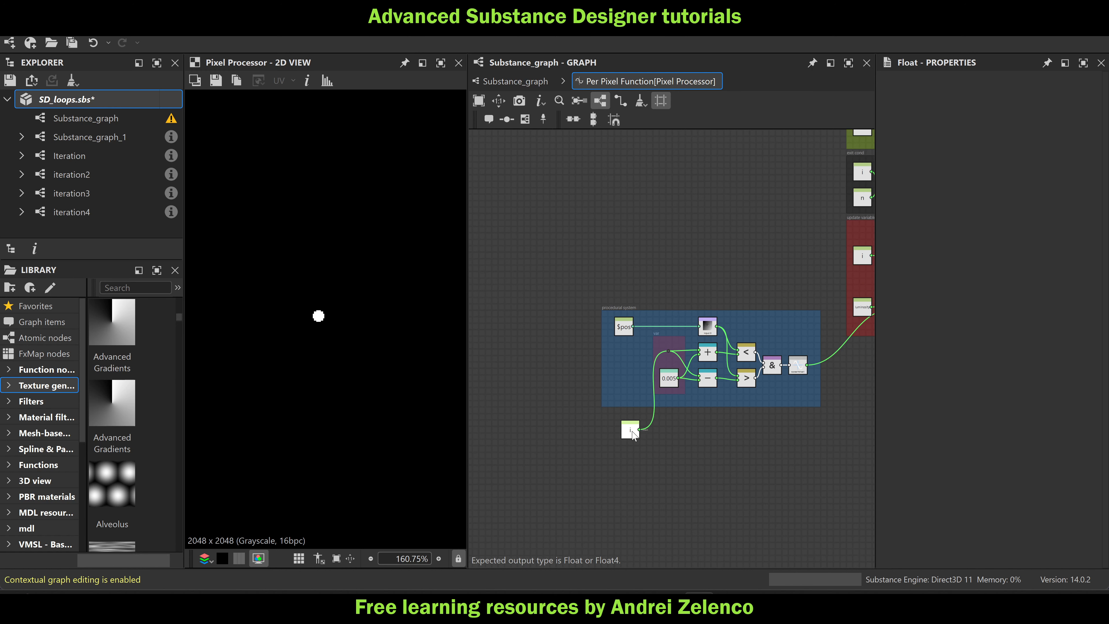
left_click_drag(632, 430, 542, 353)
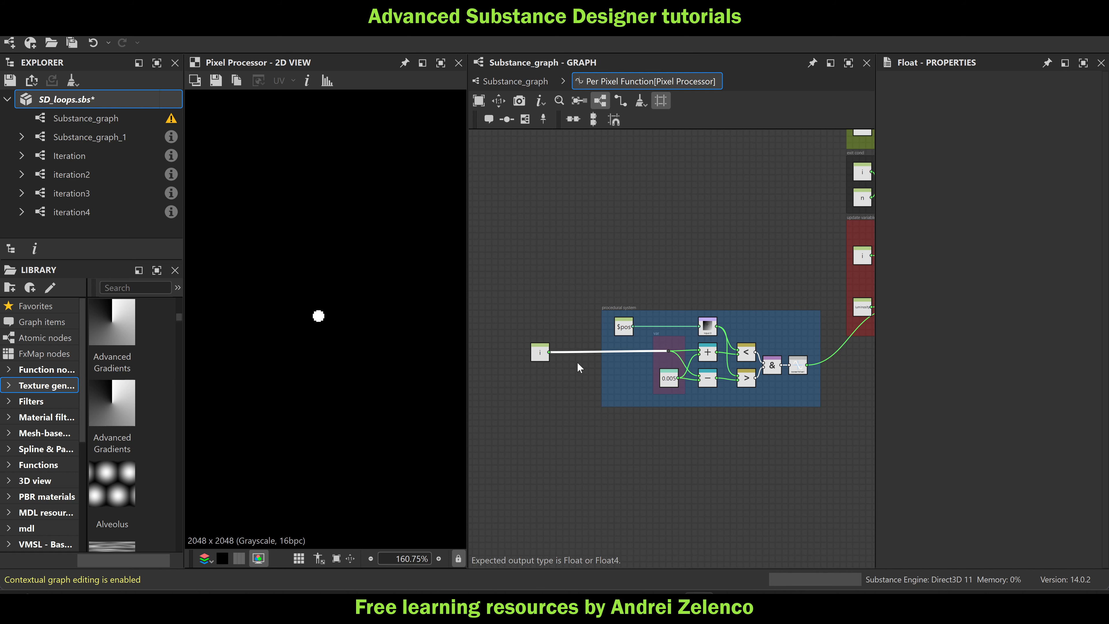
Insert a Multiplication node on the link from Get Float i to the Dot node and place it right beside i
key("space")
type("mu")
left_click(648, 177)
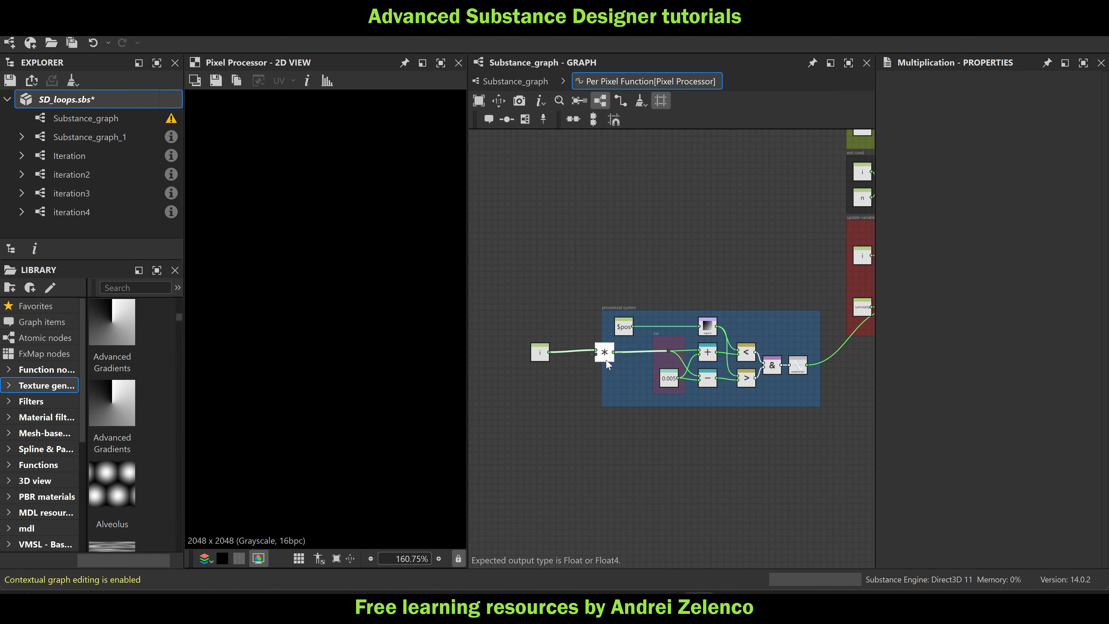
left_click_drag(607, 364, 569, 363)
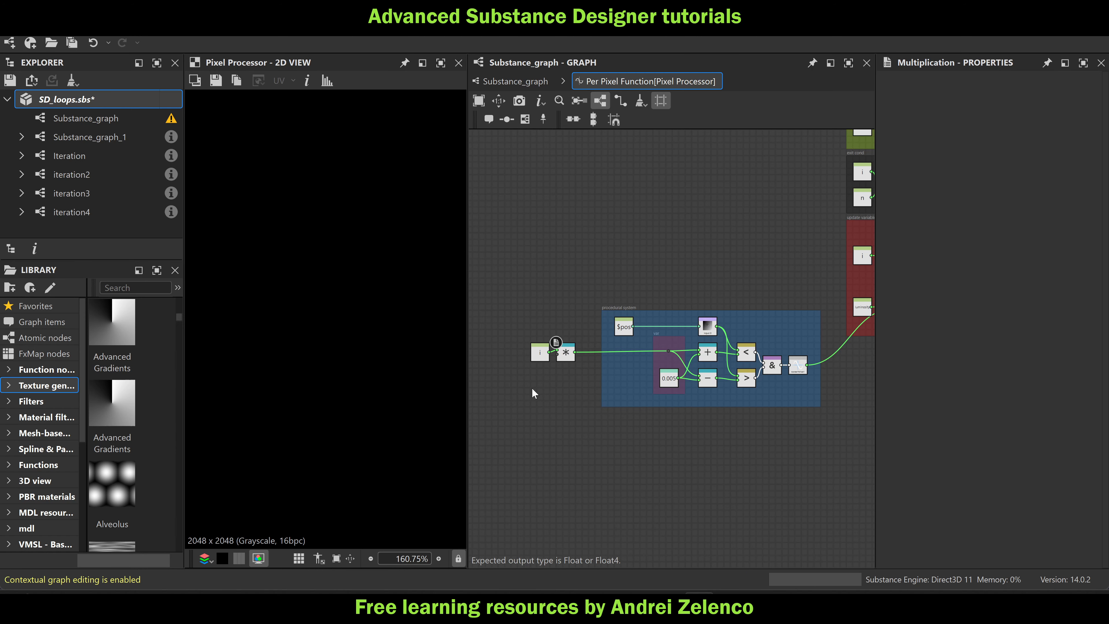
Add a Float node below Get Float i, connect it to the Multiplication's second input, and set its value to 0.02
key("space")
left_click(581, 169)
scroll(535, 397, "up", 2)
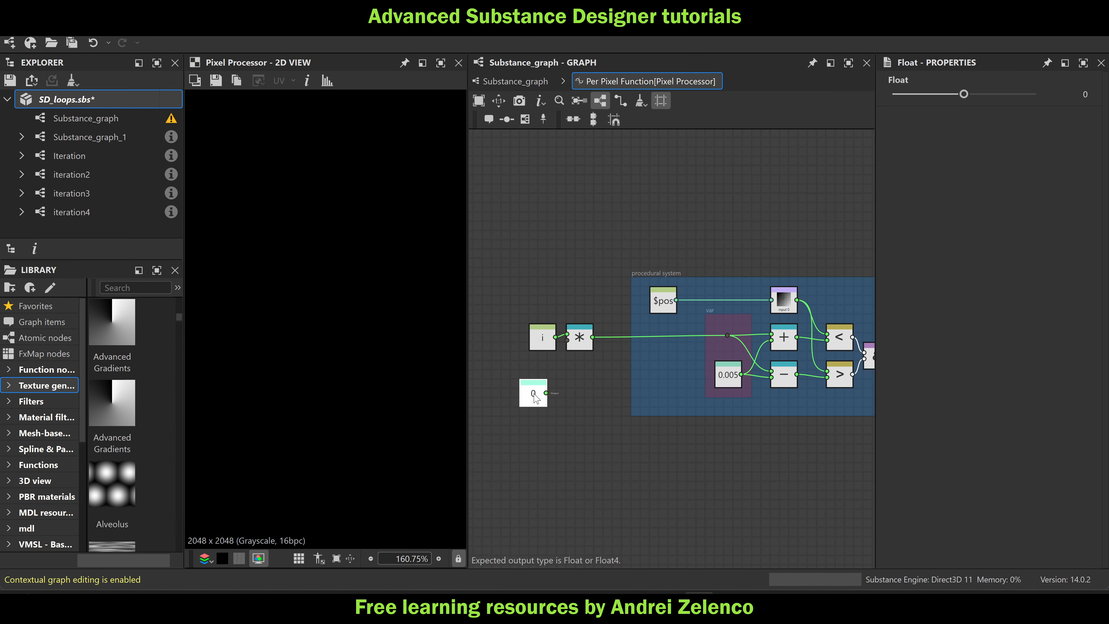
left_click_drag(535, 397, 577, 355)
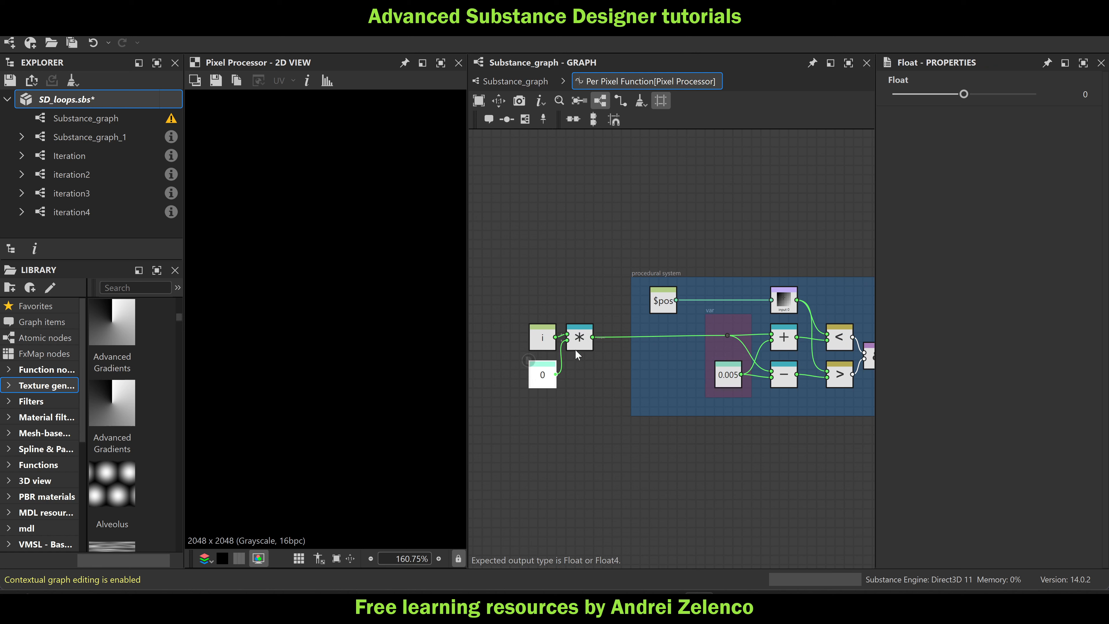
scroll(355, 338, "down", 8)
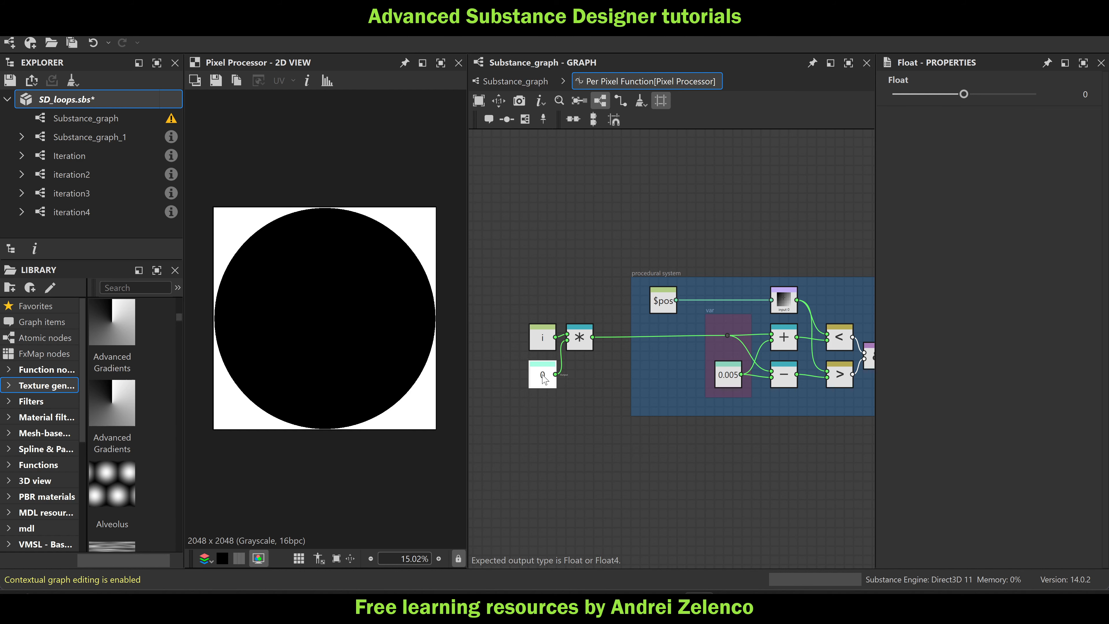
left_click(1096, 91)
left_click(1096, 91)
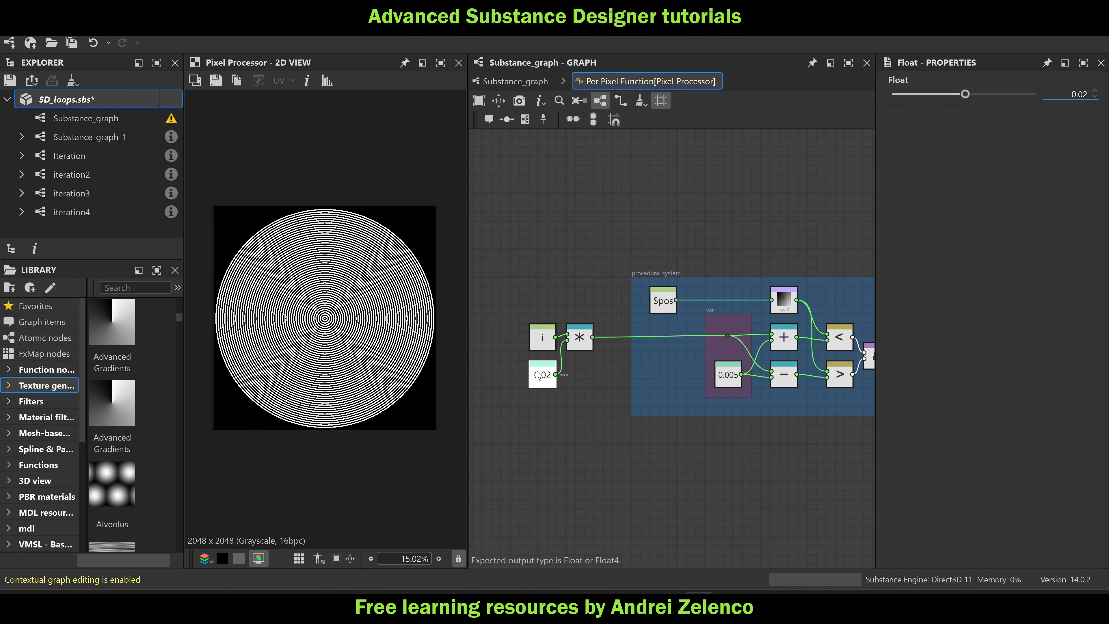
Set the Float feeding variable n in the var init frame to 32
scroll(546, 382, "up", 3)
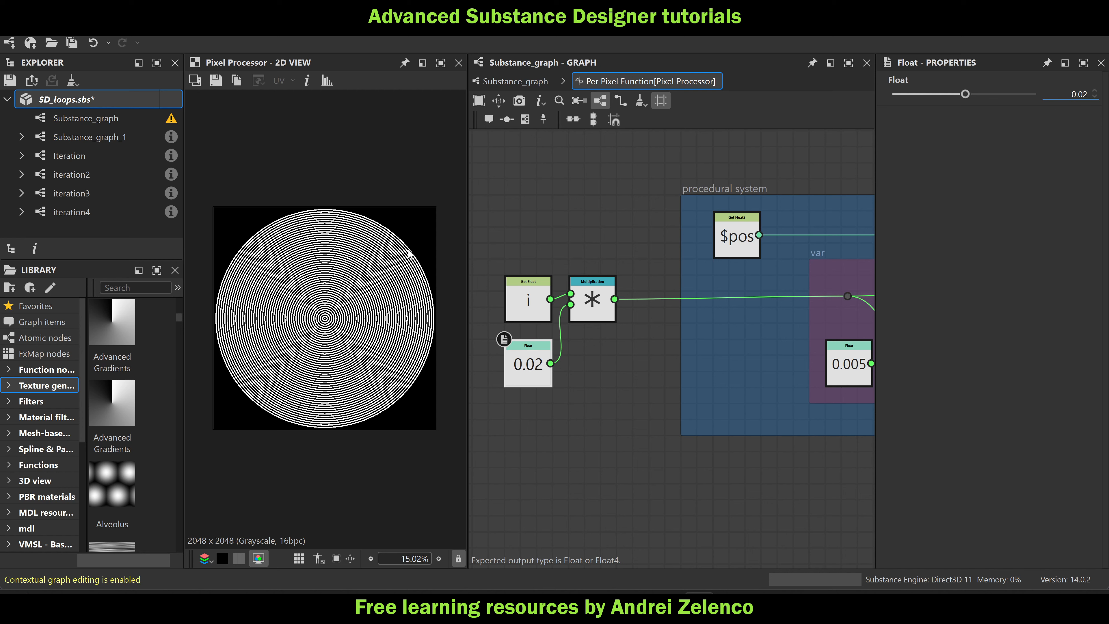
scroll(609, 337, "down", 2)
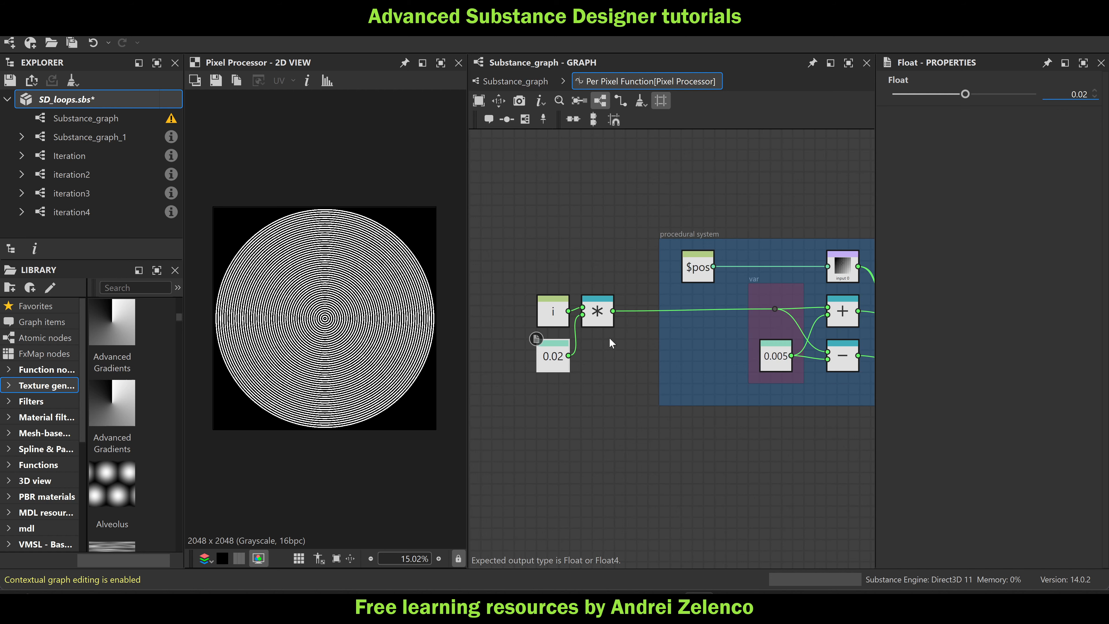
scroll(706, 322, "down", 3)
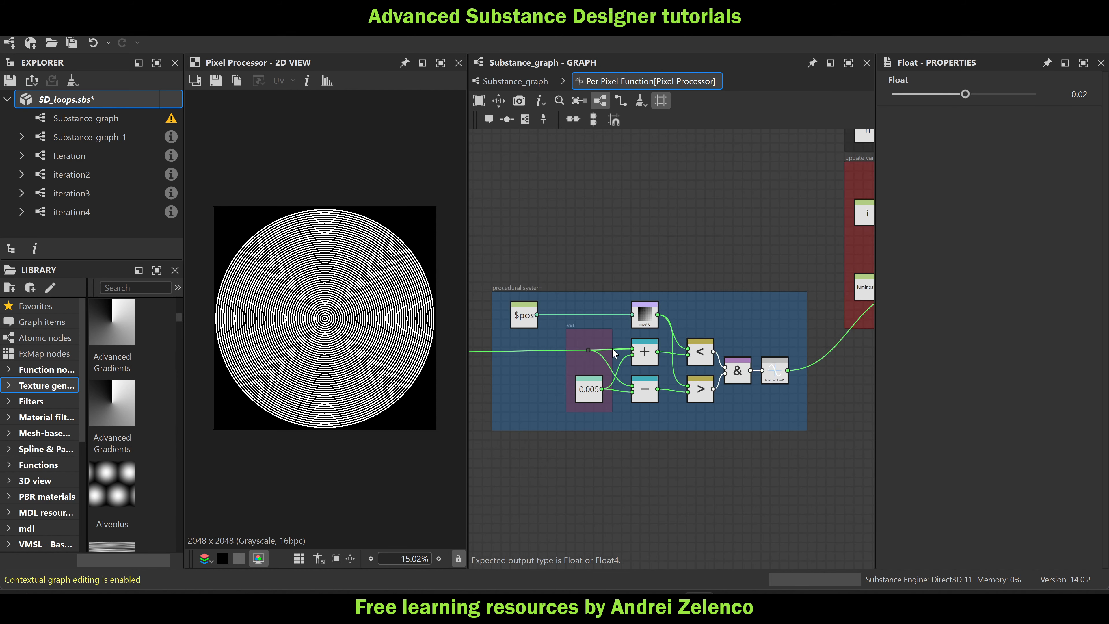
scroll(801, 251, "down", 1)
middle_click_drag(802, 251, 661, 352)
scroll(636, 256, "up", 11)
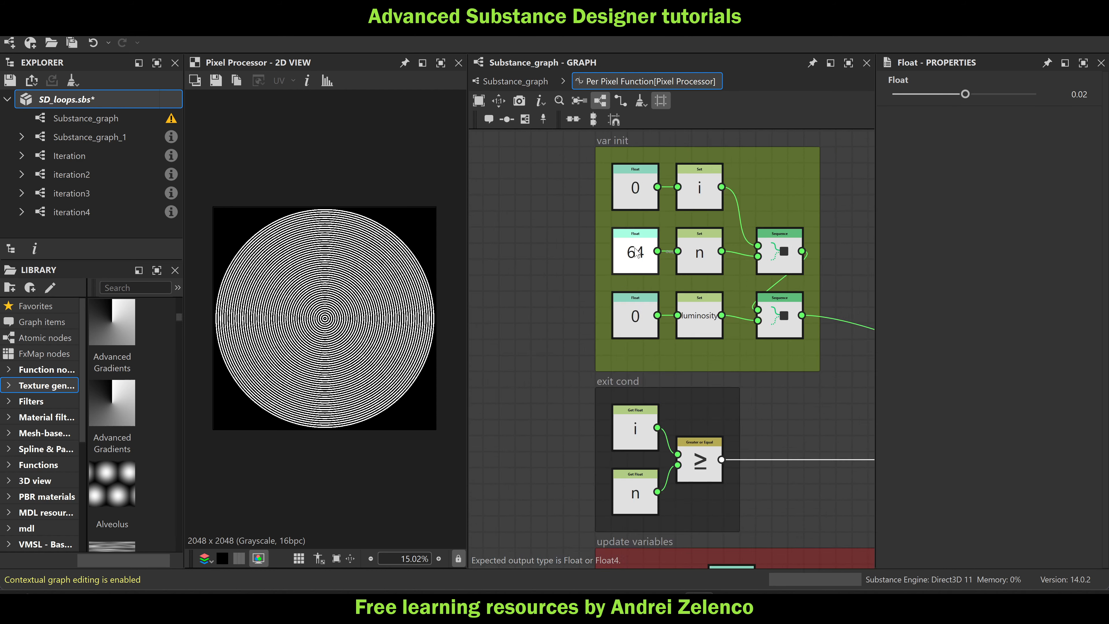
left_click(642, 263)
left_click(1082, 94)
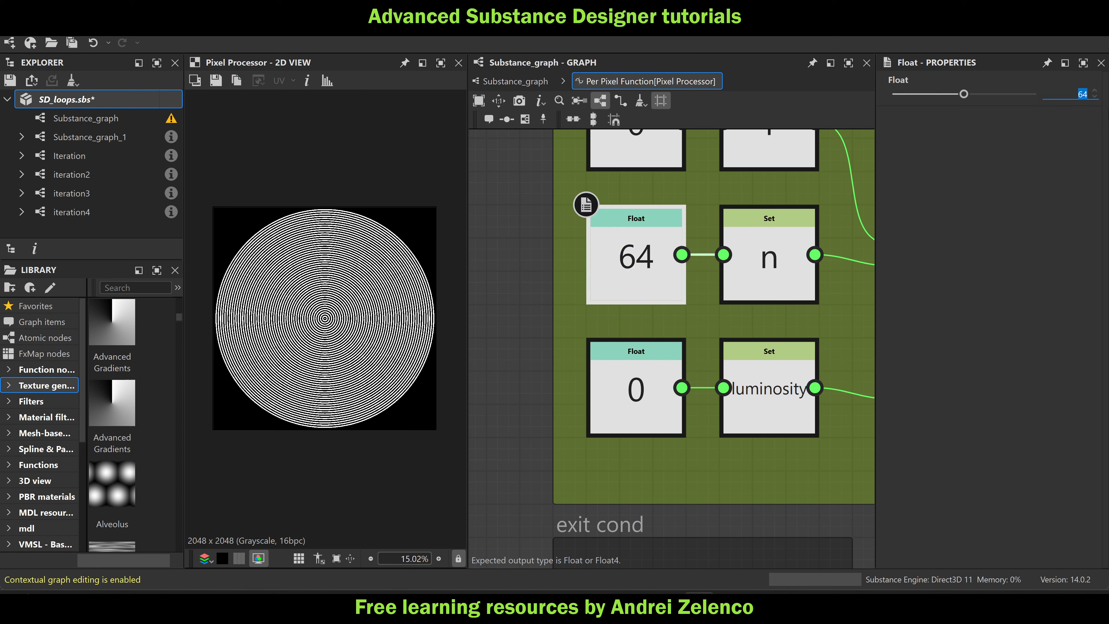
type("32")
key("Return")
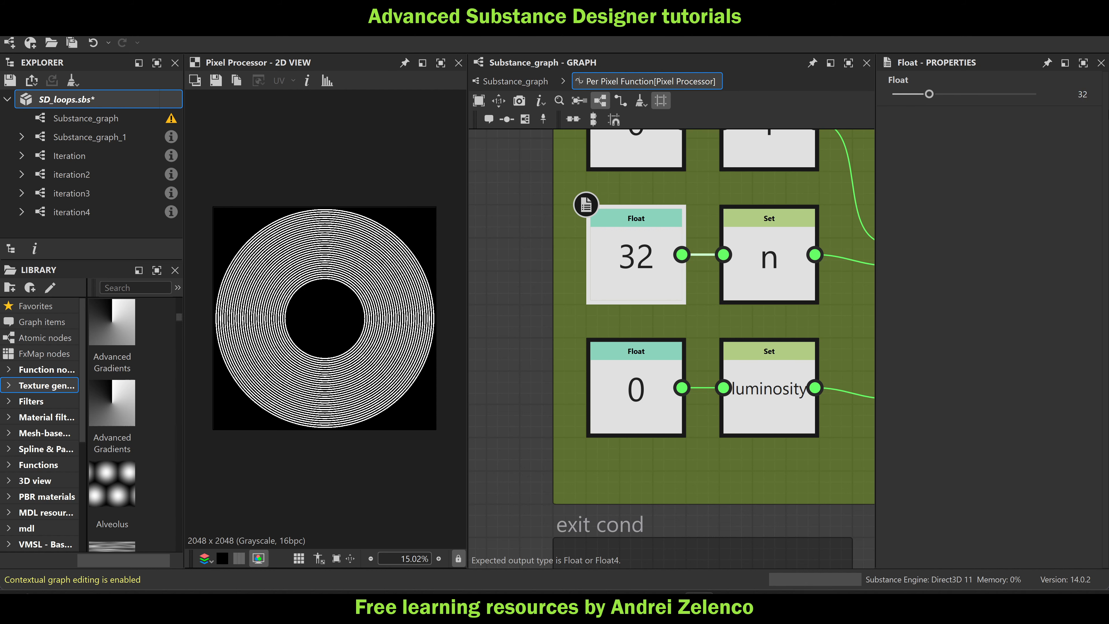
Save the SD_loops.sbs package
scroll(702, 267, "down", 10)
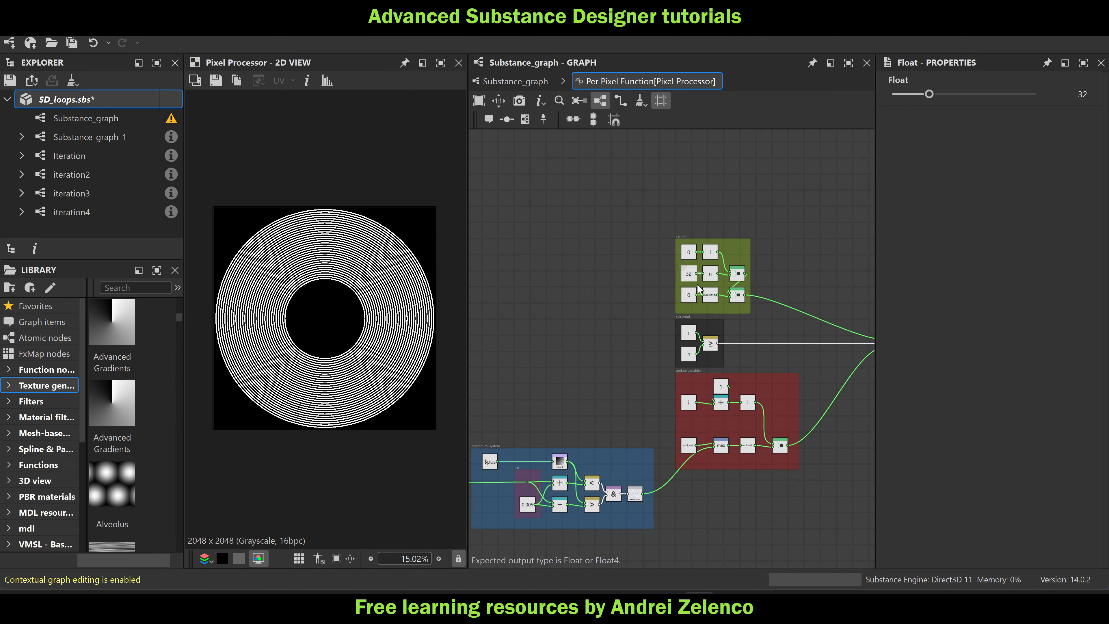
middle_click_drag(744, 334, 829, 258)
scroll(623, 365, "up", 6)
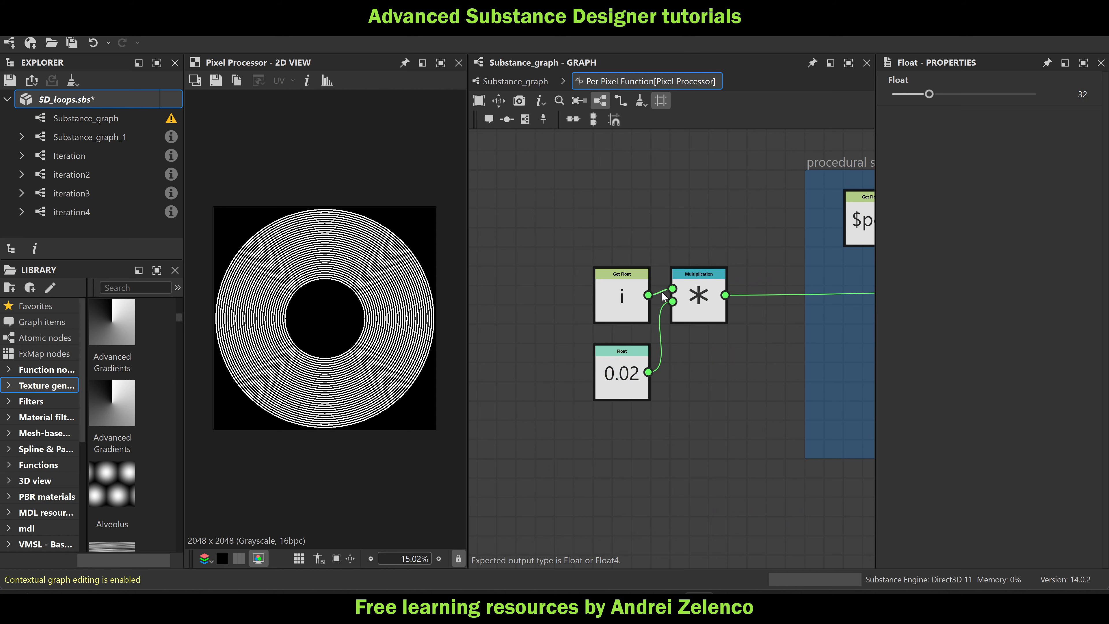
middle_click_drag(620, 406, 727, 383)
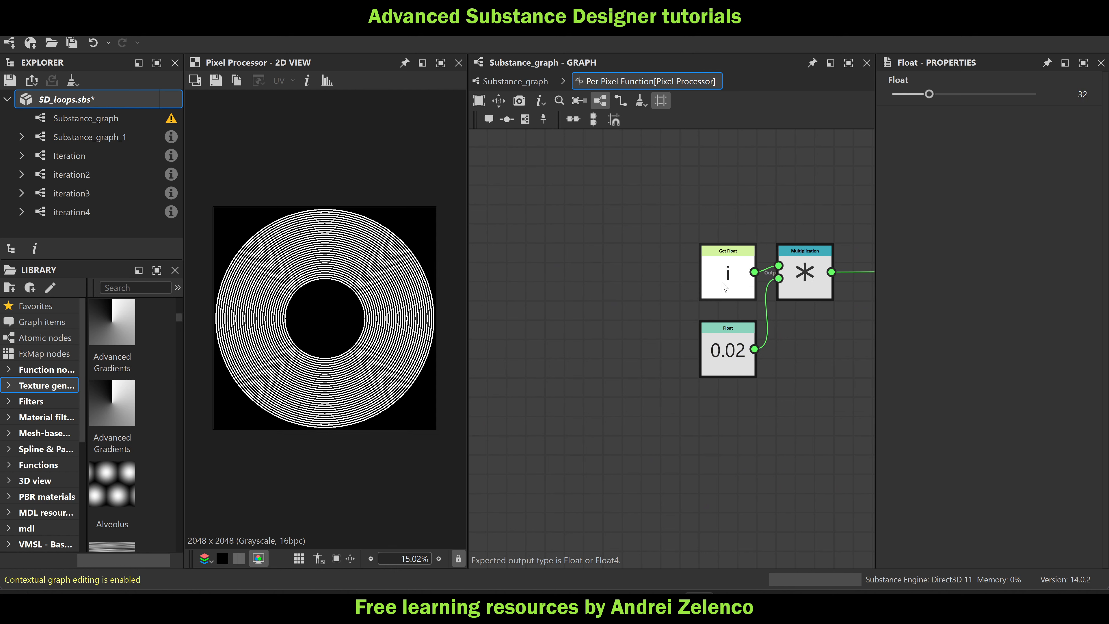
scroll(725, 287, "down", 3)
key("ctrl+s")
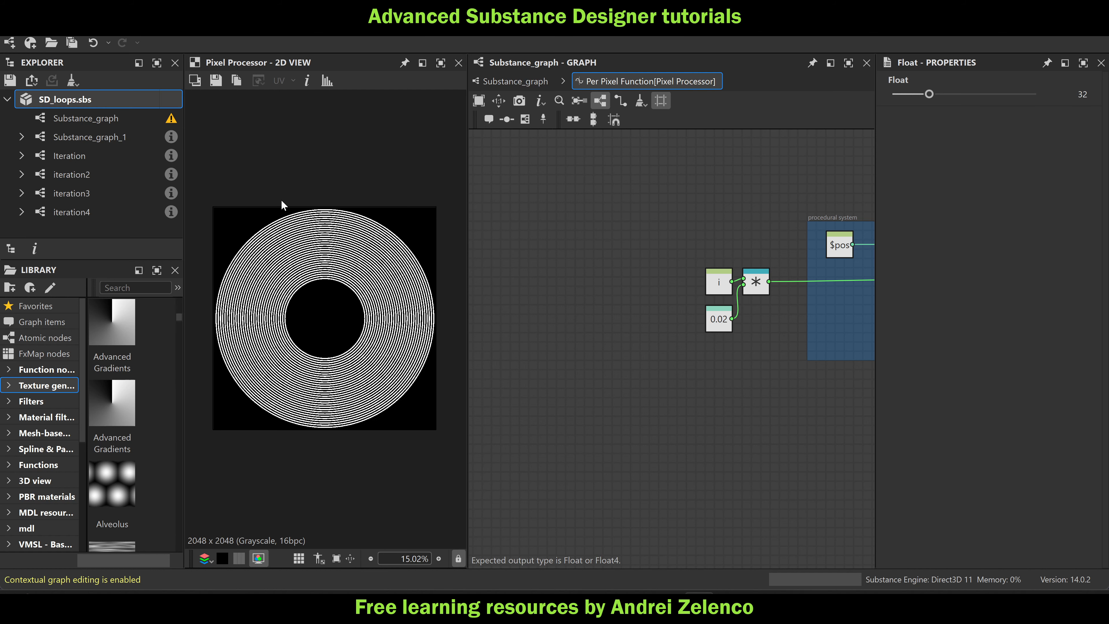
Duplicate the Get Float i node beside the Multiplication and place the copy in the empty area below the 0.02 Float
scroll(715, 291, "down", 3)
middle_click_drag(760, 276, 535, 404)
scroll(629, 378, "down", 3)
scroll(701, 283, "up", 3)
scroll(612, 360, "up", 4)
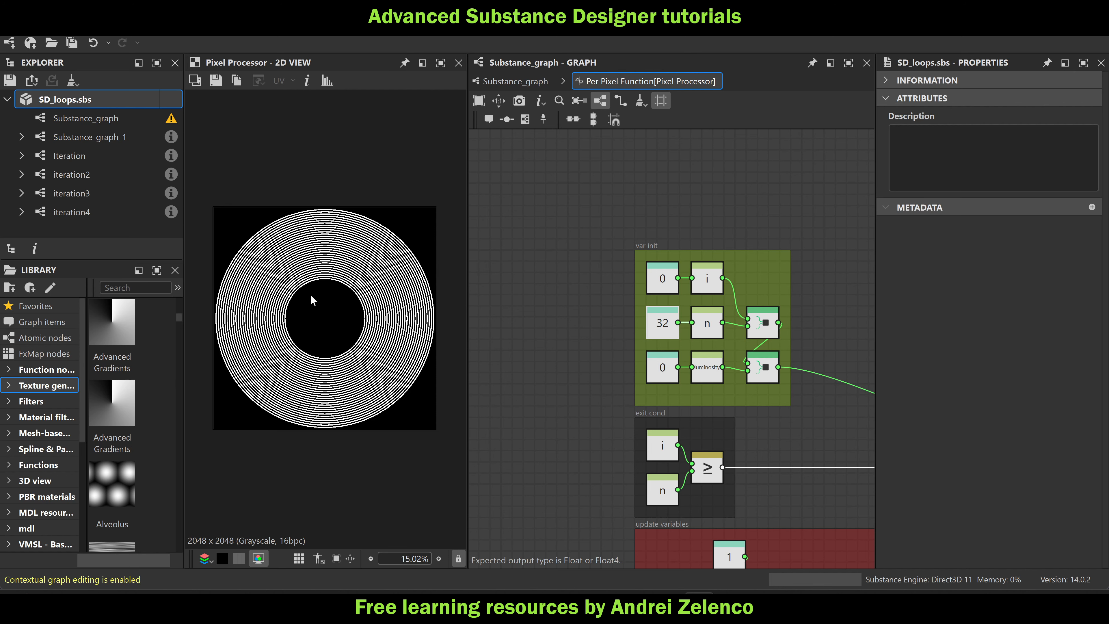
scroll(703, 324, "down", 6)
middle_click_drag(640, 415, 692, 329)
scroll(596, 355, "up", 3)
scroll(626, 337, "up", 4)
left_click(629, 291)
key("ctrl+c")
key("ctrl+v")
left_click_drag(693, 441, 582, 452)
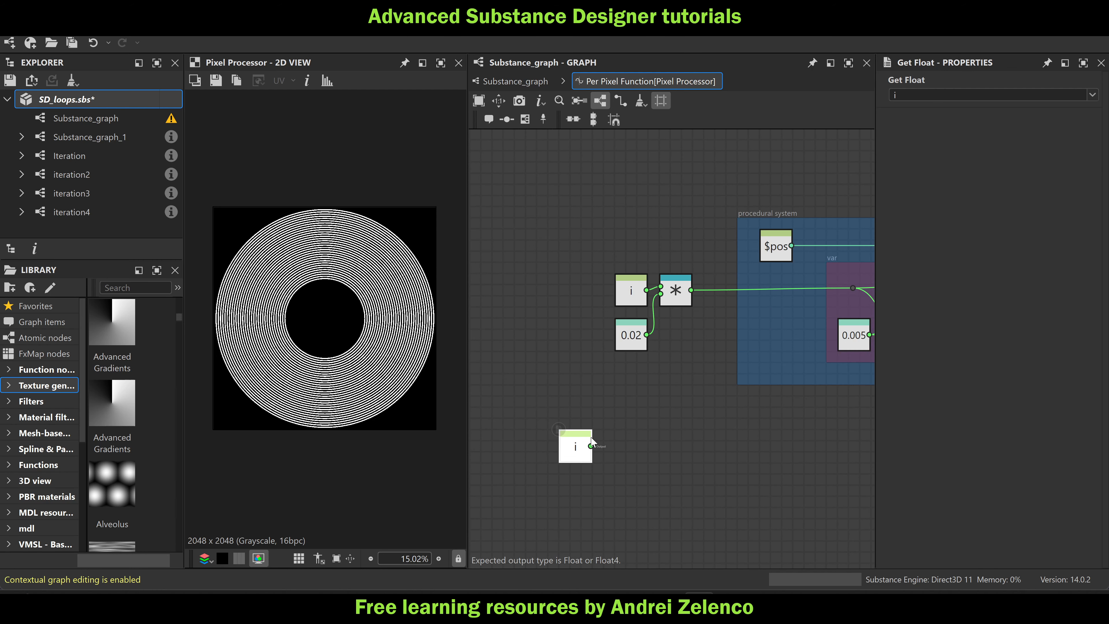
Add a Division node fed by the duplicated Get Float i as its first input
scroll(589, 443, "down", 5)
scroll(594, 425, "up", 3)
middle_click_drag(590, 370, 664, 223)
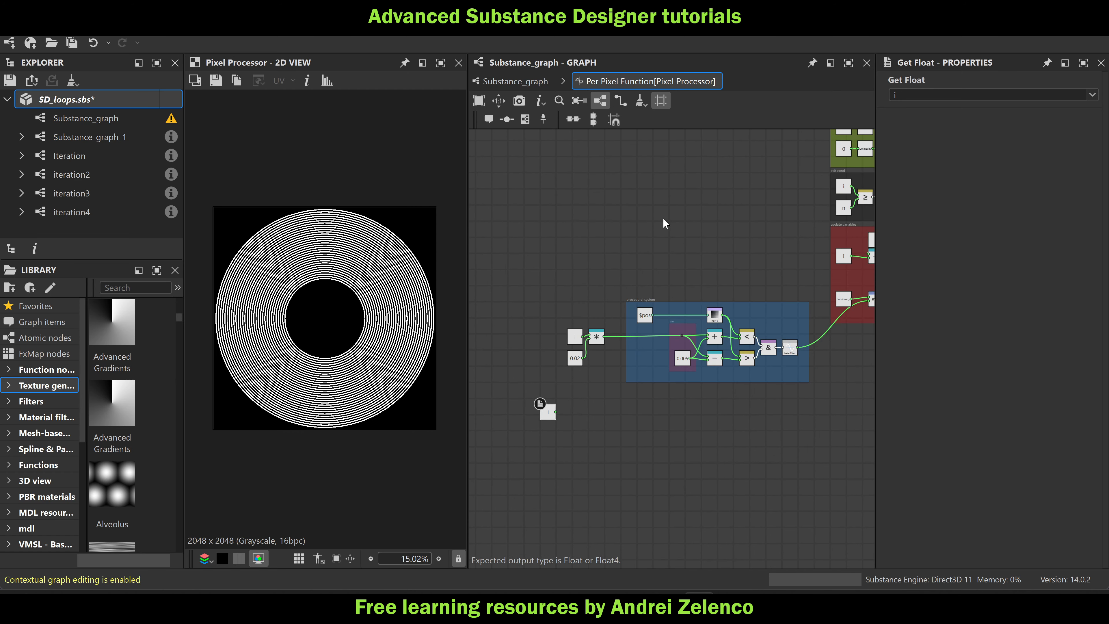
scroll(540, 432, "up", 4)
key("space")
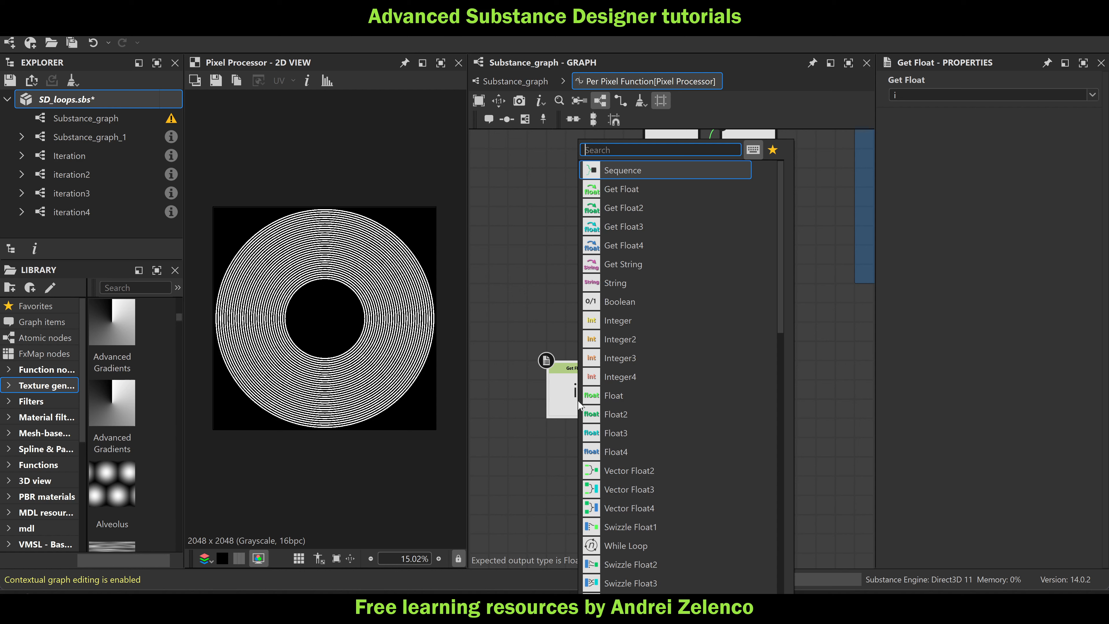
type("div")
left_click(658, 172)
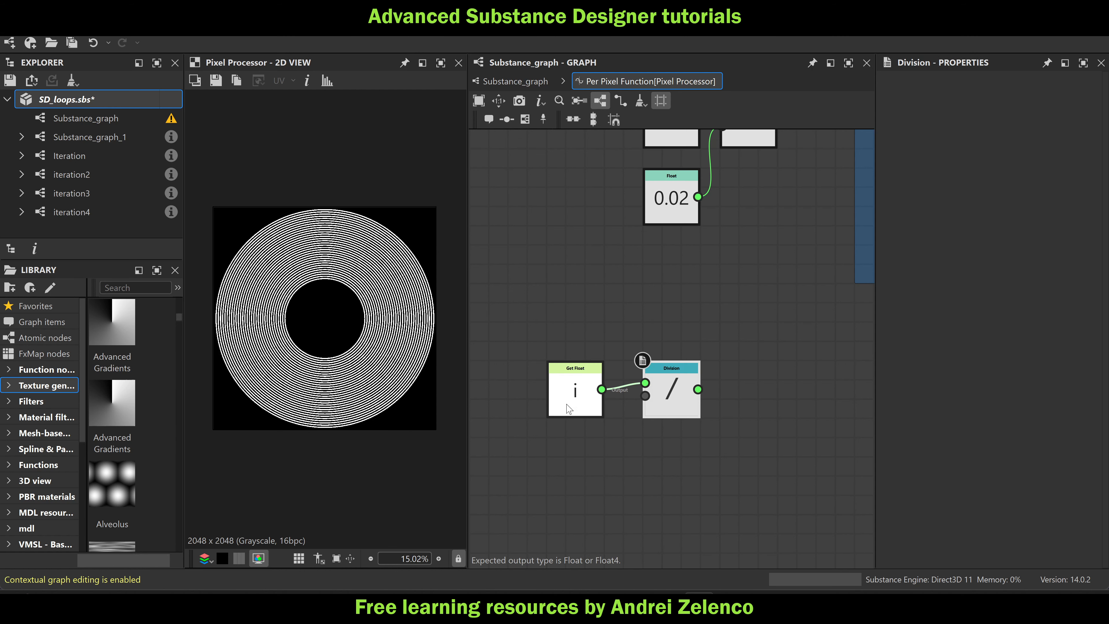
Duplicate the Get Float node below, set its variable to n, and connect it to the Division's second input
left_click(569, 409)
key("ctrl+c")
key("ctrl+v")
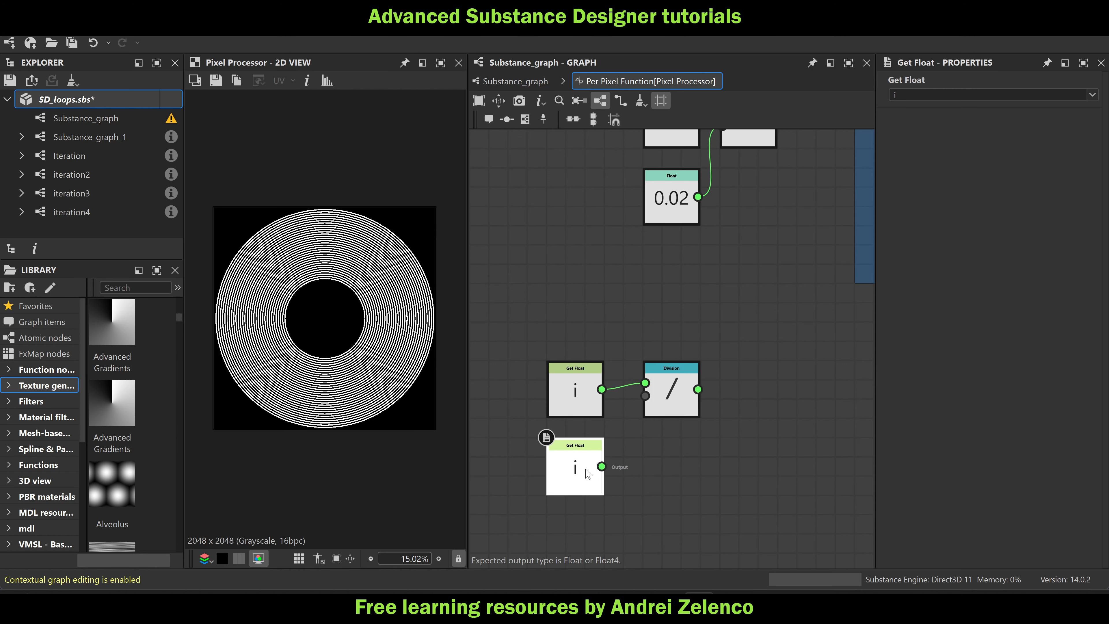
left_click(588, 473)
left_click(897, 95)
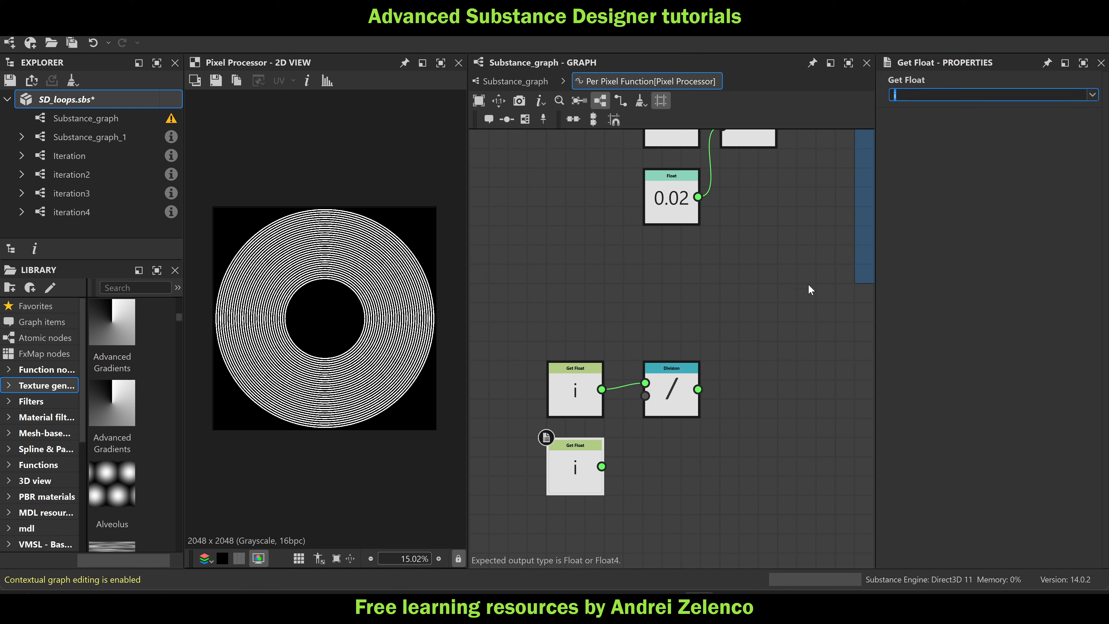
type("n")
key("Return")
left_click_drag(603, 467, 645, 395)
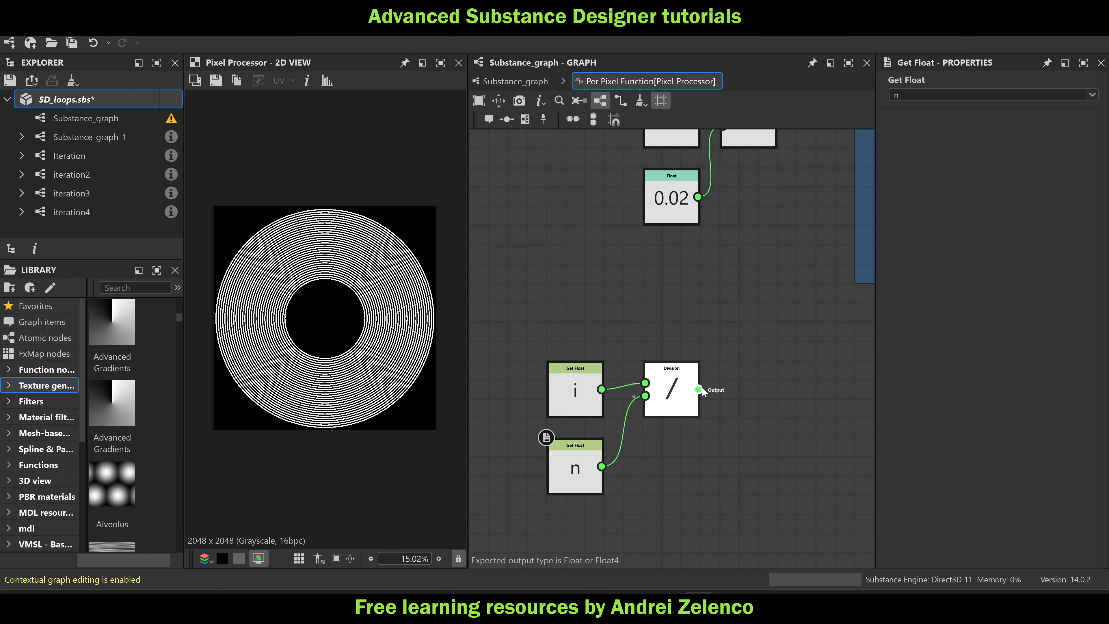
Connect the Division output to the Dot node in place of the Multiplication, and delete the old i, 0.02 and Multiplication nodes
scroll(701, 391, "down", 3)
left_click(700, 389)
middle_click_drag(799, 266, 674, 270)
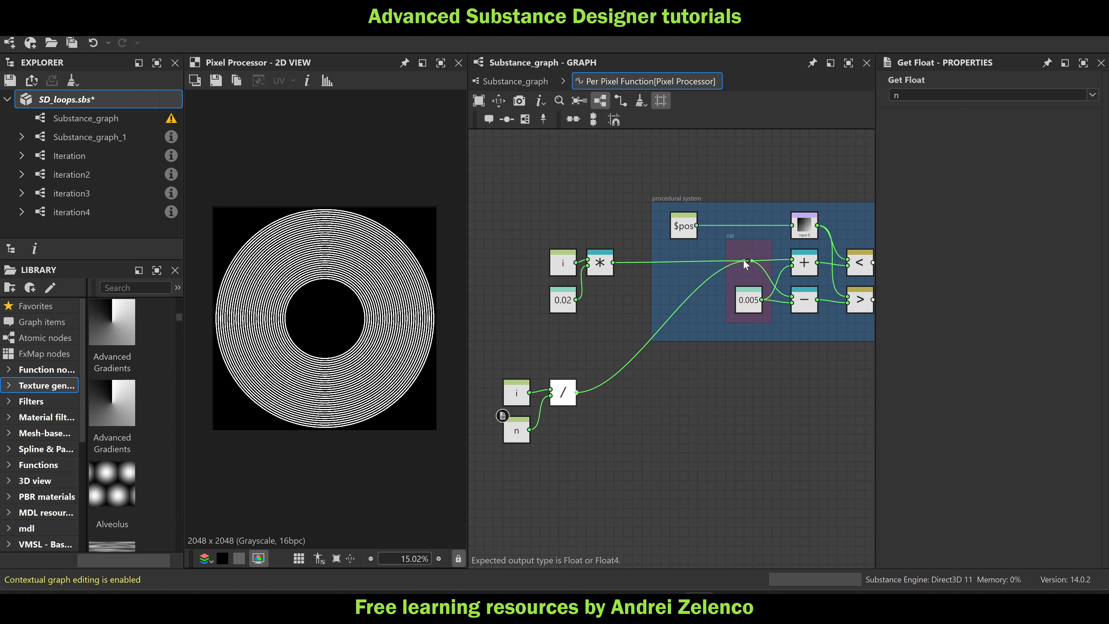
left_click(743, 261)
left_click_drag(599, 299, 569, 253)
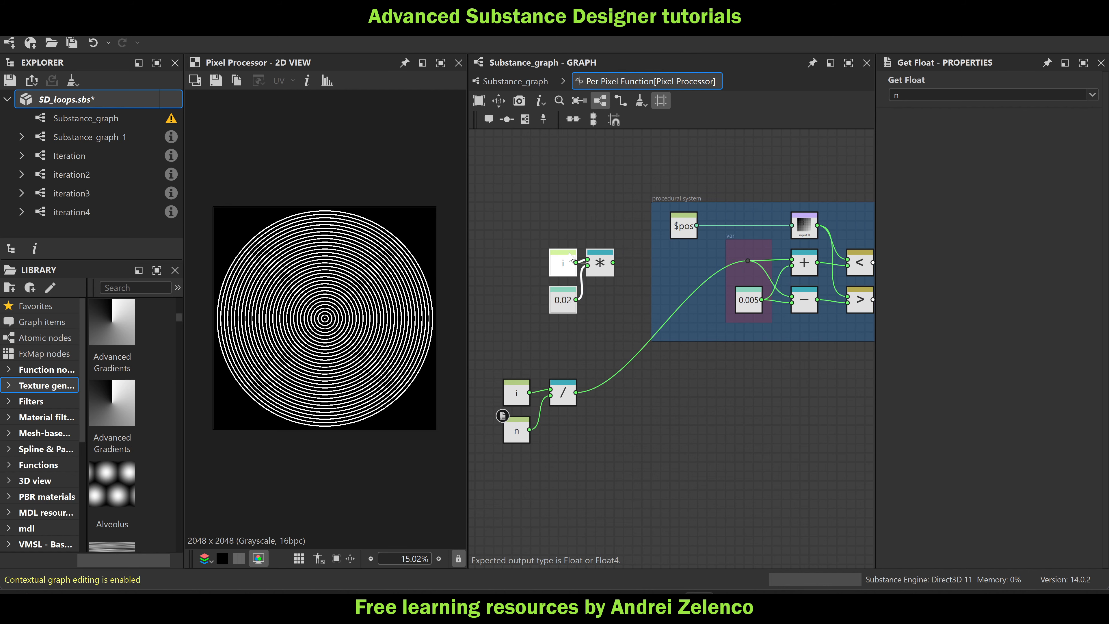
key("Delete")
Set the Float feeding variable n in the var init frame to 41.67
scroll(596, 302, "down", 3)
middle_click_drag(867, 153, 710, 311)
scroll(736, 288, "up", 3)
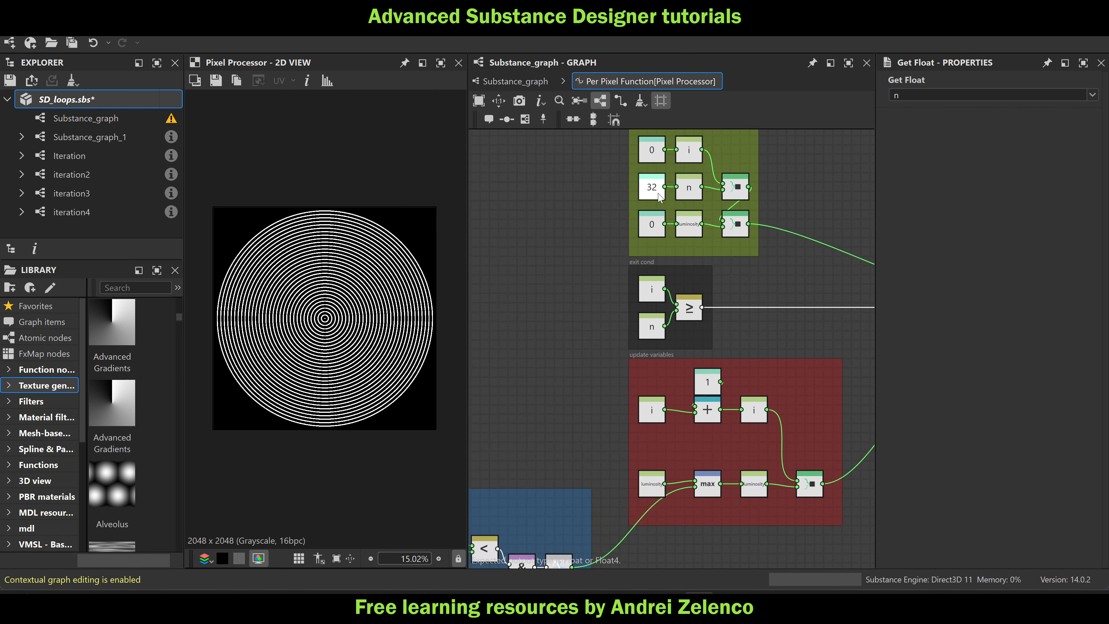
scroll(660, 197, "up", 1)
left_click(657, 193)
left_click_drag(963, 94, 984, 136)
Set the Float in the var frame that controls the ring thickness to 0.0025
scroll(580, 441, "down", 5)
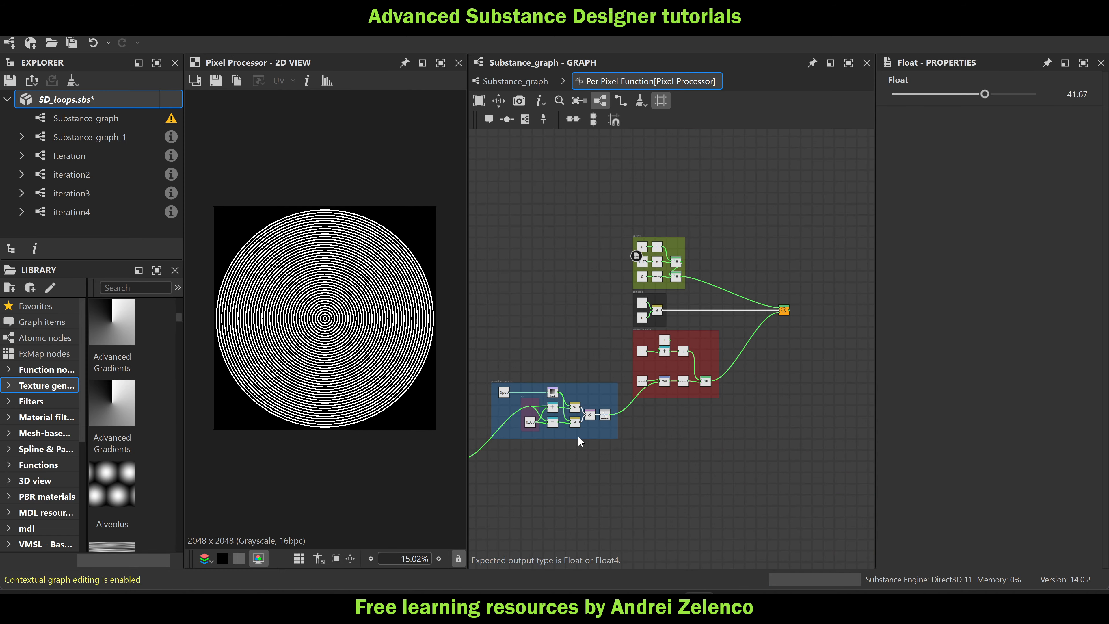
scroll(607, 375, "up", 5)
scroll(398, 301, "up", 8)
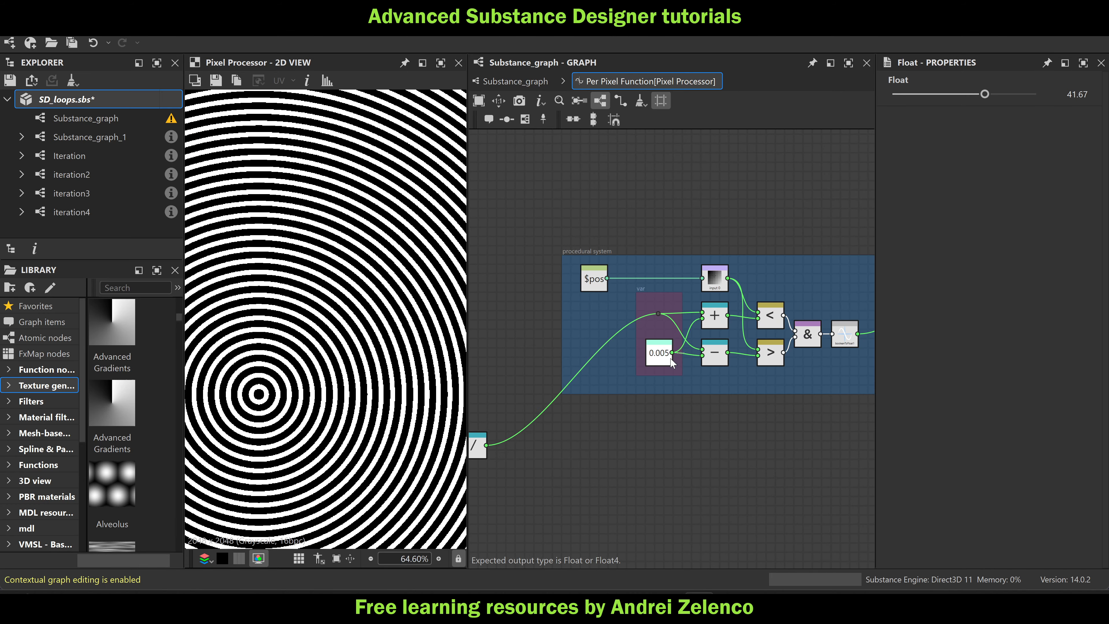
left_click(658, 352)
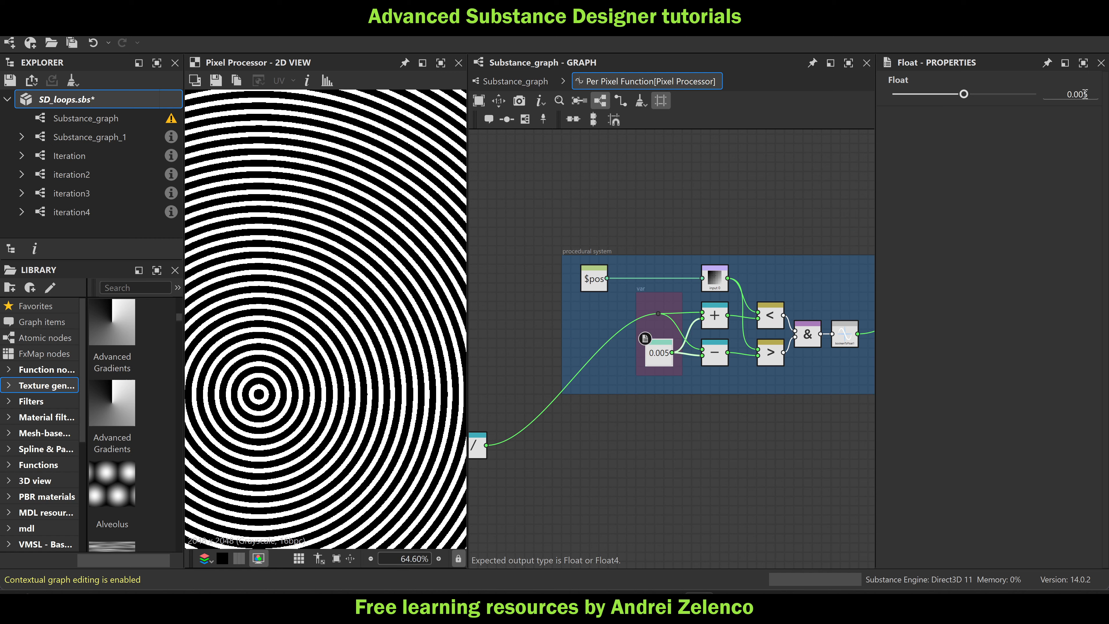
type("2")
key("Return")
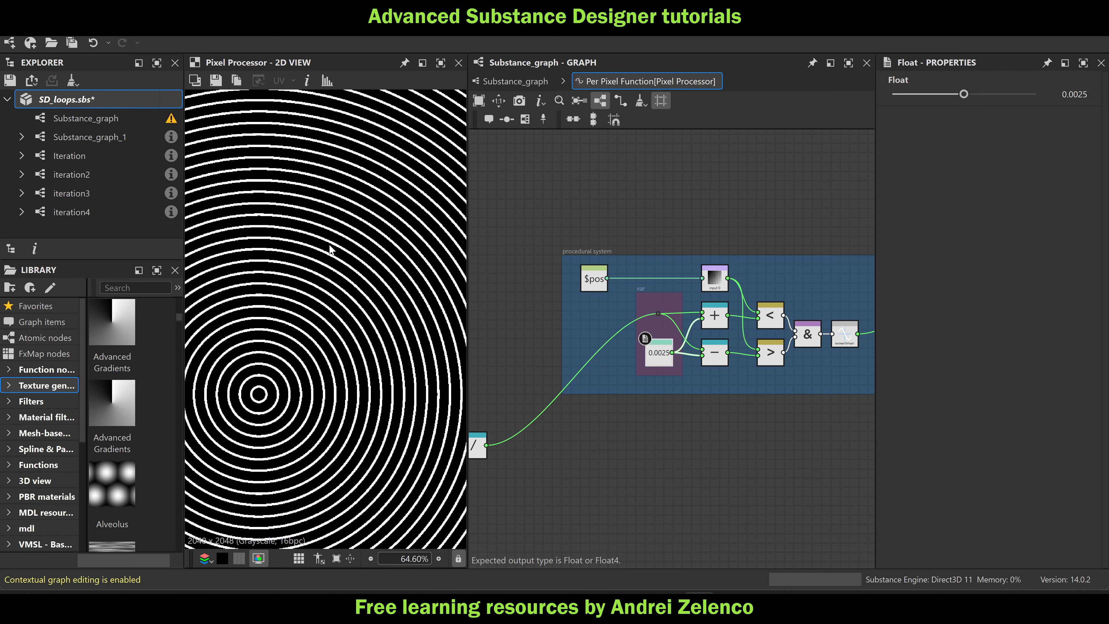
Extend the procedural system frame and move the i, n and Division nodes inside it, beside the var frame
scroll(833, 296, "down", 5)
scroll(692, 299, "up", 5)
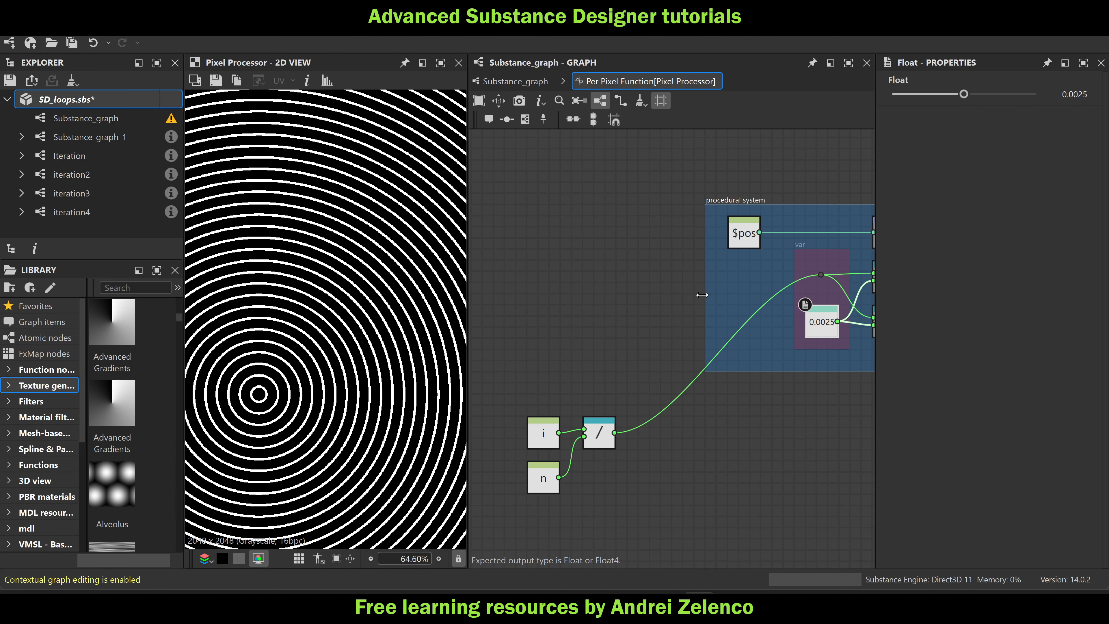
left_click_drag(701, 293, 602, 285)
left_click_drag(648, 533, 710, 291)
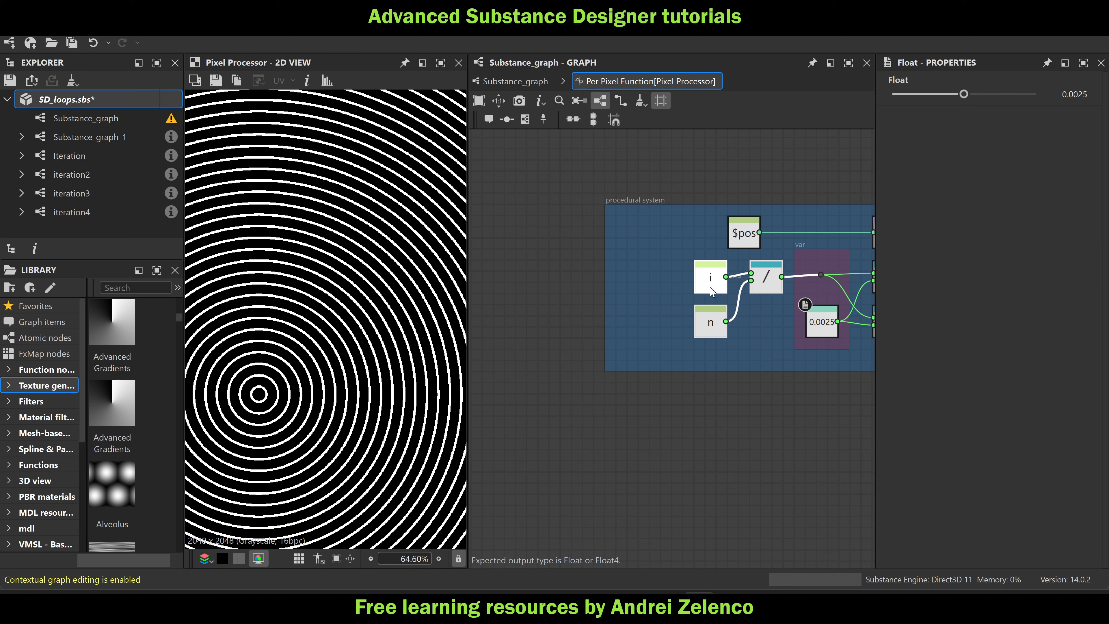
Move the $pos node away to make room, then widen the var frame around the i, n and Division nodes and align them
left_click_drag(738, 243, 514, 242)
left_click_drag(707, 236, 556, 236)
left_click_drag(849, 264, 738, 264)
middle_click_drag(830, 277, 715, 278)
mouse_move(713, 272)
left_mouse_down()
mouse_move(728, 273)
mouse_move(717, 278)
left_mouse_up()
left_click_drag(650, 280, 673, 280)
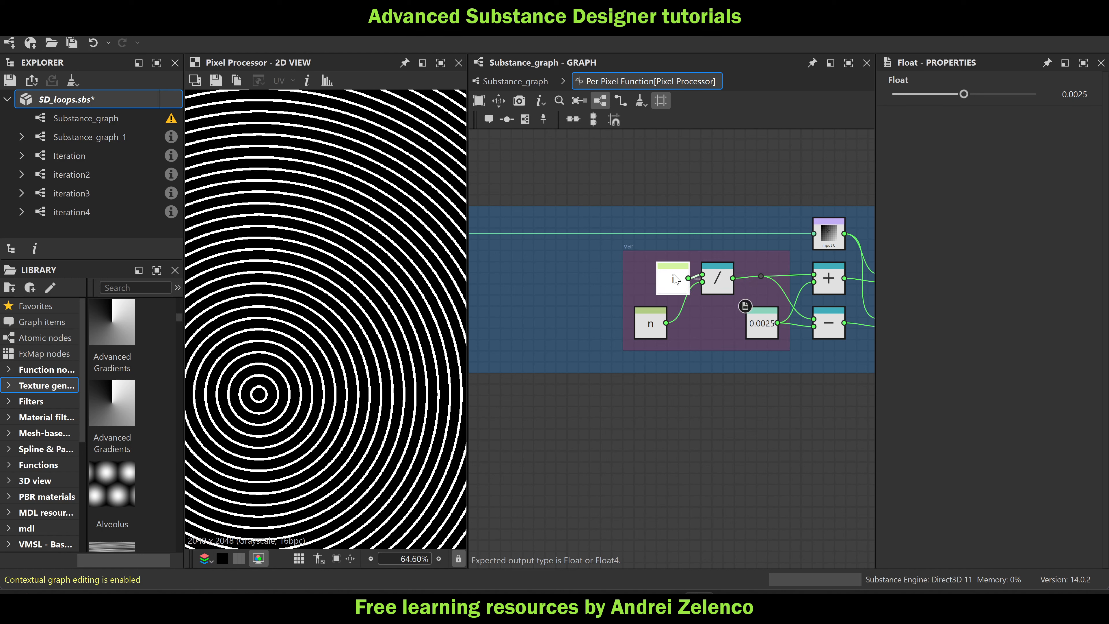
left_click(638, 322)
left_click_drag(636, 317, 657, 318)
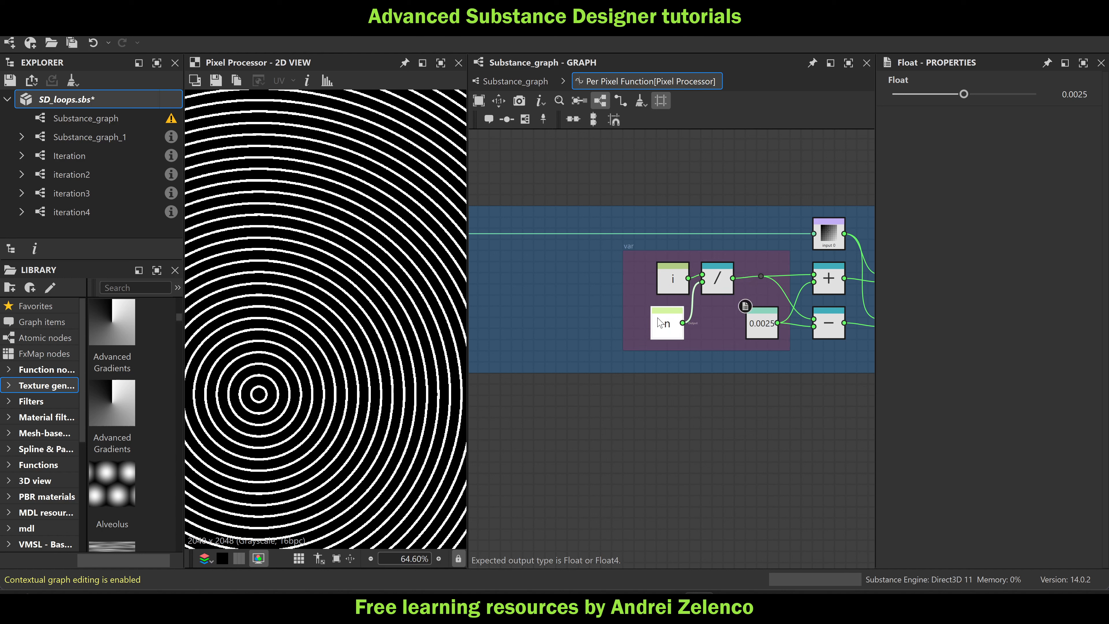
Set the Float feeding variable n in the var init frame to 48
scroll(710, 322, "down", 7)
middle_click_drag(825, 258, 699, 306)
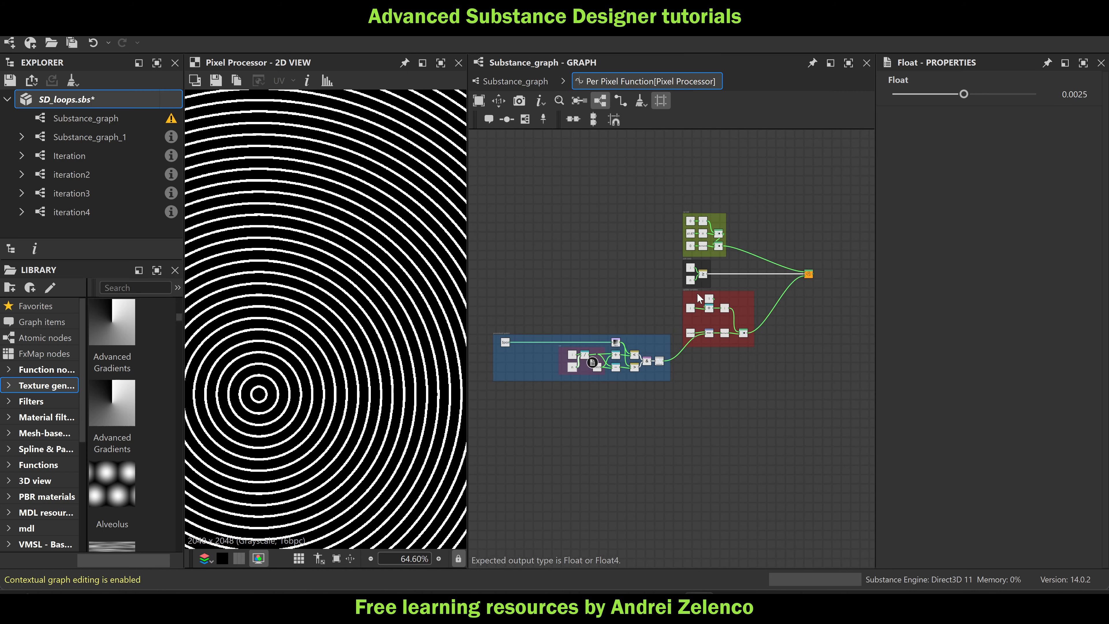
scroll(714, 237, "up", 4)
left_click(679, 235)
left_click(1076, 94)
type("48")
key("Return")
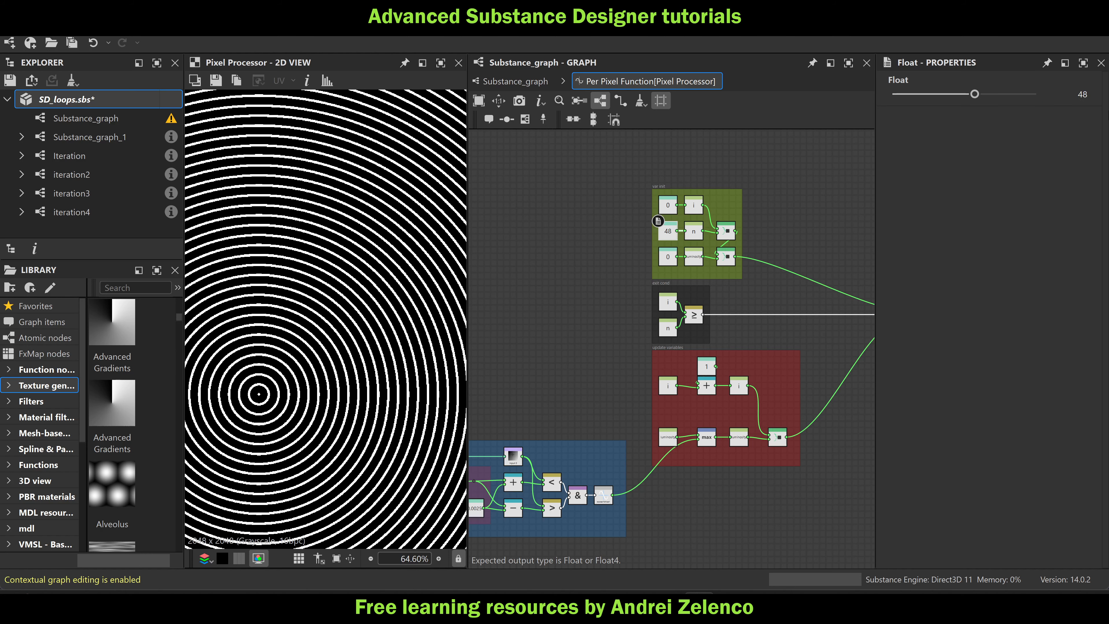
Save the SD_loops.sbs package and widen the 2D view to fit the whole ring pattern
left_click(90, 102)
key("ctrl+s")
scroll(649, 282, "down", 7)
middle_click_drag(581, 344, 688, 335)
scroll(410, 289, "down", 3)
scroll(410, 291, "down", 3)
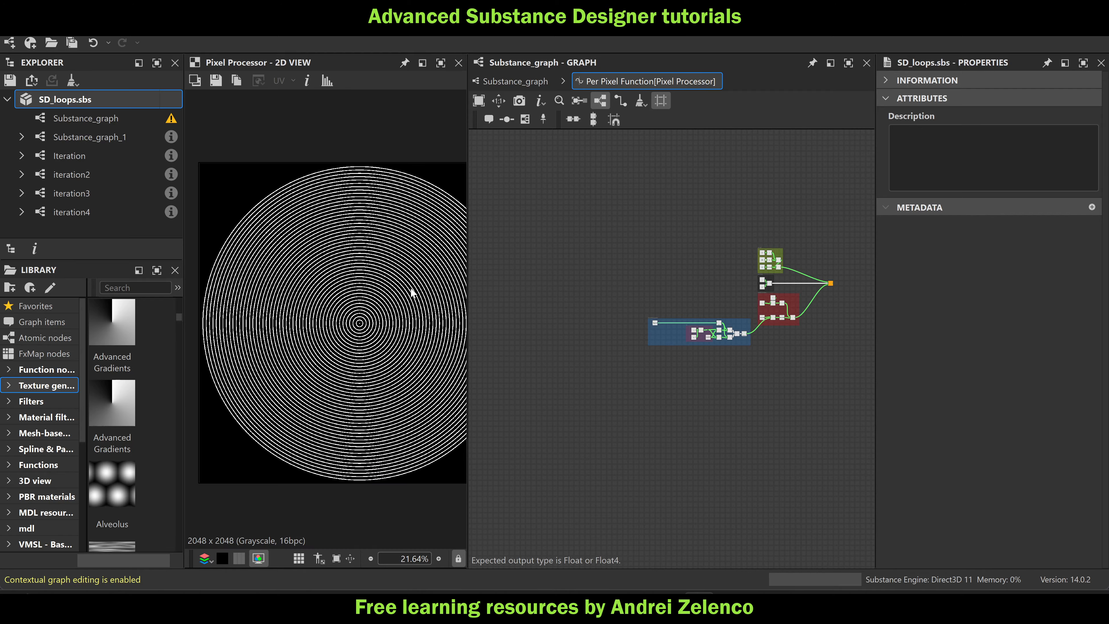
scroll(398, 295, "down", 2)
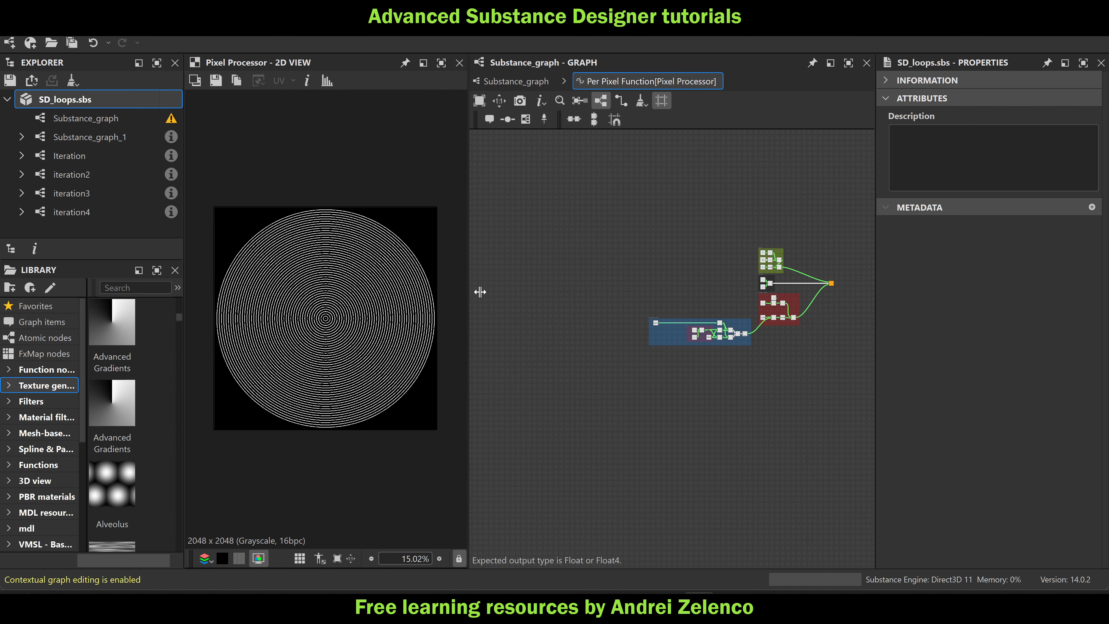
left_click_drag(468, 290, 528, 291)
Insert an Add node on the link leaving the $pos node in the procedural system frame
scroll(778, 295, "up", 8)
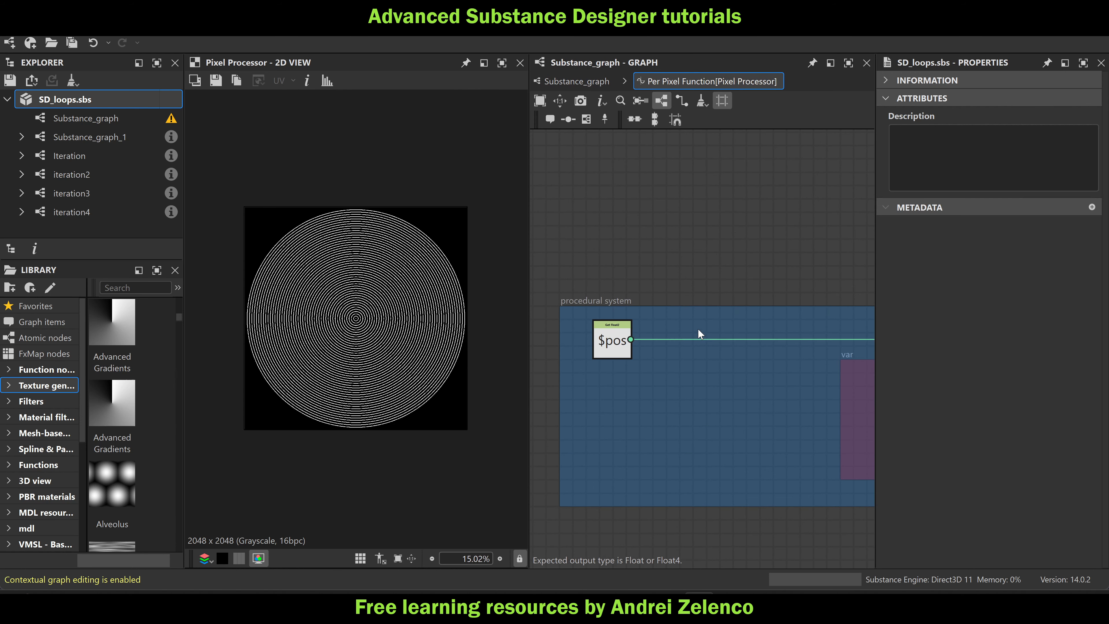
key("space")
type("sd")
left_click(679, 321)
left_click(699, 339)
key("space")
type("add")
left_click(797, 166)
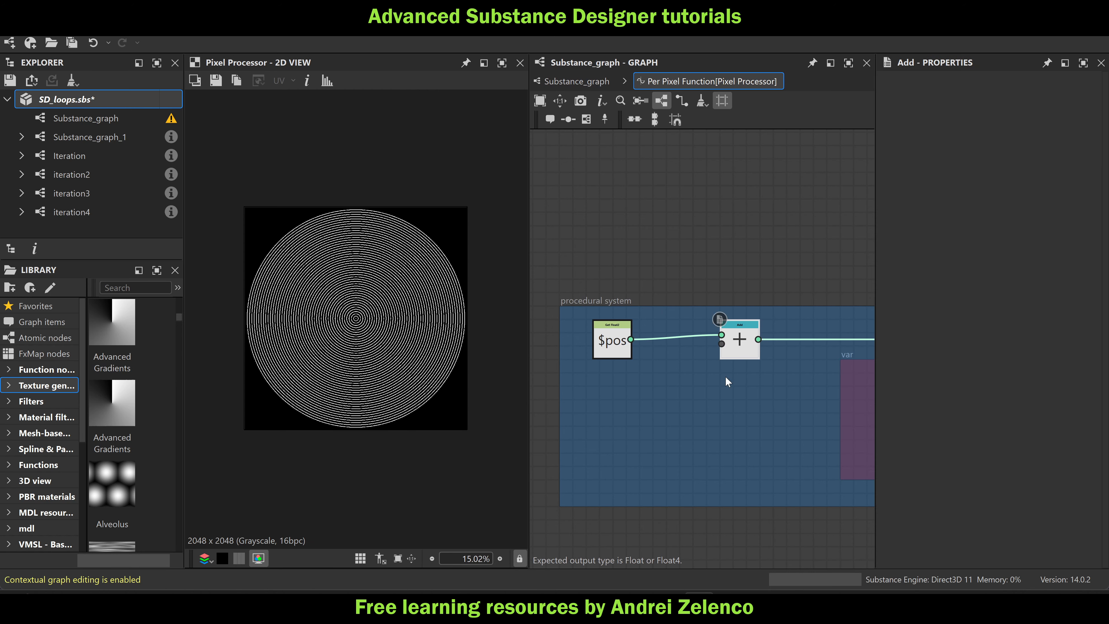
Create a Float2 node, connect it to the Add node's second input, and set its first value to 0.01
left_click(725, 376)
key("space")
type("fl")
left_click(767, 189)
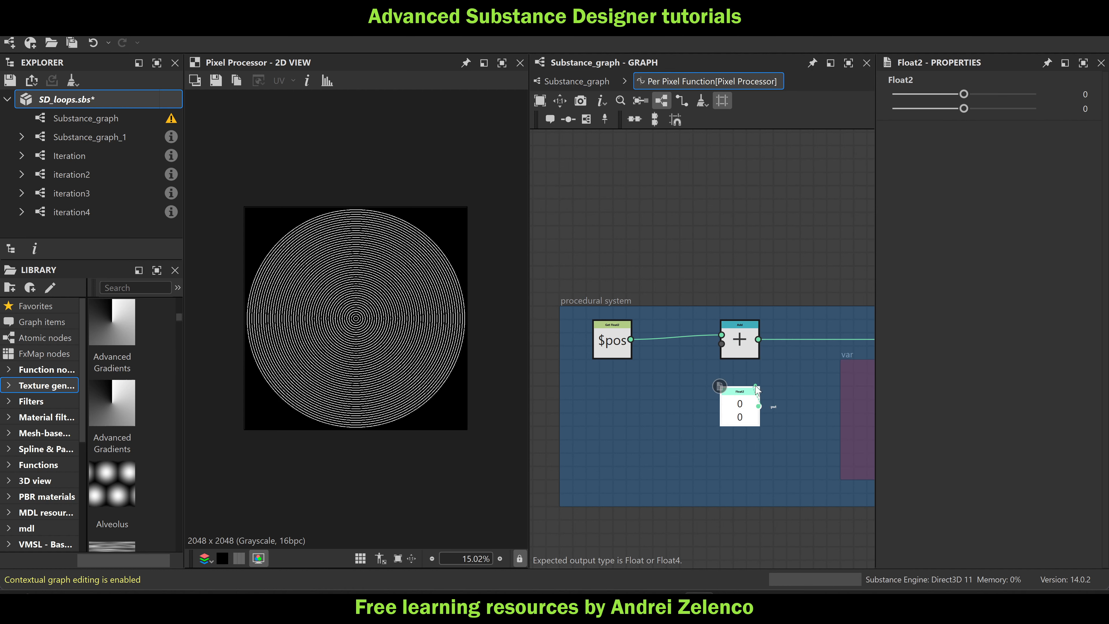
left_click_drag(746, 355, 721, 343)
mouse_move(964, 97)
left_mouse_down()
mouse_move(977, 99)
mouse_move(965, 106)
left_mouse_up()
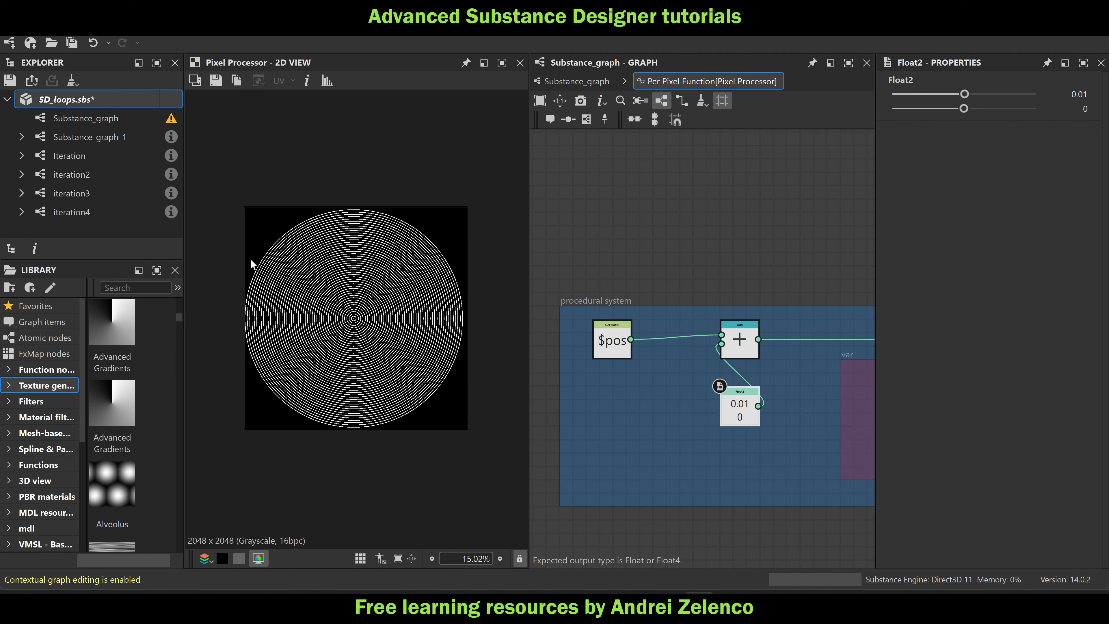
Examine how the procedural system links to the loop's var init, condition and update frames
scroll(765, 289, "down", 3)
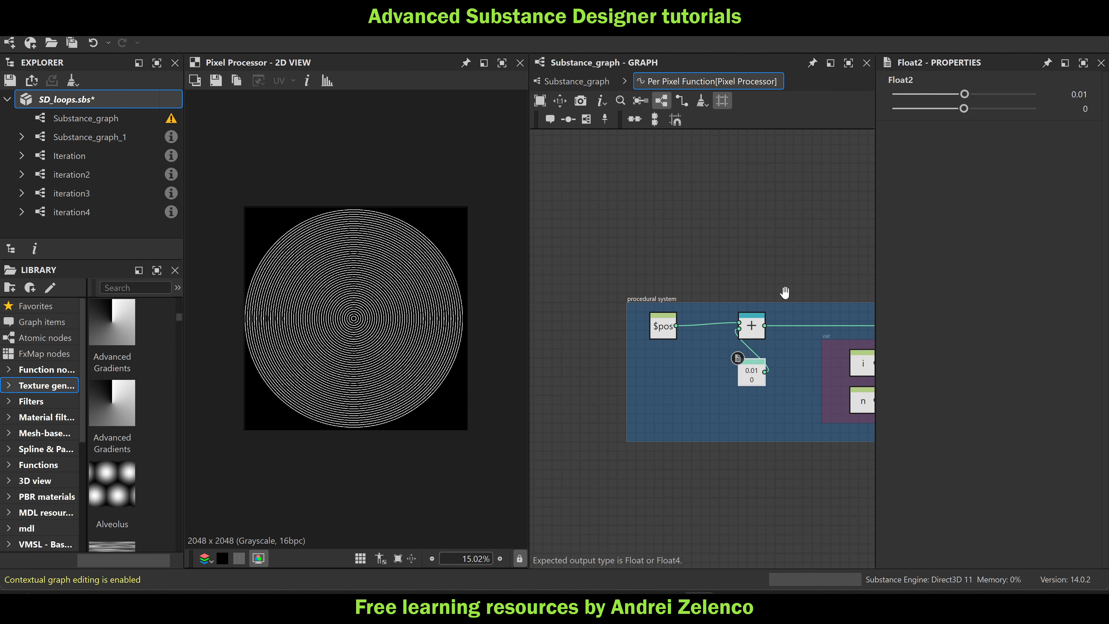
middle_click_drag(773, 284, 651, 179)
middle_click_drag(784, 183, 602, 211)
scroll(708, 216, "down", 4)
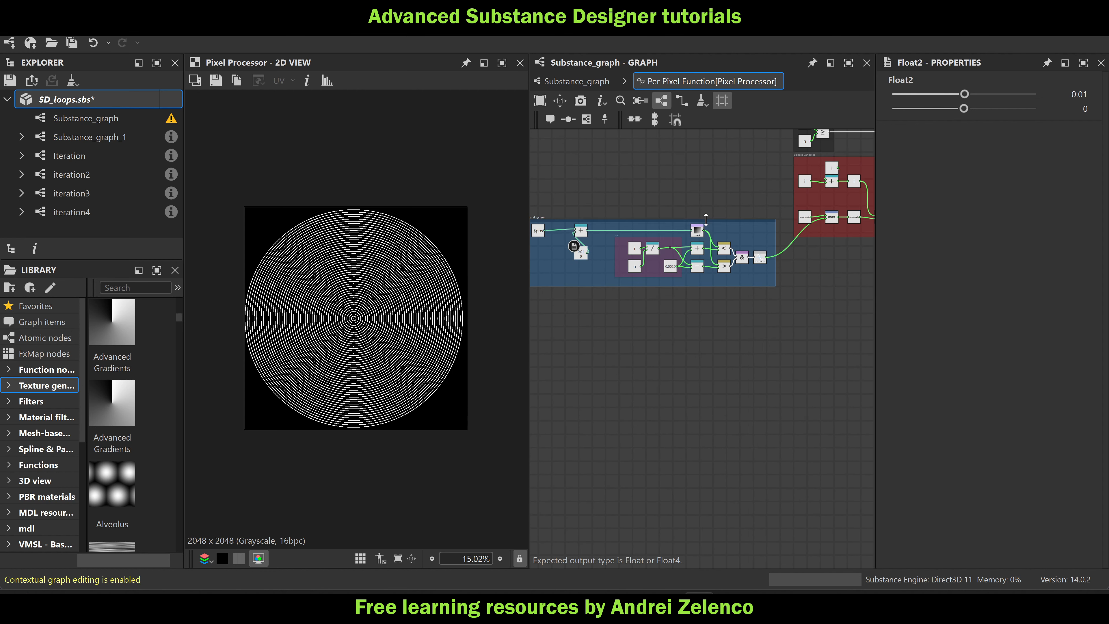
middle_click_drag(712, 216, 638, 285)
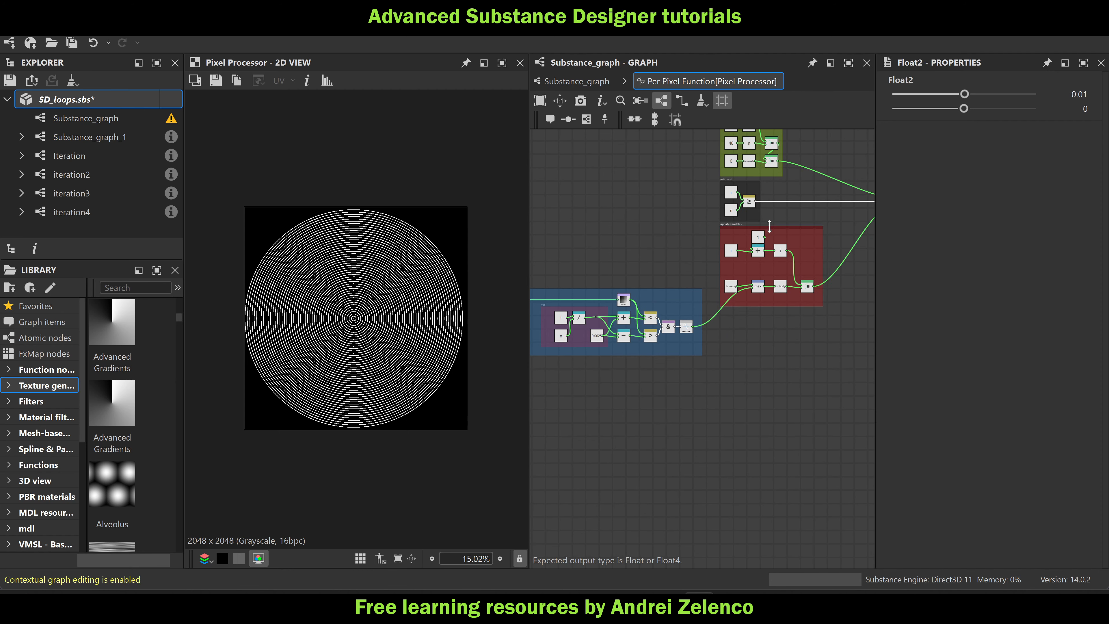
middle_click_drag(700, 243, 830, 187)
scroll(636, 263, "up", 4)
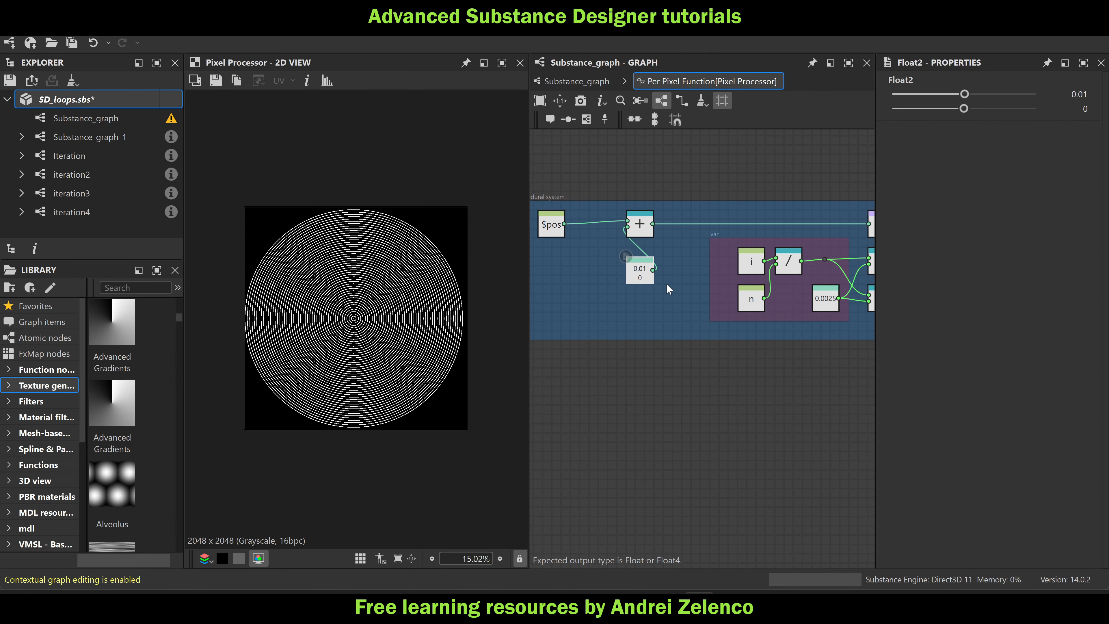
middle_click_drag(676, 310, 732, 292)
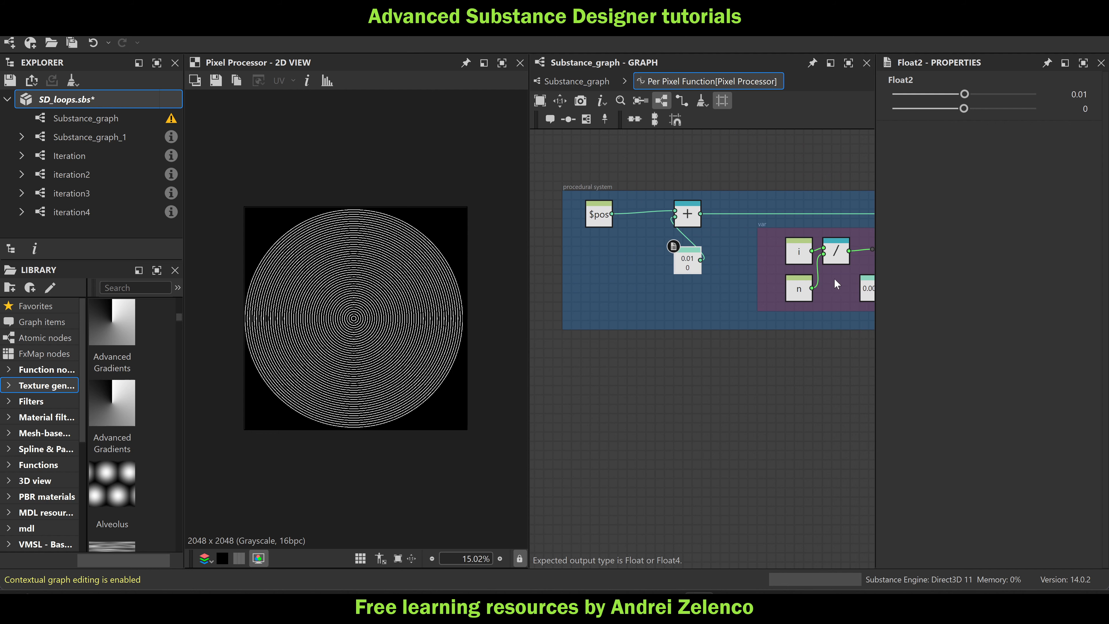
Duplicate the i, n and Division nodes below the procedural system frame, and try connecting the copied Division to the Add node's second input
left_click_drag(834, 291, 795, 254)
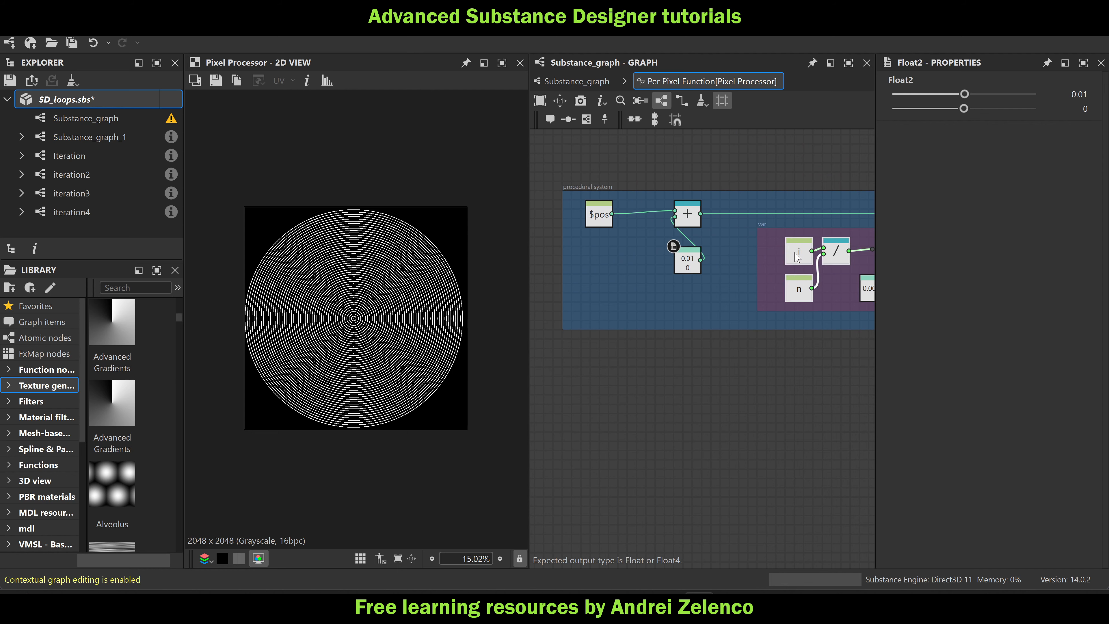
key("ctrl+c")
key("ctrl+v")
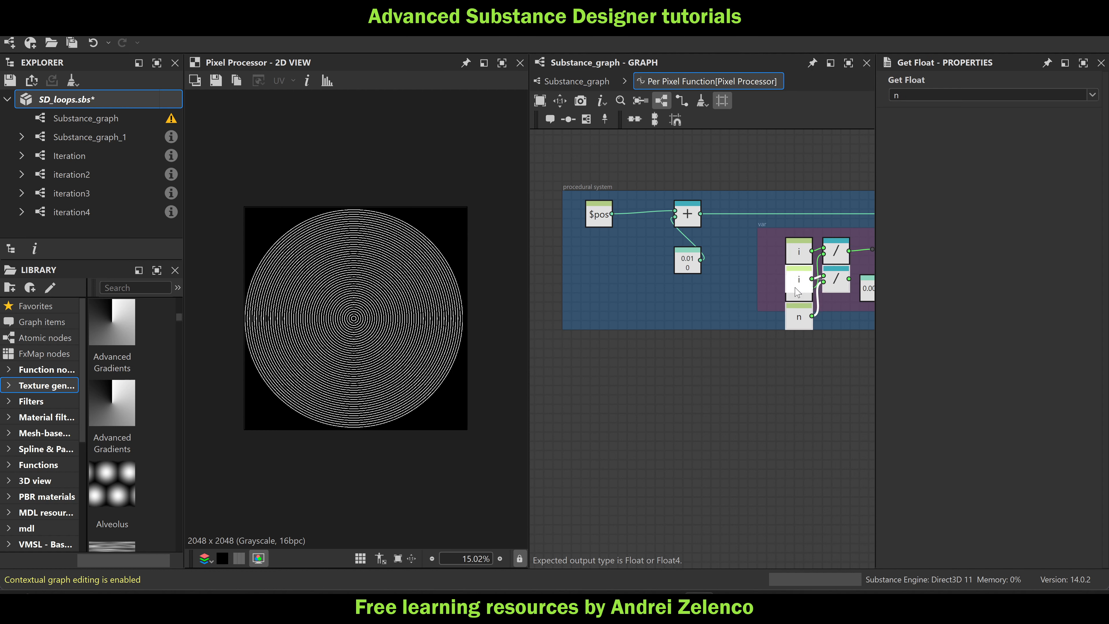
left_click_drag(577, 373, 675, 216)
left_click(621, 395)
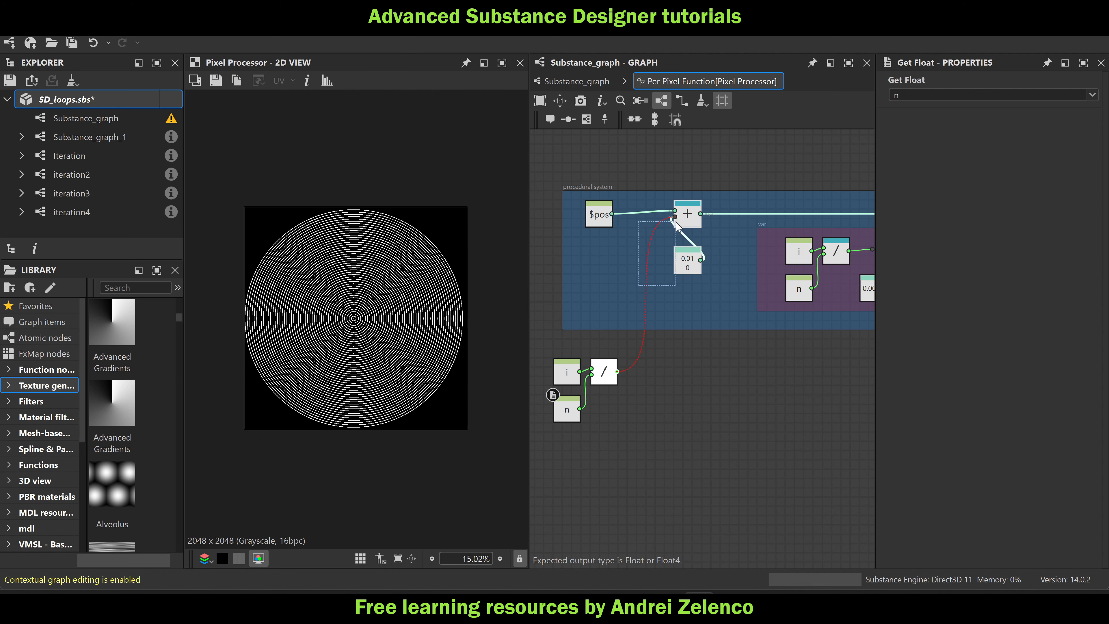
key("ctrl+z")
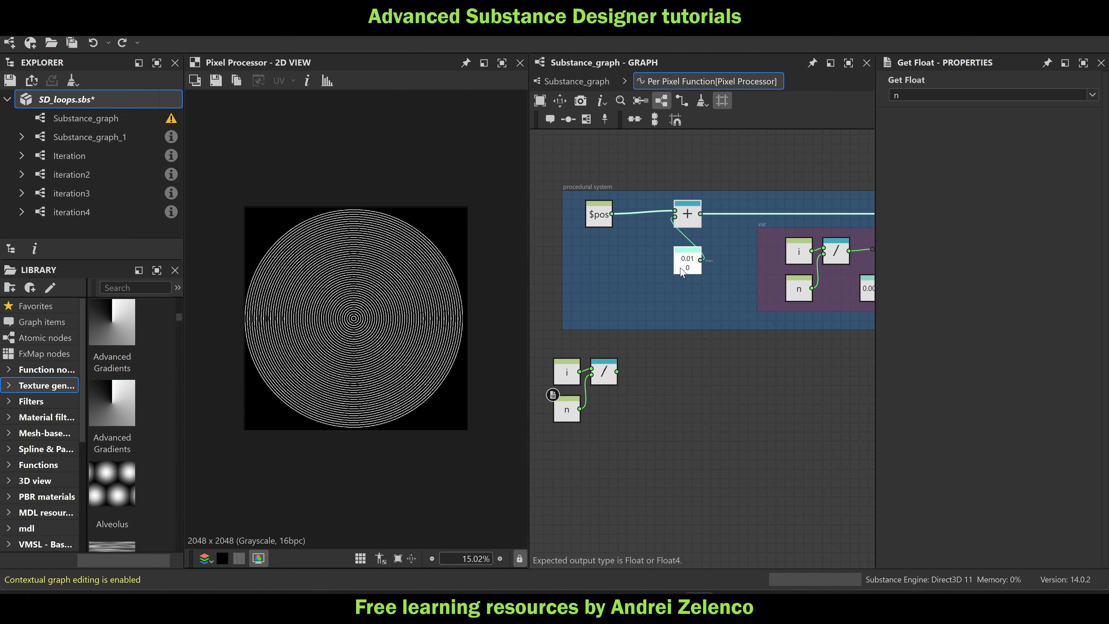
Center the duplicated Division node vertically between its i and n nodes
middle_click_drag(585, 379, 632, 359)
left_click_drag(685, 348, 684, 386)
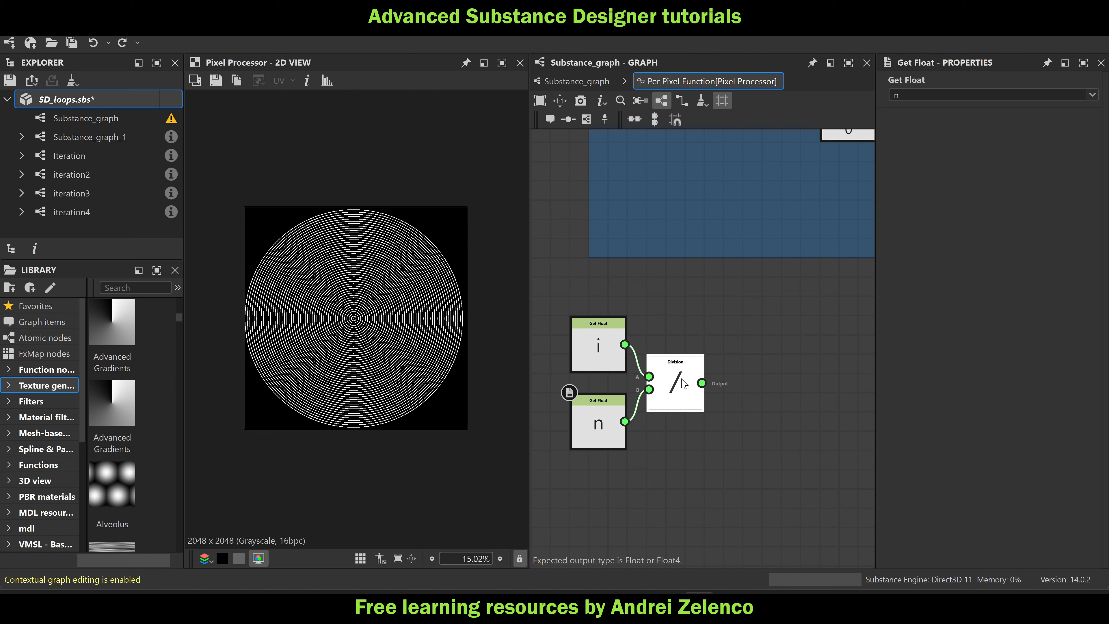
left_click_drag(543, 334, 690, 434)
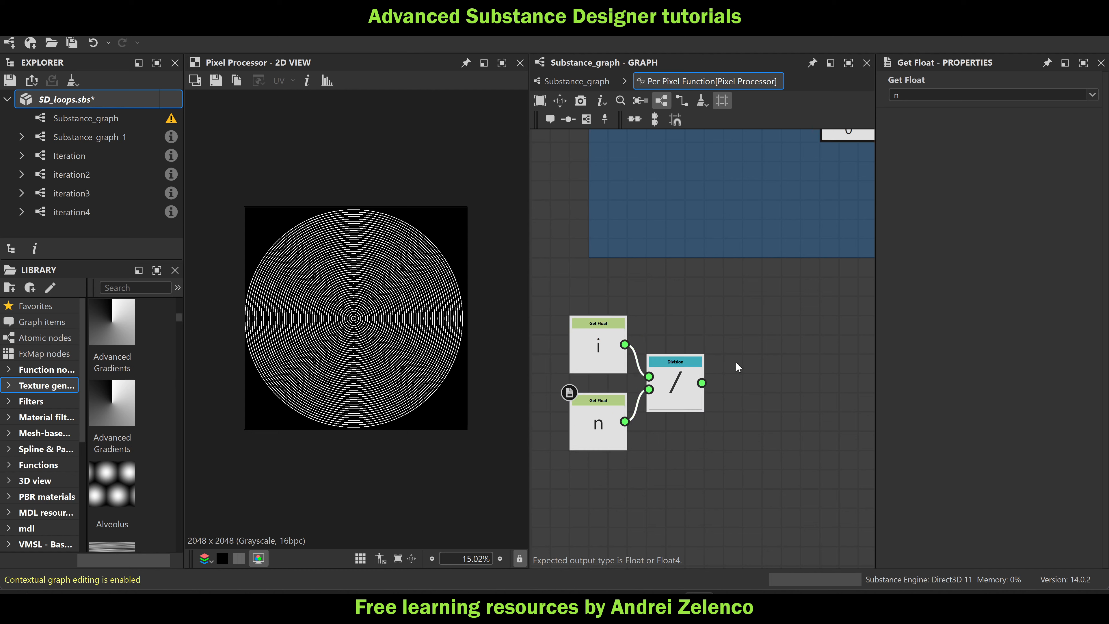
Set the Float2 offset feeding the Add node to -0.05 and 0.01
scroll(709, 344, "down", 4)
middle_click_drag(735, 219, 711, 281)
scroll(718, 263, "up", 4)
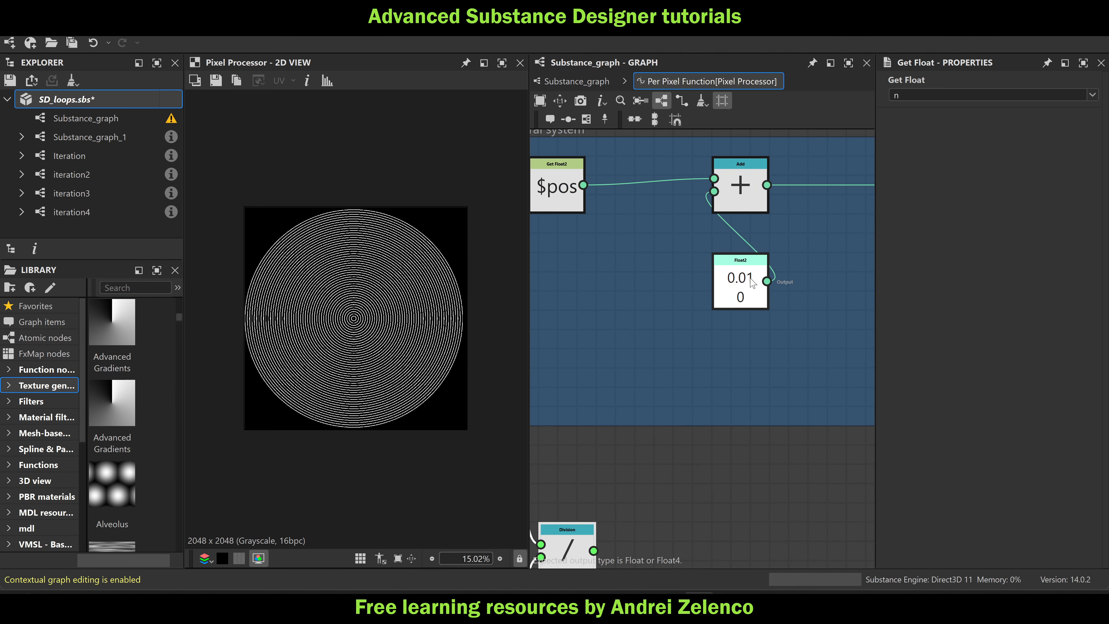
scroll(758, 283, "down", 3)
left_click(747, 281)
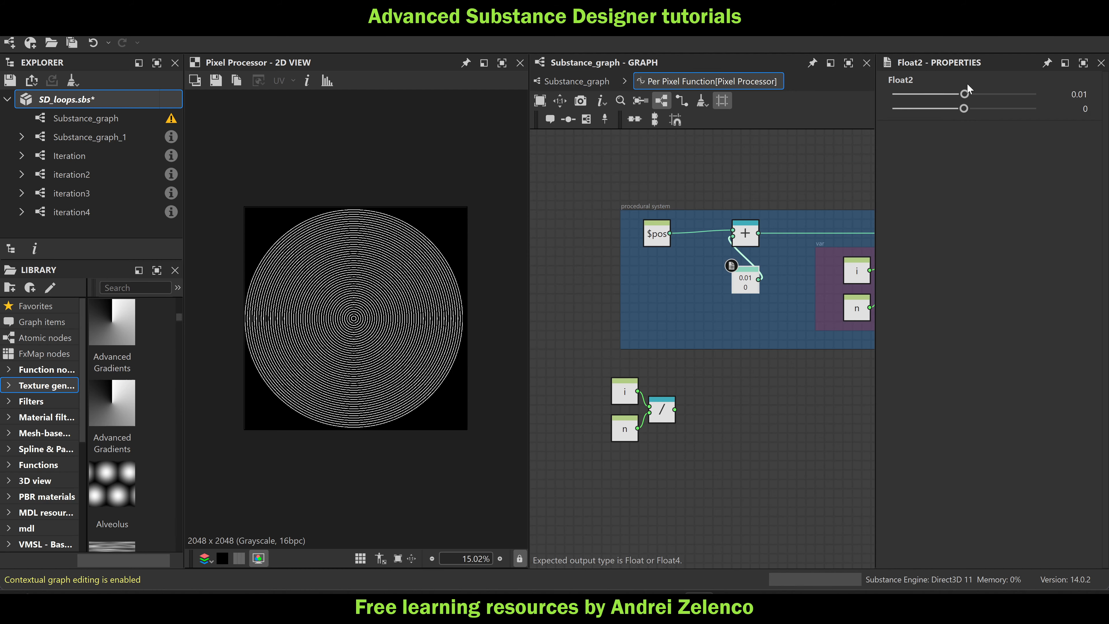
left_click_drag(964, 94, 964, 124)
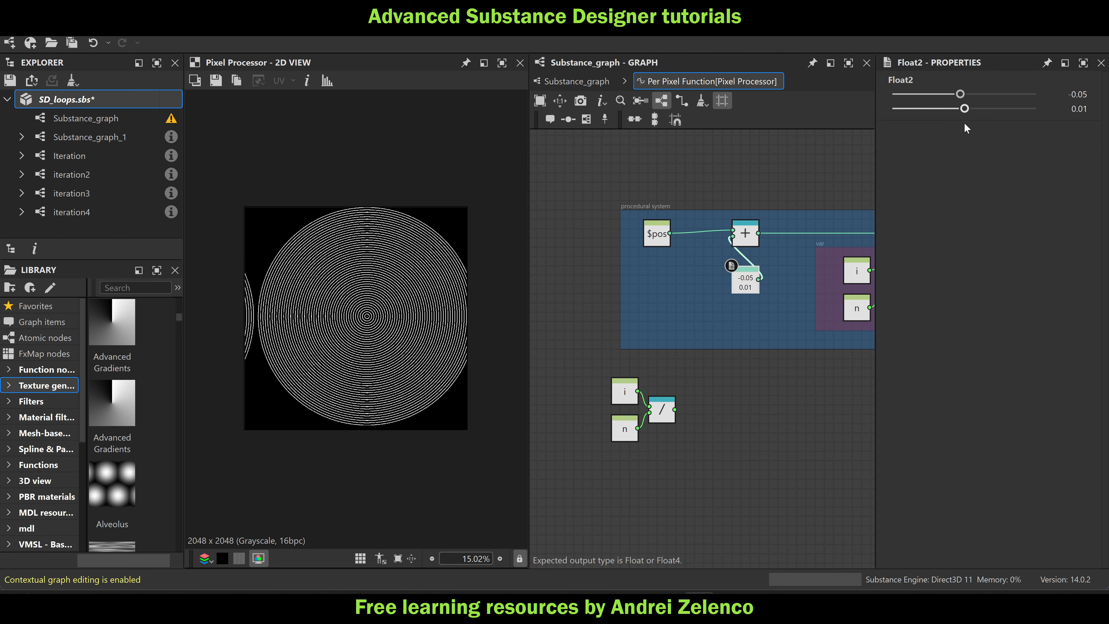
Create a Vector Float2 node beside the duplicated Division and connect the Division output to its first input
scroll(742, 275, "up", 10)
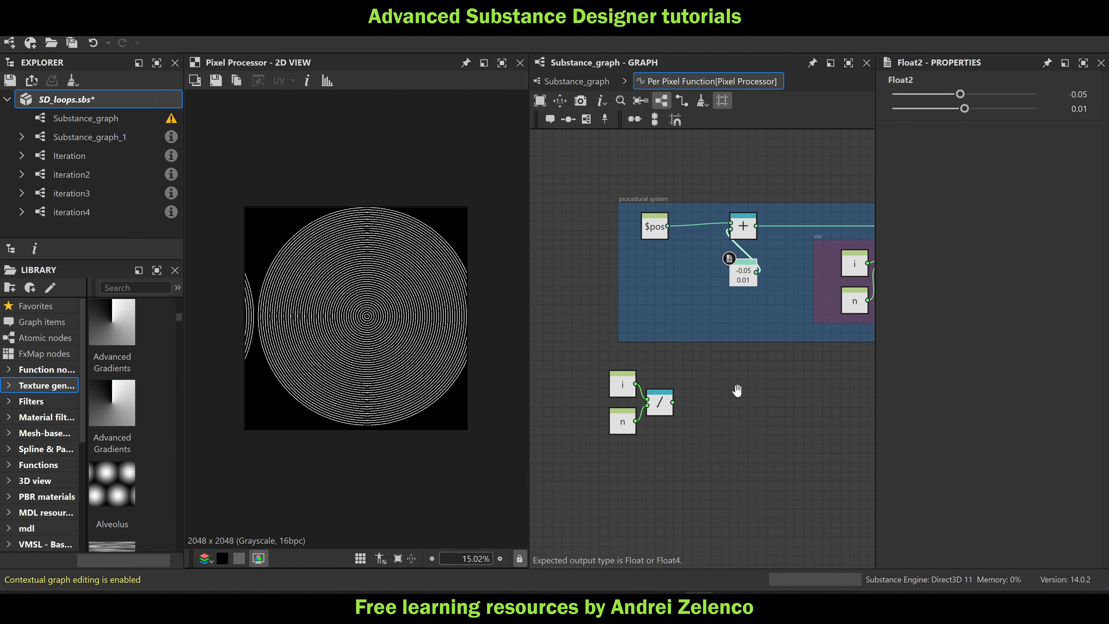
scroll(737, 240, "down", 8)
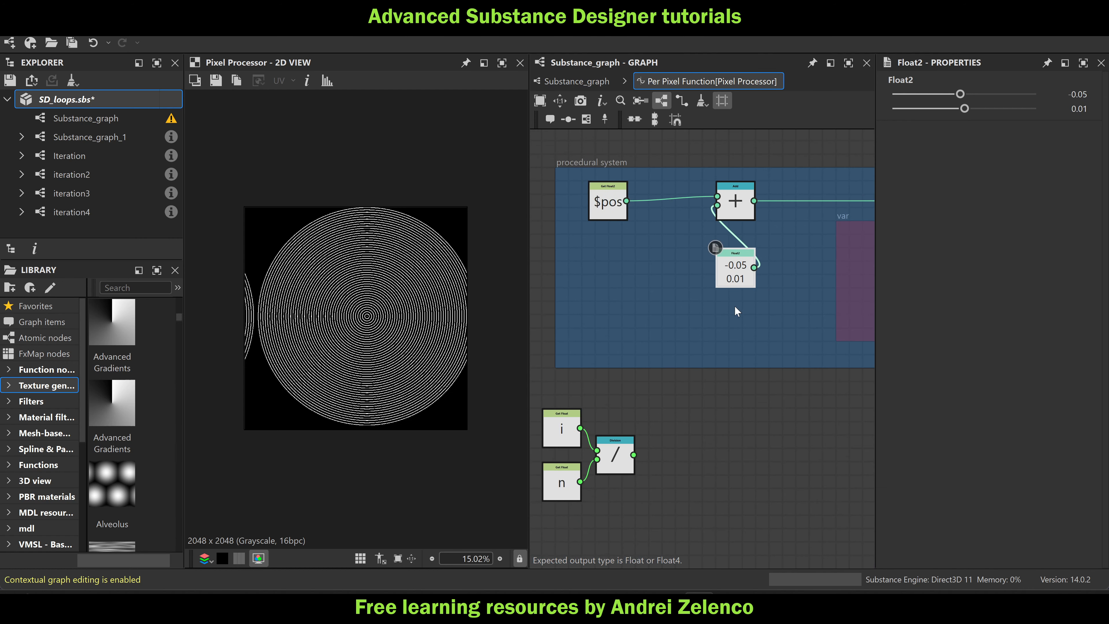
middle_click_drag(735, 306, 777, 253)
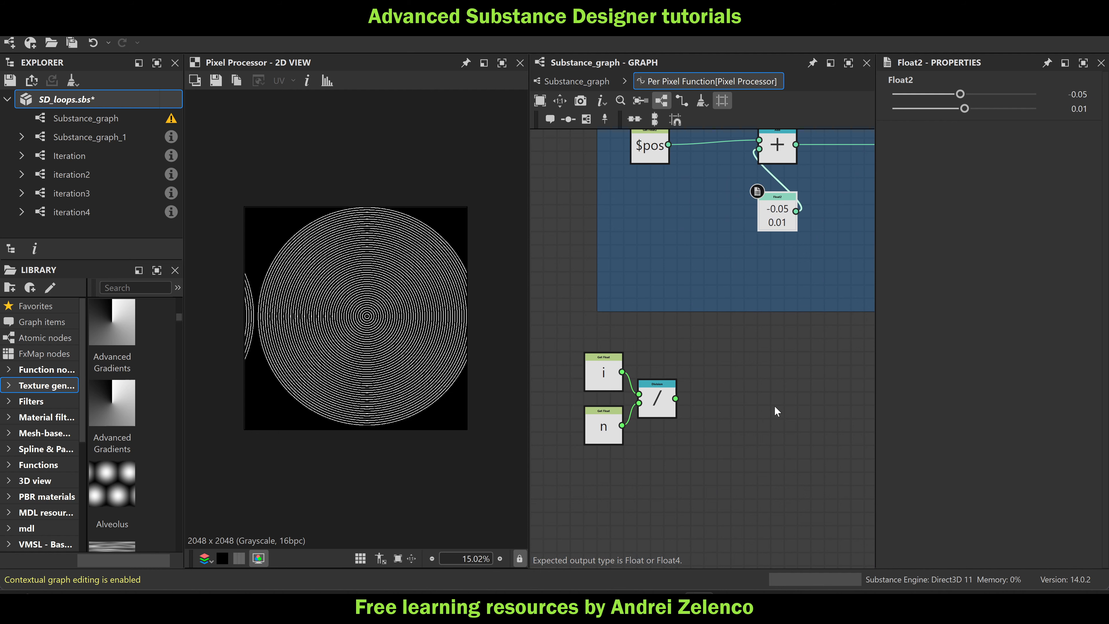
key("space")
type("ve")
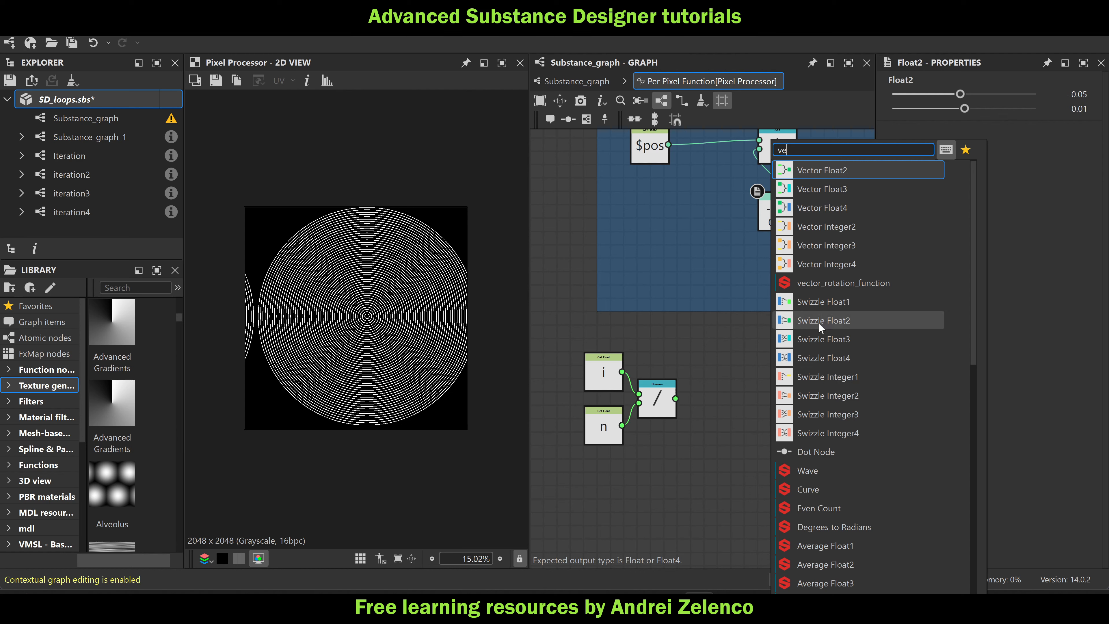
left_click(851, 175)
scroll(734, 380, "up", 2)
left_click_drag(646, 401, 767, 393)
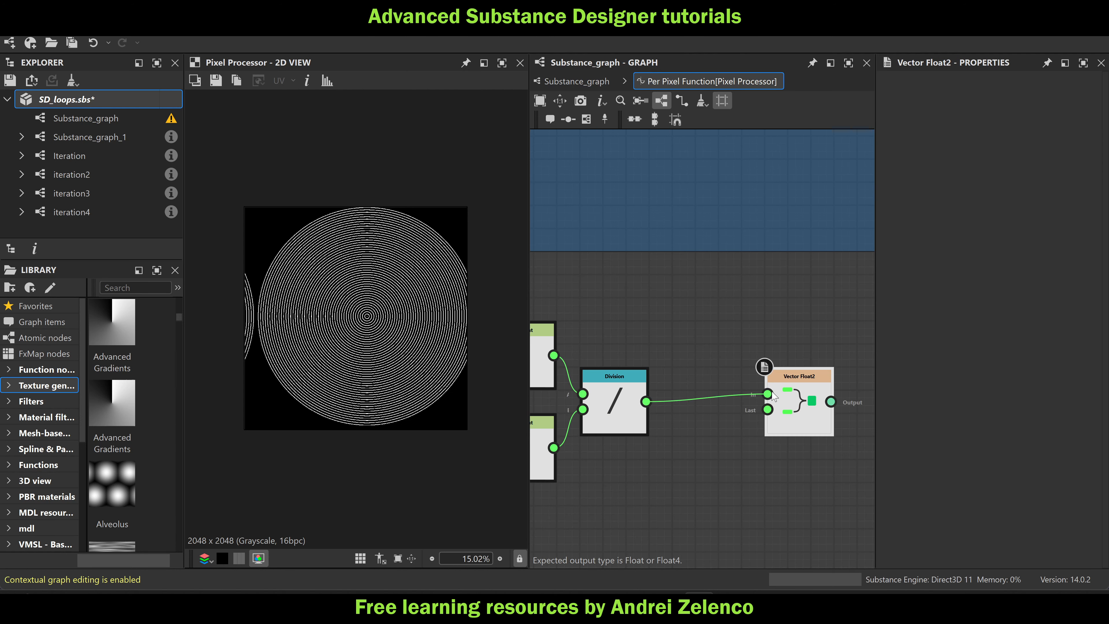
scroll(728, 392, "down", 3)
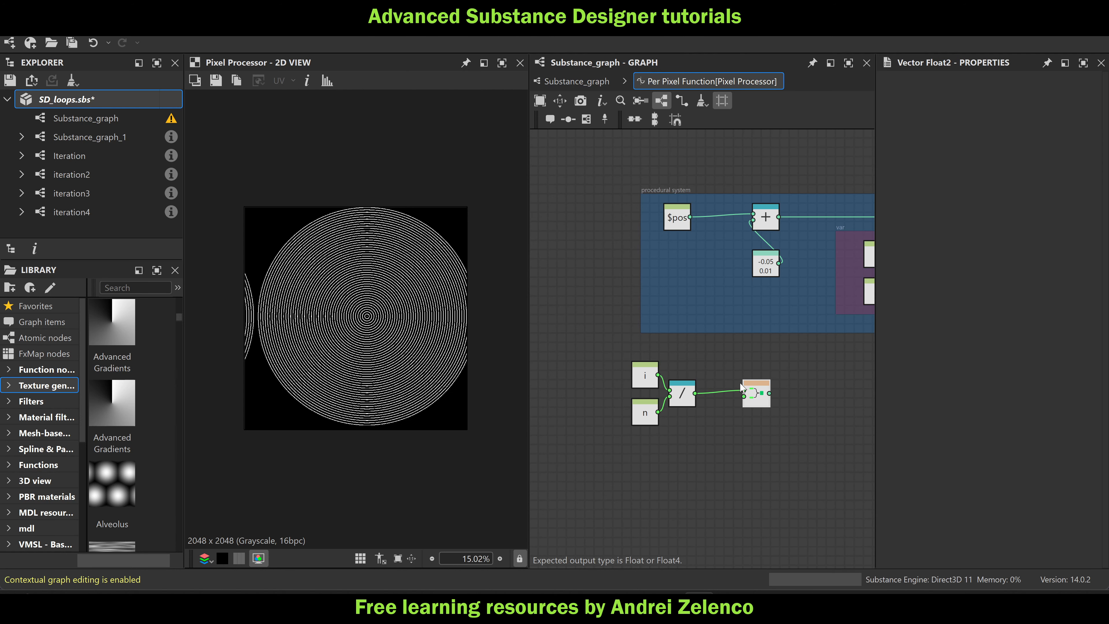
Create a Float node with value 0 below the Vector Float2 node to feed its second input
left_click(760, 447)
key("space")
type("fl")
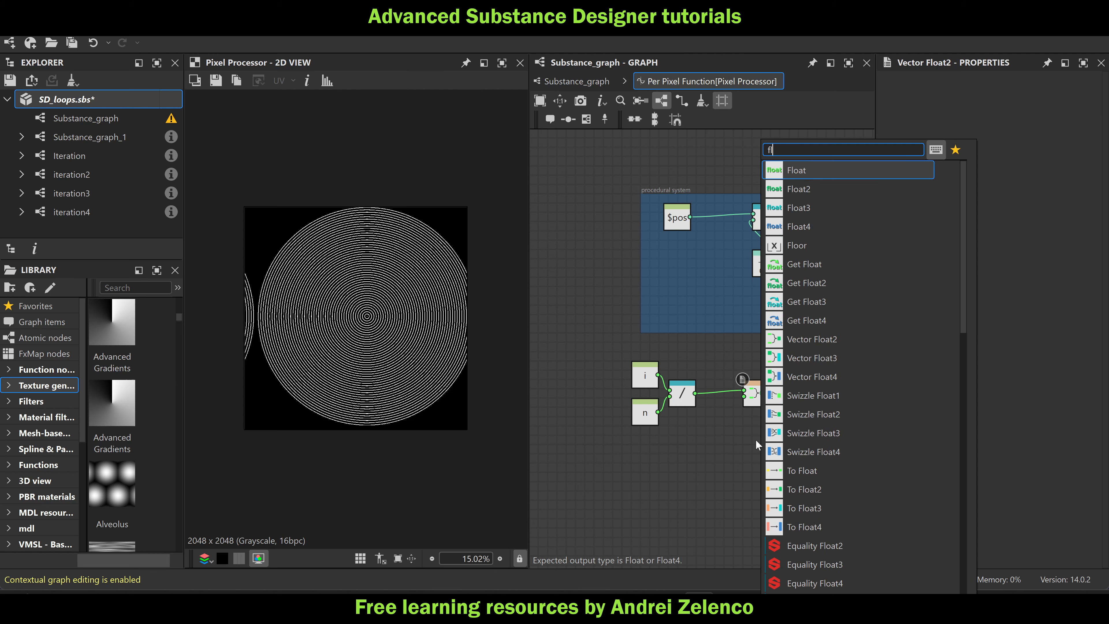
left_click(815, 171)
scroll(764, 398, "up", 3)
Connect the Vector Float2 output to the Add node's second input in place of the Float2, and delete the Float2 node
left_click_drag(748, 481, 747, 238)
scroll(749, 380, "down", 2)
scroll(749, 380, "down", 2)
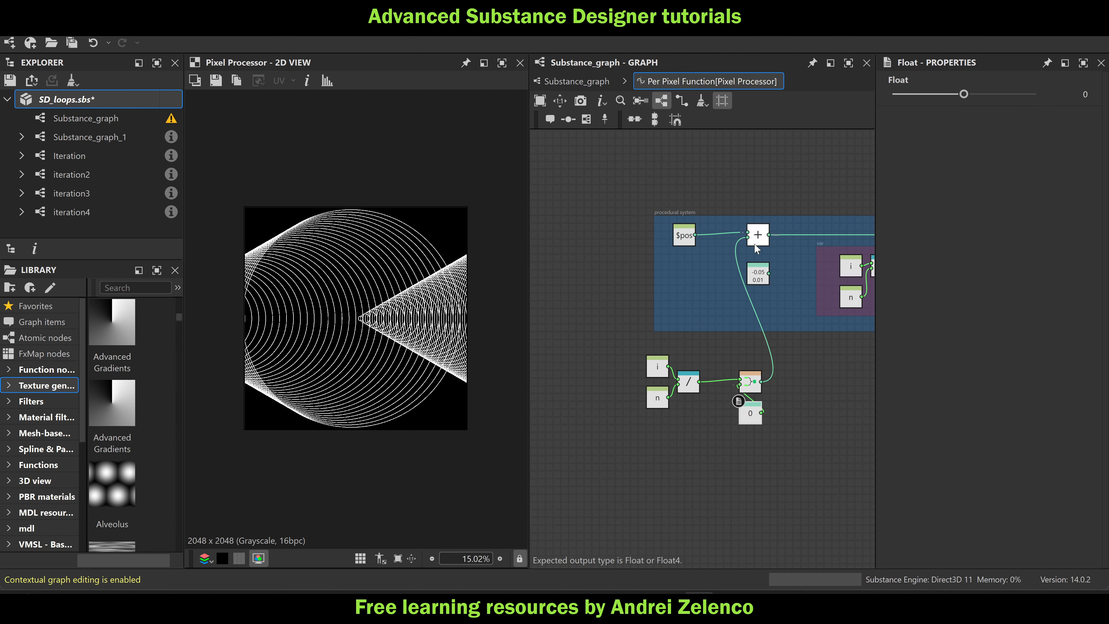
left_click(760, 273)
key("Delete")
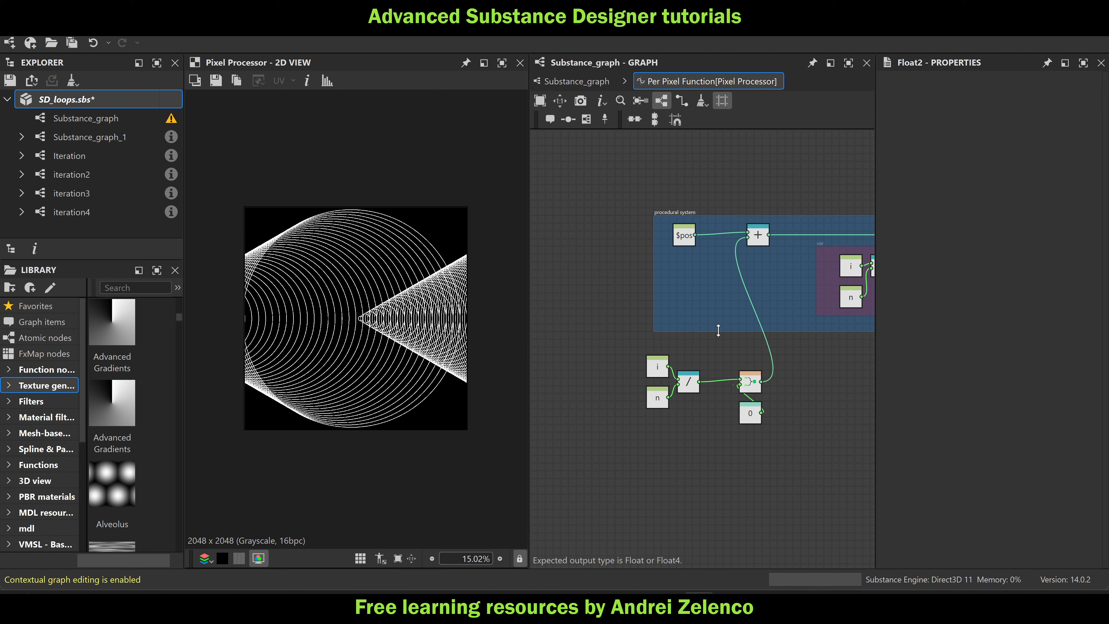
Extend the procedural system frame, arrange the i, n, Division, Vector Float2 and 0 nodes inside it, and save SD_loops.sbs
left_click_drag(654, 279, 585, 275)
left_click_drag(788, 445, 612, 258)
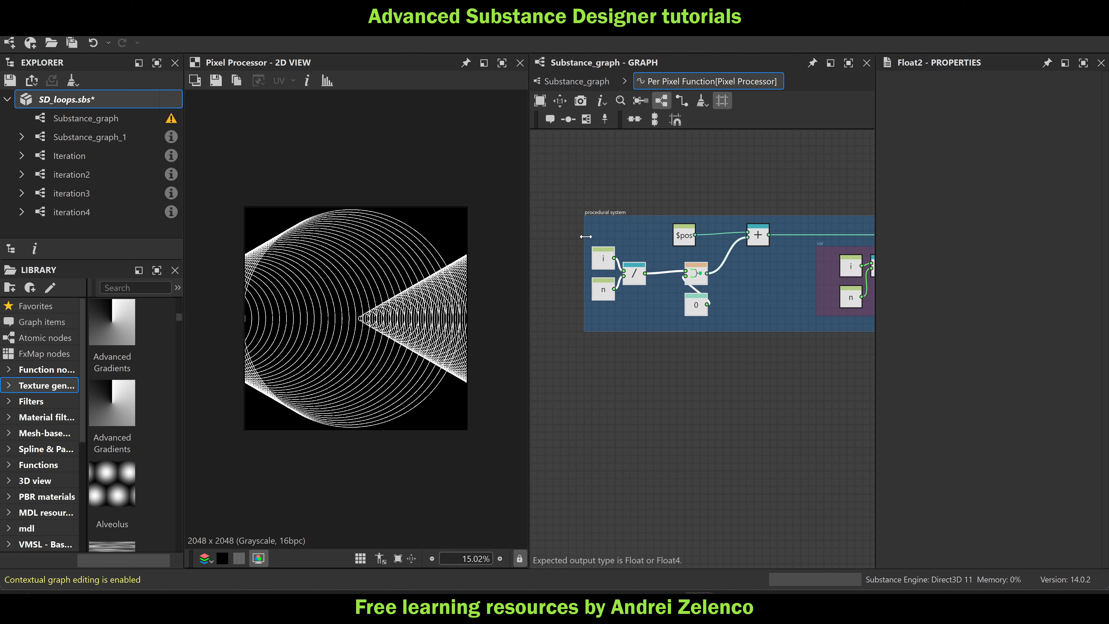
left_click_drag(585, 236, 545, 236)
left_click_drag(670, 303, 585, 262)
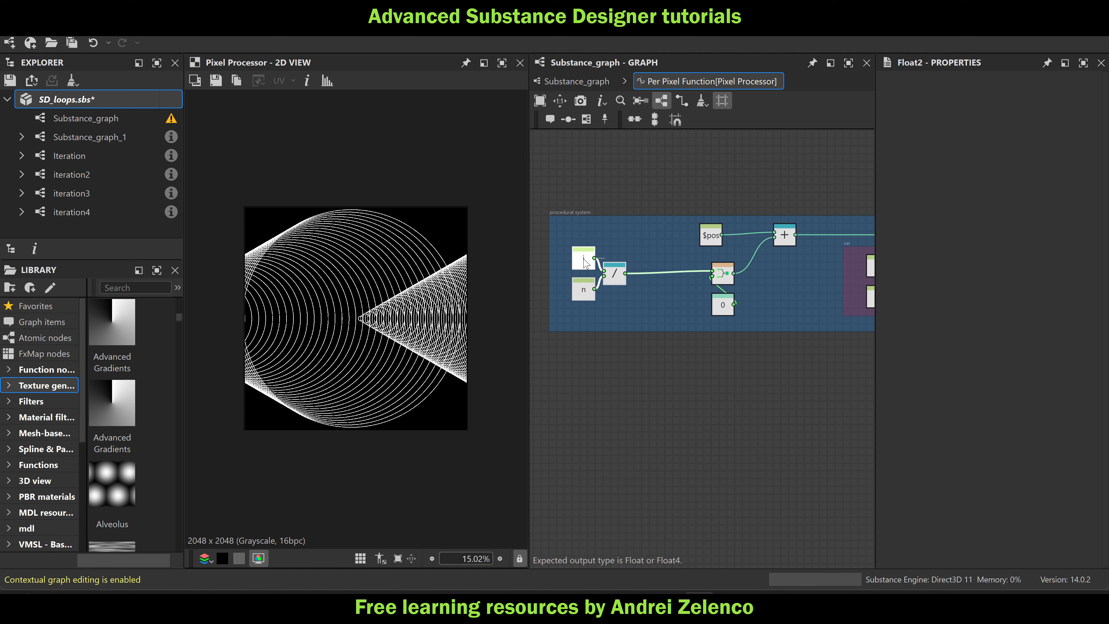
left_click(114, 103)
key("ctrl+s")
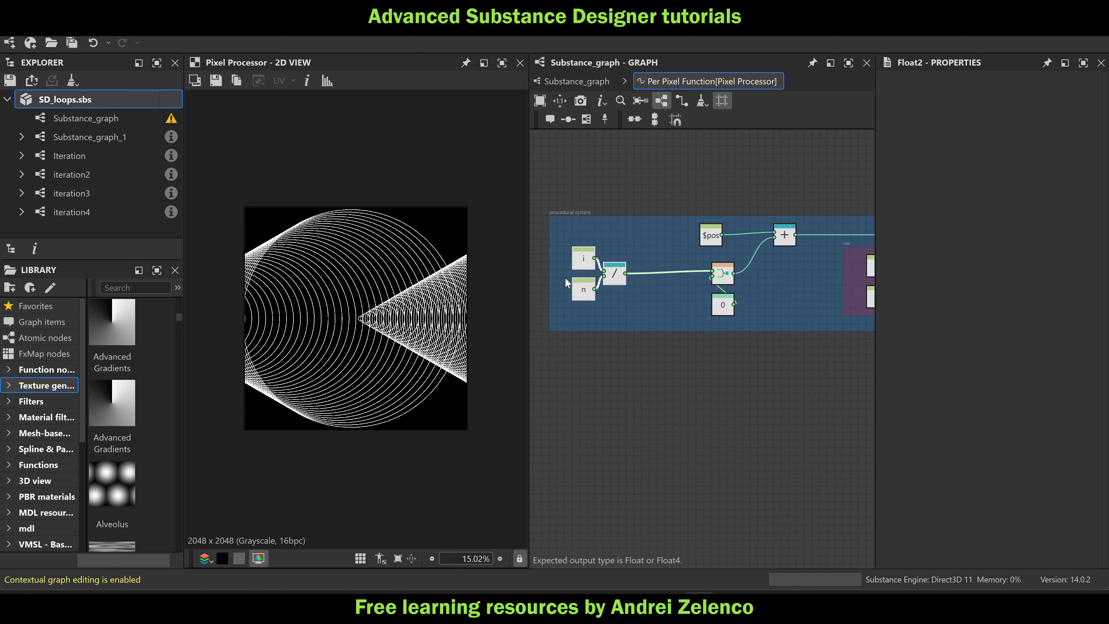
Insert a Multiplication node into the link between the Division and Vector Float2 nodes in the procedural system frame
scroll(646, 288, "up", 2)
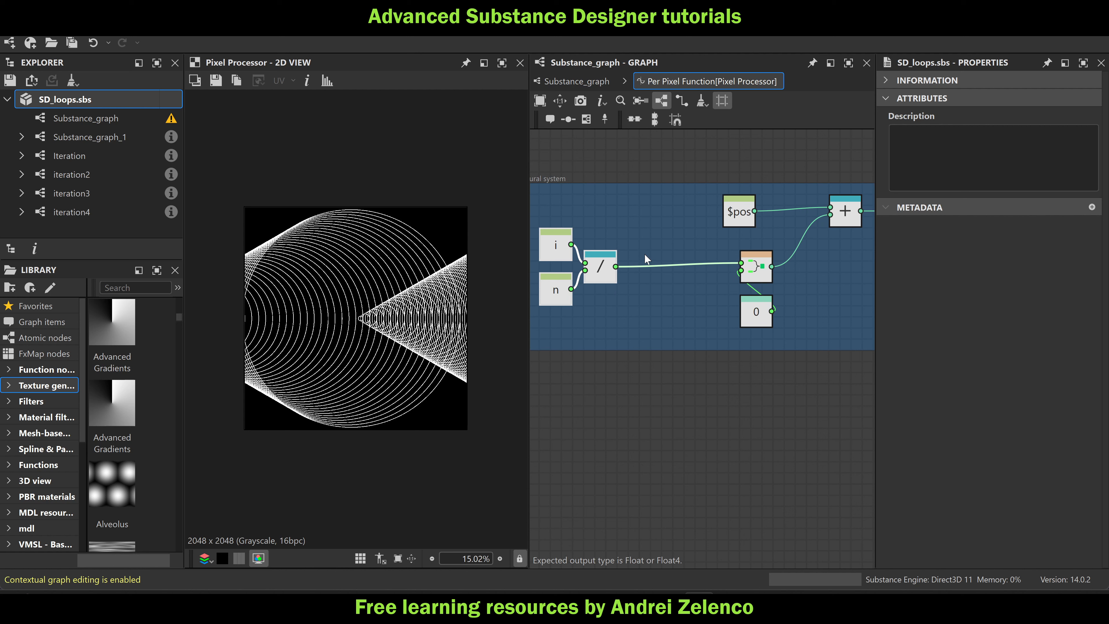
left_click_drag(644, 251, 661, 274)
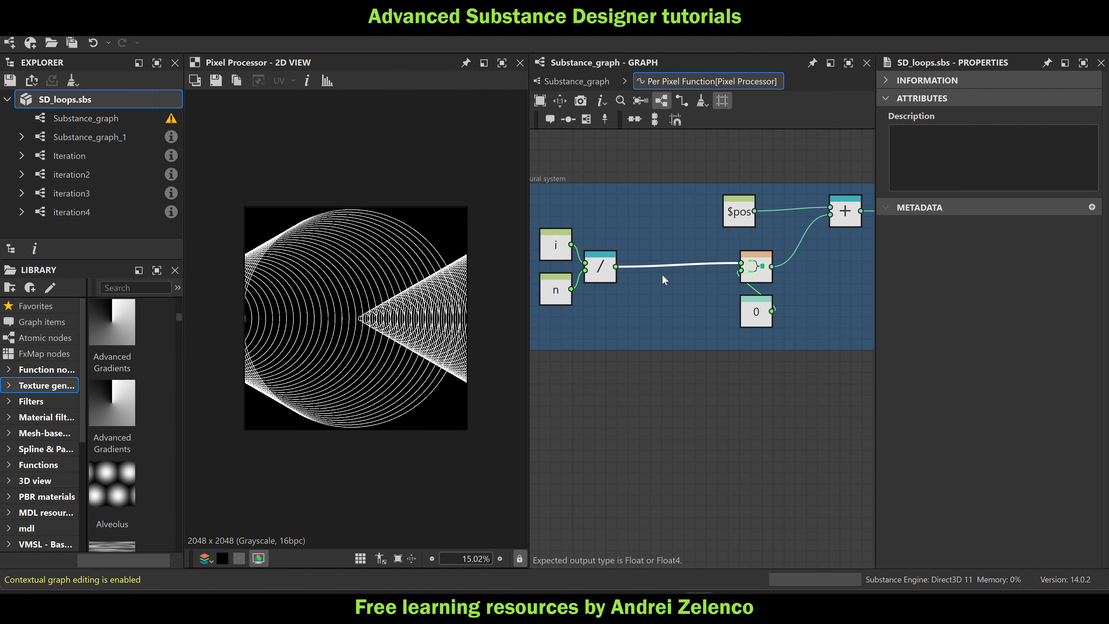
key("space")
type("mu")
left_click(726, 170)
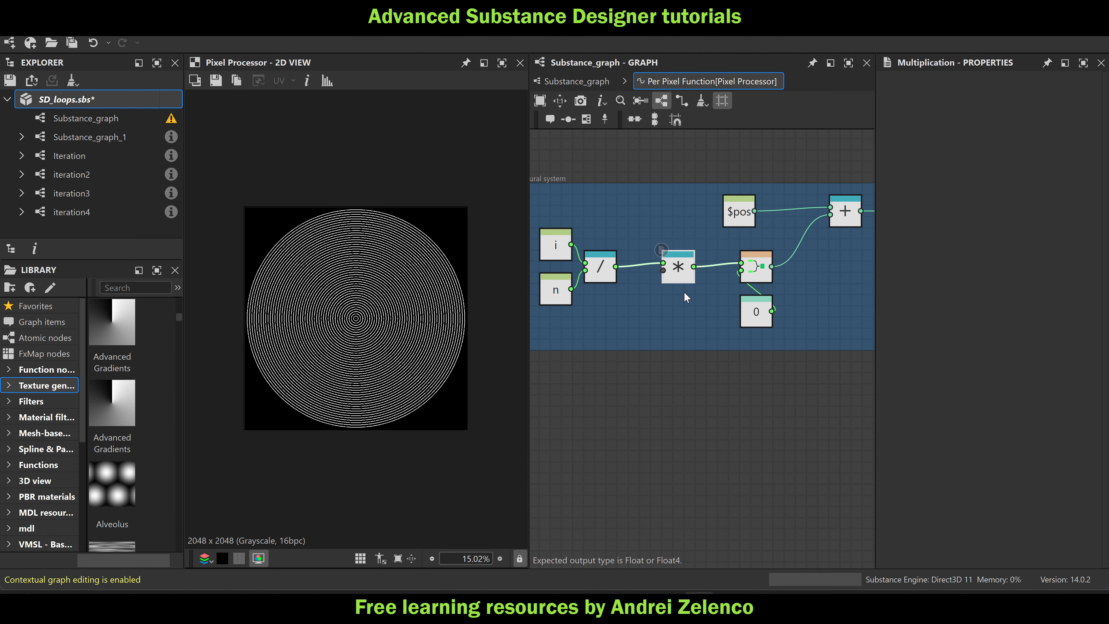
Create a Float node below the new Multiplication node and connect it to the Multiplication's second input
left_click(675, 305)
key("space")
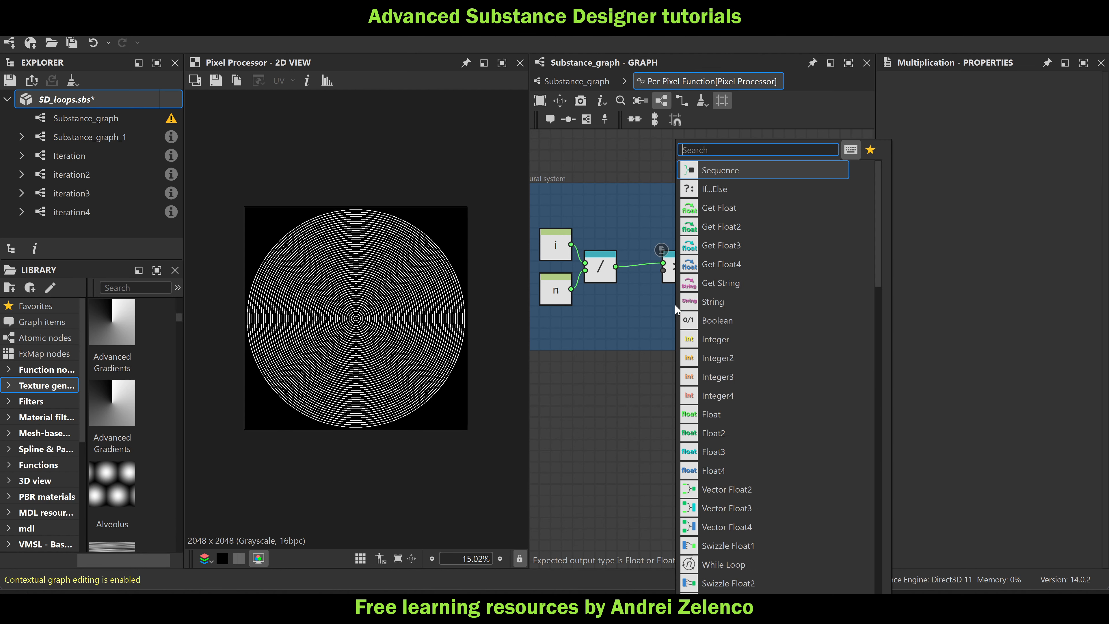
type("float")
left_click(749, 169)
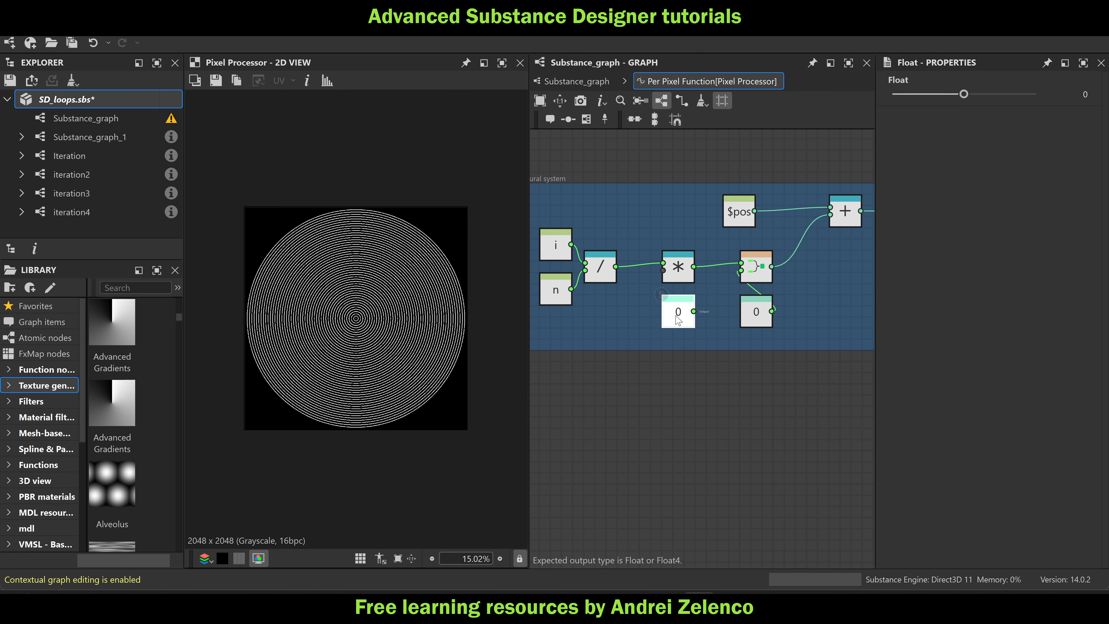
left_click_drag(694, 311, 663, 269)
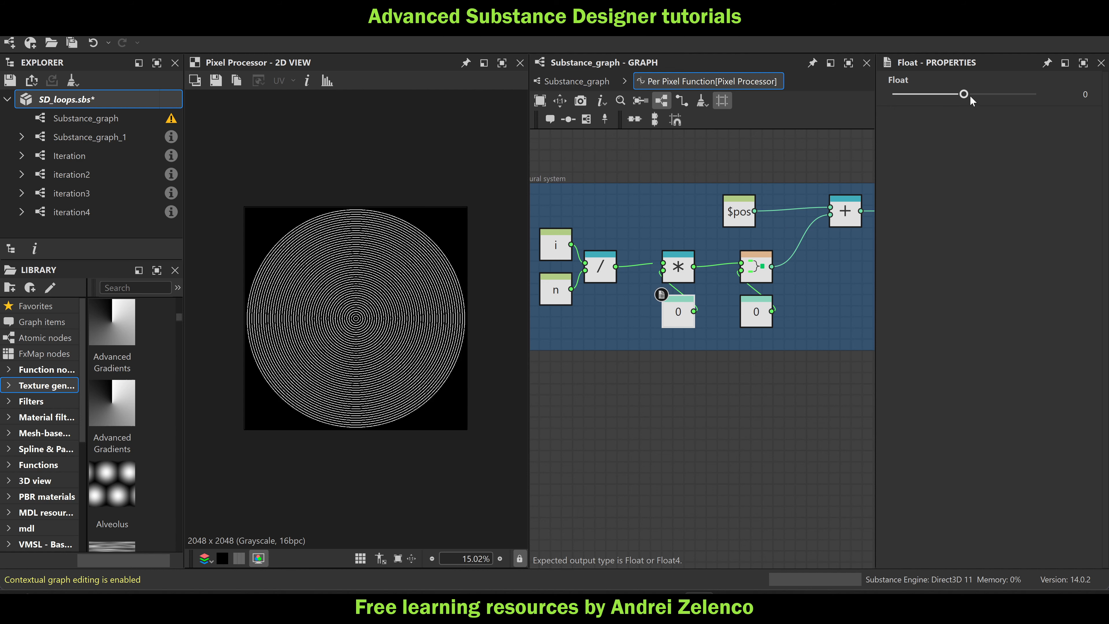
Raise the Float multiplier to 0.4 and save the SD_loops.sbs package
left_click(1096, 91)
left_click(1096, 91)
left_click(1096, 91)
left_click(1095, 91)
double_click(1096, 91)
double_click(1095, 91)
double_click(1095, 91)
left_click(1095, 91)
left_click(1096, 91)
left_click(1095, 91)
left_click(1095, 91)
triple_click(1095, 91)
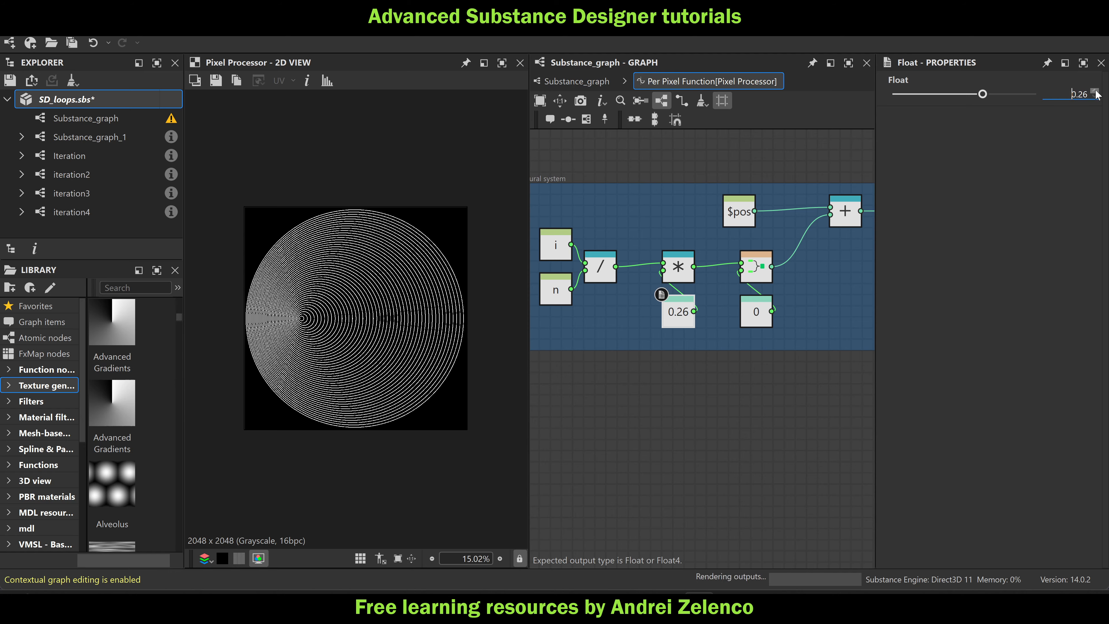
triple_click(1095, 91)
triple_click(1095, 91)
triple_click(1095, 91)
left_click(1095, 91)
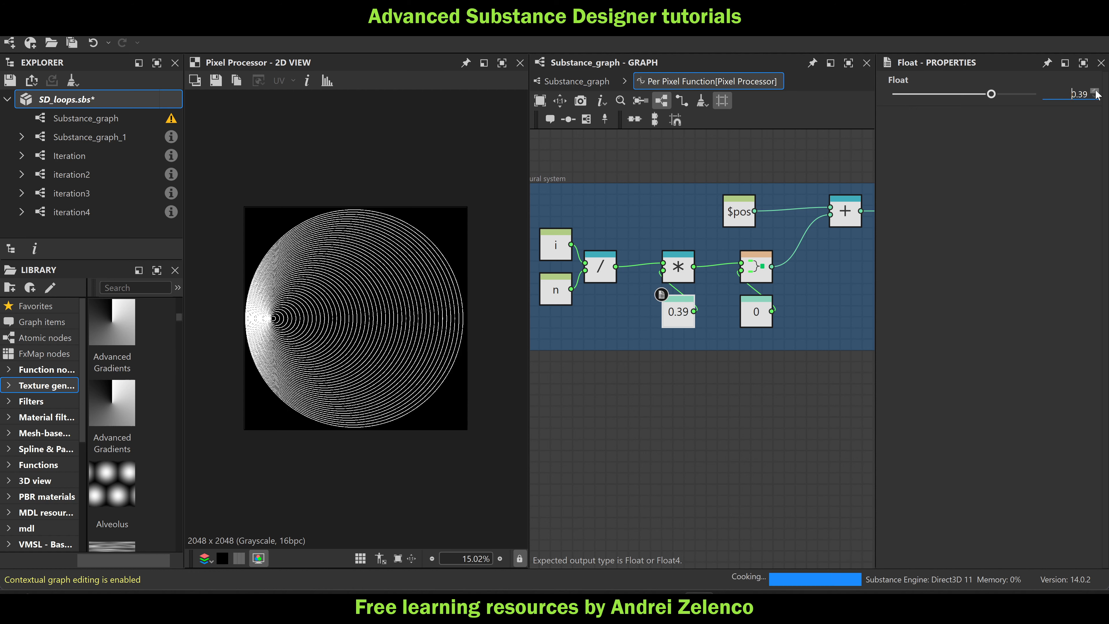
left_click(1095, 91)
left_click(1095, 91)
left_click(1096, 91)
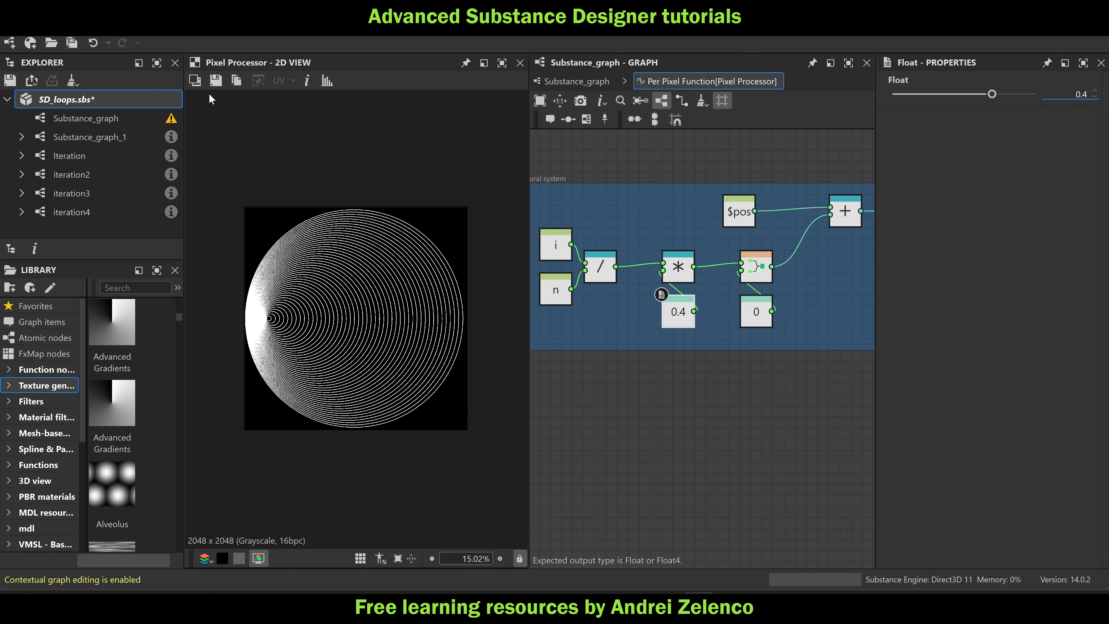
left_click(124, 99)
key("ctrl+s")
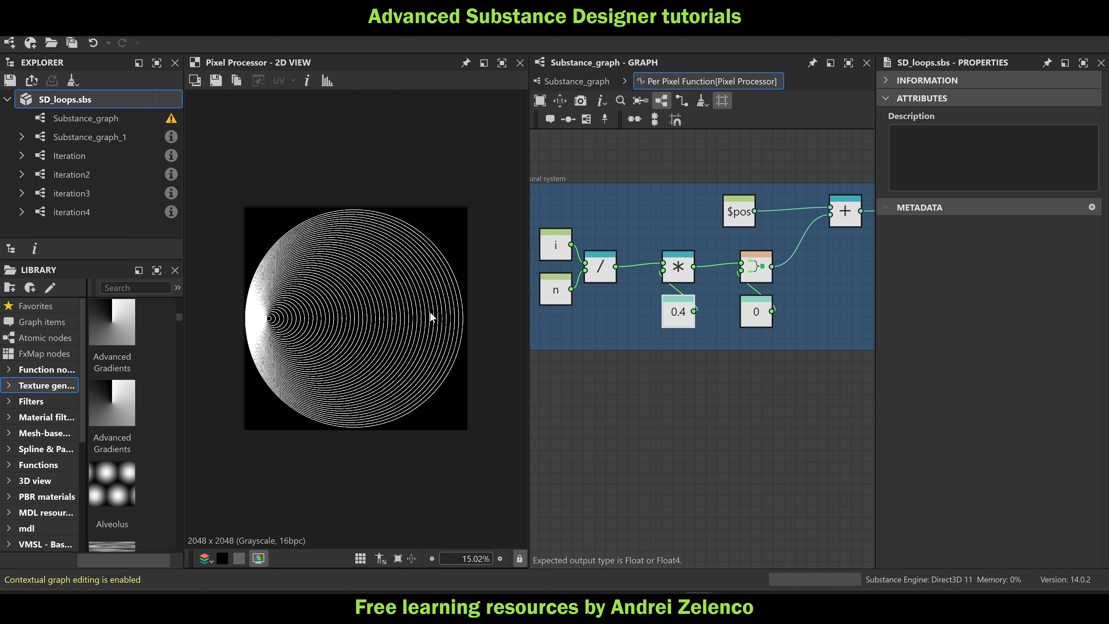
Set the Float node feeding the Multiplication to -0.4
left_click(676, 305)
left_click(1074, 96)
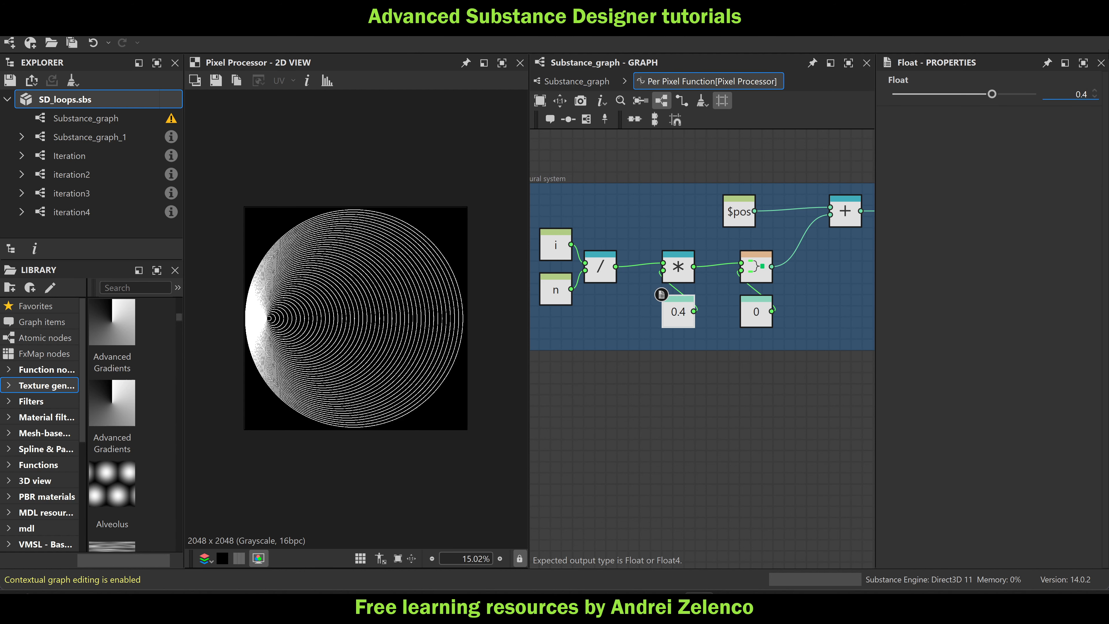
type("-")
key("Return")
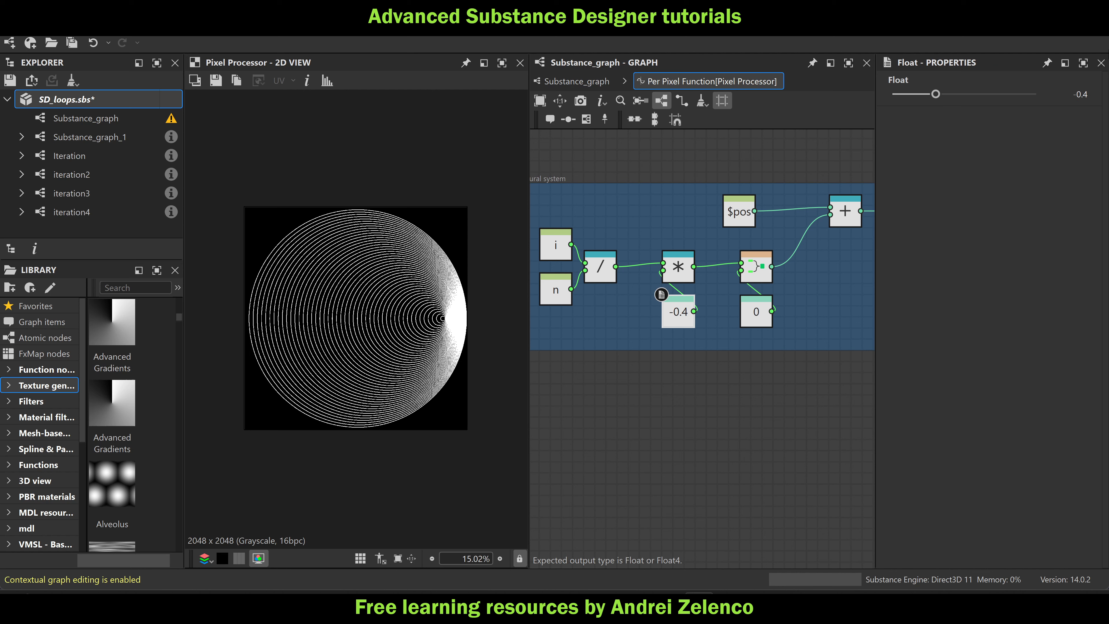
Enlarge the procedural system frame sideways and downward, and move the i, n and Division nodes away from the Multiplication to make room
middle_click_drag(698, 378, 764, 340)
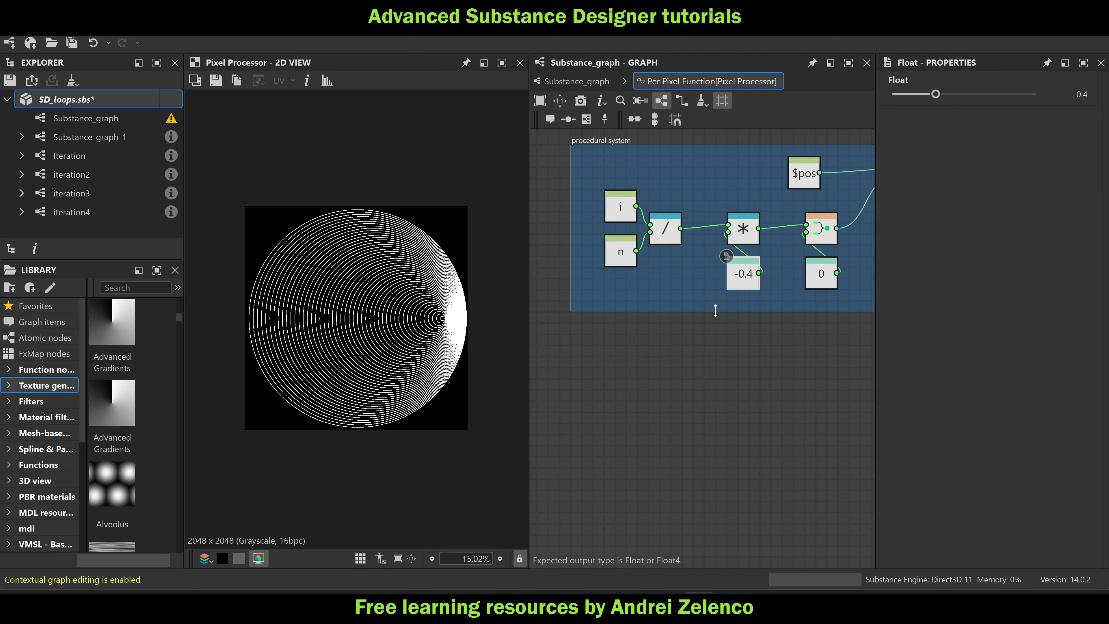
mouse_move(568, 244)
left_mouse_down()
mouse_move(585, 254)
mouse_move(550, 254)
left_mouse_up()
left_click_drag(624, 189, 630, 233)
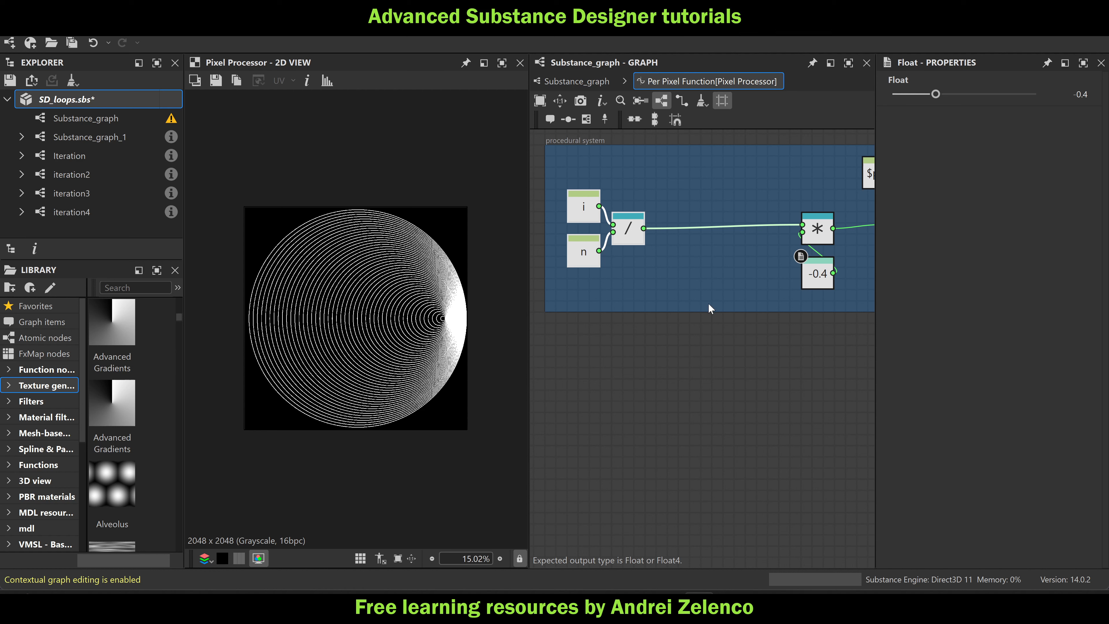
left_click_drag(745, 312, 746, 377)
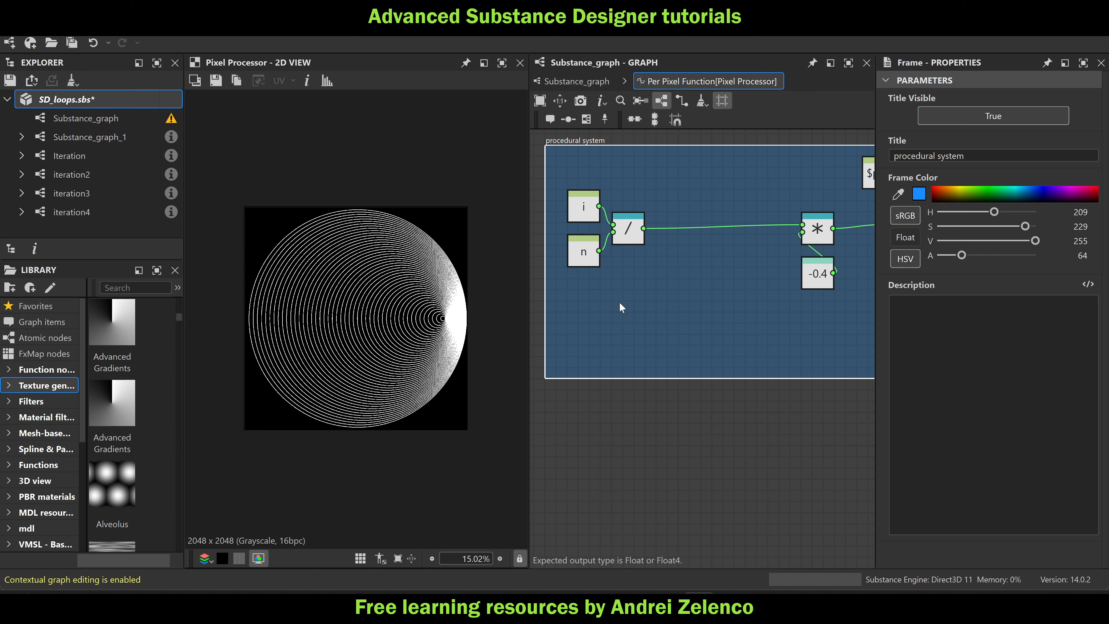
Create a Pi node and place it below the Division node in the procedural system frame
left_click(657, 314)
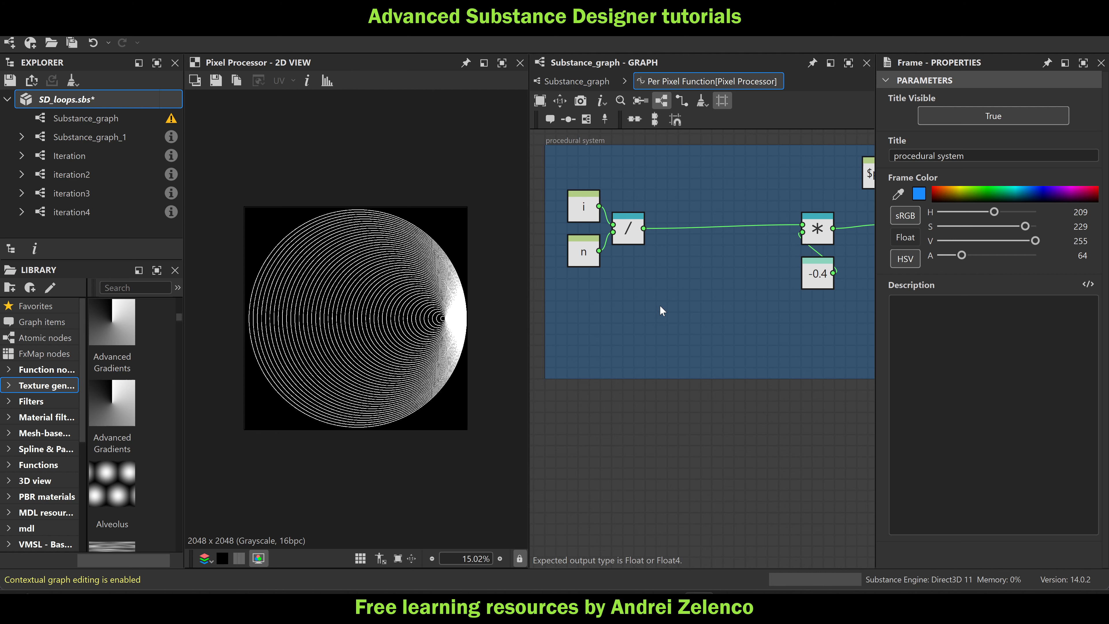
key("space")
type("pi")
left_click(737, 170)
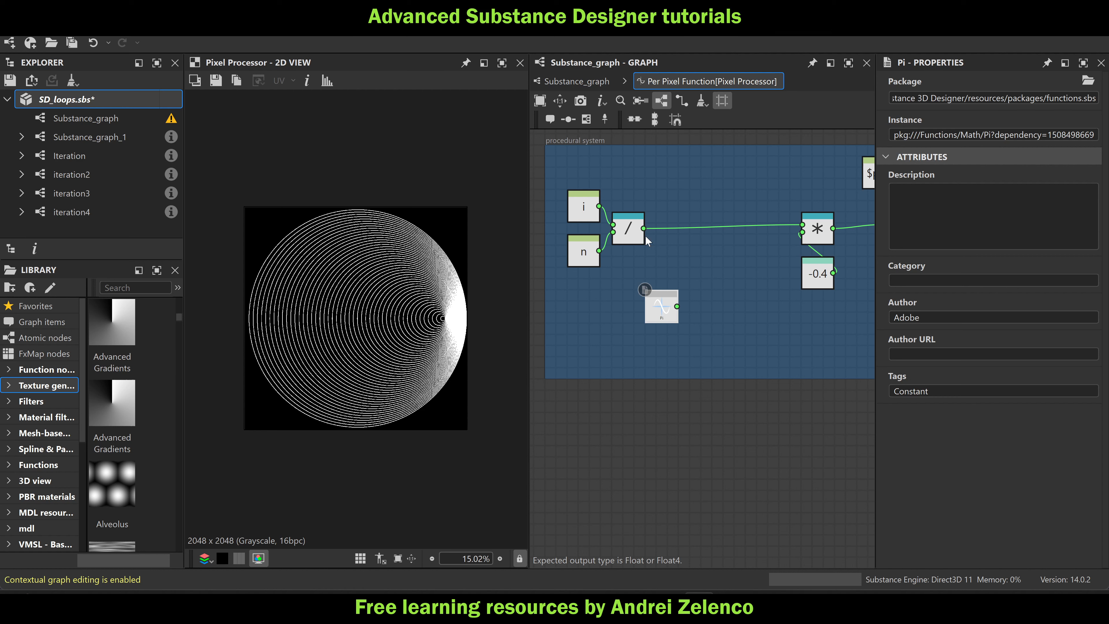
left_click_drag(654, 309, 621, 321)
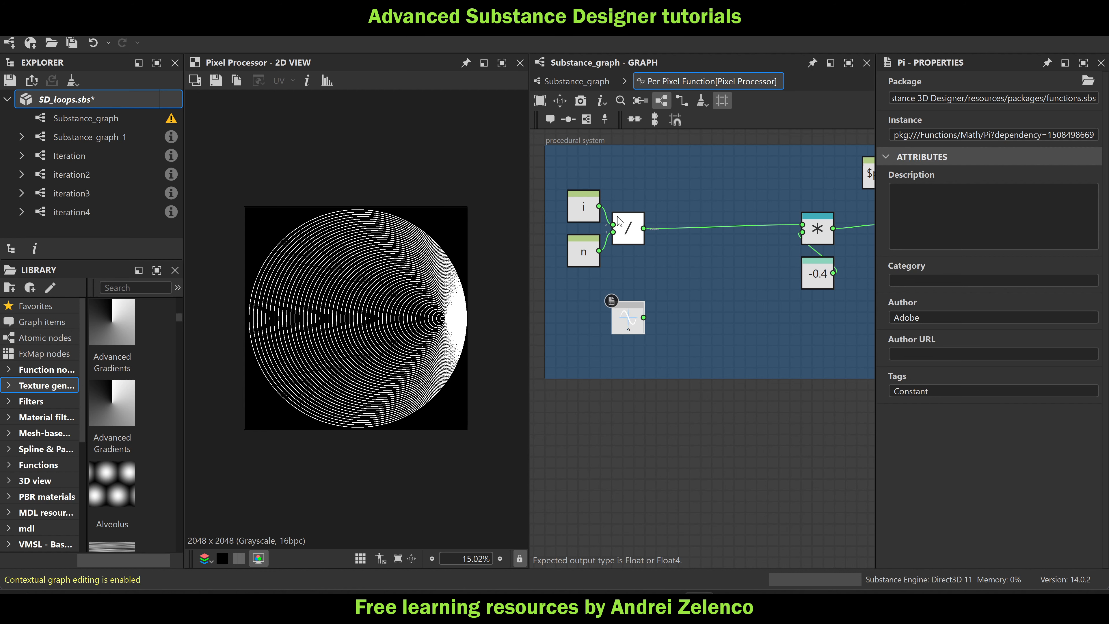
Create a Multiplication node beside Pi and connect the Division and Pi outputs to its two inputs
key("space")
type("mu")
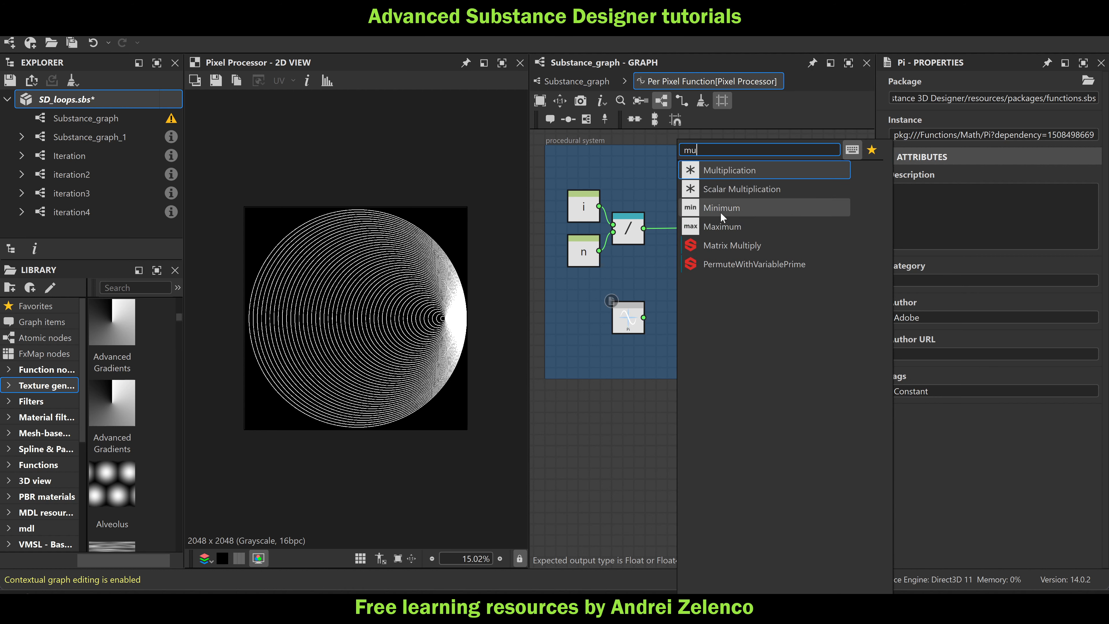
left_click(733, 169)
left_click_drag(643, 229, 658, 280)
left_click(629, 316)
left_click_drag(643, 318, 686, 321)
Create a Sine node fed by the Division-times-Pi Multiplication and bring both nodes closer to Pi
key("space")
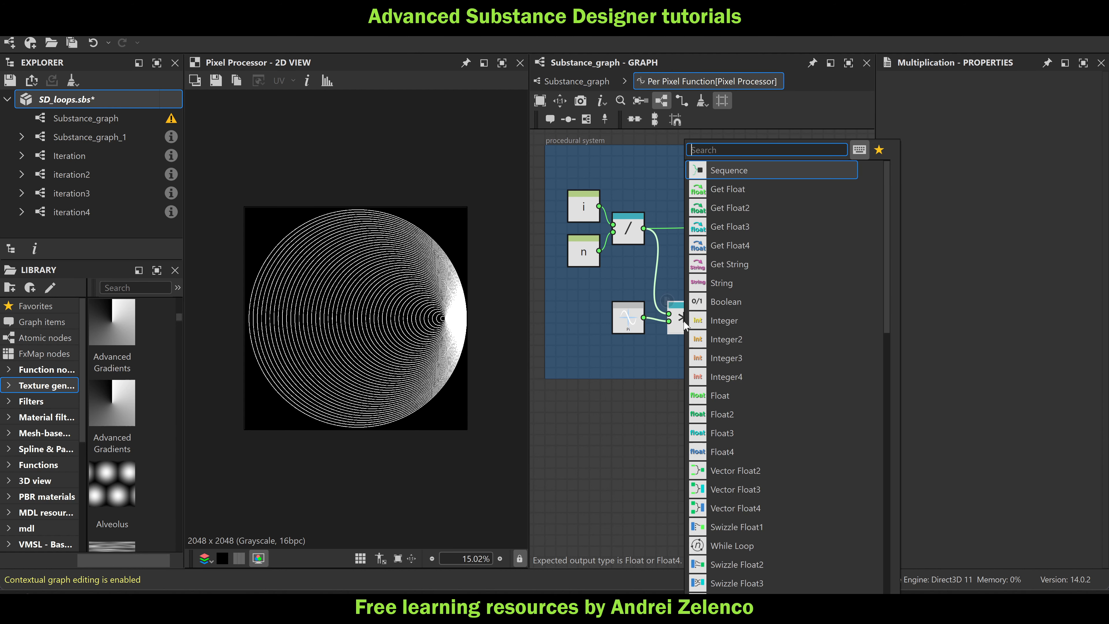
type("si")
left_click(731, 170)
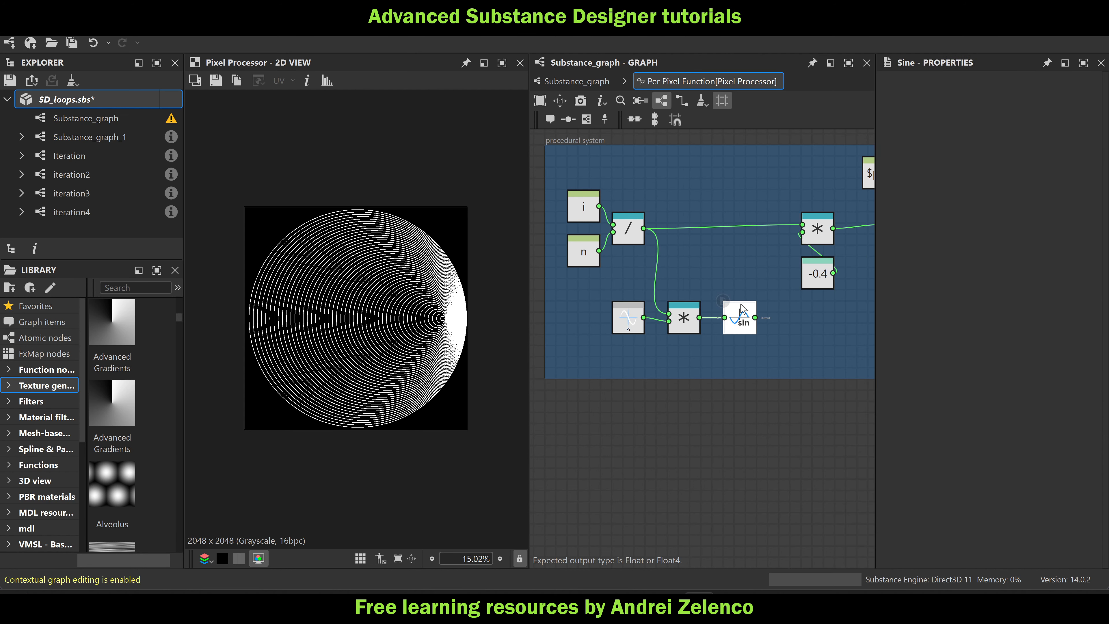
mouse_move(689, 325)
left_mouse_down()
mouse_move(678, 326)
mouse_move(699, 330)
left_mouse_up()
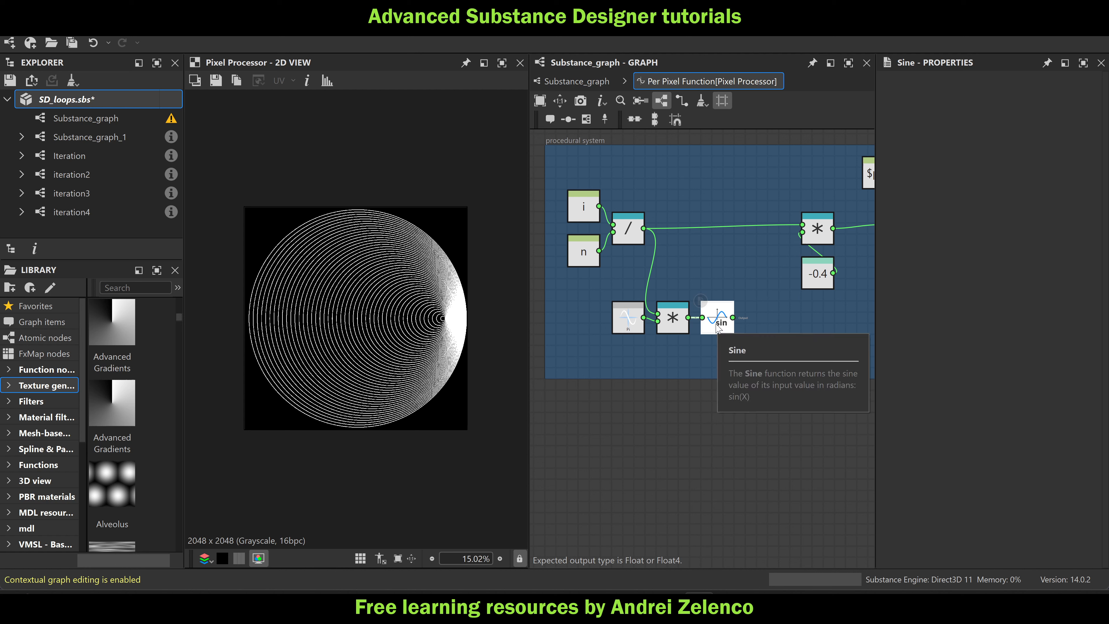
Move the -0.4 Float node to just above the Sine node
middle_click_drag(737, 285, 697, 296)
left_click_drag(766, 281, 671, 277)
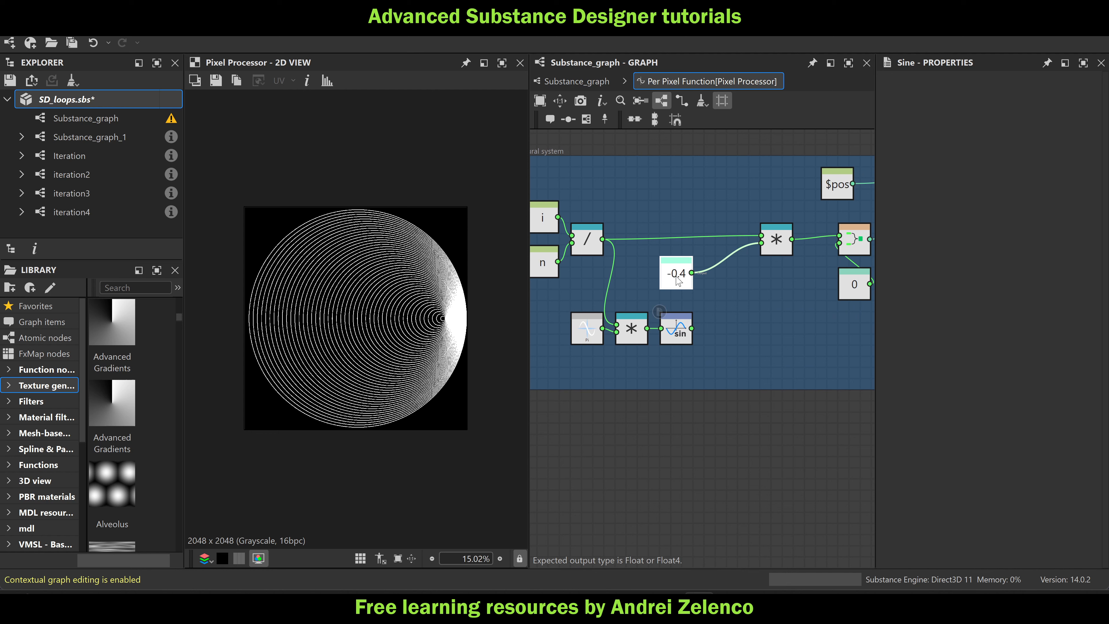
left_click_drag(677, 280, 677, 268)
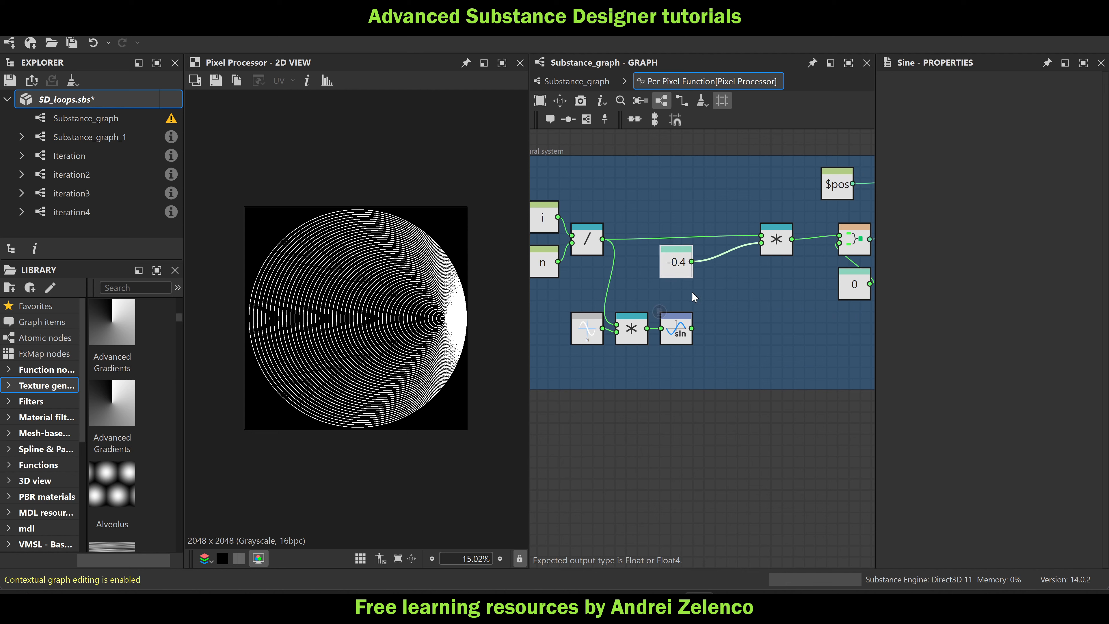
Create a Linear Interpolation node beside the Sine node and connect the Sine output to its third input
key("space")
type("l")
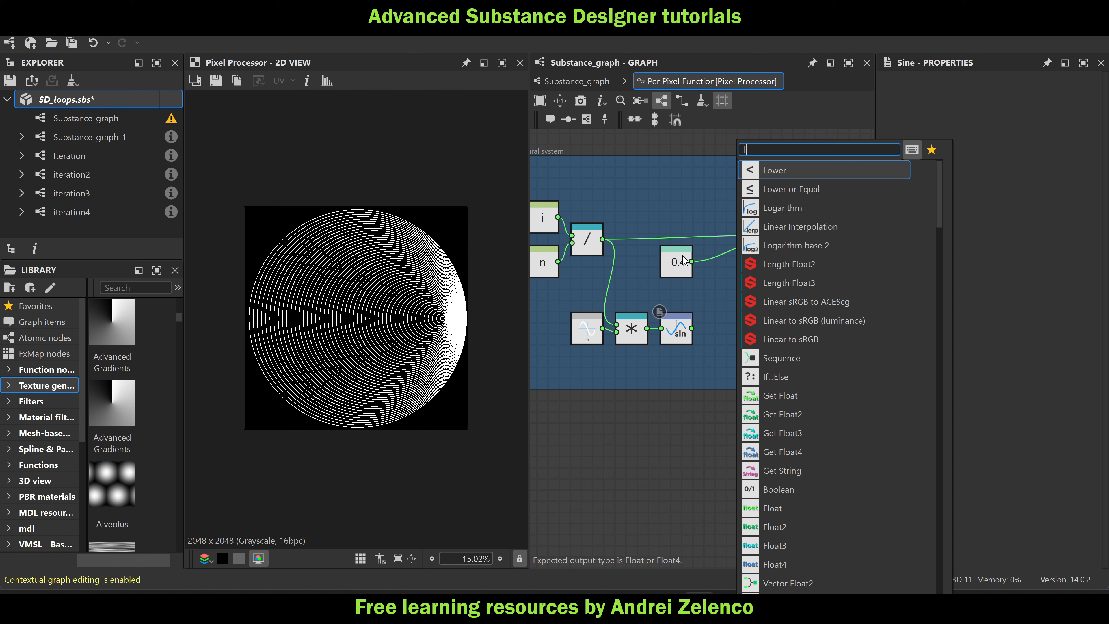
left_click(820, 227)
left_click_drag(731, 316, 768, 300)
Create a Negation node, connect the -0.4 Float to its input, and place it directly beneath that Float
left_click_drag(674, 271, 684, 267)
key("space")
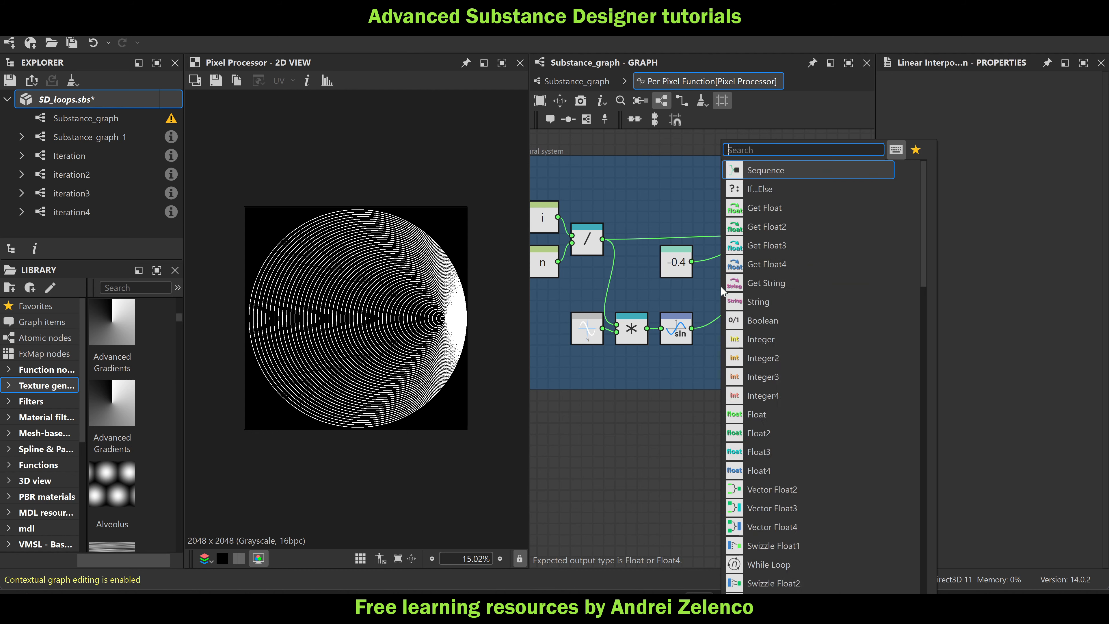
type("ne")
left_click(750, 170)
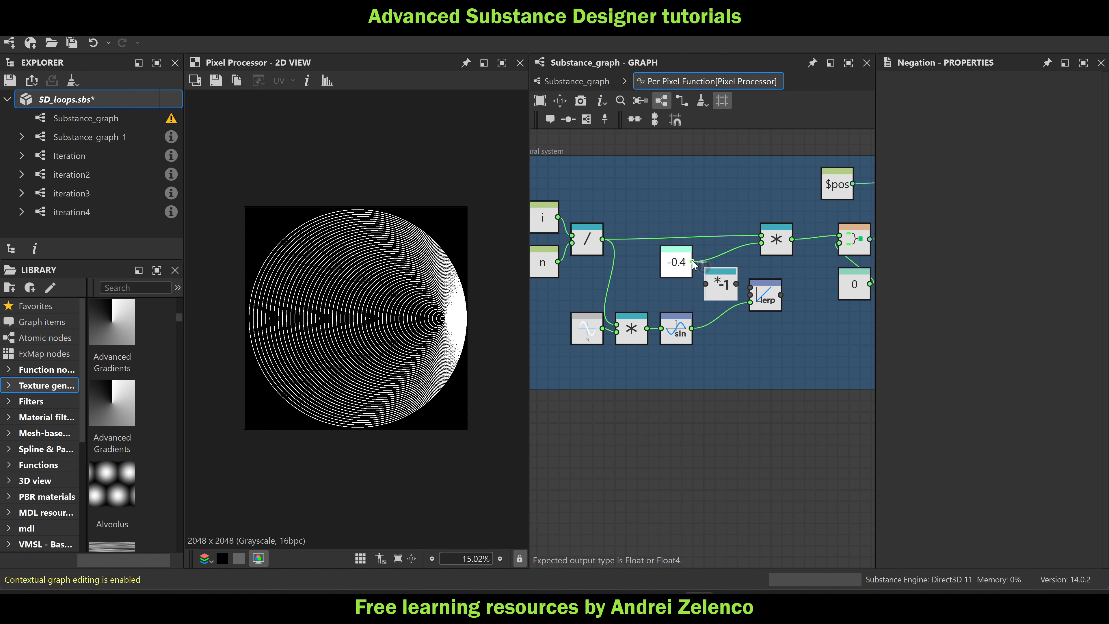
left_click_drag(674, 262, 673, 257)
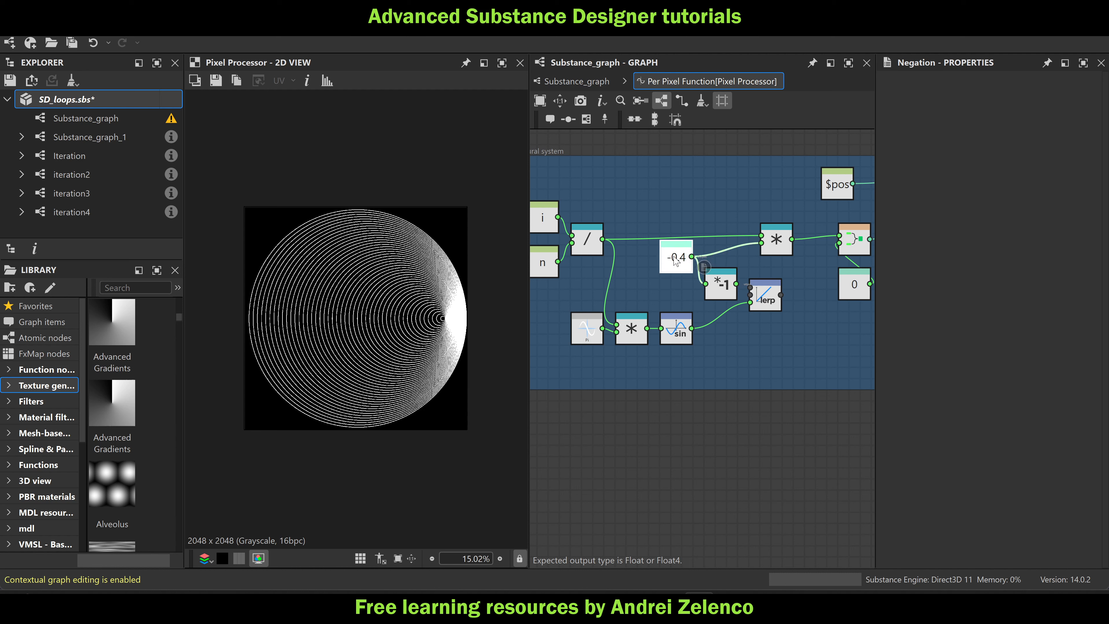
left_click(712, 283)
left_click_drag(720, 285, 749, 286)
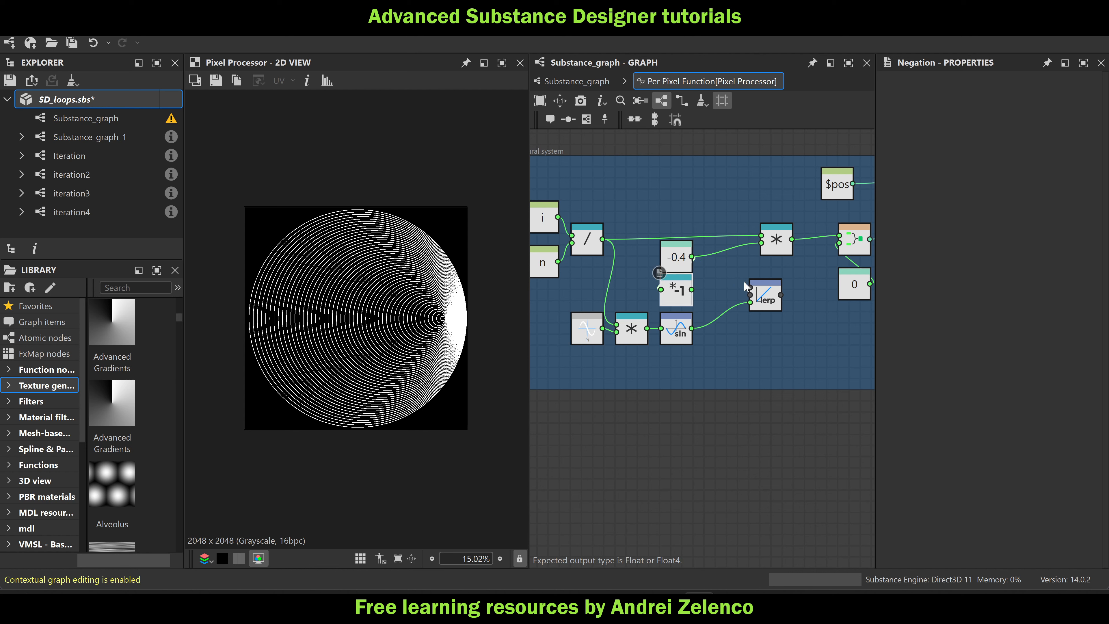
Connect the -0.4 Float and Negation to the Linear Interpolation's first two inputs, and its output to the offset Multiplication's second input
left_click_drag(693, 257, 749, 295)
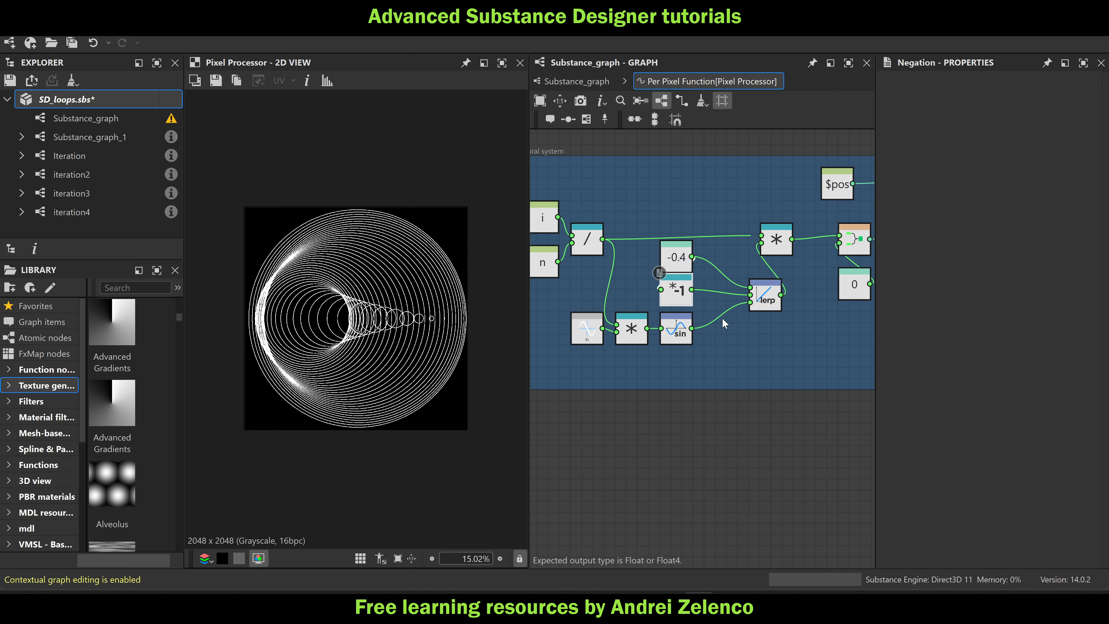
scroll(742, 310, "down", 4)
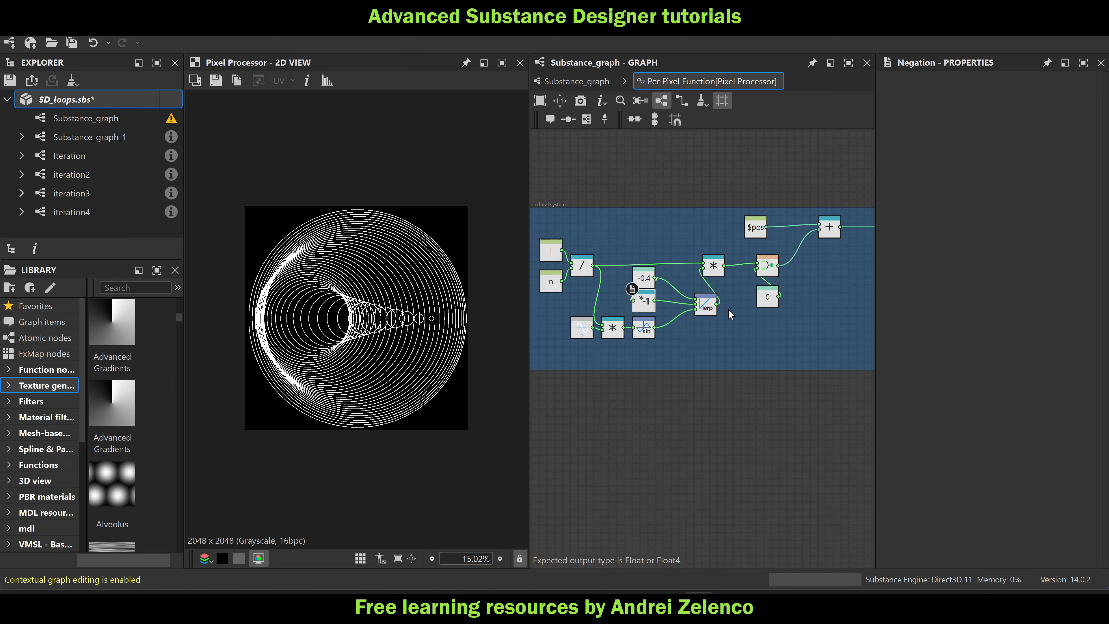
middle_click_drag(720, 323, 743, 323)
scroll(631, 331, "up", 3)
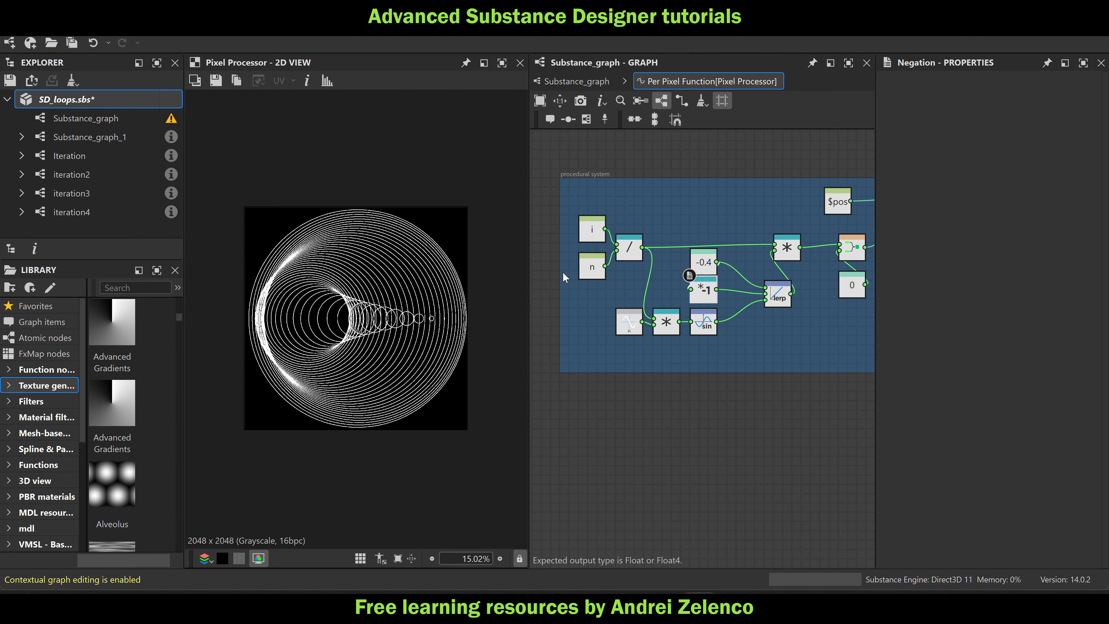
Save the SD_loops.sbs package
left_click(100, 102)
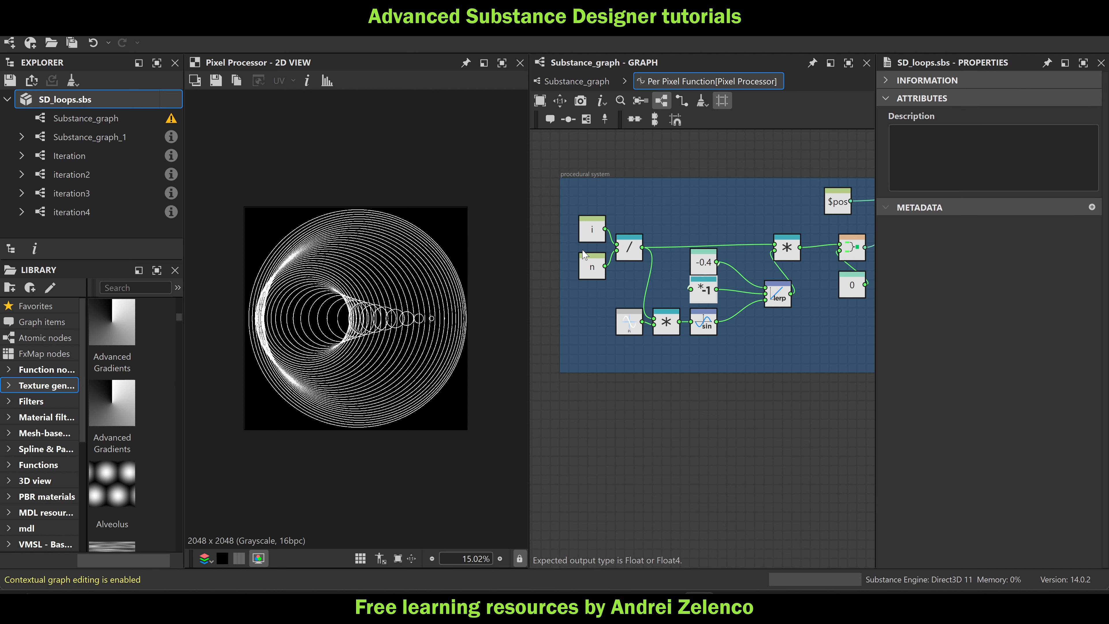
Insert an Add node on the link between the Sine node and the Linear Interpolation's third input
scroll(765, 279, "up", 2)
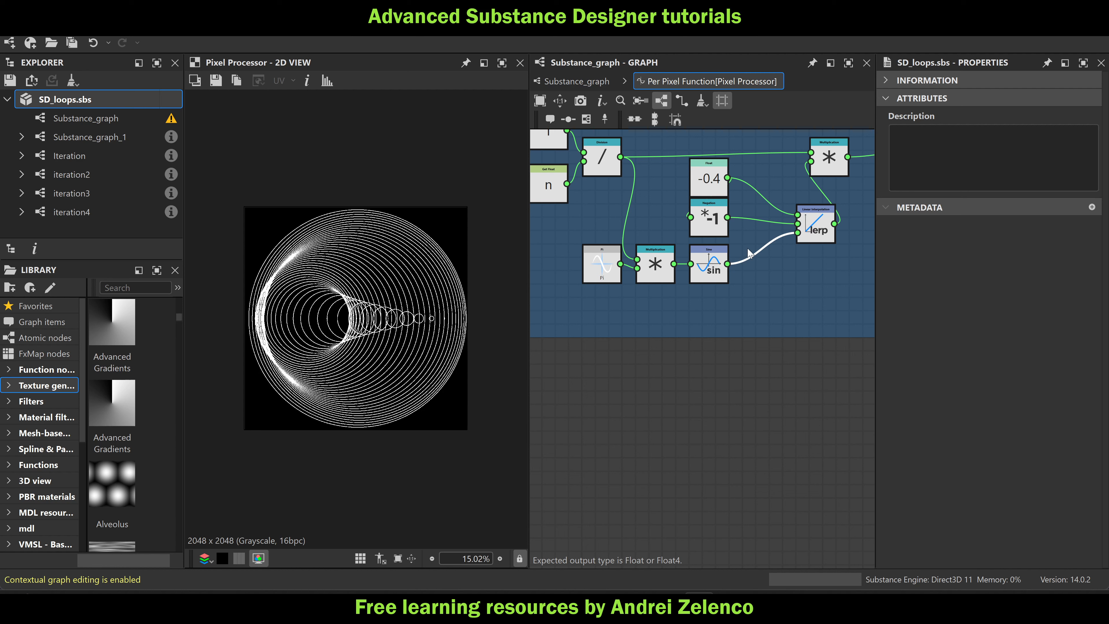
key("space")
type("ad")
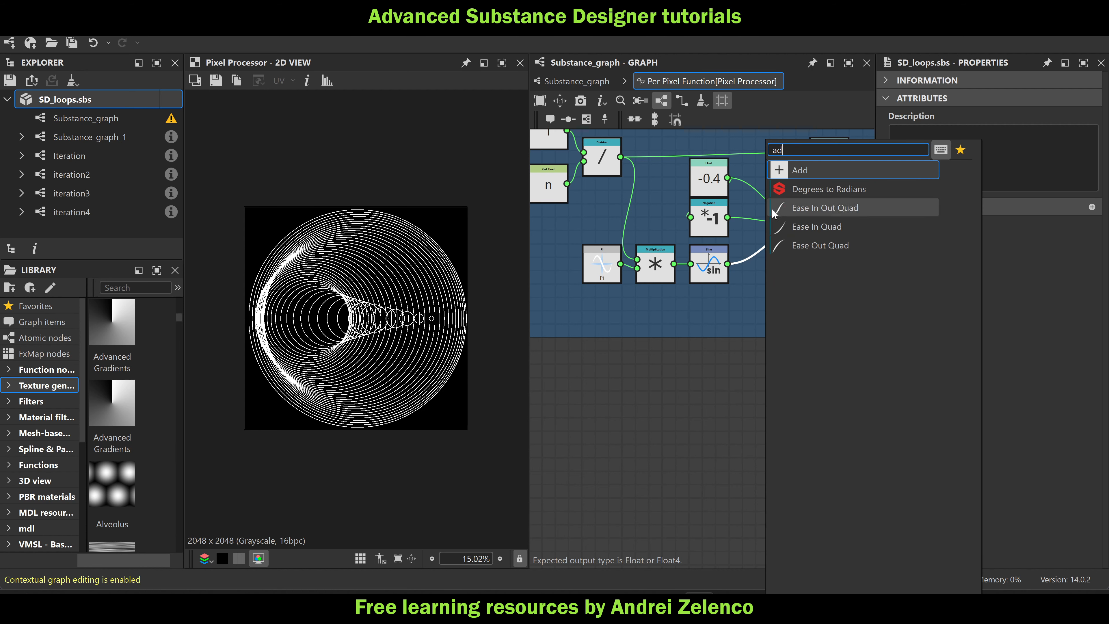
left_click(797, 169)
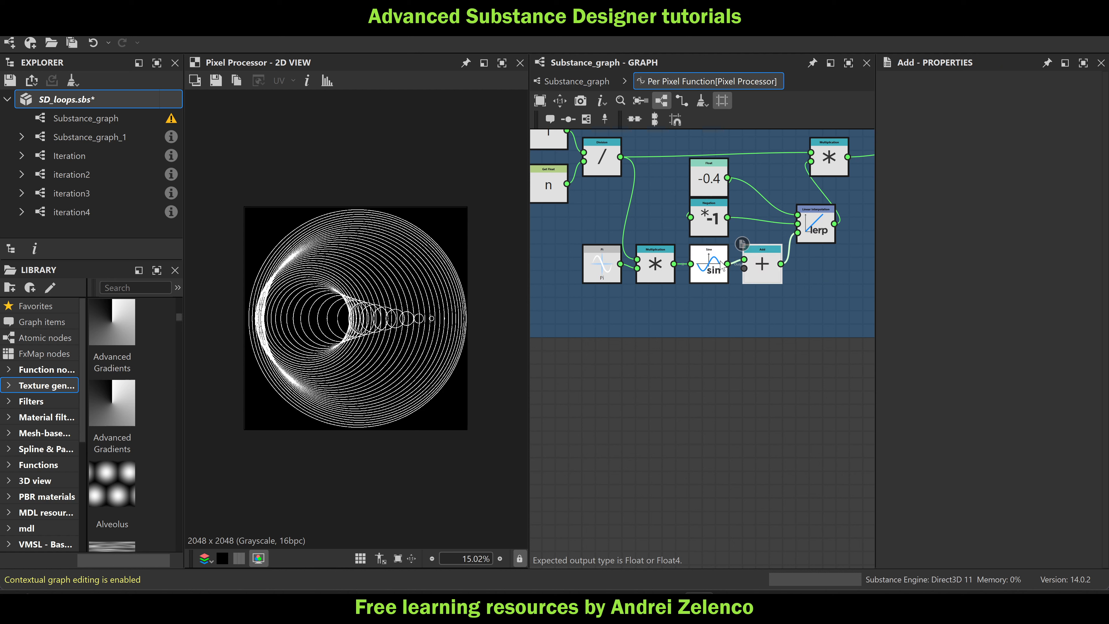
Rewire the Add node between the Pi Multiplication and the Sine, connecting the Sine directly to the Linear Interpolation's third input
left_click_drag(794, 237, 798, 233)
left_click_drag(764, 273, 744, 313)
left_click_drag(663, 292, 551, 264)
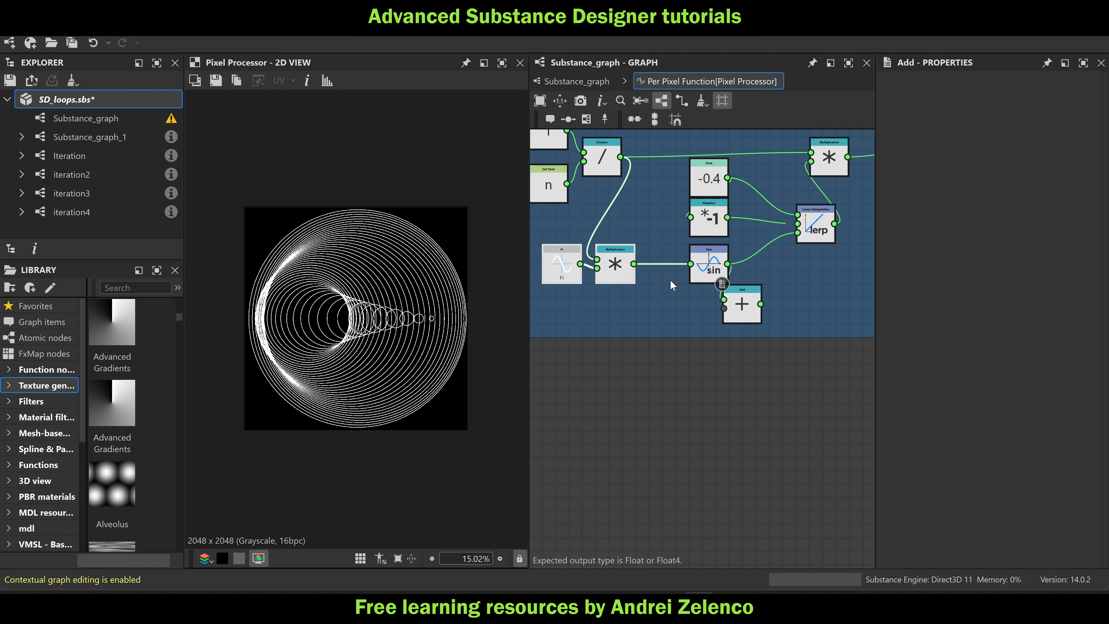
left_click_drag(724, 308, 682, 304)
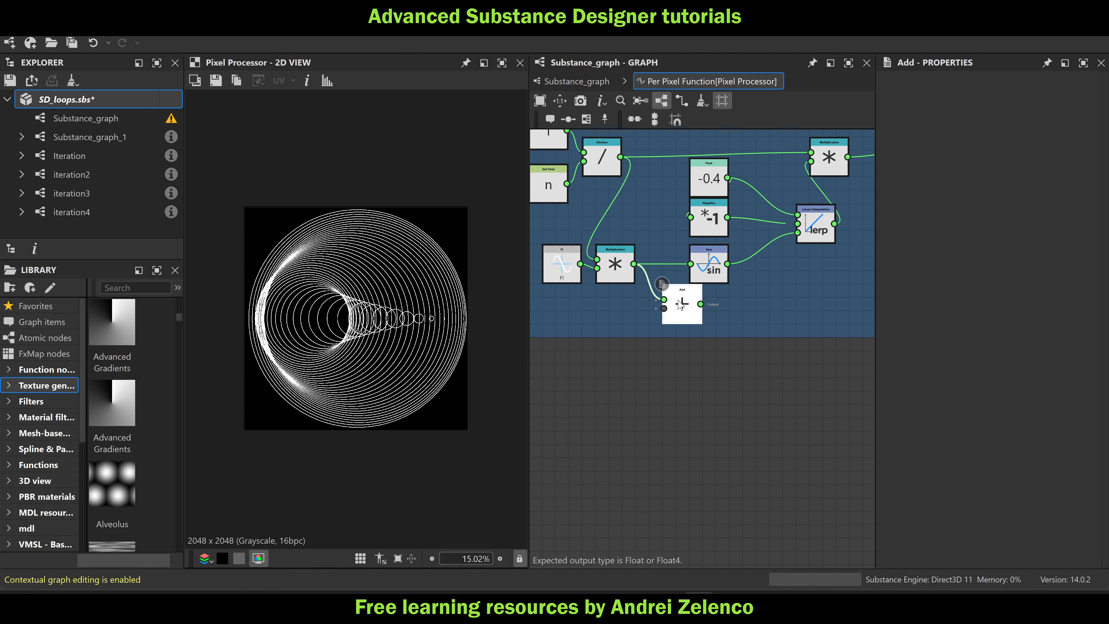
left_click_drag(709, 264, 748, 264)
left_click_drag(702, 303, 730, 264)
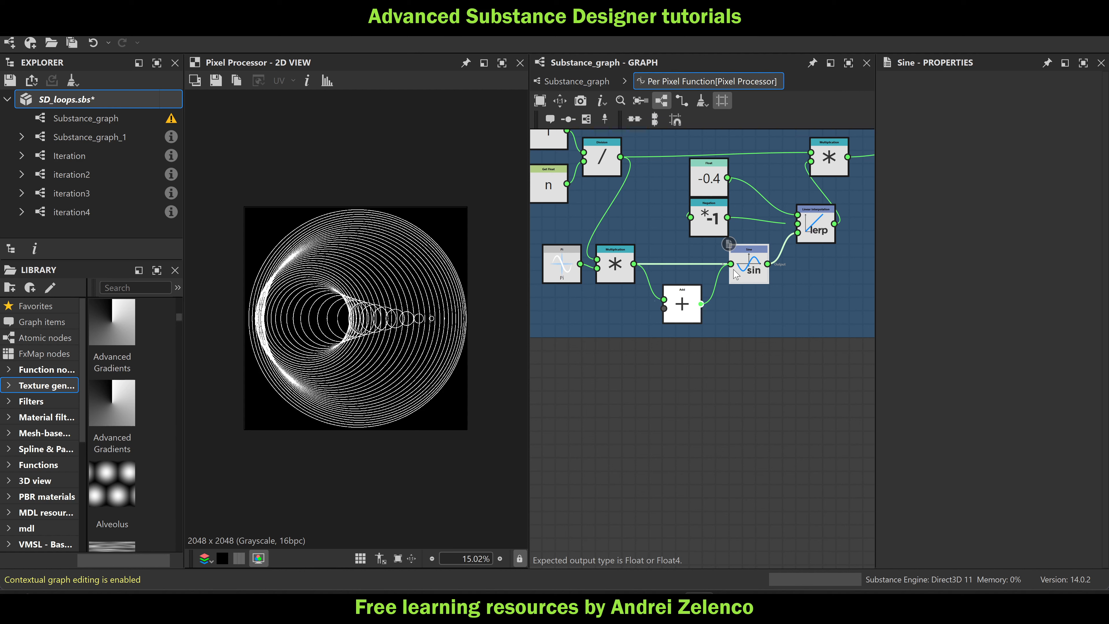
Extend the procedural system frame downward, create a Float node with value 5 inside it, and connect it to the Add's second input
left_click_drag(708, 337, 706, 377)
key("space")
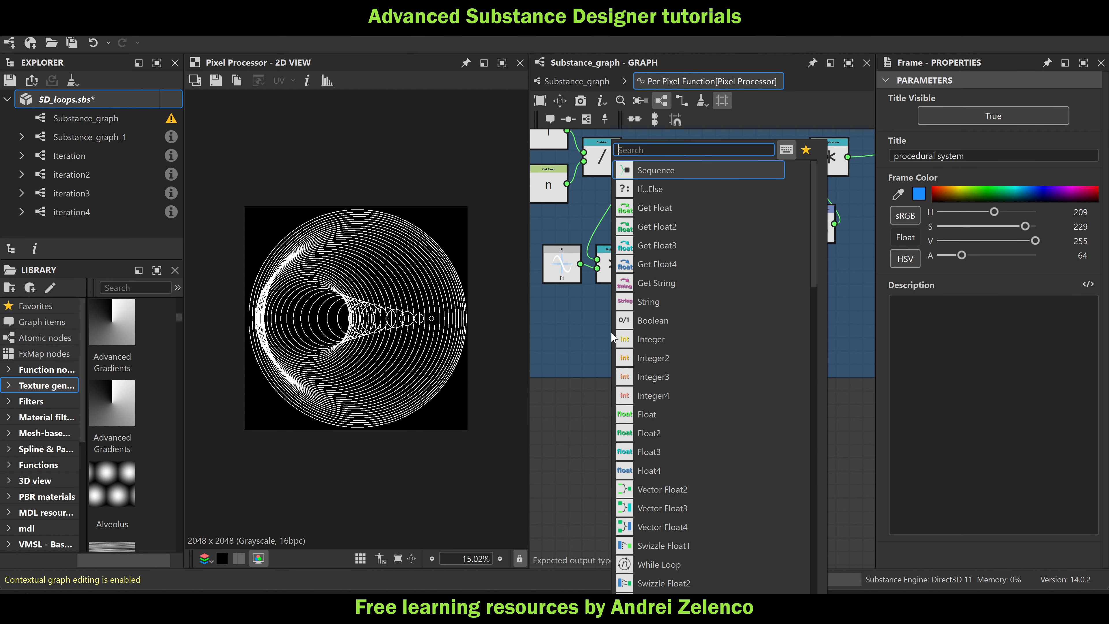
type("fl")
left_click(649, 175)
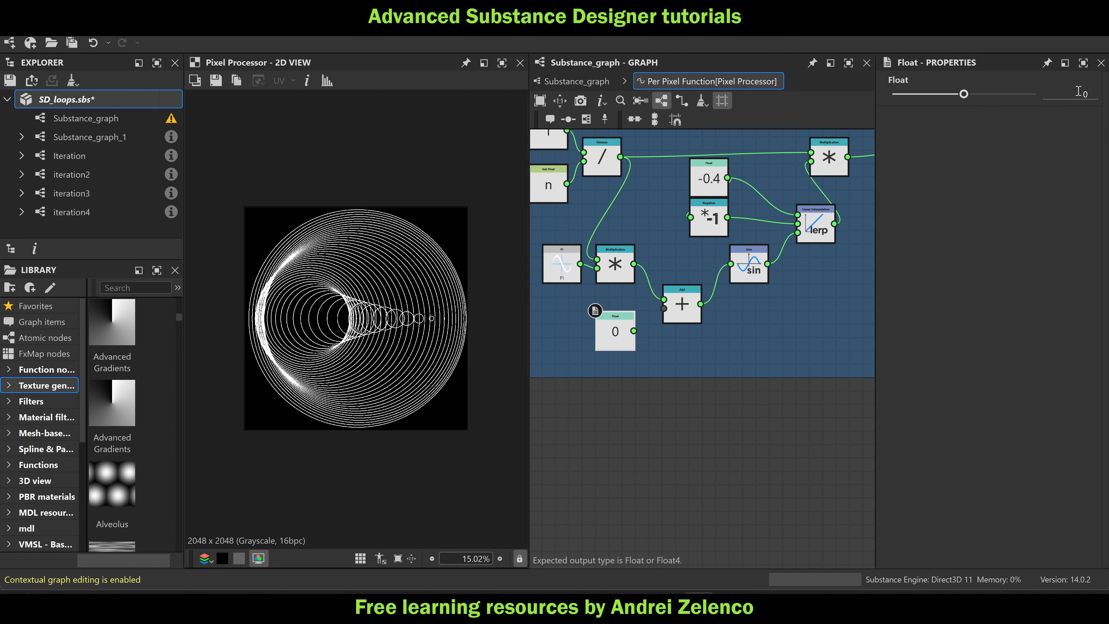
key("Return")
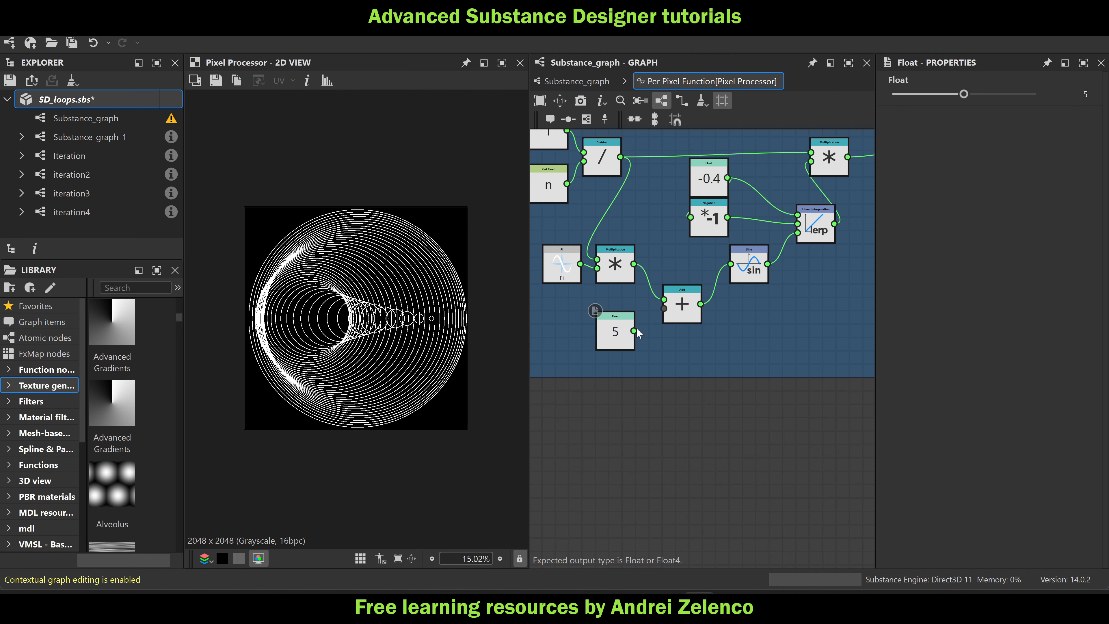
left_click_drag(633, 331, 664, 307)
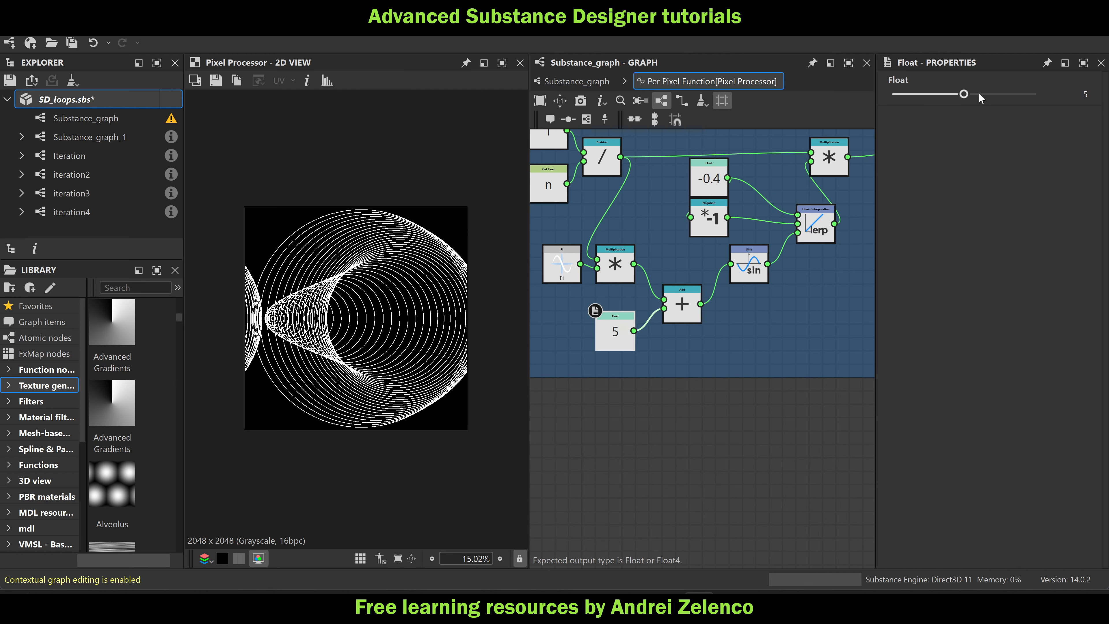
Set the Float feeding the Add node to 4.33 and the Float feeding the Linear Interpolation to -0.15
left_click_drag(965, 97, 955, 147)
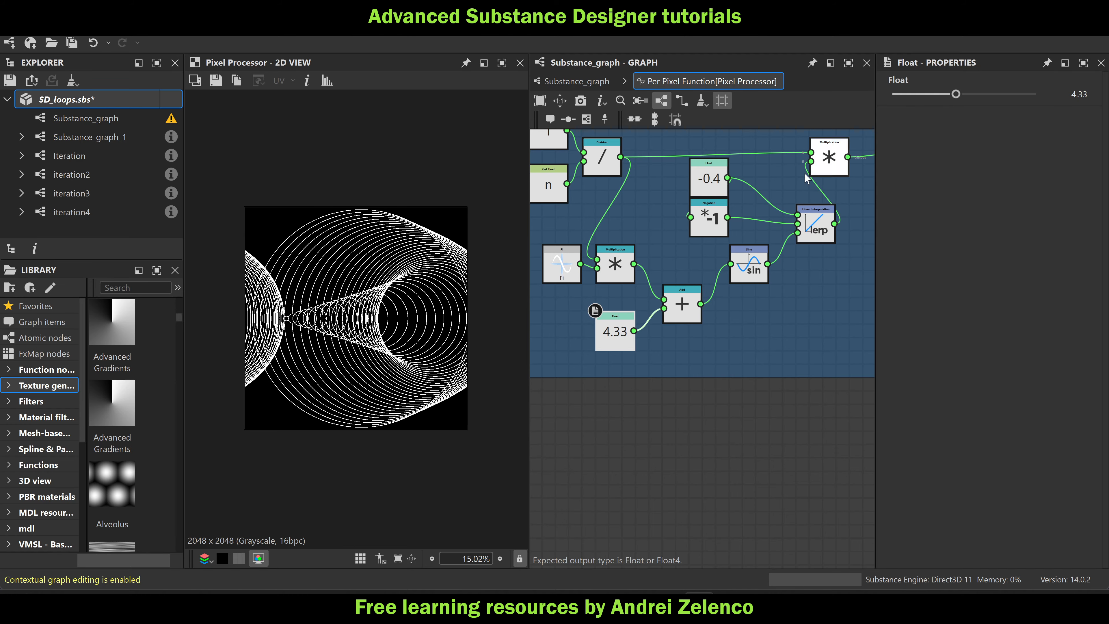
left_click(704, 187)
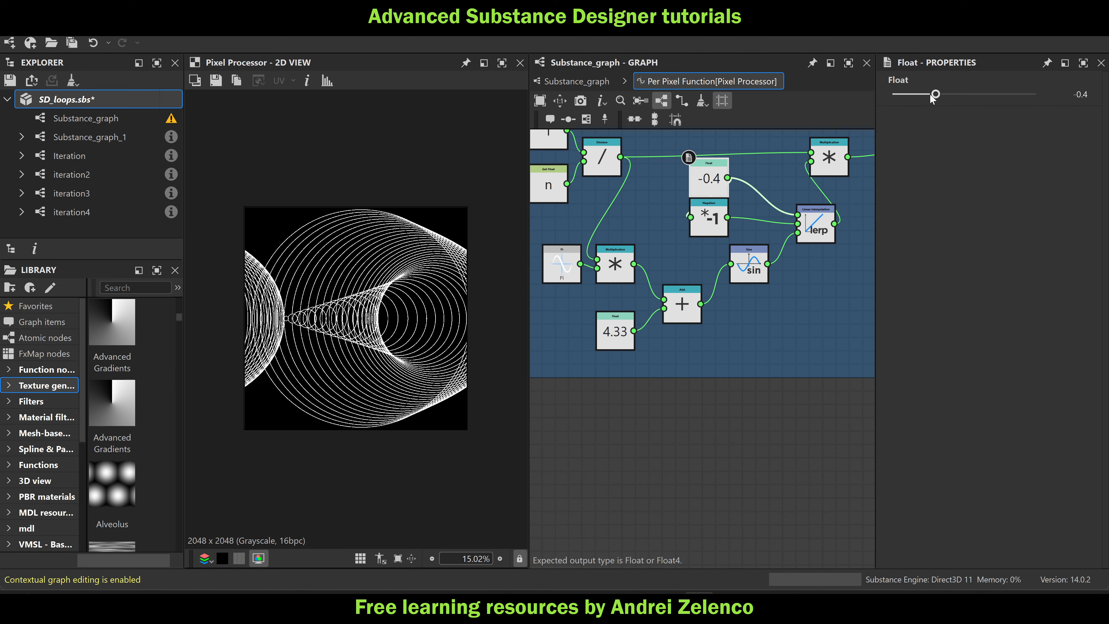
mouse_move(935, 99)
left_mouse_down()
mouse_move(923, 103)
mouse_move(953, 105)
left_mouse_up()
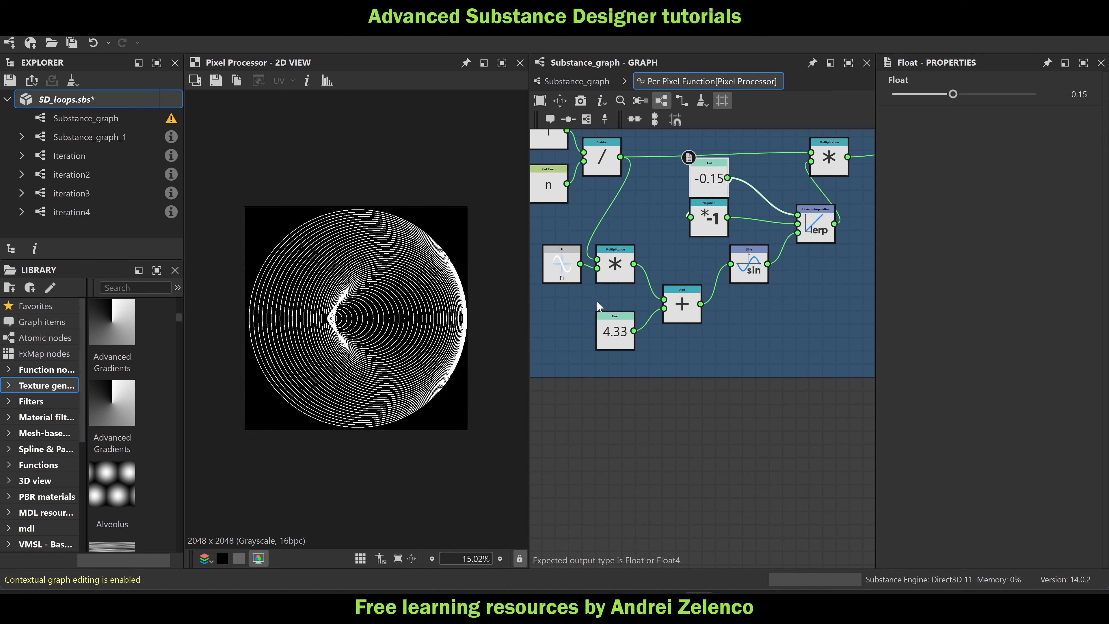
Set the Float feeding the Add node to 12.36 and save the SD_loops.sbs package
left_click(615, 338)
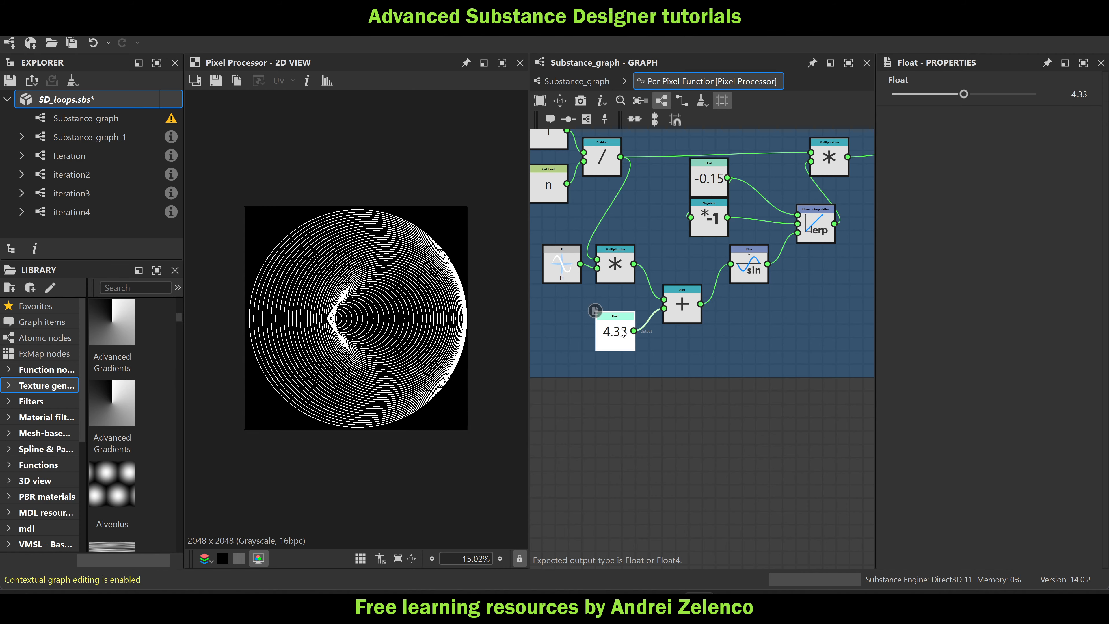
left_click_drag(971, 106, 991, 144)
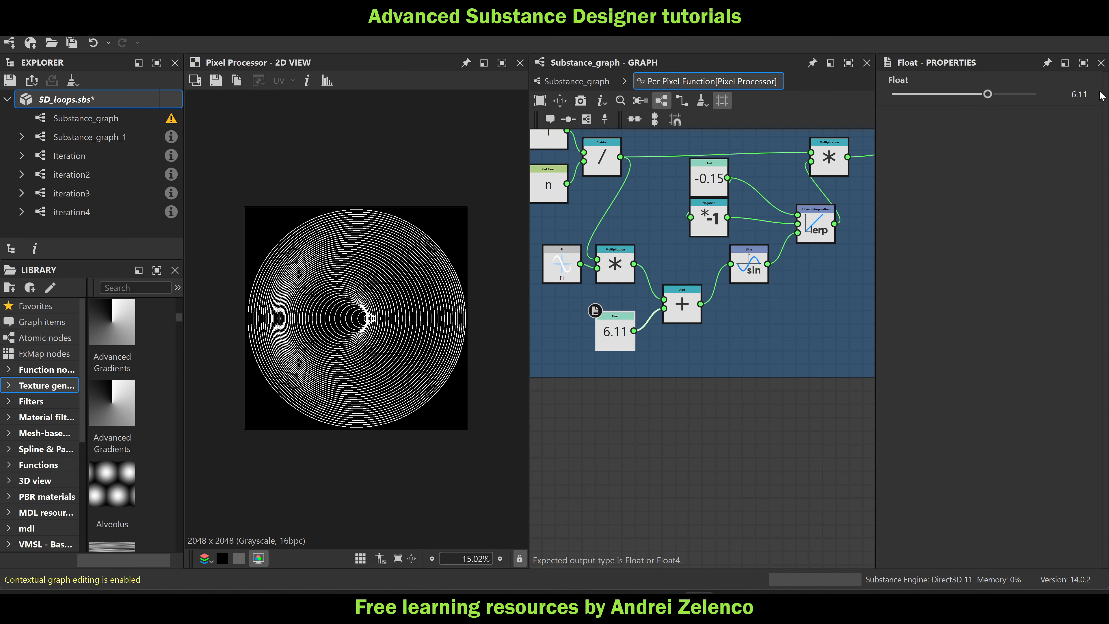
left_click_drag(988, 92, 982, 124)
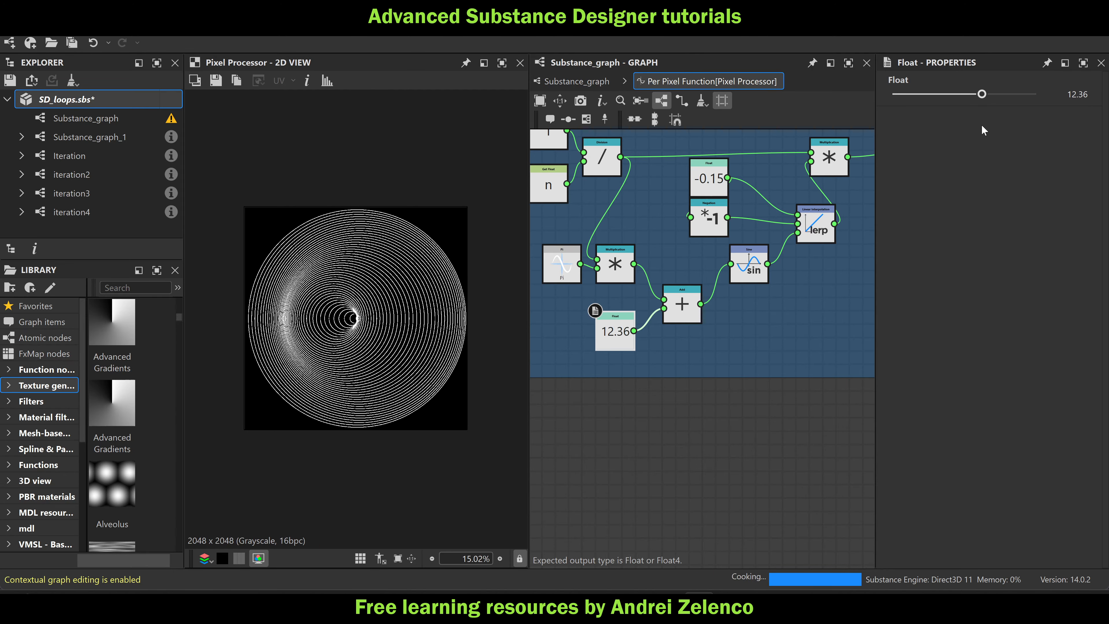
left_click(124, 105)
key("ctrl+s")
Move the Sine node down so it lines up horizontally with the Add node
scroll(707, 289, "down", 5)
middle_click_drag(708, 294, 561, 265)
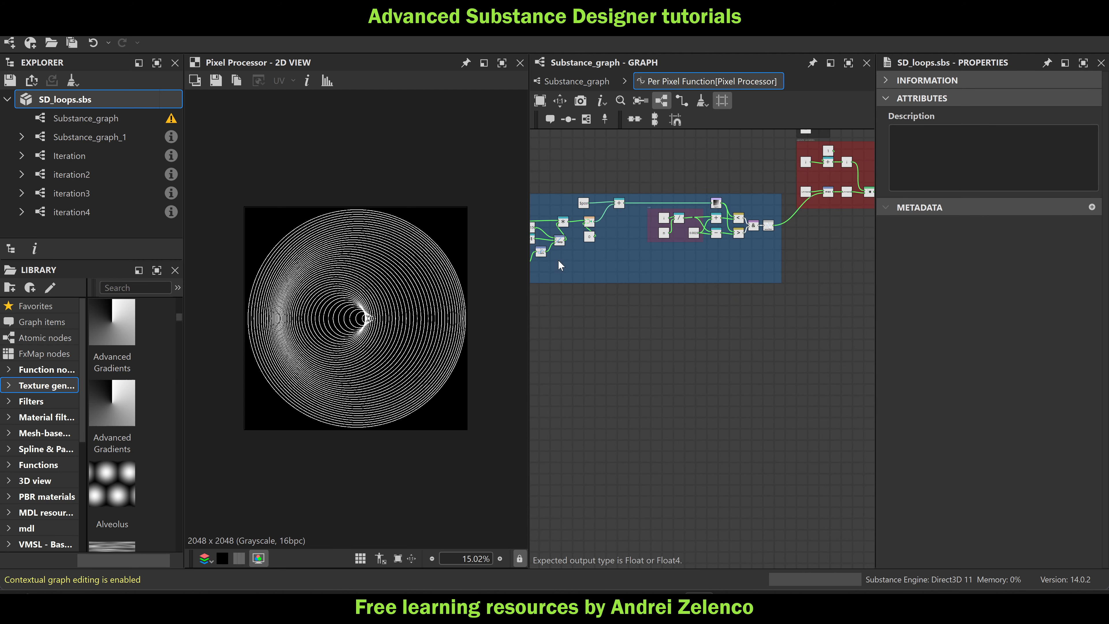
mouse_move(779, 261)
middle_mouse_down()
mouse_move(741, 267)
mouse_move(782, 256)
middle_mouse_up()
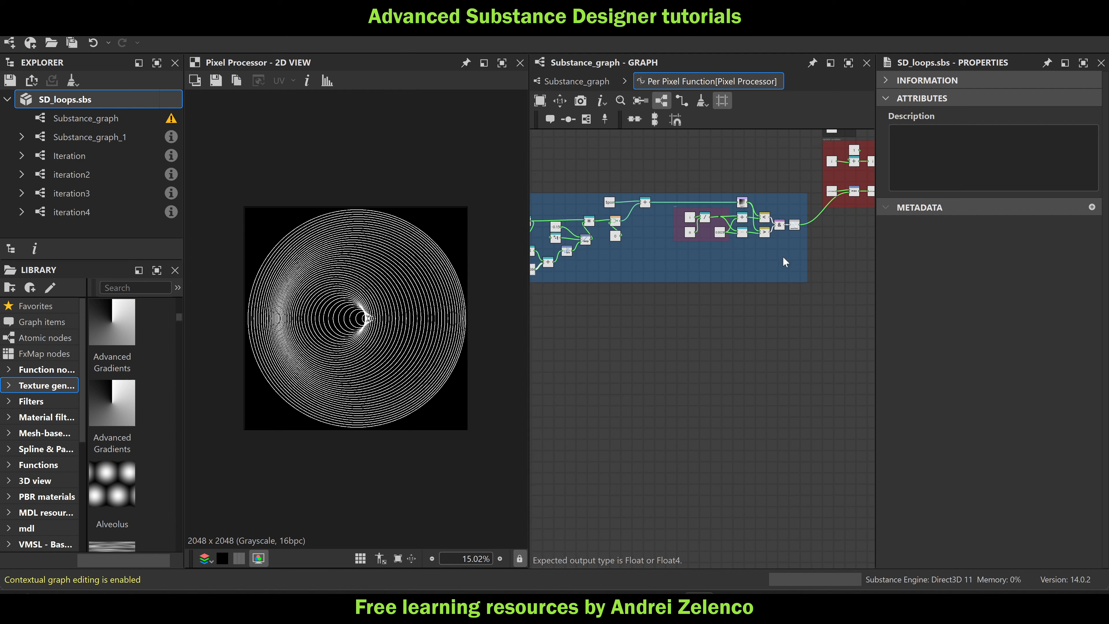
middle_click_drag(690, 250, 730, 243)
scroll(614, 249, "up", 4)
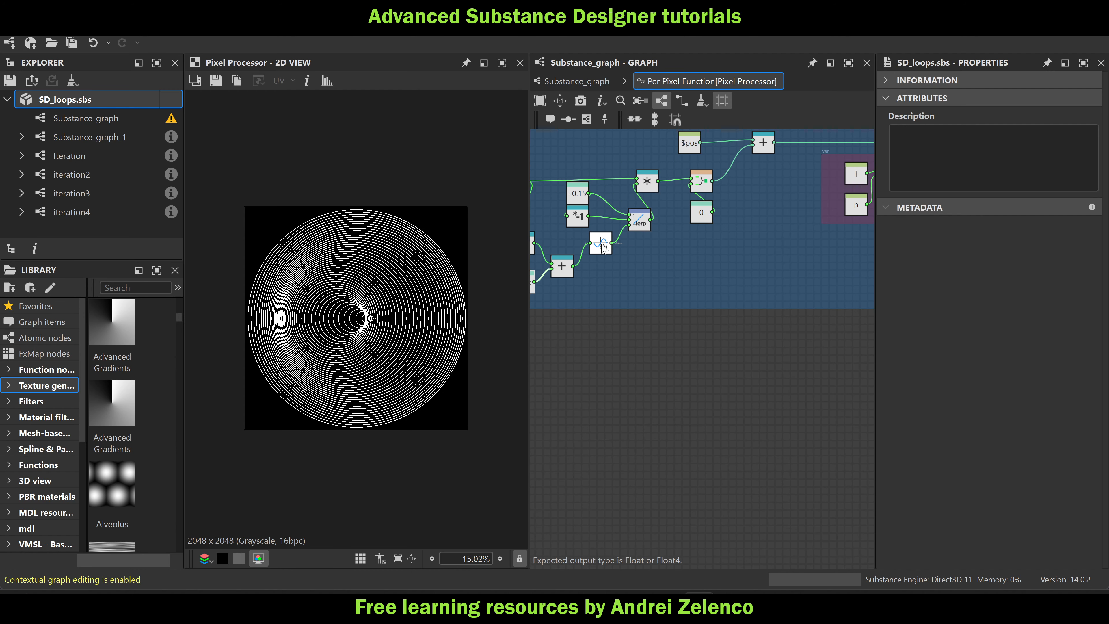
left_click_drag(603, 246, 603, 269)
scroll(634, 268, "down", 2)
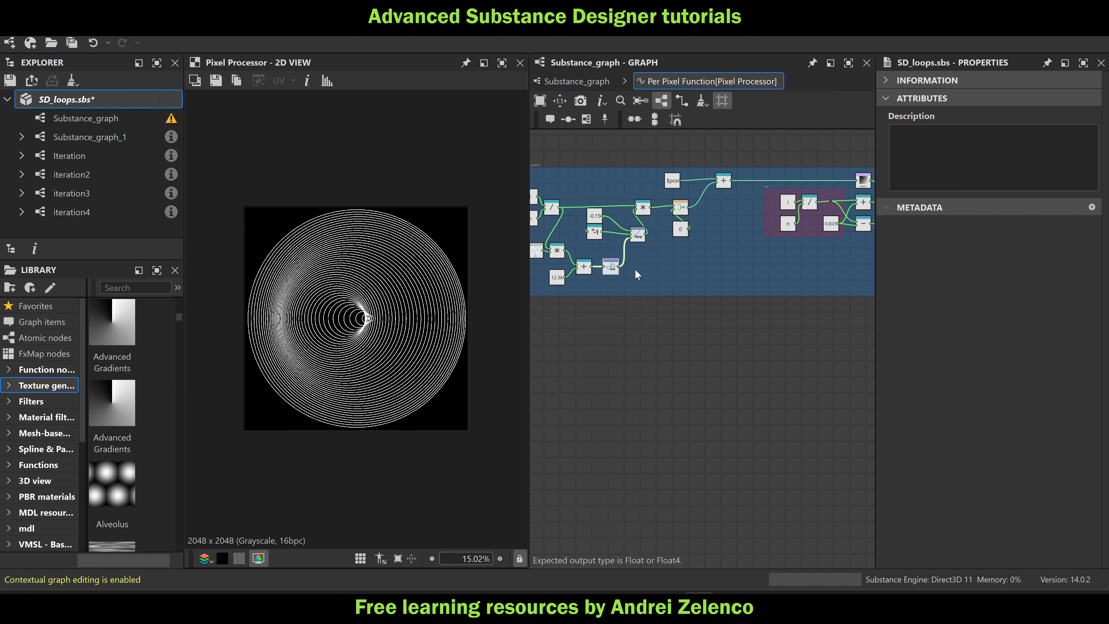
scroll(617, 273, "up", 3)
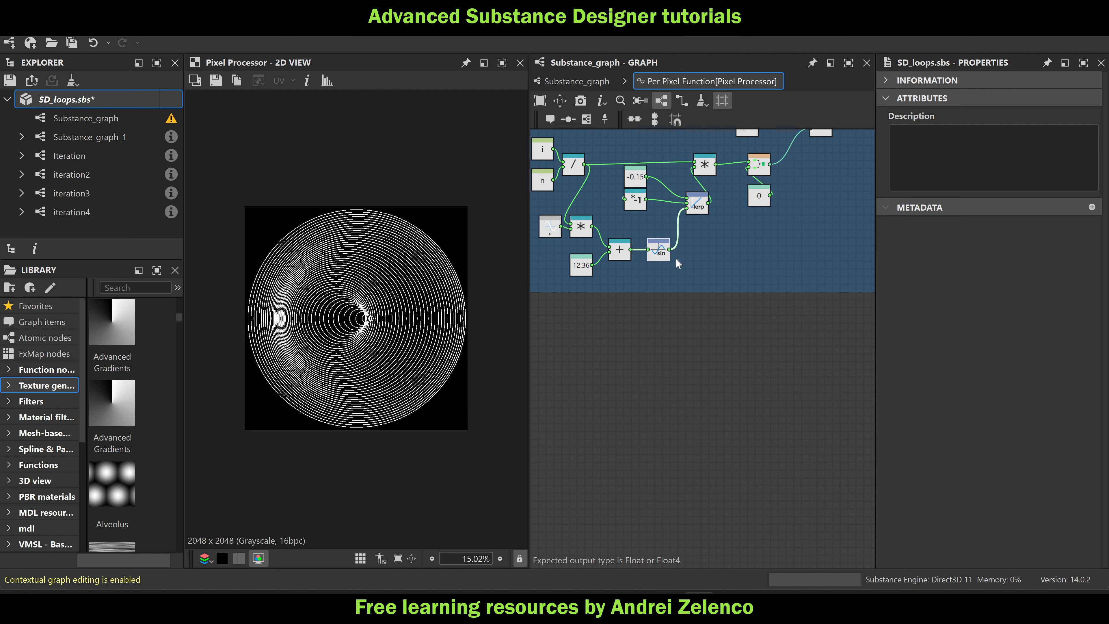
Widen the procedural system frame to the right, past the Boolean to Float node
scroll(689, 252, "down", 3)
middle_click_drag(736, 251, 519, 253)
scroll(441, 264, "up", 5)
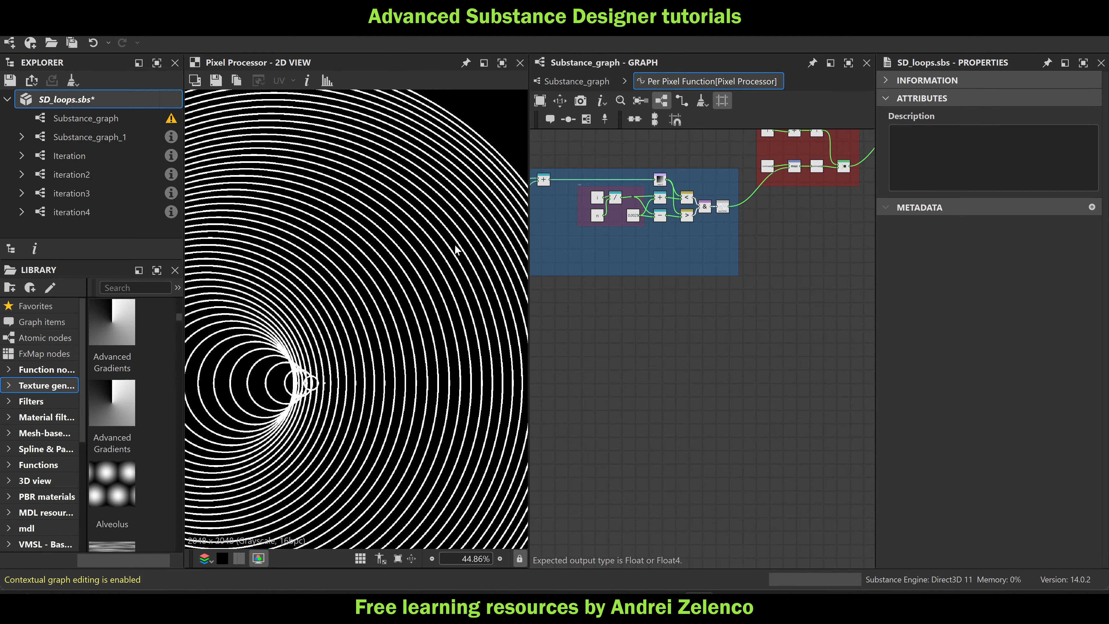
scroll(750, 210, "up", 5)
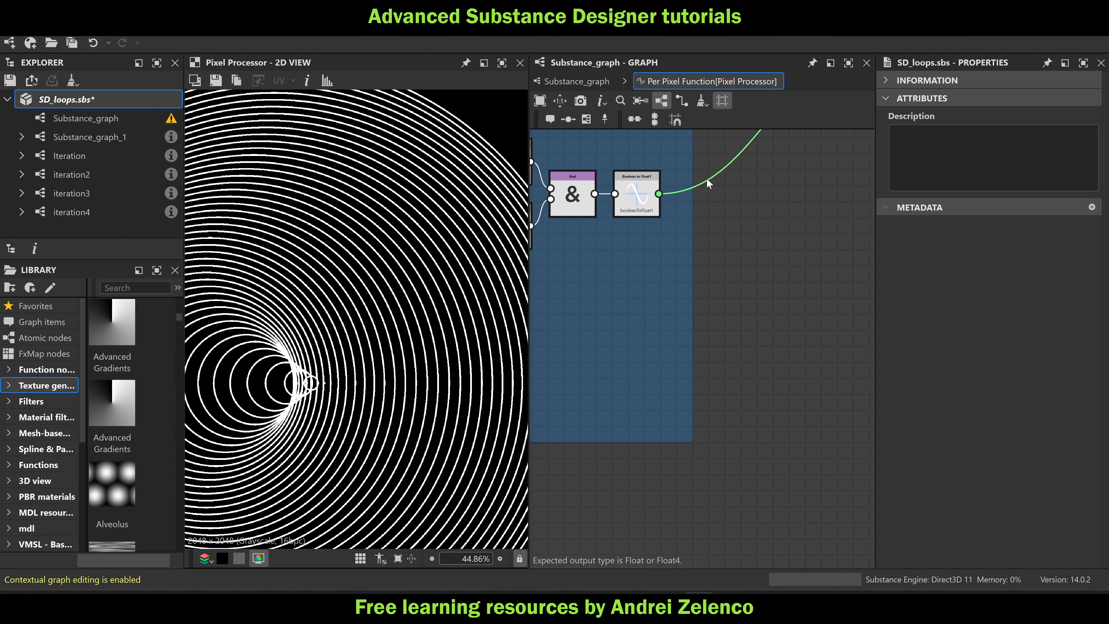
left_click(685, 195)
left_click_drag(693, 195, 736, 210)
Insert a Multiplication node on the Boolean to Float output link and align it beside that node
left_click_drag(678, 171, 720, 215)
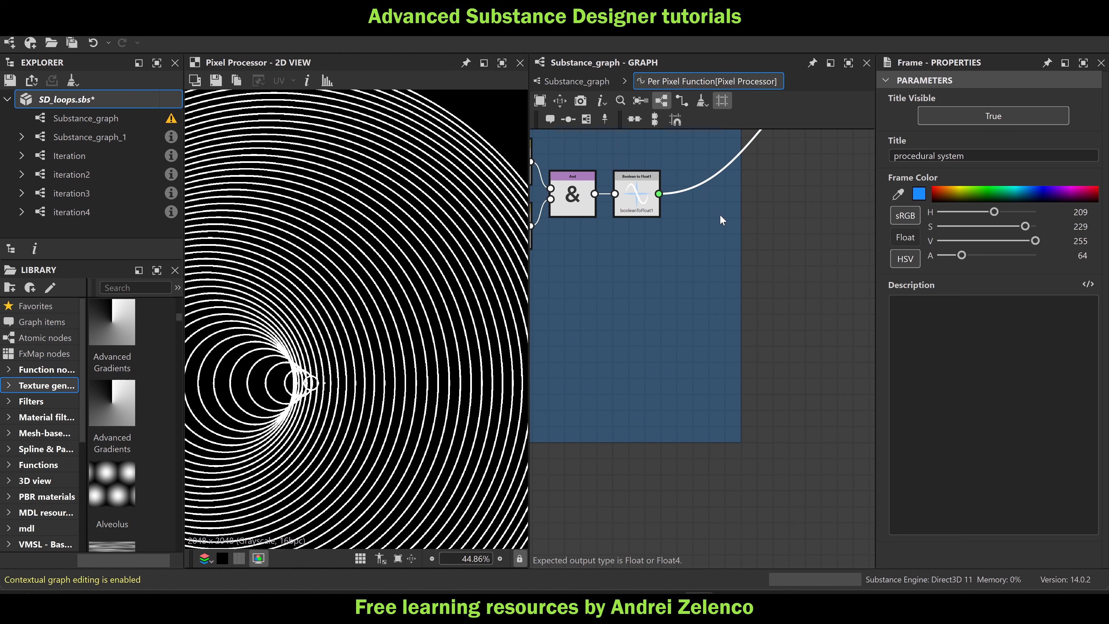
key("space")
type("mul")
left_click(765, 164)
left_click_drag(690, 165, 690, 197)
Connect the Sine output through a Dot node below the i/n frame to the new Multiplication's second input
scroll(683, 205, "down", 5)
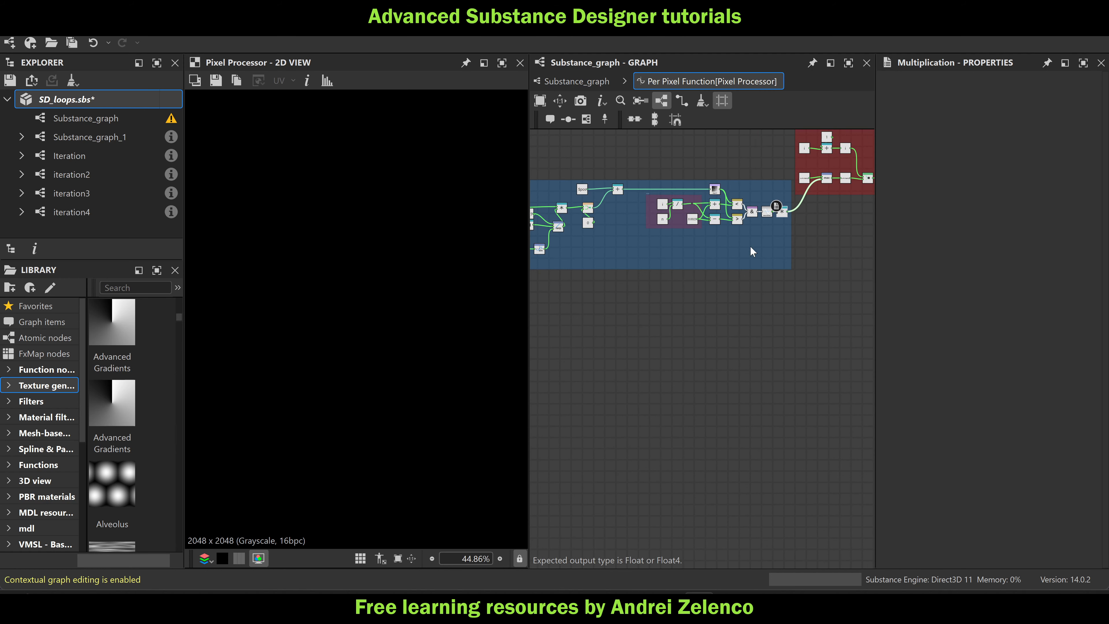
scroll(641, 251, "up", 5)
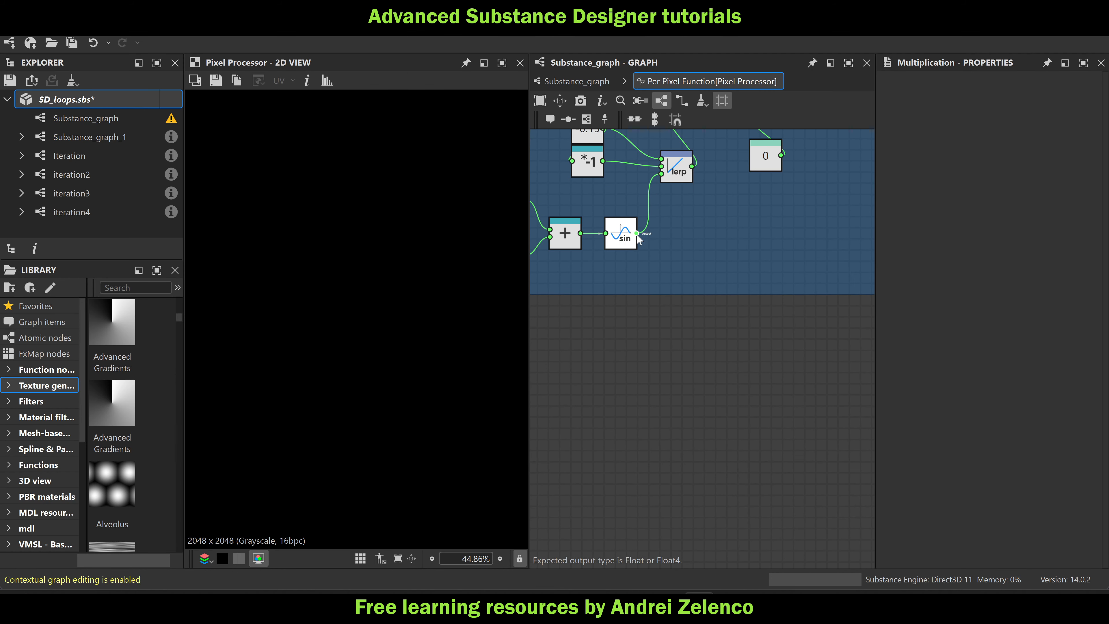
scroll(669, 234, "down", 3)
left_click_drag(636, 233, 690, 244)
middle_click_drag(838, 235, 689, 245)
left_click_drag(690, 245, 812, 242)
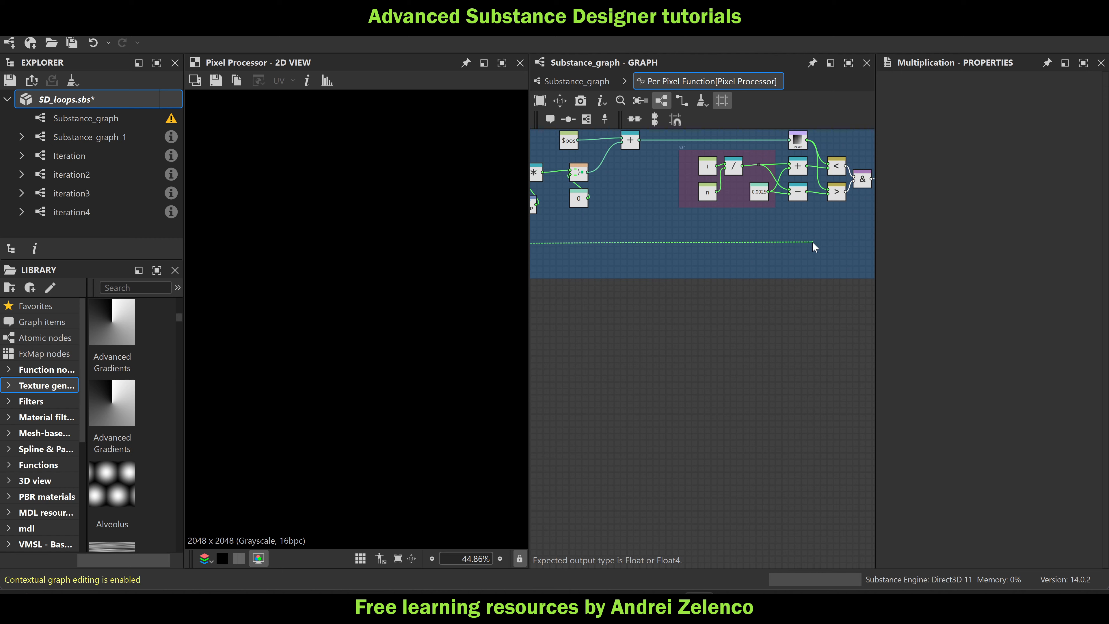
left_click(811, 241, "alt")
middle_click_drag(835, 237, 723, 262)
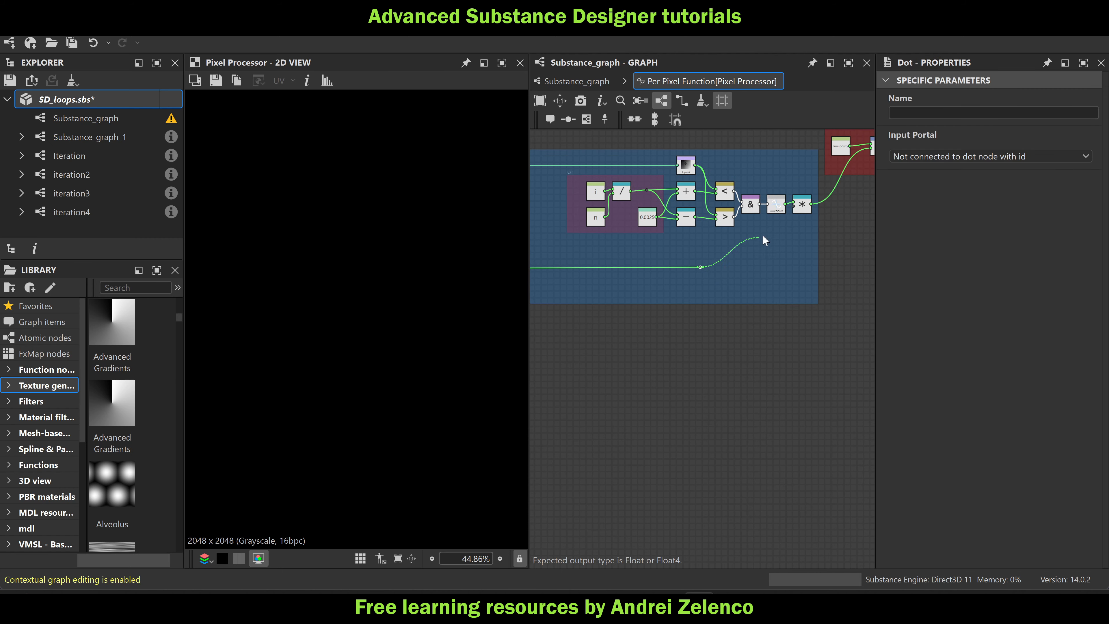
left_click(793, 209)
key("f")
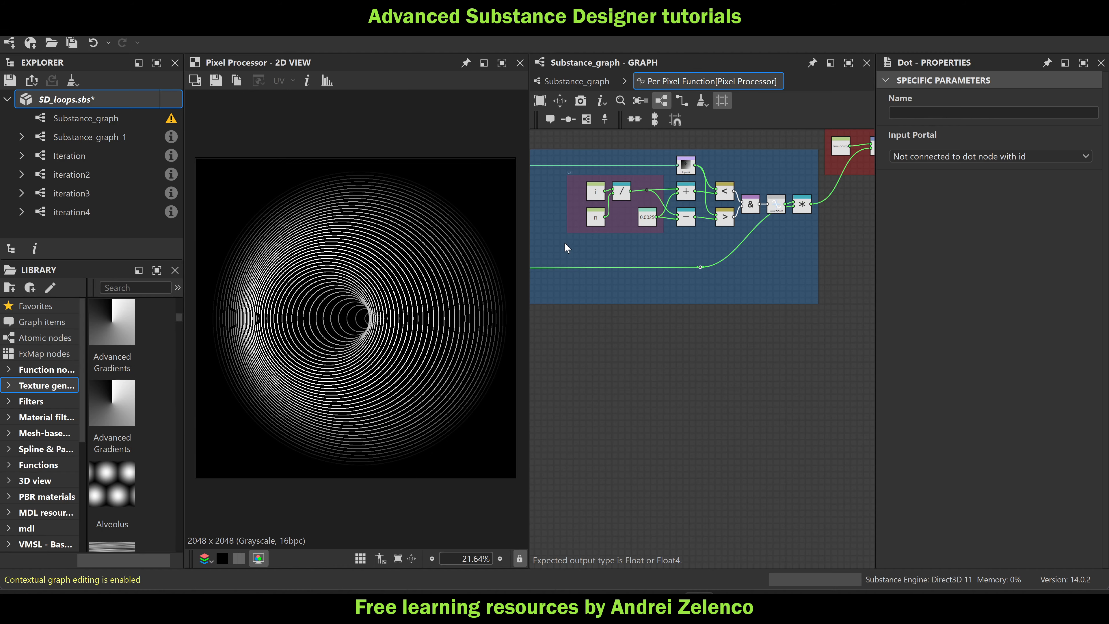
Set the Float feeding the Add node before the Sine to 17.76
left_click(568, 82)
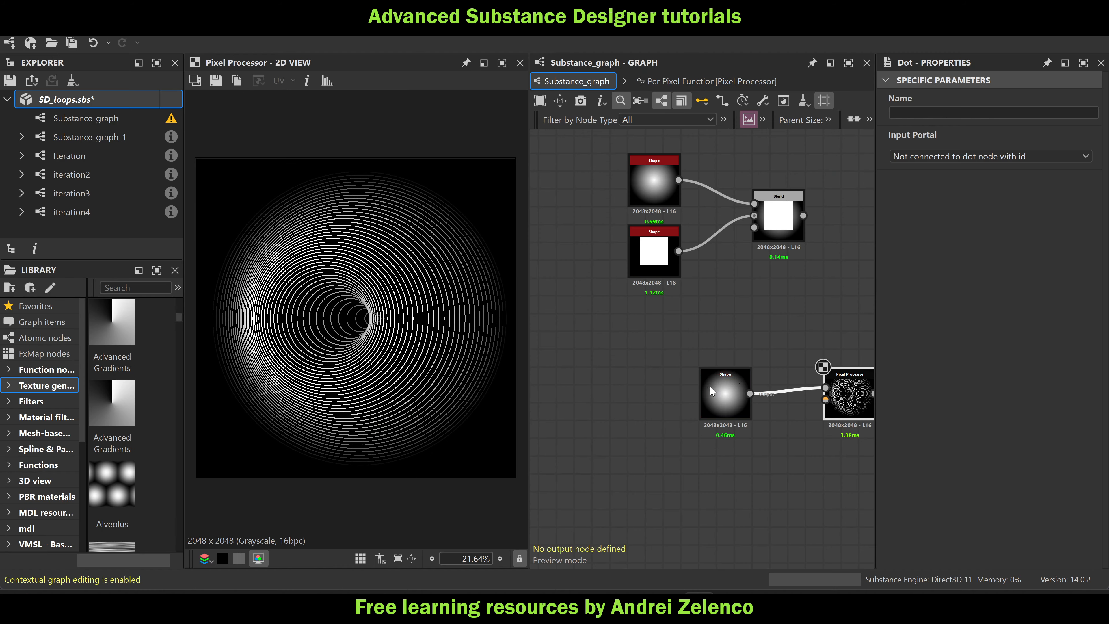
left_click(736, 81)
scroll(771, 272, "up", 3)
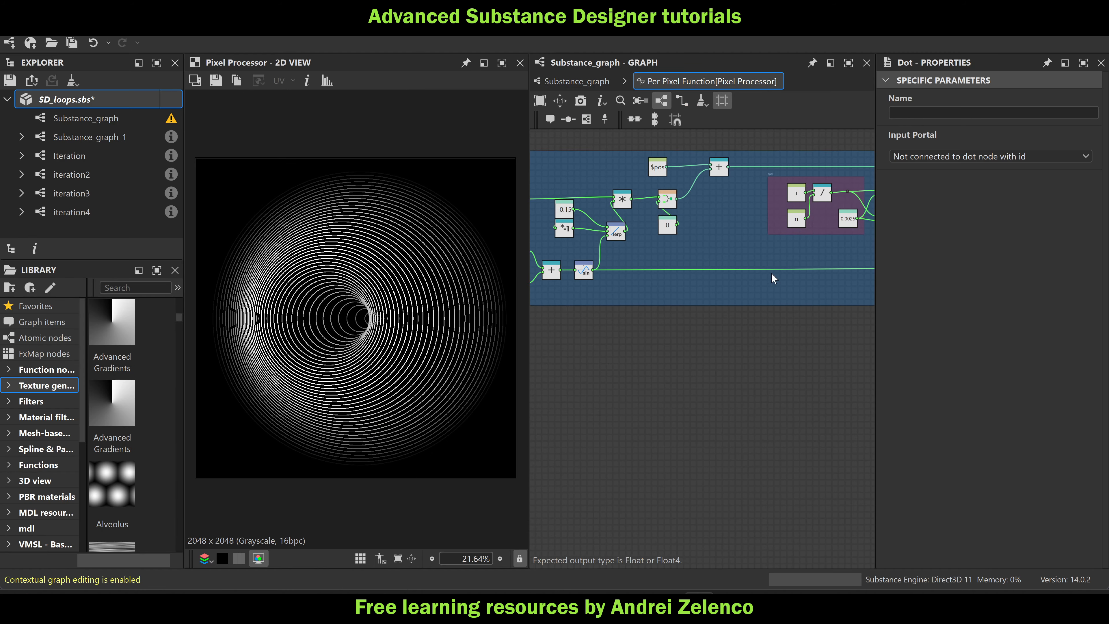
scroll(698, 226, "up", 3)
left_click(705, 212)
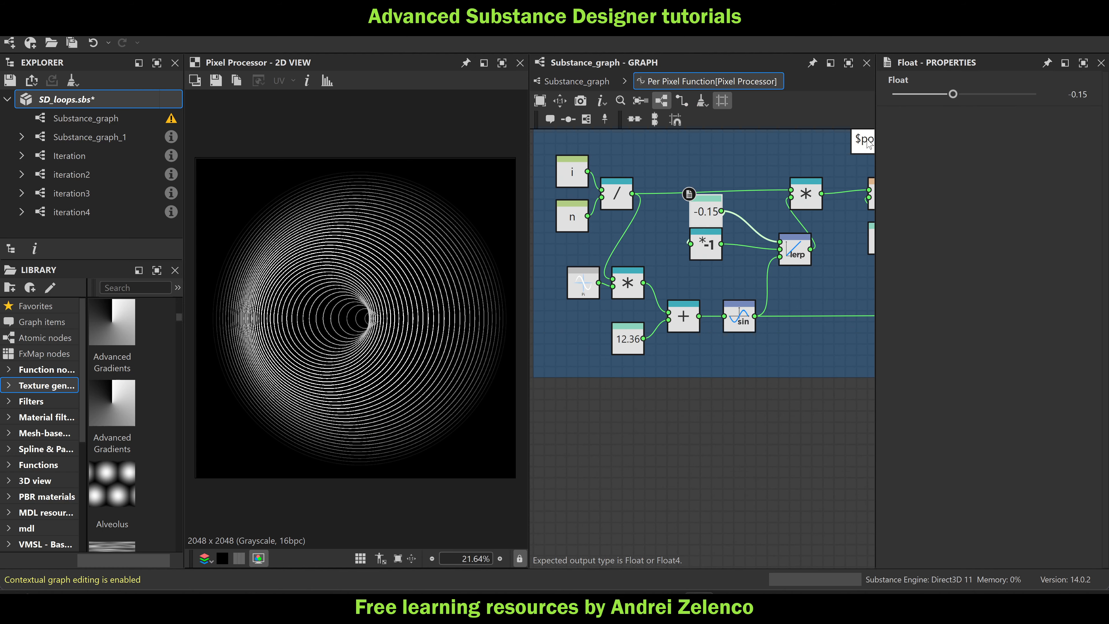
left_click(628, 339)
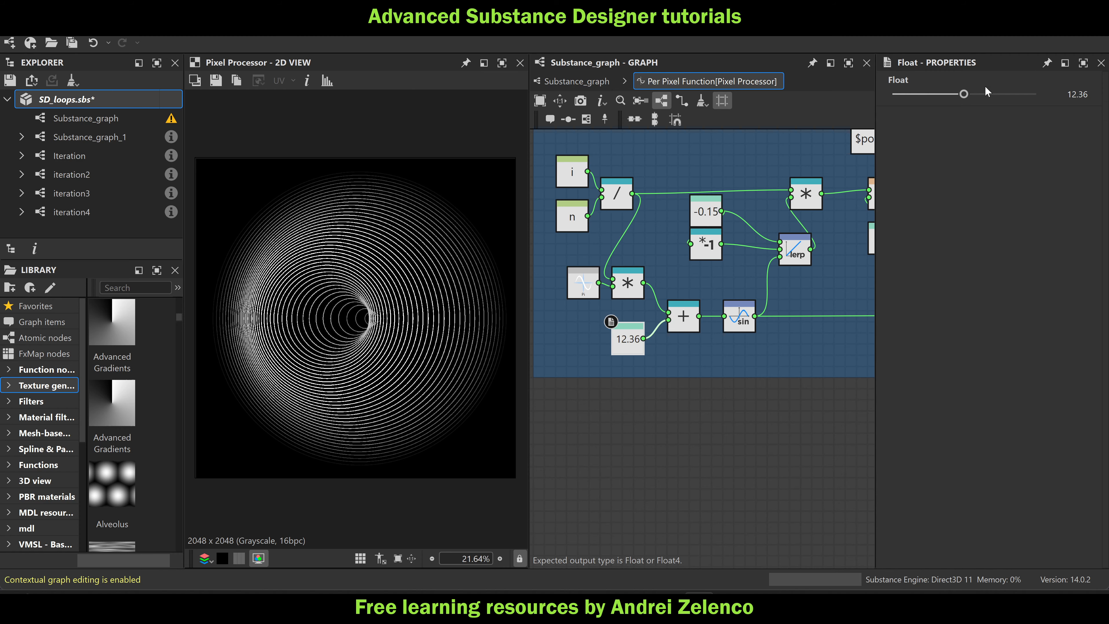
left_click_drag(964, 97, 993, 126)
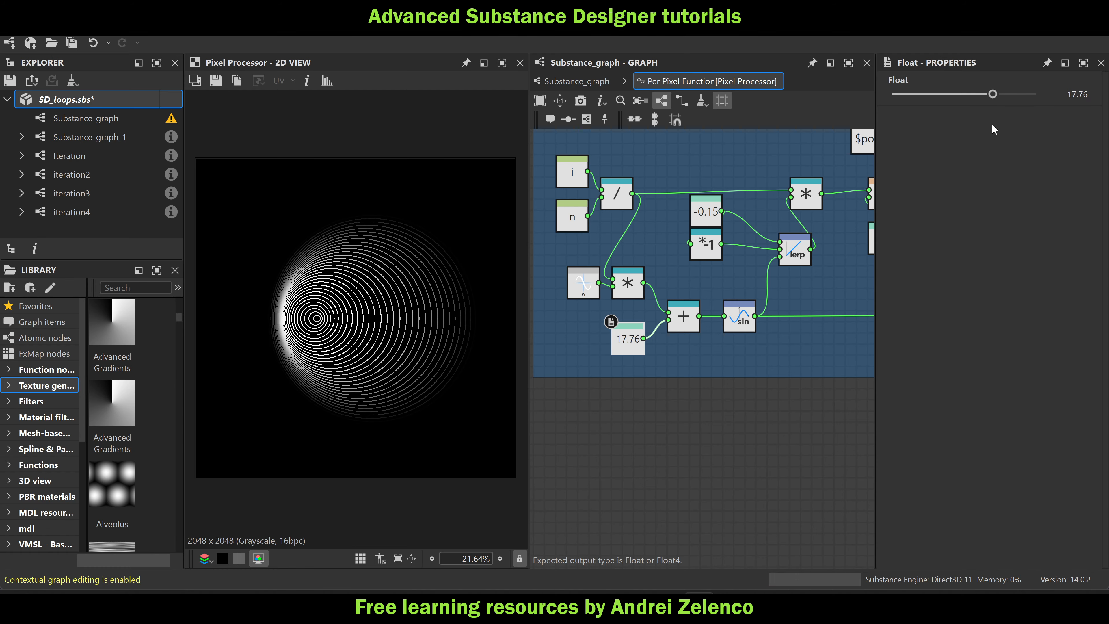
Insert a Linear Interpolation node on the long link that carries the Sine output to the brightness Multiplication
middle_click_drag(792, 307, 580, 253)
scroll(654, 251, "down", 3)
middle_click_drag(725, 248, 748, 241)
scroll(632, 247, "up", 3)
scroll(634, 252, "up", 2)
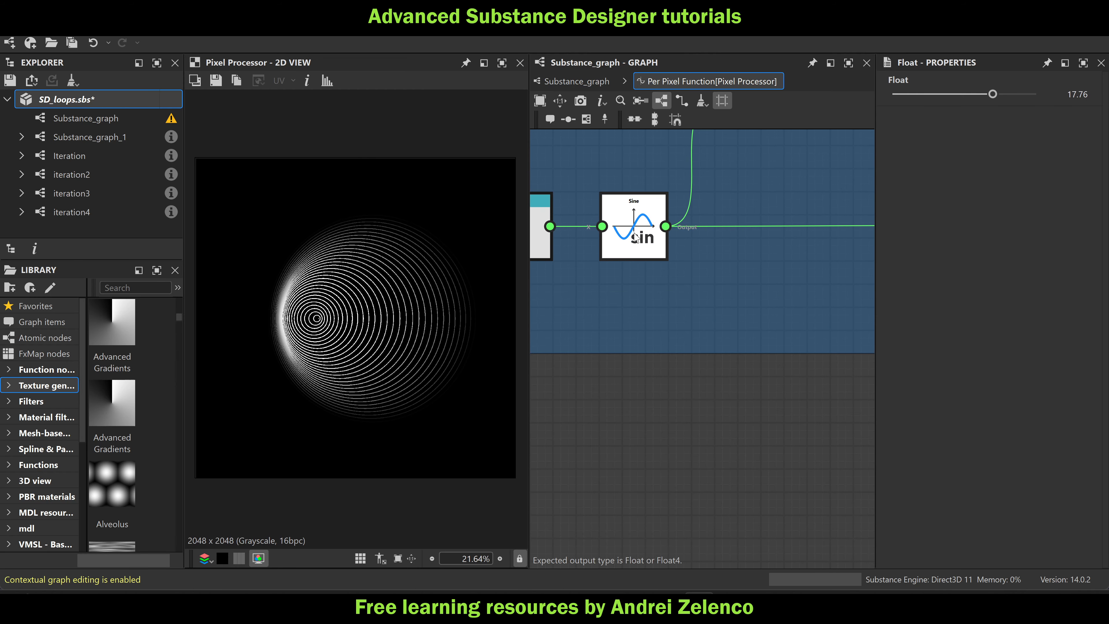
scroll(633, 226, "down", 3)
middle_click_drag(759, 238, 639, 244)
scroll(708, 218, "down", 2)
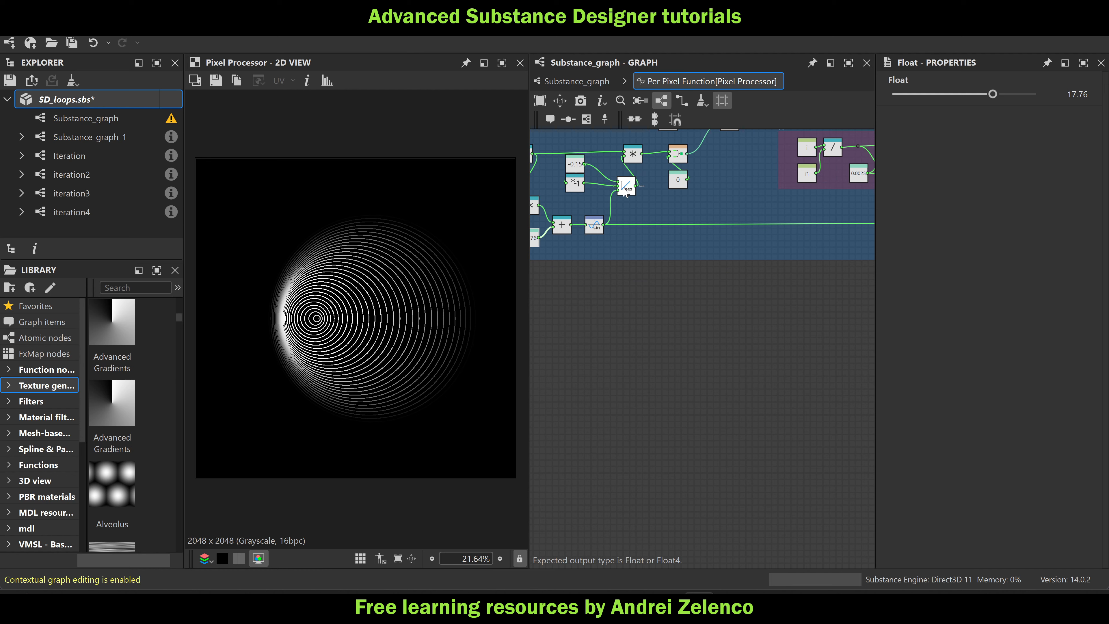
middle_click_drag(754, 219, 659, 226)
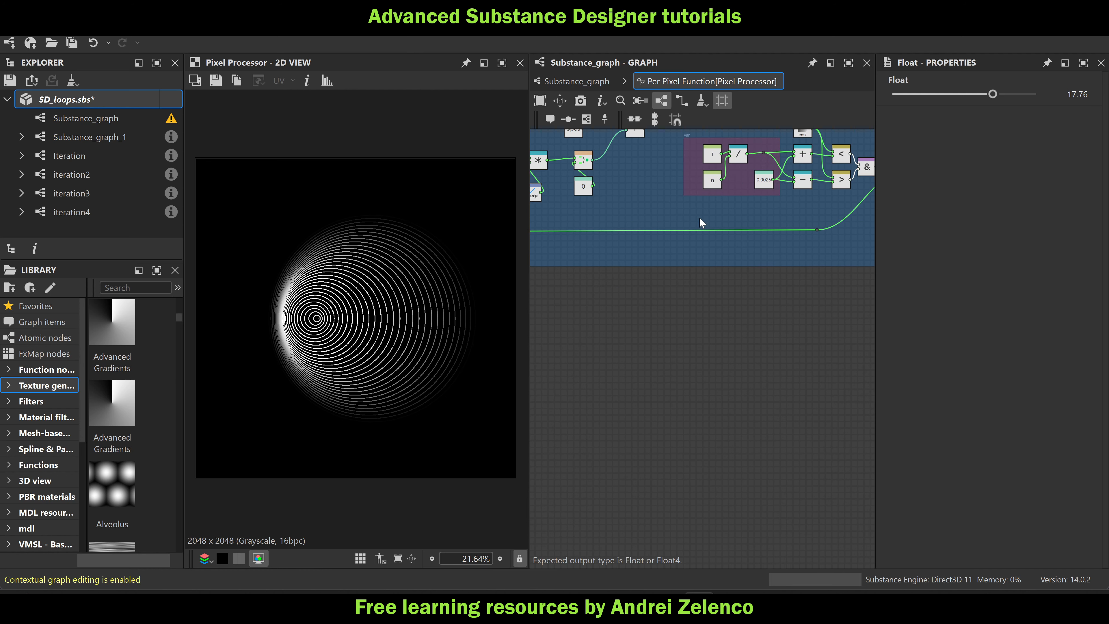
key("space")
type("l")
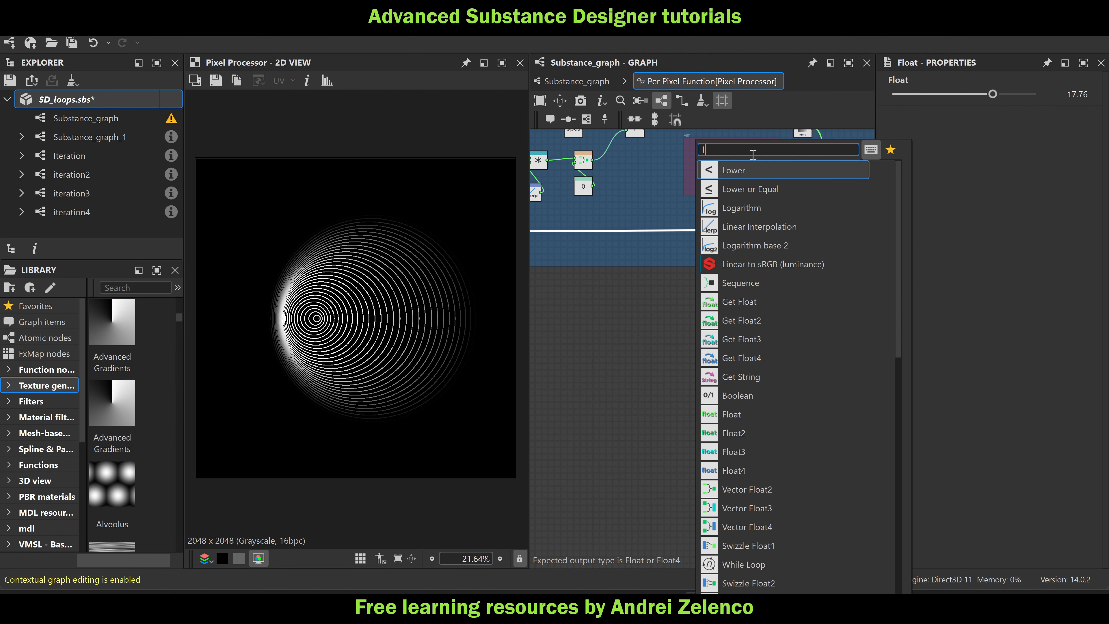
left_click(767, 228)
Remove the Sine link from the new Linear Interpolation's first input and connect the Sine output to its third input
left_click_drag(720, 211, 699, 239)
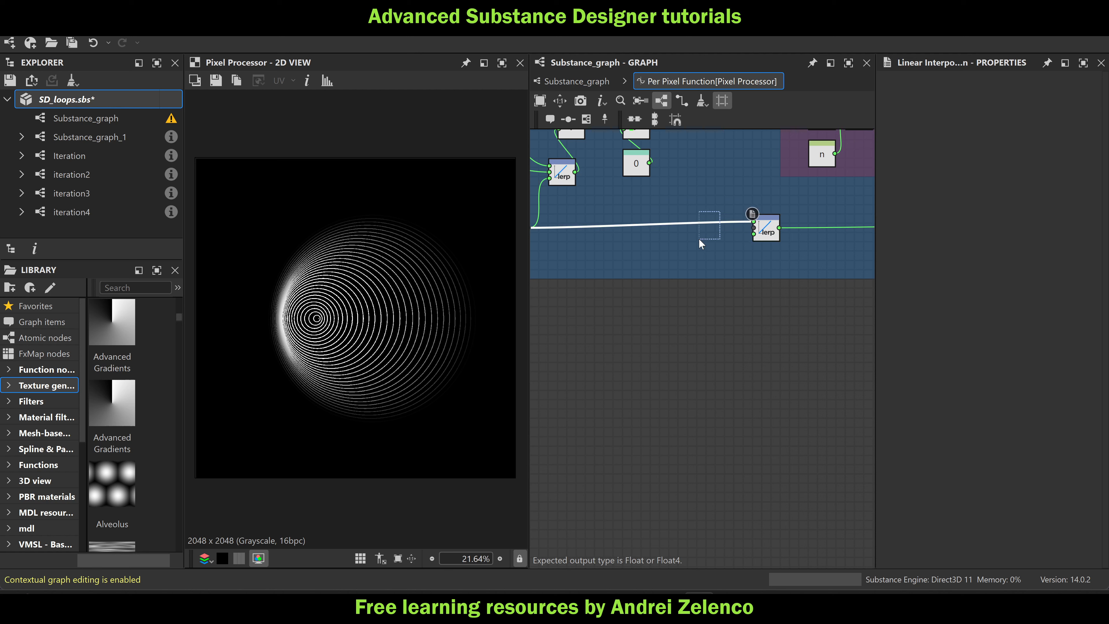
key("Delete")
middle_click_drag(701, 234, 819, 219)
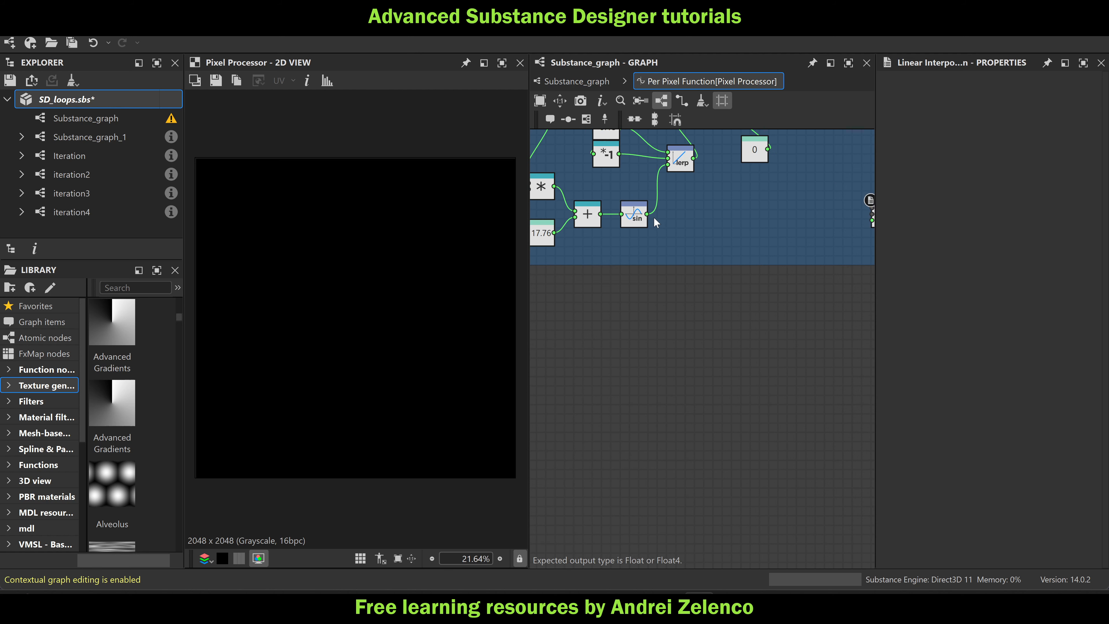
left_click_drag(647, 214, 761, 223)
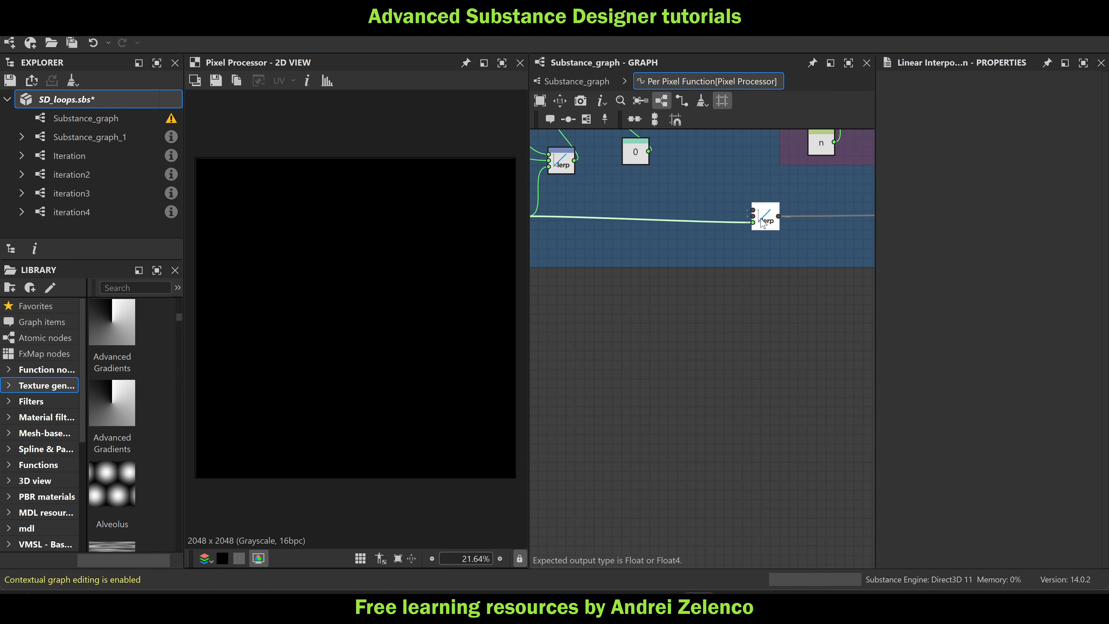
Add a Float node before the new Linear Interpolation and duplicate it, stacking the two Floats
key("space")
type("fl")
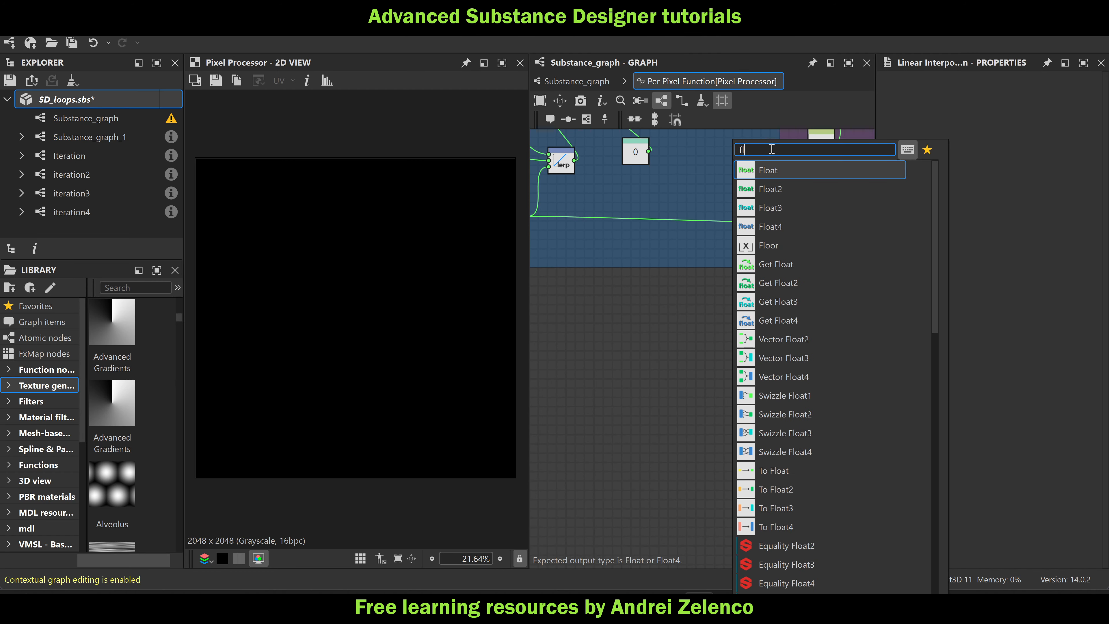
left_click(776, 167)
mouse_move(736, 185)
left_mouse_down()
mouse_move(731, 175)
mouse_move(735, 206)
mouse_move(730, 198)
left_mouse_up()
key("ctrl+d")
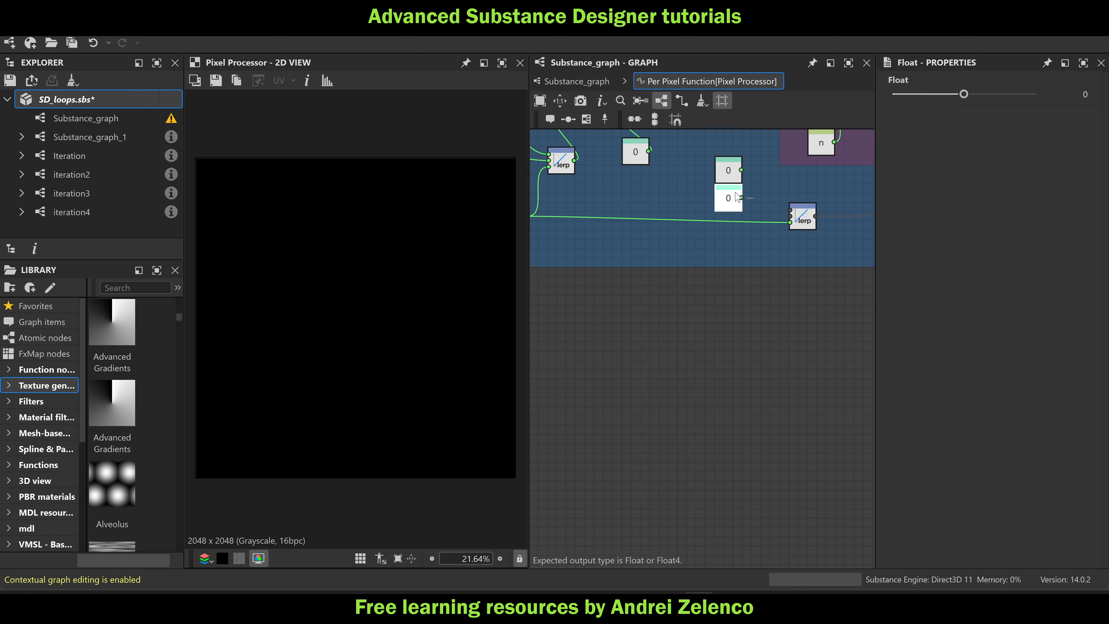
Set the lower of the two new Floats to 1 and the upper one to 0.2
left_click(1034, 95)
left_click(728, 171)
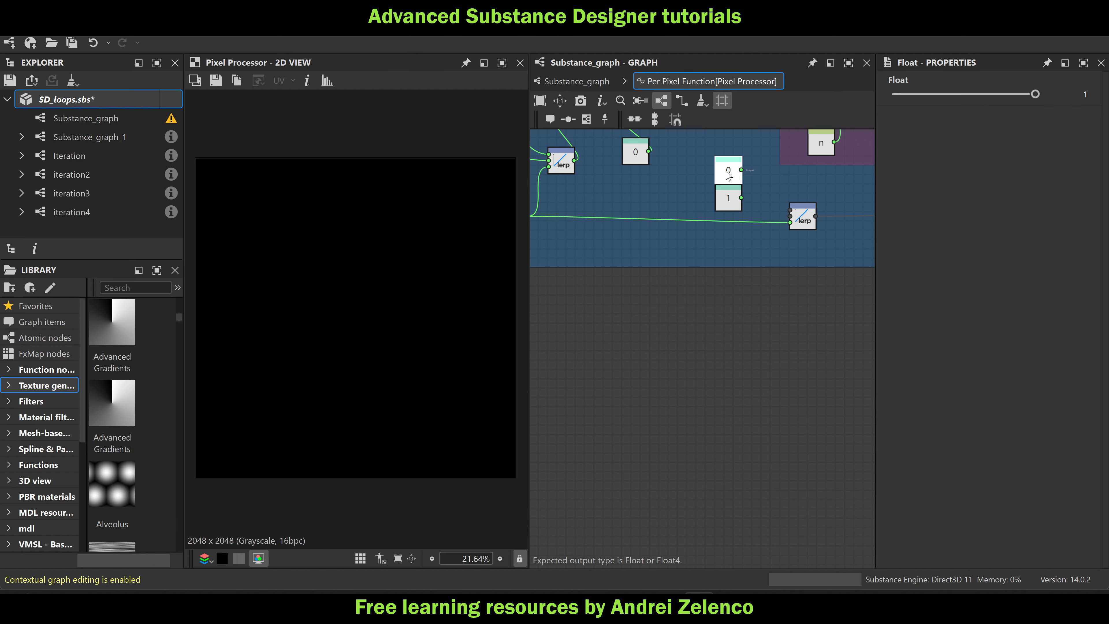
left_click(1082, 94)
type("0.2")
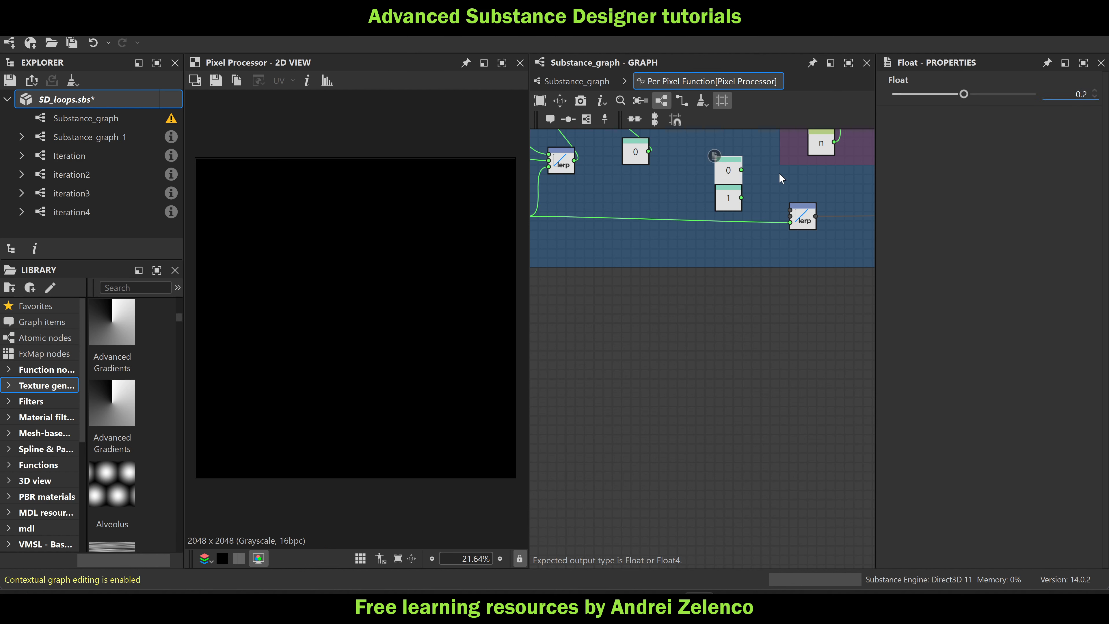
key("Return")
Connect the upper Float to the new Linear Interpolation's first input and the lower to its second, and raise the upper Float to 0.41
left_click_drag(741, 198, 790, 216)
left_click_drag(741, 170, 790, 210)
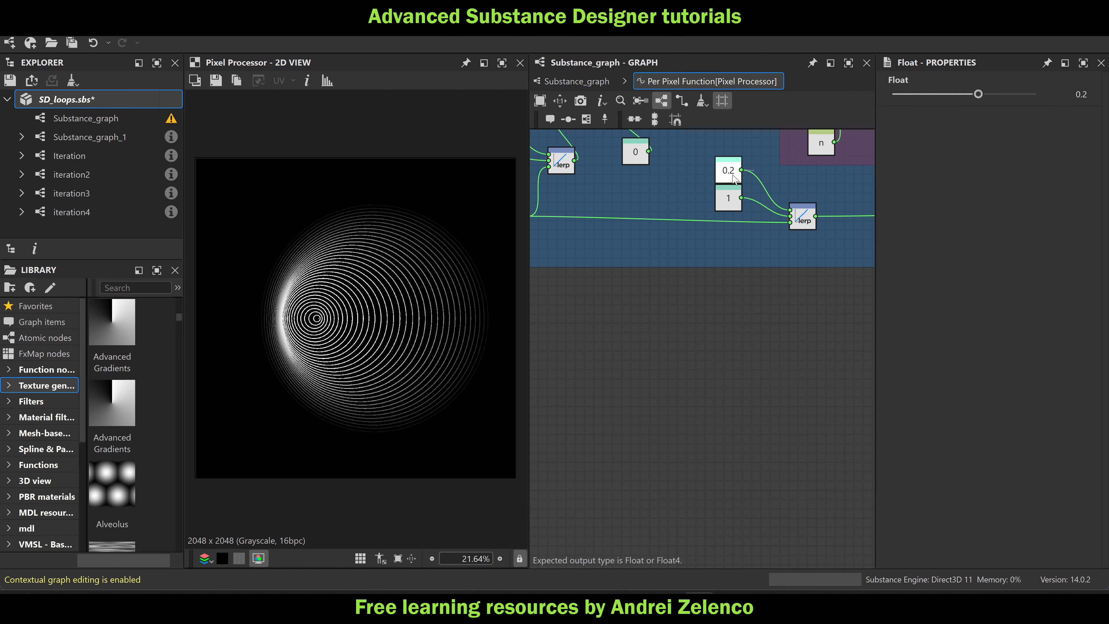
left_click_drag(978, 95, 993, 99)
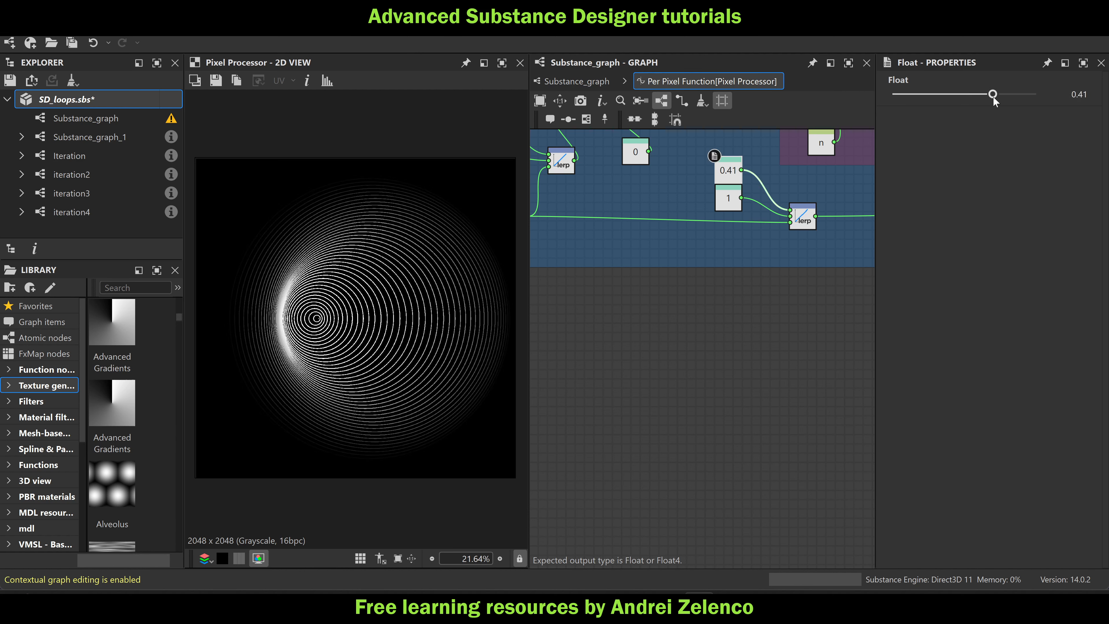
Move the Sine node slightly closer to the Add node
scroll(657, 244, "down", 3)
middle_click_drag(656, 245, 771, 240)
scroll(698, 223, "up", 3)
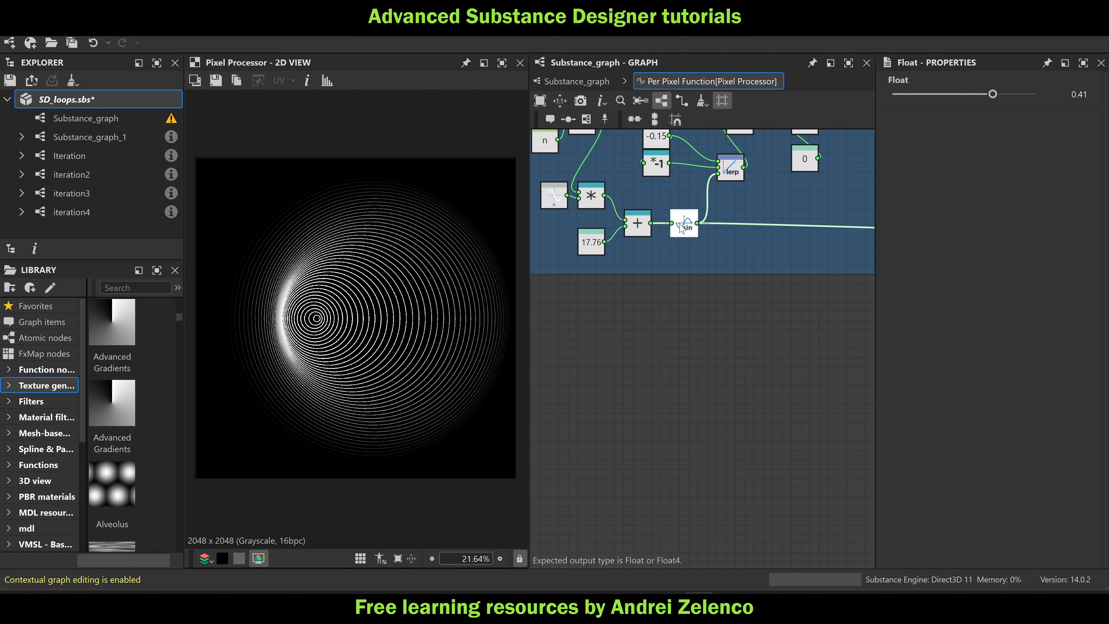
left_click_drag(688, 228, 679, 228)
Try feeding the Sine directly from the Multiplication node, and restore its link from the Add node
left_click(631, 226)
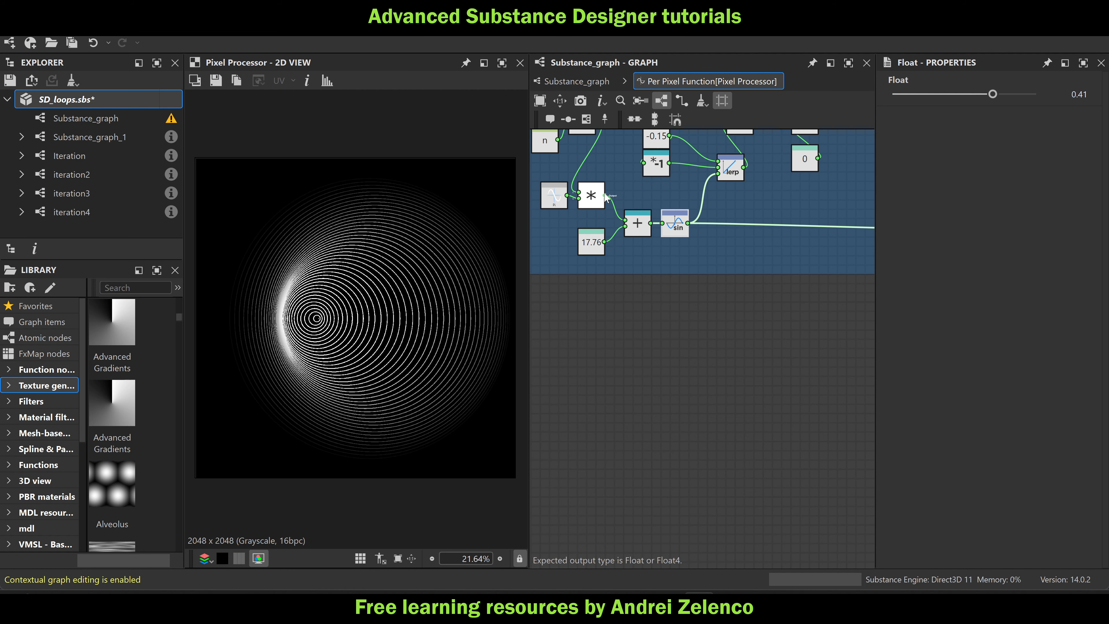
left_click_drag(605, 195, 670, 223)
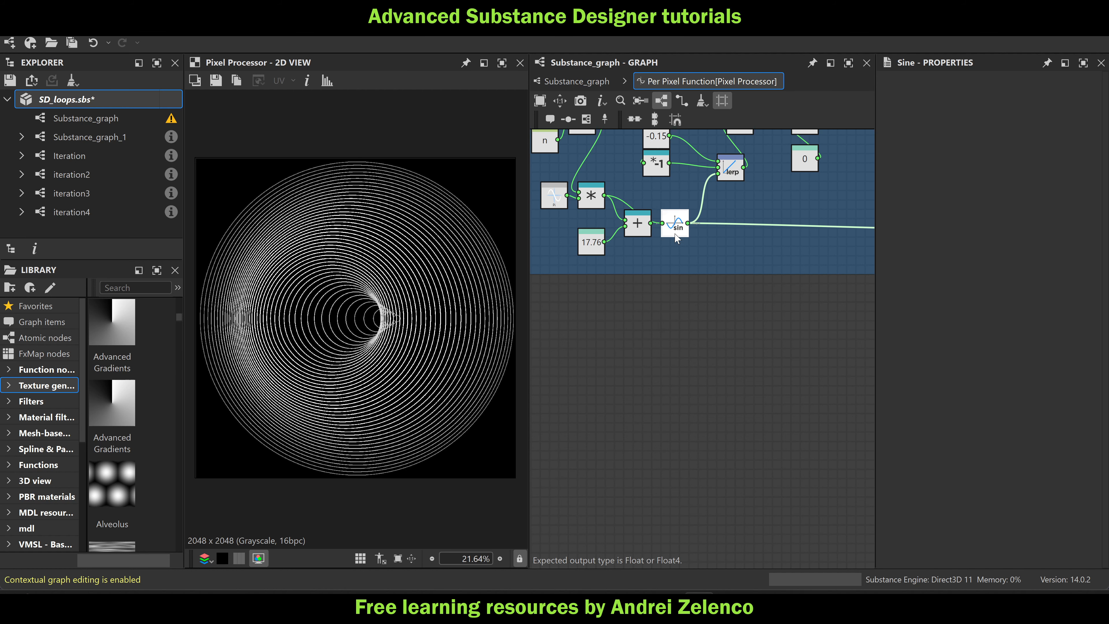
left_click_drag(650, 222, 669, 223)
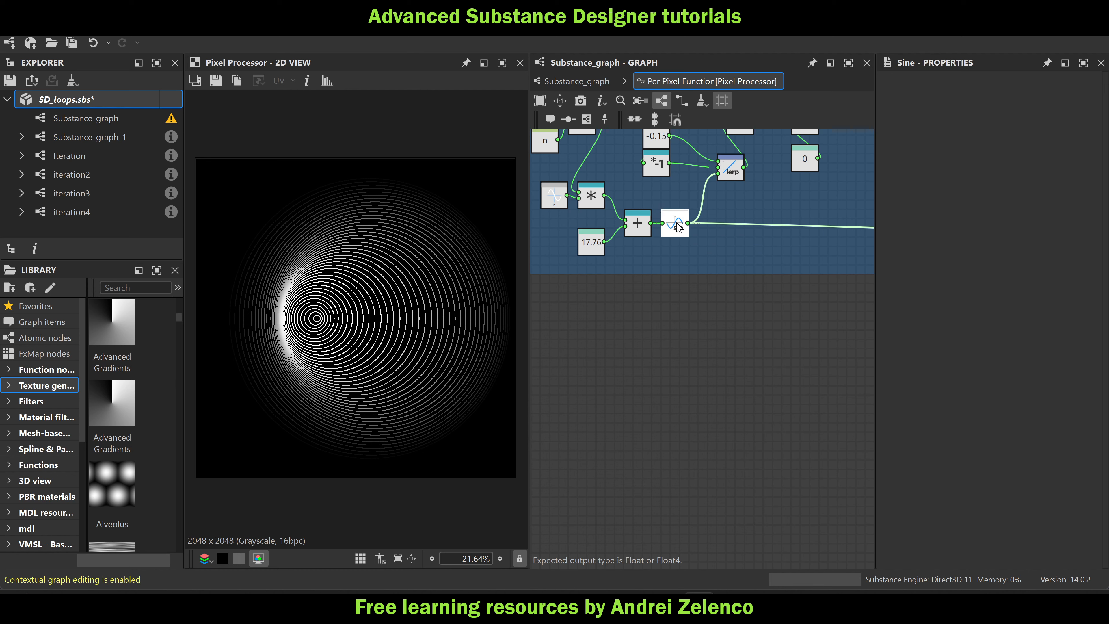
Insert a [-1, 1] to [0,1] conversion node on the Sine node's output
key("space")
type("-")
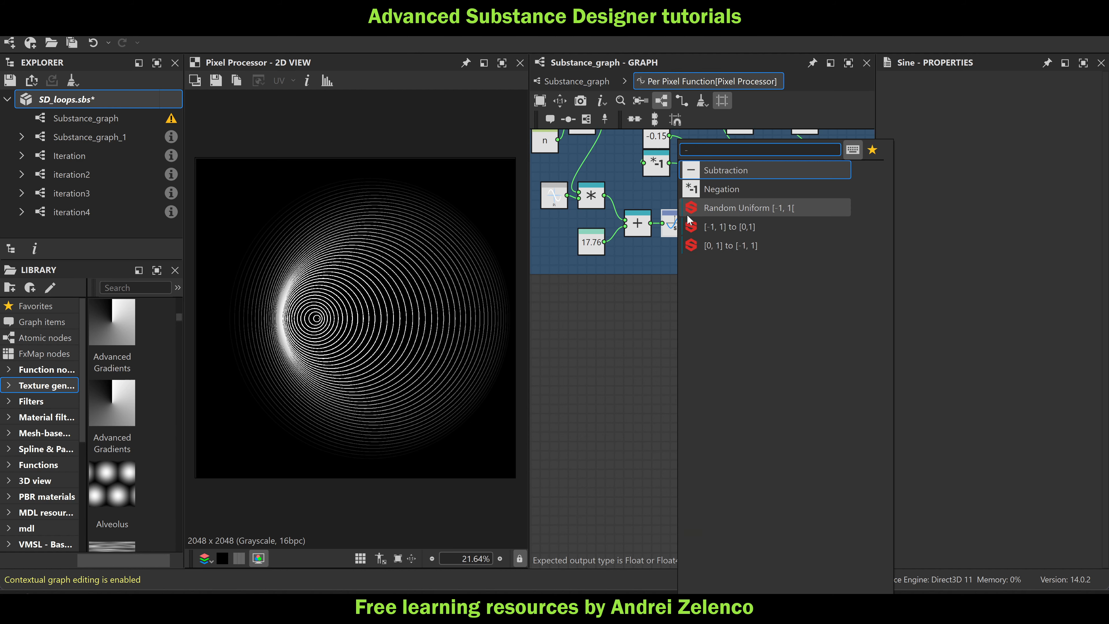
left_click(733, 225)
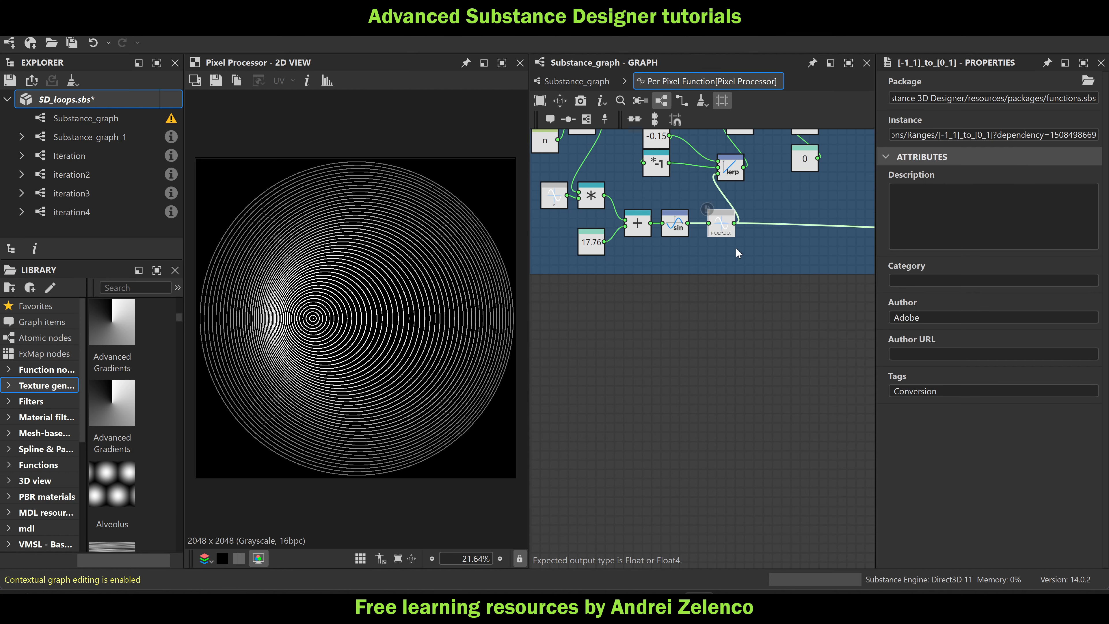
Set the Float on the ring-offset Linear Interpolation's first input to -0.48 and the Float feeding the Add node to 20.6
middle_click_drag(680, 197, 683, 243)
left_click(659, 189)
left_click_drag(953, 94, 931, 120)
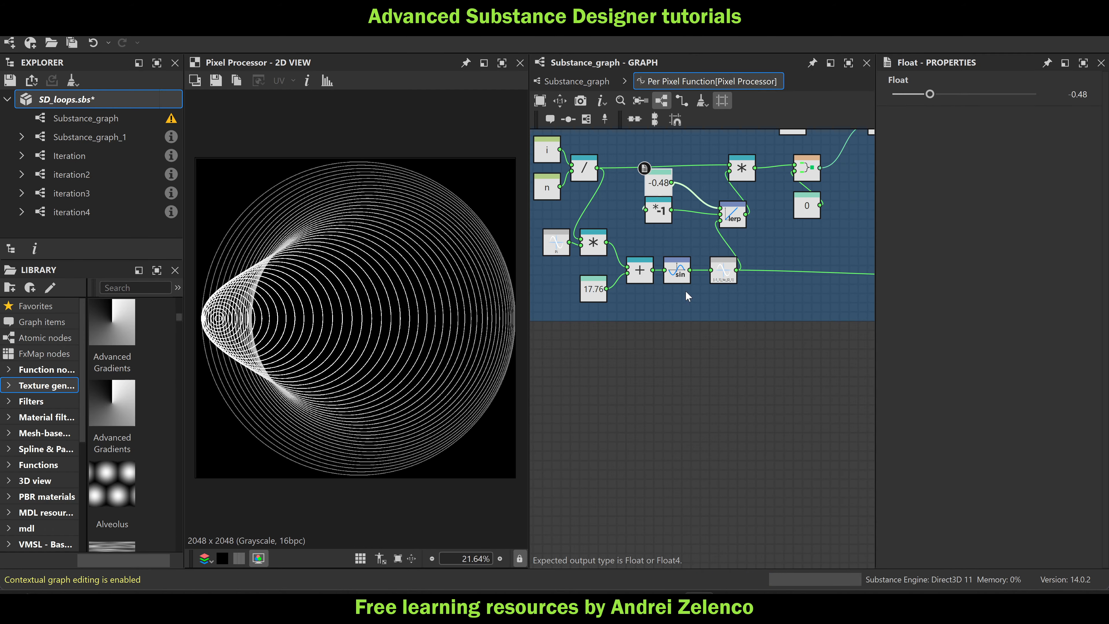
left_click(593, 289)
left_click_drag(963, 94, 976, 119)
Return to Substance_graph and paste a copy of the earlier chain's Gradient Map and FXAA Color nodes beside the new Pixel Processor
left_click(577, 81)
scroll(716, 284, "up", 3)
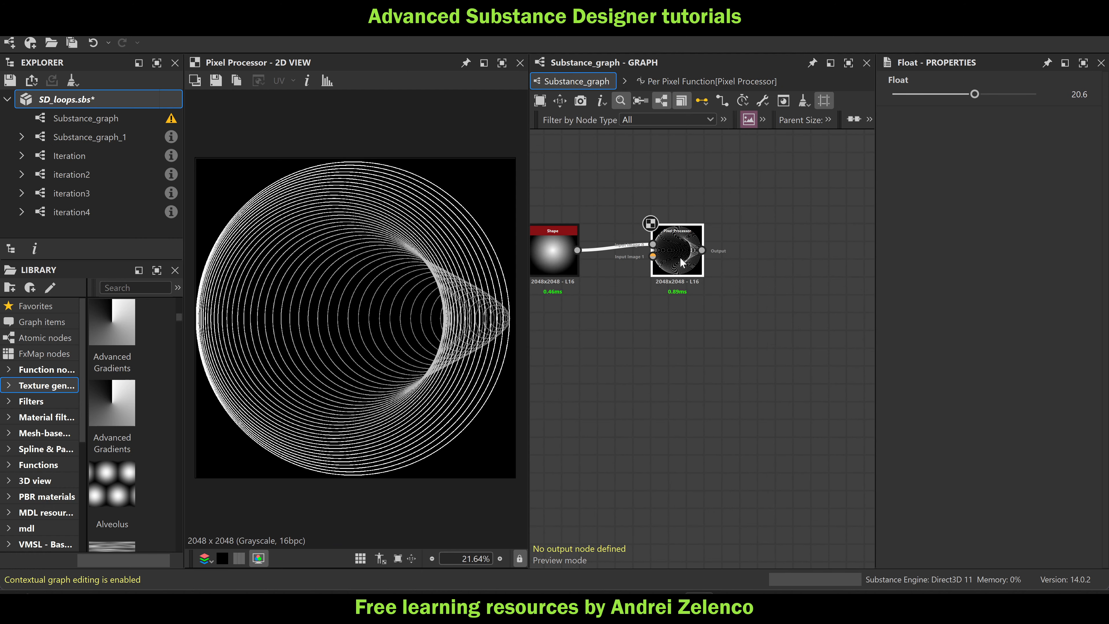
scroll(679, 264, "down", 5)
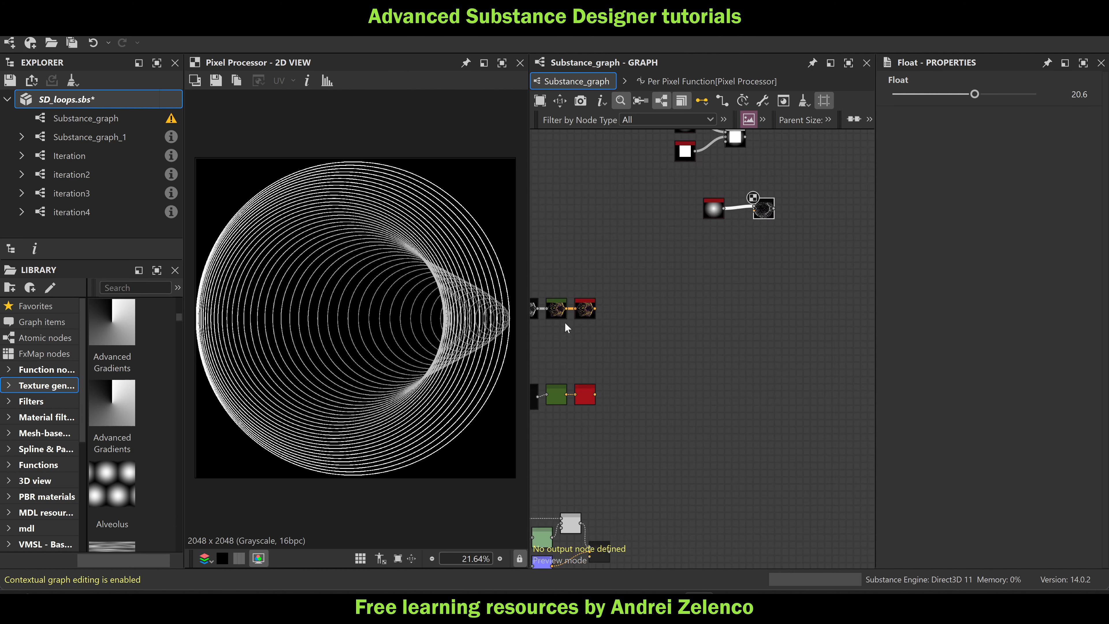
scroll(564, 321, "up", 1)
left_click_drag(615, 274, 563, 320)
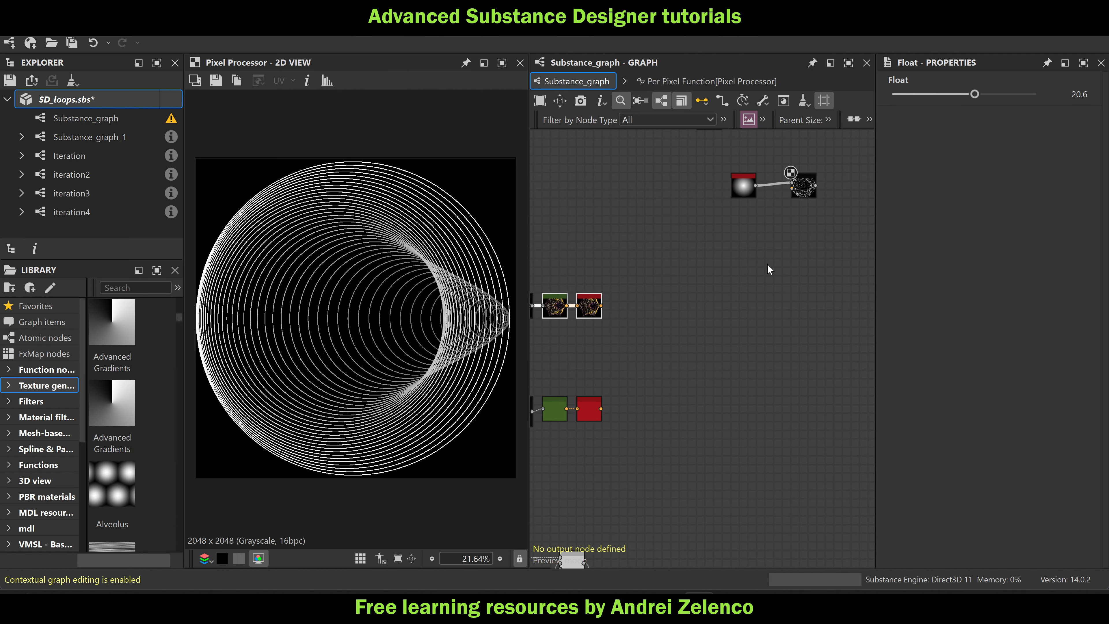
middle_click_drag(847, 210, 755, 248)
scroll(755, 247, "up", 6)
key("ctrl+v")
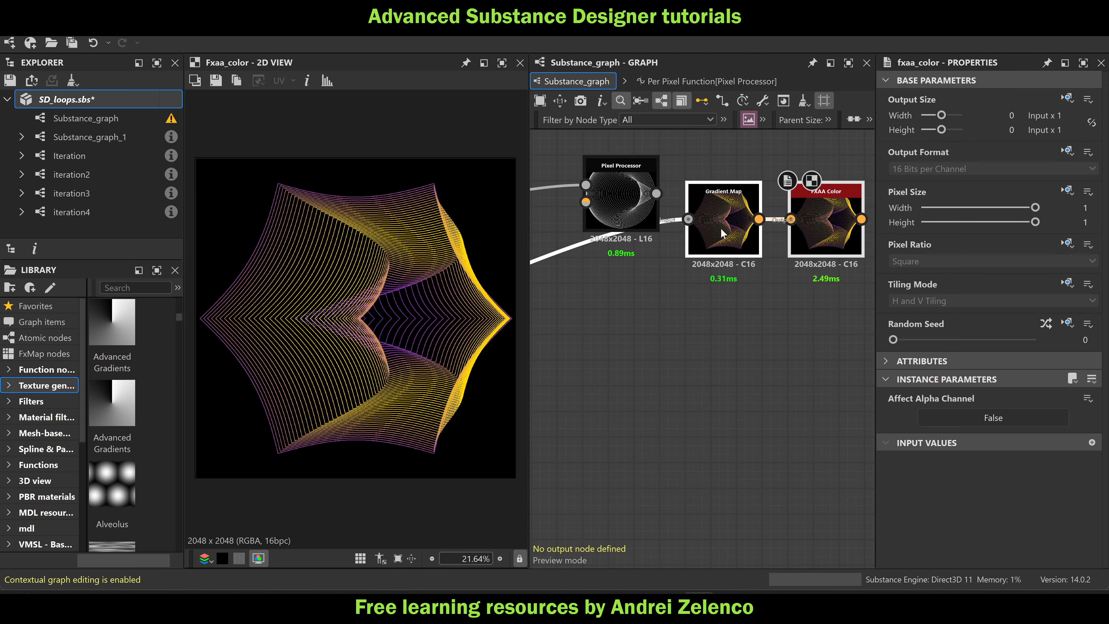
Connect the new Pixel Processor's output to the pasted Gradient Map and align the pasted pair in its row
left_click_drag(719, 225, 727, 206)
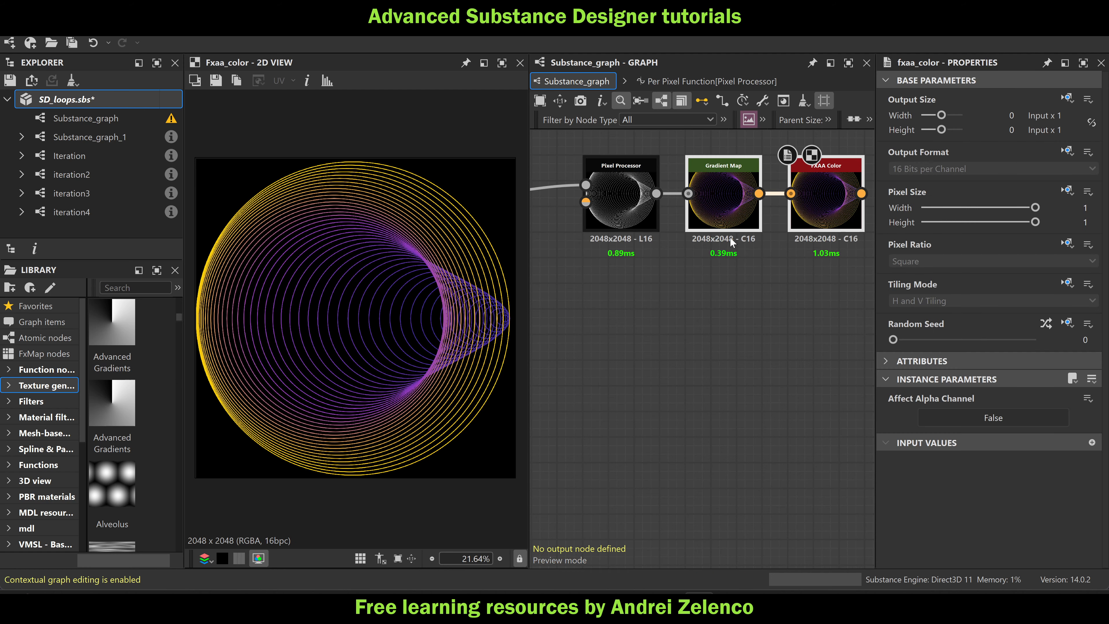
middle_click_drag(819, 195, 720, 194)
left_click(722, 193)
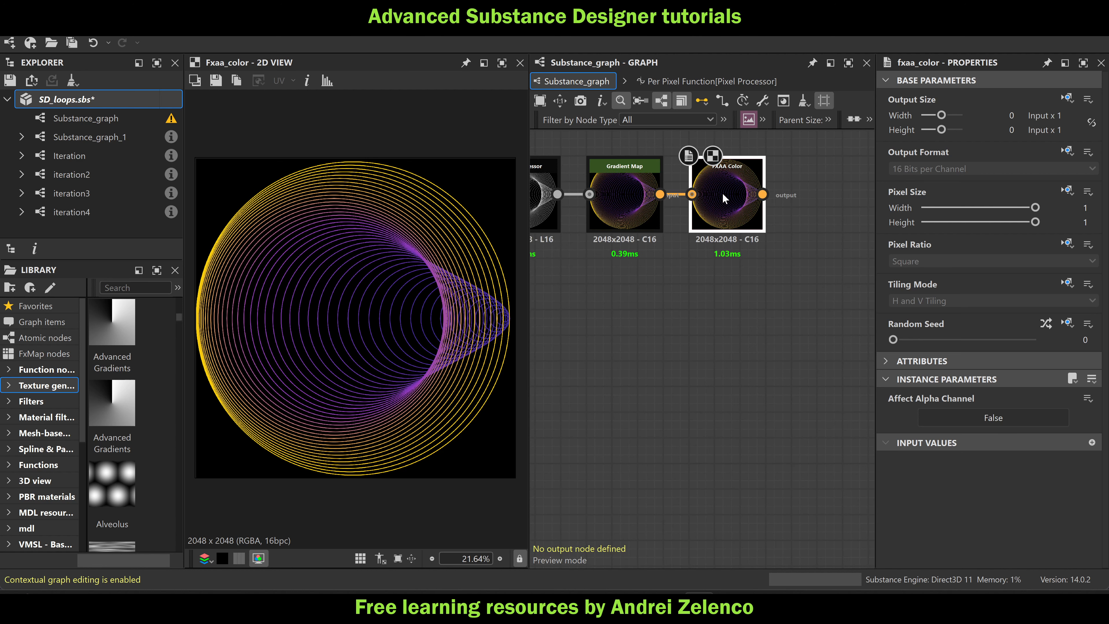
Show the Pixel Processor's output in the 2D view and examine the edges of its ring lines up close
middle_click_drag(569, 222, 670, 218)
scroll(632, 202, "up", 2)
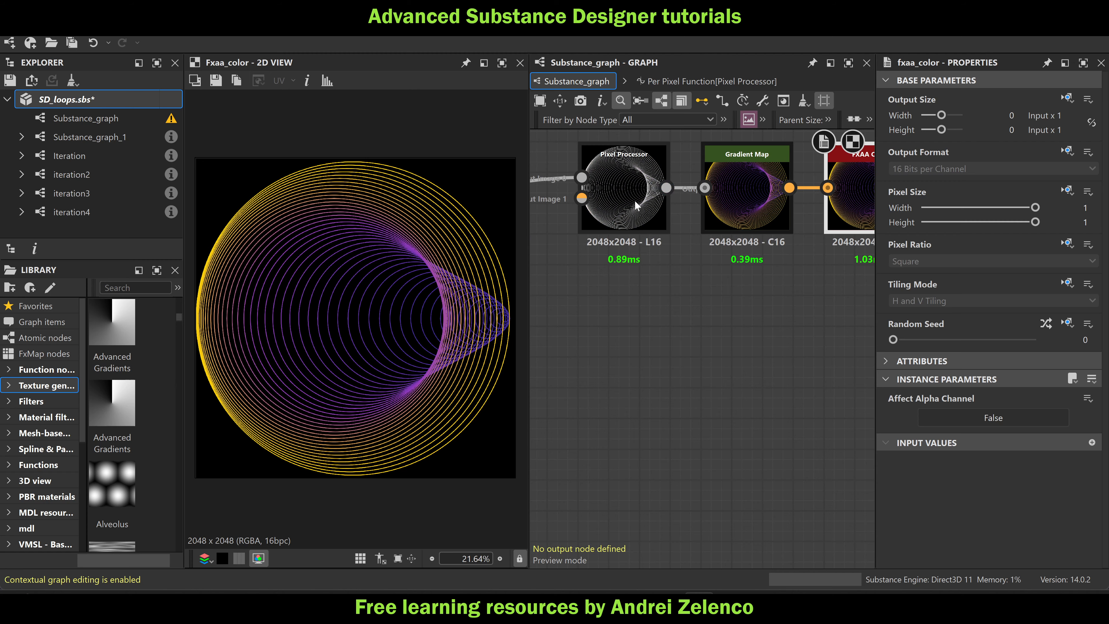
double_click(634, 200)
scroll(503, 256, "up", 5)
scroll(503, 256, "up", 10)
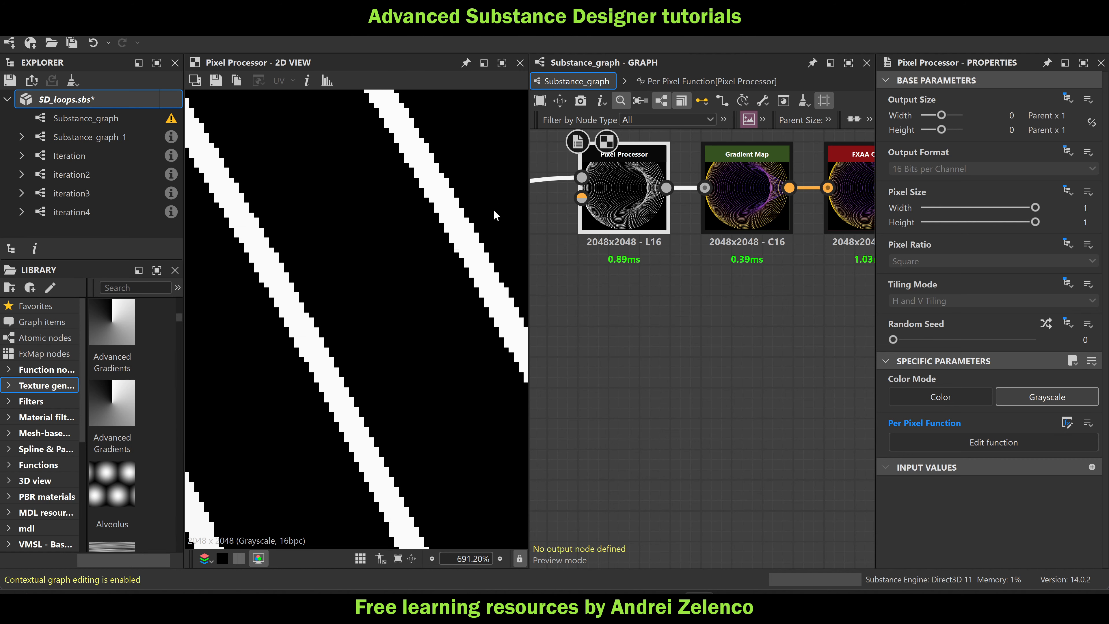
Add an FXAA Grayscale node below the Pixel Processor and connect the Pixel Processor's output to it
left_click(642, 283)
key("space")
type("f")
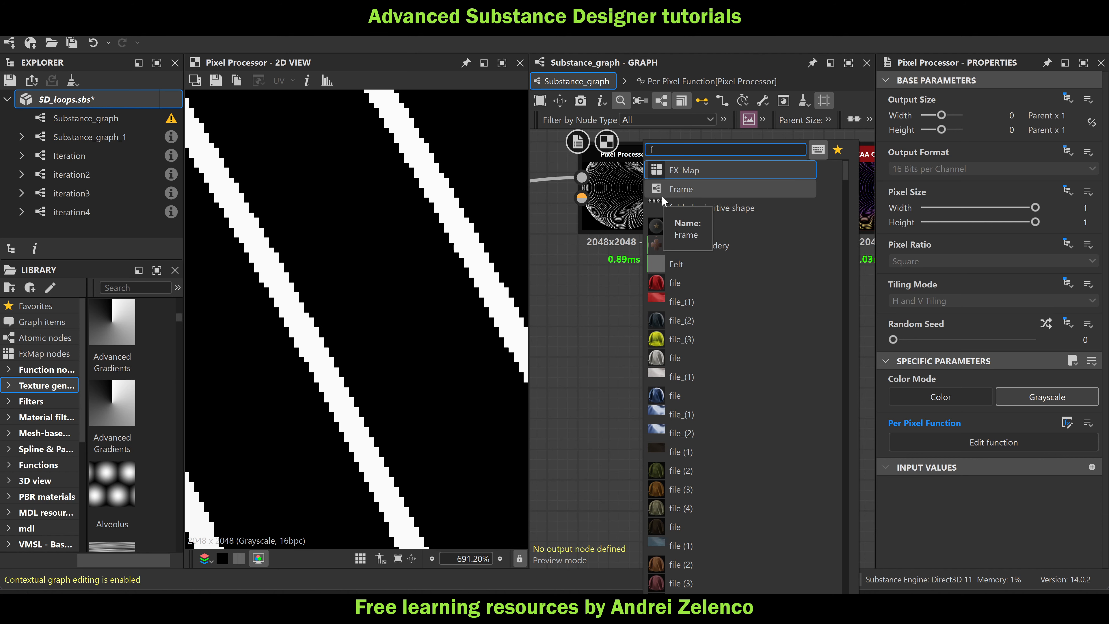
type("xaa")
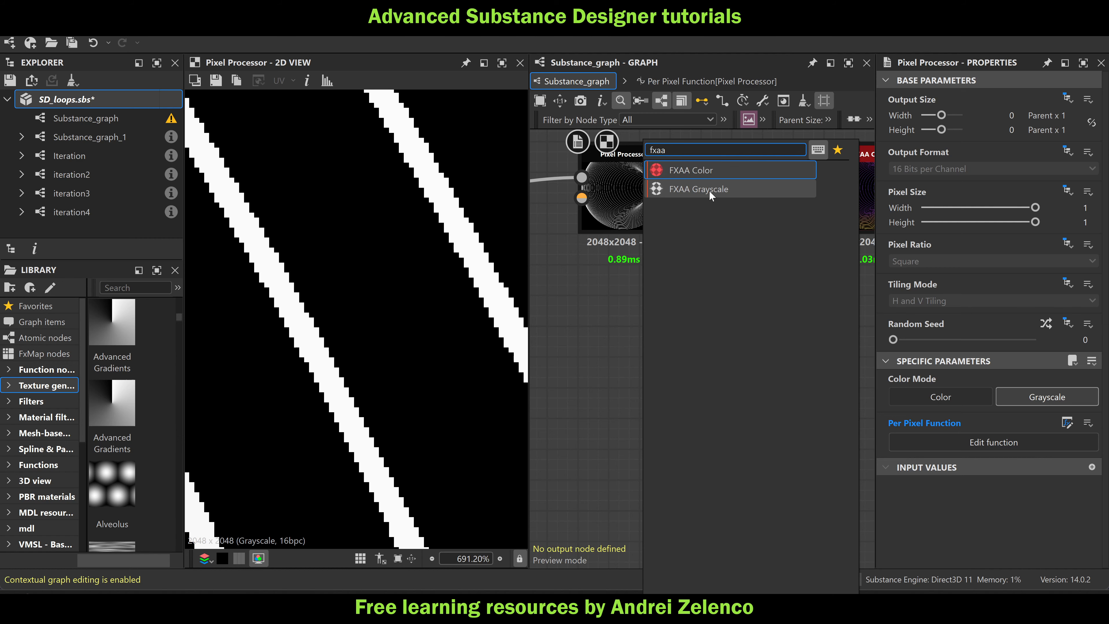
left_click(709, 190)
left_click_drag(679, 238, 649, 300)
left_click_drag(666, 188, 582, 341)
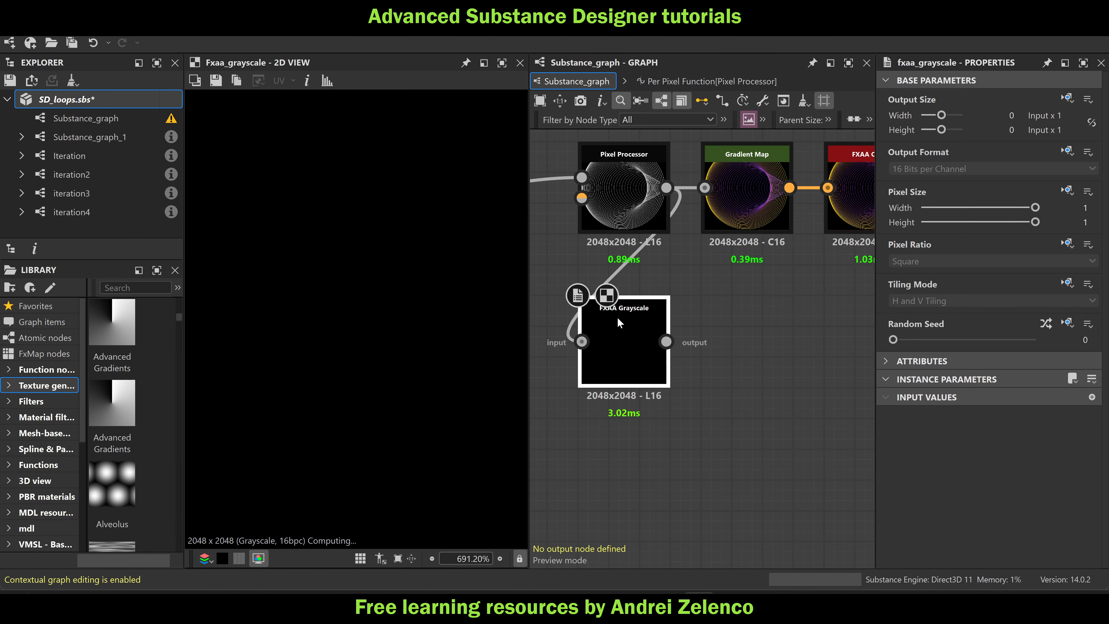
Compare the Pixel Processor's line edges with the FXAA Grayscale result in the 2D view
left_click(624, 189)
left_click(614, 346)
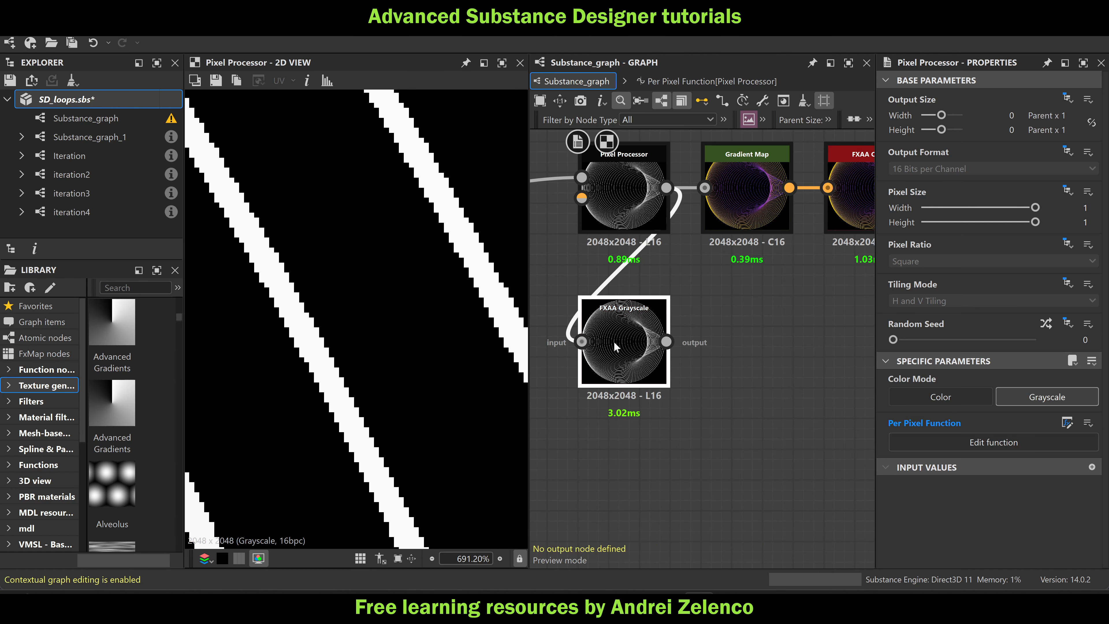
scroll(336, 263, "down", 15)
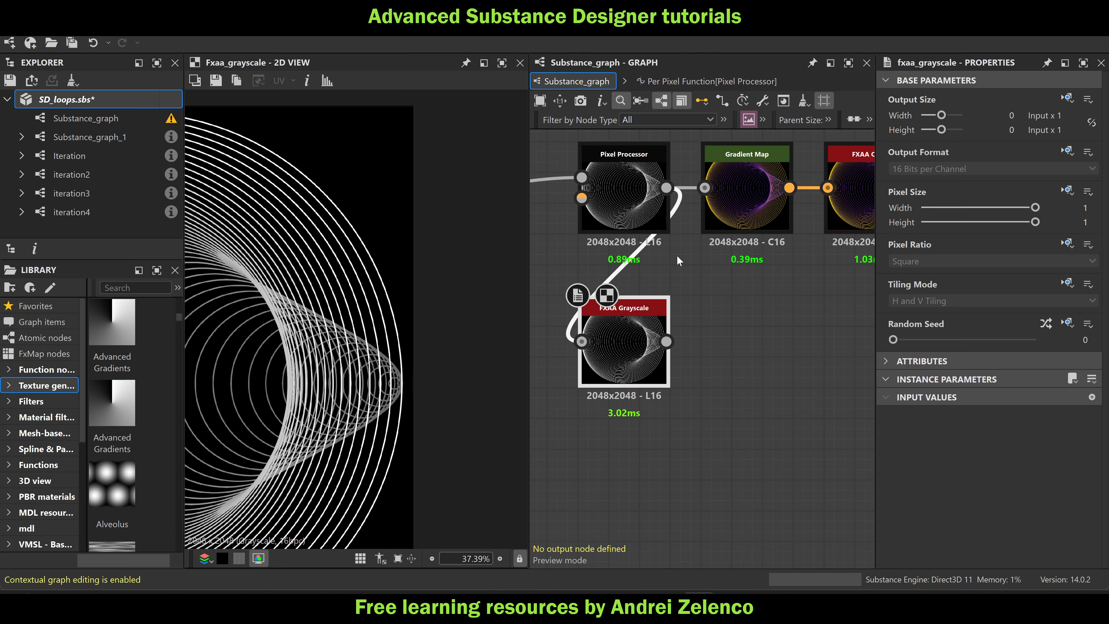
Delete the FXAA Grayscale node and save the SD_loops.sbs package
scroll(641, 271, "down", 3)
key("Delete")
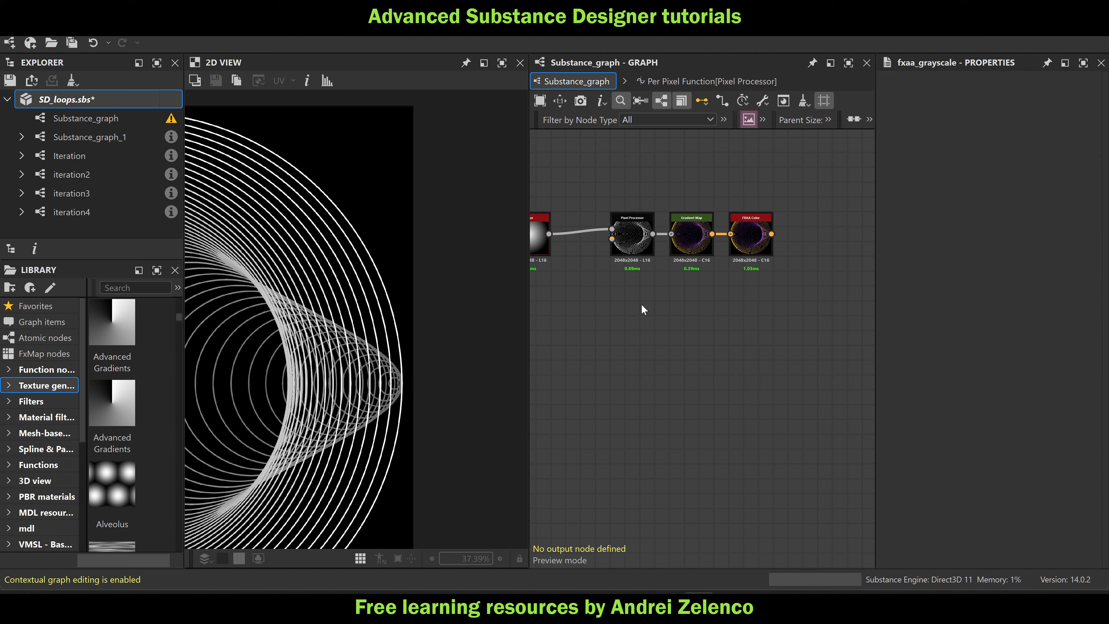
key("ctrl+s")
left_click(95, 92)
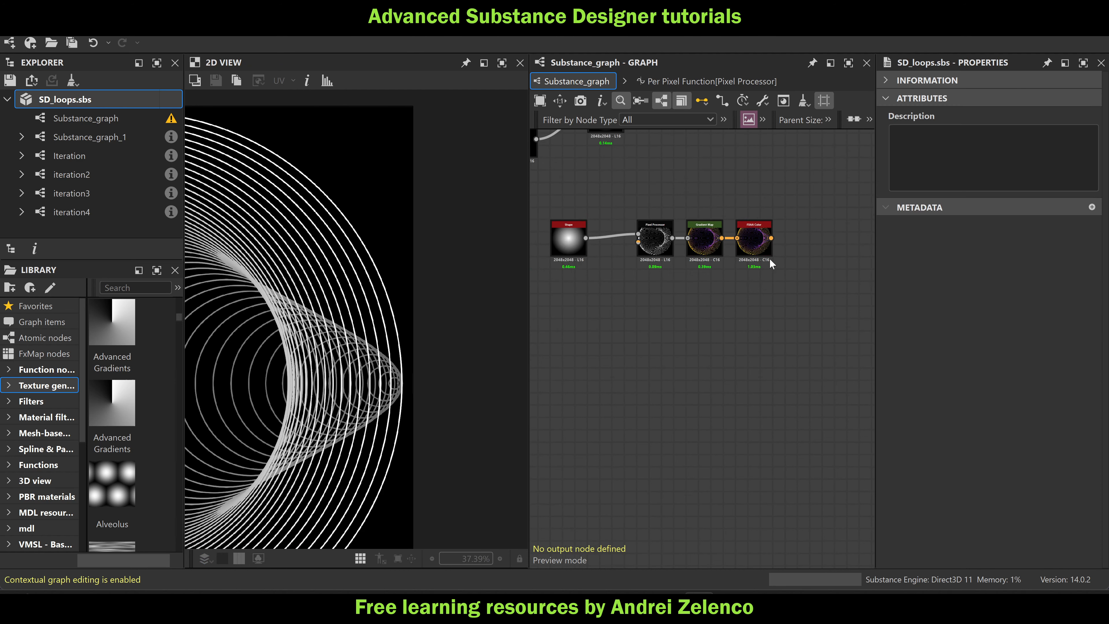
Show the FXAA Color output of the existing Perlin Noise terrain chain in the 2D view, fitted to the frame
scroll(769, 259, "down", 5)
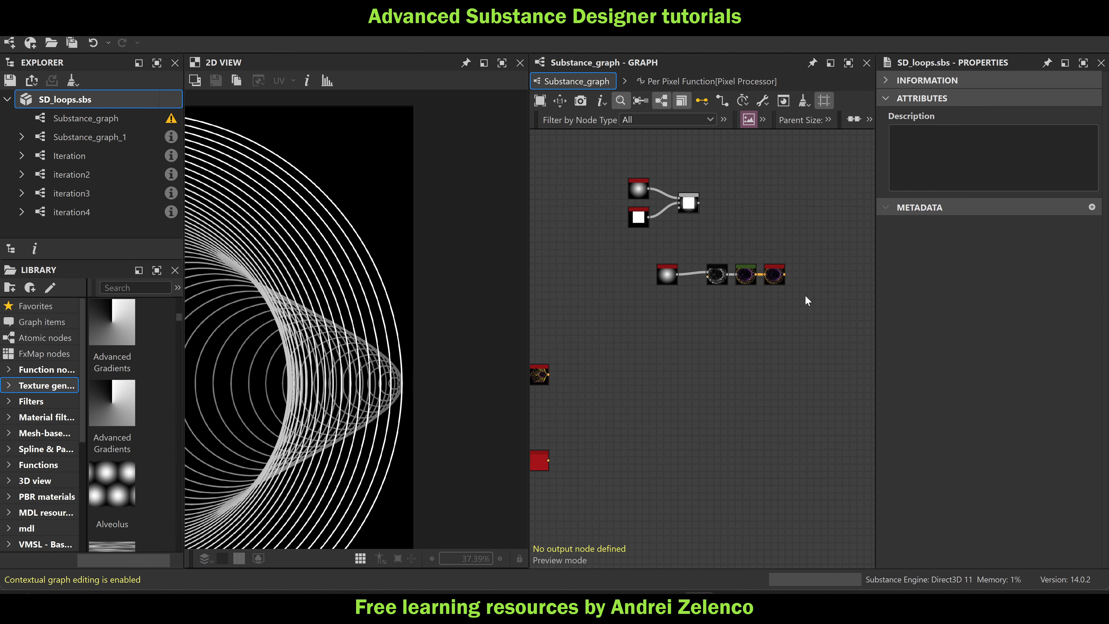
scroll(764, 288, "down", 2)
scroll(659, 376, "up", 3)
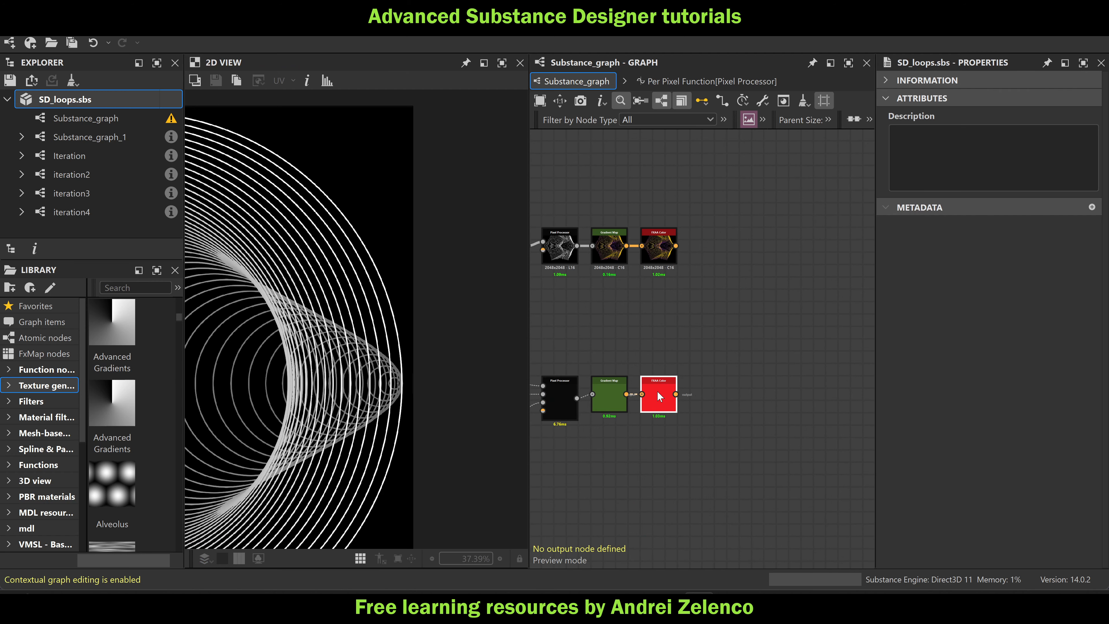
left_click(657, 391)
scroll(771, 314, "down", 2)
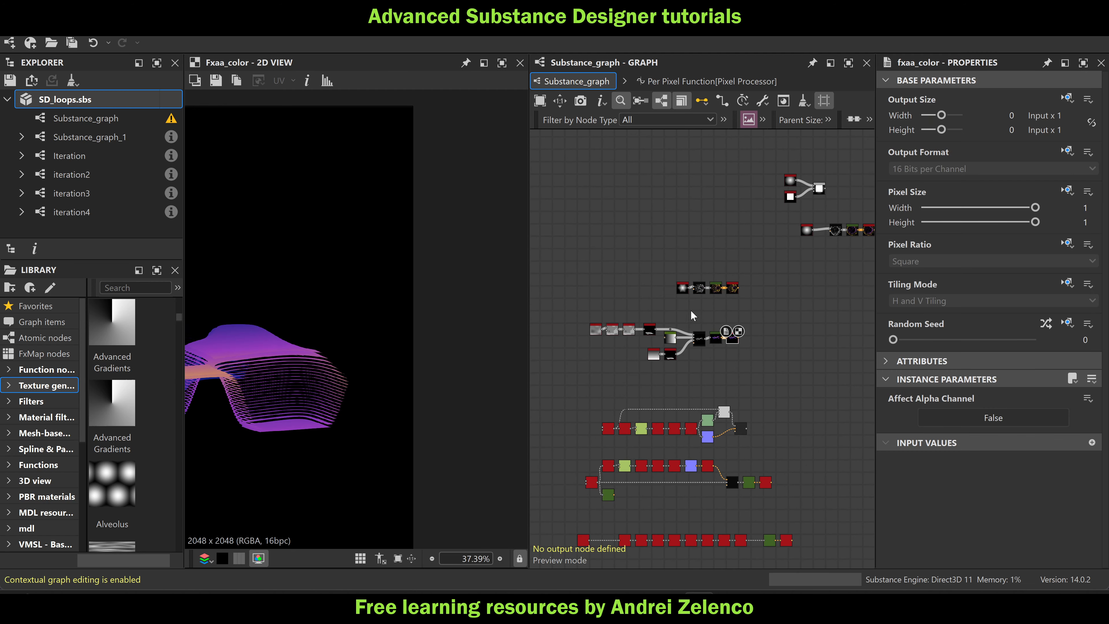
key("f")
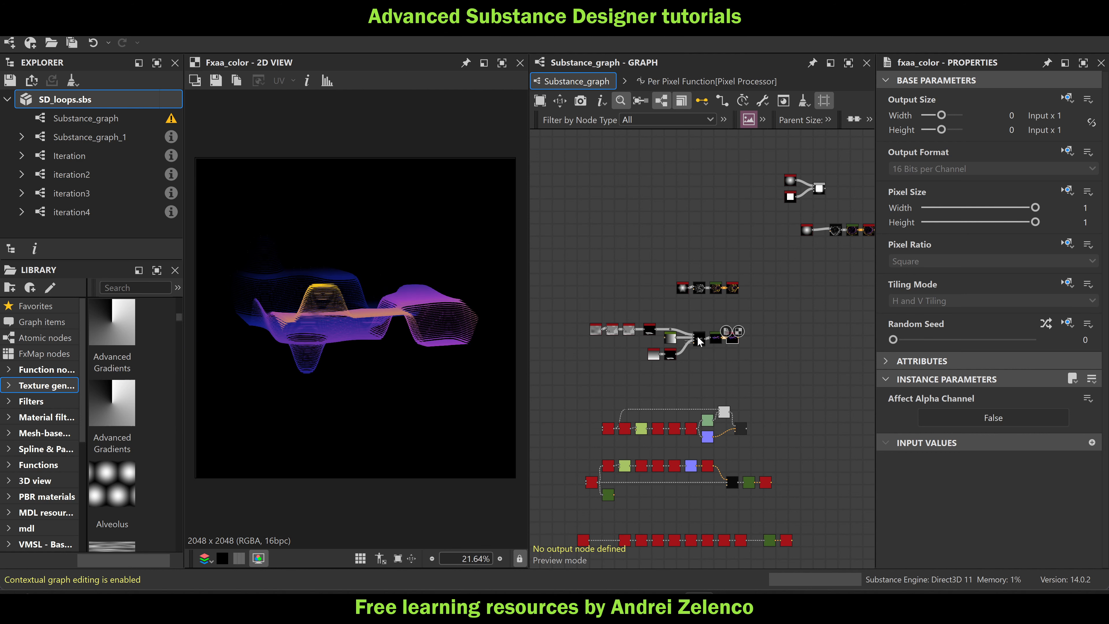
Copy the Perlin Noise node from the terrain chain into empty graph space and show the copy in the 2D view
scroll(622, 334, "up", 5)
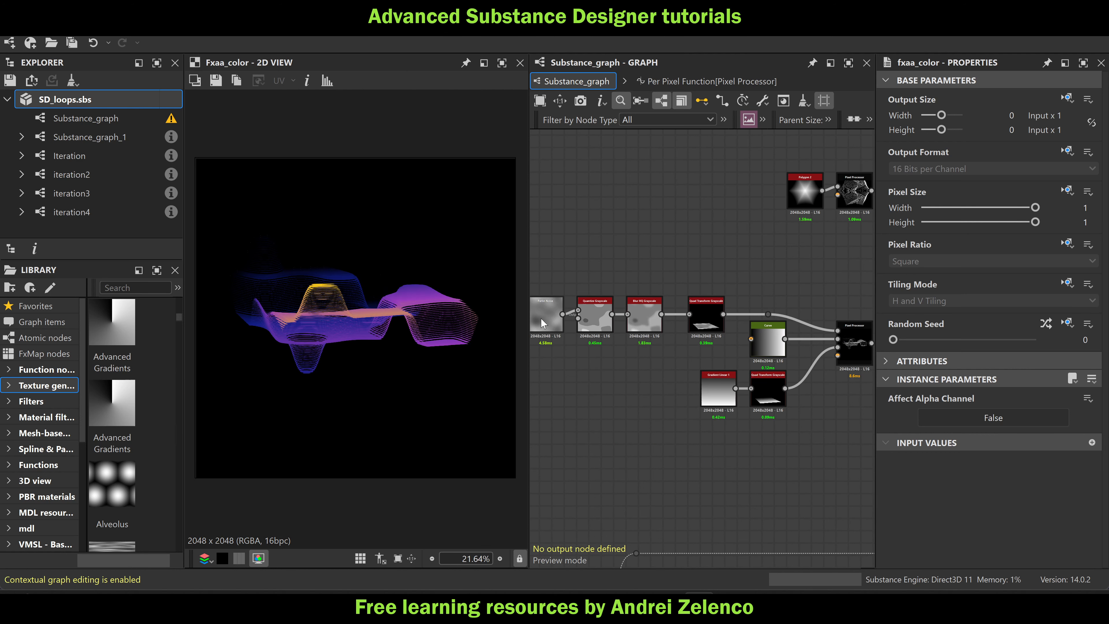
left_click(541, 324)
scroll(541, 323, "down", 6)
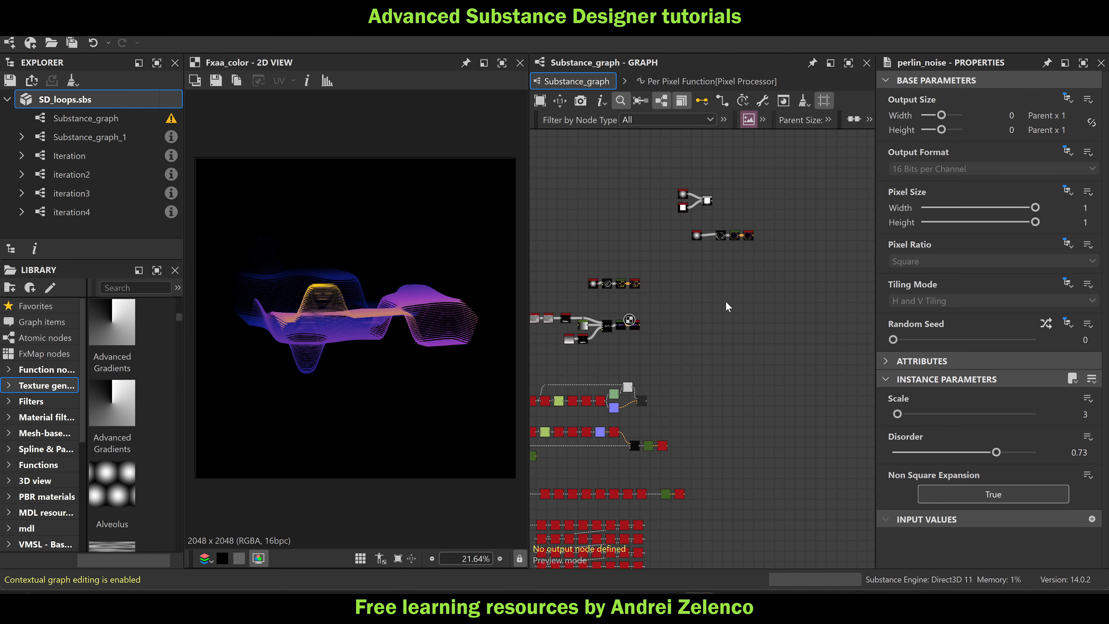
key("ctrl+v")
double_click(780, 314)
scroll(780, 314, "up", 2)
scroll(629, 349, "up", 3)
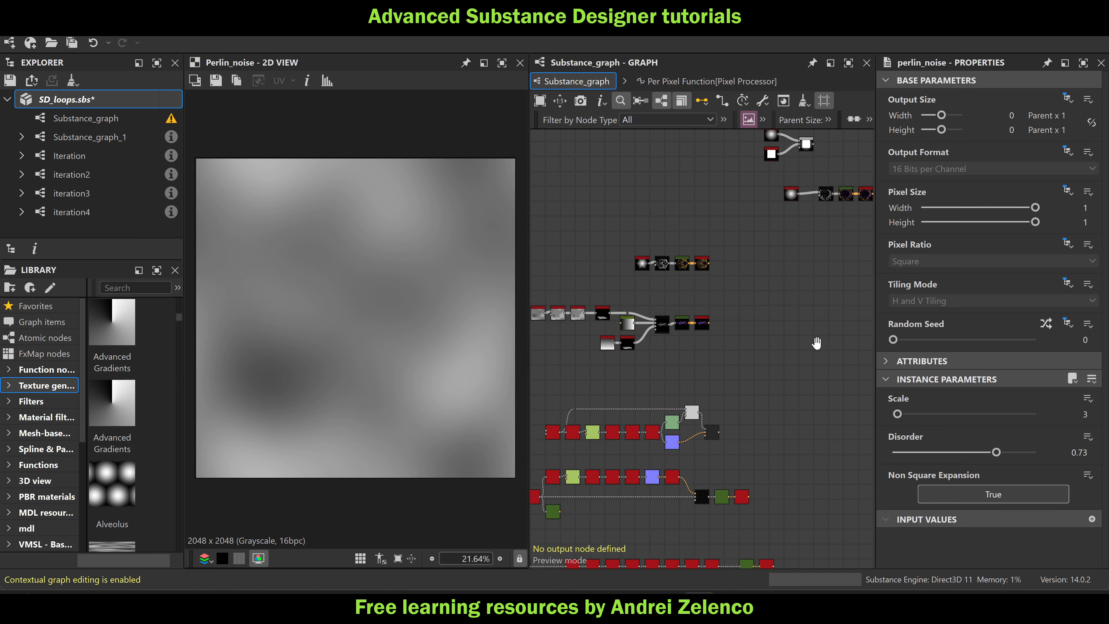
Examine the corner positions of the Quad Transform Grayscale node that follows the noise nodes in the existing terrain chain
scroll(622, 299, "up", 5)
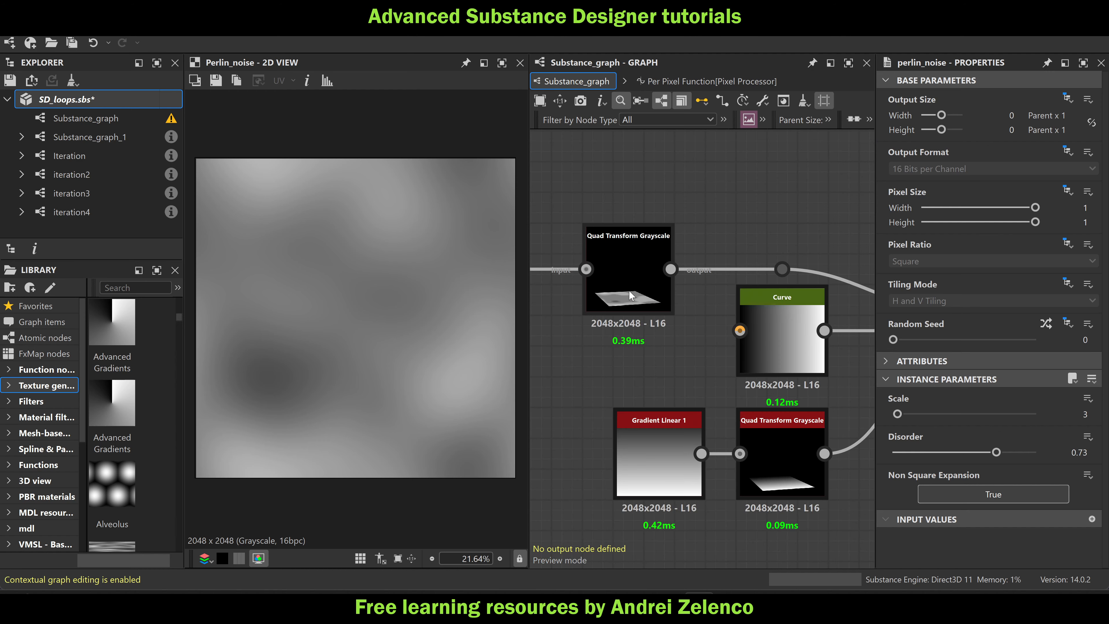
left_click(630, 289)
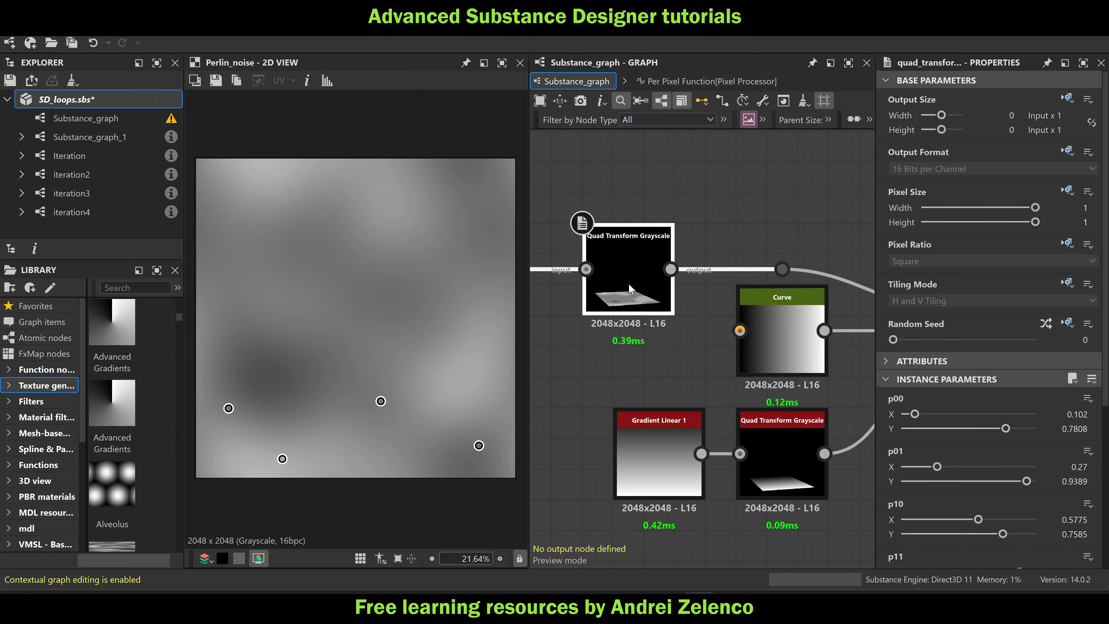
scroll(631, 288, "down", 3)
scroll(630, 286, "down", 5)
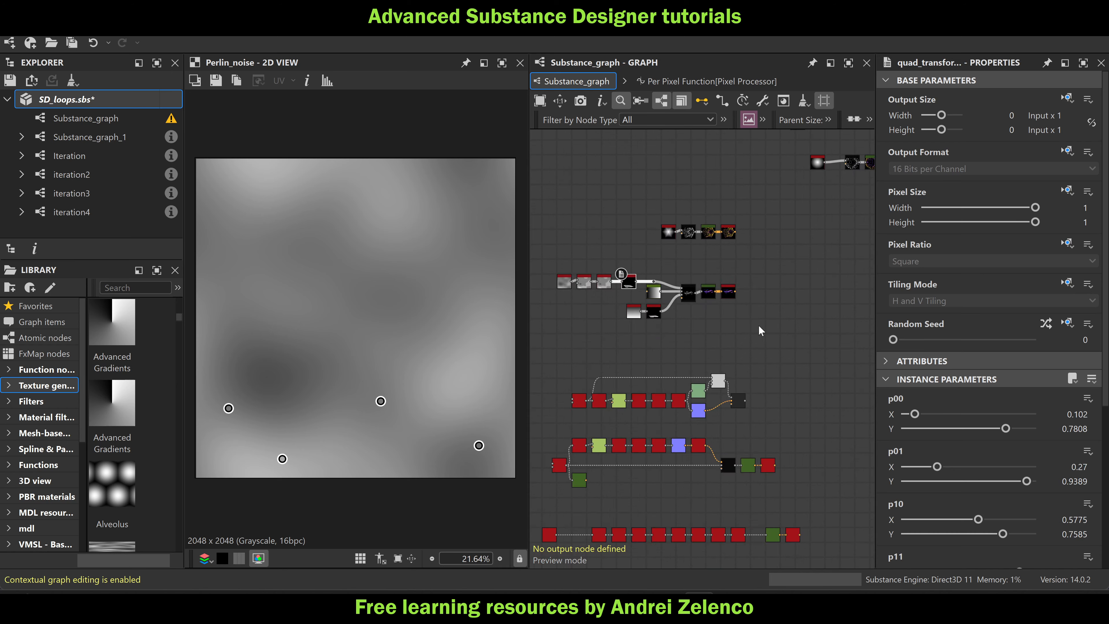
Add a Quad Transform Grayscale node beside the copied Perlin Noise and connect the noise output to it
middle_click_drag(829, 314, 561, 302)
scroll(694, 273, "up", 3)
scroll(697, 272, "up", 2)
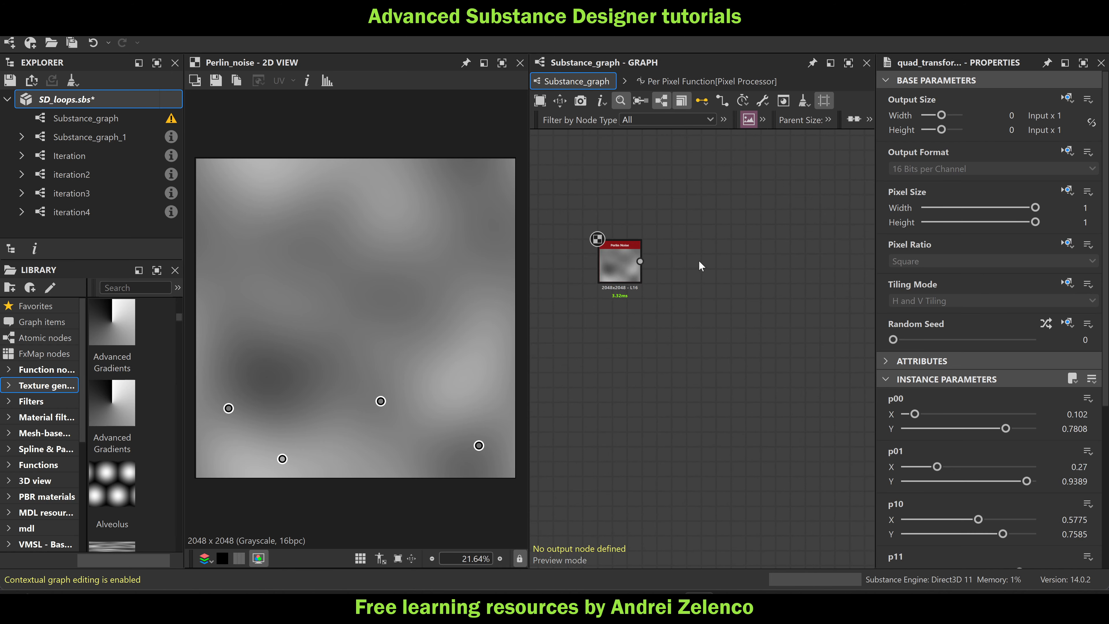
left_click(697, 260)
key("space")
type("quad")
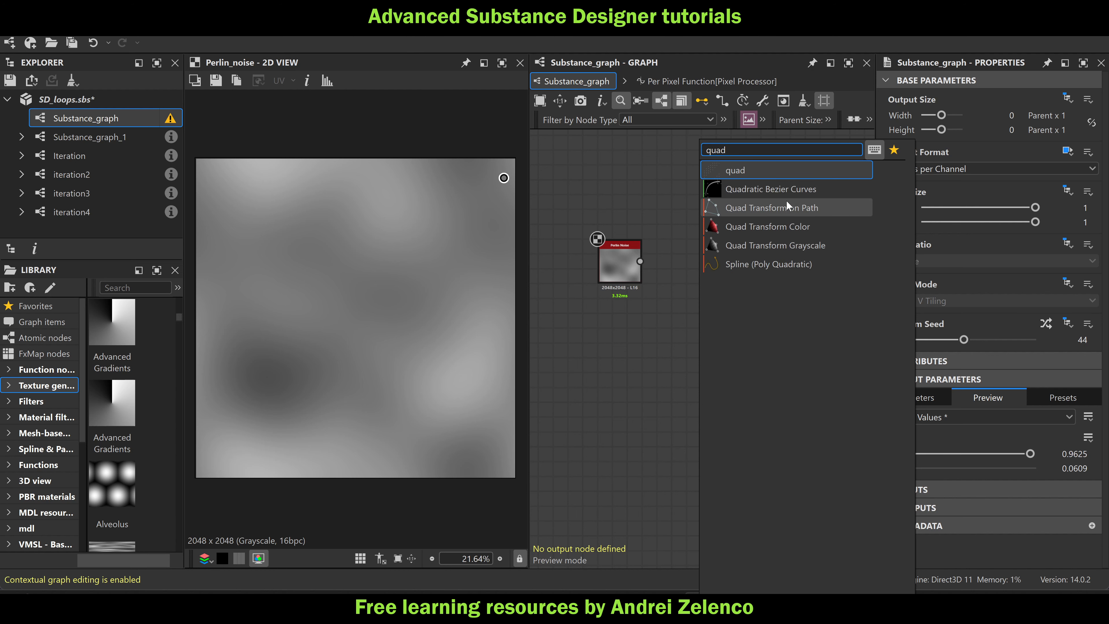
mouse_move(781, 203)
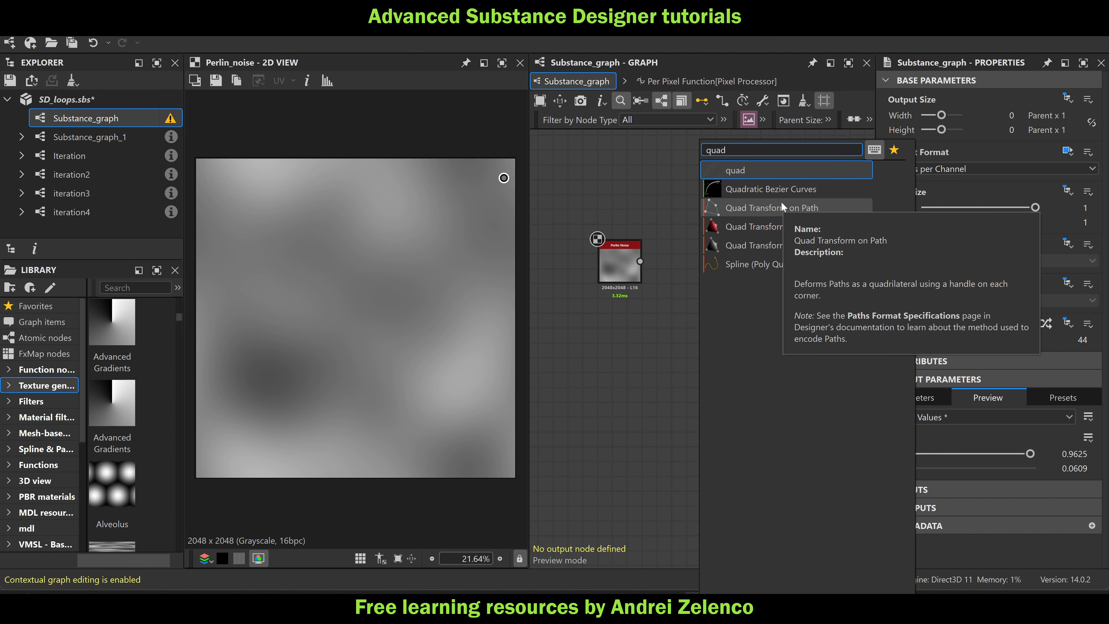
left_click(748, 244)
left_click_drag(663, 262, 675, 261)
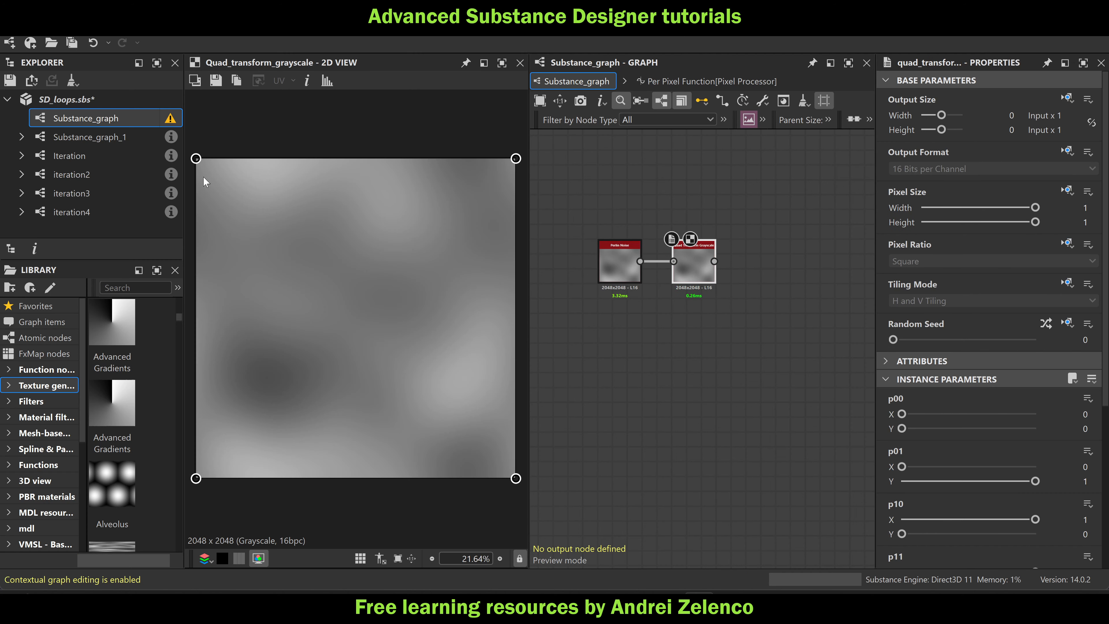
Shape the noise into a slanted floor plane with p00 about (0.13, 0.67), p01 (0.26, 0.89) and p10 (0.56, 0.64), pulling p11 inward
left_click_drag(197, 479, 279, 441)
left_click_drag(197, 159, 237, 372)
left_click_drag(515, 158, 376, 363)
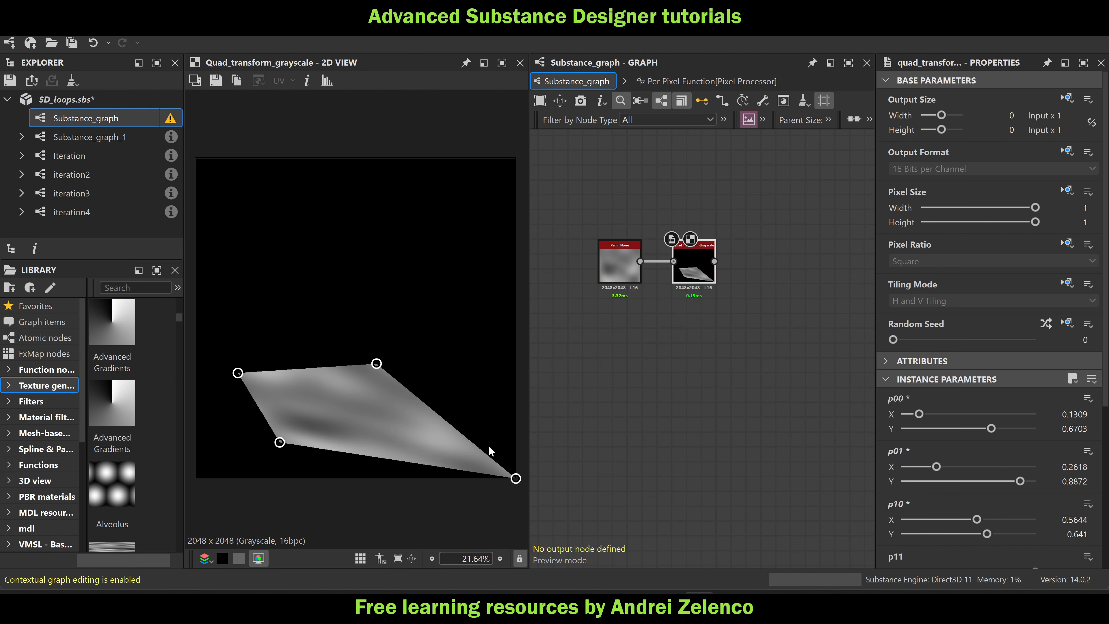
left_click_drag(516, 478, 458, 442)
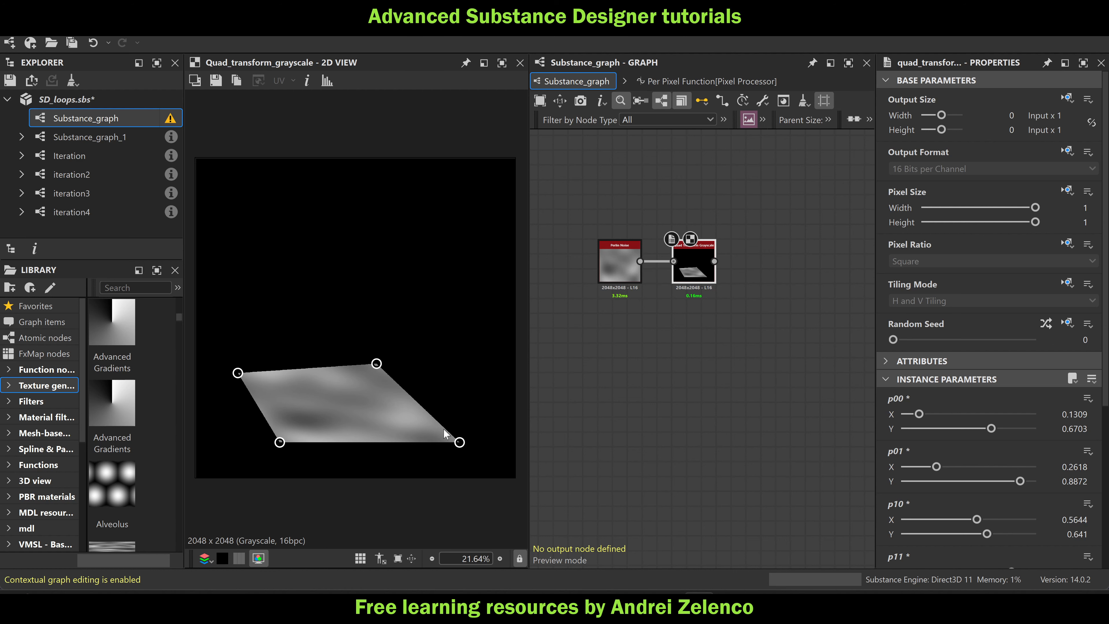
Flatten the plane by refining p00 to about (0.11, 0.73), p10 to (0.55, 0.72) and p11 slightly outward, and save the package
left_click_drag(378, 364, 365, 383)
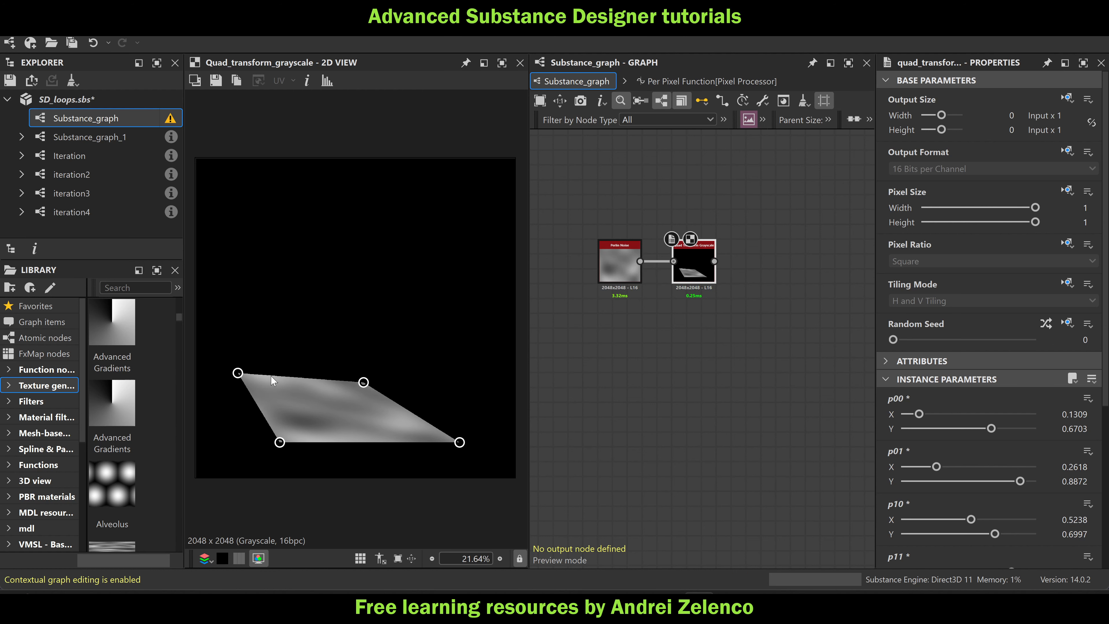
left_click_drag(242, 372, 237, 388)
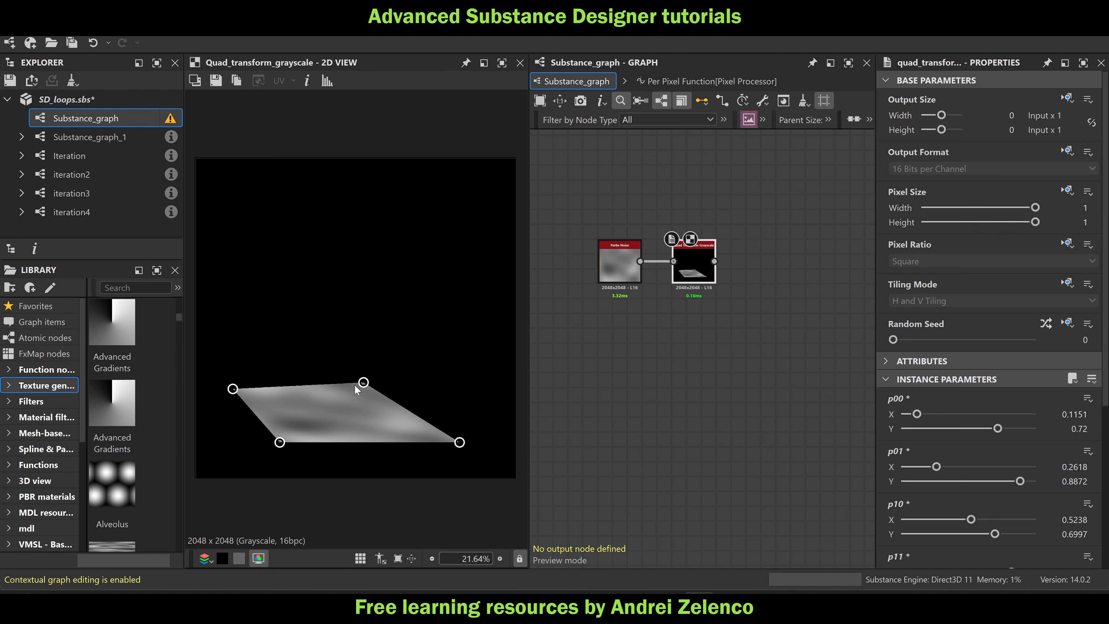
mouse_move(360, 383)
left_mouse_down()
mouse_move(358, 395)
mouse_move(368, 390)
left_mouse_up()
left_click_drag(457, 443, 464, 442)
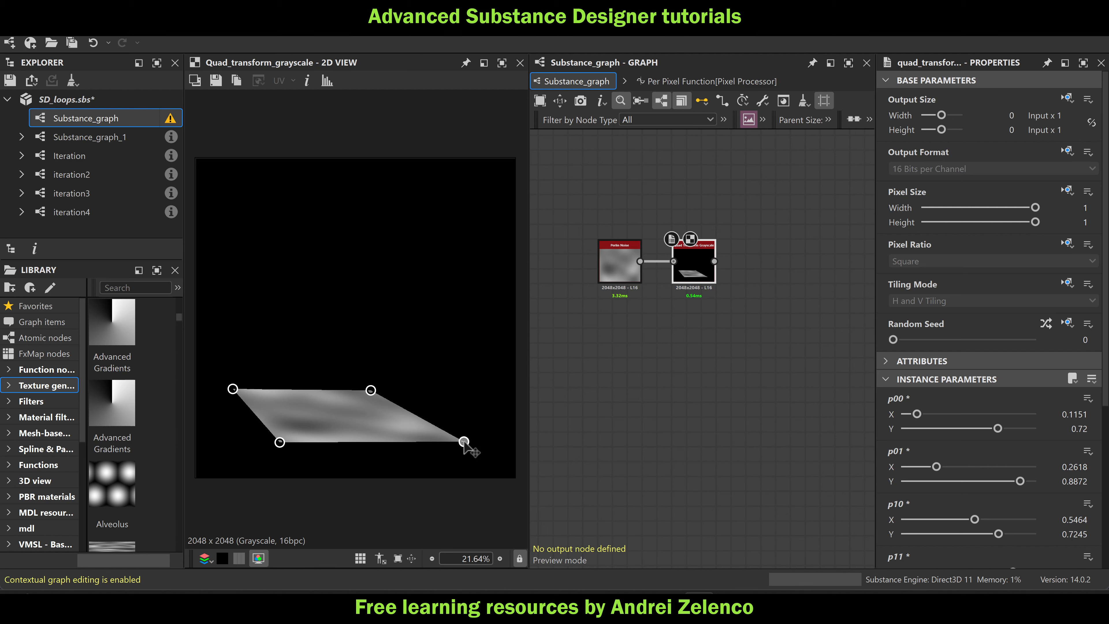
left_click_drag(237, 389, 234, 392)
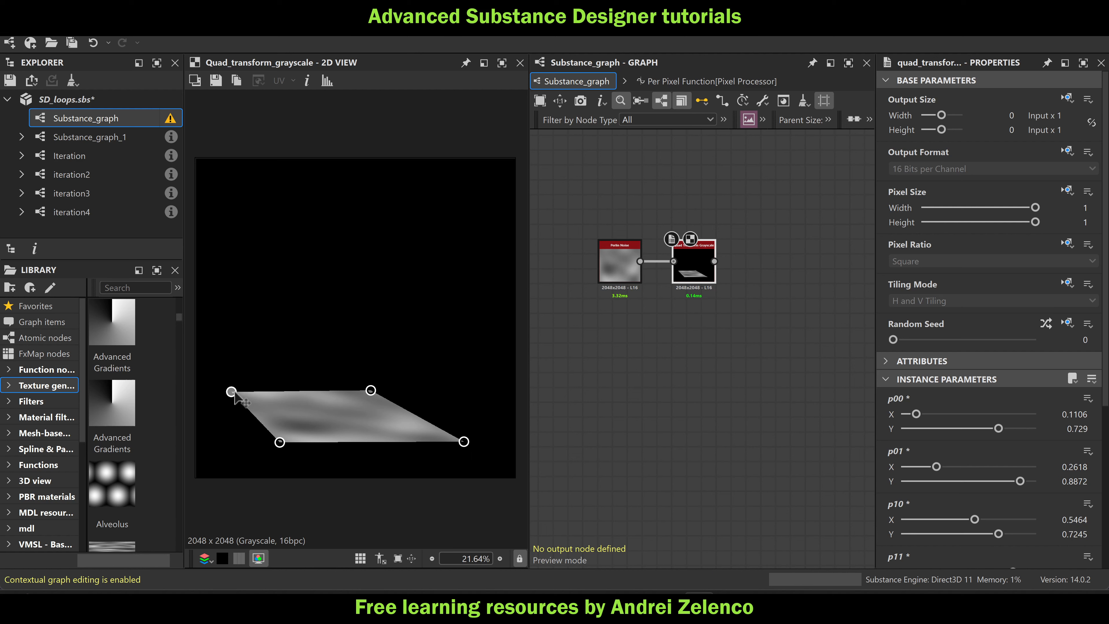
middle_click_drag(744, 311, 721, 344)
key("ctrl+s")
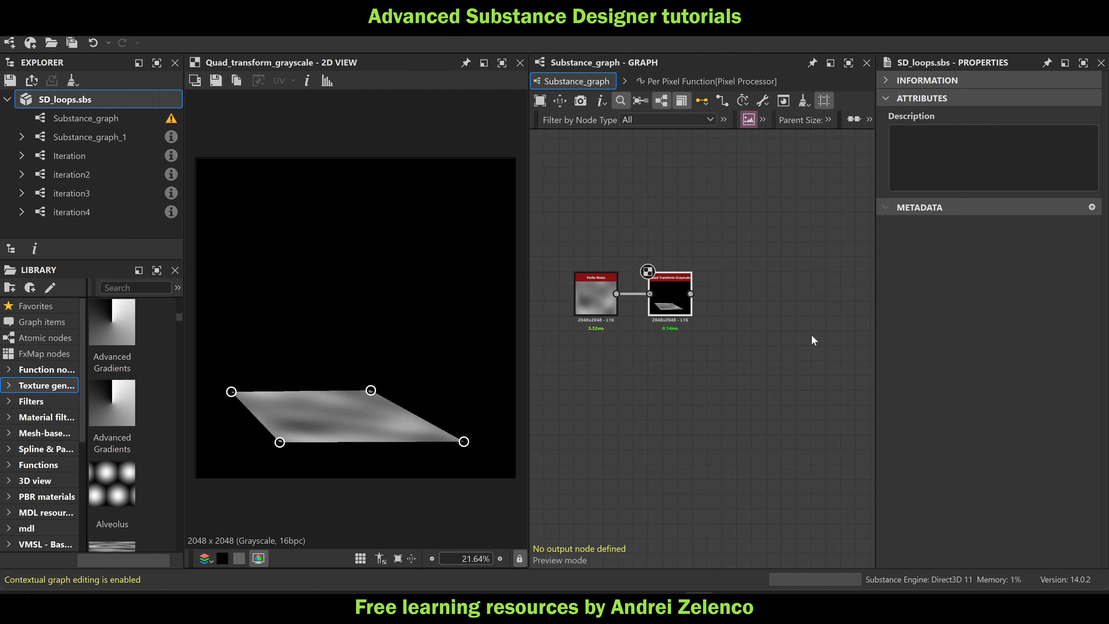
Add a Pixel Processor after the new Quad Transform Grayscale, connect the transform to its first input and set its Color Mode to Grayscale
scroll(760, 306, "up", 3)
key("space")
type("pi")
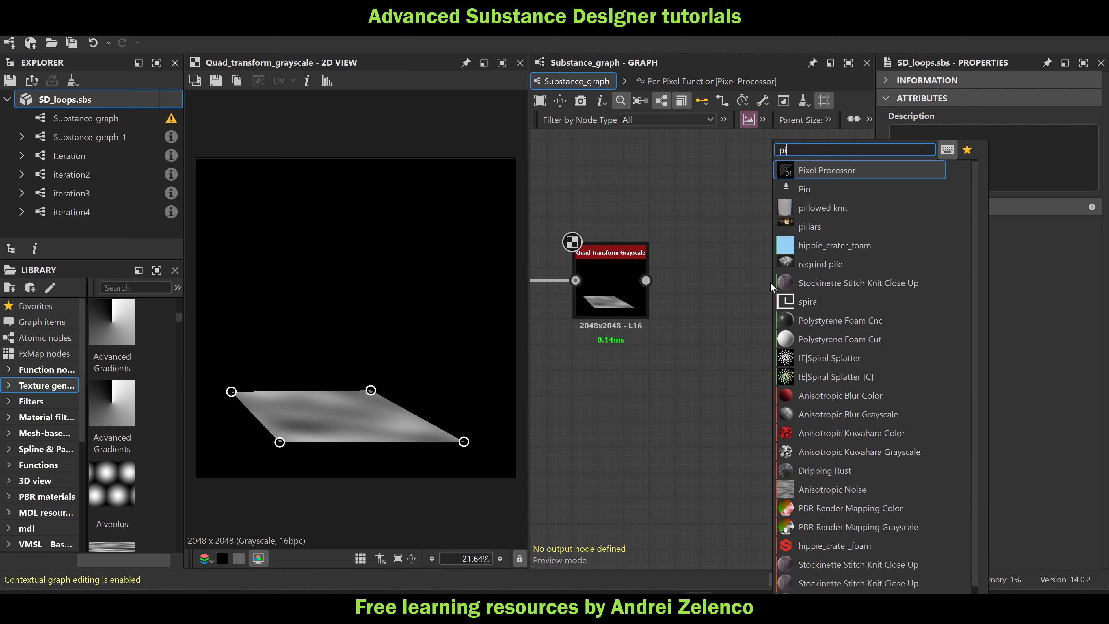
left_click(829, 171)
left_click_drag(645, 280, 729, 280)
left_click(1043, 397)
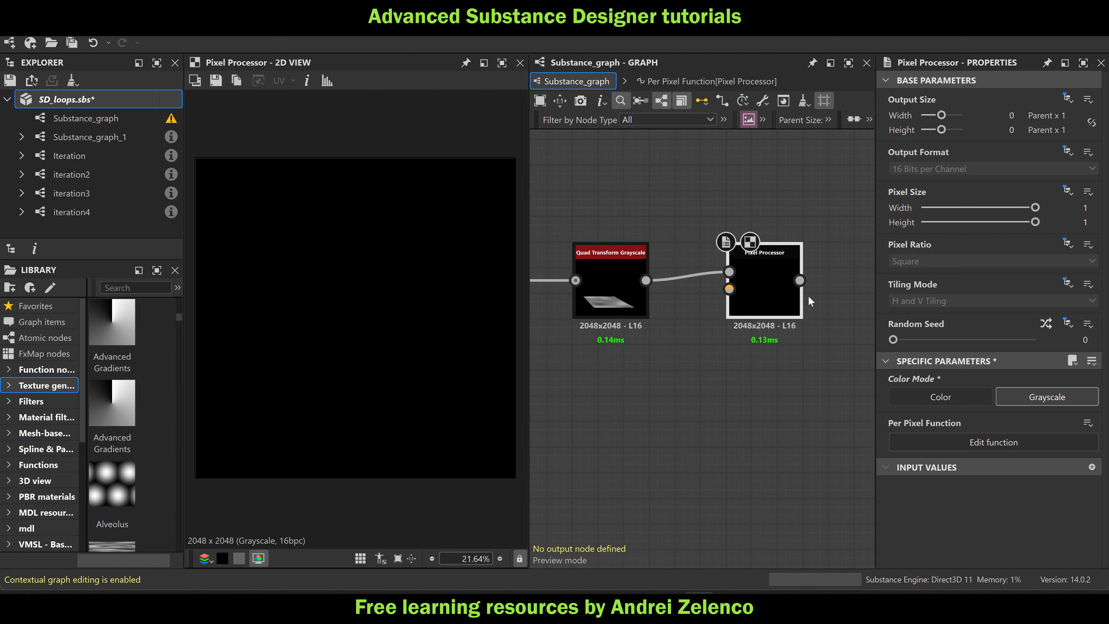
Open the new Pixel Processor's per pixel function and add a Get Float2 node set to $pos
double_click(759, 280)
key("space")
key("Escape")
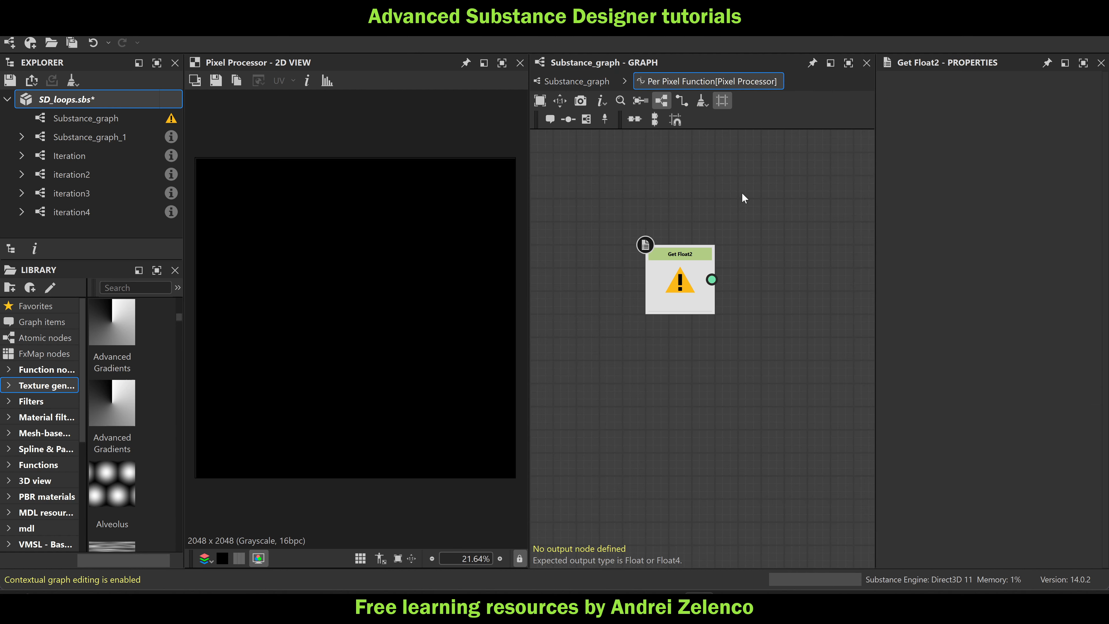
left_click(1093, 94)
left_click(931, 157)
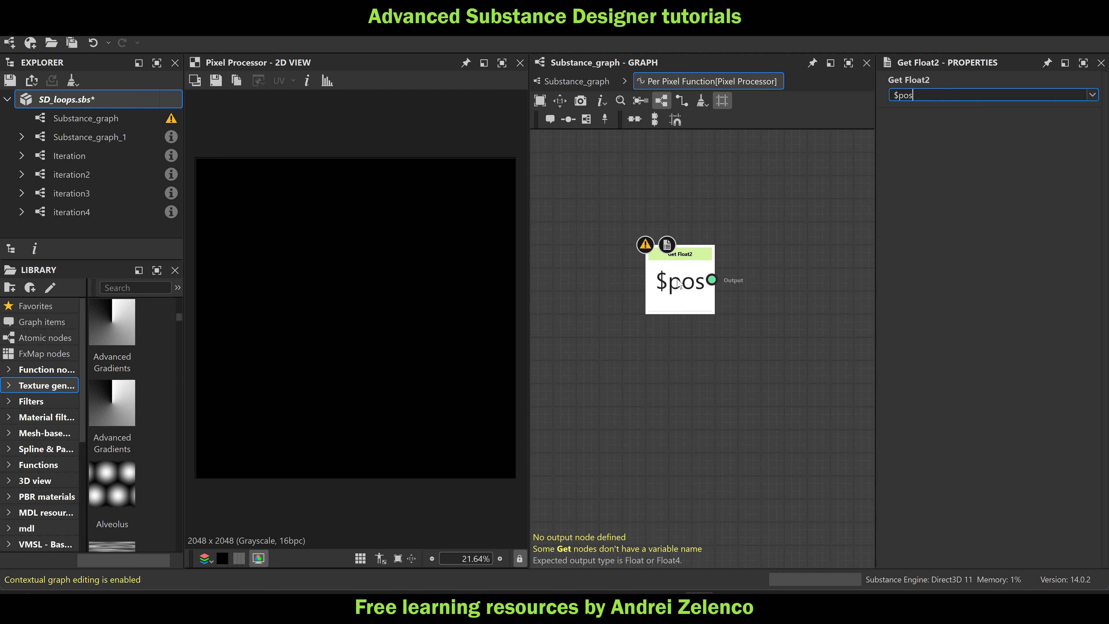
Add a Sample Gray node for Input Image 0 fed by the $pos node and save the package
key("space")
type("sa")
left_click(748, 170)
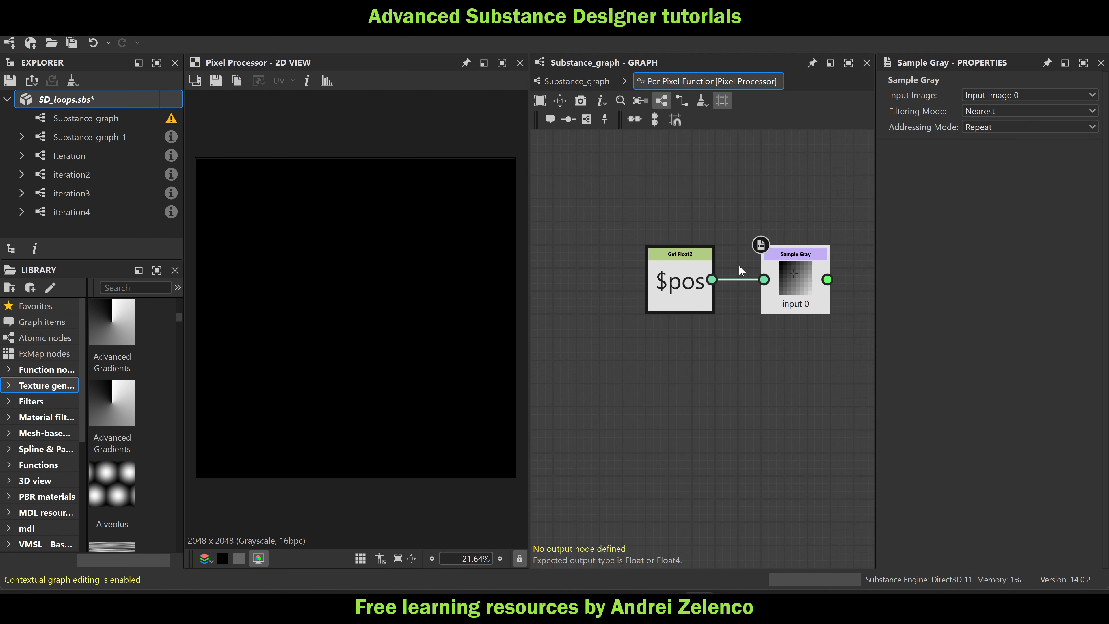
key("ctrl+s")
left_click(702, 323)
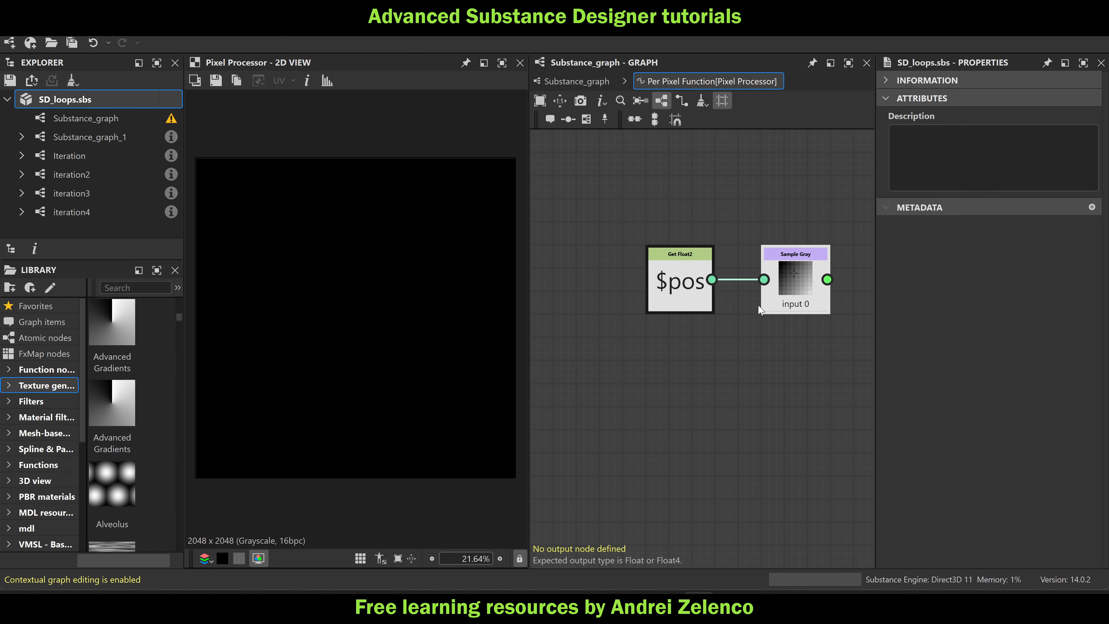
Examine the i/n threshold and comparison nodes in the ring Pixel Processor's function and return to the main graph
left_click(569, 79)
scroll(709, 266, "down", 3)
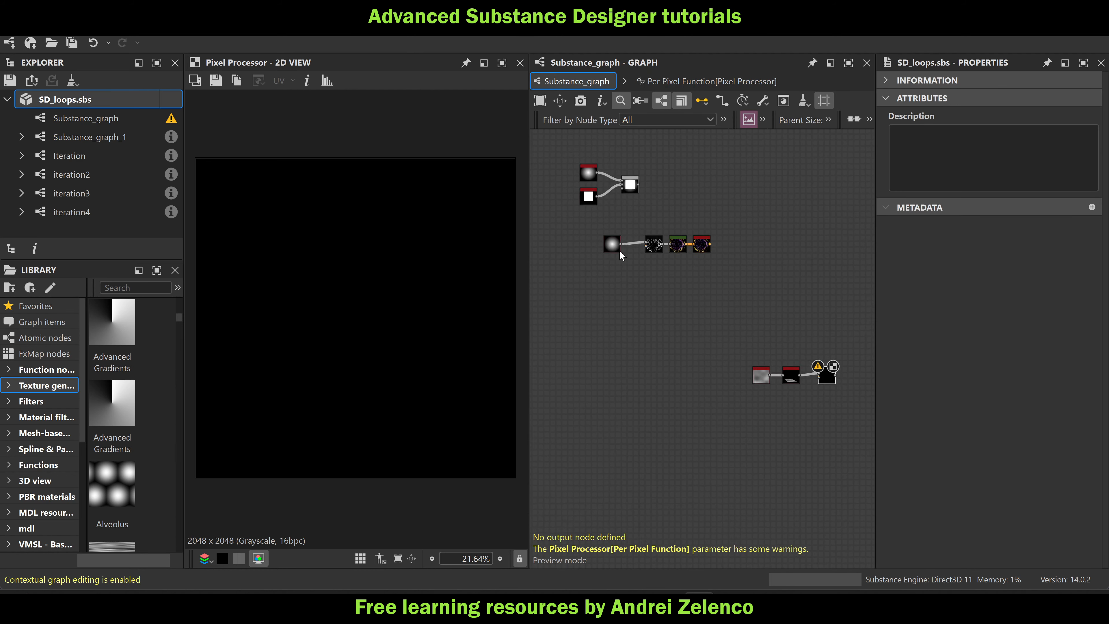
scroll(691, 252, "up", 4)
double_click(691, 253)
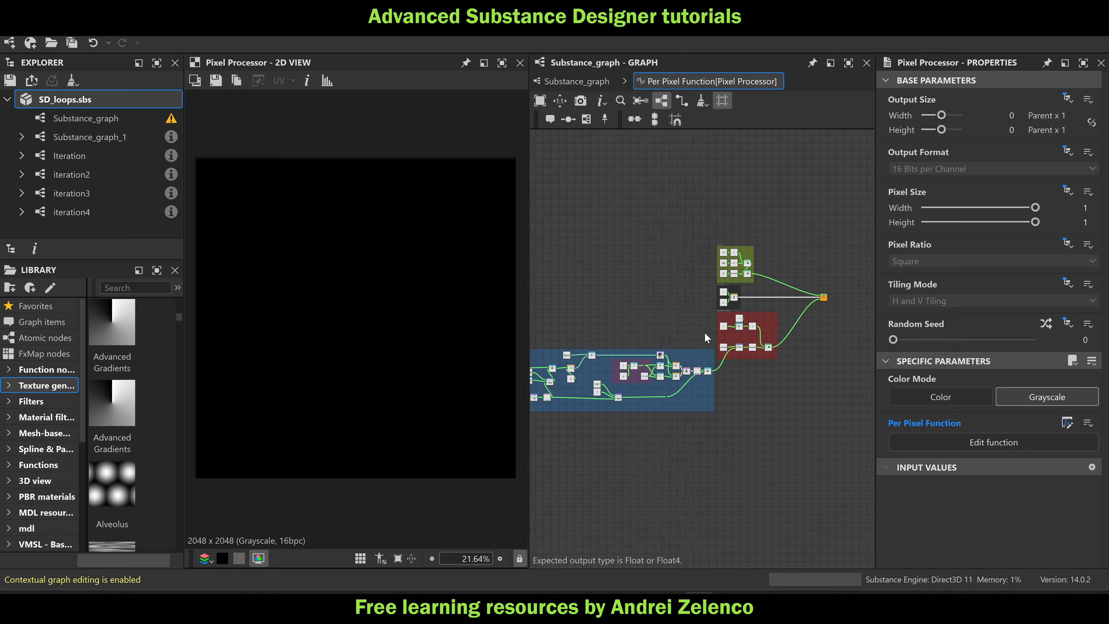
scroll(695, 357, "up", 5)
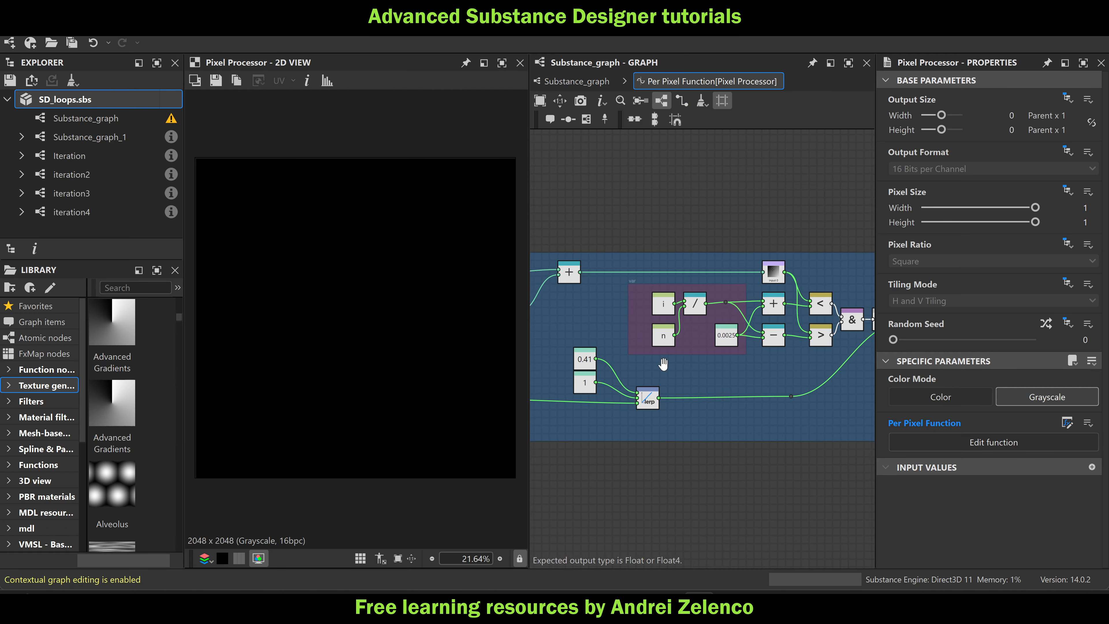
left_click_drag(784, 345, 598, 272)
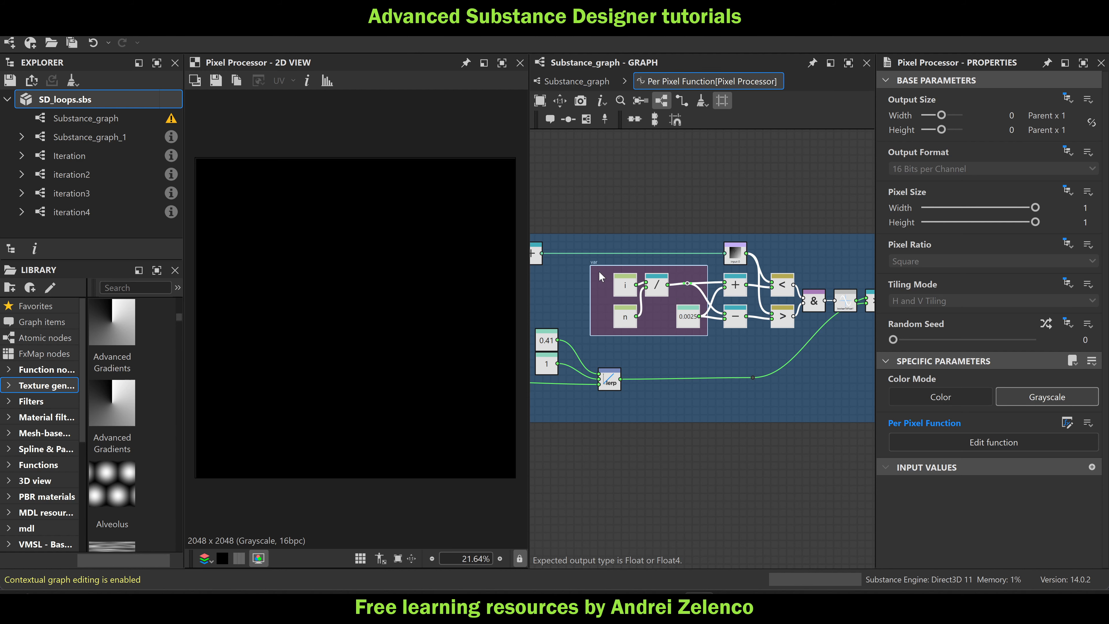
left_click(577, 81)
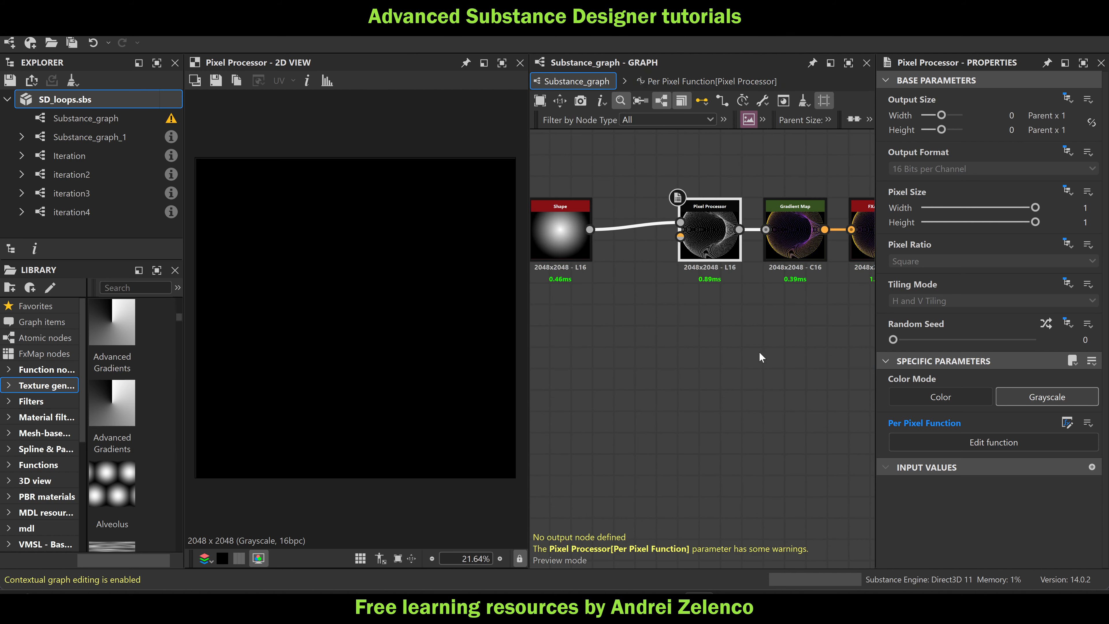
Reopen the new Pixel Processor's per pixel function and add a Float node below Sample Gray
scroll(758, 363, "down", 3)
middle_click_drag(815, 414, 736, 344)
scroll(776, 366, "up", 6)
left_click(731, 336)
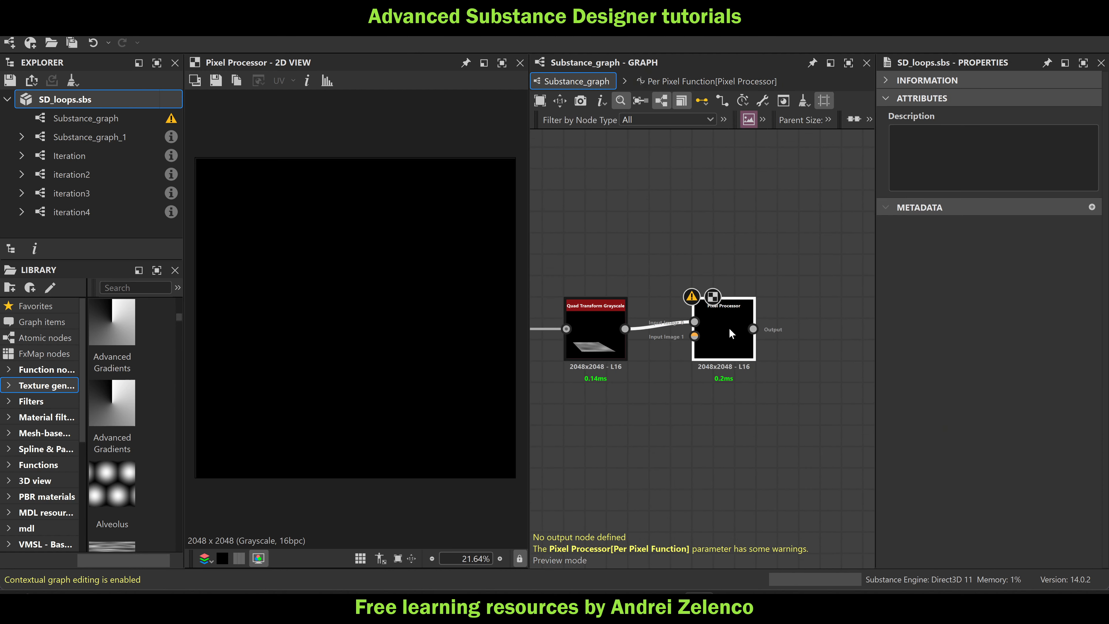
key("ctrl+e")
scroll(716, 366, "down", 6)
middle_click_drag(772, 407, 712, 322)
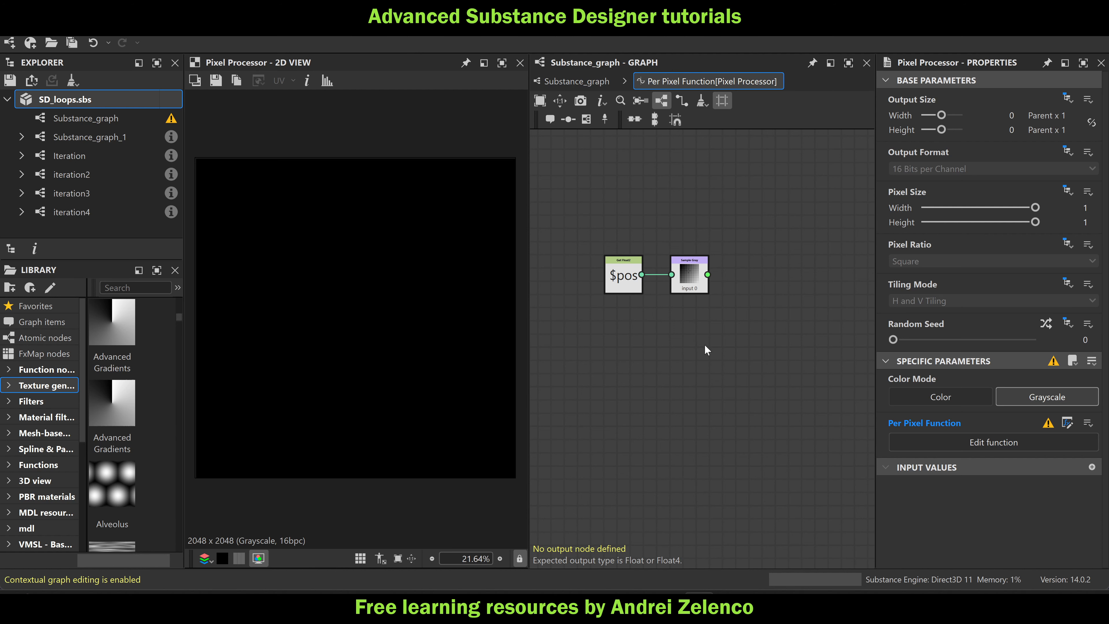
key("space")
type("f")
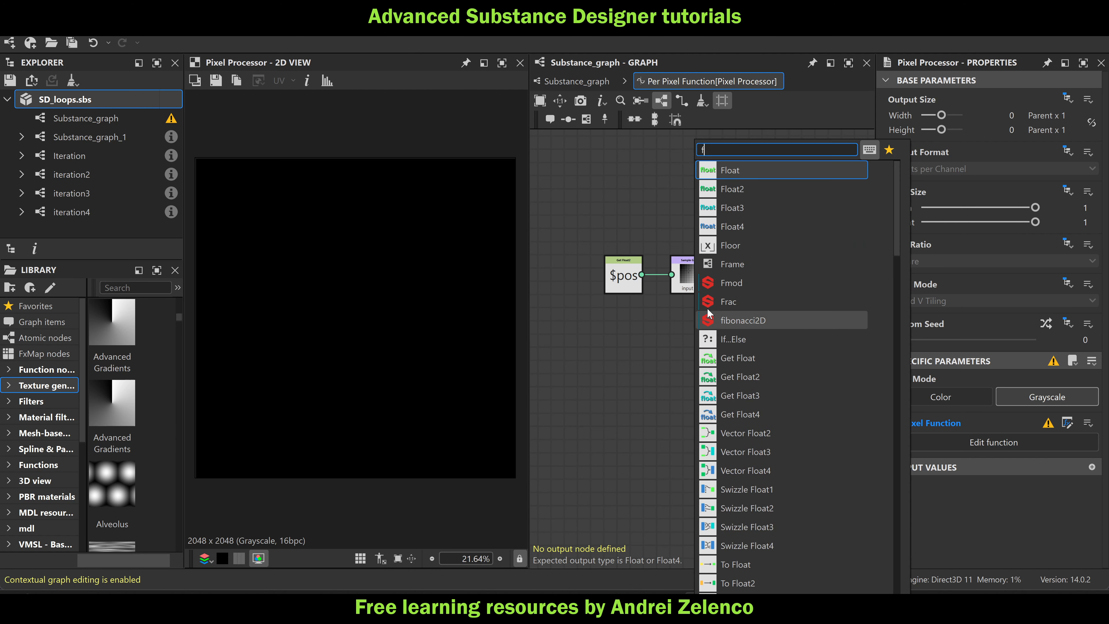
left_click(740, 167)
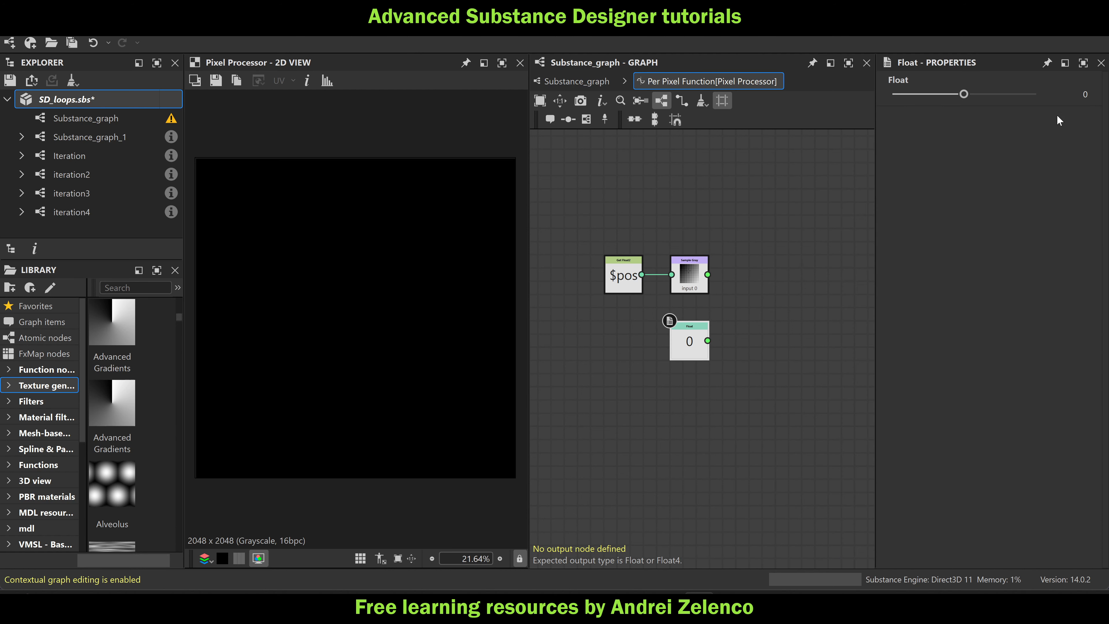
Set the Float node's value to 0.5
left_click(1068, 92)
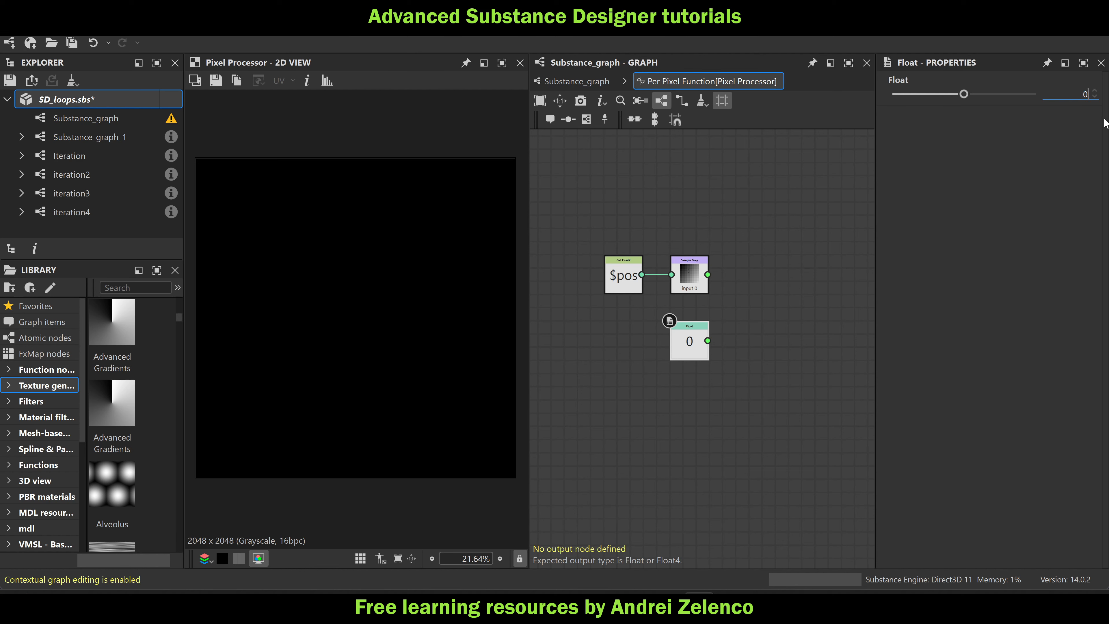
type("0.5")
key("Return")
scroll(707, 345, "up", 2)
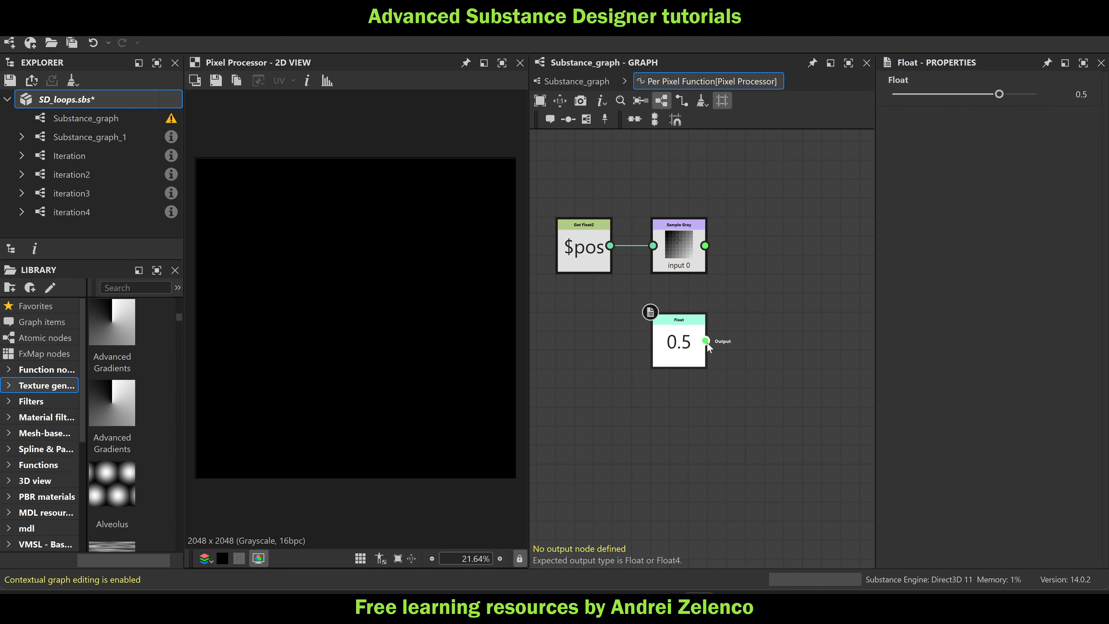
Duplicate the 0.5 Float node, place the copy directly below it and set its value to 0.005
left_click(686, 352)
key("ctrl+d")
left_click_drag(683, 372, 681, 402)
double_click(1080, 94)
type("0.005")
key("Return")
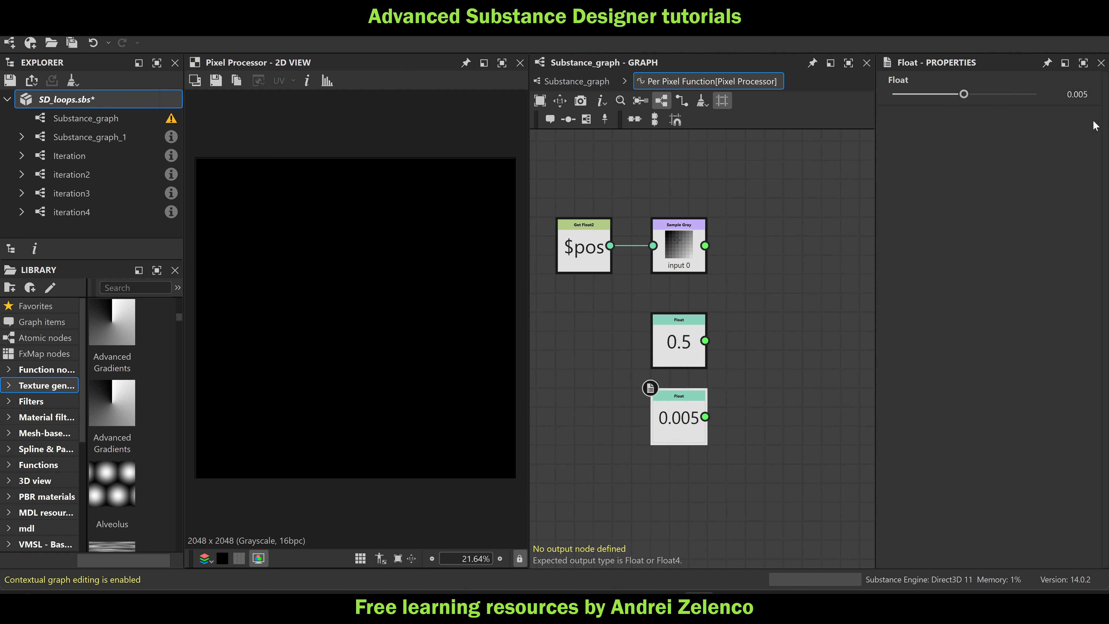
Create an Add node beside the floats, with 0.5 wired to its first input and 0.005 to its second
middle_click_drag(771, 361, 746, 337)
key("space")
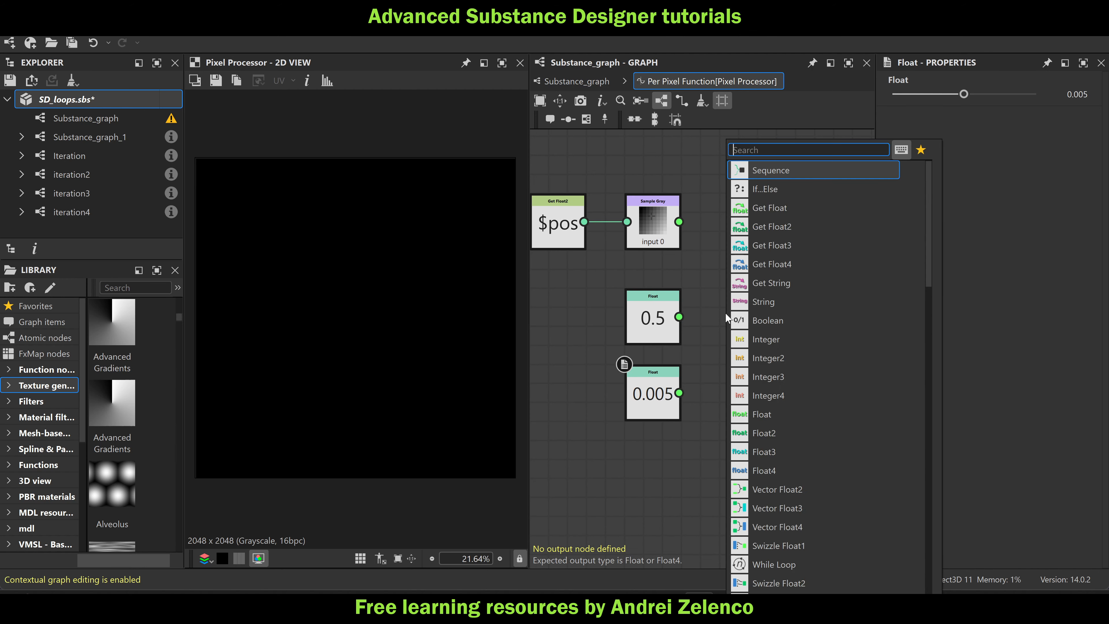
type("add")
key("Return")
left_click_drag(679, 317, 703, 310)
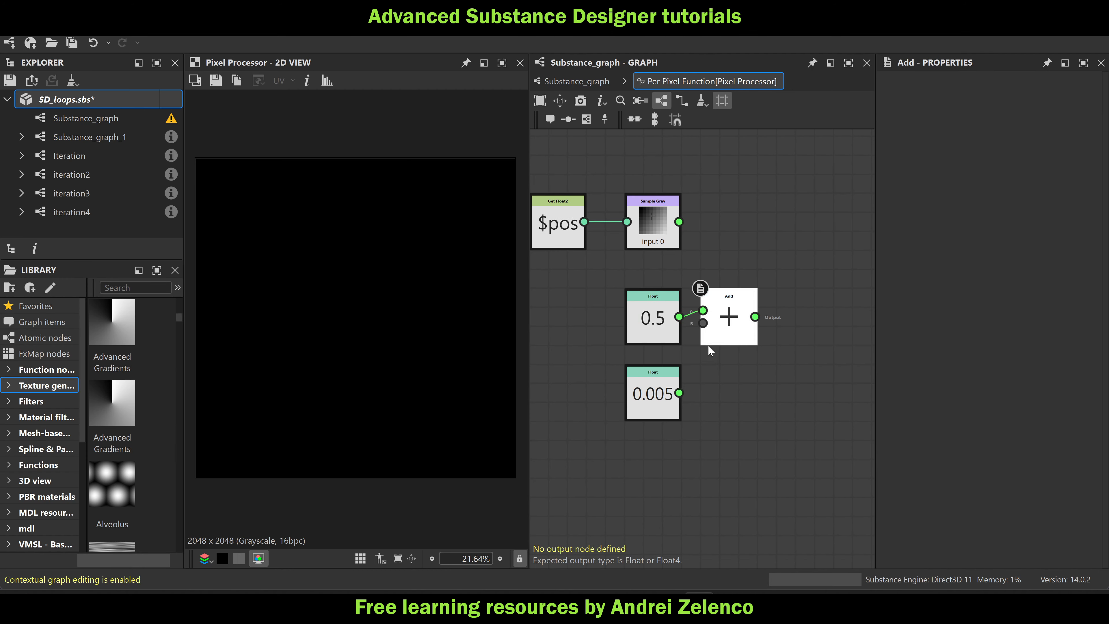
left_click_drag(678, 392, 781, 337)
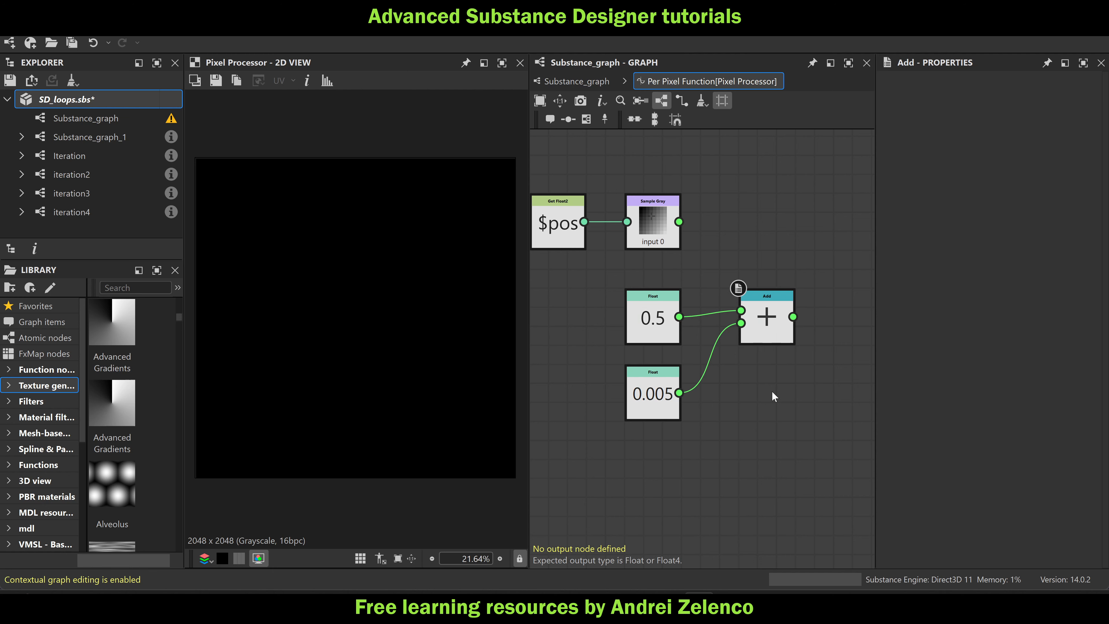
Create a Subtraction node below the Add node that subtracts the 0.005 float from the 0.5 float
key("space")
type("su")
left_click(826, 166)
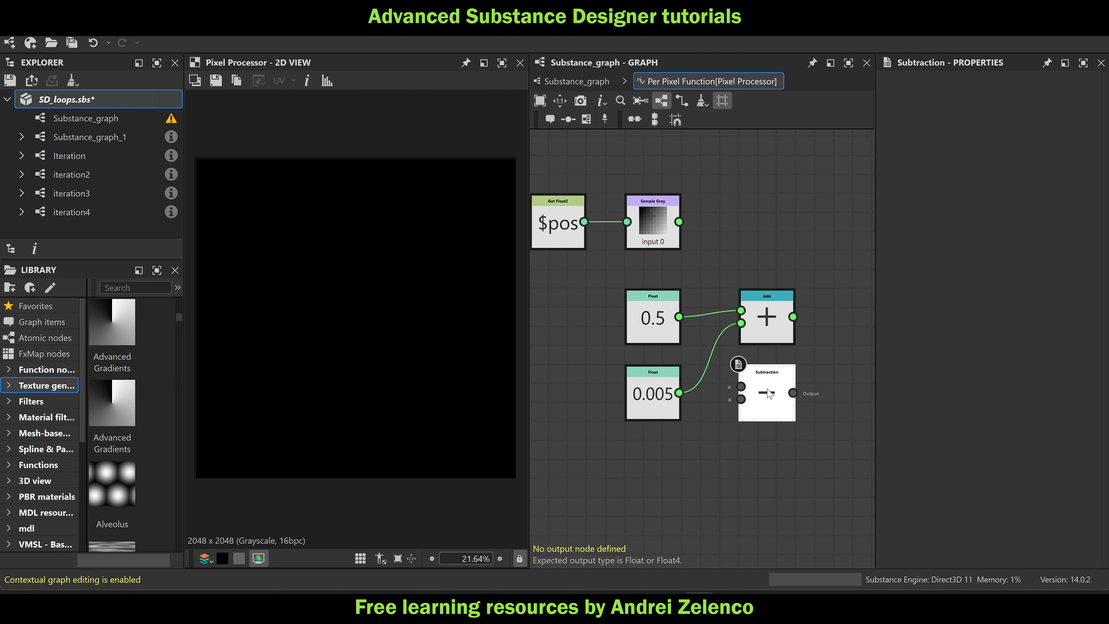
left_click_drag(679, 316, 741, 399)
Align the Sample Gray node above the Add node and save the SD_loops.sbs package
left_click_drag(675, 236, 790, 236)
middle_click_drag(851, 267, 720, 256)
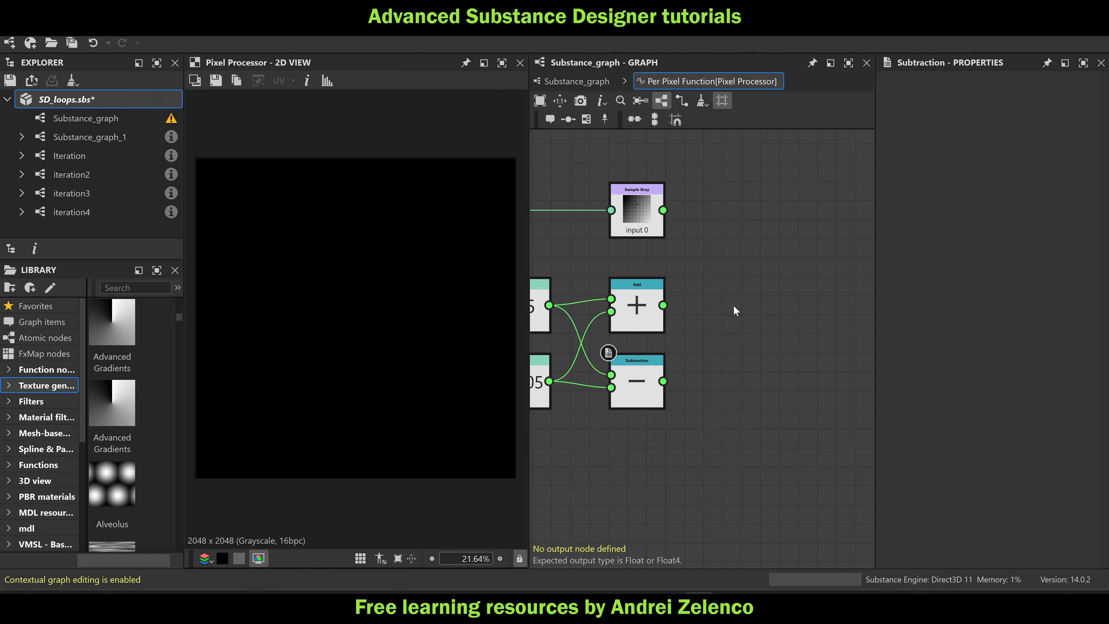
left_click(118, 96)
key("ctrl+s")
Create a Lower node beside the Add node, comparing the Sample Gray output with the Add result
key("space")
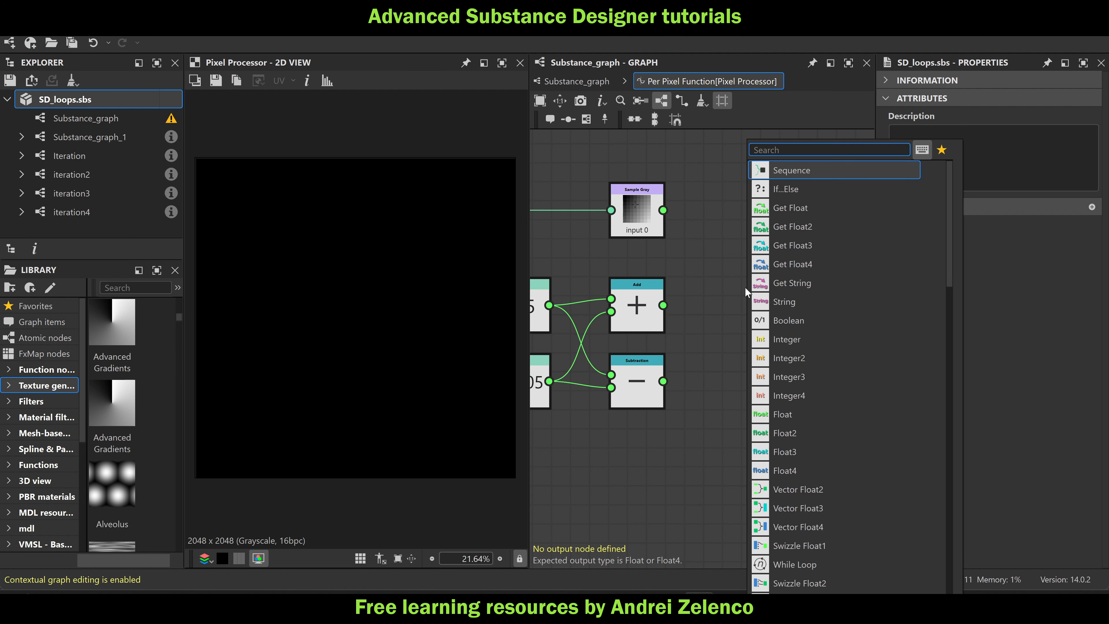
type("lower")
left_click(786, 170)
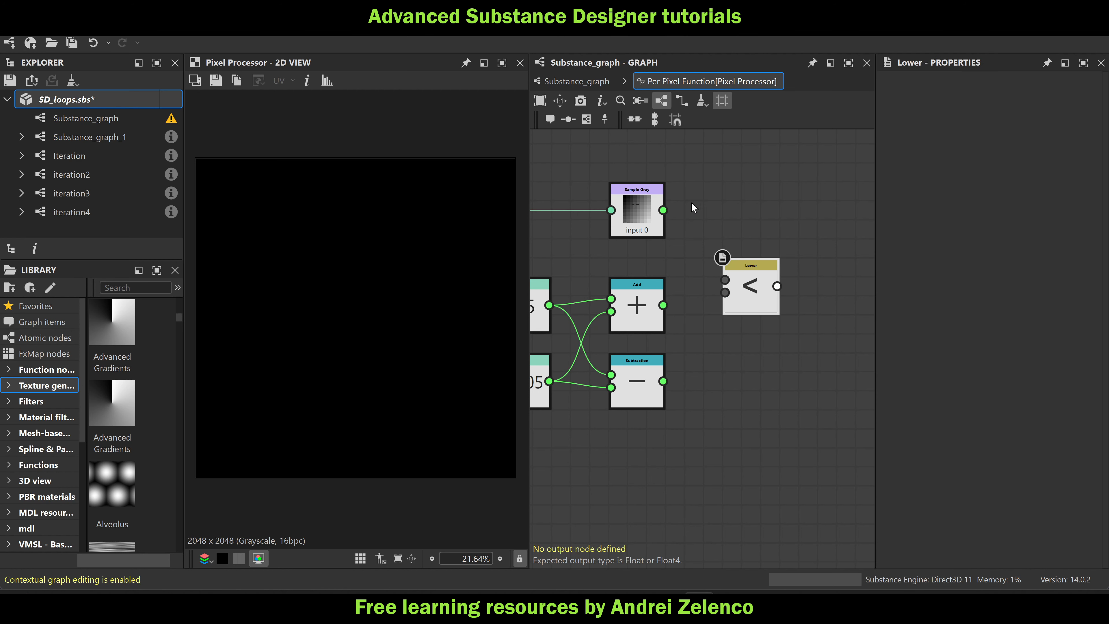
left_click_drag(663, 210, 725, 279)
left_click_drag(663, 306, 770, 324)
left_click(787, 366)
Create a Greater node below the Lower node, comparing the Sample Gray output with the Subtraction result
key("space")
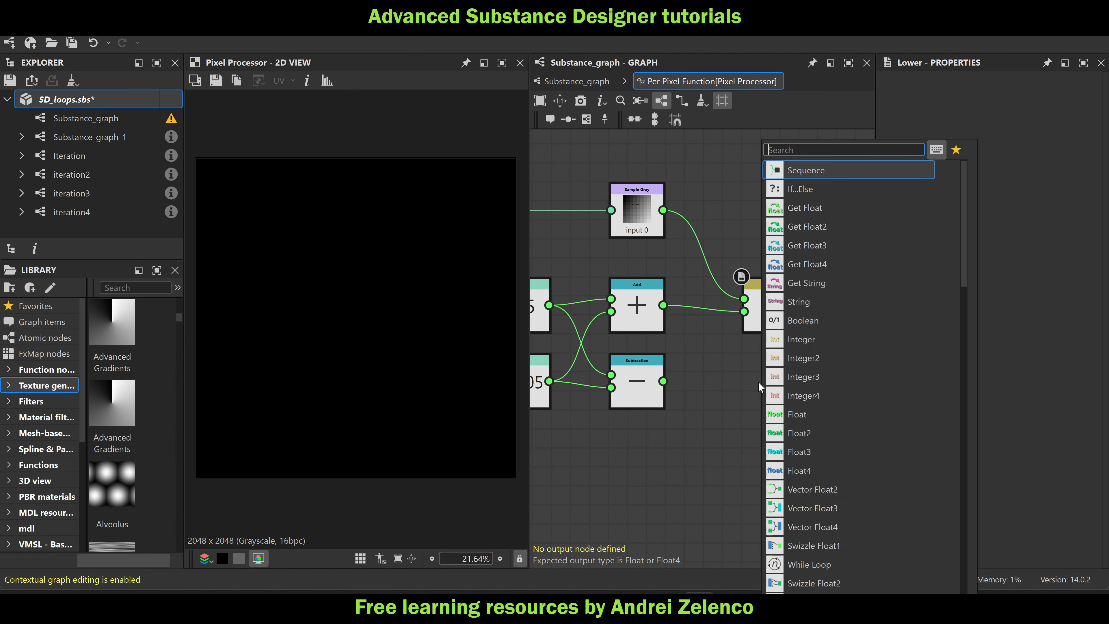
type("gre")
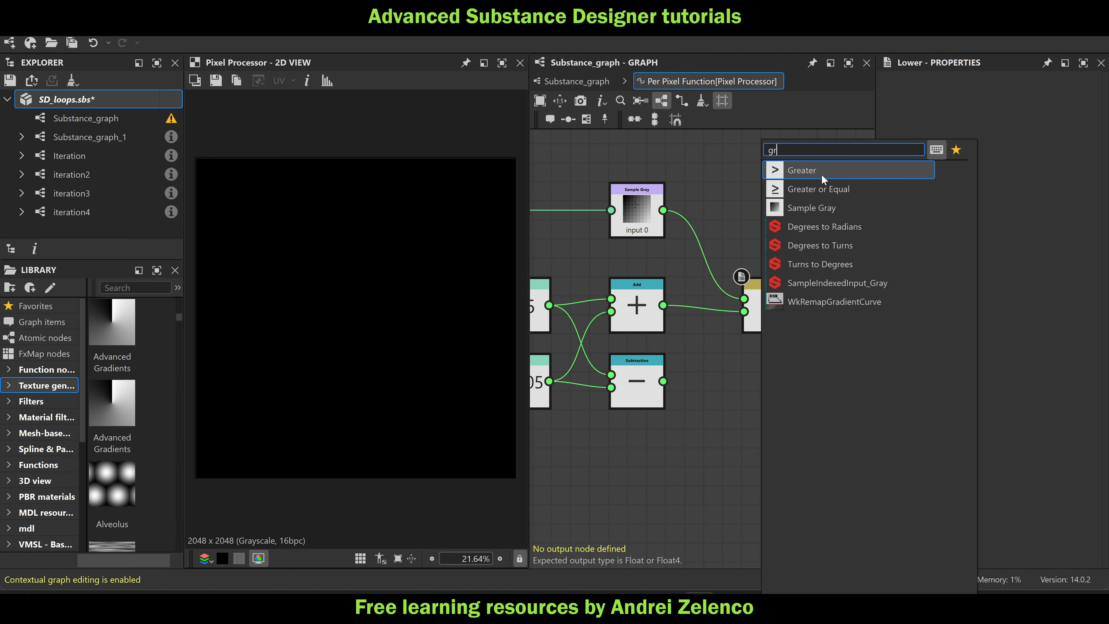
key("Return")
left_click_drag(663, 211, 744, 375)
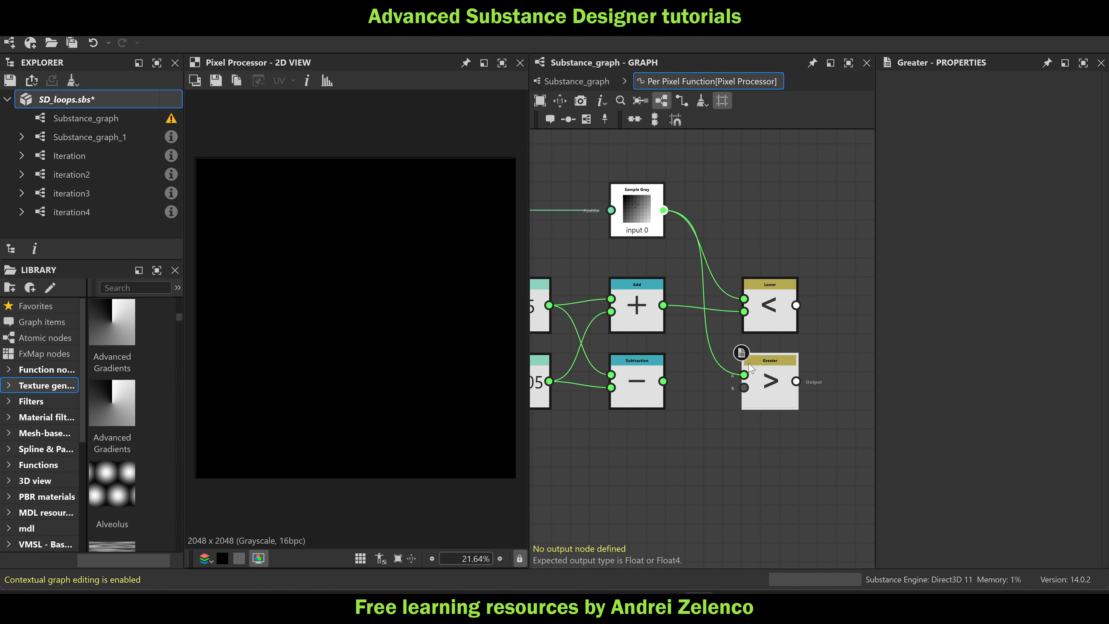
left_click_drag(662, 381, 744, 388)
middle_click_drag(764, 396, 676, 385)
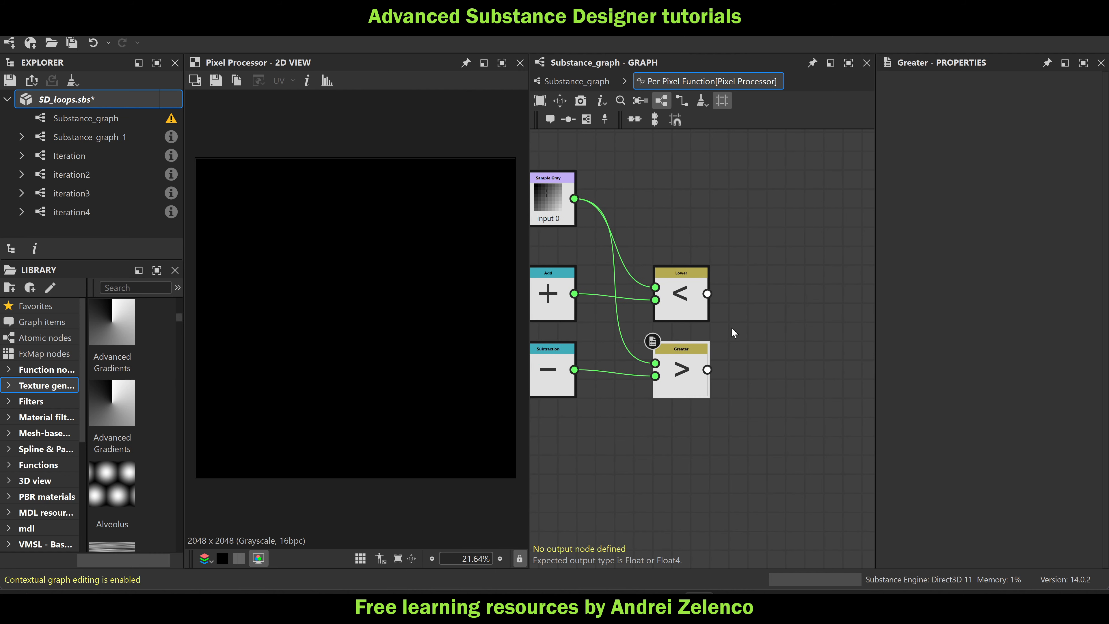
key("space")
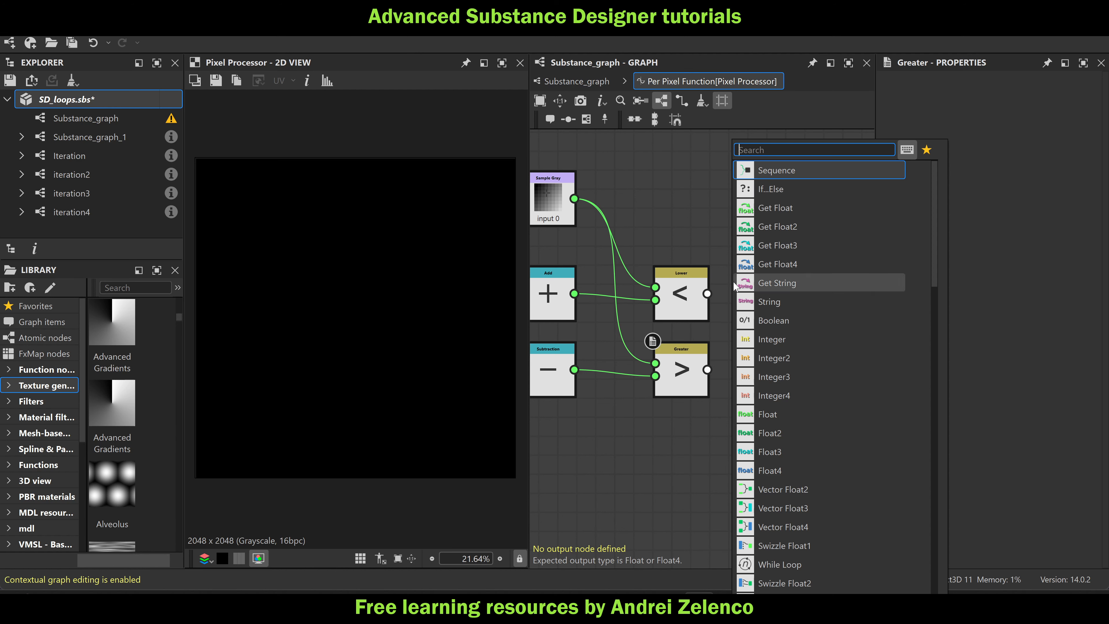
key("Escape")
key("space")
key("Escape")
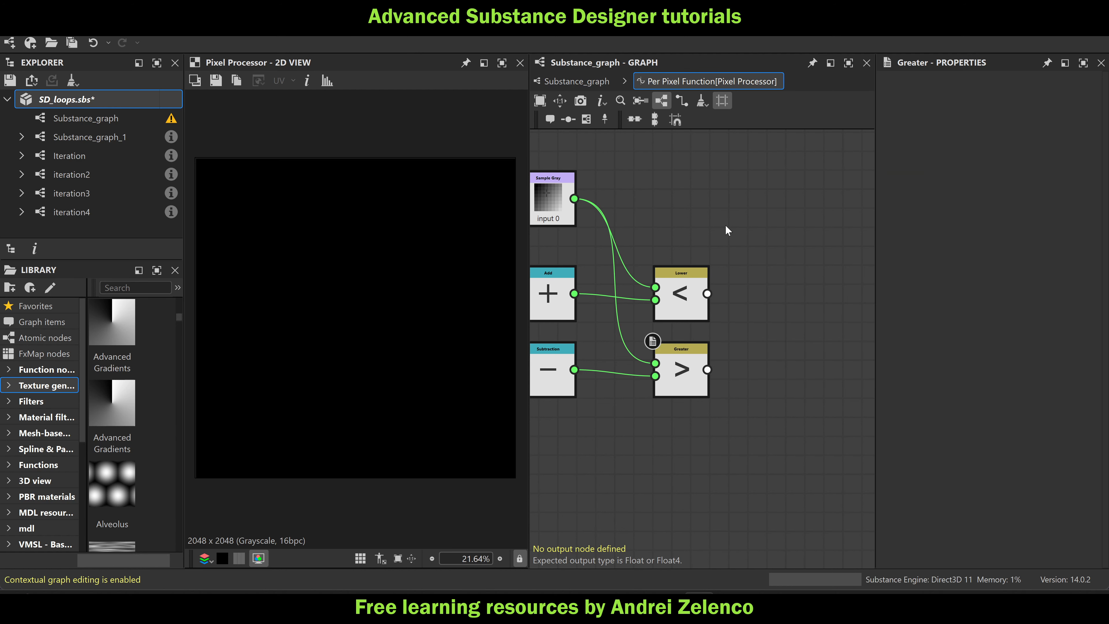
Create an And node and connect the Lower and Greater outputs to its two inputs
key("space")
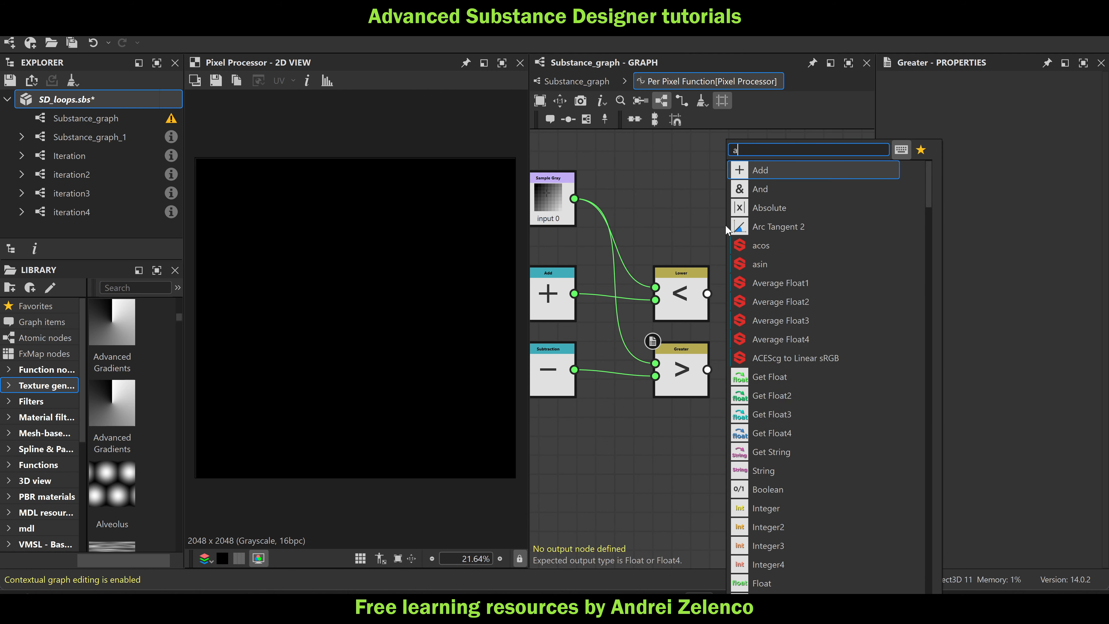
type("and")
left_click(781, 172)
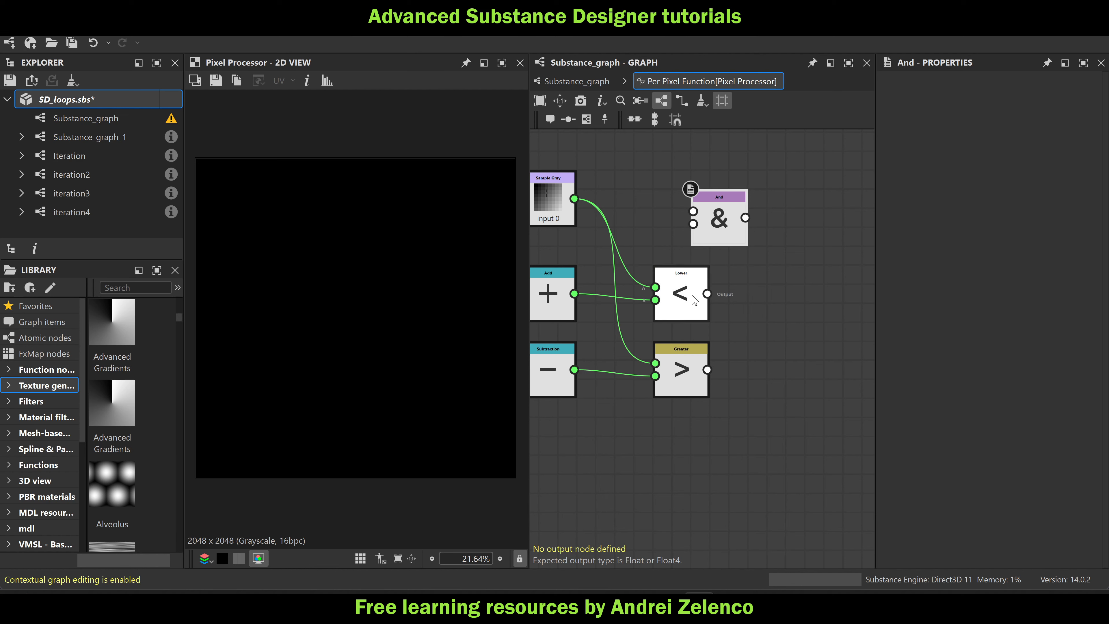
left_click_drag(726, 223, 792, 318)
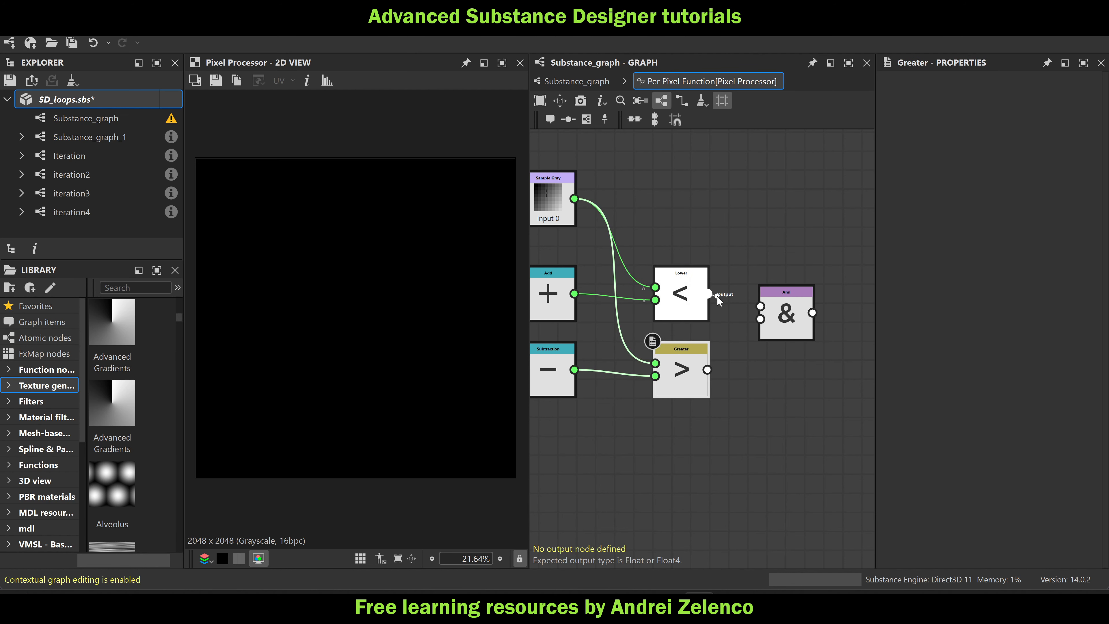
left_click_drag(707, 293, 760, 306)
left_click_drag(714, 369, 822, 336)
Append a Boolean to Float1 node after the And node as the function's output node, and save the package
left_click(757, 341)
type("bool")
left_click(811, 169)
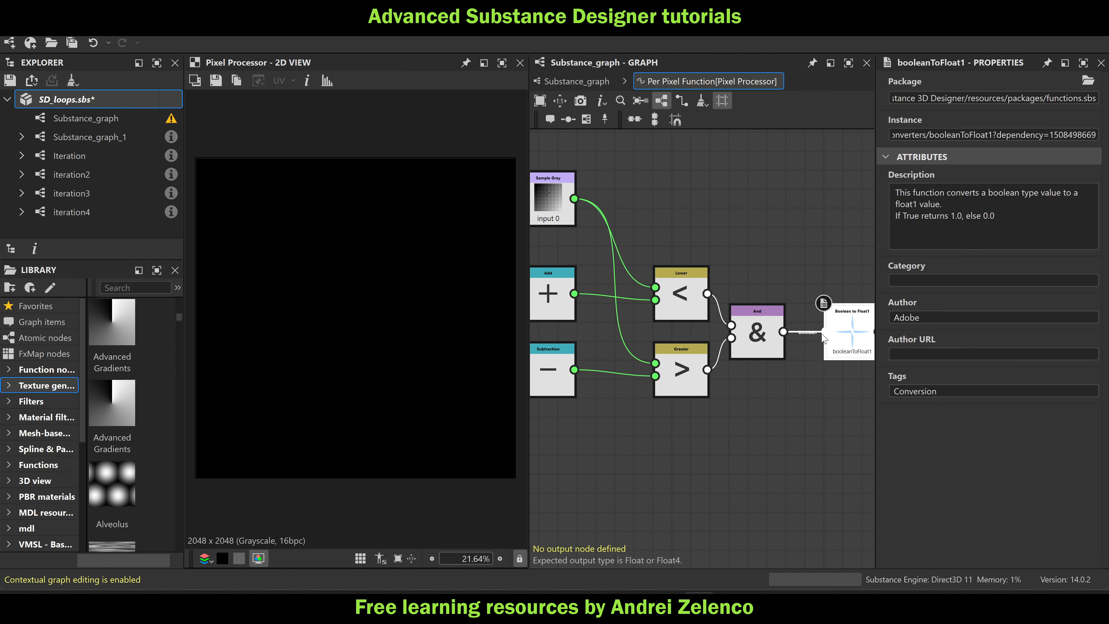
right_click(822, 331)
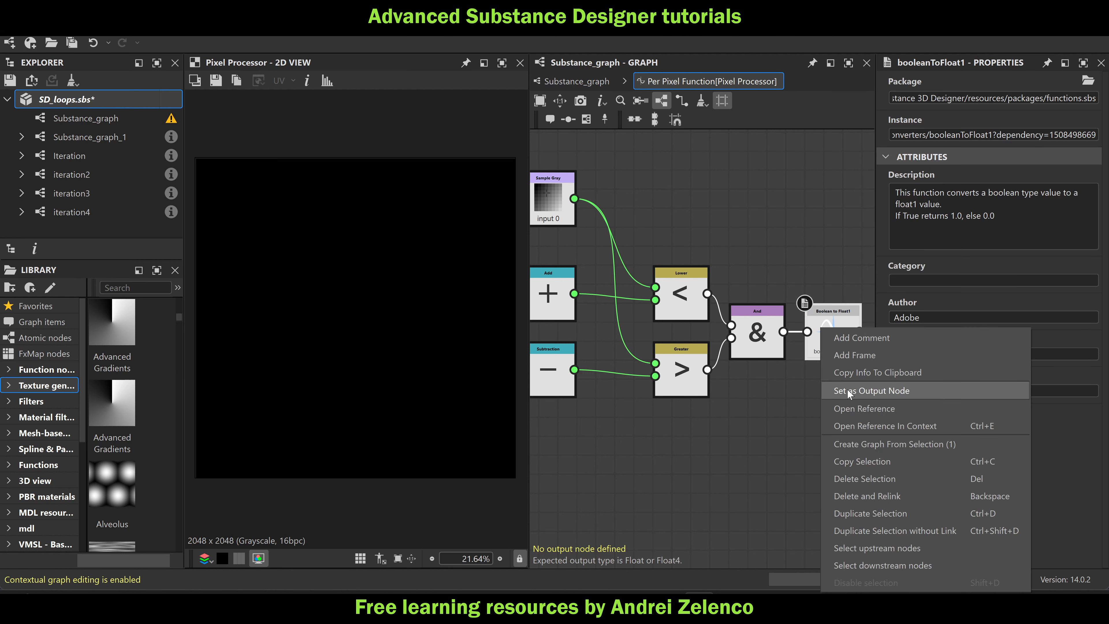
left_click(847, 390)
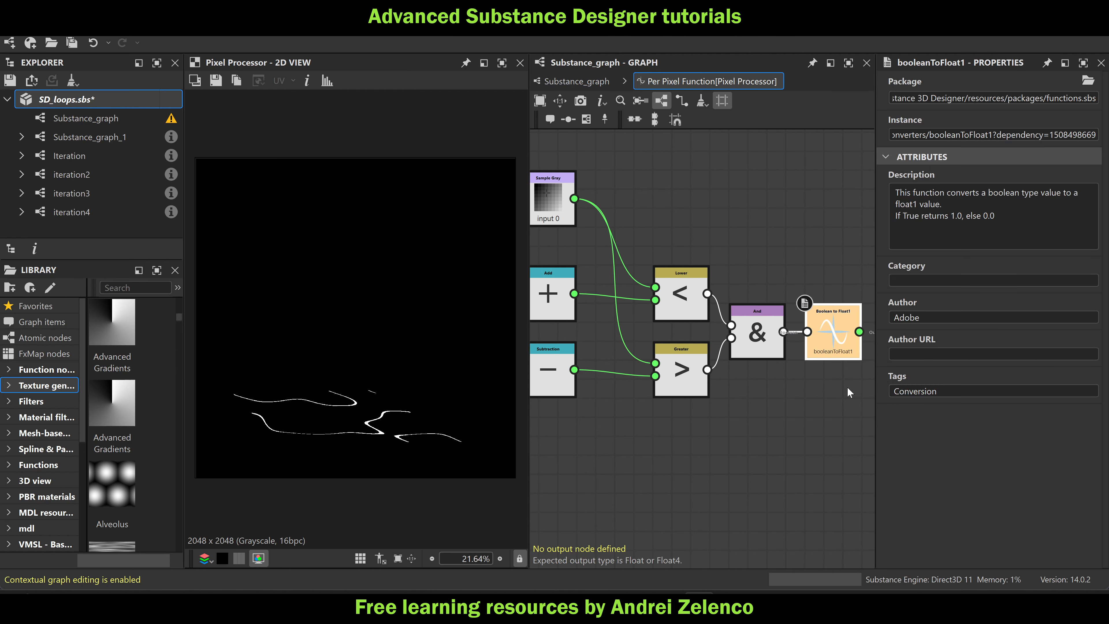
left_click(114, 100)
key("ctrl+s")
Set the 0.5 Float node's value to 0.57 and save the package
scroll(680, 325, "down", 3)
middle_click_drag(534, 319, 675, 307)
scroll(666, 301, "up", 3)
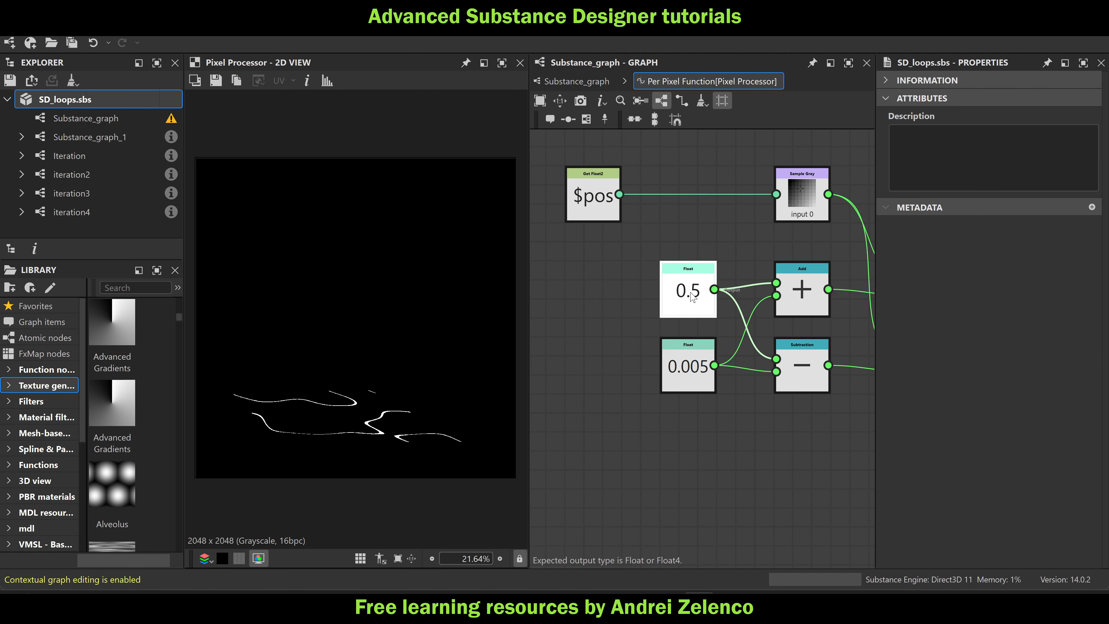
left_click(692, 297)
left_click_drag(1018, 94, 1004, 121)
scroll(589, 288, "down", 5)
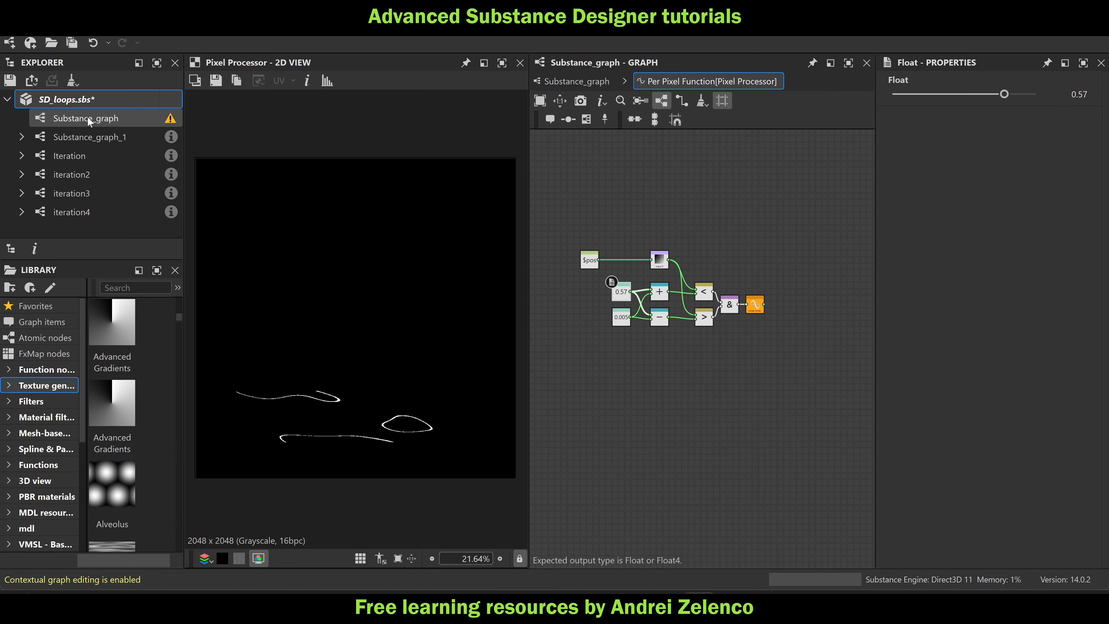
left_click(95, 100)
key("ctrl+s")
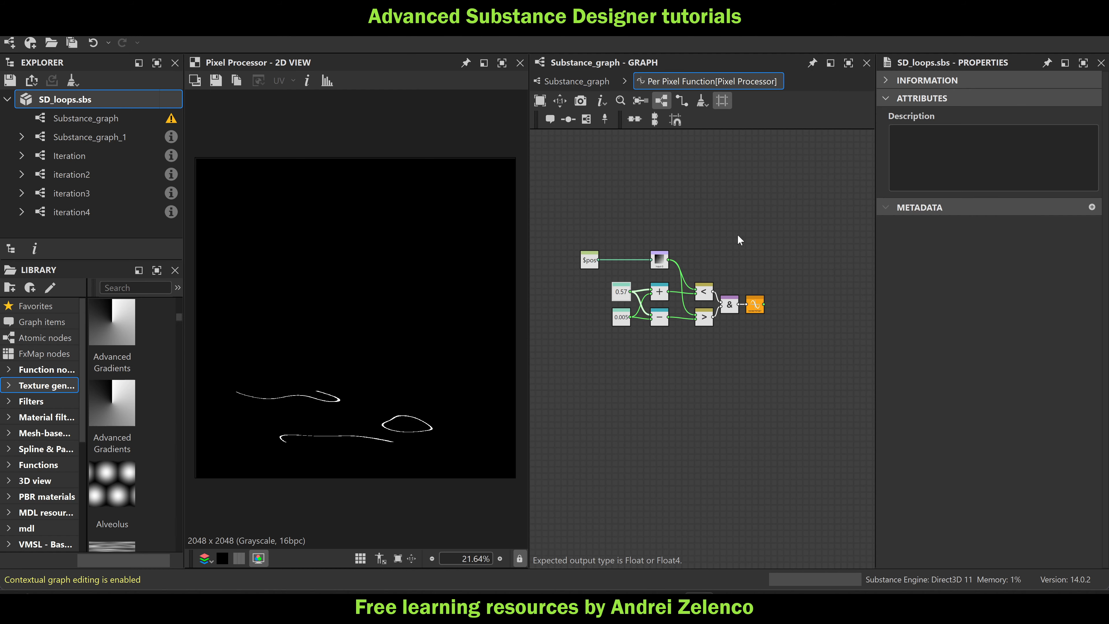
Enclose the two Float nodes in a red frame titled "var" and save the package
scroll(580, 288, "up", 2)
left_click_drag(595, 270, 653, 346)
left_click(586, 118)
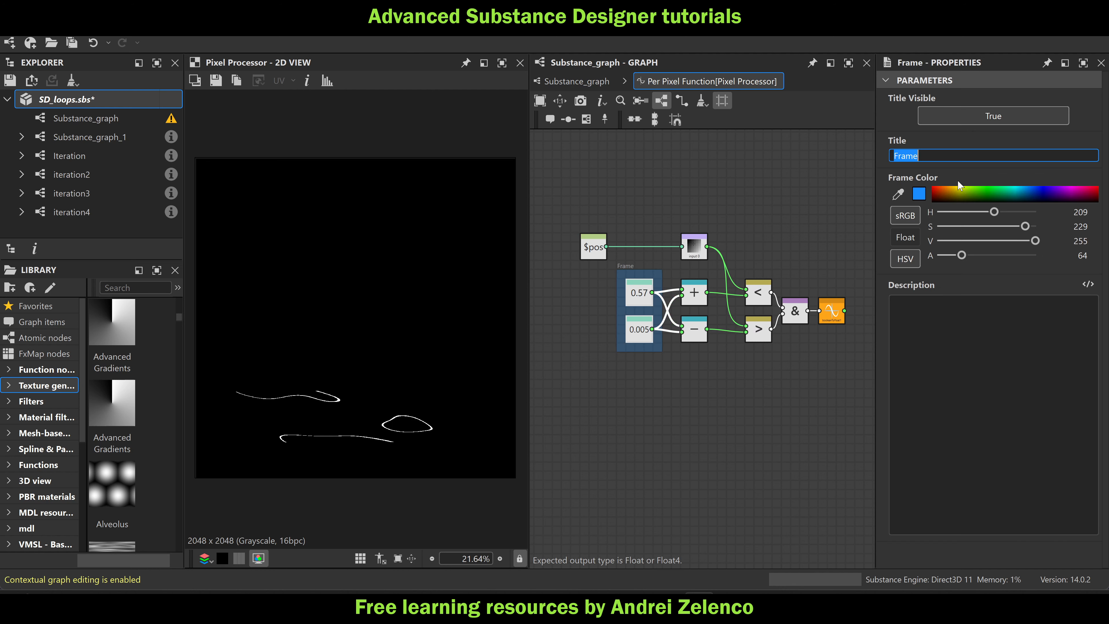
left_click_drag(958, 192, 833, 145)
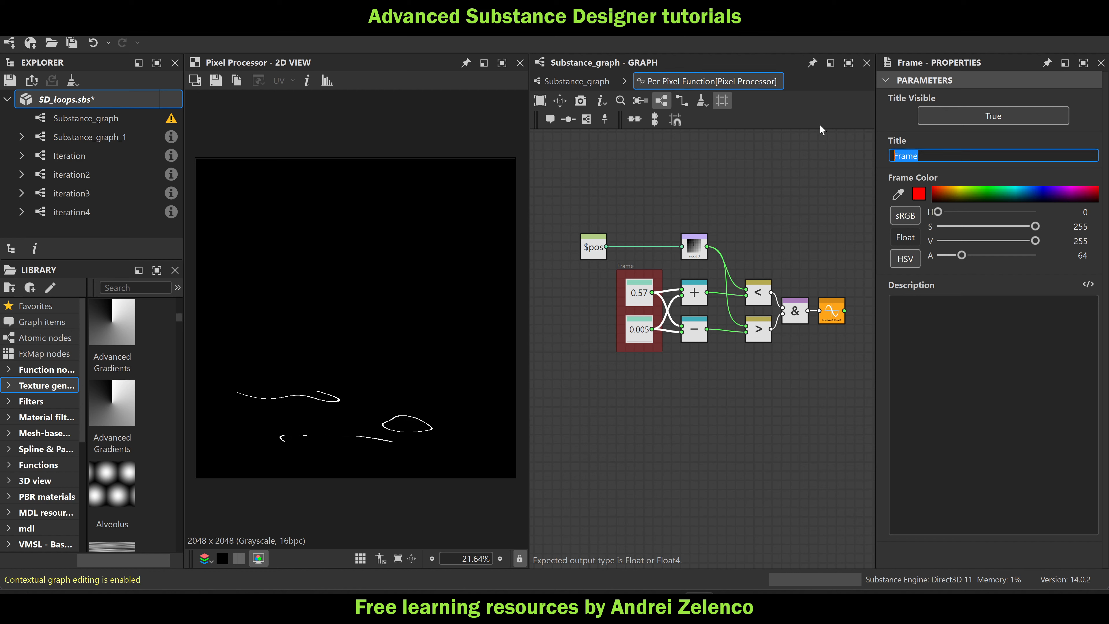
type("var")
left_click(759, 159)
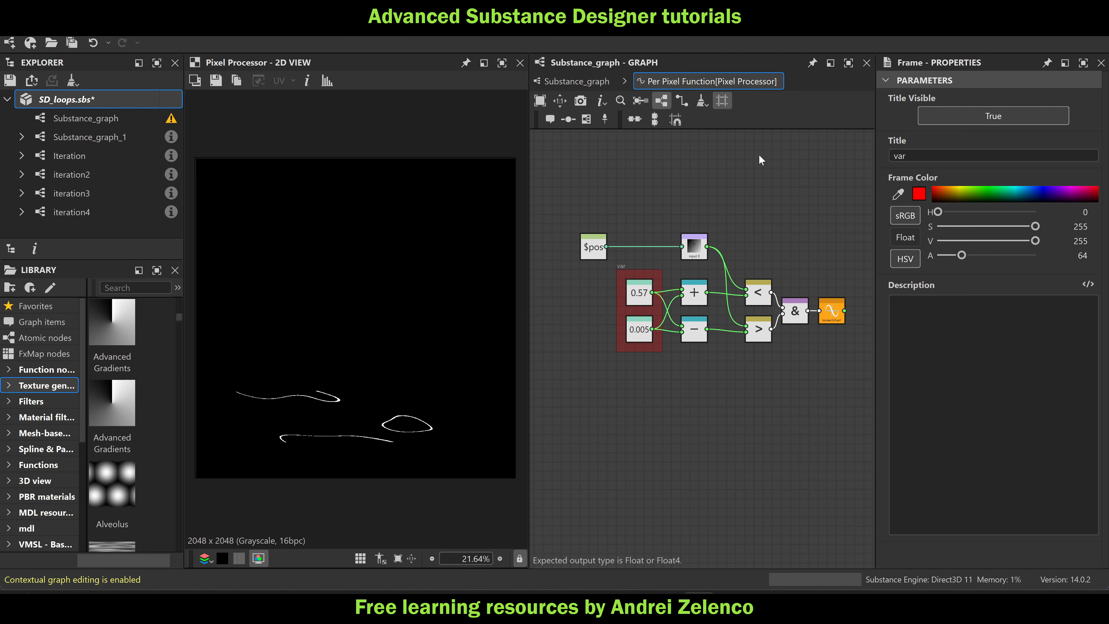
key("ctrl+s")
left_click(144, 105)
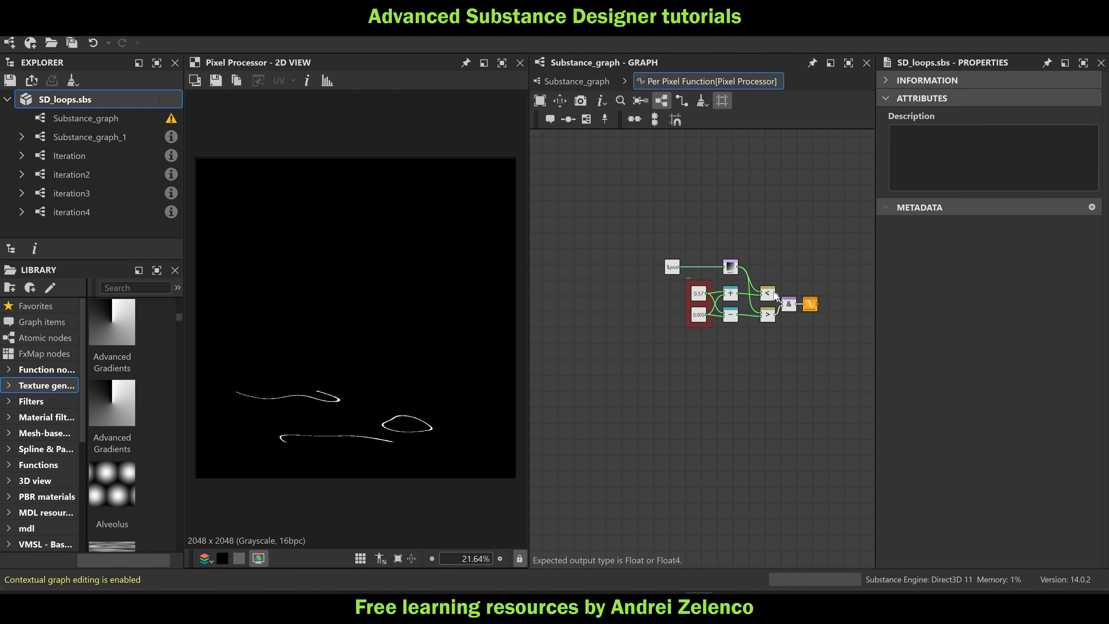
Enclose the whole node network in a frame titled "proc system"
scroll(772, 323, "down", 2)
left_click(587, 121)
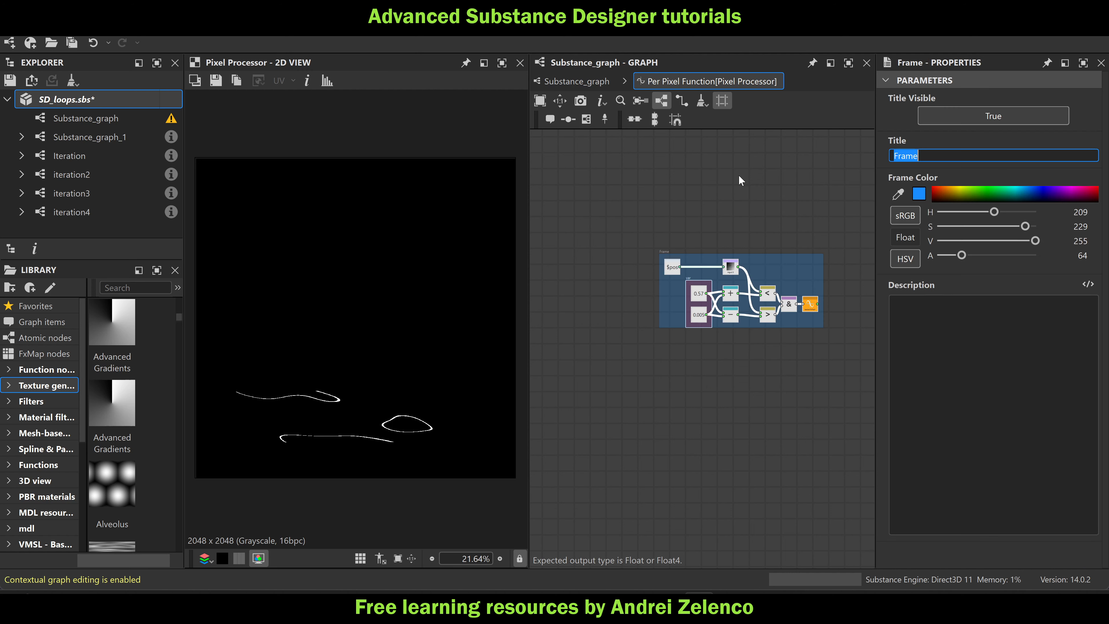
type("proc system")
left_click(773, 175)
Add a While Loop node in the empty area beyond the framed network and save the package
middle_click_drag(724, 232, 556, 231)
key("space")
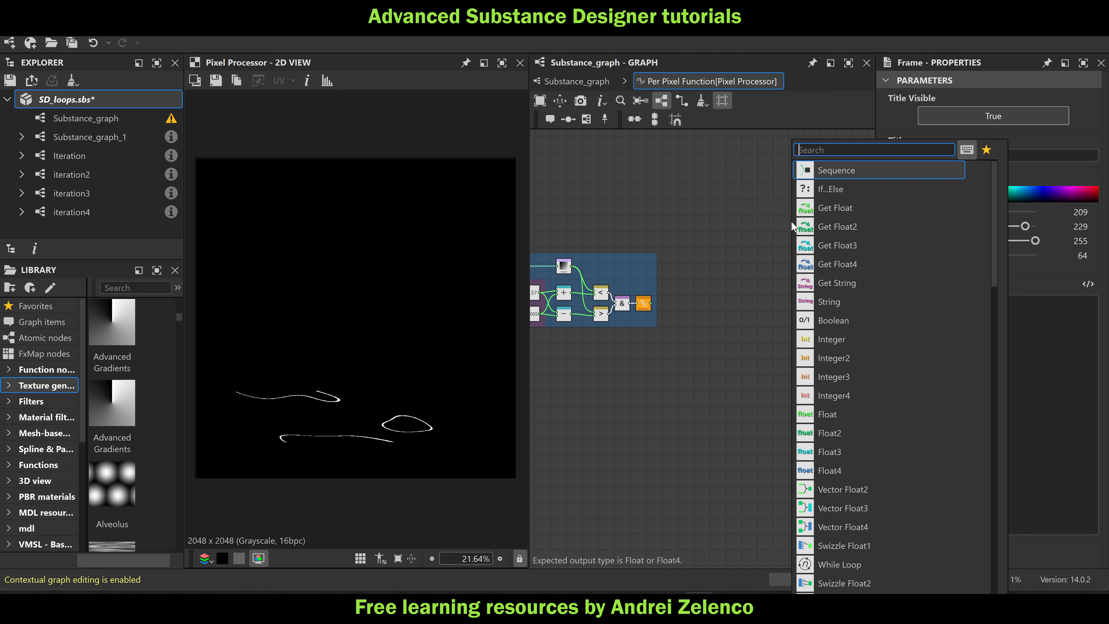
type("w")
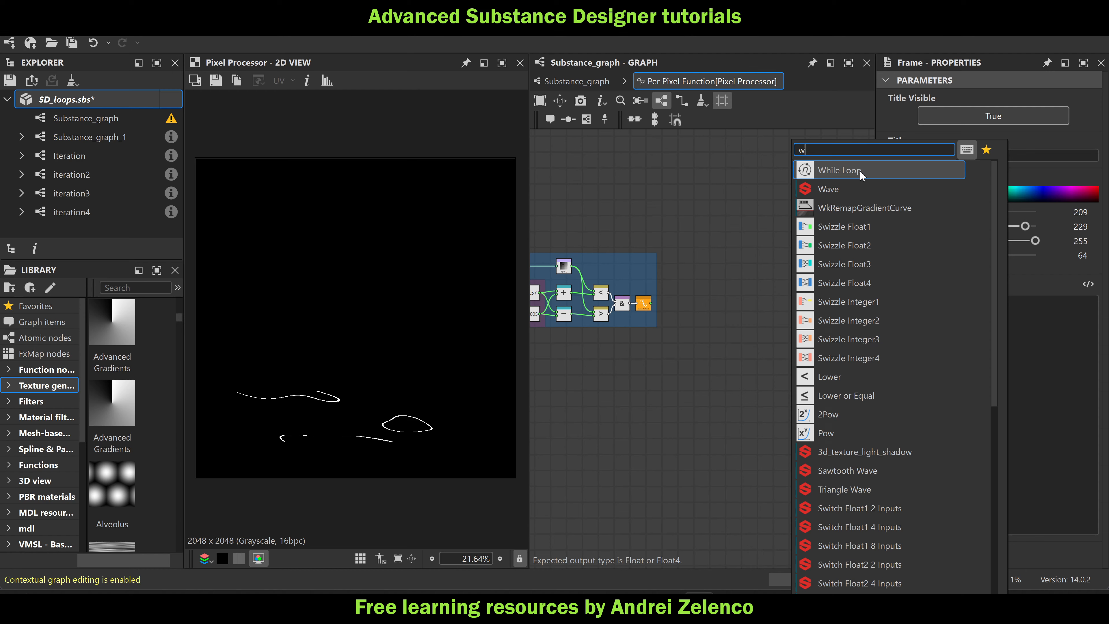
left_click(795, 170)
middle_click_drag(722, 183, 753, 318)
key("ctrl+s")
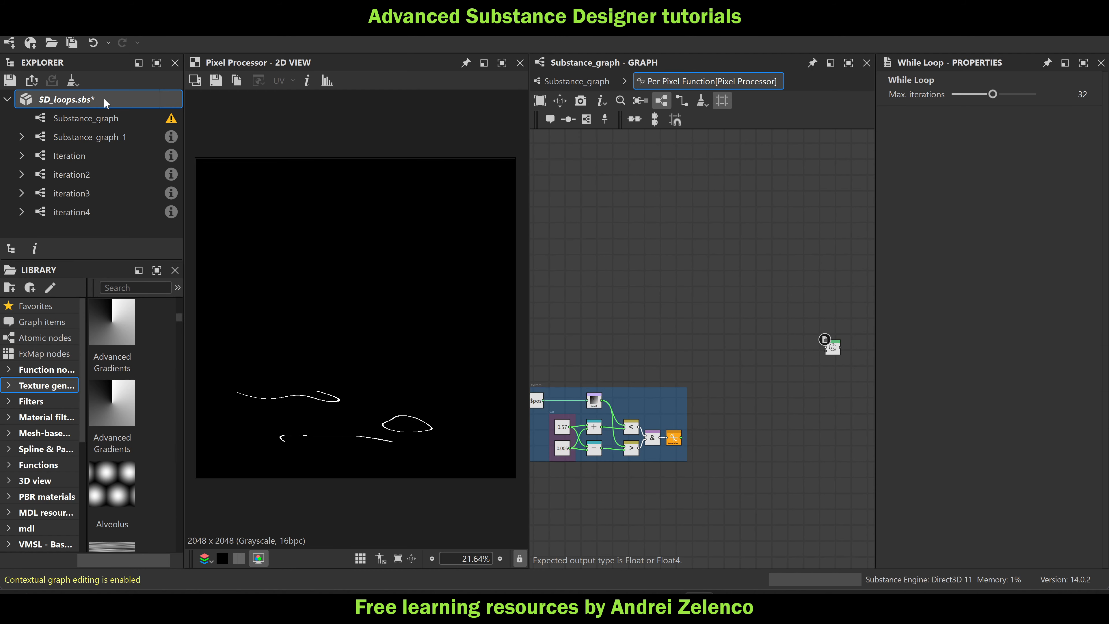
Add a yellow frame titled "var iniy" in the empty area between the framed network and the While Loop node
left_click(678, 296)
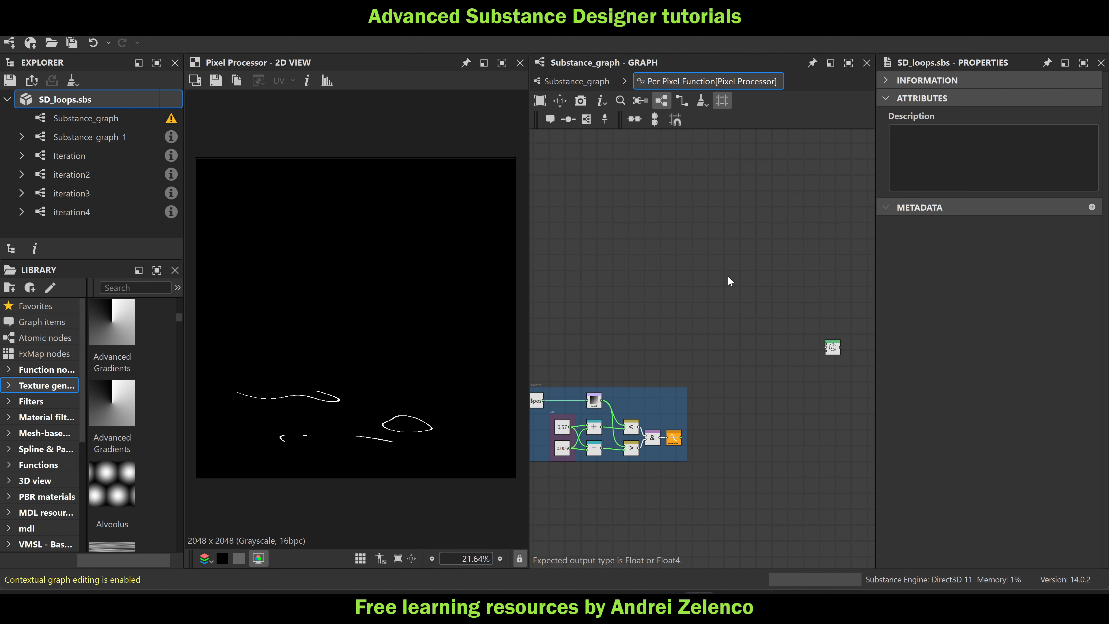
key("space")
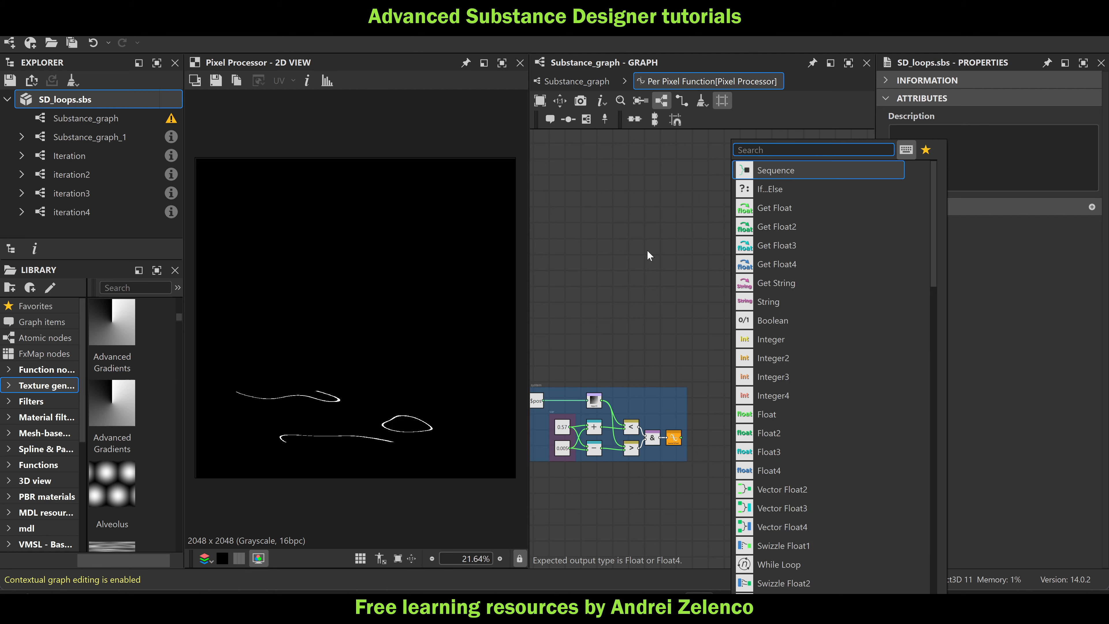
key("Escape")
left_click(587, 119)
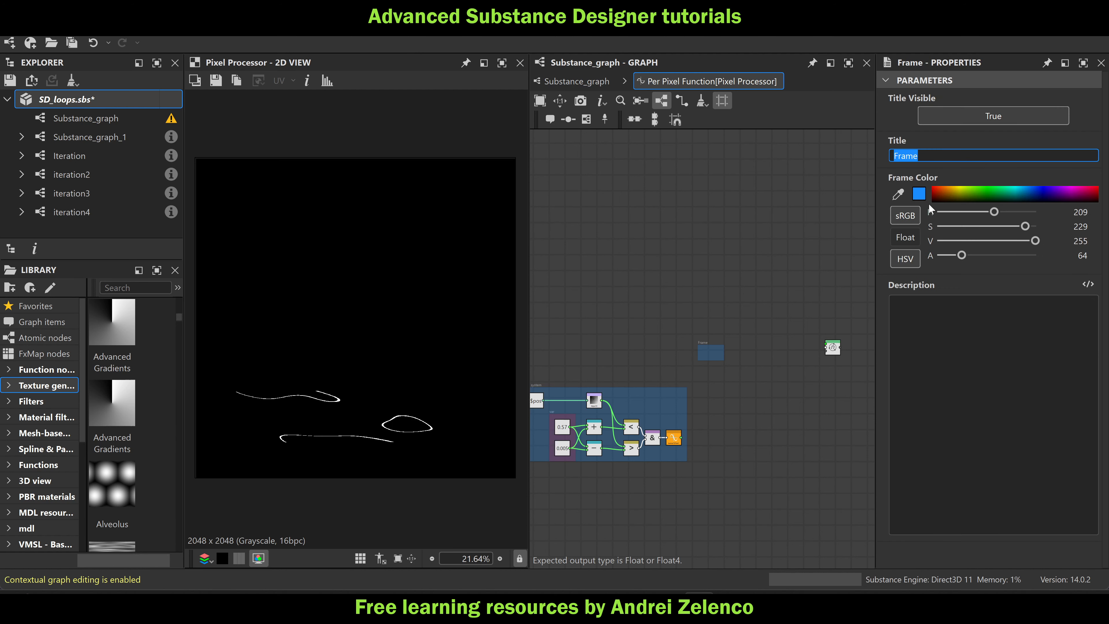
left_click(958, 193)
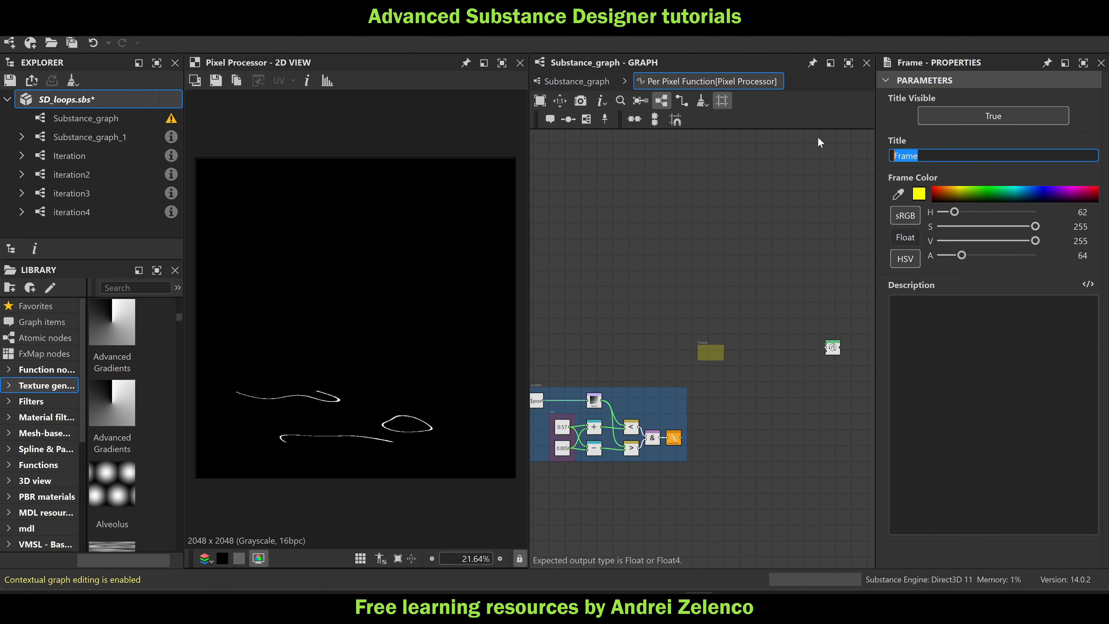
type("var iniy")
key("Return")
Enlarge the yellow frame into a wide rectangle above the "proc system" network and save the package
scroll(683, 349, "up", 3)
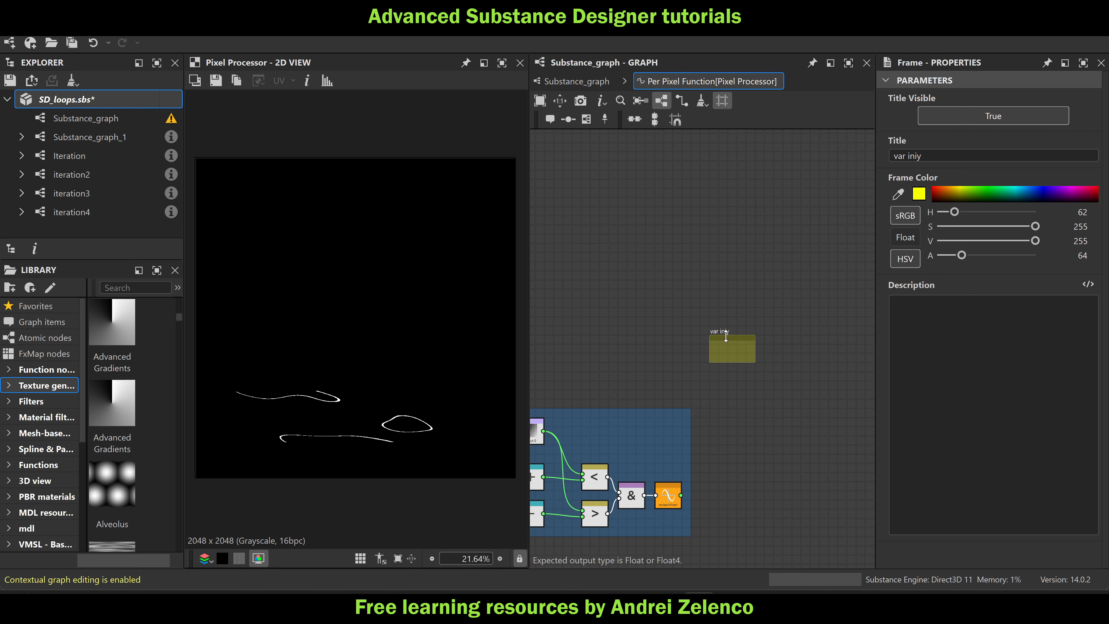
left_click_drag(725, 335, 726, 243)
left_click_drag(756, 281, 863, 294)
middle_click_drag(717, 237, 715, 287)
left_click_drag(713, 293, 704, 211)
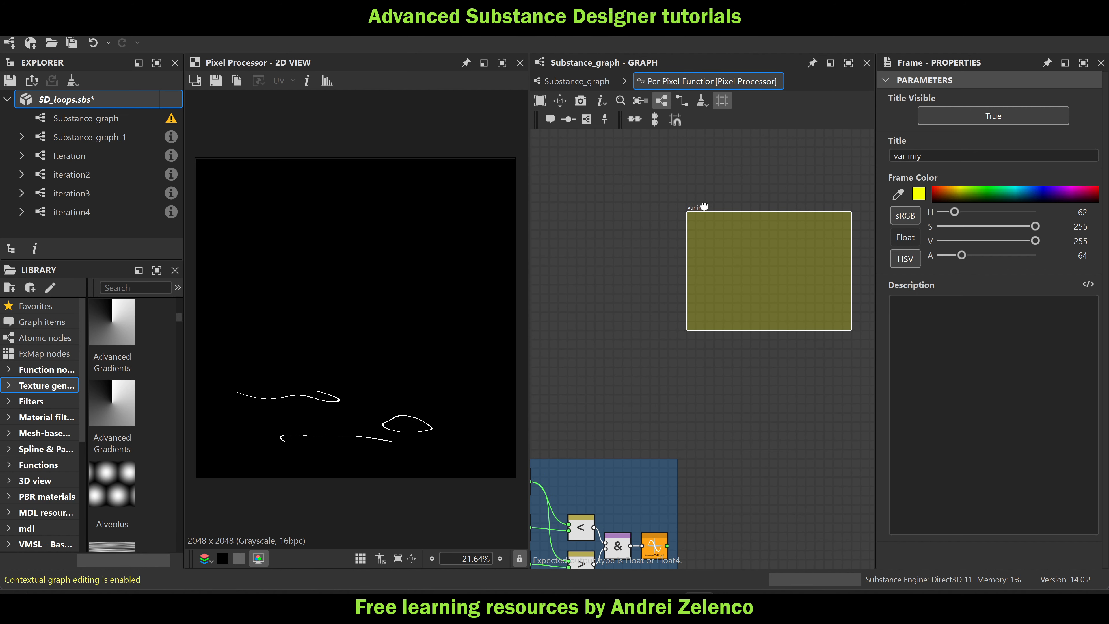
key("ctrl+s")
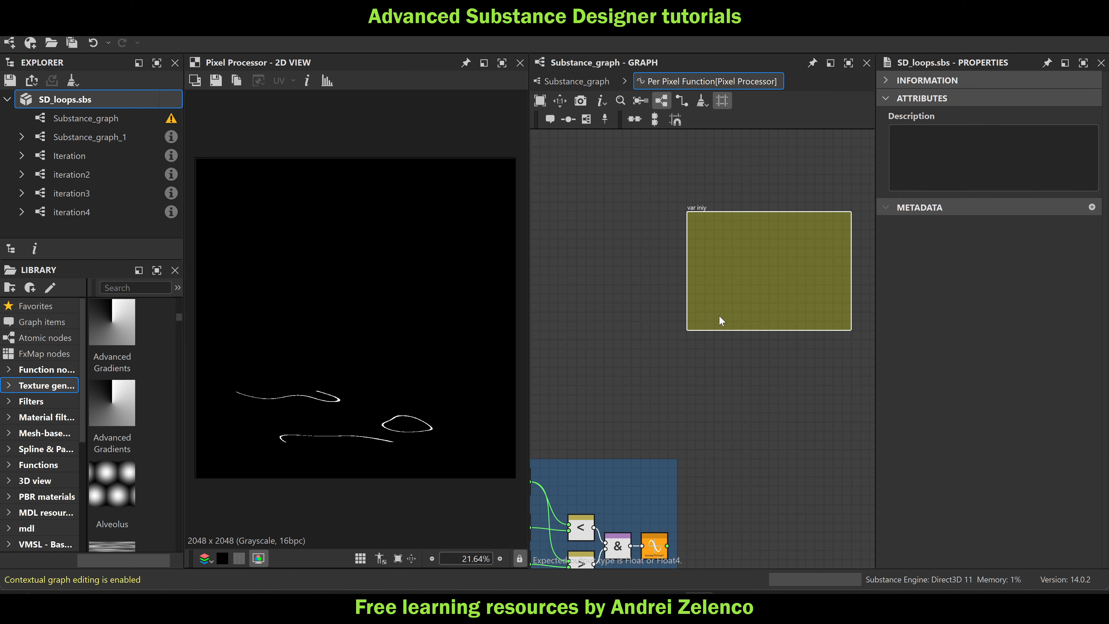
Correct the yellow frame's title to "var init" and save the package
middle_click_drag(719, 317, 612, 316)
scroll(594, 238, "up", 6)
left_click(594, 155)
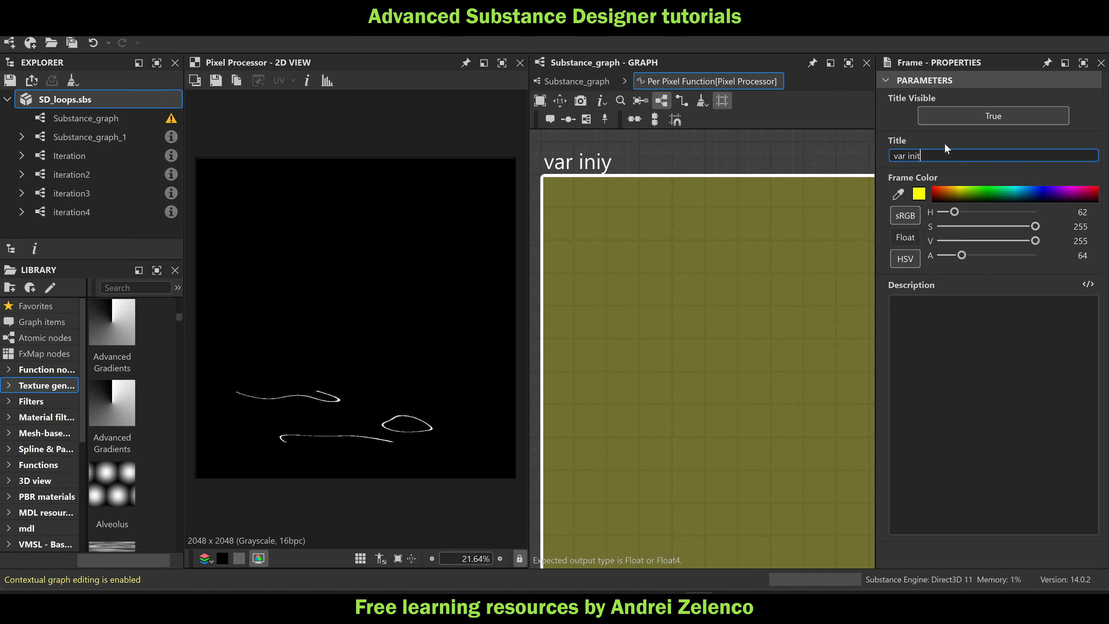
left_click(688, 320)
key("ctrl+s")
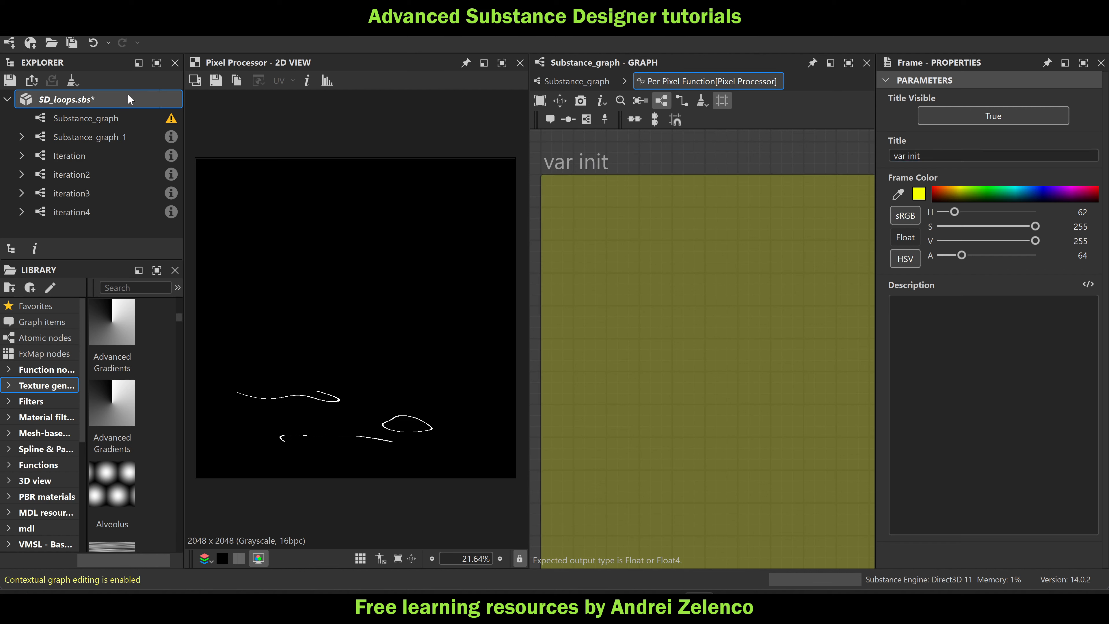
Add a Float node inside the "var init" frame, near its upper-left corner
key("space")
type("fl")
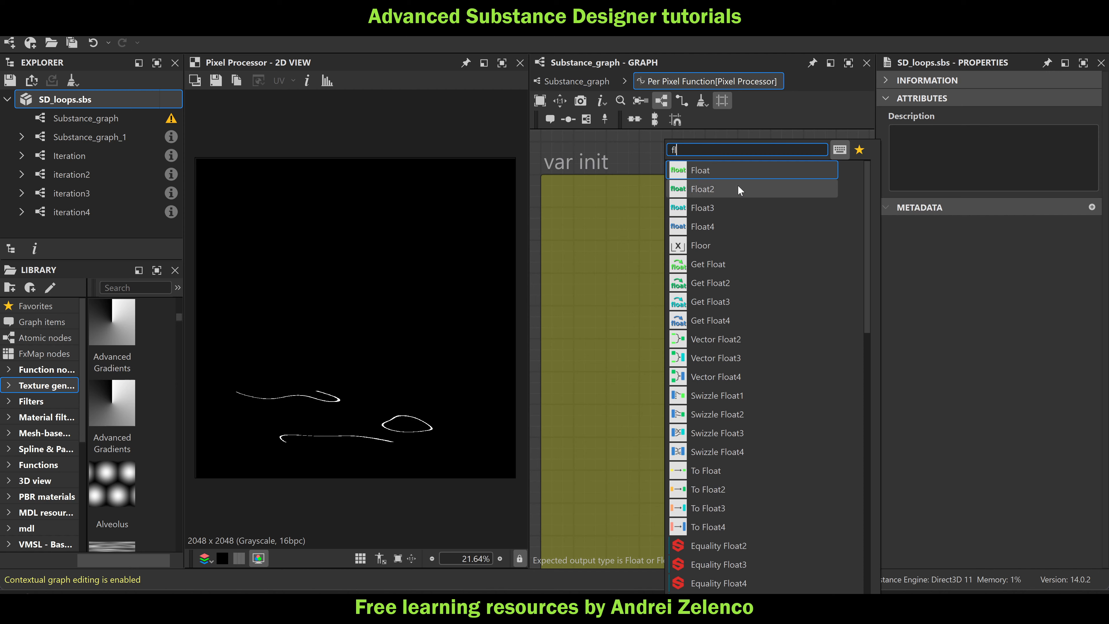
left_click(718, 170)
left_click_drag(690, 262, 651, 232)
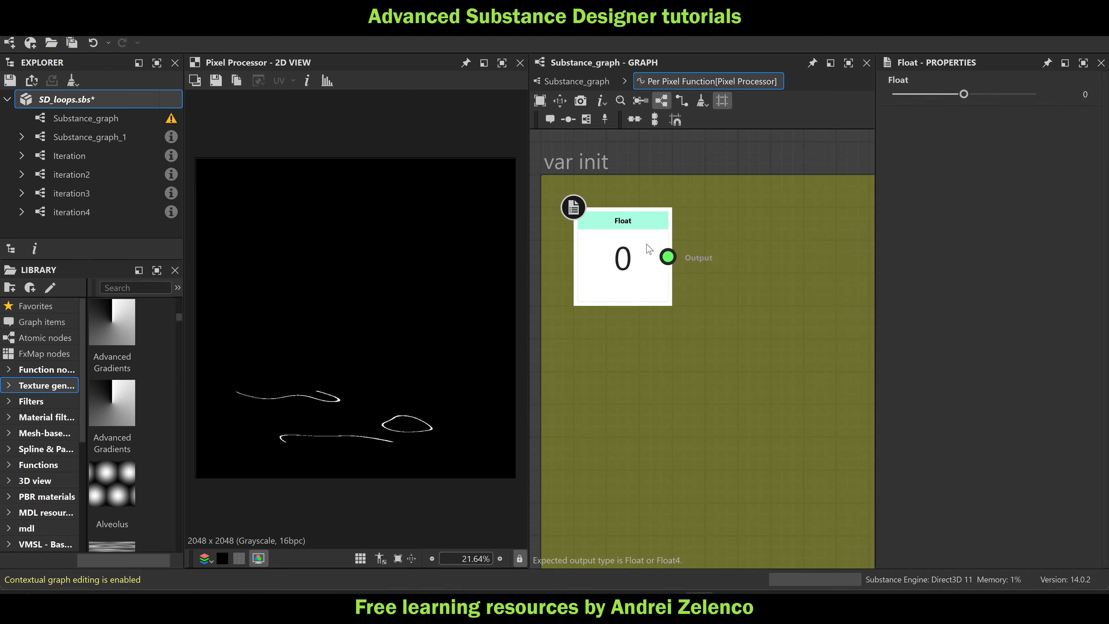
Add a Set node fed by the Float node and name its variable "i"
key("space")
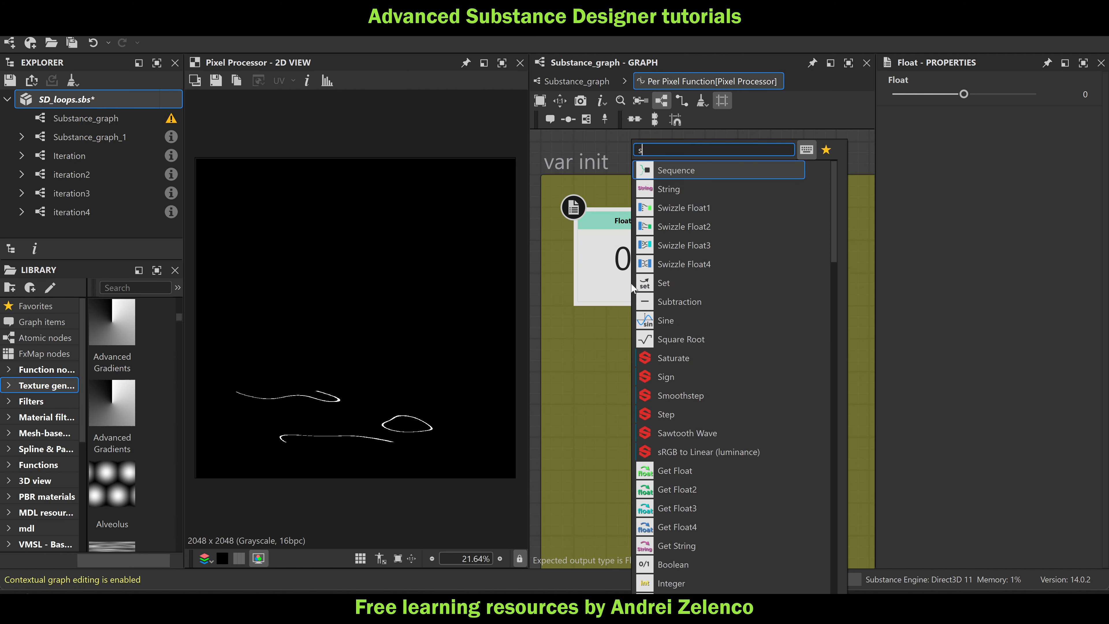
type("set")
left_click(668, 161)
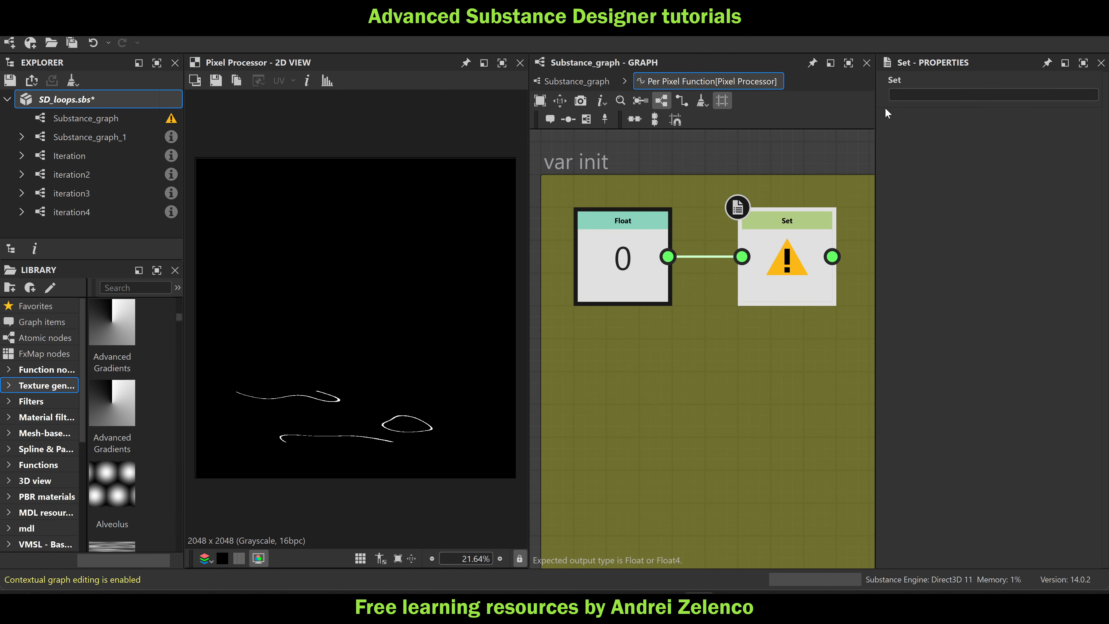
left_click(918, 95)
key("Return")
Duplicate the Float and Set pair below the original and name the copied variable "n"
scroll(736, 348, "down", 3)
left_click_drag(768, 348, 657, 301)
key("ctrl+d")
left_click_drag(641, 340, 679, 377)
left_click(873, 303)
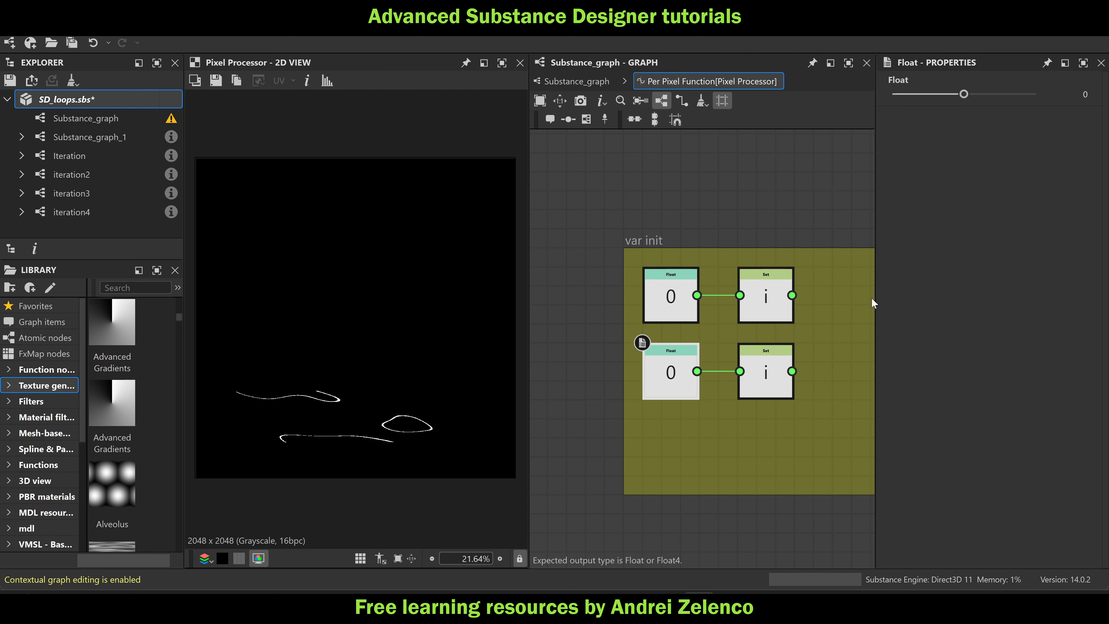
left_click(789, 384)
left_click(897, 95)
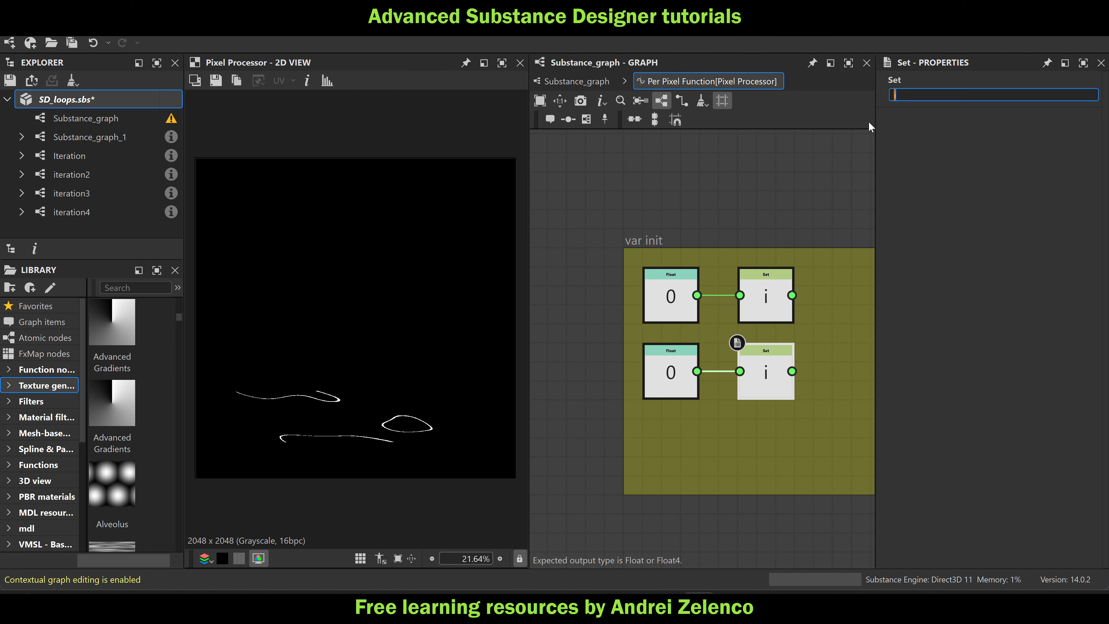
Duplicate the "n" Float and Set pair below it and name the copied variable "lum"
left_click_drag(801, 432, 665, 378)
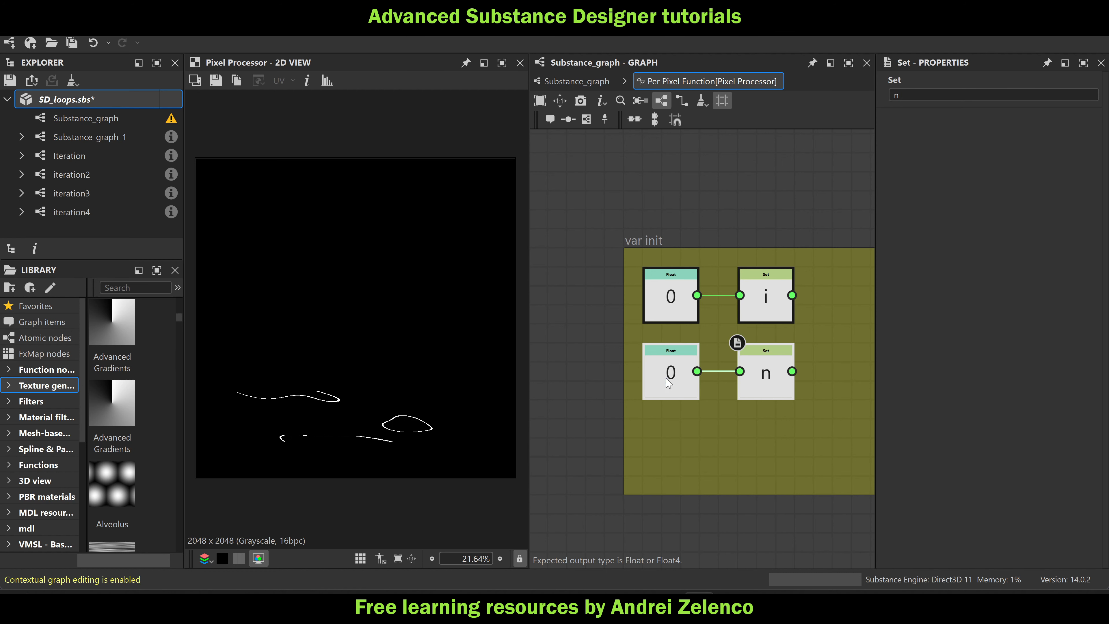
key("ctrl+d")
left_click_drag(660, 441, 678, 460)
left_click(765, 454)
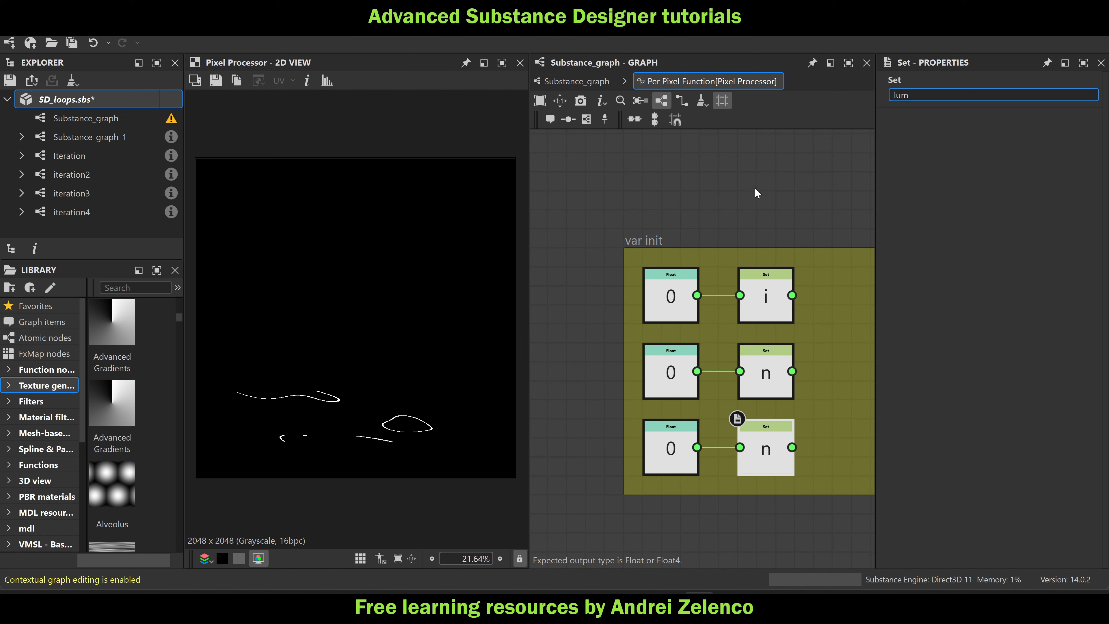
key("Return")
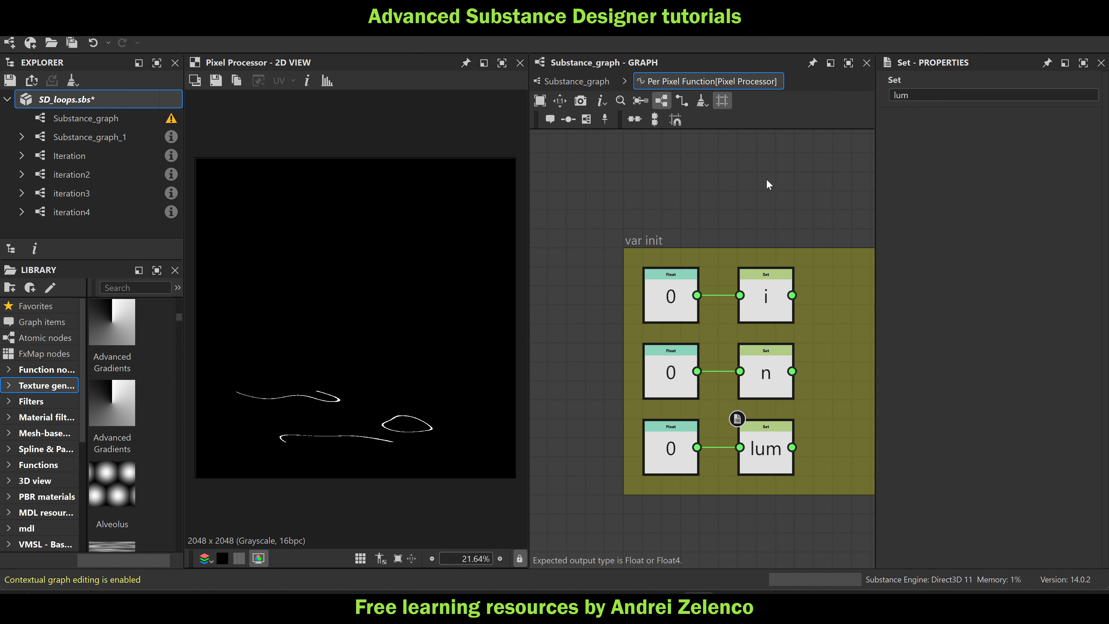
Add a Sequence node in the "var init" frame and connect the "i" and "n" Set nodes to its inputs
middle_click_drag(735, 228, 660, 176)
key("space")
type("seq")
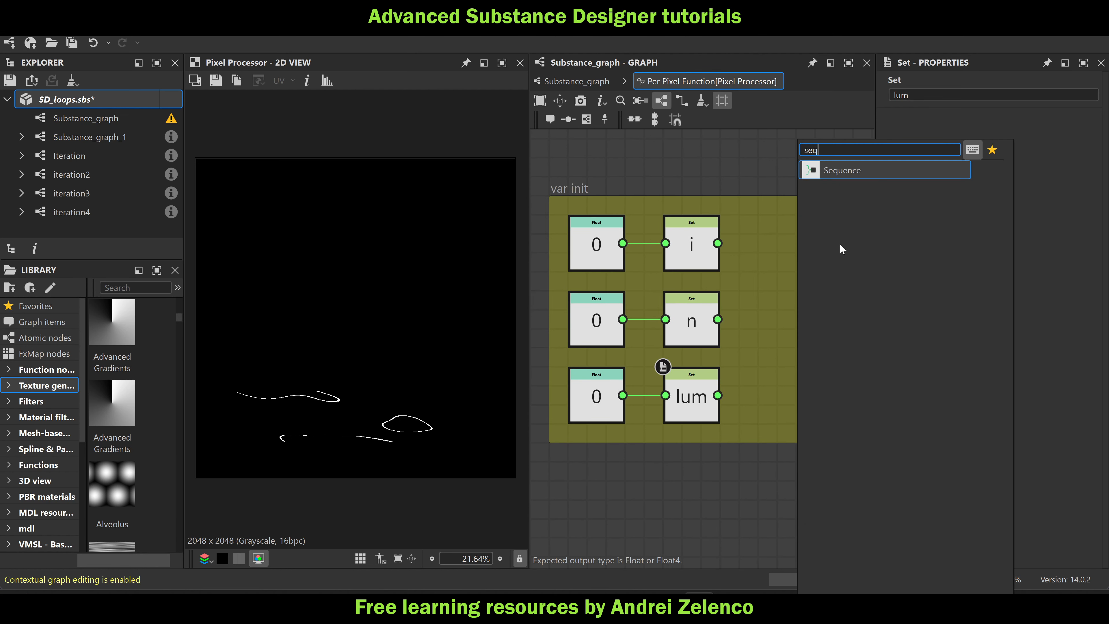
left_click(862, 171)
left_click_drag(717, 242, 779, 294)
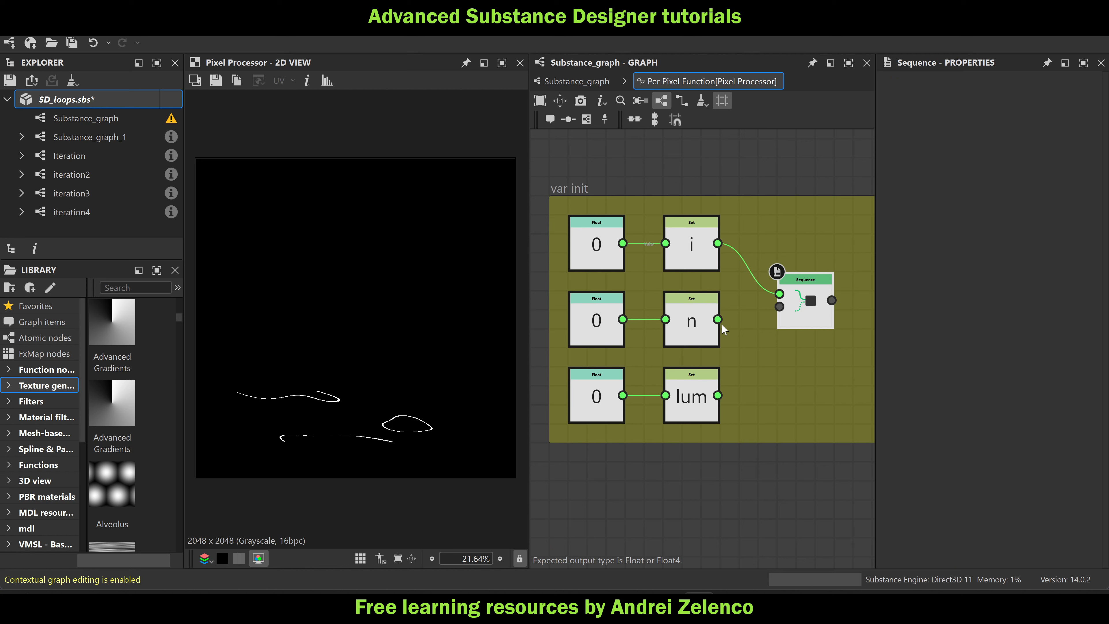
left_click_drag(719, 319, 787, 336)
Add a second Sequence node, feed it from the first Sequence and the "lum" Set node, and save the package
middle_click_drag(764, 383, 726, 338)
key("space")
type("seq")
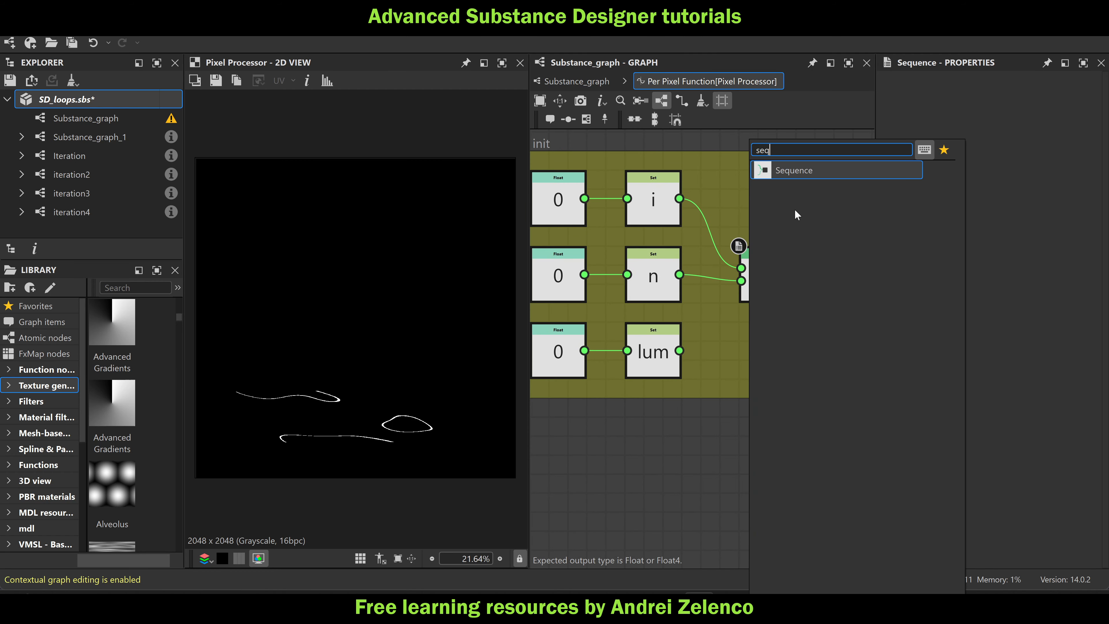
left_click(798, 170)
left_click_drag(752, 362, 771, 363)
left_click(793, 290)
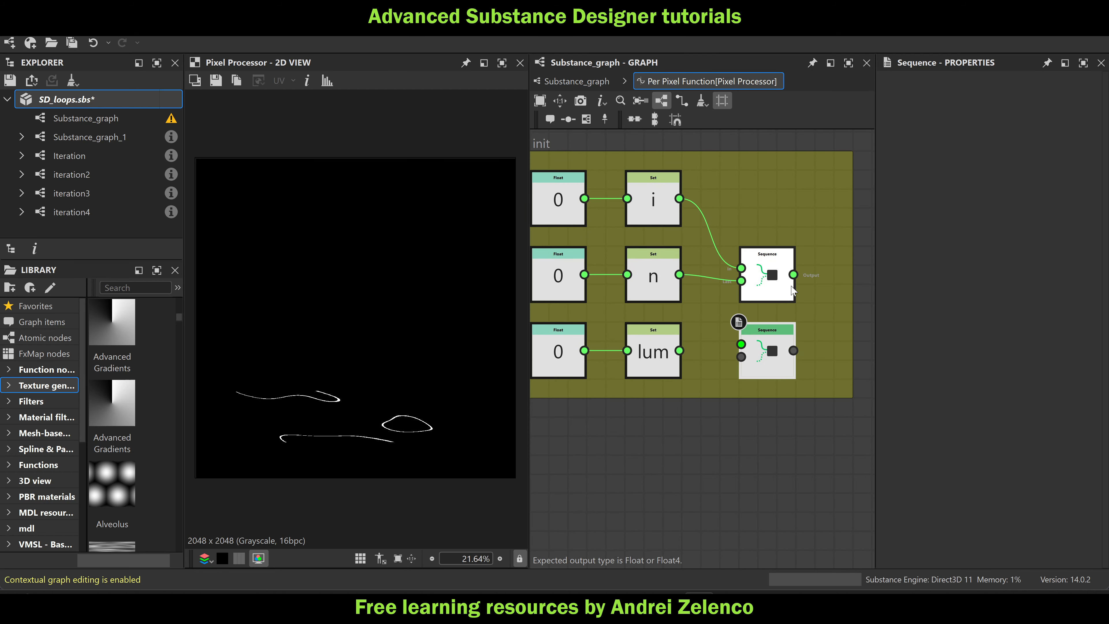
left_click_drag(779, 310, 741, 357)
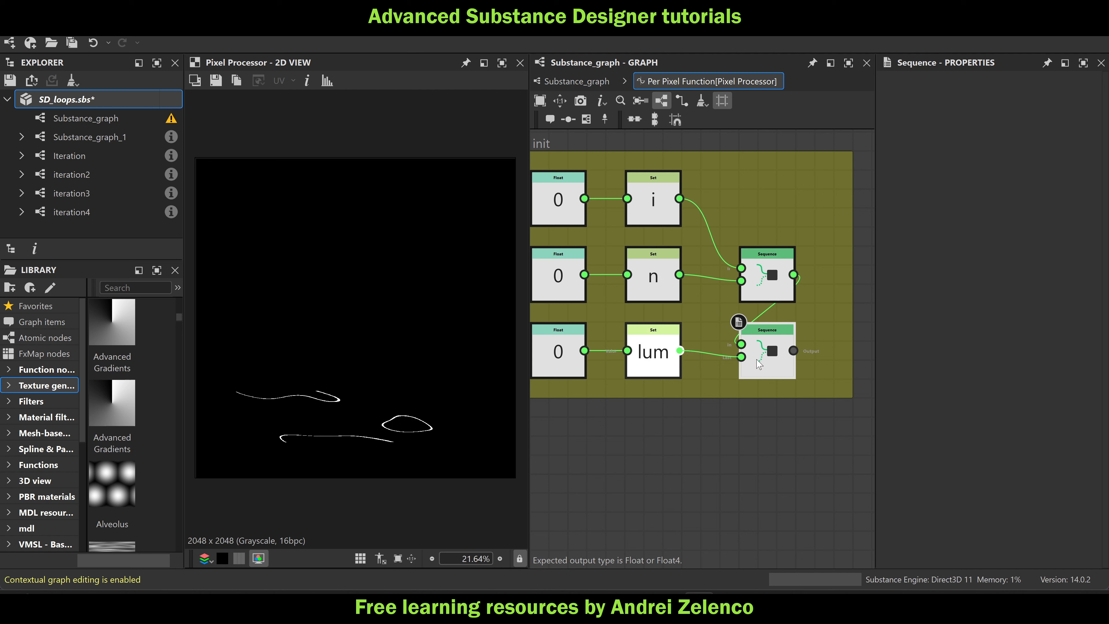
left_click(138, 94)
key("ctrl+s")
Connect the second Sequence node's output to the While Loop node's first input and save the package
scroll(658, 266, "down", 4)
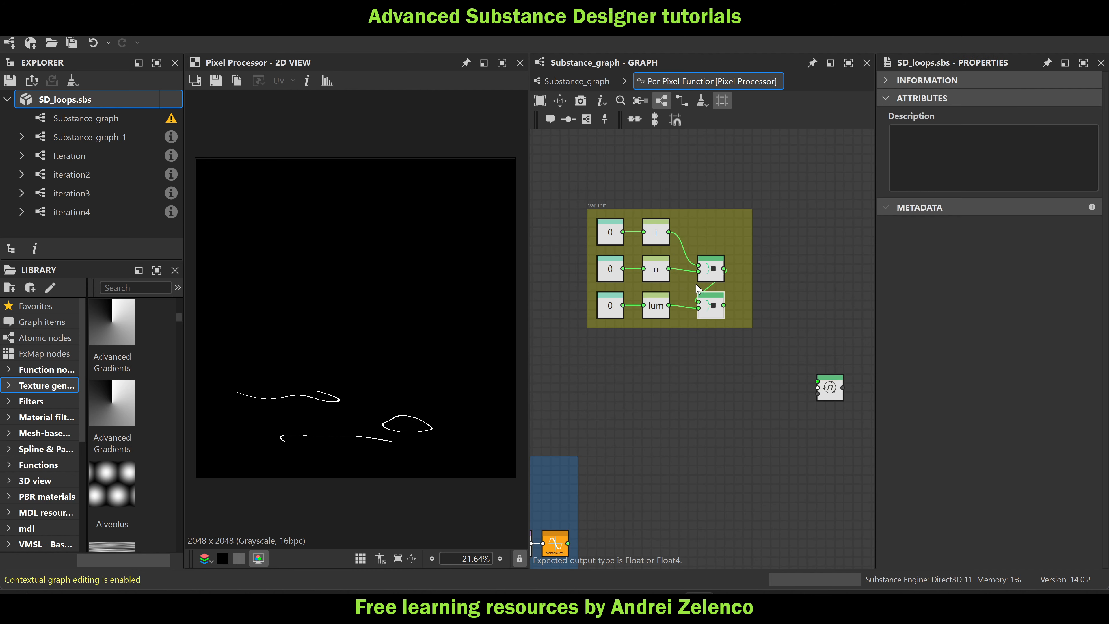
middle_click_drag(715, 294, 641, 236)
scroll(642, 239, "up", 3)
left_click_drag(641, 256, 812, 384)
scroll(812, 384, "down", 3)
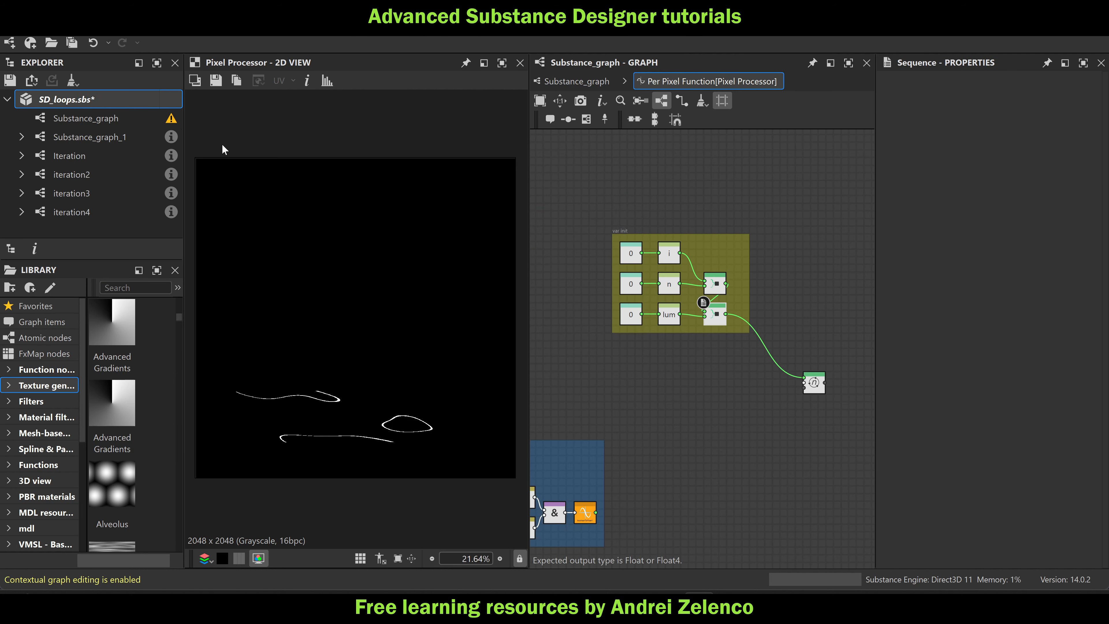
left_click(95, 102)
key("ctrl+s")
Add a Get Float node below the "var init" frame and set it to read variable "i"
scroll(660, 310, "up", 3)
type("ne")
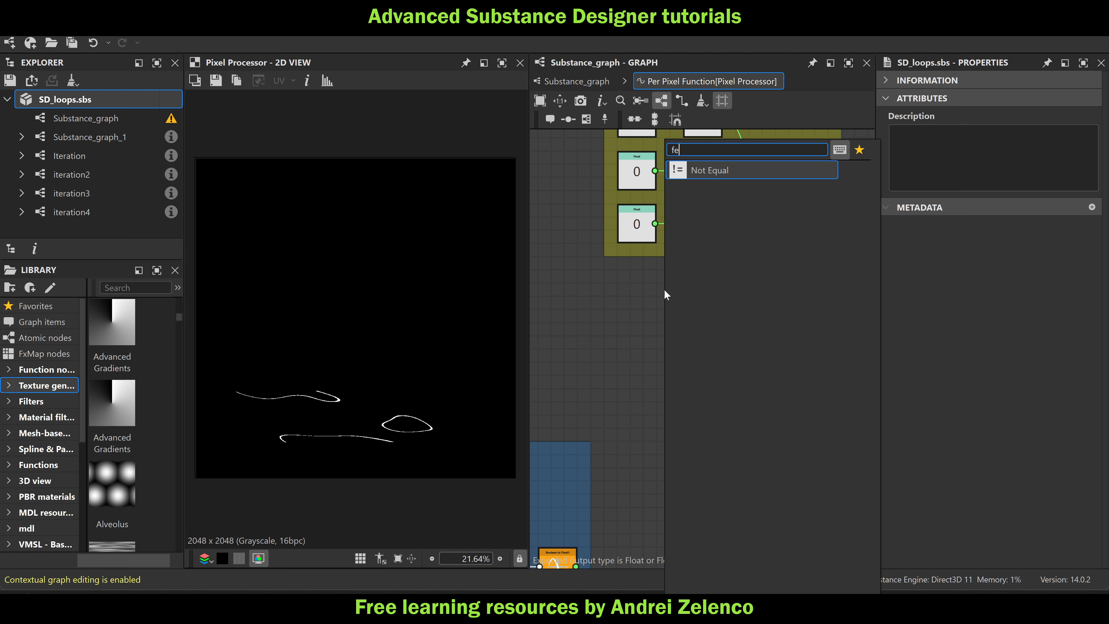
key("Escape")
key("space")
type("ge")
left_click(743, 170)
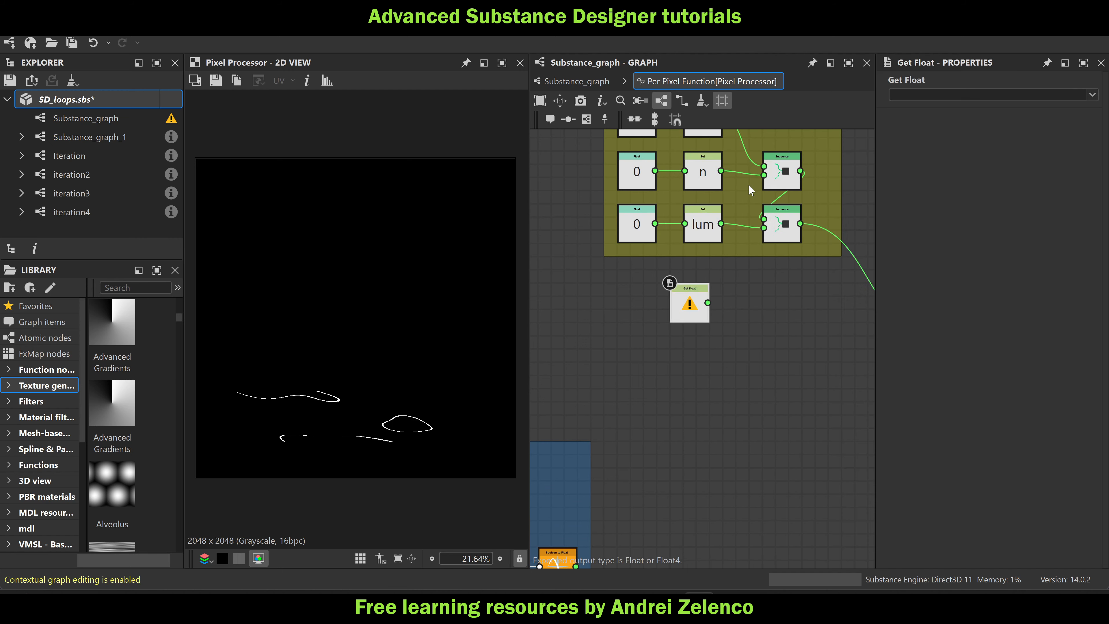
left_click_drag(688, 303, 636, 303)
left_click(986, 95)
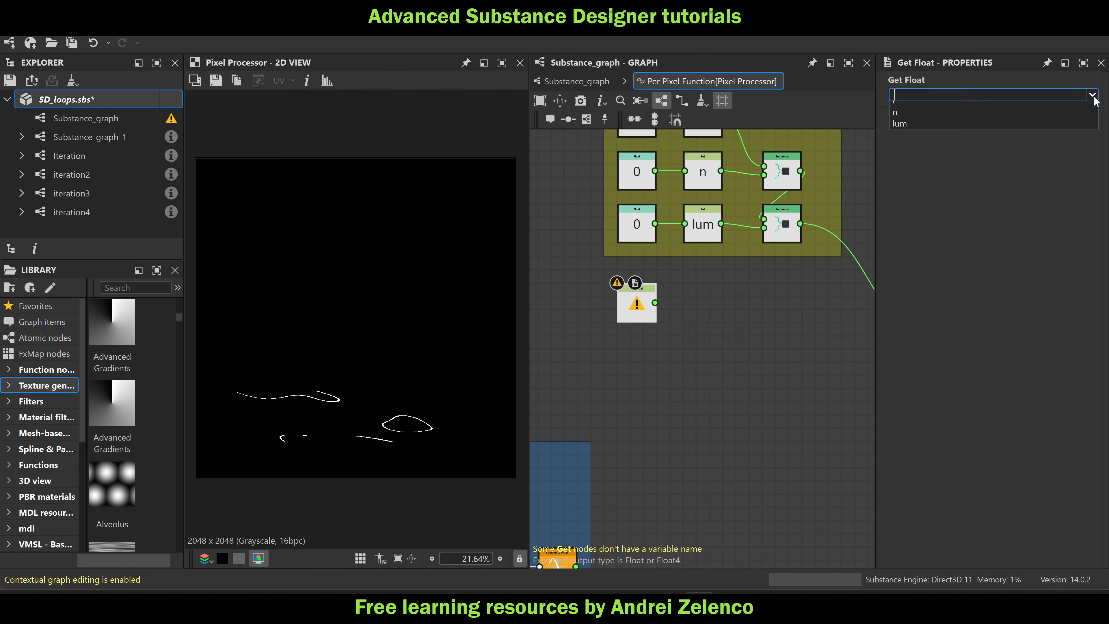
left_click(928, 127)
Duplicate the "i" Get Float node below itself and set the copy to read variable "n"
scroll(648, 311, "up", 3)
key("ctrl+d")
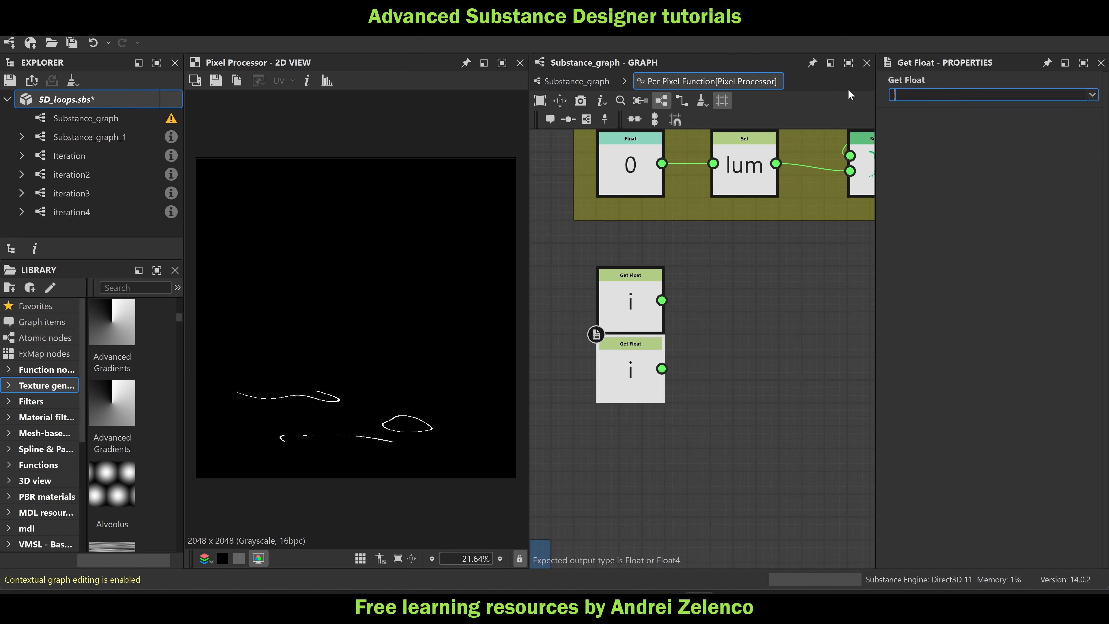
type("n")
key("Return")
Add a Greater or Equal node that compares the "i" Get Float node with the "n" Get Float node
key("space")
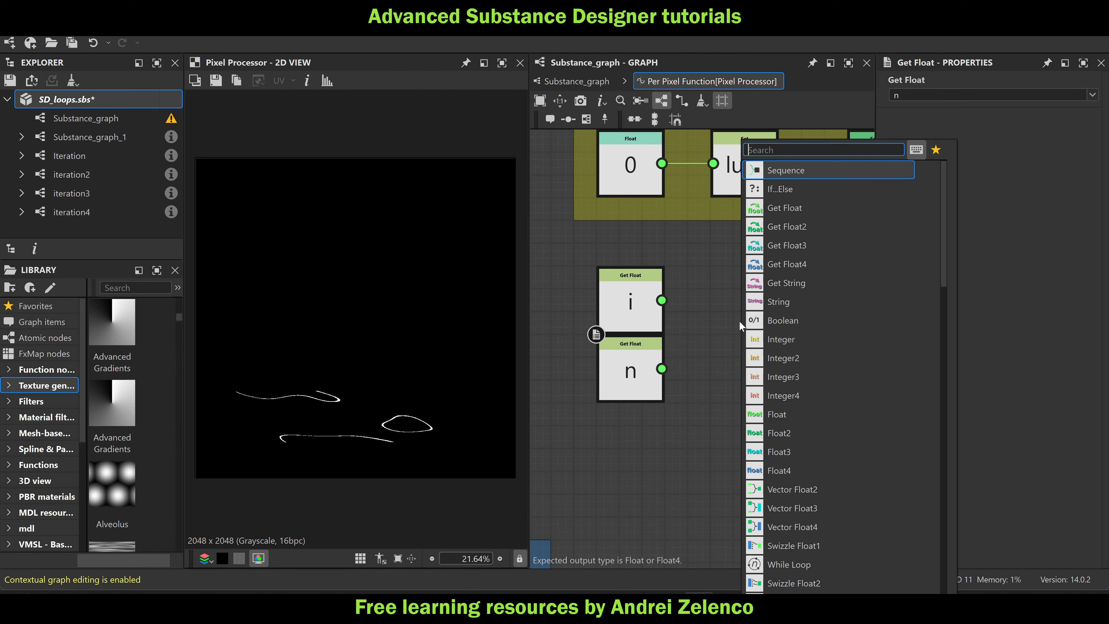
type("gr")
left_click(819, 189)
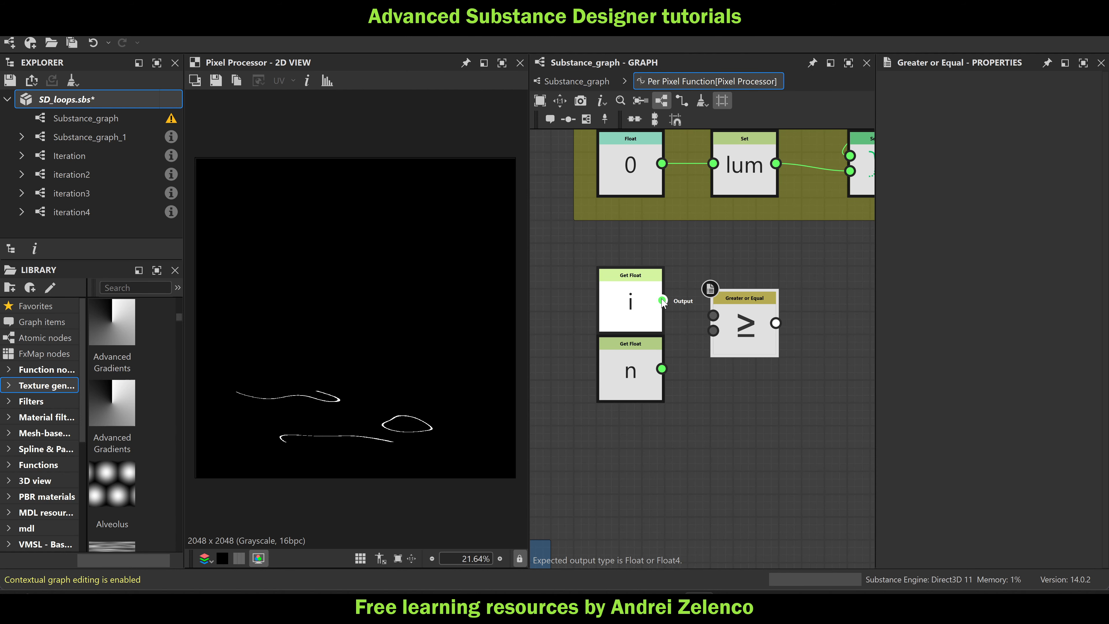
left_click_drag(662, 300, 715, 323)
left_click_drag(662, 368, 713, 330)
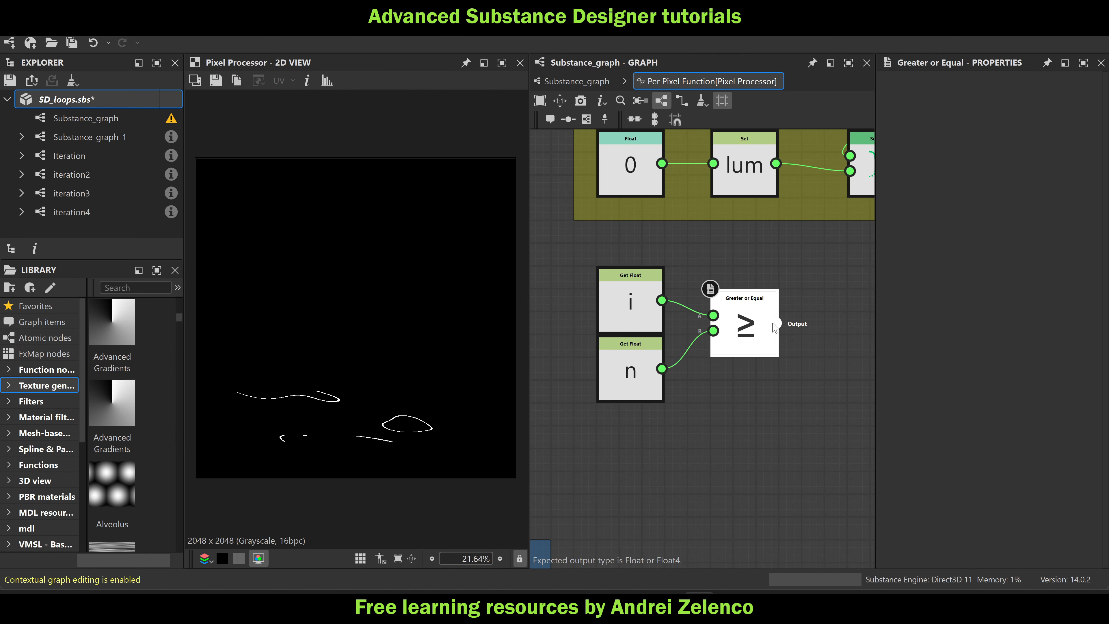
Connect the Greater or Equal node's output to the While Loop node's second input
scroll(762, 332, "down", 4)
middle_click_drag(760, 327, 576, 320)
left_click_drag(582, 316, 798, 316)
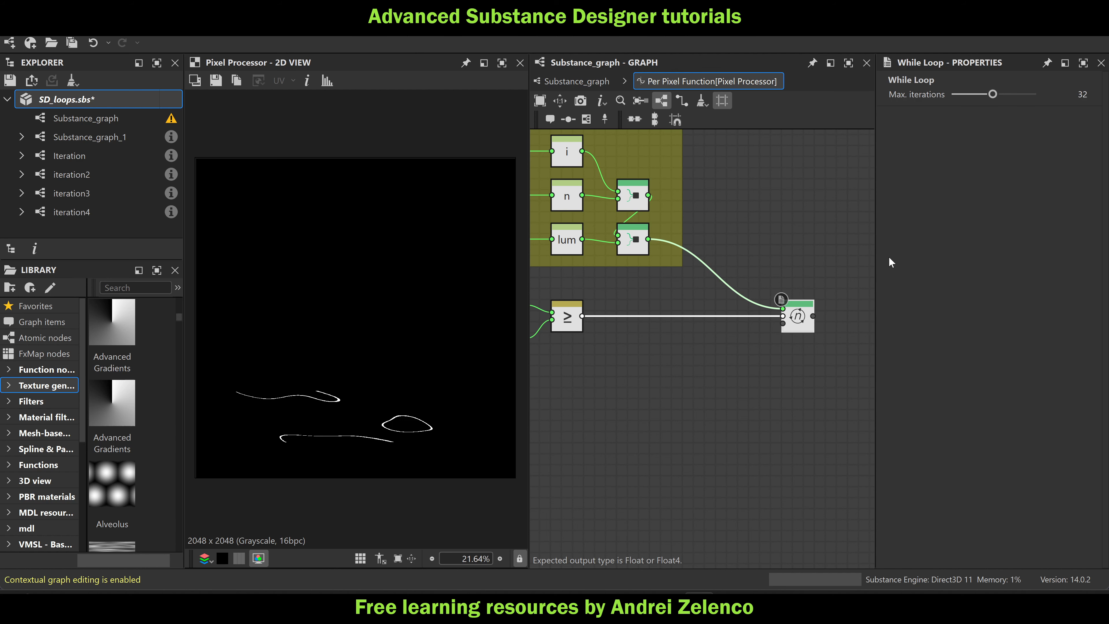
Set the Float node feeding the "n" variable to 64
middle_click_drag(595, 325, 684, 357)
left_click(659, 249)
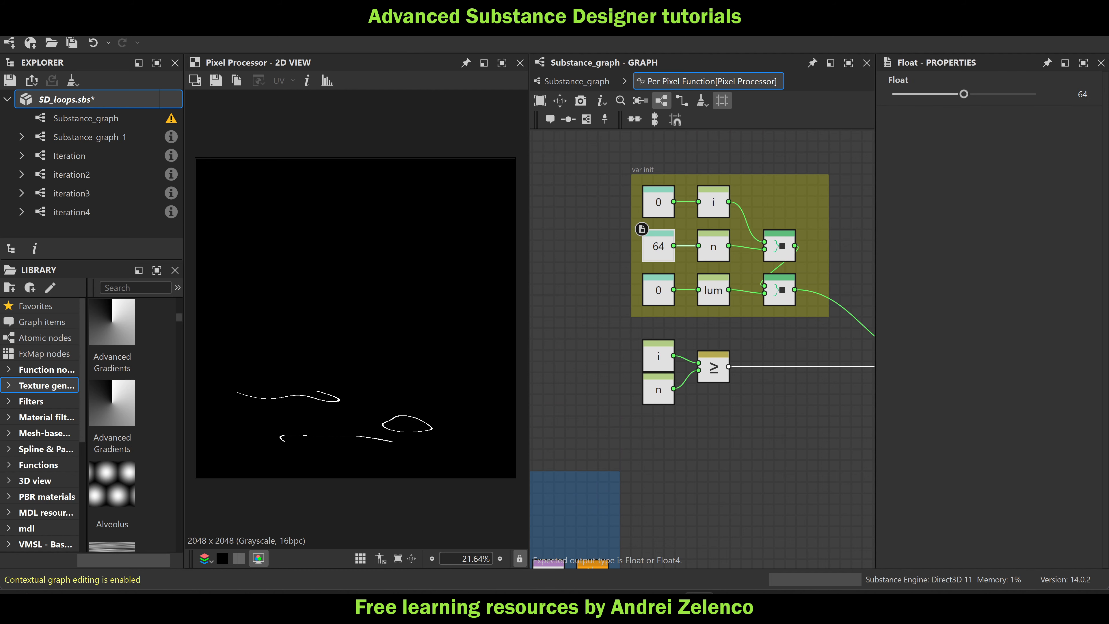
middle_click_drag(729, 387, 477, 352)
scroll(477, 352, "down", 1)
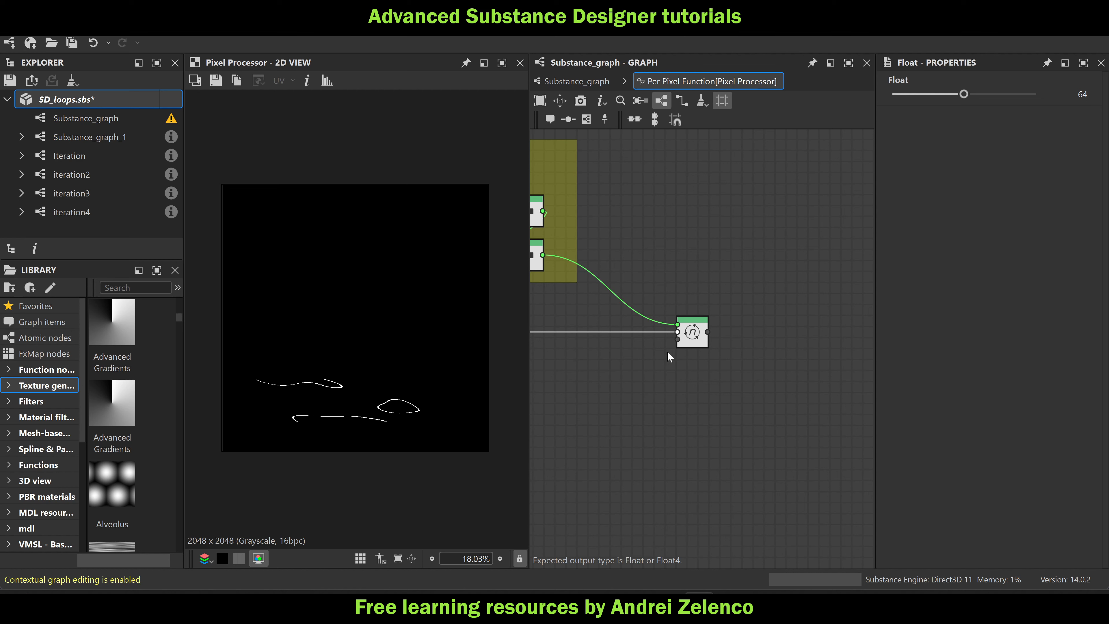
Save the SD_loops.sbs package with the current While Loop setup
left_click(692, 339)
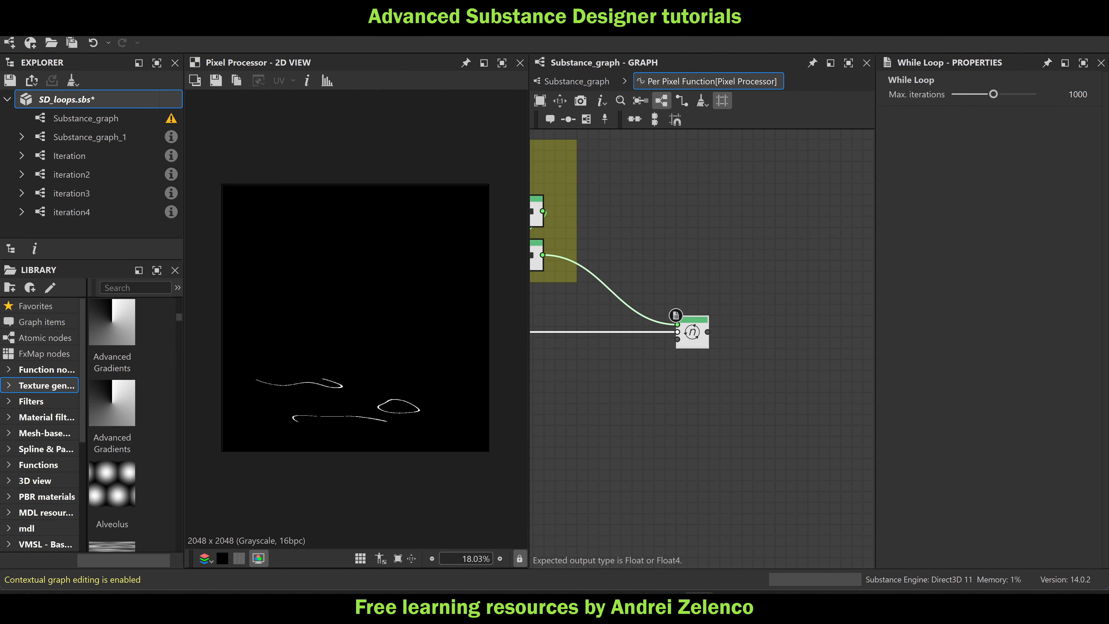
key("ctrl+s")
left_click(107, 100)
key("ctrl+s")
Group the "i", "n" and Greater or Equal nodes in a black frame titled "exit"
scroll(681, 419, "down", 2)
middle_click_drag(681, 419, 857, 362)
scroll(770, 313, "up", 2)
left_click_drag(731, 252, 619, 336)
left_click(587, 118)
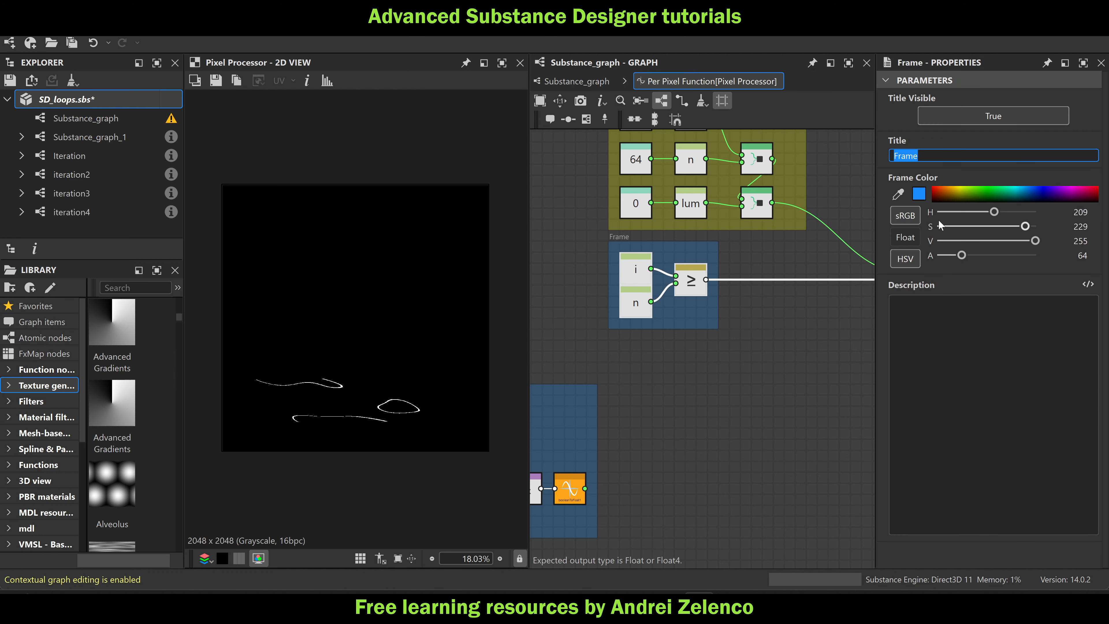
left_click_drag(944, 197, 920, 212)
left_click_drag(935, 159, 844, 144)
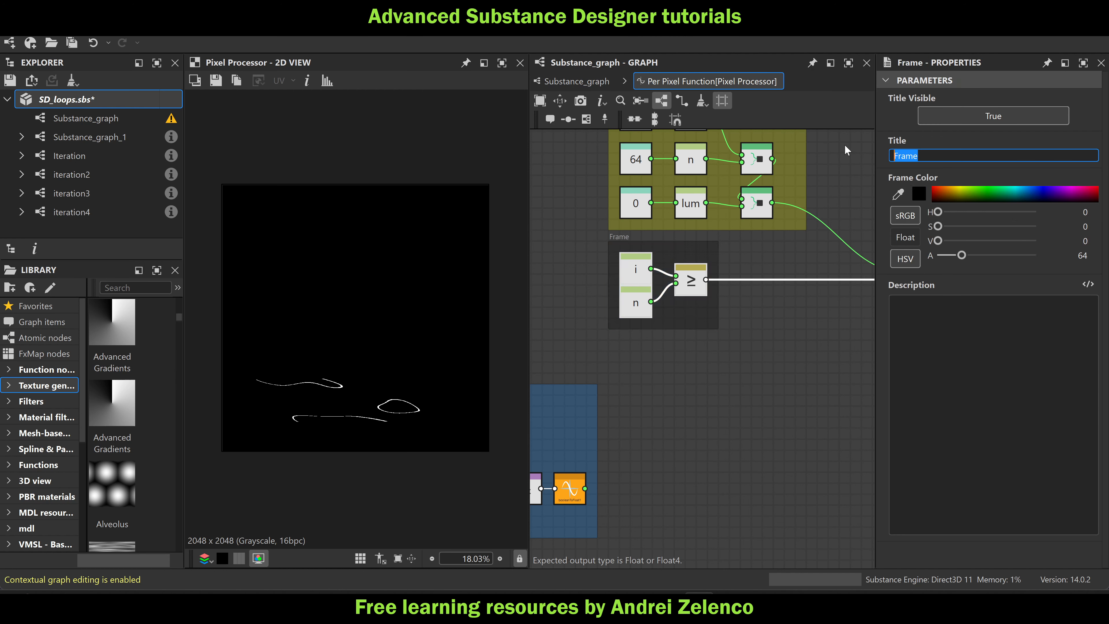
type("exit")
key("Return")
Move the variable initialization and "exit" frames further up, away from the contour frame, and save the package
scroll(766, 427, "down", 4)
left_click_drag(803, 209, 701, 231)
scroll(700, 353, "up", 3)
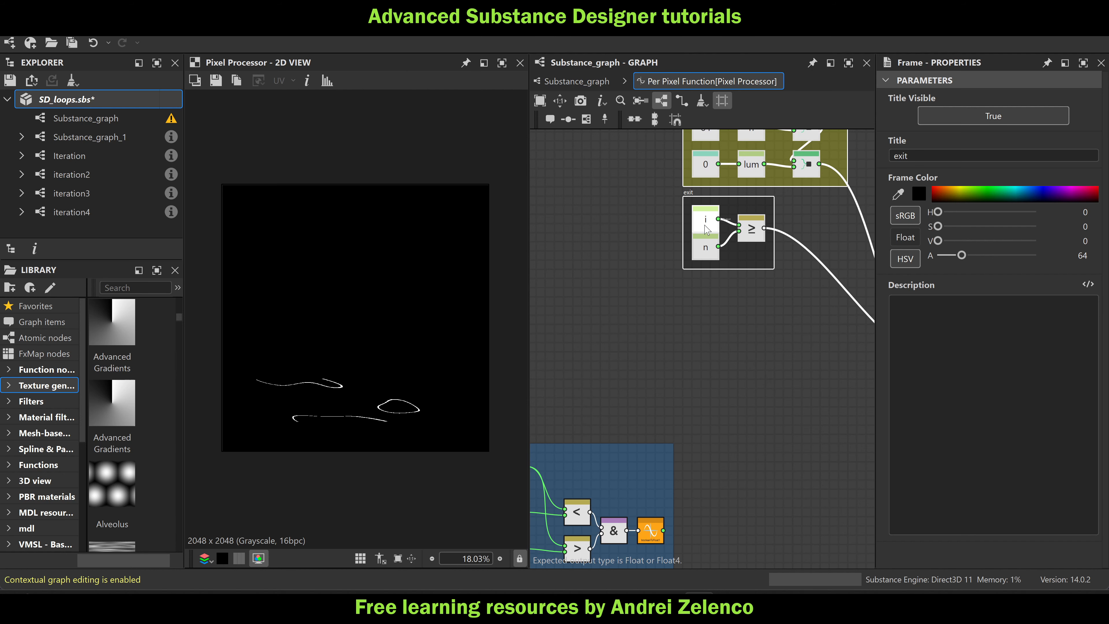
left_click(122, 105)
key("ctrl+s")
Add a Get Float node below the "exit" frame and set it to read variable "i"
scroll(753, 344, "down", 3)
middle_click_drag(755, 342, 735, 332)
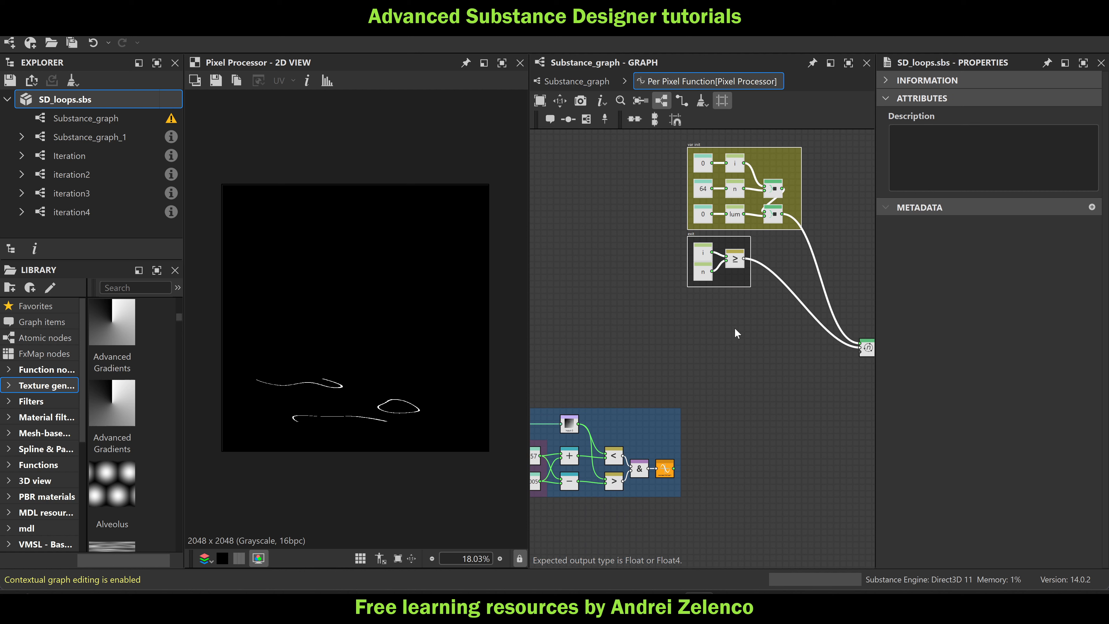
scroll(737, 347, "up", 2)
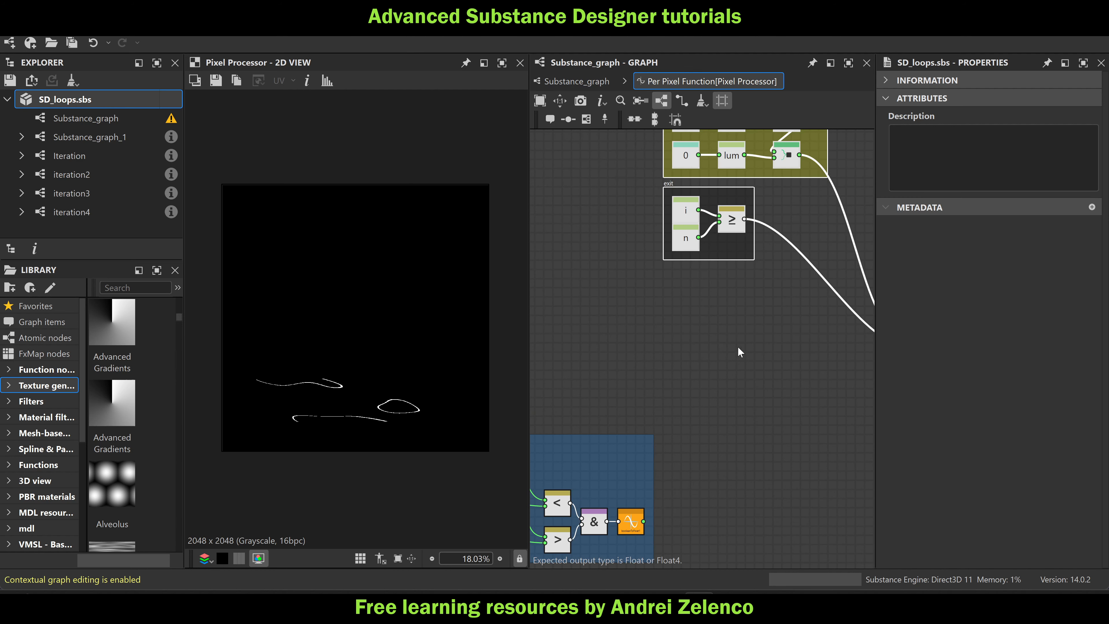
key("space")
type("get")
left_click(736, 161)
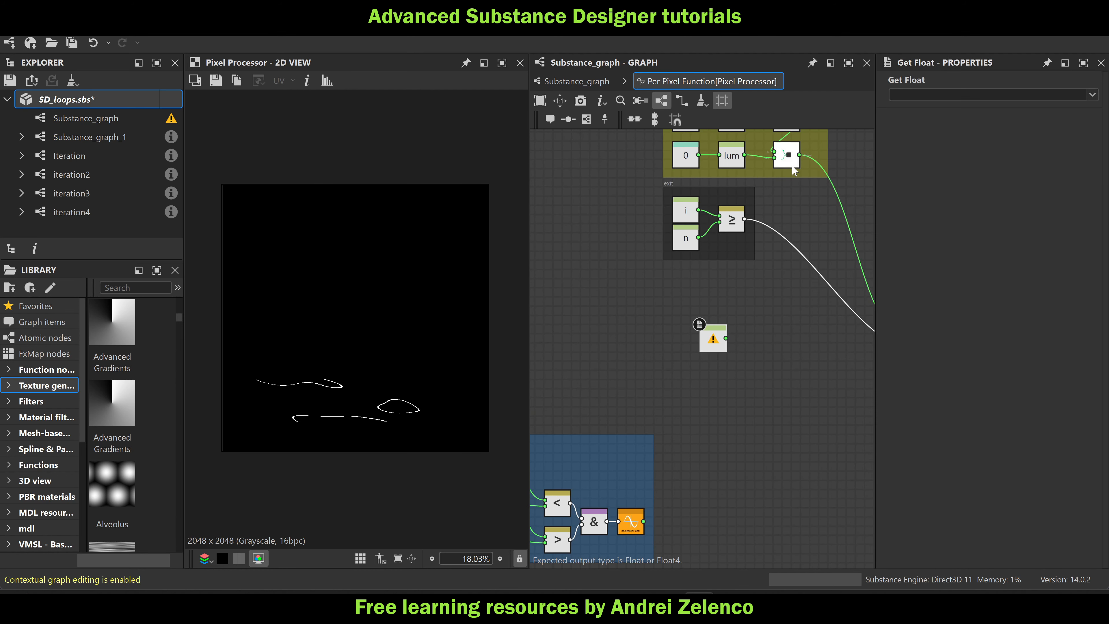
left_click(1092, 96)
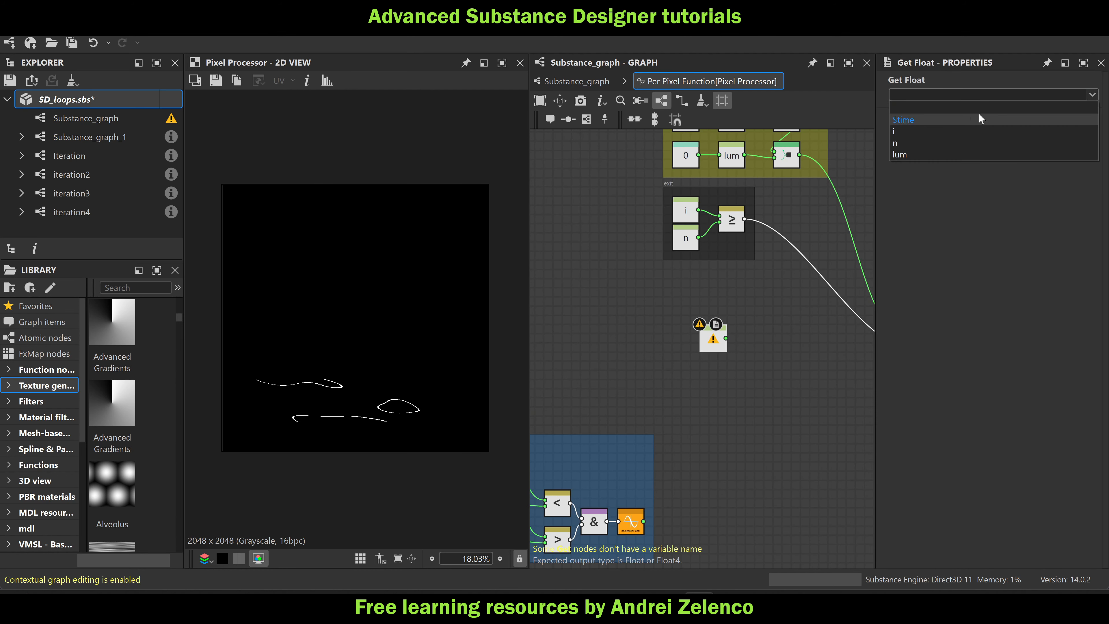
left_click(922, 131)
scroll(749, 312, "up", 1)
scroll(749, 313, "up", 2)
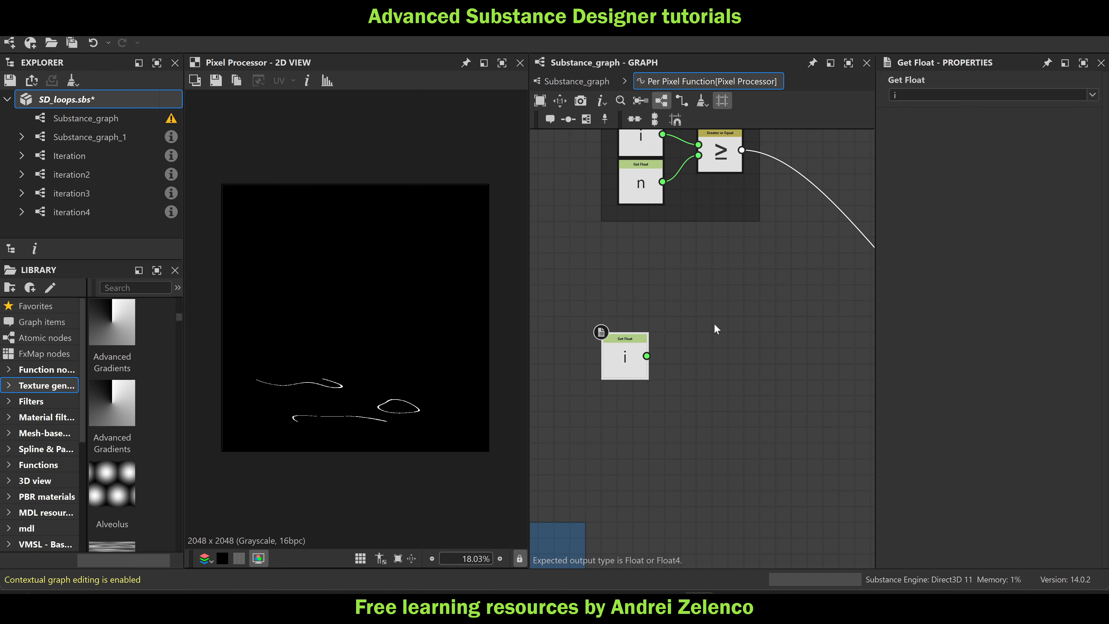
Add an Add node beside the new "i" Get Float node and connect "i" to its second input
key("space")
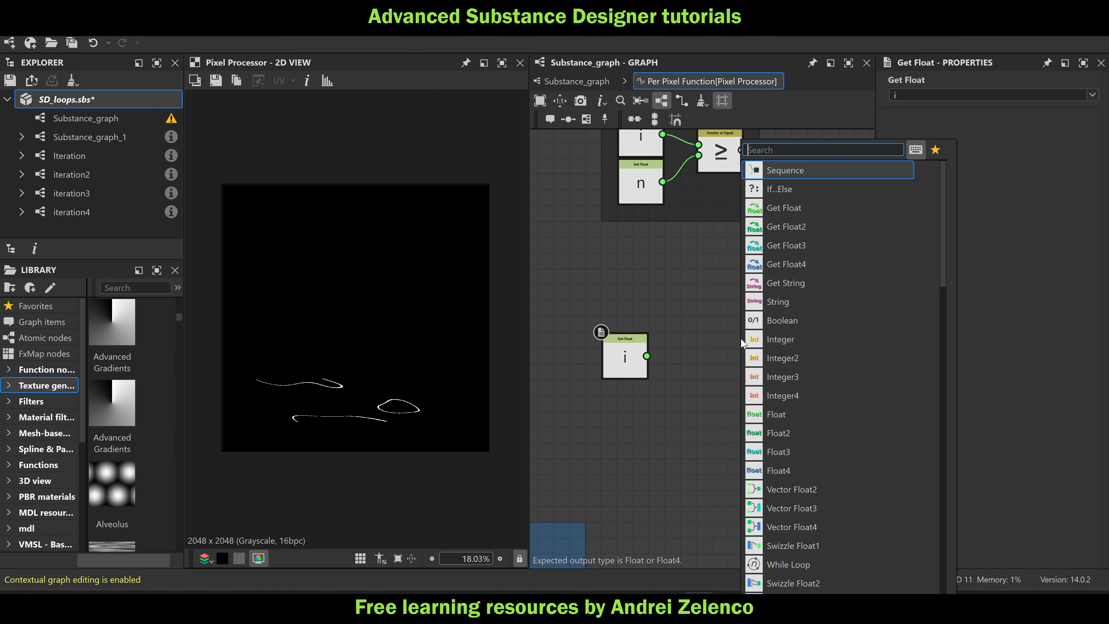
type("a")
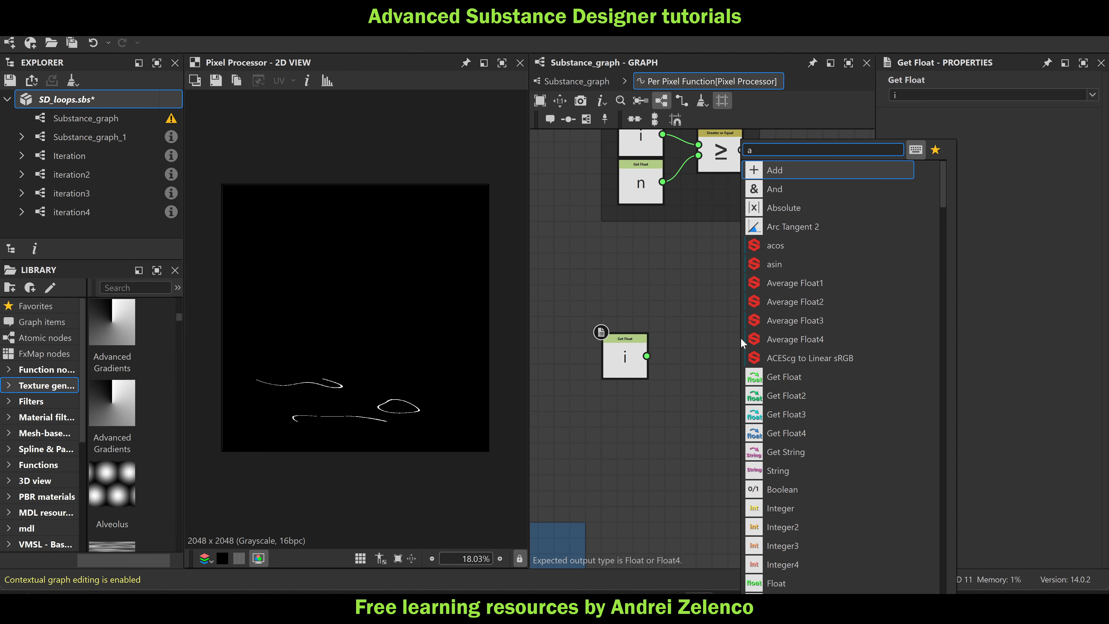
left_click(790, 176)
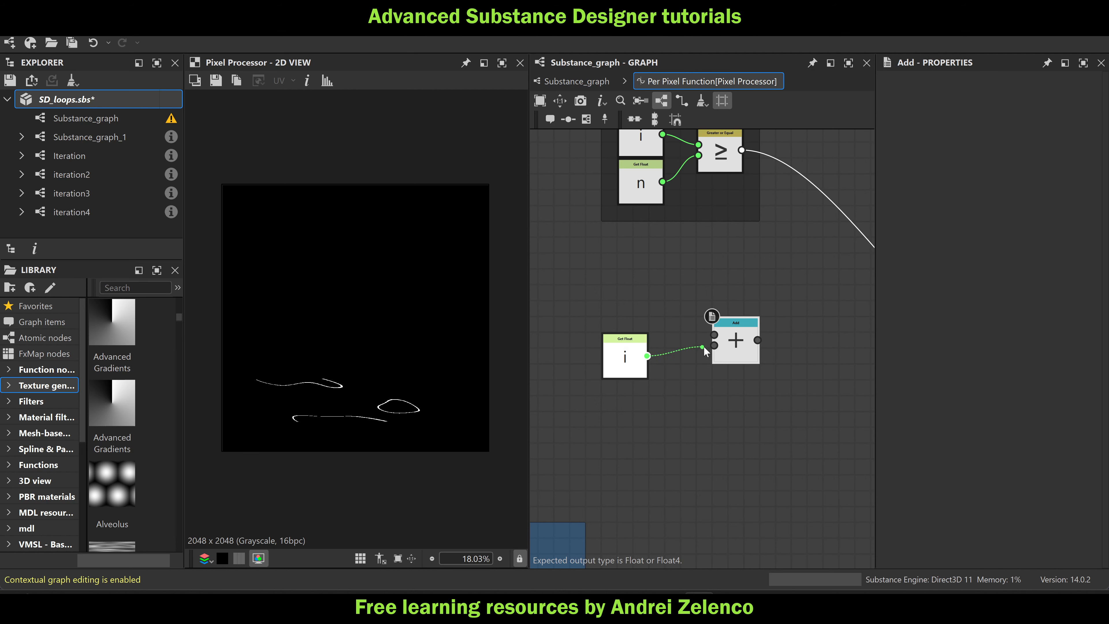
left_click_drag(703, 346, 754, 369)
Add a Float node with value 1 and connect it to the Add node's first input
key("space")
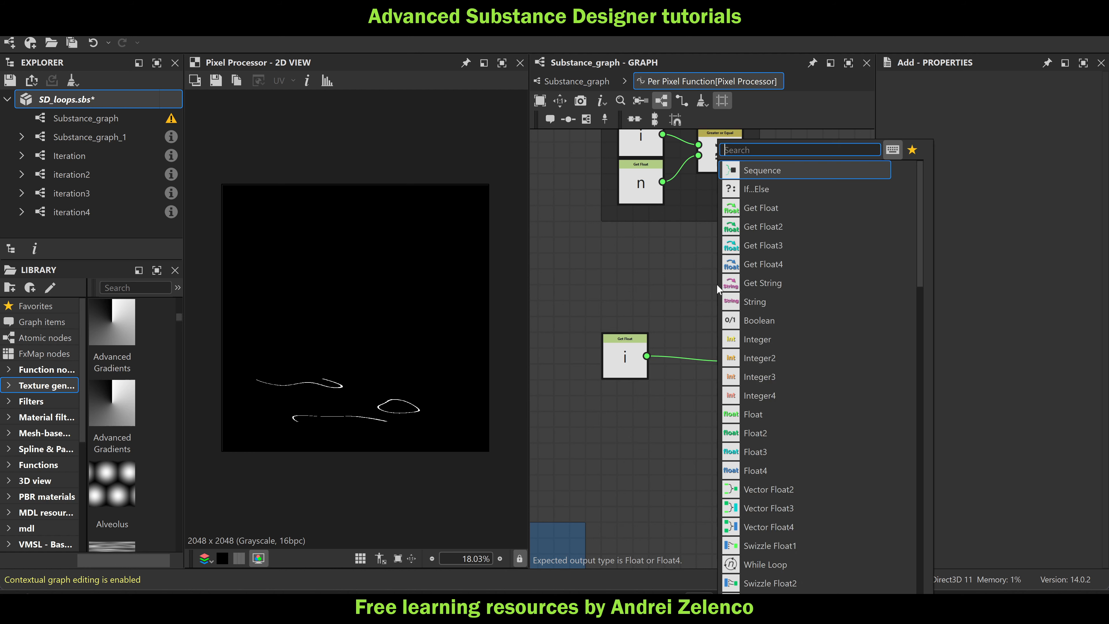
type("float")
left_click(784, 165)
left_click_drag(979, 96, 1035, 93)
mouse_move(742, 290)
left_mouse_down()
mouse_move(729, 350)
mouse_move(757, 289)
mouse_move(757, 304)
left_mouse_up()
middle_click_drag(756, 364, 701, 367)
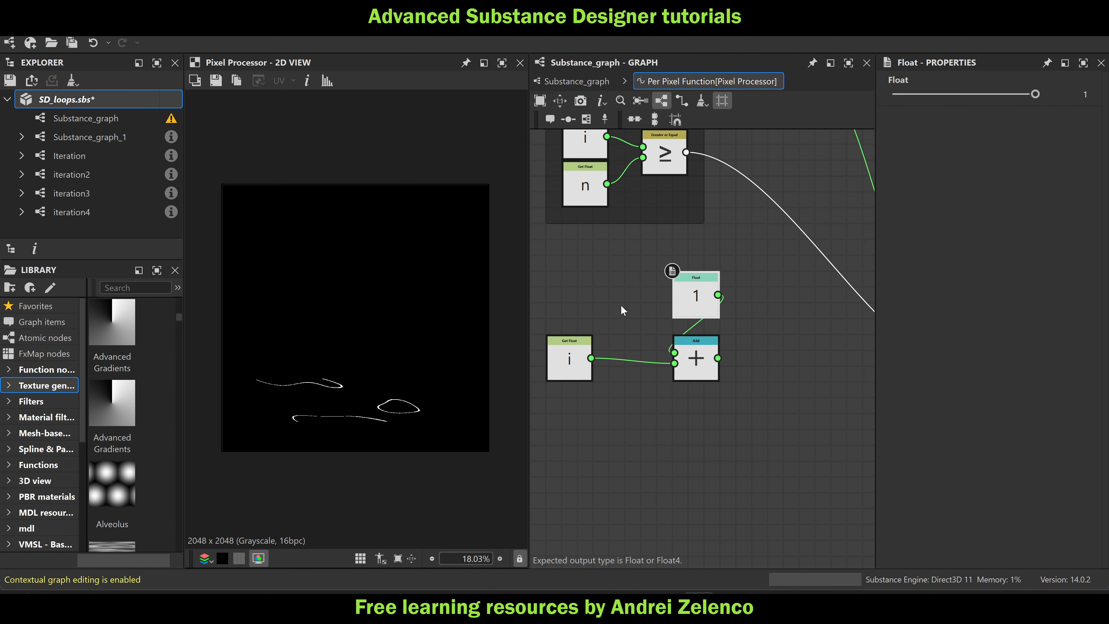
Add a Set node for variable "i" and feed it from the Add node's output
key("space")
type("set")
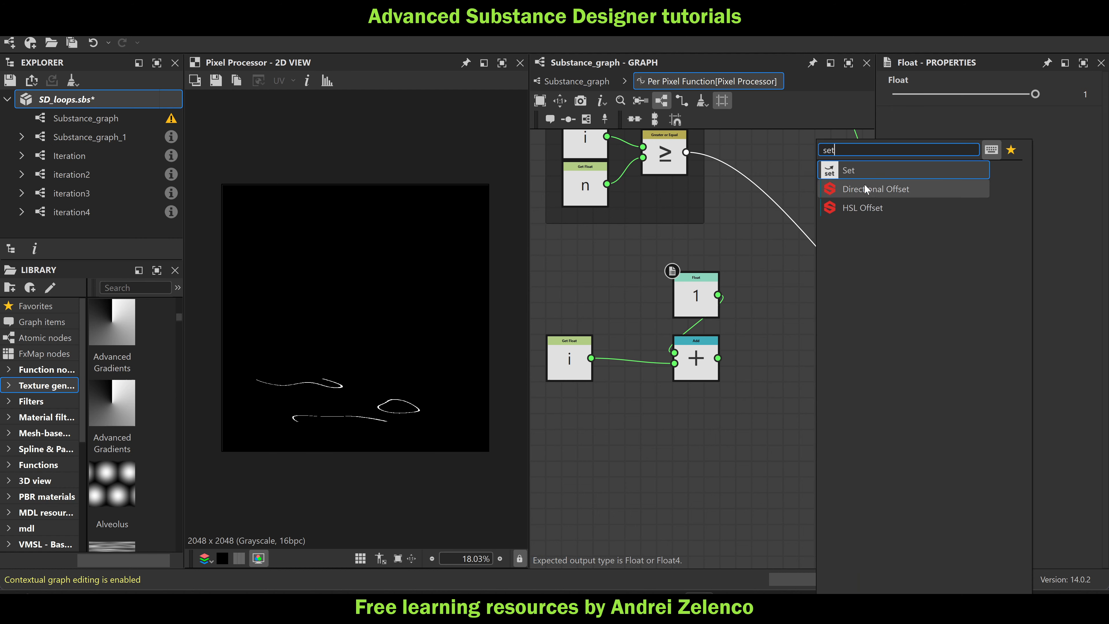
key("Return")
left_click_drag(719, 358, 801, 358)
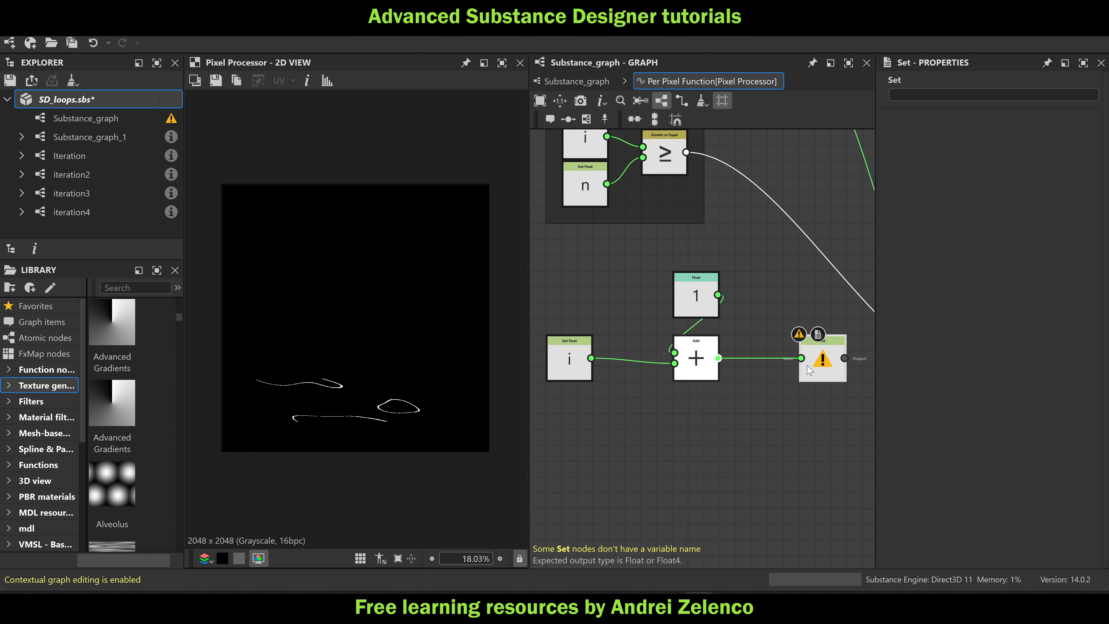
left_click(750, 390)
Move the blue contour frame further left, away from the loop's variable nodes
scroll(750, 390, "down", 3)
scroll(621, 339, "down", 3)
middle_click_drag(643, 367, 765, 319)
left_click_drag(589, 367, 552, 367)
middle_click_drag(770, 383, 680, 379)
scroll(694, 367, "up", 1)
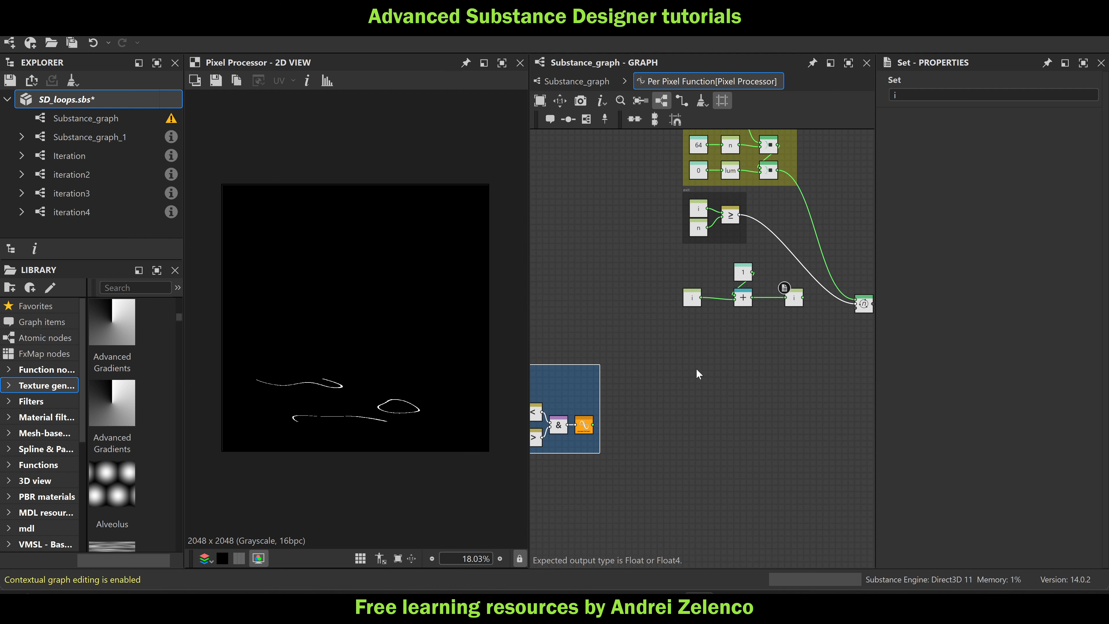
Add a Get Float node below the "i" increment nodes and set it to read variable "lum"
scroll(703, 339, "up", 2)
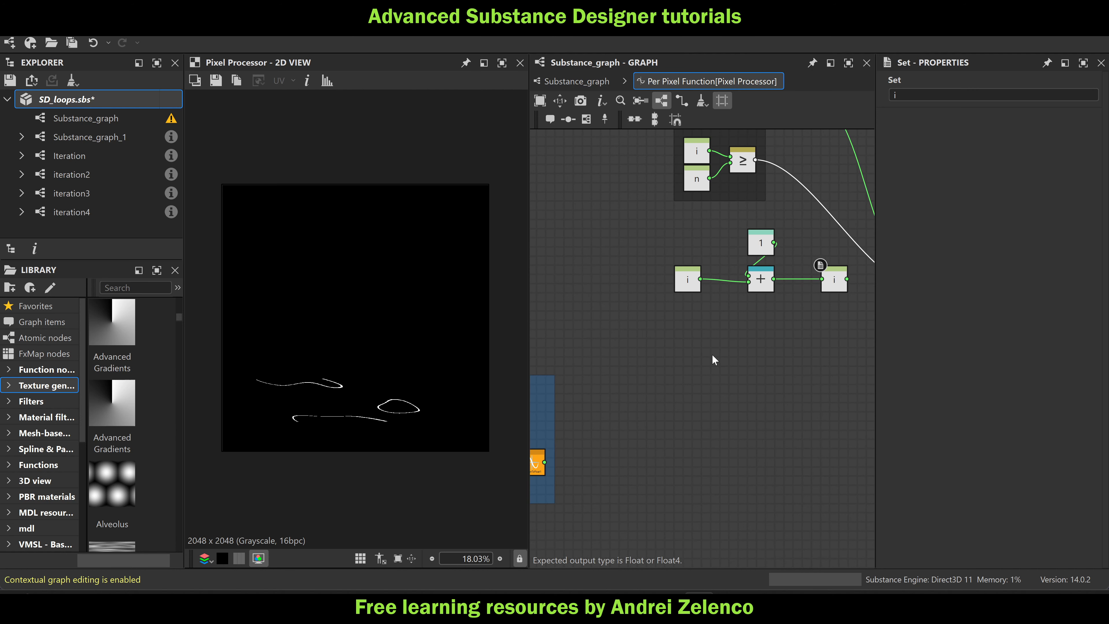
key("space")
type("ge")
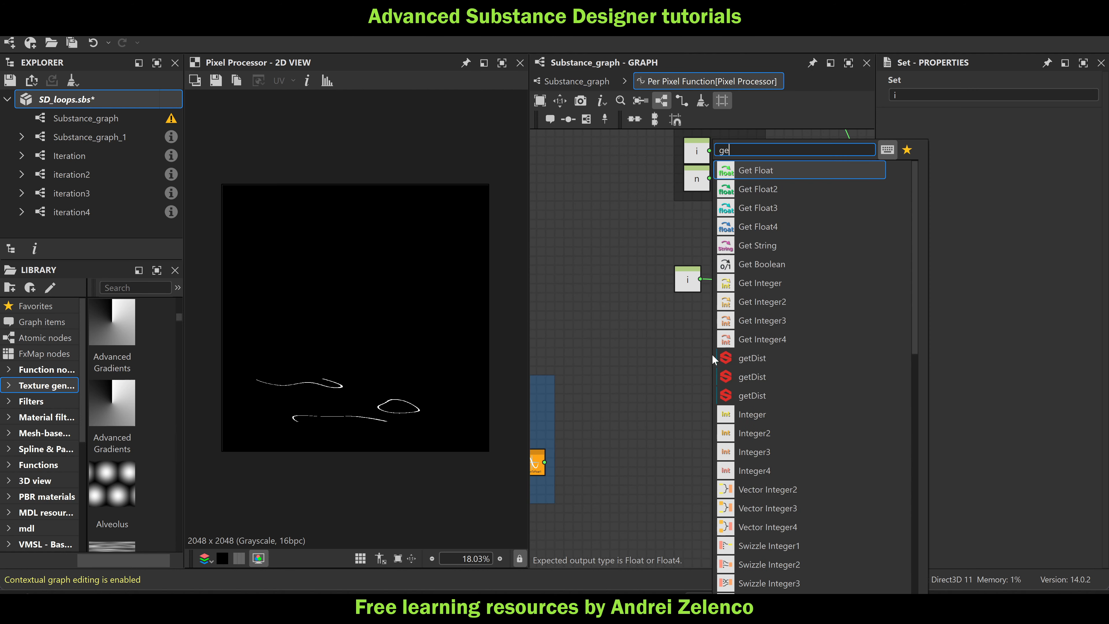
left_click(783, 172)
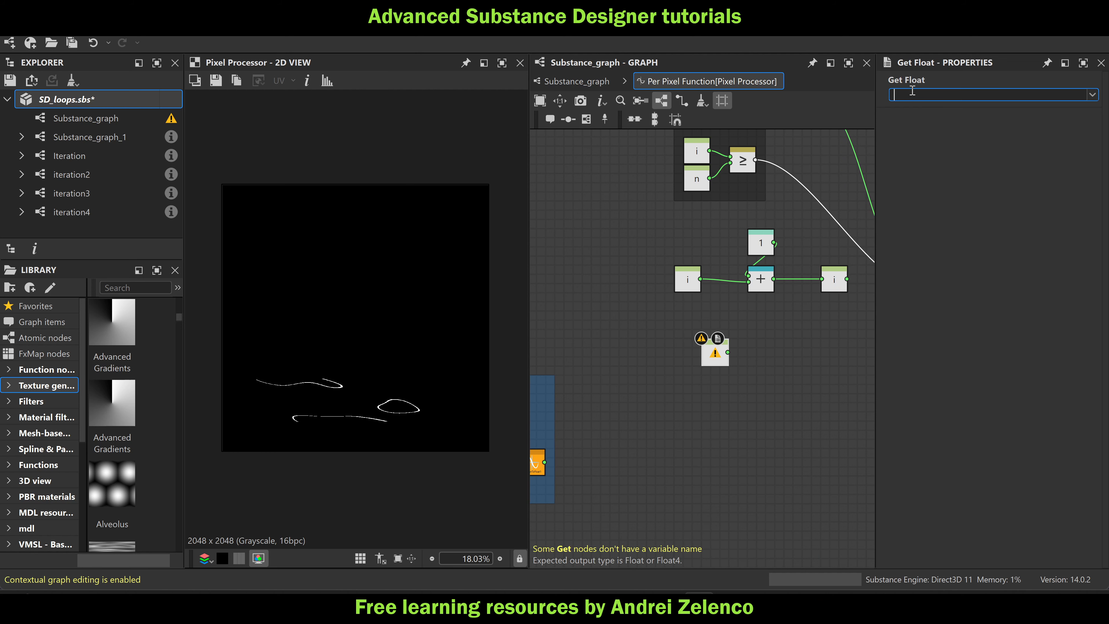
type("l")
key("Return")
scroll(719, 364, "up", 2)
left_click_drag(719, 364, 645, 395)
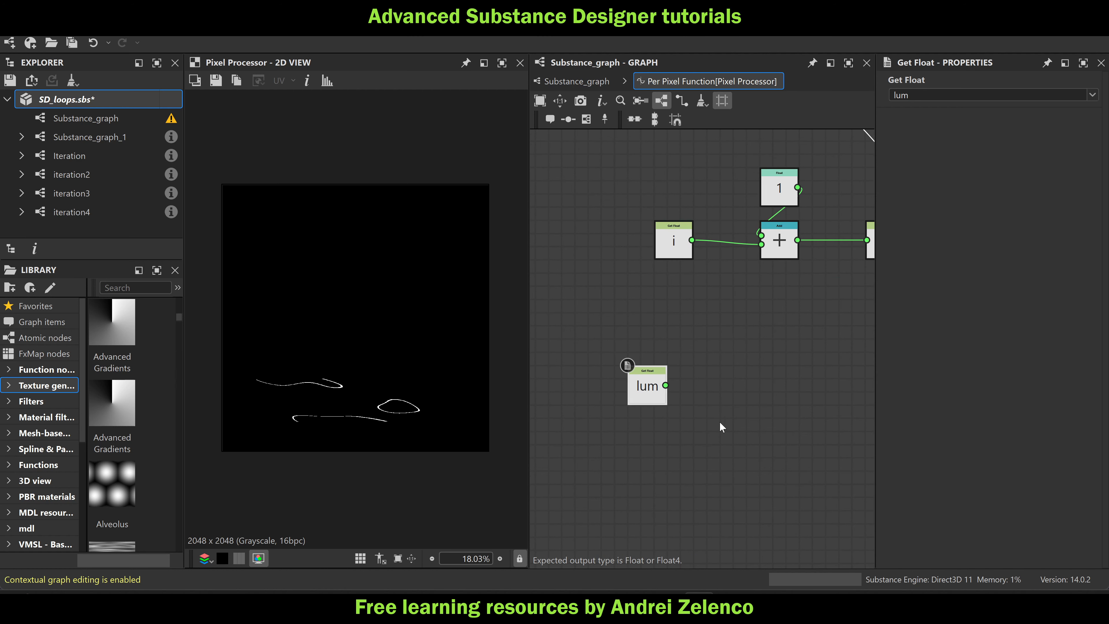
Add a Maximum node that takes the "lum" Get Float node and the contour frame's output as its inputs
key("space")
type("am")
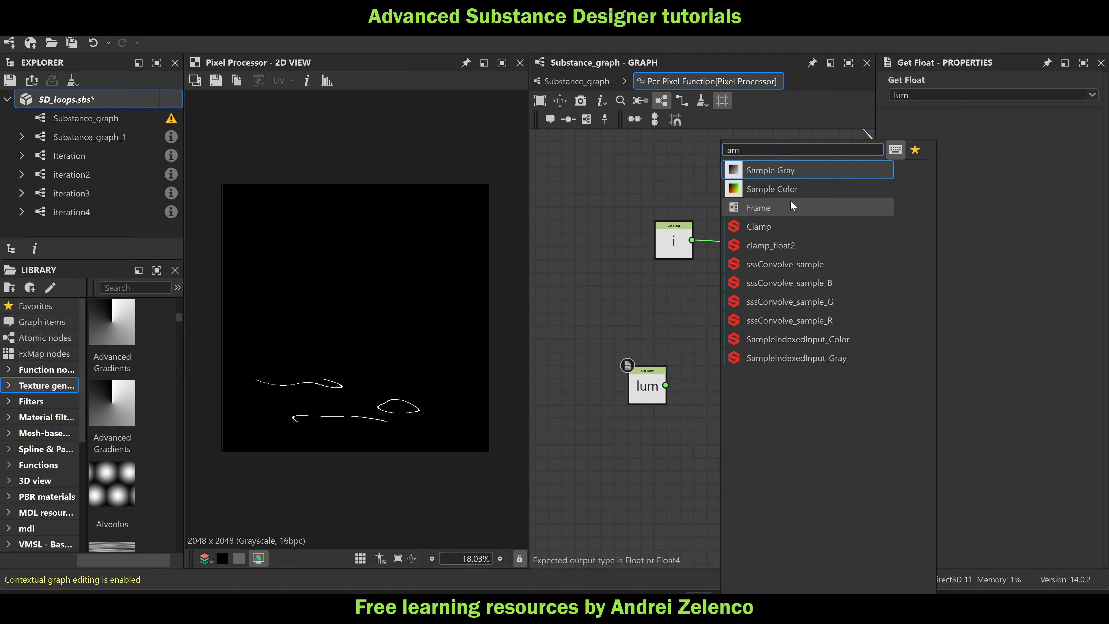
key("BackSpace")
key("BackSpace")
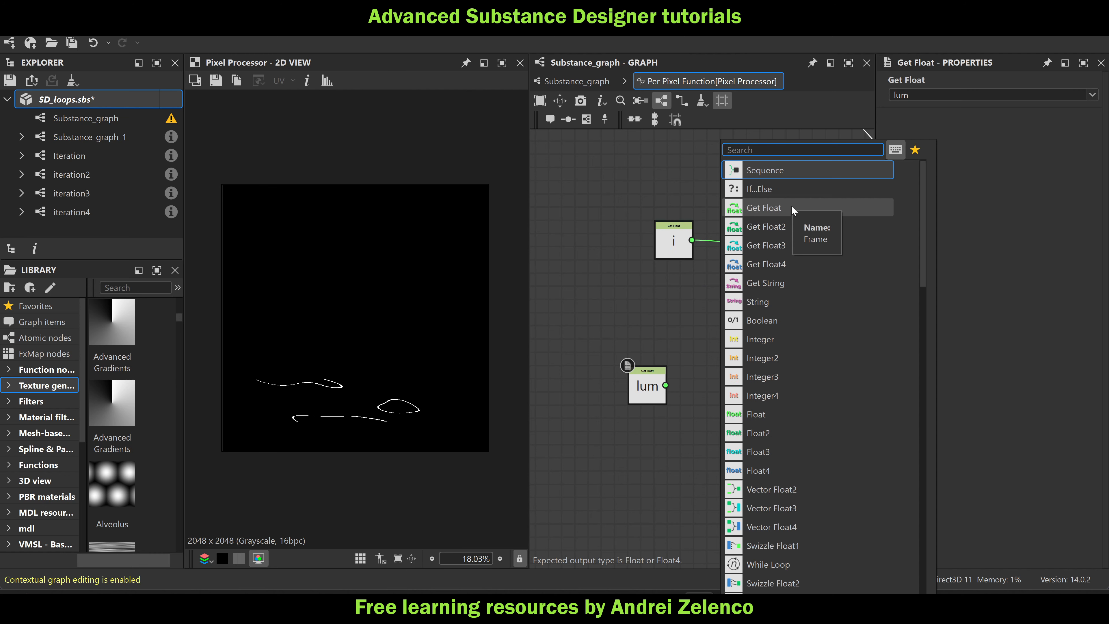
type("ma")
left_click(789, 174)
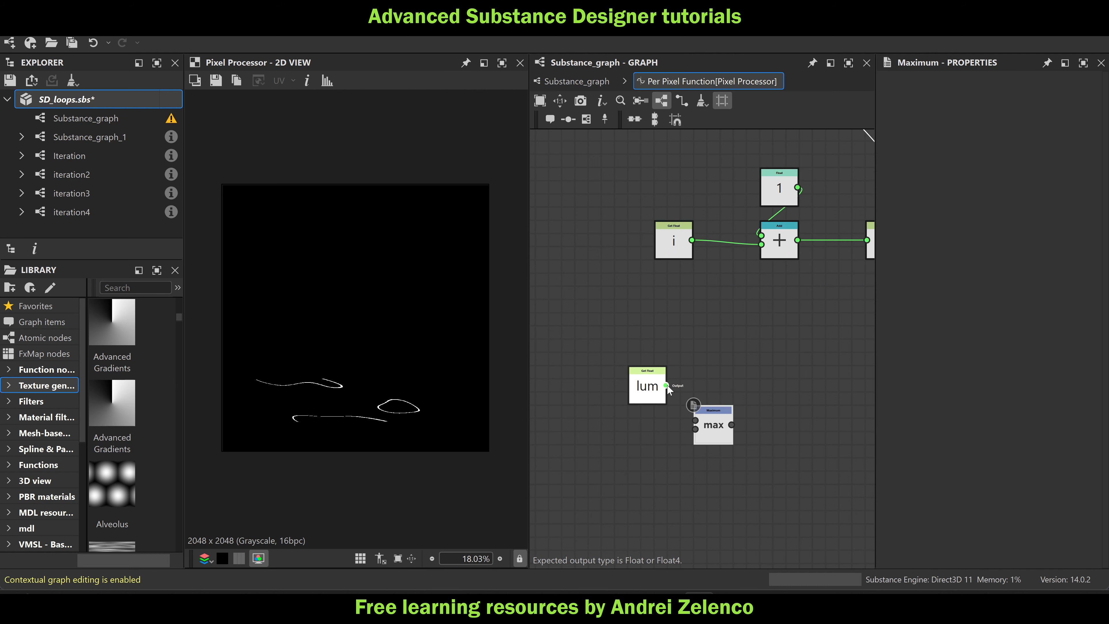
scroll(676, 437, "down", 3)
scroll(638, 448, "up", 4)
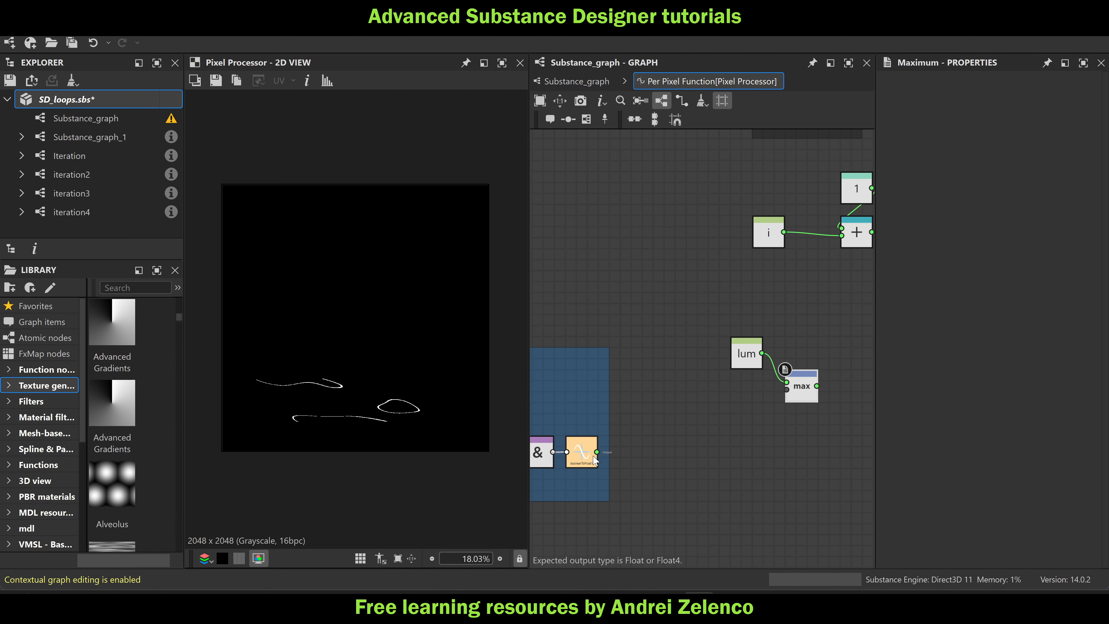
left_click_drag(597, 452, 801, 395)
middle_click_drag(805, 404, 731, 408)
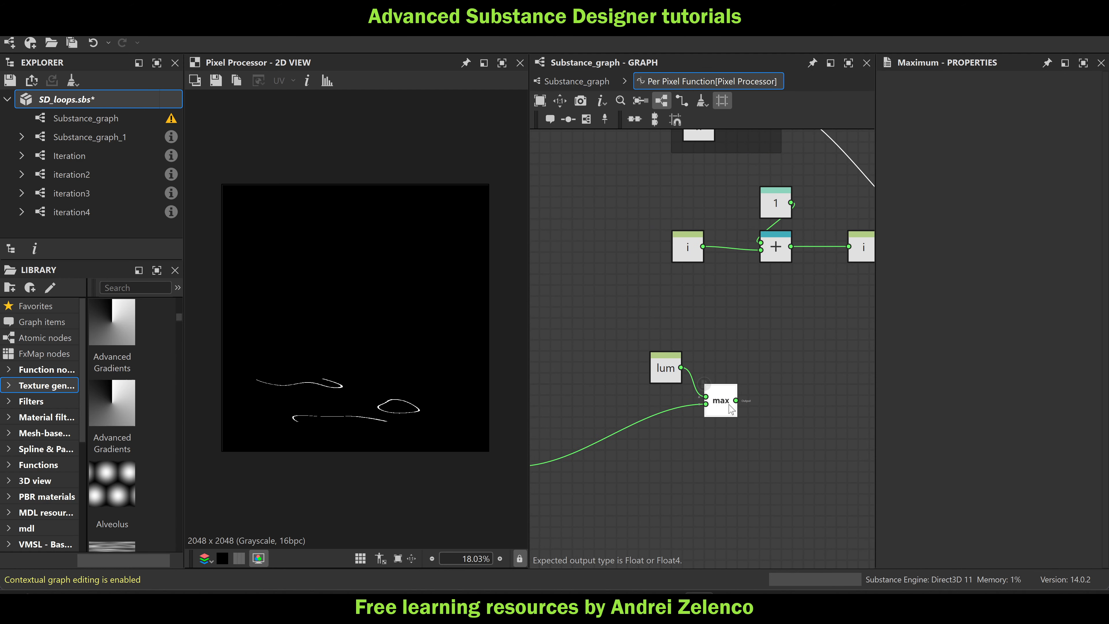
Add a Set node for variable "lum" on the Maximum node's output and align the lum nodes beneath the "i" chain
key("space")
type("set")
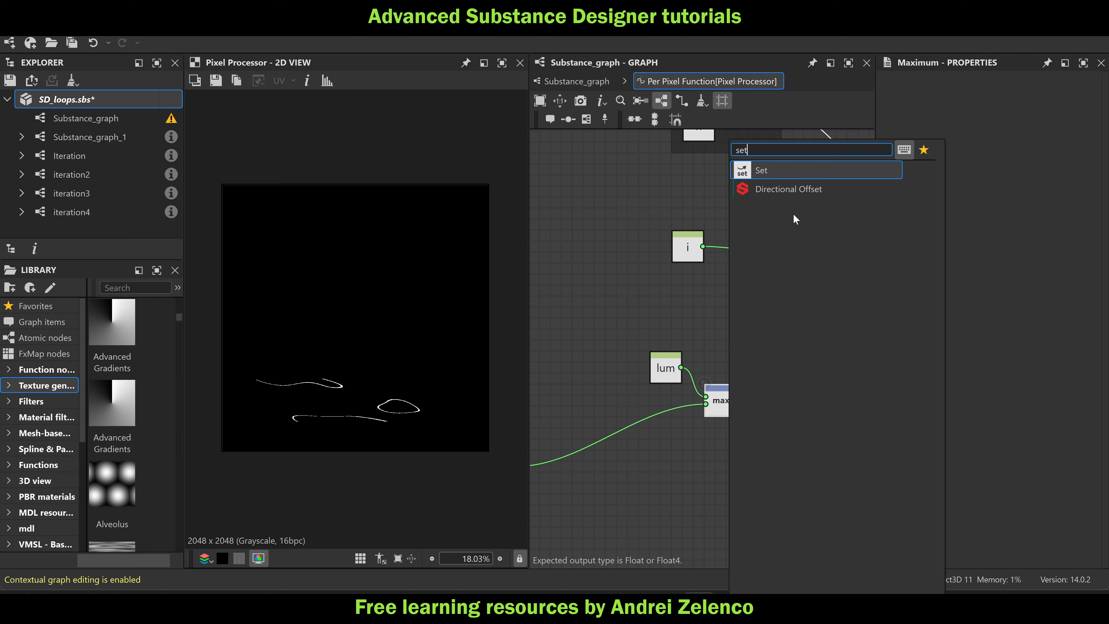
left_click(785, 164)
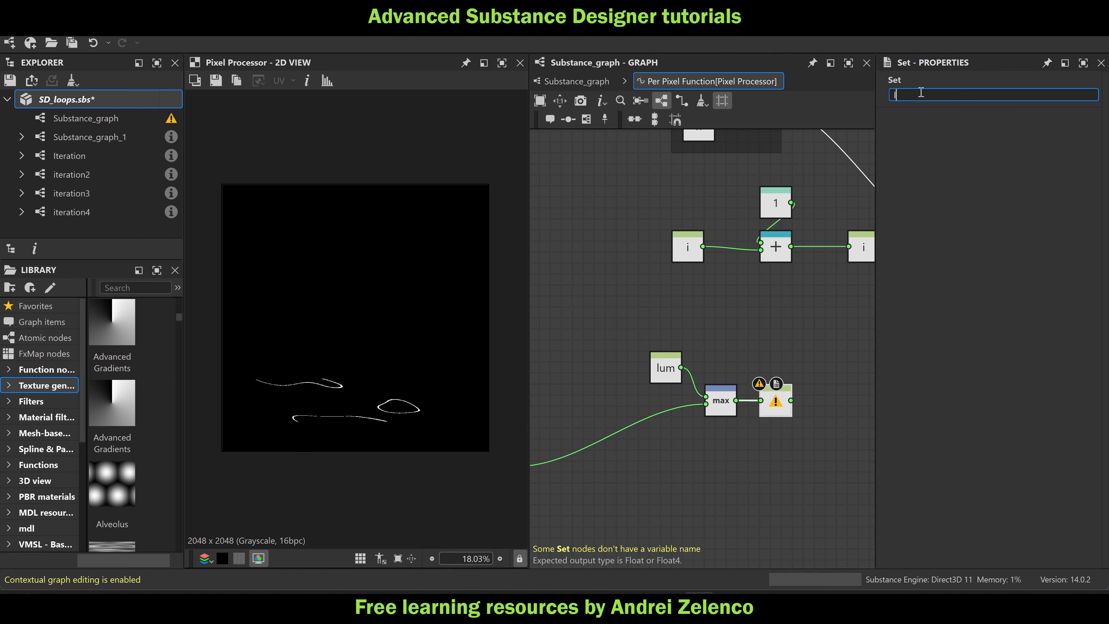
left_click(823, 346)
middle_click_drag(806, 333, 709, 322)
left_click_drag(774, 283, 561, 246)
left_click(869, 343)
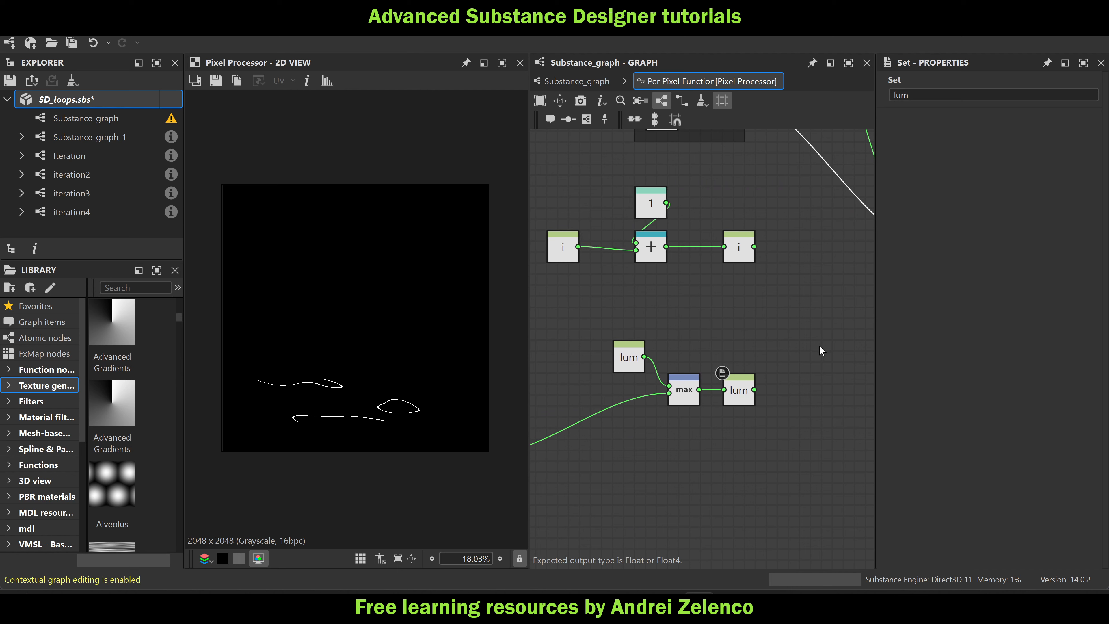
Add a Sequence node that takes the "i" Set node first and the "lum" Set node second
key("space")
type("seq")
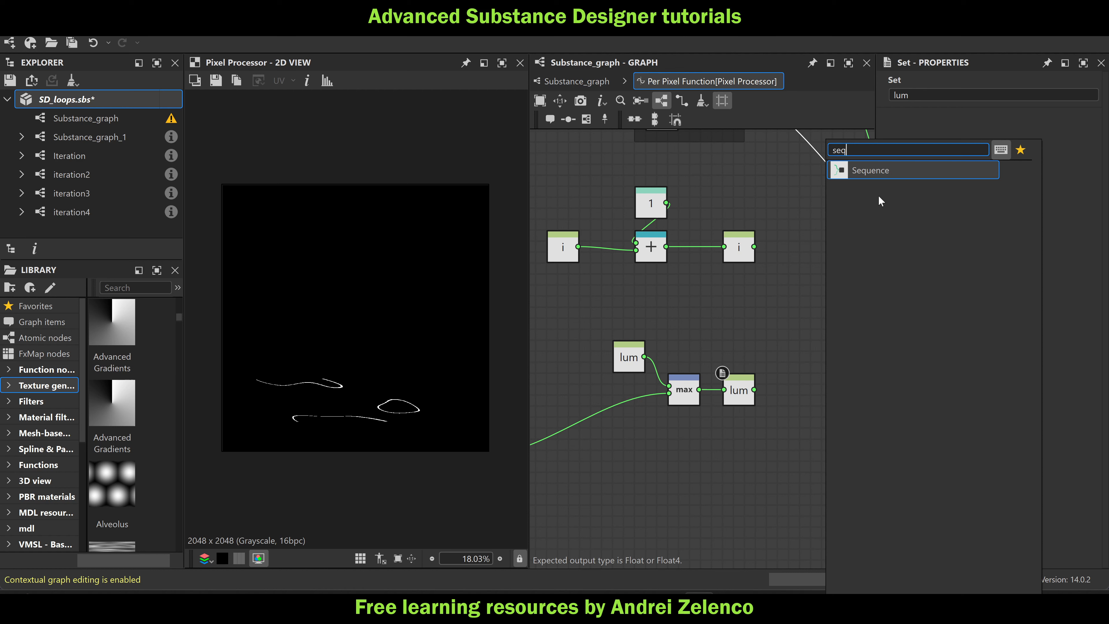
left_click(887, 166)
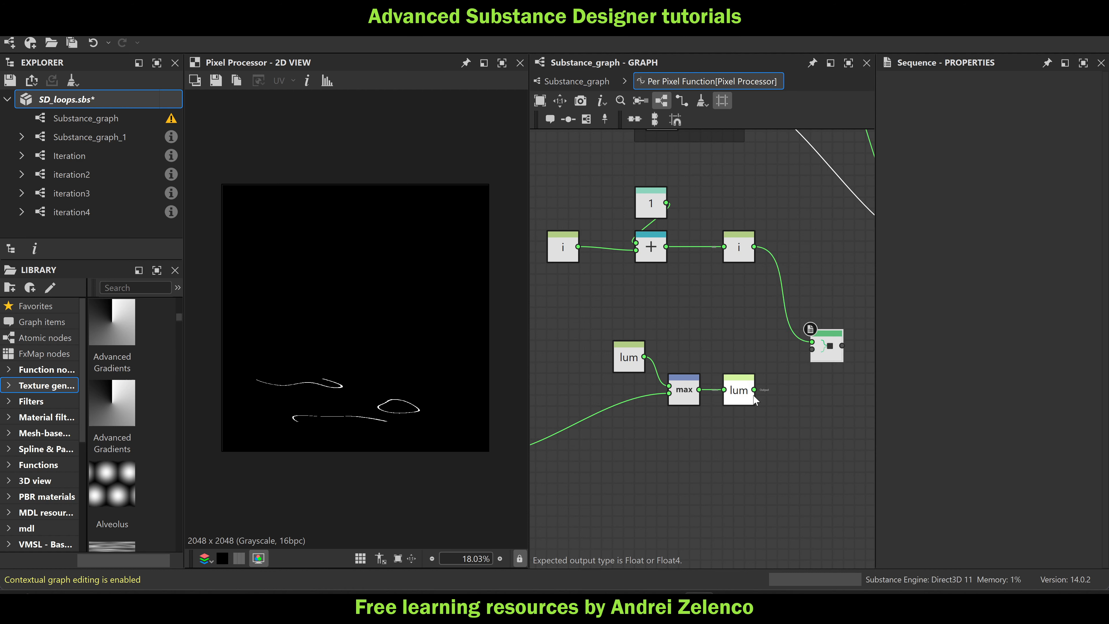
left_click_drag(755, 390, 779, 364)
scroll(810, 356, "down", 3)
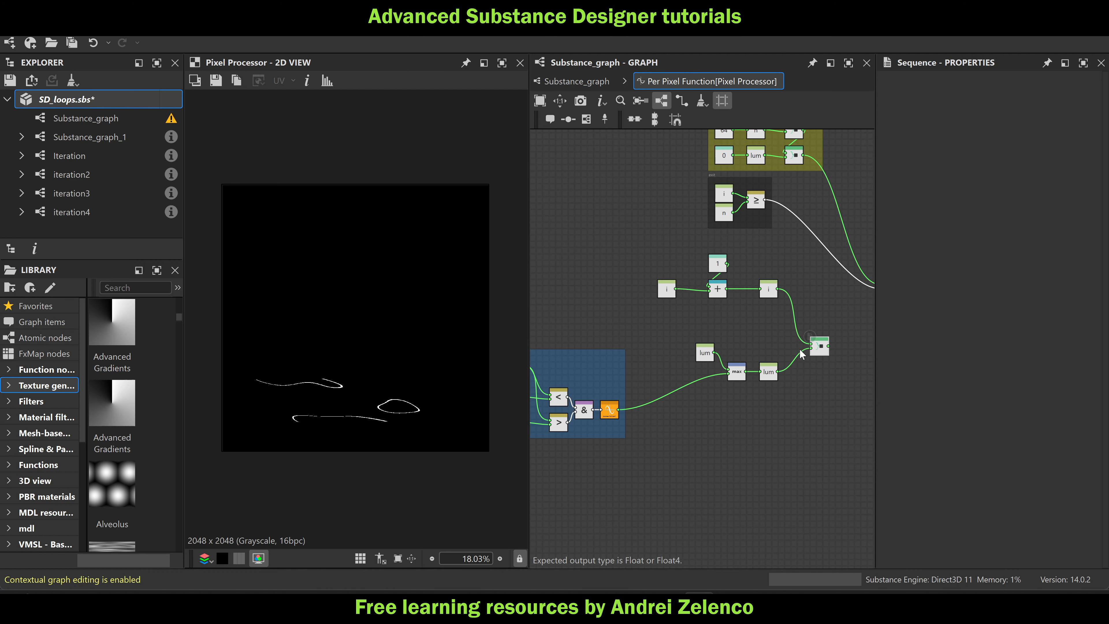
Group the "i" and "lum" update nodes with their Sequence node in an orange frame titled "update var"
left_click_drag(631, 250, 847, 395)
left_click(590, 119)
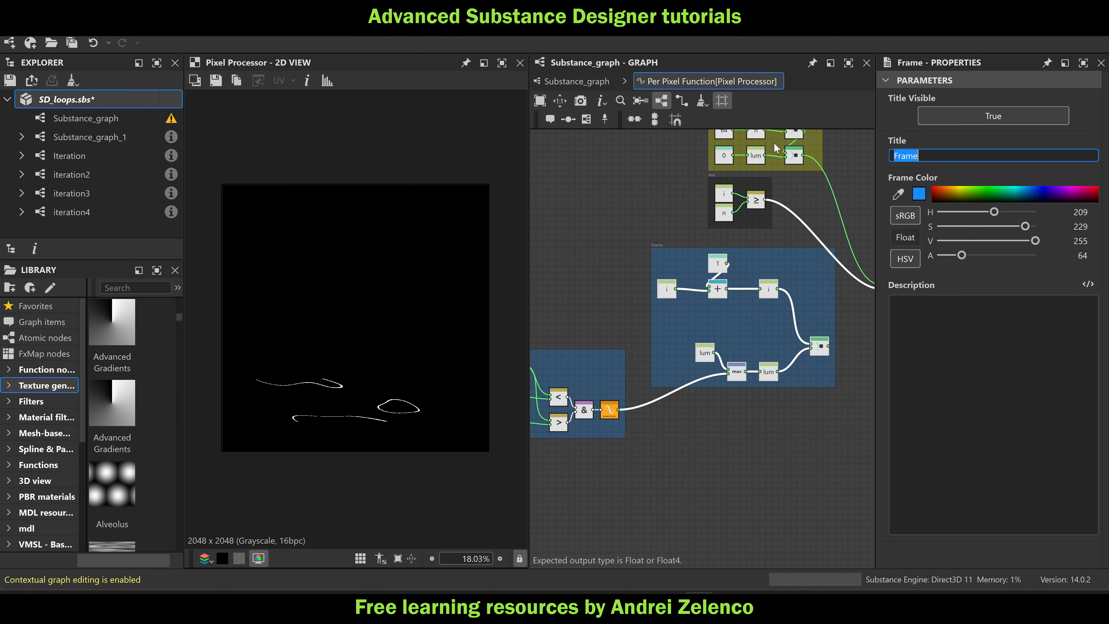
left_click(946, 187)
left_click(936, 152)
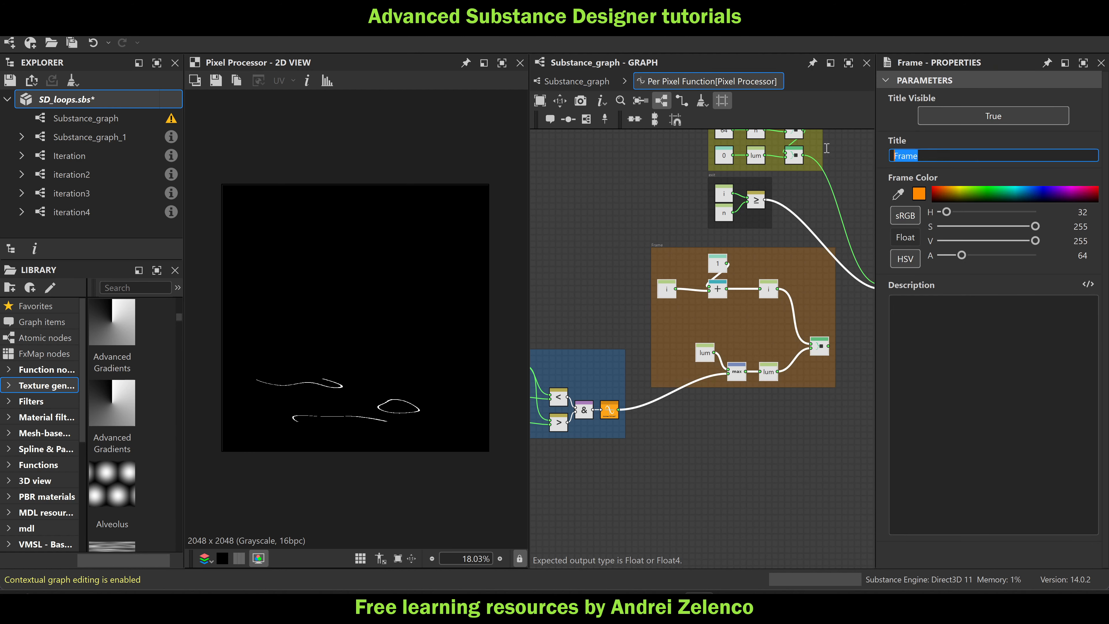
type("update var")
key("Return")
scroll(674, 211, "up", 5)
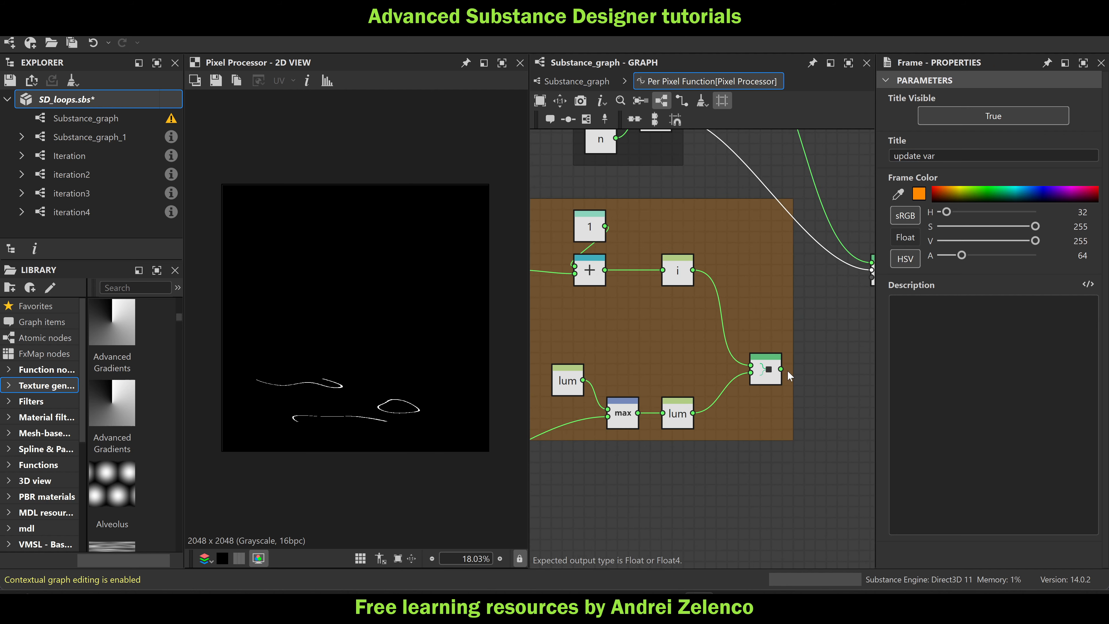
Connect the "update var" Sequence node to the While Loop's last input, make the While Loop the output node, and save the package
middle_click_drag(782, 369, 625, 391)
left_click(725, 299)
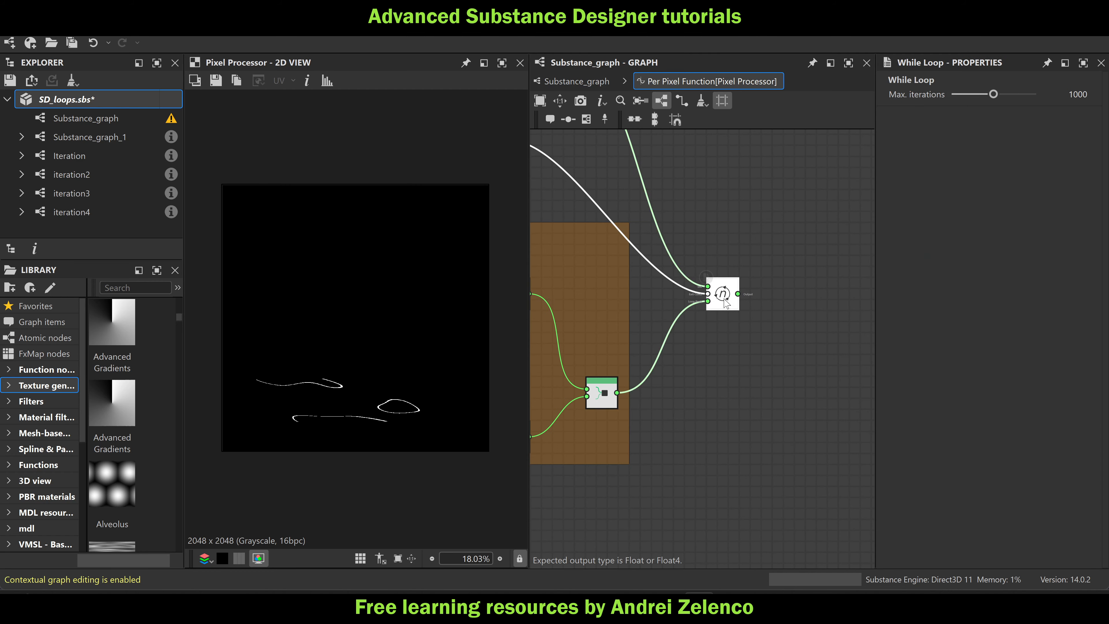
right_click(725, 298)
left_click(794, 361)
scroll(794, 288, "down", 5)
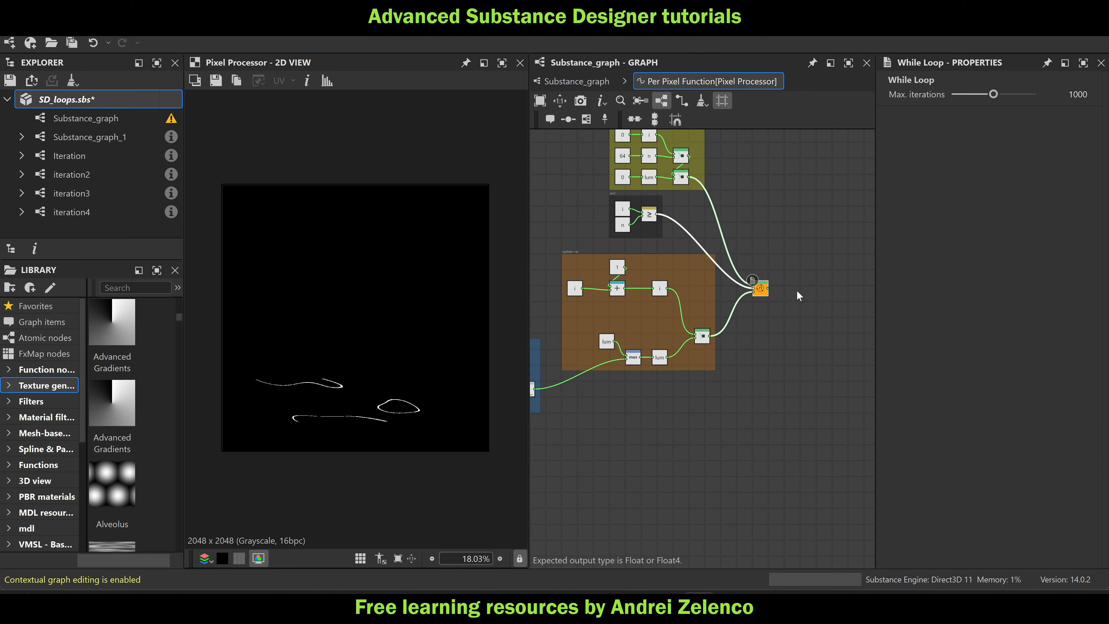
left_click(117, 105)
key("ctrl+s")
Widen the "proc system" frame on its left side, move the $pos node into the new space, and save the package
scroll(742, 384, "up", 6)
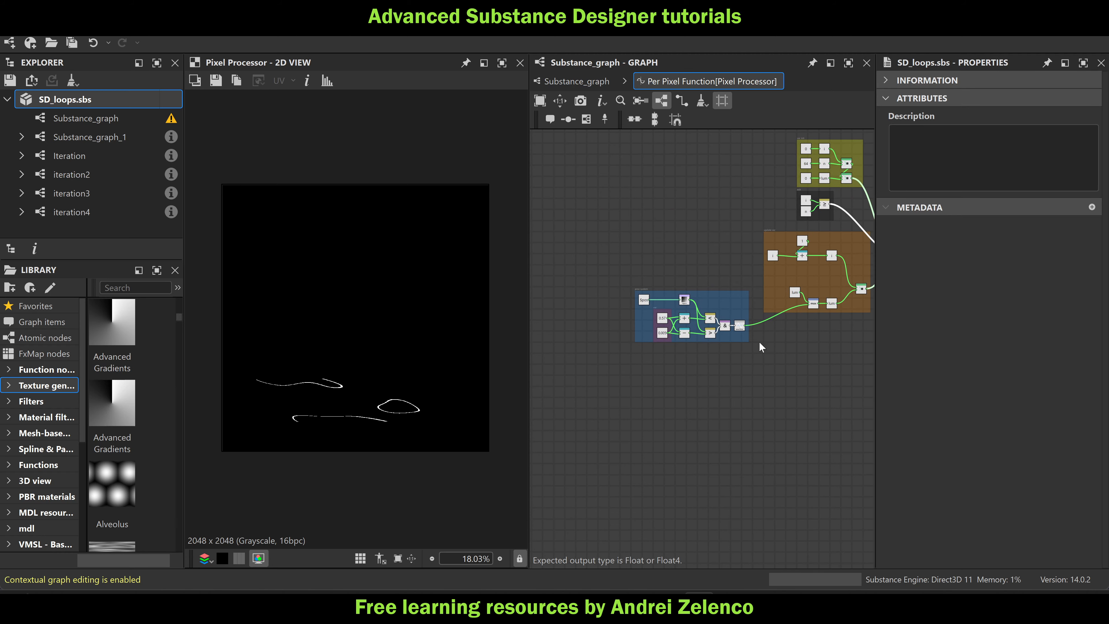
scroll(638, 313, "up", 5)
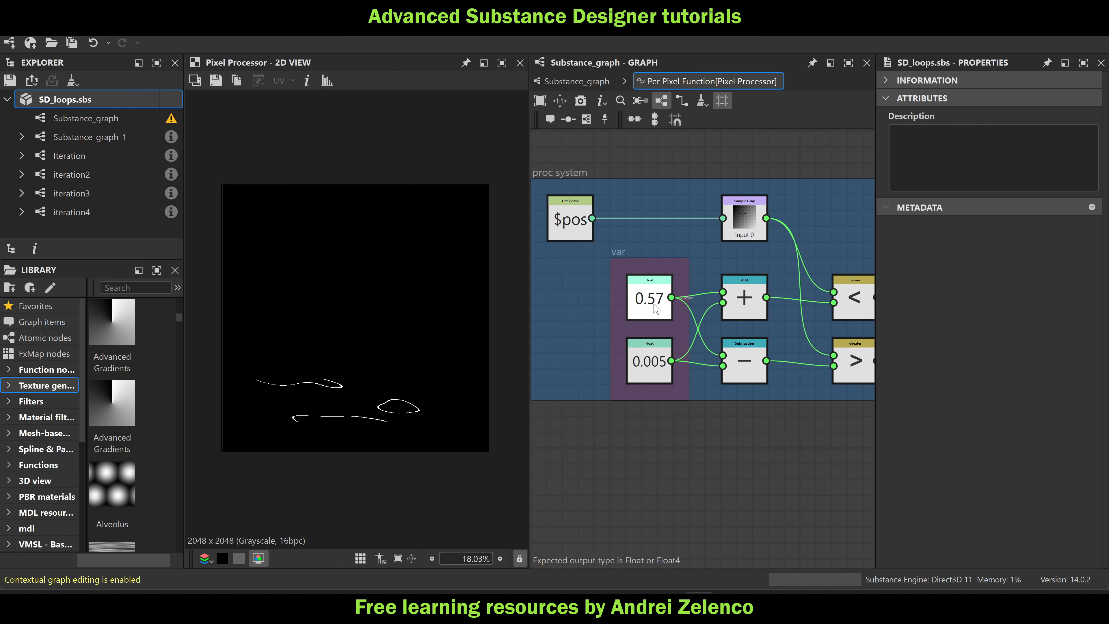
left_click(698, 395)
scroll(645, 371, "down", 4)
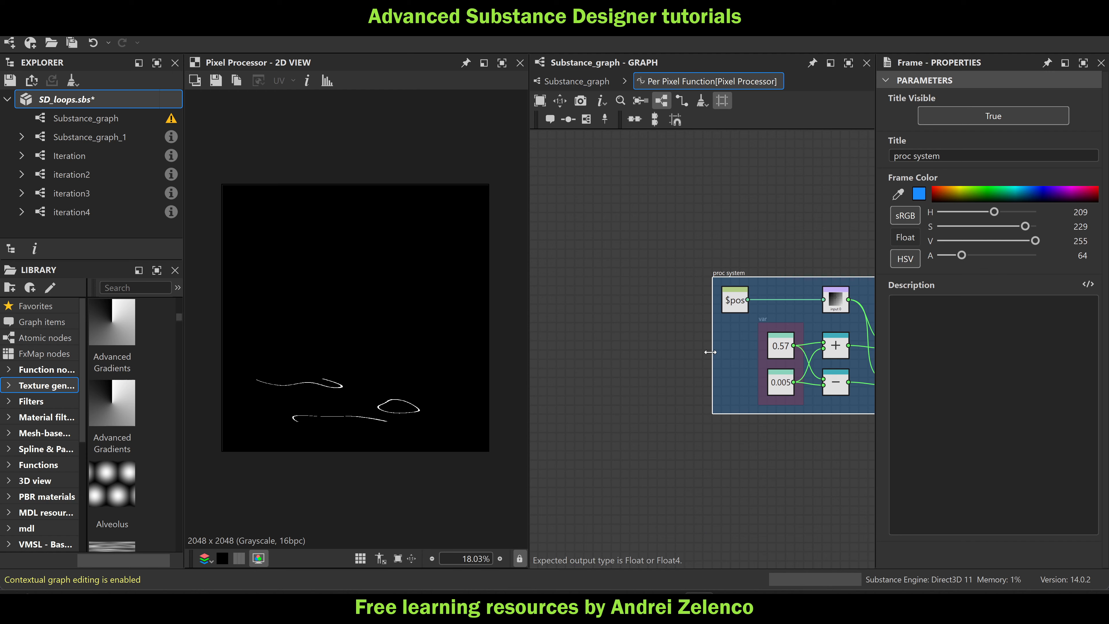
left_click_drag(708, 351, 578, 330)
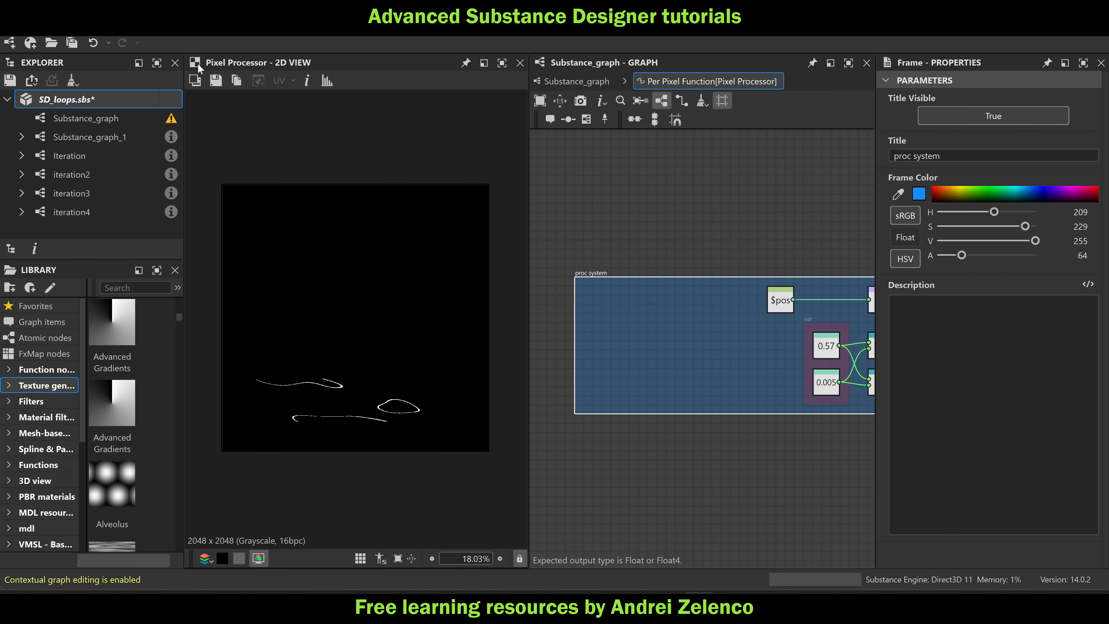
left_click(138, 100)
key("ctrl+s")
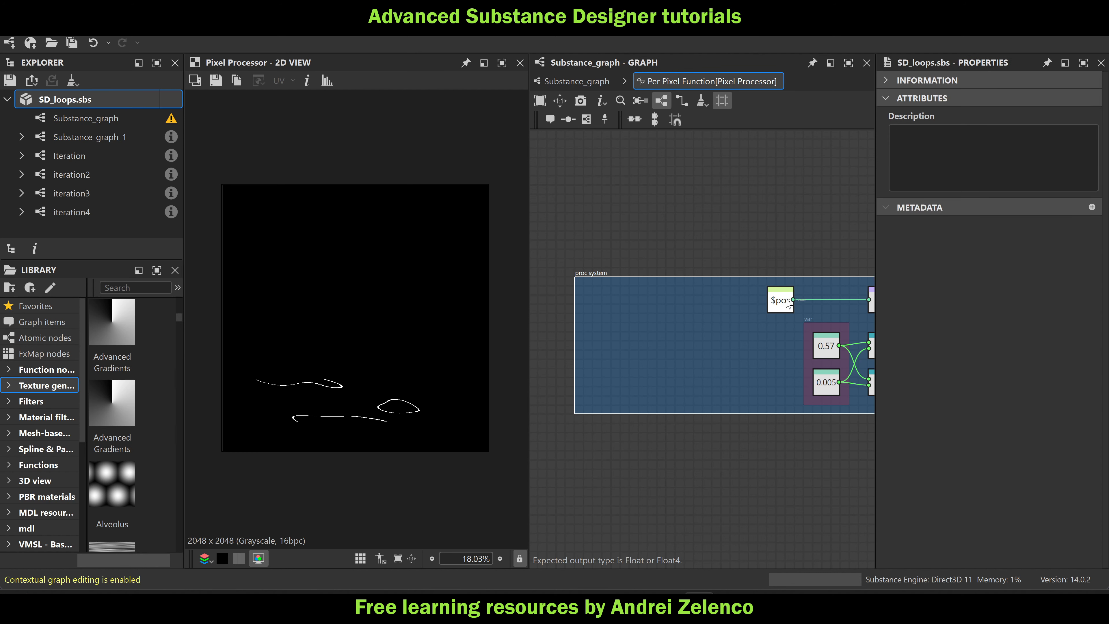
left_click_drag(787, 303, 613, 302)
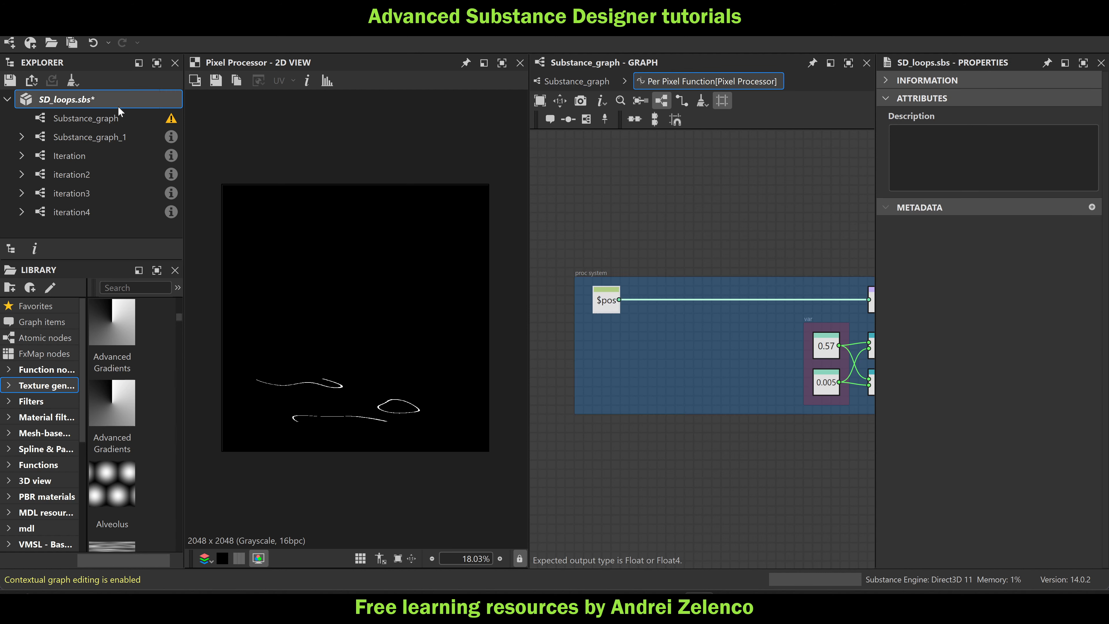
key("ctrl+s")
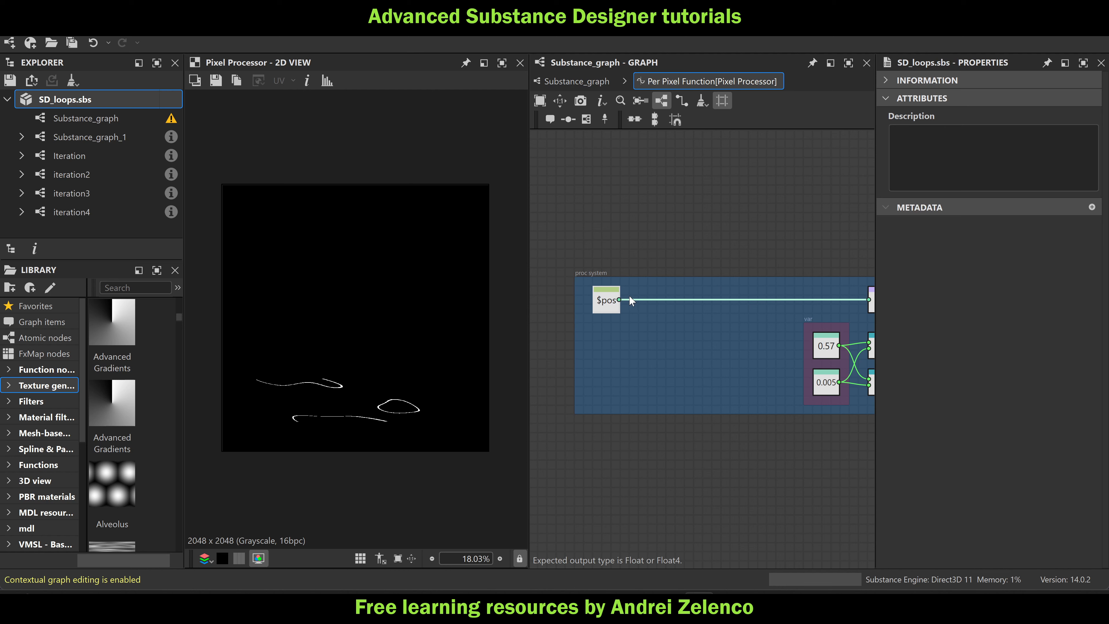
Insert an Add node into the link between the $pos node and the Sample Gray node
left_click(636, 299)
key("space")
type("ad")
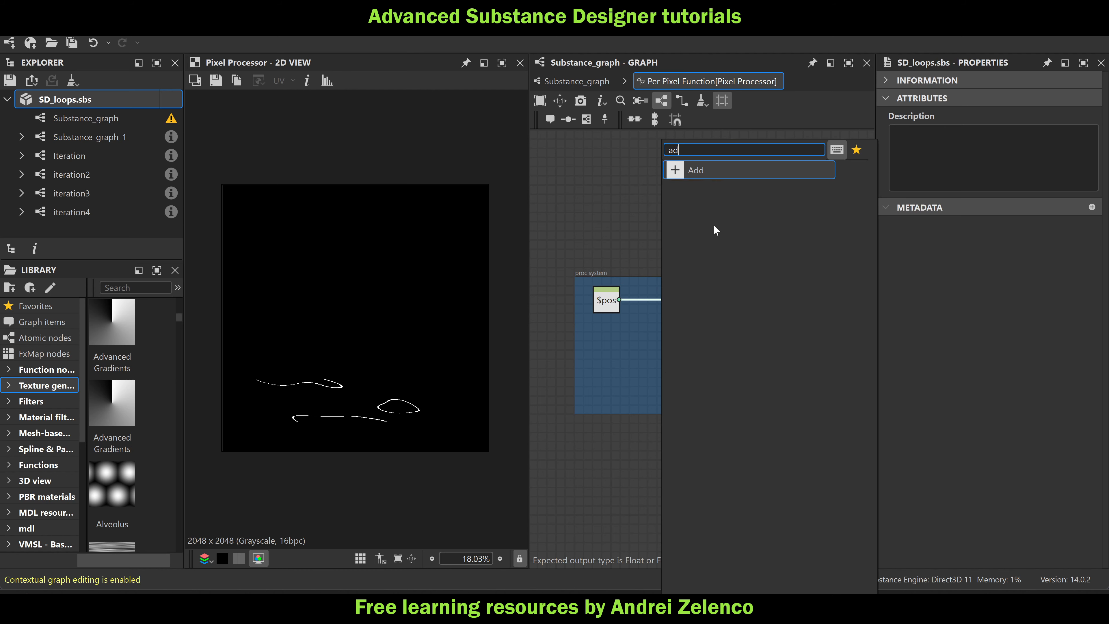
left_click(711, 168)
left_click_drag(742, 305, 688, 306)
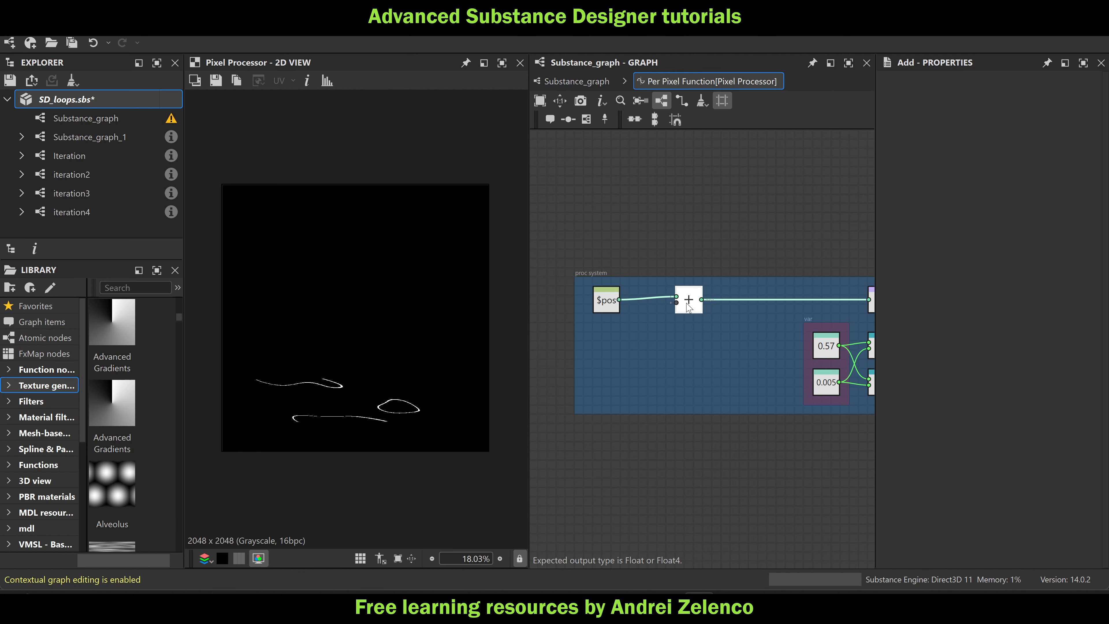
Add a Float2 node below the new Add node and connect it to the Add node's second input
left_click(667, 346)
key("space")
type("fl")
left_click(738, 186)
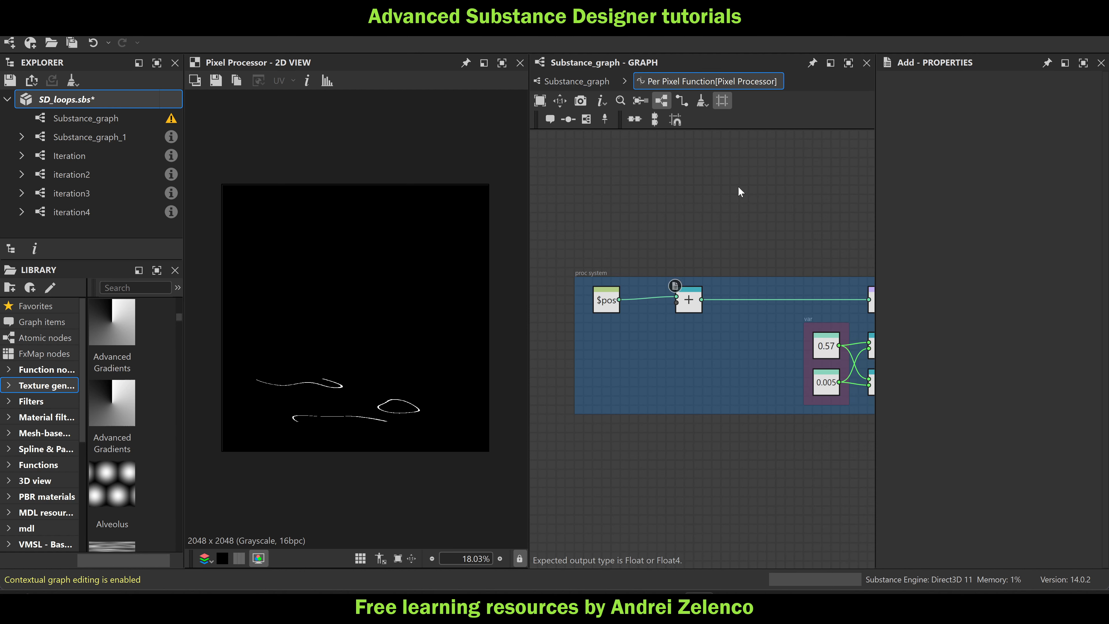
scroll(685, 340, "up", 2)
left_click_drag(683, 363, 693, 341)
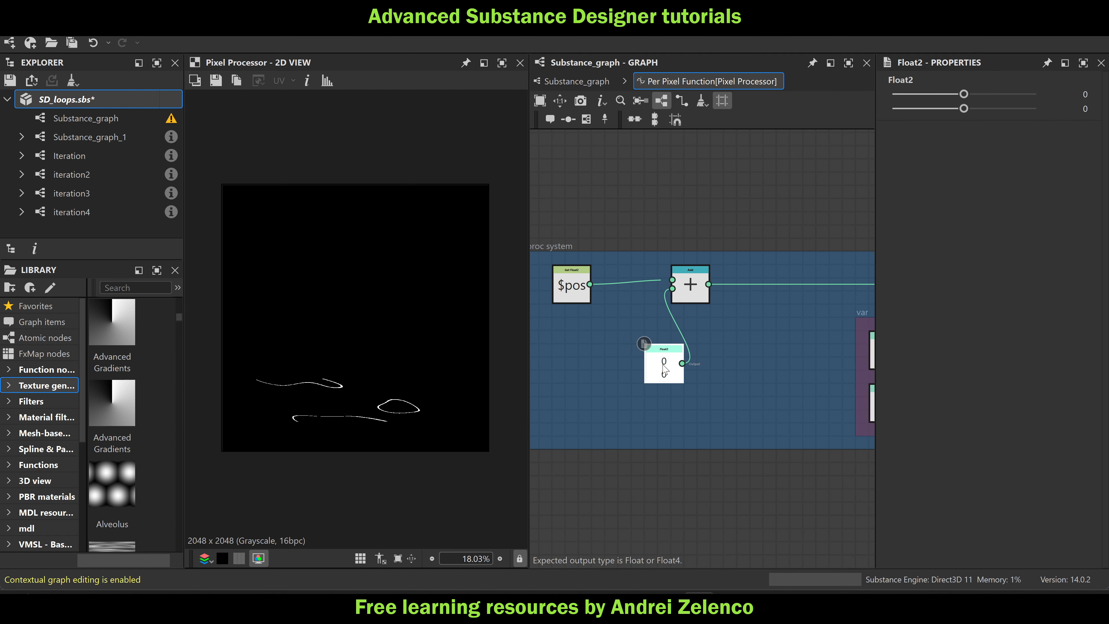
Try shifting the contours with Float2 offsets of -0.03 in X and -0.05 in Y
left_click_drag(964, 95, 961, 95)
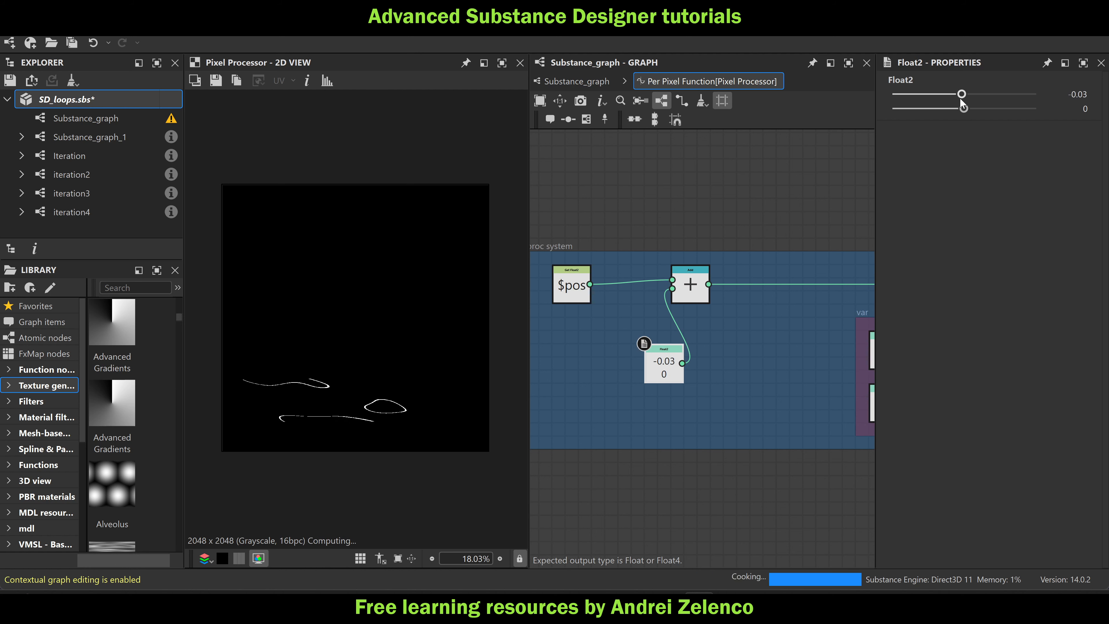
key("ctrl+z")
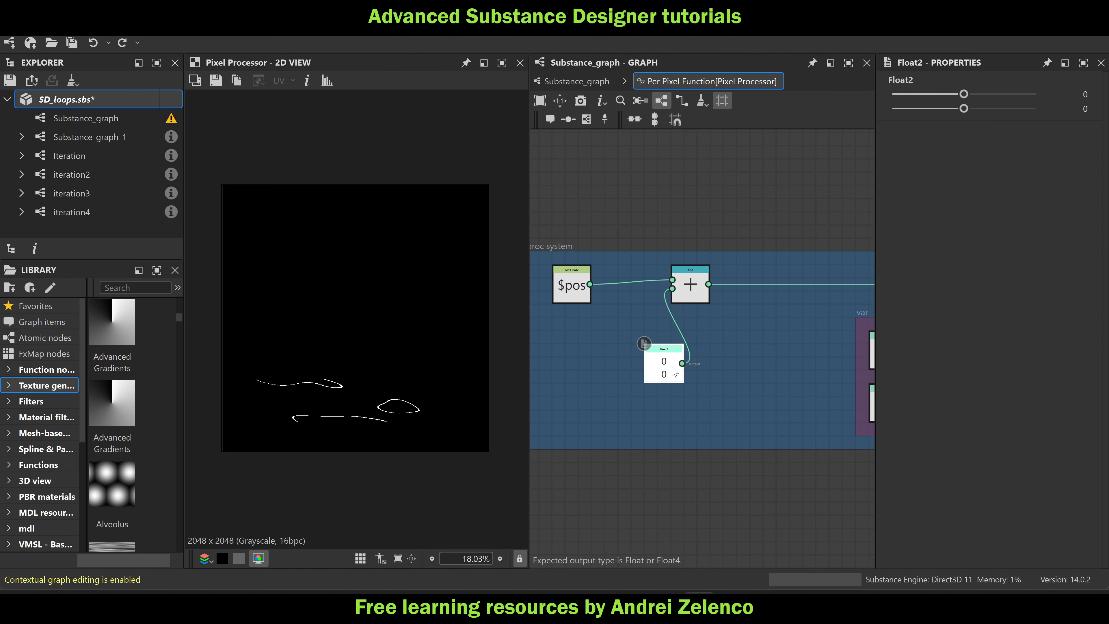
mouse_move(966, 109)
left_mouse_down()
mouse_move(989, 111)
mouse_move(959, 118)
left_mouse_up()
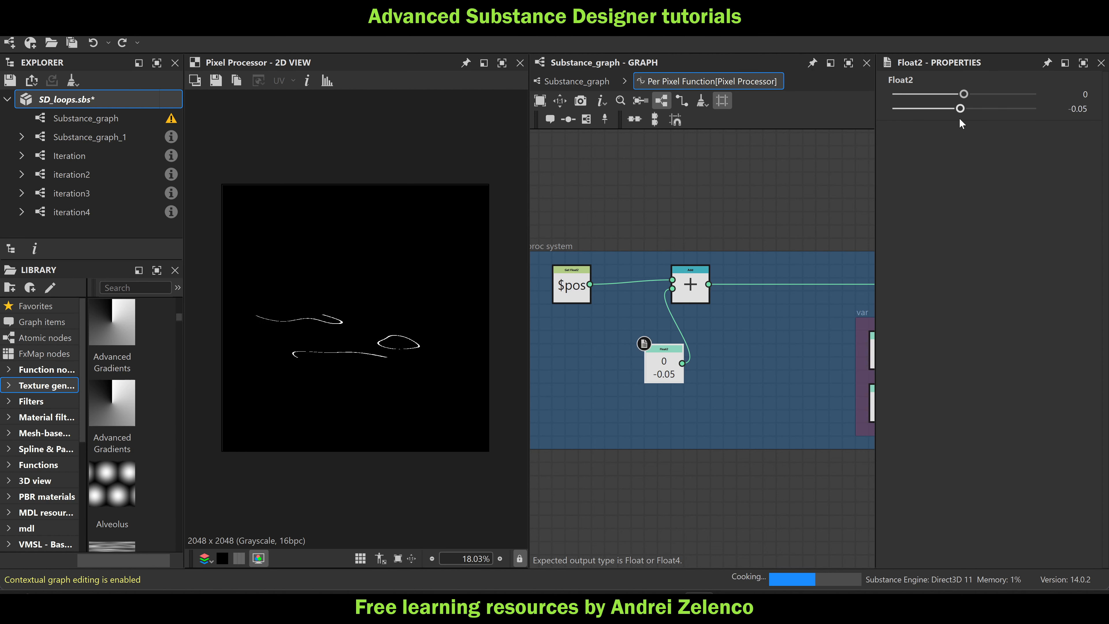
Save the package and add a Get Float node for variable "i" below the "proc system" frame
left_click(141, 97)
key("ctrl+s")
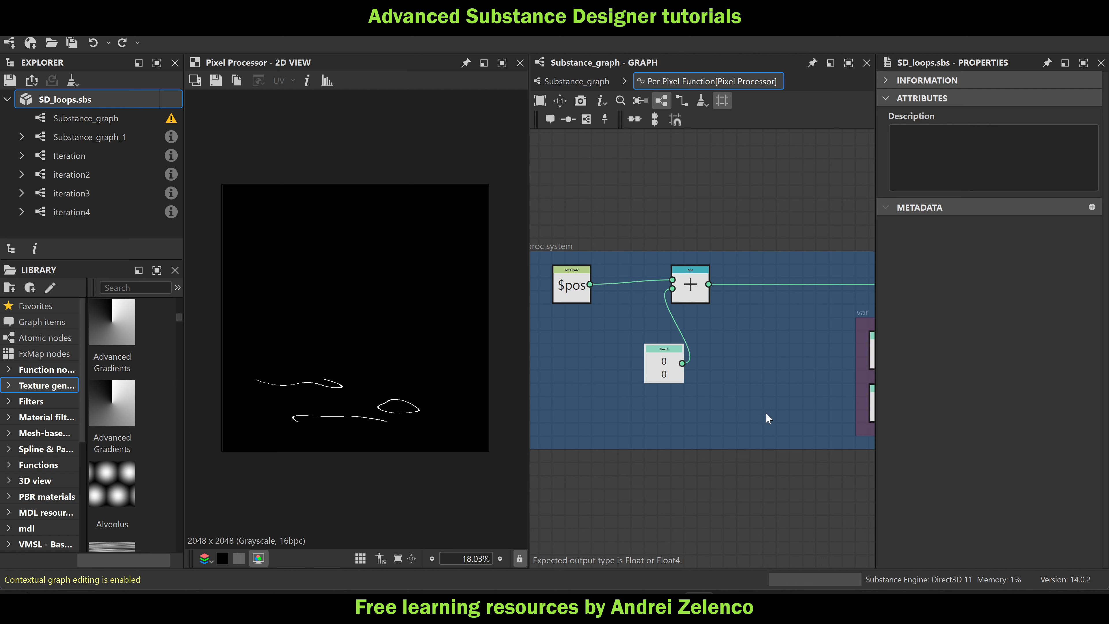
scroll(675, 357, "down", 3)
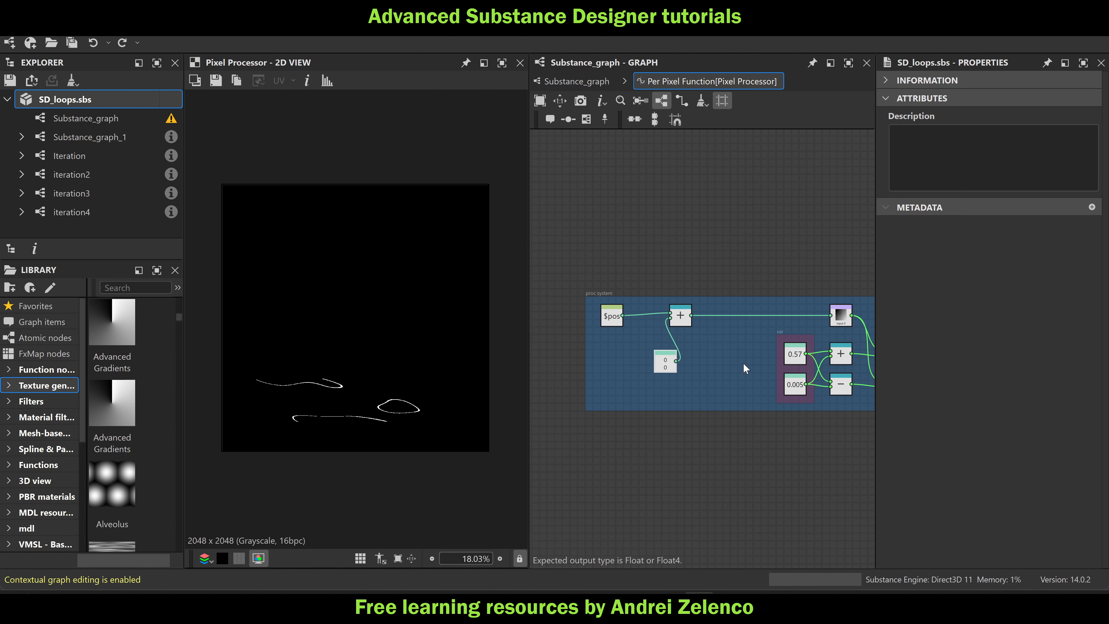
scroll(638, 220, "down", 4)
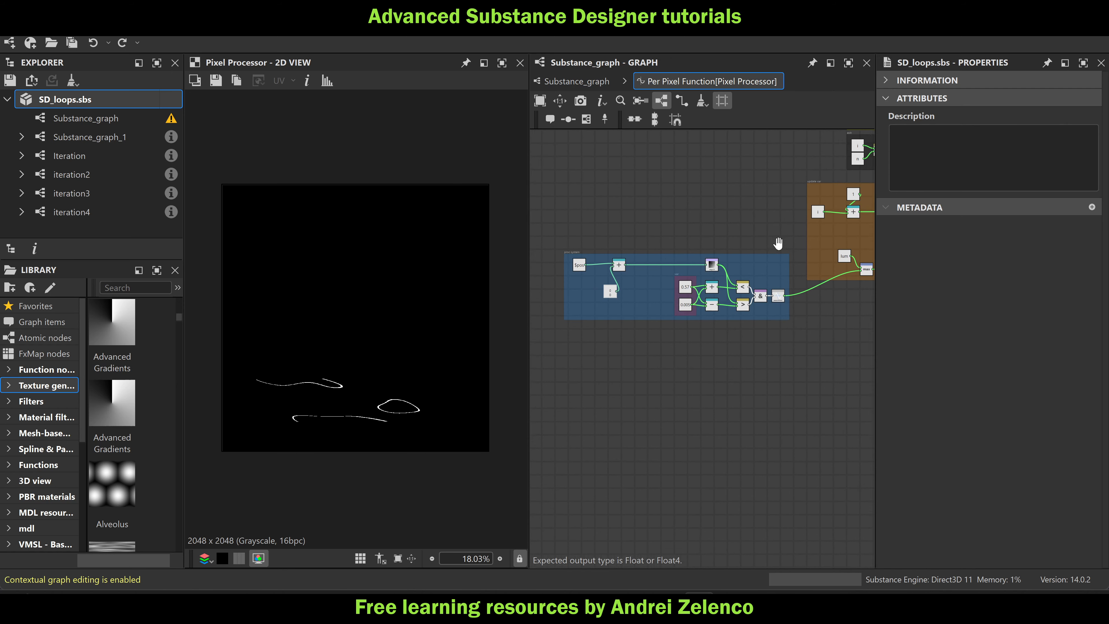
scroll(651, 253, "up", 5)
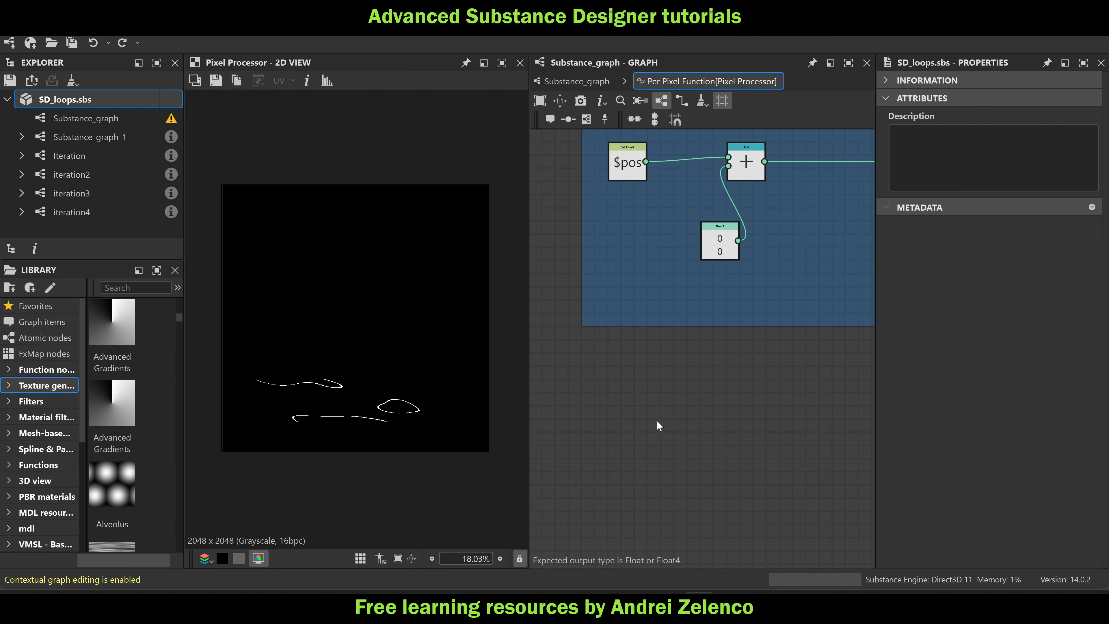
key("space")
type("get")
left_click(715, 170)
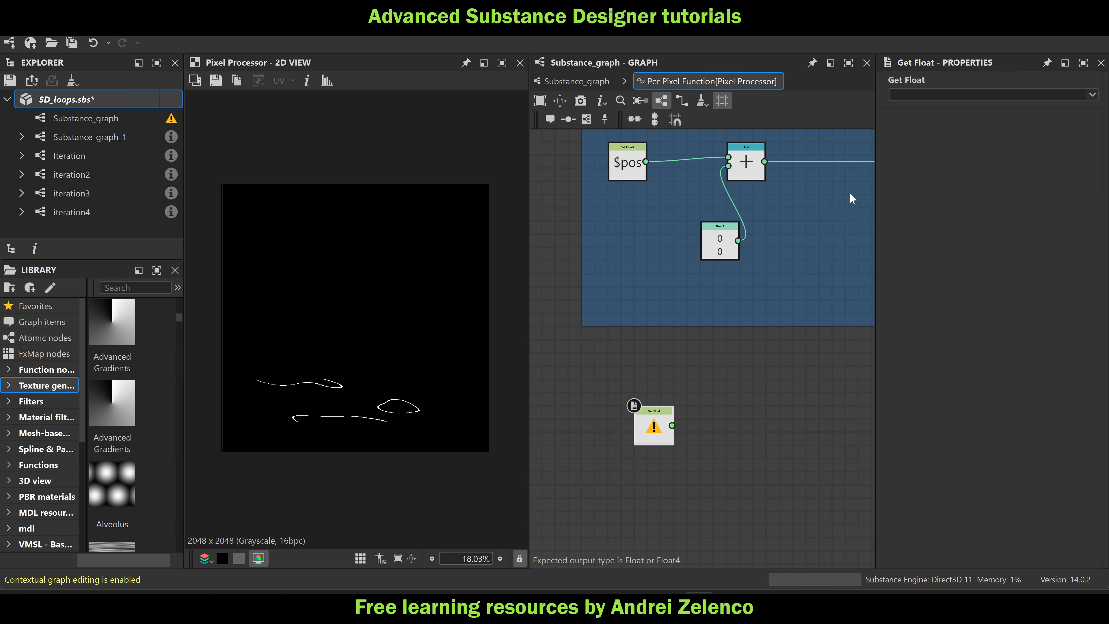
type("i")
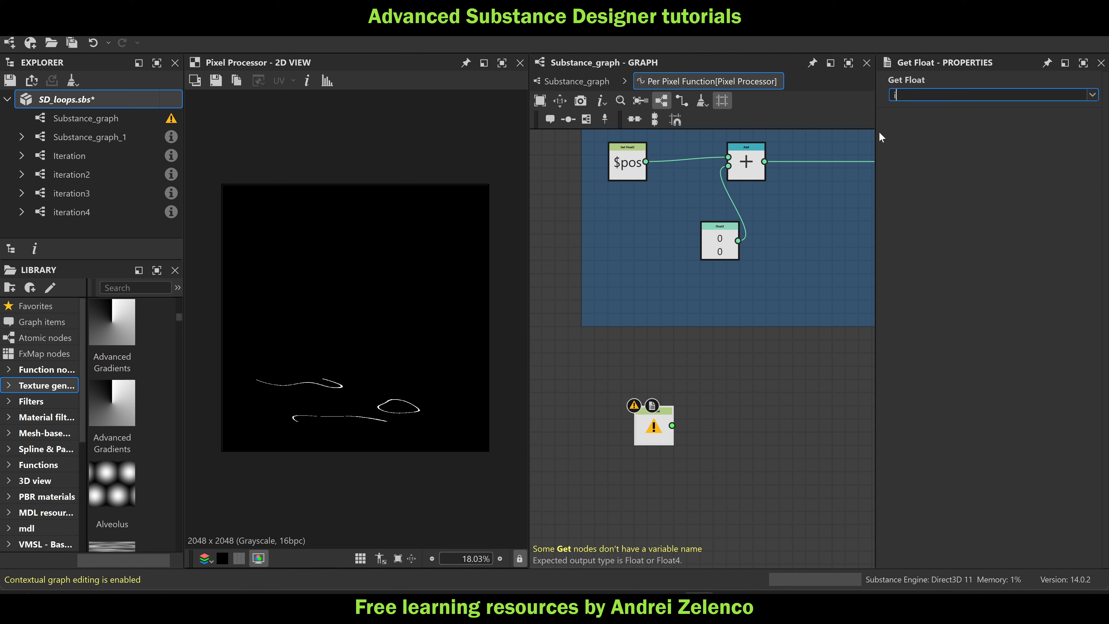
Duplicate the "i" Get Float node directly beneath it and set the copy's variable to "n"
left_click(660, 427)
key("ctrl+c")
key("ctrl+v")
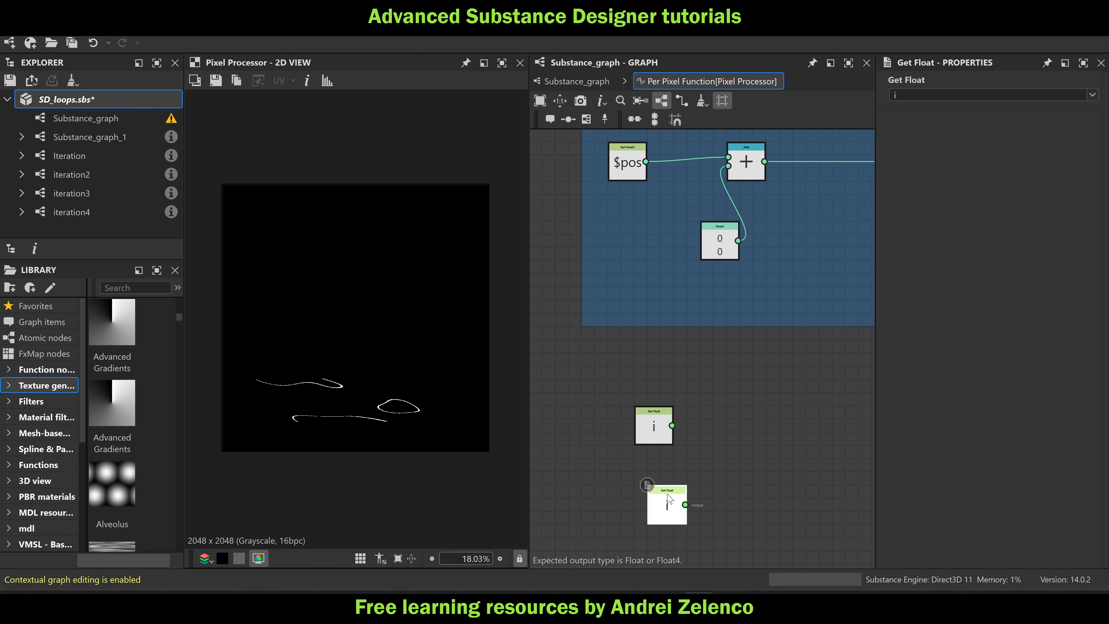
left_click(655, 473)
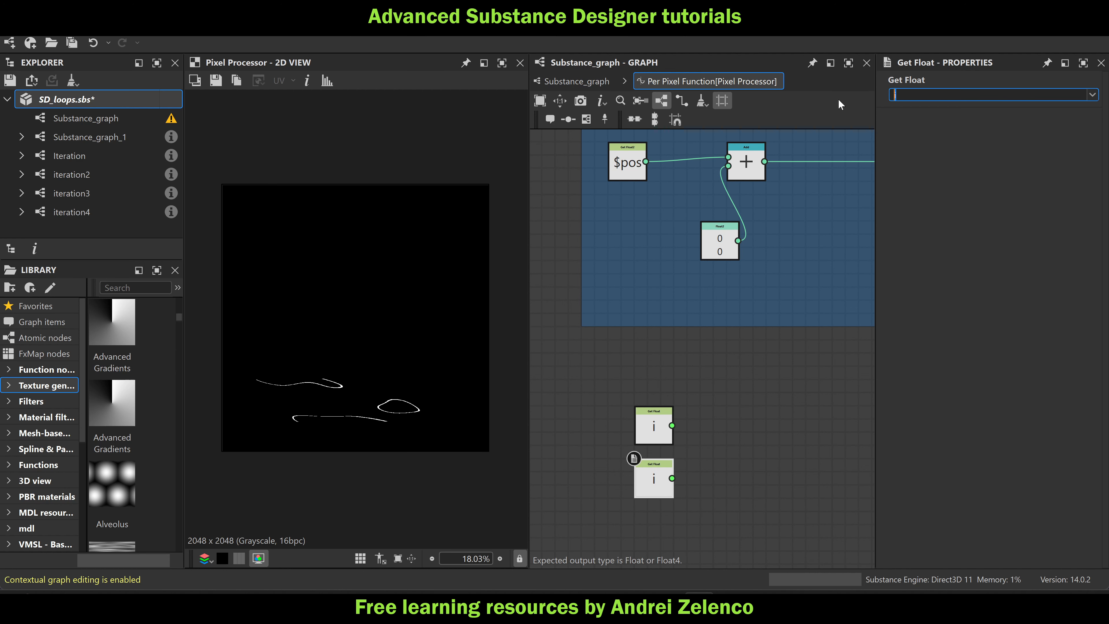
type("n")
key("Return")
Add a Division node that divides the "i" Get Float node by the "n" Get Float node
key("space")
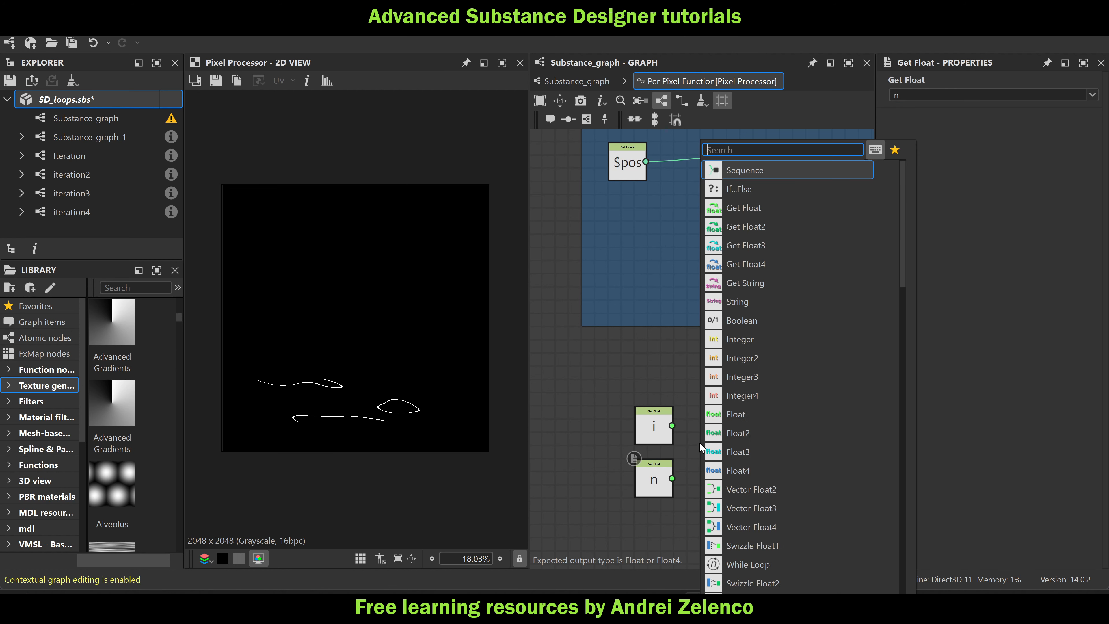
type("di")
left_click(742, 173)
left_click_drag(686, 458, 706, 461)
left_click_drag(672, 425, 695, 435)
left_click_drag(671, 477, 689, 464)
left_click(717, 459)
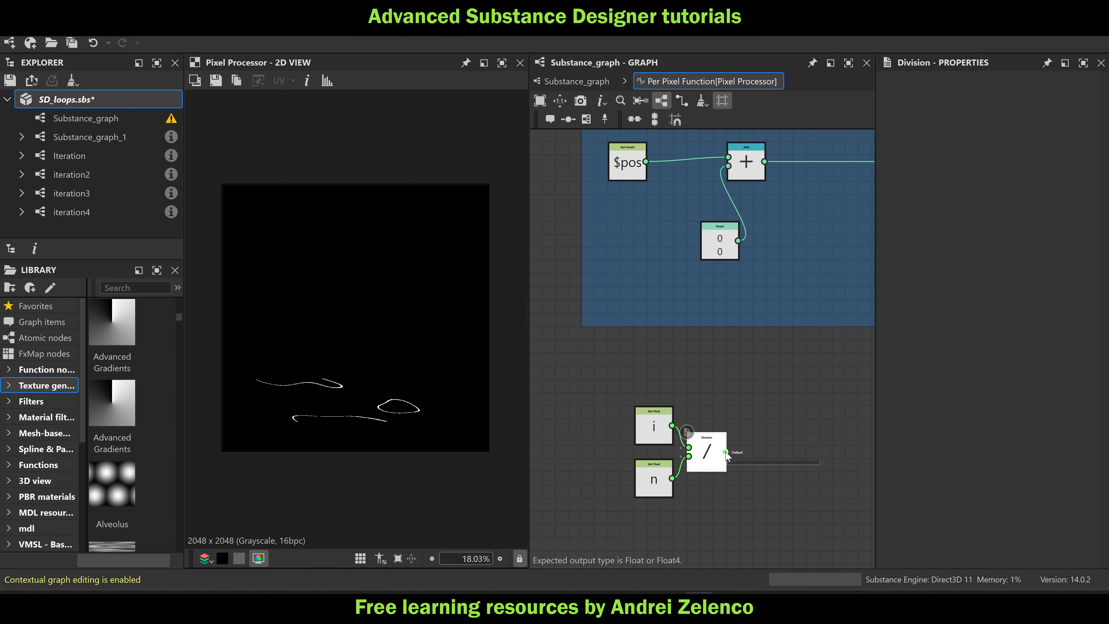
left_click(654, 439)
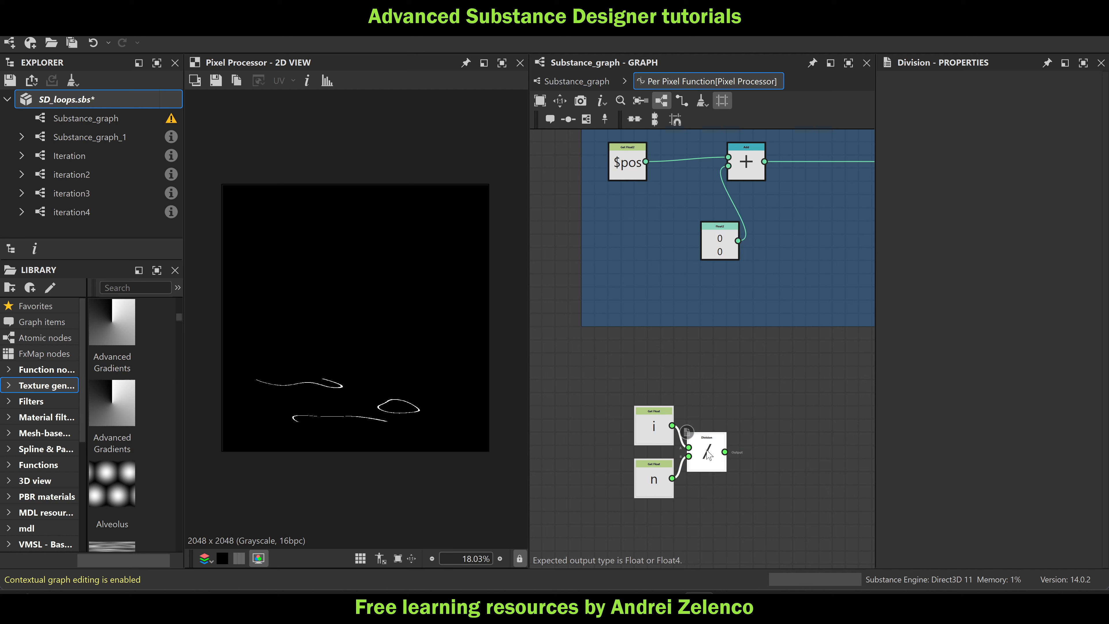
Add a Vector Float2 node and connect the Division node's output to its Last input
key("space")
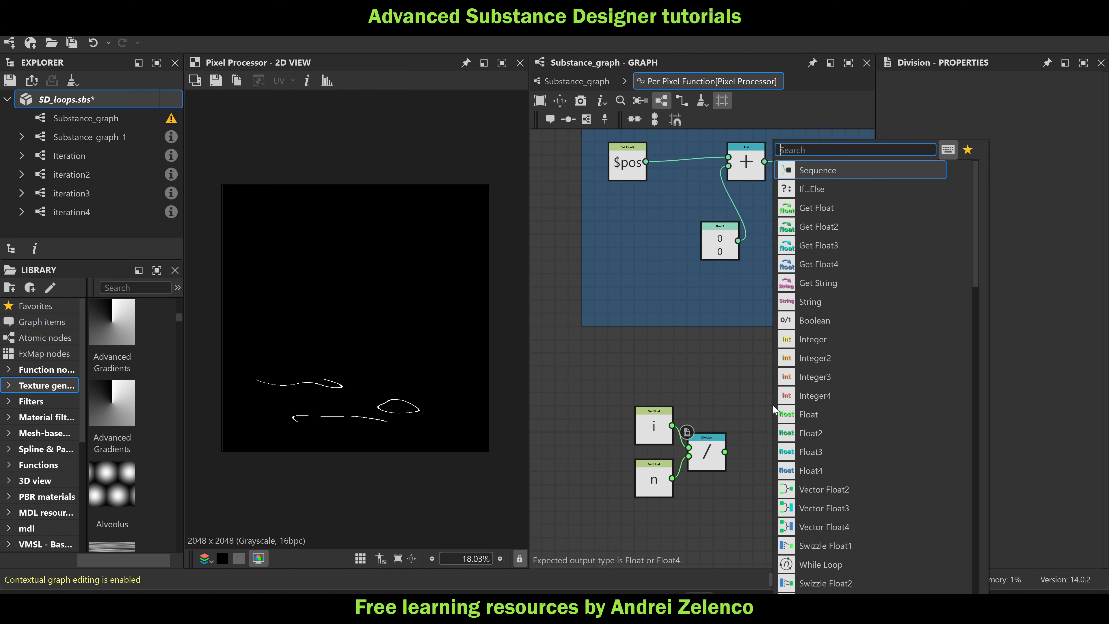
left_click(730, 360)
key("space")
type("ve")
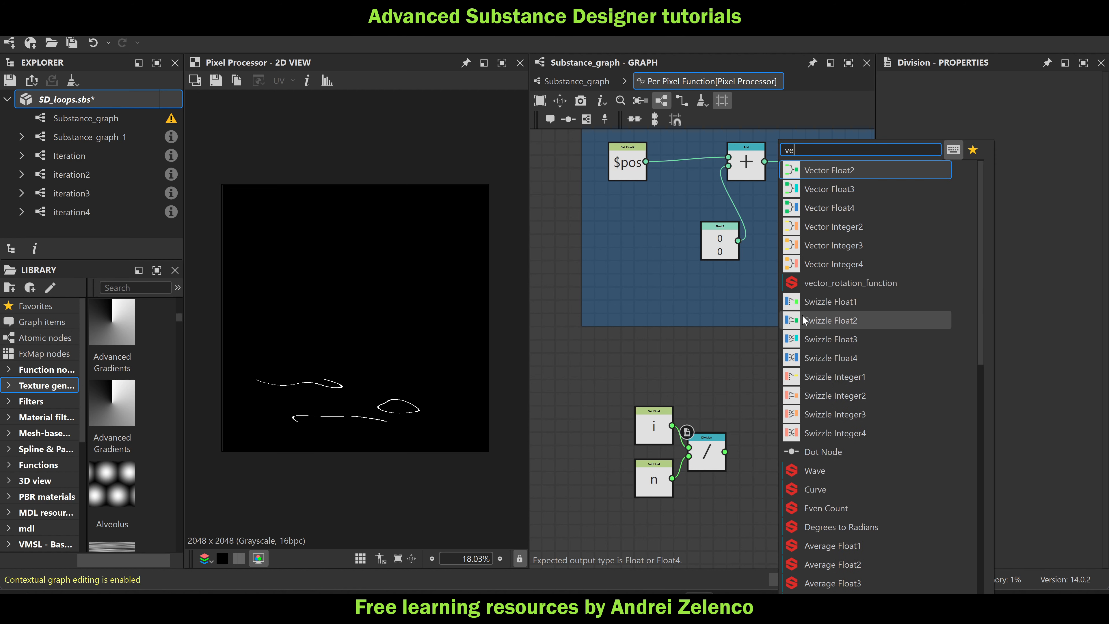
left_click(838, 171)
left_click_drag(781, 369, 789, 401)
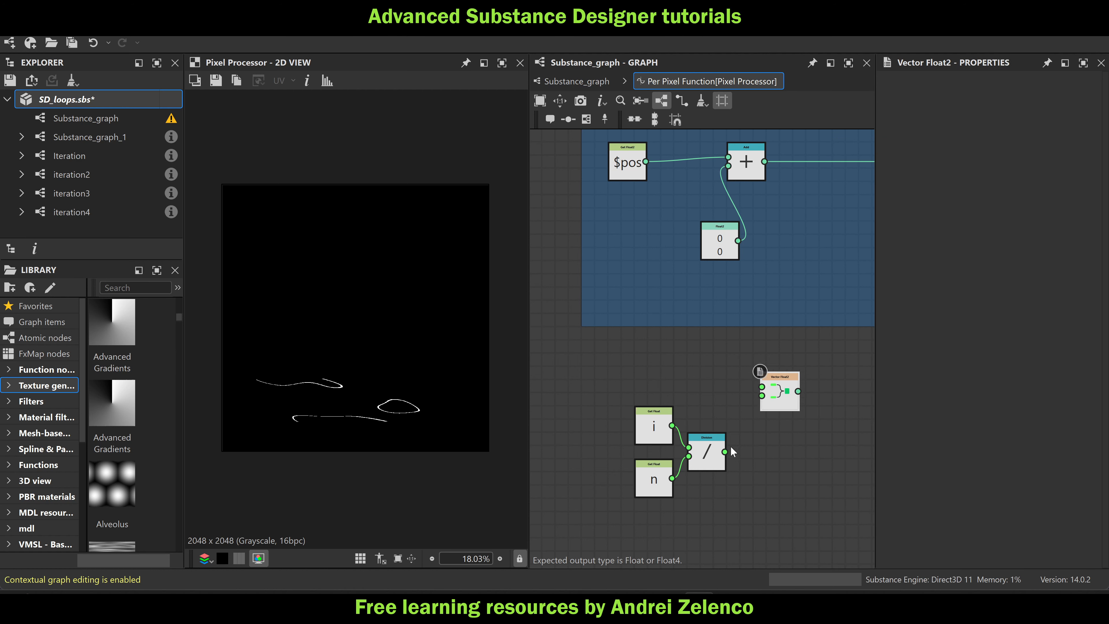
left_click_drag(725, 451, 762, 396)
scroll(764, 398, "up", 2)
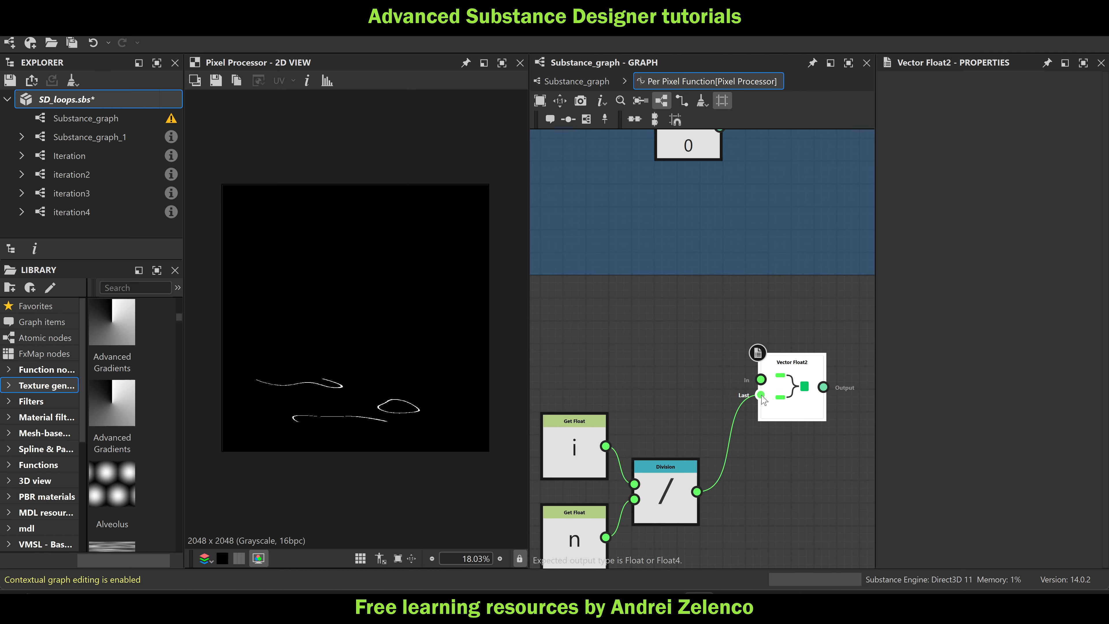
scroll(762, 398, "down", 2)
Try a vertical offset of 0.02 in the Float2 node to preview the contour shift
left_click(709, 205)
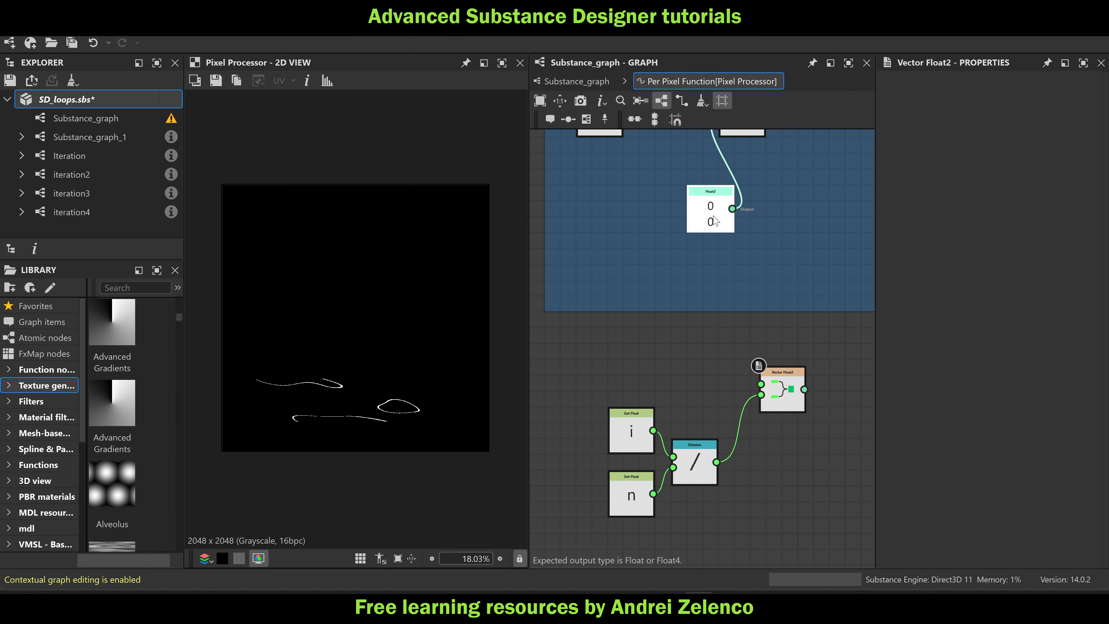
mouse_move(965, 109)
left_mouse_down()
mouse_move(980, 109)
mouse_move(965, 114)
left_mouse_up()
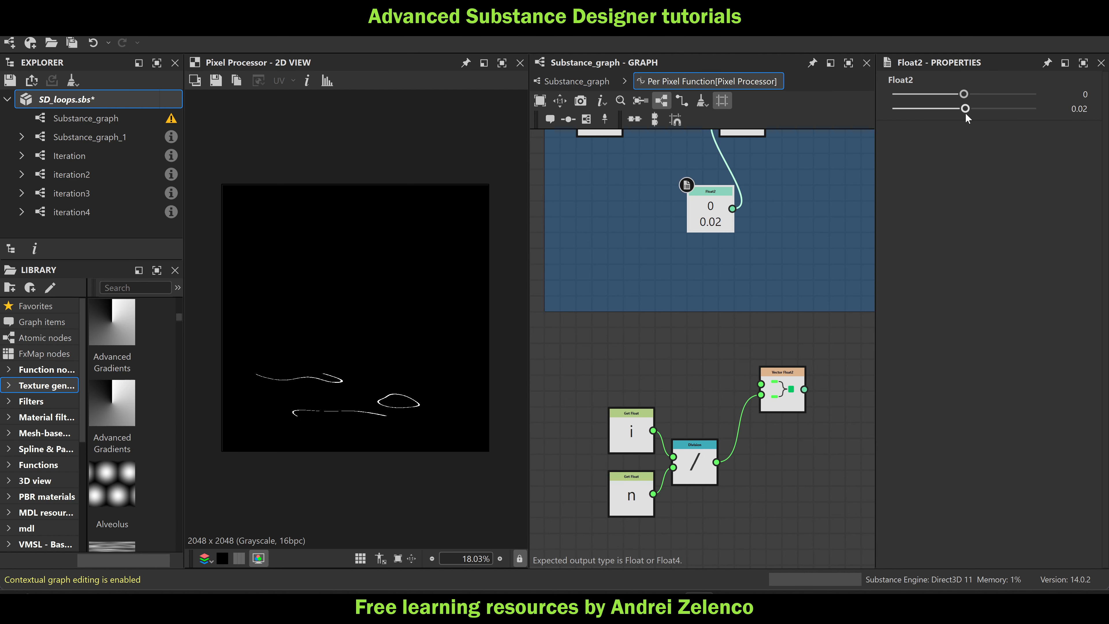
key("ctrl+z")
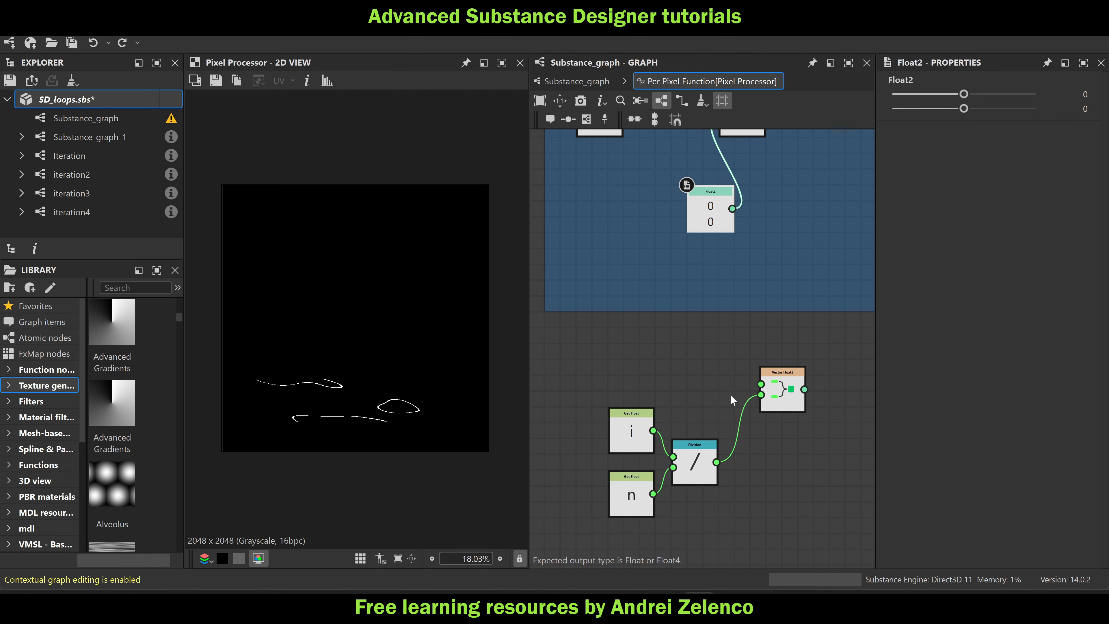
Add a Float node with value 0 and connect it to the first input of the Vector Float2 node
key("space")
type("fl")
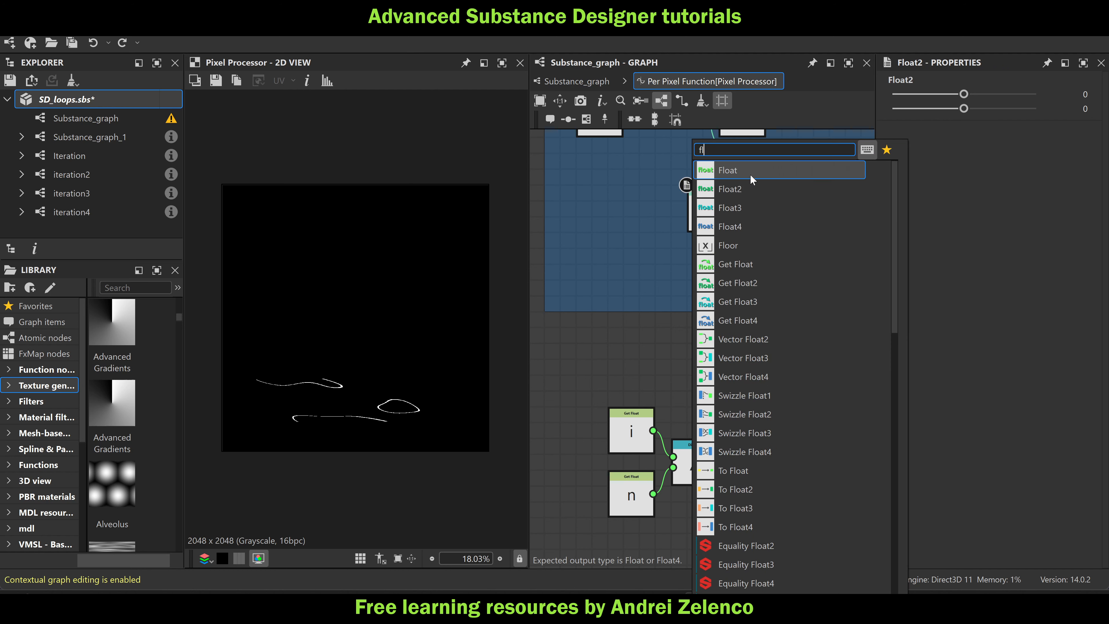
left_click(750, 174)
Connect the Vector Float2 output to the Add node beside $pos and delete the constant Float2 node it replaces
left_click_drag(759, 380, 754, 236)
scroll(761, 384, "down", 3)
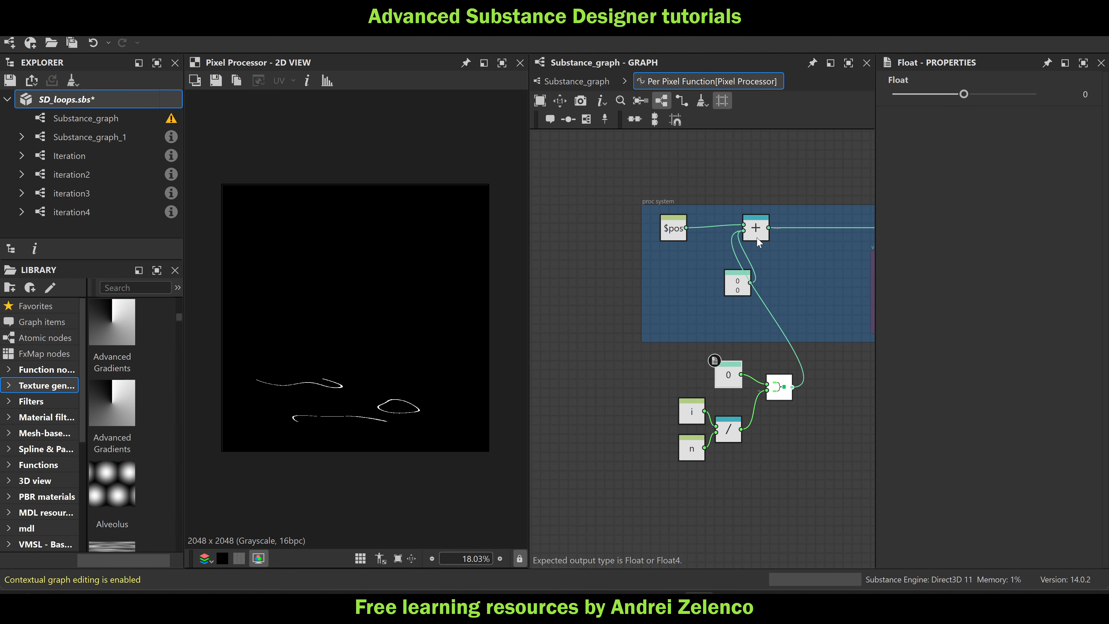
left_click(737, 283)
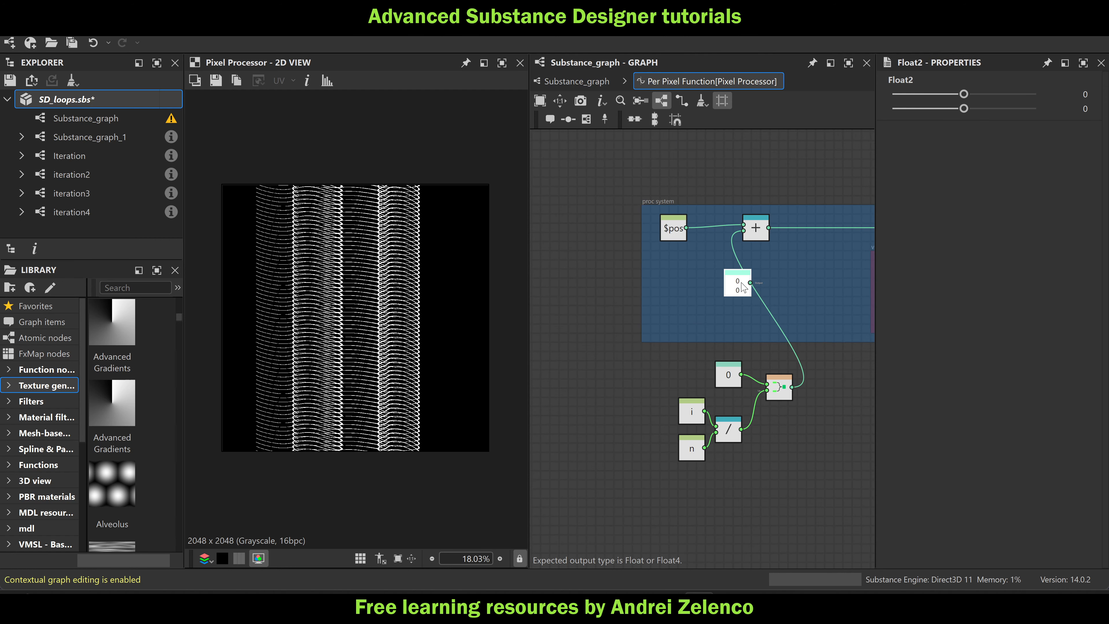
key("Delete")
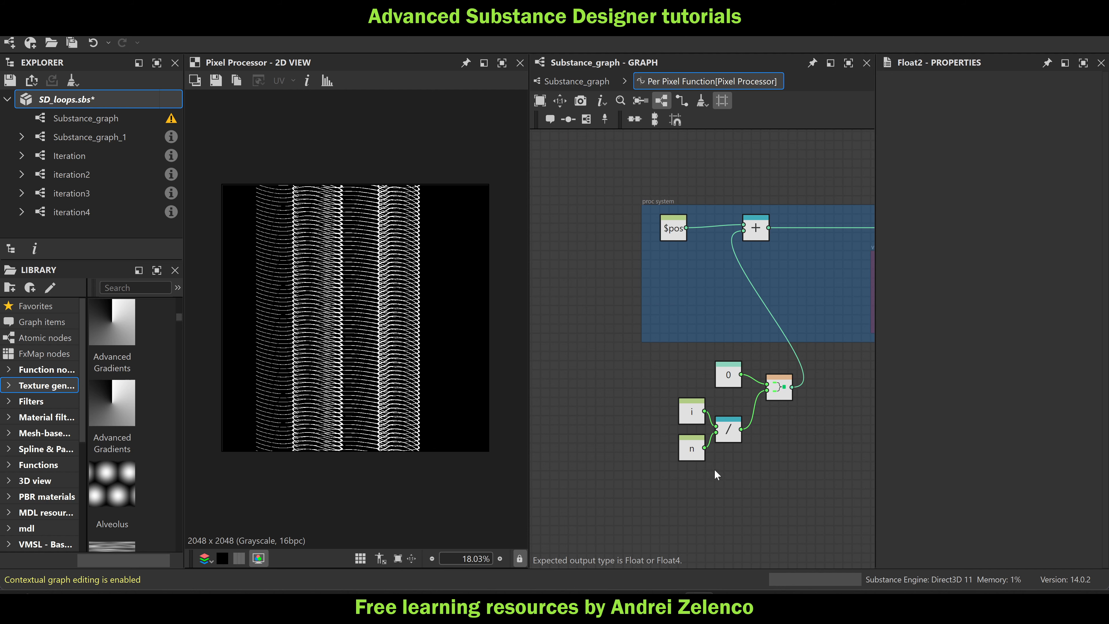
Insert a Multiplication node between the i/n Division node and the Vector Float2 node
middle_click_drag(762, 439, 767, 396)
scroll(694, 395, "up", 2)
left_click_drag(711, 438, 688, 384)
key("space")
type("mu")
left_click(738, 171)
Add a Float node below the Multiplication node and connect it to the Multiplication's second input
key("space")
type("f")
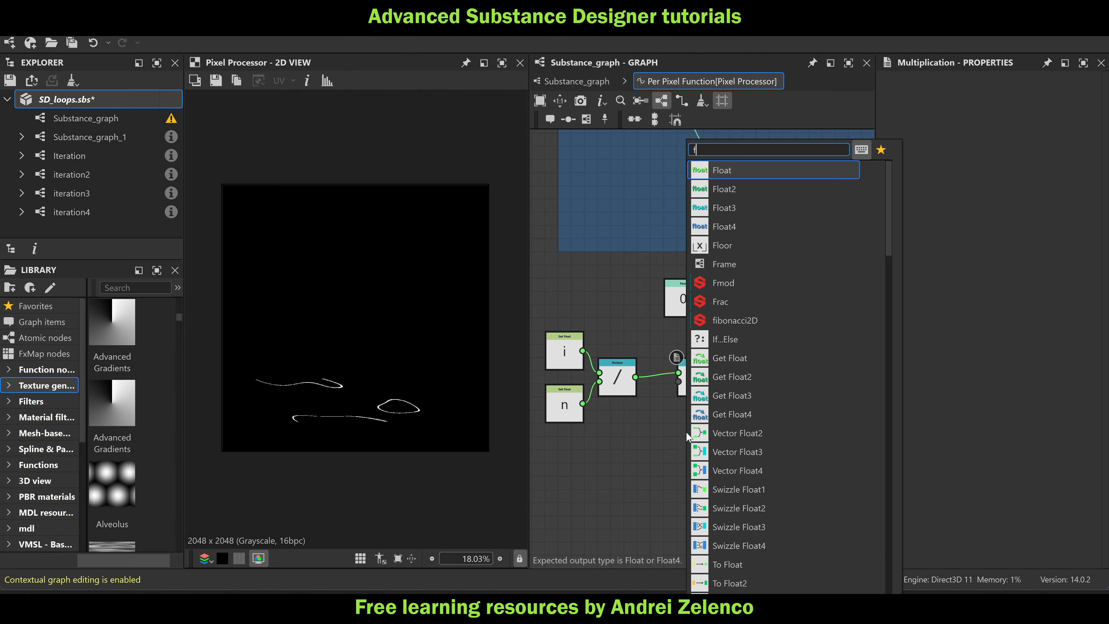
type("l")
left_click(754, 172)
left_click_drag(693, 435, 678, 382)
Try raising the Float multiplier in small increments up to 0.18 to preview the vertical spread
left_click(1095, 91)
left_click(1094, 91)
left_click(1094, 91)
left_click(1094, 91)
left_click(1094, 91)
left_click(1094, 91)
left_click(1095, 91)
left_click(1094, 91)
left_click(1094, 91)
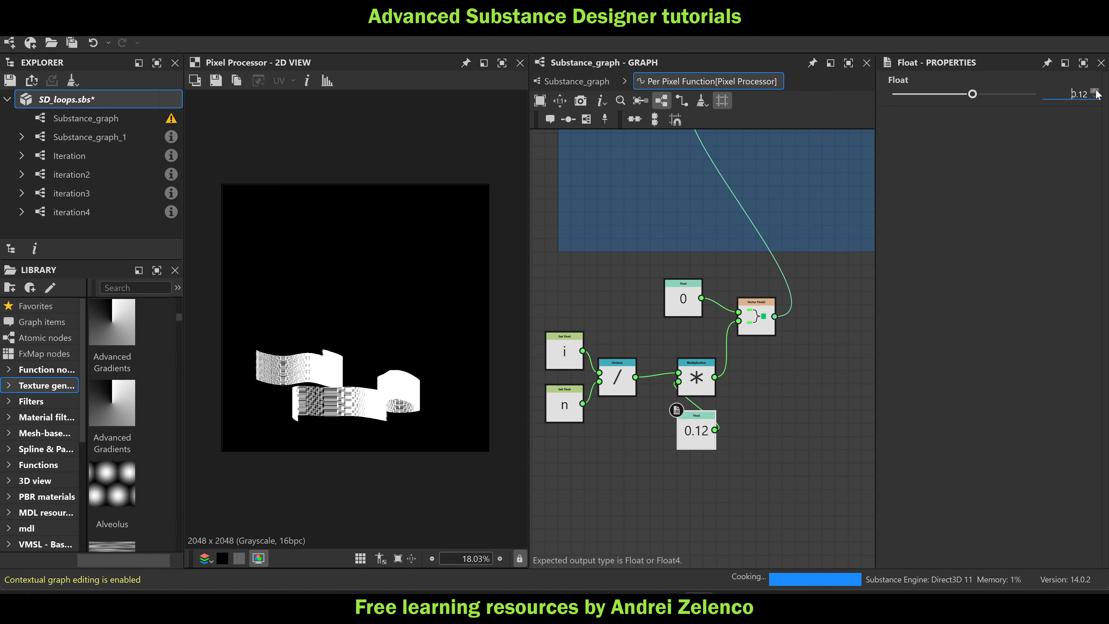
left_click(1094, 91)
left_click(1094, 91)
left_click(1094, 91)
left_click(1095, 91)
left_click(1094, 91)
left_click(1094, 91)
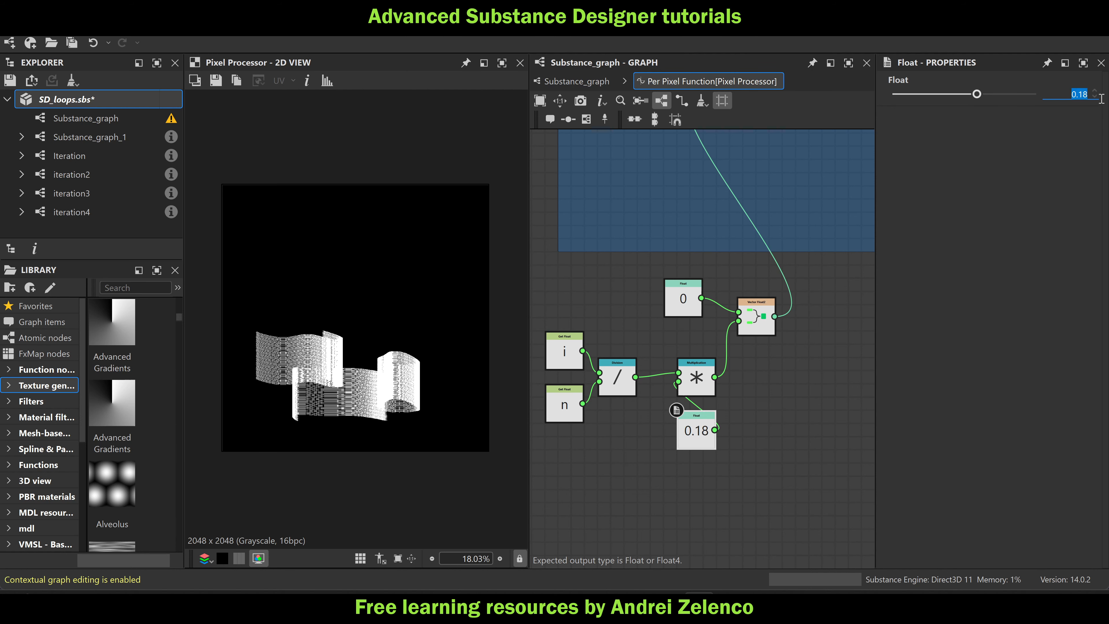
Try 0.3 for the Float multiplier, settle on 0.5, and save the SD_loops.sbs package
type("0.3")
key("Return")
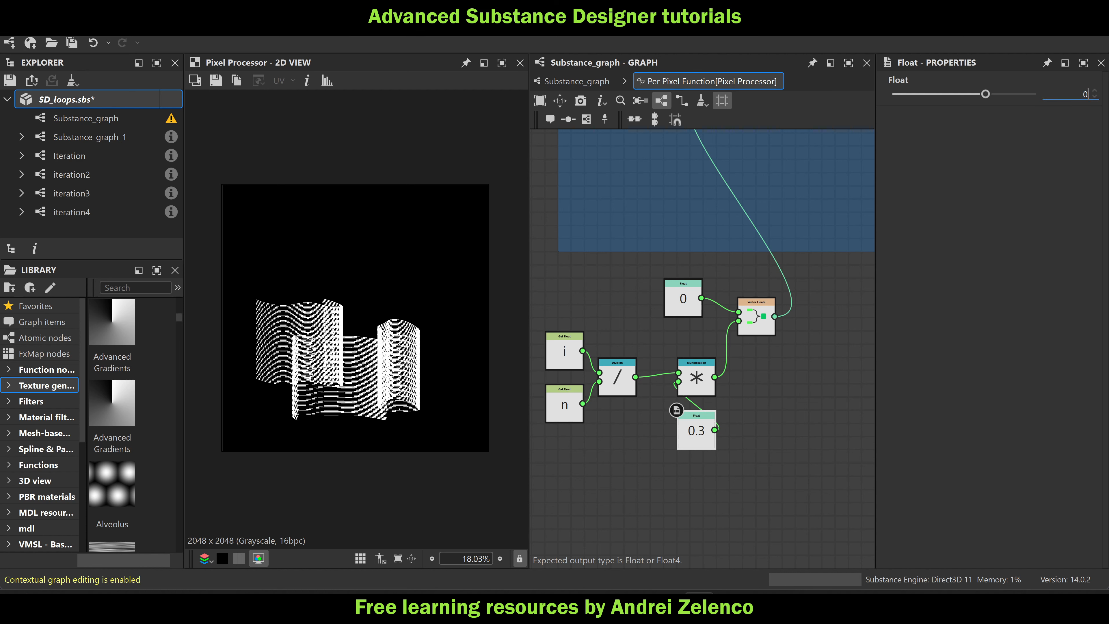
key("Return")
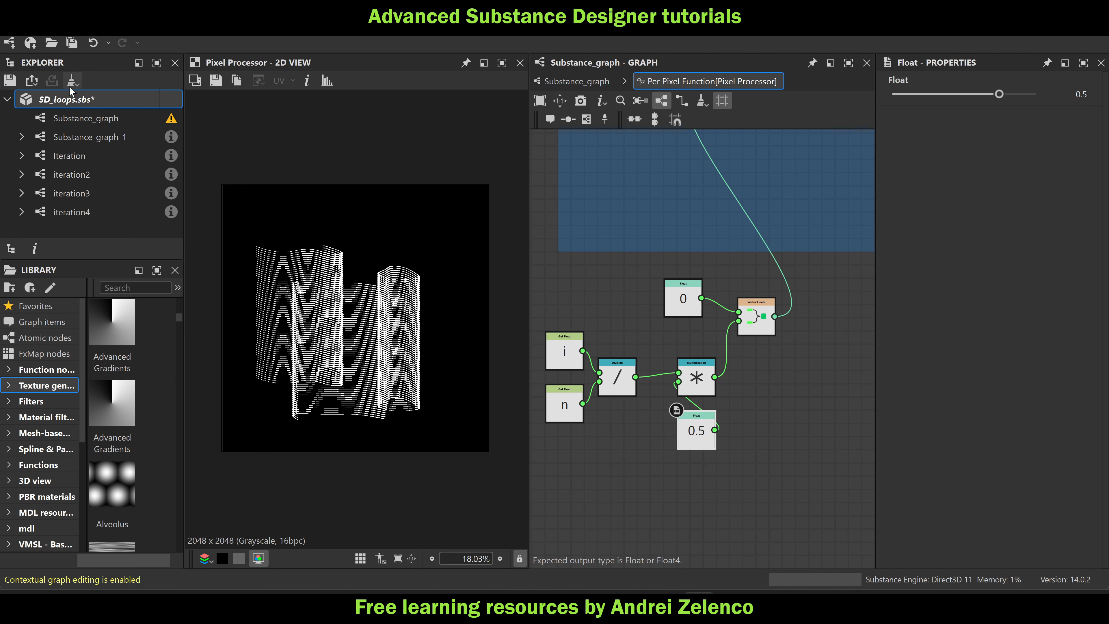
key("ctrl+s")
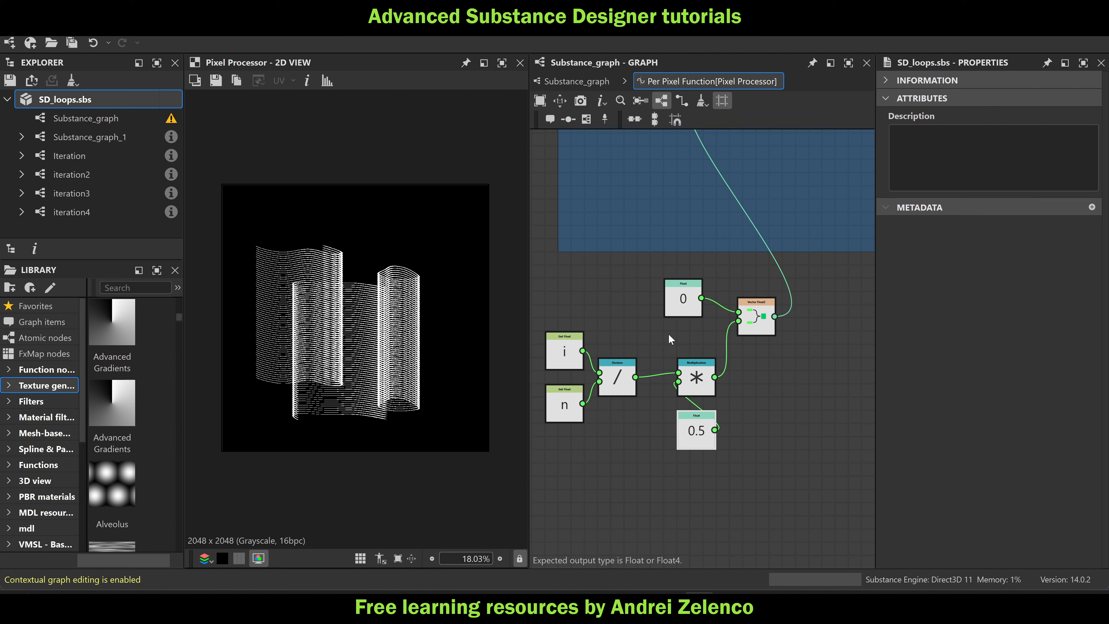
Enlarge the proc system frame and move the i/n offset nodes inside it, next to the $pos and Add nodes
scroll(691, 325, "down", 3)
middle_click_drag(630, 245, 636, 280)
left_click_drag(621, 261, 545, 258)
left_click_drag(719, 456, 604, 356)
left_click_drag(701, 397, 694, 382)
left_click_drag(755, 423, 572, 256)
left_click(690, 317)
left_click_drag(690, 318, 689, 333)
left_click(649, 249)
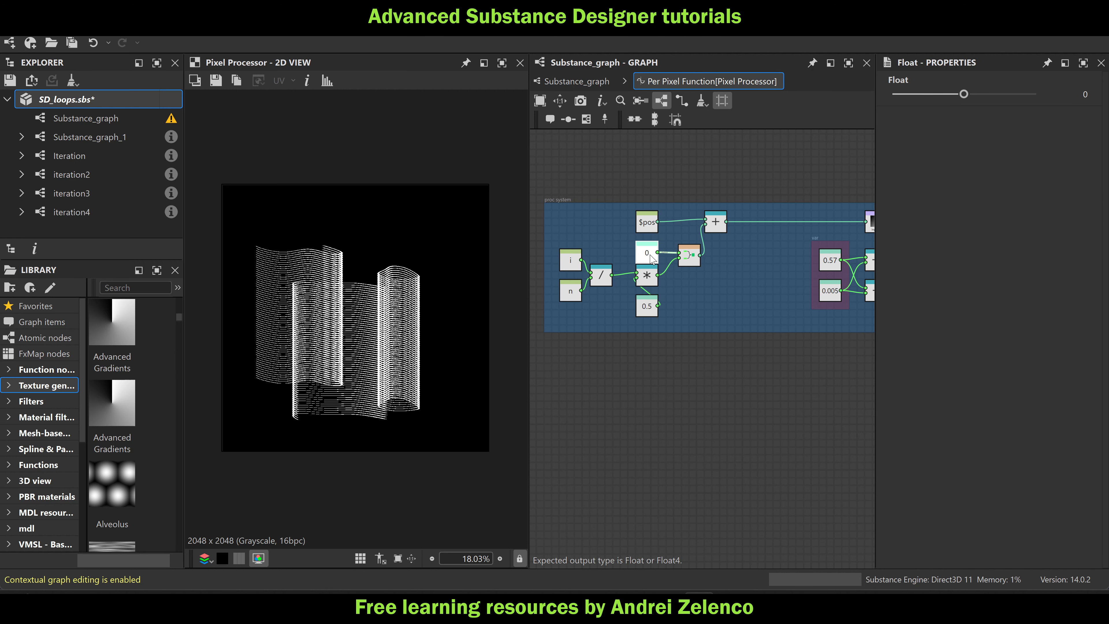
Try a value of 0.4 in the upper Float node of the var frame
scroll(738, 257, "up", 5)
scroll(746, 251, "down", 5)
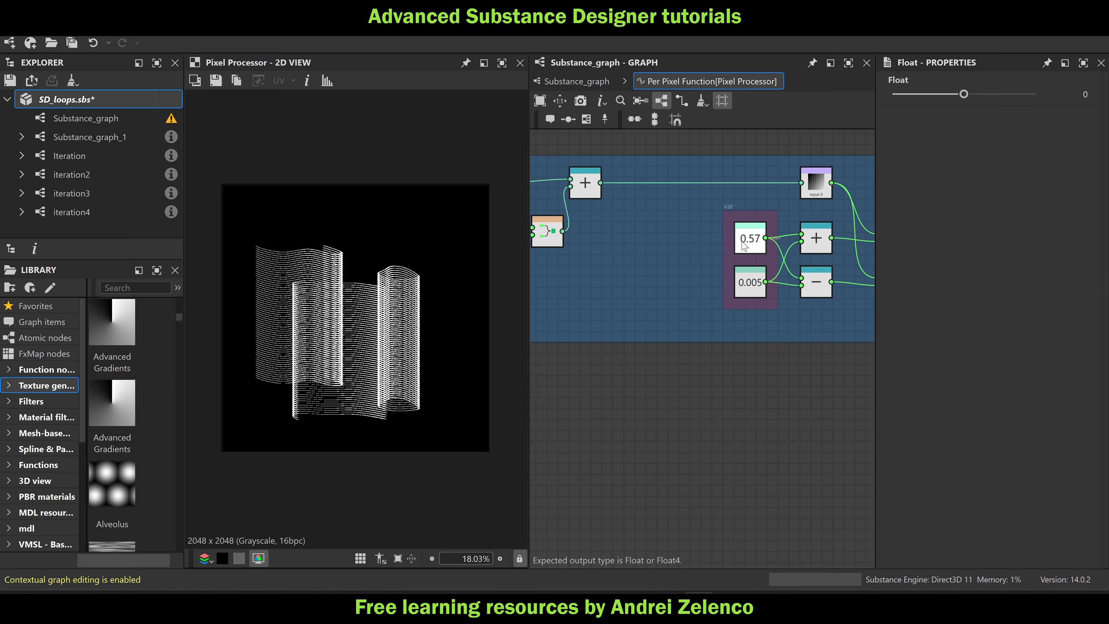
left_click(747, 245)
mouse_move(1005, 98)
left_mouse_down()
mouse_move(975, 110)
mouse_move(1027, 115)
mouse_move(993, 115)
left_mouse_up()
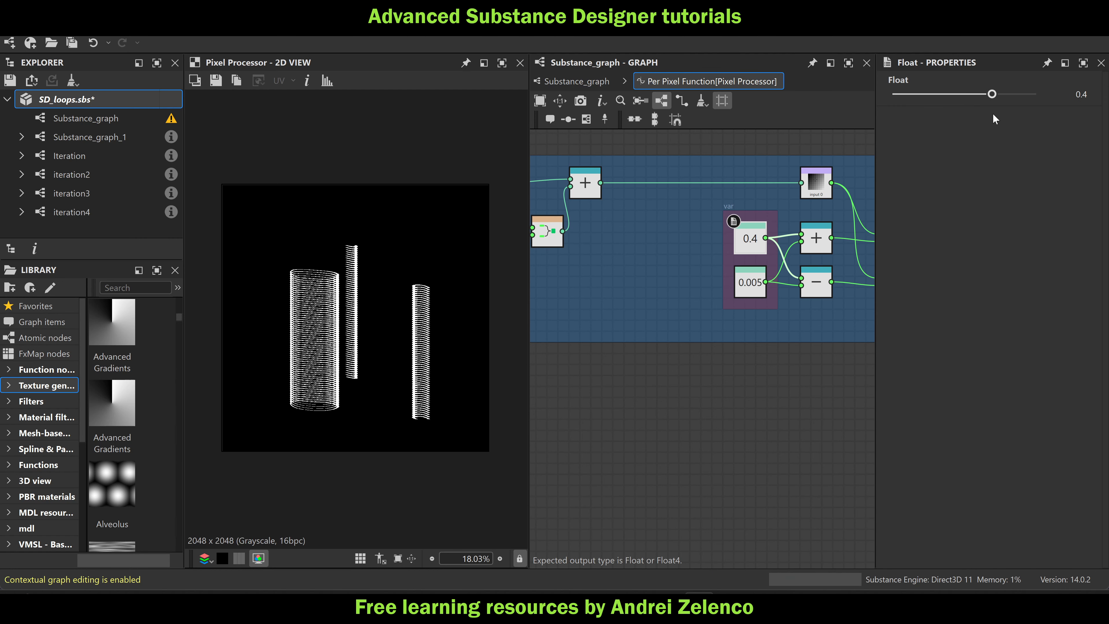
Move the 0.4 Float out of the var frame and route its links to Add and Subtraction through a Dot node
scroll(745, 245, "up", 5)
left_click_drag(744, 246, 606, 244)
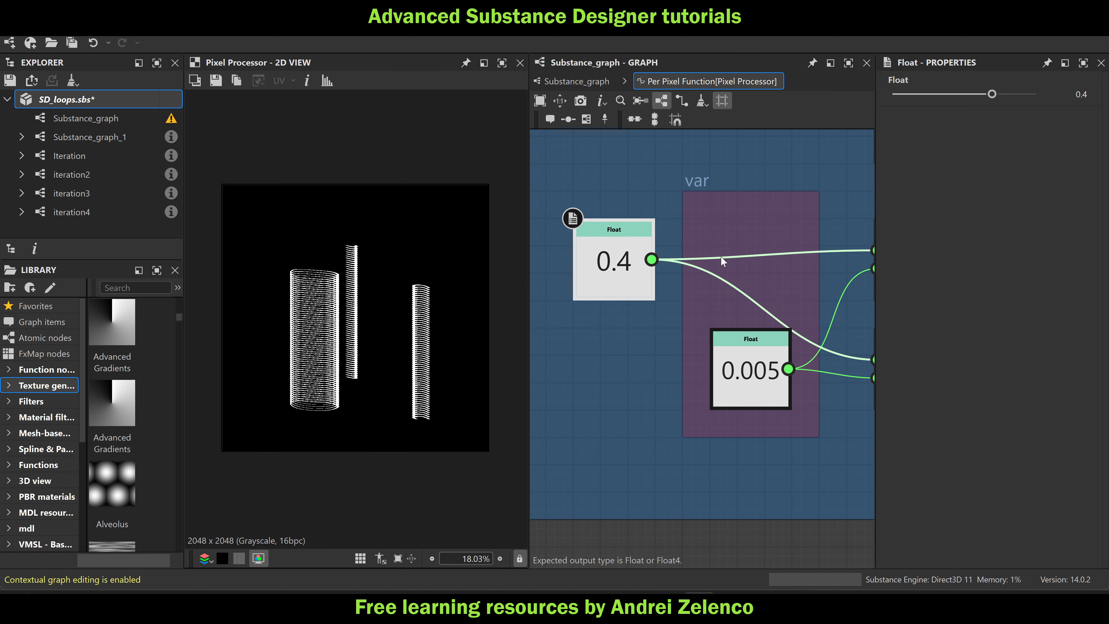
double_click(772, 254)
scroll(757, 261, "down", 1)
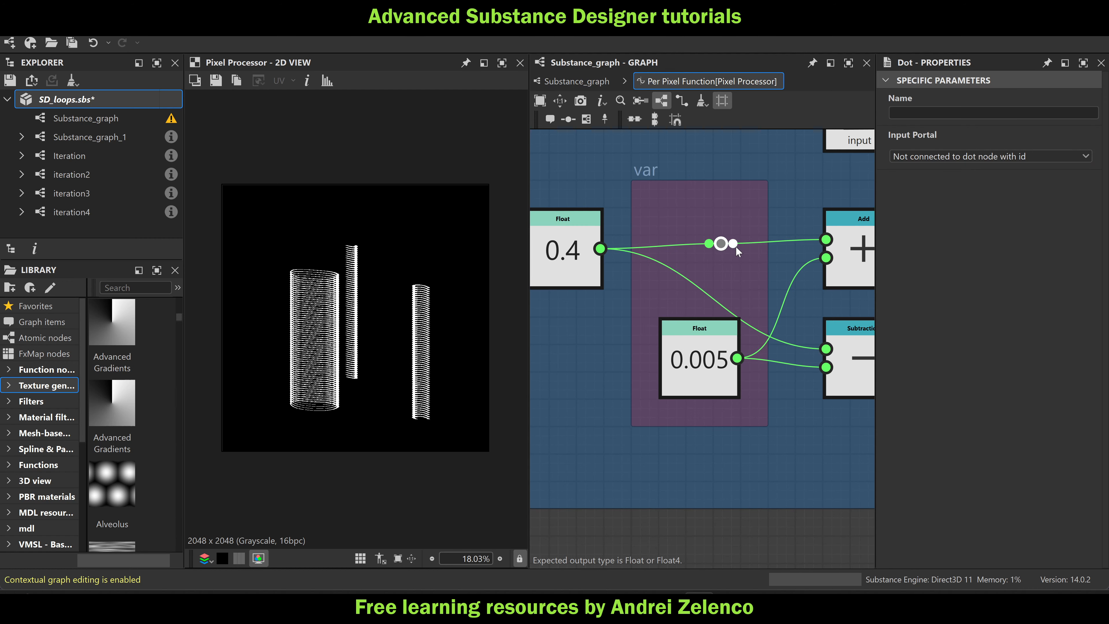
scroll(704, 258, "down", 7)
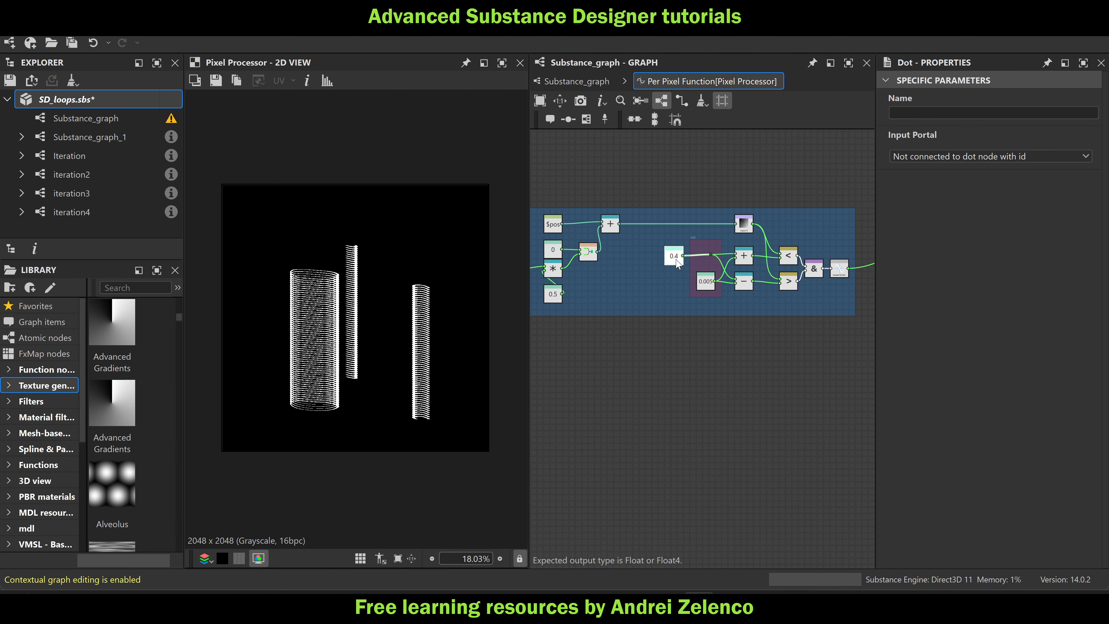
Duplicate the "i" and "n" Get Float nodes with their Division node and place the copies below the 0.4 Float
left_click(671, 258)
scroll(649, 293, "down", 1)
middle_click_drag(649, 294, 743, 253)
scroll(641, 236, "up", 3)
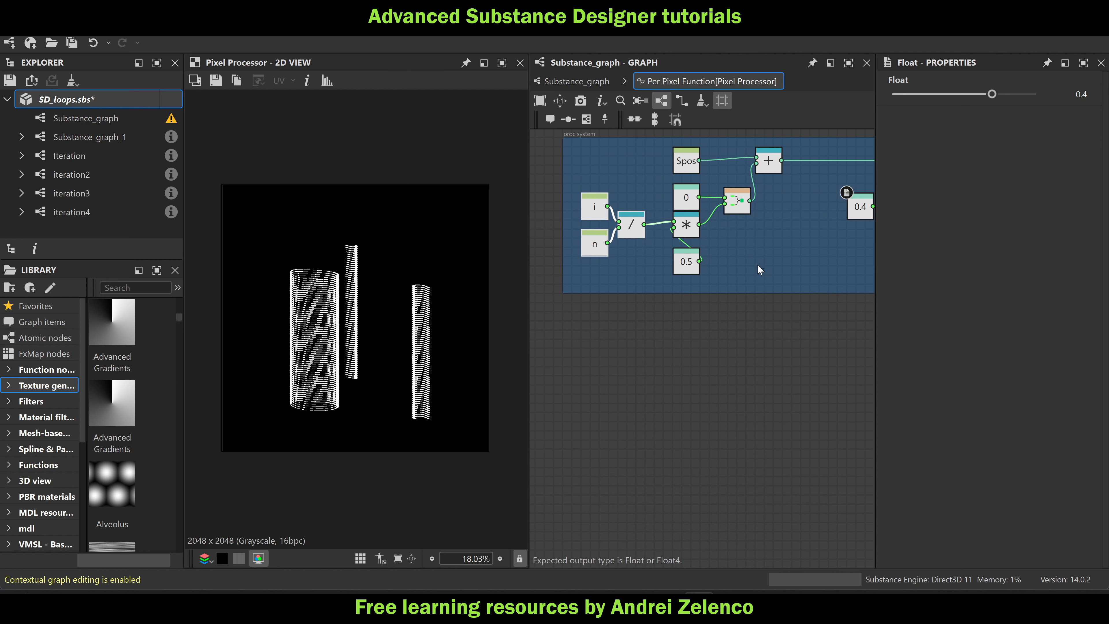
key("ctrl+v")
left_click_drag(780, 267, 824, 261)
middle_click_drag(825, 265, 702, 265)
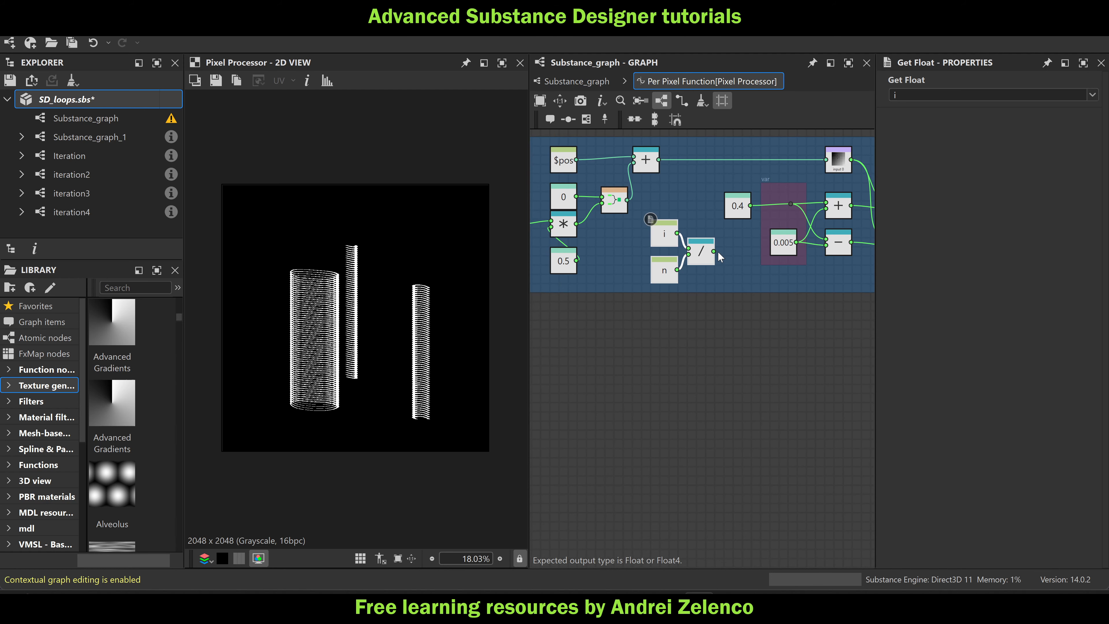
Connect the copied Division node to the Dot node in the var frame and delete the 0.4 Float node
left_click_drag(714, 251, 782, 205)
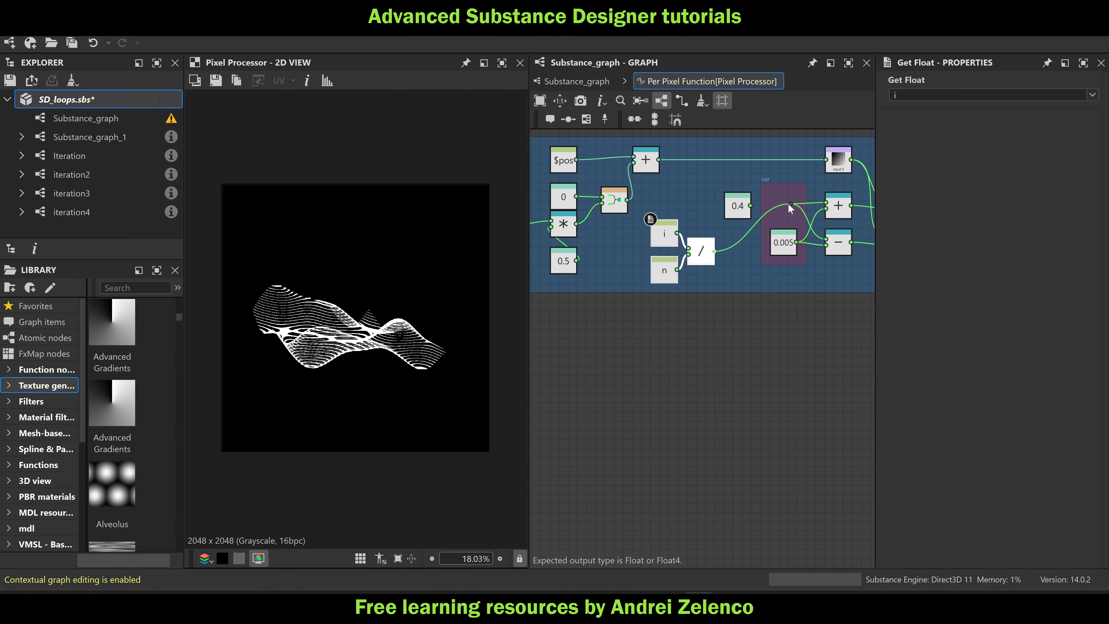
left_click(737, 205)
key("Delete")
scroll(356, 310, "up", 3)
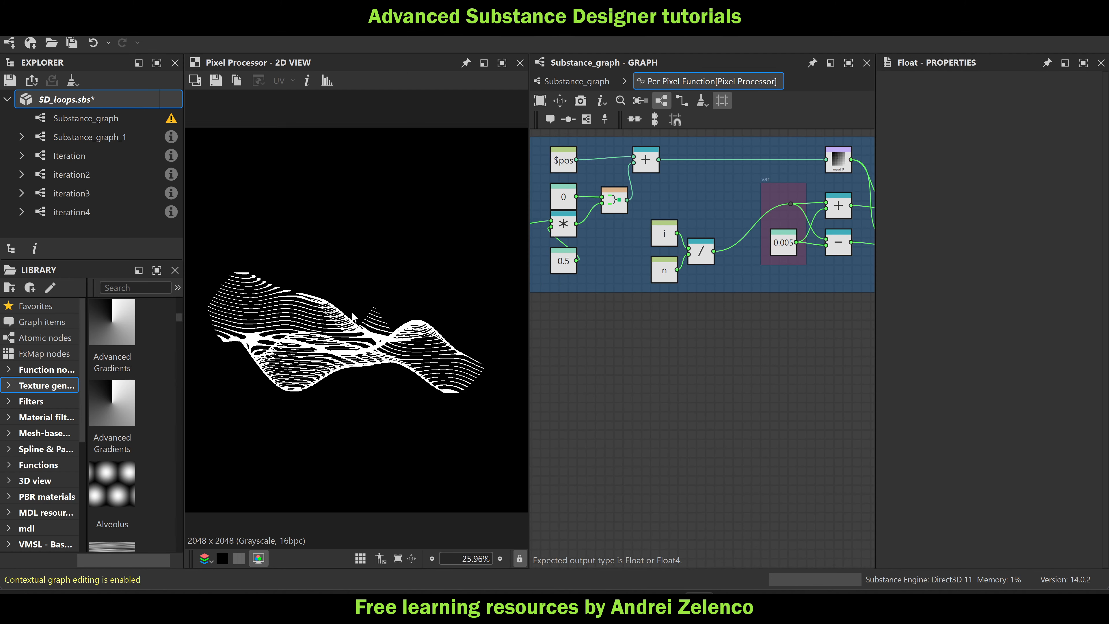
scroll(360, 301, "down", 1)
scroll(366, 293, "down", 2)
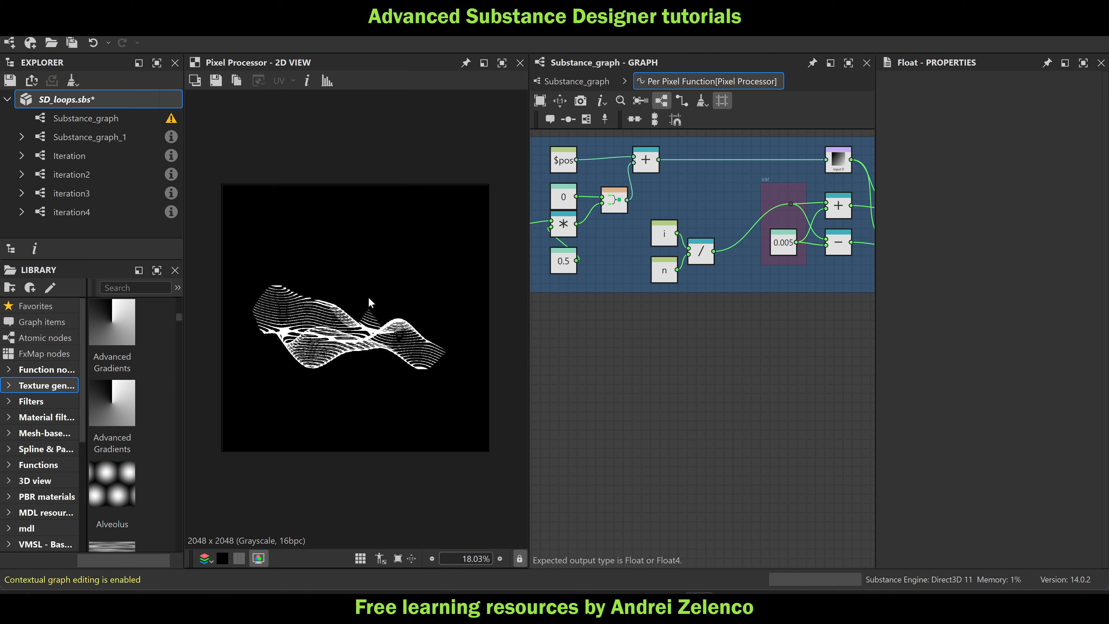
Return to Substance_graph, set the Perlin Noise node's Disorder to 0.71, and save the package
left_click(576, 82)
middle_click_drag(612, 391, 799, 348)
left_click(674, 293)
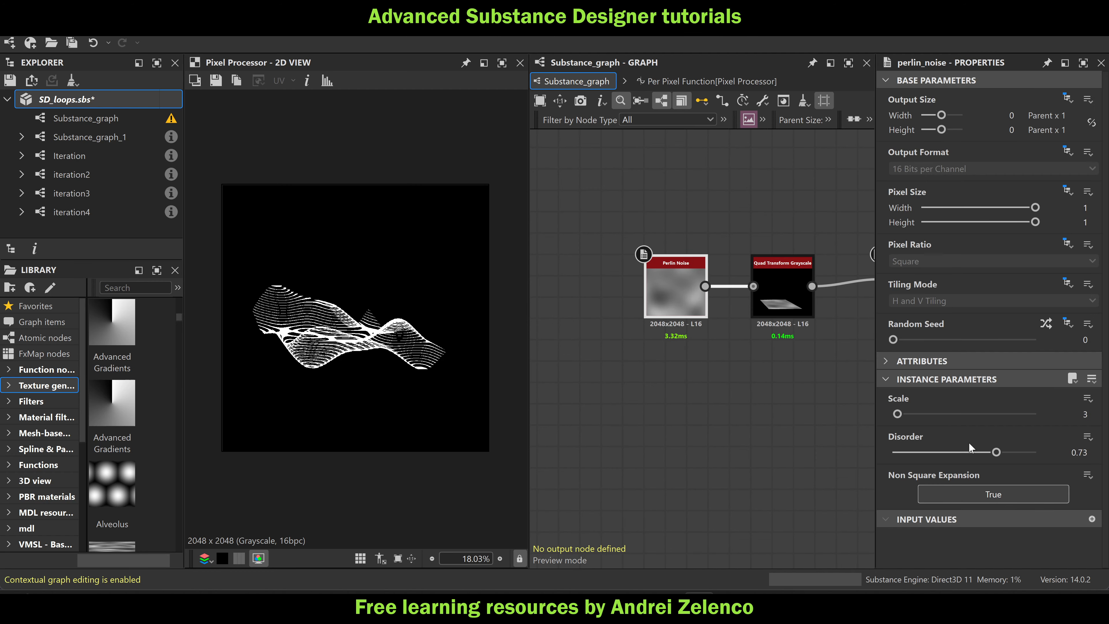
mouse_move(997, 453)
left_mouse_down()
mouse_move(911, 453)
mouse_move(992, 470)
left_mouse_up()
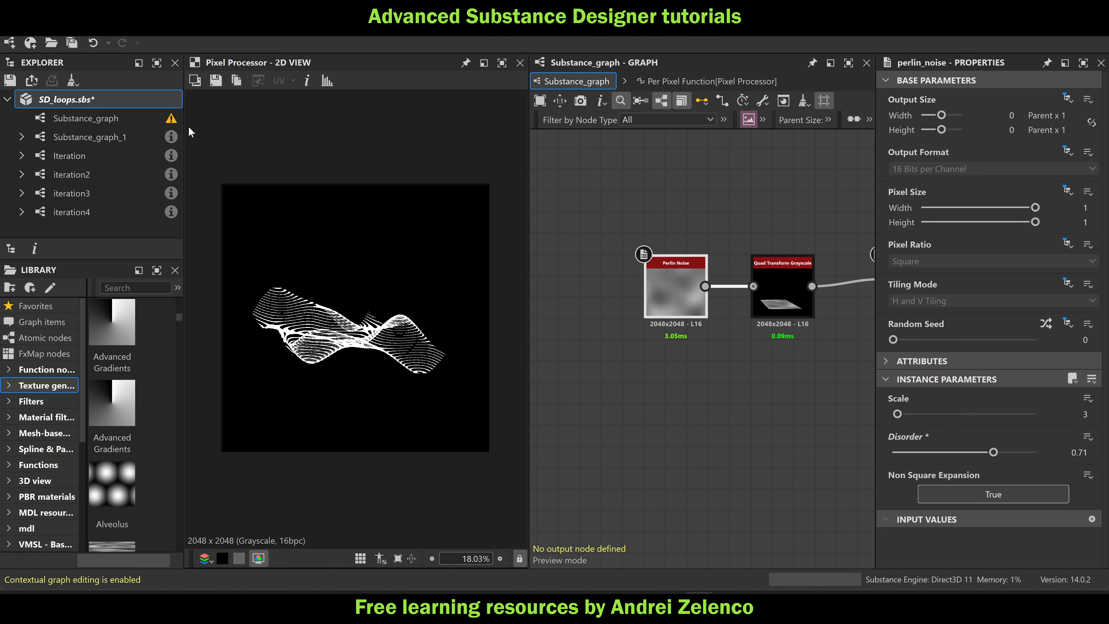
left_click(119, 94)
key("ctrl+s")
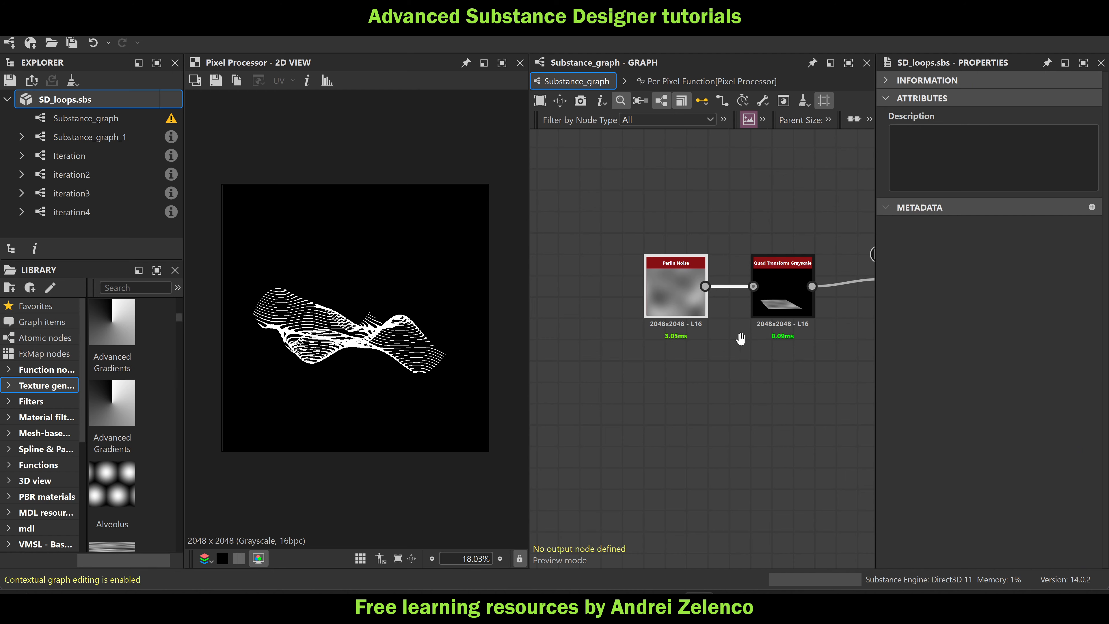
middle_click_drag(748, 332, 659, 301)
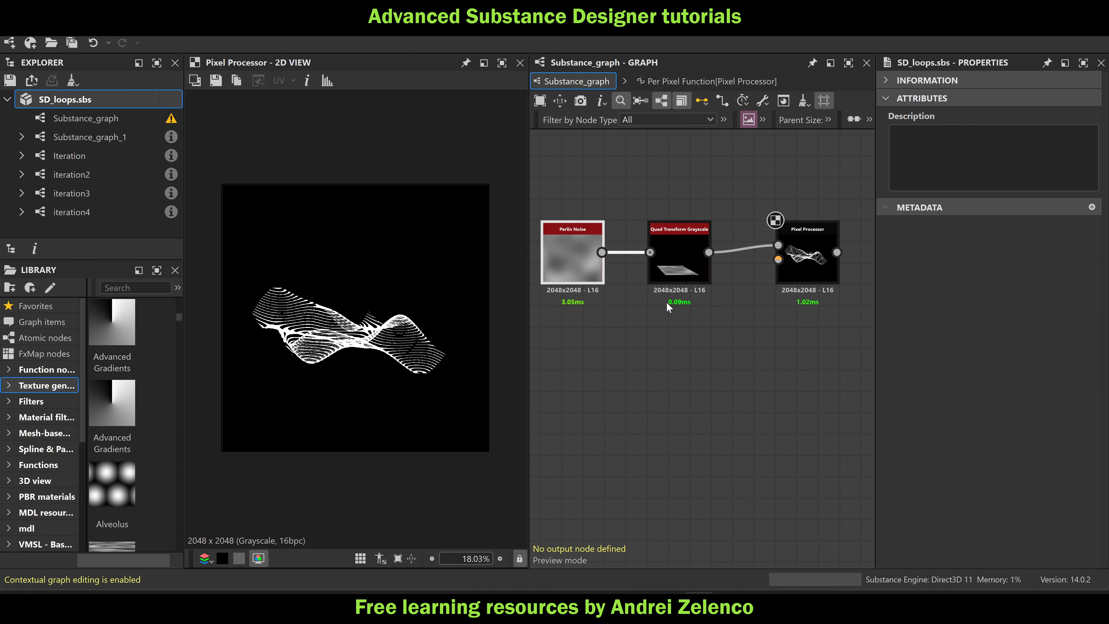
middle_click_drag(616, 327, 694, 322)
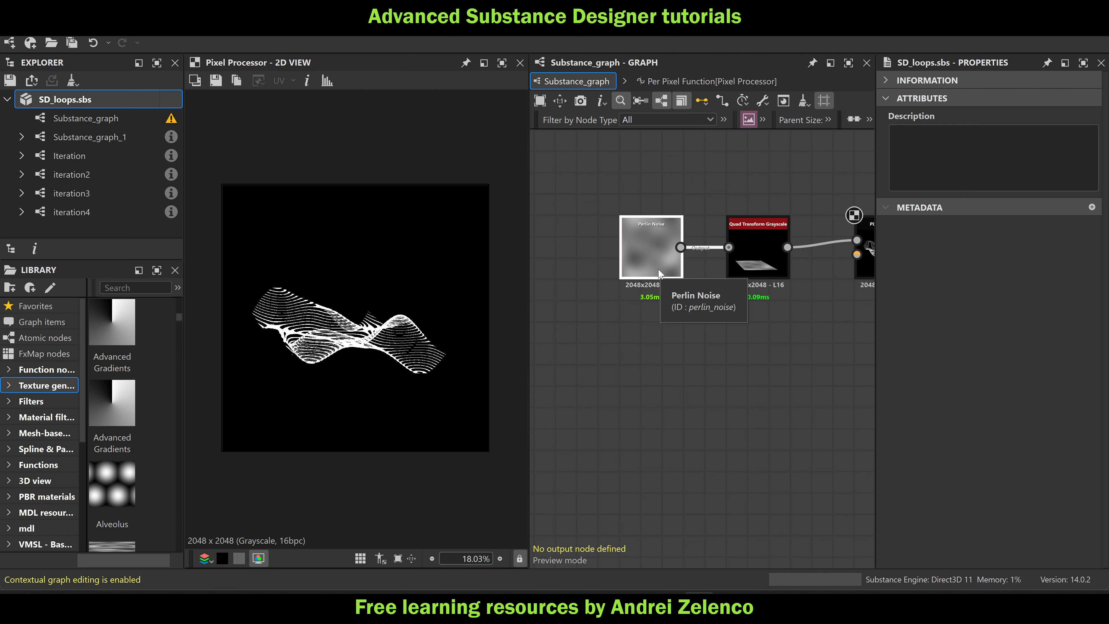
middle_click_drag(766, 374, 608, 339)
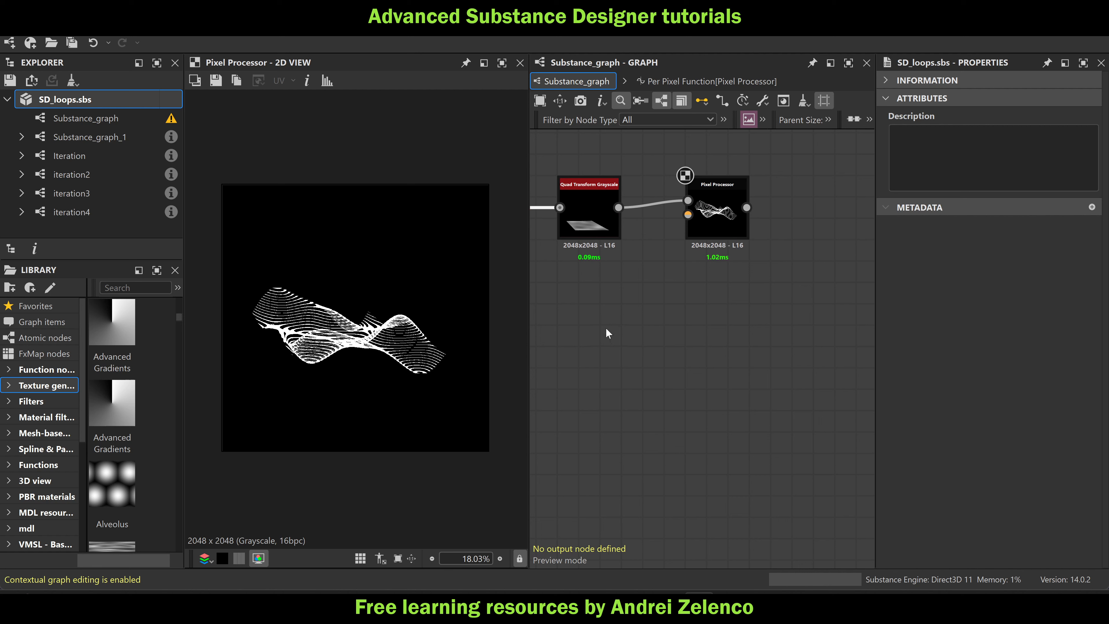
middle_click_drag(606, 328, 661, 334)
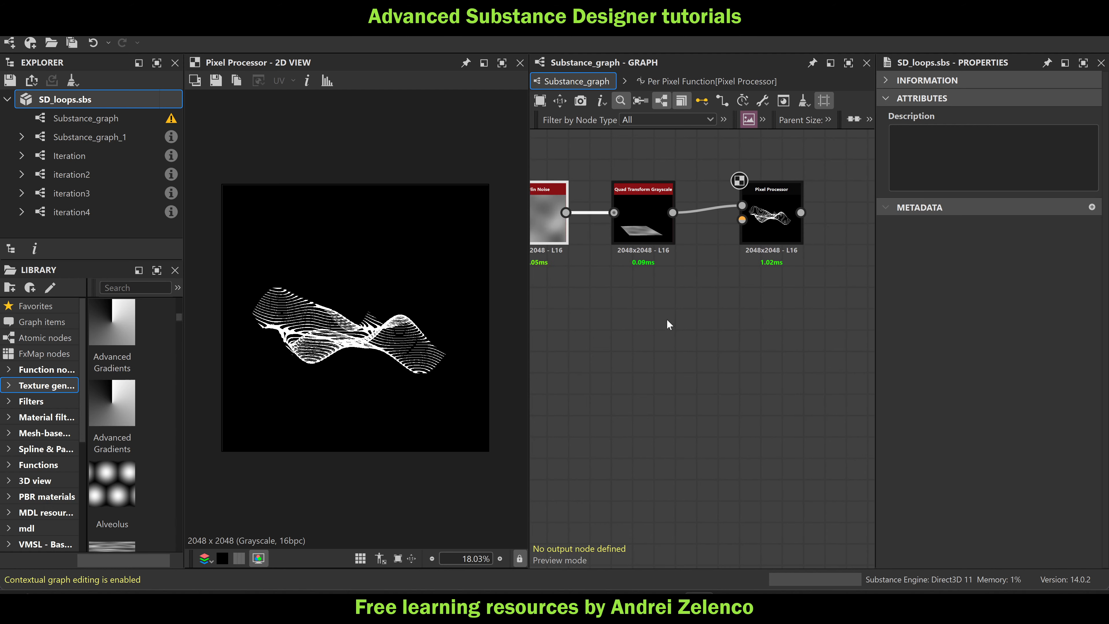
left_click(745, 81)
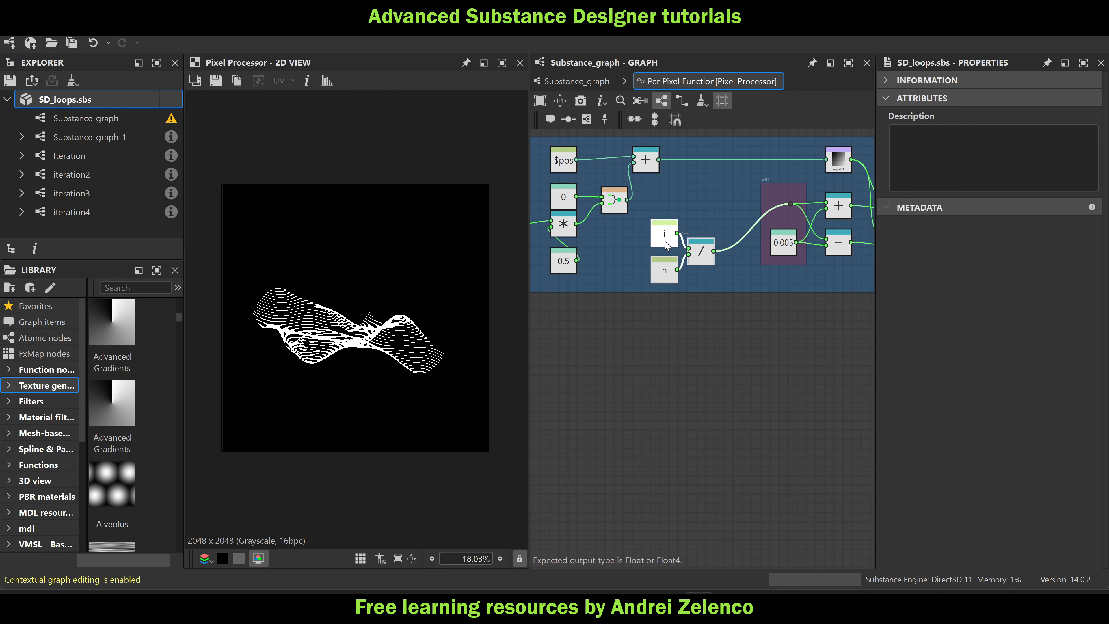
left_click(557, 78)
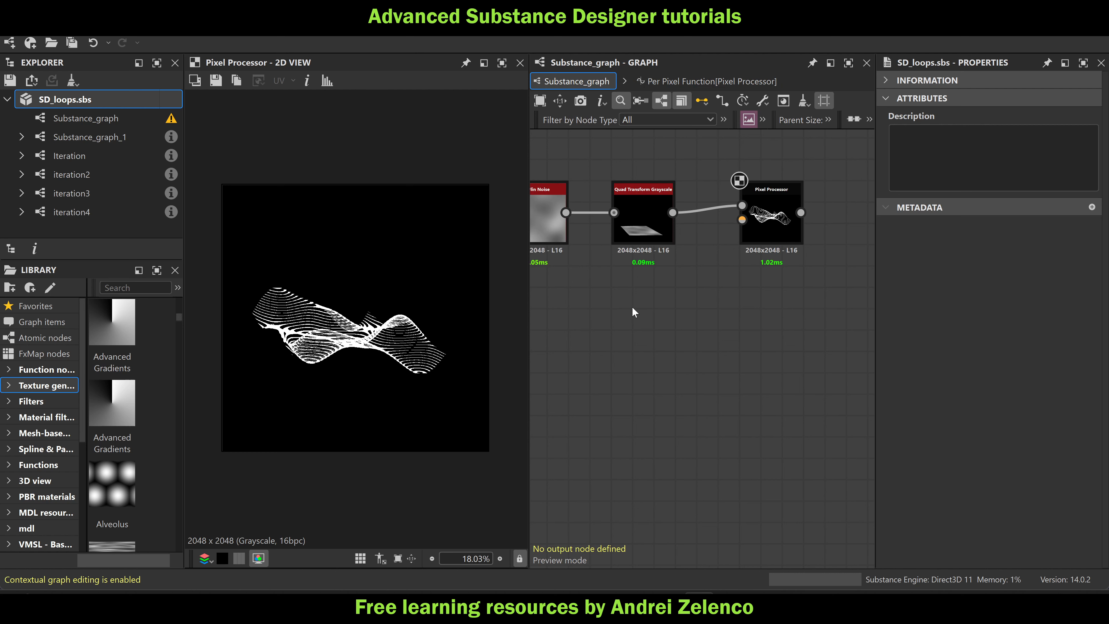
key("space")
type("gr")
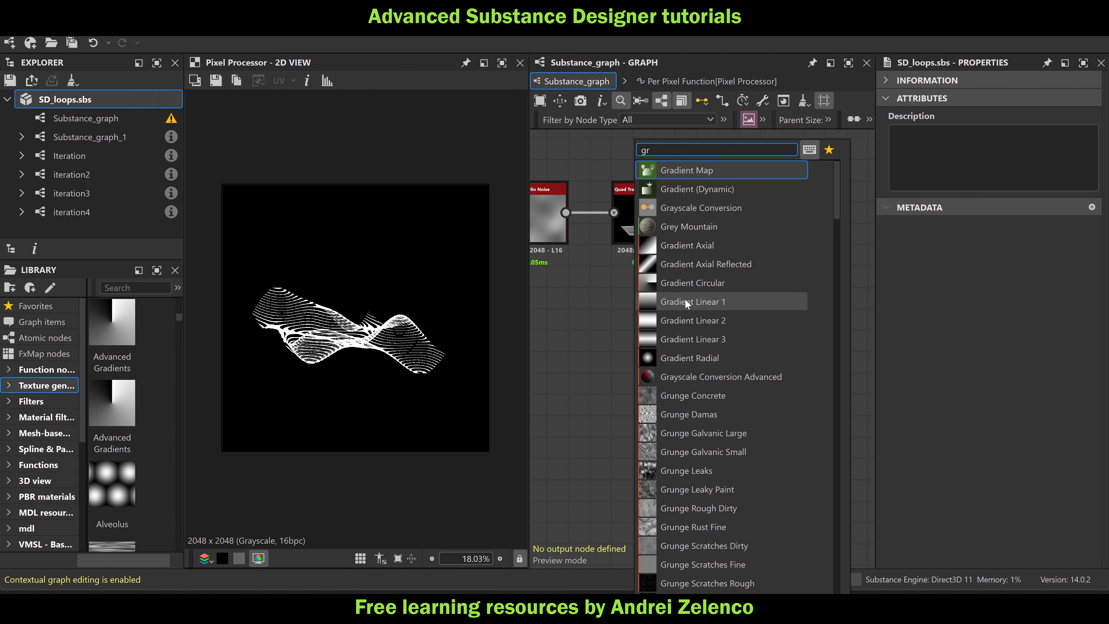
left_click(611, 318)
Add a Curve node below the Quad Transform Grayscale node and save the package
key("space")
type("cu")
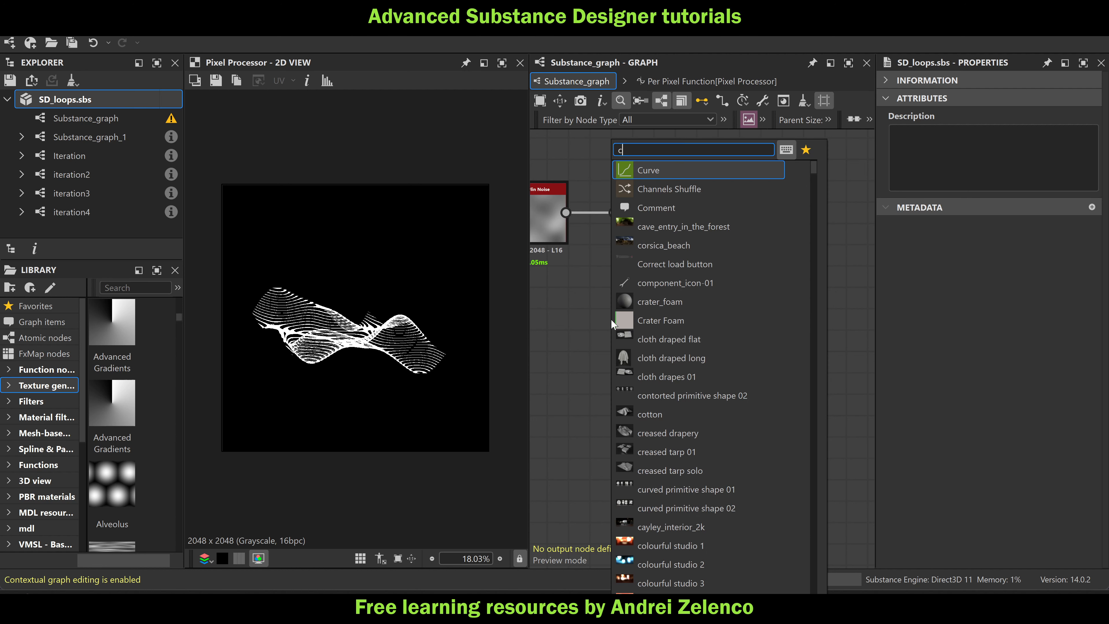
left_click(667, 176)
left_click_drag(602, 311, 640, 319)
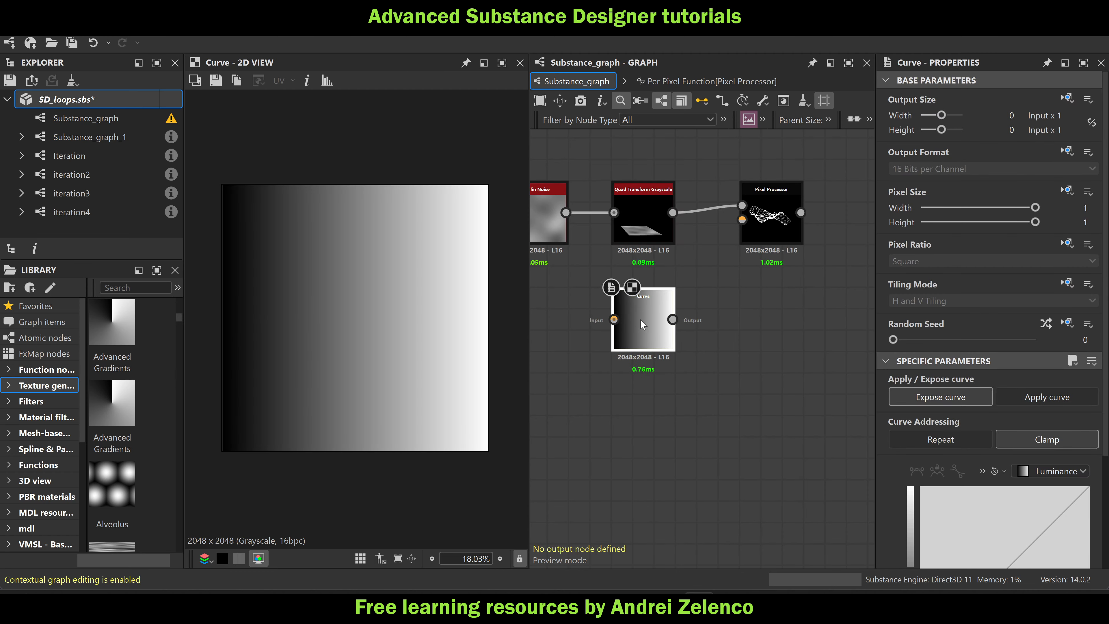
left_click(86, 106)
key("ctrl+s")
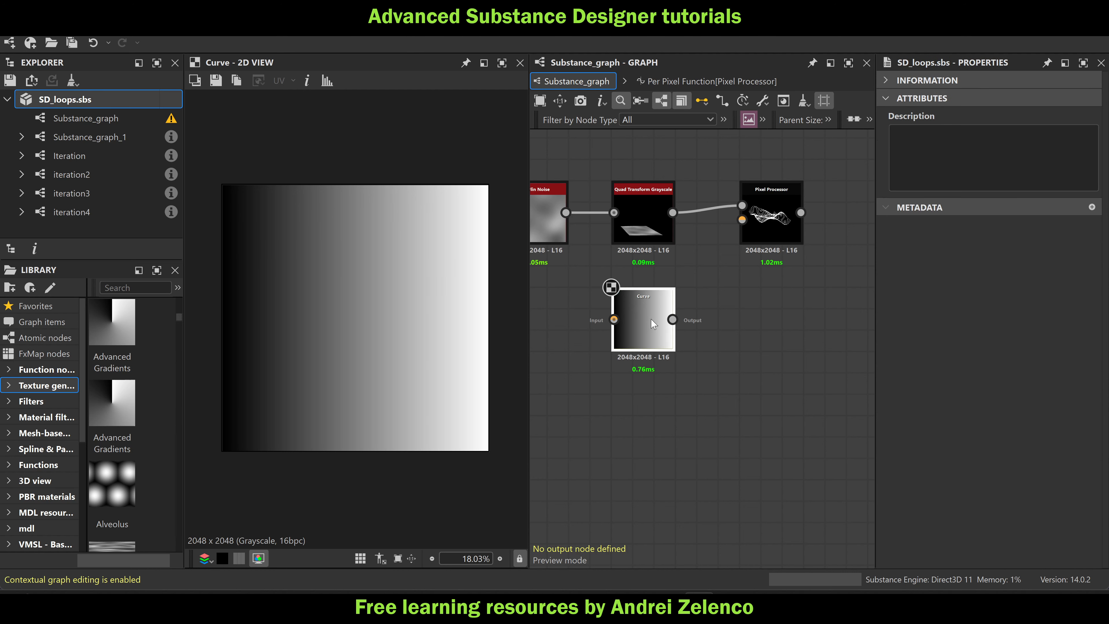
Add a control point to the Curve node's luminance curve at about 0.47 across and 0.46 up
left_click(653, 323)
scroll(999, 436, "down", 3)
left_click(998, 434)
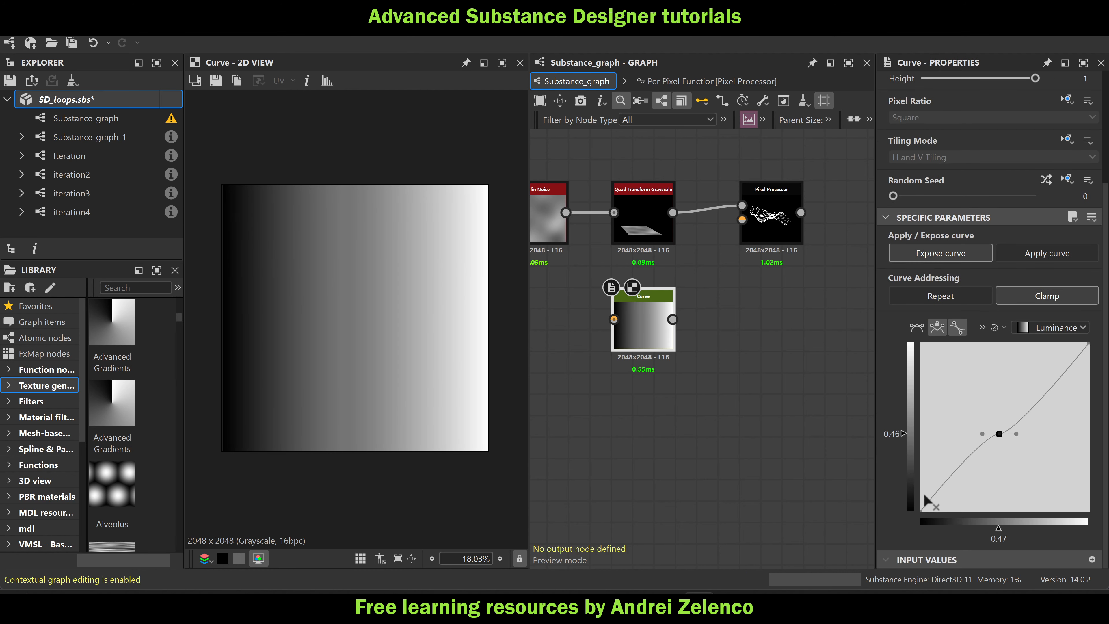
Shape the Curve with a peak at about 0.49 across and 0.96 up, a dip after it, and the end point at 0.90; save the package
left_click_drag(999, 434, 1003, 349)
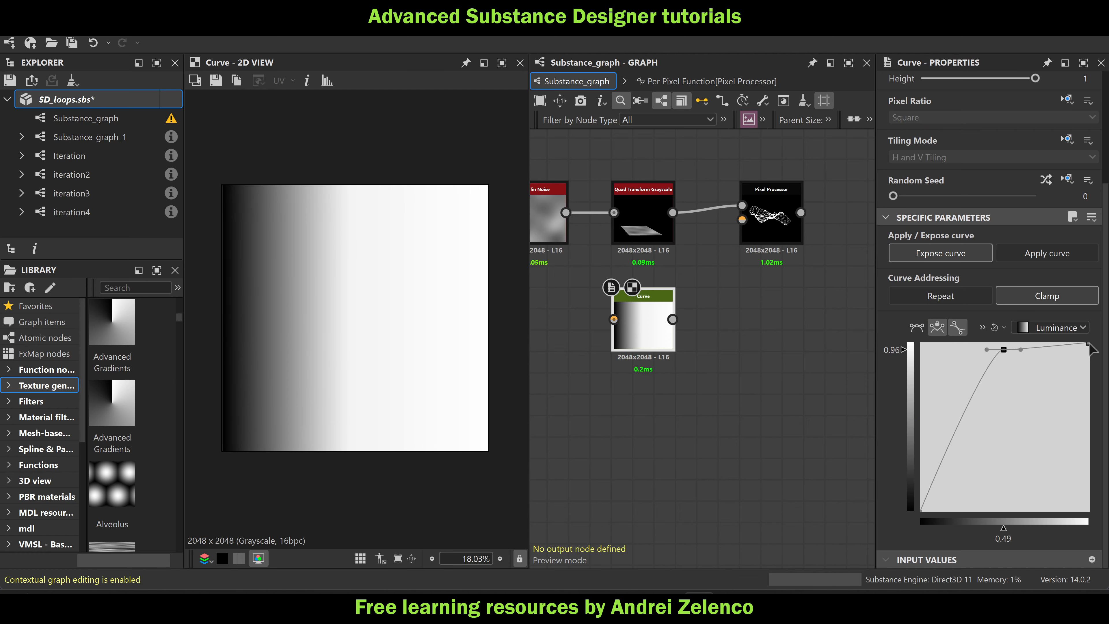
left_click_drag(1088, 344, 1089, 511)
left_click(1049, 428)
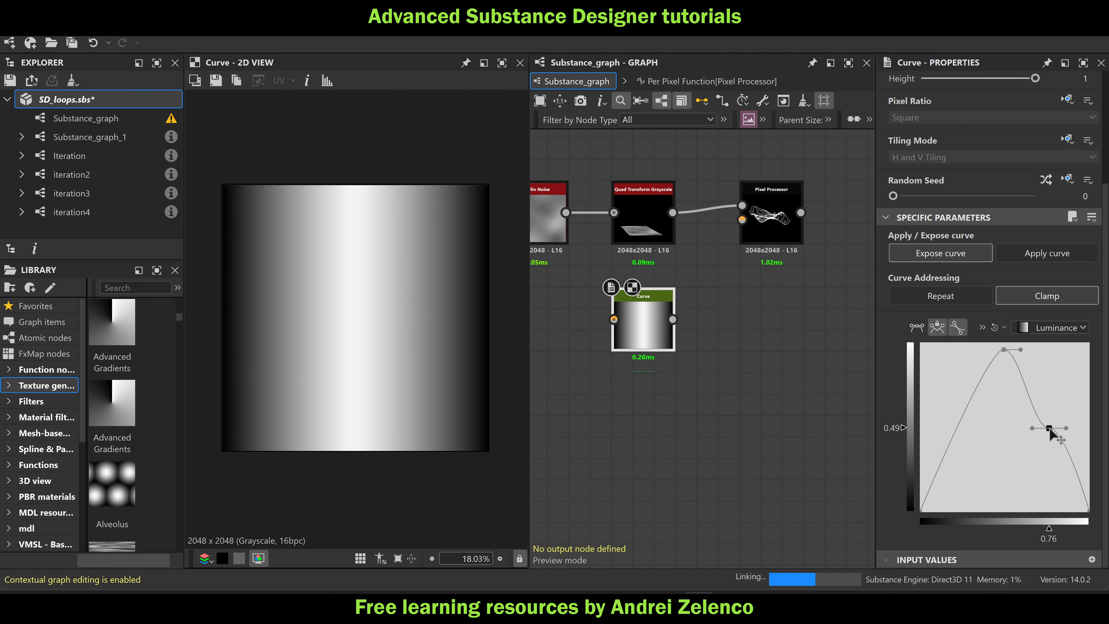
left_click_drag(1049, 429, 1033, 479)
left_click_drag(1089, 514, 1088, 359)
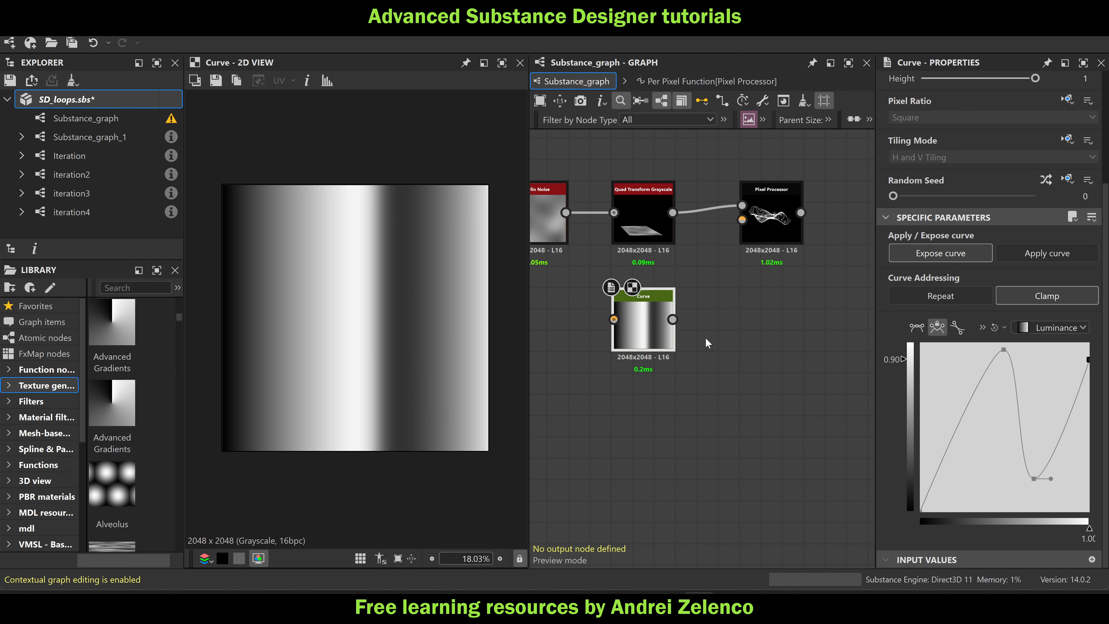
left_click(86, 99)
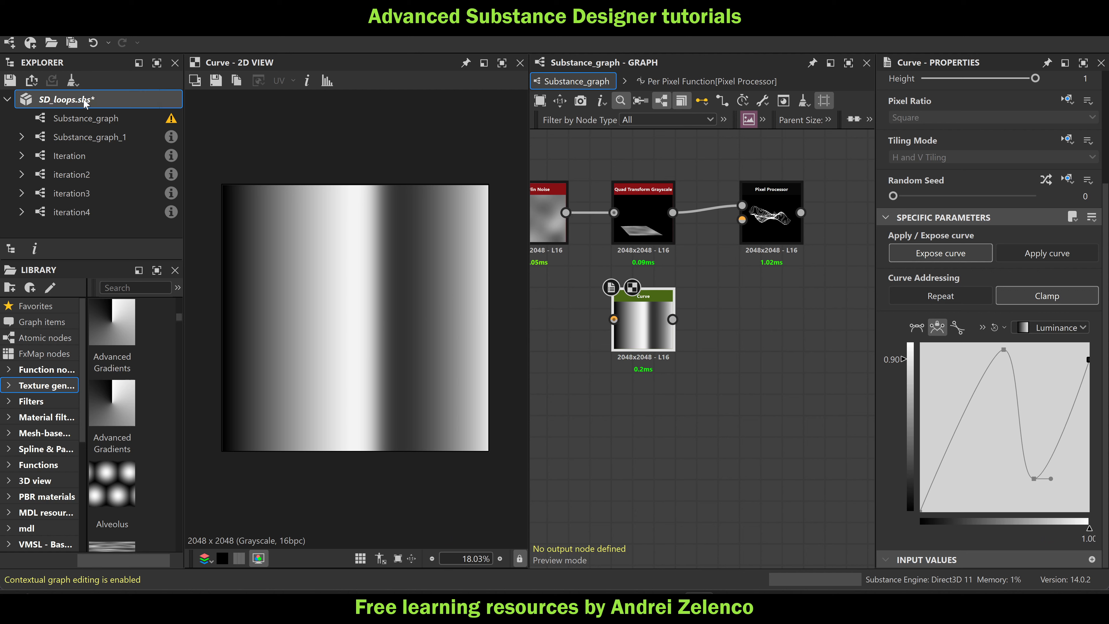
key("ctrl+s")
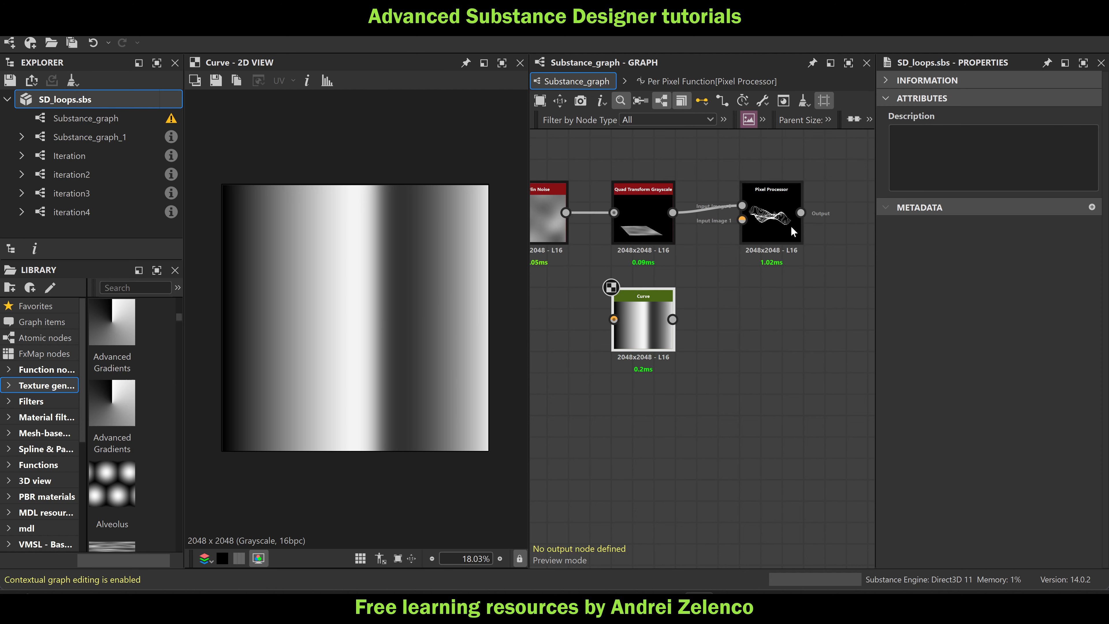
left_click(727, 369)
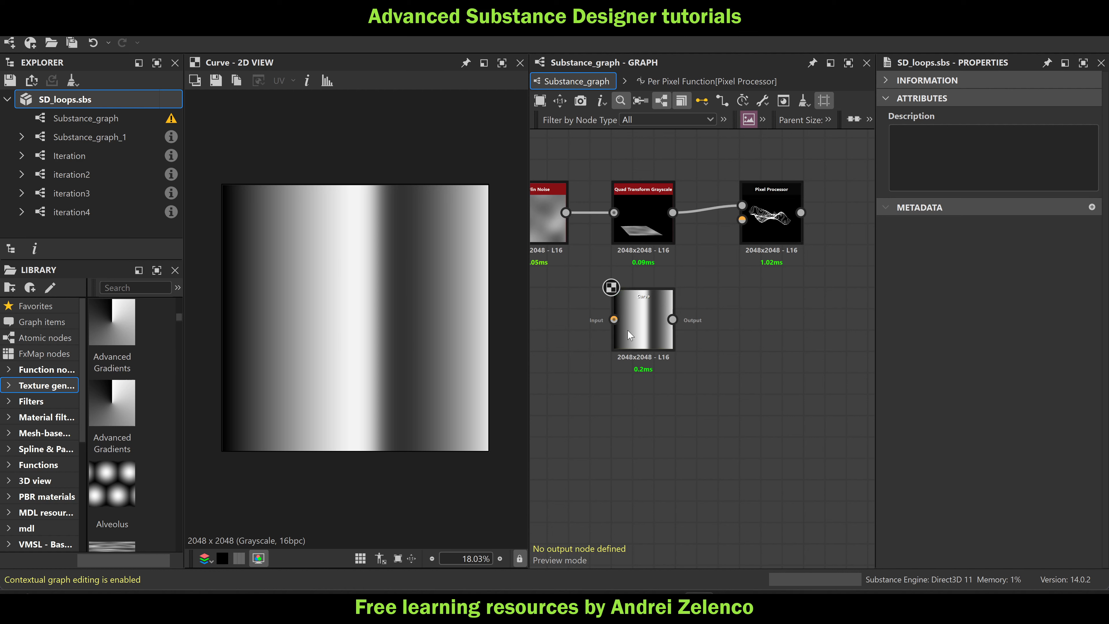
key("space")
type("cau")
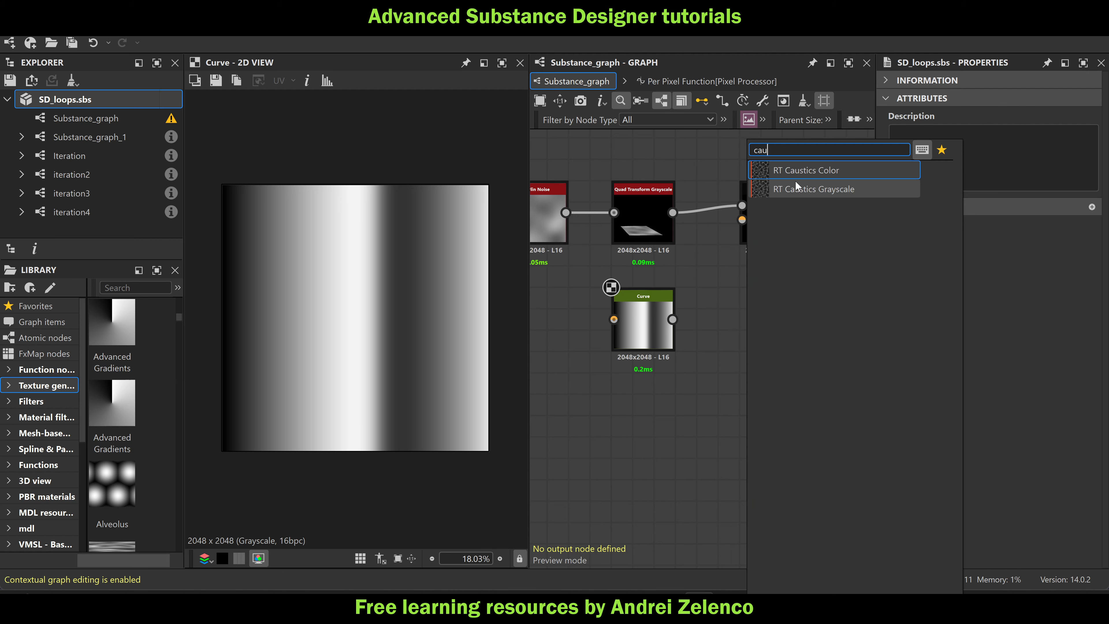
key("Escape")
Add a second Curve node and place it below and to the right of the first Curve node
key("space")
type("cu")
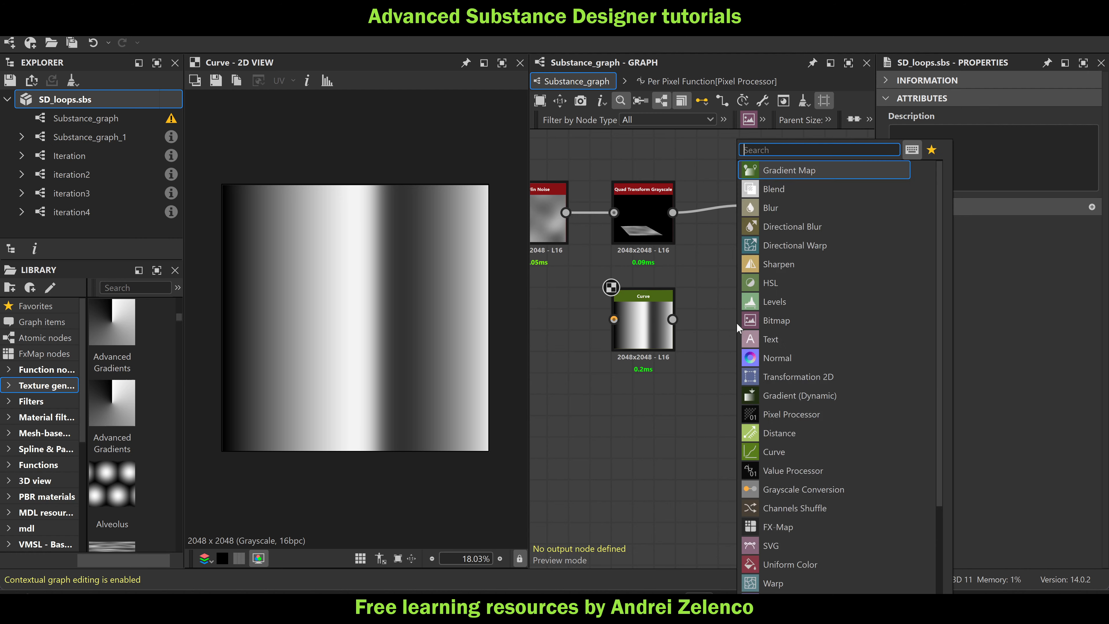
left_click(775, 175)
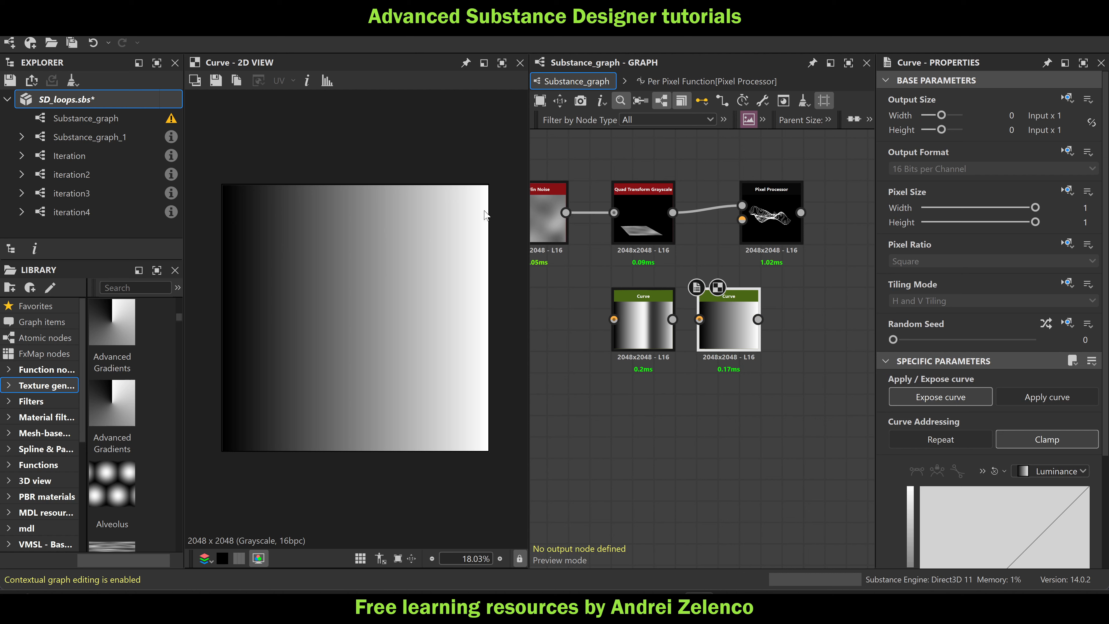
left_click_drag(726, 330, 725, 436)
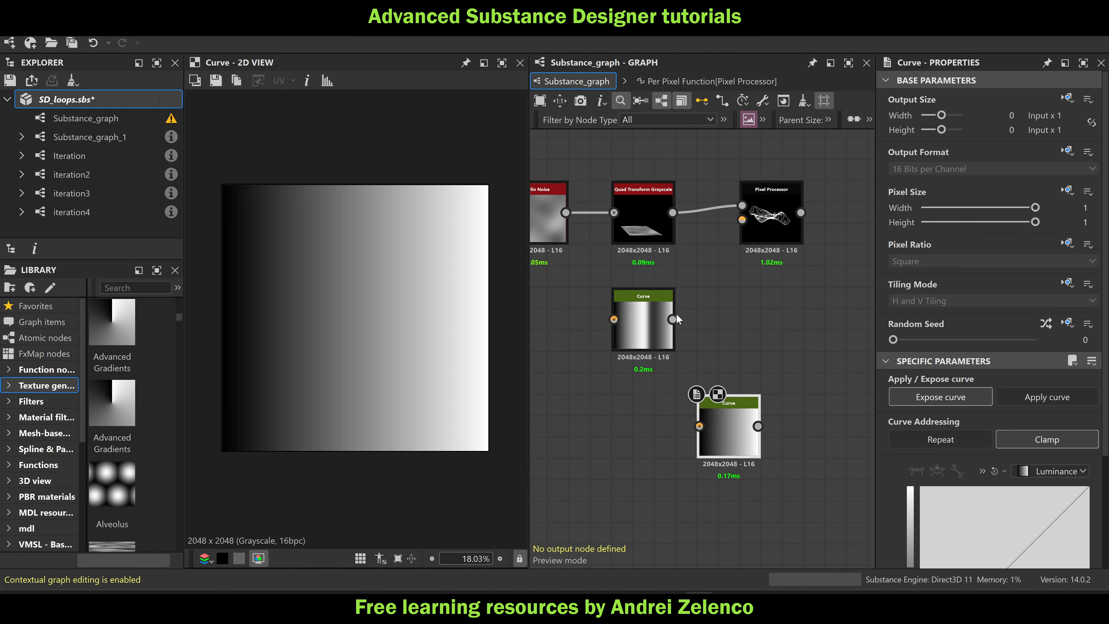
Connect the first Curve node to the Pixel Processor's second image input and display the Pixel Processor in the 2D view
left_click_drag(672, 319, 742, 220)
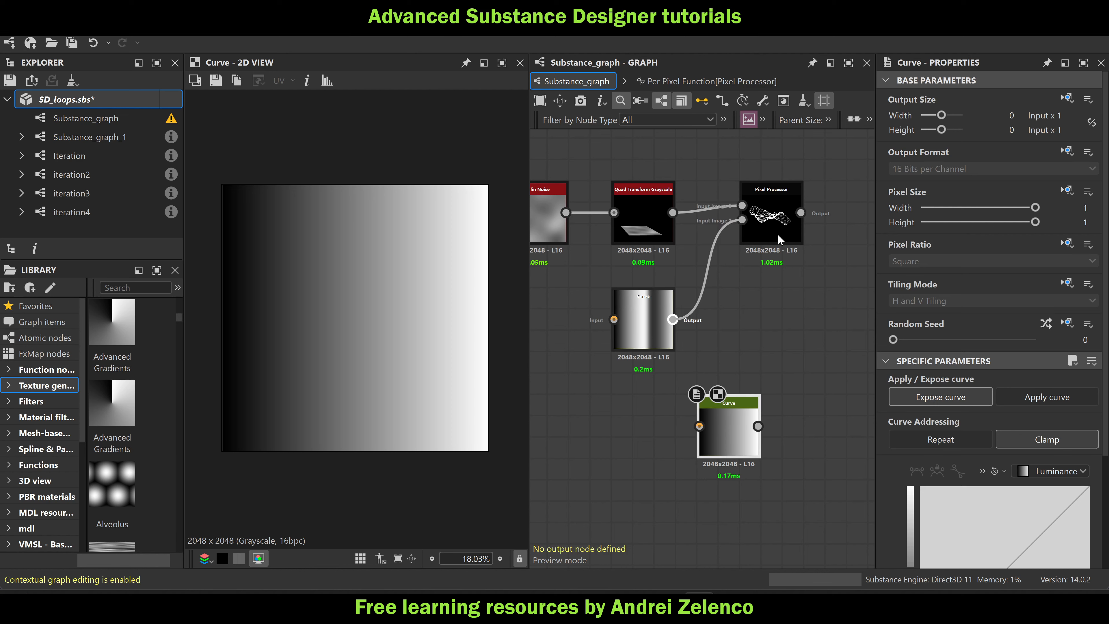
left_click(775, 212)
double_click(777, 214)
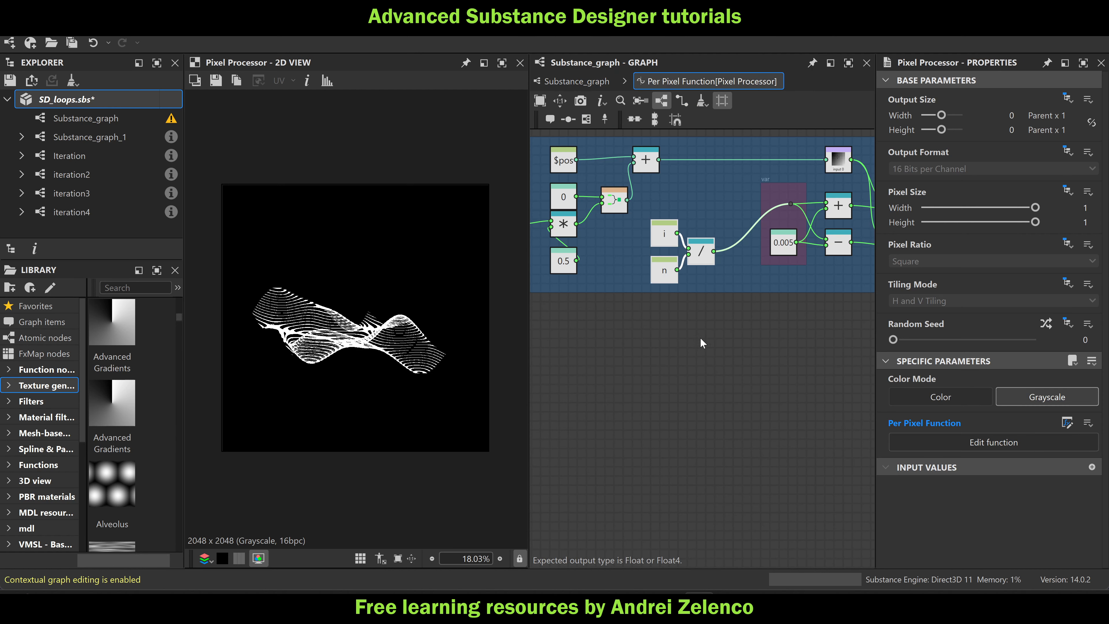
In the Per Pixel Function, move the i, n and Division nodes below the blue frame
left_click_drag(705, 253, 643, 365)
scroll(678, 270, "up", 2)
scroll(674, 421, "up", 2)
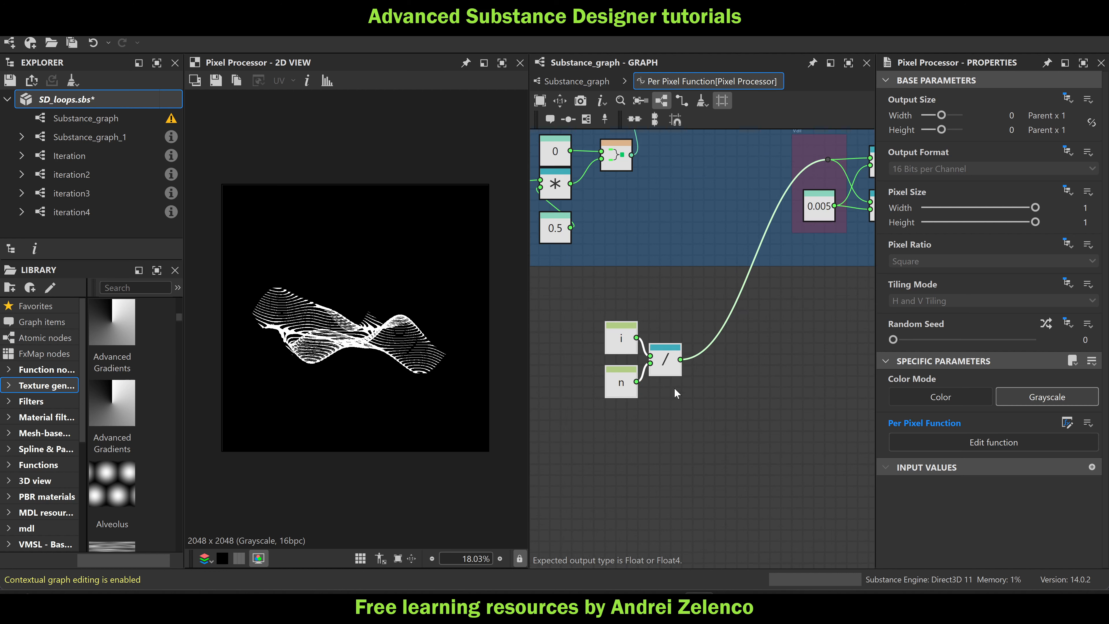
left_click(671, 369)
key("space")
type("vas")
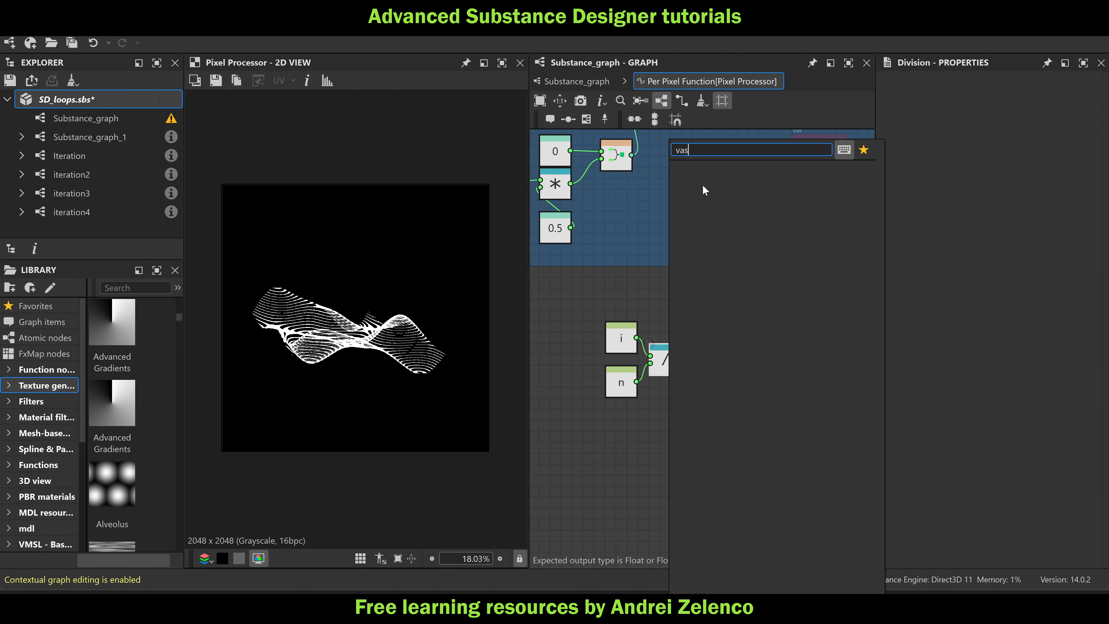
key("Escape")
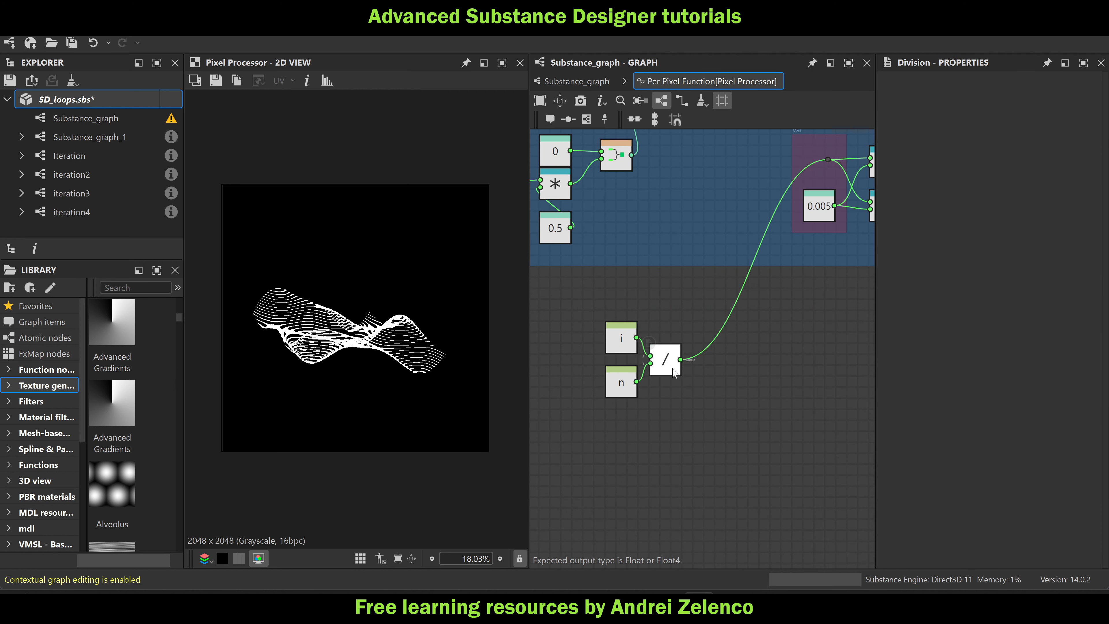
Add a Sample Gray node beside the moved Division node and set its Input Image to Input Image 1
left_click_drag(680, 359, 750, 403)
type("sam")
left_click(794, 173)
left_click(1011, 94)
left_click(1017, 124)
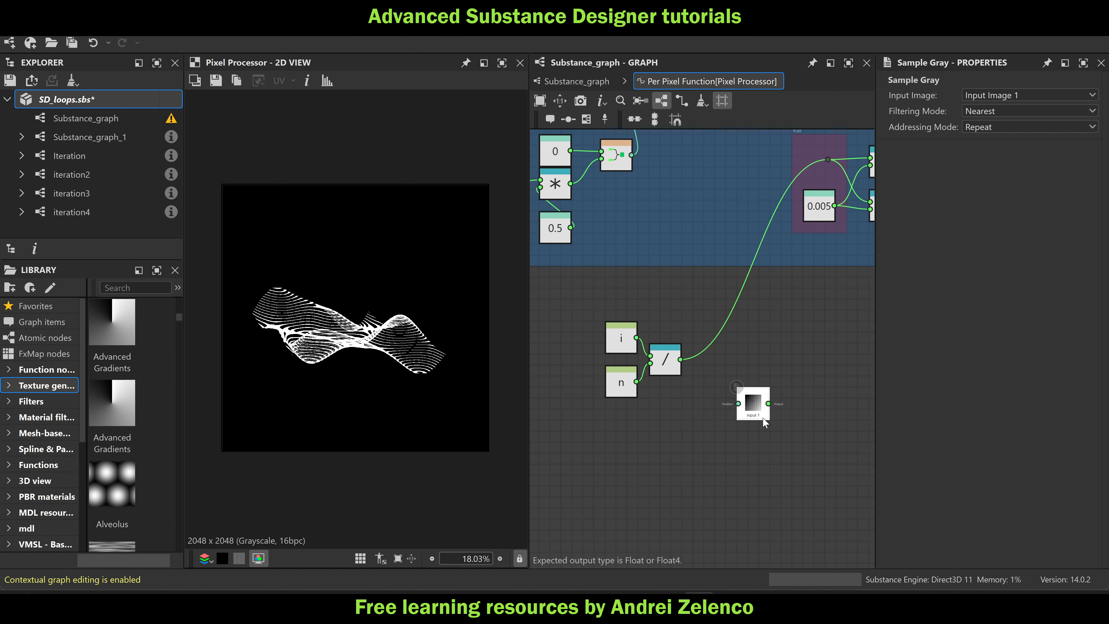
Try to connect the Division node's output directly to the new Sample Gray node
scroll(680, 359, "up", 3)
left_click_drag(669, 360, 769, 378)
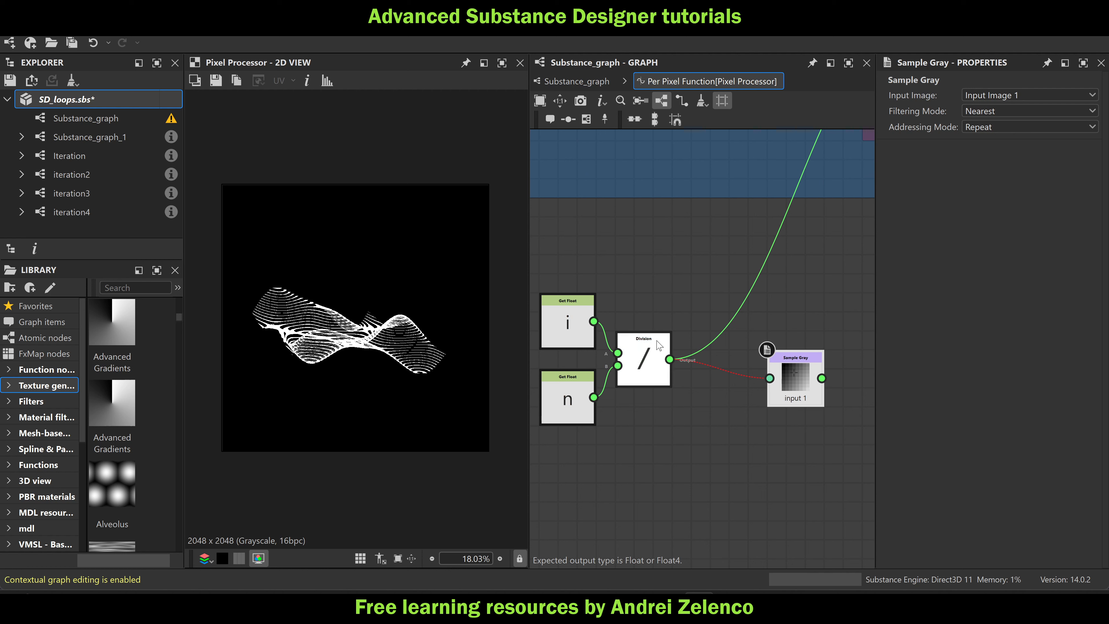
middle_click_drag(743, 421, 666, 414)
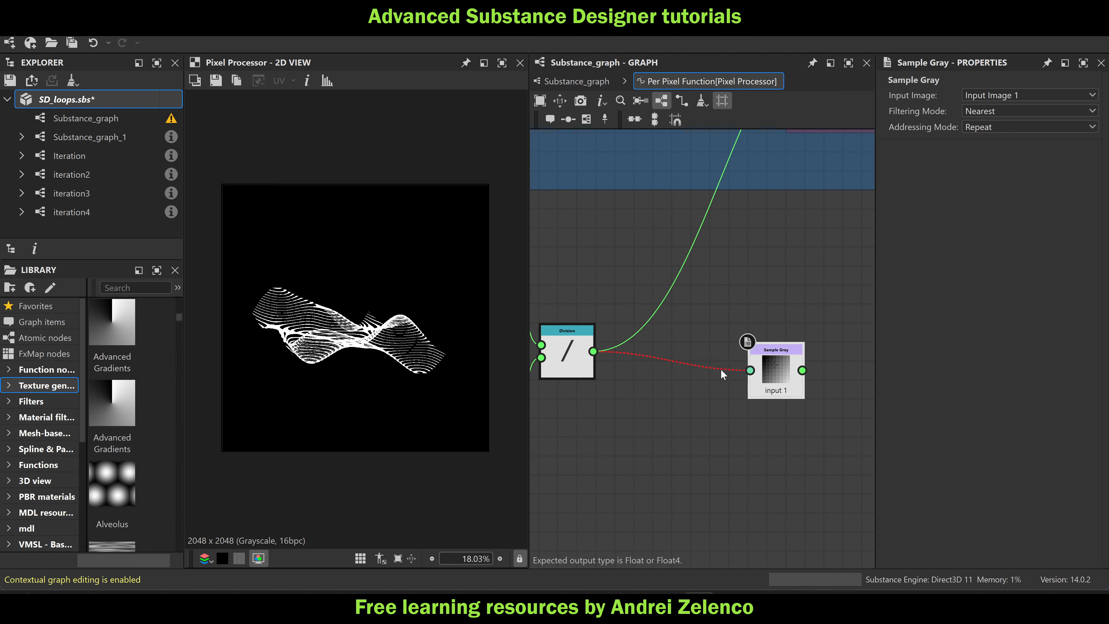
key("space")
type("va")
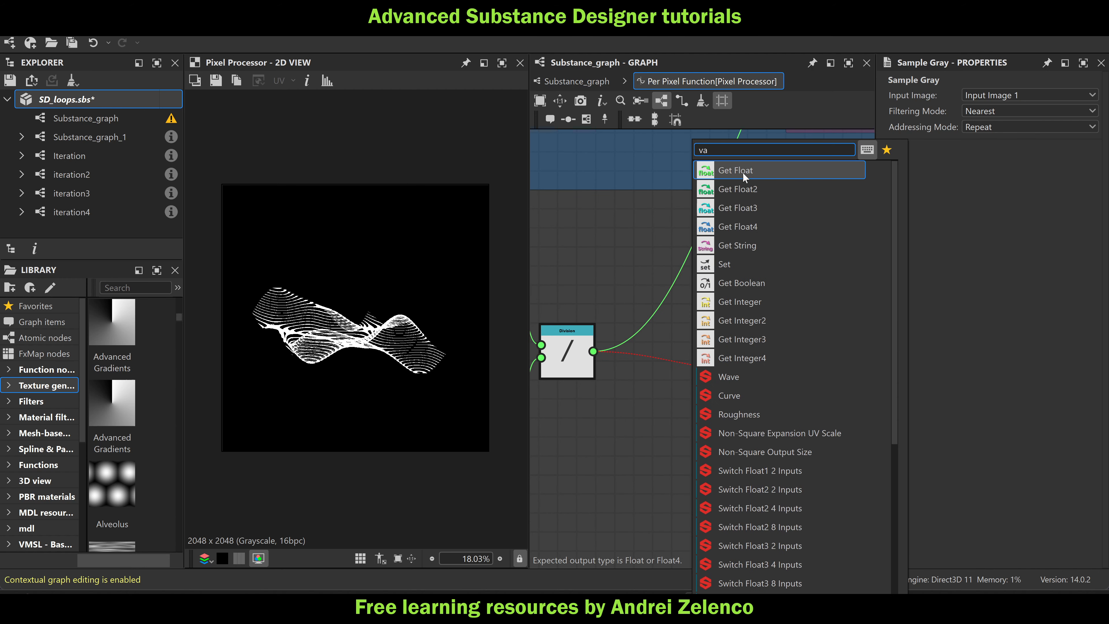
key("Escape")
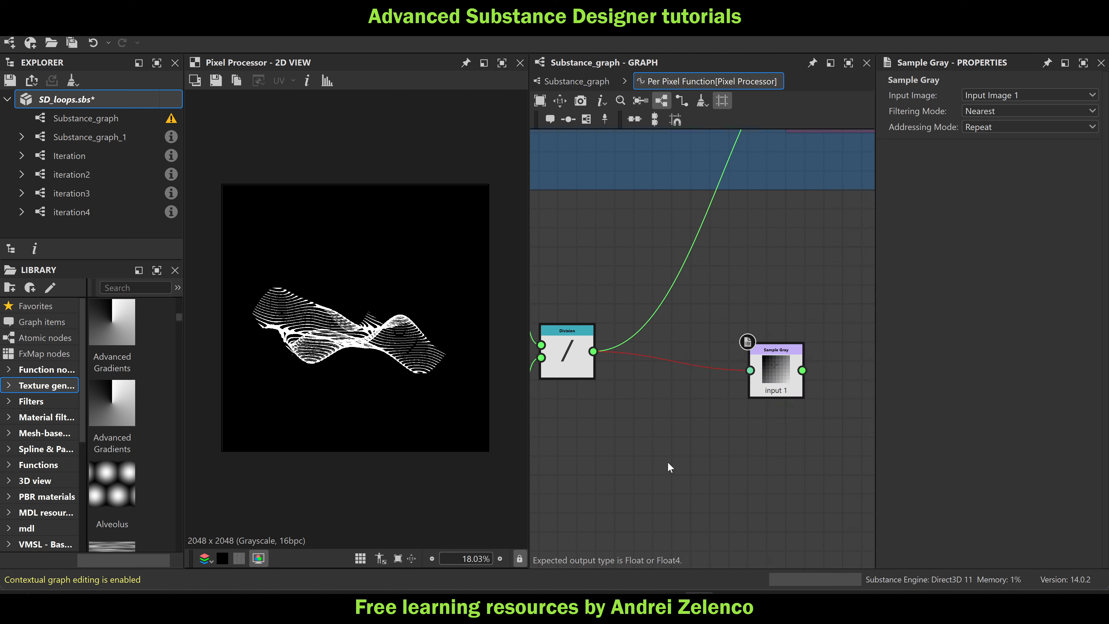
Insert a Vector Float2 node between Division and Sample Gray, wiring Division into both of its inputs, and line up the nodes
key("space")
type("ve")
key("Return")
scroll(672, 494, "down", 2)
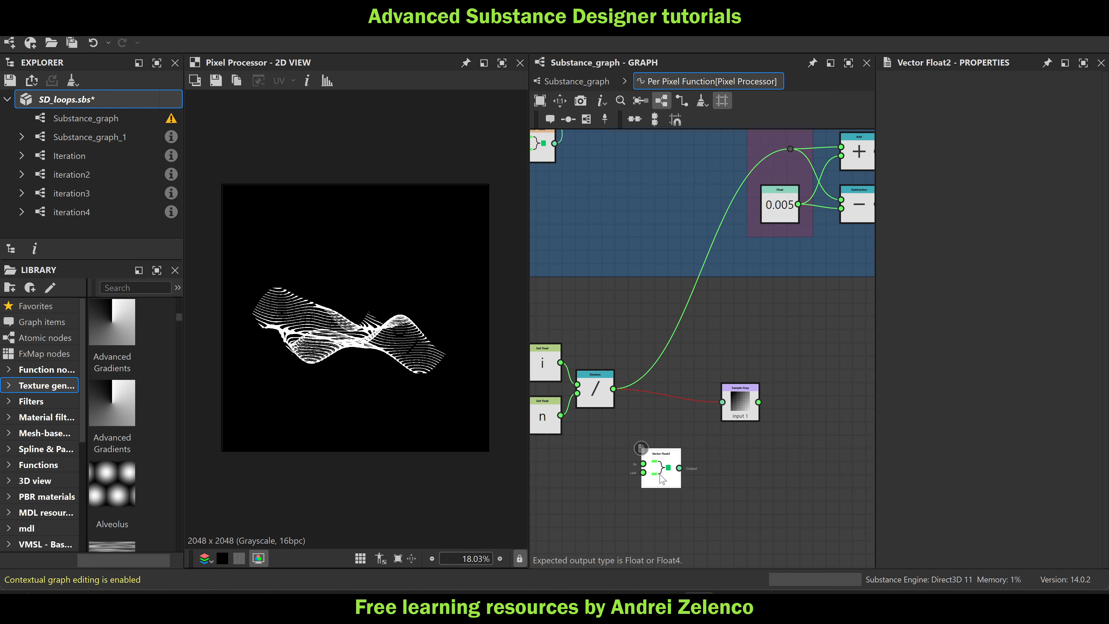
middle_click_drag(615, 389, 679, 348)
left_click_drag(682, 359, 785, 360)
left_click_drag(730, 429, 727, 355)
left_click_drag(654, 291, 578, 398)
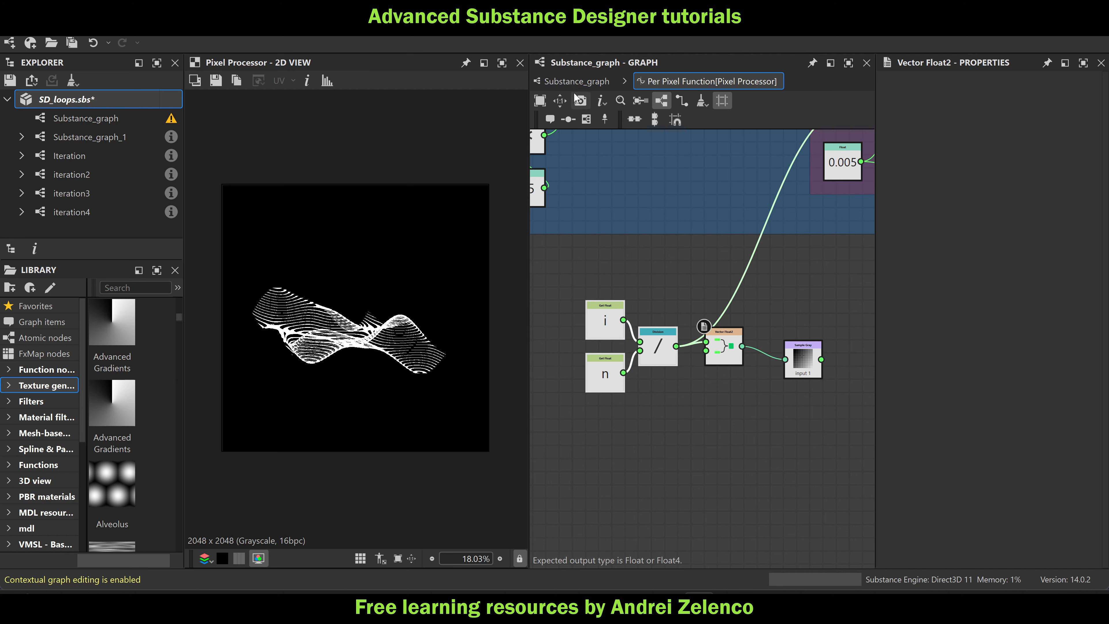
left_click_drag(811, 354, 799, 341)
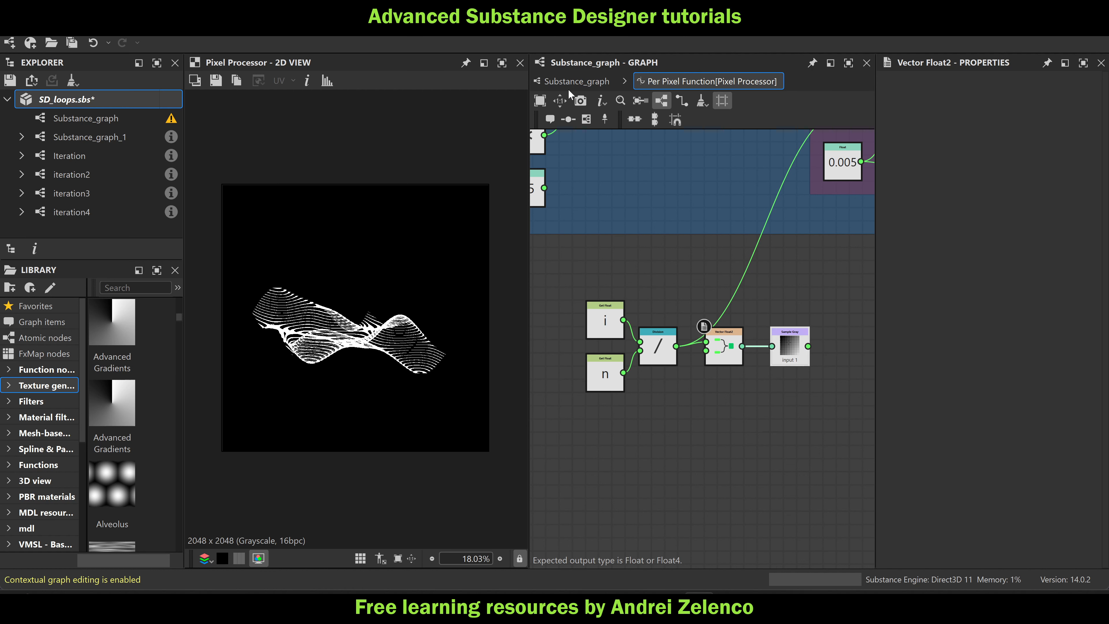
Preview the first Curve node of Substance_graph in the 2D view and return to the Per Pixel Function
left_click(576, 82)
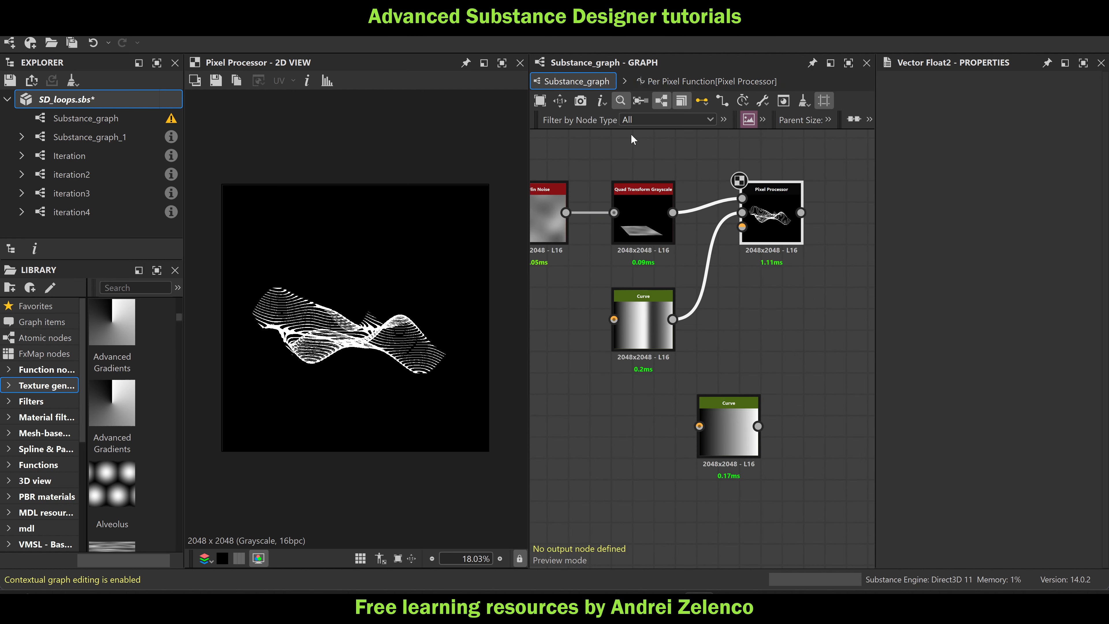
double_click(642, 330)
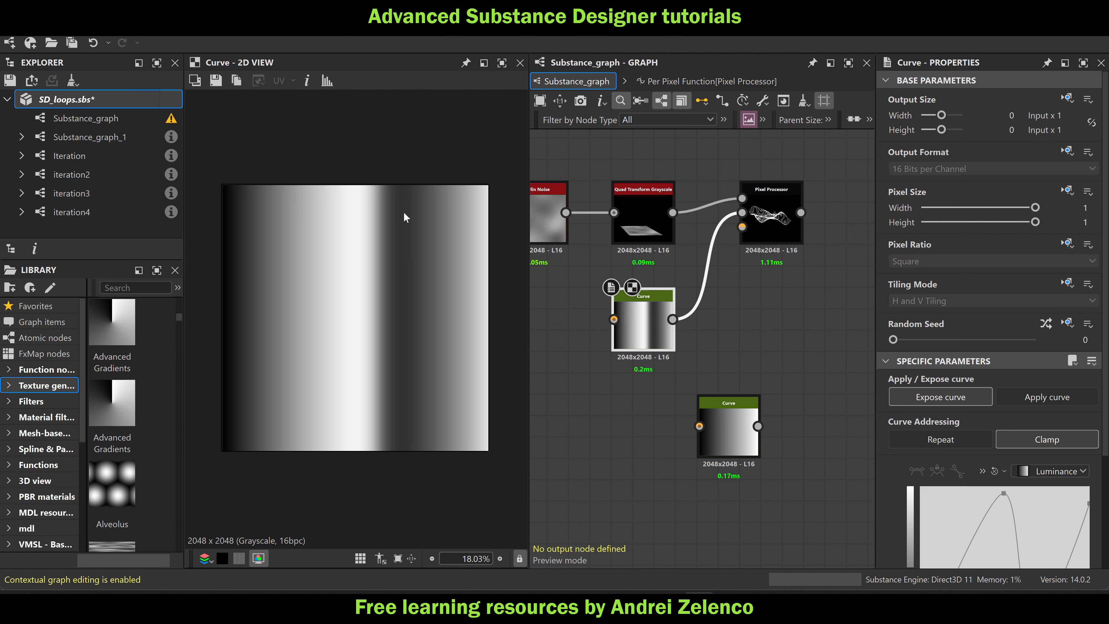
left_click(722, 82)
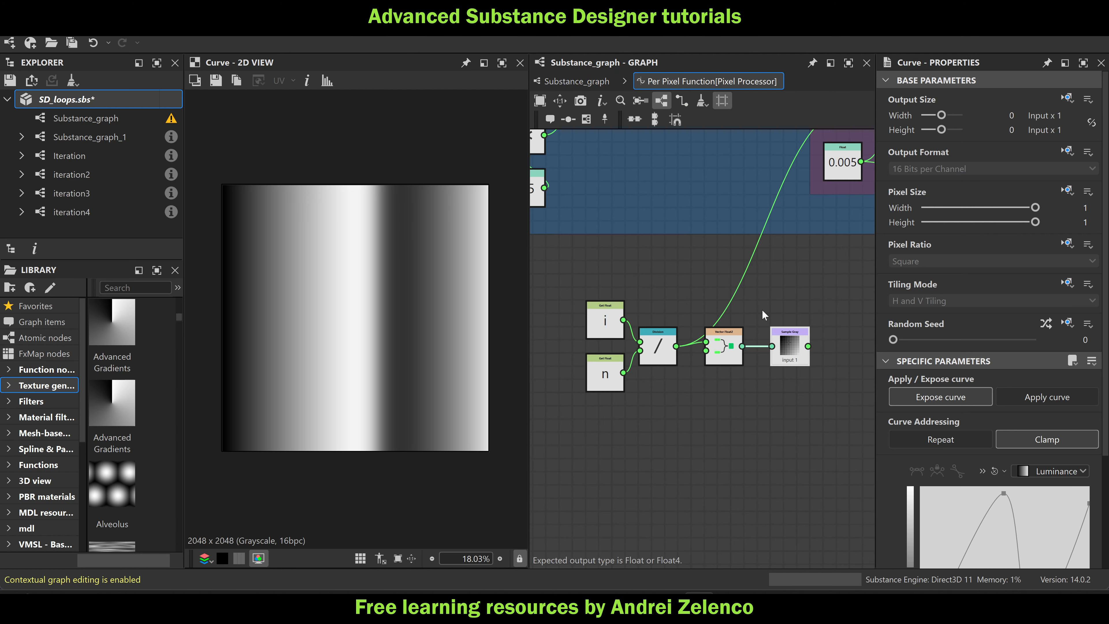
scroll(738, 271, "up", 2)
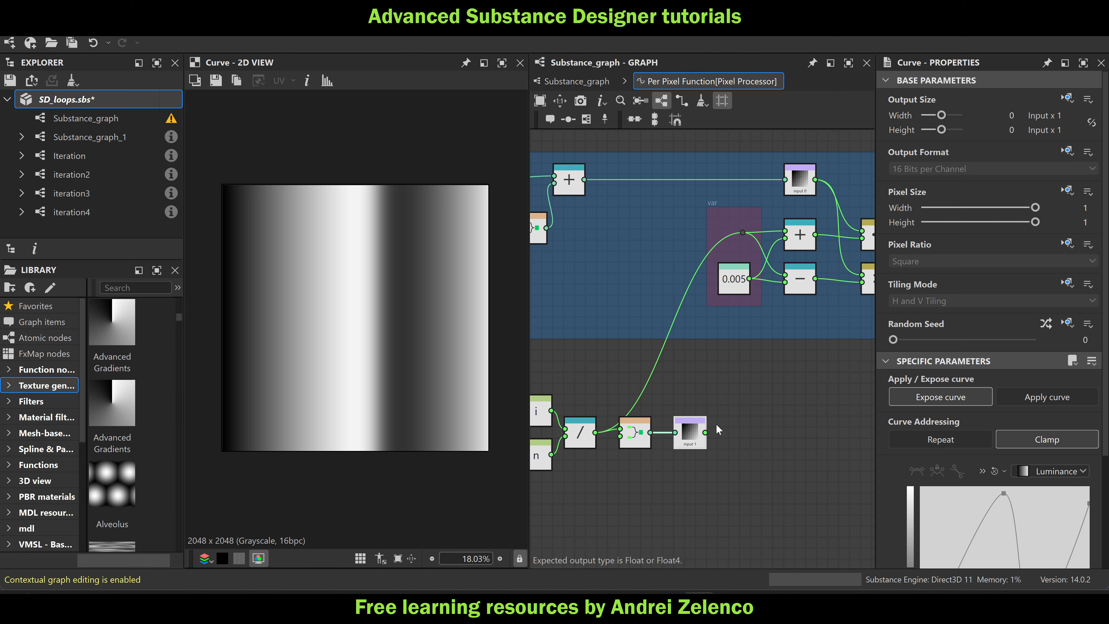
Display the Pixel Processor in the 2D view and connect the Input Image 1 Sample Gray node to the Dot node in the var frame
left_click(567, 83)
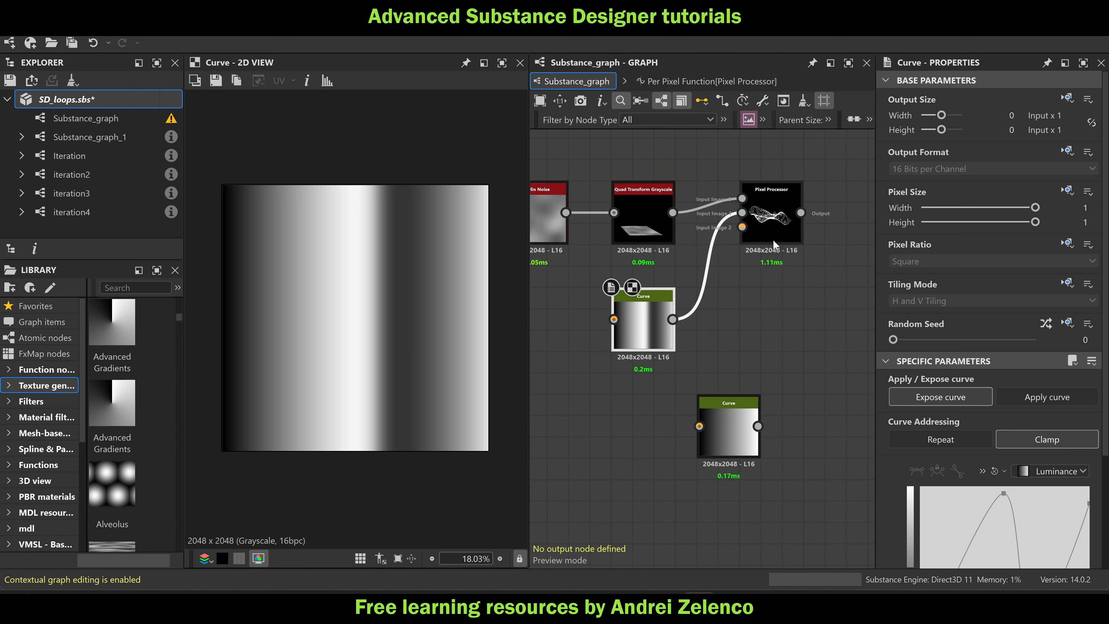
double_click(771, 218)
left_click(690, 82)
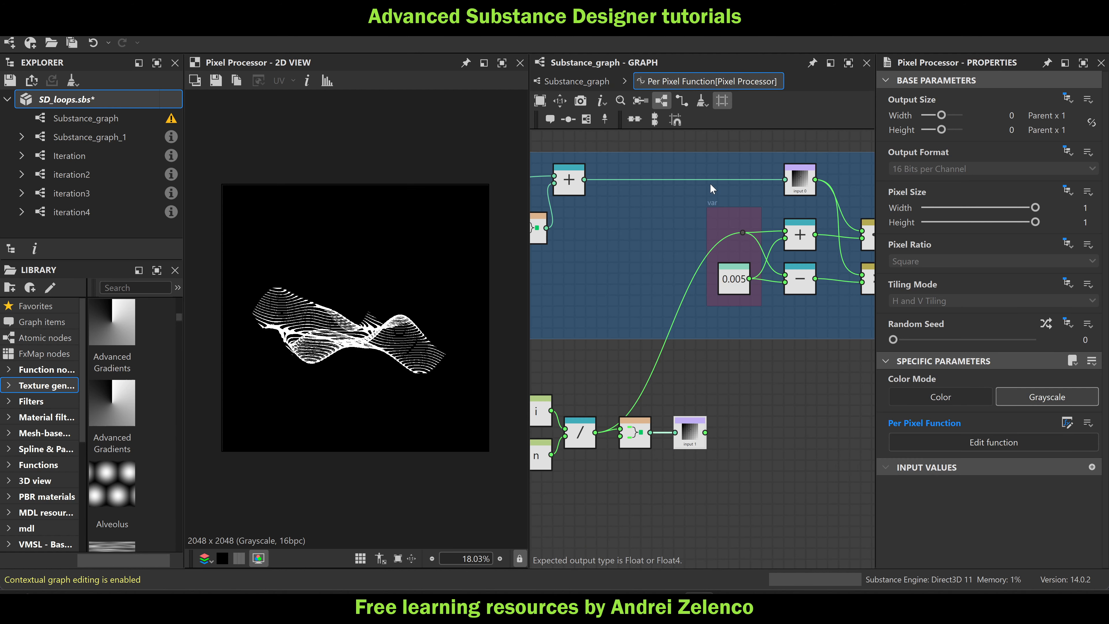
left_click_drag(706, 432, 743, 233)
middle_click_drag(728, 470, 756, 421)
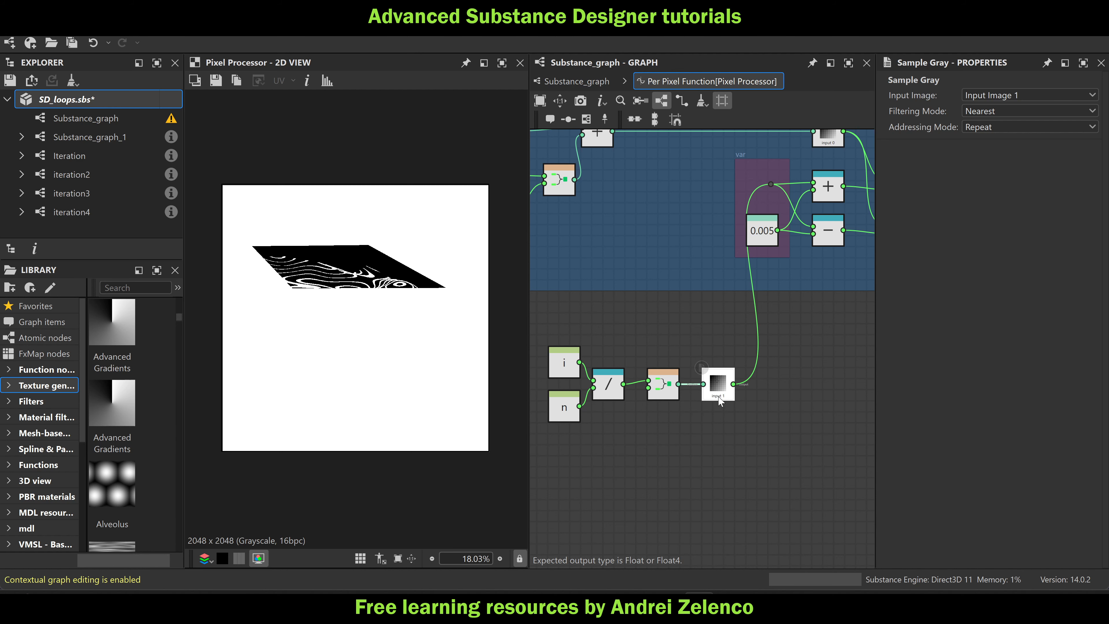
In Substance_graph, set the first Curve's start point to 0.03, end point to 0.94, and peak to about 0.43 across and 0.53 up
left_click(575, 81)
left_click(646, 332)
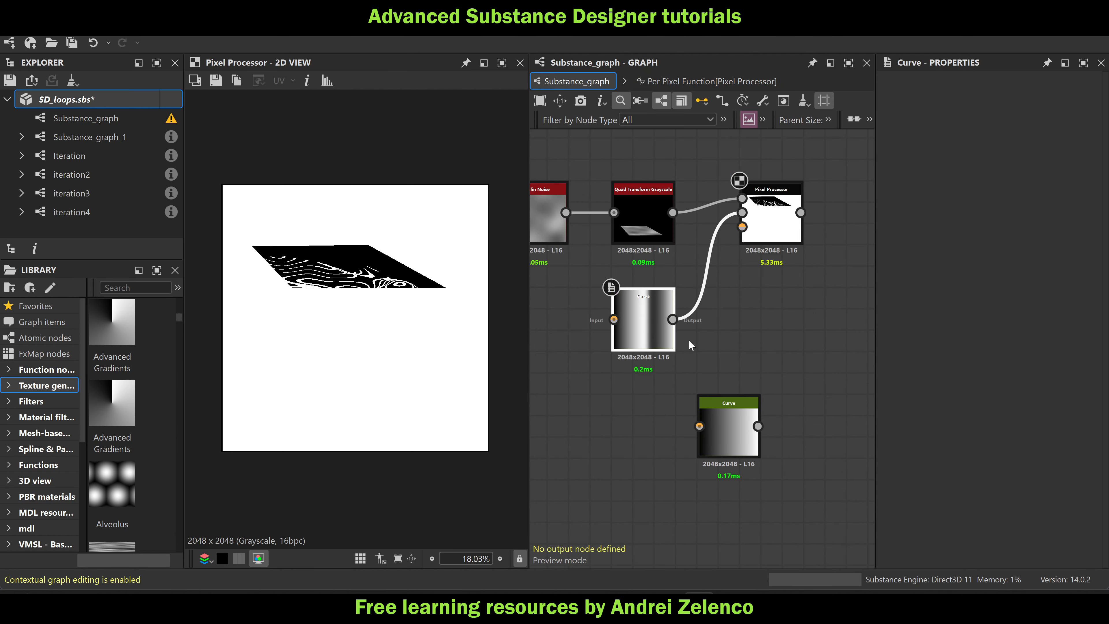
left_click_drag(920, 521, 915, 521)
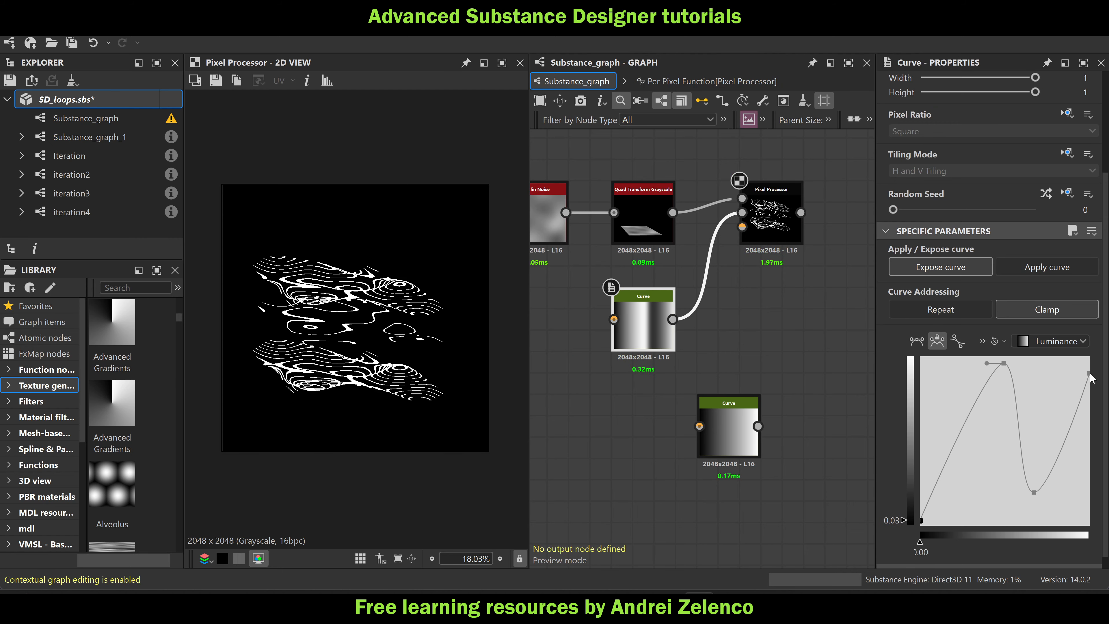
left_click_drag(1091, 377, 1101, 374)
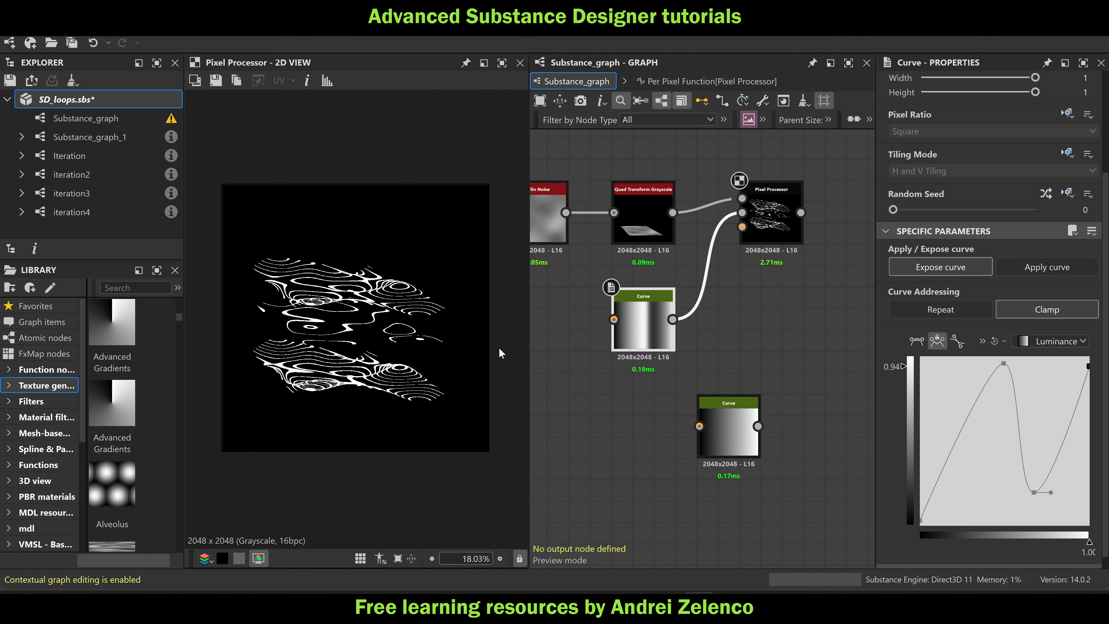
scroll(399, 318, "up", 2)
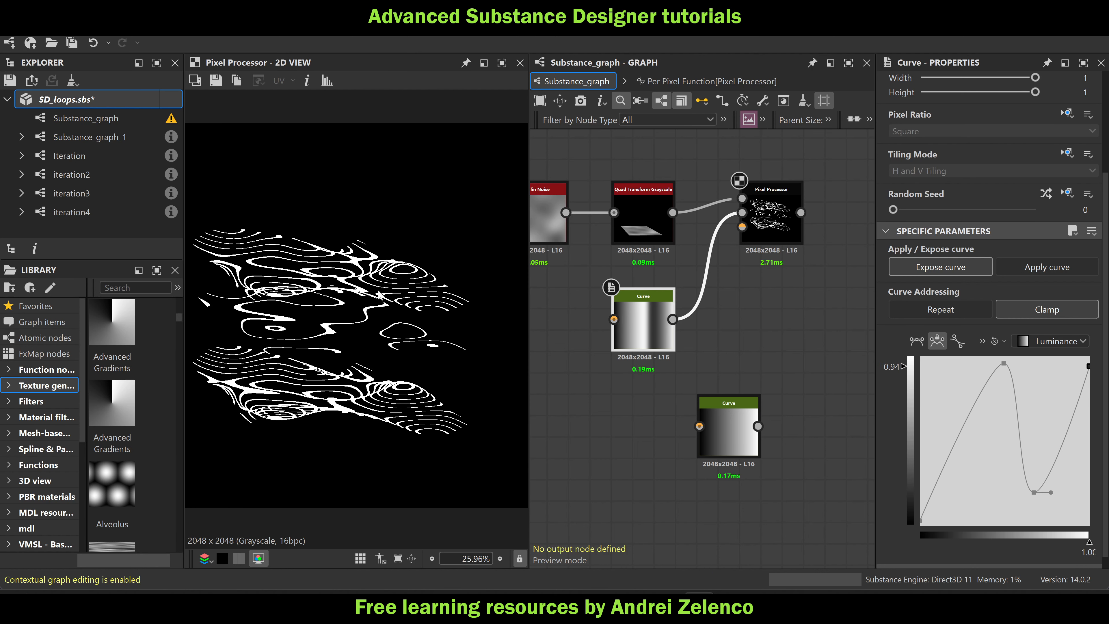
left_click_drag(1004, 364, 993, 441)
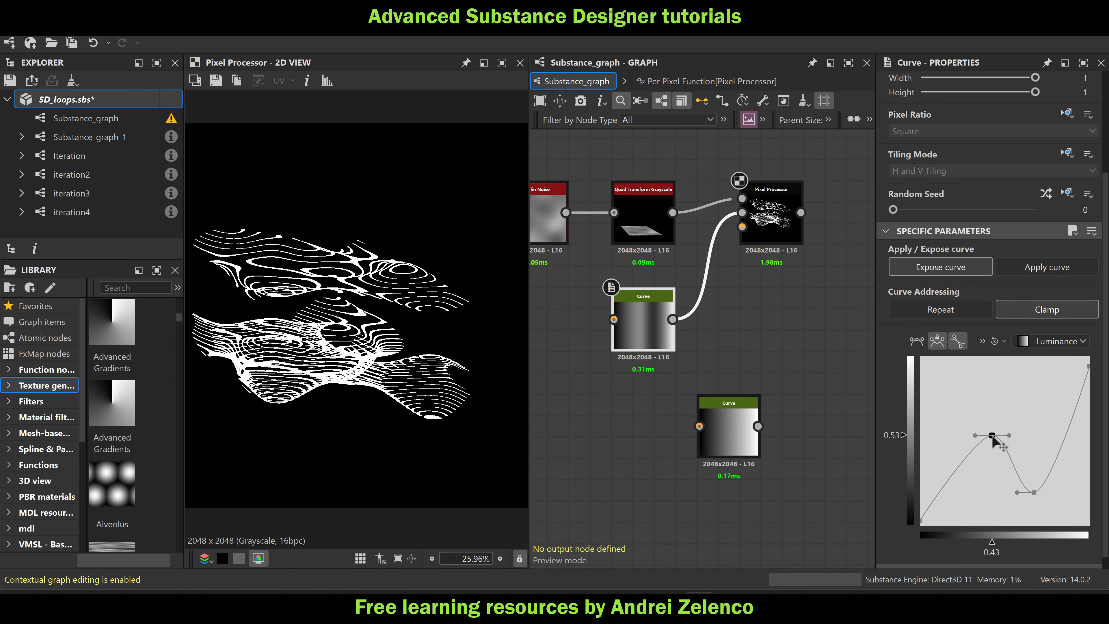
Delete the curve's dip point, lower its end point, and set the remaining middle point to 0.50 across and 0.32 up
left_click(1034, 492)
key("Delete")
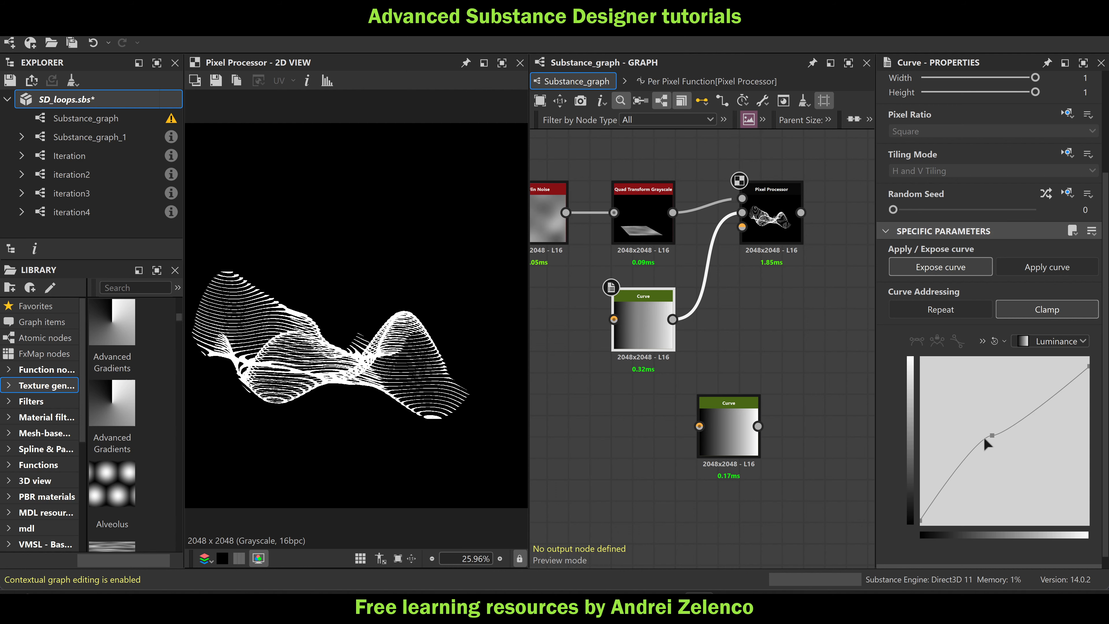
left_click_drag(989, 438, 984, 371)
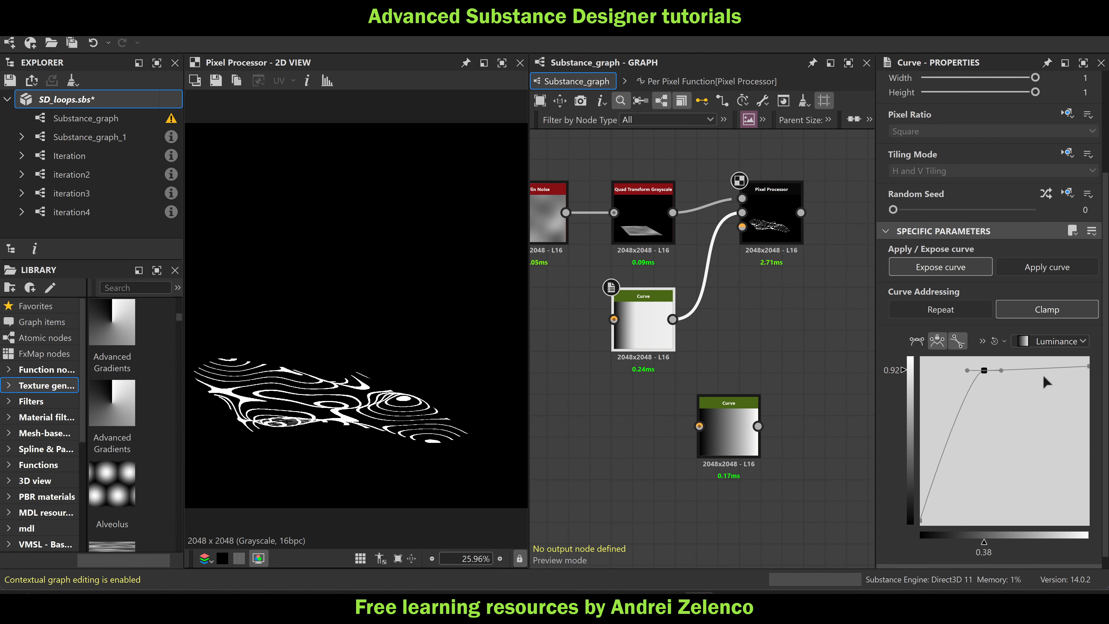
mouse_move(1089, 367)
left_mouse_down()
mouse_move(1088, 502)
mouse_move(1088, 415)
left_mouse_up()
left_click_drag(984, 371, 1004, 471)
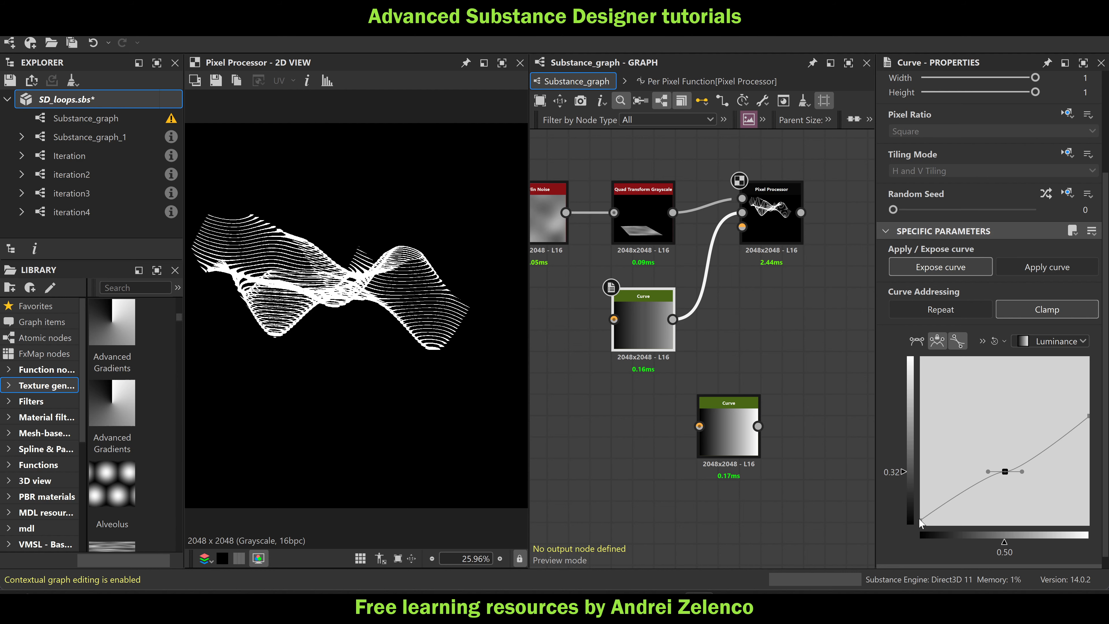
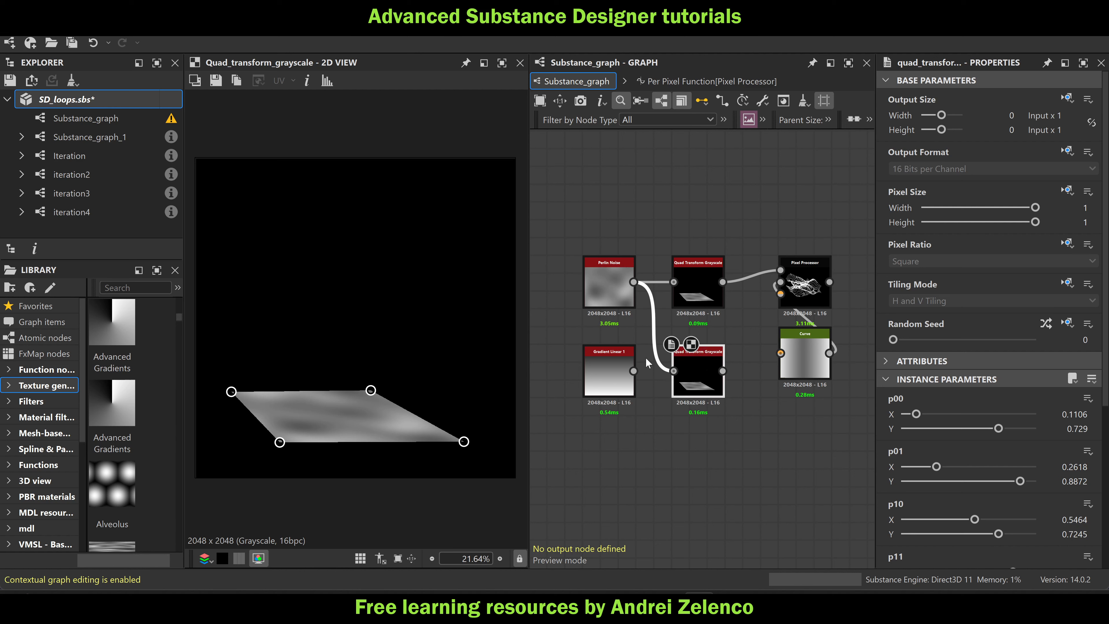
Connect Gradient Linear 1 to the second Quad Transform Grayscale and set that transform's Sampling to Nearest
left_click_drag(633, 371, 673, 371)
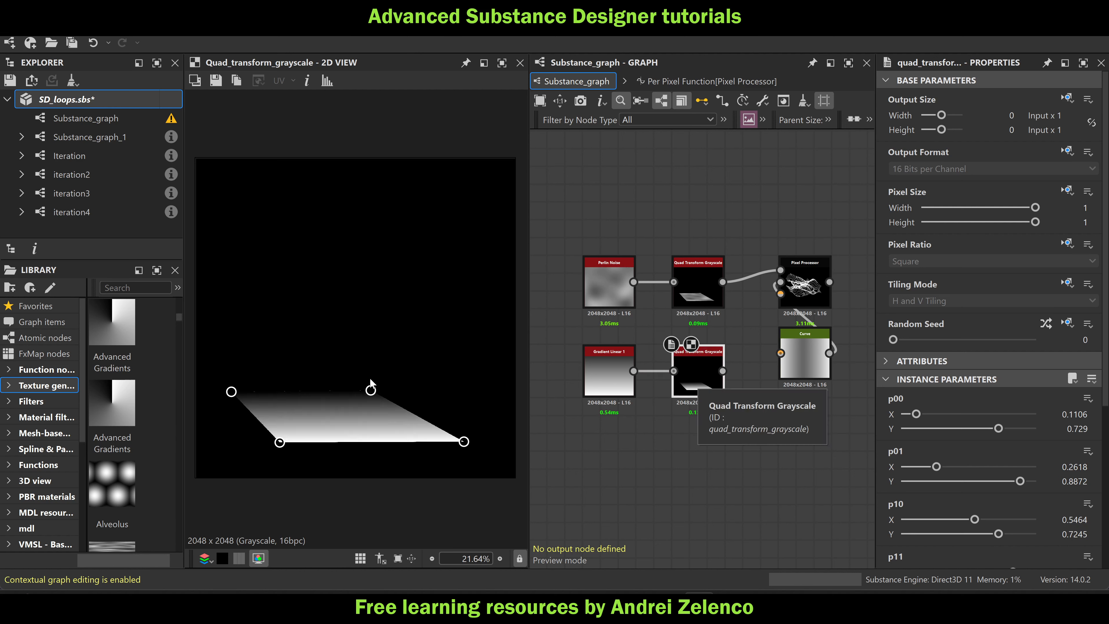
scroll(473, 390, "up", 8)
scroll(369, 342, "up", 2)
scroll(370, 341, "up", 6)
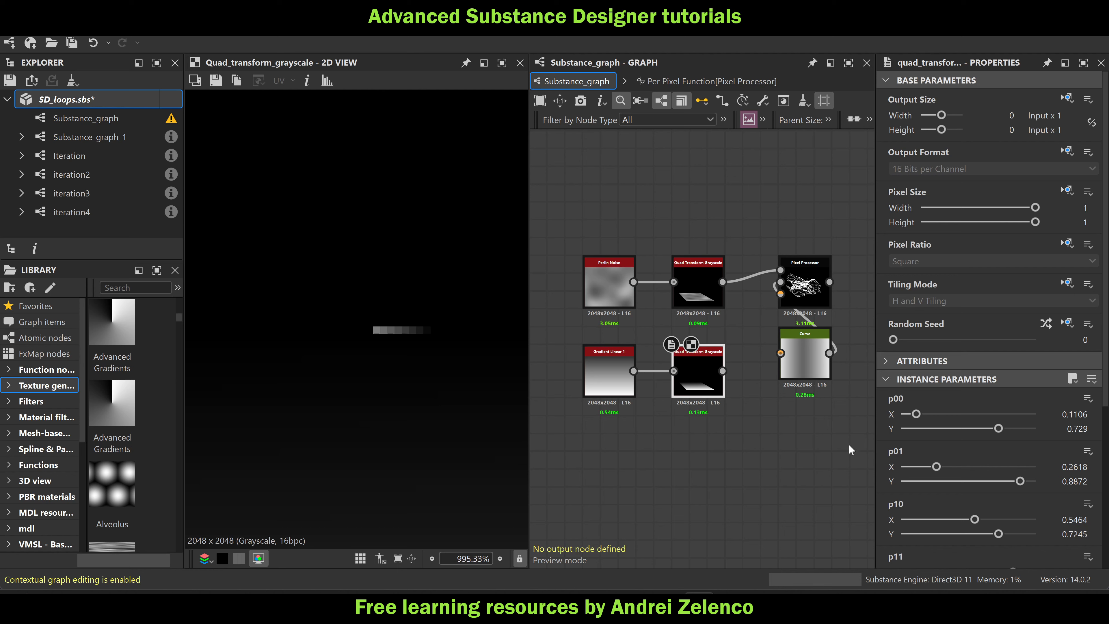
scroll(890, 506, "down", 5)
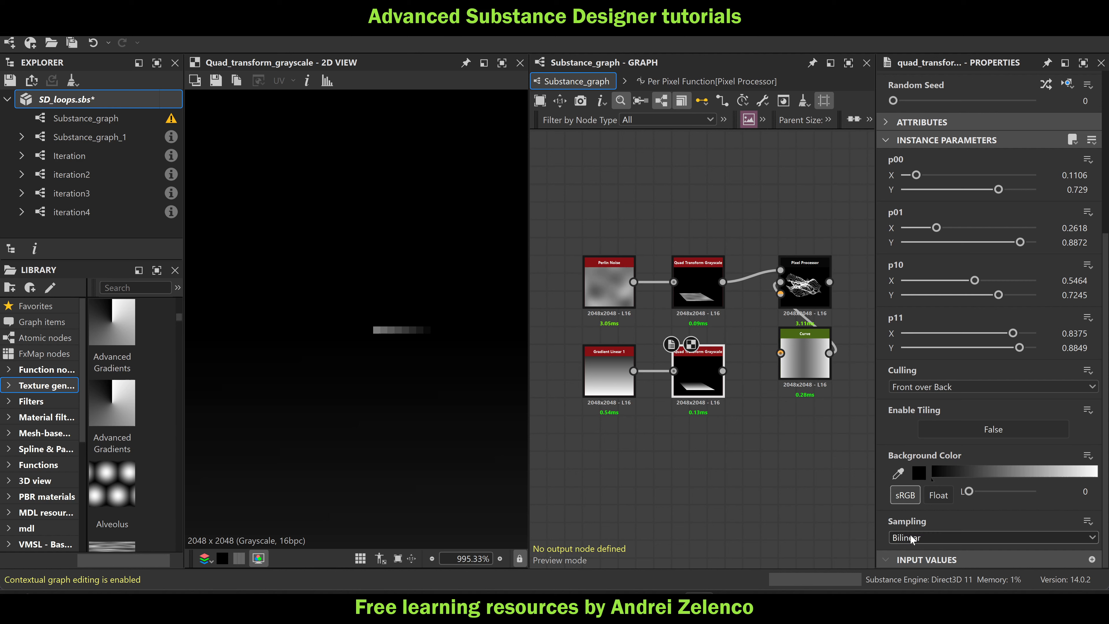
left_click(911, 539)
left_click(916, 564)
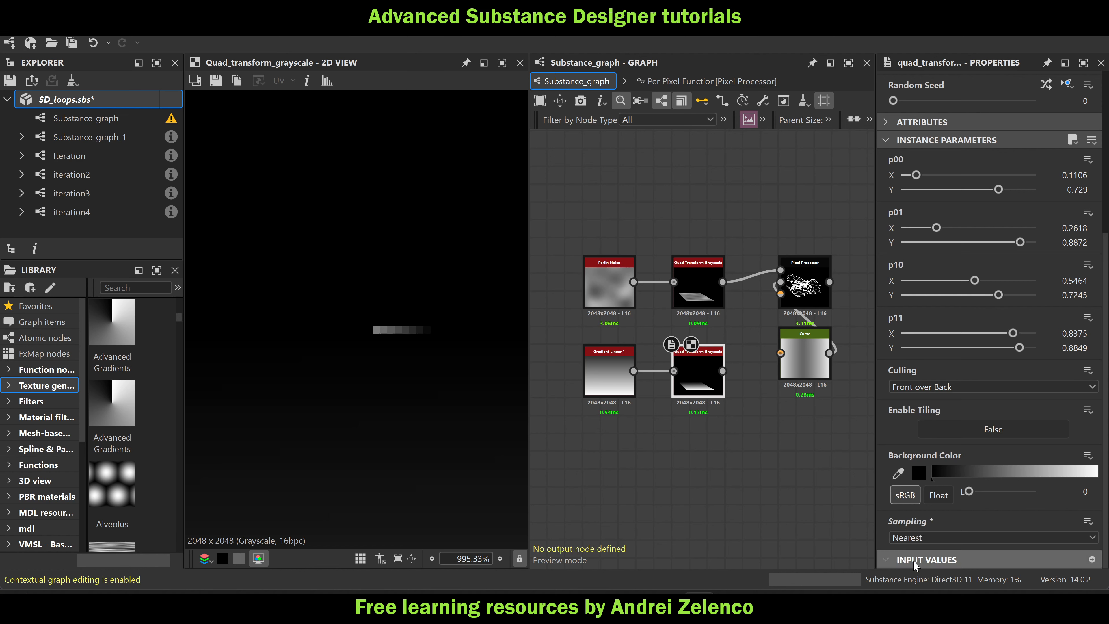
scroll(369, 339, "down", 15)
scroll(368, 344, "down", 3)
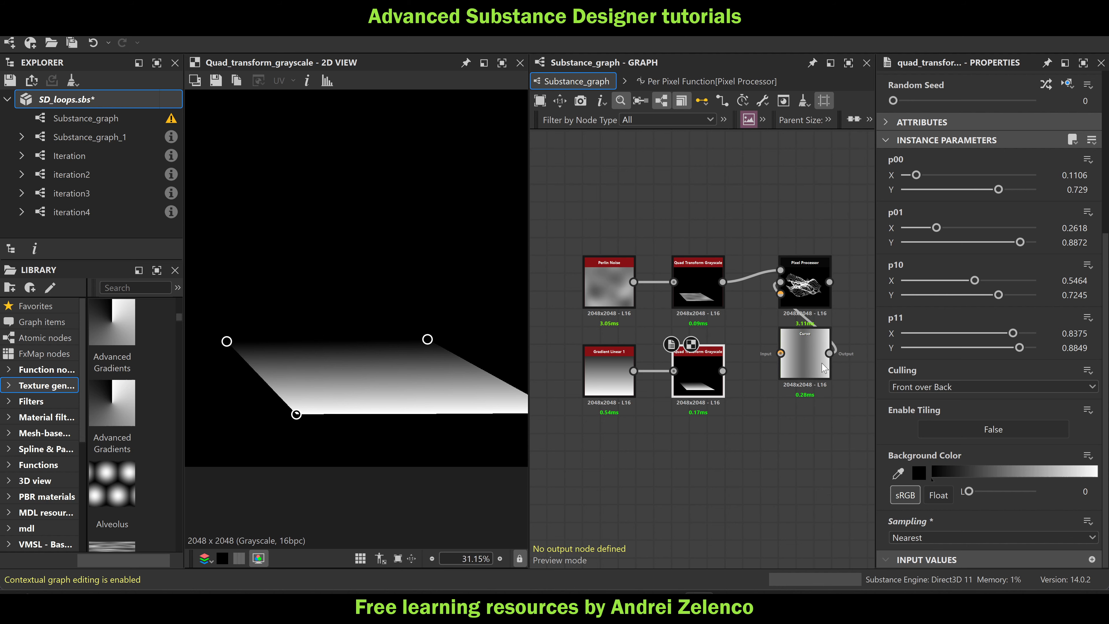
Wire the second Quad Transform Grayscale into the Pixel Processor as its third image input, rearrange the nodes, preview the result, and save the package
middle_click_drag(807, 288, 635, 262)
left_click_drag(635, 262, 796, 261)
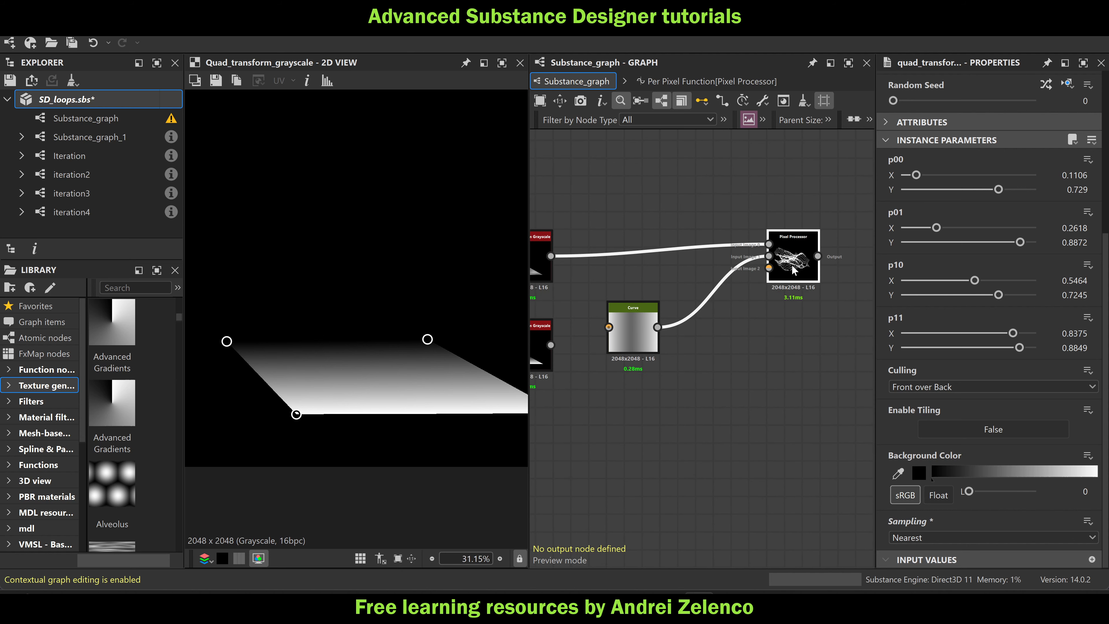
left_click_drag(655, 338, 712, 291)
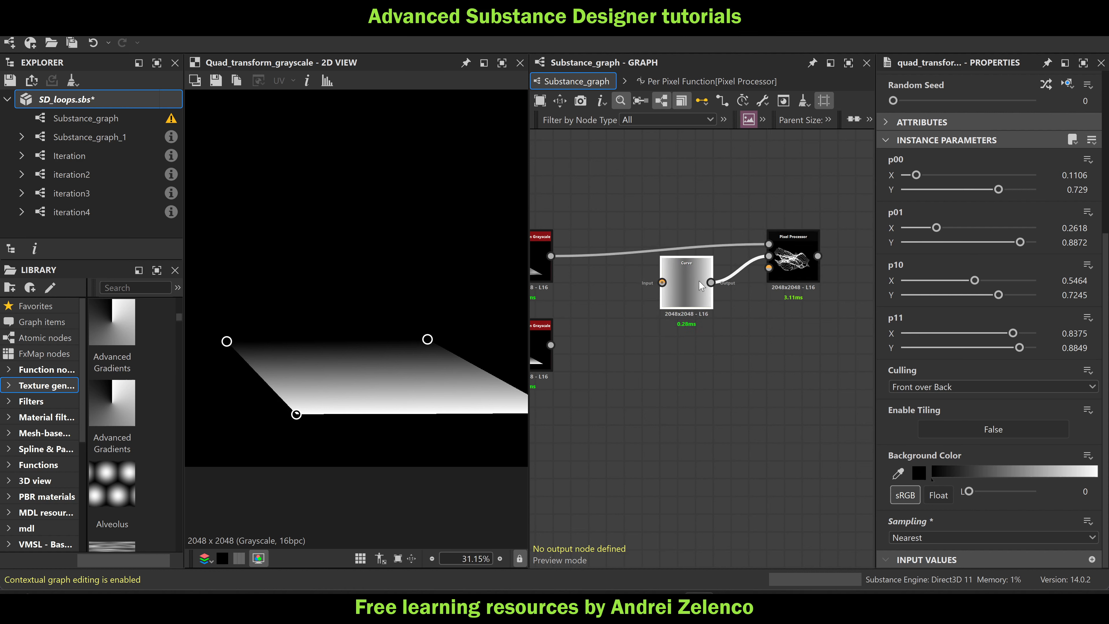
left_click_drag(798, 265, 799, 284)
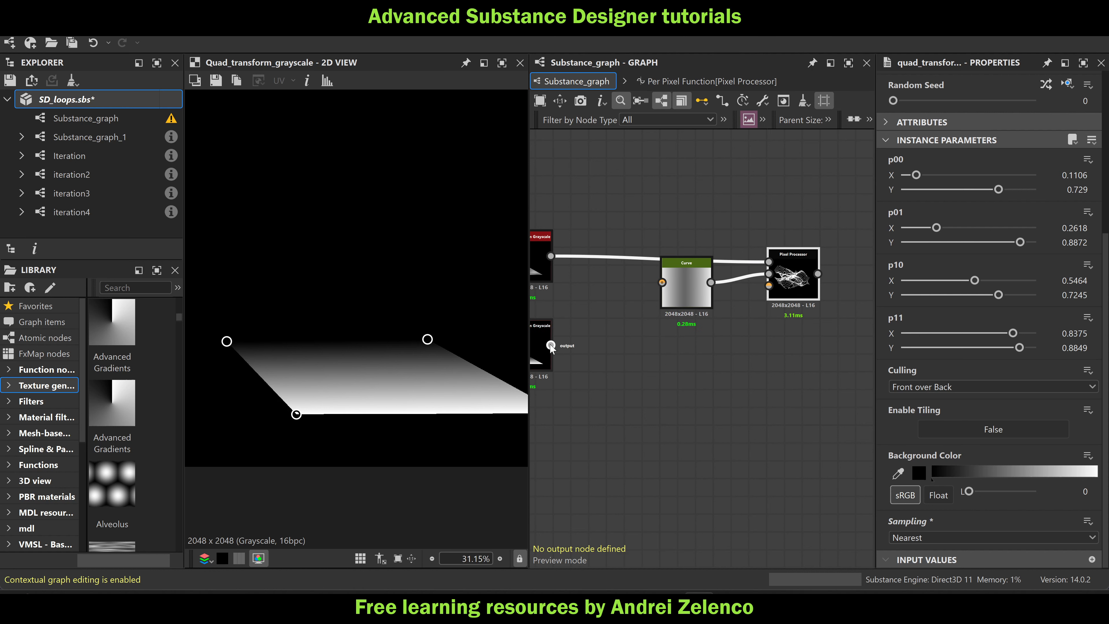
left_click_drag(550, 344, 788, 325)
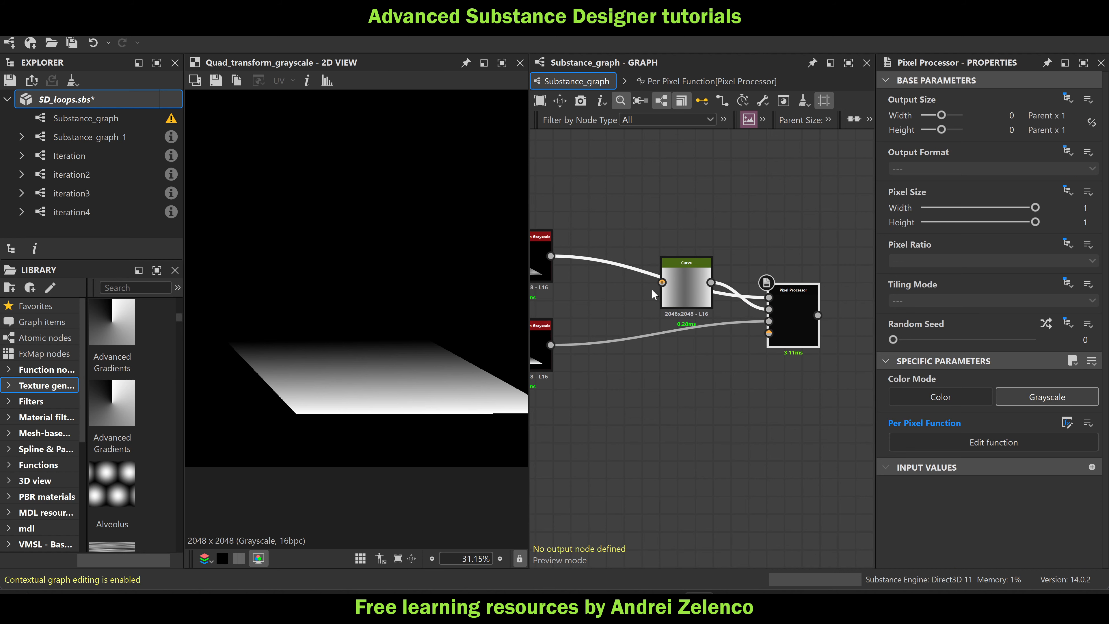
left_click_drag(680, 283, 590, 310)
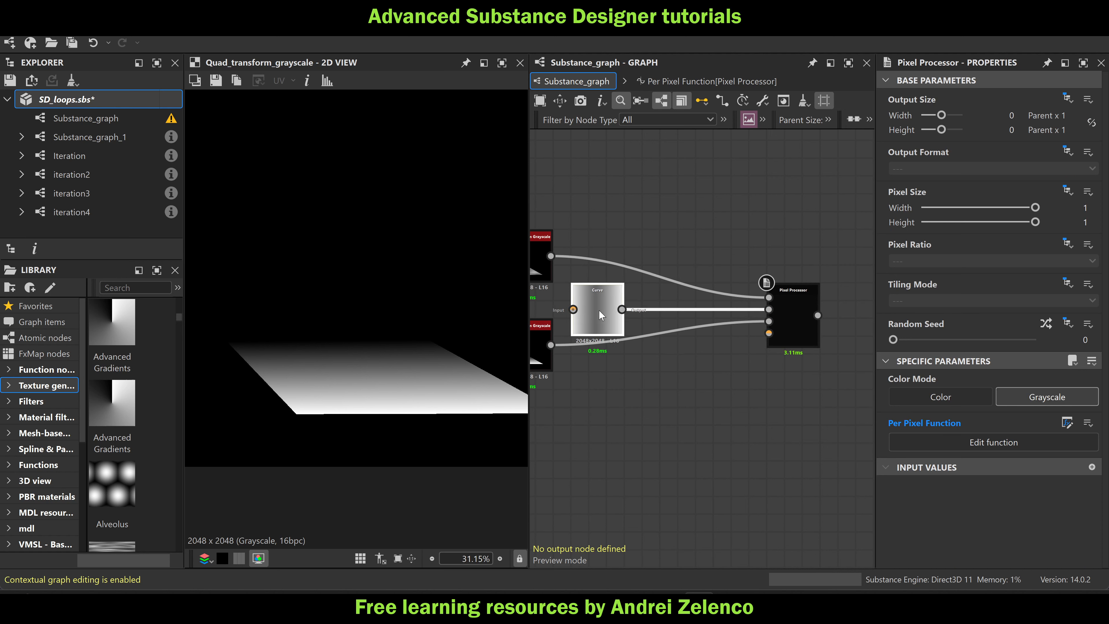
double_click(798, 322)
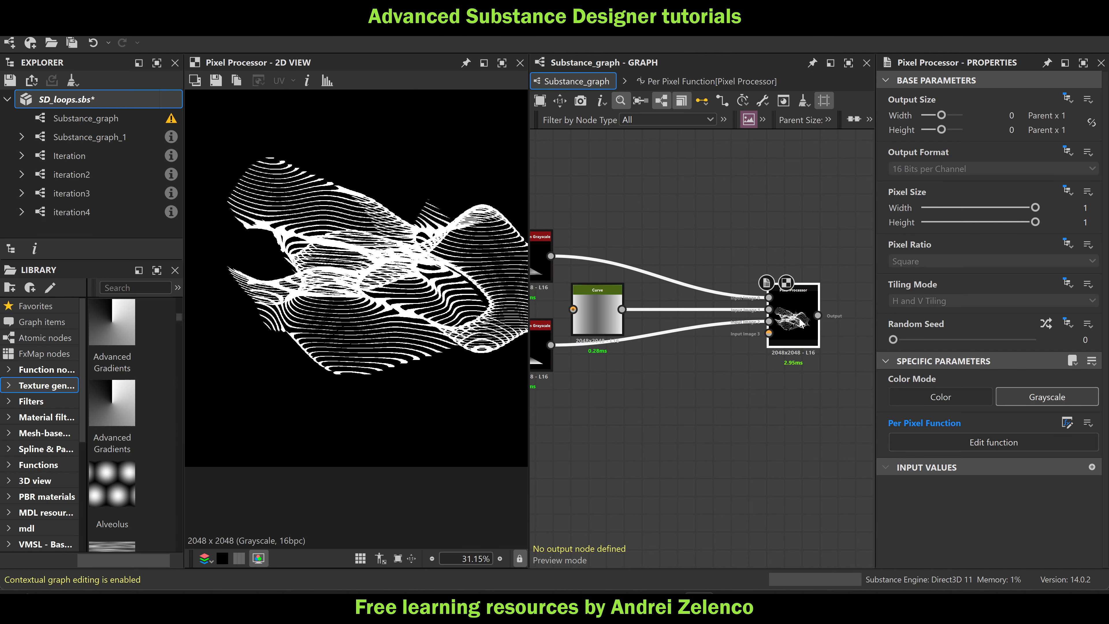
left_click(87, 95)
key("ctrl+s")
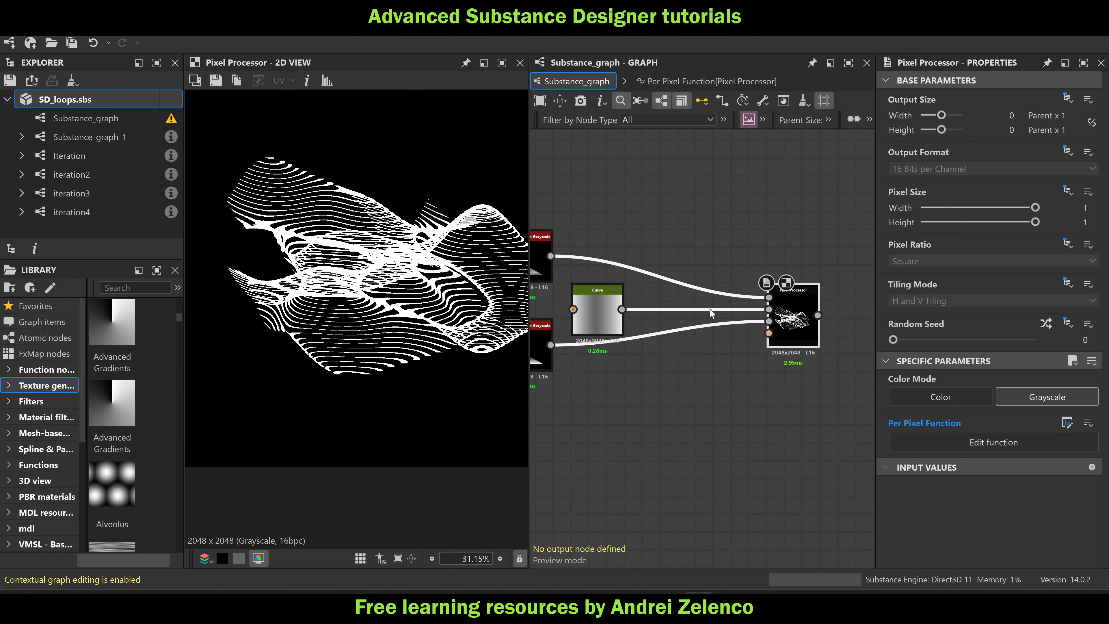
In the Pixel Processor's Per Pixel Function, extend the blue frame leftward, shift the position offset nodes along with it, and save the package
left_click(794, 324)
key("ctrl+e")
scroll(781, 345, "down", 3)
scroll(780, 345, "down", 2)
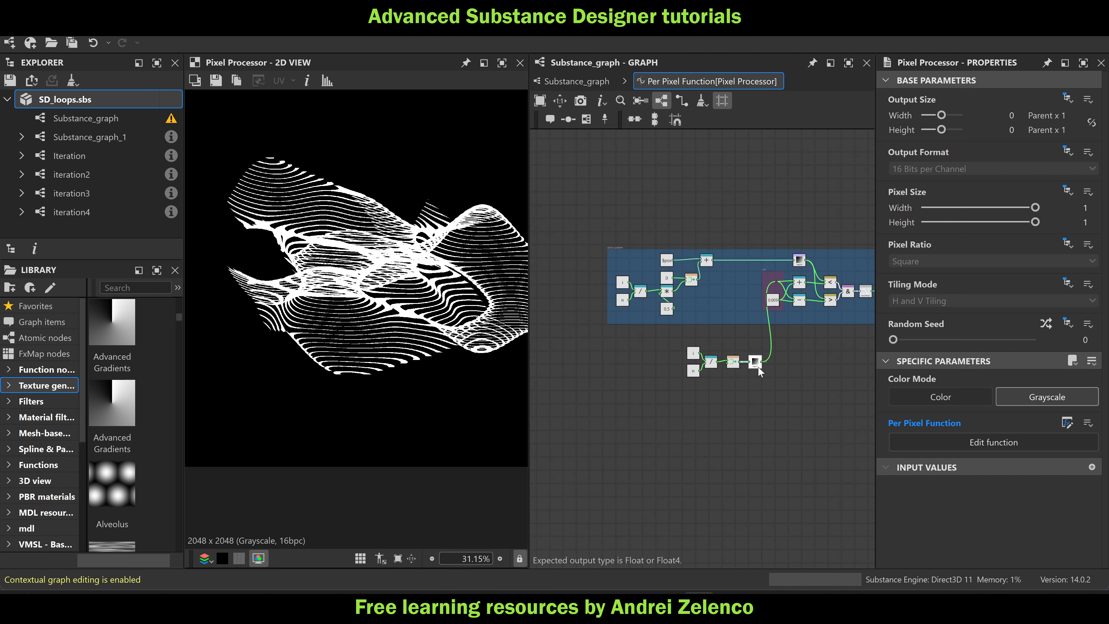
scroll(755, 366, "up", 2)
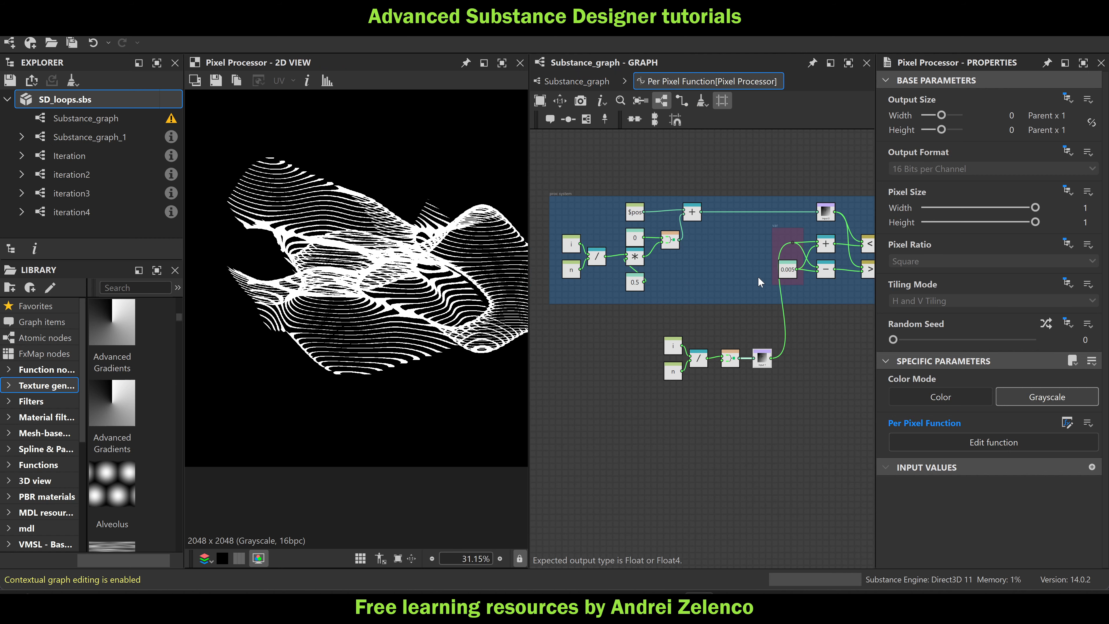
mouse_move(550, 242)
left_mouse_down()
mouse_move(506, 232)
mouse_move(547, 238)
left_mouse_up()
left_click_drag(796, 295, 634, 211)
left_click_drag(662, 249, 569, 246)
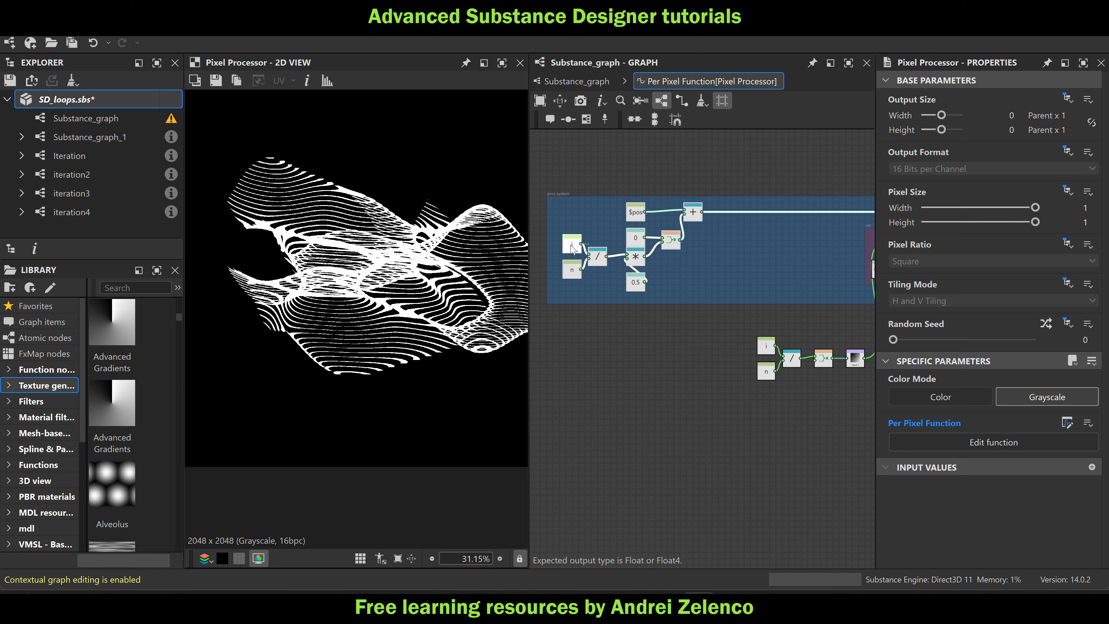
middle_click_drag(726, 273, 696, 272)
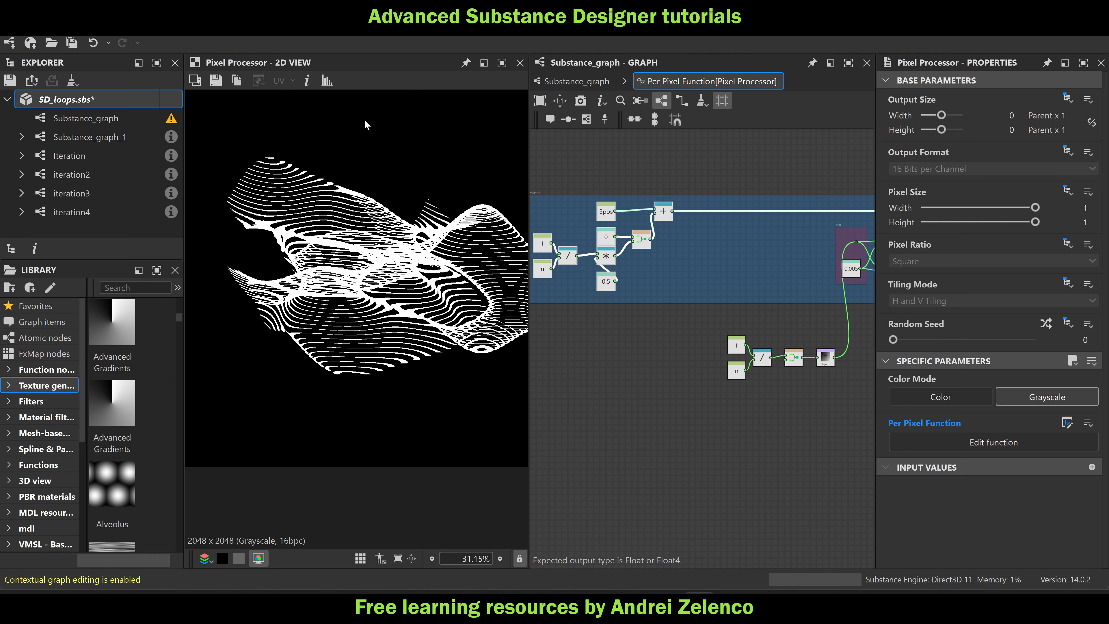
left_click(99, 98)
key("ctrl+s")
Move the i, n, Division, Vector Float2 and Sample Gray nodes into the blue frame and line them up beside the var frame
left_click_drag(845, 408, 704, 240)
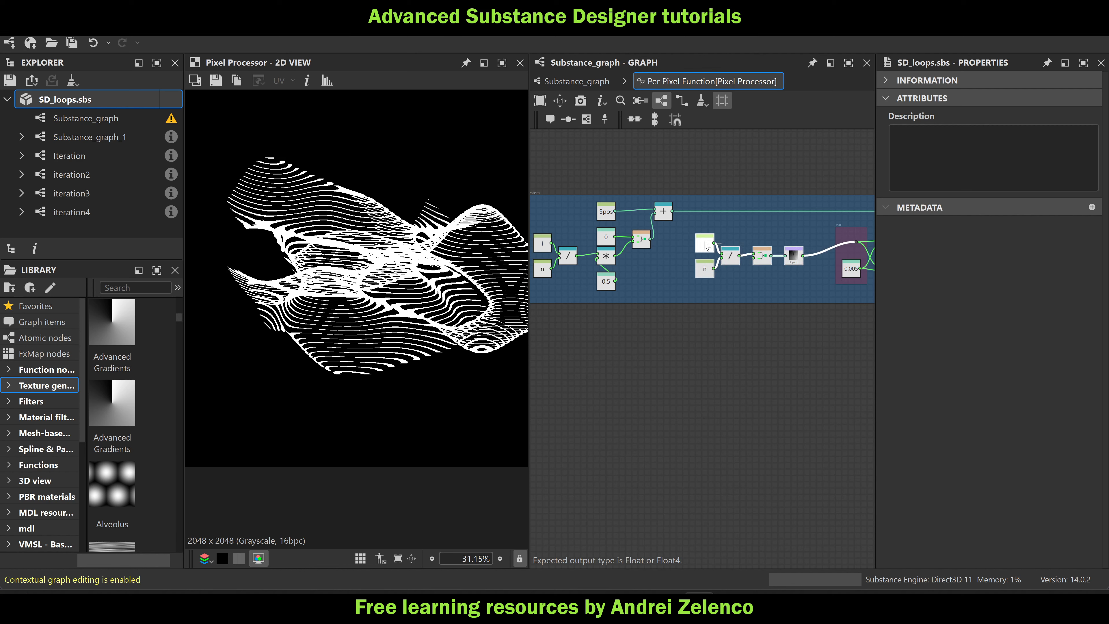
scroll(798, 255, "up", 5)
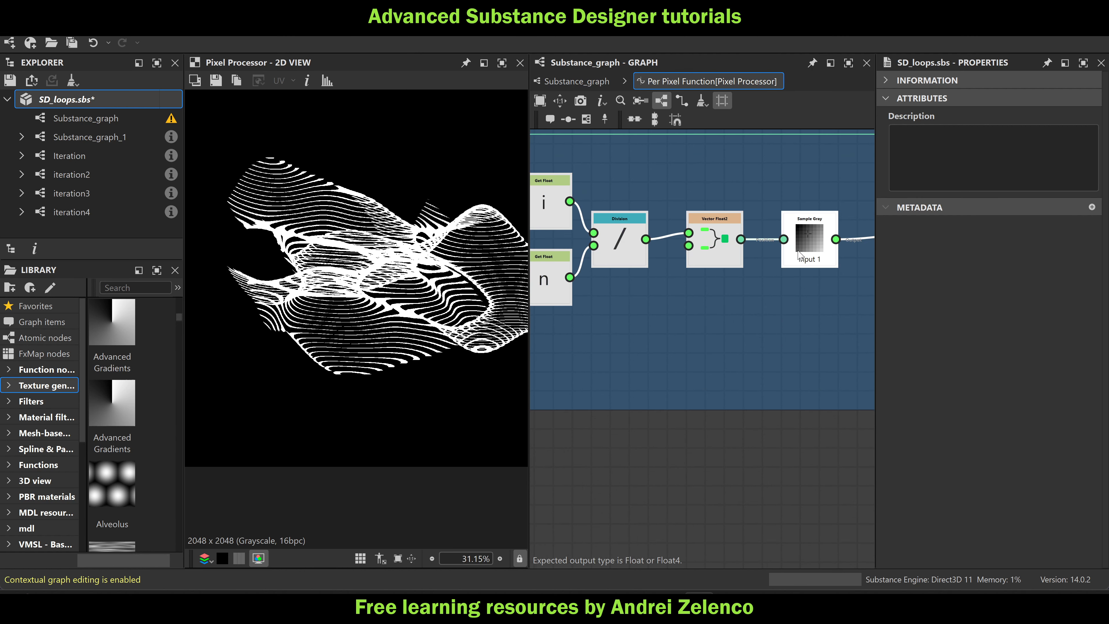
left_click(799, 300)
middle_click_drag(839, 287, 710, 311)
left_click_drag(686, 266, 724, 256)
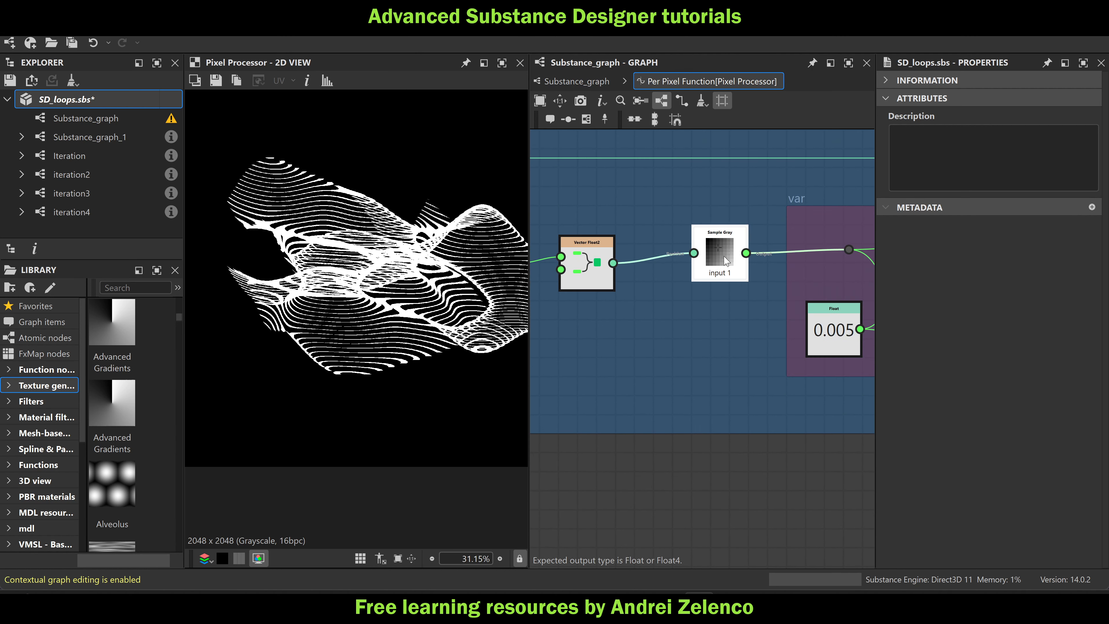
scroll(627, 285, "down", 3)
middle_click_drag(630, 286, 730, 292)
scroll(701, 282, "up", 1)
left_click_drag(704, 279, 746, 271)
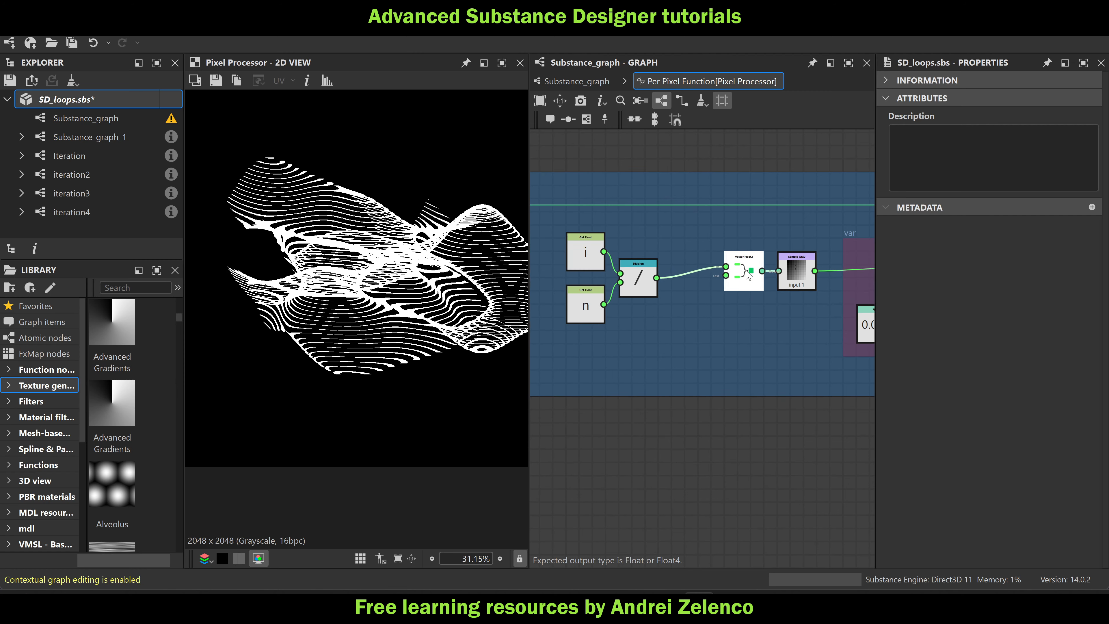
left_click_drag(678, 318, 593, 268)
left_click_drag(587, 260, 639, 252)
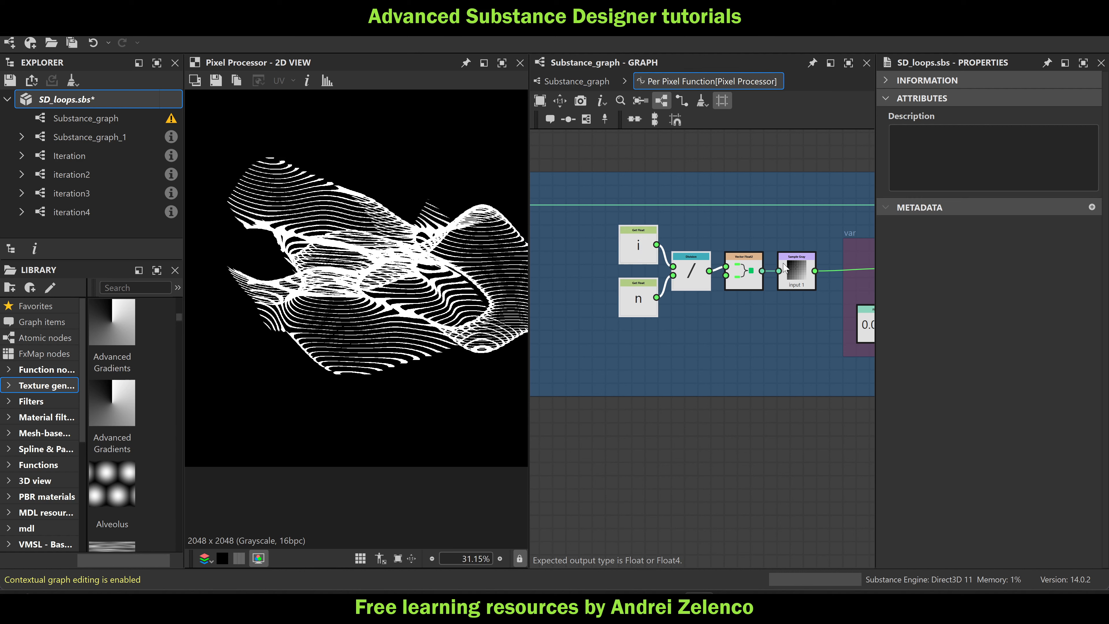
Enlarge the var frame to enclose the i/n curve-sampling nodes and save the package
left_click_drag(843, 262, 613, 251)
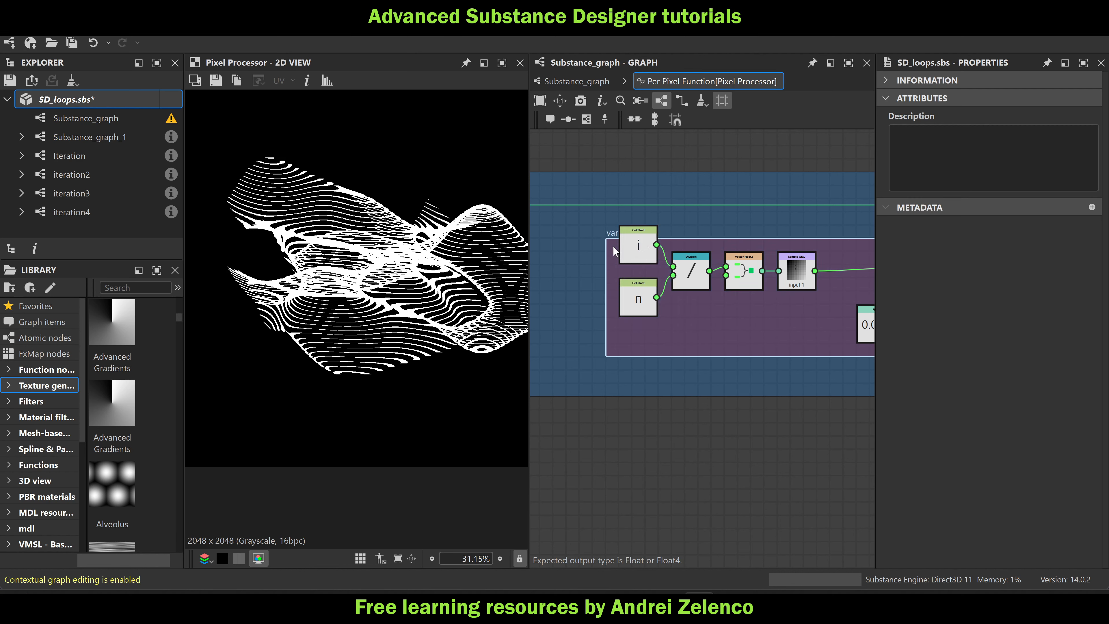
left_click_drag(746, 227, 748, 213)
scroll(724, 278, "down", 5)
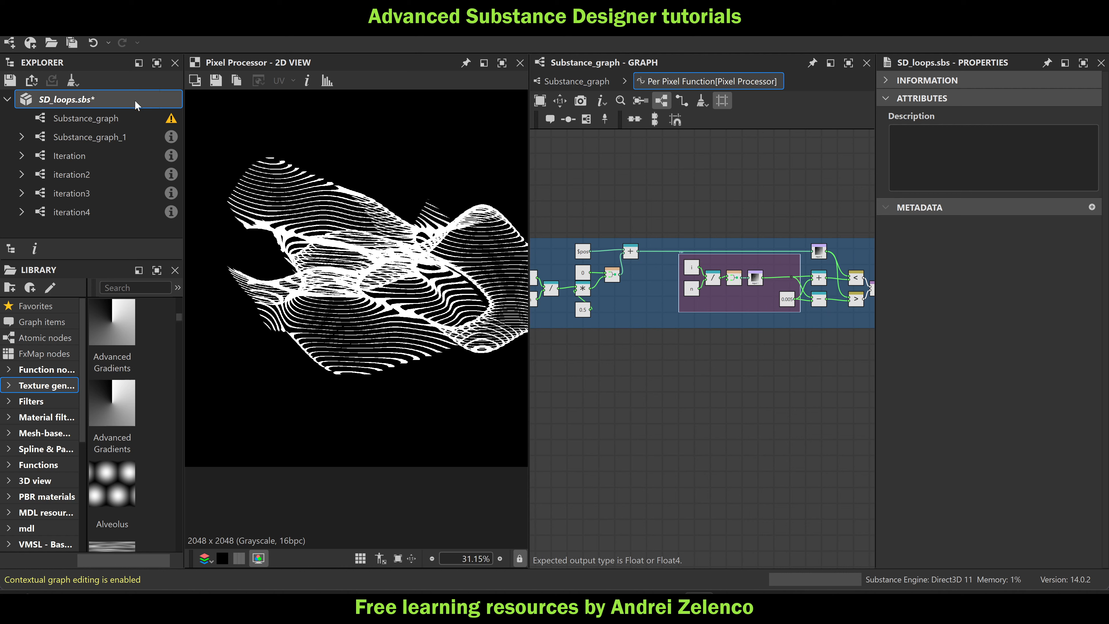
key("ctrl+s")
scroll(781, 378, "down", 2)
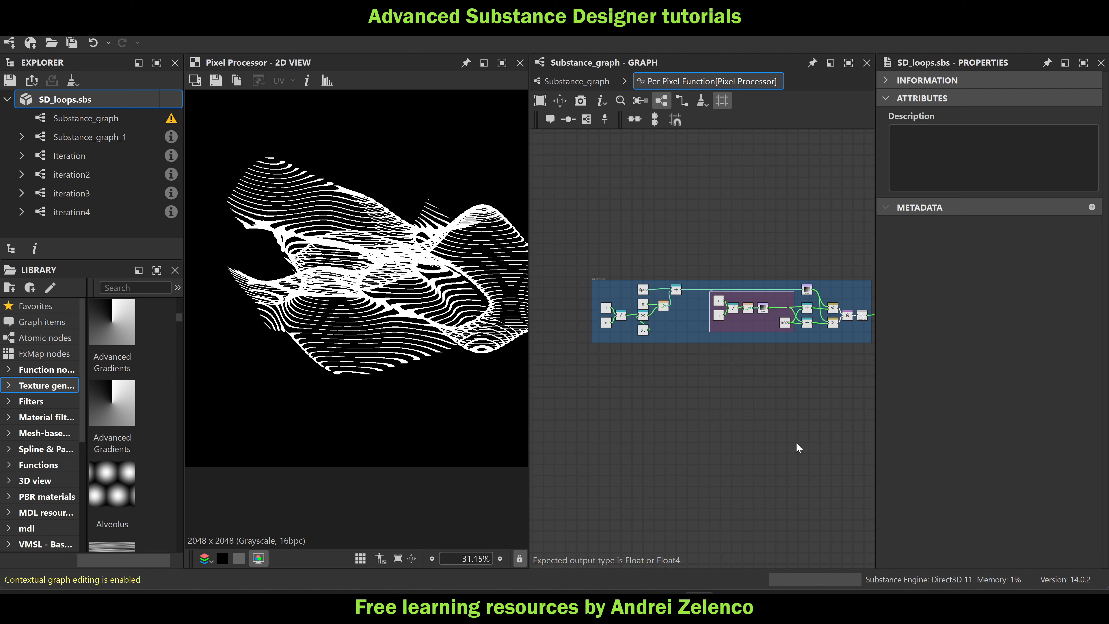
Add a Sample Gray node below the blue frame and set its Input Image to Input Image 2
scroll(746, 349, "up", 2)
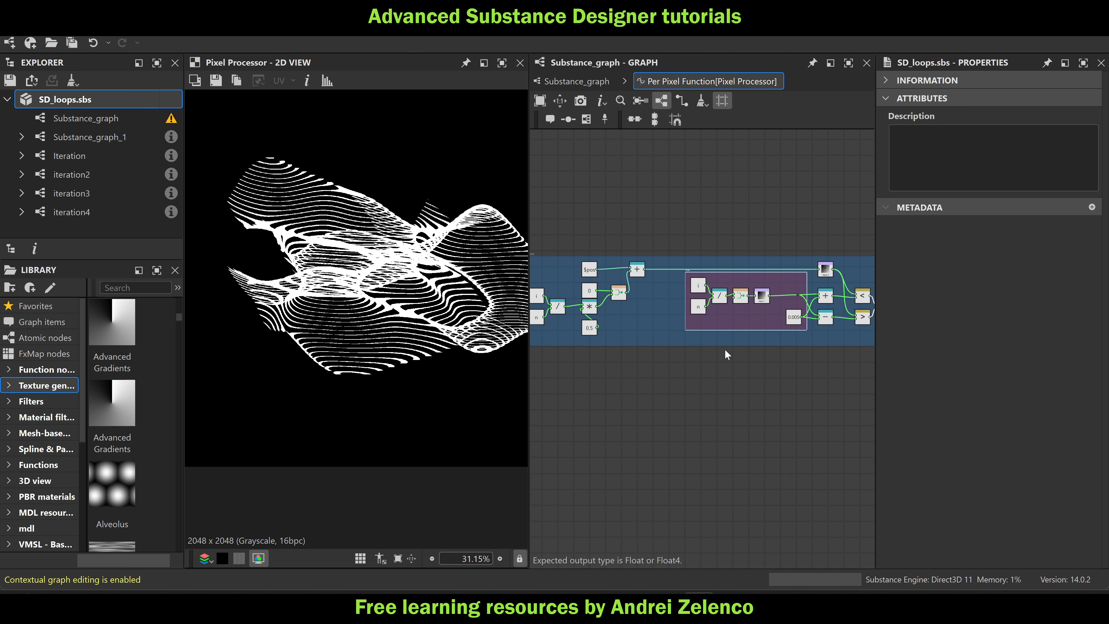
scroll(742, 298, "up", 2)
scroll(681, 384, "down", 2)
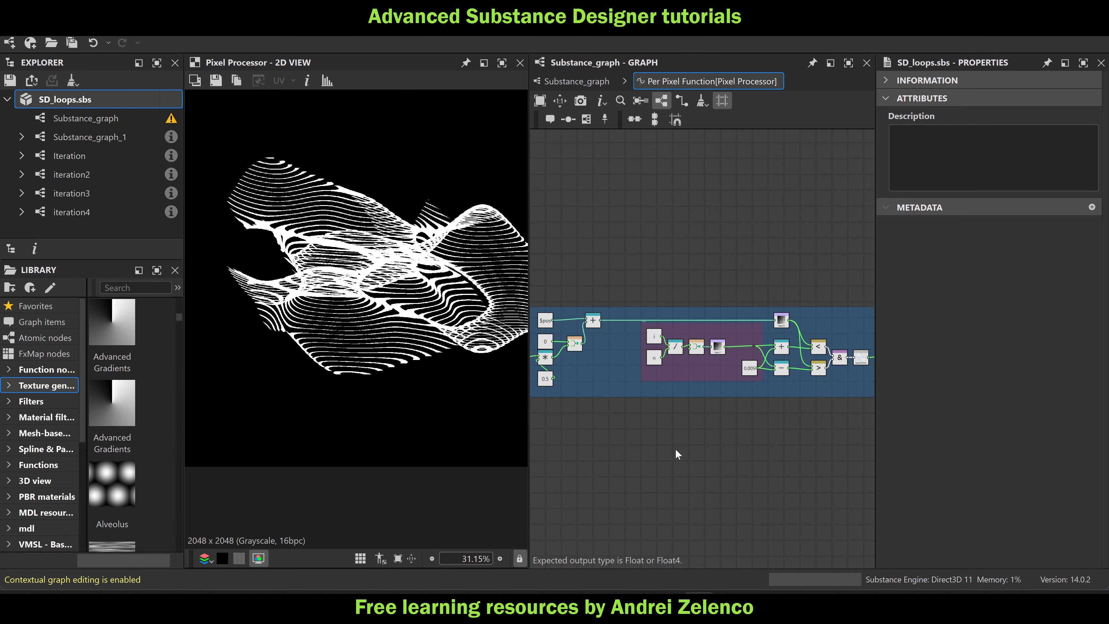
key("space")
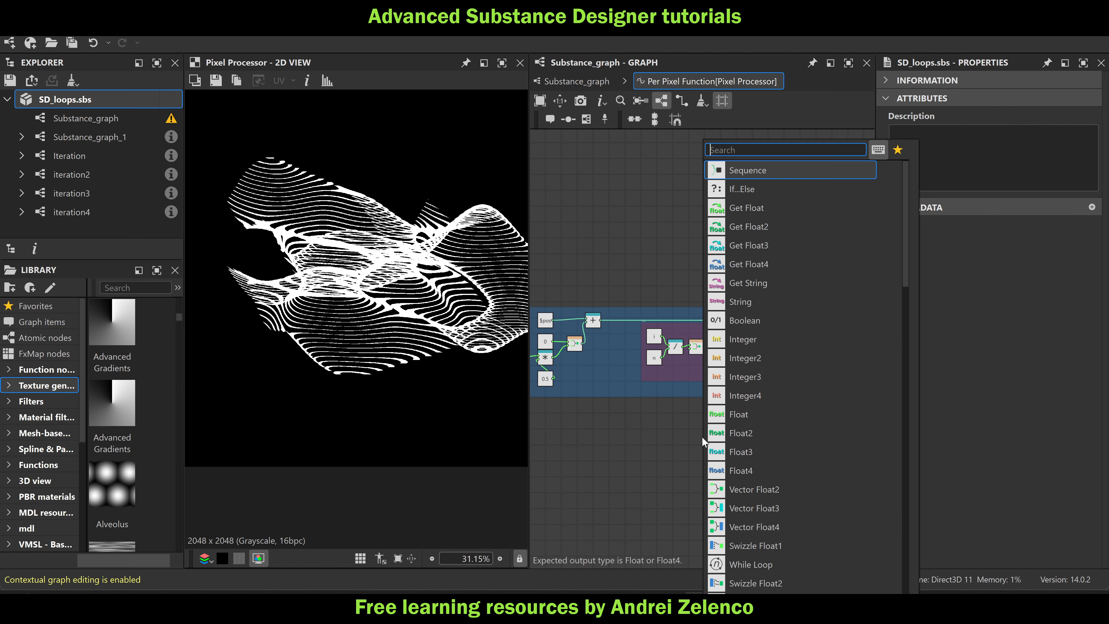
type("sa")
left_click(733, 171)
left_click(1045, 95)
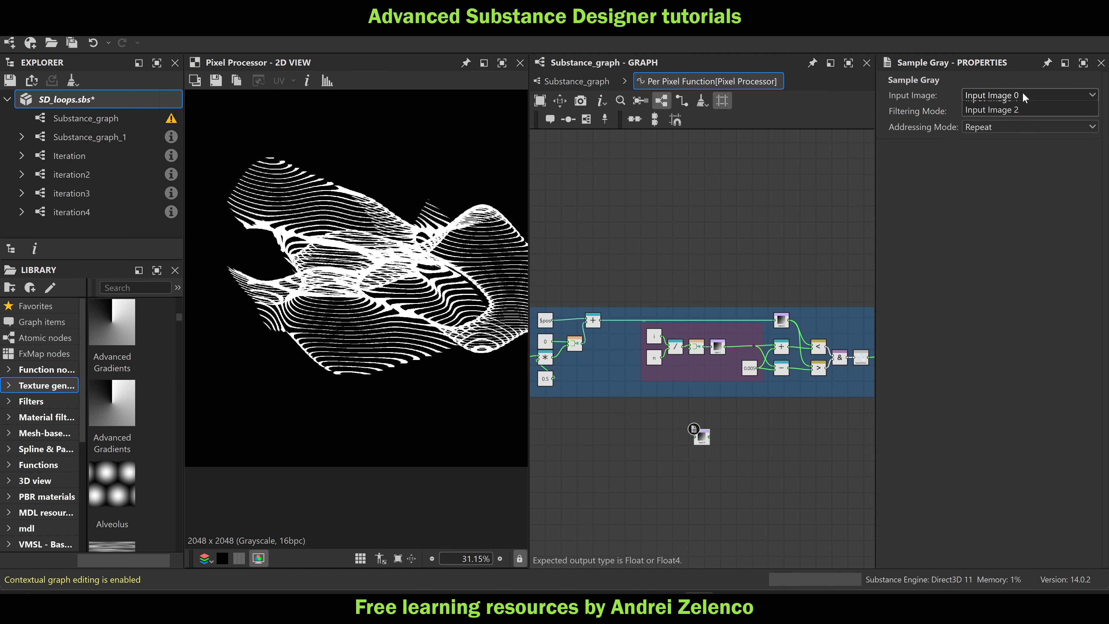
left_click(1012, 128)
Connect the Add node that offsets $pos to the new Input Image 2 Sample Gray node
middle_click_drag(745, 433, 783, 374)
scroll(698, 271, "down", 1)
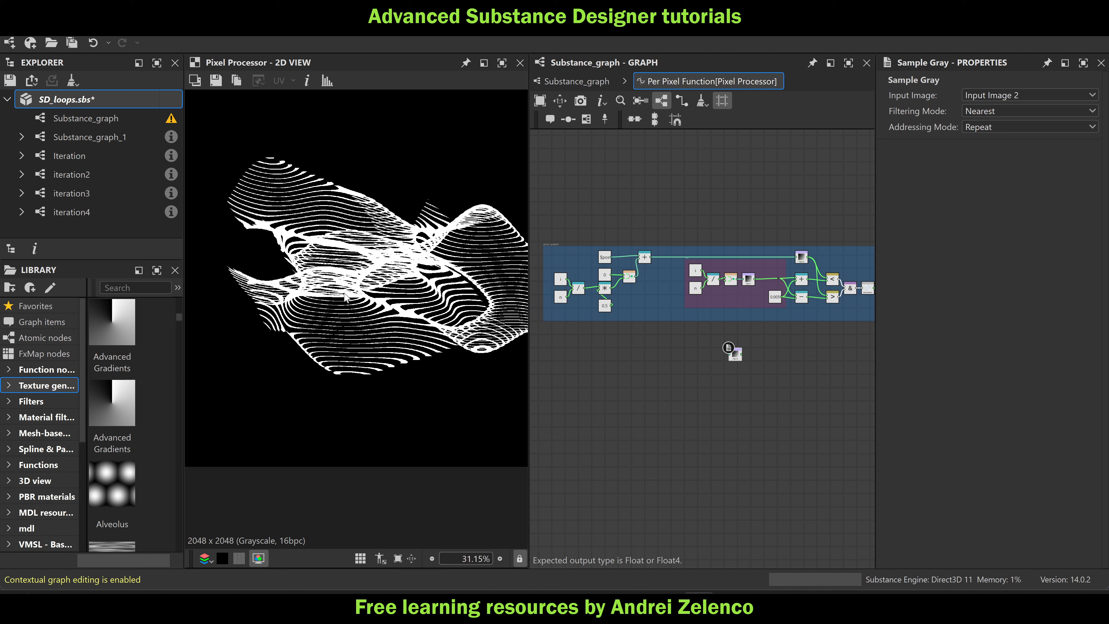
scroll(651, 268, "up", 2)
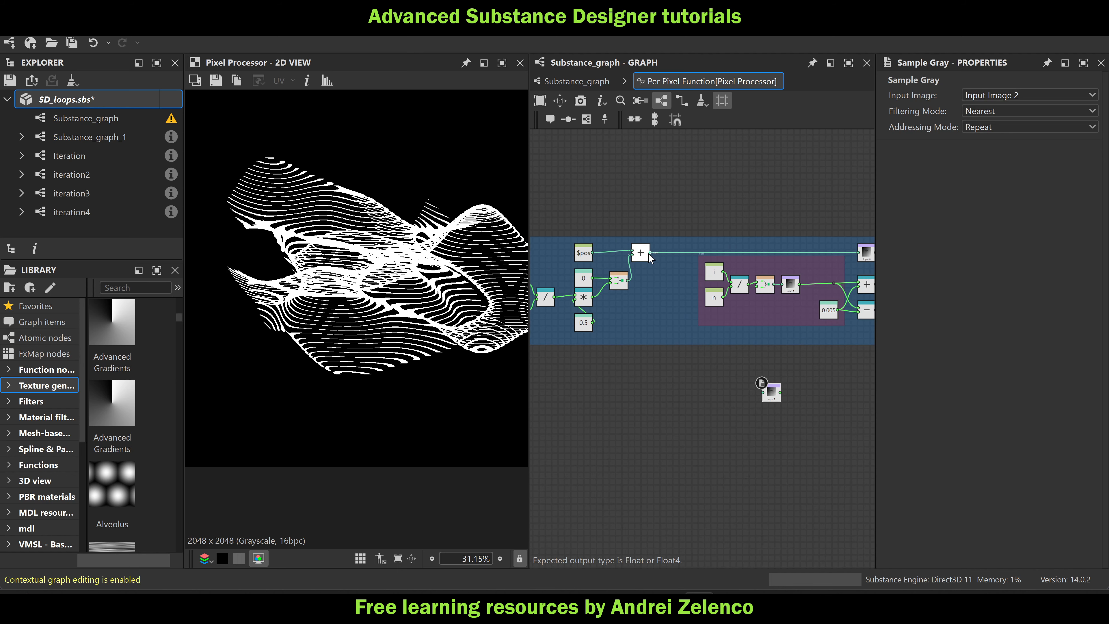
left_click_drag(651, 252, 768, 393)
middle_click_drag(769, 396, 678, 387)
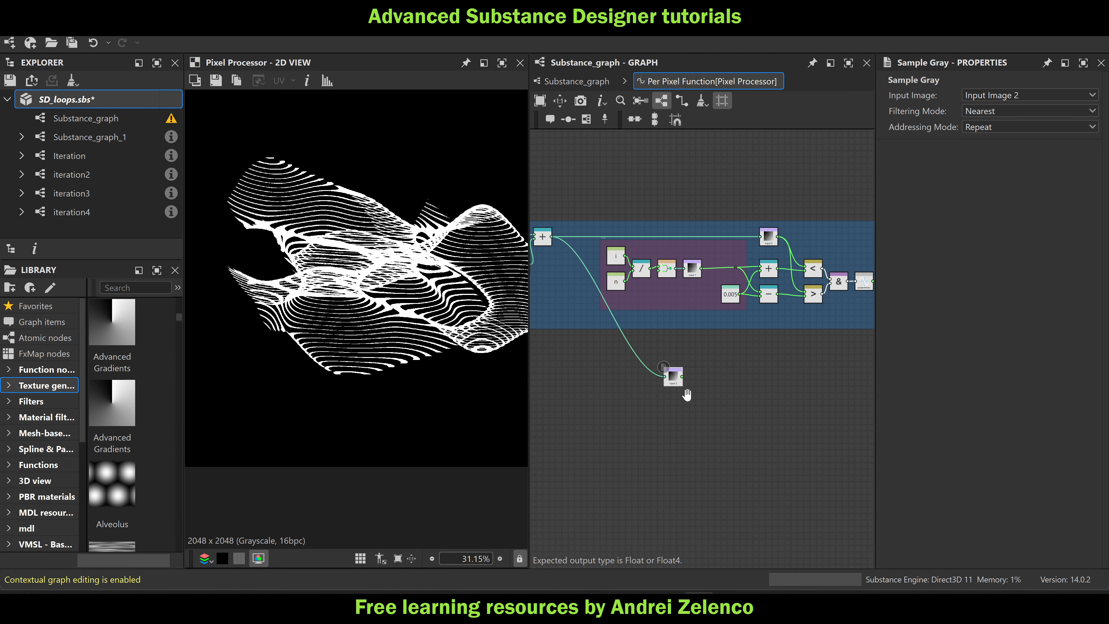
Widen the blue proc system frame beyond the Boolean to Float1 node and save the package
scroll(679, 385, "up", 2)
scroll(677, 384, "down", 2)
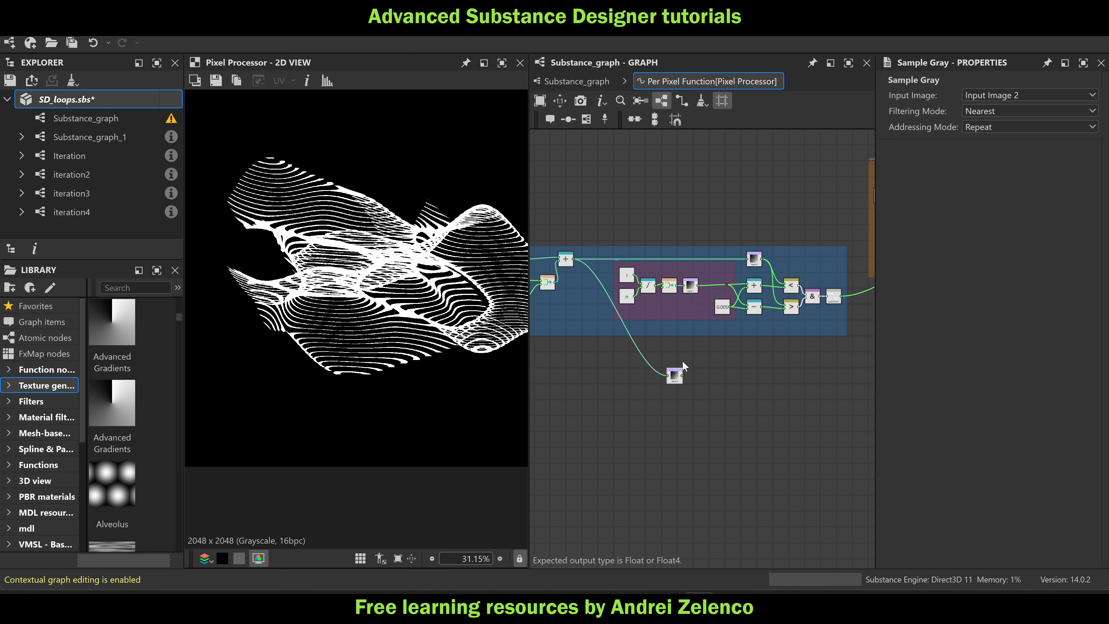
middle_click_drag(752, 397, 635, 383)
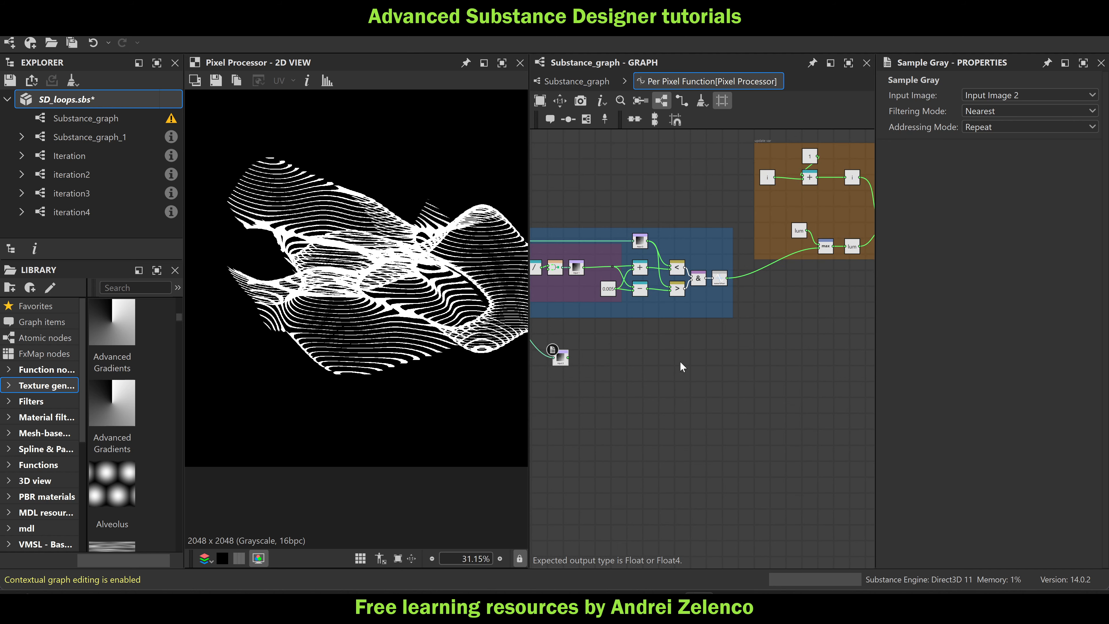
scroll(737, 276, "up", 4)
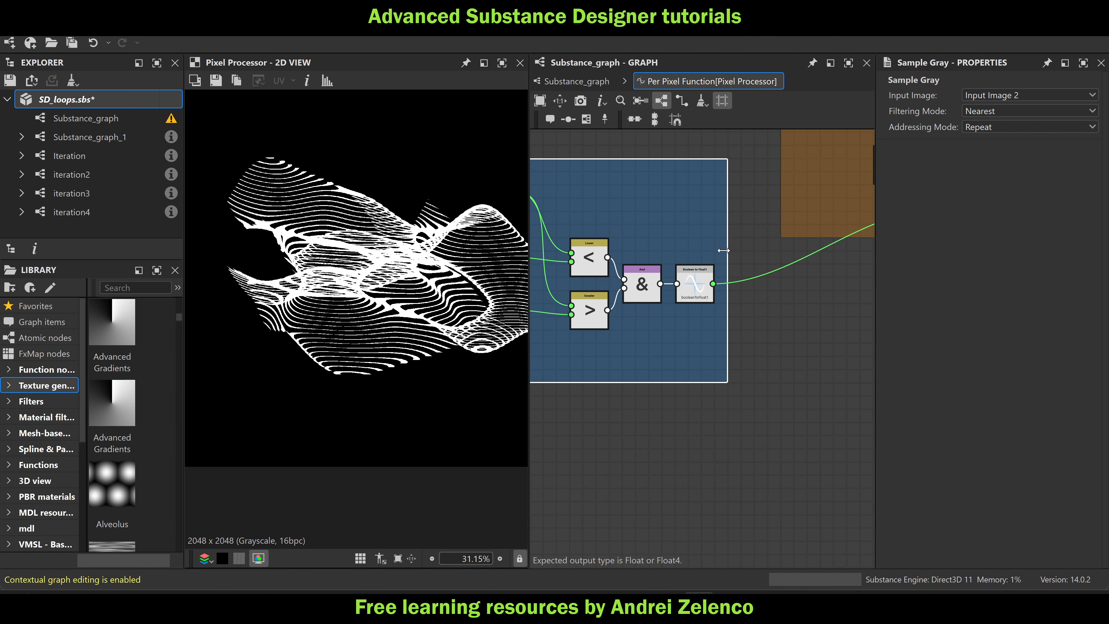
left_click_drag(727, 258, 764, 260)
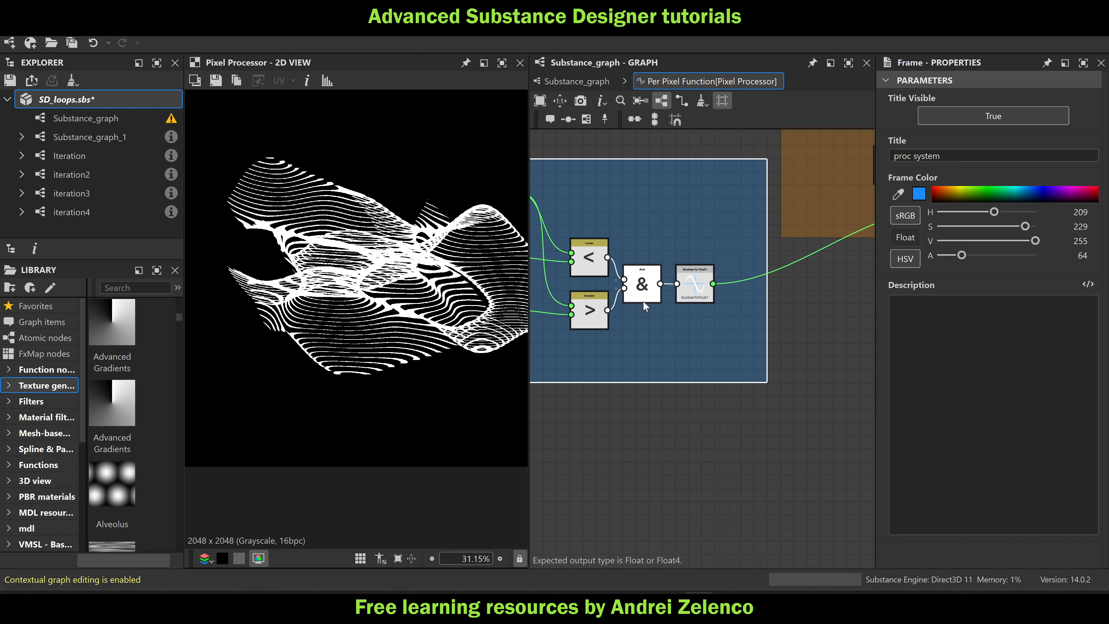
left_click(75, 99)
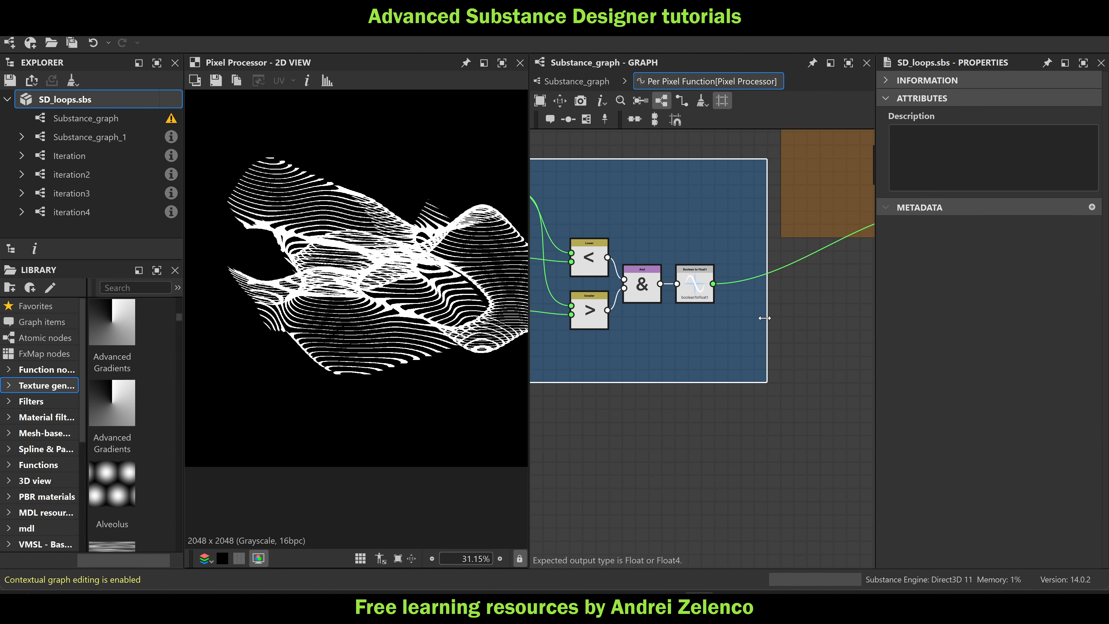
Insert a Multiplication node after Boolean to Float1 and widen the blue frame to enclose it
key("space")
type("mu")
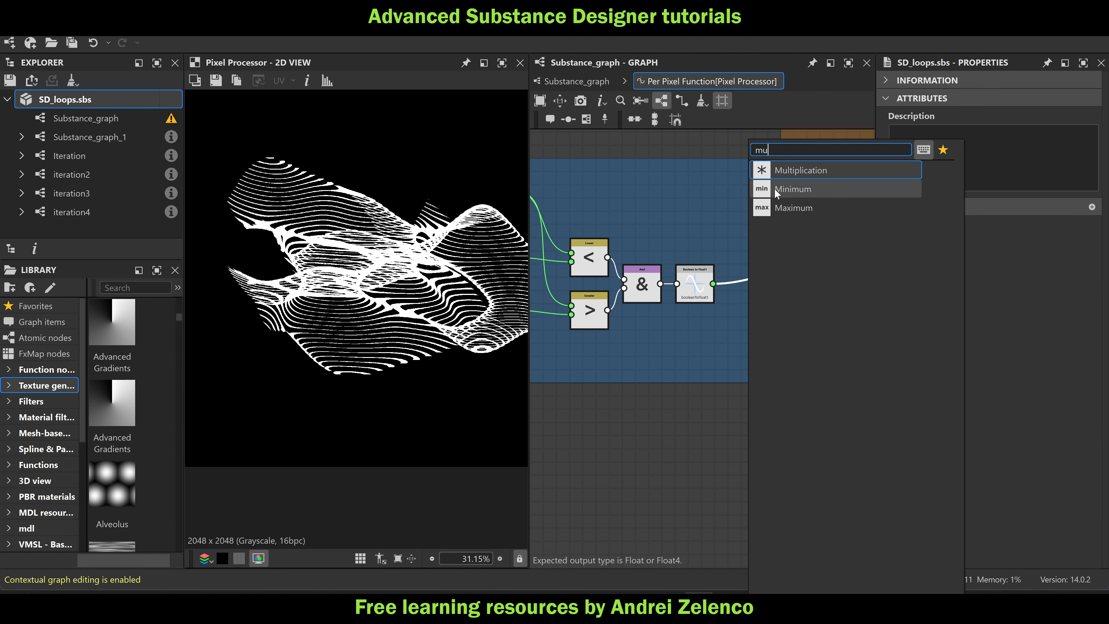
left_click(786, 169)
left_click_drag(787, 266, 747, 294)
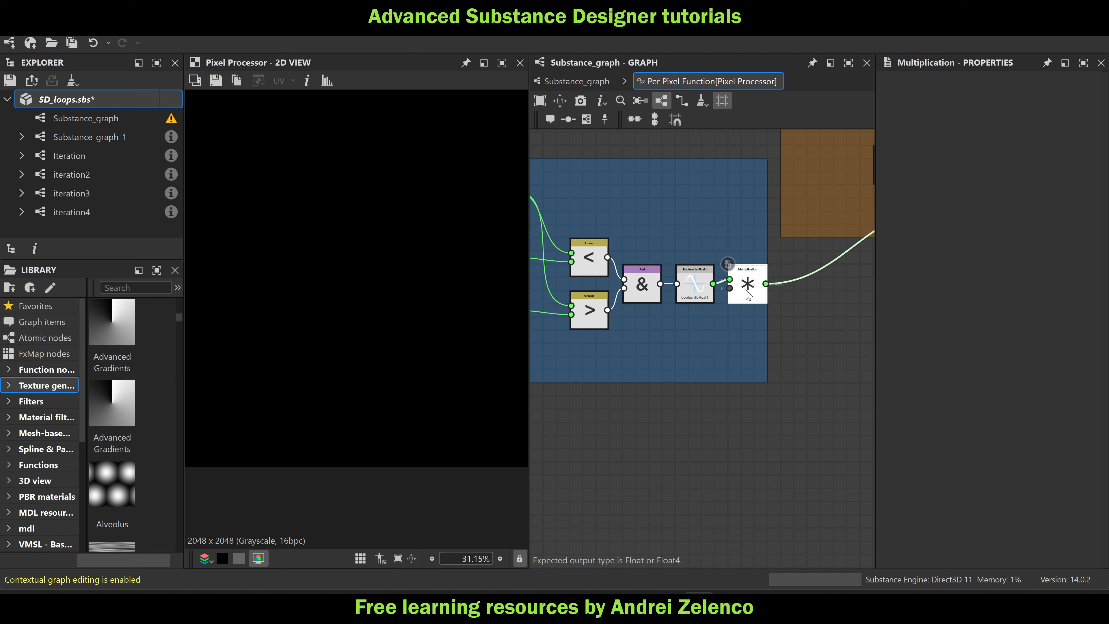
left_click_drag(767, 248, 778, 248)
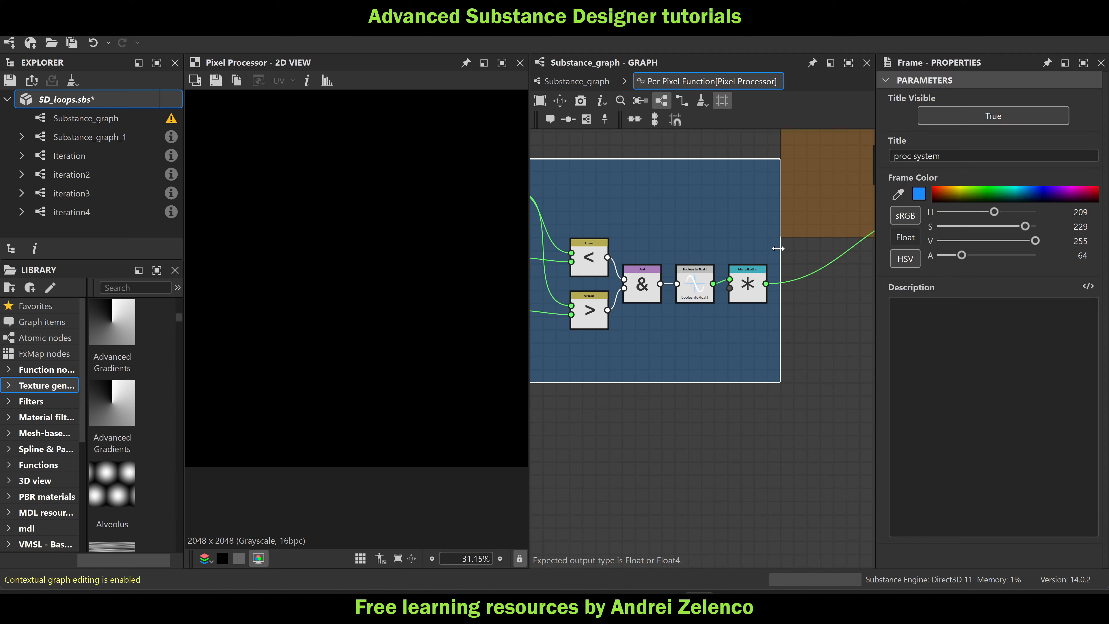
Connect the Input Image 2 Sample Gray output to the second input of the new Multiplication node
middle_click_drag(778, 248, 606, 341)
scroll(679, 295, "down", 5)
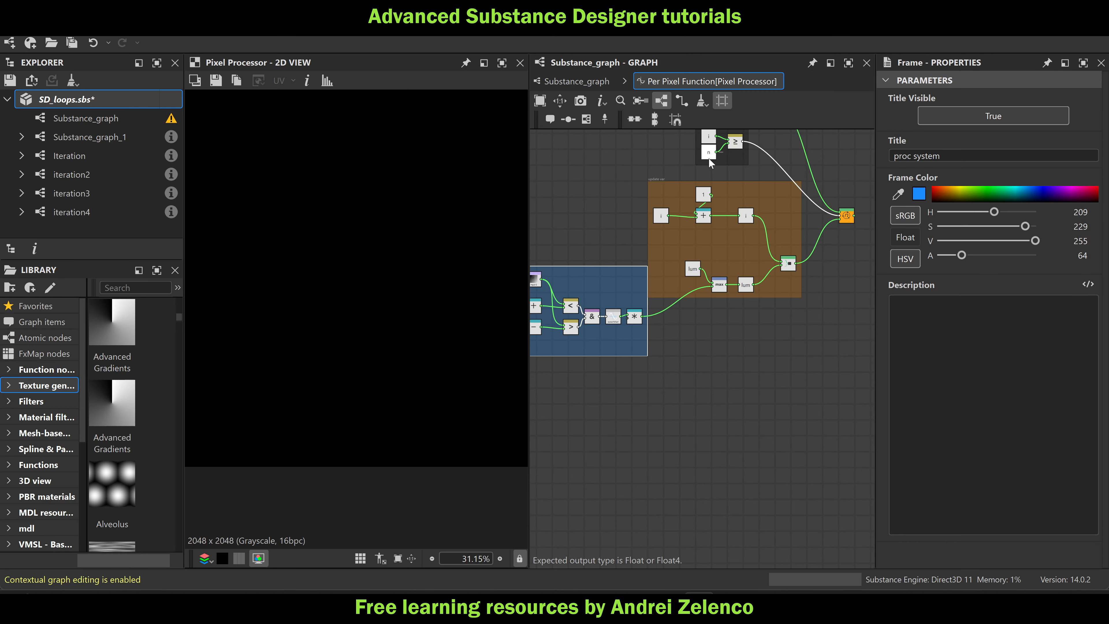
middle_click_drag(683, 397, 871, 322)
scroll(610, 342, "up", 3)
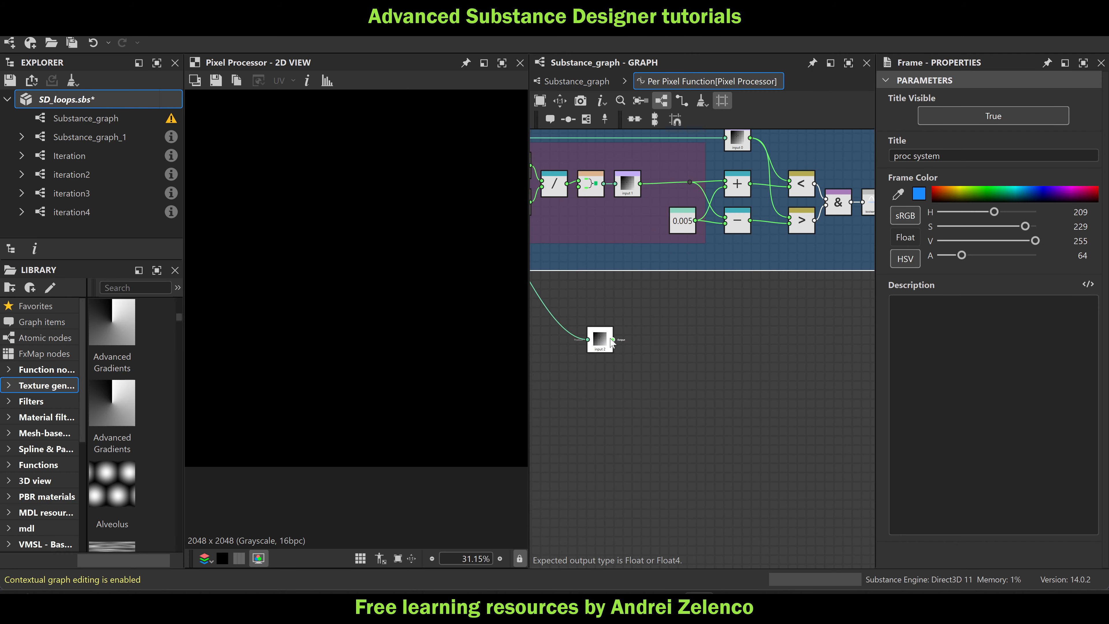
left_click(612, 339)
middle_click_drag(737, 342, 621, 375)
left_click(782, 243)
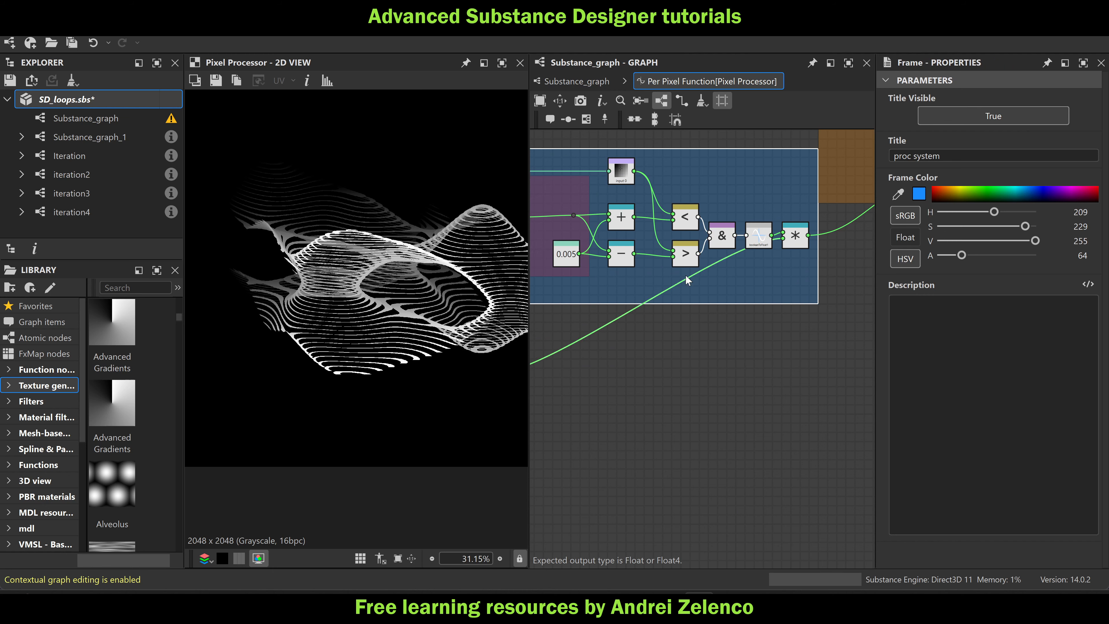
Extend the blue frame downward, move the Input Image 2 Sample Gray node into it, and save the package
scroll(367, 327, "down", 2)
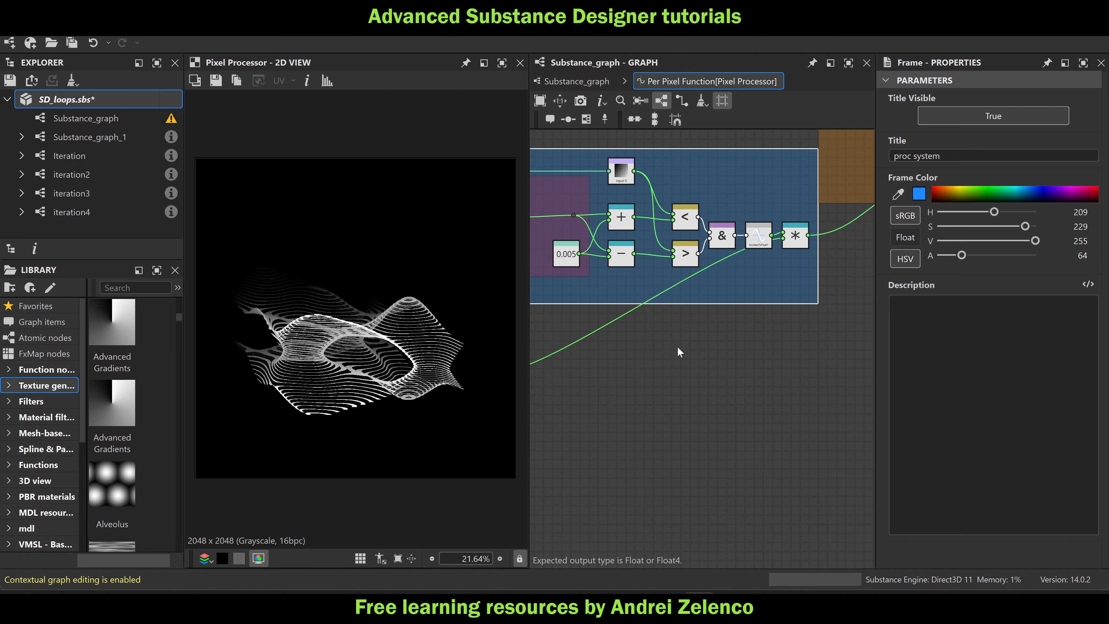
scroll(678, 353, "down", 5)
scroll(648, 370, "up", 2)
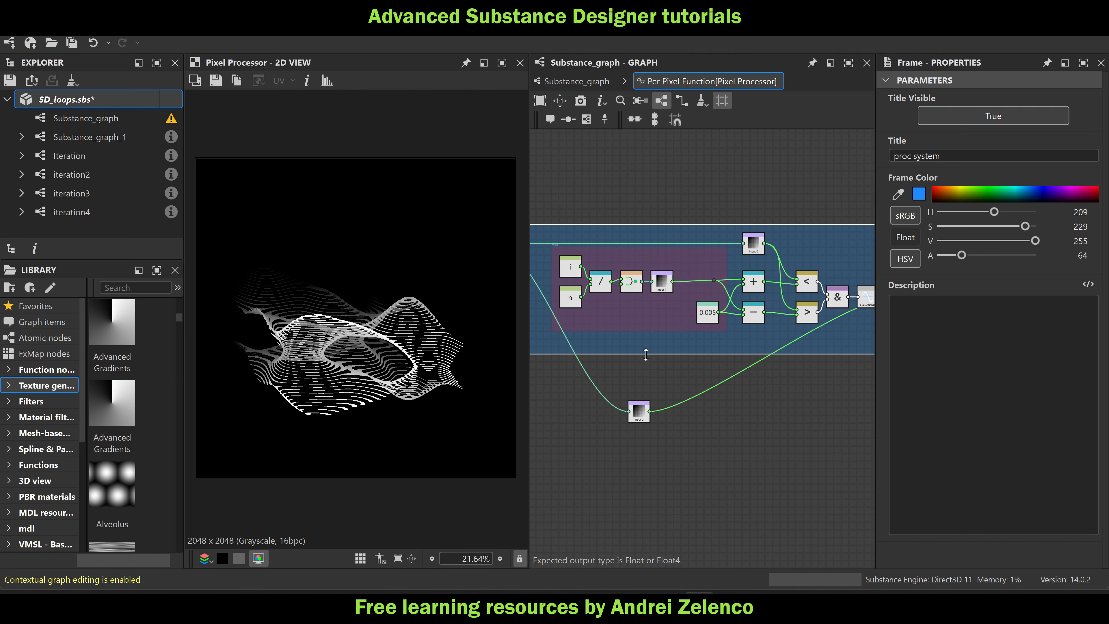
left_click_drag(639, 411, 647, 351)
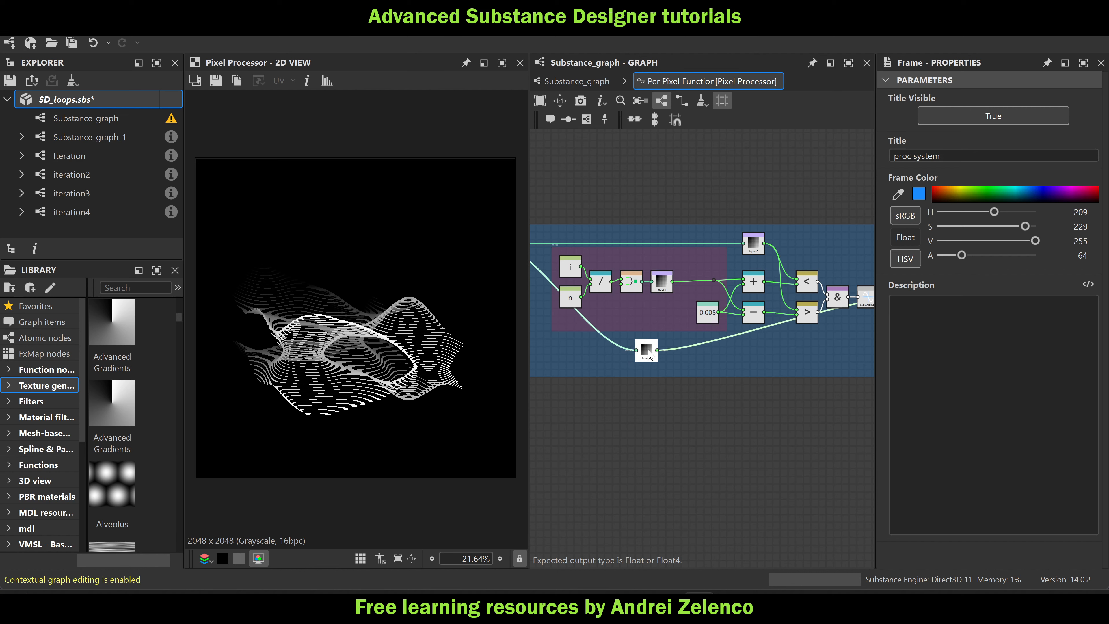
middle_click_drag(608, 369, 686, 362)
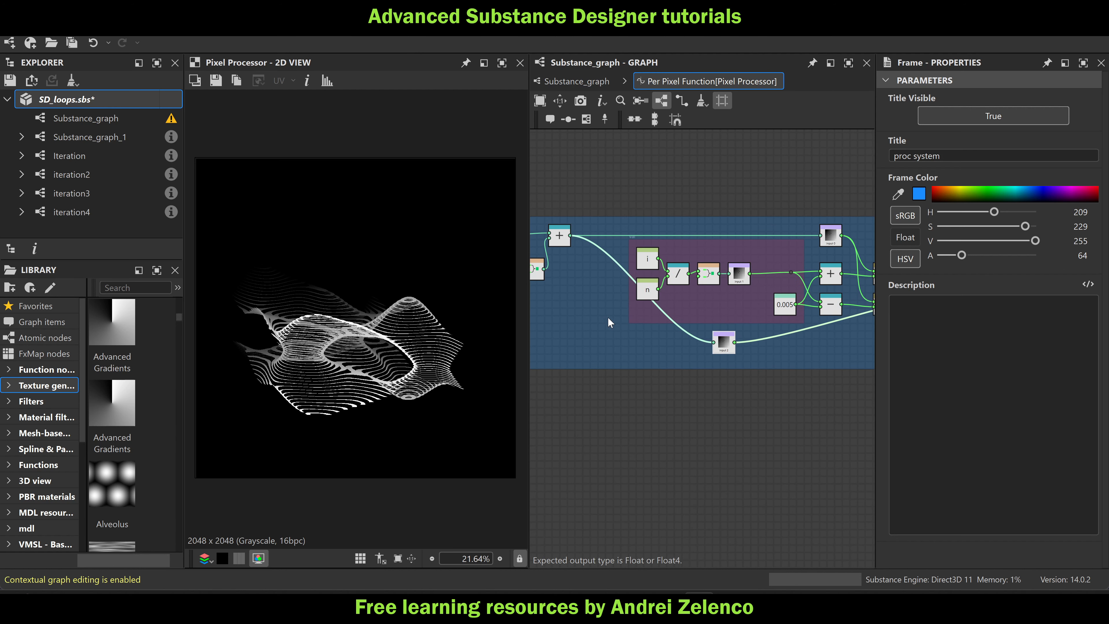
left_click(86, 98)
key("ctrl+s")
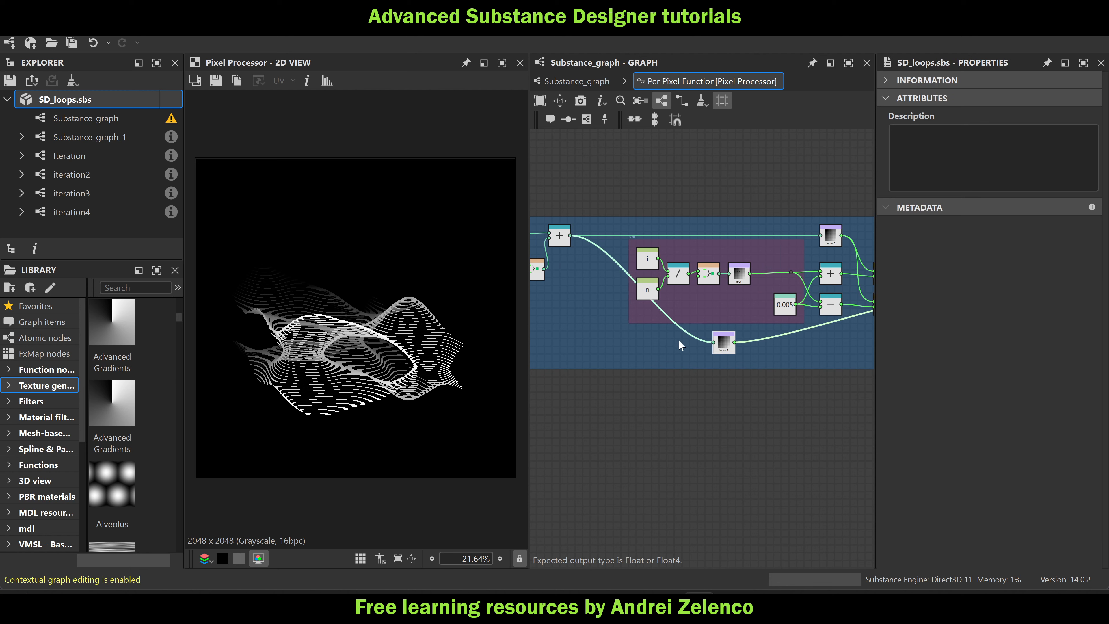
scroll(301, 354, "up", 3)
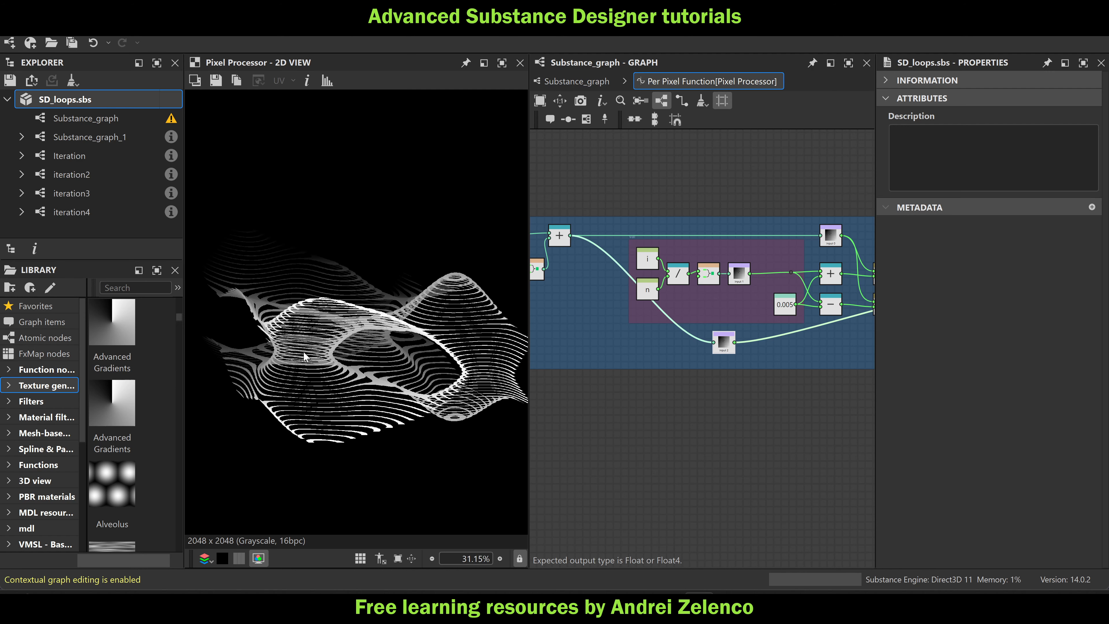
scroll(435, 361, "down", 3)
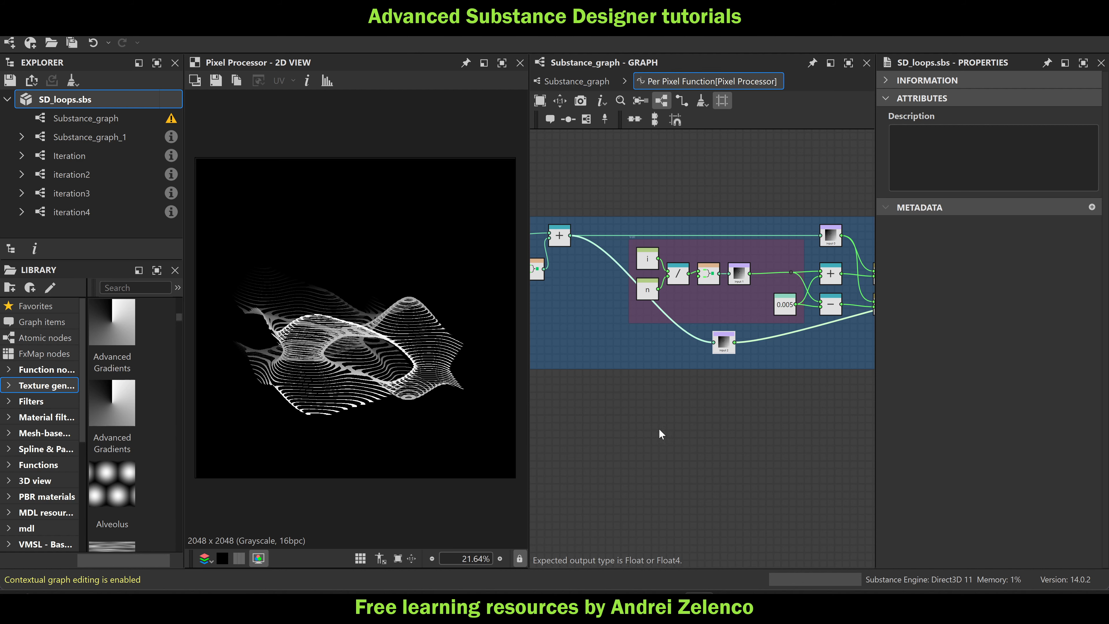
Reposition the nodes that increment i by 1 inside the update var frame
middle_click_drag(716, 448, 517, 421)
middle_click_drag(784, 307, 606, 430)
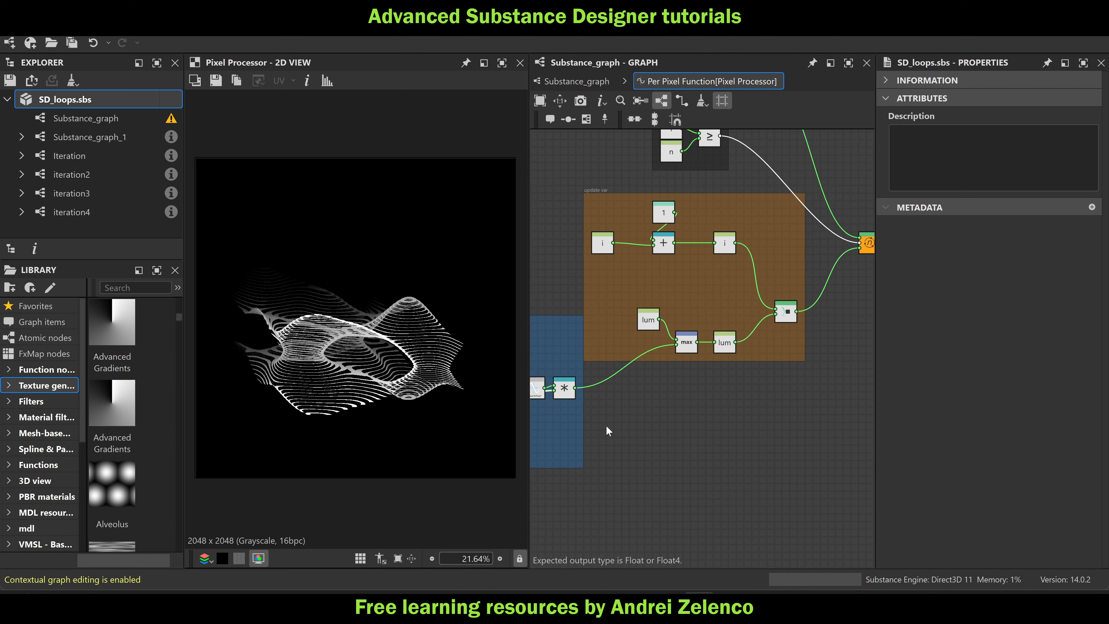
scroll(633, 402, "down", 3)
scroll(685, 306, "up", 2)
left_click_drag(697, 346, 609, 360)
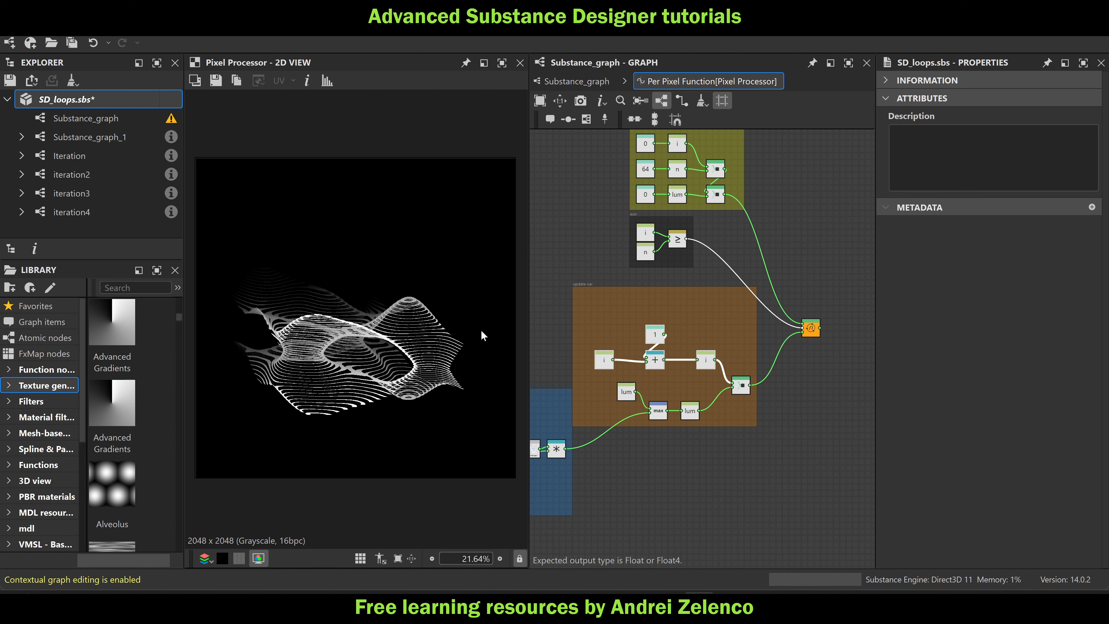
Space the While Loop node and its input frames farther from the blue frame and save the package
scroll(415, 342, "up", 1)
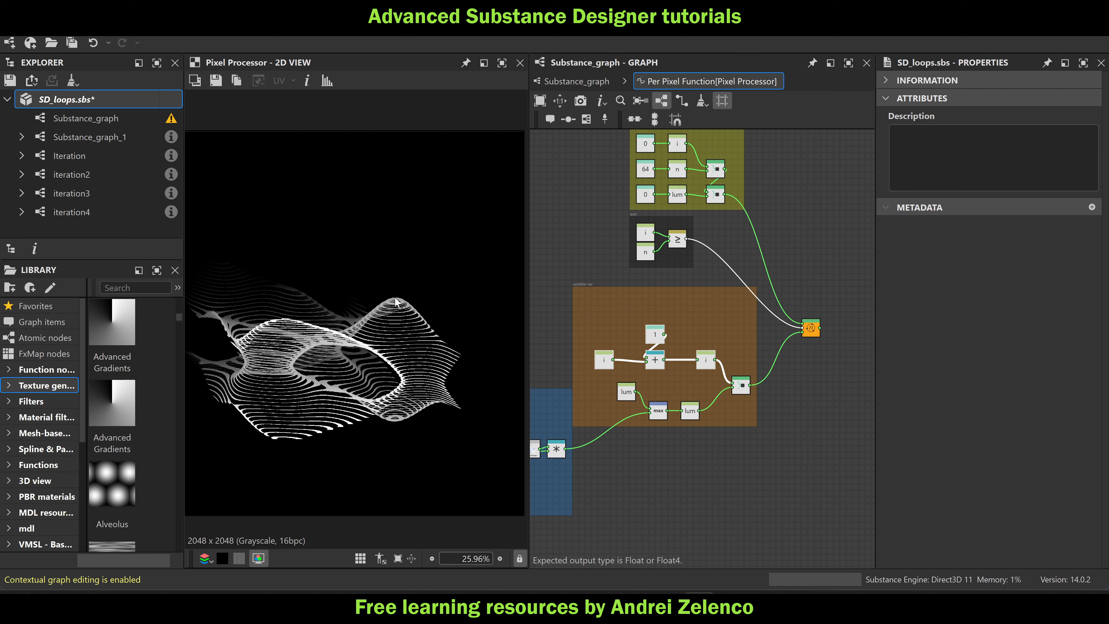
left_click_drag(817, 333, 811, 280)
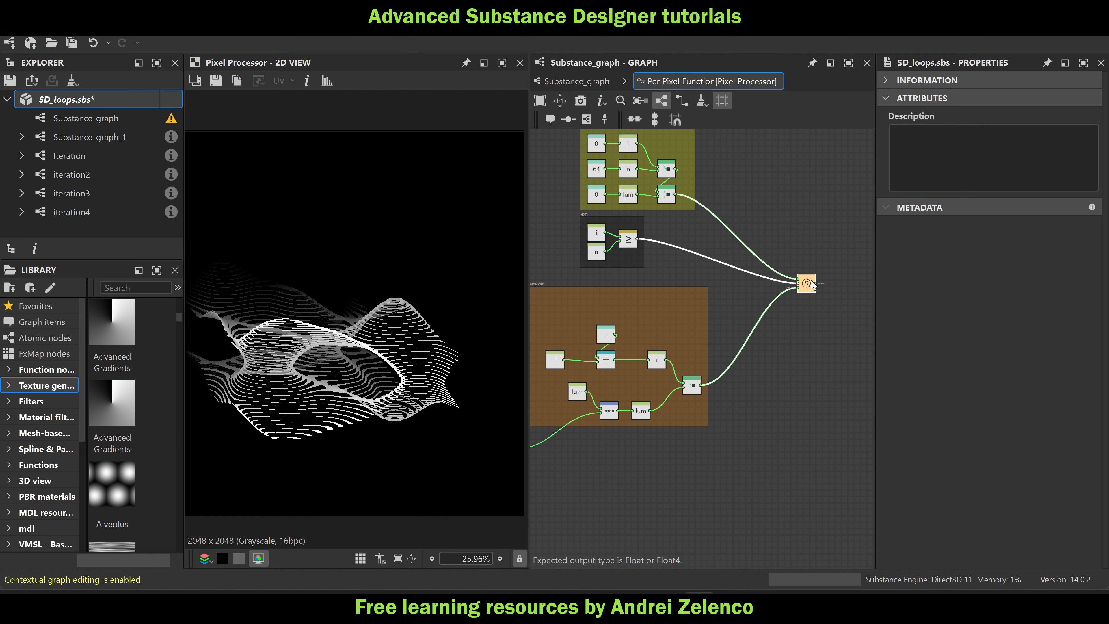
middle_click_drag(563, 297, 644, 283)
left_click_drag(607, 270, 649, 266)
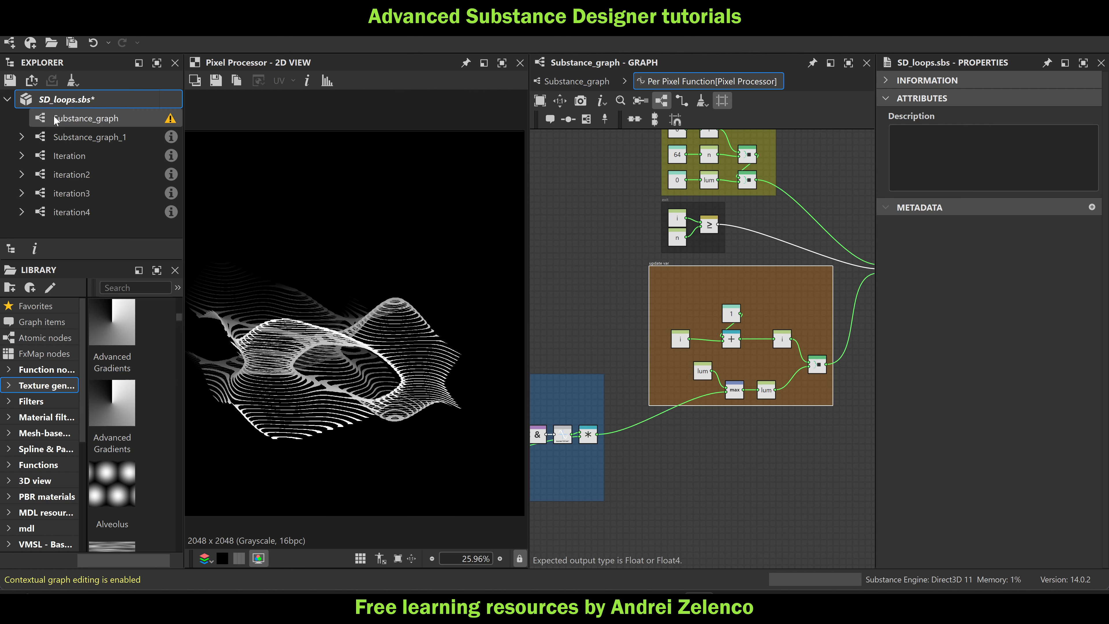
key("ctrl+s")
Widen the blue proc system frame to leave free space after the Multiplication node
scroll(690, 443, "down", 2)
middle_click_drag(690, 443, 725, 321)
scroll(696, 347, "up", 3)
left_click_drag(723, 320, 759, 324)
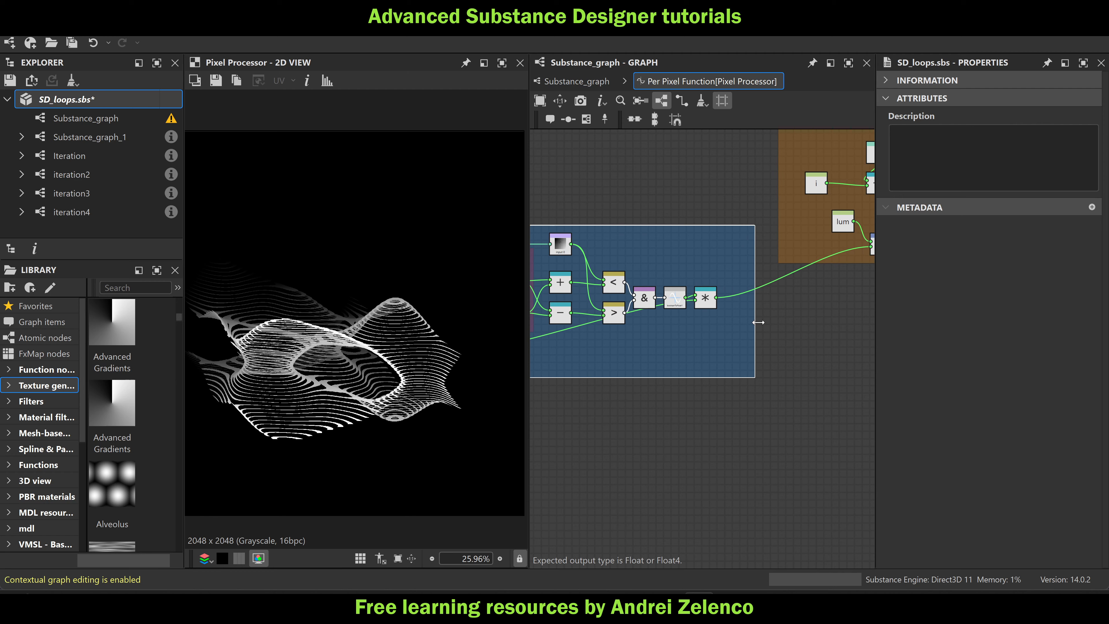
Add a dot on the link from Input Image 2 Sample Gray to Multiplication and route it below the comparison nodes
middle_click_drag(660, 348, 781, 328)
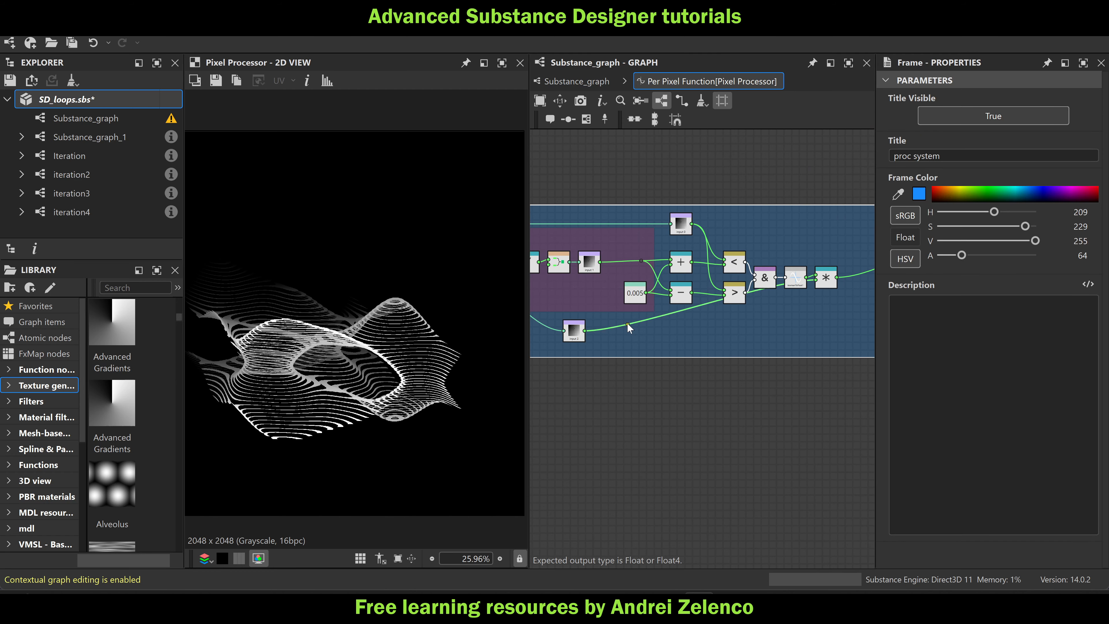
left_click(626, 323, "alt")
left_click_drag(627, 323, 706, 332)
scroll(701, 331, "down", 2)
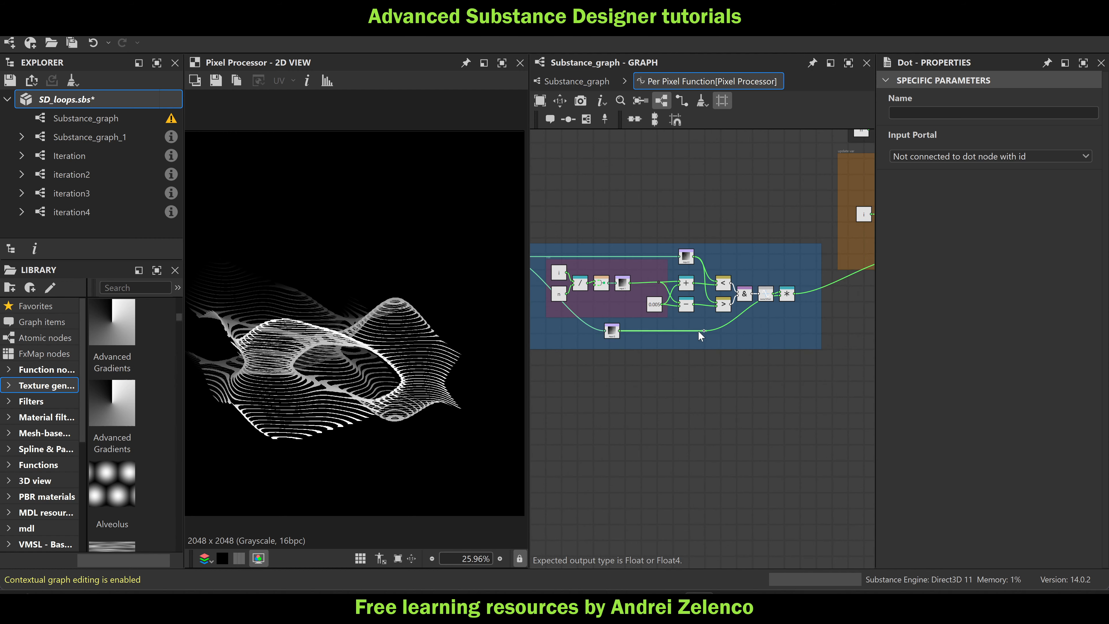
scroll(566, 285, "up", 3)
left_click_drag(593, 256, 561, 297)
scroll(646, 323, "down", 2)
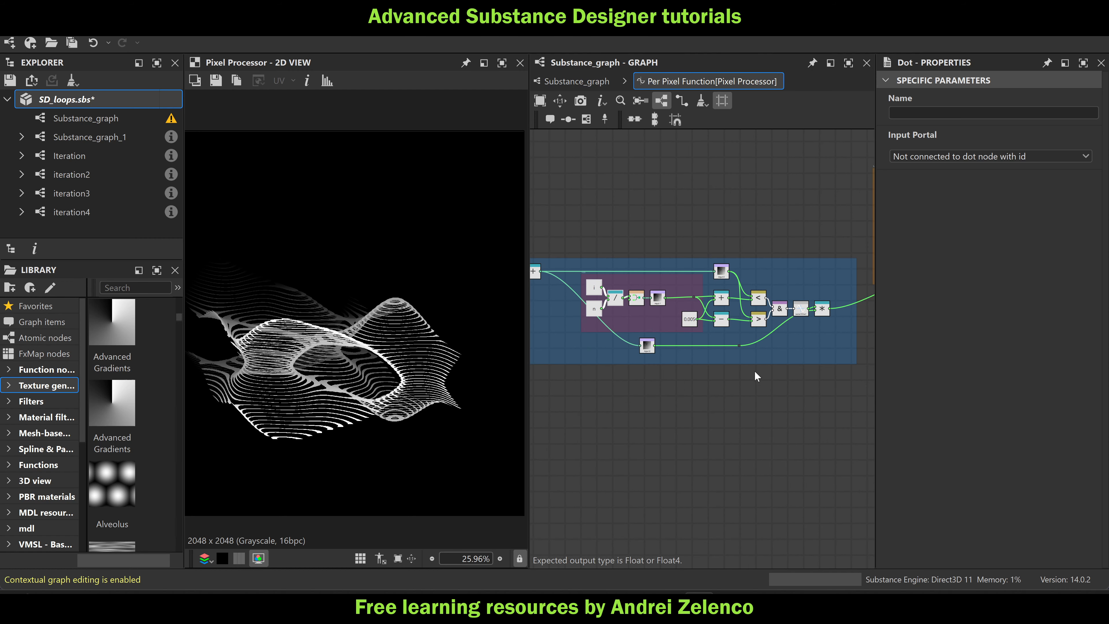
Feed the curve-sampling Vector Float2 from the first i/n Division and delete the duplicate i, n and Division nodes
scroll(737, 408, "down", 2)
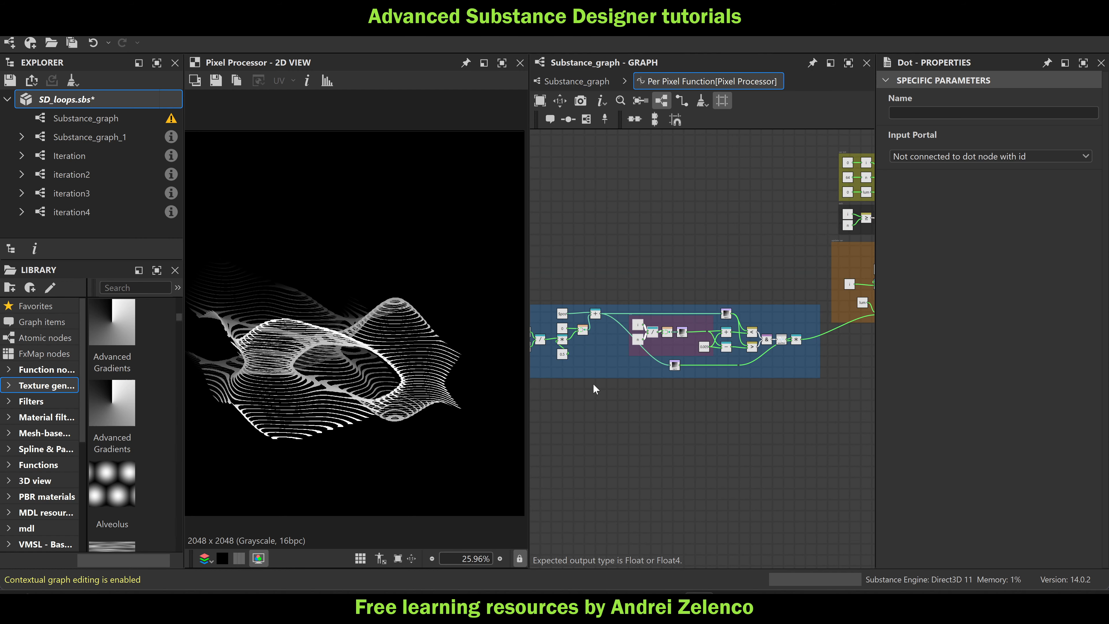
scroll(625, 352, "up", 3)
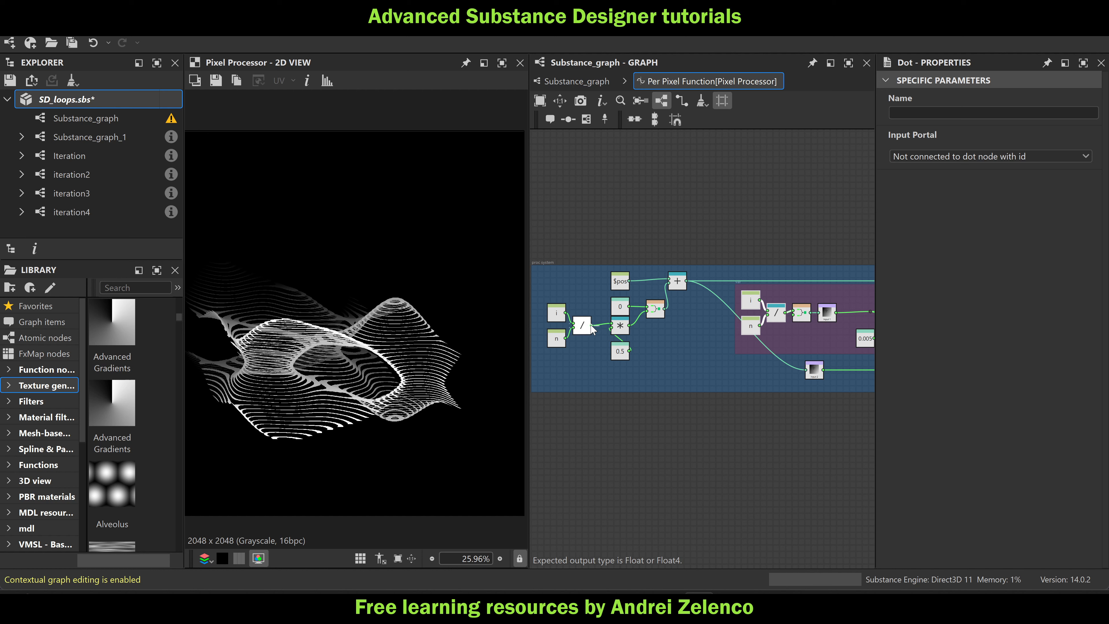
left_click_drag(593, 326, 736, 485)
scroll(751, 326, "up", 1)
scroll(701, 358, "down", 2)
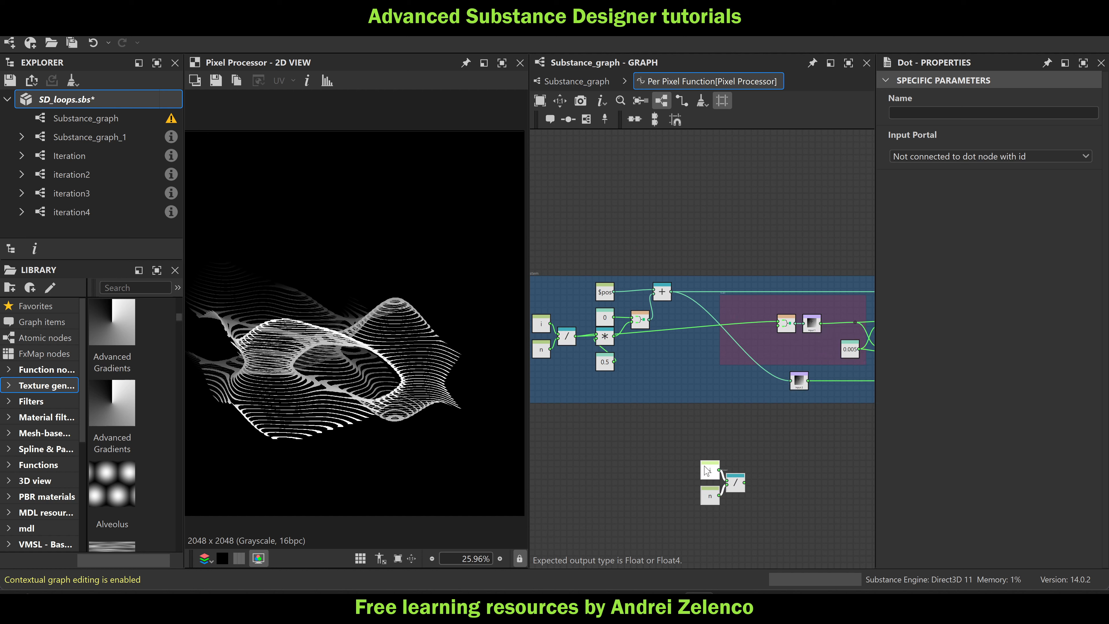
key("Delete")
Narrow the purple frame around the remaining curve-sampling nodes and route the Division link below the 0.5 node with two dots
left_click_drag(719, 344, 772, 342)
middle_click_drag(668, 376, 745, 310)
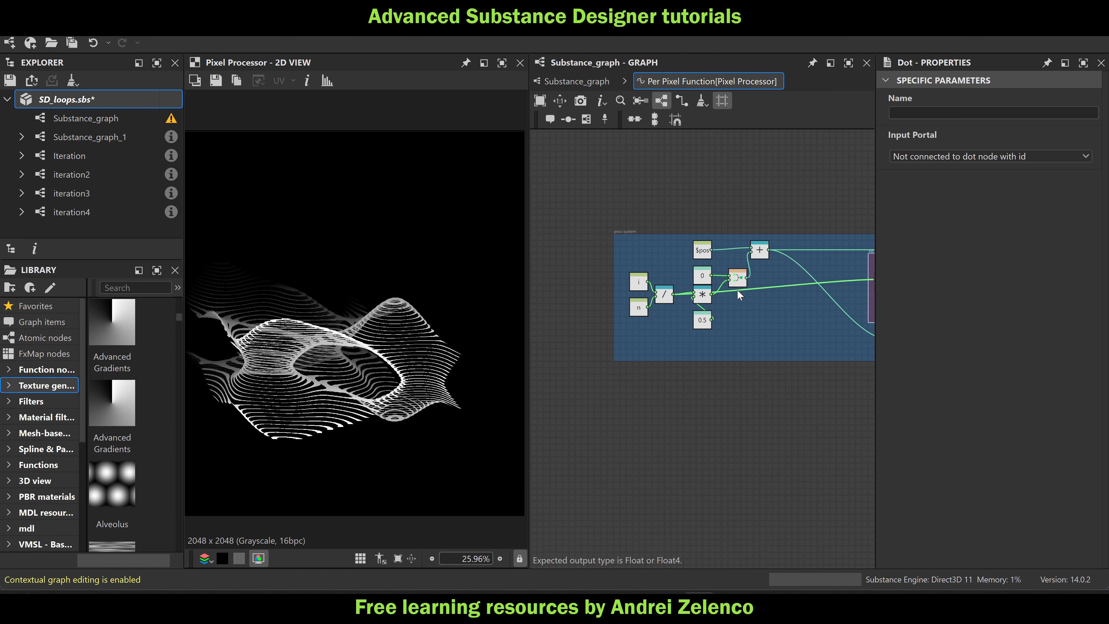
scroll(735, 293, "up", 2)
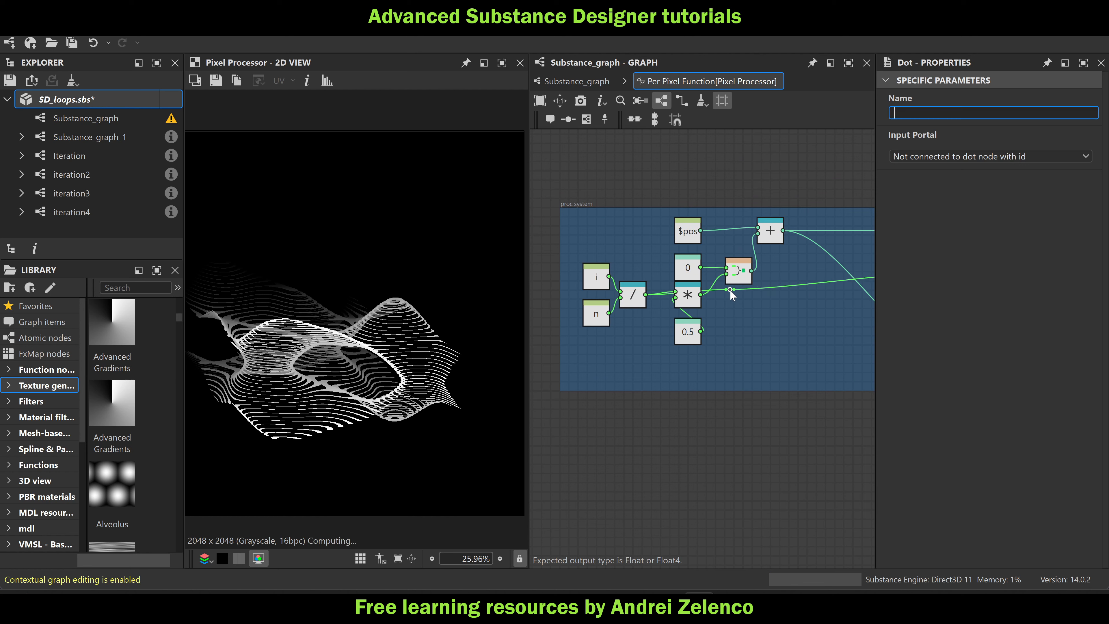
left_click_drag(729, 289, 662, 363)
left_click_drag(735, 346, 802, 361)
scroll(802, 361, "down", 3)
middle_click_drag(803, 360, 697, 352)
scroll(694, 347, "up", 2)
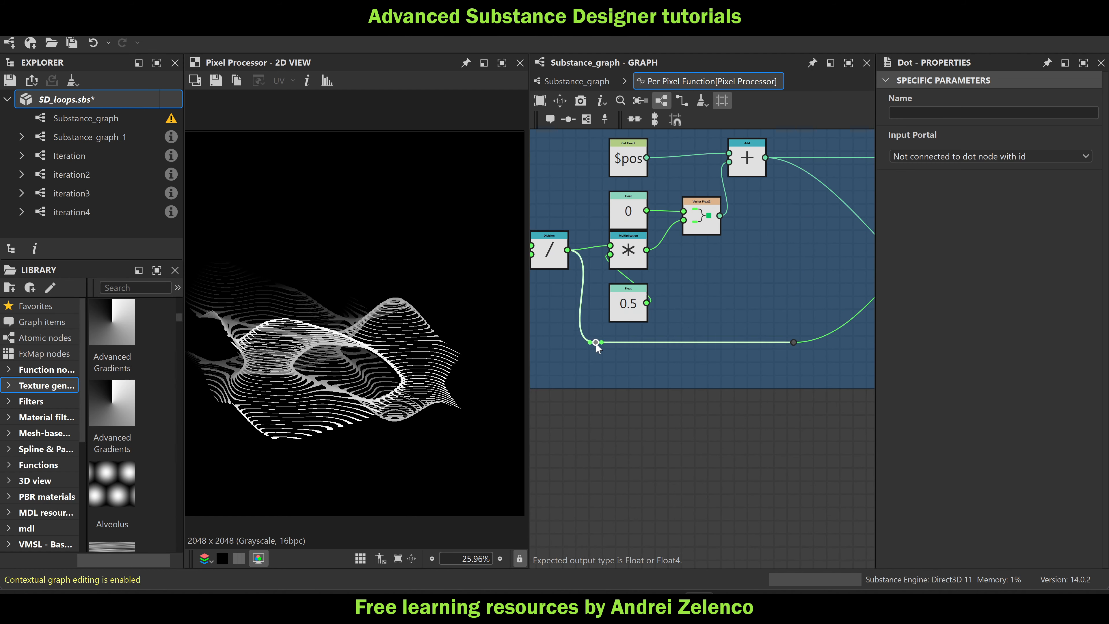
scroll(595, 345, "down", 3)
middle_click_drag(784, 373, 808, 370)
scroll(615, 304, "up", 2)
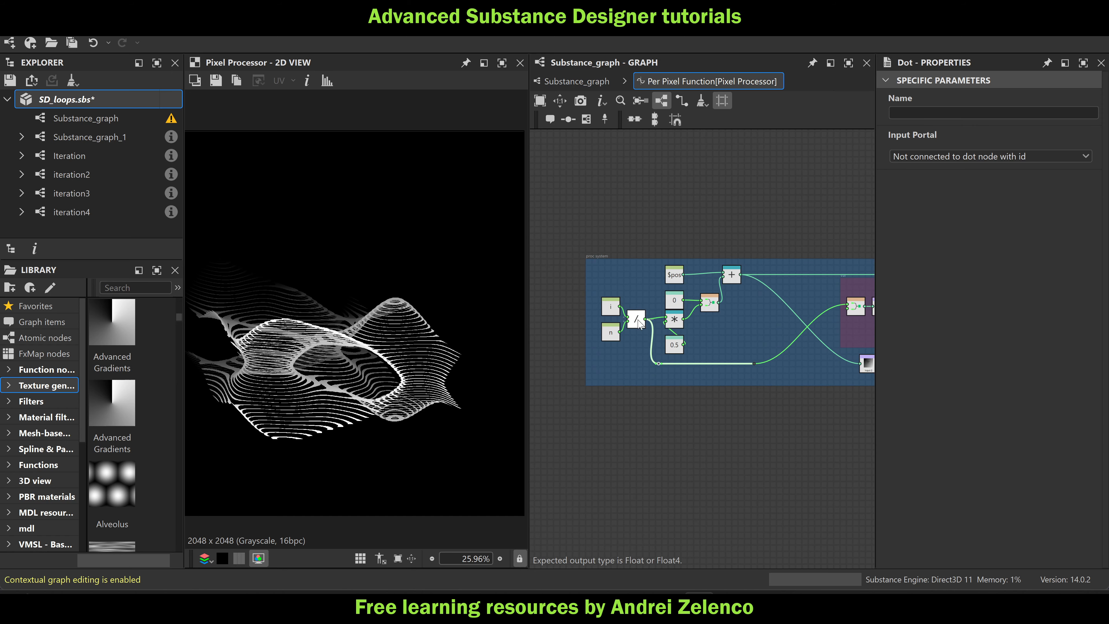
Add a second Multiplication node after the first one at the end of the blue proc system frame
middle_click_drag(712, 371, 471, 331)
middle_click_drag(725, 341, 573, 346)
scroll(723, 287, "up", 2)
left_click_drag(686, 285, 711, 287)
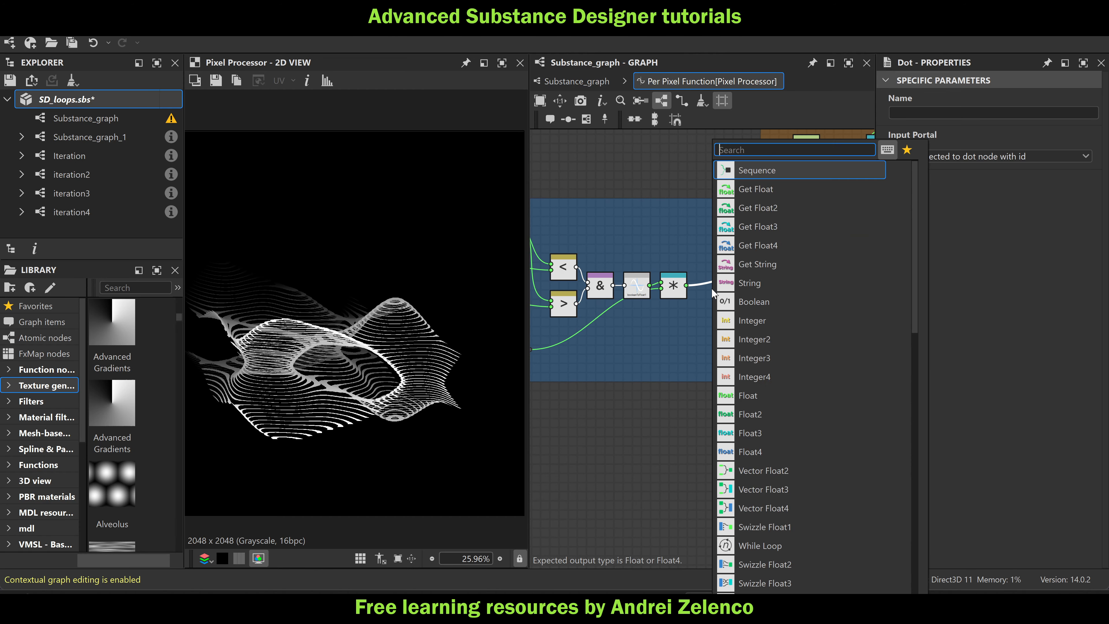
type("mu")
left_click(764, 170)
left_click_drag(775, 256, 711, 285)
Branch the i/n Division link along the frame's lower edge with added dots and connect it to the new Multiplication's second input
scroll(711, 284, "down", 2)
scroll(706, 286, "down", 3)
scroll(661, 315, "up", 1)
middle_click_drag(661, 316, 681, 298)
scroll(717, 277, "up", 4)
left_click(702, 274)
scroll(681, 298, "up", 2)
left_click(679, 292, "alt")
scroll(724, 291, "down", 3)
scroll(725, 291, "down", 3)
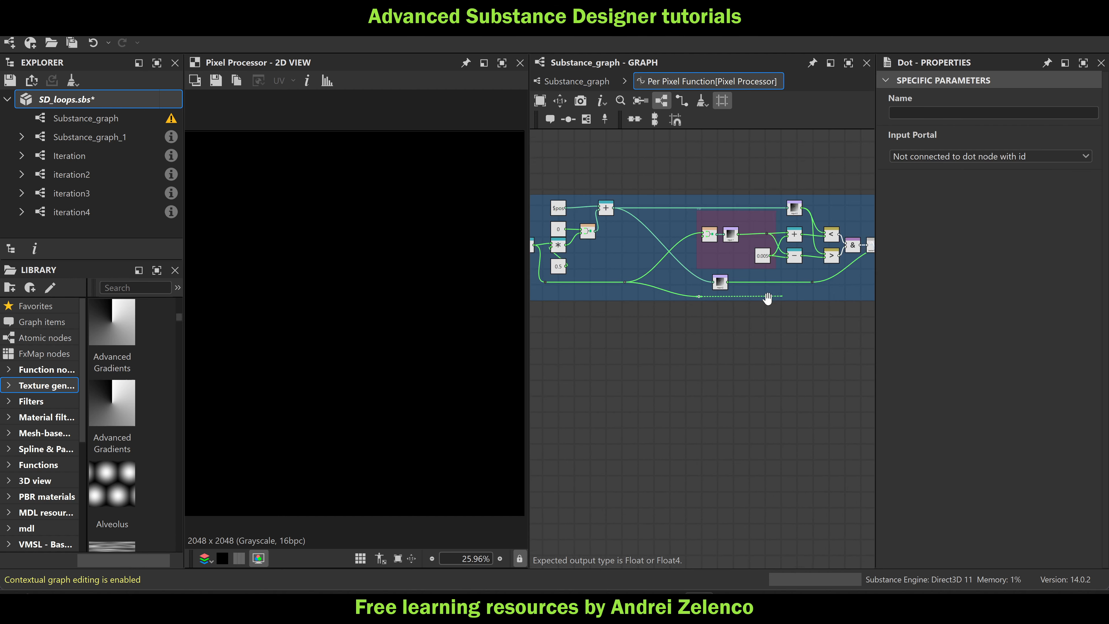
scroll(744, 305, "up", 4)
left_click(744, 305, "alt")
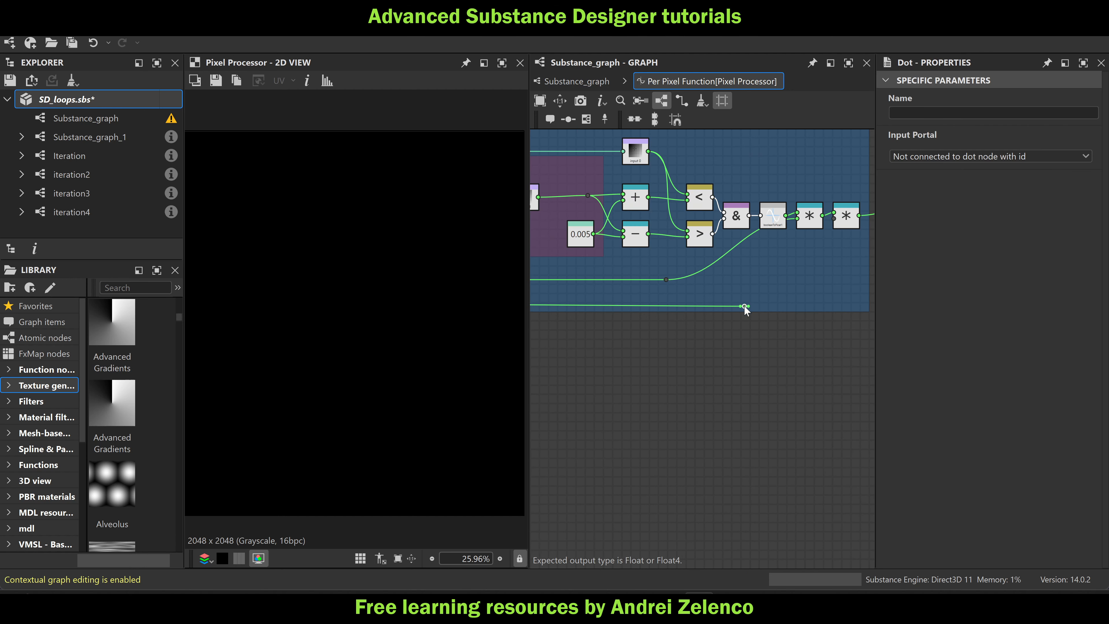
left_click(840, 228)
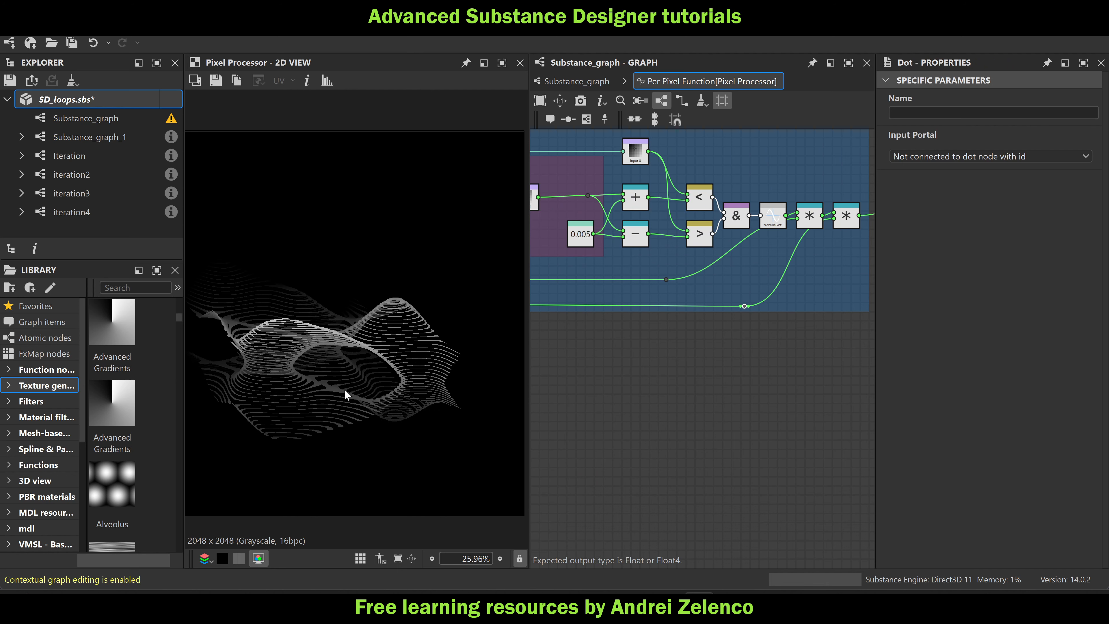
Save the SD_loops.sbs package and examine the depth-faded surface up close
middle_click_drag(410, 358, 450, 338)
middle_click_drag(825, 231, 755, 252)
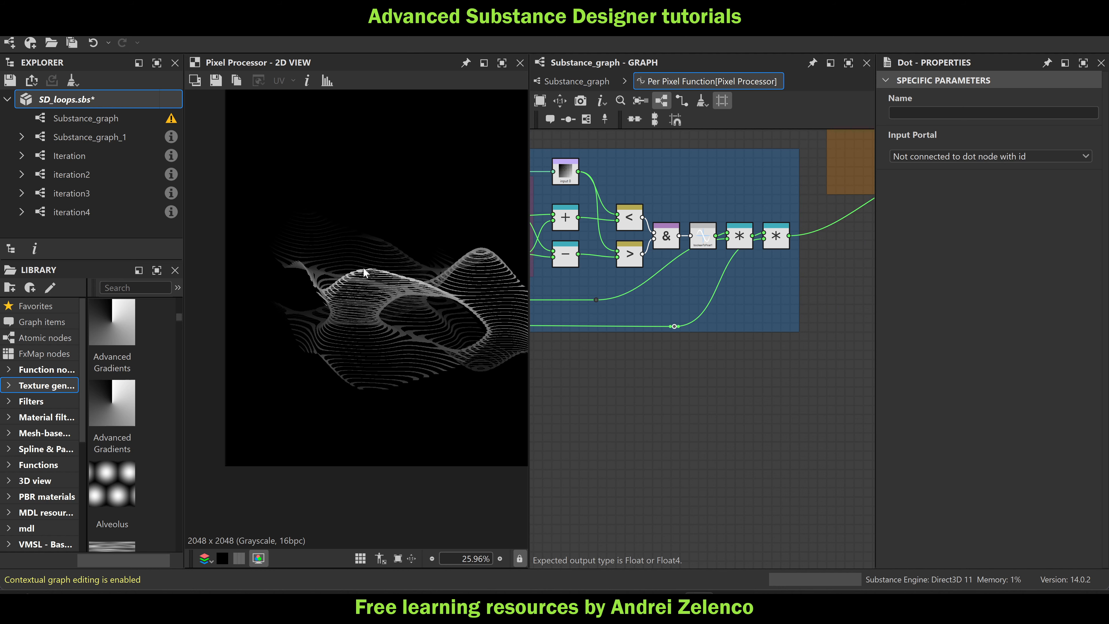
scroll(335, 310, "up", 1)
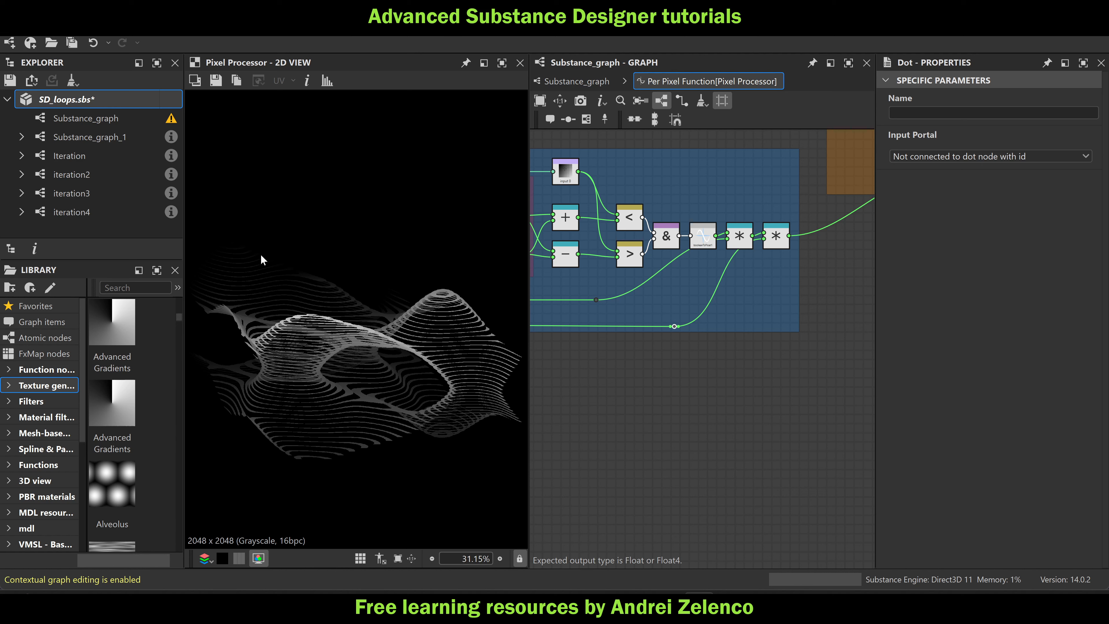
left_click(75, 100)
key("ctrl+s")
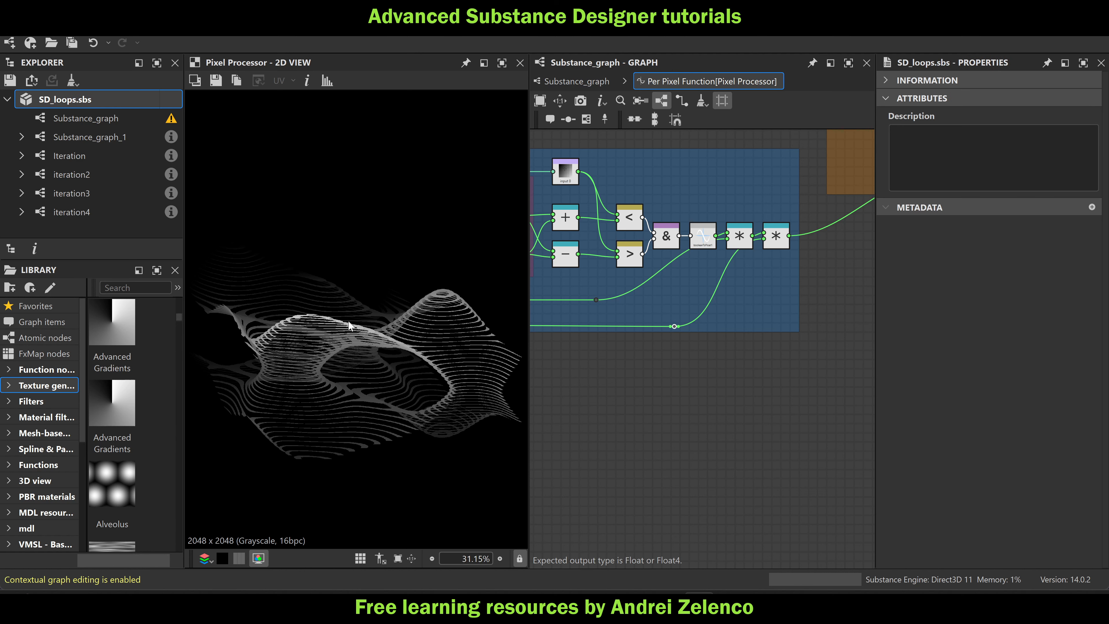
scroll(300, 326, "up", 2)
scroll(300, 326, "down", 4)
Return to Substance_graph and move the Curve node's lowest point to about 0.53 horizontally and 0.40 vertically
left_click(573, 83)
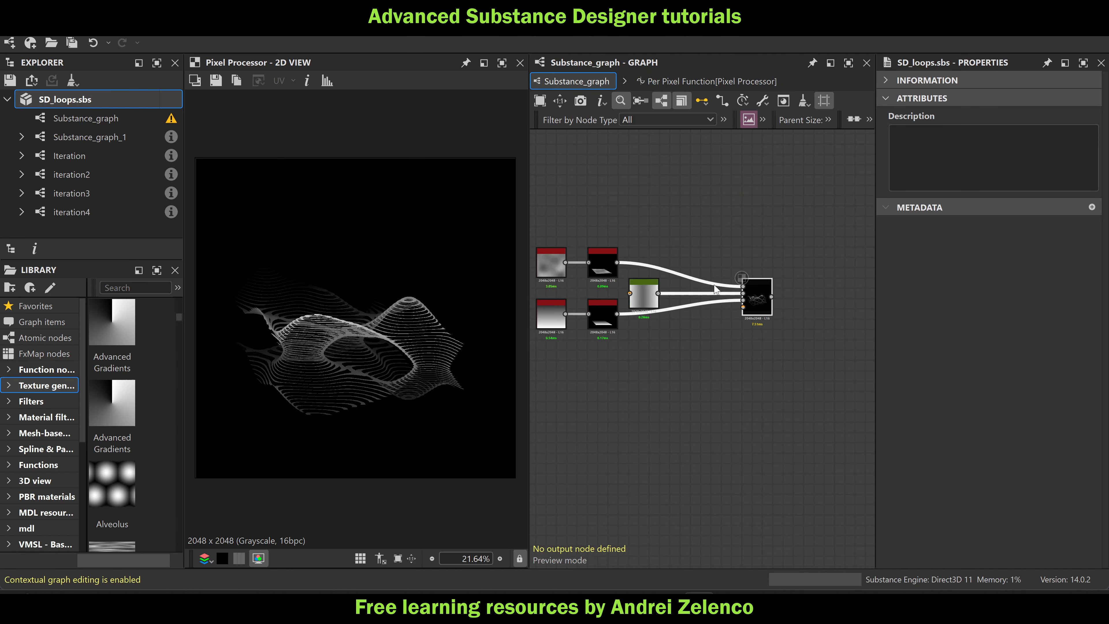
left_click(646, 279)
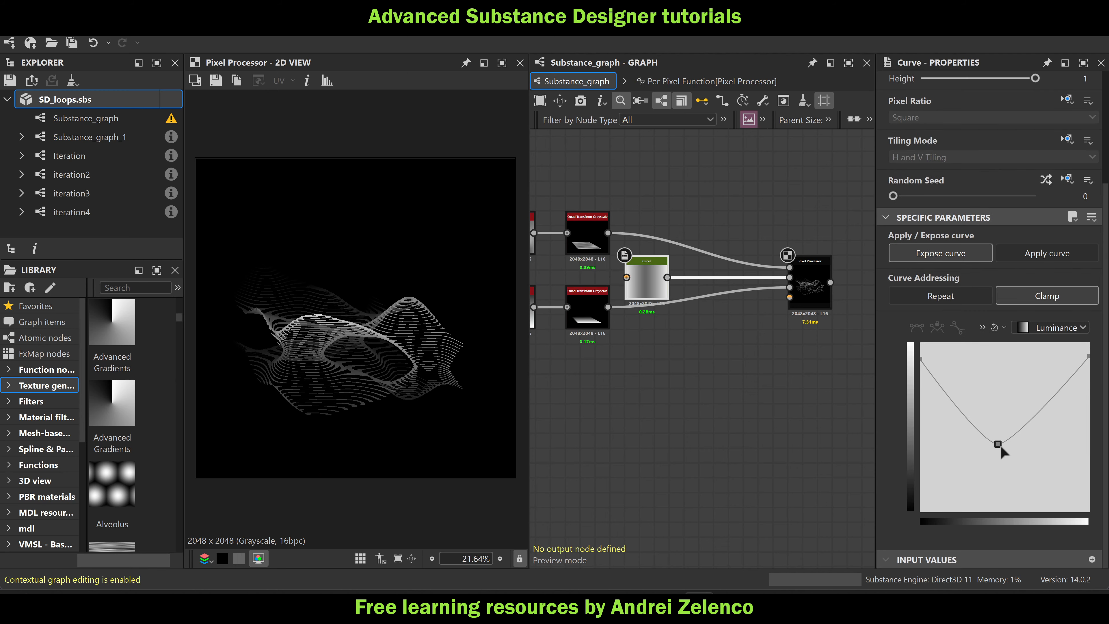
mouse_move(998, 444)
left_mouse_down()
mouse_move(966, 448)
mouse_move(1006, 452)
mouse_move(1001, 394)
mouse_move(1000, 434)
mouse_move(1021, 463)
mouse_move(949, 454)
mouse_move(1022, 443)
mouse_move(1010, 445)
left_mouse_up()
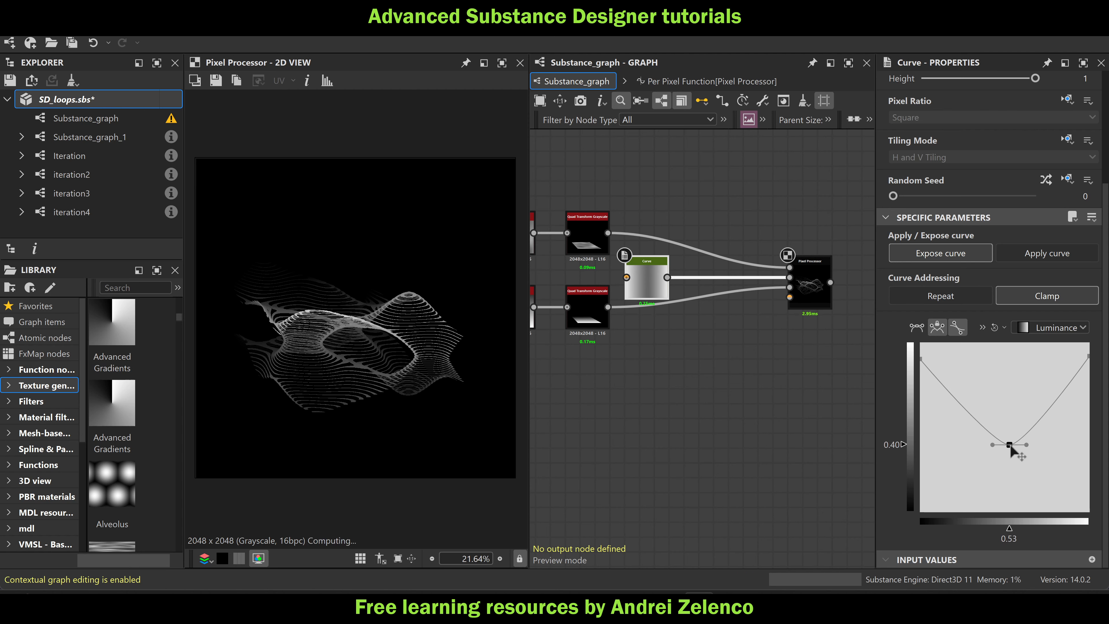
scroll(668, 352, "down", 3)
scroll(667, 352, "up", 3)
Try adjusting the Perlin Noise Disorder, leave it at 0.71, and save the package
left_click(715, 273)
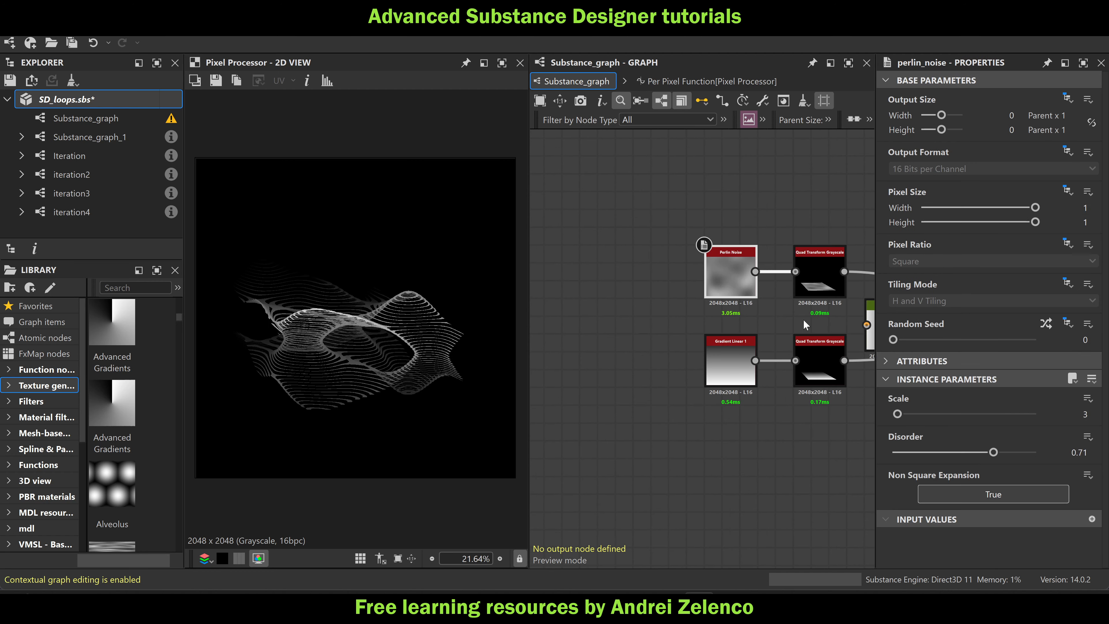
mouse_move(994, 452)
left_mouse_down()
mouse_move(902, 454)
mouse_move(993, 456)
left_mouse_up()
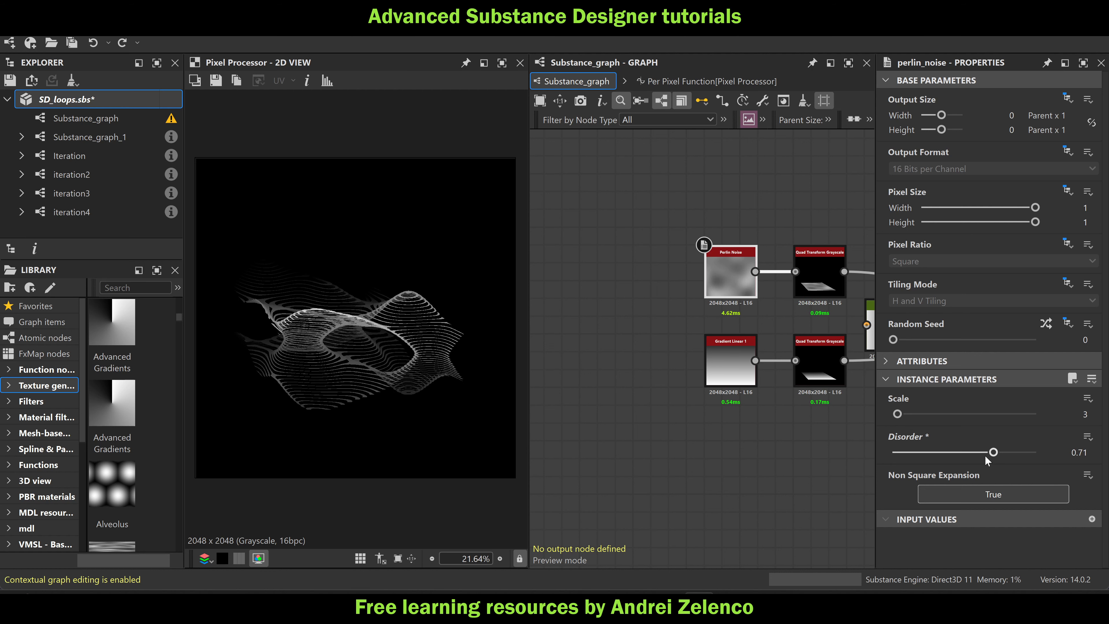
left_click(112, 95)
key("ctrl+s")
Open the Pixel Processor's per-pixel function and set the Float feeding n in the var init frame to 128
middle_click_drag(715, 322, 533, 282)
middle_click_drag(760, 262, 615, 281)
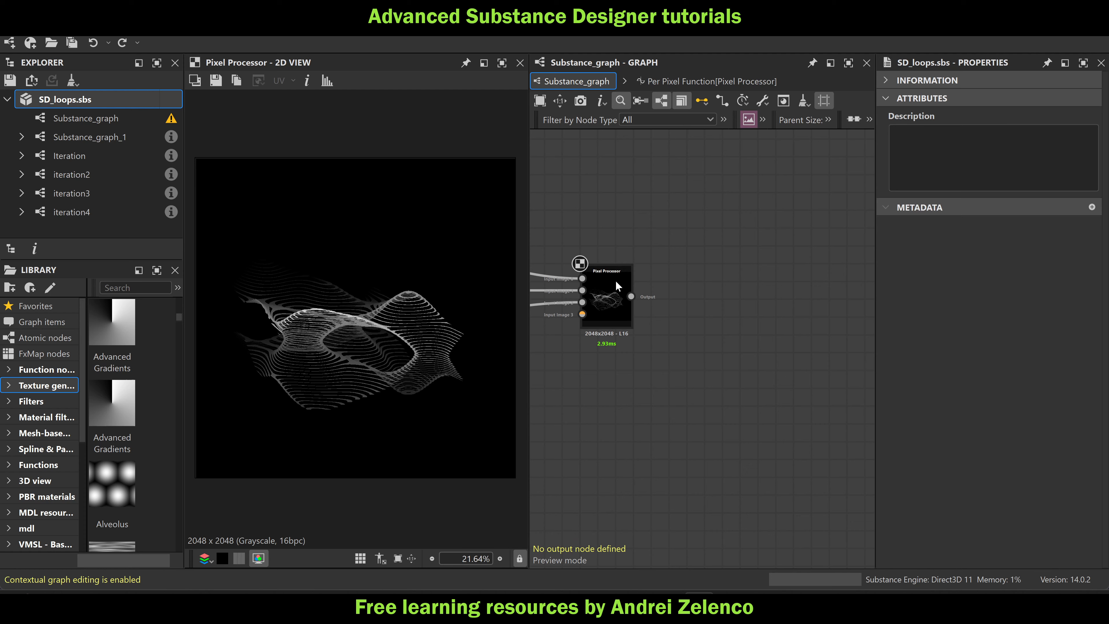
scroll(602, 288, "up", 2)
double_click(602, 288)
scroll(551, 368, "down", 3)
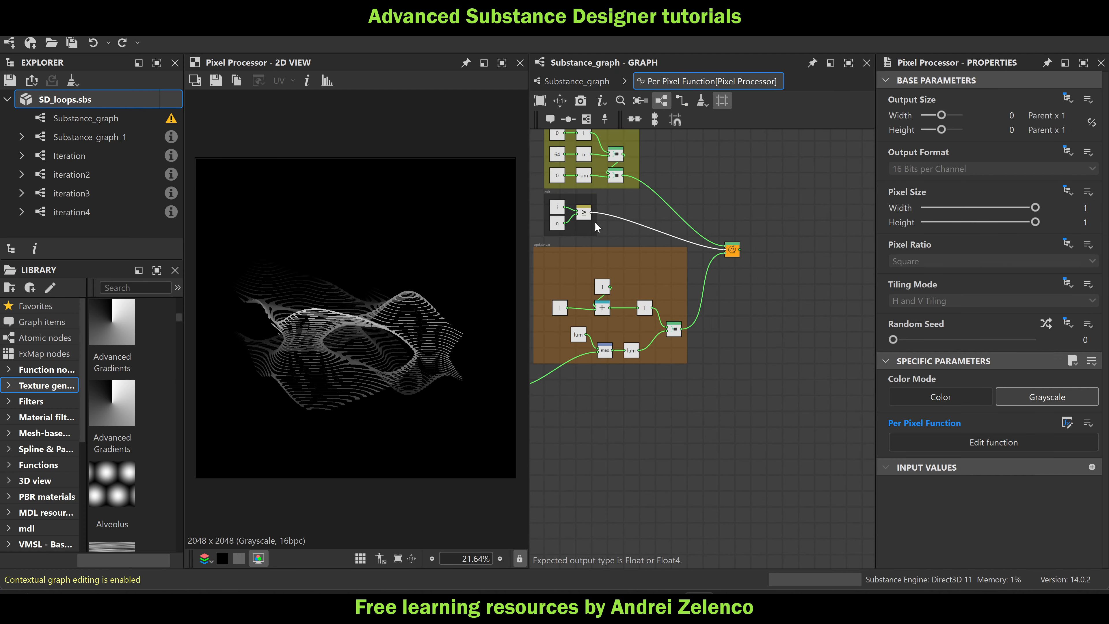
middle_click_drag(594, 222, 705, 338)
scroll(669, 269, "up", 5)
left_click(668, 270)
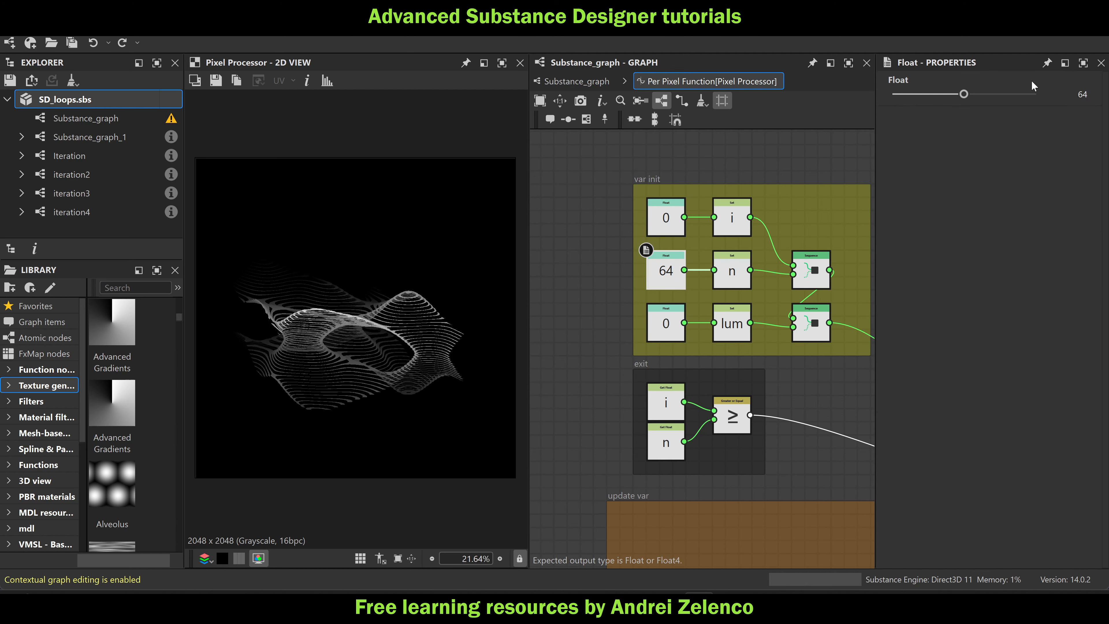
left_click_drag(962, 97, 1092, 143)
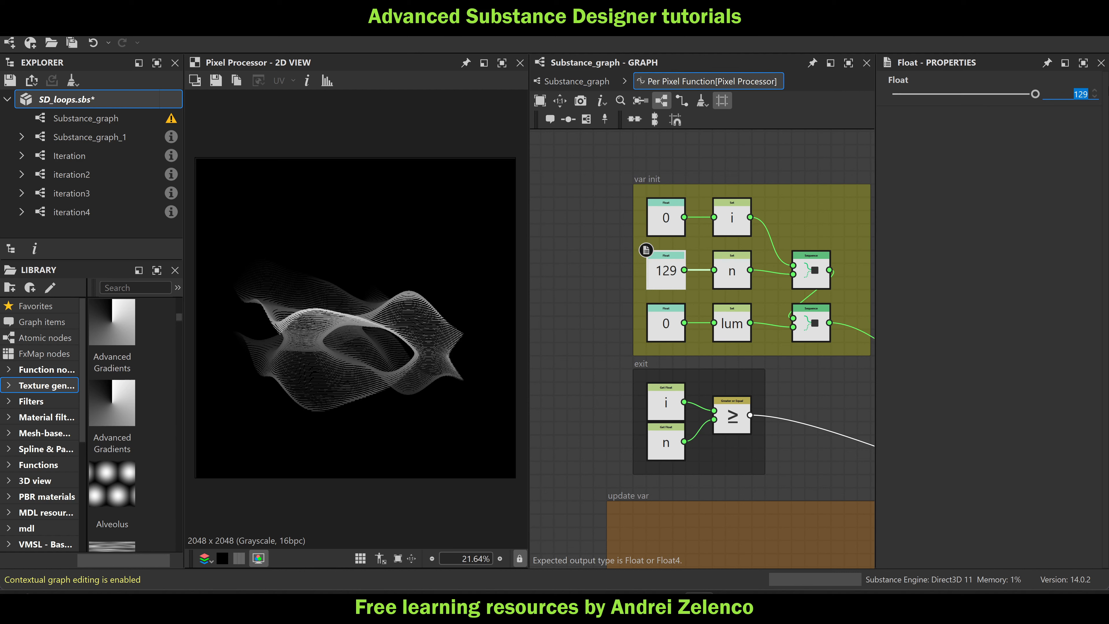
type("128")
key("Return")
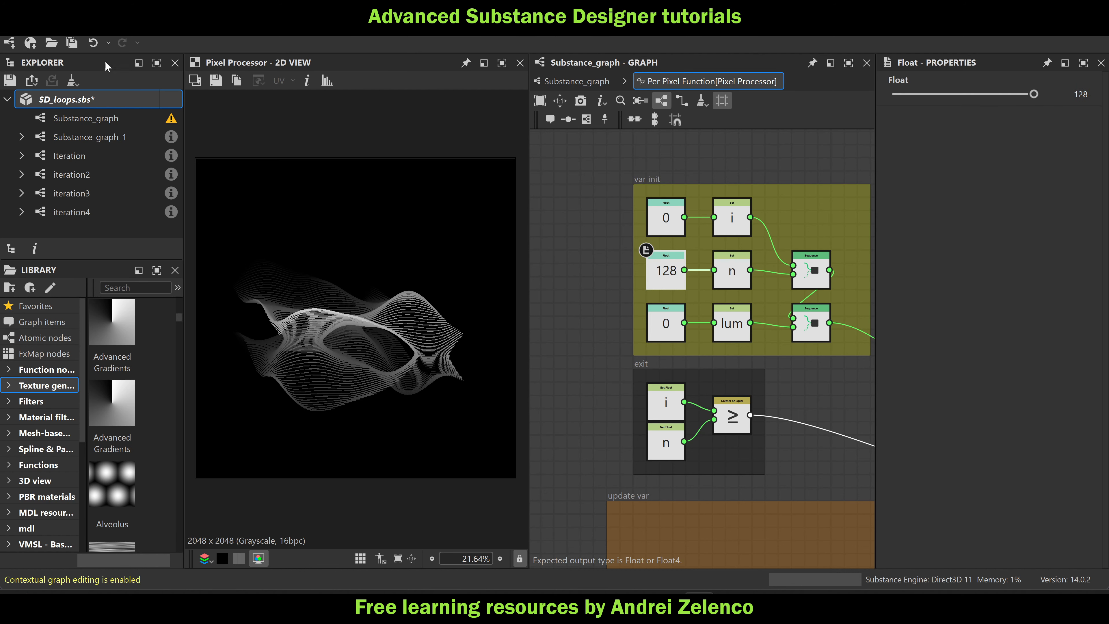
Save SD_loops.sbs and inspect the surface lines at 128 iterations
left_click(75, 99)
key("ctrl+s")
scroll(293, 319, "up", 4)
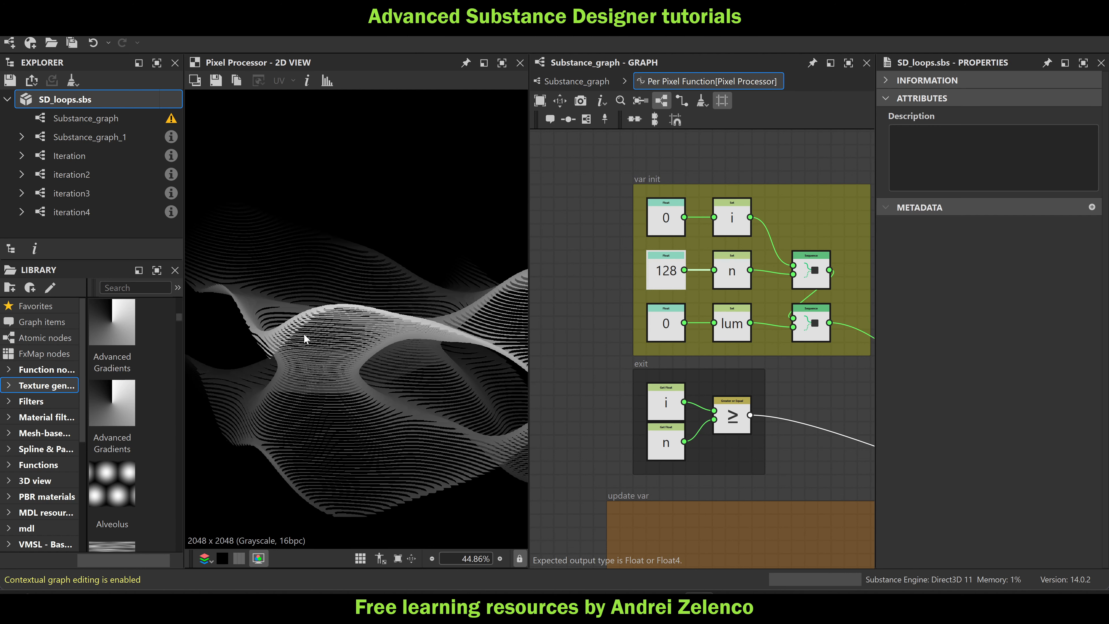
scroll(306, 337, "down", 3)
Copy the Gradient Map and FXAA Color pair from the circle example and connect it to the new Pixel Processor's output
left_click(590, 82)
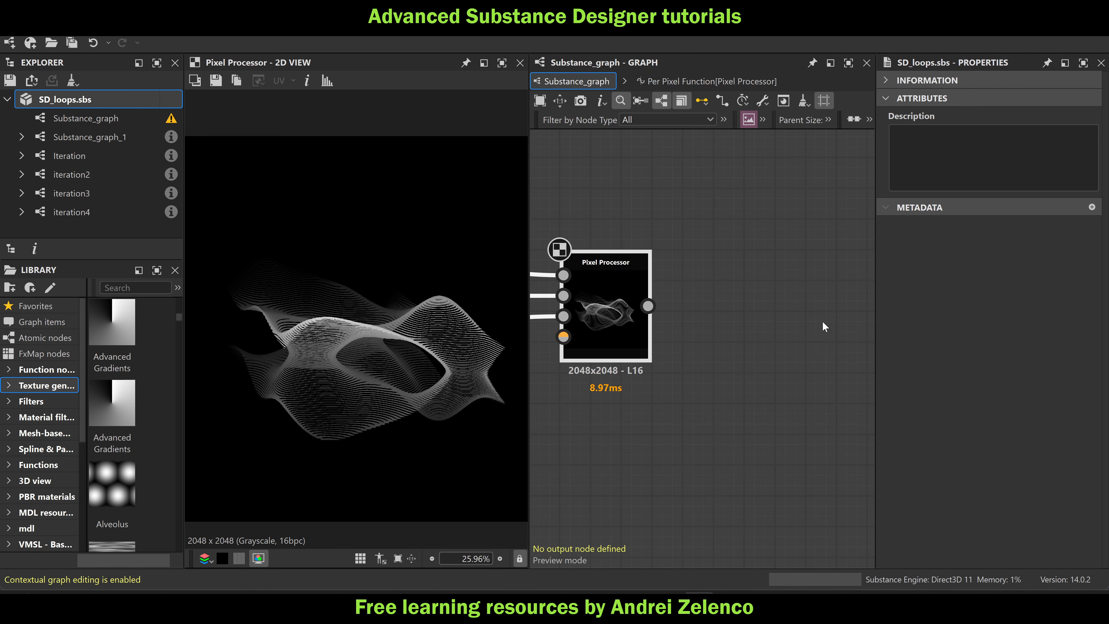
scroll(699, 388, "down", 5)
scroll(759, 399, "down", 4)
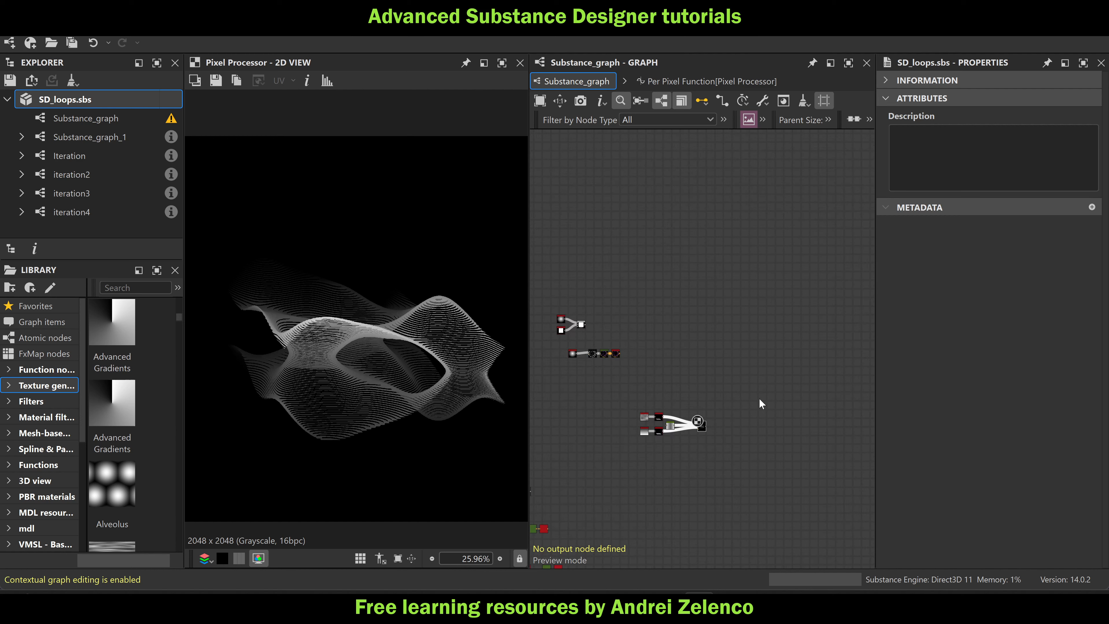
scroll(699, 313, "up", 3)
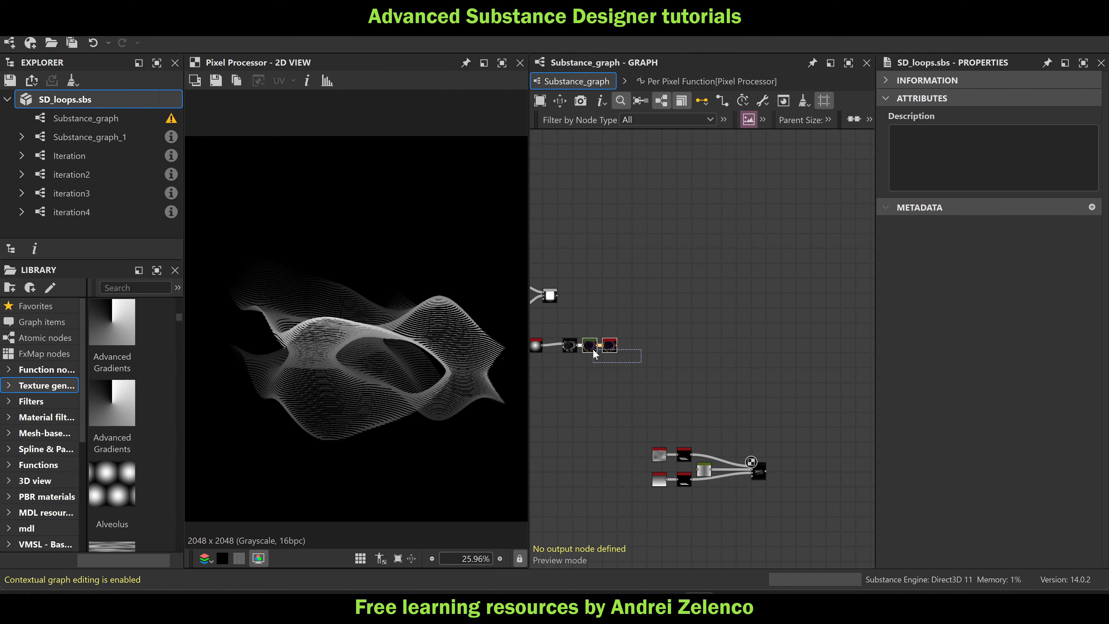
middle_click_drag(723, 376, 689, 276)
scroll(775, 410, "up", 2)
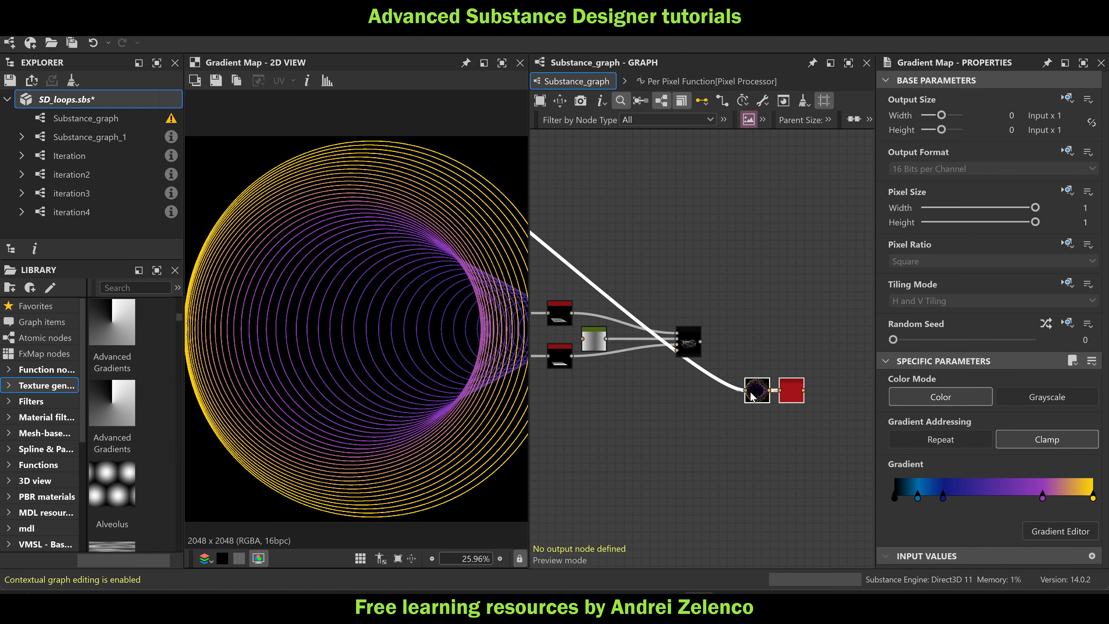
scroll(769, 325, "up", 4)
left_click_drag(770, 326, 780, 325)
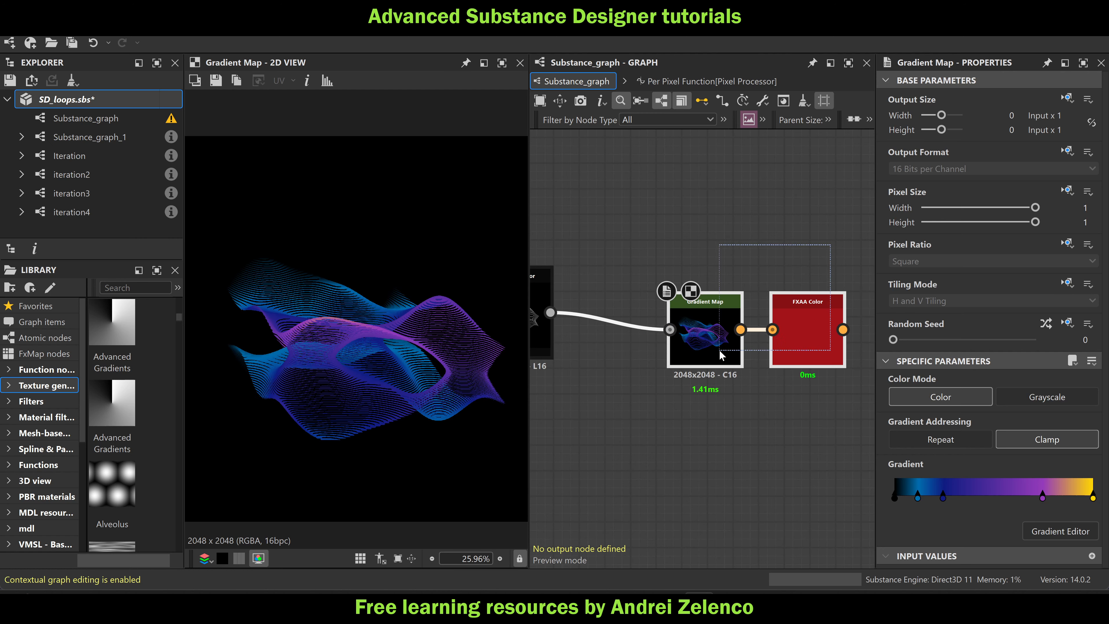
Move the Gradient Map and FXAA Color nodes closer to the Pixel Processor, preview FXAA Color, and save the package
left_click_drag(719, 349, 657, 323)
left_click(747, 311)
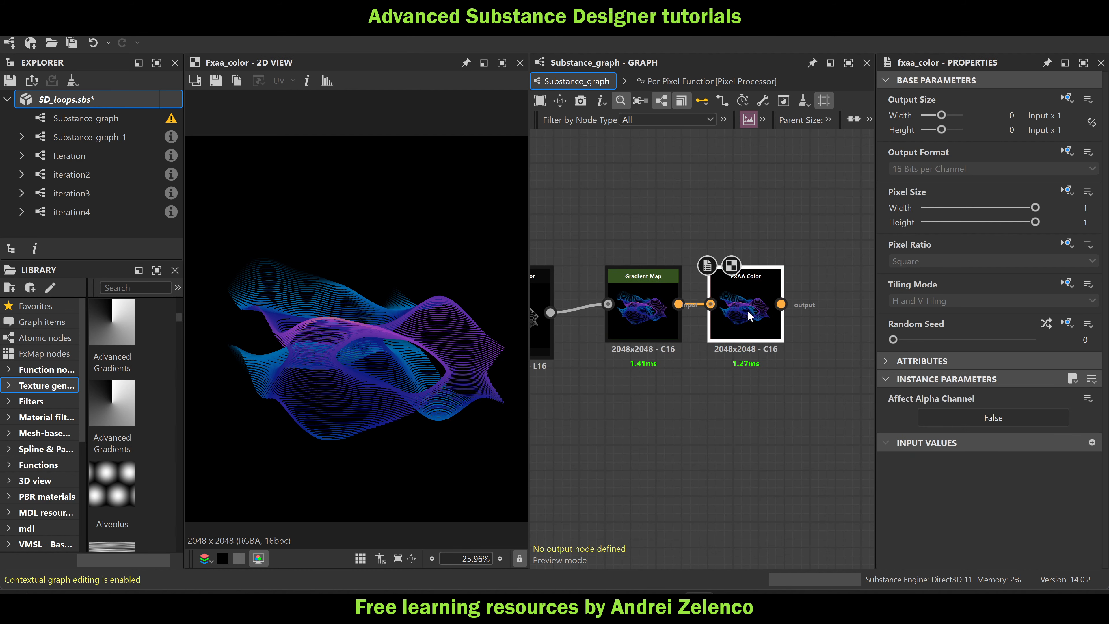
left_click(134, 108)
key("ctrl+s")
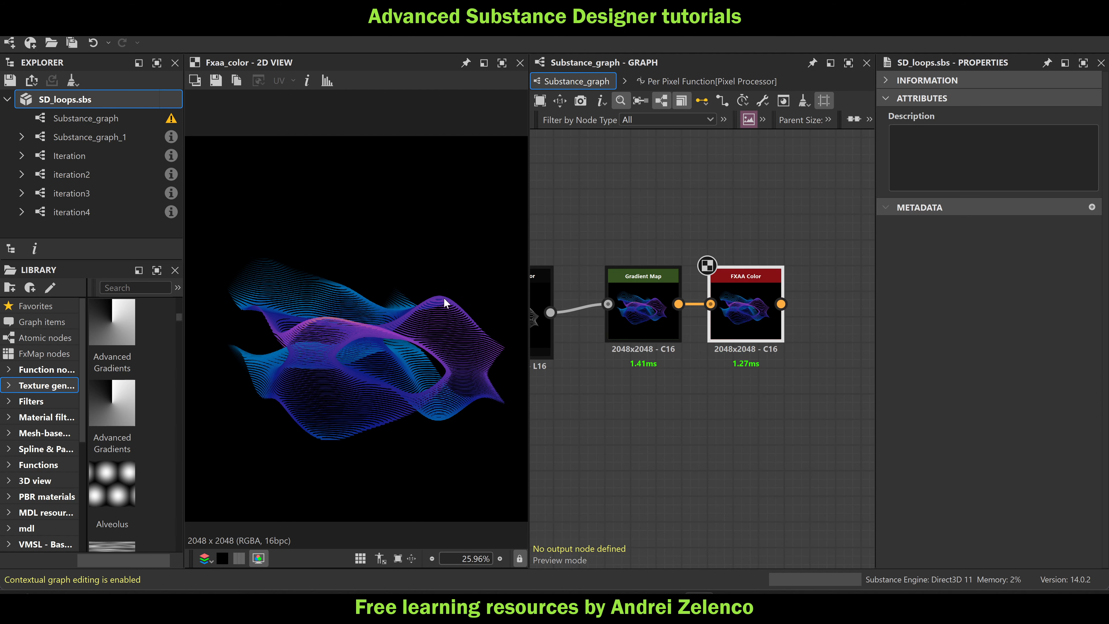
Move the two earlier example node groups to sit just above the surface network and save the package
scroll(401, 334, "down", 3)
scroll(737, 309, "down", 5)
scroll(737, 308, "down", 3)
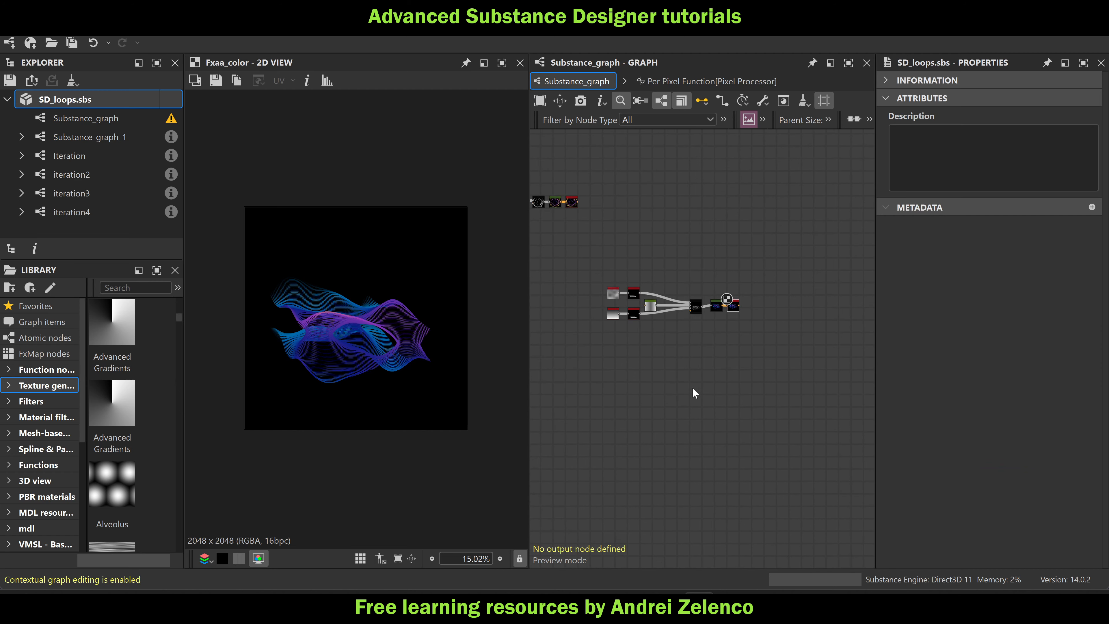
middle_click_drag(692, 388, 794, 276)
scroll(793, 275, "down", 3)
middle_click_drag(740, 160, 673, 229)
left_click_drag(690, 190, 684, 269)
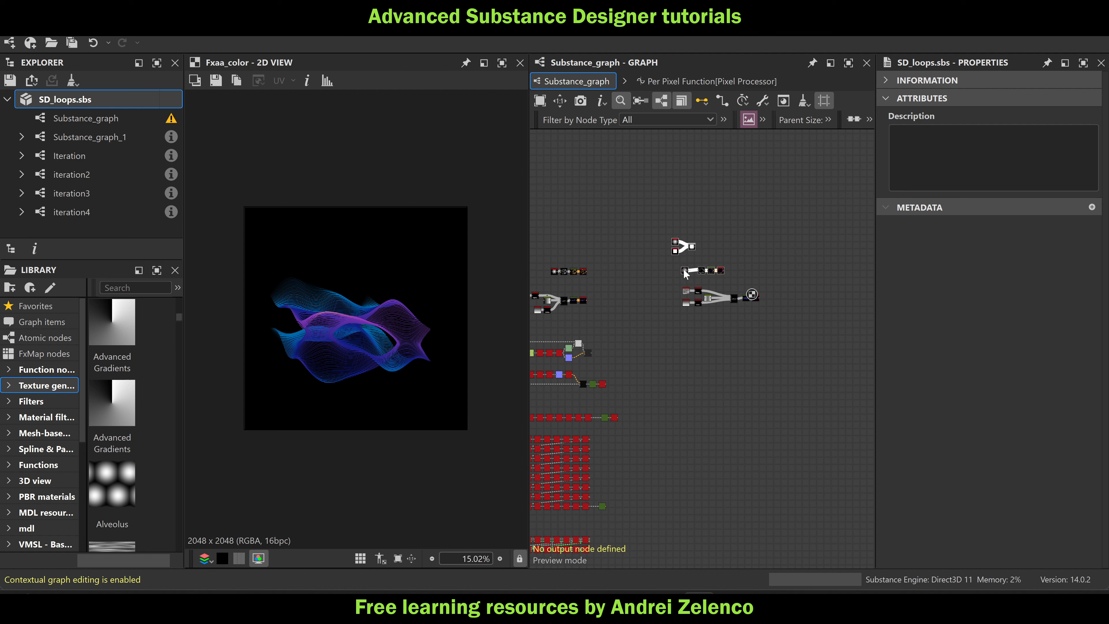
left_click_drag(710, 202, 669, 242)
key("ctrl+s")
Preview the FX-Map example, then copy its six-node chain ending in Invert Grayscale and paste it below the surface network
middle_click_drag(566, 323, 673, 265)
scroll(673, 265, "up", 2)
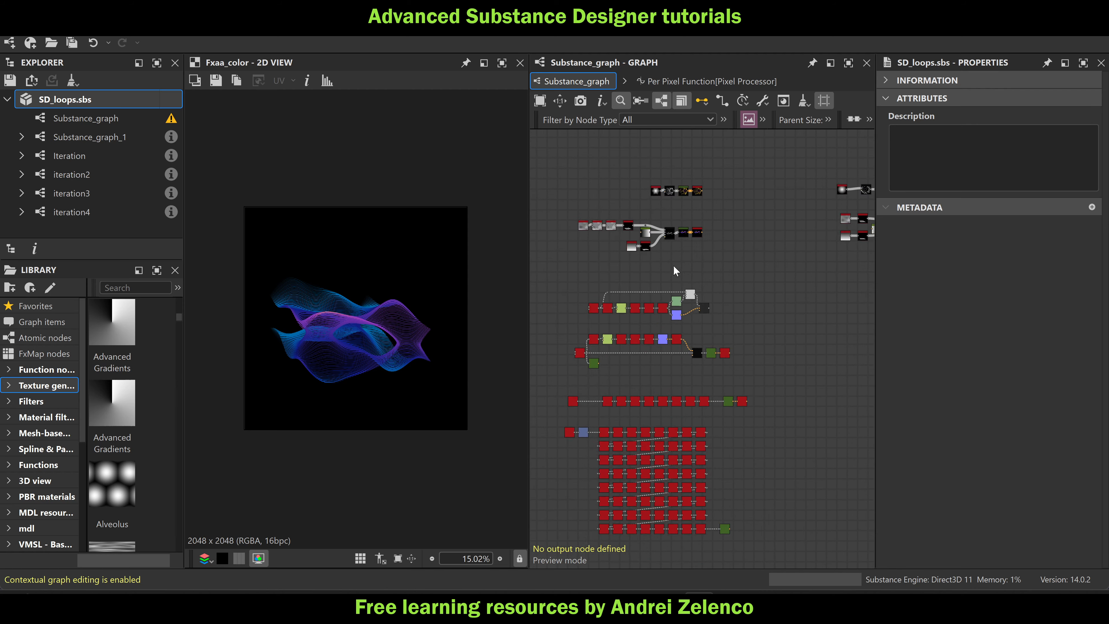
scroll(691, 299, "up", 5)
double_click(730, 324)
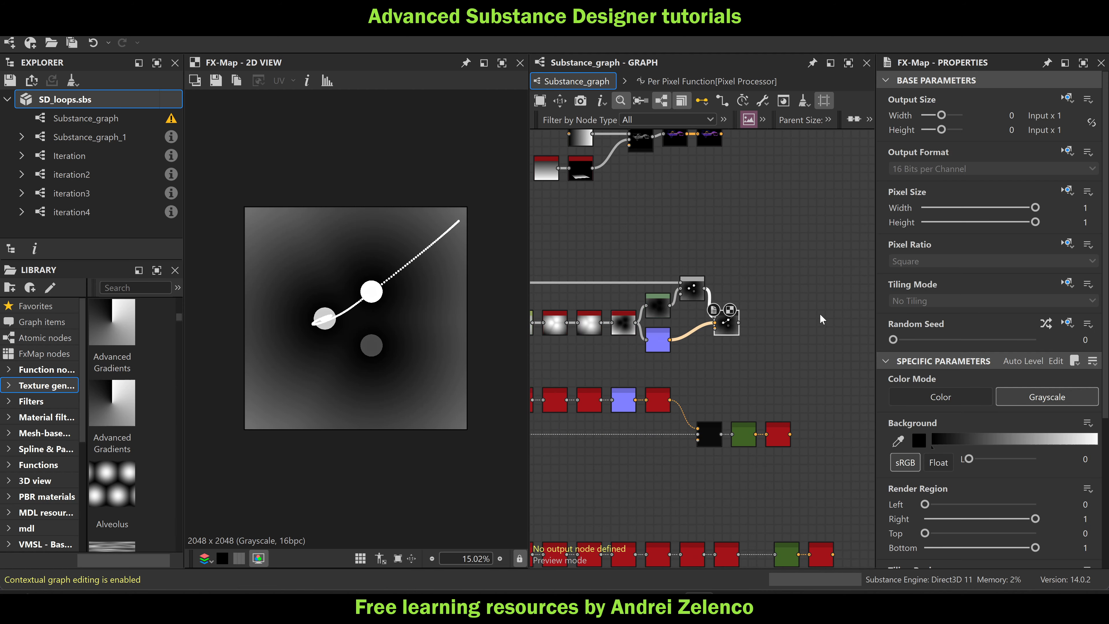
scroll(820, 319, "down", 4)
scroll(711, 327, "up", 2)
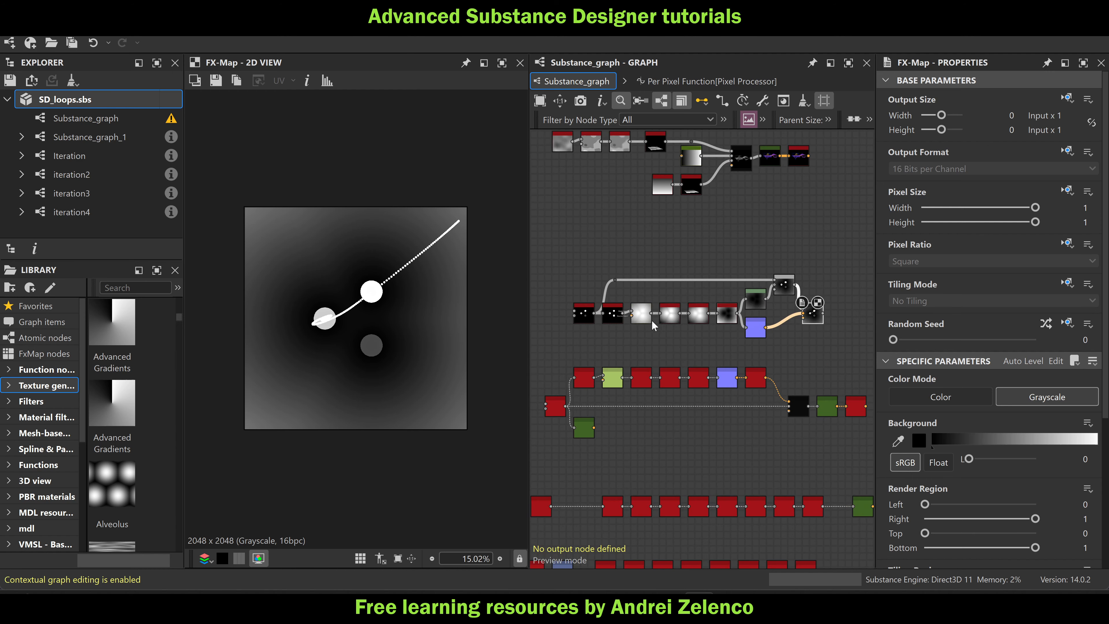
scroll(659, 334, "up", 1)
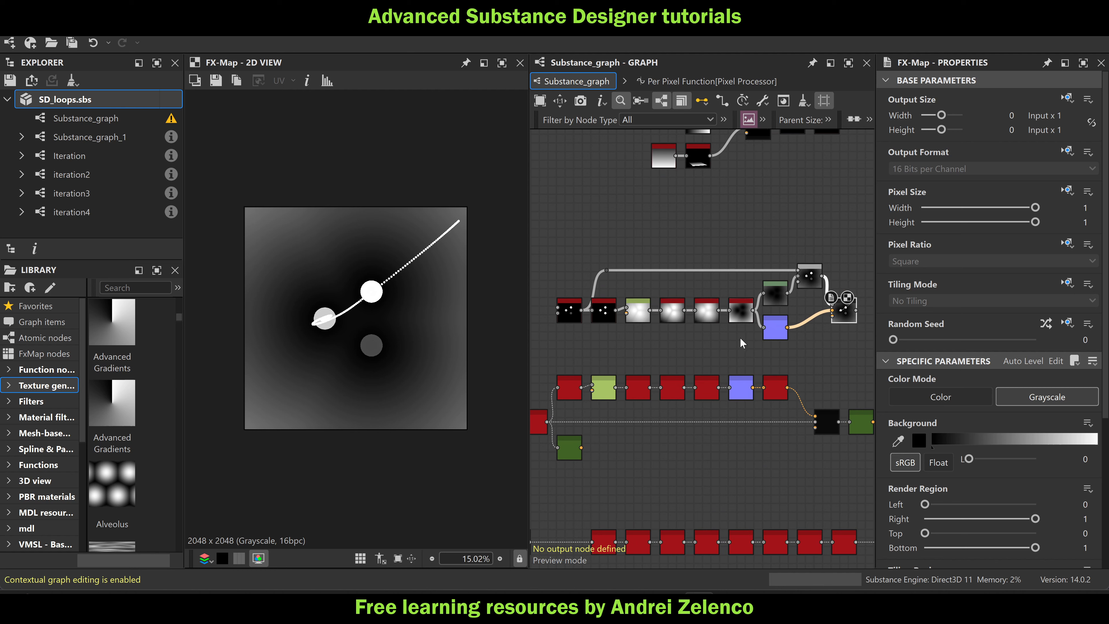
scroll(662, 304, "down", 5)
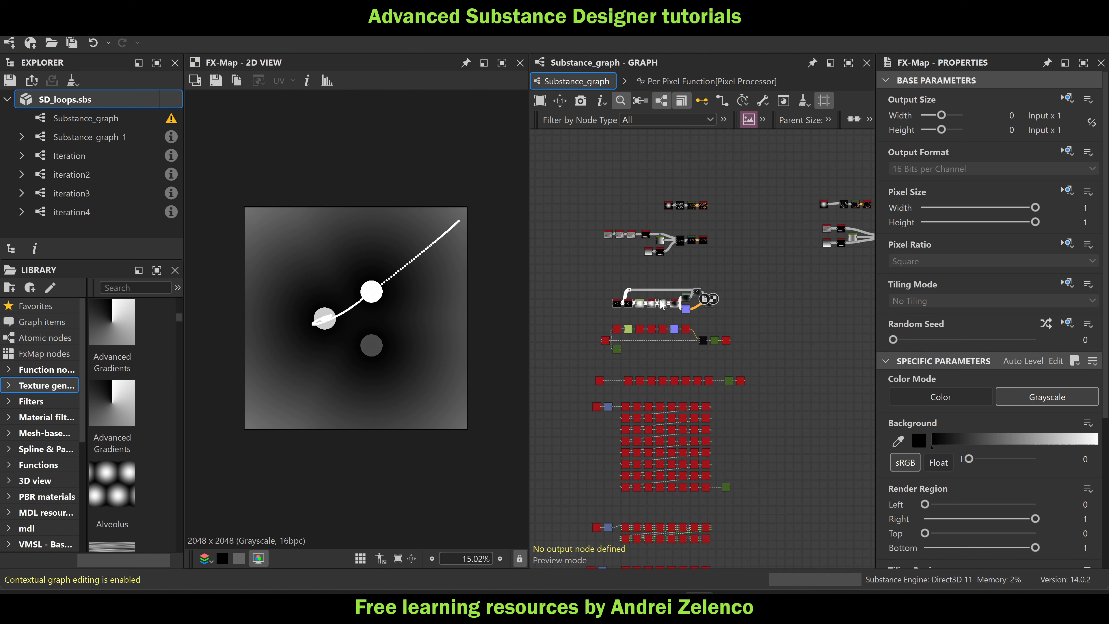
middle_click_drag(760, 317, 592, 302)
key("ctrl+v")
scroll(768, 302, "up", 3)
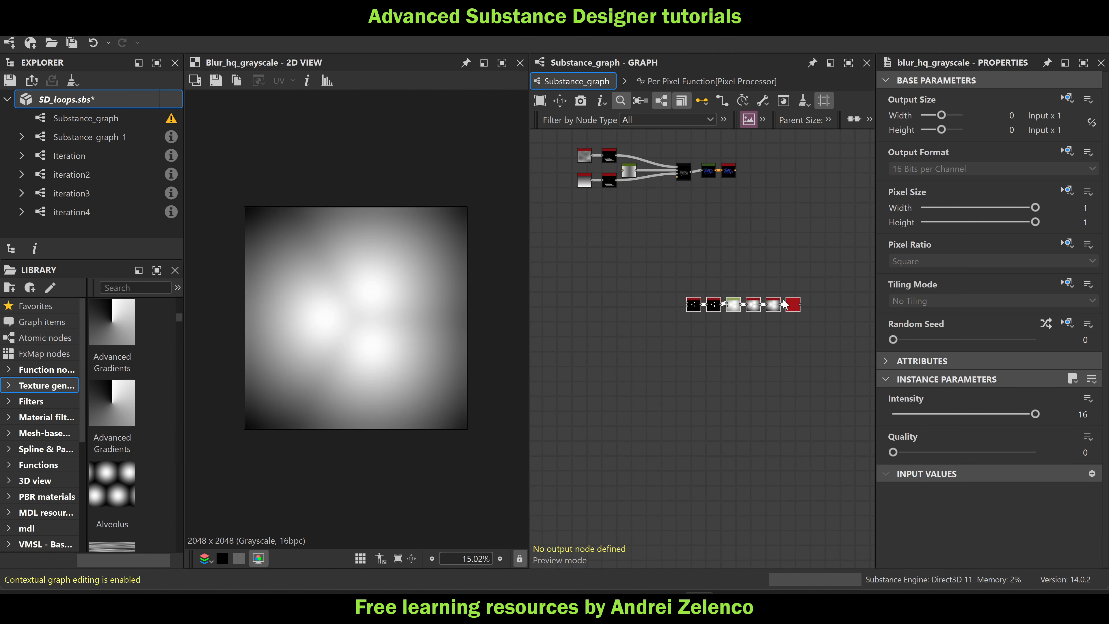
Place the pasted chain close beneath the surface network, preview its Invert Grayscale node, and save the package
left_click_drag(791, 305, 700, 238)
double_click(700, 238)
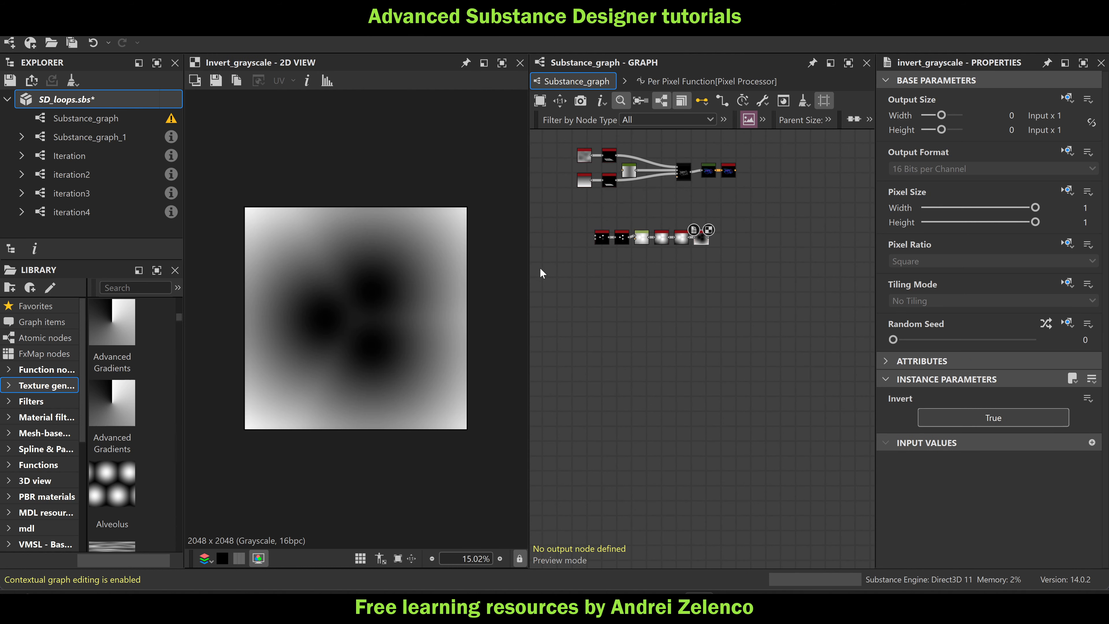
scroll(393, 269, "up", 3)
key("ctrl+s")
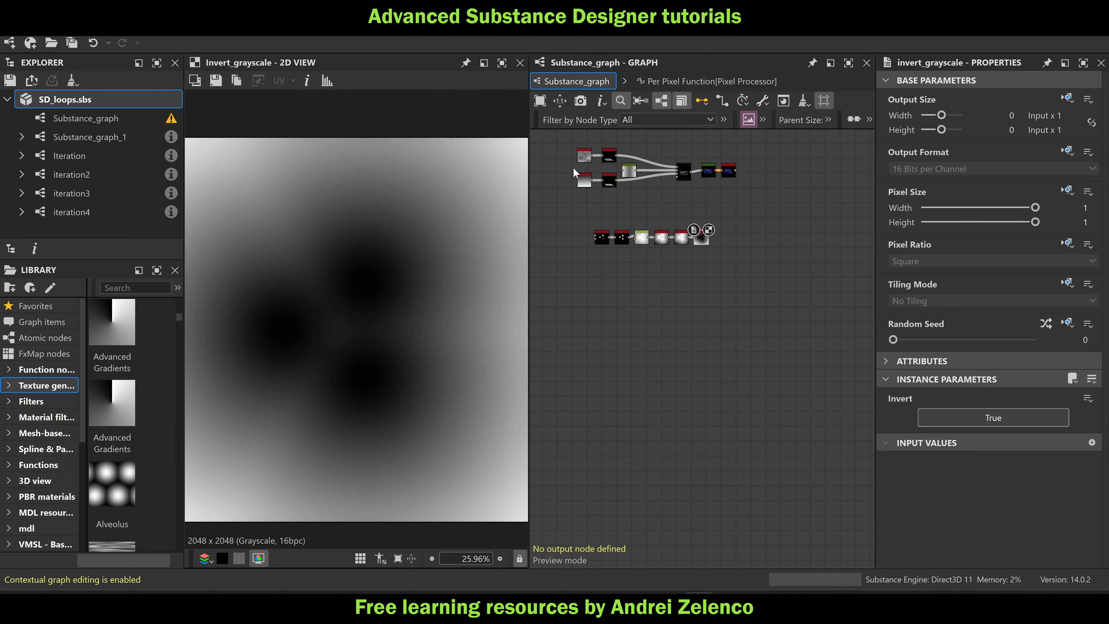
Preview the FXAA Color node, then shift the pasted six-node chain to line up with the start of the surface network
left_click(573, 167)
left_click(703, 240)
scroll(721, 168, "up", 3)
double_click(727, 176)
middle_click_drag(620, 349, 755, 301)
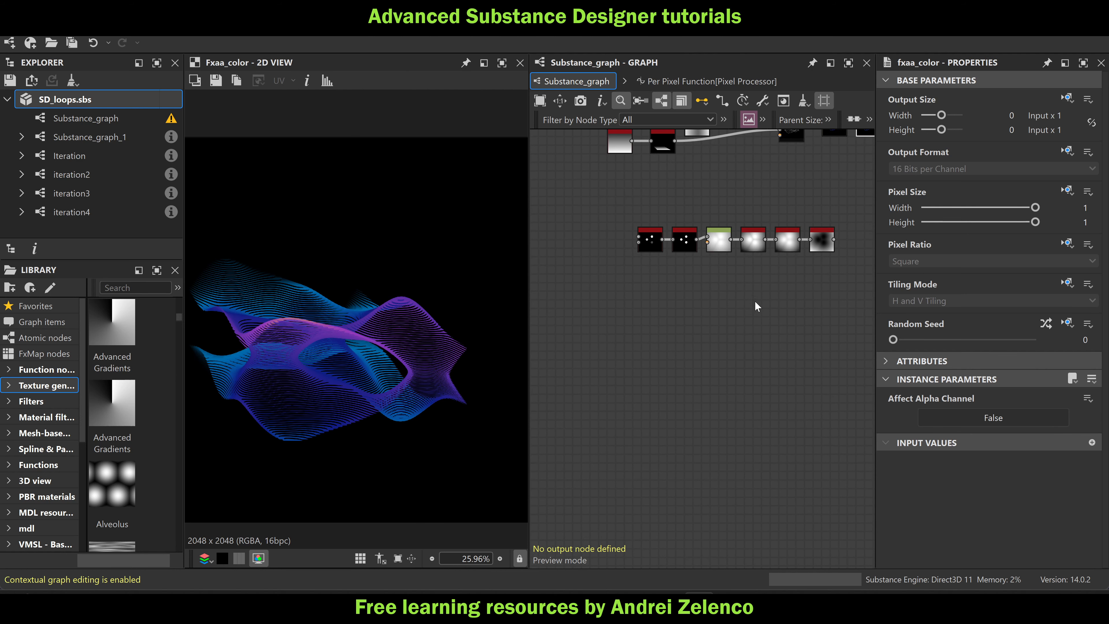
scroll(668, 258, "up", 3)
scroll(661, 361, "down", 3)
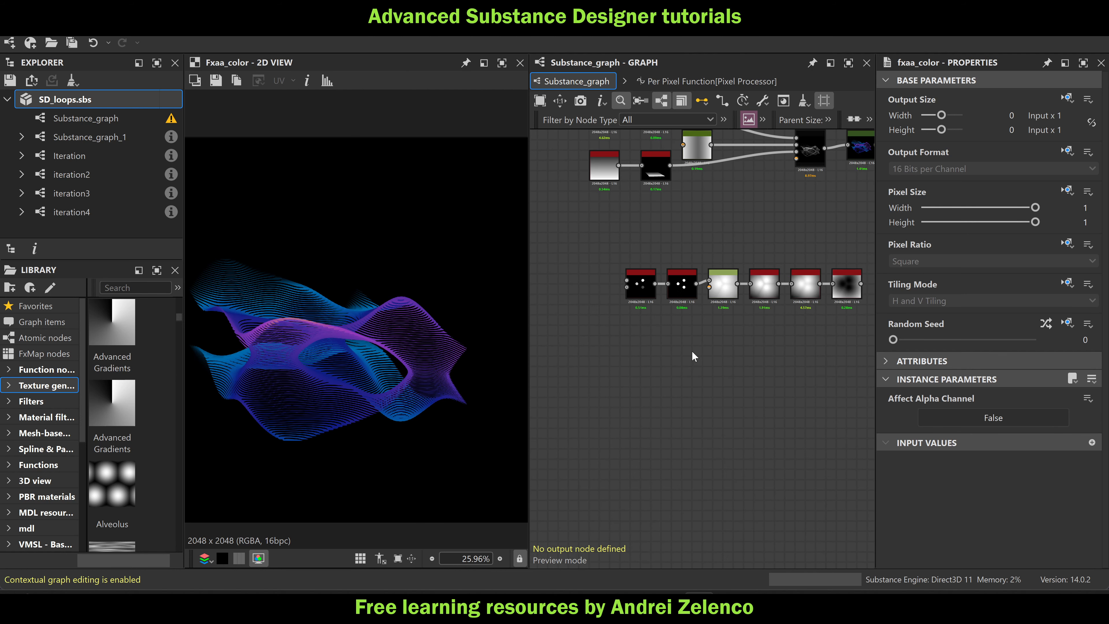
left_click_drag(822, 234, 575, 261)
left_click(586, 335)
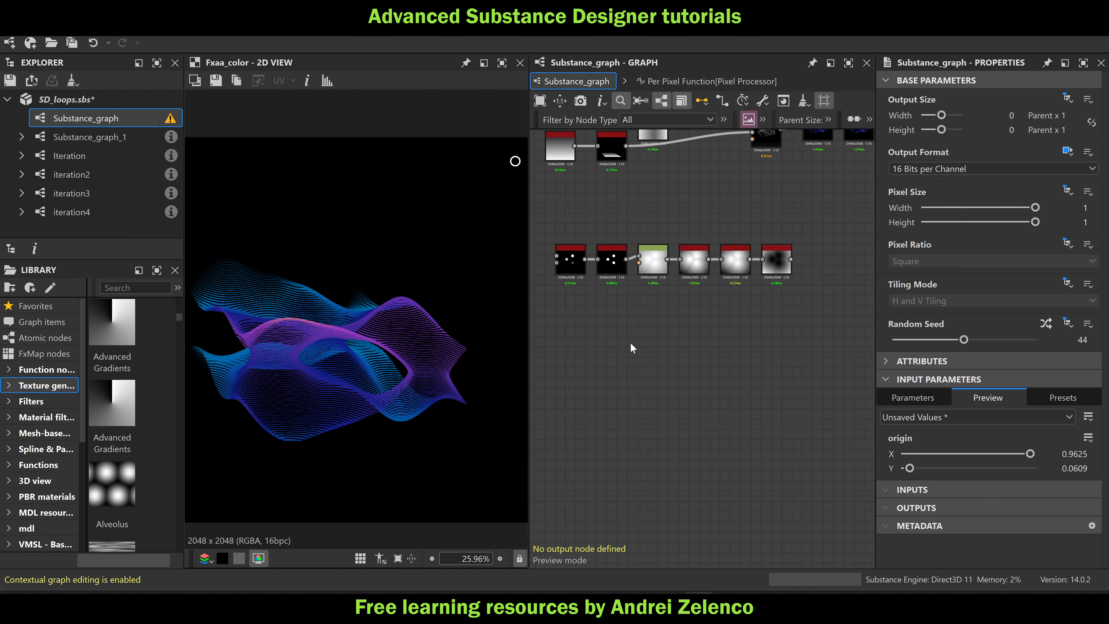
Add a Splatter Circular Grayscale node below the pasted chain and set its pattern to Disc
key("space")
type("spl")
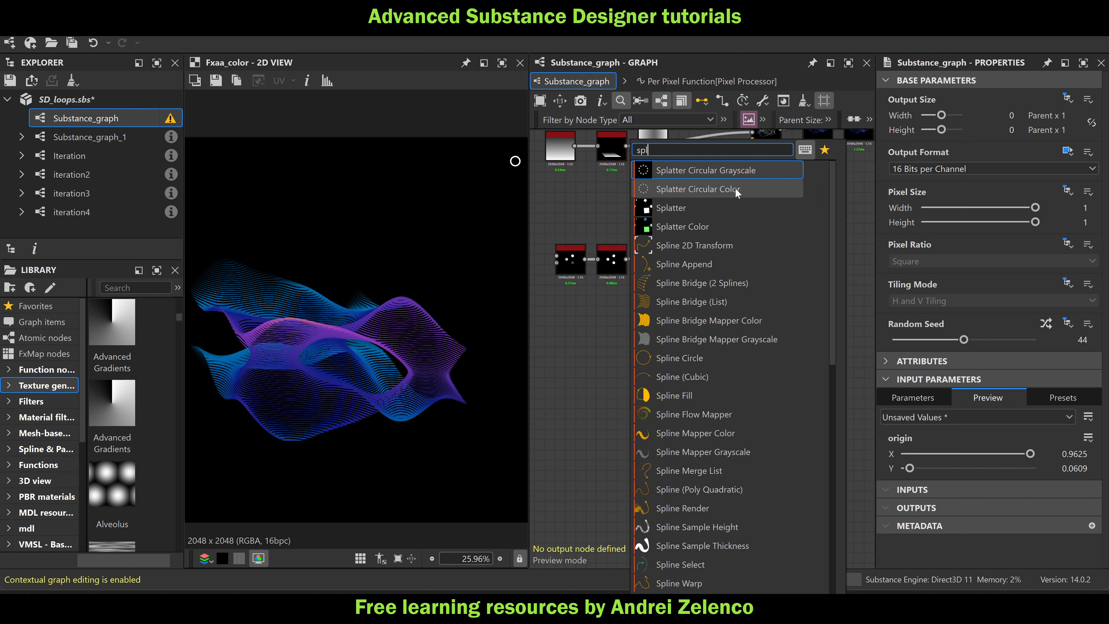
left_click(741, 170)
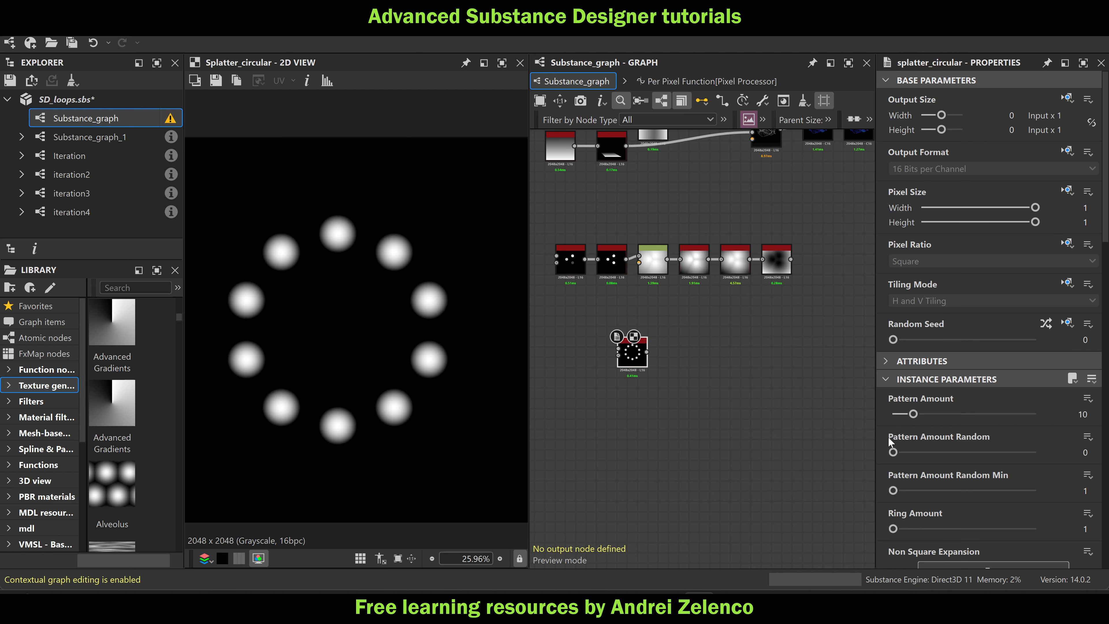
scroll(917, 513, "down", 4)
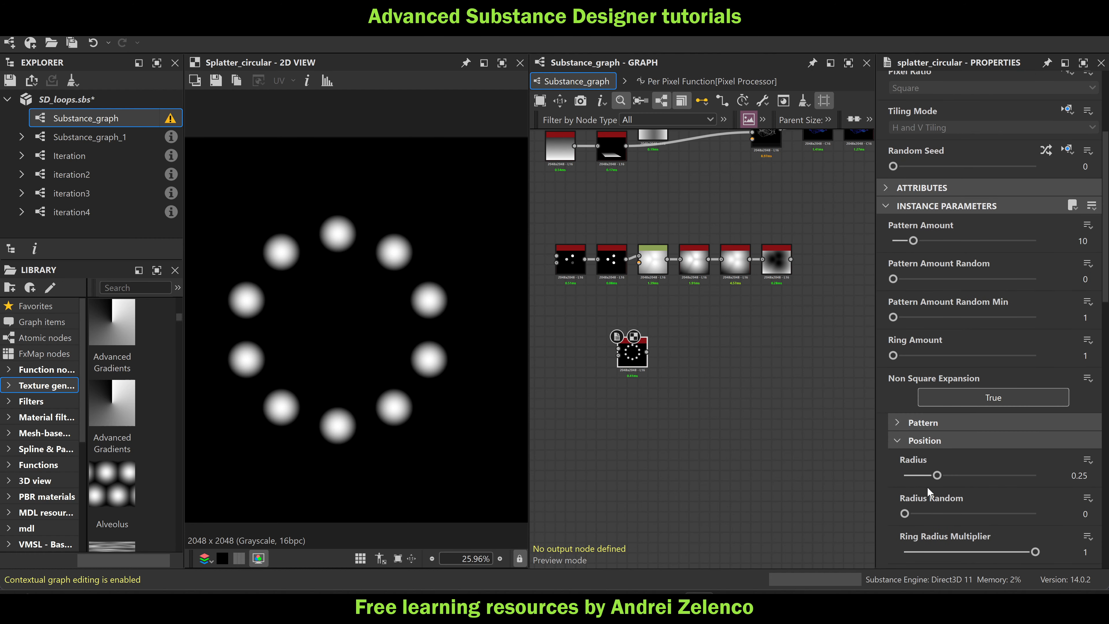
left_click(922, 423)
left_click(935, 458)
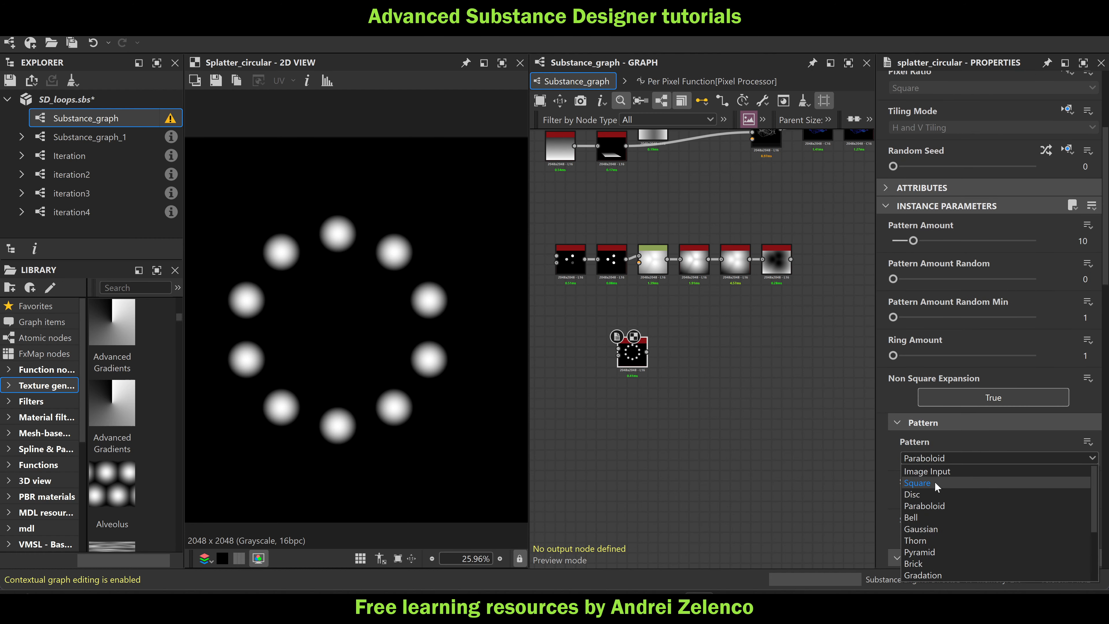
left_click(932, 493)
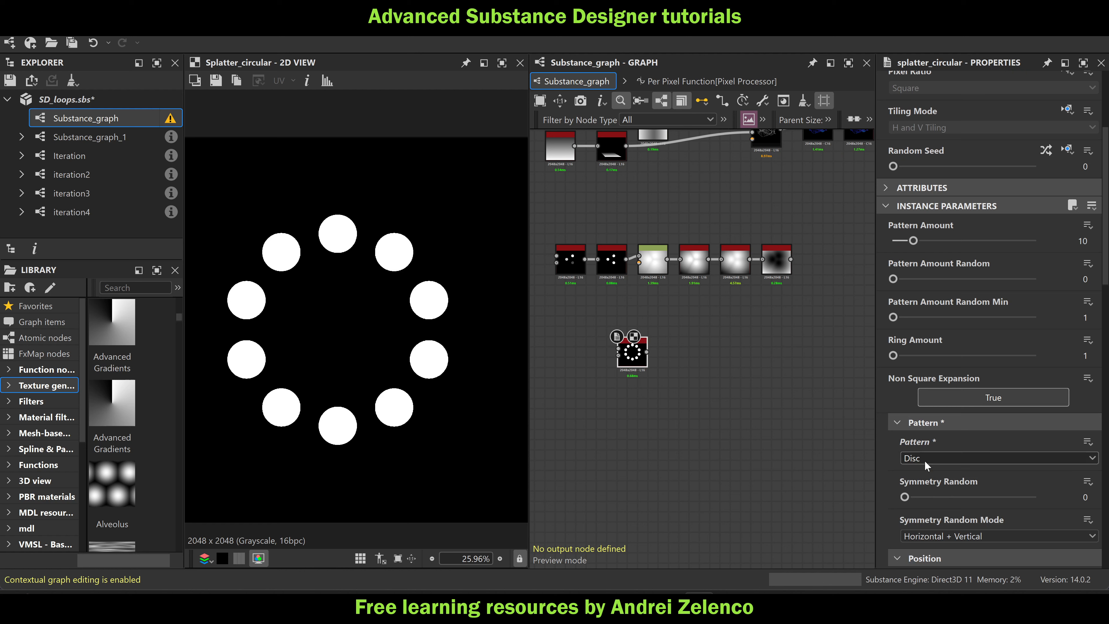
Set the Splatter Circular node's Pattern Amount to 3
left_click(900, 423)
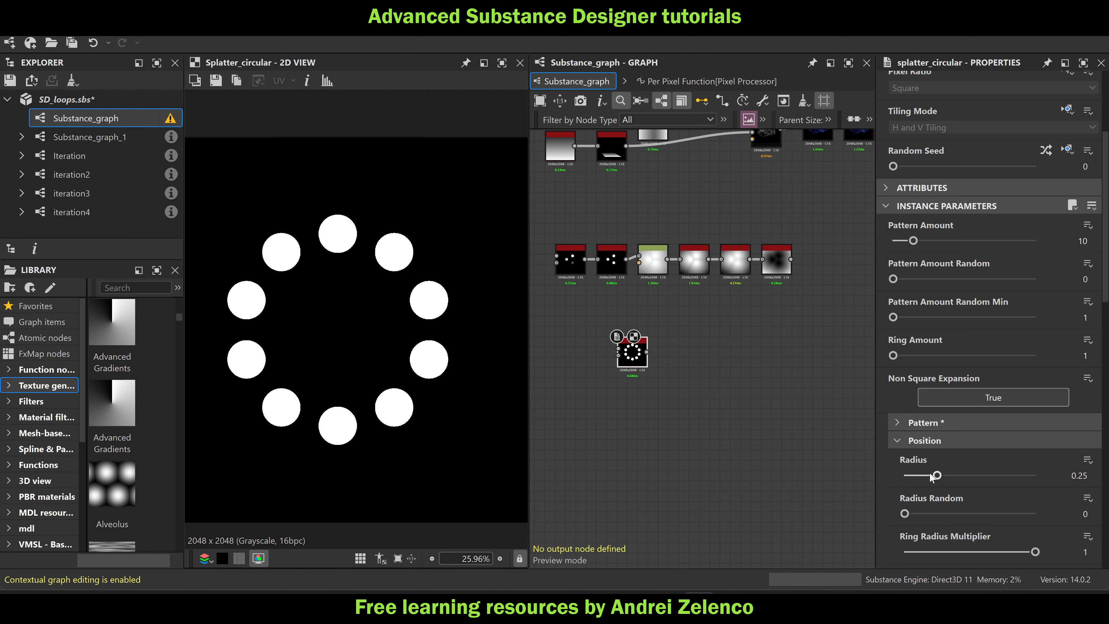
left_click(896, 422)
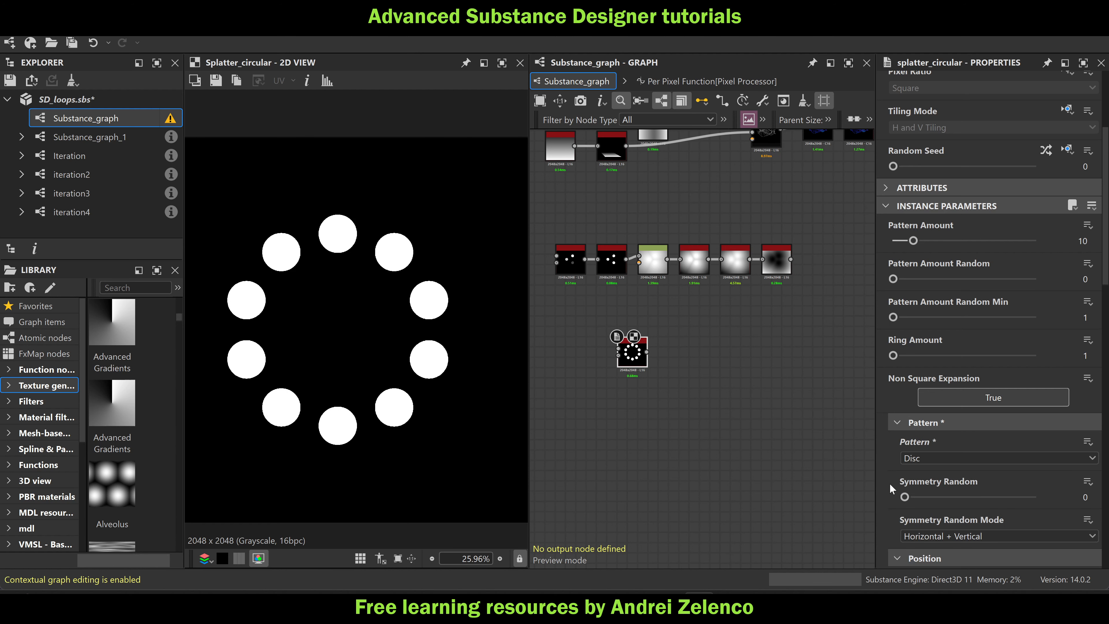
scroll(890, 482, "down", 3)
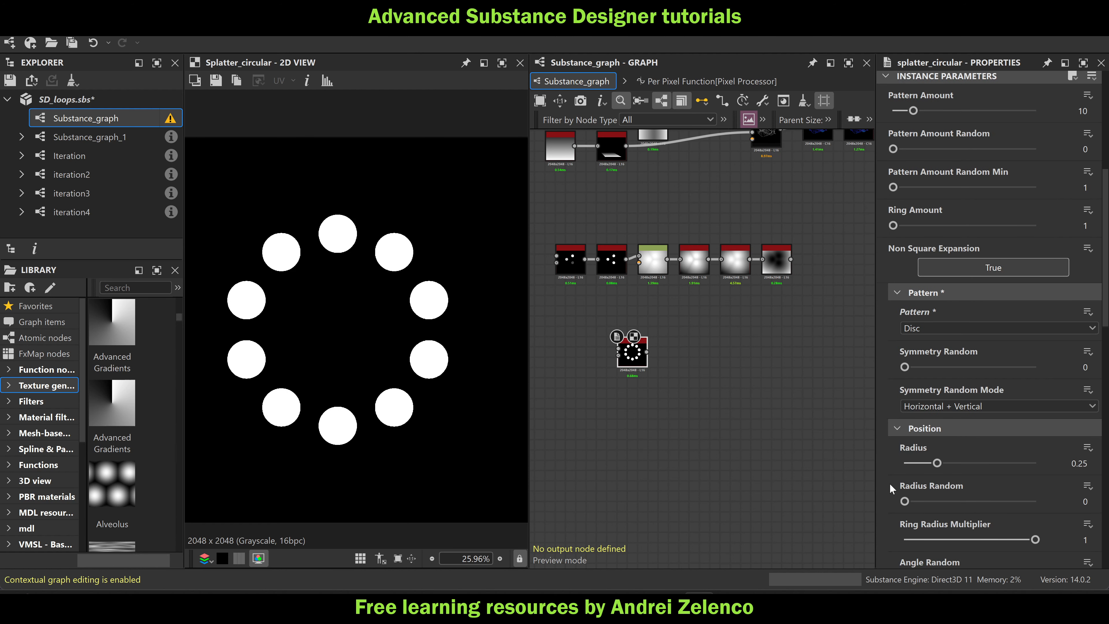
left_click(897, 292)
scroll(894, 339, "up", 2)
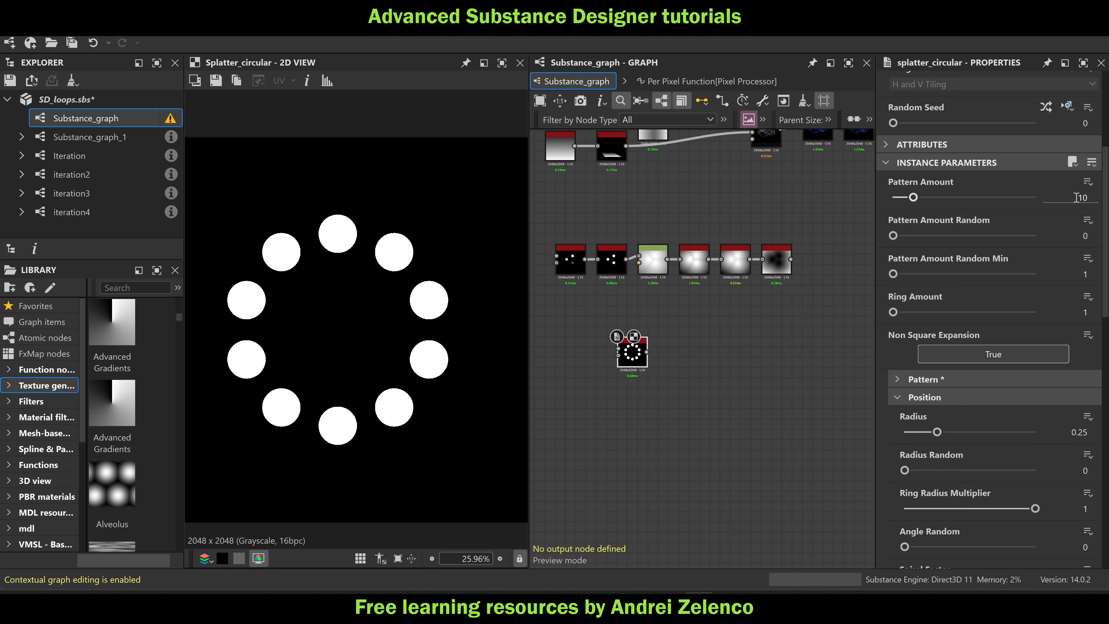
type("3")
key("Return")
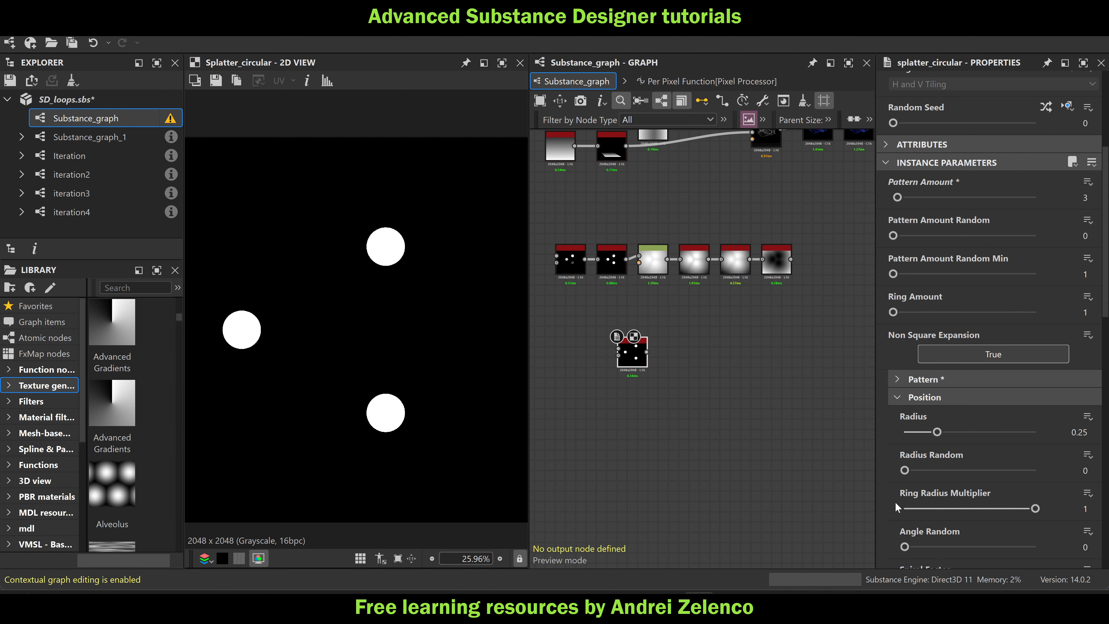
Set the splatter's Luminance by Pattern Number to 1, then place the node beneath the chain's first node and save the package
scroll(894, 502, "down", 10)
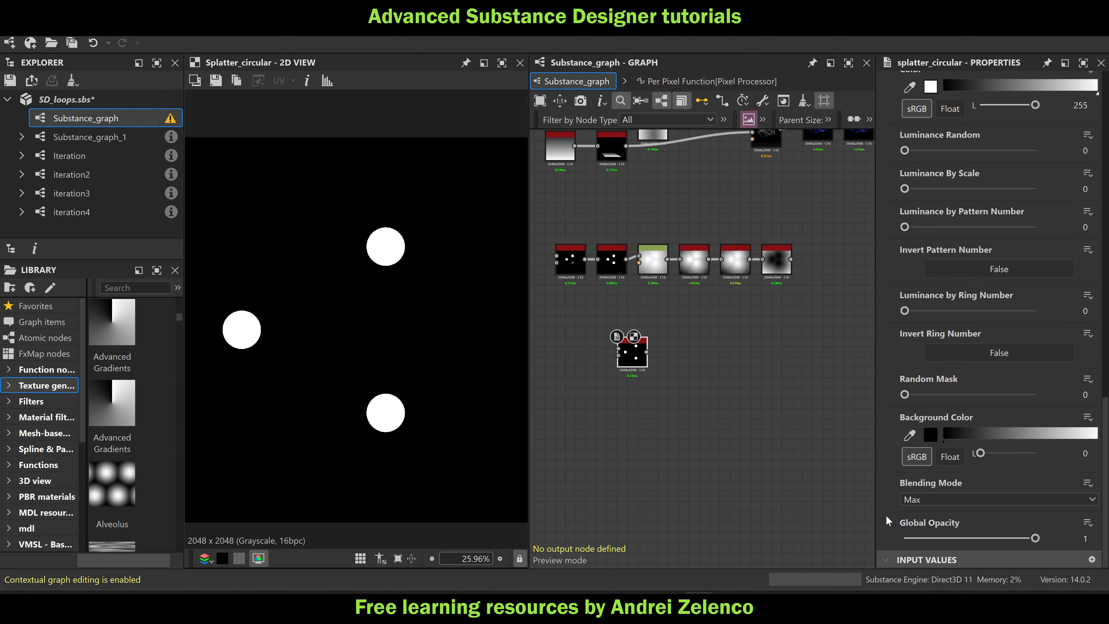
scroll(893, 531, "up", 1)
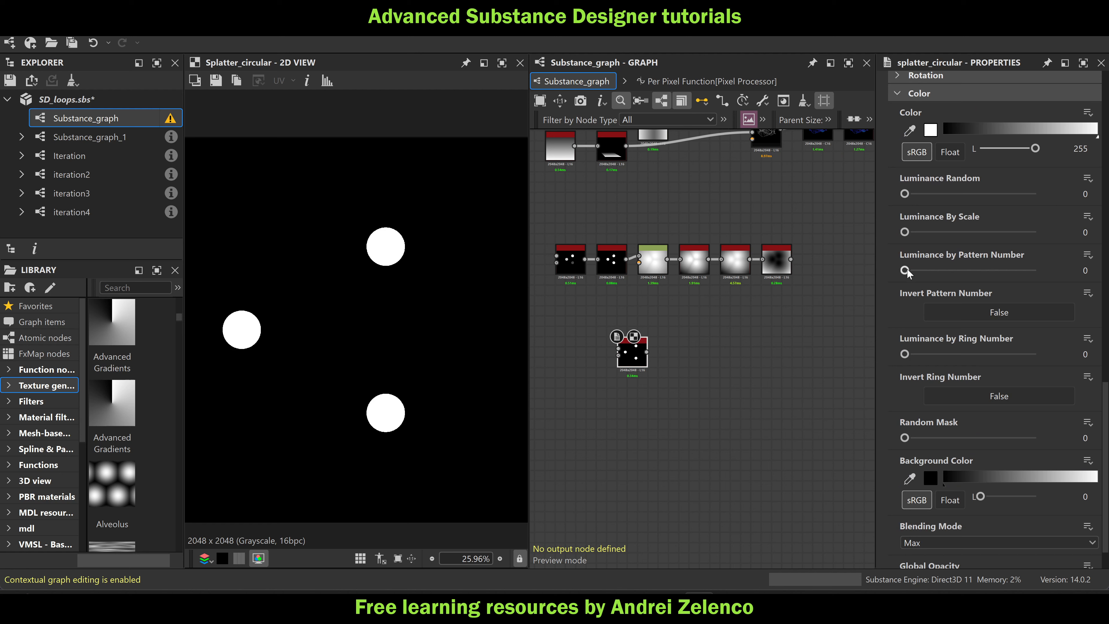
left_click_drag(904, 271, 1035, 271)
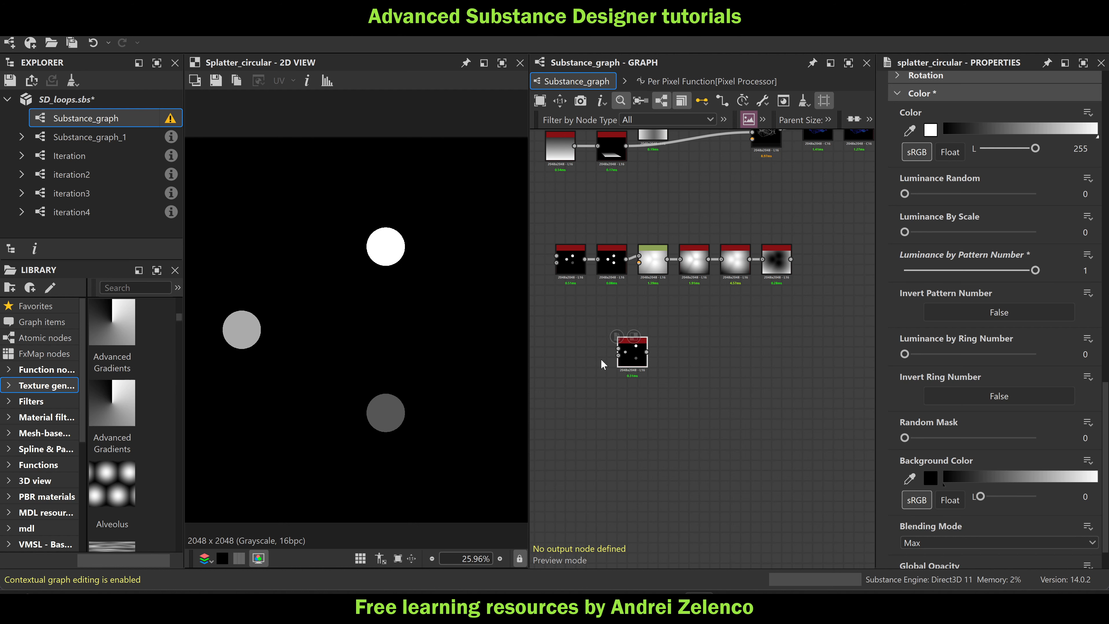
left_click_drag(634, 353, 577, 367)
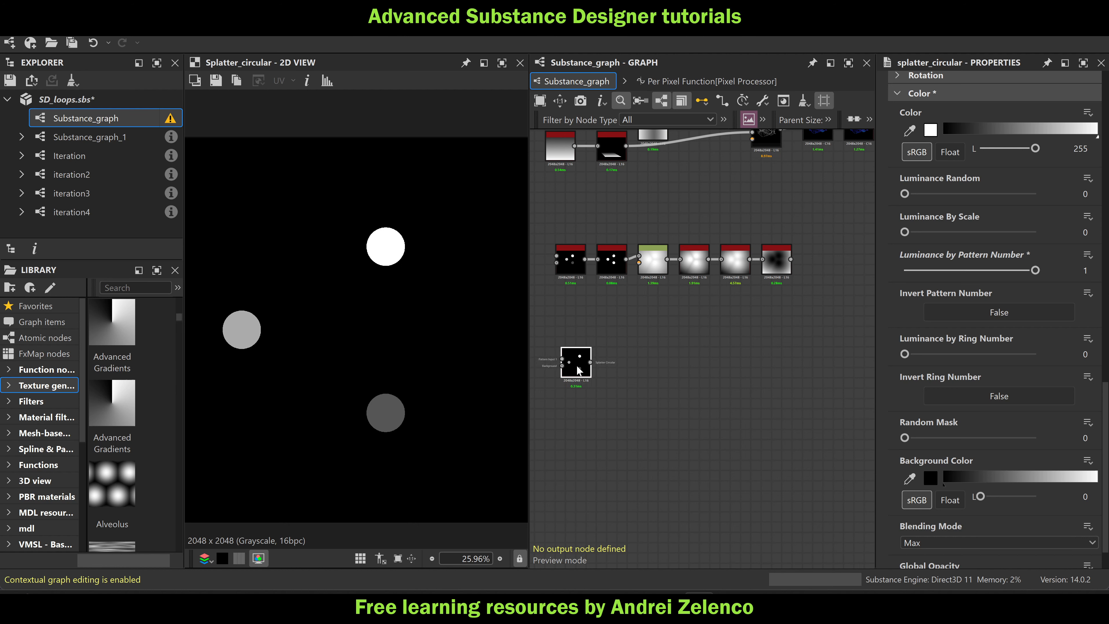
key("ctrl+s")
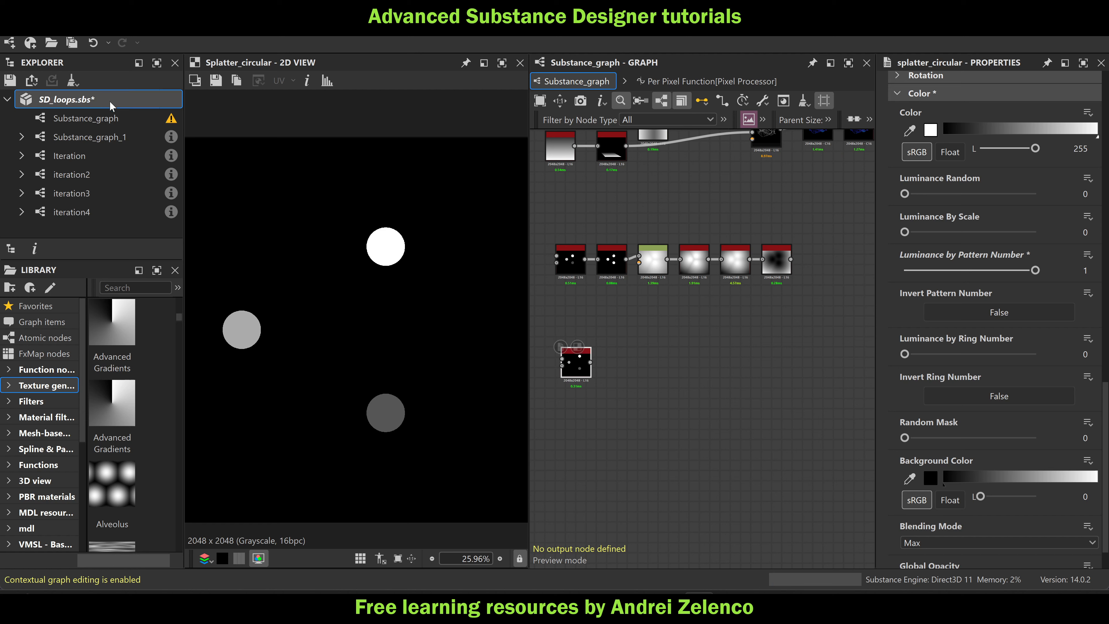
Add a Histogram Scan node after the Splatter Circular node with Contrast 1 and Position 1
left_click(573, 364)
key("space")
type("hist")
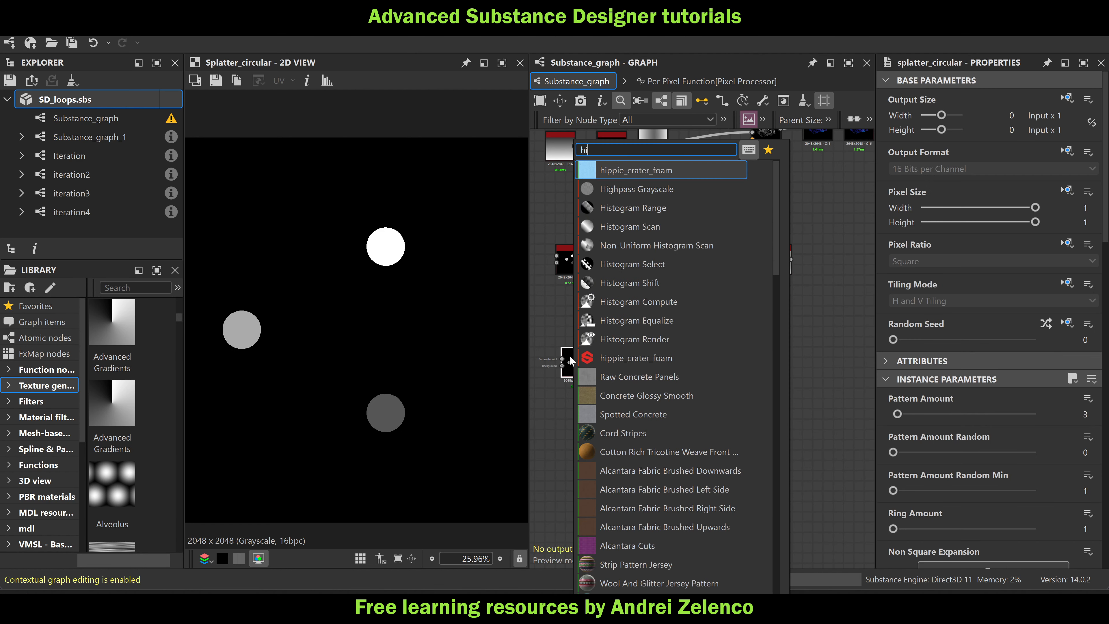
left_click(620, 188)
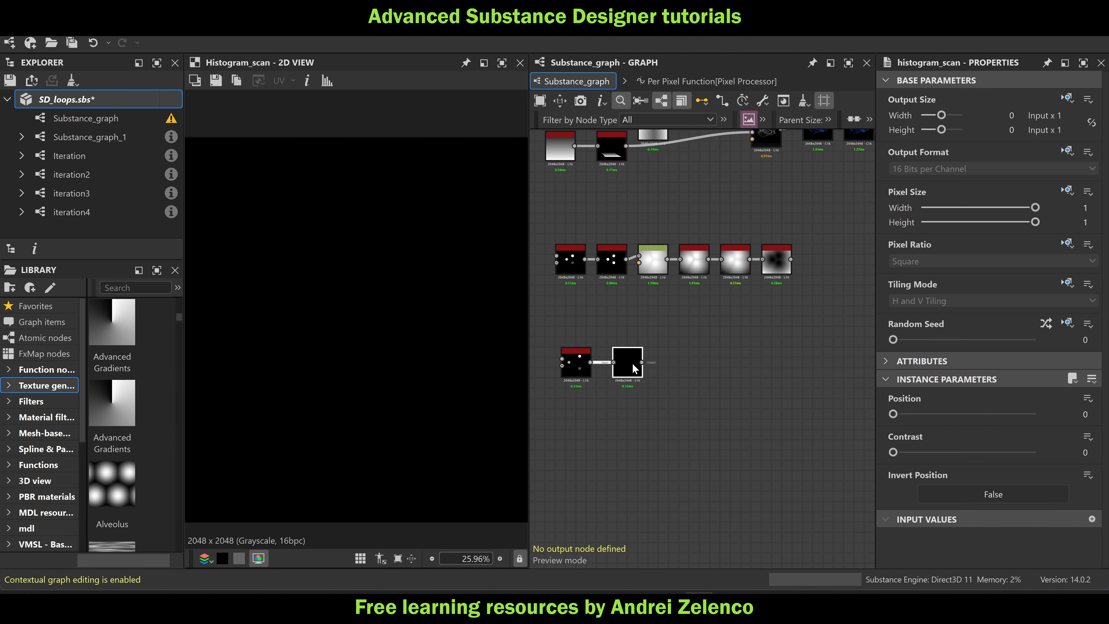
left_click_drag(579, 372, 573, 372)
left_click(631, 368)
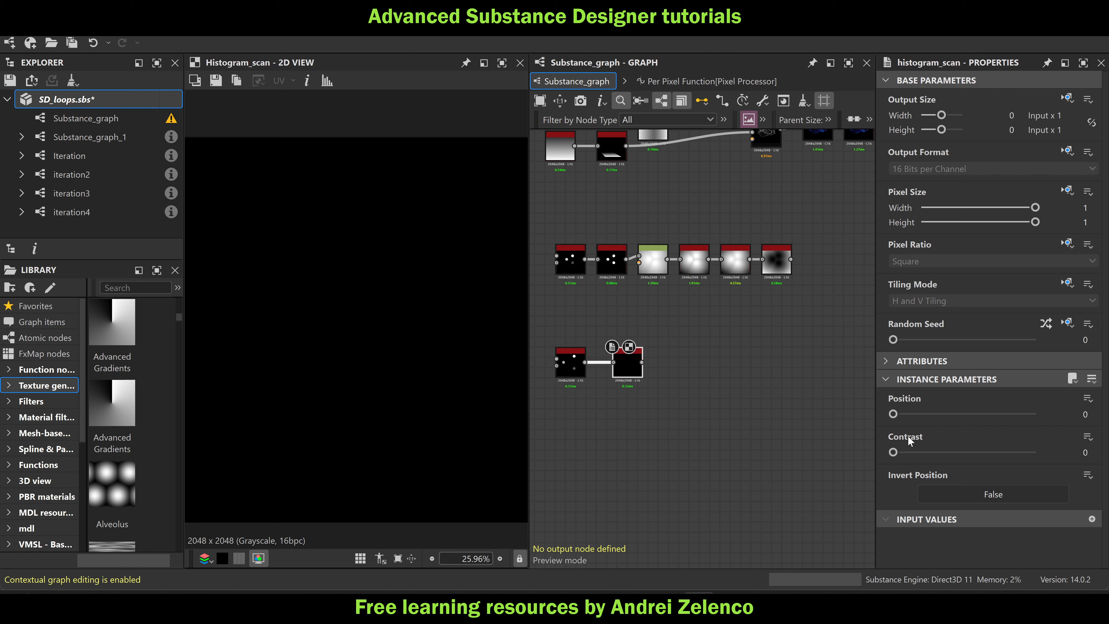
left_click_drag(893, 452, 1035, 452)
left_click_drag(893, 413, 1035, 414)
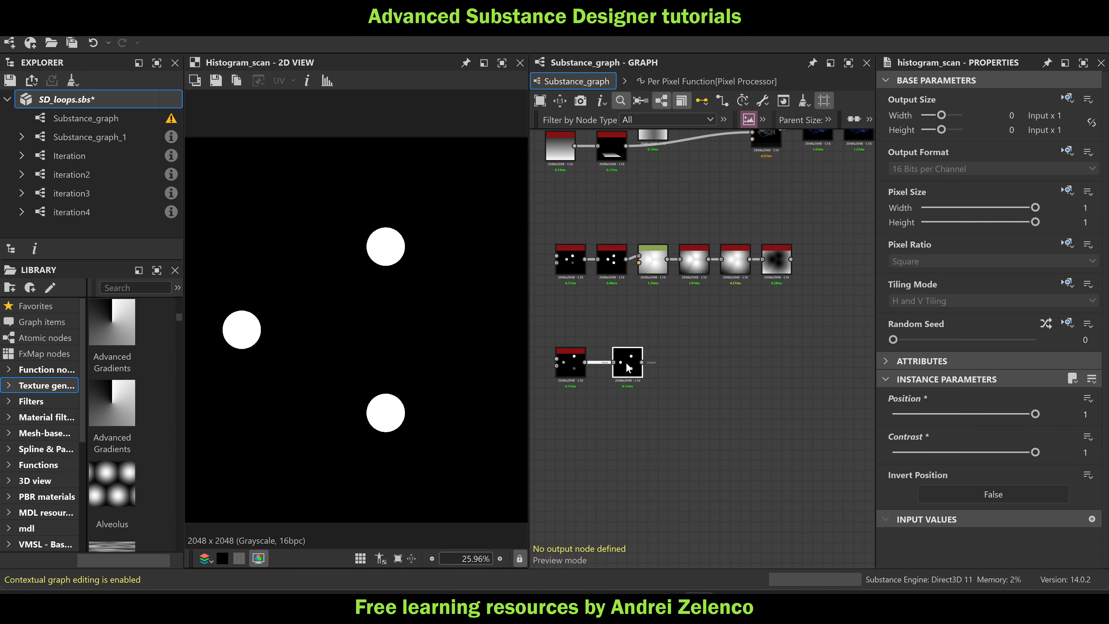
Add a Distance node after the Histogram Scan and set its Maximum Distance to 256
key("space")
type("s")
key("Escape")
key("space")
type("dist")
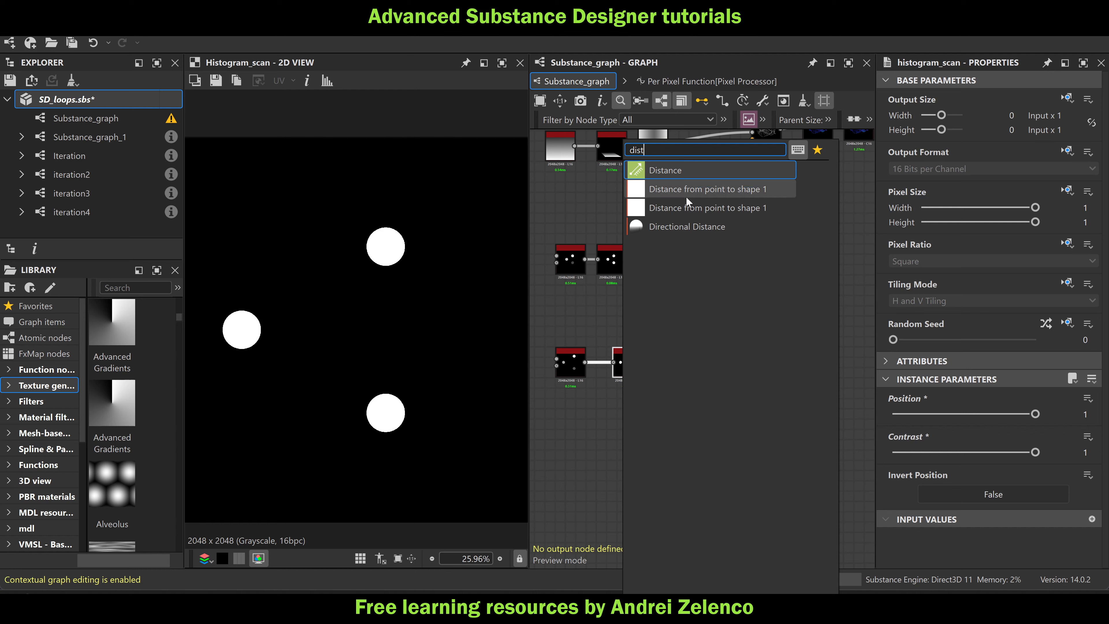
left_click(690, 172)
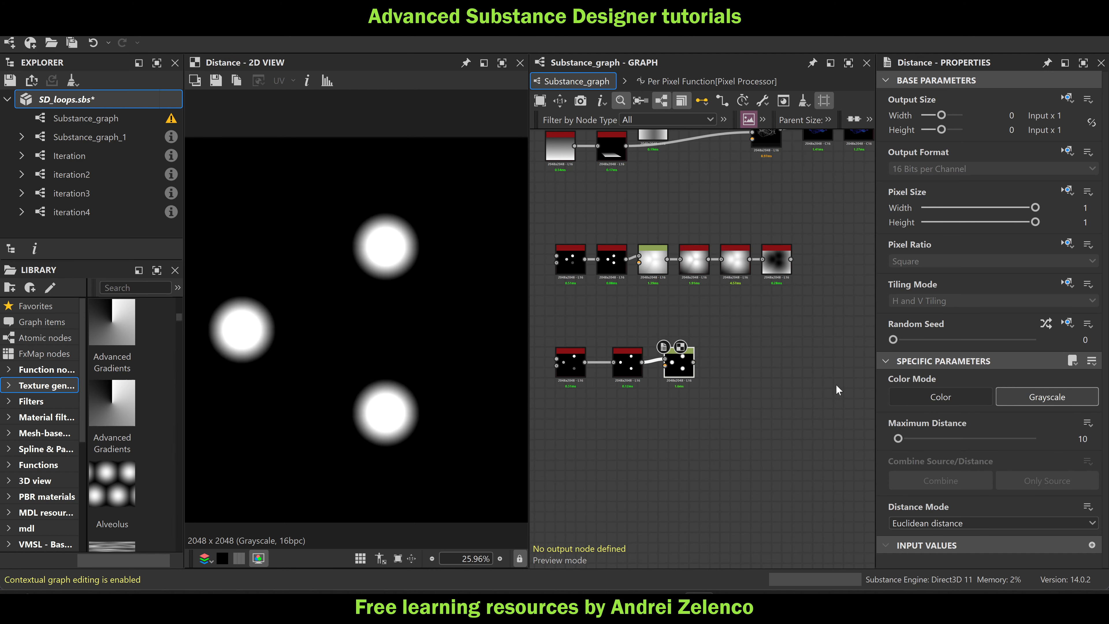
left_click_drag(928, 438, 1041, 438)
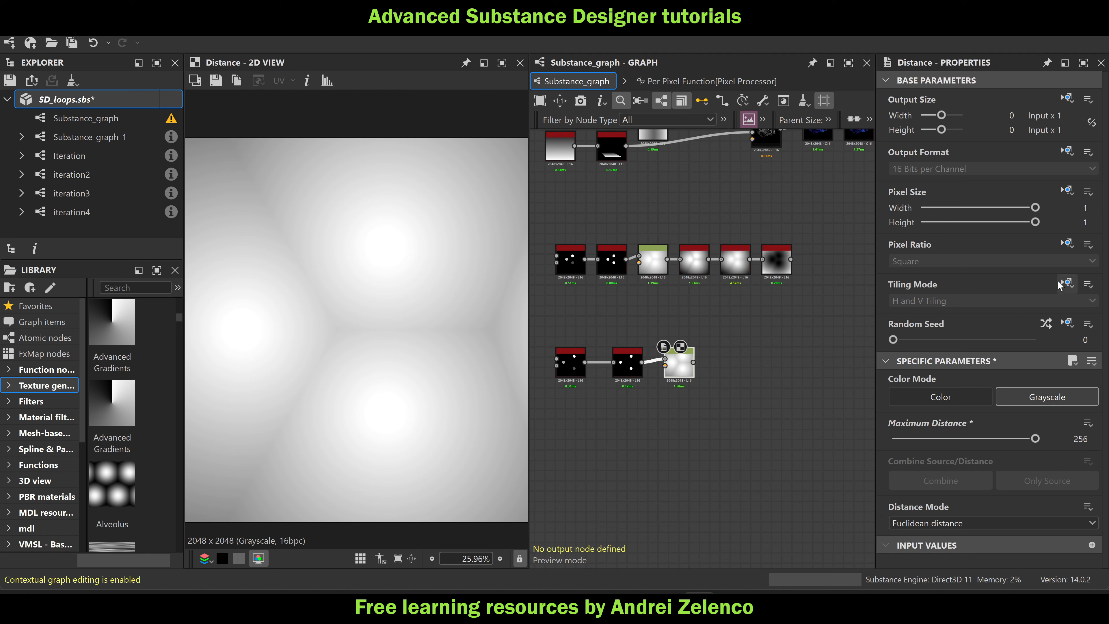
Override the Distance node's inherited Tiling Mode and set it to No Tiling
left_click(1065, 283)
left_click(1031, 341)
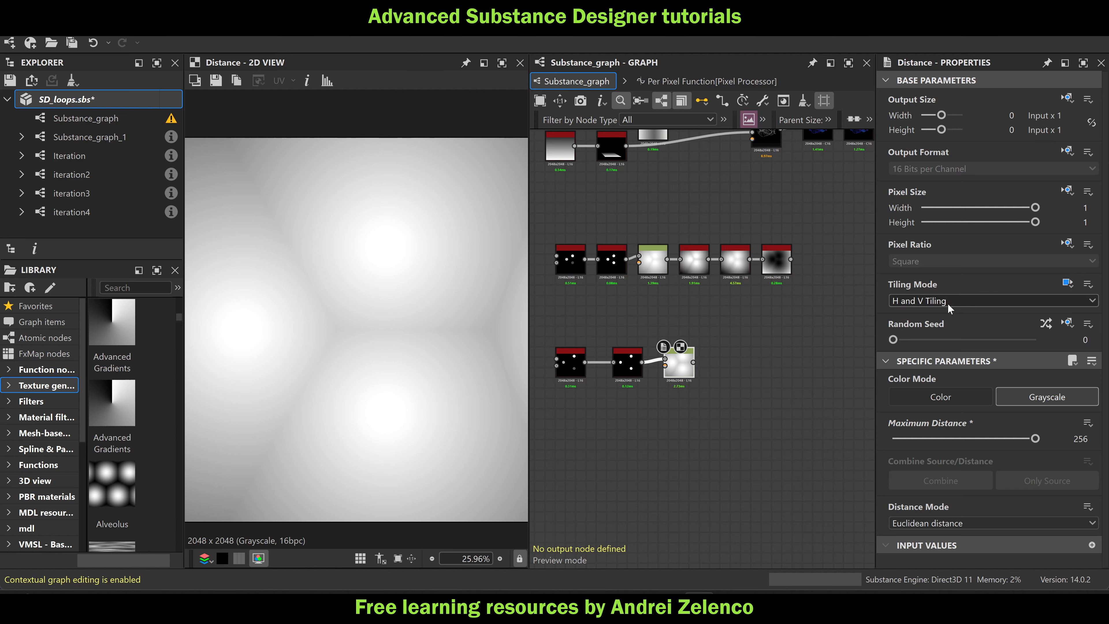
left_click(939, 300)
left_click(934, 315)
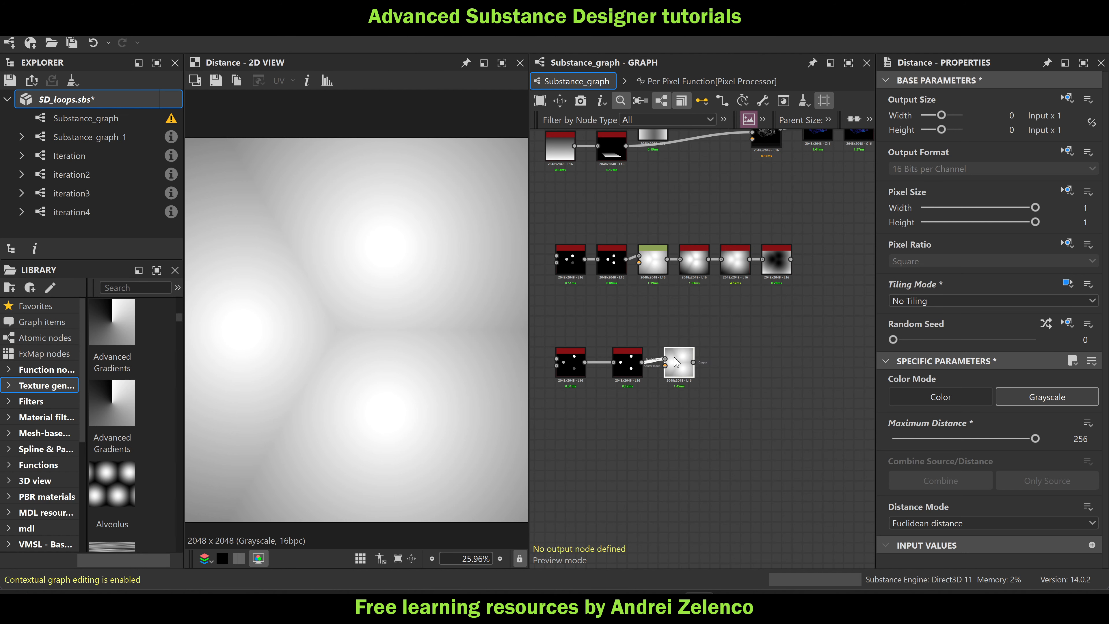
Add an Auto Levels node after Distance and align the new nodes beneath their counterparts in the chain above
scroll(685, 331, "up", 2)
key("space")
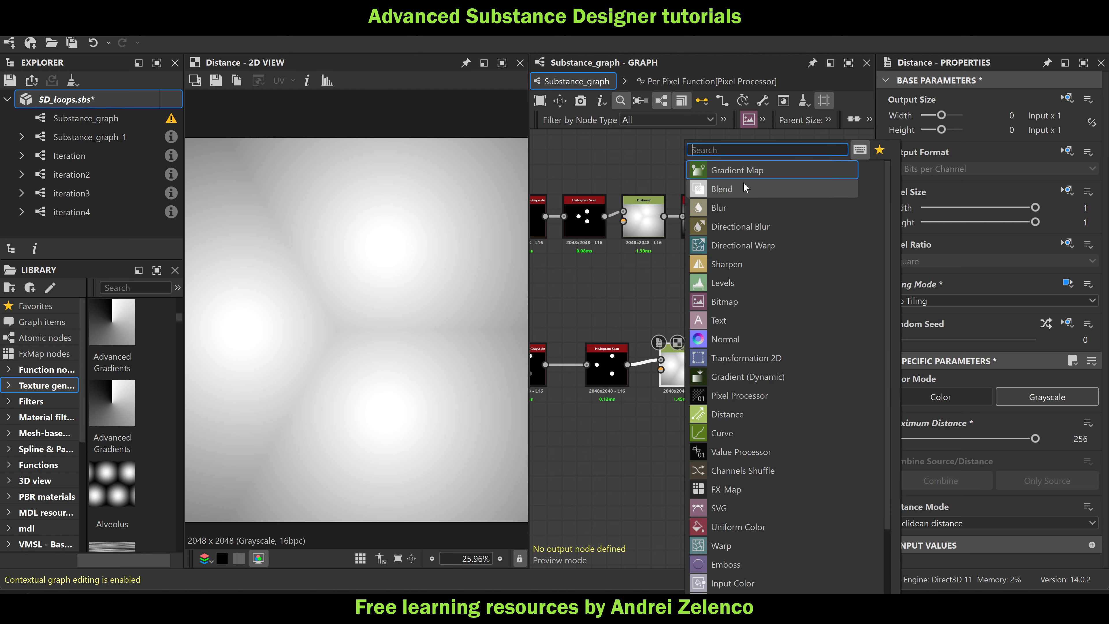
type("a")
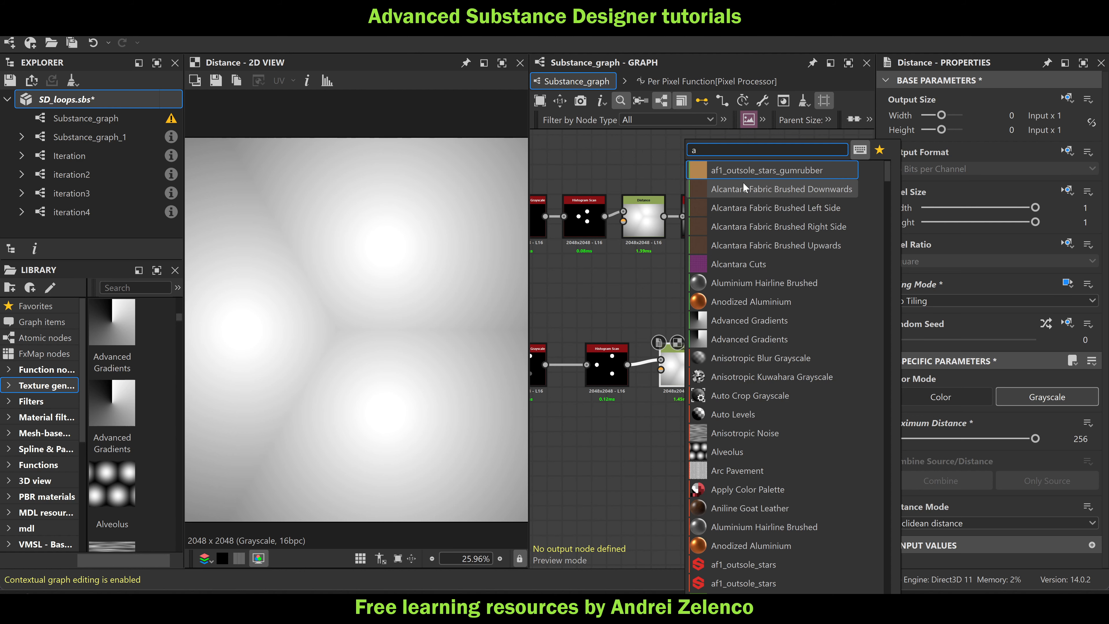
type("ut")
left_click(741, 188)
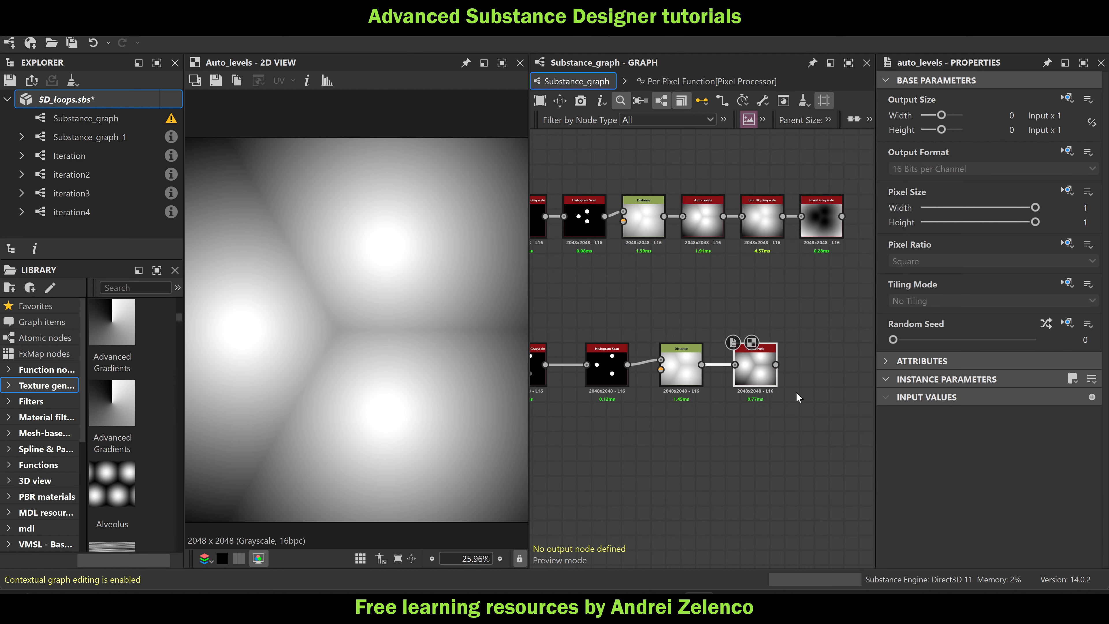
left_click_drag(759, 378, 639, 371)
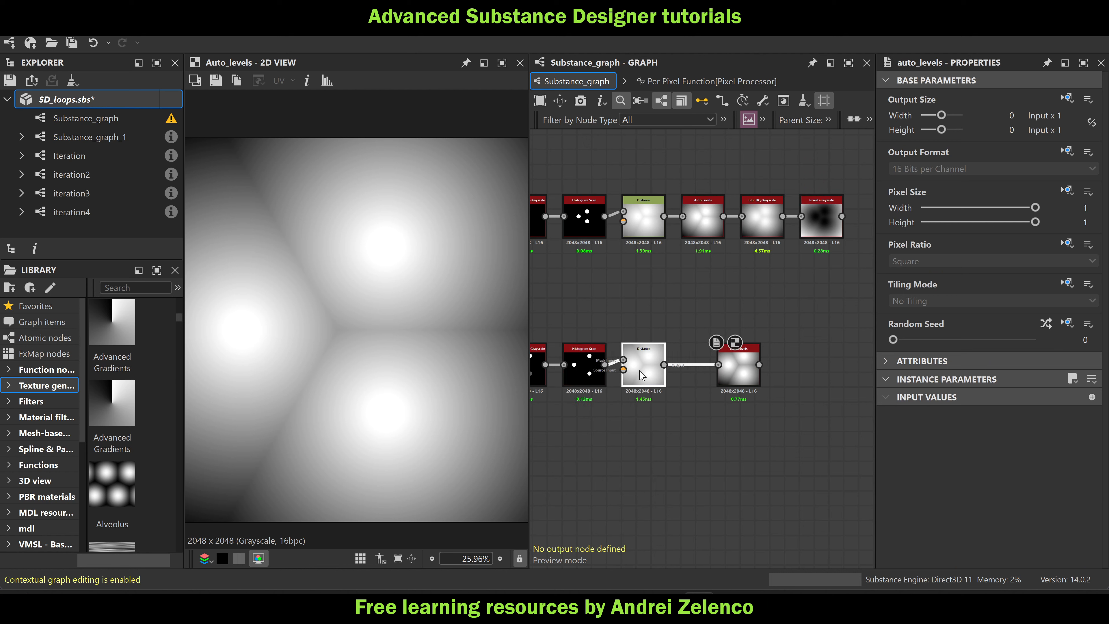
left_click_drag(719, 371, 683, 373)
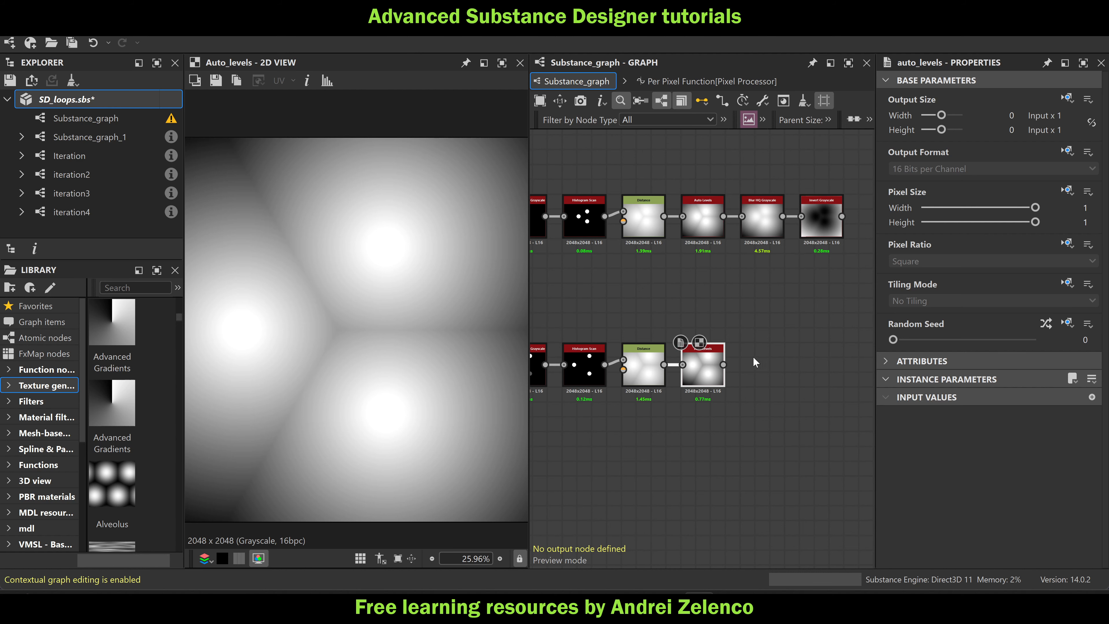
Add a Blur HQ Grayscale node after the Auto Levels node
key("space")
type("bl")
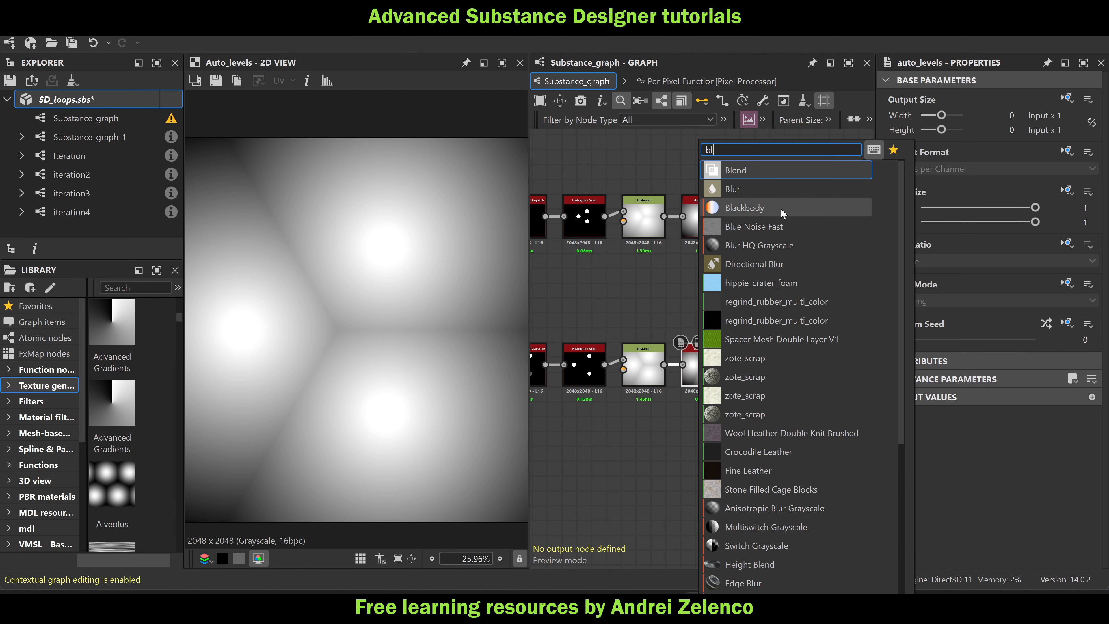
left_click(770, 243)
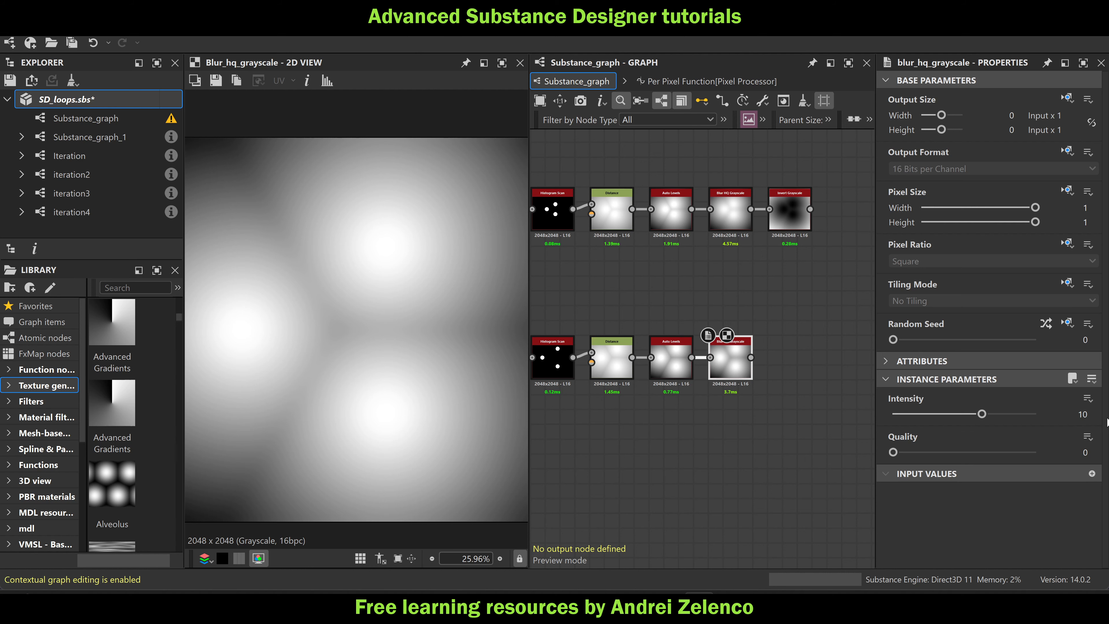
Add an Invert Grayscale node after the Blur HQ Grayscale node in the new chain
key("space")
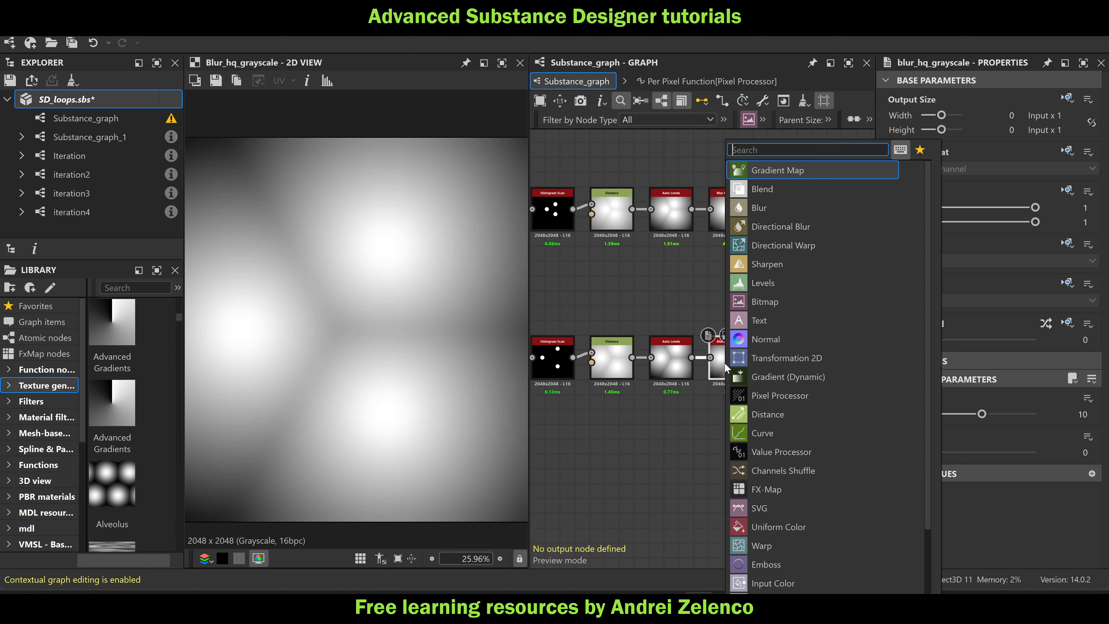
type("in")
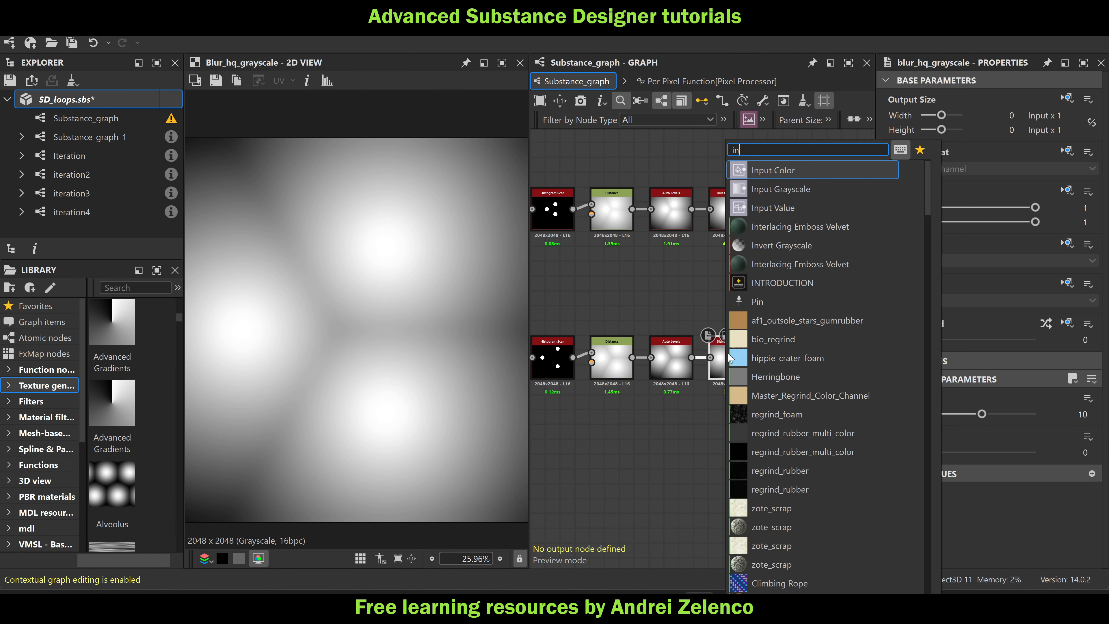
left_click(800, 241)
scroll(826, 210, "down", 4)
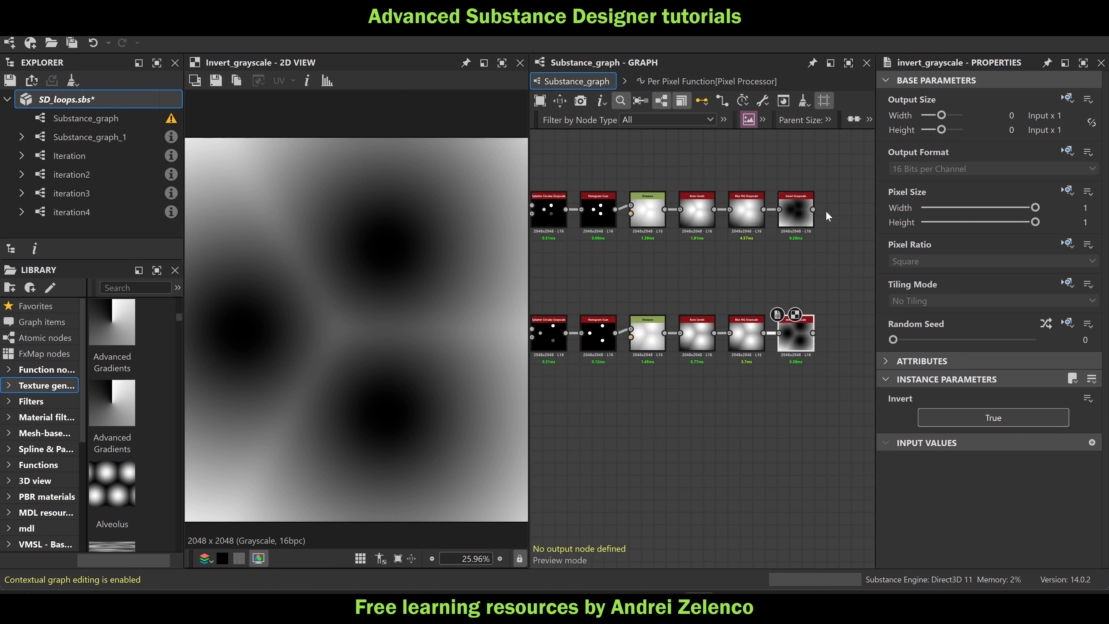
Delete the reference copy of the node chain above the rebuilt one and save the package
left_click_drag(843, 226, 653, 196)
key("Delete")
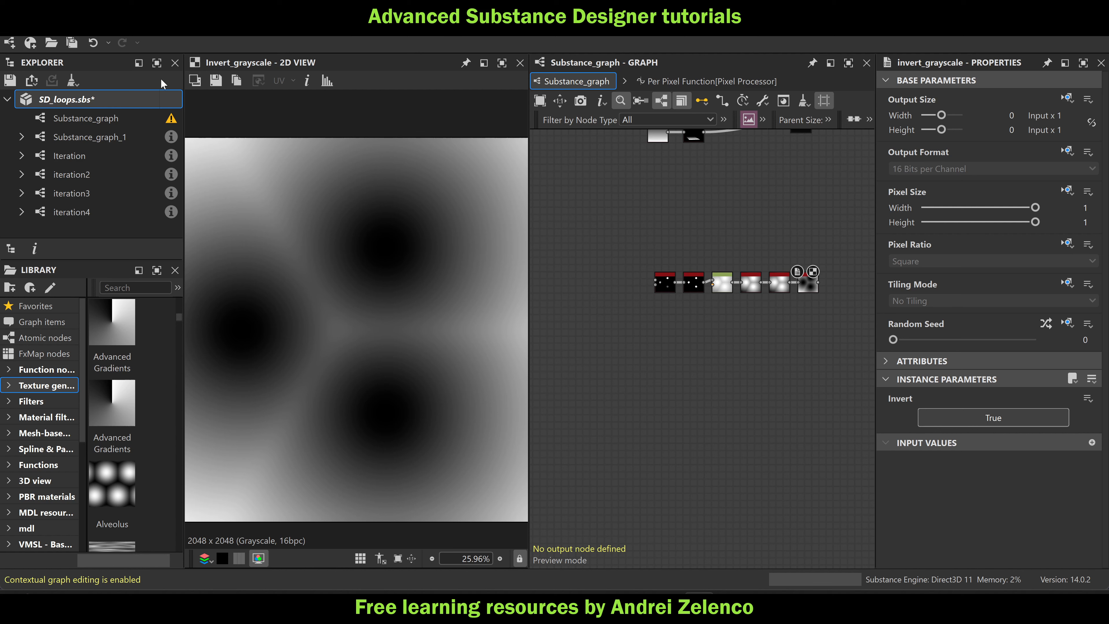
left_click(126, 104)
key("ctrl+s")
middle_click_drag(800, 354, 737, 401)
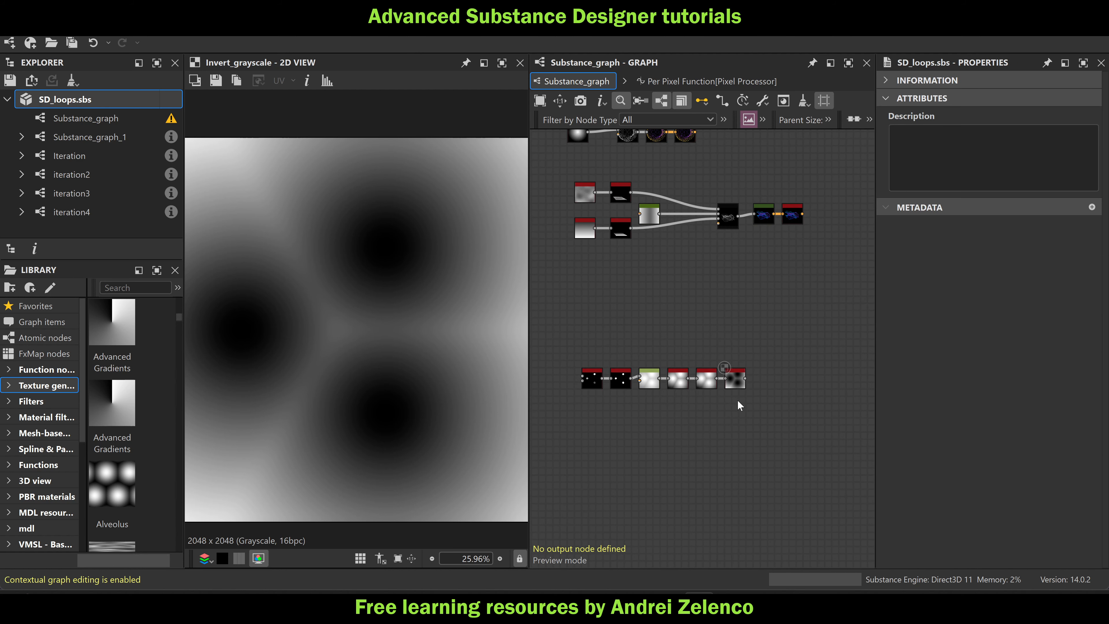
Add a Normal node after the Invert Grayscale node and save the package
scroll(743, 379, "up", 4)
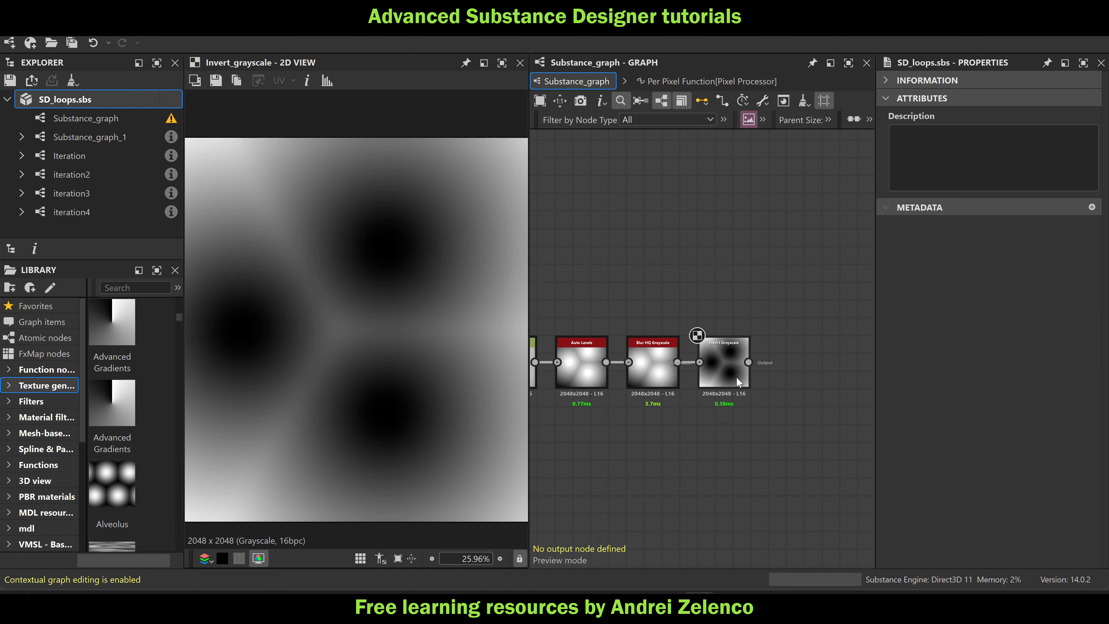
left_click(732, 369)
key("space")
type("no")
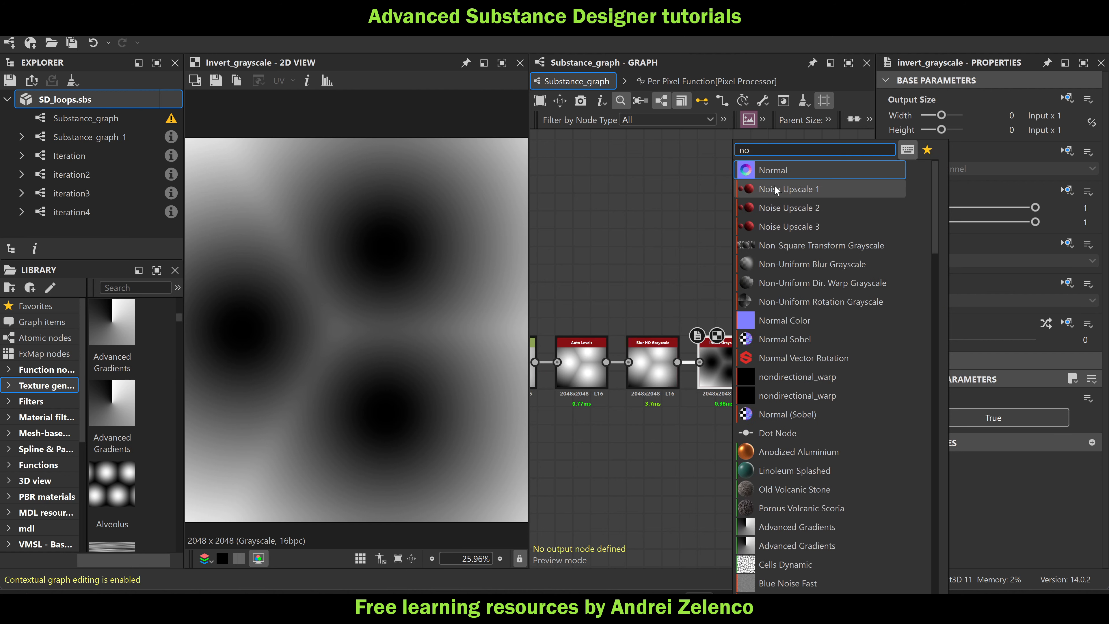
left_click(777, 173)
scroll(798, 376, "down", 4)
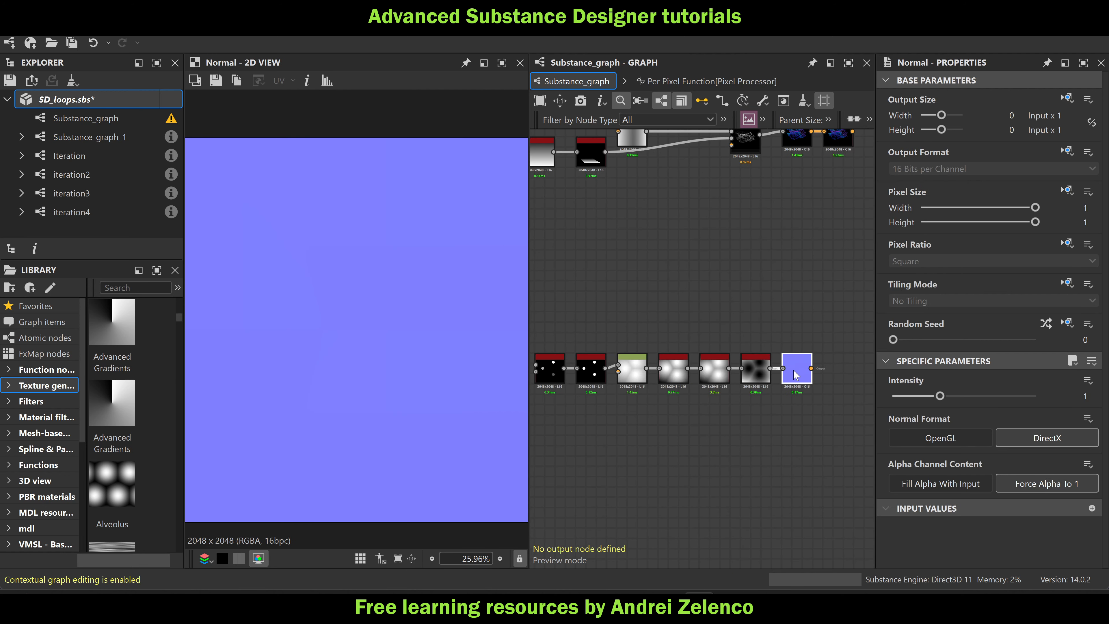
scroll(782, 367, "up", 4)
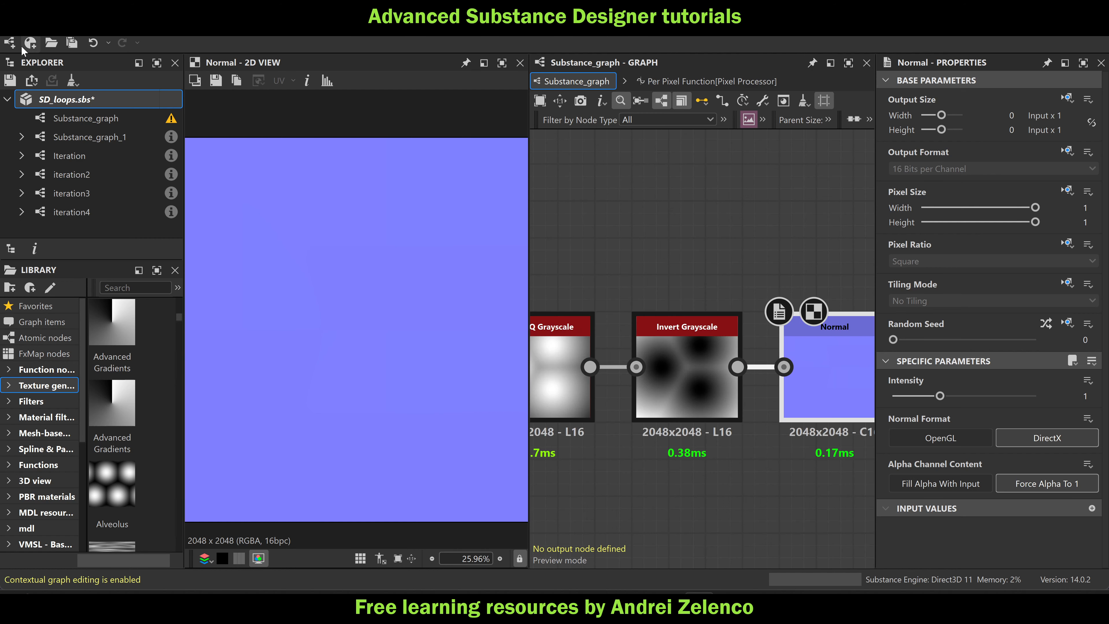
left_click(84, 98)
key("ctrl+s")
Add an FX-Map node beside the Normal node, set it to Grayscale and save the package
scroll(717, 312, "down", 5)
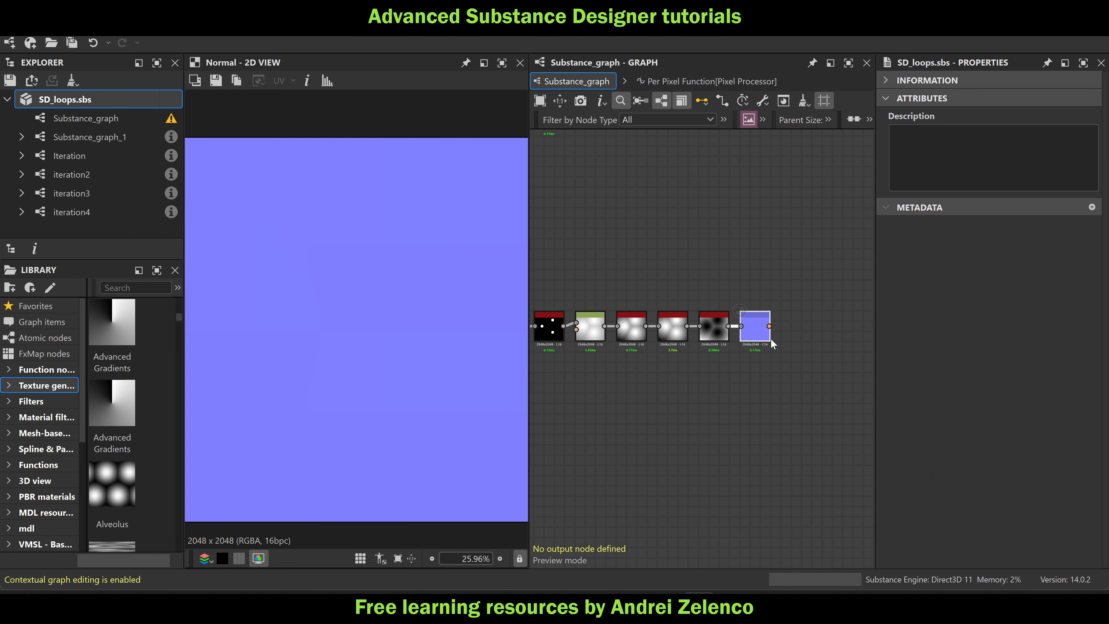
middle_click_drag(789, 333, 735, 352)
key("space")
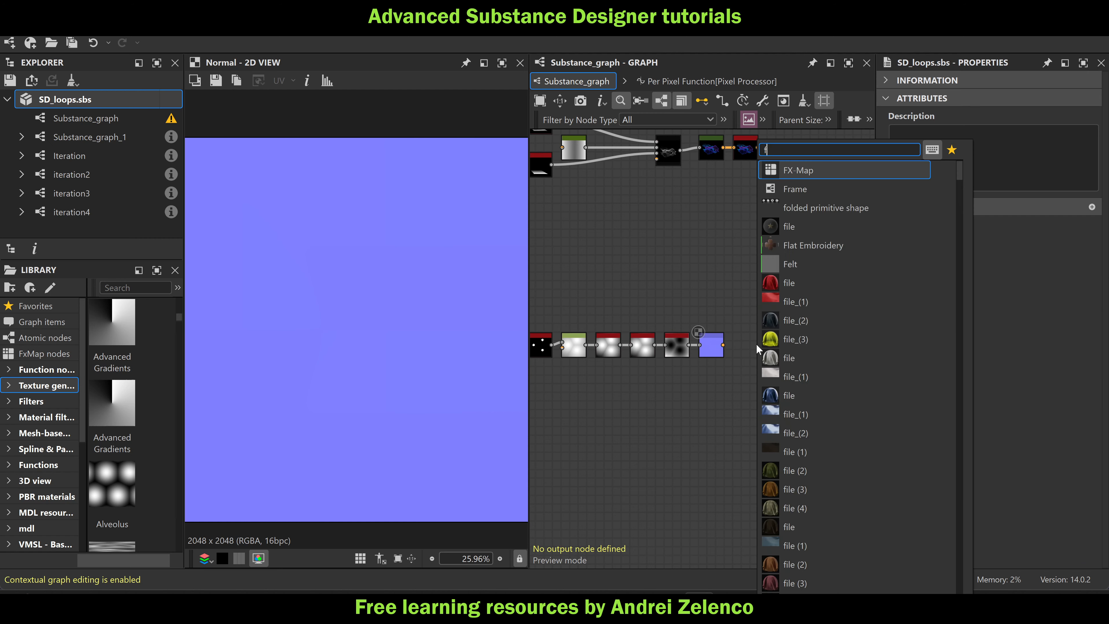
type("fx")
left_click(821, 169)
scroll(794, 349, "up", 3)
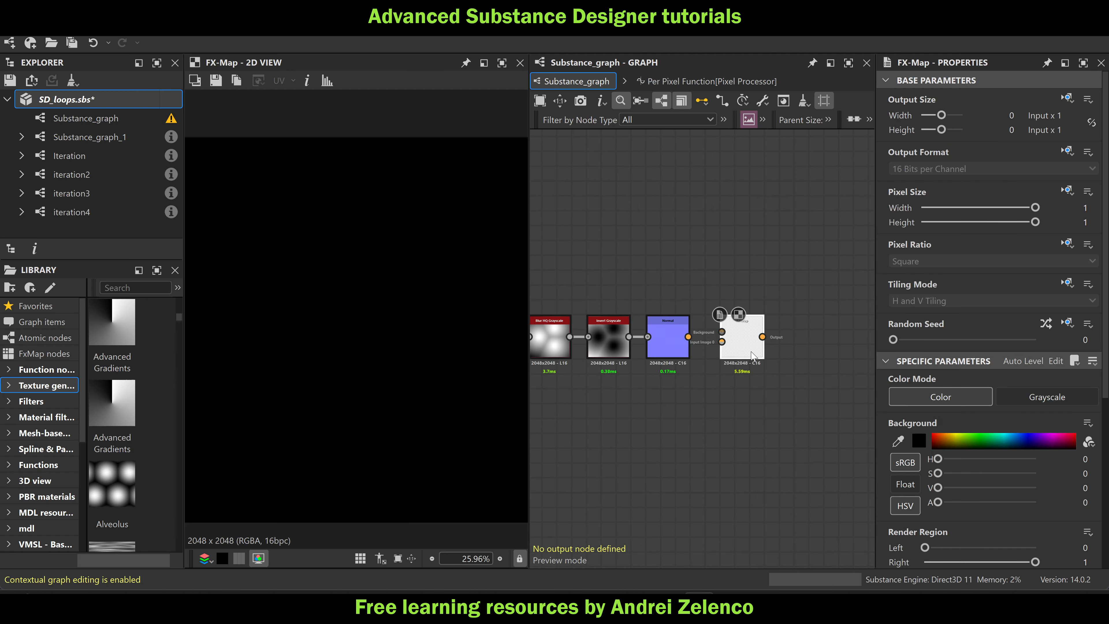
left_click(104, 102)
key("ctrl+s")
Preview the finished FX-Map trail example with its origin point moved to about X 0.147, Y 0.188
scroll(753, 266, "down", 6)
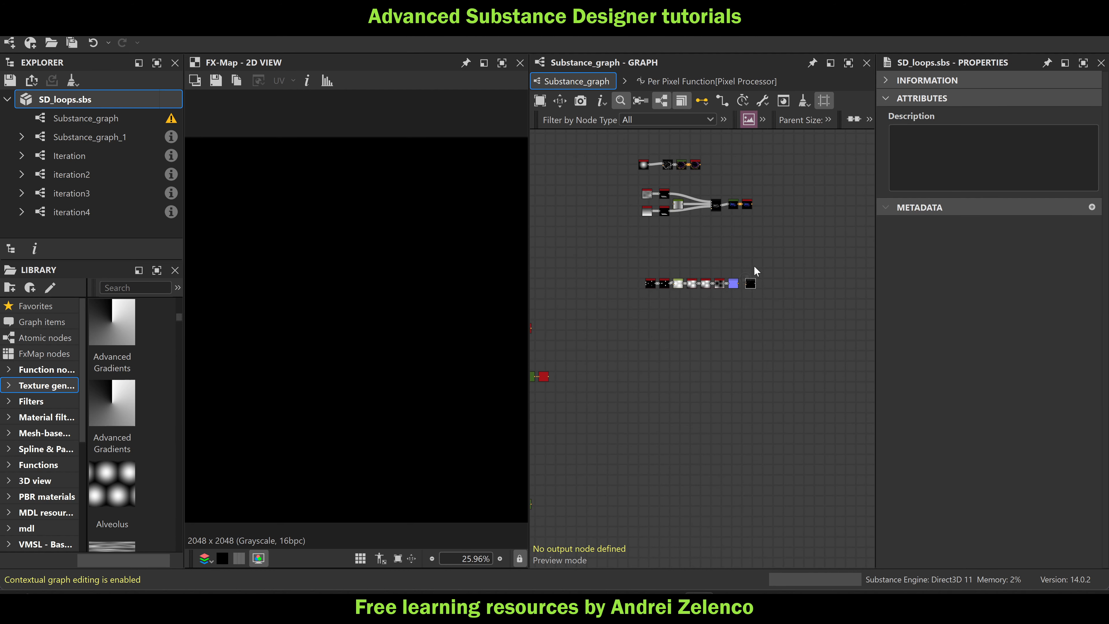
scroll(738, 223, "up", 6)
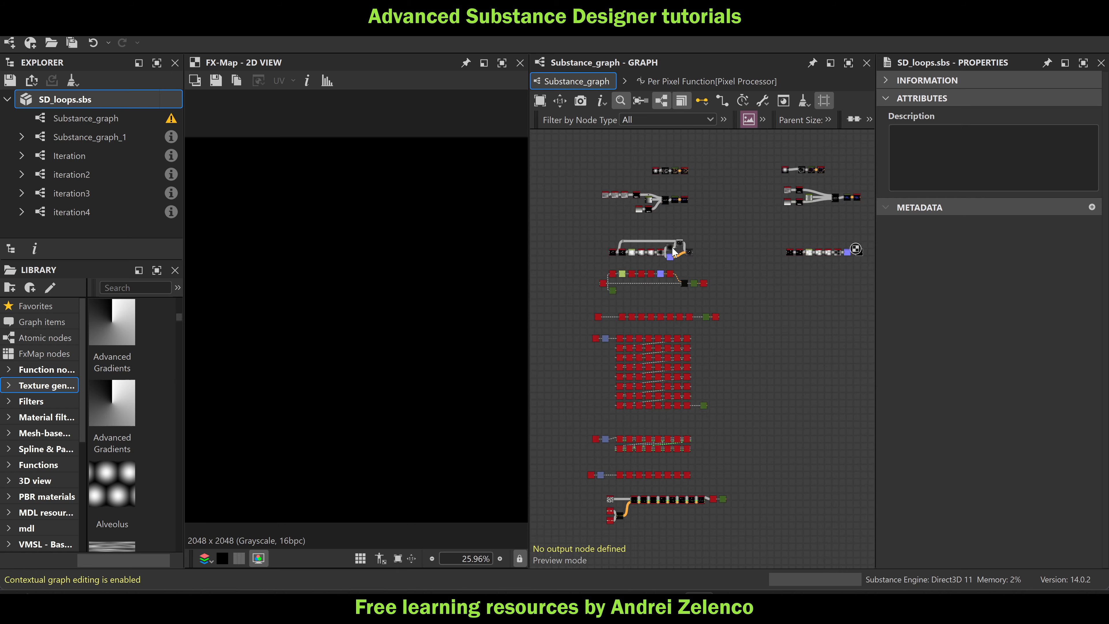
scroll(698, 262, "up", 2)
double_click(695, 252)
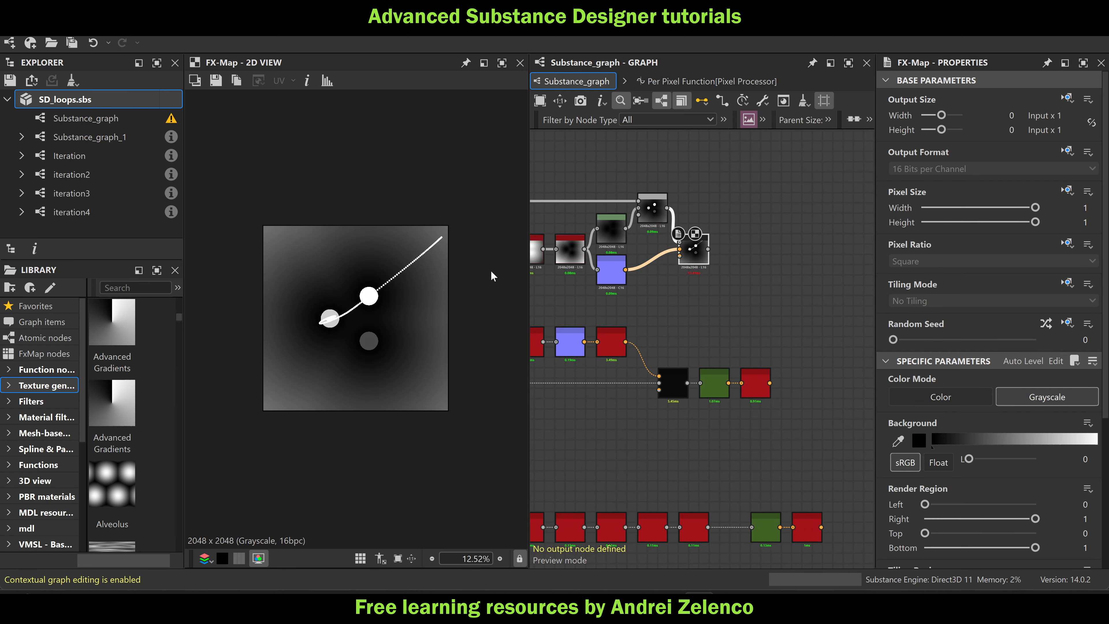
left_click(749, 277)
scroll(442, 244, "up", 2)
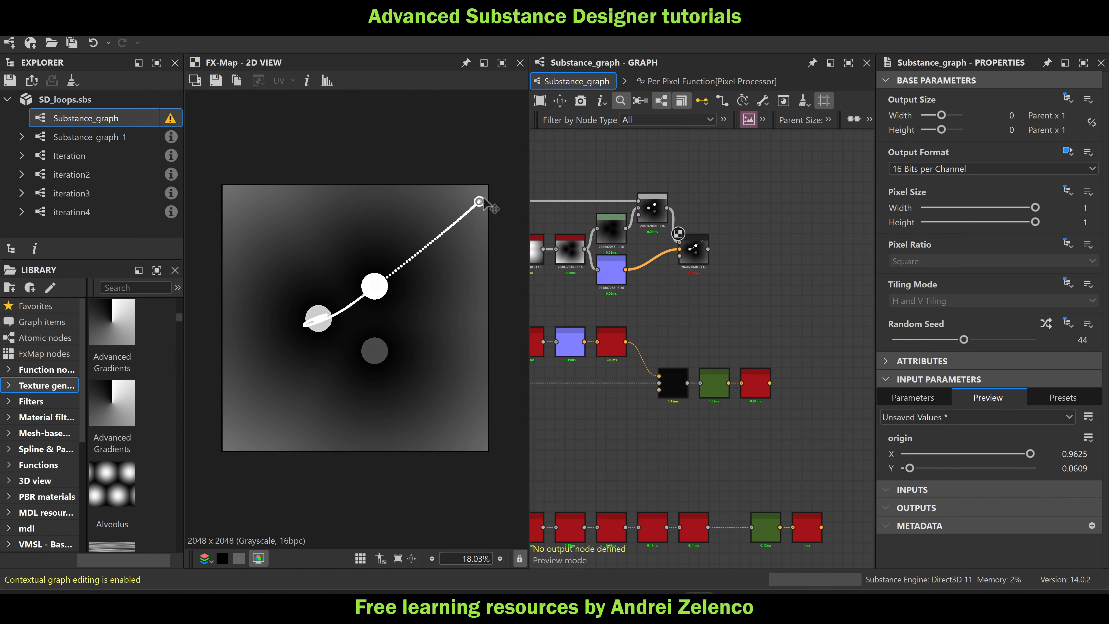
left_click_drag(470, 202, 240, 198)
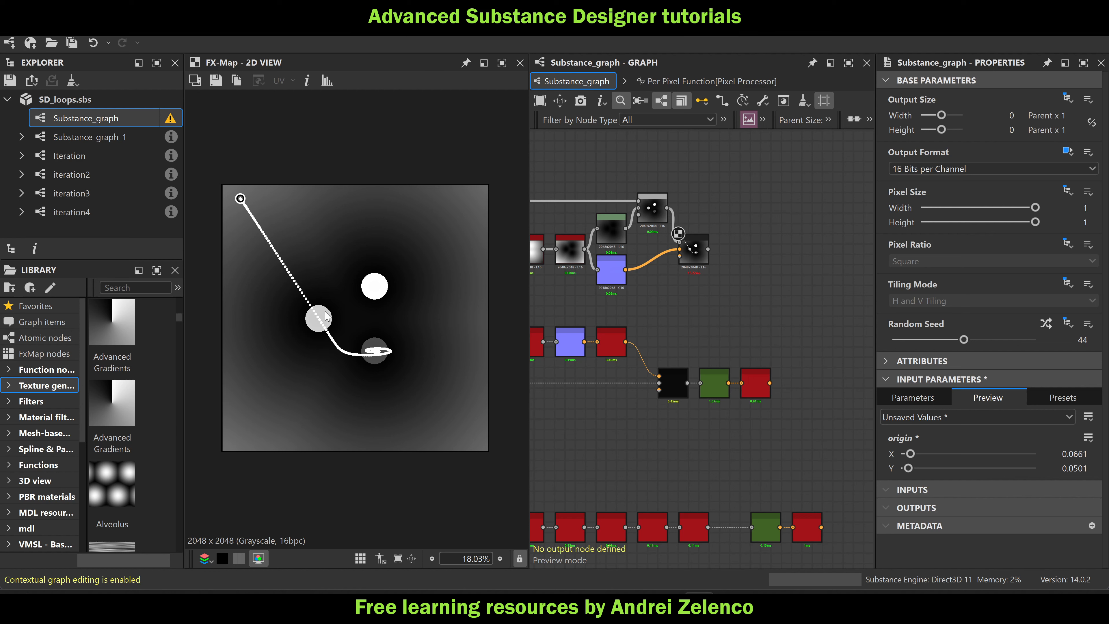
left_click_drag(240, 199, 262, 236)
scroll(676, 271, "down", 6)
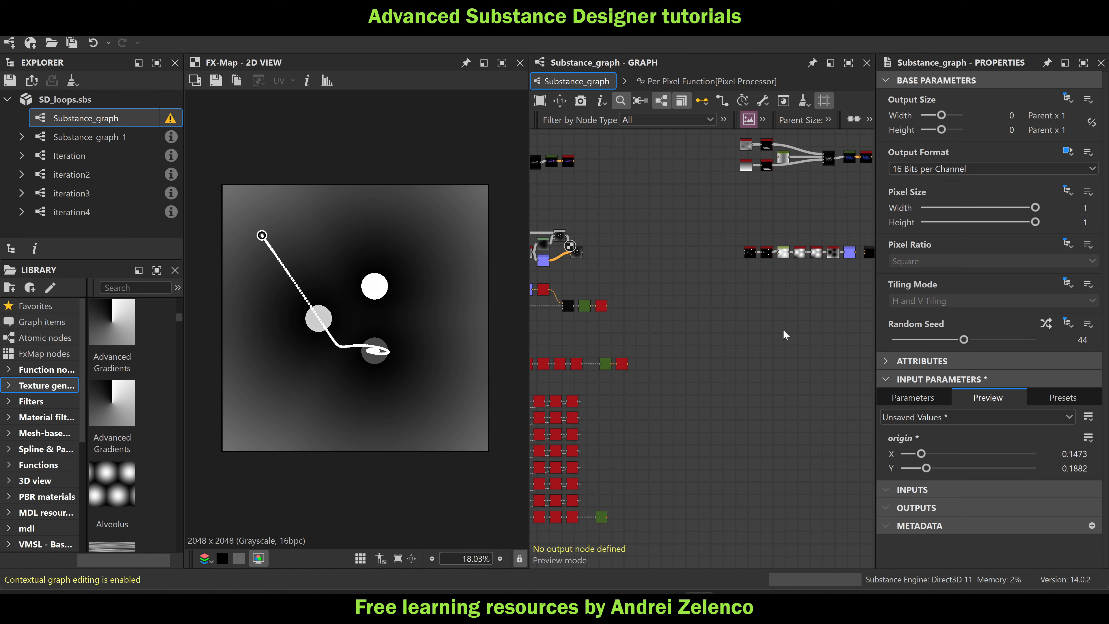
Create a new graph input parameter of type Float2 with the Position editor
scroll(781, 330, "down", 1)
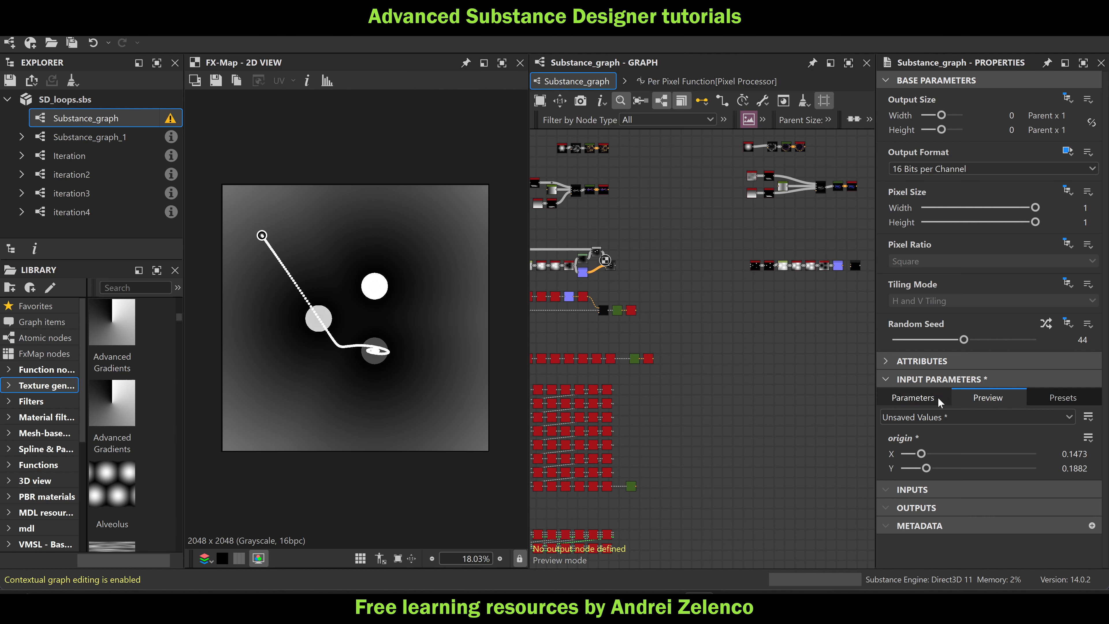
left_click(927, 397)
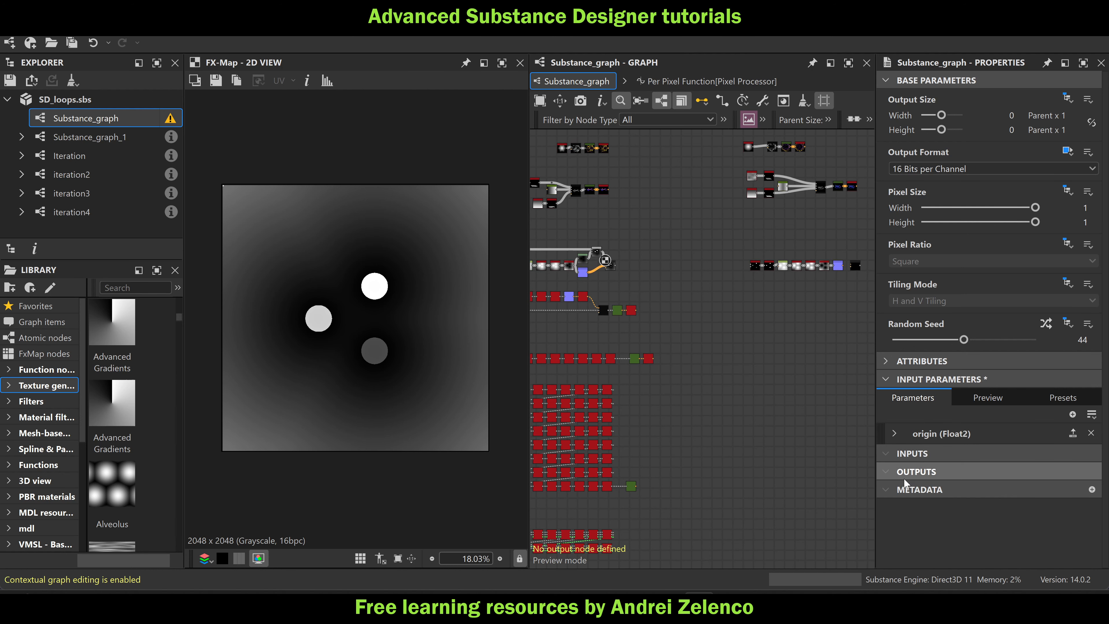
left_click(1073, 413)
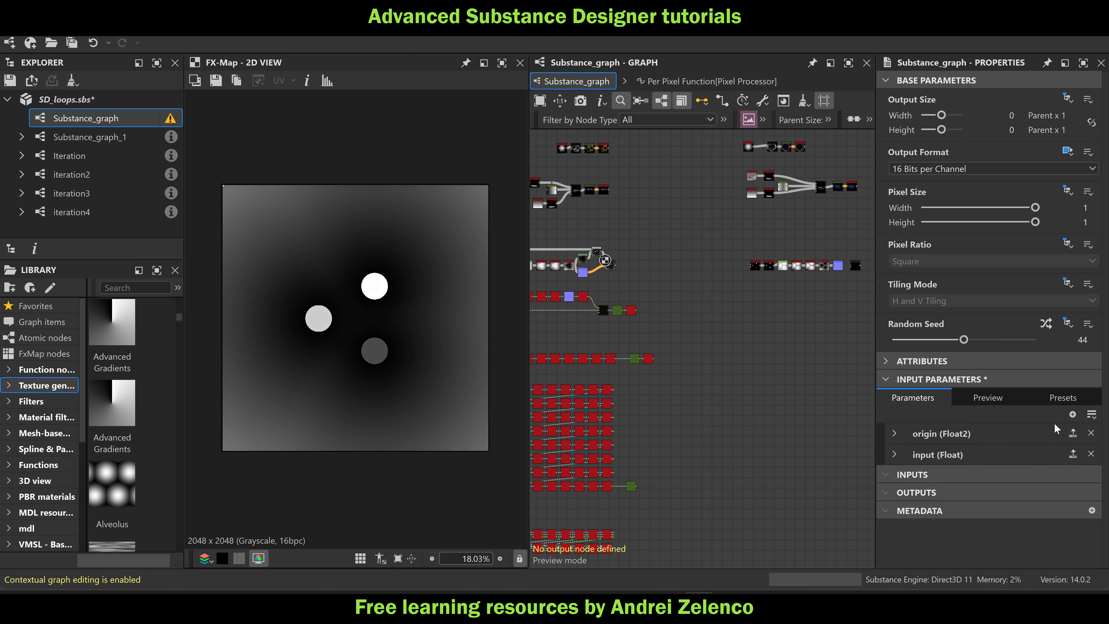
left_click(887, 460)
scroll(889, 479, "down", 3)
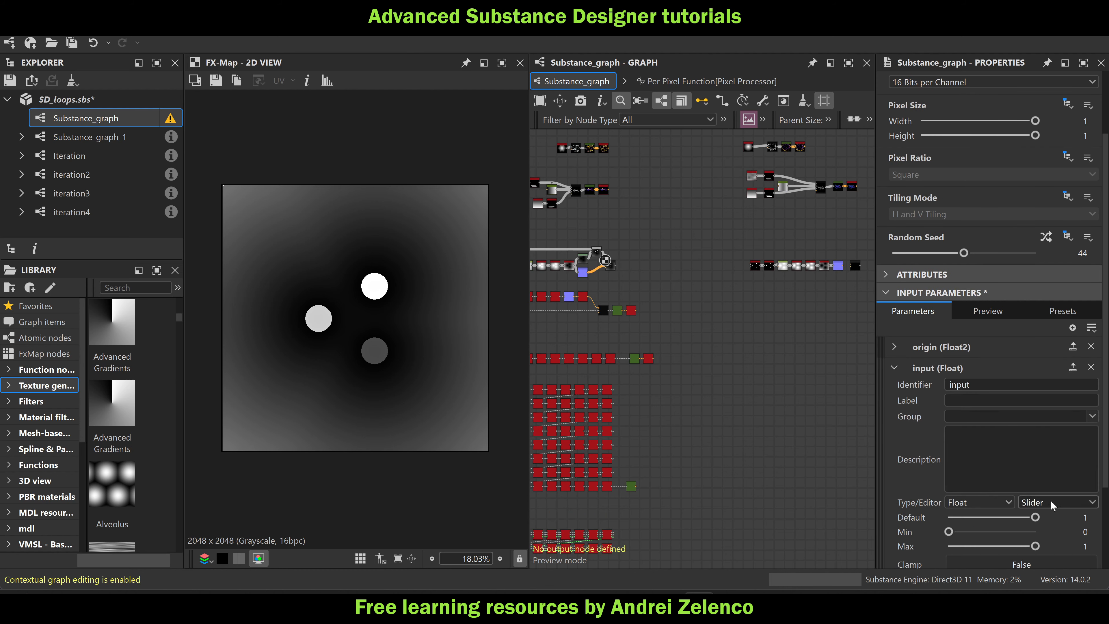
left_click(963, 503)
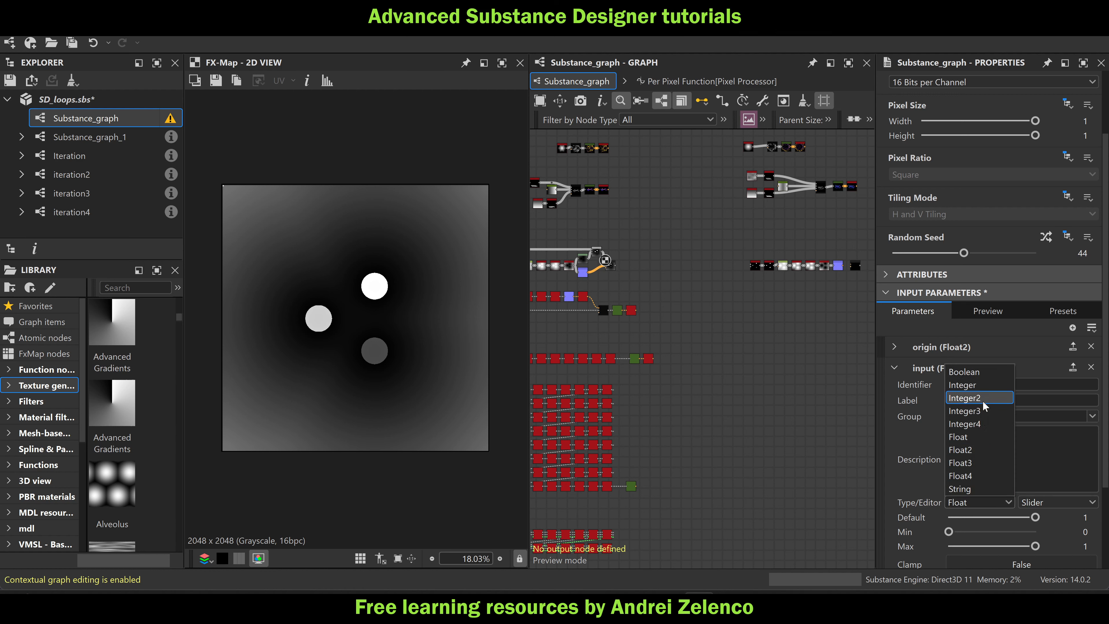
left_click(982, 449)
left_click(1058, 501)
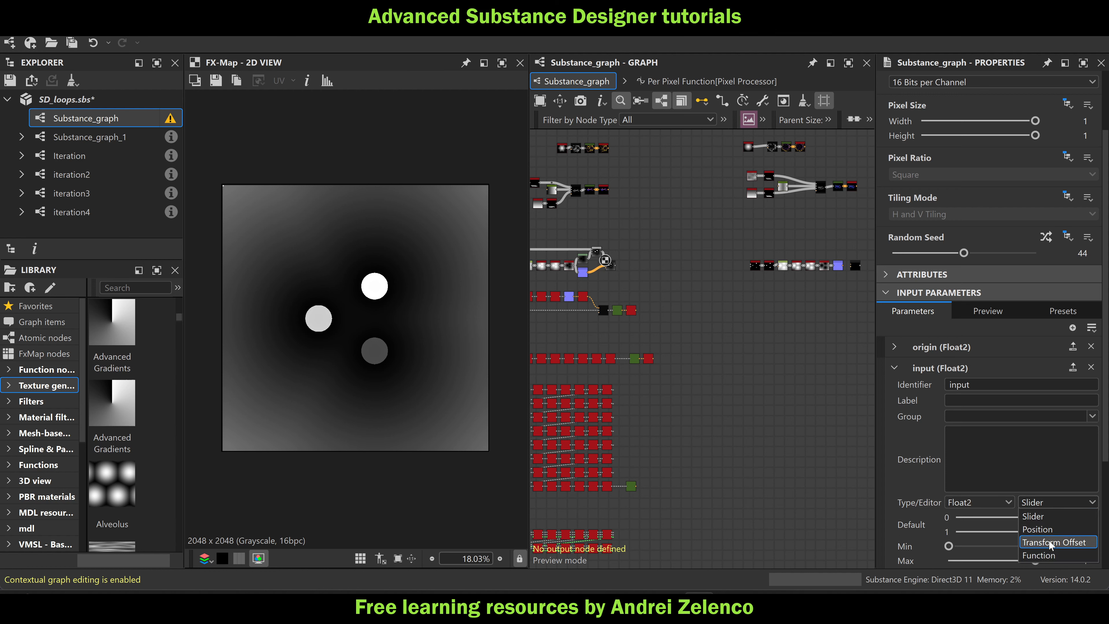
left_click(1053, 530)
Rename the new Float2 parameter's identifier to Origin2 and save the package
left_click(985, 385)
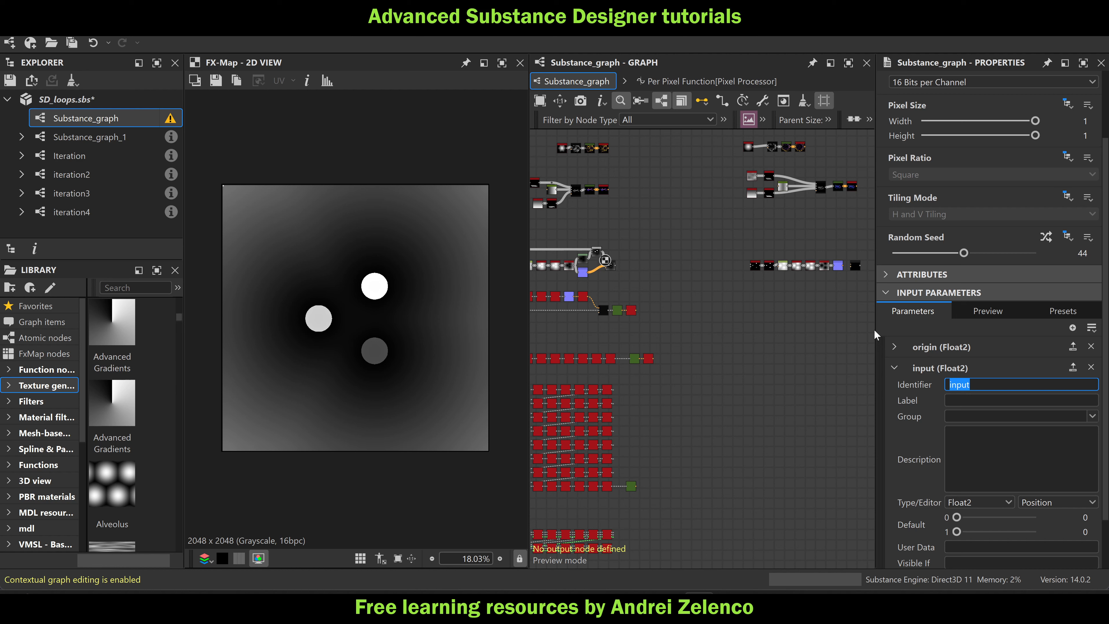
type("Origin23")
key("BackSpace")
left_click(704, 374)
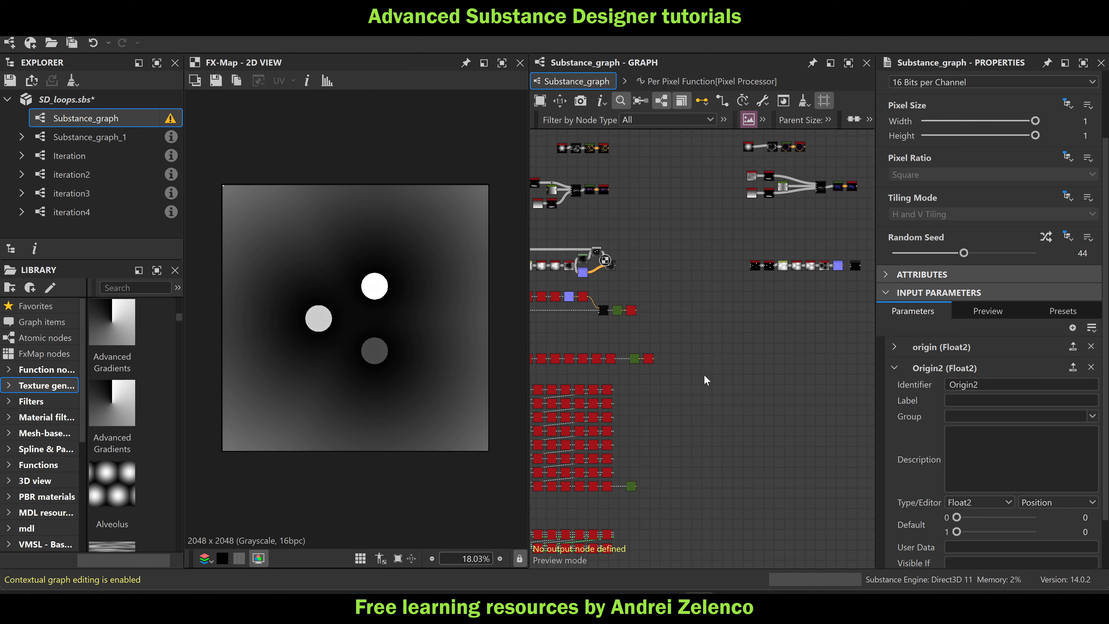
left_click(100, 99)
key("ctrl+s")
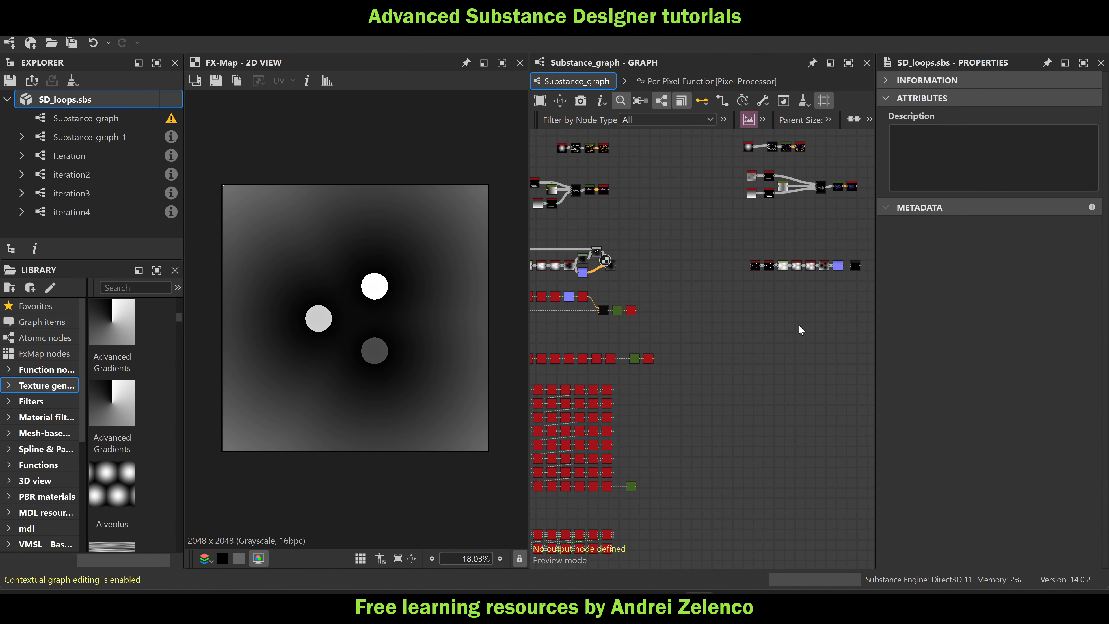
Connect the Normal node's output to the first image input of the new FX-Map node
middle_click_drag(798, 324, 722, 339)
scroll(681, 326, "up", 6)
left_click_drag(666, 320, 707, 326)
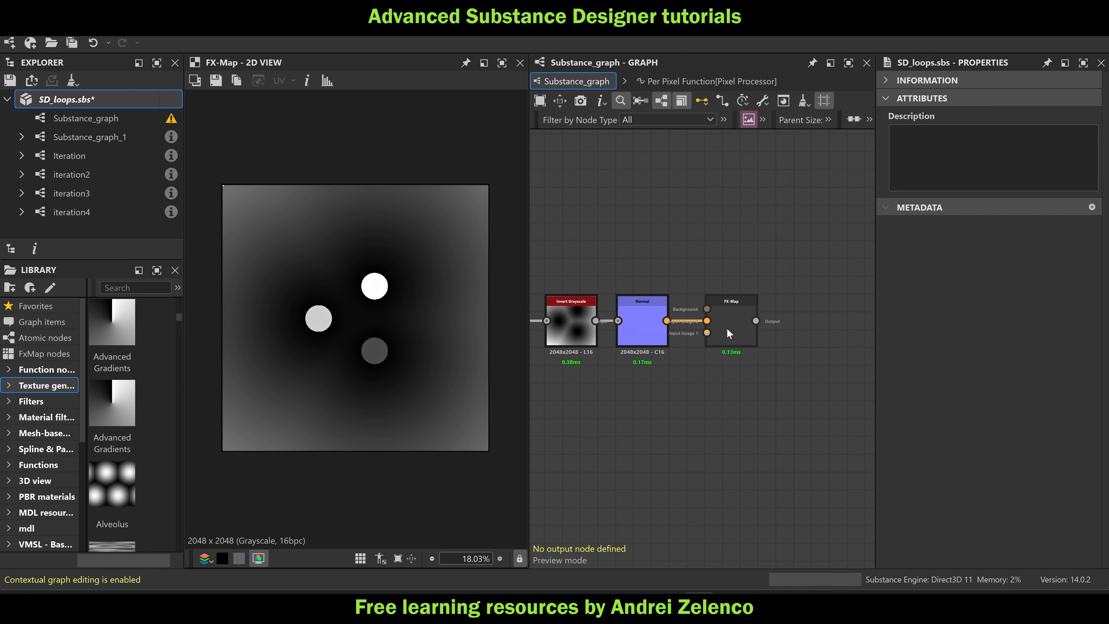
Open the new FX-Map's internal graph and the Blending Mode options of its Quadrant node
double_click(738, 330)
left_click(738, 329)
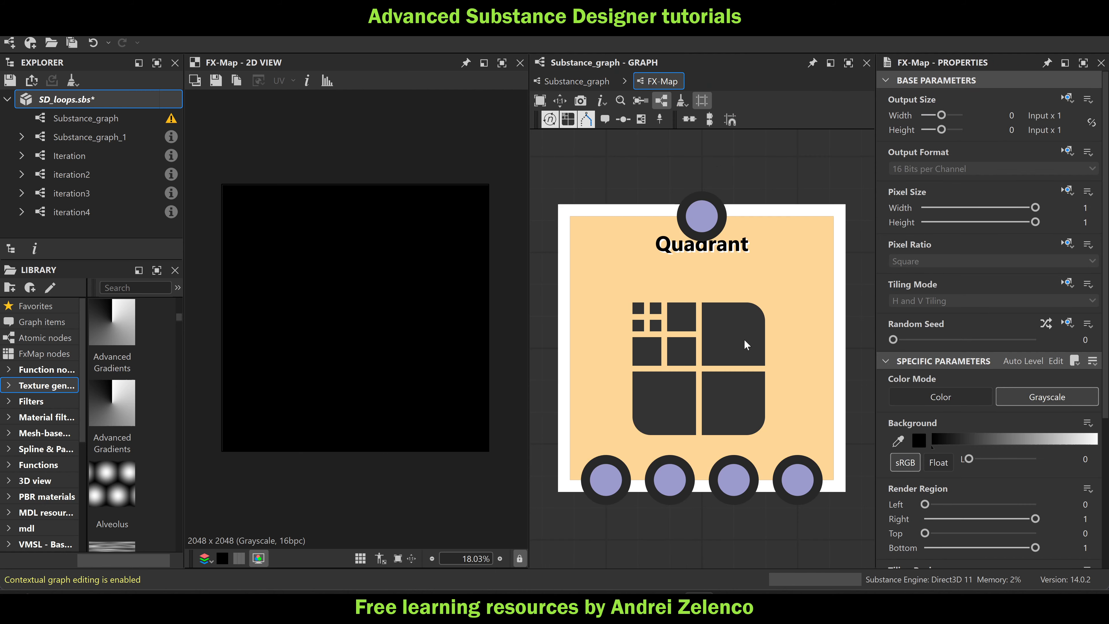
left_click(915, 452)
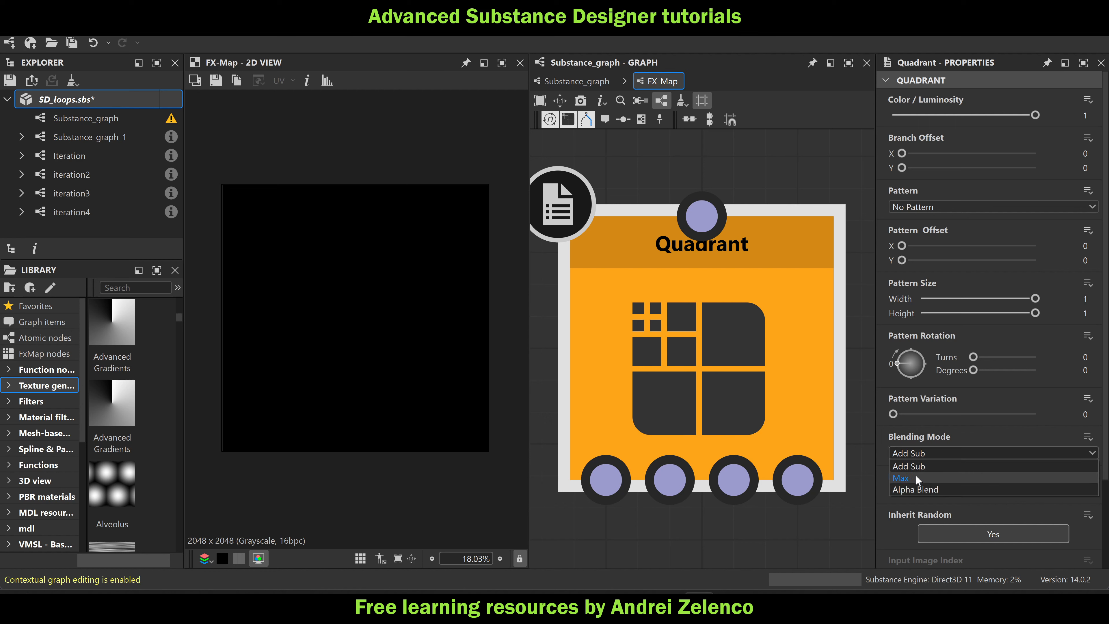
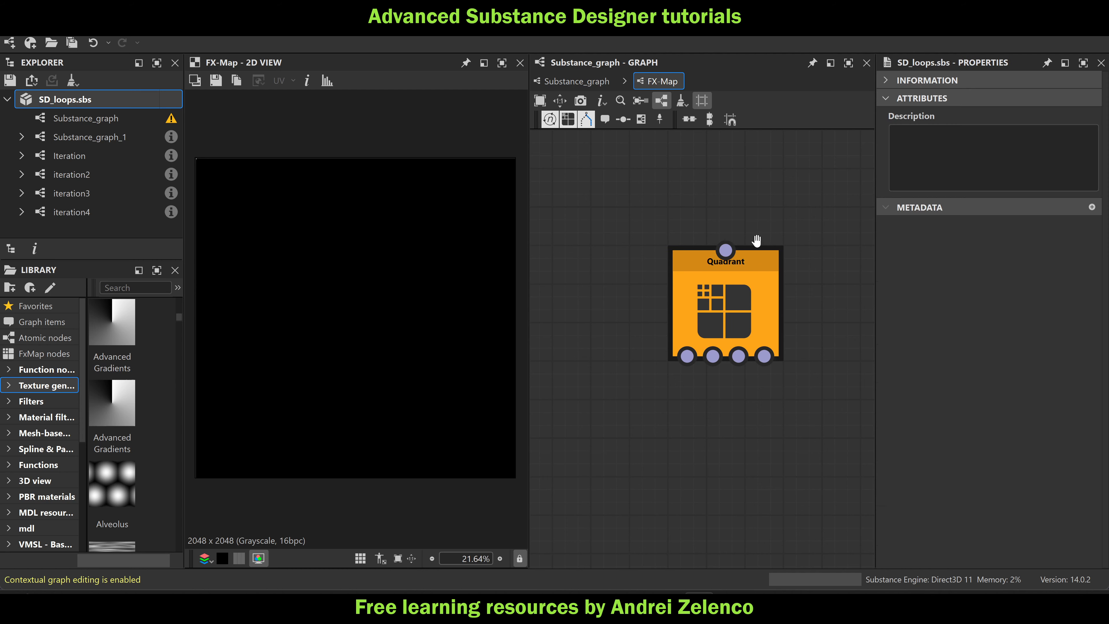
Add an Iterate node above the Quadrant and connect its second output to the Quadrant's input
middle_click_drag(757, 240, 735, 343)
key("space")
type("ite")
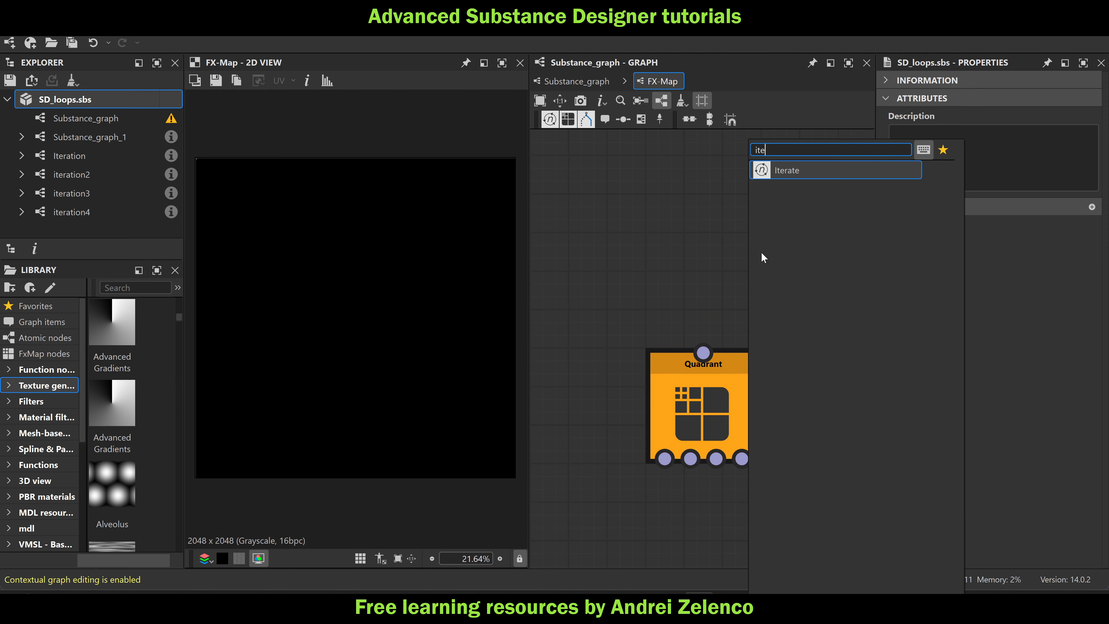
left_click(799, 170)
mouse_move(738, 315)
left_mouse_down()
mouse_move(701, 240)
mouse_move(703, 353)
left_mouse_up()
Create an empty function for the Iterate node's Iterations parameter and add an Integer node inside it
left_click(1088, 99)
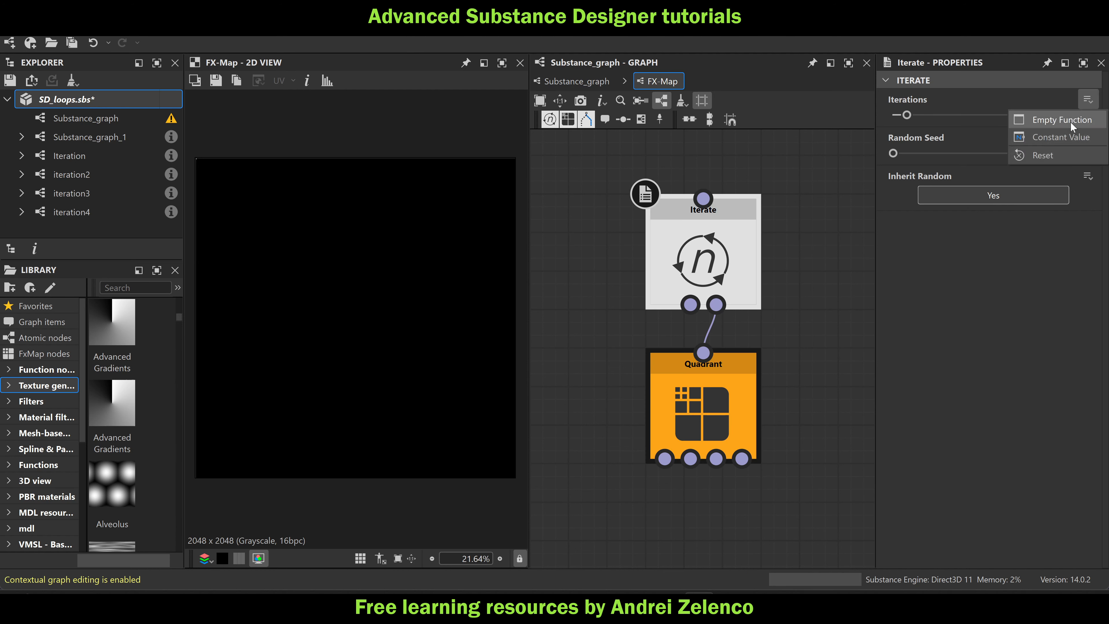
left_click(1069, 122)
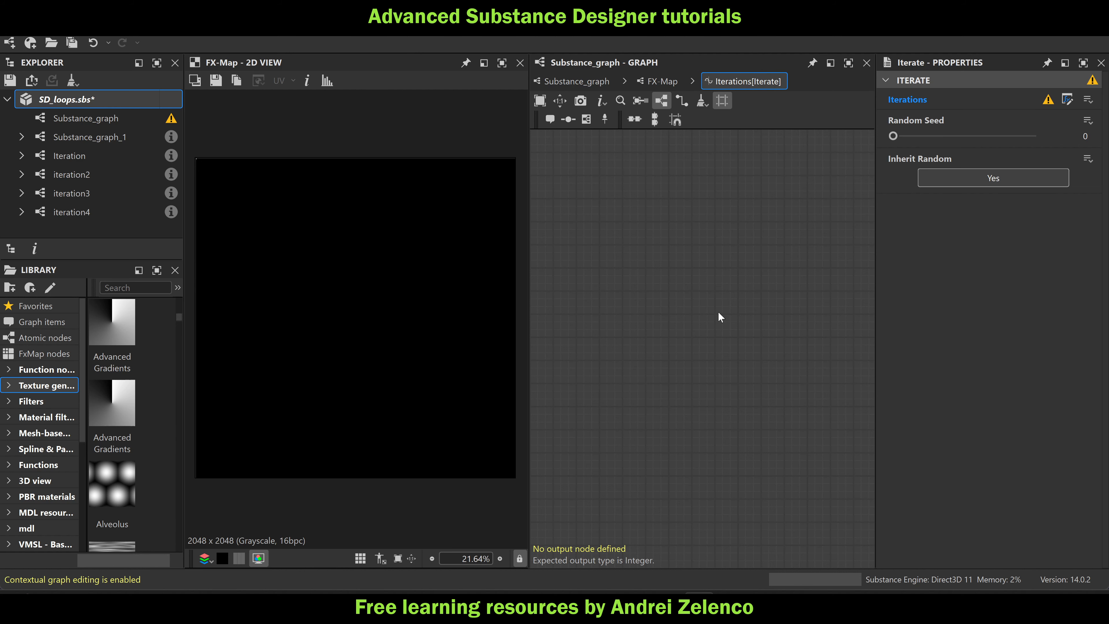
key("space")
type("in")
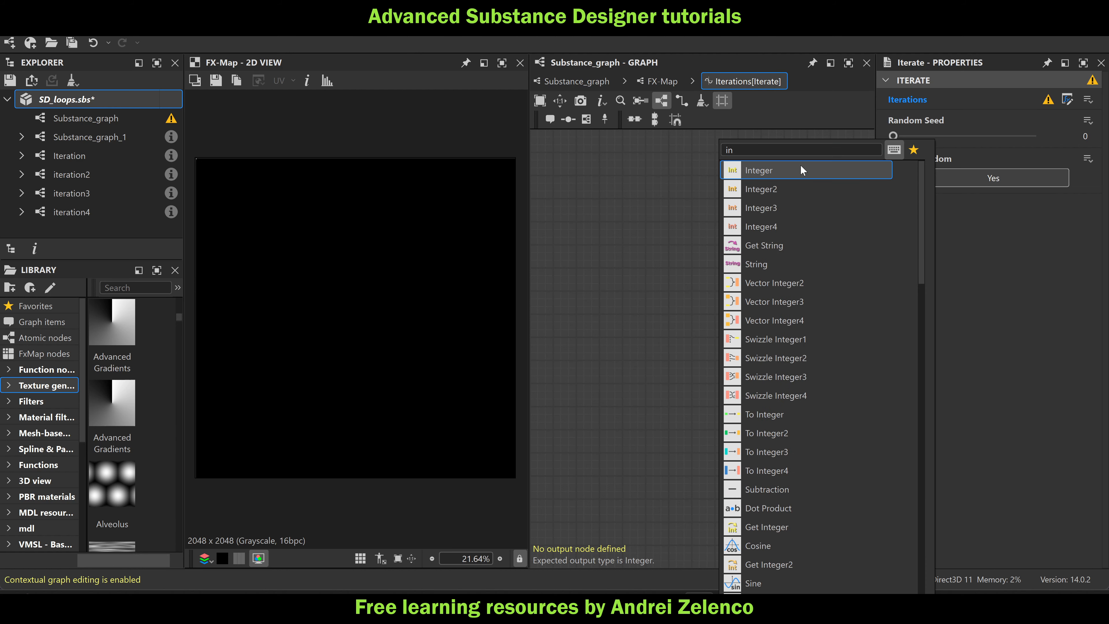
left_click(800, 165)
Set the Integer node's value to 256, move the node aside and save the SD_loops.sbs package
left_click_drag(1077, 91, 1087, 94)
type("256")
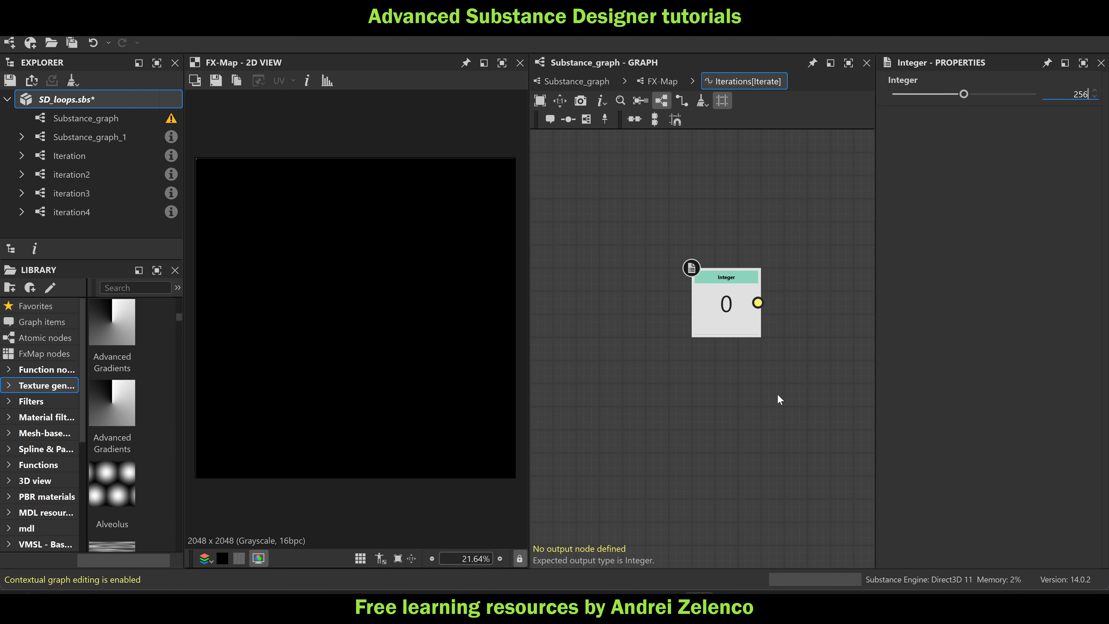
key("Return")
left_click_drag(714, 303, 599, 326)
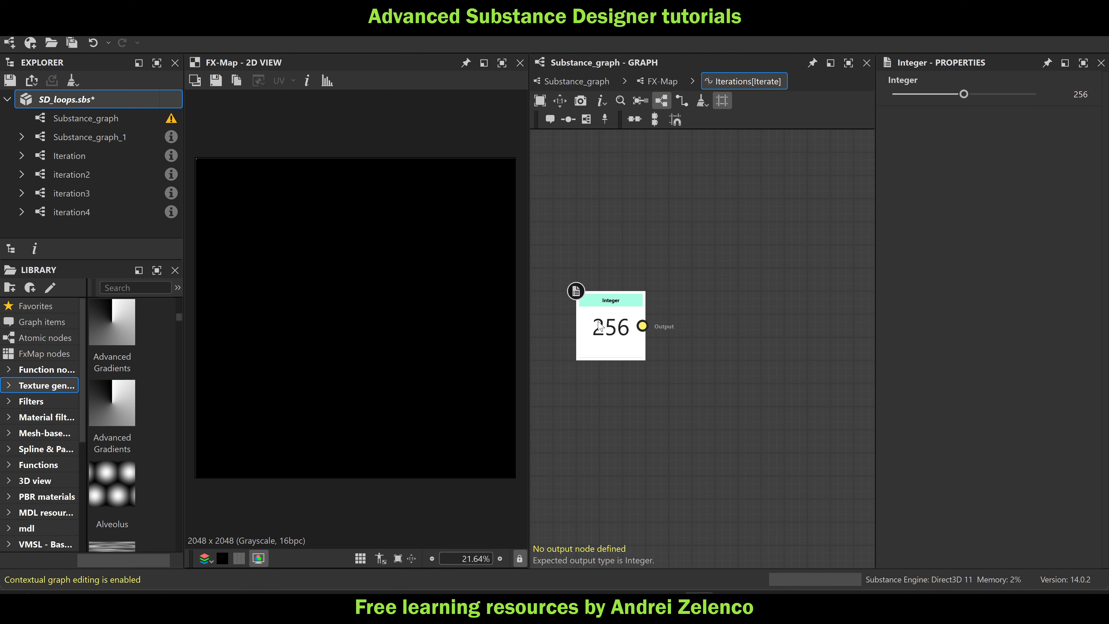
left_click(111, 100)
key("ctrl+s")
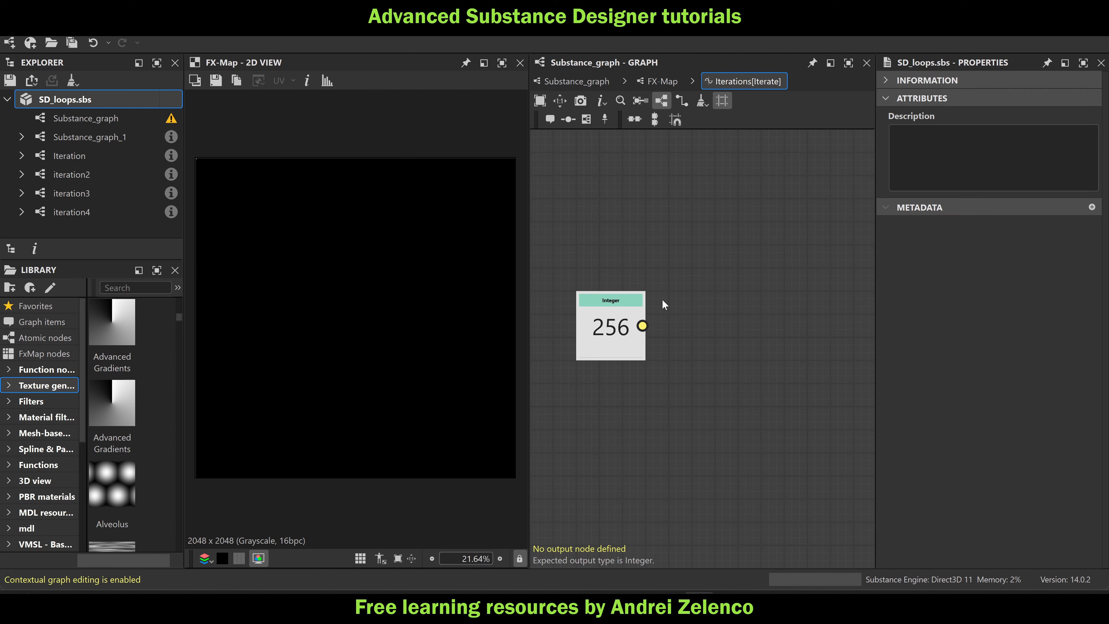
Add a Get Float2 node above the Integer node and open its list of available variables
middle_click_drag(657, 266, 684, 382)
key("space")
type("ge")
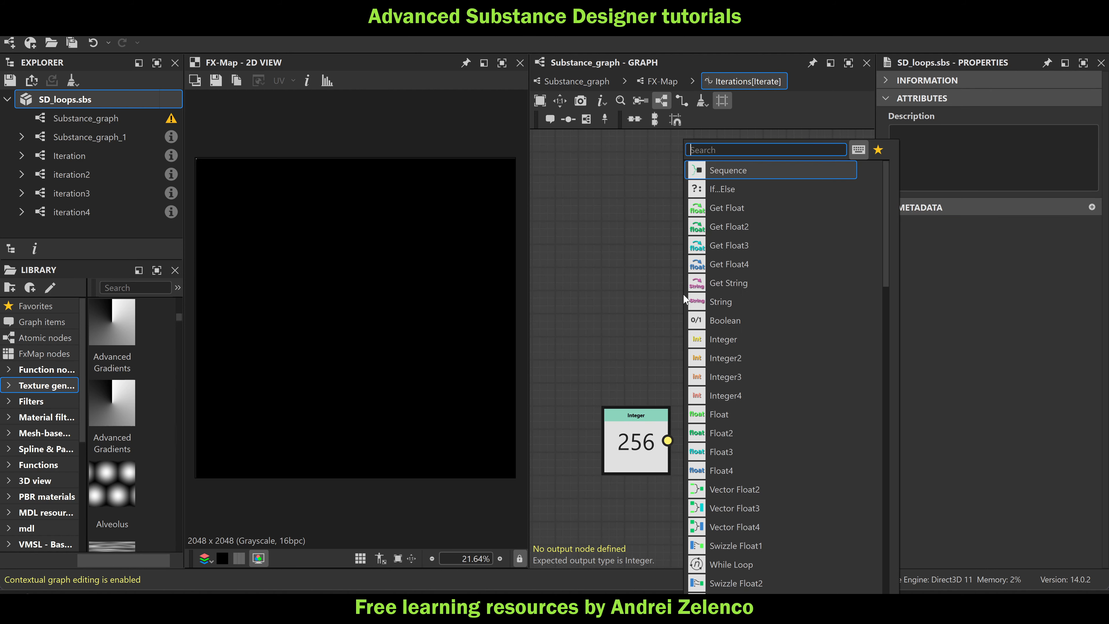
left_click(743, 188)
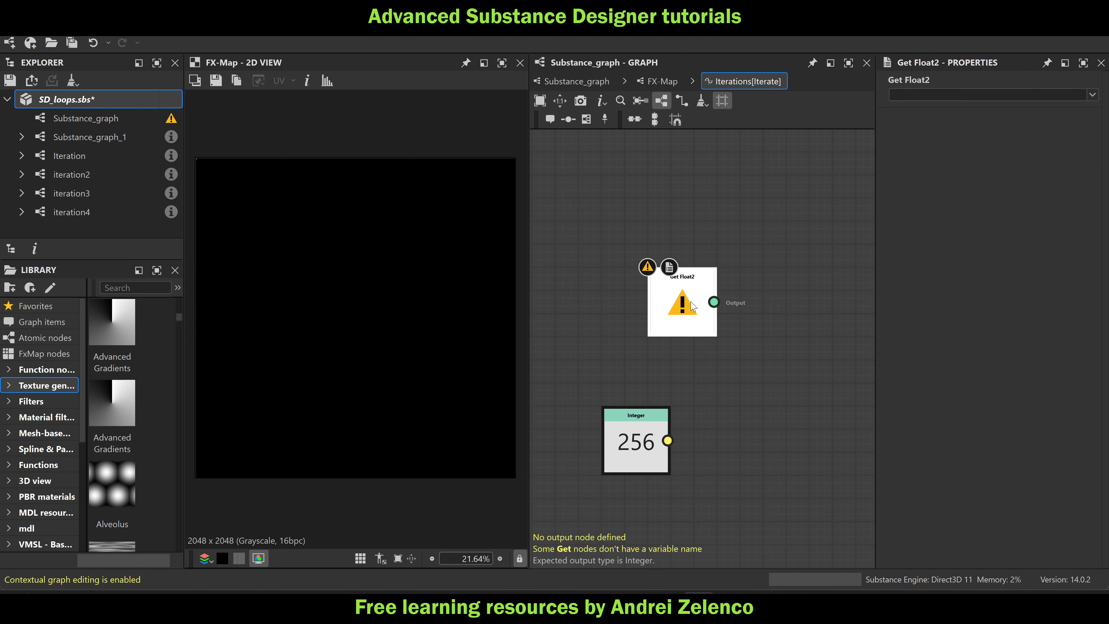
left_click(1093, 94)
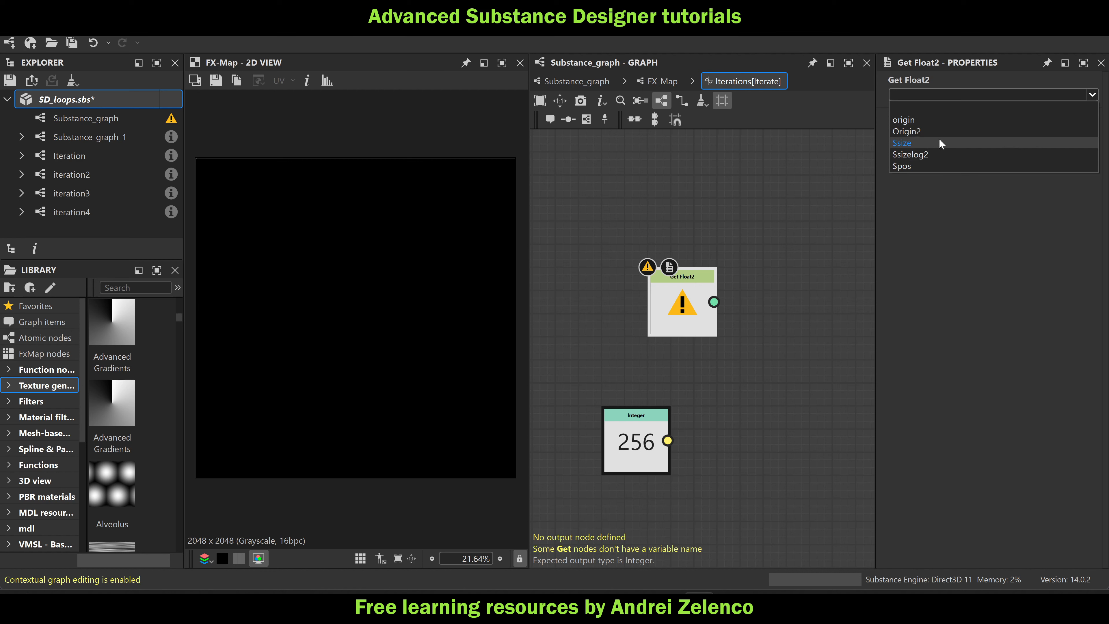
Set the Get Float2 node's variable to Origin2 and save the package
left_click(934, 130)
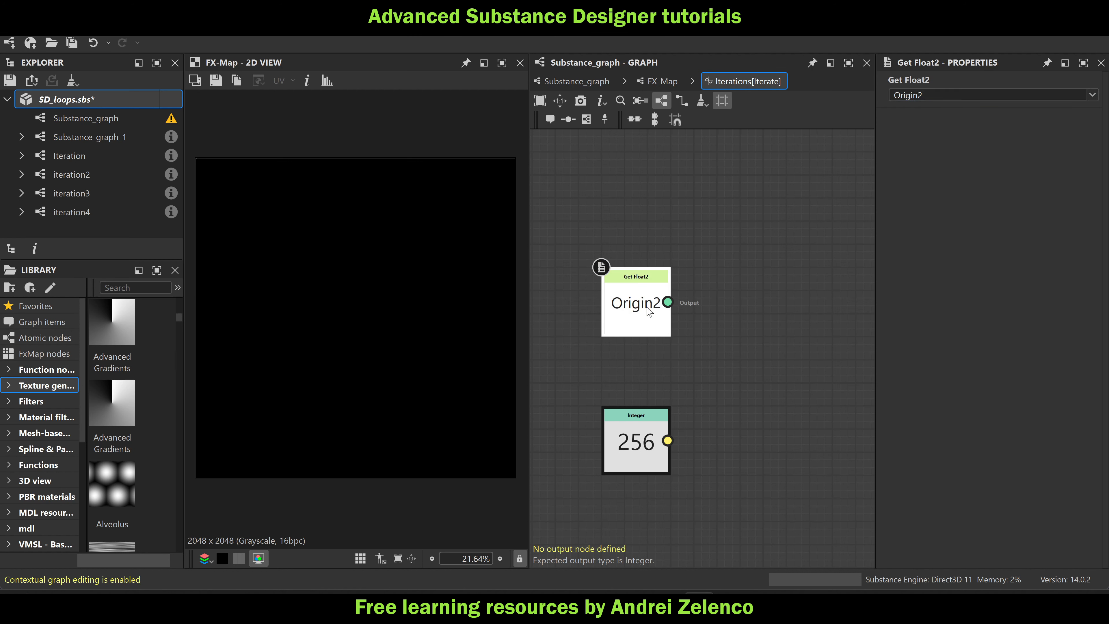
key("ctrl+s")
left_click(110, 96)
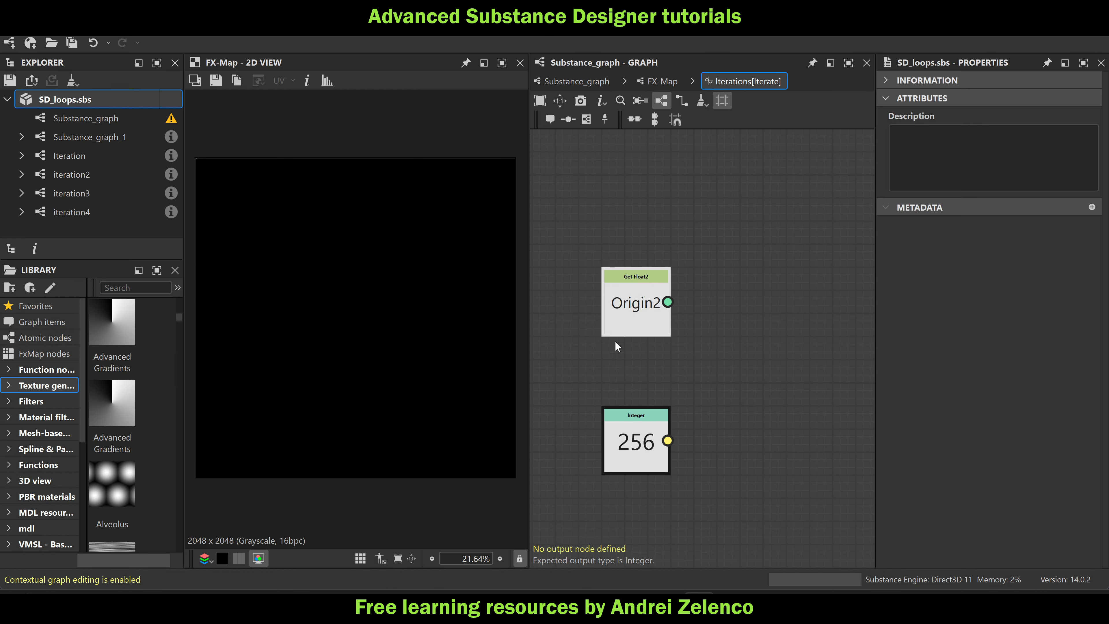
Add a Set node fed by the Origin2 node, name its variable O2, and save the package
left_click(637, 313)
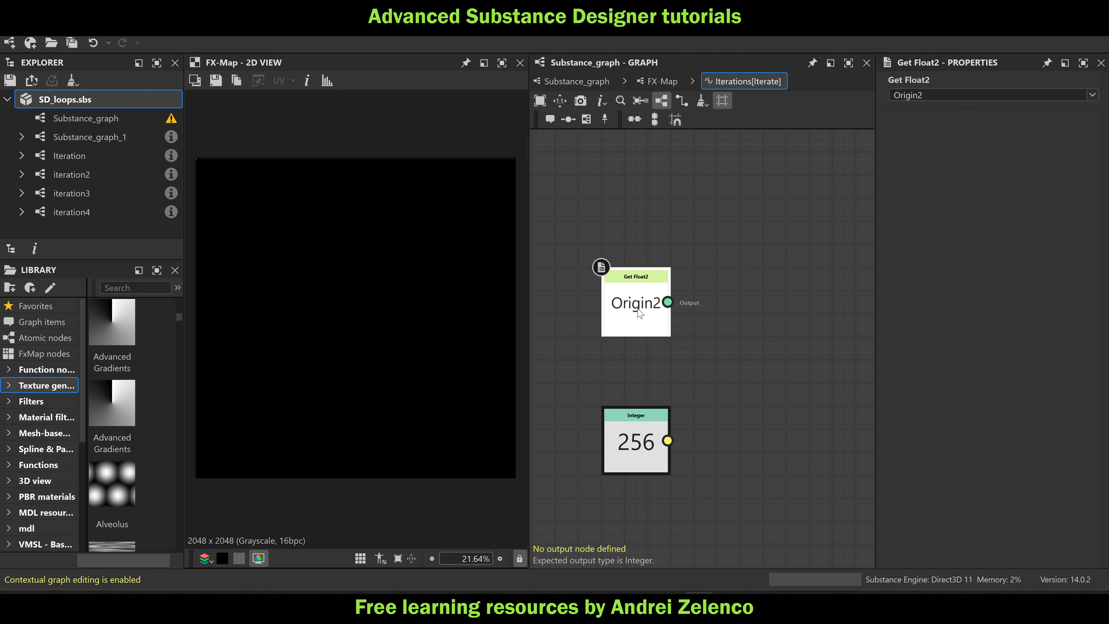
key("space")
type("set")
left_click(688, 169)
left_click(903, 92)
type("O2")
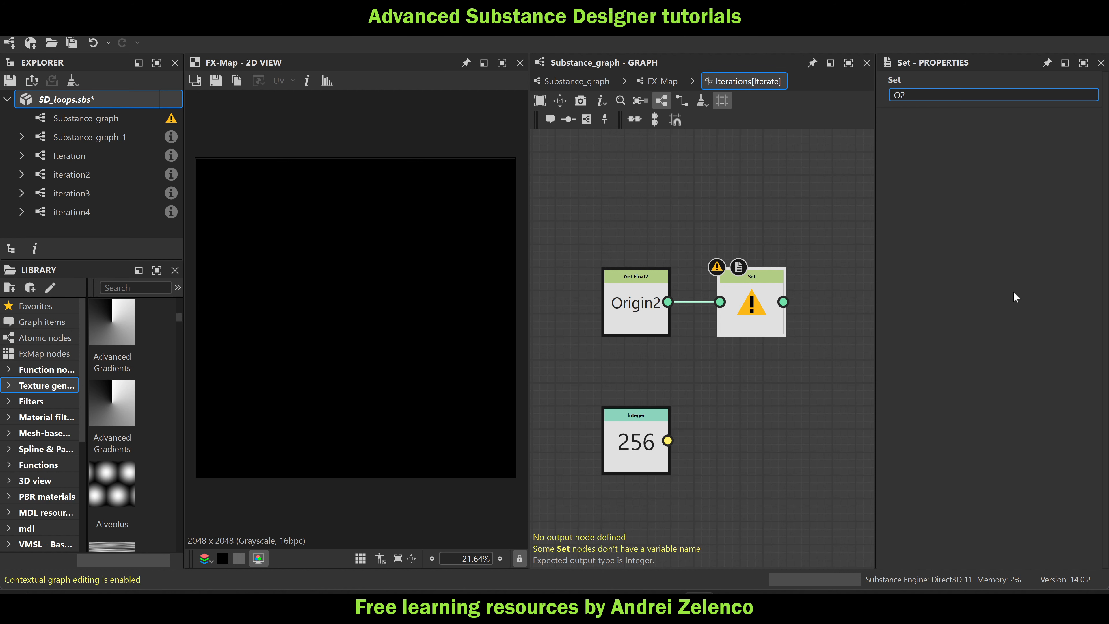
key("Return")
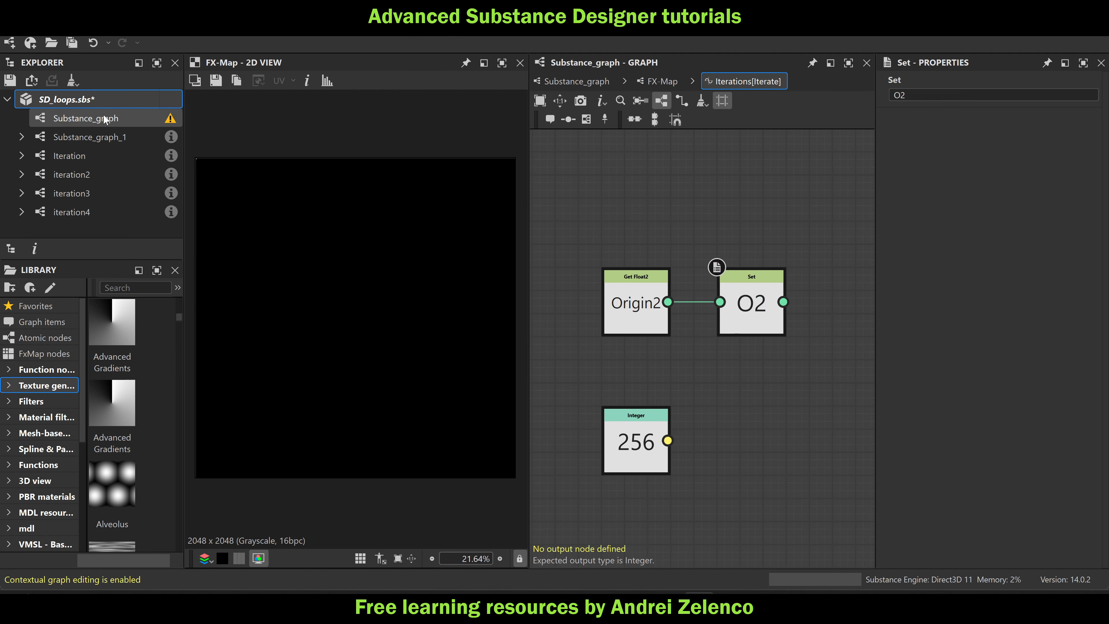
key("ctrl+s")
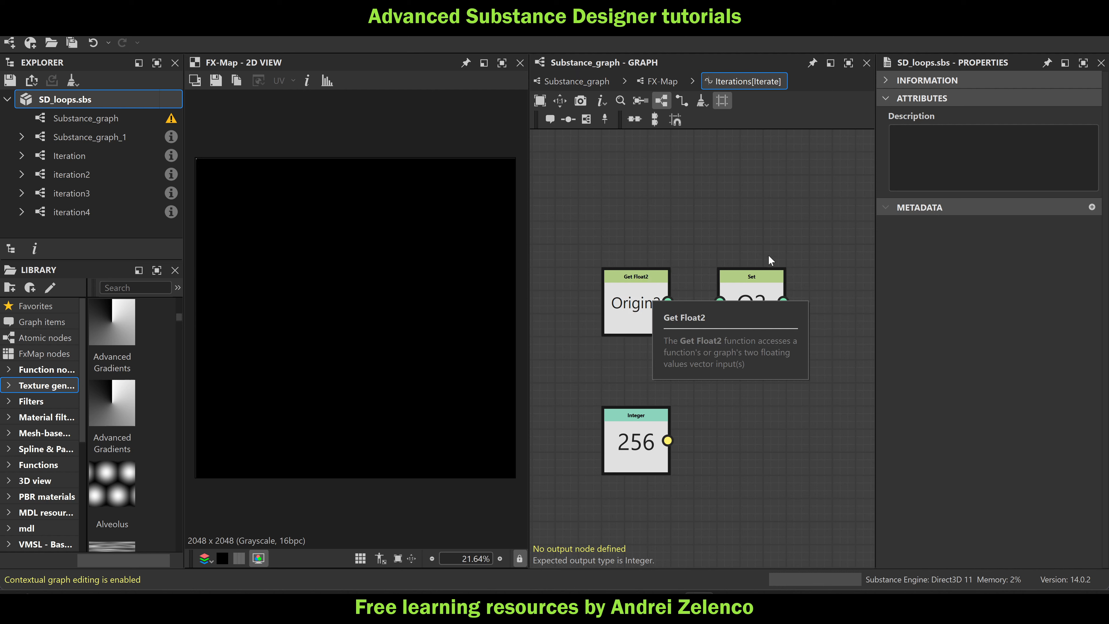
Add a Sequence node, connect Set O2 to its In input and the Integer 256 to its Last input, and save
middle_click_drag(754, 228, 706, 211)
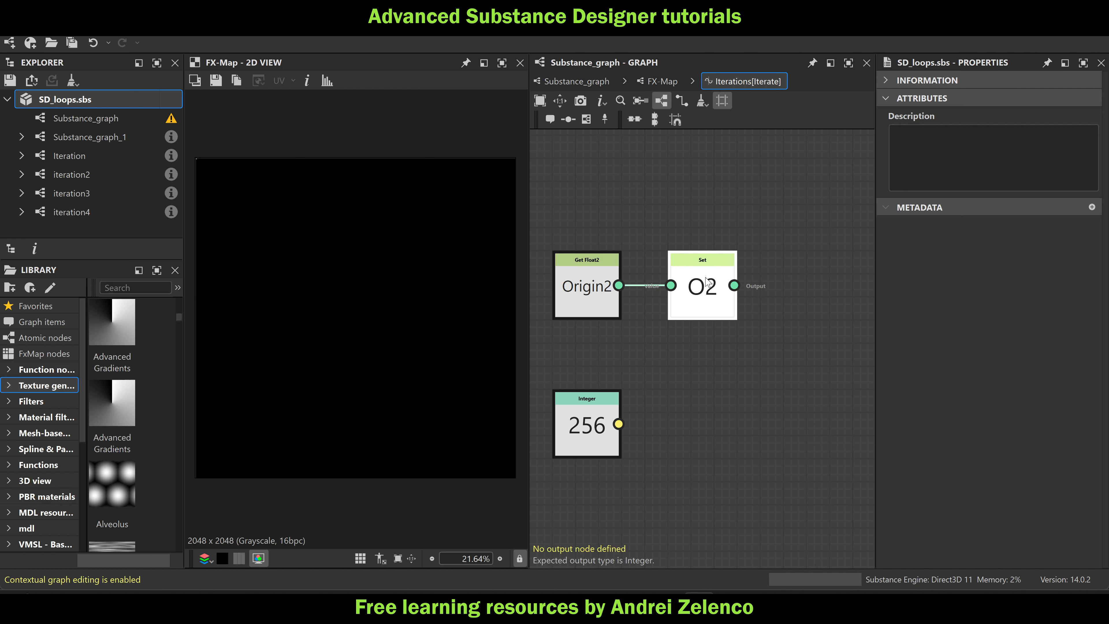
mouse_move(706, 286)
left_mouse_down()
mouse_move(722, 287)
mouse_move(699, 287)
left_mouse_up()
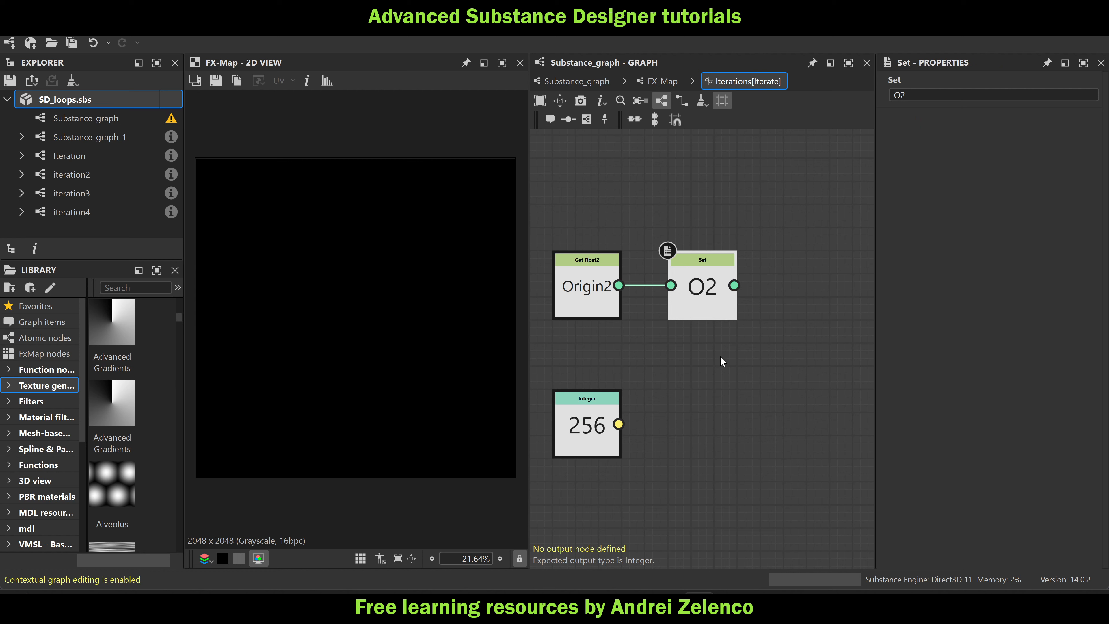
key("space")
type("seq")
left_click(829, 173)
left_click_drag(734, 285, 816, 430)
left_click_drag(618, 424, 786, 431)
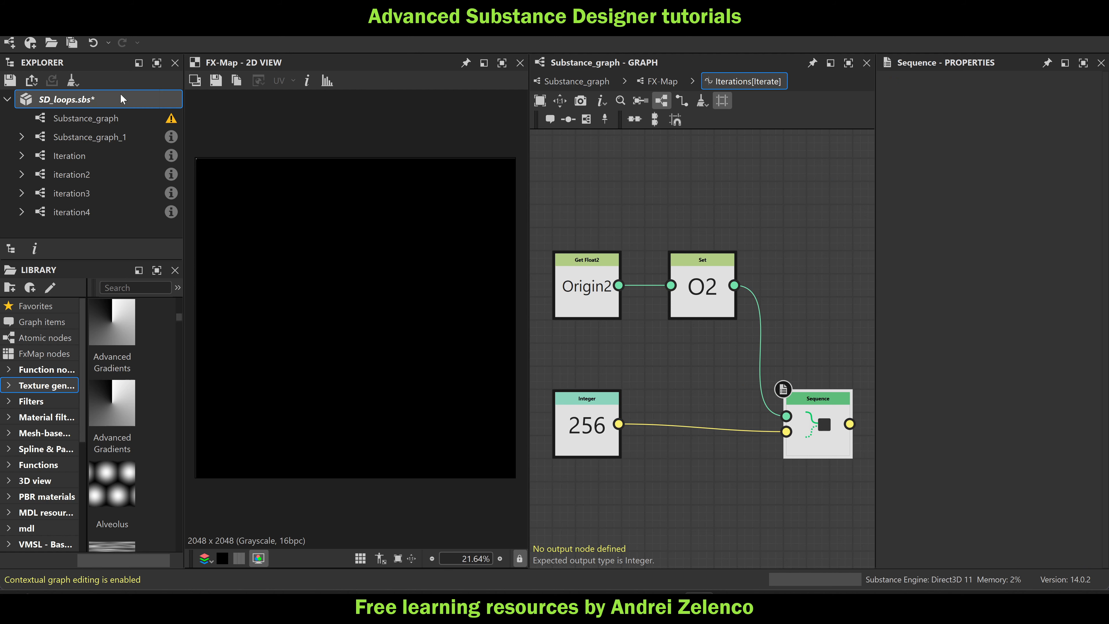
key("ctrl+s")
Reopen the Iterate node's Iterations function from the FX-Map graph and examine how the Sequence node handles its O2 and 256 inputs
left_click(660, 84)
left_click(706, 257)
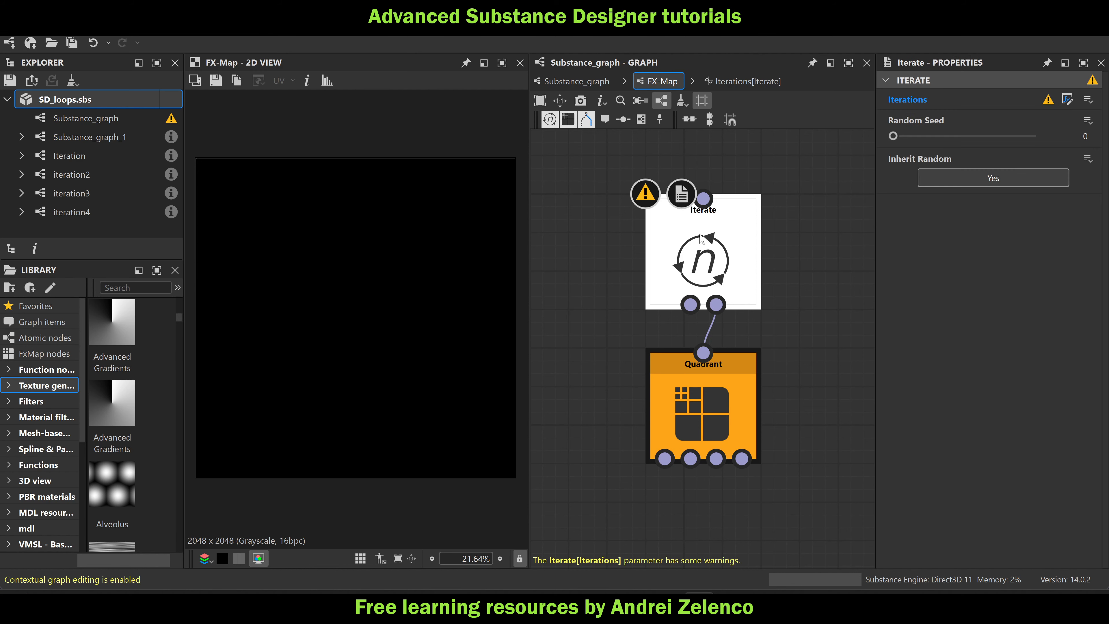
left_click(1067, 99)
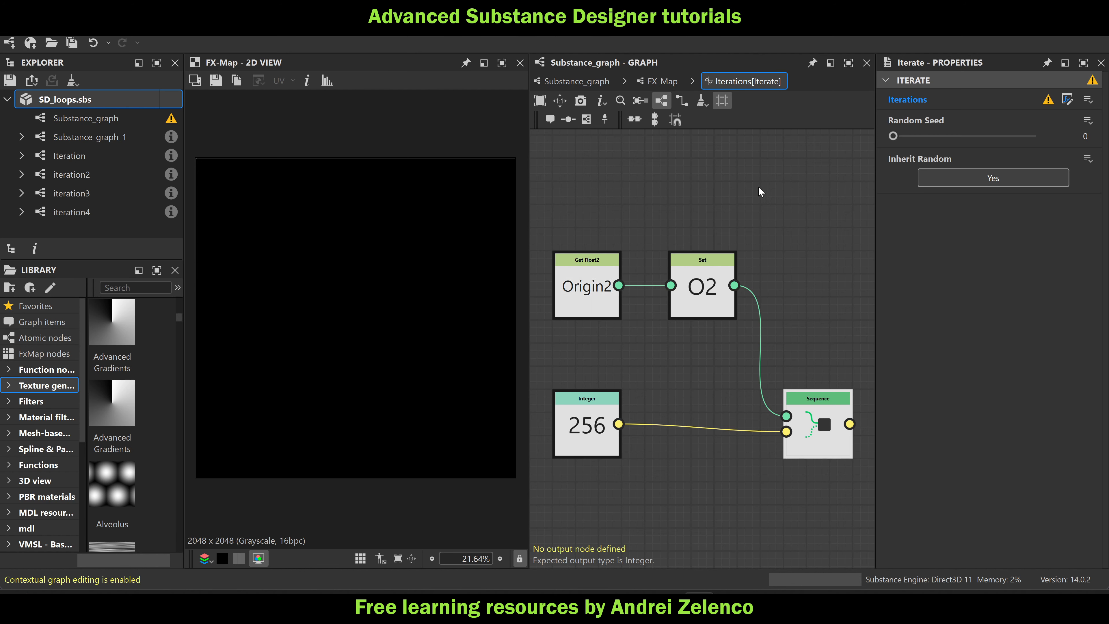
middle_click_drag(768, 229, 772, 311)
scroll(708, 248, "down", 3)
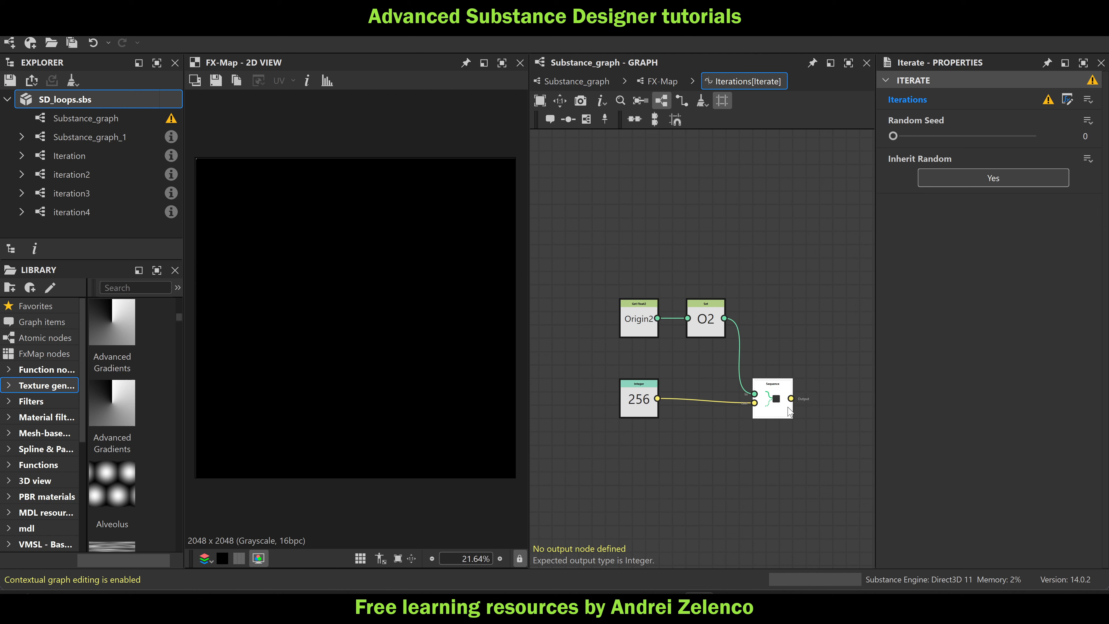
mouse_move(789, 411)
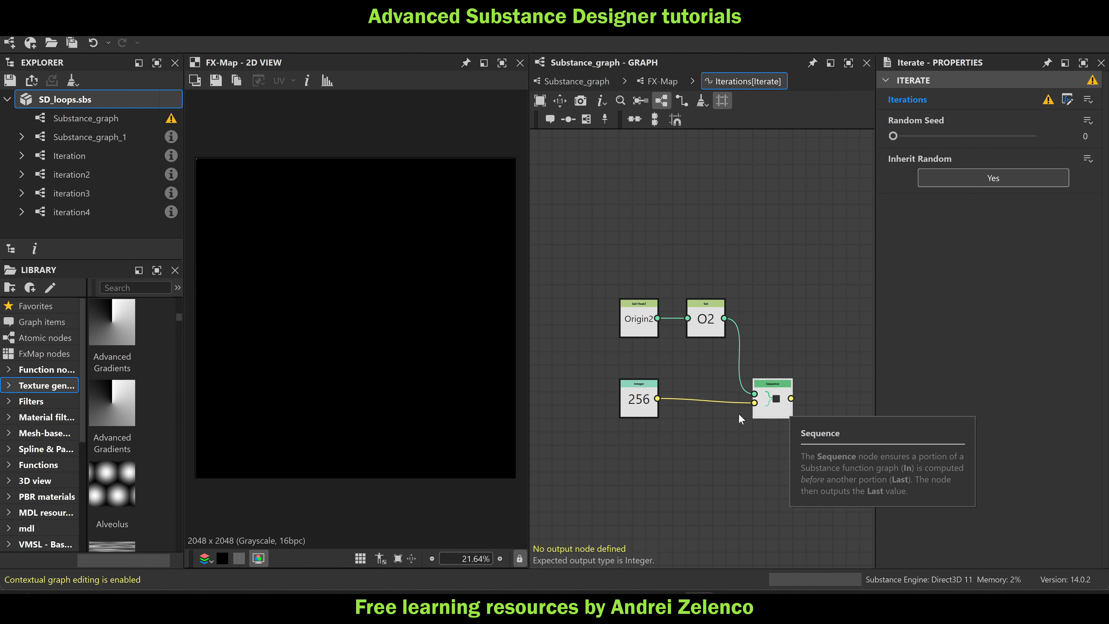
scroll(647, 402, "up", 3)
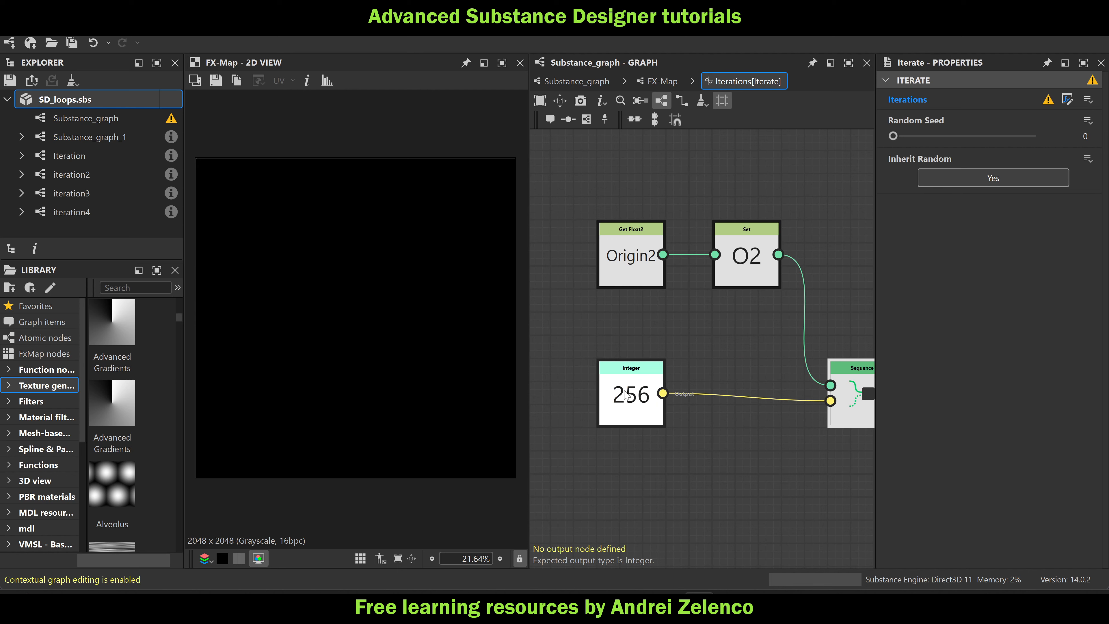
scroll(631, 386, "down", 2)
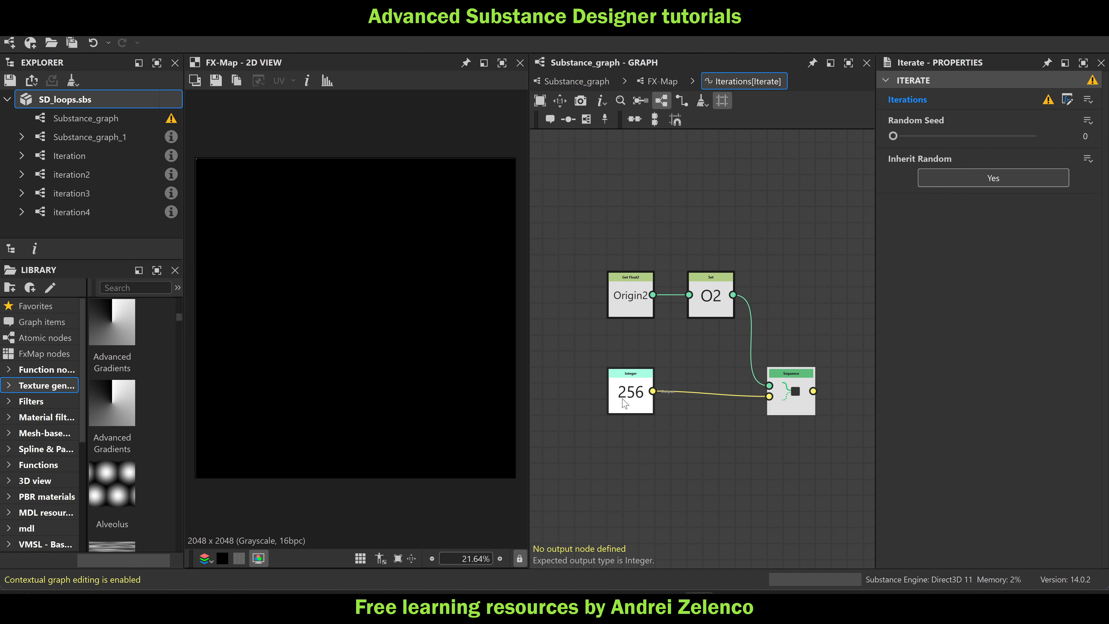
mouse_move(644, 406)
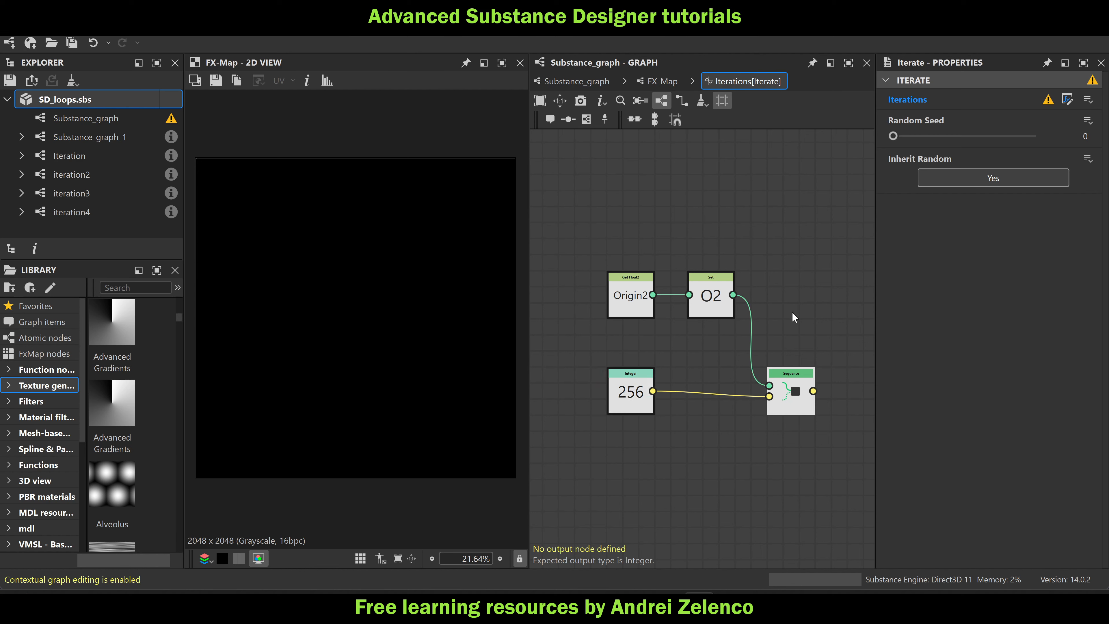
Set the Sequence node as the output node of the Iterations function
left_click(790, 391)
right_click(790, 390)
left_click(830, 450)
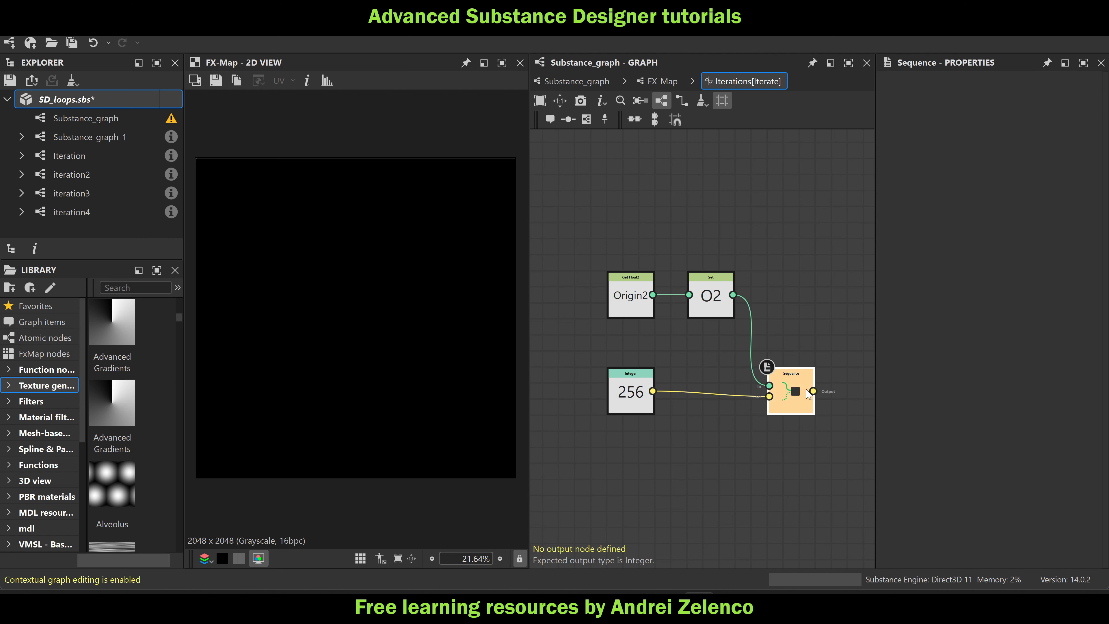
Return to the FX-Map graph, set the Iterate node as root, and save the package
left_click(663, 81)
left_click(703, 234)
right_click(703, 232)
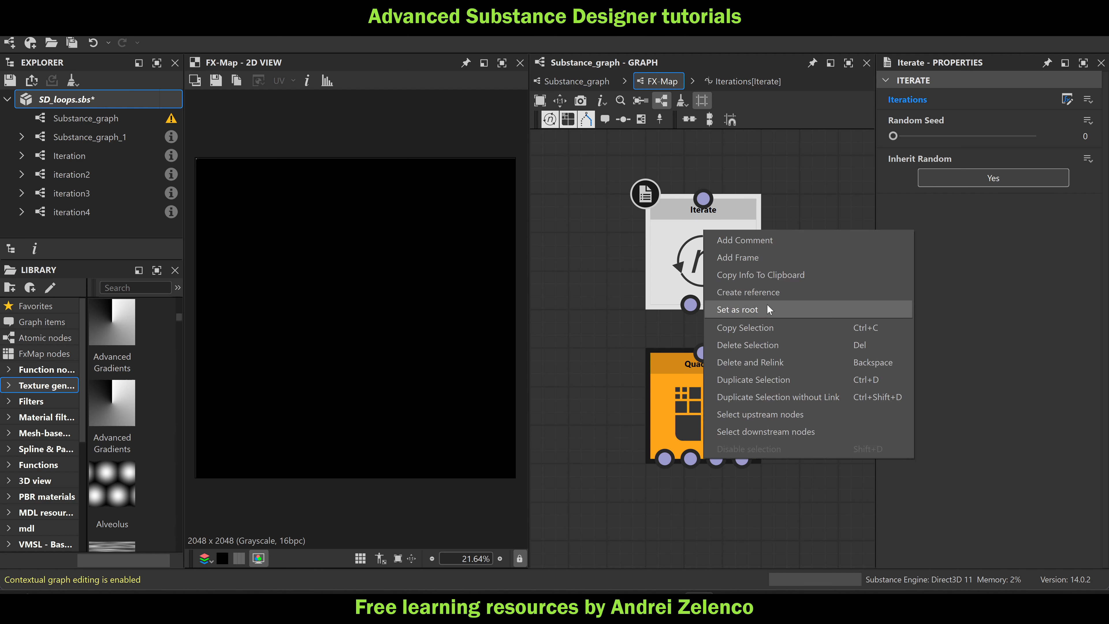
left_click(766, 304)
key("ctrl+s")
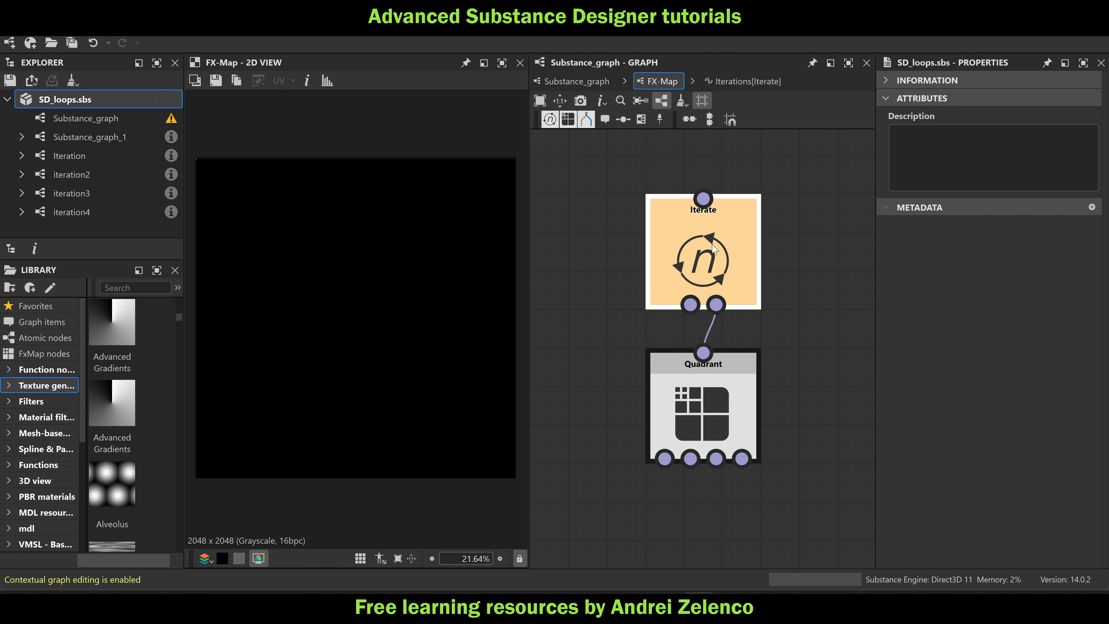
scroll(205, 159, "up", 3)
scroll(399, 193, "up", 8)
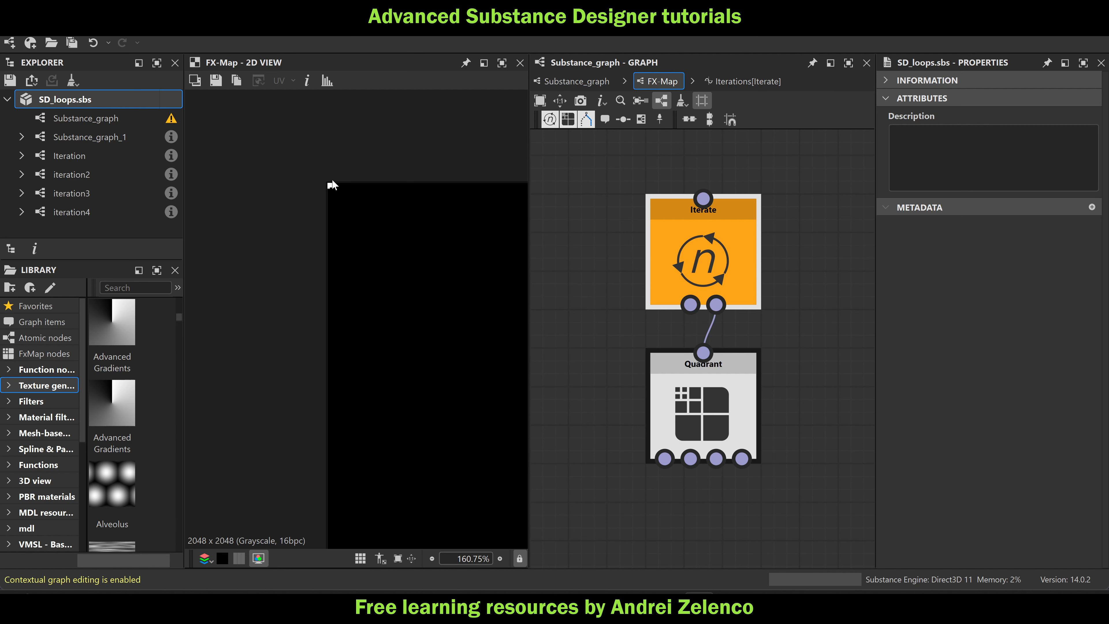
Create an empty function for the Quadrant node's Color / Luminosity parameter
left_click(737, 431)
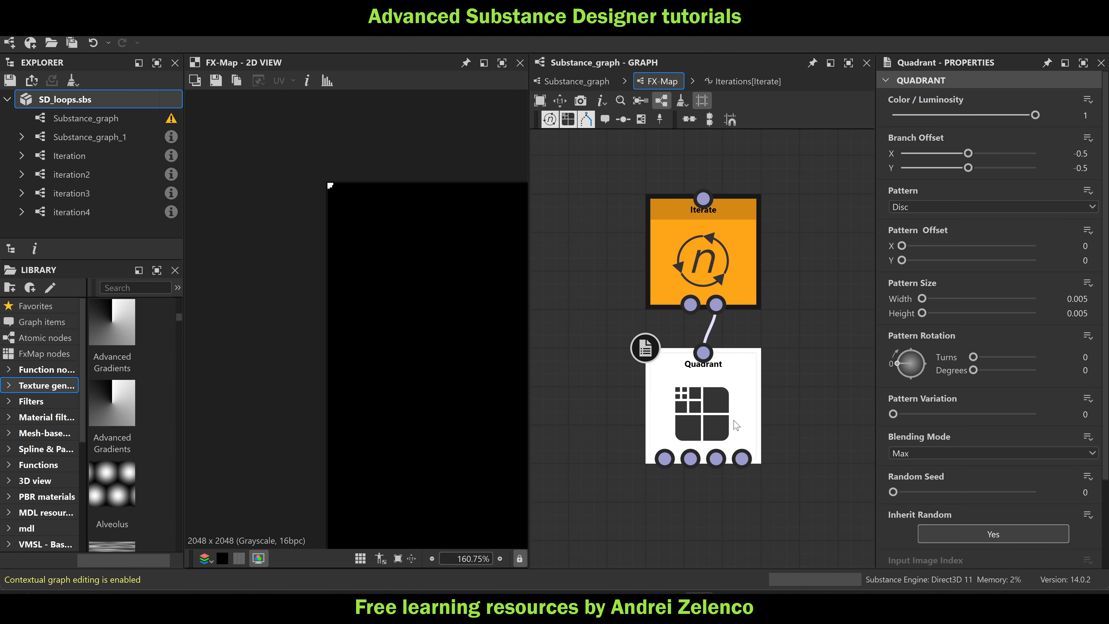
left_click(1081, 104)
left_click(1059, 122)
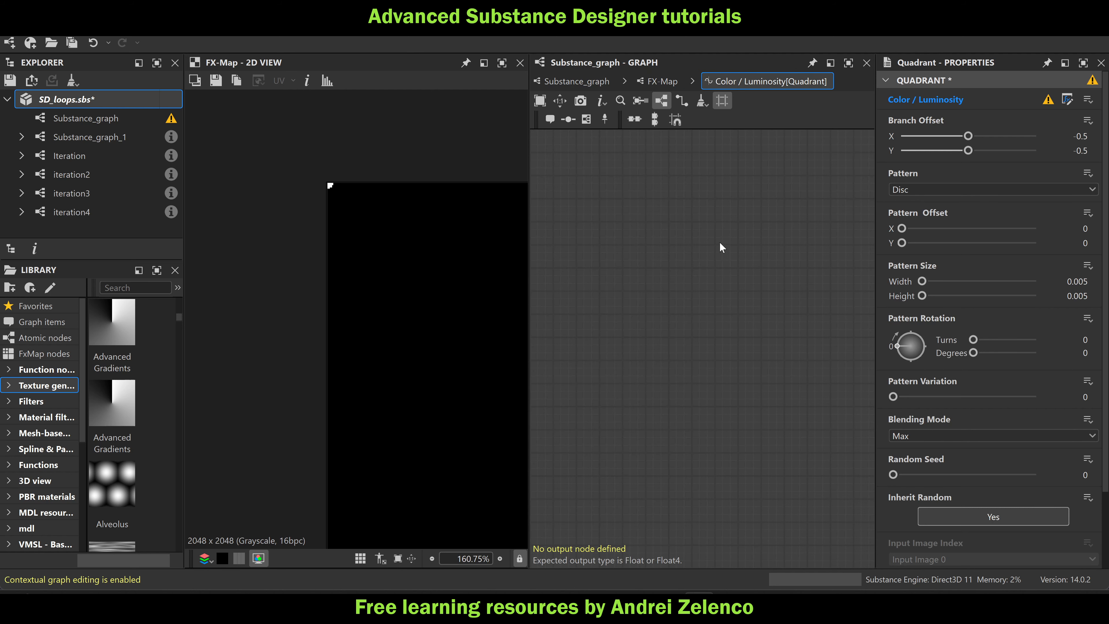
Add a Get Float2 node reading the variable O2 to the Color / Luminosity function and save the package
key("space")
type("get")
left_click(767, 190)
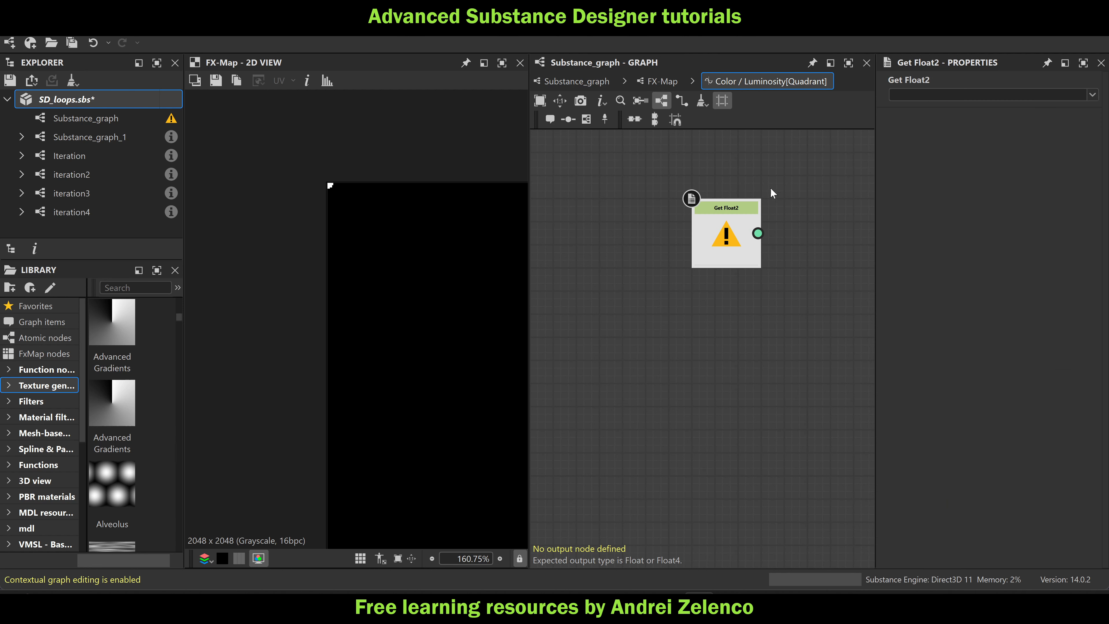
left_click(926, 93)
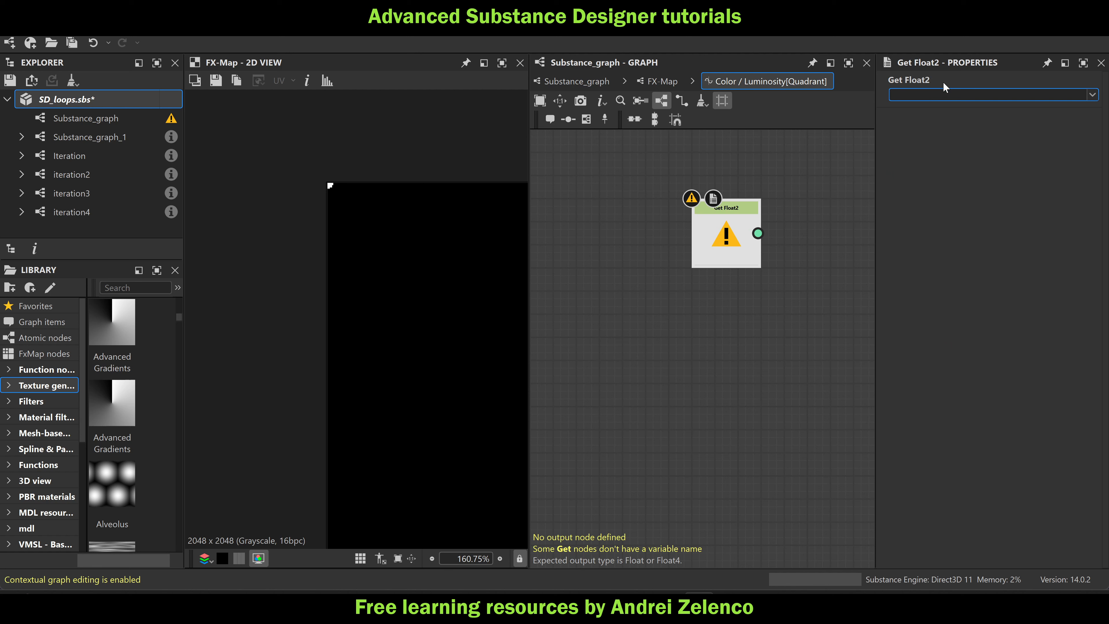
type("O2")
key("Return")
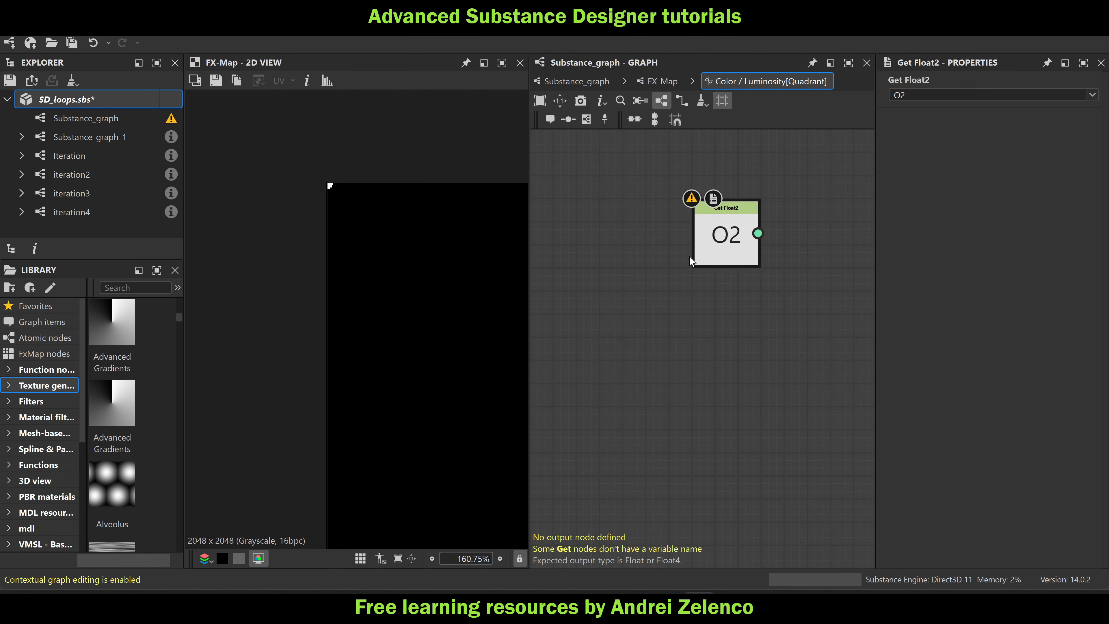
left_click(106, 101)
key("ctrl+s")
Add a Sample Color node fed by the O2 node and place it below and to the right of it
middle_click_drag(679, 378, 636, 348)
left_click(697, 222)
key("space")
type("sample")
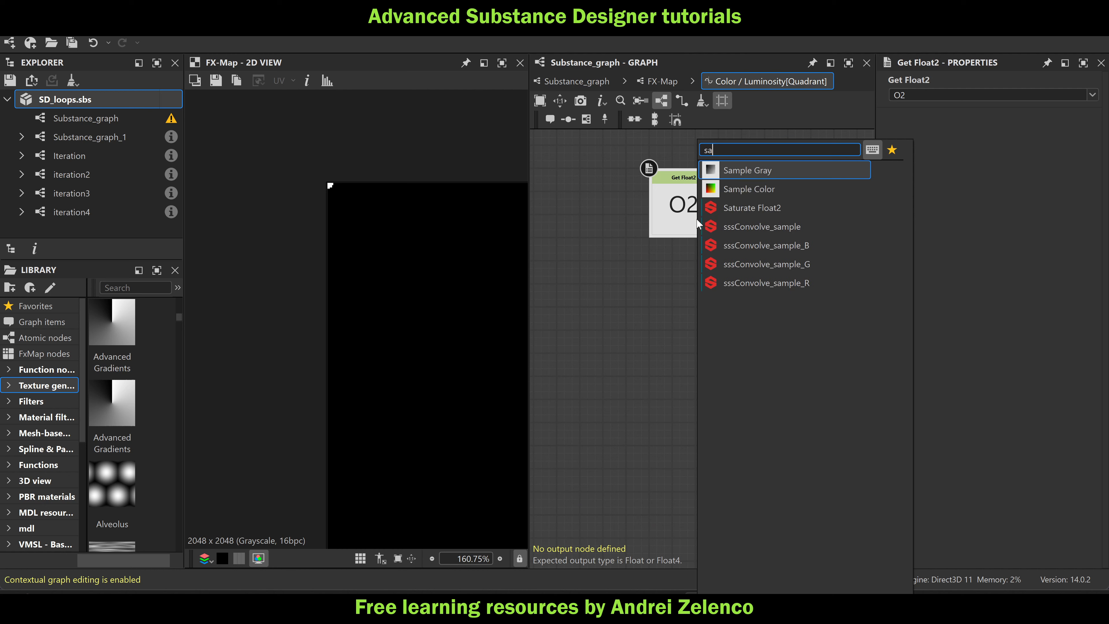
left_click(752, 189)
left_click_drag(801, 315, 778, 338)
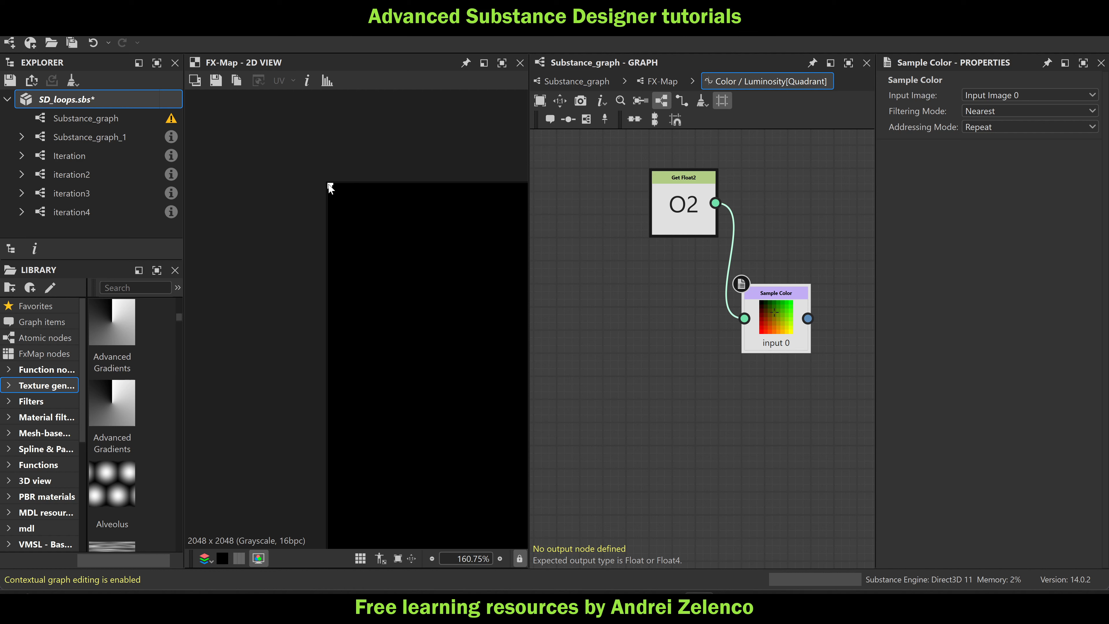
scroll(329, 186, "down", 2)
scroll(330, 190, "up", 2)
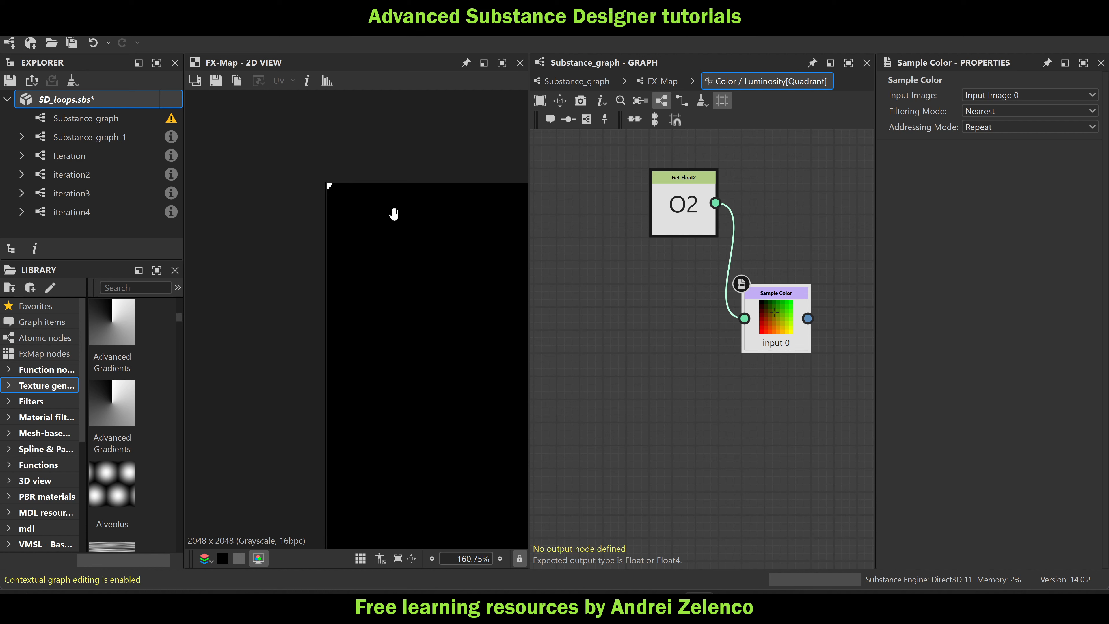
scroll(294, 154, "down", 3)
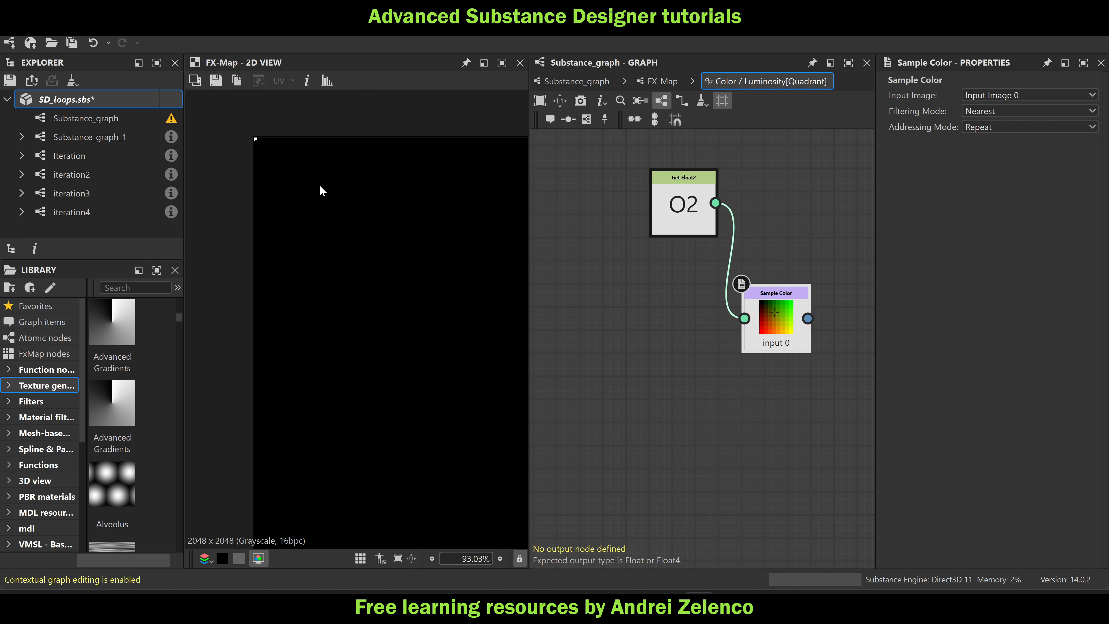
scroll(427, 347, "down", 2)
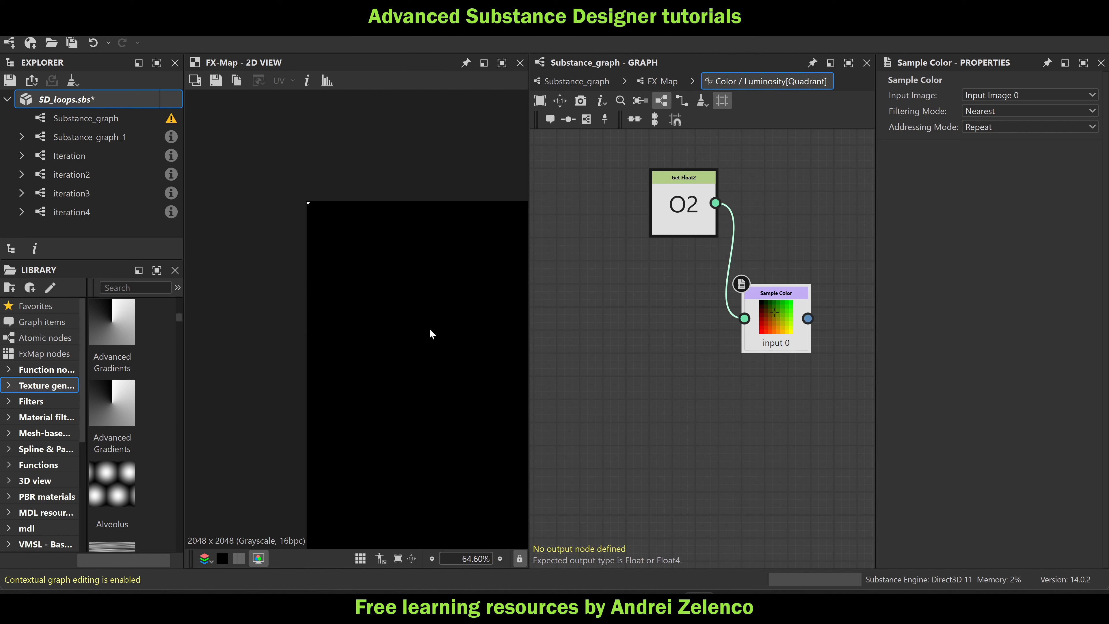
Add a Swizzle Float2 node fed by the Sample Color output, move it further right, and save the package
middle_click_drag(690, 418, 574, 391)
left_click_drag(654, 298, 655, 344)
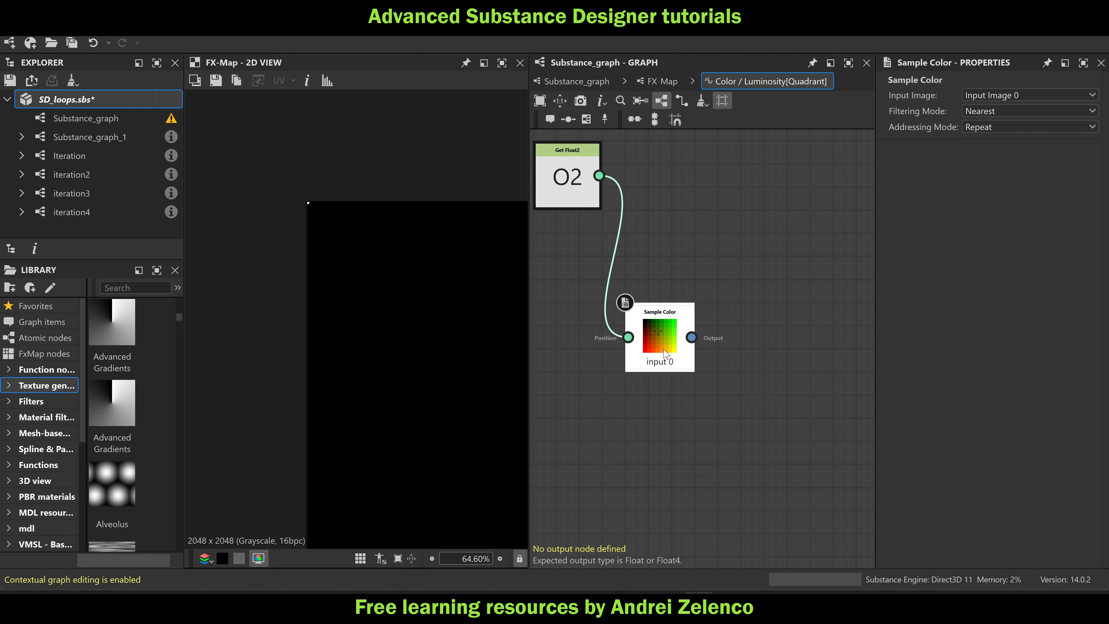
key("space")
type("swi")
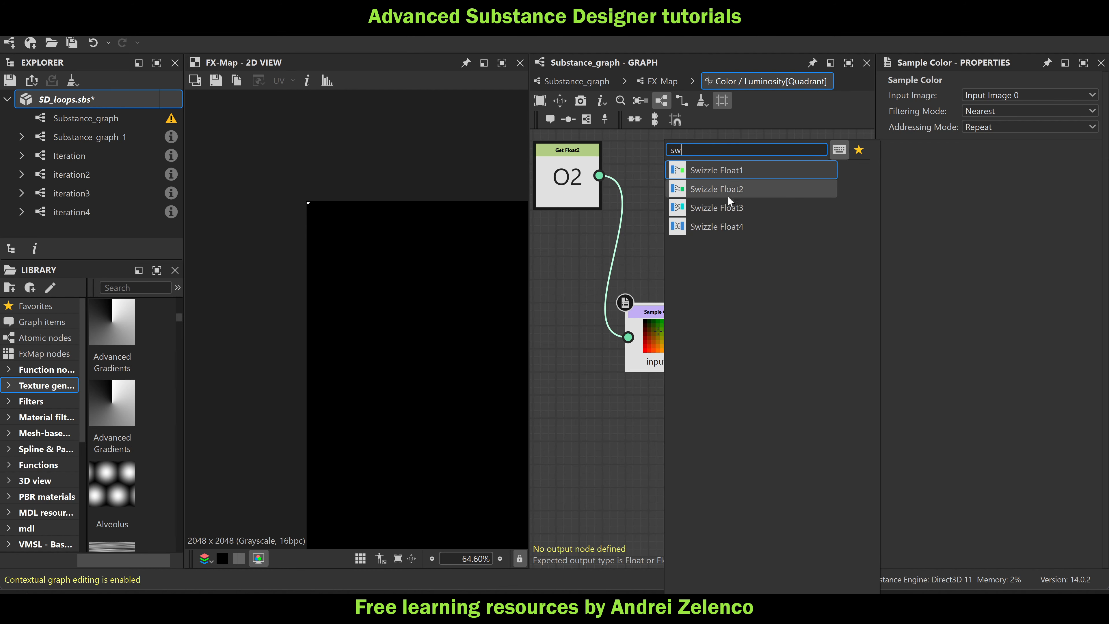
left_click(728, 193)
middle_click_drag(737, 398, 596, 370)
left_click_drag(632, 331, 721, 325)
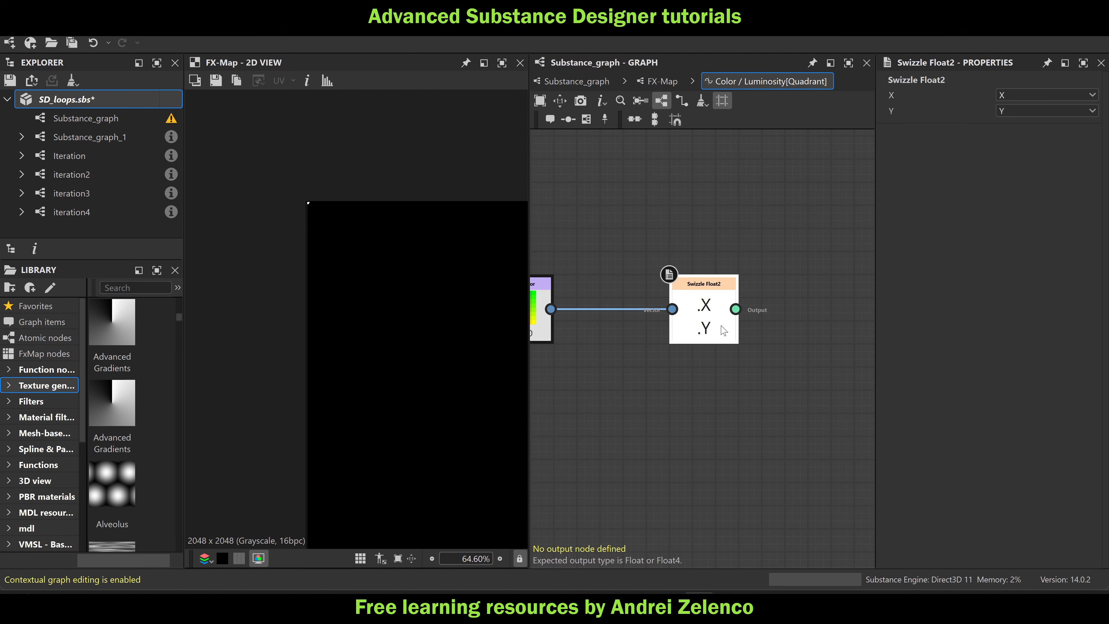
left_click(110, 96)
key("ctrl+s")
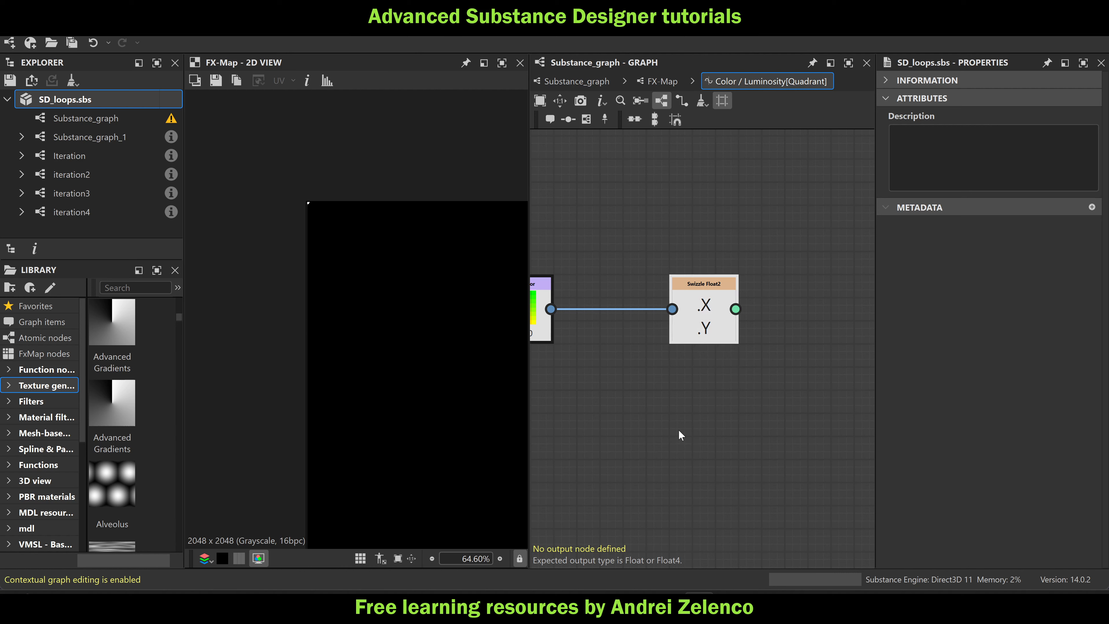
middle_click_drag(773, 463, 742, 447)
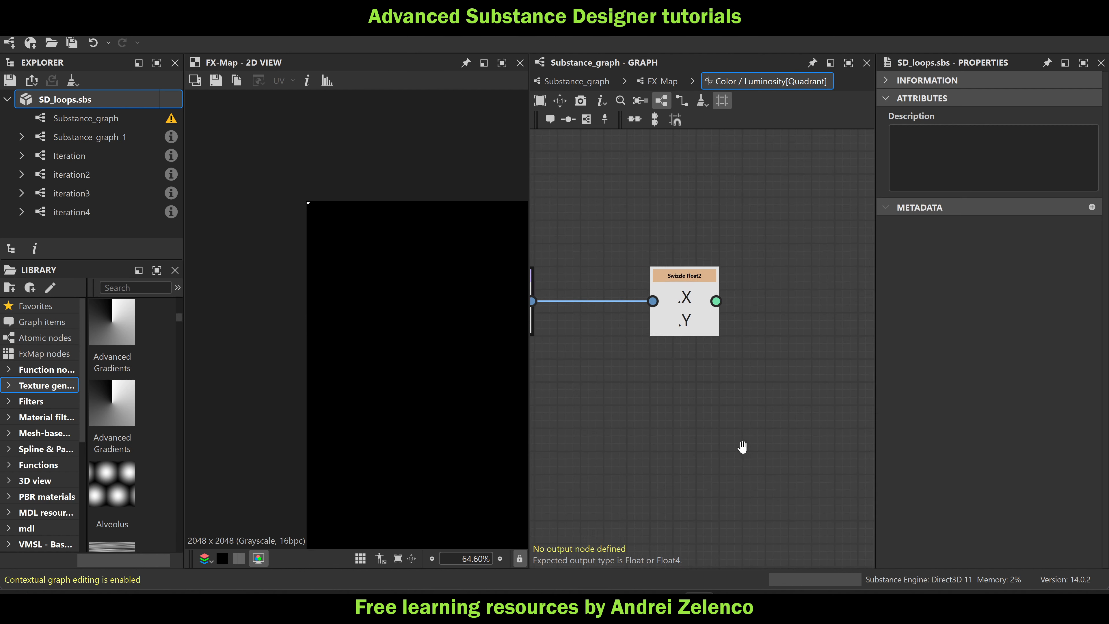
Add a Scalar Multiplication node fed by the Swizzle Float2 output
left_click(673, 296)
key("space")
type("sc")
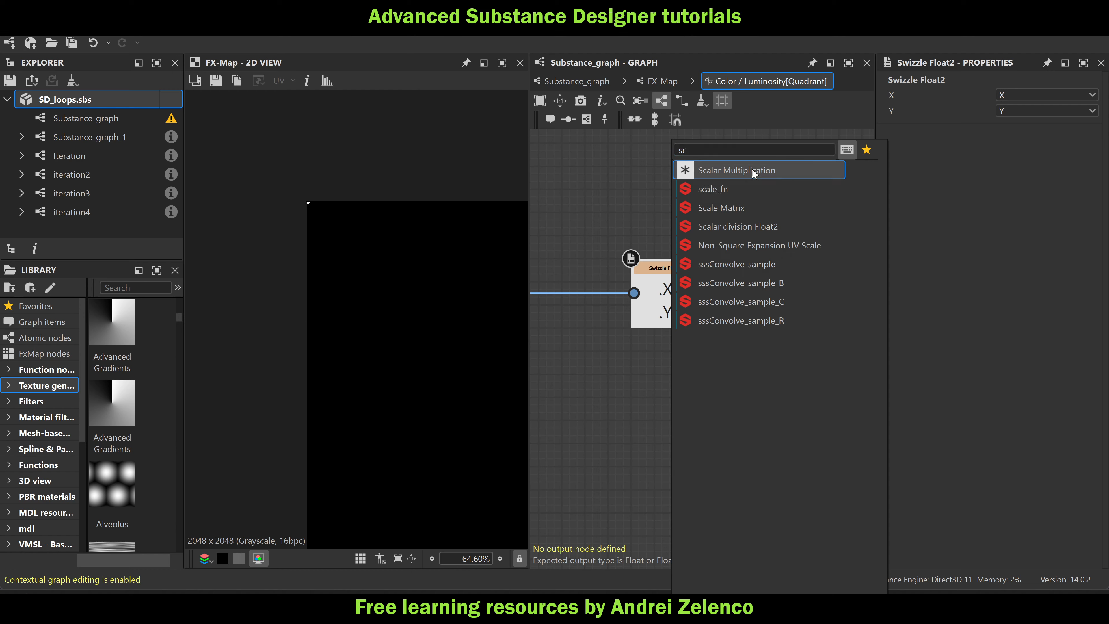
left_click(751, 169)
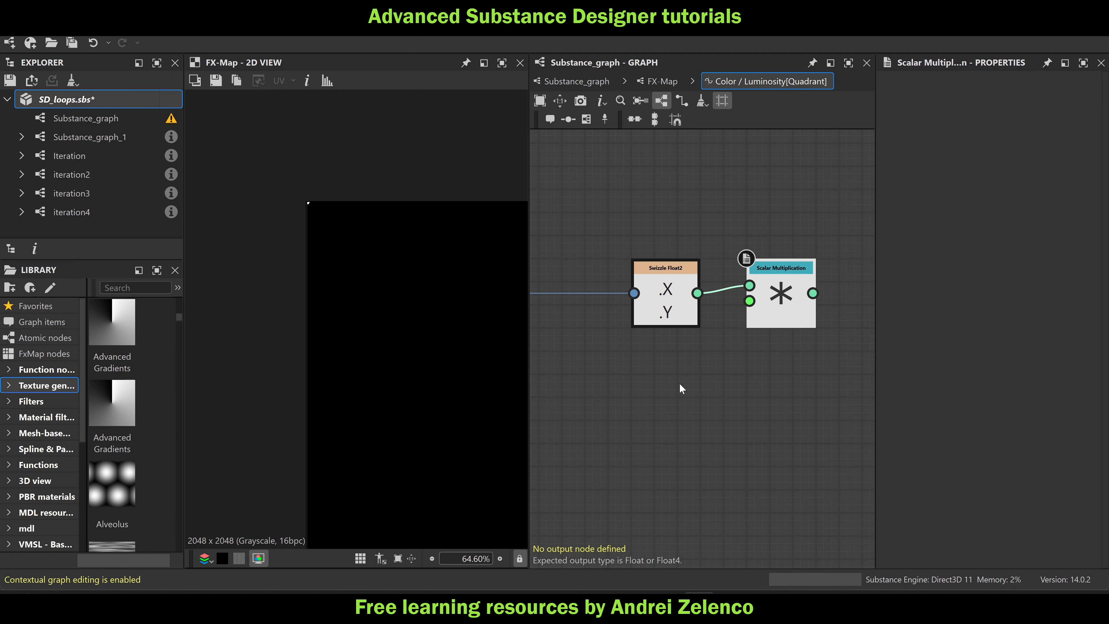
Add a Float node with the value 2 and connect it to the scalar input of the Scalar Multiplication node
key("space")
type("f")
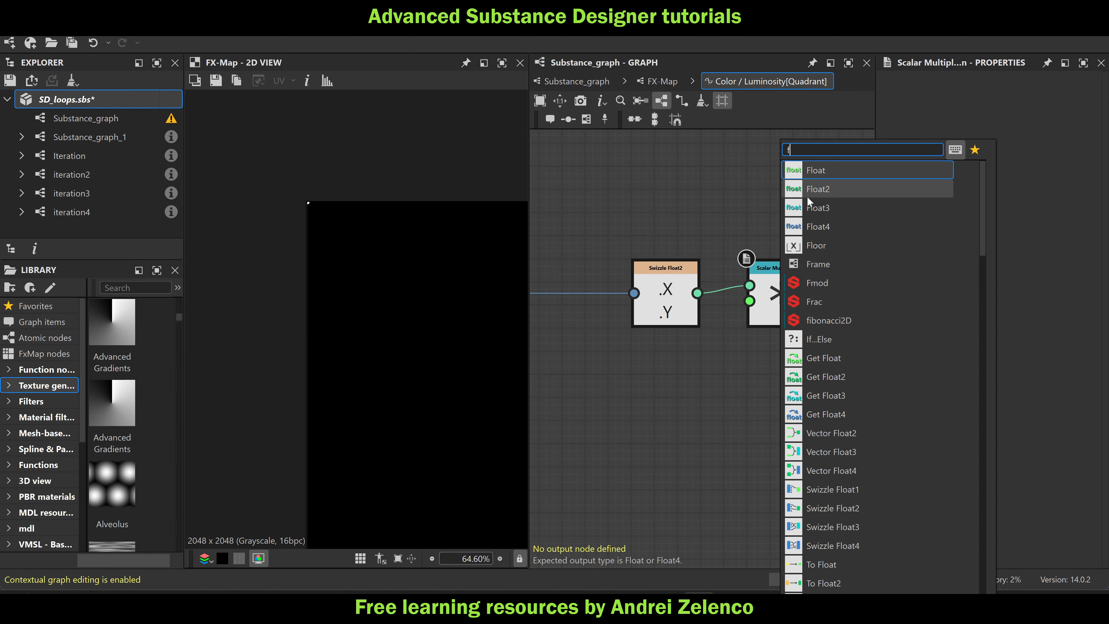
left_click(826, 171)
left_click(1058, 92)
type("w")
left_click_drag(1066, 94, 1087, 94)
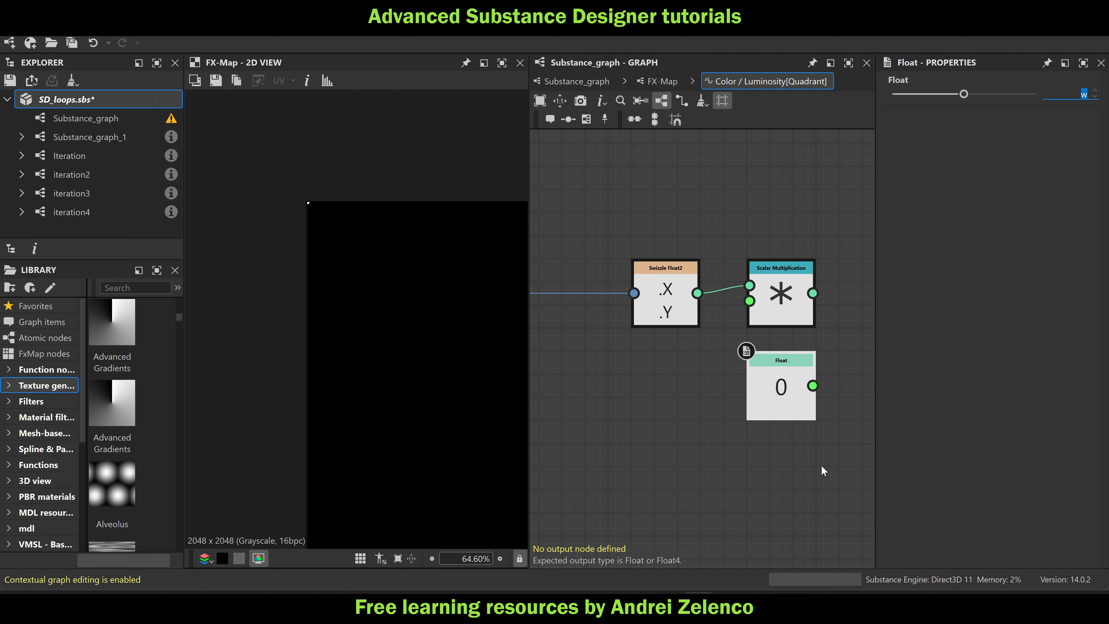
type("2")
key("Return")
left_click_drag(812, 385, 750, 301)
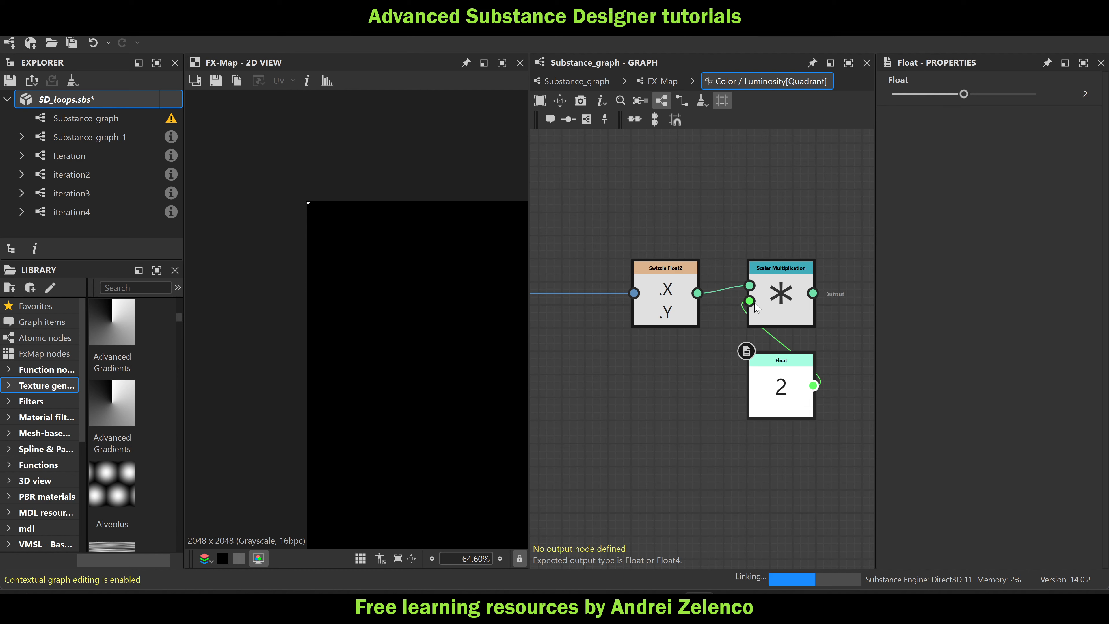
Add a Float2 node and place it beside the Float node, below and to the right of Scalar Multiplication
middle_click_drag(800, 354, 682, 354)
key("space")
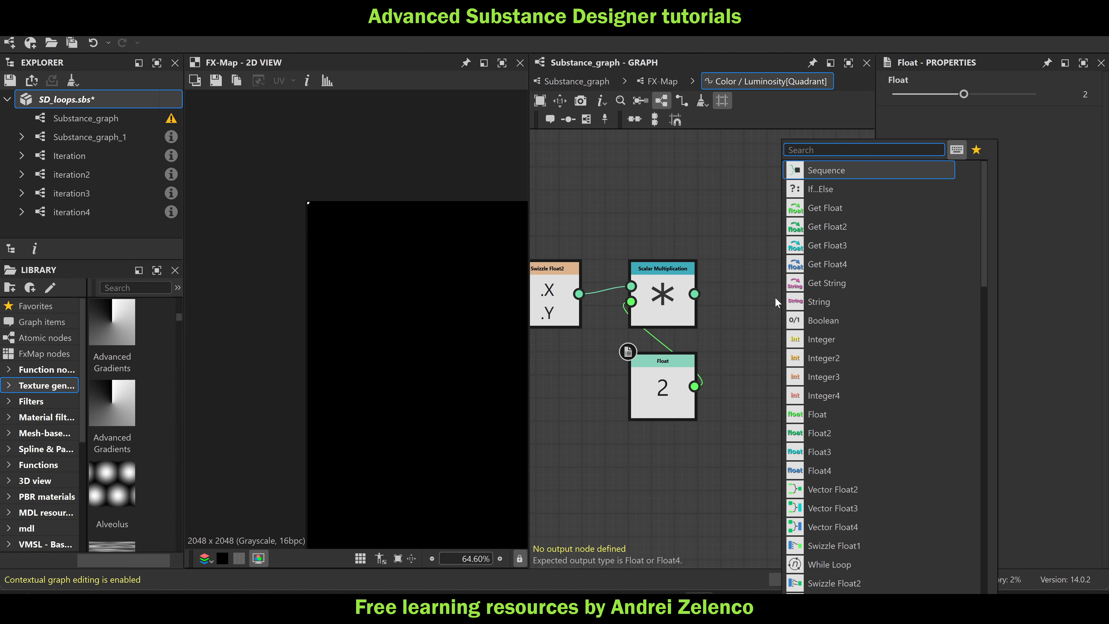
type("f")
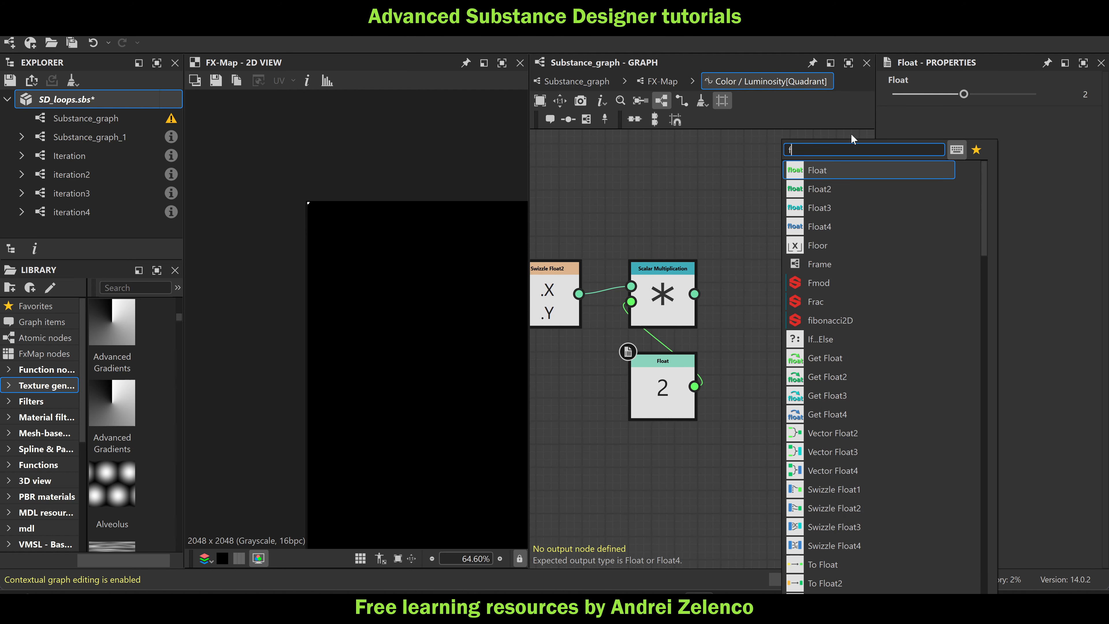
left_click(840, 187)
left_click_drag(777, 306, 777, 398)
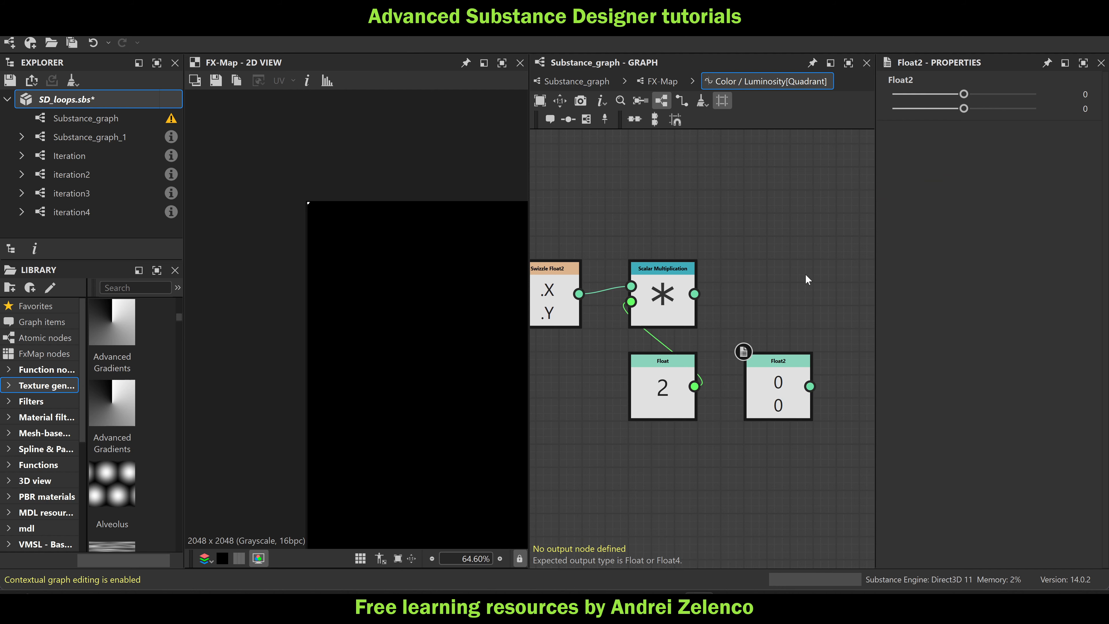
Add a Subtraction node that subtracts the Float2 node from the Scalar Multiplication output
key("space")
type("subt")
left_click(863, 173)
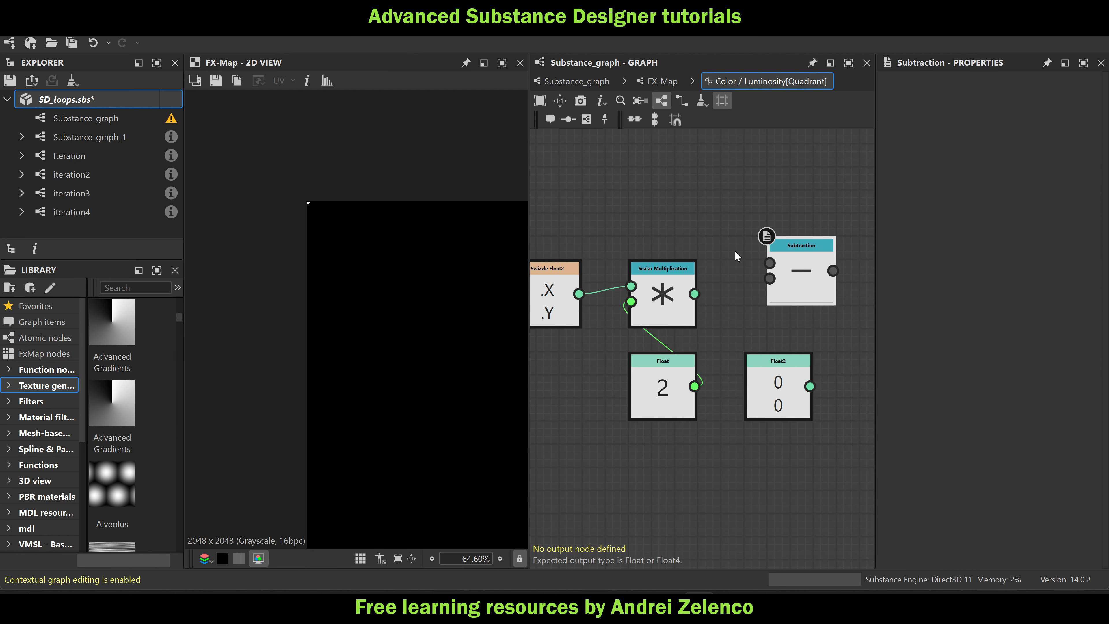
left_click_drag(695, 294, 770, 263)
left_click_drag(809, 386, 769, 279)
Set both Float2 components to 1, place the Subtraction node directly above it, and save the package
left_click(777, 393)
left_click_drag(892, 93, 1041, 109)
left_click_drag(807, 289, 785, 312)
scroll(780, 374, "down", 2)
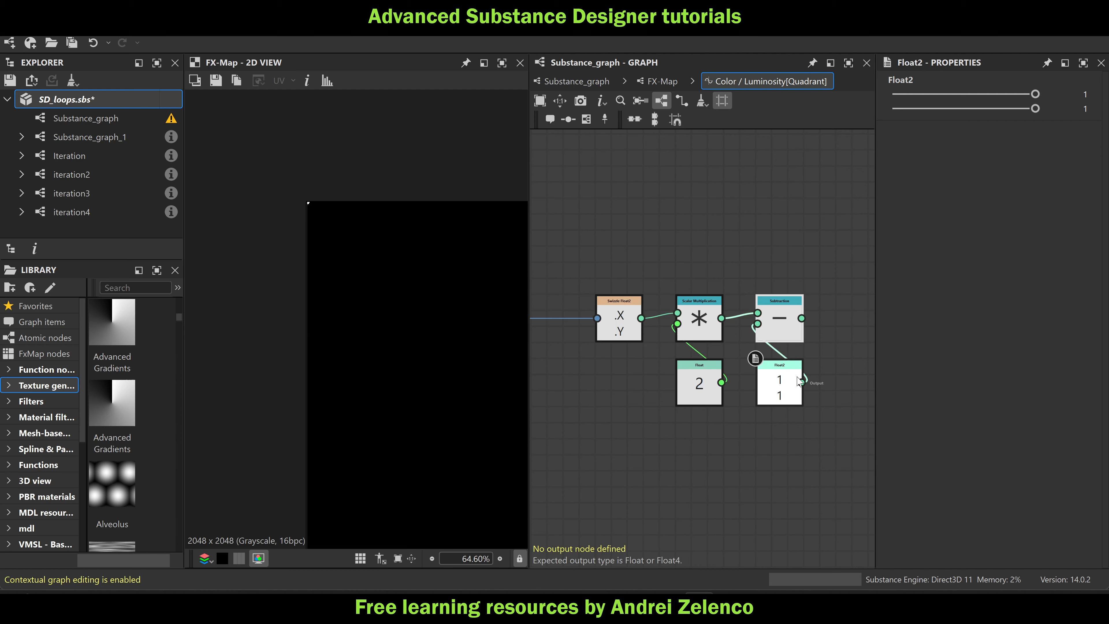
middle_click_drag(803, 373, 772, 392)
scroll(772, 395, "down", 2)
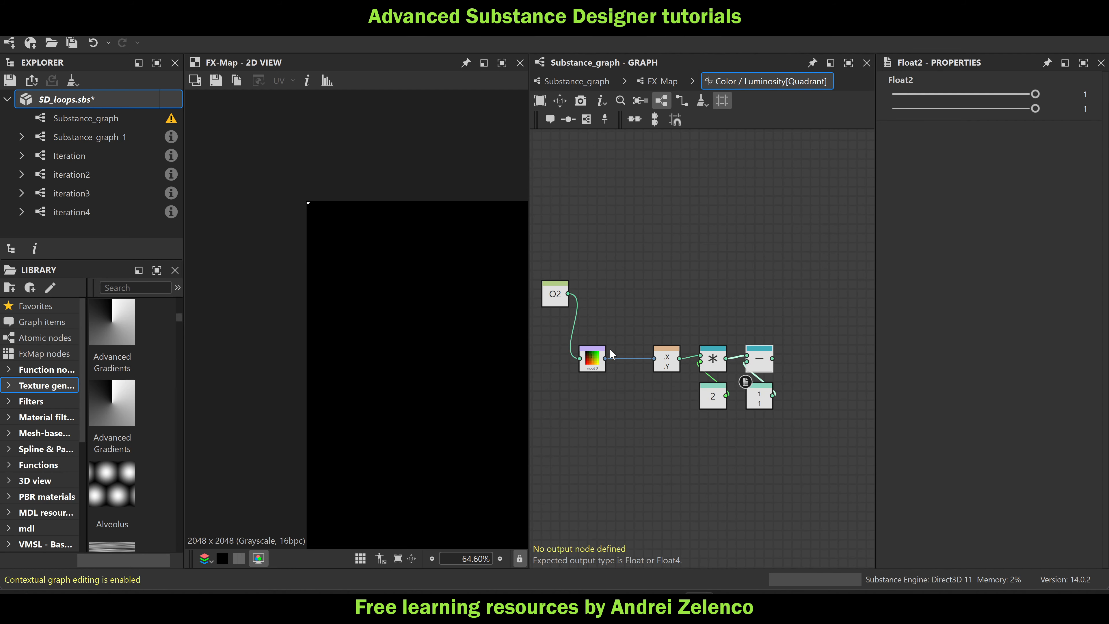
left_click(112, 105)
key("ctrl+s")
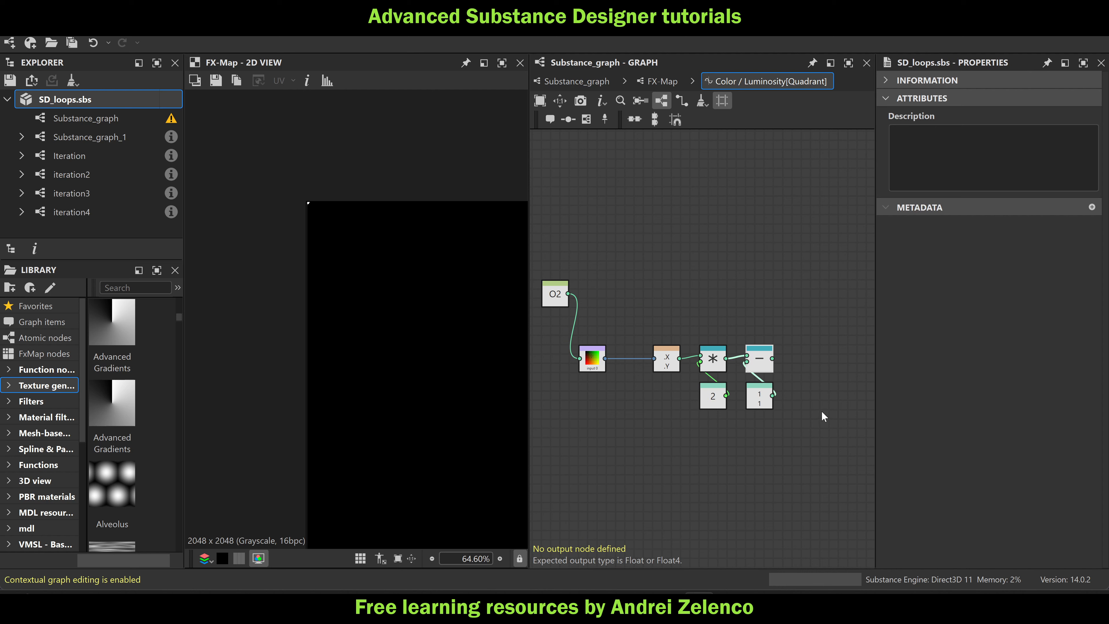
Move the O2 node further from Sample Color and pack the Sample Color, Swizzle, multiplication and subtraction nodes closely together
mouse_move(551, 301)
left_mouse_down()
mouse_move(504, 292)
mouse_move(567, 301)
left_mouse_up()
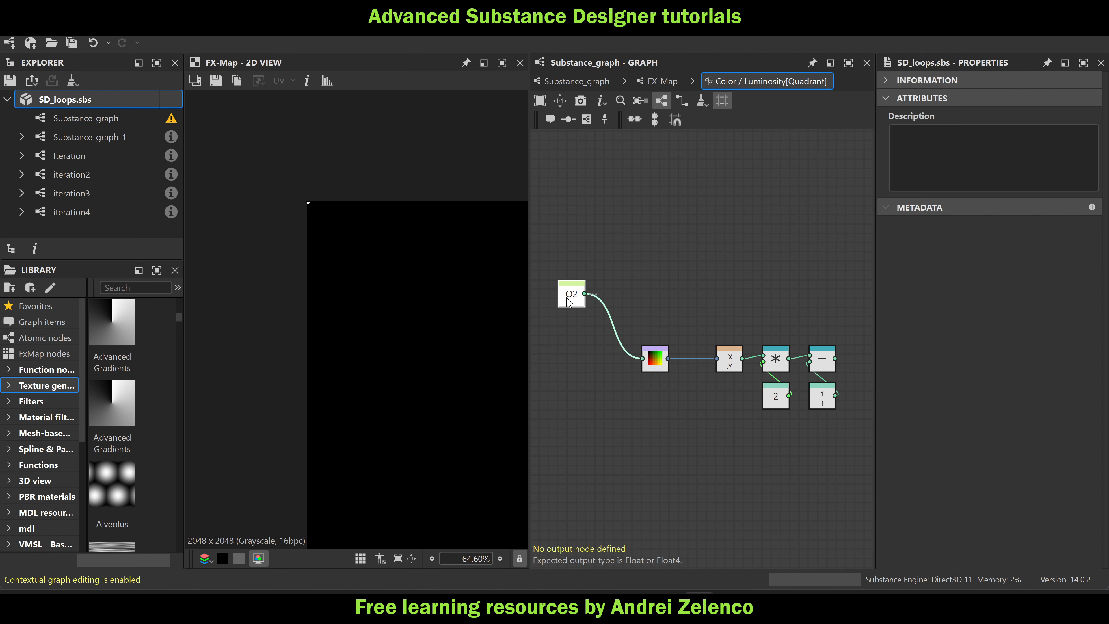
middle_click_drag(829, 308, 771, 287)
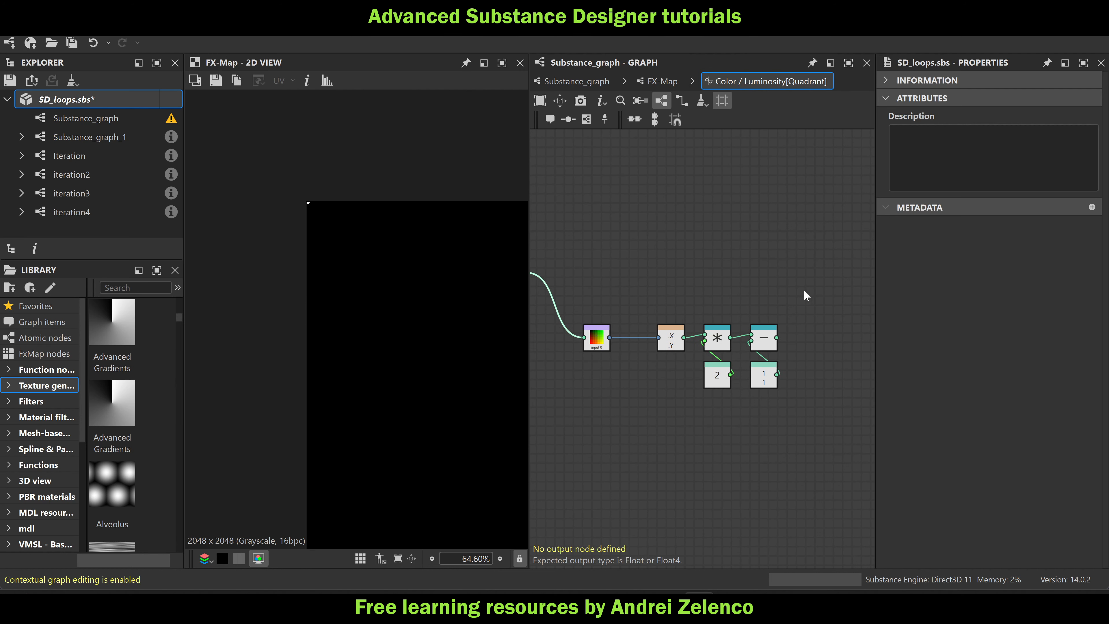
left_click_drag(600, 344, 638, 343)
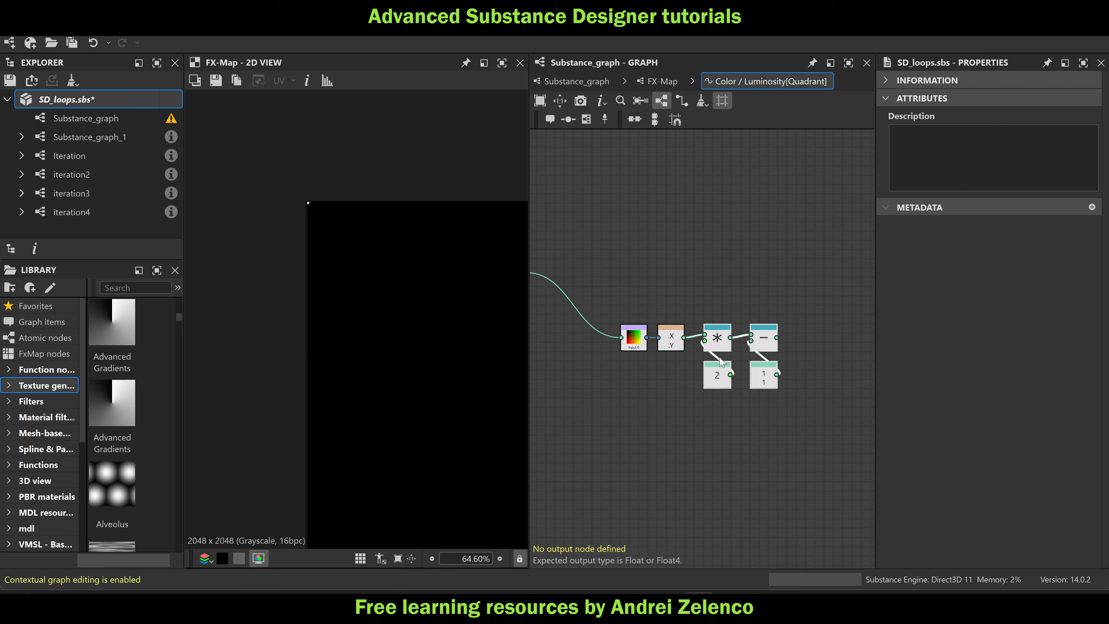
left_click_drag(718, 338, 709, 337)
left_click_drag(796, 317, 742, 347)
left_click(789, 279)
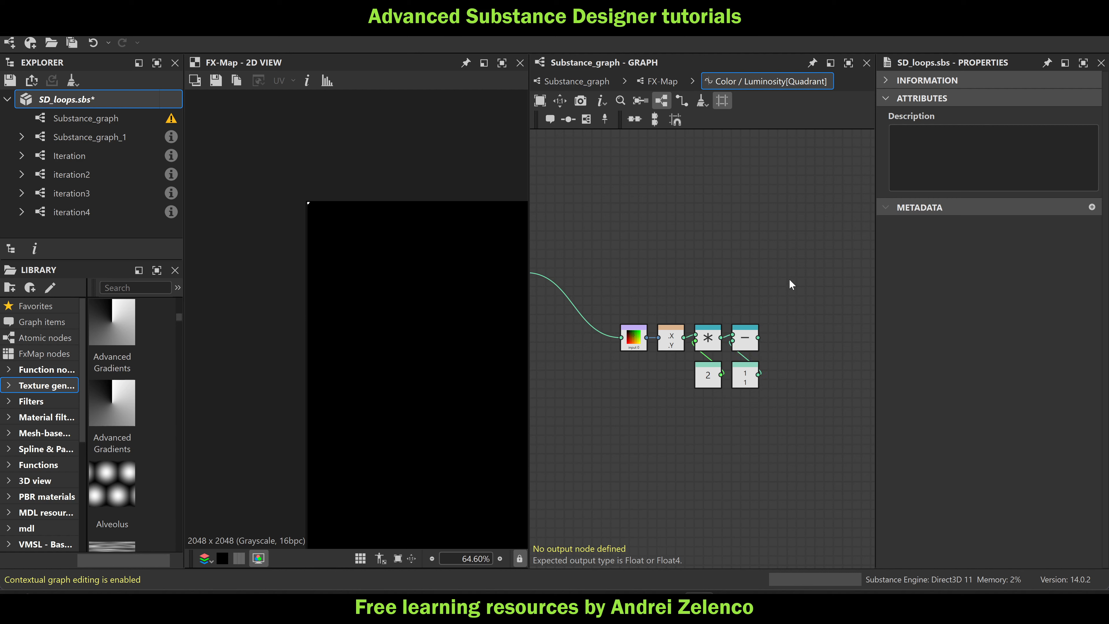
Add an Add node above and to the right of the chain, summing the O2 variable and the Subtraction output
key("space")
type("ad")
left_click(821, 171)
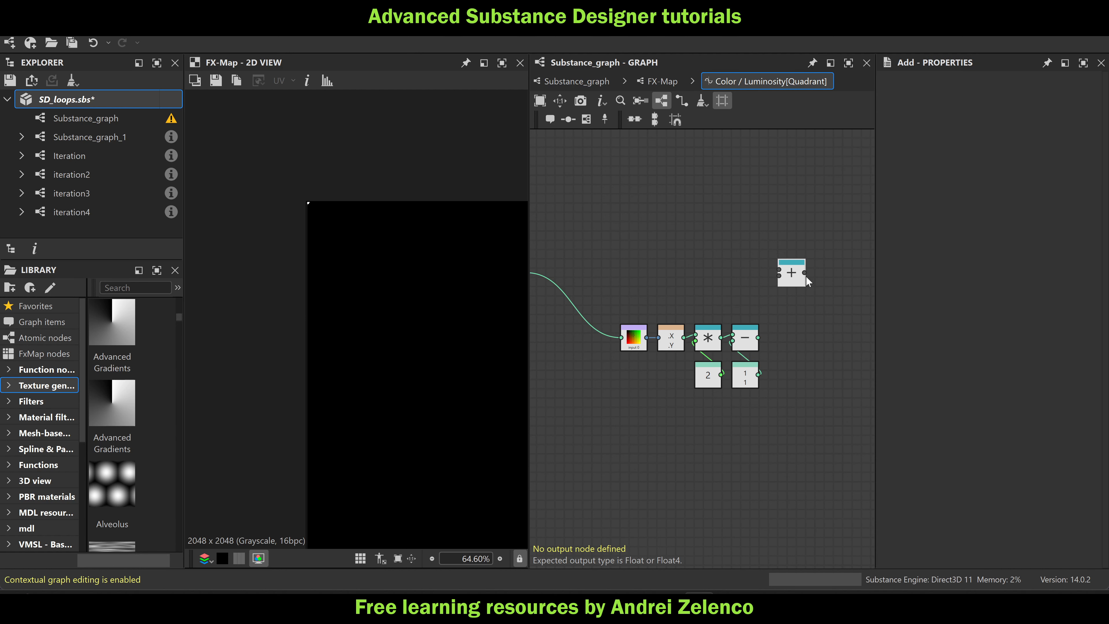
left_click_drag(758, 338, 780, 275)
middle_click_drag(661, 270, 709, 272)
left_click_drag(571, 272, 824, 275)
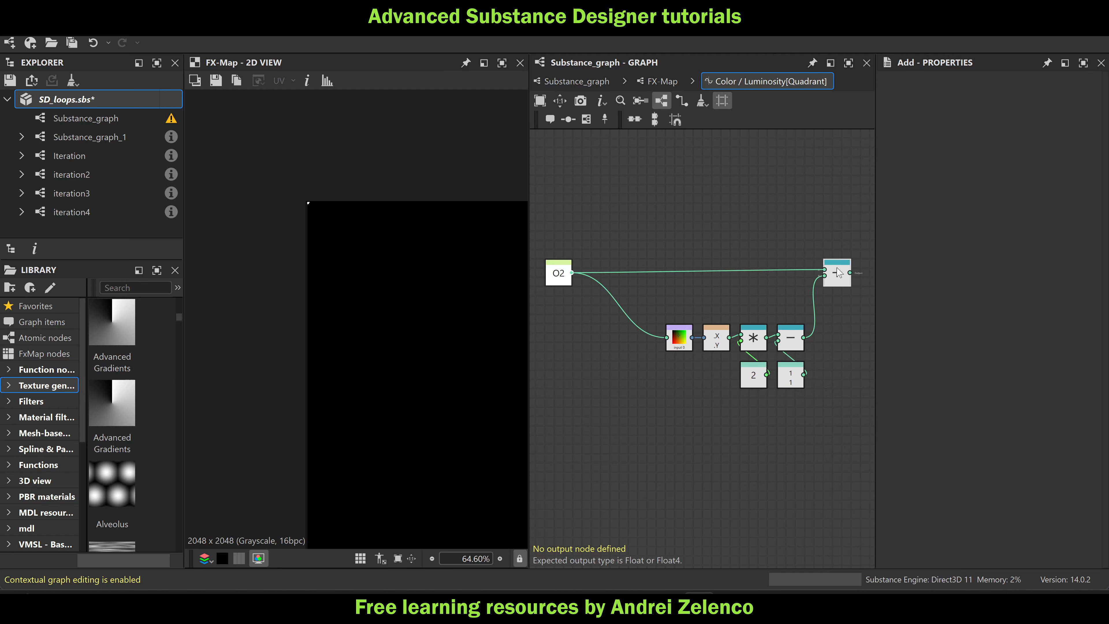
Add a Set node fed by the Add node's output
middle_click_drag(753, 297, 732, 304)
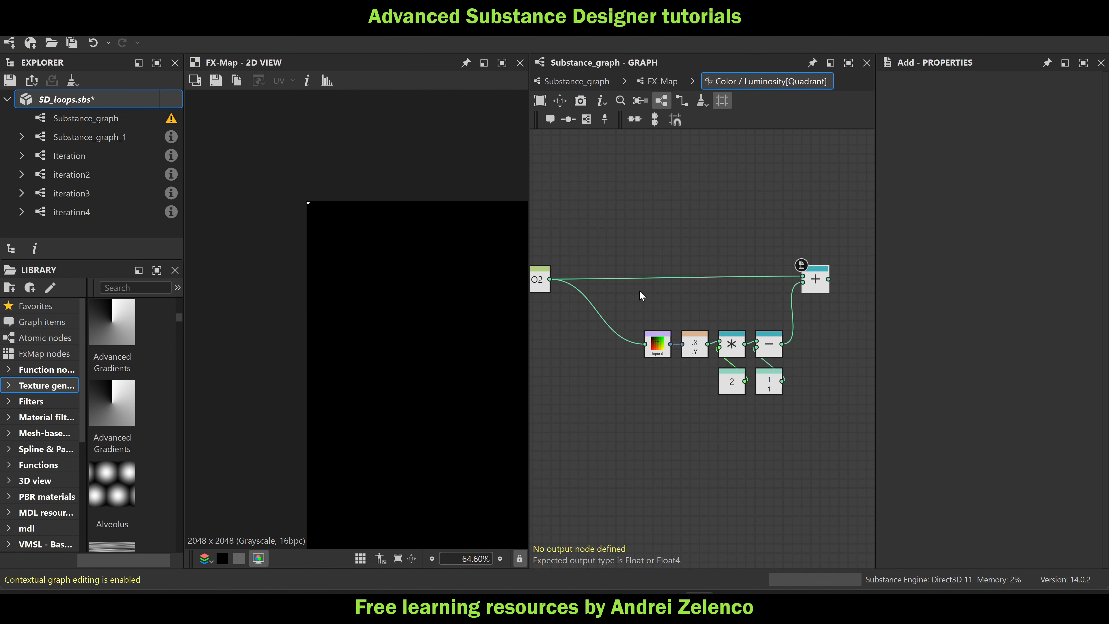
scroll(769, 299, "up", 3)
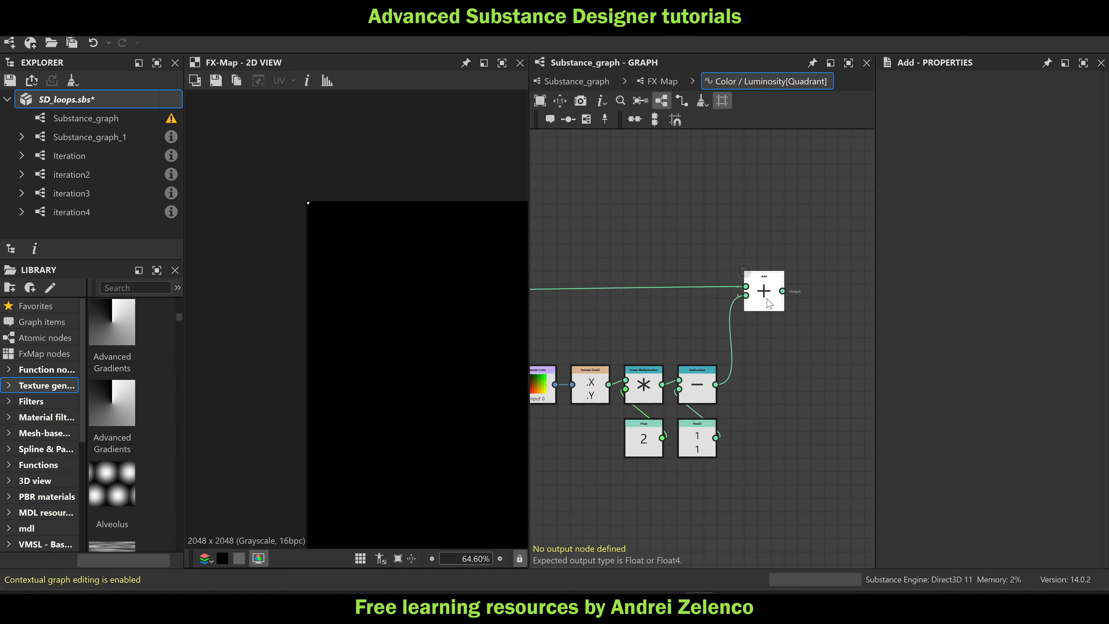
key("space")
type("set")
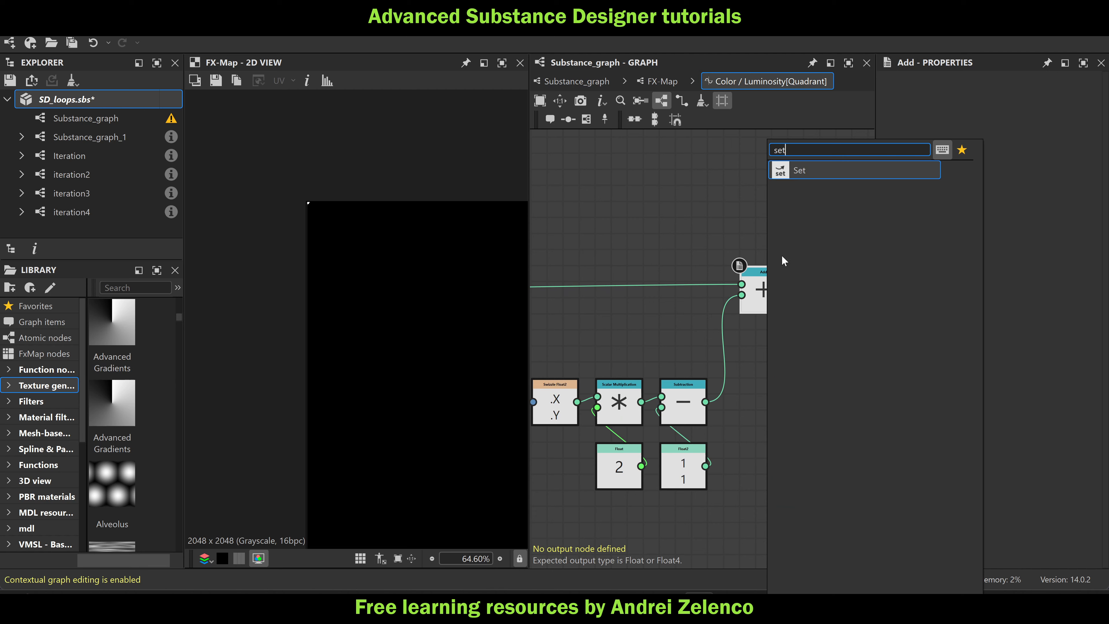
left_click(836, 166)
Insert a Dot node on the link from O2 to Add and branch the Sample Color input from it
scroll(836, 229, "down", 3)
middle_click_drag(557, 258, 611, 256)
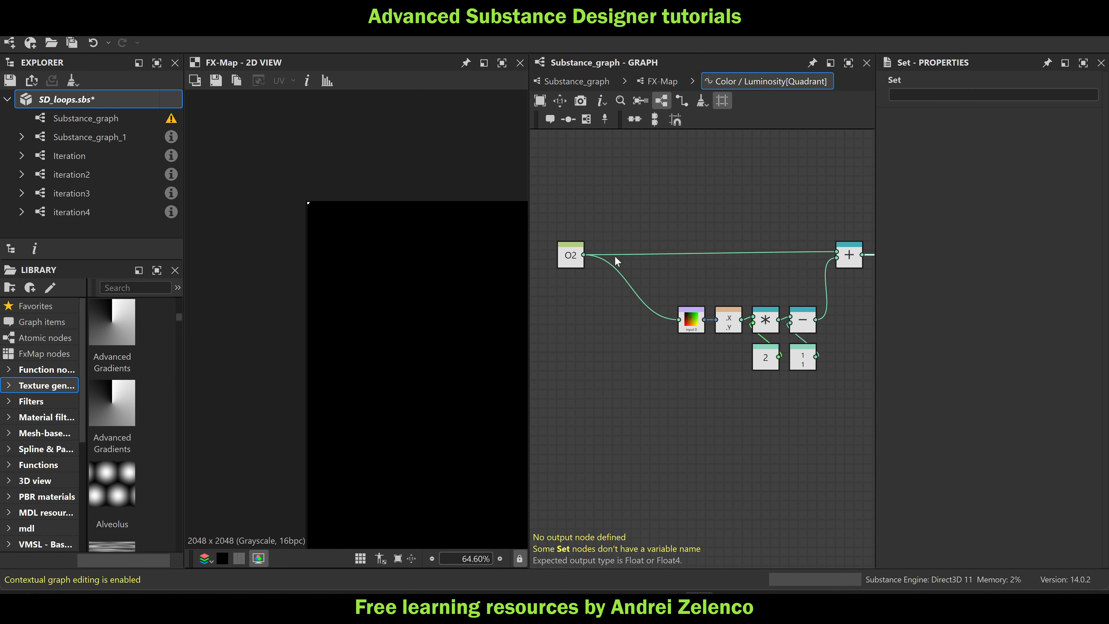
scroll(623, 253, "up", 2)
left_click(628, 254, "alt")
left_click_drag(634, 254, 707, 348)
scroll(668, 269, "down", 3)
middle_click_drag(681, 288, 642, 296)
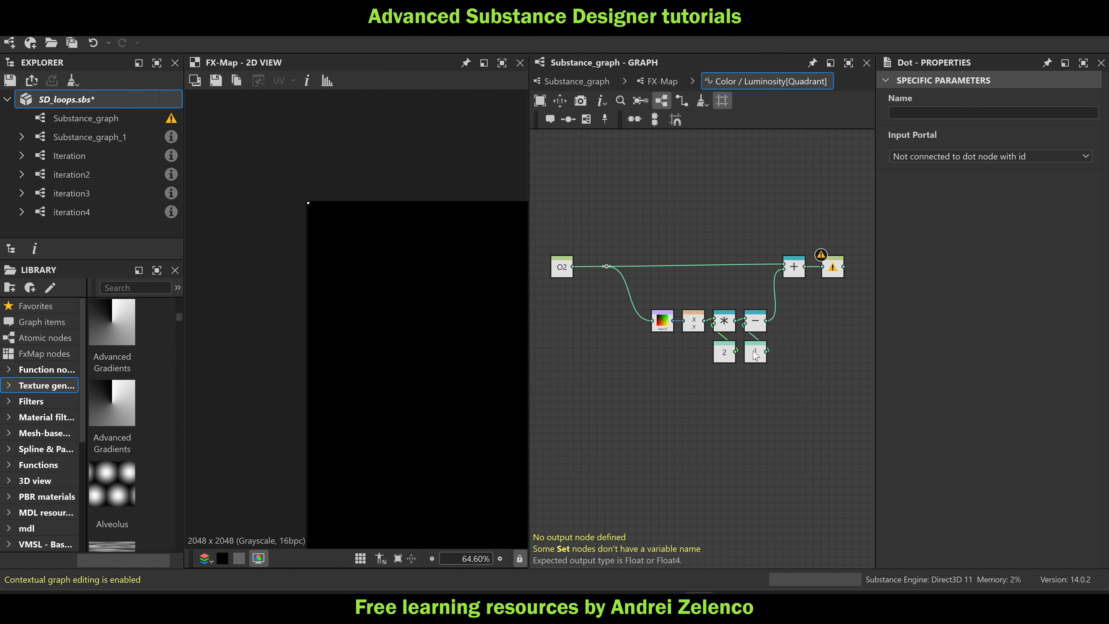
Set the Set node's variable name to O2 and save the package
scroll(829, 268, "up", 2)
left_click(831, 273)
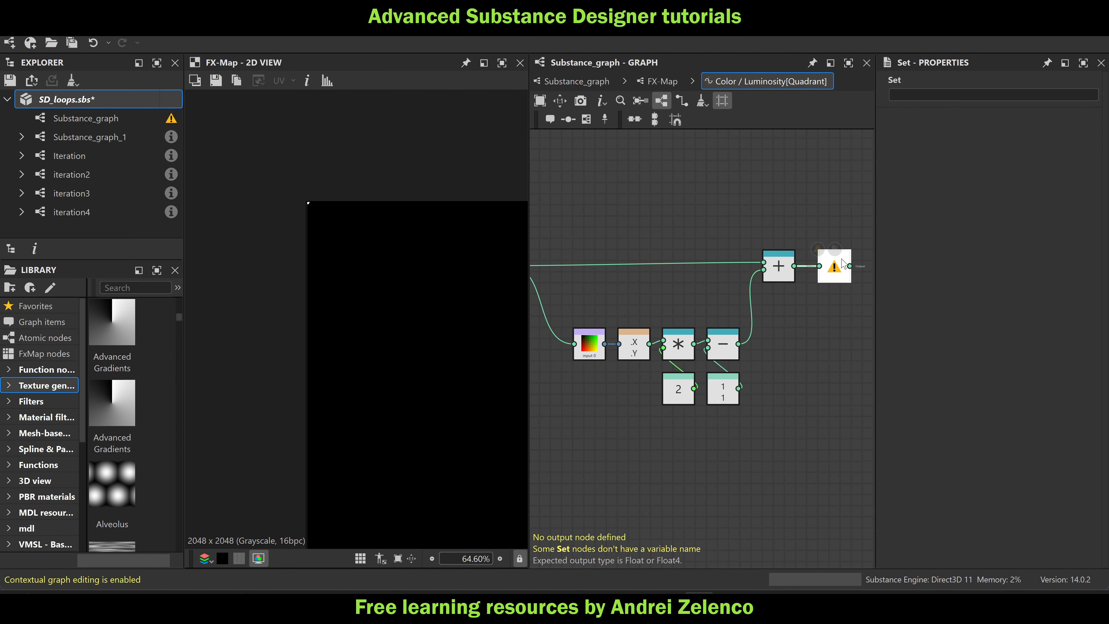
left_click(941, 94)
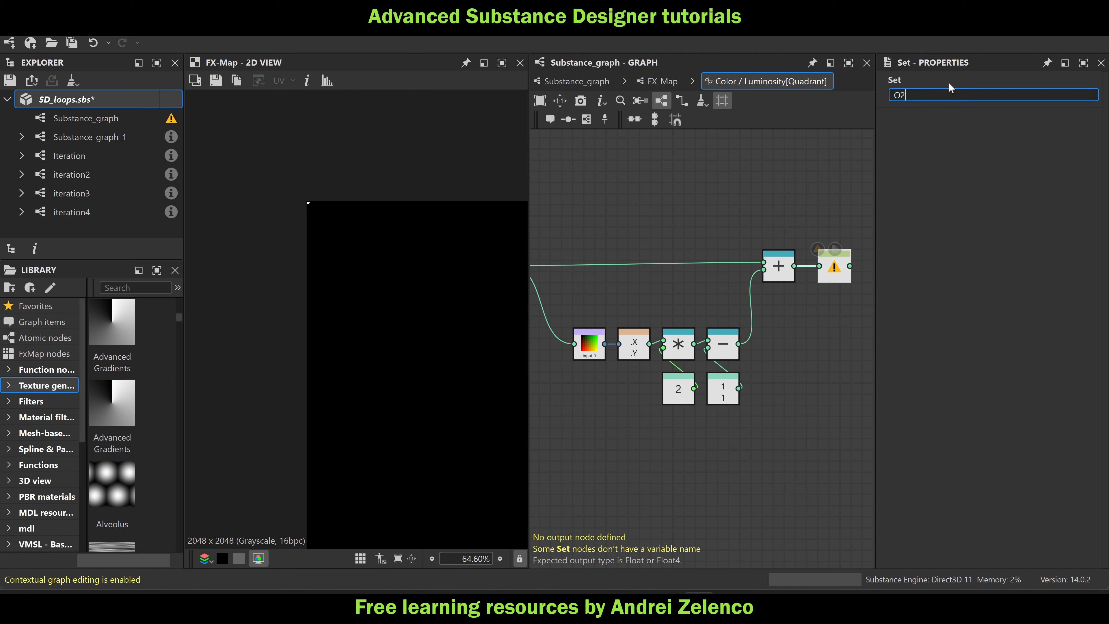
left_click(810, 416)
middle_click_drag(806, 403, 753, 375)
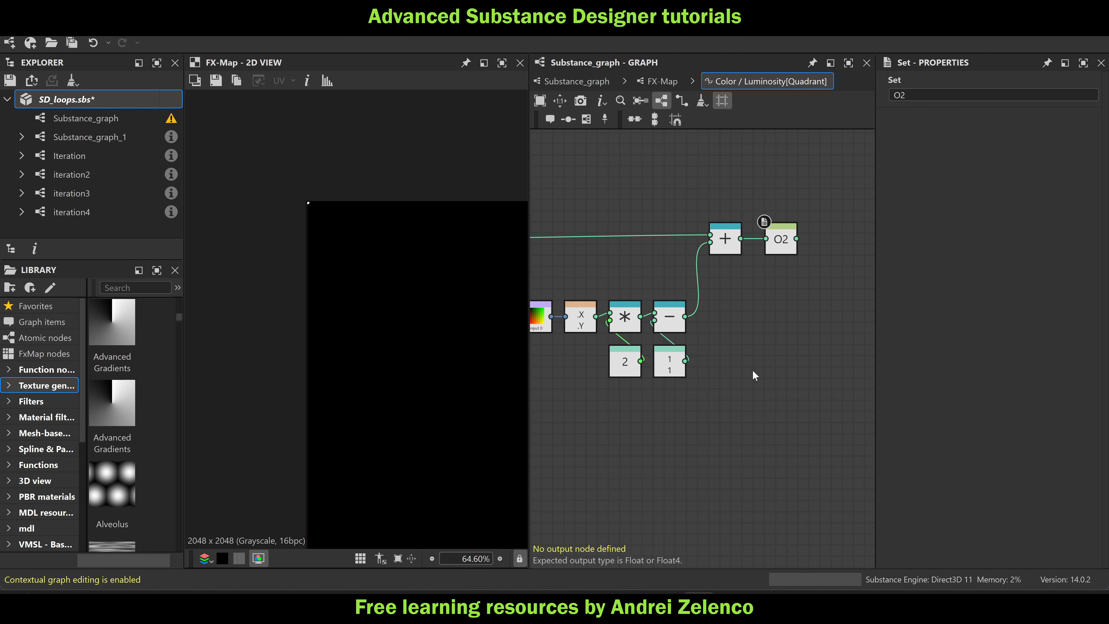
left_click(104, 100)
key("ctrl+s")
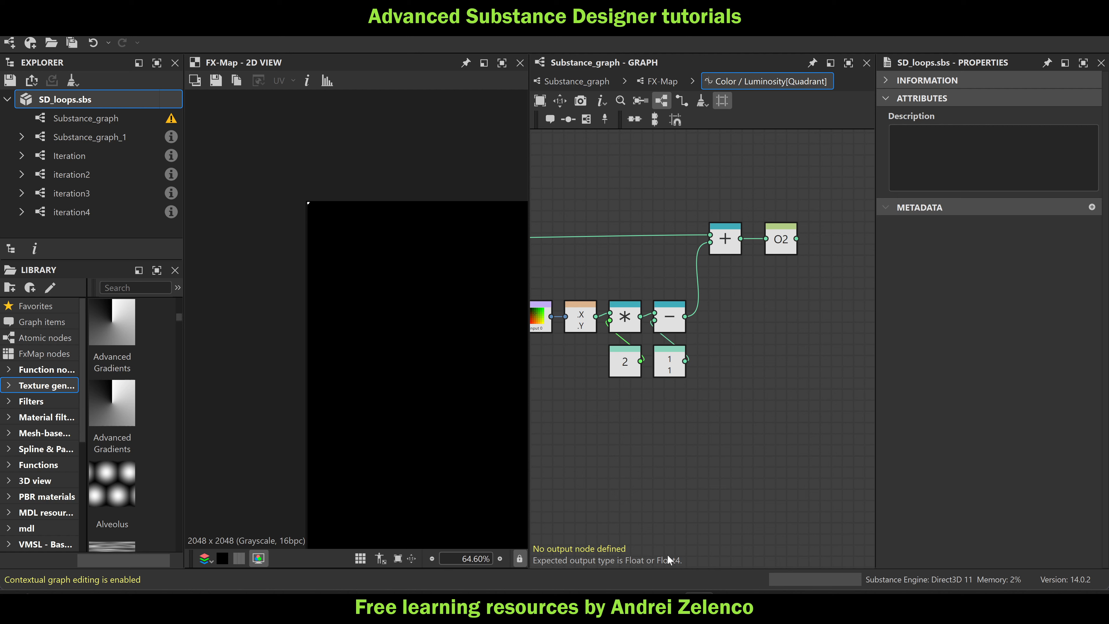
scroll(785, 241, "up", 3)
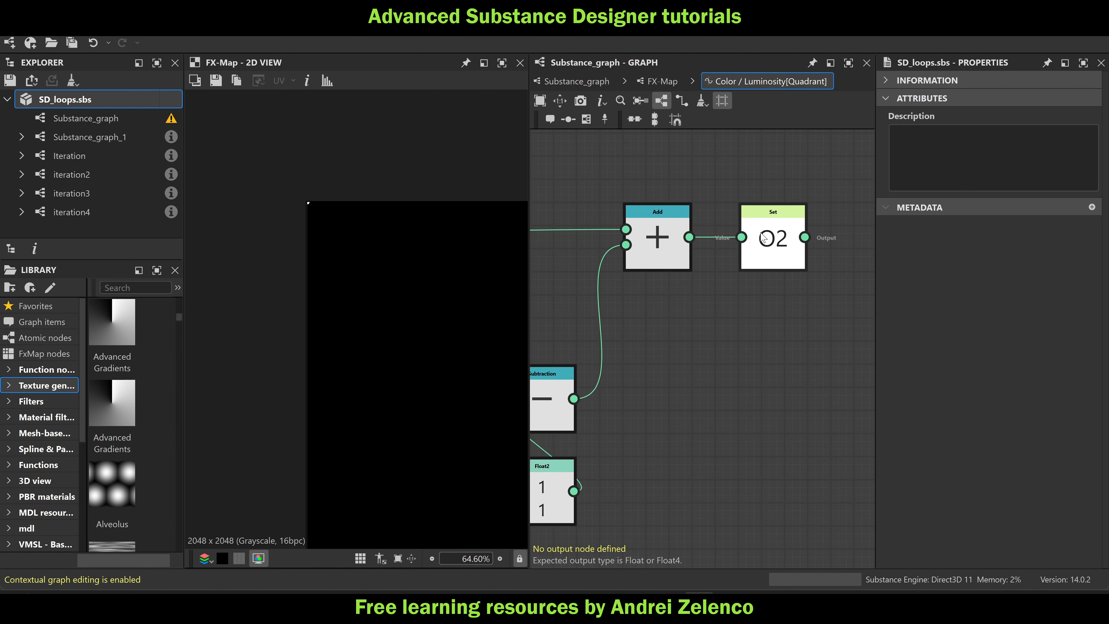
right_click(773, 226)
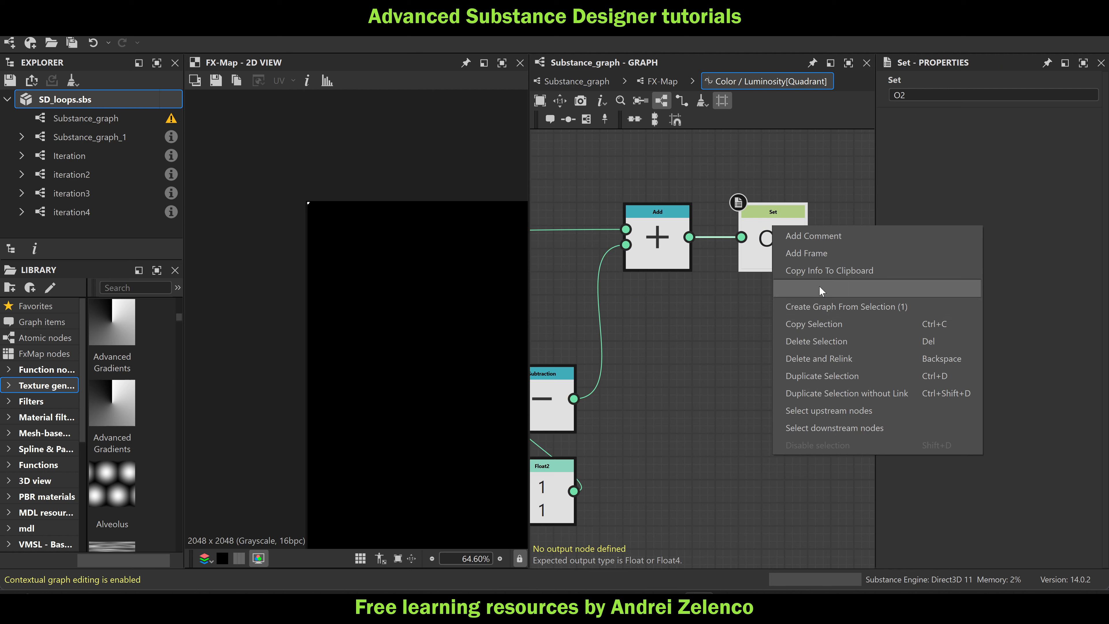
left_click(719, 359)
Add a Sequence node below and to the right of the O2 Set node and connect Set to its first input
scroll(719, 359, "down", 3)
middle_click_drag(747, 401, 698, 328)
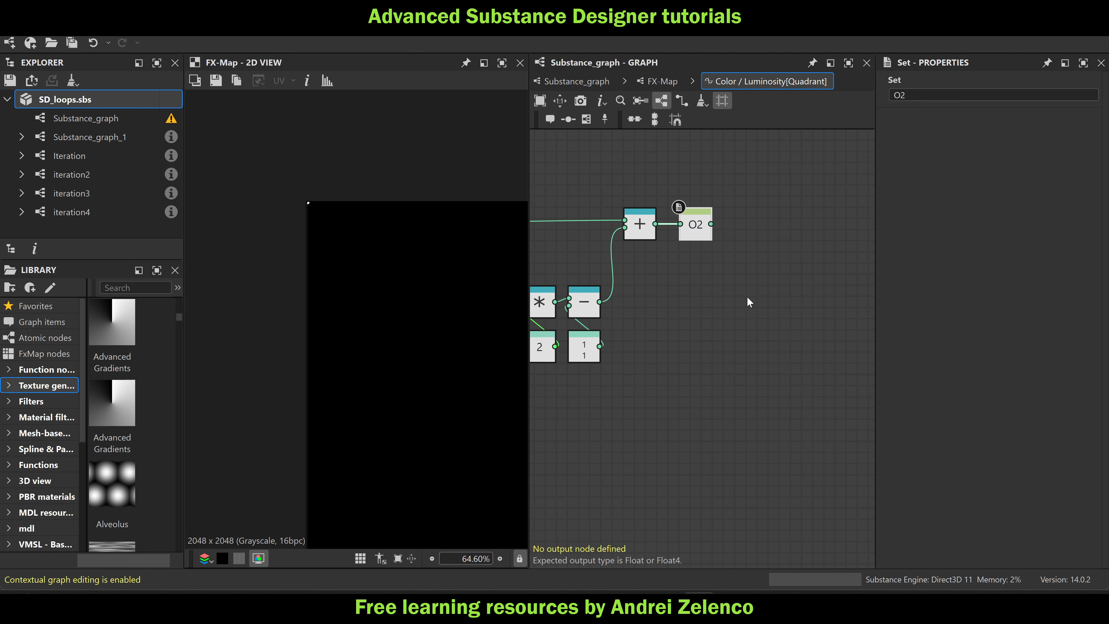
left_click(747, 293)
key("space")
type("seq")
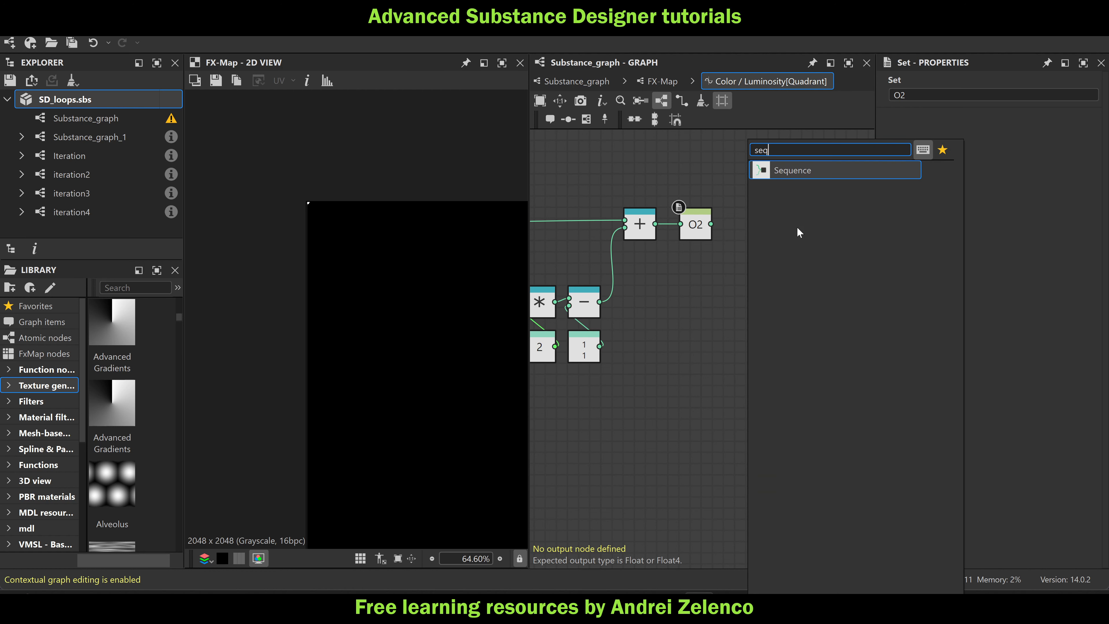
left_click(808, 170)
left_click_drag(711, 224, 780, 348)
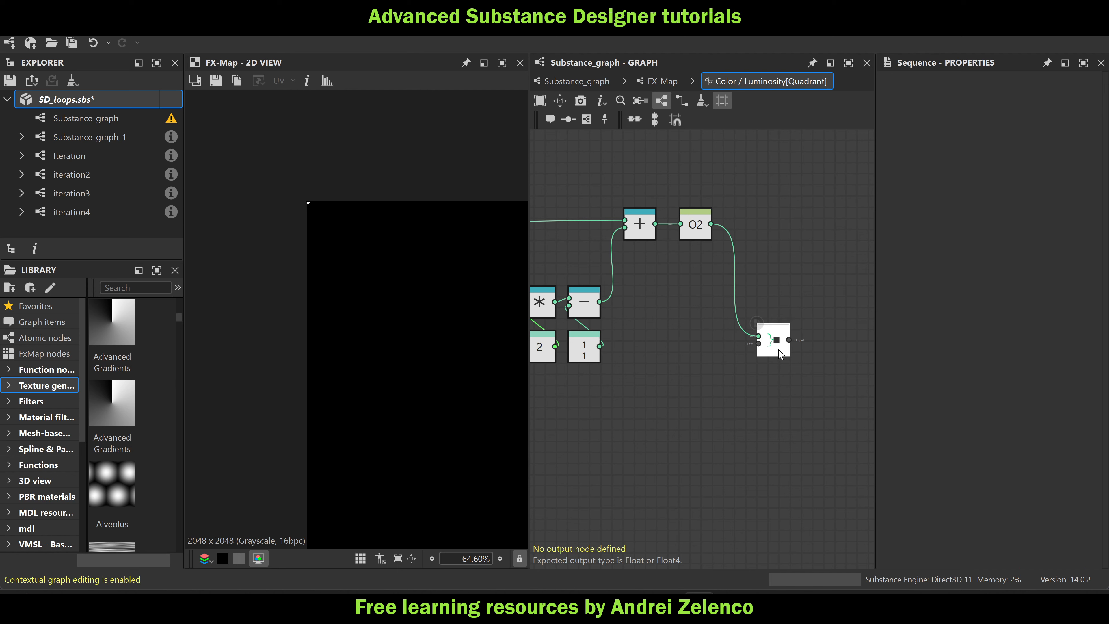
Add a Float node with the value 1 and connect it to the second input of the Sequence node
key("space")
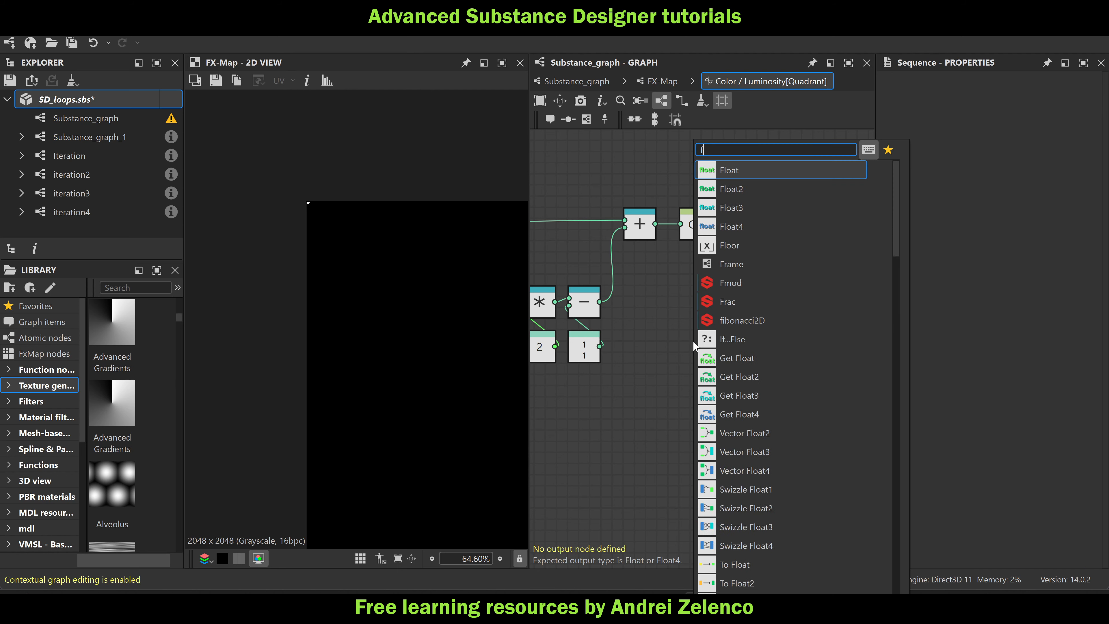
type("float")
left_click(725, 174)
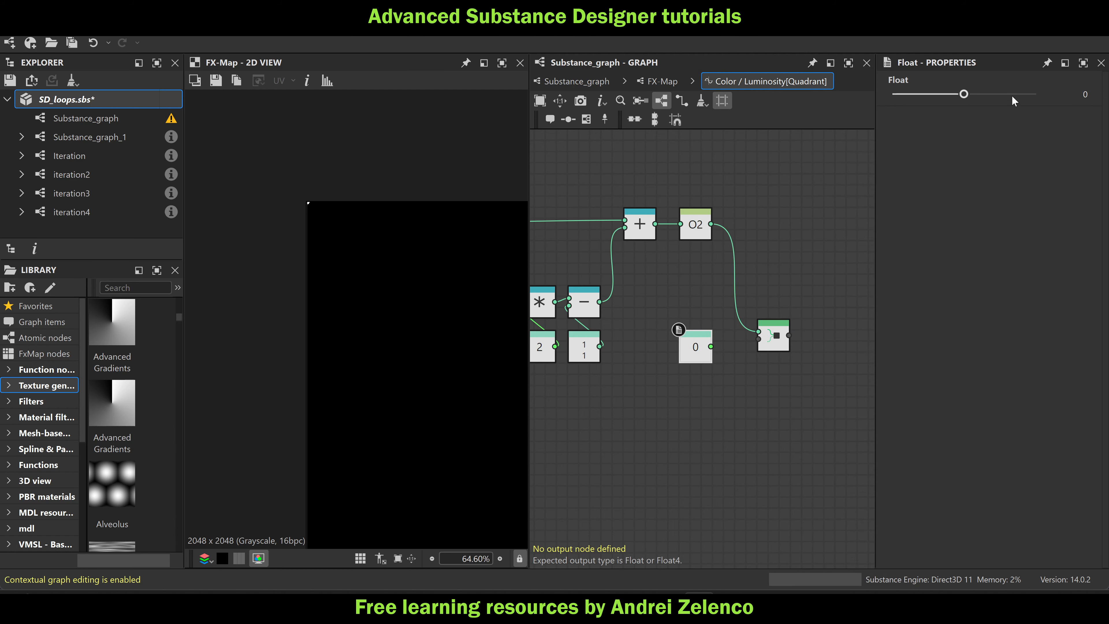
left_click_drag(1012, 95, 1035, 94)
scroll(743, 328, "up", 2)
left_click_drag(697, 354, 765, 343)
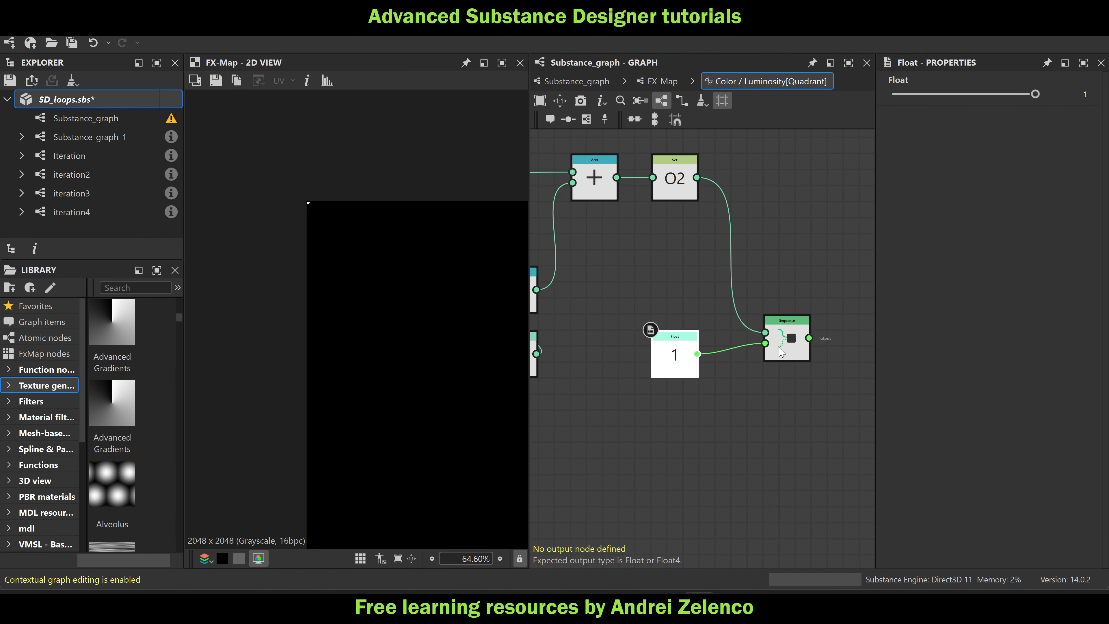
Set the Sequence node as the output of the Color / Luminosity function and save the package
left_click(785, 340)
right_click(787, 337)
left_click(803, 398)
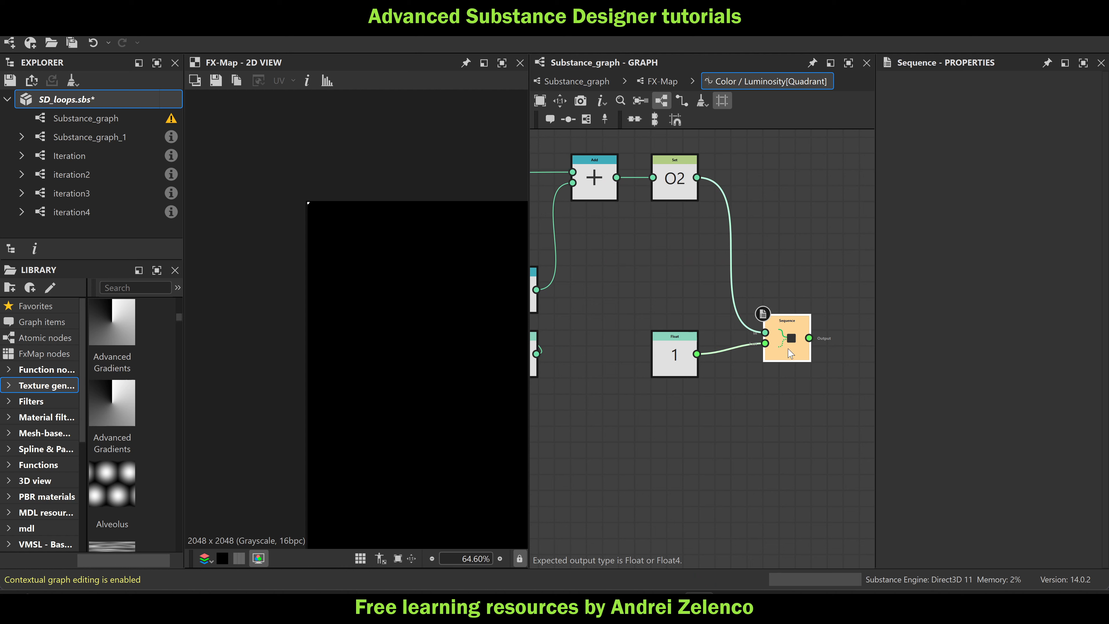
left_click(102, 99)
key("ctrl+s")
scroll(445, 360, "down", 5)
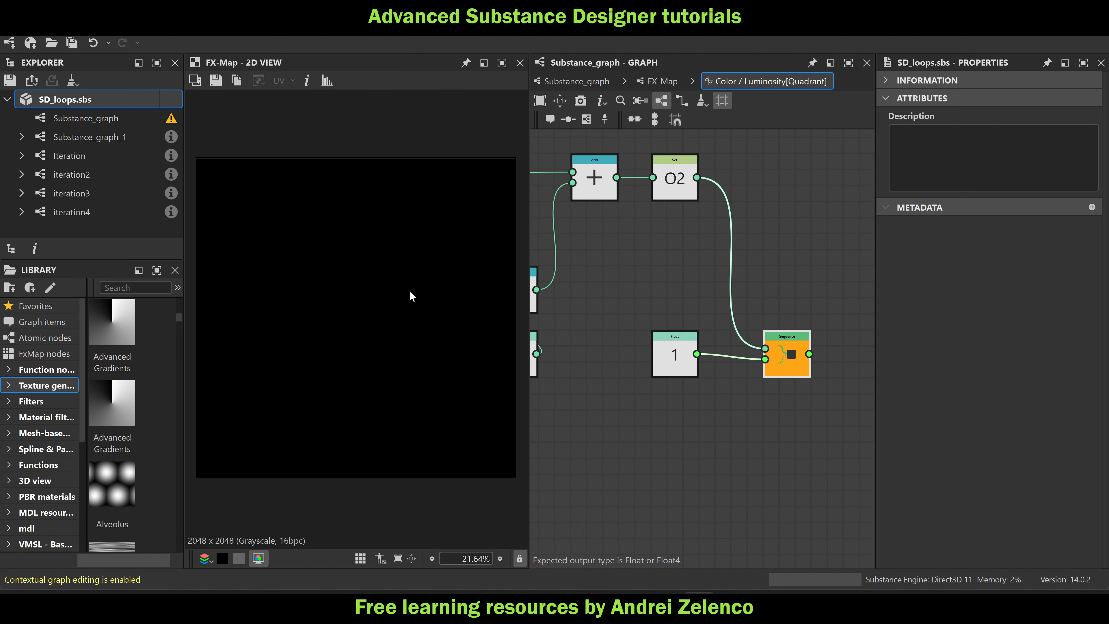
Return to the FX-Map graph and give the Quadrant's Pattern Offset an empty function
left_click(661, 81)
left_click(703, 406)
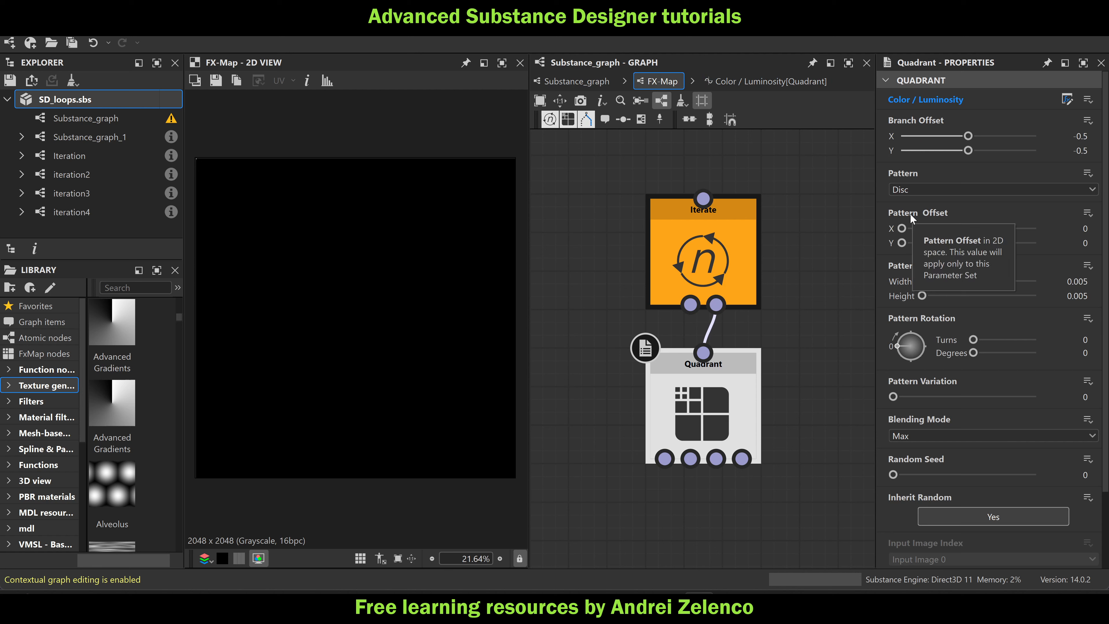
mouse_move(922, 220)
left_click(1088, 213)
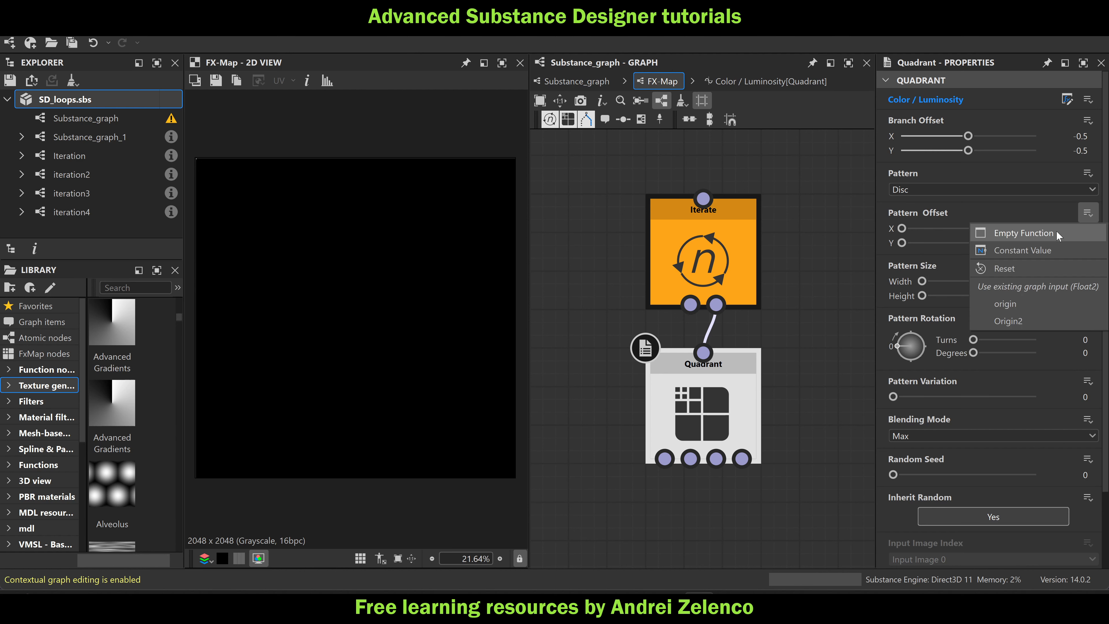
left_click(1008, 228)
Add a Get Float2 node reading O2, set it as the function's output node and save the package
key("space")
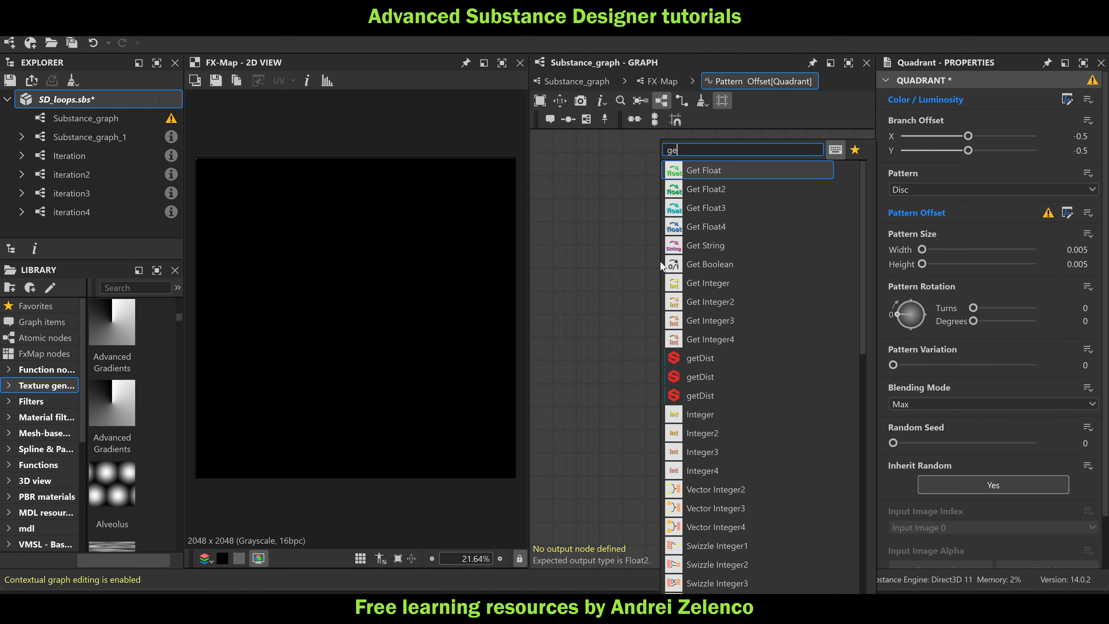
left_click(739, 187)
left_click(924, 97)
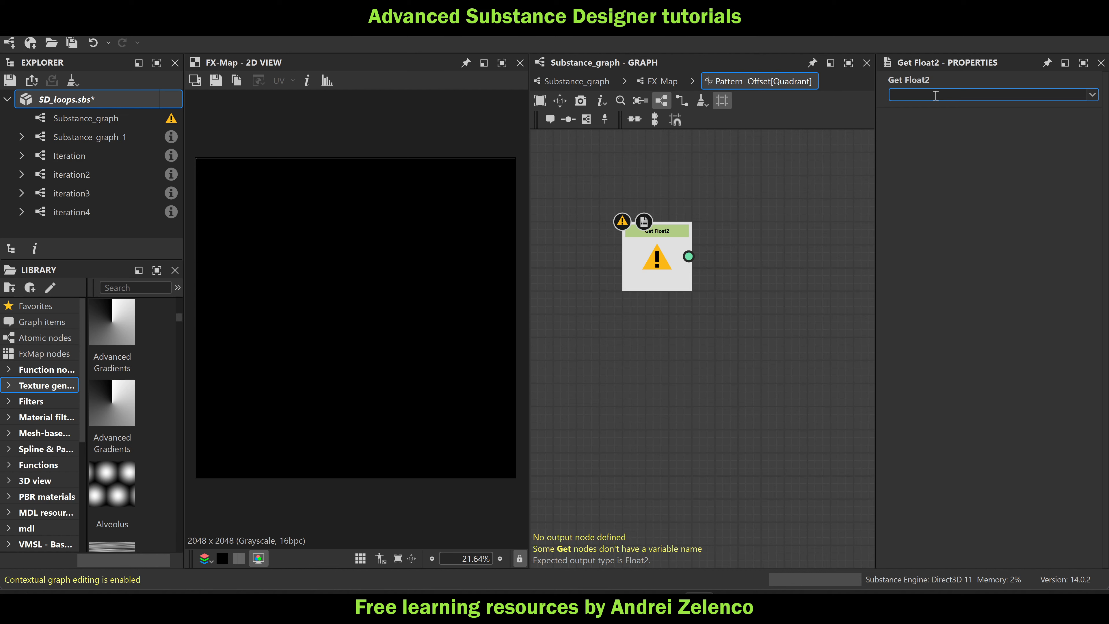
type("O2")
key("Return")
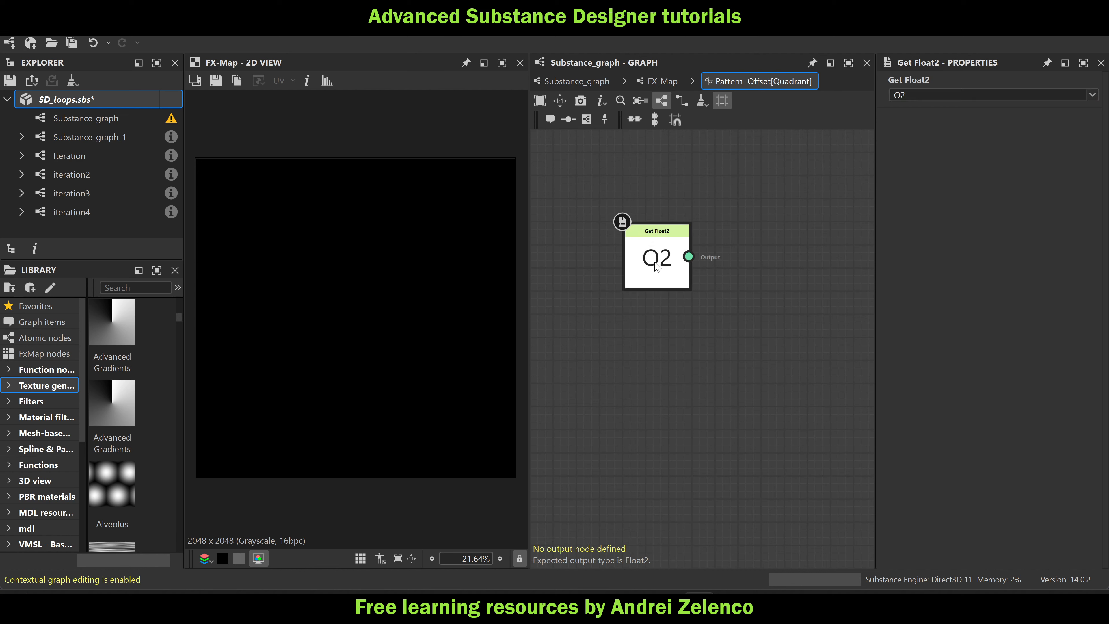
right_click(655, 255)
left_click(677, 322)
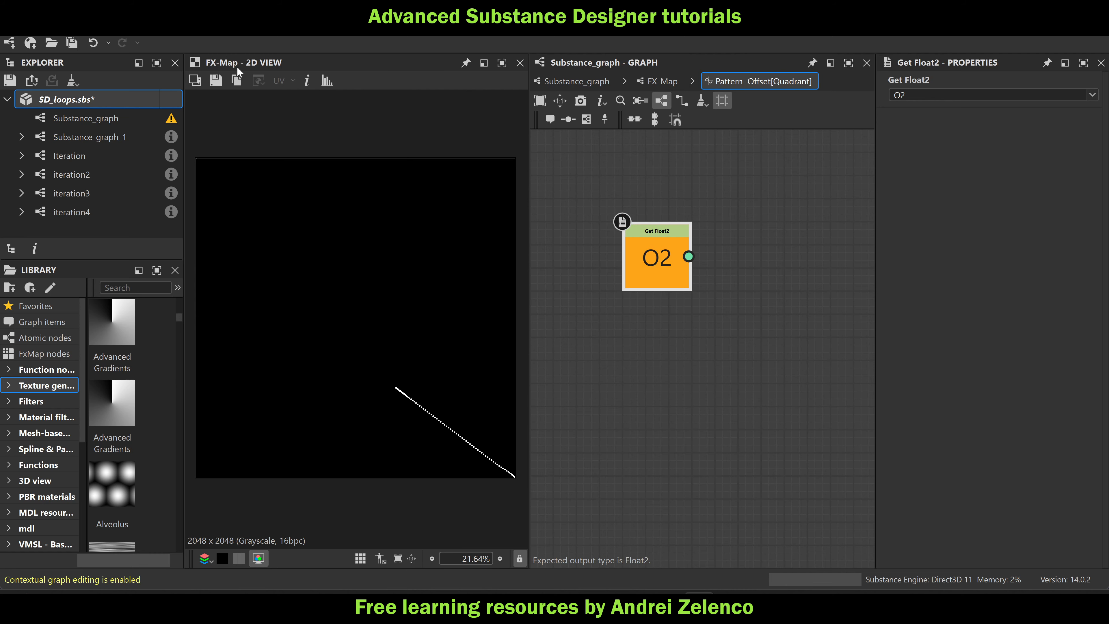
left_click(89, 99)
key("ctrl+s")
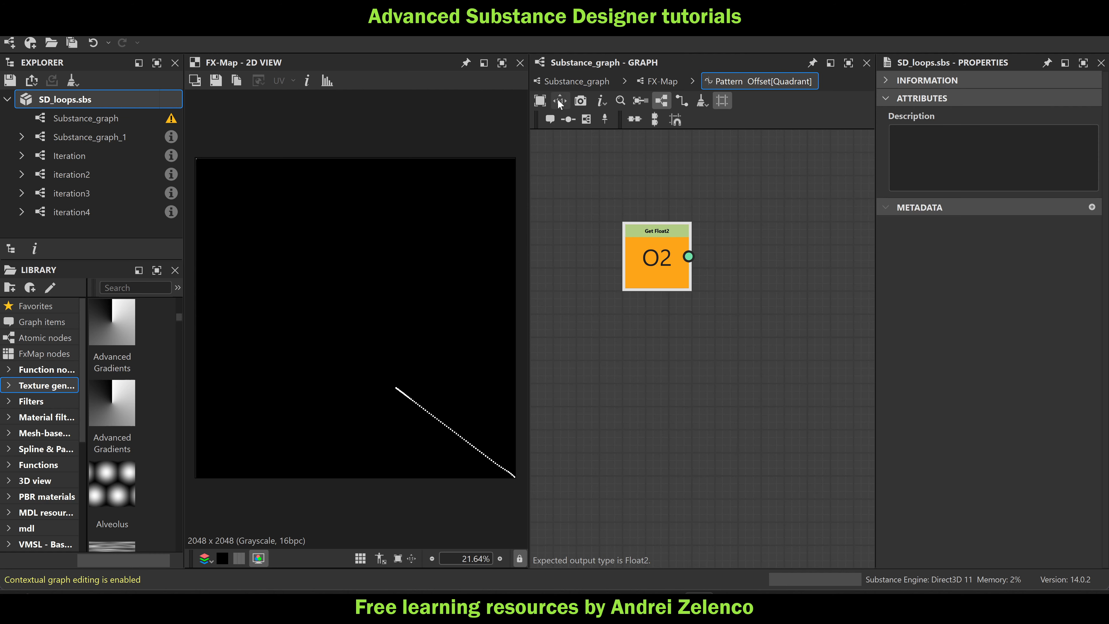
In Substance_graph's parameter preview, move origin to about (0.36, 0.11) and Origin2 to about (0.38, 0.35)
left_click(564, 82)
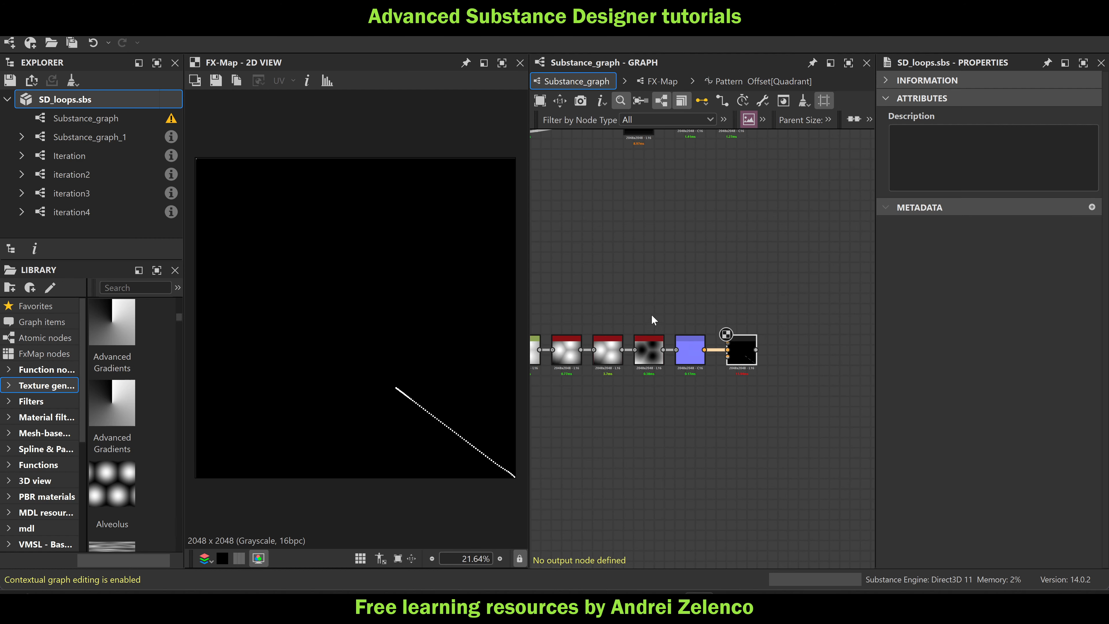
left_click(717, 269)
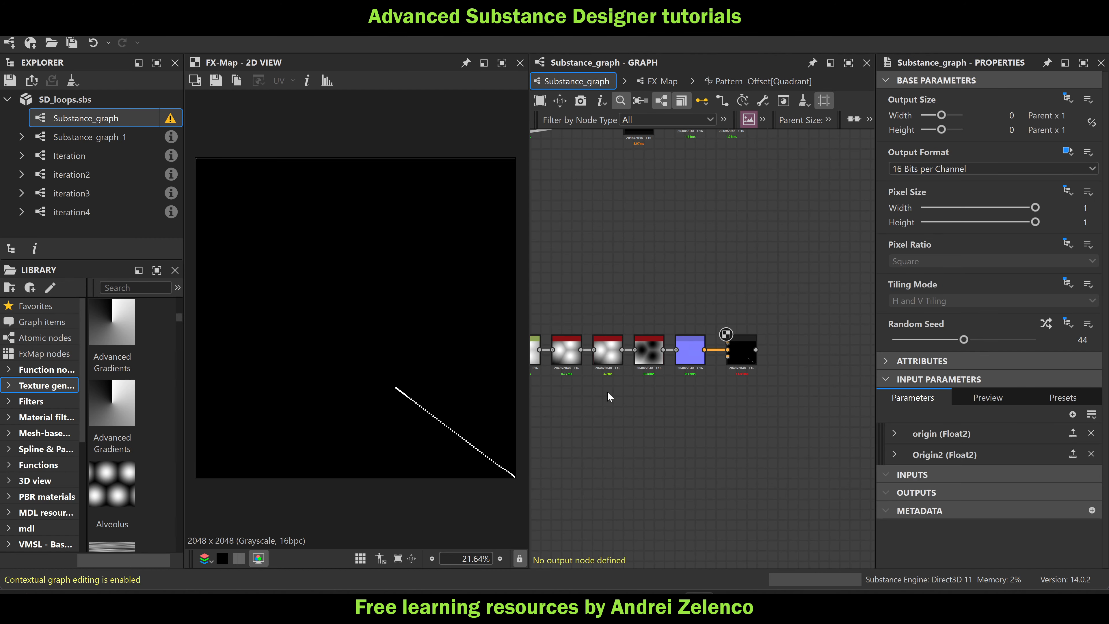
left_click(978, 398)
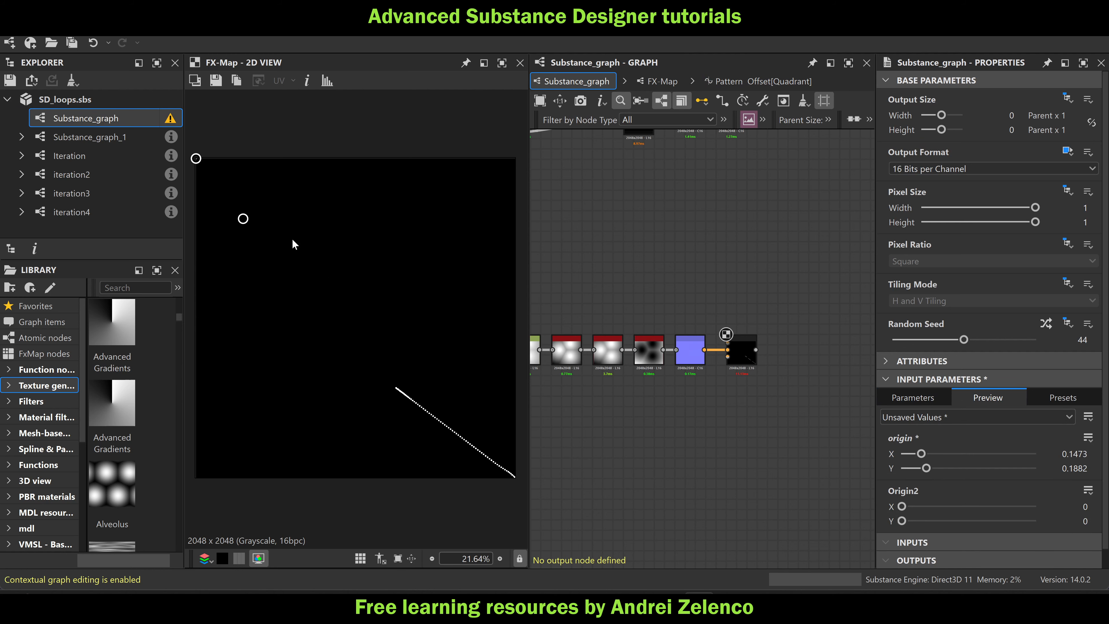
left_click_drag(245, 218, 294, 195)
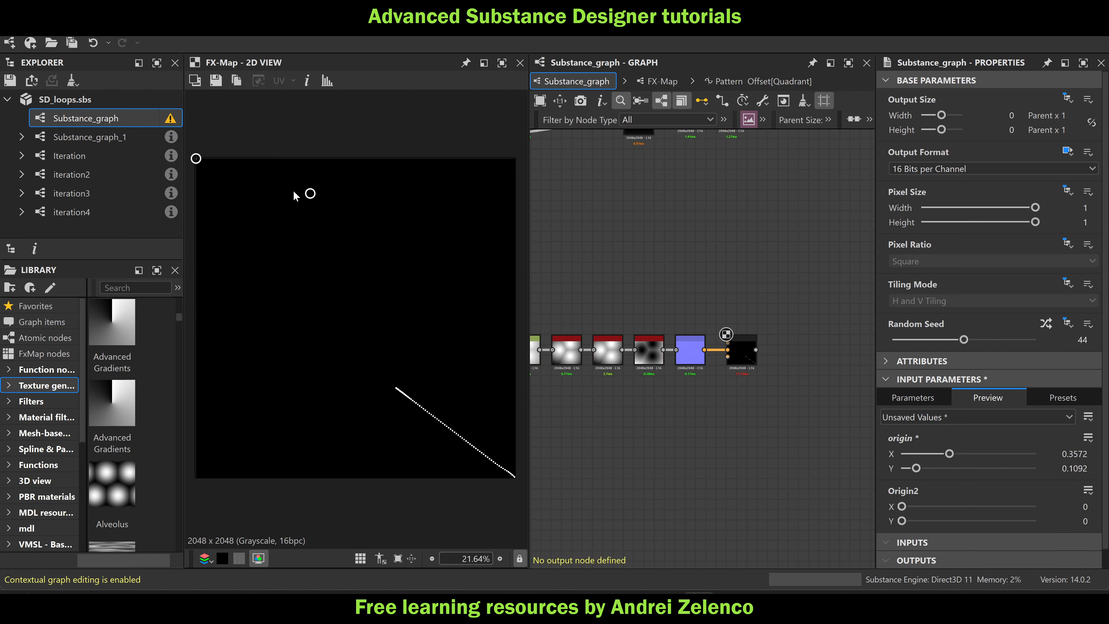
left_click_drag(200, 165, 318, 270)
scroll(303, 270, "up", 3)
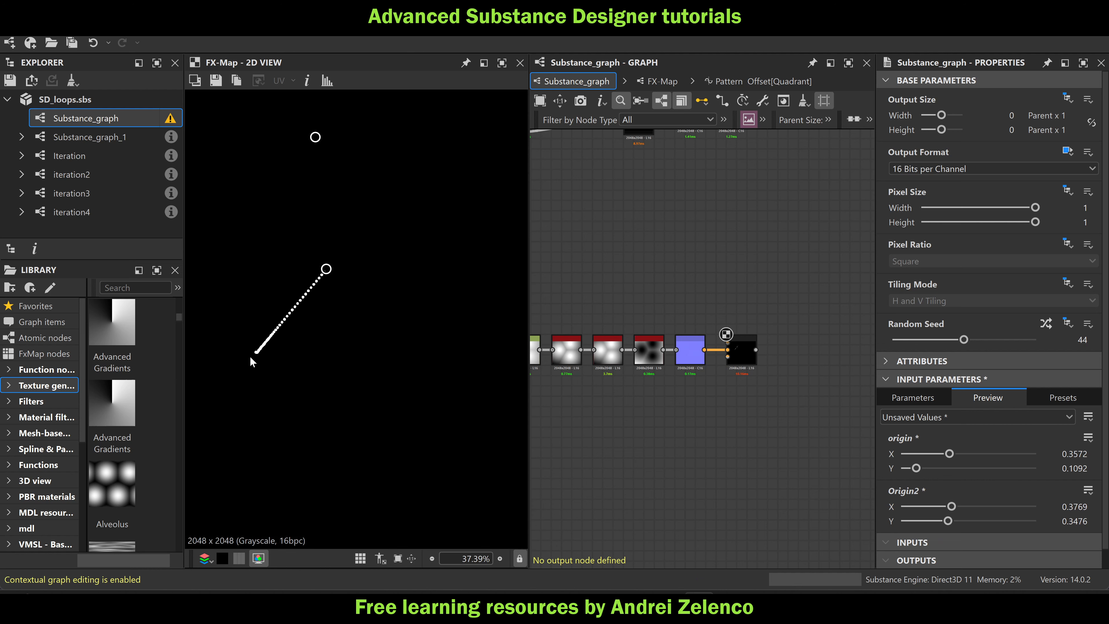
scroll(648, 314, "down", 2)
Spread the FX-Map and Normal nodes apart and add a Levels node above Normal, fed by the inverted grayscale node
scroll(670, 343, "up", 3)
left_click(748, 344)
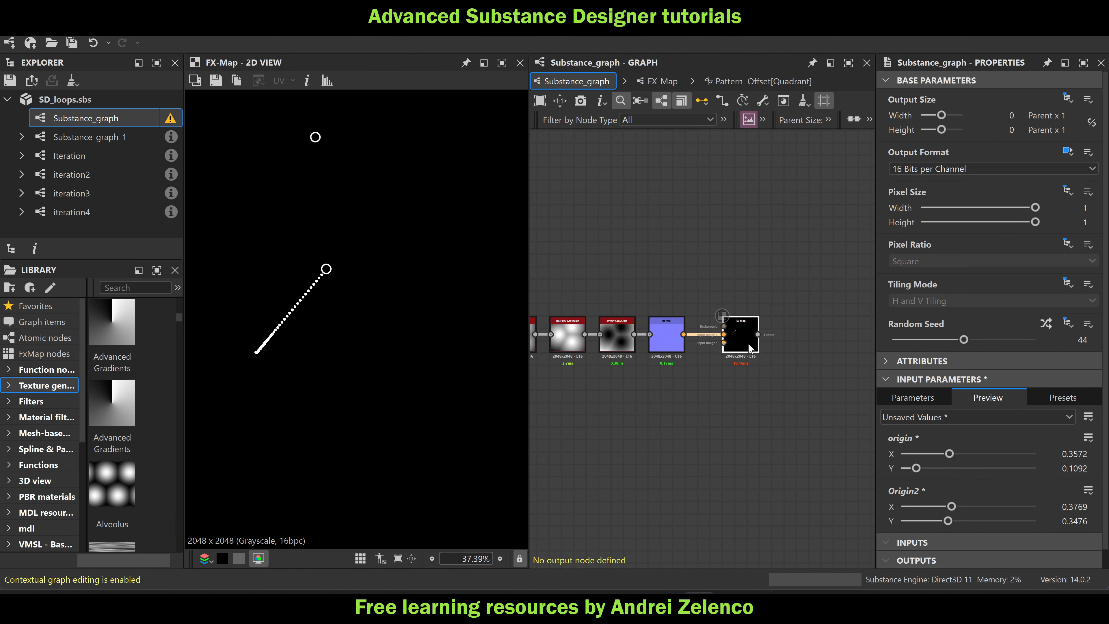
left_click_drag(748, 348, 773, 347)
left_click_drag(675, 345, 687, 370)
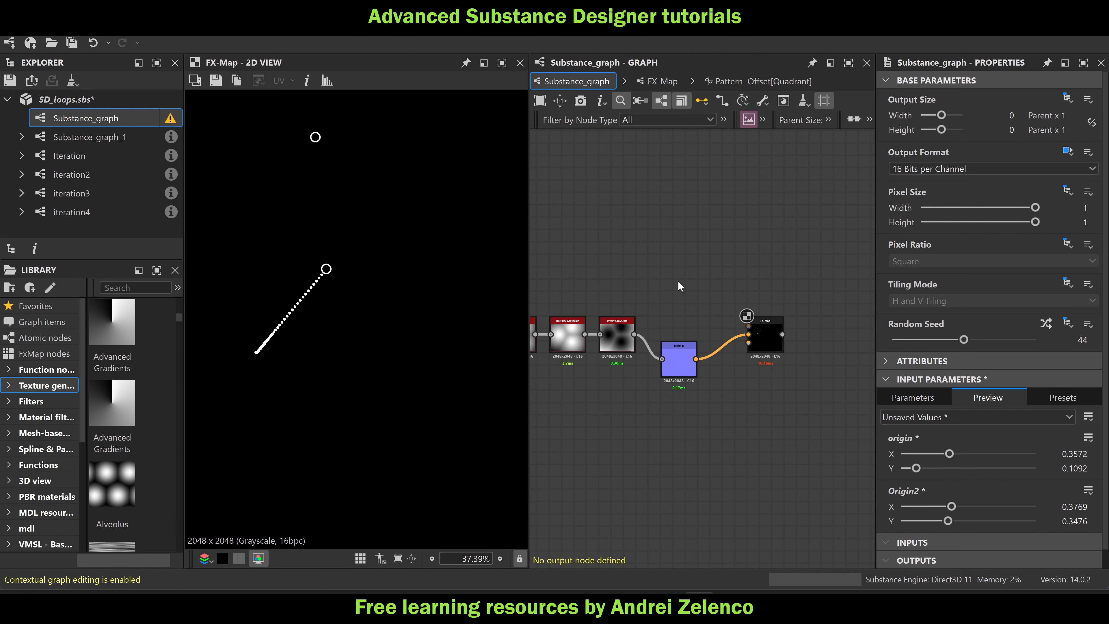
key("space")
type("l")
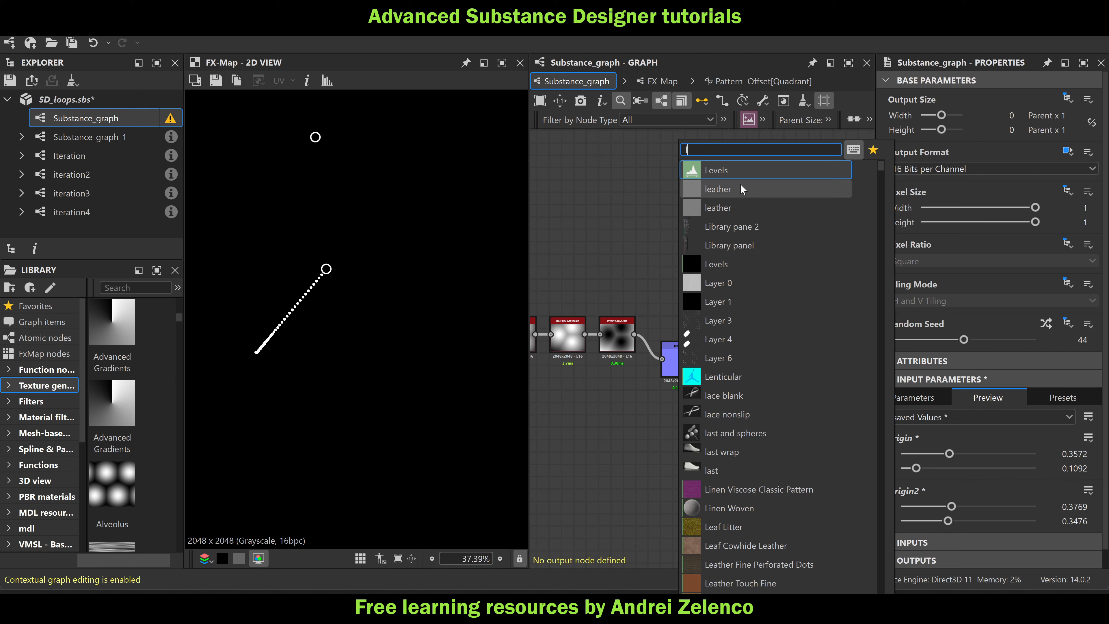
left_click(733, 170)
left_click_drag(634, 334, 663, 285)
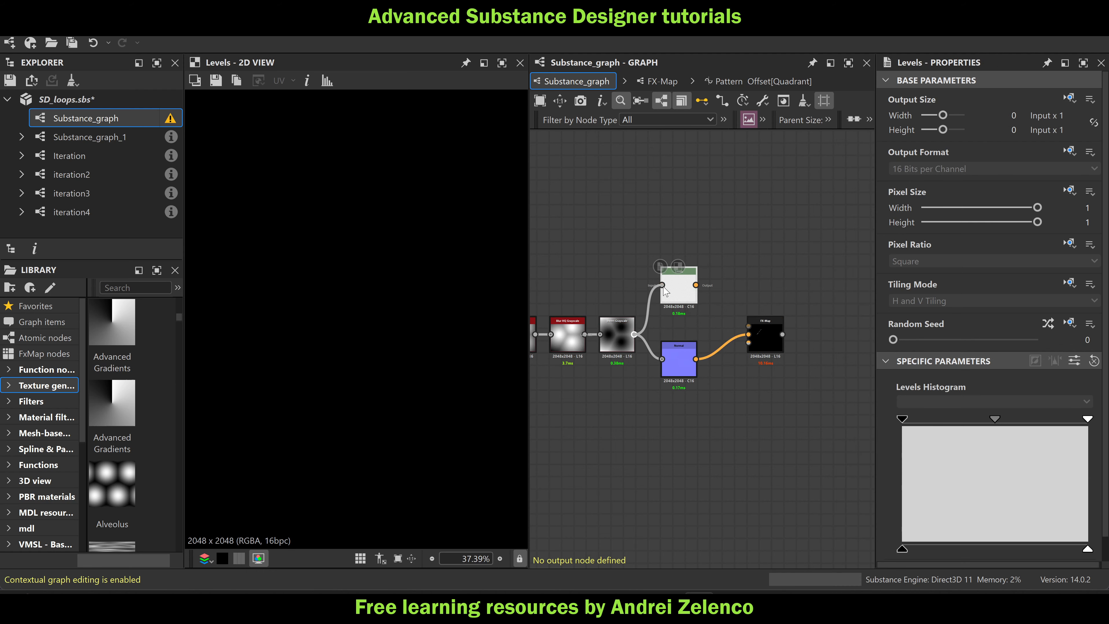
Lower the Levels output white point to about a third of the range, connect Levels to the FX-Map's background input and display FX-Map
left_click_drag(1087, 549, 966, 549)
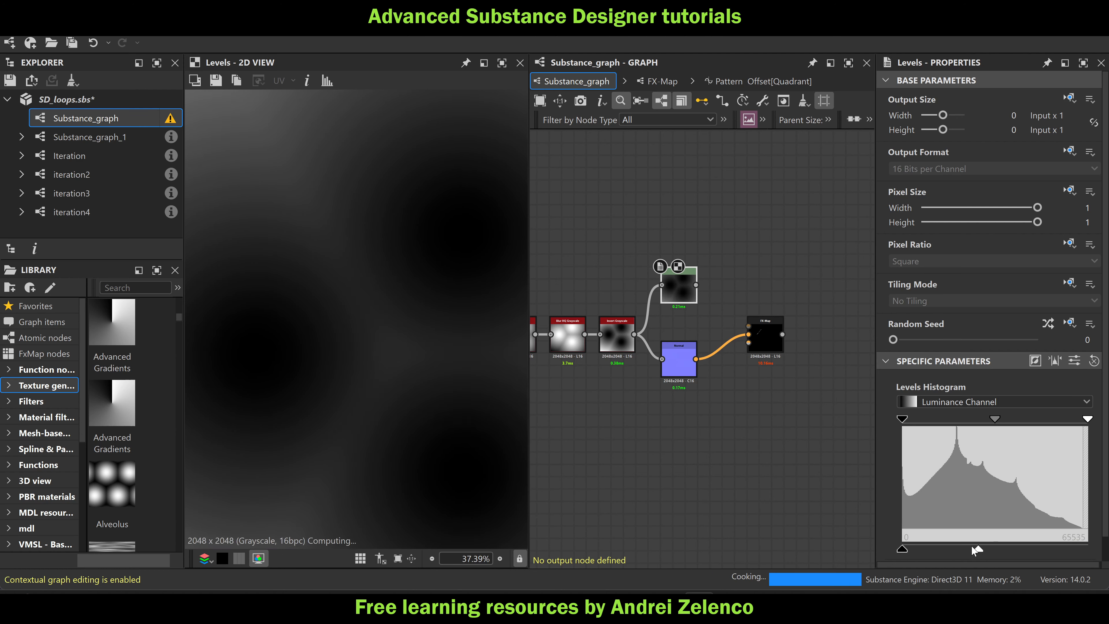
left_click_drag(695, 285, 748, 330)
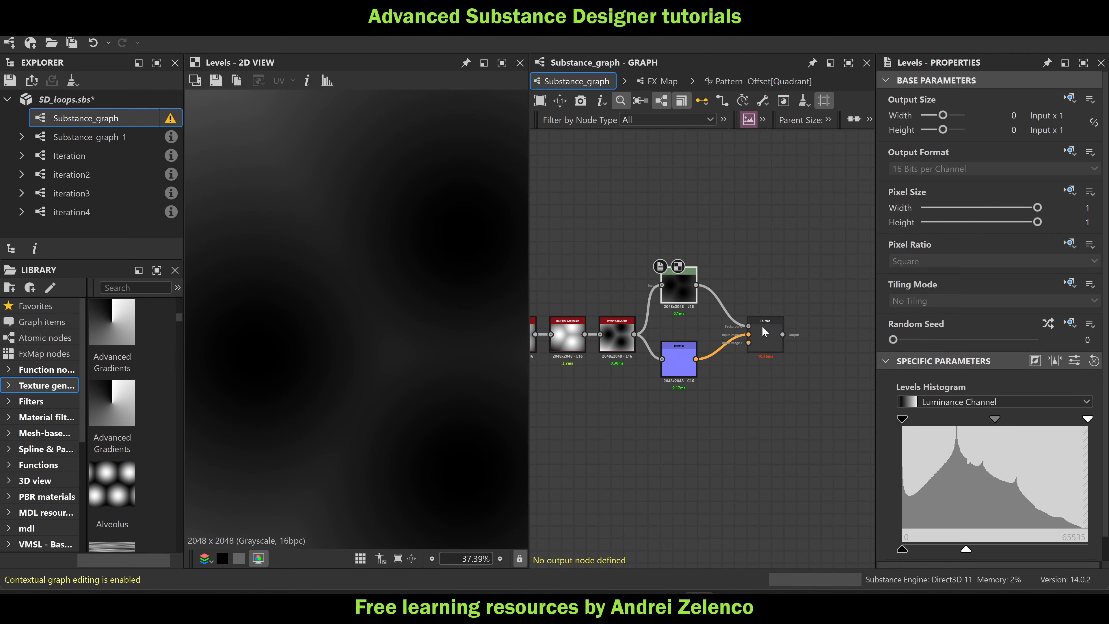
double_click(765, 339)
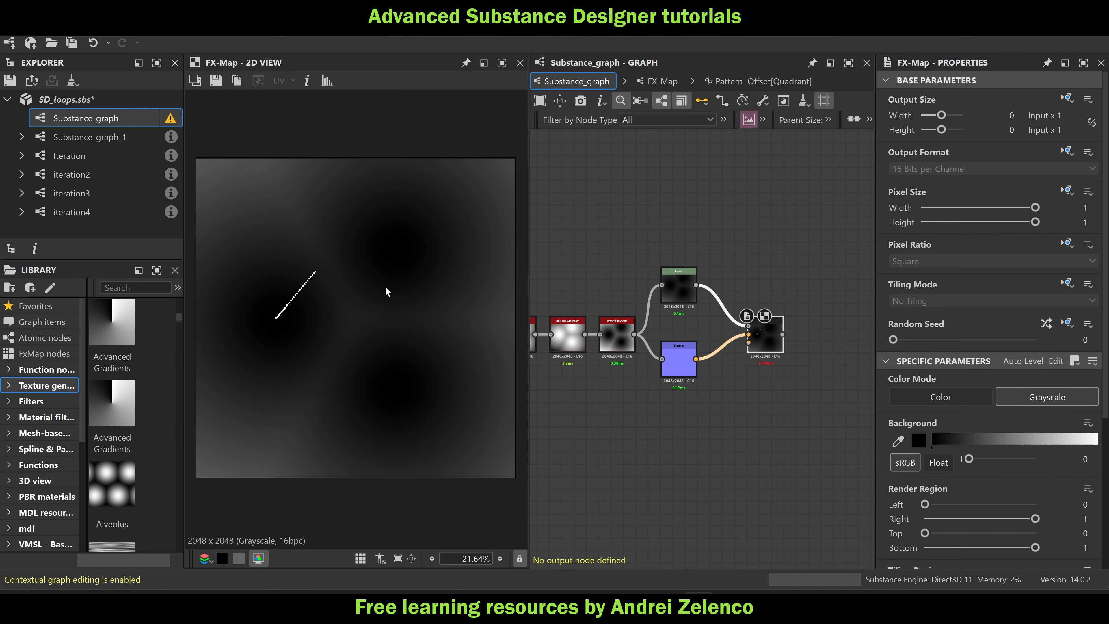
Try the Origin2 point at about (0.94, 0.06) and finish with it at about (0.92, 0.90)
double_click(830, 325)
scroll(349, 281, "up", 2)
scroll(302, 265, "down", 2)
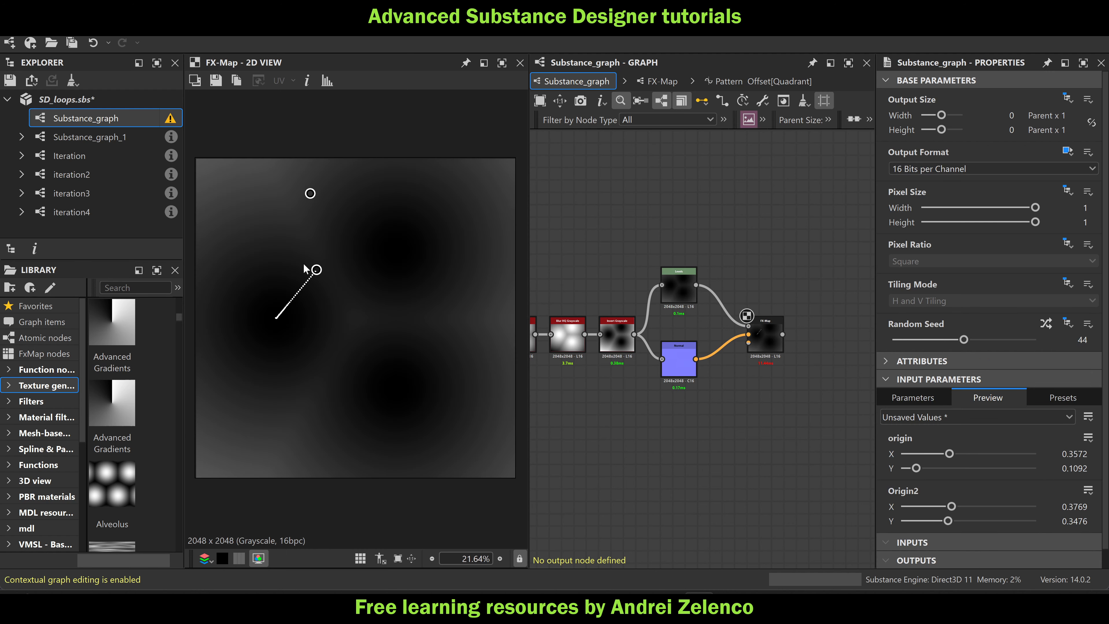
left_click_drag(315, 269, 497, 178)
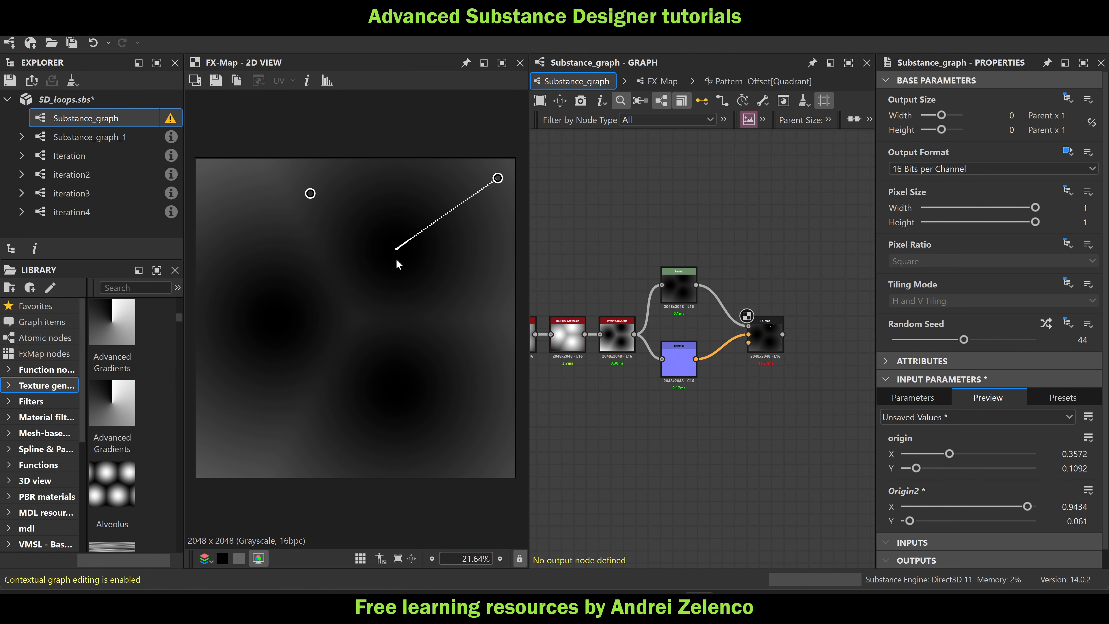
scroll(396, 248, "up", 1)
scroll(391, 263, "down", 3)
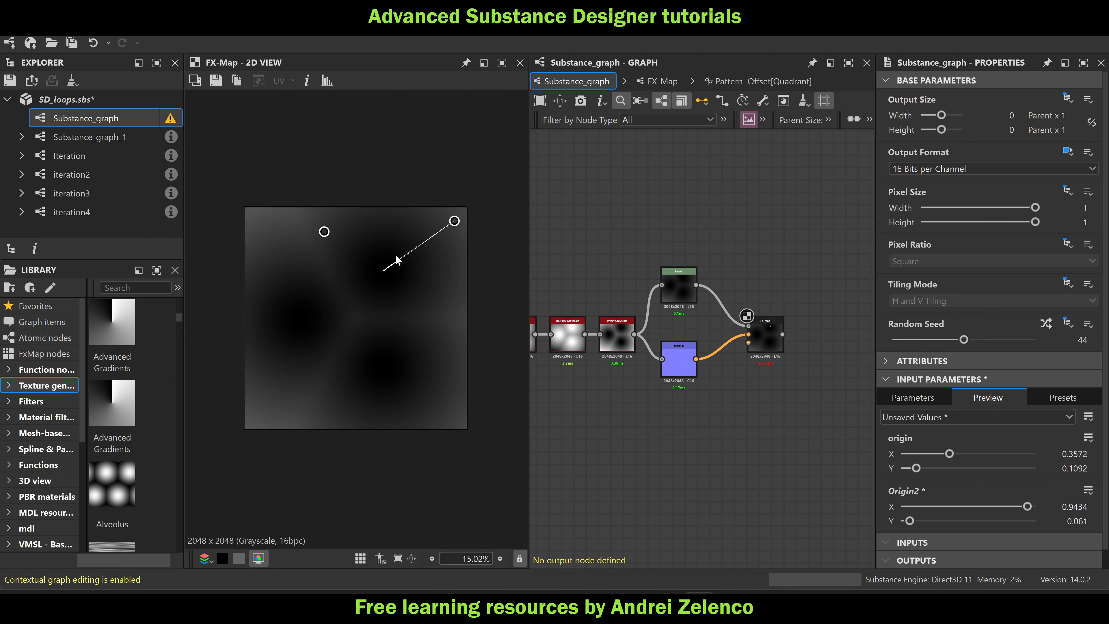
left_click_drag(454, 221, 452, 406)
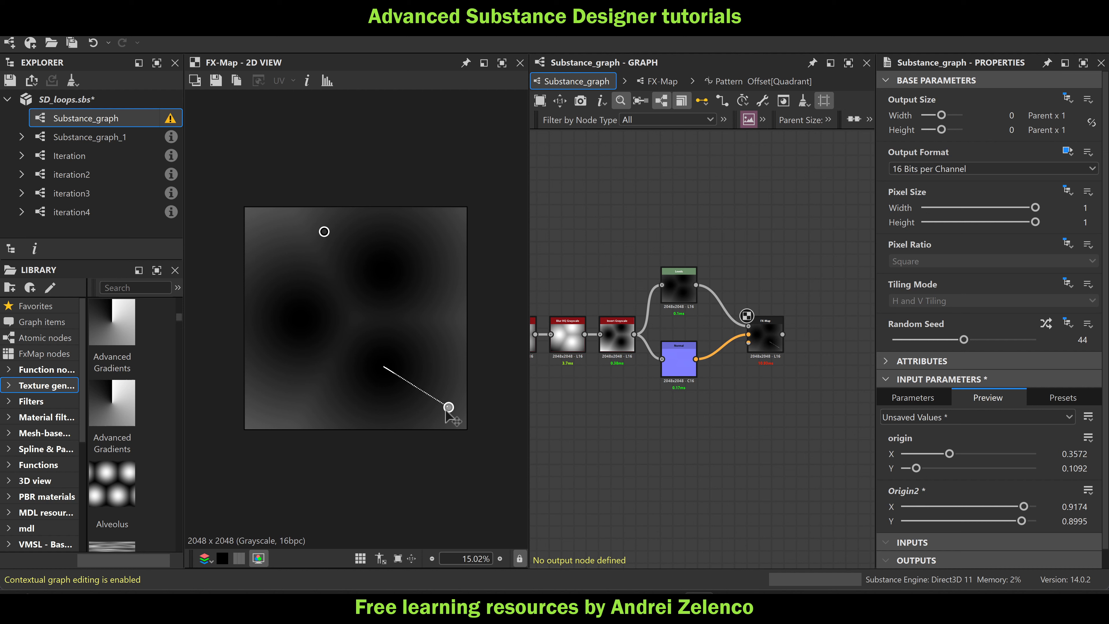
scroll(448, 406, "up", 2)
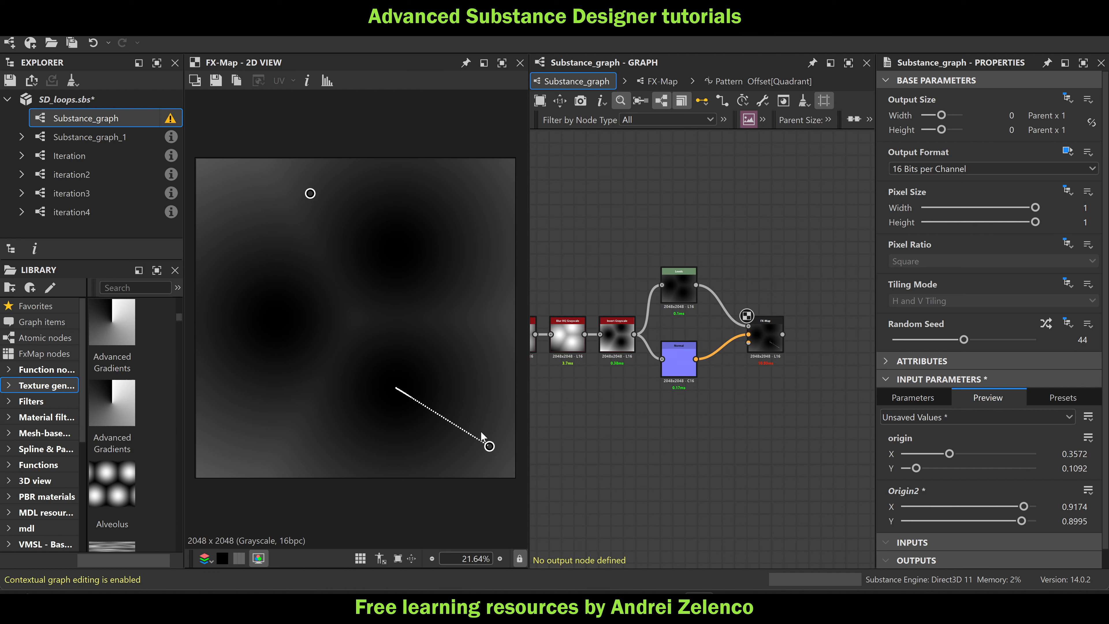
Save the package and move the Levels node down closer to the Normal node
left_click(121, 101)
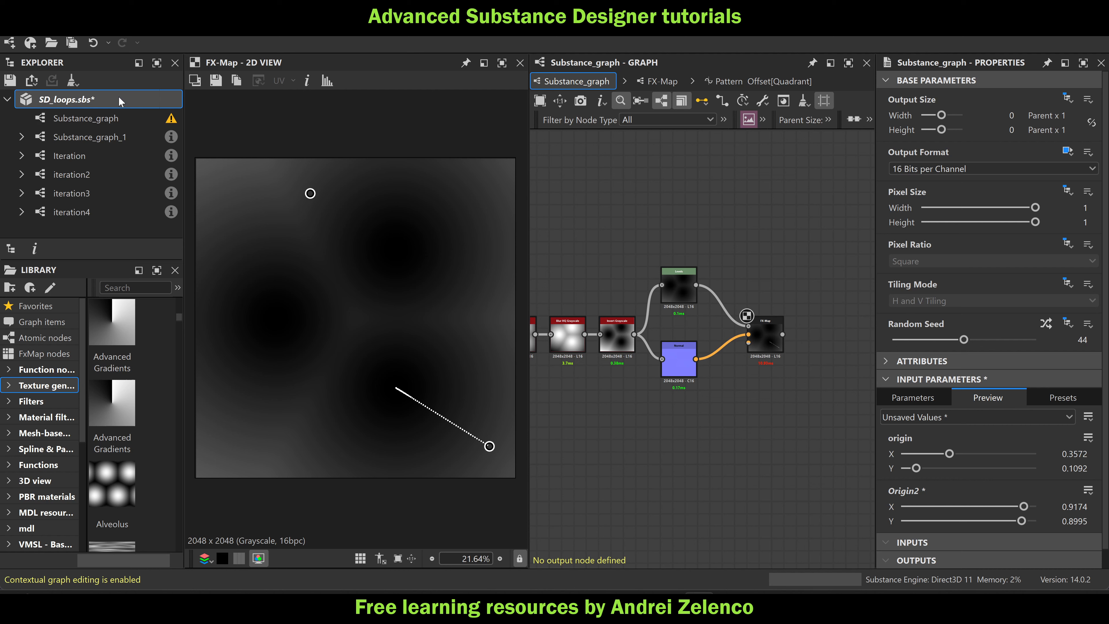
key("ctrl+s")
left_click_drag(676, 306, 674, 330)
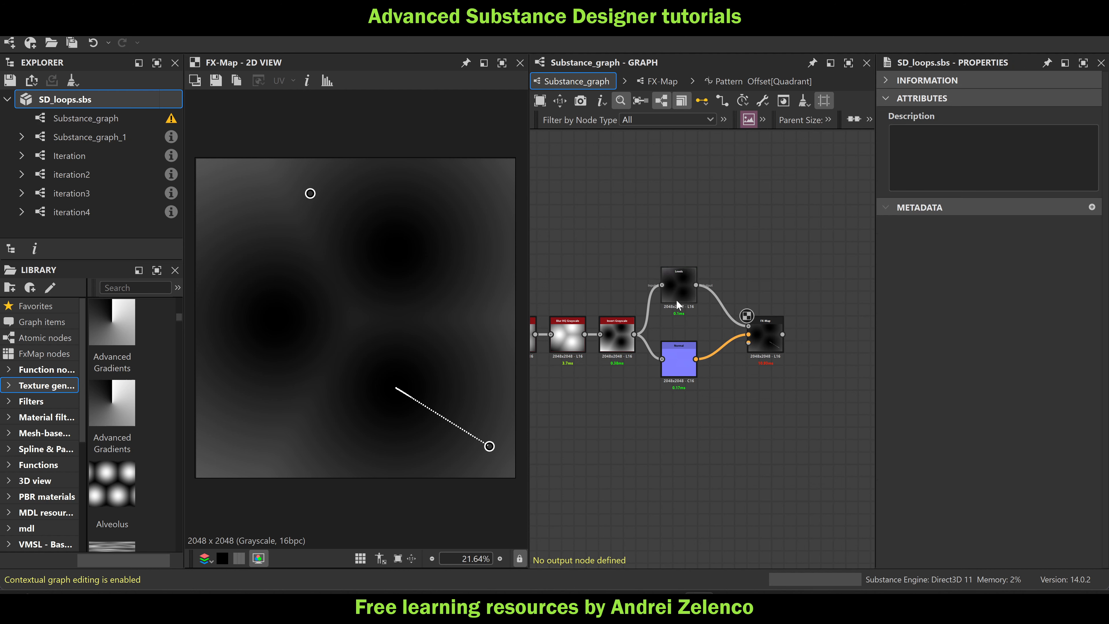
Enter the FX-Map graph, select the Quadrant node and save the package
left_click(763, 332)
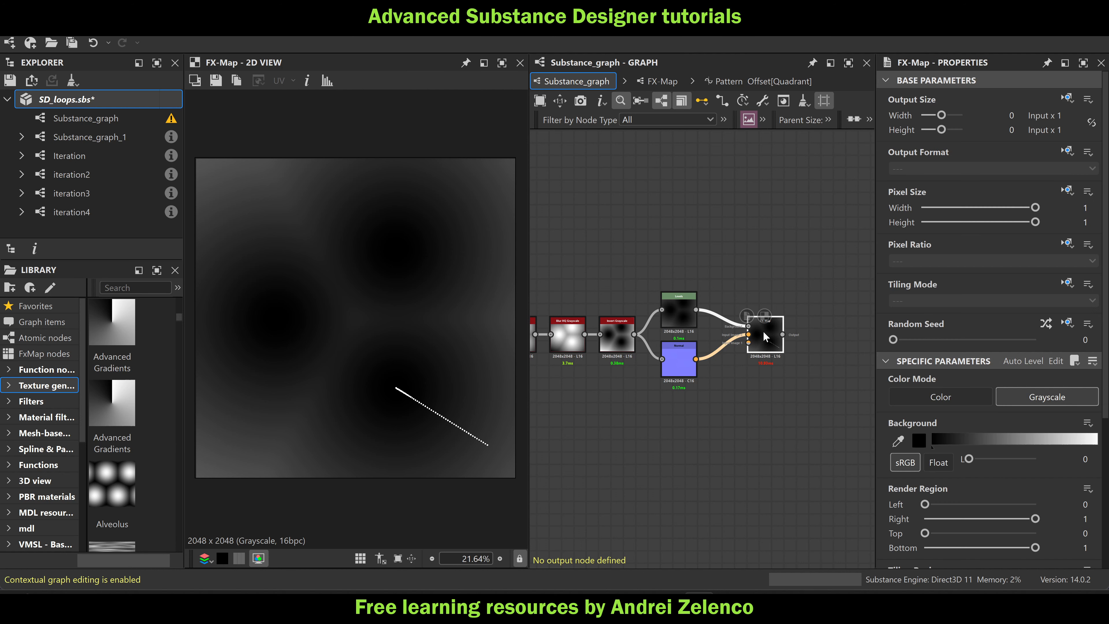
double_click(763, 332)
left_click(730, 398)
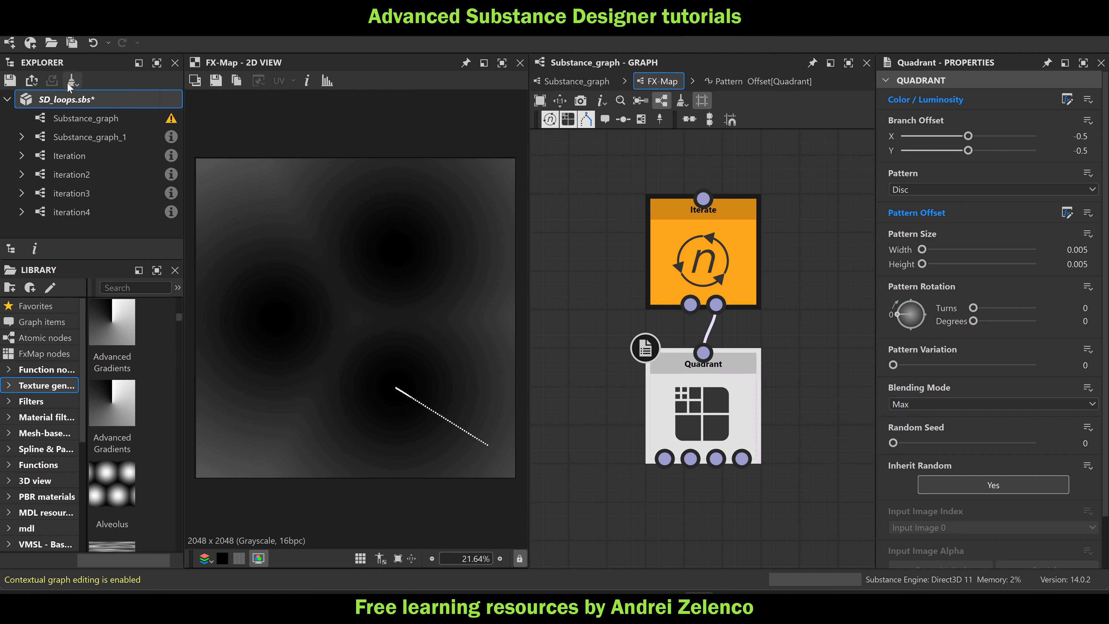
left_click(98, 95)
key("ctrl+s")
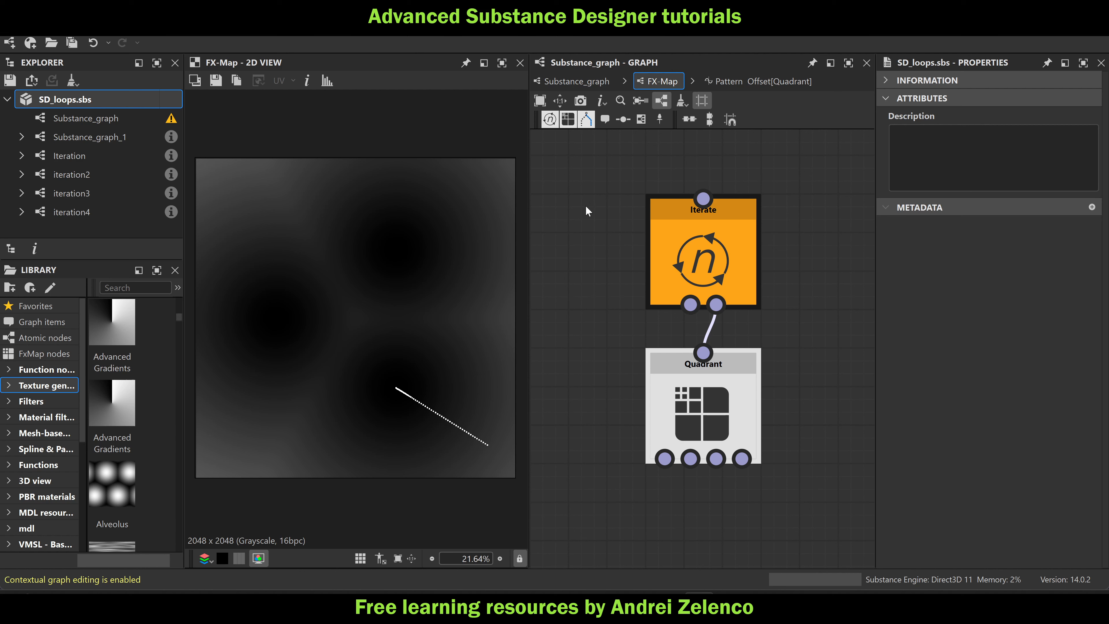
Open the Quadrant's Color / Luminosity function and move the sampling branch with its constants lower, away from the O2 link
left_click(698, 404)
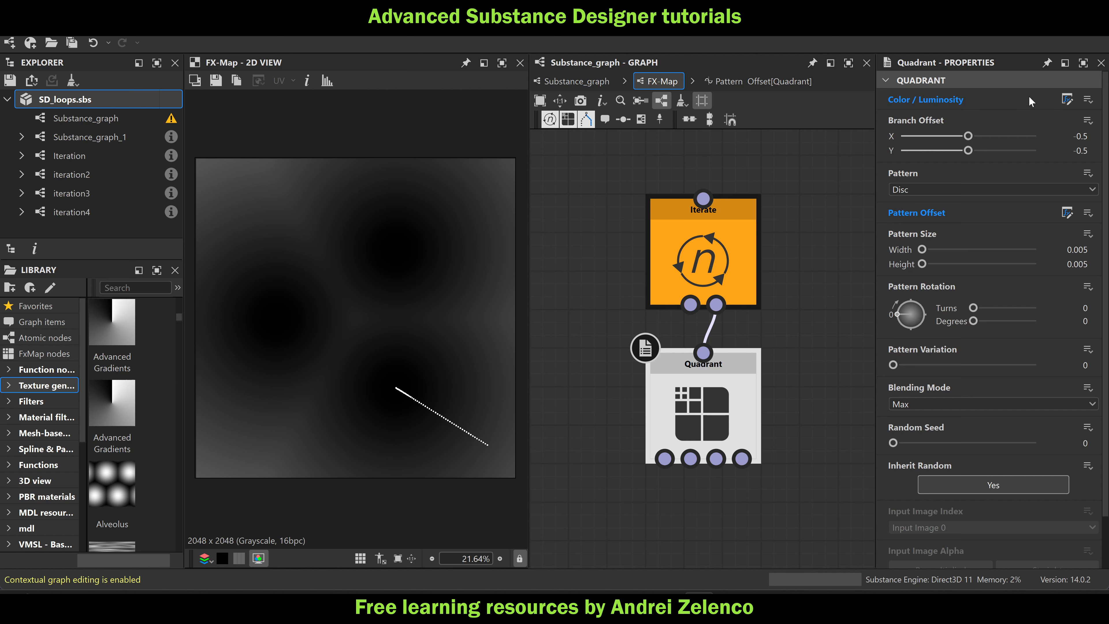
left_click(1066, 100)
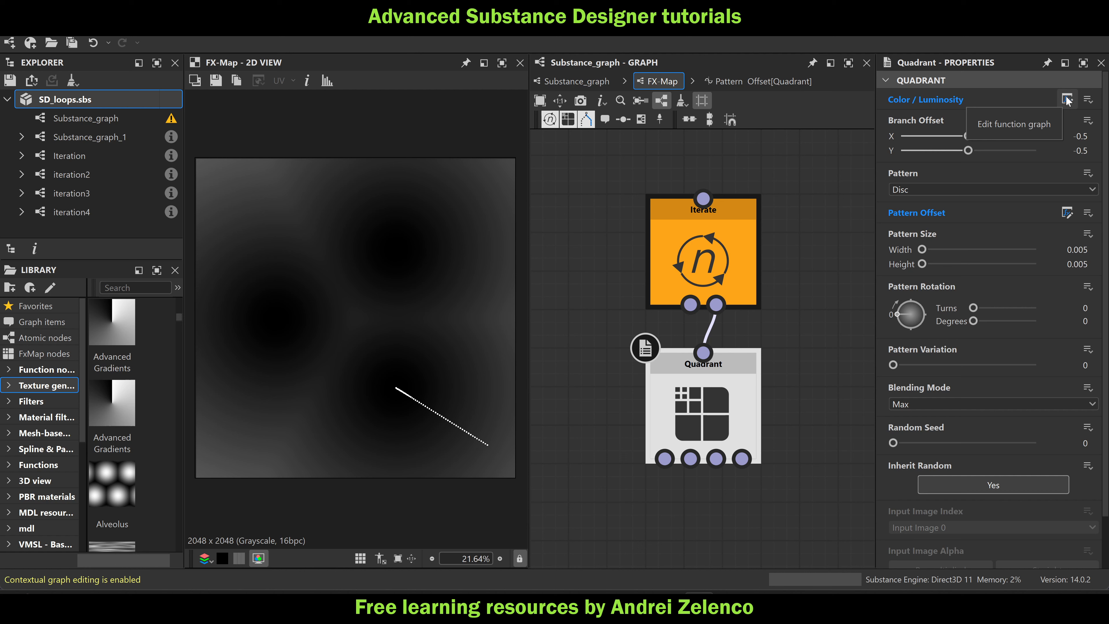
left_click(1065, 100)
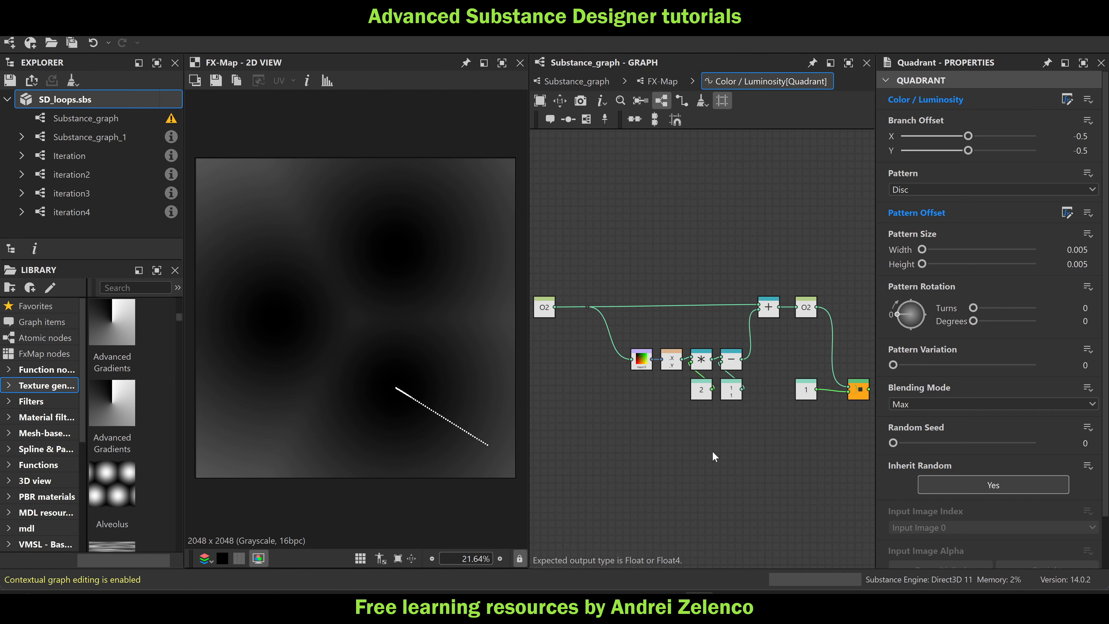
middle_click_drag(723, 462, 725, 391)
left_click_drag(758, 391, 645, 325)
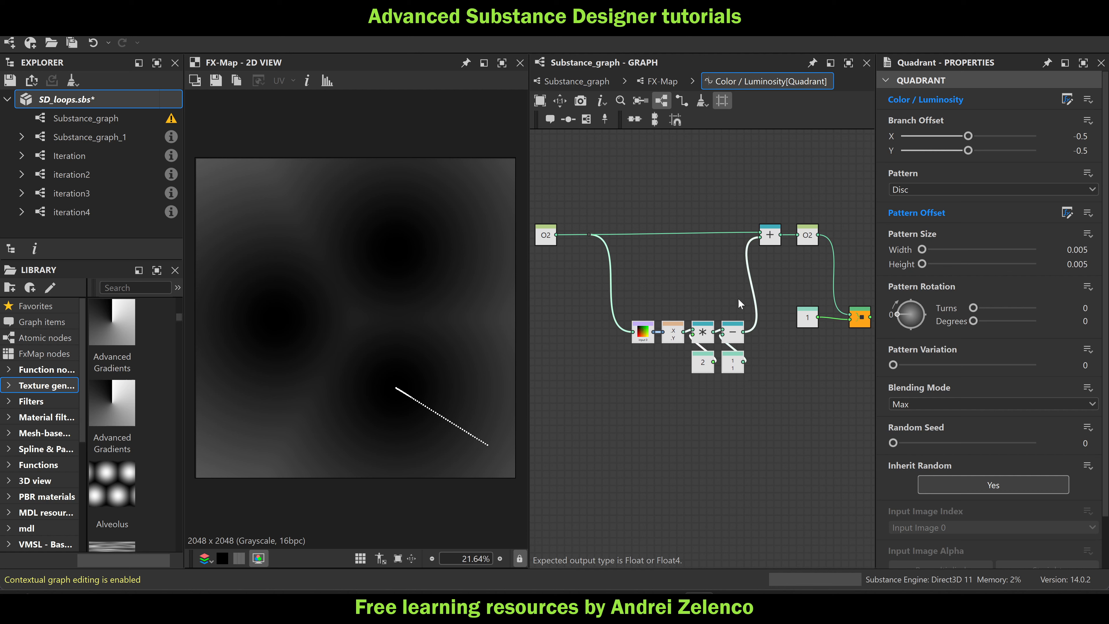
Return to the FX-Map graph and open the Iterate node's Iterations function
left_click_drag(730, 297, 626, 413)
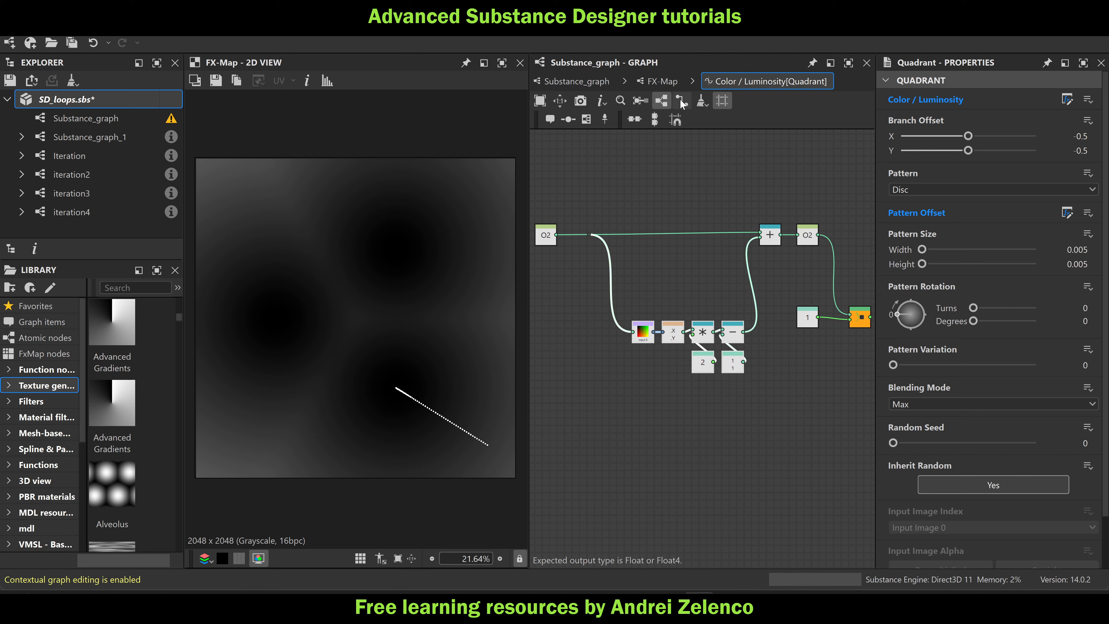
left_click_drag(582, 307, 770, 370)
left_click(667, 82)
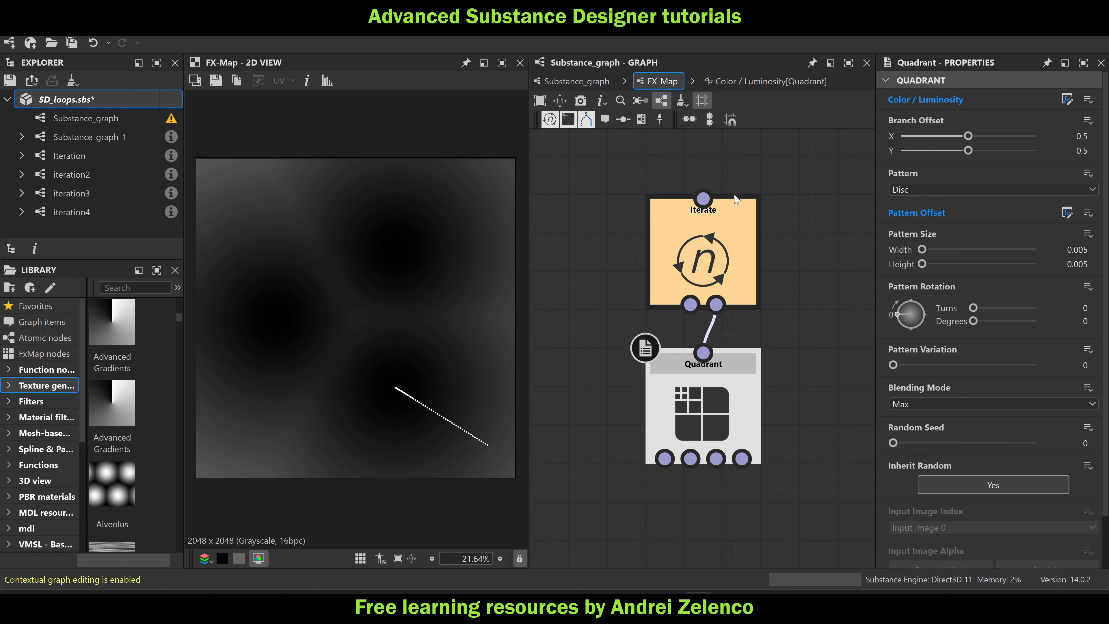
left_click(718, 240)
left_click(1068, 99)
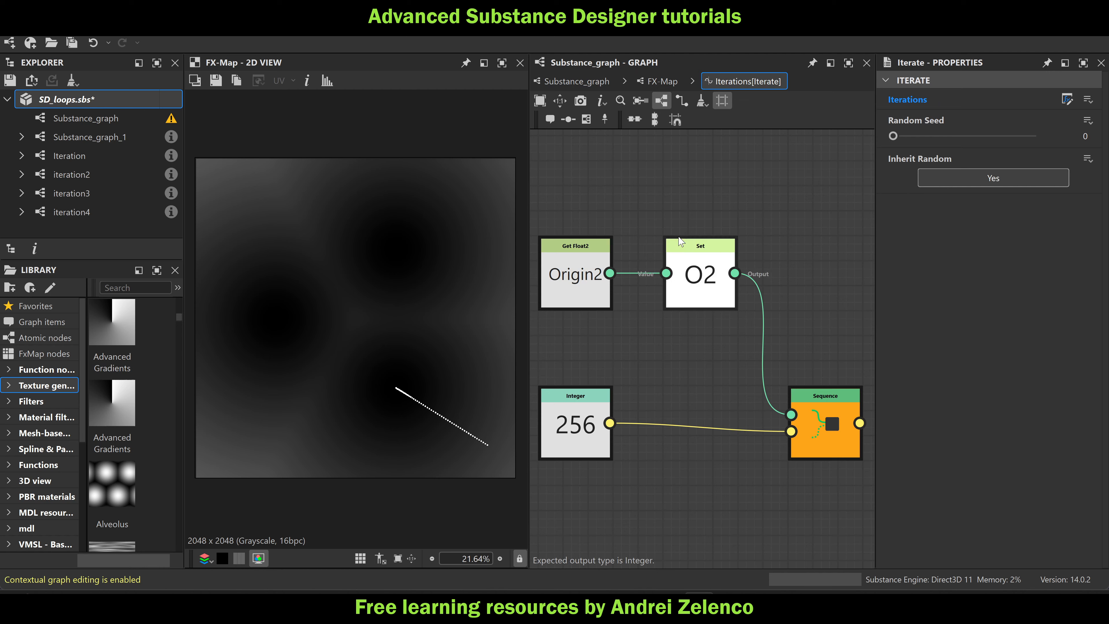
Move the Origin2 and Set O2 nodes higher, save the package, and shift the output Sequence node farther from the 256 constant
scroll(742, 198, "down", 2)
left_click_drag(743, 197, 623, 176)
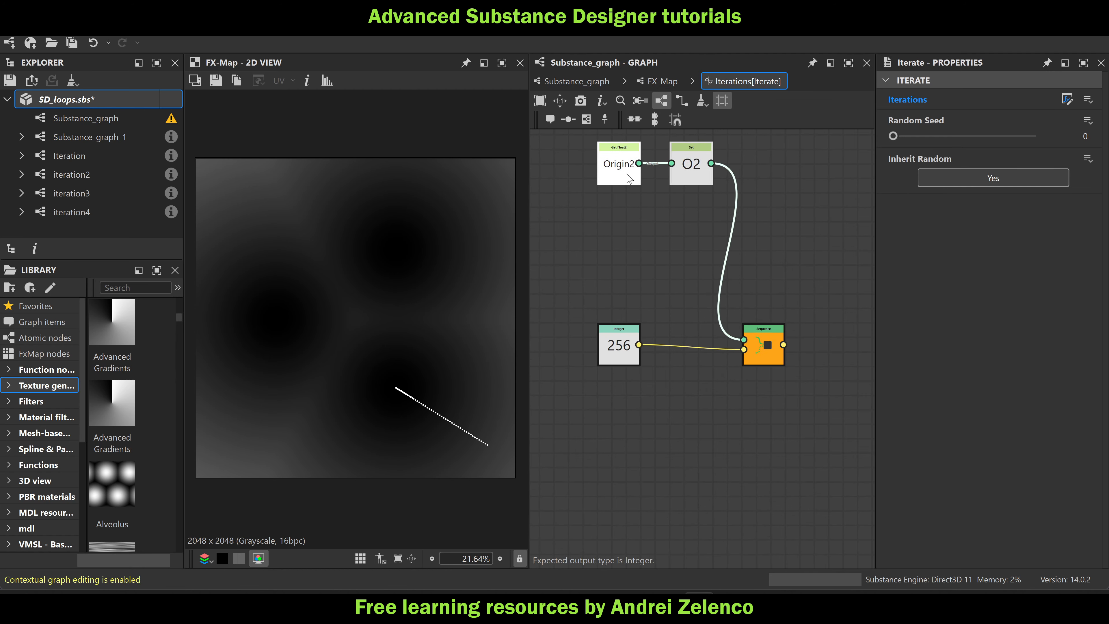
left_click(119, 99)
key("ctrl+s")
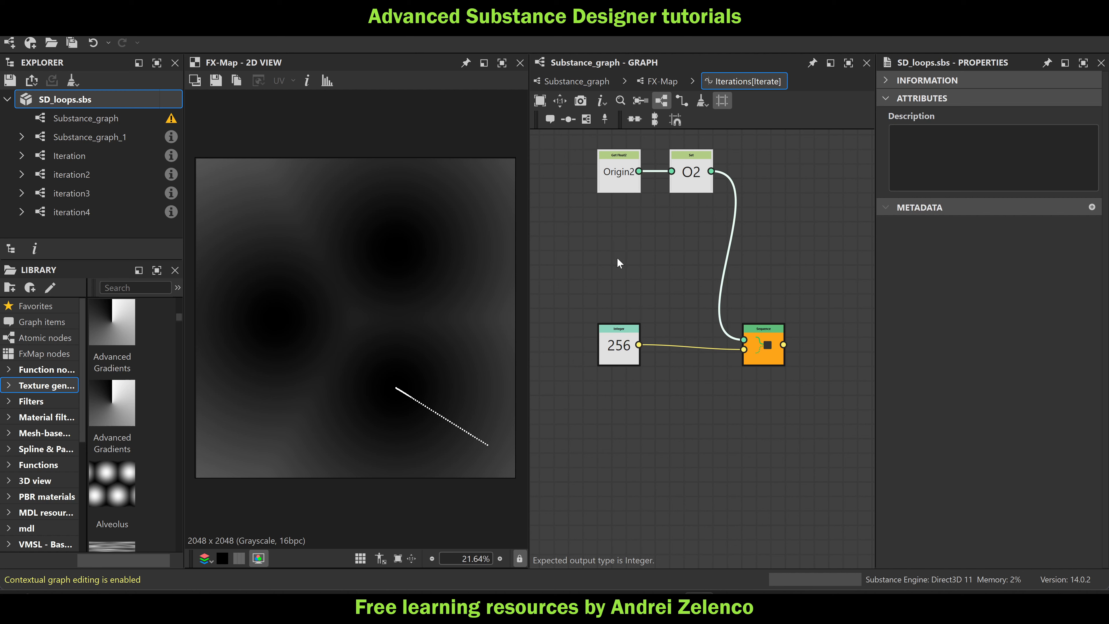
left_click_drag(770, 346, 828, 346)
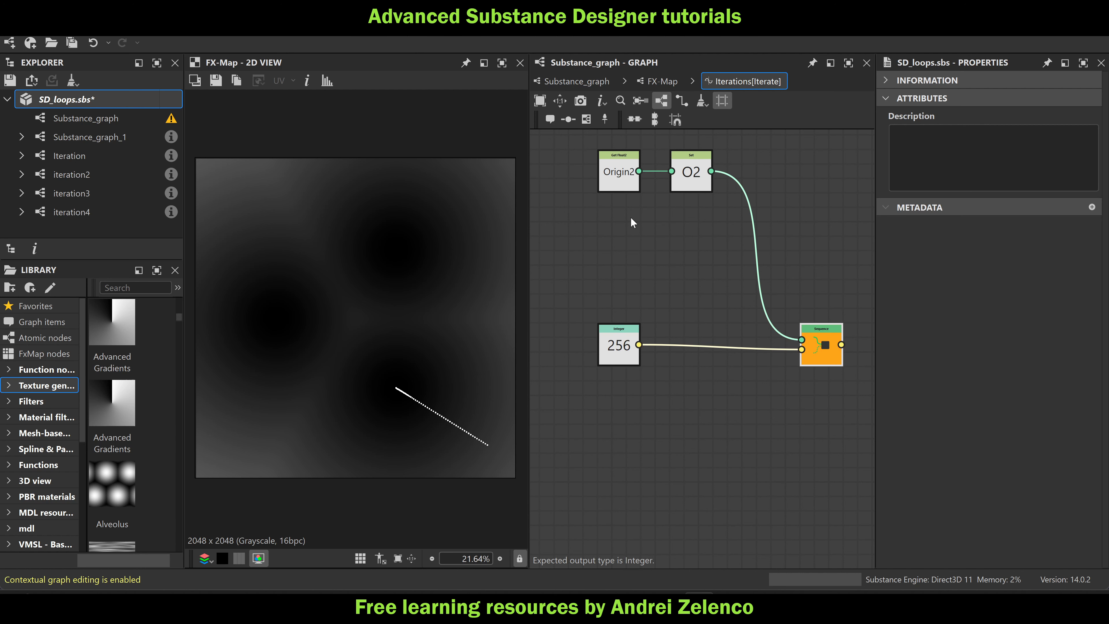
Add a Float2 constant of 0, 0 below the Origin2 node
left_click(629, 236)
key("space")
type("fl")
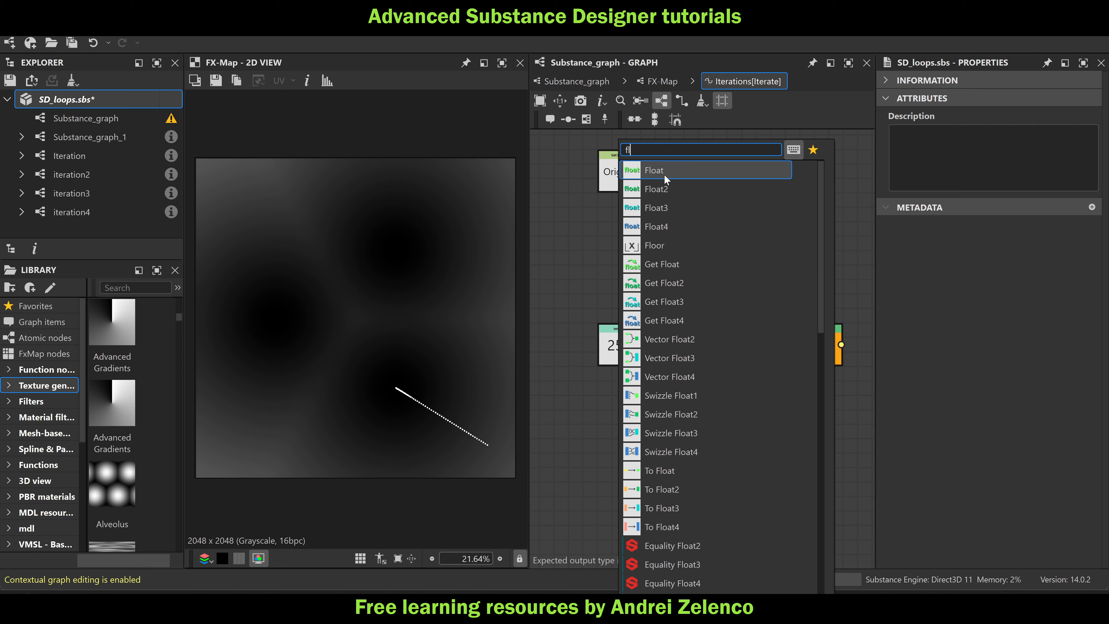
left_click(659, 189)
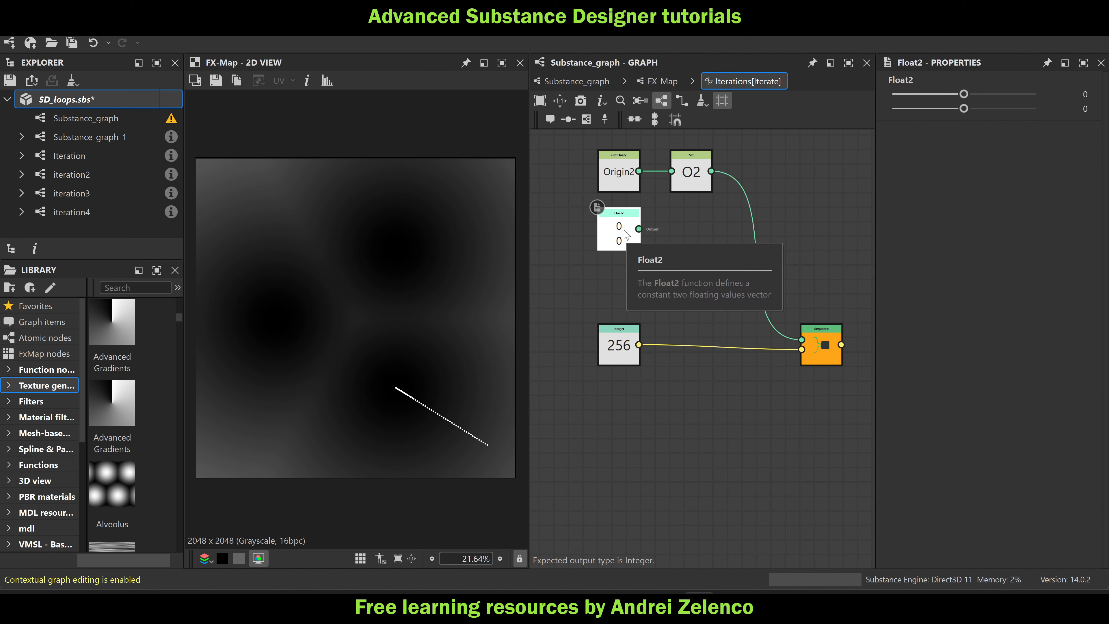
scroll(620, 234, "up", 2)
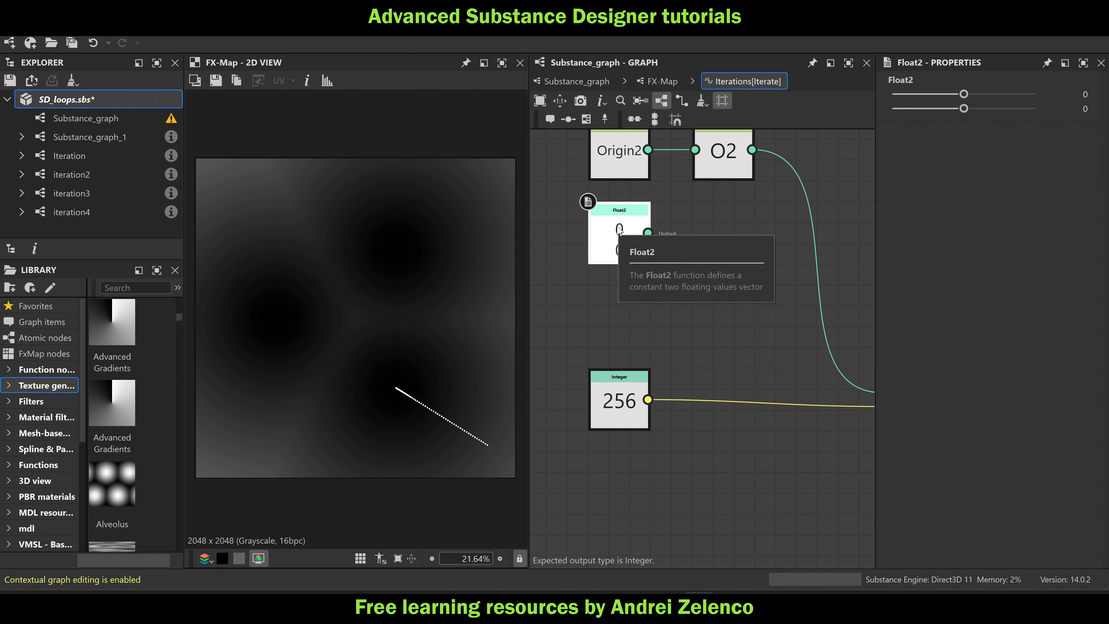
scroll(620, 230, "down", 2)
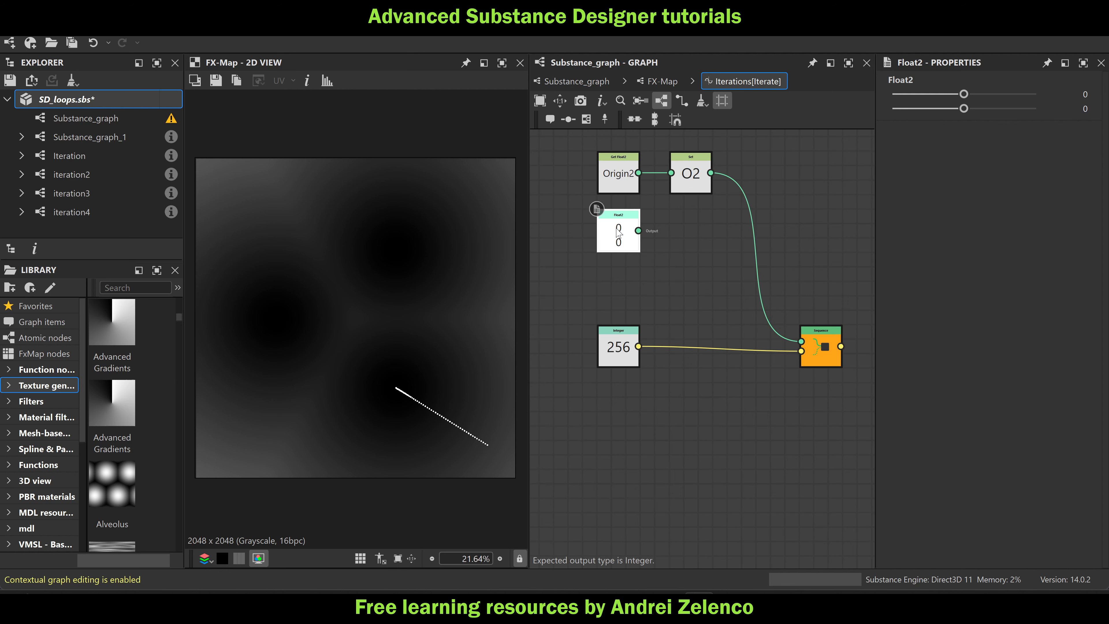
Connect the Float2 constant to a new Set node that stores it in the variable vel
key("space")
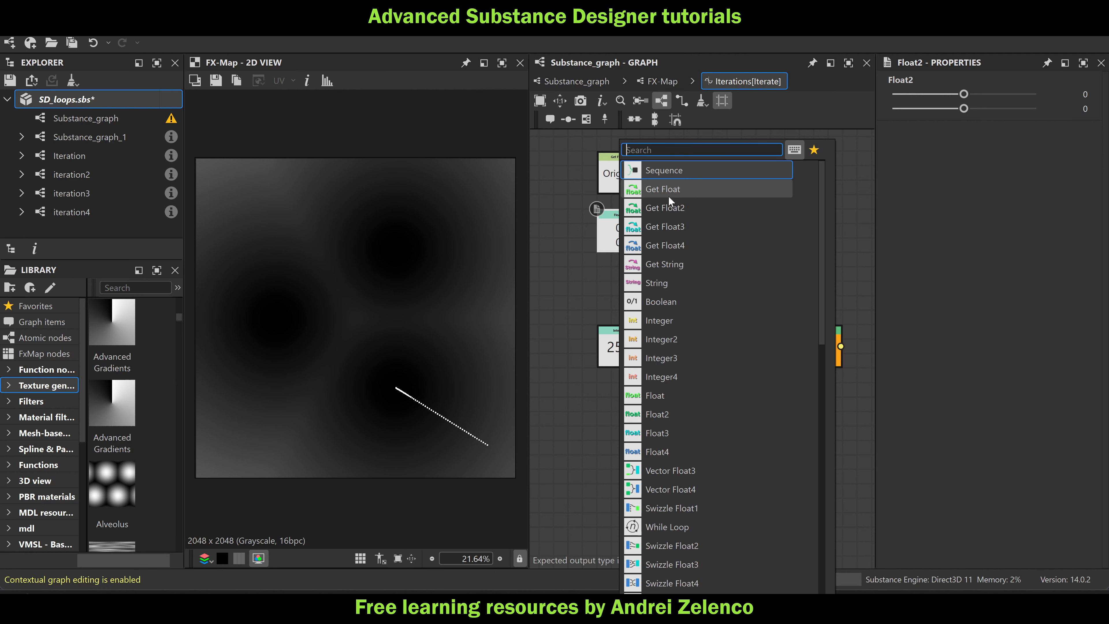
type("se")
left_click(699, 188)
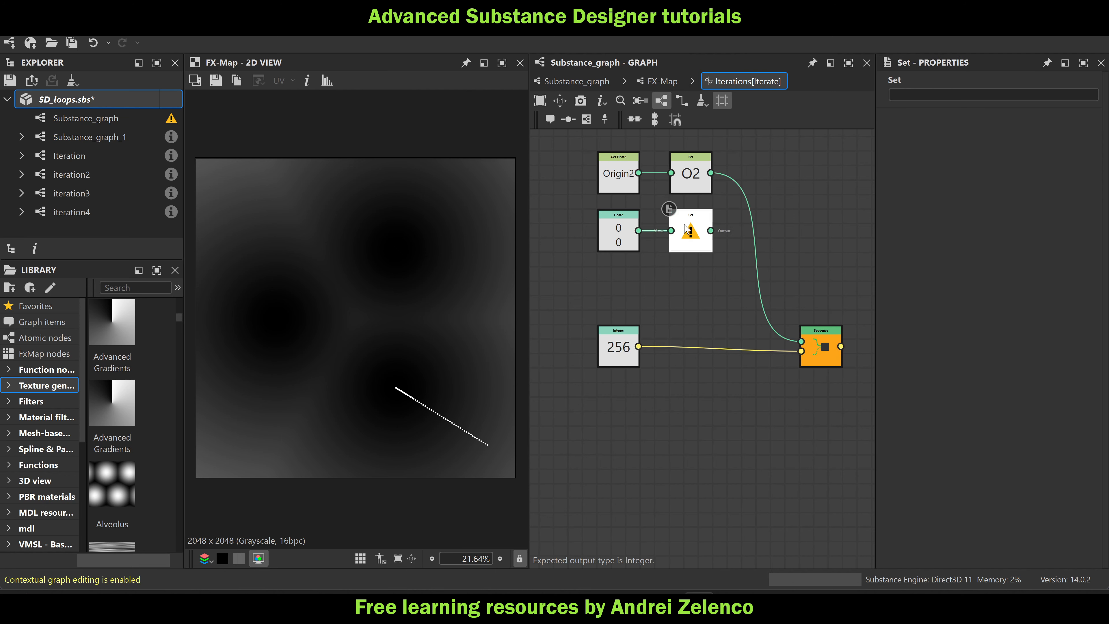
type("vel")
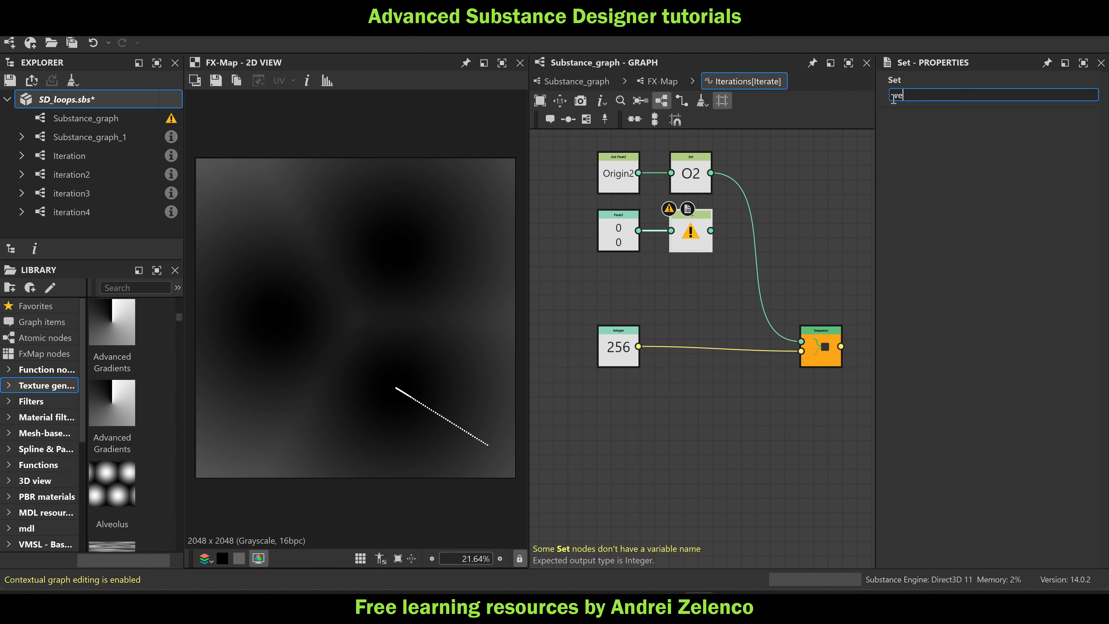
key("Return")
Add a Sequence node that joins Set O2 and Set vel, feed it into the output Sequence, and save the package
key("space")
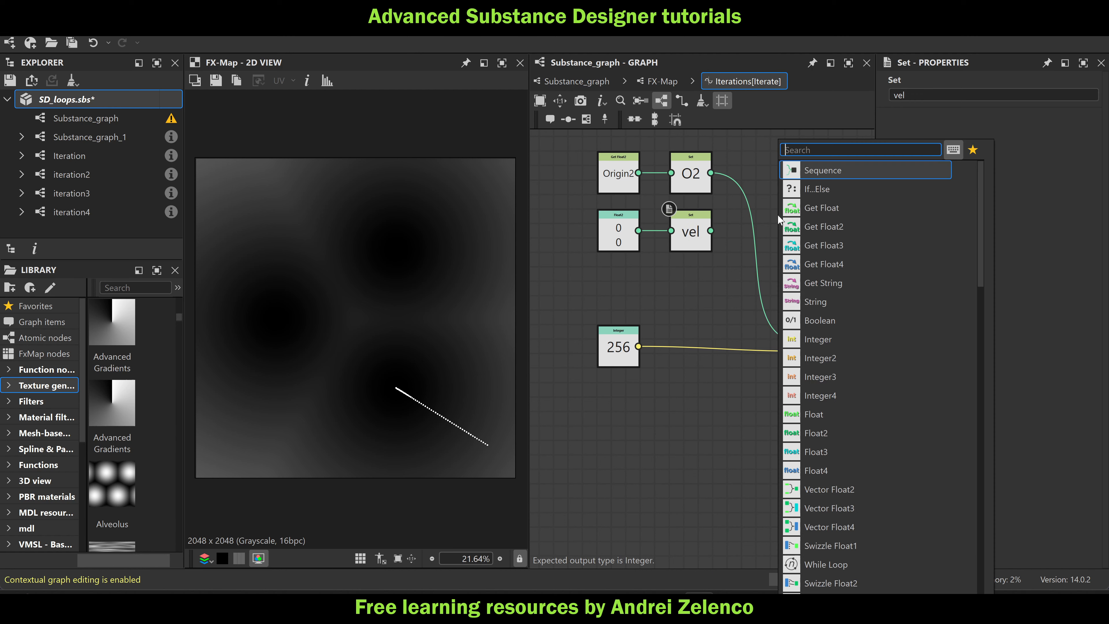
type("seq")
left_click(804, 173)
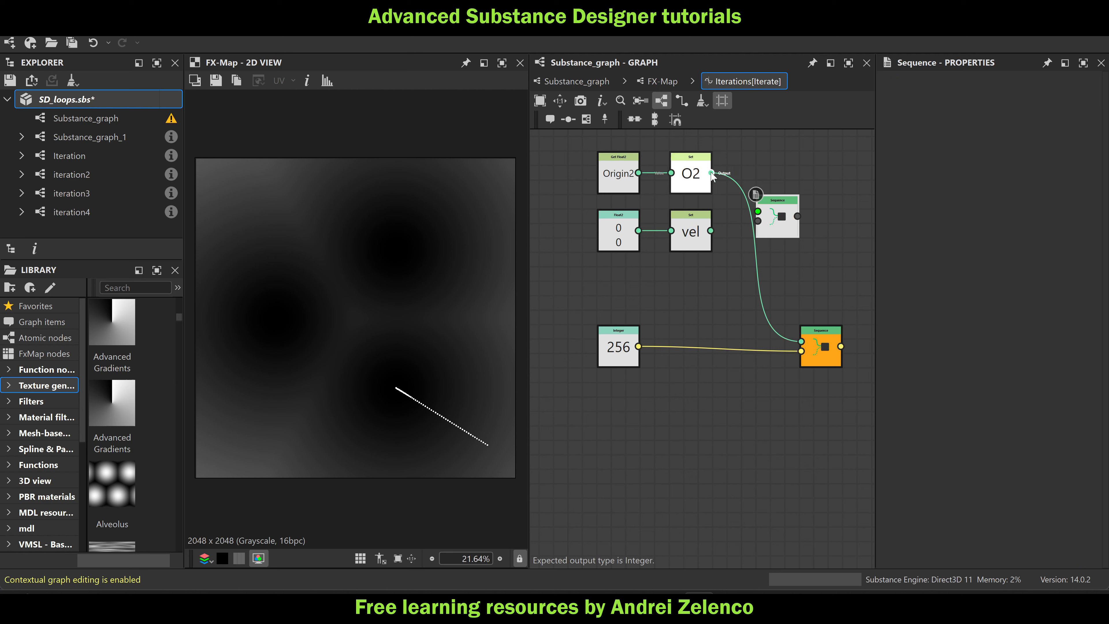
left_click_drag(710, 173, 757, 195)
left_click_drag(711, 231, 801, 341)
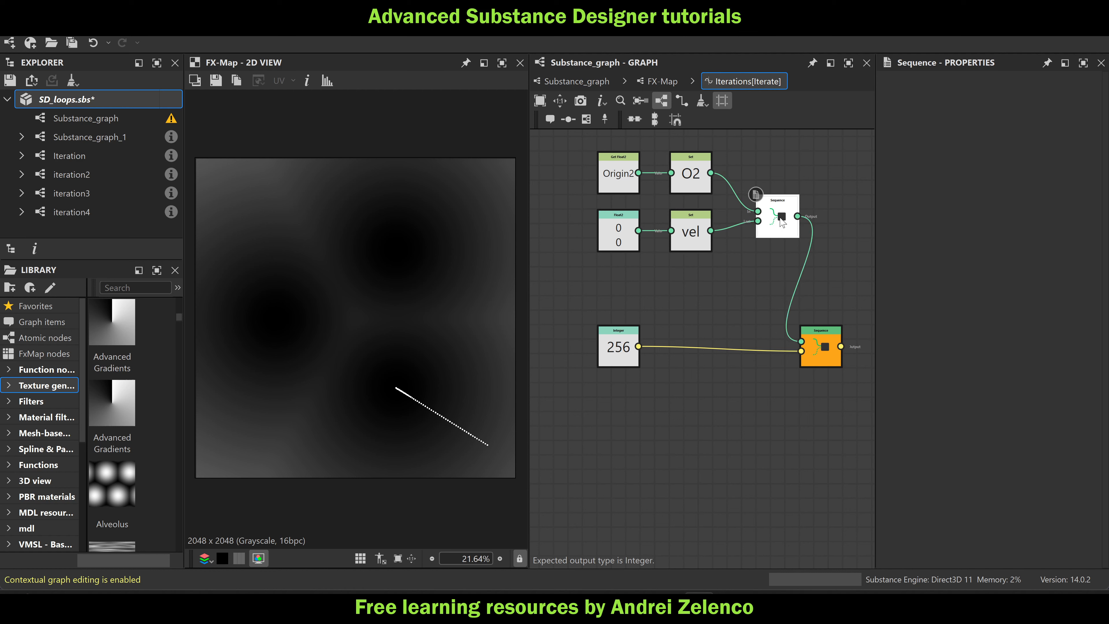
left_click_drag(782, 228, 825, 242)
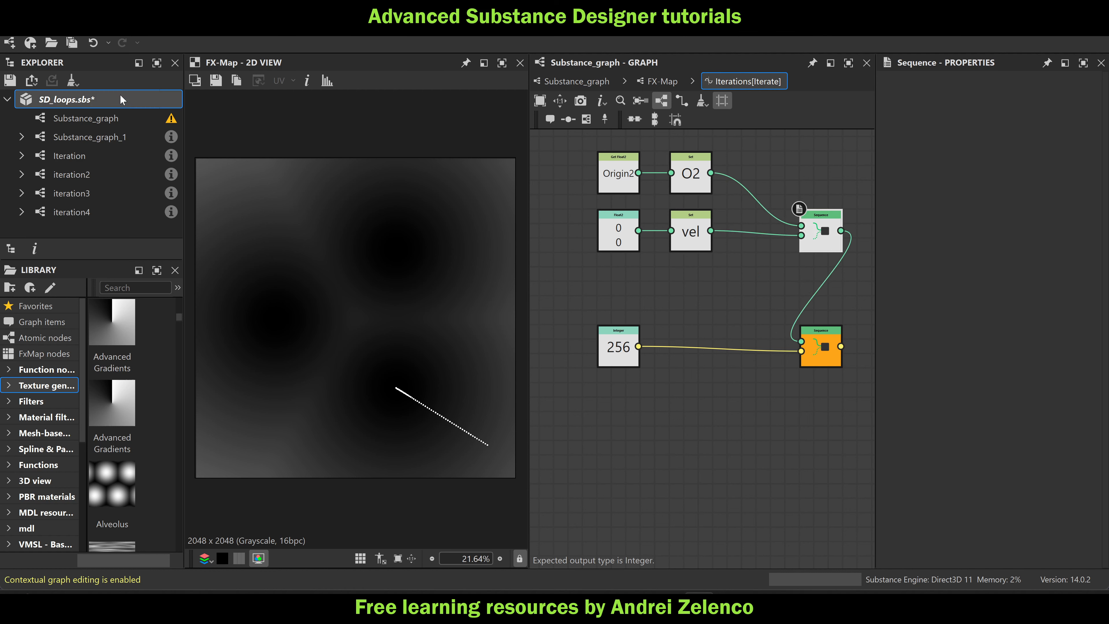
key("ctrl+s")
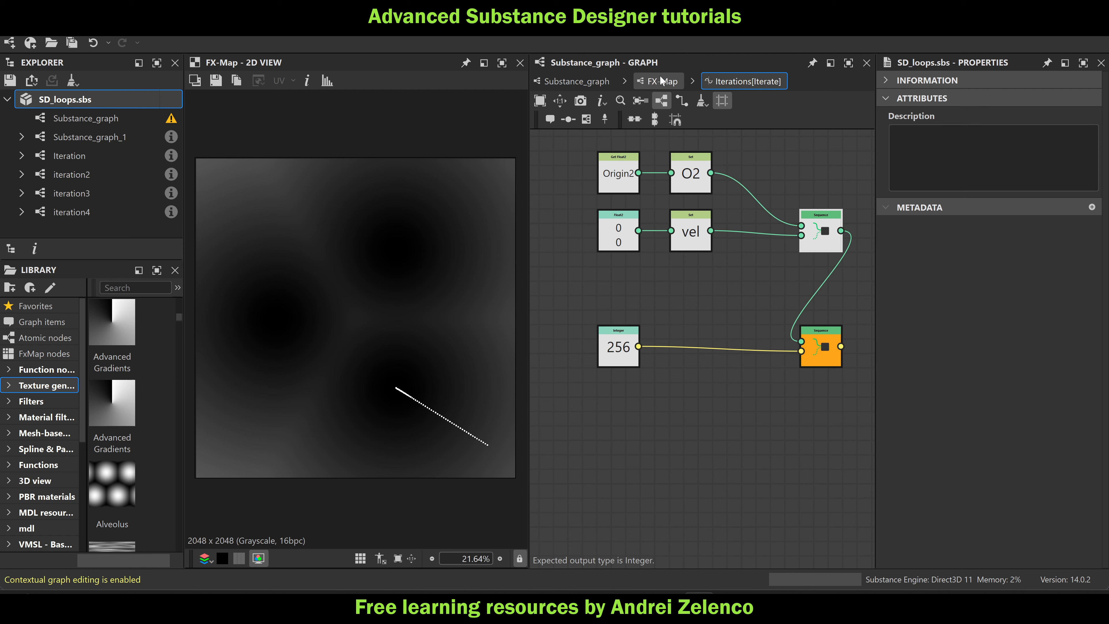
Open the Quadrant's Color / Luminosity function and move the Add, Set O2, constant 1 and output nodes away from the sampling branch
left_click(660, 80)
left_click(702, 411)
left_click(1066, 100)
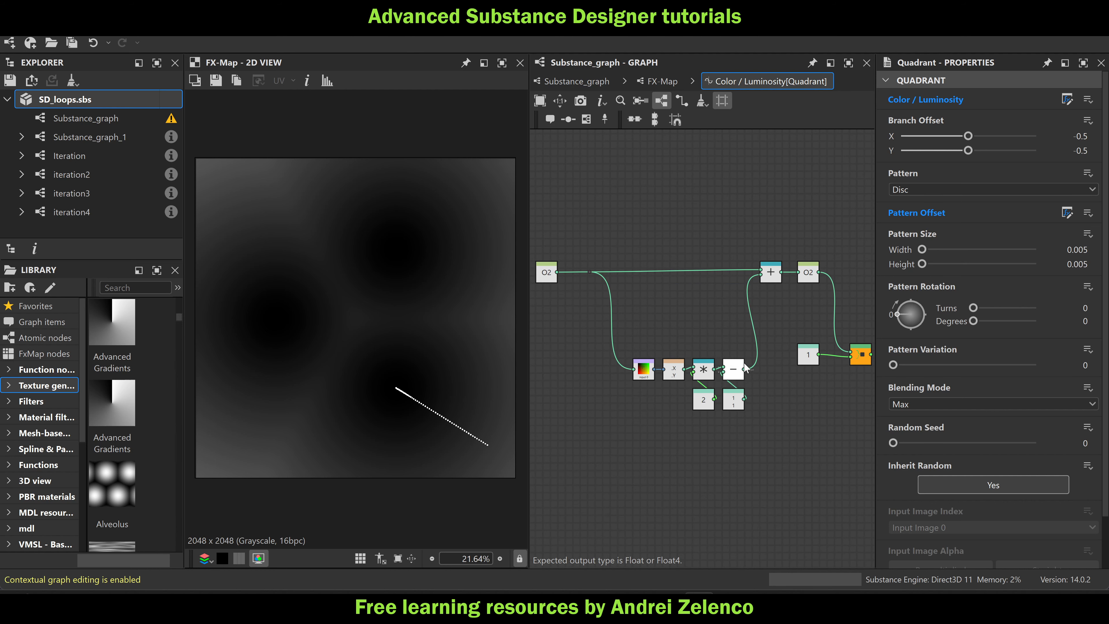
middle_click_drag(745, 368, 641, 356)
left_click_drag(815, 214, 678, 374)
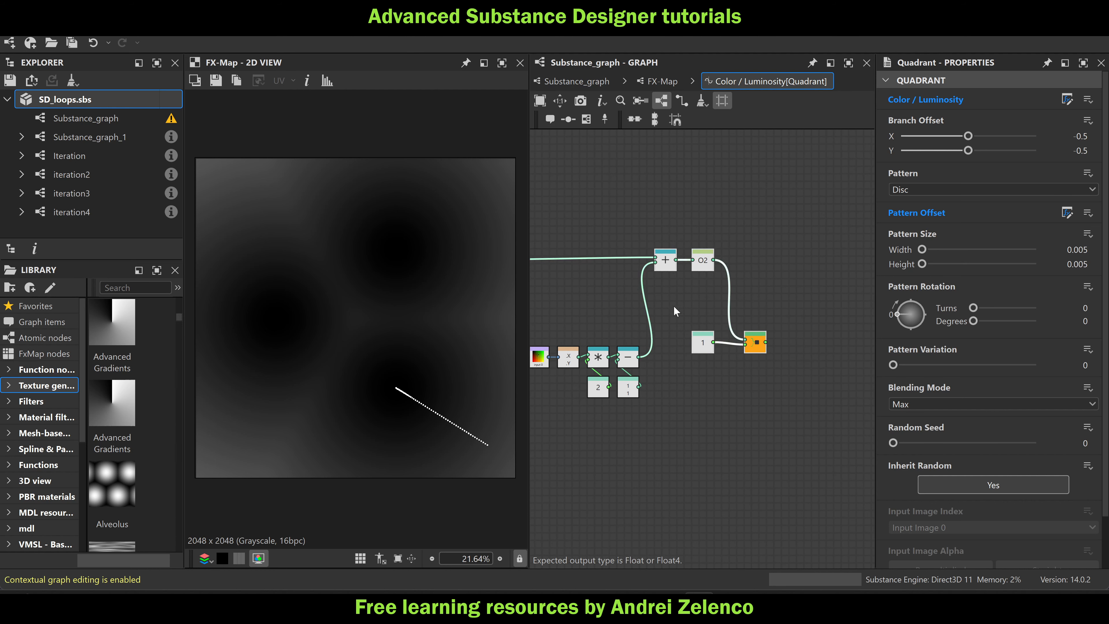
left_click(668, 259, "shift")
left_click_drag(667, 258, 749, 259)
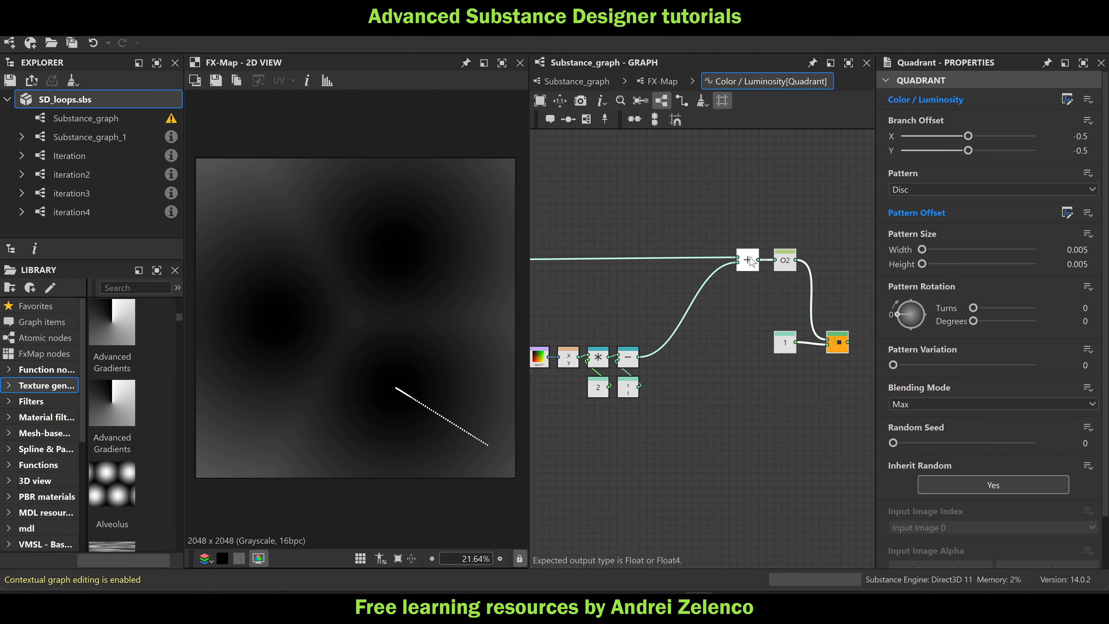
left_click(627, 318)
middle_click_drag(629, 317, 668, 257)
scroll(633, 293, "up", 1)
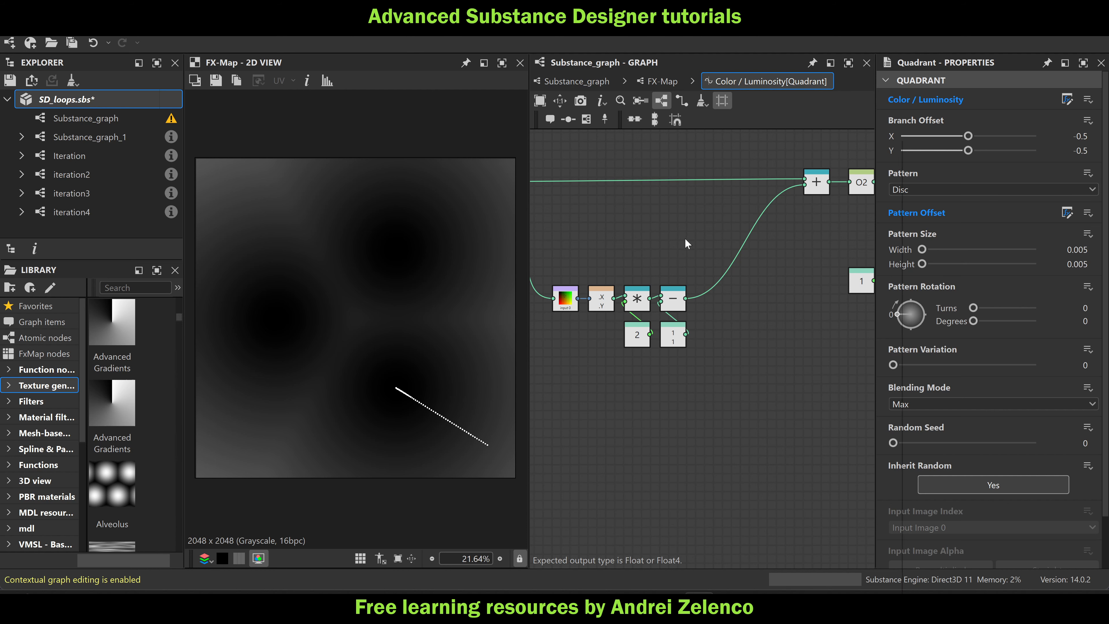
key("space")
type("hr")
key("Escape")
key("space")
type("h")
key("Escape")
Add a Get Float2 node that reads vel and place it above the Subtraction node
key("space")
type("get")
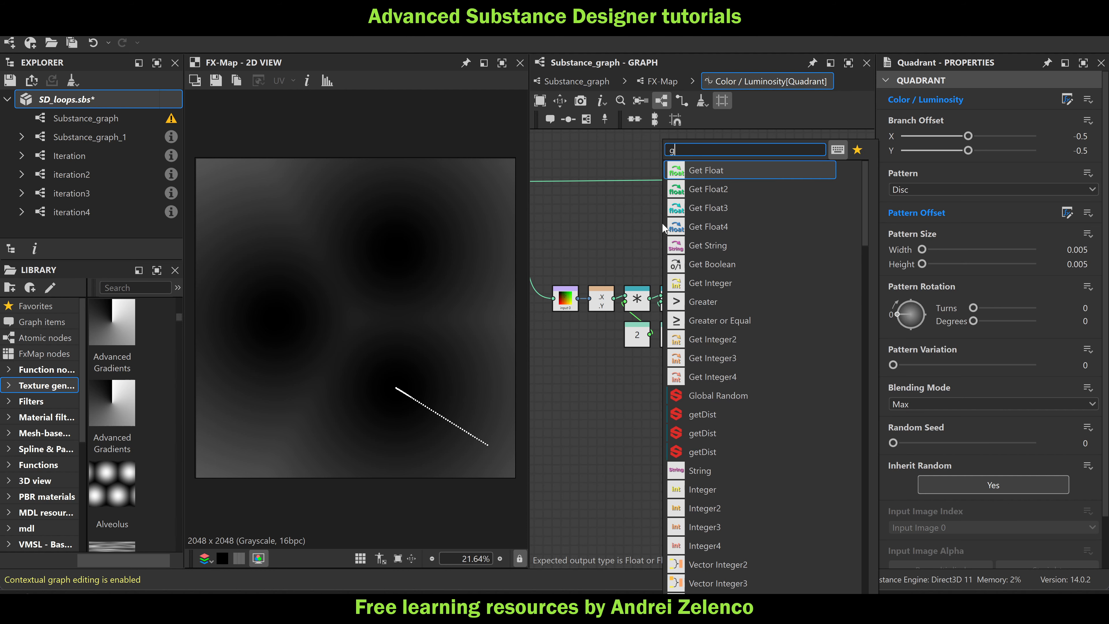
left_click(720, 191)
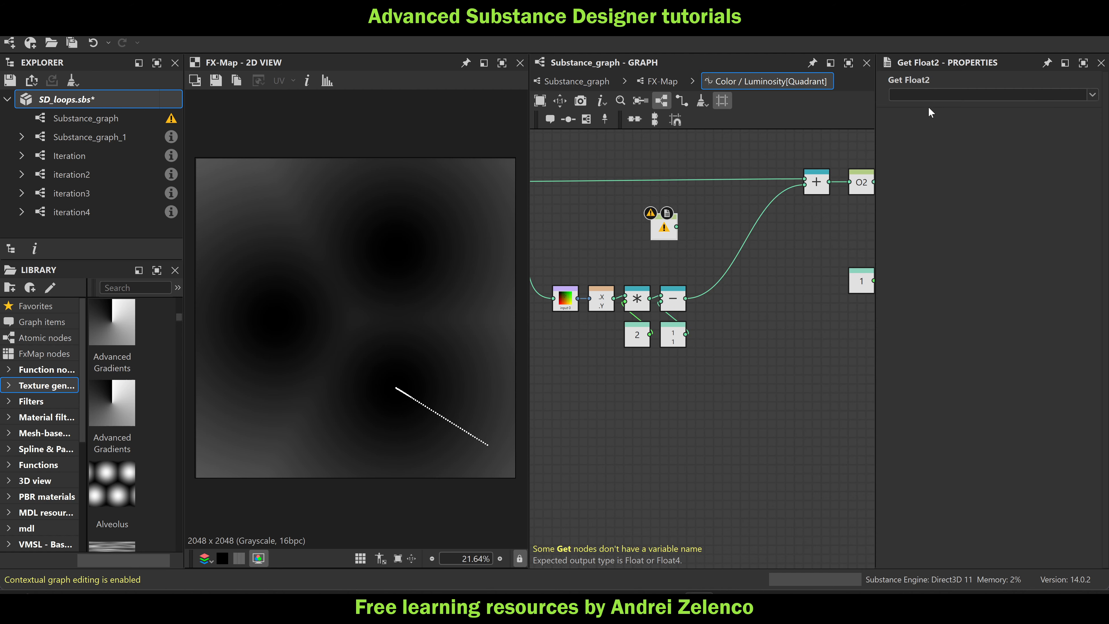
left_click(932, 93)
type("vel")
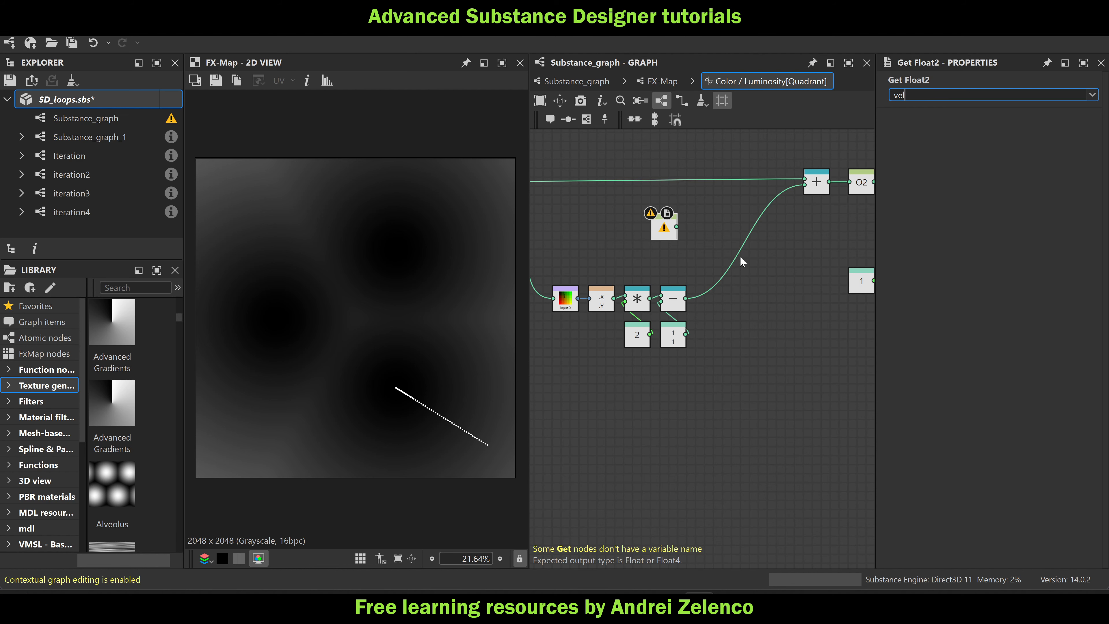
key("Return")
scroll(661, 231, "up", 2)
left_click_drag(662, 231, 674, 232)
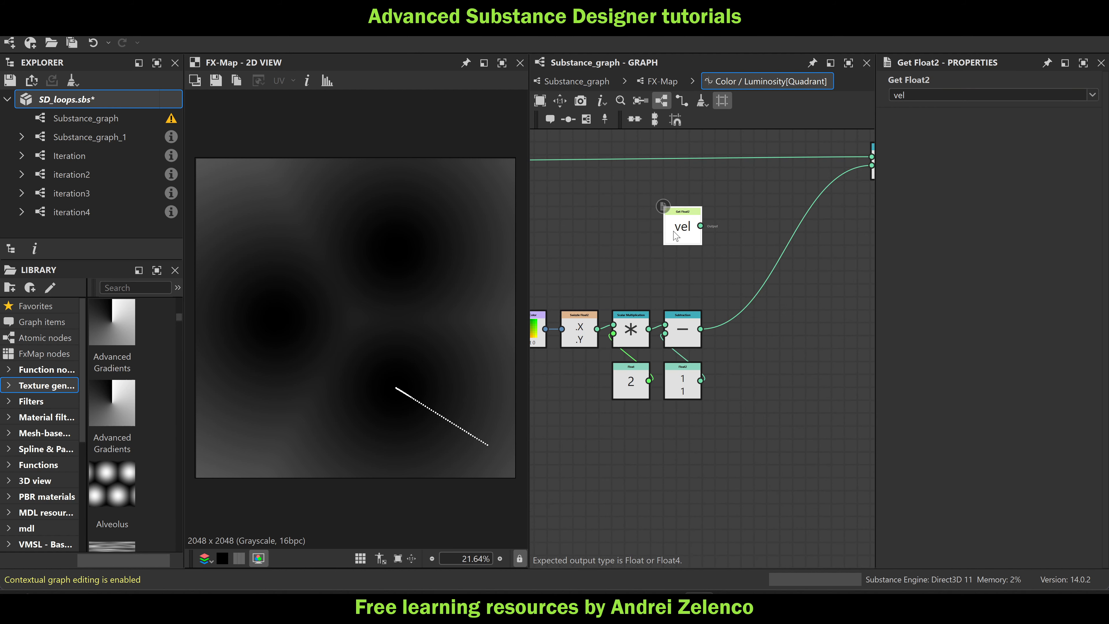
Create an Add node that sums vel with the Subtraction output
key("space")
type("ad")
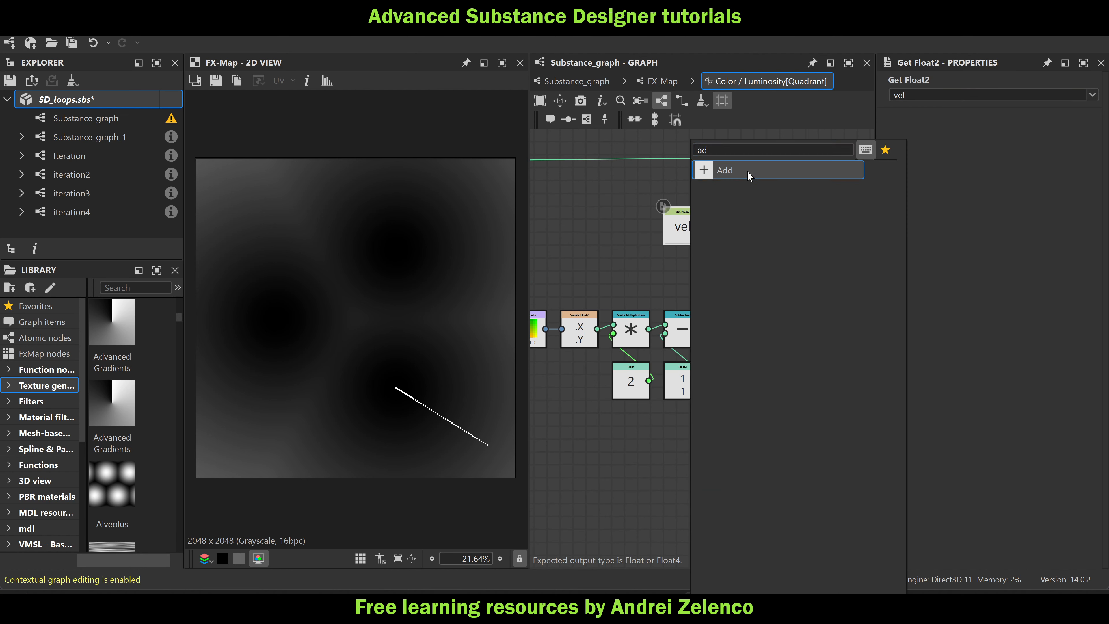
key("Return")
left_click_drag(702, 328, 729, 230)
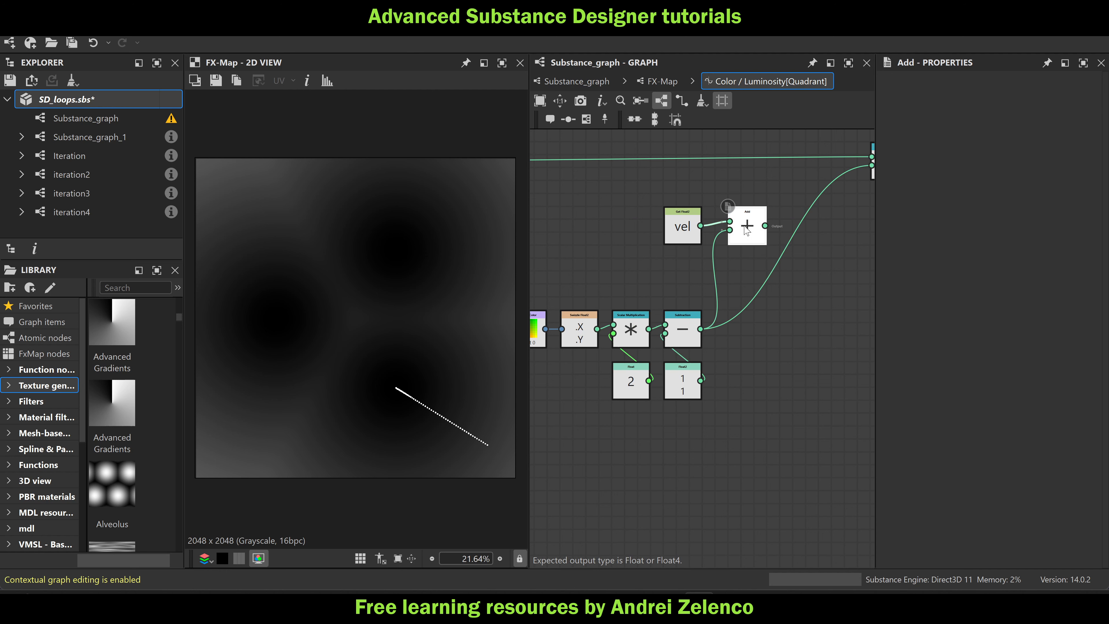
Connect the new sum to a Set node that writes it back to vel
key("space")
type("se")
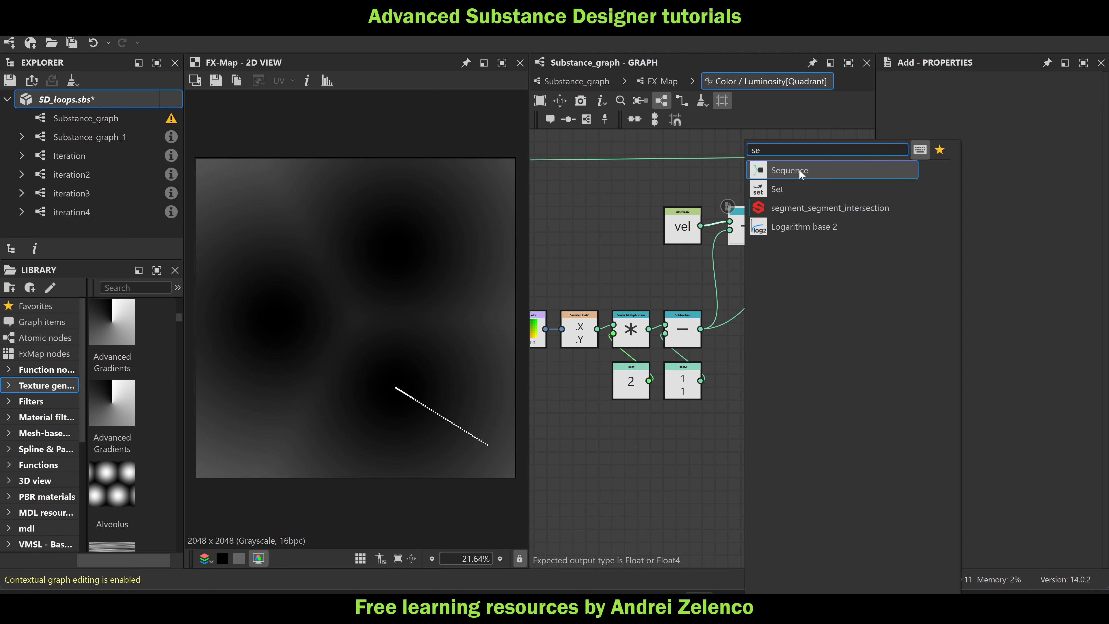
left_click(781, 189)
left_click(895, 95)
type("vel")
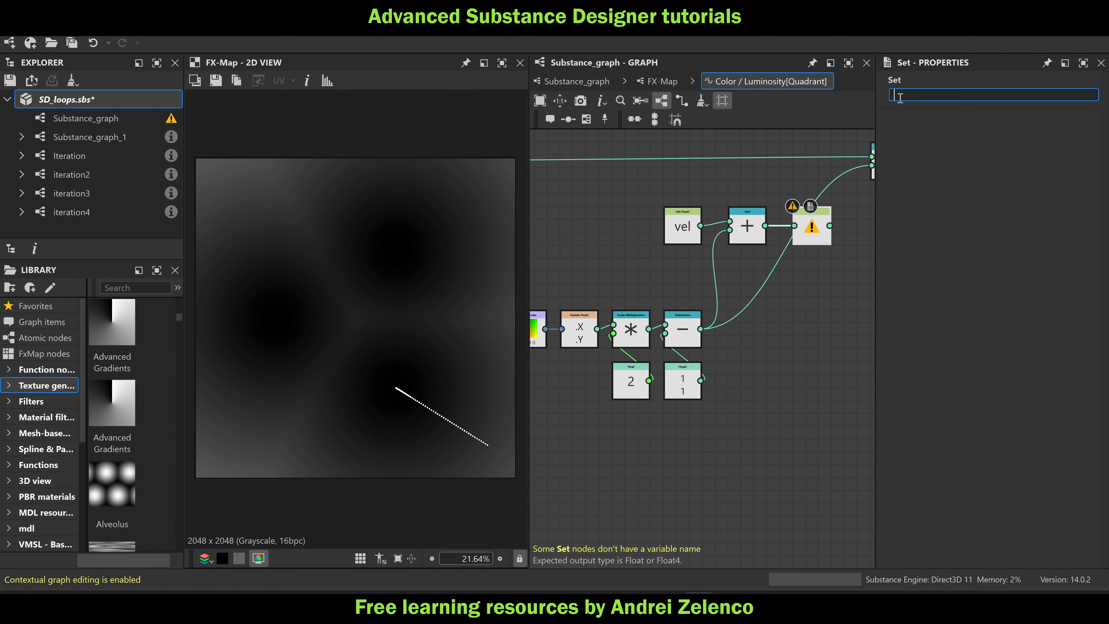
key("Return")
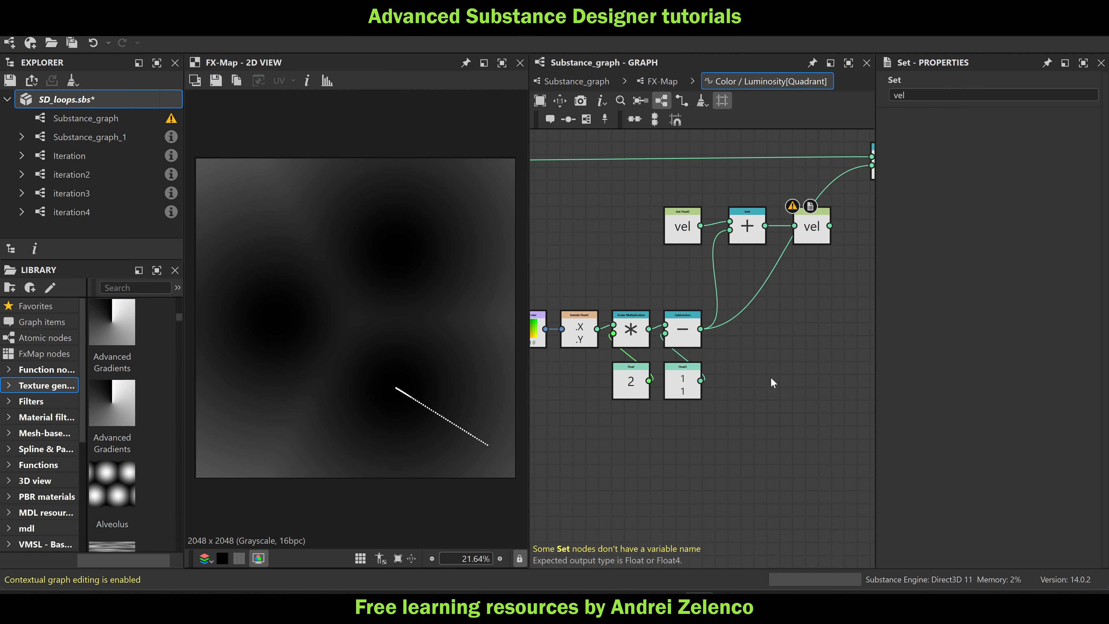
Connect Set vel to the second input of the O2 Add node, replacing the Subtraction link, and save the package
middle_click_drag(830, 231, 768, 261)
left_click_drag(752, 266, 794, 205)
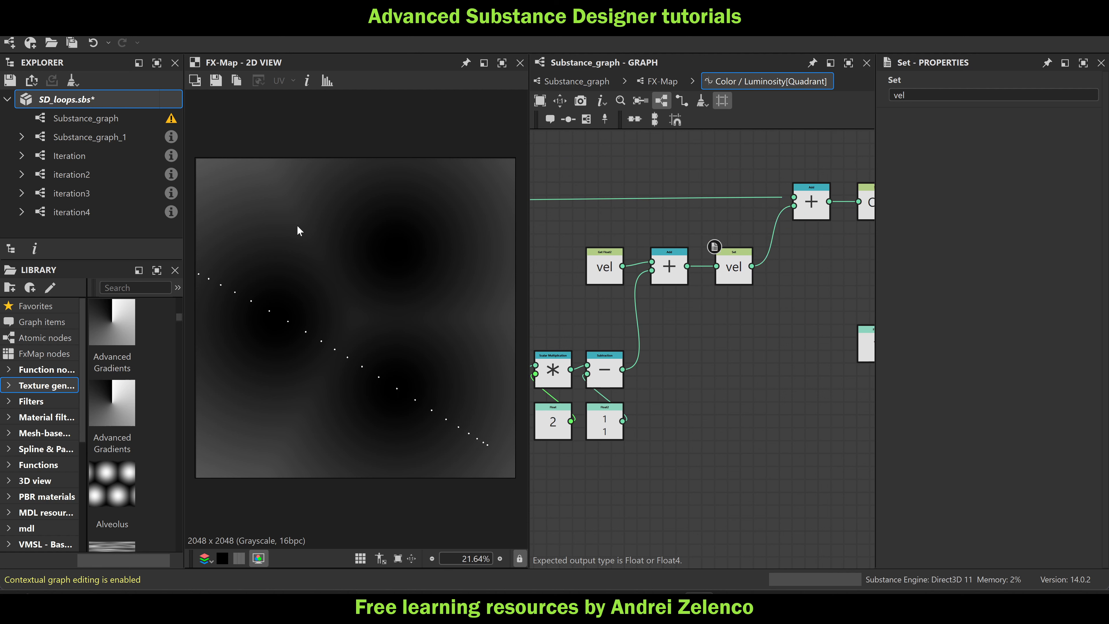
key("ctrl+s")
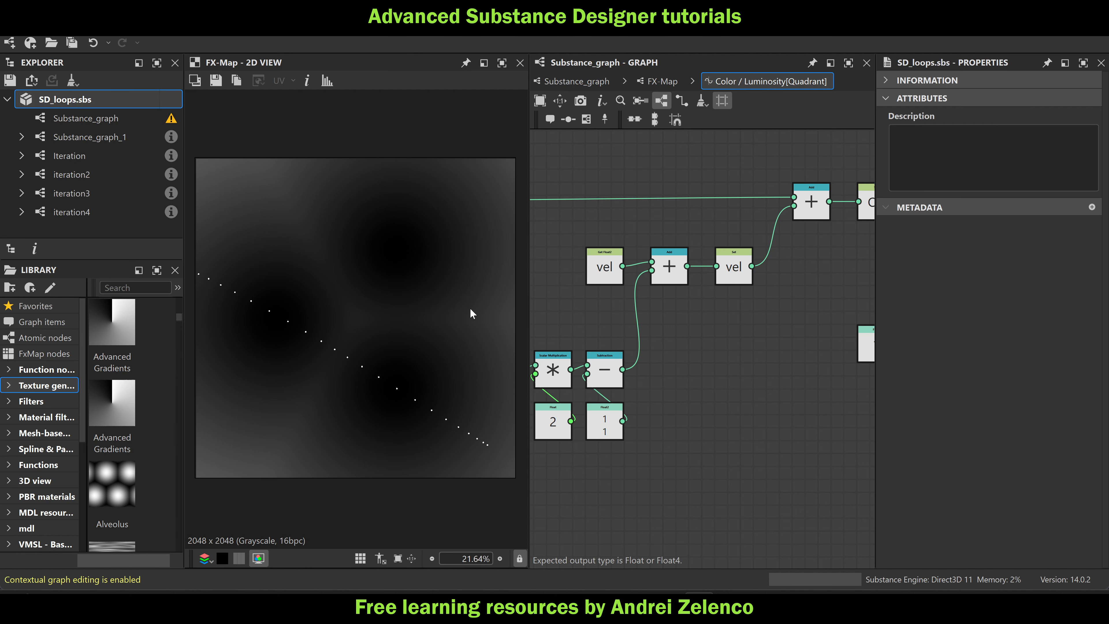
scroll(725, 340, "down", 4)
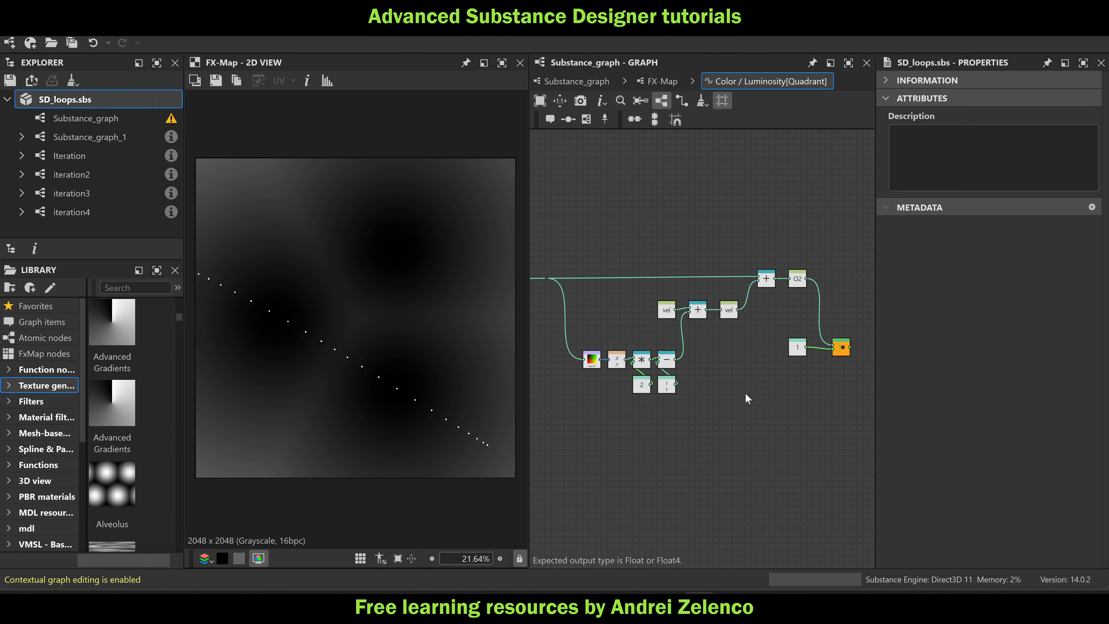
middle_click_drag(739, 401, 751, 345)
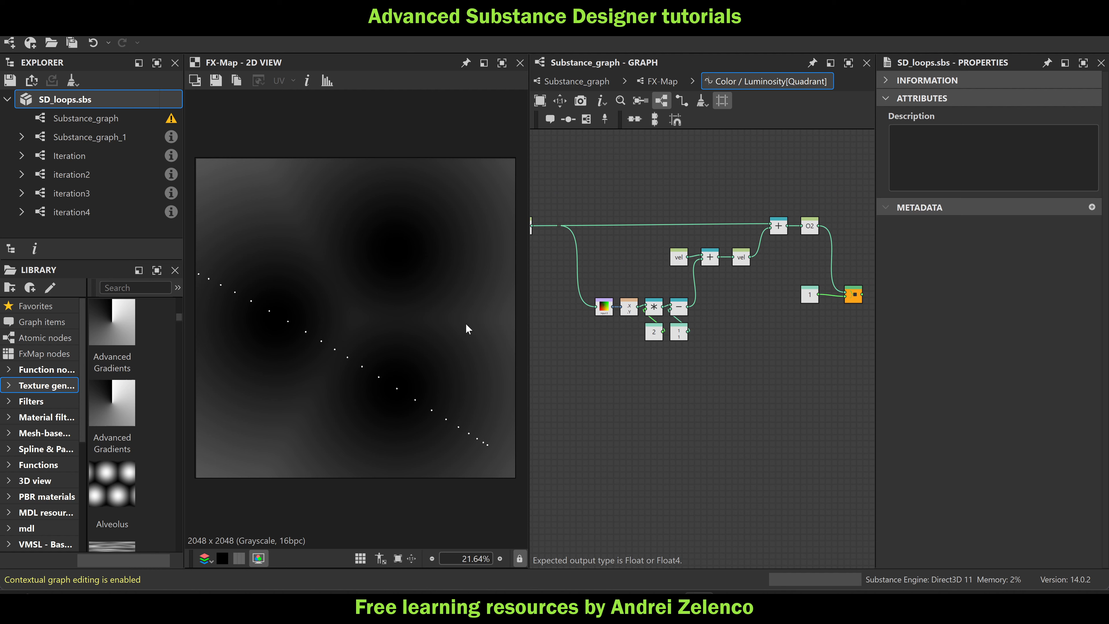
Examine how the reference FX-Map's Quadrant Color / Luminosity function damps velocity between the vel Add node and Set vel
scroll(491, 442, "up", 3)
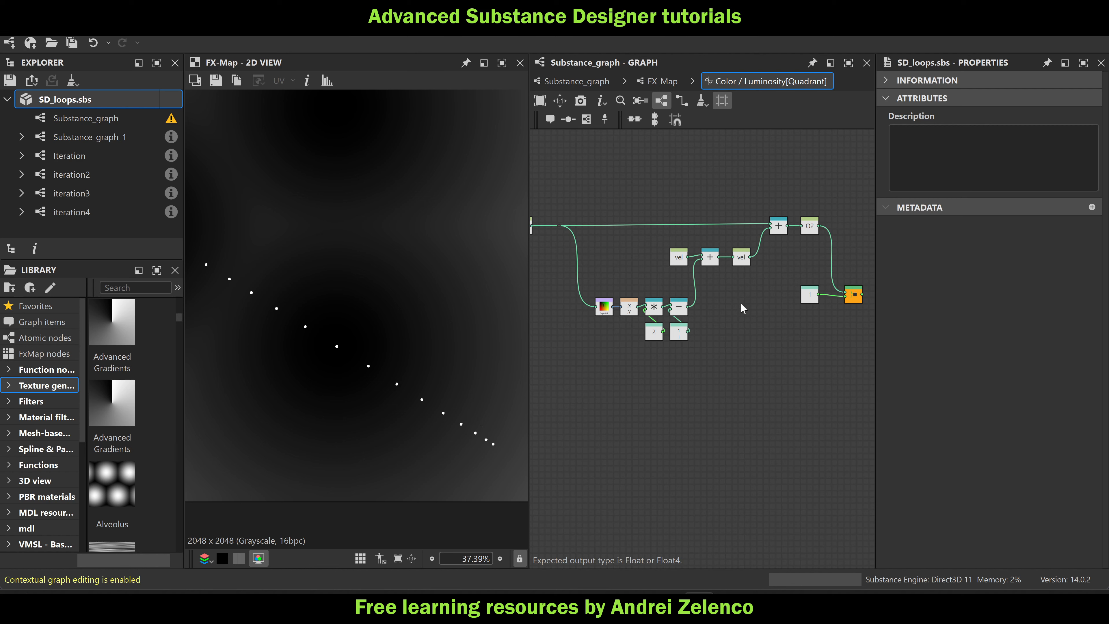
left_click(576, 81)
scroll(646, 205, "down", 4)
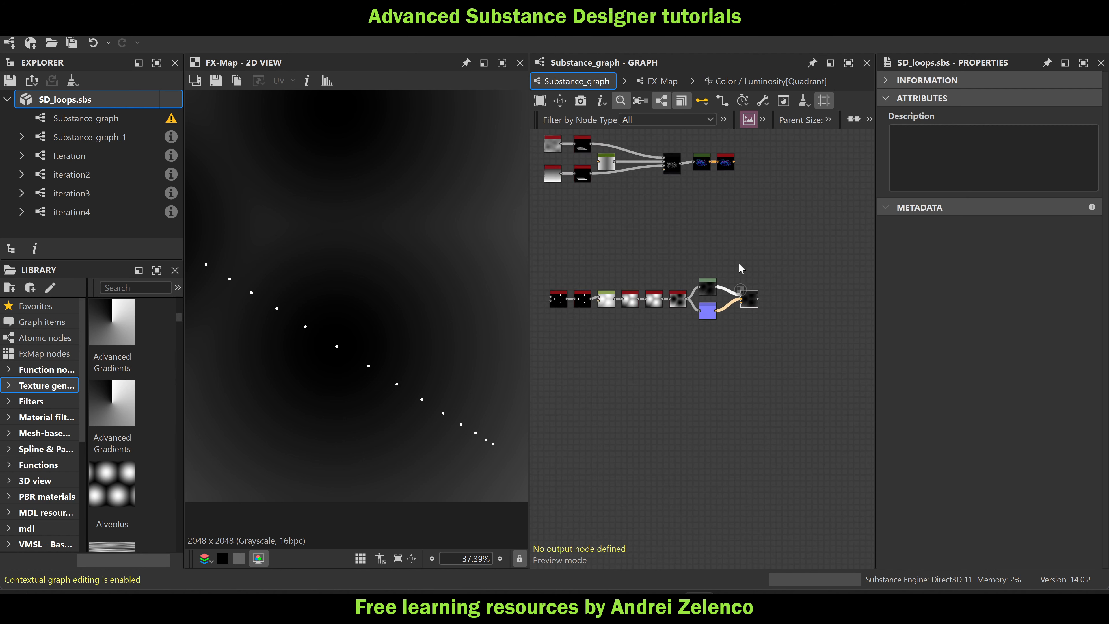
middle_click_drag(645, 211, 774, 219)
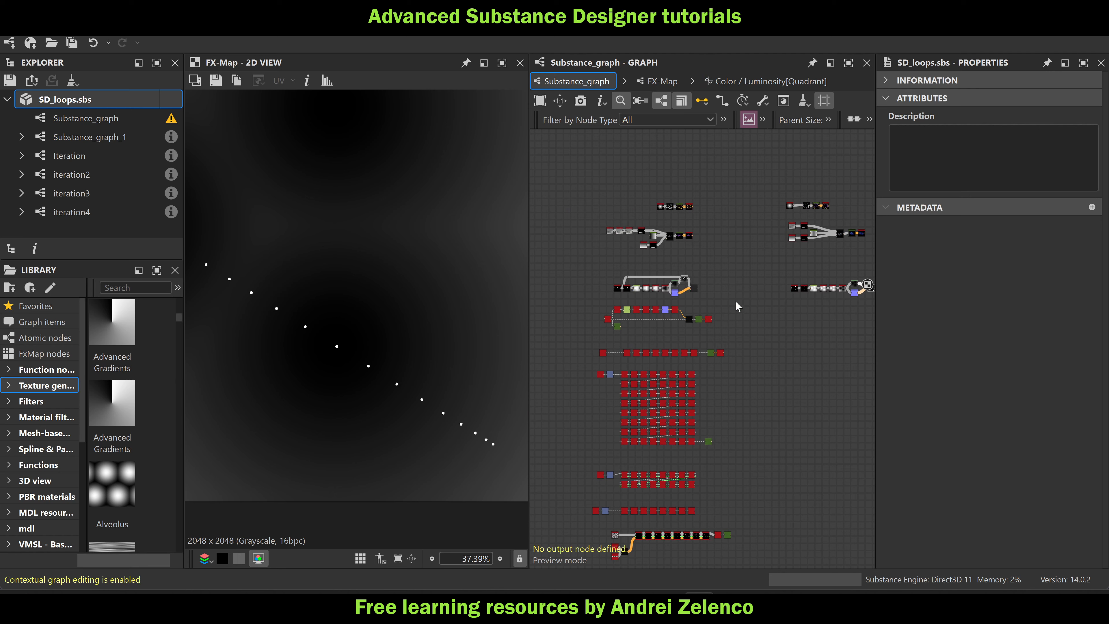
scroll(686, 315, "up", 6)
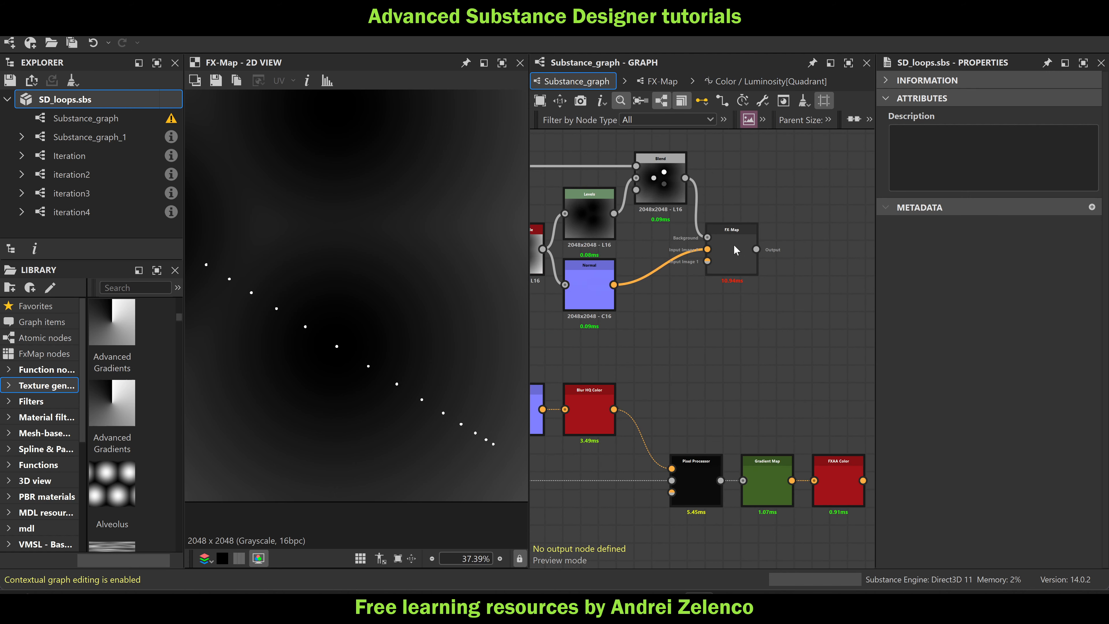
double_click(738, 251)
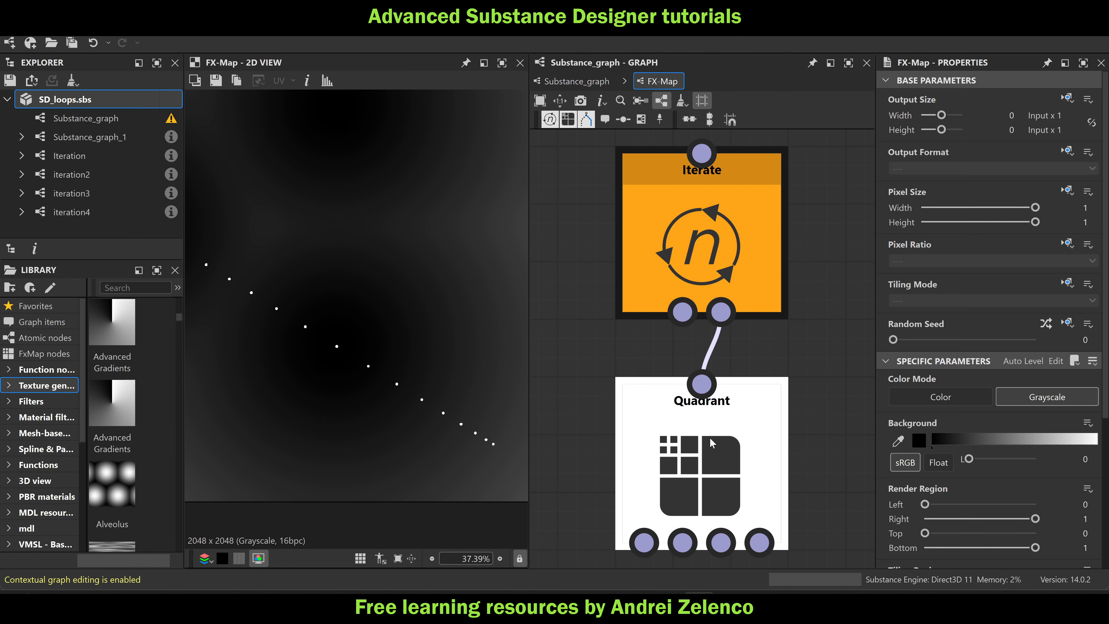
left_click(1066, 100)
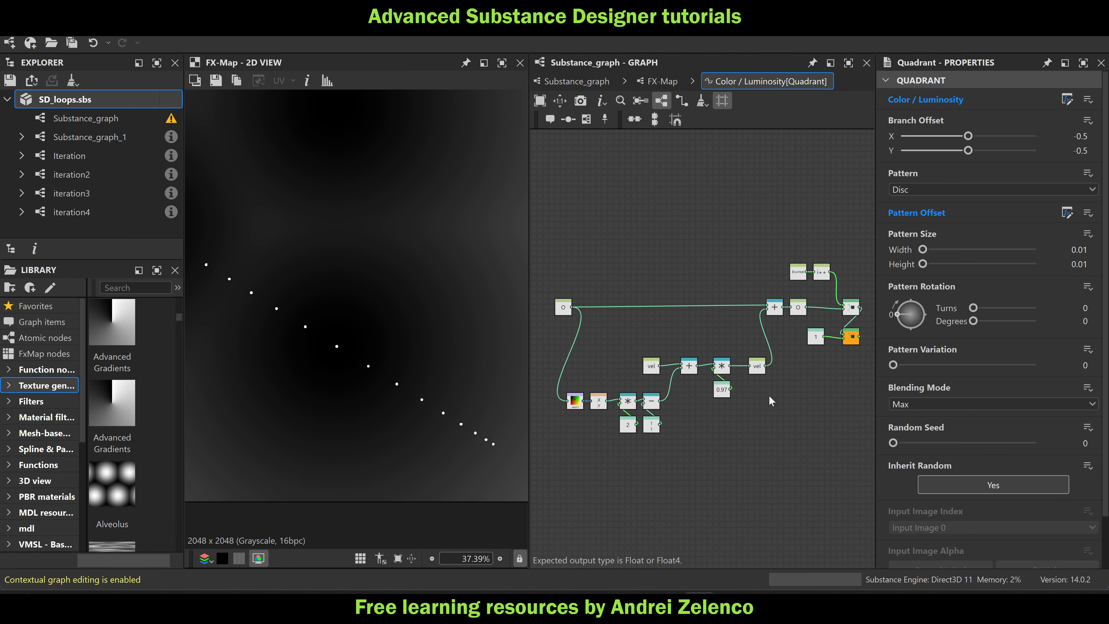
middle_click_drag(752, 413, 753, 367)
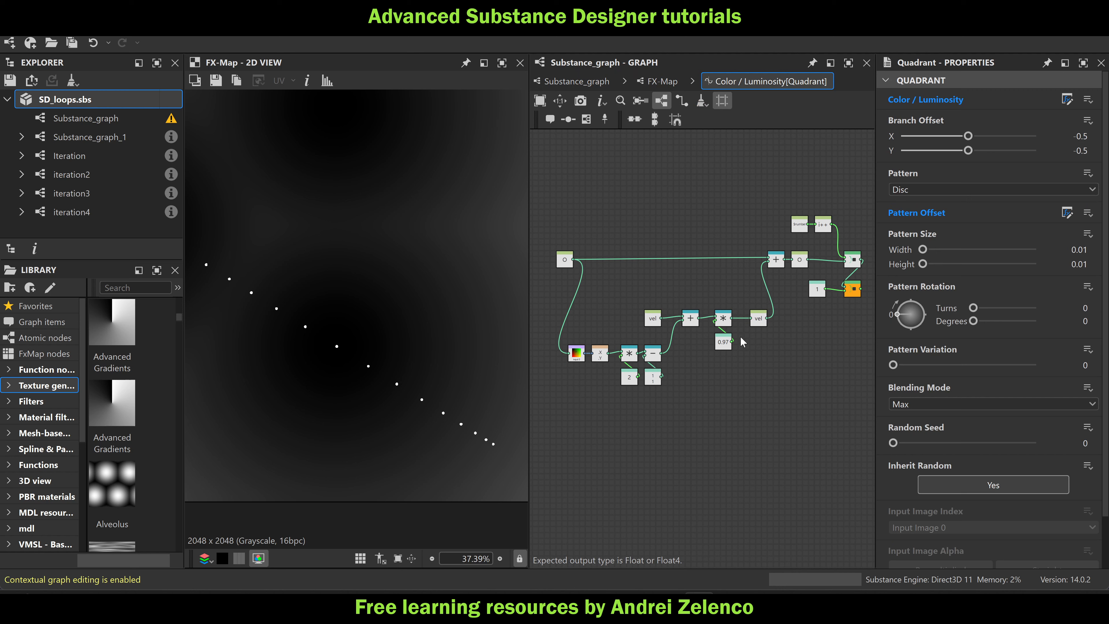
scroll(743, 341, "up", 3)
left_click_drag(734, 263, 712, 371)
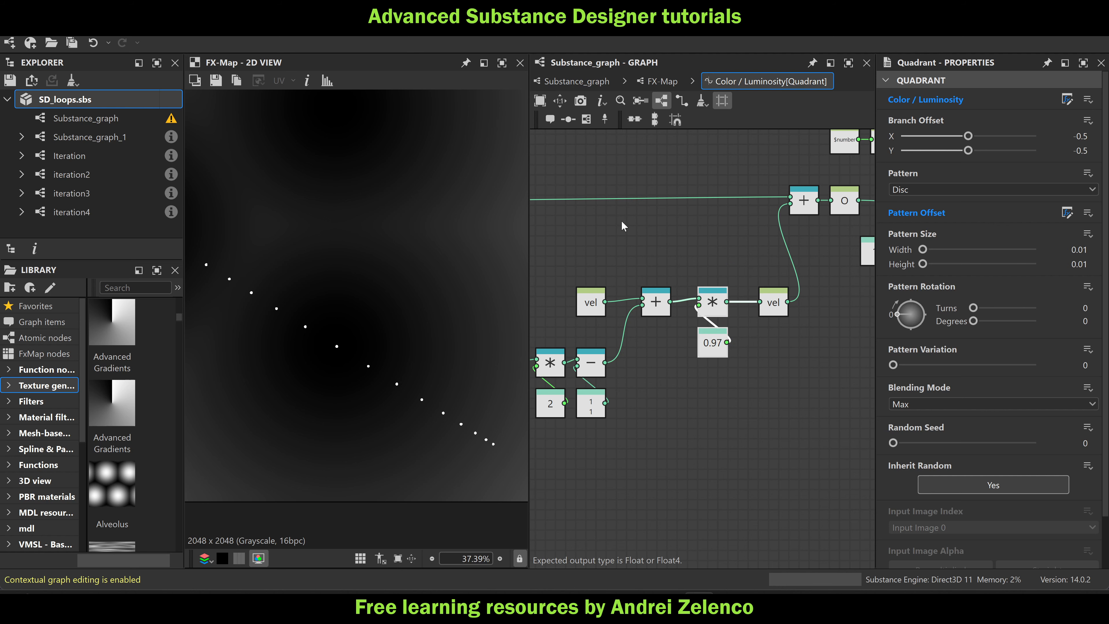
Return to the working FX-Map and open its Quadrant's Color / Luminosity function
left_click(576, 81)
scroll(750, 392, "down", 8)
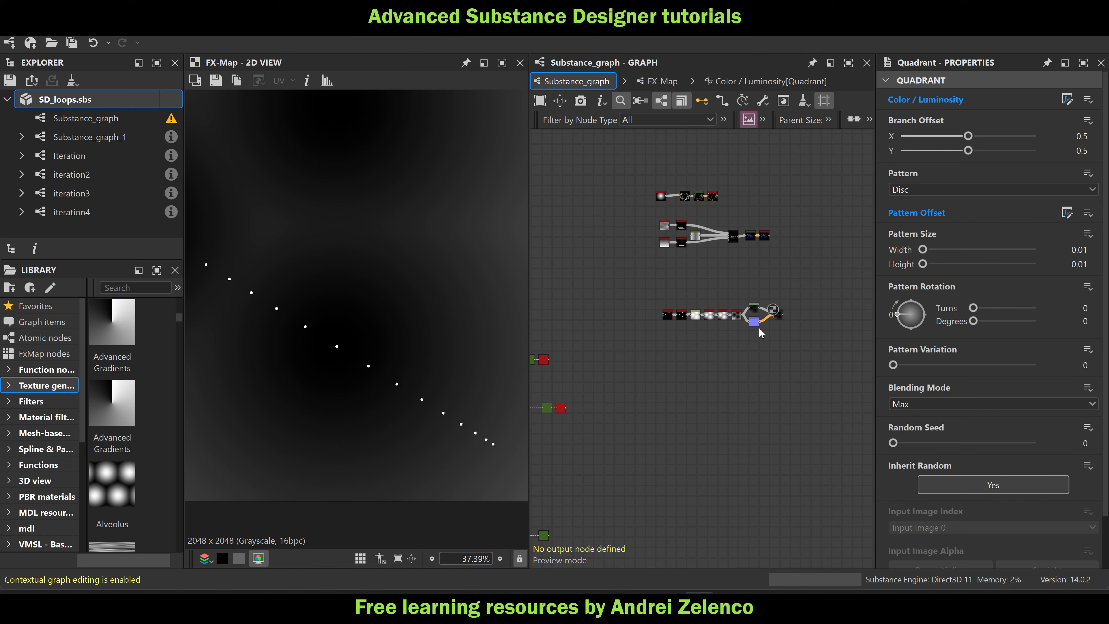
scroll(779, 321, "up", 8)
scroll(780, 315, "up", 3)
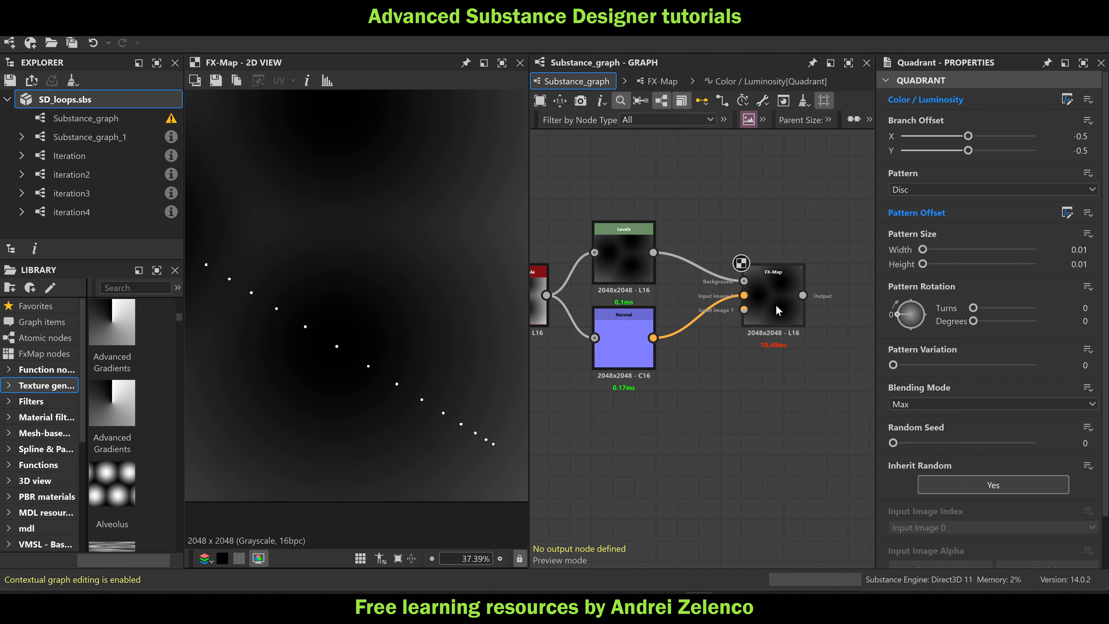
left_click(777, 306)
double_click(777, 309)
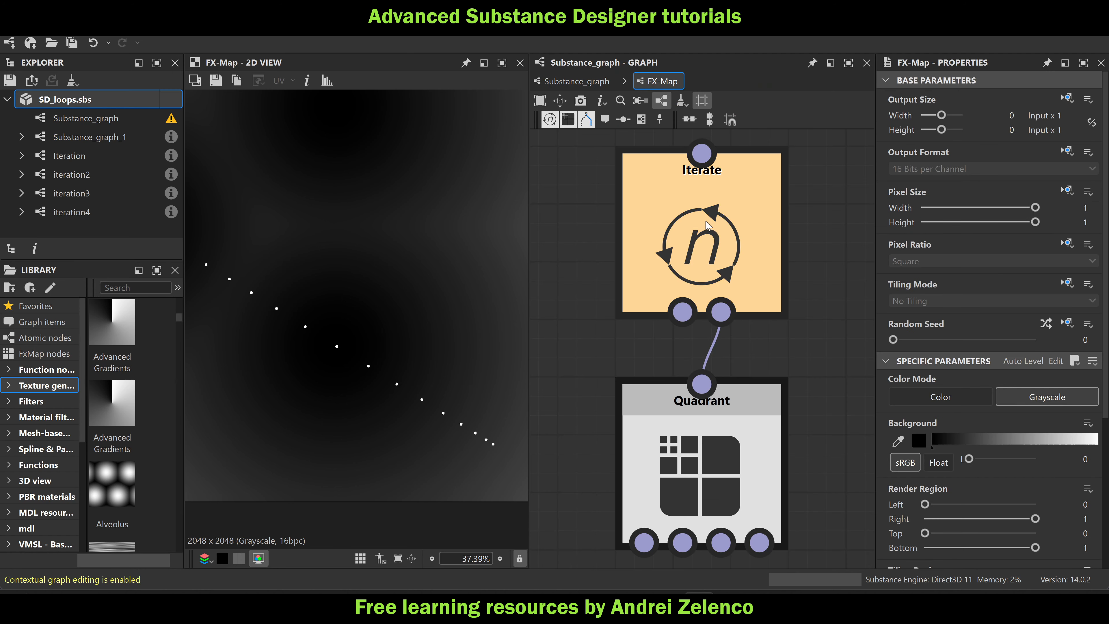
left_click(703, 437)
left_click(1066, 99)
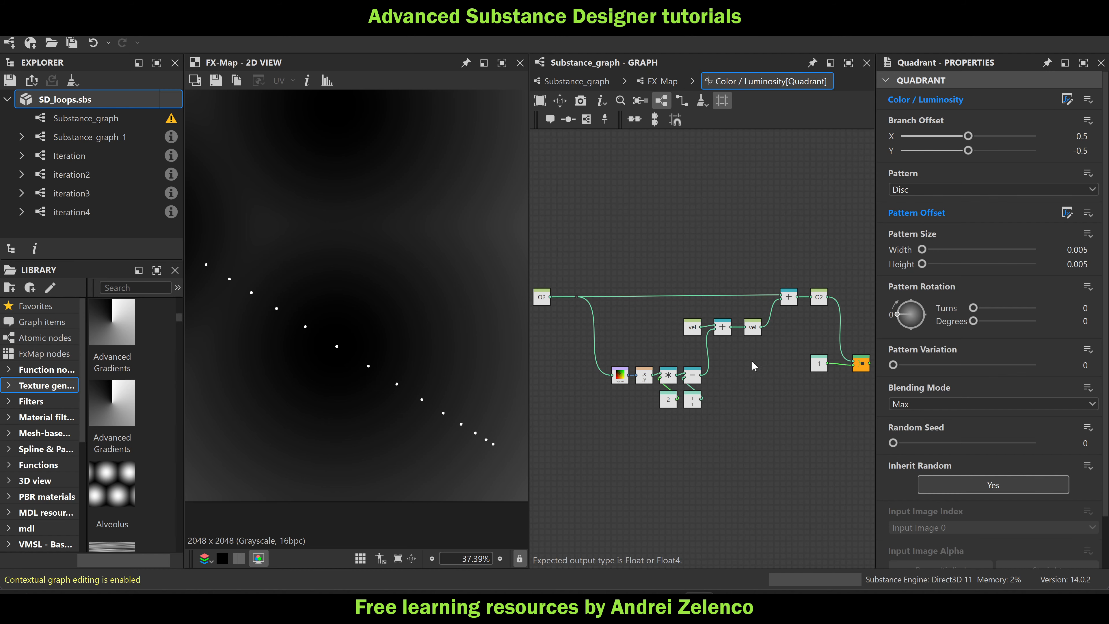
Make room before Set vel and insert a Scalar Multiplication node between the vel Add node and Set vel
middle_click_drag(752, 356, 678, 340)
scroll(680, 327, "up", 3)
left_click_drag(677, 307, 720, 308)
scroll(648, 306, "up", 3)
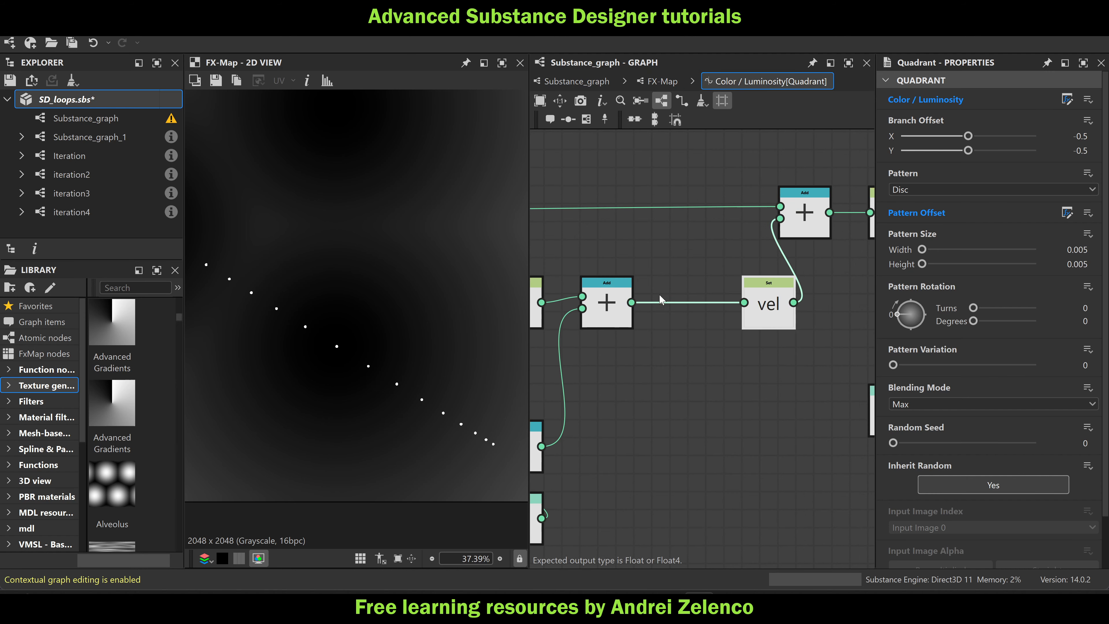
left_click(660, 301)
key("space")
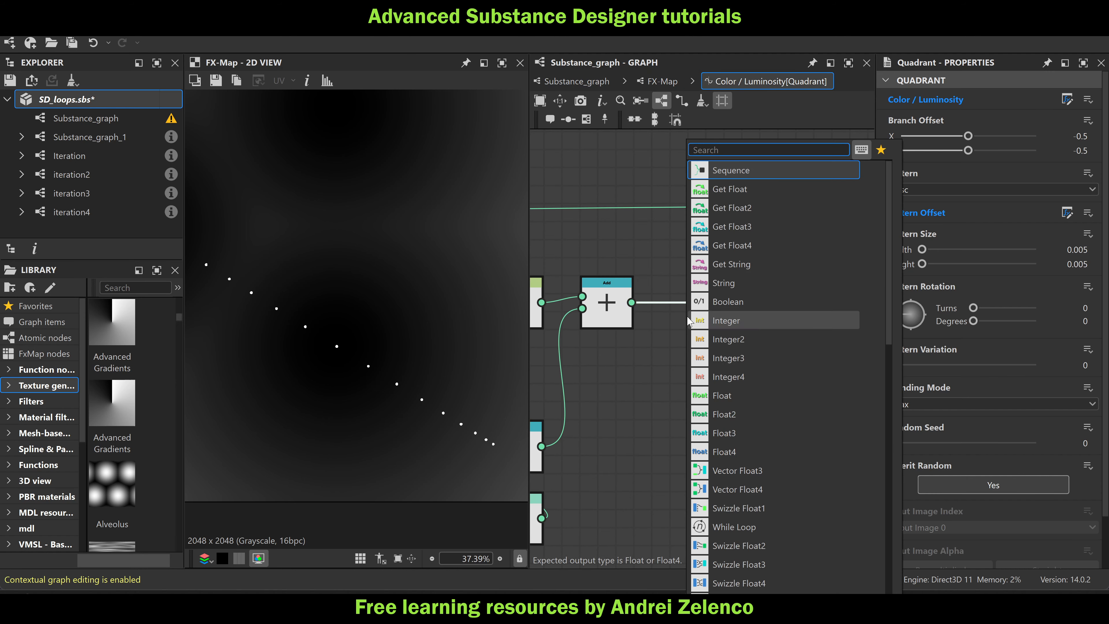
type("scal")
left_click(738, 171)
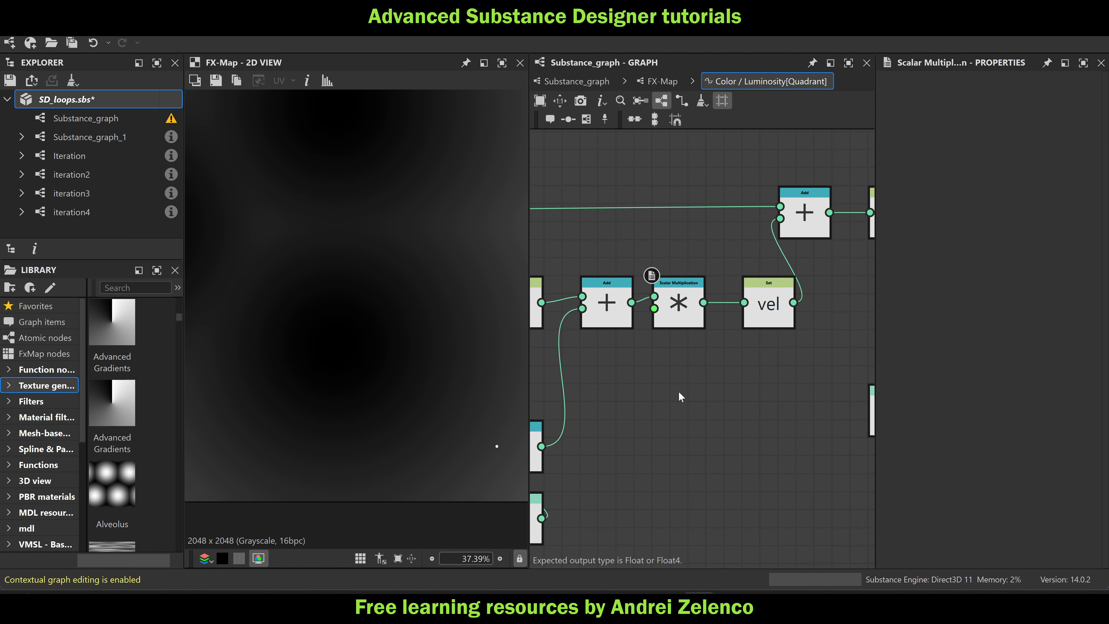
Add a Float node set to 0.98 and connect it to the scalar input of the new Scalar Multiplication
key("space")
type("fl")
left_click(740, 179)
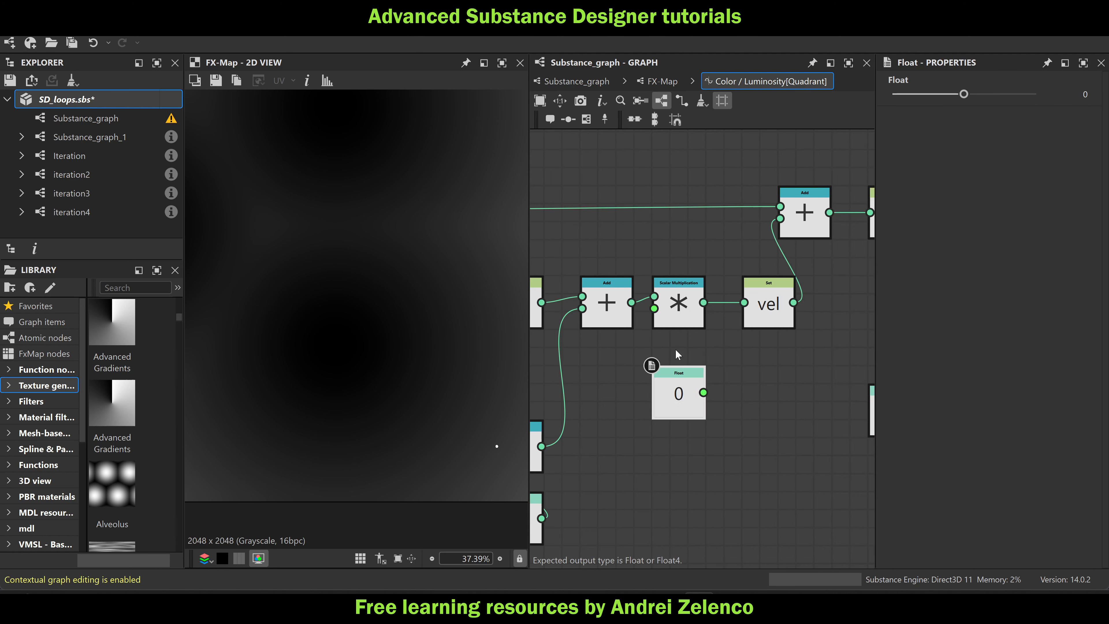
left_click(1078, 96)
type(".98")
key("Return")
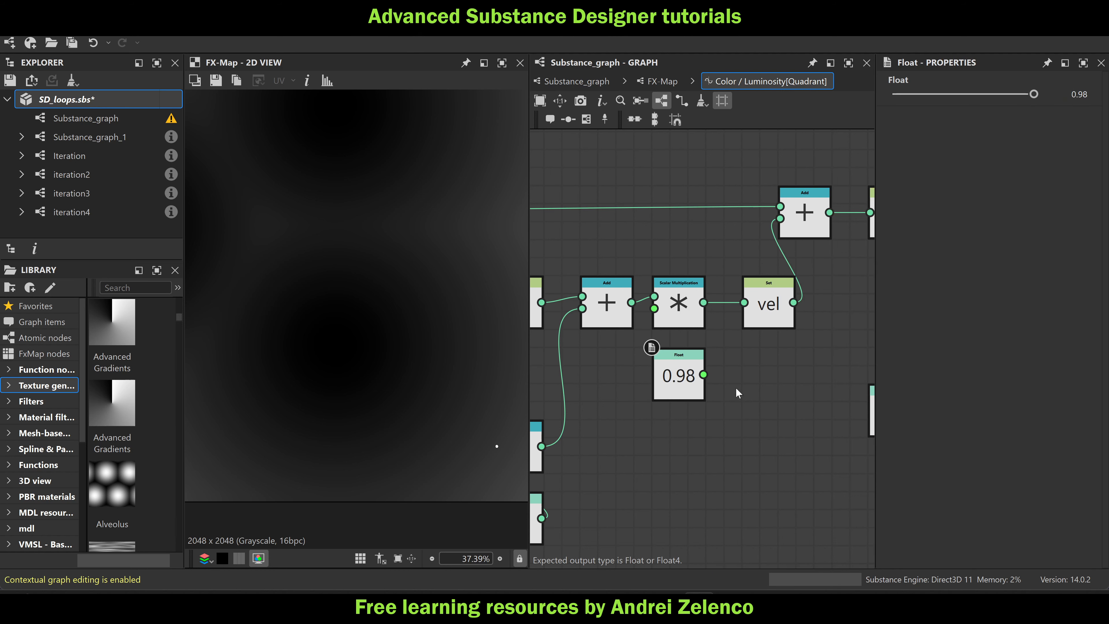
left_click_drag(703, 374, 680, 323)
scroll(679, 322, "down", 2)
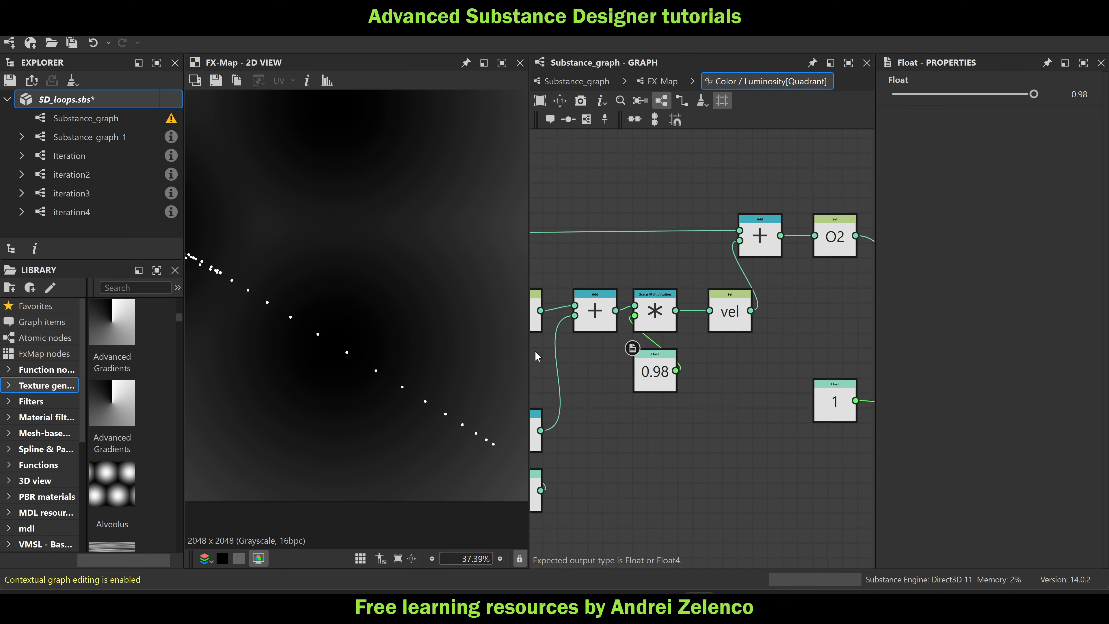
scroll(384, 334, "down", 3)
scroll(537, 407, "up", 2)
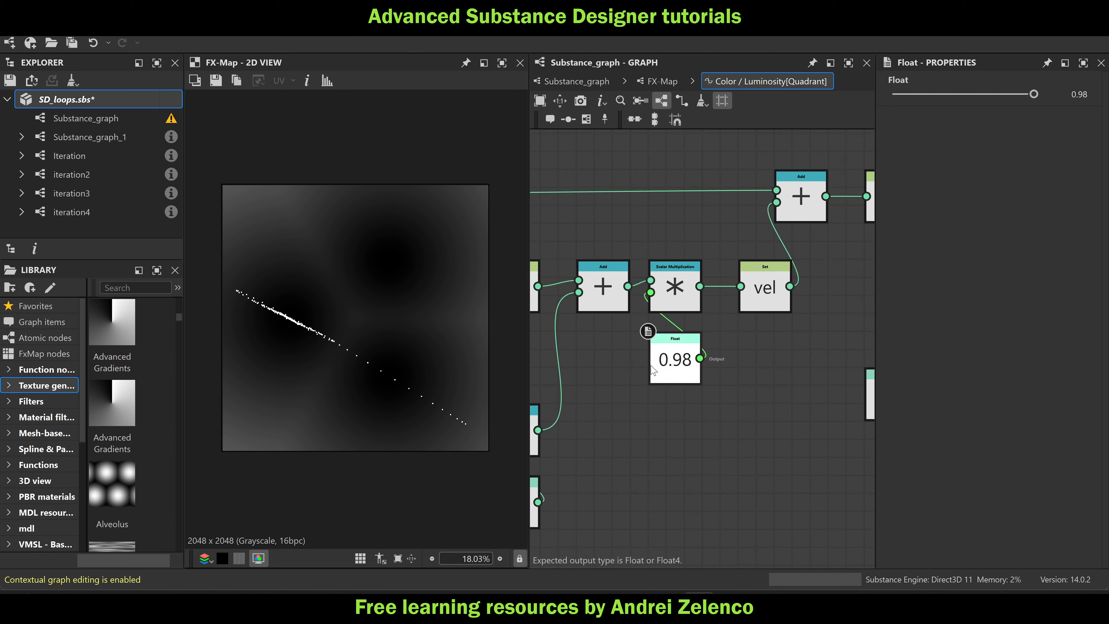
Compare the Intensity of the Normal node feeding the reference FX-Map with that of the working network's Normal node
left_click(577, 81)
scroll(681, 271, "down", 8)
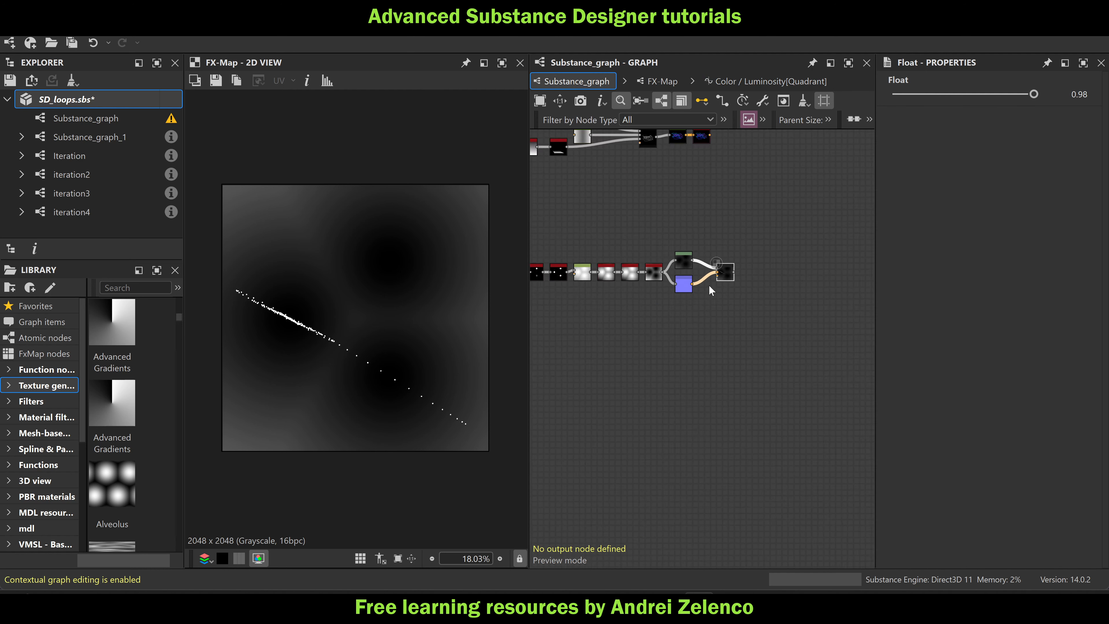
scroll(666, 284, "up", 5)
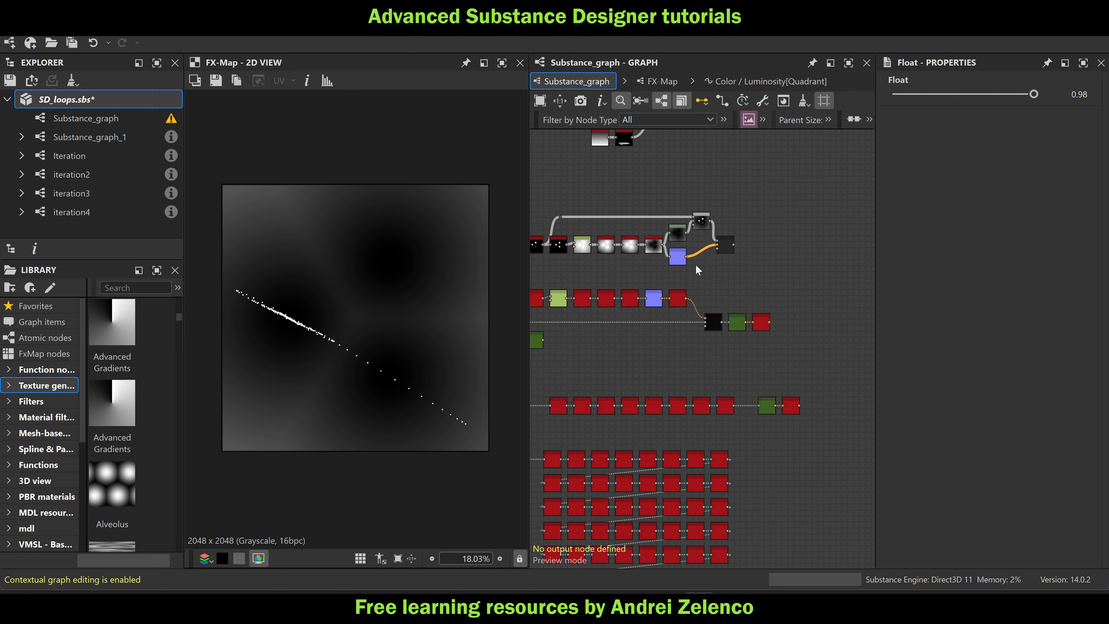
left_click(671, 264)
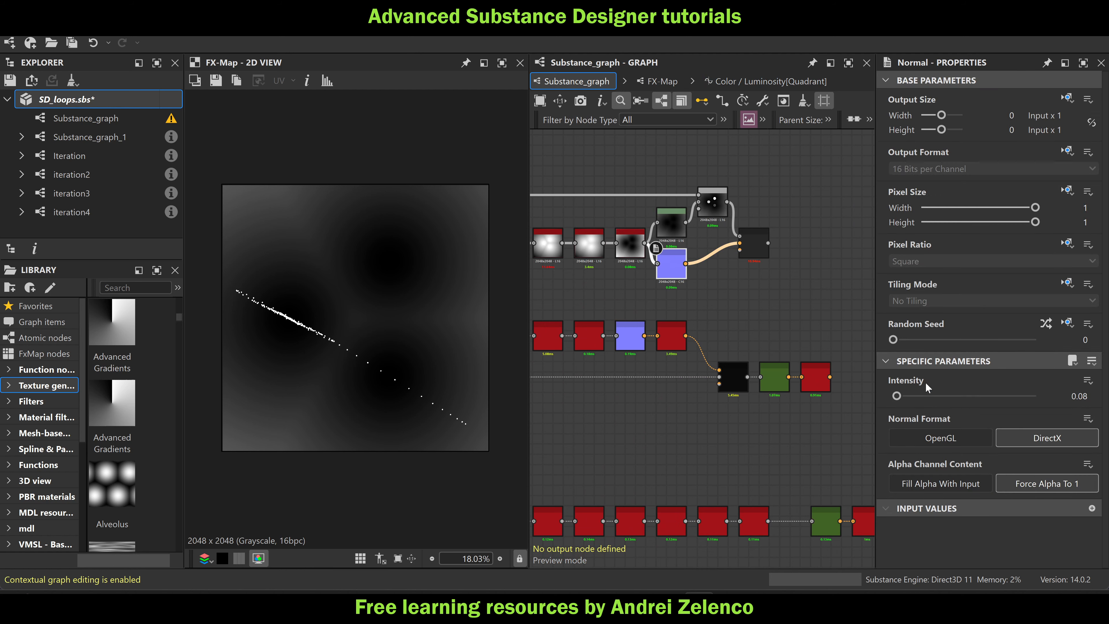
scroll(675, 269, "up", 3)
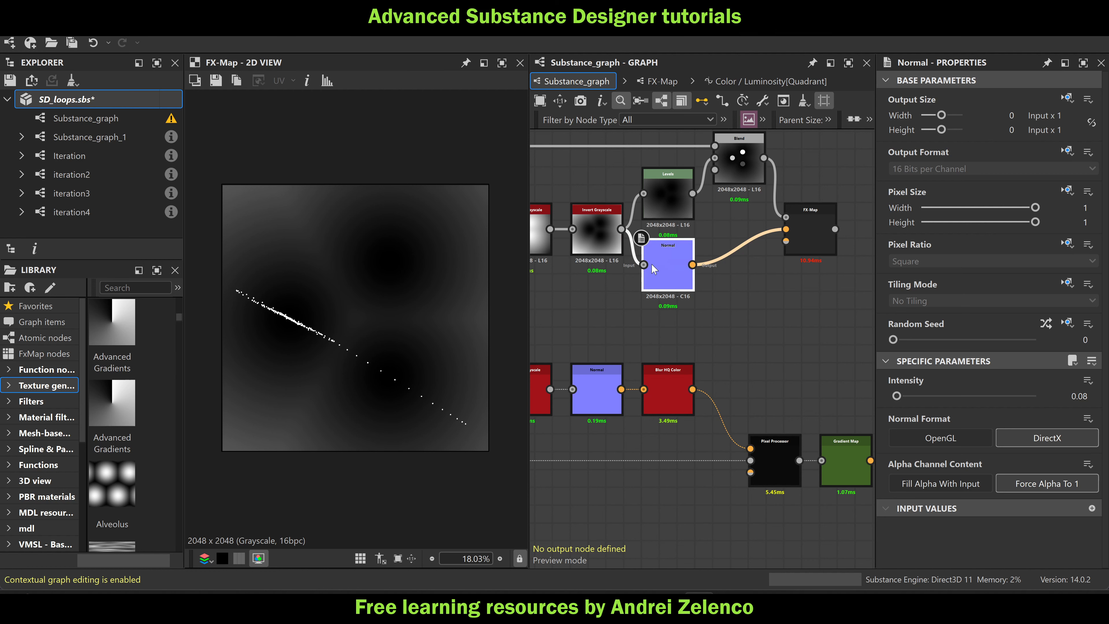
scroll(694, 274, "down", 8)
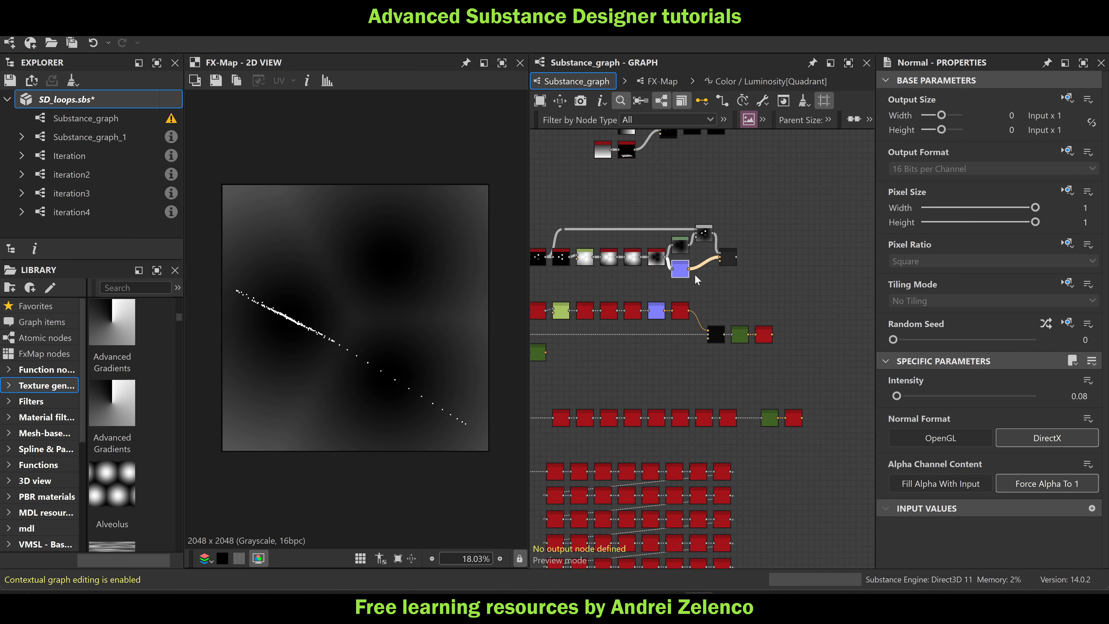
scroll(681, 271, "up", 8)
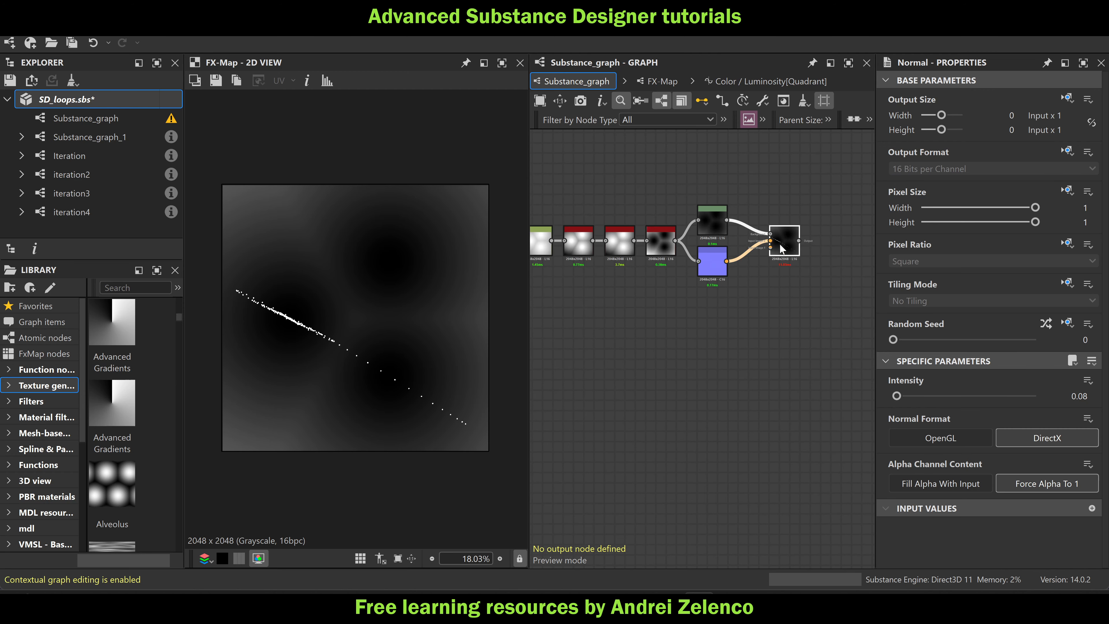
left_click(783, 242)
scroll(737, 279, "up", 3)
left_click(732, 261)
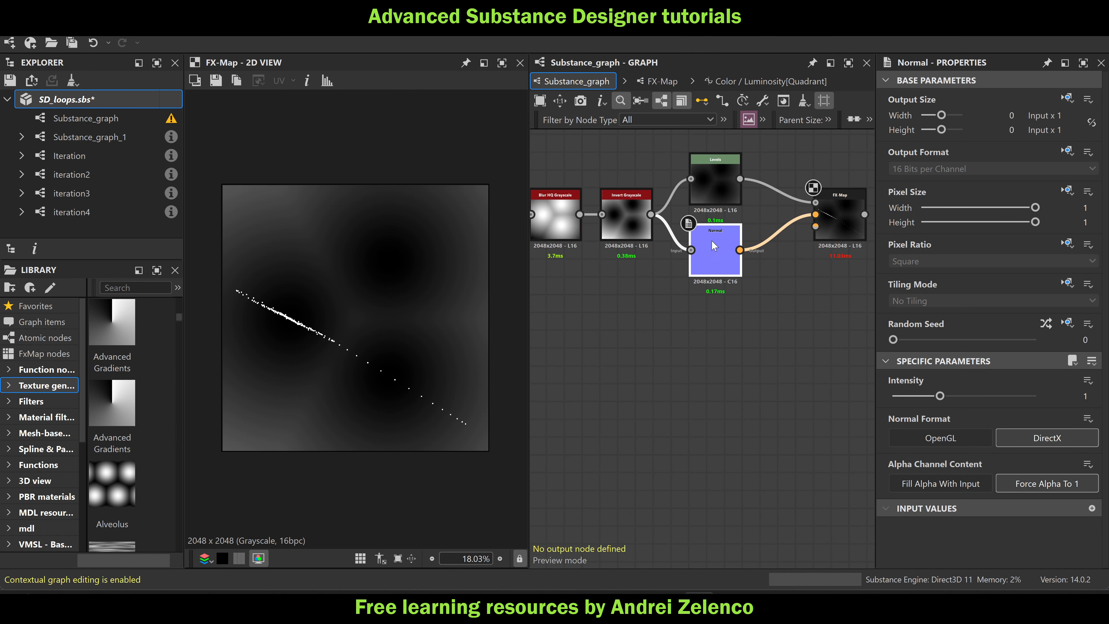
Reopen the Color / Luminosity function of the working FX-Map's Quadrant
left_click(844, 207)
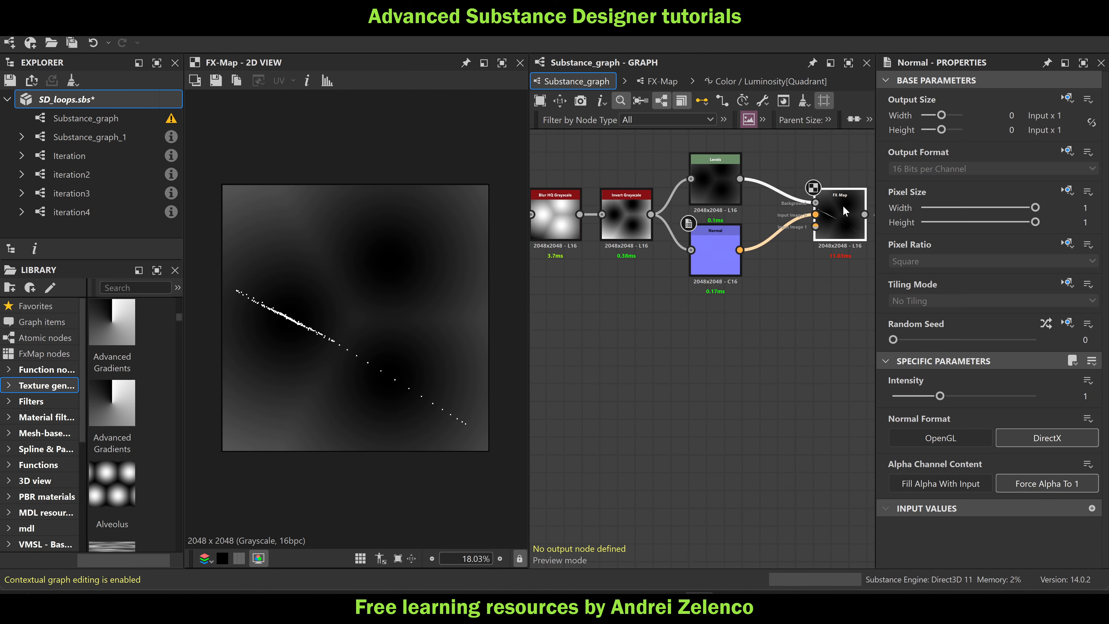
double_click(841, 224)
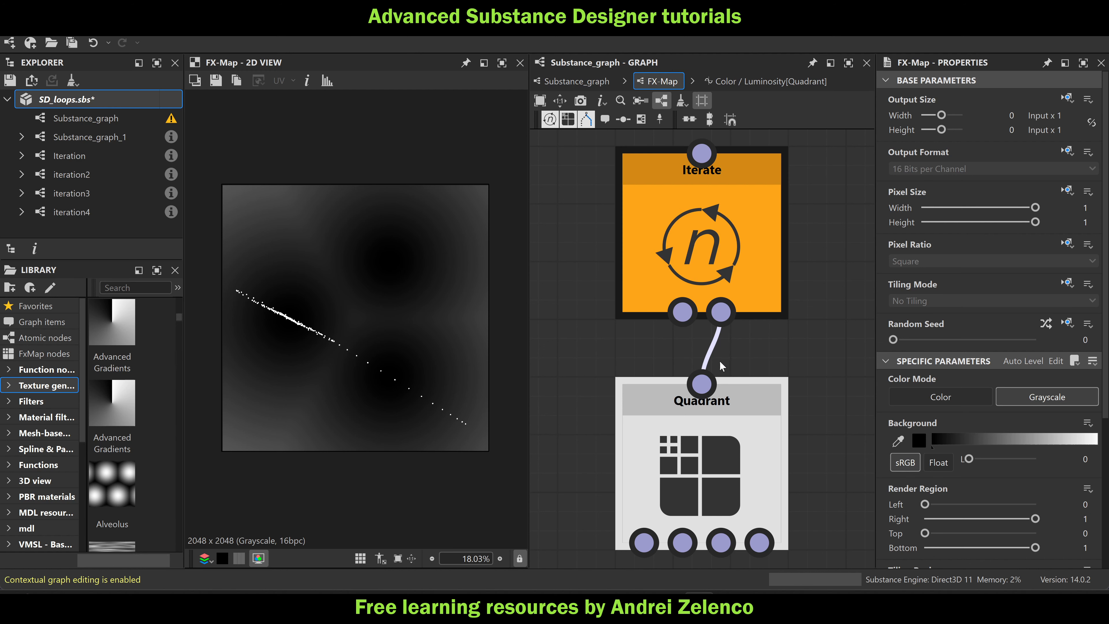
left_click(730, 421)
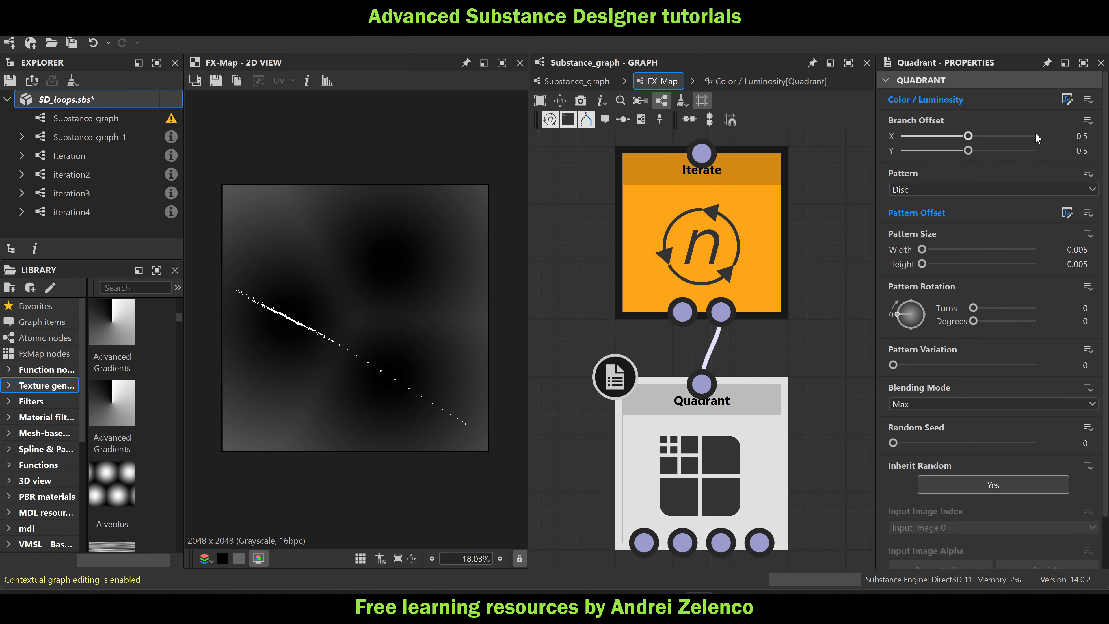
left_click(1066, 100)
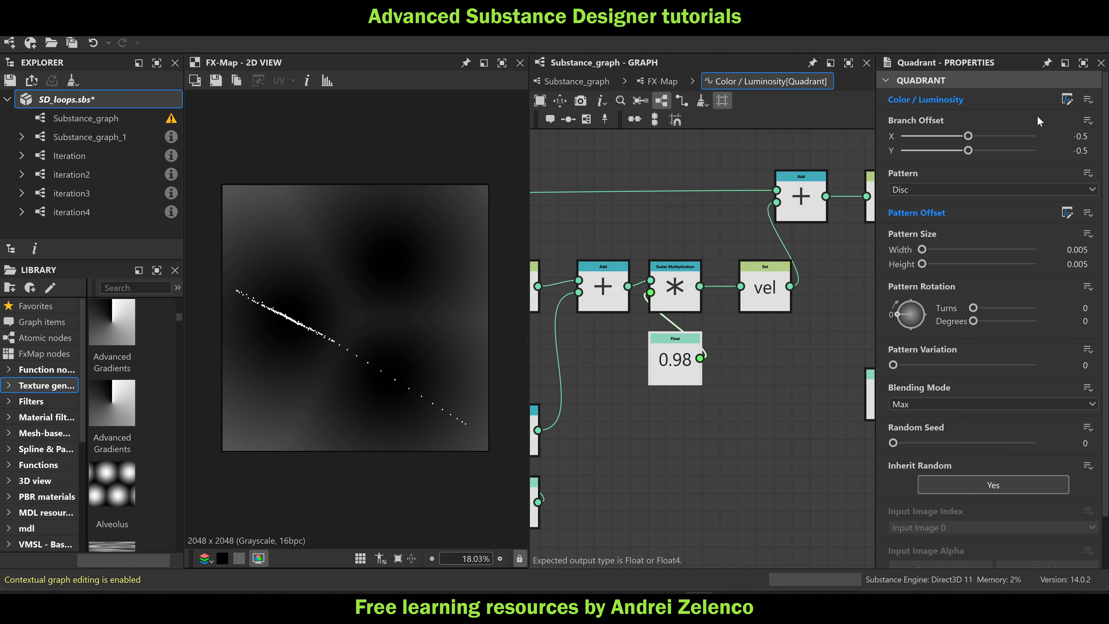
Insert a Scalar Multiplication between the Subtraction node and the vel Add node, and align it beside the Subtraction
scroll(731, 372, "down", 4)
scroll(637, 422, "up", 5)
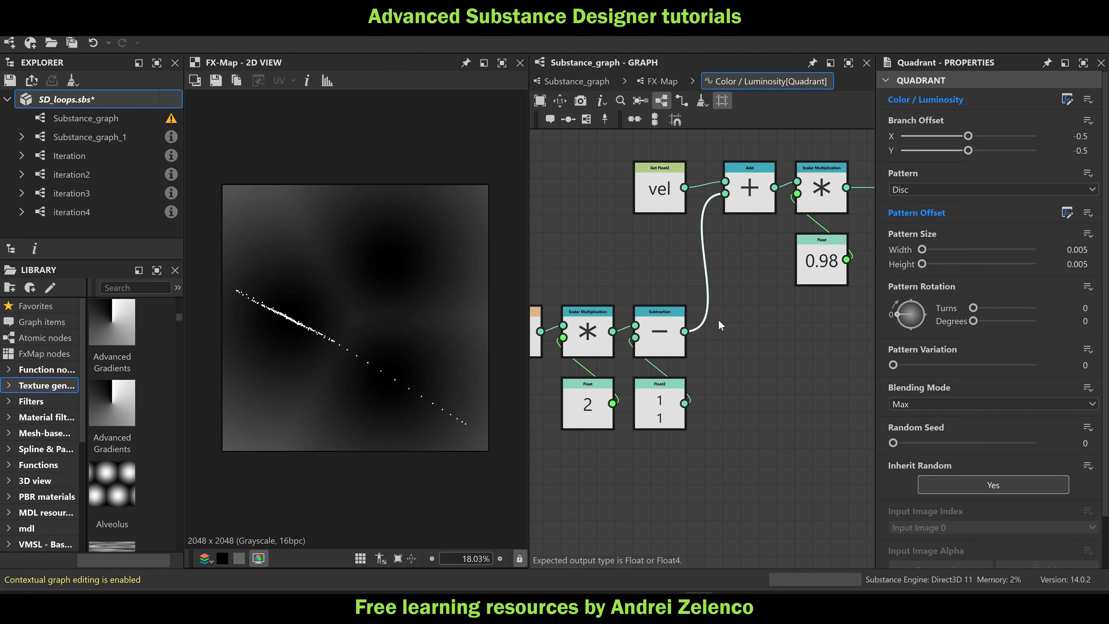
key("space")
type("scal")
left_click(781, 170)
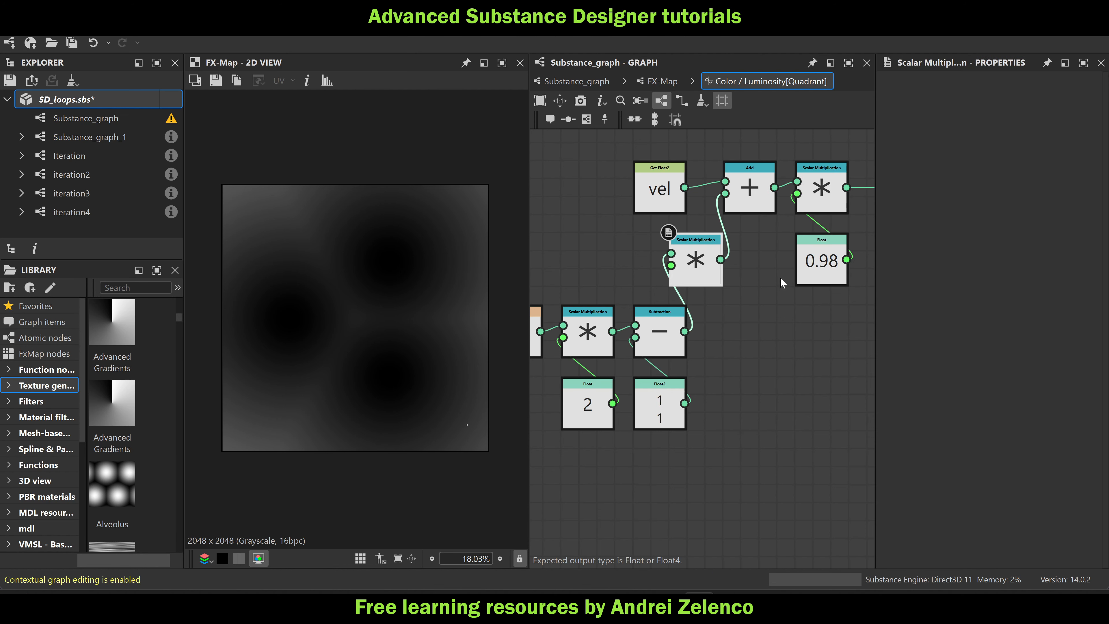
left_click_drag(695, 267, 731, 337)
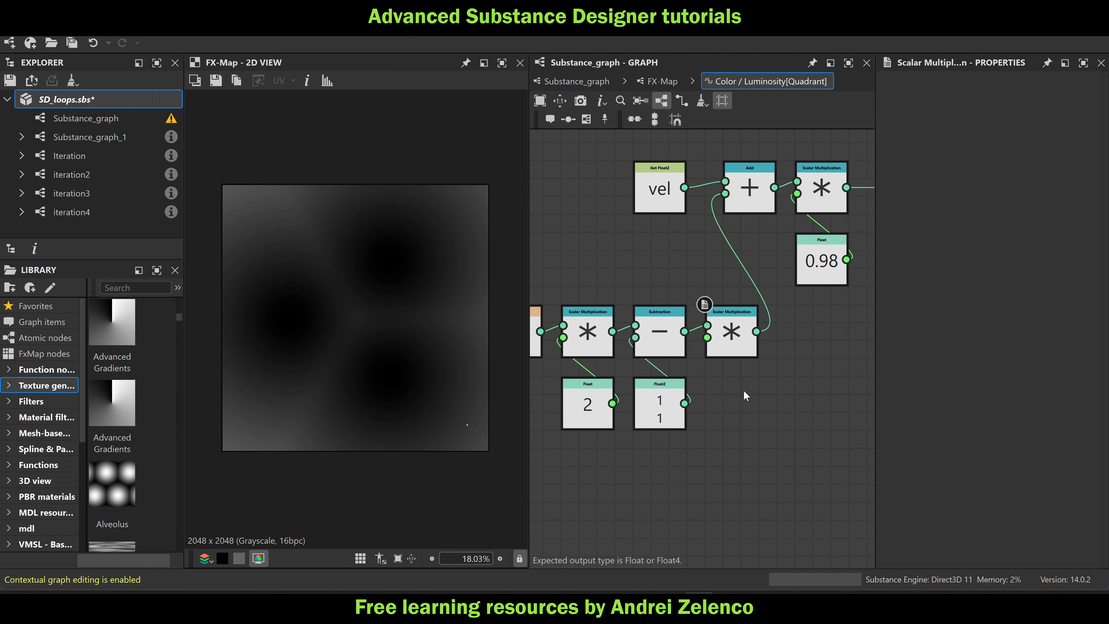
Add a Float node set to 0.08 below the new Scalar Multiplication, align it, and connect it to the scalar input
key("space")
type("float")
key("Return")
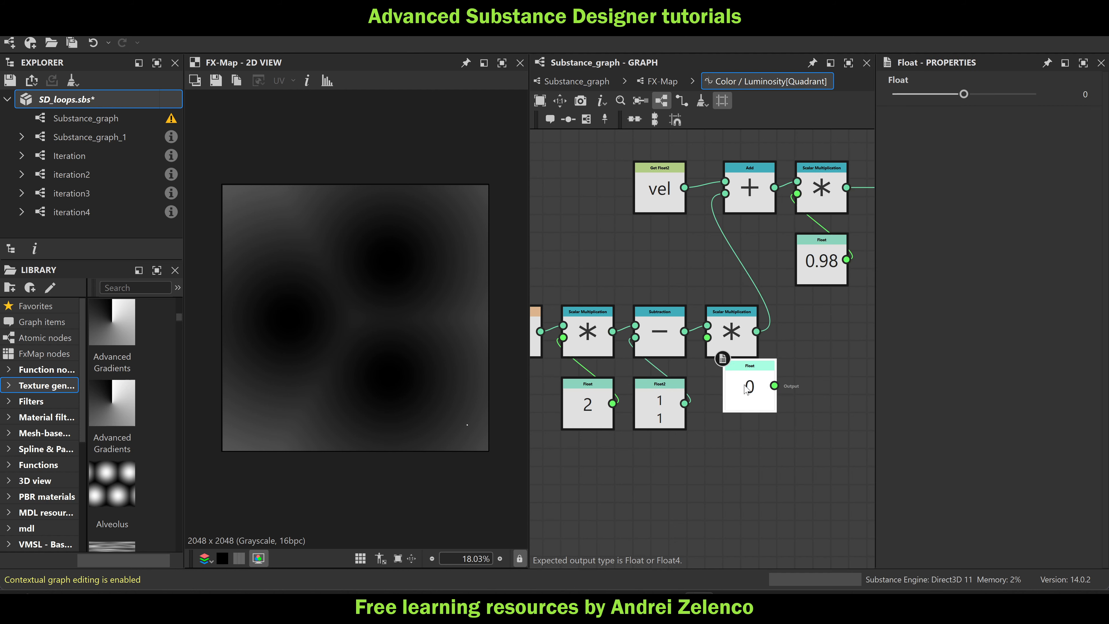
left_click_drag(745, 389, 730, 407)
scroll(746, 383, "down", 4)
scroll(744, 397, "up", 3)
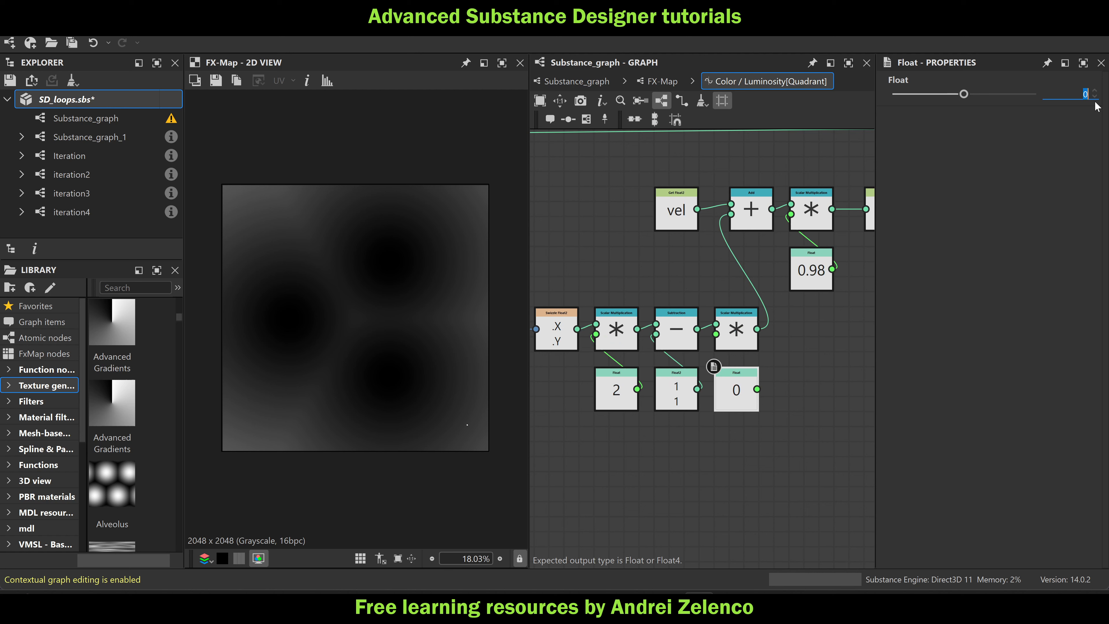
type(".08")
key("Return")
left_click_drag(758, 388, 716, 334)
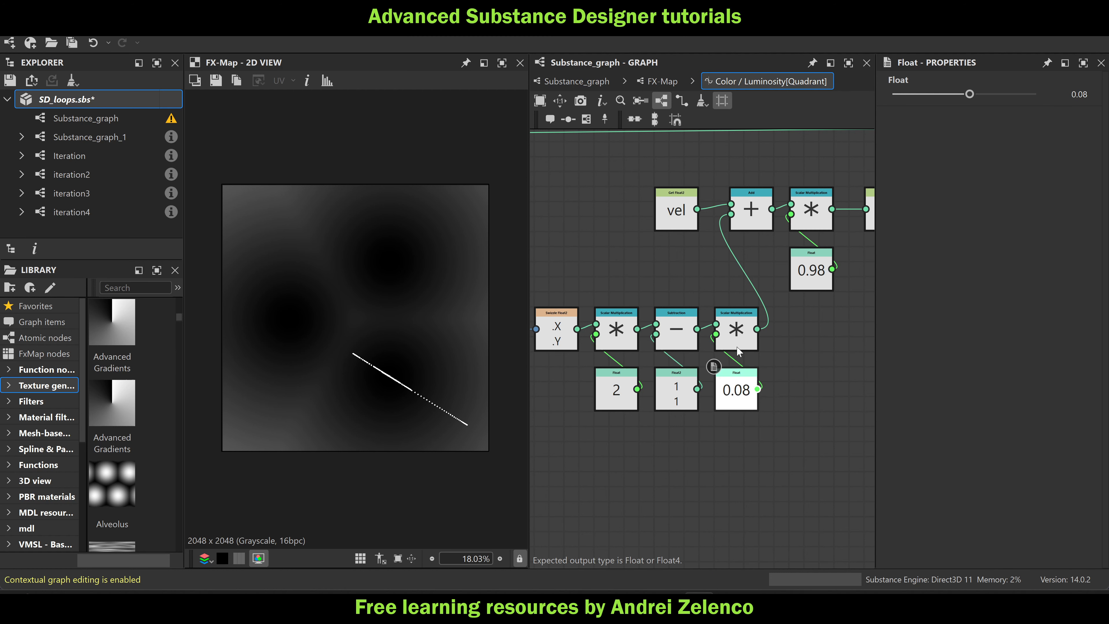
Return to the main graph and move the Origin2 point to about X 0.5713, Y 0.5027, between the dark basins
scroll(419, 384, "up", 2)
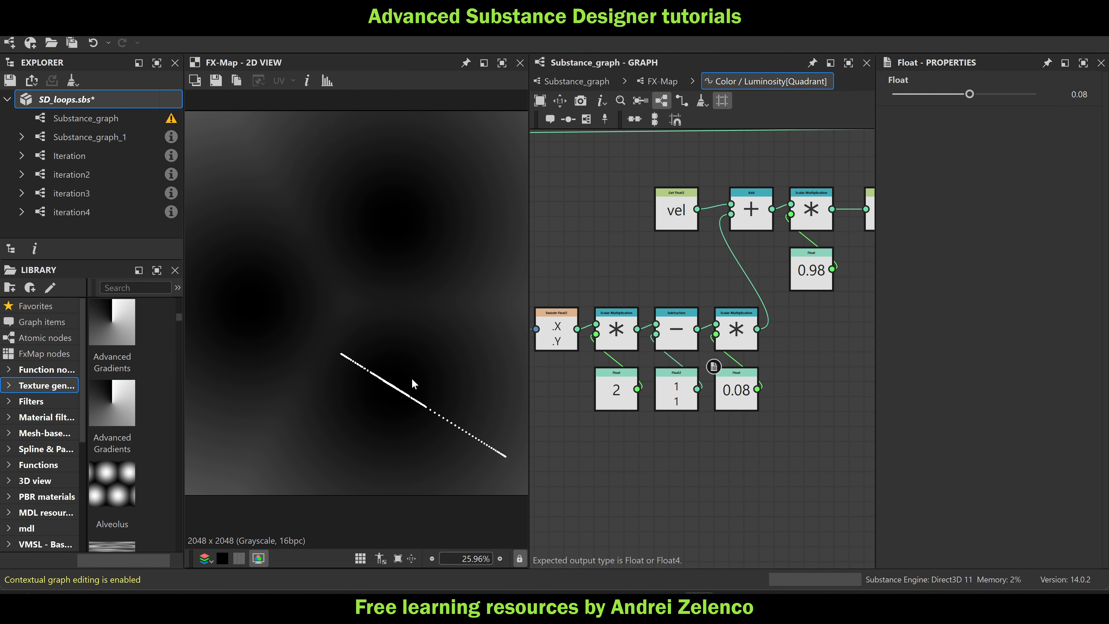
left_click(576, 81)
left_click(748, 297)
left_click_drag(505, 456, 396, 301)
scroll(288, 384, "down", 2)
scroll(301, 408, "up", 2)
Open the Color / Luminosity function of the reference FX-Map's Quadrant and check the multiplier that damps vel
scroll(617, 338, "down", 6)
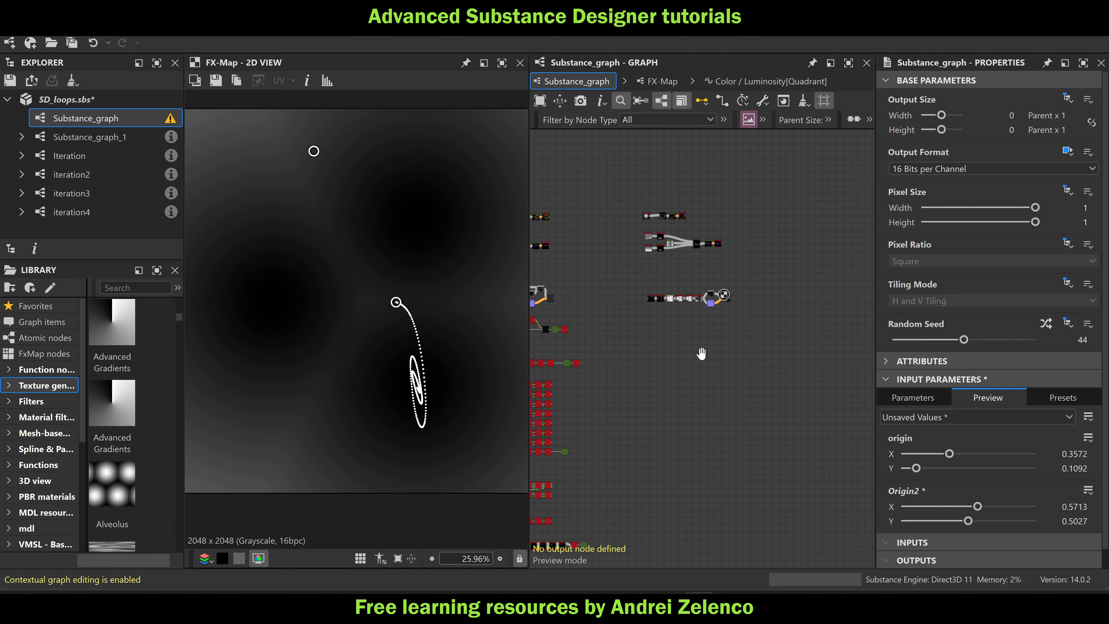
middle_click_drag(701, 353, 749, 348)
scroll(615, 302, "up", 5)
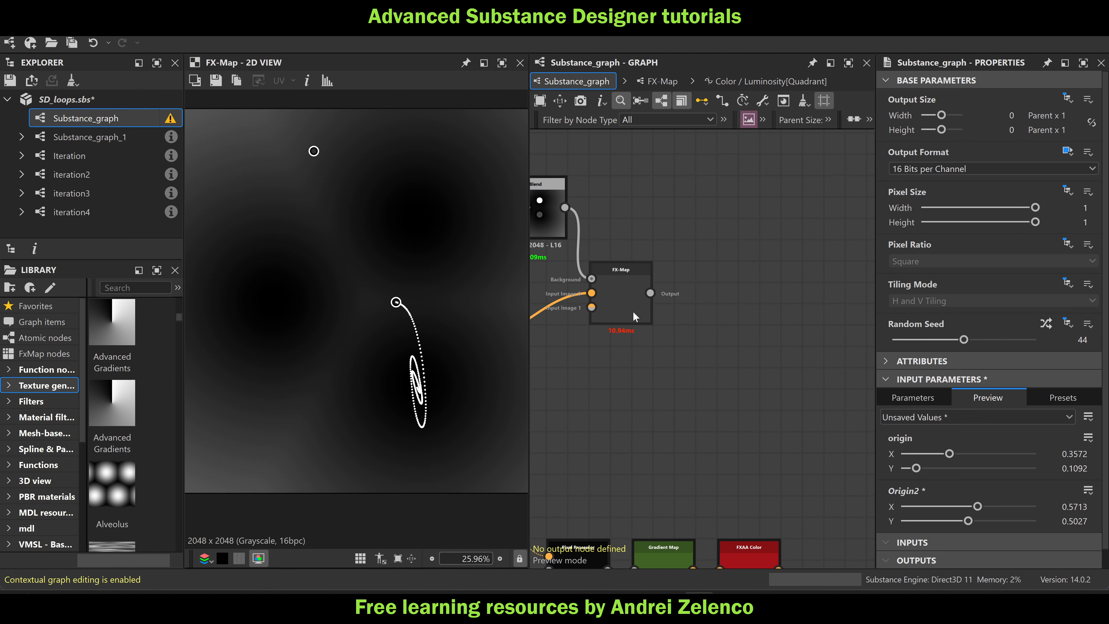
double_click(632, 311)
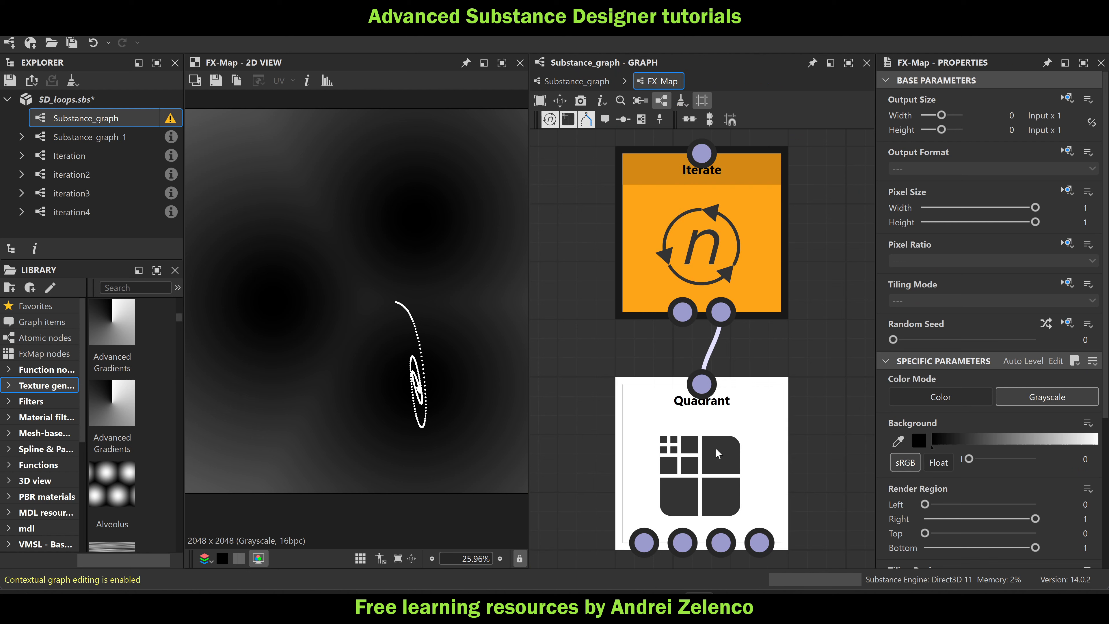
left_click(723, 452)
left_click(1068, 100)
scroll(713, 395, "up", 4)
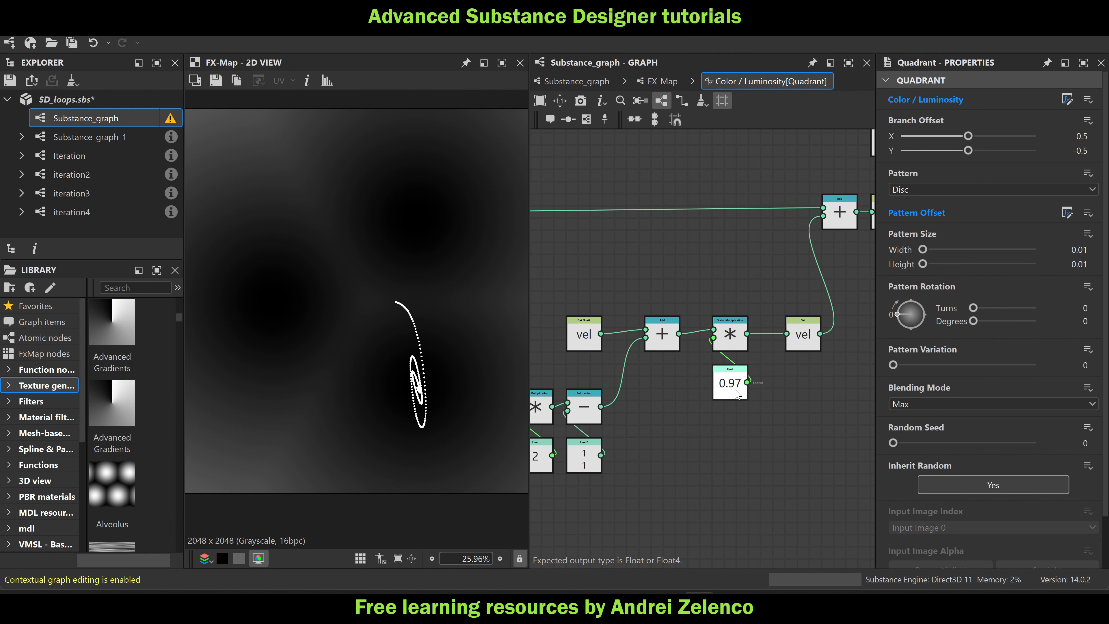
Reopen the working FX-Map's Color / Luminosity function and set the Float that damps vel to 0.97
left_click(581, 81)
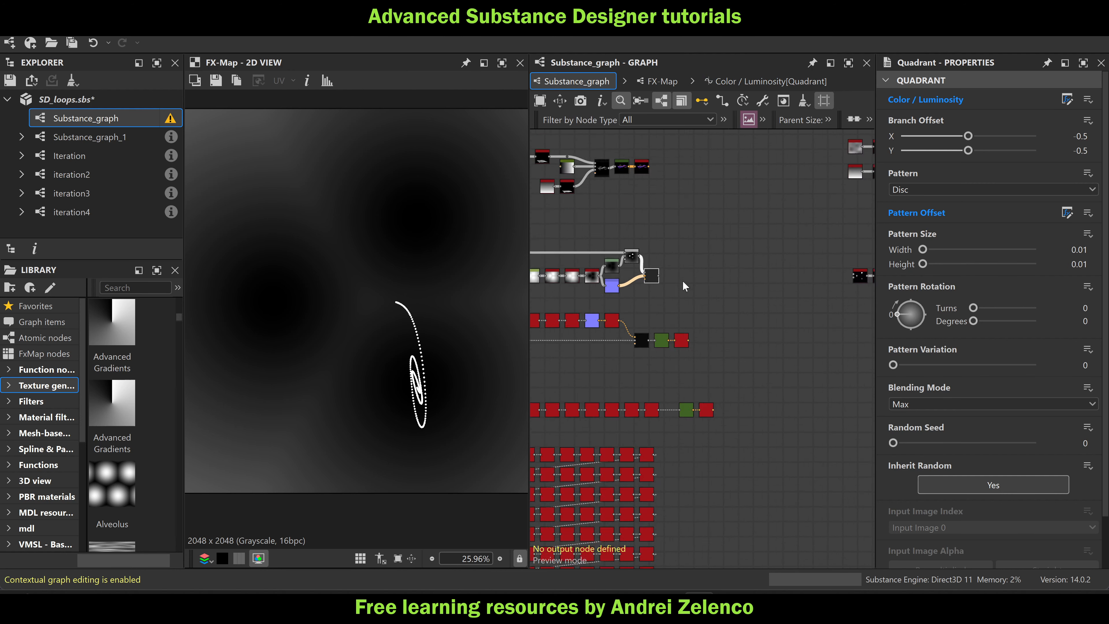
key("f")
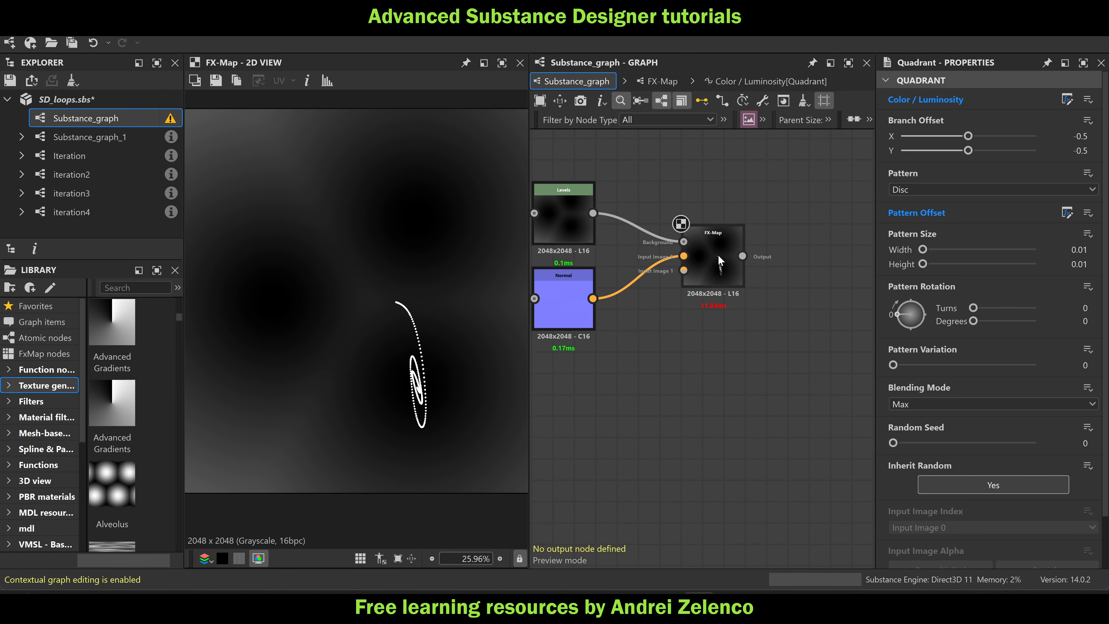
double_click(718, 255)
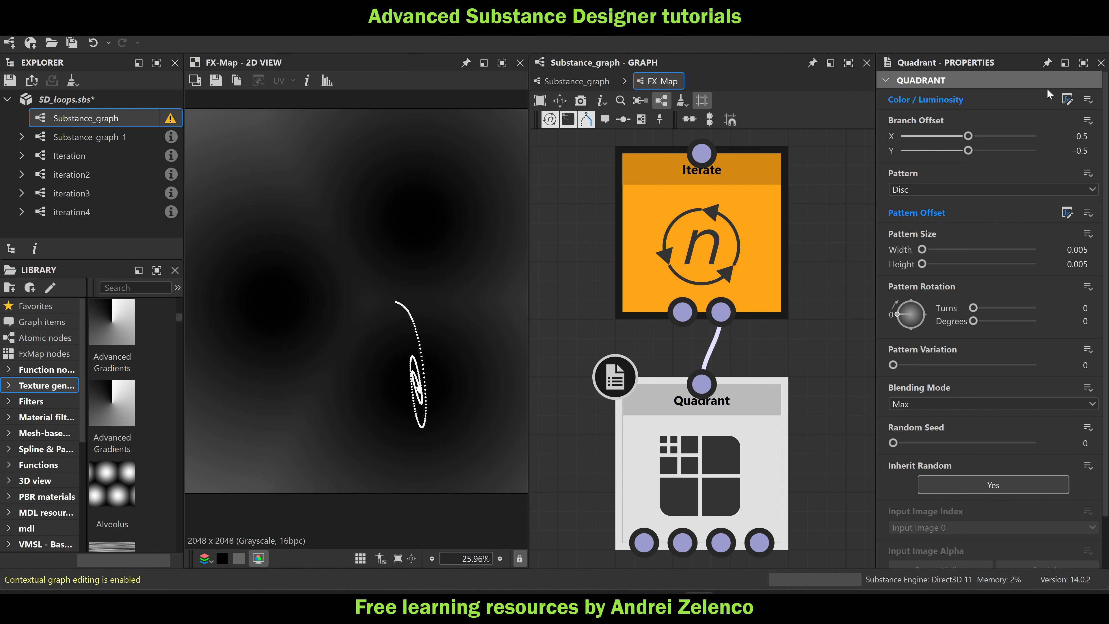
left_click(1065, 101)
scroll(734, 385, "up", 3)
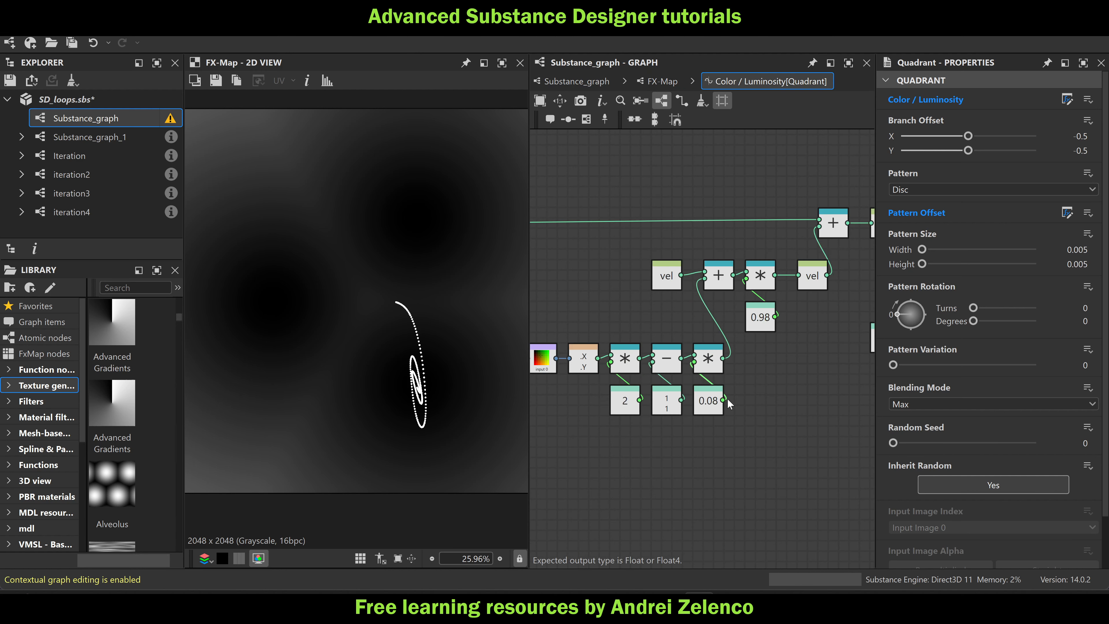
scroll(726, 398, "up", 1)
left_click(776, 315)
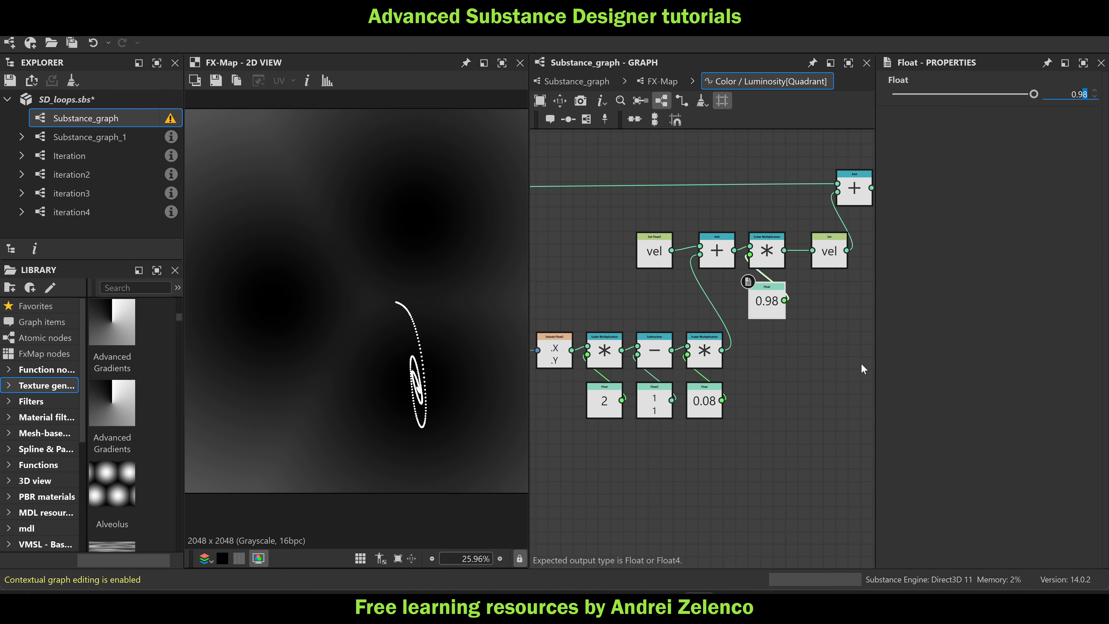
type("7")
key("Return")
scroll(723, 139, "down", 3)
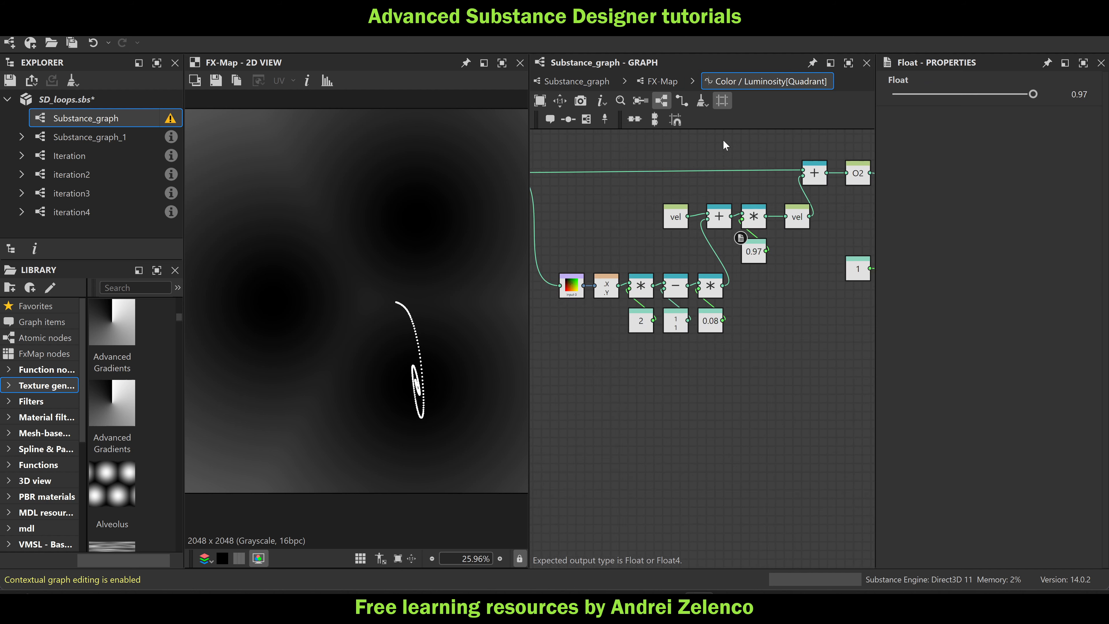
Compare the Intensity of the Blur HQ Grayscale node in the working network with that of the reference network
left_click(584, 85)
scroll(723, 305, "down", 4)
middle_click_drag(703, 310, 851, 288)
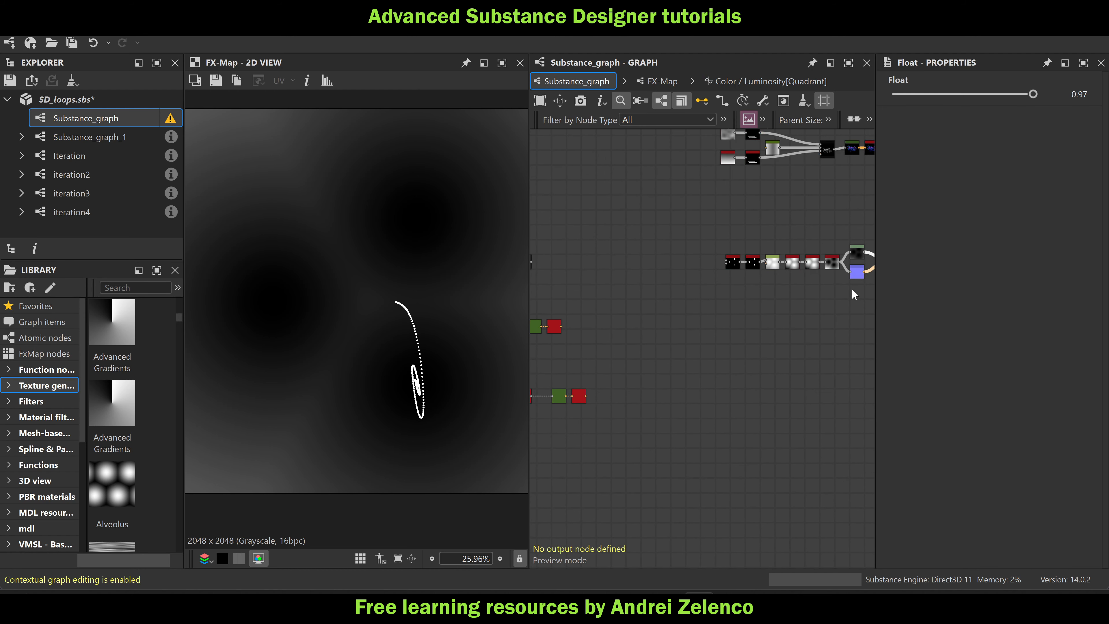
scroll(853, 285, "down", 3)
scroll(462, 326, "up", 1)
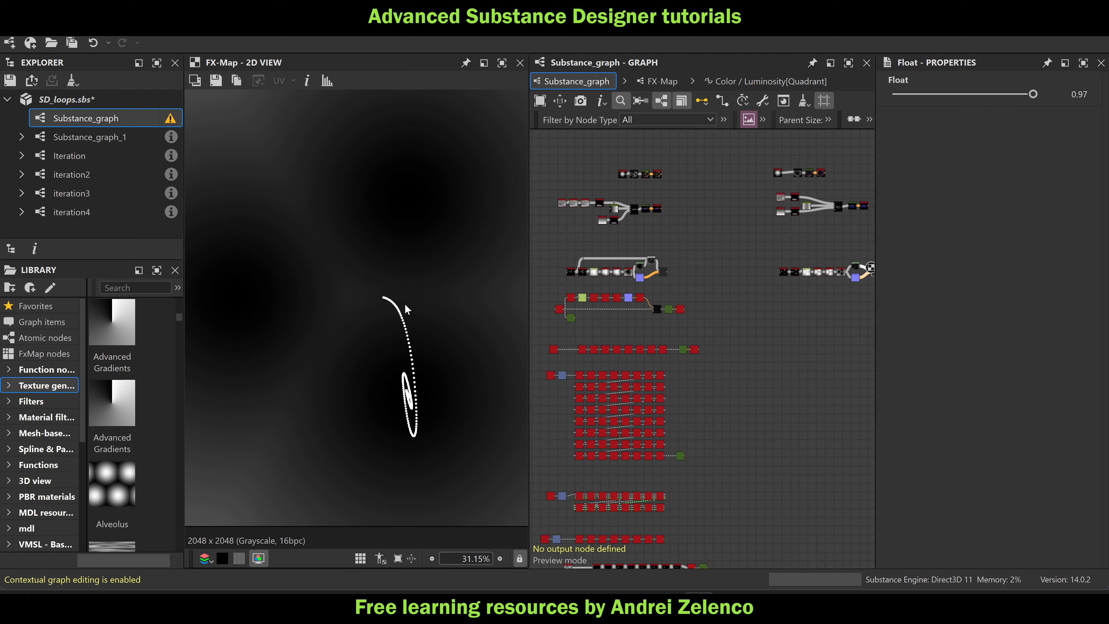
scroll(827, 257, "up", 6)
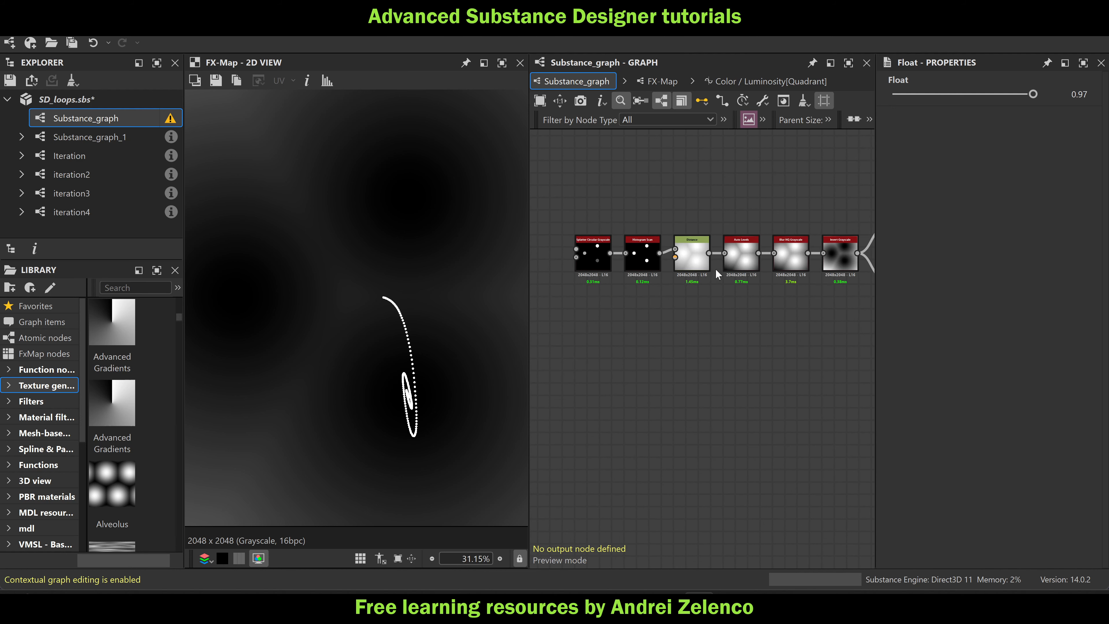
scroll(661, 265, "up", 2)
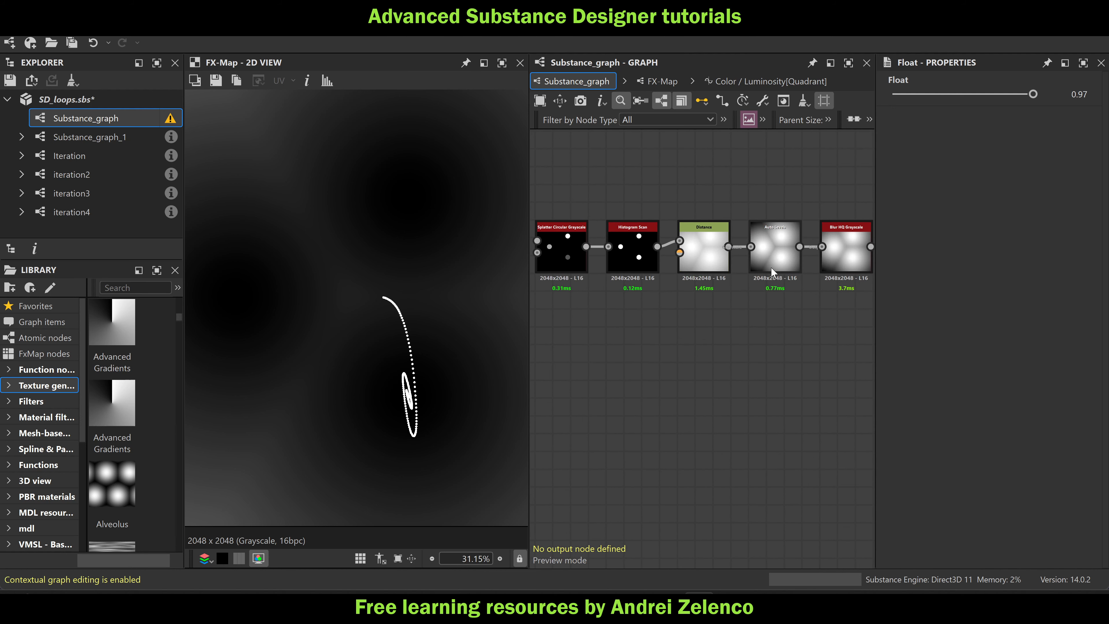
middle_click_drag(786, 265, 715, 261)
left_click(730, 246)
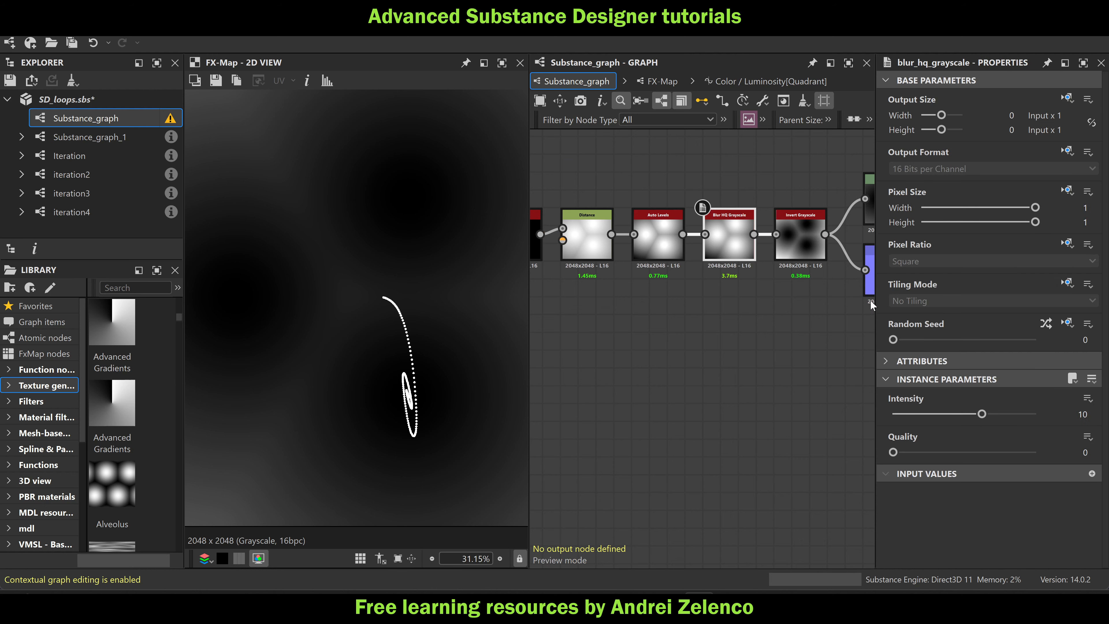
middle_click_drag(708, 307, 594, 305)
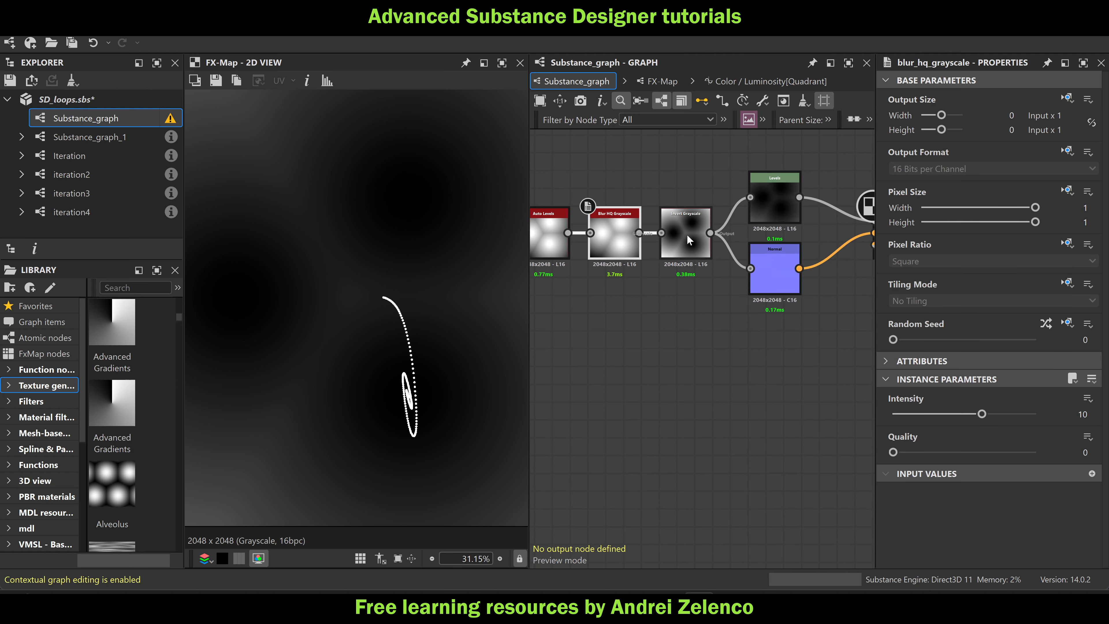
middle_click_drag(719, 242, 587, 240)
scroll(654, 239, "down", 1)
scroll(655, 240, "down", 7)
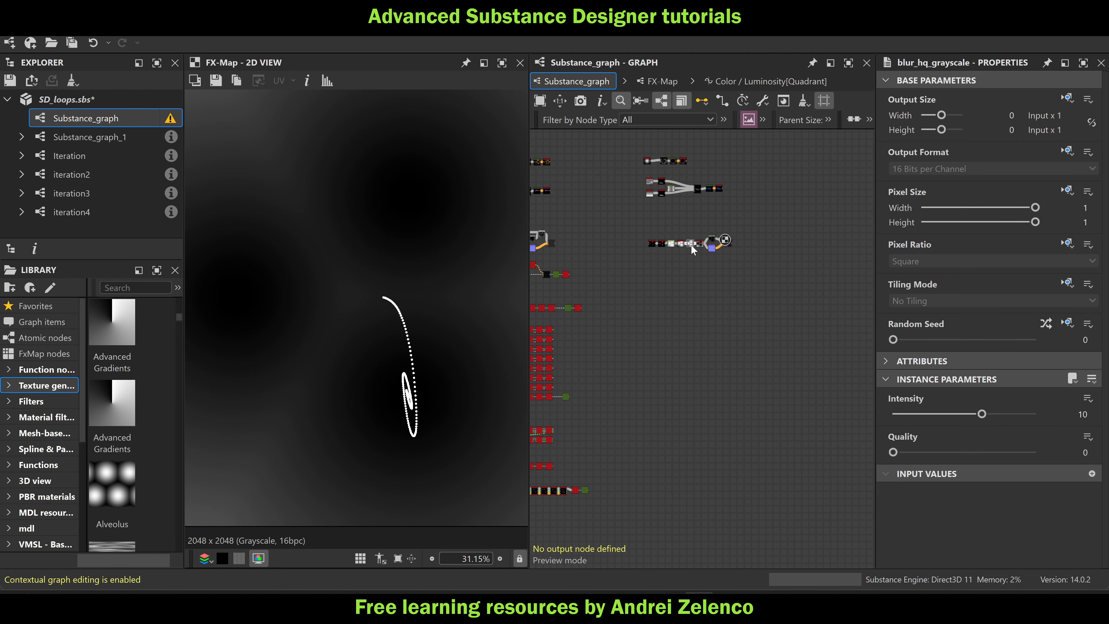
scroll(679, 247, "up", 6)
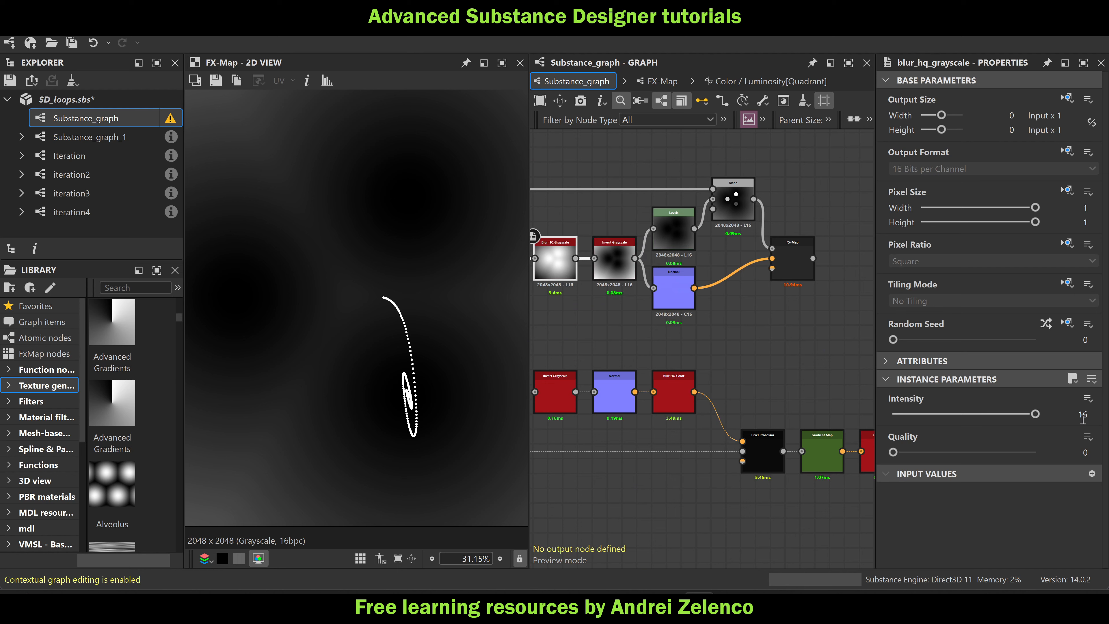
Set the Intensity of the working network's Blur HQ Grayscale node to 16
scroll(698, 232, "down", 3)
scroll(706, 224, "down", 2)
middle_click_drag(742, 235, 527, 231)
middle_click_drag(863, 225, 766, 232)
scroll(766, 232, "up", 3)
left_click(761, 227)
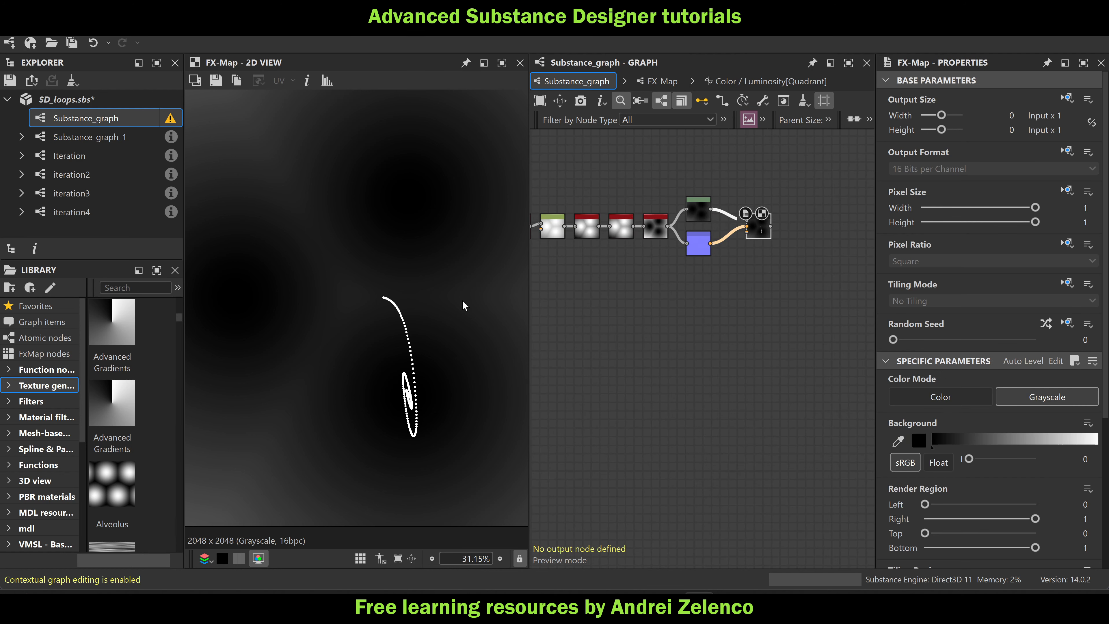
scroll(585, 231, "up", 2)
scroll(577, 226, "up", 2)
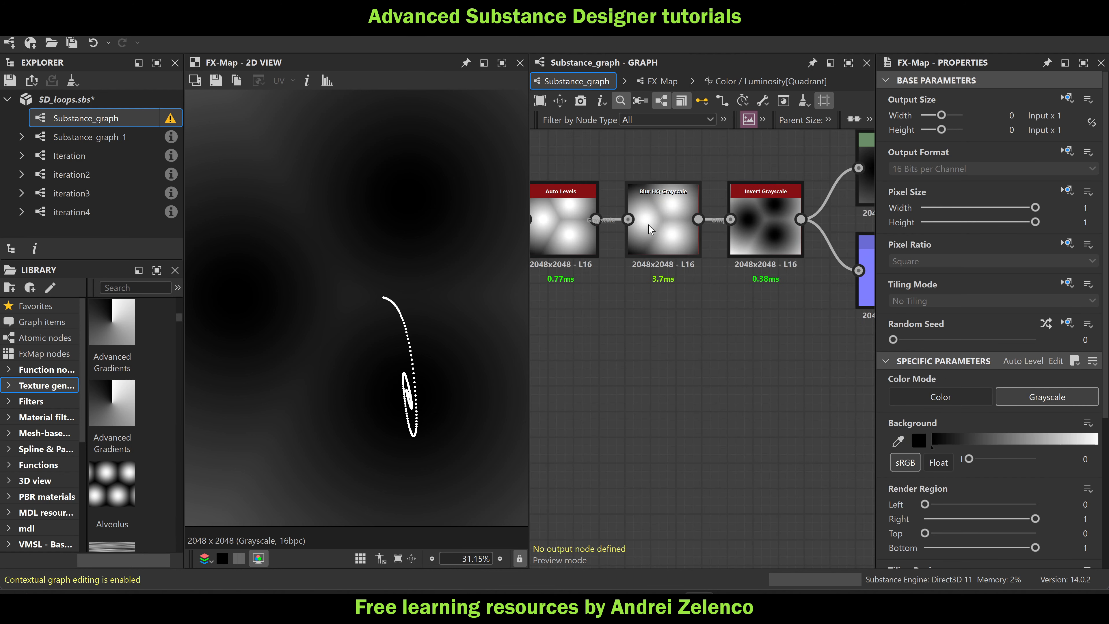
left_click(663, 228)
double_click(1083, 414)
type("16")
key("Return")
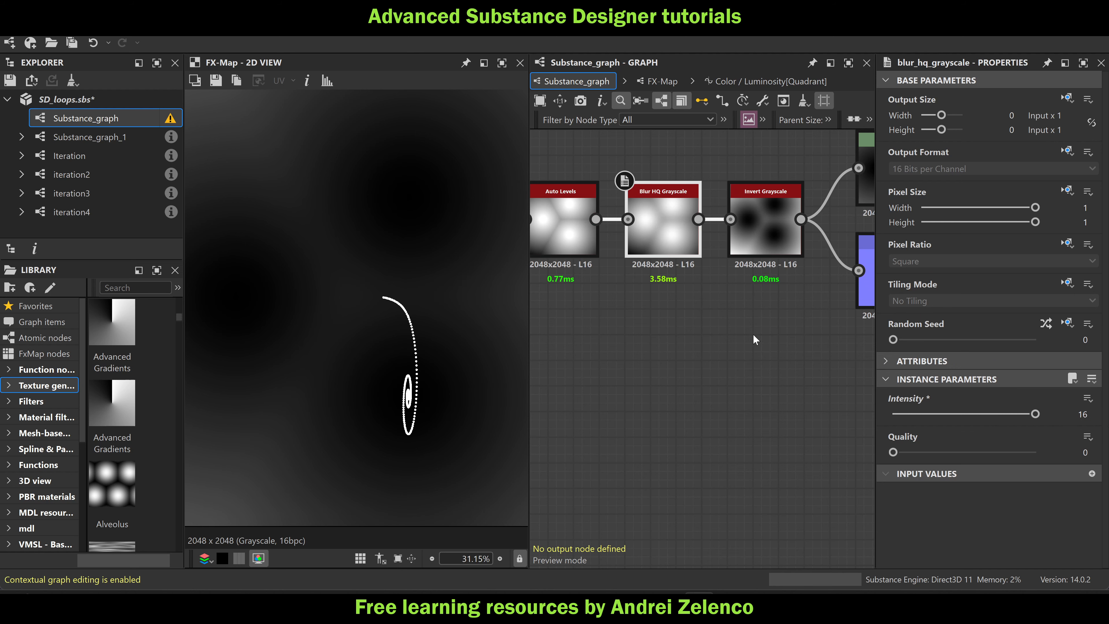
Show the graph's point controls and move Origin2 to about X 0.0578, Y 0.0997, near the background's upper-left corner
scroll(739, 340, "down", 5)
left_click(853, 290)
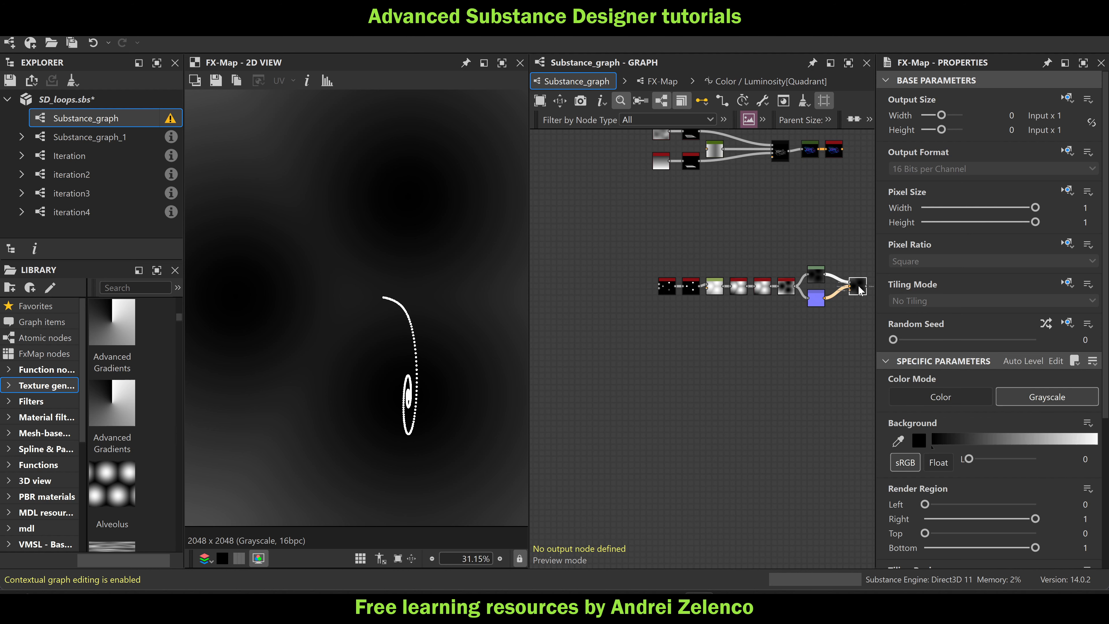
left_click(783, 380)
scroll(353, 333, "down", 4)
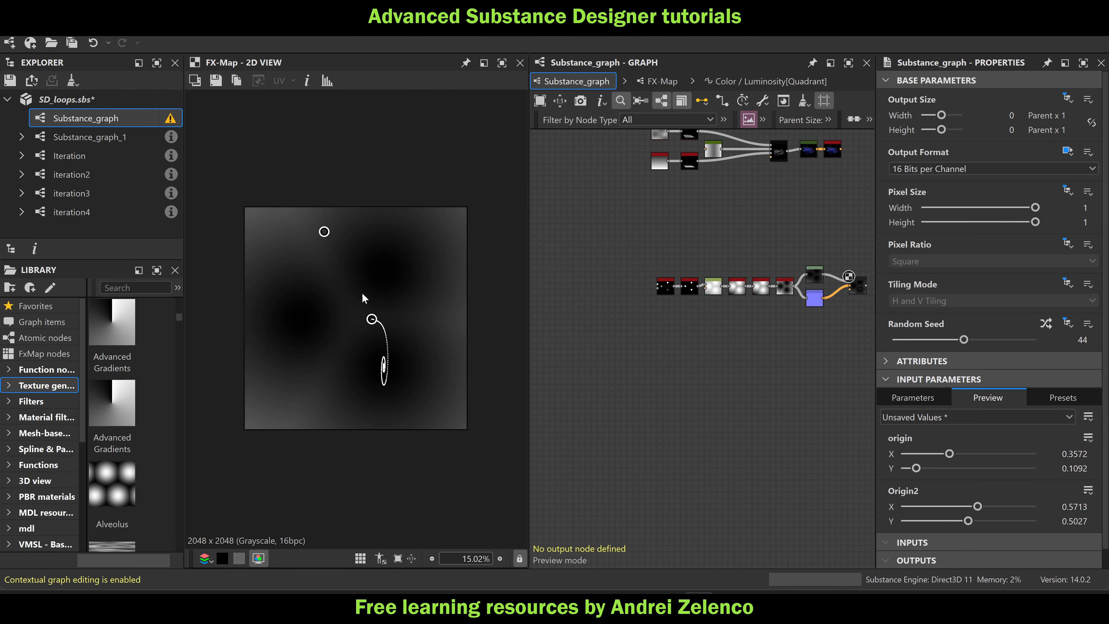
left_click_drag(374, 317, 257, 229)
scroll(330, 329, "up", 3)
middle_click_drag(331, 329, 478, 326)
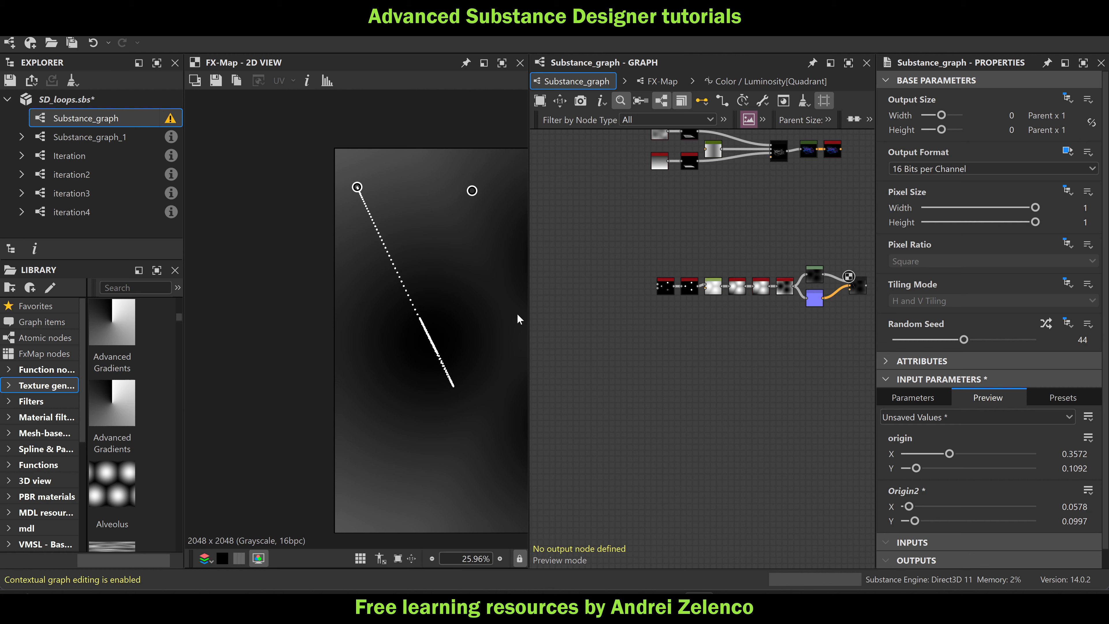
Display the reference FX-Map in the 2D view and move its origin point to about X 0.077, Y 0.1017
middle_click_drag(862, 290, 627, 256)
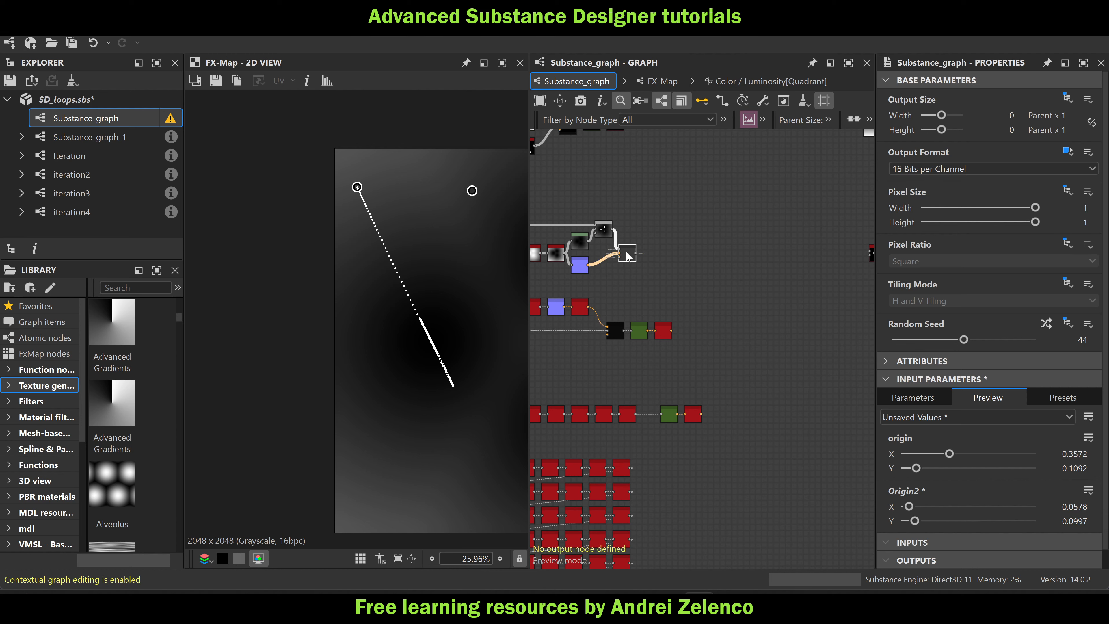
double_click(626, 253)
scroll(461, 252, "down", 3)
left_click(714, 205)
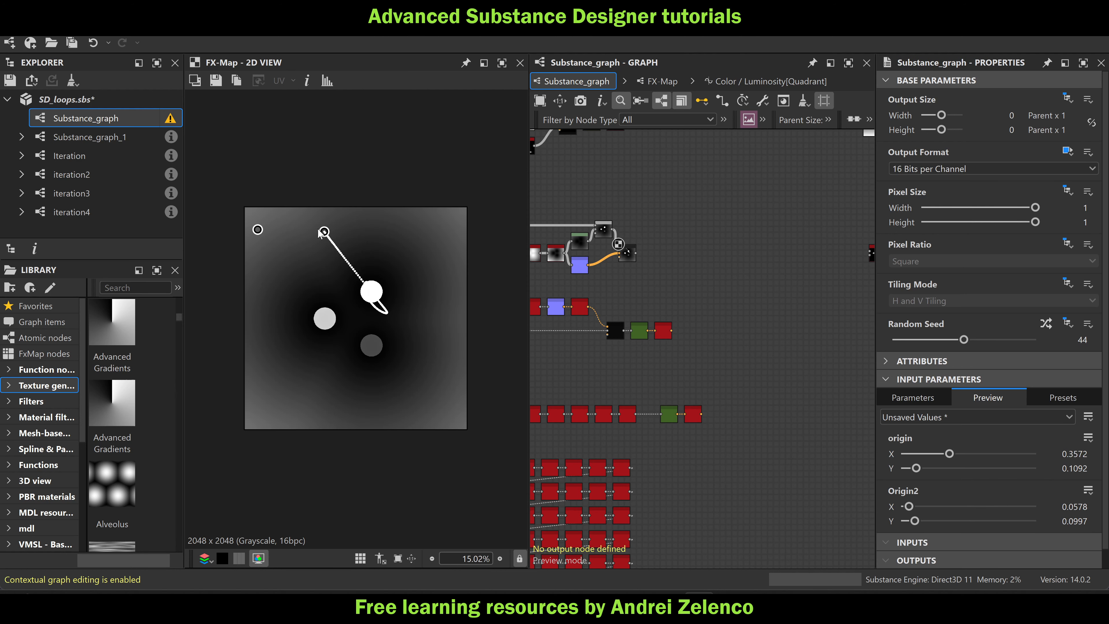
scroll(319, 230, "up", 3)
left_click_drag(308, 186, 201, 183)
scroll(743, 295, "down", 3)
scroll(657, 282, "up", 5)
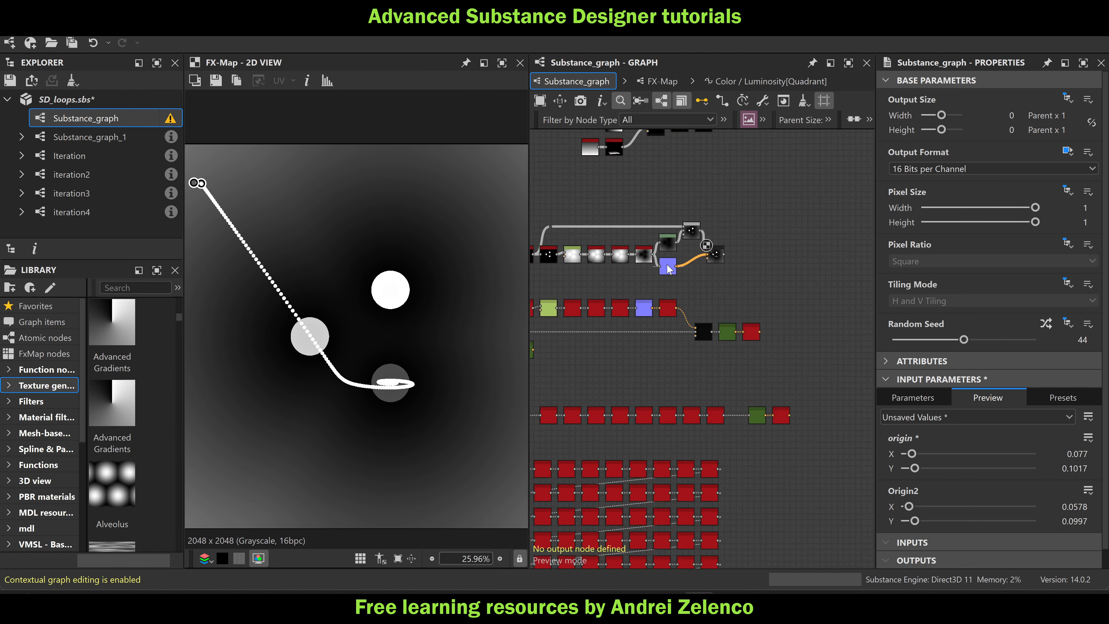
Check the Intensity of the reference network's Normal node against that of the working network's Normal node
left_click(668, 273)
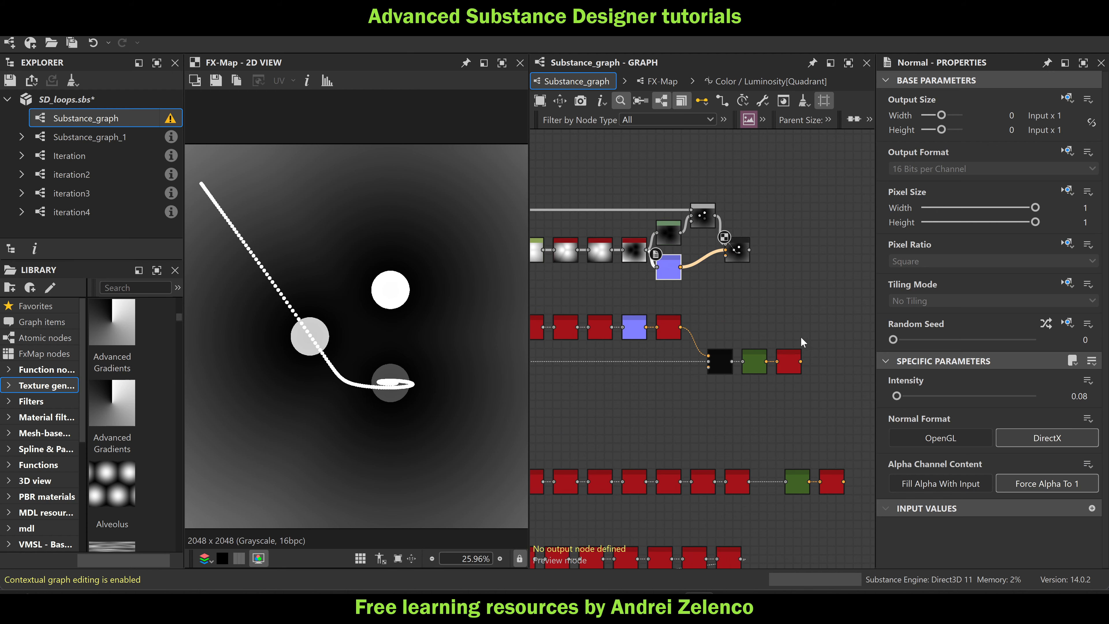
scroll(795, 322, "down", 6)
middle_click_drag(726, 308, 618, 317)
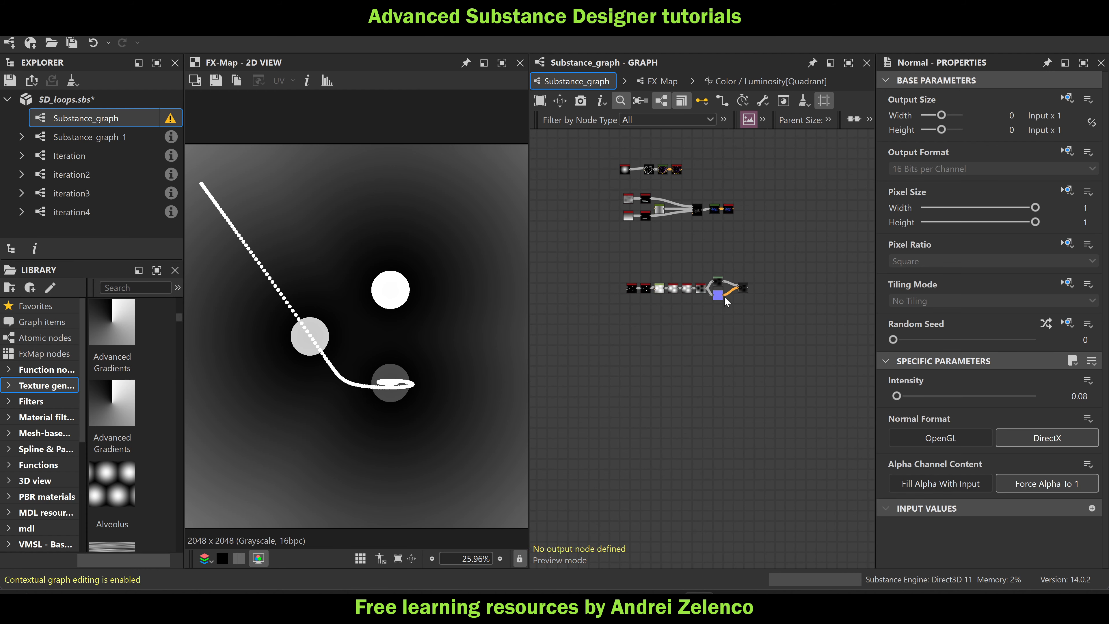
scroll(728, 298, "up", 6)
left_click(676, 303)
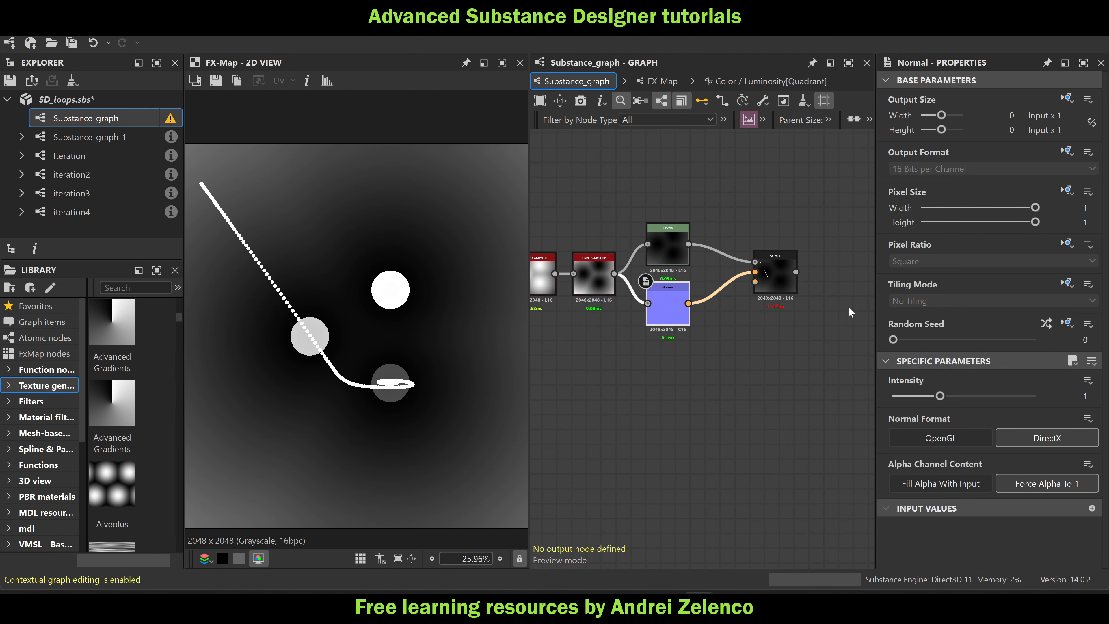
Set the Filtering Mode of the Sample Color node to Bilinear inside the working FX-Map's Quadrant Color / Luminosity function
left_click(786, 280)
double_click(785, 283)
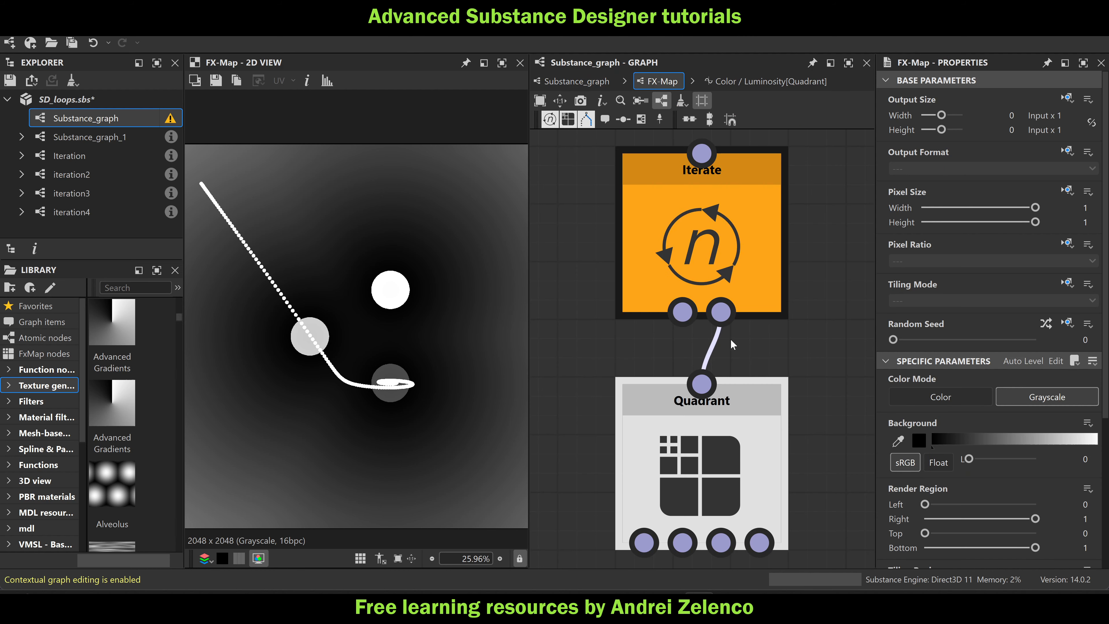
left_click(743, 452)
left_click(1066, 101)
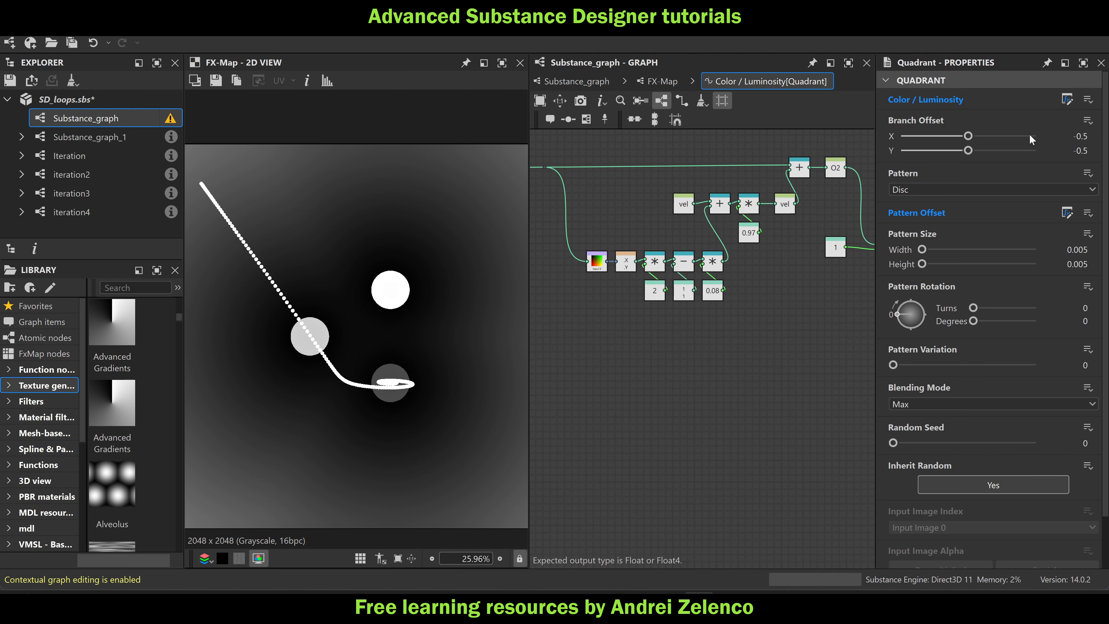
scroll(660, 362, "up", 5)
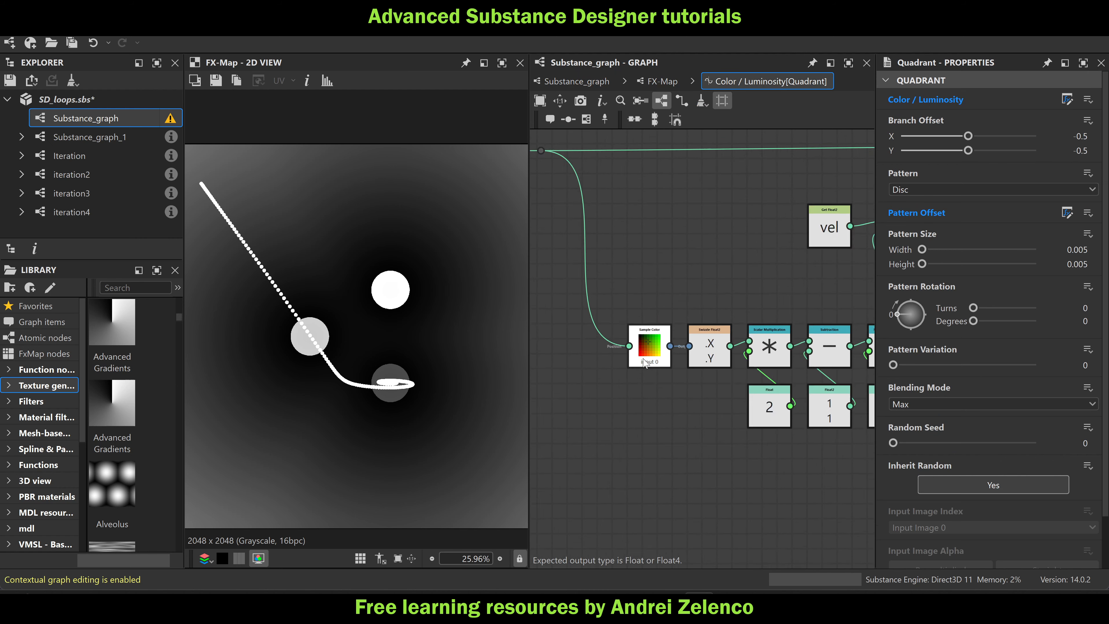
left_click(650, 343)
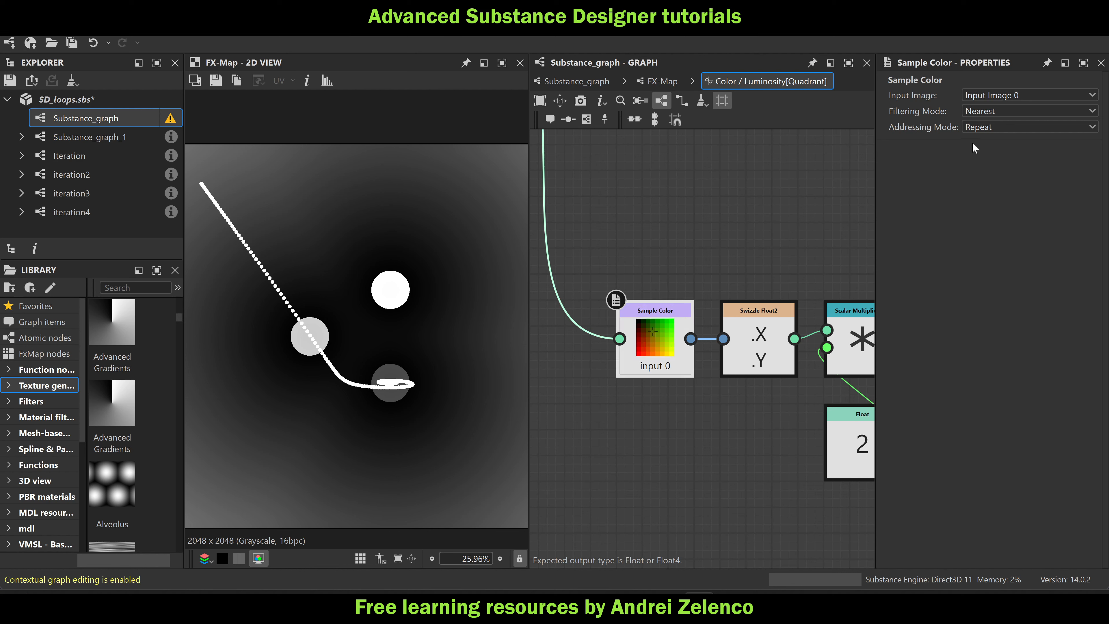
left_click(999, 110)
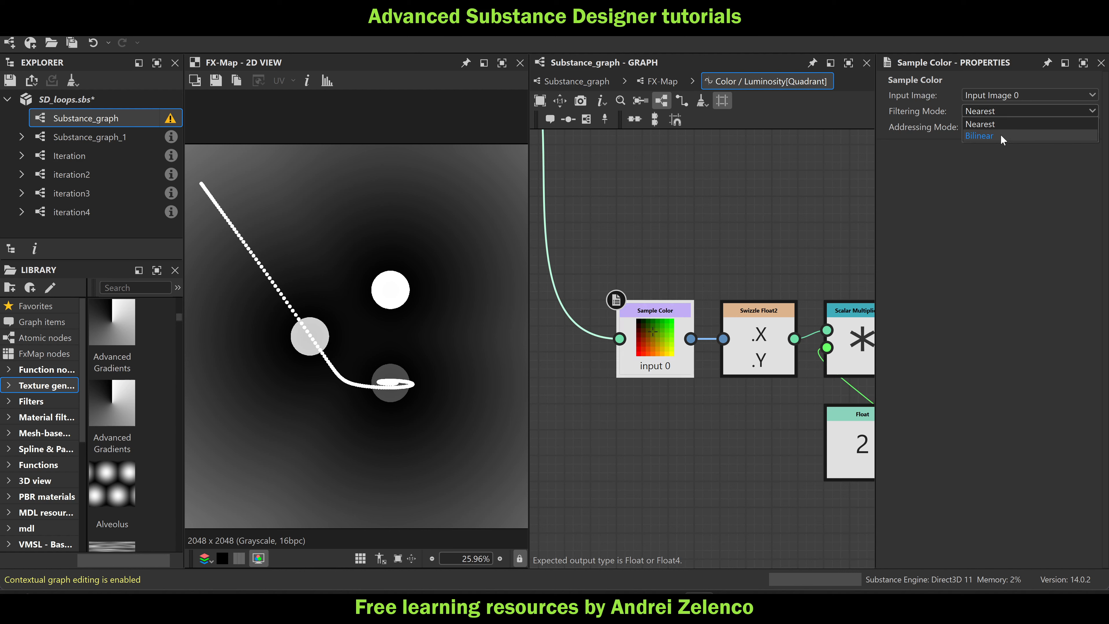
left_click(1001, 138)
Display the working FX-Map in the 2D view and look over its input chain in the main graph
left_click(577, 80)
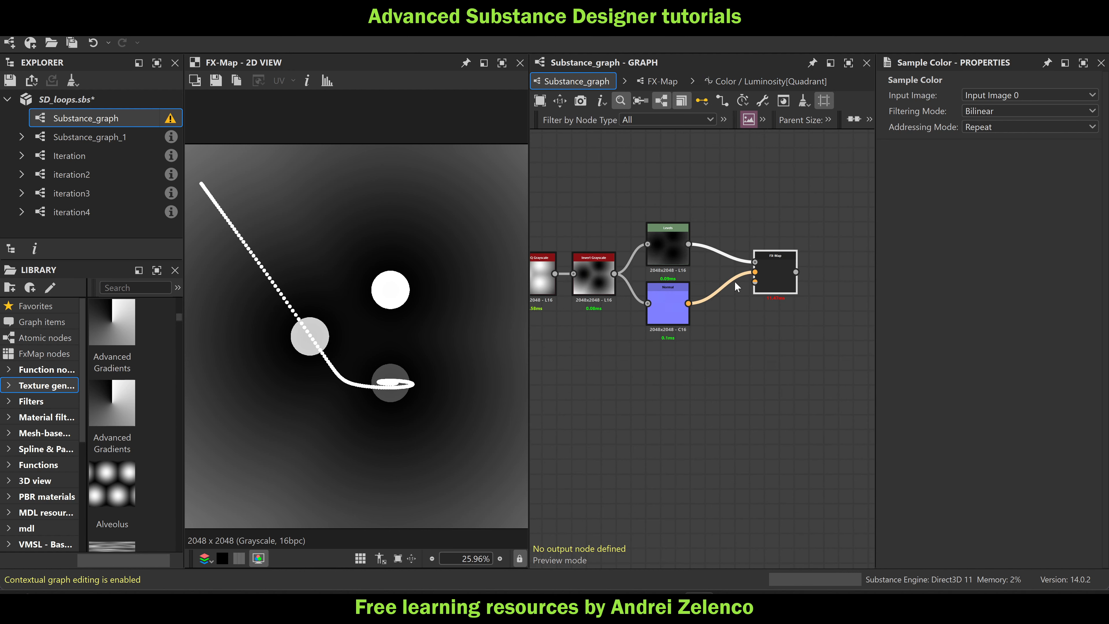
left_click(767, 276)
middle_click_drag(677, 305, 835, 297)
scroll(832, 271, "down", 5)
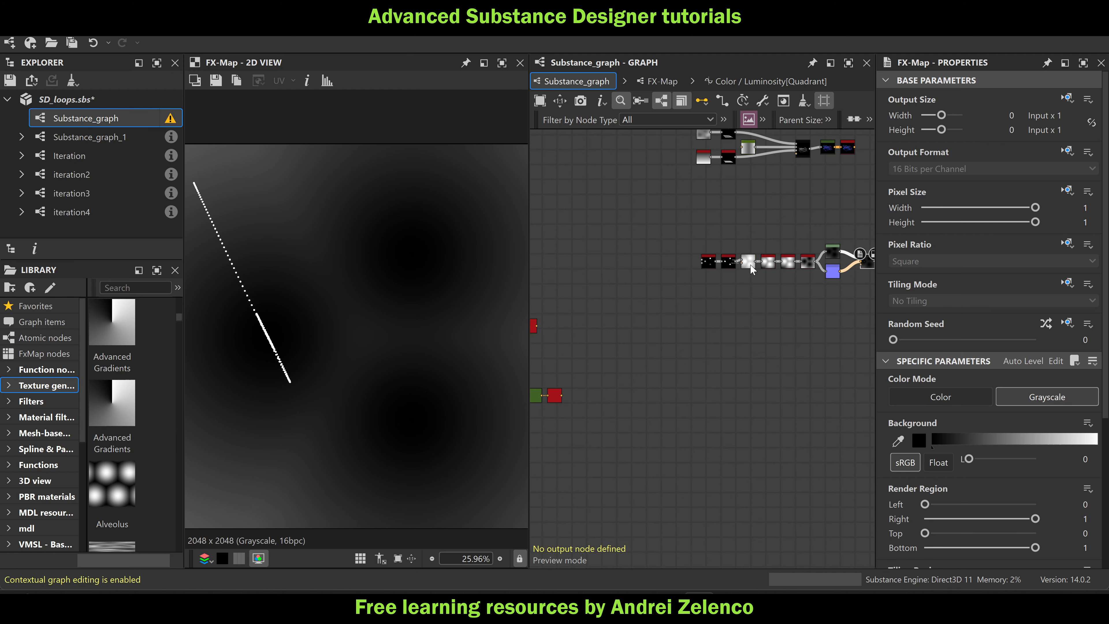
key("f")
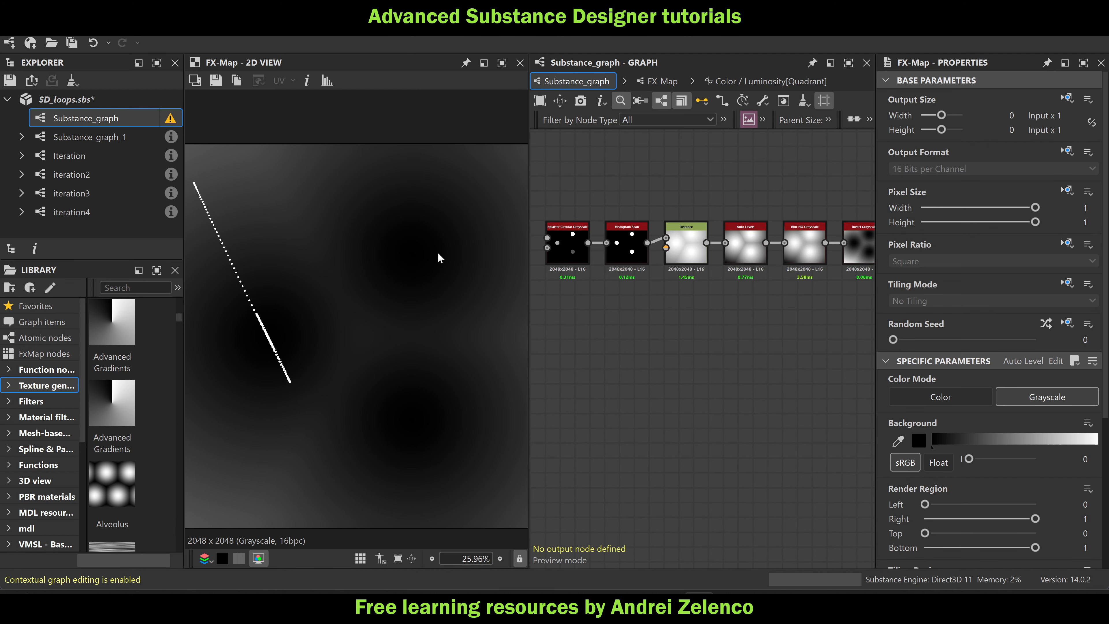
scroll(780, 359, "down", 2)
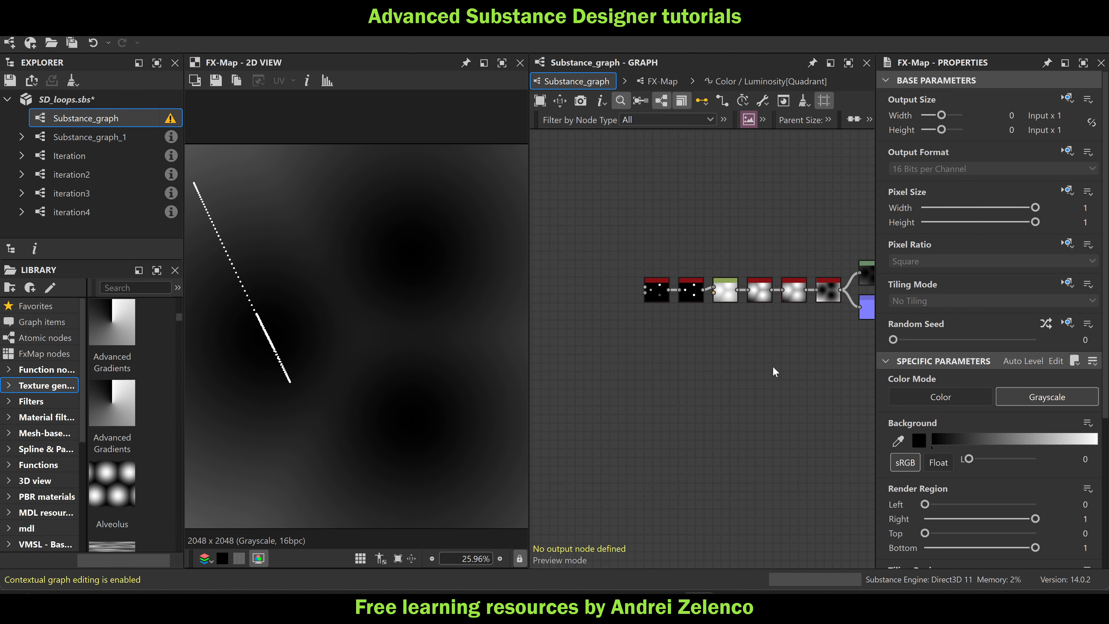
Set the Intensity of the working network's Normal node to 0.08
middle_click_drag(774, 367, 685, 341)
left_click(776, 302)
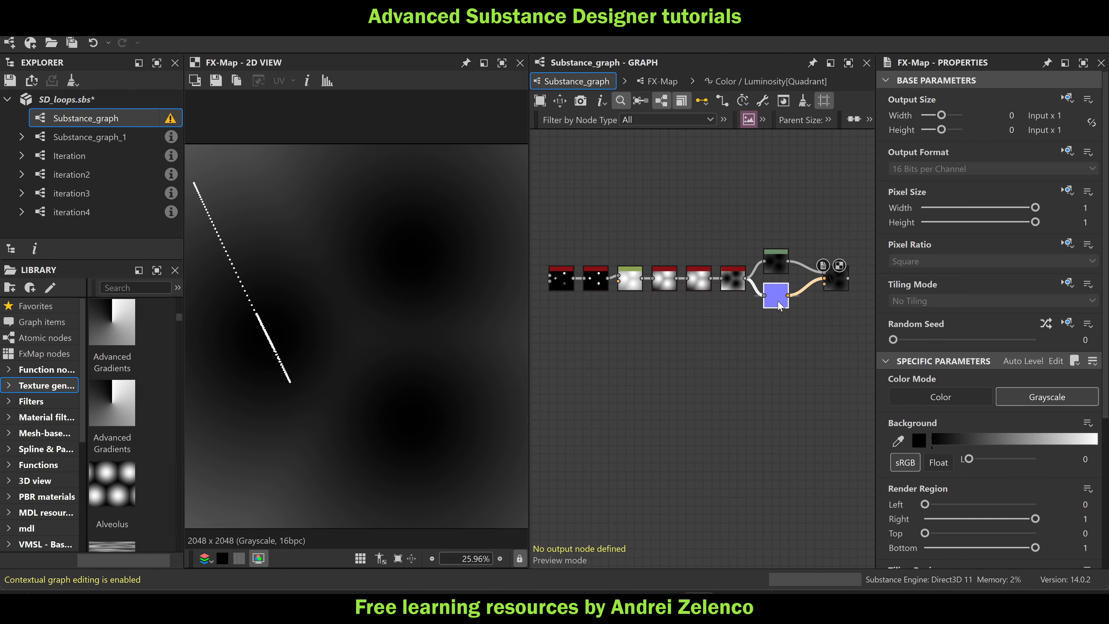
left_click(1085, 396)
type("0.08")
key("Return")
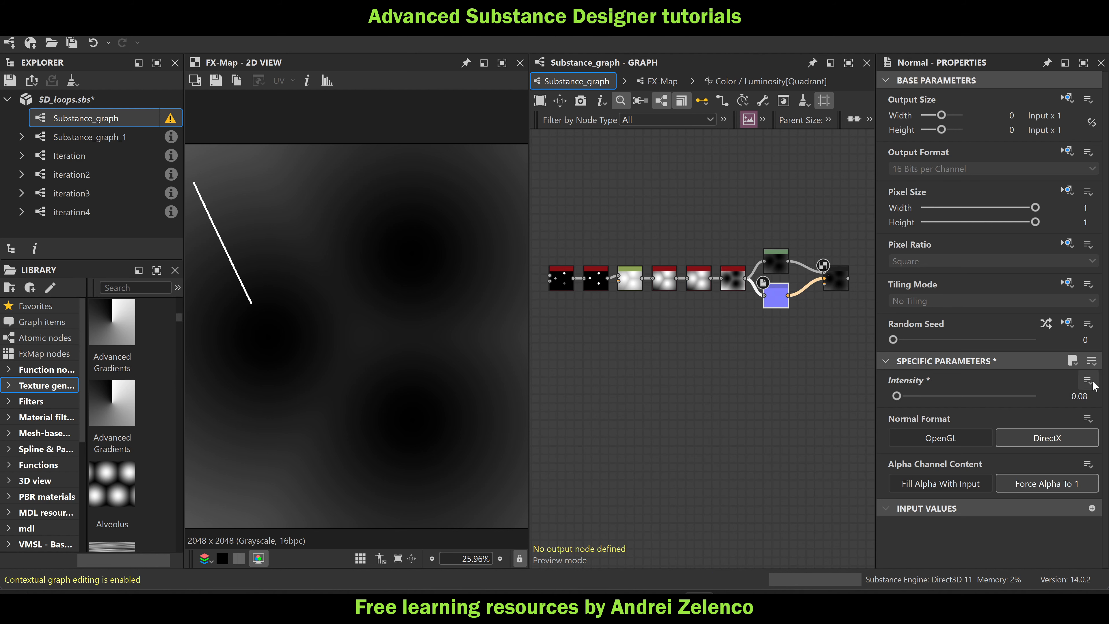
Remove the 0.08 Scalar Multiplication from the Quadrant's Color / Luminosity function, wiring the Subtraction output straight into the velocity Addition
double_click(834, 282)
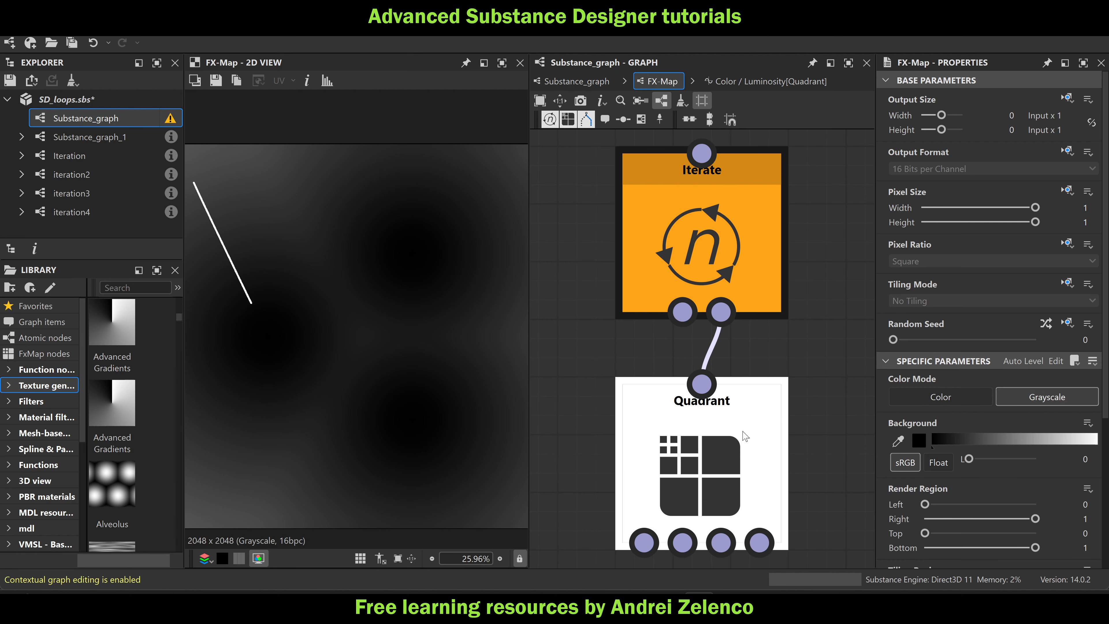
left_click(1066, 99)
middle_click_drag(771, 354, 466, 299)
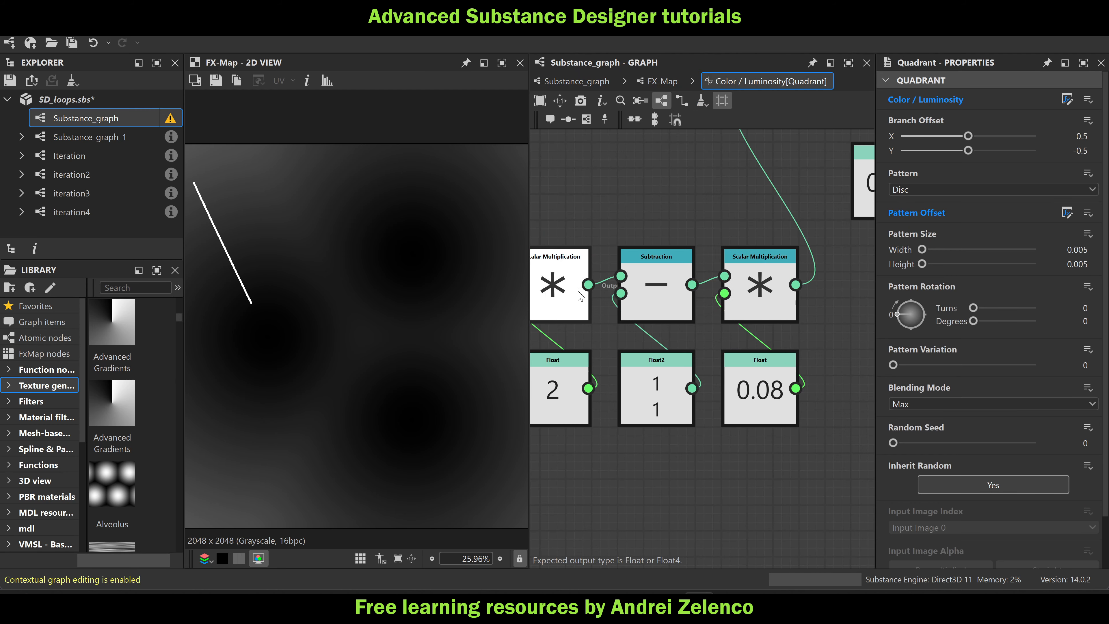
scroll(605, 300, "down", 2)
left_click_drag(665, 289, 716, 170)
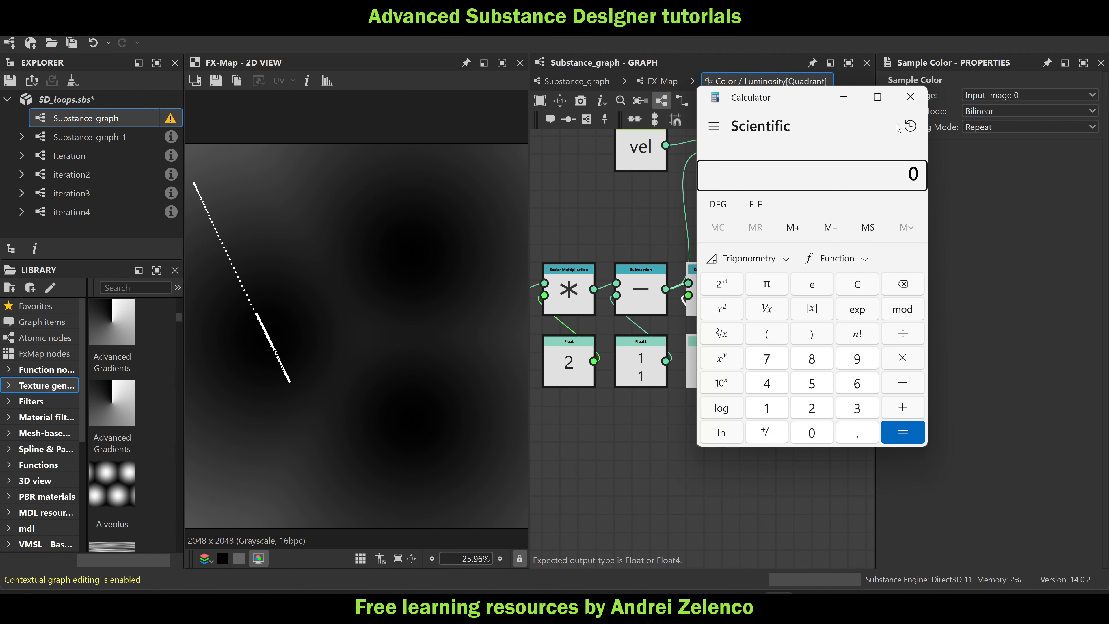
left_click(913, 97)
key("f")
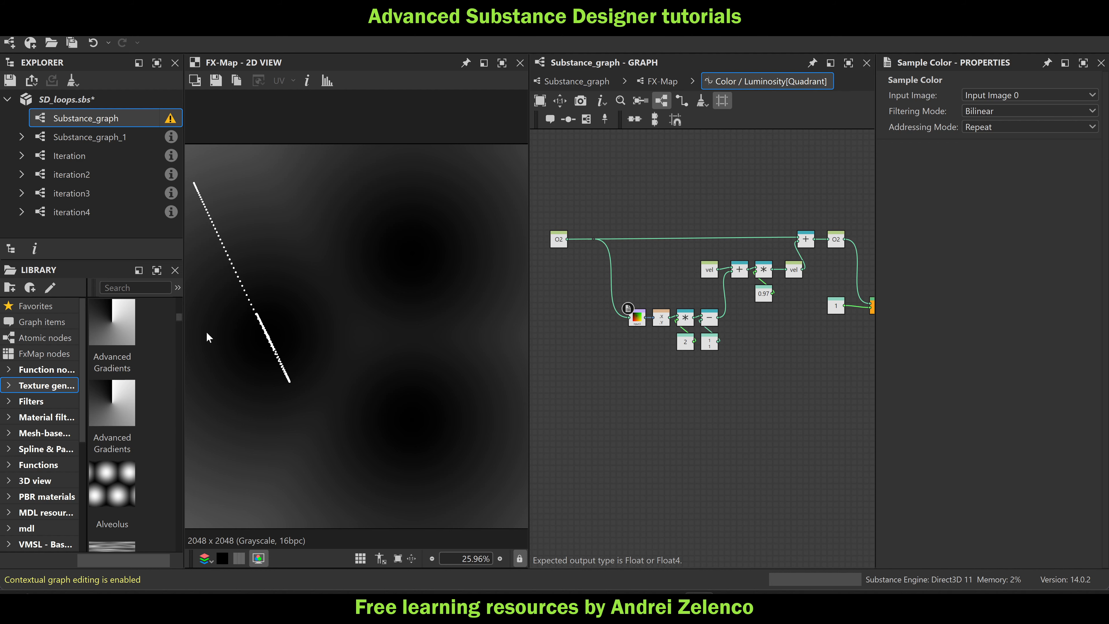
Return to the main graph and display the reference network's Splatter Circular Grayscale node in the 2D view
left_click(591, 82)
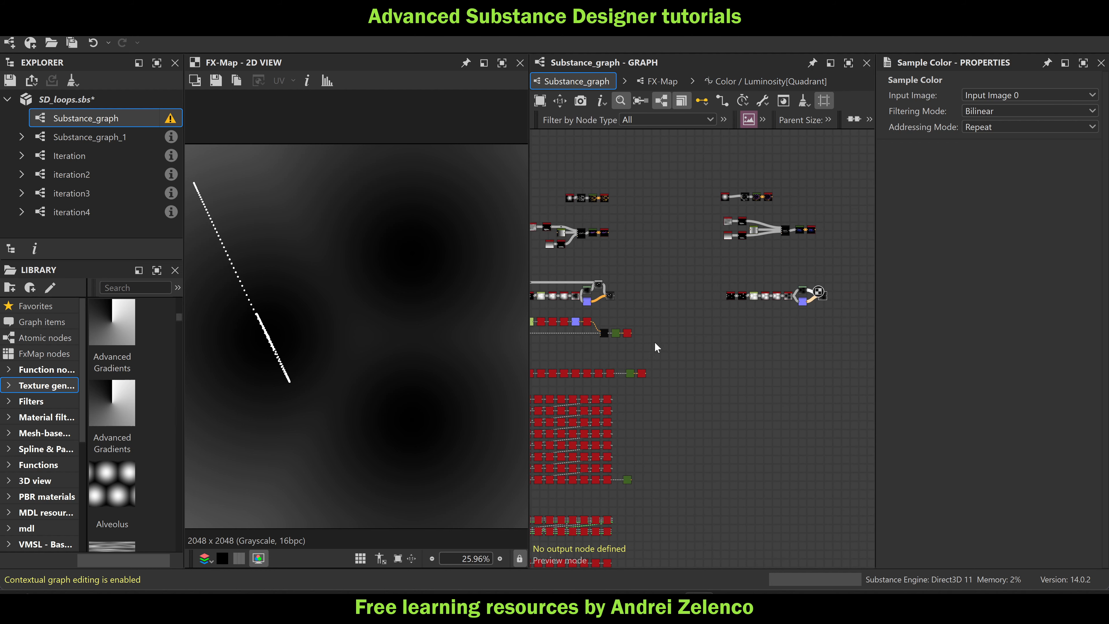
scroll(740, 285, "up", 6)
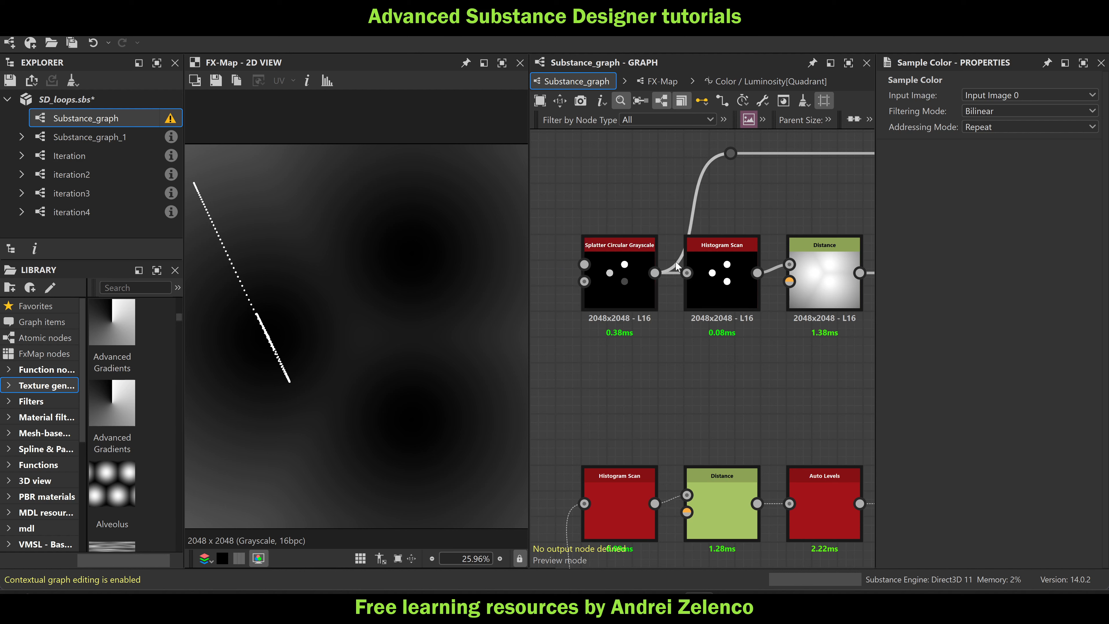
scroll(651, 269, "down", 3)
scroll(639, 283, "up", 3)
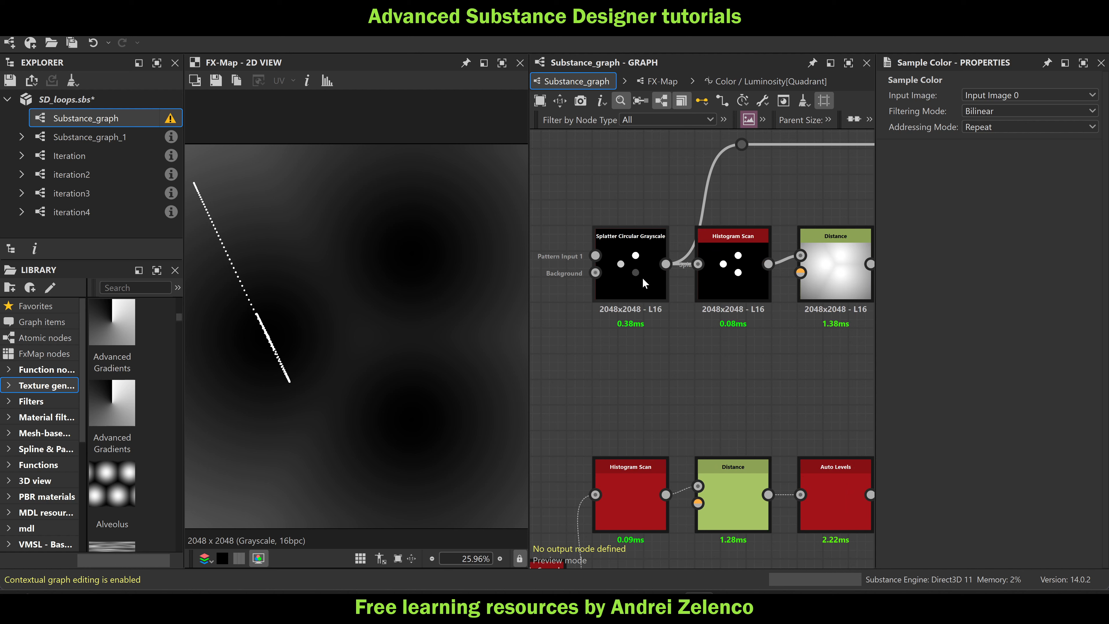
double_click(642, 265)
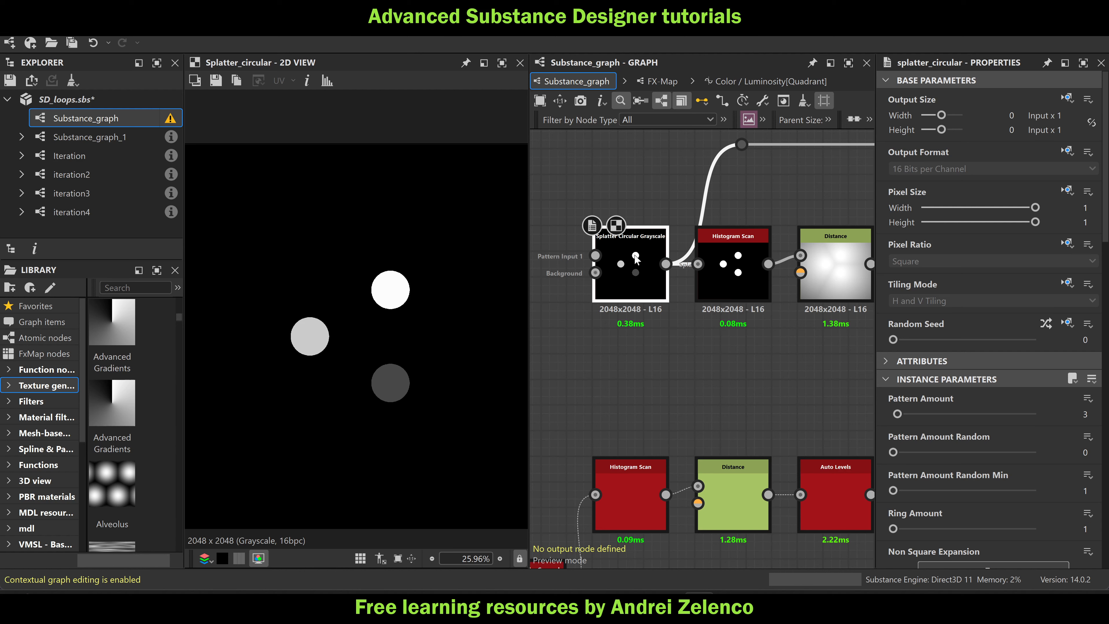
Display the working network's Splatter Circular Grayscale node and reduce its position Radius to 0.16
scroll(635, 259, "down", 5)
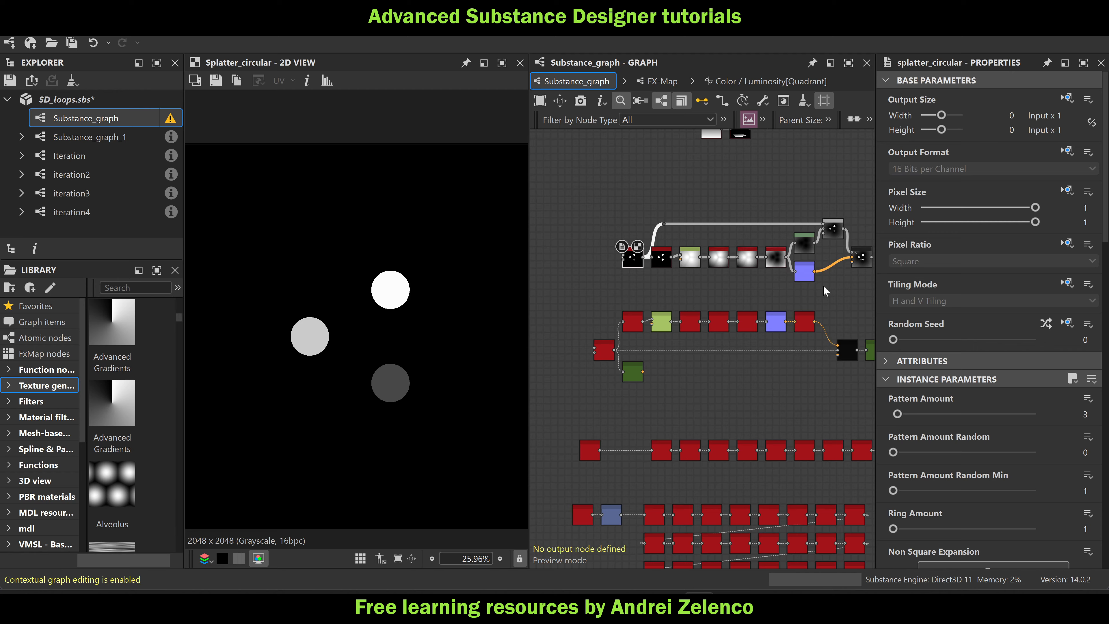
scroll(817, 285, "down", 3)
scroll(727, 260, "up", 3)
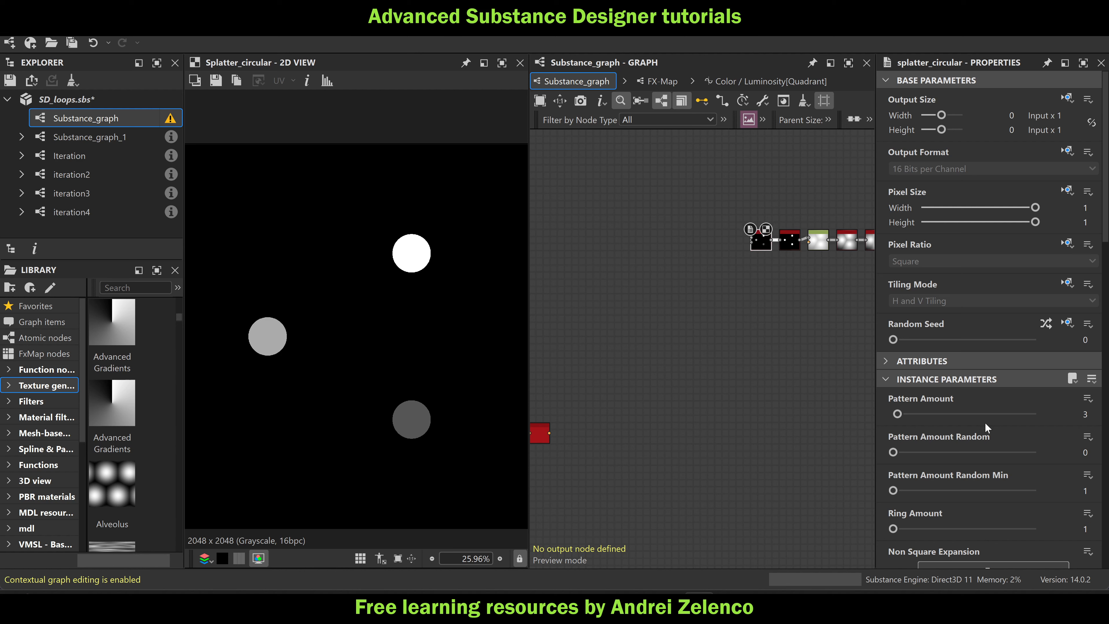
scroll(952, 500, "down", 2)
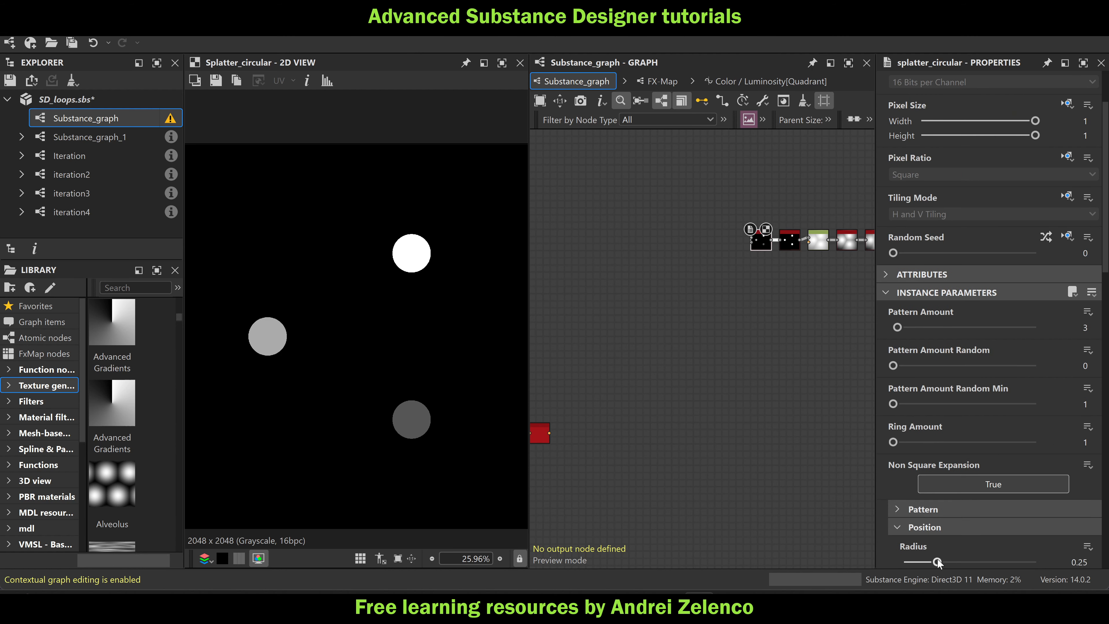
left_click_drag(936, 562, 925, 563)
Display the working FX-Map in the 2D view to examine O2's path with the tighter circle layout
middle_click_drag(754, 411, 485, 416)
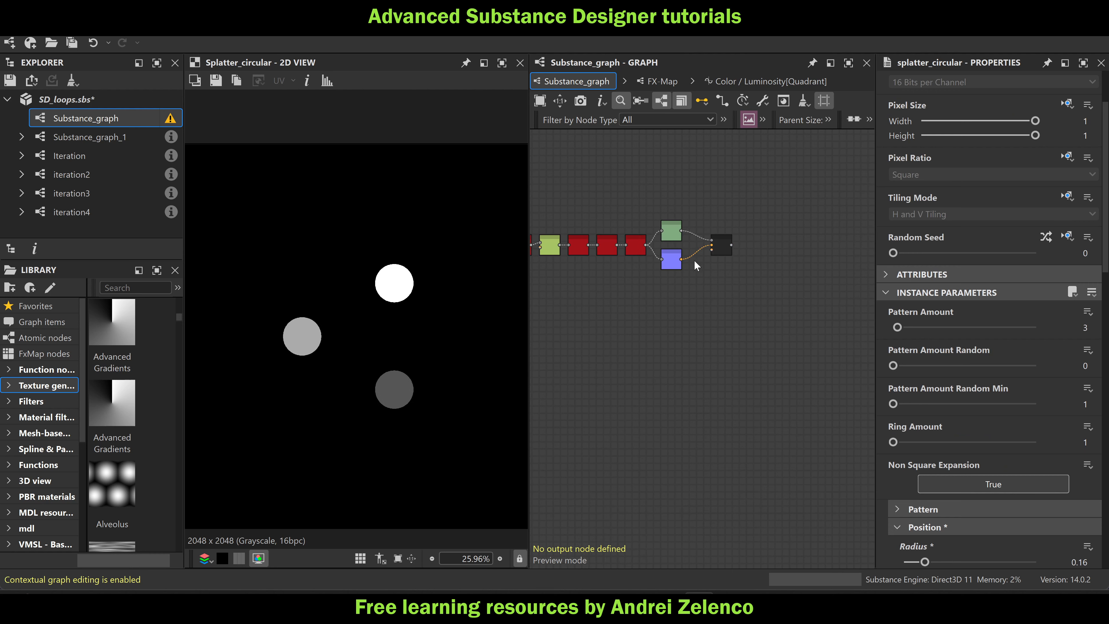
double_click(719, 247)
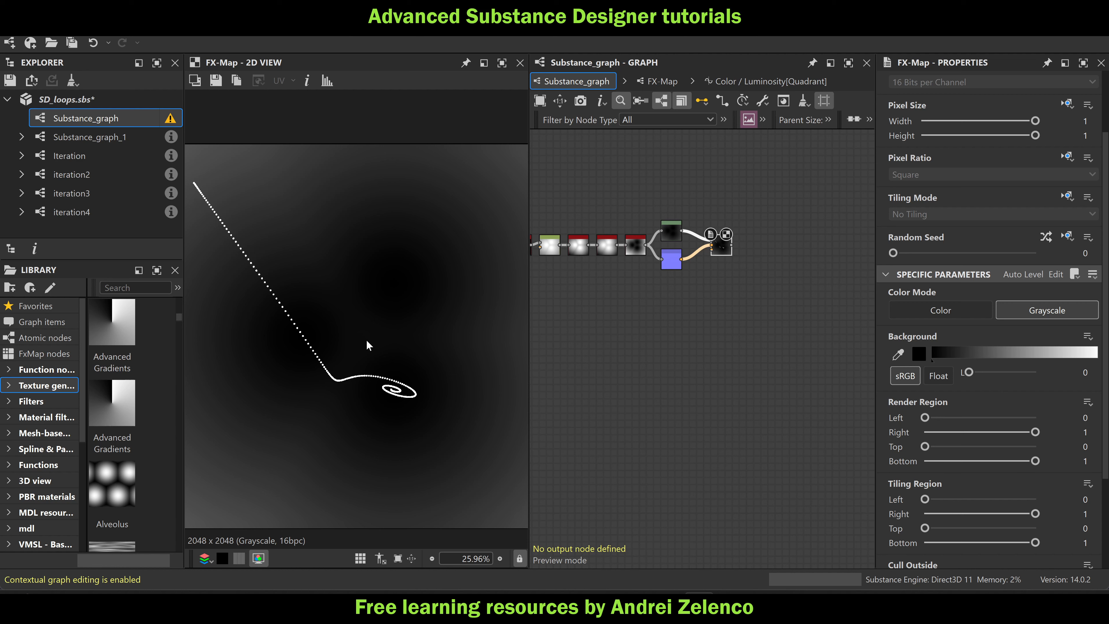
middle_click_drag(595, 261, 659, 298)
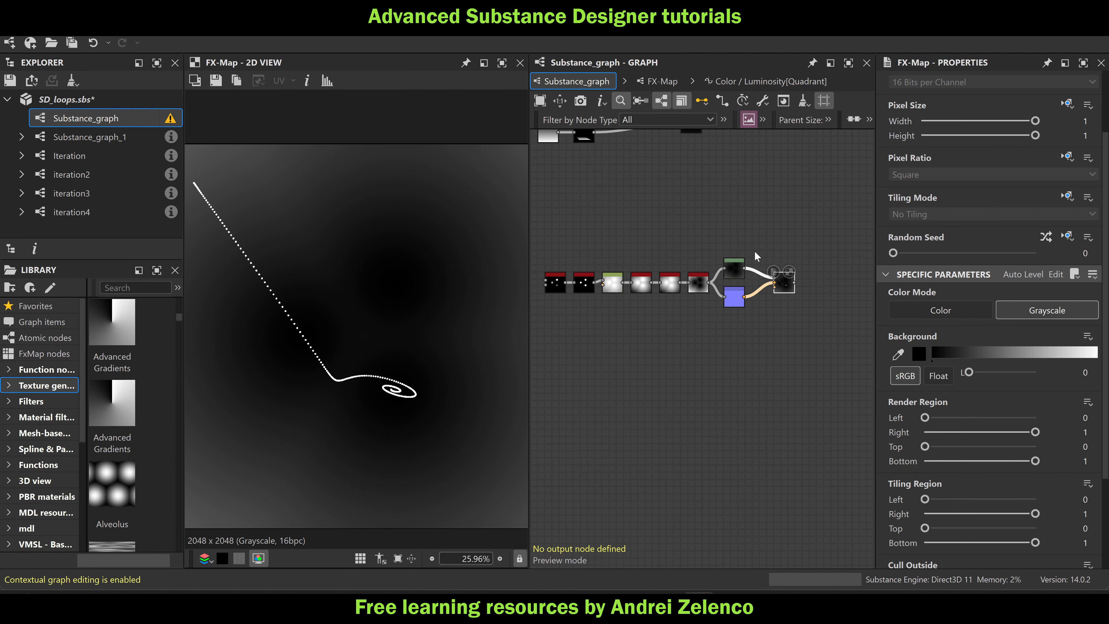
scroll(764, 215, "down", 5)
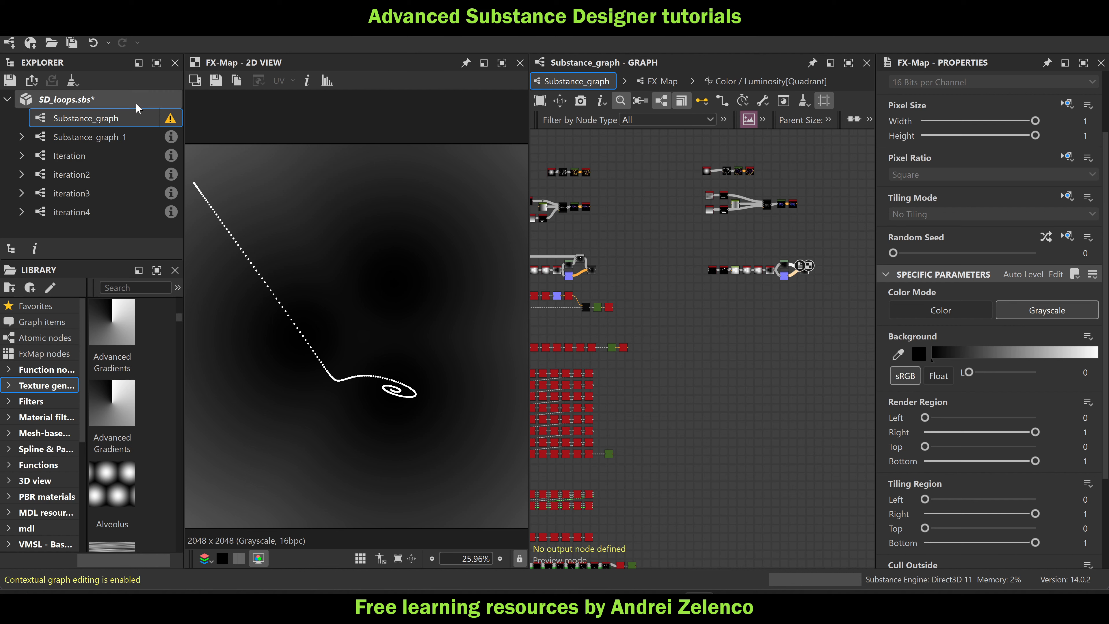
Save the SD_loops.sbs package and move Origin2 to about X 0.2967, Y 0.1204 in the 2D view
left_click(115, 98)
key("ctrl+s")
double_click(755, 308)
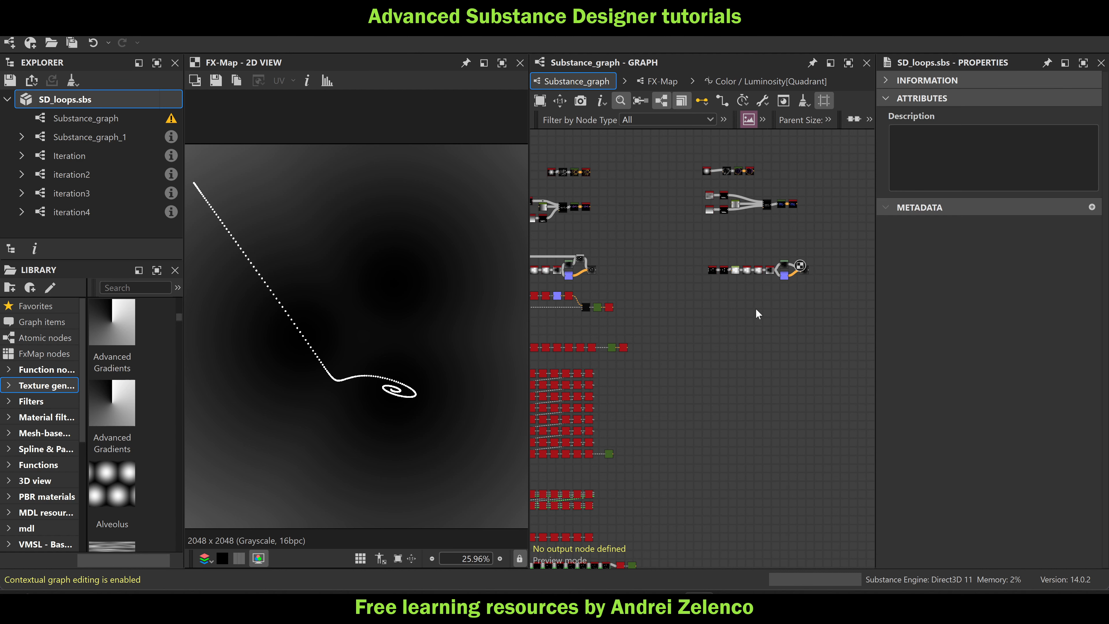
left_click_drag(194, 183, 287, 193)
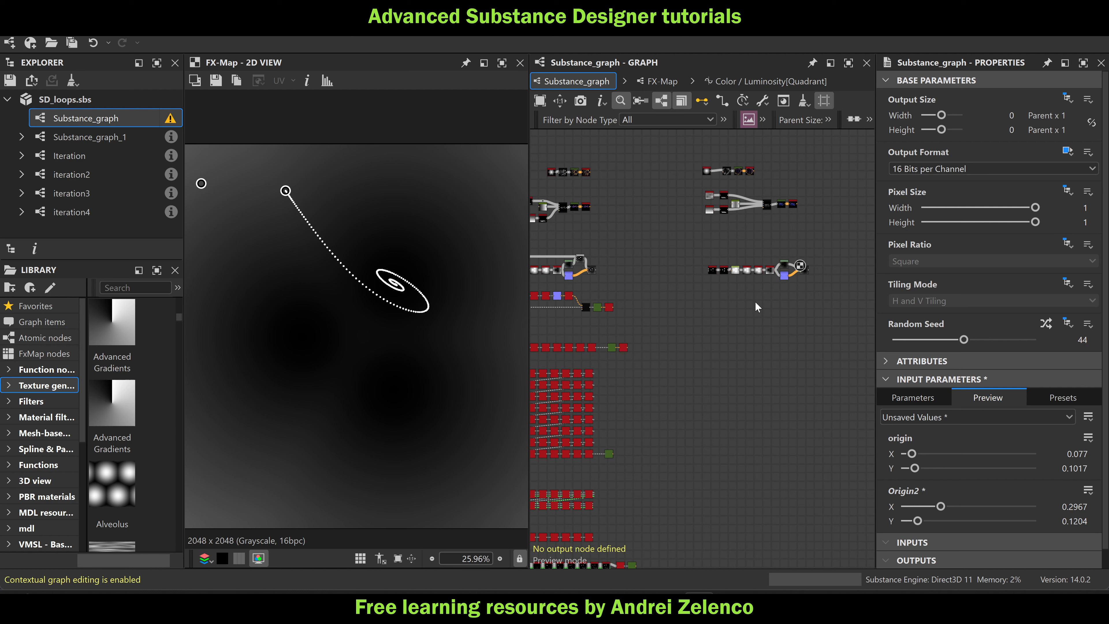
Check the parameters of the Splatter Circular Grayscale node that starts the network just below the reference one
middle_click_drag(712, 318, 752, 290)
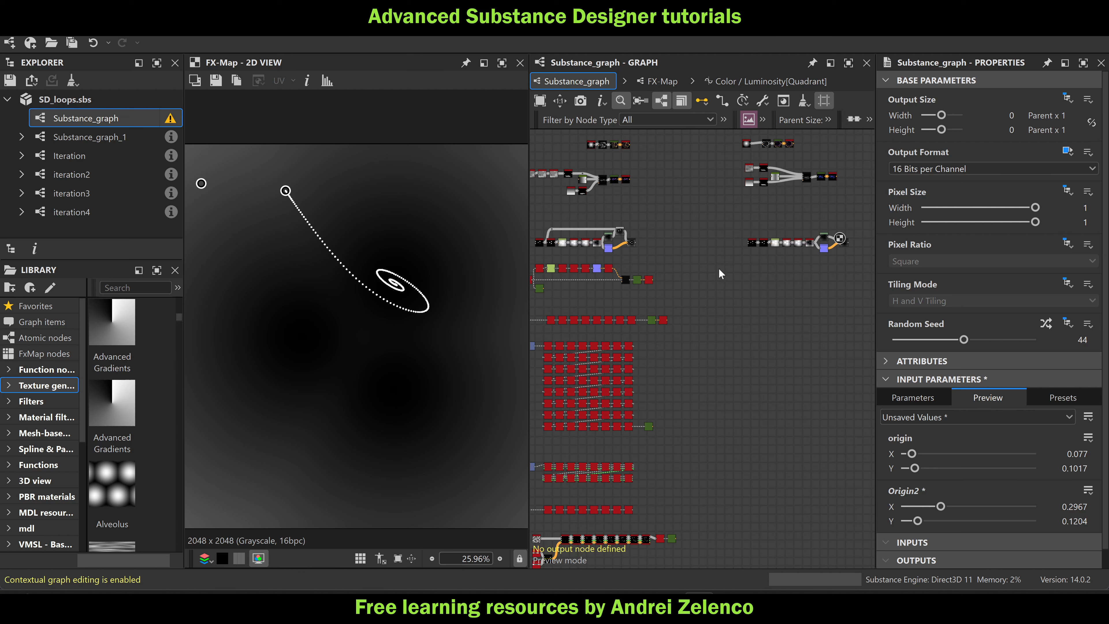
middle_click_drag(694, 286, 751, 258)
scroll(593, 267, "up", 1)
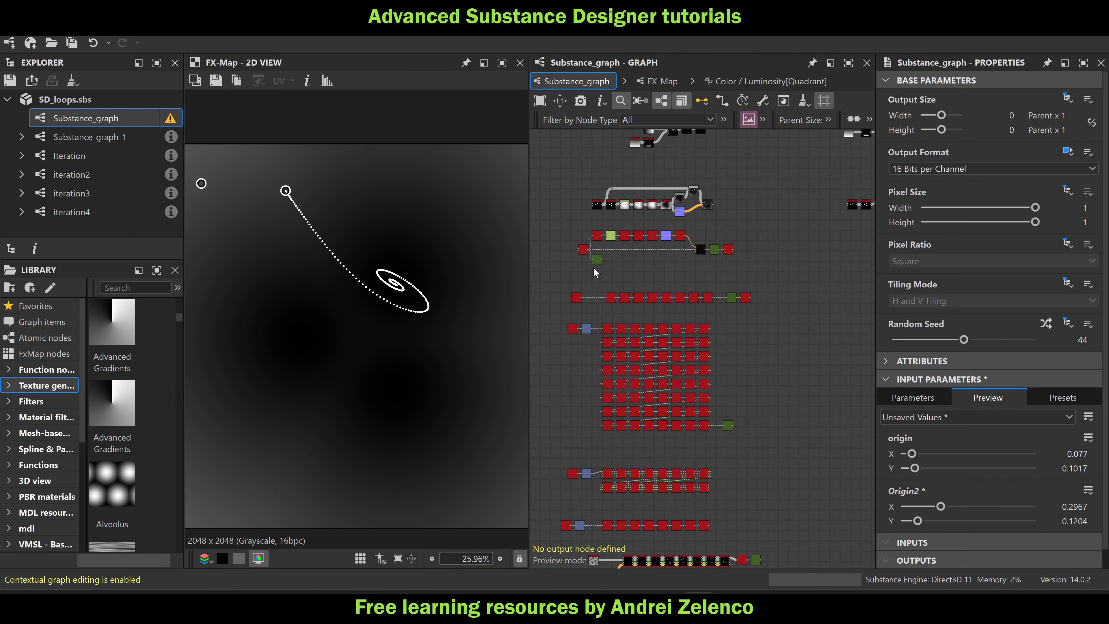
scroll(587, 259, "up", 4)
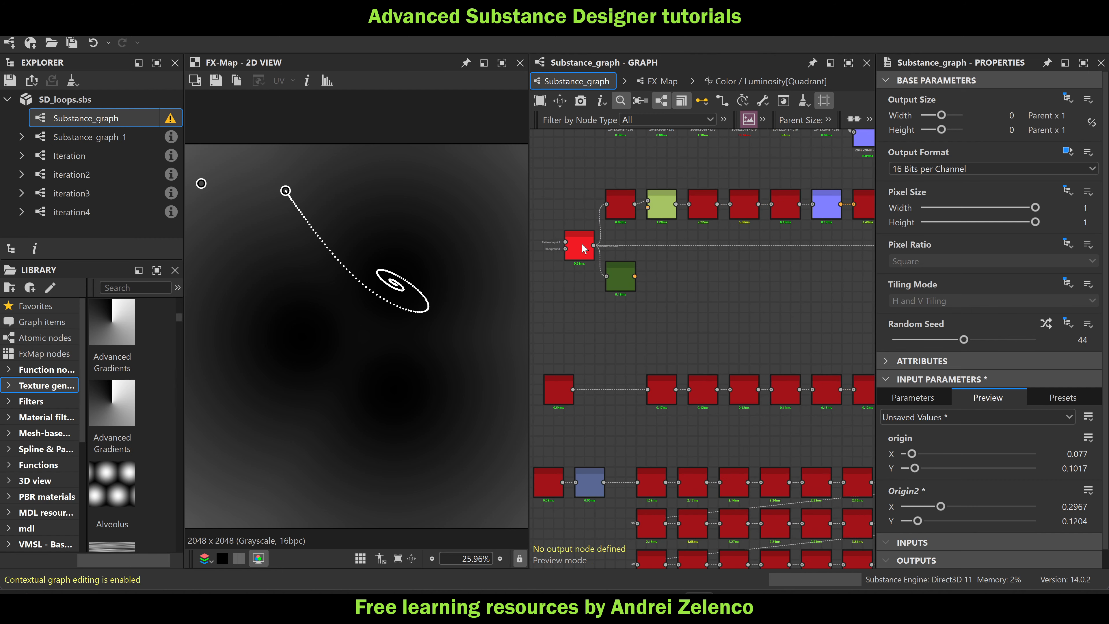
left_click(581, 244)
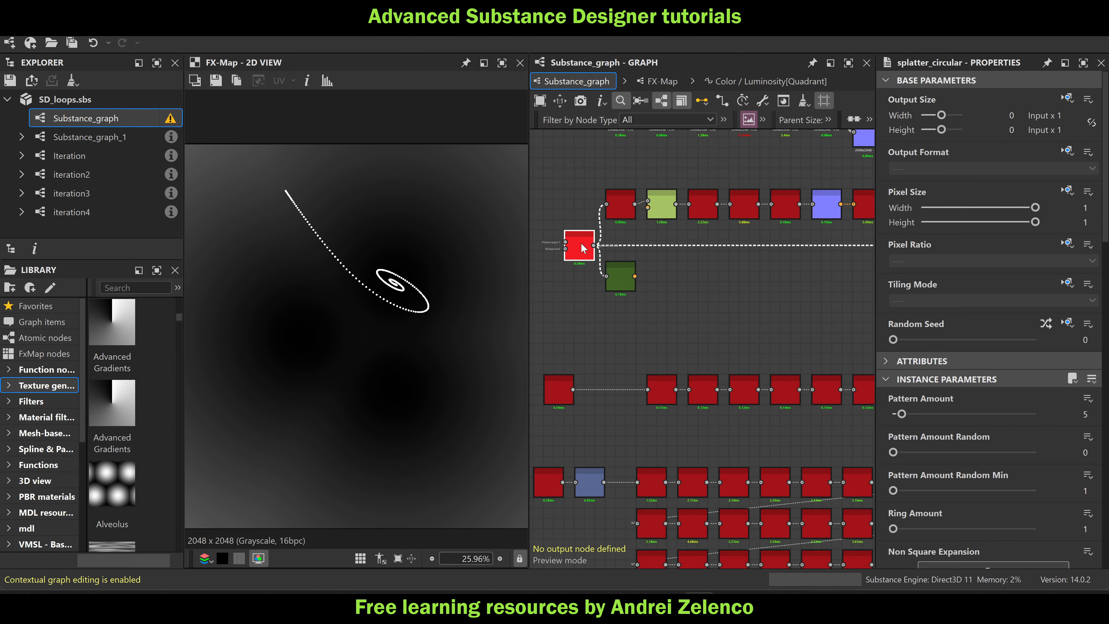
Duplicate the working network's Splatter Circular Grayscale node, display the copy in the 2D view and place it below the chain
scroll(574, 241, "down", 4)
scroll(573, 242, "down", 2)
middle_click_drag(775, 243, 650, 220)
scroll(675, 195, "up", 6)
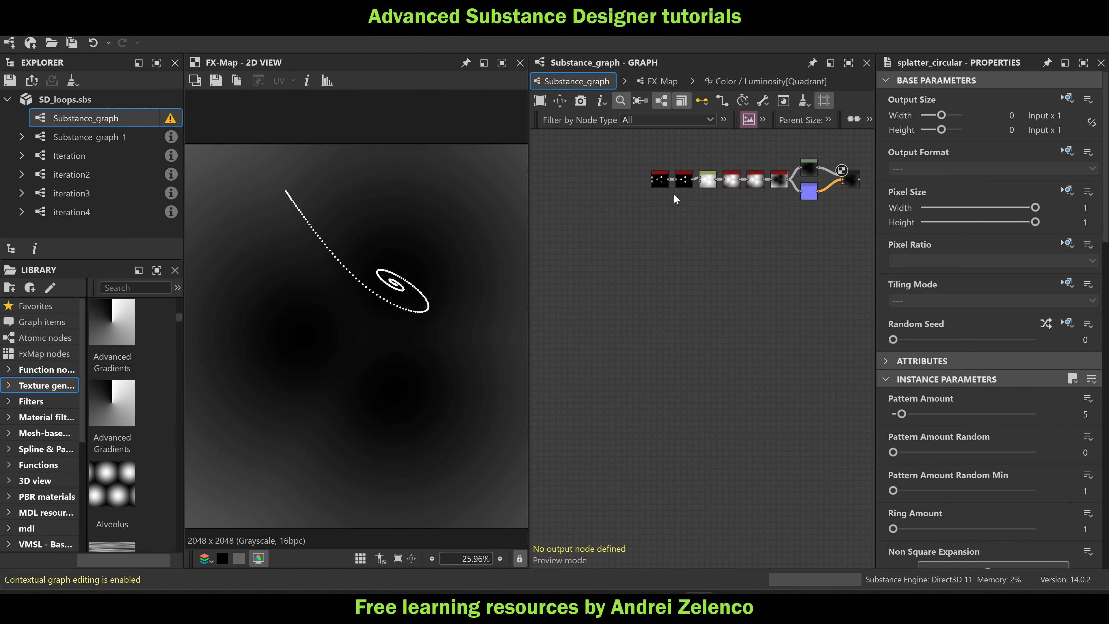
left_click(652, 172)
key("ctrl+v")
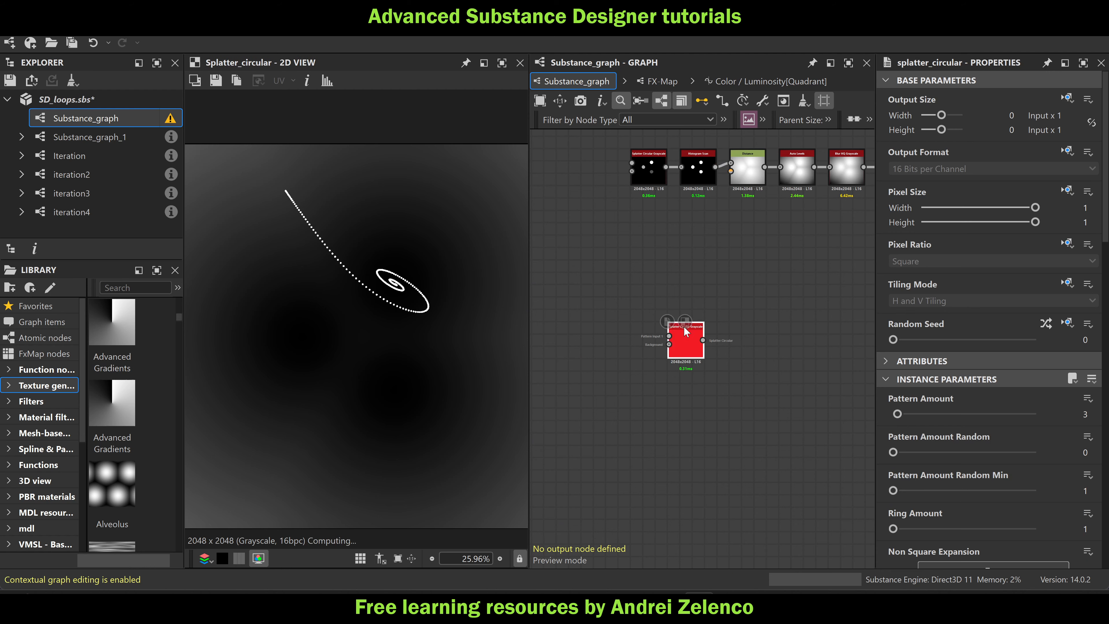
left_click_drag(685, 339, 632, 350)
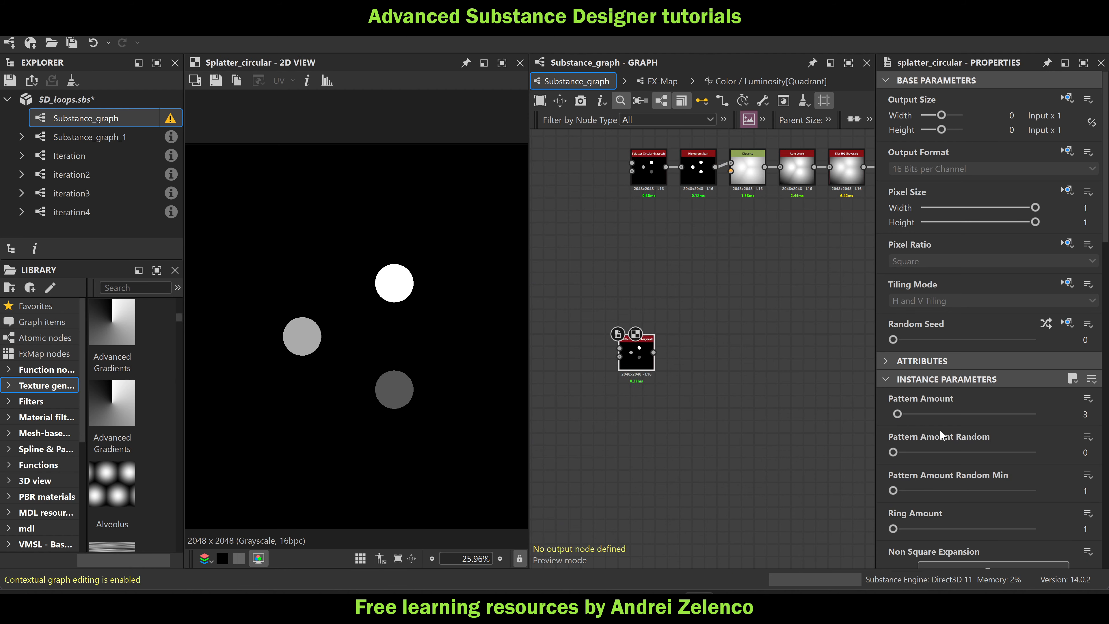
Set the copied Splatter Circular Grayscale node's Pattern Amount to 5 and save the SD_loops.sbs package
left_click(65, 99)
key("ctrl+s")
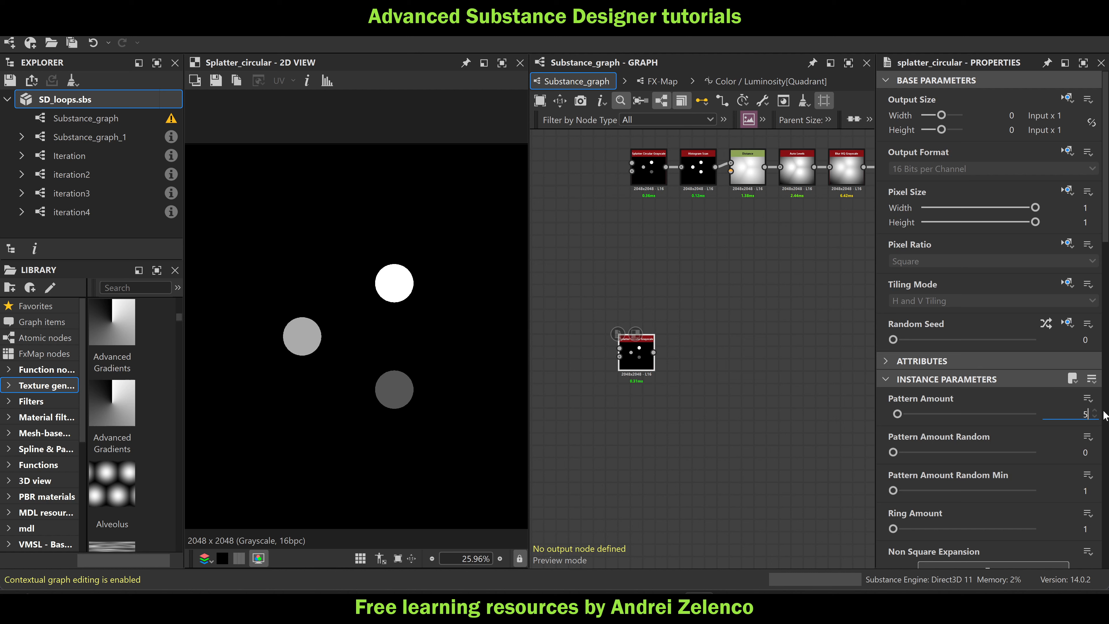
type("5")
key("Return")
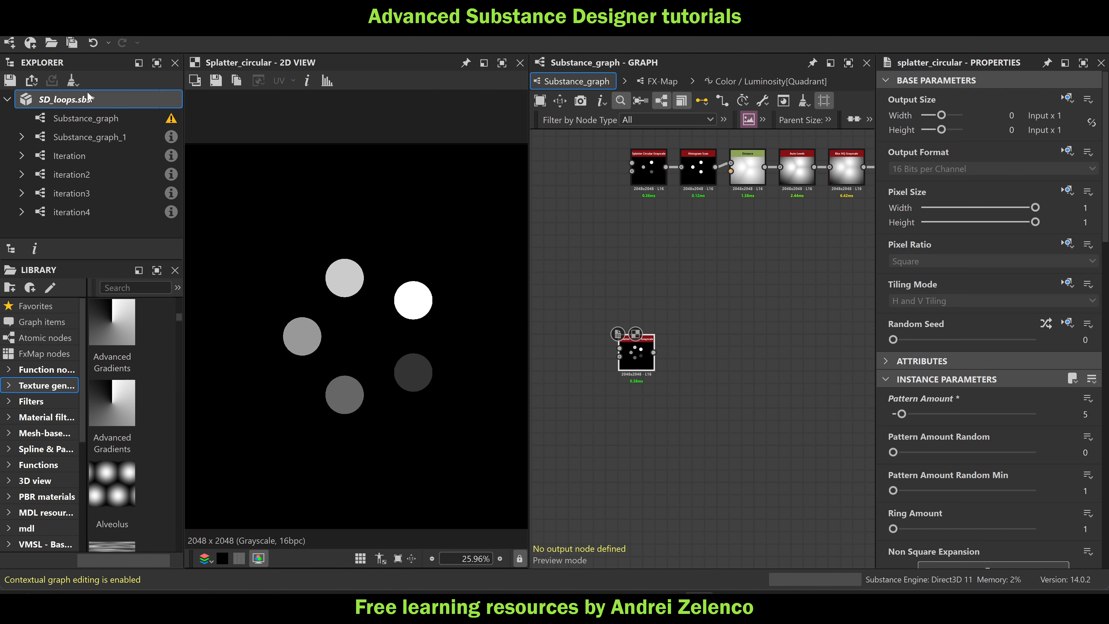
key("ctrl+s")
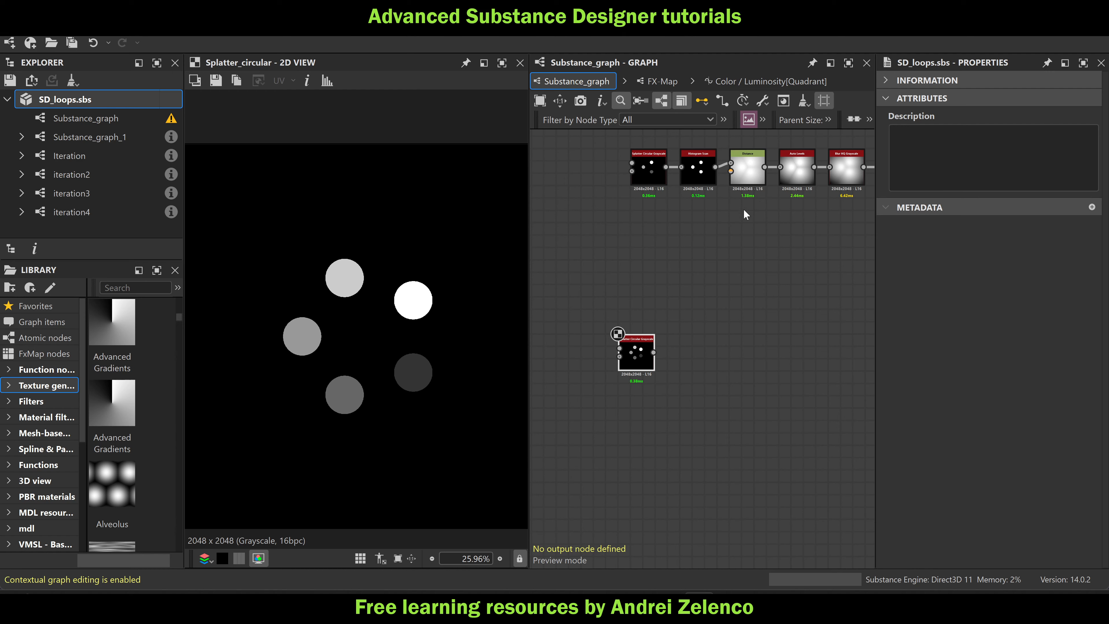
Duplicate the Histogram Scan to Invert Grayscale chain, feed it from the copied Splatter Circular node and display its Invert Grayscale in the 2D view
middle_click_drag(773, 212, 685, 249)
left_click_drag(825, 253, 614, 206)
key("ctrl+d")
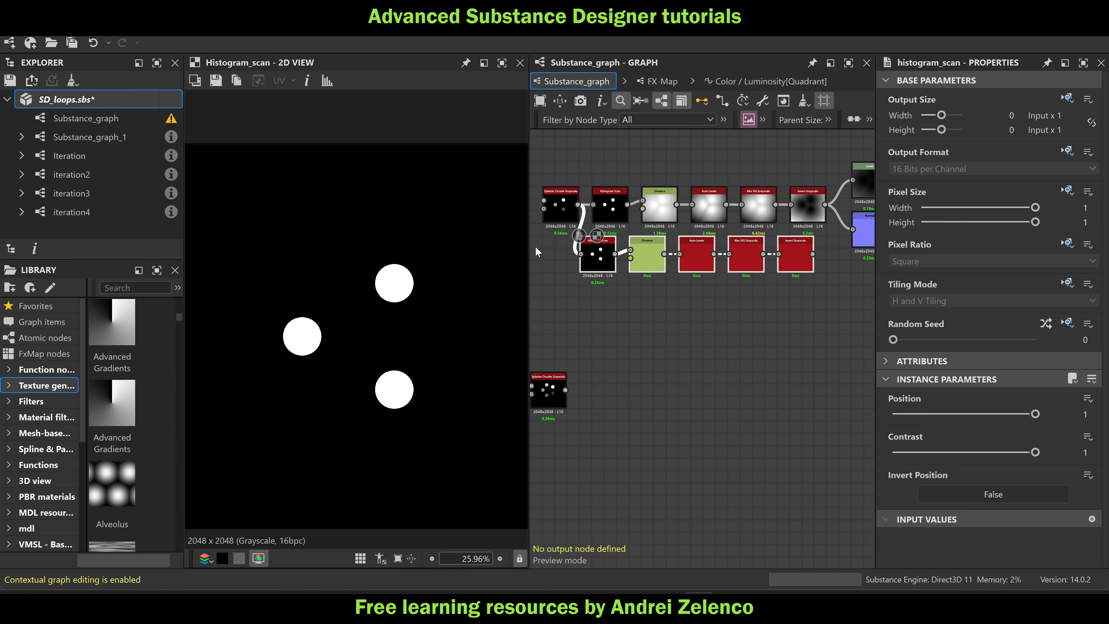
left_click_drag(604, 255, 647, 354)
left_click_drag(567, 390, 635, 356)
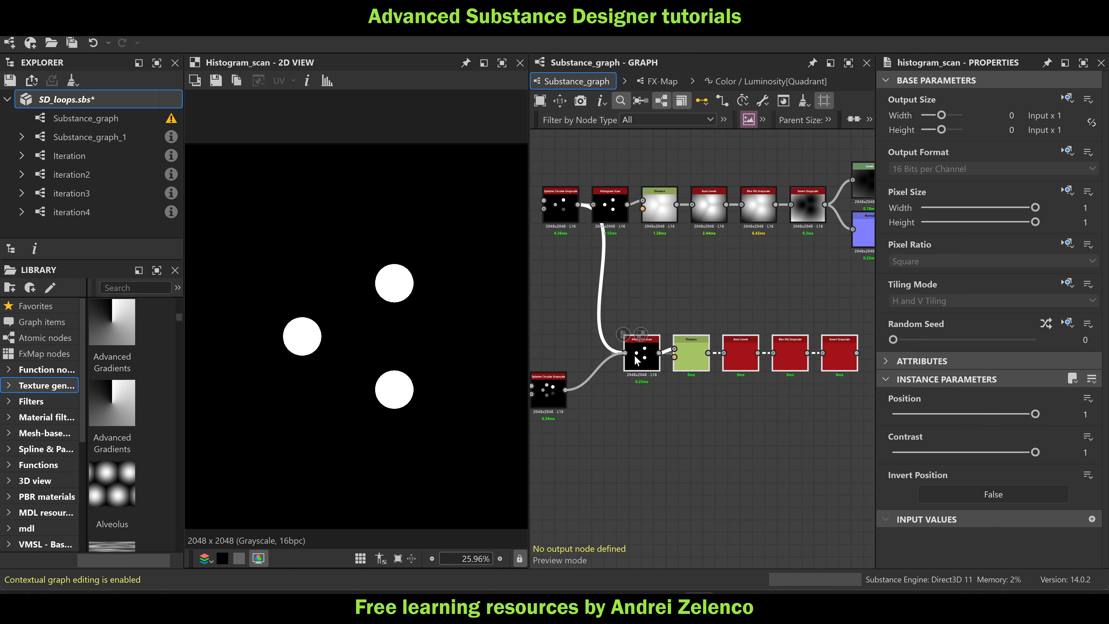
left_click(835, 369)
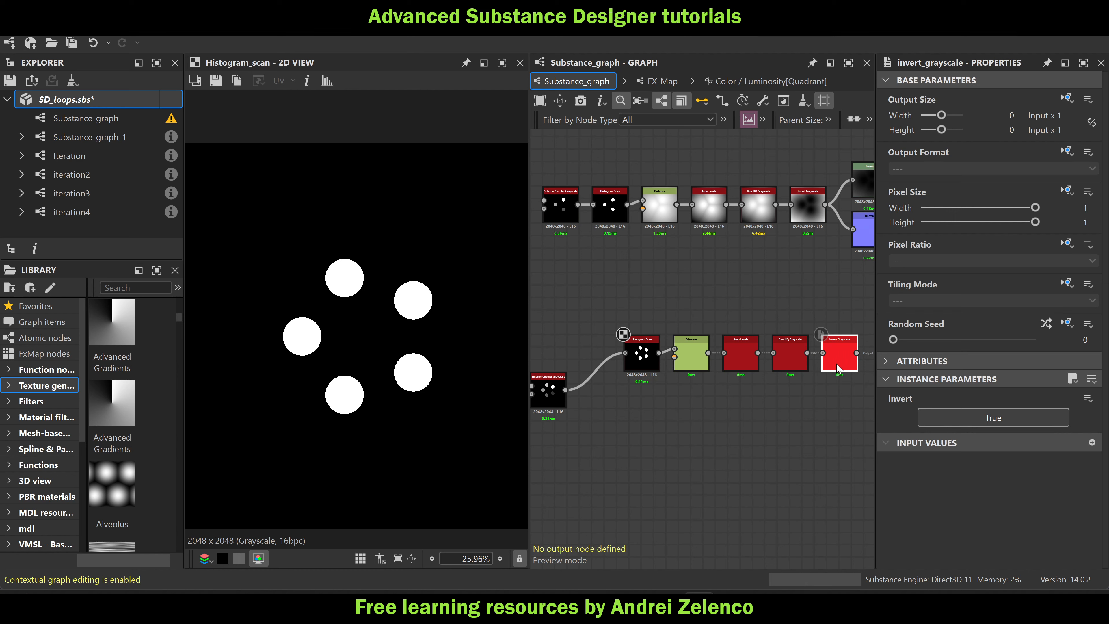
double_click(837, 369)
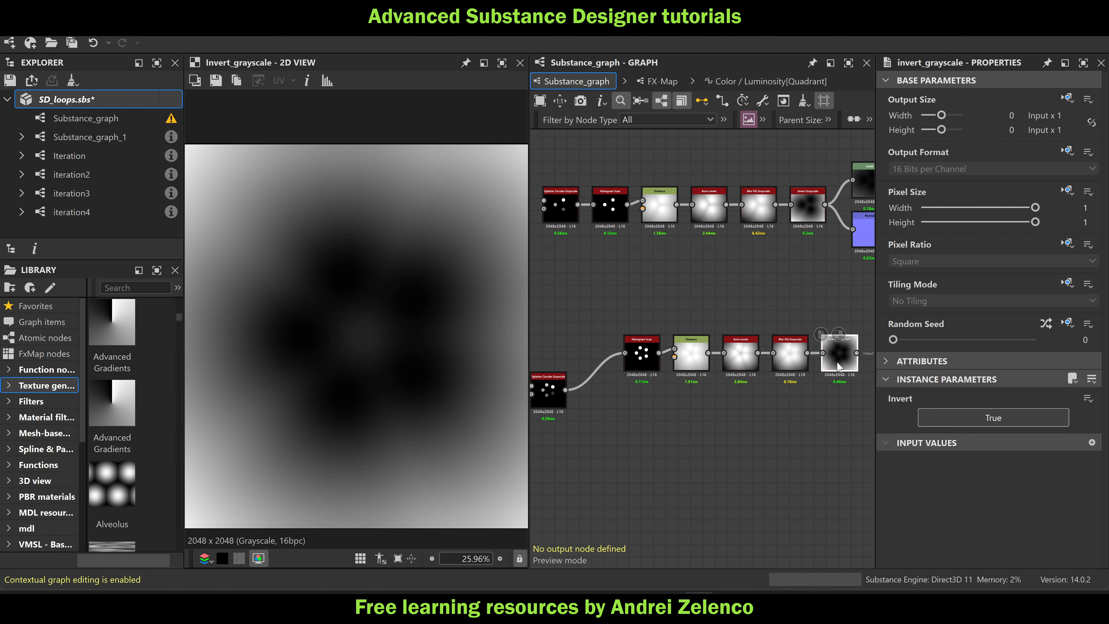
Save the package and add a Normal node after the duplicated chain's Invert Grayscale node
left_click(84, 96)
key("ctrl+s")
middle_click_drag(791, 400, 695, 397)
left_click(746, 357)
key("space")
type("normal")
key("Return")
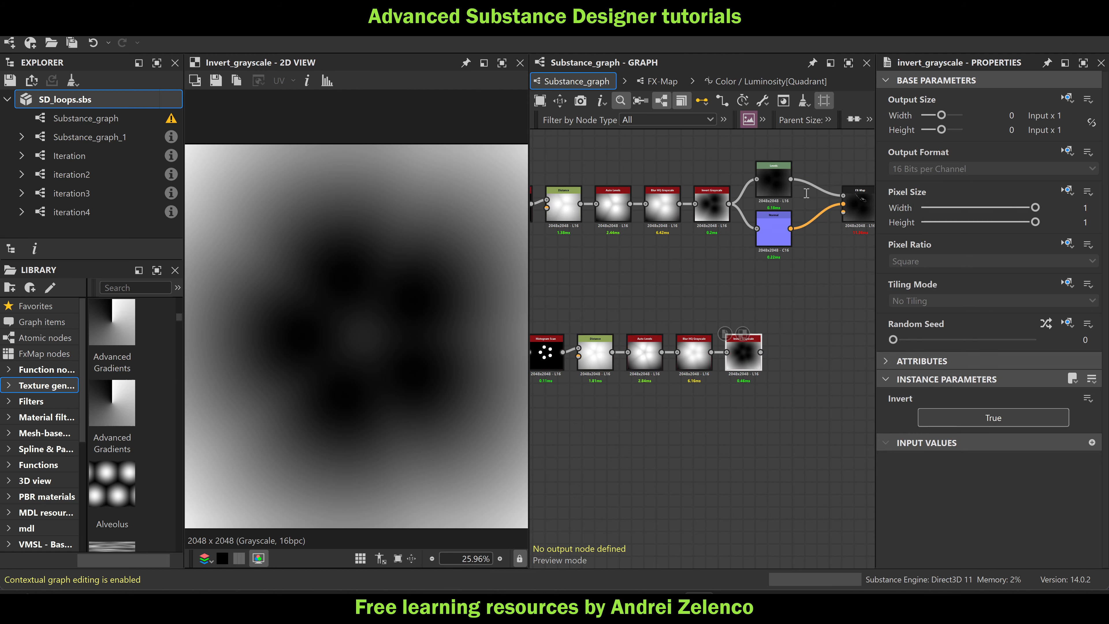
Tidy the spacing of the Distance and Histogram Scan nodes in the duplicated chain and save the package
left_click_drag(812, 365, 659, 358)
left_click(654, 357)
left_click_drag(591, 353, 596, 353)
middle_click_drag(541, 362, 566, 359)
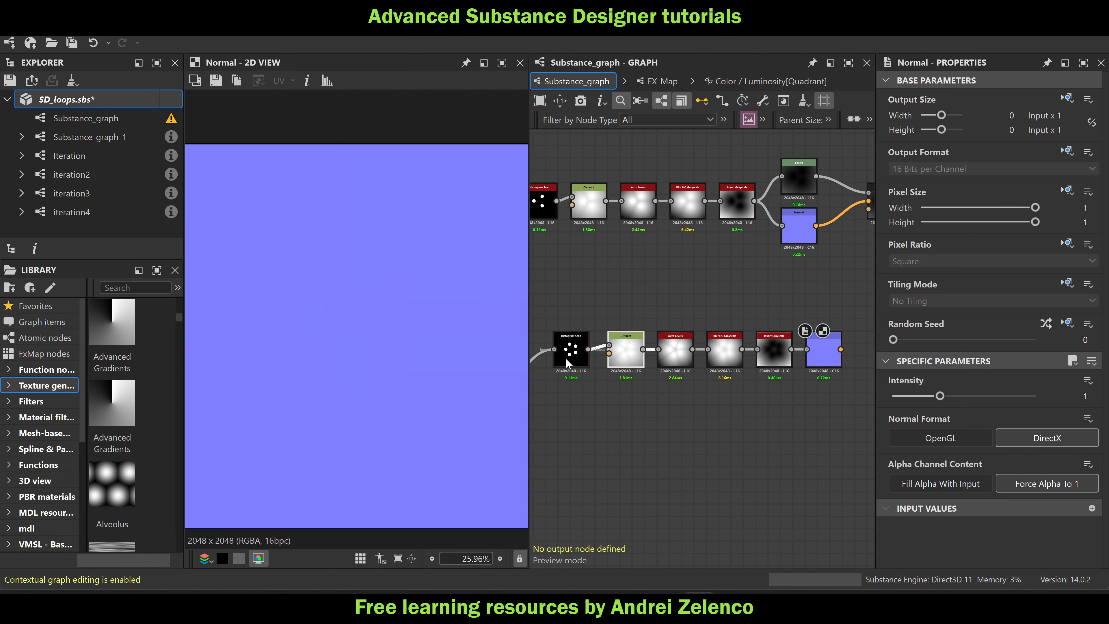
left_click_drag(567, 362, 573, 363)
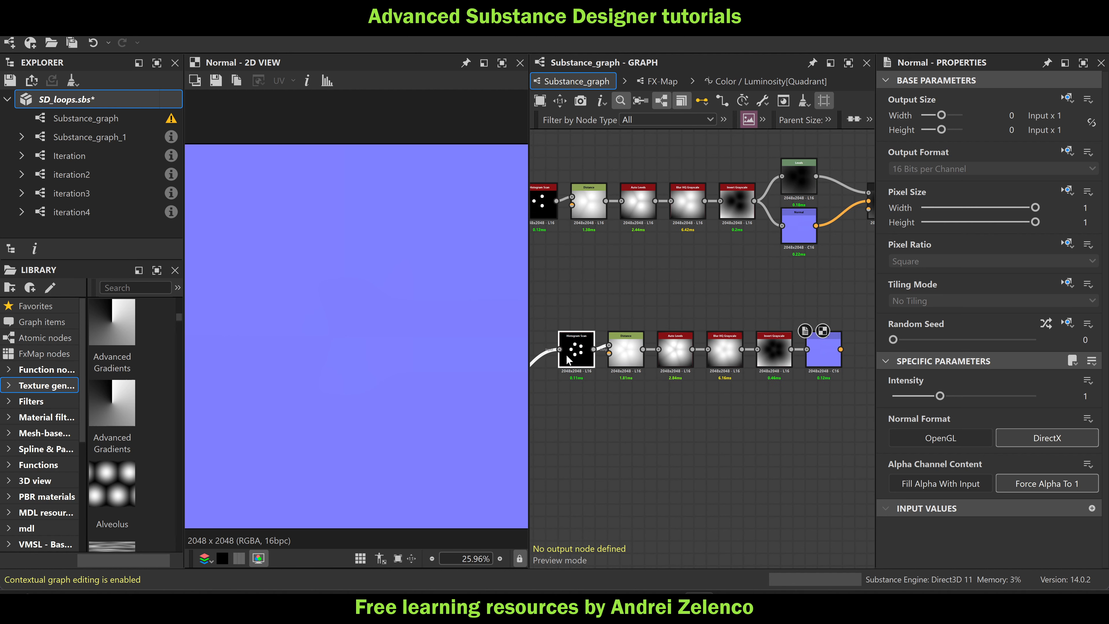
left_click(65, 95)
key("ctrl+s")
Add a Pixel Processor node below the duplicated chain and set its Color Mode to Grayscale
scroll(768, 393, "down", 3)
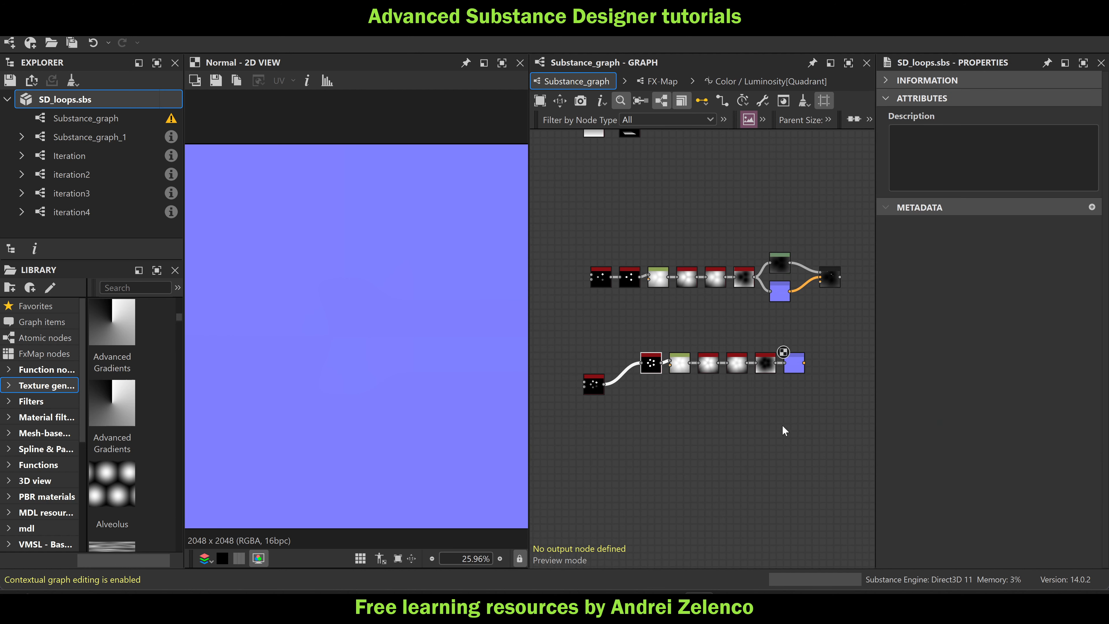
key("space")
type("pi")
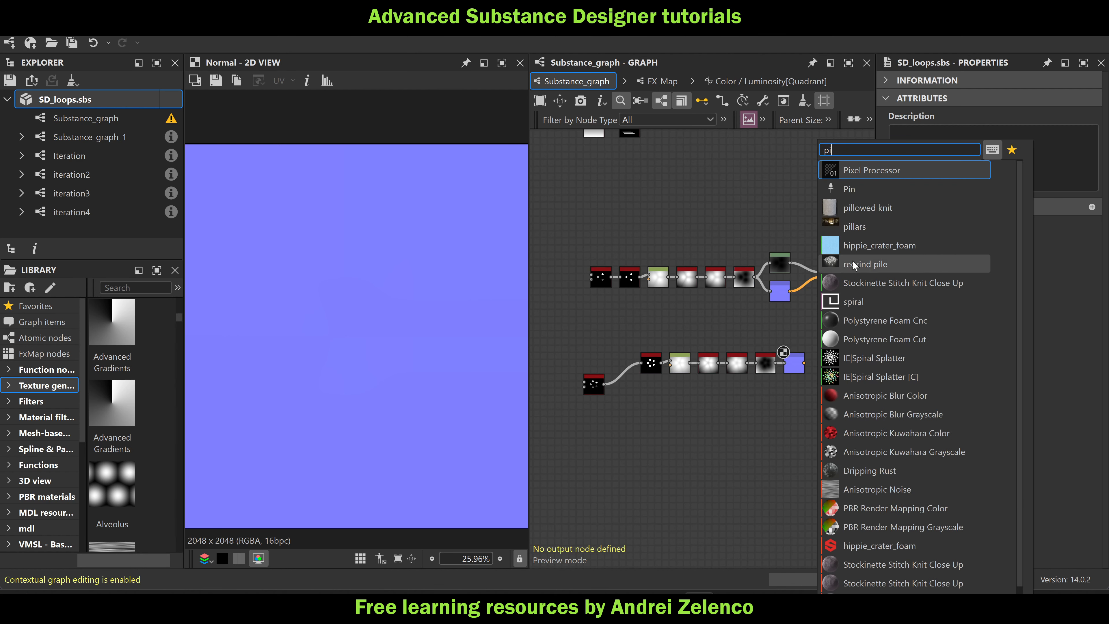
left_click(872, 171)
scroll(840, 385, "up", 2)
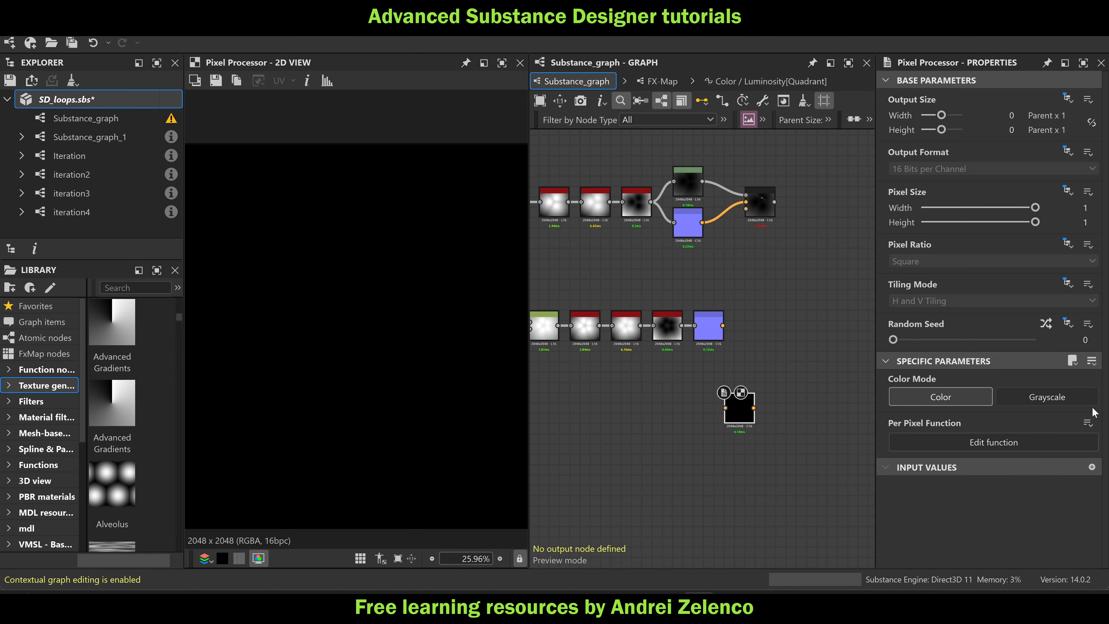
left_click(1047, 397)
Place the Pixel Processor just past the new Normal node, connect the Normal output to its input and save the package
scroll(815, 399, "up", 1)
left_click_drag(725, 410, 762, 374)
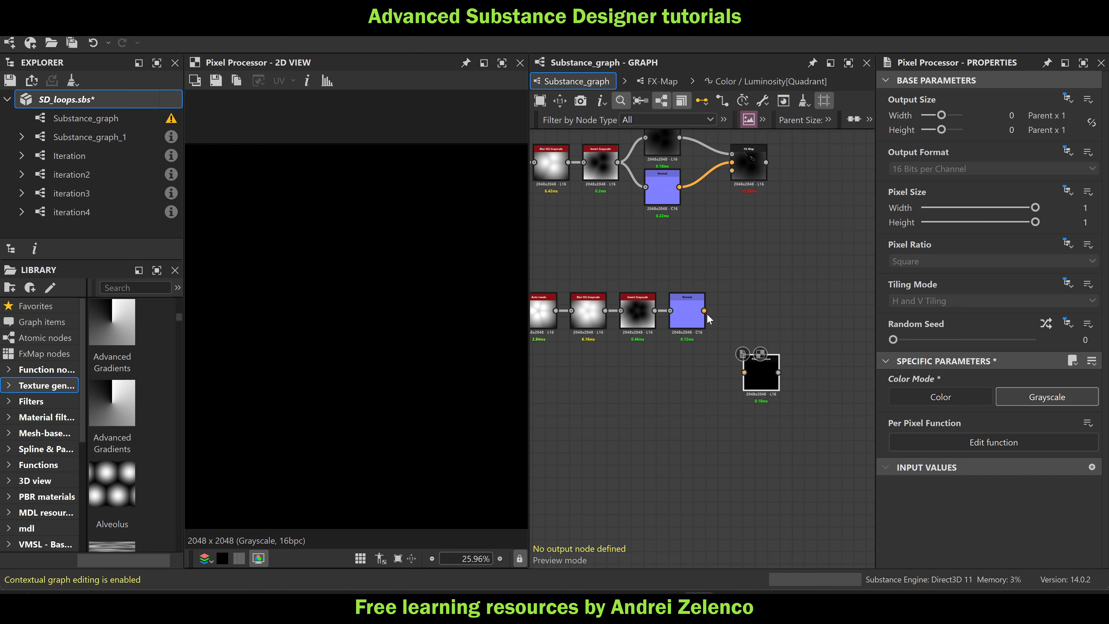
left_click_drag(705, 311, 768, 383)
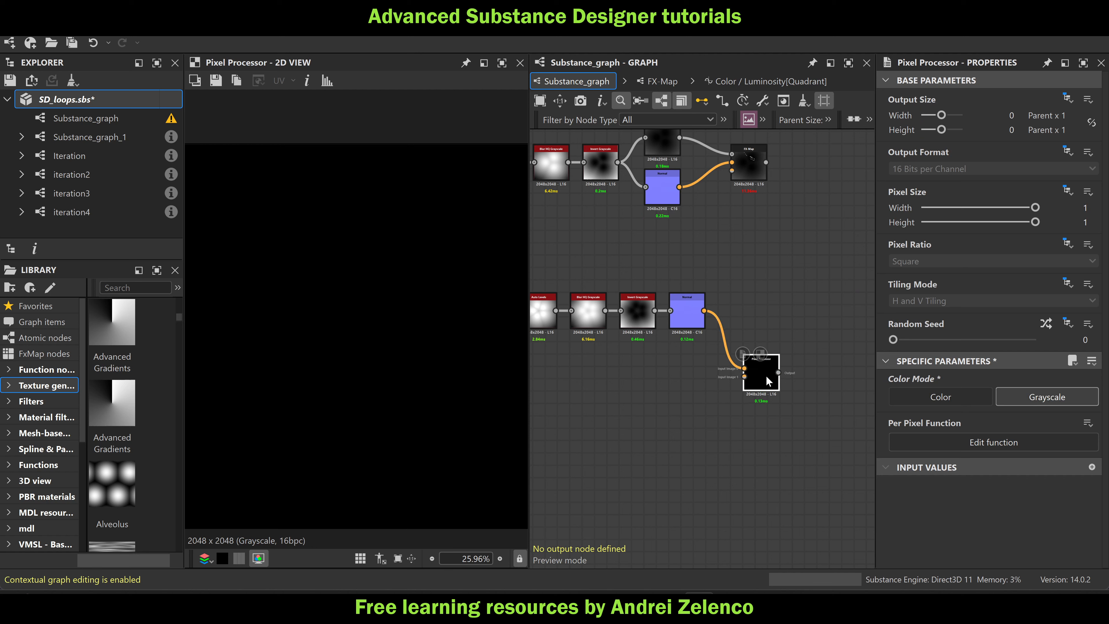
key("ctrl+s")
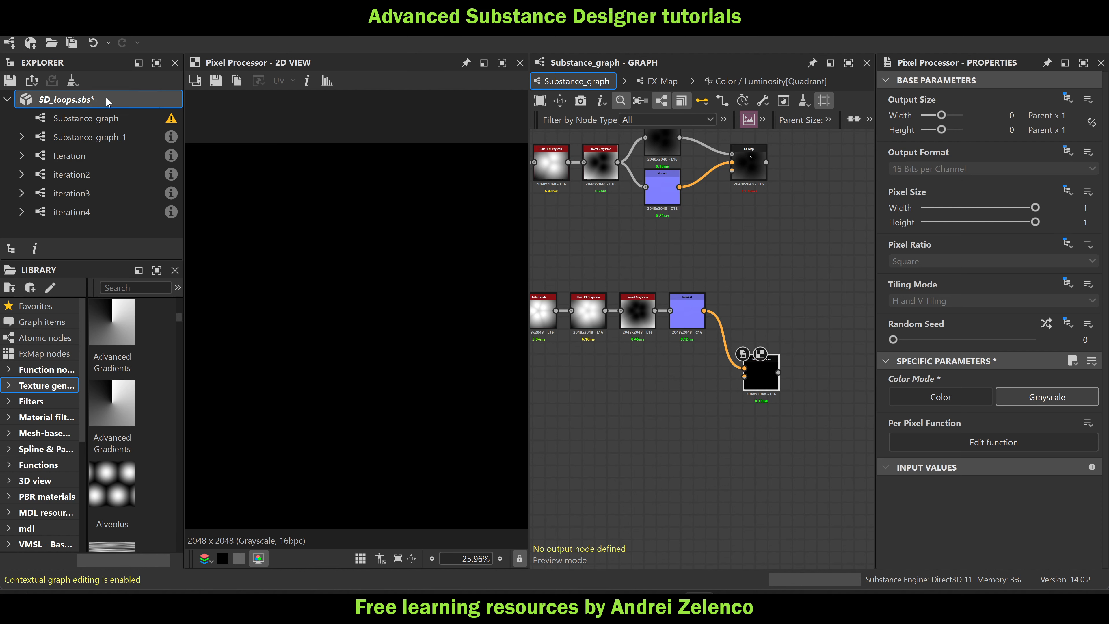
Open the Pixel Processor's per-pixel function, add a Get Float2 node reading $pos and save the package
double_click(760, 383)
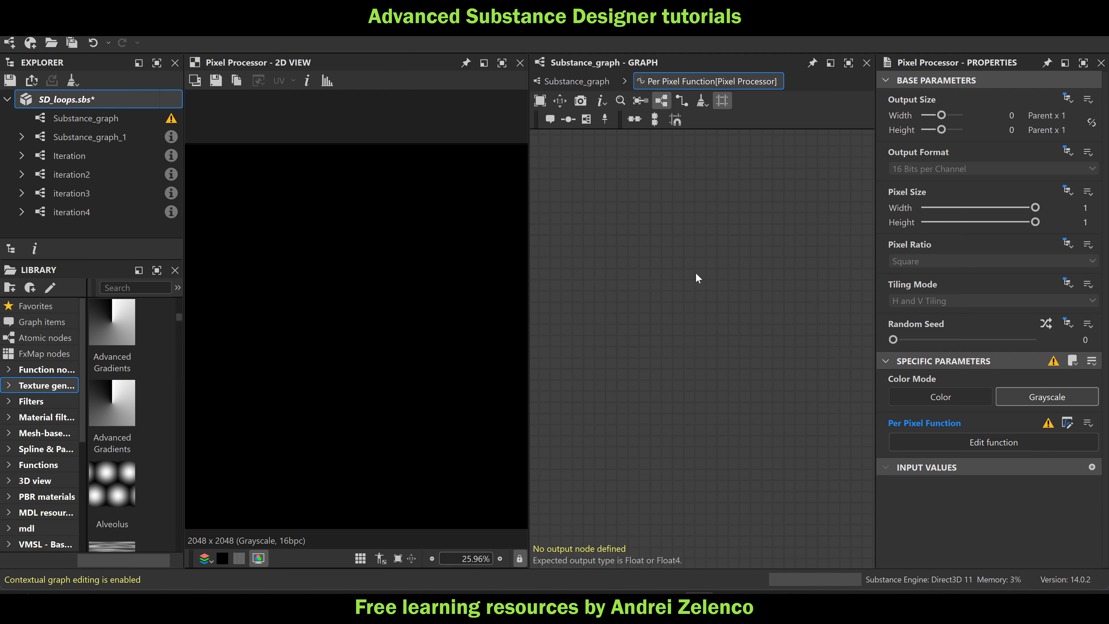
key("space")
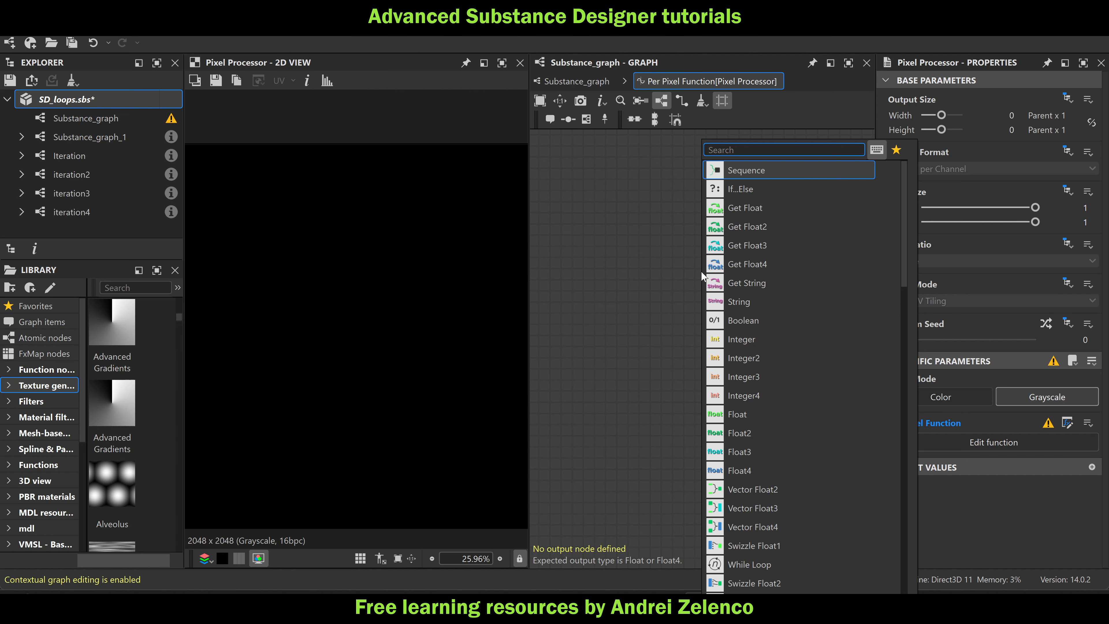
type("get")
left_click(781, 191)
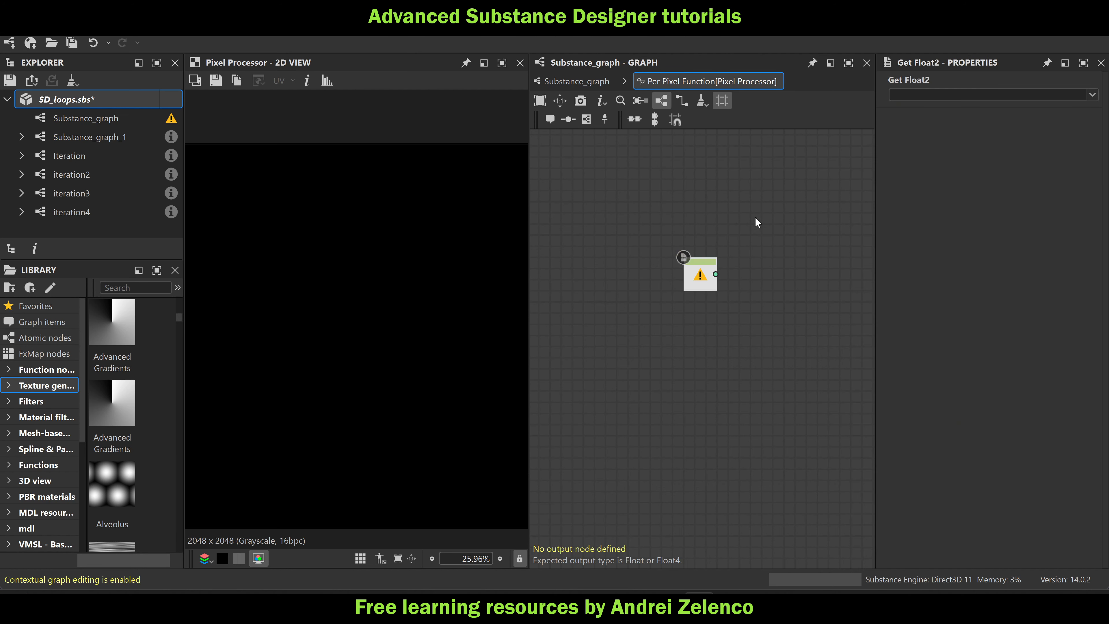
left_click(925, 94)
left_click(901, 166)
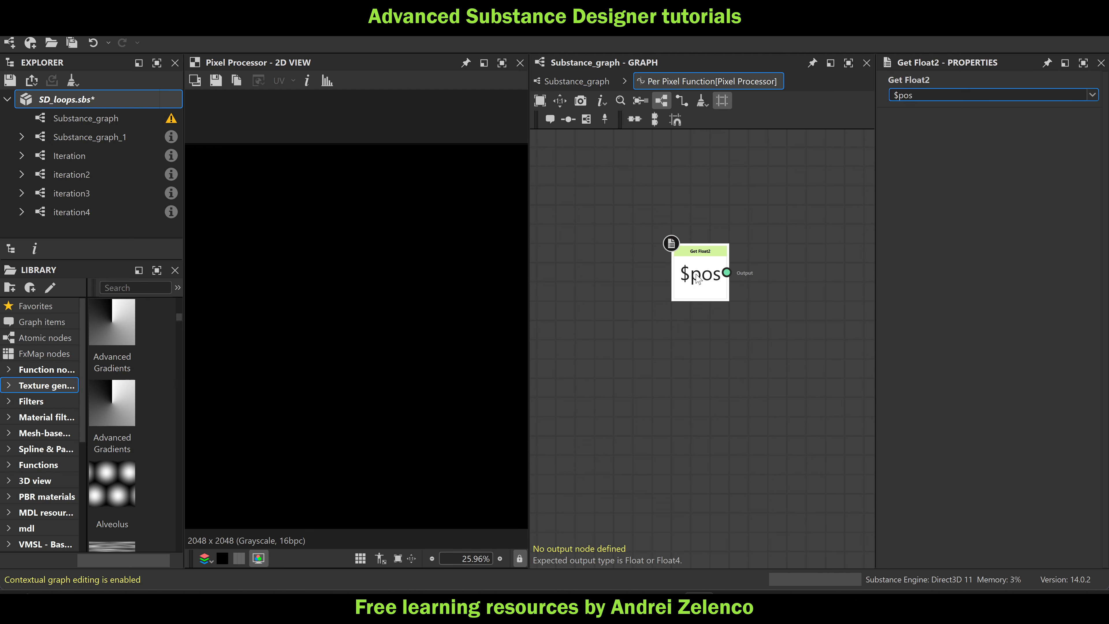
left_click(133, 98)
key("ctrl+s")
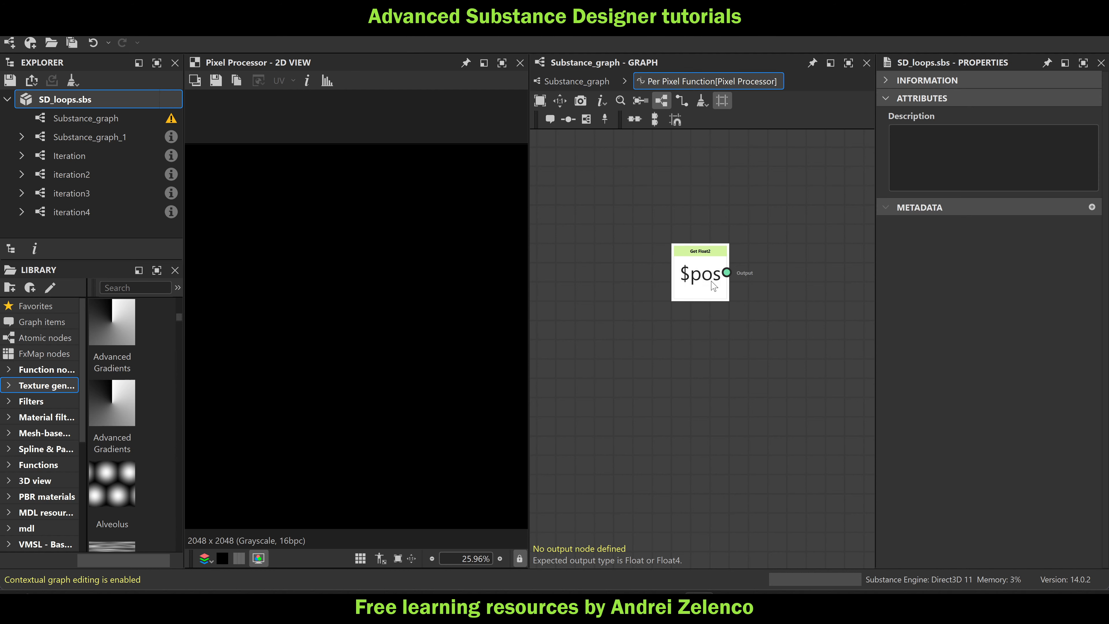
Add a Set node after $pos, name its variable startingPoint and save the package
left_click(709, 278)
key("space")
type("set")
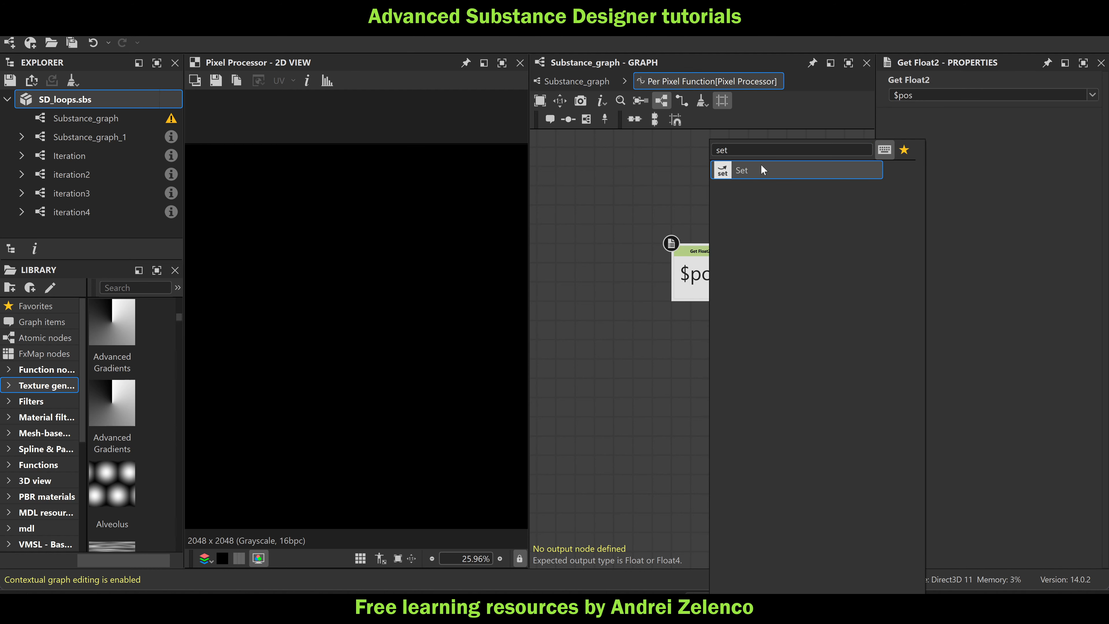
left_click(760, 166)
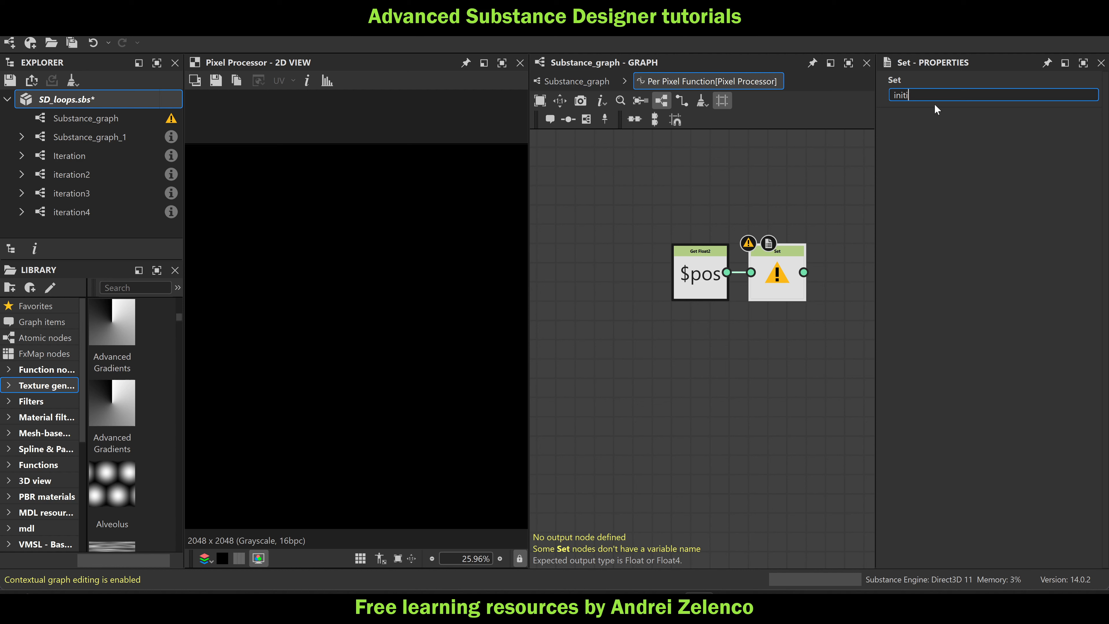
key("BackSpace")
key("BackSpace")
type("st")
key("Return")
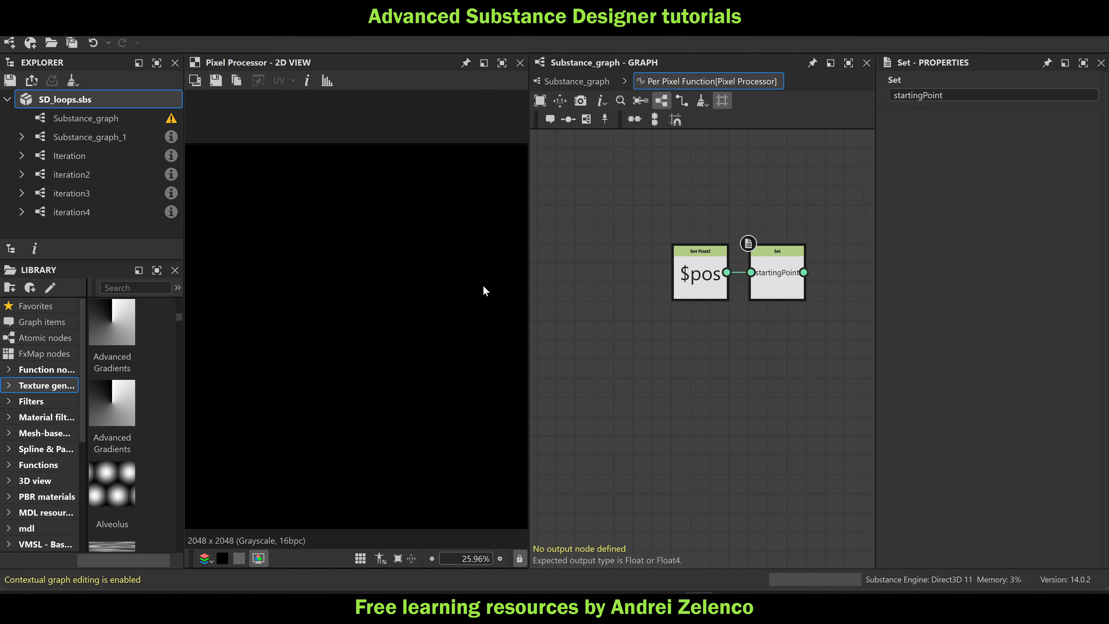
key("ctrl+s")
scroll(604, 340, "down", 2)
middle_click_drag(674, 379, 579, 351)
left_click(631, 268)
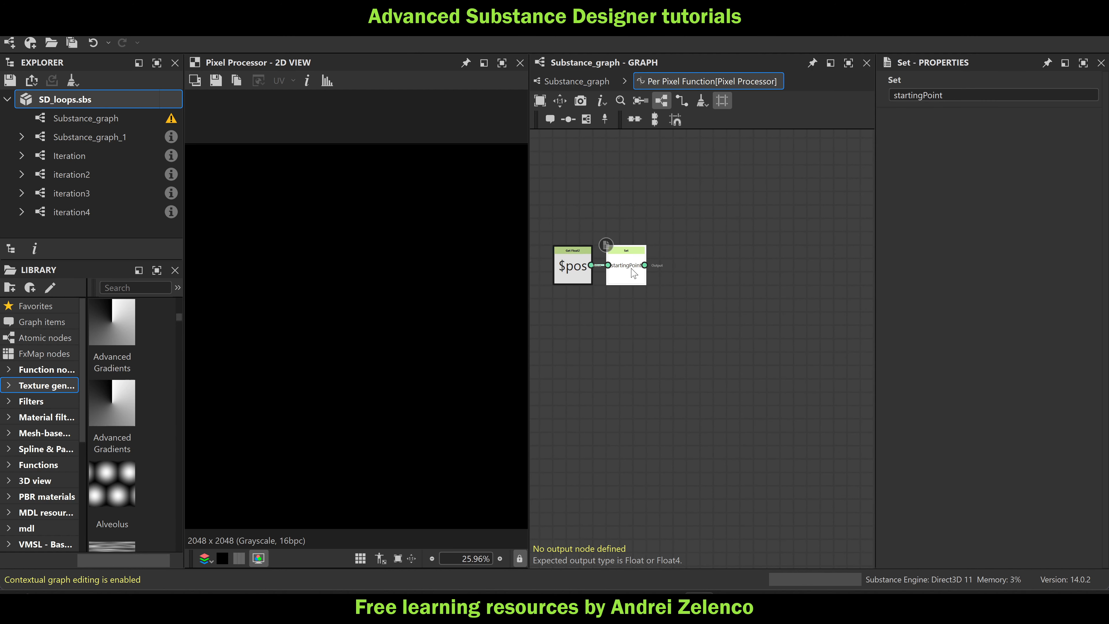
key("space")
type("seq")
key("Escape")
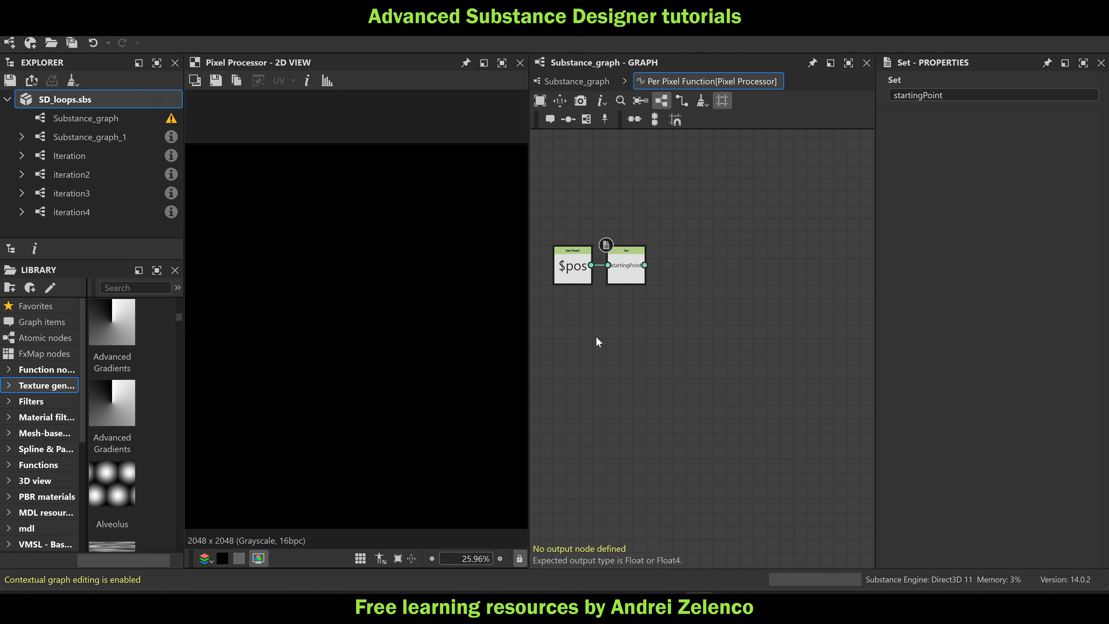
Add a While Loop node to the per-pixel function and save the package
key("space")
type("w")
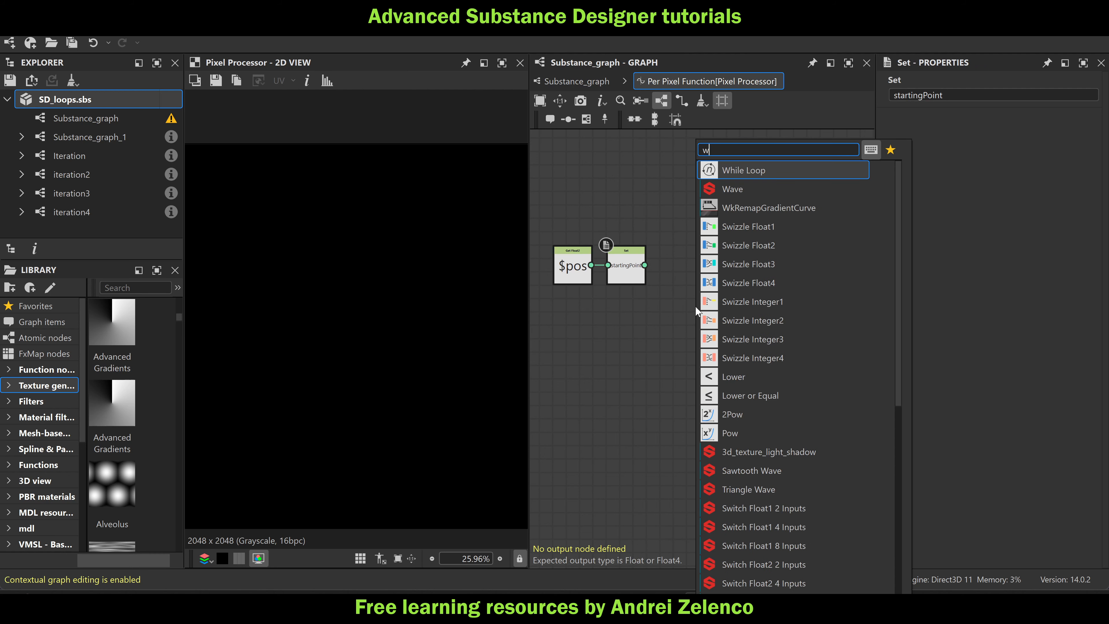
left_click(763, 170)
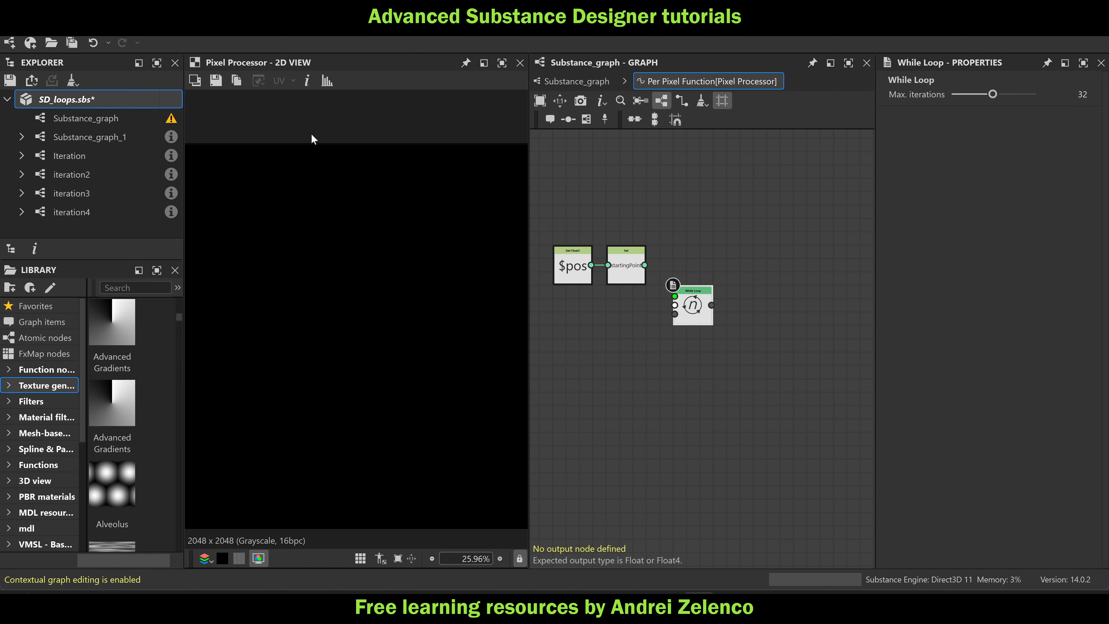
left_click(103, 90)
key("ctrl+s")
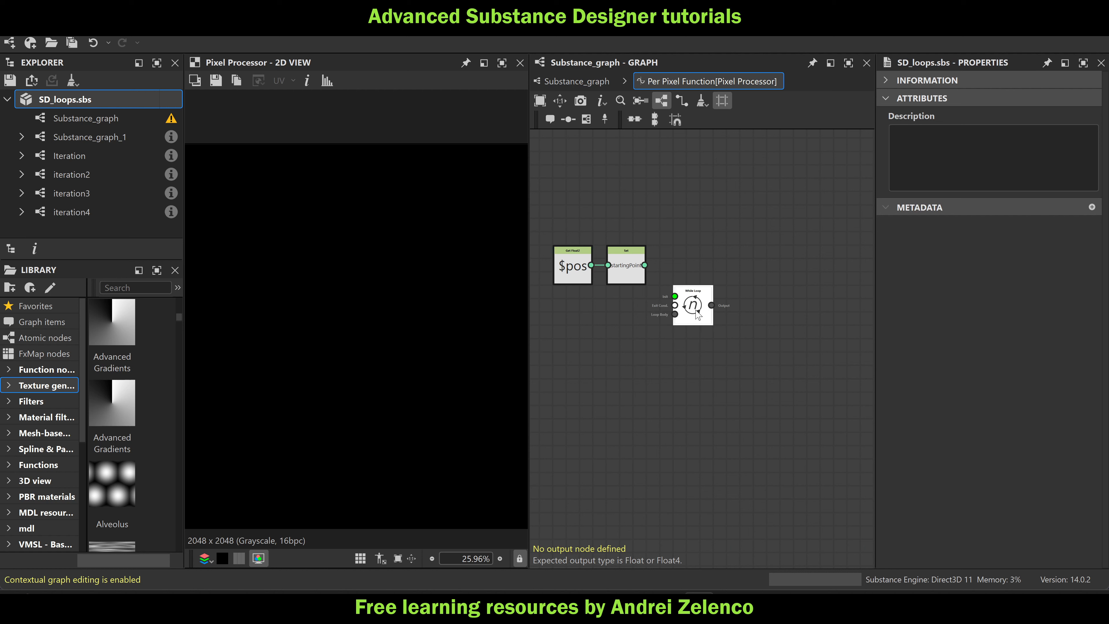
Move the While Loop node away from the Set node, connect startingPoint to its first input and save the package
left_click_drag(695, 314, 722, 329)
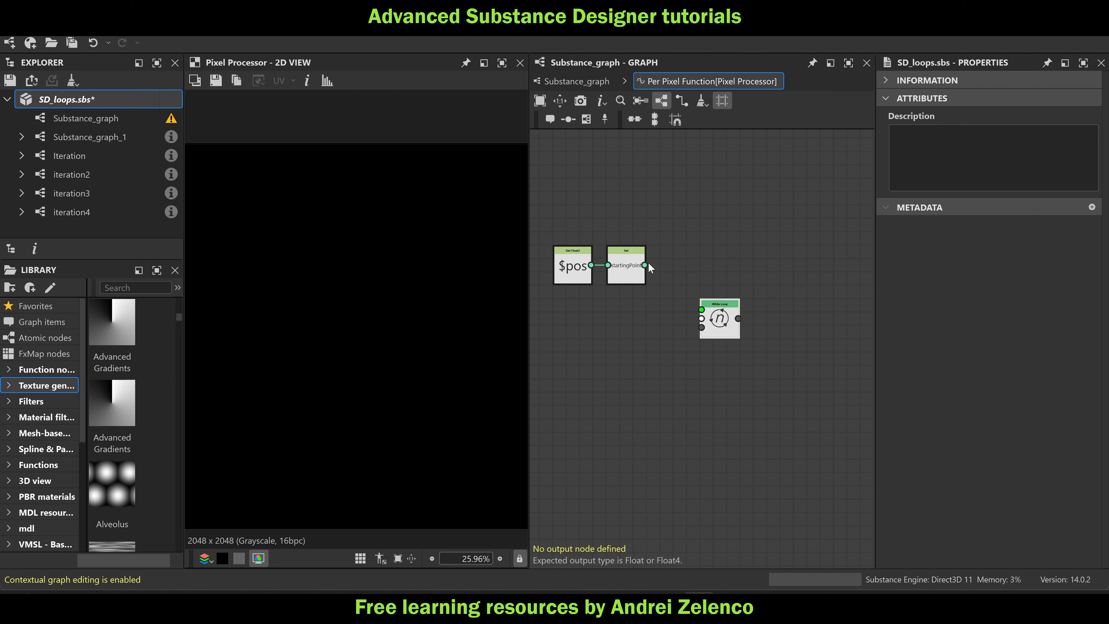
left_click_drag(644, 265, 701, 309)
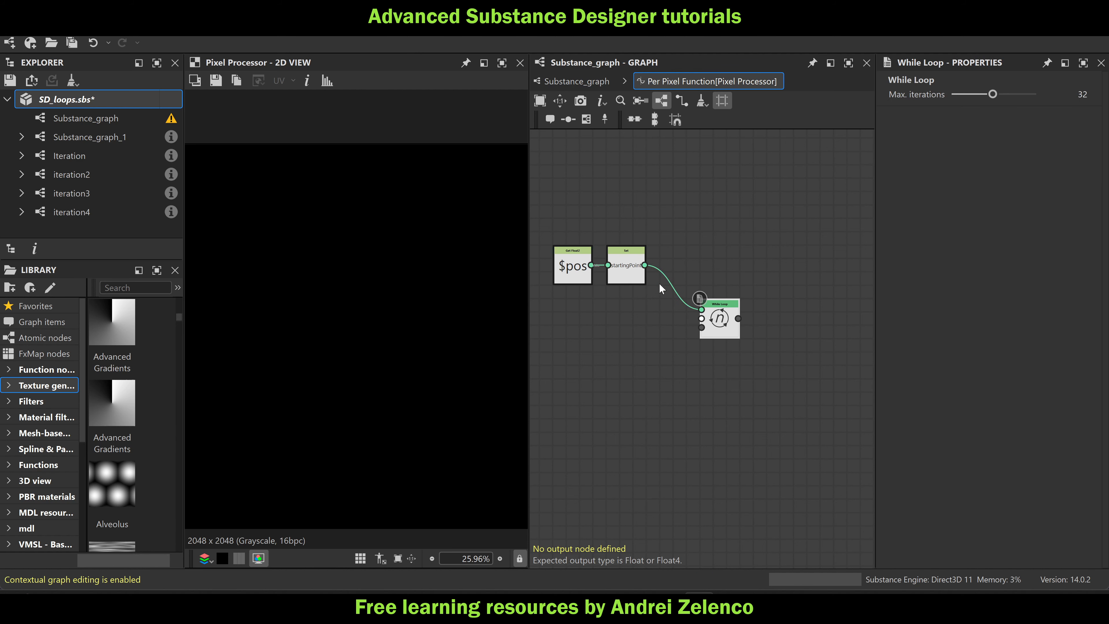
scroll(666, 332, "up", 4)
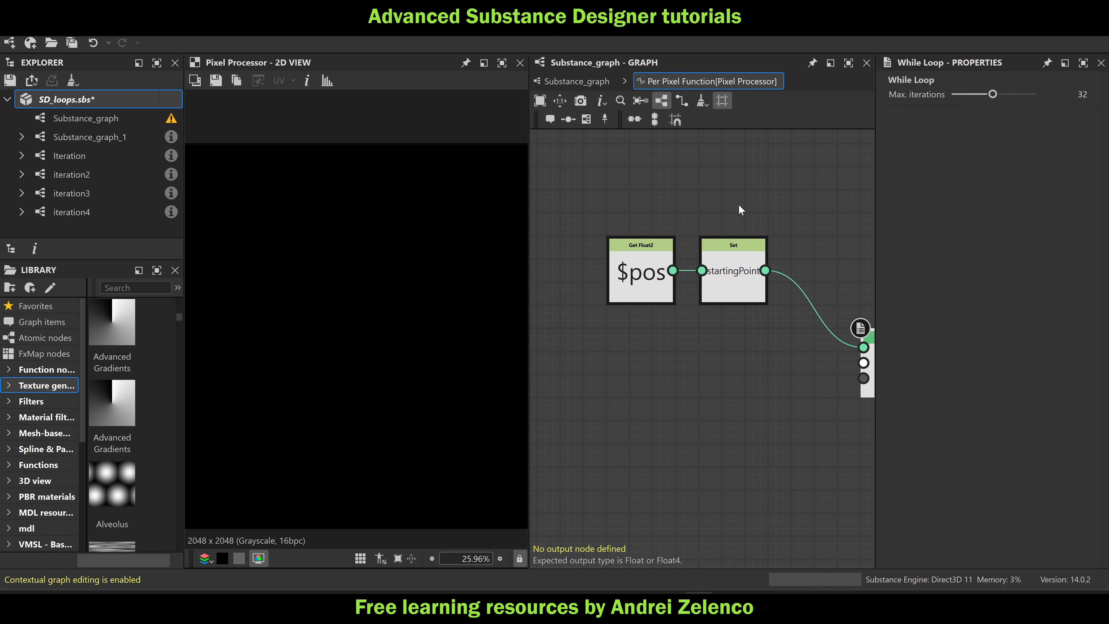
left_click(104, 97)
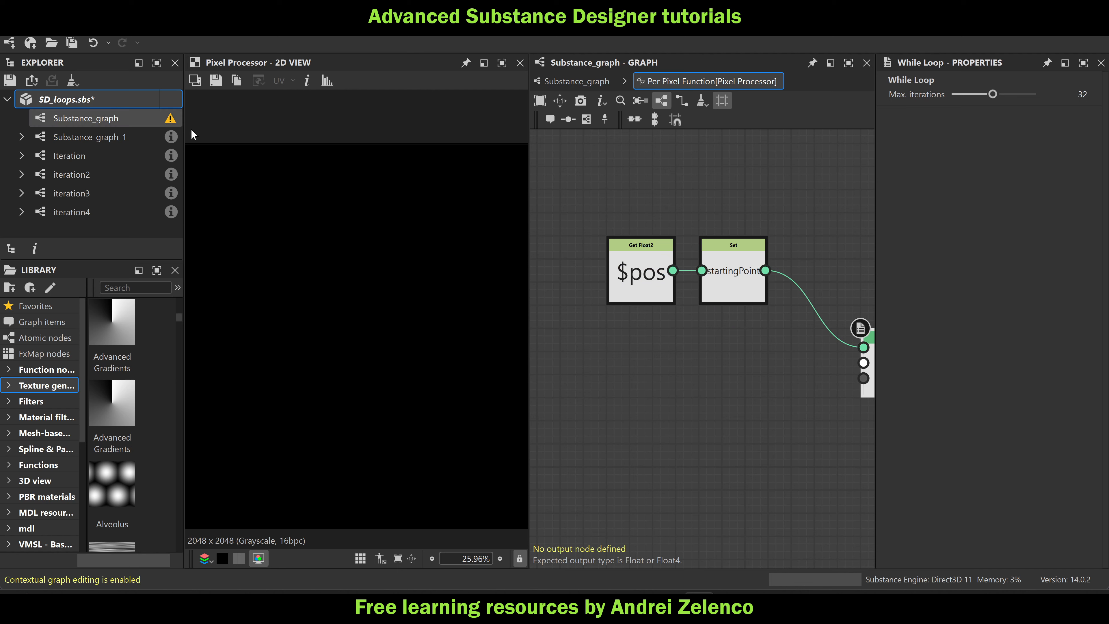
key("ctrl+s")
Move the While Loop node farther from the Set node, select it to check its maximum iterations and save the package
scroll(692, 308, "down", 4)
middle_click_drag(760, 398, 729, 315)
left_click_drag(753, 258, 785, 280)
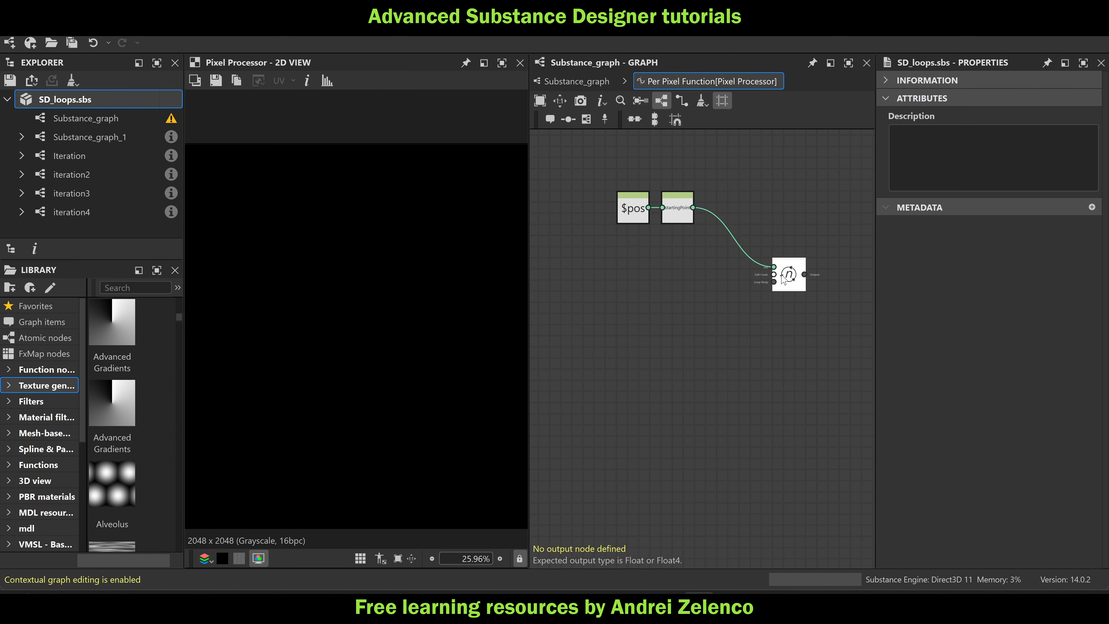
scroll(784, 280, "up", 2)
left_click(786, 277)
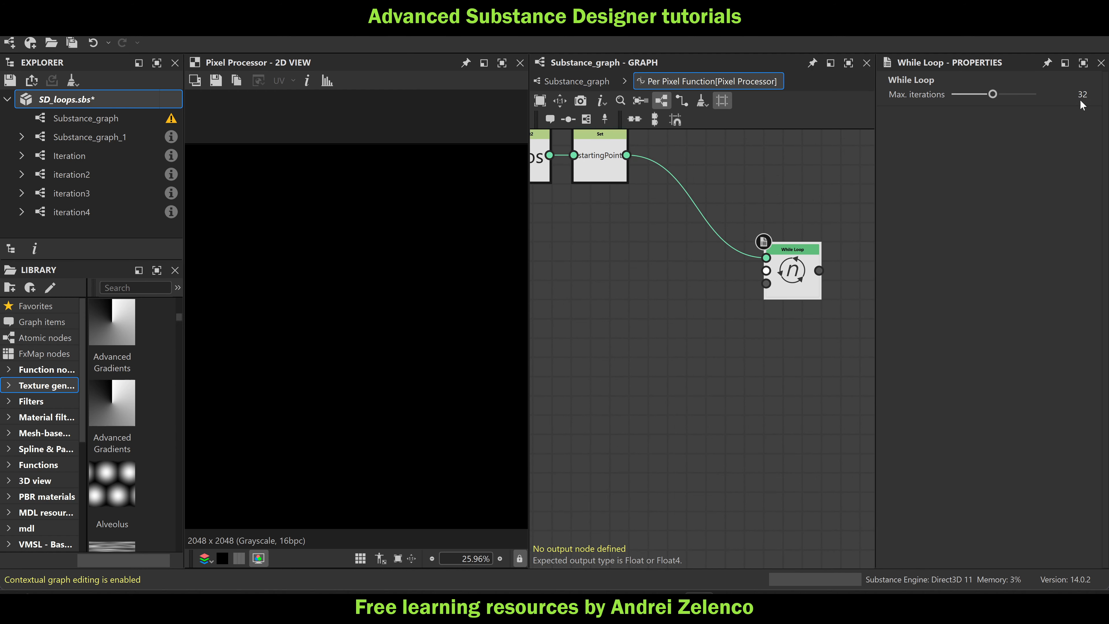
key("ctrl+s")
Add a Get Float2 node below the $pos node and make it read the startingPoint variable
scroll(716, 315, "down", 2)
middle_click_drag(723, 314, 749, 285)
key("space")
type("ge")
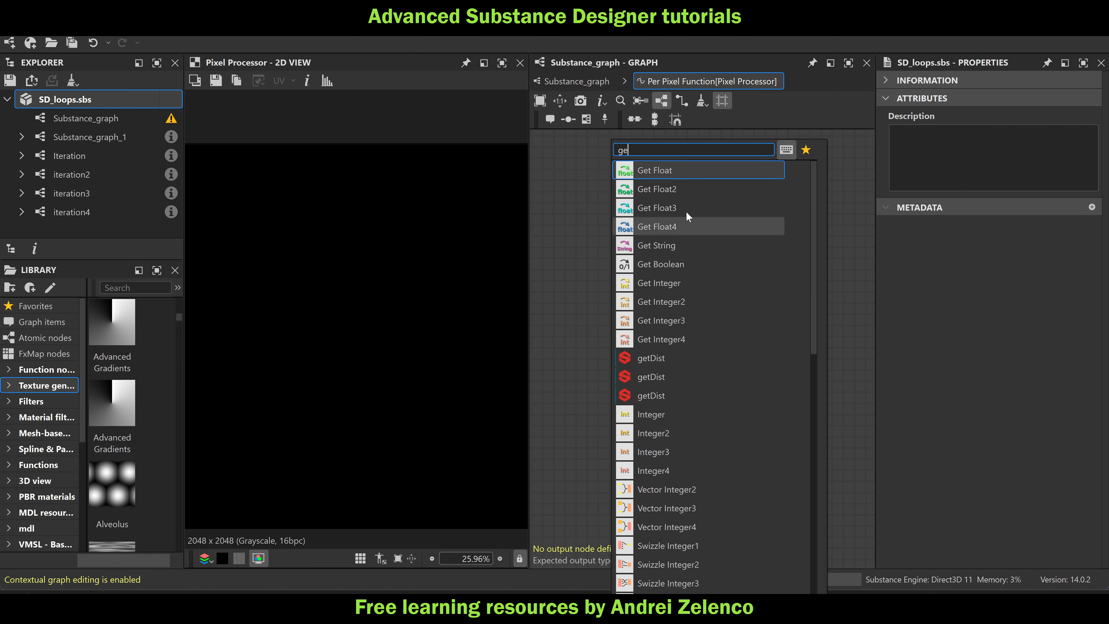
left_click(680, 189)
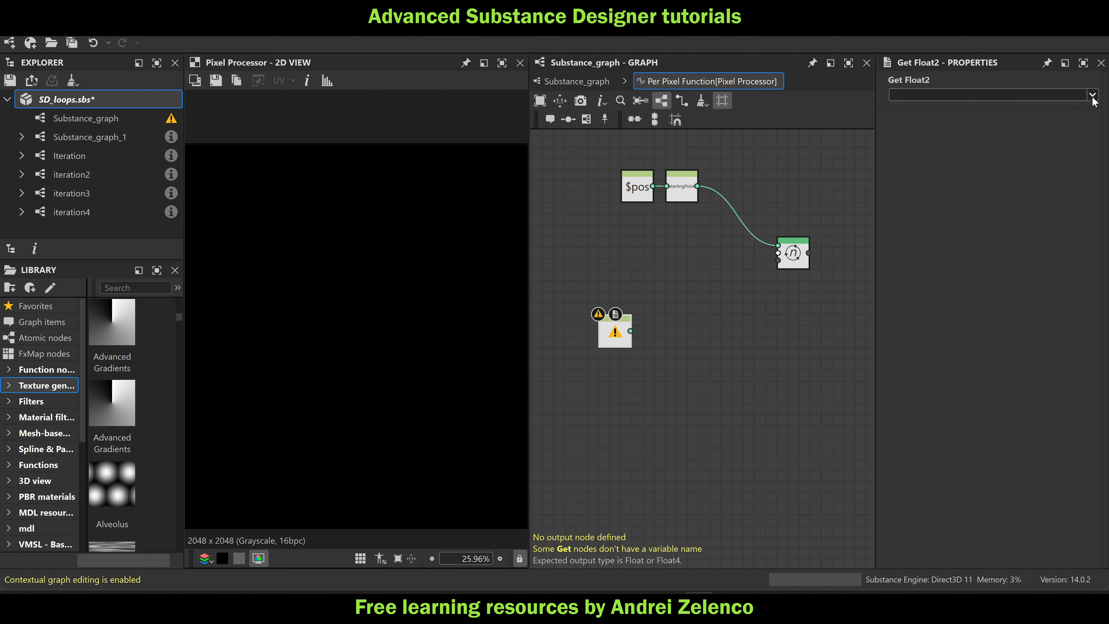
left_click(1092, 97)
left_click(928, 178)
middle_click_drag(725, 390, 792, 345)
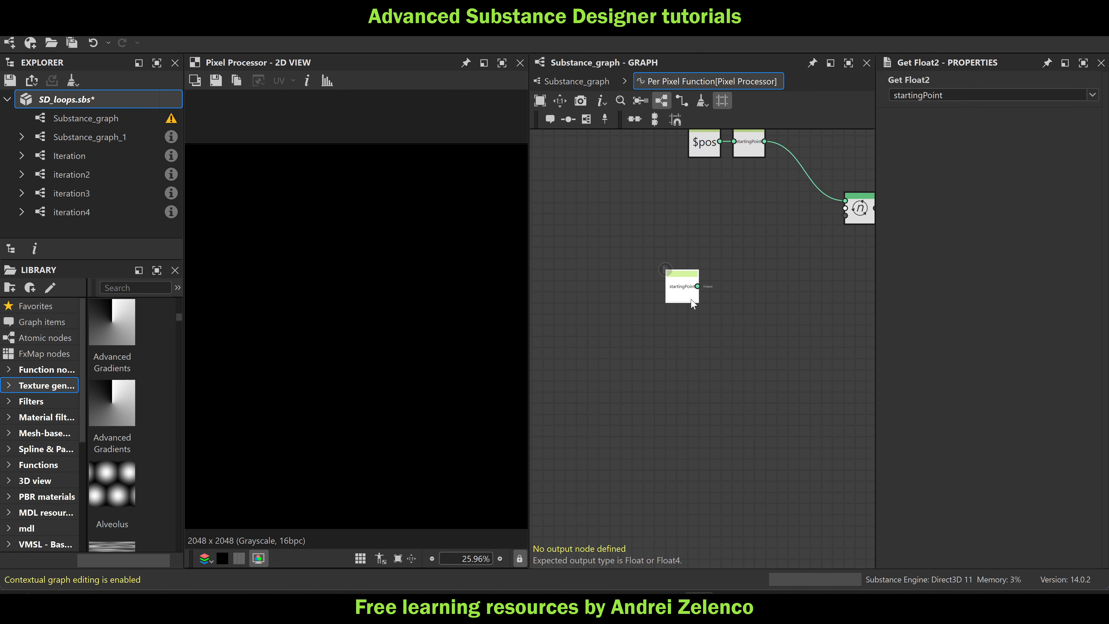
Add a Sample Color node fed by the startingPoint Get Float2 node and place it to the lower right of that node
scroll(678, 290, "up", 2)
left_click_drag(678, 284, 551, 313)
key("space")
type("sa")
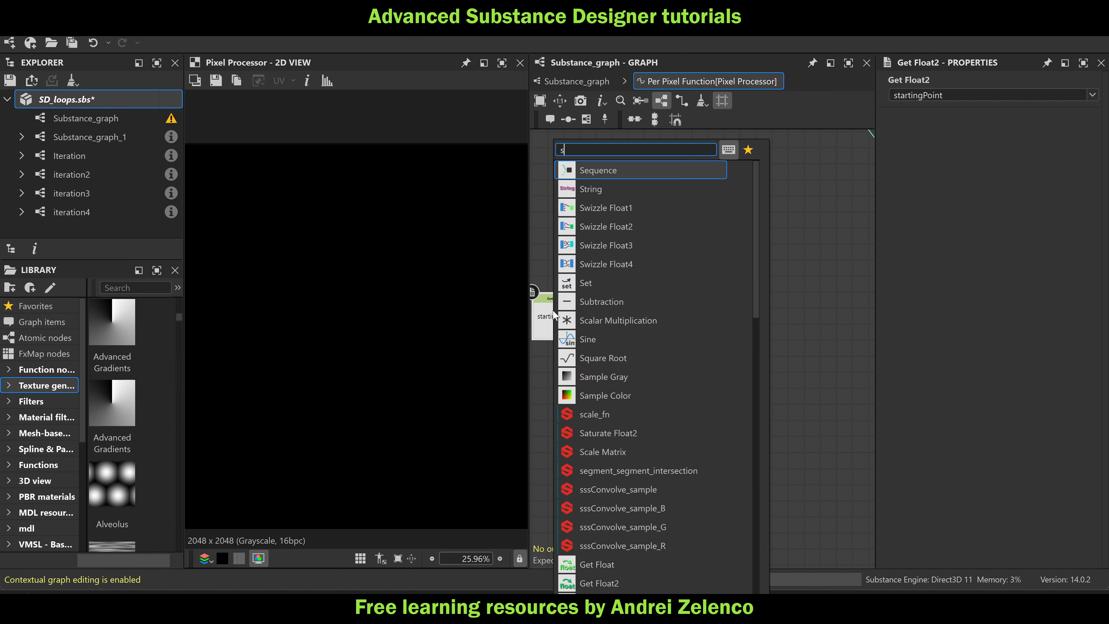
left_click(623, 191)
left_click_drag(645, 322, 629, 370)
Return to Substance_graph and reset the intensity of the second setup's Normal node to 1
left_click(572, 82)
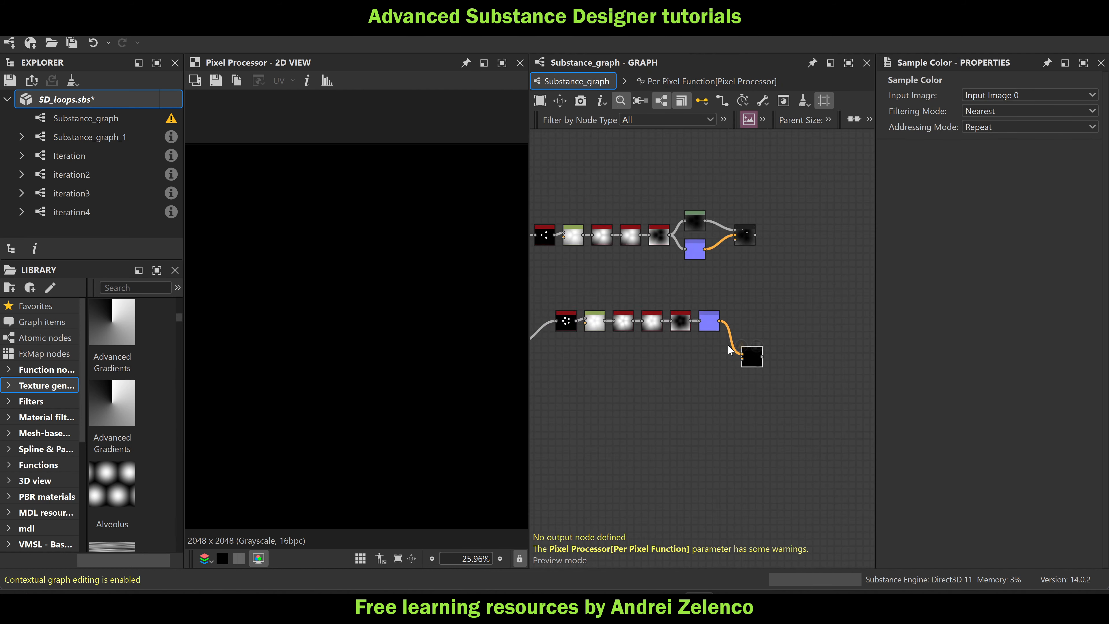
scroll(695, 303, "up", 2)
left_click(695, 302)
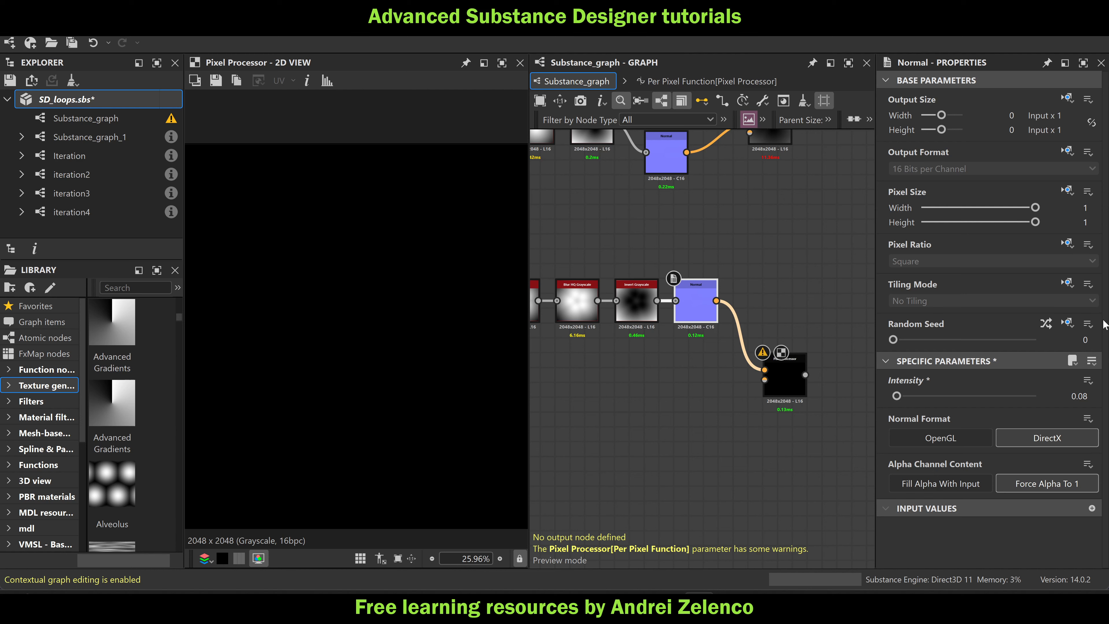
scroll(743, 345, "down", 3)
key("ctrl+z")
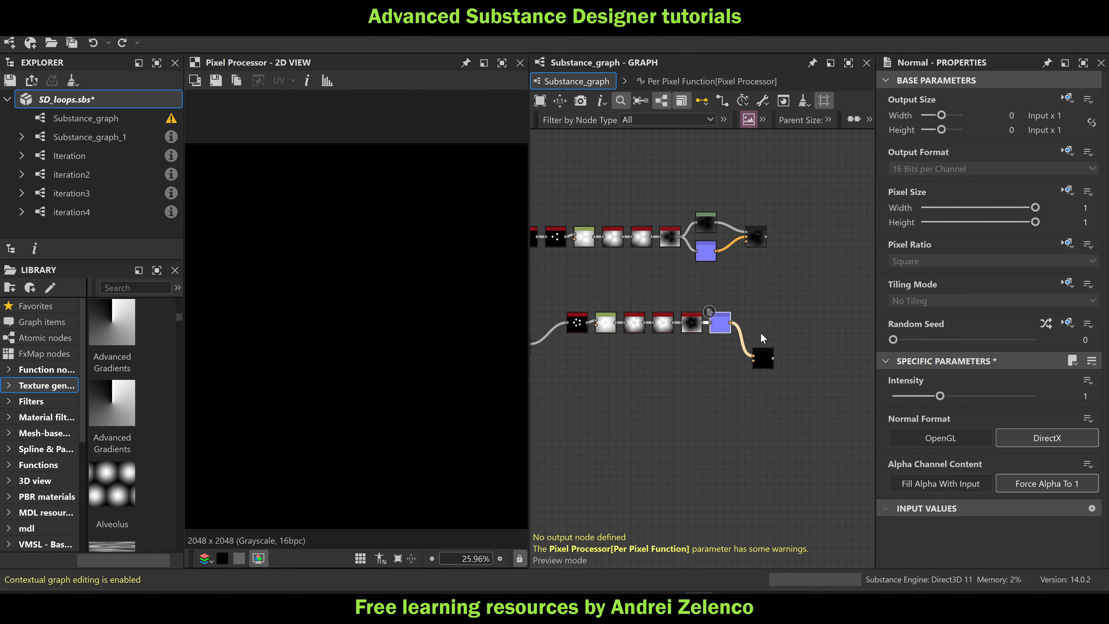
Examine the settings of the Normal and Blur HQ Color nodes in the older reference chain that feeds a Pixel Processor
scroll(772, 334, "down", 3)
scroll(759, 392, "down", 3)
scroll(641, 374, "up", 6)
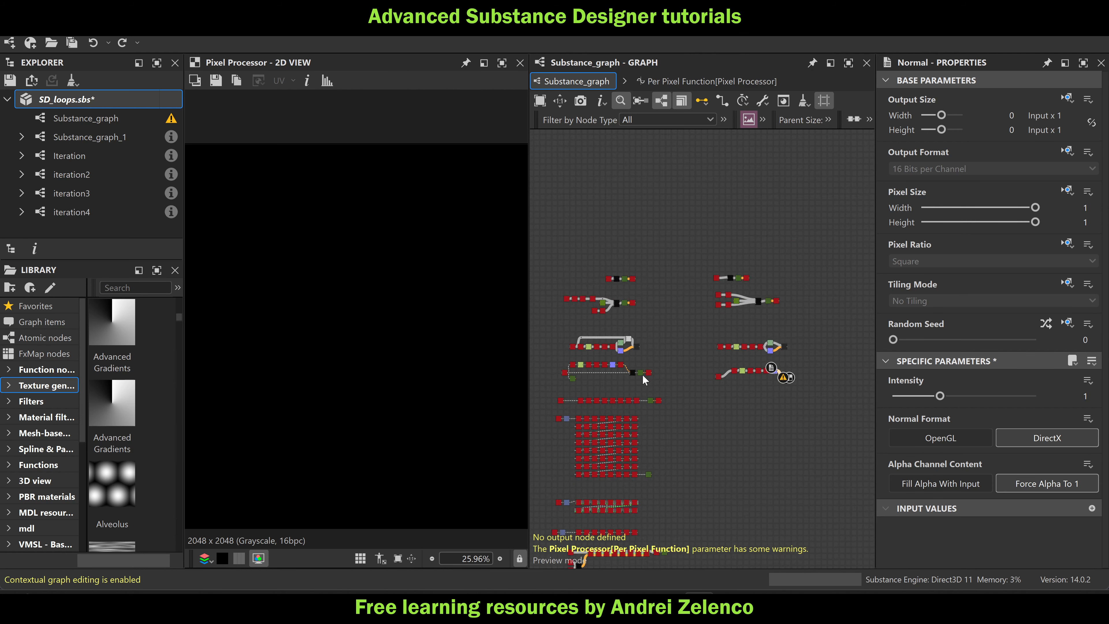
left_click(582, 360)
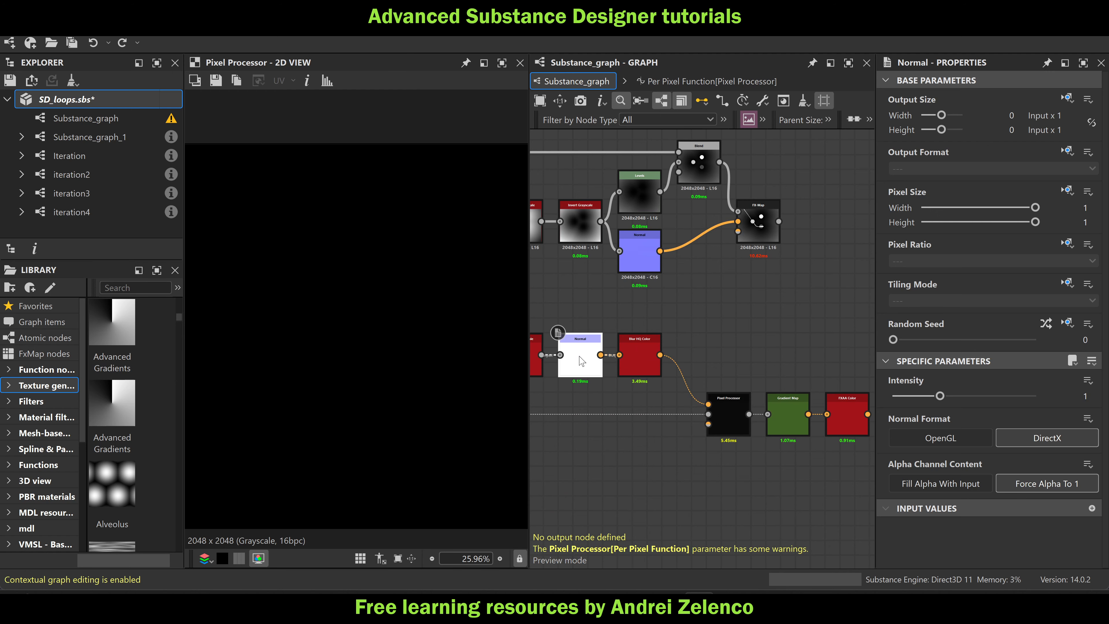
scroll(683, 378, "down", 5)
scroll(684, 378, "up", 2)
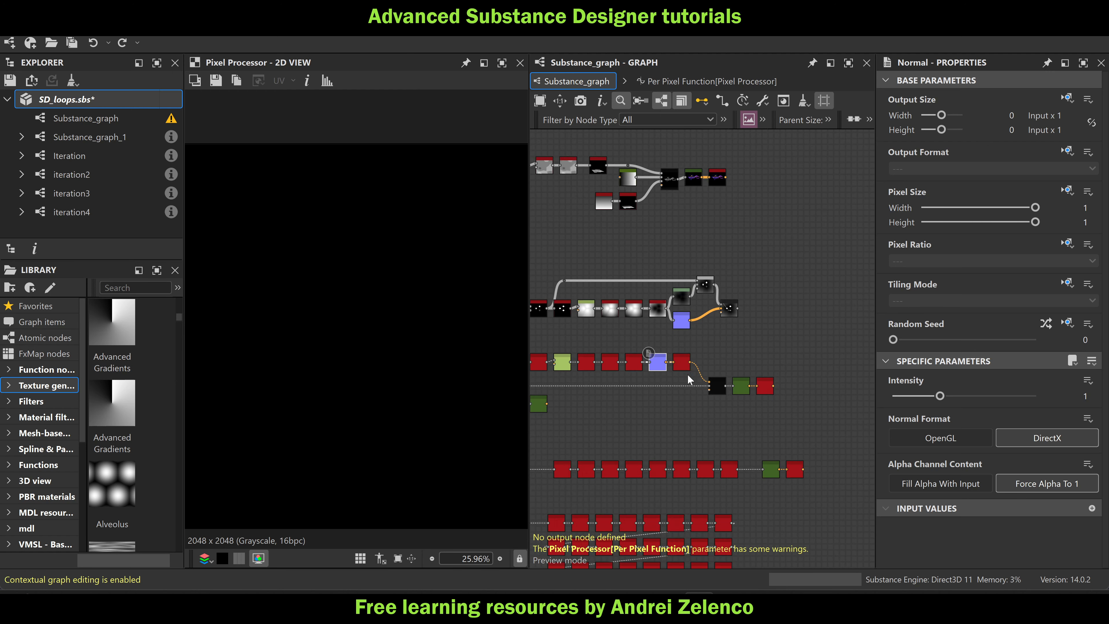
double_click(681, 362)
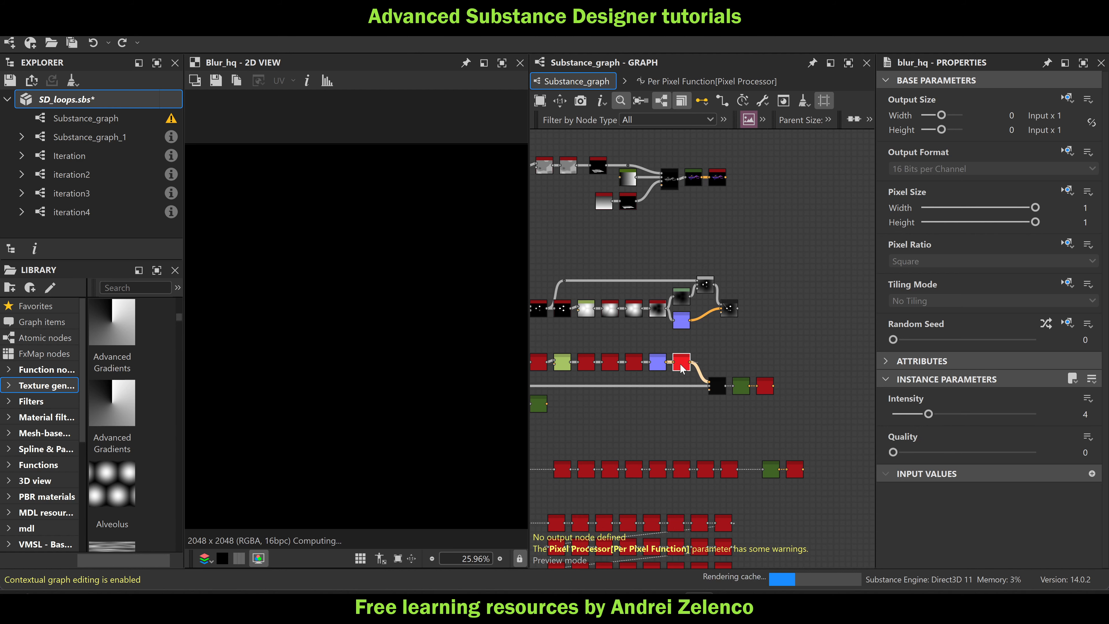
scroll(620, 356, "down", 3)
scroll(781, 361, "up", 4)
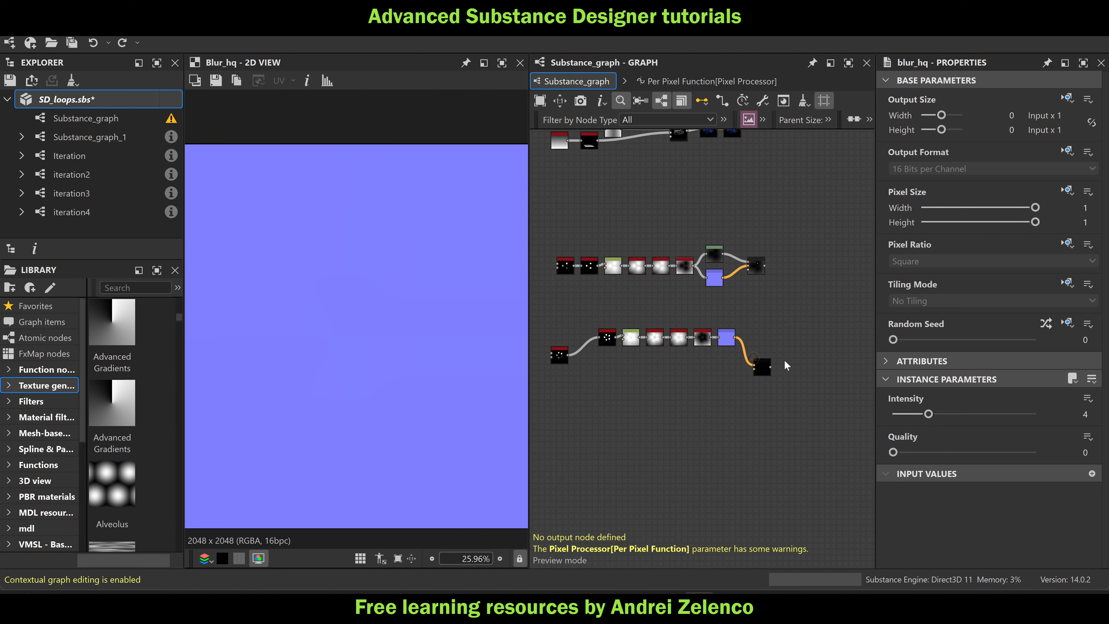
scroll(701, 332, "up", 2)
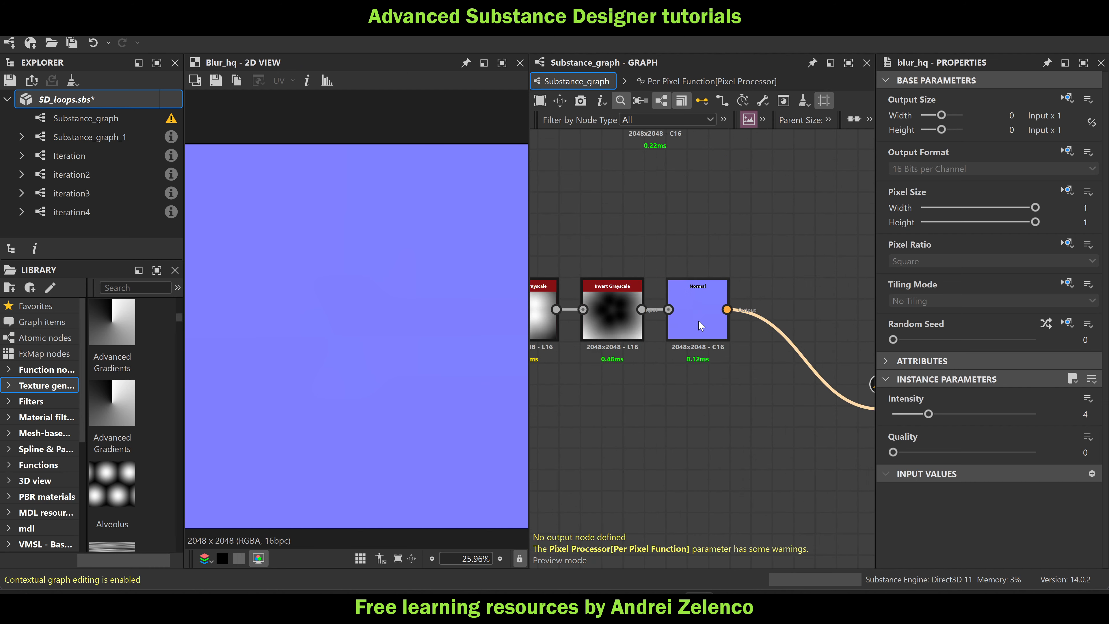
Insert a Blur HQ Color node between the second setup's Normal node and the Pixel Processor, with its intensity set to 4
left_click(698, 320)
key("space")
type("bl")
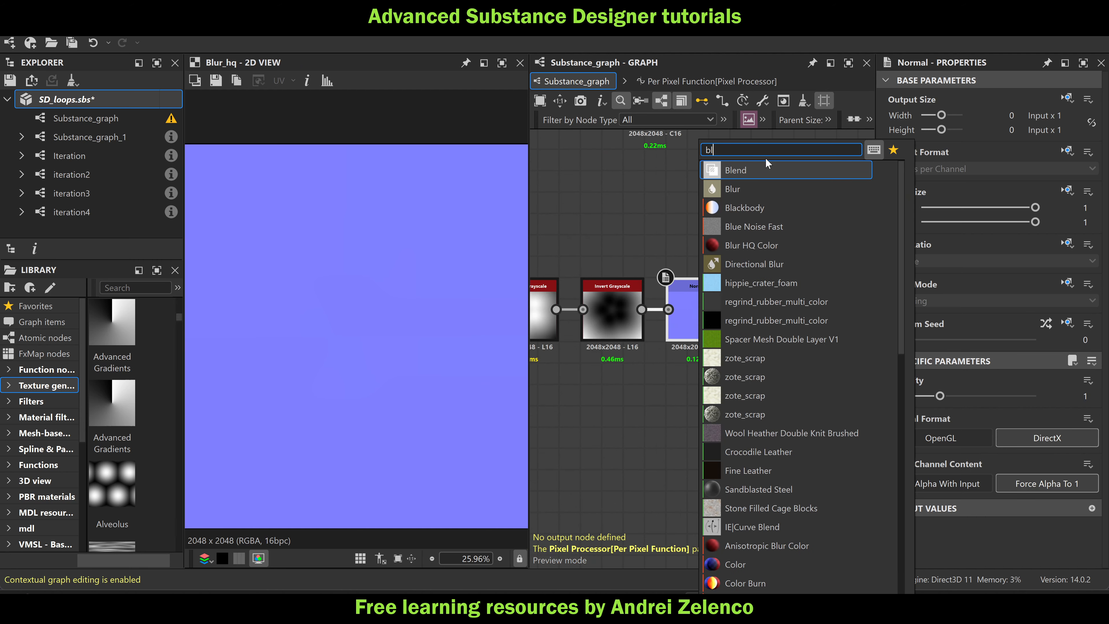
left_click(752, 245)
left_click(1082, 414)
type("4")
key("Return")
scroll(693, 365, "down", 3)
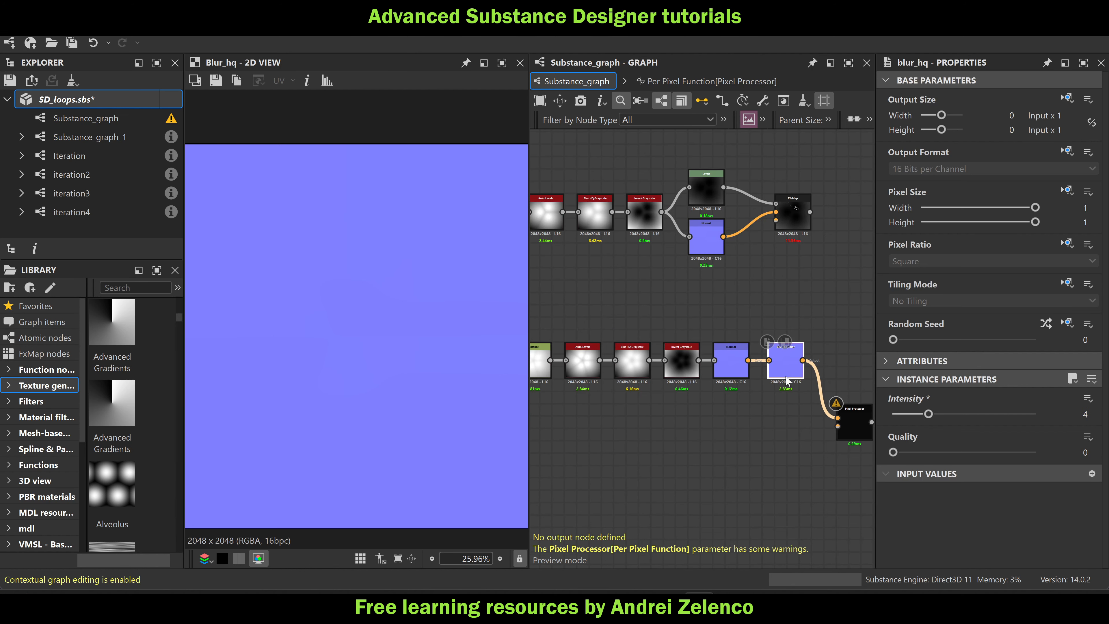
Reopen the Pixel Processor's per-pixel function, set the Sample Color node's filtering mode to Bilinear and save the package
left_click(743, 391)
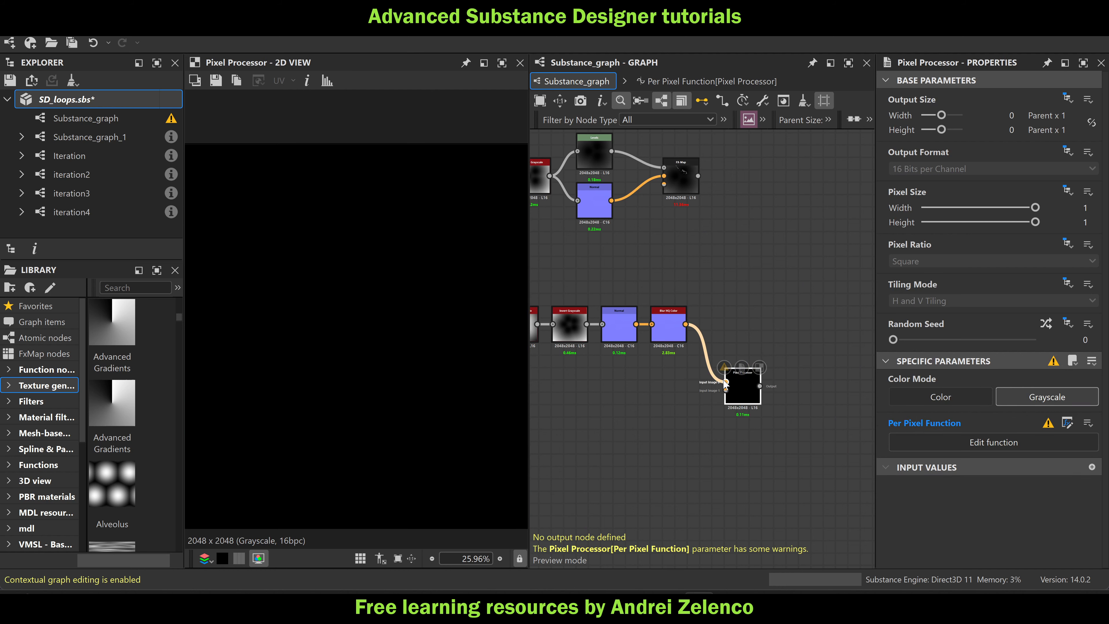
double_click(744, 385)
middle_click_drag(618, 385, 643, 382)
scroll(642, 383, "up", 1)
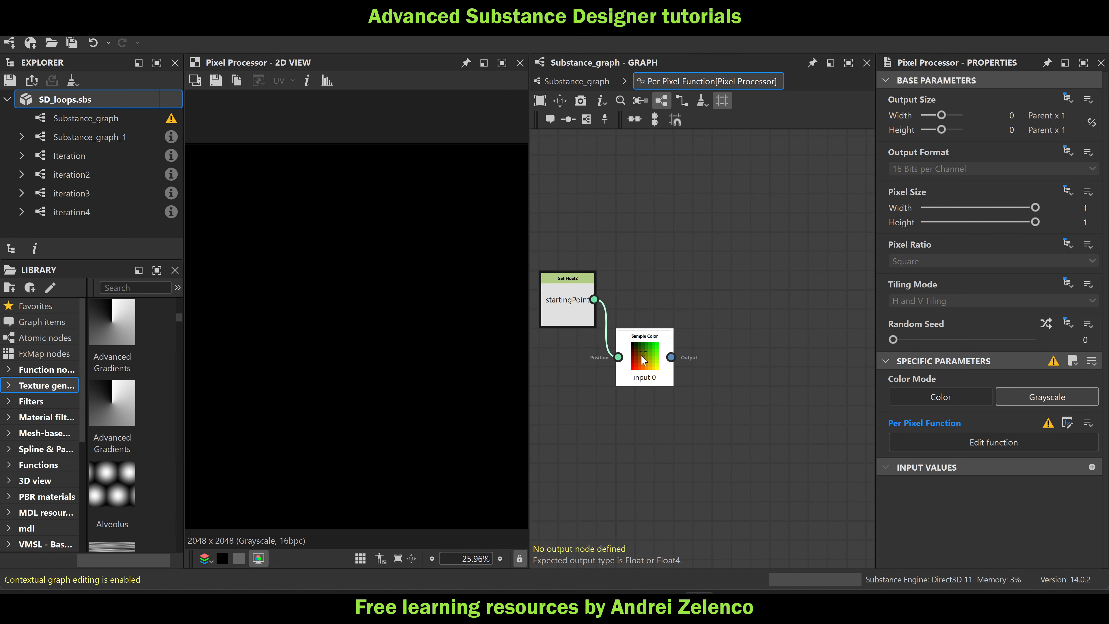
left_click_drag(642, 358, 661, 378)
left_click(984, 111)
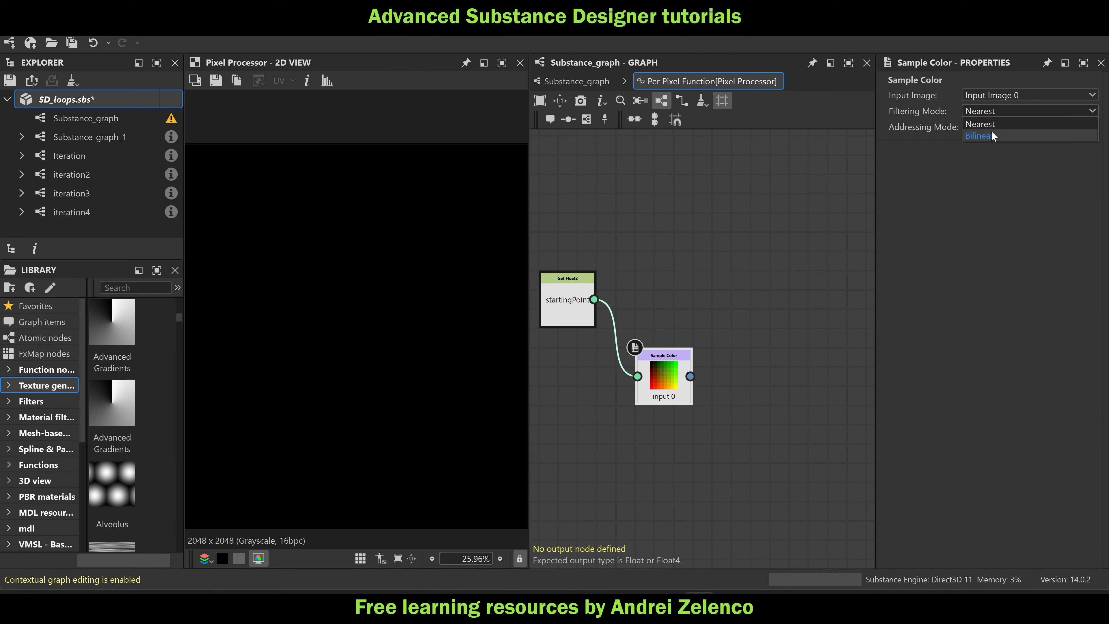
left_click(990, 136)
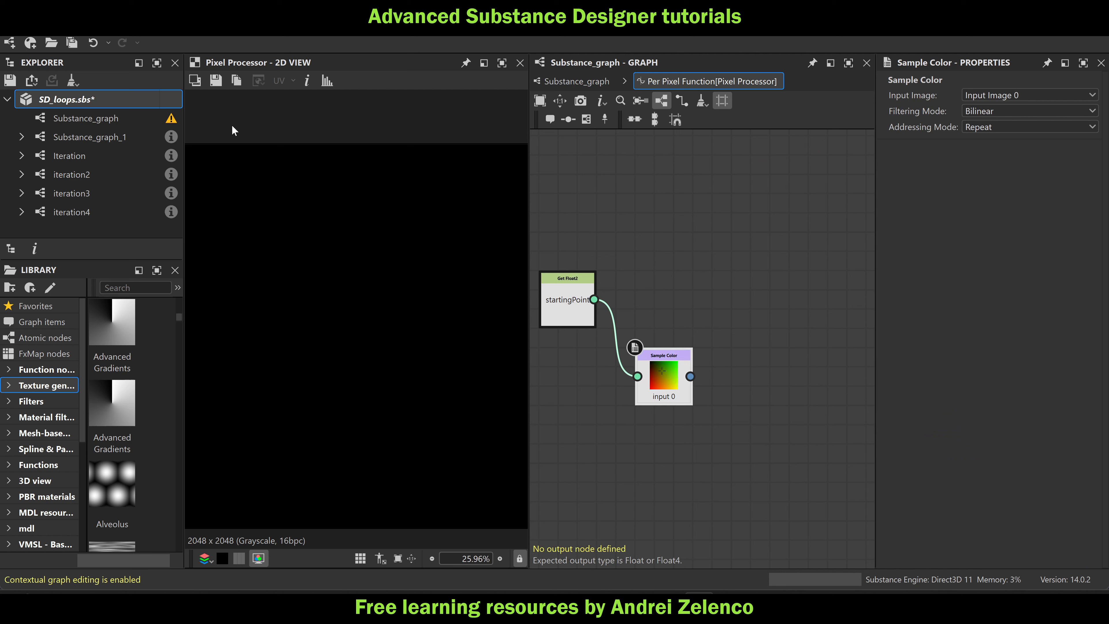
left_click(132, 108)
key("ctrl+s")
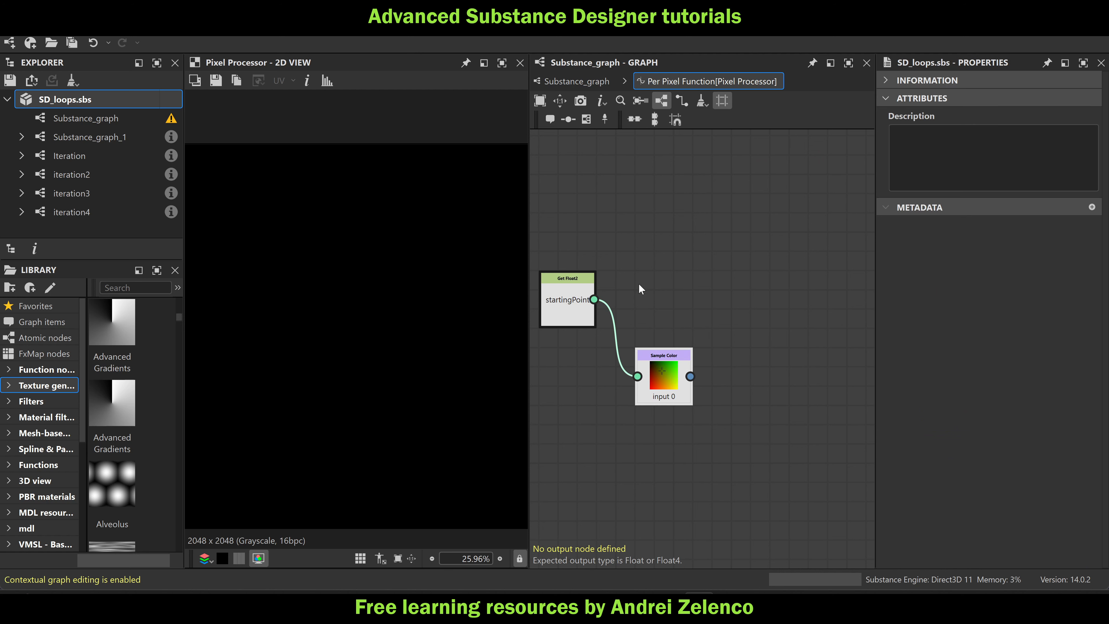
Spread the startingPoint and Sample Color nodes apart, save the package and add a Swizzle Float2 node after Sample Color
left_click_drag(559, 302, 551, 182)
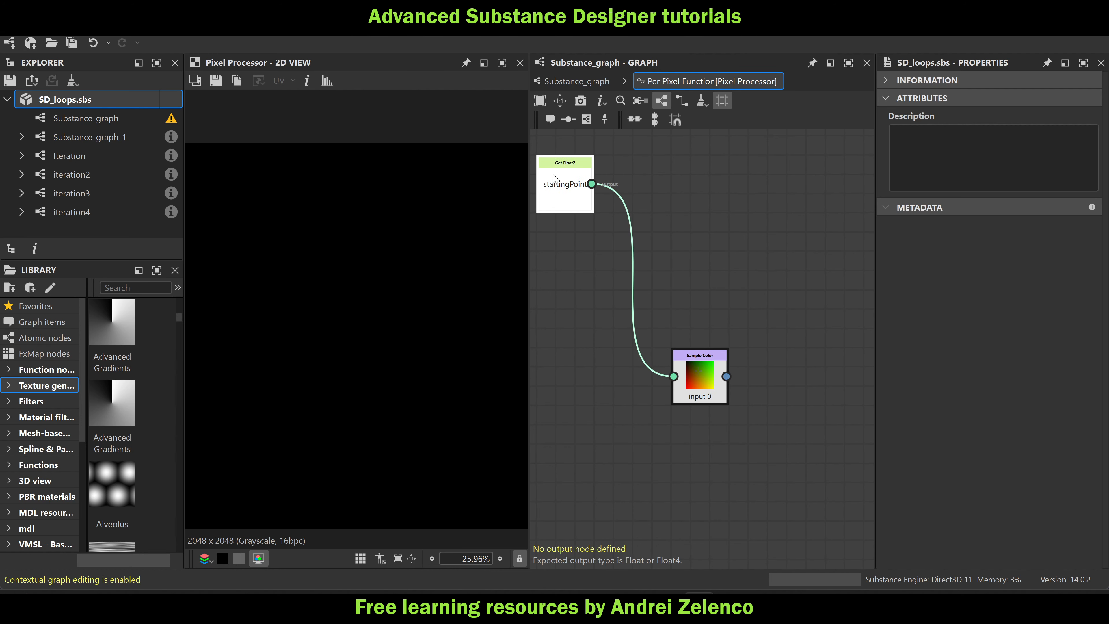
key("ctrl+s")
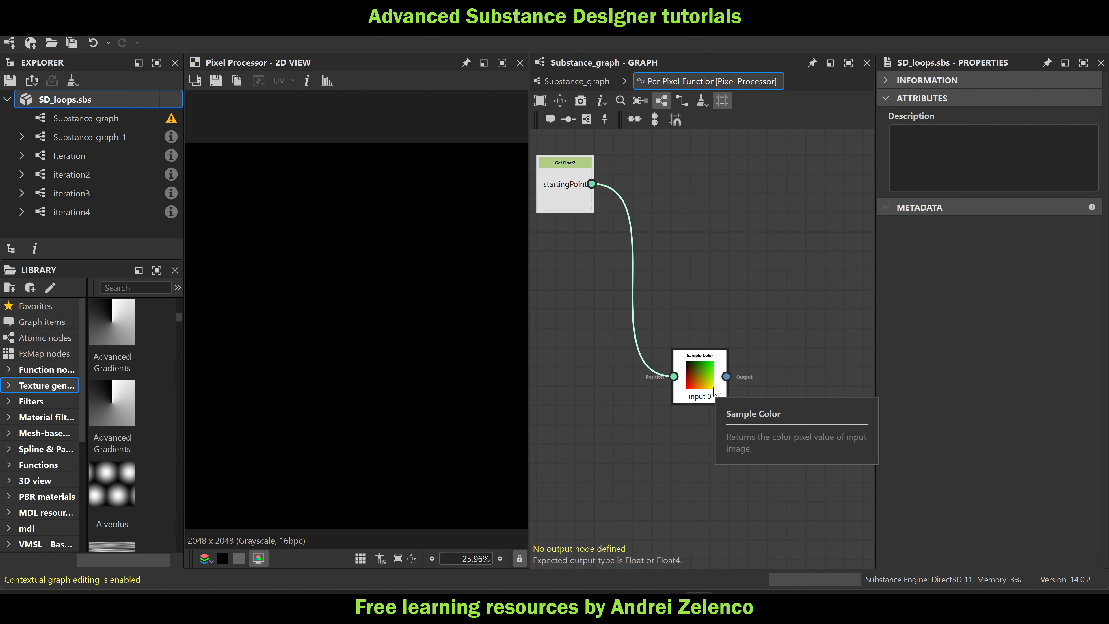
left_click(701, 382)
key("space")
type("sw")
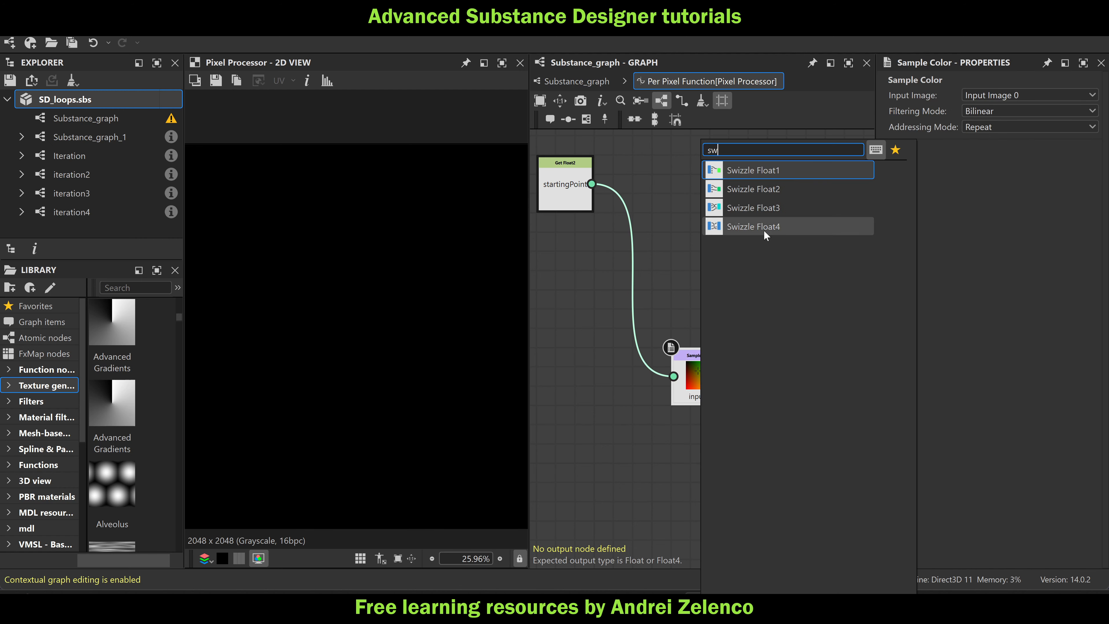
left_click(769, 190)
left_click_drag(792, 384, 774, 386)
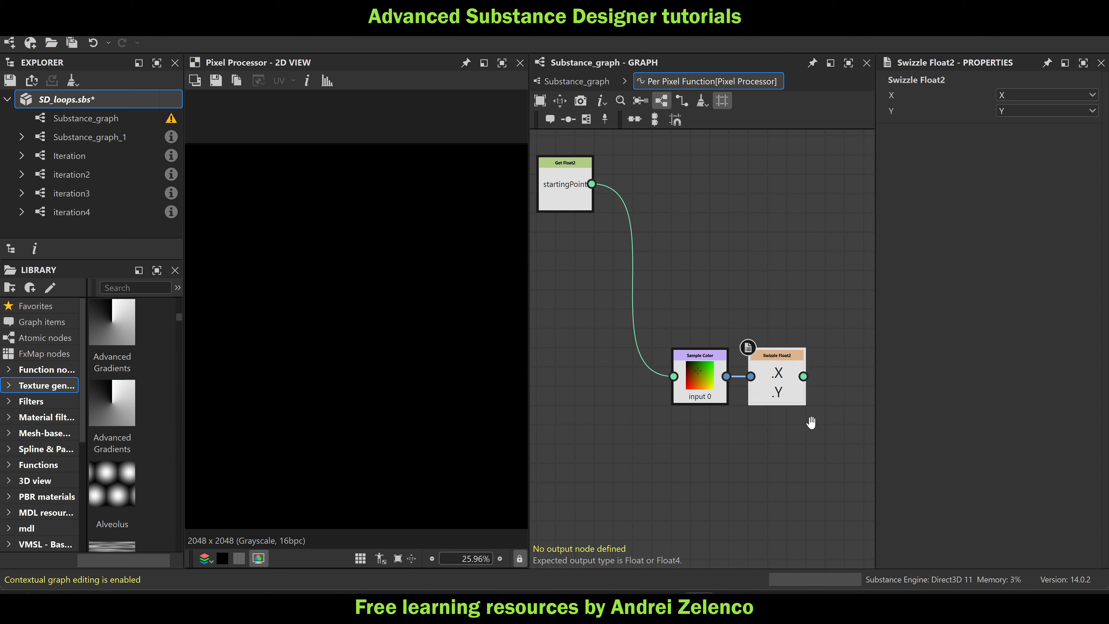
Add a Scalar Multiplication node after the Swizzle Float2 node
middle_click_drag(773, 372, 679, 326)
key("space")
type("sca")
left_click(745, 168)
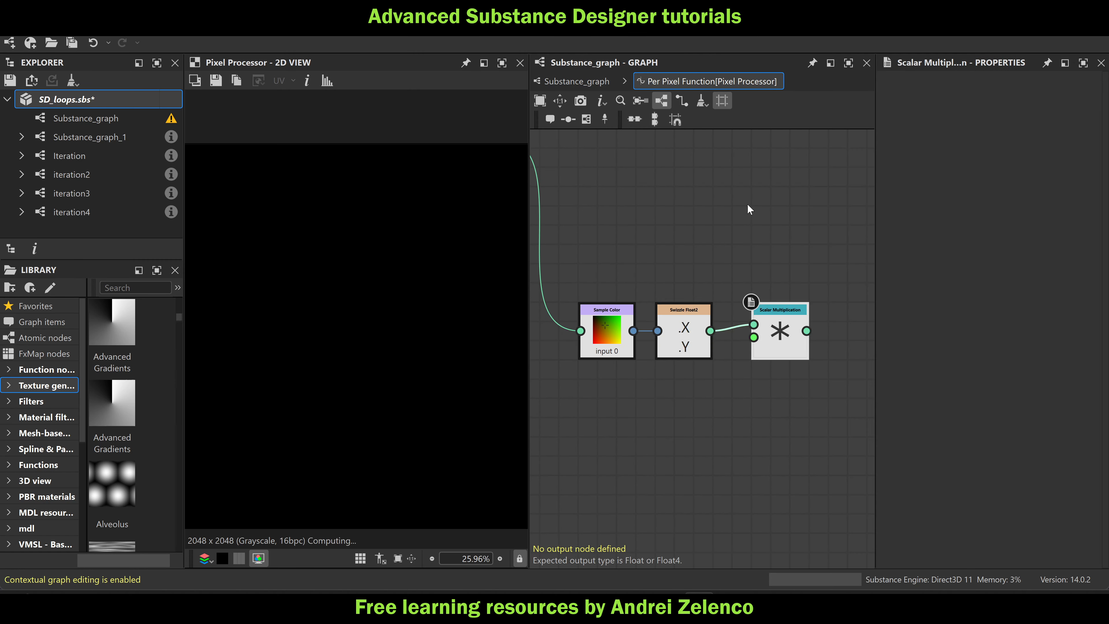
Add a Float node with the value 2 and connect it to the Scalar Multiplication node's second input
key("space")
type("fl")
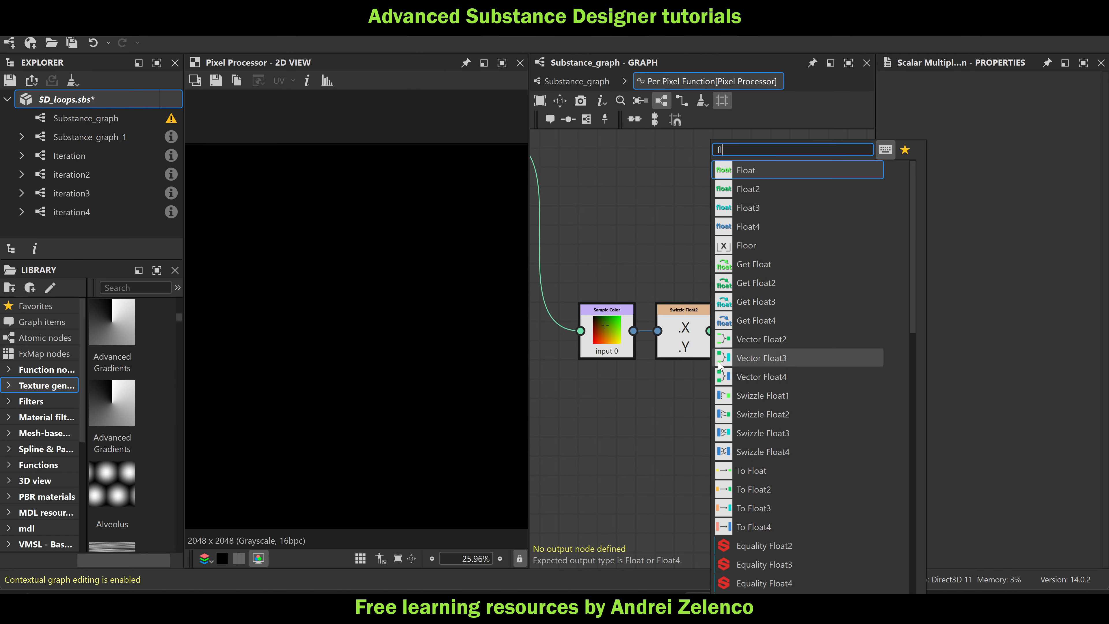
left_click(753, 170)
left_click_drag(705, 391, 734, 337)
double_click(1085, 94)
type("2")
key("Return")
left_click(761, 337)
Add a Subtraction node and connect the Scalar Multiplication output to its first input
key("space")
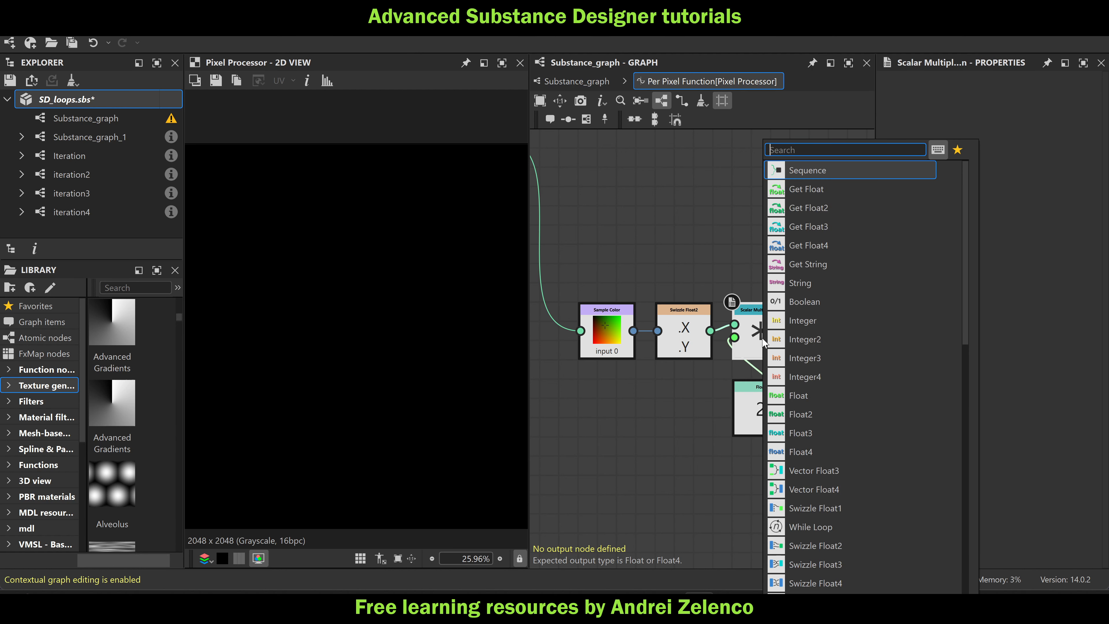
left_click(685, 215)
key("space")
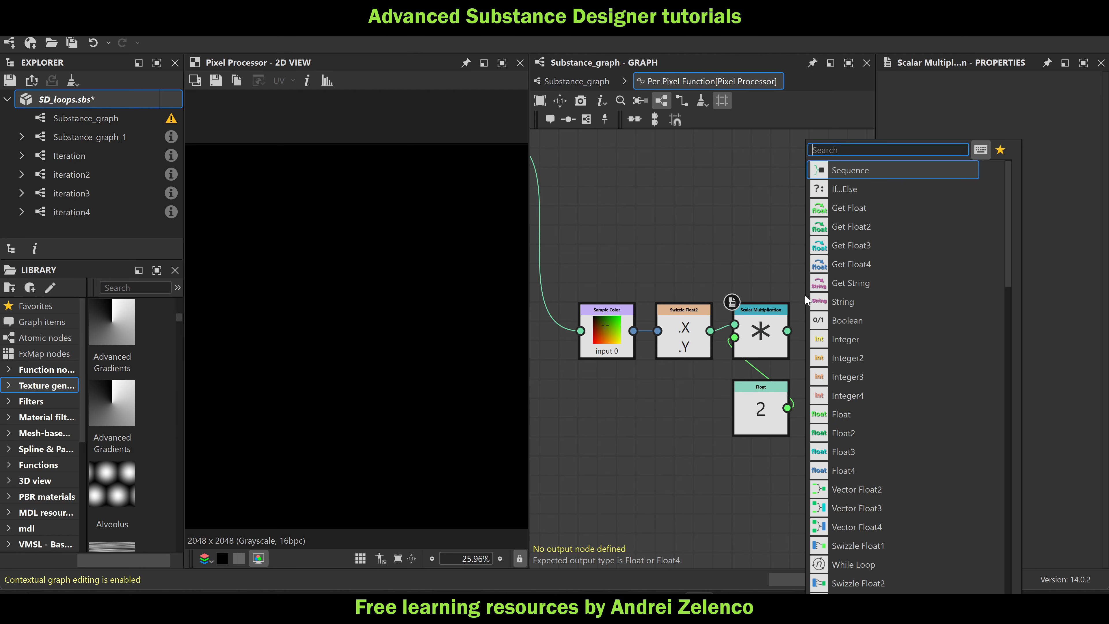
type("sub")
left_click(895, 169)
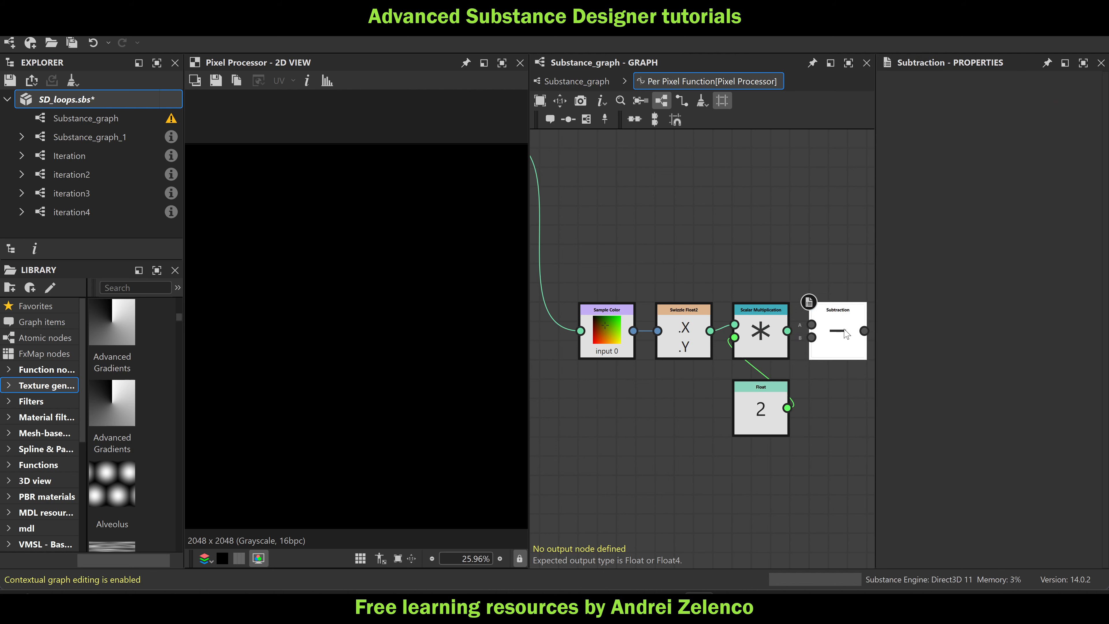
left_click_drag(787, 331, 811, 313)
middle_click_drag(843, 408, 759, 408)
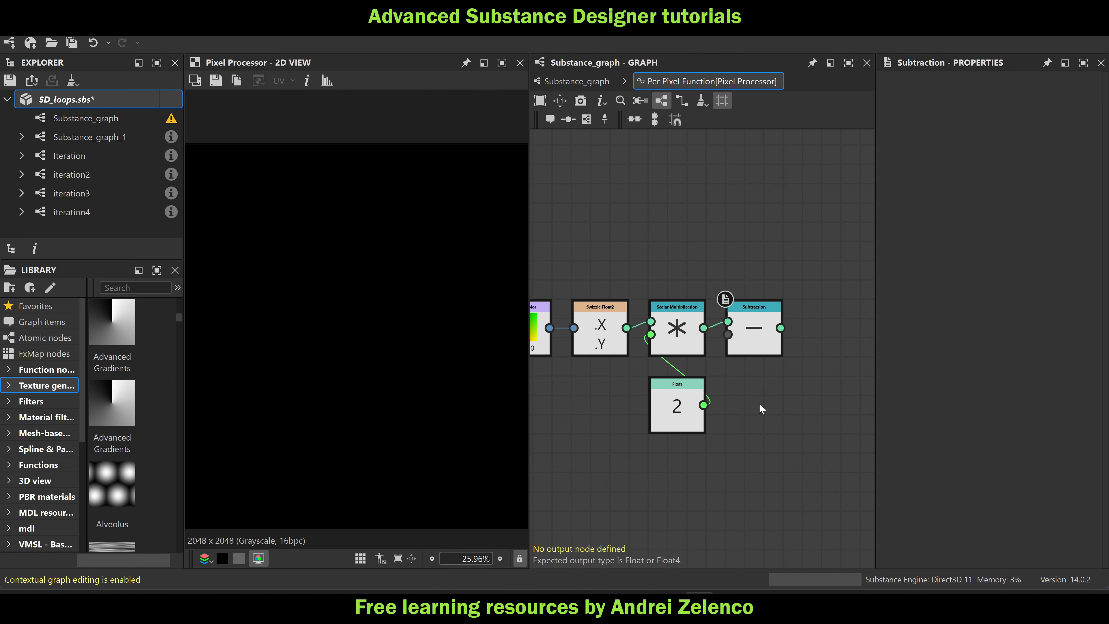
key("space")
type("flo")
key("Return")
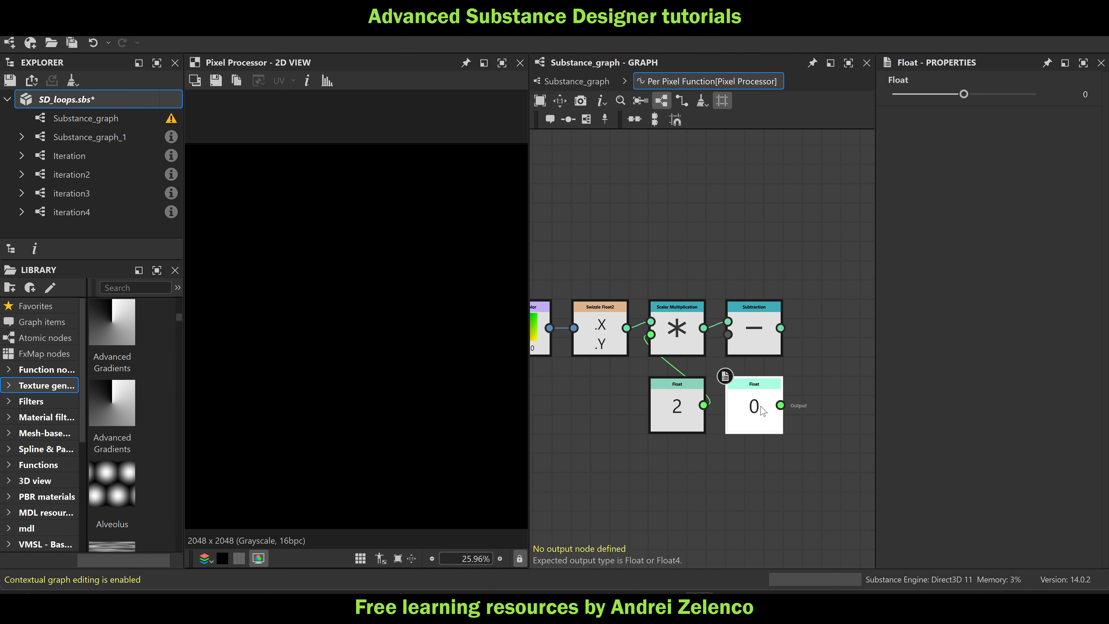
key("Delete")
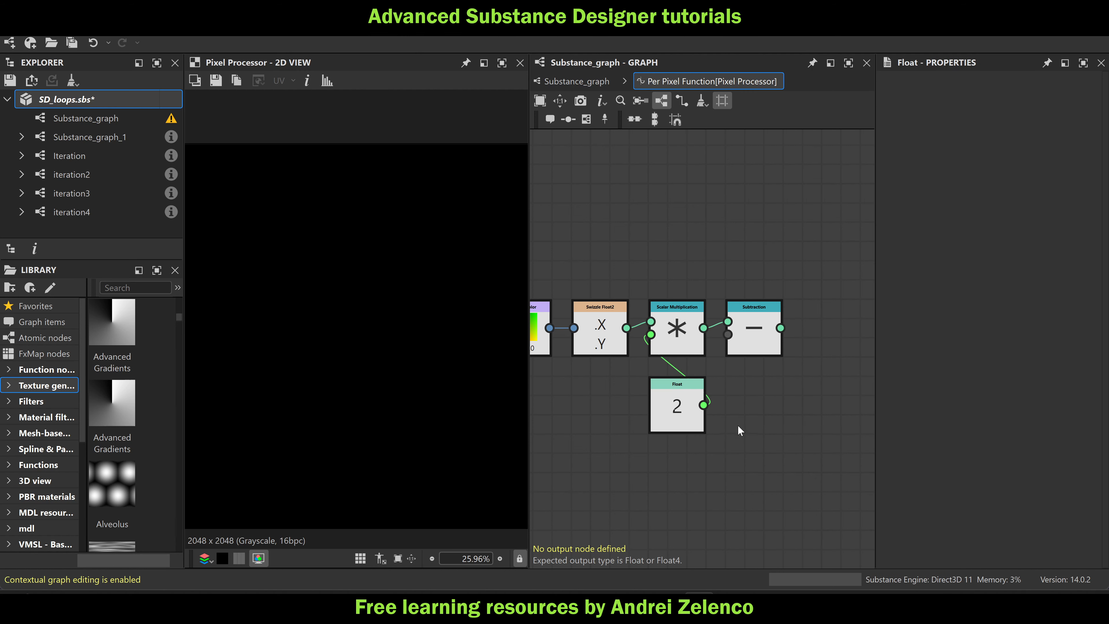
Add a Float2 node with both values set to 1, connect it to the Subtraction node's second input and save the package
key("space")
type("float")
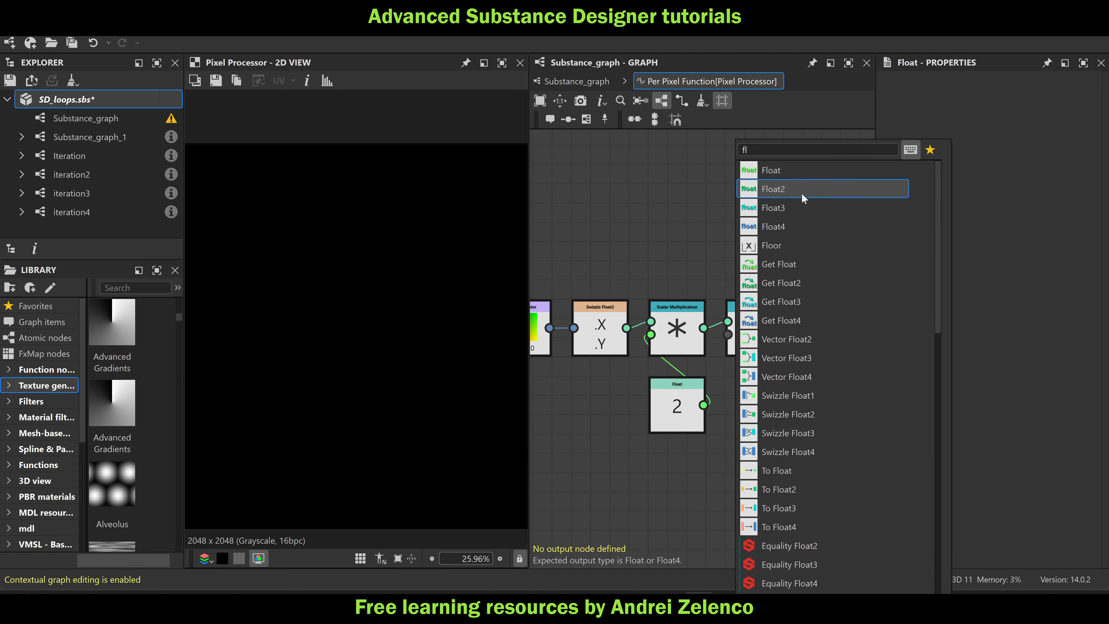
left_click(802, 194)
left_click_drag(747, 439, 727, 334)
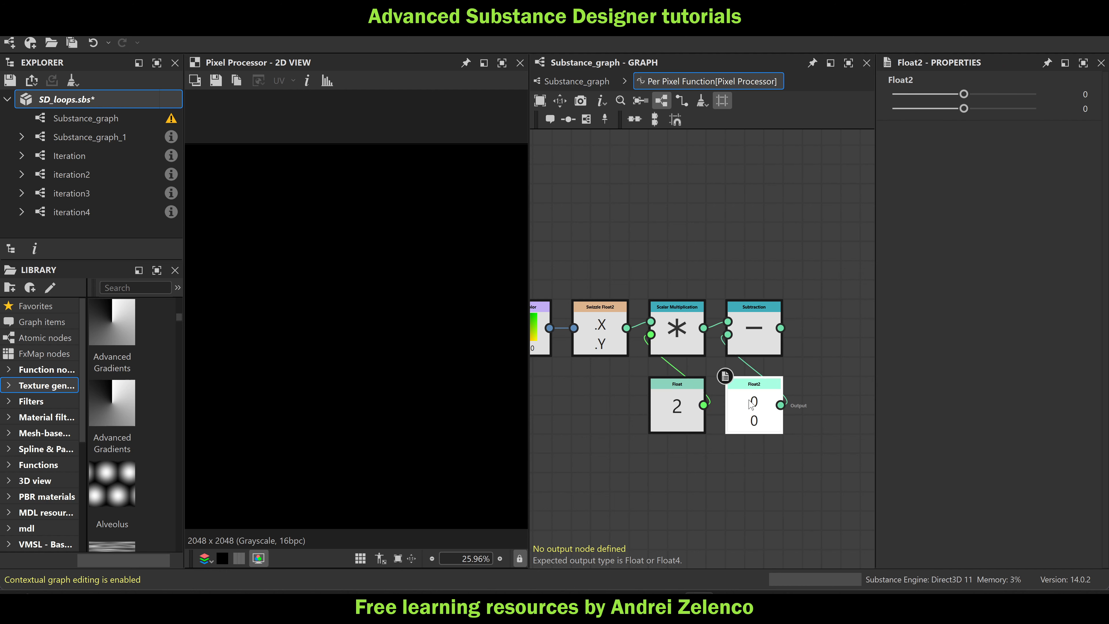
left_click(1033, 95)
left_click(1034, 108)
scroll(801, 244, "down", 3)
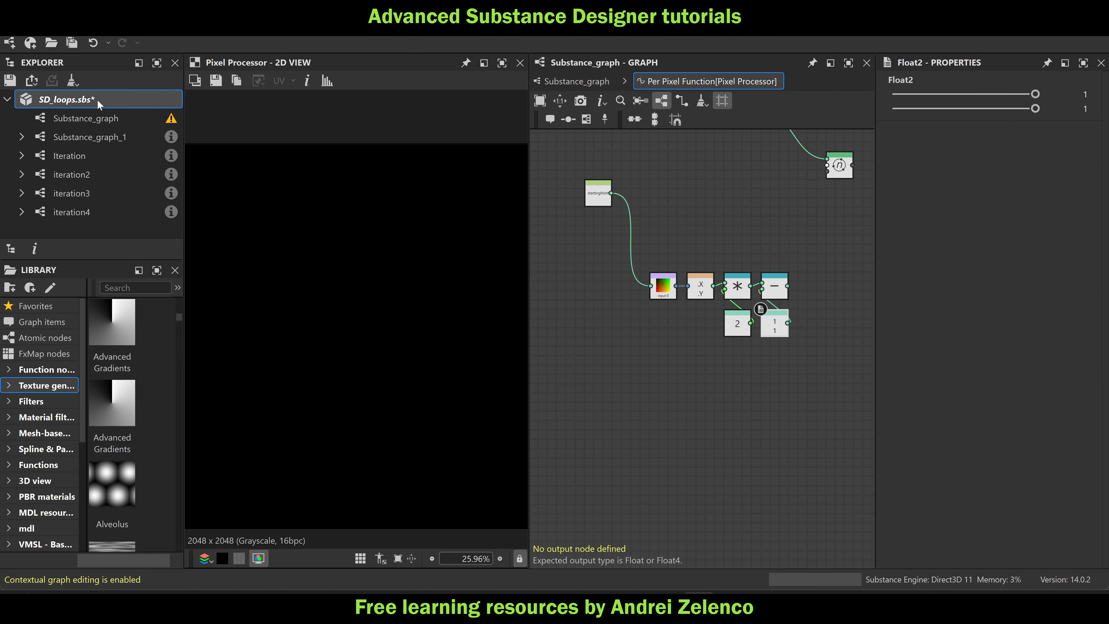
key("ctrl+s")
Move the While Loop node farther away from the startingPoint Set node to make room between them
middle_click_drag(727, 308, 691, 330)
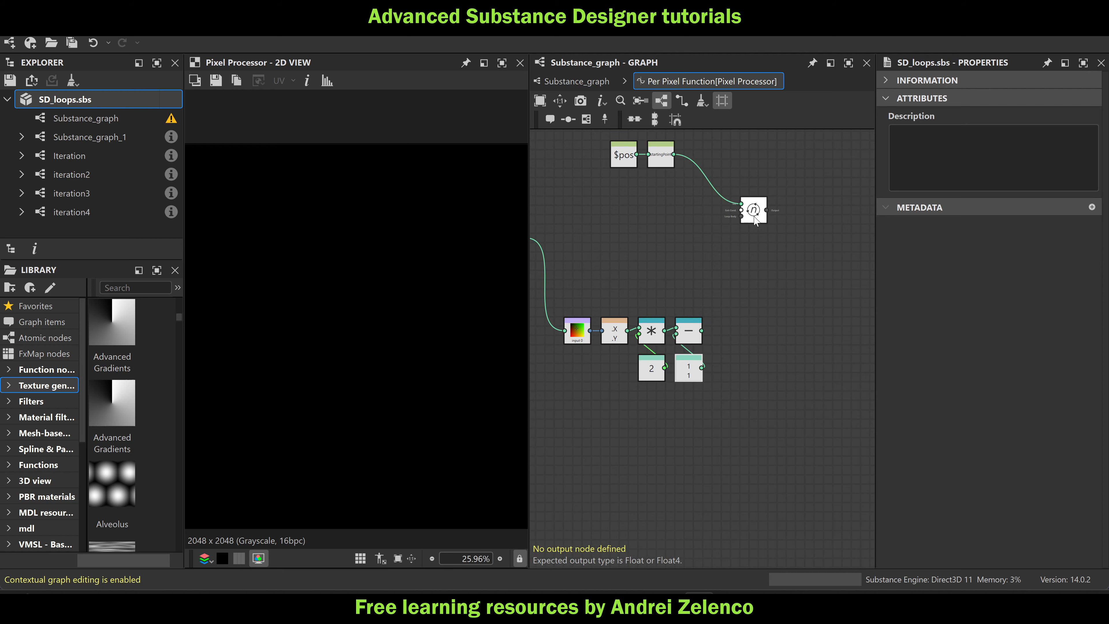
left_click_drag(753, 210, 800, 211)
middle_click_drag(678, 209, 746, 276)
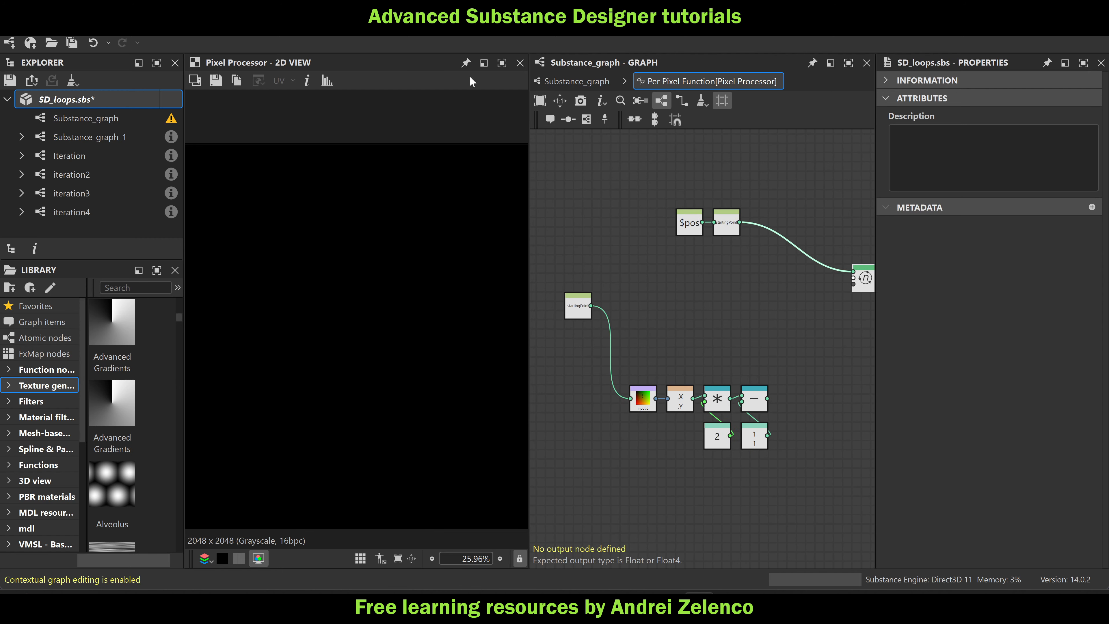
Examine how the existing Pixel Processor's per-pixel function initializes startPoint and vel, and return to the new Pixel Processor's function
left_click(575, 81)
scroll(759, 236, "down", 5)
scroll(750, 245, "up", 5)
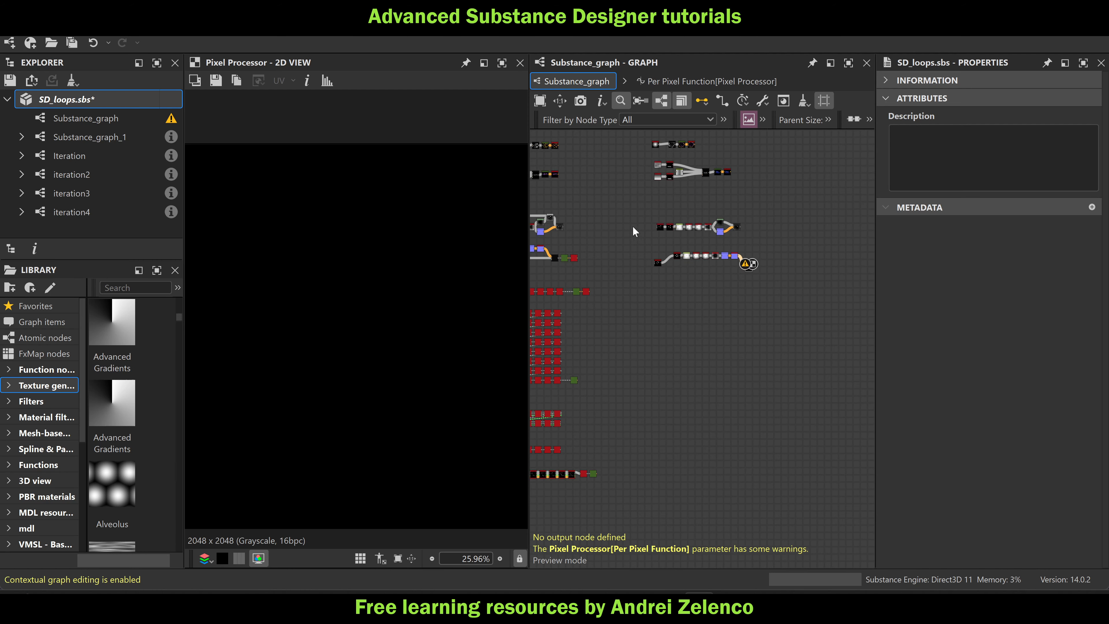
scroll(718, 236, "up", 4)
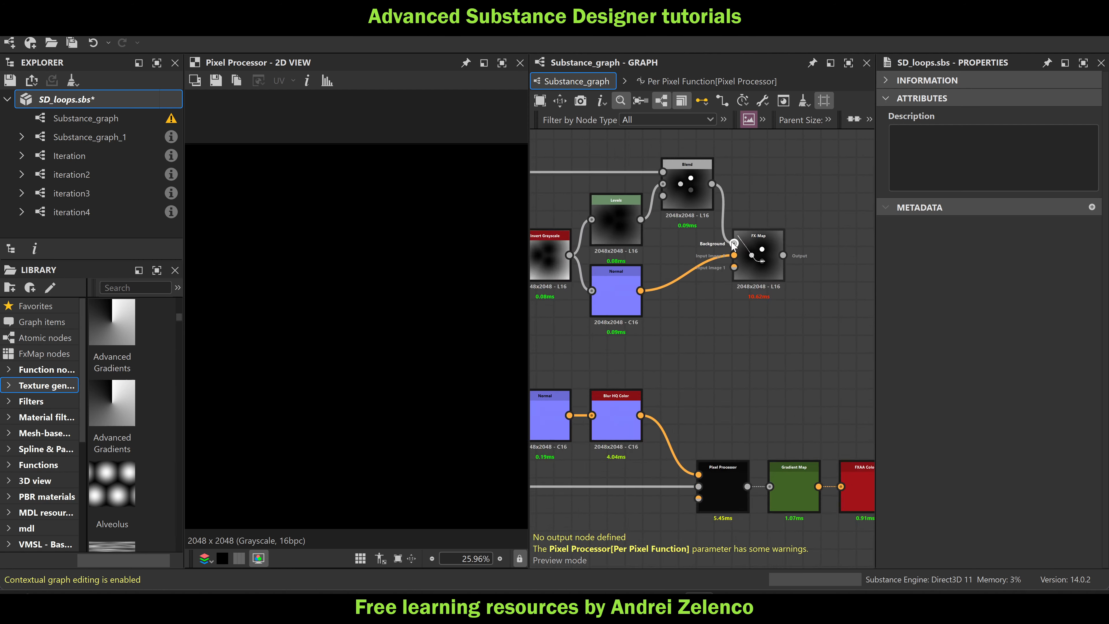
left_click(729, 243)
scroll(720, 244, "down", 4)
scroll(700, 311, "up", 5)
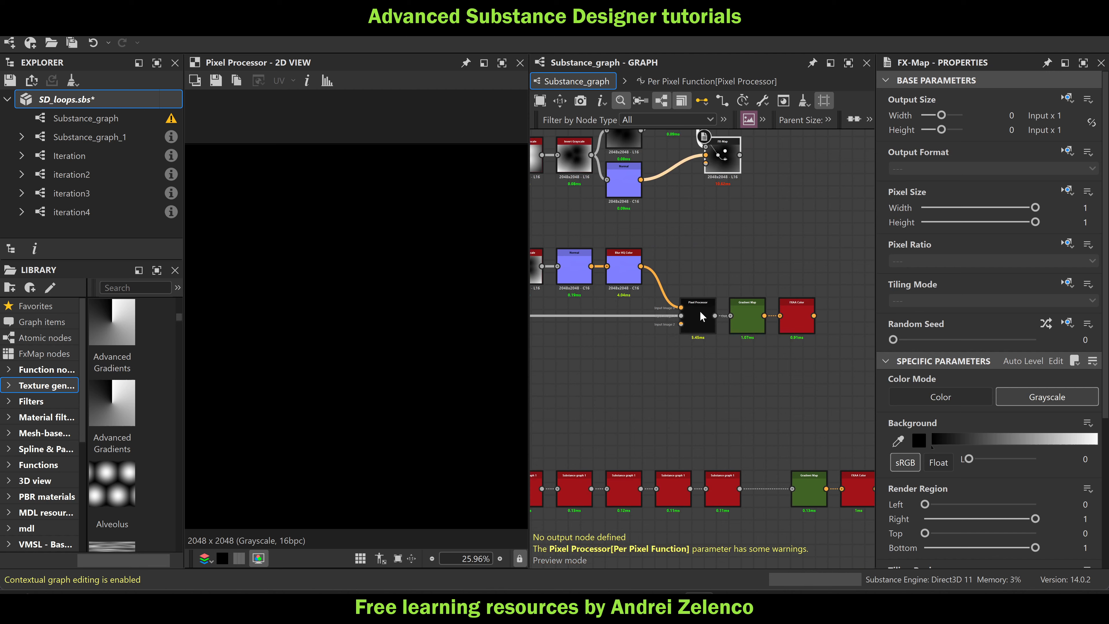
double_click(699, 312)
scroll(768, 291, "up", 4)
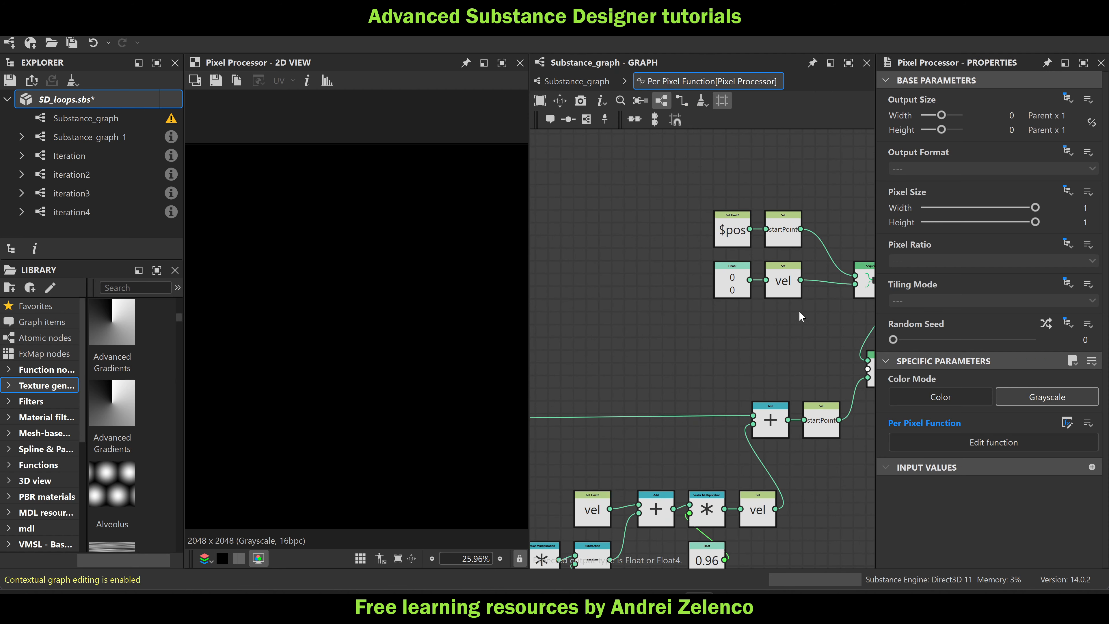
middle_click_drag(794, 307, 730, 309)
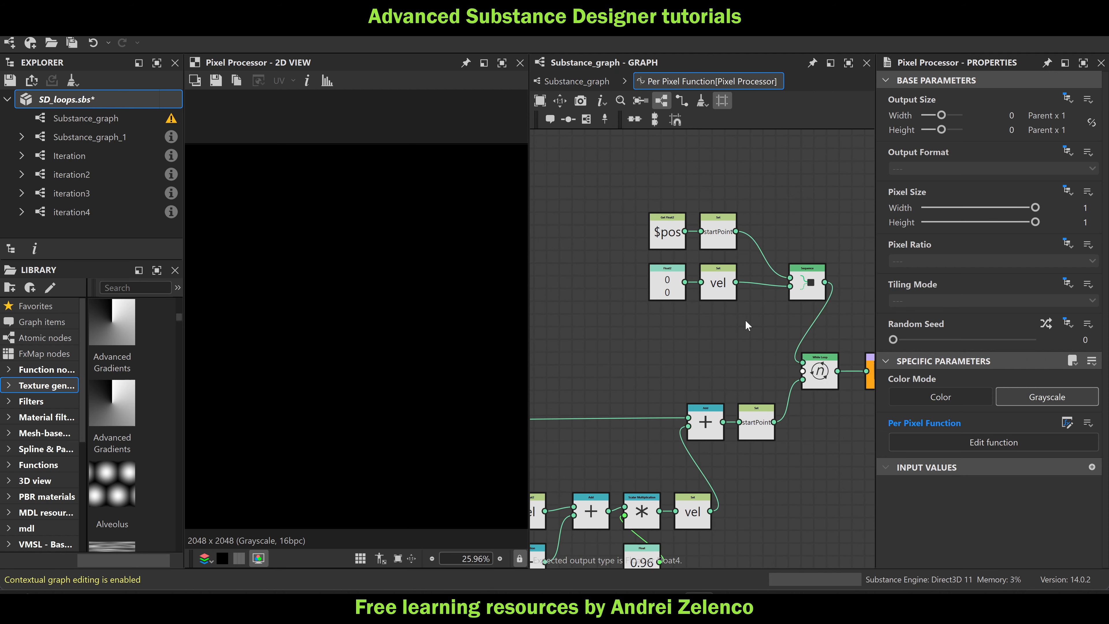
left_click(567, 81)
scroll(716, 297, "down", 5)
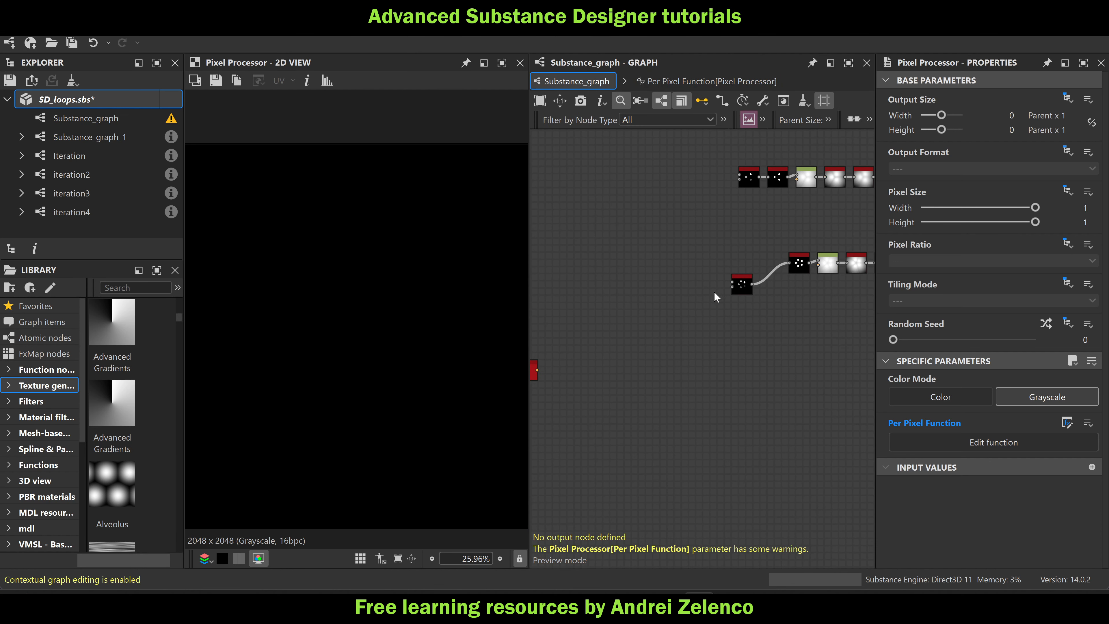
middle_click_drag(716, 297, 544, 293)
double_click(847, 297)
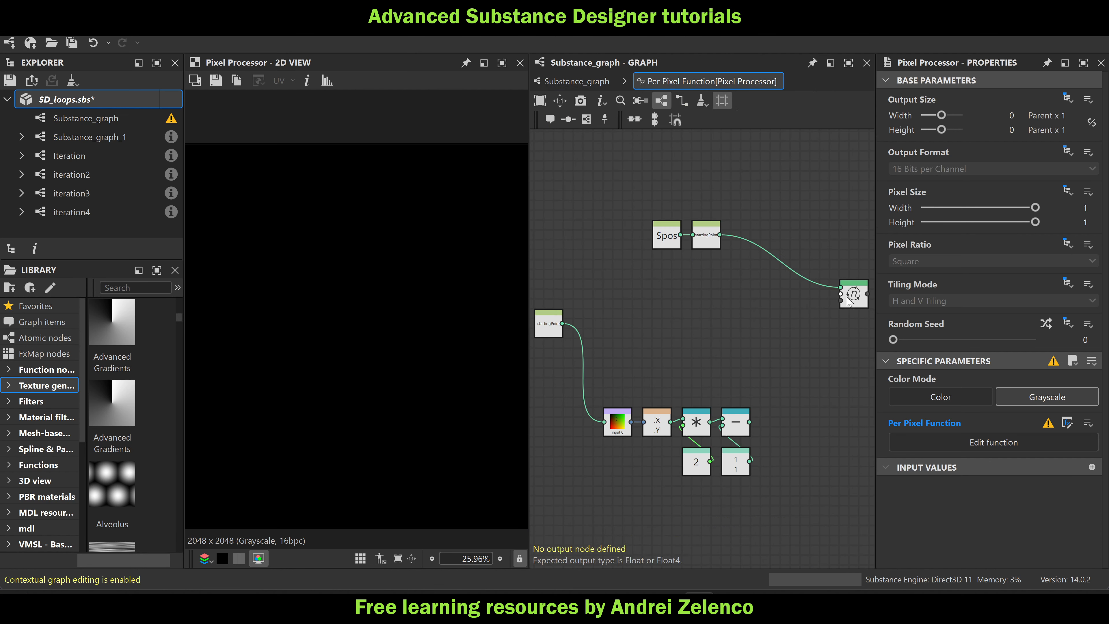
Add a Float2 node below $pos with values 0 and 0, and feed it into a new Set node named vel
key("space")
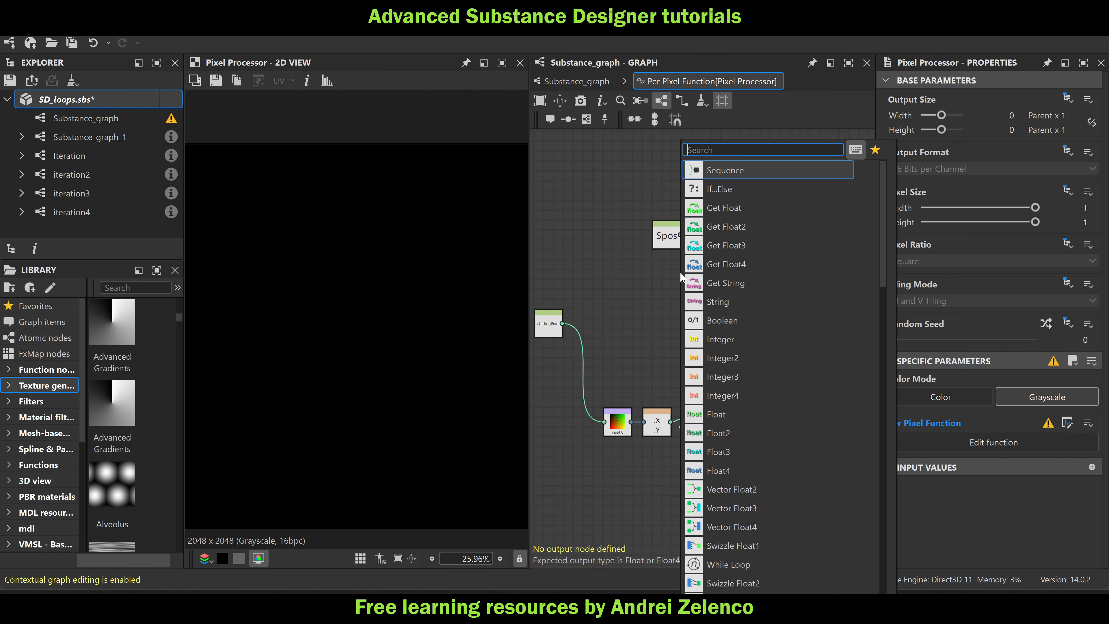
type("float2")
key("Return")
left_click_drag(676, 280, 665, 280)
key("space")
type("set")
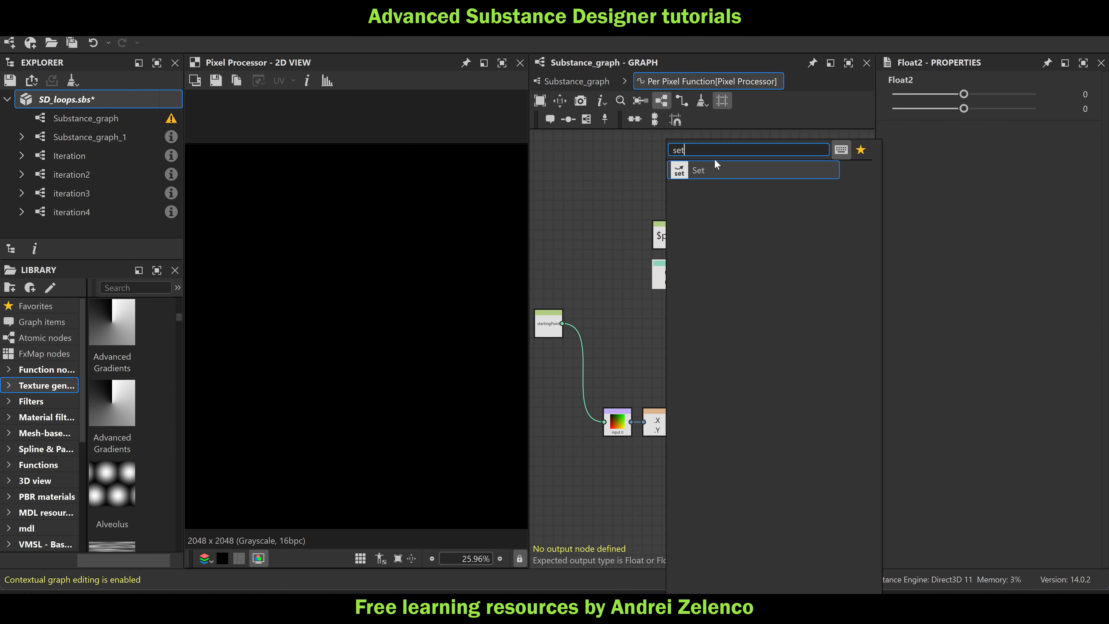
left_click(716, 171)
left_click(933, 94)
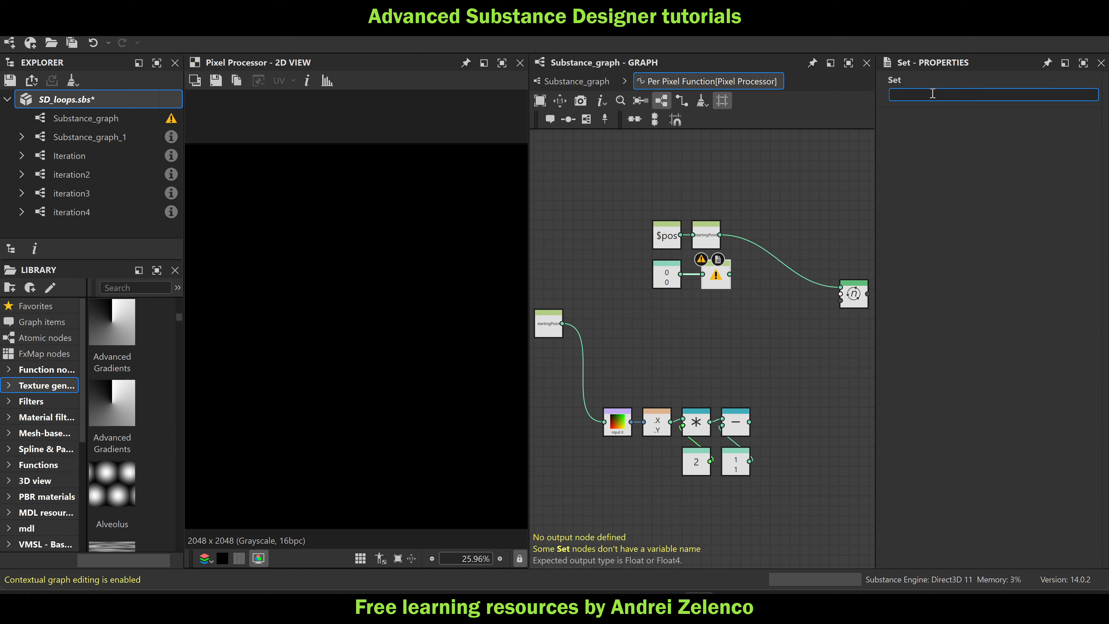
key("Return")
scroll(713, 272, "up", 3)
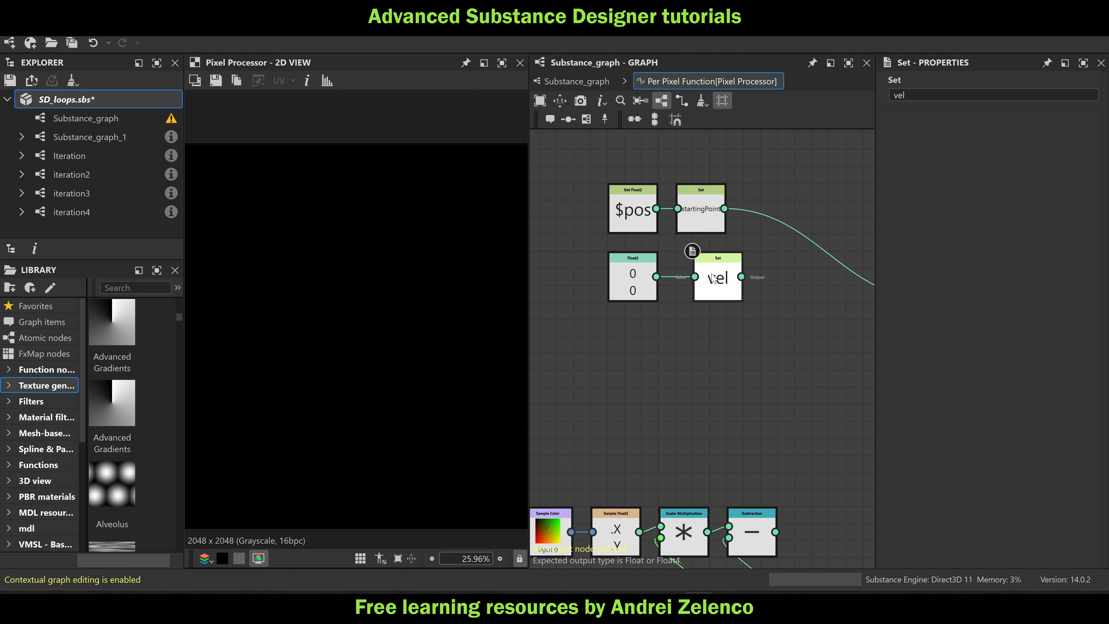
Add a Sequence node joining the startingPoint and vel Set nodes, connect its output to the While Loop's first input and save the package
key("space")
type("seq")
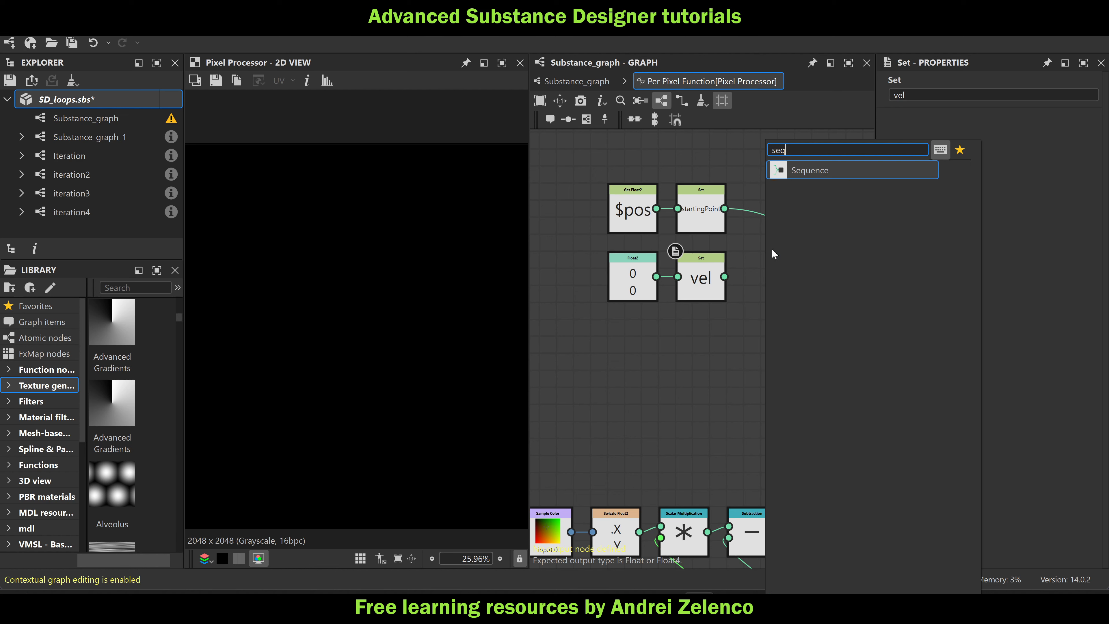
left_click(818, 170)
left_click_drag(725, 209, 747, 282)
middle_click_drag(798, 300, 716, 296)
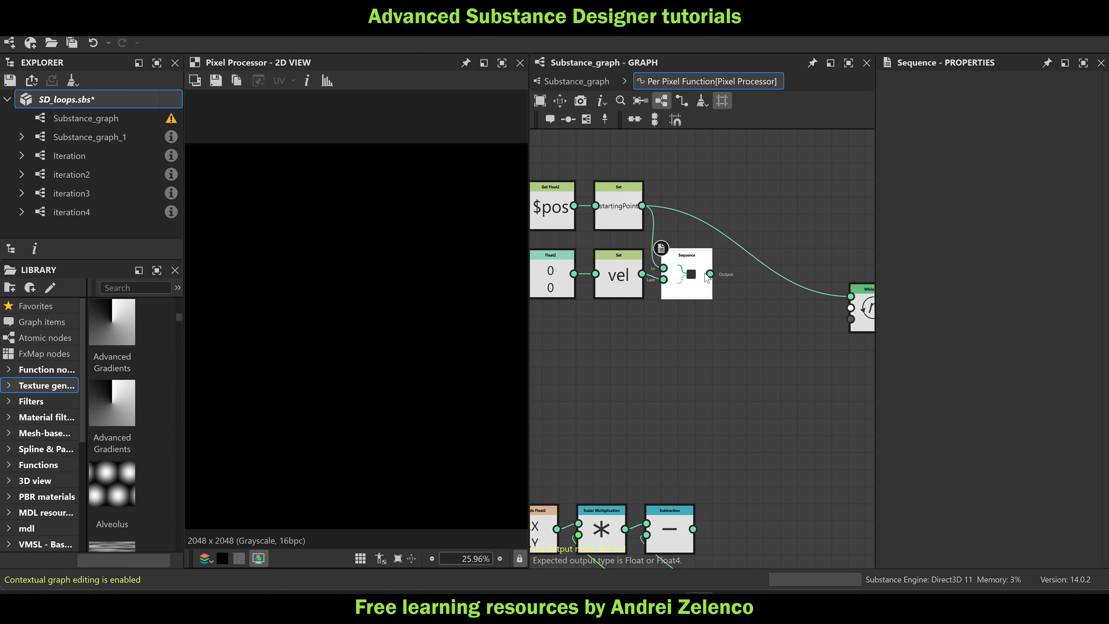
left_click_drag(789, 280, 852, 339)
scroll(792, 287, "down", 3)
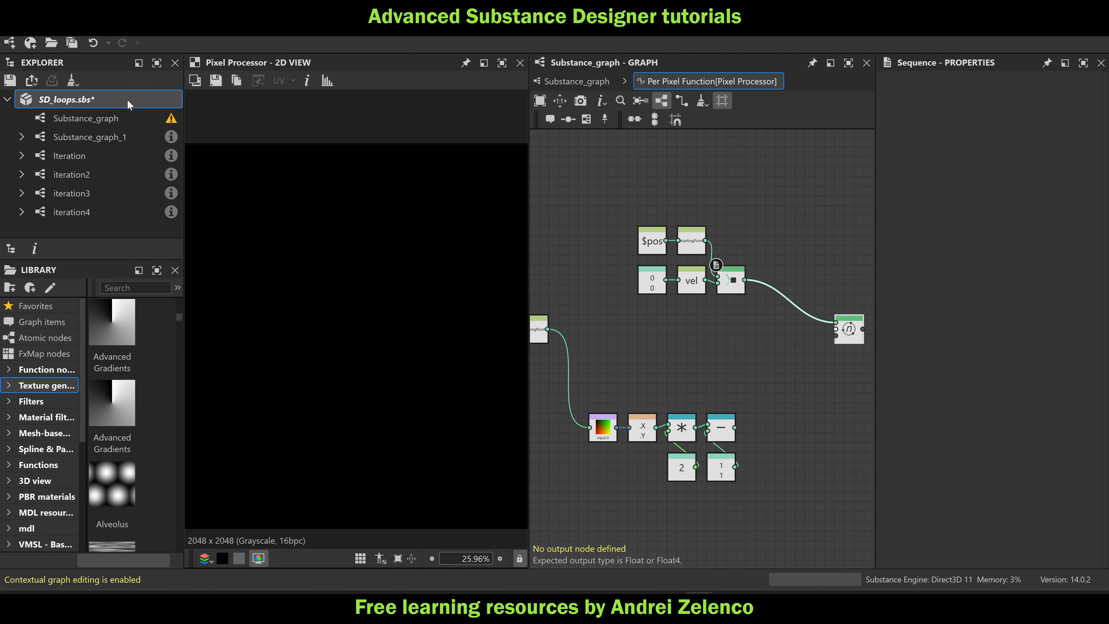
key("ctrl+s")
Spread the function nodes out by repositioning the While Loop, the startingPoint Get node and the group of initialization nodes
middle_click_drag(685, 370, 745, 264)
scroll(745, 265, "down", 2)
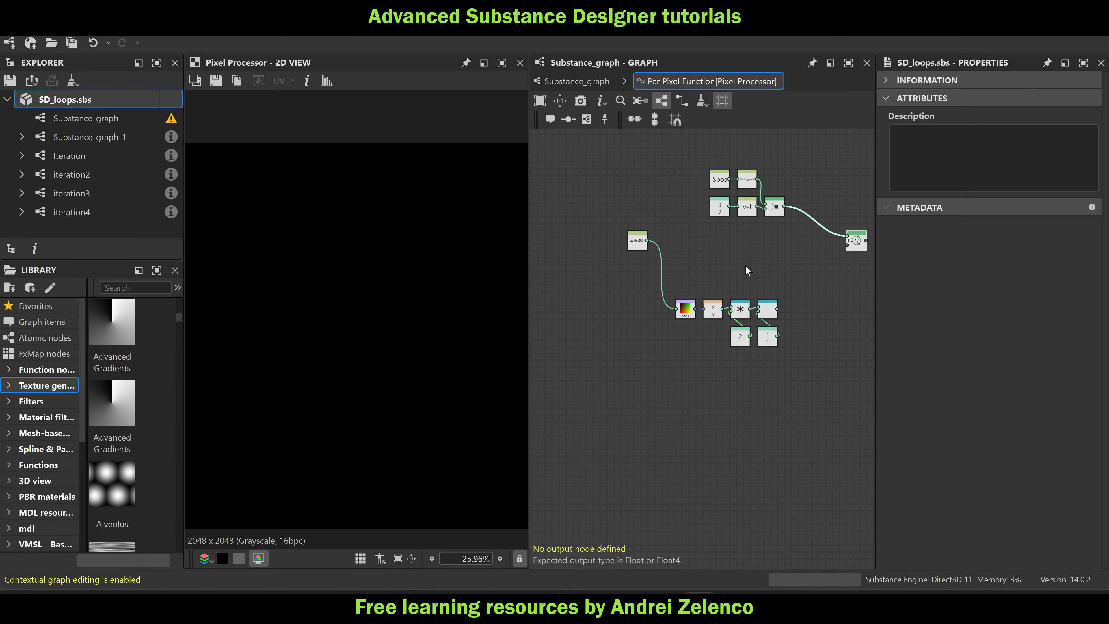
middle_click_drag(815, 336, 729, 303)
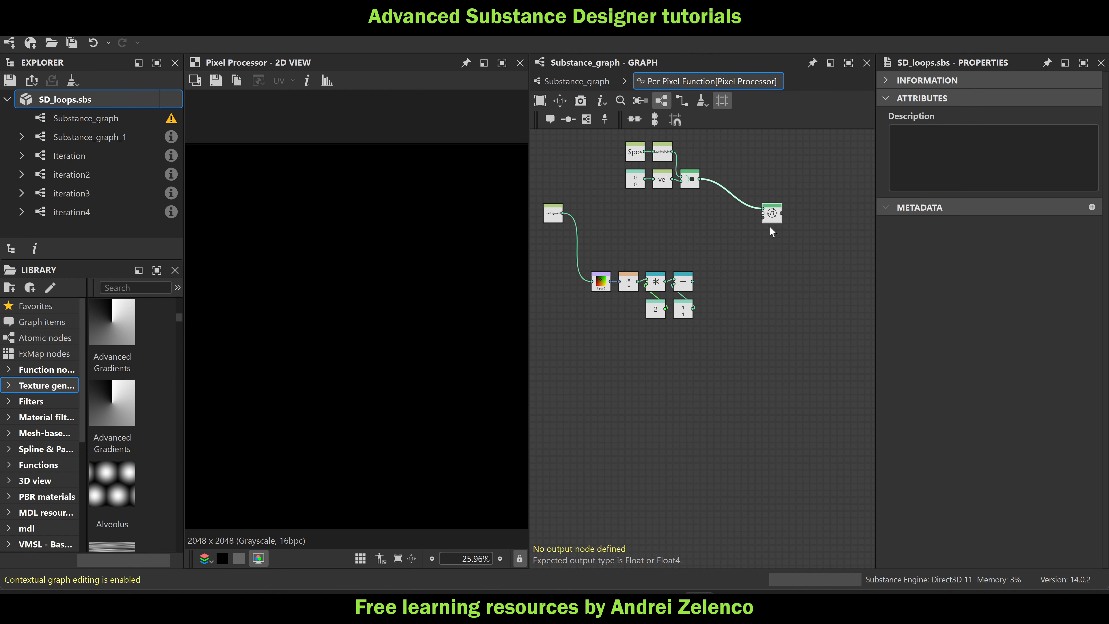
left_click_drag(771, 219, 788, 218)
scroll(699, 236, "up", 2)
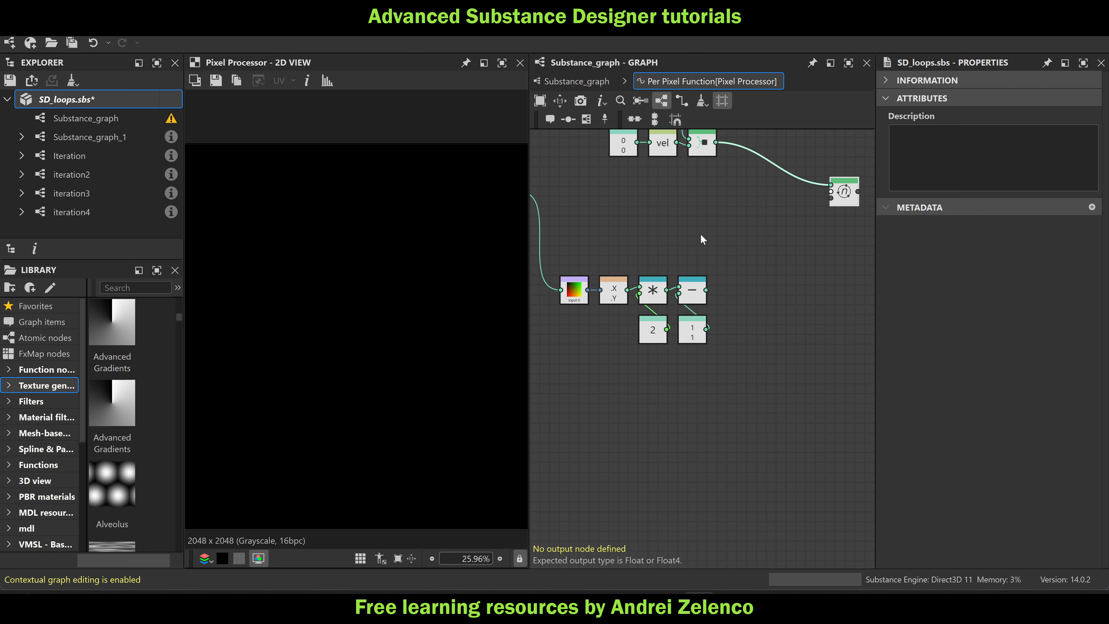
left_click(700, 235)
middle_click_drag(652, 245, 733, 246)
left_click_drag(585, 193, 587, 236)
middle_click_drag(787, 297, 763, 398)
left_click_drag(781, 191, 683, 189)
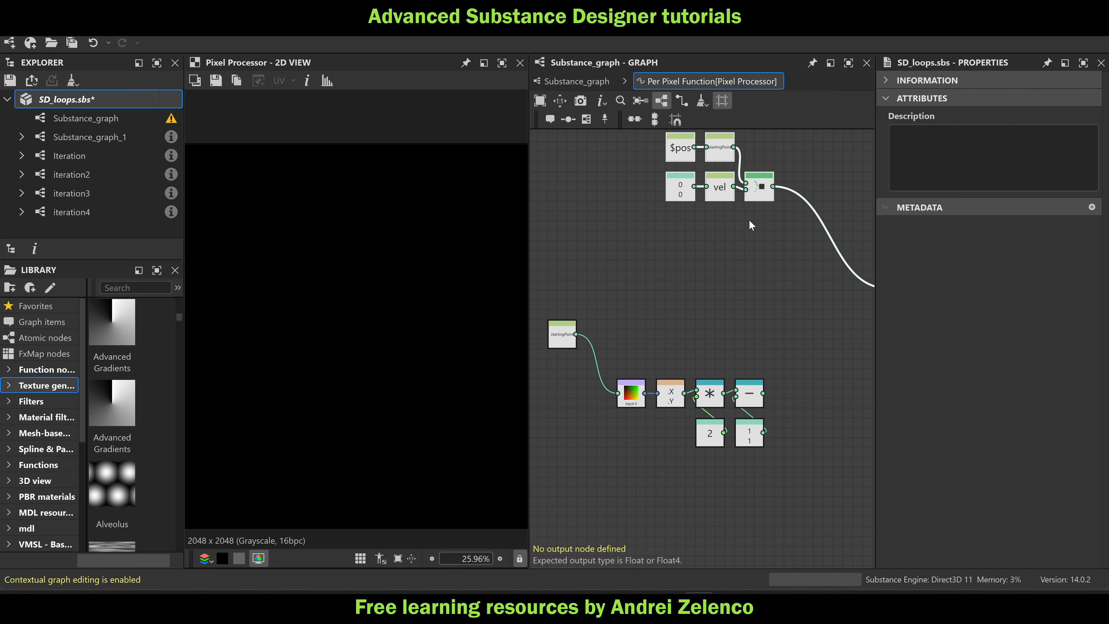
Add a Get Float2 node above the Subtraction node that reads the variable vel
middle_click_drag(677, 382, 680, 296)
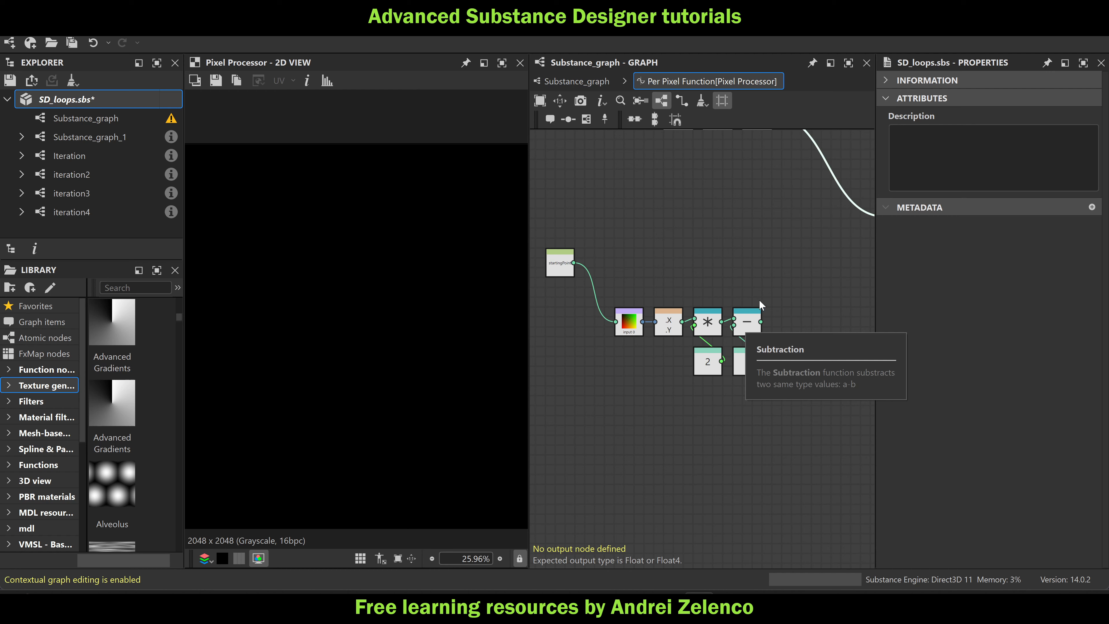
scroll(760, 298, "up", 2)
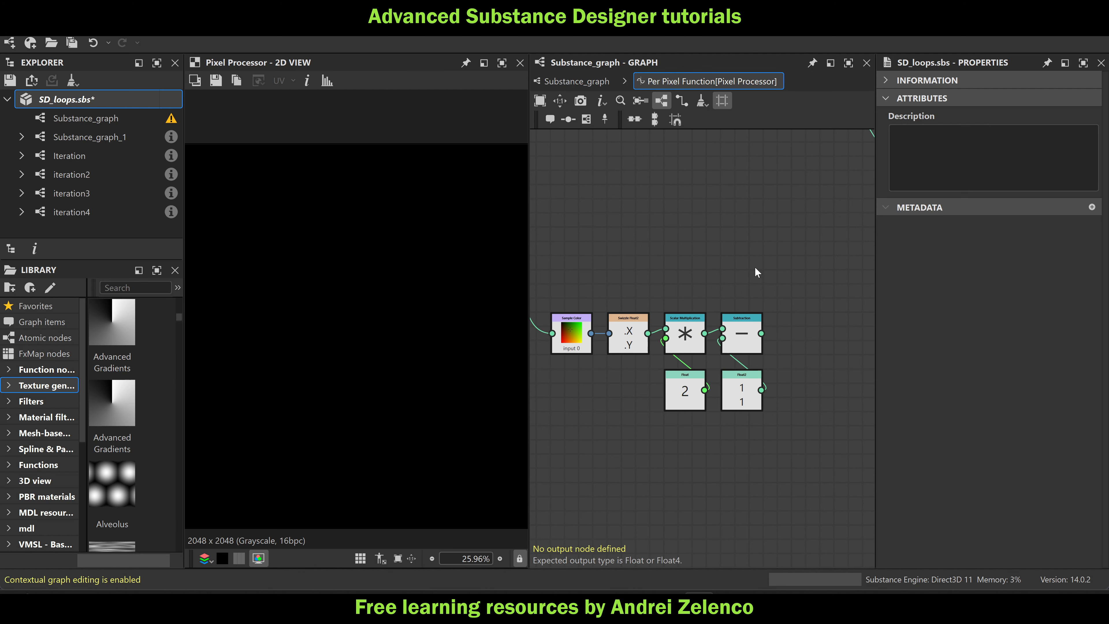
key("space")
type("get")
left_click(866, 176)
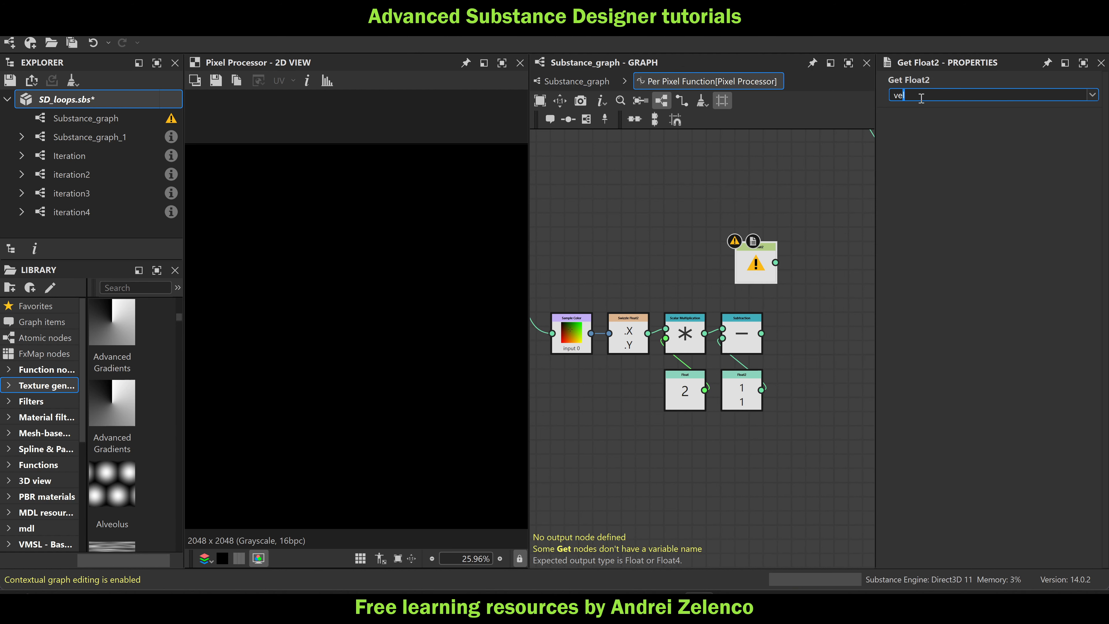
key("Return")
Align the vel Get Float2 node directly above the Subtraction node
middle_click_drag(805, 222, 721, 409)
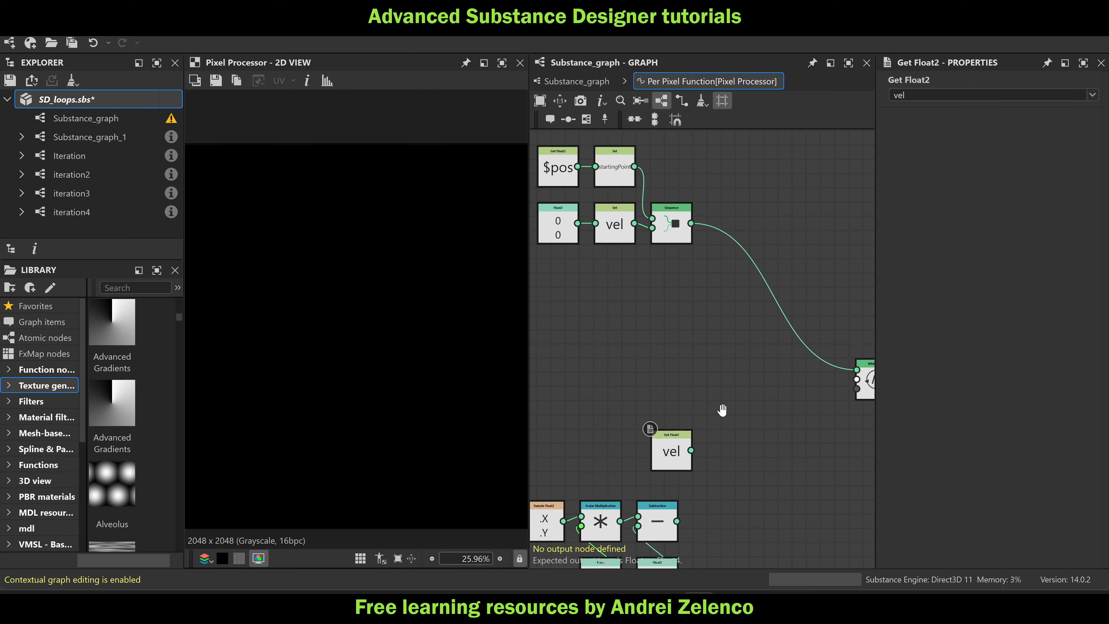
scroll(722, 410, "up", 2)
scroll(634, 320, "down", 3)
scroll(634, 320, "up", 2)
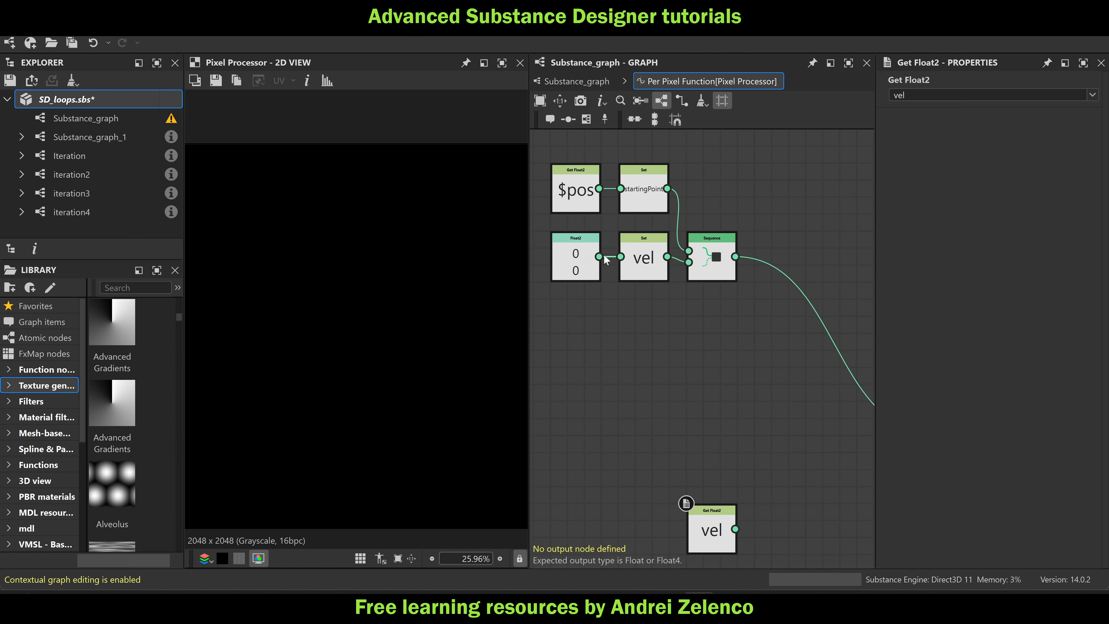
middle_click_drag(689, 384, 723, 246)
left_click_drag(739, 401, 723, 432)
middle_click_drag(795, 431, 749, 390)
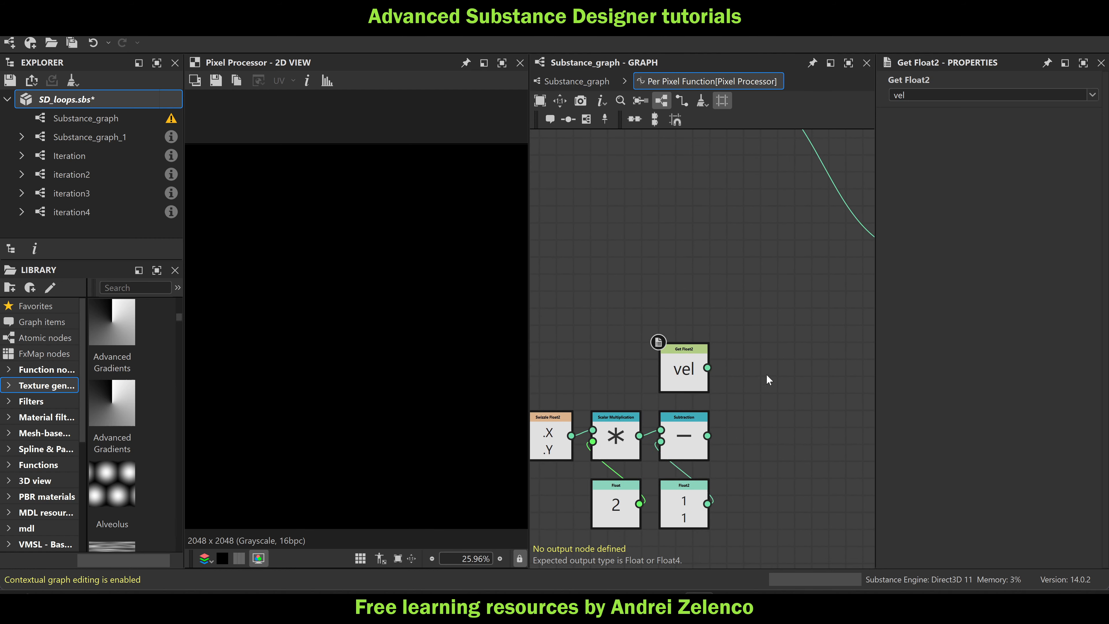
Add an Add node and connect the vel and Subtraction outputs to its two inputs
key("space")
type("ad")
left_click(823, 175)
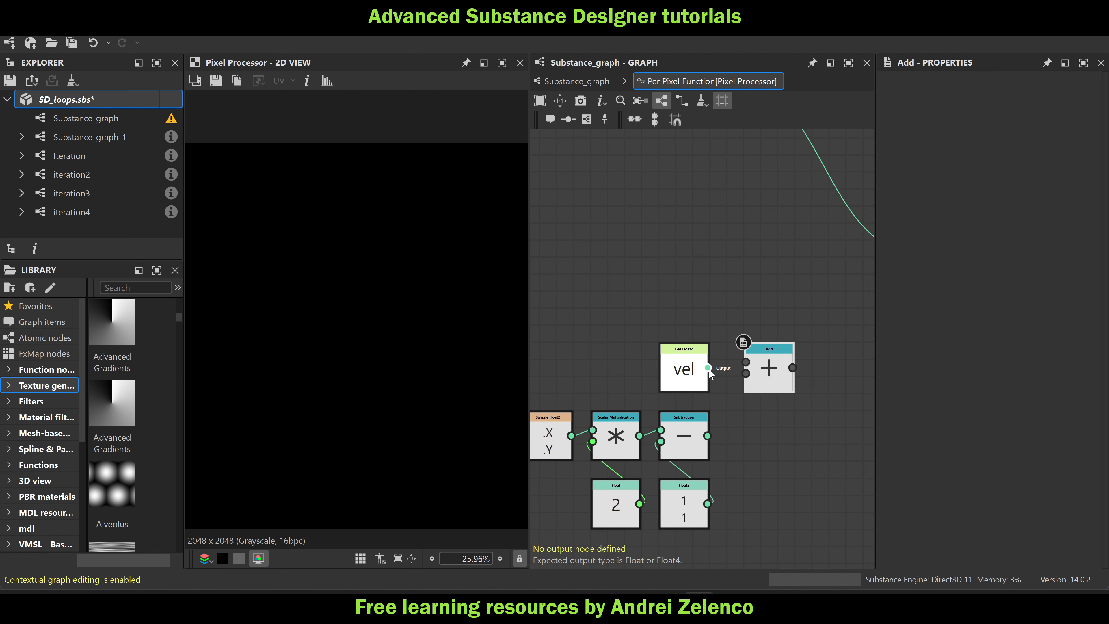
middle_click_drag(751, 393, 699, 391)
Add a Scalar Multiplication node after the Add node, connect the sum to its first input and save the package
key("space")
type("sc")
key("Return")
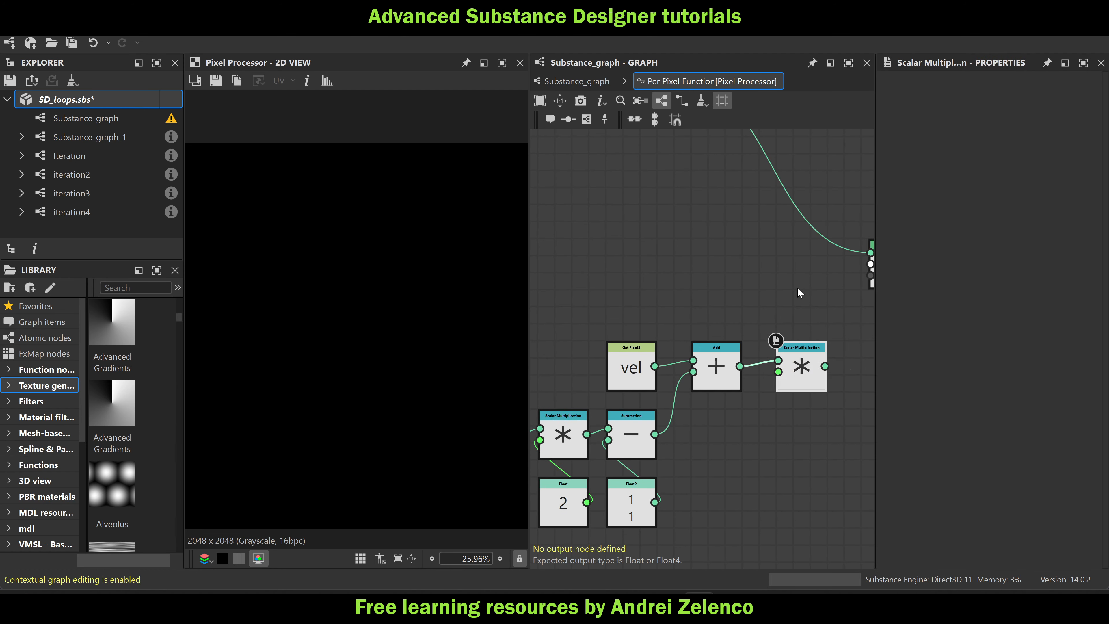
left_click(101, 102)
key("ctrl+s")
Add a Float node with value 0.97 below the Scalar Multiplication node and connect it to the scalar input
middle_click_drag(749, 425, 692, 389)
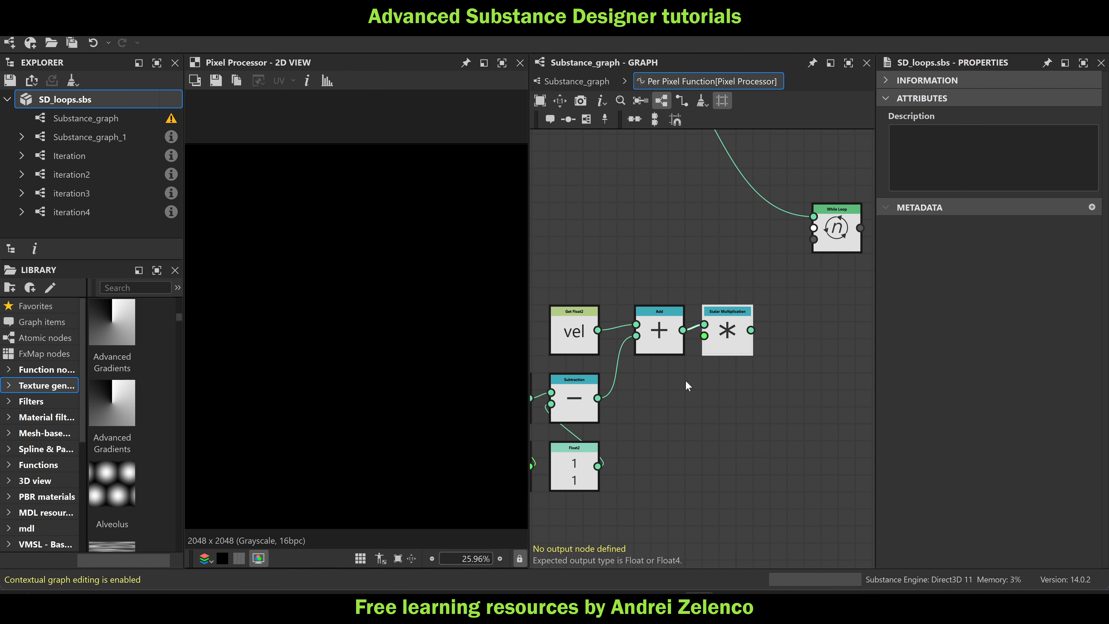
key("space")
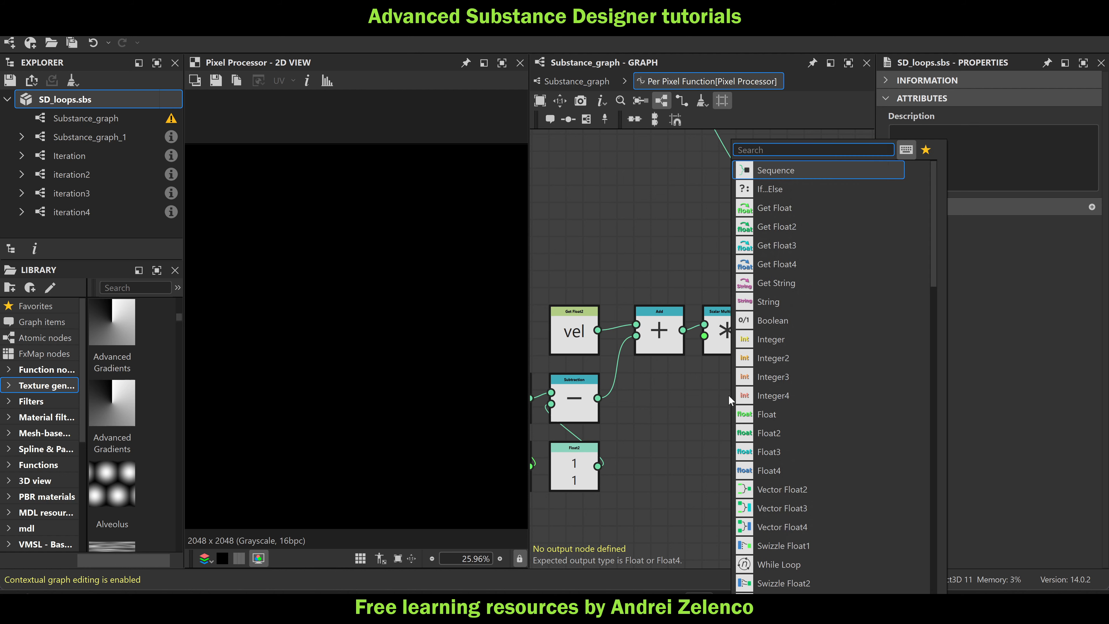
type("float")
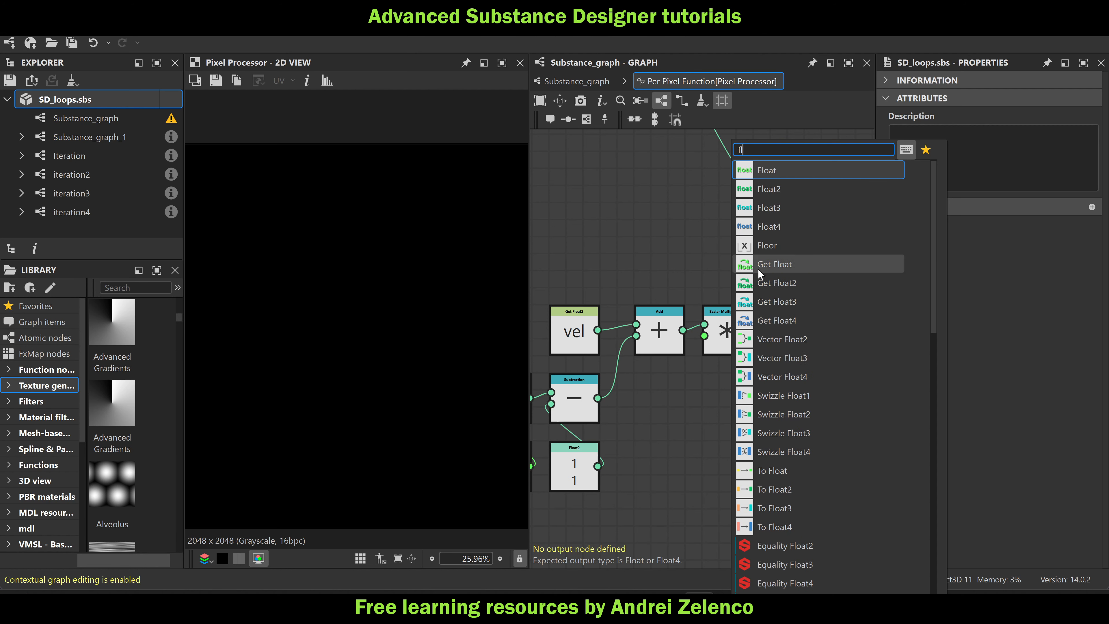
left_click(786, 170)
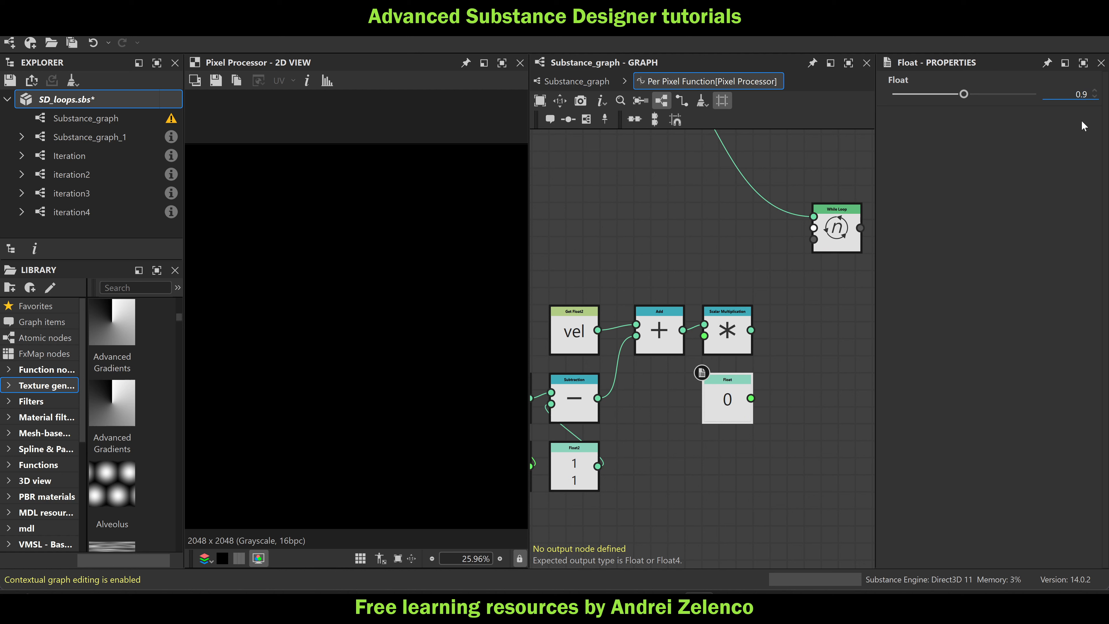
type("0.97")
key("Return")
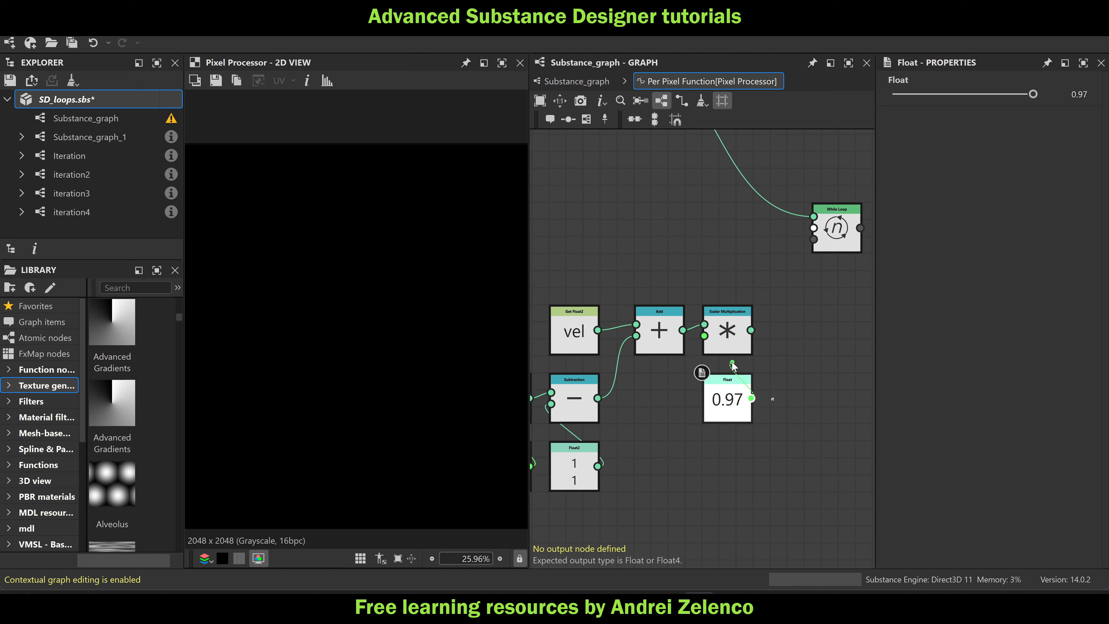
left_click_drag(732, 367, 728, 350)
Add a Set node after the Scalar Multiplication, feed it the product, align it in the row and name its variable vel
scroll(783, 294, "down", 3)
scroll(850, 293, "down", 1)
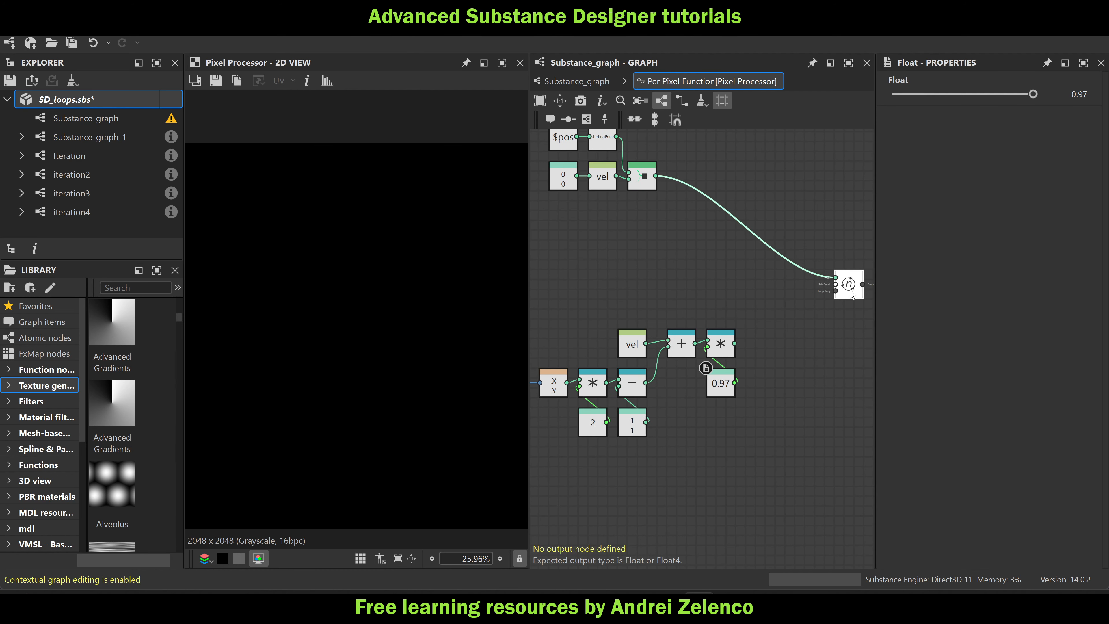
key("space")
type("set")
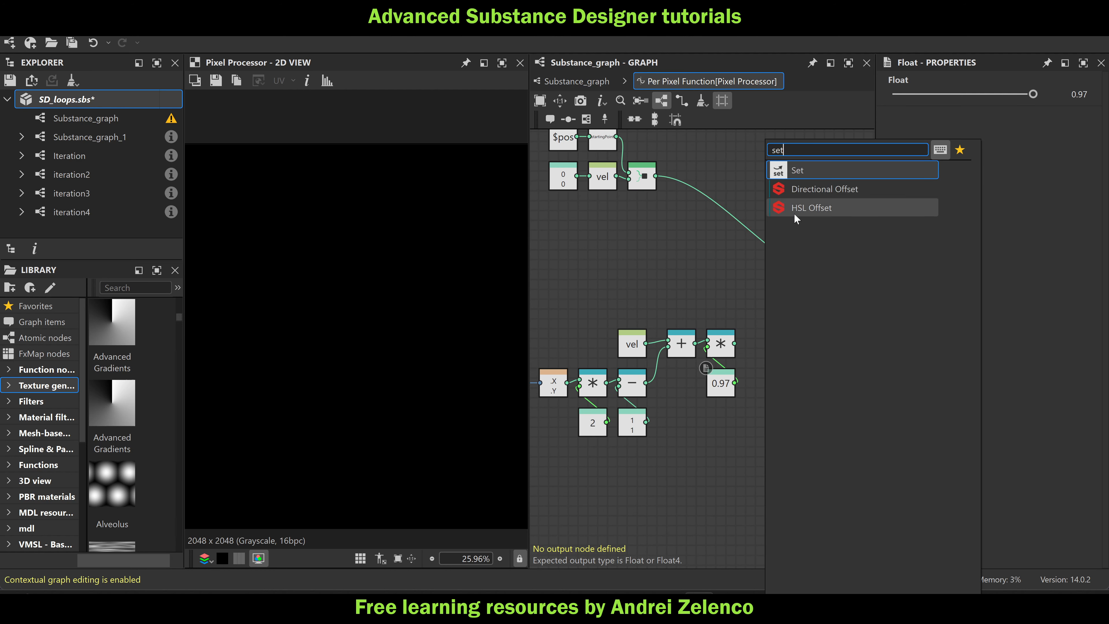
key("Return")
scroll(760, 334, "up", 2)
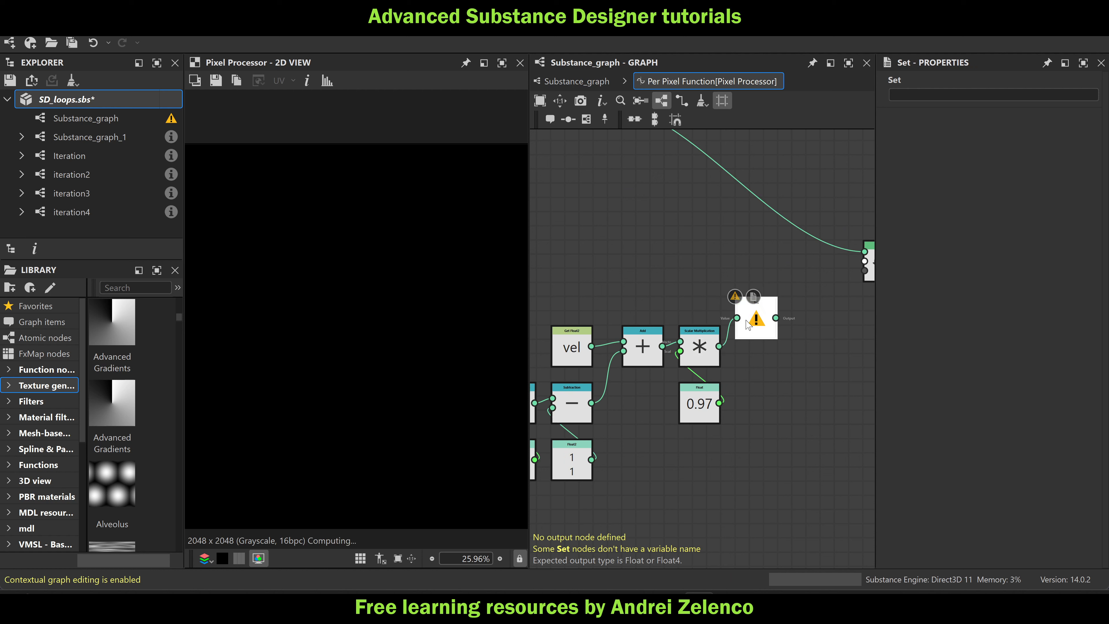
left_click_drag(746, 323, 757, 353)
left_click(916, 92)
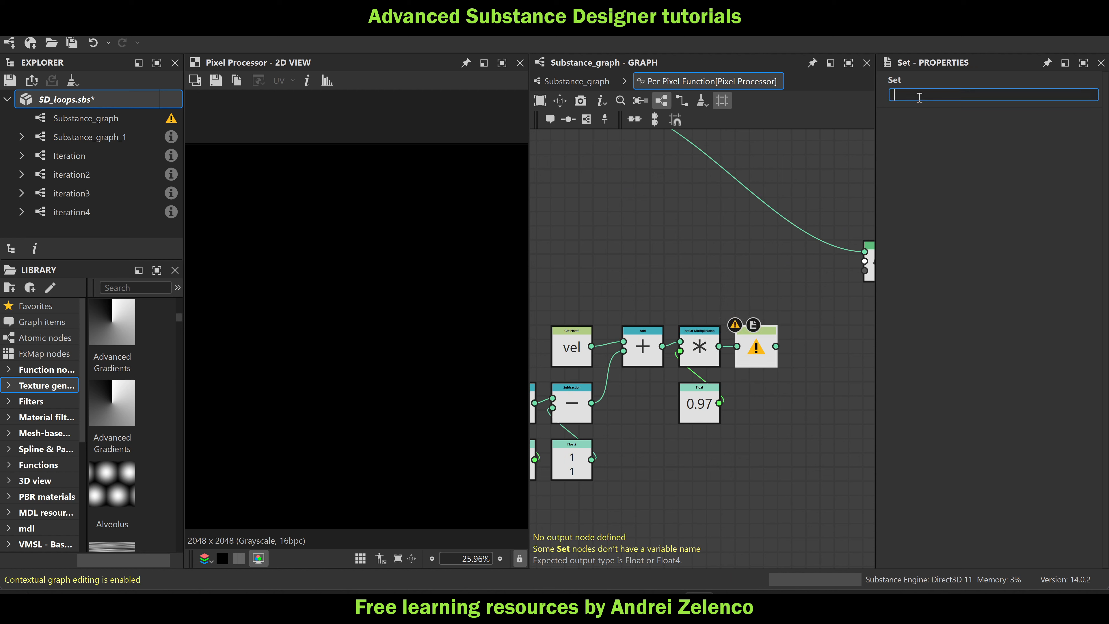
type("vel")
key("Return")
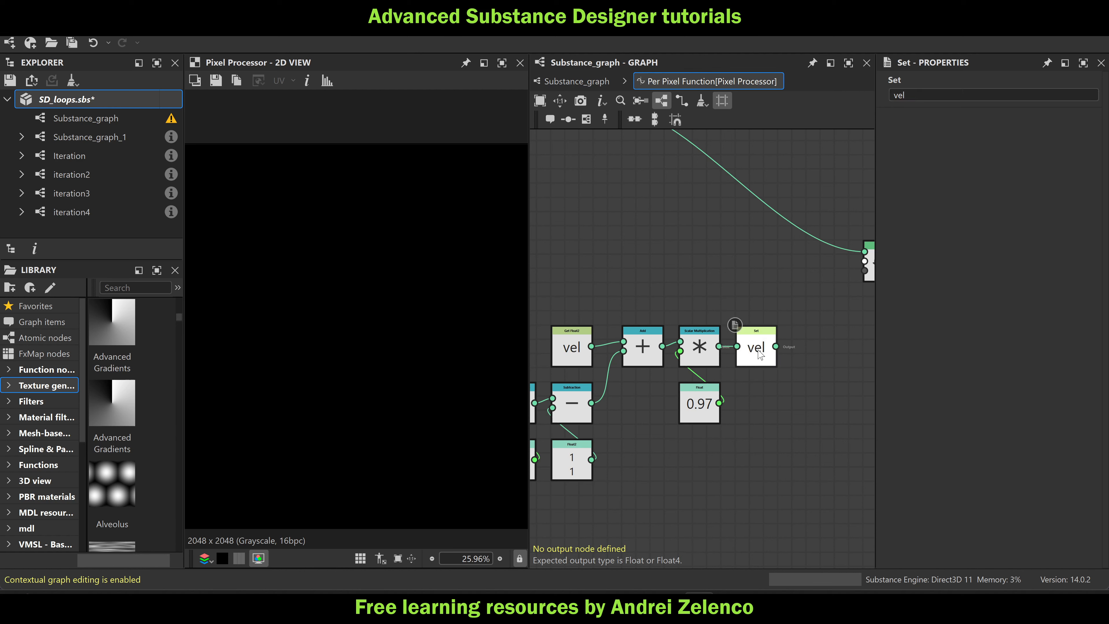
Move the startingPoint Get Float2 node higher above the Sample Color node
scroll(764, 350, "down", 5)
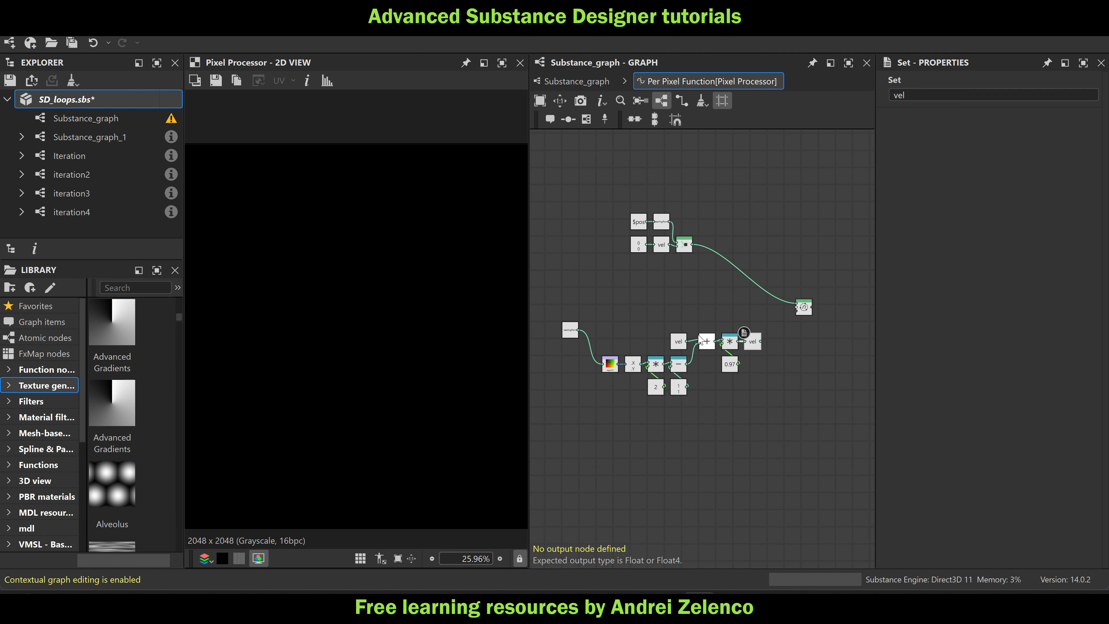
scroll(590, 338, "up", 3)
left_click_drag(553, 325, 553, 285)
middle_click_drag(644, 297, 576, 295)
Enclose the Sample Color through Subtraction nodes in a frame titled "acceleration" and shift it slightly lower
scroll(745, 282, "down", 2)
scroll(703, 370, "up", 2)
left_click_drag(730, 410, 562, 335)
left_click(572, 119)
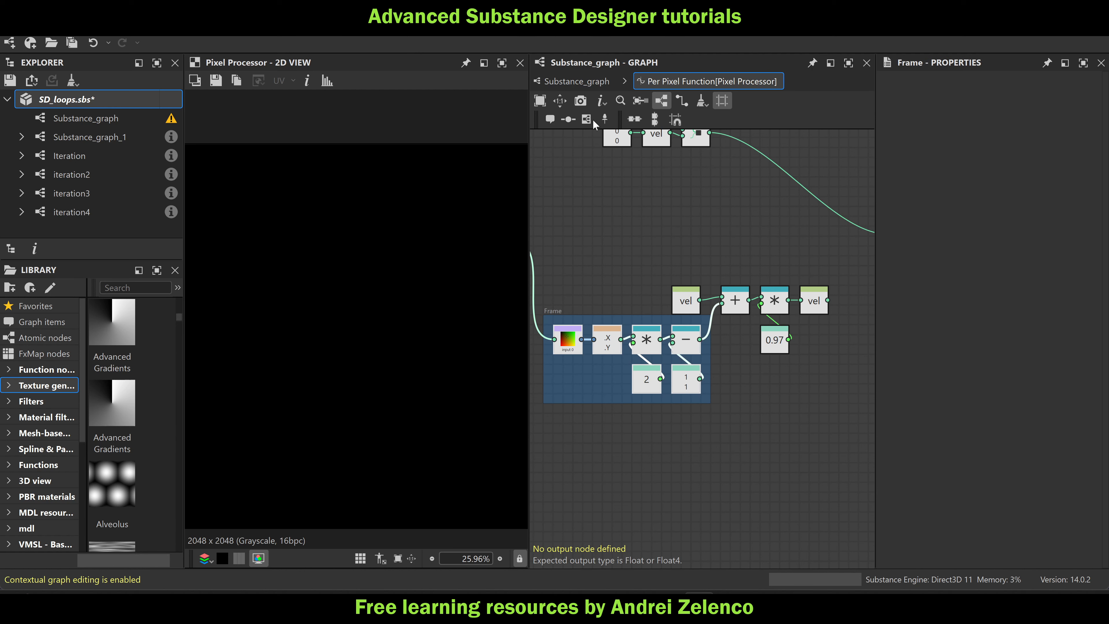
type("acc")
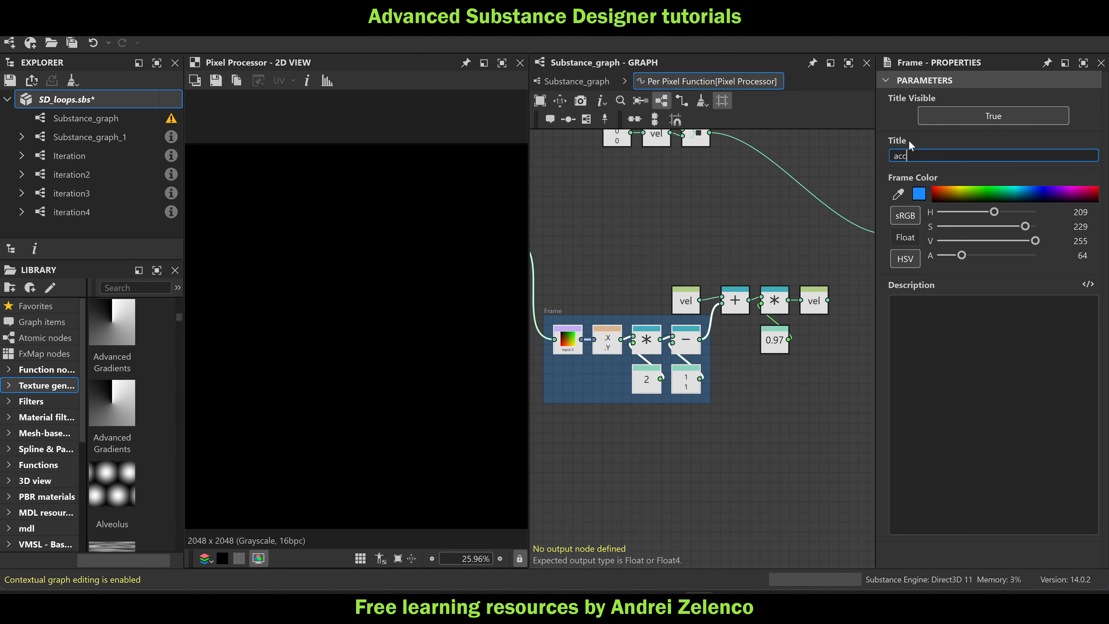
type("eleration")
mouse_move(567, 310)
left_mouse_down()
mouse_move(567, 338)
mouse_move(566, 328)
left_mouse_up()
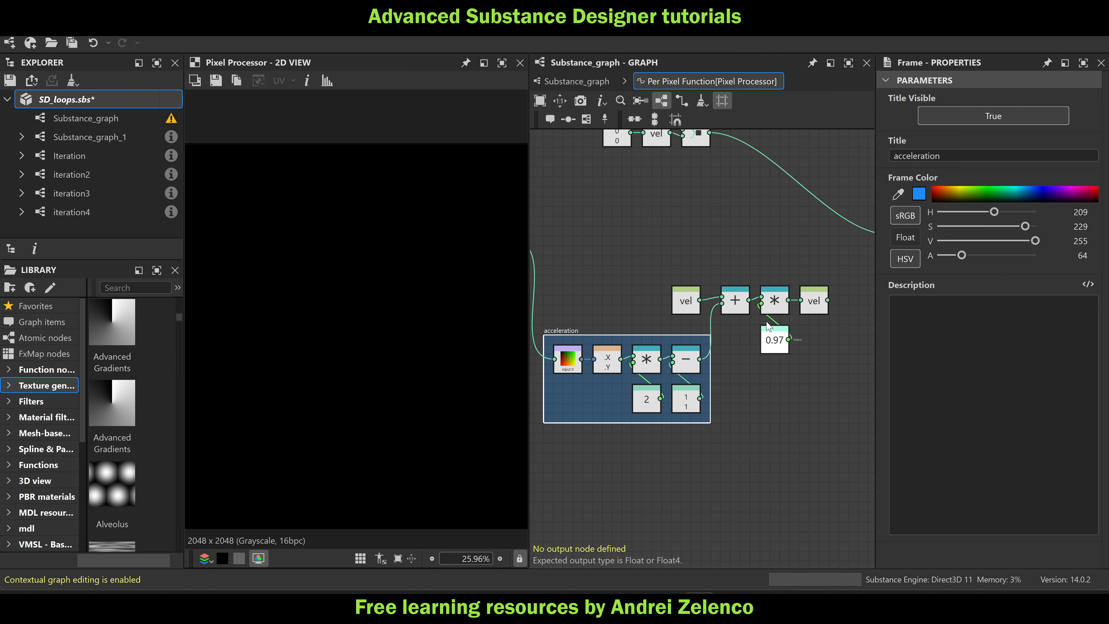
Enclose the vel, Add, Scalar Multiplication, 0.97 and Set vel nodes in a frame positioned clear of the acceleration frame
middle_click_drag(693, 268, 649, 281)
left_click_drag(621, 311, 631, 311)
left_click_drag(617, 270, 726, 353)
left_click_drag(638, 311, 796, 347)
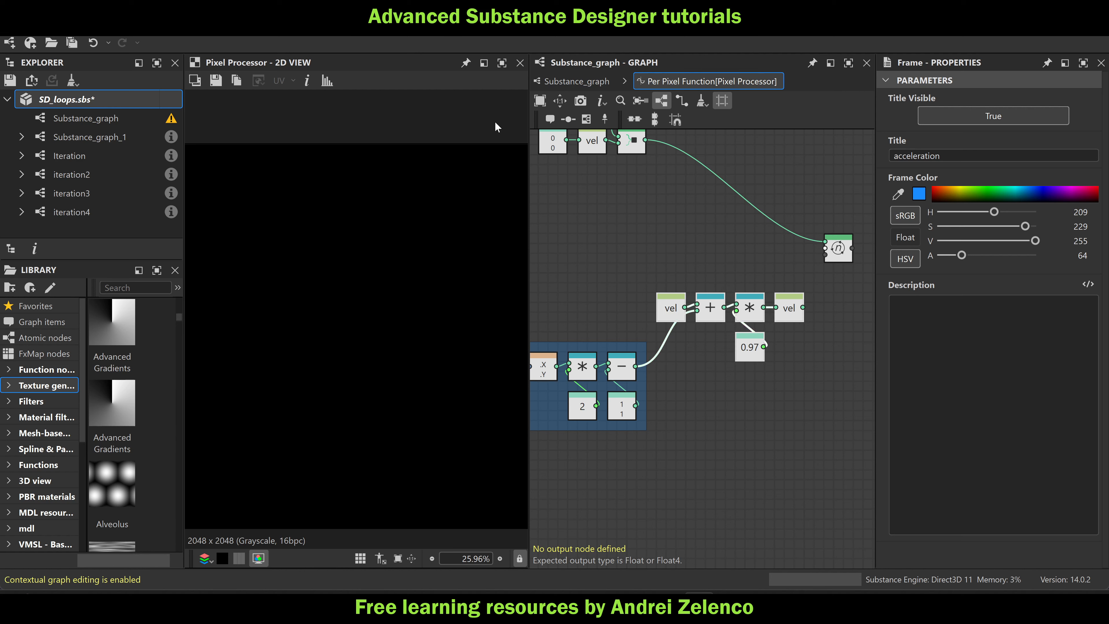
left_click(586, 119)
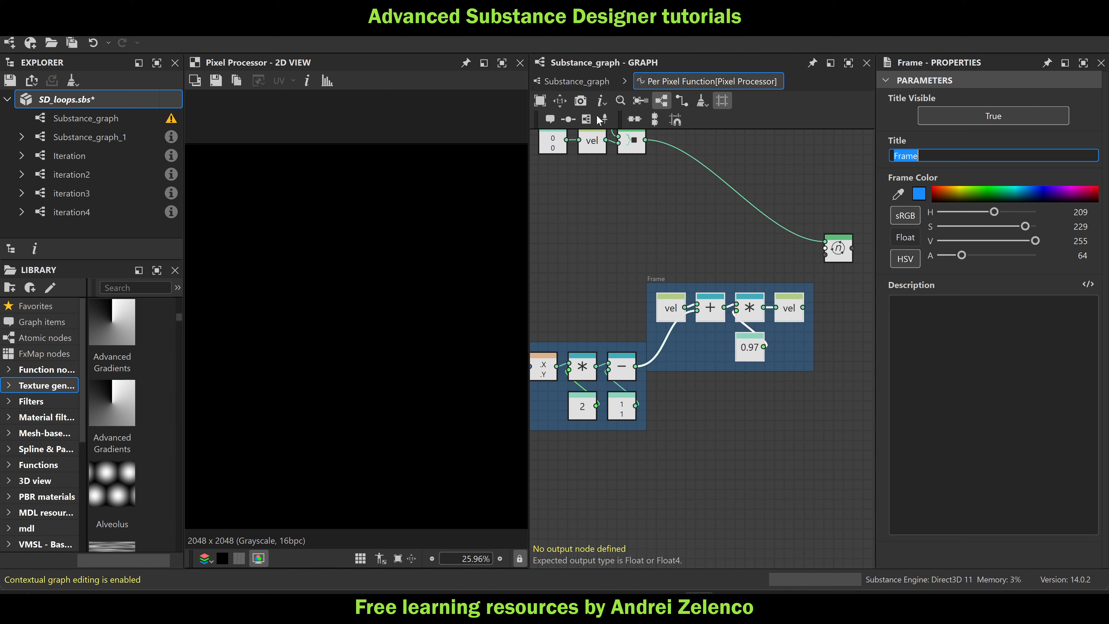
left_click(704, 405)
left_click_drag(658, 273, 665, 275)
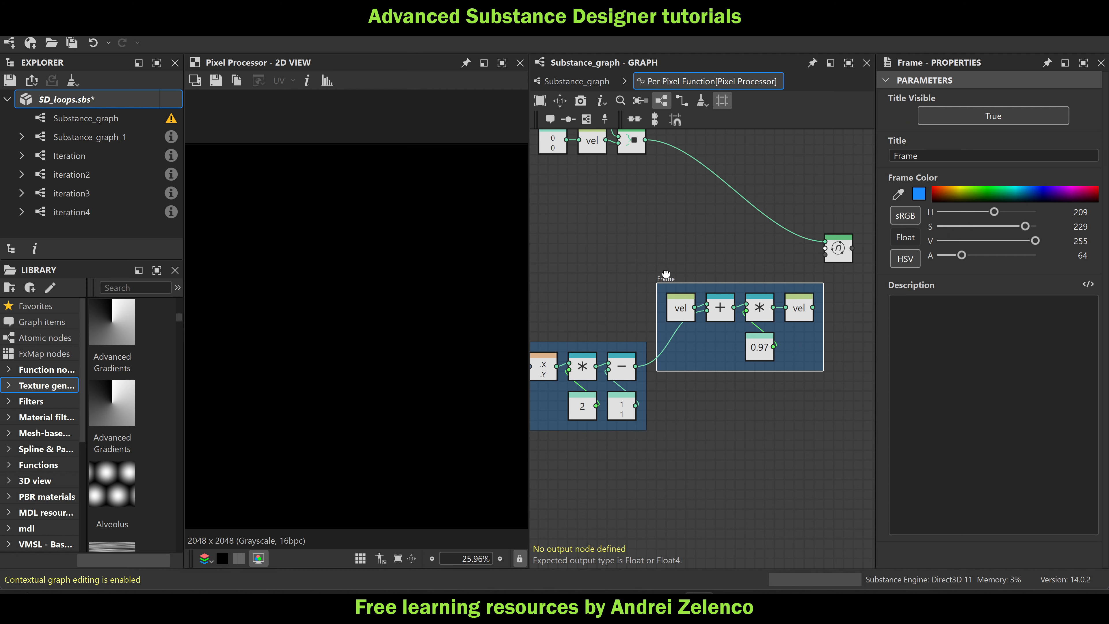
Make room before the While Loop and add an Add node that sums the startingPoint and Set vel outputs
middle_click_drag(769, 269, 706, 286)
left_click_drag(776, 260, 853, 255)
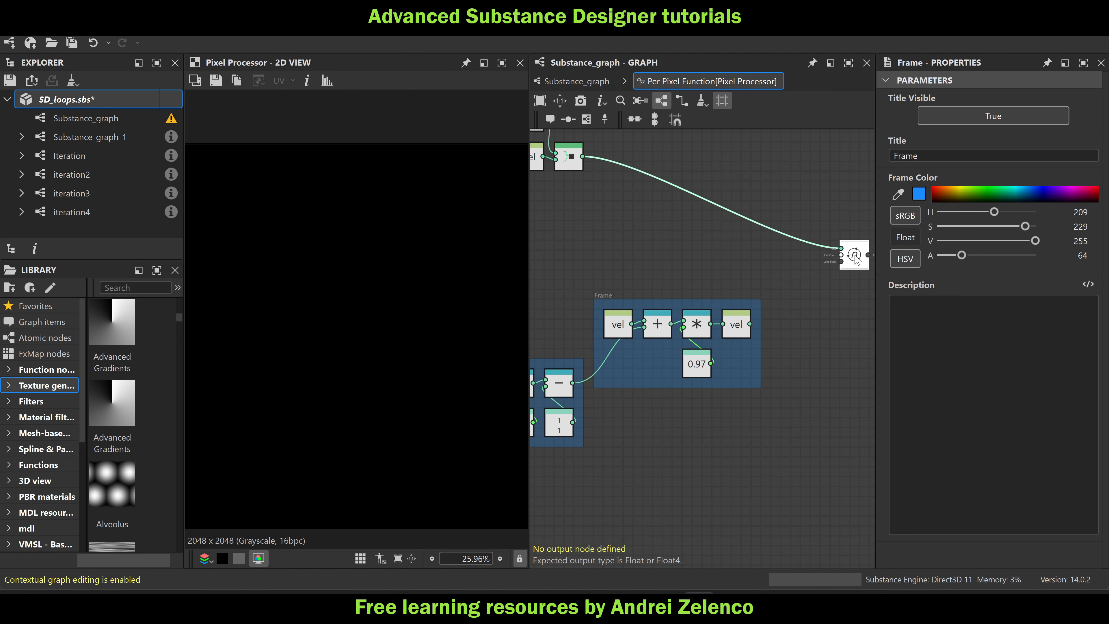
left_click(801, 301)
key("space")
type("add")
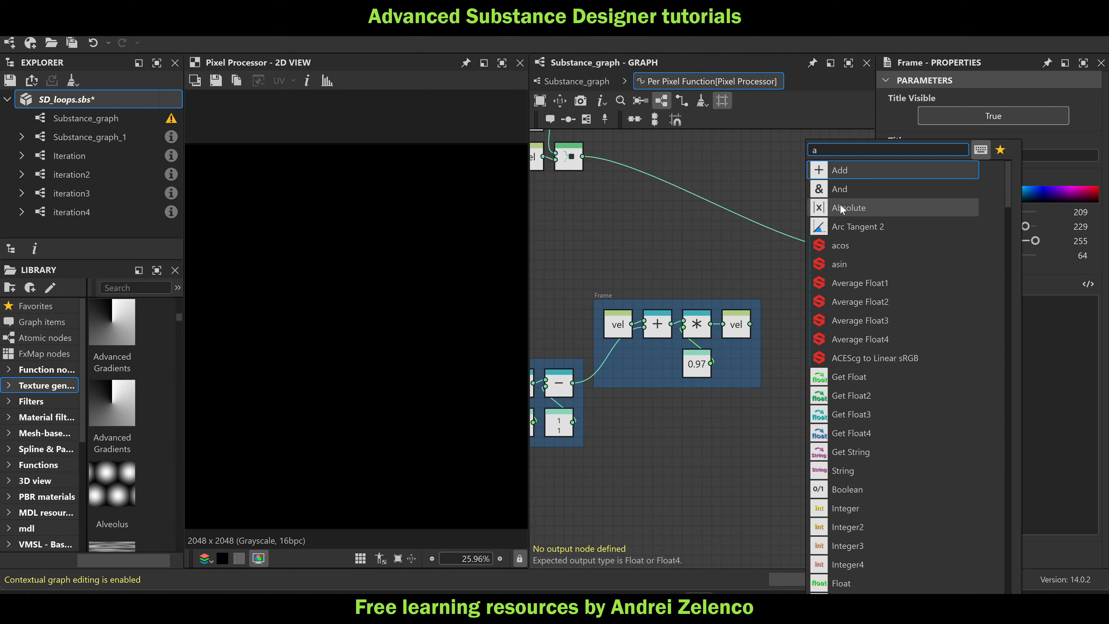
left_click(841, 202)
left_click_drag(787, 304, 779, 273)
scroll(765, 271, "down", 4)
scroll(605, 278, "up", 3)
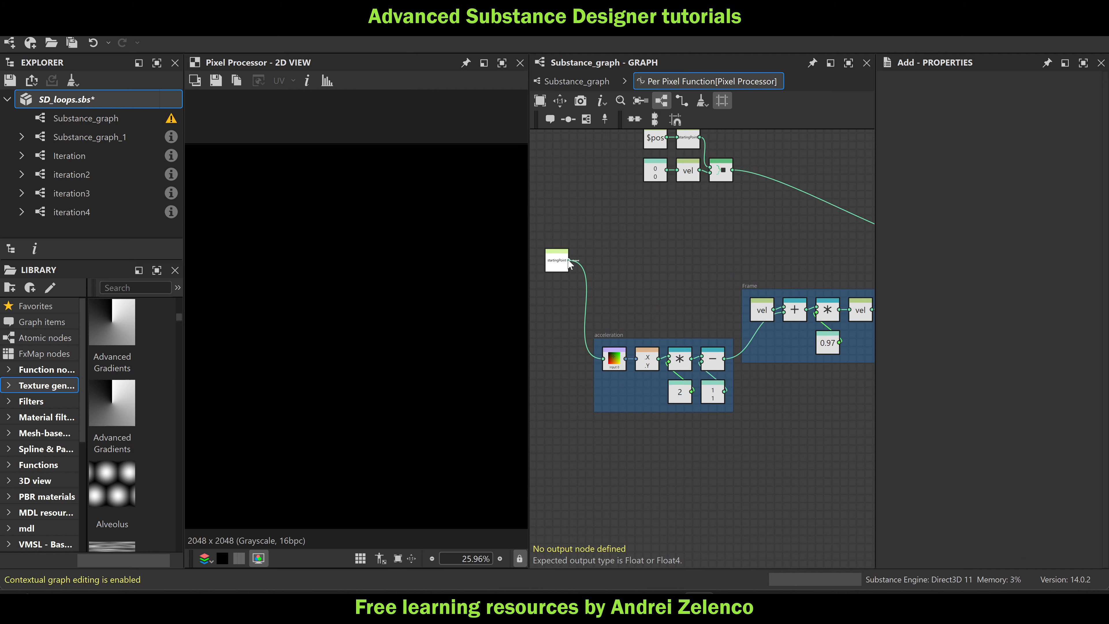
left_click_drag(628, 267, 781, 272)
scroll(781, 273, "up", 3)
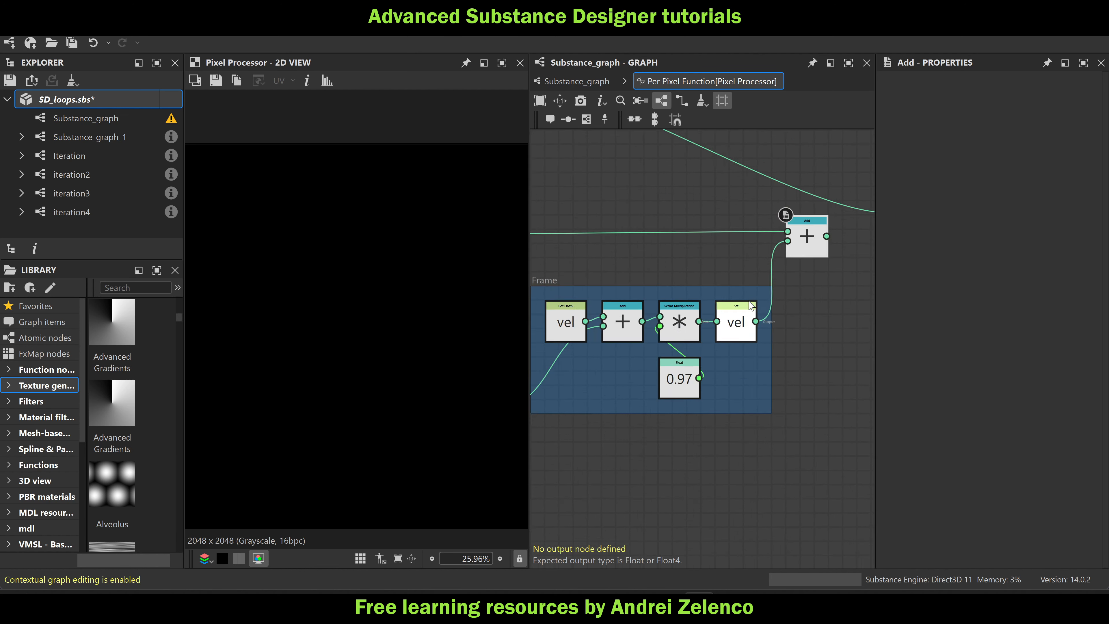
Move the While Loop node farther from the Add node and insert a Set node connected to the Add output
scroll(759, 300, "down", 4)
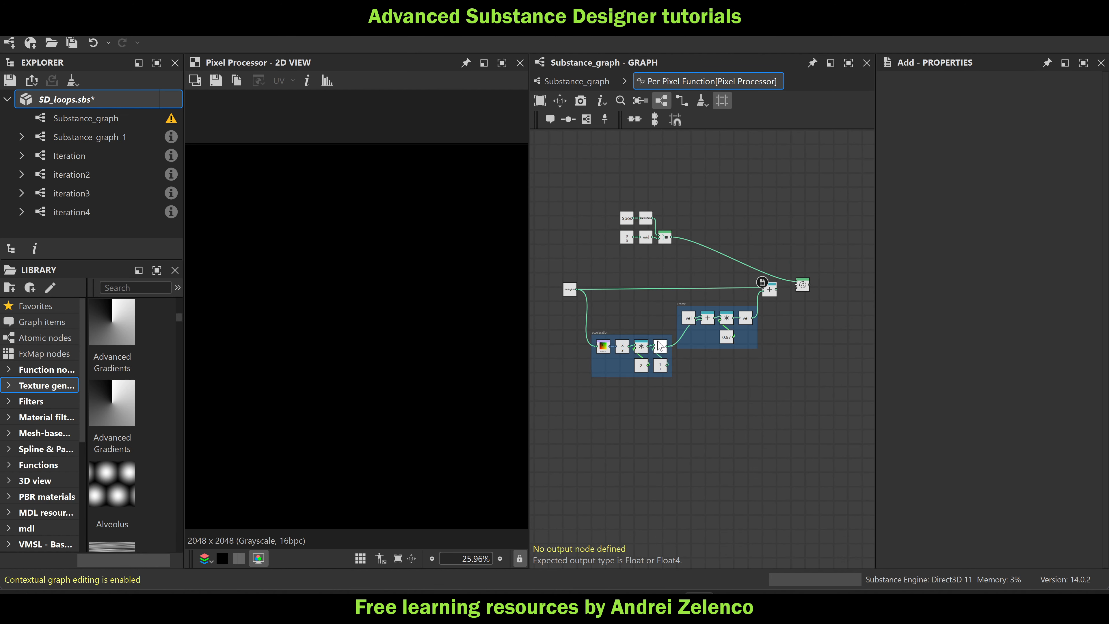
scroll(681, 341, "up", 2)
middle_click_drag(815, 350, 678, 376)
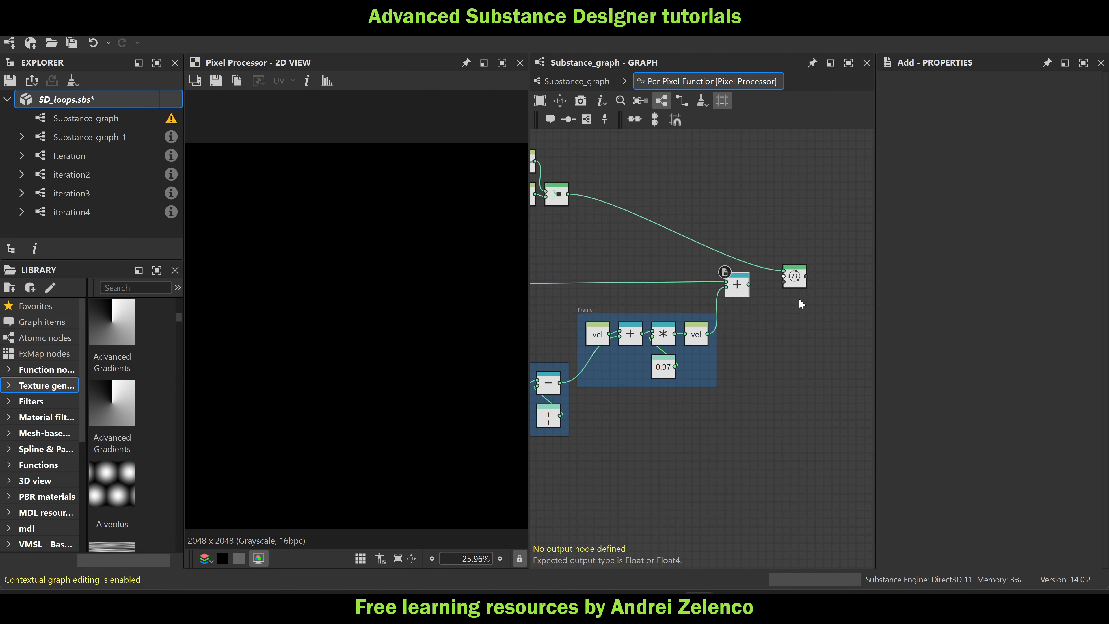
scroll(806, 281, "up", 2)
left_click_drag(789, 279, 835, 279)
key("space")
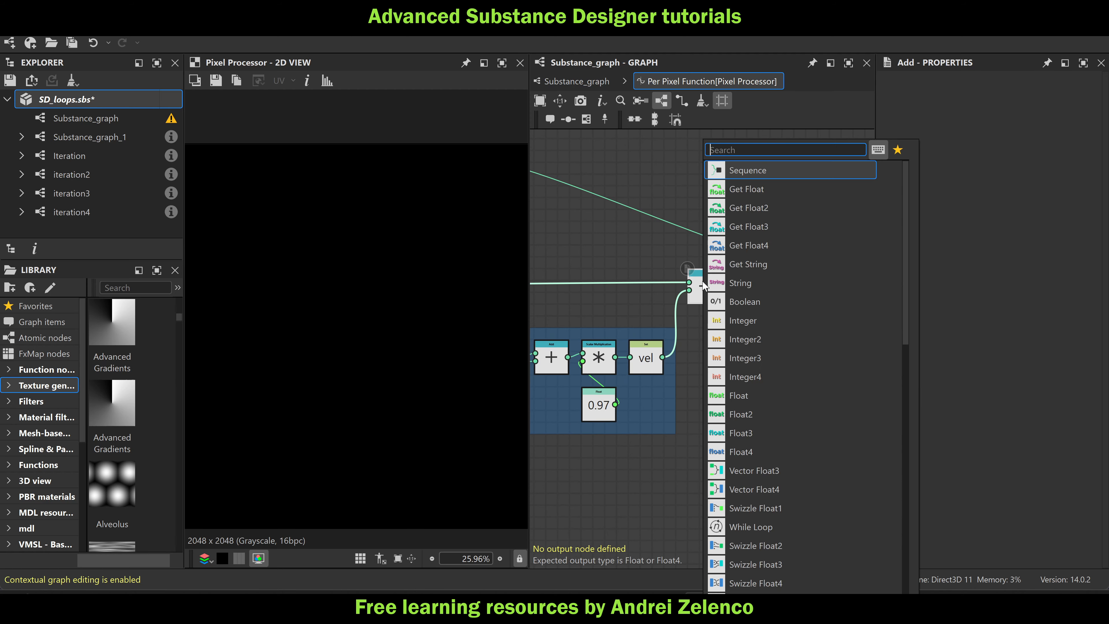
type("set")
left_click(736, 172)
Copy the variable name startingPoint from the Get Float2 node and use it as the new Set node's variable
left_click(916, 95)
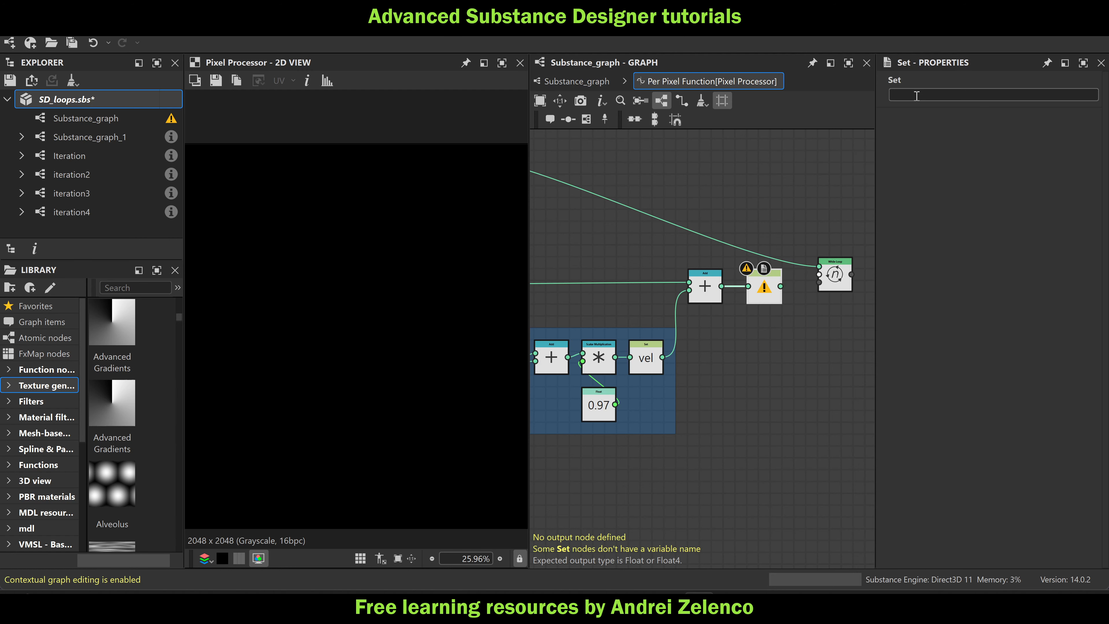
scroll(839, 308, "down", 4)
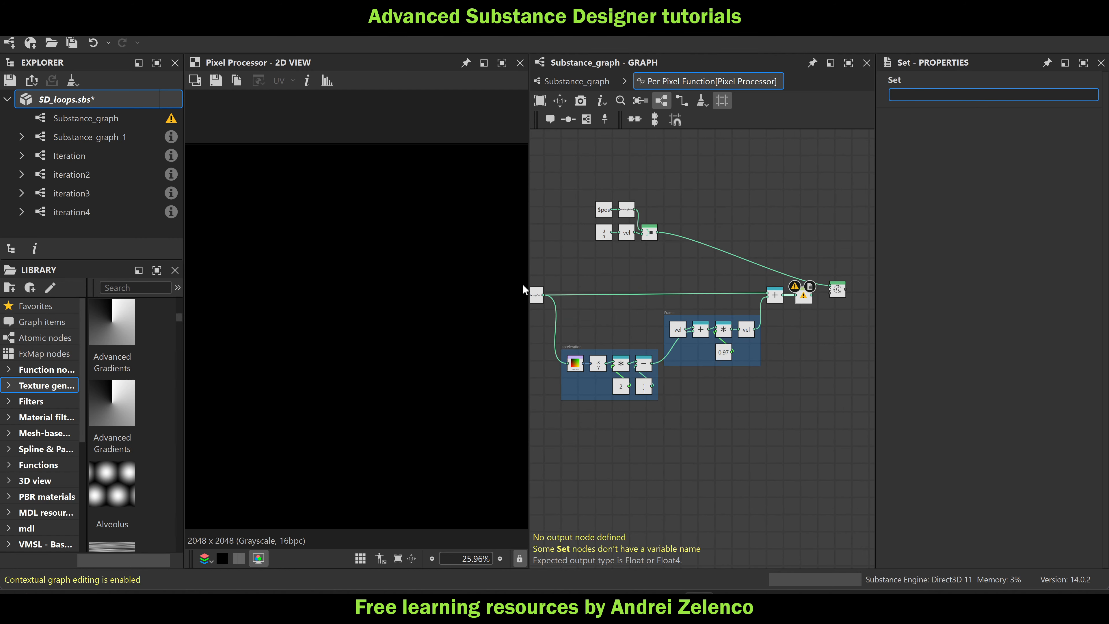
middle_click_drag(530, 284, 646, 288)
scroll(646, 288, "up", 5)
left_click(646, 288)
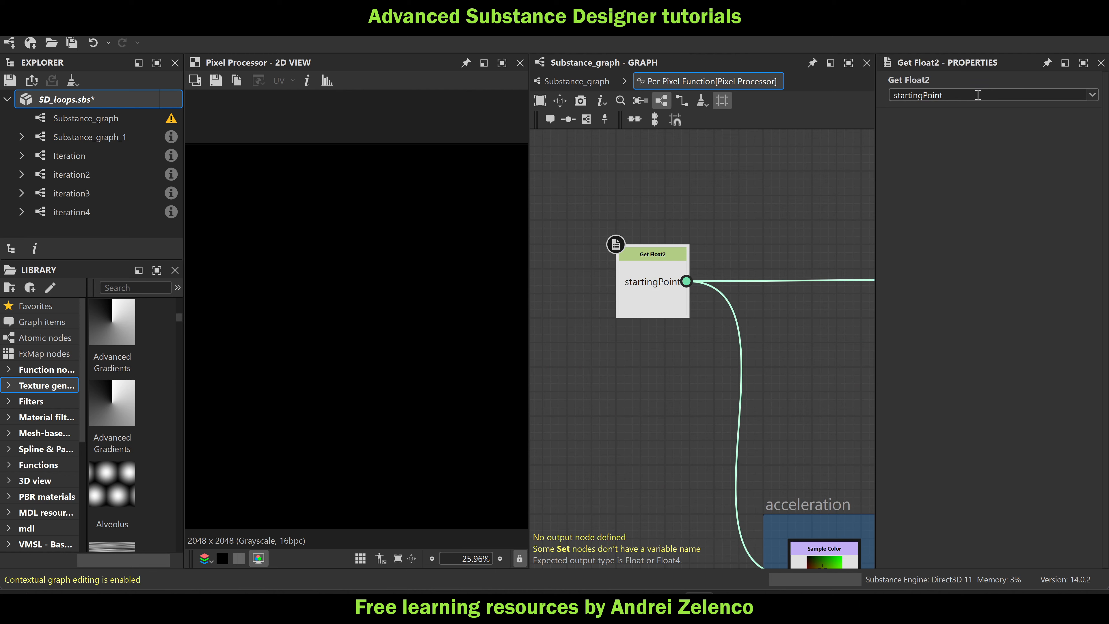
left_click_drag(977, 95, 834, 99)
key("ctrl+c")
left_click(803, 193)
middle_click_drag(802, 193, 540, 197)
scroll(643, 221, "down", 4)
scroll(856, 232, "up", 5)
left_click(795, 263)
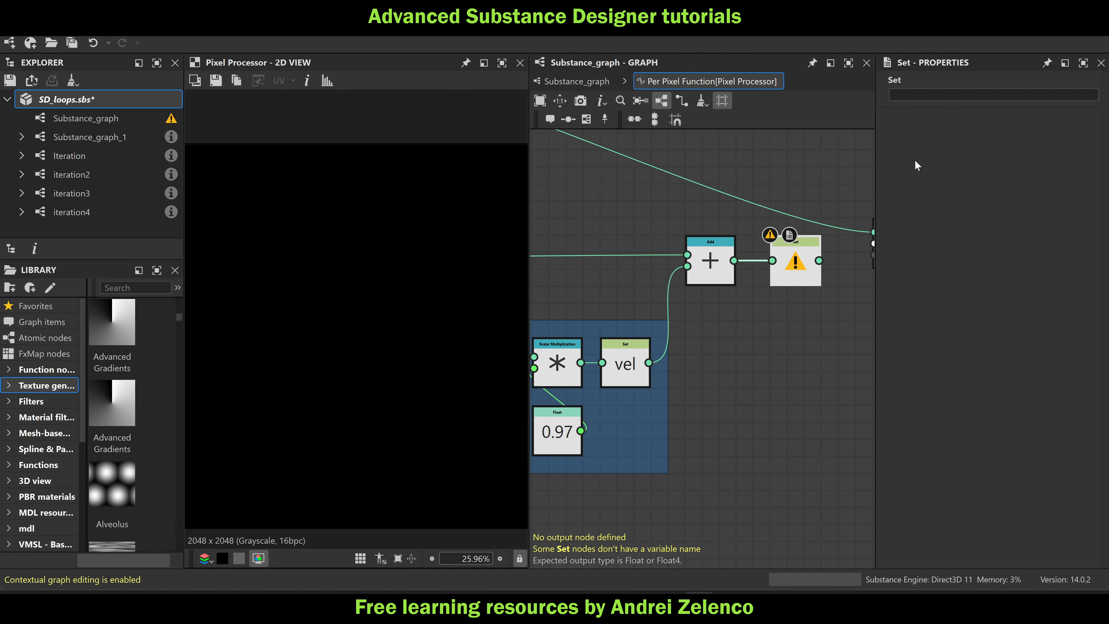
key("ctrl+v")
Connect the startingPoint Set node to the While Loop's loop body input and move the While Loop node slightly higher
middle_click_drag(810, 357, 676, 371)
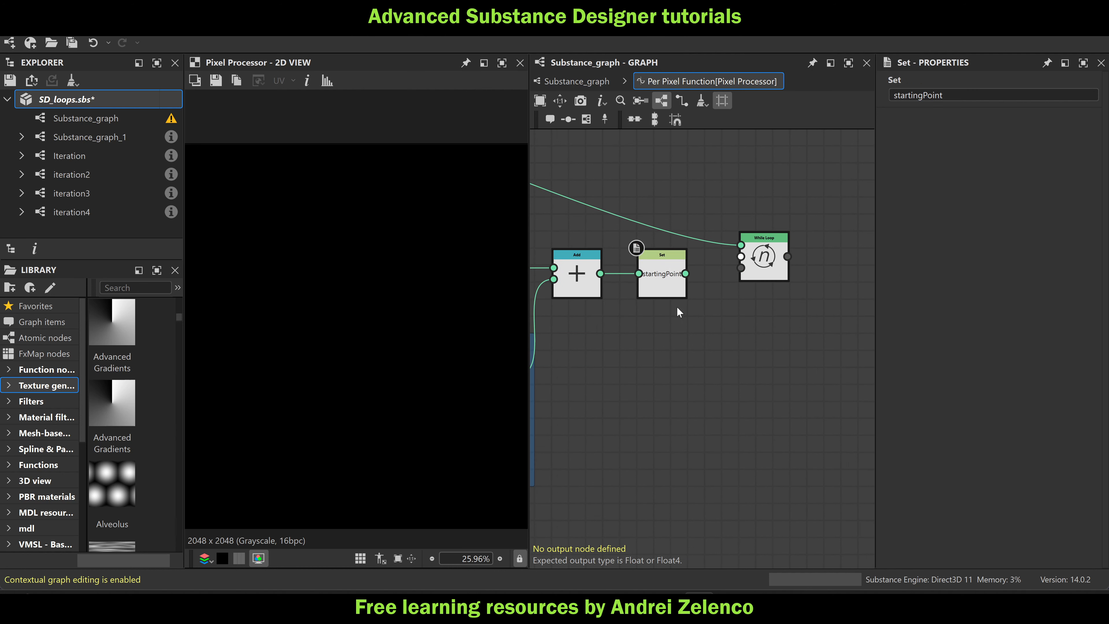
left_click_drag(669, 273, 751, 218)
left_click(762, 218)
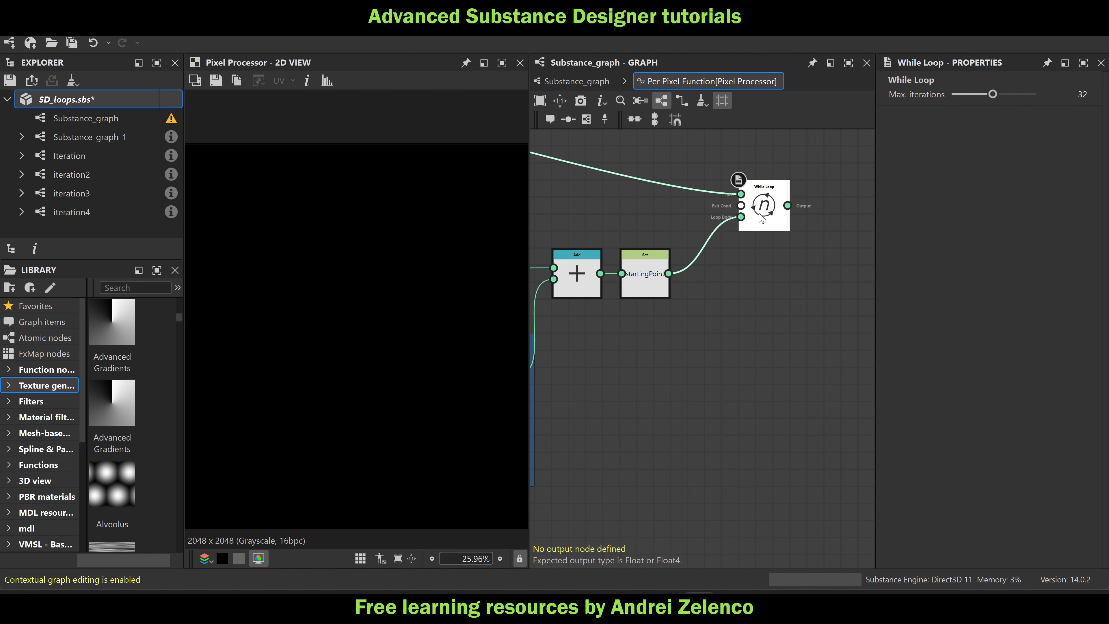
Return to the main Substance_graph, place the Splatter Circular node below the second chain and preview its output
left_click(592, 82)
scroll(790, 266, "down", 5)
scroll(705, 281, "up", 3)
scroll(594, 262, "up", 2)
left_click_drag(637, 266, 638, 295)
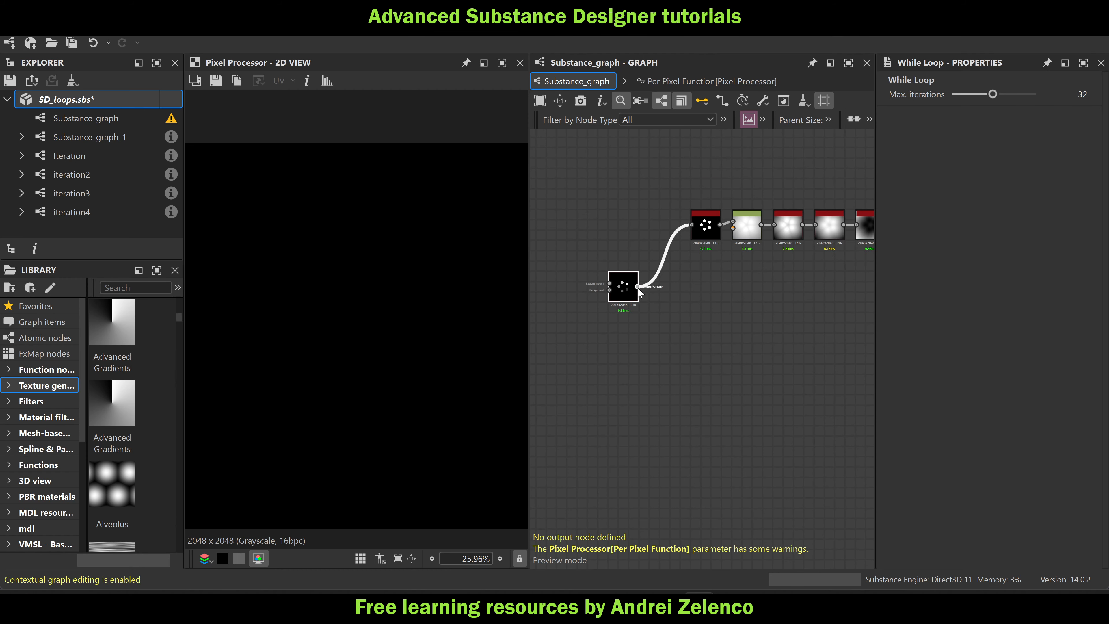
double_click(632, 288)
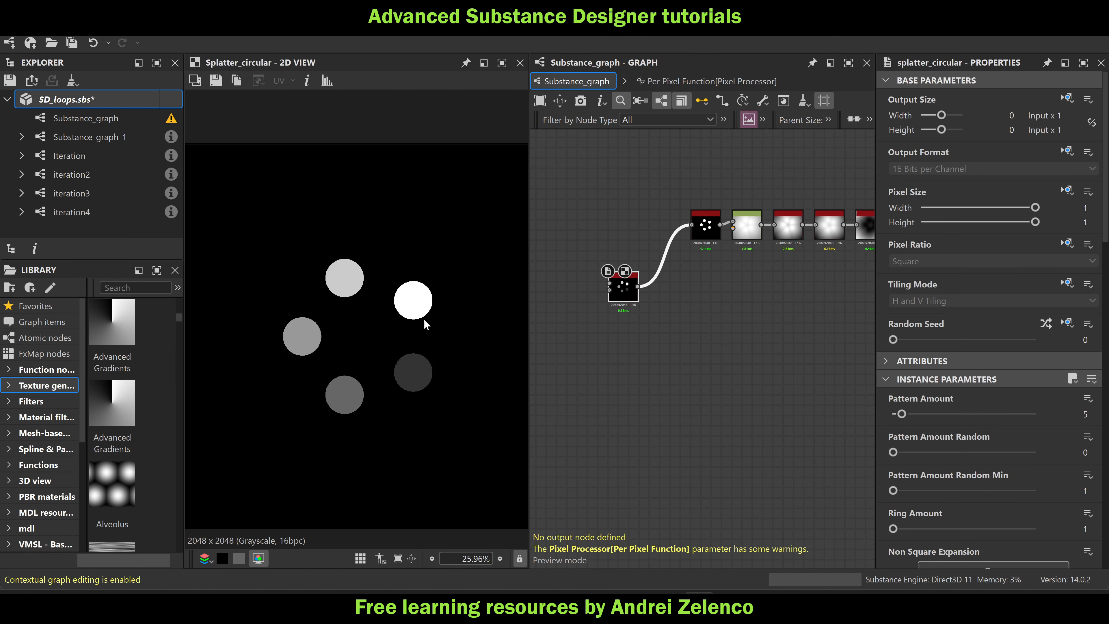
Connect the Splatter Circular output to the free input of the second Pixel Processor
scroll(643, 301, "down", 3)
middle_click_drag(643, 301, 579, 317)
left_click_drag(580, 309, 751, 307)
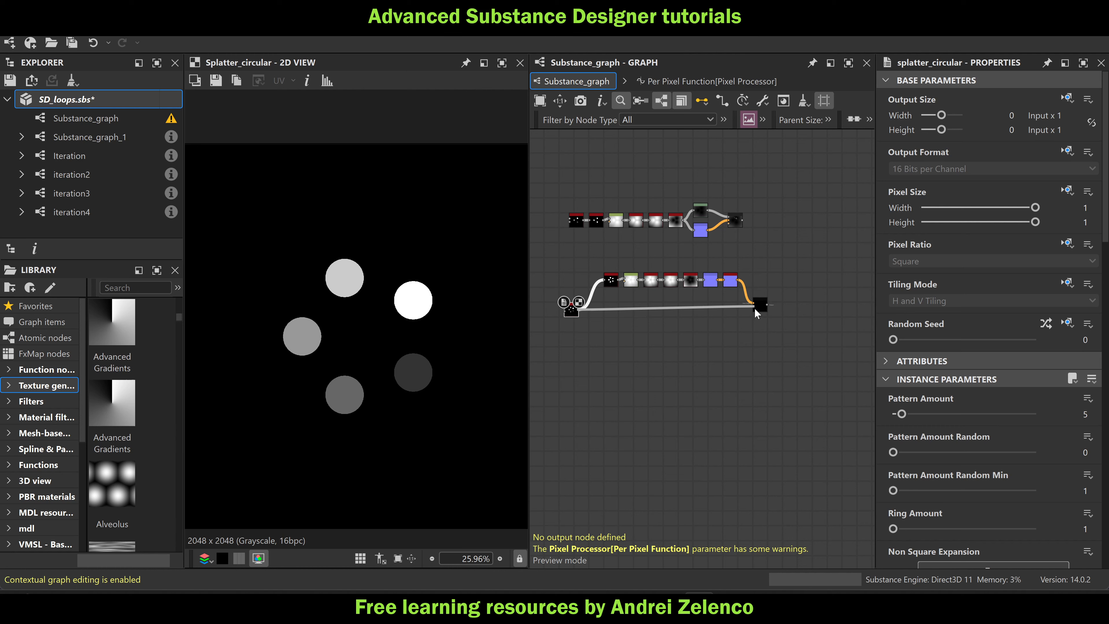
scroll(758, 311, "up", 3)
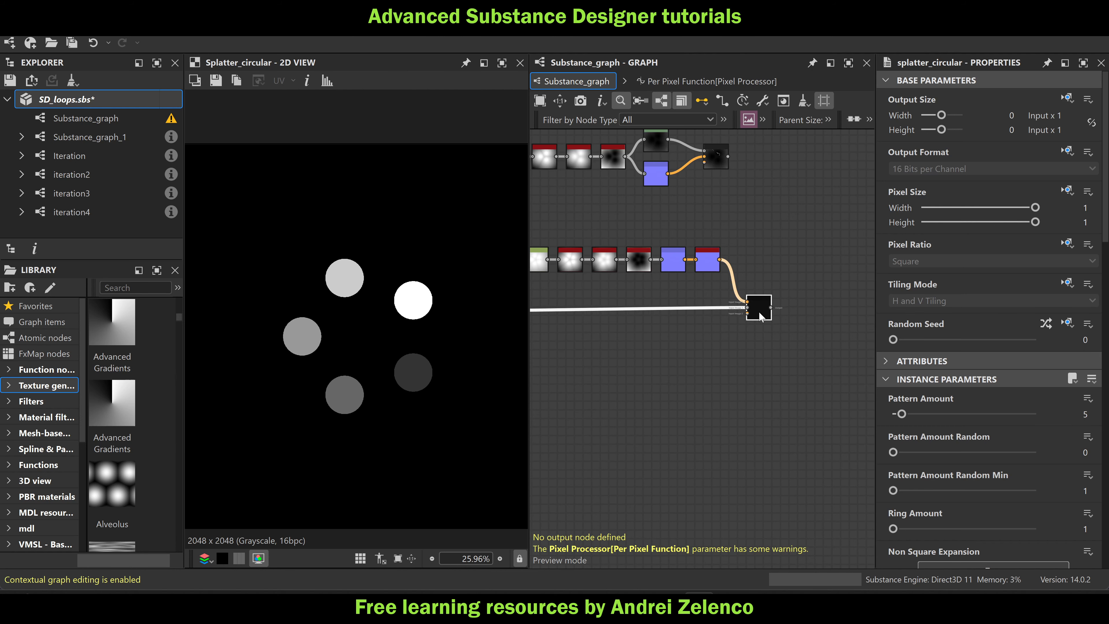
scroll(760, 317, "down", 3)
scroll(568, 319, "up", 3)
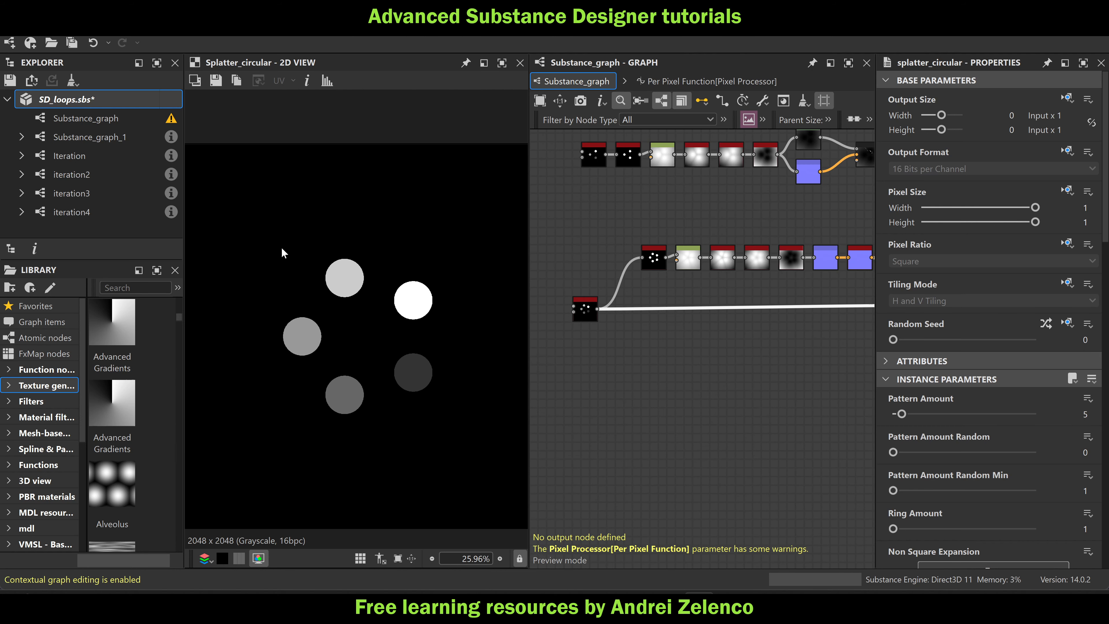
Save the SD_loops package and open the per pixel function of the second Pixel Processor for editing
left_click(113, 98)
key("ctrl+s")
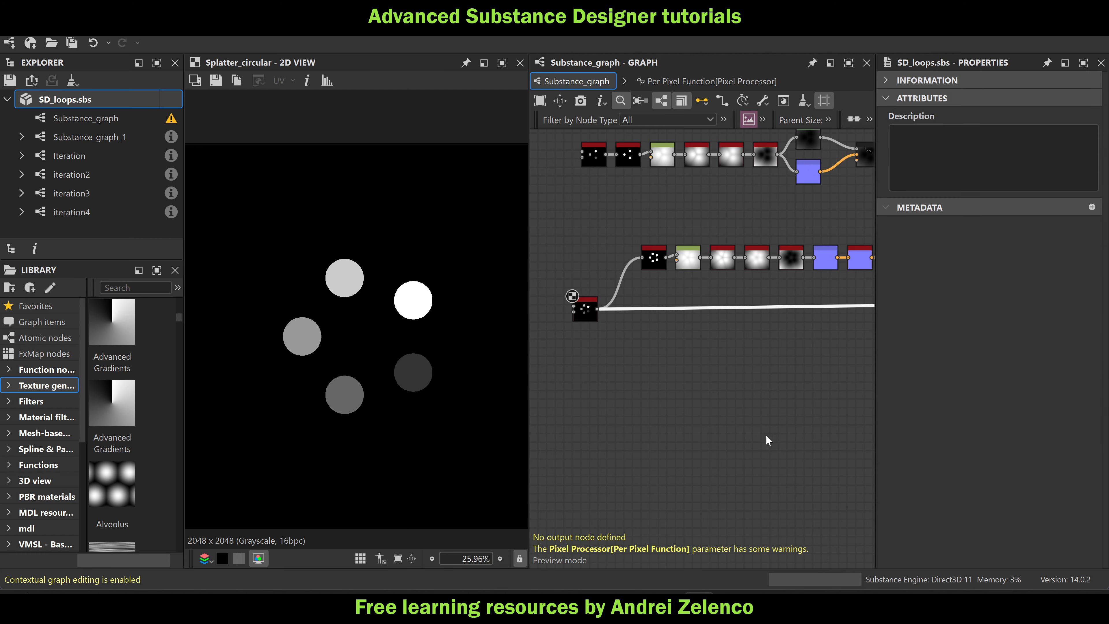
middle_click_drag(870, 374, 778, 357)
scroll(817, 298, "up", 2)
left_click(811, 290)
key("ctrl+e")
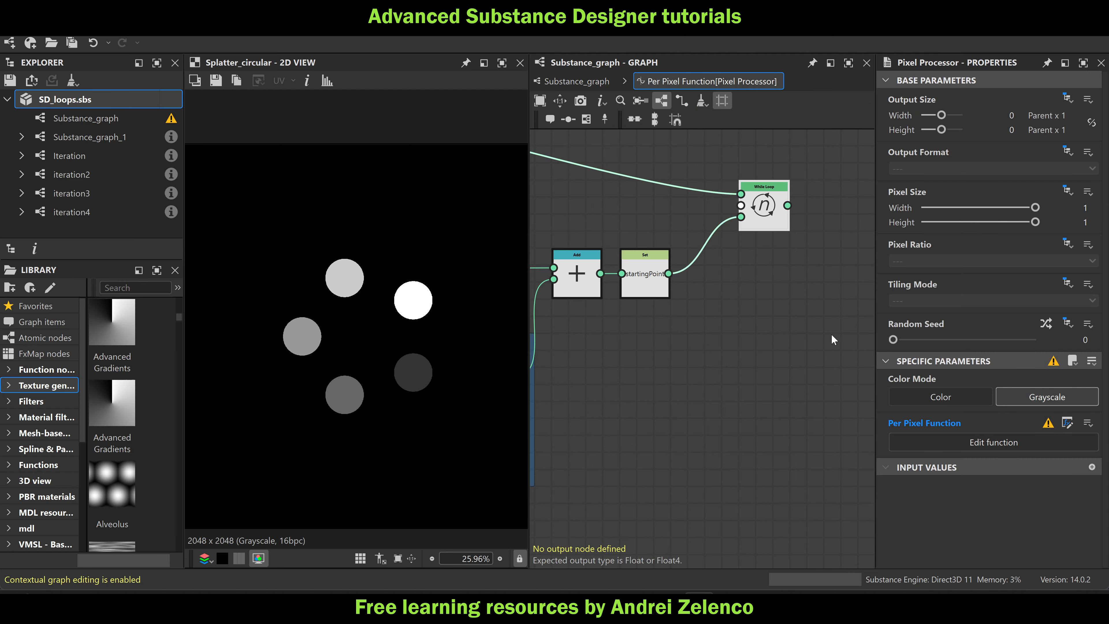
Add a Sample Gray node fed by the While Loop's output and set it as the function's output node
left_click(723, 263)
key("space")
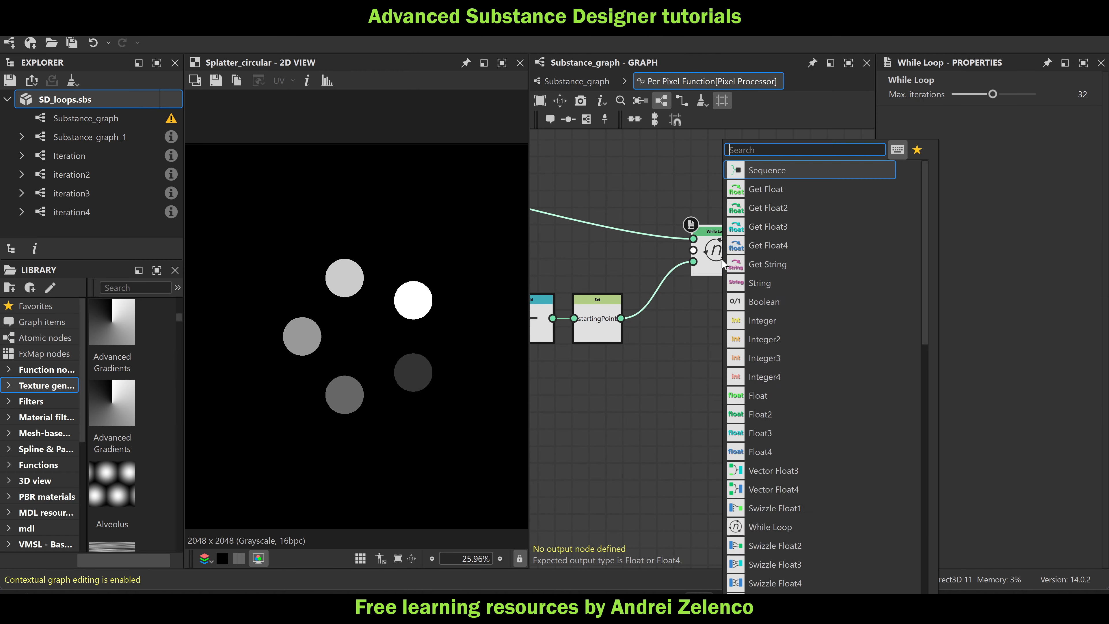
type("sa")
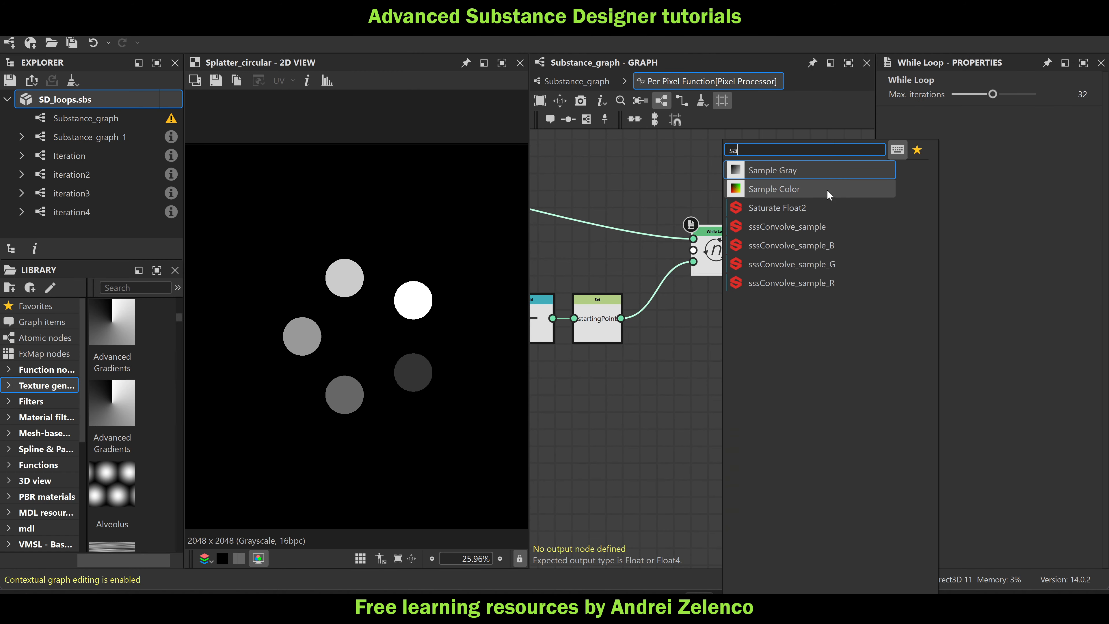
left_click(815, 166)
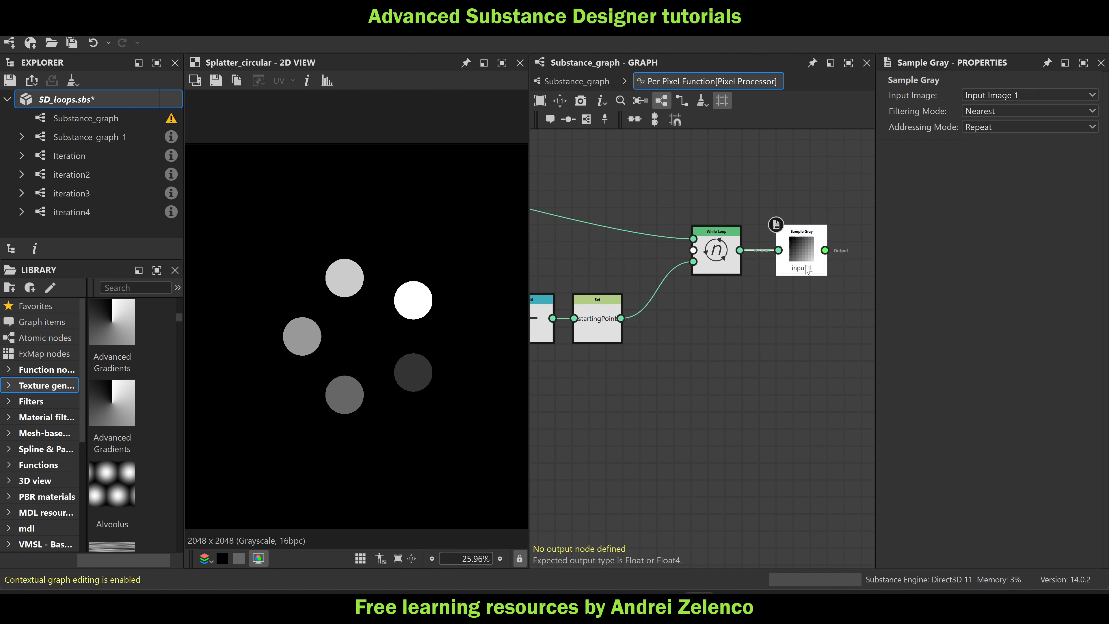
right_click(800, 258)
left_click(839, 312)
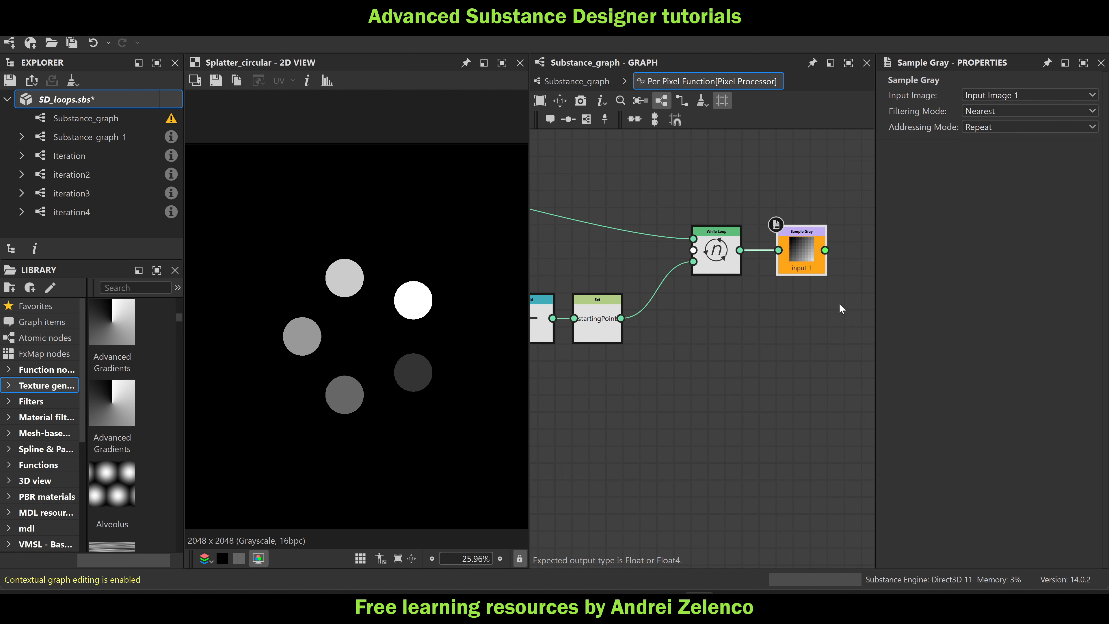
Preview the second Pixel Processor's output from the main Substance_graph and save the package
left_click(550, 83)
double_click(813, 286)
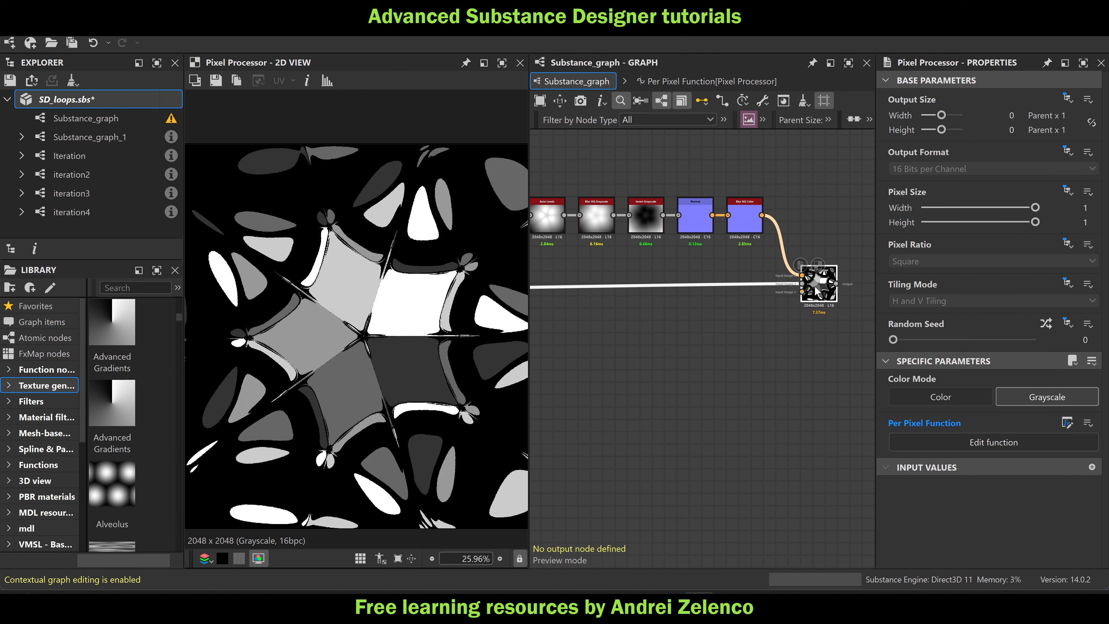
key("ctrl+s")
left_click(117, 107)
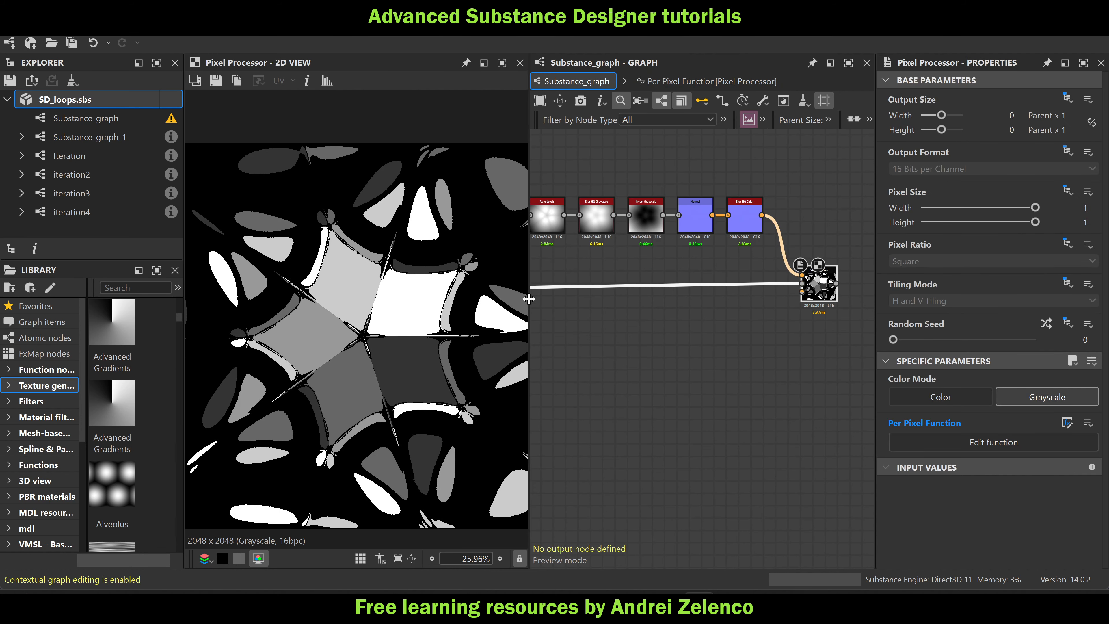
scroll(762, 321, "down", 2)
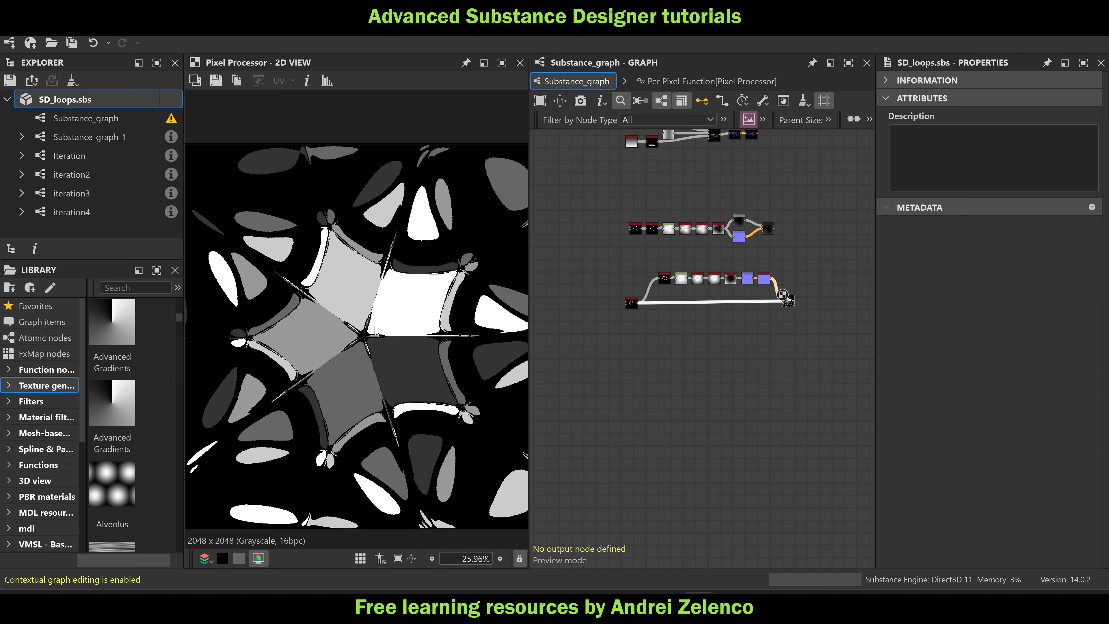
scroll(378, 331, "down", 2)
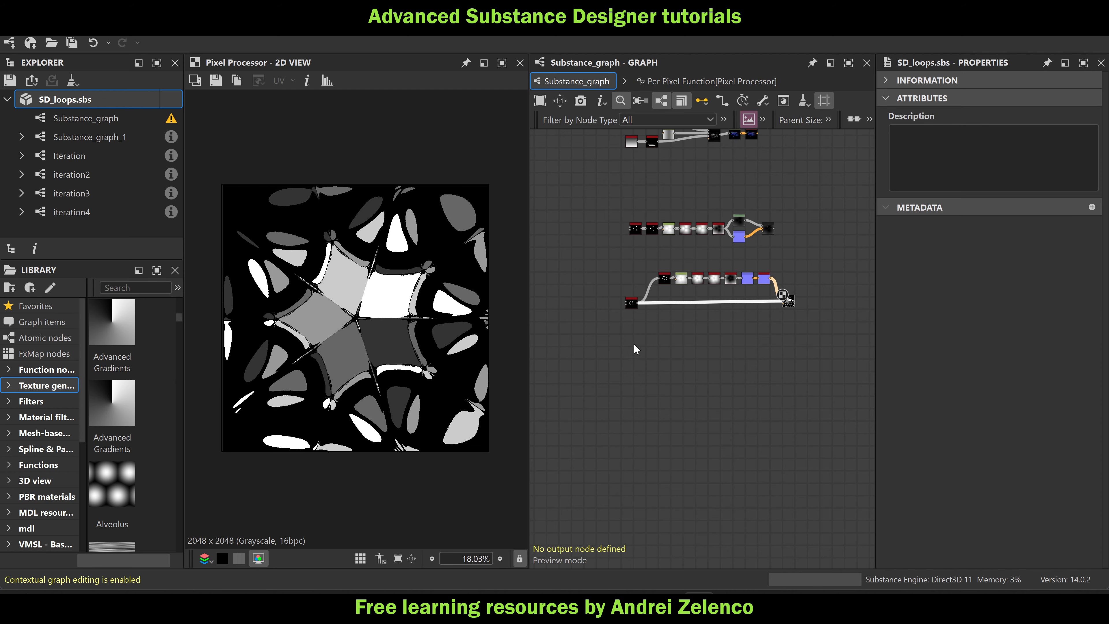
middle_click_drag(657, 348, 686, 346)
scroll(792, 280, "up", 5)
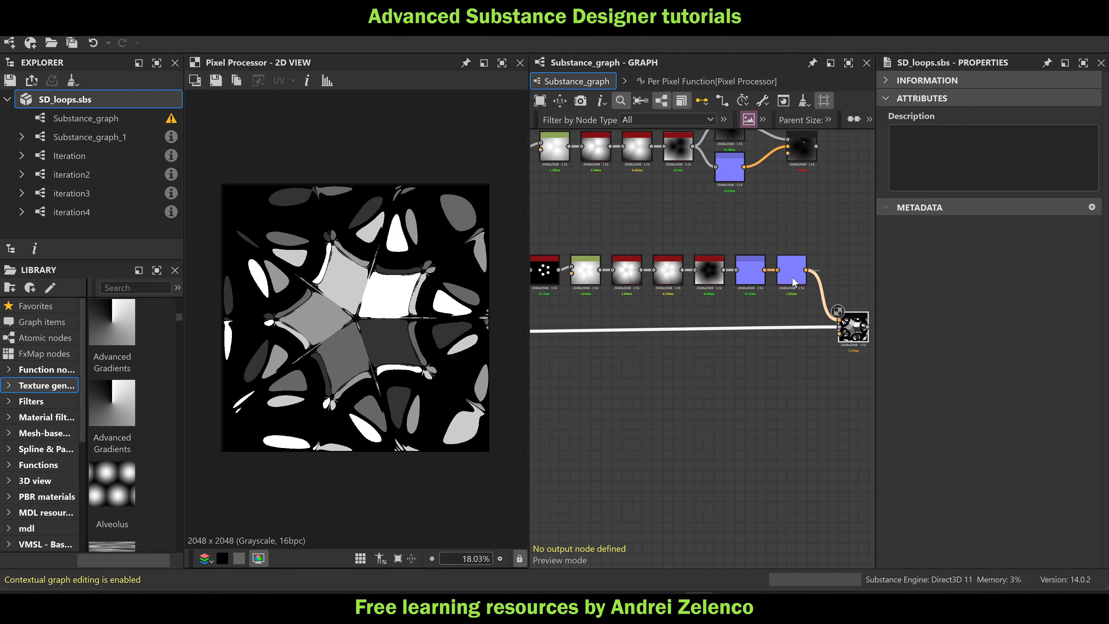
Open the per-pixel function of the Pixel Processor feeding the Gradient Map and examine its velocity, multiplier and While Loop nodes
scroll(792, 281, "down", 5)
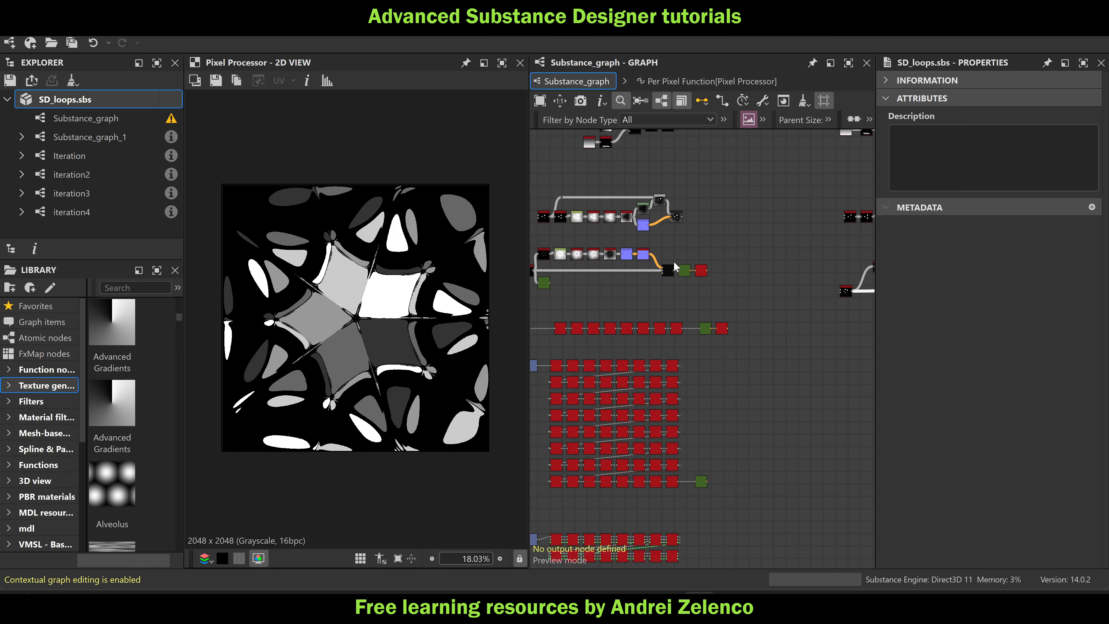
scroll(665, 273, "up", 6)
left_click(667, 272)
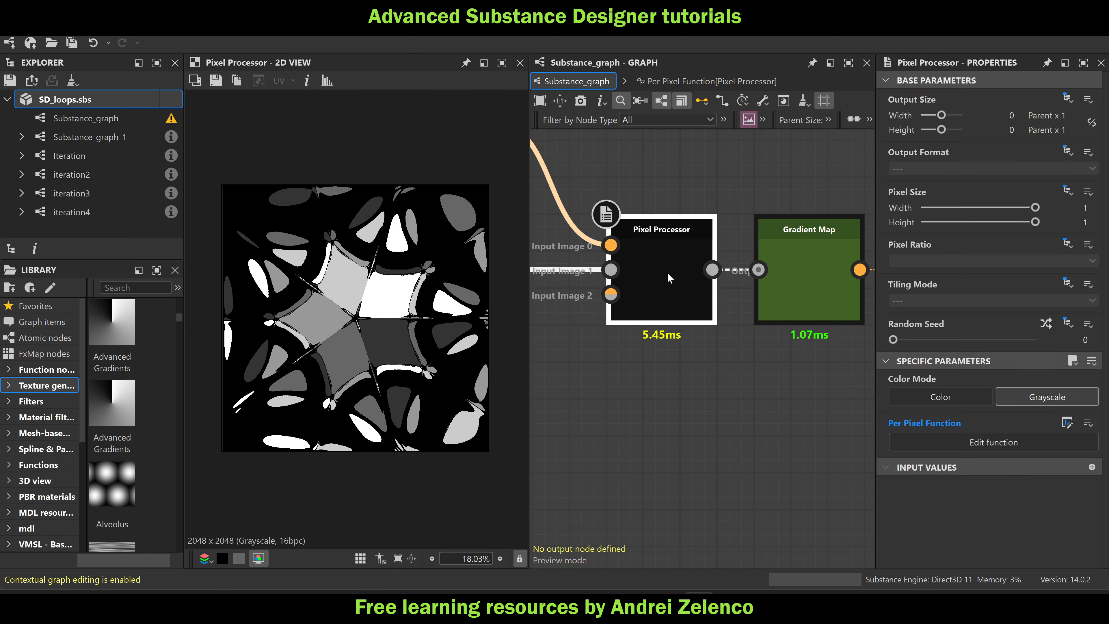
double_click(667, 272)
scroll(748, 426, "up", 4)
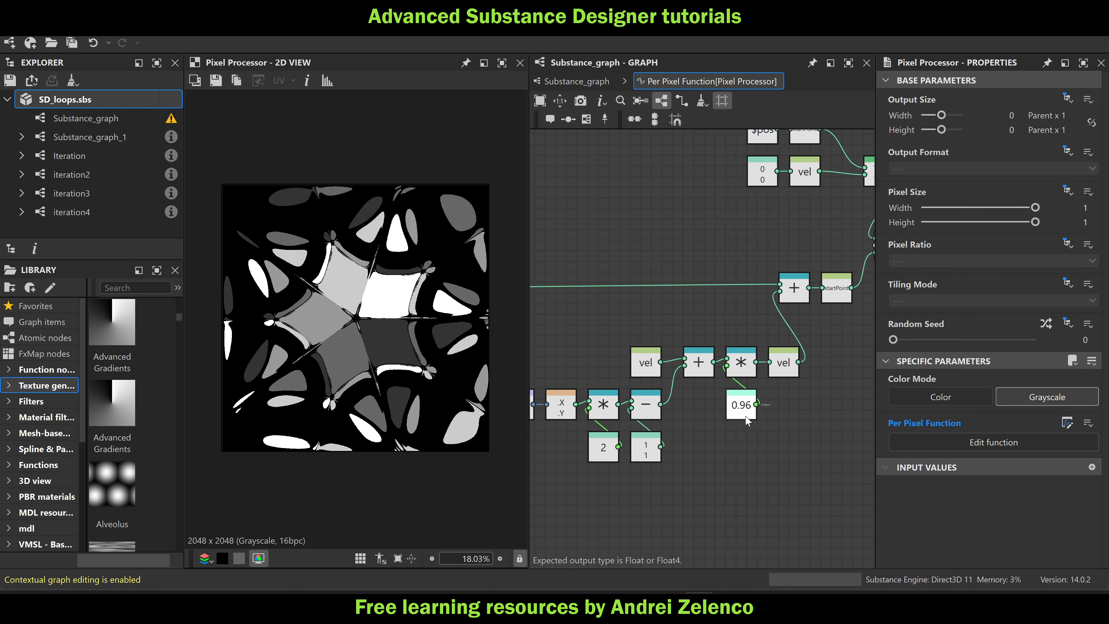
scroll(744, 412, "down", 3)
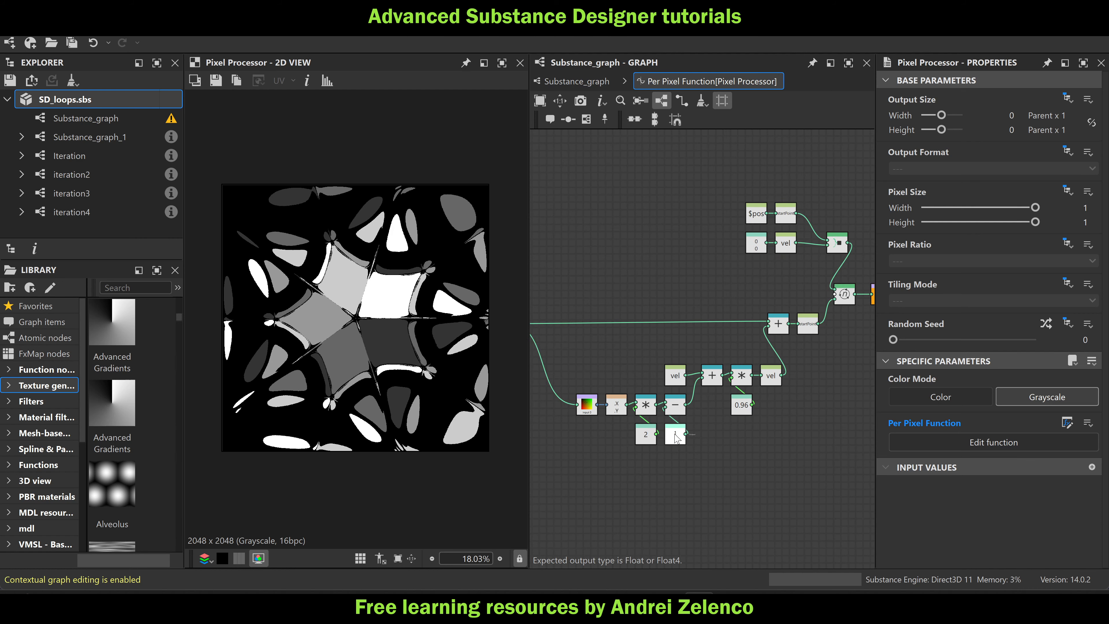
scroll(744, 419, "up", 4)
scroll(742, 416, "down", 3)
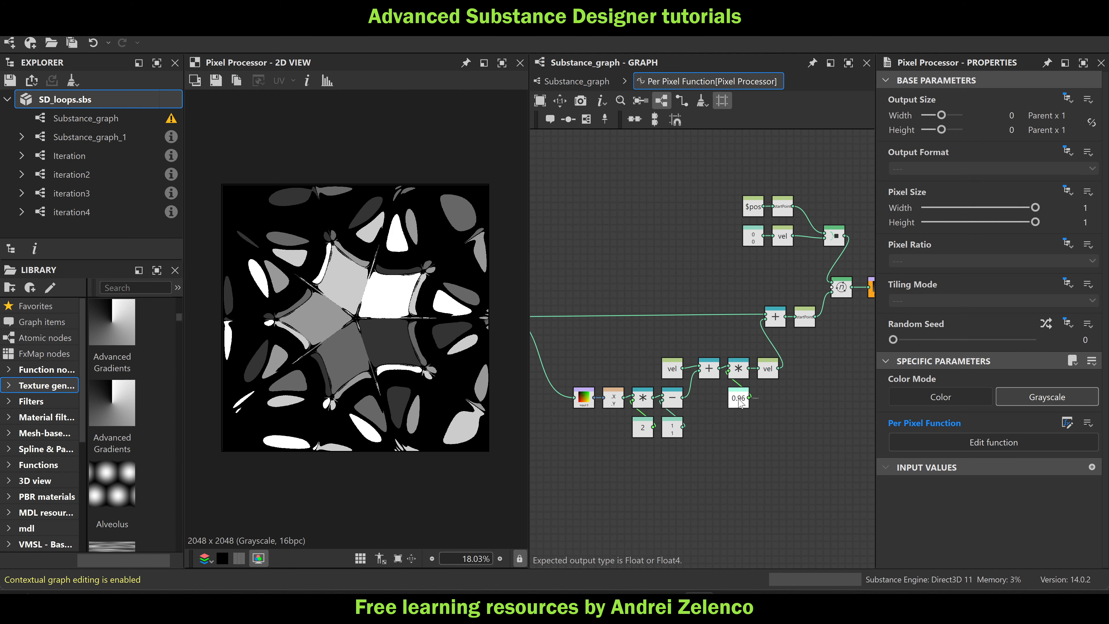
scroll(571, 404, "up", 5)
scroll(570, 404, "down", 3)
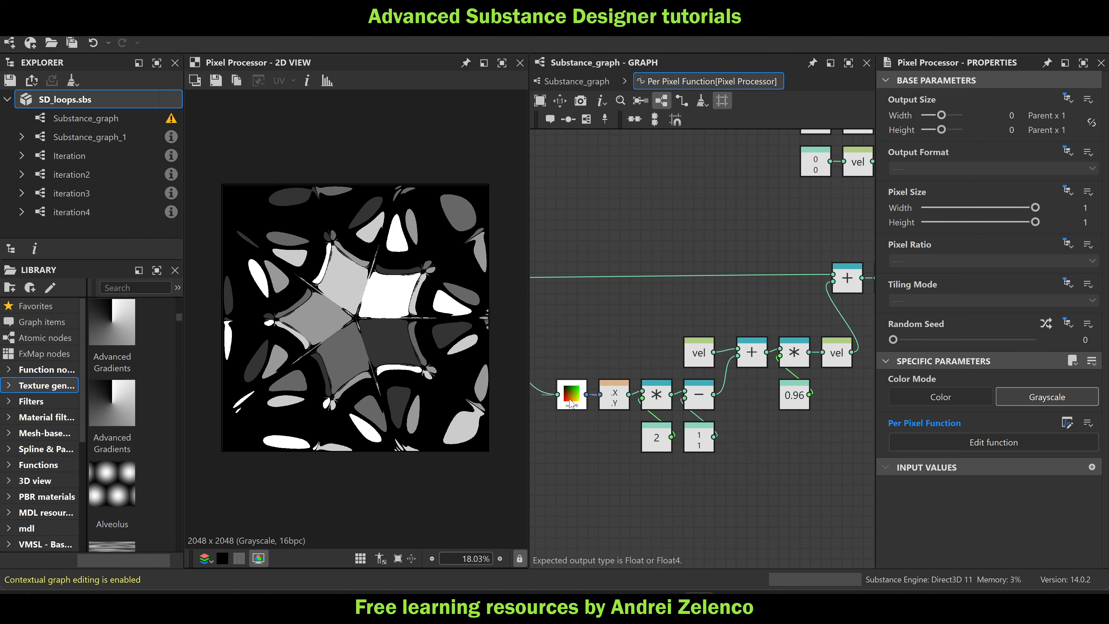
scroll(786, 314, "up", 5)
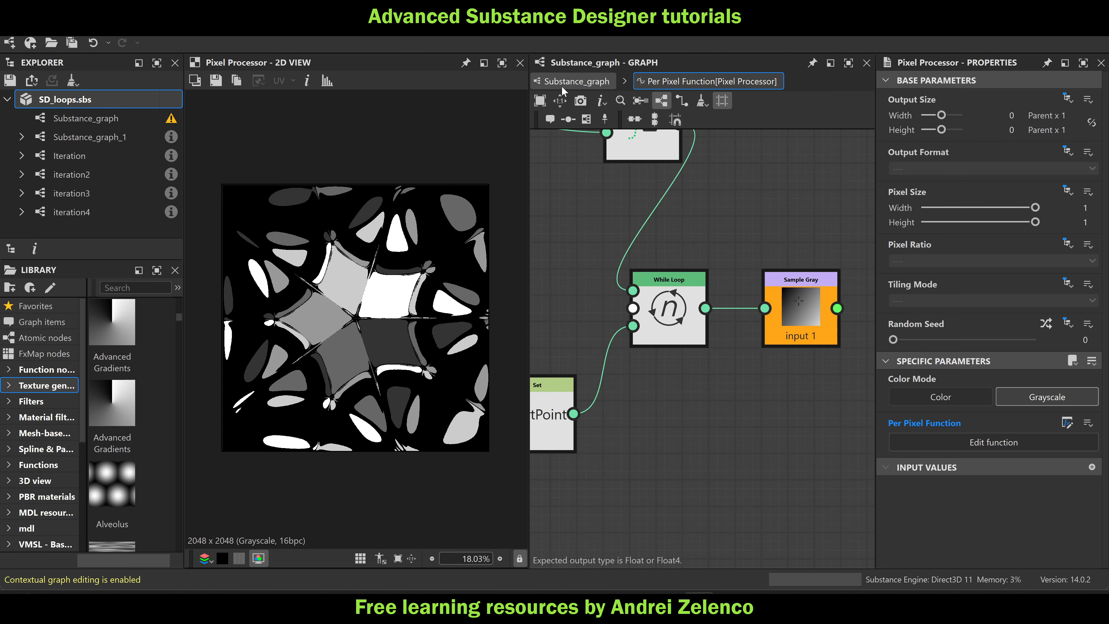
In the per-pixel function of the Pixel Processor after Blur HQ Color, set the float multiplying the velocity to 0.96
left_click(574, 81)
scroll(699, 291, "down", 5)
scroll(640, 302, "down", 4)
middle_click_drag(712, 302, 559, 303)
scroll(745, 305, "up", 1)
scroll(711, 307, "up", 4)
scroll(738, 313, "up", 3)
left_click(773, 312)
key("ctrl+e")
scroll(596, 414, "up", 6)
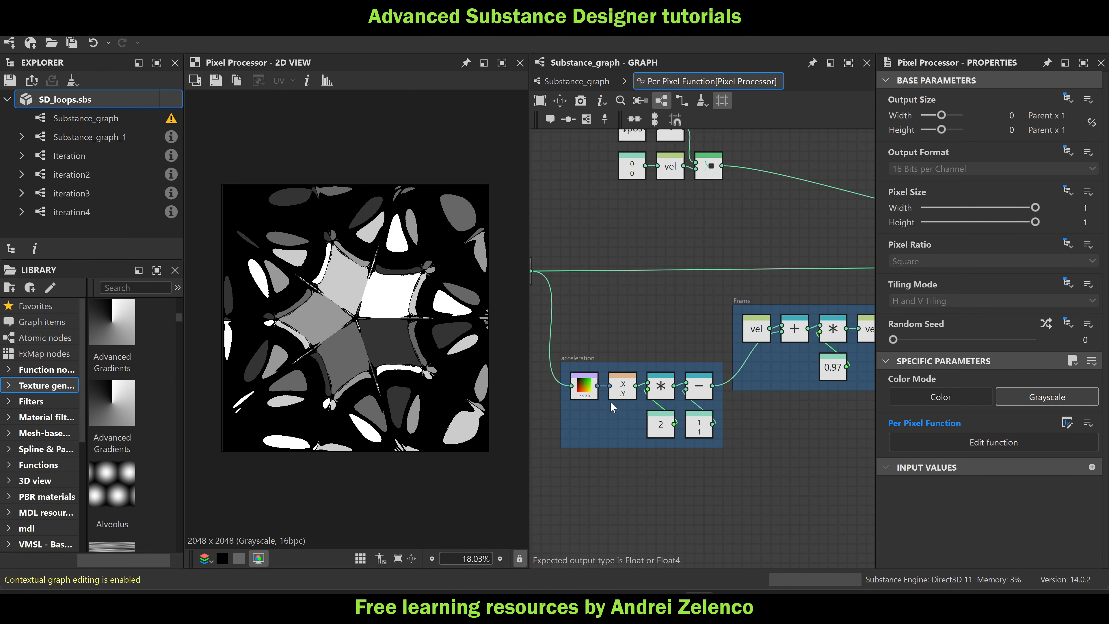
middle_click_drag(693, 405, 539, 391)
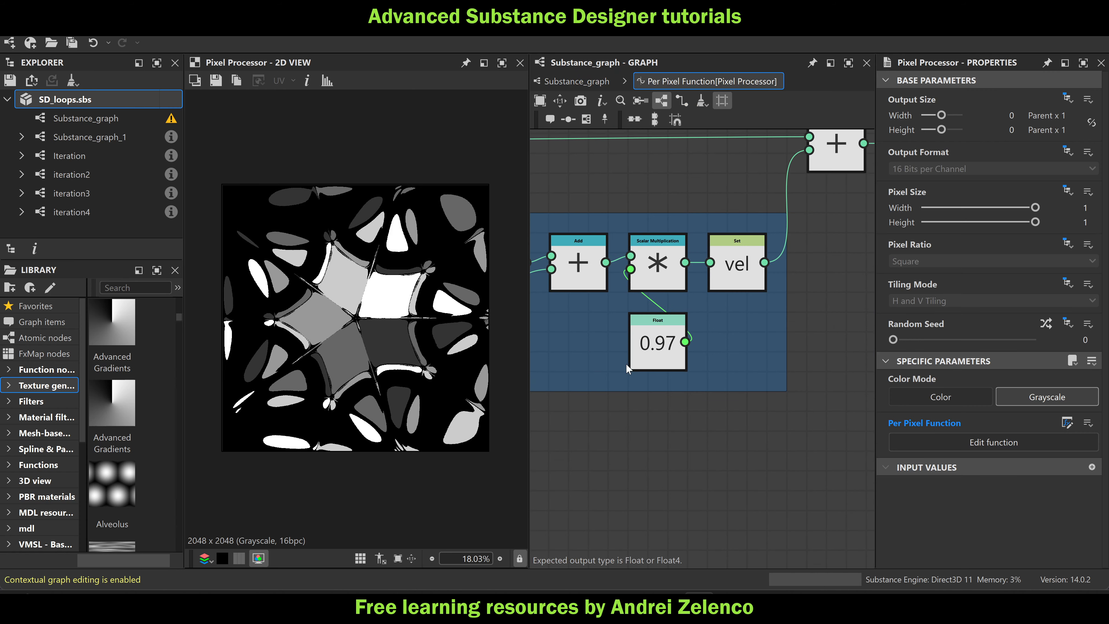
left_click(630, 363)
left_click_drag(1083, 96, 1087, 94)
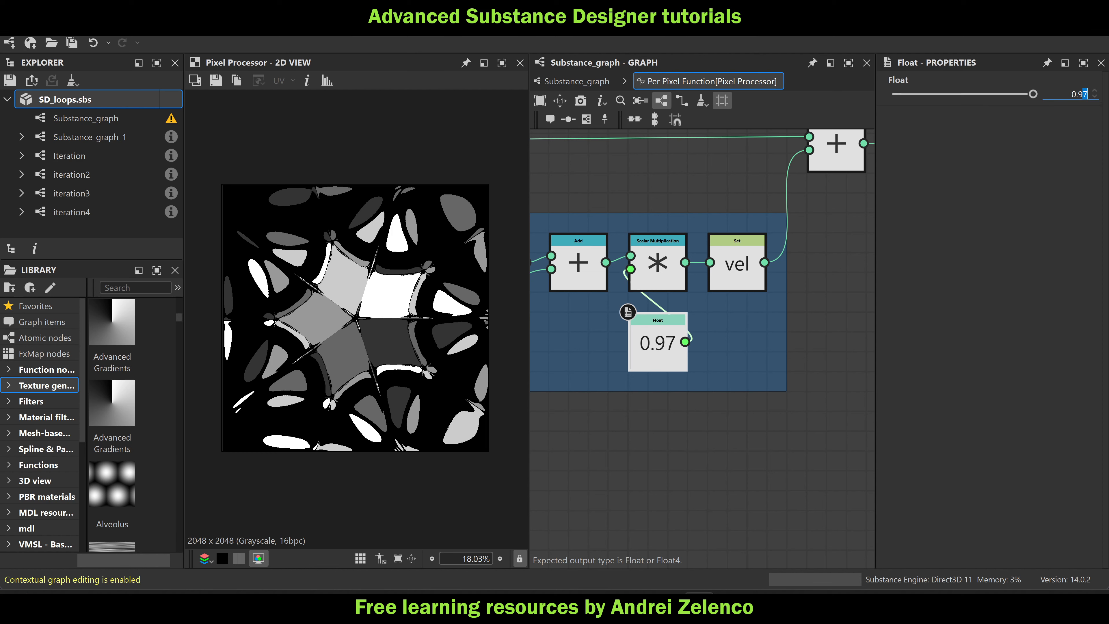
type("6")
key("Return")
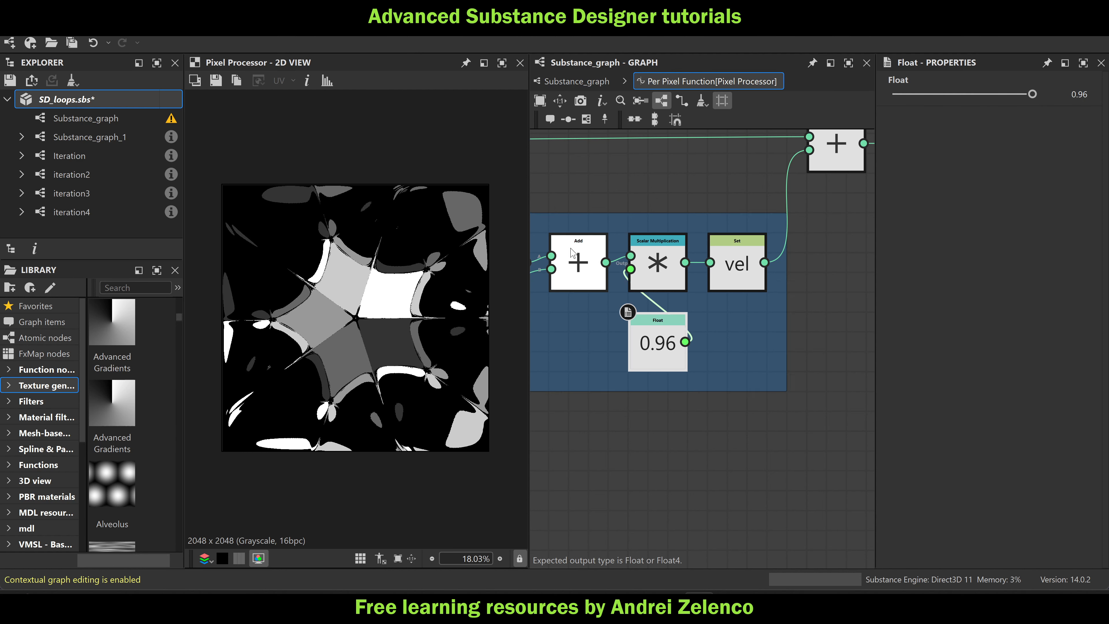
Set the filtering mode of the function's Sample Gray output node to Bilinear
scroll(711, 266, "down", 3)
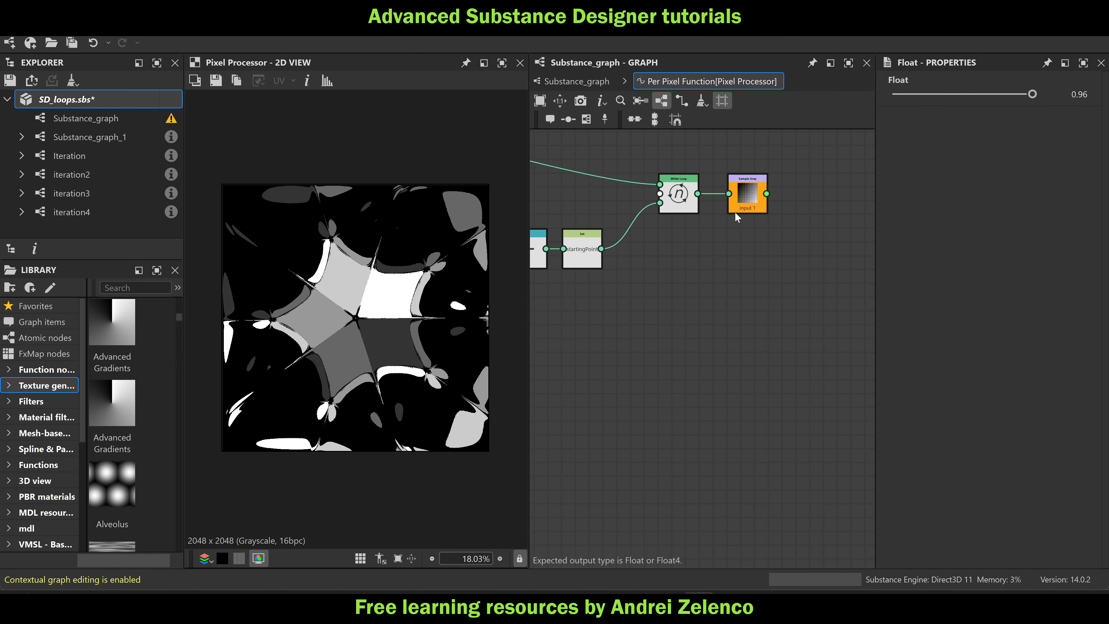
left_click(734, 212)
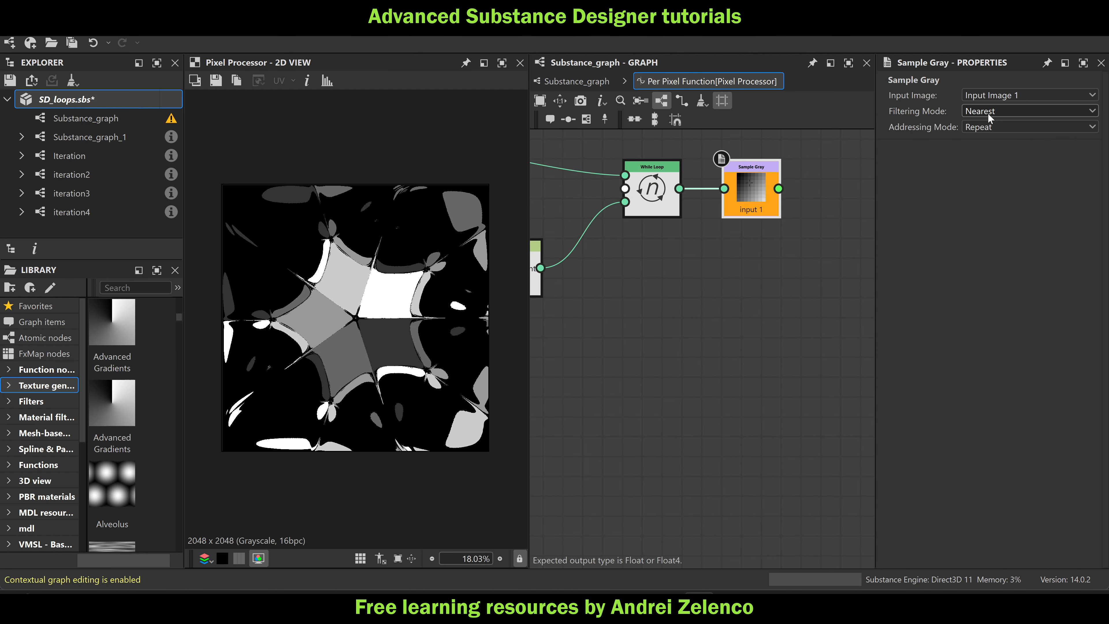
left_click(996, 106)
left_click(978, 134)
Check the maximum iterations of the While Loop inside the reference Pixel Processor that feeds the Gradient Map
left_click(603, 82)
scroll(628, 247, "down", 5)
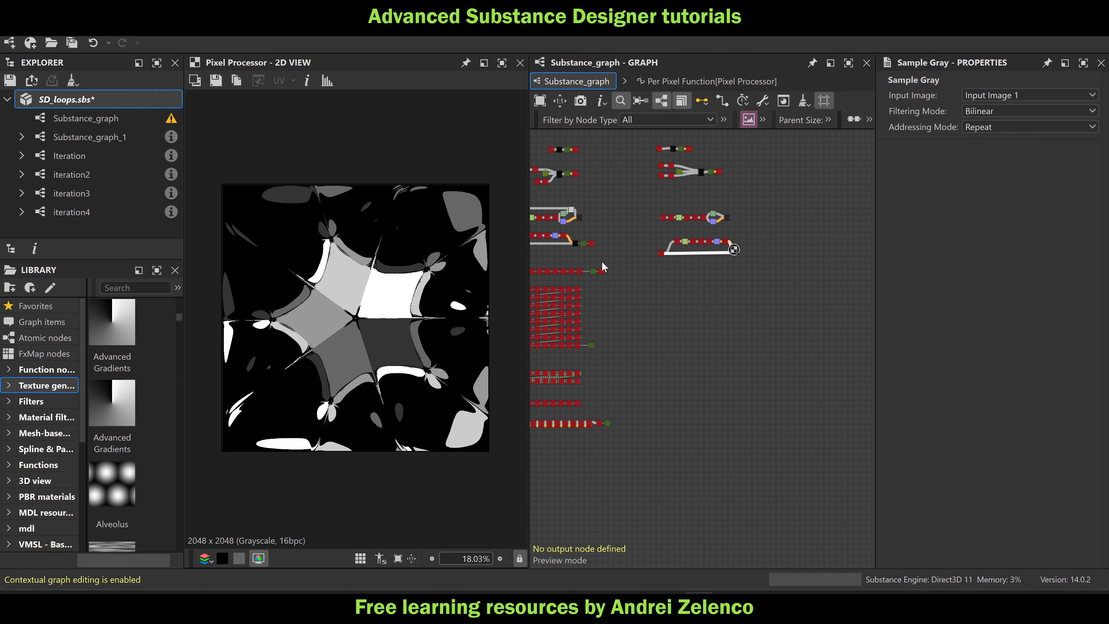
scroll(625, 240, "up", 5)
double_click(590, 230)
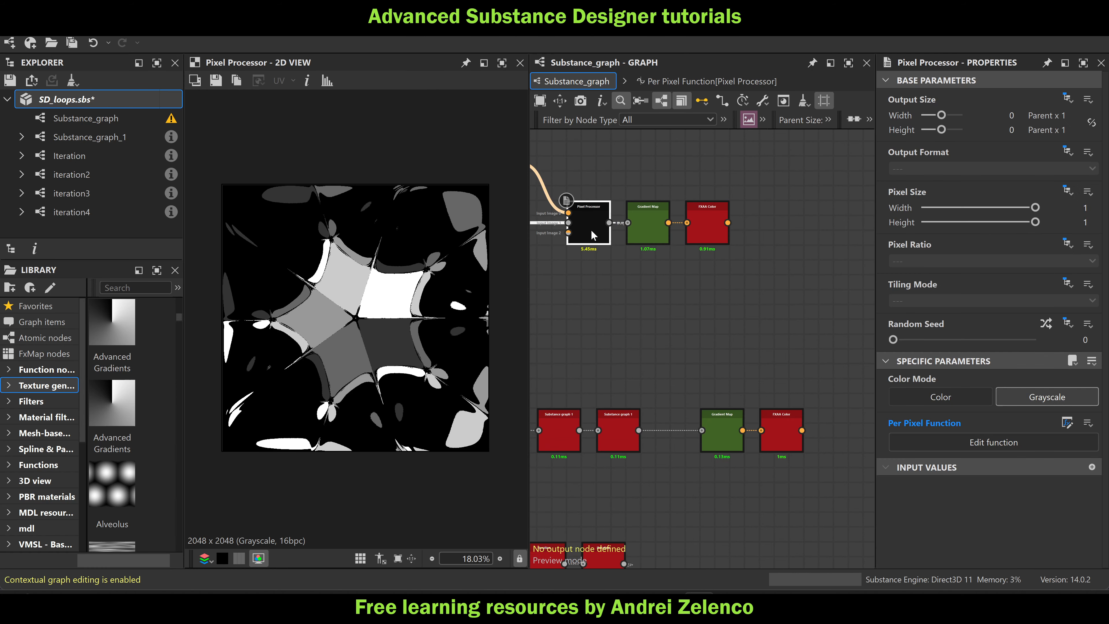
scroll(829, 324, "up", 3)
left_click(832, 327)
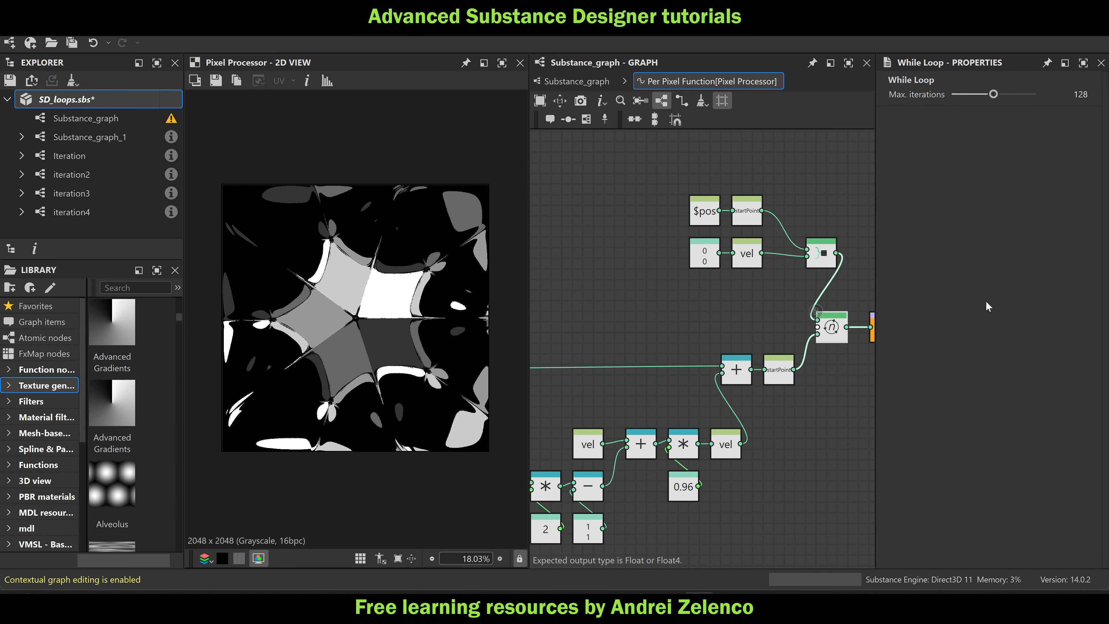
In the per-pixel function of the Pixel Processor after Blur HQ Color, set the While Loop's maximum iterations to 128
left_click(563, 81)
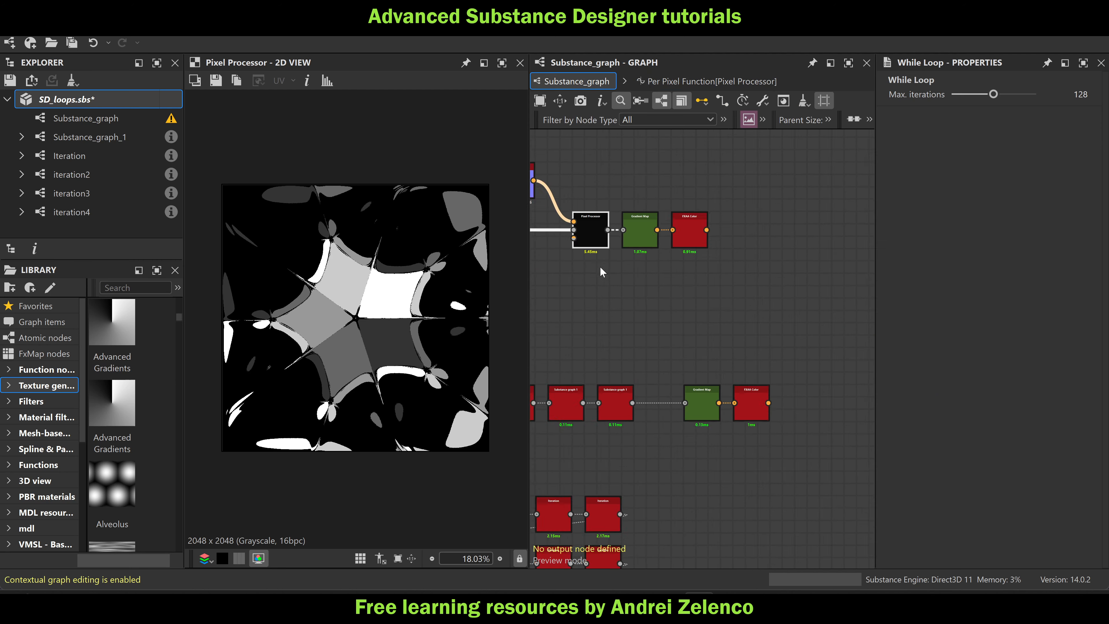
scroll(642, 282, "down", 5)
middle_click_drag(797, 286, 579, 290)
scroll(785, 292, "up", 2)
scroll(810, 291, "up", 2)
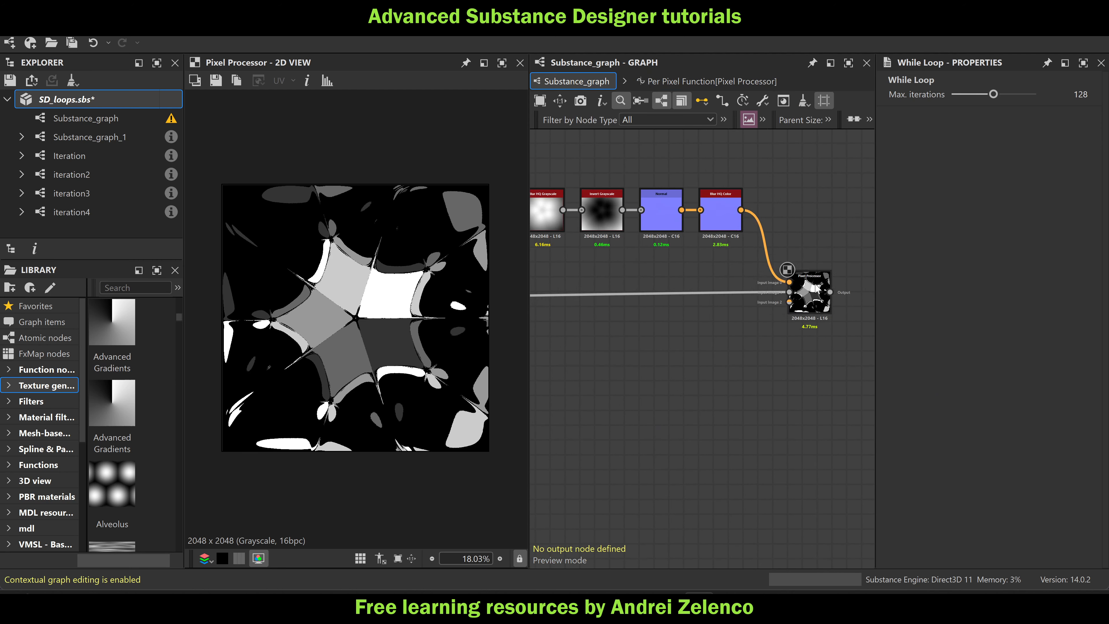
double_click(812, 307)
scroll(824, 317, "up", 2)
left_click(833, 319)
double_click(1080, 95)
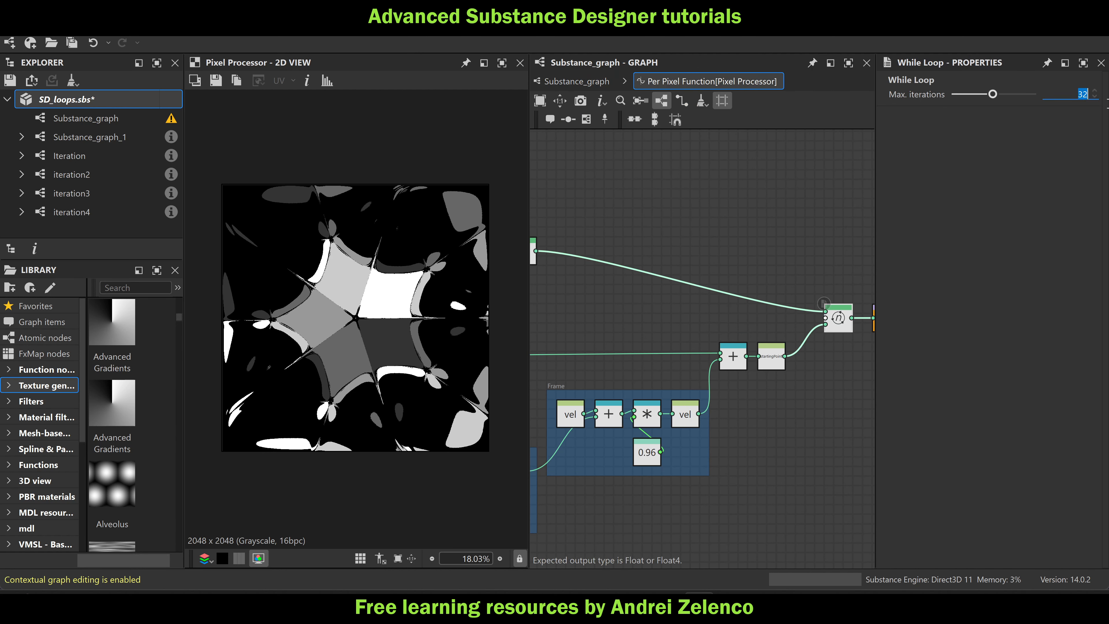
type("128")
key("Return")
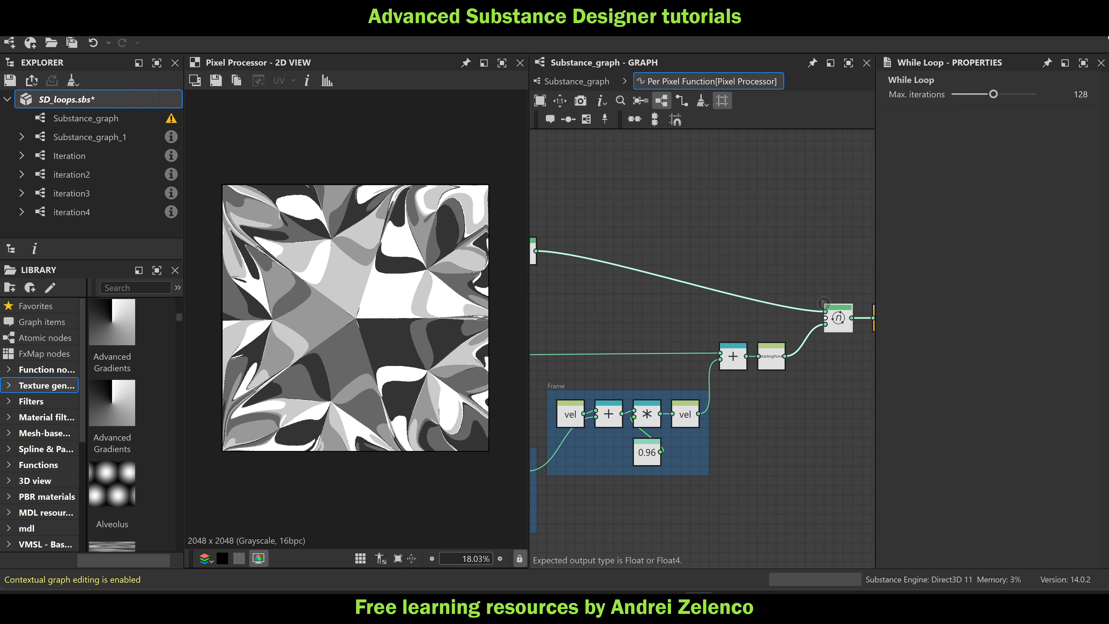
Save the SD_loops.sbs package and return to Substance_graph
left_click(131, 99)
key("ctrl+s")
left_click(564, 82)
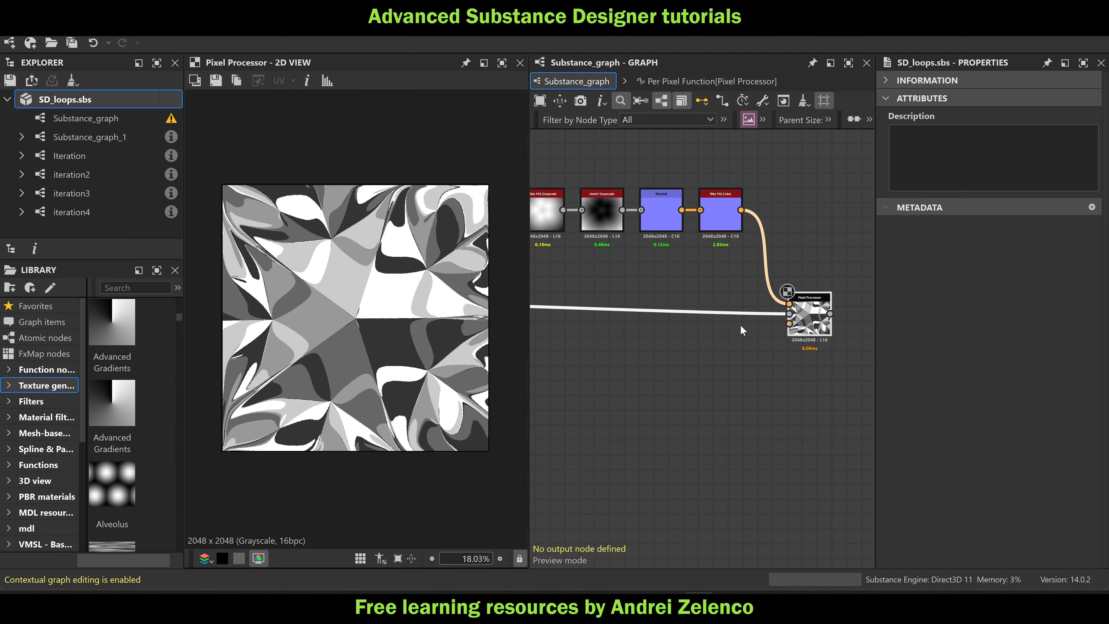
Move the Pixel Processor node slightly closer to the Blur HQ Color node and inspect it up close
scroll(784, 325, "up", 1)
left_click_drag(785, 326, 773, 315)
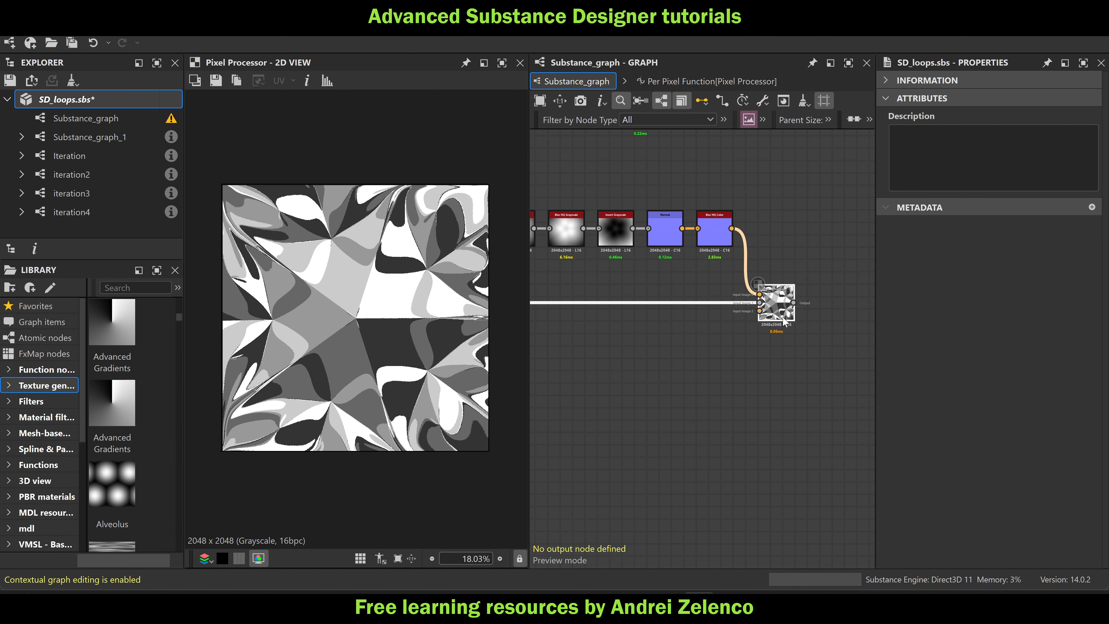
scroll(778, 327, "up", 8)
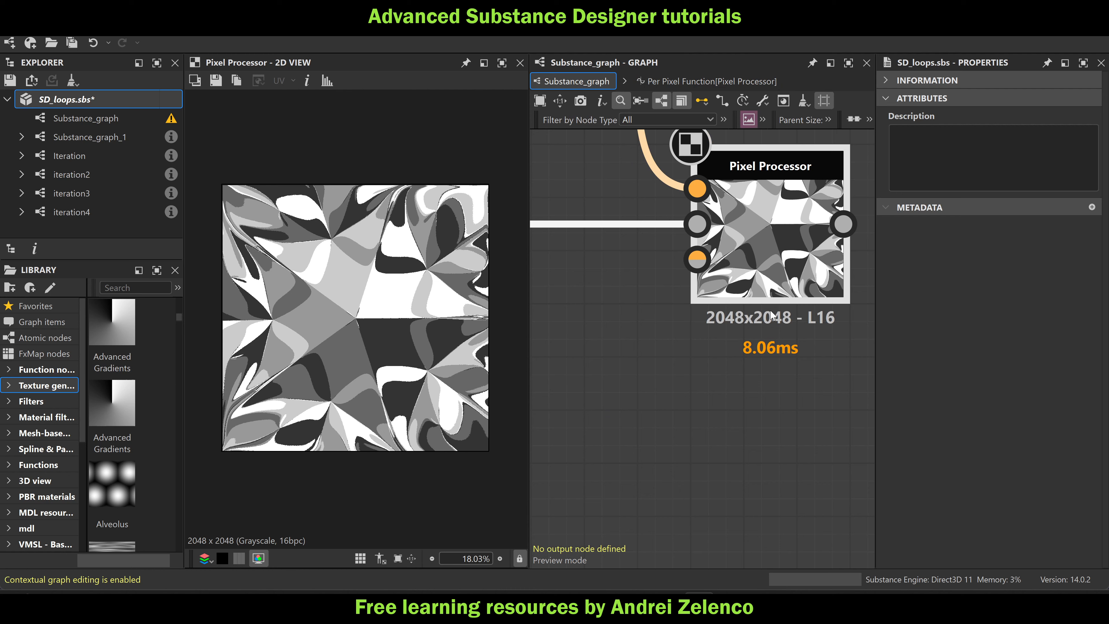
scroll(755, 305, "down", 10)
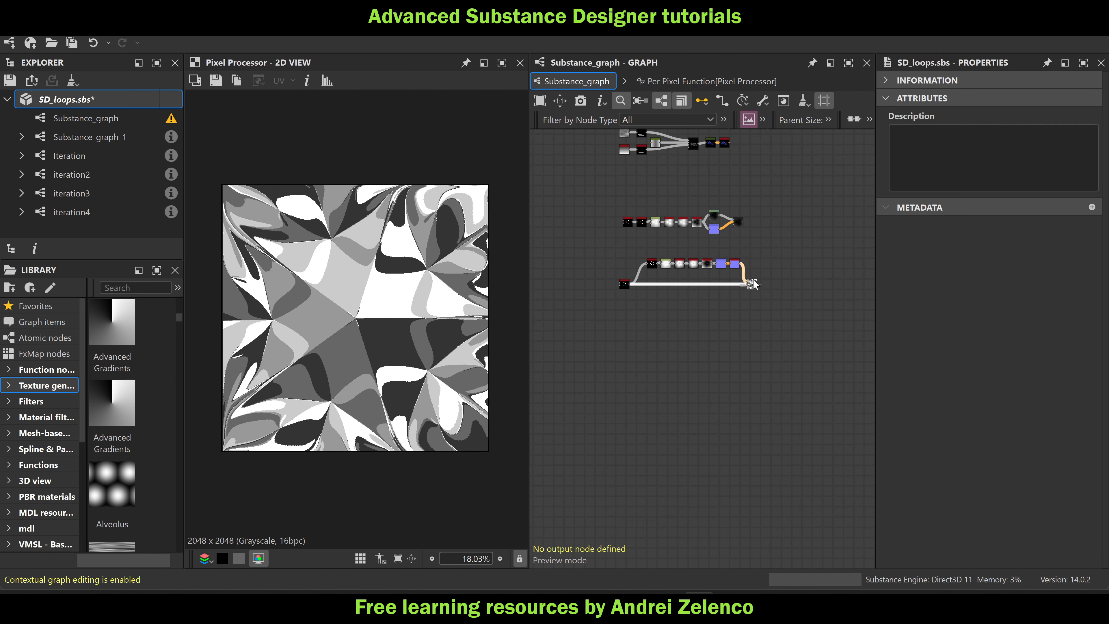
Display the FX-Map node's output in the 2D view and compare its node chain with the Pixel Processor's
middle_click_drag(746, 161, 760, 197)
scroll(737, 284, "up", 5)
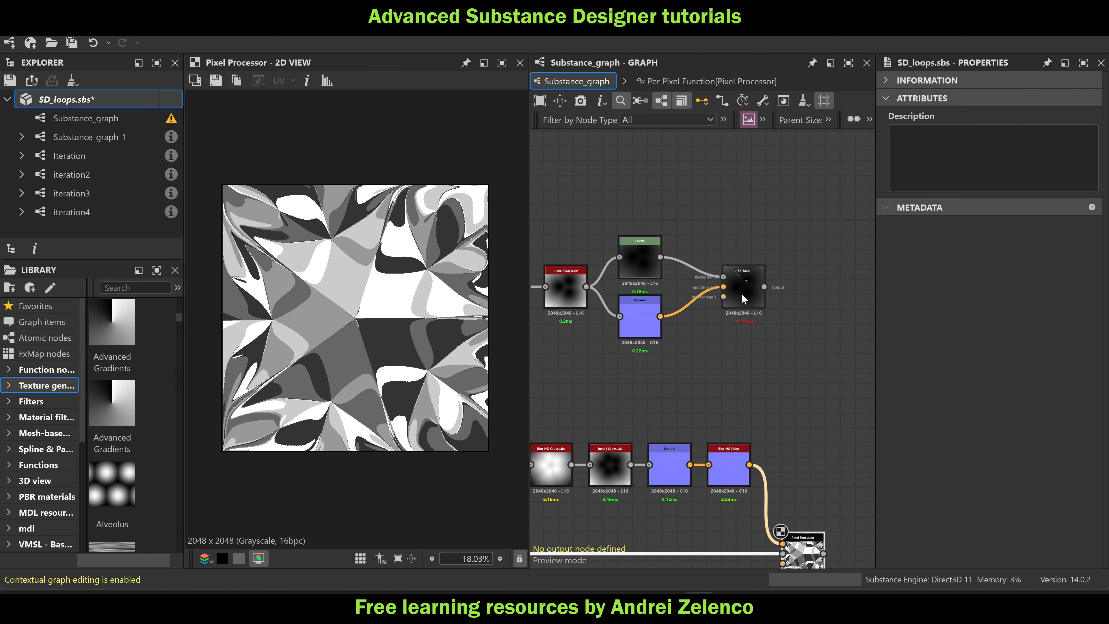
double_click(742, 293)
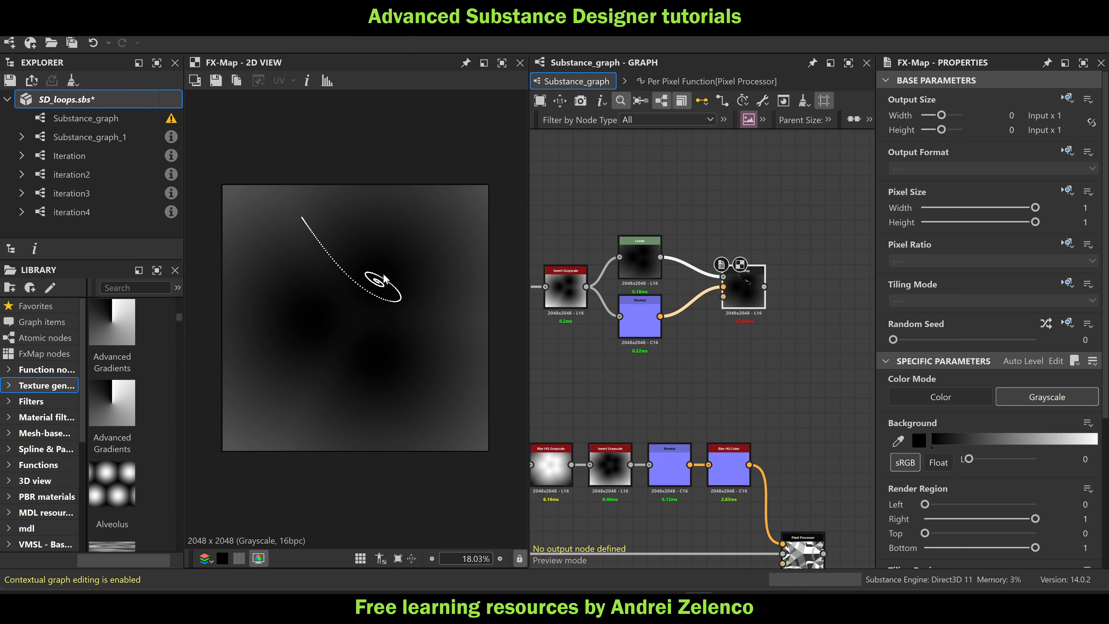
key("f")
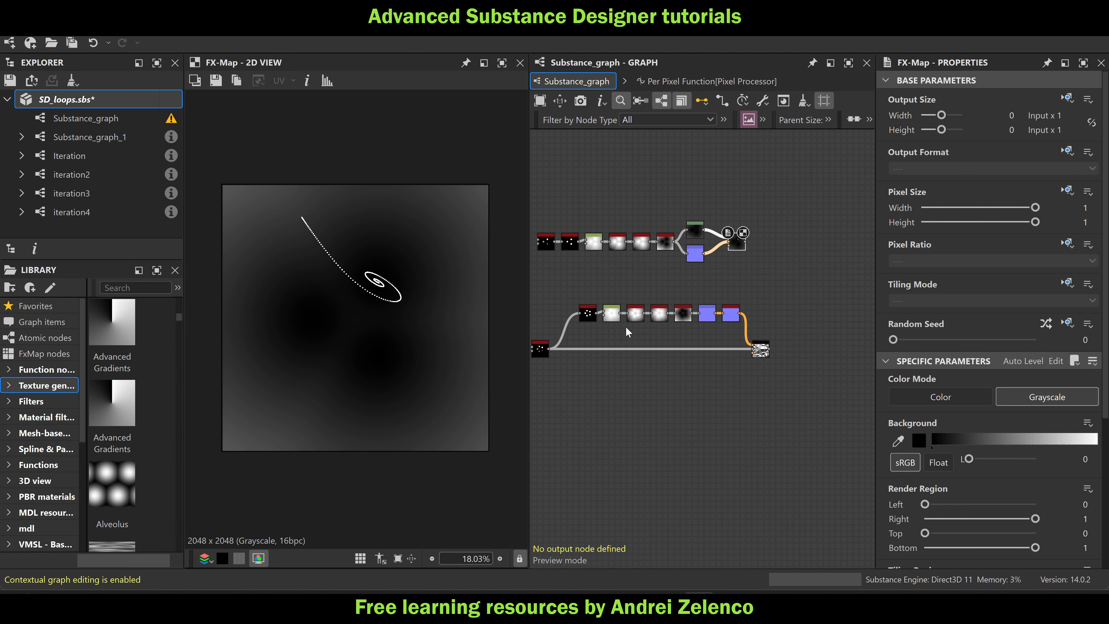
scroll(767, 366, "up", 2)
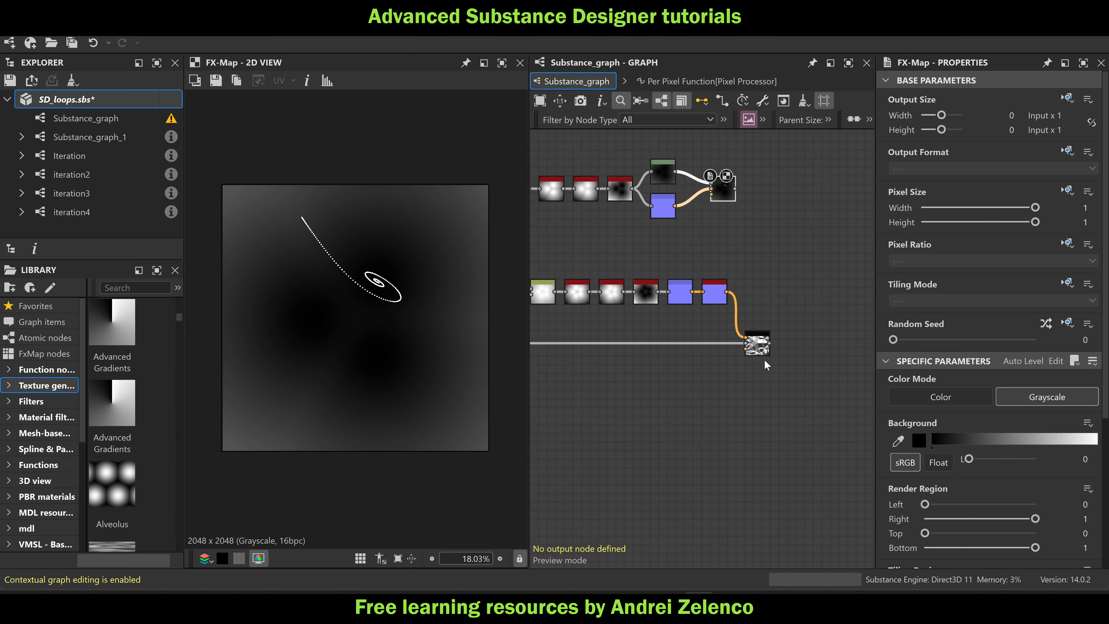
scroll(767, 366, "down", 1)
Display the Pixel Processor's output in the 2D view, examine it enlarged and locate the Splatter Circular Grayscale input
double_click(755, 343)
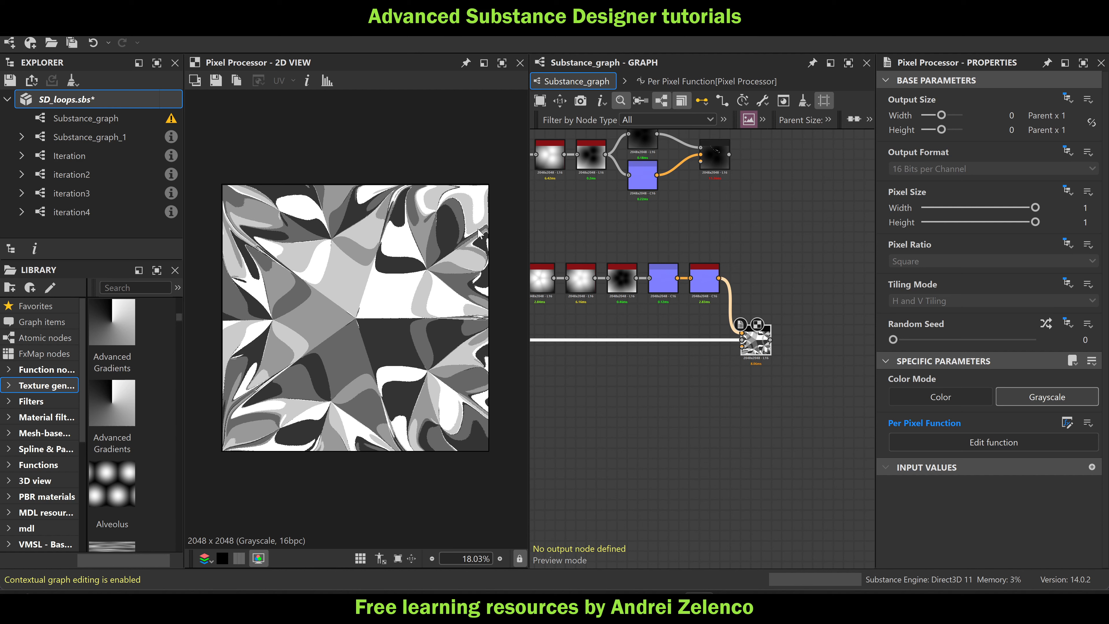
scroll(470, 202, "up", 3)
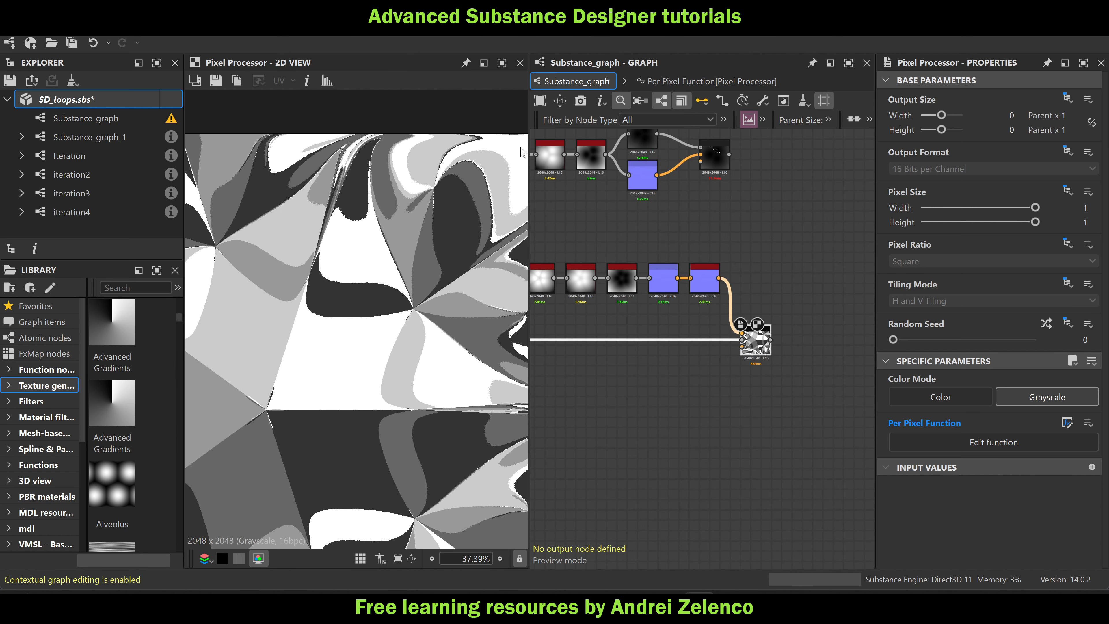
scroll(751, 335, "down", 3)
middle_click_drag(692, 339, 786, 308)
scroll(622, 289, "up", 1)
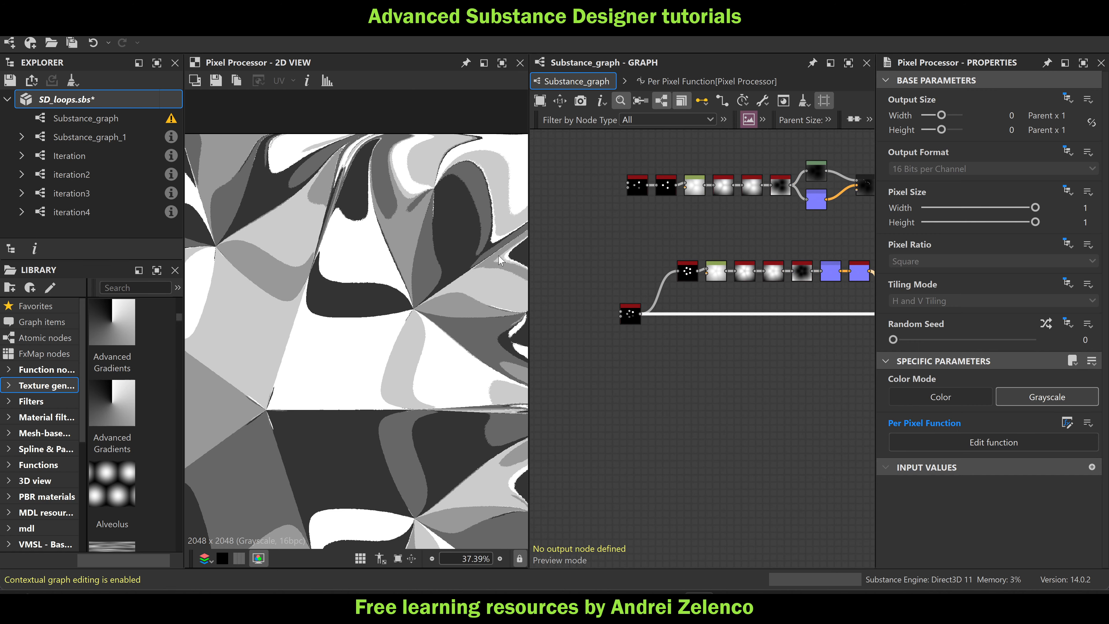
scroll(672, 313, "up", 2)
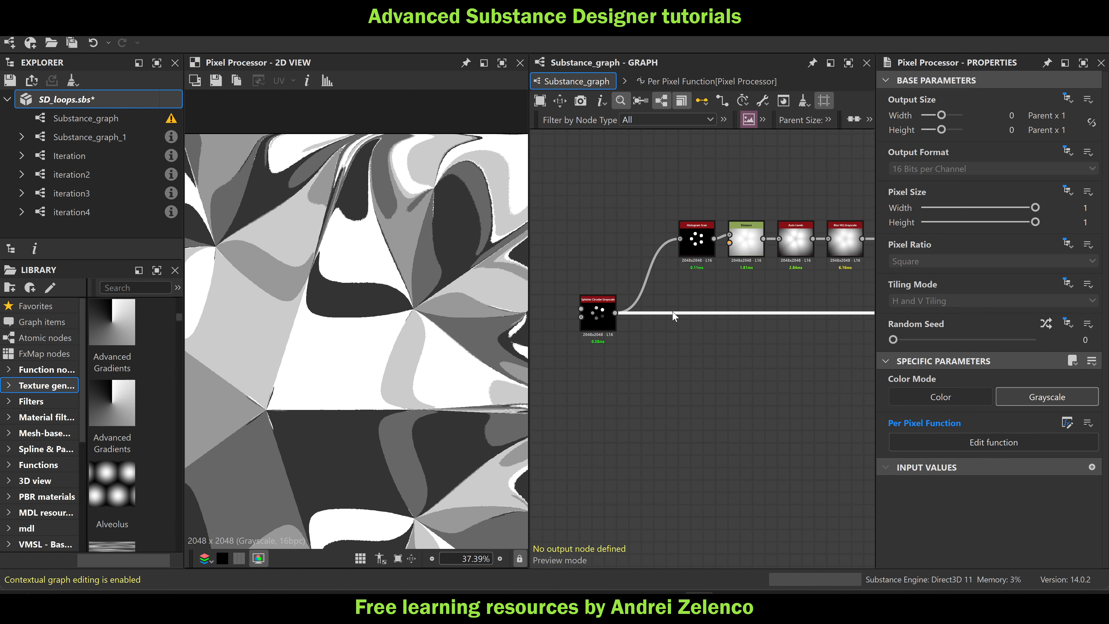
middle_click_drag(668, 374, 643, 332)
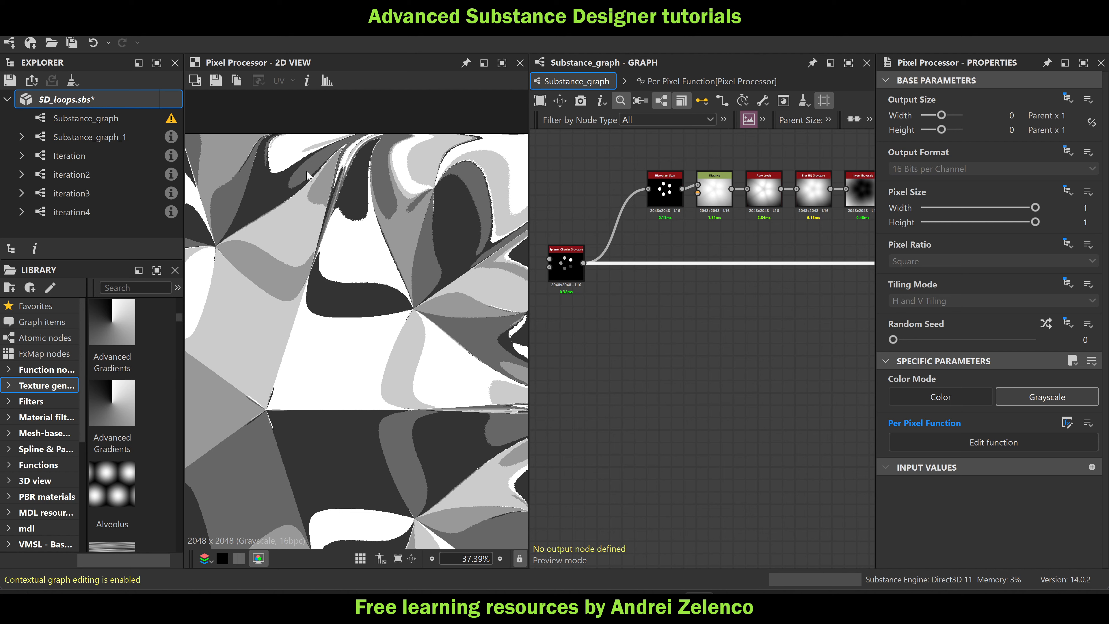
Save the SD_loops.sbs package with the repositioned Pixel Processor node
left_click(75, 101)
key("ctrl+s")
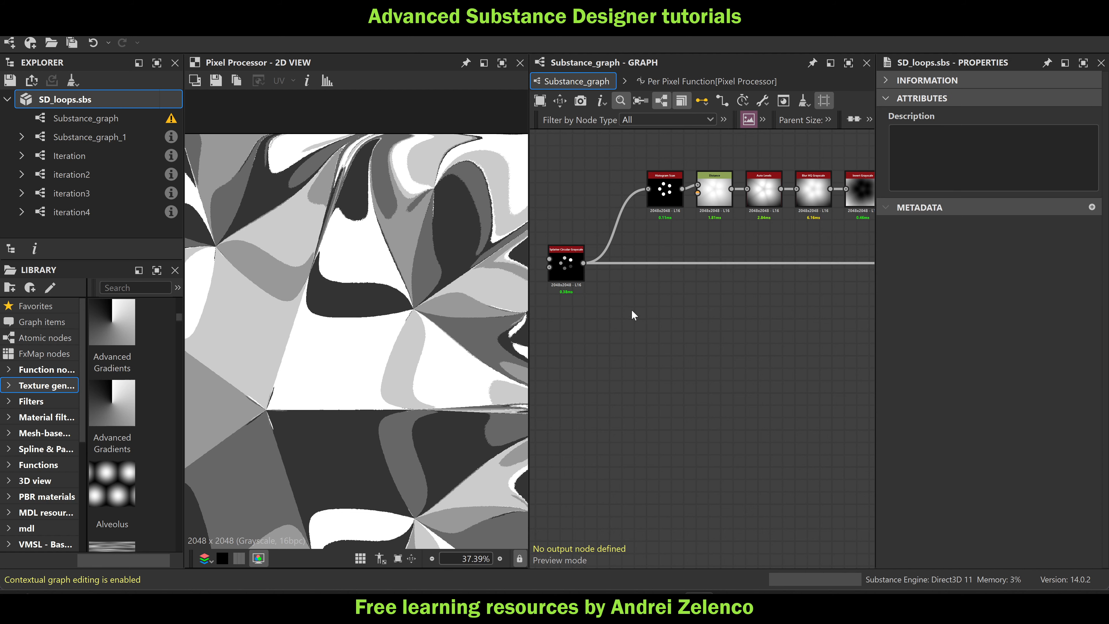
key("space")
type("gr")
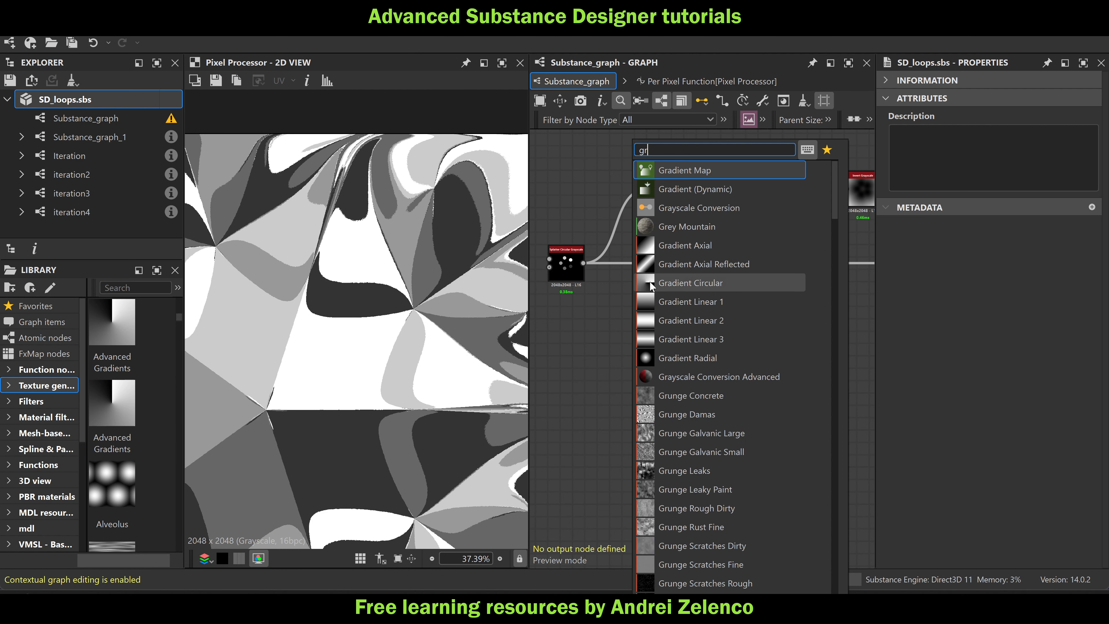
left_click(710, 185)
left_click_drag(583, 263, 625, 311)
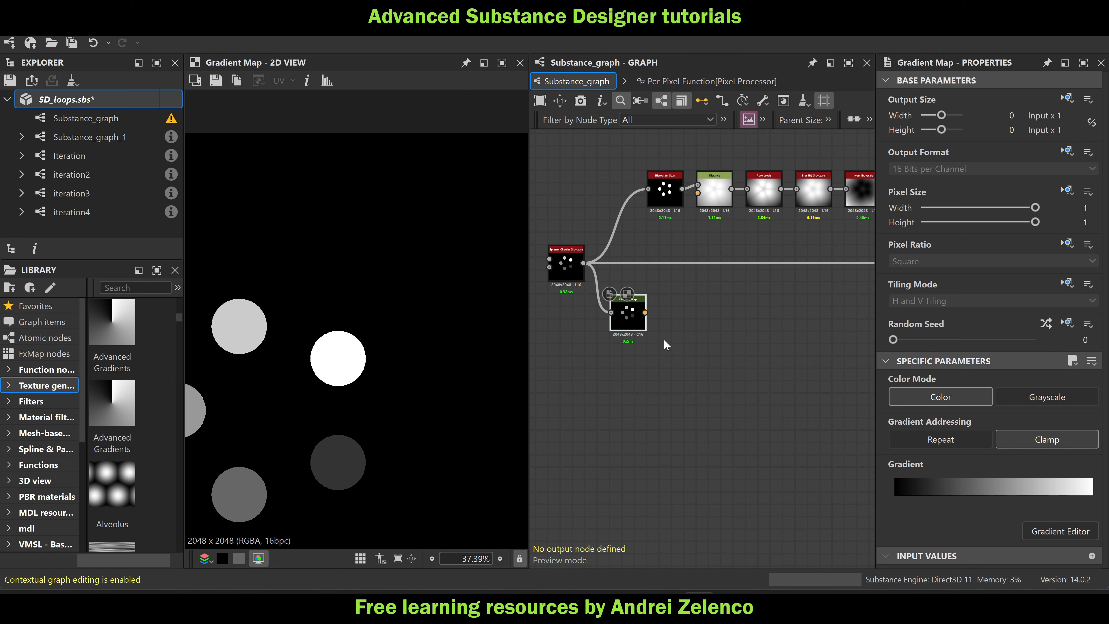
key("Delete")
Copy the reference setup's multicolour Gradient Map, paste it below the Splatter Circular Grayscale node and feed it from that node's output
scroll(758, 343, "down", 8)
scroll(598, 311, "up", 2)
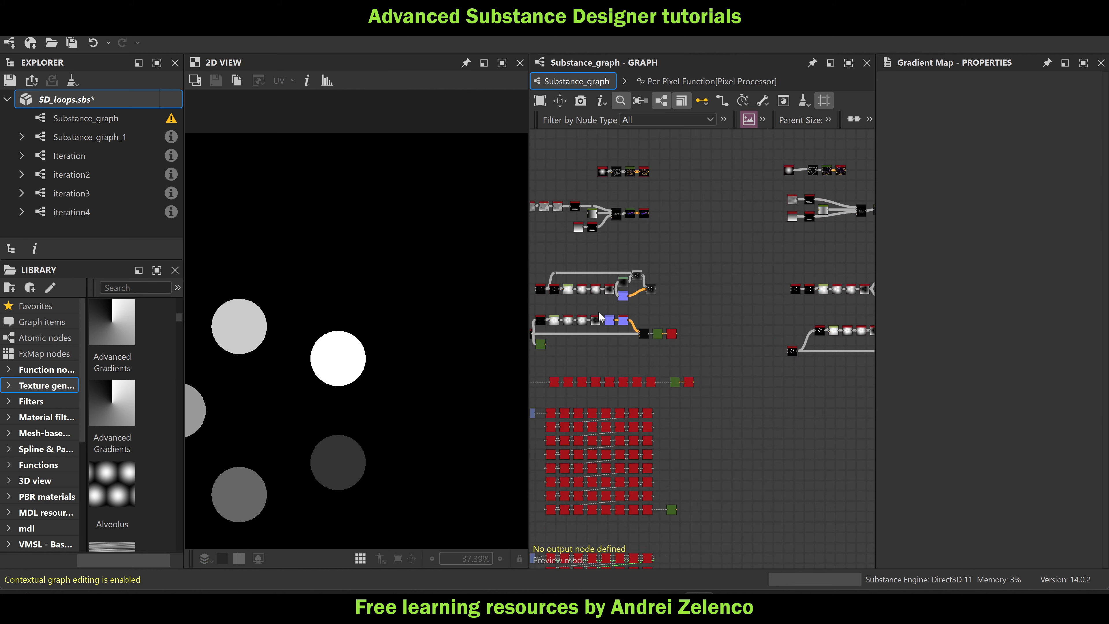
scroll(565, 339, "up", 5)
middle_click_drag(554, 353, 626, 320)
left_click(581, 319)
middle_click_drag(700, 339, 486, 298)
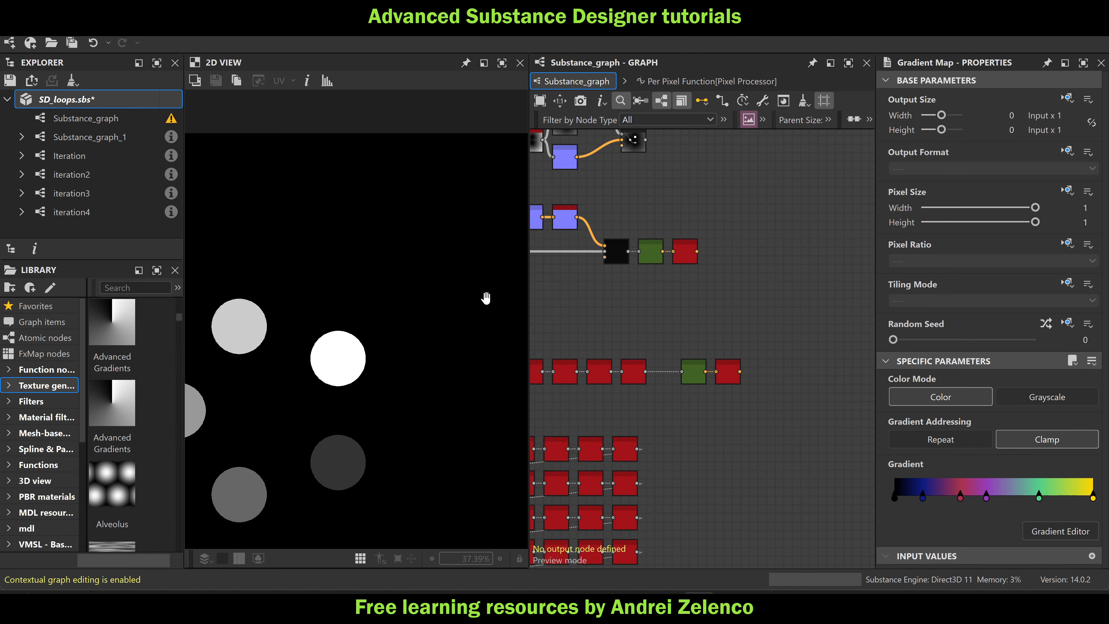
scroll(646, 302, "down", 4)
middle_click_drag(817, 332, 698, 309)
scroll(698, 306, "up", 4)
key("ctrl+v")
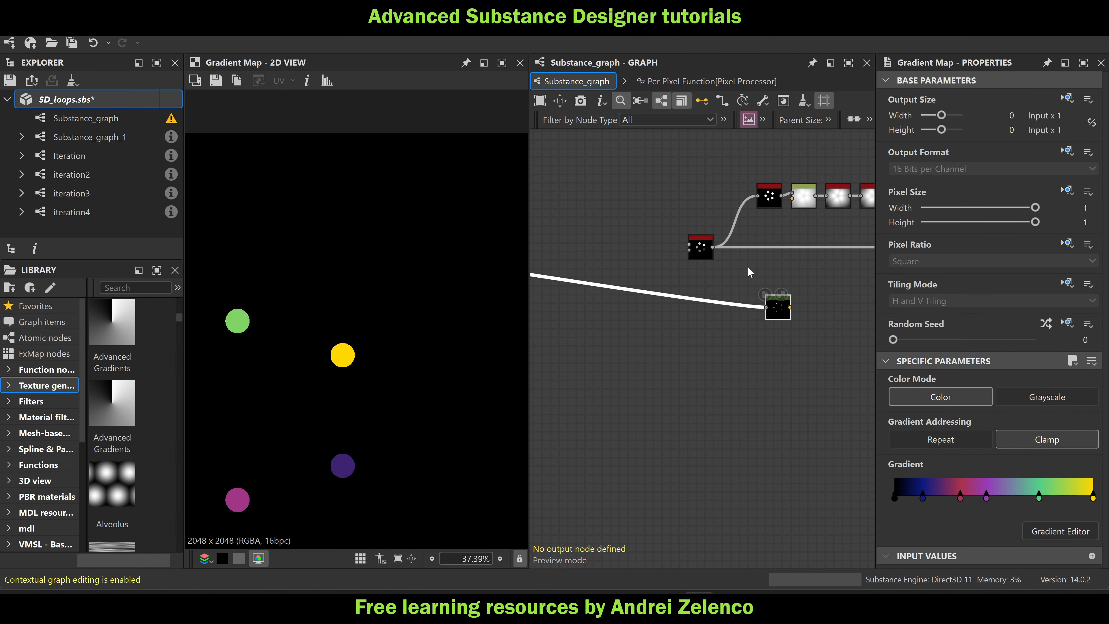
scroll(749, 272, "up", 2)
left_click_drag(694, 239, 786, 343)
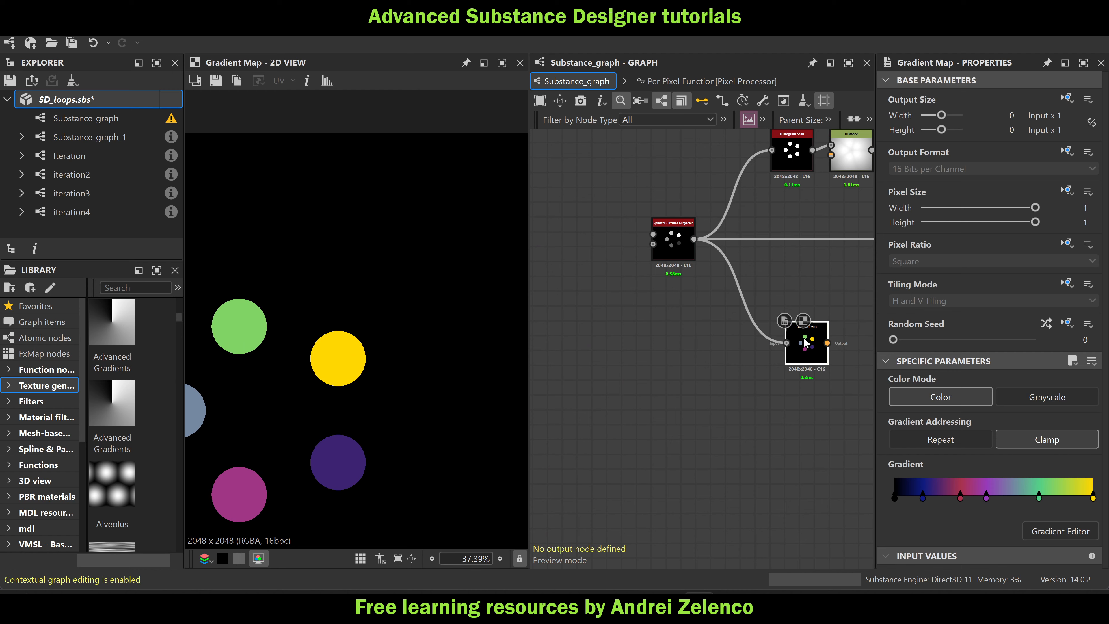
Set the Pixel Processor's Color Mode to Color
scroll(428, 312, "down", 4)
scroll(780, 300, "down", 3)
middle_click_drag(777, 295, 616, 293)
scroll(756, 270, "up", 3)
left_click(755, 270)
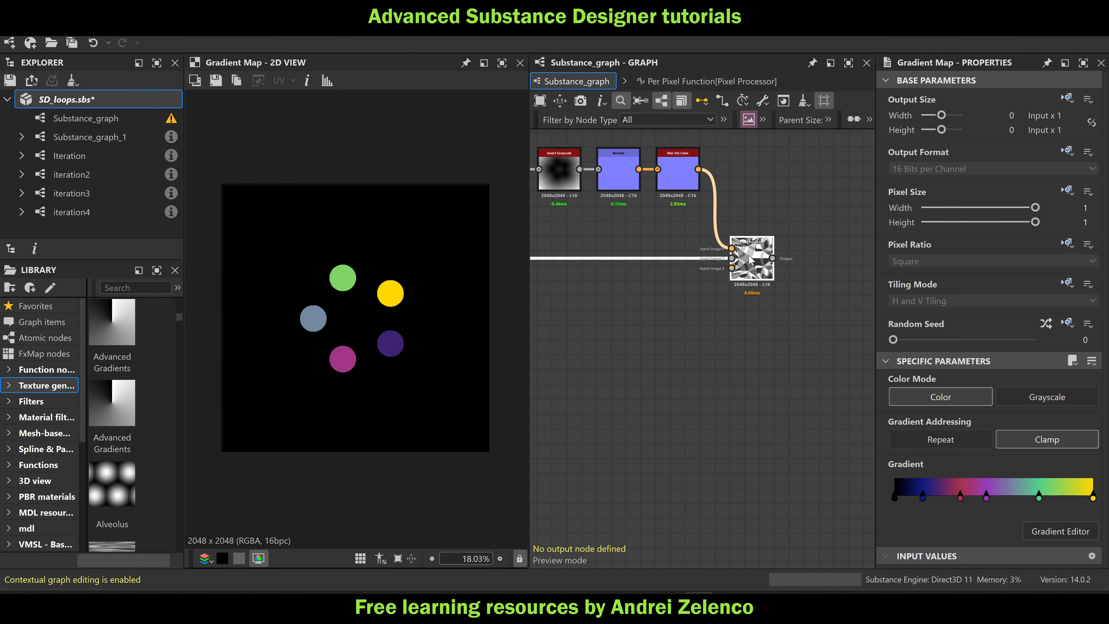
left_click(951, 392)
Connect the Gradient Map's output to the Pixel Processor's second image input and move the Gradient Map level with the Splatter Circular Grayscale node
scroll(631, 329, "down", 3)
scroll(611, 332, "up", 3)
left_click_drag(608, 363, 780, 333)
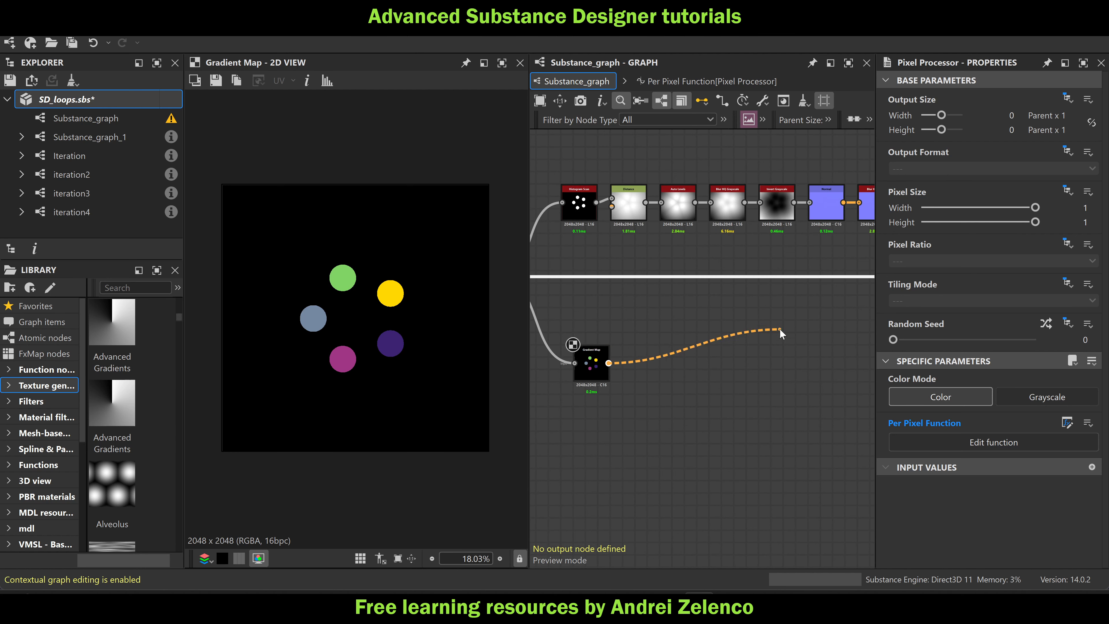
middle_click_drag(780, 329, 822, 337)
left_click(787, 297)
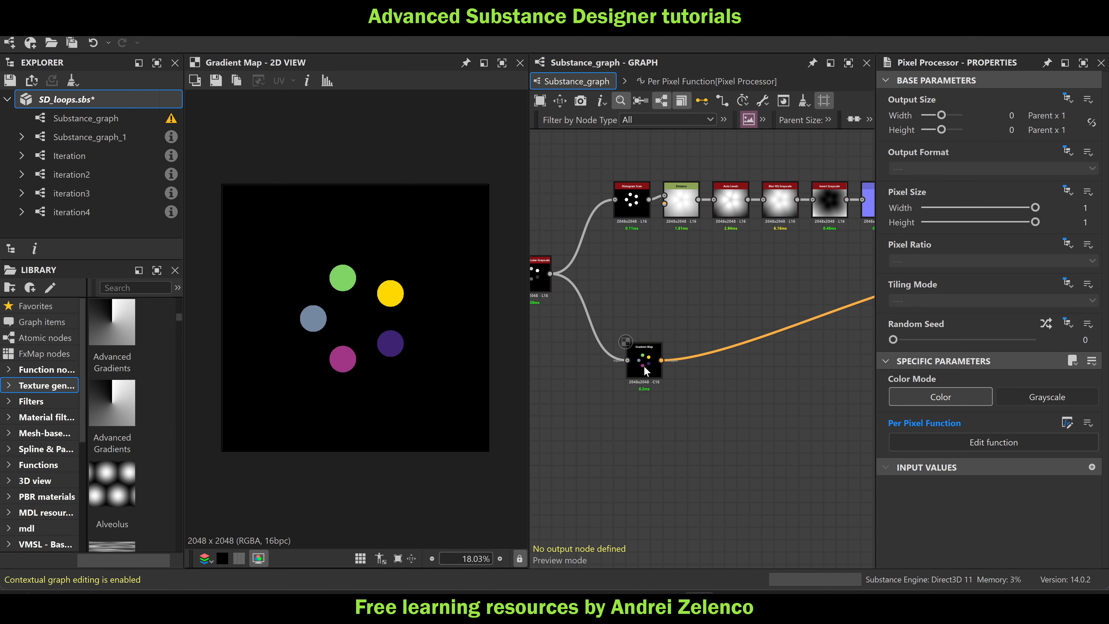
left_click_drag(645, 371, 633, 284)
Open the Pixel Processor's per pixel function and move the Sample Gray node up to make room below it
middle_click_drag(676, 319, 411, 341)
double_click(723, 298)
key("ctrl+e")
middle_click_drag(768, 348, 556, 327)
scroll(673, 297, "up", 3)
left_click_drag(673, 297, 673, 245)
scroll(673, 316, "up", 3)
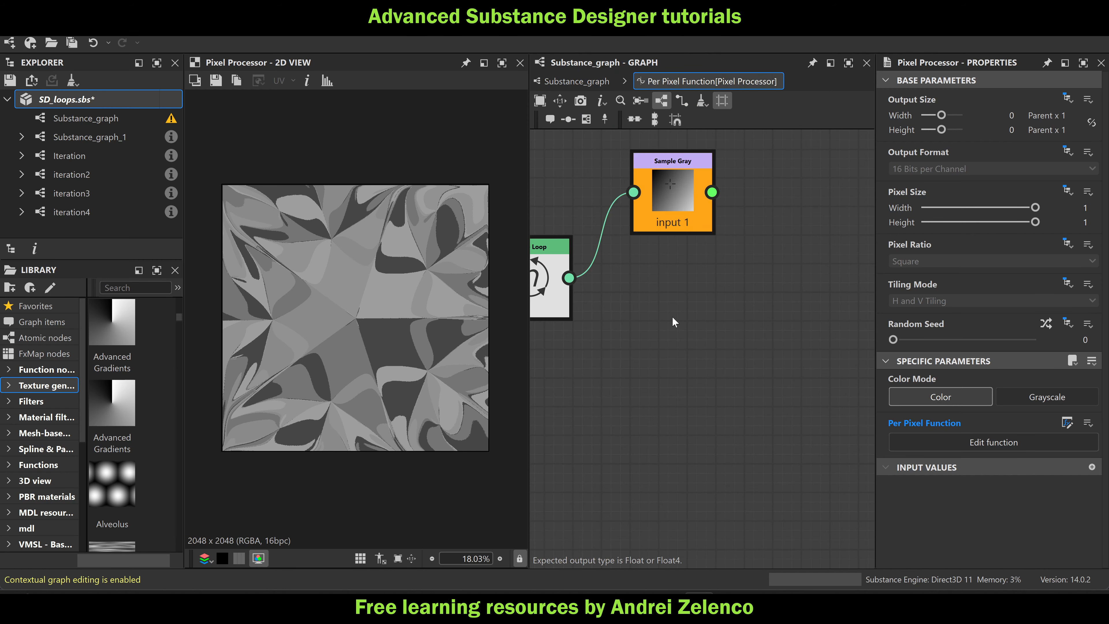
Add a Sample Color node below Sample Gray and connect the loop node's output to its position input
key("space")
type("sample")
left_click(743, 183)
left_click_drag(569, 277, 634, 306)
Set the Sample Color node to read Input Image 1 with Bilinear filtering
left_click(996, 94)
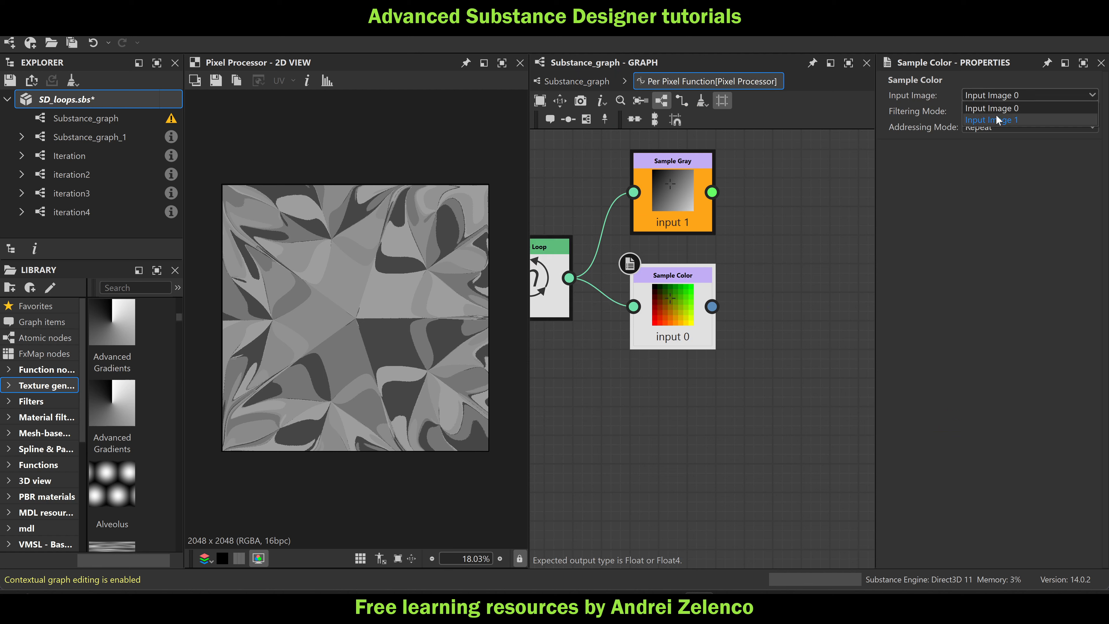
left_click(996, 119)
left_click(984, 127)
left_click(984, 109)
left_click(980, 134)
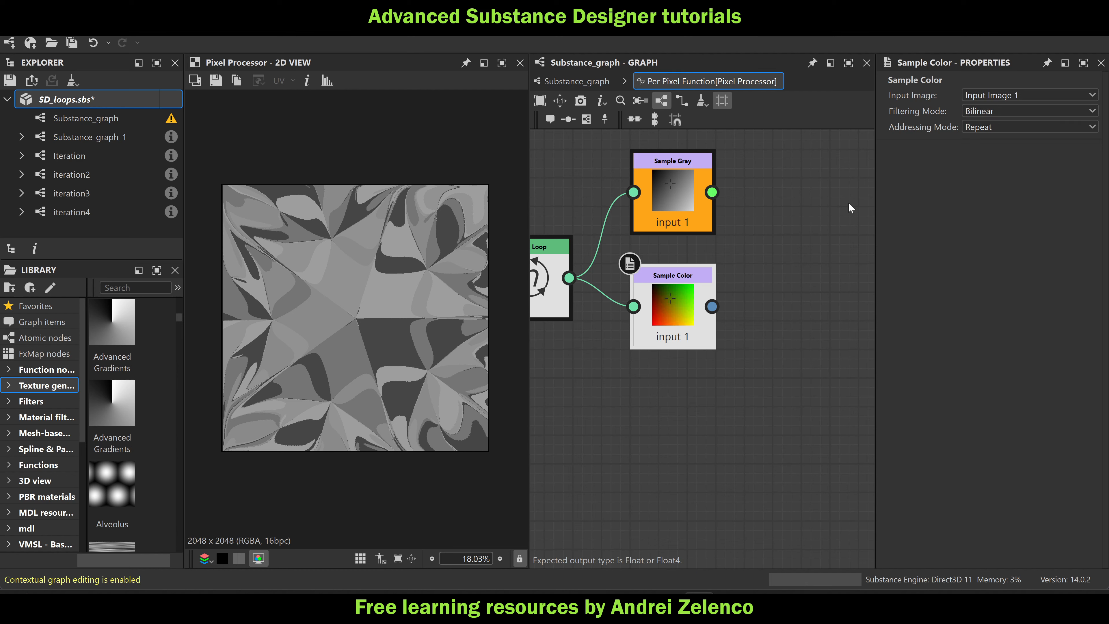
Make the Sample Color node the function's output and delete the Sample Gray node
right_click(662, 311)
left_click(707, 368)
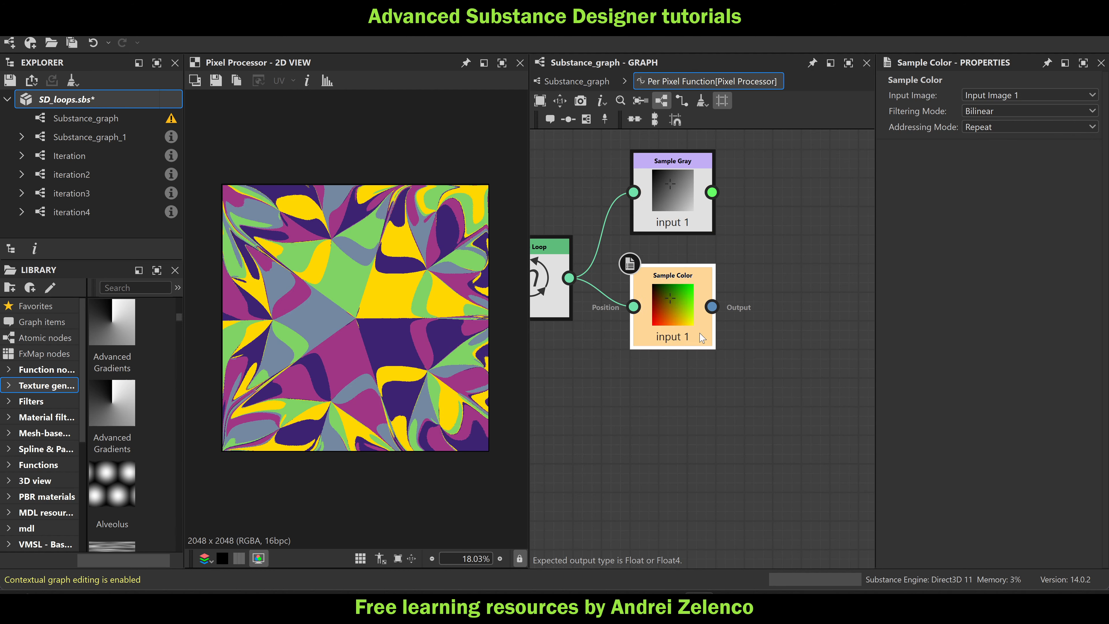
left_click(655, 193)
key("Delete")
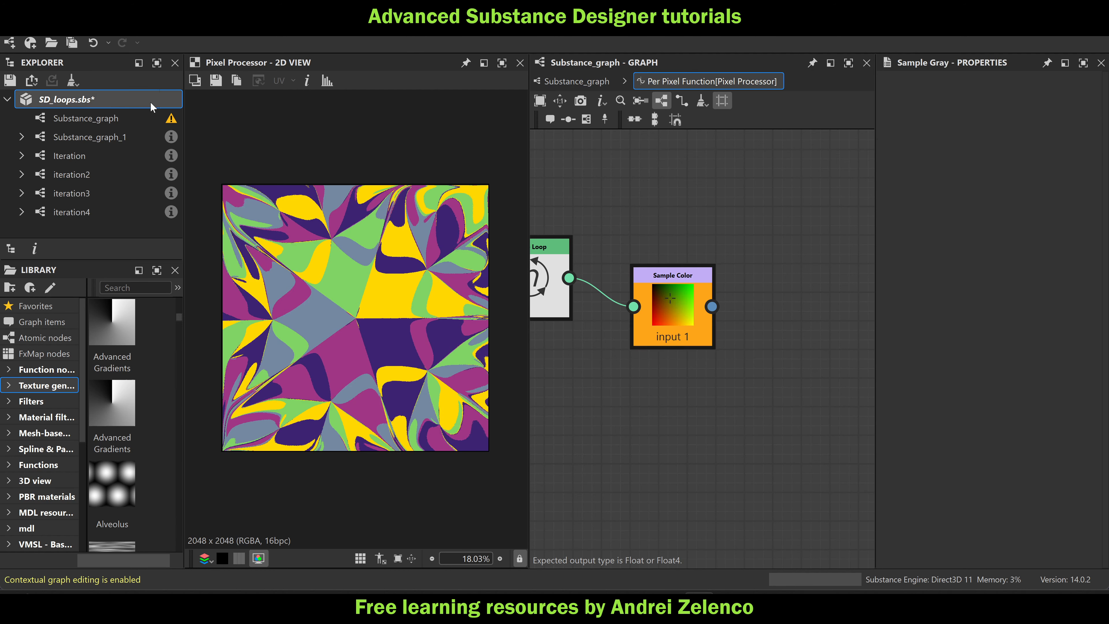
Save the SD_loops.sbs package and look over the node chains back in Substance_graph
key("ctrl+s")
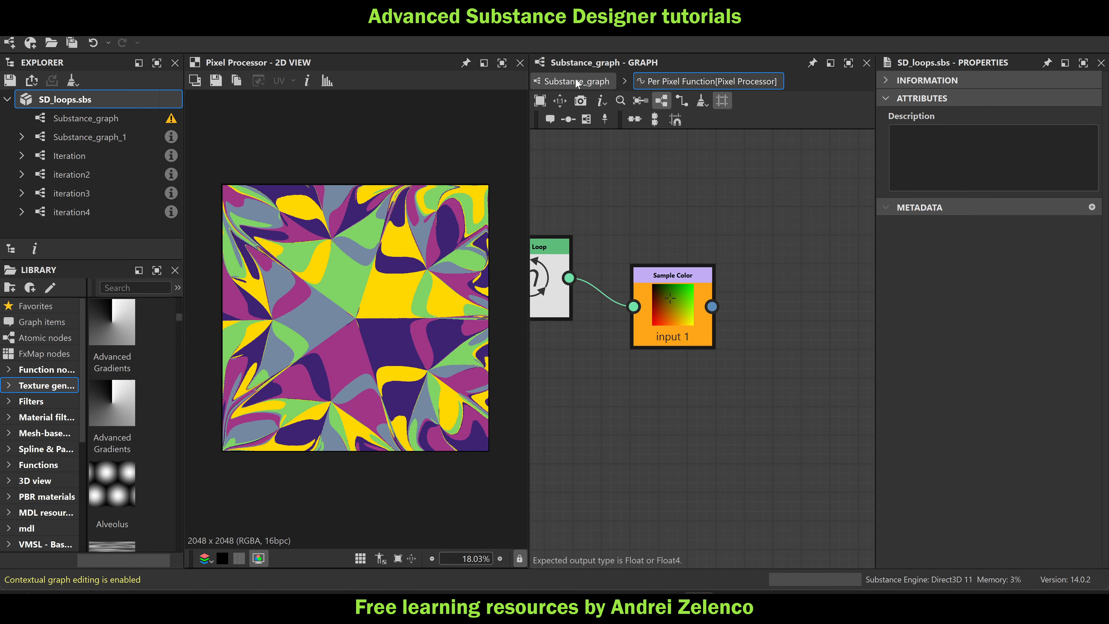
left_click(576, 80)
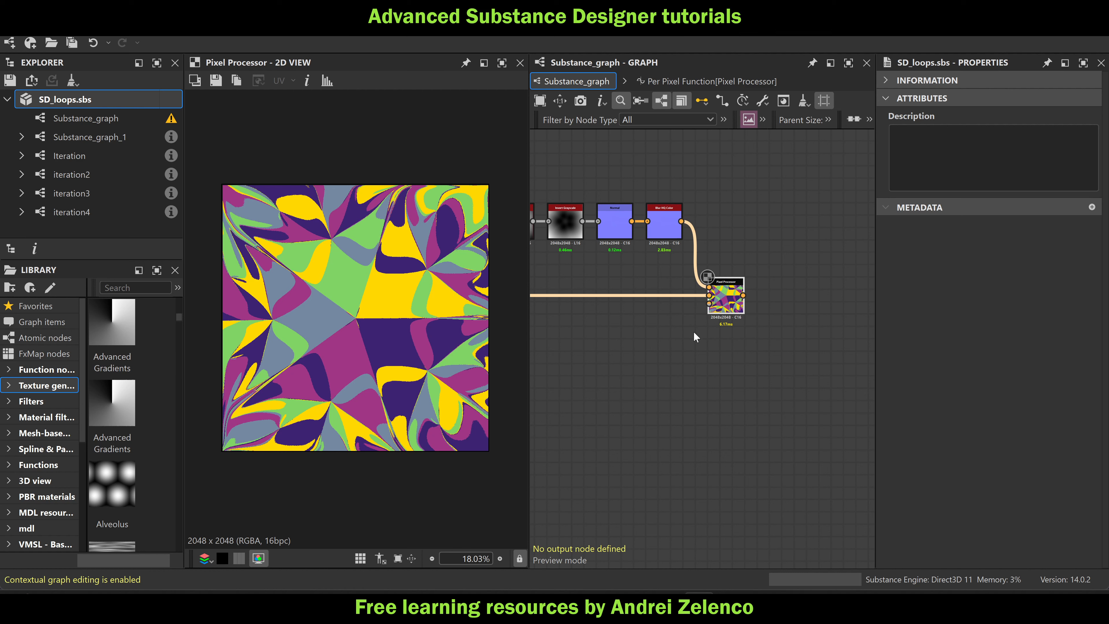
scroll(702, 327, "down", 6)
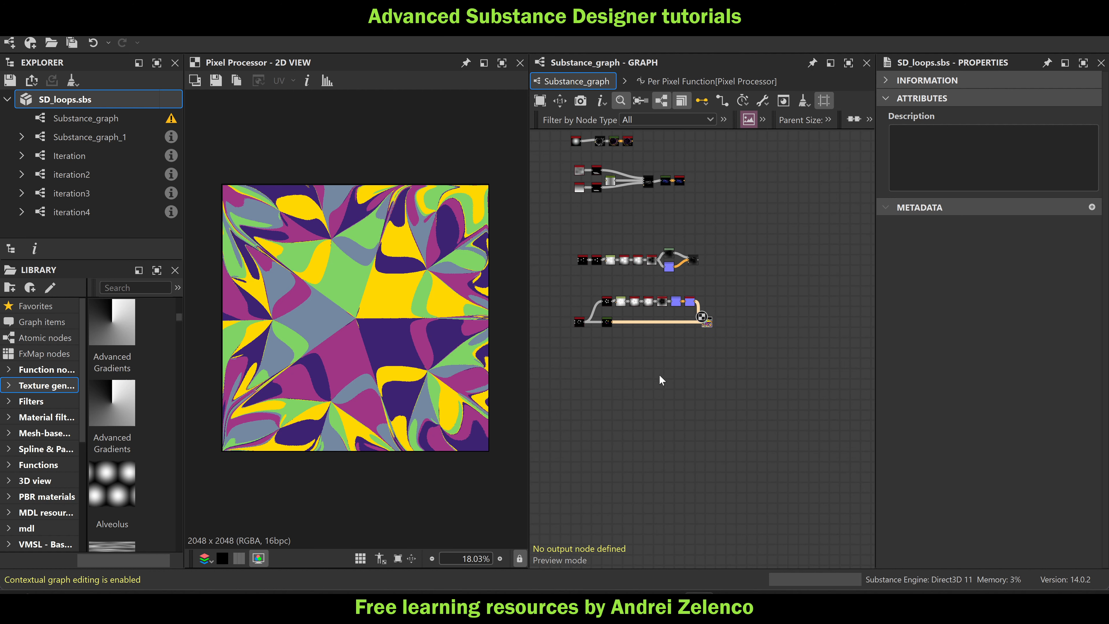
scroll(754, 304, "down", 2)
scroll(657, 323, "up", 1)
middle_click_drag(657, 323, 725, 311)
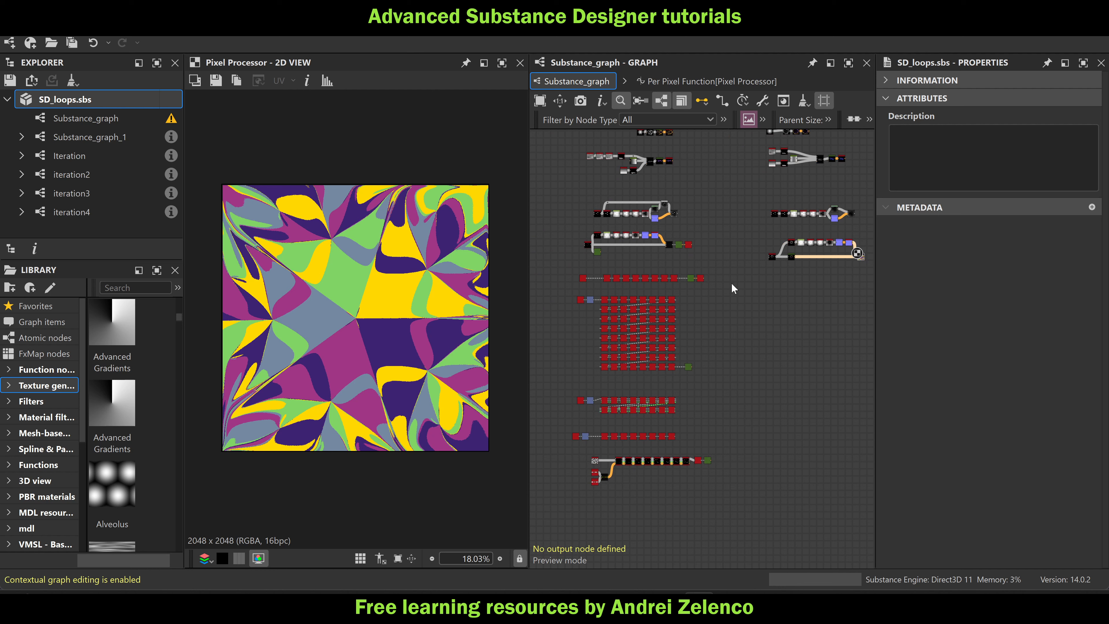
middle_click_drag(780, 278, 706, 356)
scroll(761, 211, "up", 3)
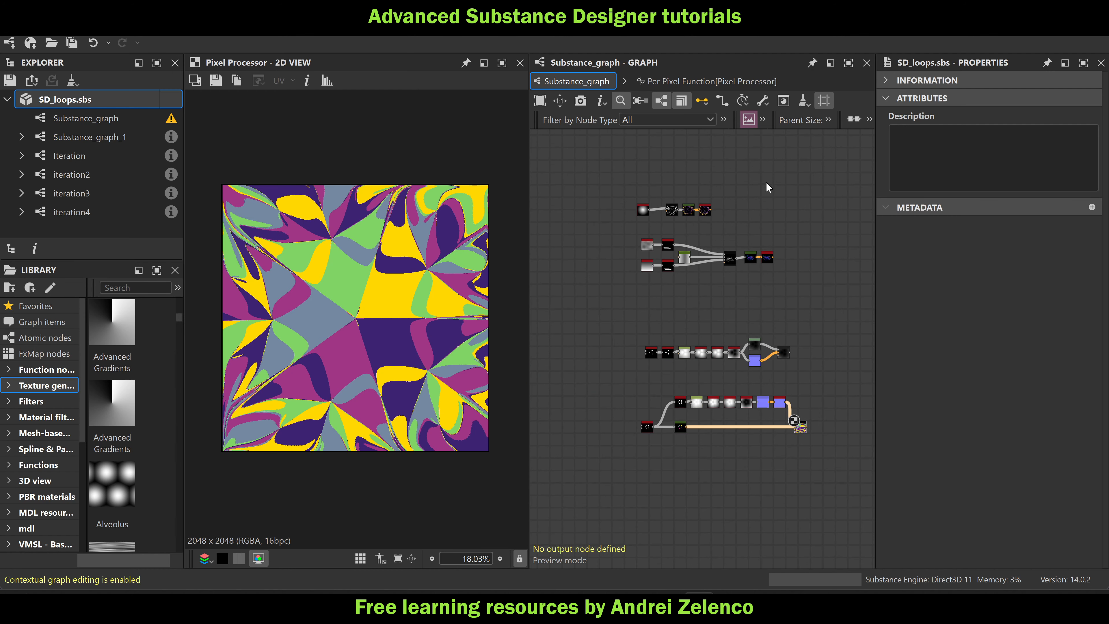
scroll(706, 196, "up", 2)
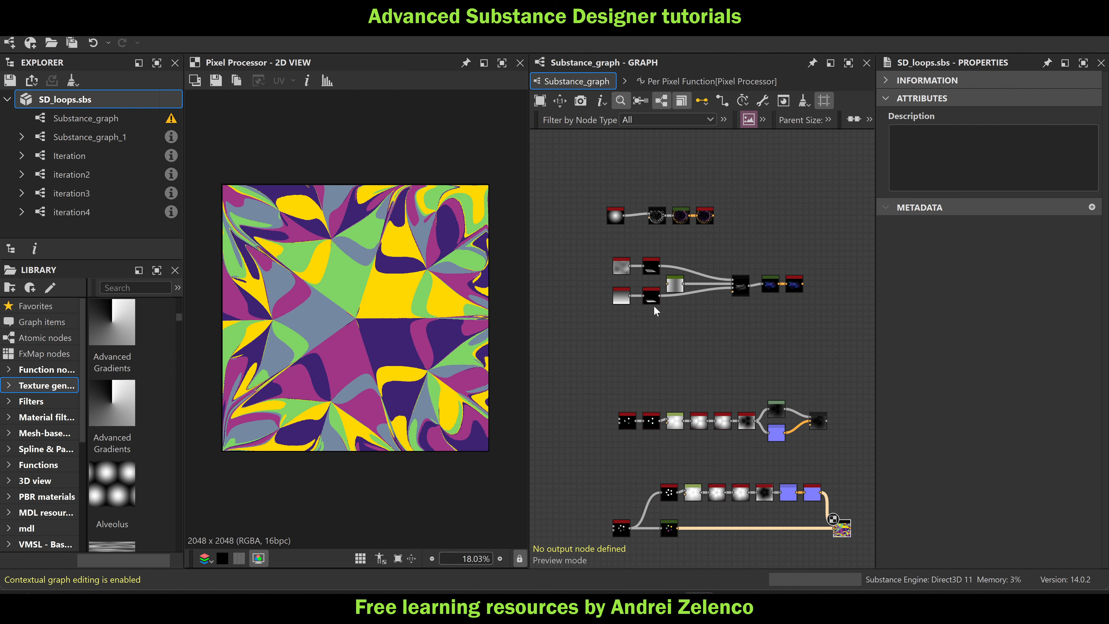
Display the upper Quad Transform Grayscale node's output in the 2D view and examine the skewed quad enlarged
scroll(654, 305, "up", 6)
scroll(646, 212, "up", 4)
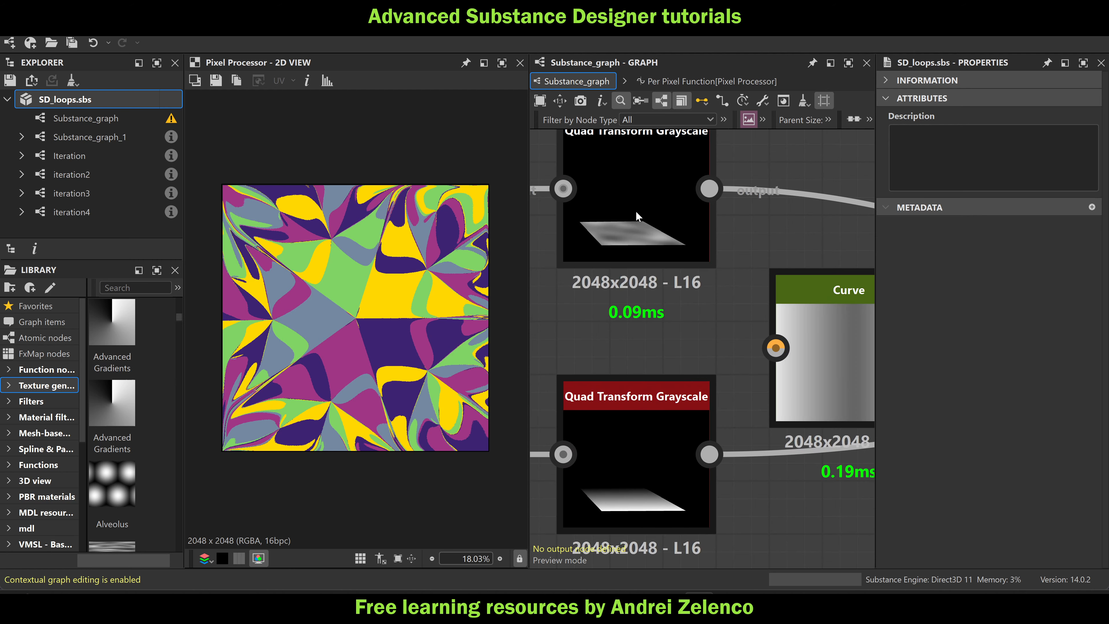
left_click(635, 212)
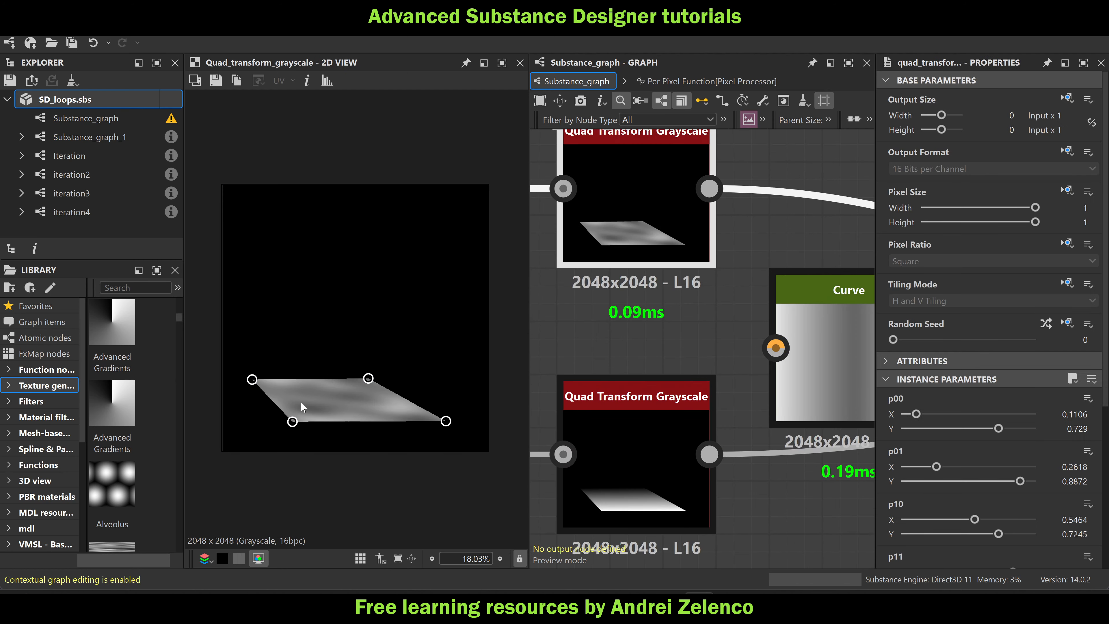
scroll(302, 398, "up", 3)
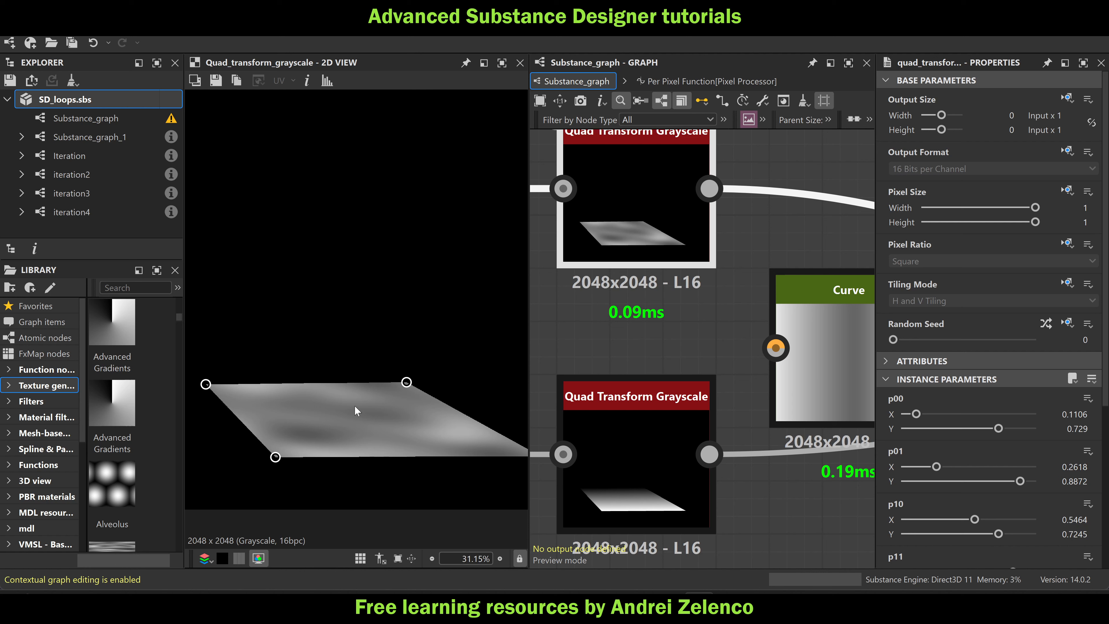
scroll(363, 428, "down", 3)
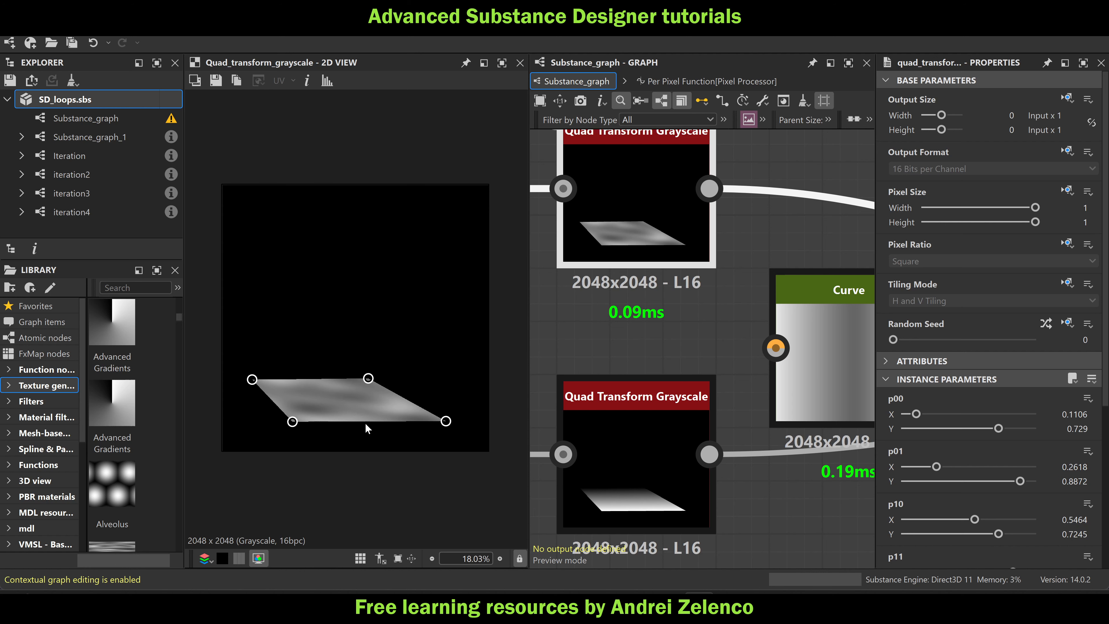
scroll(314, 406, "up", 3)
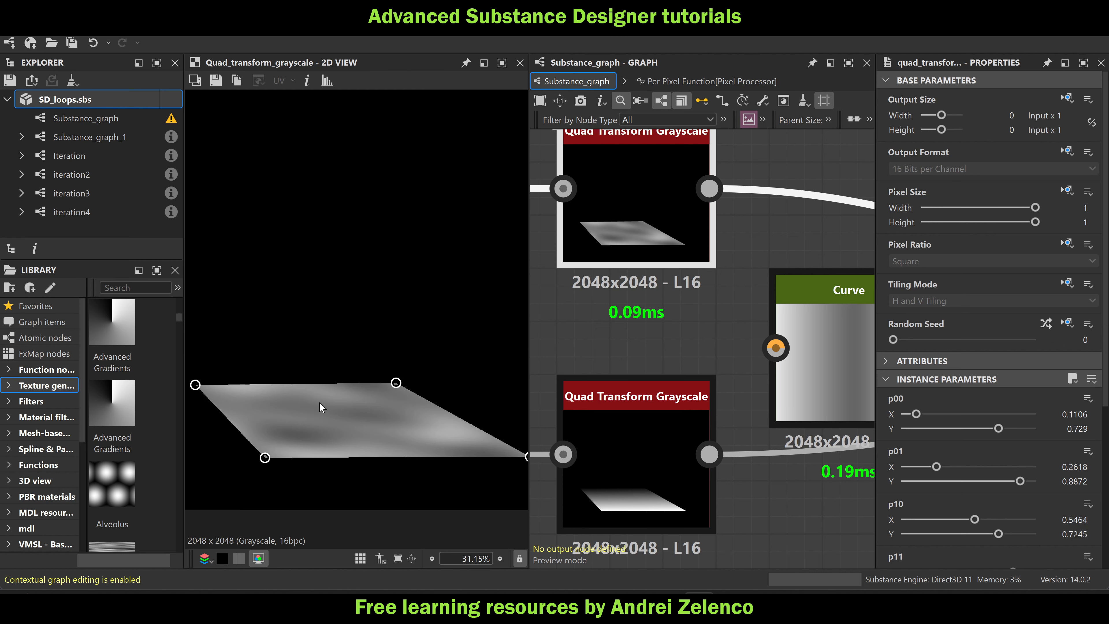
scroll(583, 286, "down", 5)
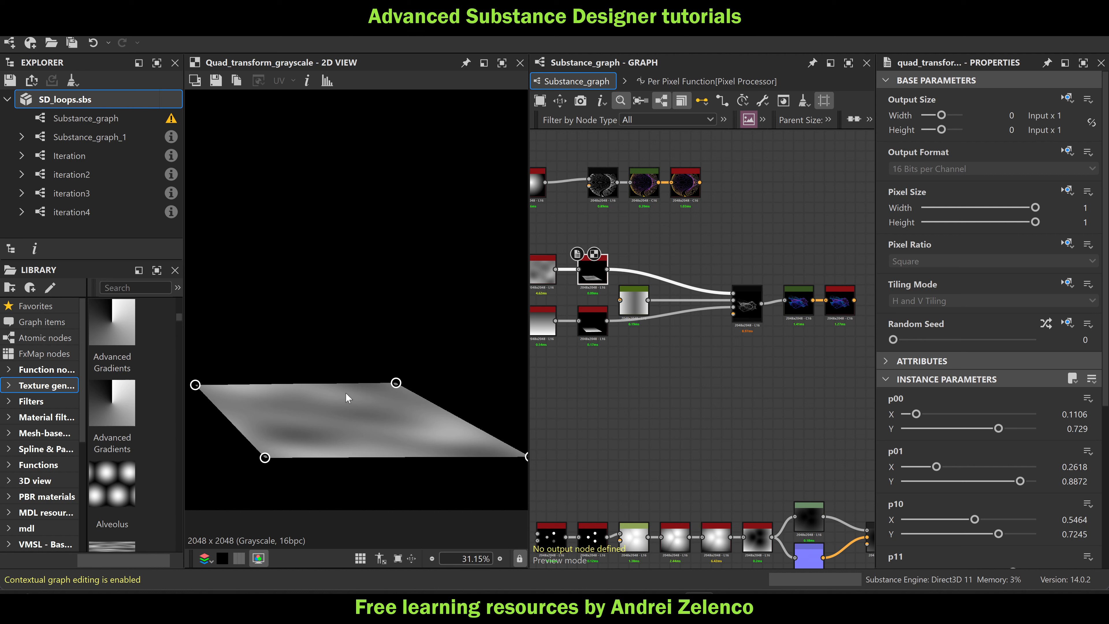
scroll(373, 415, "up", 5)
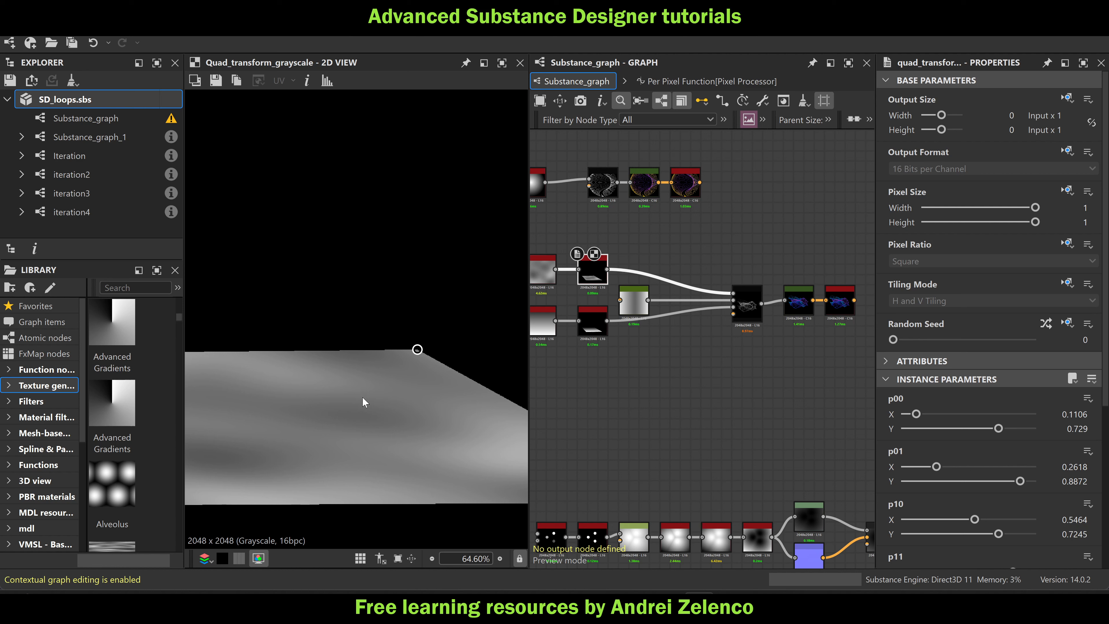
Copy the reference disc Shape node with scale 0.09 and paste it below the rebuilt chain's Splatter Circular Grayscale node
left_click(134, 107)
scroll(722, 260, "down", 5)
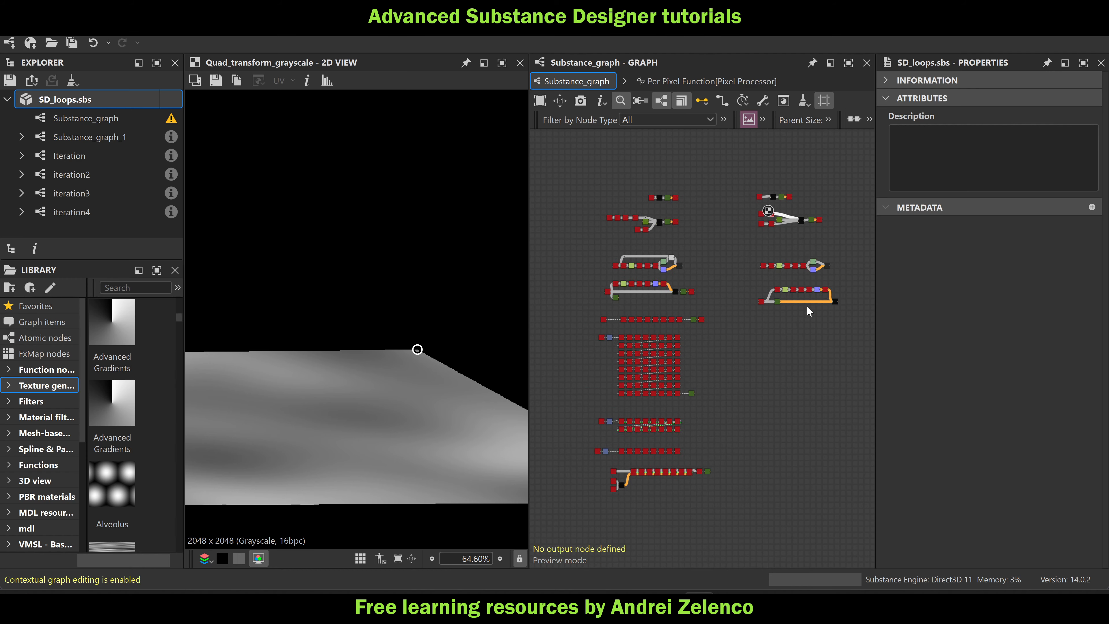
scroll(678, 340, "up", 3)
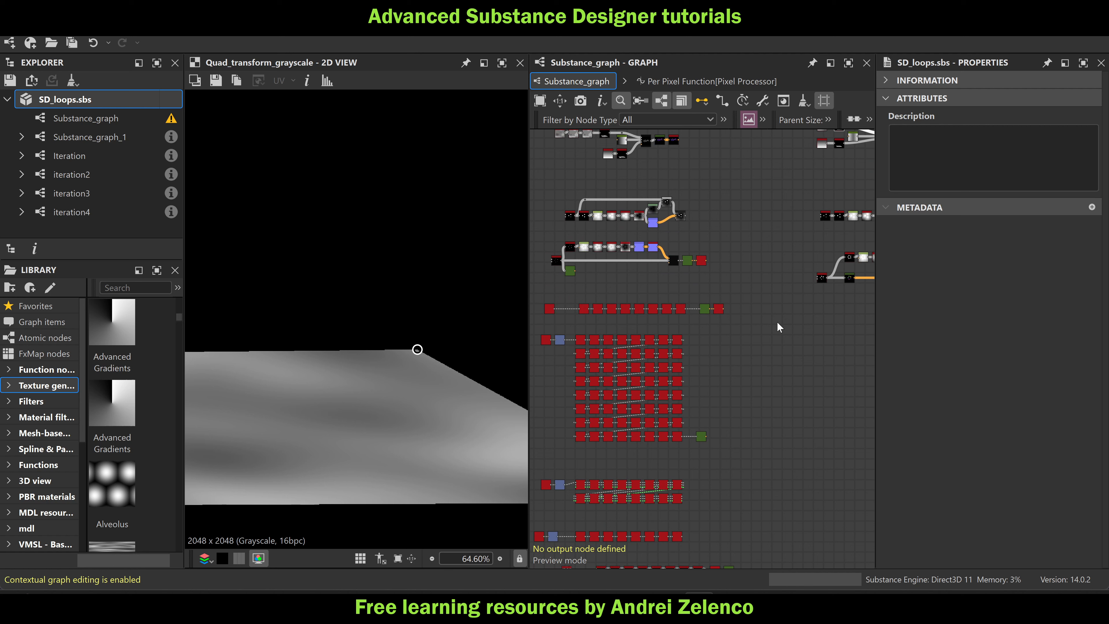
scroll(571, 311, "up", 3)
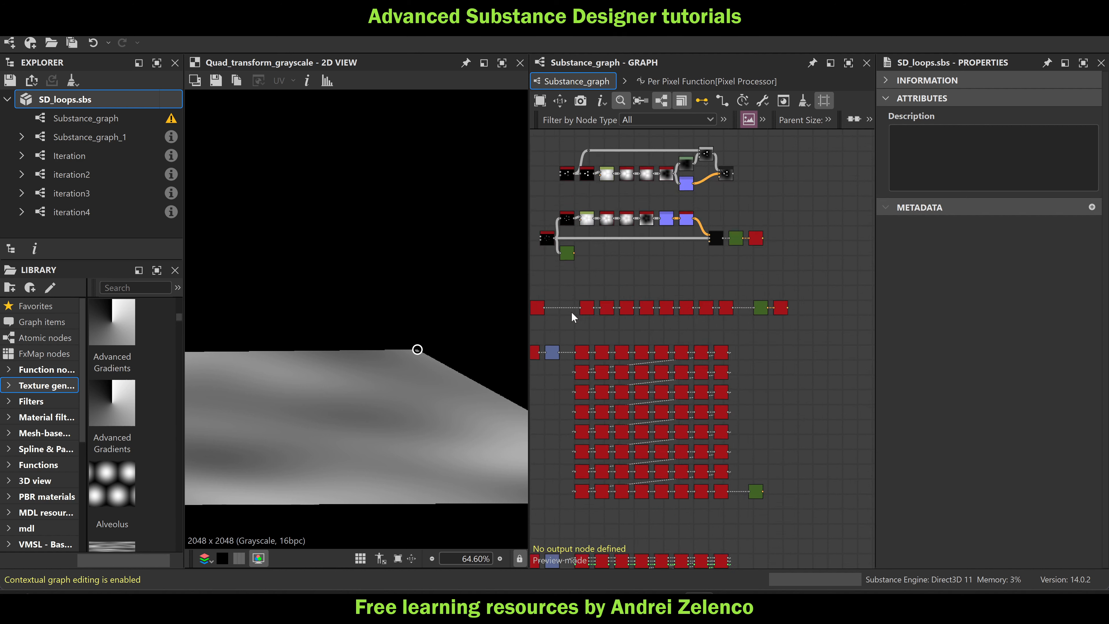
left_click(535, 308)
middle_click_drag(820, 353, 648, 346)
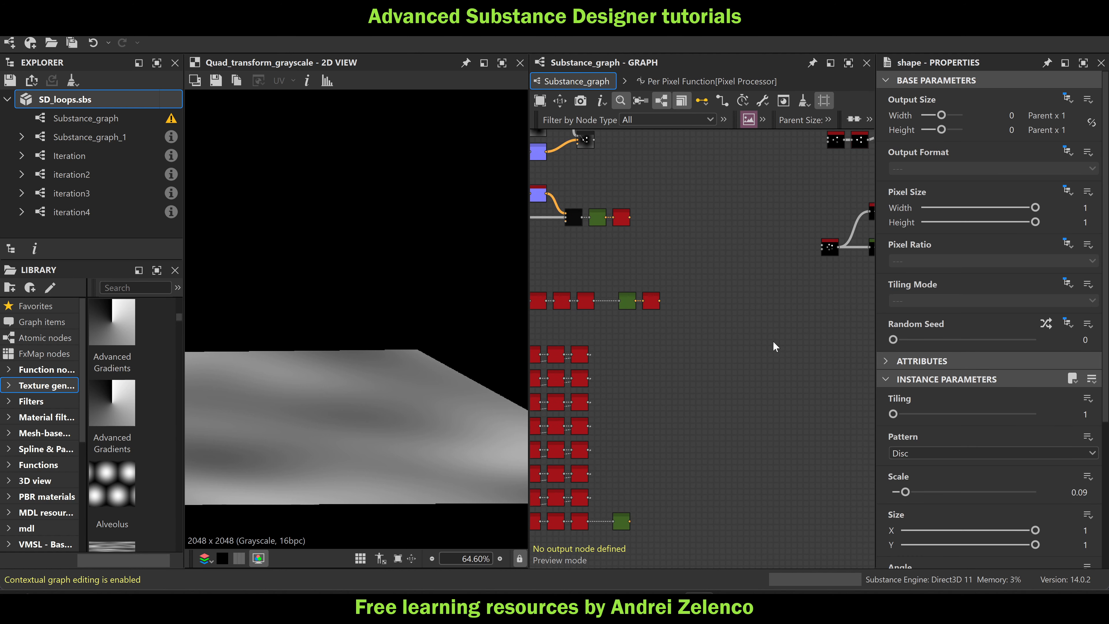
key("ctrl+v")
scroll(811, 352, "up", 1)
left_click_drag(812, 352, 833, 300)
Save the SD_loops.sbs package and examine the pasted Shape node up close
left_click(139, 97)
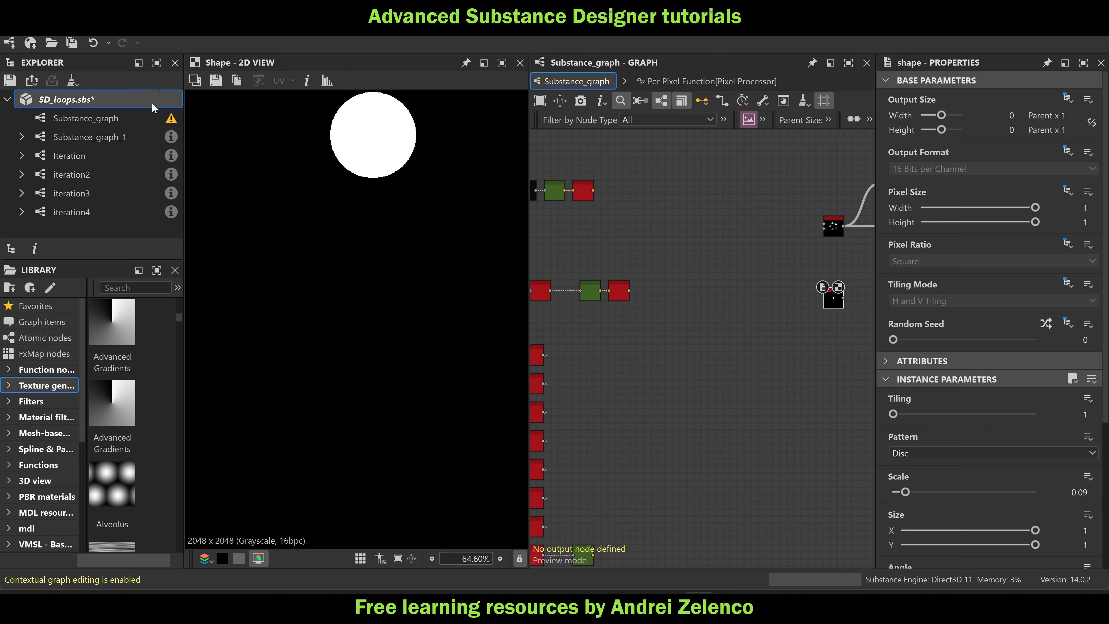
key("ctrl+s")
scroll(829, 367, "down", 3)
middle_click_drag(829, 368, 736, 387)
scroll(728, 366, "down", 3)
scroll(732, 347, "up", 3)
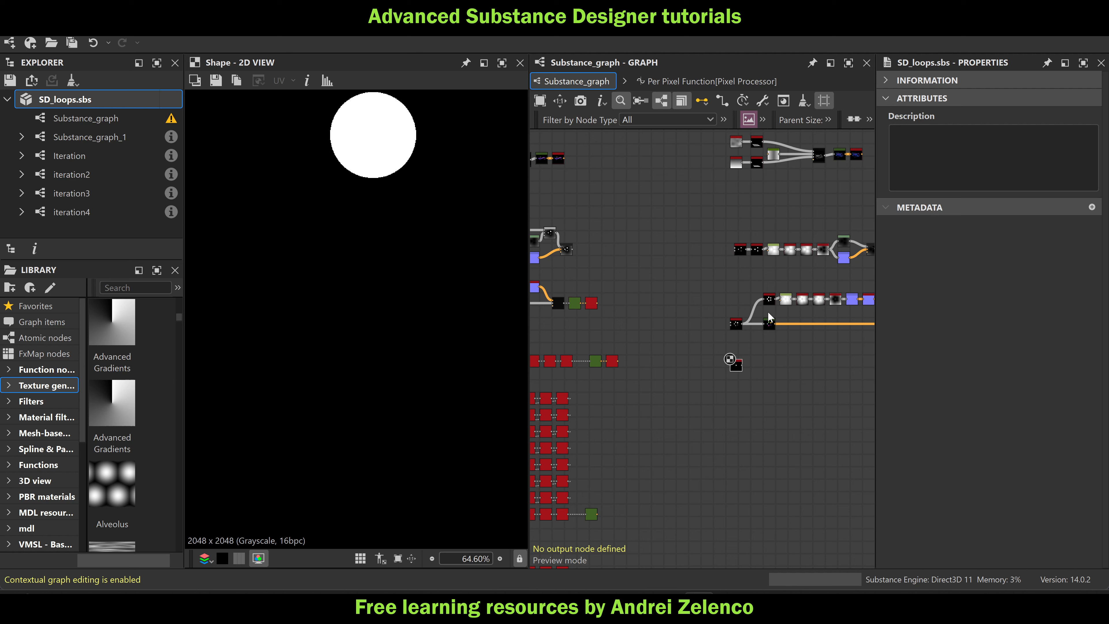
scroll(763, 392, "up", 4)
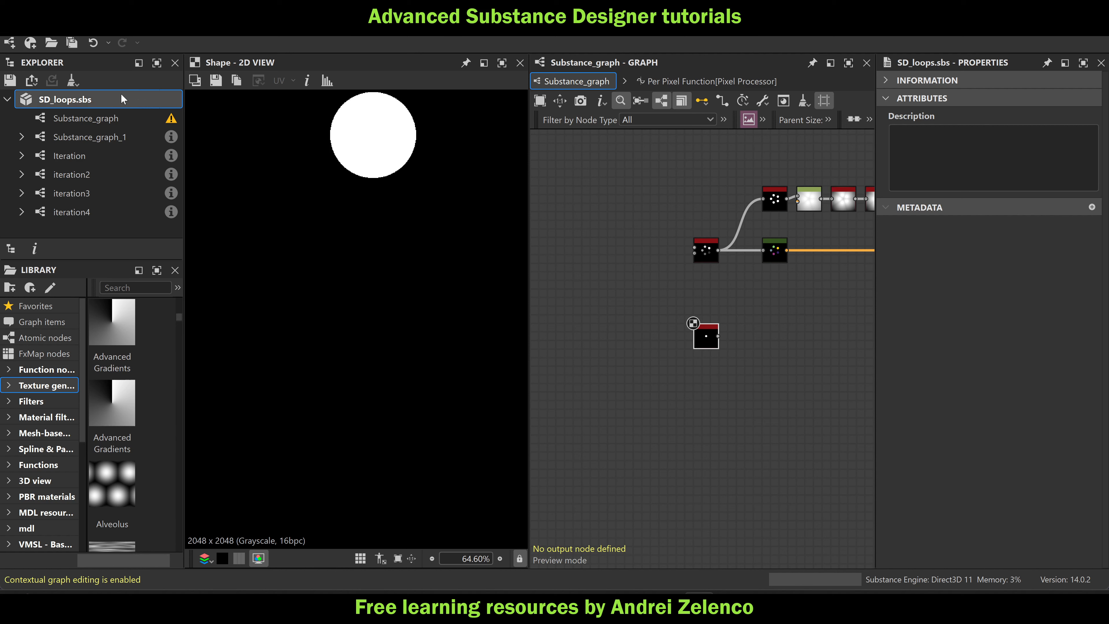
scroll(713, 333, "up", 6)
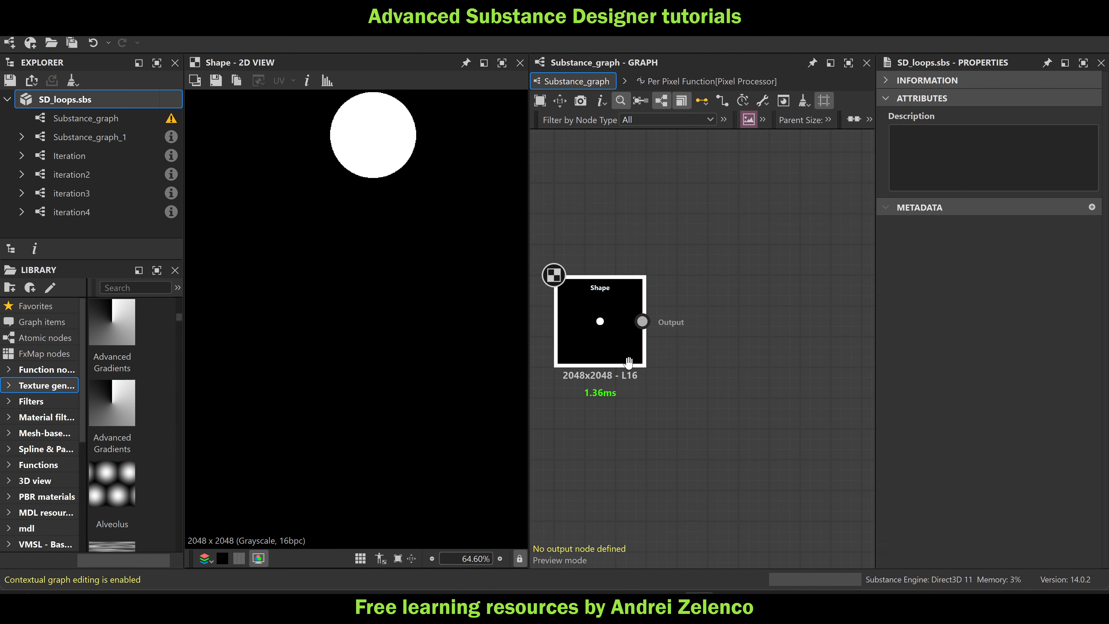
Add a Transformation 2D node beside the pasted Shape node and connect the Shape's output to its input
scroll(627, 362, "down", 3)
left_click(683, 338)
key("space")
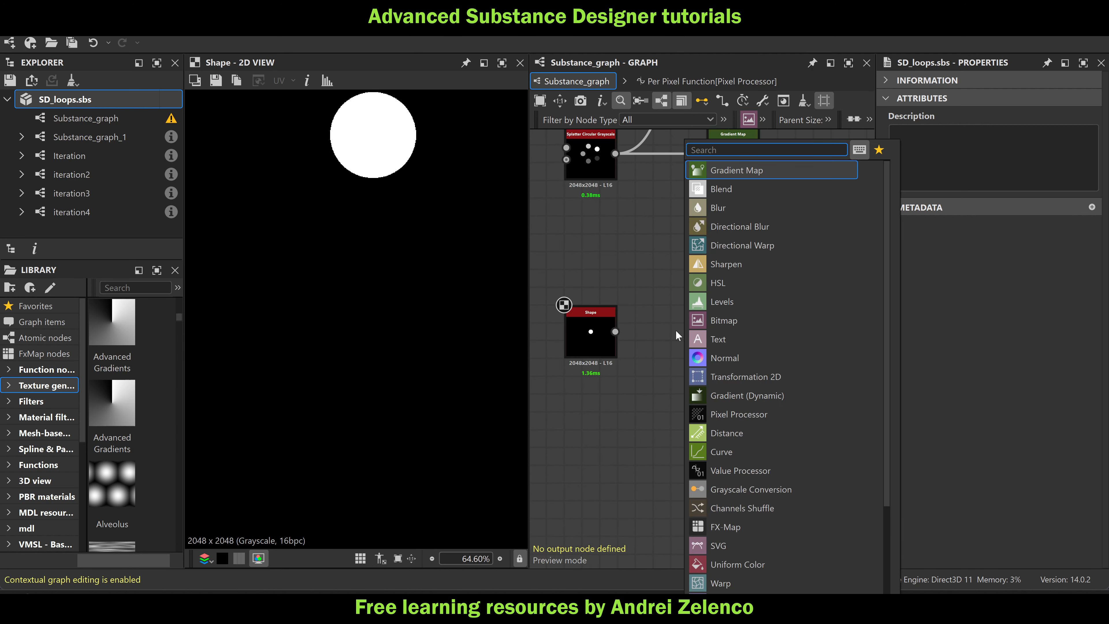
left_click(645, 368)
key("space")
type("tr")
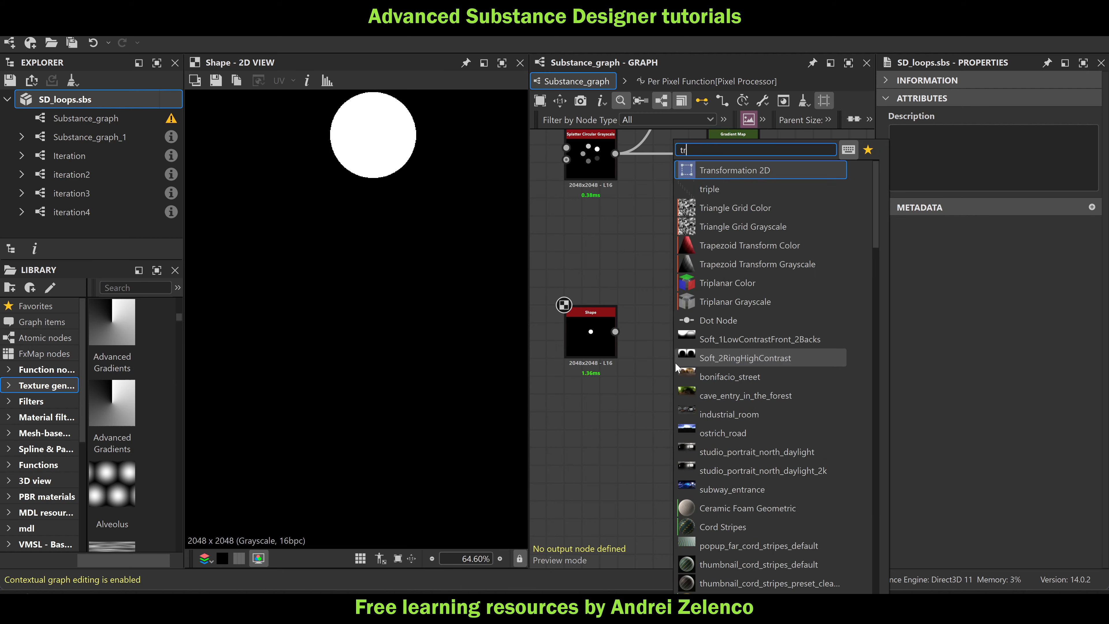
left_click(756, 171)
left_click_drag(676, 368, 748, 332)
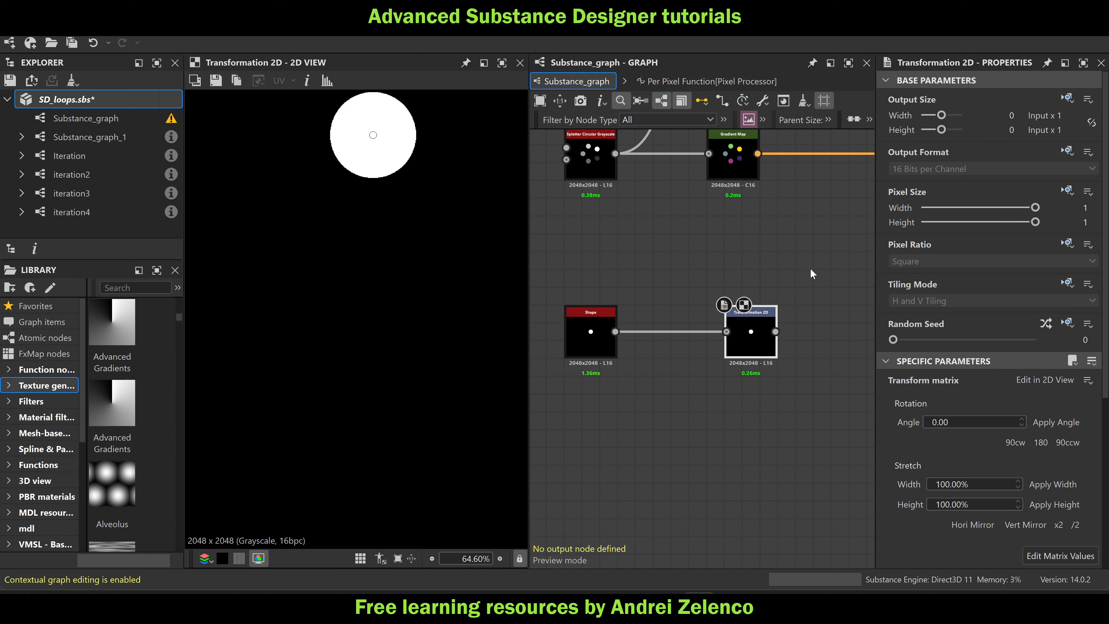
Create a new graph named iteration5 from the selected Transformation 2D node
right_click(757, 331)
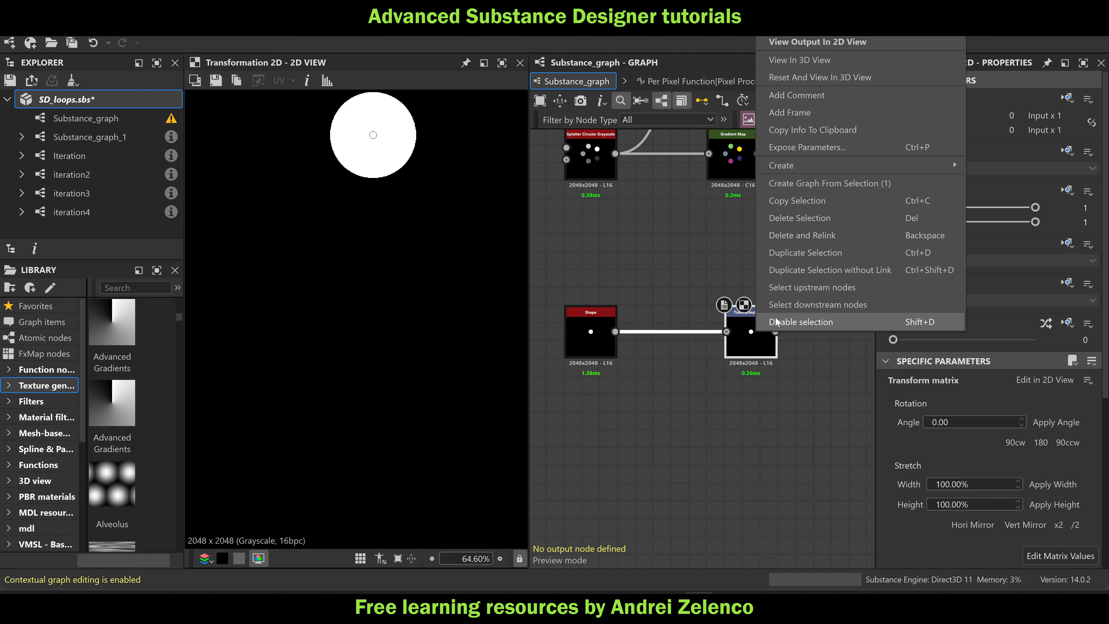
left_click(868, 182)
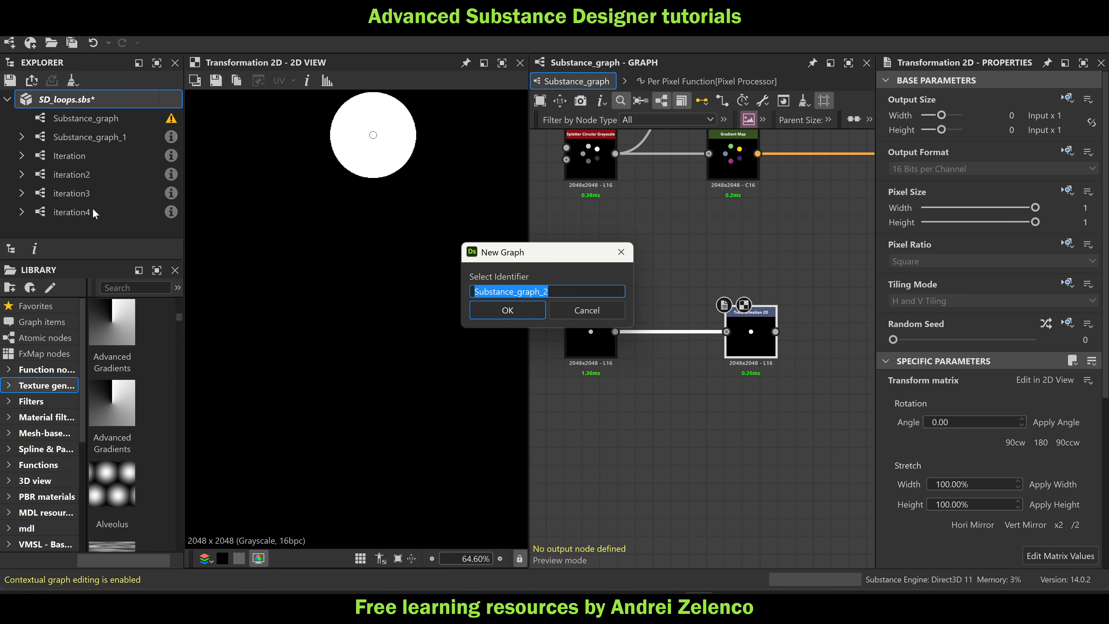
type("it")
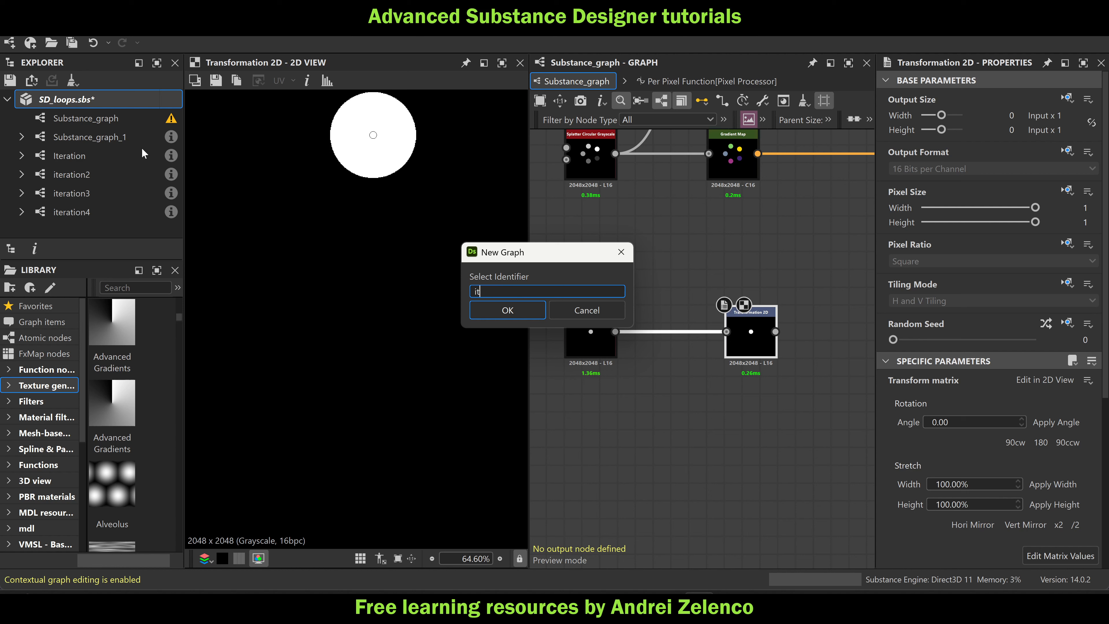
type("erastion")
key("BackSpace")
key("BackSpace")
key("BackSpace")
key("BackSpace")
key("BackSpace")
key("BackSpace")
key("BackSpace")
key("BackSpace")
key("BackSpace")
key("BackSpace")
type("iteration5")
key("Return")
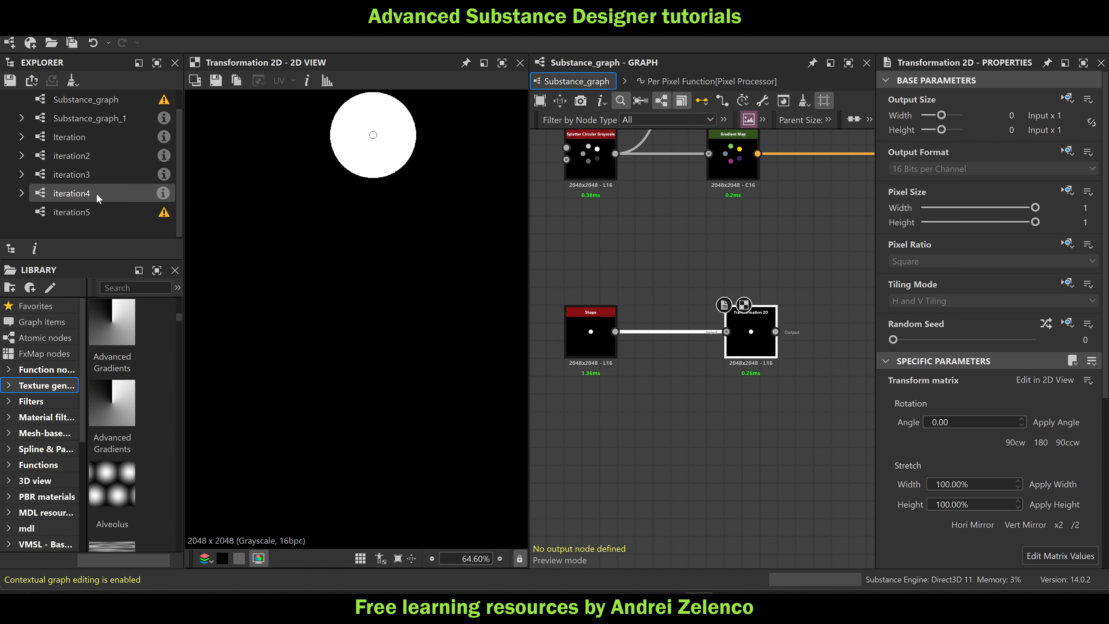
Place an iteration5 instance in Substance_graph and substitute it for the Transformation 2D node beside the Shape
left_click_drag(91, 214, 704, 284)
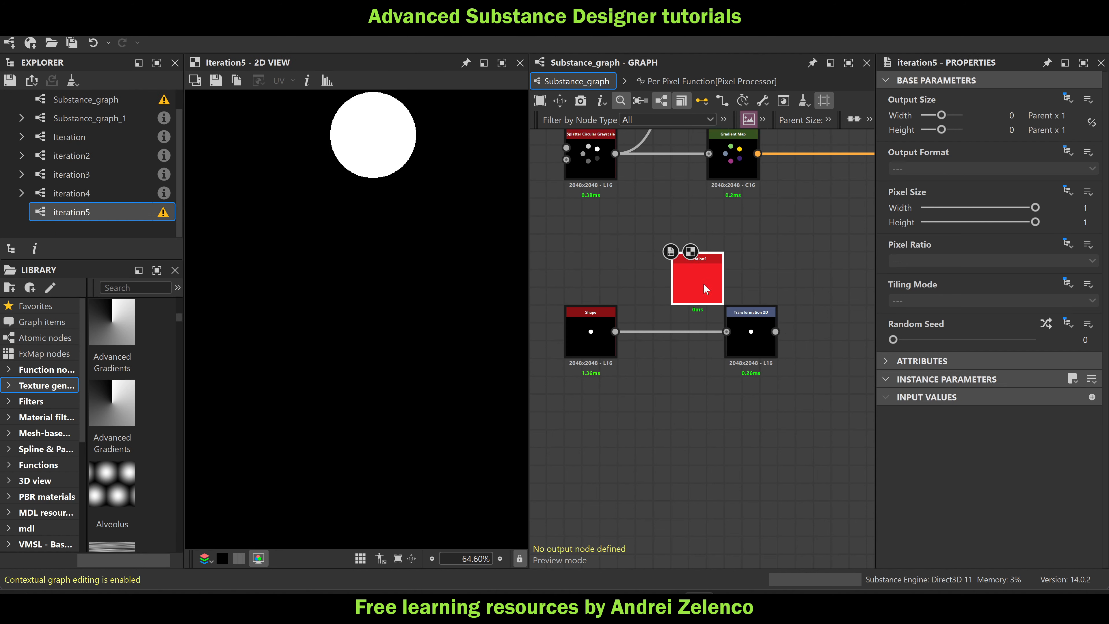
left_click(745, 341)
key("Delete")
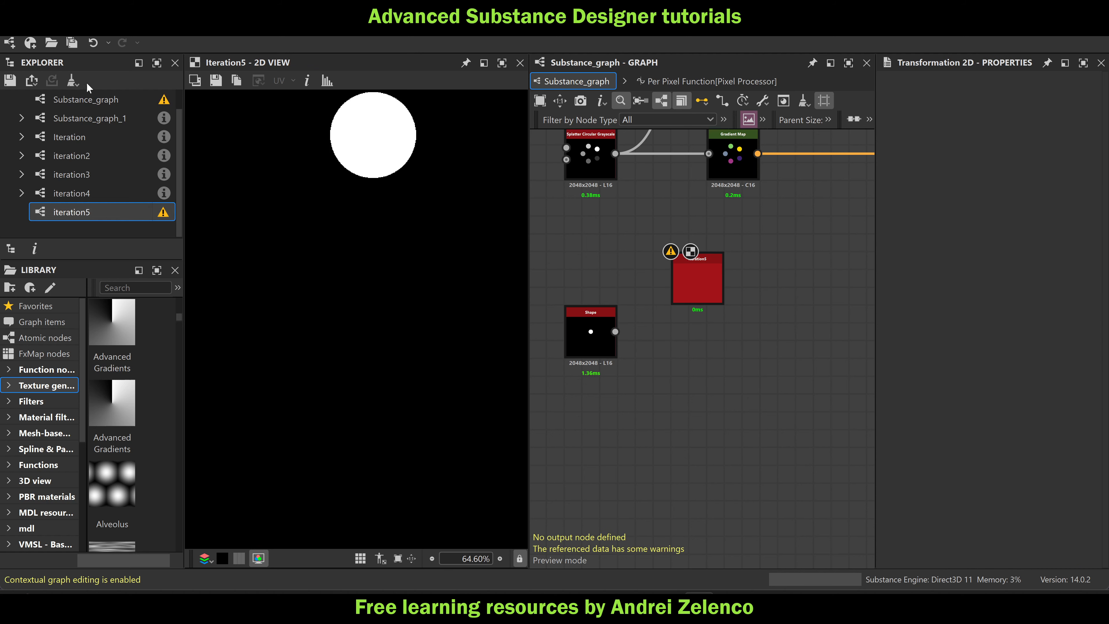
scroll(92, 135, "up", 1)
left_click(91, 100)
left_click_drag(693, 285, 707, 337)
scroll(707, 337, "up", 2)
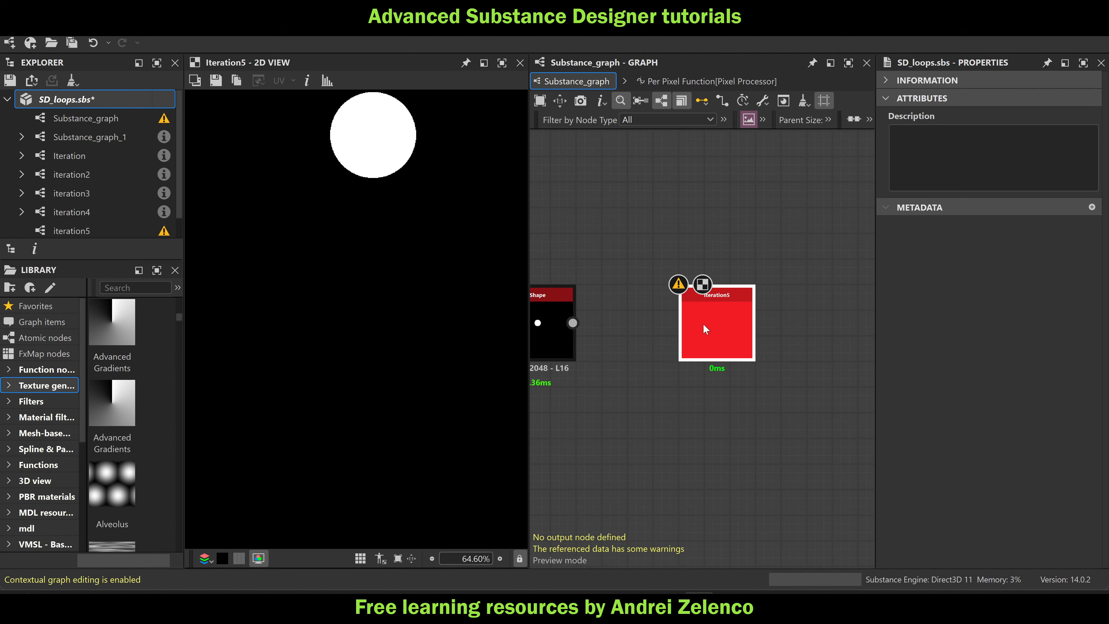
Open the iteration5 graph, add a grayscale Input node and connect it to the Transformation 2D node
left_click(701, 313)
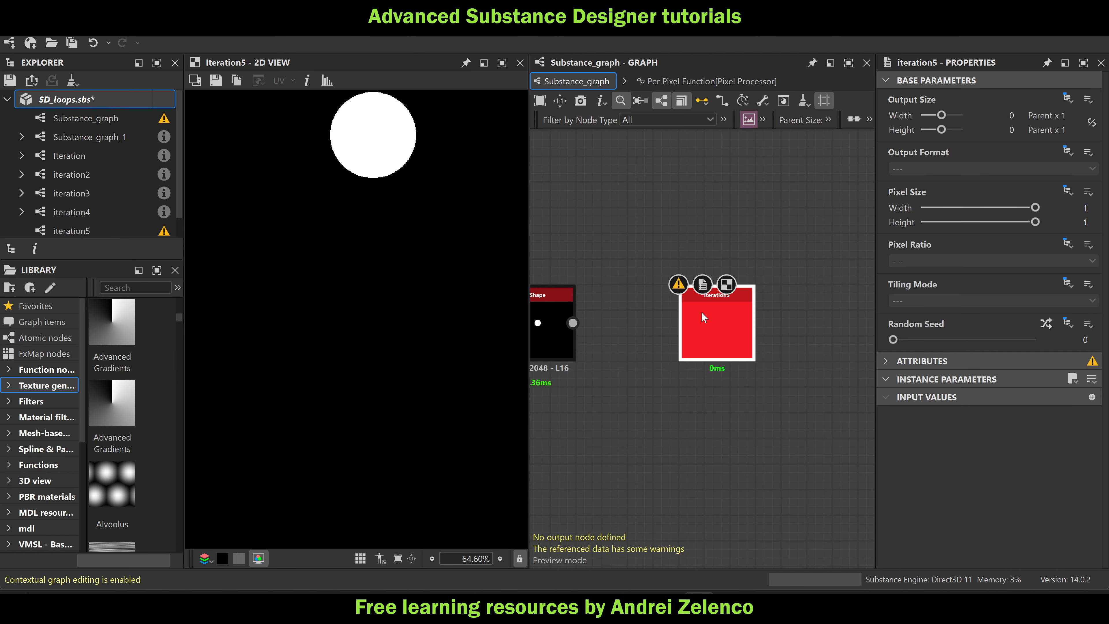
double_click(700, 311)
scroll(710, 307, "down", 4)
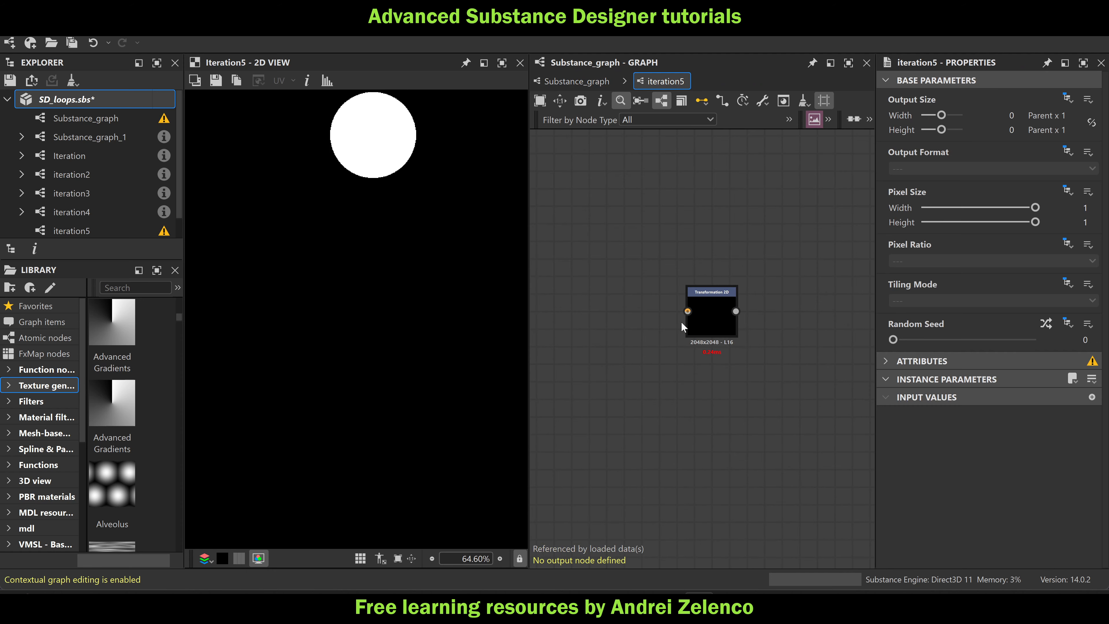
key("space")
type("ge")
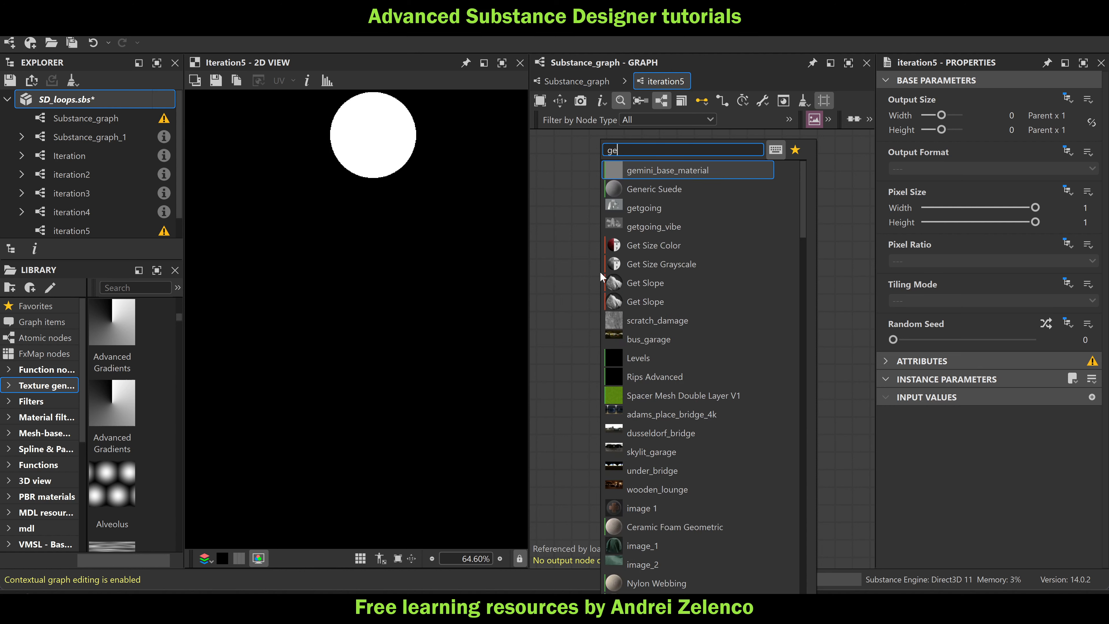
key("Escape")
key("space")
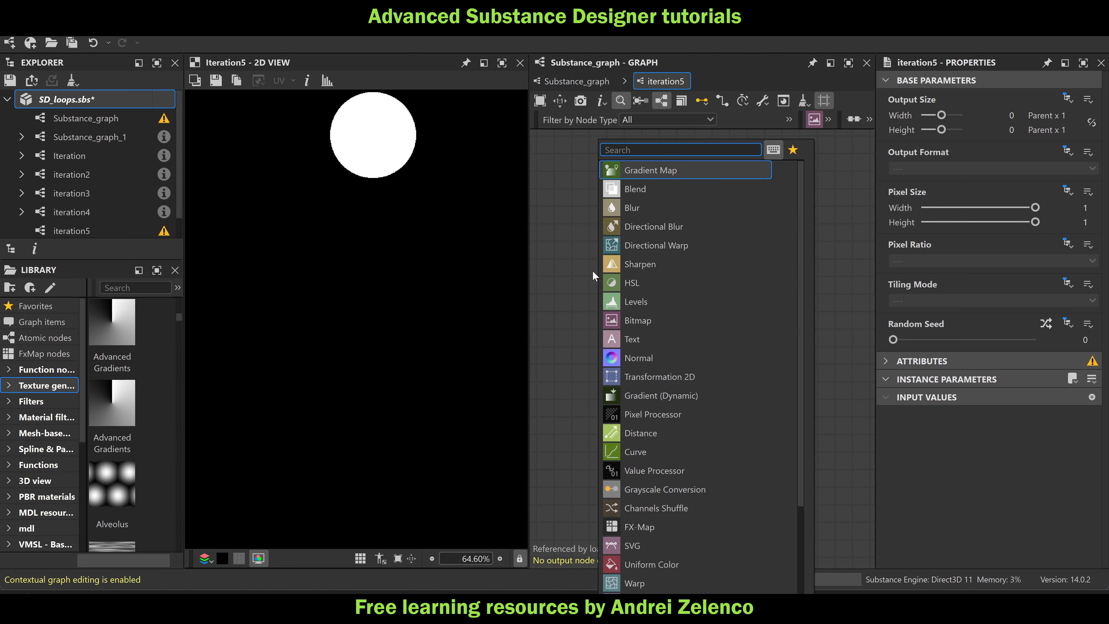
type("input")
left_click(656, 189)
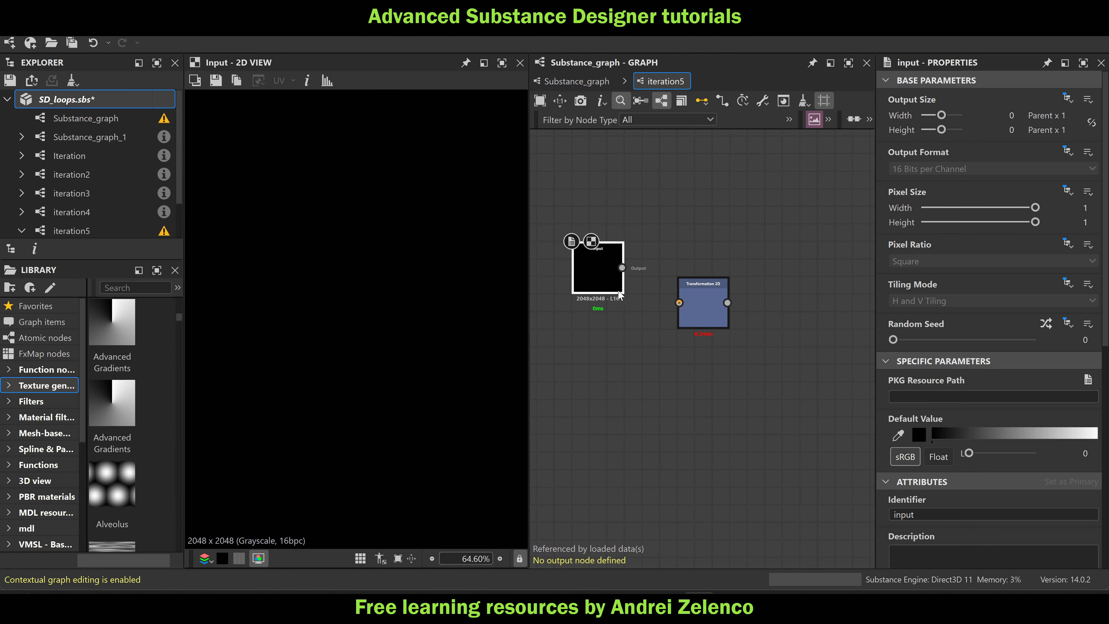
mouse_move(601, 259)
left_mouse_down()
mouse_move(583, 294)
mouse_move(680, 303)
left_mouse_up()
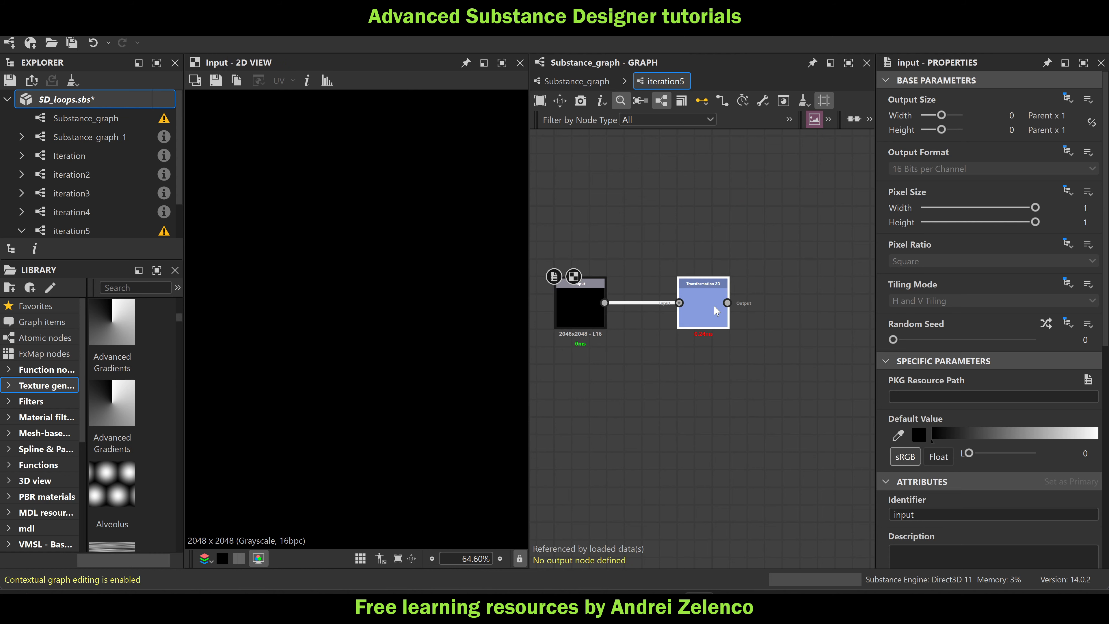
Add an Output node fed by the Transformation 2D node and spread the Input and Output nodes farther apart
key("space")
type("output")
left_click(742, 168)
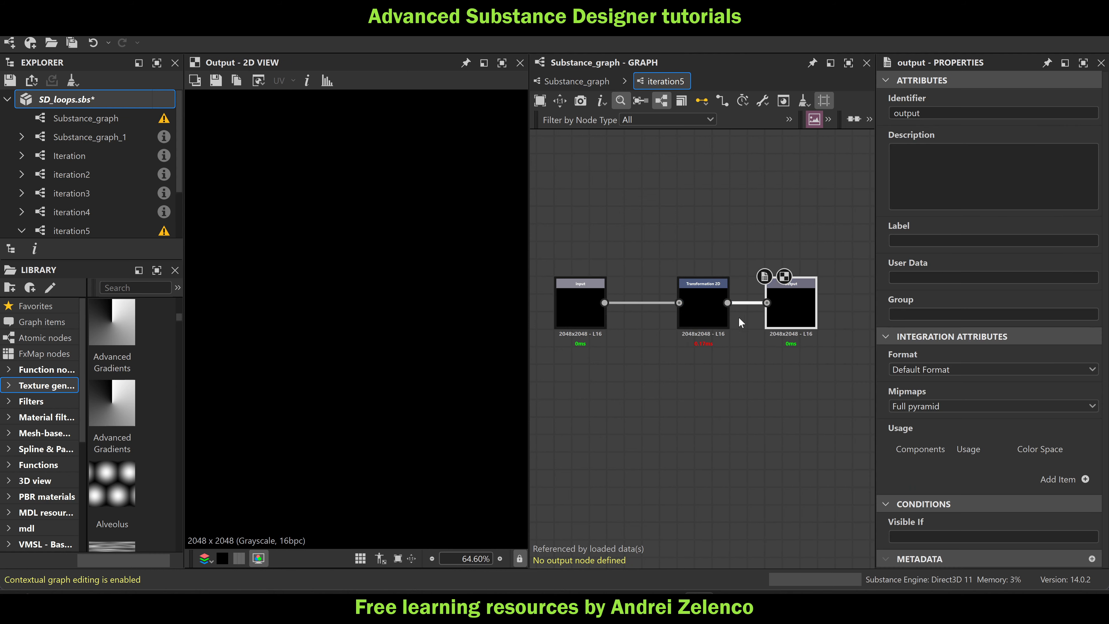
left_click_drag(786, 305, 890, 308)
scroll(785, 339, "down", 4)
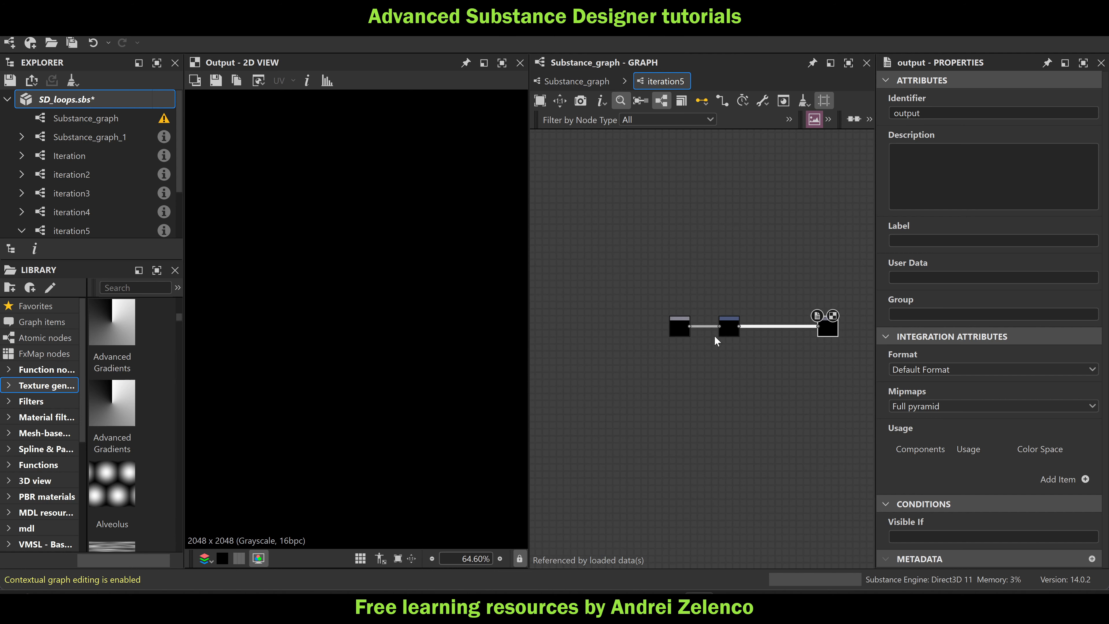
left_click_drag(674, 324, 617, 324)
scroll(802, 360, "up", 3)
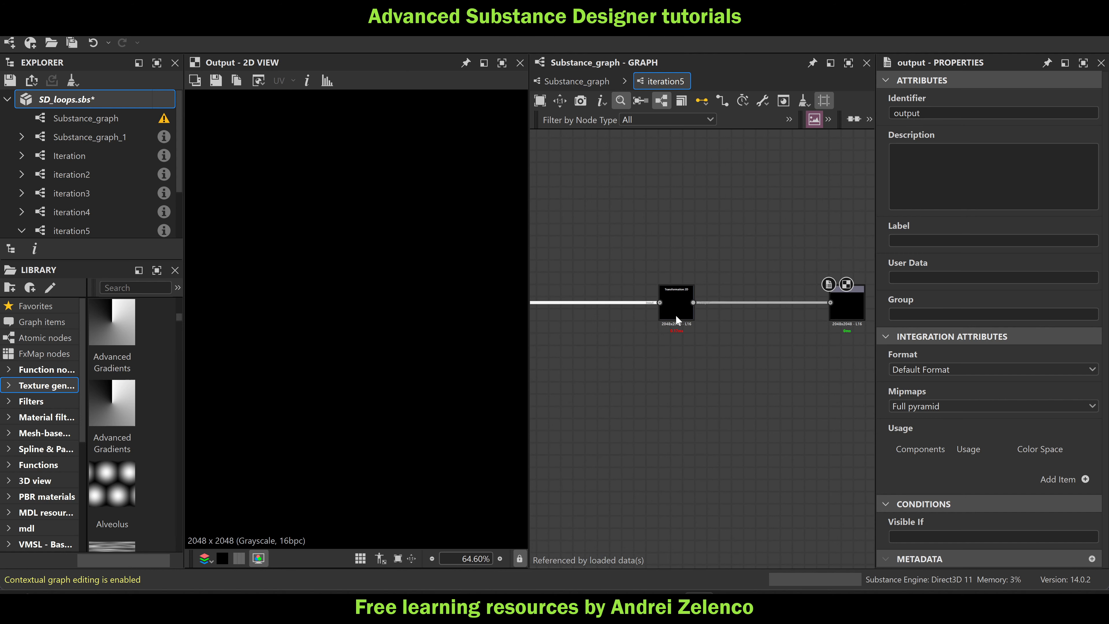
scroll(676, 312, "down", 3)
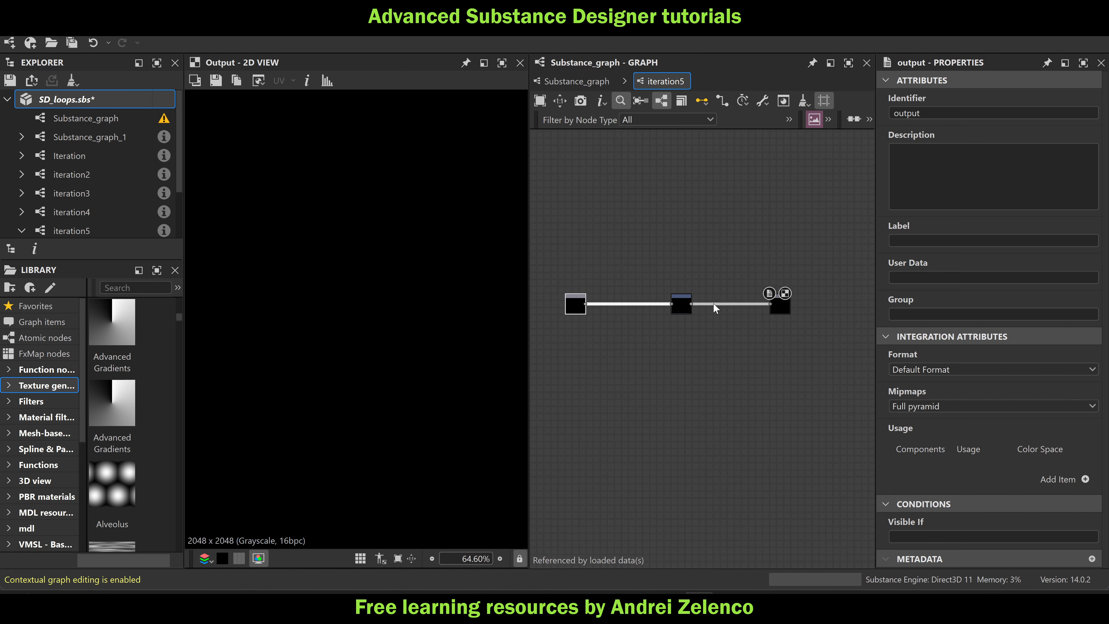
Back in Substance_graph, connect the Shape to the iteration5 node with its result in the 2D view, and save the package
left_click(576, 81)
left_click(720, 324)
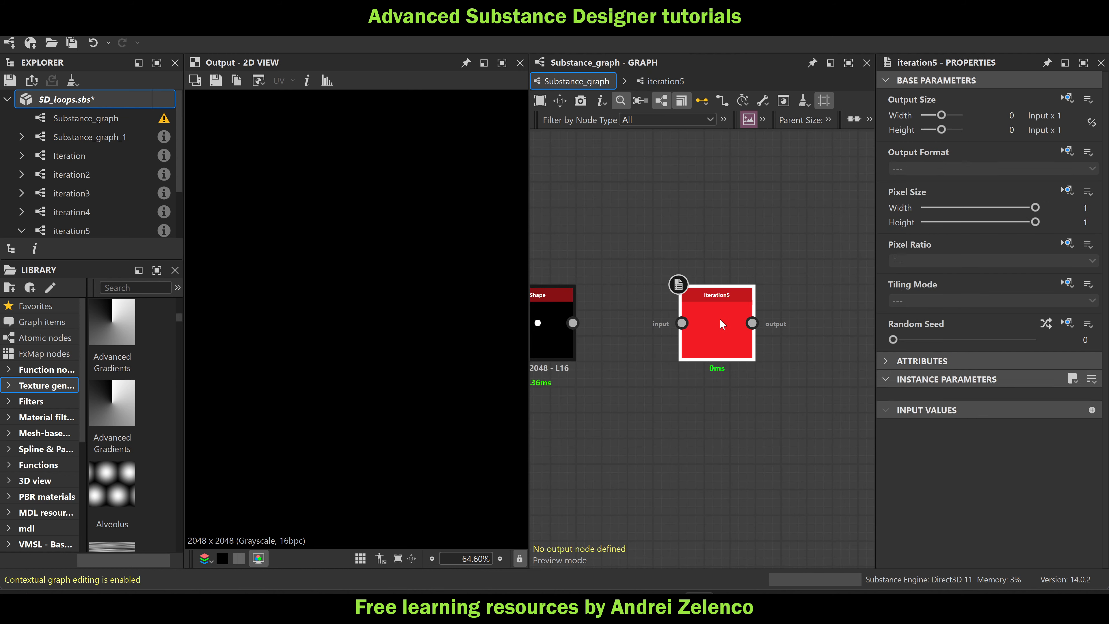
double_click(720, 324)
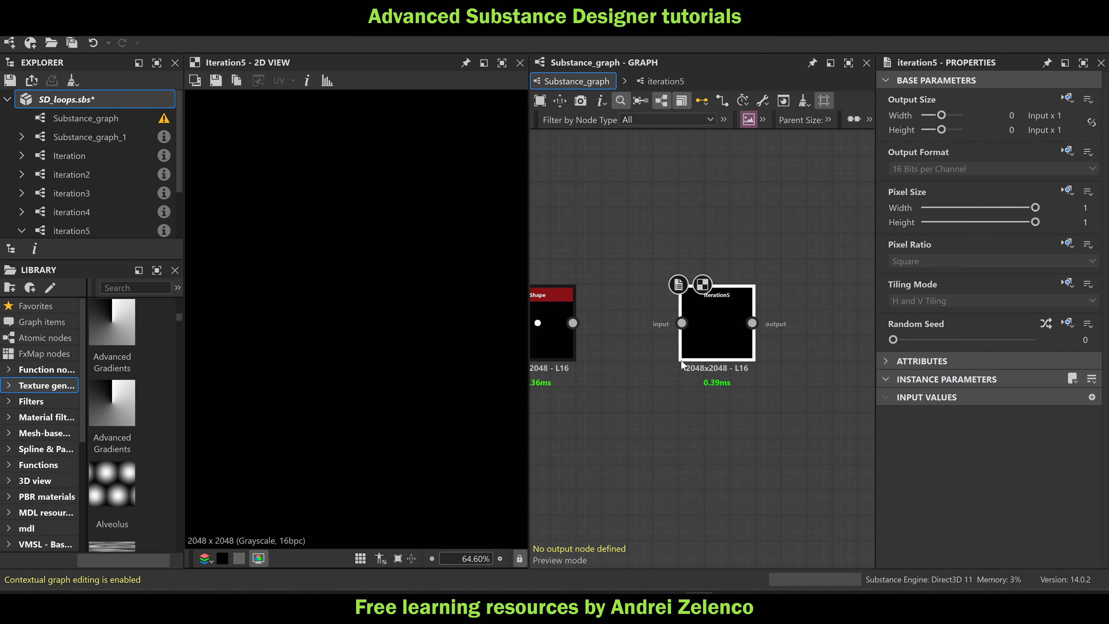
left_click_drag(573, 323, 678, 330)
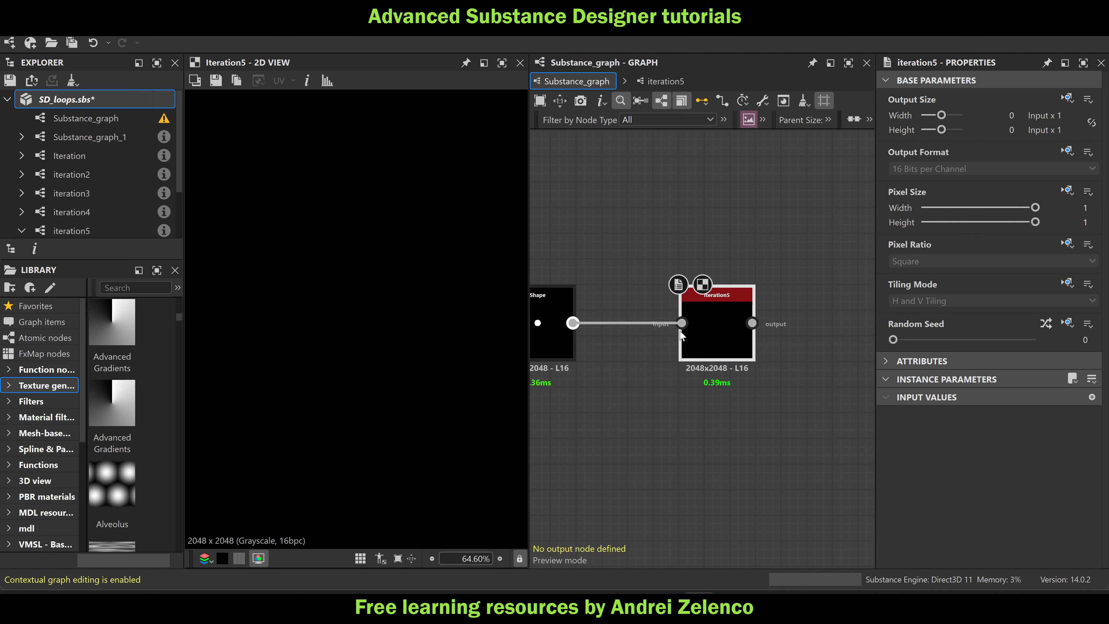
scroll(392, 301, "down", 5)
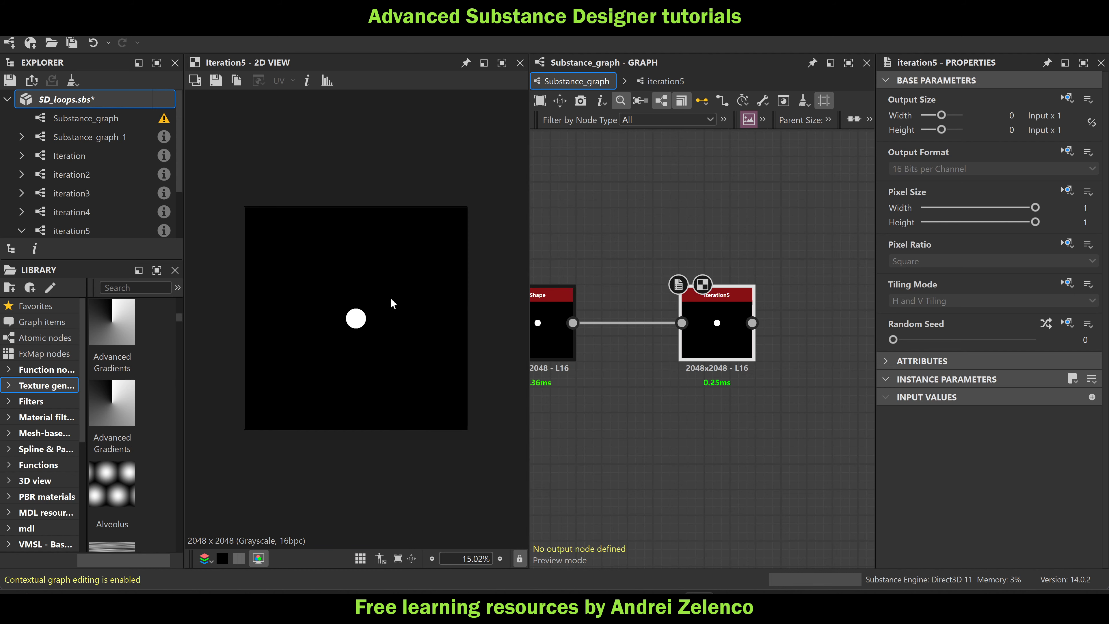
key("ctrl+s")
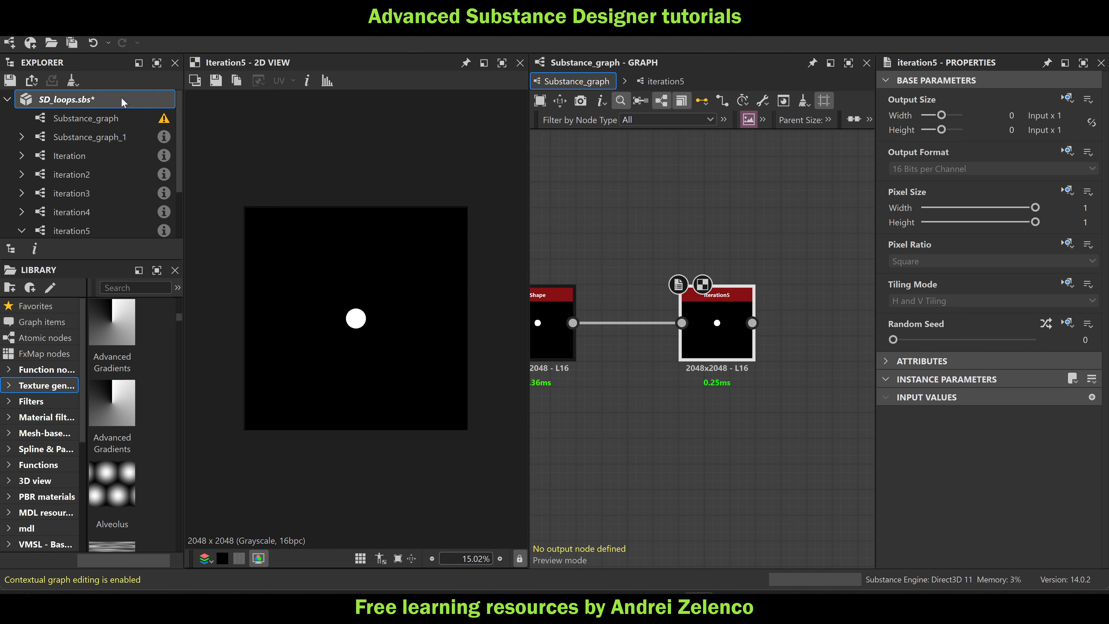
Inside iteration5, offset the Transformation 2D image slightly to the right in the 2D view
left_click(709, 328)
key("ctrl+e")
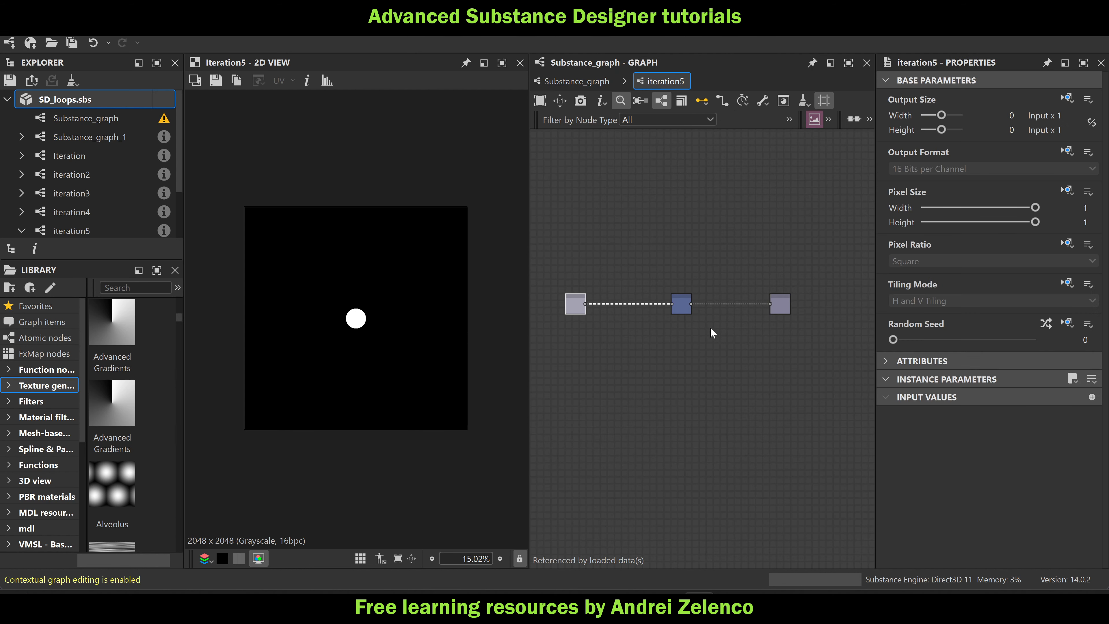
scroll(681, 311, "up", 3)
left_click(679, 311)
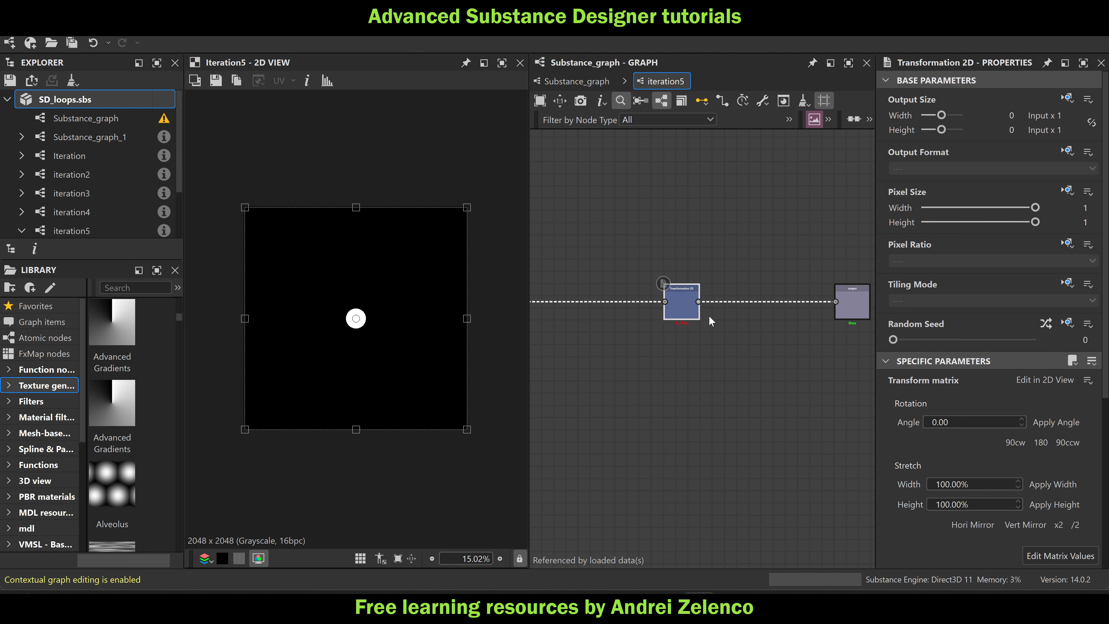
scroll(400, 310, "up", 2)
left_click_drag(404, 319, 415, 319)
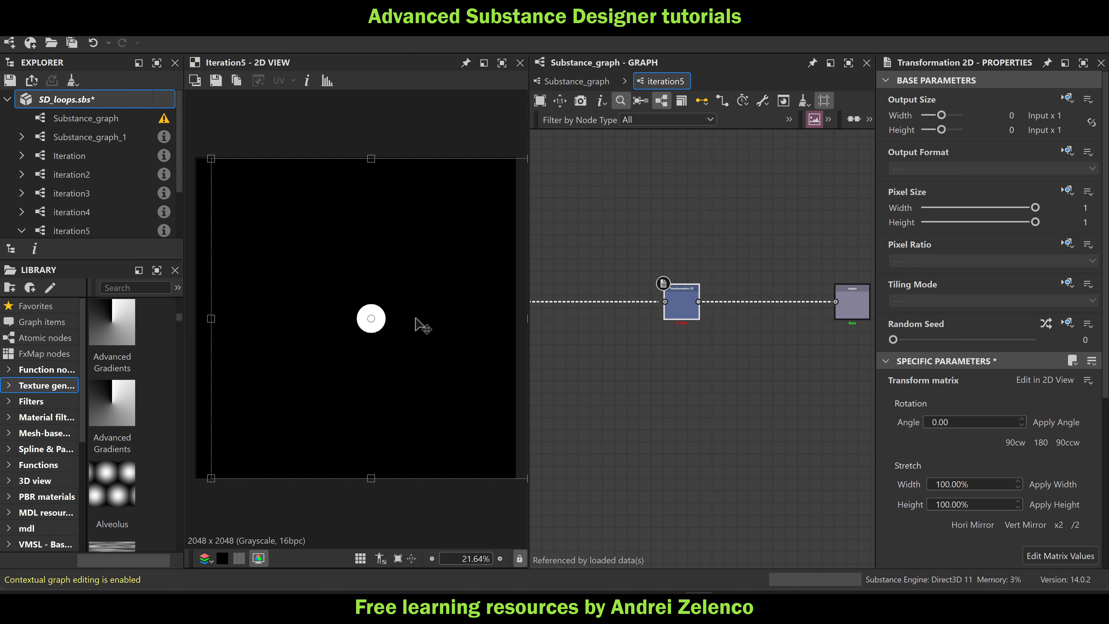
Return to Substance_graph and compare the Shape node's output with the iteration5 node's output in the 2D view
left_click(546, 81)
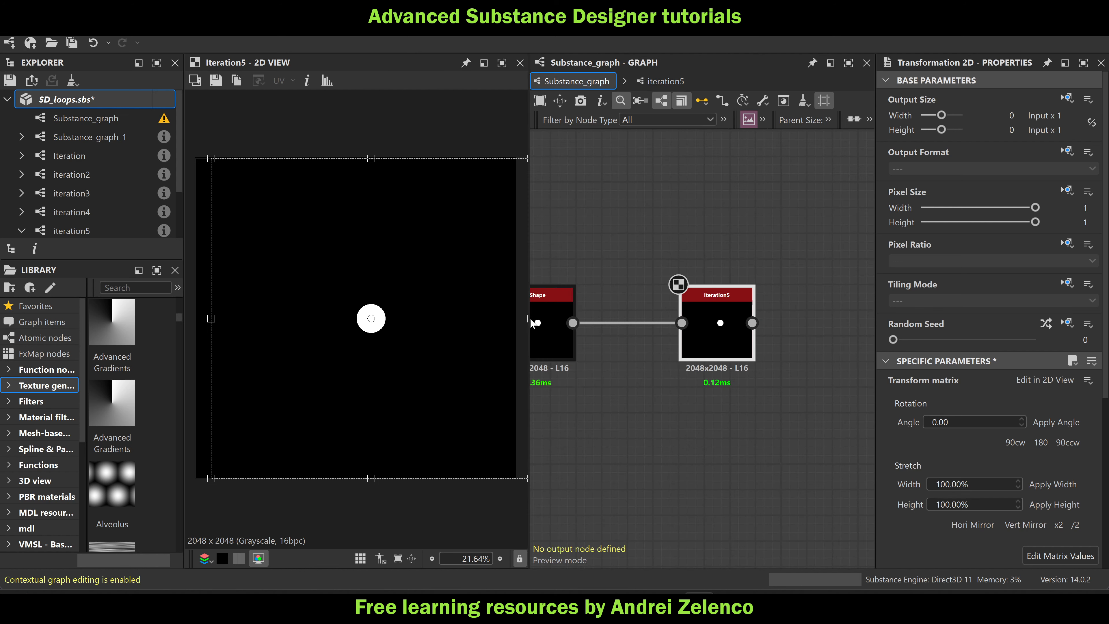
double_click(539, 323)
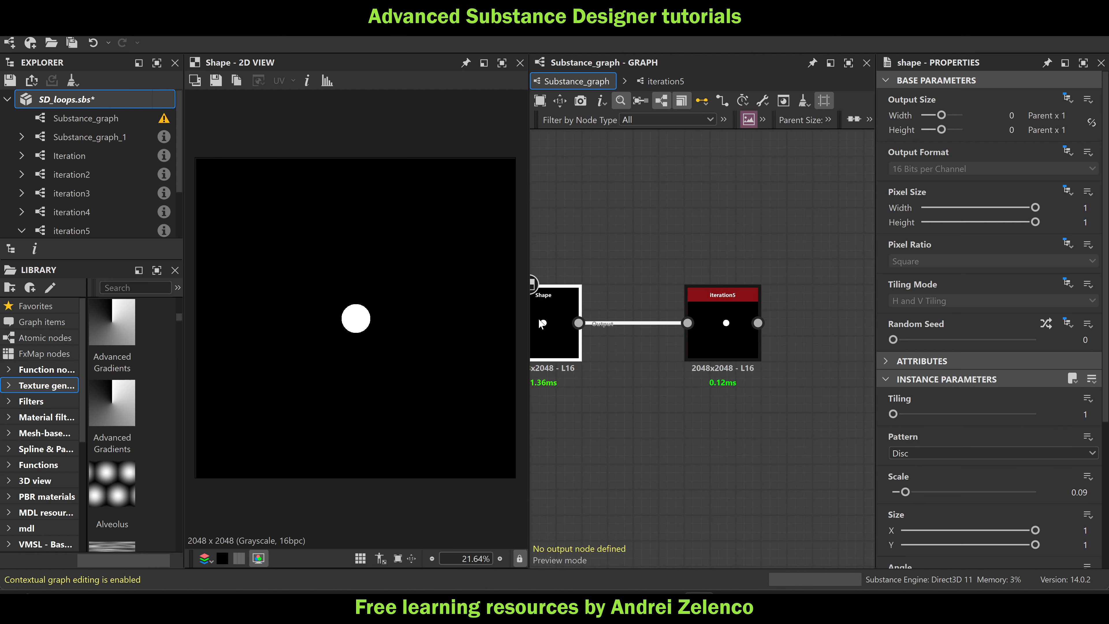
scroll(541, 321, "down", 3)
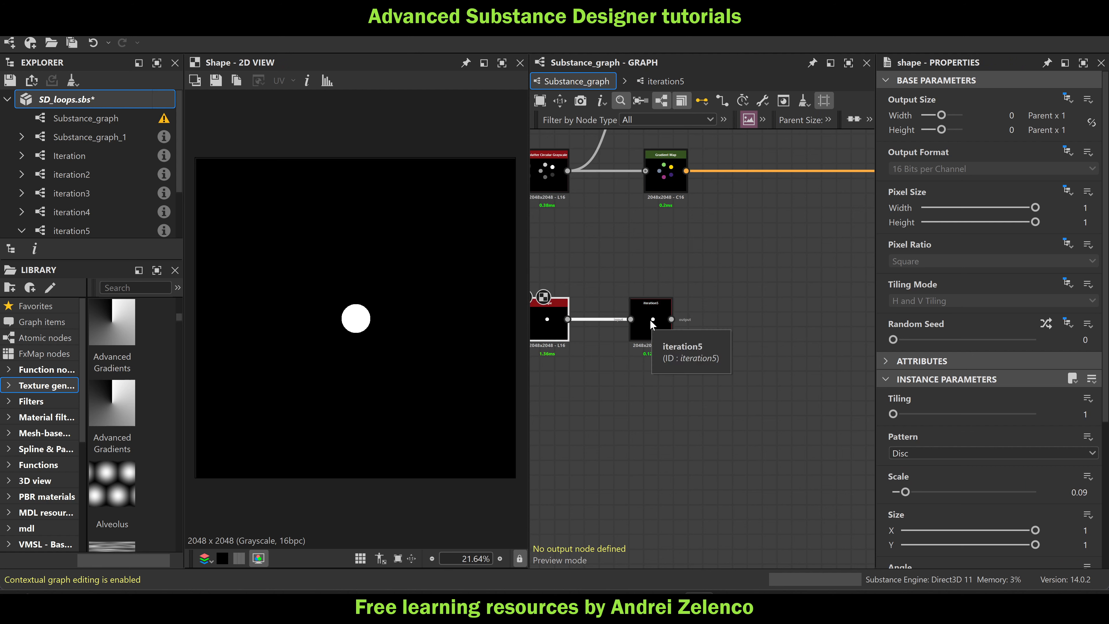
scroll(651, 324, "up", 1)
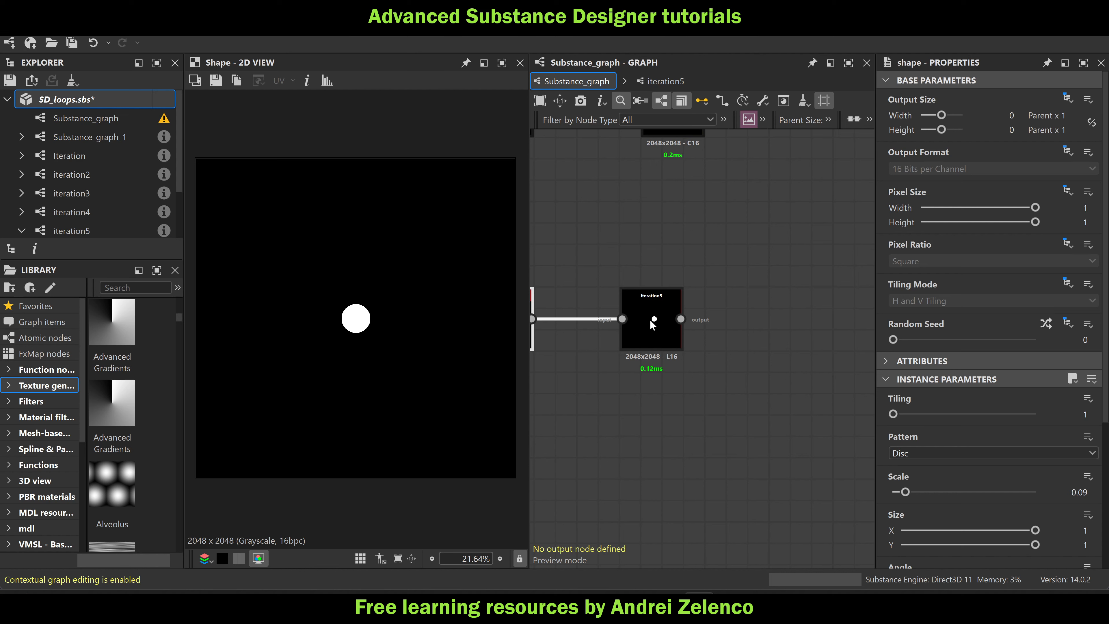
left_click(652, 325)
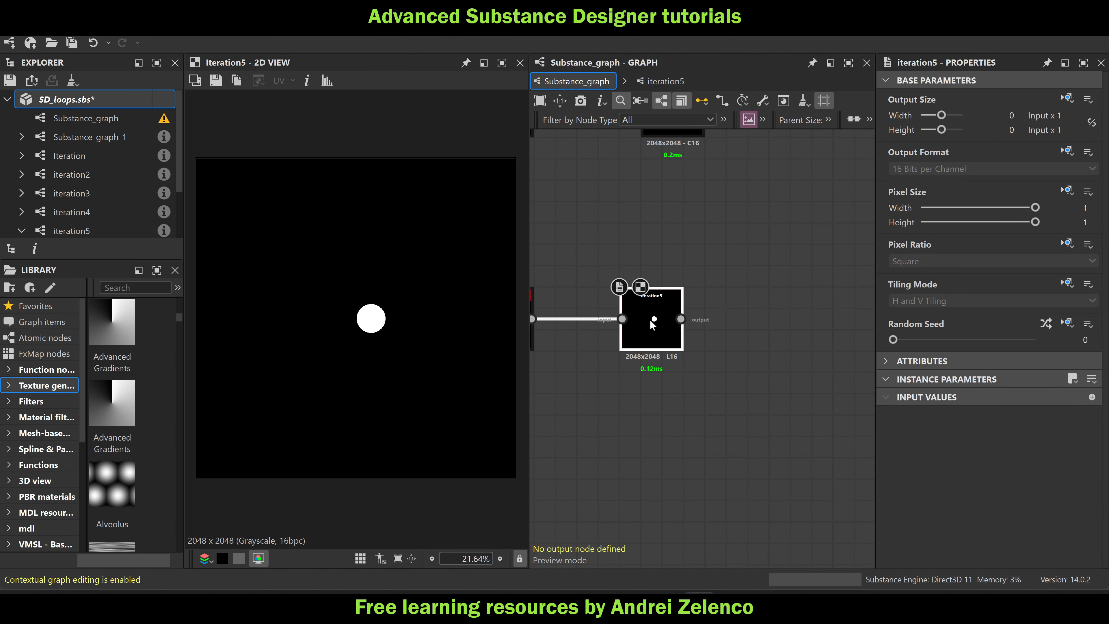
Duplicate the iteration5 node and connect the first instance's output to the copy, placed directly beside it
middle_click_drag(663, 355, 626, 352)
key("ctrl+d")
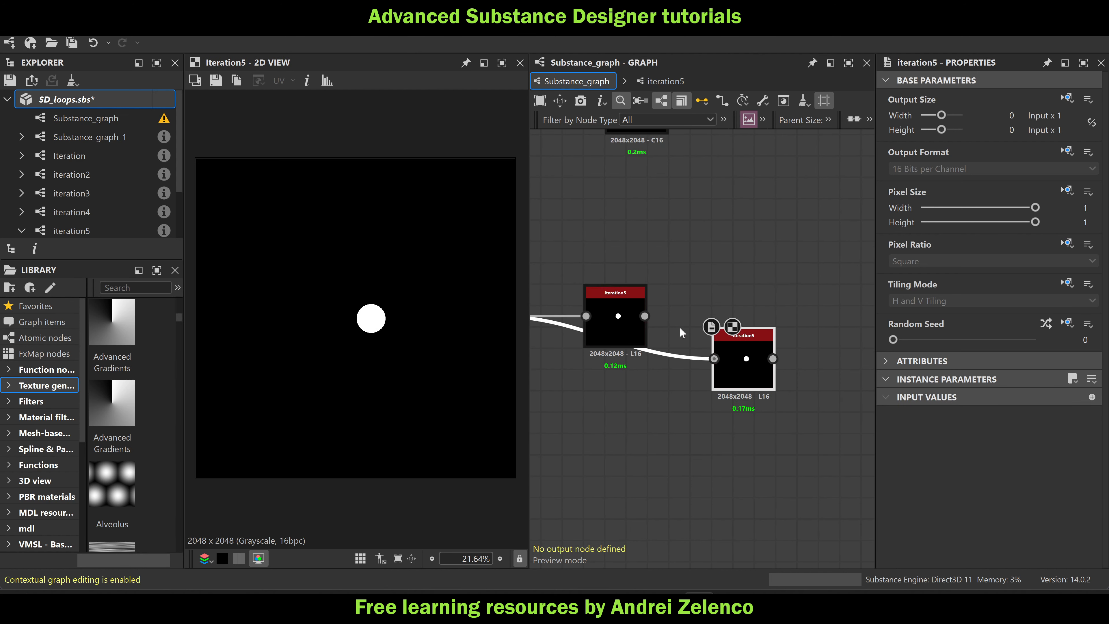
left_click_drag(644, 316, 700, 324)
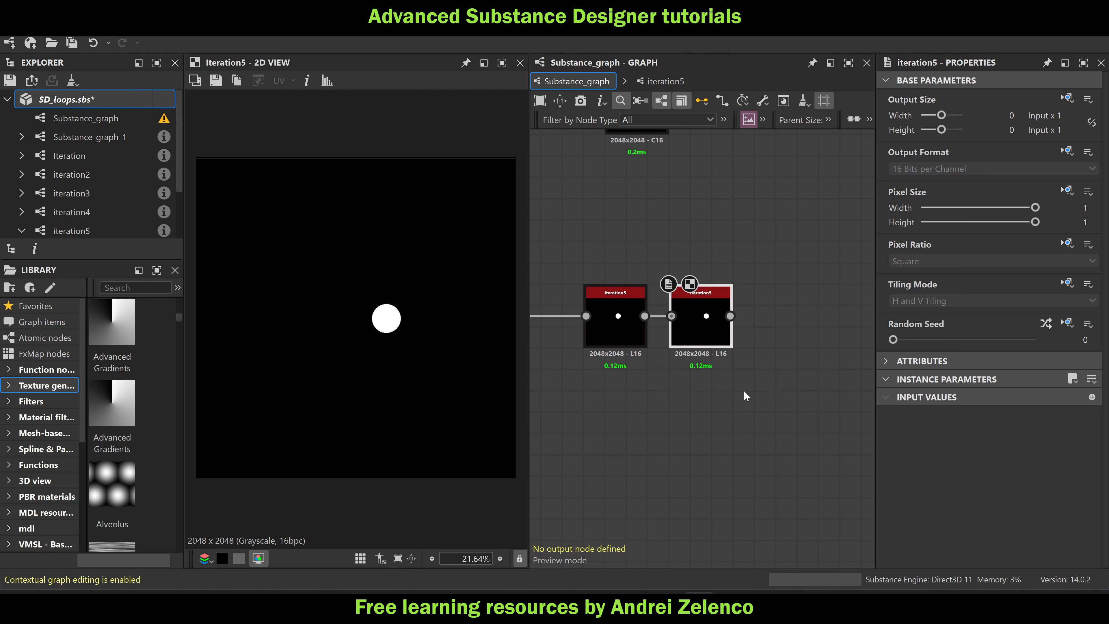
Duplicate the two iteration5 nodes and connect the pair after the originals in one aligned chain of four
middle_click_drag(733, 380, 703, 381)
scroll(703, 380, "down", 3)
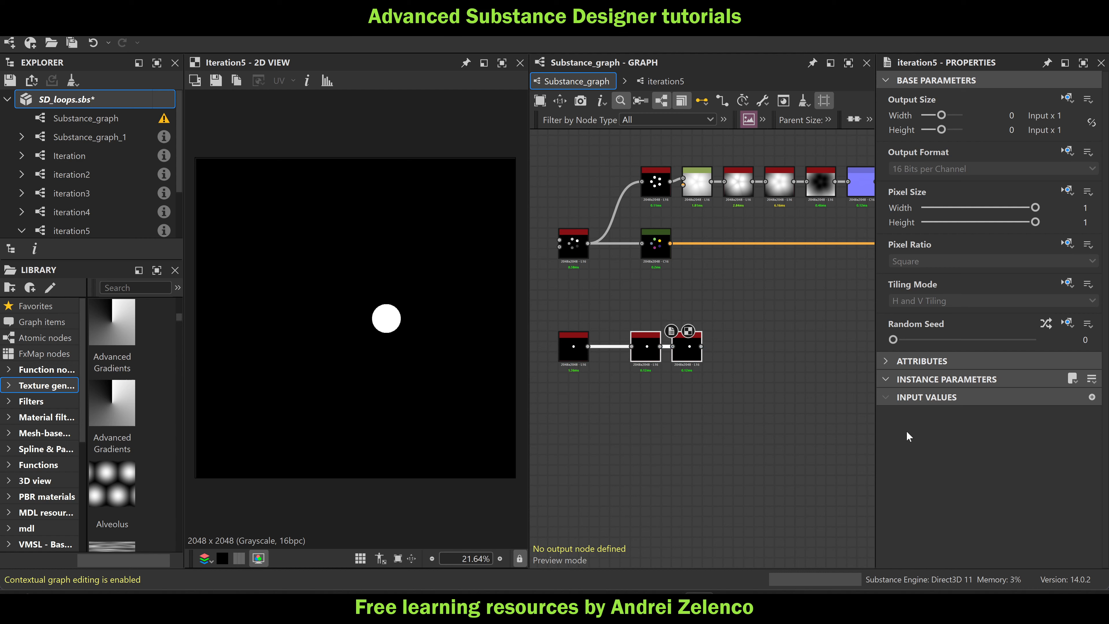
key("ctrl+d")
scroll(731, 364, "up", 3)
left_click_drag(692, 343, 816, 413)
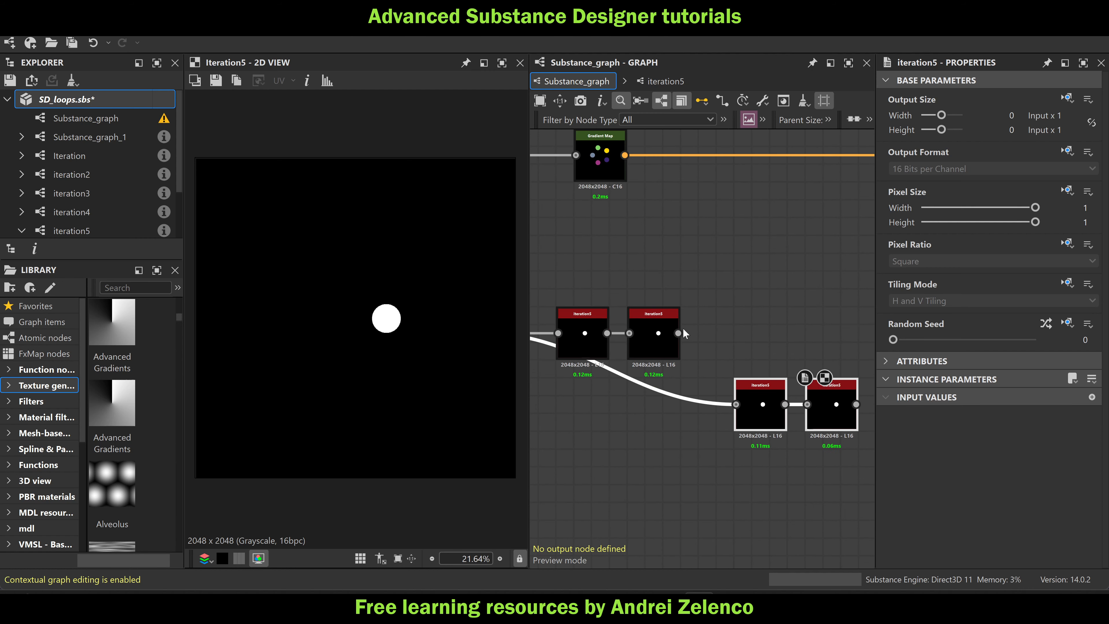
left_click_drag(681, 331, 752, 391)
middle_click_drag(784, 455, 720, 439)
left_click_drag(807, 451, 710, 380)
left_click_drag(695, 366, 663, 308)
scroll(667, 315, "down", 3)
left_click_drag(730, 280, 581, 340)
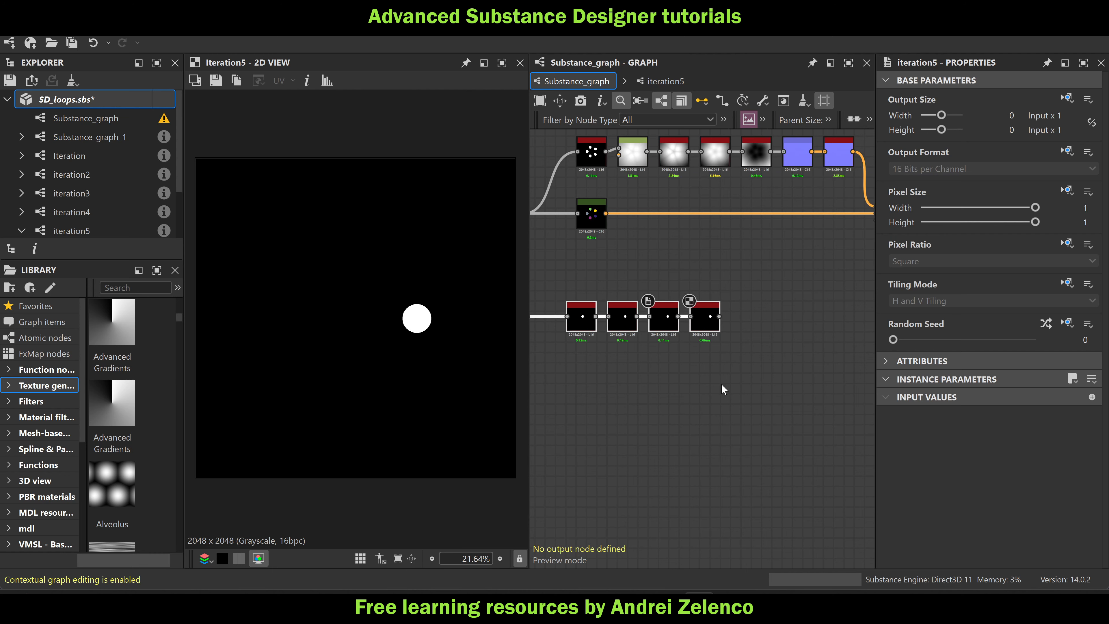
Duplicate the four iteration5 nodes, extending the chain to eight, and display the last instance's output in the 2D view
middle_click_drag(722, 384, 672, 390)
key("ctrl+d")
scroll(694, 385, "up", 3)
left_click_drag(688, 381, 680, 282)
scroll(680, 288, "down", 3)
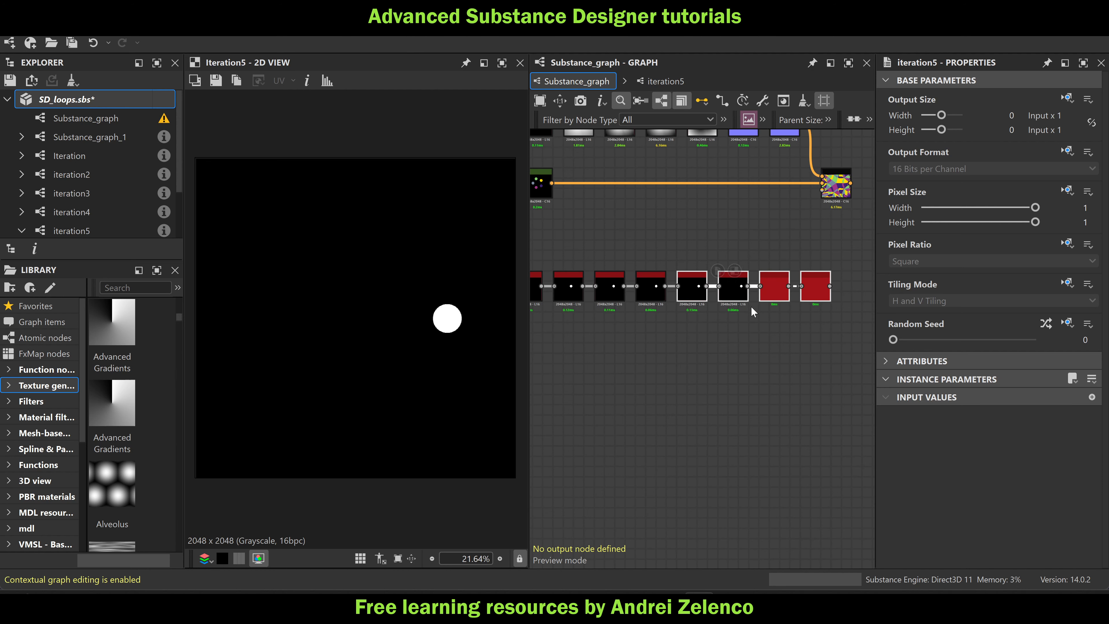
double_click(811, 290)
scroll(643, 385, "down", 3)
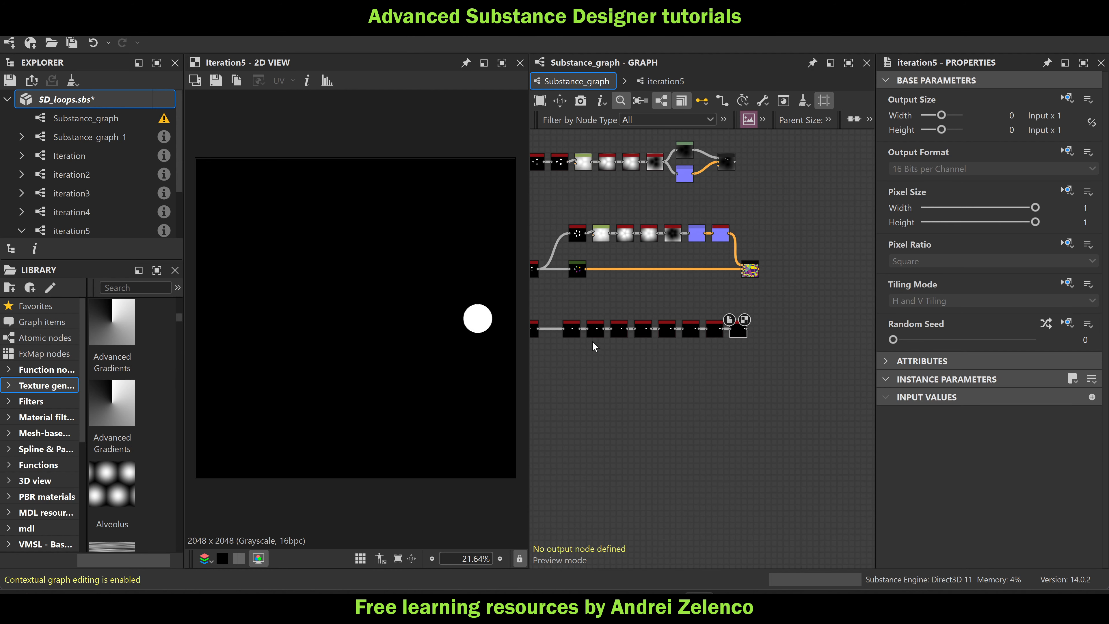
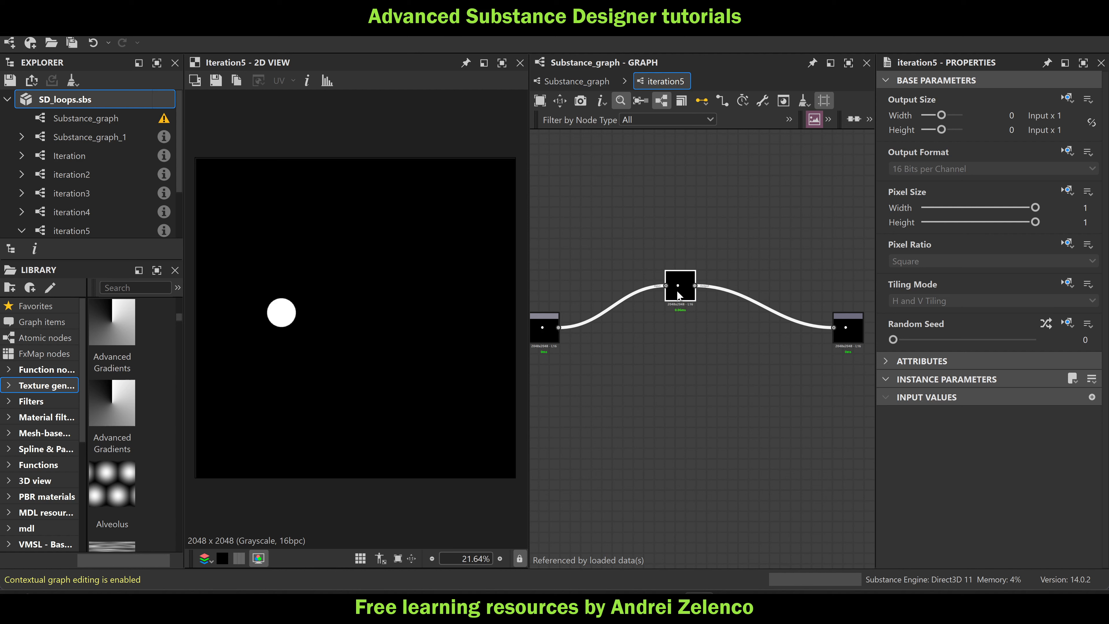
Inside iteration5, add a Blend node with the input as background and the Transformation 2D as foreground
left_click_drag(677, 293, 671, 295)
key("space")
type("bl")
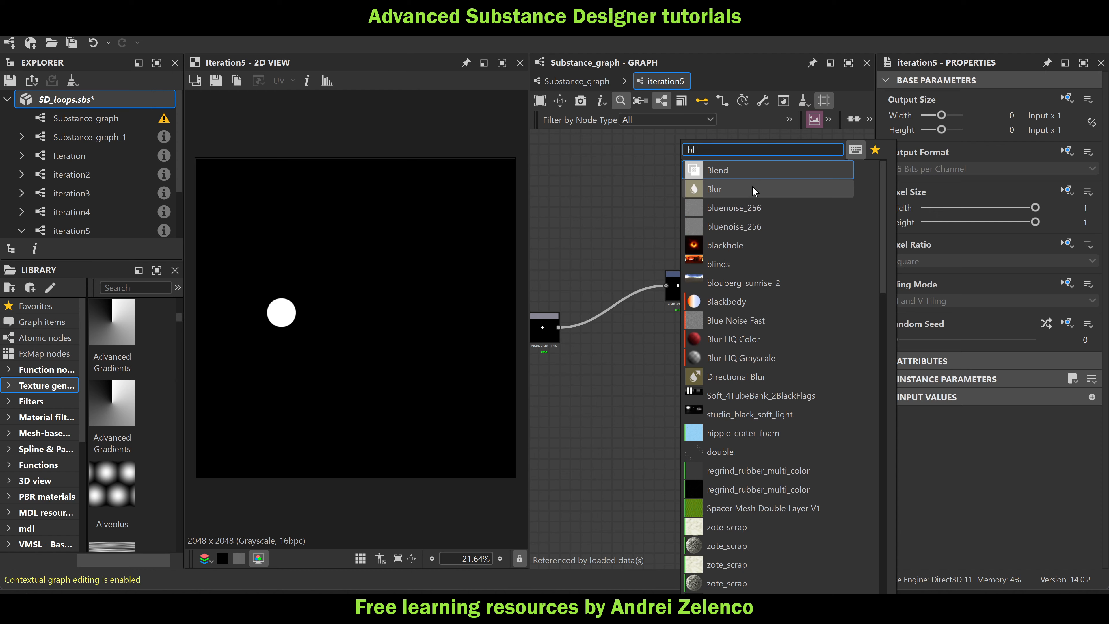
left_click(749, 172)
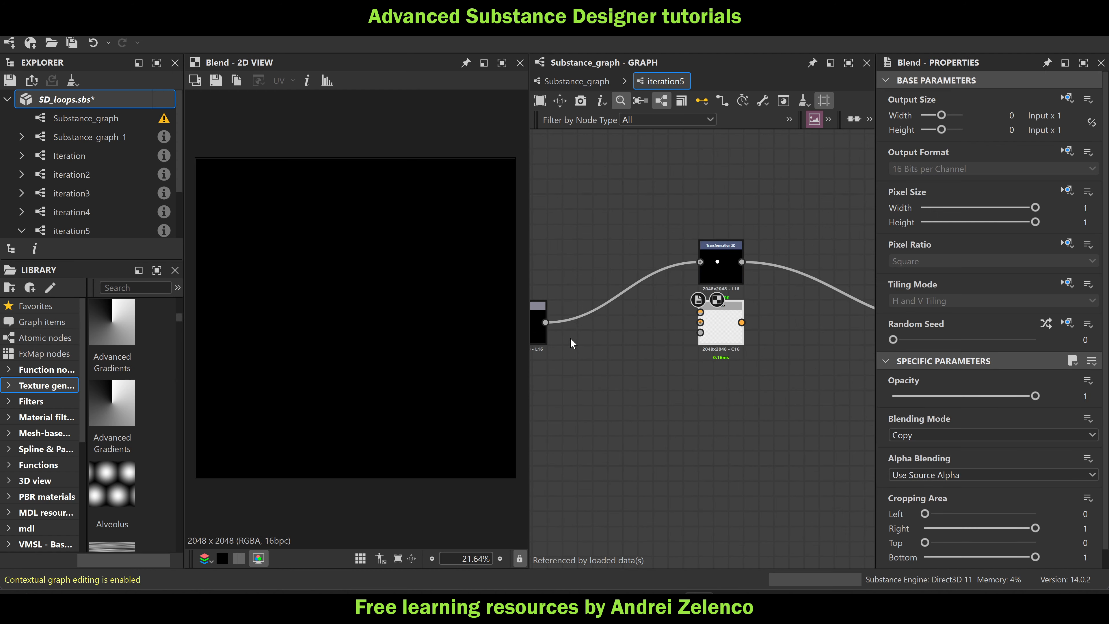
left_click_drag(547, 322, 816, 329)
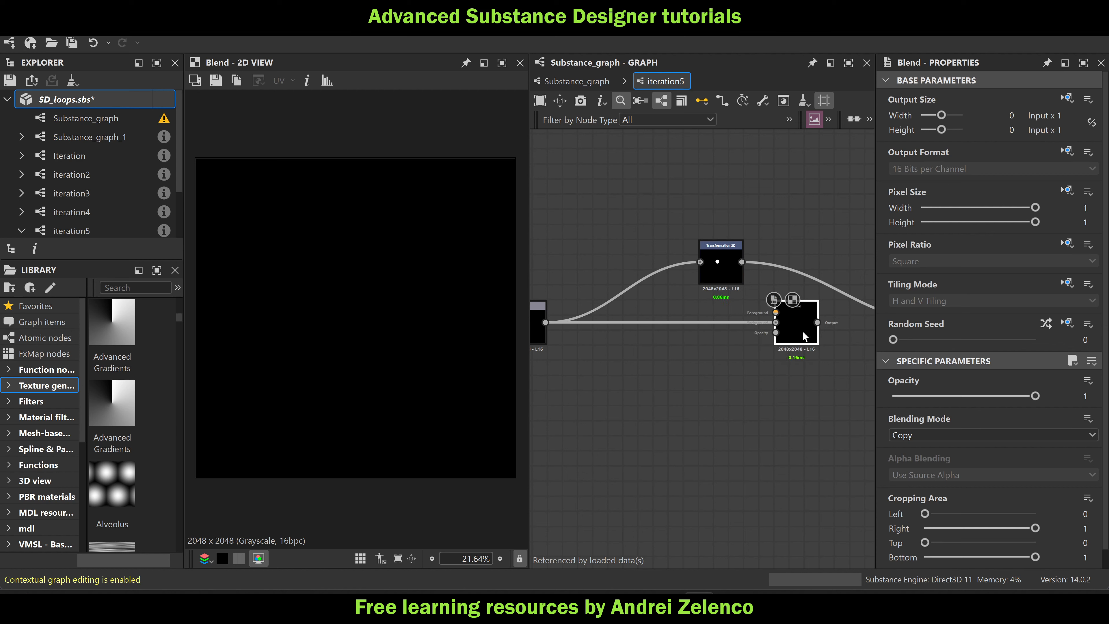
left_click_drag(747, 263, 789, 308)
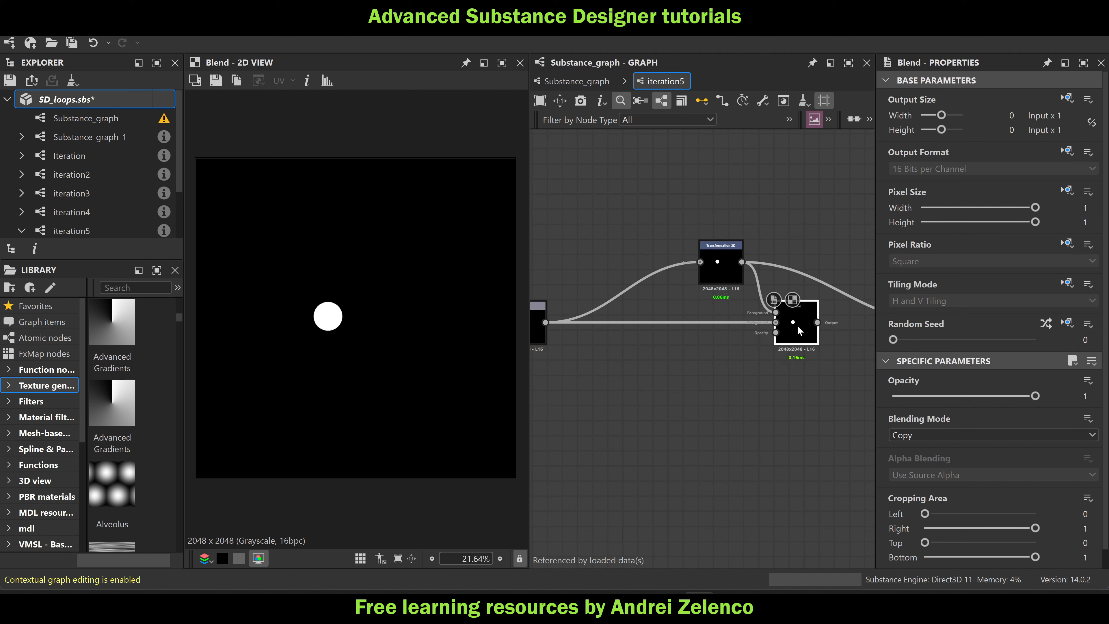
Set the Blend node's blending mode to Max (Lighten) and connect its result to the output node
left_click(974, 432)
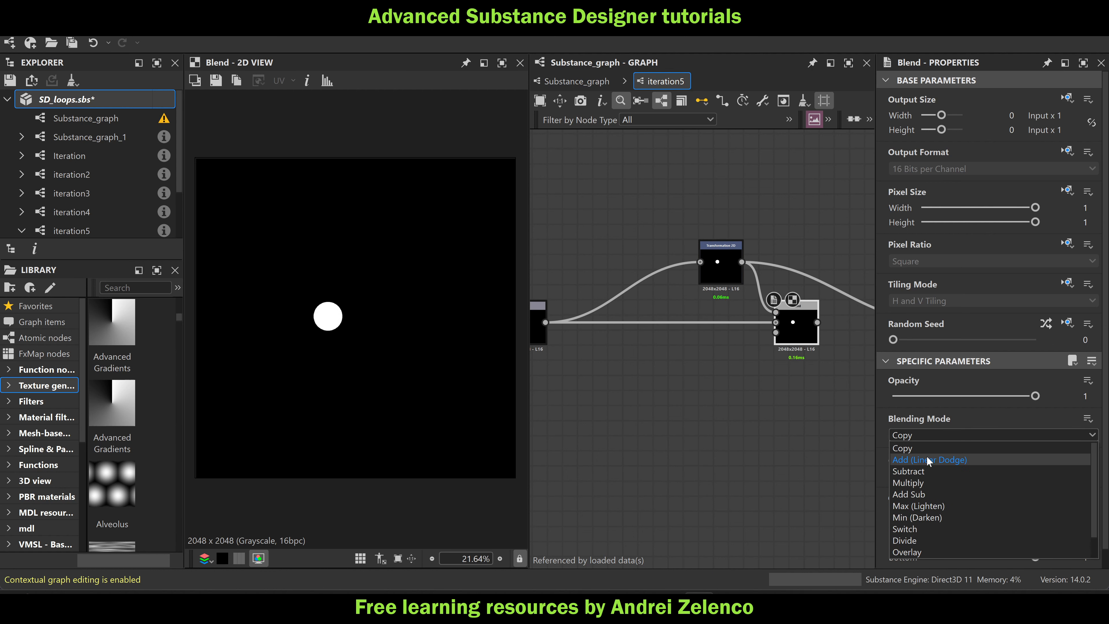
left_click(918, 504)
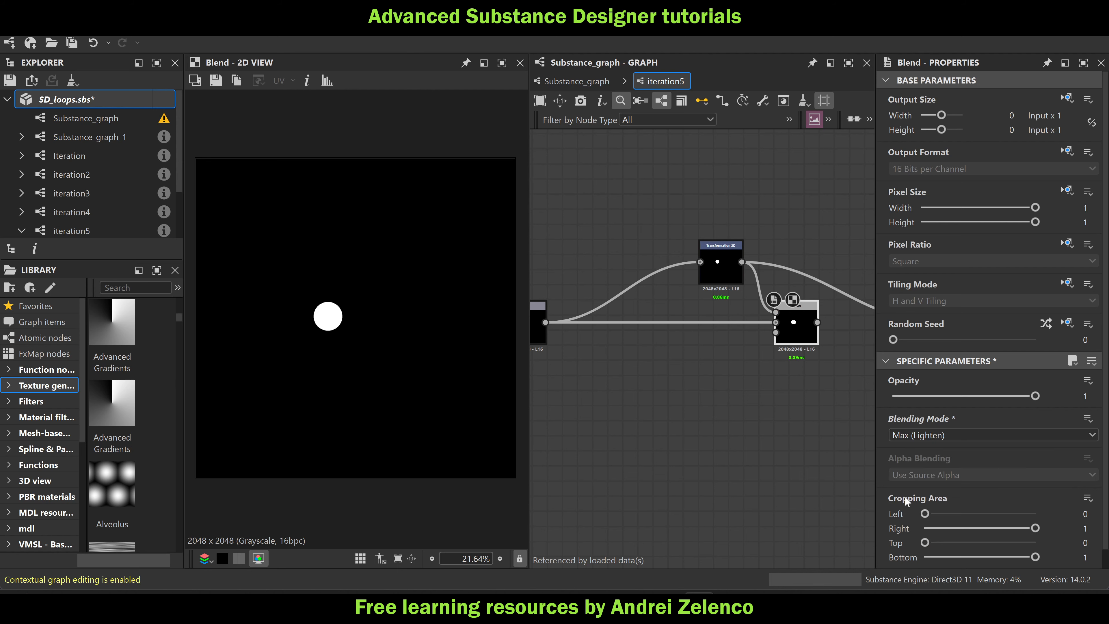
middle_click_drag(779, 363, 658, 353)
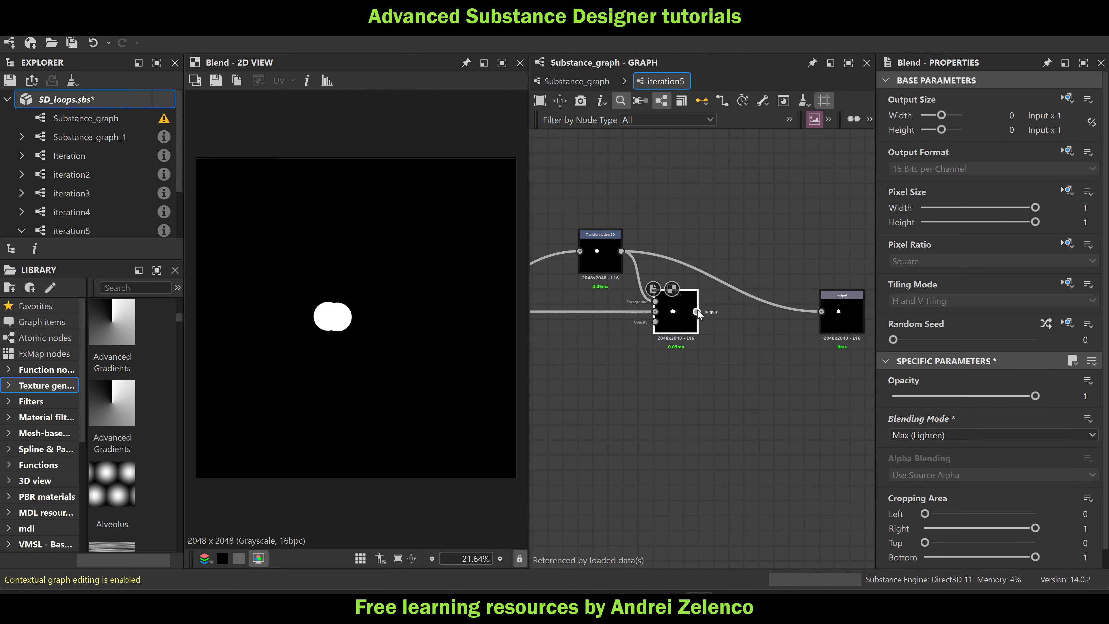
Return to Substance_graph and view the last iteration5 node's output in the 2D view
left_click(571, 81)
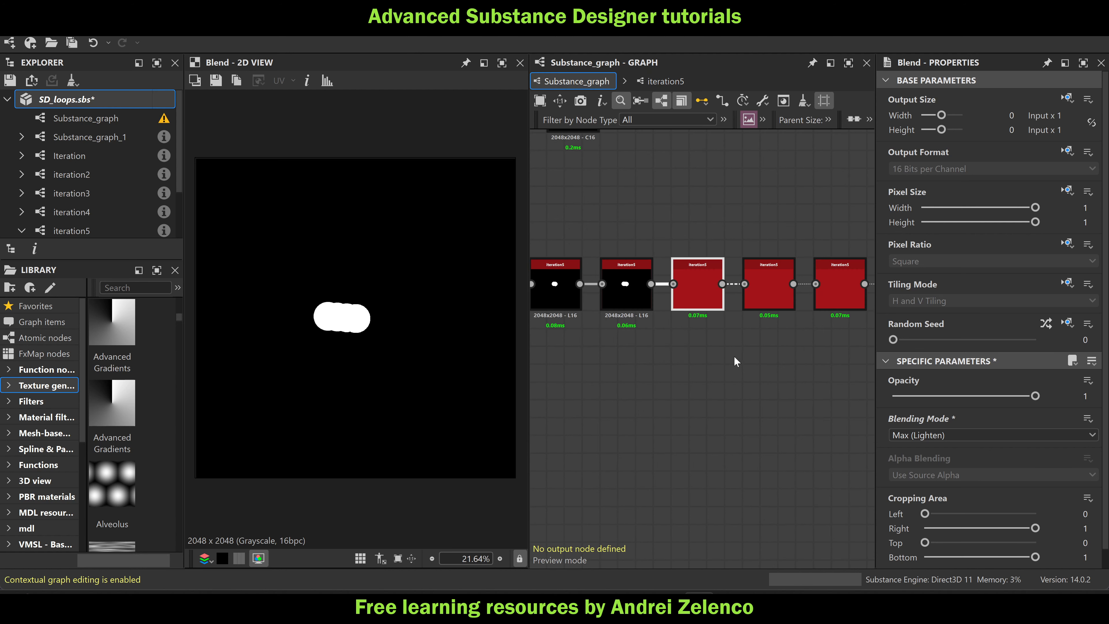
left_click(751, 323)
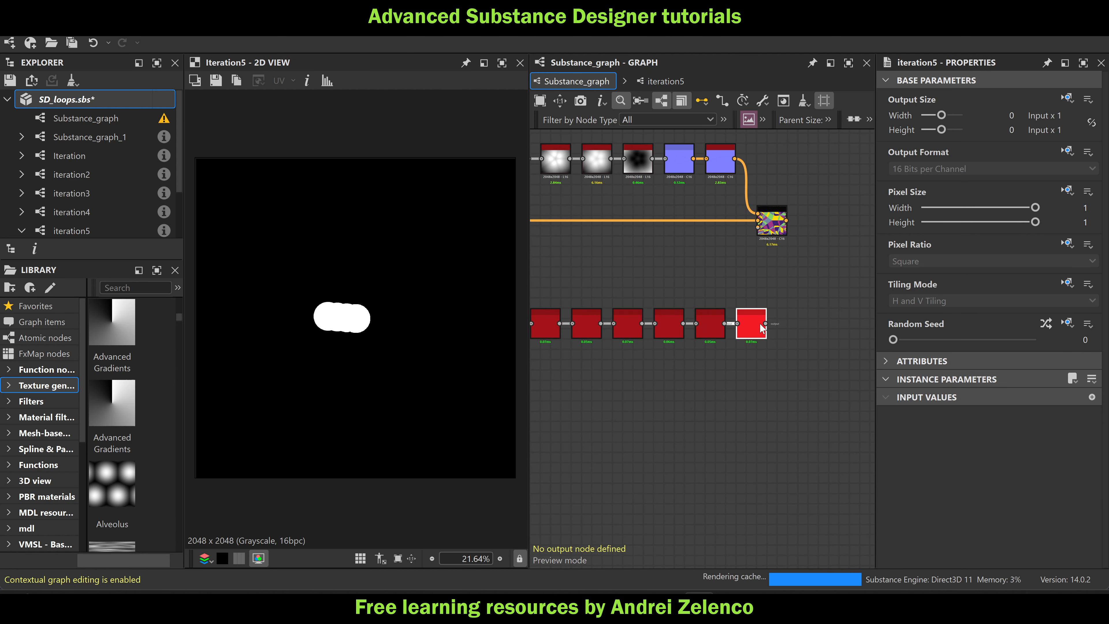
Open iteration5 in context, offset its Transformation 2D diagonally up and to the right, and save the package
left_click(703, 327)
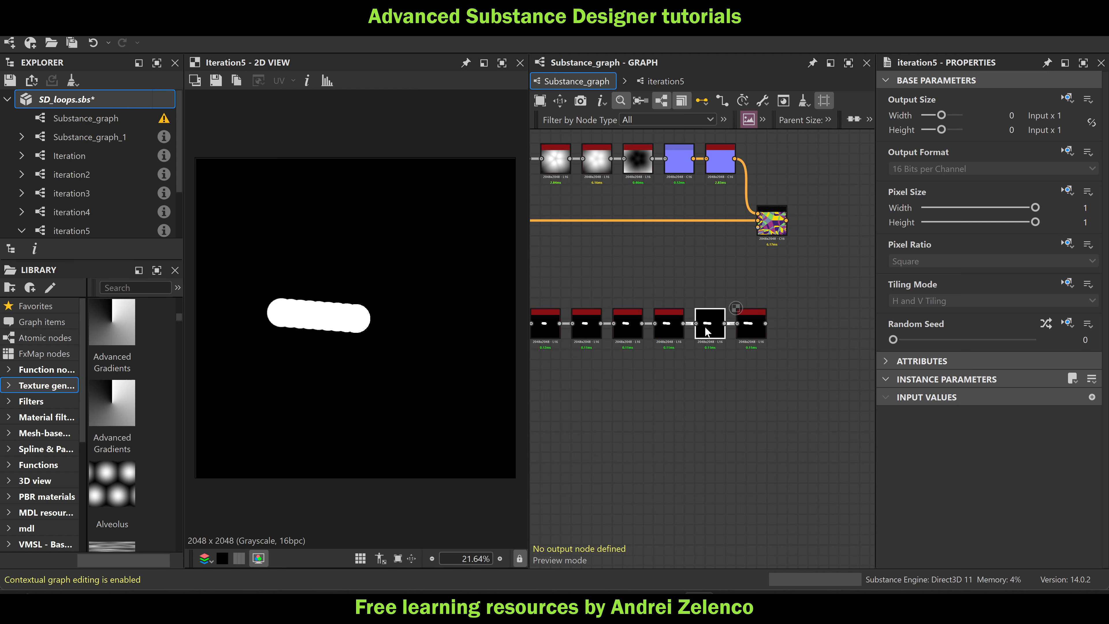
key("ctrl+e")
left_click(689, 322)
left_click_drag(356, 252, 380, 236)
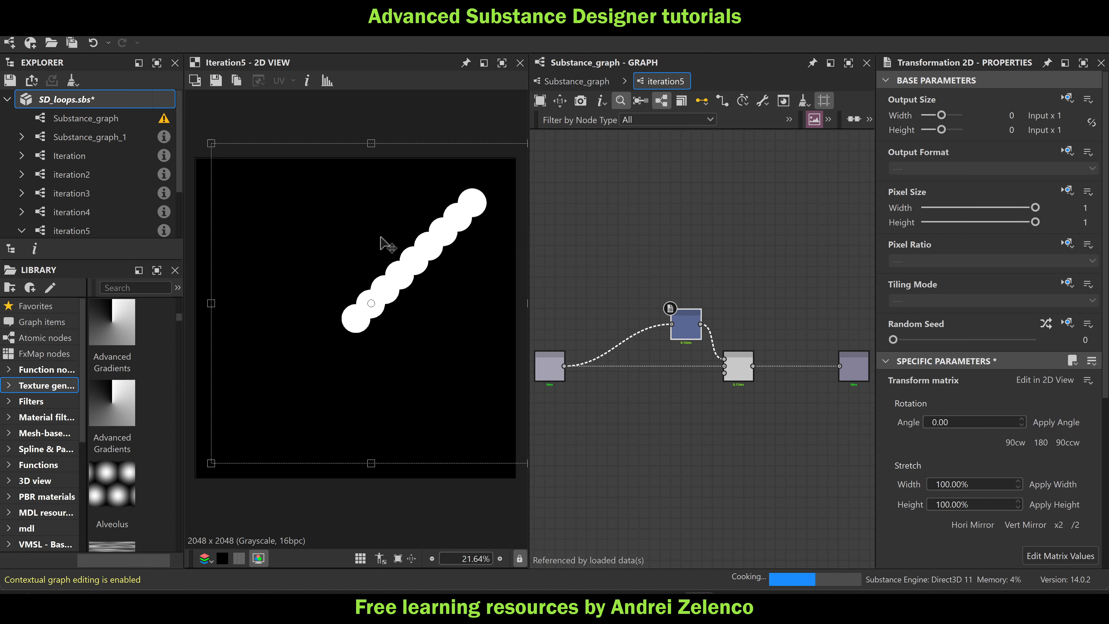
left_click(112, 102)
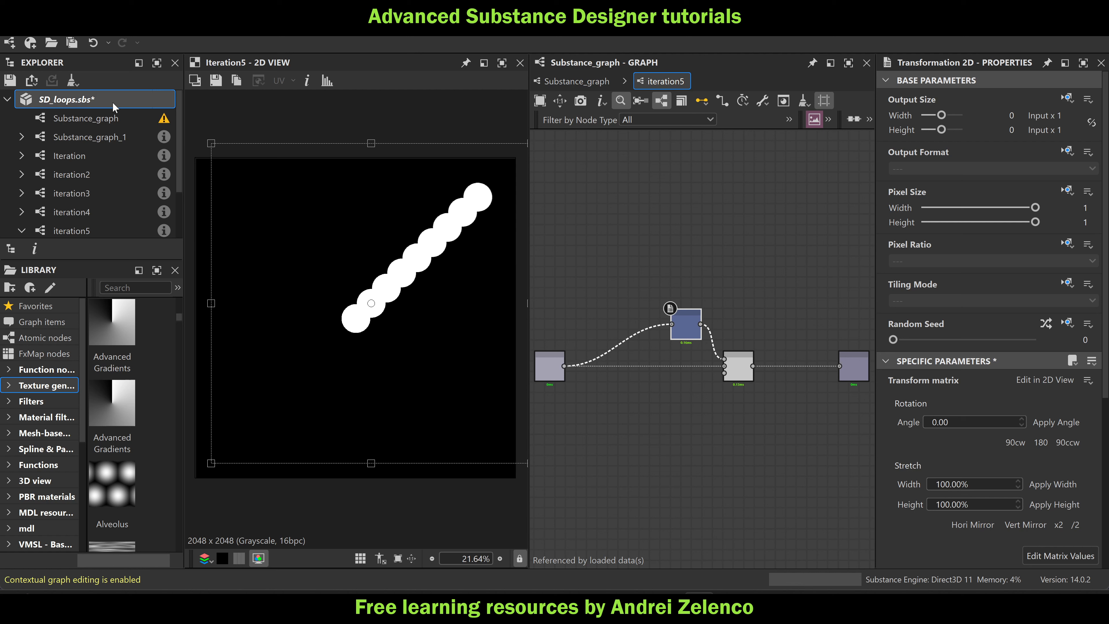
key("ctrl+s")
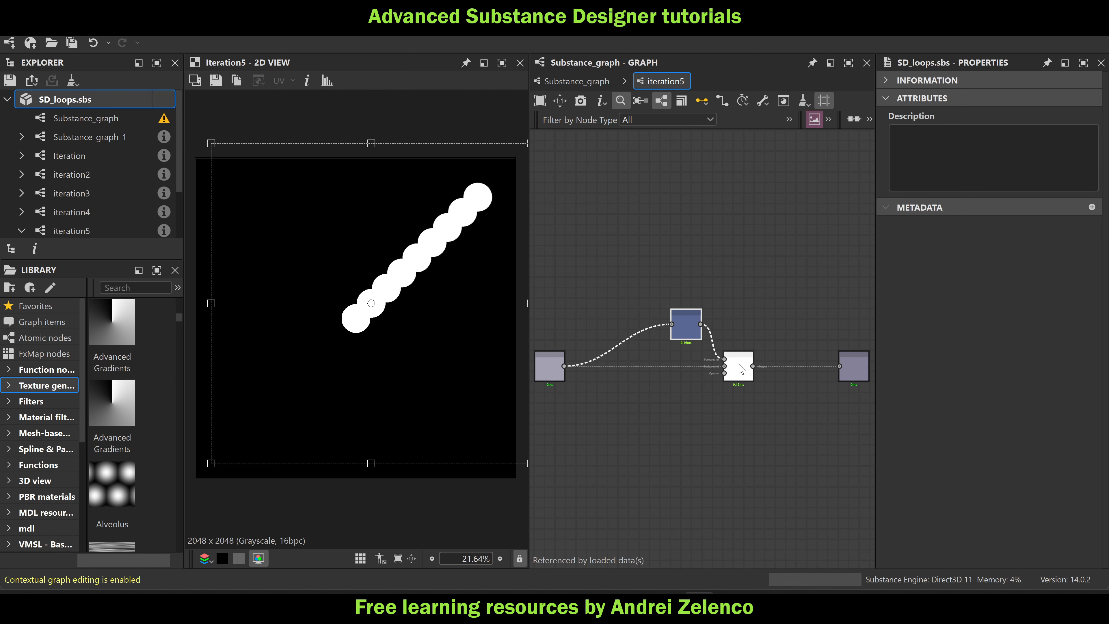
Move the Blend node slightly right, swap its foreground and background inputs, and keep its opacity at 1
mouse_move(739, 369)
left_mouse_down()
mouse_move(761, 368)
mouse_move(727, 354)
mouse_move(719, 369)
left_mouse_up()
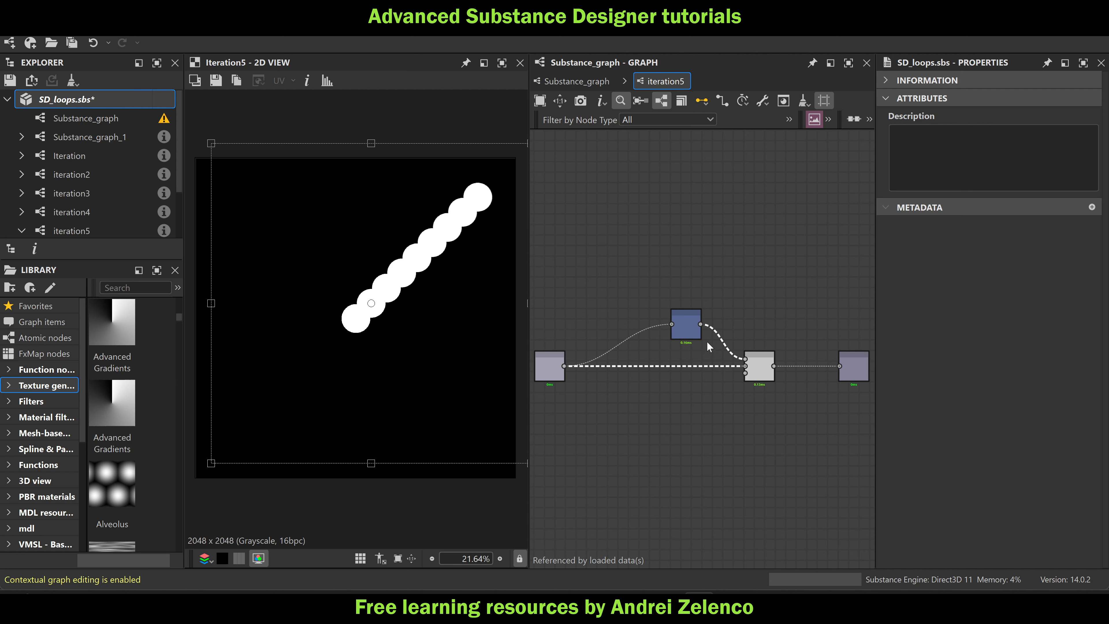
left_click_drag(730, 335, 719, 374)
key("x")
left_click(760, 367)
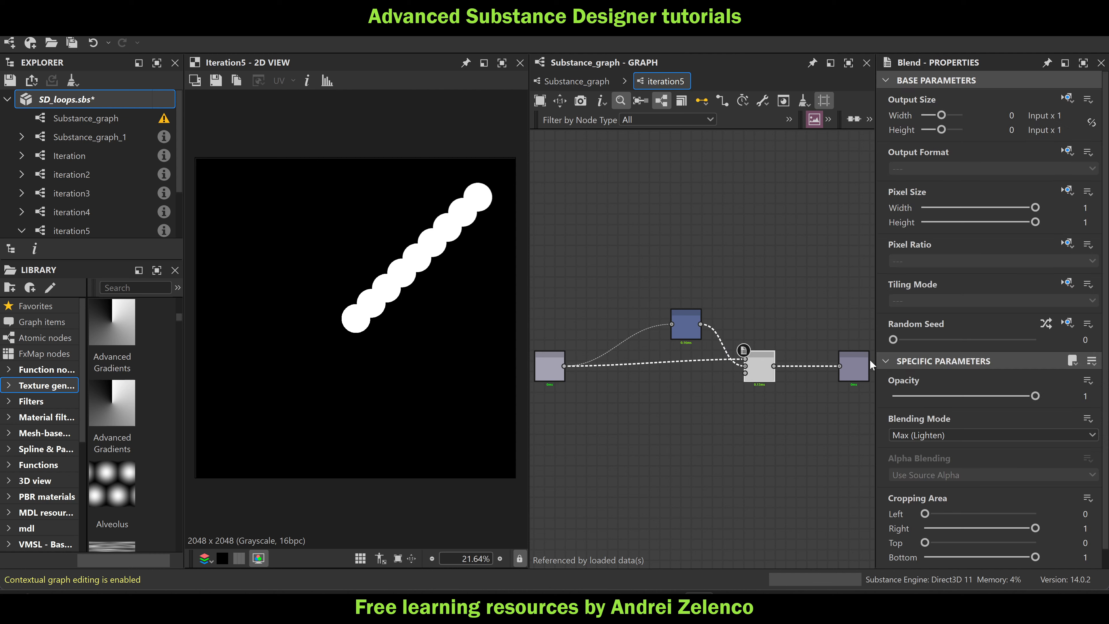
left_click_drag(1035, 396, 1065, 402)
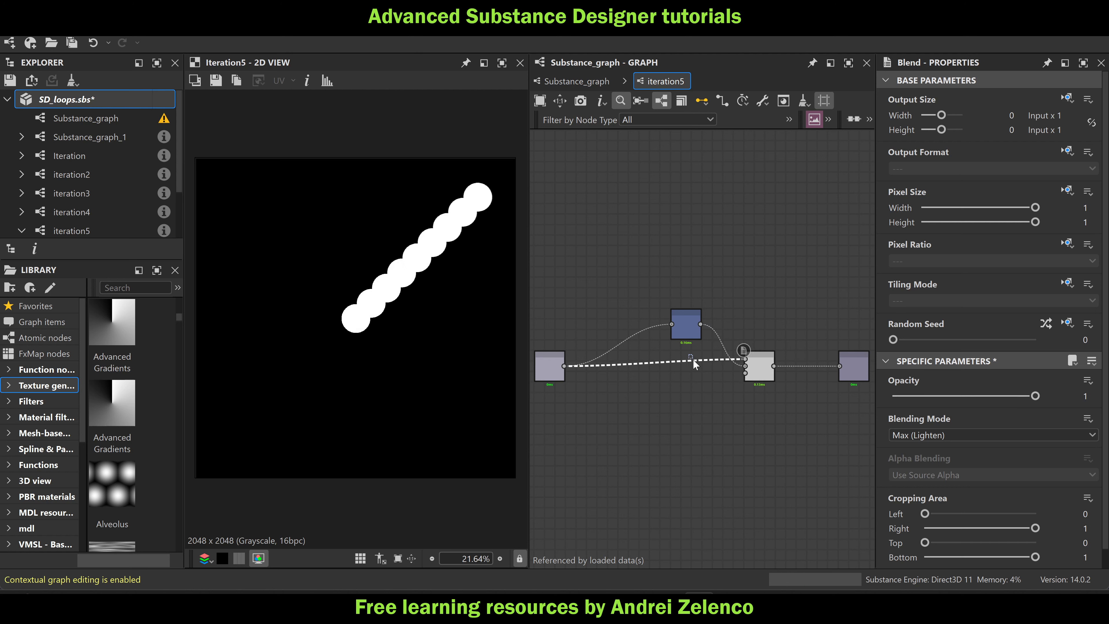
Insert a Levels node on the link between the input node and the Blend's foreground, aligned below the Transformation 2D
key("space")
type("le")
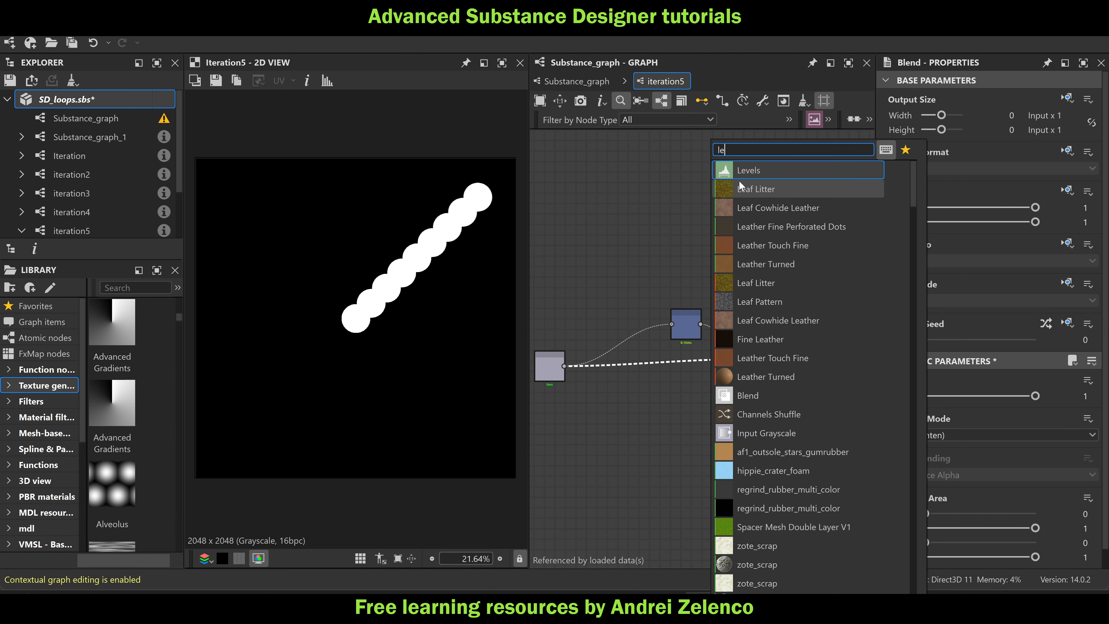
key("Return")
left_click_drag(658, 371, 691, 371)
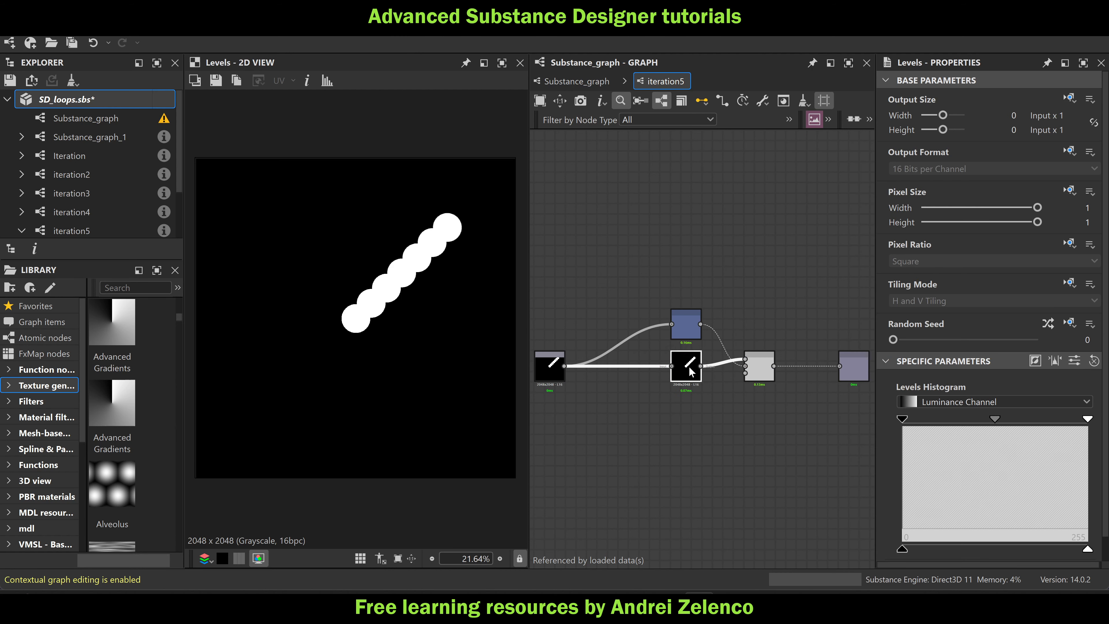
Lower the Levels node's output white level slightly and show the last iteration5 instance's result in Substance_graph
left_click_drag(1088, 550, 1053, 551)
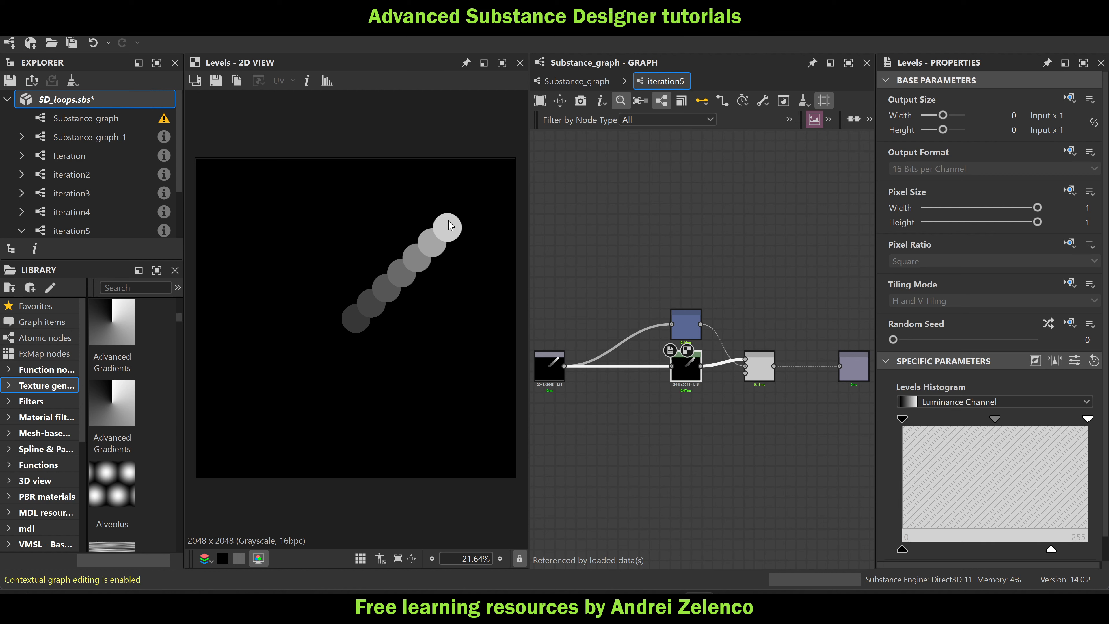
mouse_move(1051, 550)
left_mouse_down()
mouse_move(1088, 550)
mouse_move(1054, 550)
left_mouse_up()
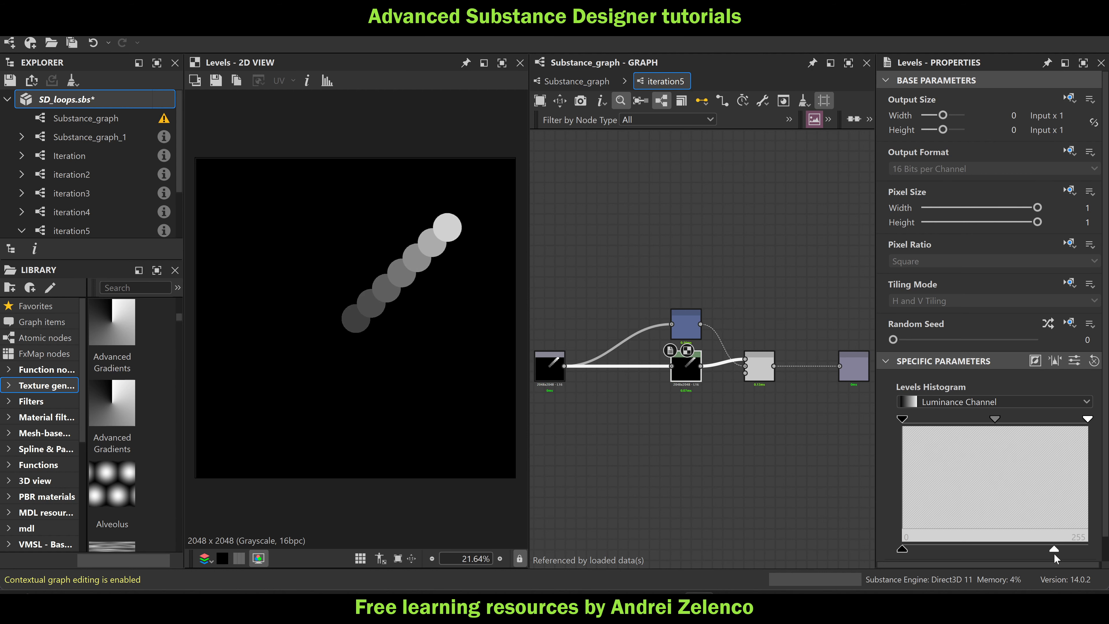
left_click(569, 81)
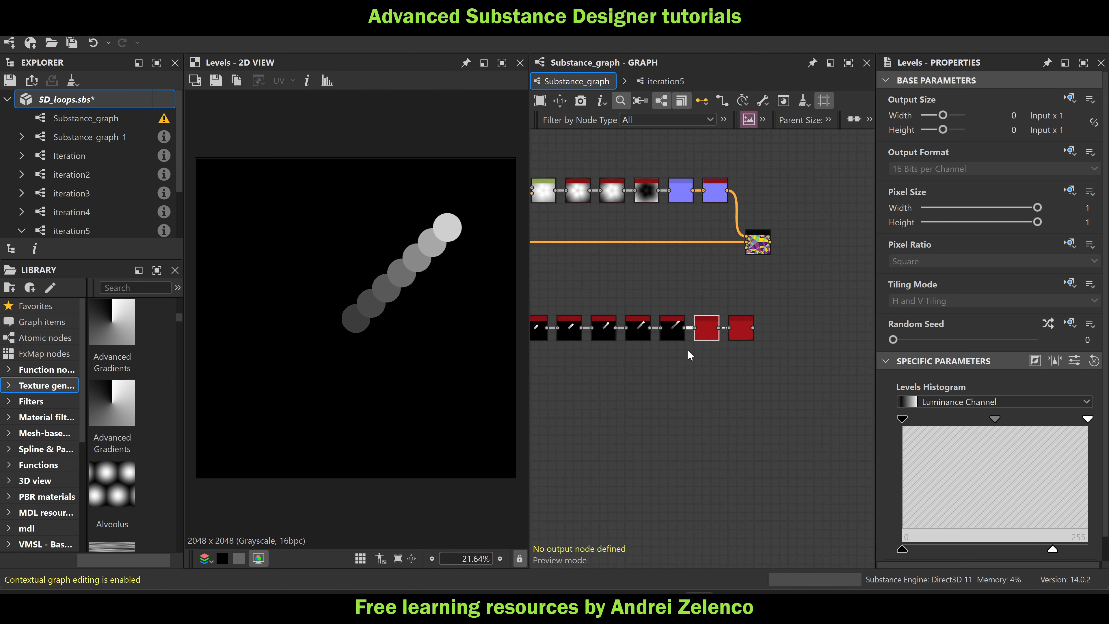
left_click(725, 340)
scroll(476, 319, "down", 2)
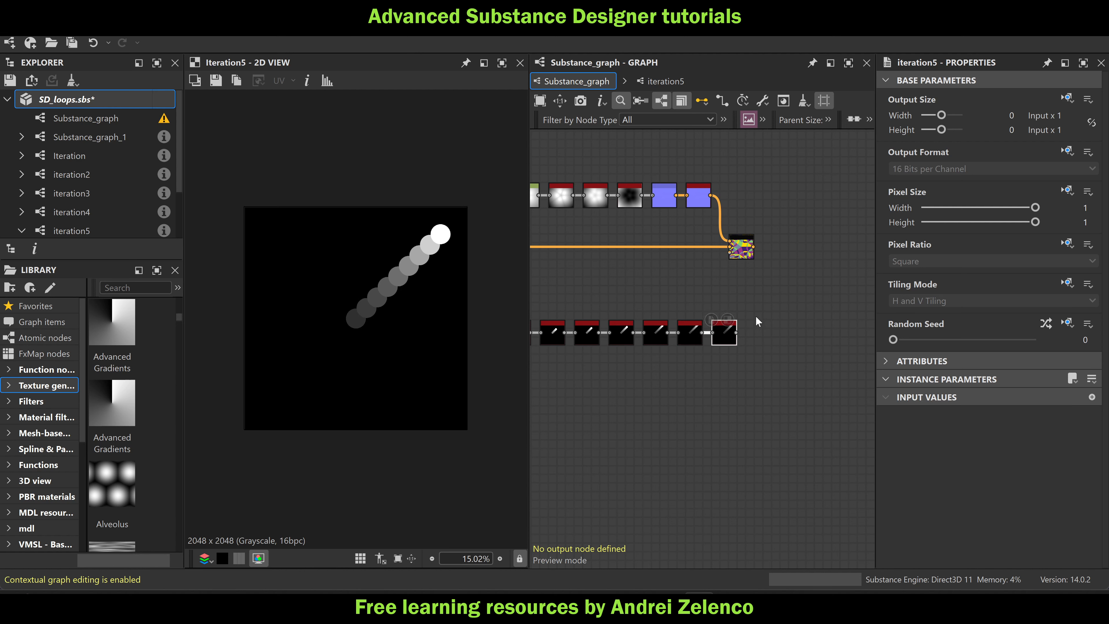
Copy the existing Gradient Map node to the end of the iteration5 chain with its result displayed, and save the package
middle_click_drag(659, 308, 847, 319)
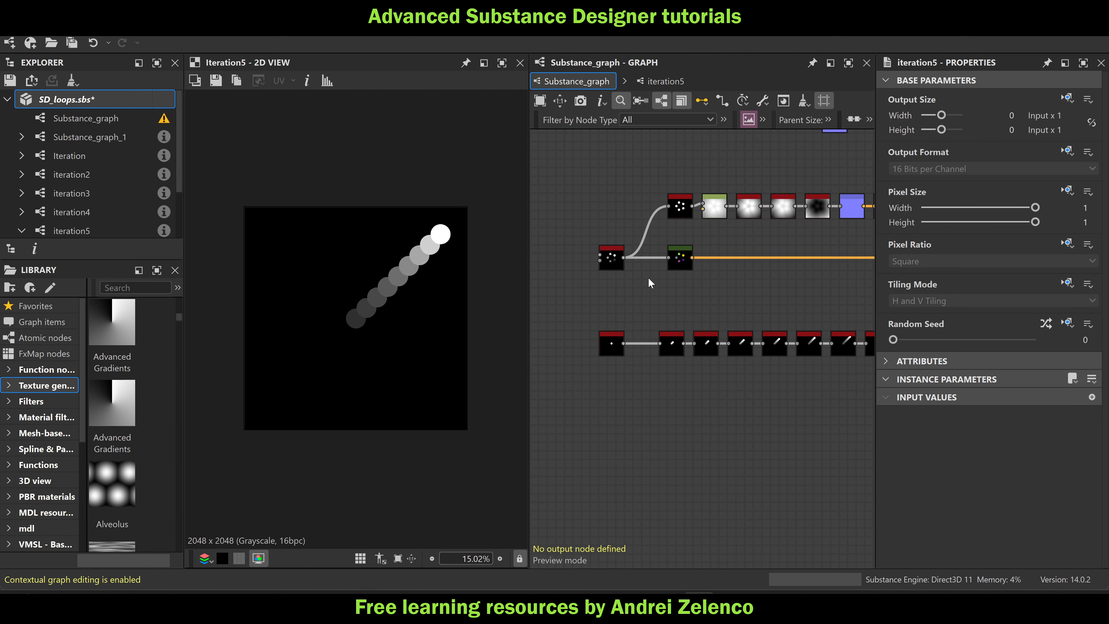
left_click(680, 259)
middle_click_drag(812, 355, 630, 350)
middle_click_drag(790, 348, 755, 340)
key("ctrl+v")
scroll(729, 333, "up", 2)
left_click_drag(701, 329, 774, 334)
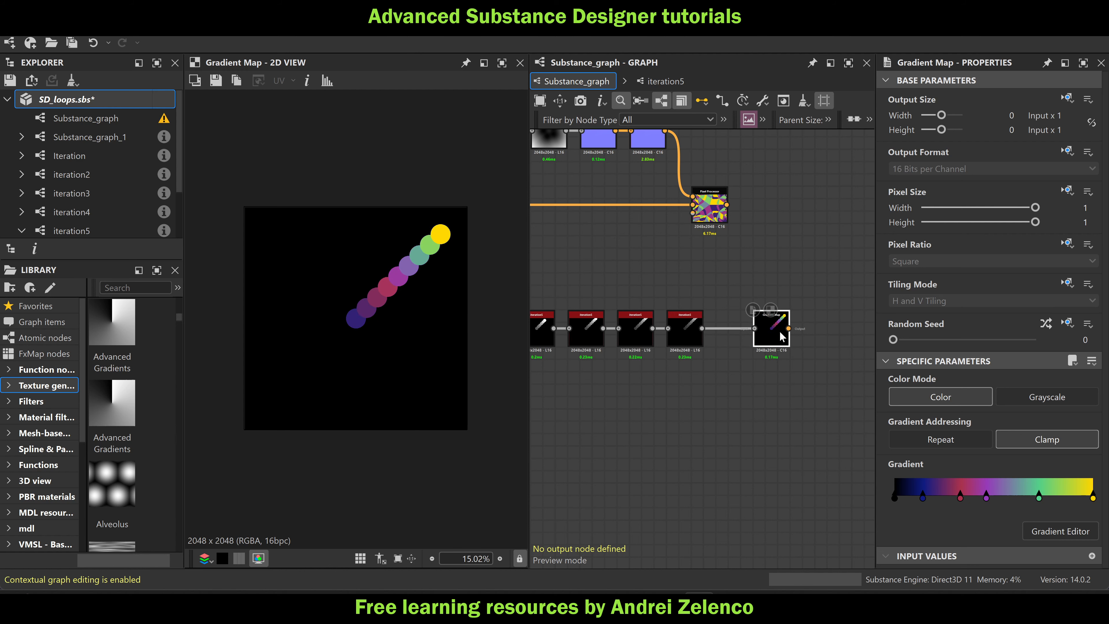
left_click(113, 97)
key("ctrl+s")
Open the second iteration5 instance in context and scale its Transformation 2D down slightly in the 2D view
scroll(688, 298, "down", 5)
middle_click_drag(661, 391, 775, 338)
scroll(784, 332, "down", 2)
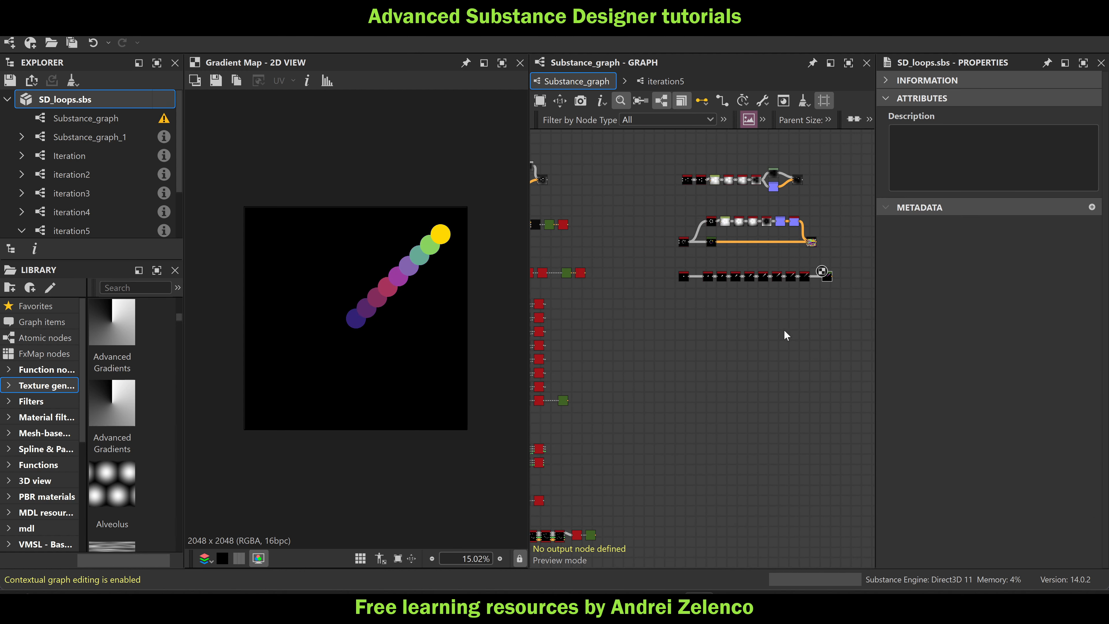
scroll(742, 273, "up", 5)
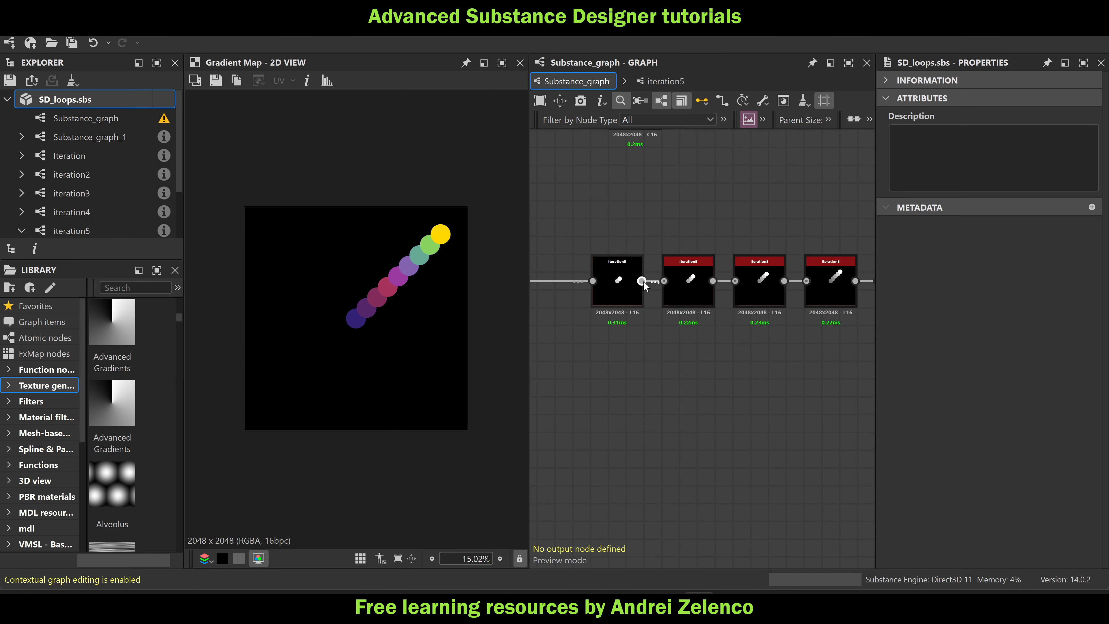
middle_click_drag(630, 302, 656, 319)
double_click(669, 292)
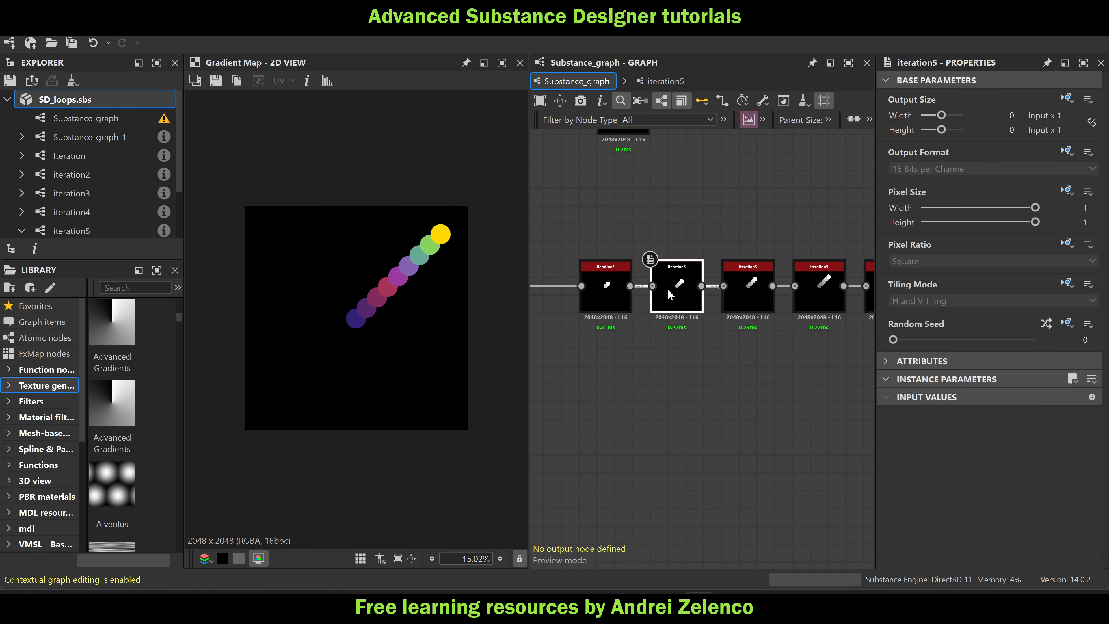
left_click(684, 325)
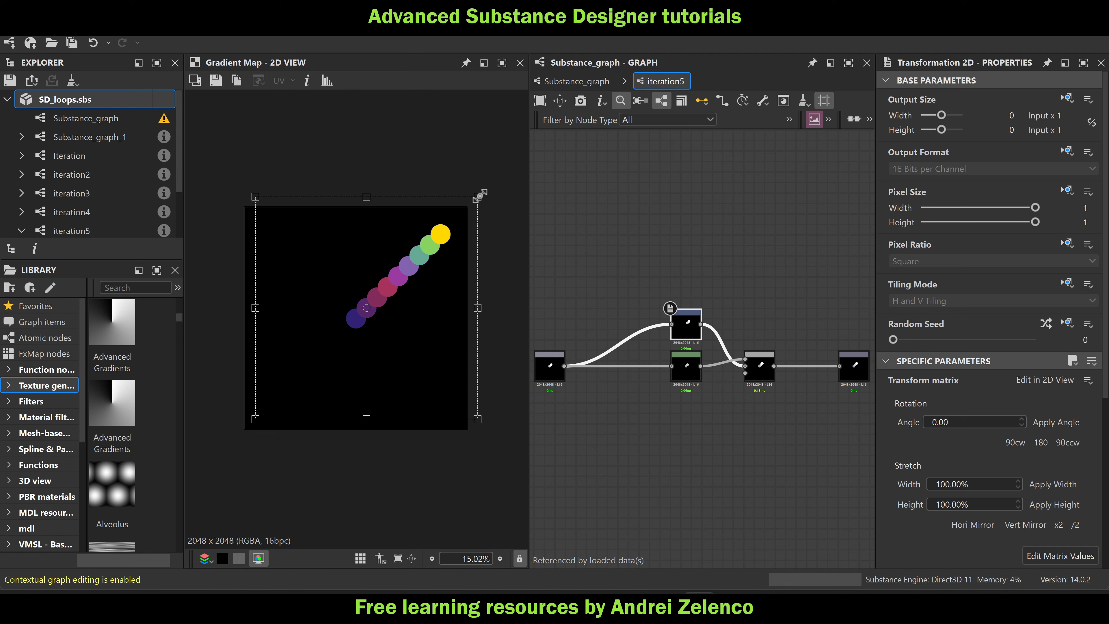
left_click_drag(480, 194, 468, 202)
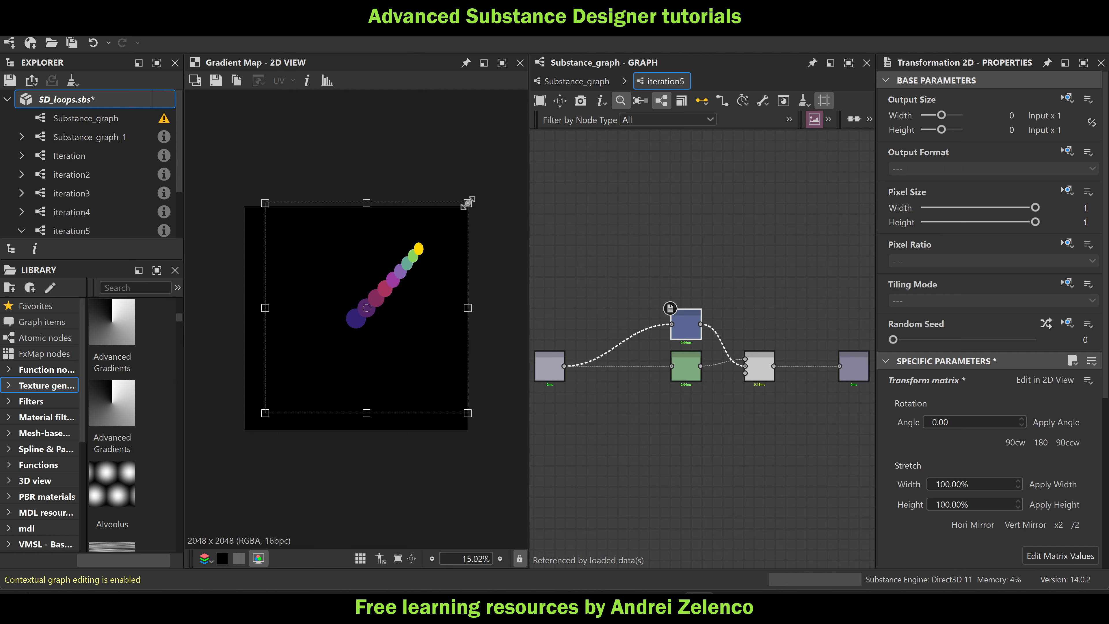
Undo the last scaling of iteration5's Transformation 2D, rotate it clockwise in the 2D view, and return to Substance_graph
key("ctrl+z")
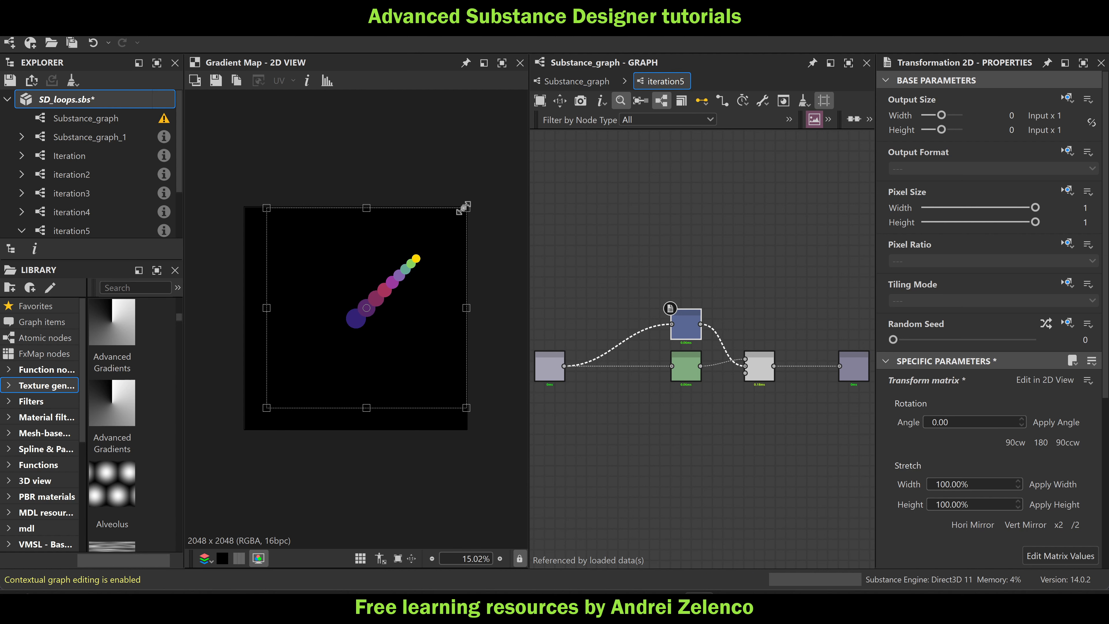
left_click_drag(458, 186, 472, 267)
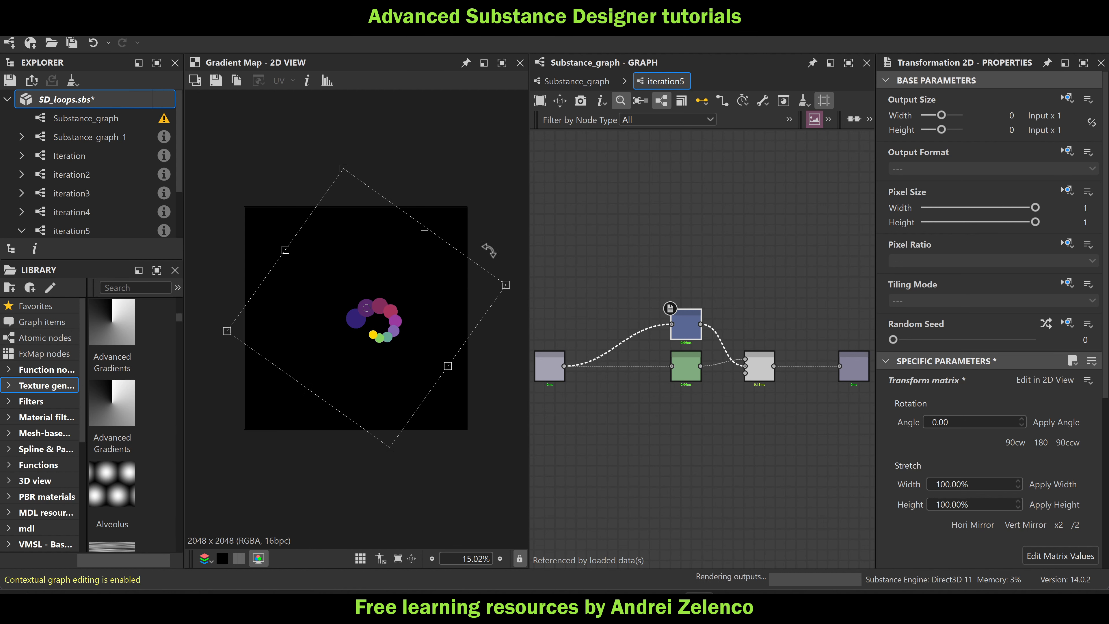
left_click(576, 81)
Duplicate the eight iteration5 instances into a row directly beneath, fed by the first row's last instance, and show the final instance's result
scroll(642, 265, "down", 5)
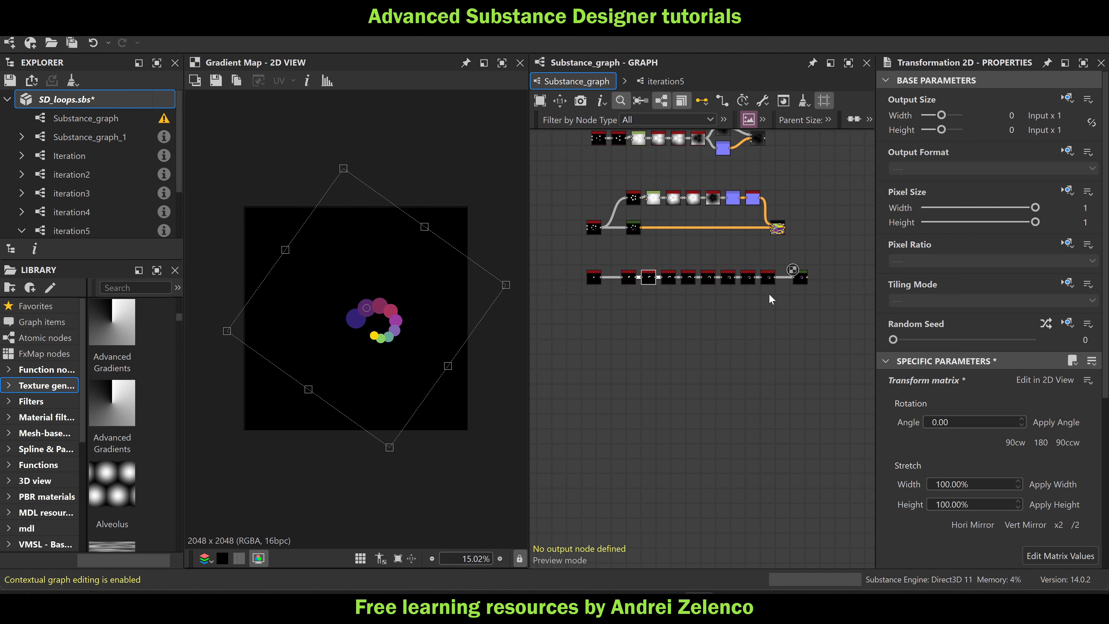
scroll(774, 303, "up", 1)
scroll(775, 303, "down", 1)
left_click_drag(775, 302, 594, 271)
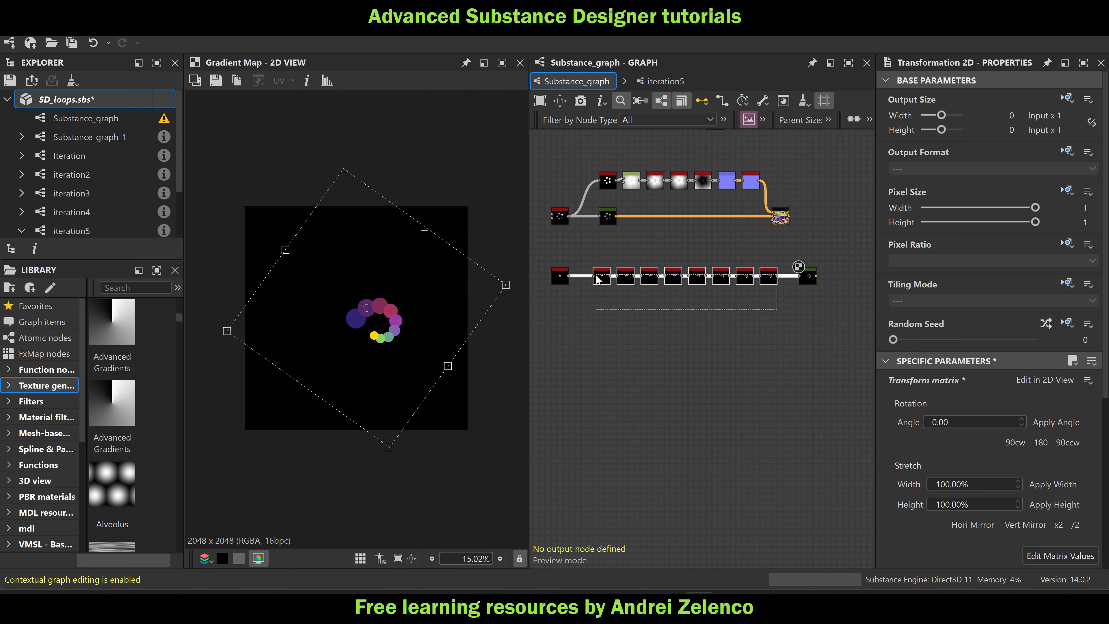
key("ctrl+d")
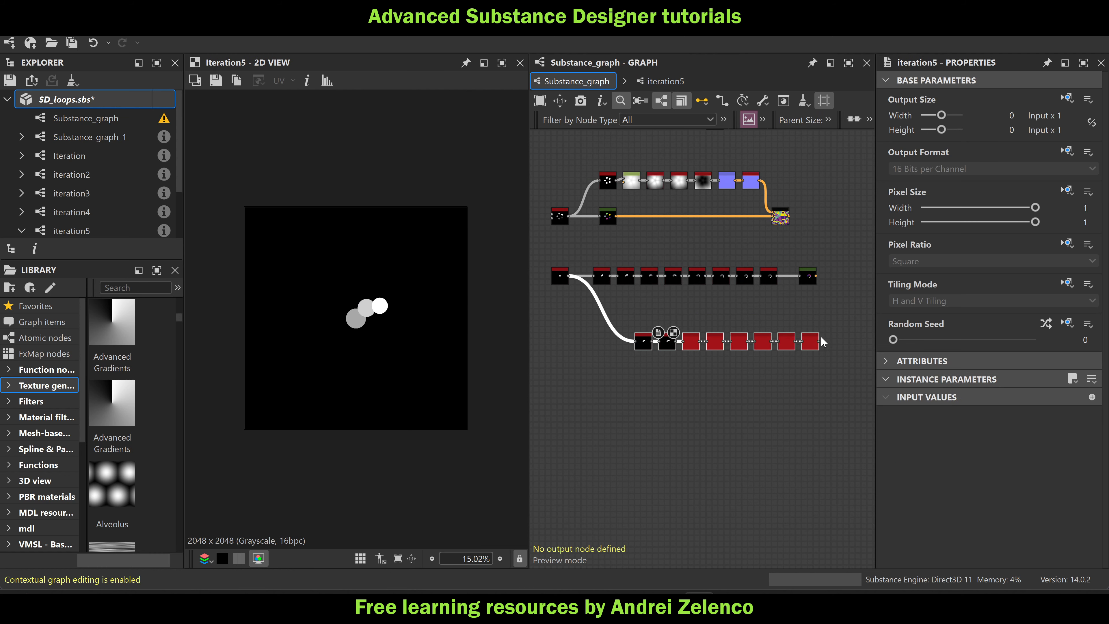
left_click_drag(814, 346, 597, 298)
scroll(778, 272, "up", 1)
scroll(778, 272, "down", 1)
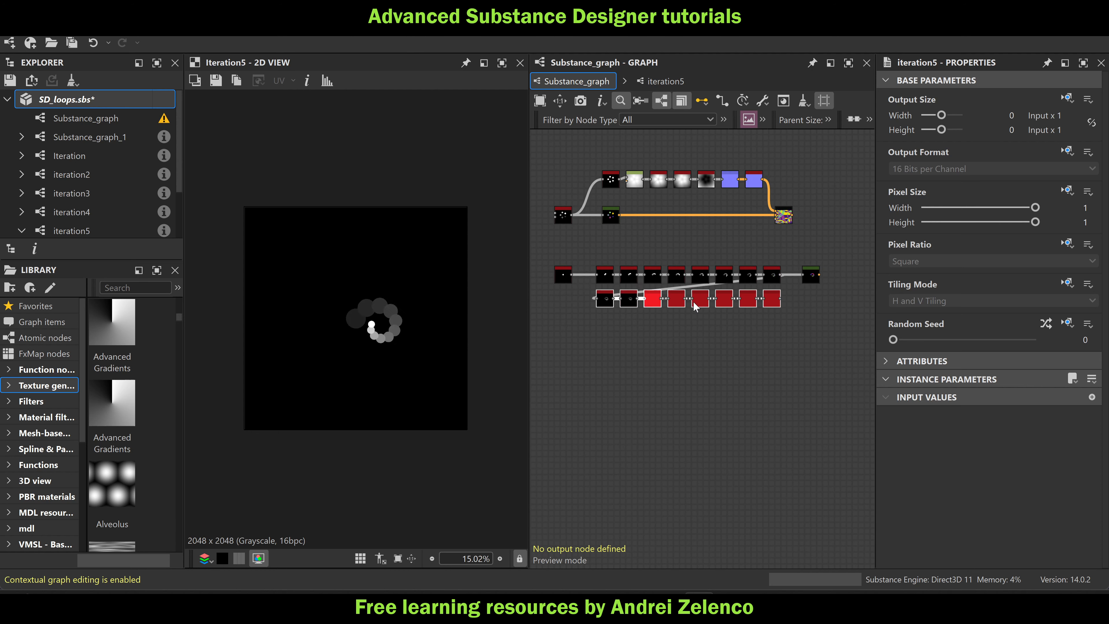
double_click(771, 301)
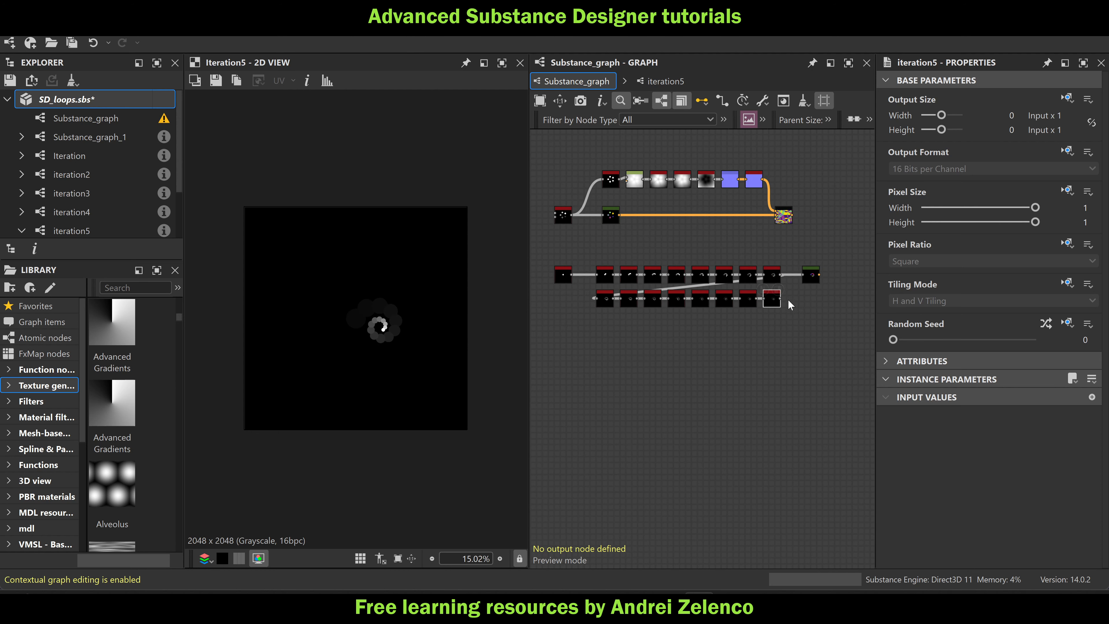
Move the Gradient Map to the end of the second iteration5 row, connect it to the last instance, and display its result
scroll(786, 298, "up", 3)
left_click_drag(776, 299, 824, 297)
double_click(834, 255)
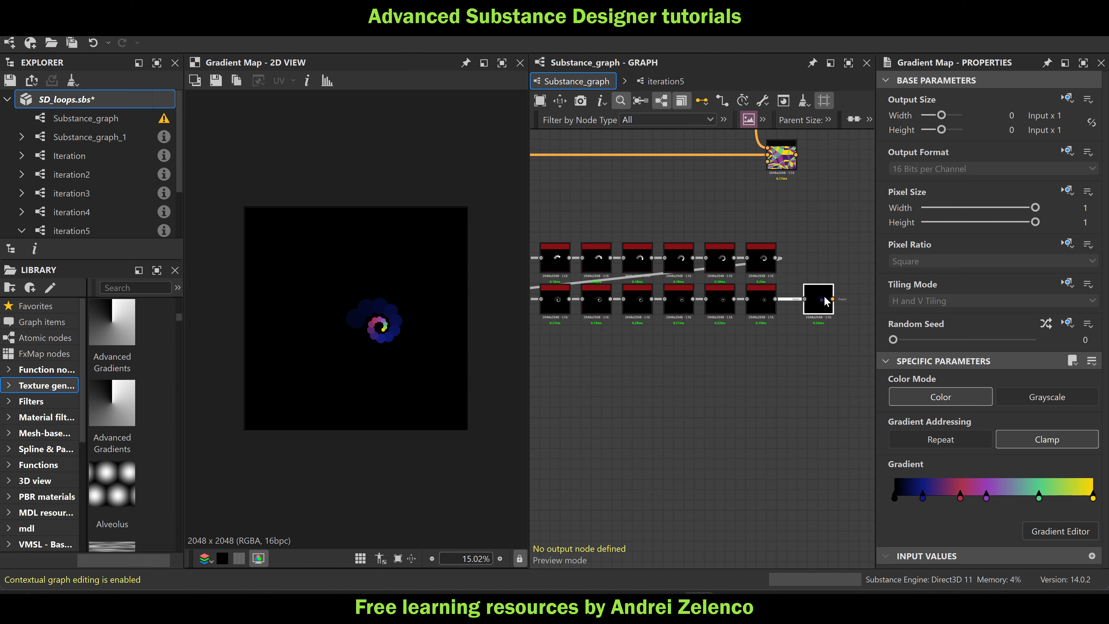
scroll(757, 301, "up", 2)
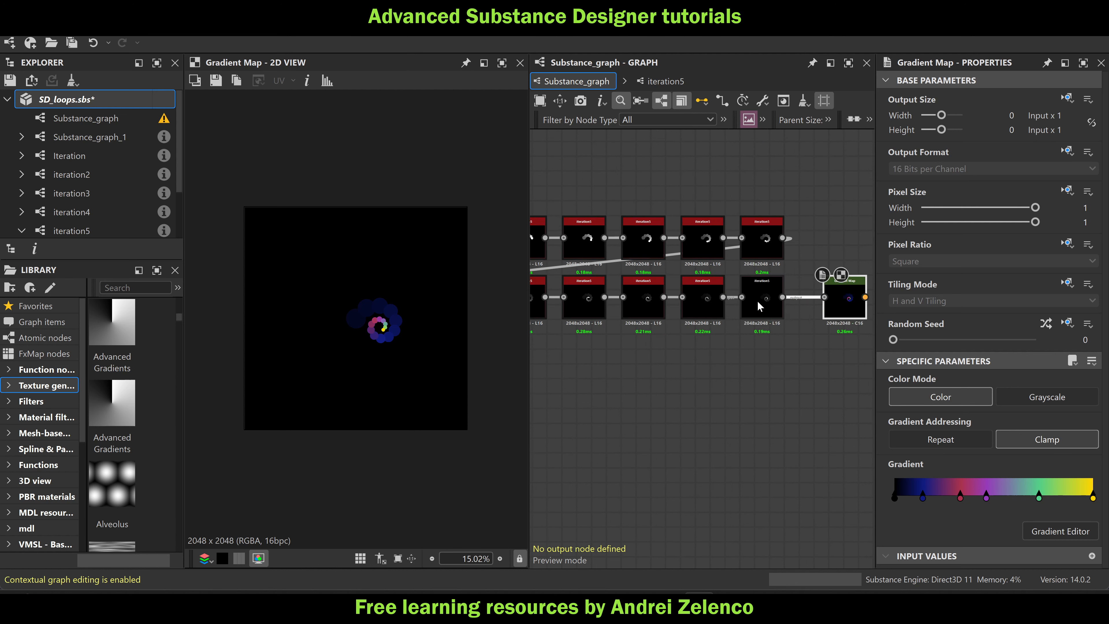
Open the last iteration5 instance in context, raise its Levels output white level slightly, save the package, and return to Substance_graph
double_click(757, 301)
left_click(687, 375)
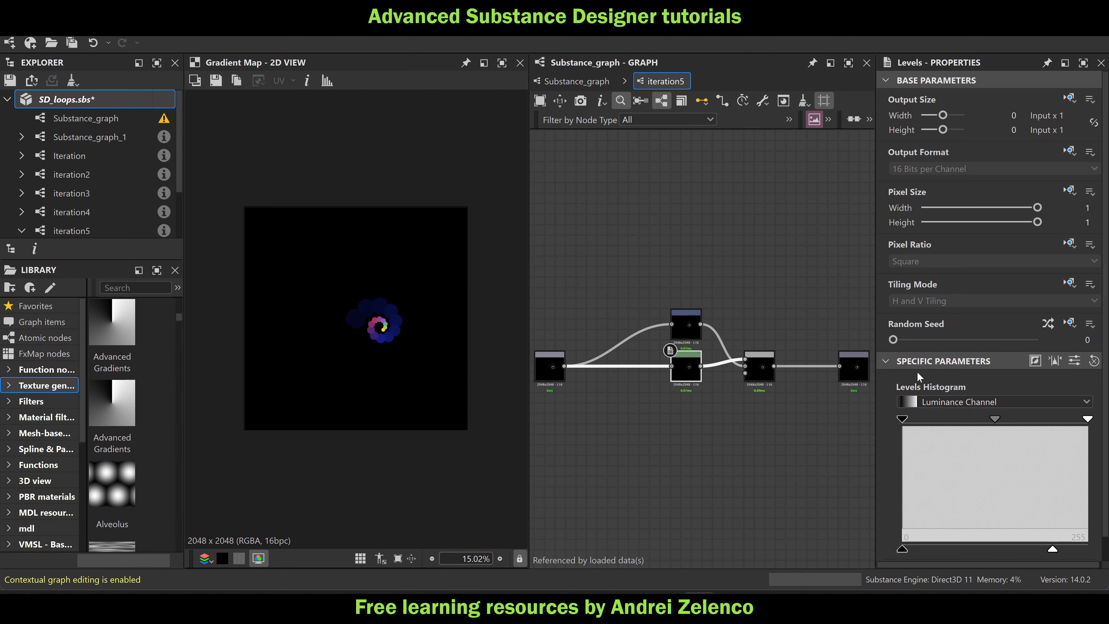
left_click_drag(1052, 549, 1066, 549)
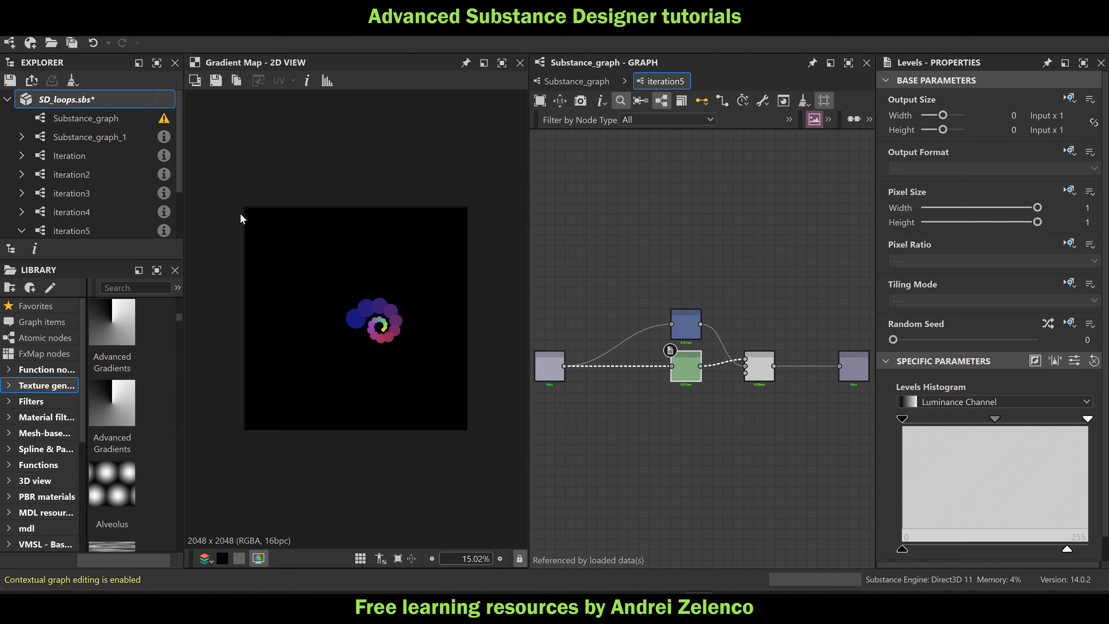
left_click(110, 101)
key("ctrl+s")
left_click(564, 83)
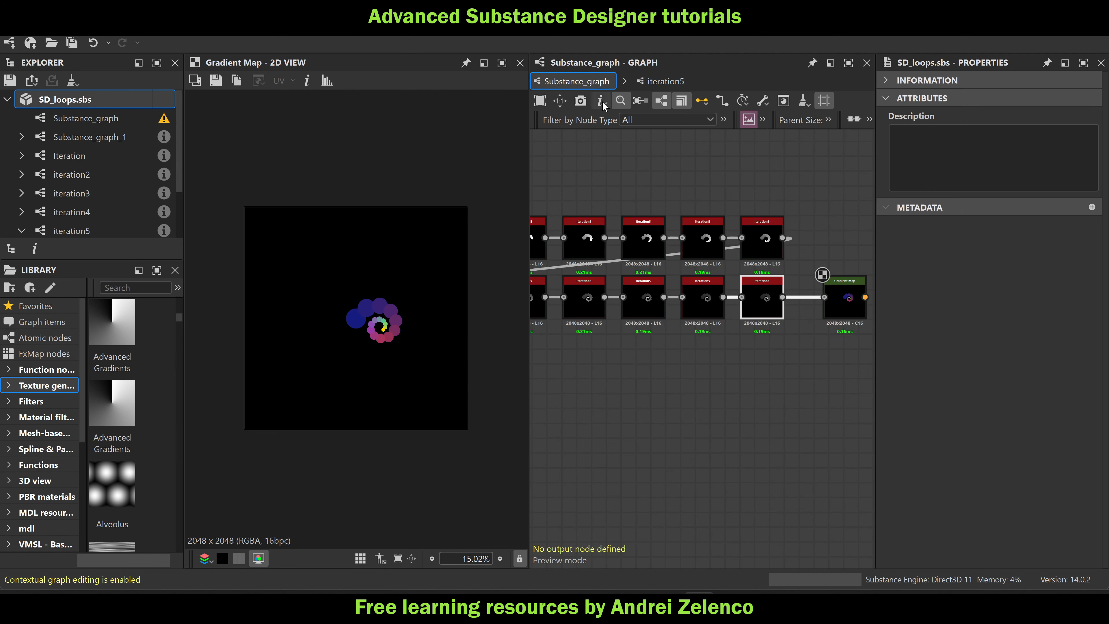
View the fxaa_color result of the earlier short chain and the Gradient Map result of the large eight-row Iteration chain
scroll(756, 276, "down", 5)
scroll(764, 278, "up", 6)
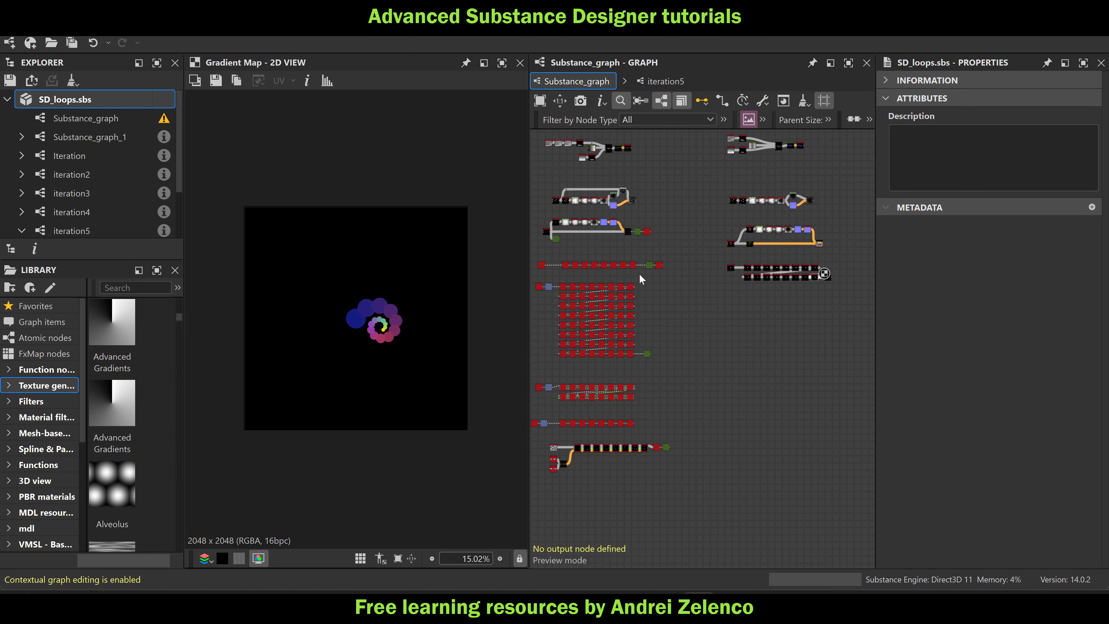
double_click(671, 263)
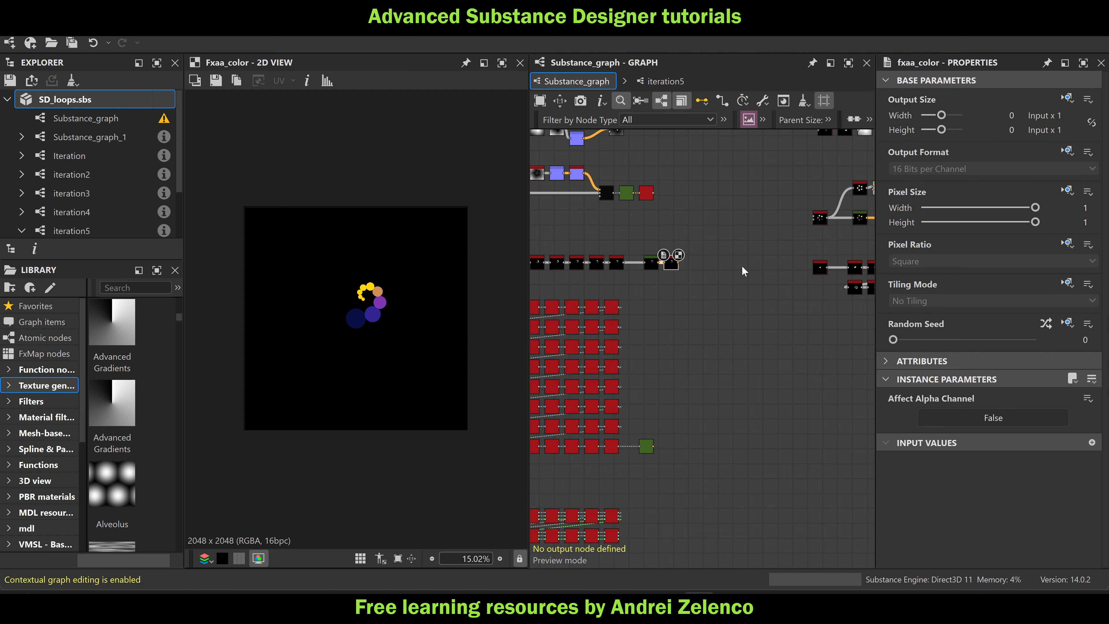
scroll(742, 265, "down", 3)
scroll(651, 265, "up", 4)
scroll(744, 255, "down", 5)
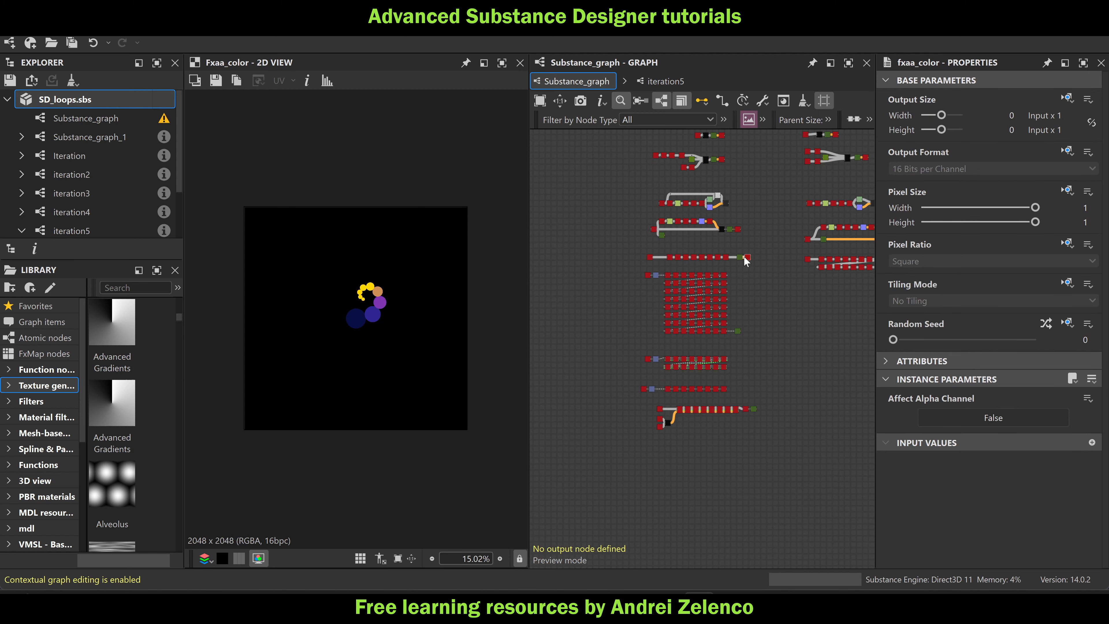
scroll(736, 356, "up", 3)
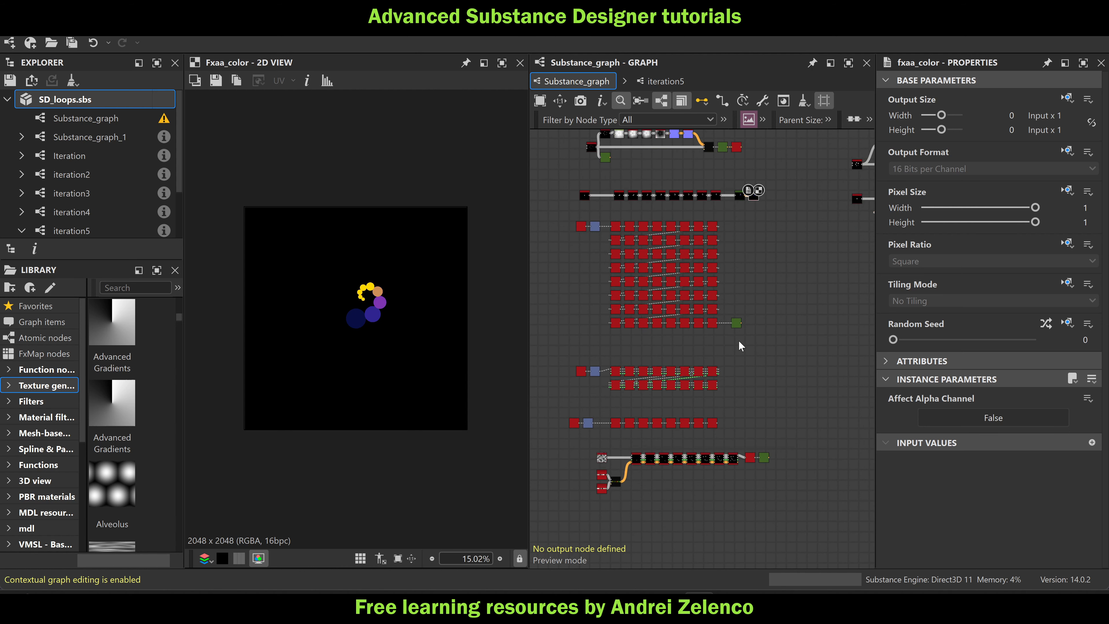
double_click(736, 323)
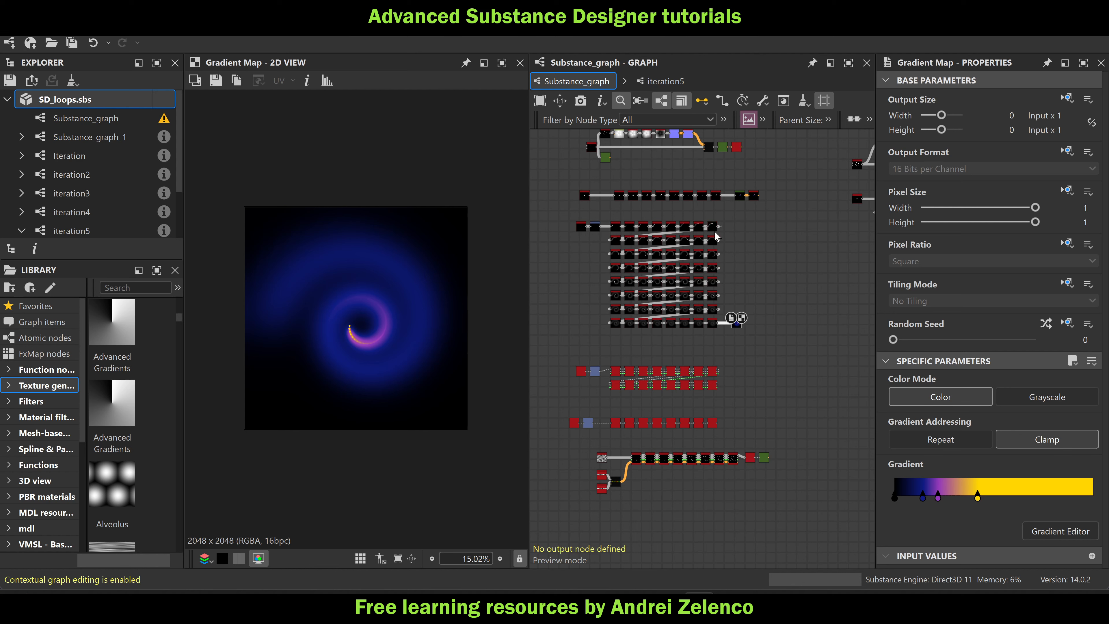
Copy the Shape and Transformation 2D nodes that start the large Iteration chain and place the copies below the iteration5 rows
scroll(590, 236, "up", 5)
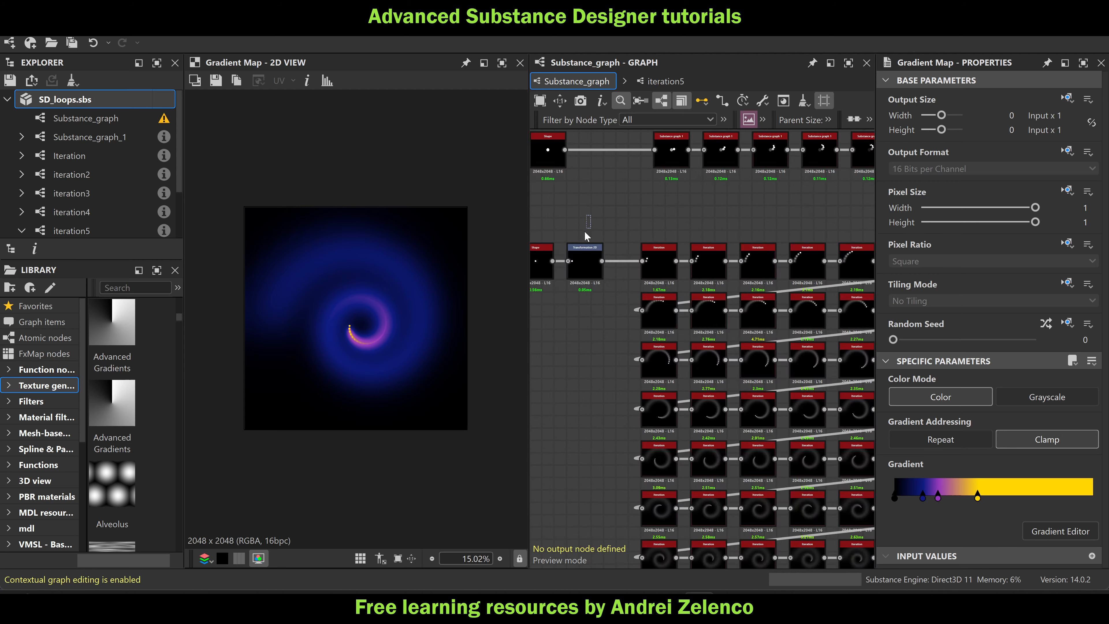
scroll(563, 266, "down", 2)
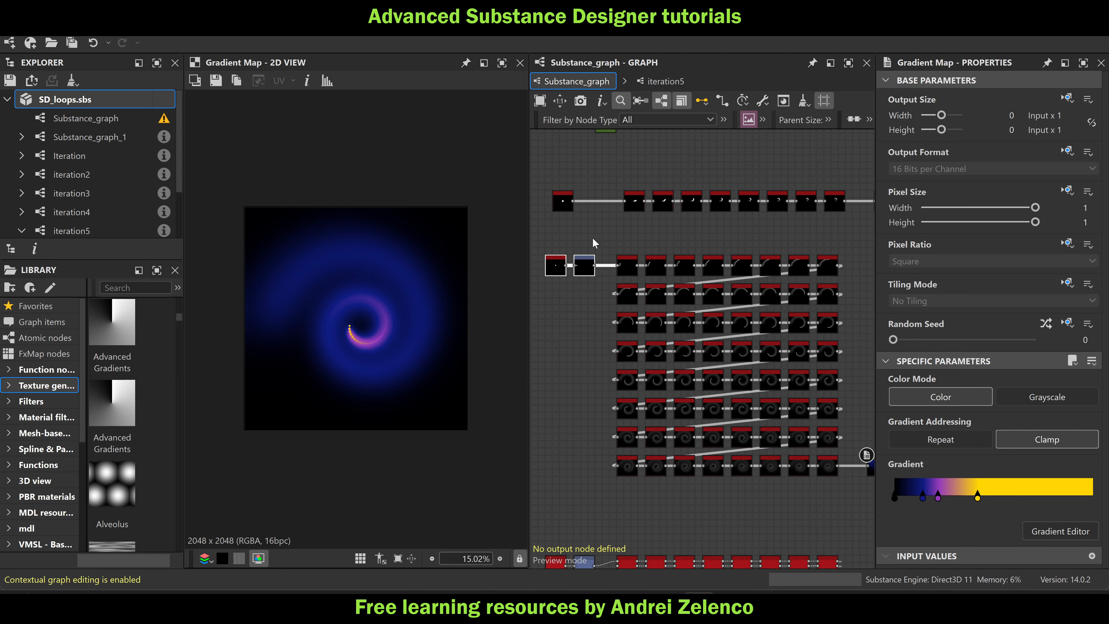
scroll(555, 274, "up", 3)
scroll(555, 274, "down", 6)
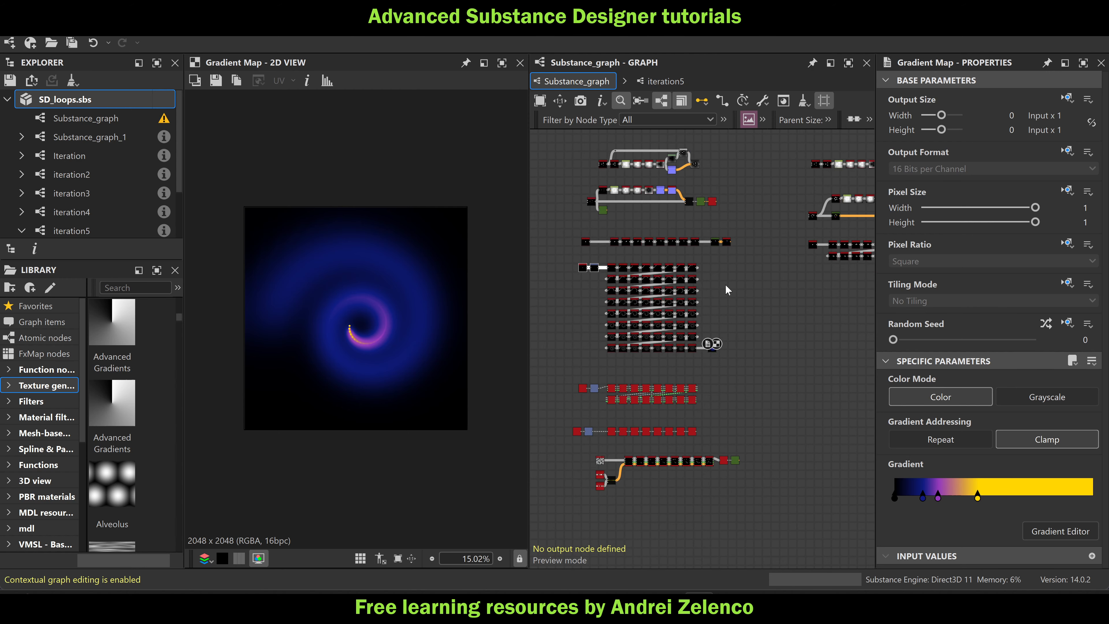
key("ctrl+v")
scroll(791, 309, "up", 3)
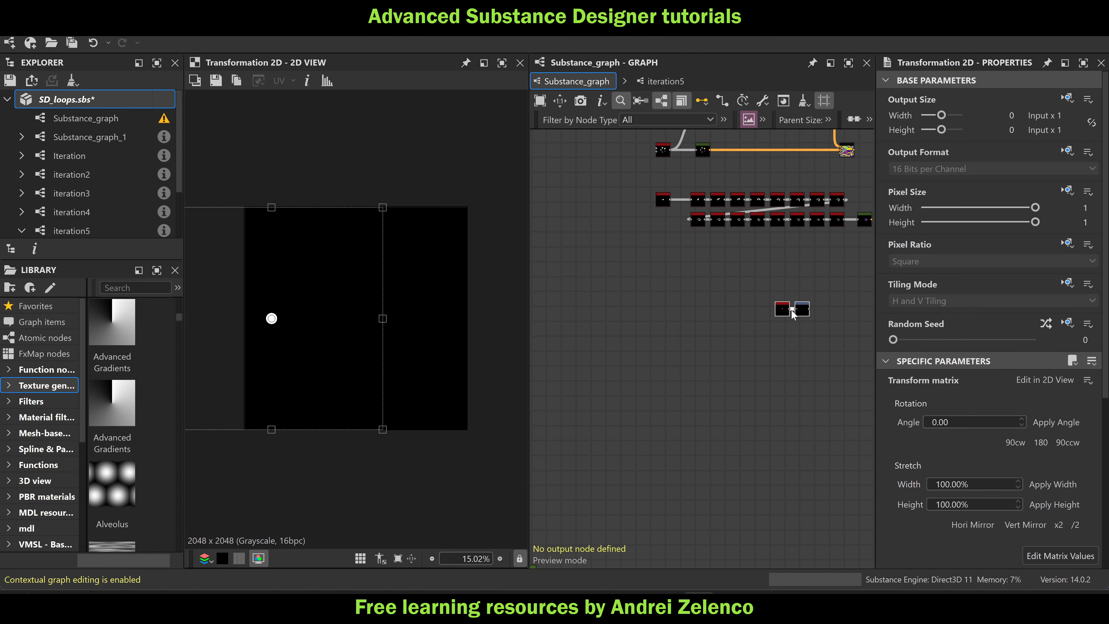
left_click_drag(786, 309, 660, 284)
left_click(675, 286)
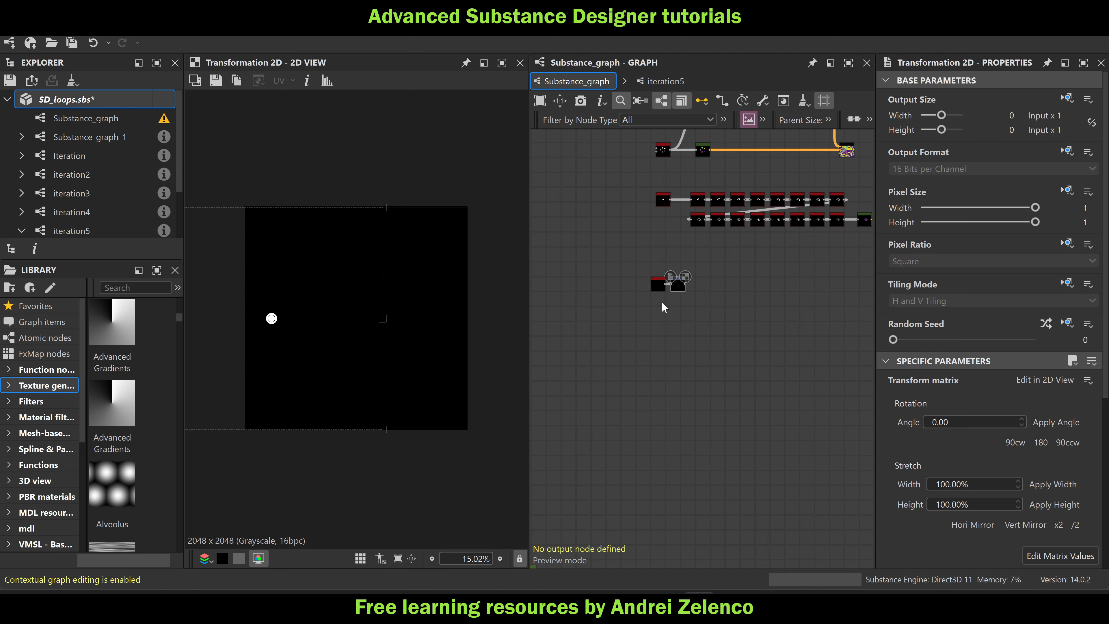
Open the first Iteration instance of the large chain in context to examine its internal nodes, and return to Substance_graph
scroll(737, 317, "down", 5)
scroll(615, 305, "up", 10)
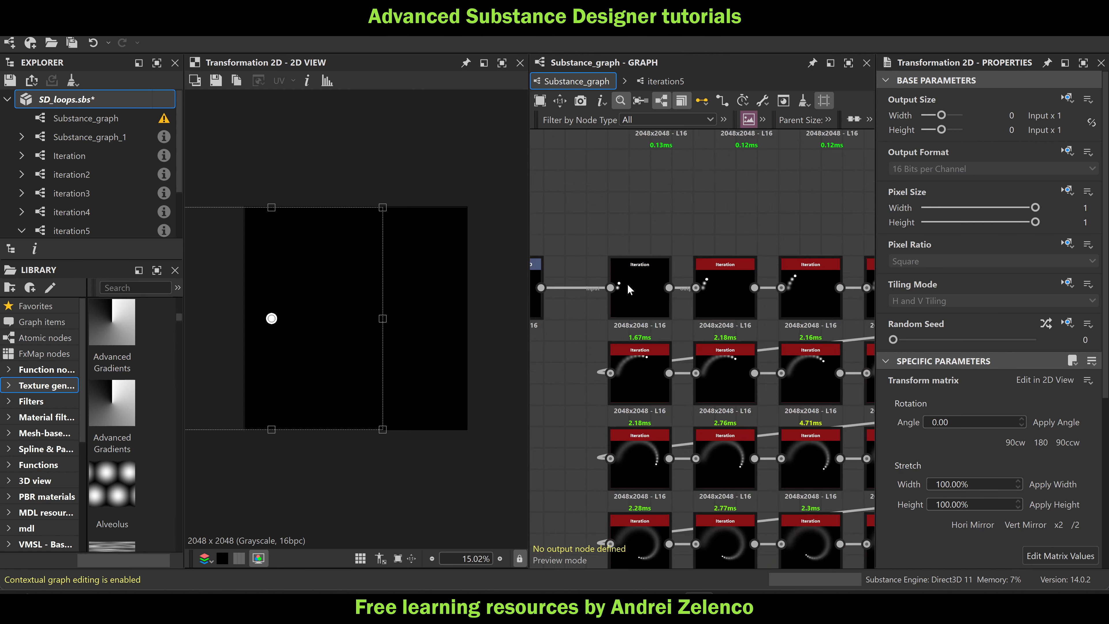
left_click(633, 283)
key("ctrl+e")
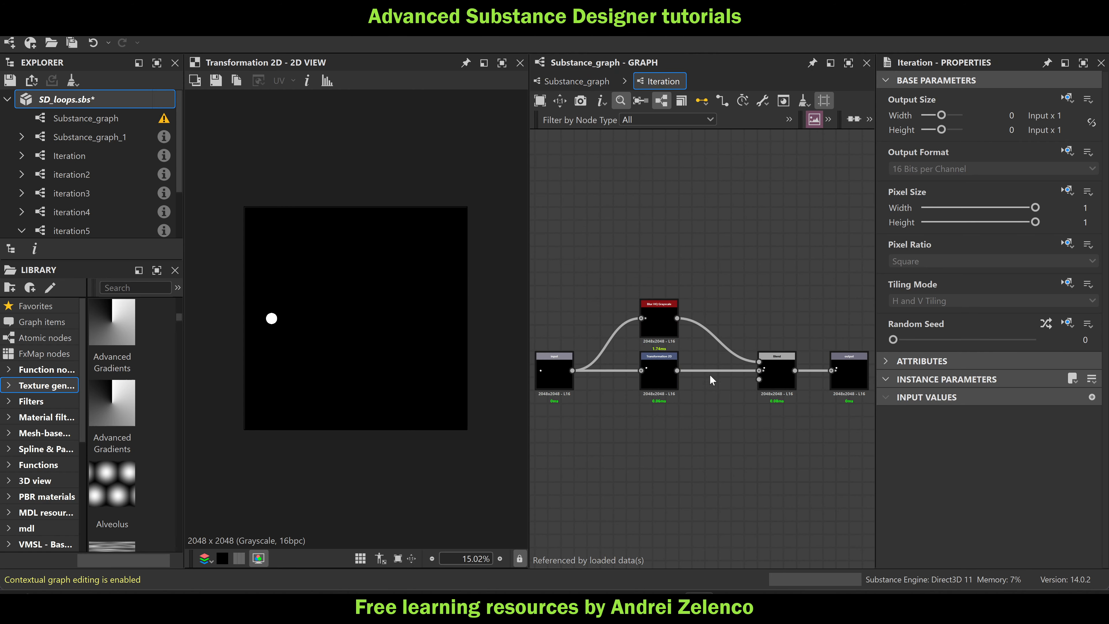
middle_click_drag(709, 374, 710, 301)
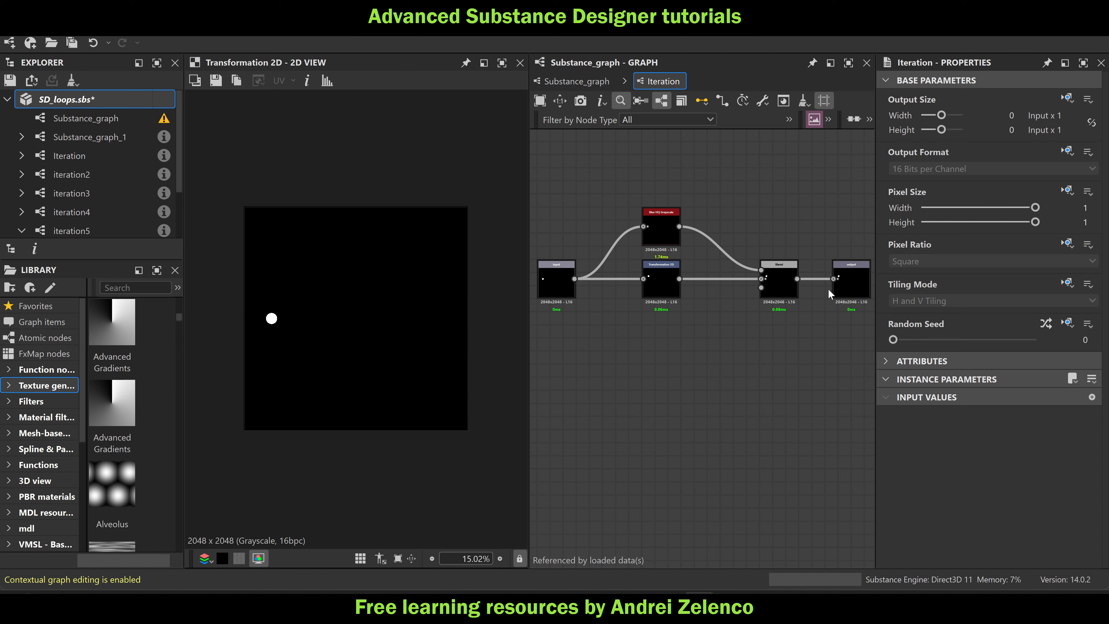
scroll(764, 286, "down", 2)
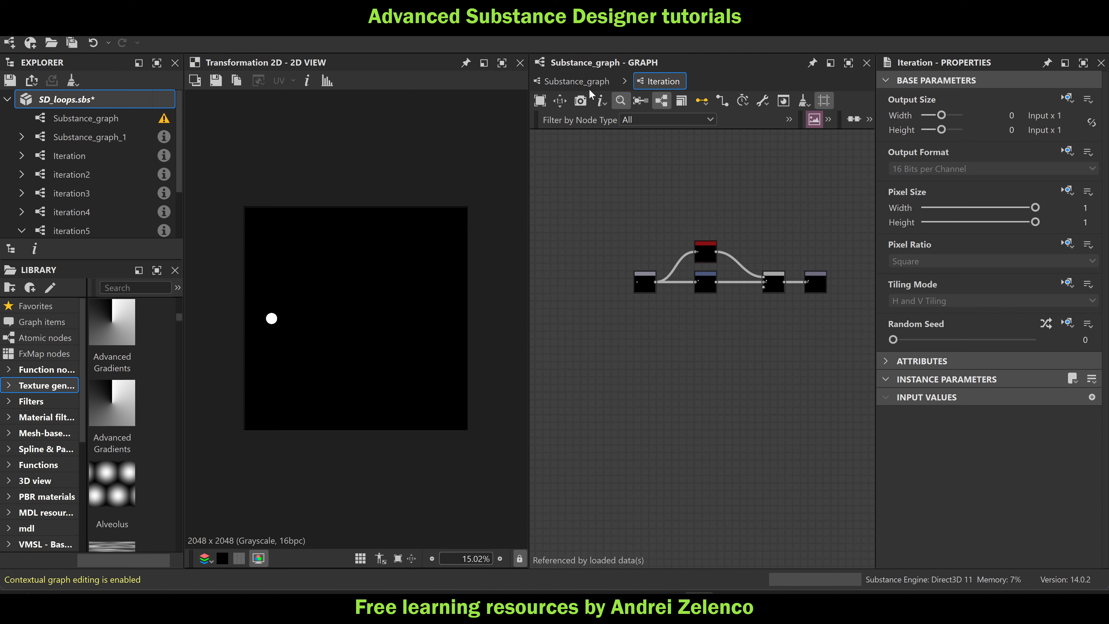
left_click(559, 82)
Add a second Transformation 2D node after the copied Shape and Transformation 2D pair and connect the pair's output to it
scroll(648, 226, "down", 5)
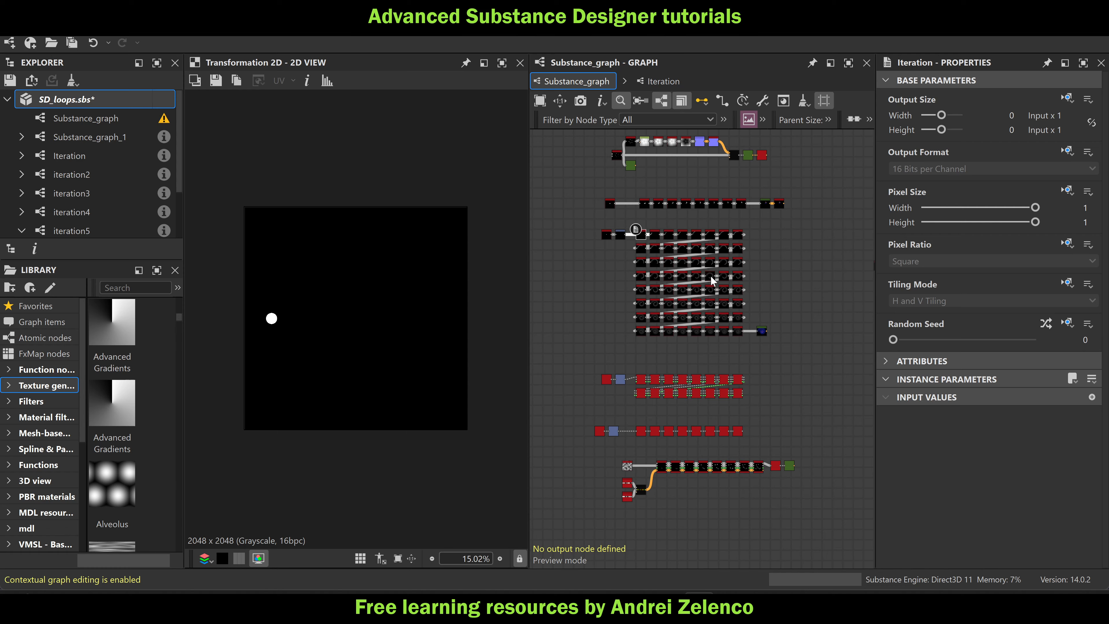
middle_click_drag(711, 276, 533, 280)
scroll(728, 240, "up", 5)
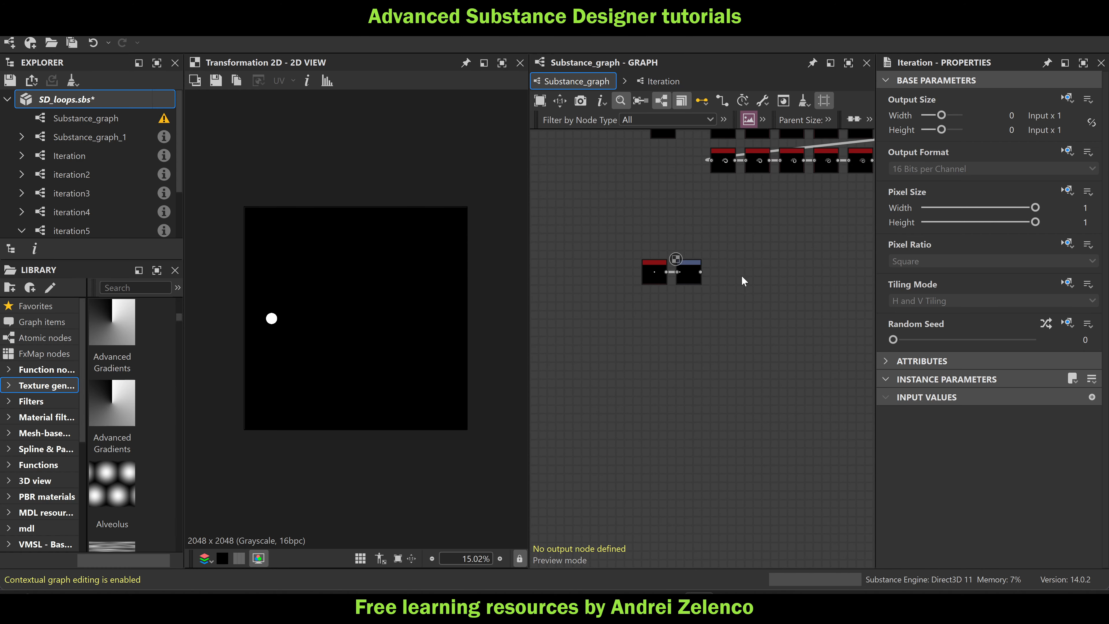
scroll(735, 283, "up", 2)
middle_click_drag(752, 287, 656, 282)
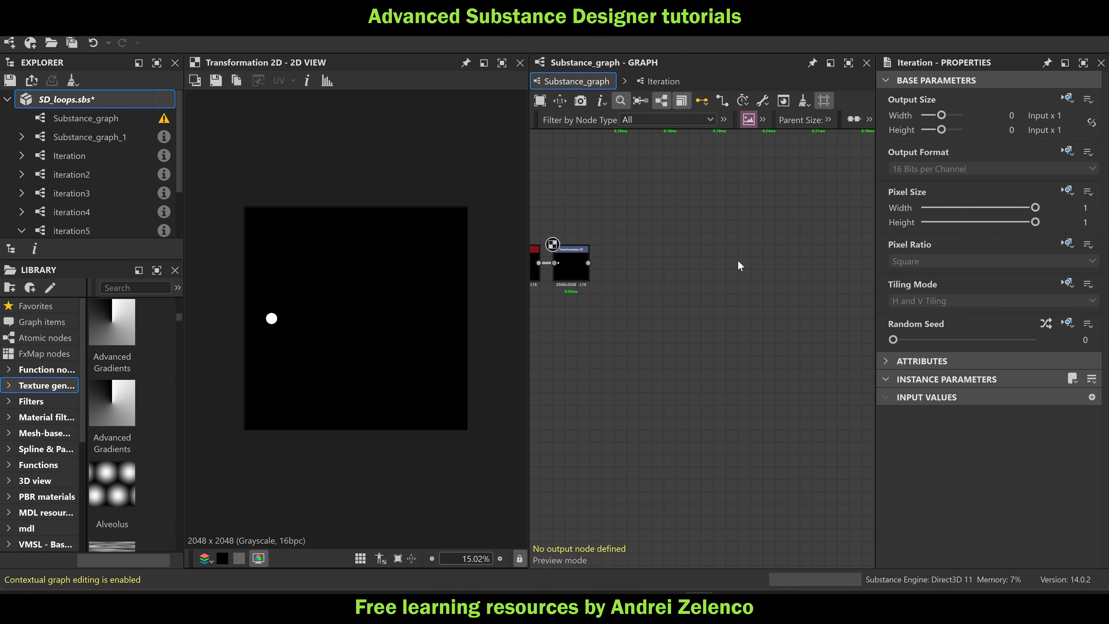
key("space")
type("trans")
left_click(794, 171)
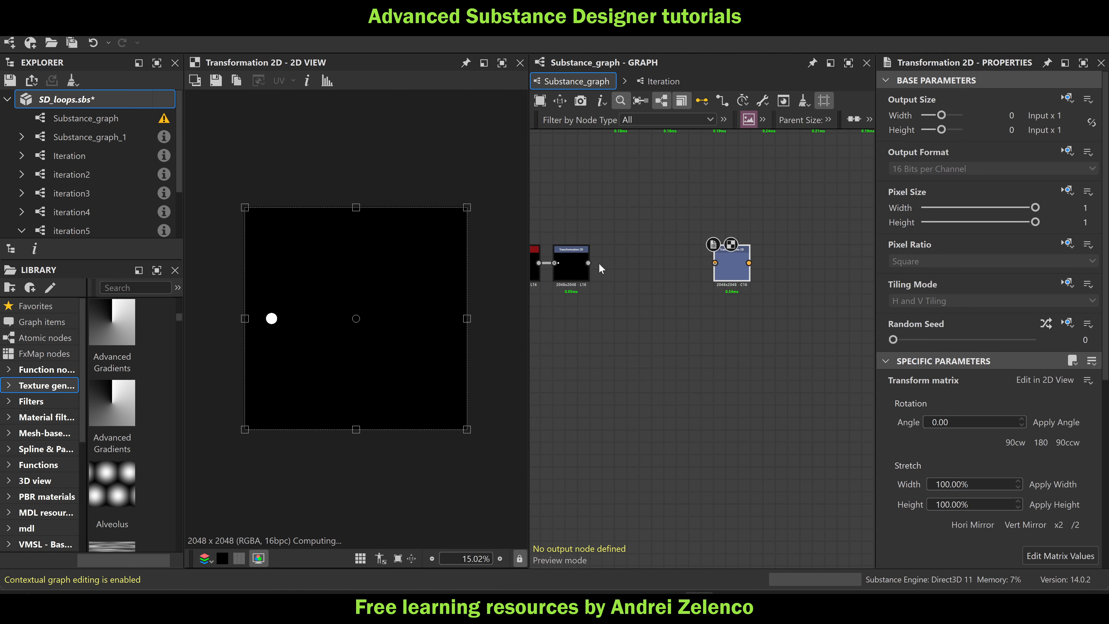
left_click_drag(720, 268, 715, 263)
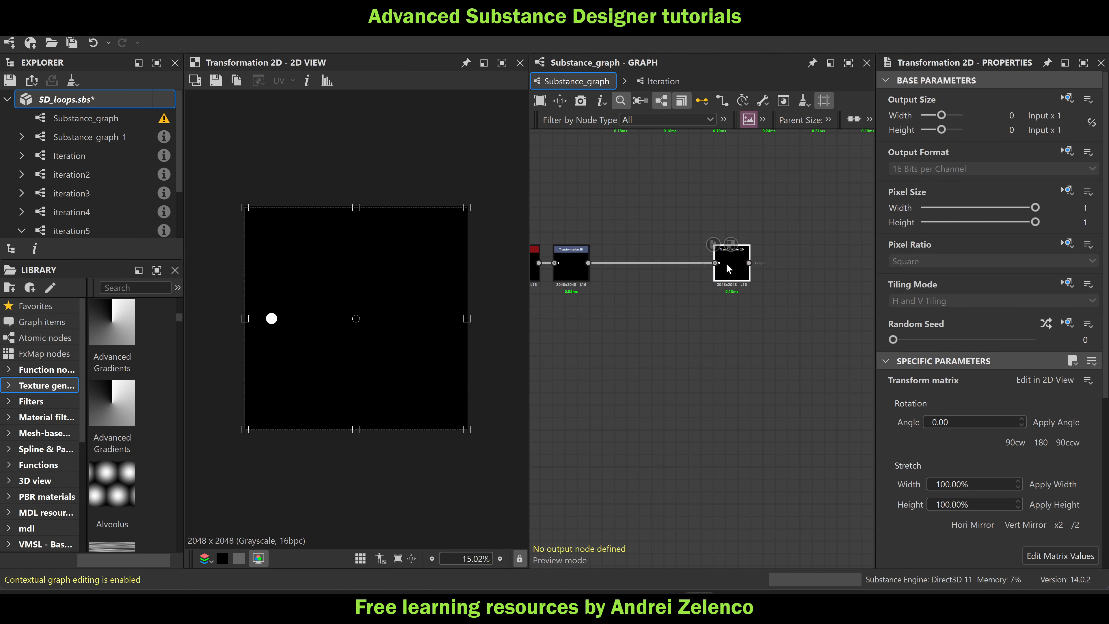
Create a new graph named iteration6 from the selected Transformation 2D node
right_click(740, 258)
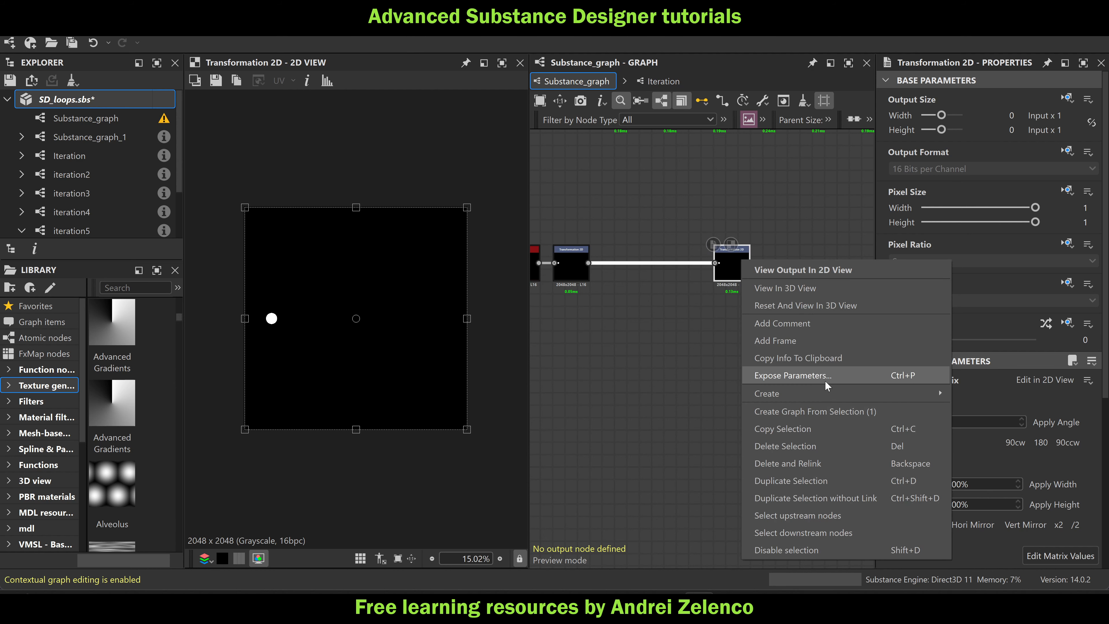
left_click(862, 415)
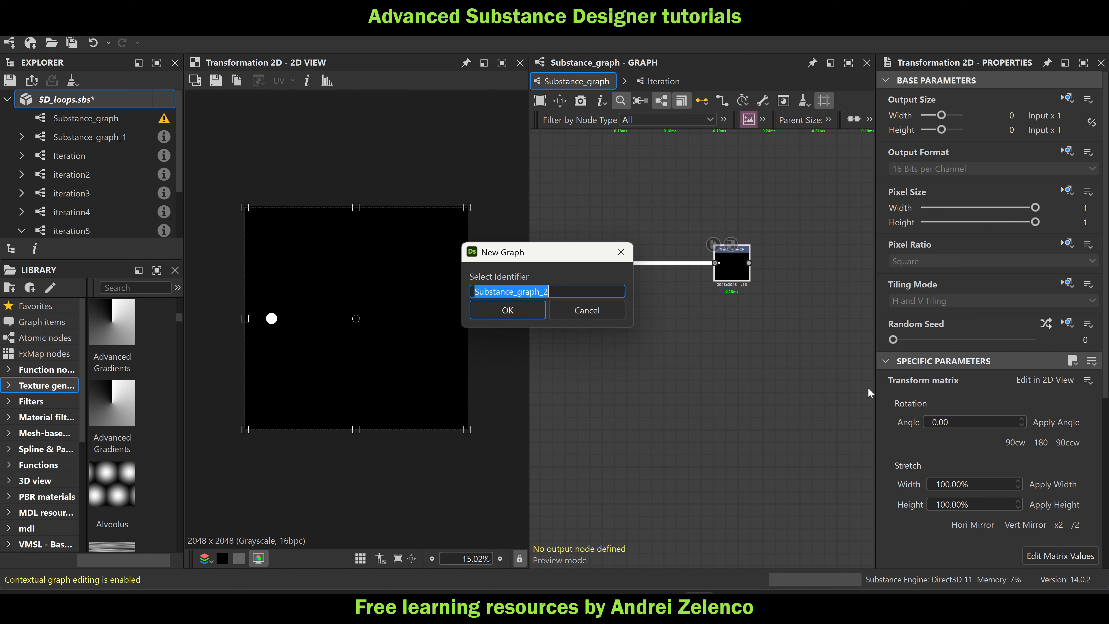
type("iteration6")
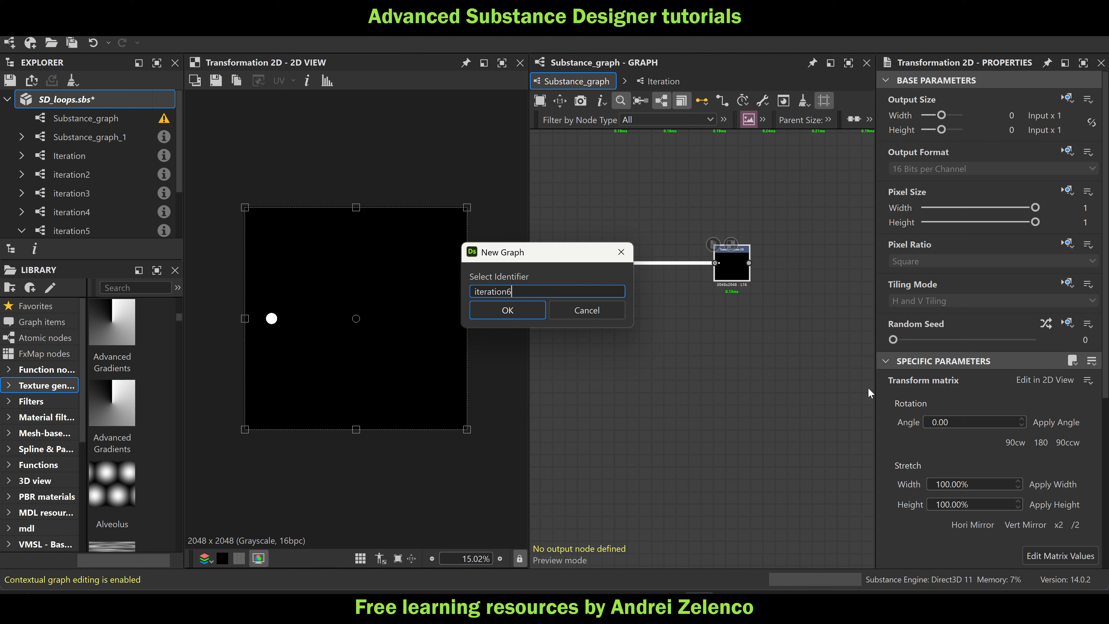
left_click(538, 319)
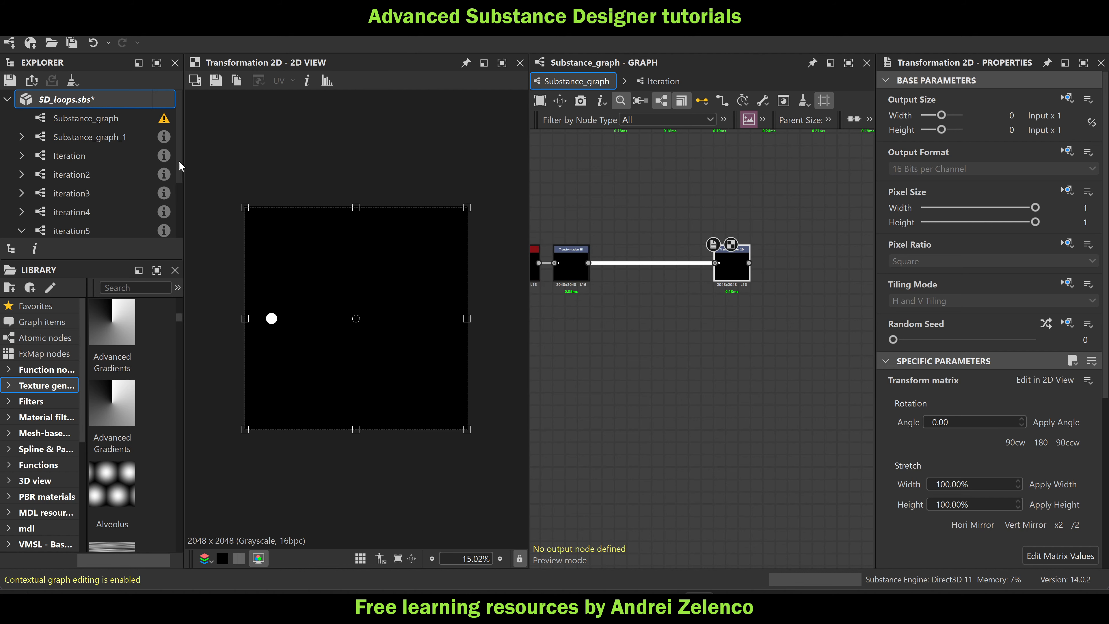
Save the SD_loops.sbs package and place an instance of iteration6 in Substance_graph below the Transformation 2D nodes
left_click(98, 102)
scroll(727, 272, "down", 4)
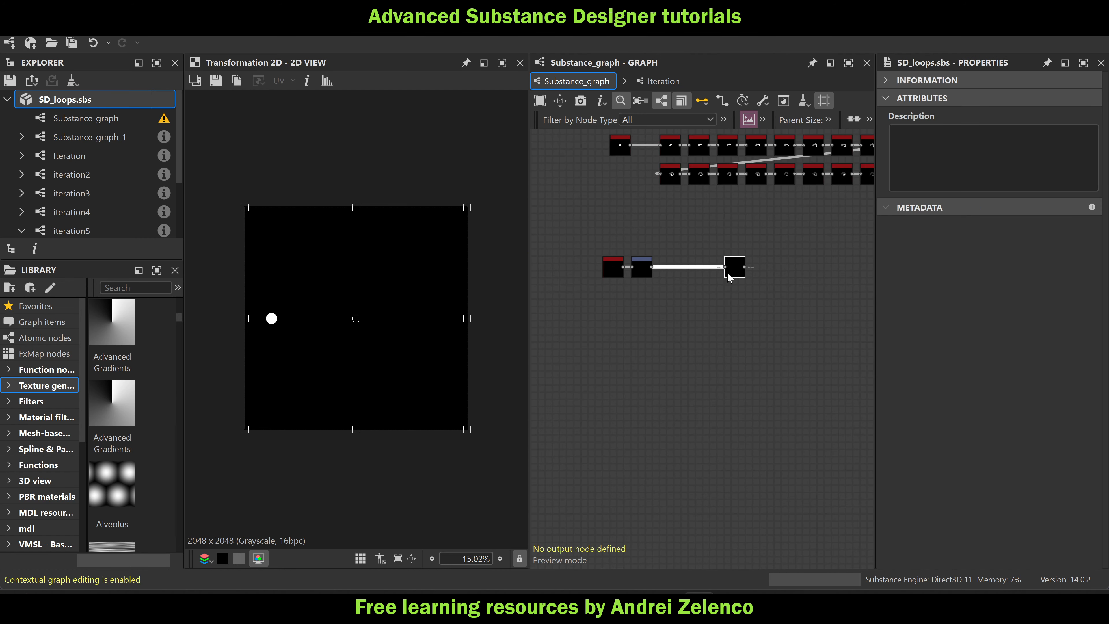
scroll(109, 174, "down", 2)
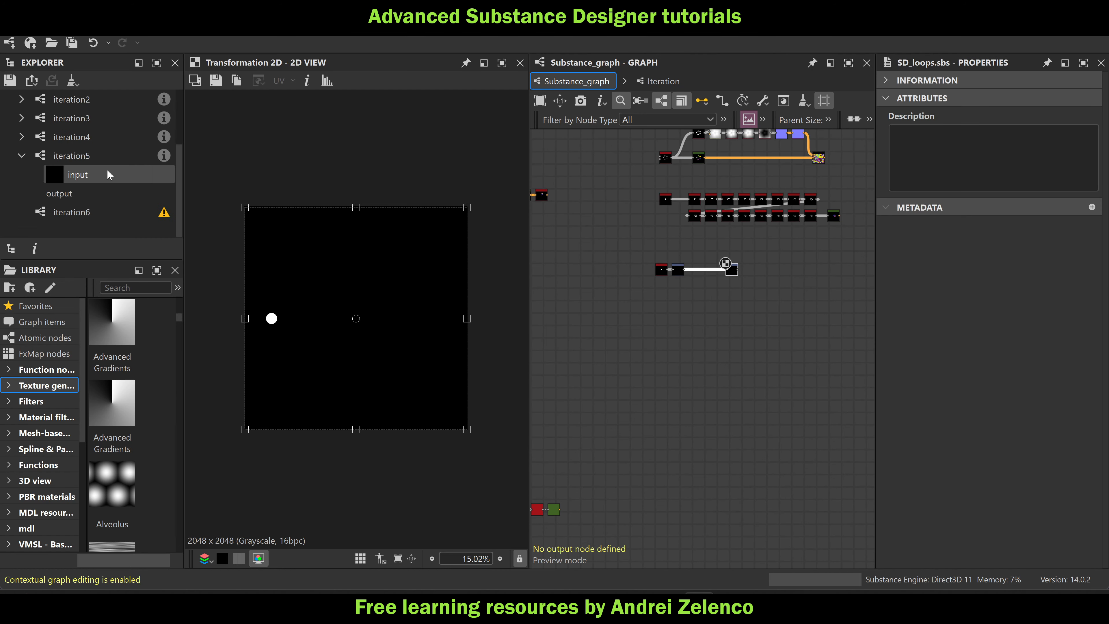
left_click(21, 155)
left_click_drag(72, 213, 744, 306)
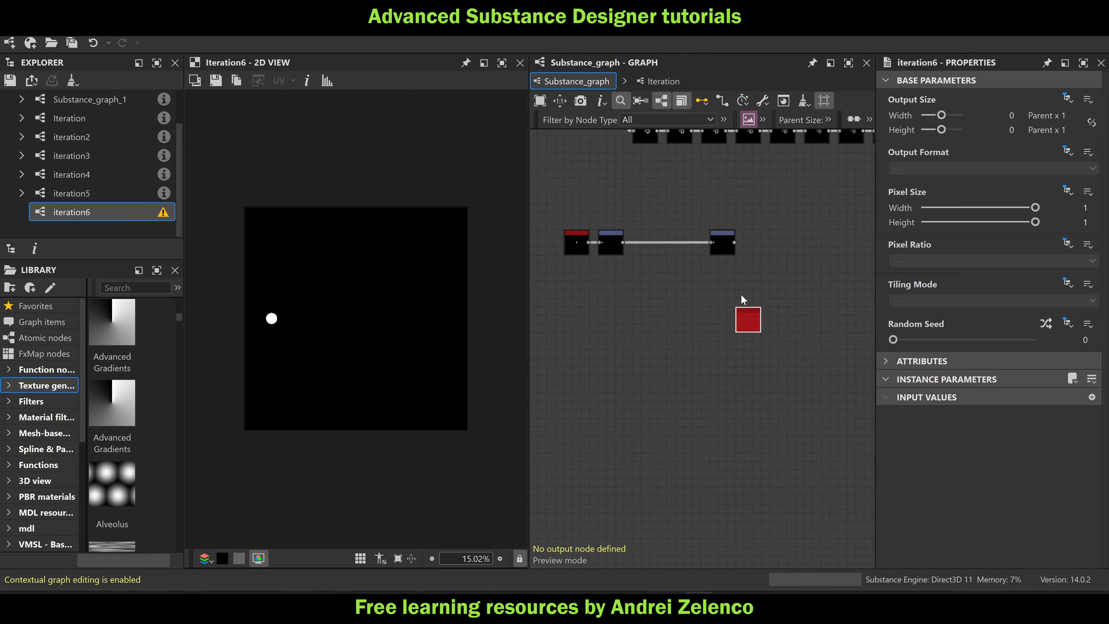
Open the iteration6 instance in context and add an Input Grayscale node feeding its Transformation 2D node
double_click(755, 324)
scroll(756, 319, "down", 5)
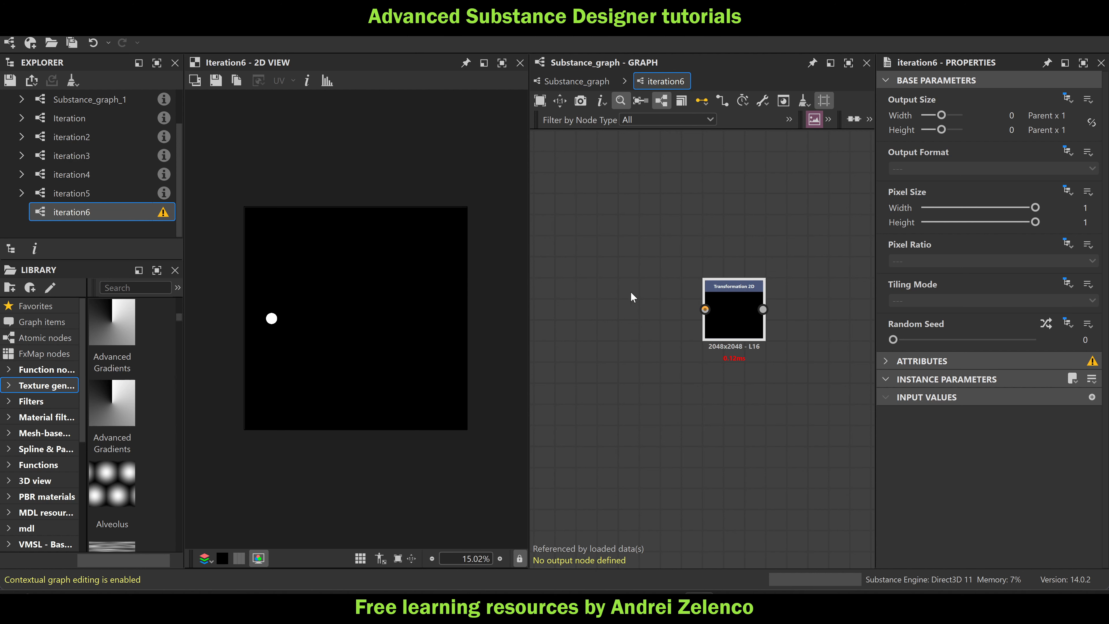
key("space")
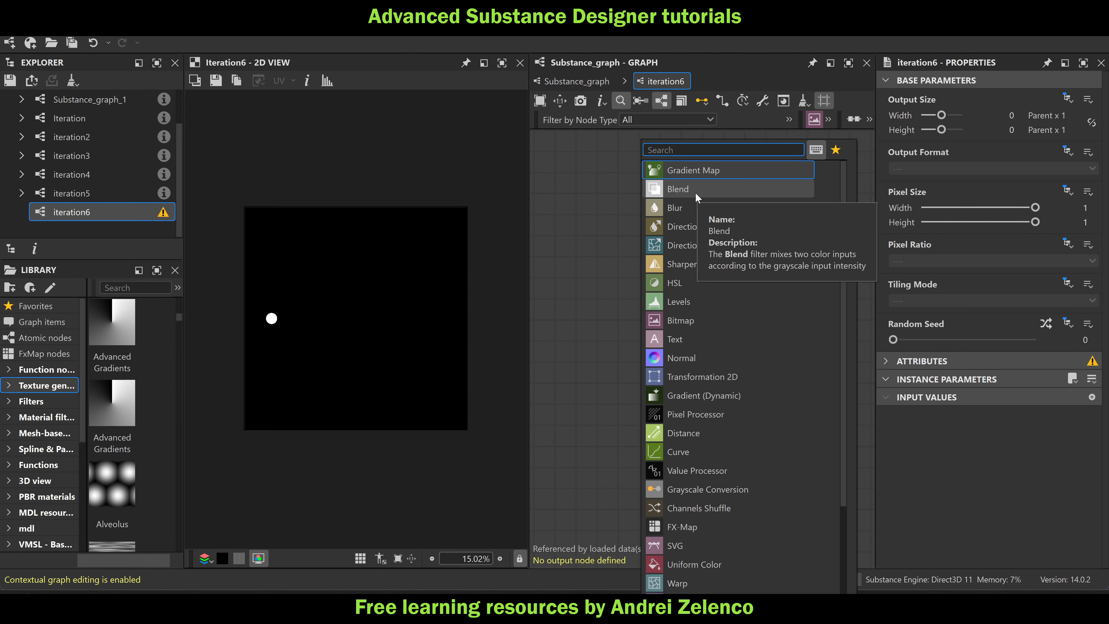
type("in")
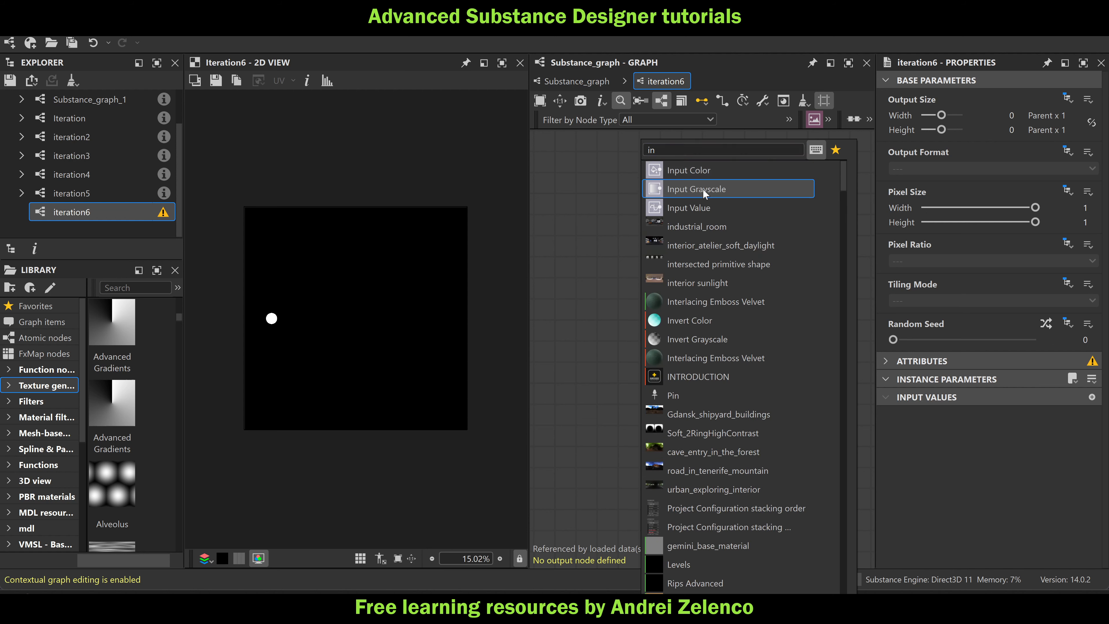
left_click(703, 189)
left_click_drag(648, 291, 723, 312)
Add an Output node after the Transformation 2D node inside iteration6 and connect the two
middle_click_drag(734, 313, 680, 312)
left_click(680, 311)
key("space")
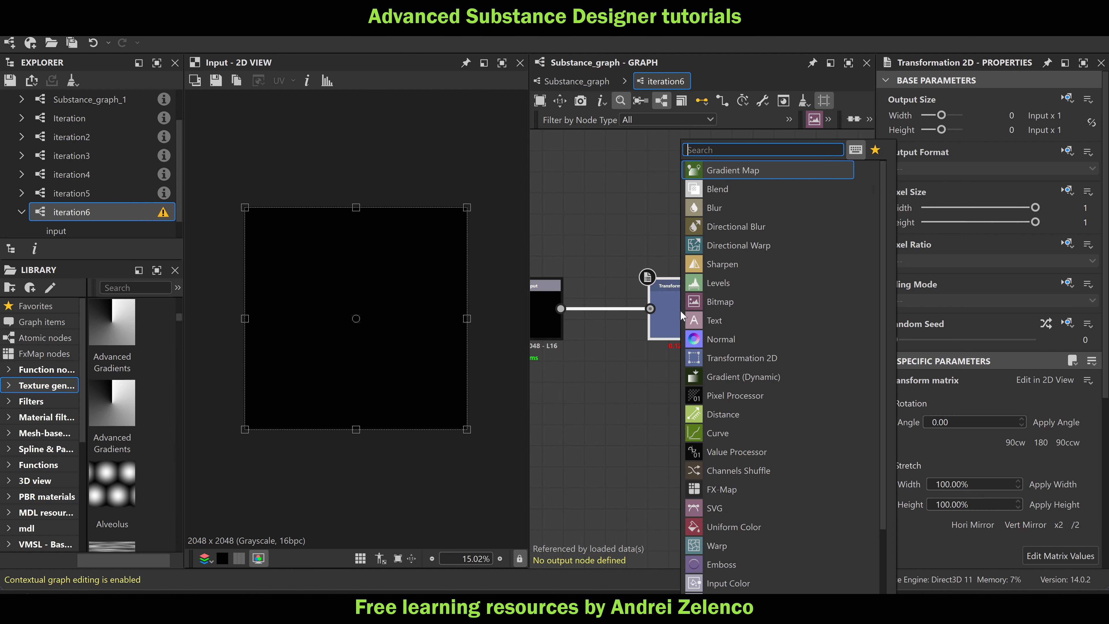
type("output")
key("Return")
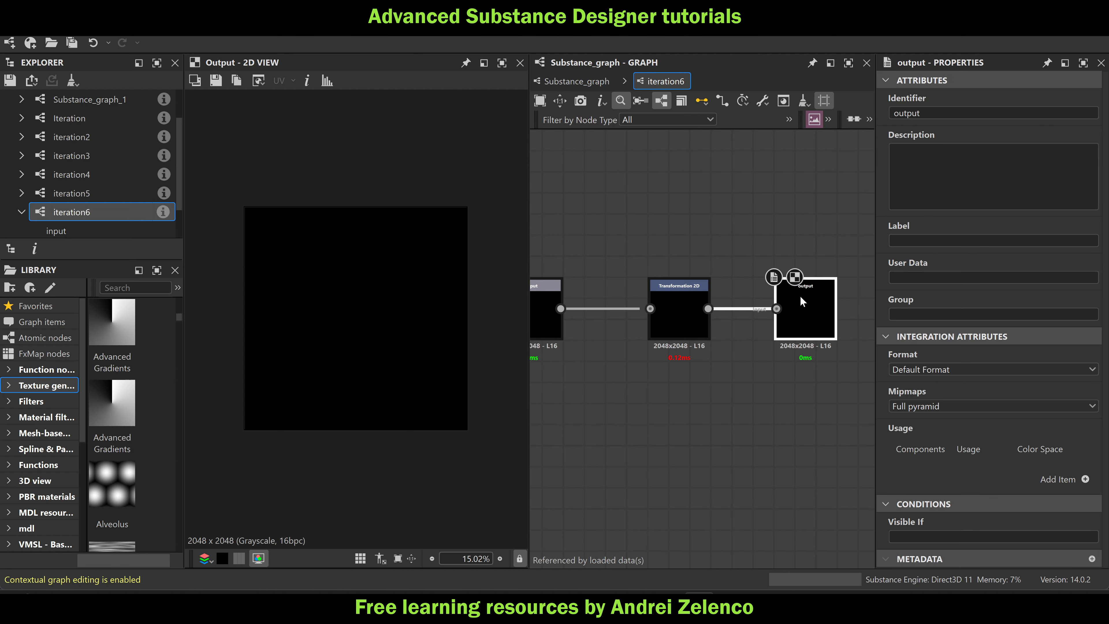
In Substance_graph, replace the second Transformation 2D node with the iteration6 instance, fed by the first Transformation 2D, and save the package
left_click(577, 81)
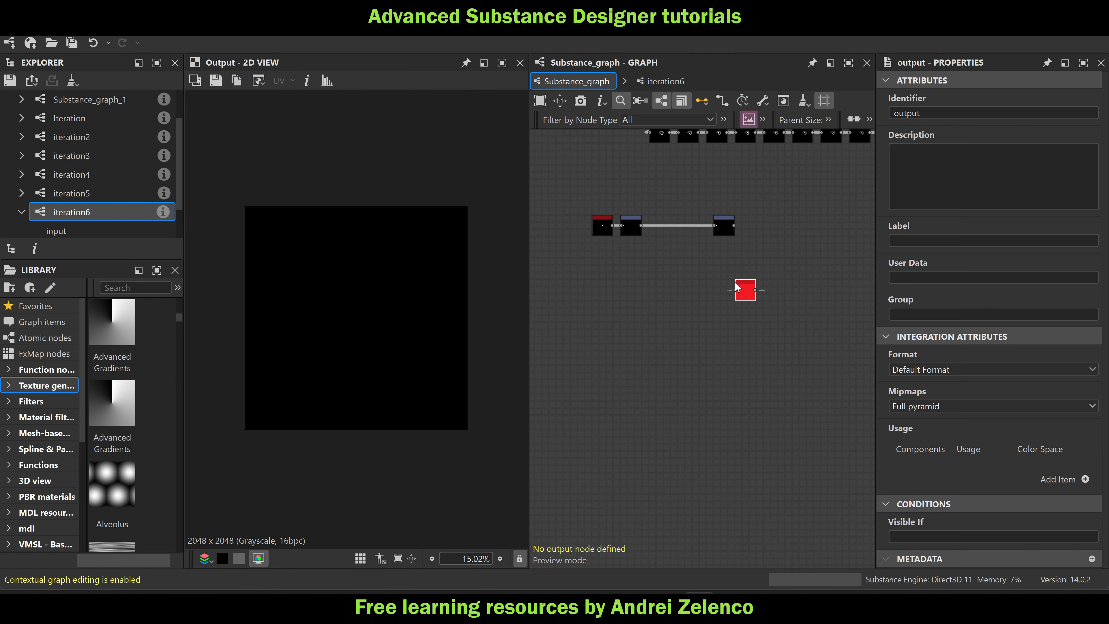
left_click_drag(641, 225, 736, 289)
left_click(744, 291)
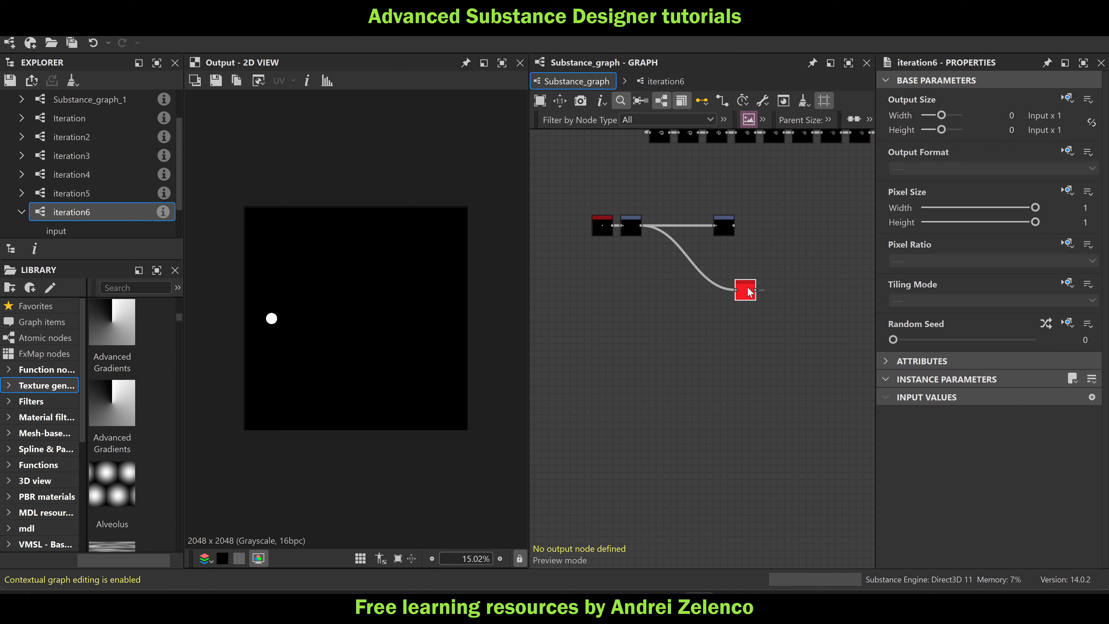
left_click(721, 225)
key("Delete")
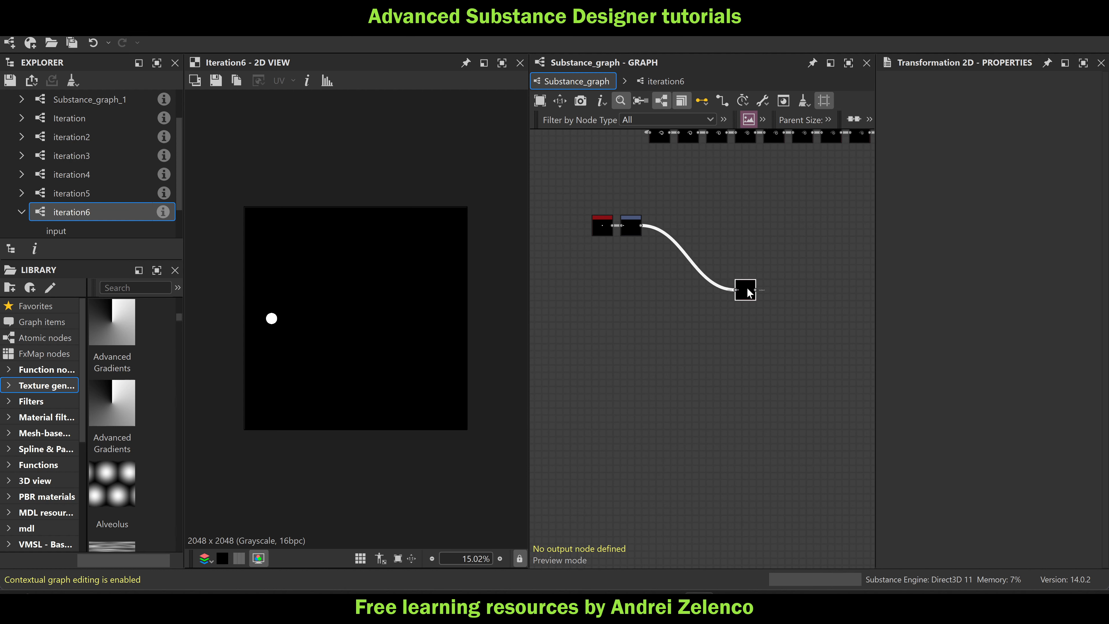
left_click_drag(747, 288, 708, 225)
scroll(133, 142, "up", 1)
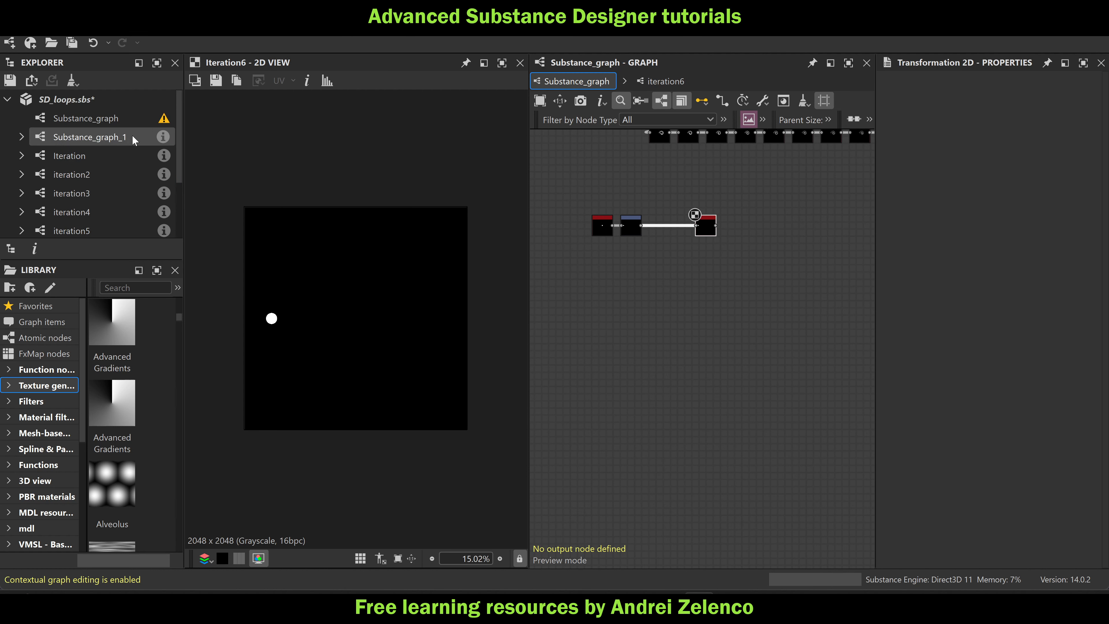
left_click(126, 103)
Inside iteration6, add a Blend node with the Transformation 2D as background and set its blending mode to Max (Lighten)
double_click(708, 224)
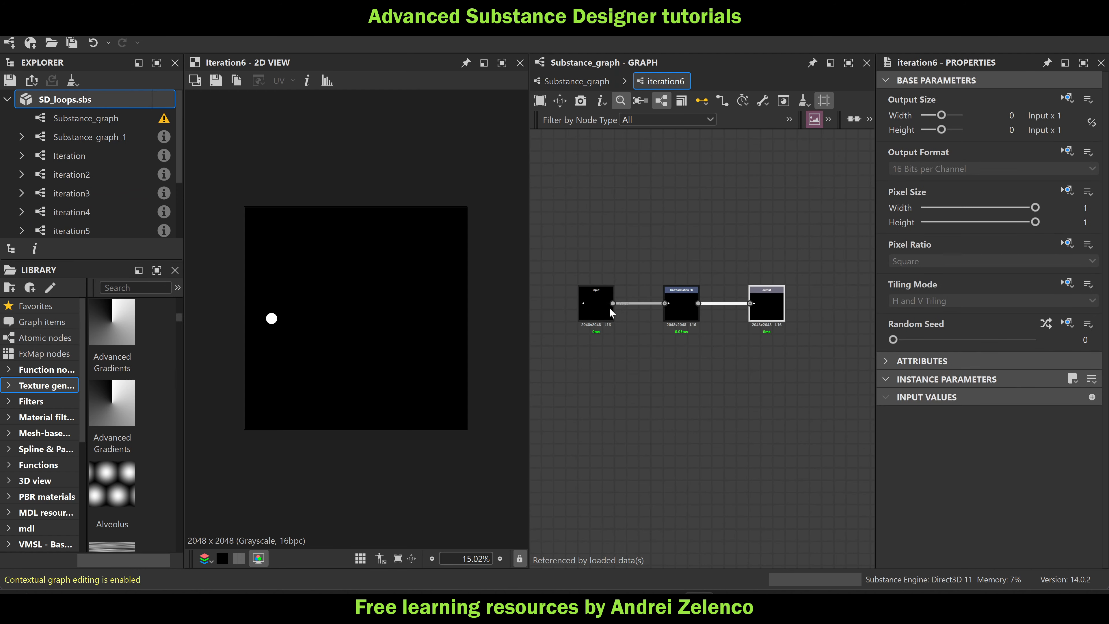
scroll(606, 305, "down", 5)
scroll(629, 306, "up", 3)
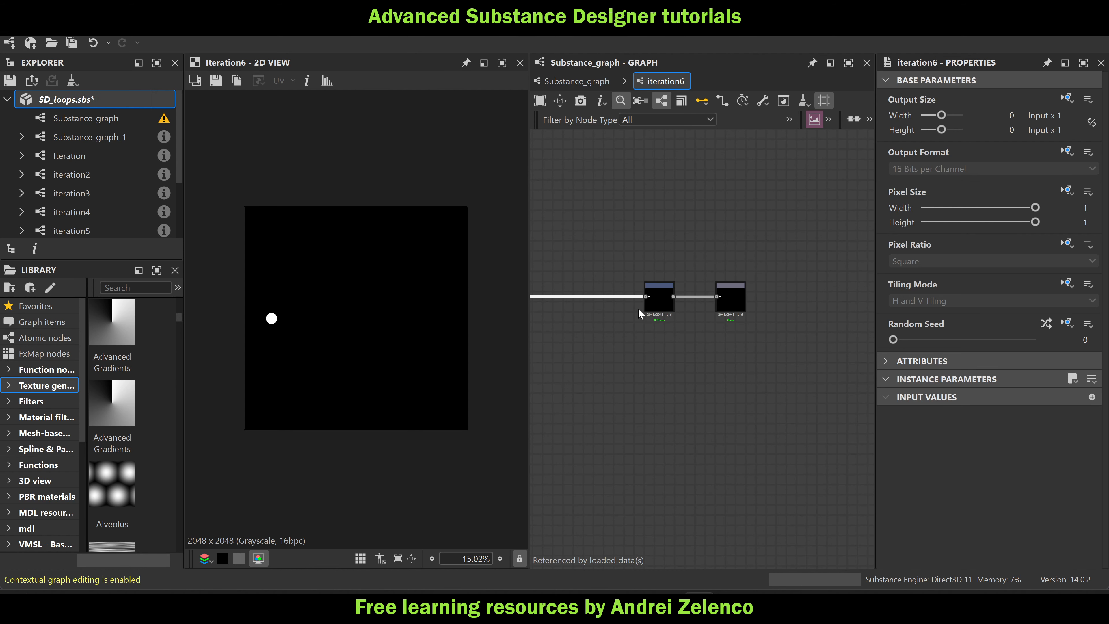
left_click_drag(651, 302, 594, 302)
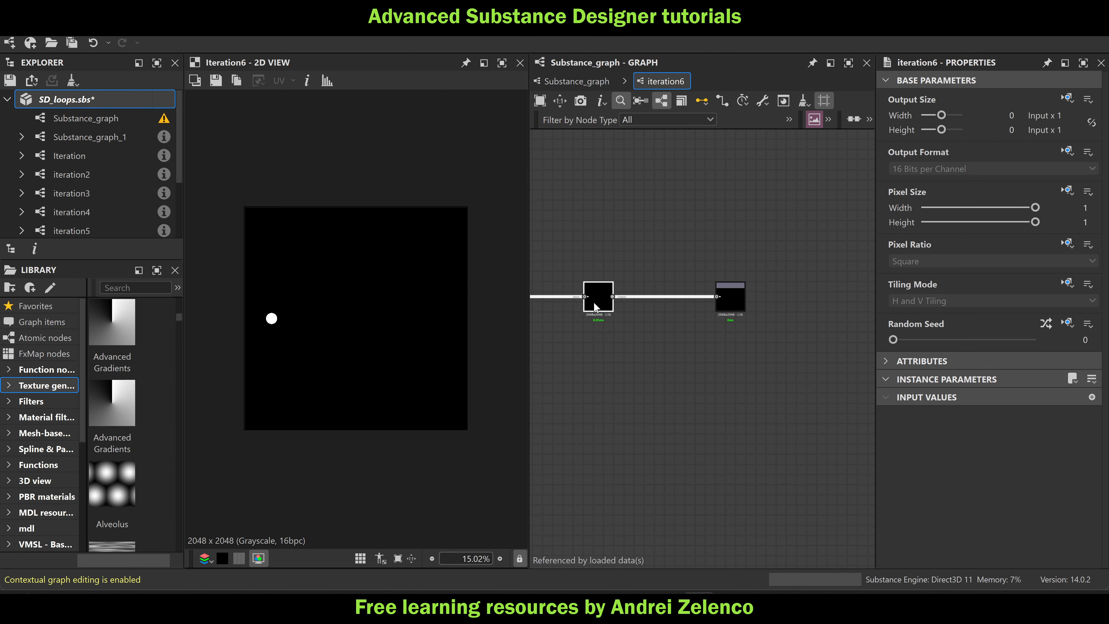
left_click(651, 257)
key("space")
type("b")
left_click(721, 168)
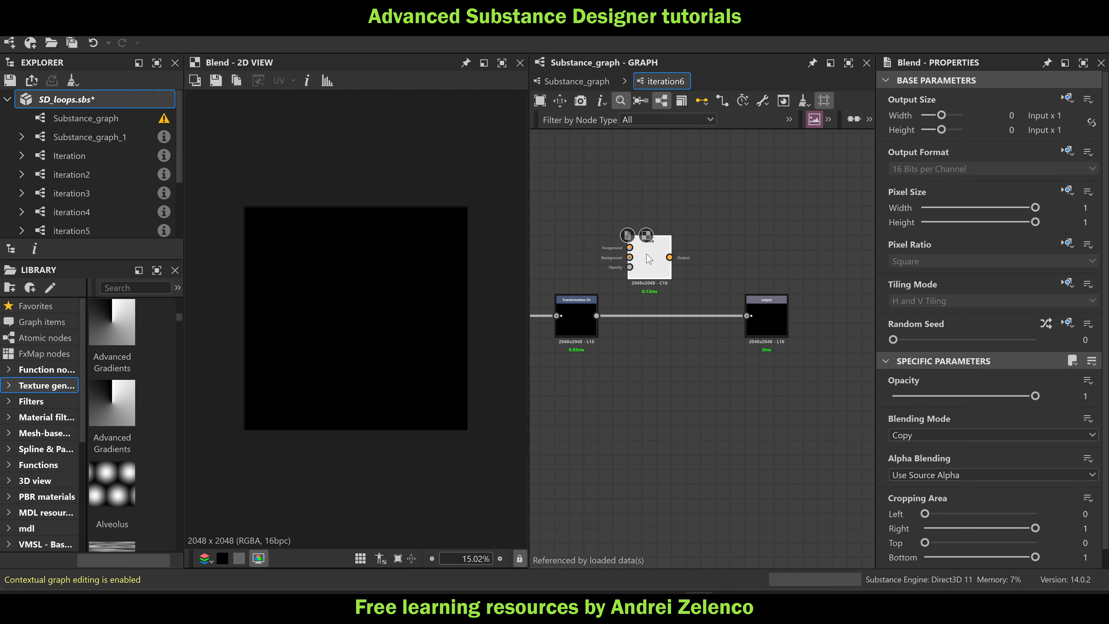
left_click_drag(597, 315, 629, 256)
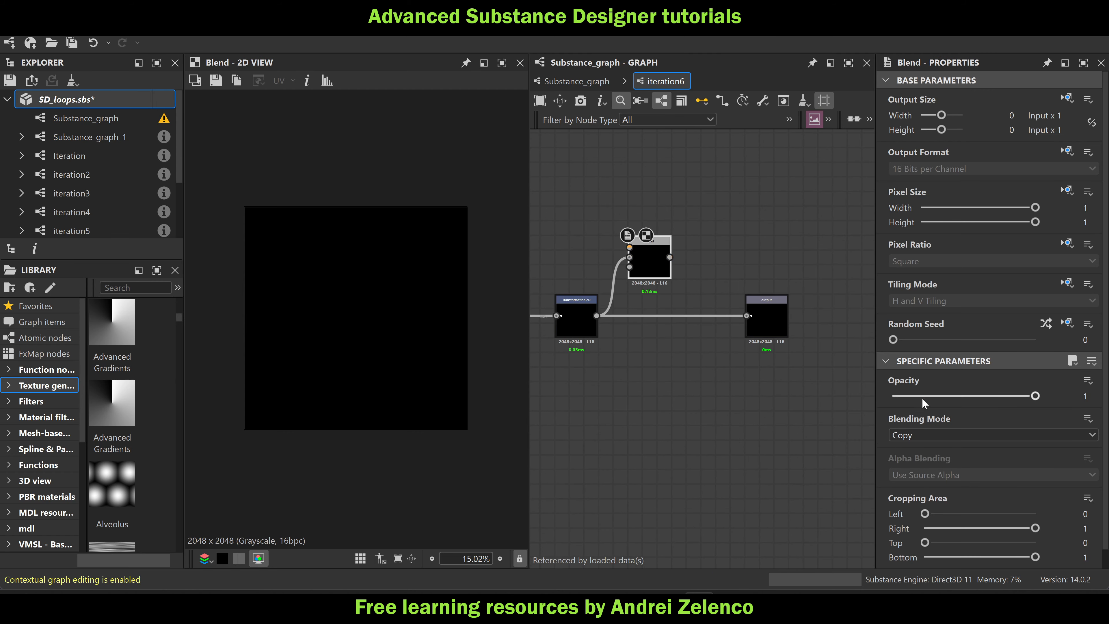
left_click(959, 436)
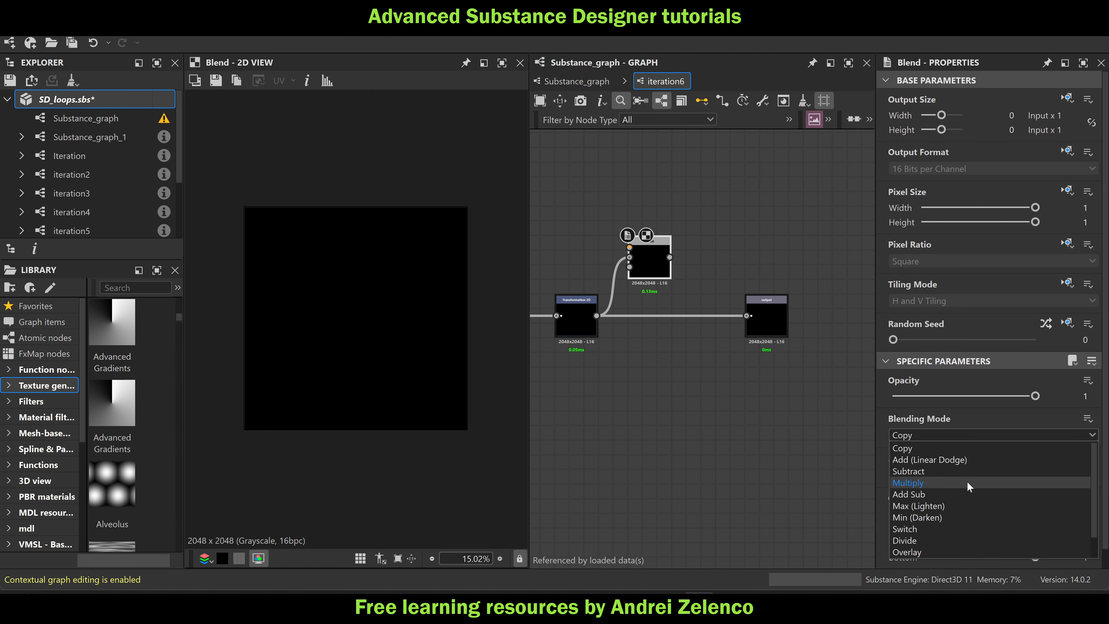
left_click(948, 505)
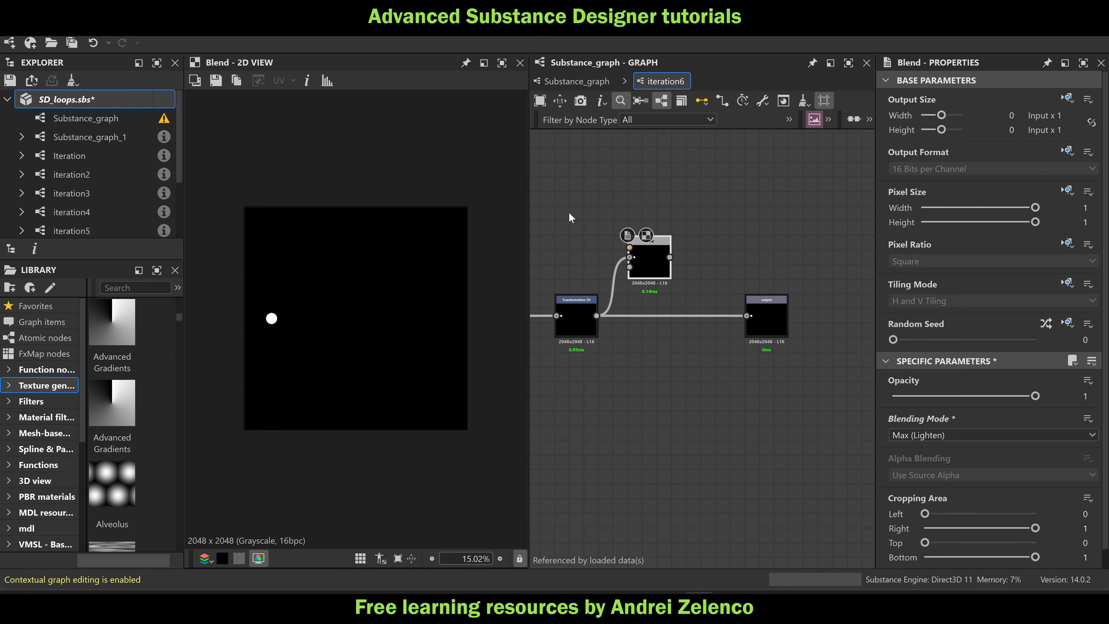
middle_click_drag(569, 213, 739, 217)
key("space")
type("bl")
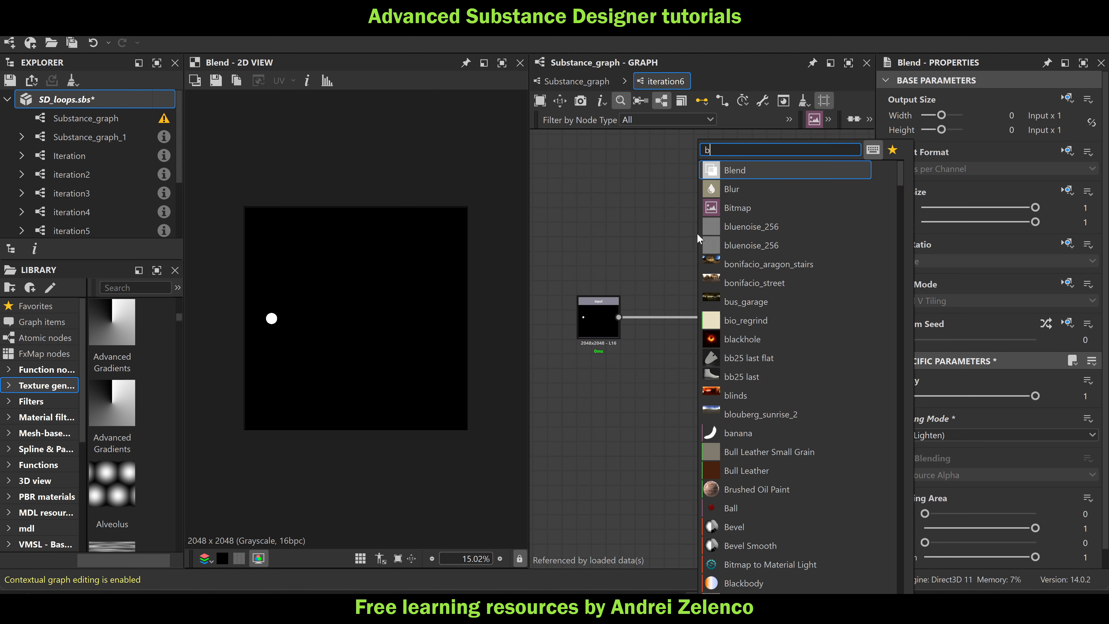
left_click(753, 189)
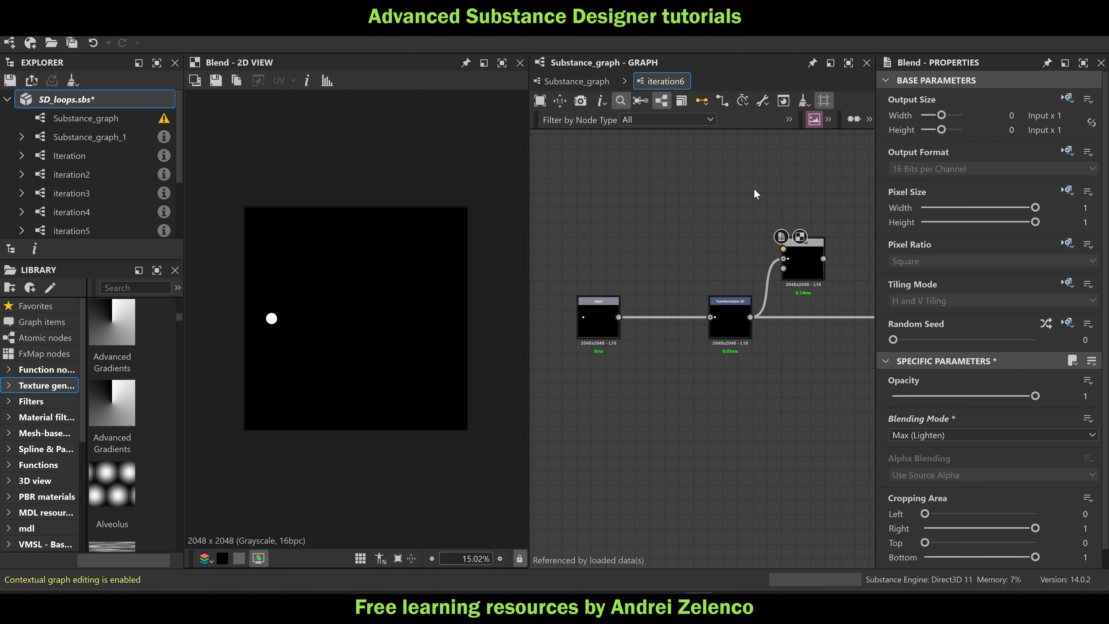
left_click_drag(619, 316, 680, 230)
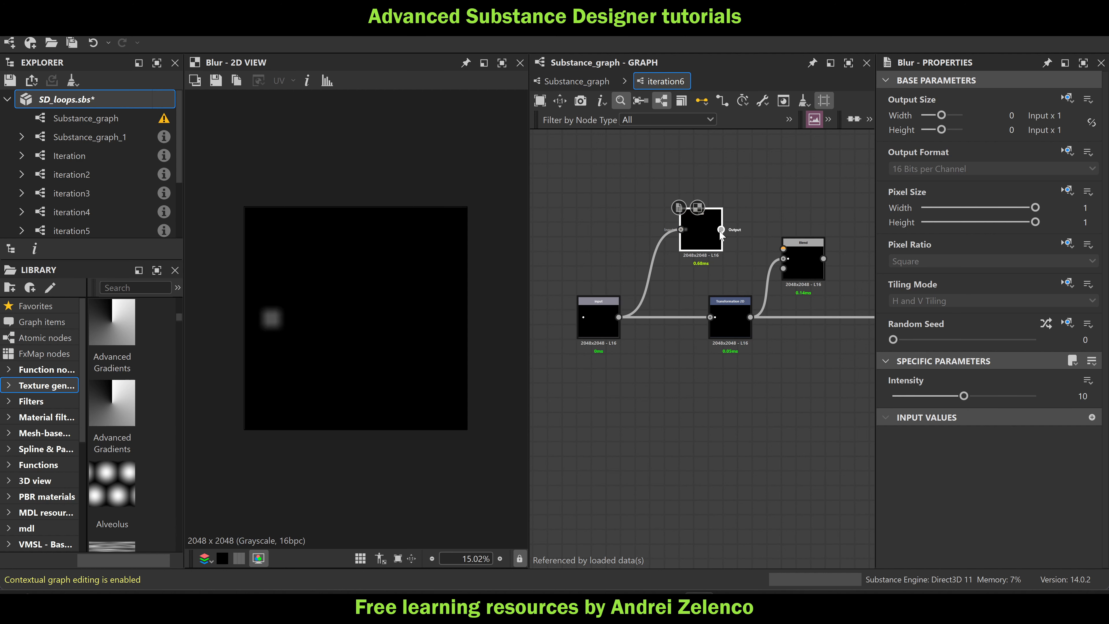
key("Delete")
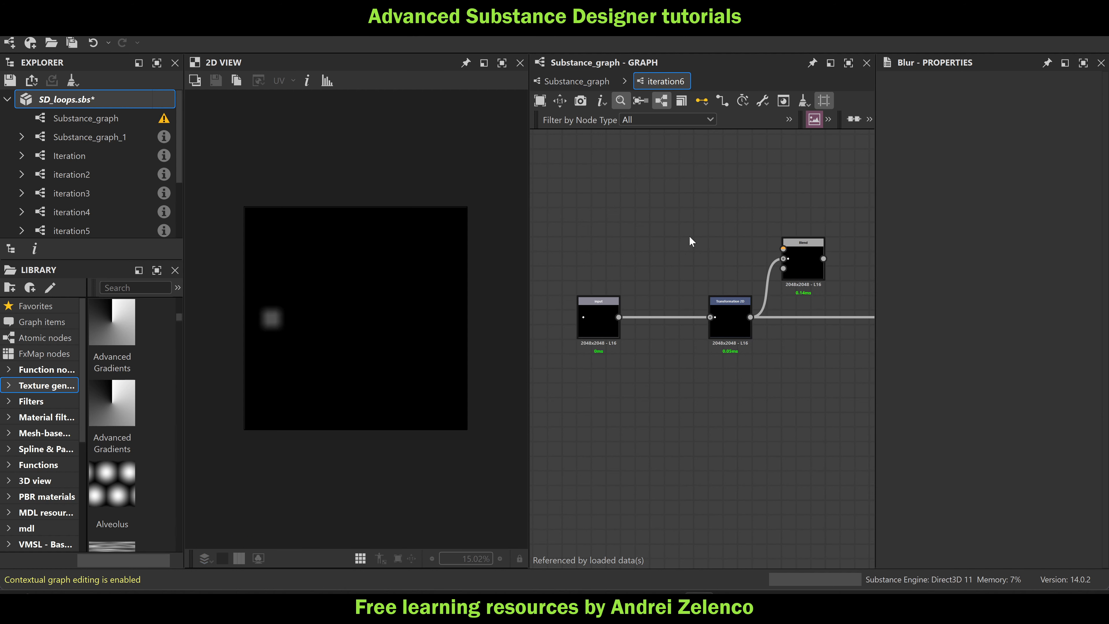
Insert a Blur HQ Grayscale node between the Input and the Blend's foreground, and connect the Blend to the Output
key("space")
type("bl")
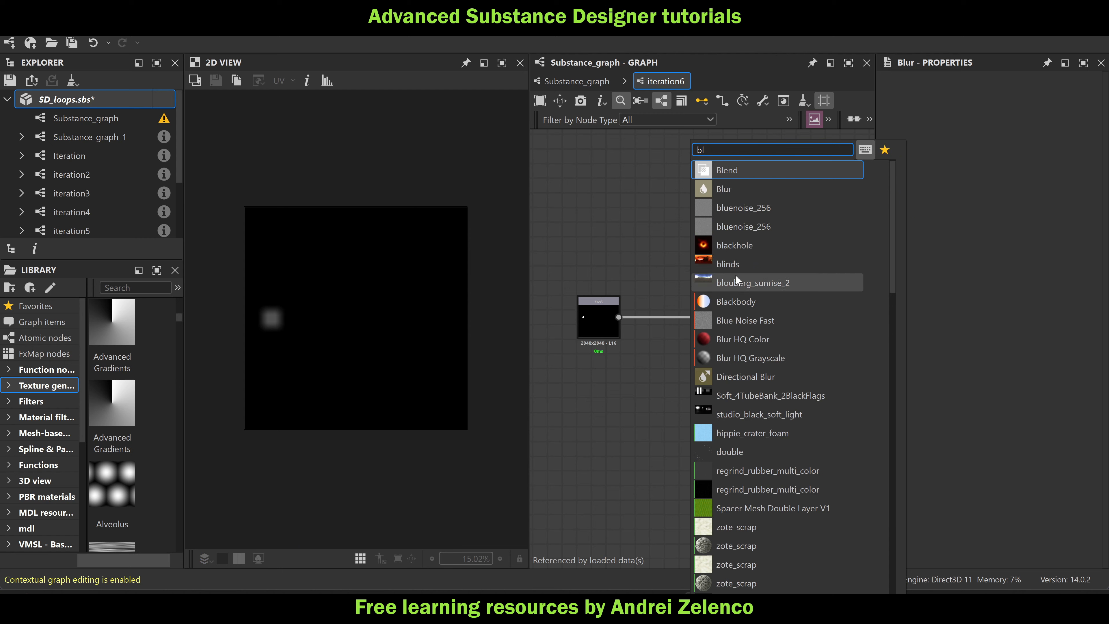
left_click(747, 358)
left_click_drag(620, 319, 783, 248)
left_click_drag(685, 245, 727, 272)
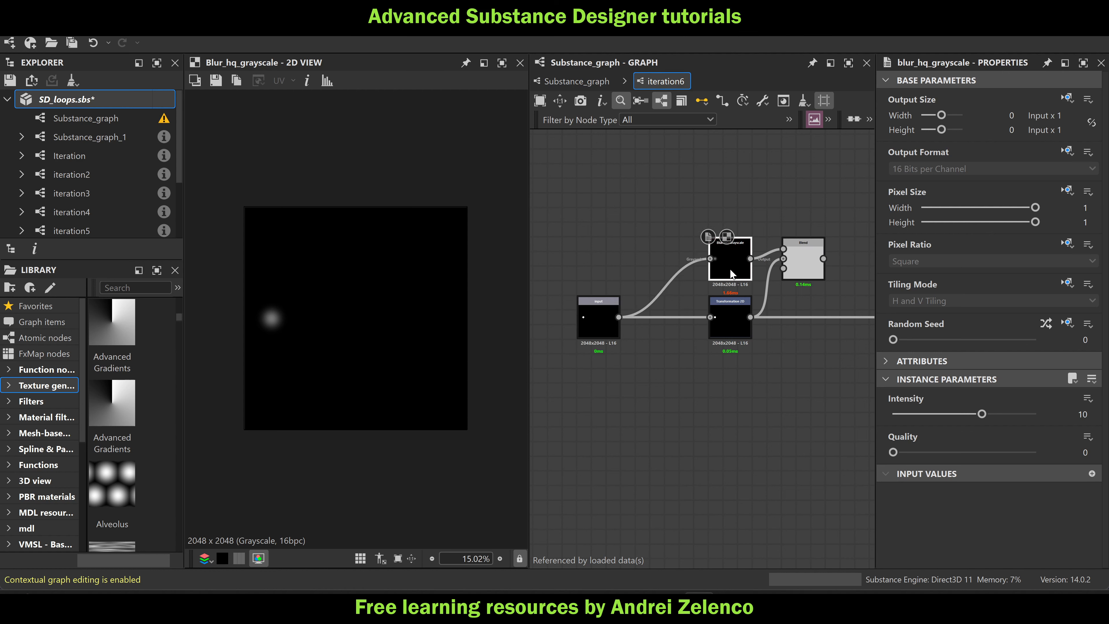
middle_click_drag(810, 271, 714, 257)
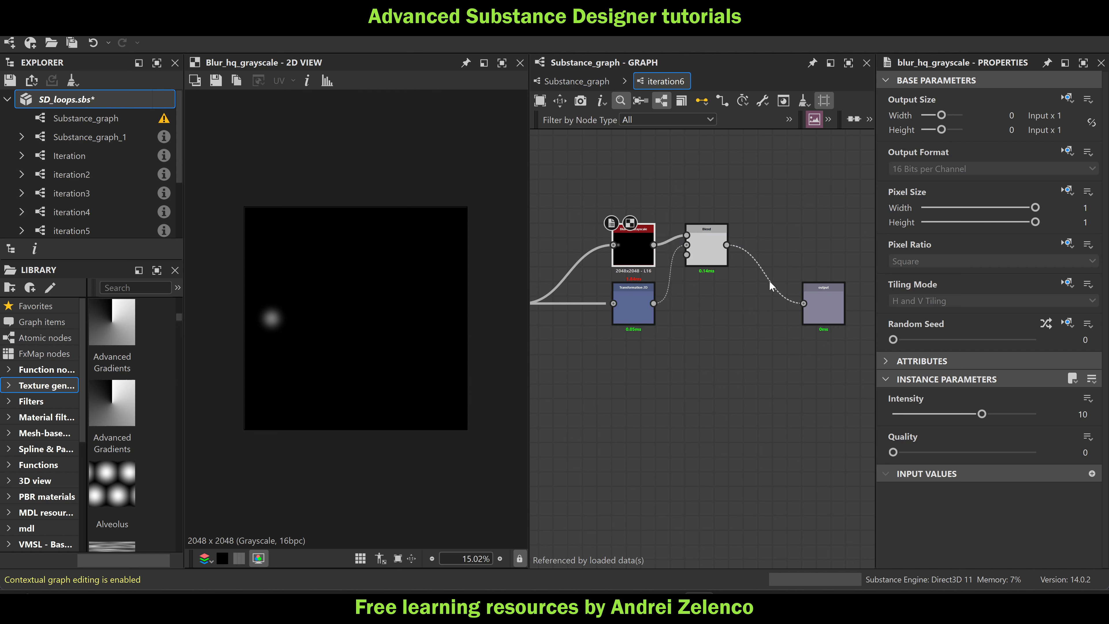
With the Blend previewed, shift the Transformation 2D slightly to the right, and save the package from Substance_graph
left_click(704, 257)
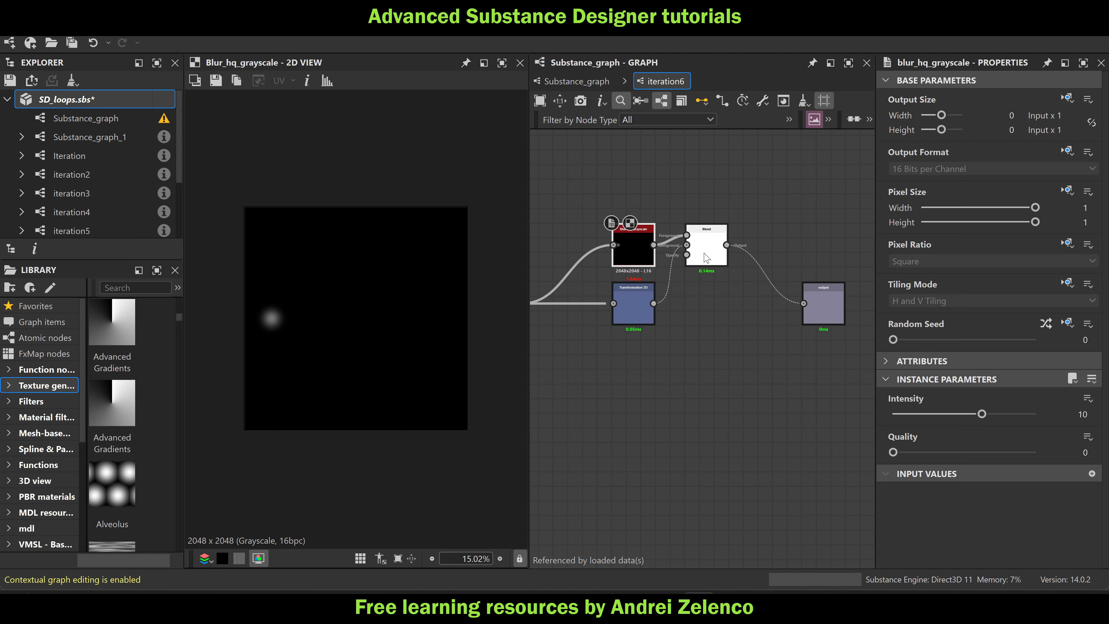
left_click(636, 294)
scroll(286, 337, "up", 1)
scroll(290, 334, "up", 3)
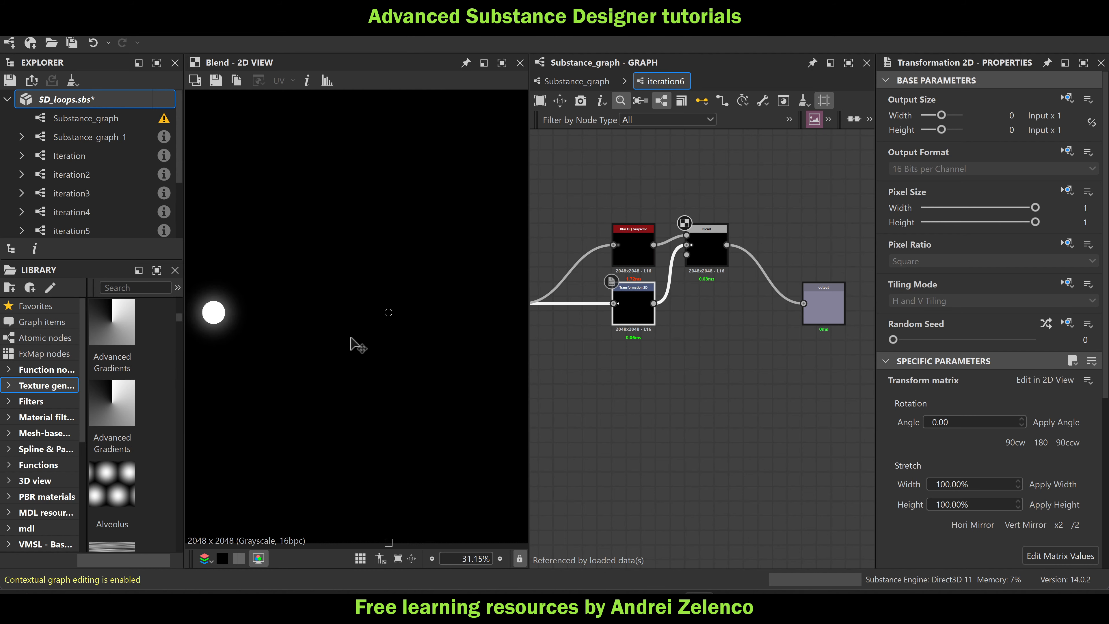
middle_click_drag(314, 350, 395, 348)
left_click(377, 339)
left_click_drag(378, 339, 381, 340)
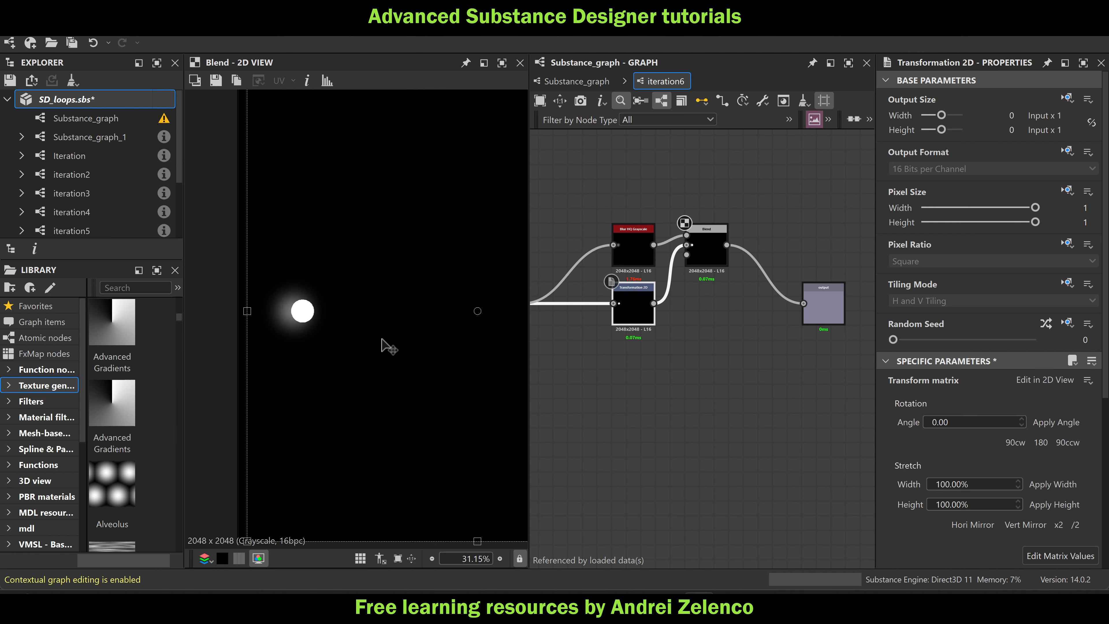
left_click(576, 81)
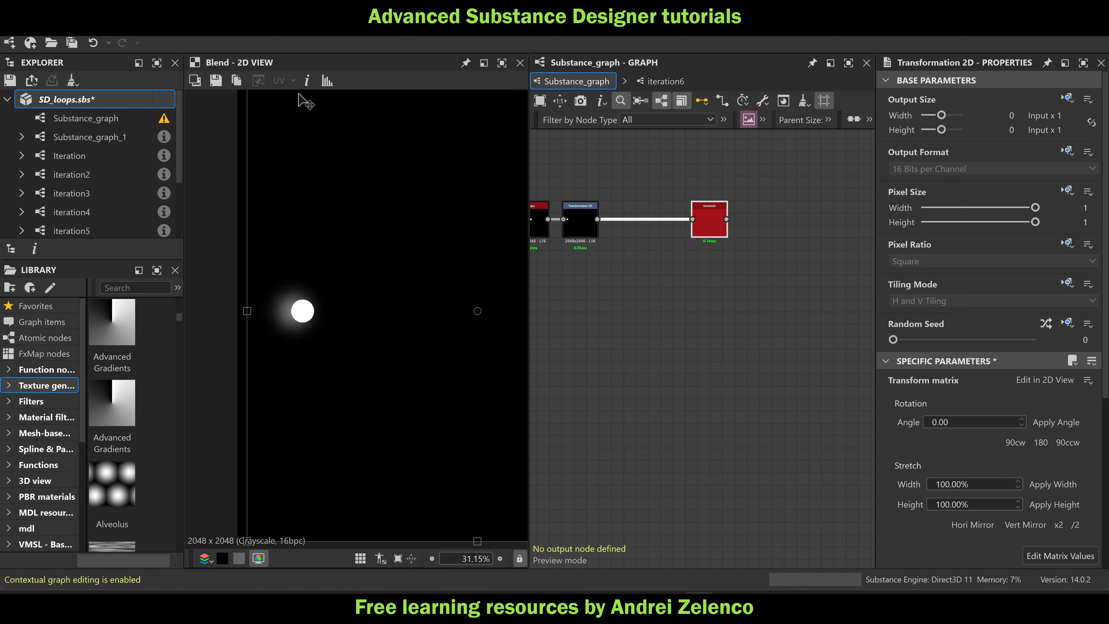
left_click(98, 102)
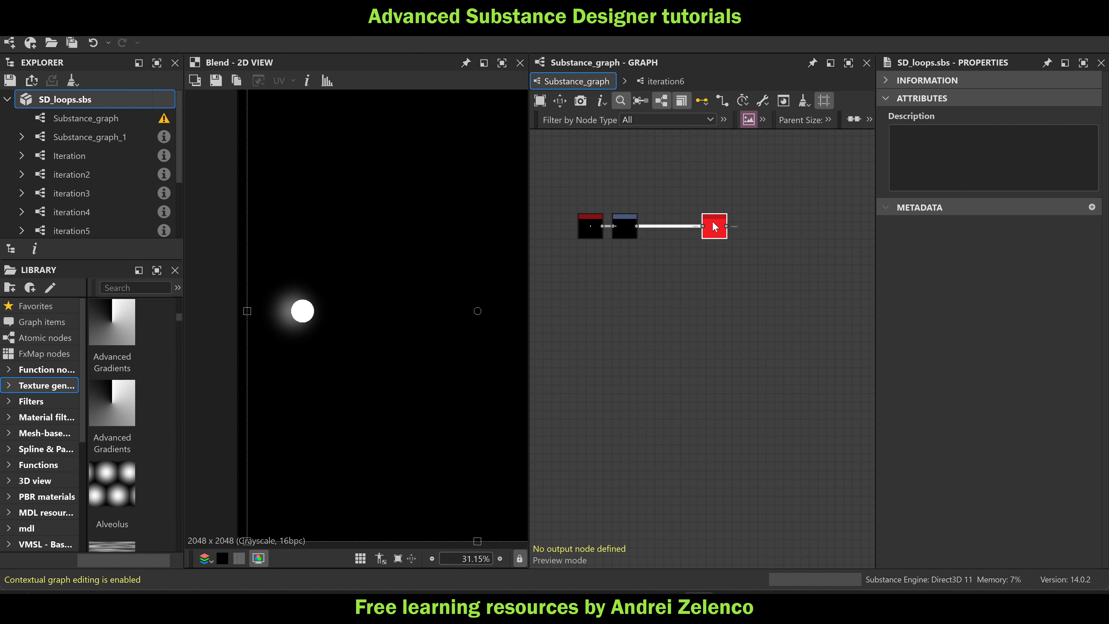
Duplicate the iteration6 instance and link the copies into a chain of four instances
double_click(707, 223)
key("ctrl+d")
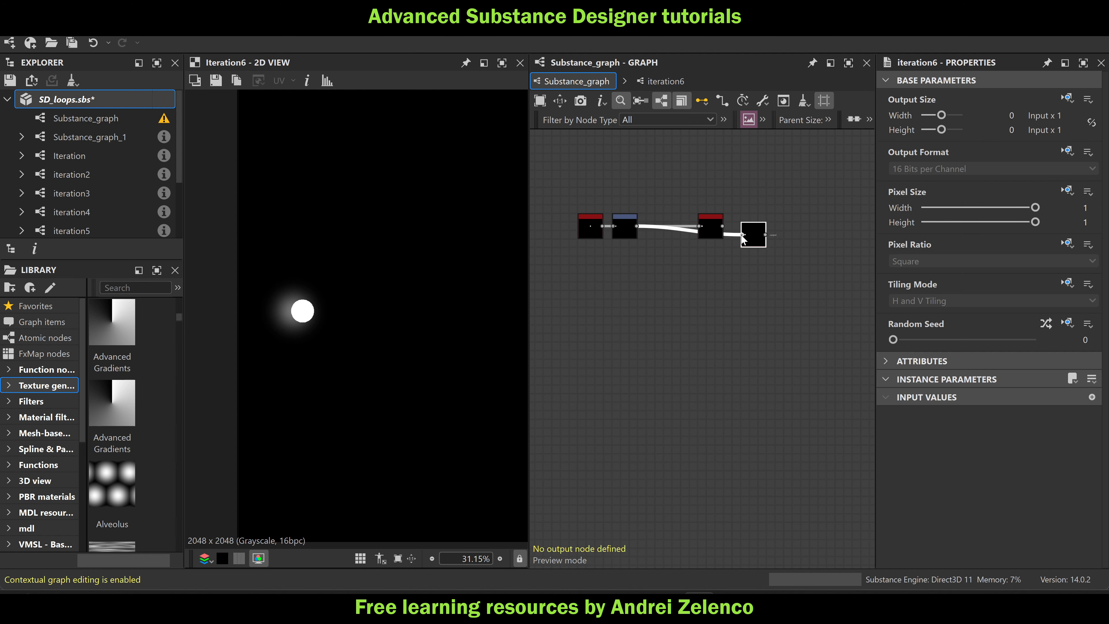
scroll(730, 230, "up", 3)
left_click_drag(717, 223, 754, 225)
middle_click_drag(746, 265, 680, 264)
left_click_drag(722, 268, 646, 233)
key("ctrl+d")
left_click_drag(742, 276, 729, 222)
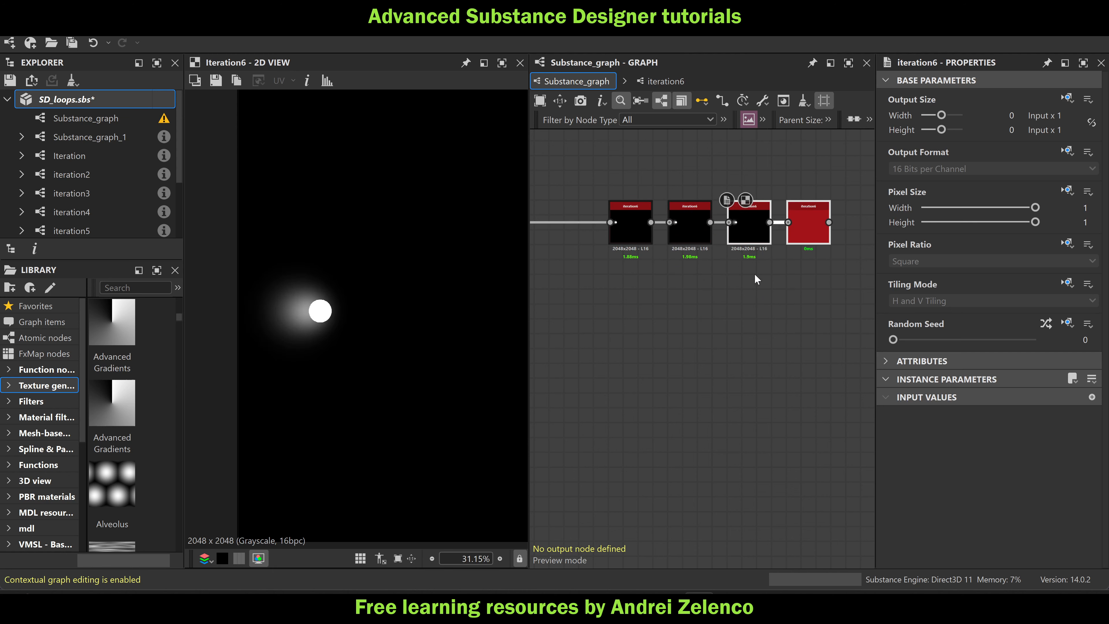
Preview the fourth iteration6 instance, and extend the chain with a connected copy of the four instances
middle_click_drag(746, 269, 660, 273)
double_click(729, 233)
scroll(650, 248, "down", 3)
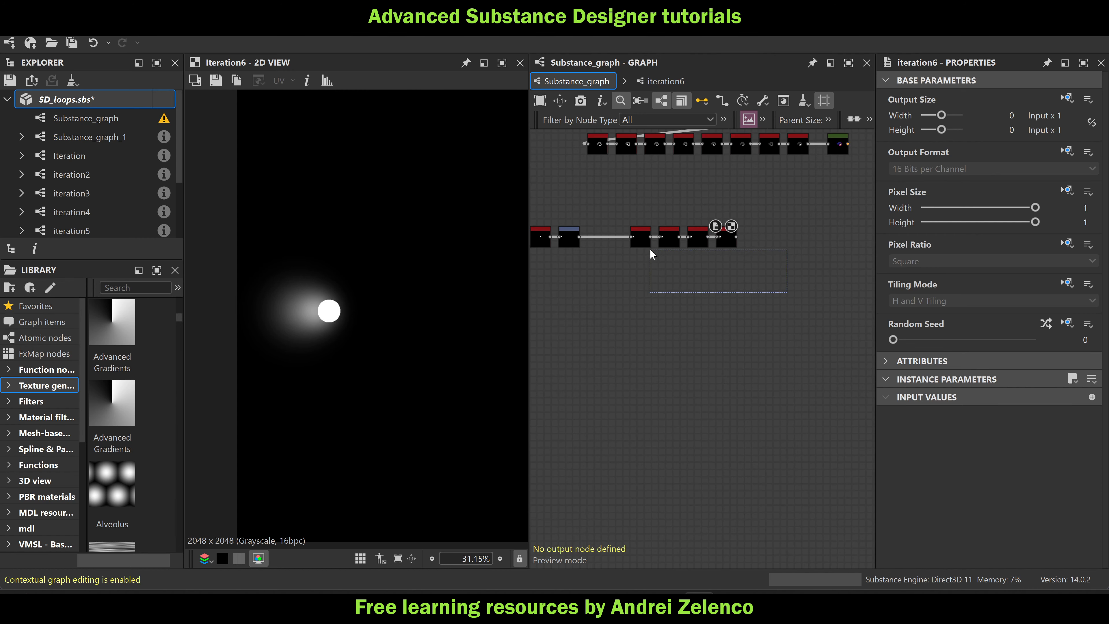
scroll(723, 208, "up", 5)
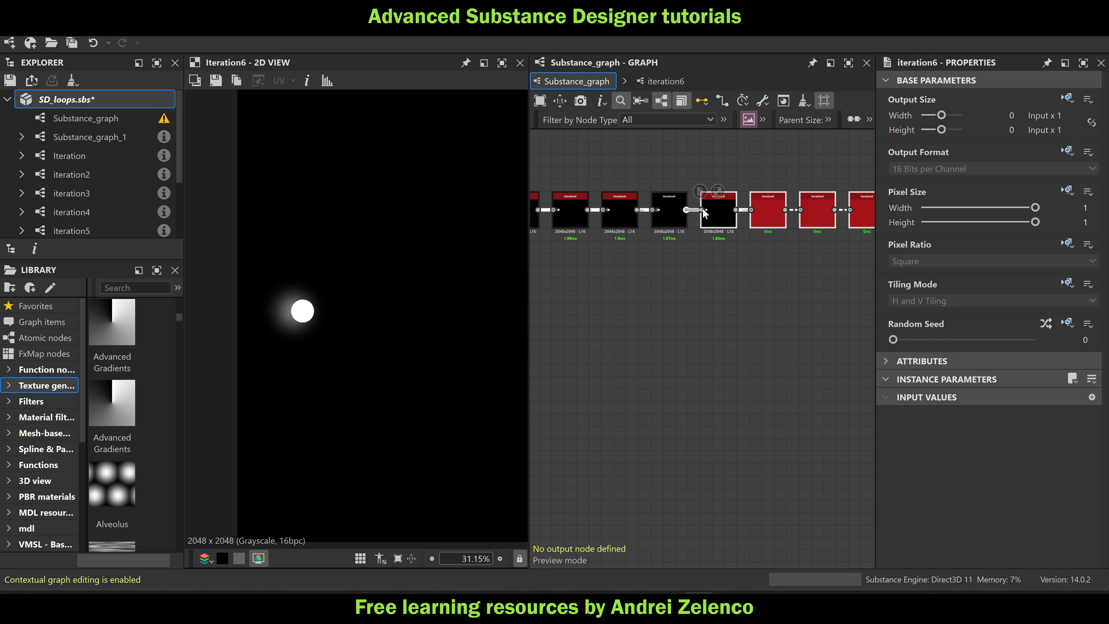
Duplicate the row of eight iteration6 instances and link the copy below it to form a sixteen-instance chain
scroll(738, 222, "down", 5)
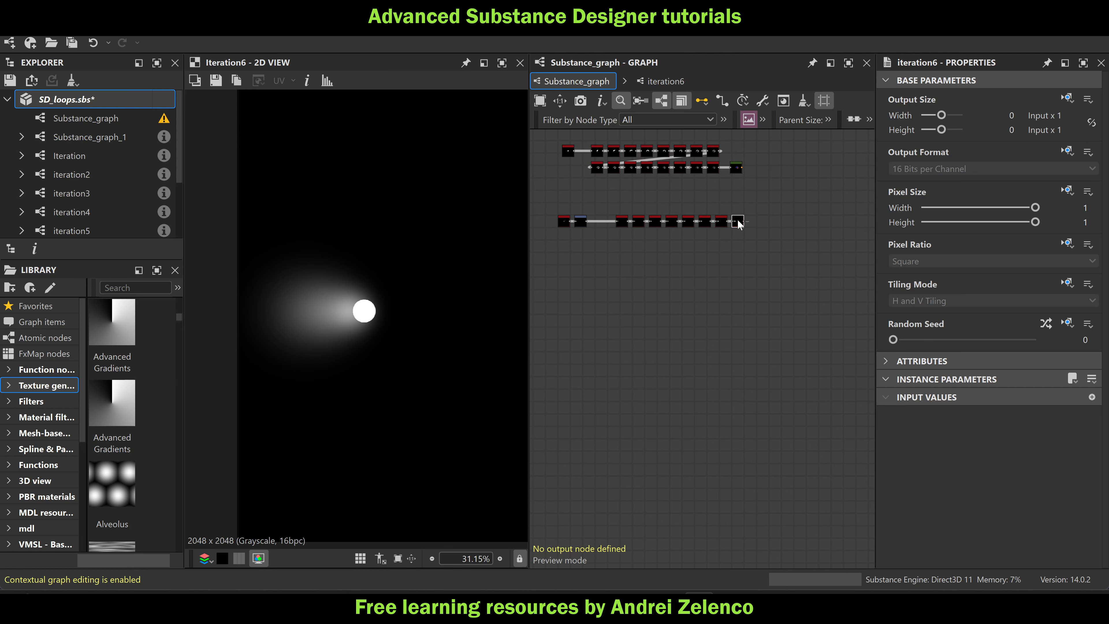
scroll(610, 219, "up", 3)
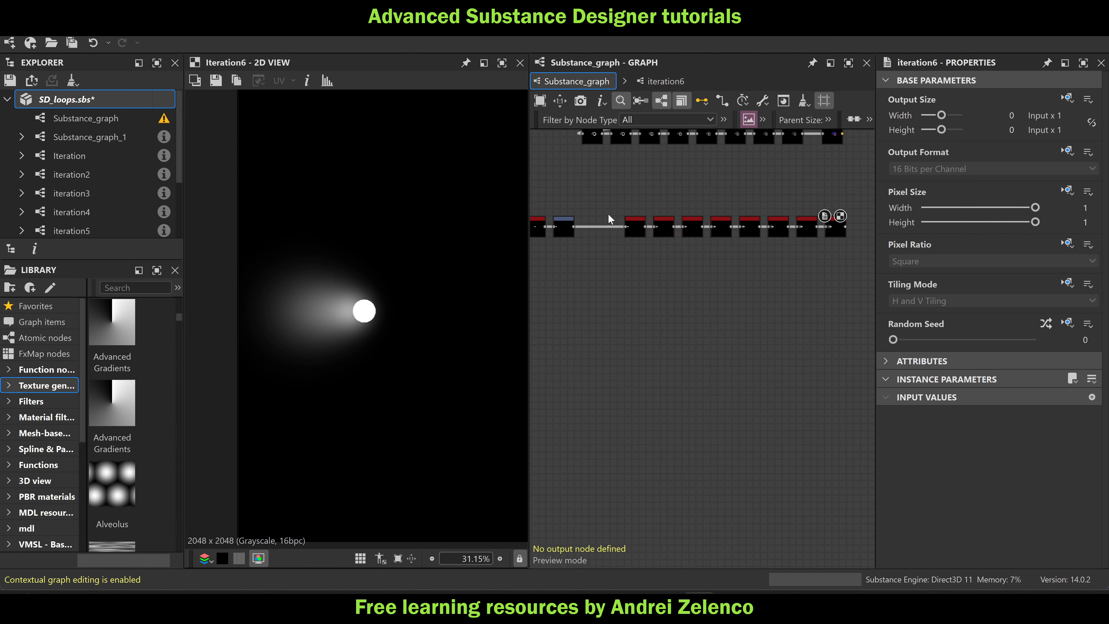
scroll(750, 245, "down", 2)
left_click_drag(828, 258, 646, 220)
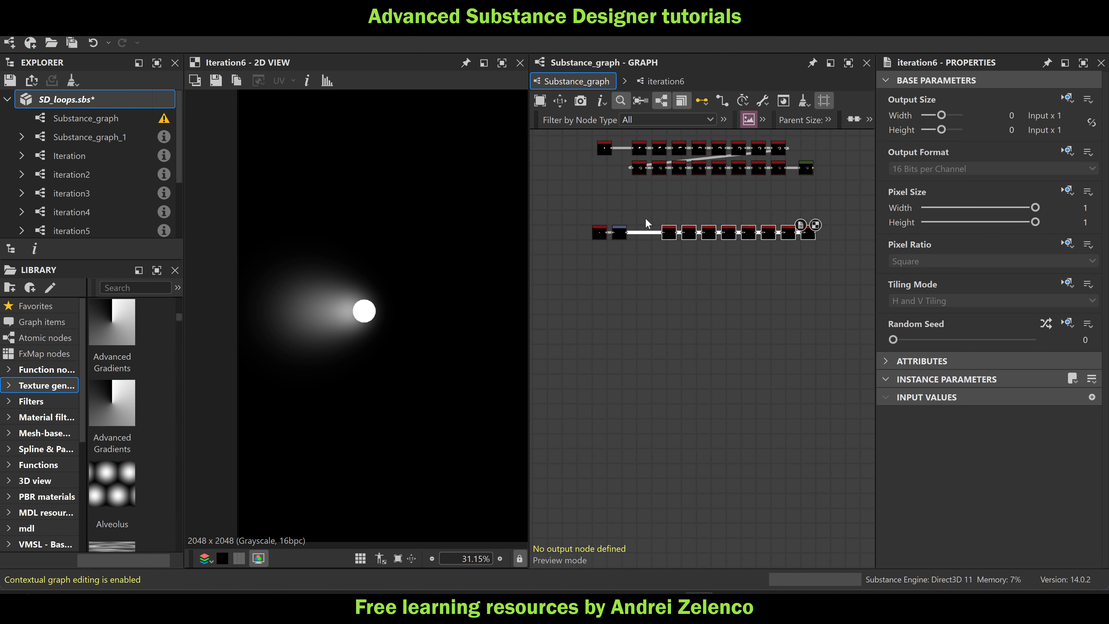
key("ctrl+d")
scroll(822, 298, "up", 2)
left_click_drag(821, 298, 584, 234)
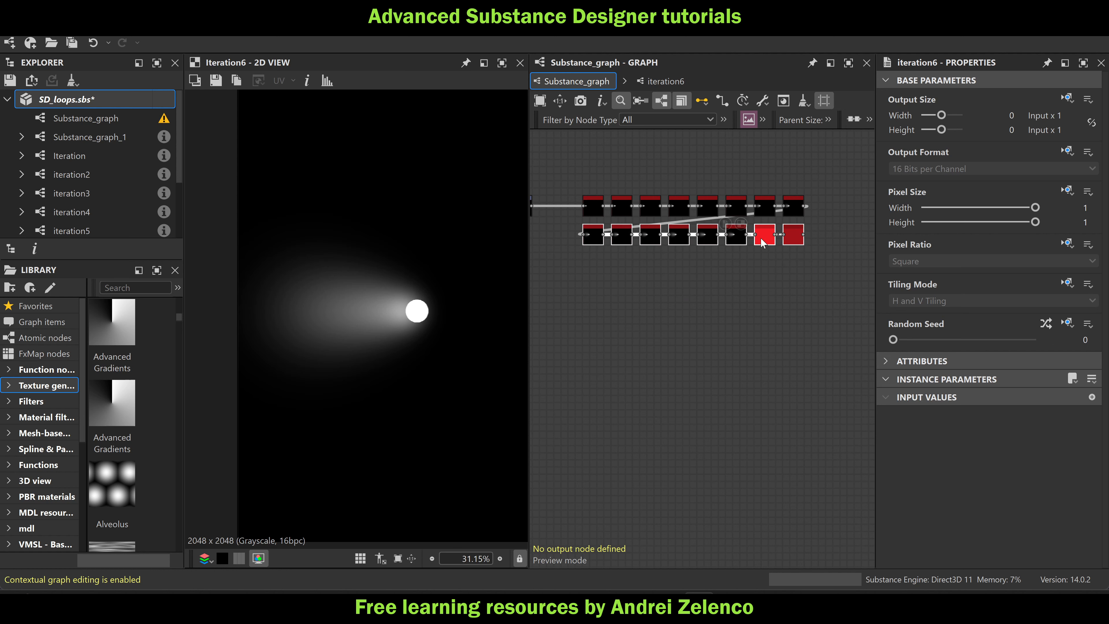
Duplicate both rows of iteration6 instances and connect the copies to extend the chain to four rows
scroll(792, 244, "down", 2)
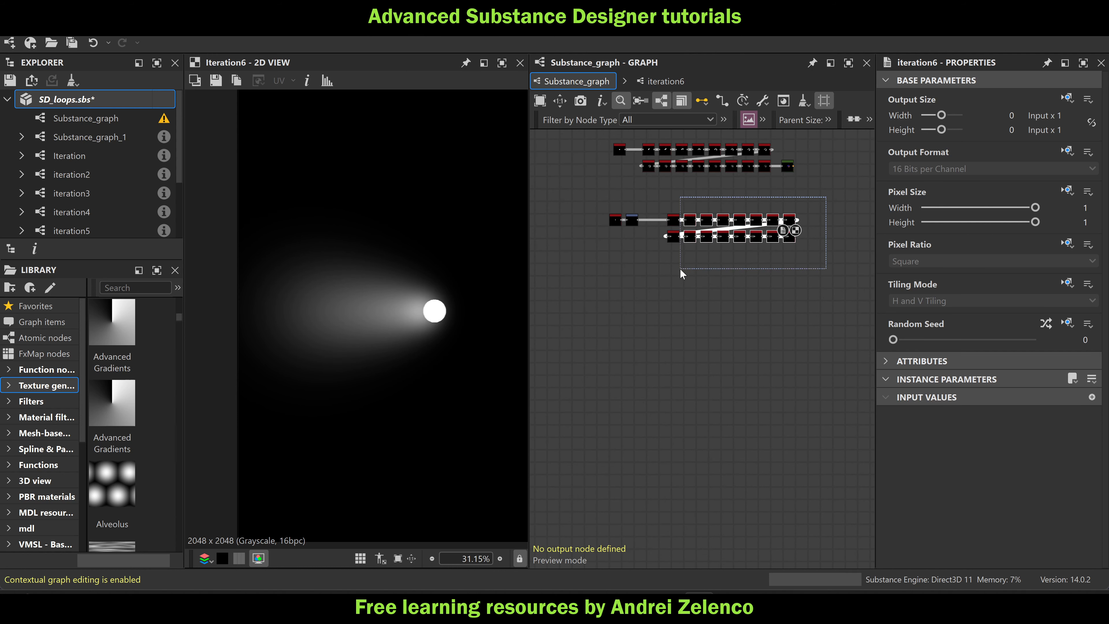
key("ctrl+d")
scroll(802, 269, "up", 2)
left_click_drag(787, 273, 606, 247)
scroll(366, 290, "down", 3)
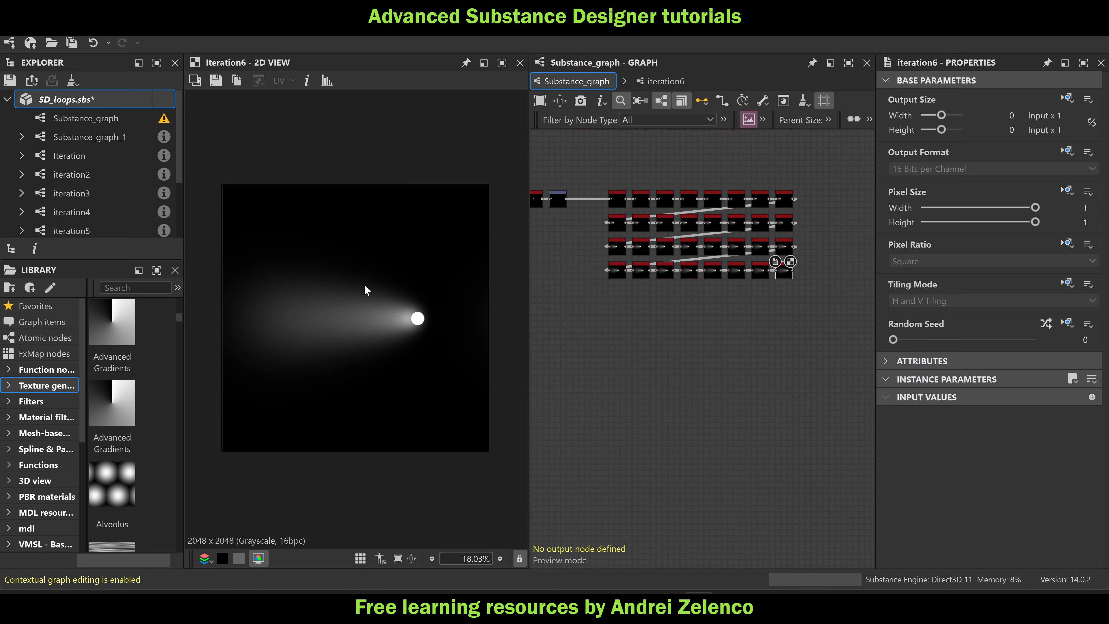
Duplicate and link the four rows into an eight-row iteration6 chain, preview its last instance, and save the SD_loops.sbs package
left_click_drag(808, 183, 602, 338)
key("ctrl+d")
left_click_drag(835, 361, 607, 294)
left_click(785, 367)
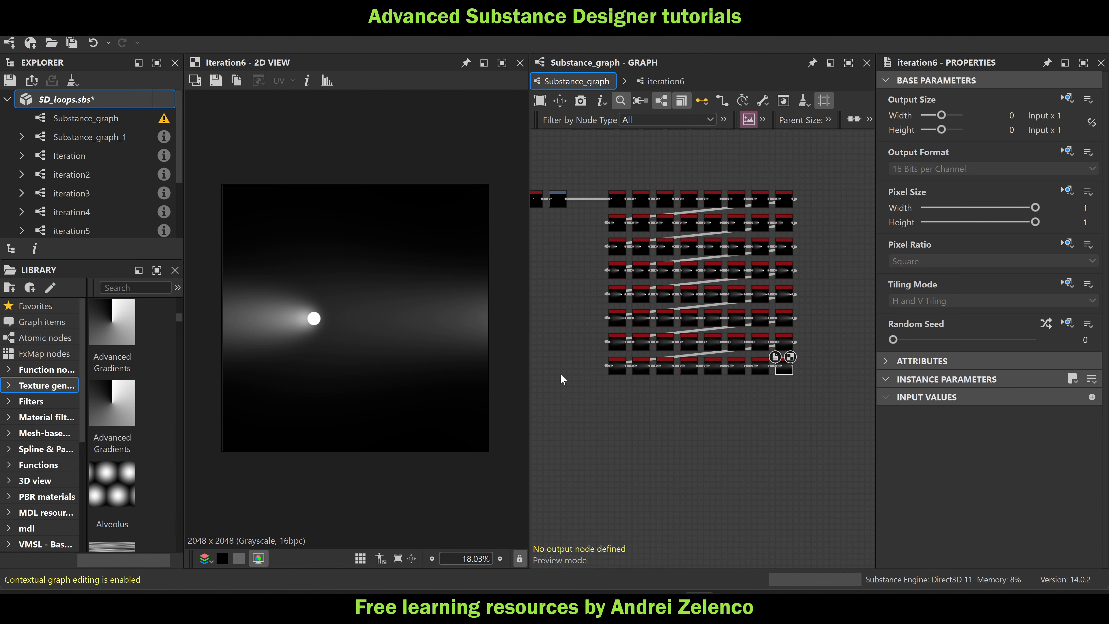
left_click(84, 100)
key("ctrl+s")
Open the iteration6 subgraph and rotate its Transformation 2D slightly clockwise while scaling it down a little
scroll(666, 203, "up", 5)
left_click(666, 203)
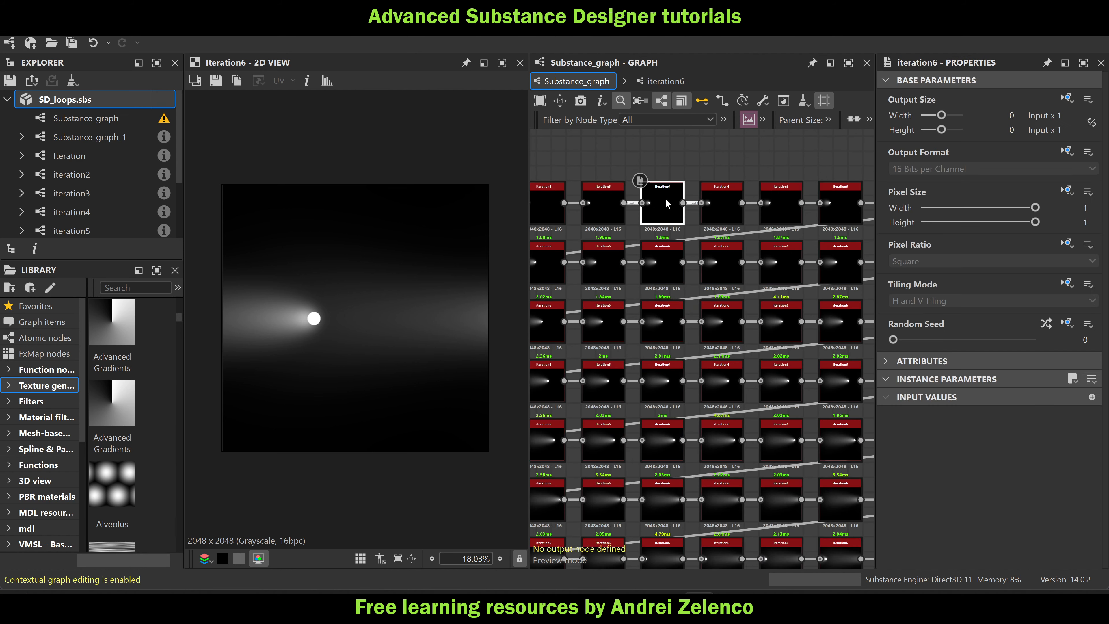
double_click(667, 203)
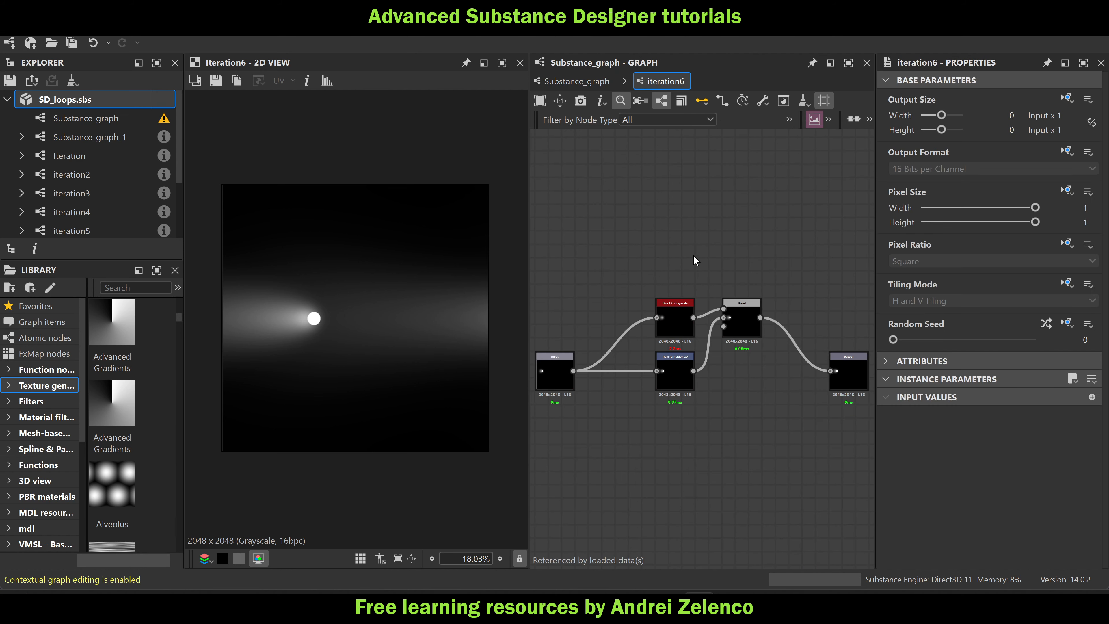
left_click(674, 370)
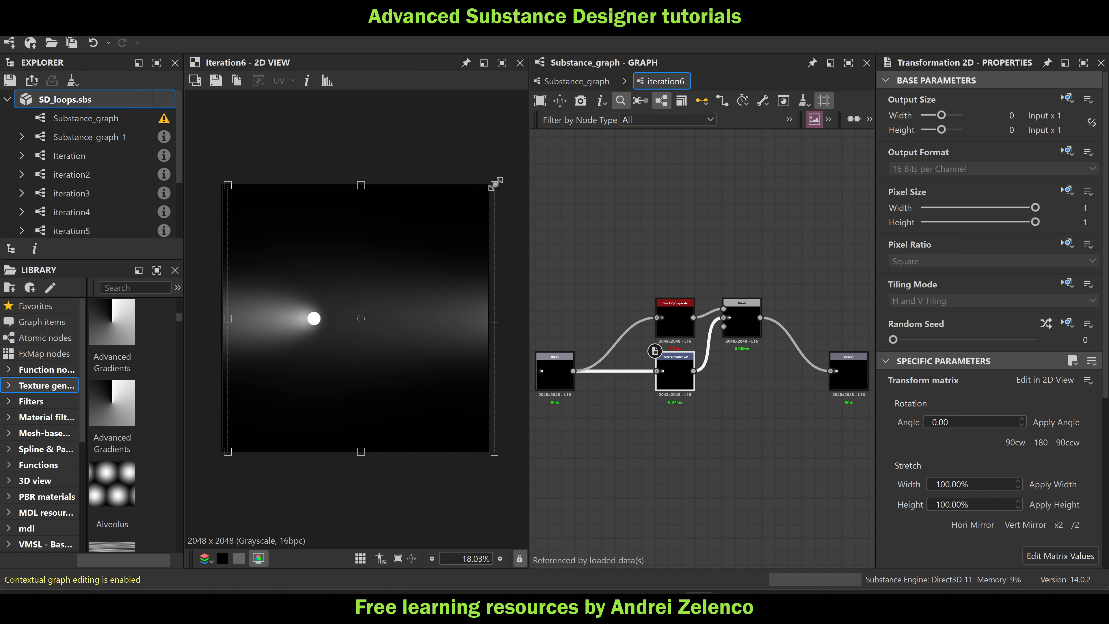
mouse_move(495, 185)
left_mouse_down()
mouse_move(496, 173)
mouse_move(504, 187)
left_mouse_up()
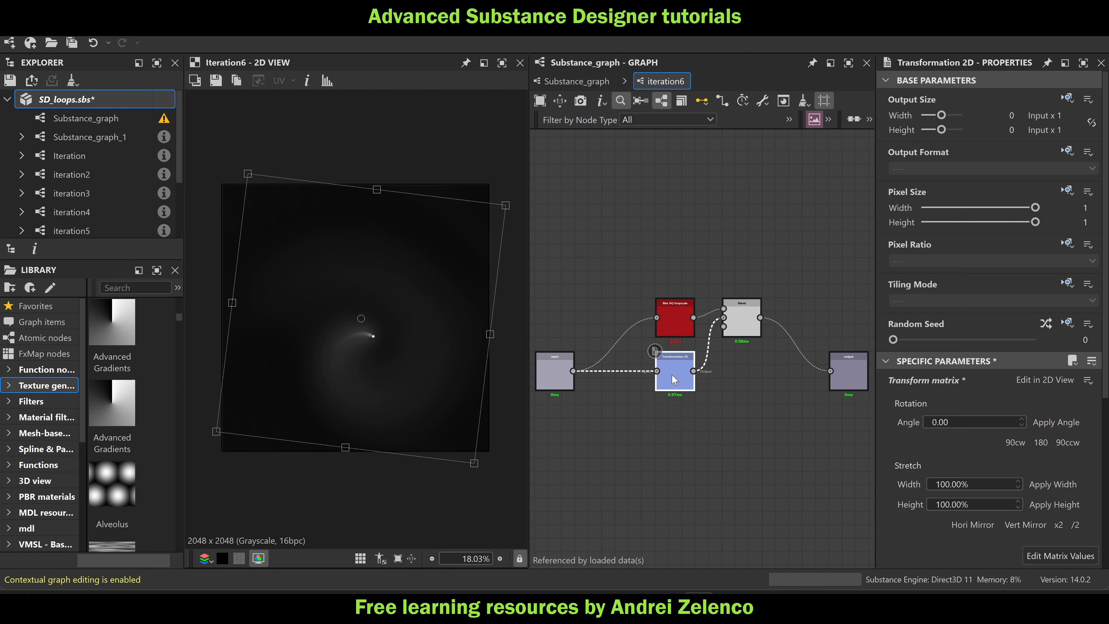
Override the Transformation 2D's inherited tiling mode with an absolute value and set it to No Tiling
left_click(1068, 285)
left_click(1044, 346)
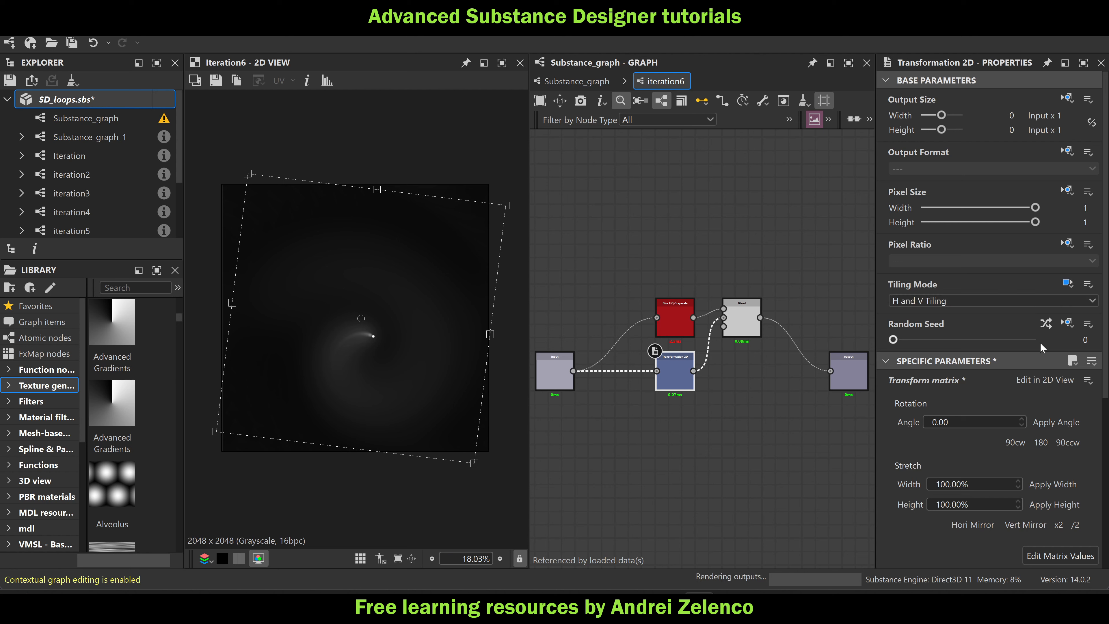
left_click(923, 299)
left_click(914, 311)
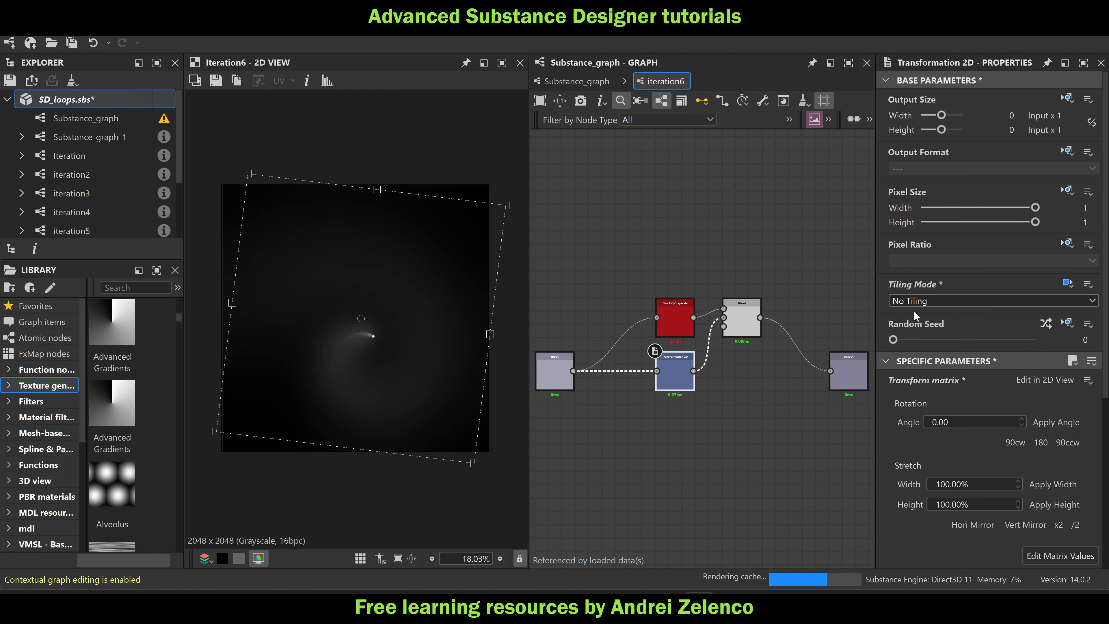
scroll(336, 330, "up", 2)
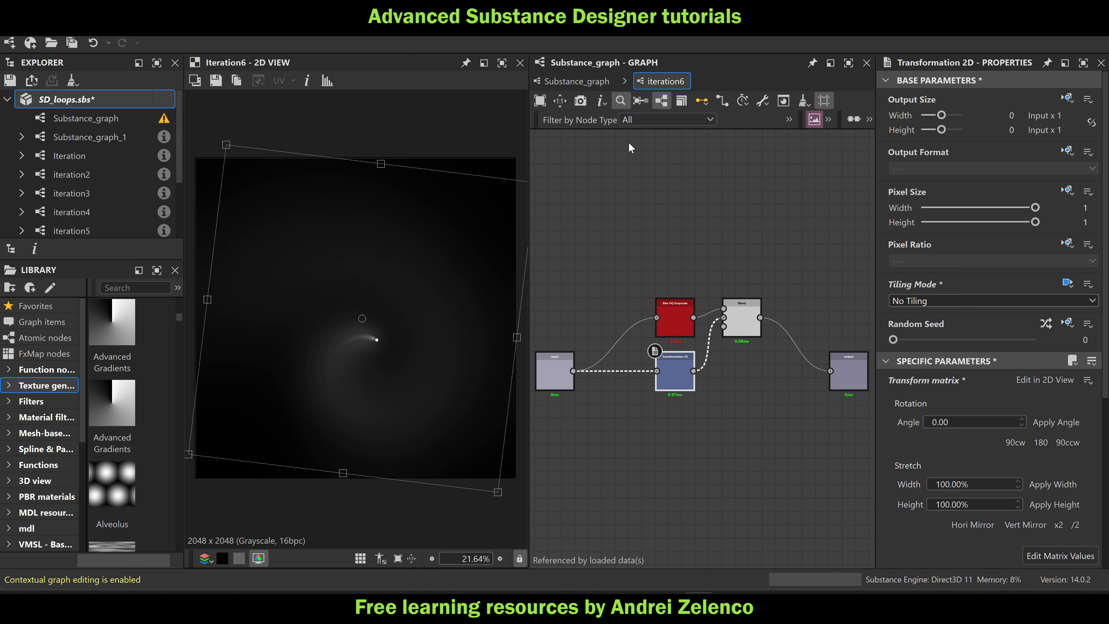
Reduce the Blur HQ Grayscale intensity in iteration6 to 3.72, return to Substance_graph, and save the package
left_click(676, 319)
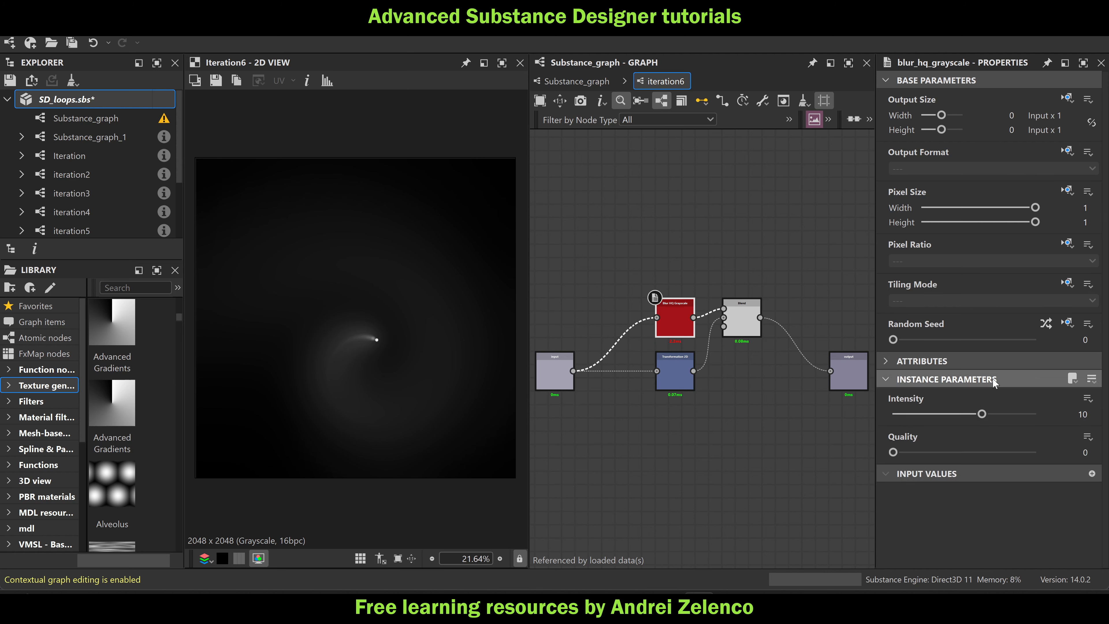
left_click_drag(978, 414, 926, 433)
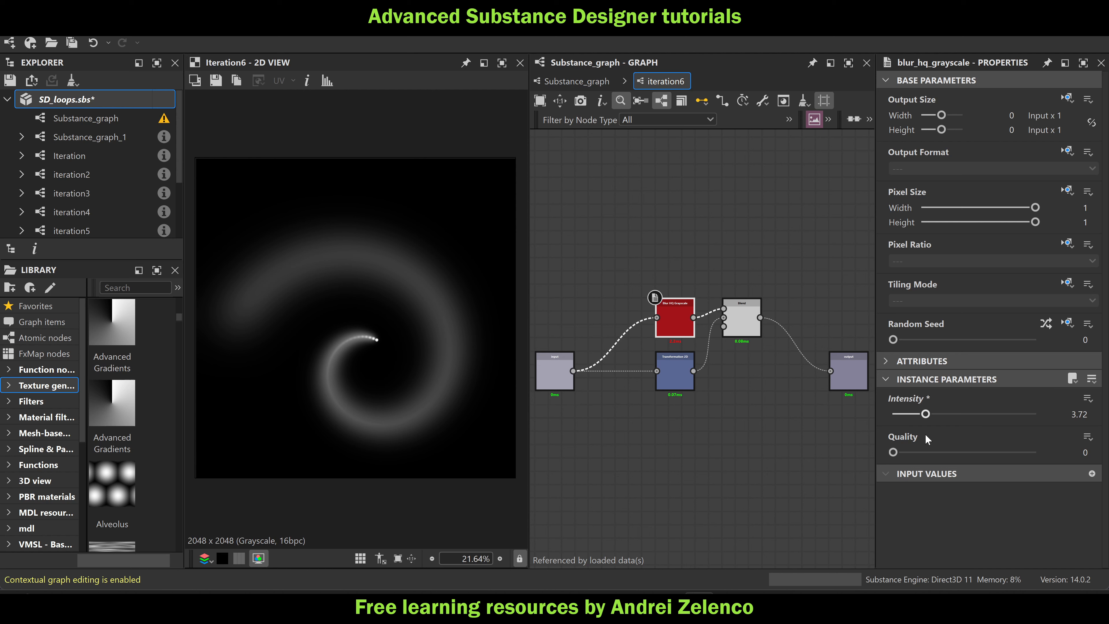
left_click(576, 80)
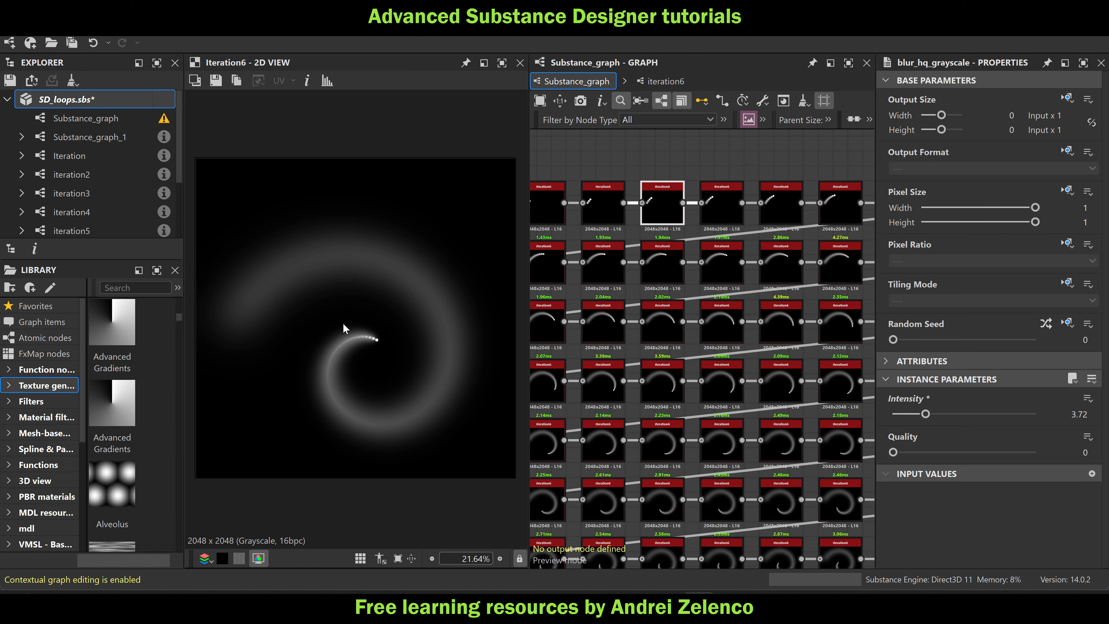
scroll(412, 279, "down", 2)
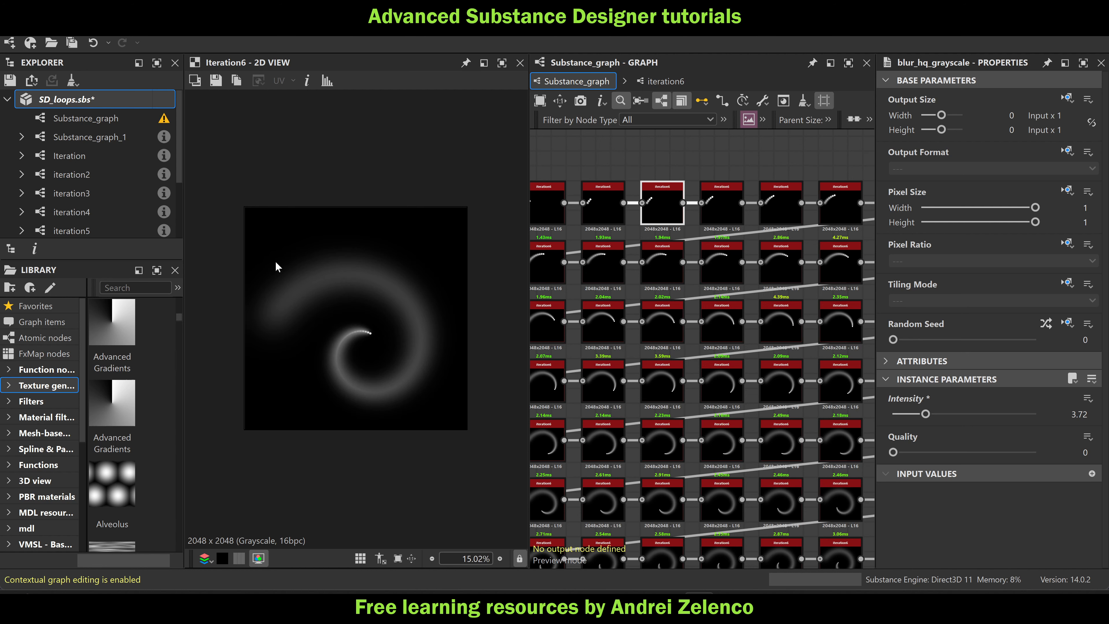
left_click(120, 96)
key("ctrl+s")
Copy the existing Gradient Map beside the iteration6 chain, connect the chain's last instance to it, and save the package
scroll(765, 303, "down", 6)
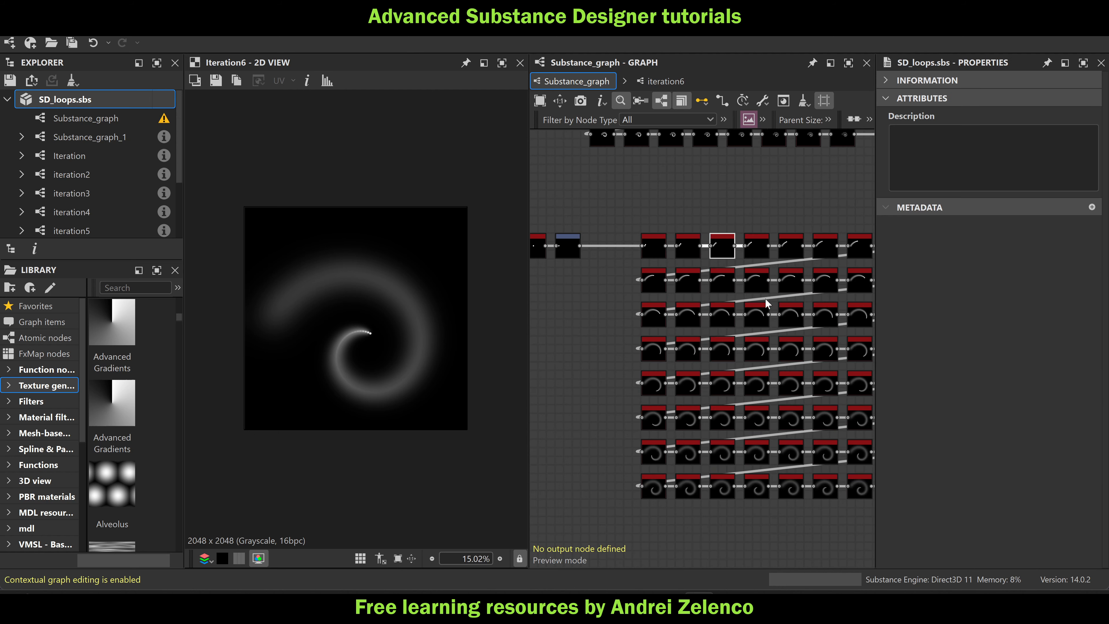
scroll(787, 310, "down", 2)
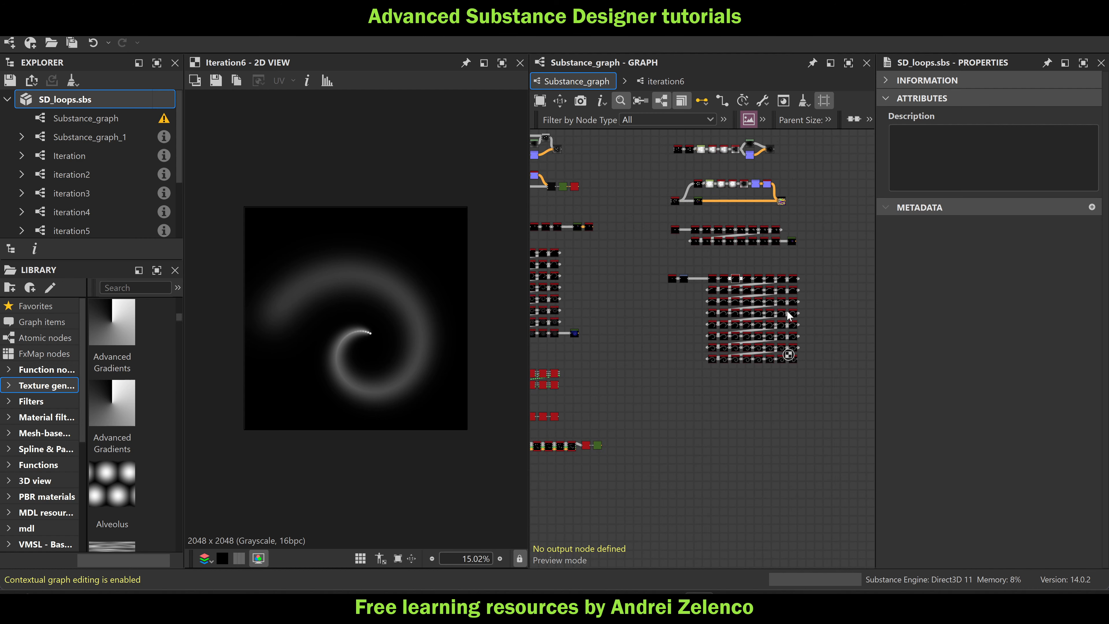
scroll(584, 355, "up", 5)
left_click(568, 315)
scroll(665, 339, "down", 4)
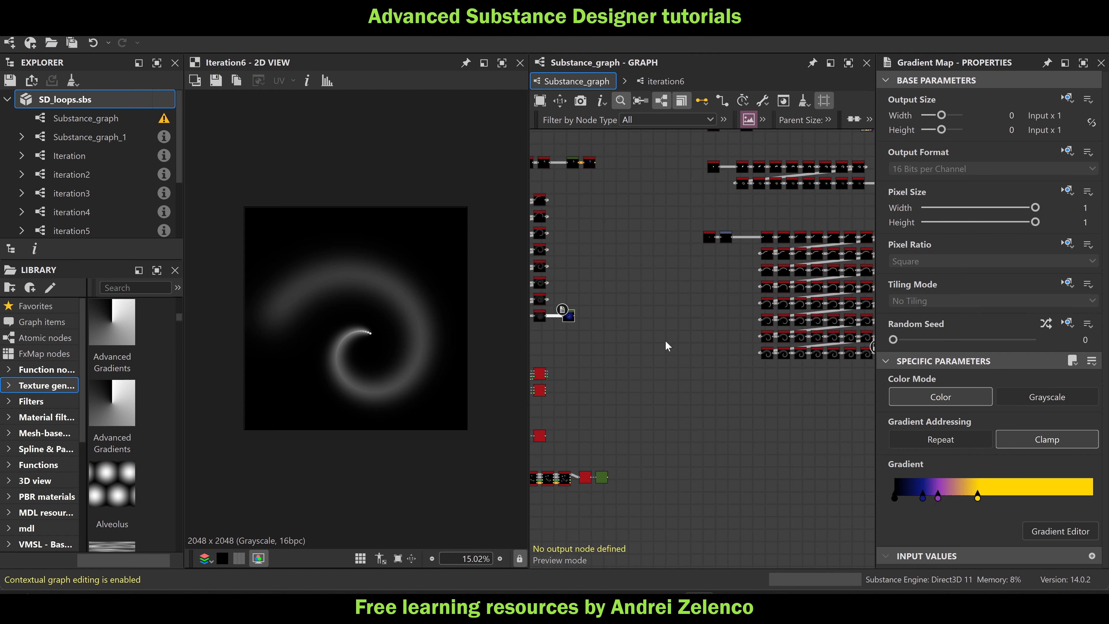
middle_click_drag(844, 329, 806, 331)
key("ctrl+v")
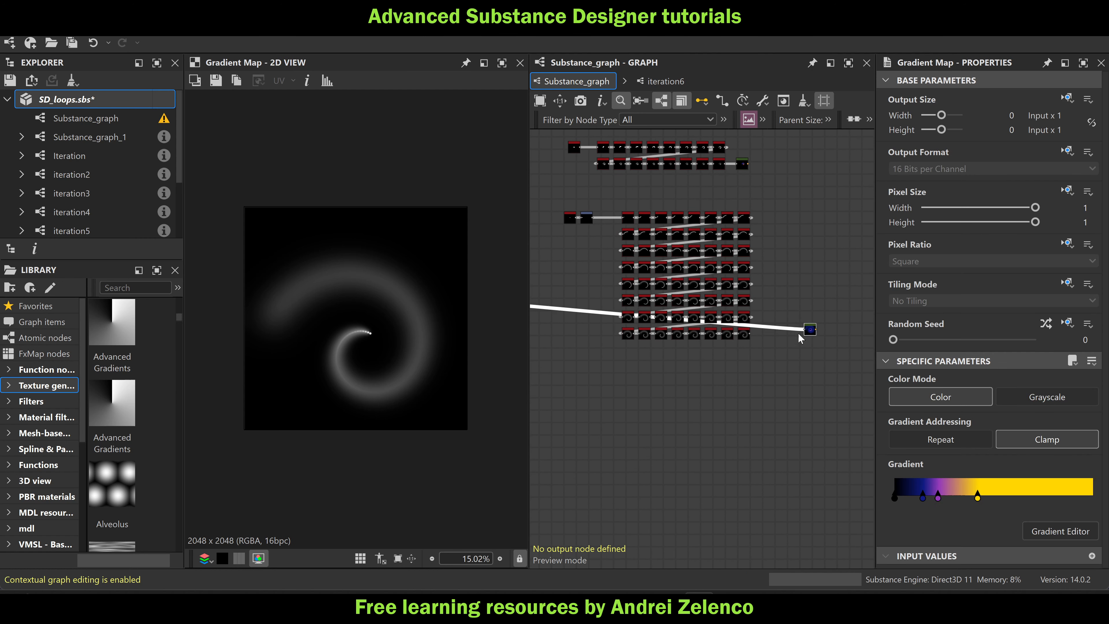
scroll(781, 334, "up", 4)
left_click_drag(686, 333, 748, 339)
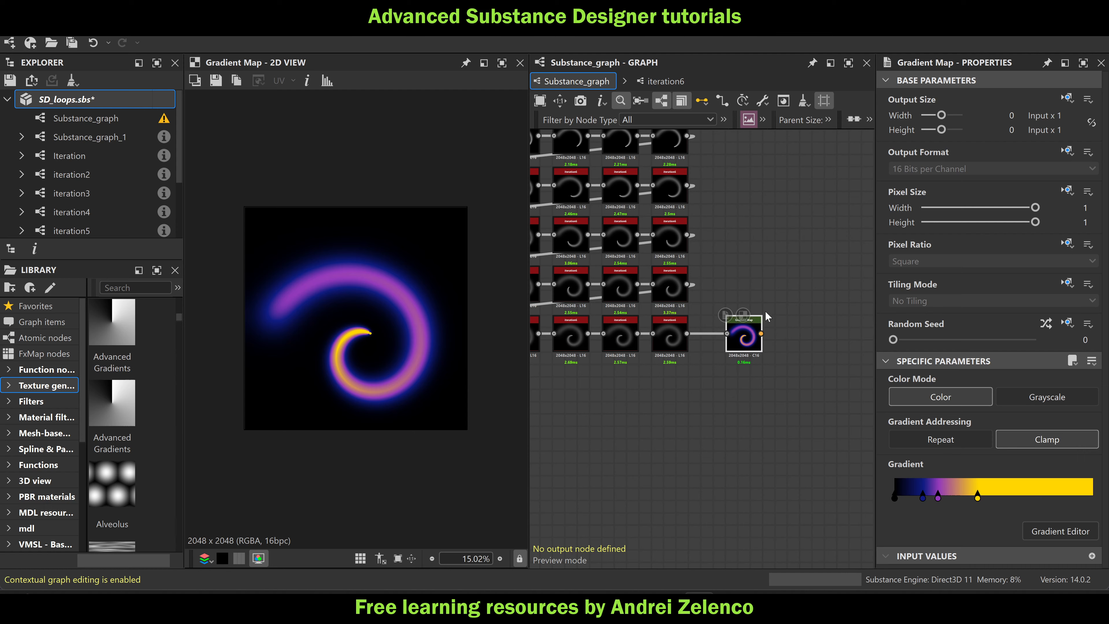
scroll(761, 307, "down", 6)
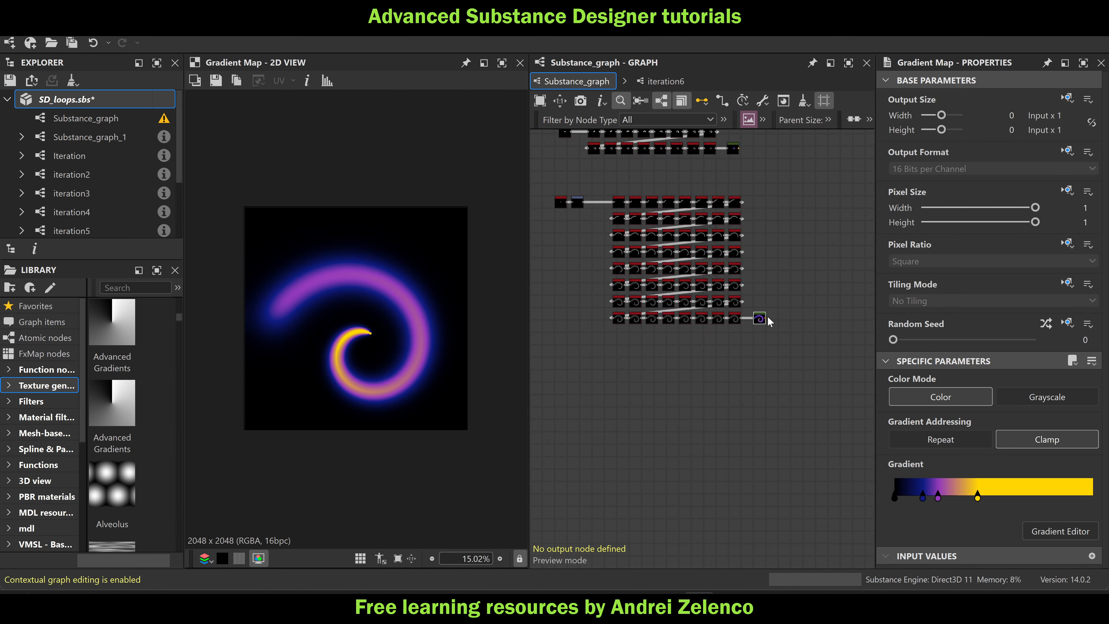
left_click(127, 99)
key("ctrl+s")
Reopen iteration6, try lowering the Blend node's opacity, set it back to 1, and save the package
scroll(742, 266, "up", 6)
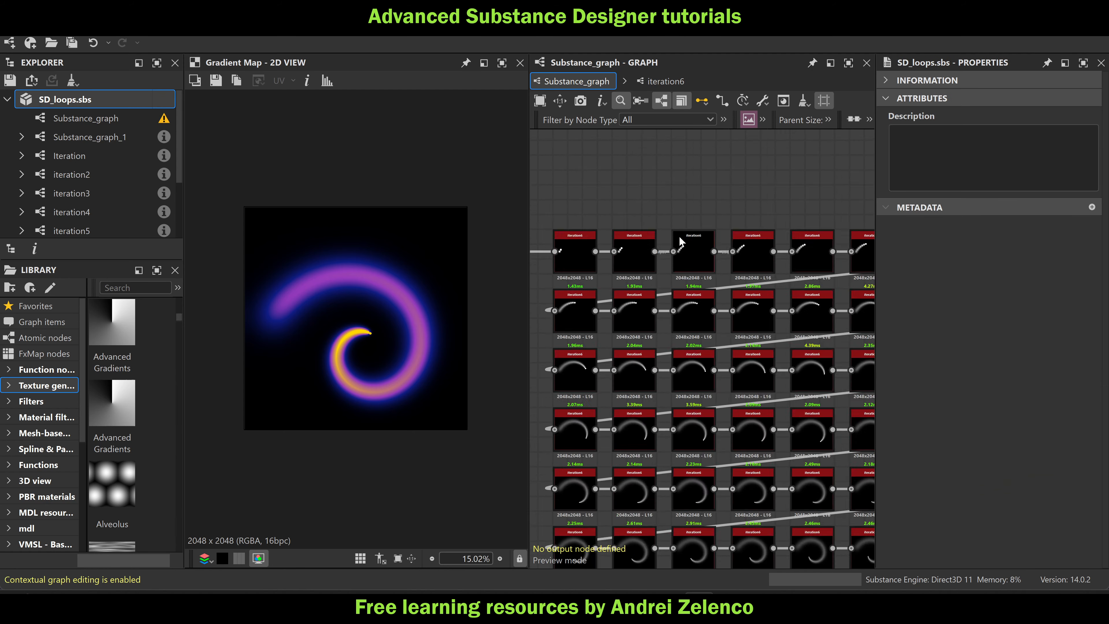
double_click(679, 242)
scroll(740, 348, "up", 3)
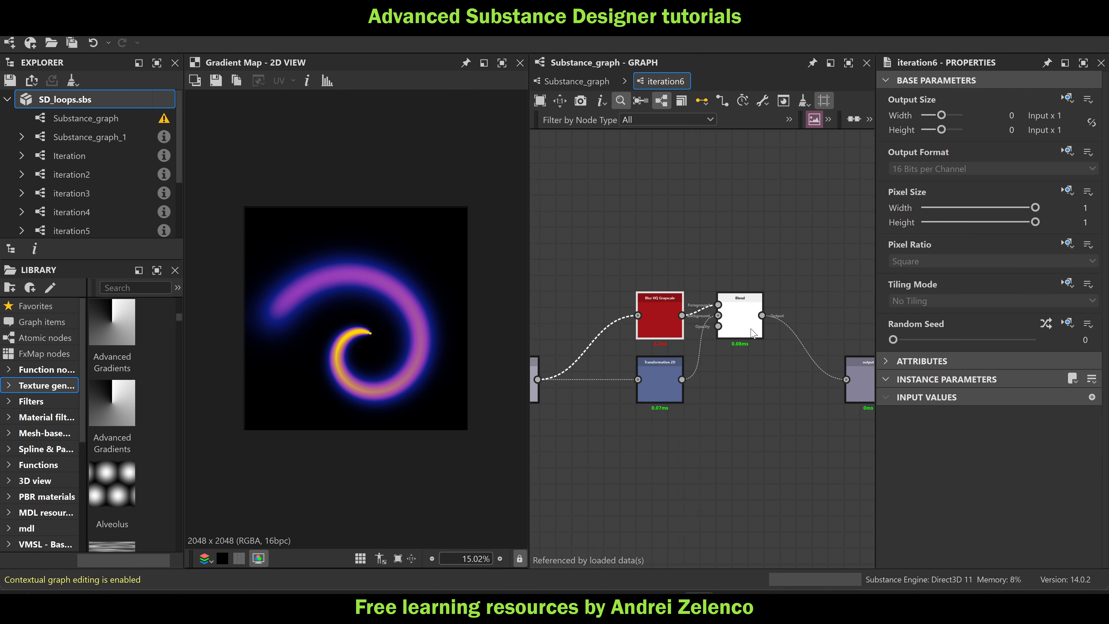
left_click(747, 357)
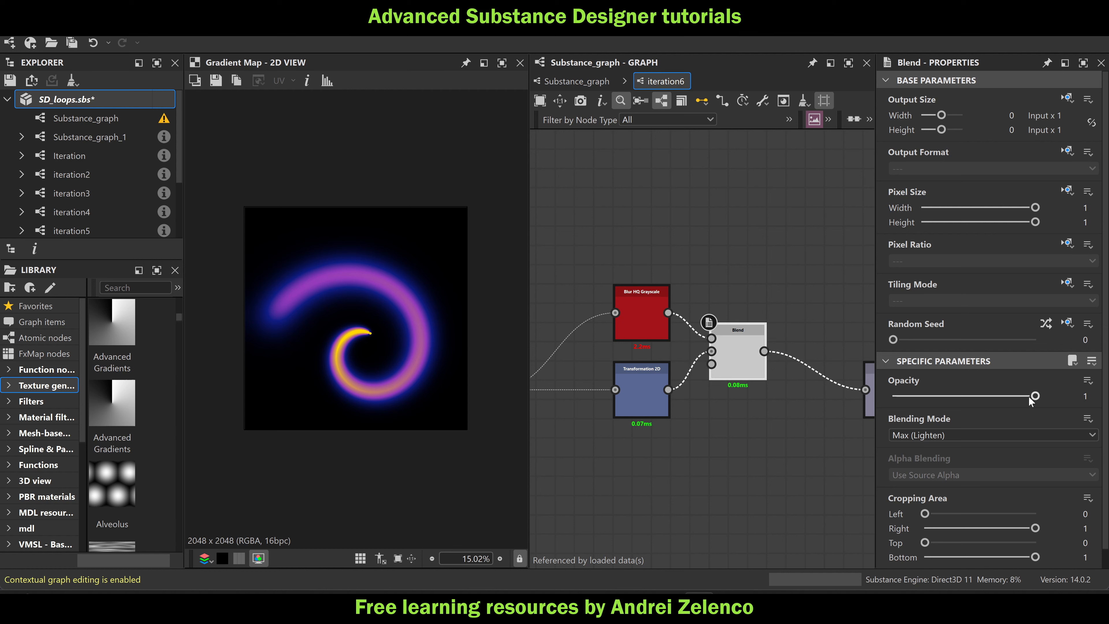
left_click_drag(1031, 395, 1054, 409)
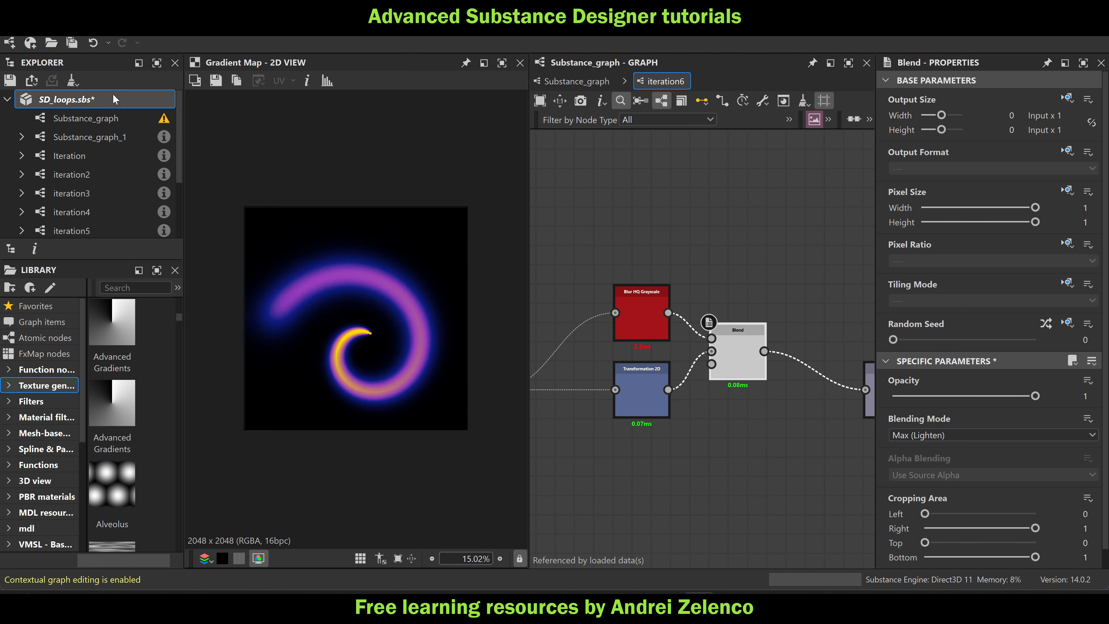
key("ctrl+s")
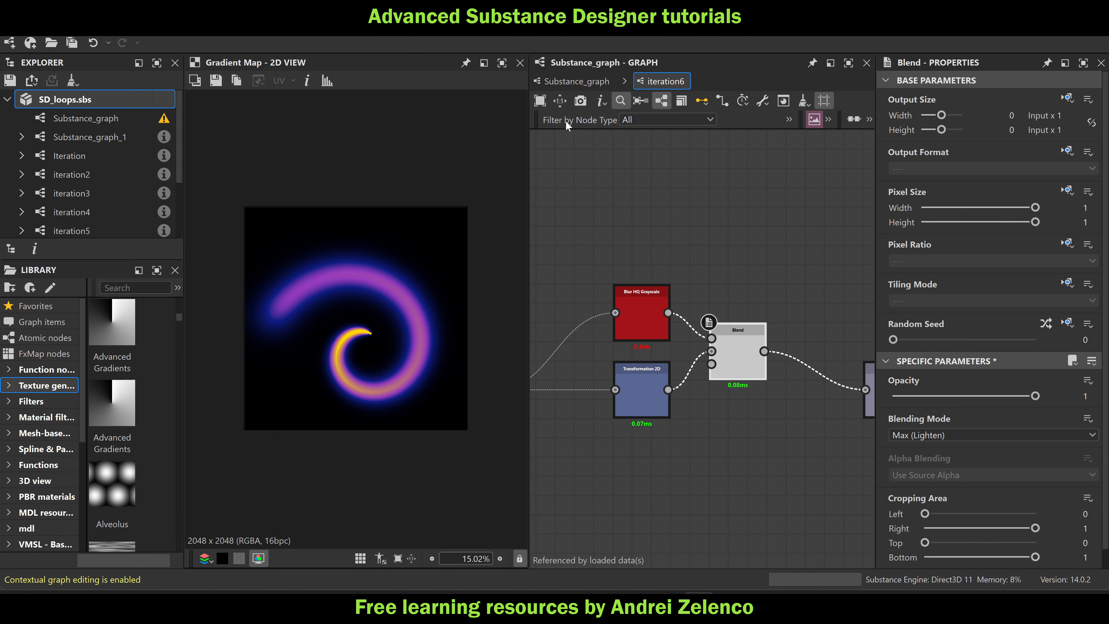
Return to Substance_graph and preview the outputs of the last instance in the two-row iteration2 chain
left_click(576, 80)
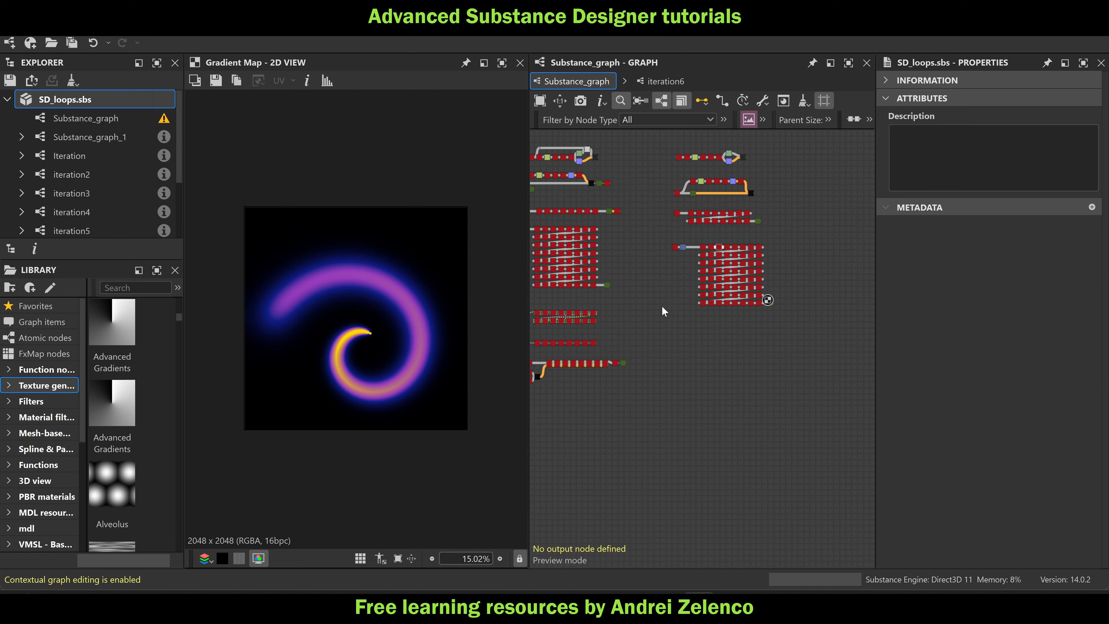
scroll(662, 305, "up", 5)
left_click(754, 292)
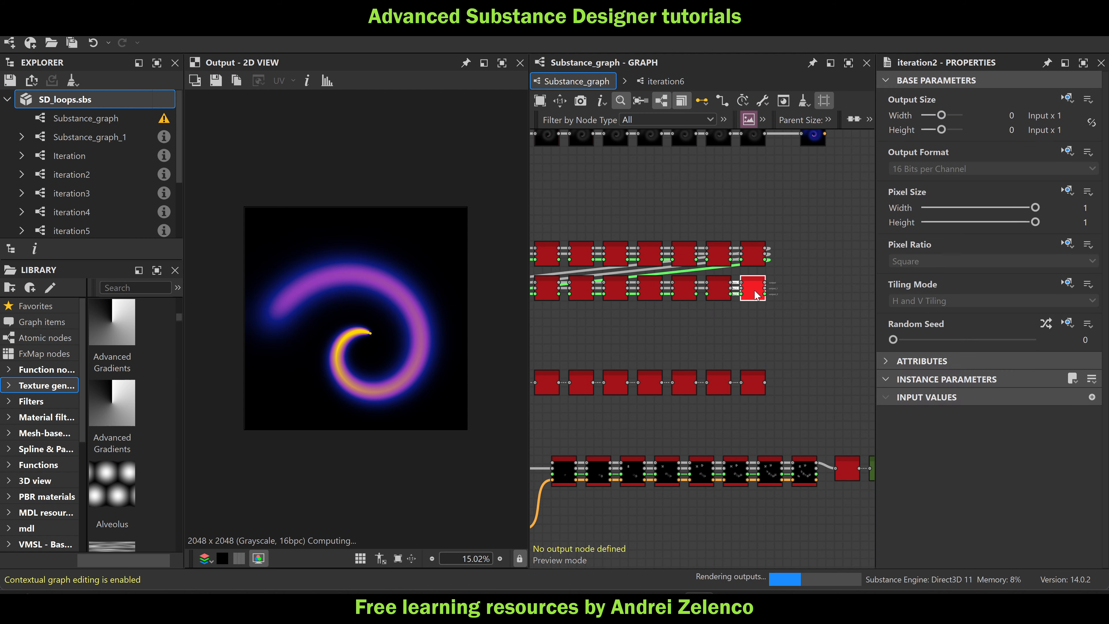
scroll(751, 292, "up", 3)
left_click(765, 288)
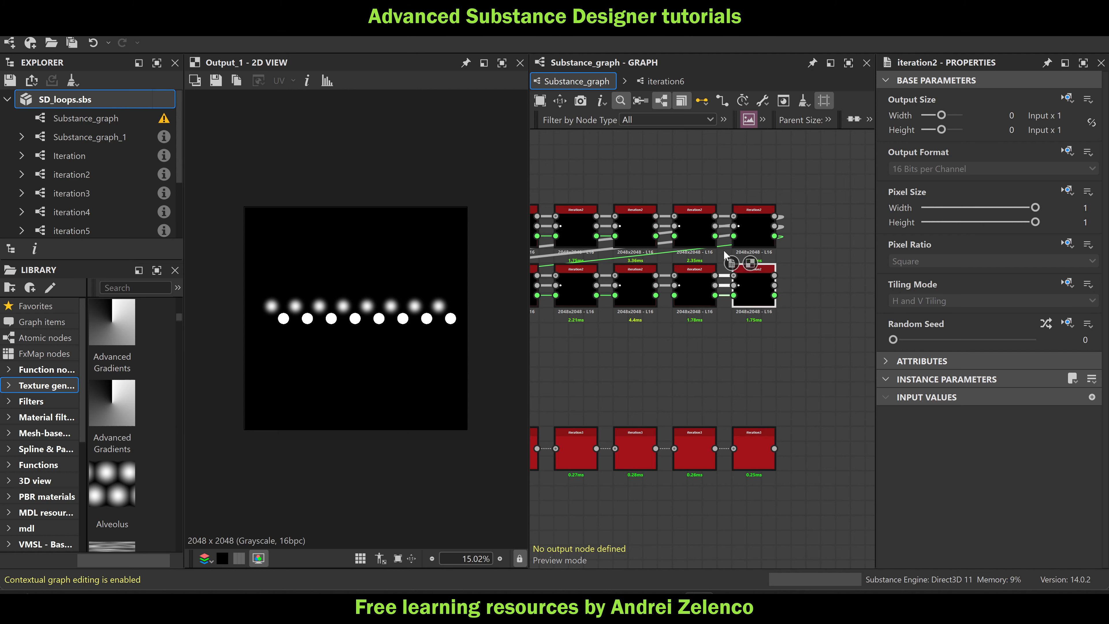
scroll(724, 258, "down", 4)
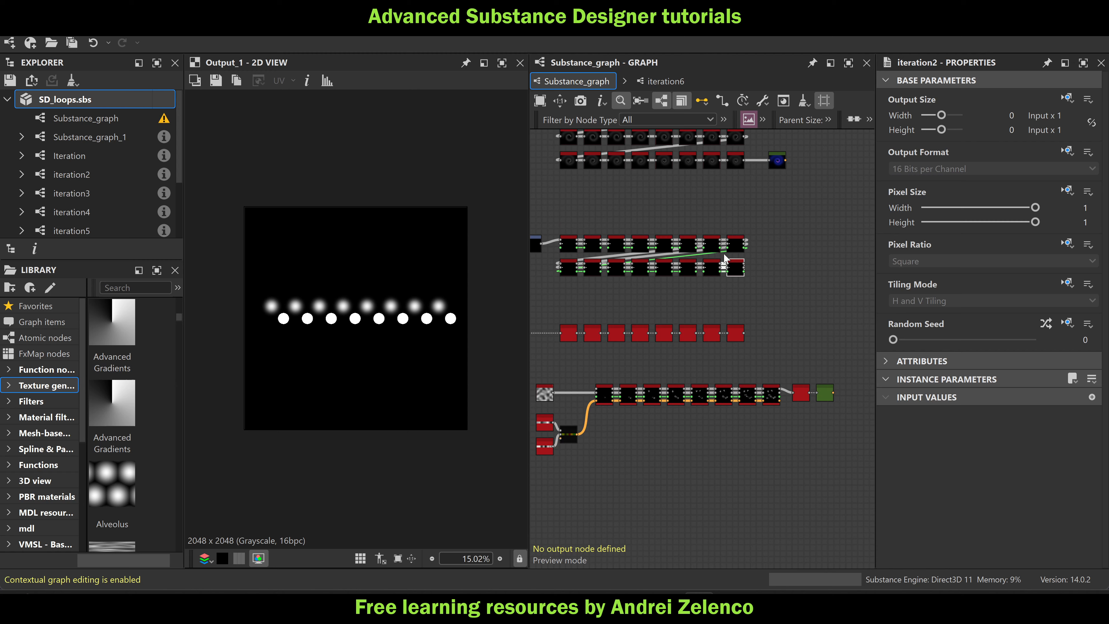
Copy the Shape and Transformation 2D nodes feeding the iteration2 chain and paste them in the empty area below the iteration6 chain
scroll(743, 267, "down", 2)
scroll(585, 258, "up", 6)
left_click_drag(616, 221, 572, 258)
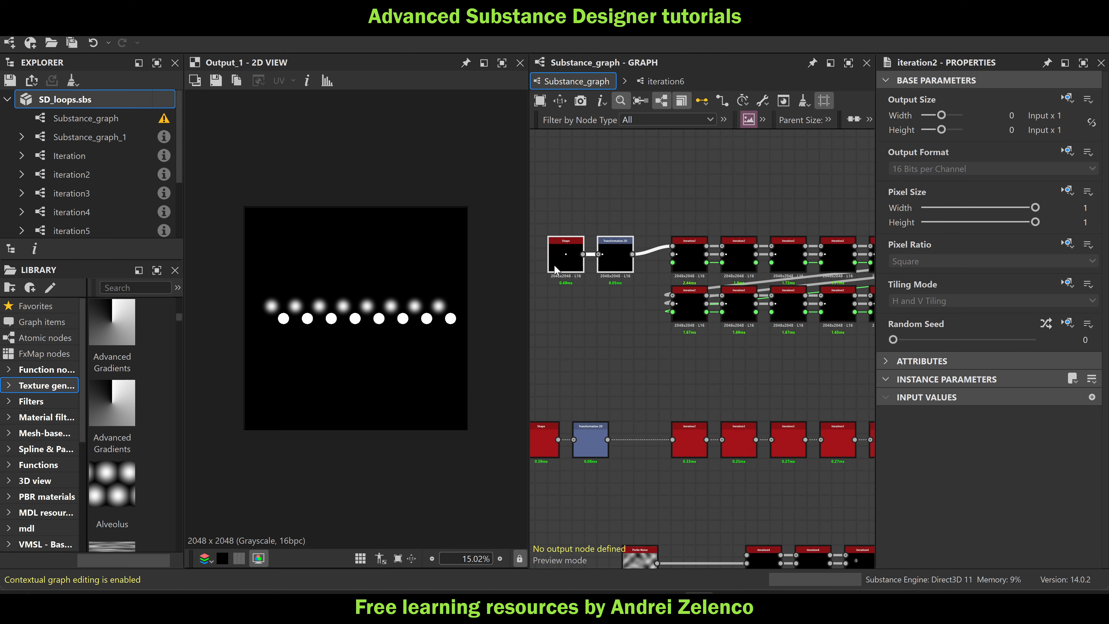
key("ctrl+c")
scroll(622, 241, "down", 6)
middle_click_drag(772, 271, 553, 234)
key("ctrl+v")
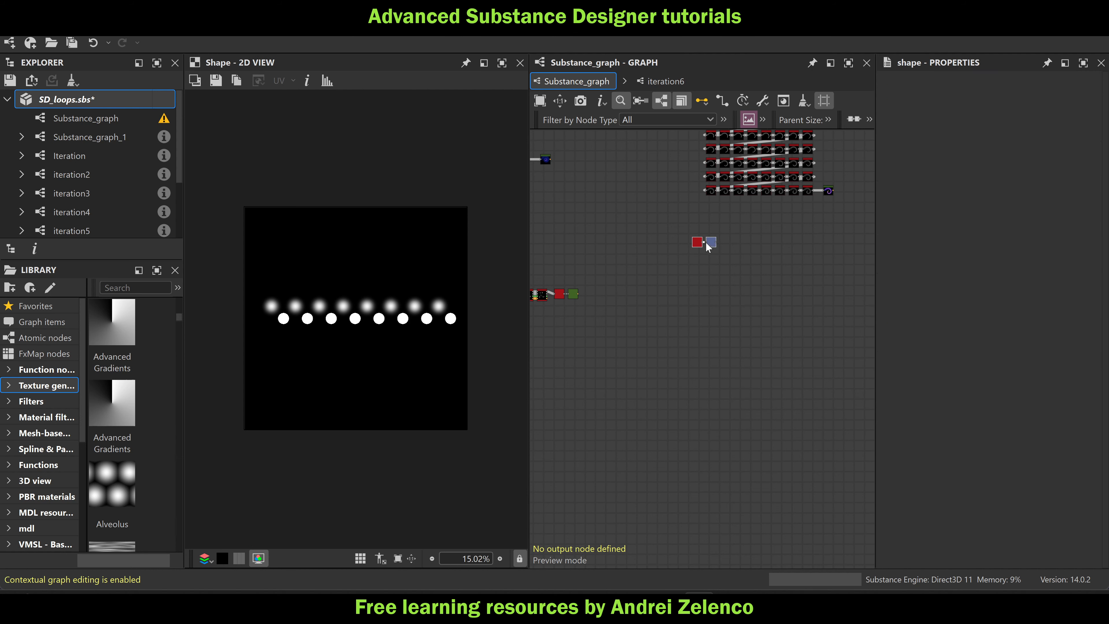
Preview the pasted Shape node below the iteration6 chain and save the package
left_click(708, 247)
scroll(708, 247, "up", 2)
left_click_drag(716, 249, 721, 249)
left_click(61, 100)
key("ctrl+s")
scroll(539, 262, "down", 6)
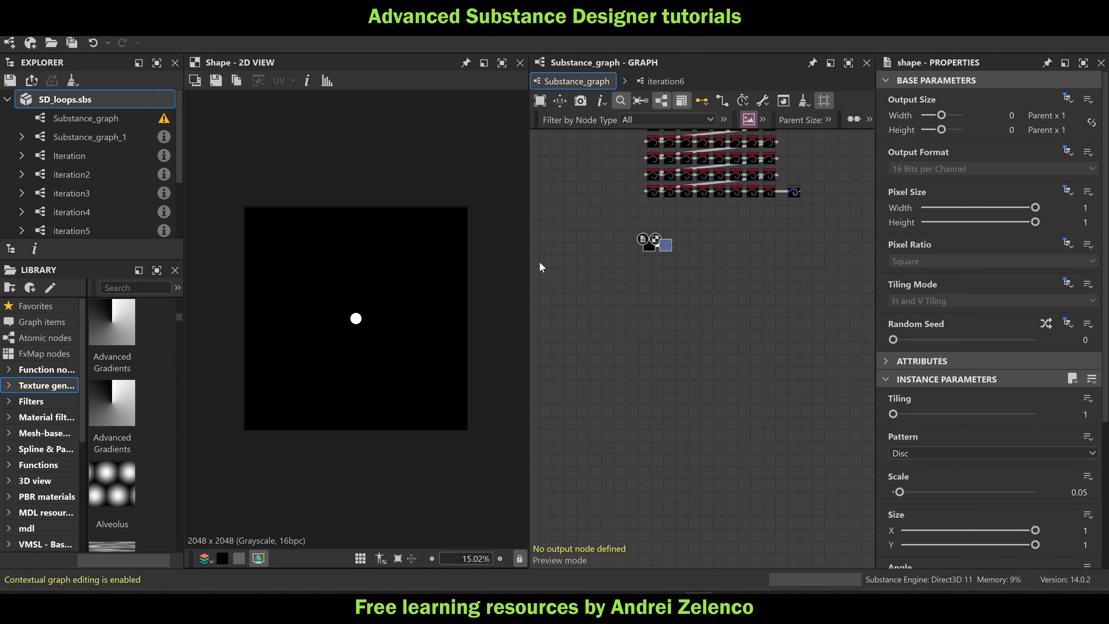
Open an iteration2 instance from the two-row chain, examine its inputs, node links and outputs, and return to Substance_graph
middle_click_drag(604, 265, 766, 256)
scroll(767, 257, "up", 7)
scroll(672, 235, "up", 2)
middle_click_drag(673, 235, 869, 267)
middle_click_drag(721, 280, 537, 264)
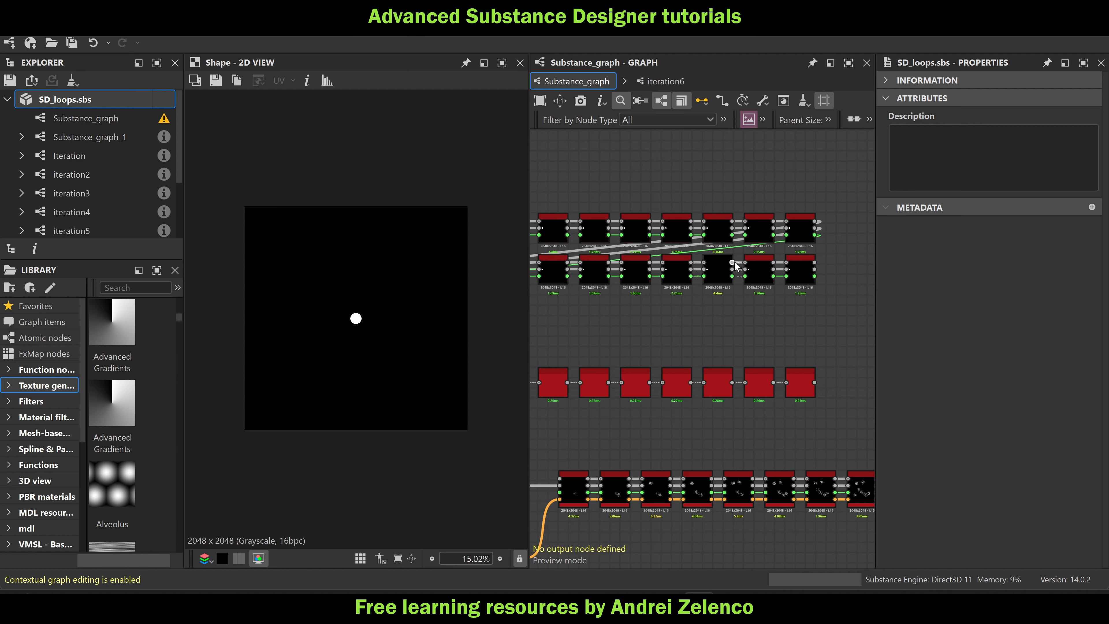
double_click(637, 236)
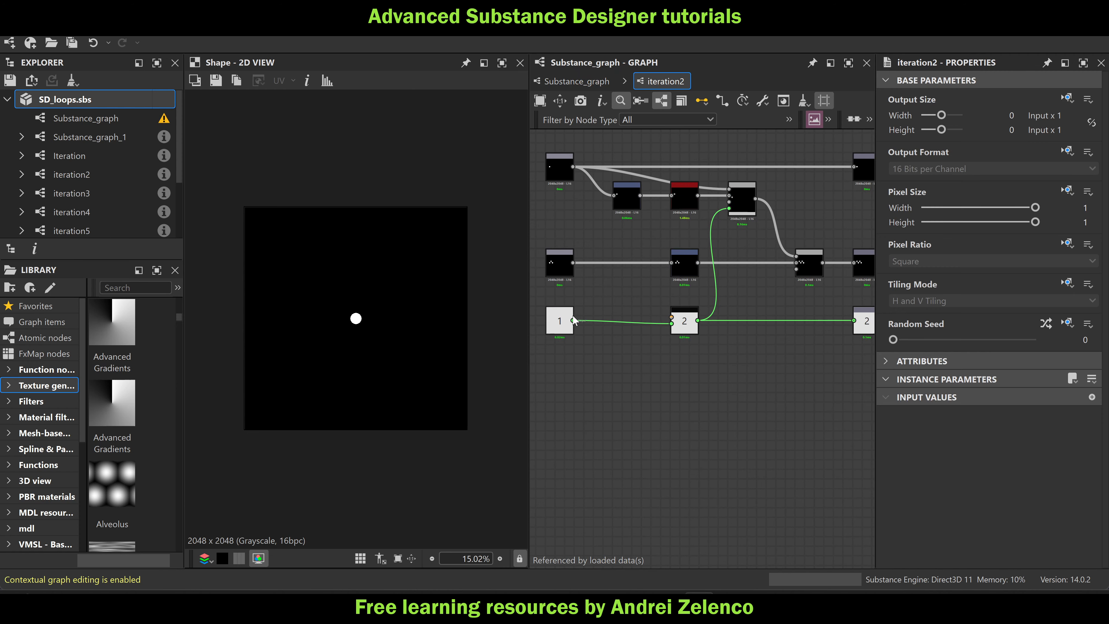
scroll(563, 314, "down", 1)
left_click_drag(542, 301, 860, 358)
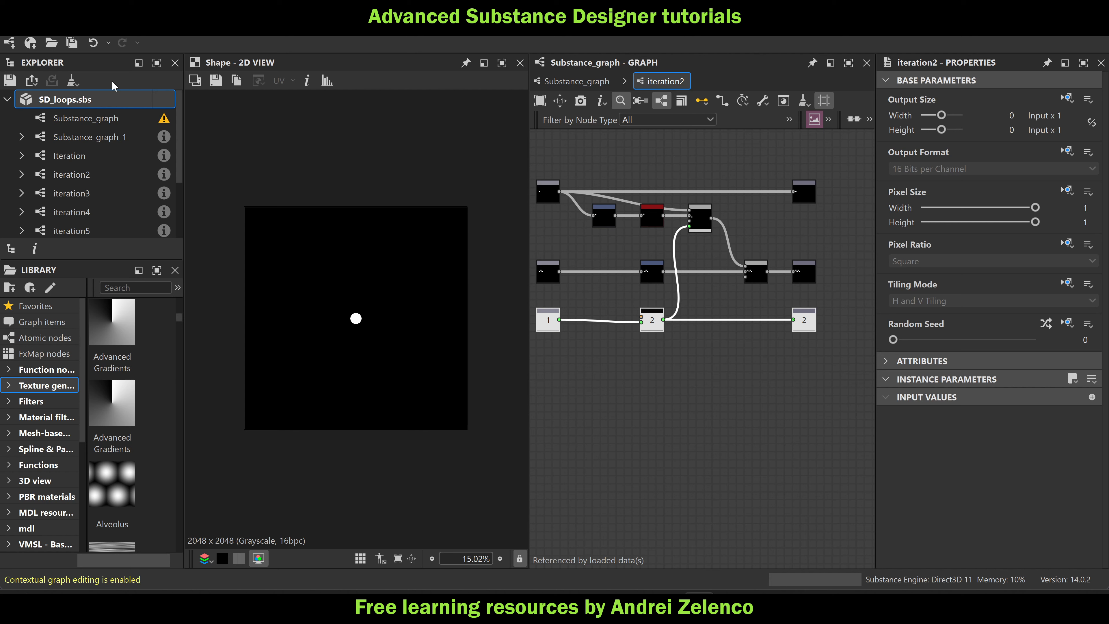
left_click(577, 82)
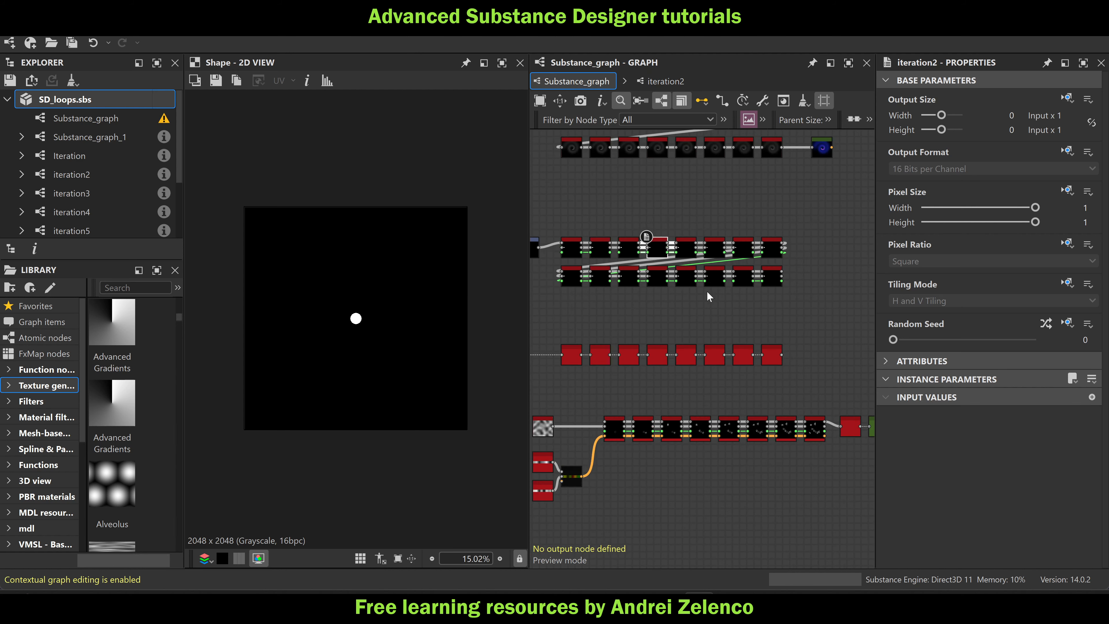
scroll(709, 292, "down", 4)
middle_click_drag(788, 332, 644, 284)
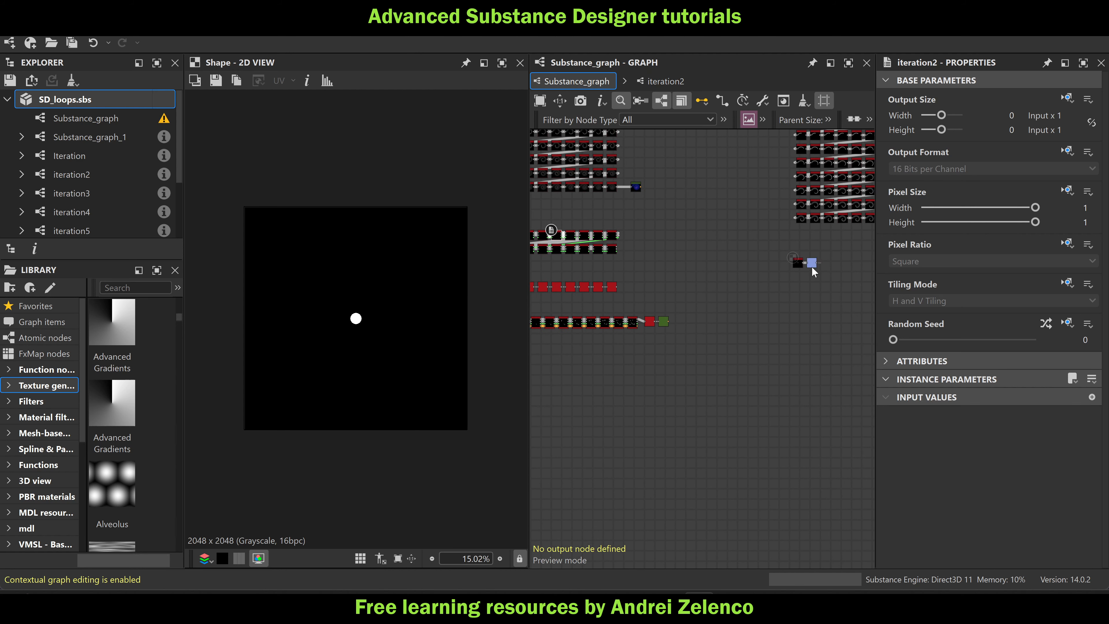
middle_click_drag(811, 266, 741, 275)
scroll(742, 276, "up", 3)
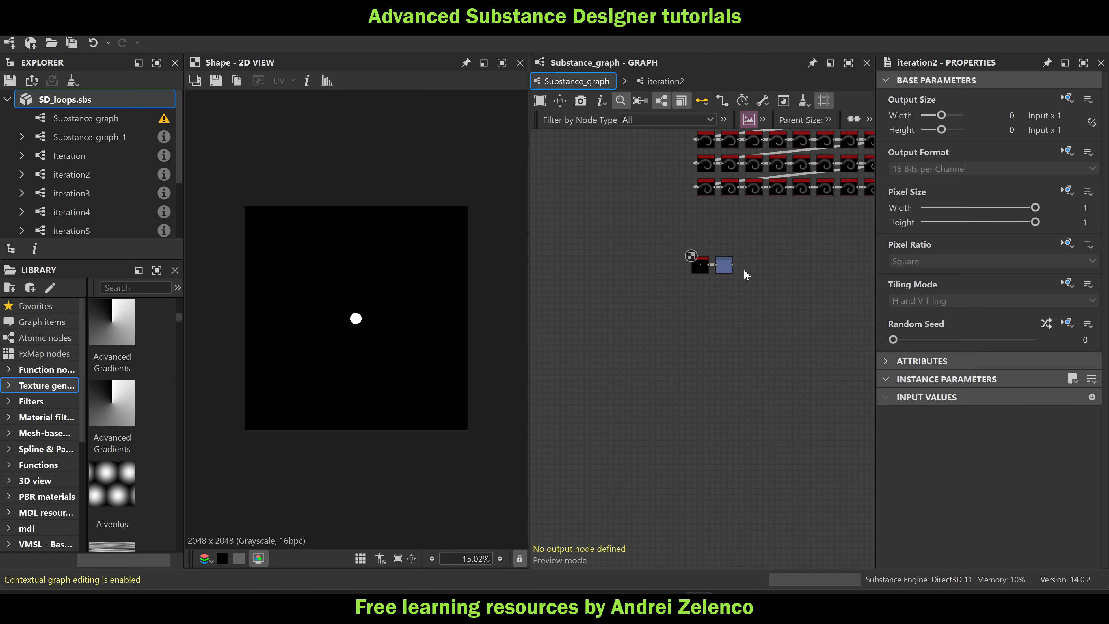
scroll(746, 274, "up", 5)
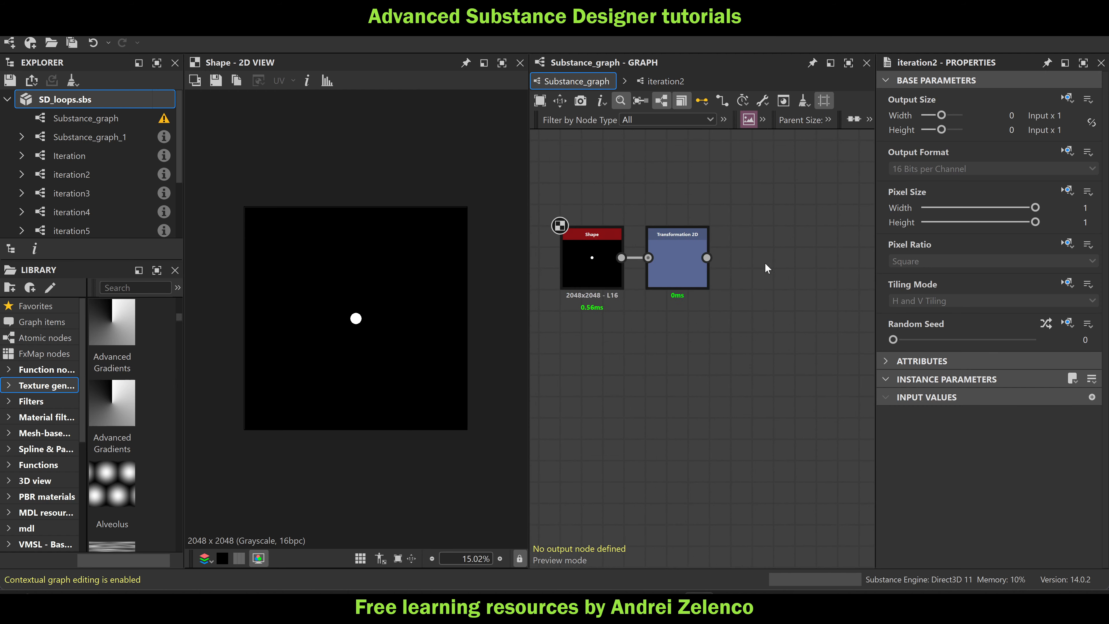
middle_click_drag(765, 263, 665, 264)
key("space")
type("tr")
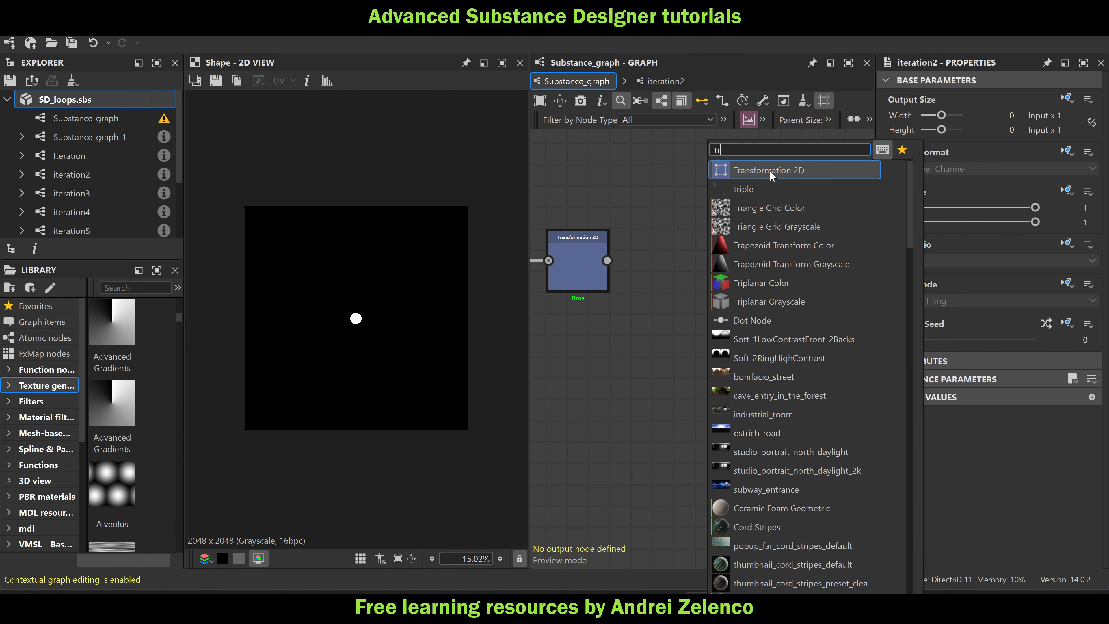
left_click(647, 255)
scroll(647, 259, "down", 8)
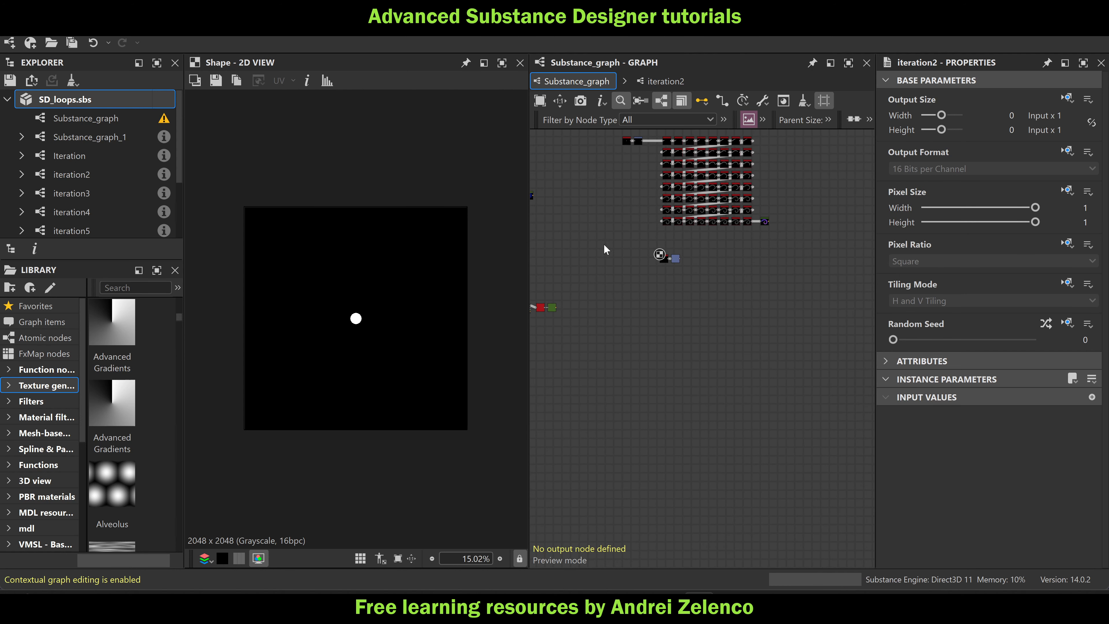
Inspect the nodes inside the first iteration2 instance of the two-row chain, and return to the pasted Shape setup in Substance_graph
left_click(107, 98)
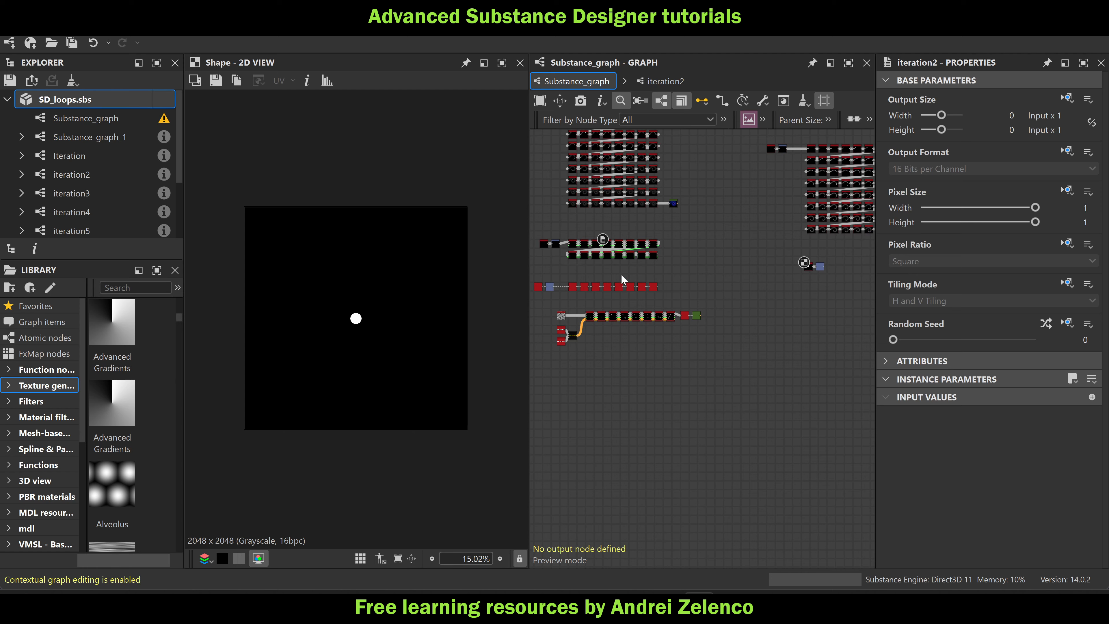
scroll(555, 255, "up", 3)
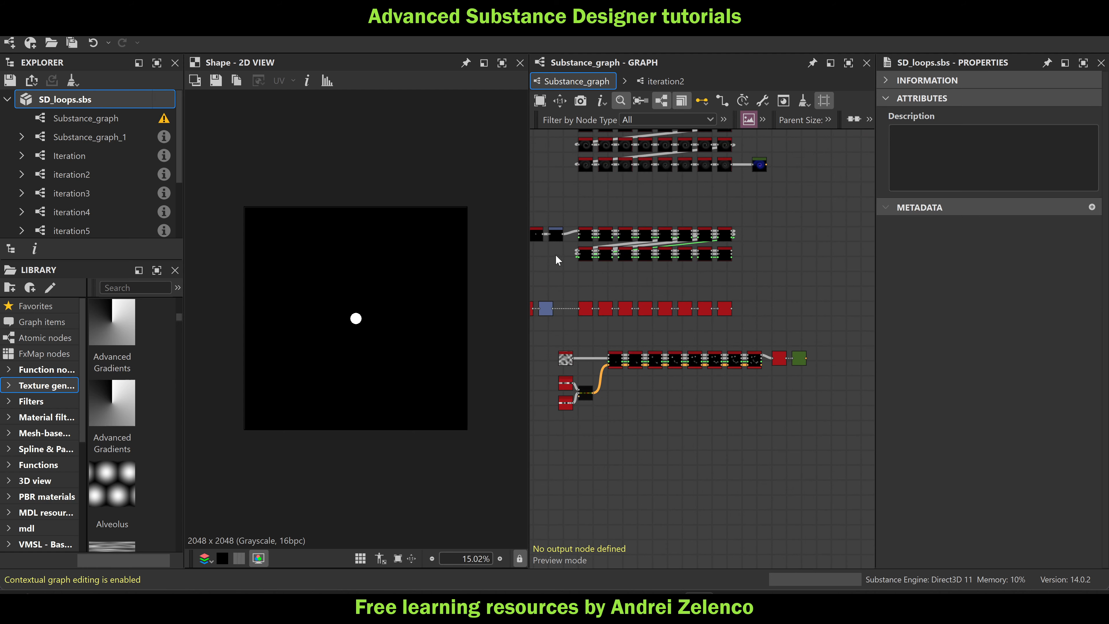
double_click(583, 236)
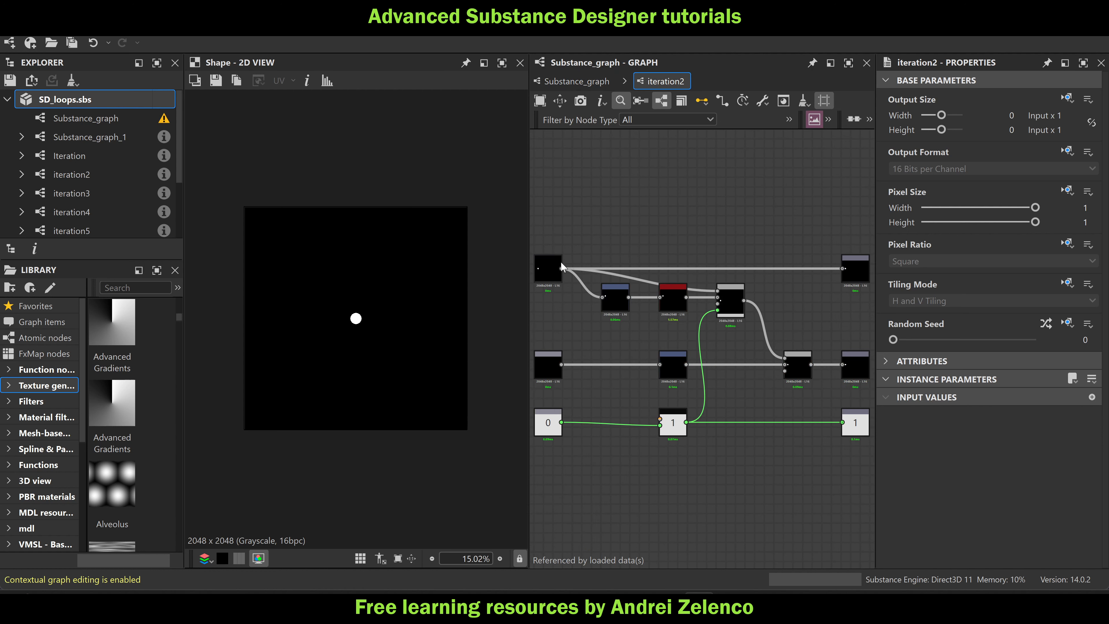
scroll(561, 266, "down", 2)
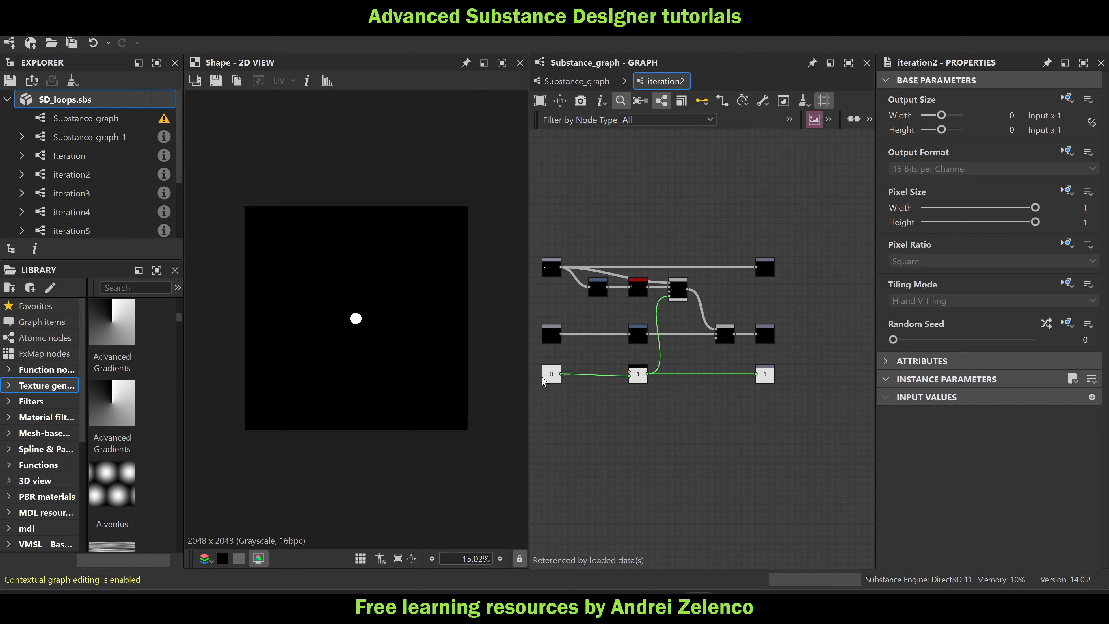
left_click(576, 80)
middle_click_drag(709, 323, 643, 321)
scroll(691, 280, "up", 5)
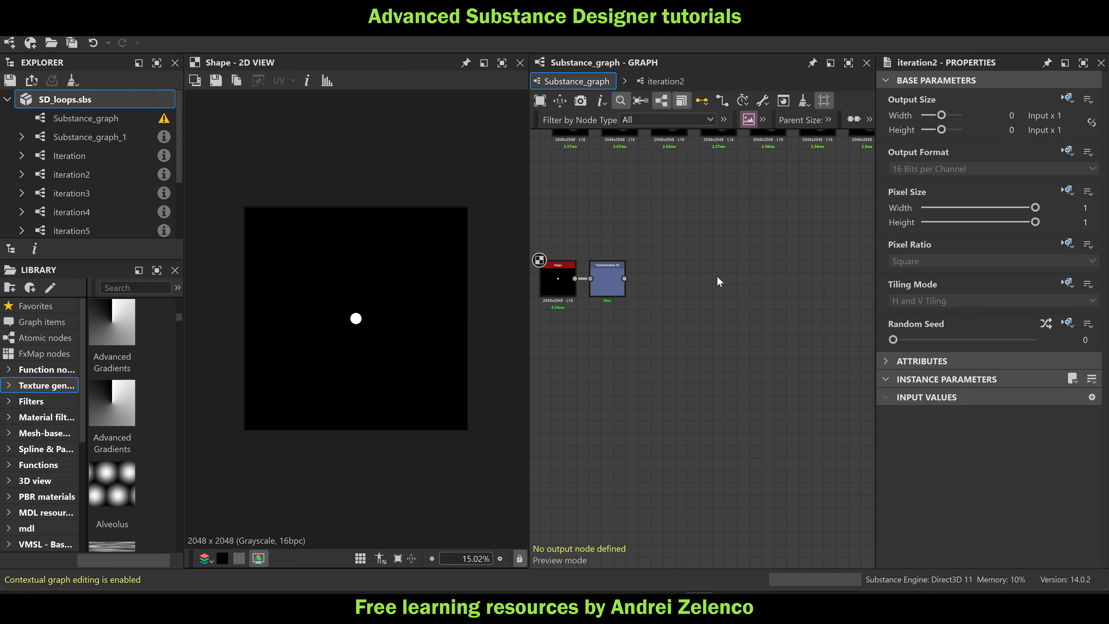
key("space")
type("tr")
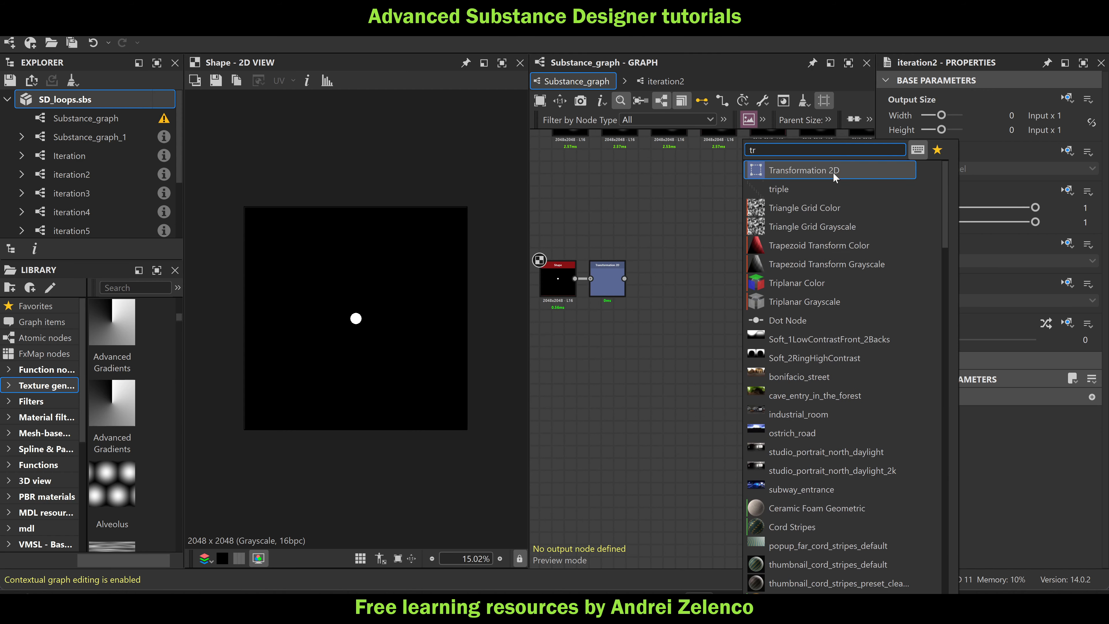
left_click(833, 171)
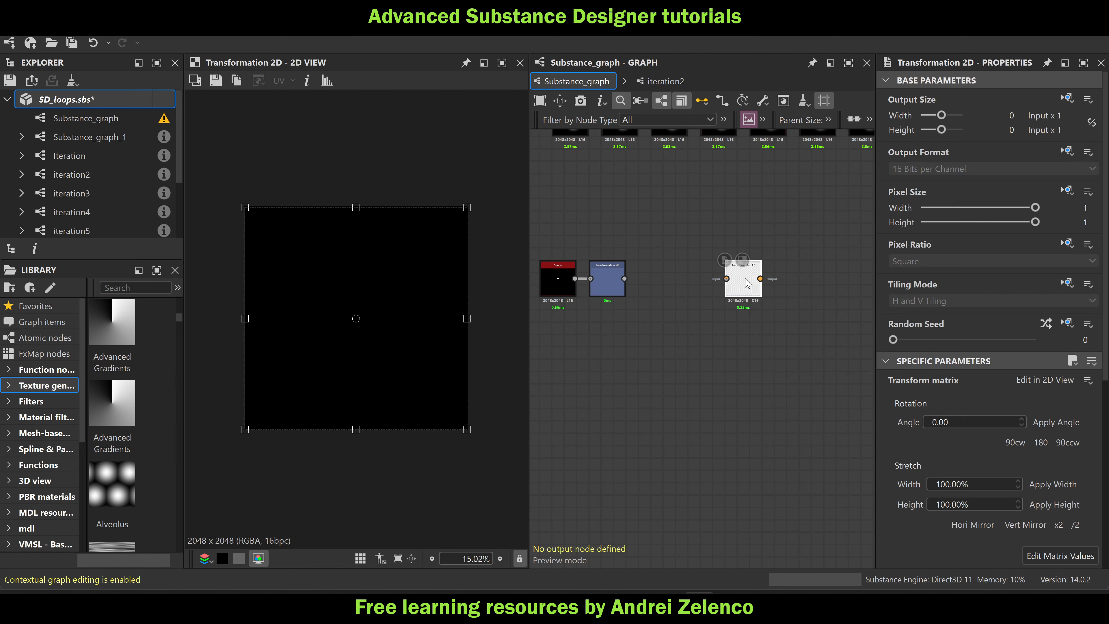
key("Delete")
Add a Dot node on a link drawn out from the pasted Transformation 2D node's output
left_click_drag(696, 282, 729, 277)
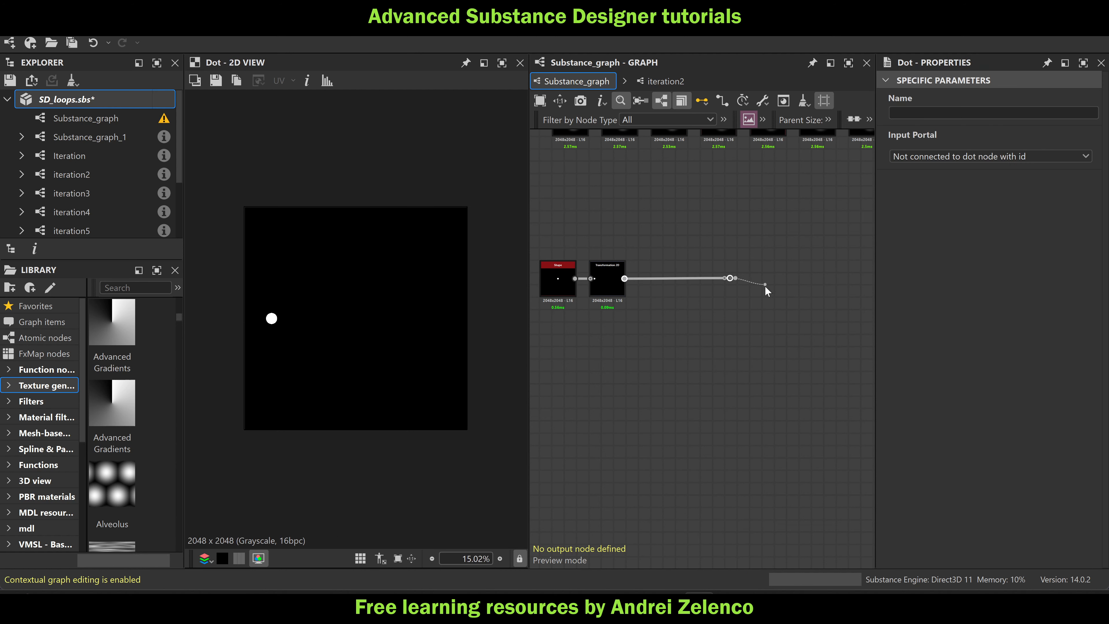
right_click(721, 283)
left_click(682, 398)
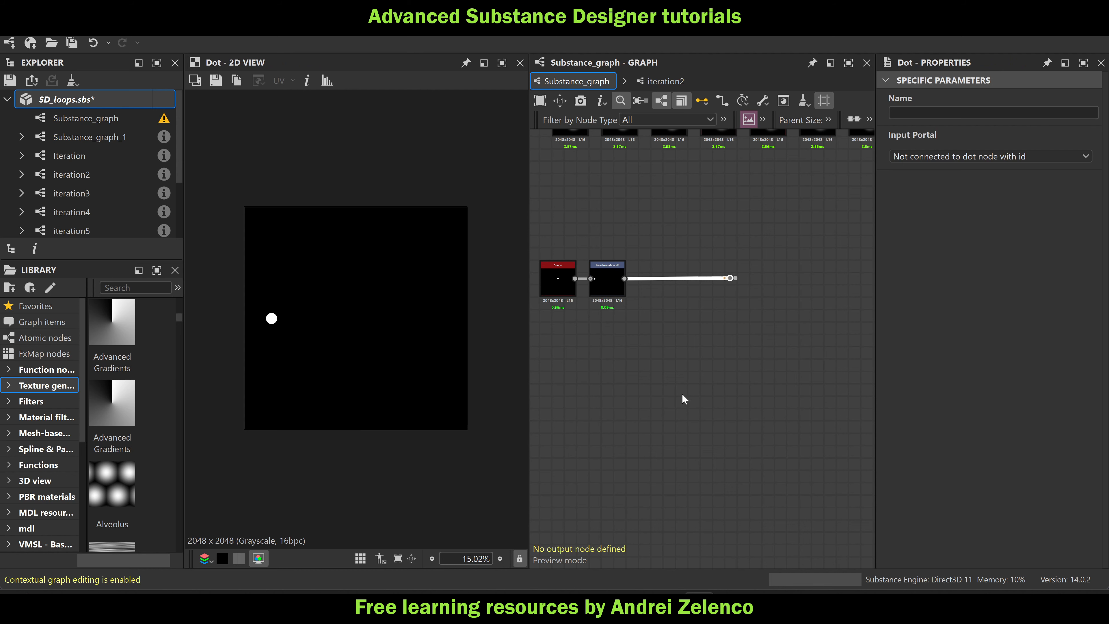
left_click_drag(749, 264, 747, 267)
right_click(743, 268)
left_click(665, 294)
Try to create a graph from the selected Dot node with the identifier iteration6
right_click(694, 271)
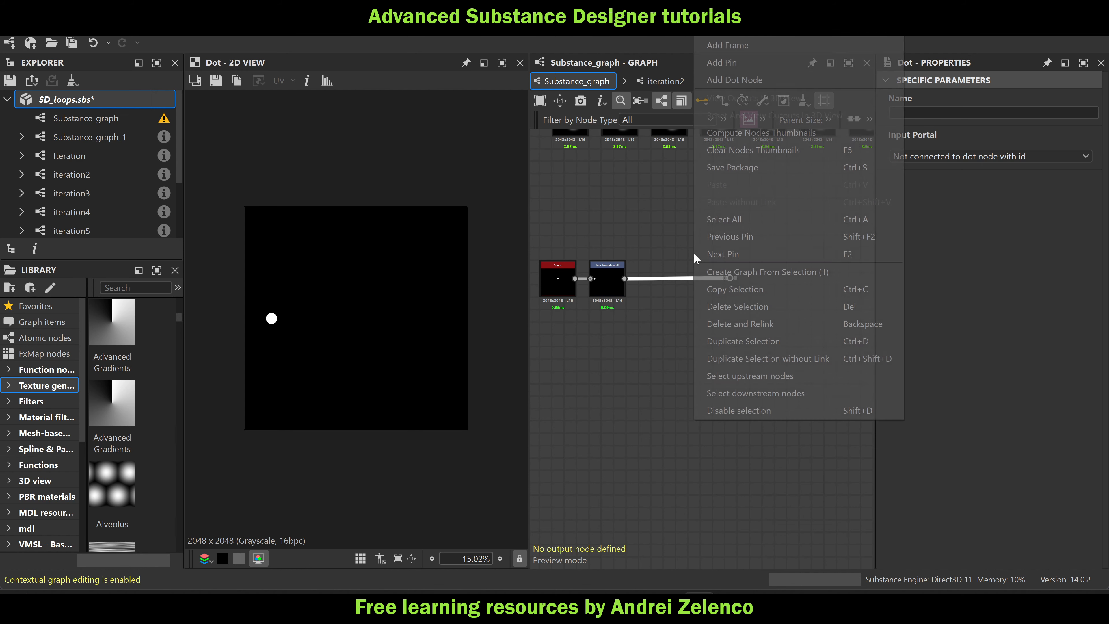
left_click(802, 271)
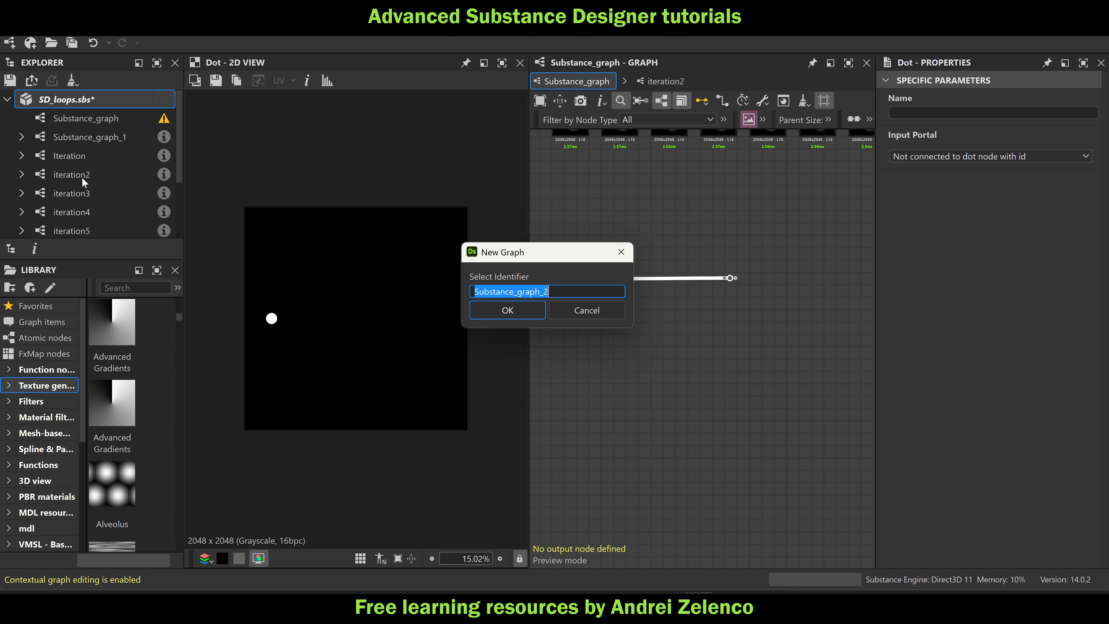
type("iteration6")
key("Return")
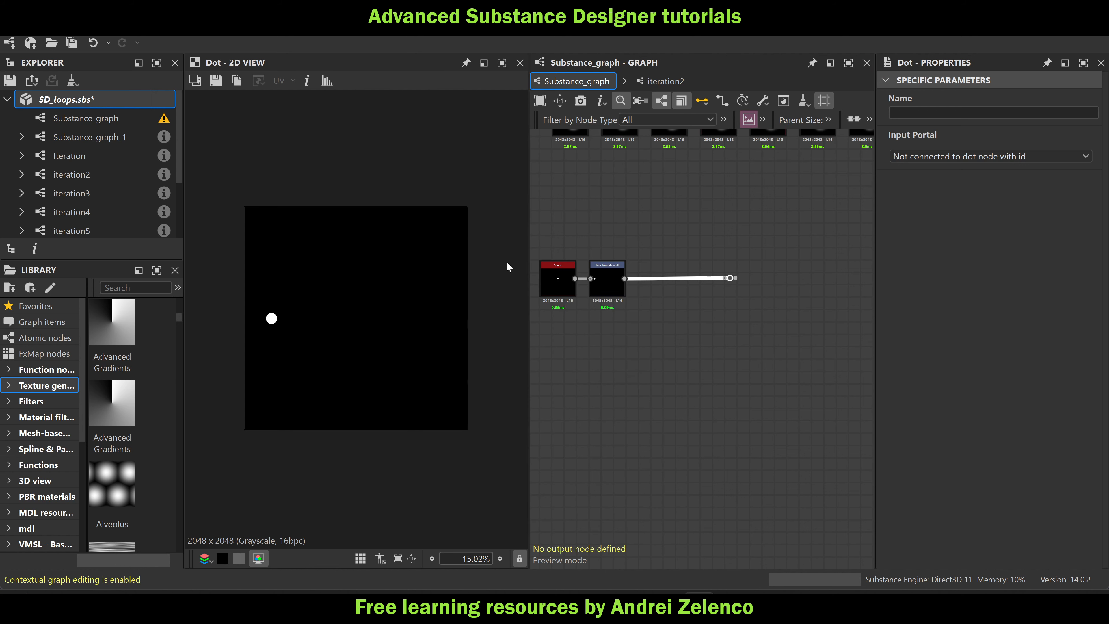
left_click(22, 174)
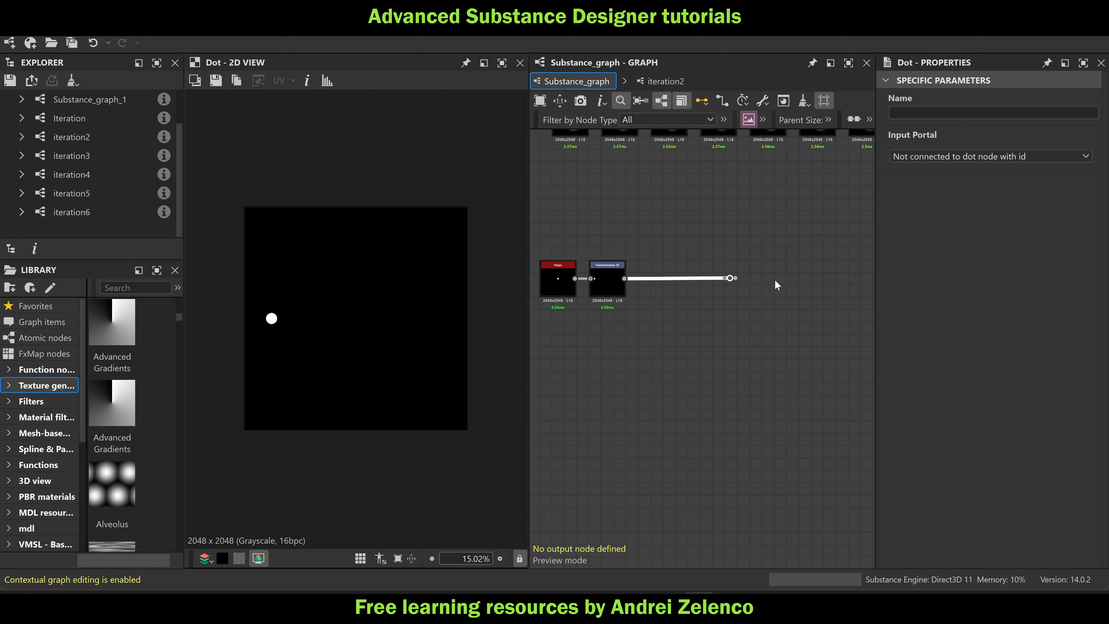
Create a graph from the selected Dot node with the identifier iteration7
right_click(686, 226)
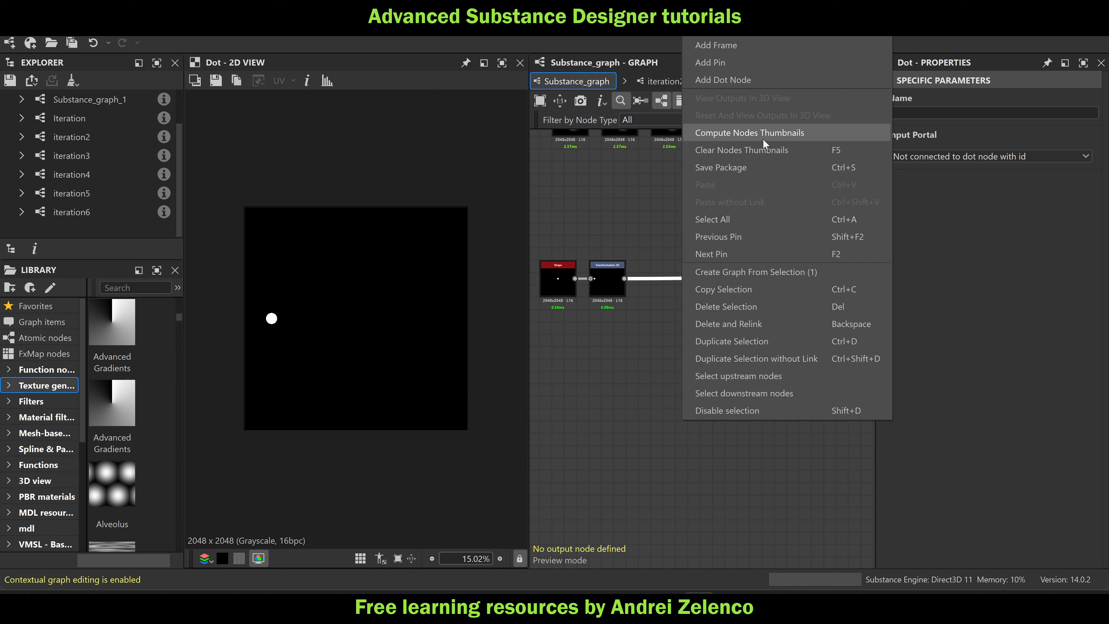
left_click(775, 272)
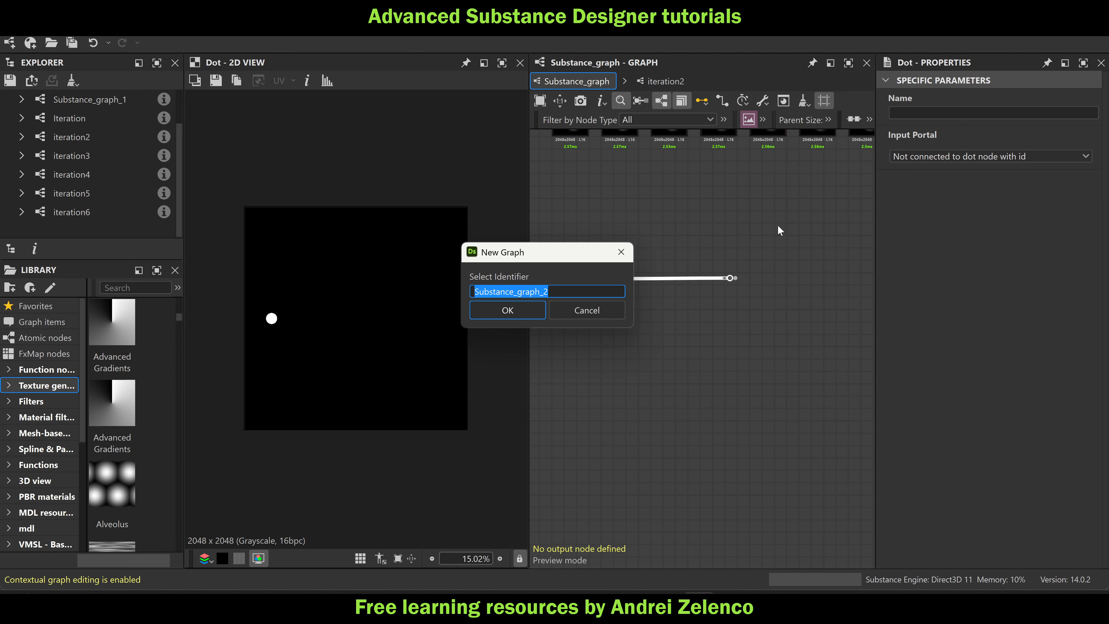
type("iteartion7")
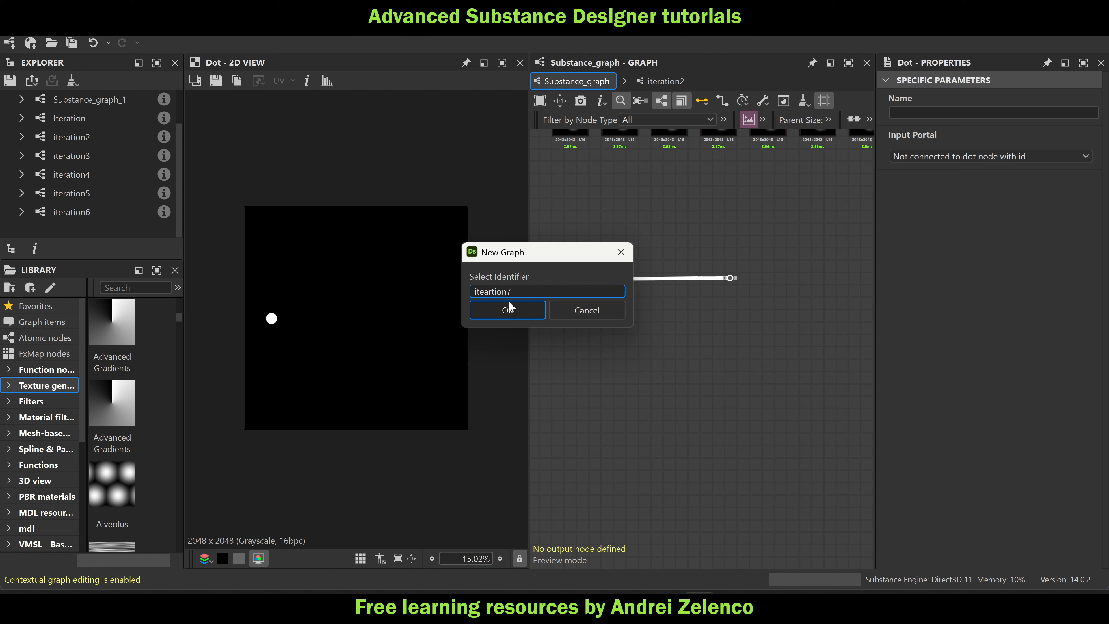
left_click_drag(511, 291, 442, 293)
type("iteration7")
key("Return")
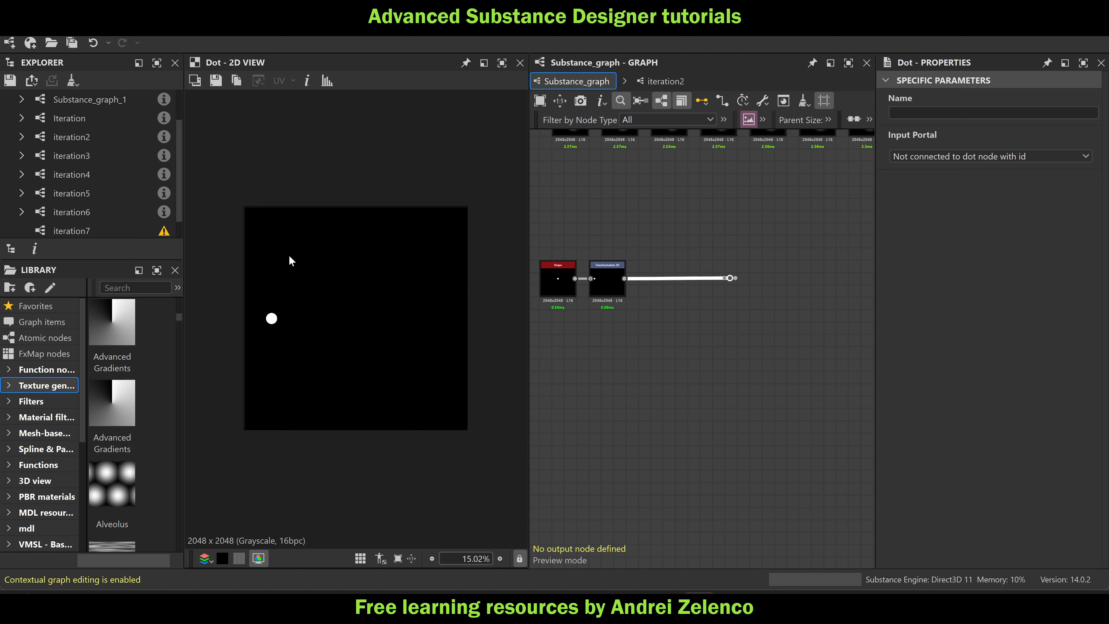
Place an instance of iteration7 above the Dot node in Substance_graph and open it for editing
scroll(166, 194, "down", 1)
left_click_drag(92, 211, 722, 244)
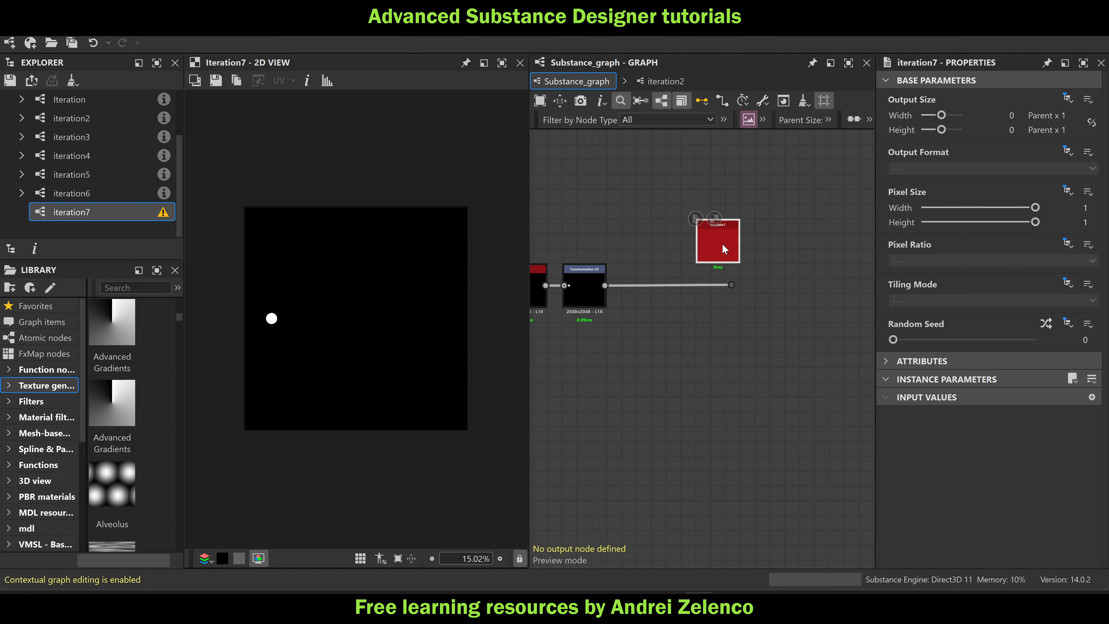
double_click(721, 246)
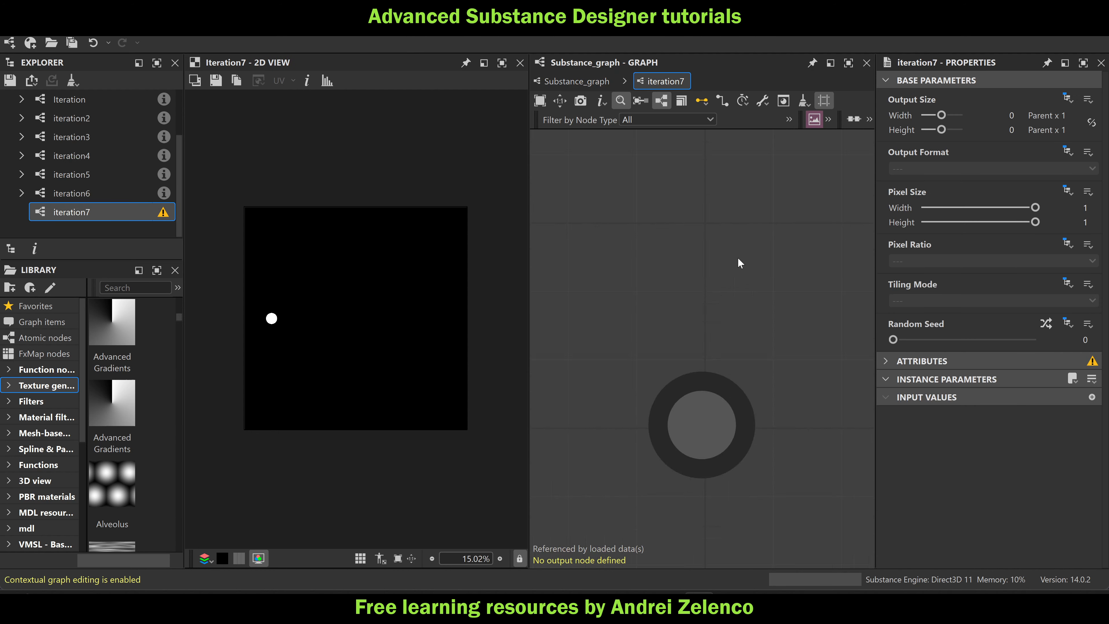
left_click(697, 333)
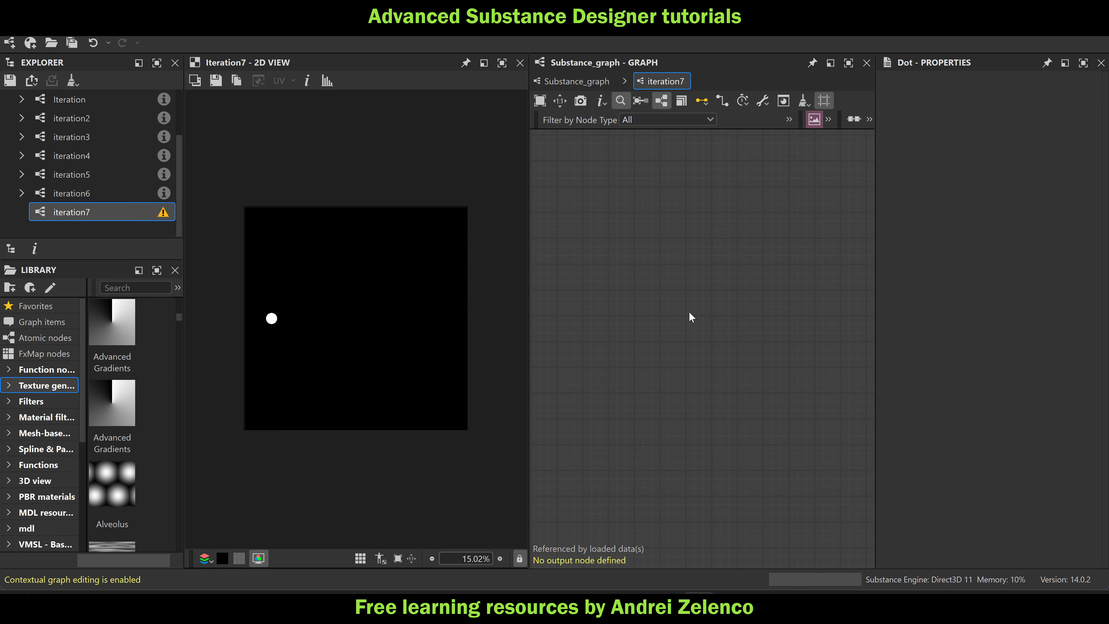
key("space")
type("ge")
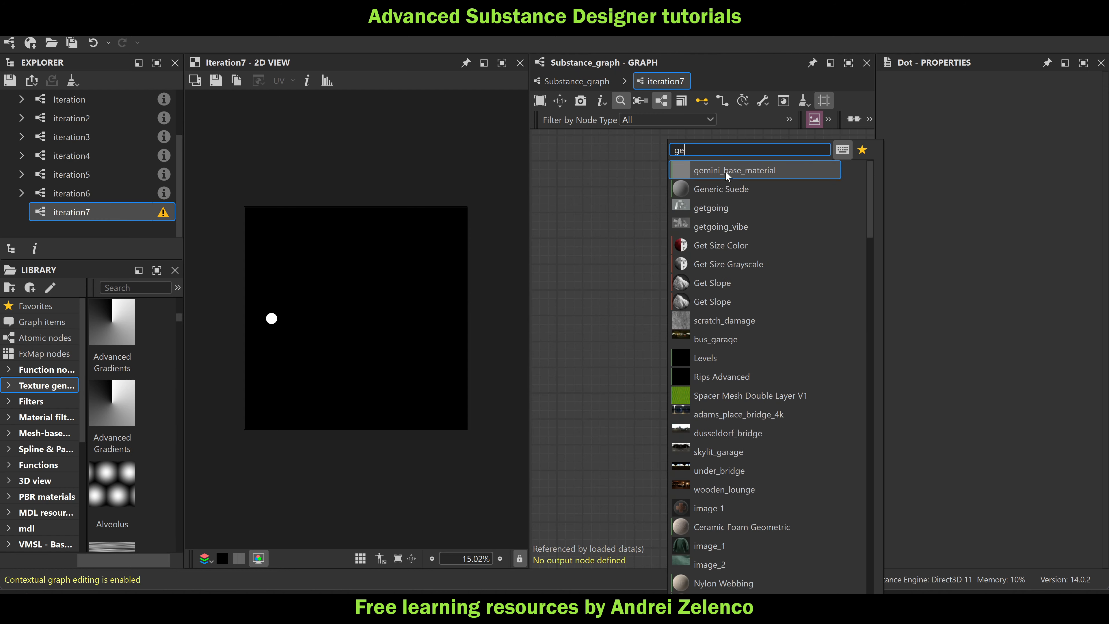
left_click(594, 231)
key("space")
type("ge")
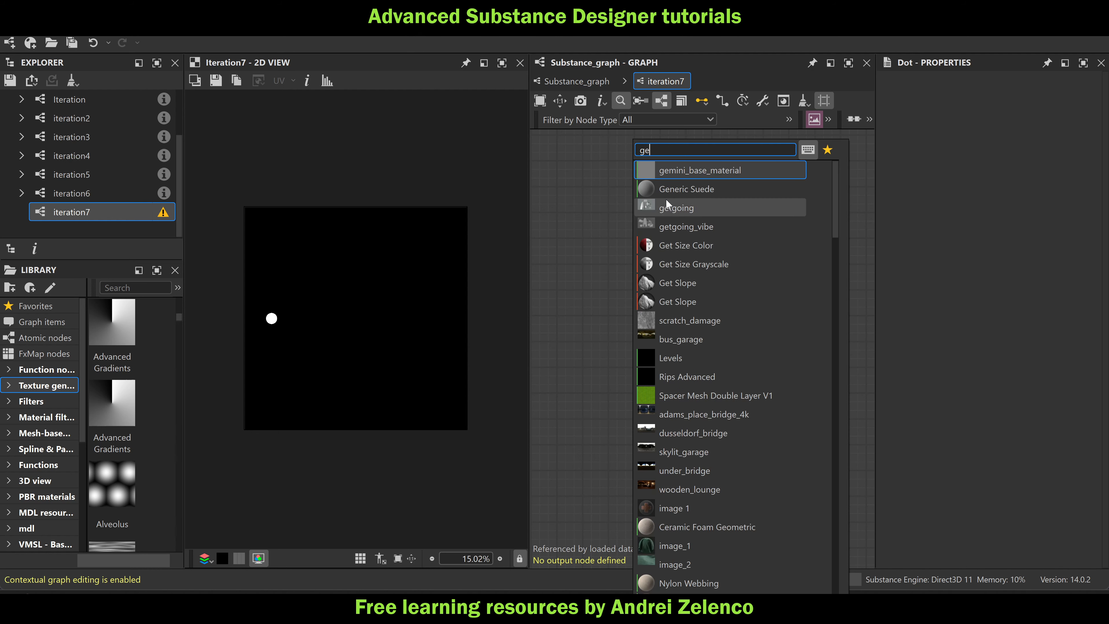
left_click(592, 208)
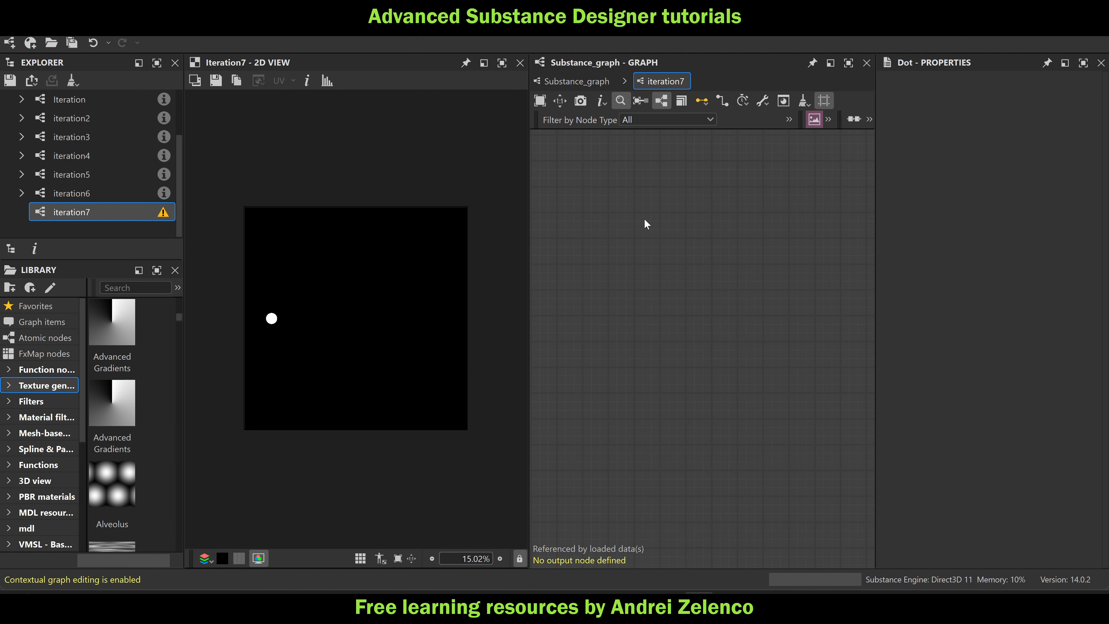
Add an Input Grayscale node to the iteration7 graph
key("space")
type("in")
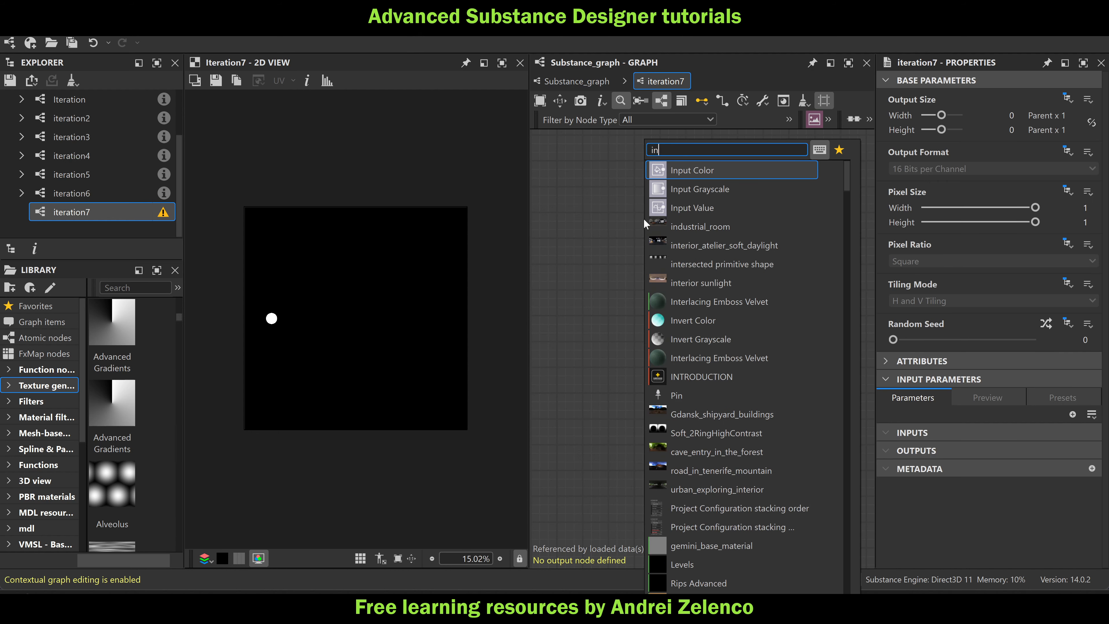
left_click(715, 187)
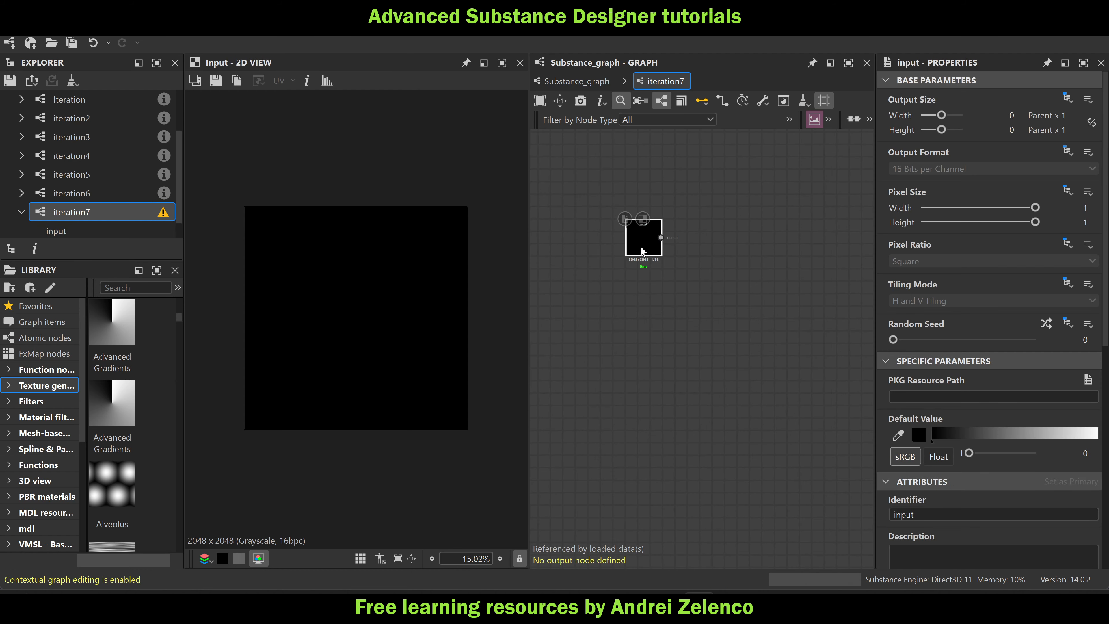
Add an Output node fed by the Input Grayscale node, spaced well apart from it, and save the SD_loops.sbs package
key("space")
type("out")
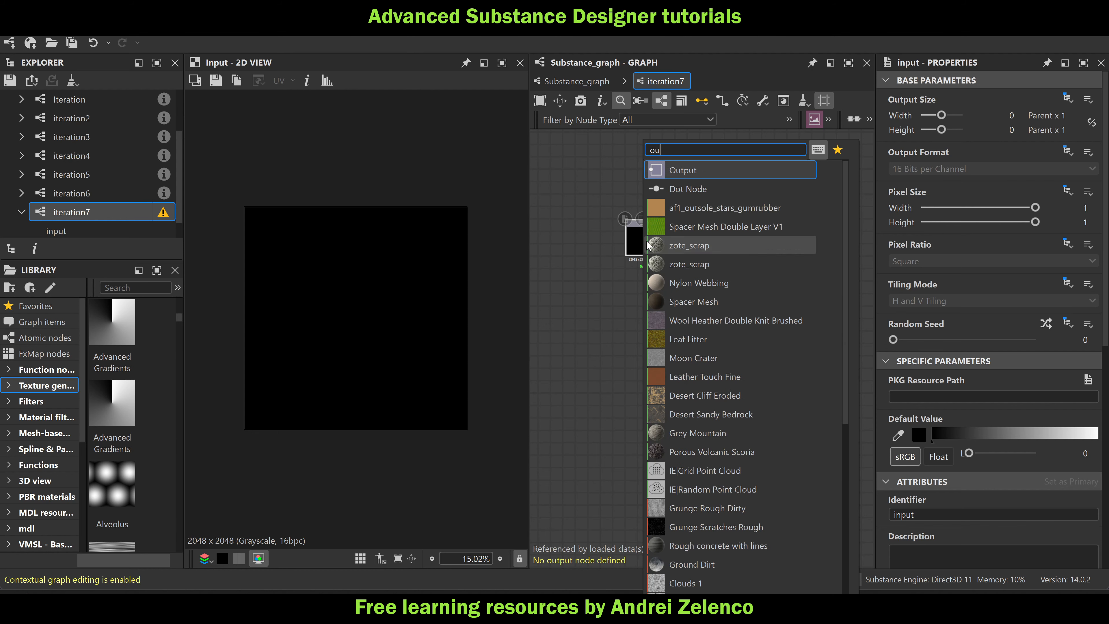
left_click(699, 170)
scroll(669, 278, "down", 3)
middle_click_drag(718, 314, 678, 342)
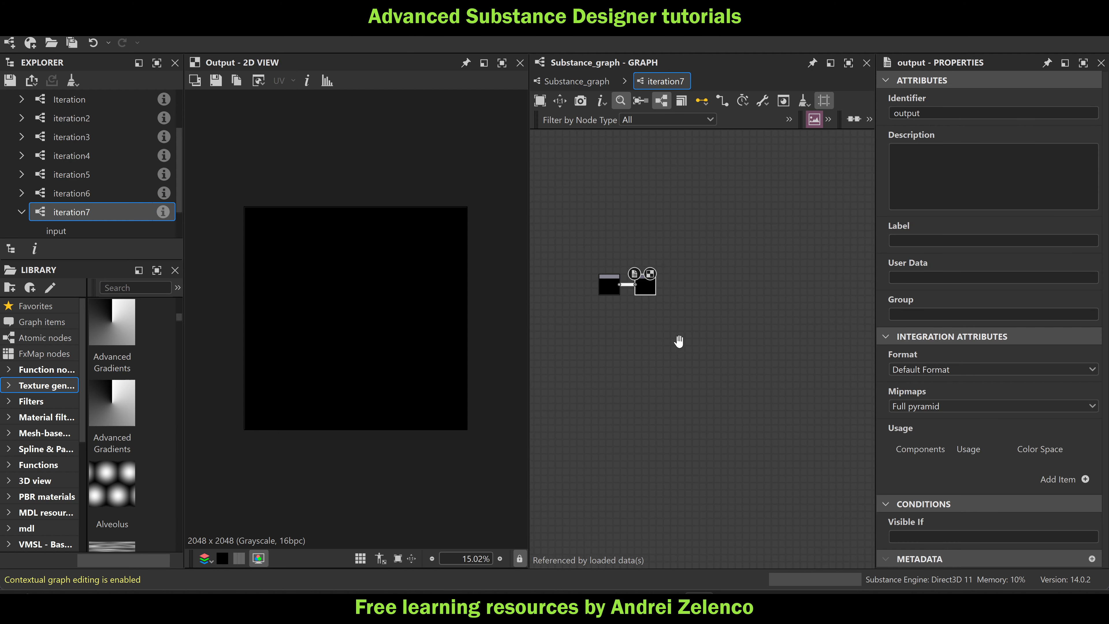
scroll(668, 288, "up", 2)
left_click_drag(630, 287, 855, 284)
scroll(102, 133, "up", 1)
left_click(95, 99)
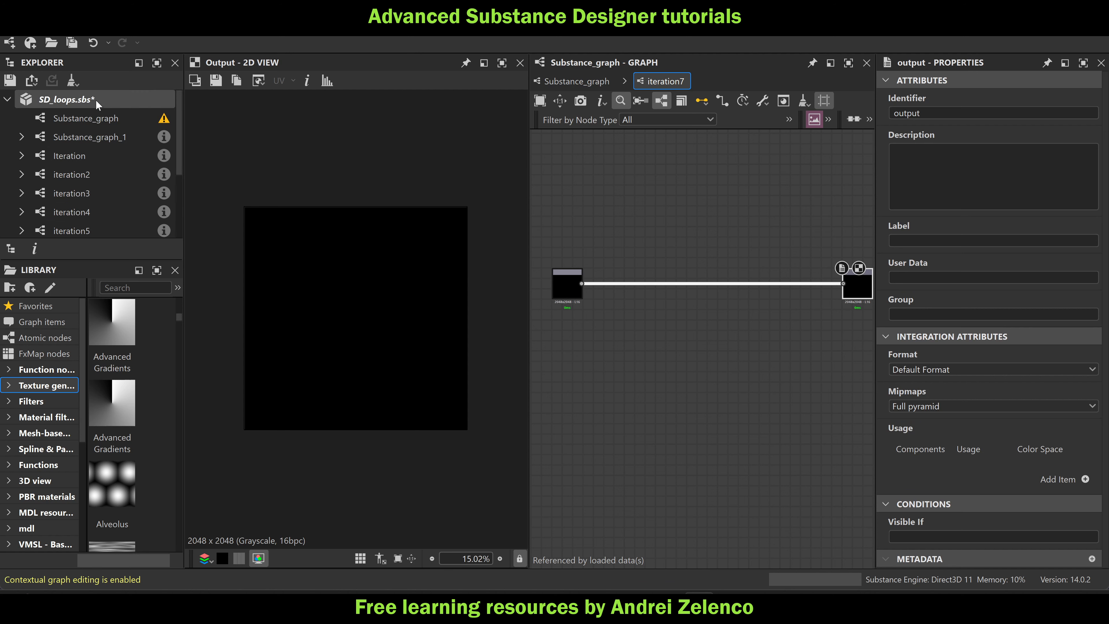
key("ctrl+s")
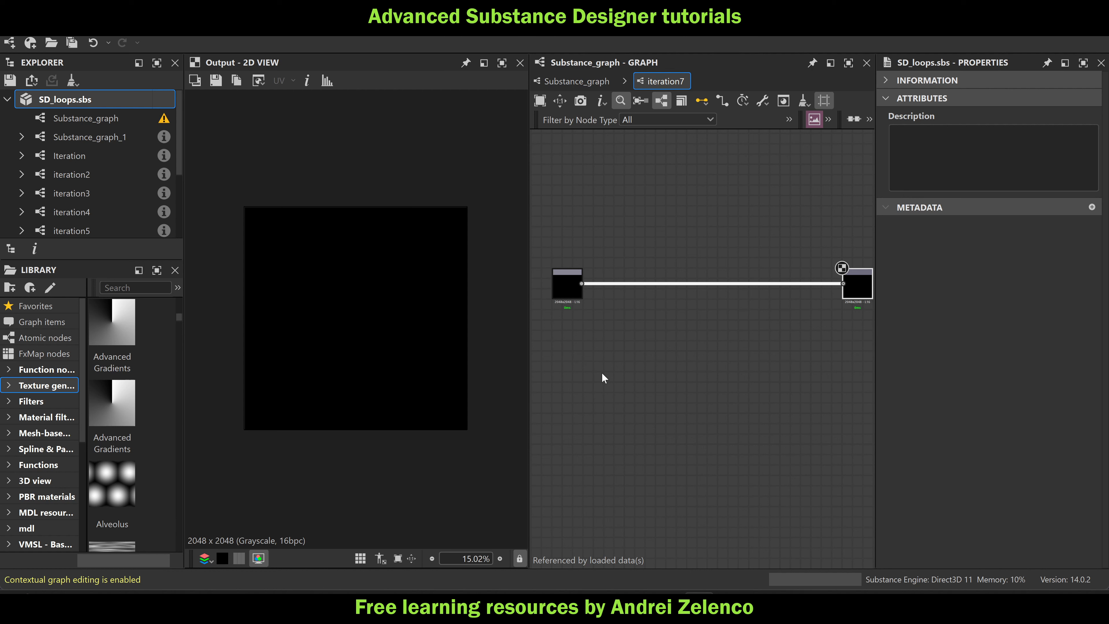
Add a second Input Grayscale node directly below the first one in the iteration7 graph
middle_click_drag(579, 346, 591, 322)
key("space")
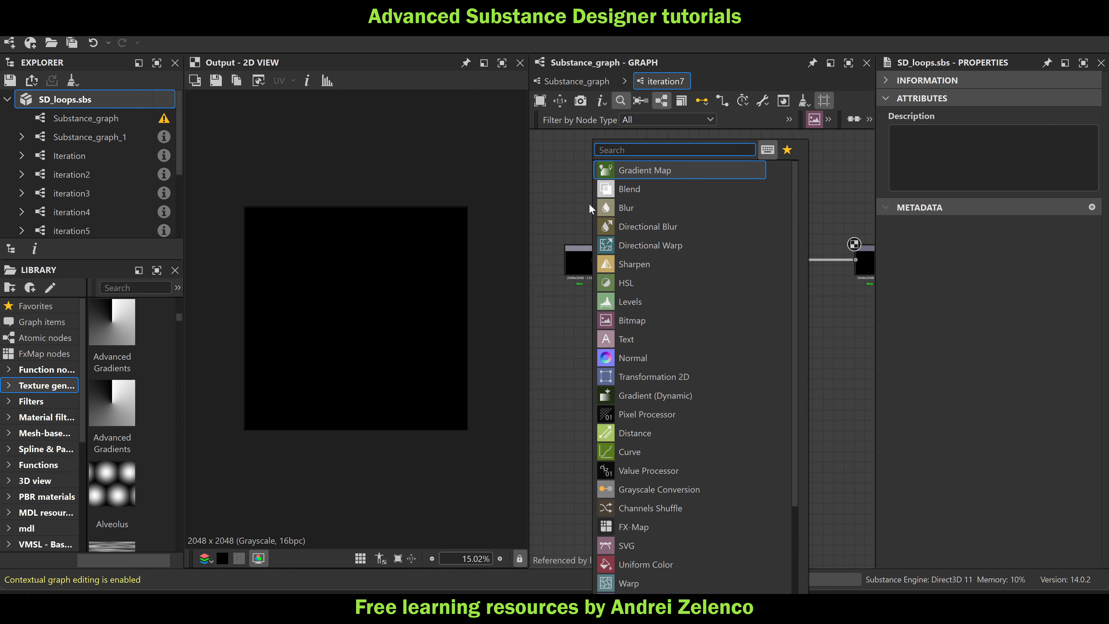
left_click(548, 349)
key("space")
type("inp")
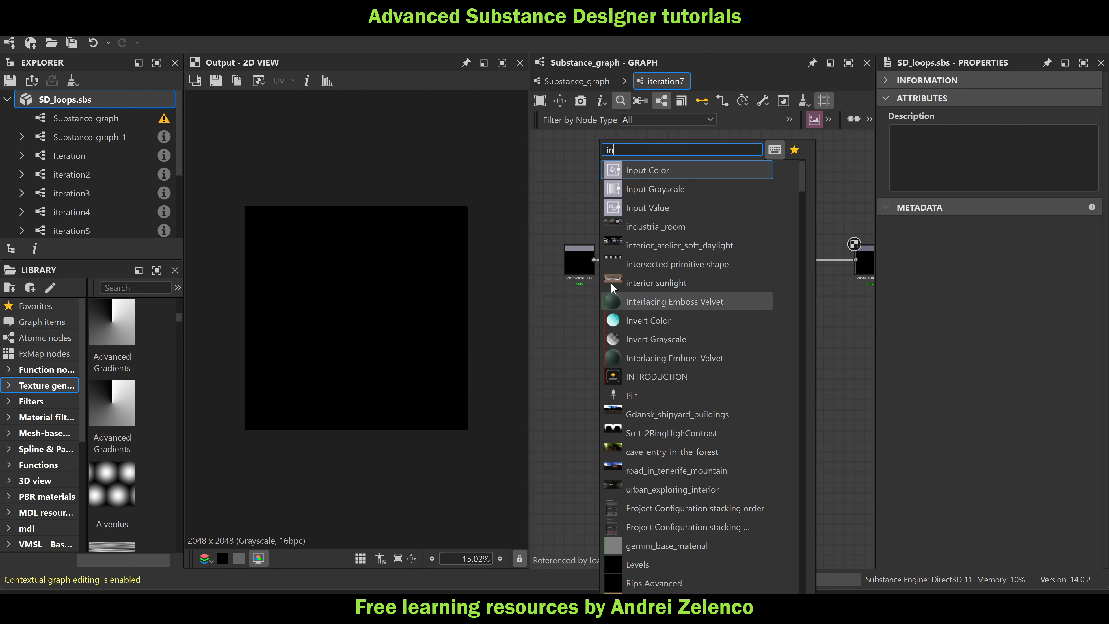
left_click(656, 188)
left_click_drag(612, 345, 592, 346)
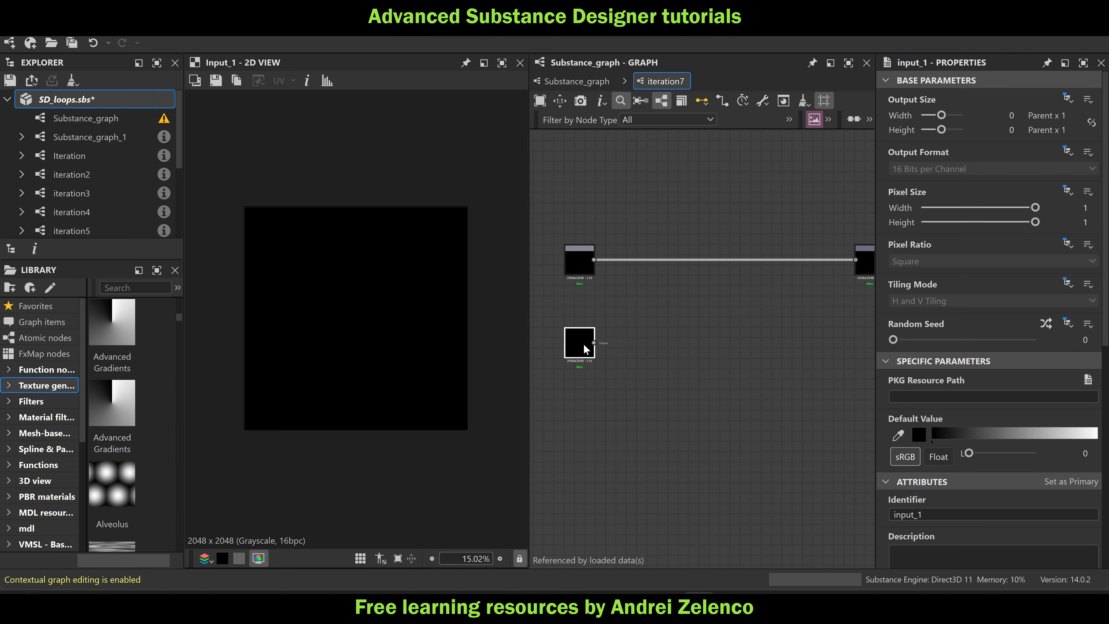
Add a Transformation 2D node fed by the second Input Grayscale node and space it to that node's right
middle_click_drag(636, 389, 602, 360)
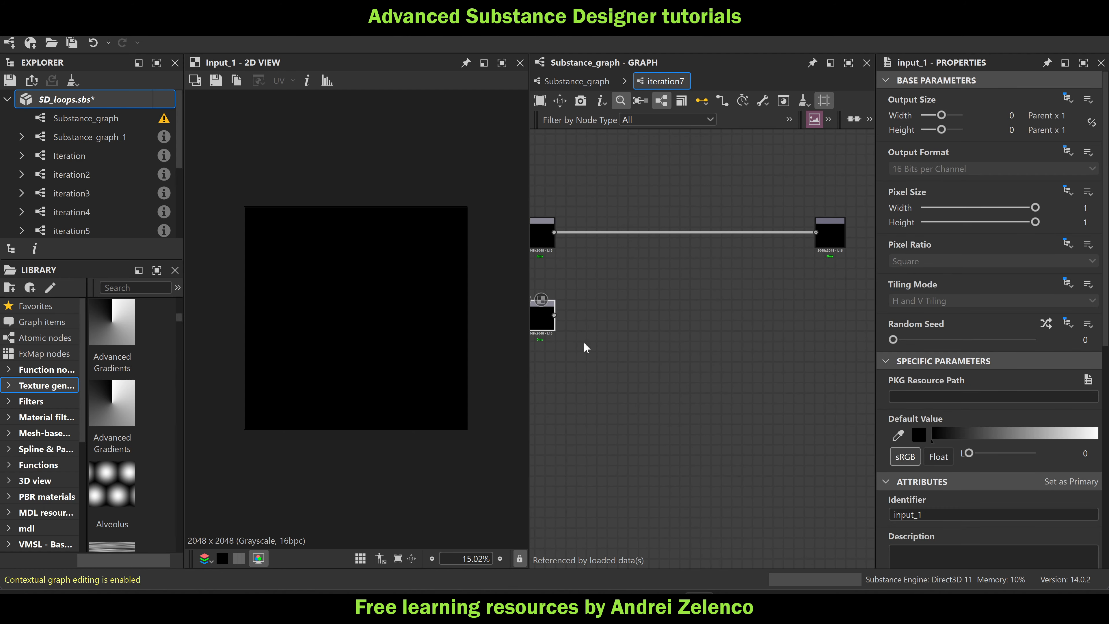
key("space")
type("tr")
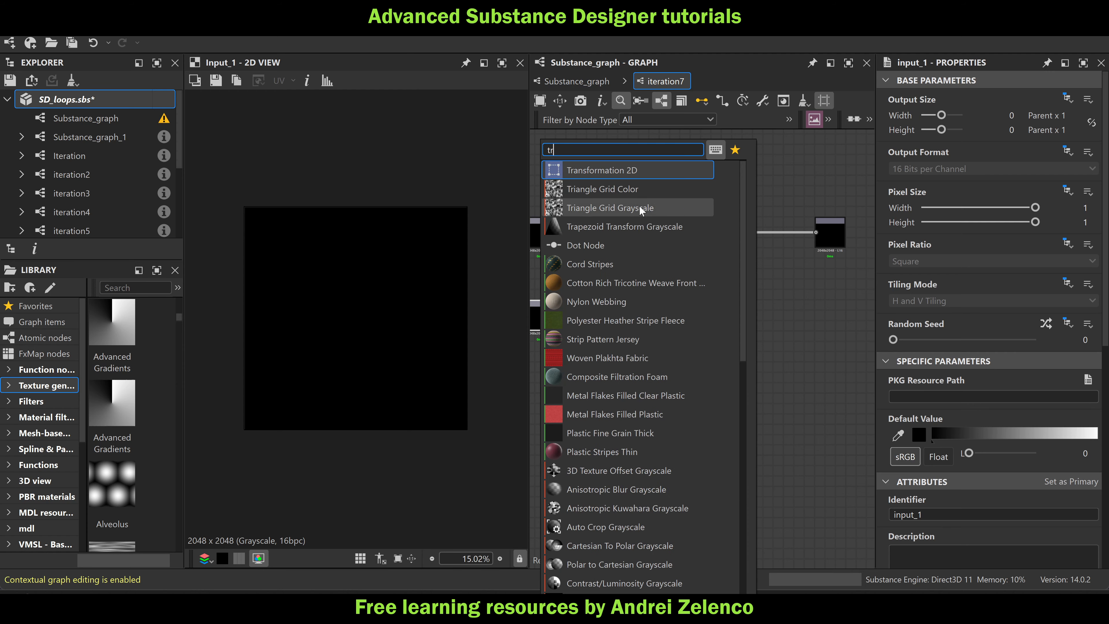
left_click(636, 173)
left_click_drag(597, 320, 649, 320)
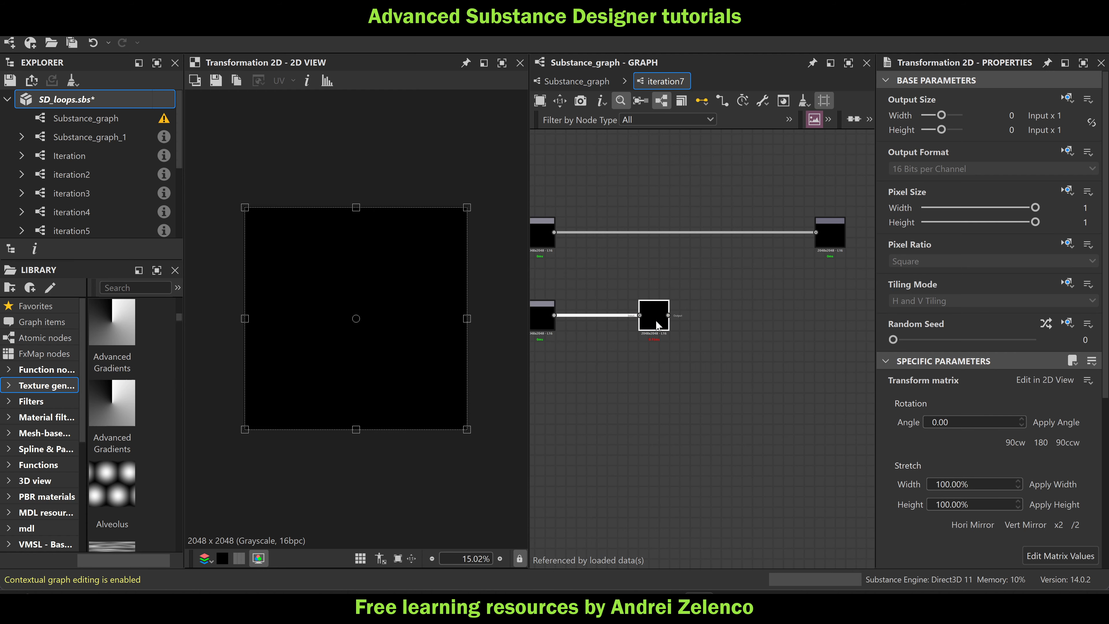
Add an Output node fed by the Transformation 2D node, aligned below the first Output node
key("space")
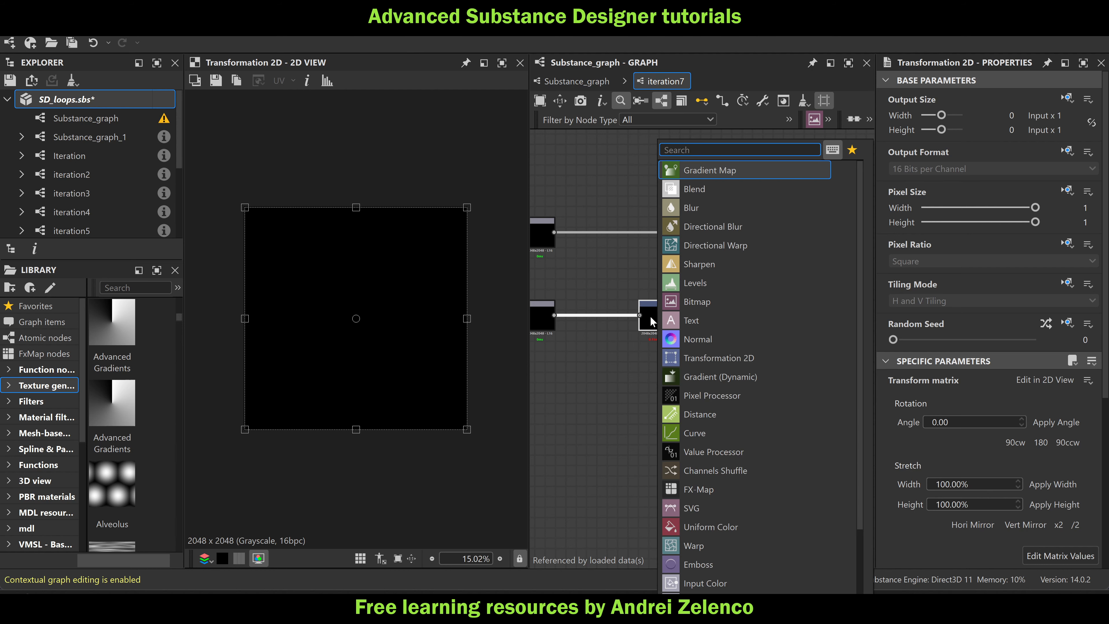
type("ou")
left_click(700, 171)
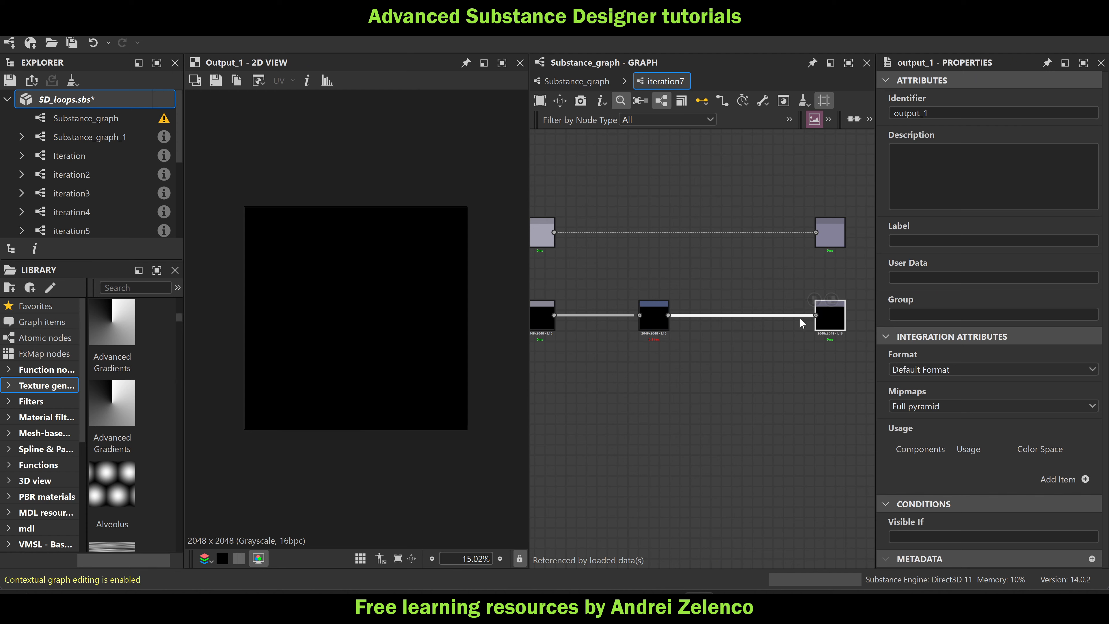
Add an Input Value node with a default of 0 and align it below the two Input Grayscale nodes
middle_click_drag(660, 424, 721, 363)
key("space")
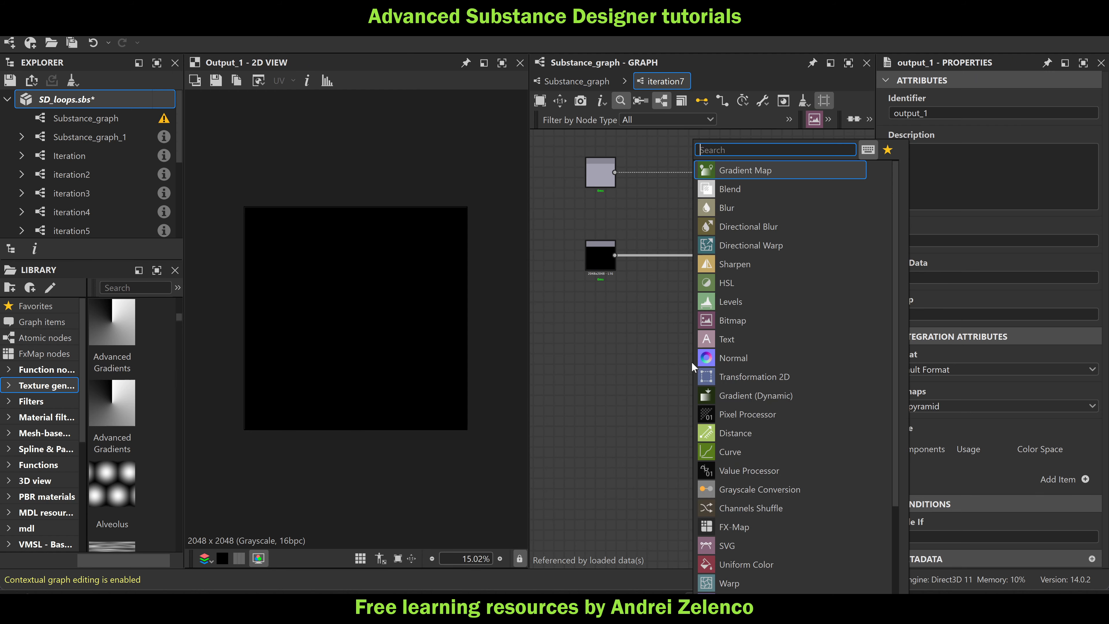
type("in")
left_click(767, 207)
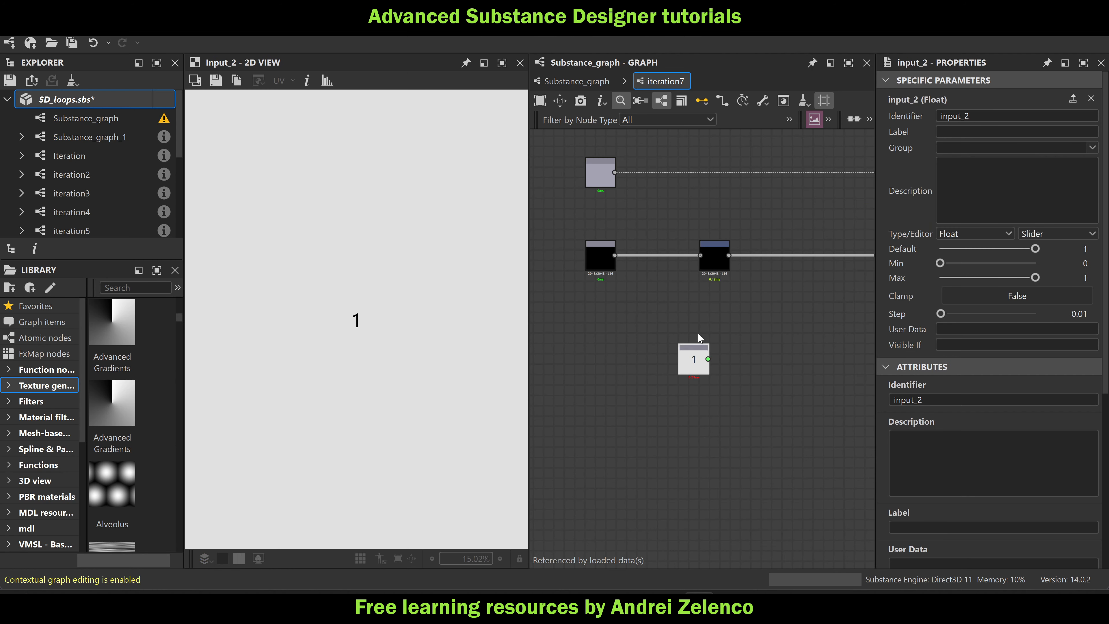
left_click_drag(1003, 248, 939, 248)
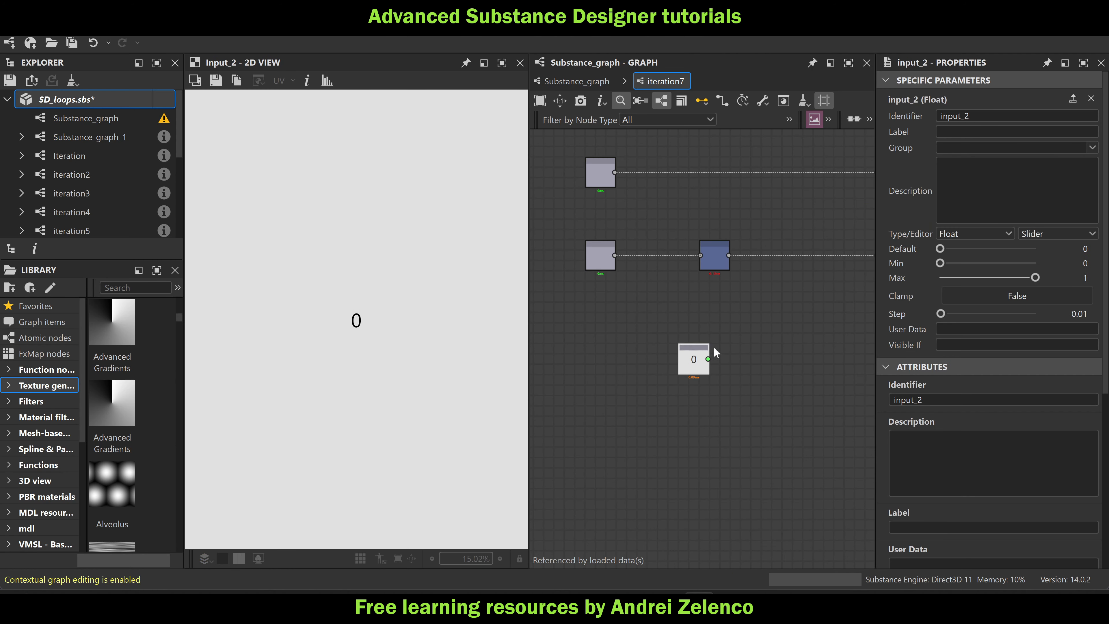
left_click_drag(698, 362, 604, 363)
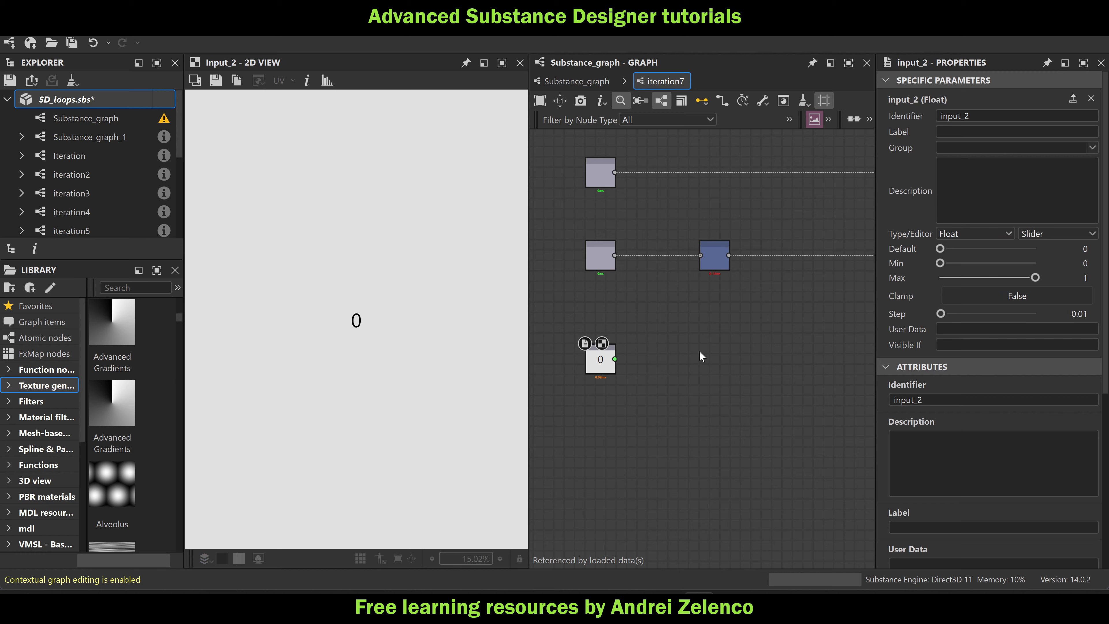
Add a Value Processor node below the Transformation 2D, give it a Float input value, and connect the Input Value node to it
key("space")
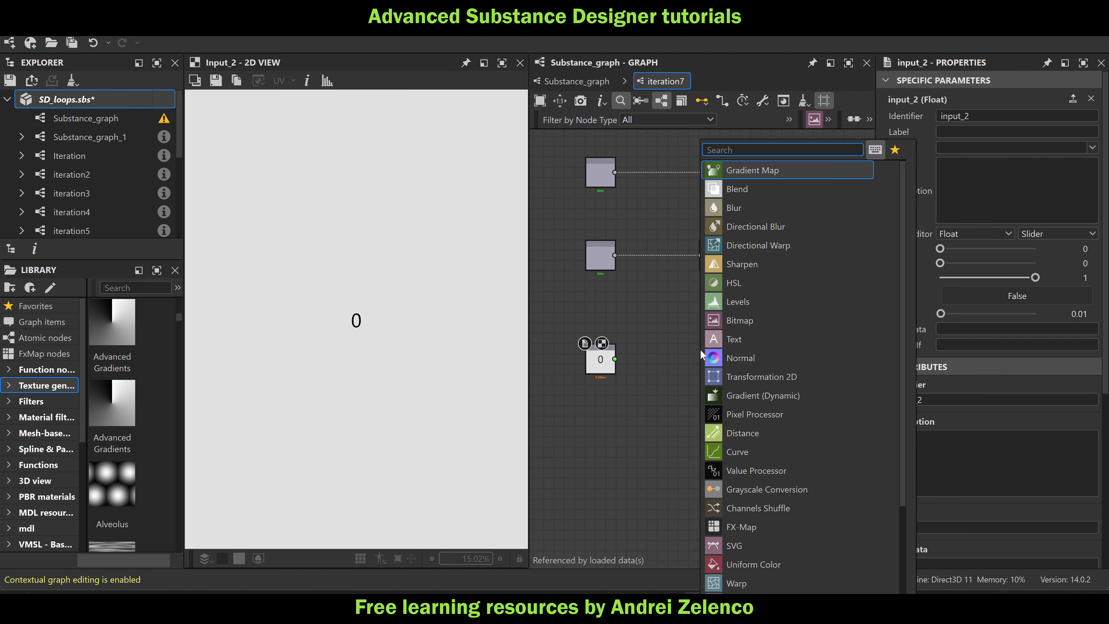
type("va")
left_click(784, 172)
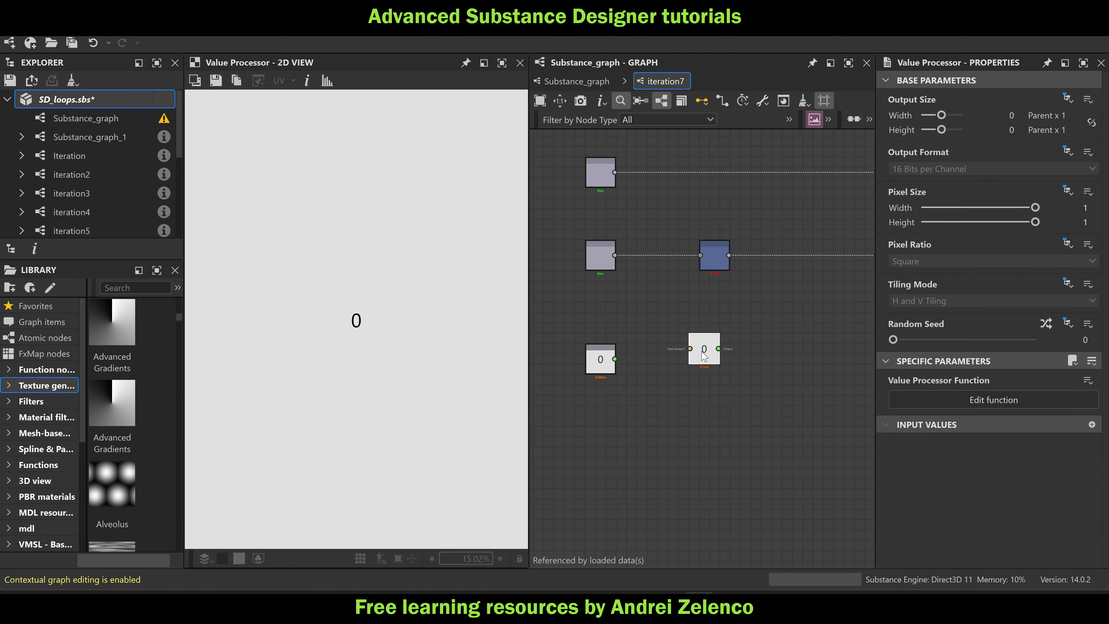
left_click_drag(703, 356, 714, 366)
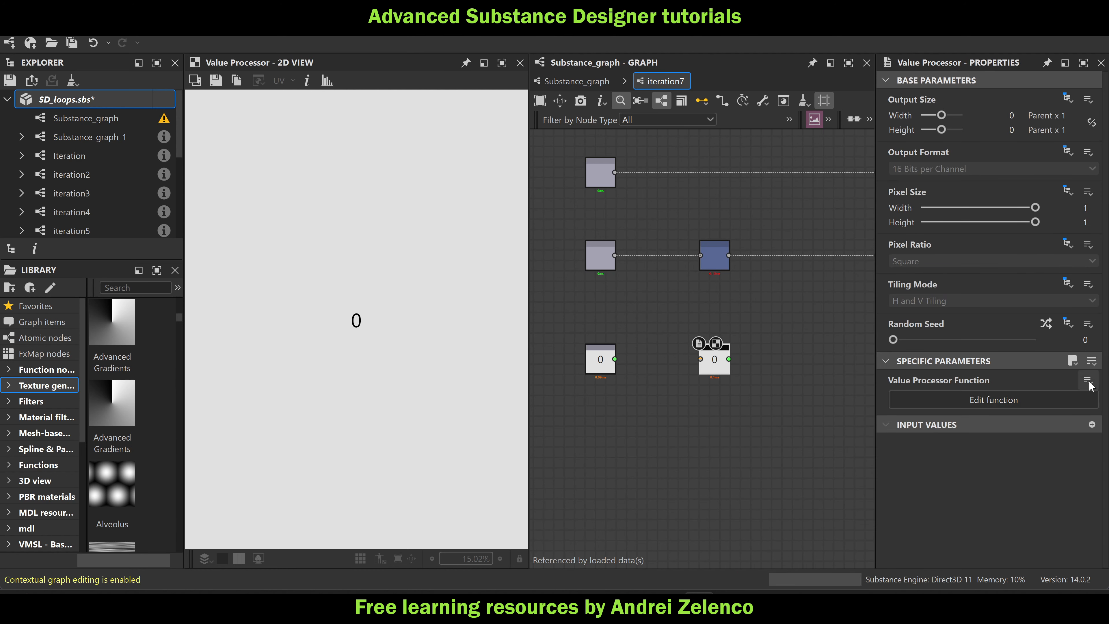
left_click(1091, 425)
left_click_drag(614, 358, 700, 363)
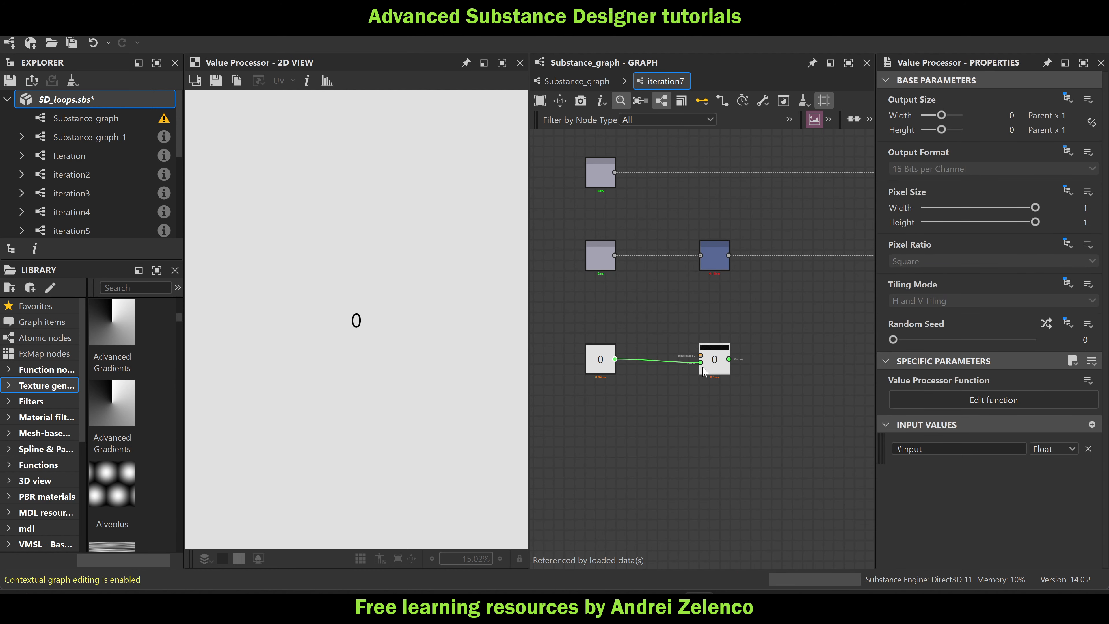
Add a Get Float node reading #input inside the Value Processor function
double_click(704, 359)
key("space")
type("ge")
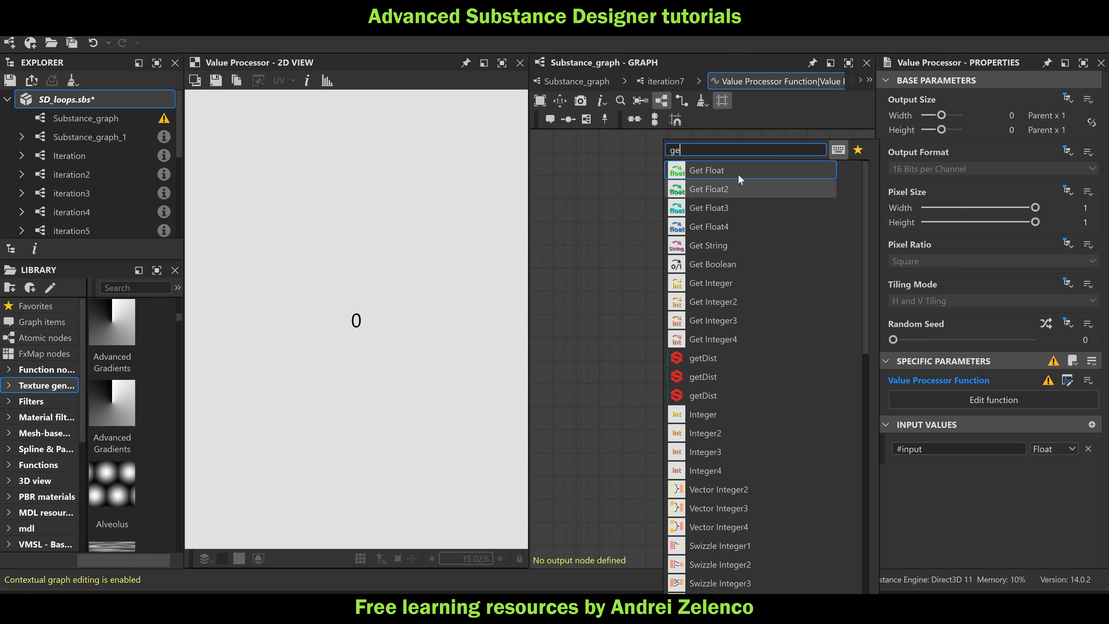
left_click(738, 173)
left_click(1093, 96)
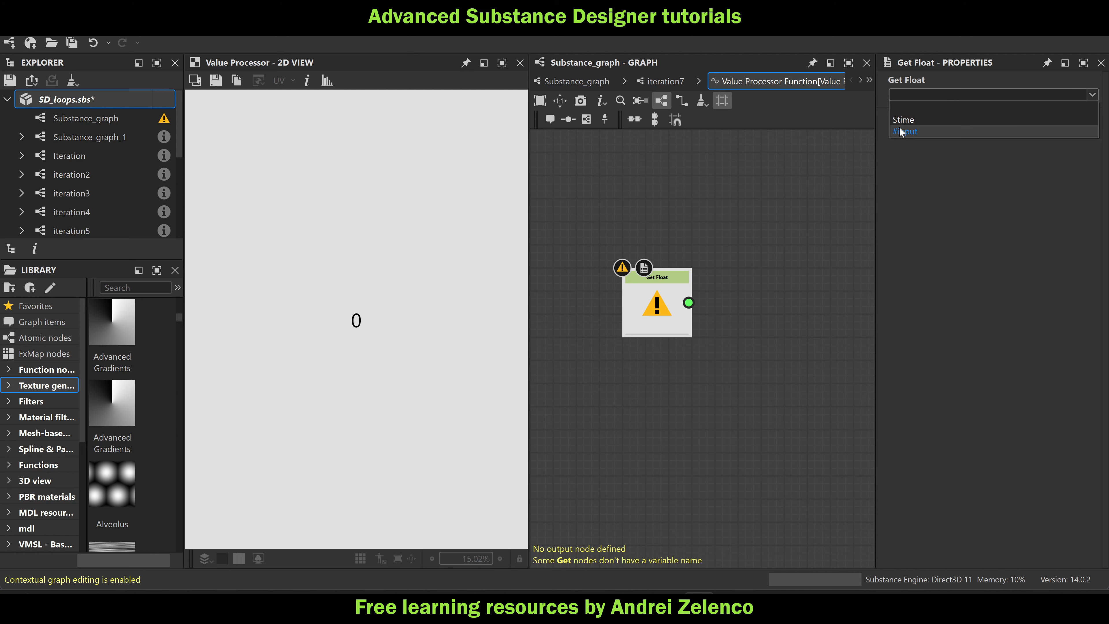
left_click(899, 133)
Return to the iteration7 graph and rename the Value Processor's input value to #i
left_click(678, 80)
scroll(716, 356, "up", 7)
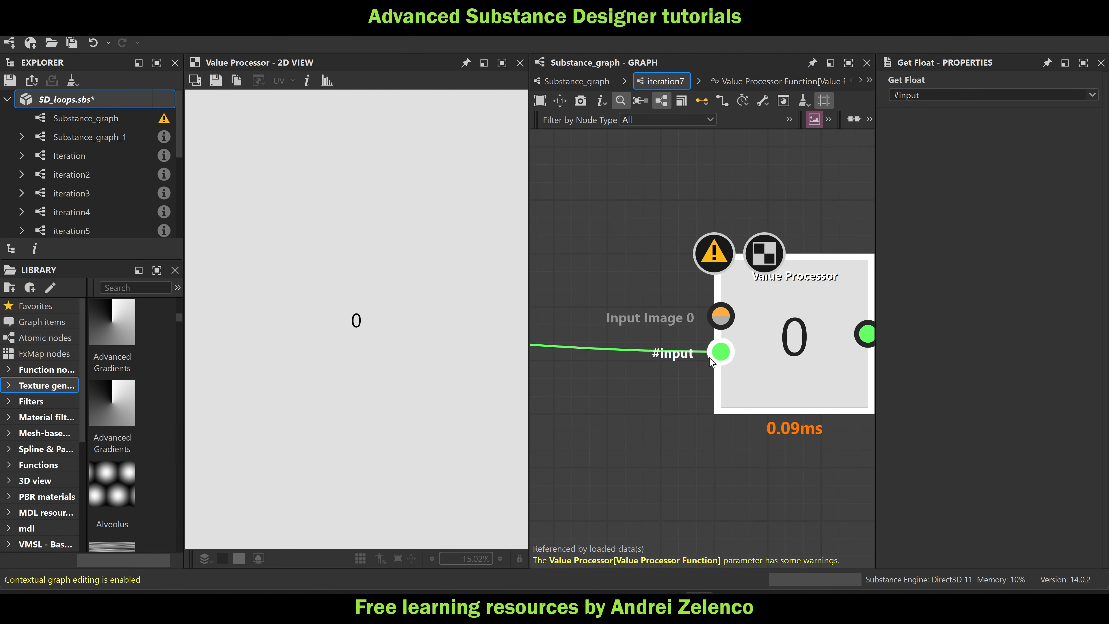
left_click(823, 373)
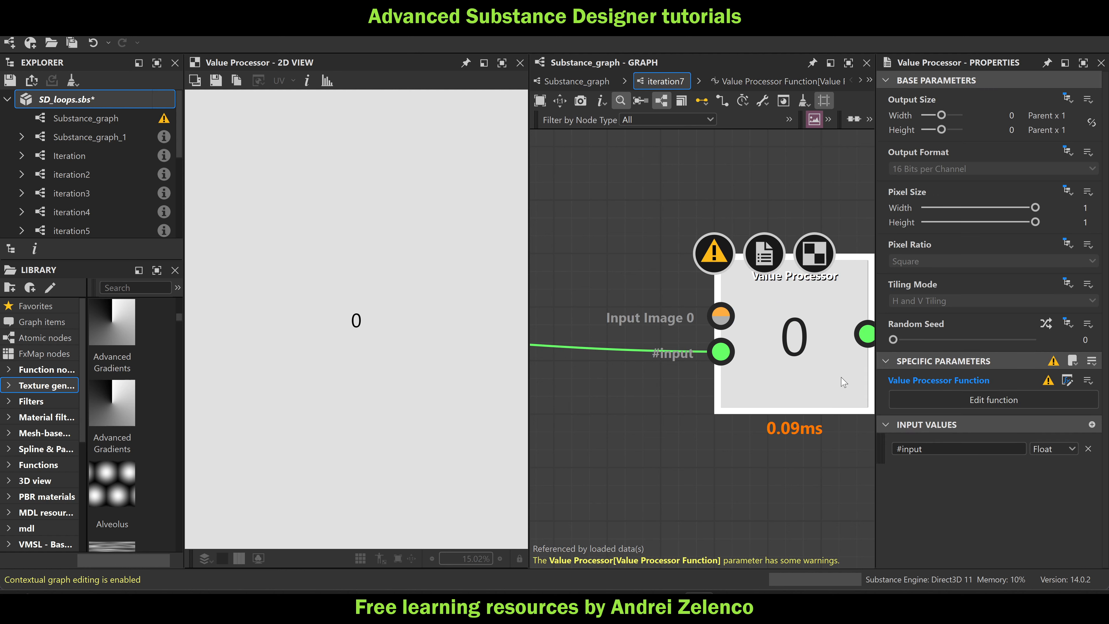
double_click(950, 449)
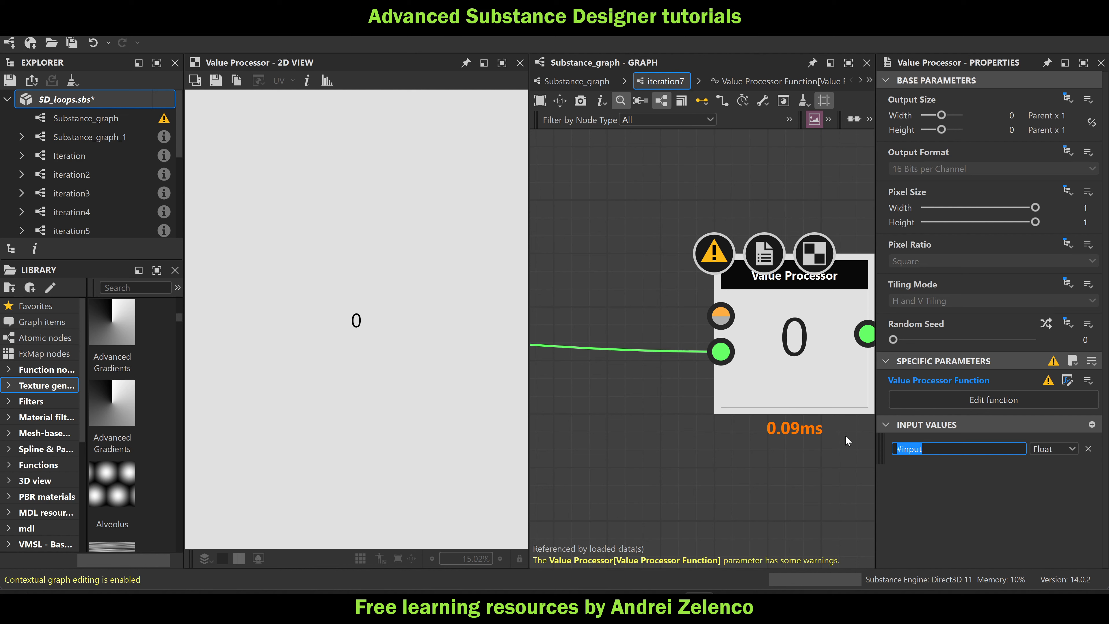
type("#i")
key("Return")
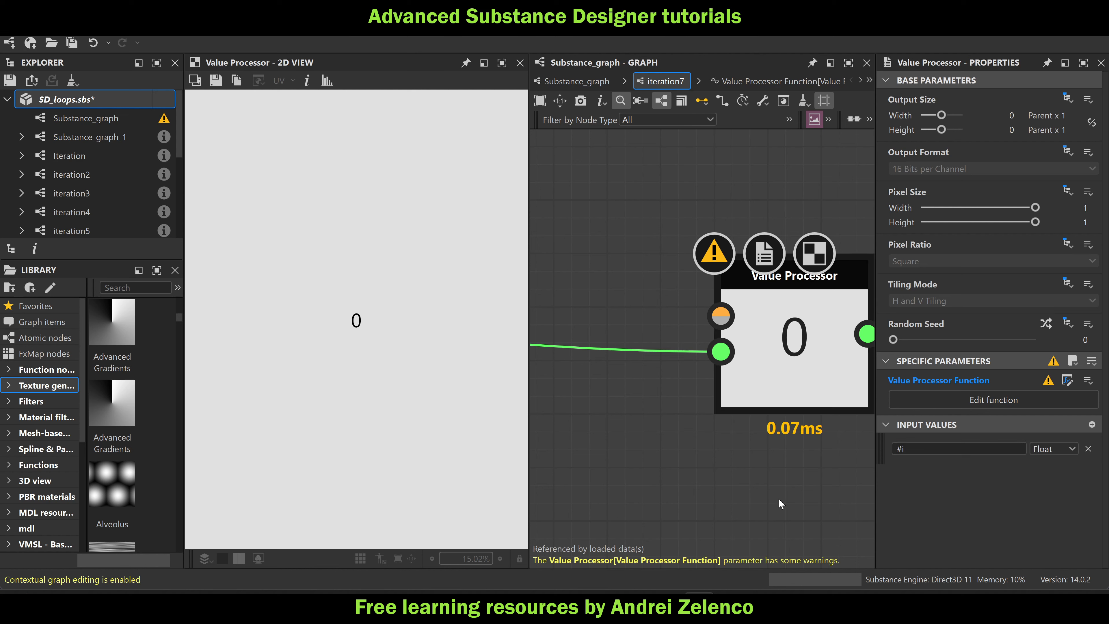
Add an Add node fed by the #i Get Float node inside the Value Processor function
double_click(822, 352)
left_click(659, 307)
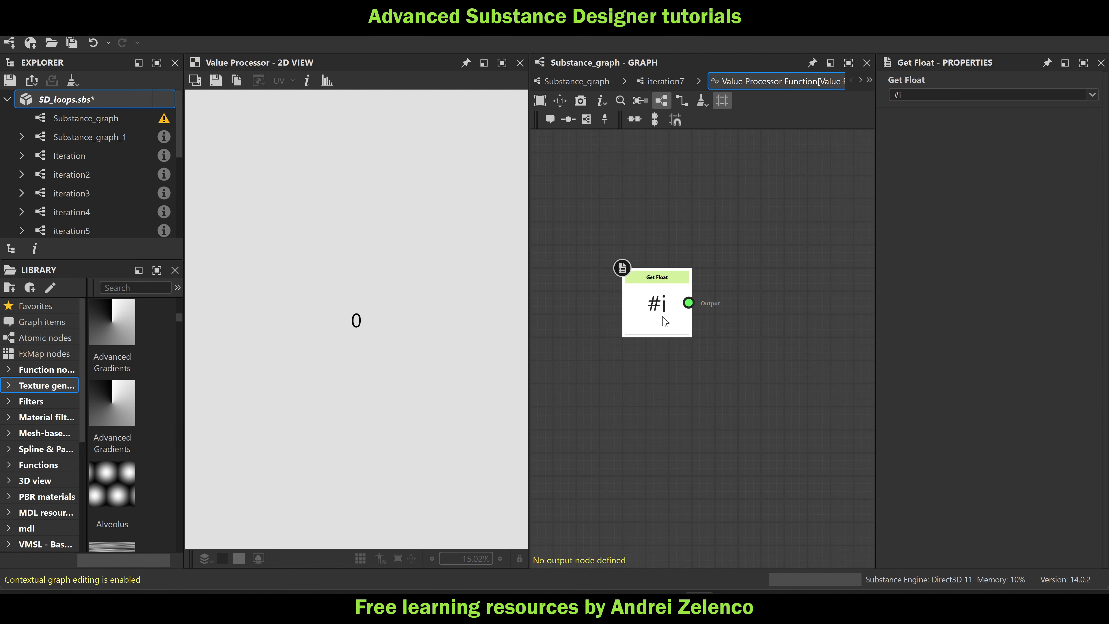
key("space")
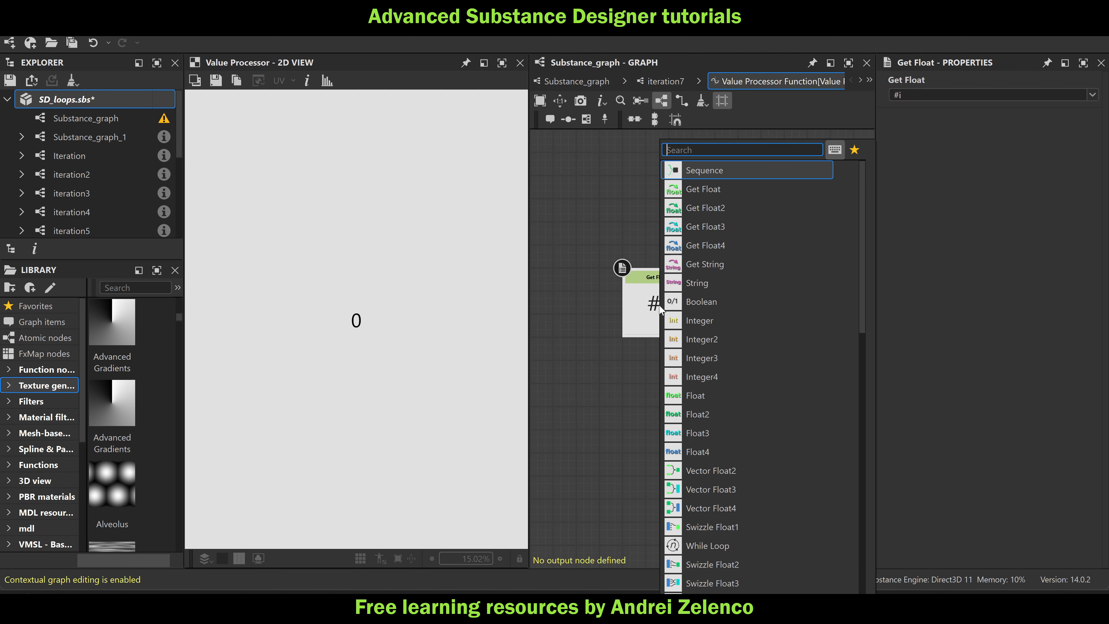
left_click(618, 386)
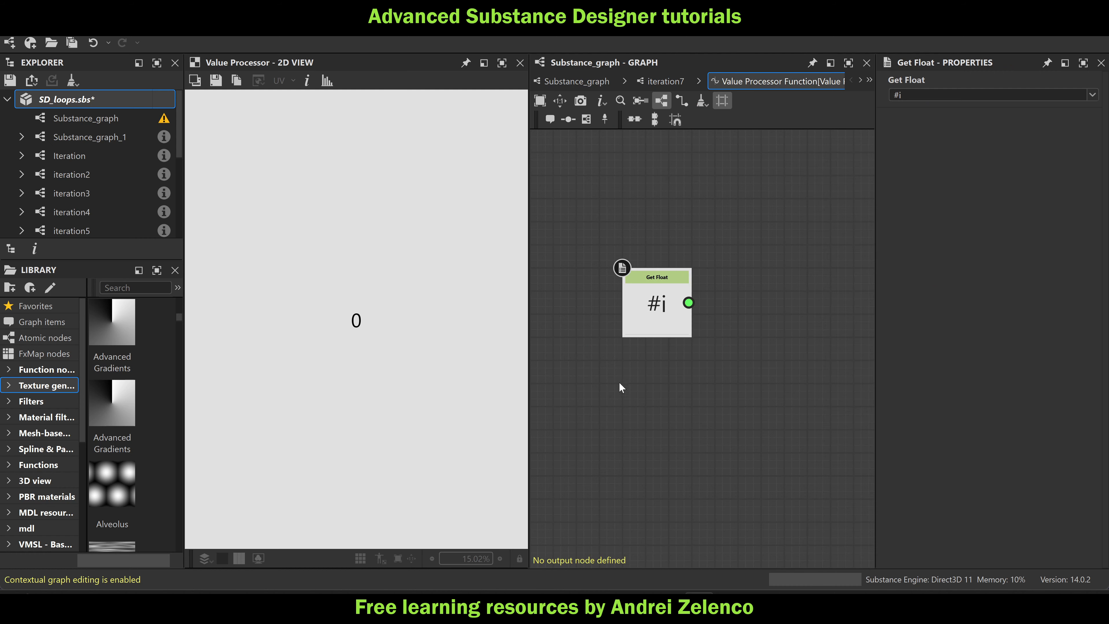
left_click(660, 309)
key("space")
type("ad")
key("Return")
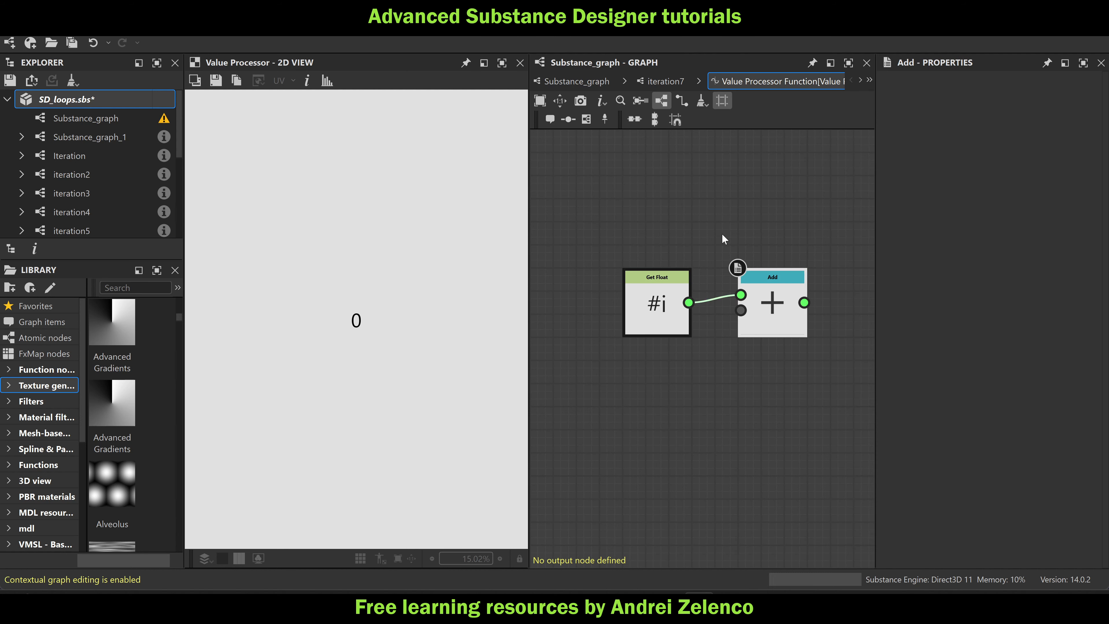
Add a Float node with value 1 and connect it to the second input of the Add node
key("space")
type("fl")
left_click(768, 175)
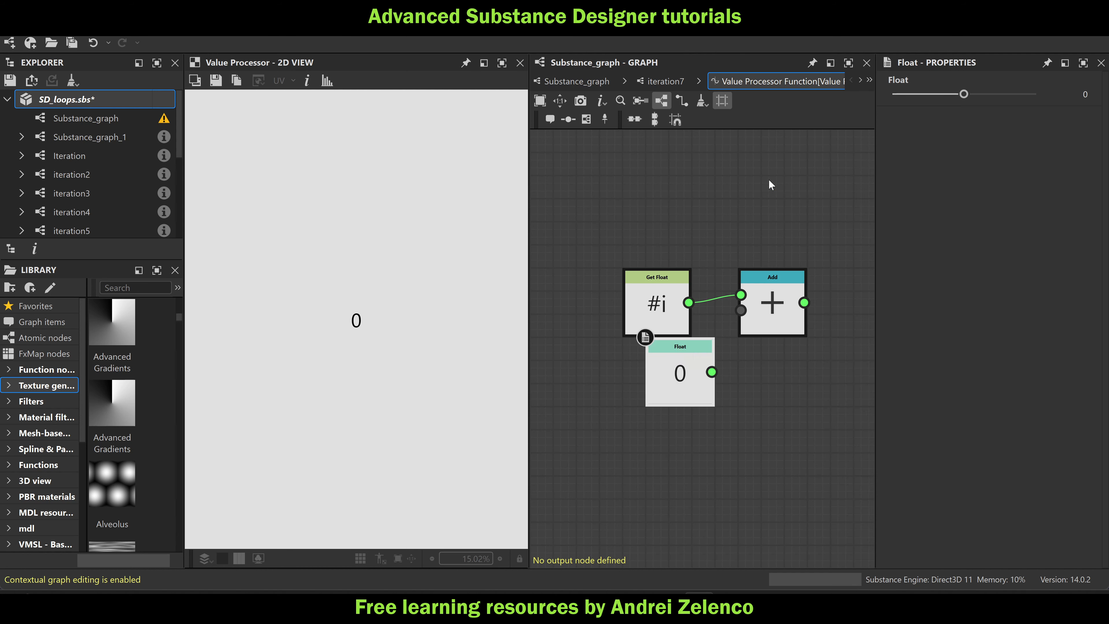
left_click_drag(995, 103, 1035, 94)
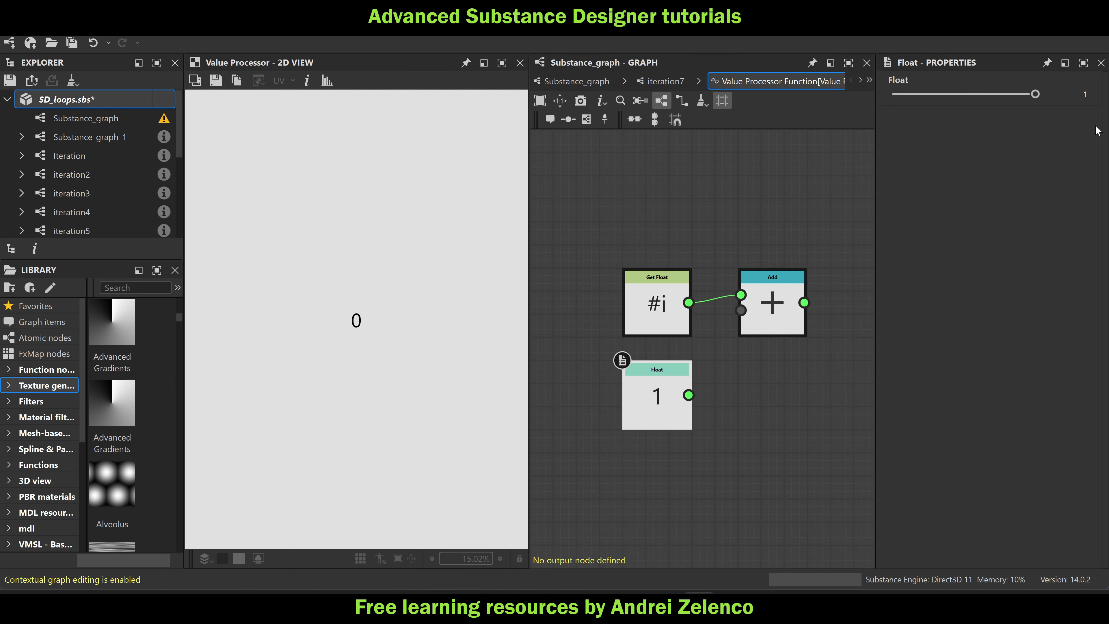
left_click_drag(688, 395, 741, 311)
Set the Add node as the function's output and return to the iteration7 graph
left_click(771, 313)
right_click(772, 314)
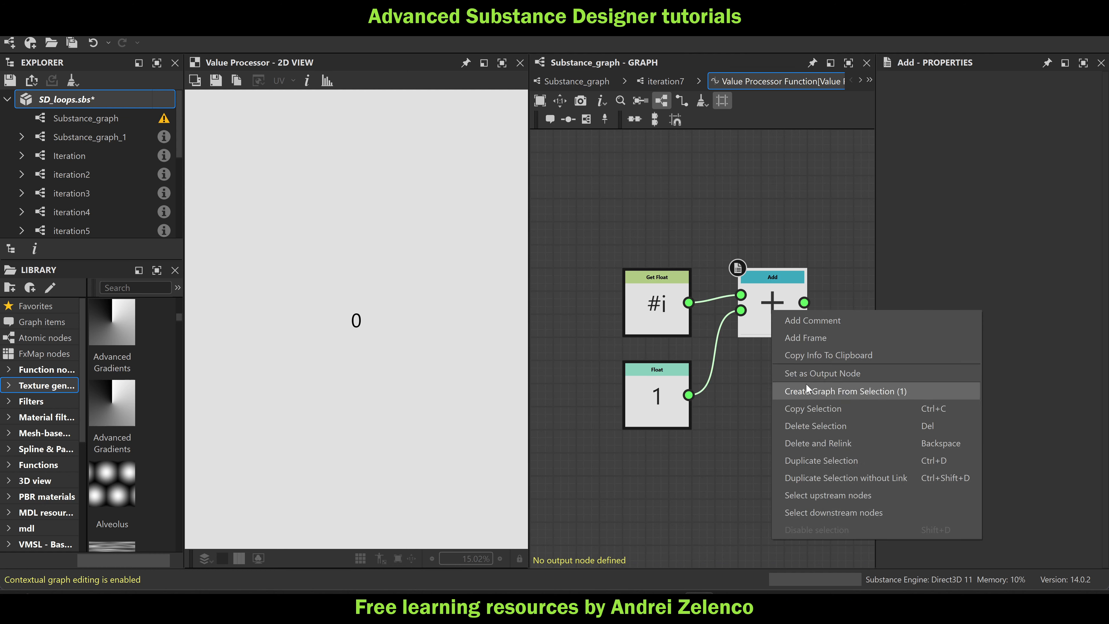
left_click(805, 384)
left_click(663, 81)
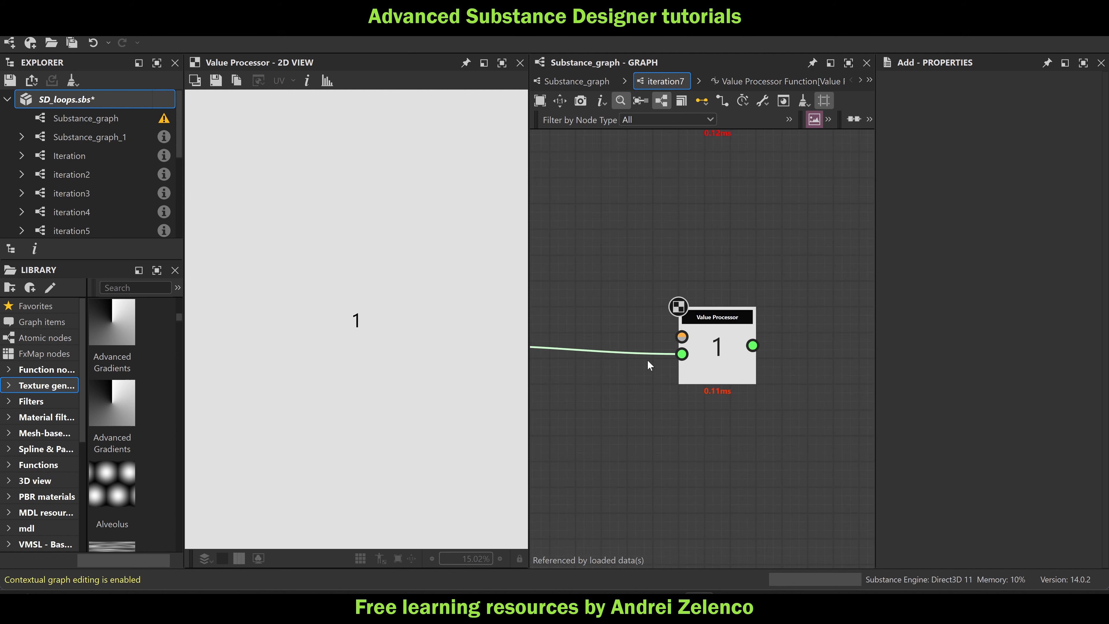
scroll(694, 367, "down", 3)
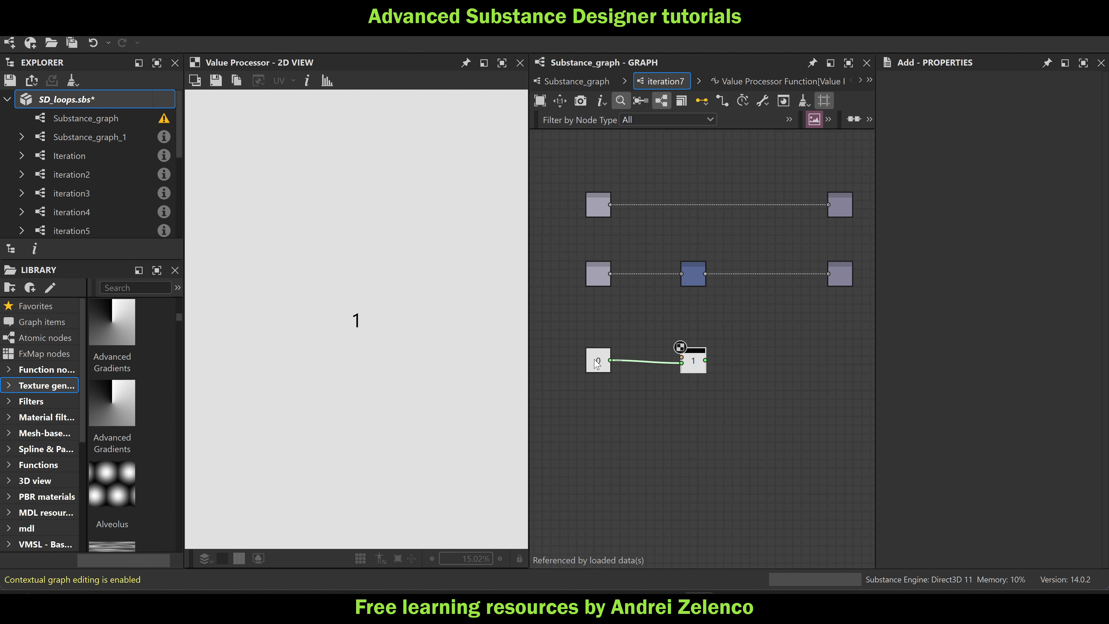
Add an output node to iteration7, connect the Value Processor to it, and return to Substance_graph
key("space")
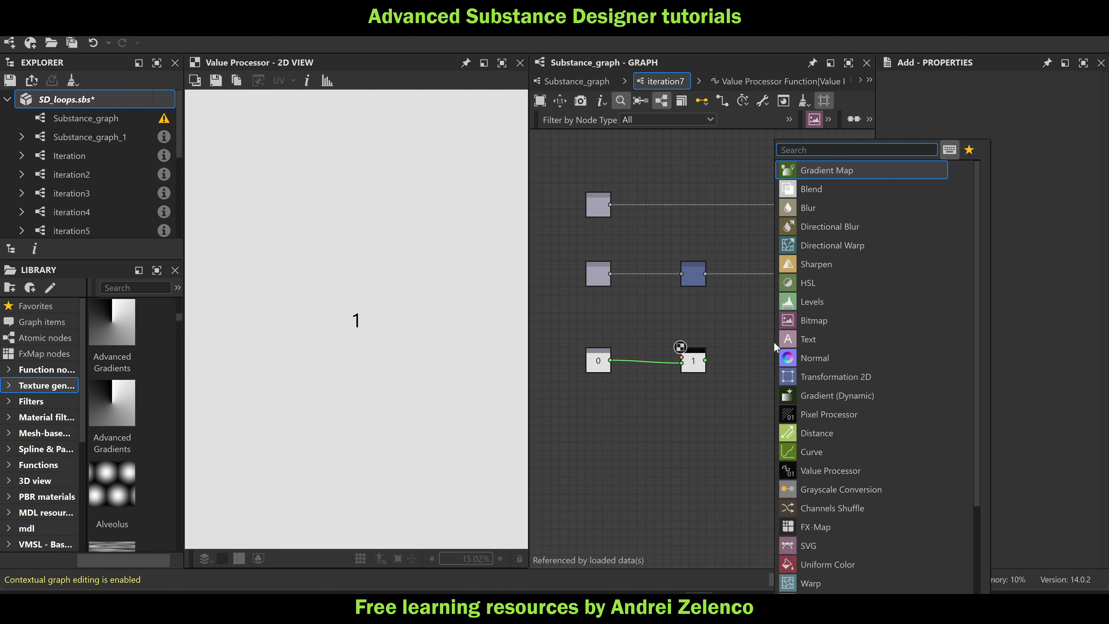
type("out")
left_click(843, 172)
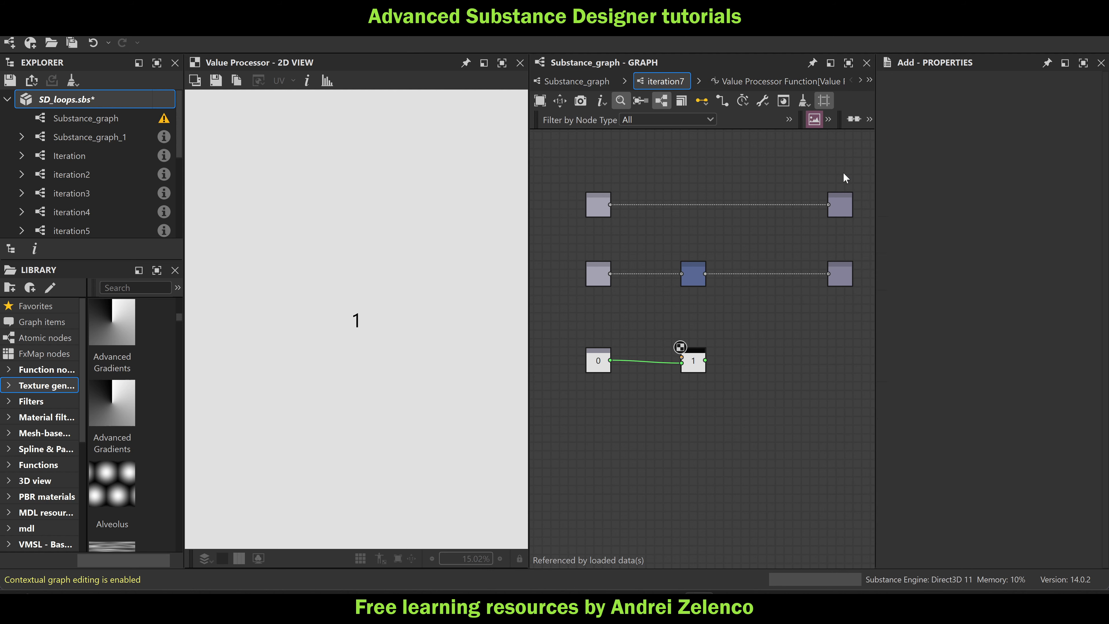
left_click_drag(705, 359, 842, 361)
left_click(570, 81)
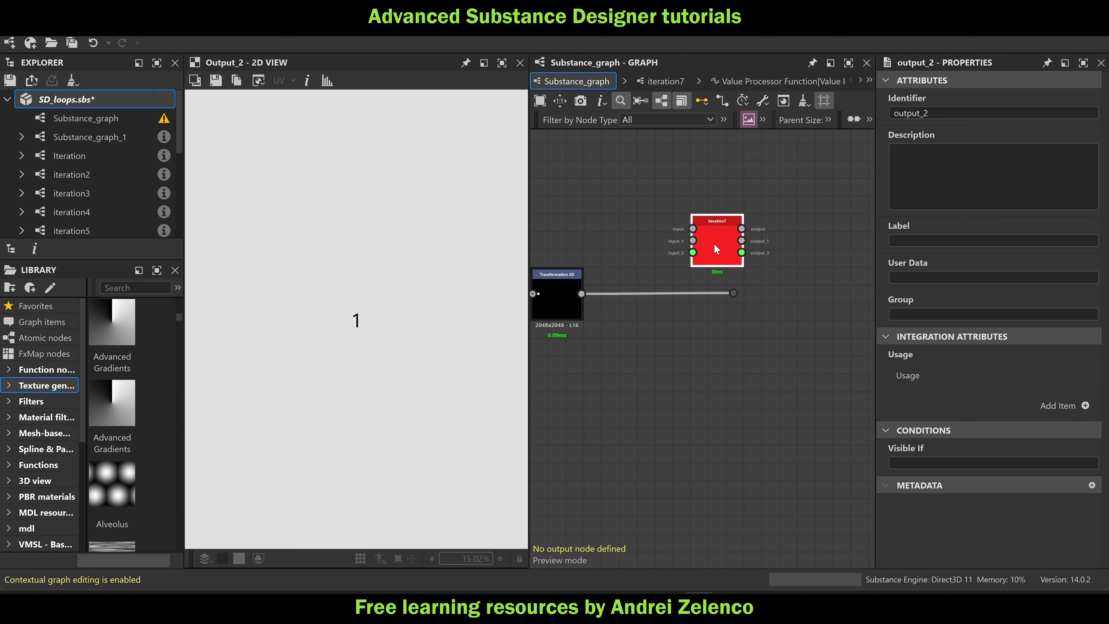
Replace the loose dot node with the iteration7 node, feed its first input from Transformation 2D, and save the package
left_click(762, 336)
left_click_drag(763, 341, 752, 300)
key("Delete")
left_click_drag(581, 293, 720, 269)
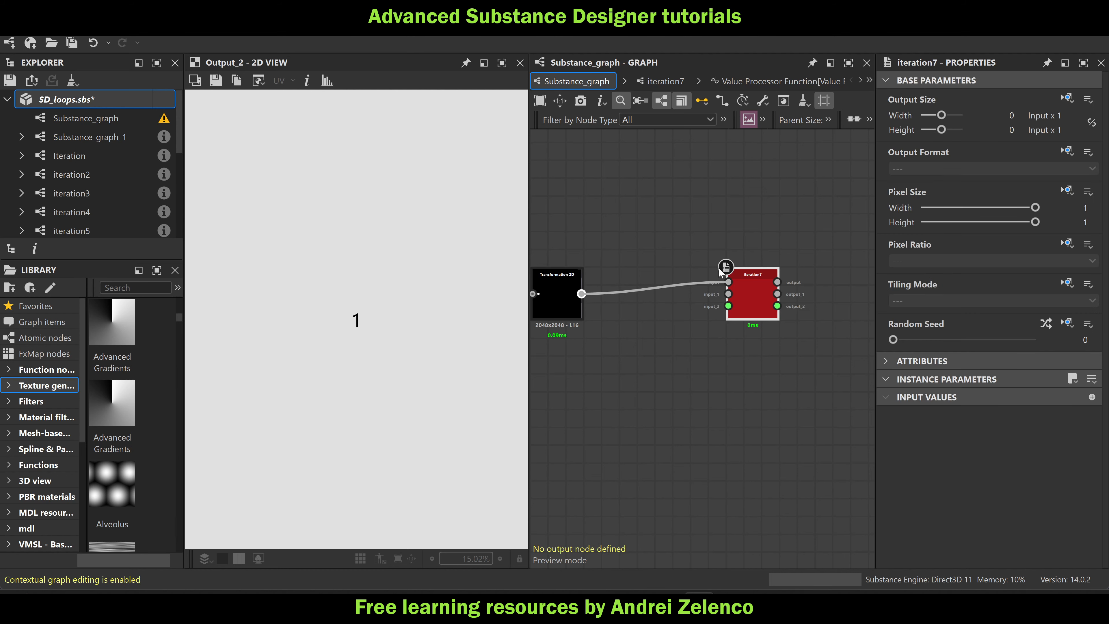
left_click(93, 100)
scroll(699, 276, "up", 3)
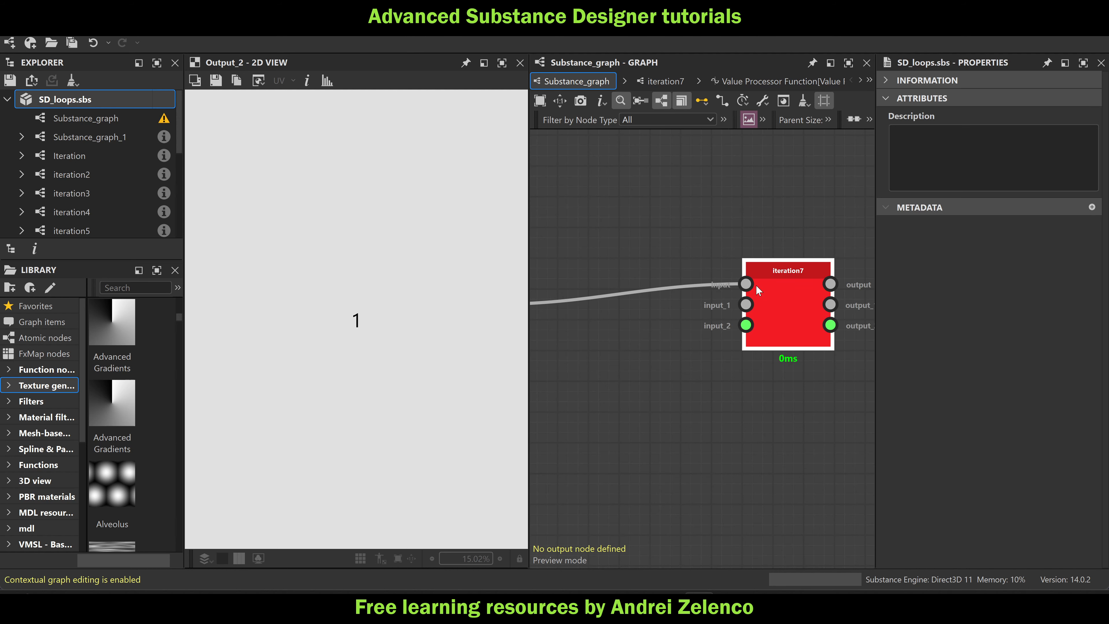
scroll(749, 288, "down", 3)
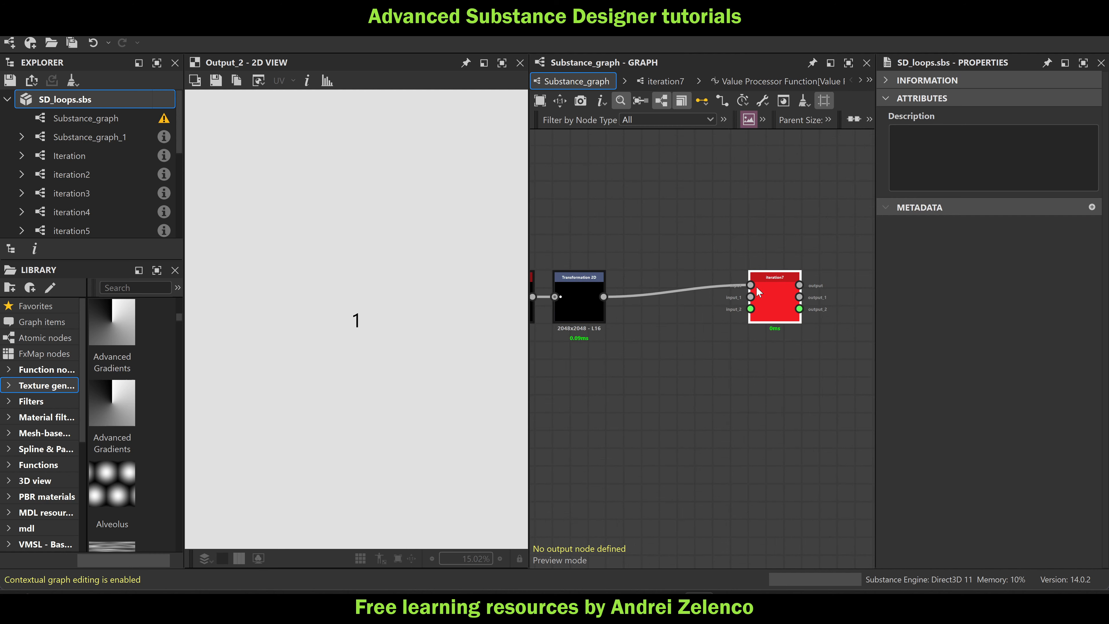
Open the iteration7 instance, preview the image arriving at its first input, and return to Substance_graph
double_click(773, 296)
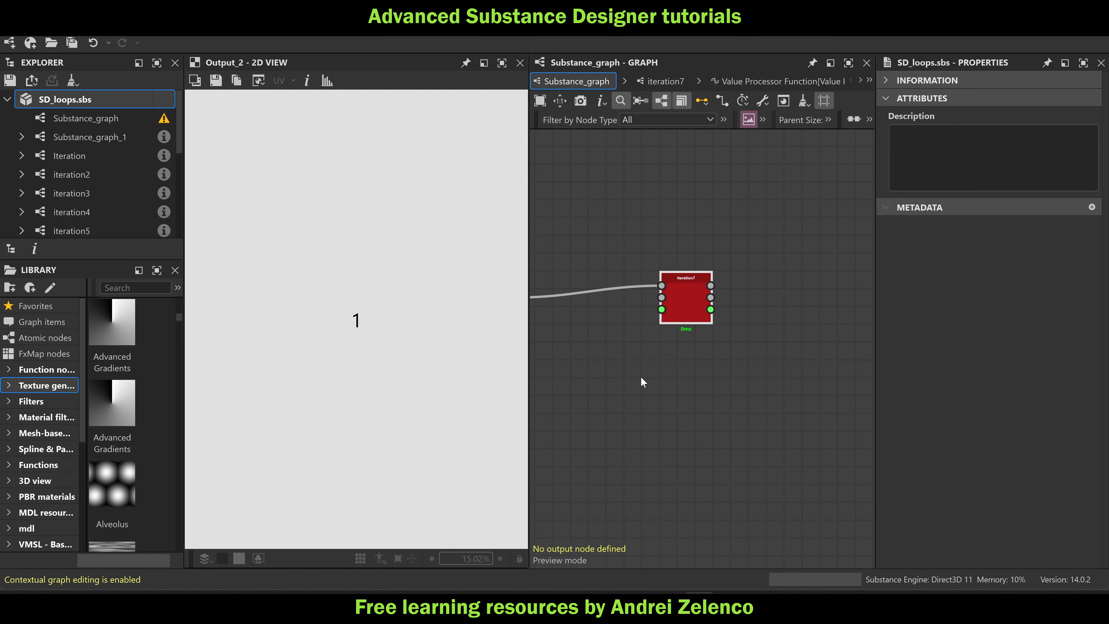
double_click(598, 205)
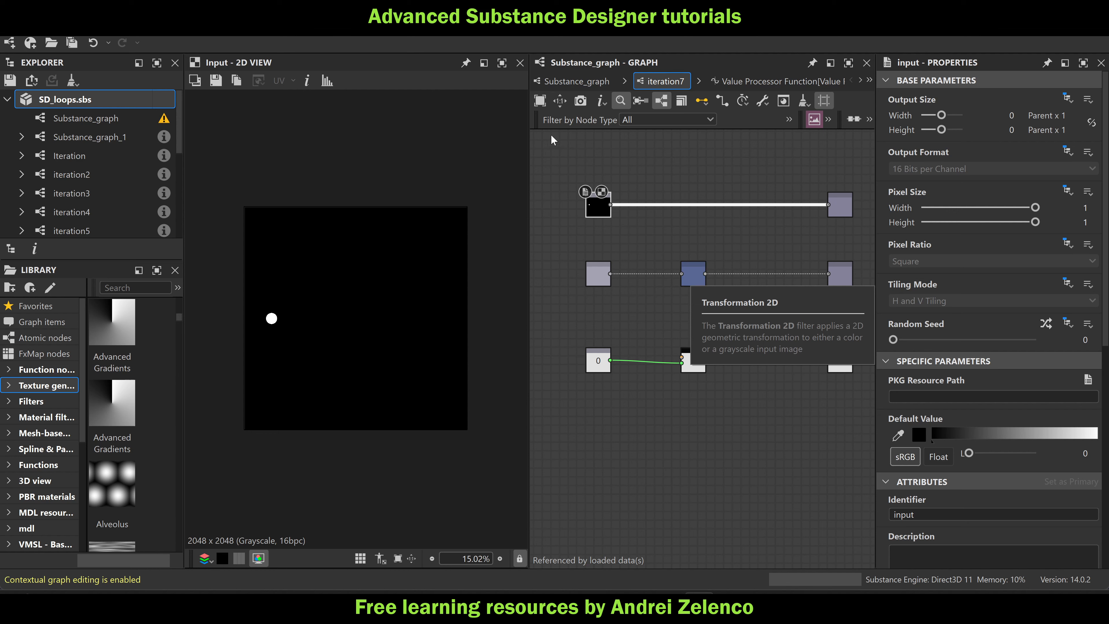
left_click(576, 82)
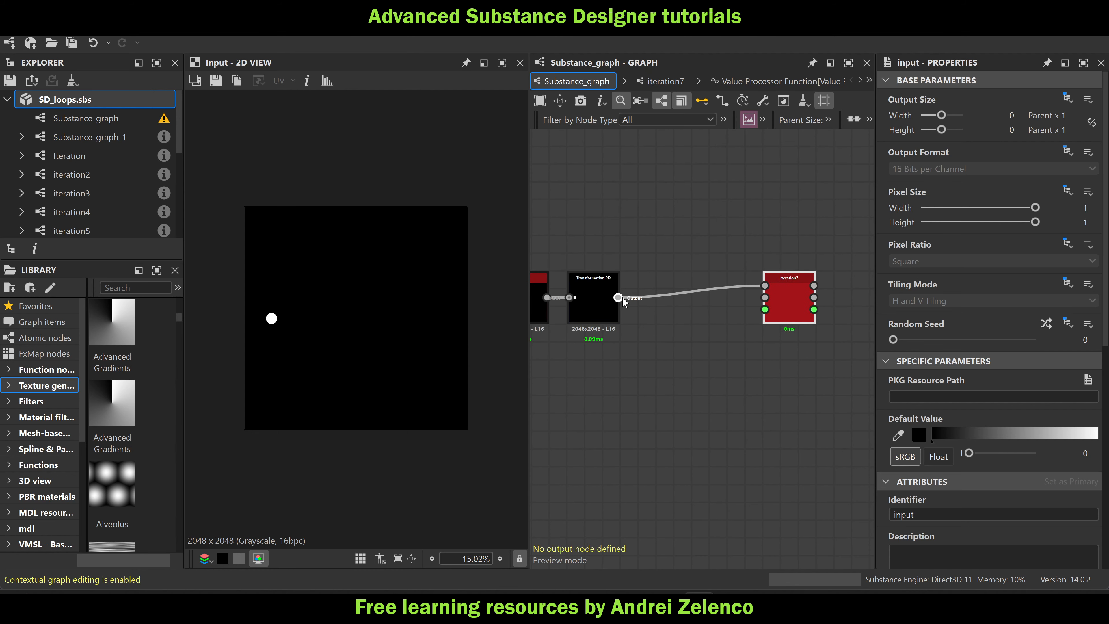
Connect Transformation 2D to iteration7's input_1 as well, reopen the iteration7 graph and save the package
left_click(776, 303)
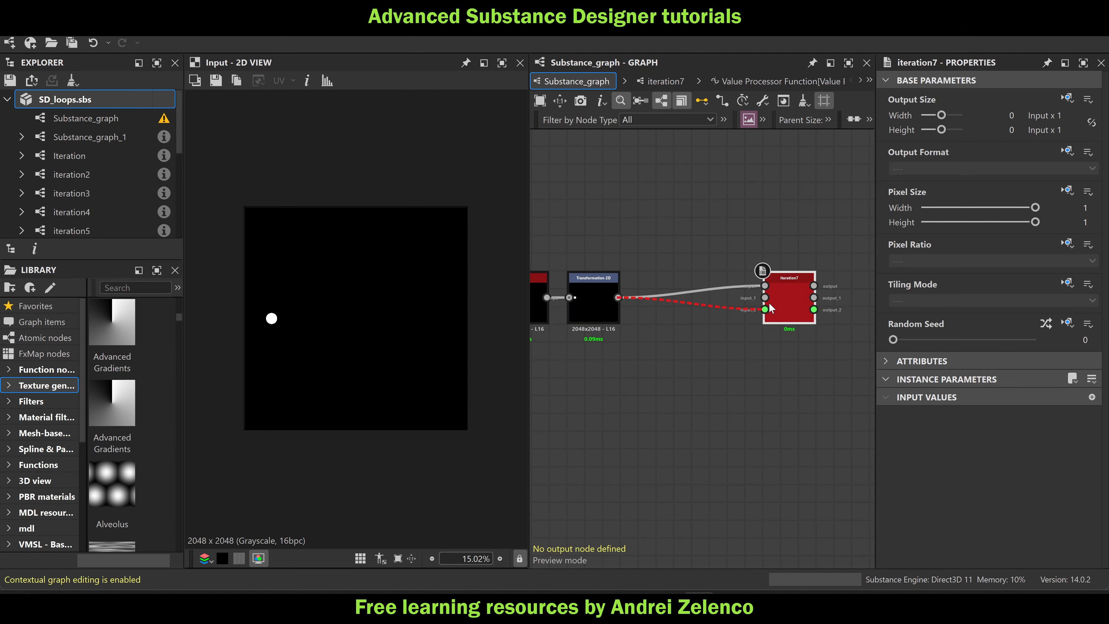
double_click(784, 292)
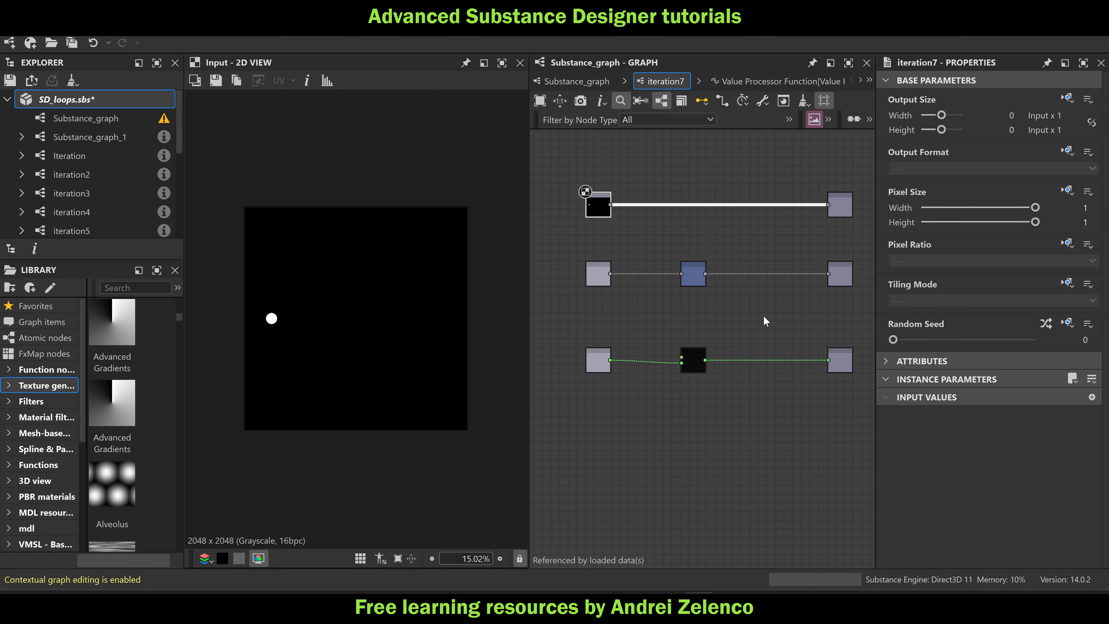
left_click(81, 102)
key("ctrl+s")
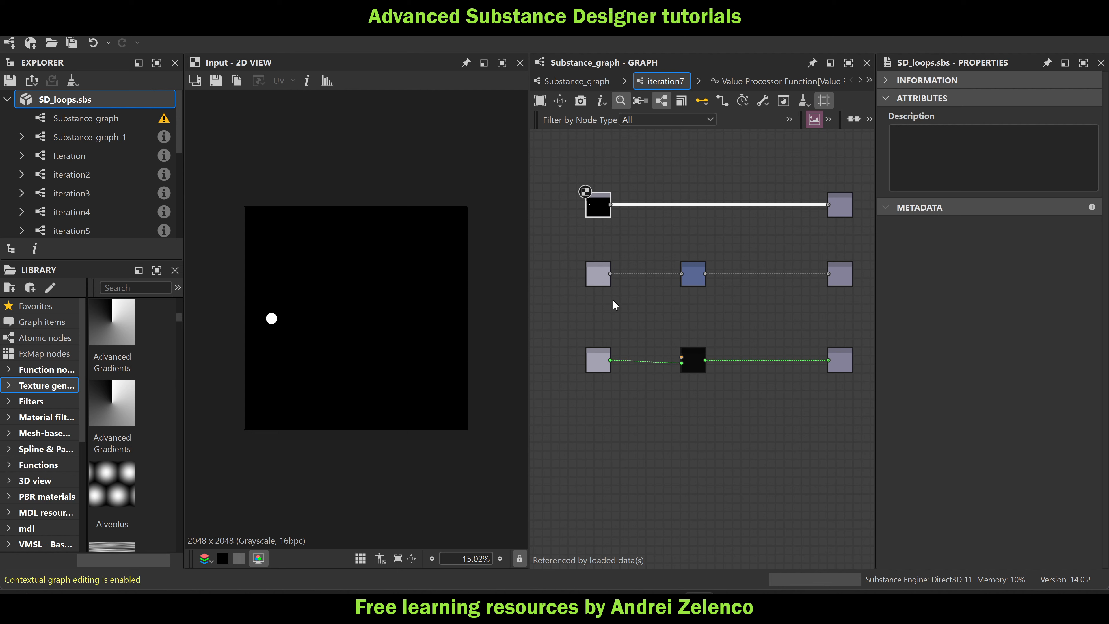
Shift the circle slightly to the right with iteration7's Transformation 2D node and return to Substance_graph
left_click(690, 361)
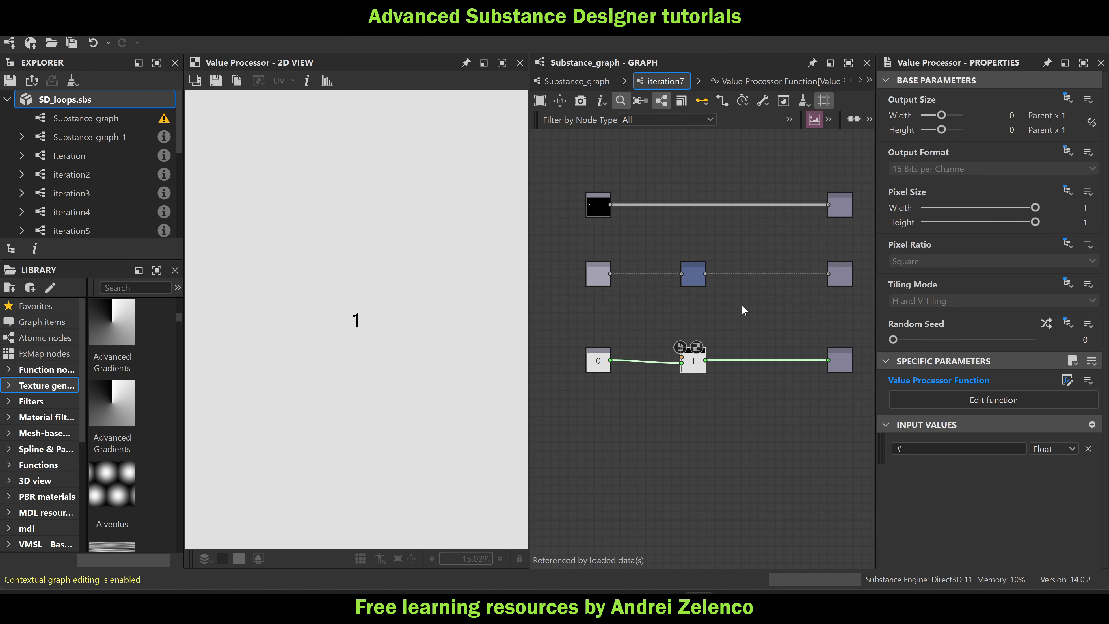
double_click(695, 277)
scroll(283, 334, "up", 2)
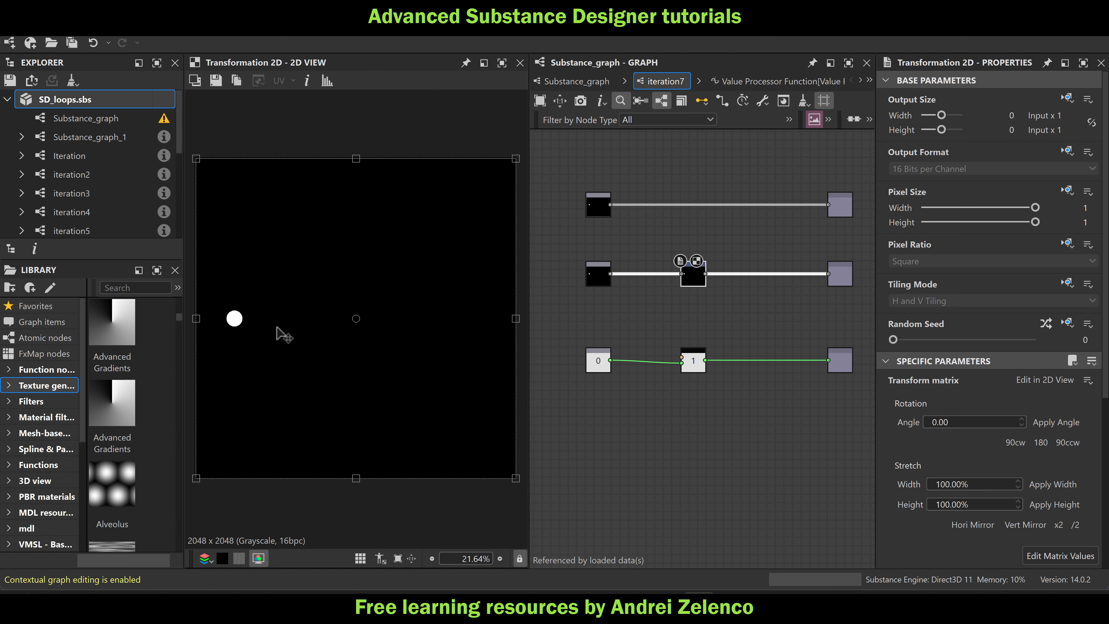
left_click_drag(295, 327, 310, 325)
left_click(564, 80)
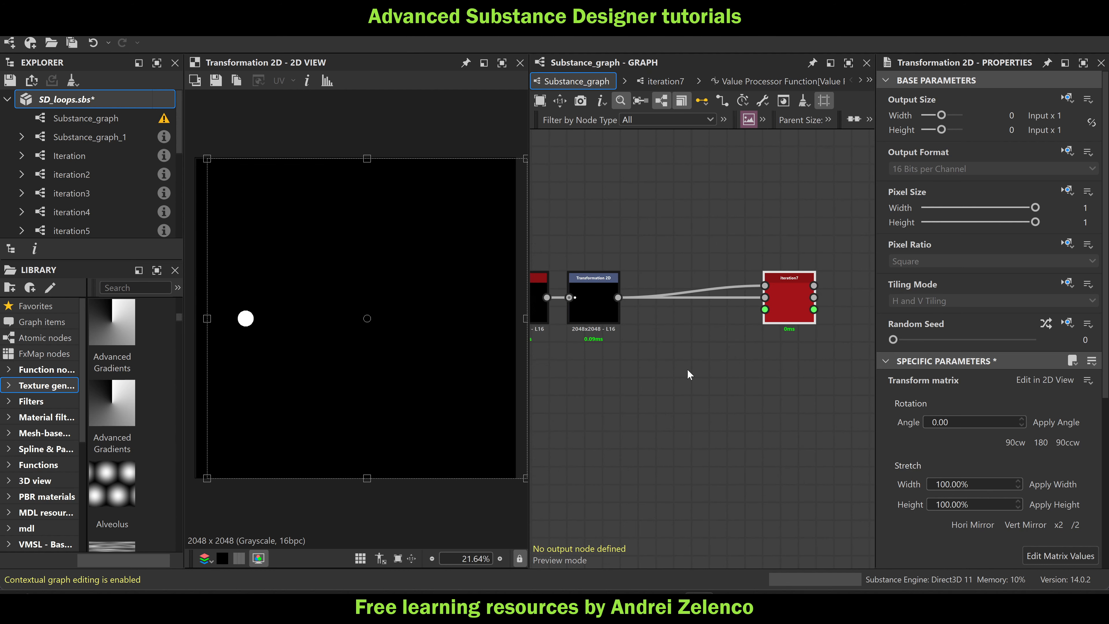
Duplicate the iteration7 node and connect all three outputs of the original to the matching inputs of the copy
middle_click_drag(586, 367, 547, 364)
left_click(625, 311)
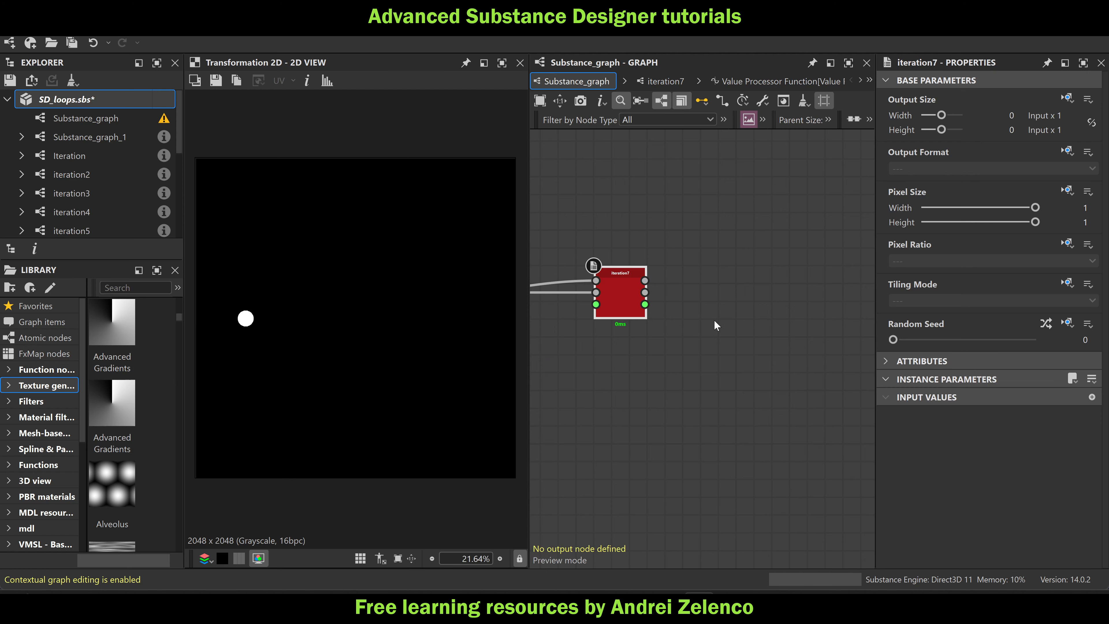
key("ctrl+d")
scroll(651, 278, "up", 2)
left_click_drag(641, 282, 757, 236)
left_click(676, 300)
left_click_drag(642, 281, 724, 247)
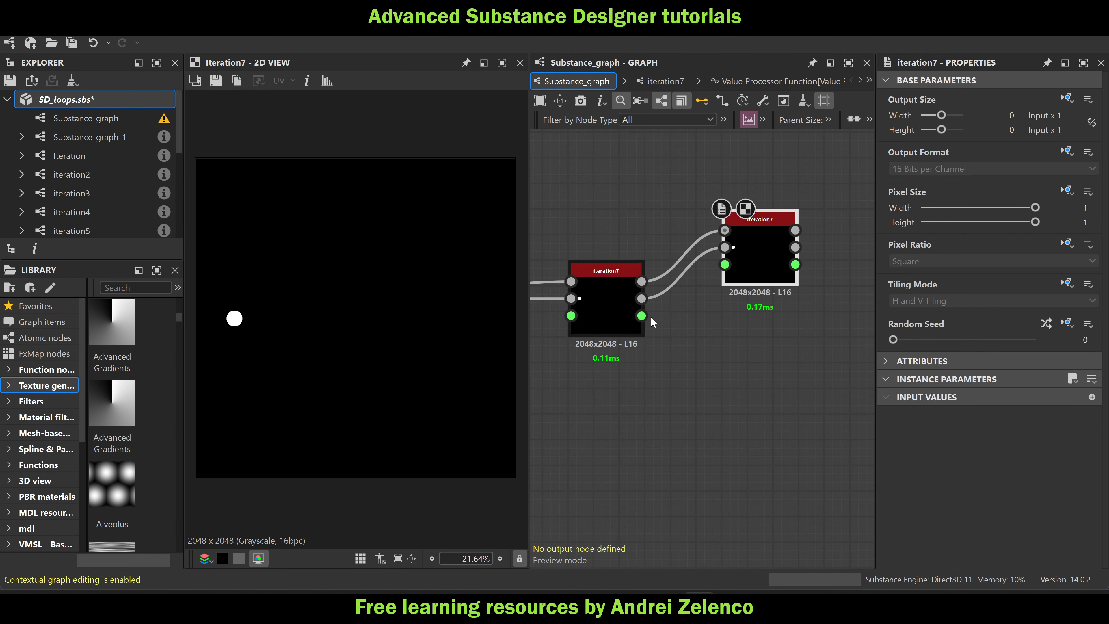
left_click_drag(642, 315, 719, 316)
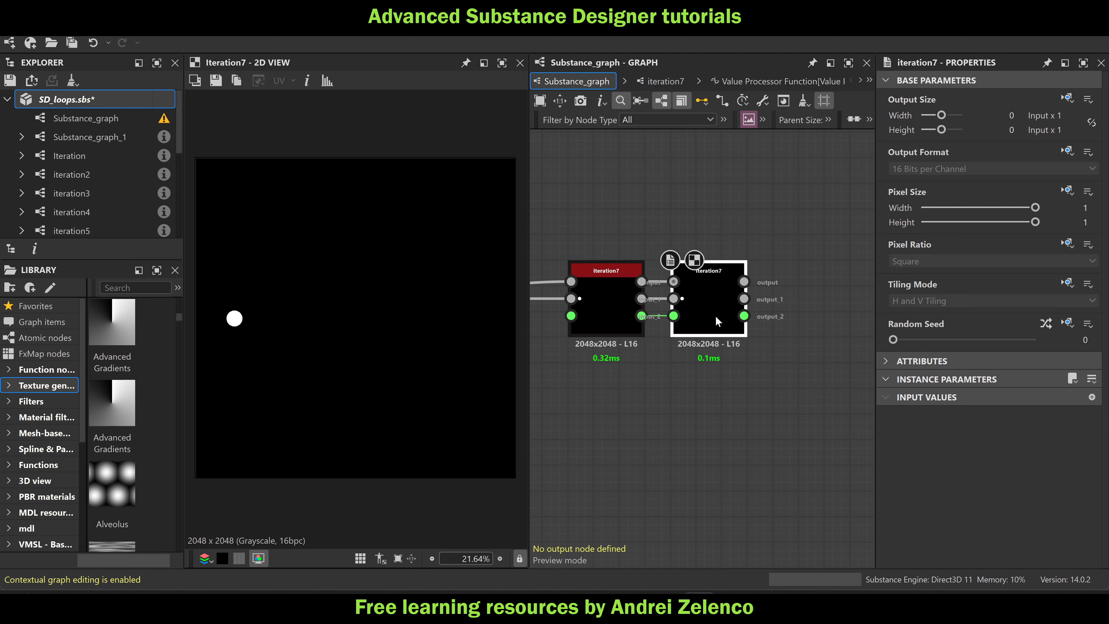
Preview output_1 of both iteration7 nodes in turn and save the SD_loops.sbs package
double_click(640, 298)
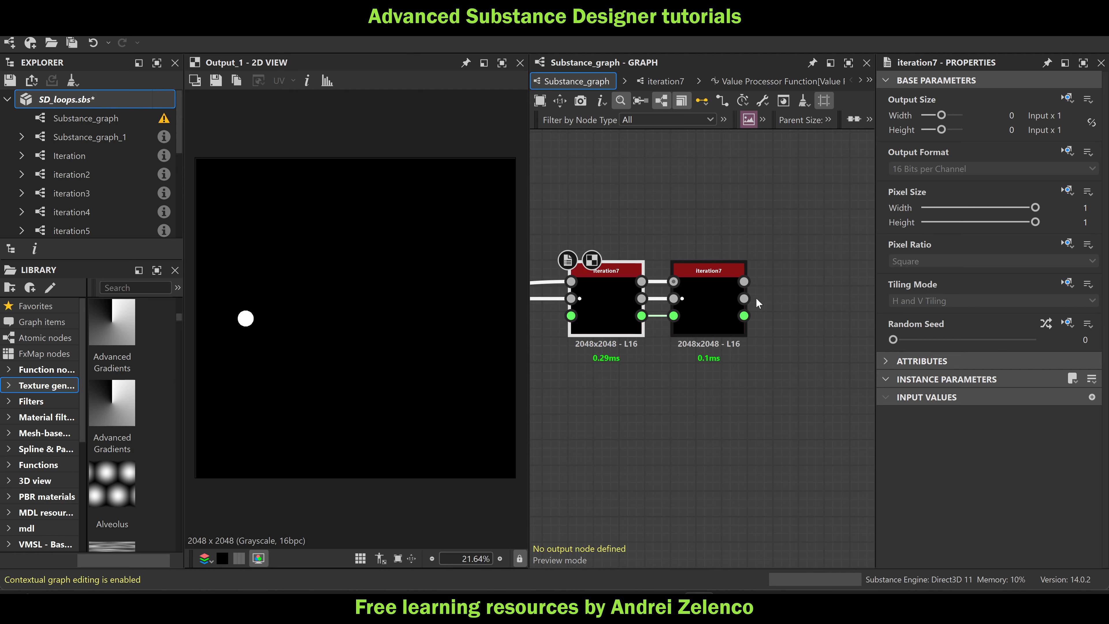
double_click(745, 299)
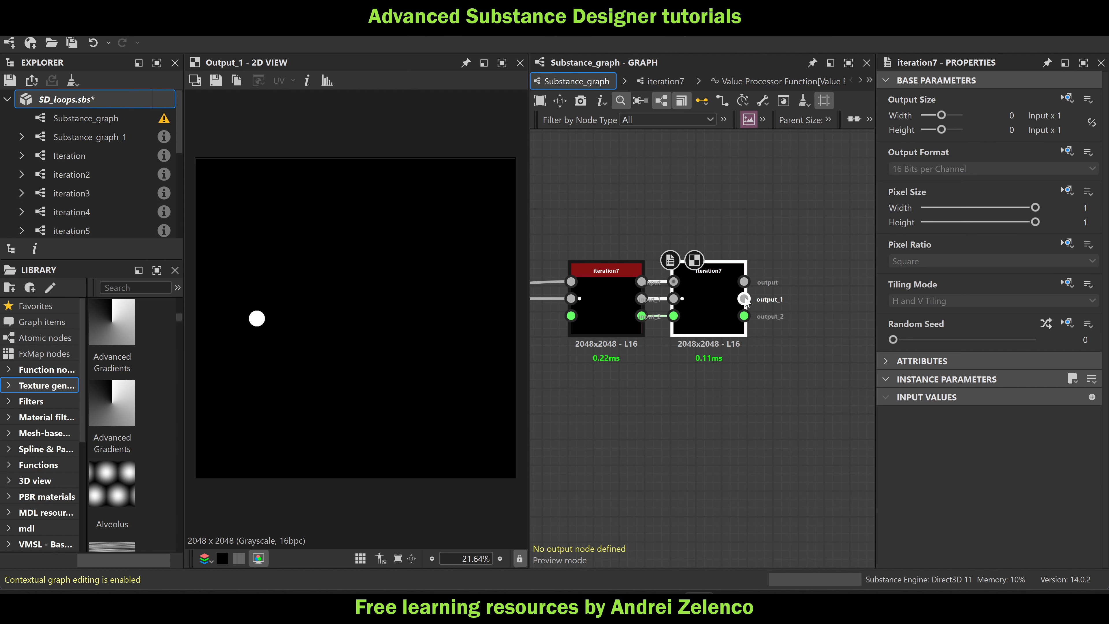
left_click(103, 97)
key("ctrl+s")
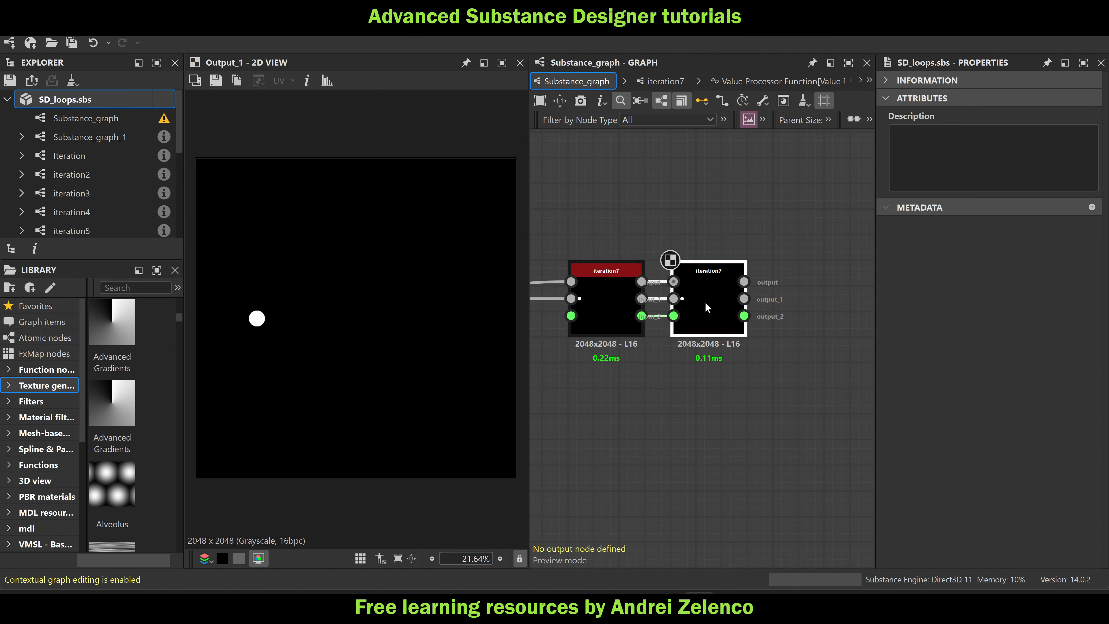
Open the first iteration7 instance and move its Transformation 2D node below the direct path from input_1 to output_1
double_click(612, 298)
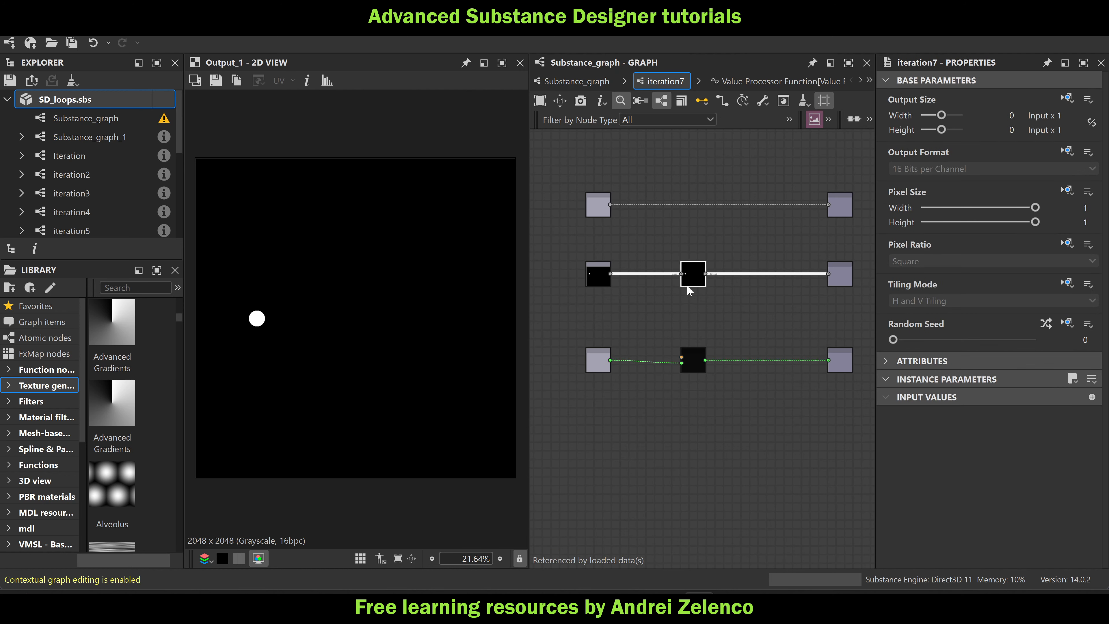
scroll(681, 284, "up", 2)
left_click_drag(706, 315, 695, 307)
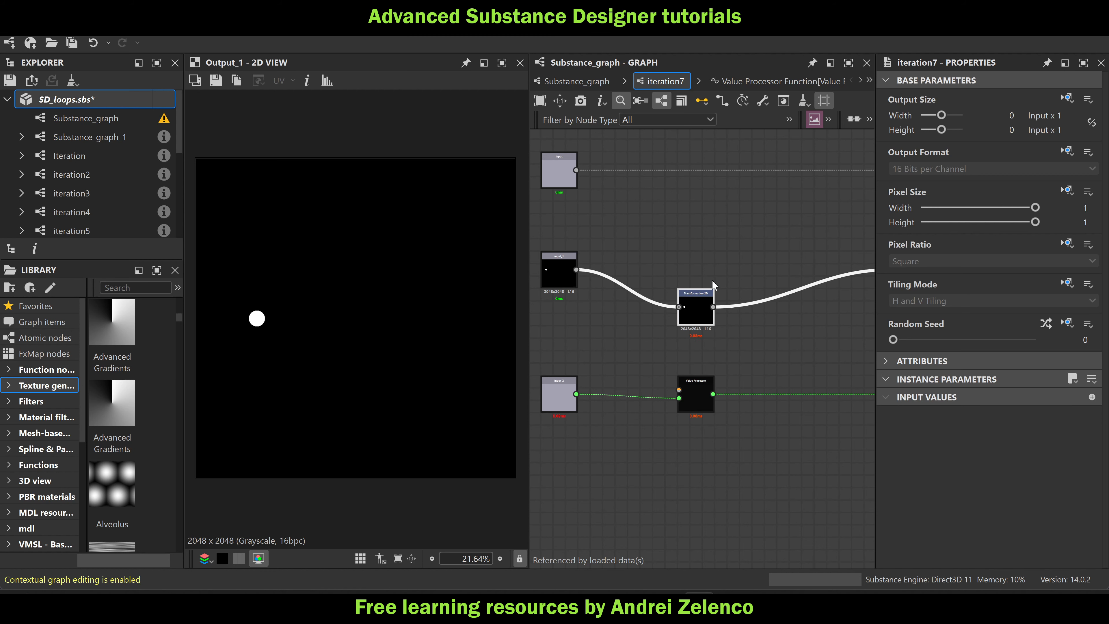
middle_click_drag(710, 280, 652, 271)
Add a Blend node between the Transformation 2D node and the output_1 node
left_click(698, 229)
key("space")
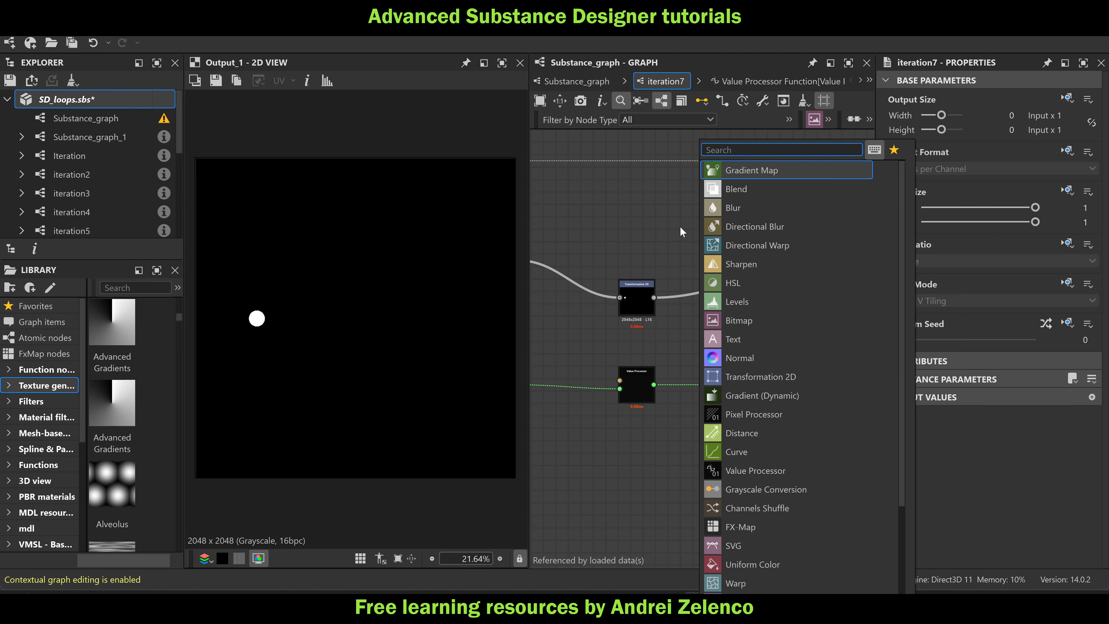
key("Escape")
key("space")
type("bl")
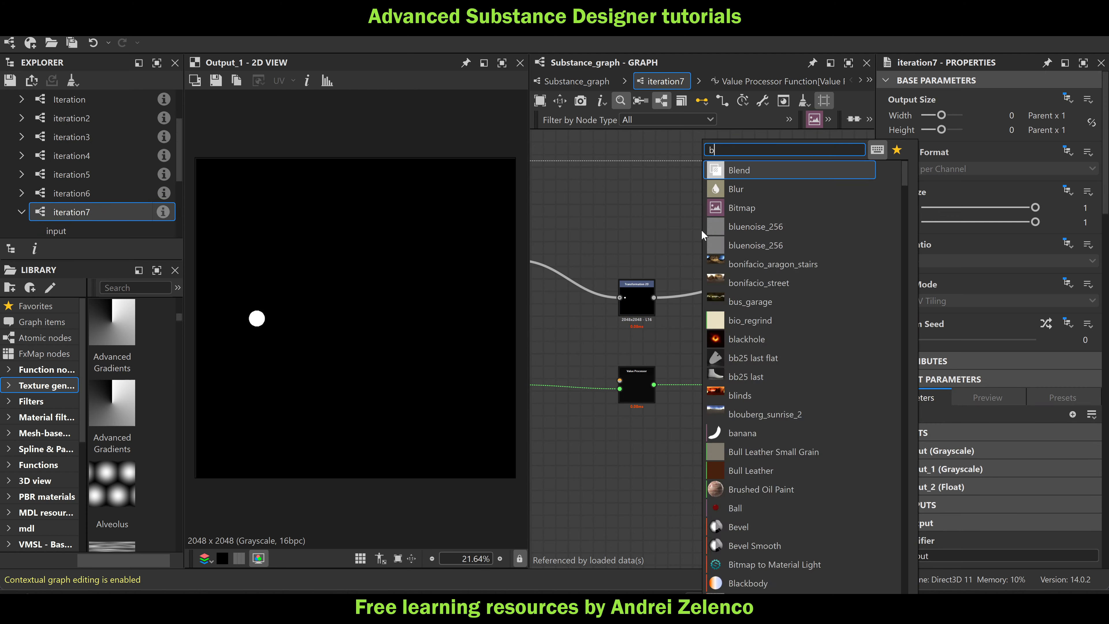
left_click(744, 168)
left_click_drag(697, 246, 734, 271)
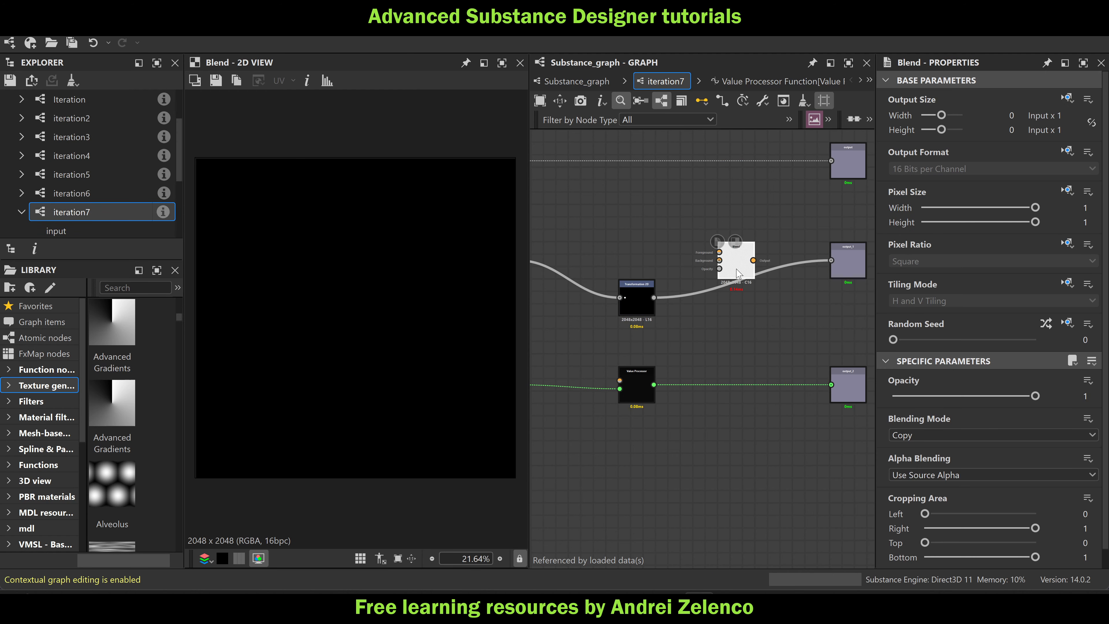
Connect input_1 to the Blend's background and Transformation 2D to its foreground, with blending mode Max (Lighten)
middle_click_drag(619, 258, 667, 256)
left_click_drag(568, 258, 768, 259)
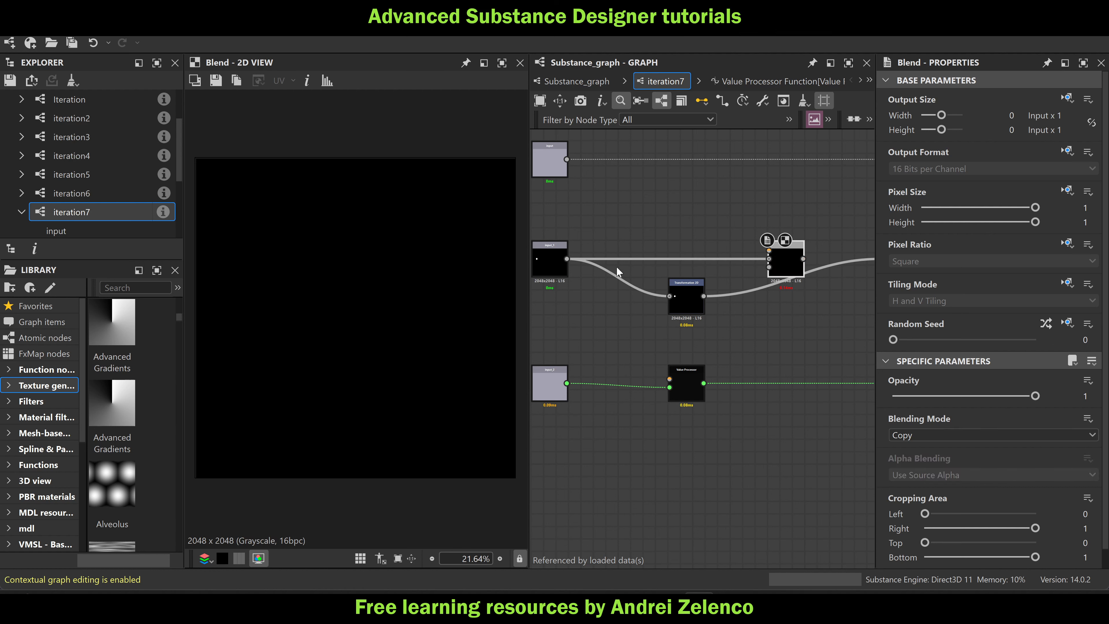
left_click_drag(704, 296, 768, 250)
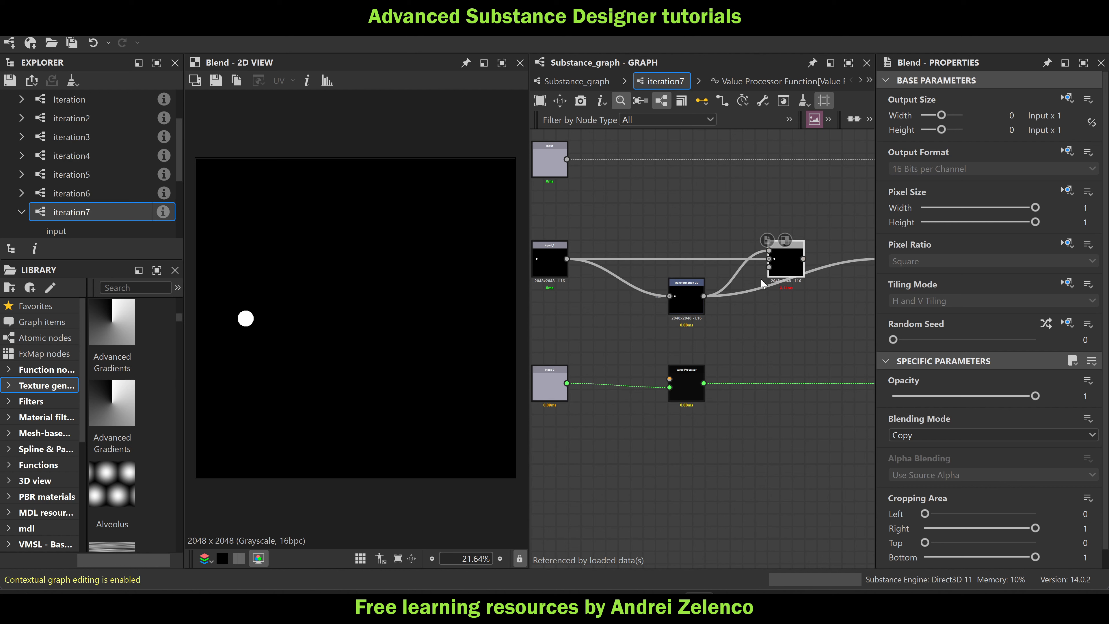
left_click(935, 432)
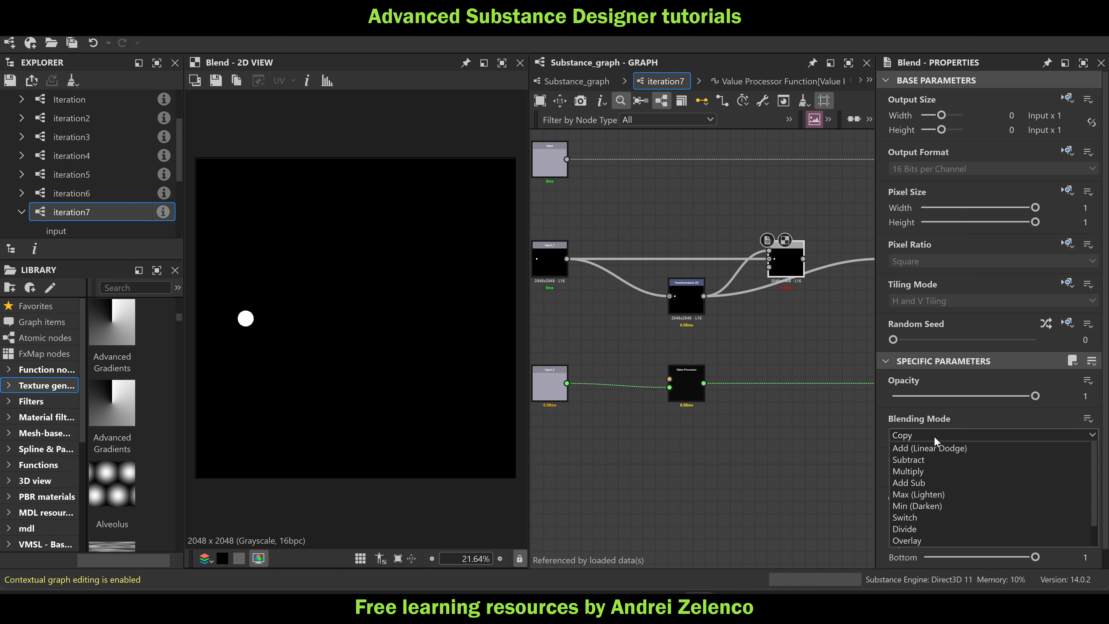
left_click(938, 506)
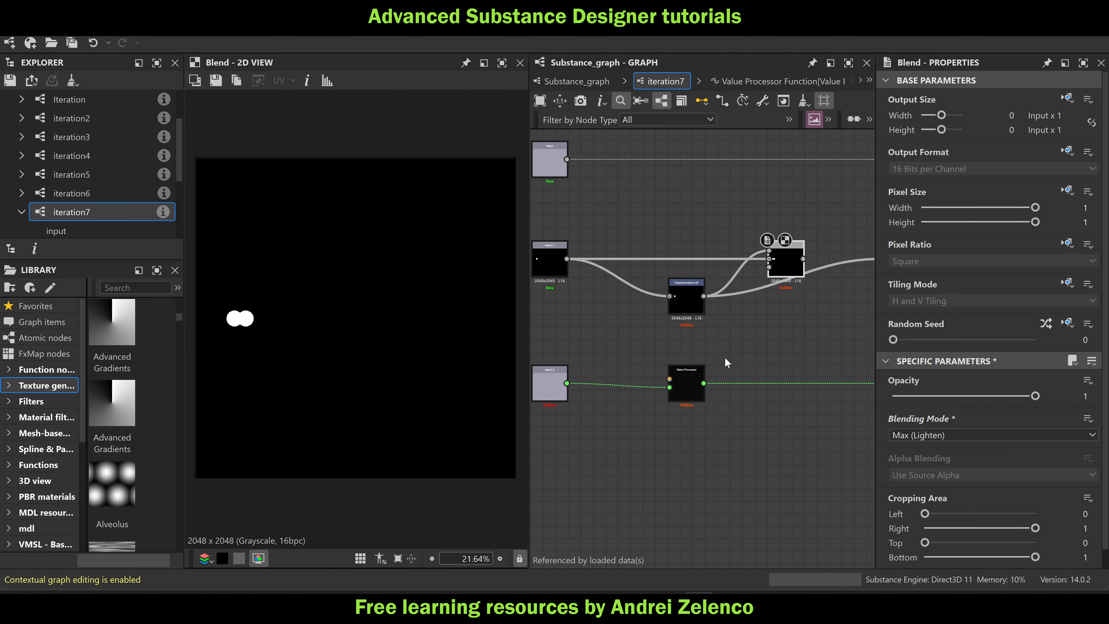
Route the Blend result into the output_1 node and preview the second iteration7's output_1 in Substance_graph
middle_click_drag(728, 364, 631, 362)
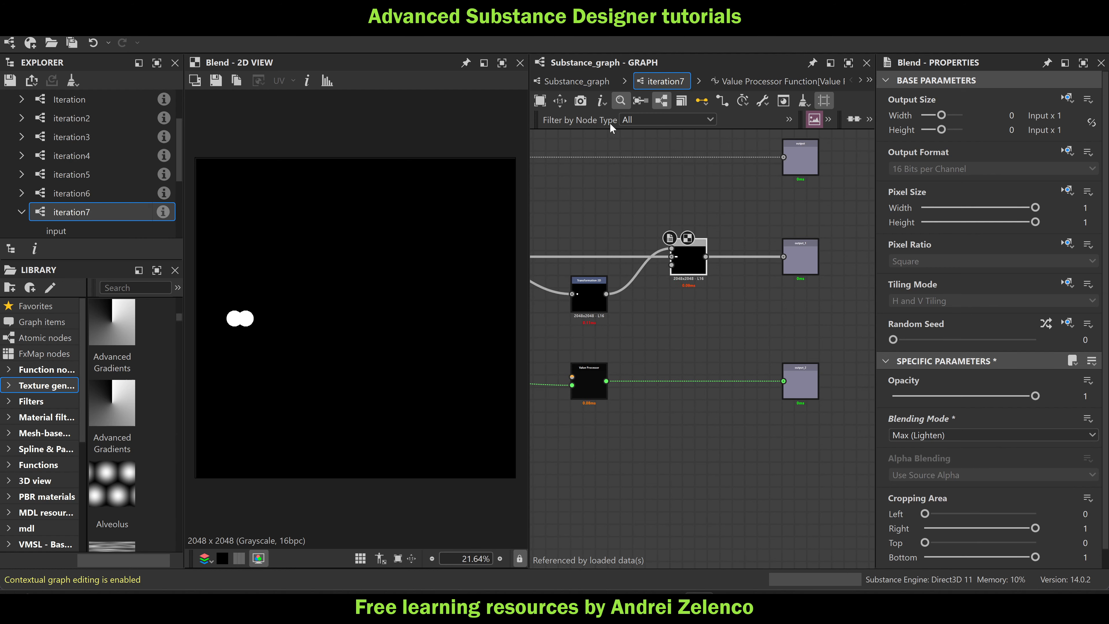
left_click(575, 81)
left_click(745, 308)
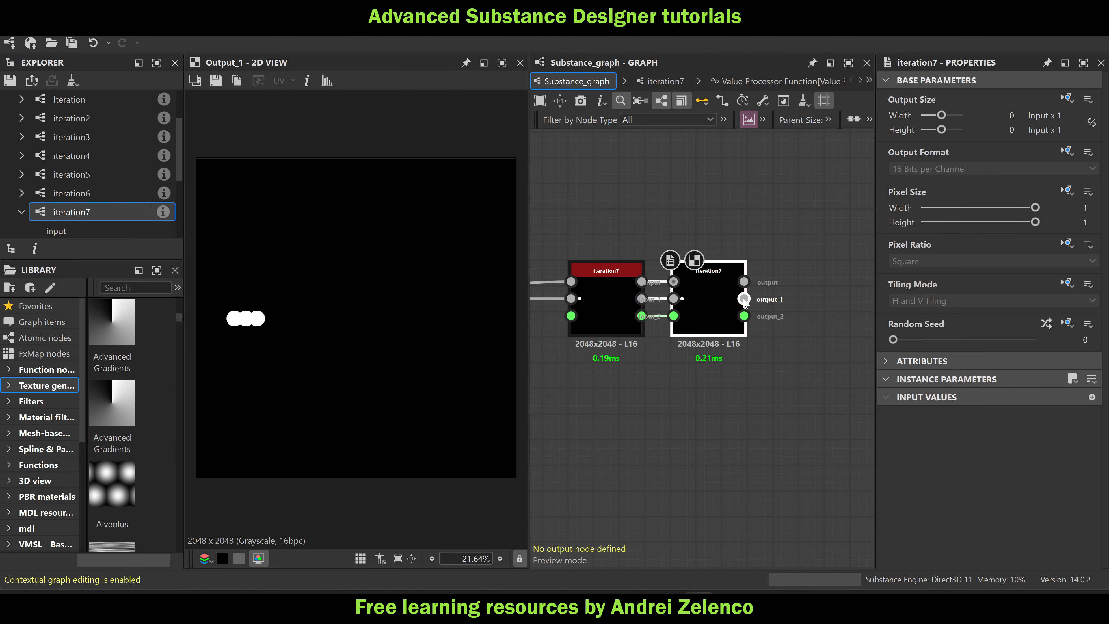
Reopen the first iteration7 instance and move the Transformation 2D node above the input_1 to Blend connection
scroll(747, 313, "down", 1)
left_click(664, 310)
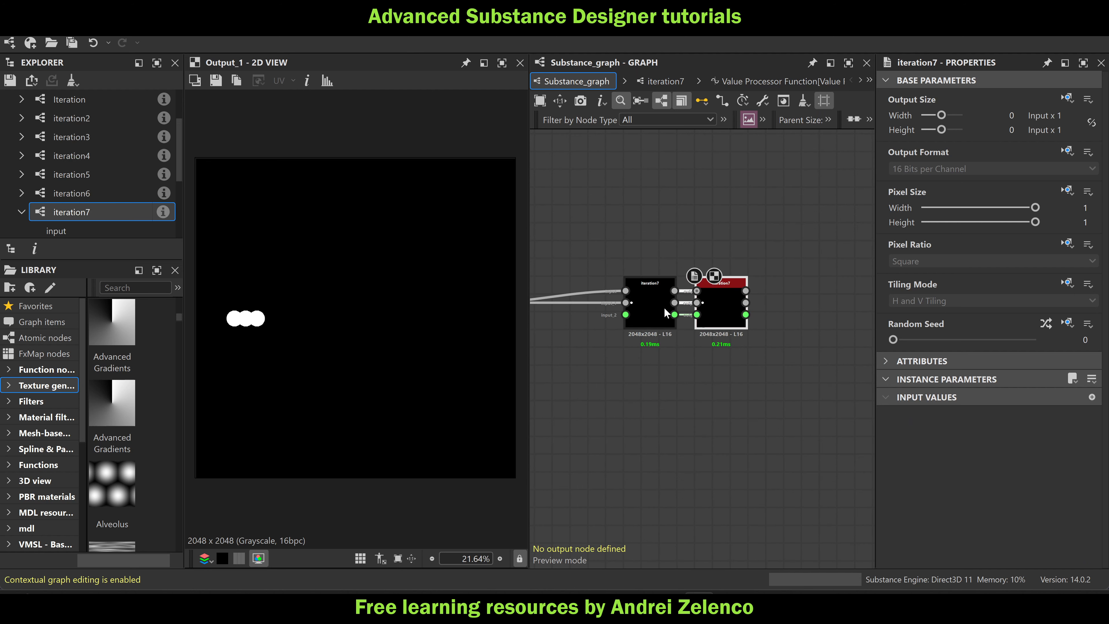
double_click(654, 302)
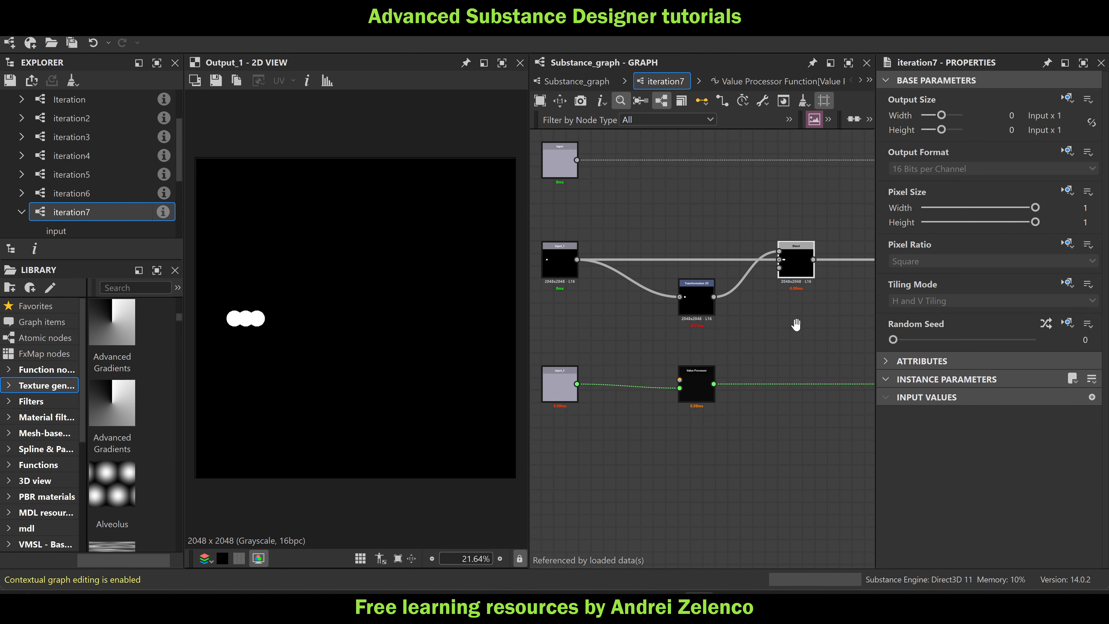
left_click_drag(741, 309, 729, 221)
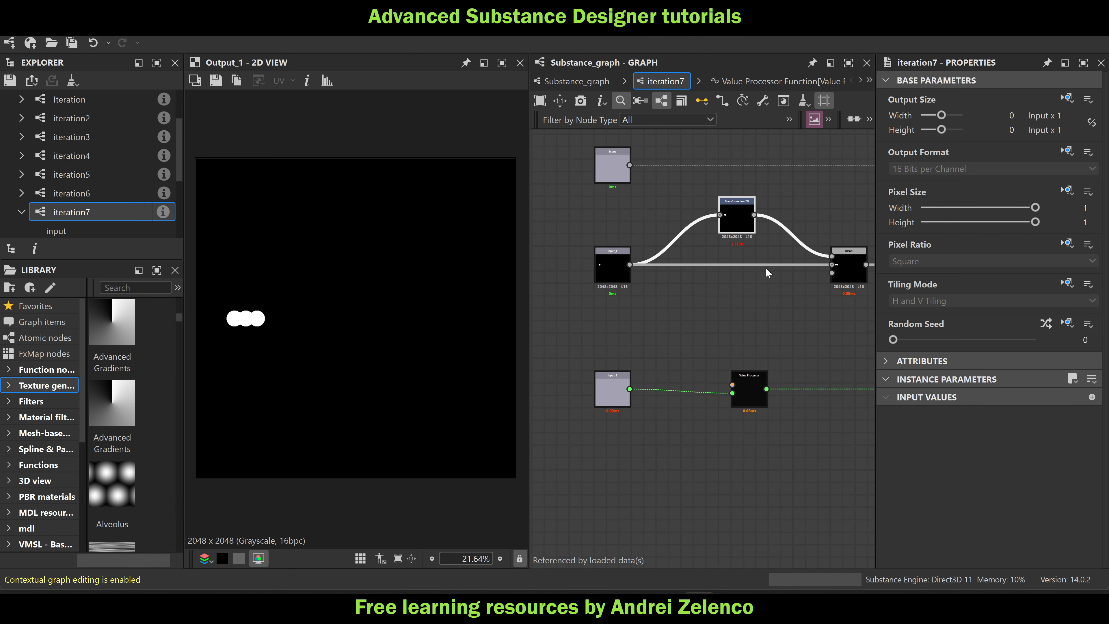
Save the SD_loops.sbs package with the current iteration7 changes
middle_click_drag(765, 270, 696, 272)
left_click_drag(777, 275, 795, 275)
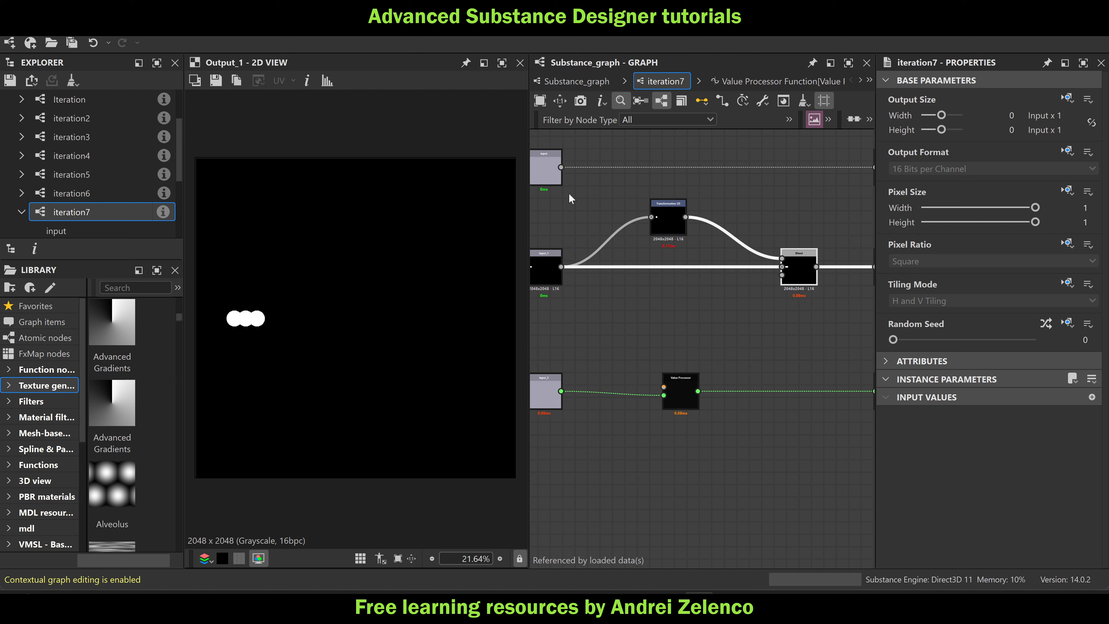
scroll(104, 138, "up", 3)
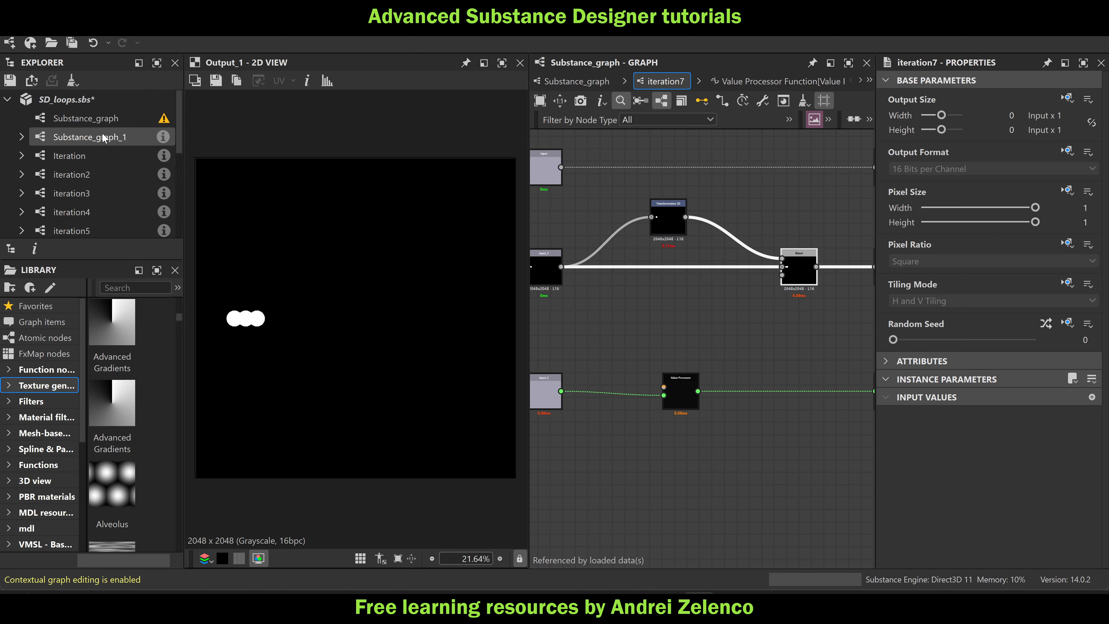
left_click(105, 99)
Return to Substance_graph, open an iteration2 instance and examine its Transformation 2D and blend connections
left_click(572, 83)
scroll(770, 310, "down", 7)
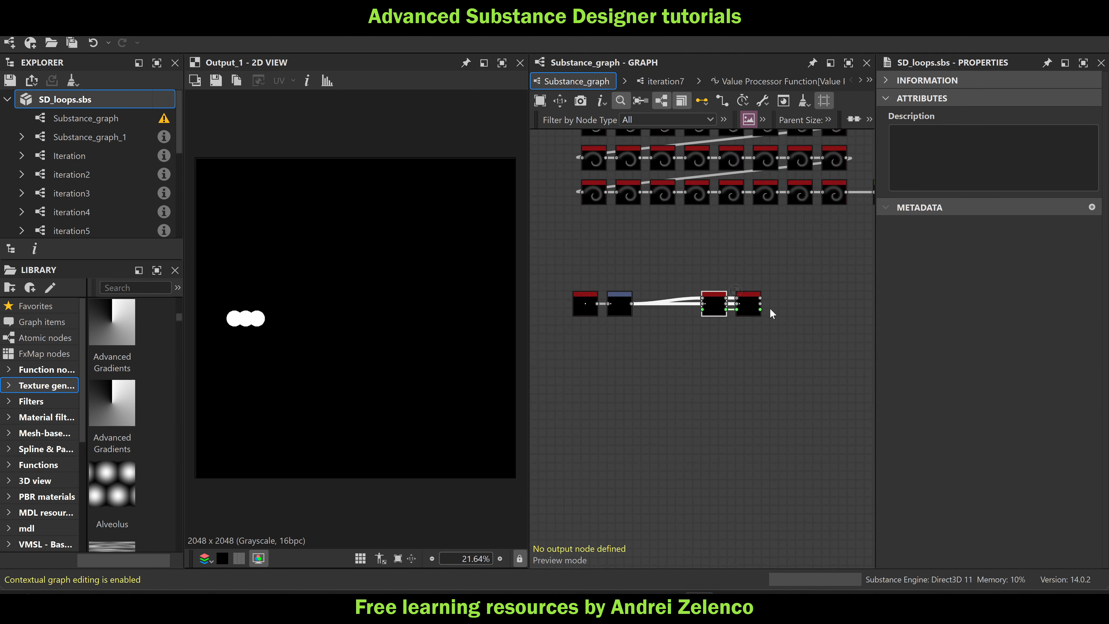
middle_click_drag(708, 275, 849, 296)
scroll(849, 297, "down", 2)
middle_click_drag(620, 301, 810, 307)
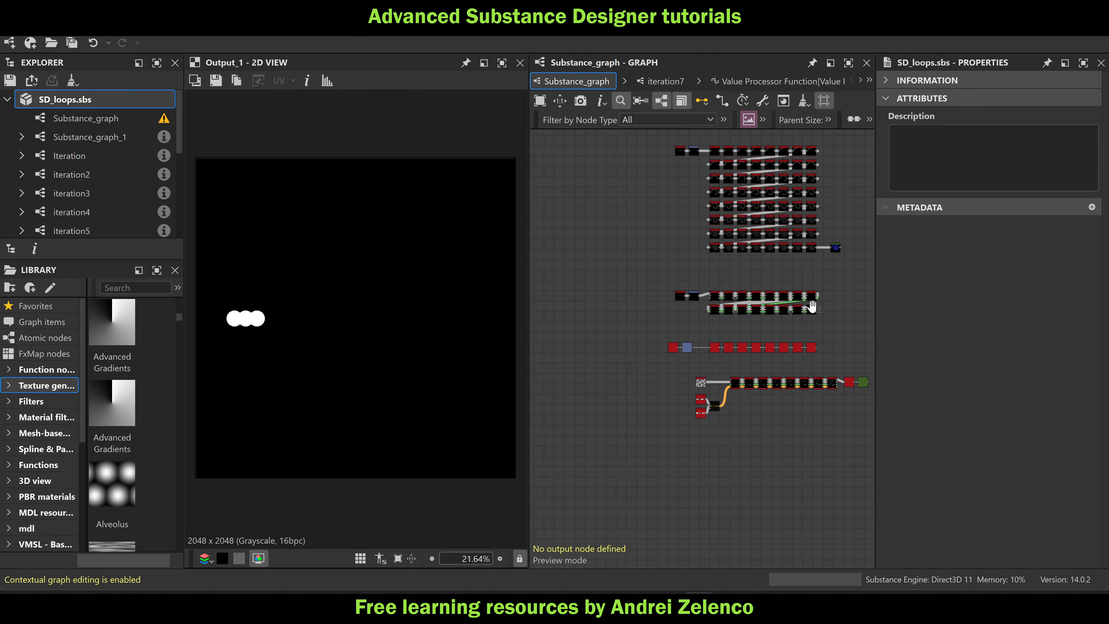
scroll(737, 303, "up", 6)
double_click(739, 289)
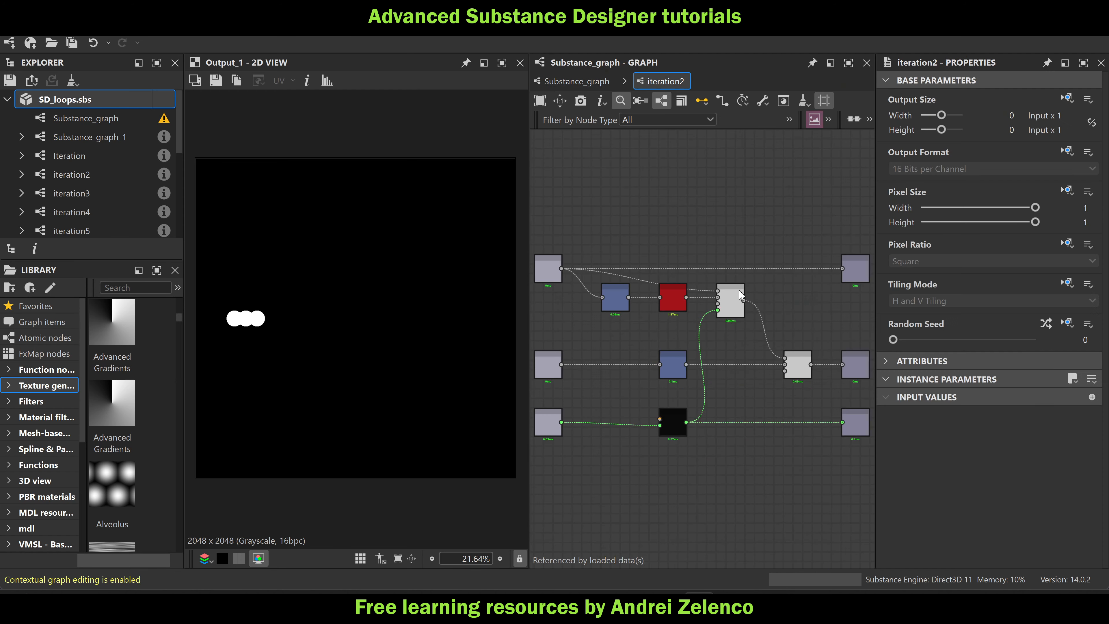
middle_click_drag(685, 374, 643, 326)
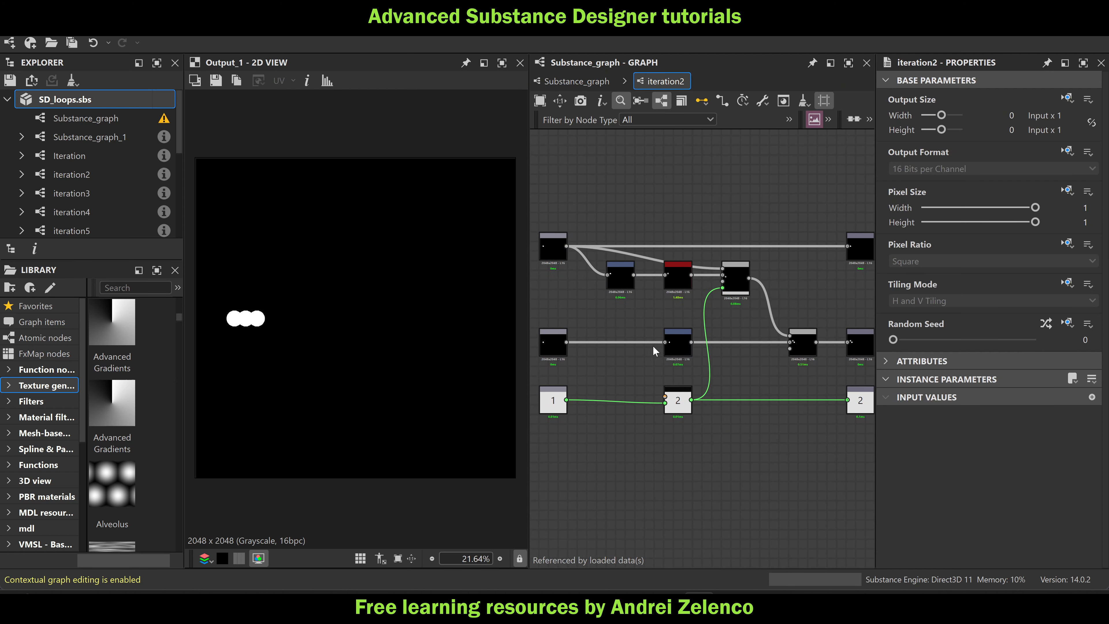
left_click(675, 346)
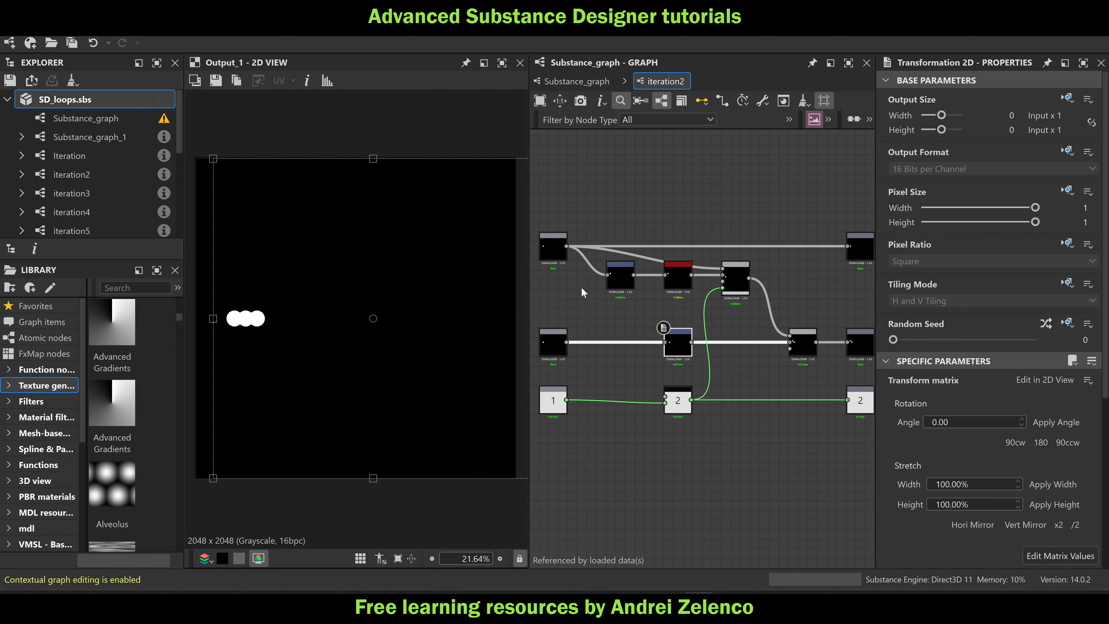
Return to Substance_graph and open the second iteration7 instance for editing
left_click(548, 82)
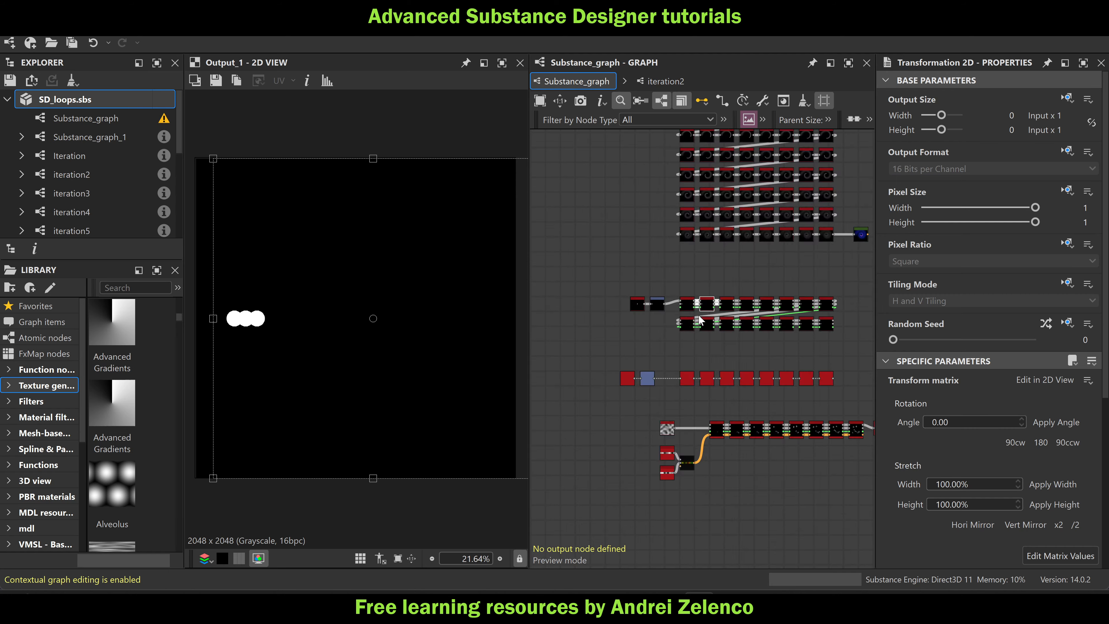
scroll(700, 320, "up", 8)
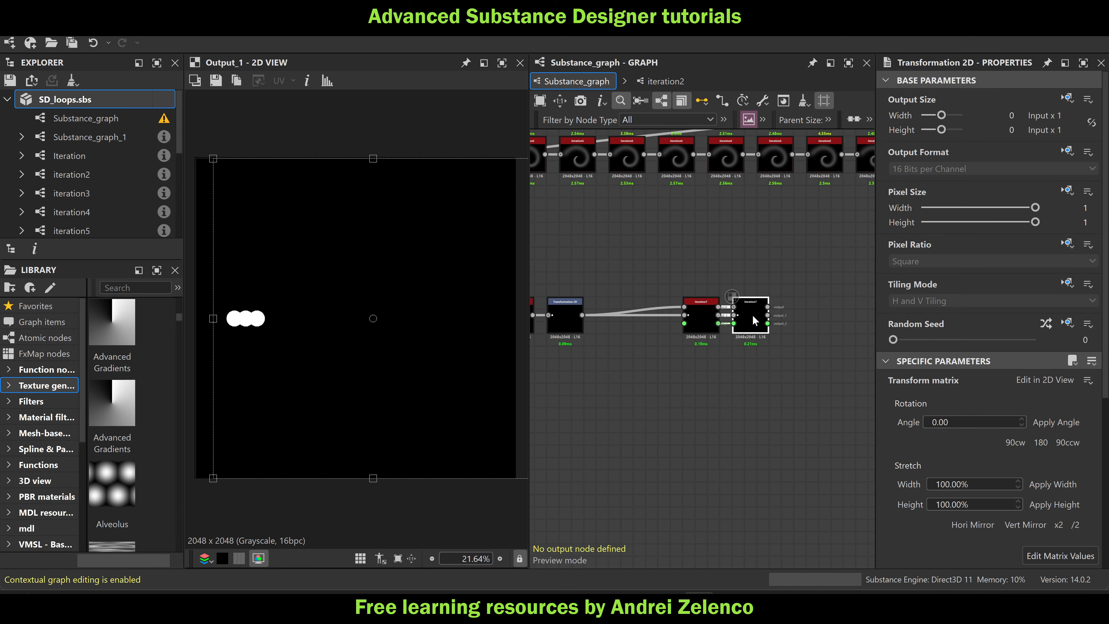
double_click(753, 321)
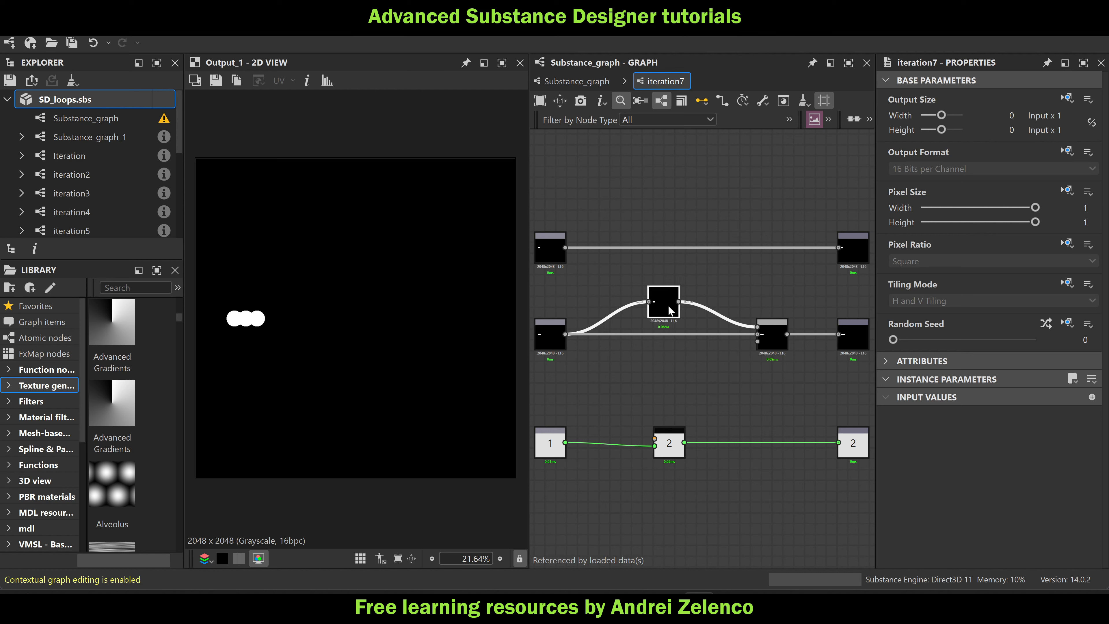
Nudge the Transformation 2D node and move the linked input and output nodes upward to clear space beneath them
left_click_drag(669, 310, 667, 311)
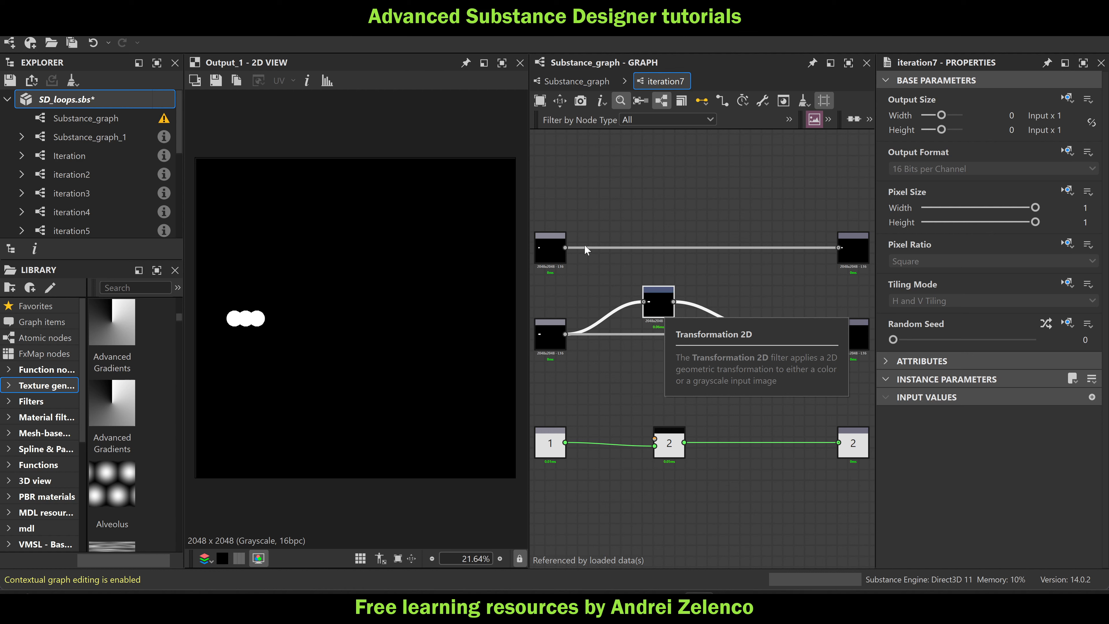
middle_click_drag(663, 311, 744, 308)
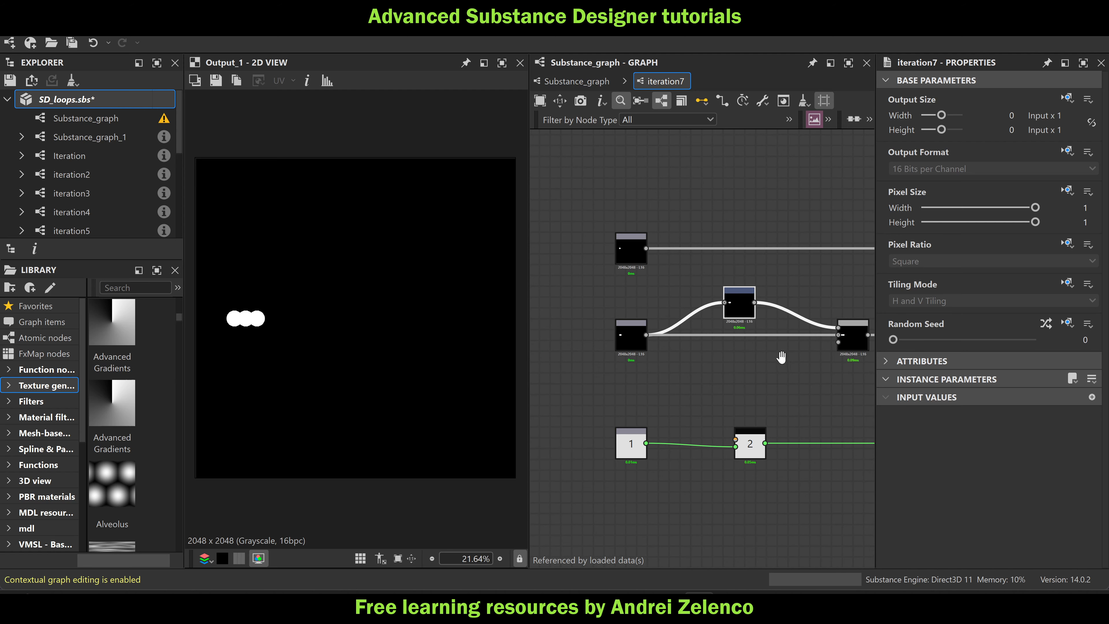
middle_click_drag(782, 357, 746, 339)
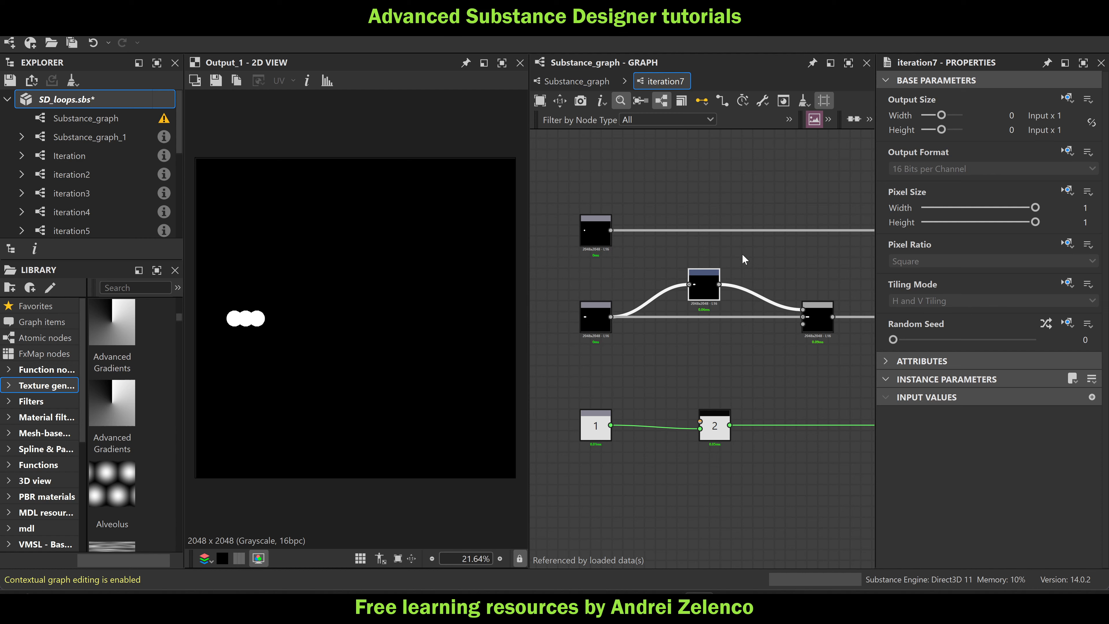
middle_click_drag(743, 255, 701, 240)
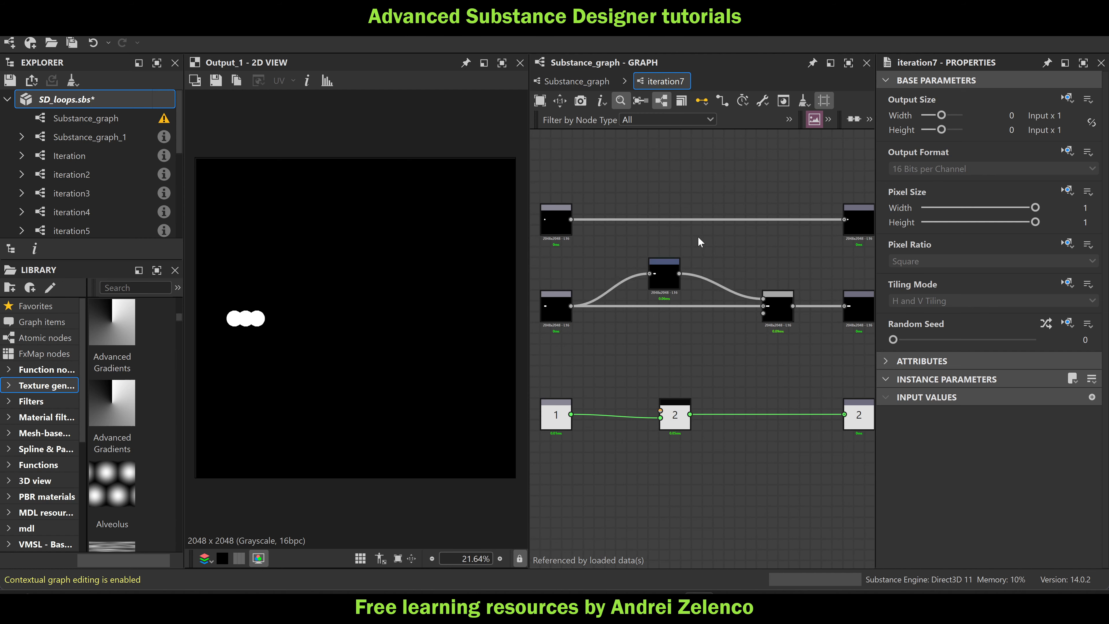
scroll(627, 188, "down", 3)
left_click_drag(804, 225, 575, 191)
scroll(579, 266, "up", 3)
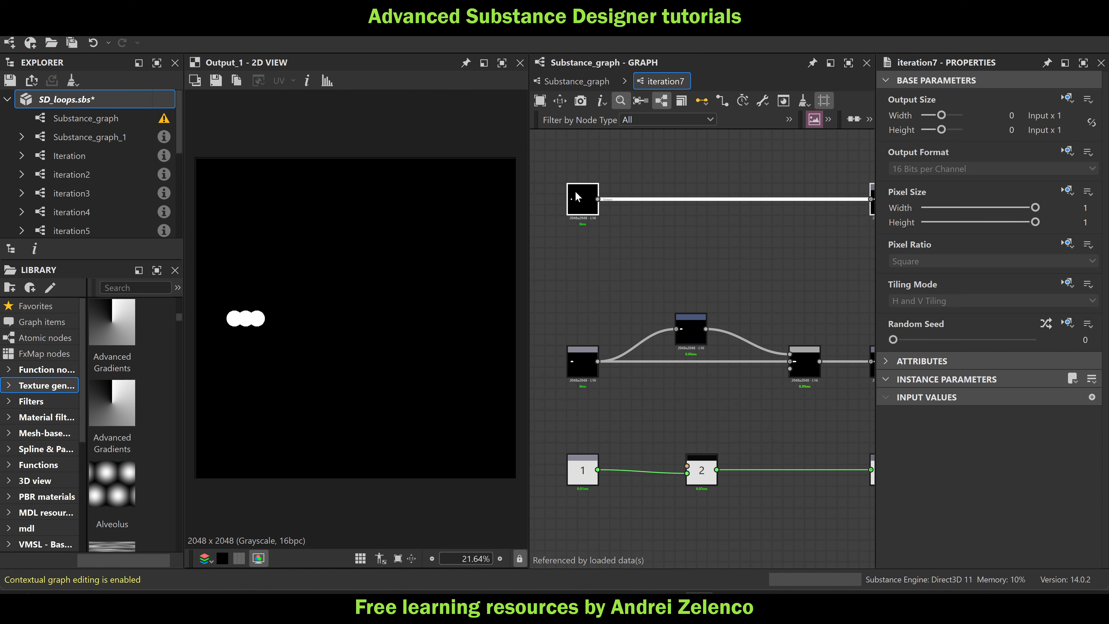
Add a second Transformation 2D node, feed it from the input node and place it just below the input-to-output connection
left_click(635, 239)
key("space")
left_click(654, 254)
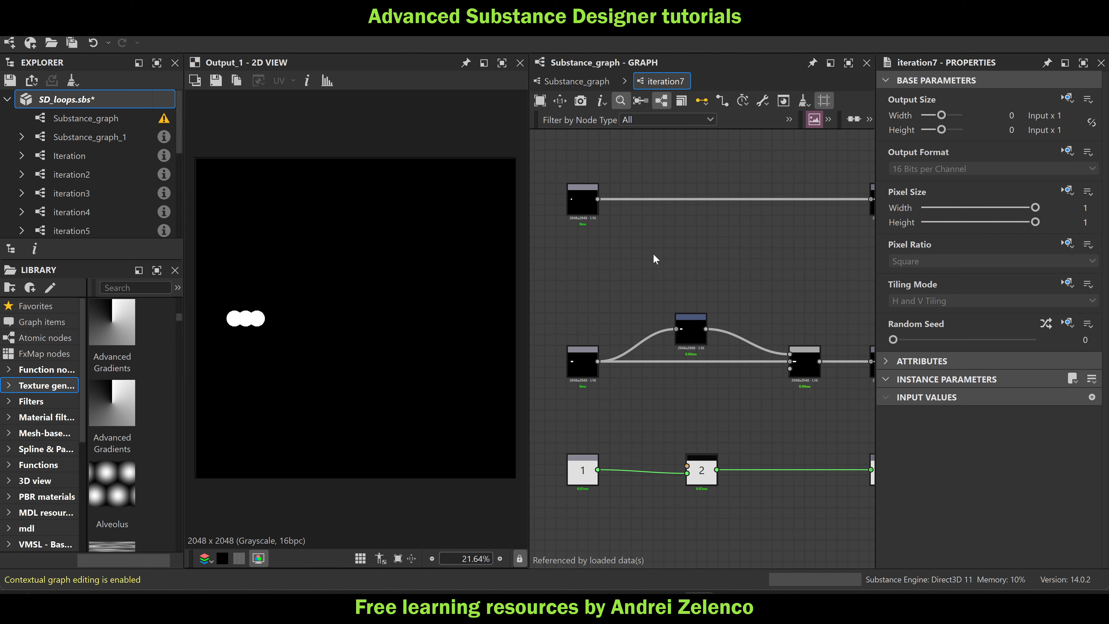
key("space")
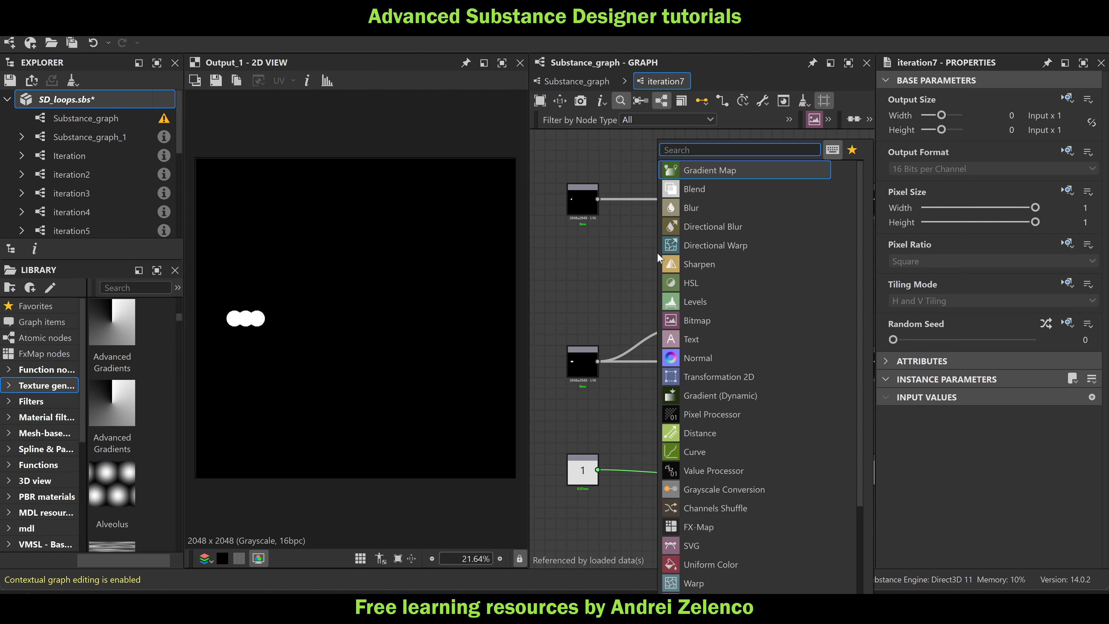
type("transf")
key("Return")
left_click_drag(597, 198, 643, 253)
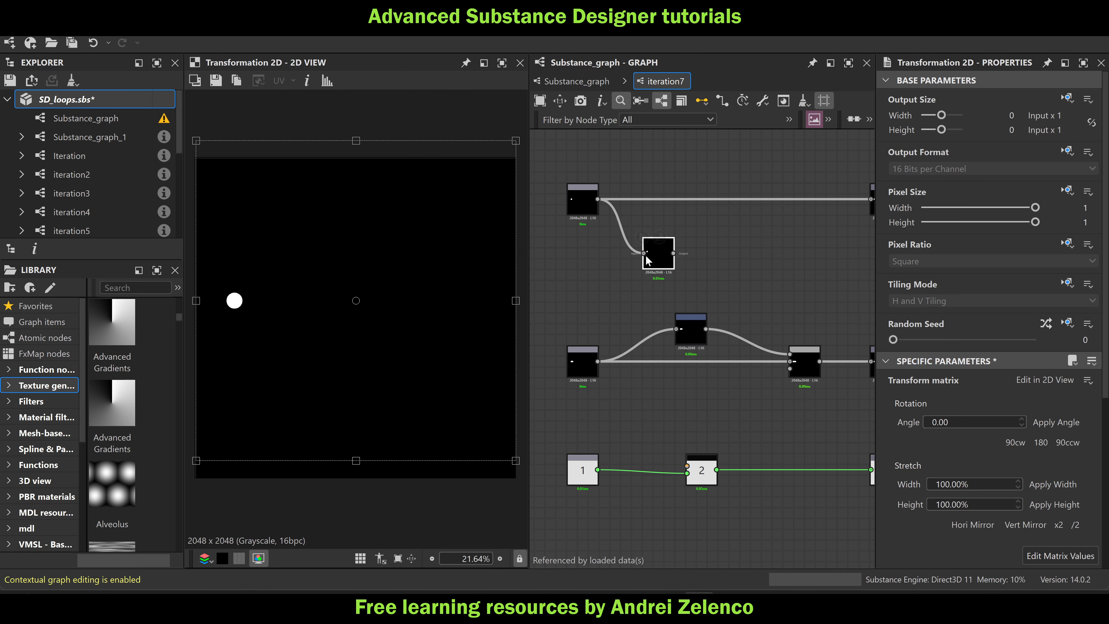
left_click_drag(658, 259, 658, 238)
left_click(744, 229)
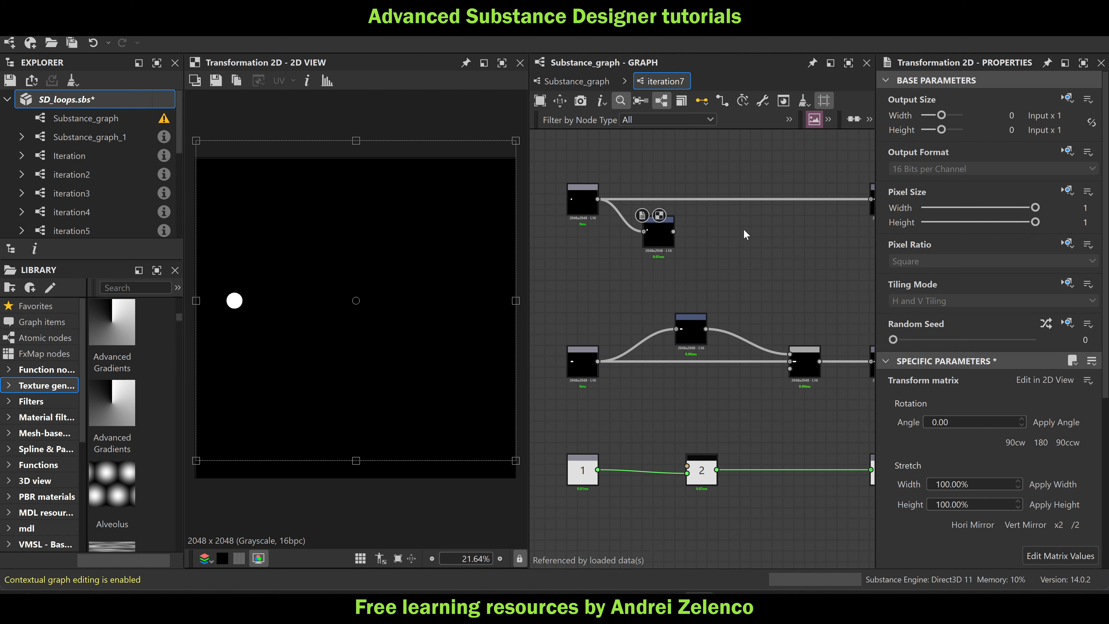
Add a Blend node beside the new Transformation 2D and connect the input node to its foreground
key("space")
type("bl")
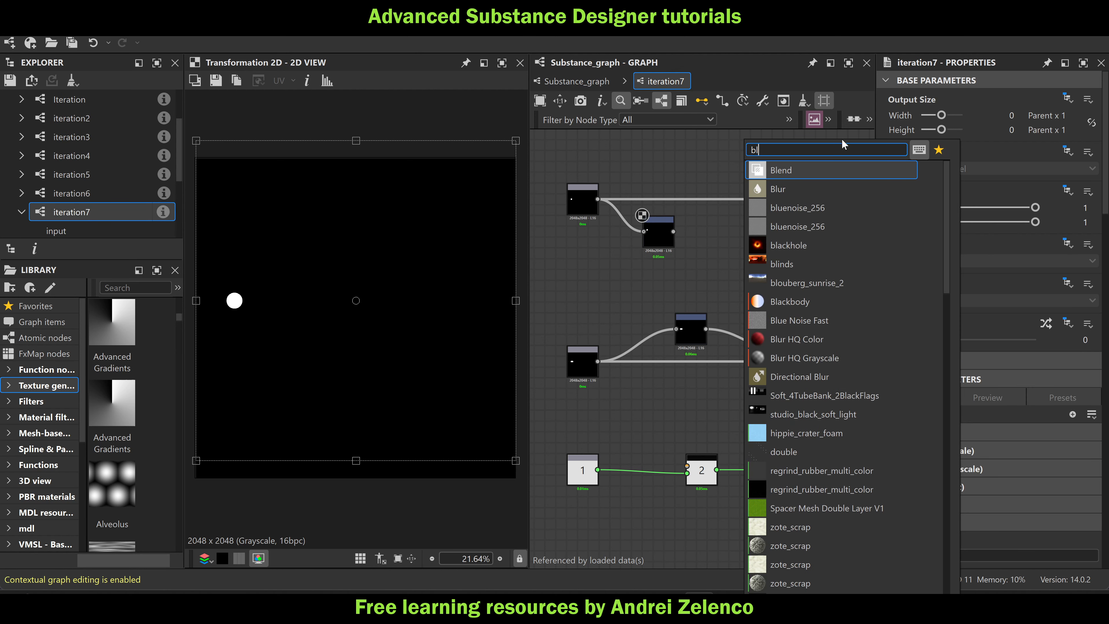
left_click(826, 166)
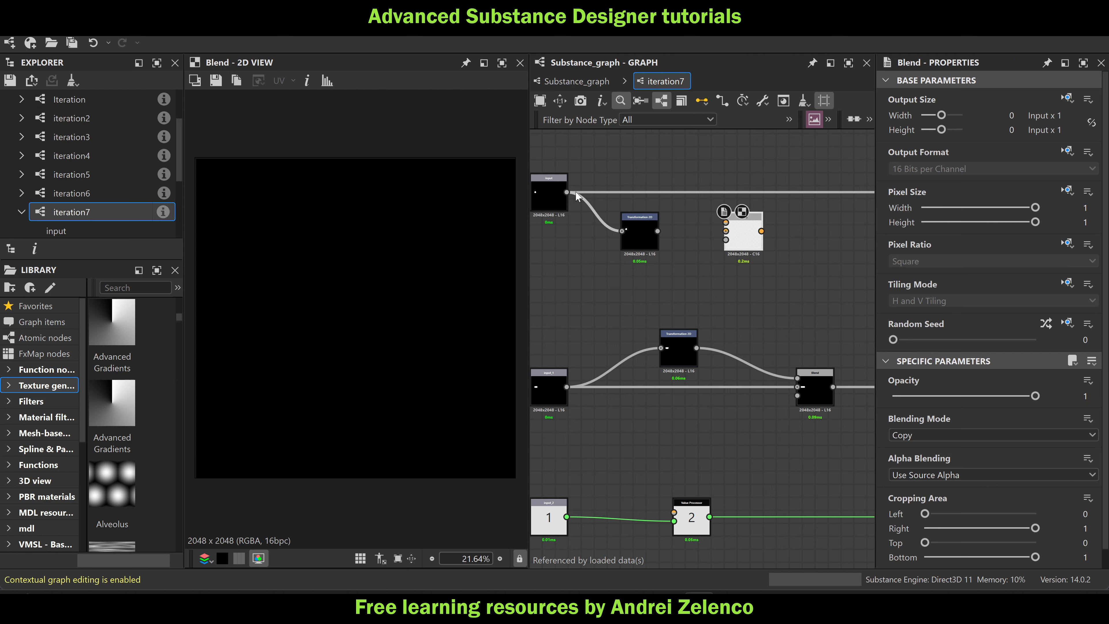
left_click_drag(567, 193, 726, 223)
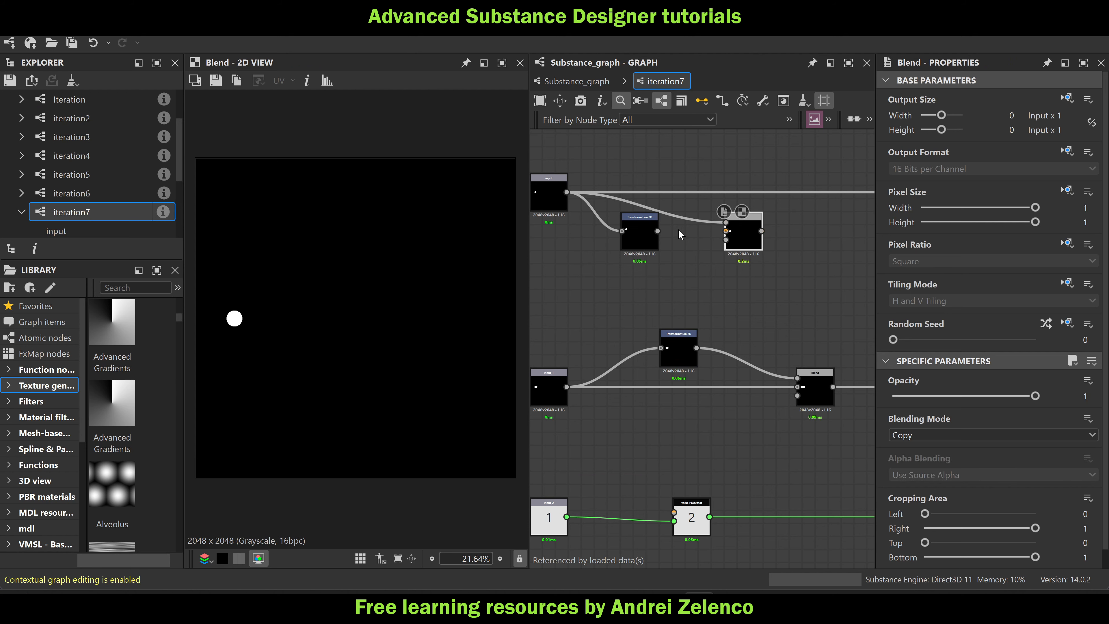
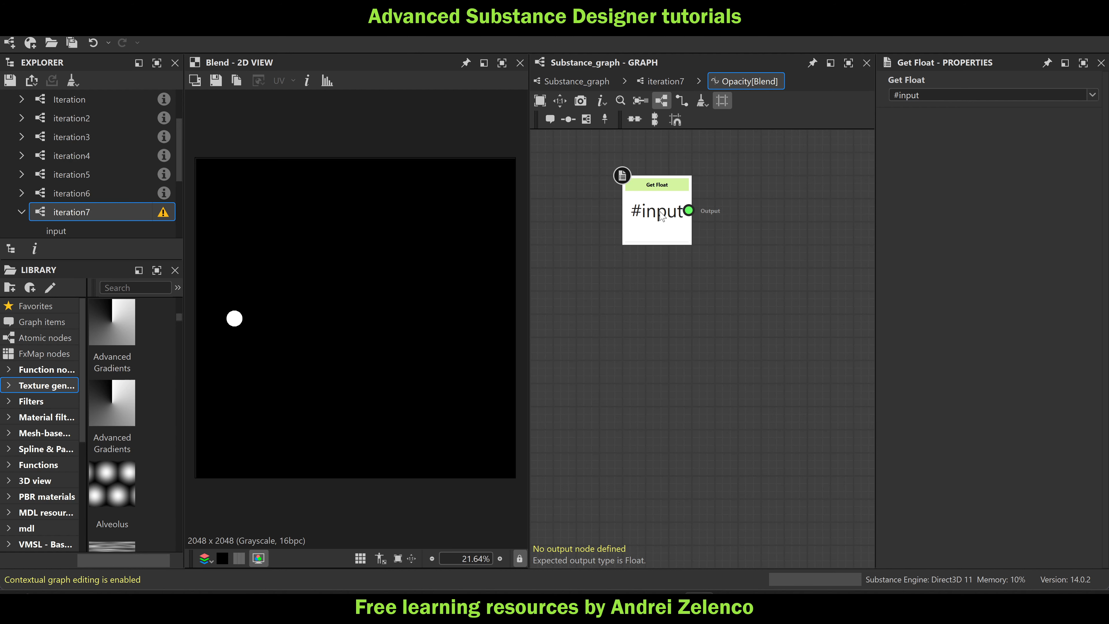
Add a Modulo node fed by the #input Get Float, and place a Float node beneath the Get Float
key("space")
type("mo")
left_click(694, 171)
left_click(636, 290)
key("space")
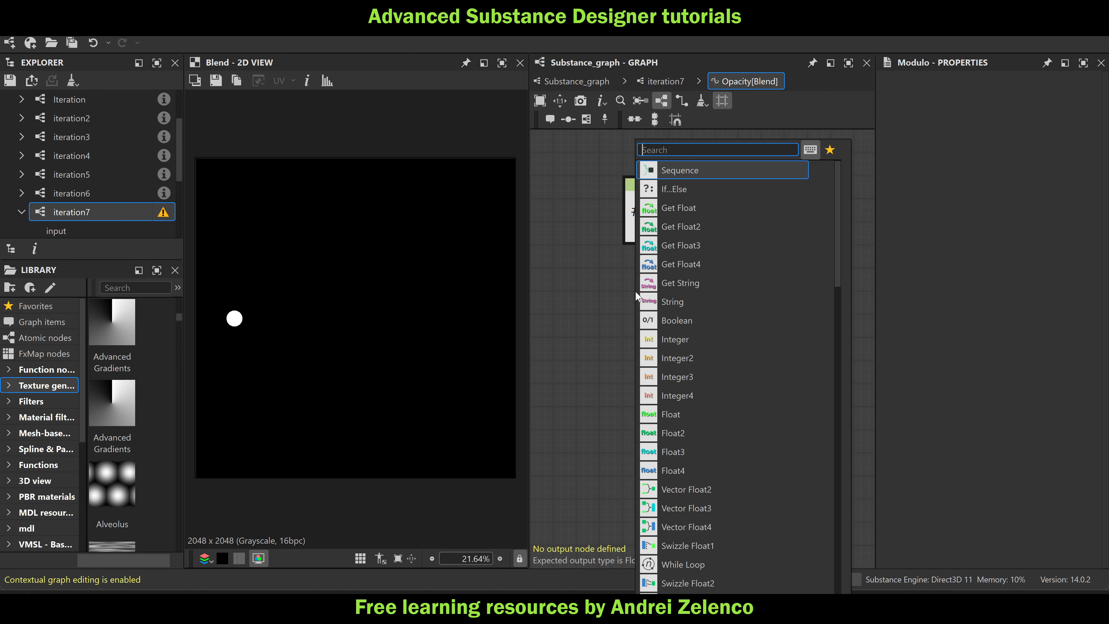
type("float")
key("Return")
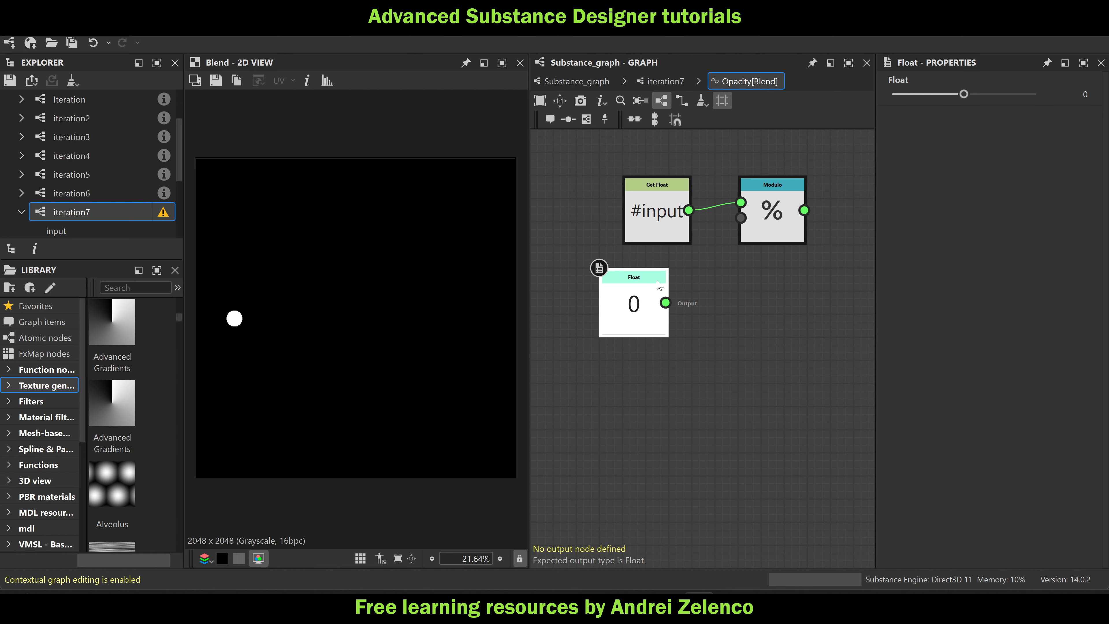
left_click_drag(659, 285, 682, 285)
Set the Float constant to 2, connect it to the Modulo's divisor and place it under the Modulo node
left_click(674, 209)
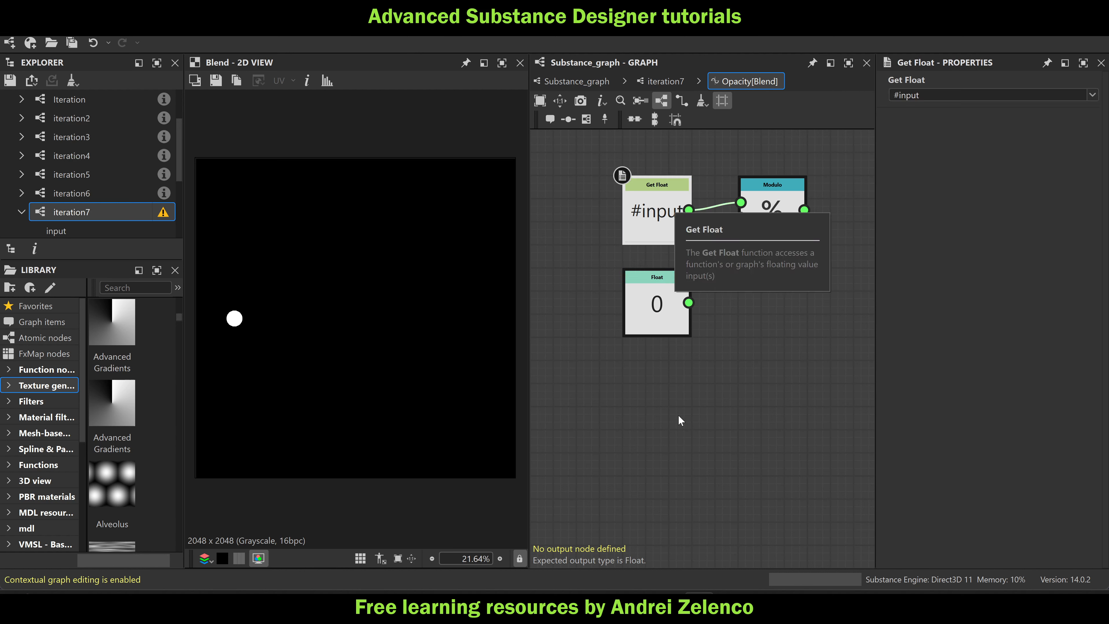
left_click(655, 319)
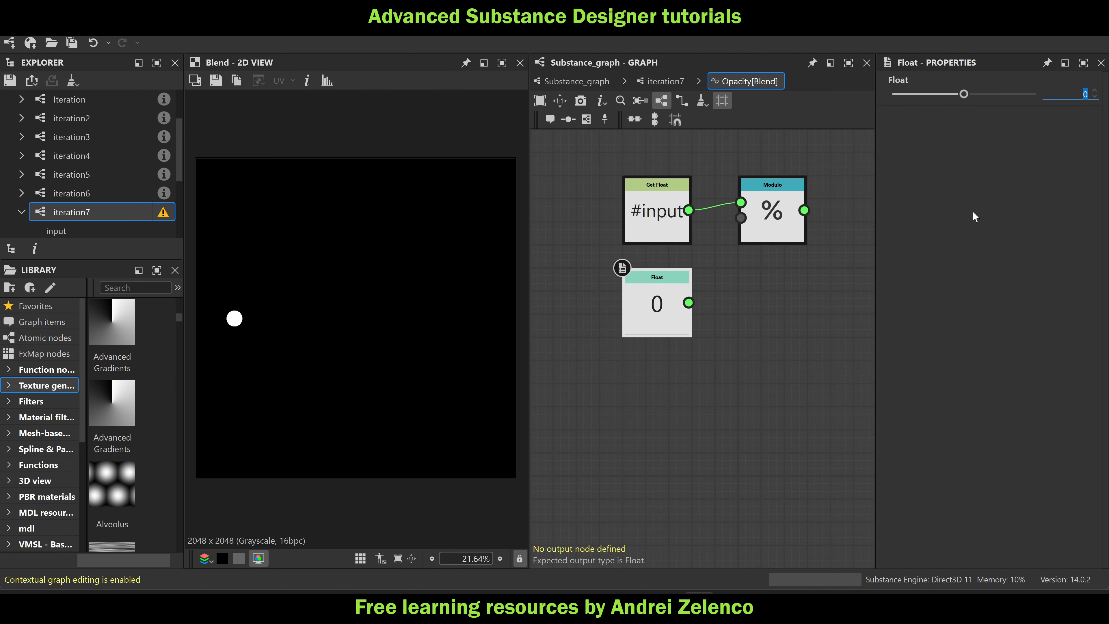
type("2")
key("Return")
left_click_drag(688, 303, 741, 217)
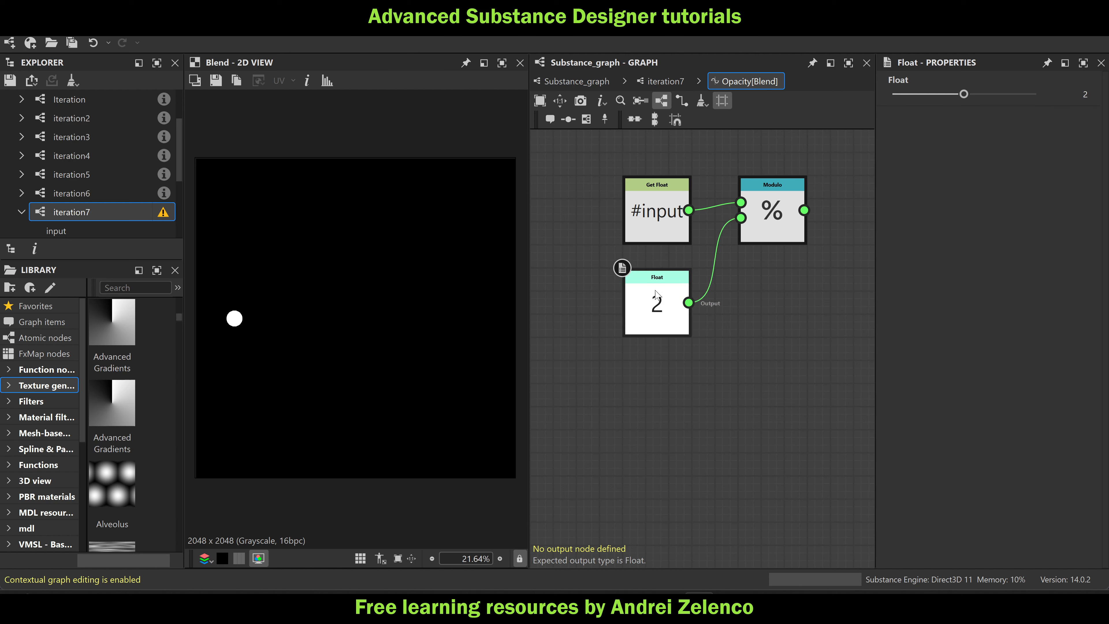
left_click_drag(655, 295, 770, 294)
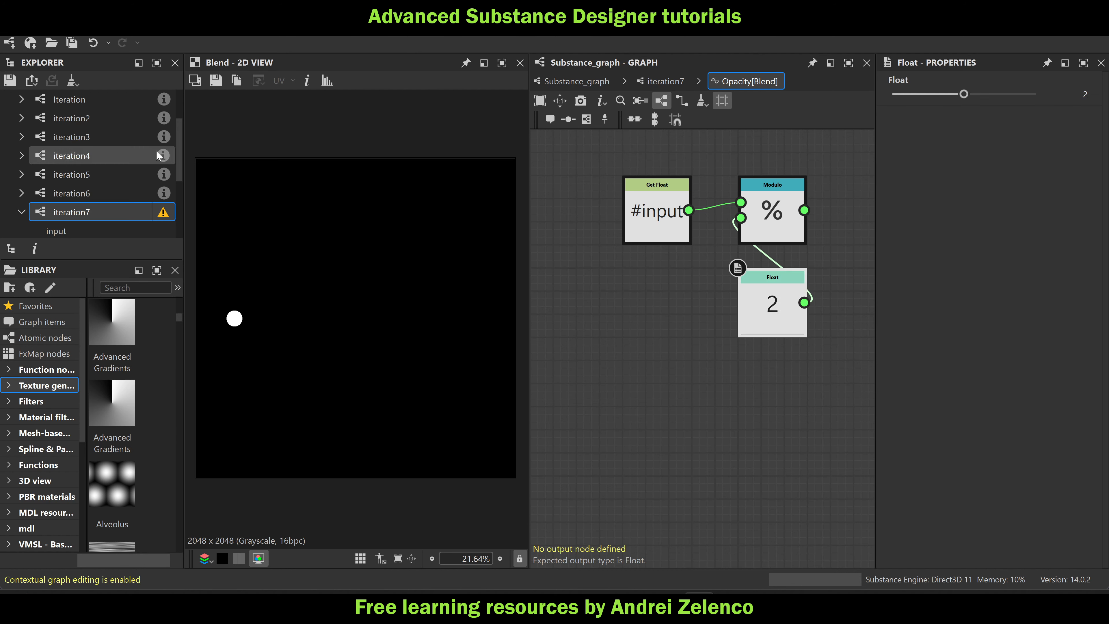
Save the SD_loops.sbs package with the Modulo function in the Blend's opacity graph
scroll(156, 150, "up", 1)
left_click(106, 99)
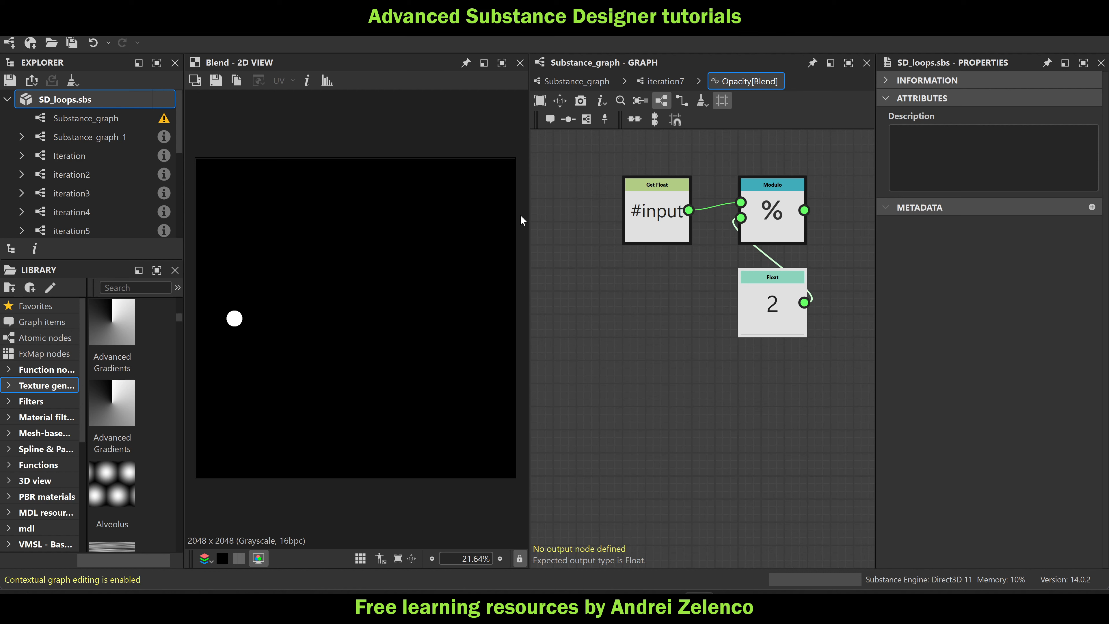
middle_click_drag(702, 387, 598, 392)
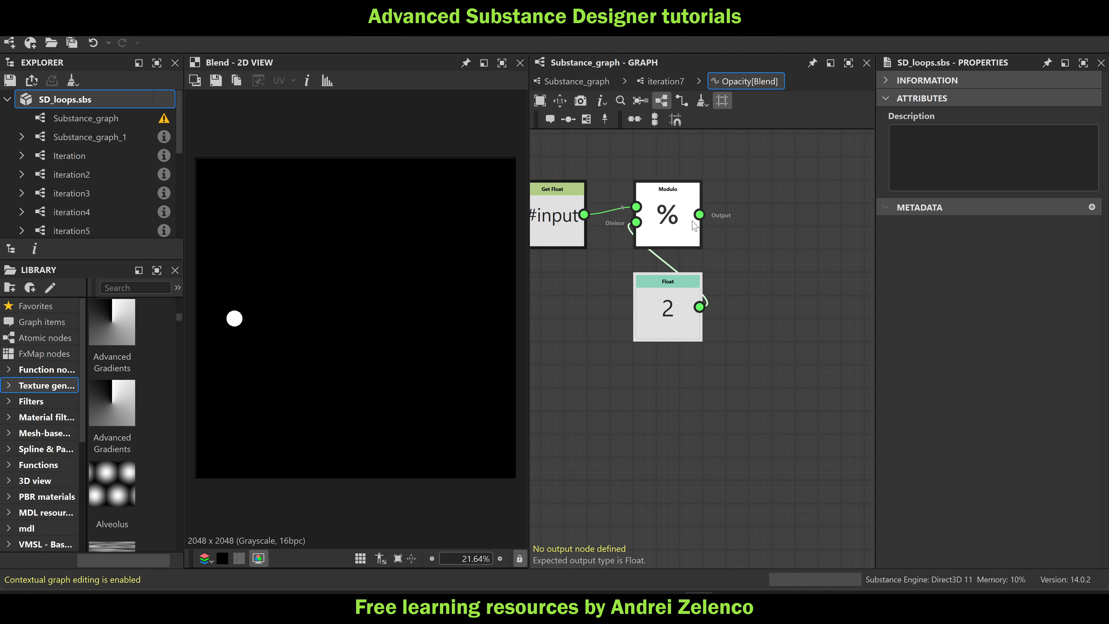
mouse_move(674, 217)
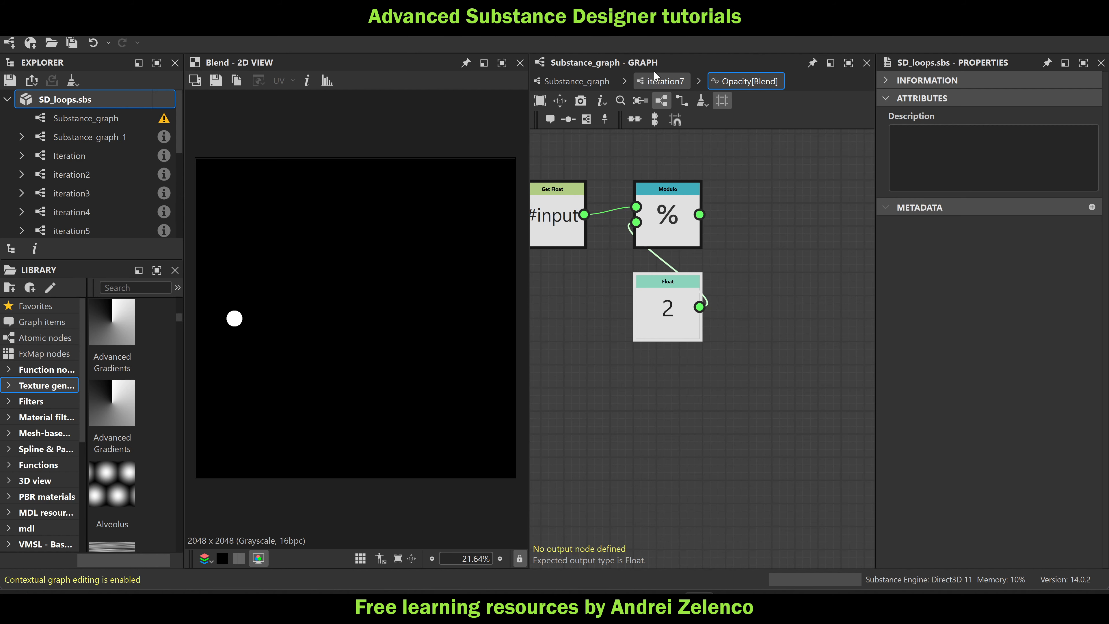
Return to the iteration7 graph and examine the foreground and background connections of the upper Blend node
left_click(659, 80)
scroll(691, 205, "up", 3)
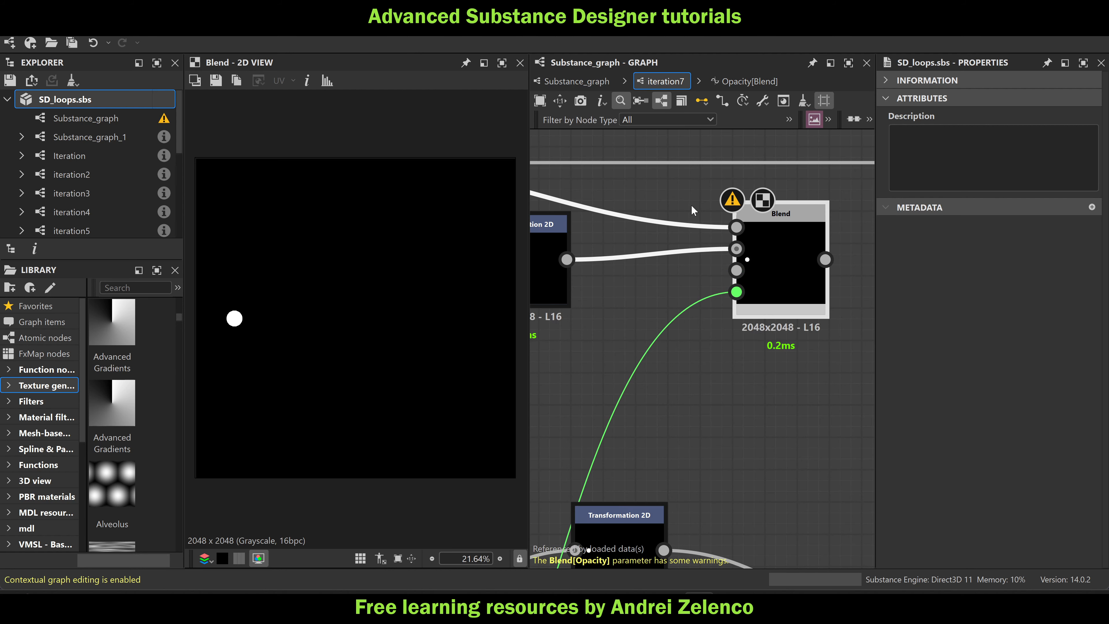
left_click(661, 225)
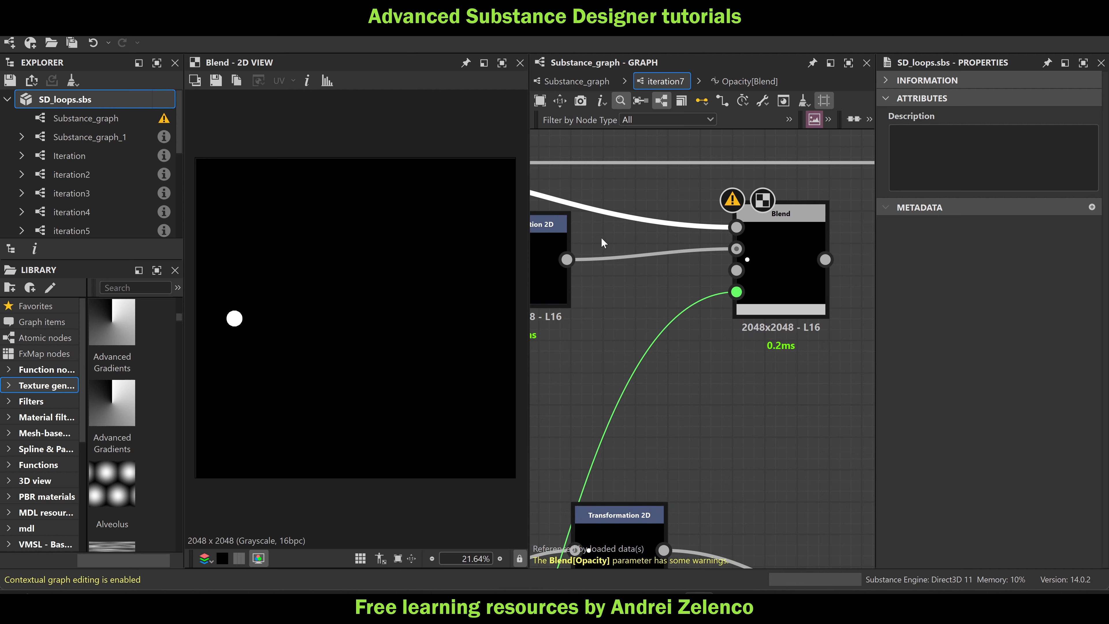
left_click(613, 257)
scroll(628, 269, "down", 2)
left_click(735, 263)
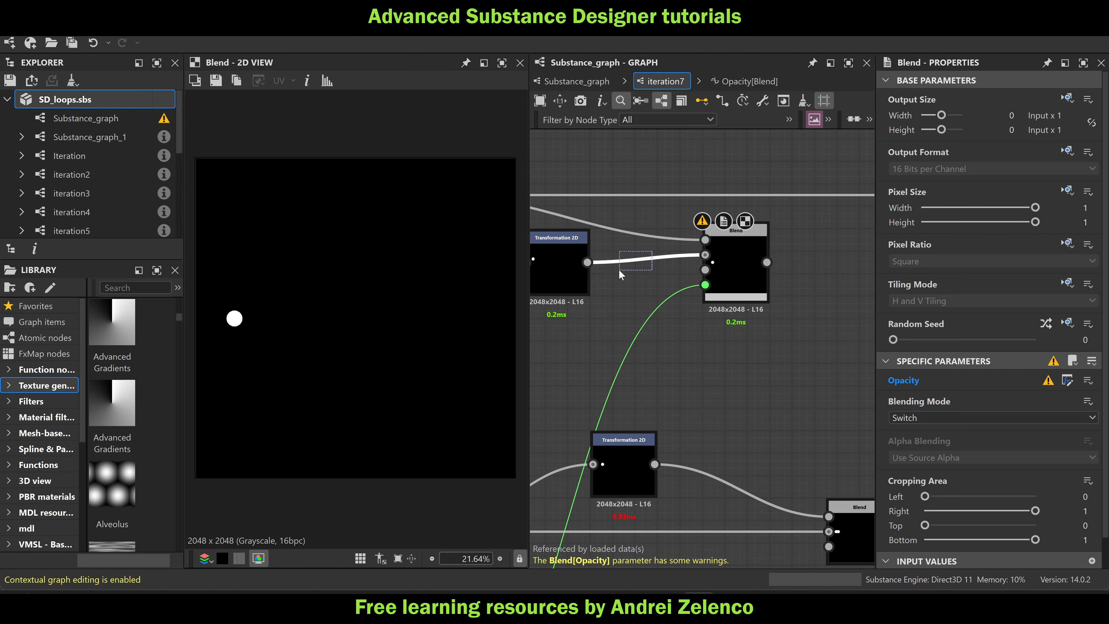
scroll(720, 257, "down", 3)
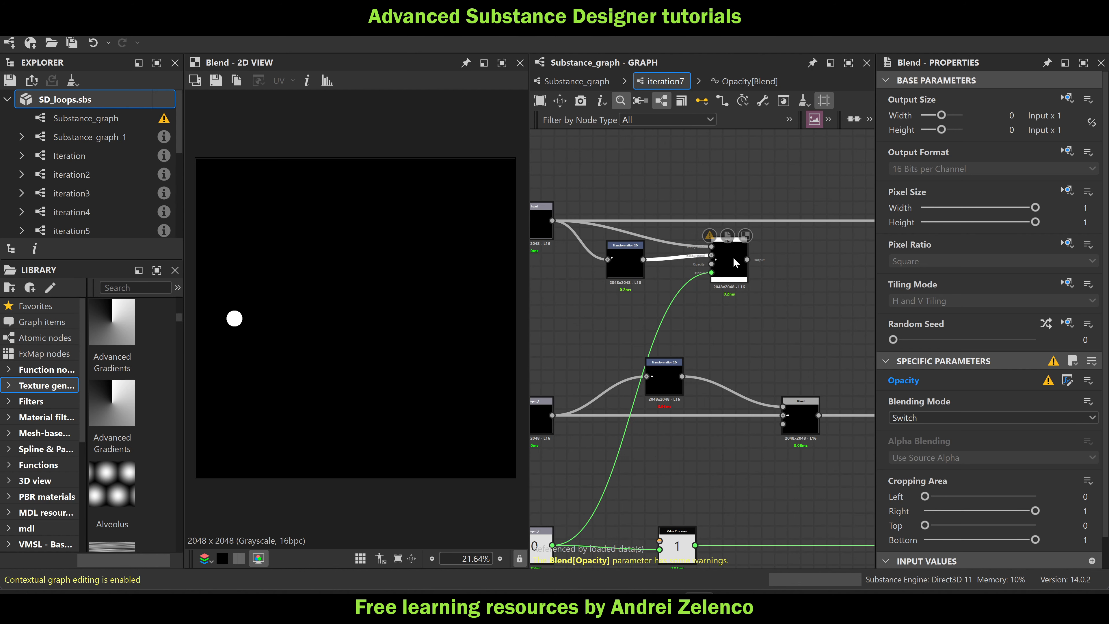
Reopen the Opacity function of the upper Blend node at its Modulo node
left_click_drag(733, 256, 733, 260)
left_click(1067, 380)
left_click(672, 223)
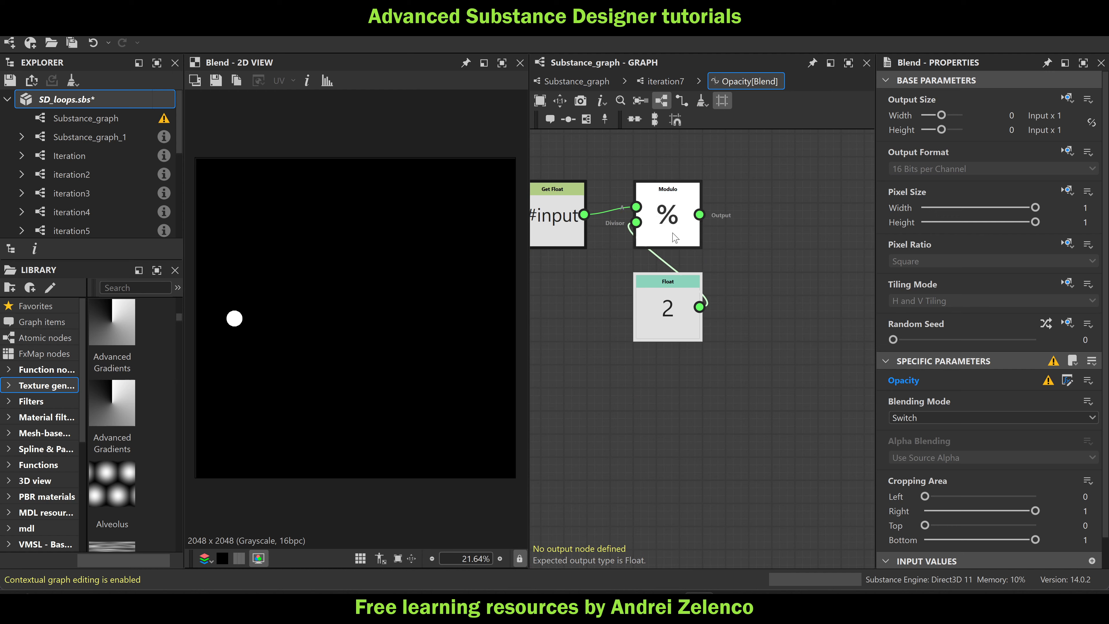
Set the Modulo node as the output of the Blend opacity function and return to the iteration7 graph
right_click(672, 224)
left_click(745, 285)
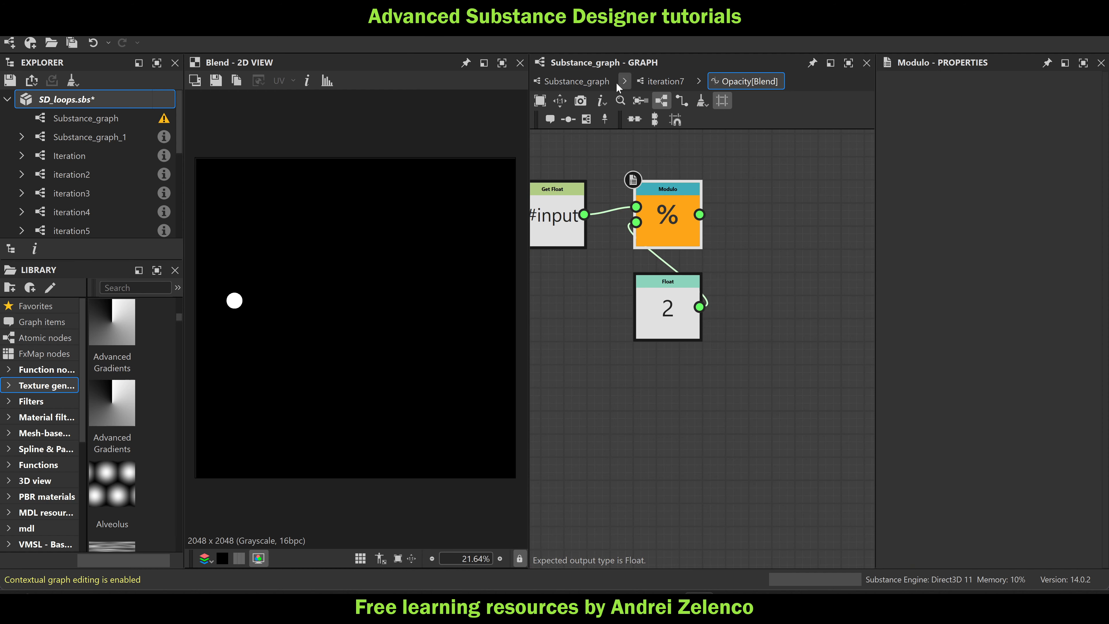
left_click(659, 81)
scroll(737, 262, "down", 3)
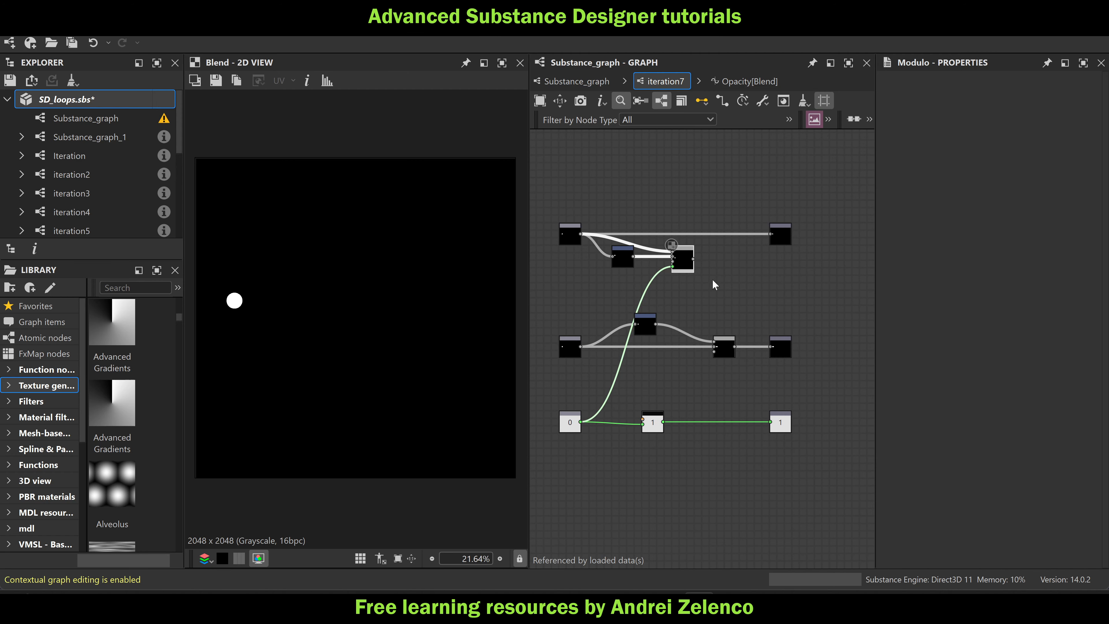
scroll(709, 338, "up", 2)
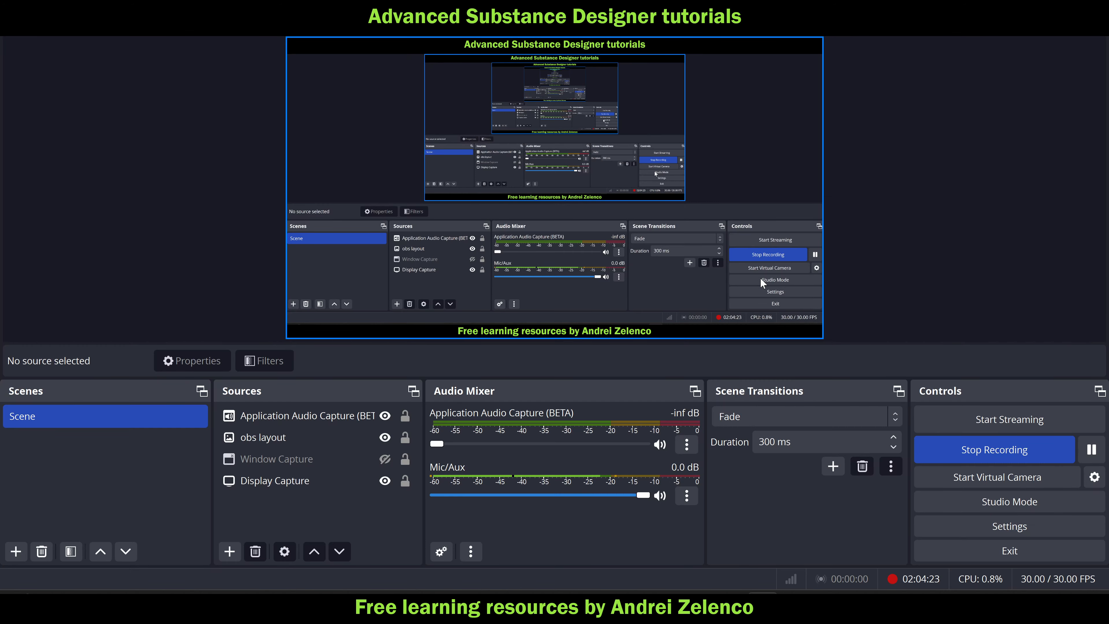
scroll(697, 286, "down", 1)
scroll(697, 286, "down", 2)
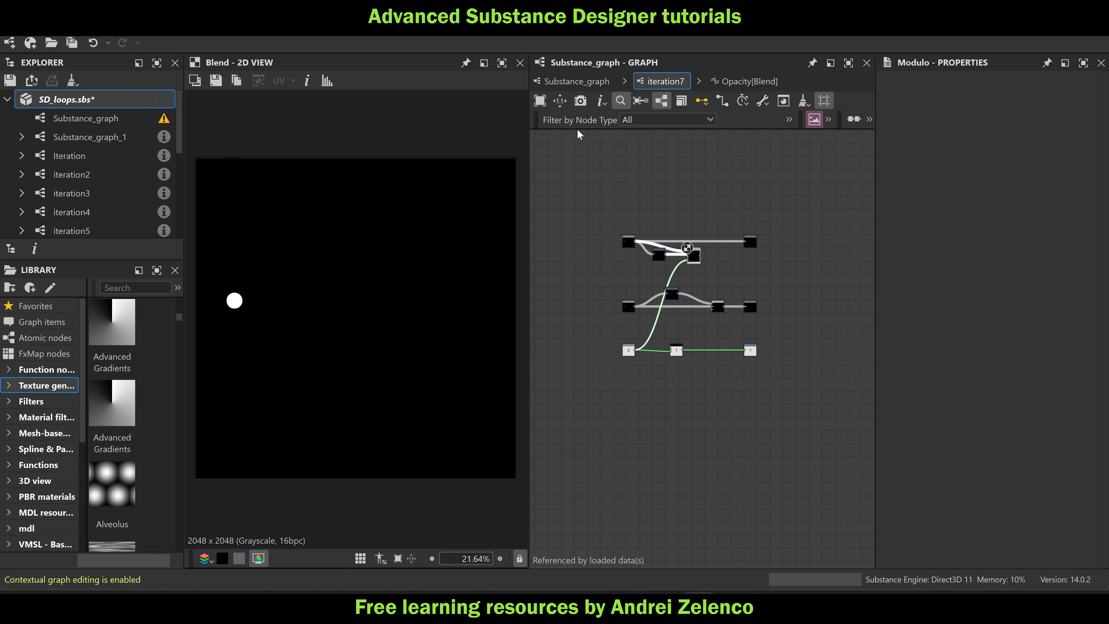
Open an iteration2 node's subgraph from the main graph and examine how its Blend nodes are wired, for reference
left_click(576, 81)
scroll(640, 280, "up", 6)
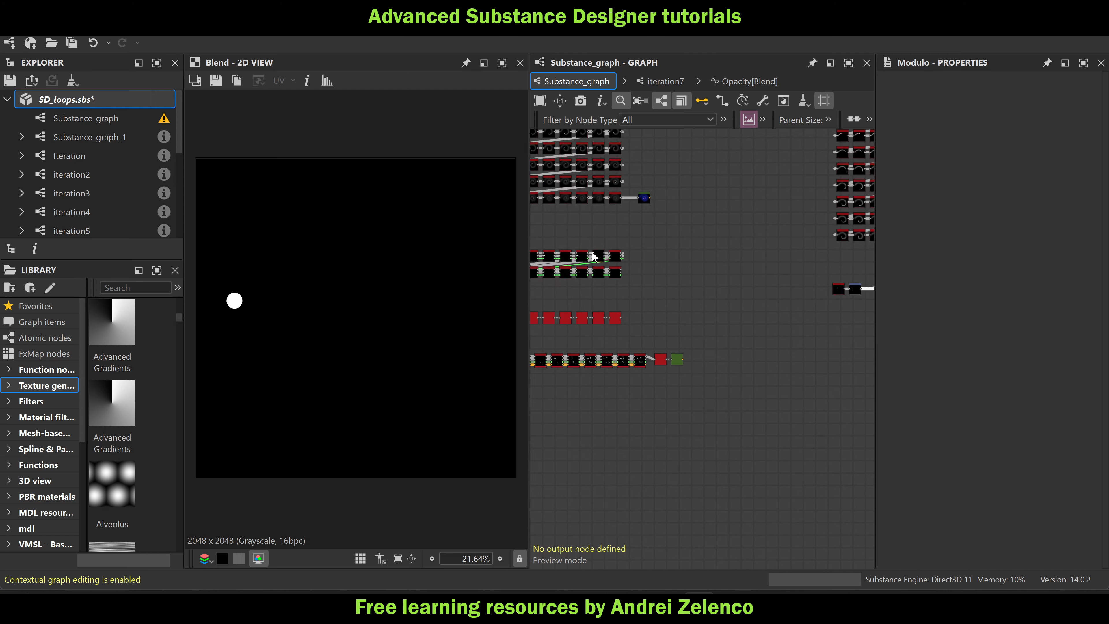
left_click(612, 273)
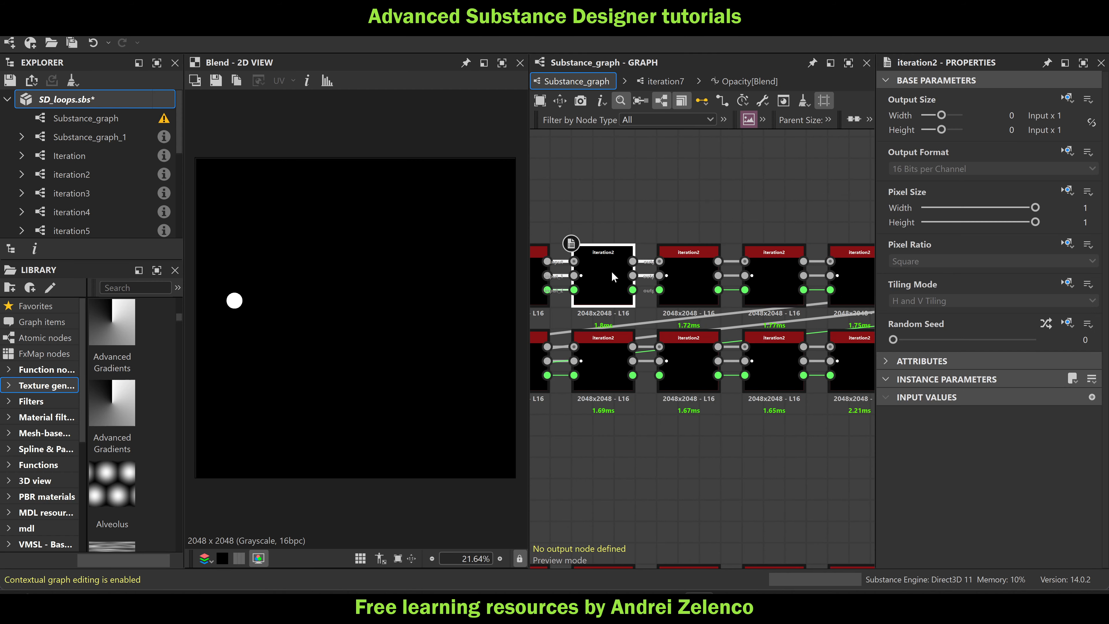
double_click(612, 271)
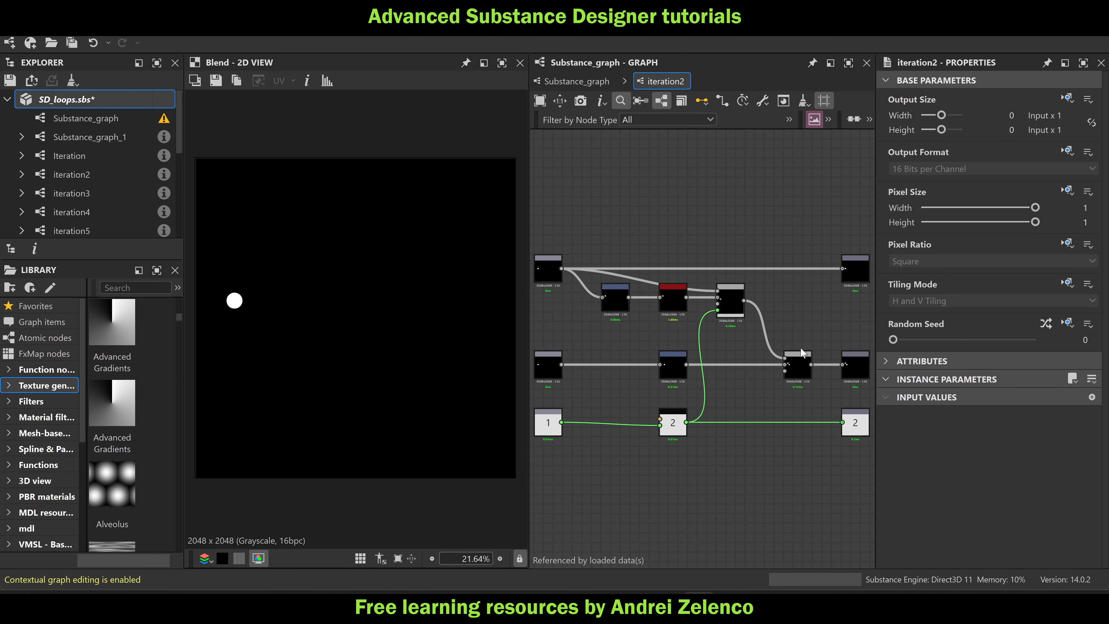
scroll(673, 366, "up", 2)
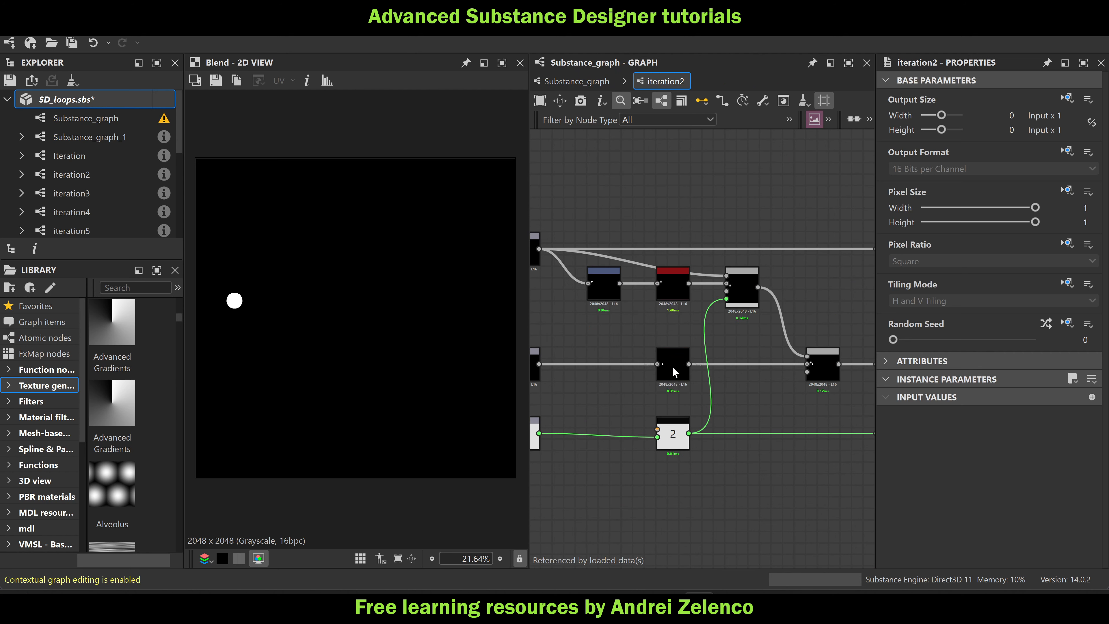
left_click(570, 83)
scroll(769, 378, "down", 2)
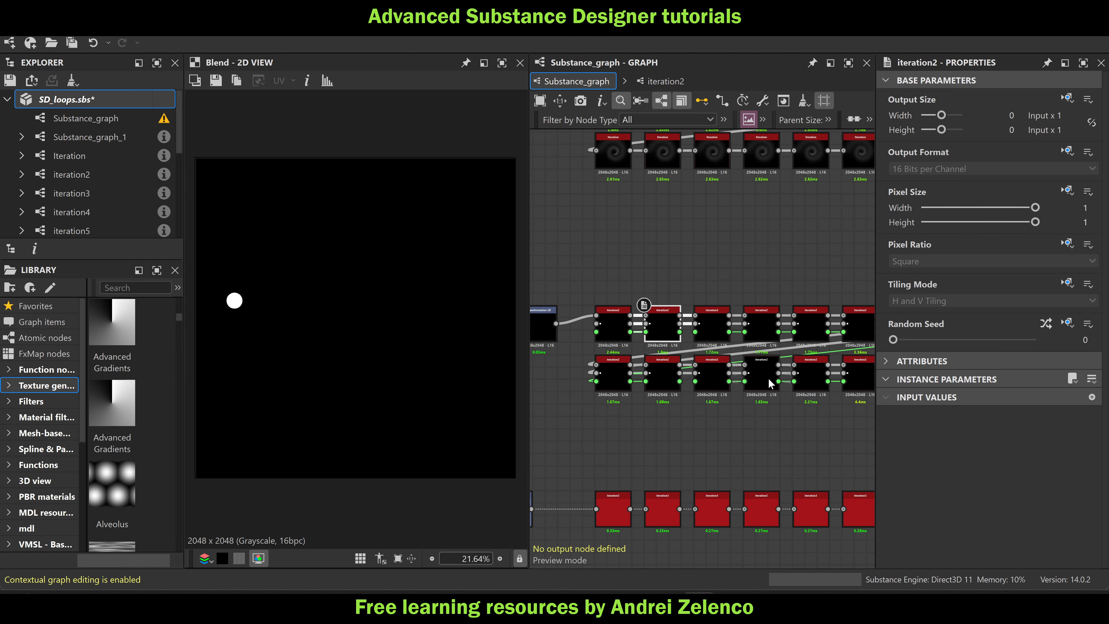
In the second iteration7 node's subgraph, connect the lower Transformation 2D to the lower Blend's background and the upper Blend to its foreground
scroll(768, 377, "down", 4)
middle_click_drag(768, 378, 506, 315)
middle_click_drag(736, 327, 569, 302)
scroll(760, 309, "up", 1)
middle_click_drag(760, 309, 568, 296)
scroll(716, 299, "up", 3)
double_click(703, 298)
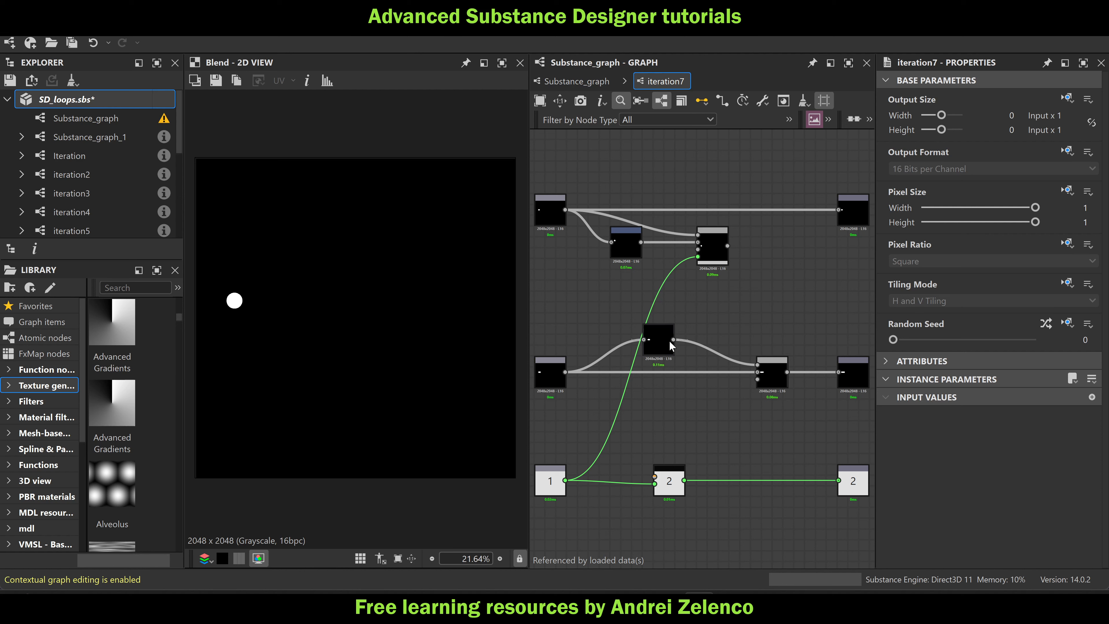
left_click_drag(673, 339, 758, 372)
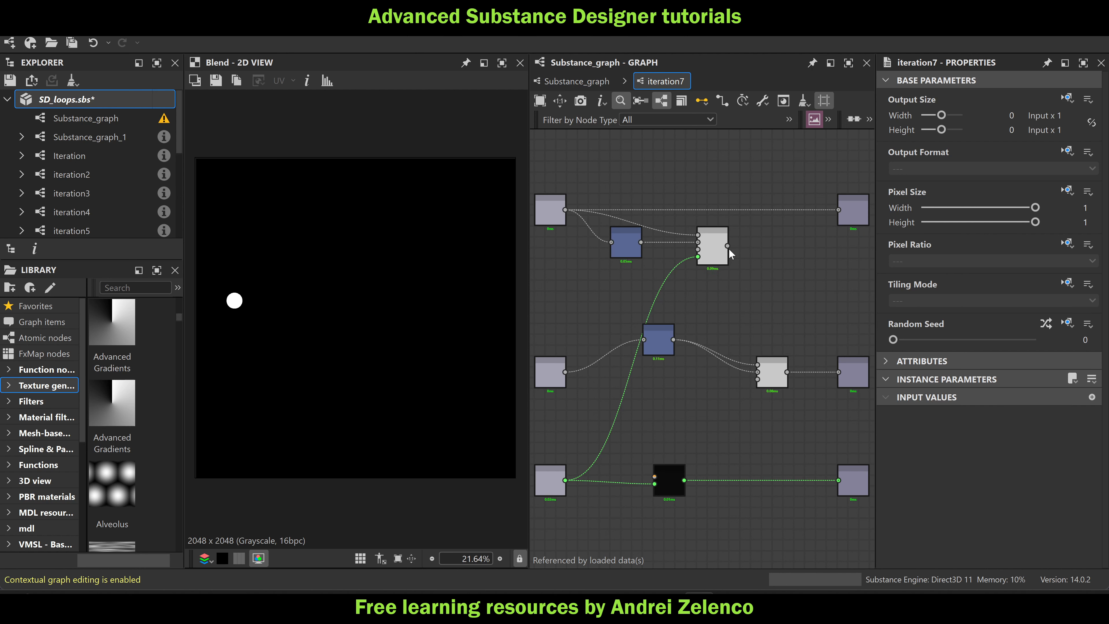
left_click_drag(727, 245, 758, 365)
left_click_drag(674, 350, 695, 382)
scroll(723, 355, "down", 3)
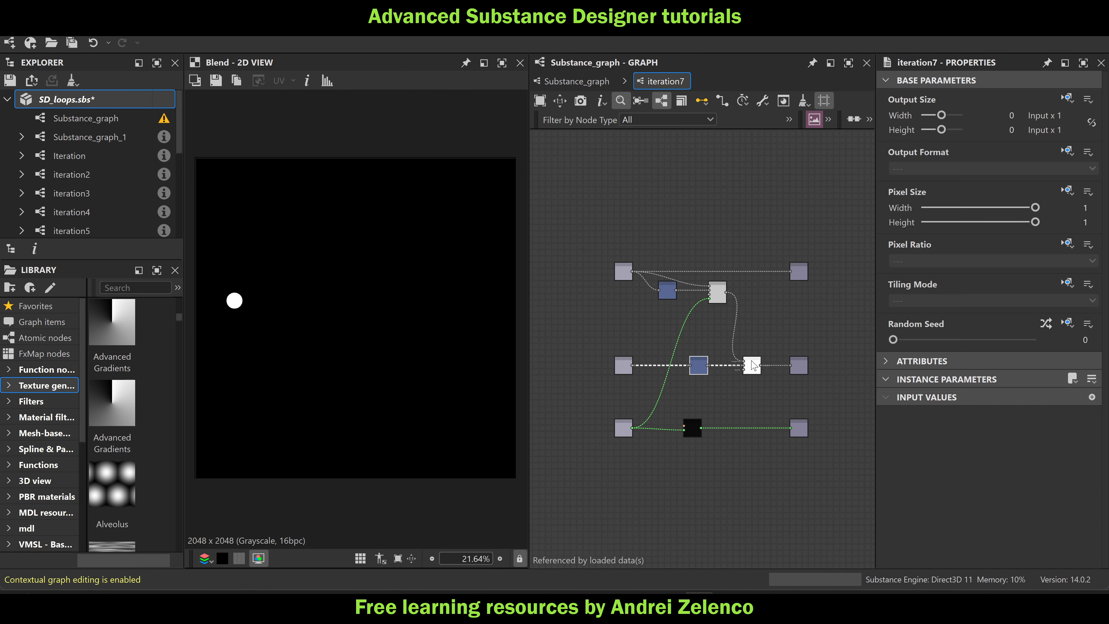
Return to the main graph and preview the output_1 result of the second iteration7 node
left_click(564, 83)
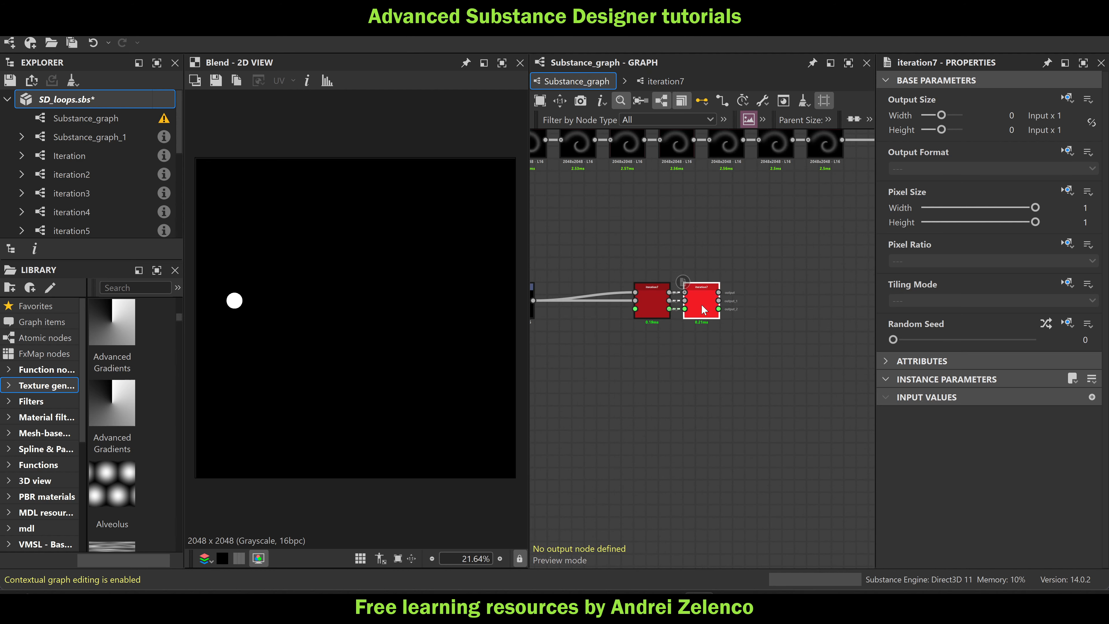
double_click(700, 300)
left_click(719, 301)
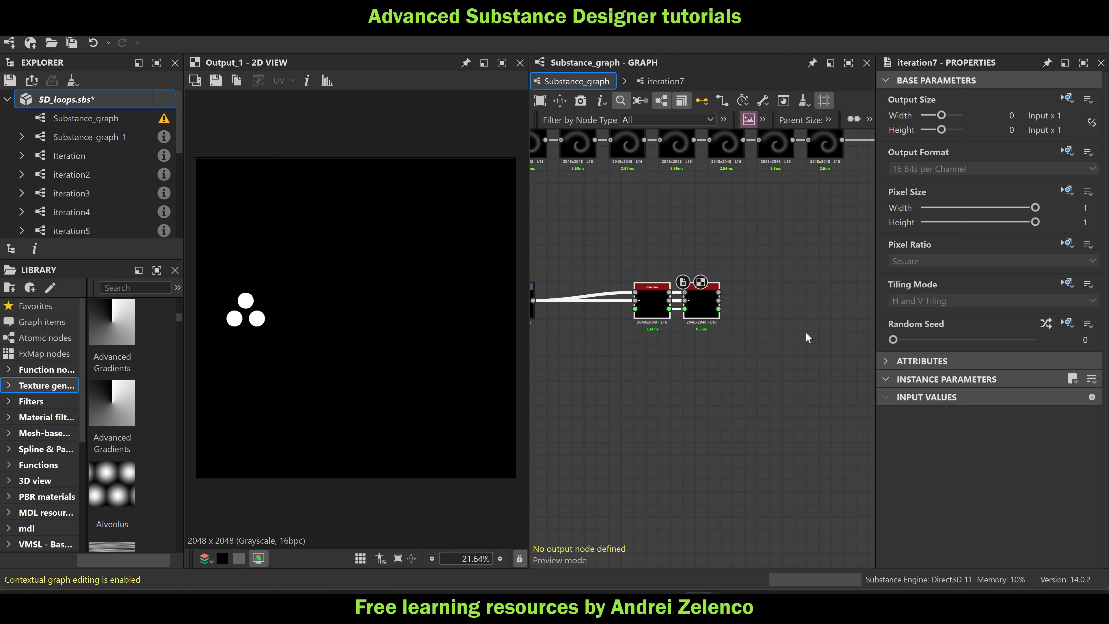
Duplicate the two iteration7 nodes, connect the copies to the end of the chain, preview output_1 and align them in the row
key("ctrl+d")
scroll(739, 308, "up", 2)
left_click_drag(711, 285, 767, 350)
left_click_drag(710, 308, 767, 362)
middle_click_drag(767, 362, 648, 359)
left_click(768, 349)
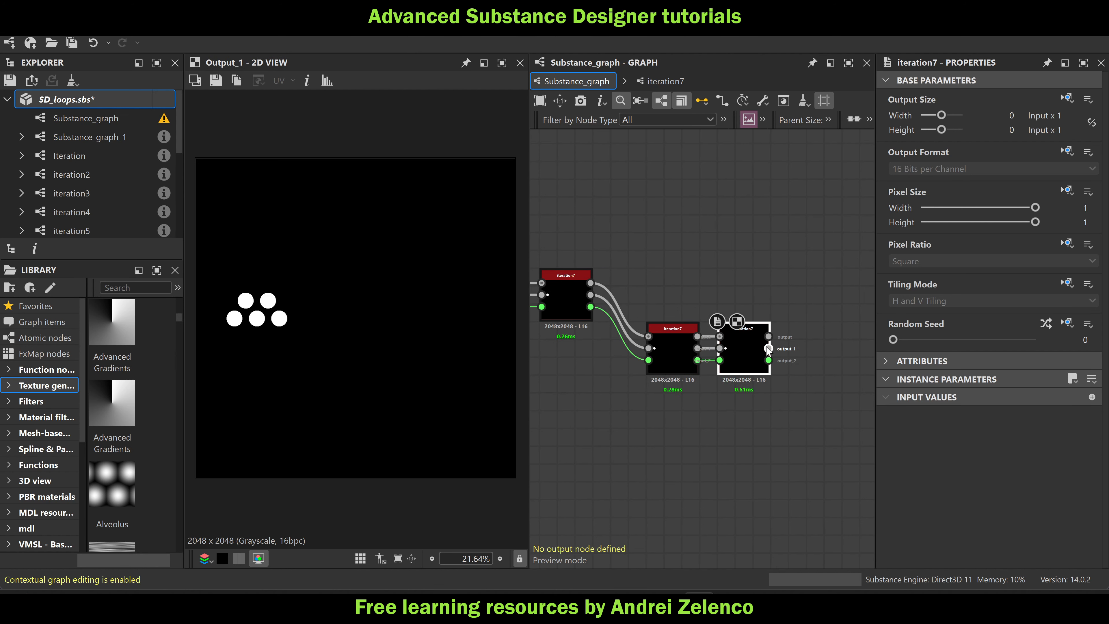
left_click_drag(792, 289, 649, 318)
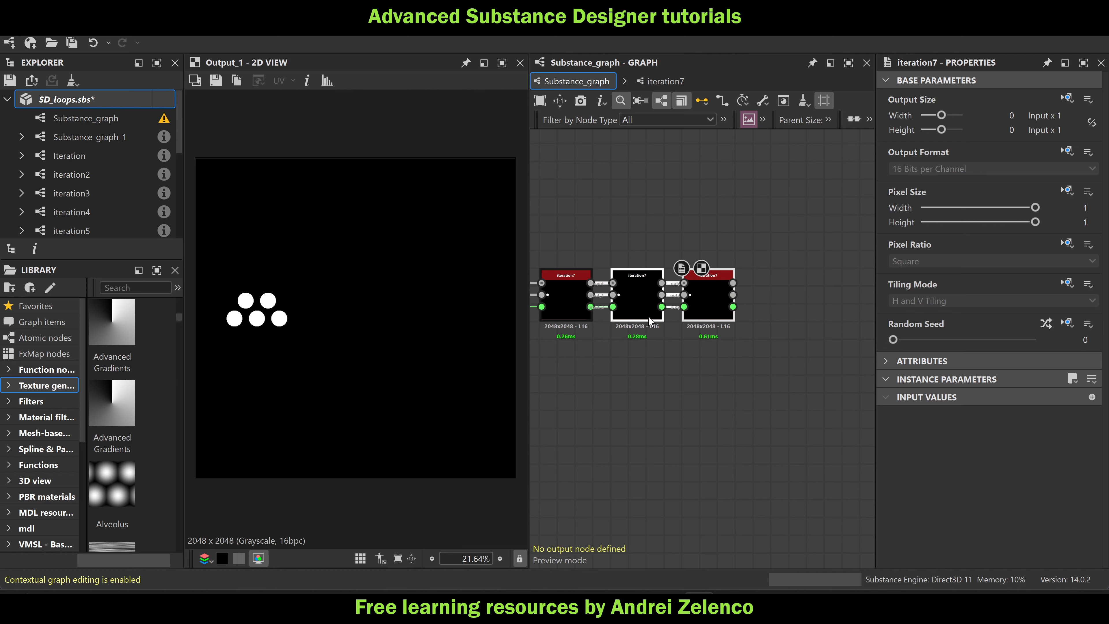
Duplicate the four iteration7 nodes, place the copies at the end of the row and connect all three outputs to extend the chain
scroll(769, 291, "down", 3)
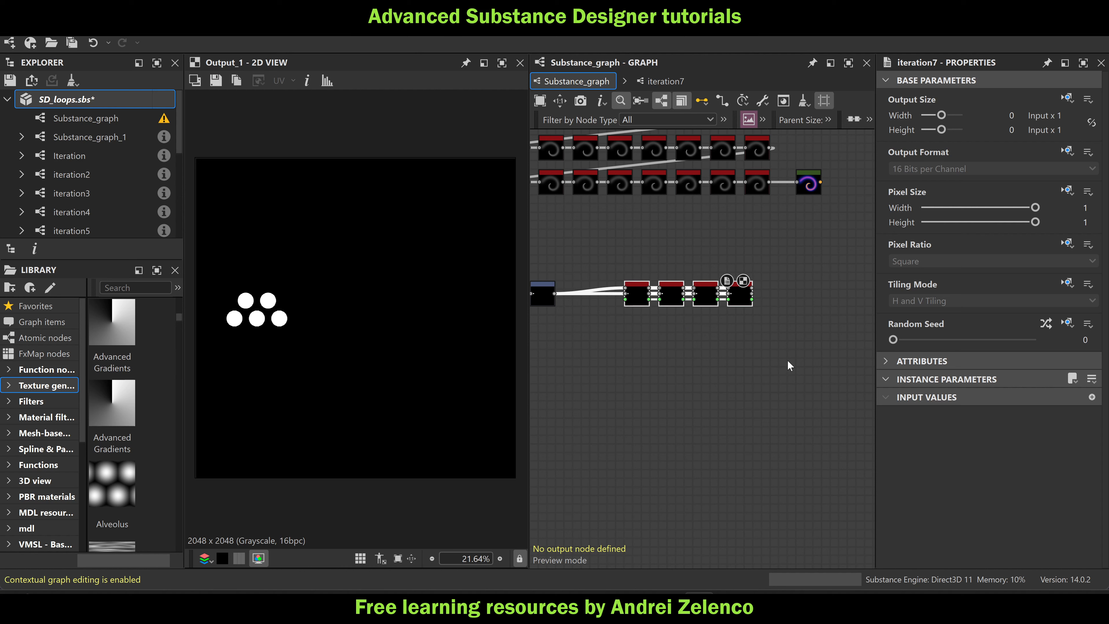
key("ctrl+d")
scroll(743, 354, "up", 3)
left_click_drag(742, 354, 792, 243)
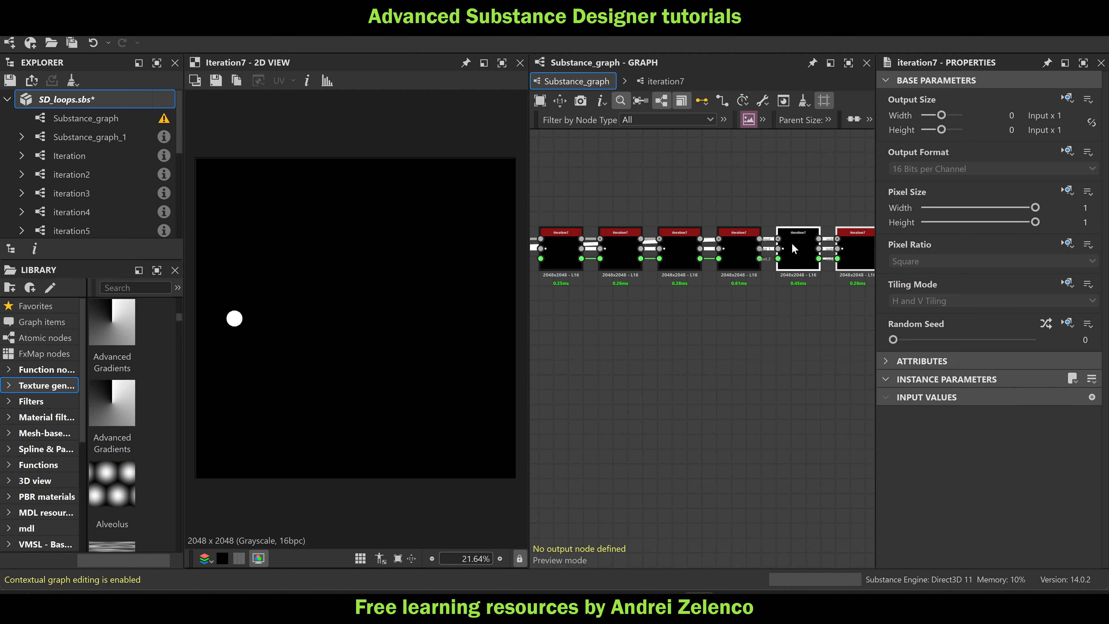
scroll(792, 245, "up", 2)
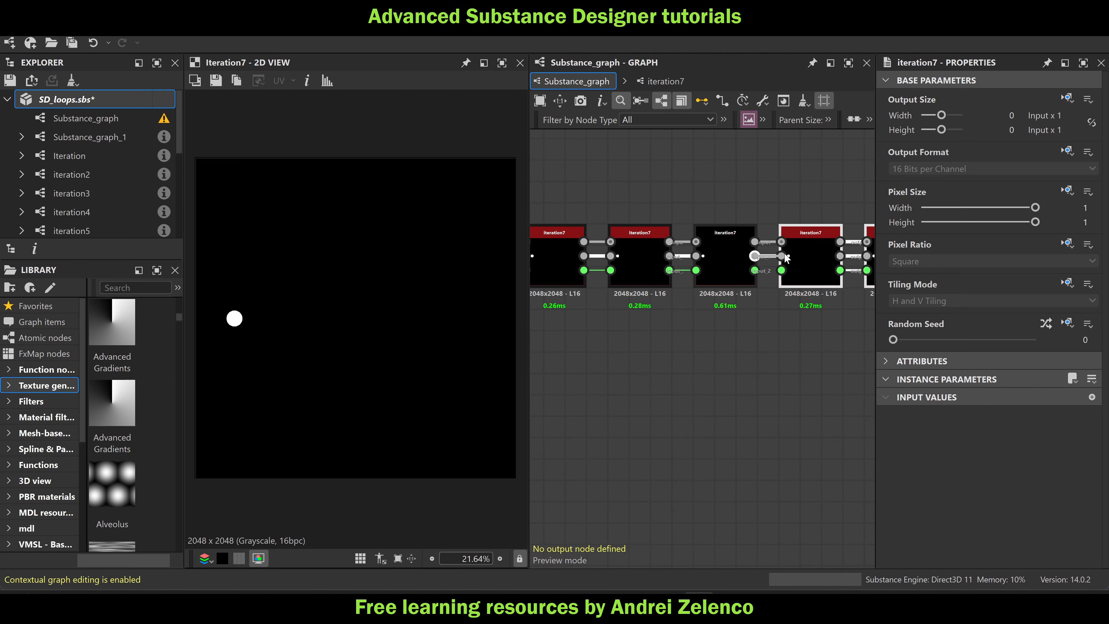
left_click_drag(785, 254, 781, 256)
left_click_drag(754, 270, 781, 270)
scroll(799, 275, "down", 3)
middle_click_drag(805, 286, 660, 295)
scroll(813, 263, "up", 2)
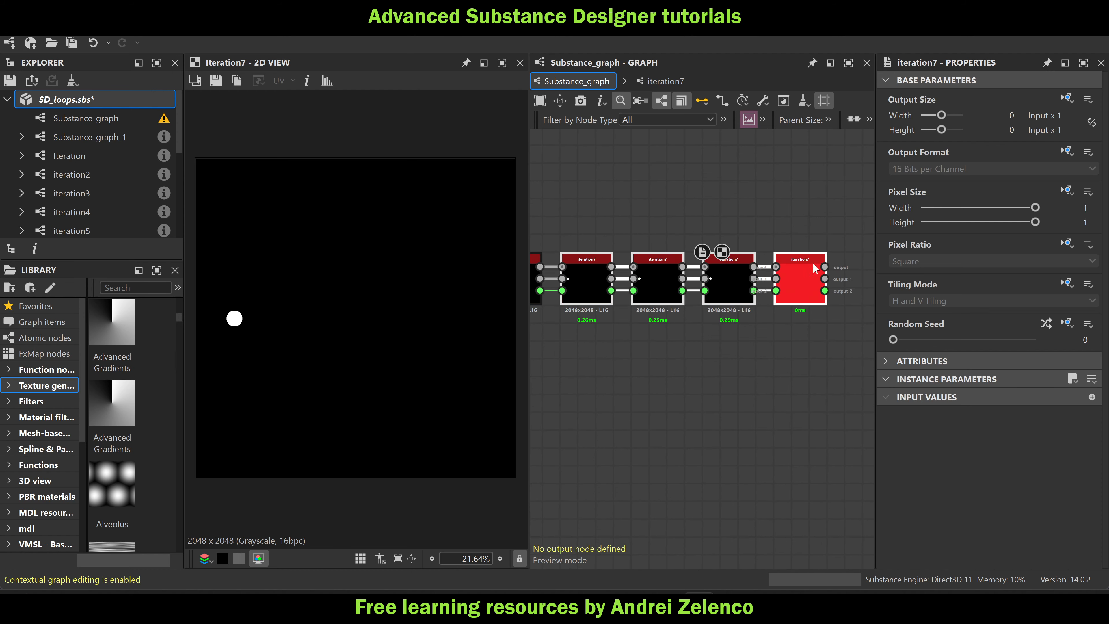
Preview the output and output_1 results of the last iteration7 node in the chain
double_click(825, 266)
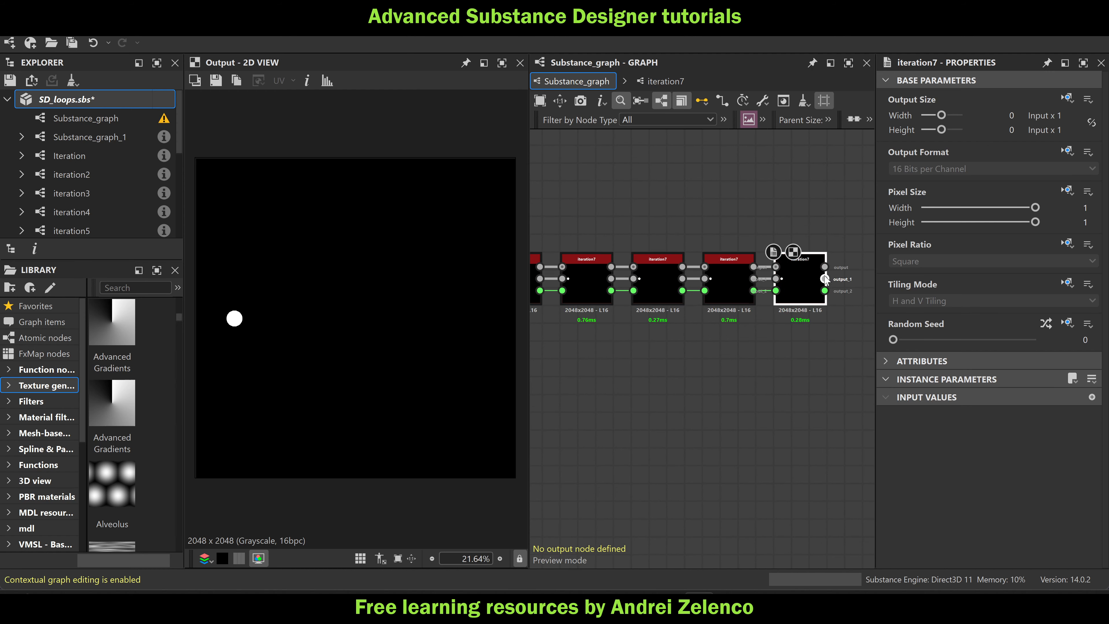
double_click(824, 278)
scroll(835, 282, "down", 1)
scroll(834, 281, "down", 6)
Preview output_1 of the iteration7 nodes one after another to examine how the dot pattern builds up along the chain
scroll(648, 284, "up", 8)
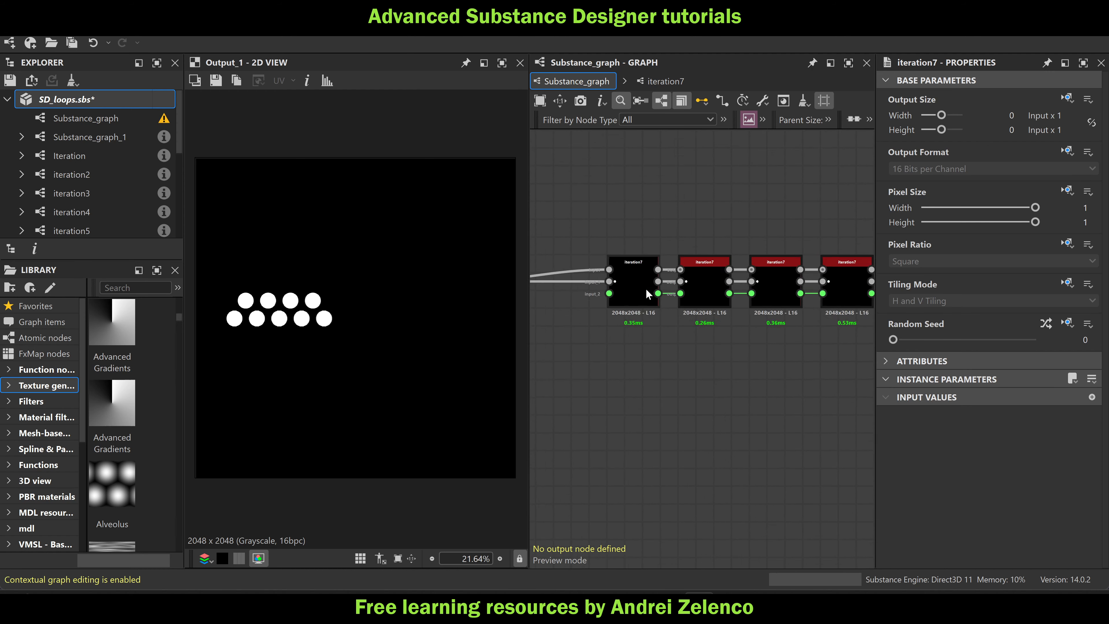
double_click(658, 280)
double_click(745, 280)
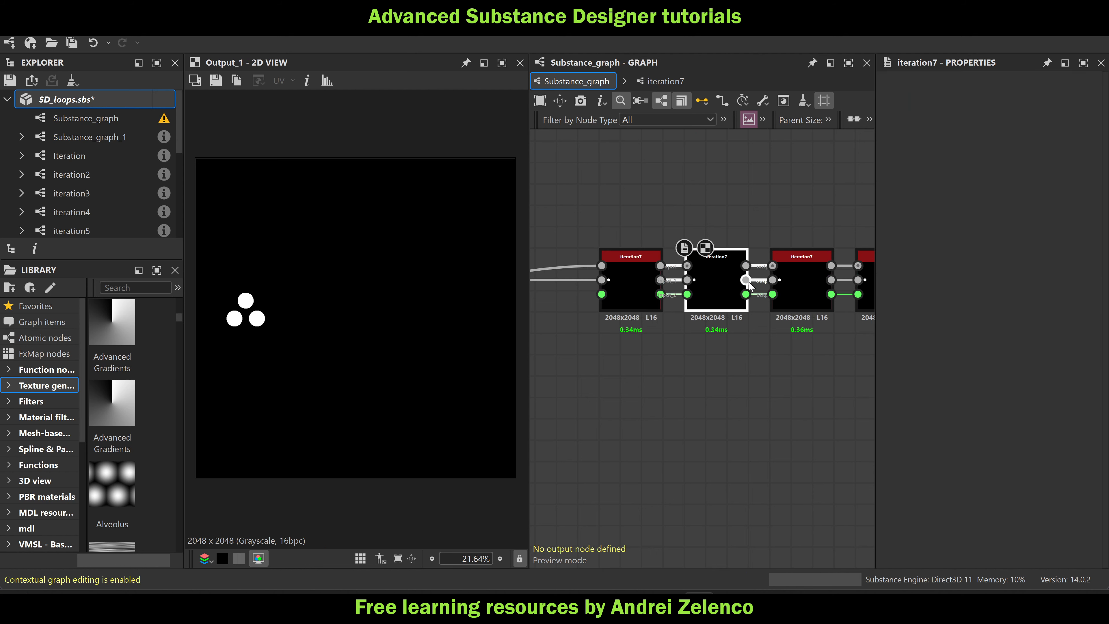
middle_click_drag(746, 281, 592, 278)
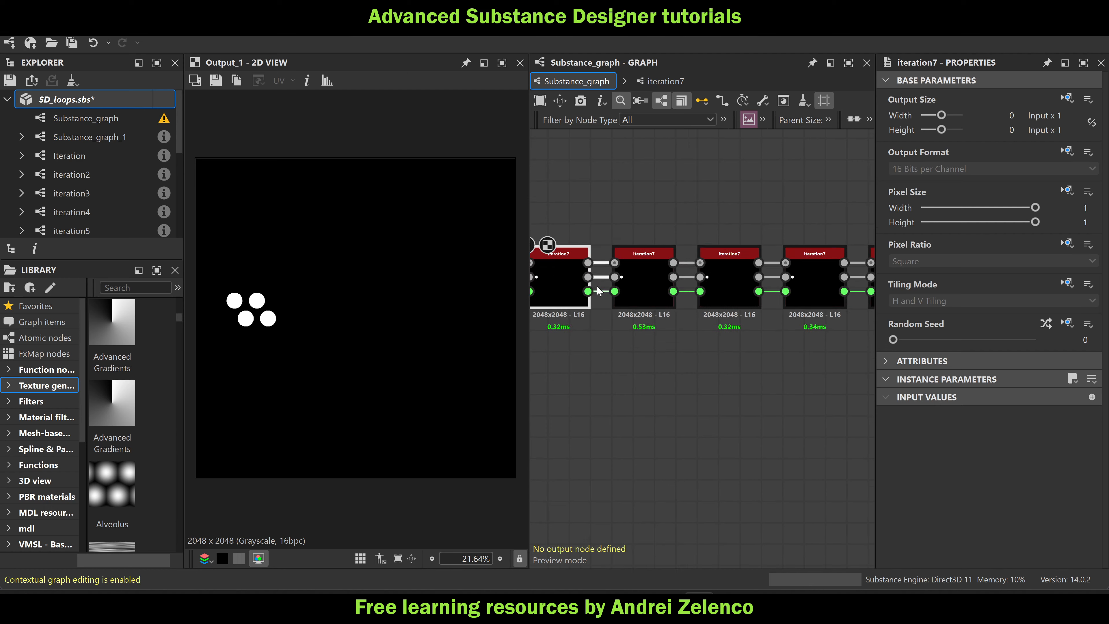
double_click(672, 277)
middle_click_drag(741, 275, 642, 274)
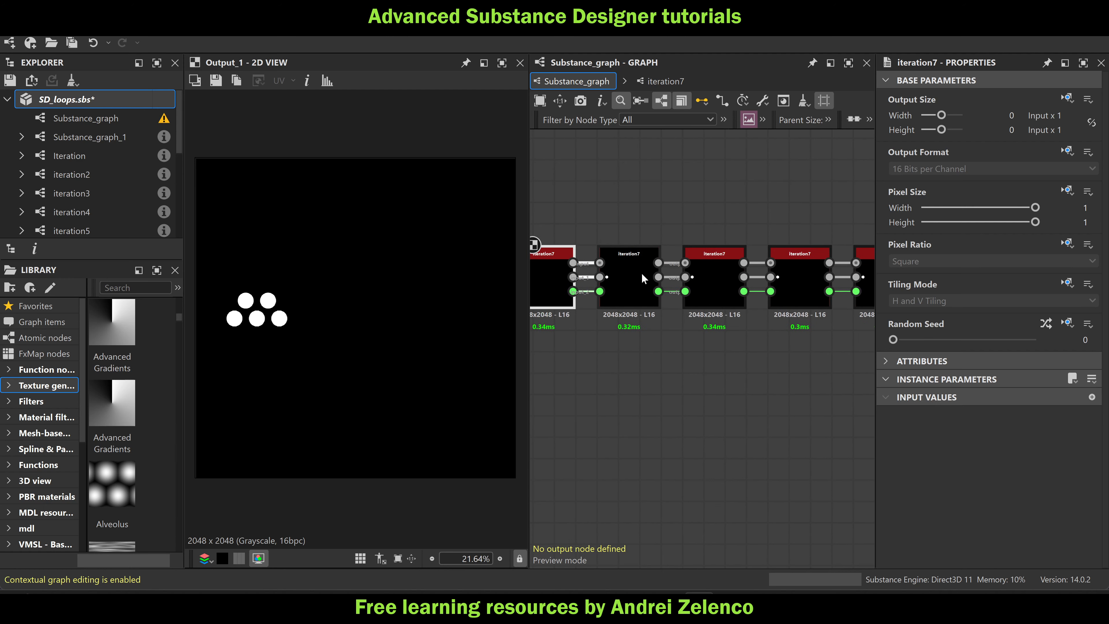
double_click(657, 275)
middle_click_drag(710, 288, 566, 284)
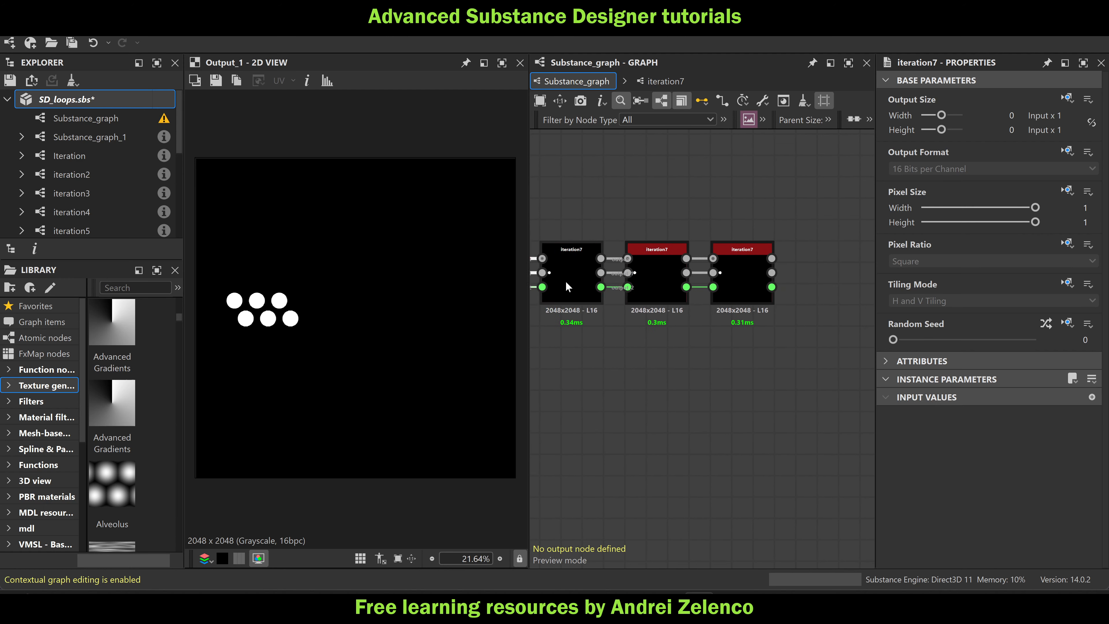
double_click(686, 273)
double_click(773, 274)
scroll(773, 279, "down", 6)
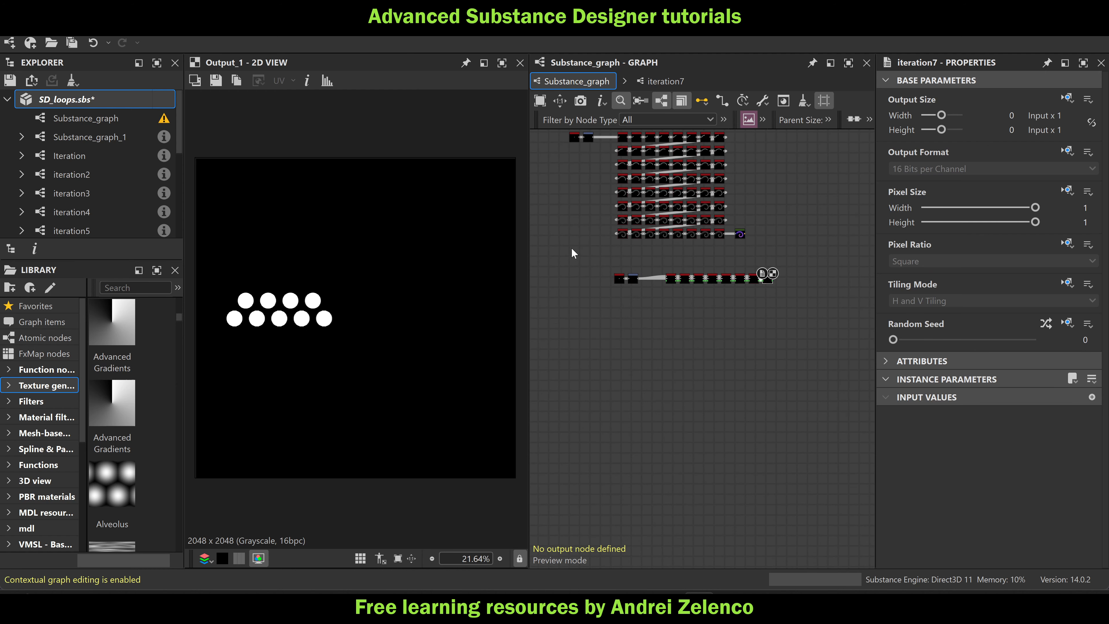
Open the third iteration7 node's subgraph in context and review its connections
scroll(746, 284, "up", 5)
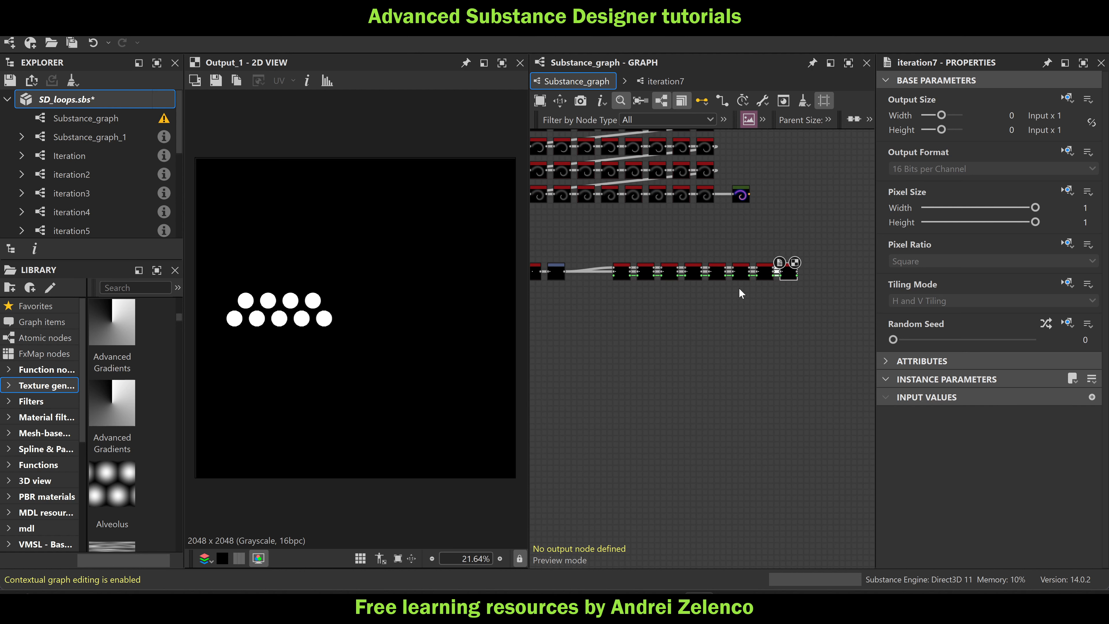
scroll(669, 265, "up", 3)
left_click(600, 259)
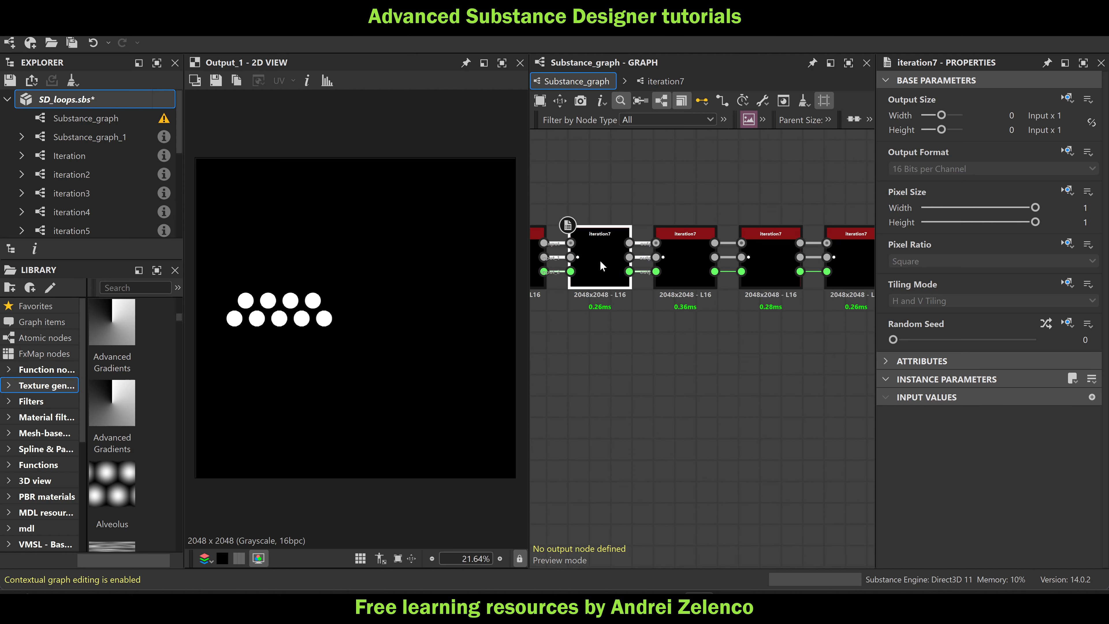
key("ctrl+e")
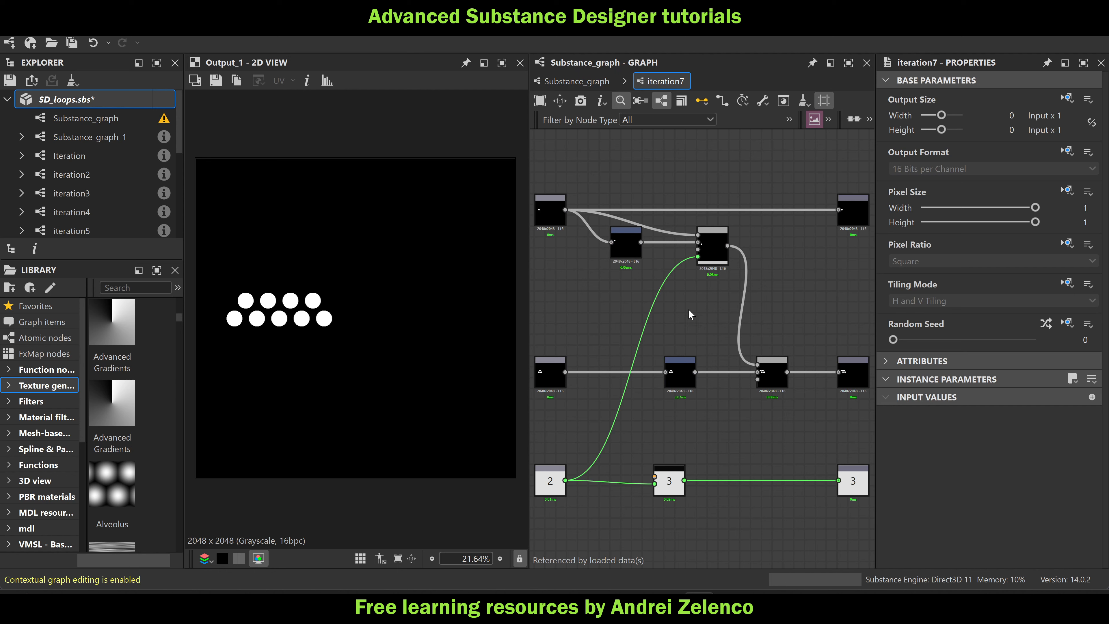
scroll(695, 236, "up", 3)
scroll(609, 402, "down", 4)
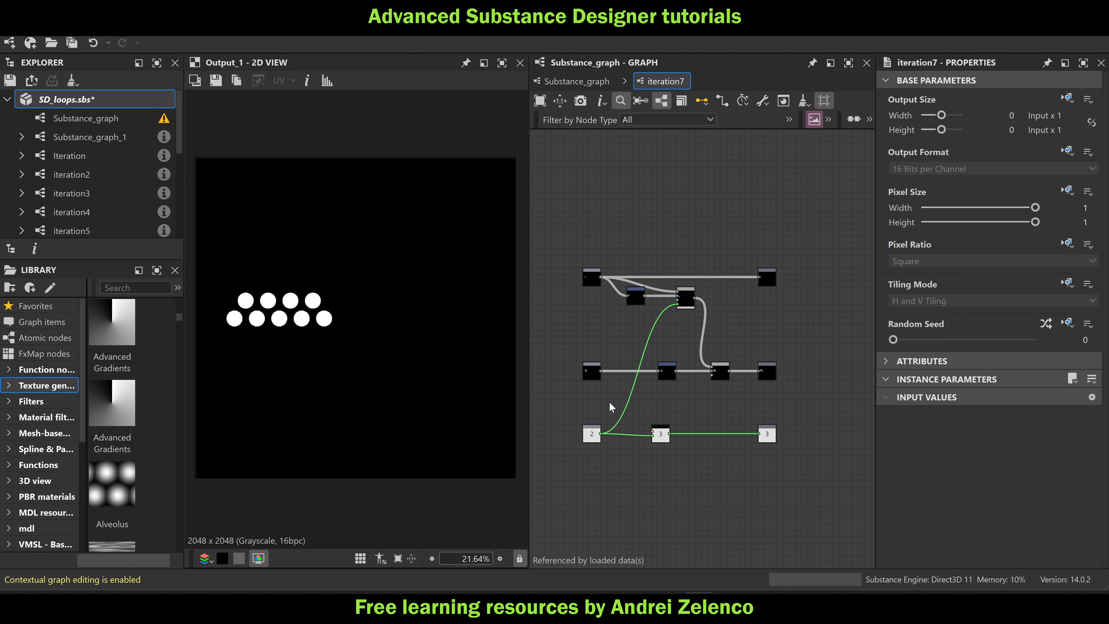
Insert a Blur HQ Grayscale node between the upper Transformation 2D and the Blend, and return to the main graph
scroll(593, 444, "up", 2)
middle_click_drag(700, 264, 676, 417)
scroll(664, 305, "up", 1)
scroll(665, 305, "up", 2)
left_click_drag(652, 299, 585, 294)
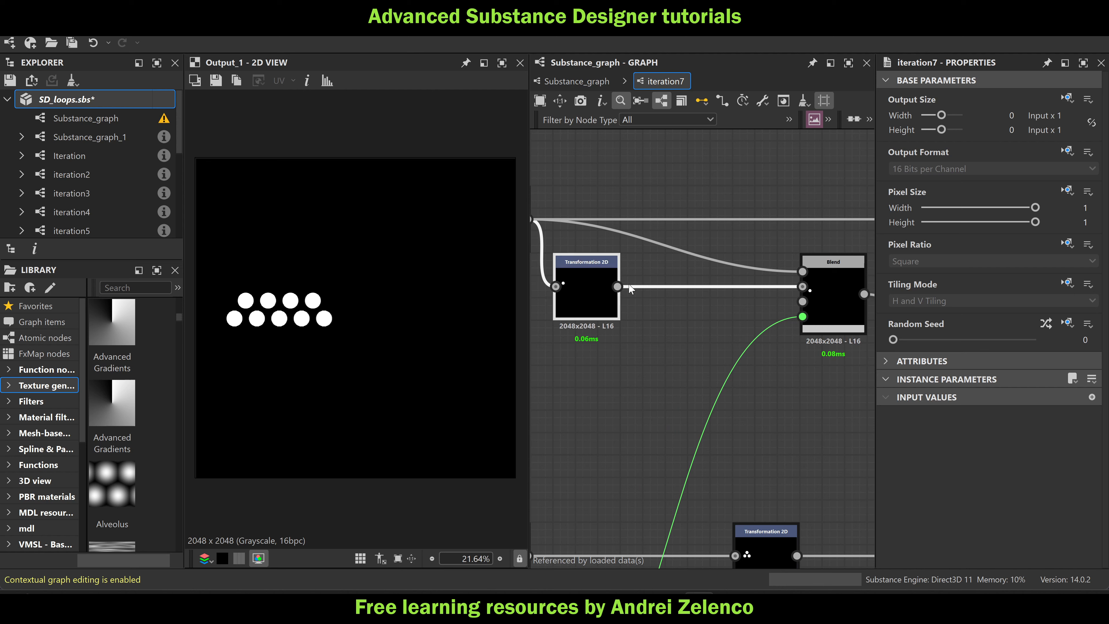
left_click(665, 288)
key("space")
type("b")
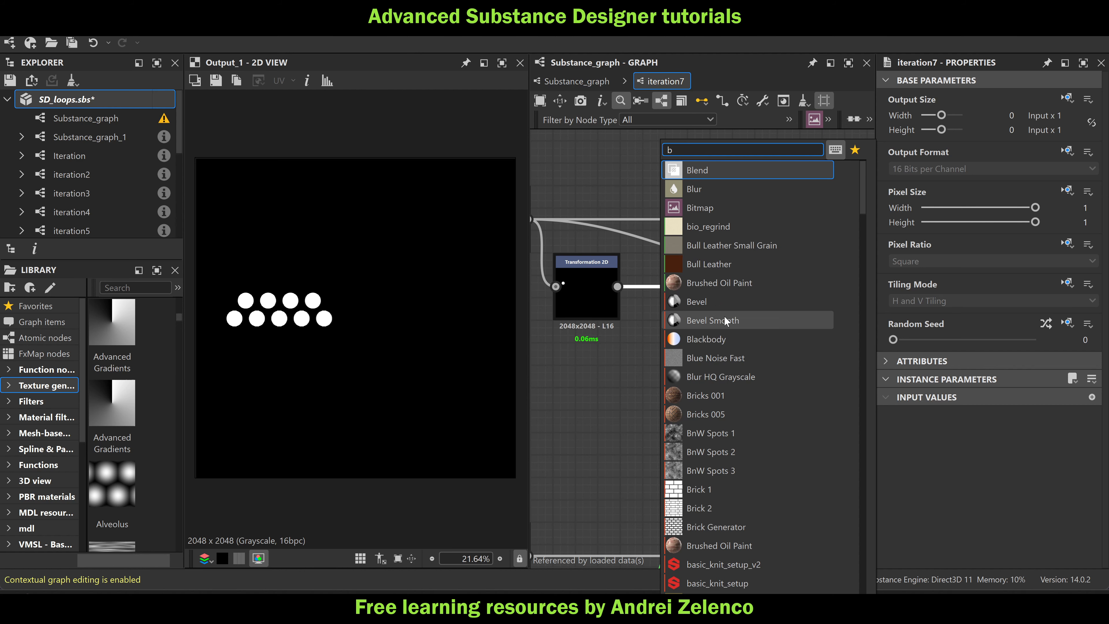
left_click(719, 371)
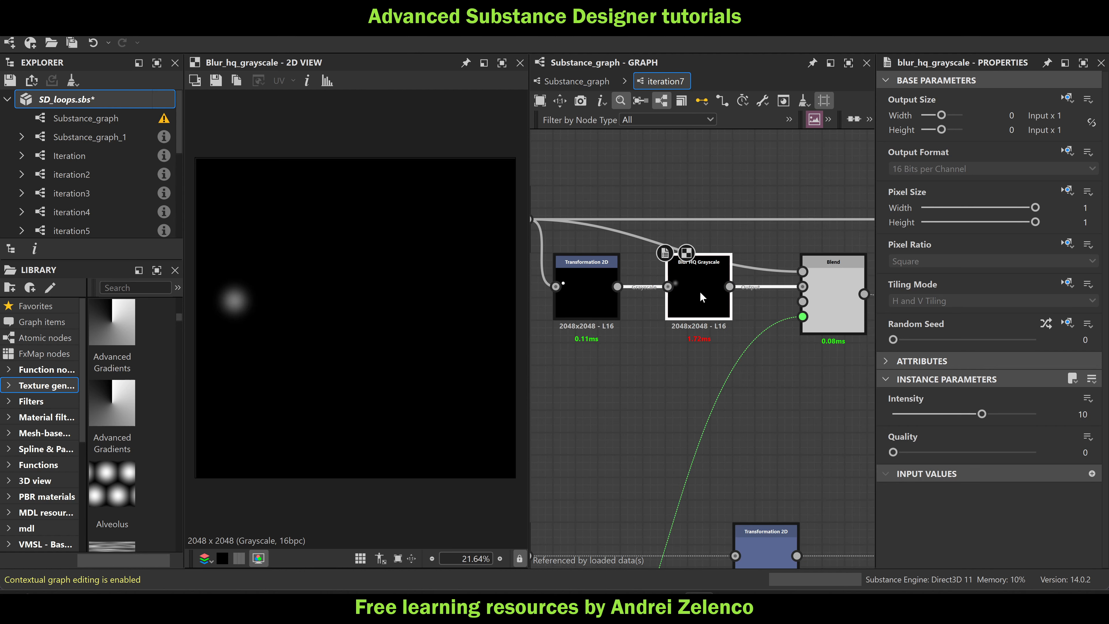
left_click_drag(699, 291, 679, 292)
left_click(577, 81)
scroll(578, 201, "down", 3)
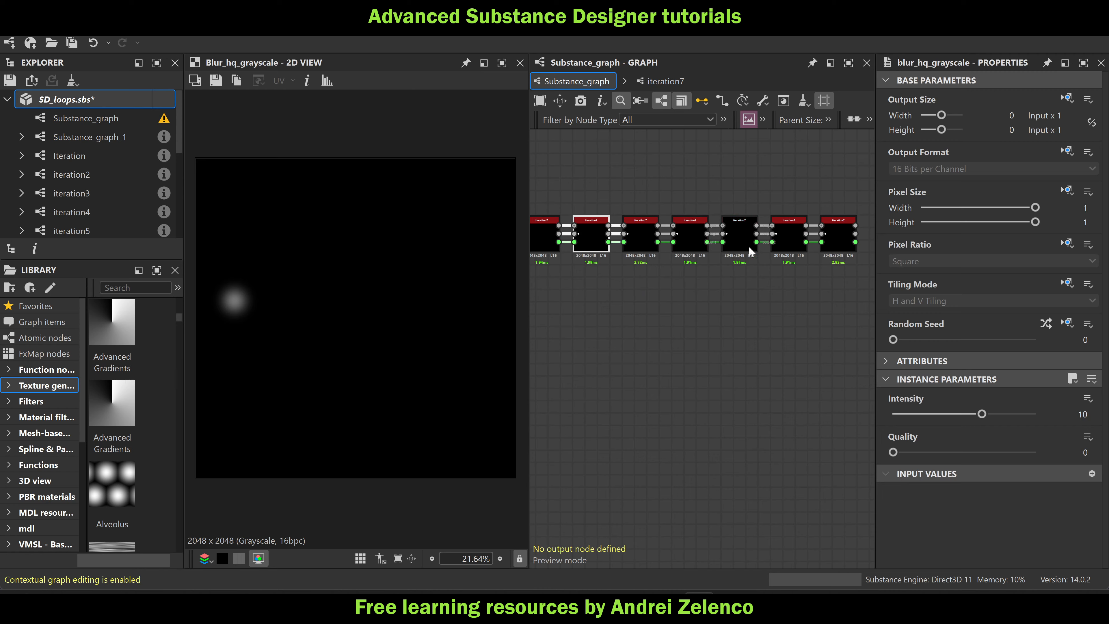
Preview output_1 of the last iteration7 node in the chain
middle_click_drag(825, 248, 693, 254)
scroll(718, 243, "up", 3)
double_click(721, 238)
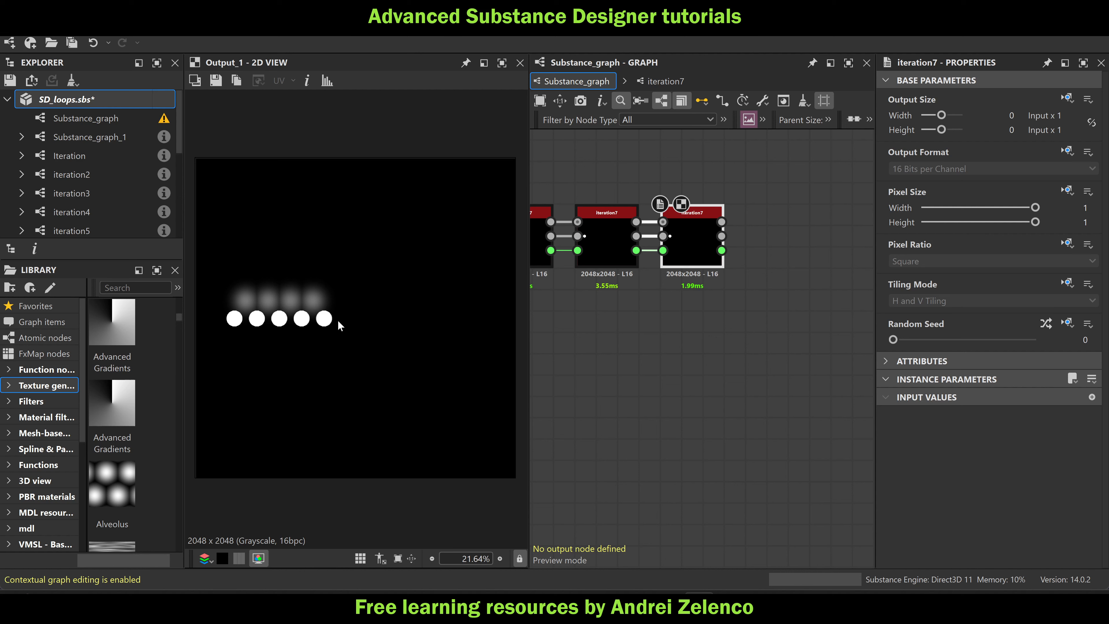
Duplicate the row of eight iteration7 nodes and place the copy directly below the original row
scroll(661, 310, "down", 5)
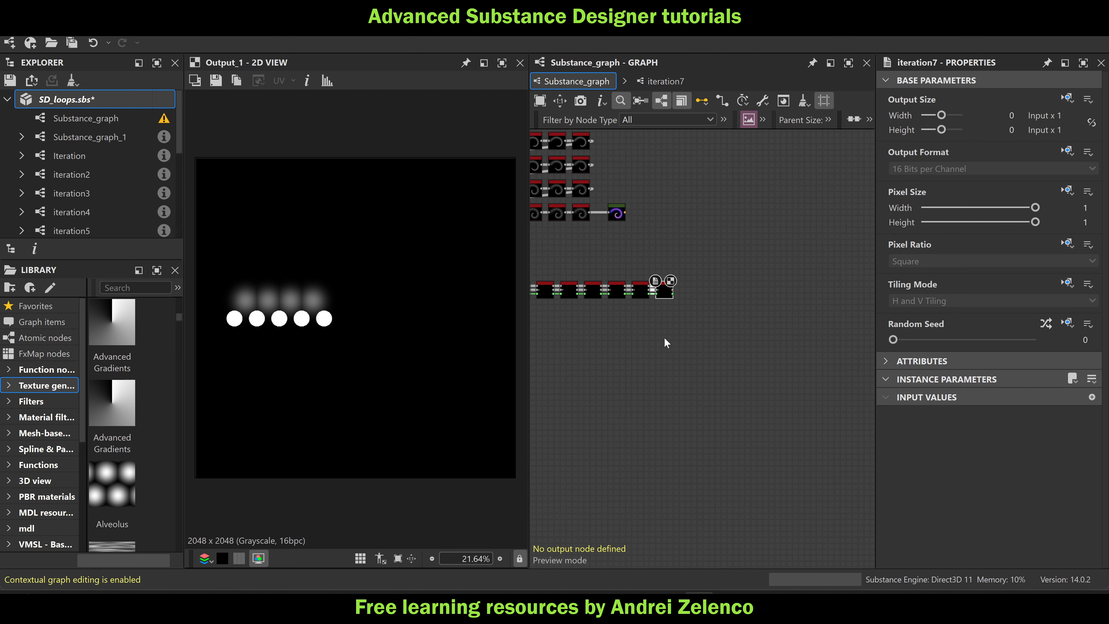
left_click_drag(766, 317, 593, 282)
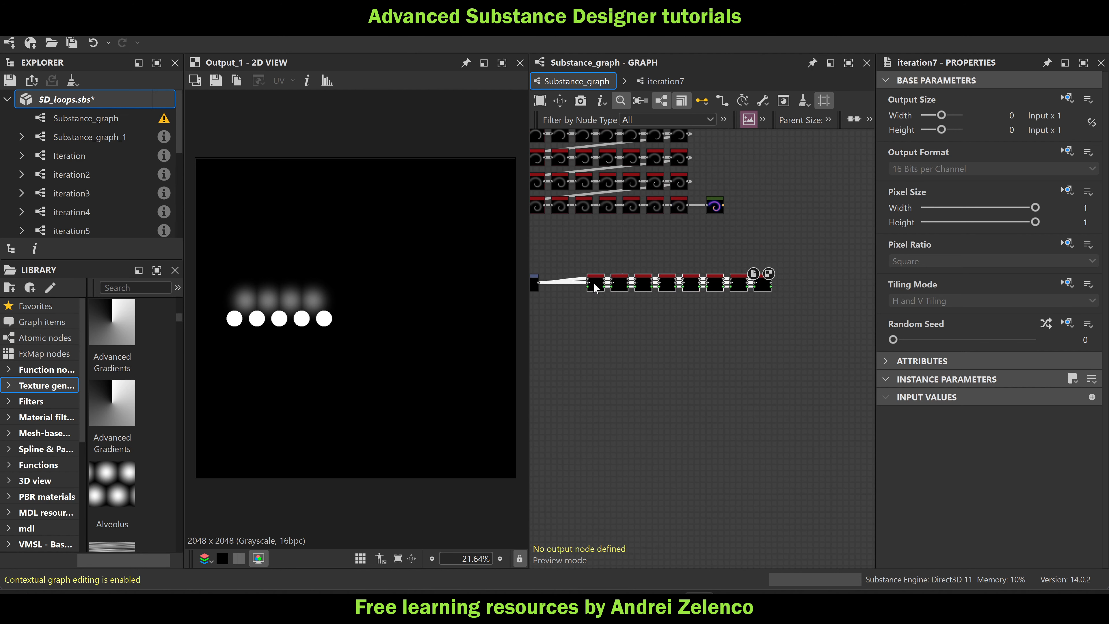
key("ctrl+d")
scroll(594, 318, "up", 2)
scroll(566, 319, "down", 2)
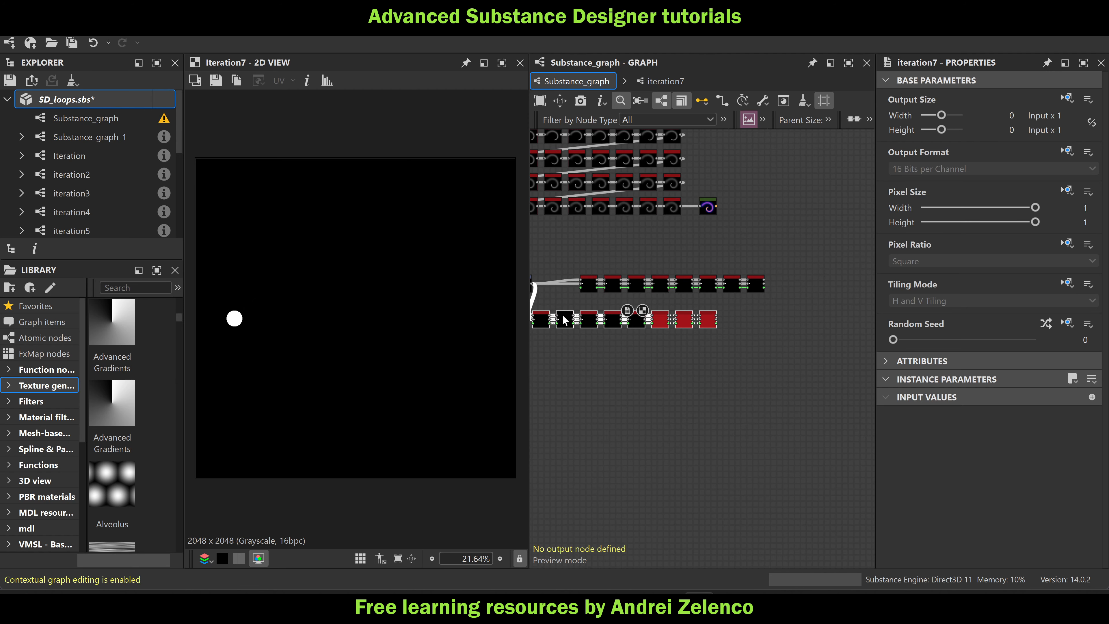
left_click_drag(567, 318, 625, 302)
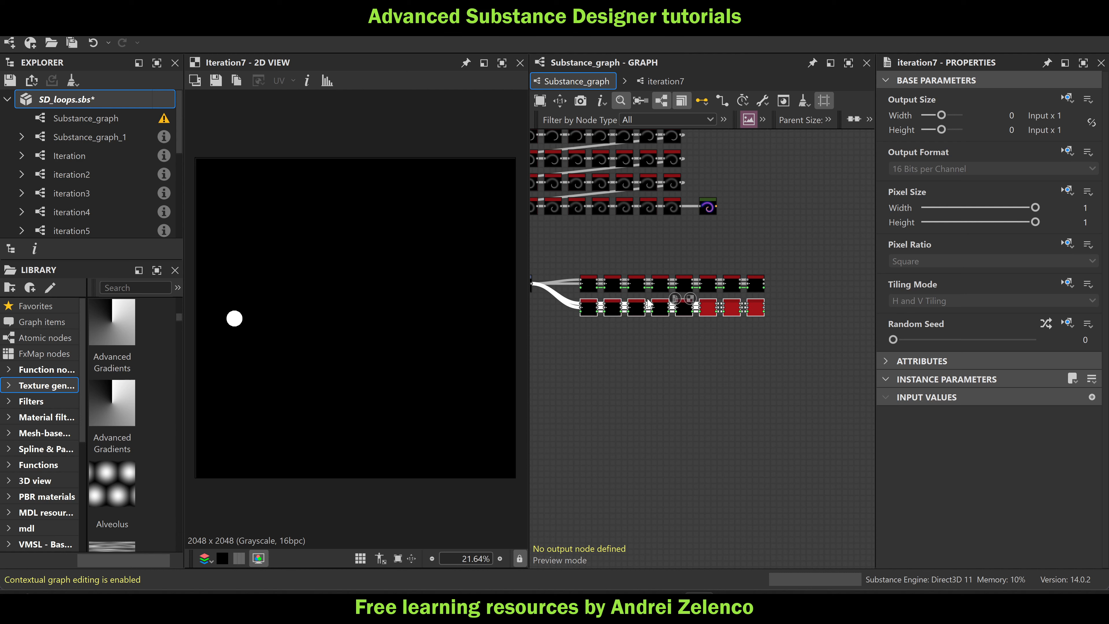
Connect the three outputs of the upper row's last iteration7 node to the matching inputs of the lower row's first node
scroll(680, 288, "up", 2)
scroll(803, 283, "down", 3)
left_click_drag(801, 276, 648, 308)
scroll(654, 296, "up", 3)
middle_click_drag(826, 279, 754, 280)
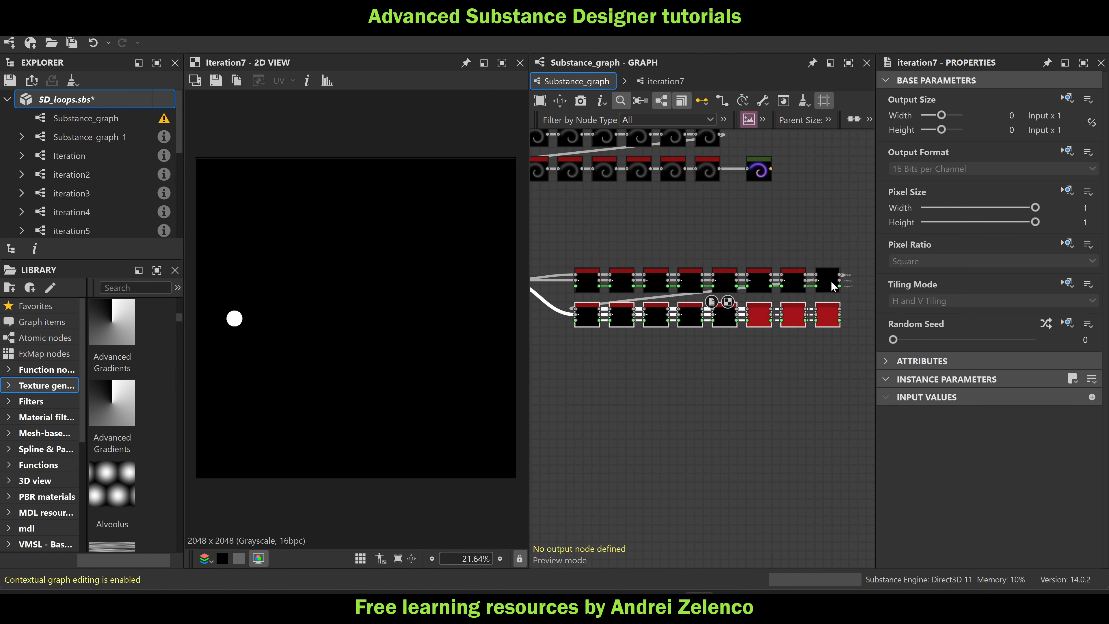
left_click_drag(839, 285, 572, 311)
left_click_drag(839, 286, 576, 320)
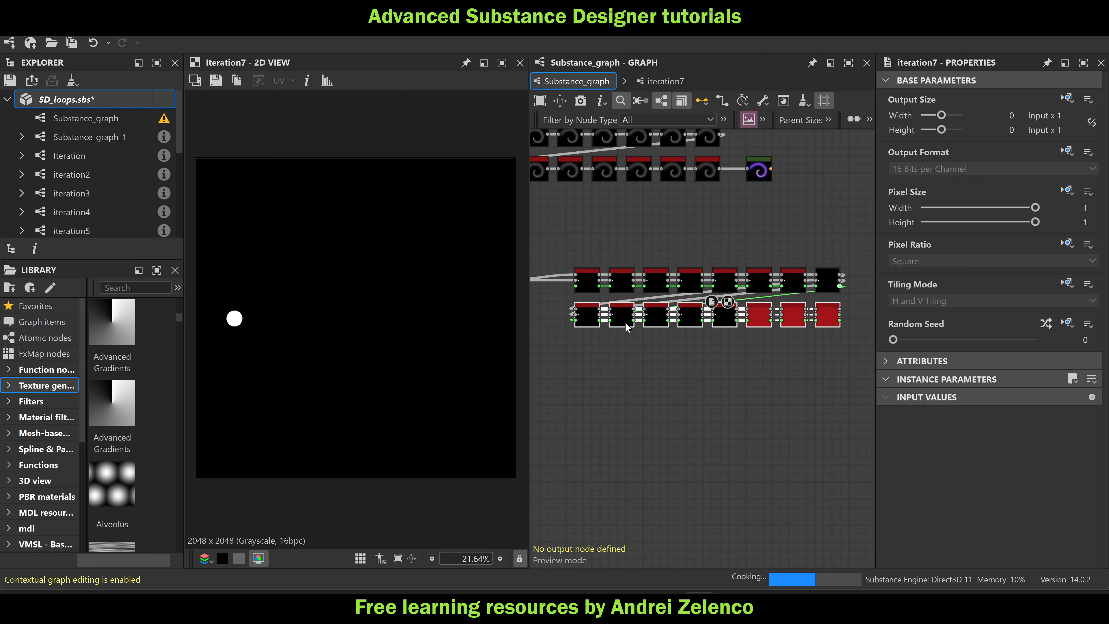
Preview output_1 of the lower row's last iteration7 node and save the SD_loops.sbs package
double_click(839, 315)
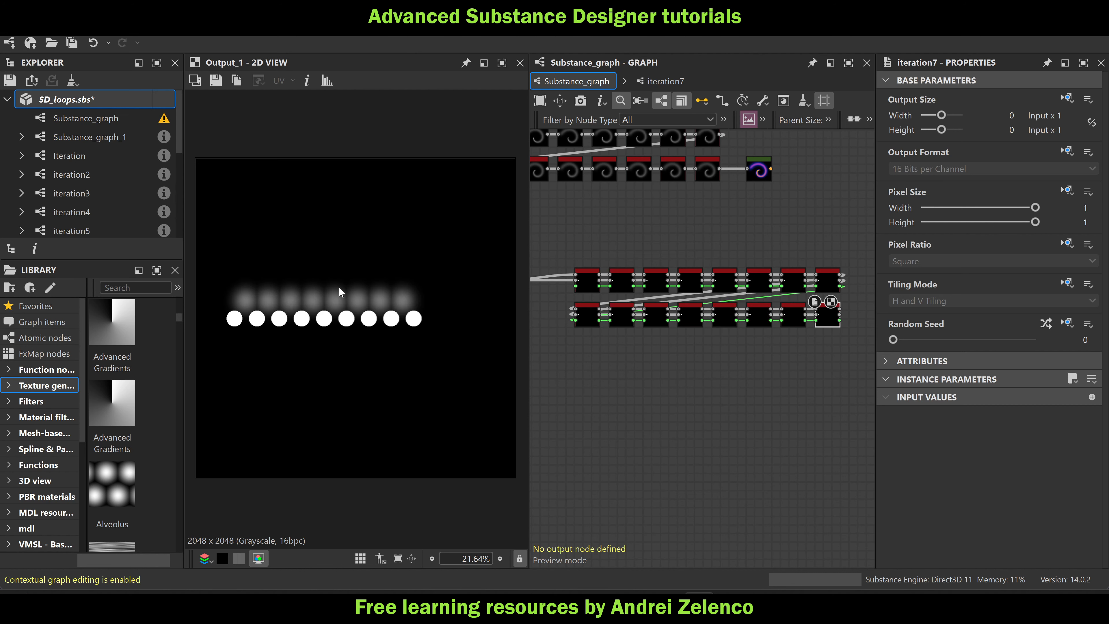
left_click(94, 98)
key("ctrl+s")
Preview the last iteration3 node of the fractal tree chain
scroll(752, 344, "down", 10)
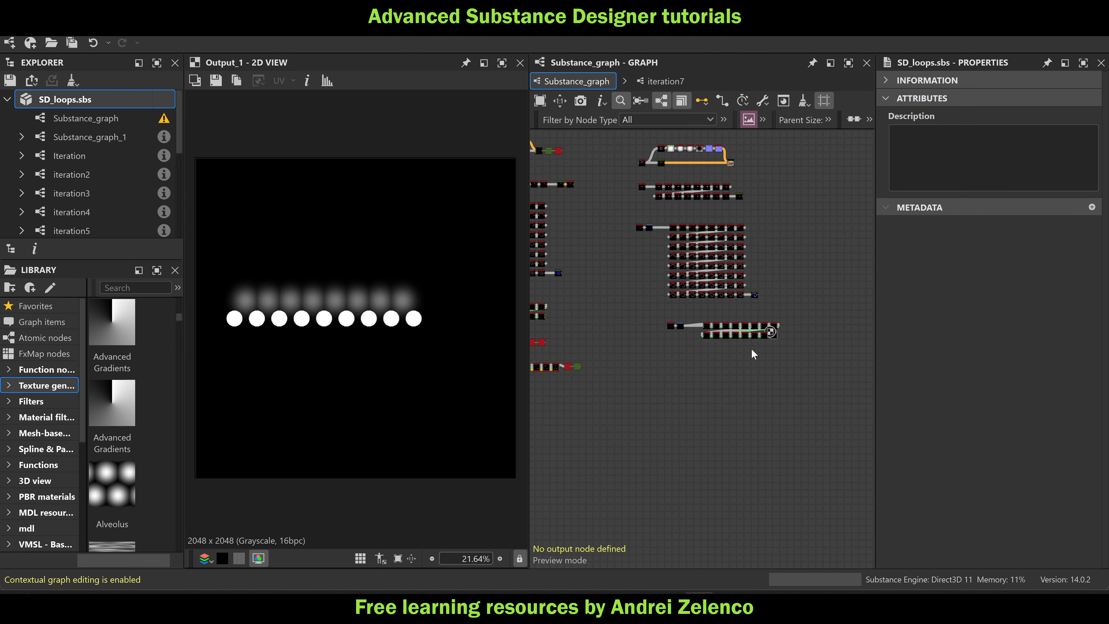
scroll(585, 348, "up", 5)
double_click(660, 337)
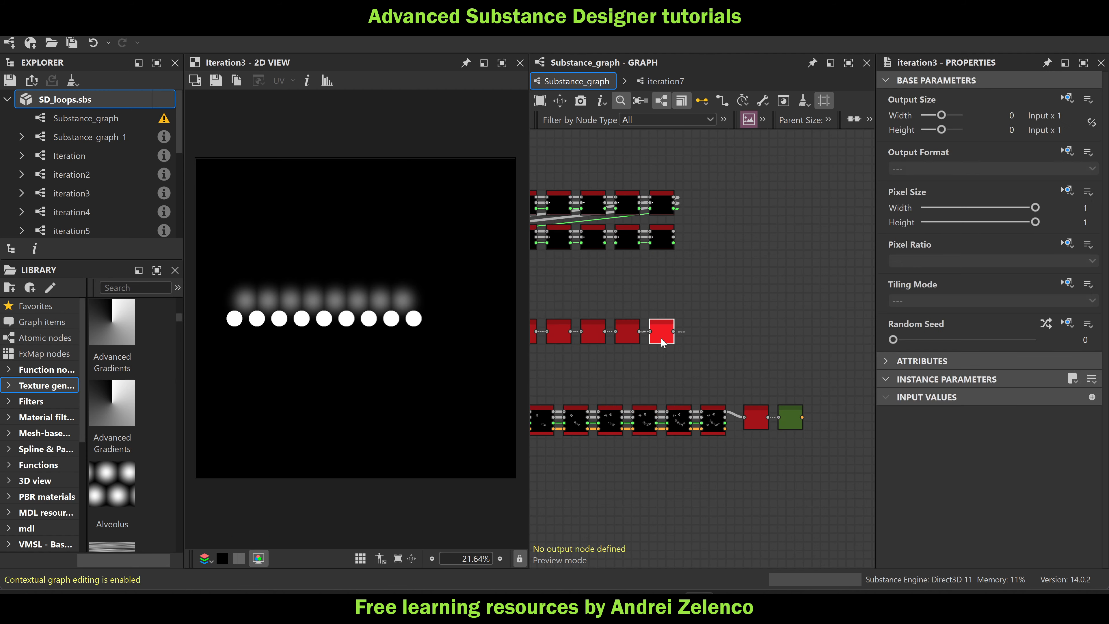
Copy the Shape and Transformation 2D nodes that start the iteration3 tree chain and paste them below the iteration7 rows
scroll(756, 306, "down", 6)
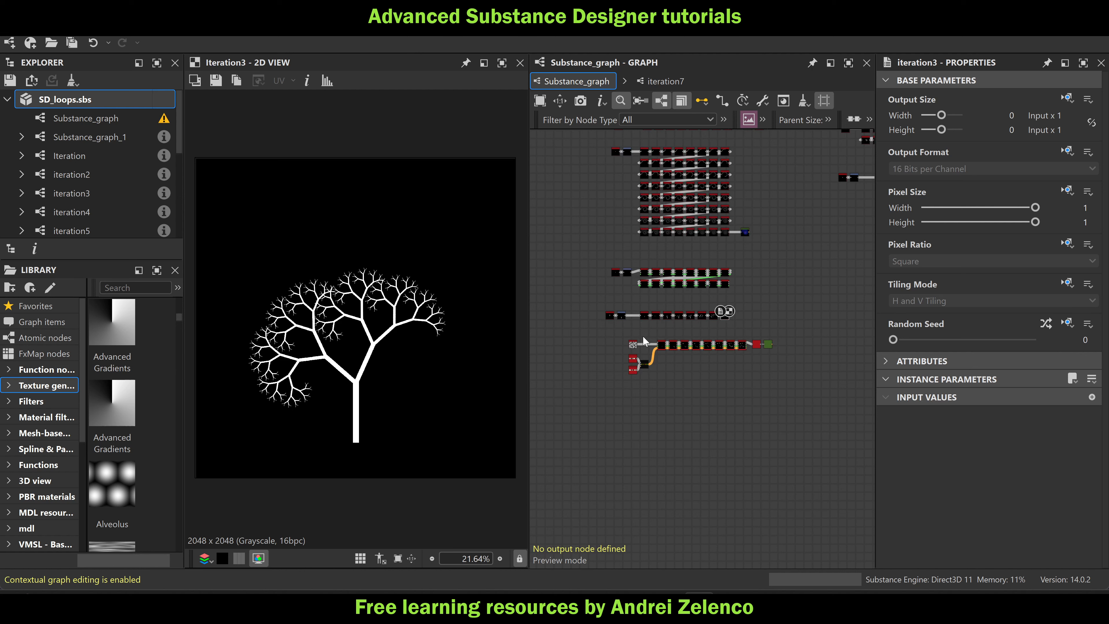
scroll(642, 341, "up", 1)
scroll(641, 324, "up", 3)
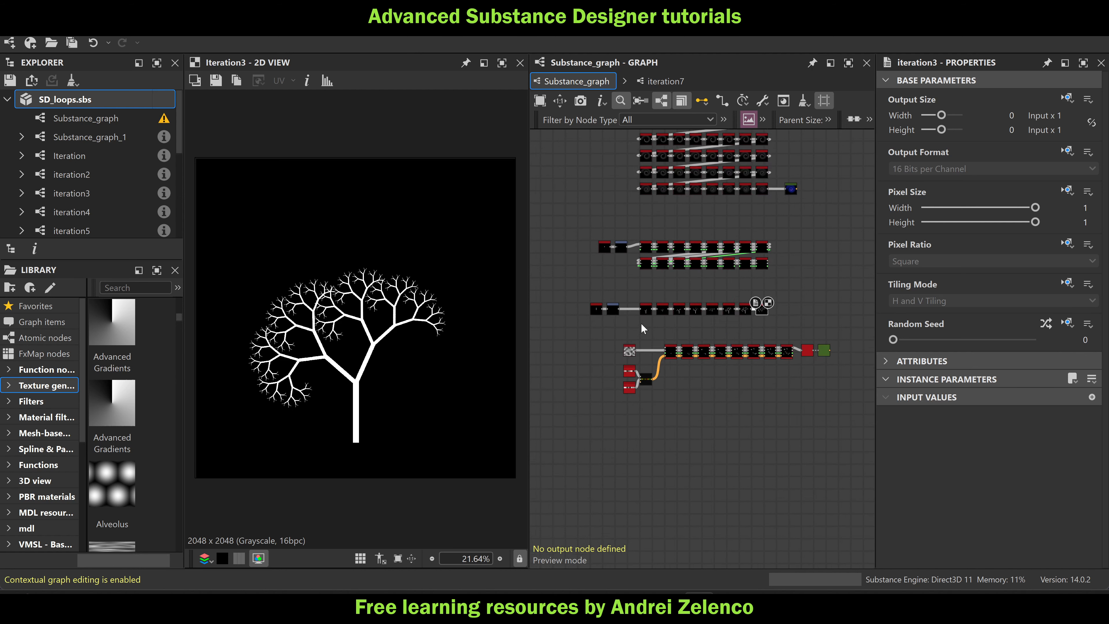
left_click_drag(611, 270, 564, 309)
scroll(700, 293, "down", 3)
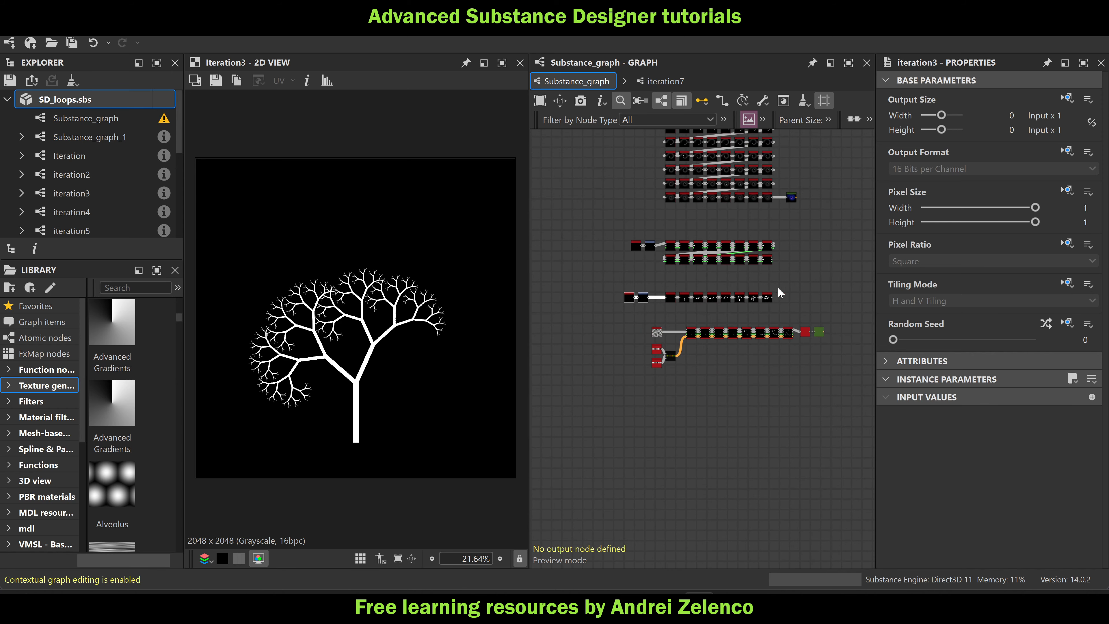
middle_click_drag(777, 287, 571, 284)
middle_click_drag(775, 320, 691, 287)
scroll(691, 287, "up", 2)
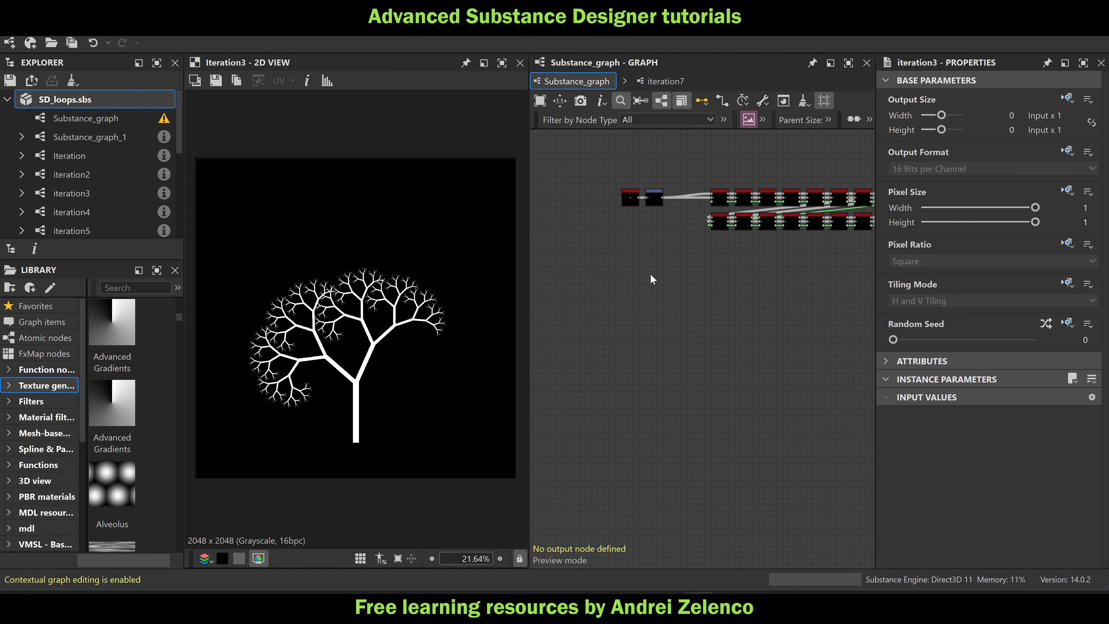
key("ctrl+v")
scroll(650, 273, "up", 2)
left_click_drag(661, 280, 637, 296)
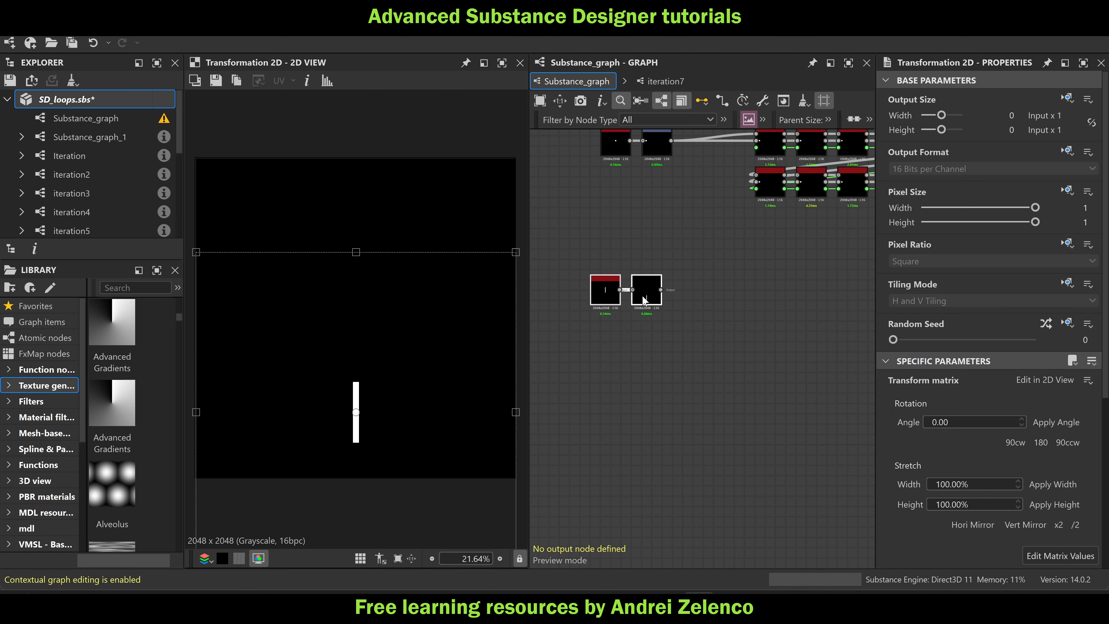
Examine the parameters of the pasted Shape node and its Transformation 2D node
scroll(596, 291, "up", 2)
double_click(605, 283)
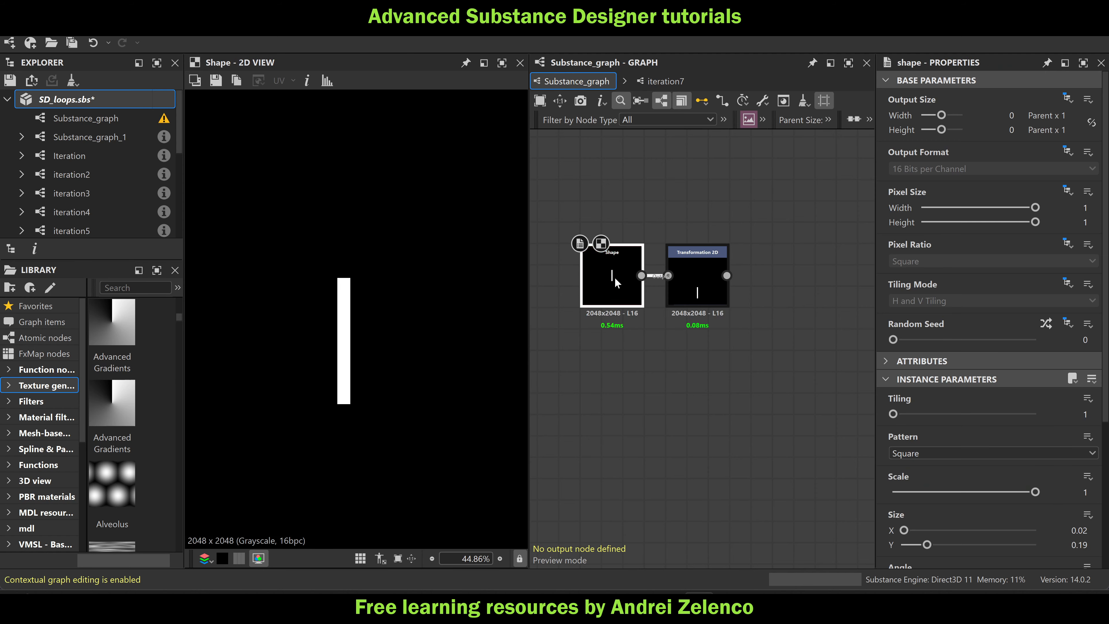
scroll(884, 530, "down", 2)
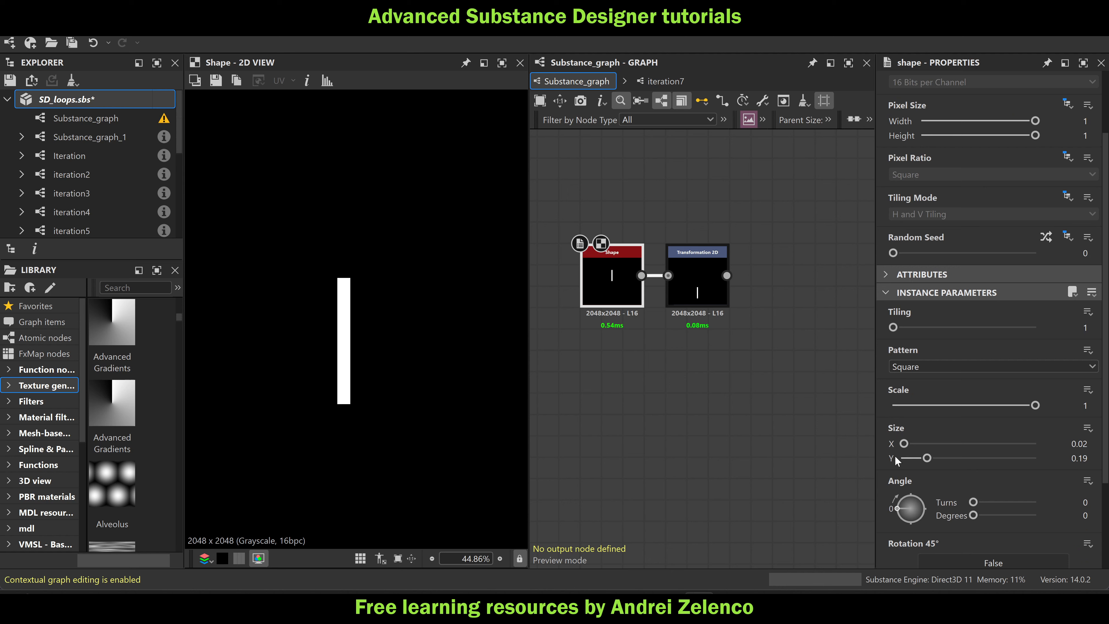
double_click(699, 275)
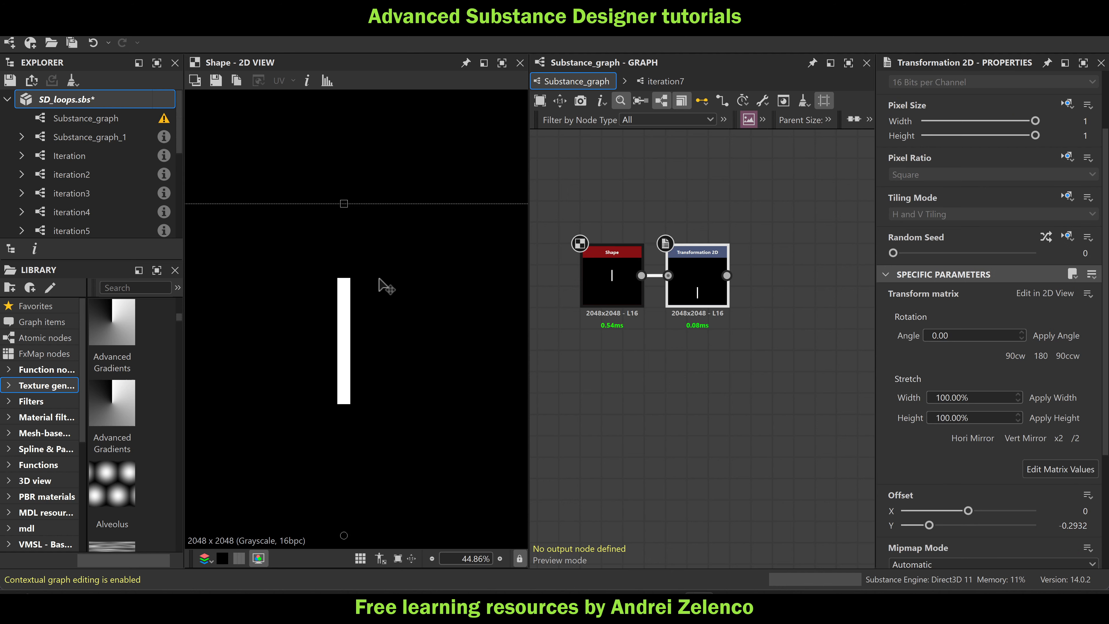
scroll(683, 342, "down", 3)
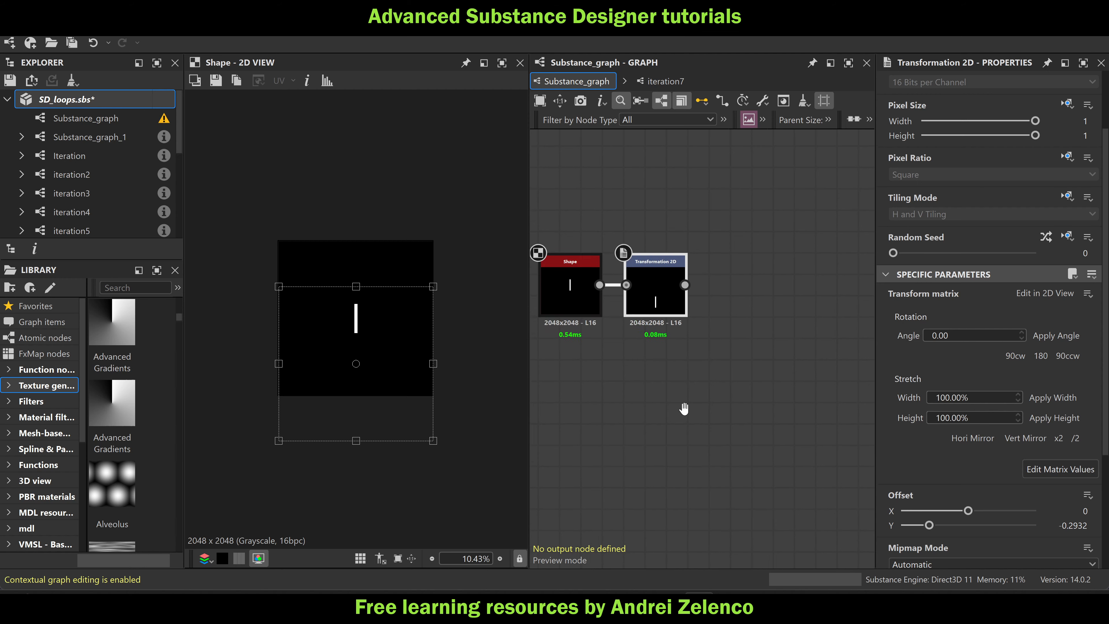
scroll(61, 205, "down", 4)
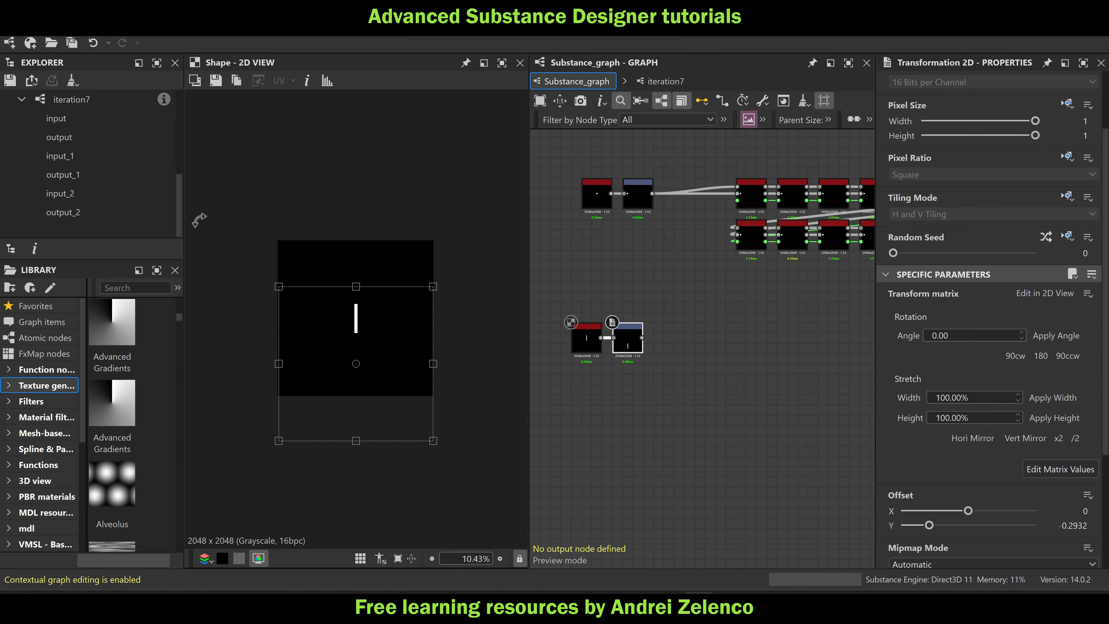
Save the SD_loops.sbs package with the pasted nodes
scroll(40, 203, "up", 3)
scroll(31, 205, "up", 3)
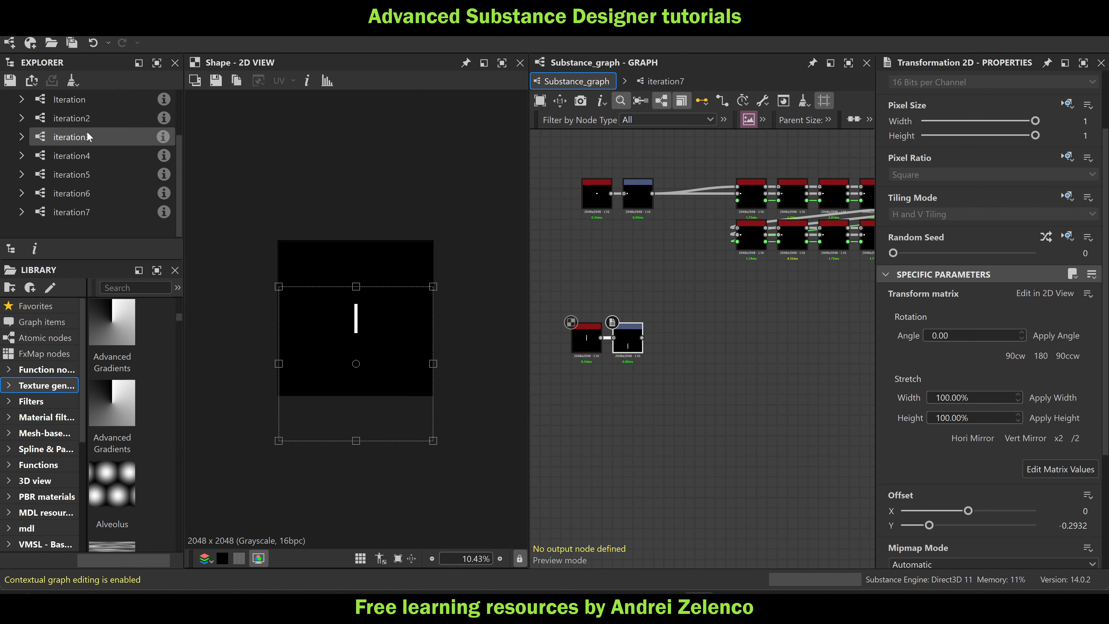
left_click(87, 101)
key("ctrl+s")
Add a second Transformation 2D node after the pasted one and place it further along the connection
scroll(694, 343, "up", 2)
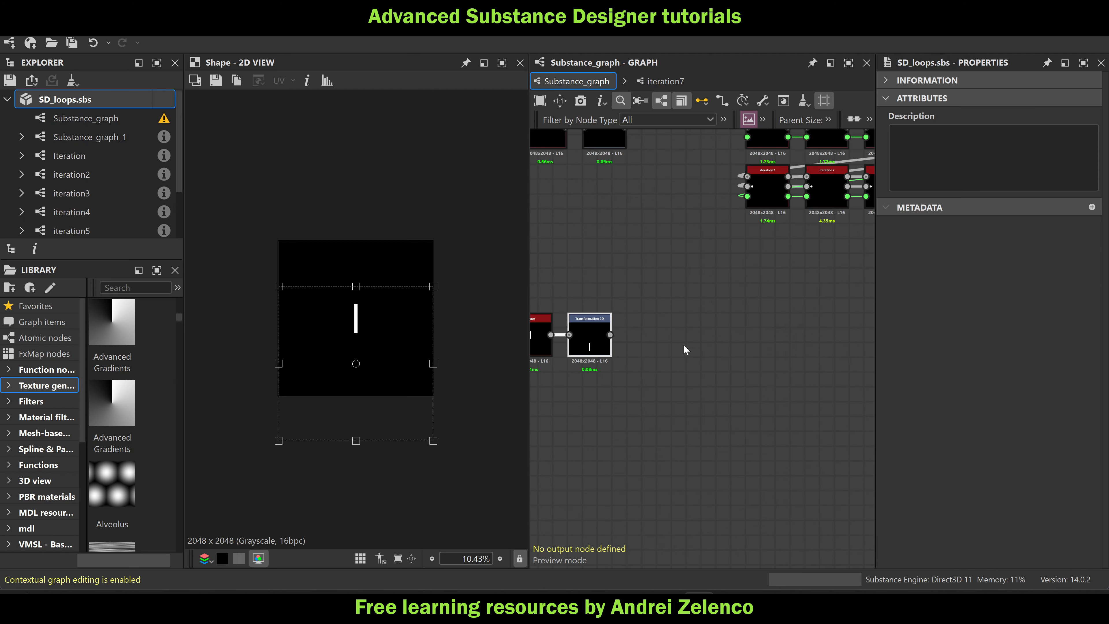
key("space")
type("tr")
left_click(725, 172)
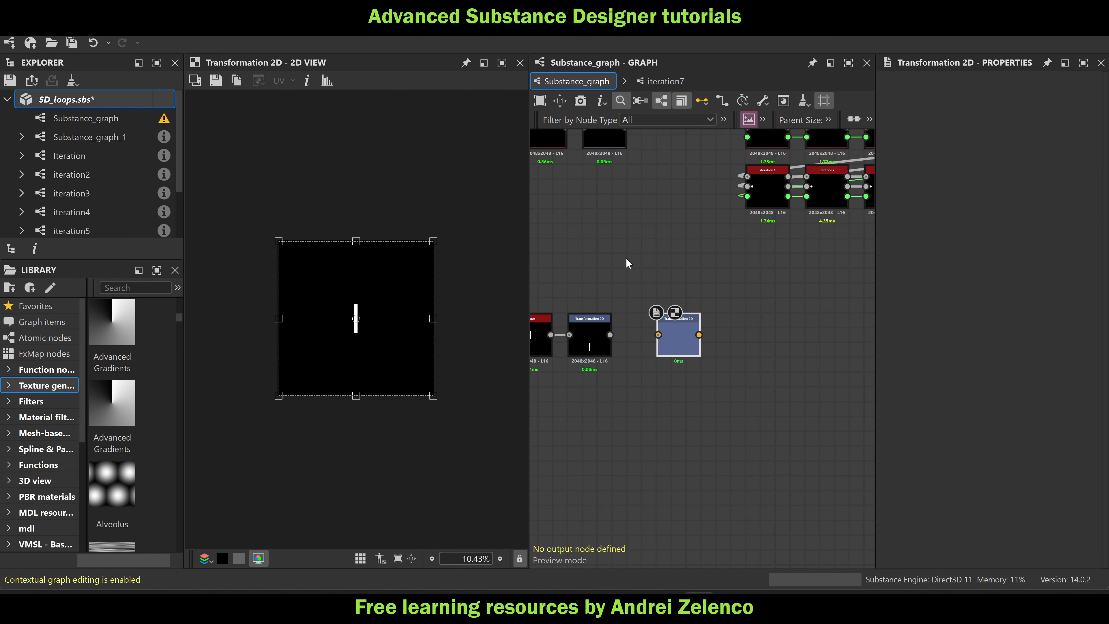
left_click_drag(668, 341, 742, 342)
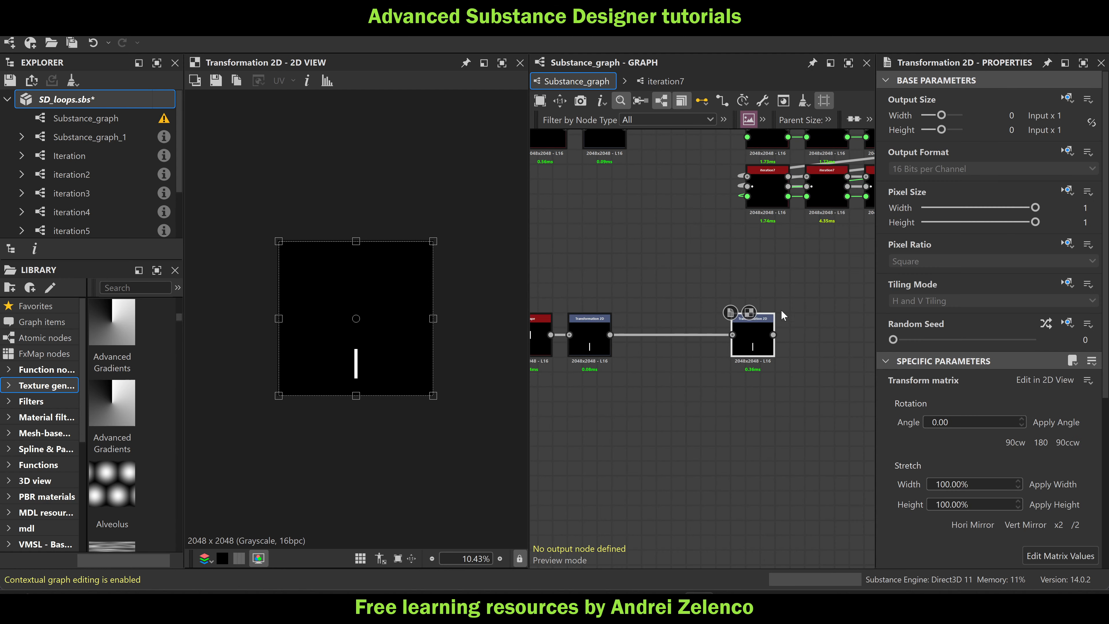
Create a new graph named iteration8 from the second Transformation 2D node and save the package
scroll(72, 195, "down", 1)
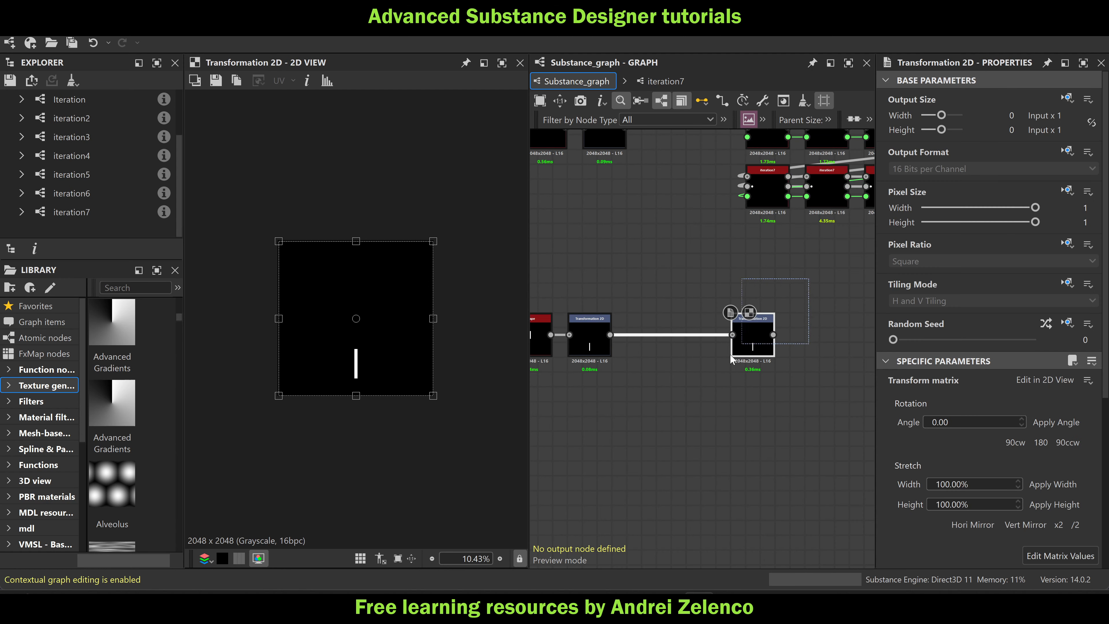
right_click(756, 332)
left_click(839, 182)
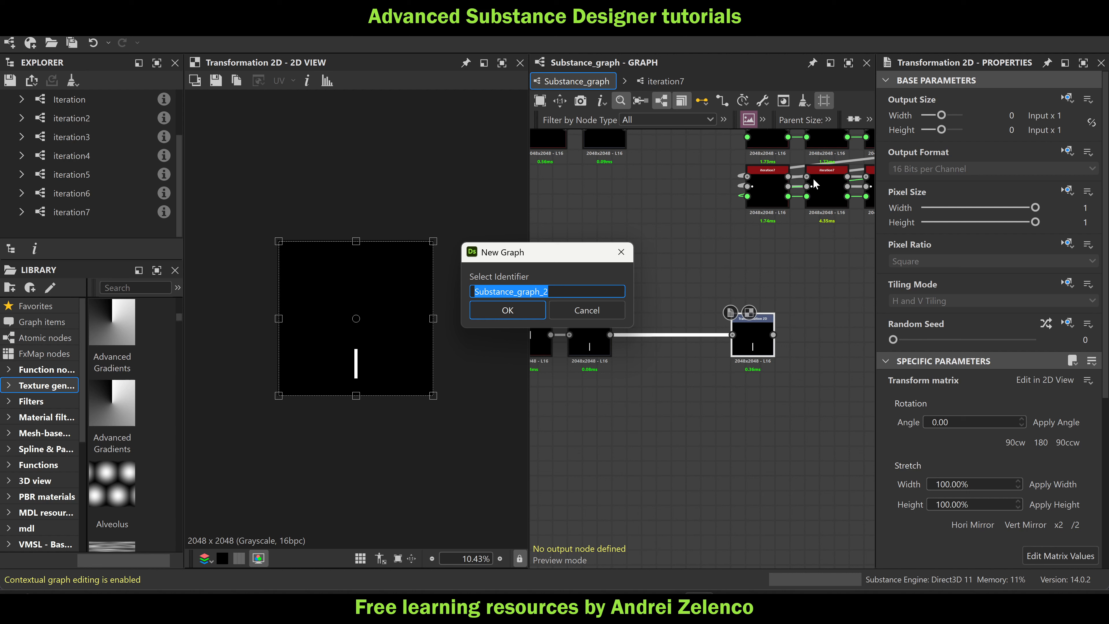
type("iteration8")
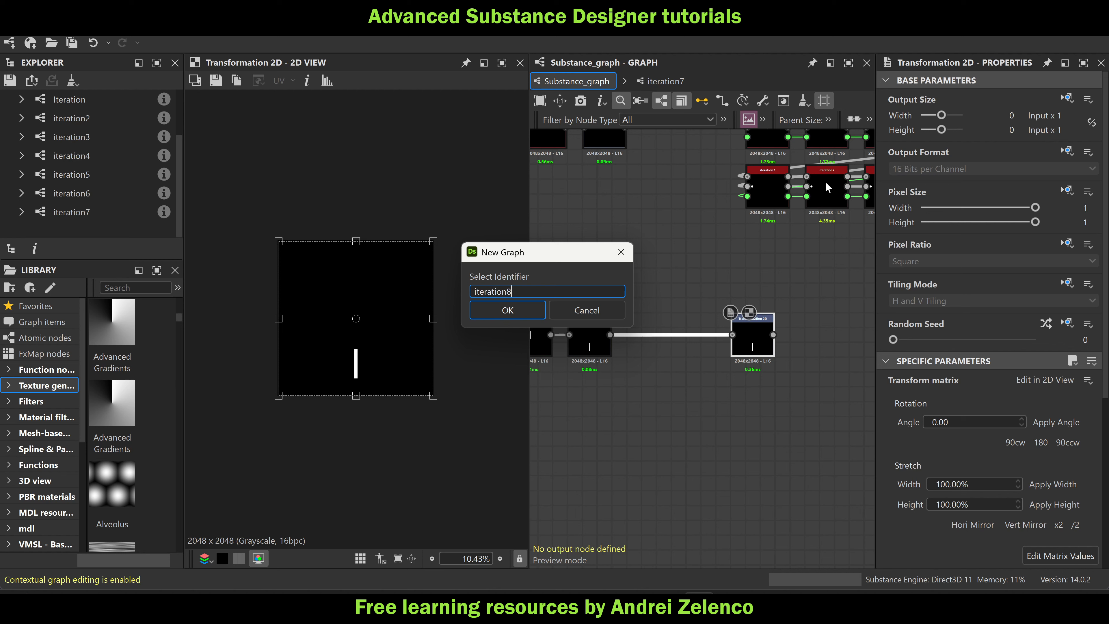
left_click(505, 311)
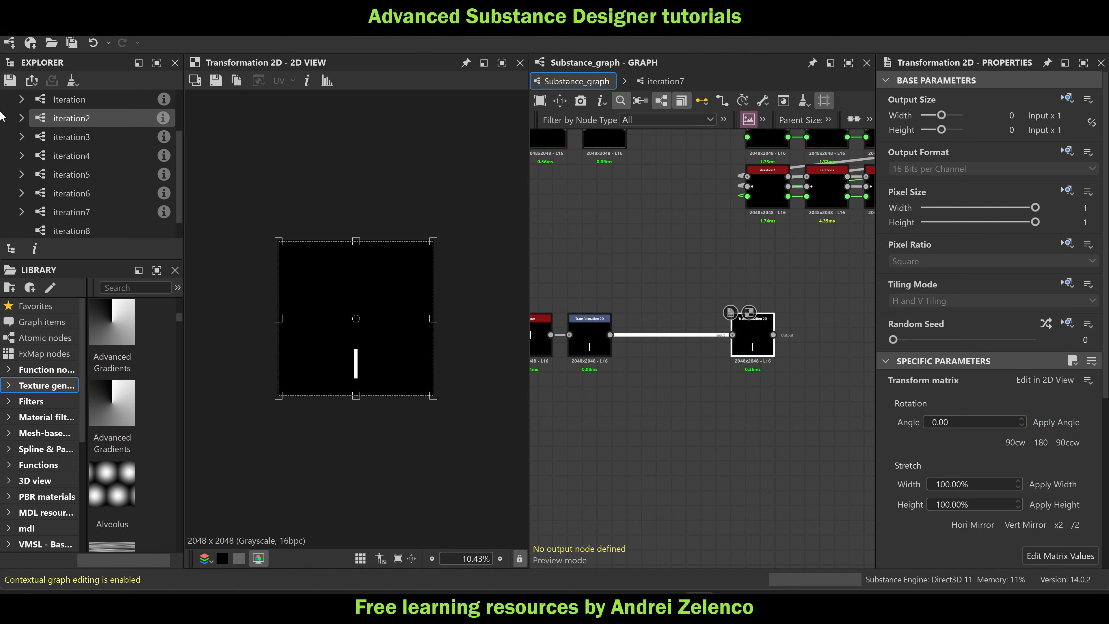
scroll(42, 142, "up", 1)
left_click(57, 103)
key("ctrl+s")
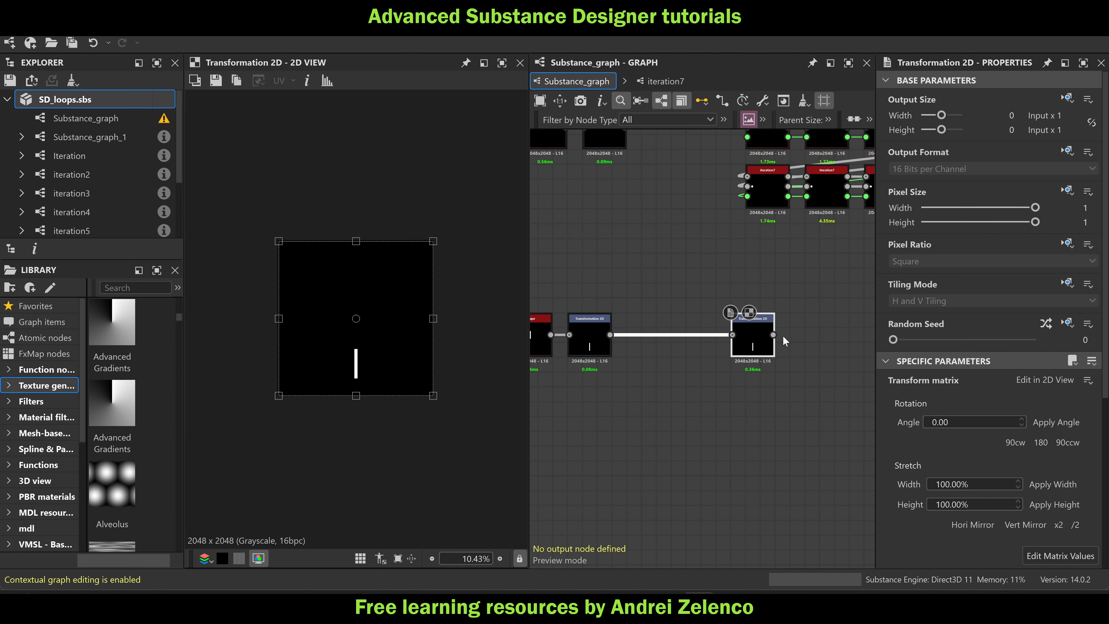
Replace the second Transformation 2D node with an instance of the iteration8 graph and open its subgraph in context
scroll(771, 361, "down", 3)
scroll(730, 341, "up", 1)
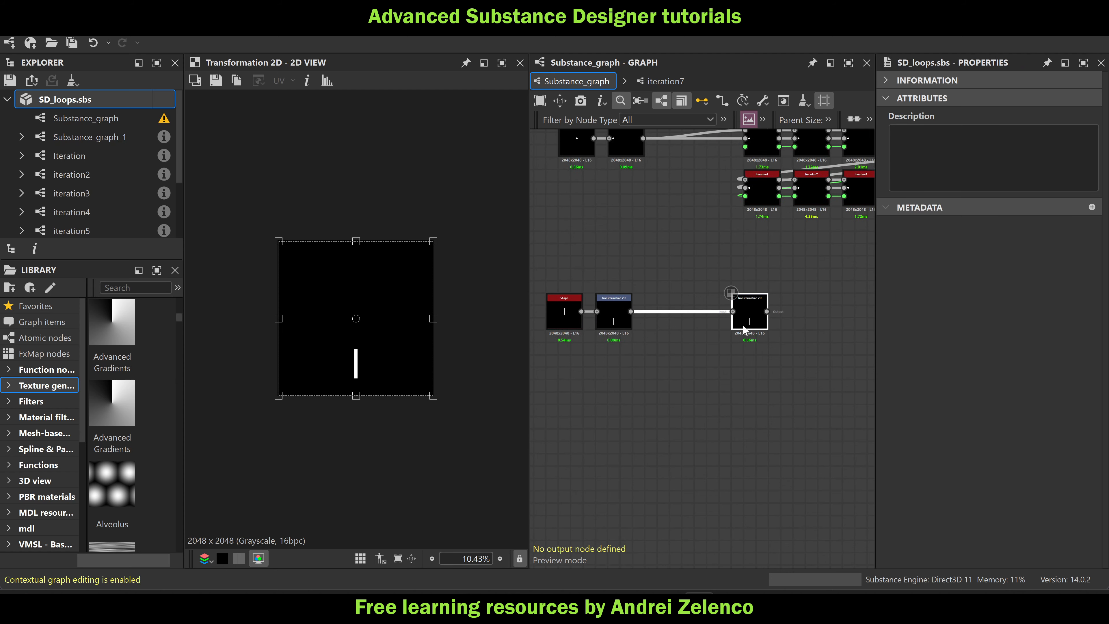
middle_click_drag(730, 341, 660, 334)
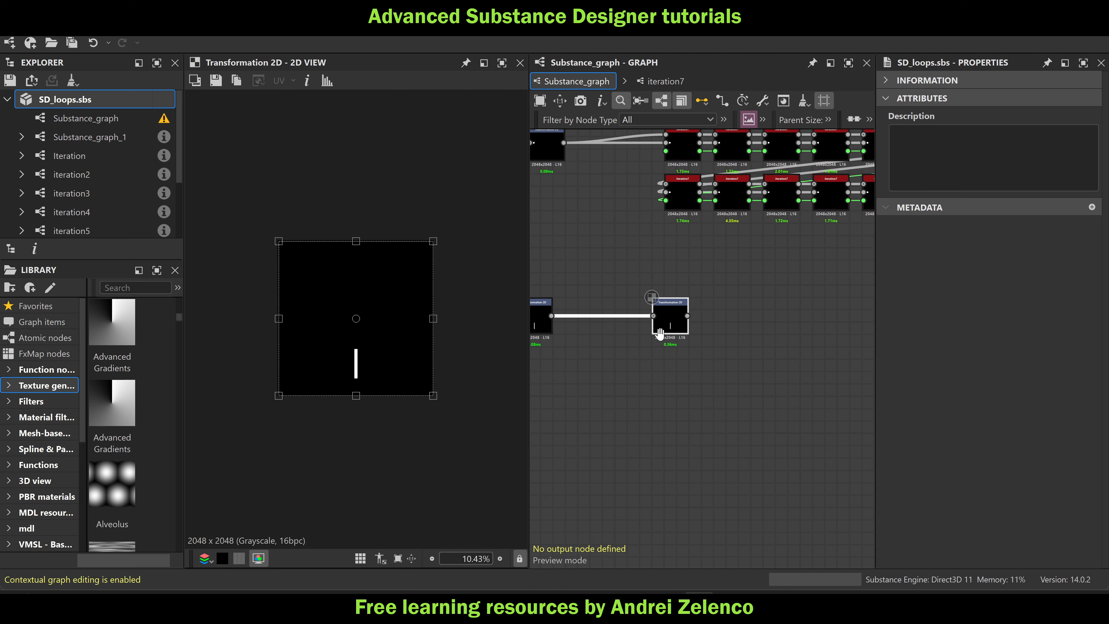
scroll(88, 175, "down", 2)
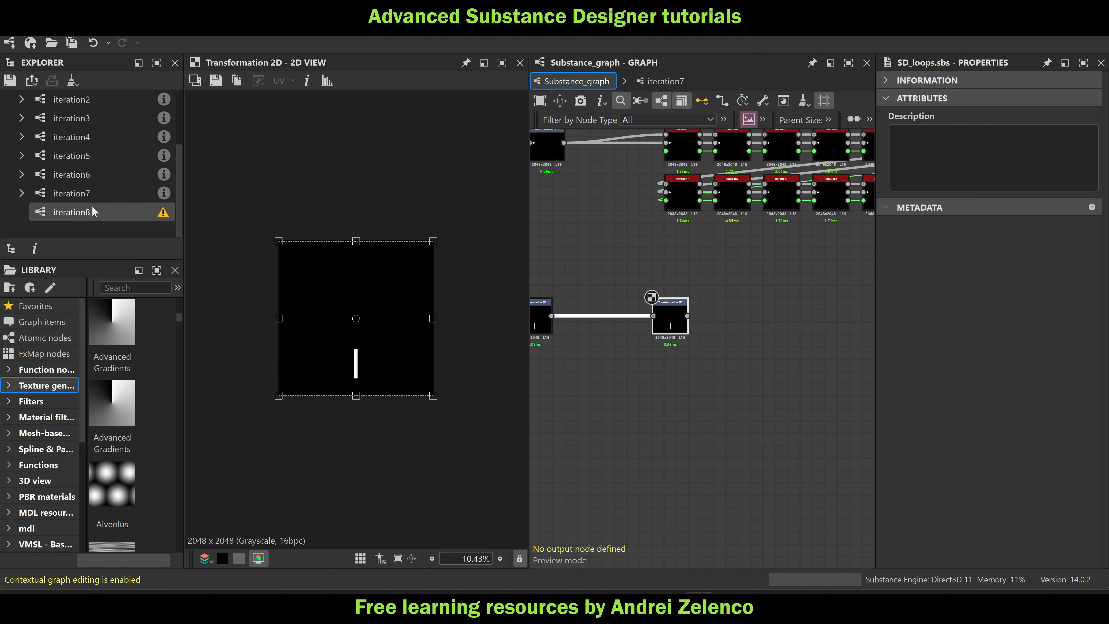
left_click_drag(72, 212, 680, 314)
left_click(672, 321)
key("Delete")
double_click(677, 317)
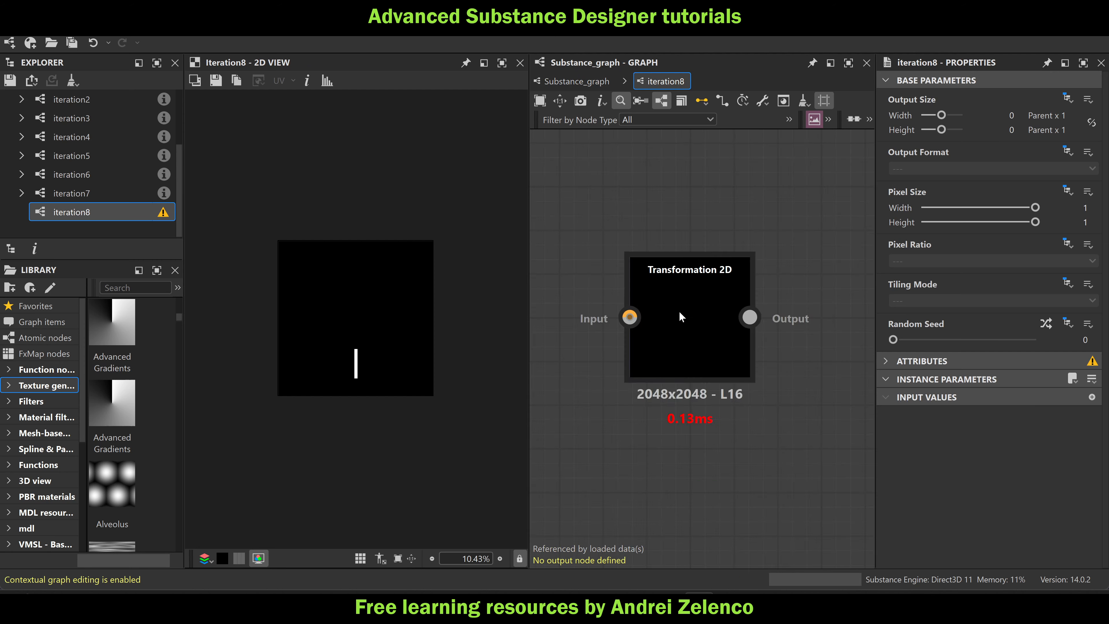
key("space")
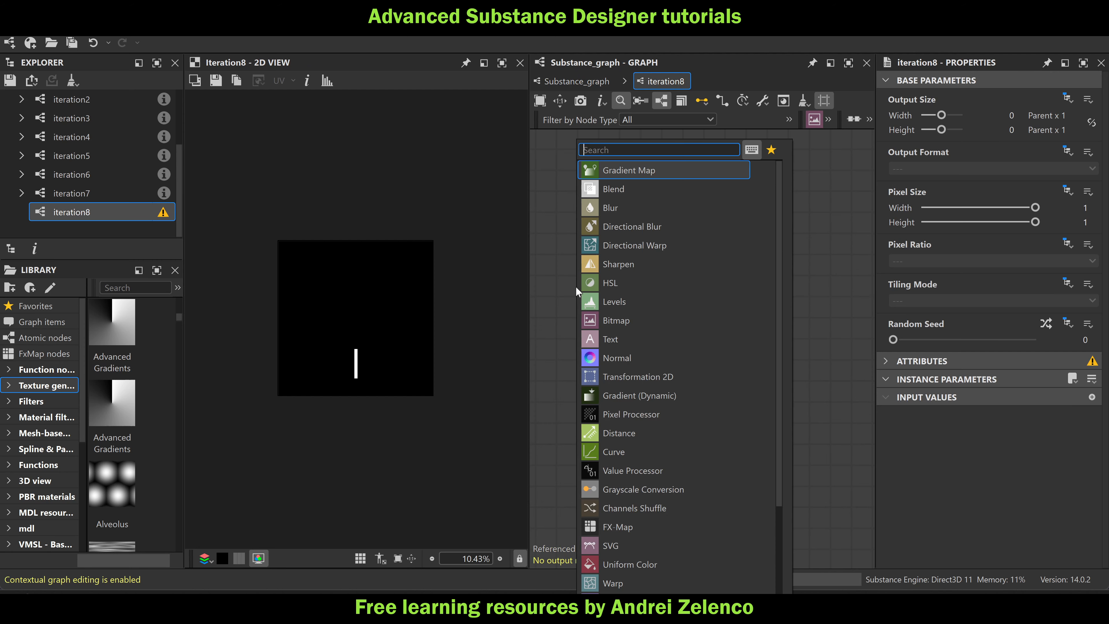
key("Escape")
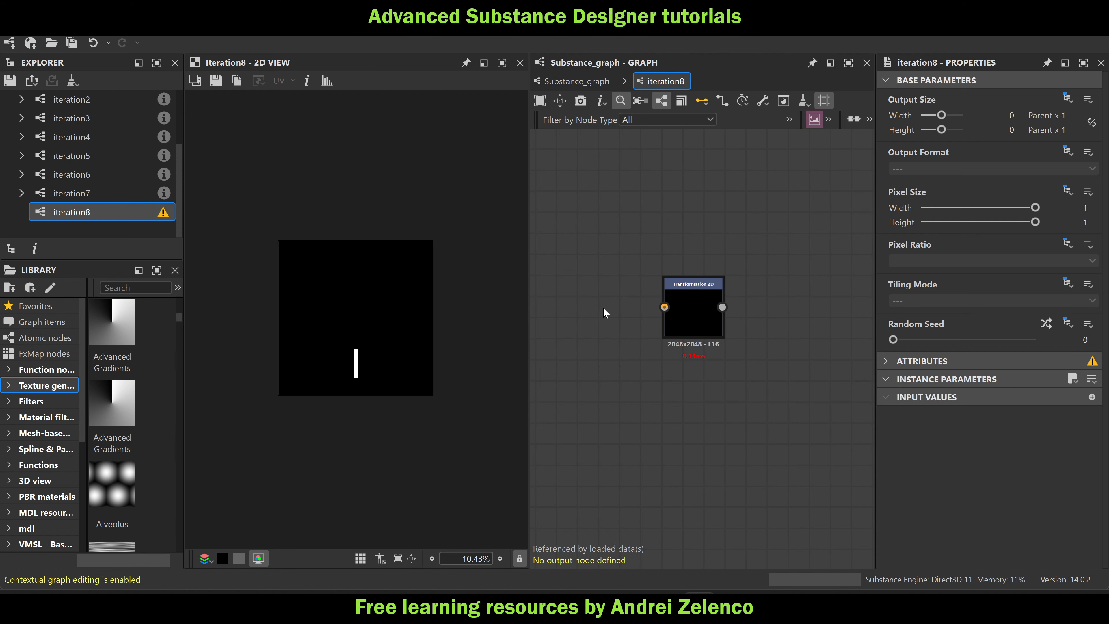
Add an Input Grayscale node to the iteration8 graph and connect it to the Transformation 2D node
left_click(604, 311)
key("space")
type("inp")
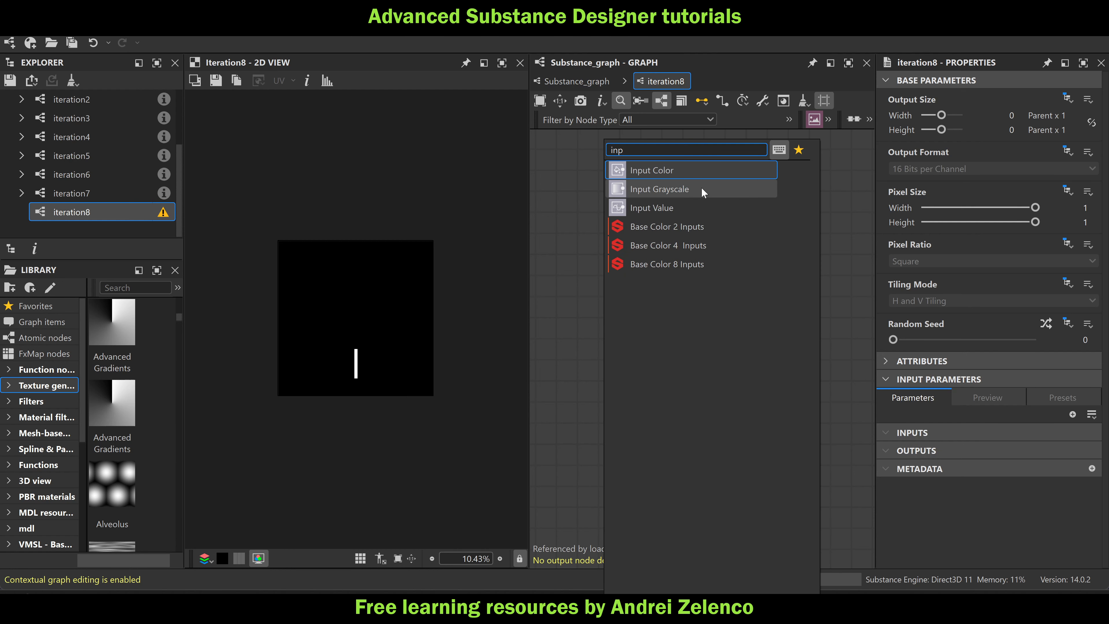
left_click(702, 190)
left_click_drag(648, 307, 691, 312)
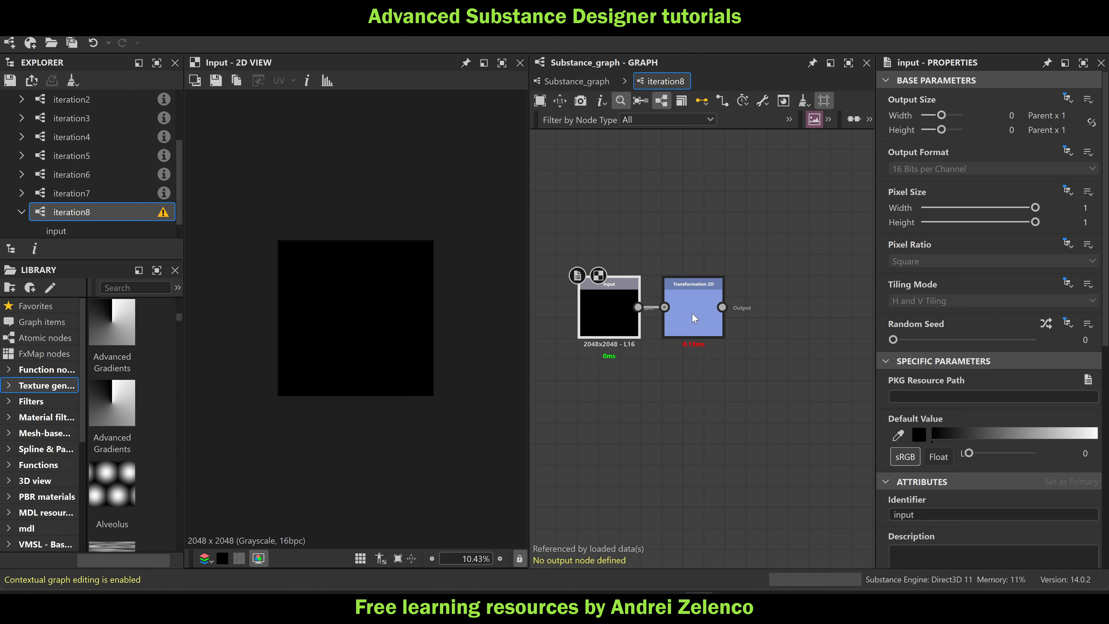
Add an Output node fed by the Transformation 2D node
left_click(692, 311)
key("space")
type("ou")
left_click(768, 173)
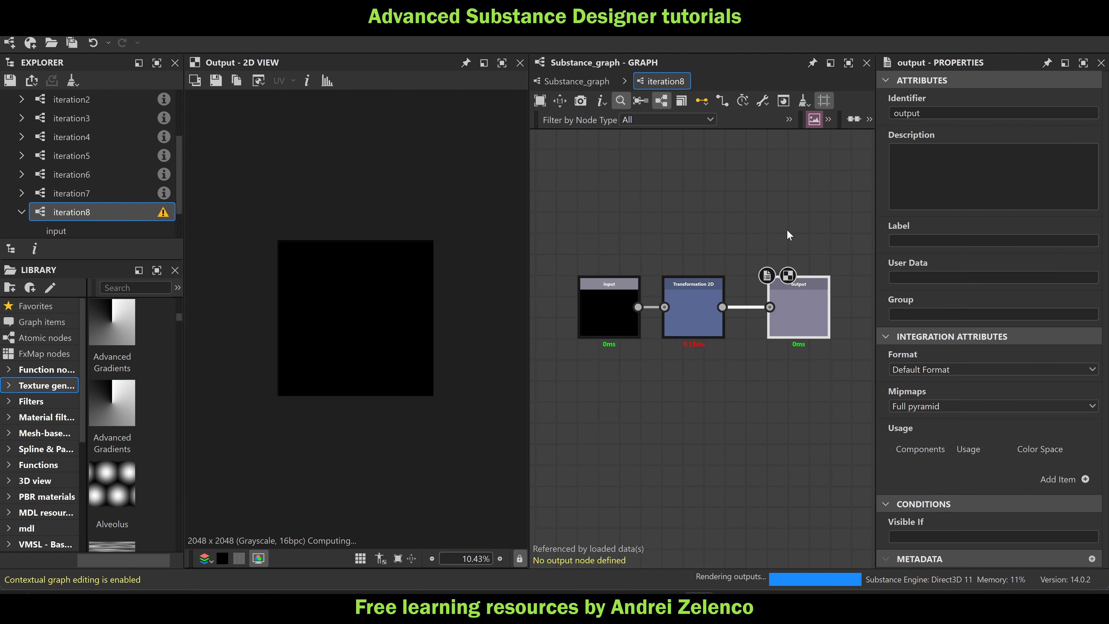
Spread the nodes out, place Transformation 2D above the main line, and connect the input node directly to the output node
scroll(788, 267, "down", 3)
left_click_drag(676, 295, 567, 293)
left_click(731, 298)
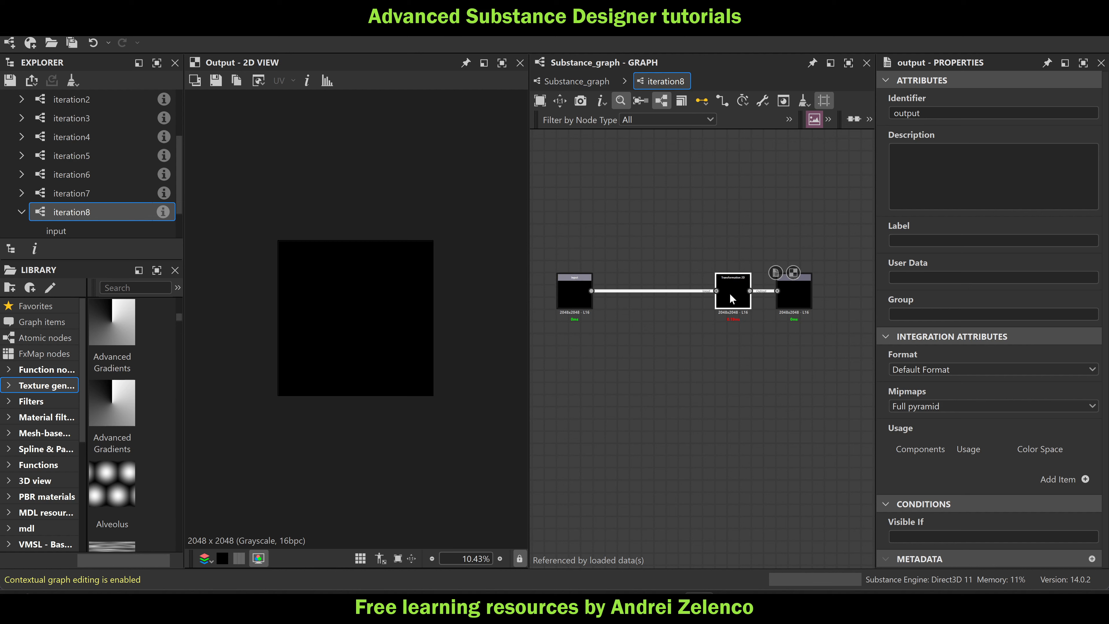
left_click_drag(651, 293, 638, 235)
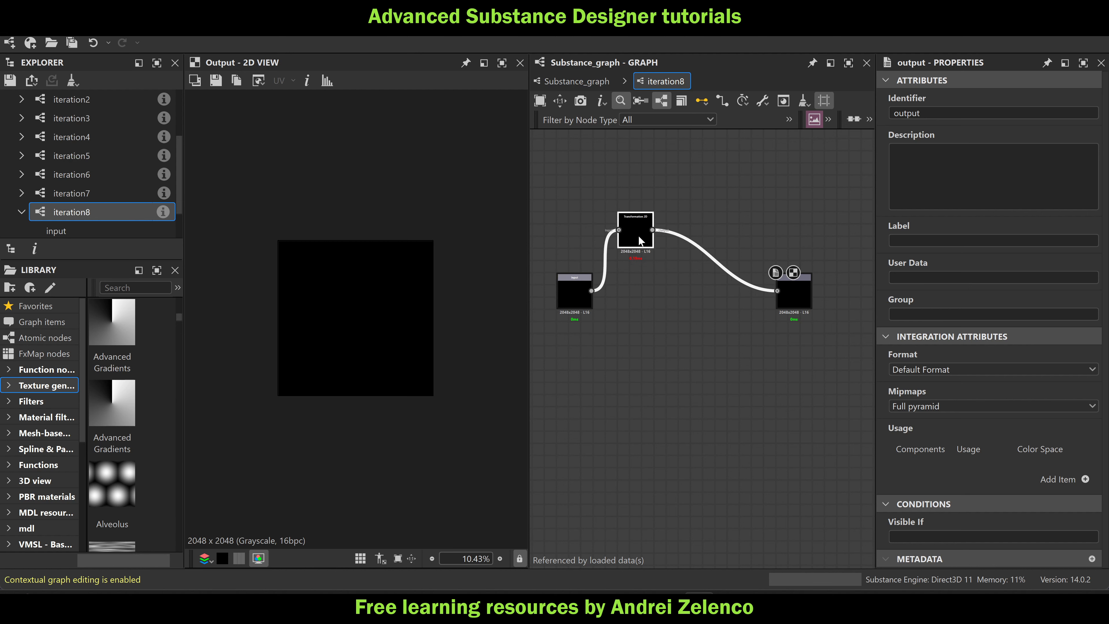
left_click_drag(592, 290, 777, 291)
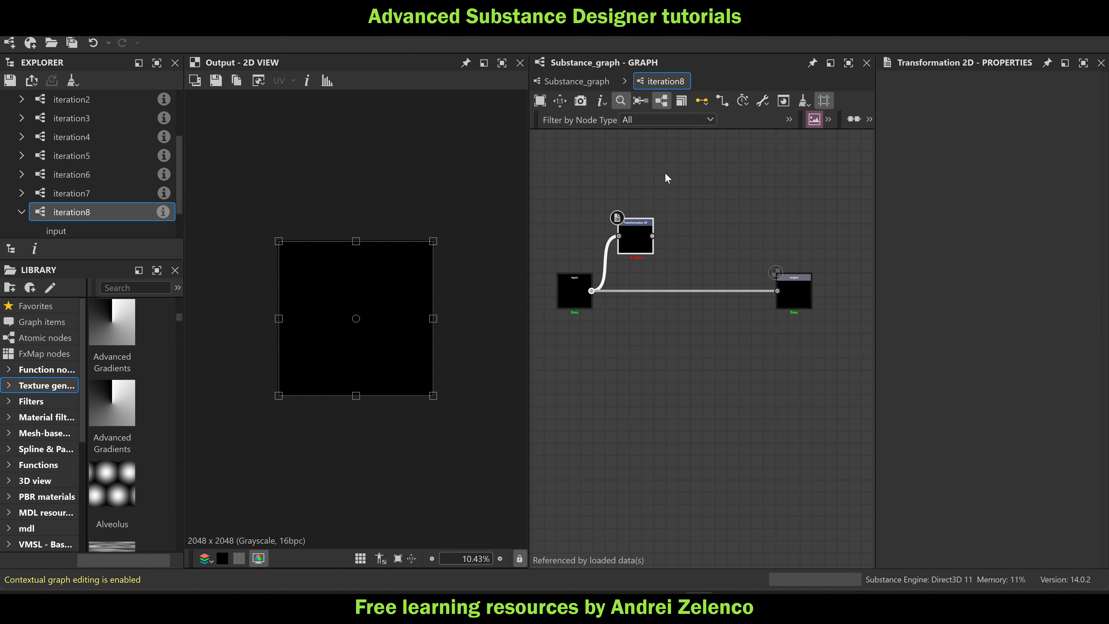
Connect the tree's Transformation 2D node to the iteration8 instance in Substance_graph, then reopen its subgraph in context and preview its Transformation 2D
left_click(573, 82)
scroll(579, 304, "up", 2)
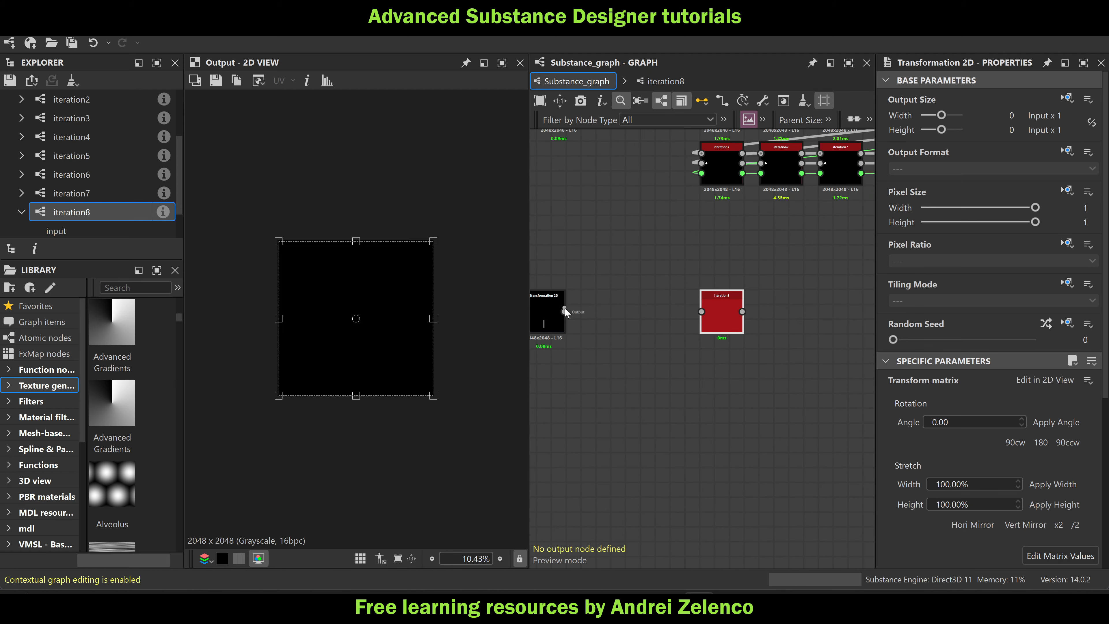
left_click_drag(564, 306, 702, 311)
double_click(712, 313)
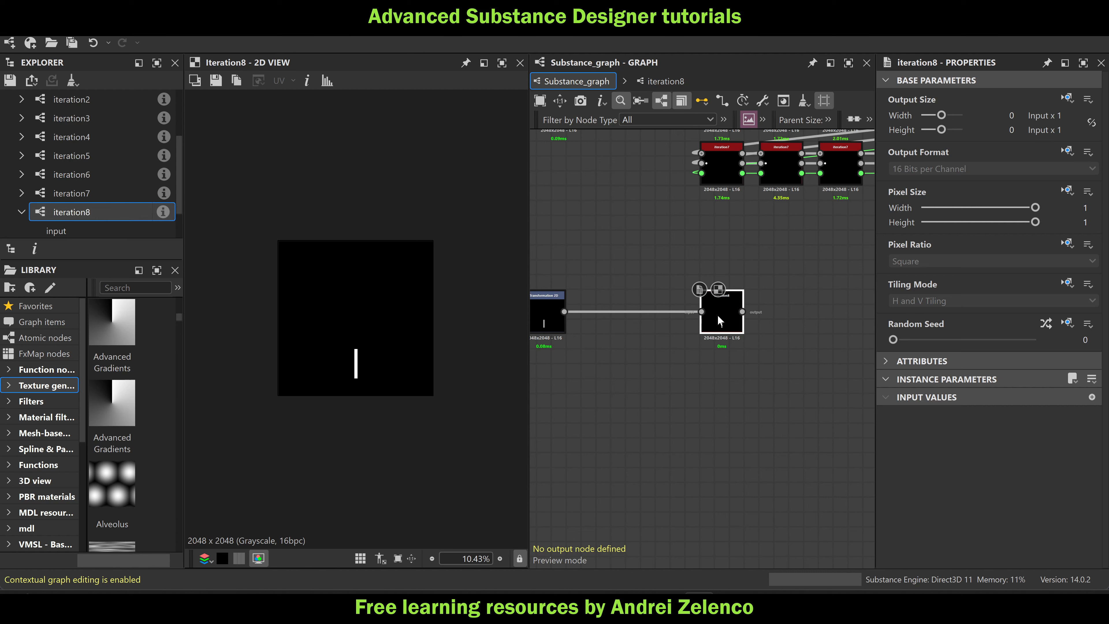
key("ctrl+e")
double_click(643, 241)
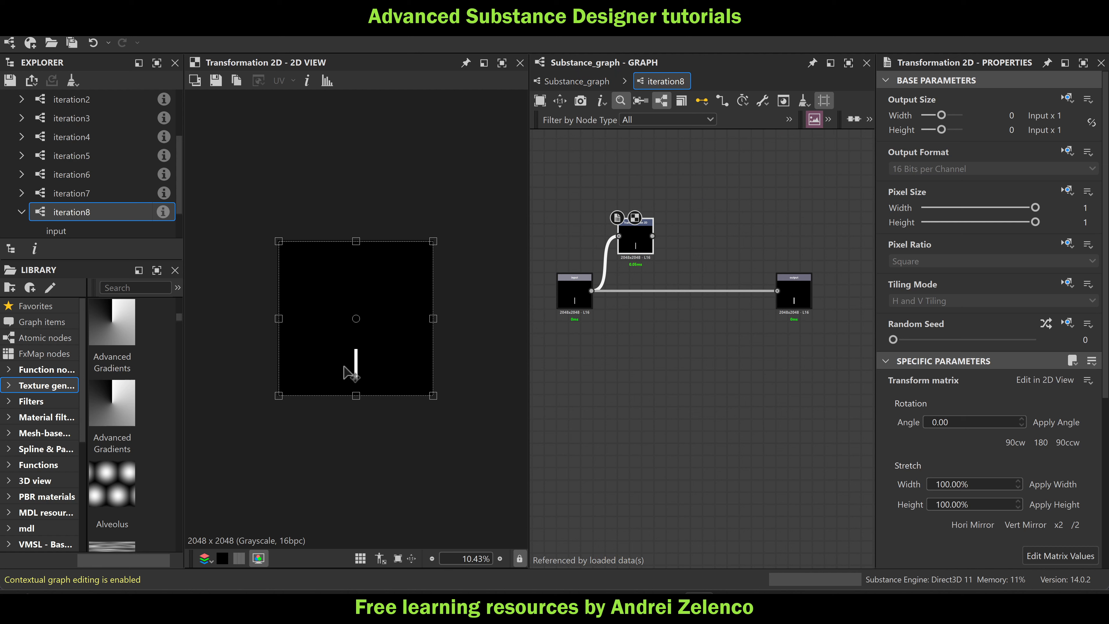
Scale the Transformation 2D frame down to roughly three quarters and set its Tiling Mode to Absolute, No Tiling
scroll(347, 363, "up", 1)
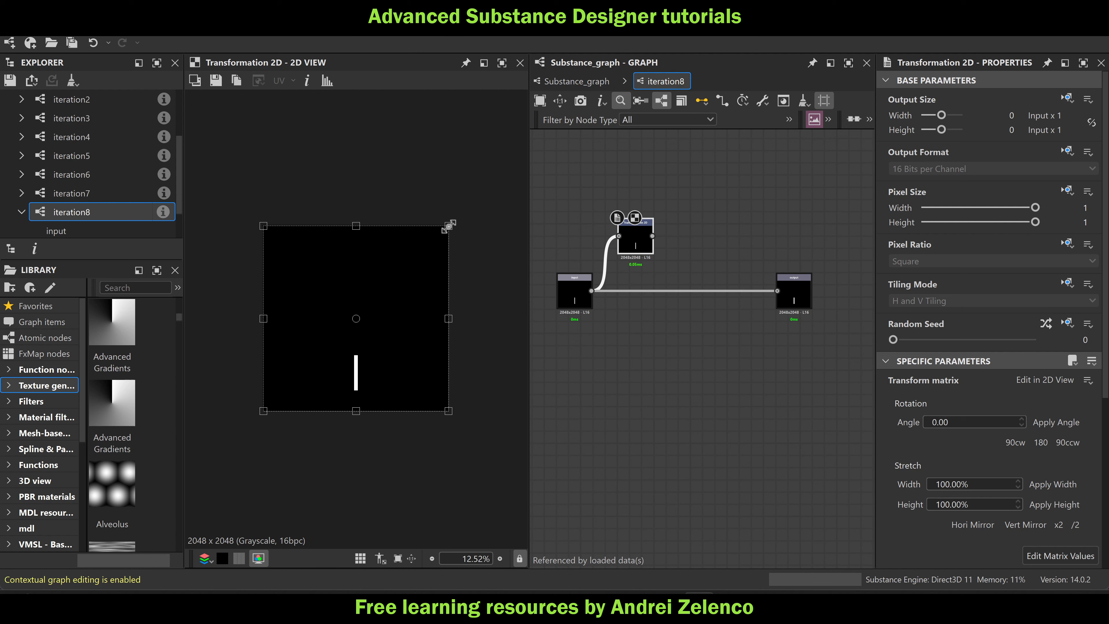
left_click_drag(448, 225, 422, 256)
left_click(1065, 284)
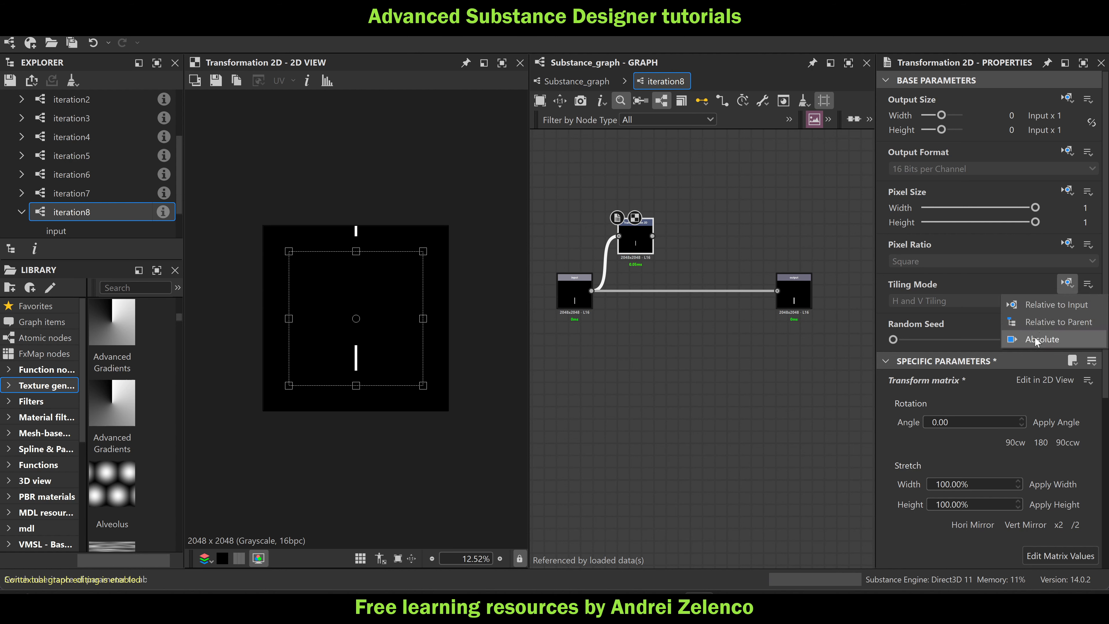
left_click(1036, 340)
left_click(943, 301)
left_click(921, 314)
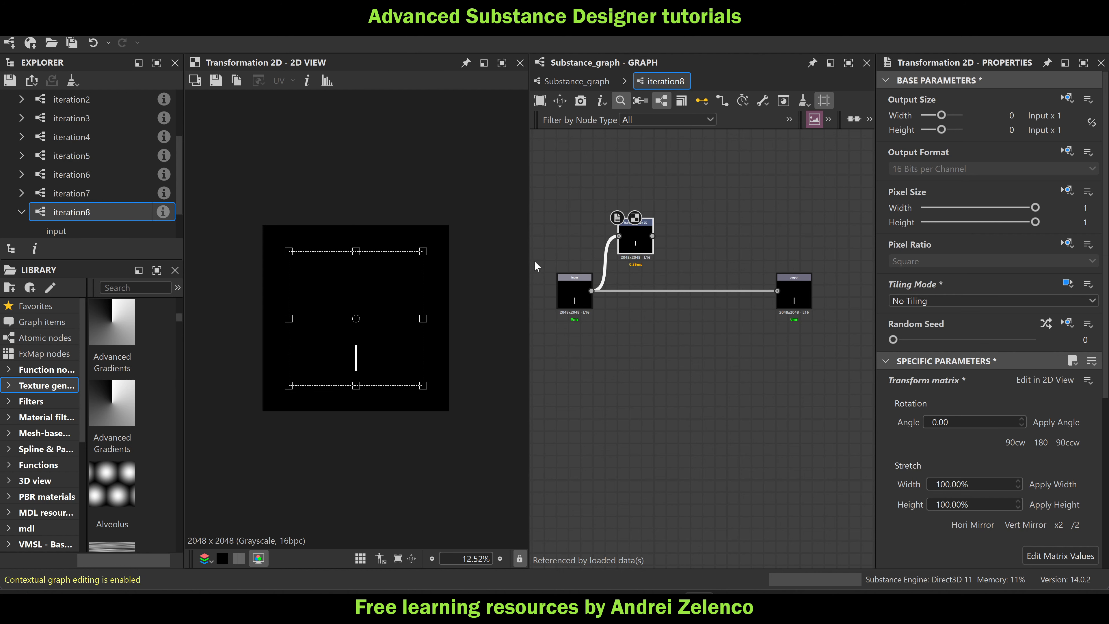
Blend the Transformation 2D as foreground over the input as background, using the Add (Linear Dodge) mode
key("space")
type("bl")
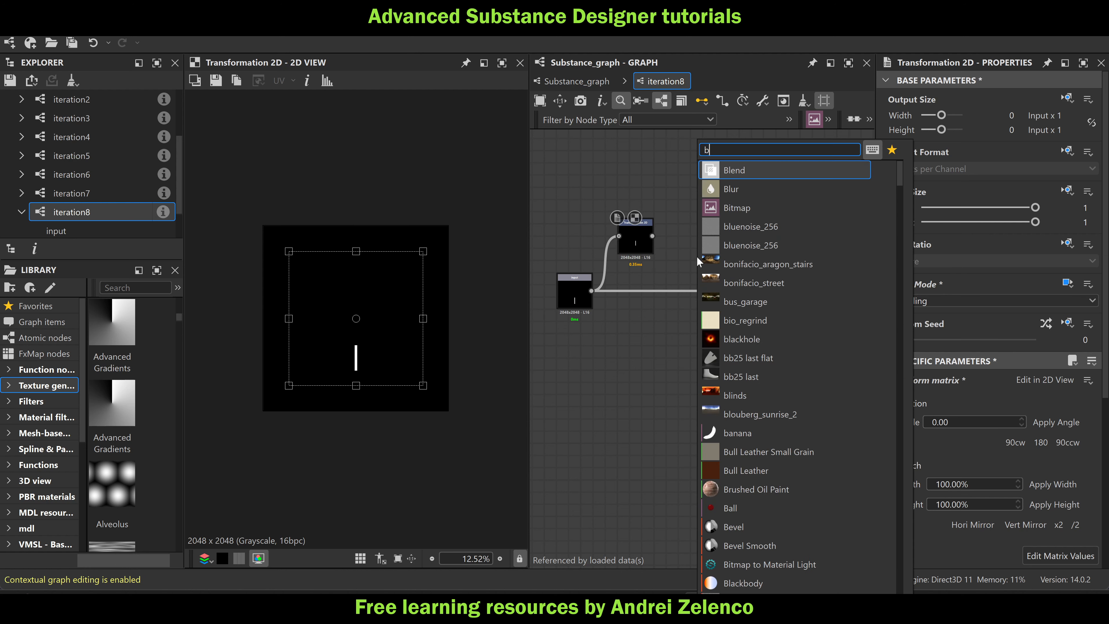
left_click(776, 166)
left_click_drag(591, 290, 680, 246)
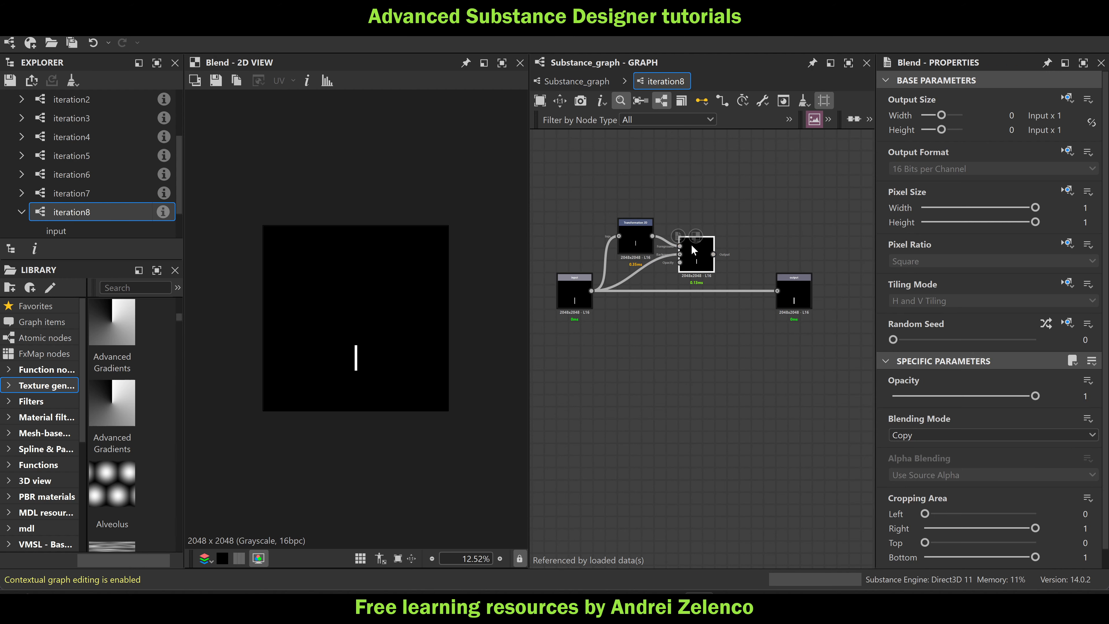
left_click(967, 436)
left_click(922, 459)
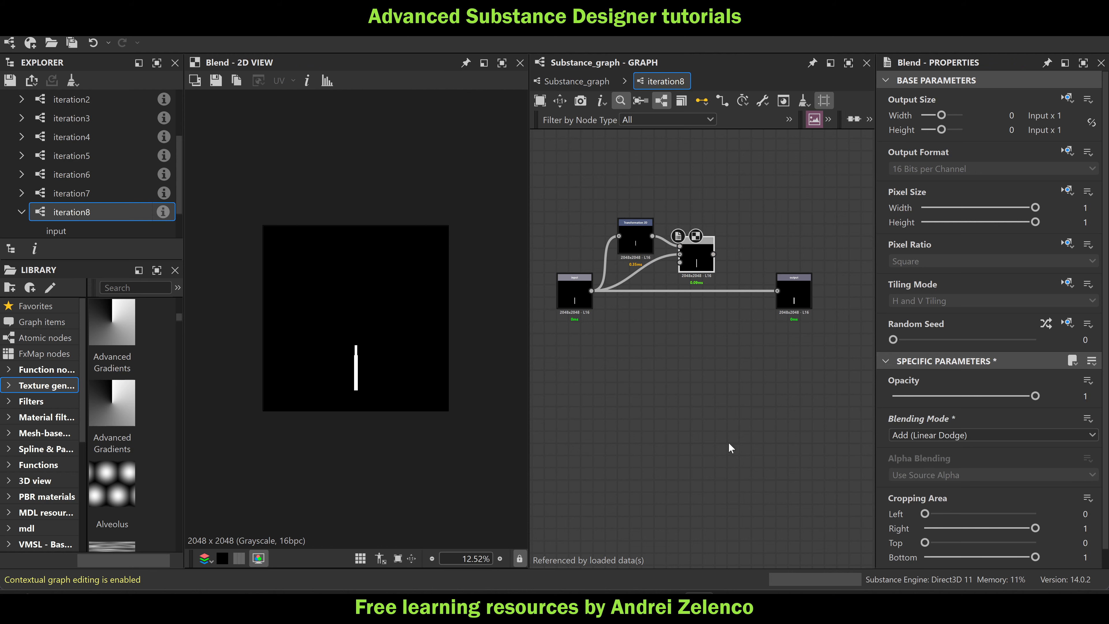
Rotate the Transformation 2D frame counterclockwise and shift it so the left-leaning branch starts at the trunk's tip
left_click(636, 238)
scroll(395, 291, "up", 2)
left_click_drag(461, 210, 407, 189)
left_click_drag(411, 332, 382, 318)
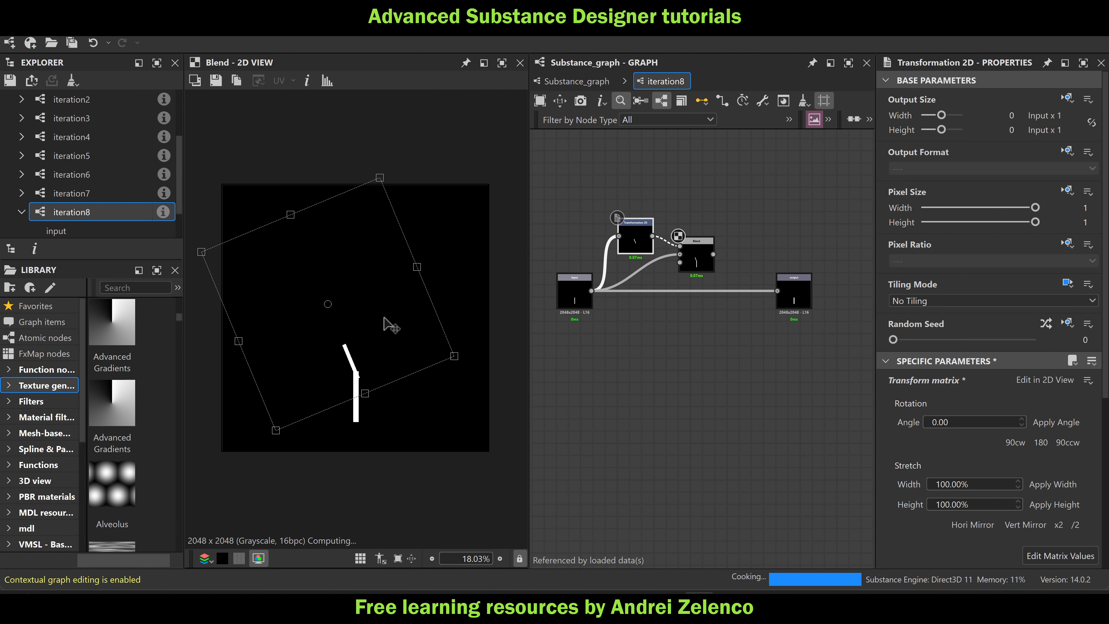
left_click_drag(419, 268, 421, 247)
scroll(386, 374, "up", 3)
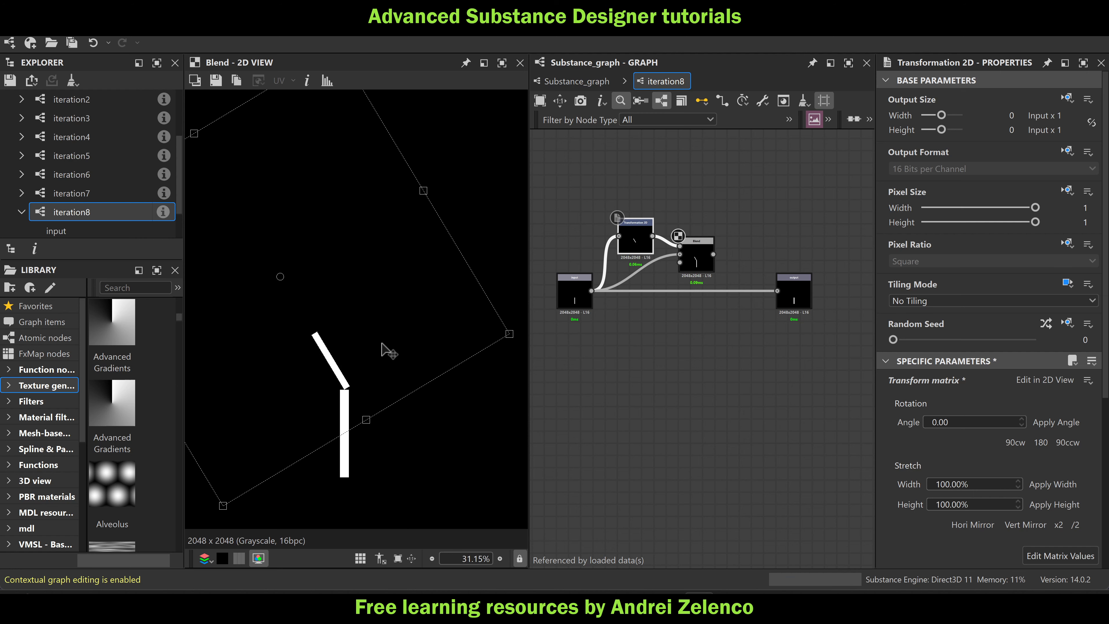
left_click_drag(381, 342, 379, 348)
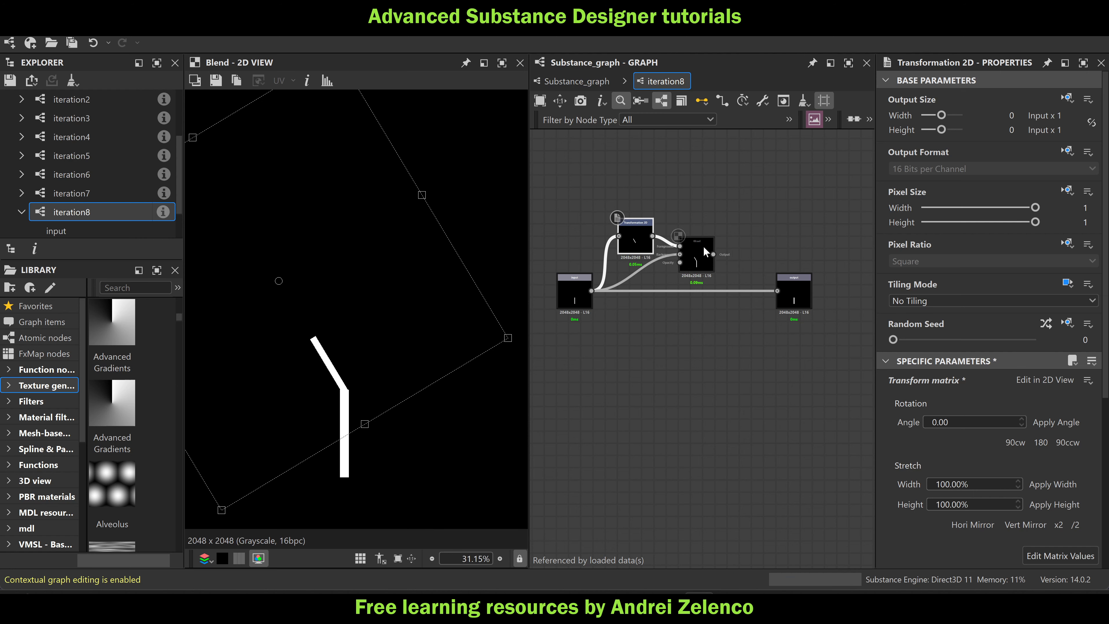
Duplicate the Transformation 2D node above the original and rotate and shift the copy's frame to form a right-leaning branch
left_click_drag(639, 235, 637, 227)
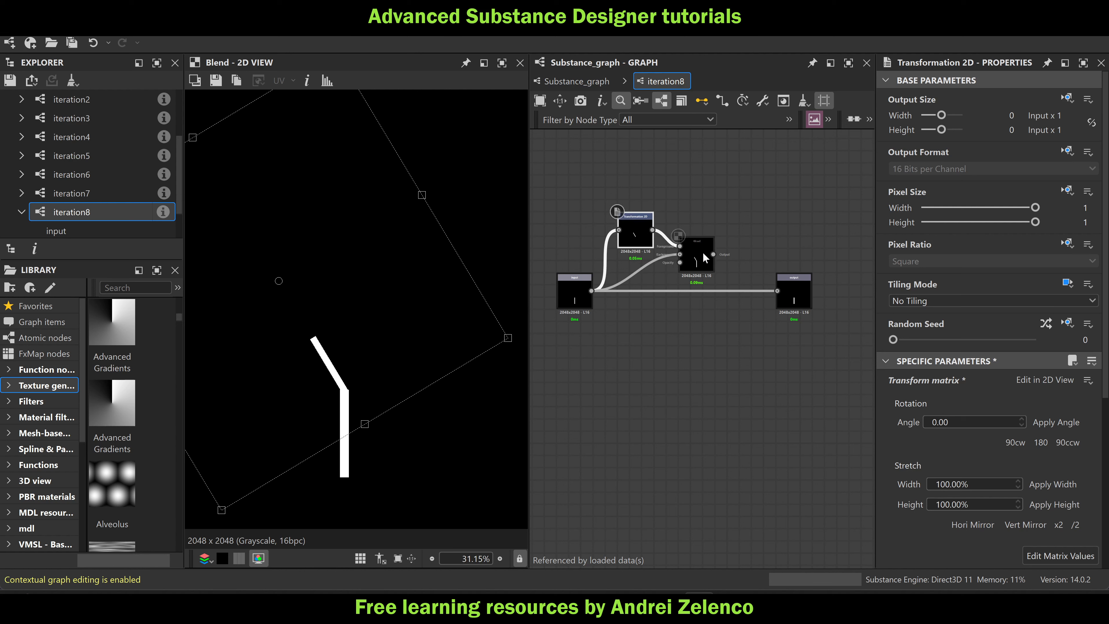
left_click_drag(697, 258, 718, 258)
middle_click_drag(719, 258, 742, 317)
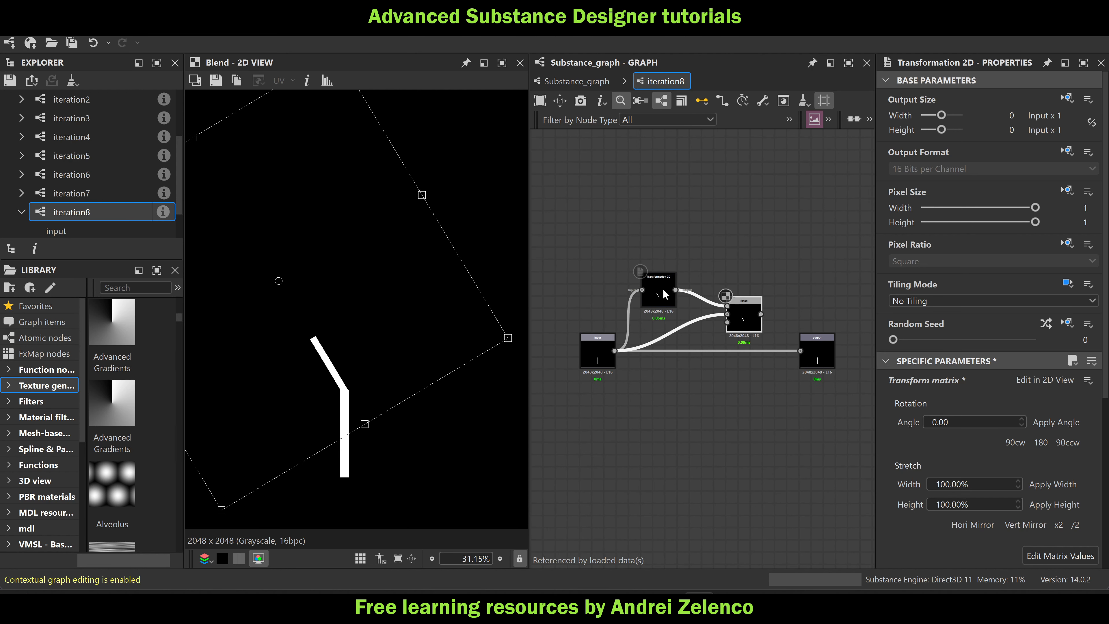
left_click(657, 284)
double_click(661, 287)
key("ctrl+d")
left_click_drag(665, 300, 652, 237)
scroll(431, 257, "down", 3)
mouse_move(452, 223)
left_mouse_down()
mouse_move(463, 329)
mouse_move(446, 393)
left_mouse_up()
mouse_move(338, 359)
left_mouse_down()
mouse_move(402, 349)
mouse_move(397, 358)
left_mouse_up()
Add a second Blend node combining the two Transformation 2D branches in Add (Linear Dodge) mode
scroll(723, 276, "up", 2)
key("space")
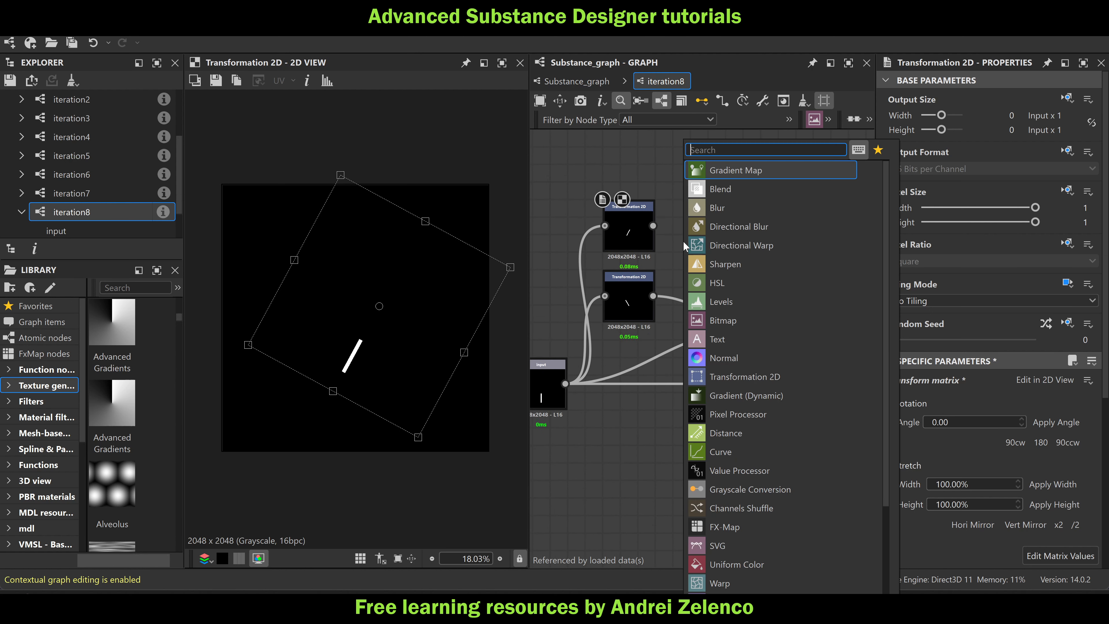
type("b")
left_click(742, 169)
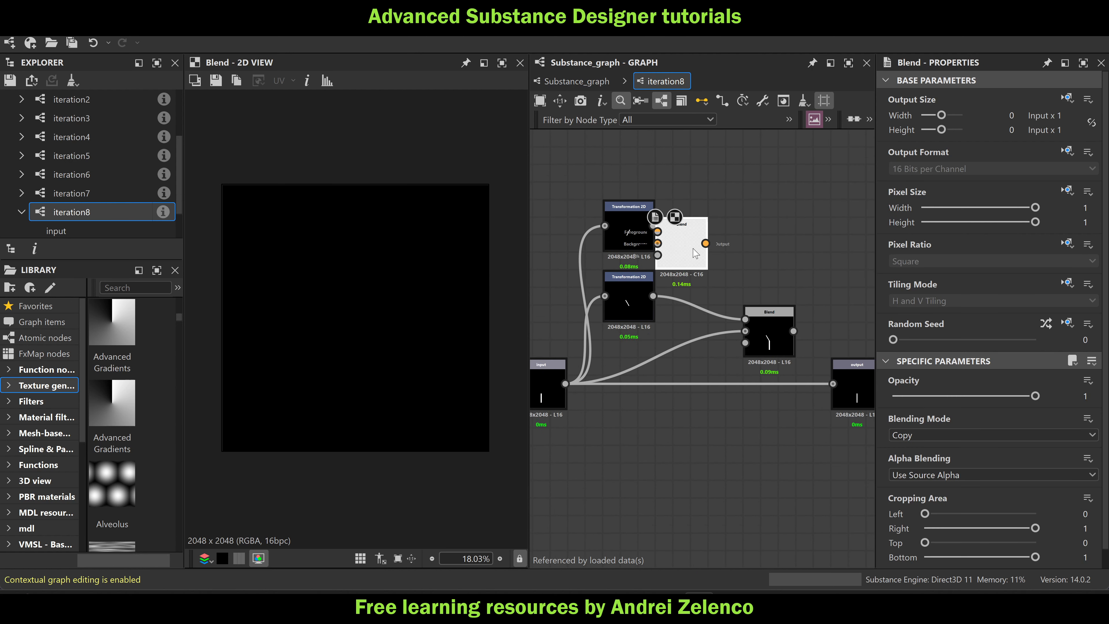
left_click_drag(695, 253, 738, 254)
left_click_drag(653, 296, 700, 231)
left_click(933, 432)
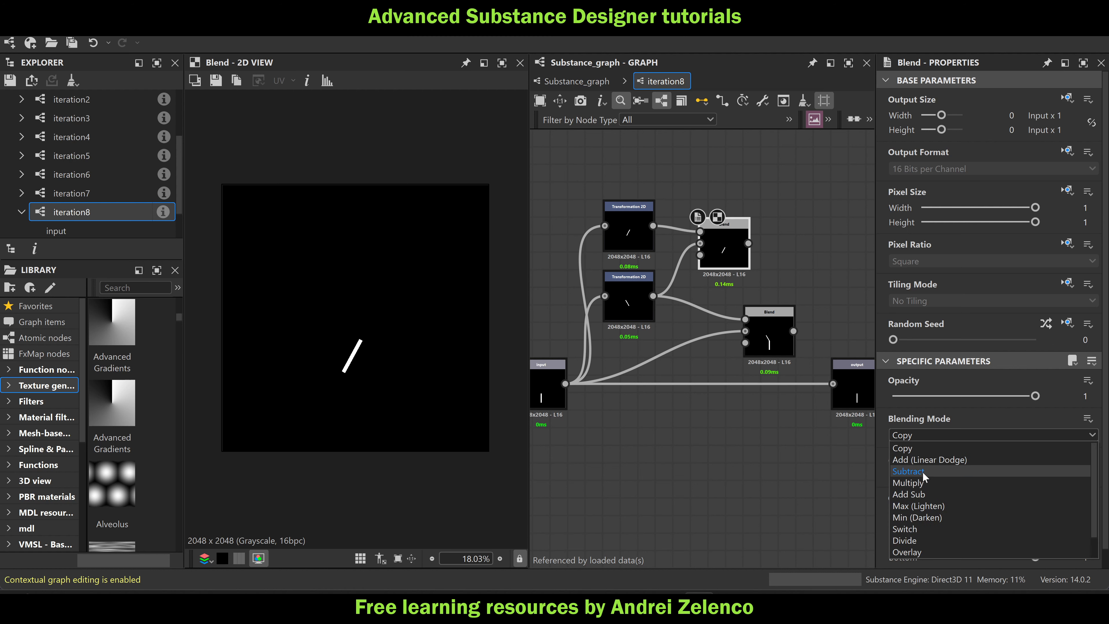
left_click(920, 458)
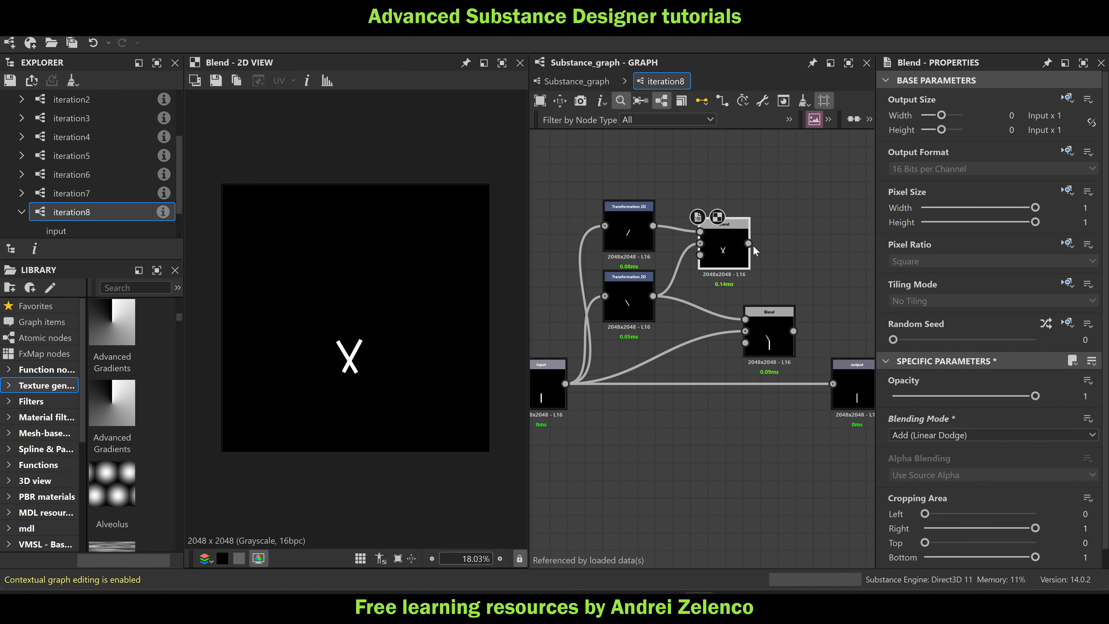
Connect the branch Blend to the foreground of the trunk Blend, place it between the nodes, and preview the combined result
left_click_drag(748, 244, 752, 301)
left_click_drag(725, 249, 699, 267)
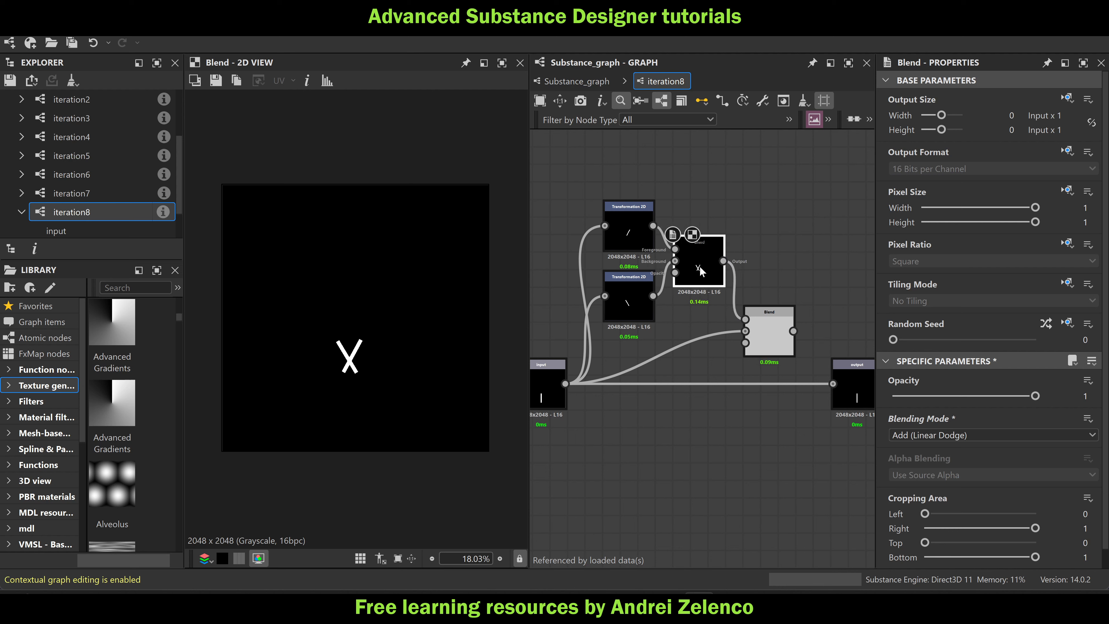
left_click(769, 323)
Shift the upper Transformation 2D's frame so the right branch meets the trunk's tip in a symmetric Y shape
scroll(624, 226, "up", 2)
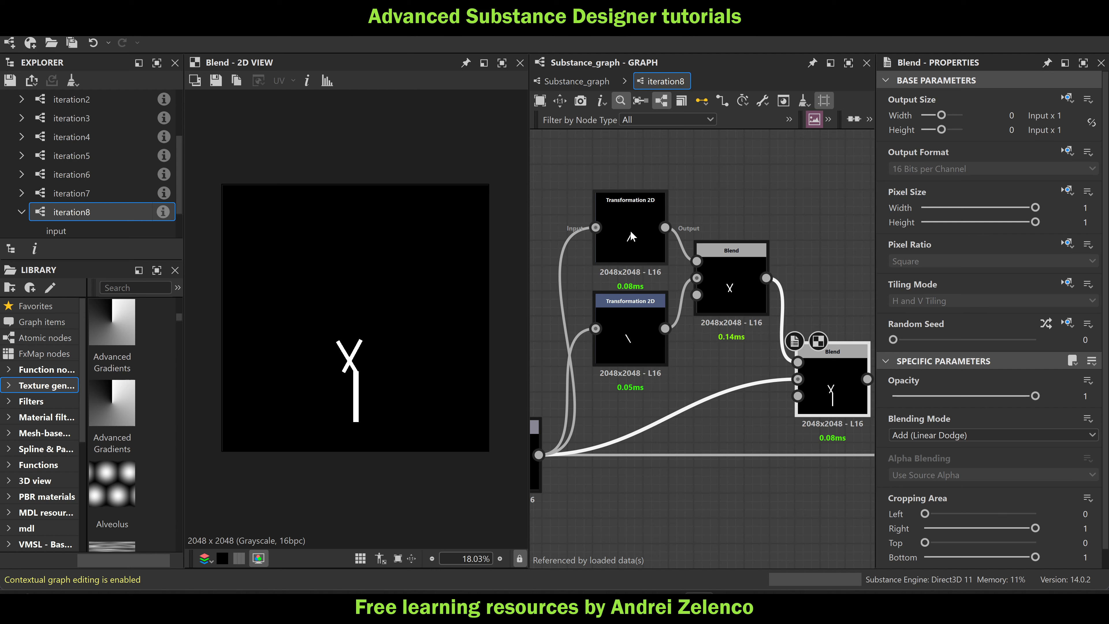
left_click(630, 231)
scroll(410, 367, "up", 3)
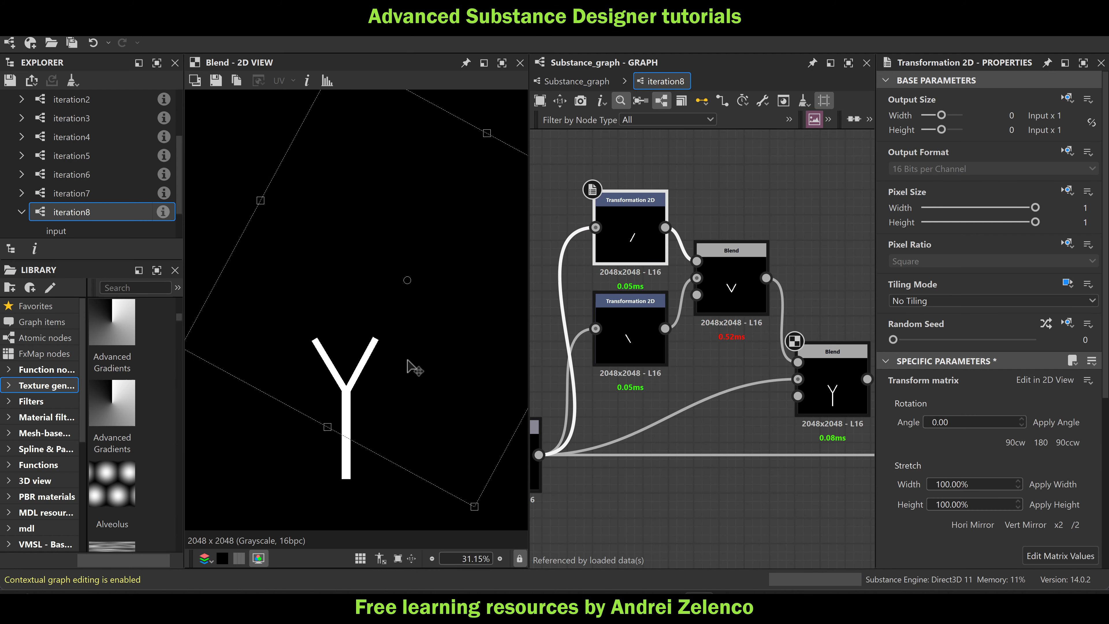
scroll(413, 367, "down", 3)
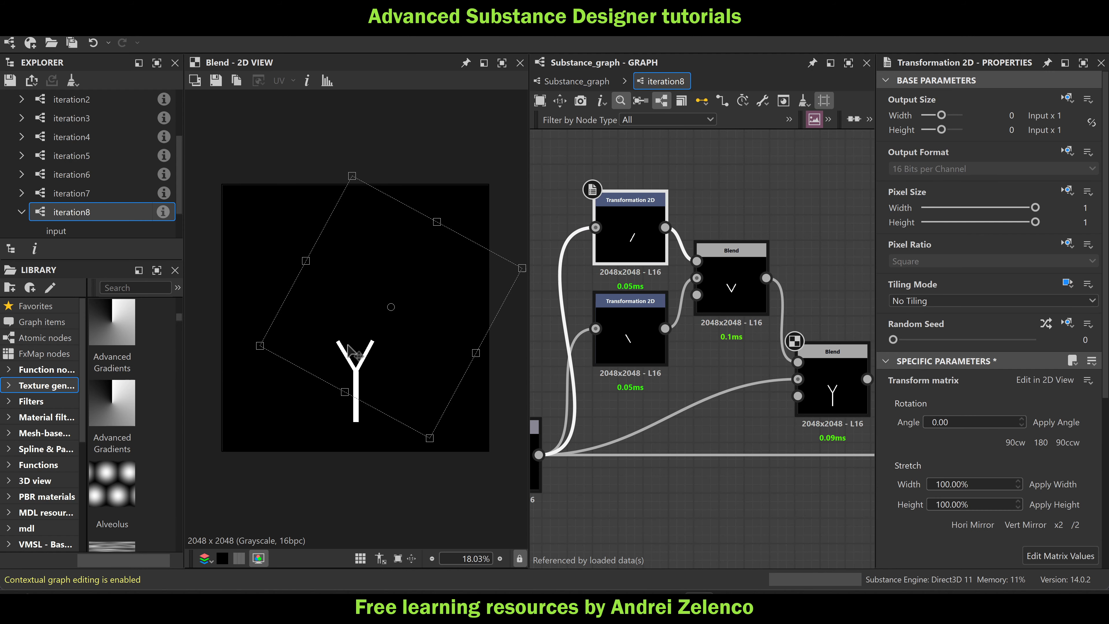
Connect the final Blend to the output node, then return to Substance_graph and preview the iteration8 instance
middle_click_drag(786, 262, 627, 218)
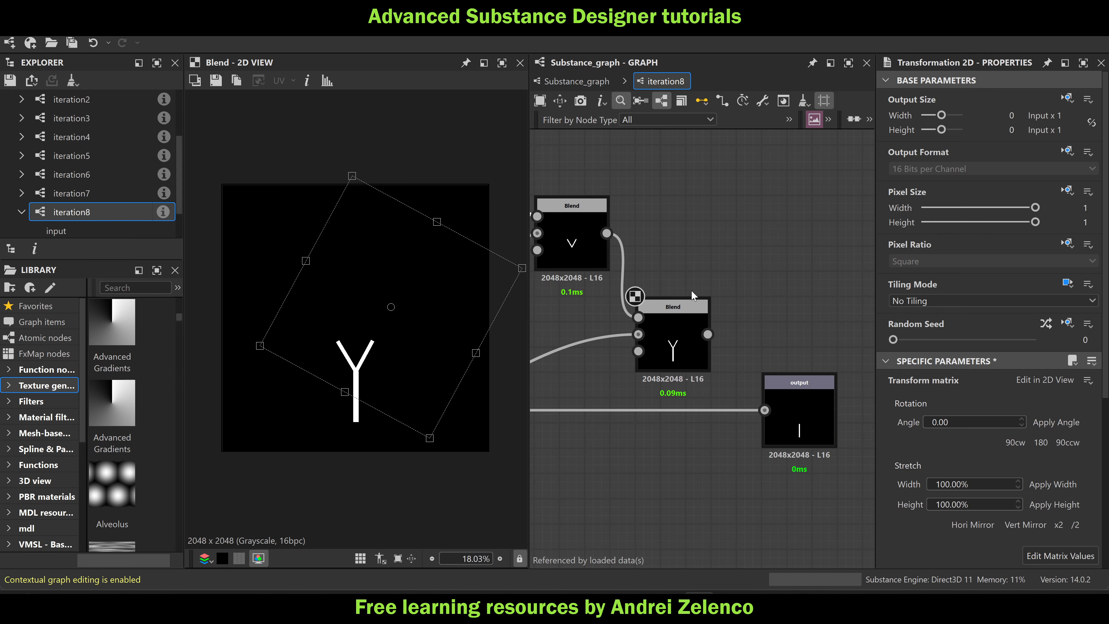
left_click_drag(707, 334, 764, 410)
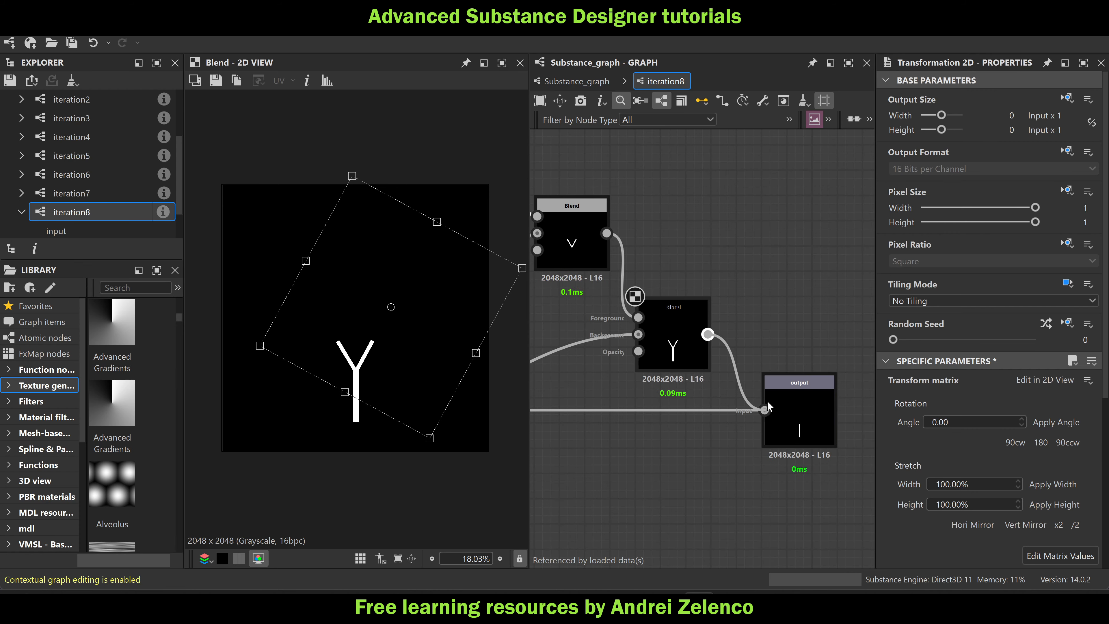
left_click(577, 81)
double_click(721, 312)
middle_click_drag(745, 375, 689, 339)
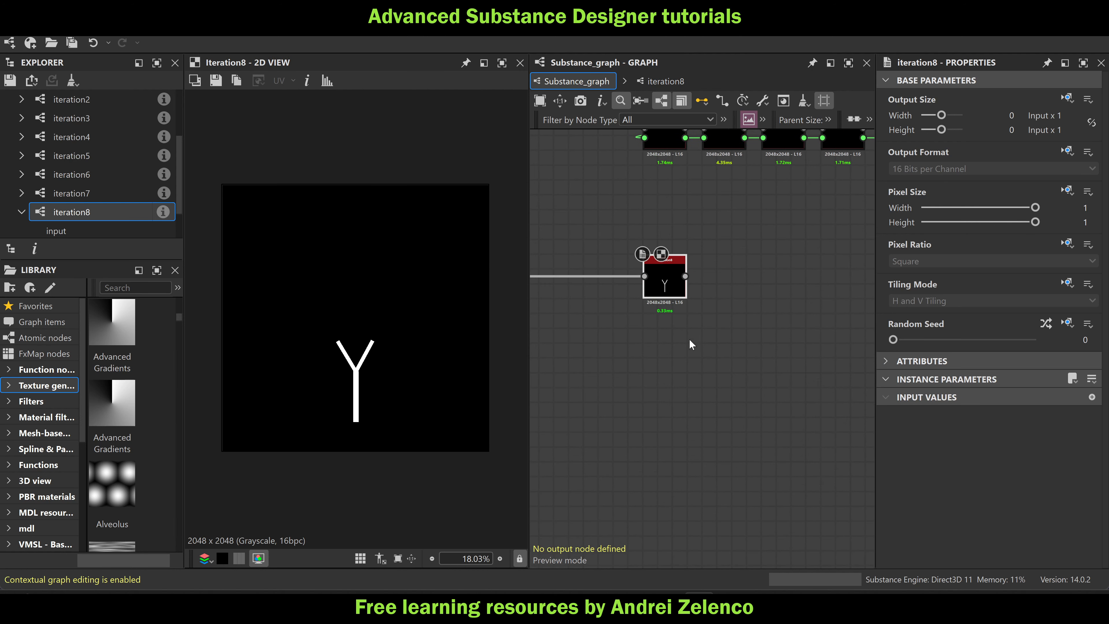
Duplicate the iteration8 node, feed it from the first instance's output, and align it beside that instance
scroll(673, 288, "up", 1)
key("ctrl+shift+d")
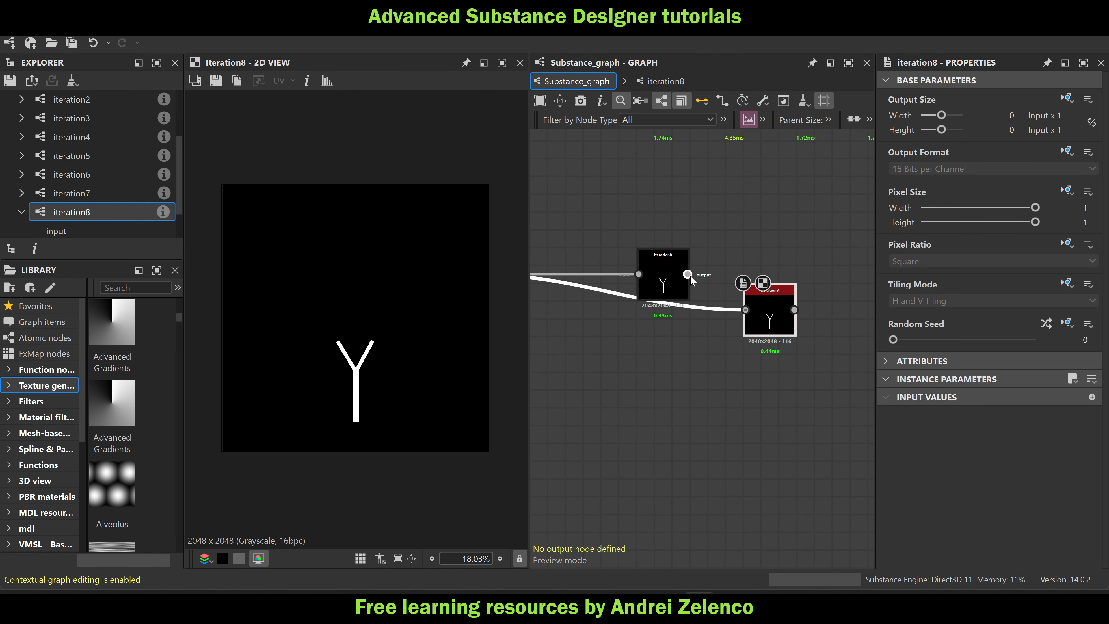
left_click_drag(749, 306, 747, 308)
left_click_drag(765, 319, 730, 284)
Duplicate the pair of iteration8 nodes and attach the copies to the end of the chain, making four iterations
middle_click_drag(747, 341, 642, 335)
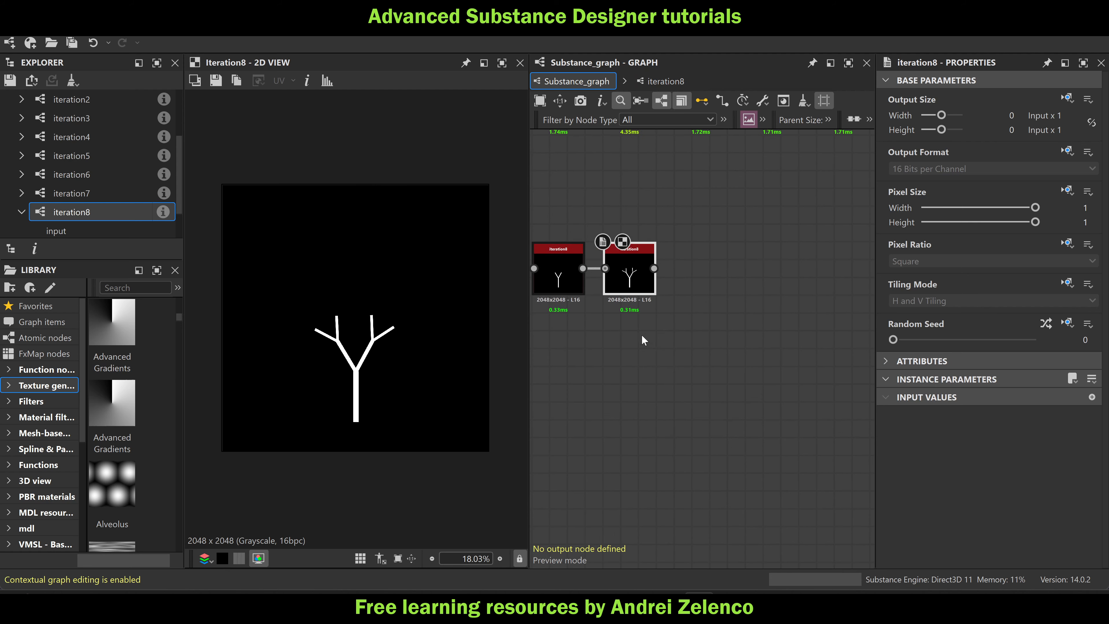
left_click_drag(664, 313, 570, 277)
key("ctrl+d")
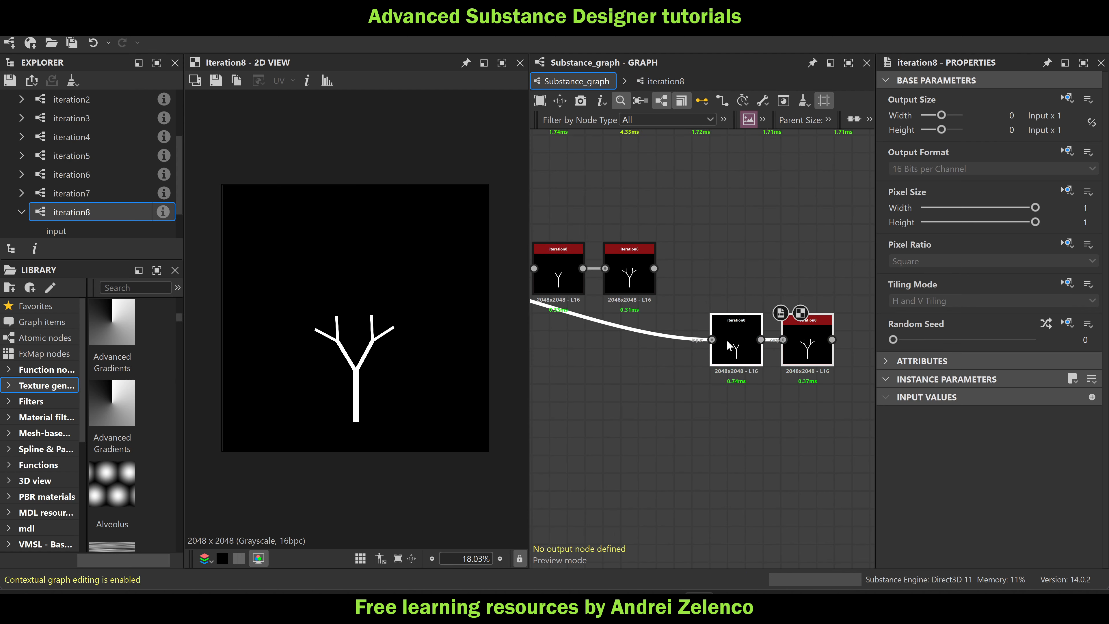
left_click_drag(727, 340, 677, 268)
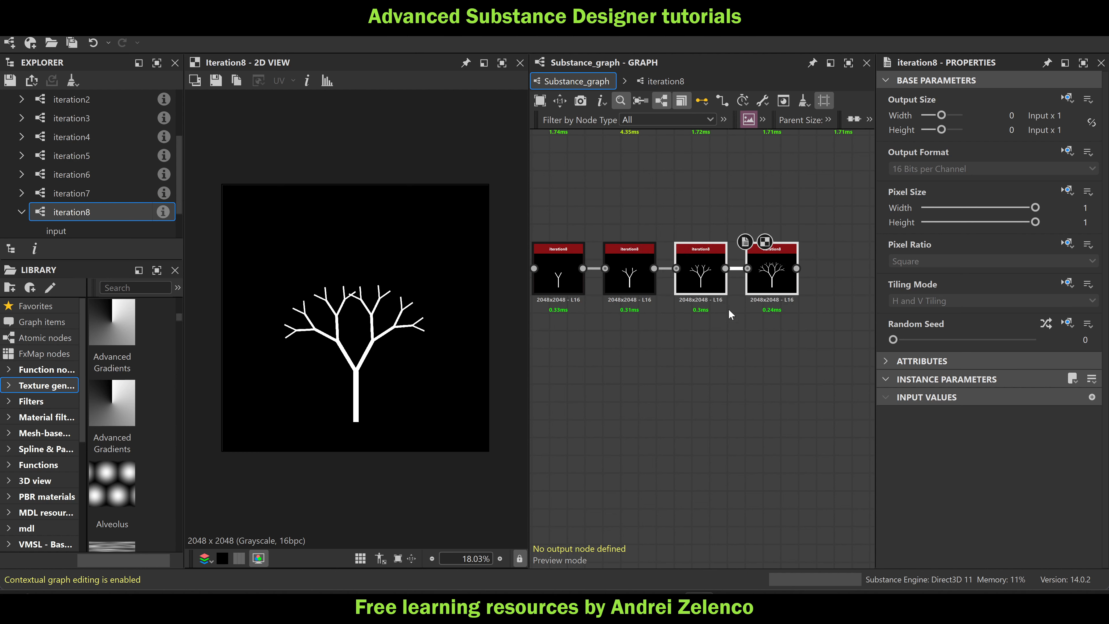
Duplicate the four chained iteration8 nodes, attach the copies to the chain's end, and preview the last of the eight iterations
scroll(746, 324, "down", 3)
middle_click_drag(869, 336, 743, 339)
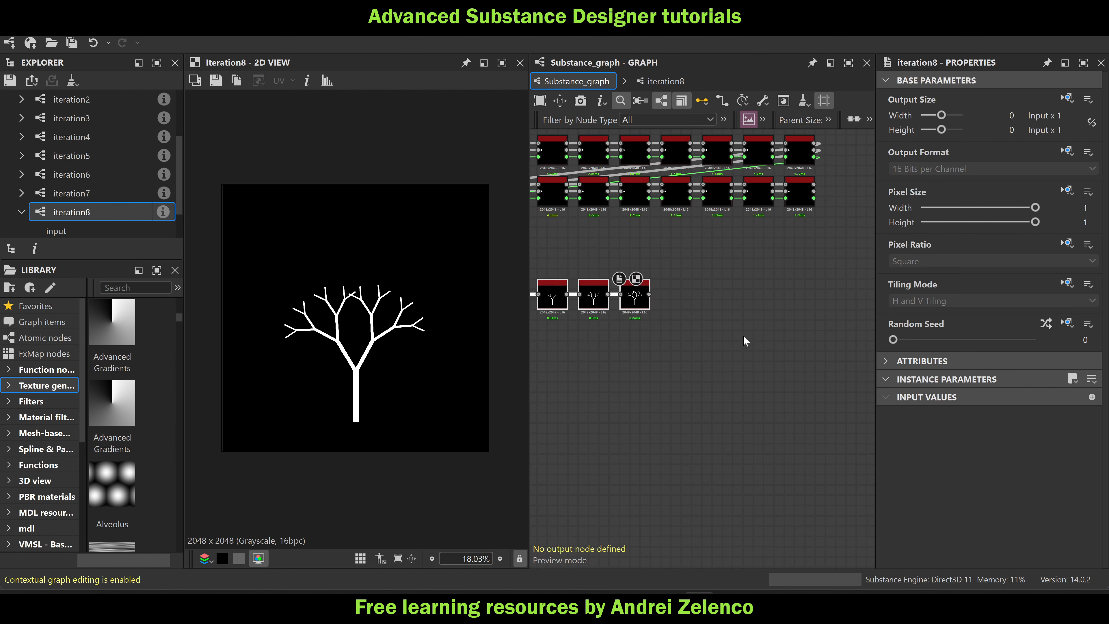
key("ctrl+d")
scroll(681, 328, "up", 3)
left_click_drag(688, 340, 671, 270)
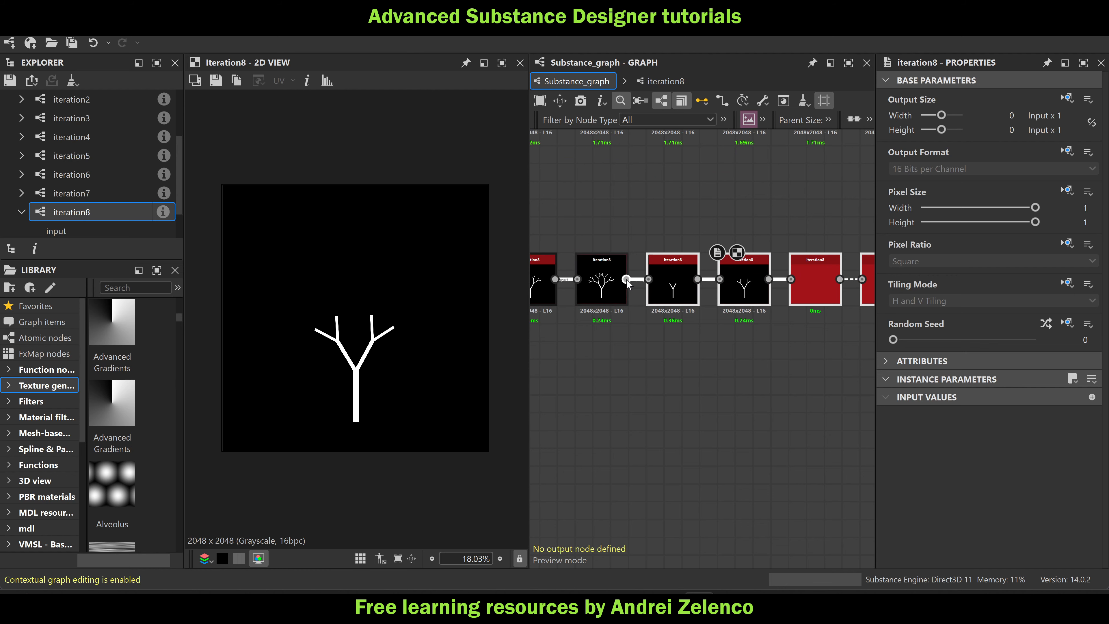
middle_click_drag(799, 309, 680, 302)
scroll(680, 303, "down", 3)
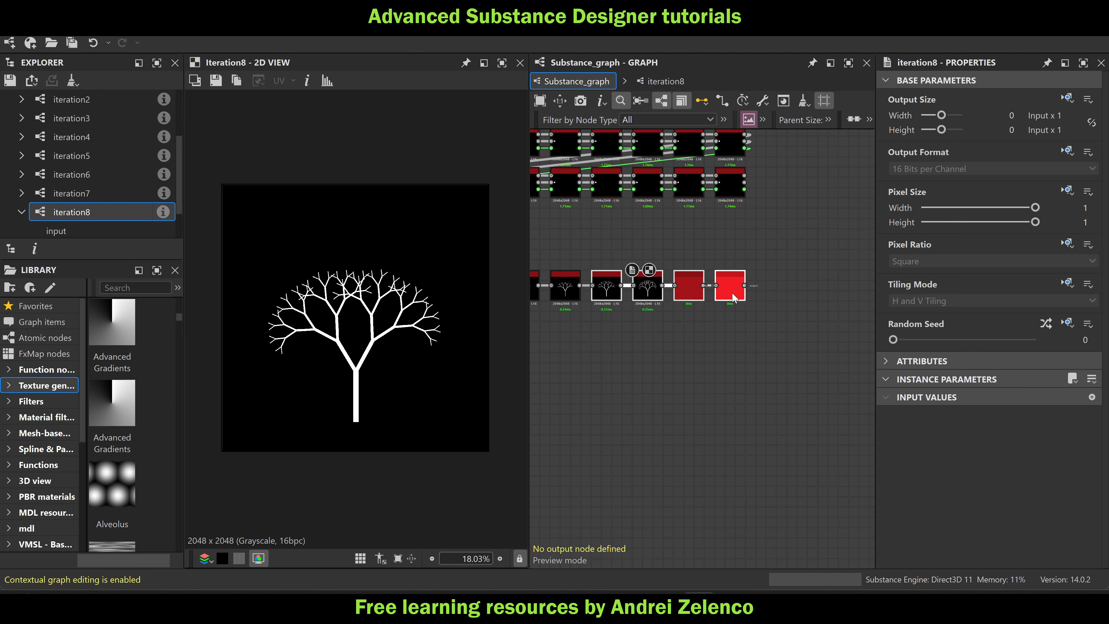
double_click(732, 293)
Open iteration8 in context, rotate the upper Transformation 2D's frame counterclockwise, and reposition it so the right branch still meets the trunk's tip
scroll(668, 275, "up", 4)
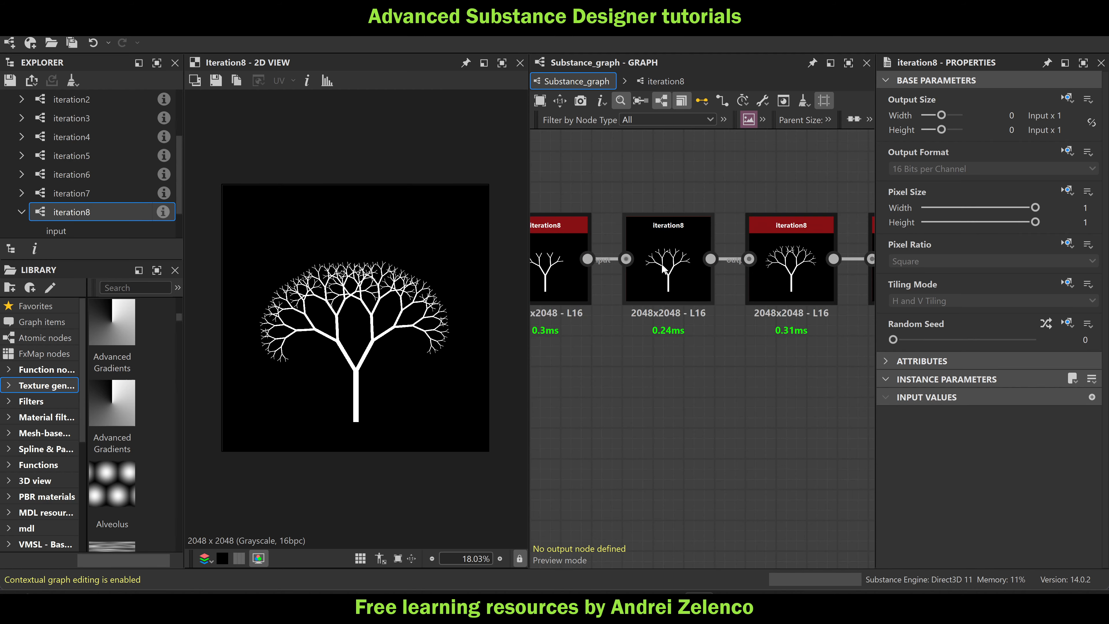
double_click(663, 267)
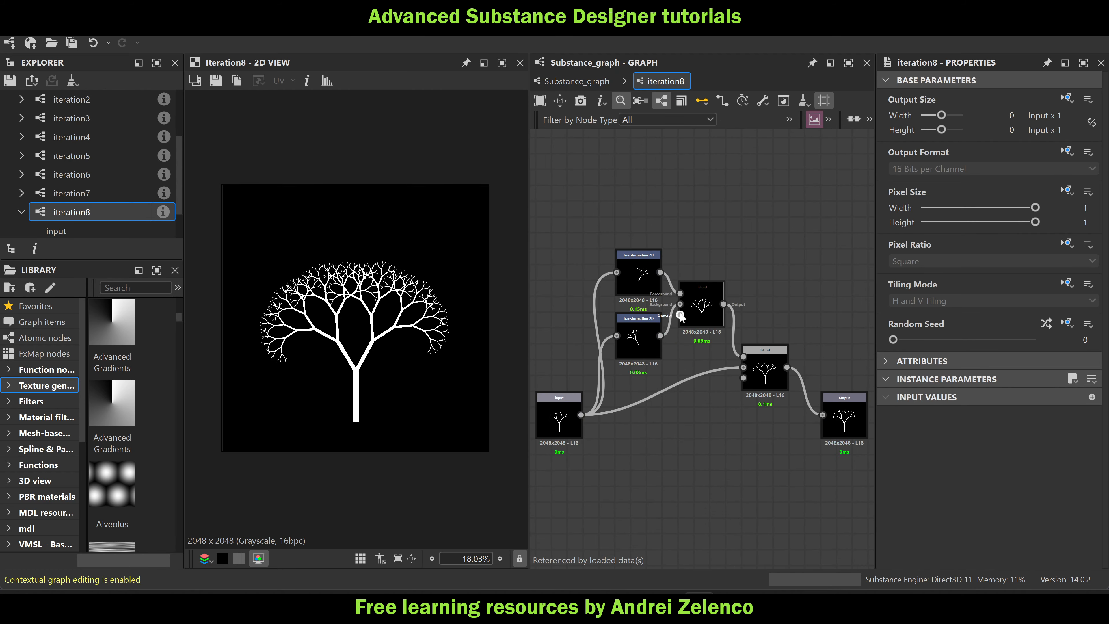
double_click(653, 273)
scroll(486, 182, "down", 3)
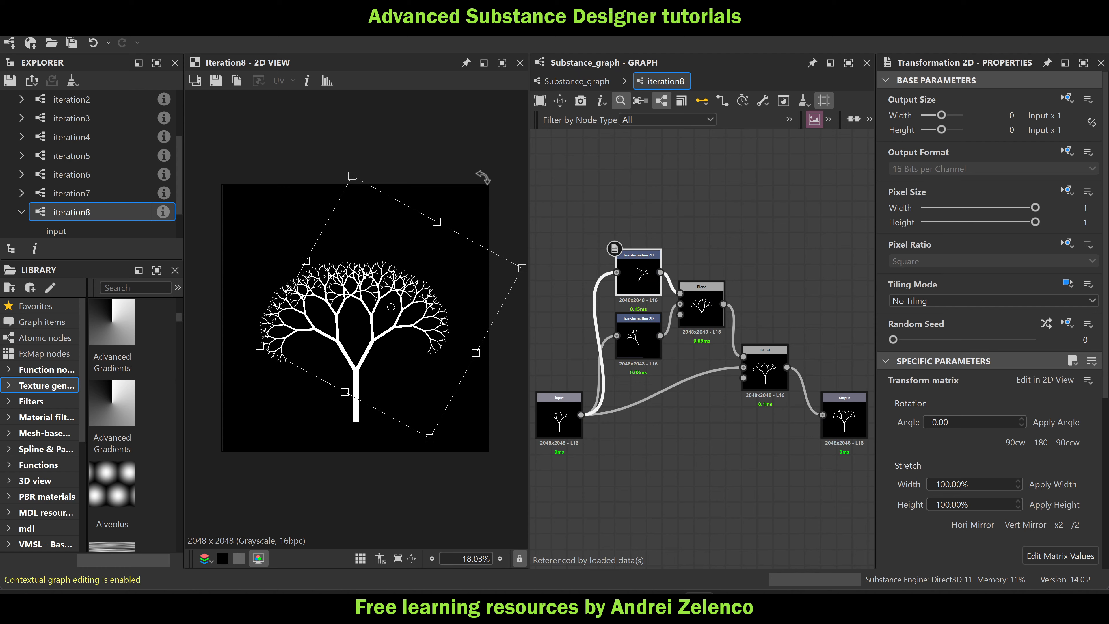
left_click_drag(485, 179, 475, 166)
scroll(425, 385, "up", 3)
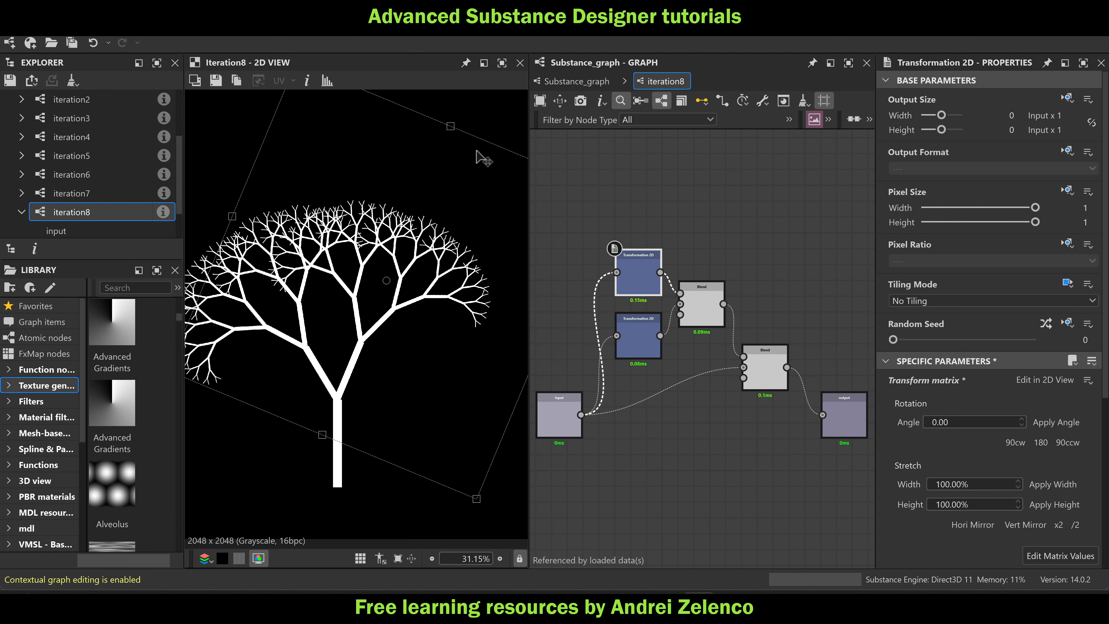
left_click_drag(510, 120, 483, 112)
left_click_drag(442, 423, 423, 413)
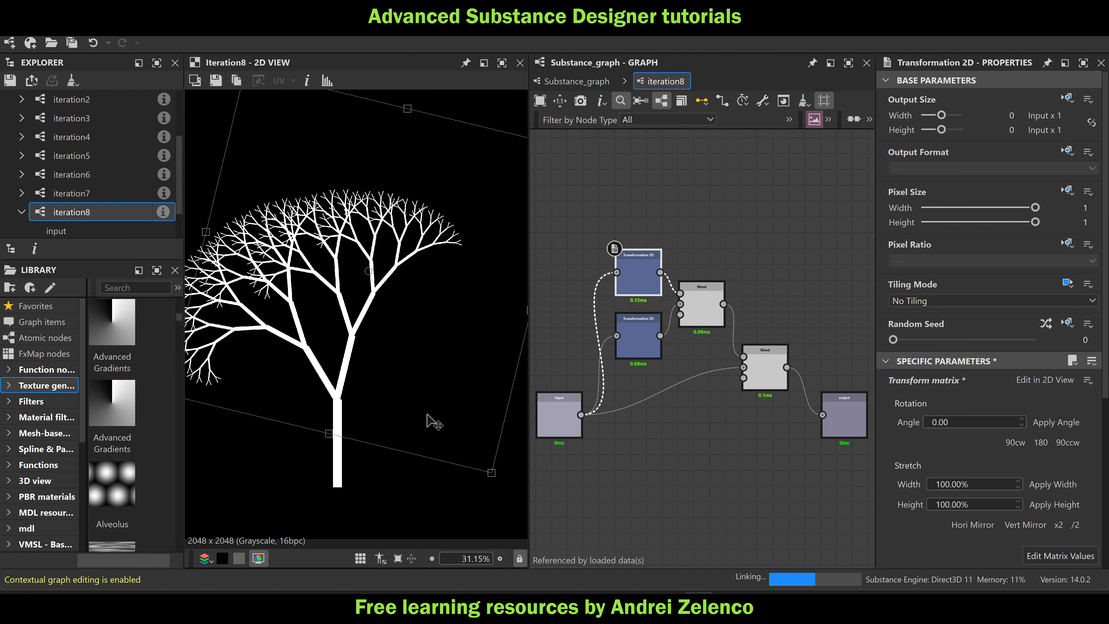
Return to Substance_graph and save the SD_loops.sbs package
scroll(428, 412, "down", 3)
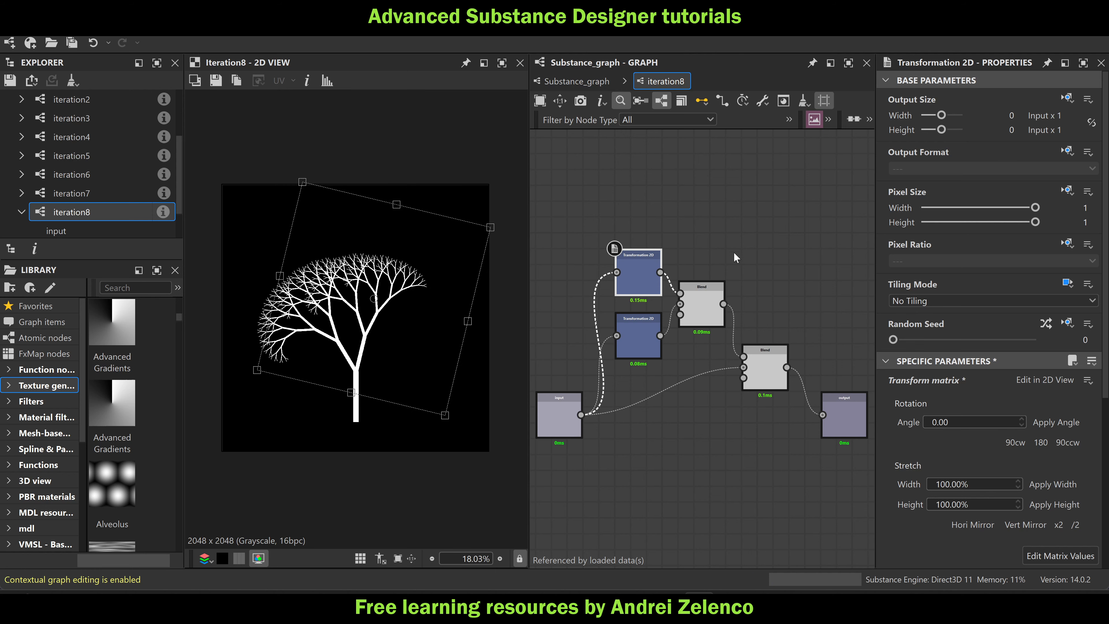
scroll(227, 137, "down", 1)
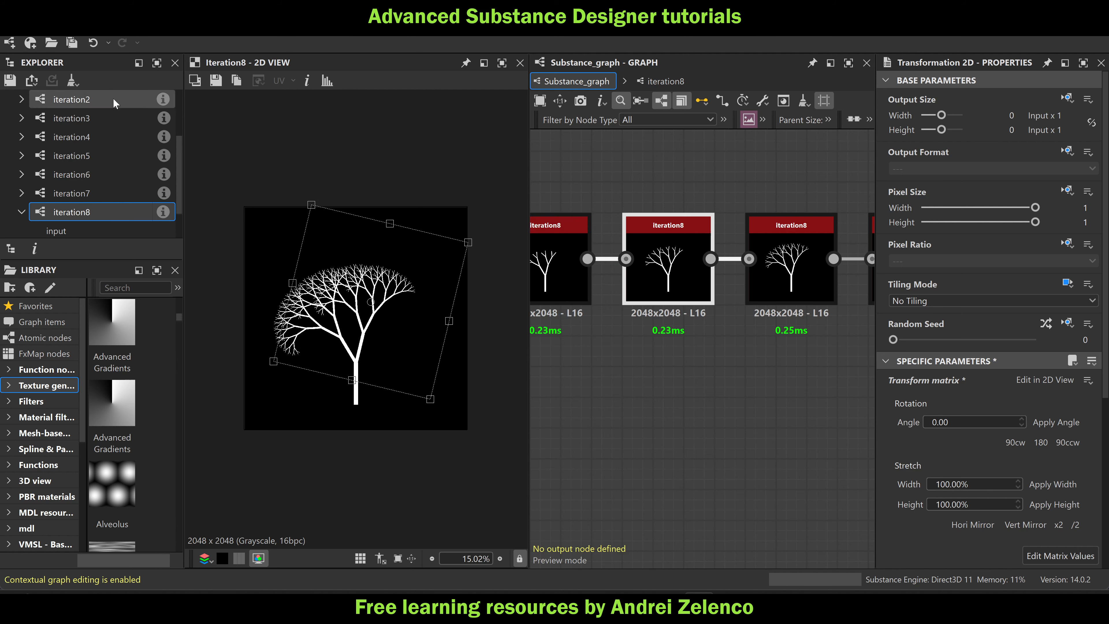
scroll(83, 137, "up", 2)
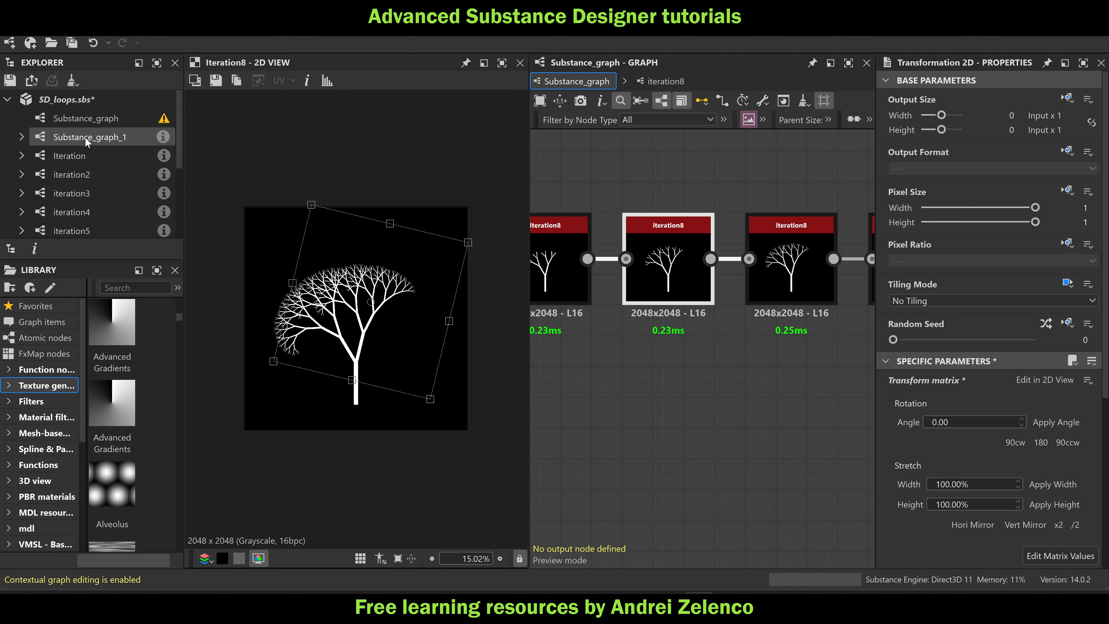
left_click(96, 101)
Examine the chain of iteration4 instances and its input and output nodes in Substance_graph
scroll(769, 327, "down", 5)
scroll(768, 325, "up", 3)
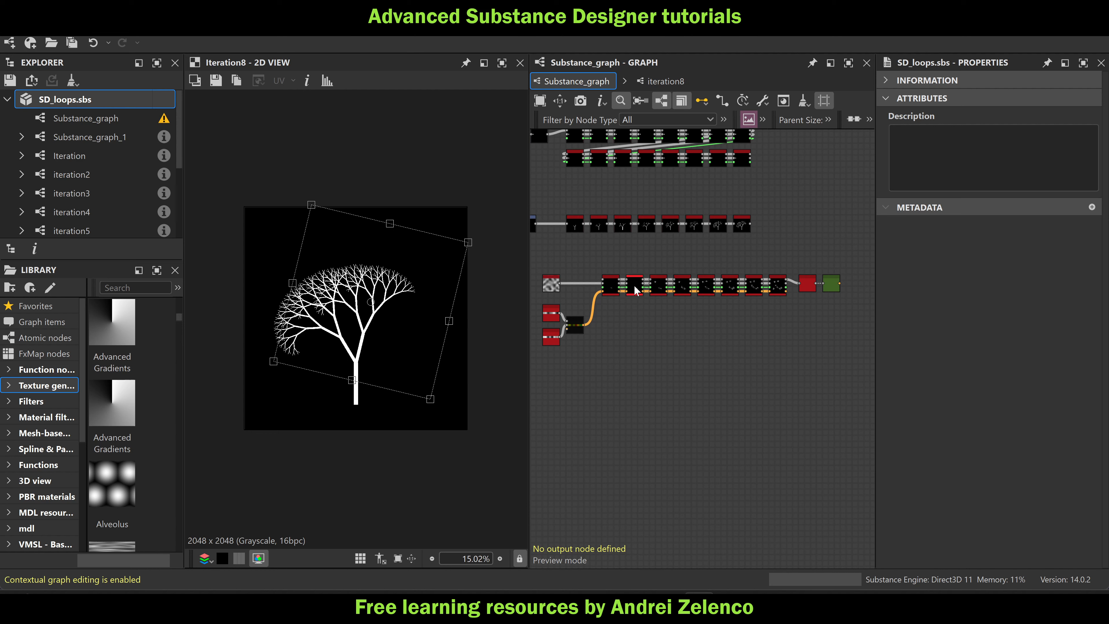
scroll(638, 292, "up", 4)
scroll(654, 295, "down", 5)
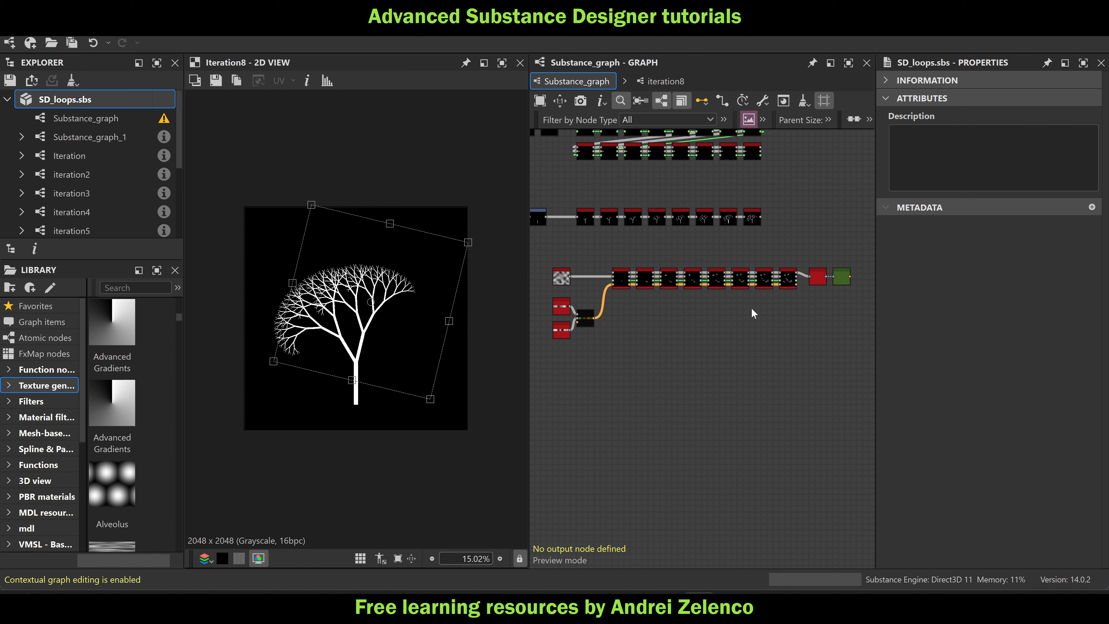
scroll(641, 263, "up", 5)
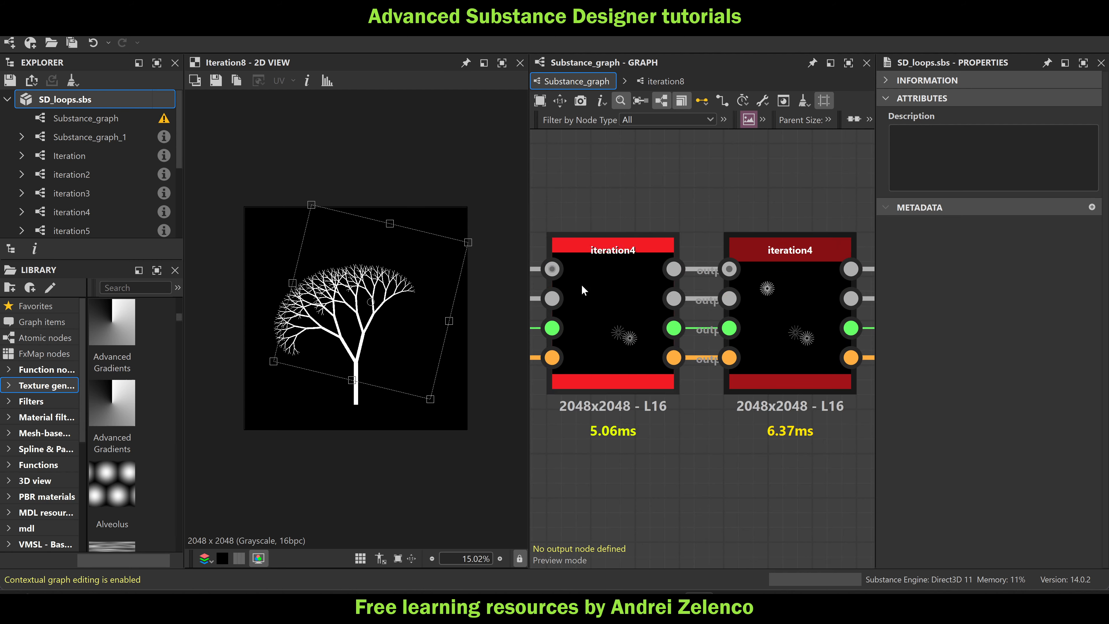
scroll(736, 347, "down", 3)
scroll(736, 348, "down", 3)
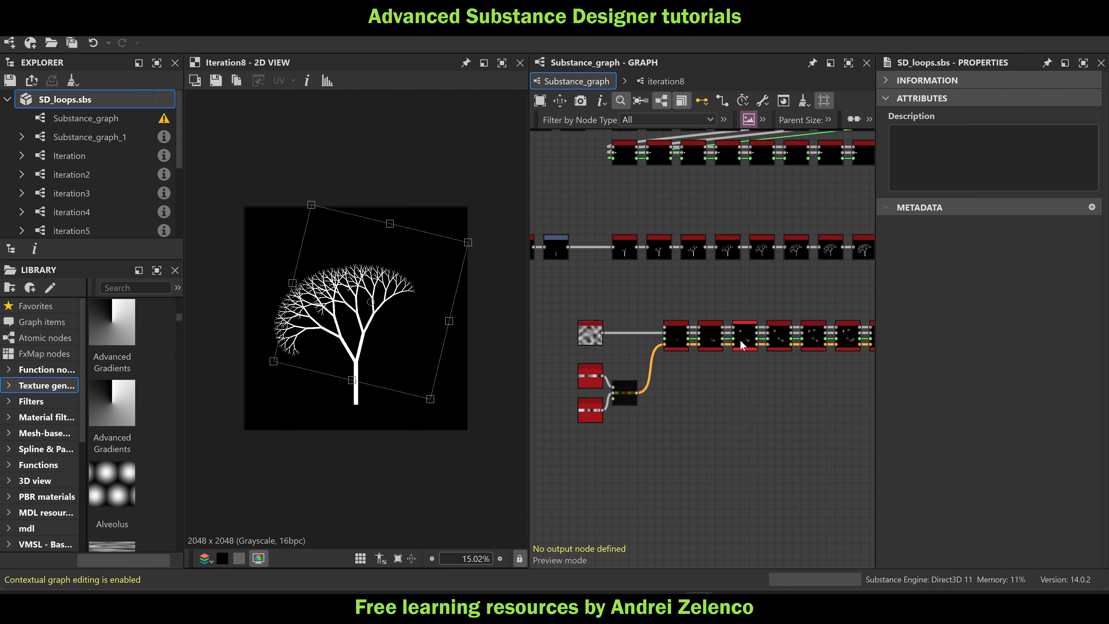
scroll(747, 360, "down", 1)
middle_click_drag(785, 410, 621, 377)
middle_click_drag(735, 383, 558, 358)
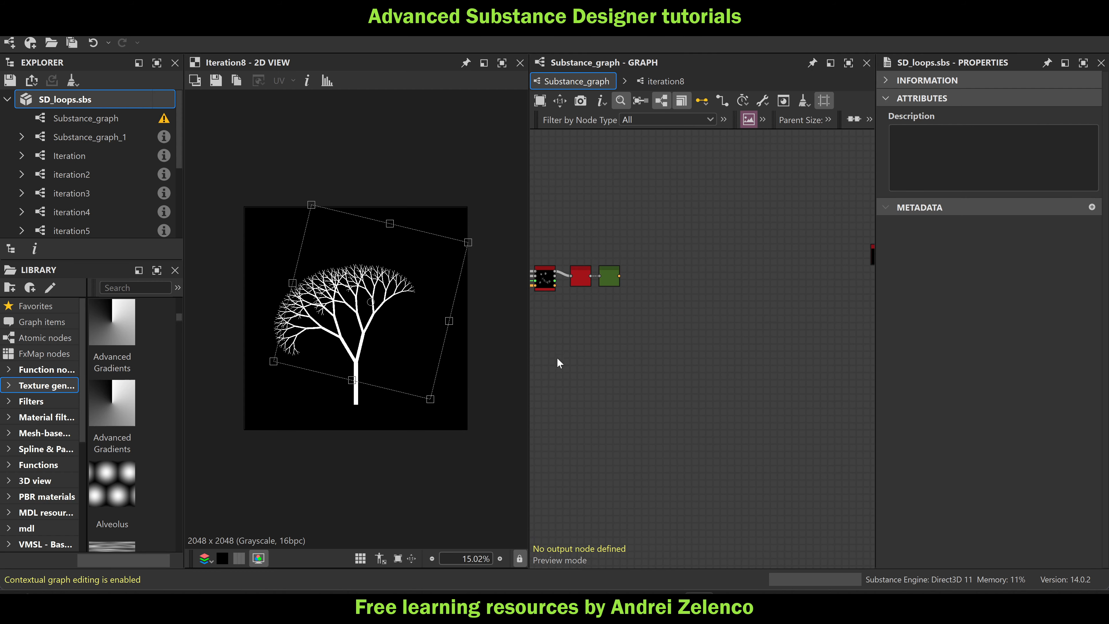
Add a Splatter Circular Grayscale node in the empty area below the tree chain's source nodes
scroll(655, 366, "down", 3)
middle_click_drag(767, 382, 703, 308)
scroll(731, 313, "up", 3)
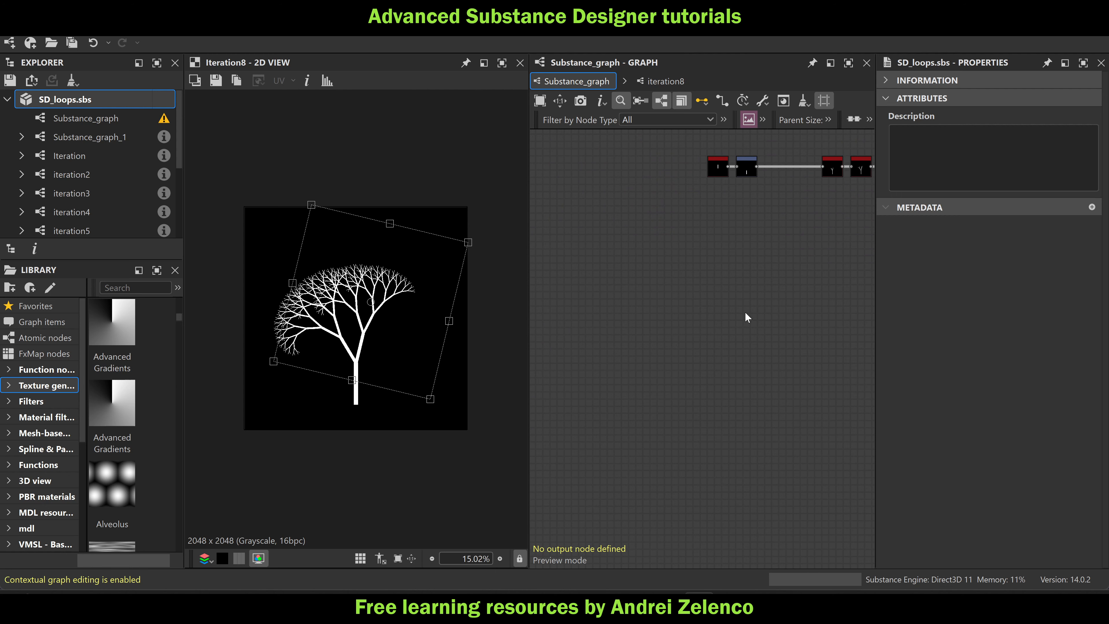
key("space")
type("s")
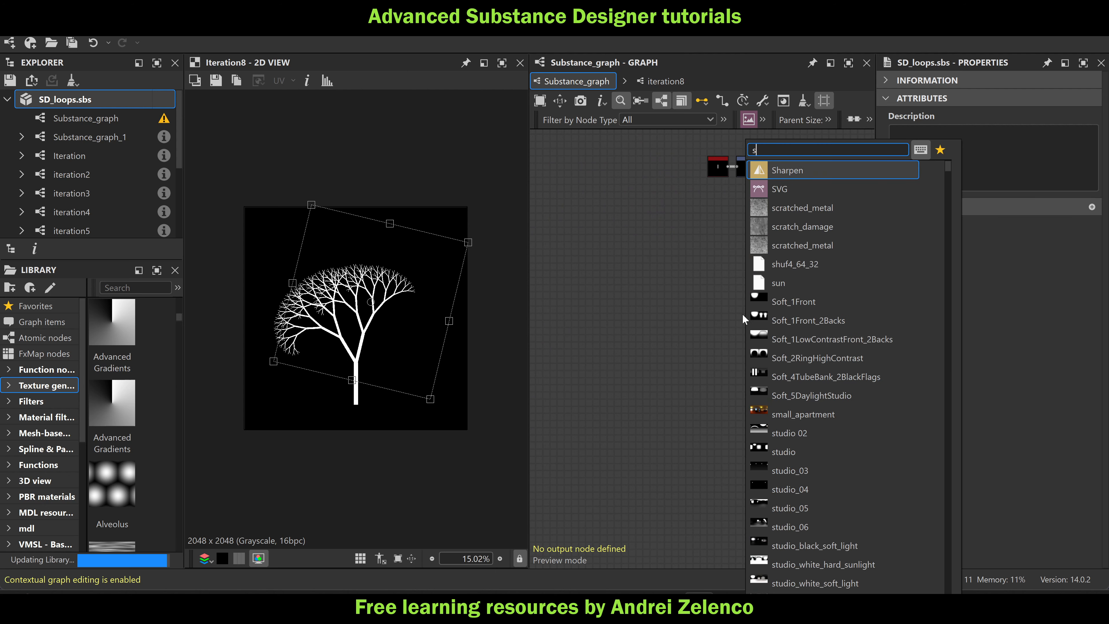
type("plat")
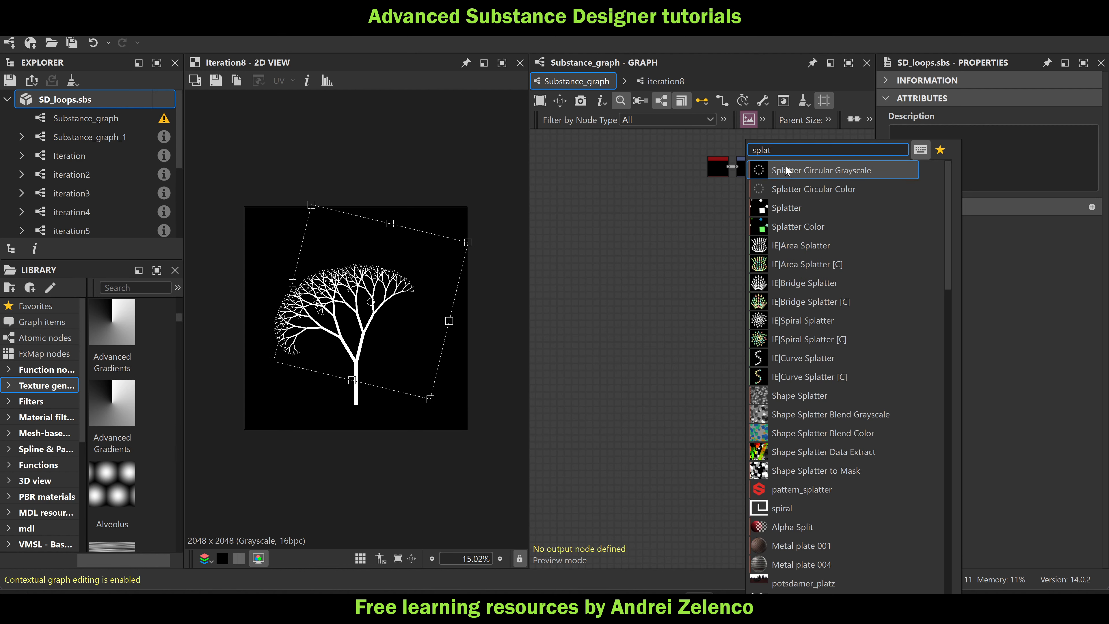
left_click(797, 171)
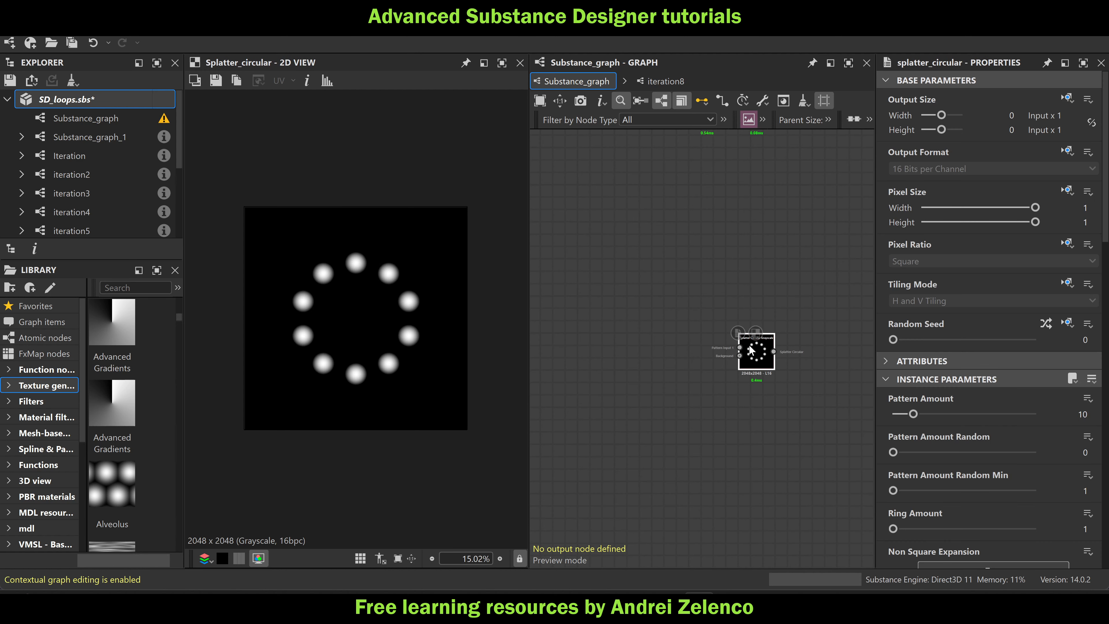
left_click_drag(758, 347, 703, 267)
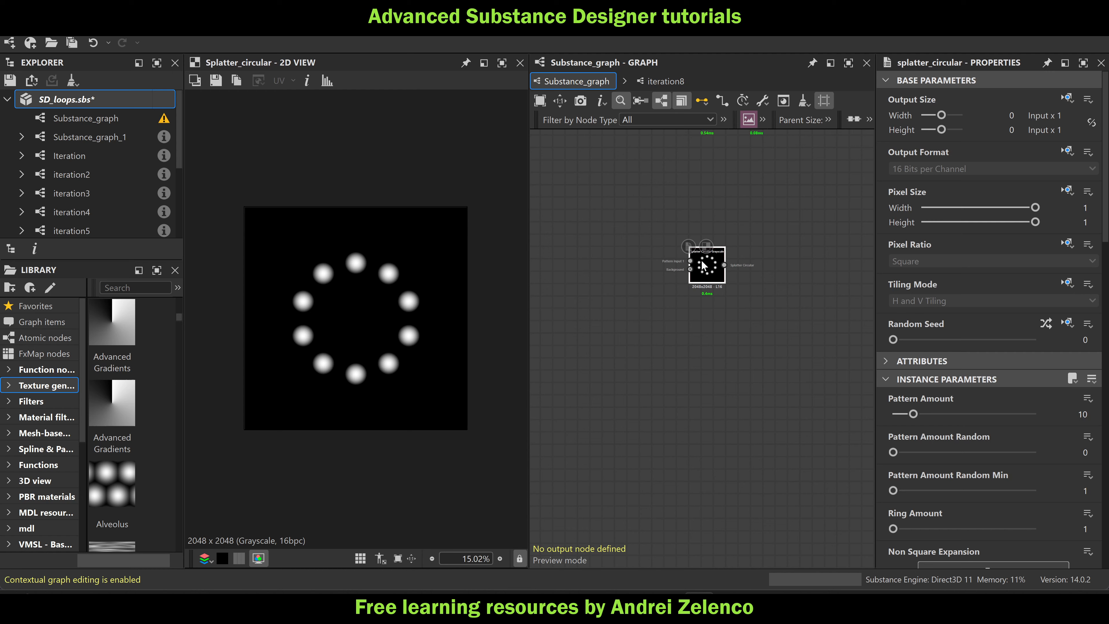
Set the Splatter Circular node's pattern to Square
scroll(884, 458, "down", 7)
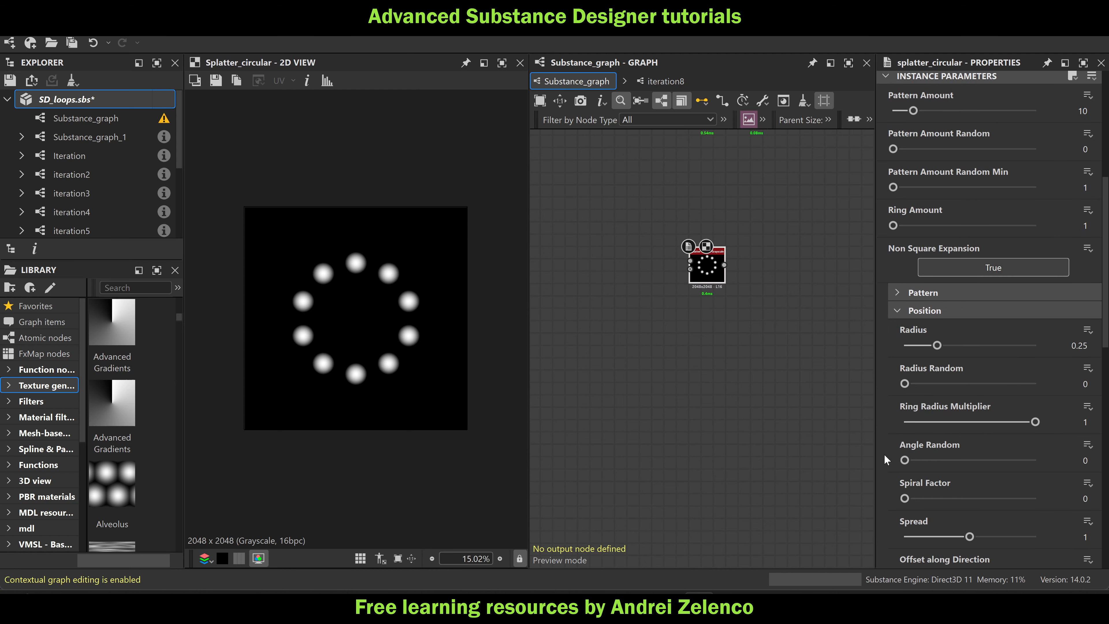
scroll(887, 450, "up", 4)
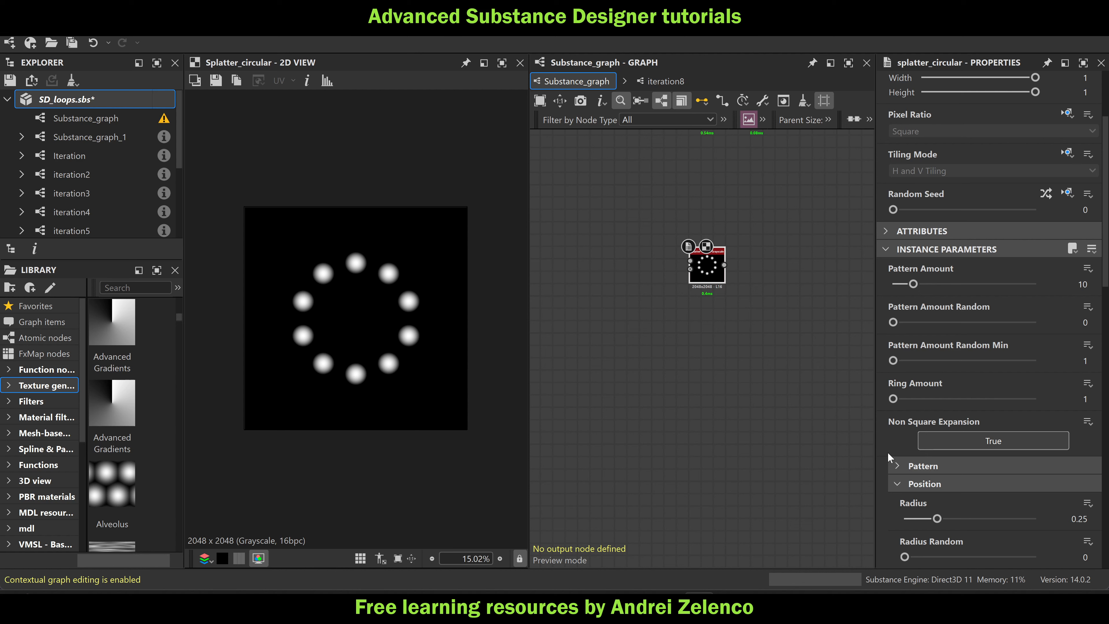
left_click(899, 465)
scroll(903, 471, "down", 2)
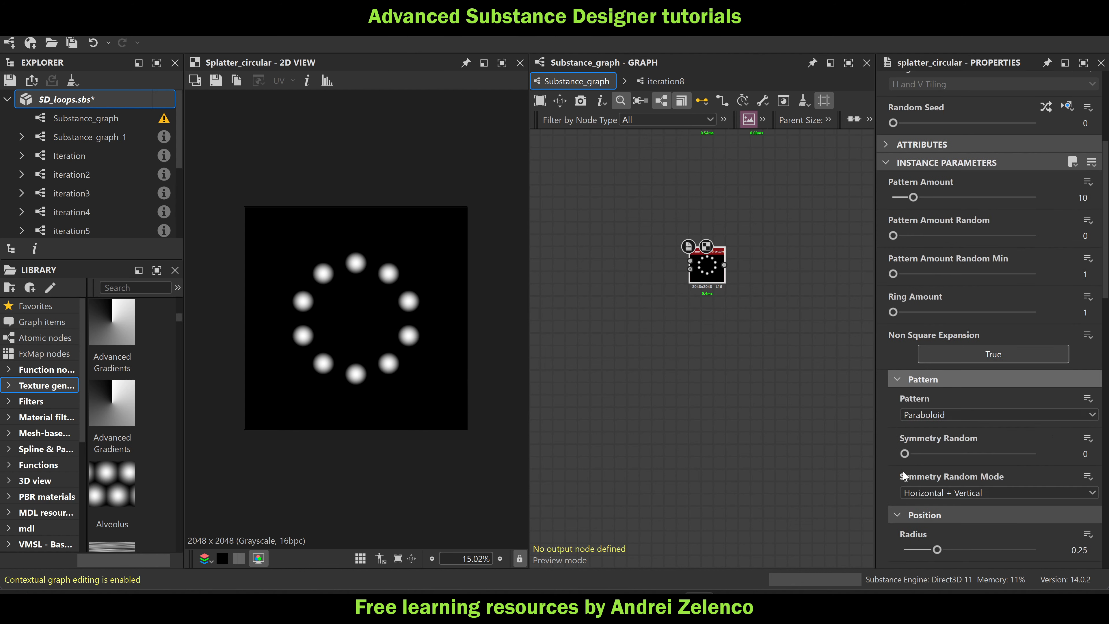
left_click(930, 415)
left_click(926, 439)
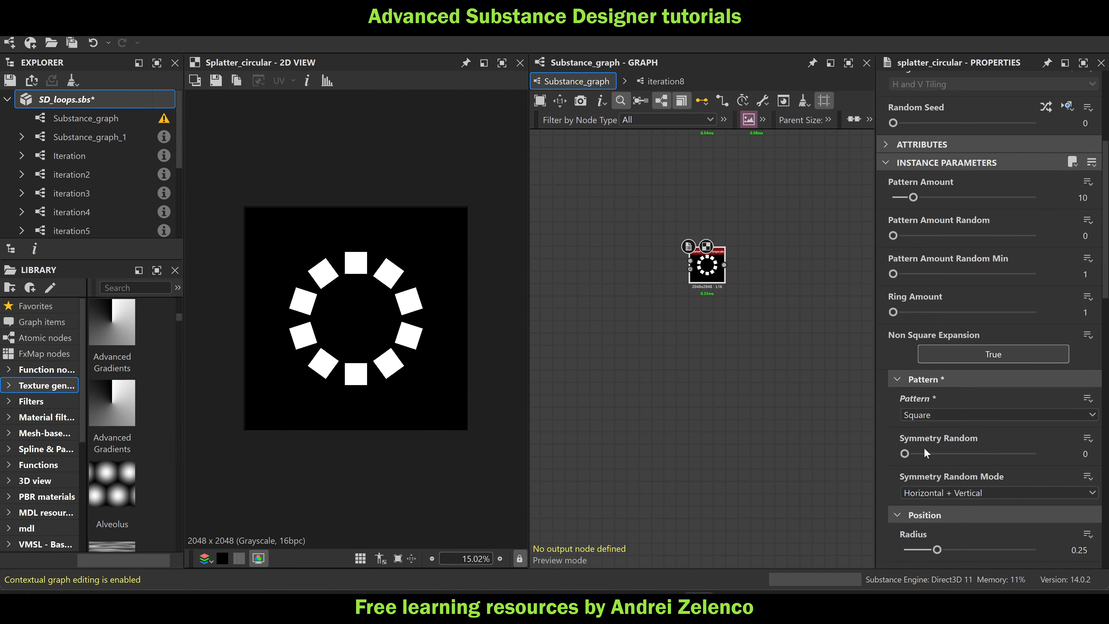
Set the splatter's pattern size to 0.01 in X and 0.06 in Y
scroll(894, 492, "down", 12)
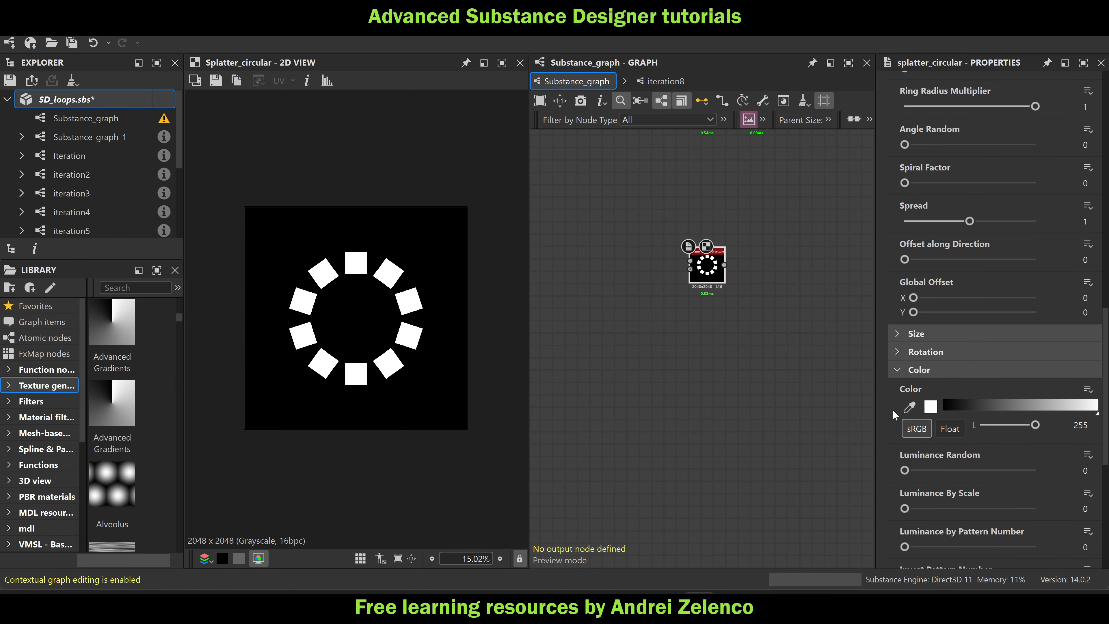
left_click(898, 333)
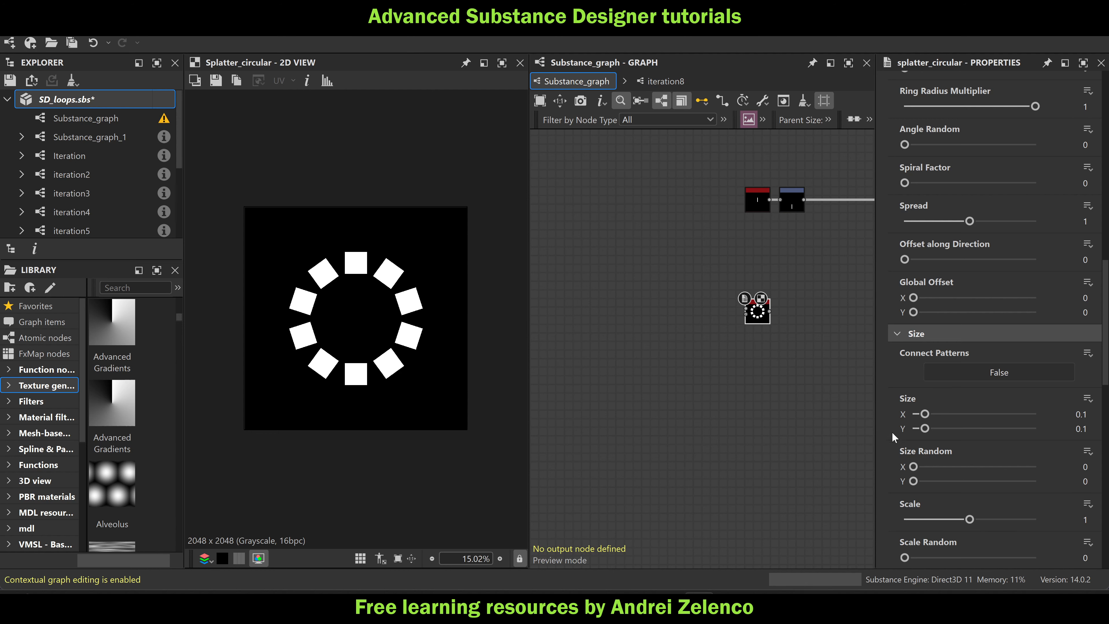
scroll(892, 434, "down", 3)
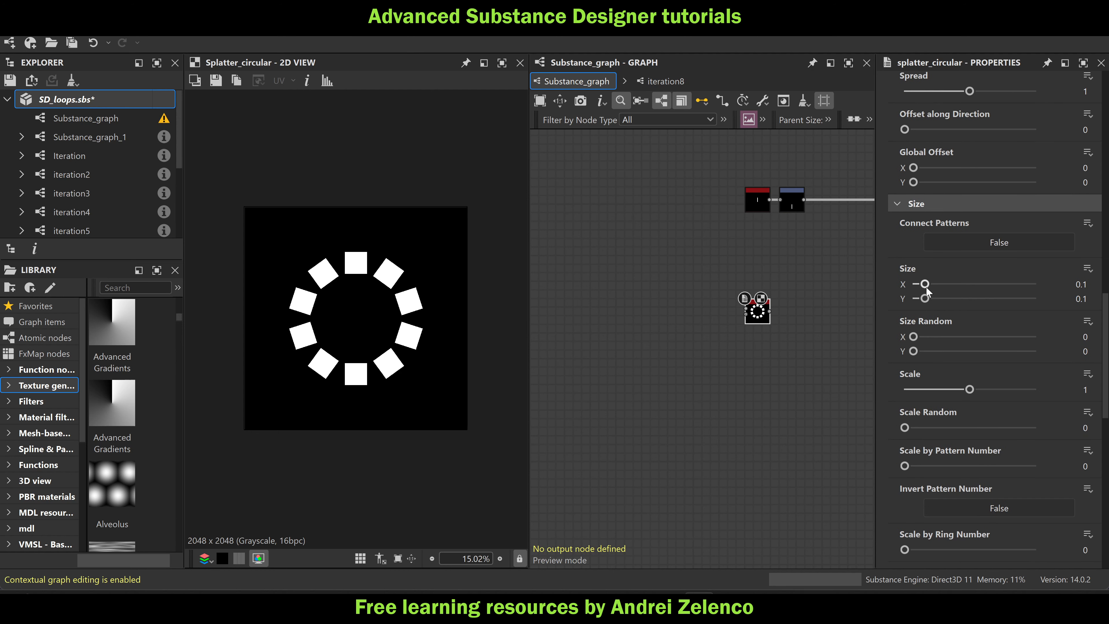
left_click_drag(925, 284, 923, 302)
Reduce the splatter's Radius to 0.05 and save the package
scroll(893, 353, "up", 9)
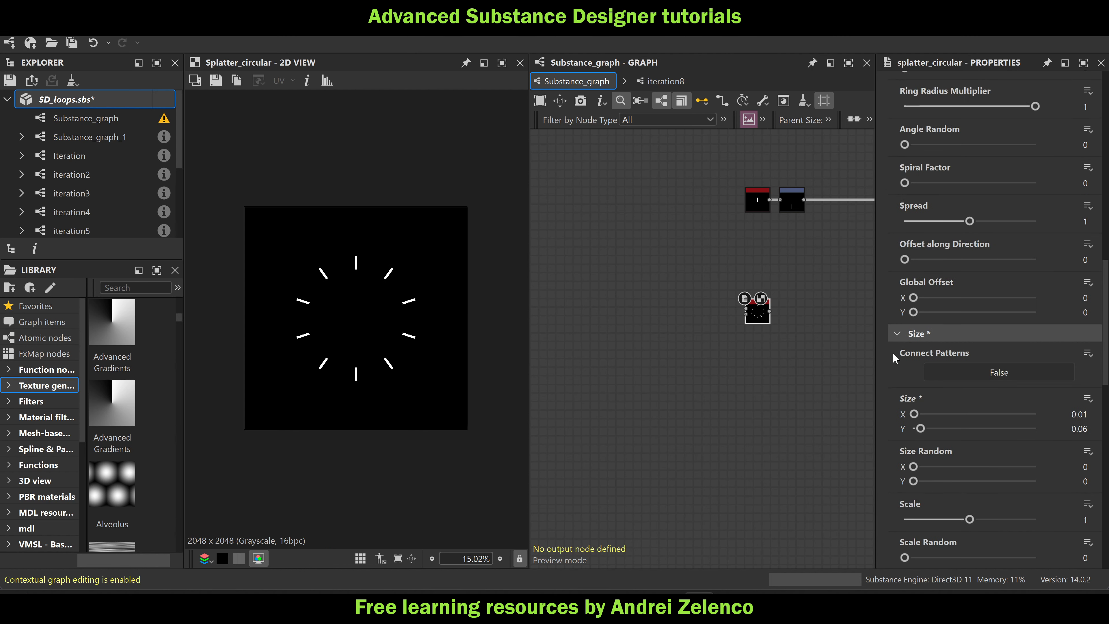
left_click_drag(937, 283, 911, 309)
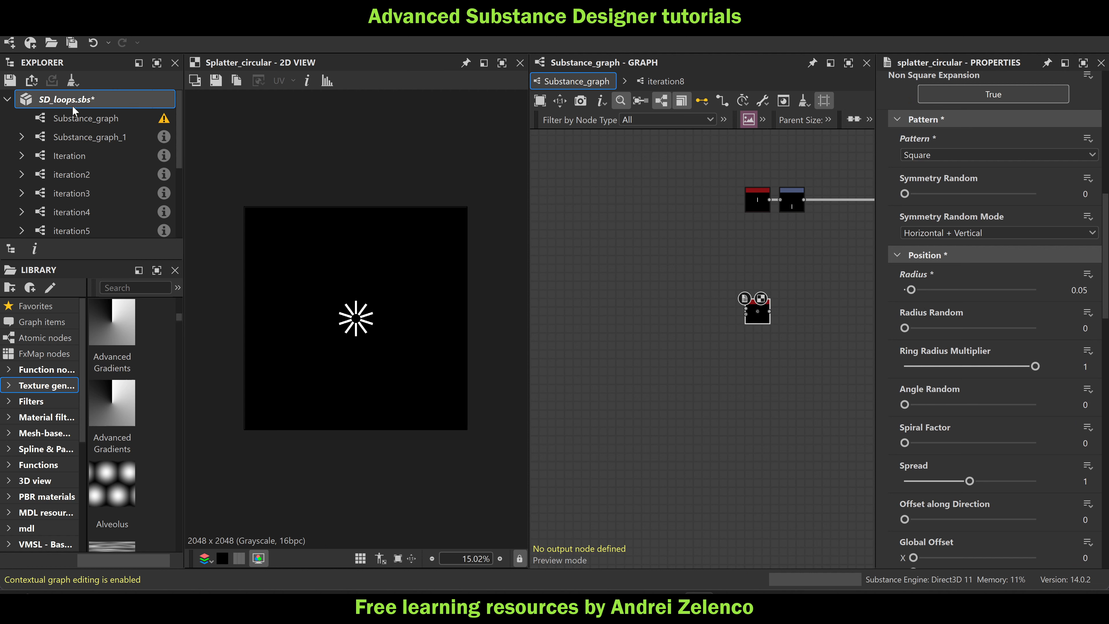
key("ctrl+s")
Create a new graph named iteration9 from the Splatter Circular Grayscale node and save the package
left_click(802, 347)
scroll(760, 317, "down", 5)
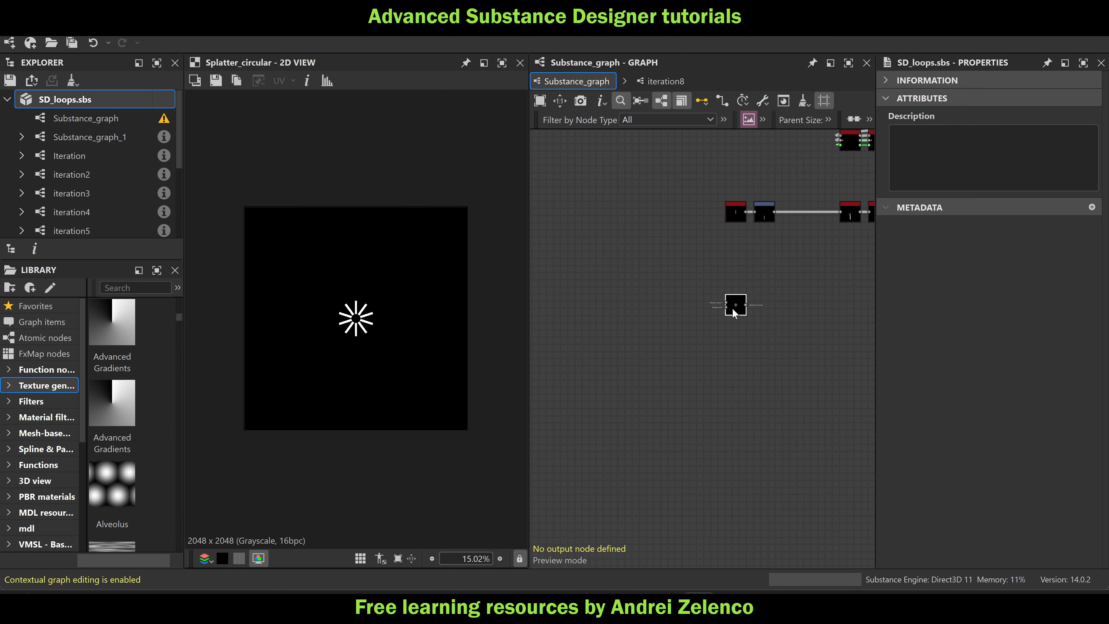
scroll(768, 321, "up", 5)
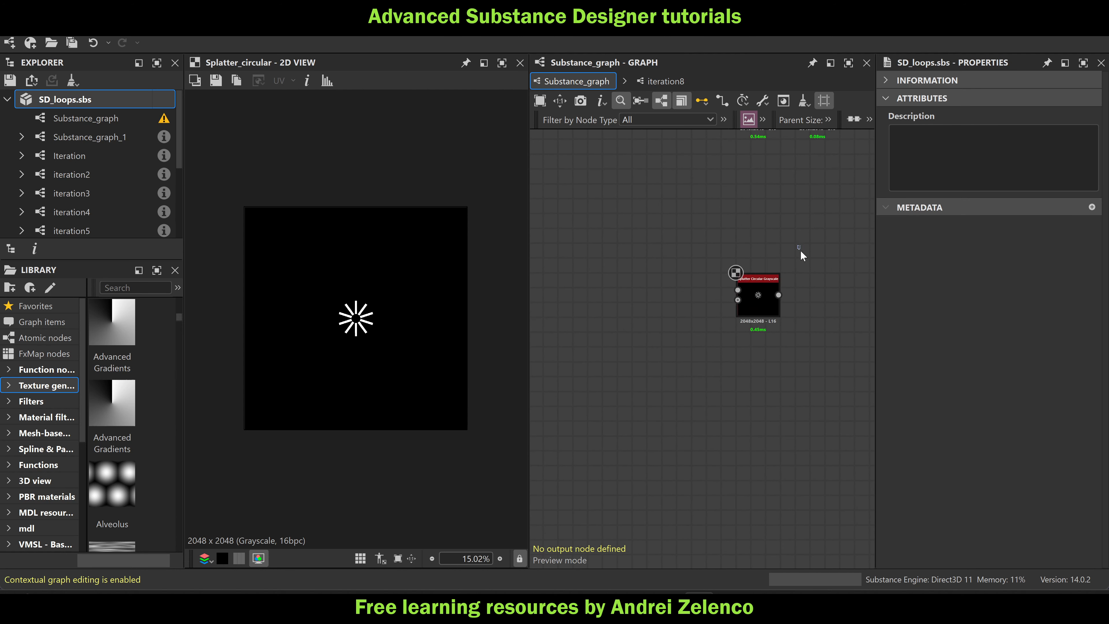
left_click_drag(798, 246, 705, 357)
scroll(71, 171, "down", 3)
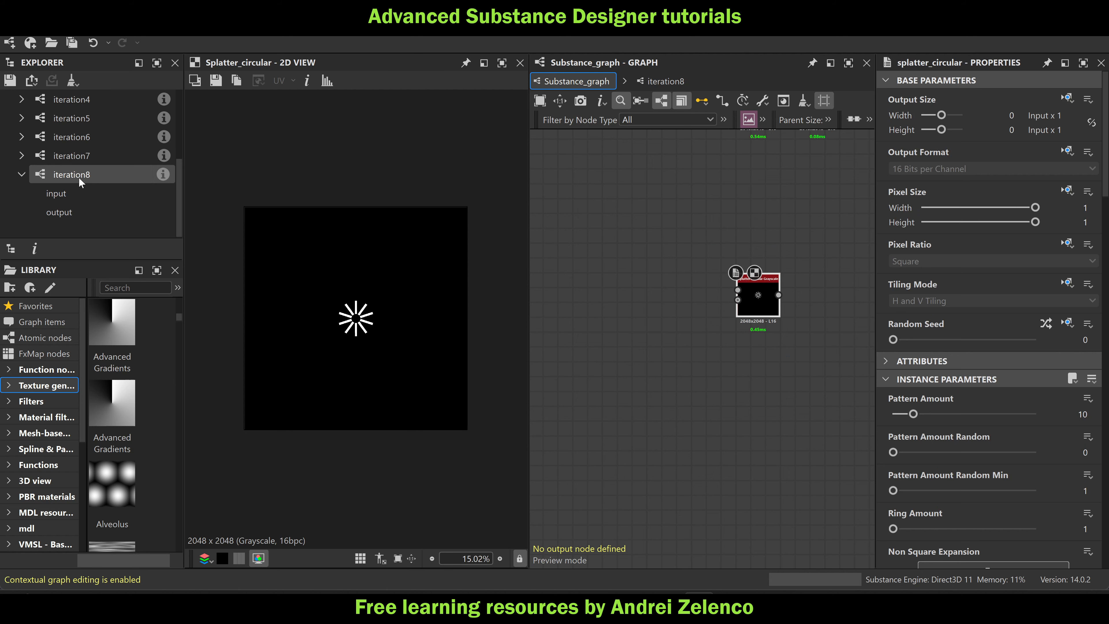
left_click_drag(804, 243, 703, 356)
right_click(759, 295)
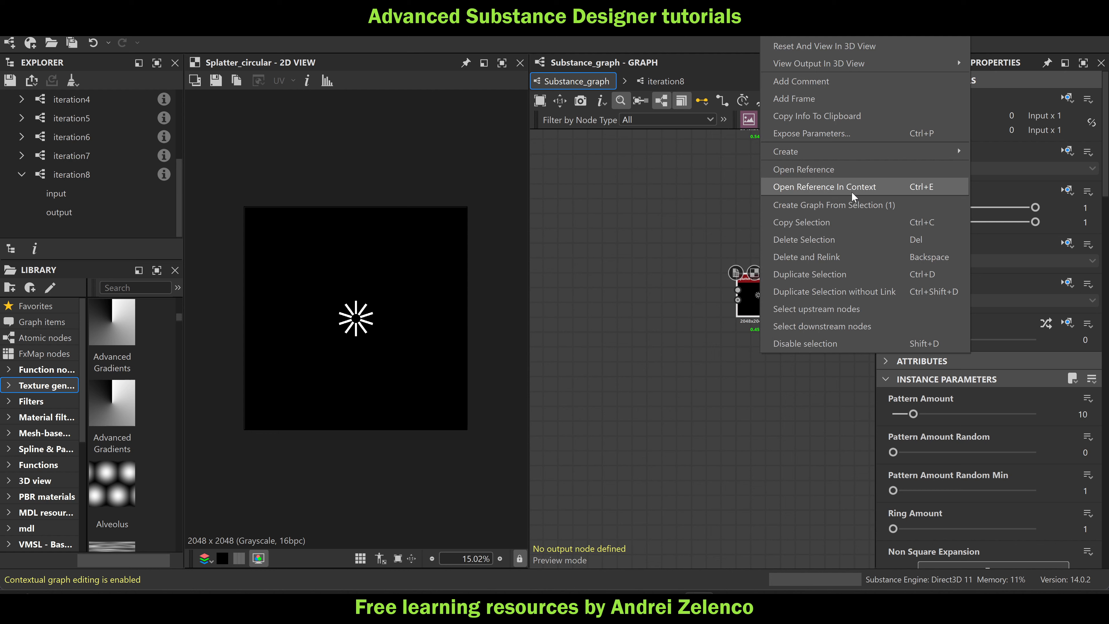
left_click(849, 206)
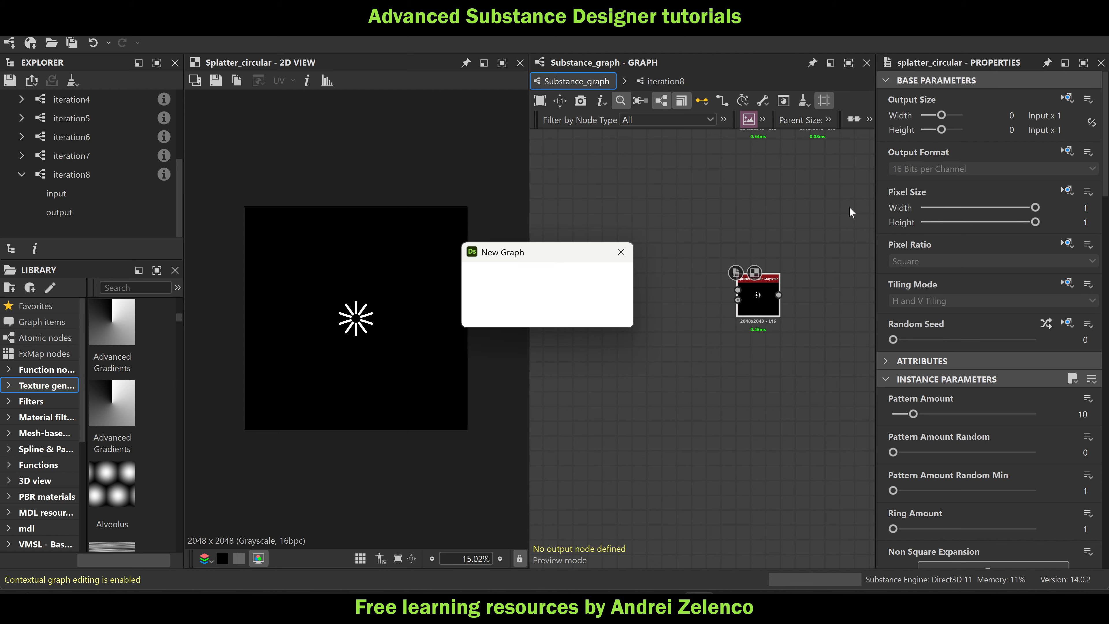
type("iteration9")
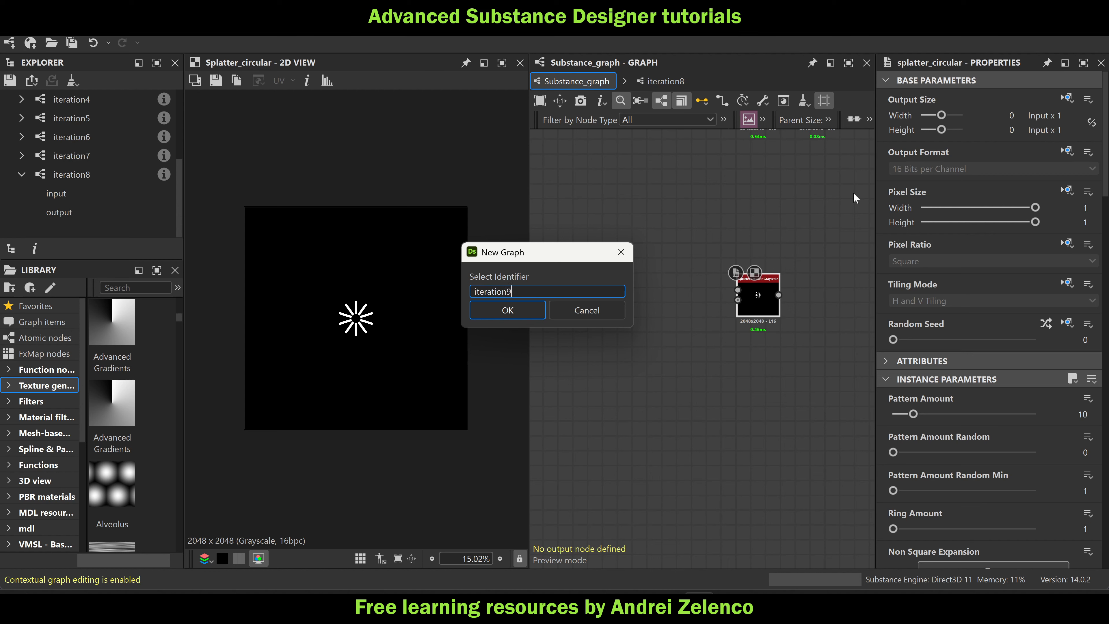
key("Return")
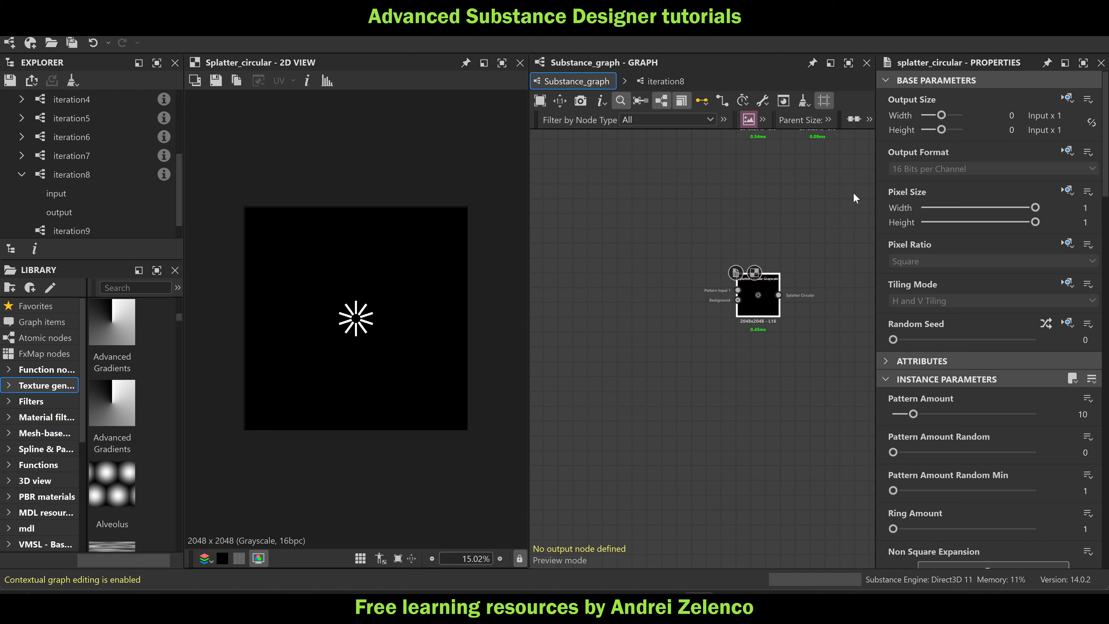
scroll(86, 130, "up", 3)
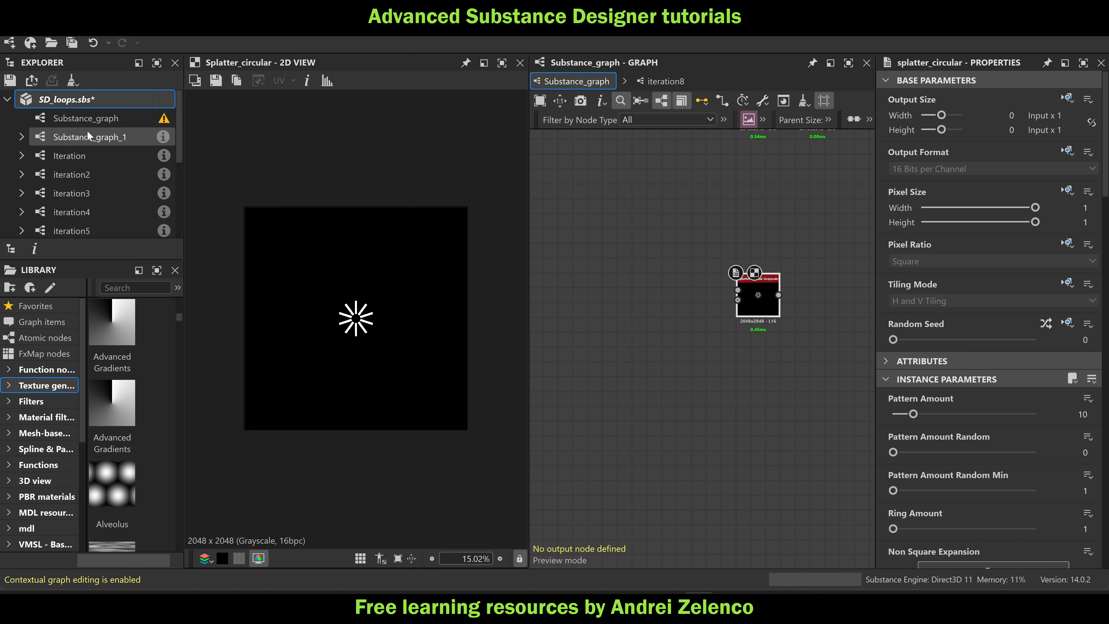
left_click(69, 102)
Place an iteration9 instance in Substance_graph and delete the original Splatter Circular Grayscale node
scroll(43, 164, "down", 3)
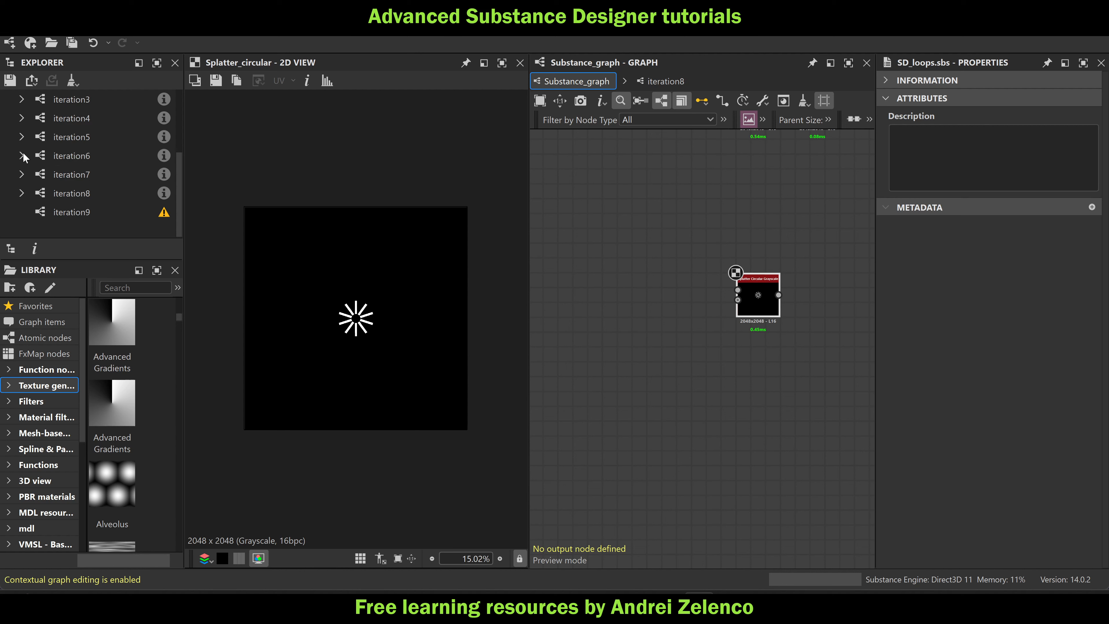
left_click_drag(94, 212, 699, 367)
left_click(769, 301)
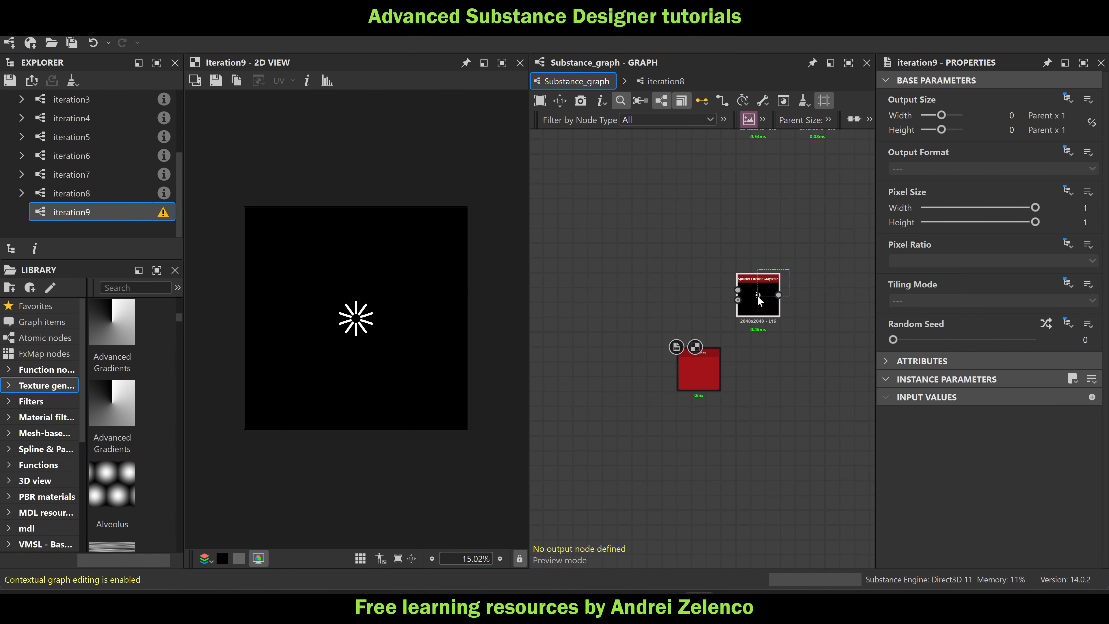
key("Delete")
scroll(816, 323, "down", 5)
left_click_drag(772, 345, 782, 316)
Examine how the chained iteration4 instances pass their image, noise, counter and colour inputs from one instance to the following one
scroll(662, 317, "up", 10)
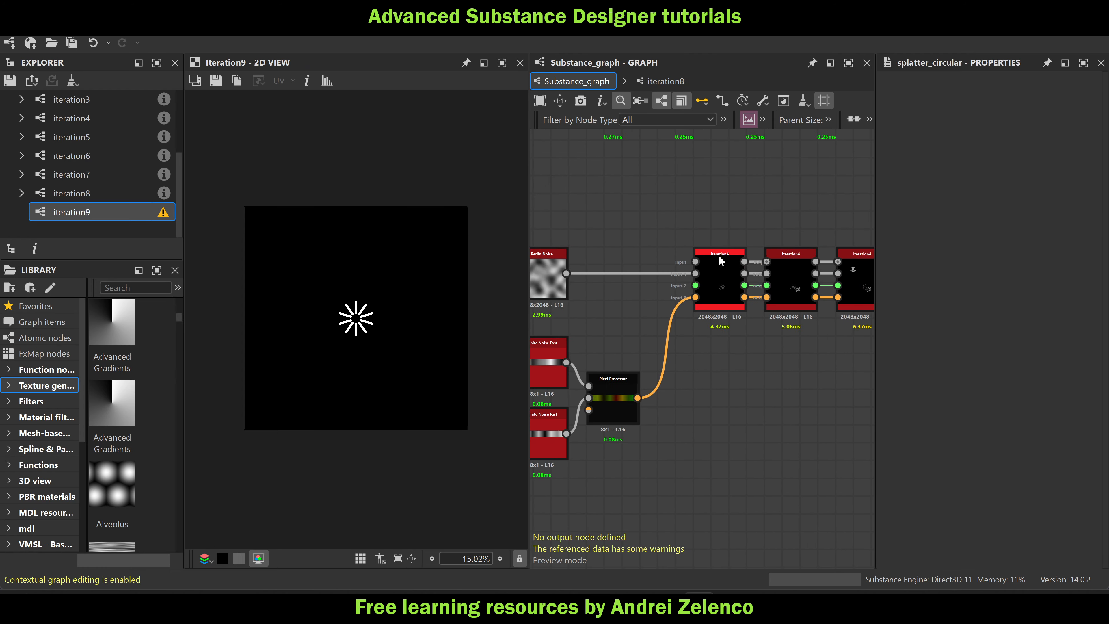
scroll(713, 257, "down", 3)
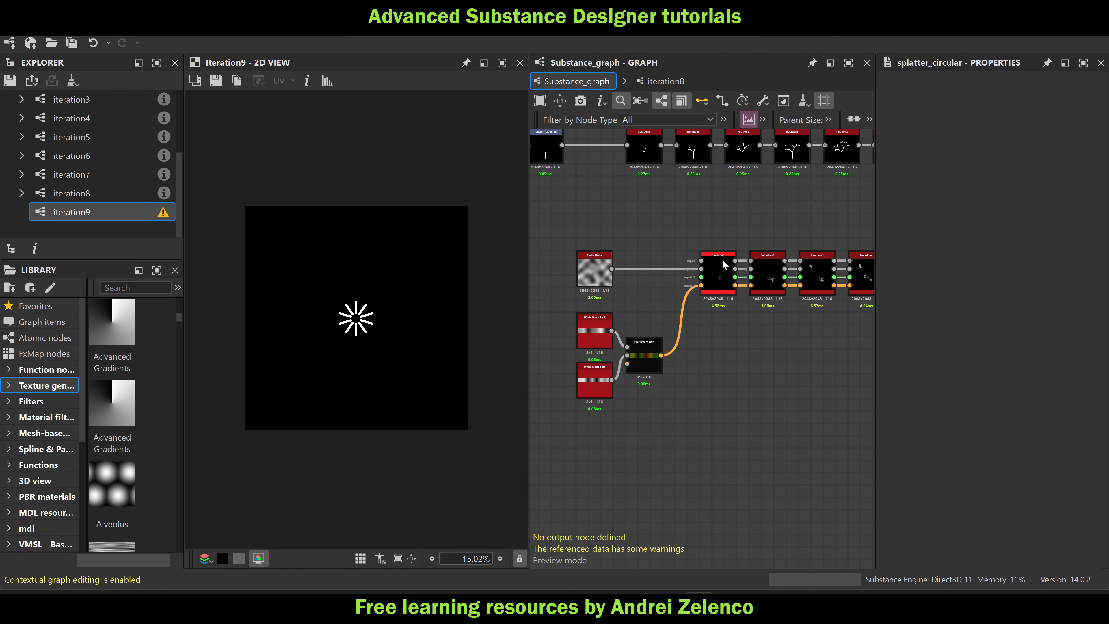
scroll(723, 303, "up", 1)
middle_click_drag(743, 319, 661, 327)
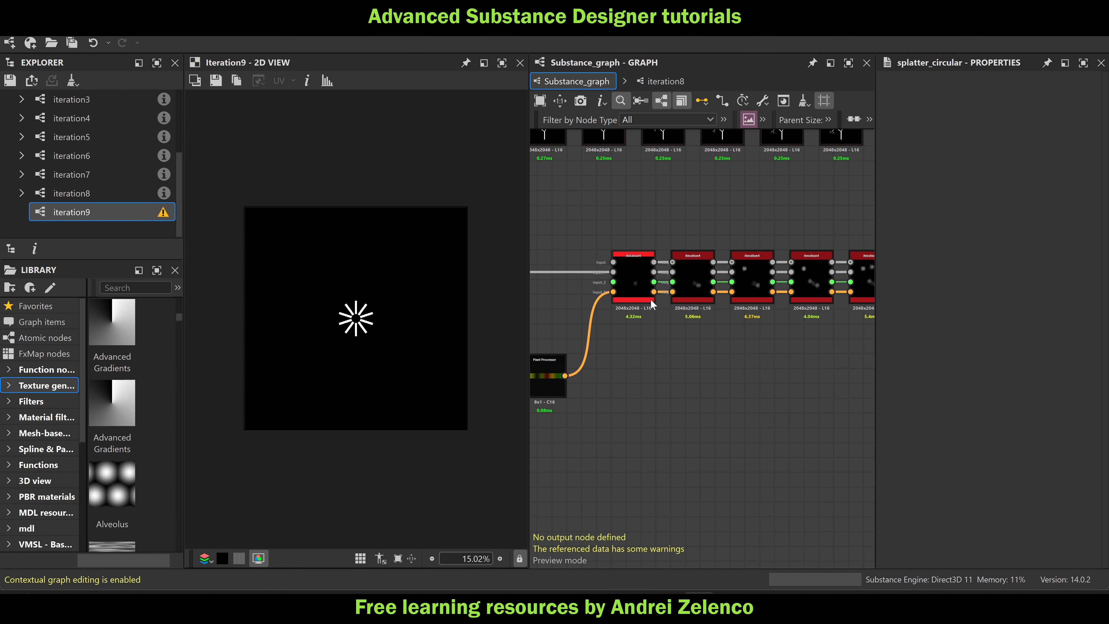
scroll(651, 300, "down", 2)
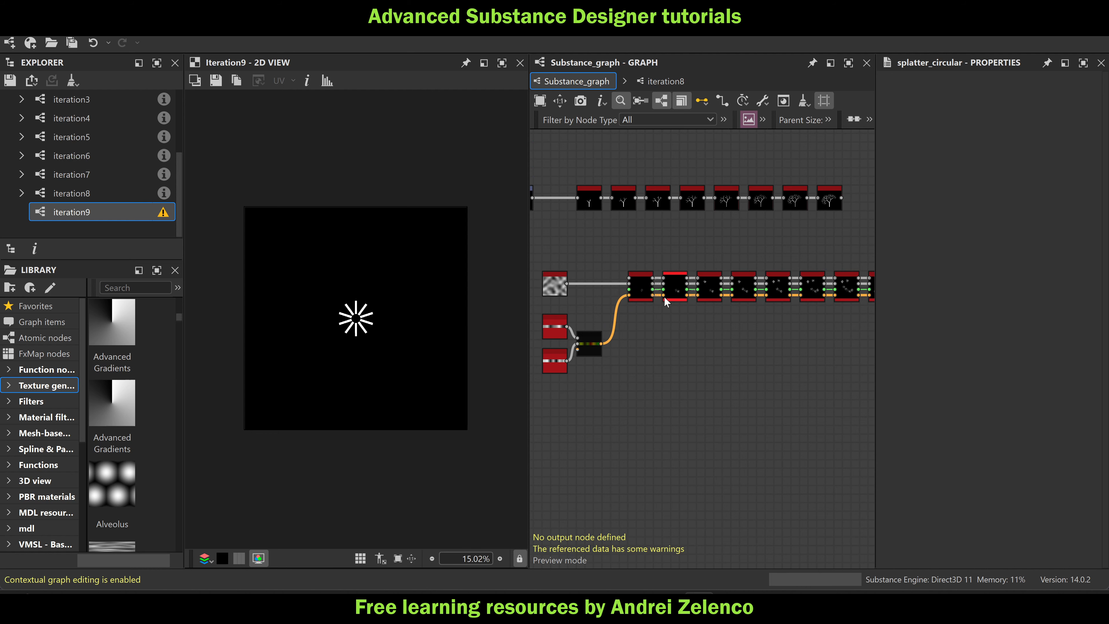
scroll(564, 283, "up", 2)
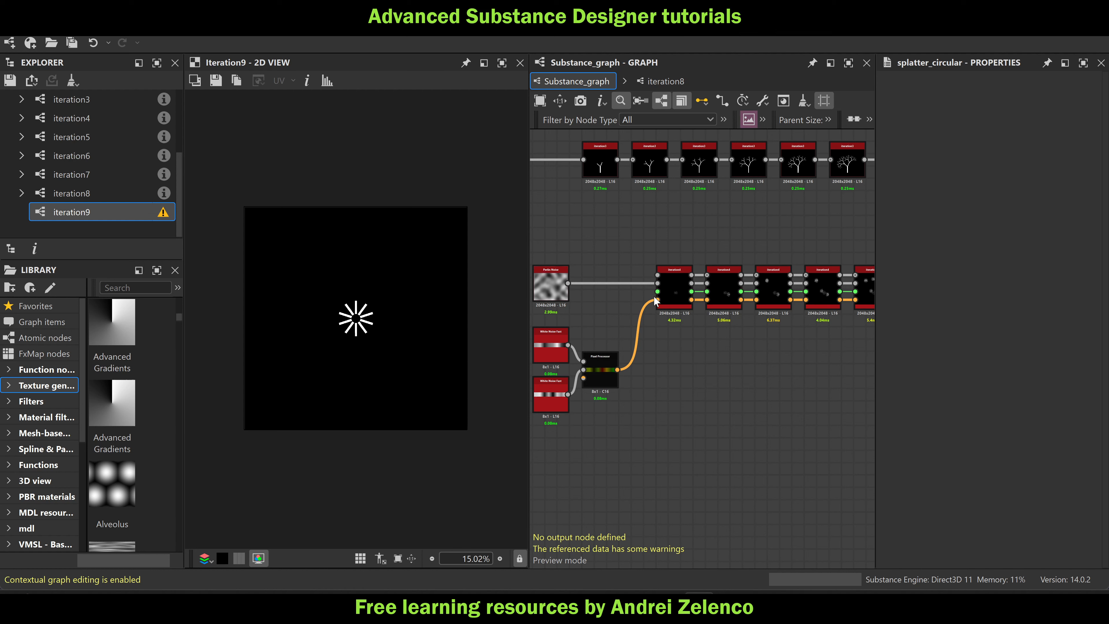
scroll(655, 299, "down", 4)
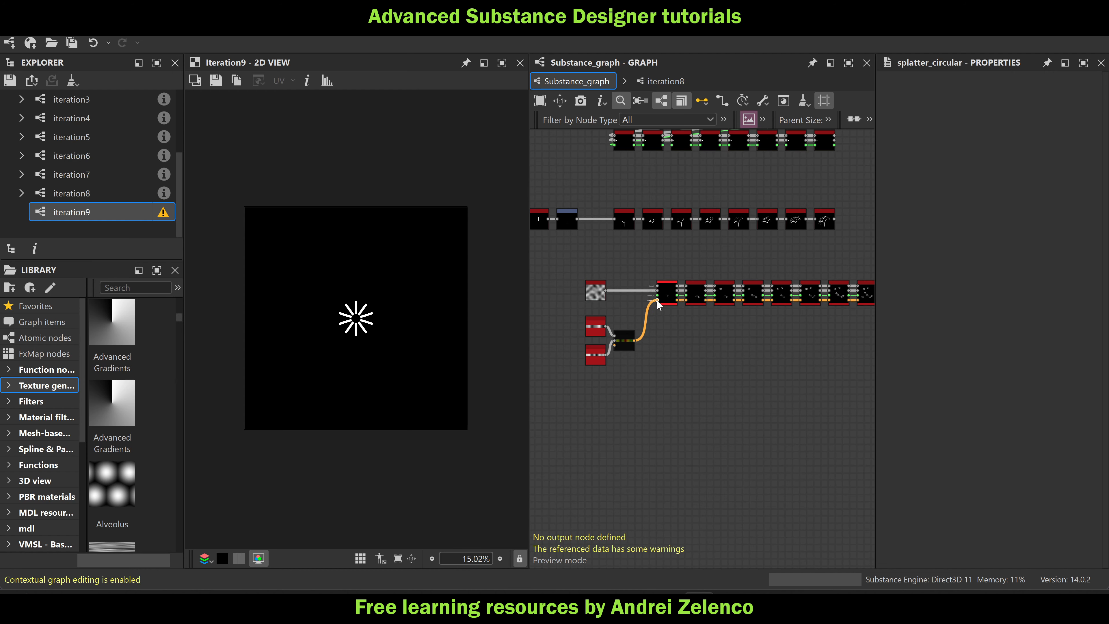
scroll(661, 301, "up", 4)
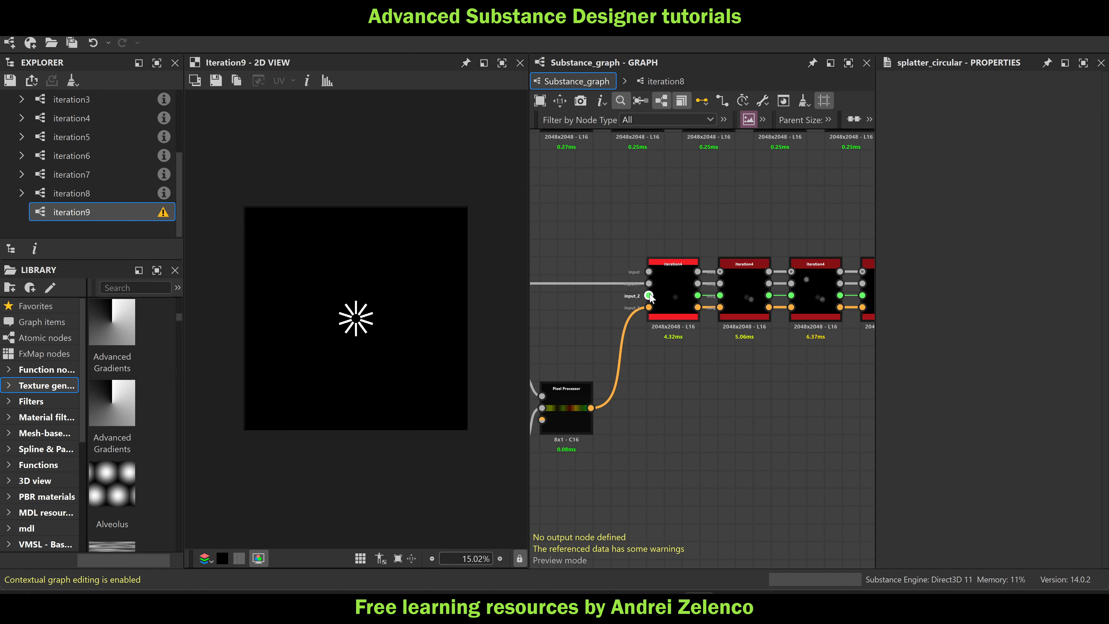
scroll(649, 295, "down", 4)
middle_click_drag(750, 343, 666, 339)
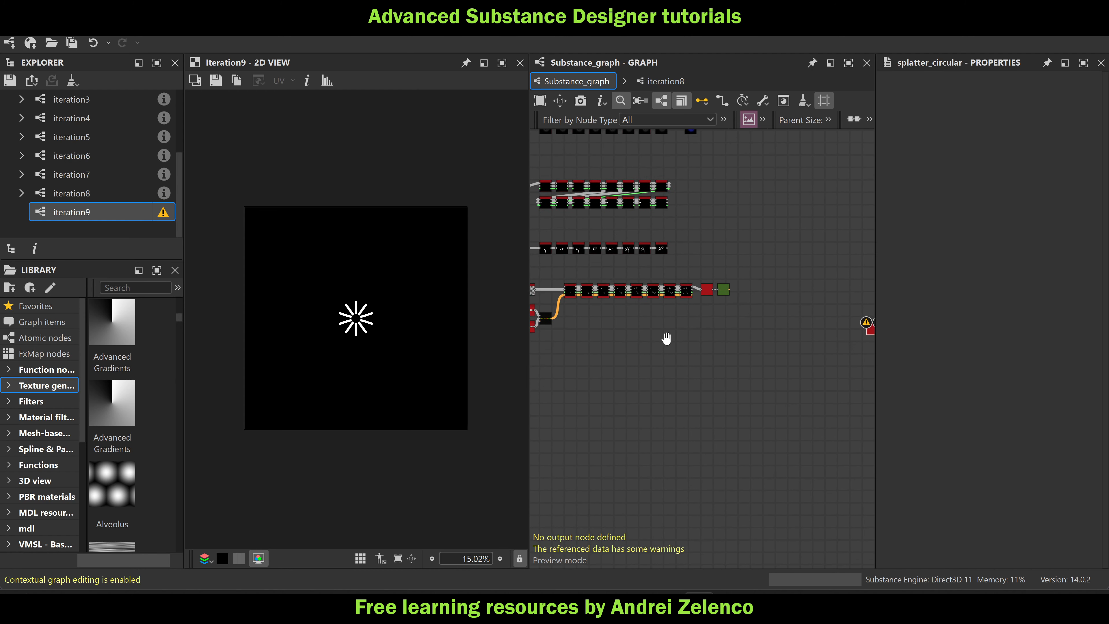
Reposition the iteration9 instance below the tree chain's source nodes and open its subgraph in context
middle_click_drag(870, 332, 745, 332)
scroll(746, 336, "up", 3)
left_click_drag(744, 337, 772, 325)
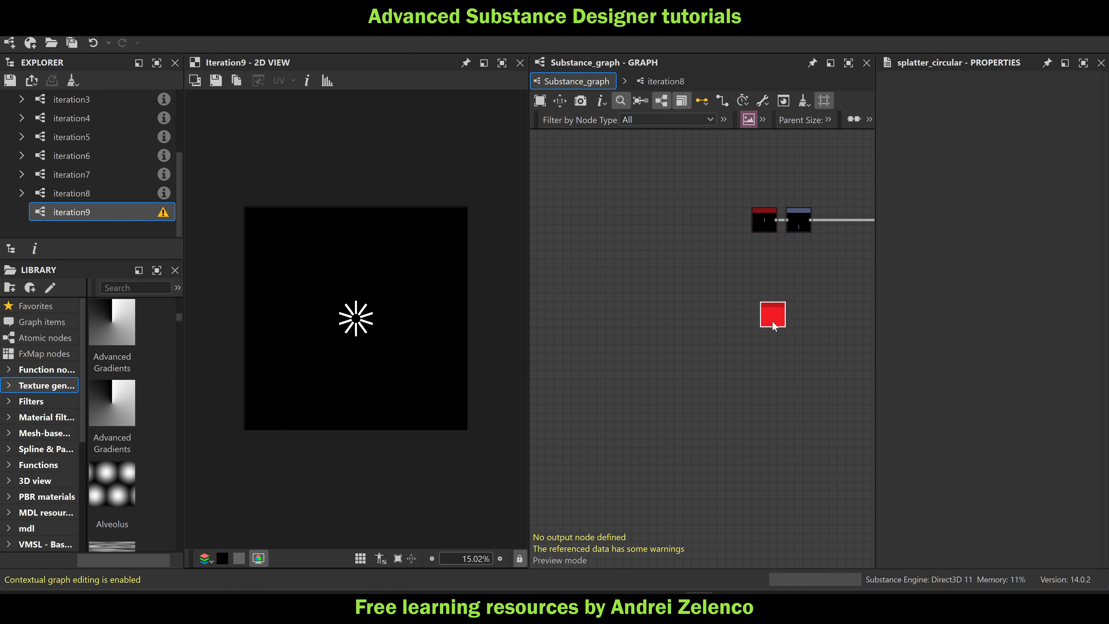
double_click(763, 324)
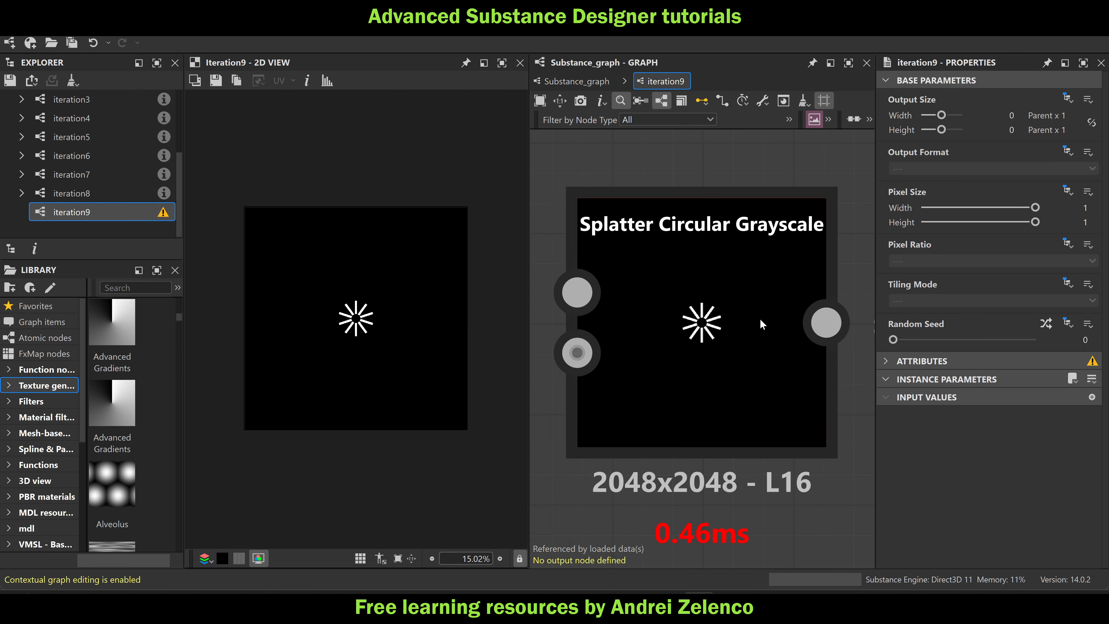
key("space")
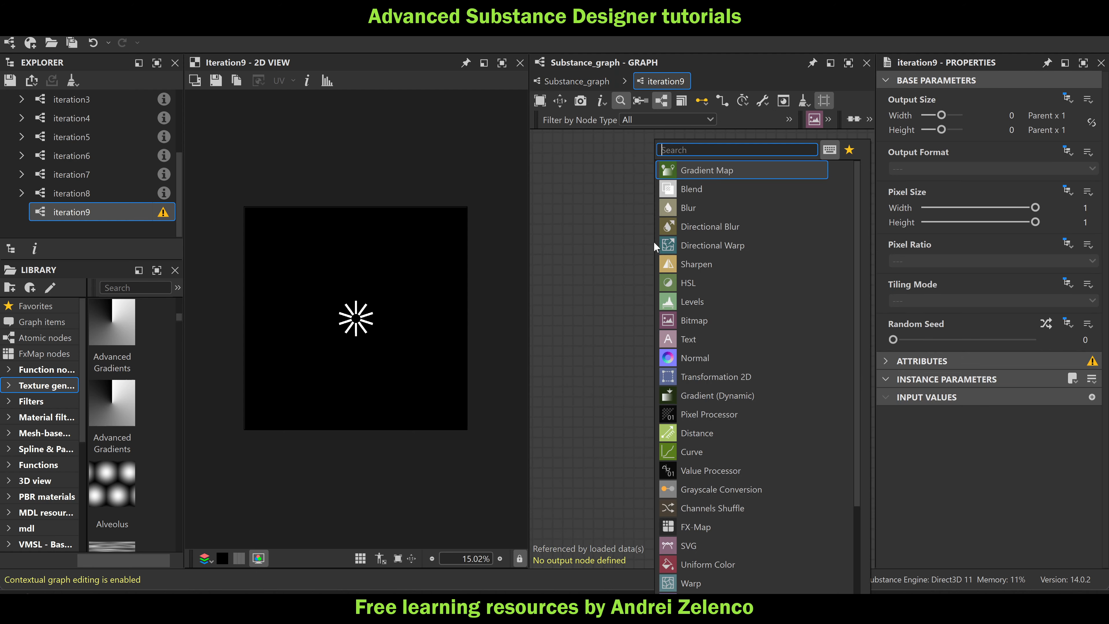
type("ge")
key("Escape")
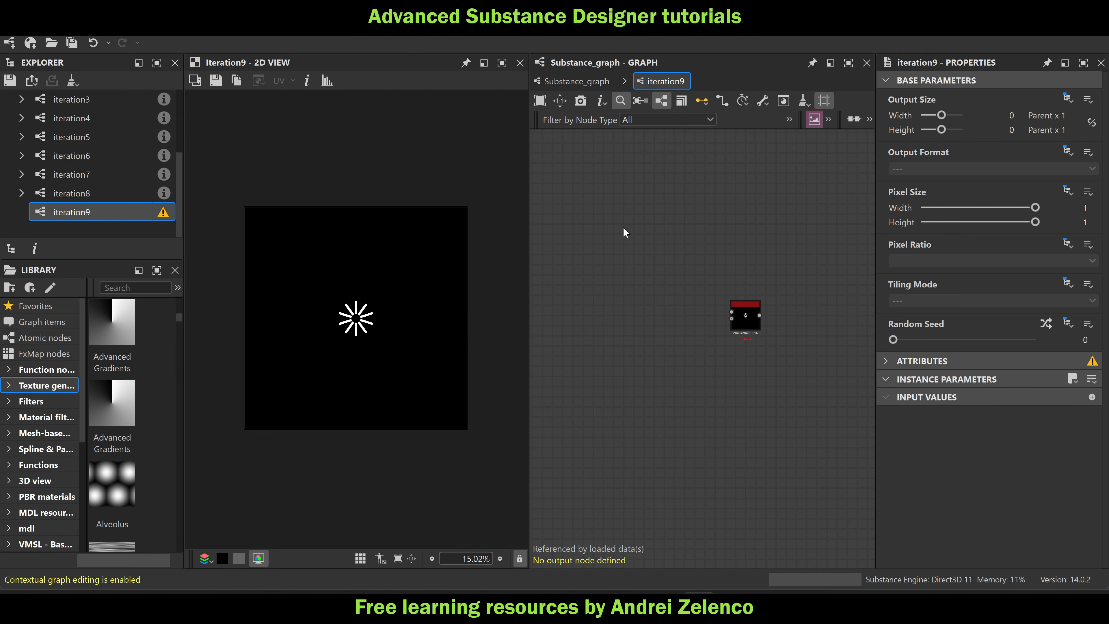
Add an Input Grayscale node to iteration9, above and to one side of the splatter node
key("space")
type("inp")
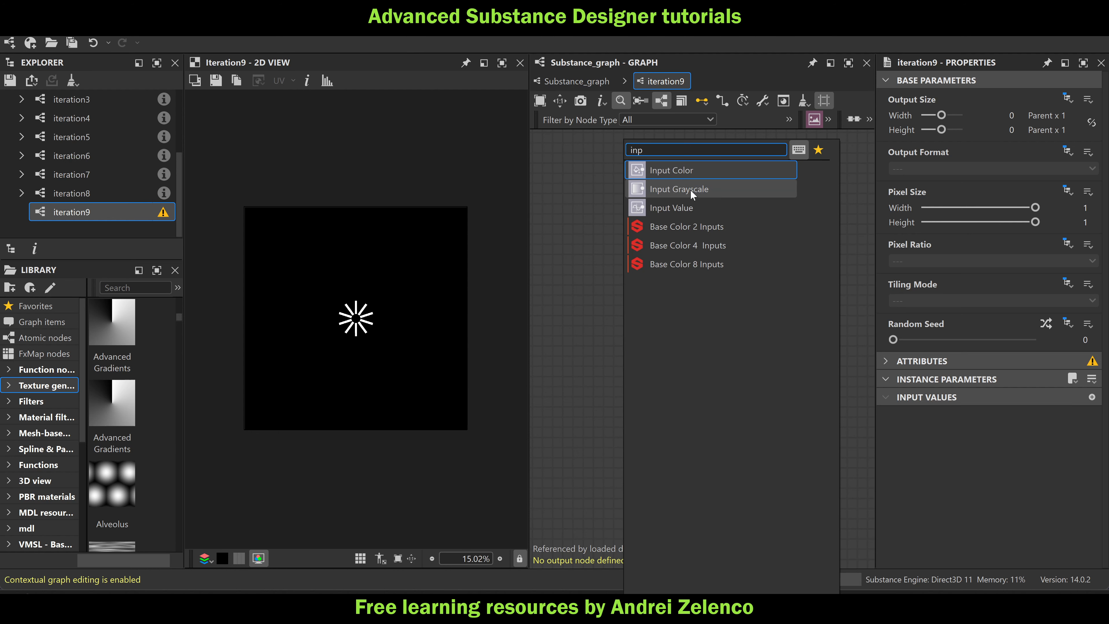
left_click(705, 191)
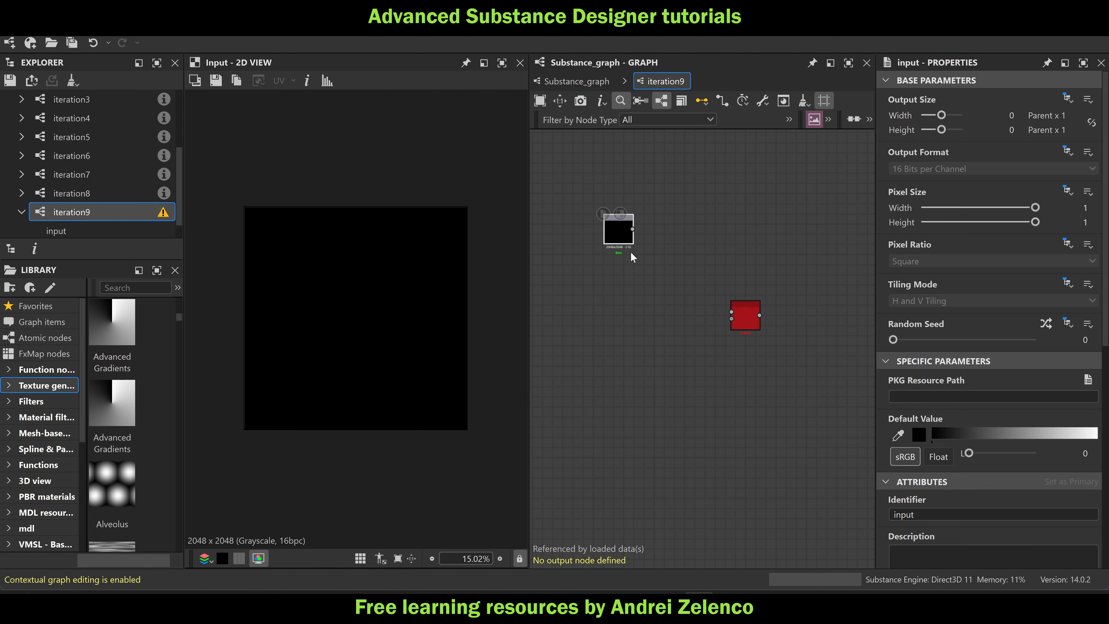
Add an Output node fed directly by the grayscale input, place it at the far end of iteration9, and save the package
key("space")
type("ou")
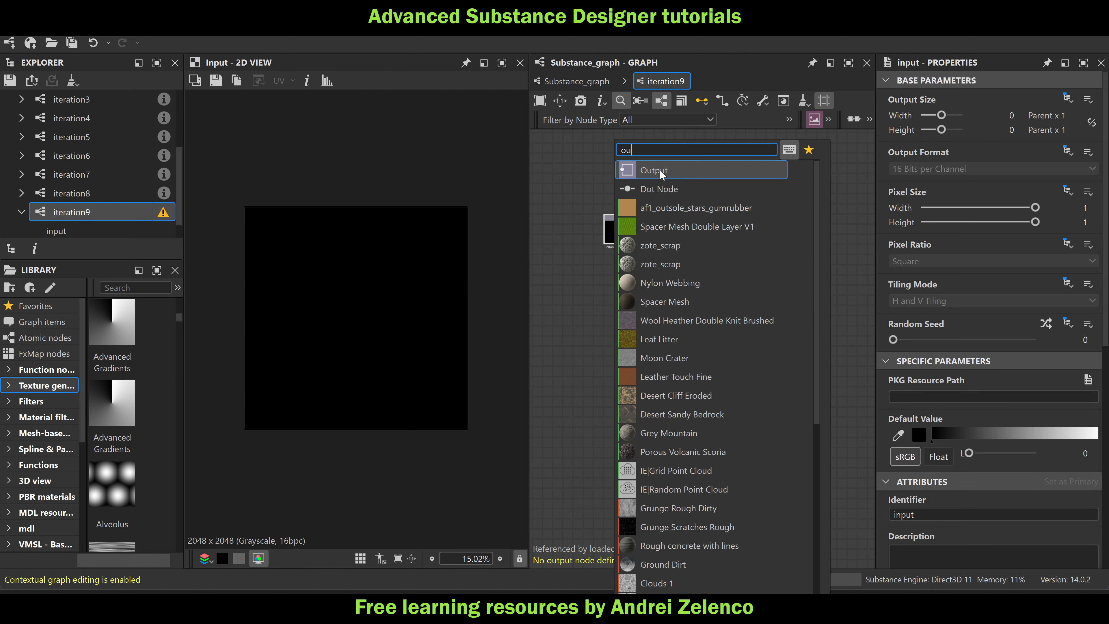
left_click(659, 170)
scroll(684, 256, "down", 2)
left_click_drag(678, 244, 854, 247)
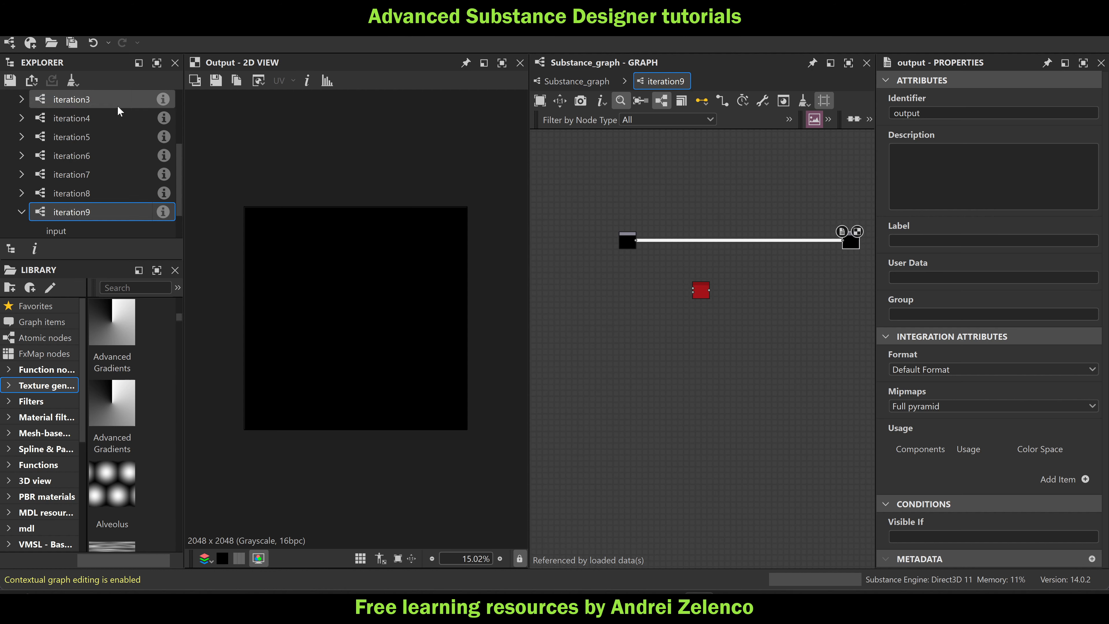
scroll(117, 110, "up", 2)
left_click(102, 100)
key("ctrl+s")
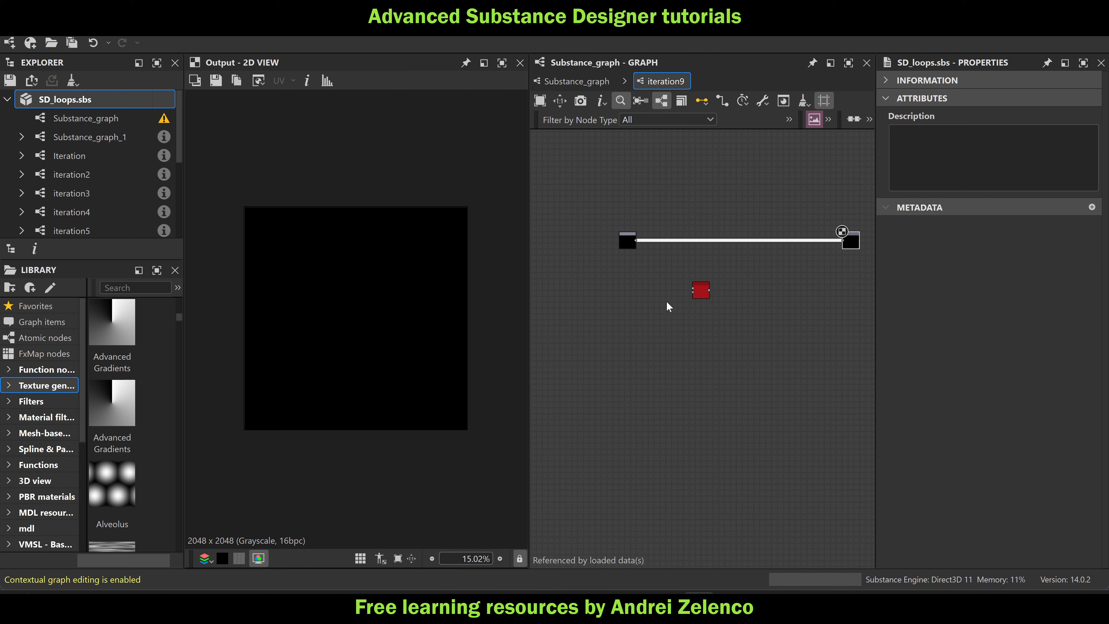
Shift the splatter node away from the input, add a second Input Grayscale node below the first, and save the package
scroll(666, 291, "up", 3)
left_click_drag(738, 293, 787, 299)
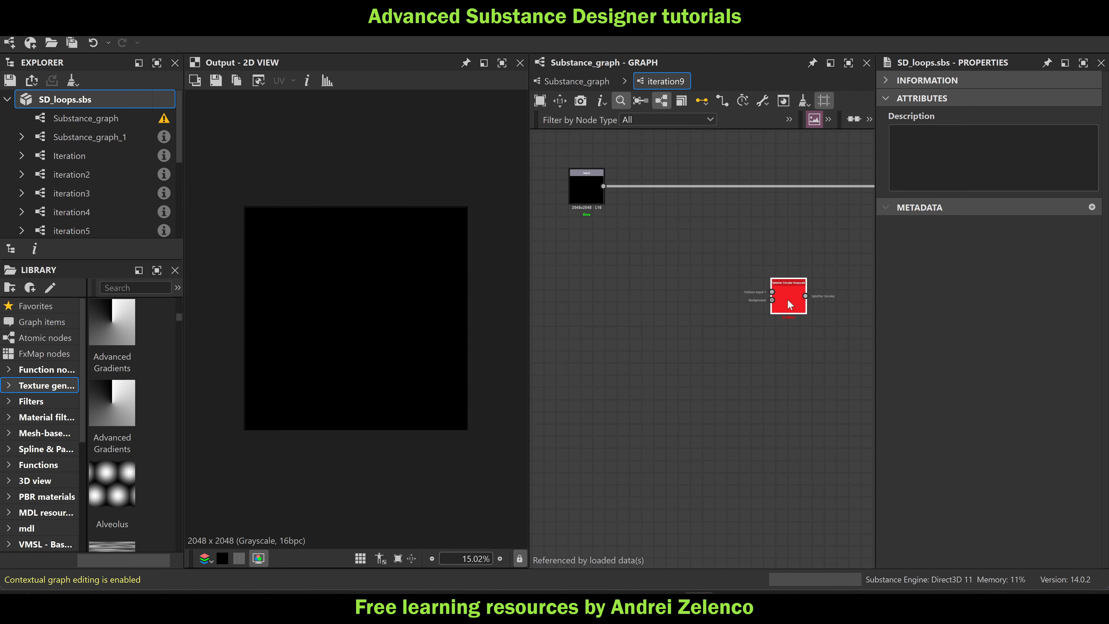
key("space")
type("inp")
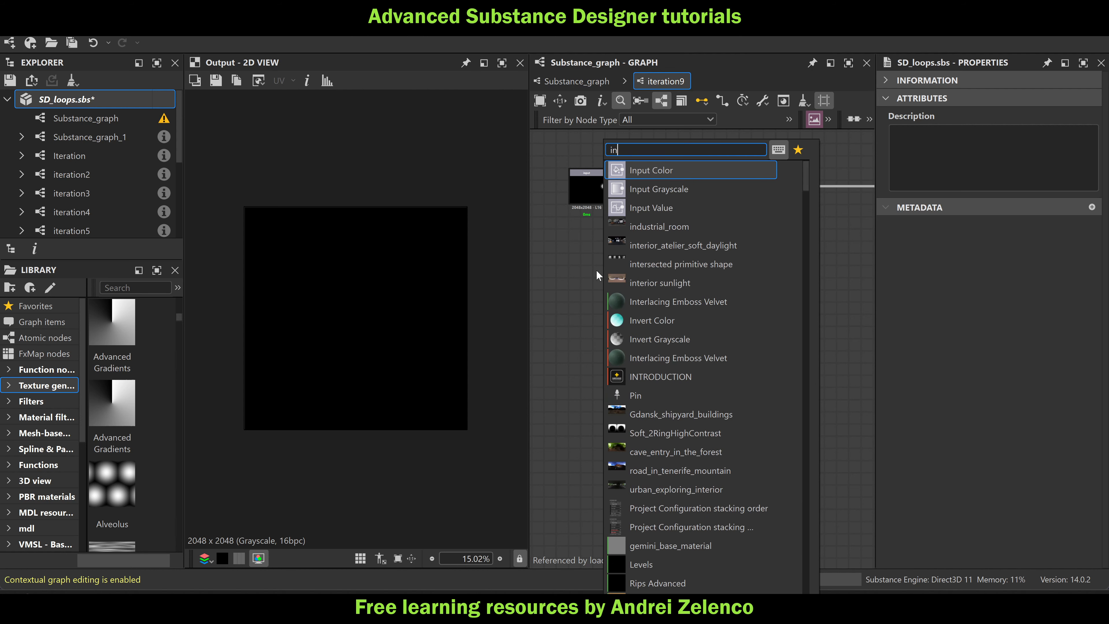
left_click(690, 189)
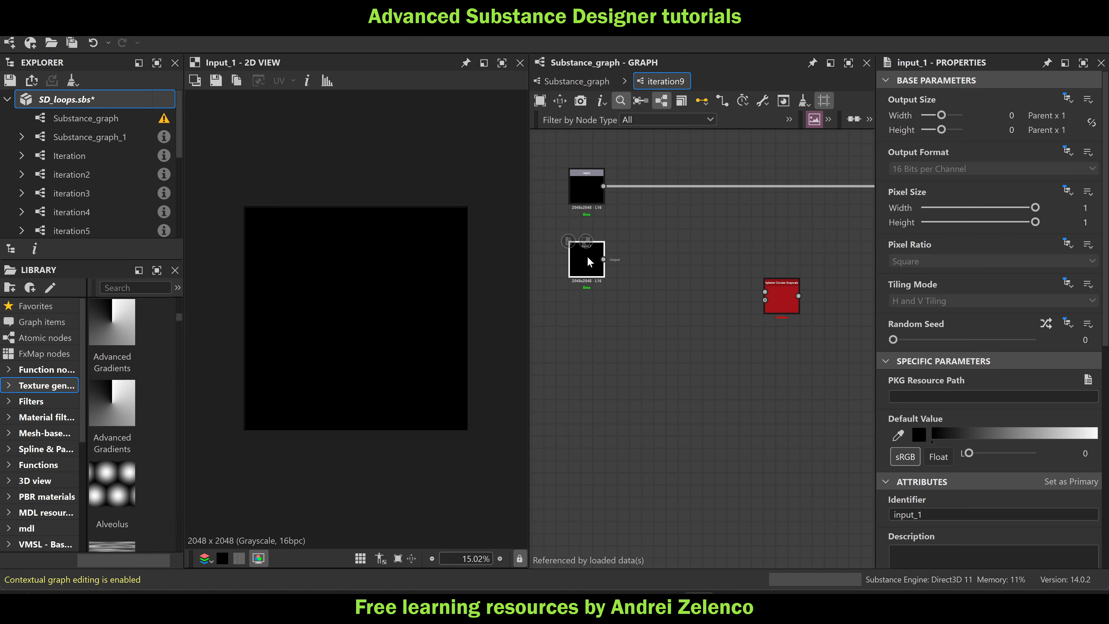
scroll(589, 260, "down", 2)
key("ctrl+s")
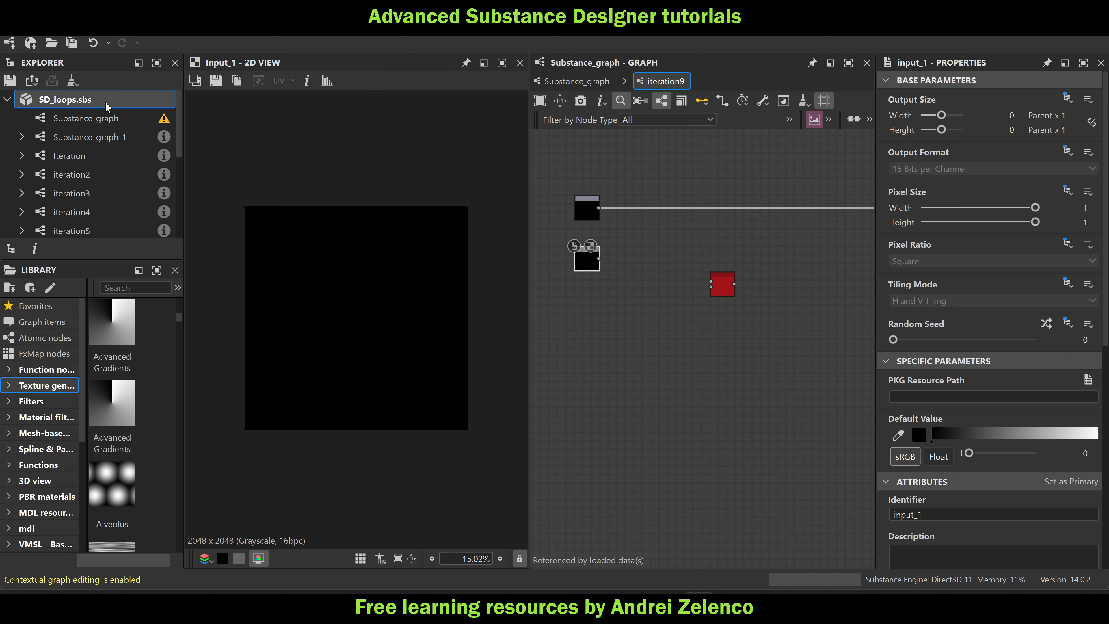
left_click(104, 101)
Examine the node layout inside an iteration4 instance of the chain in Substance_graph, and return to the parent graph
left_click(553, 81)
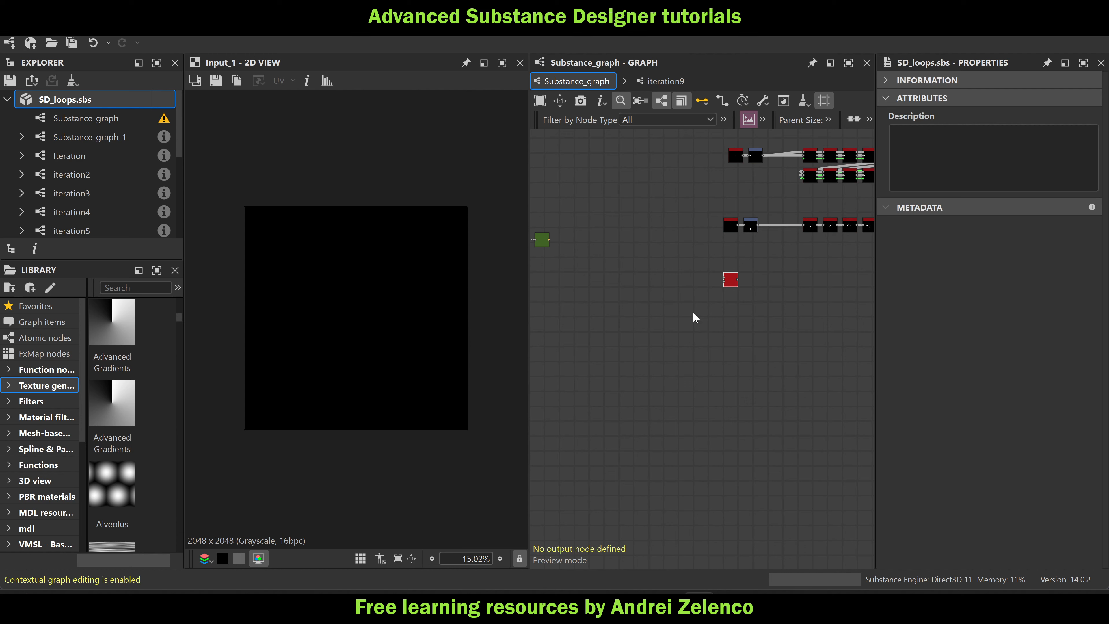
scroll(785, 255, "down", 2)
middle_click_drag(649, 272, 775, 283)
scroll(665, 261, "up", 11)
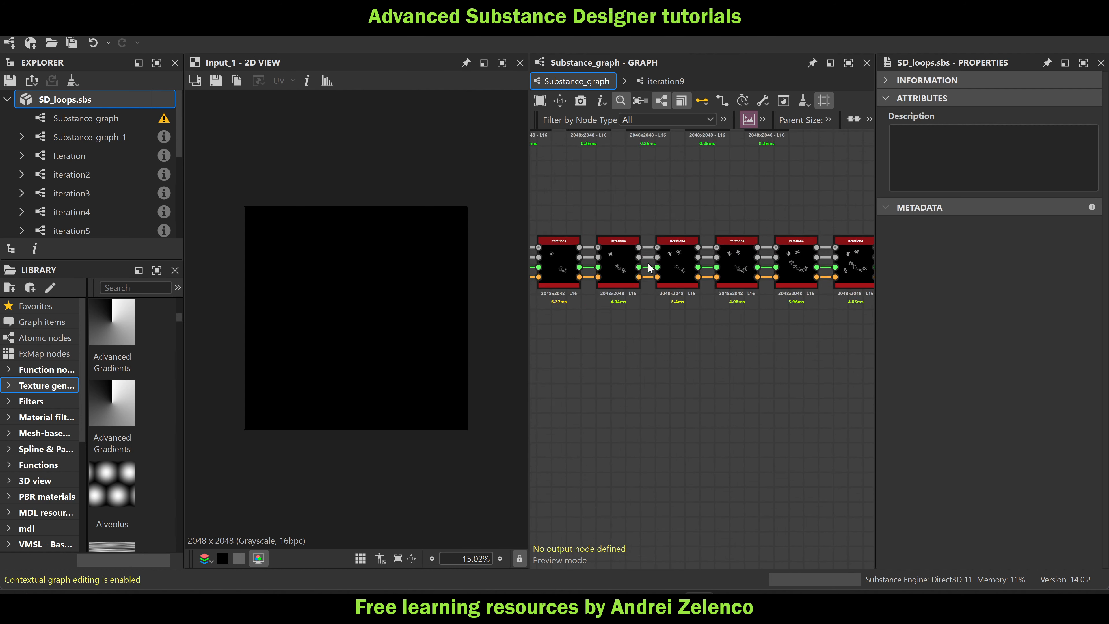
double_click(624, 264)
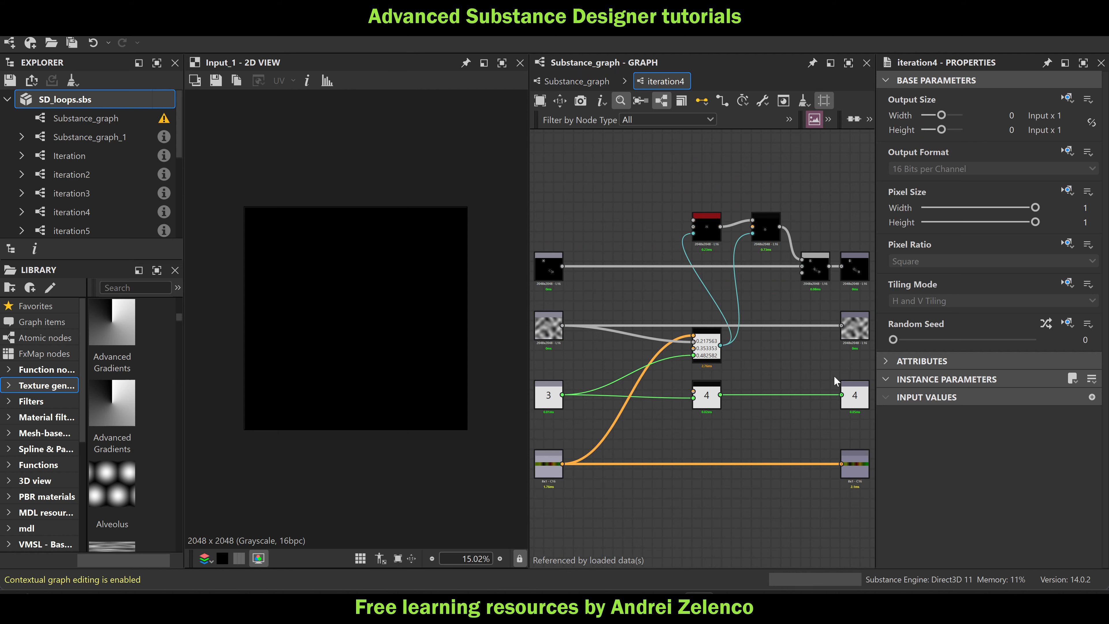
left_click(577, 81)
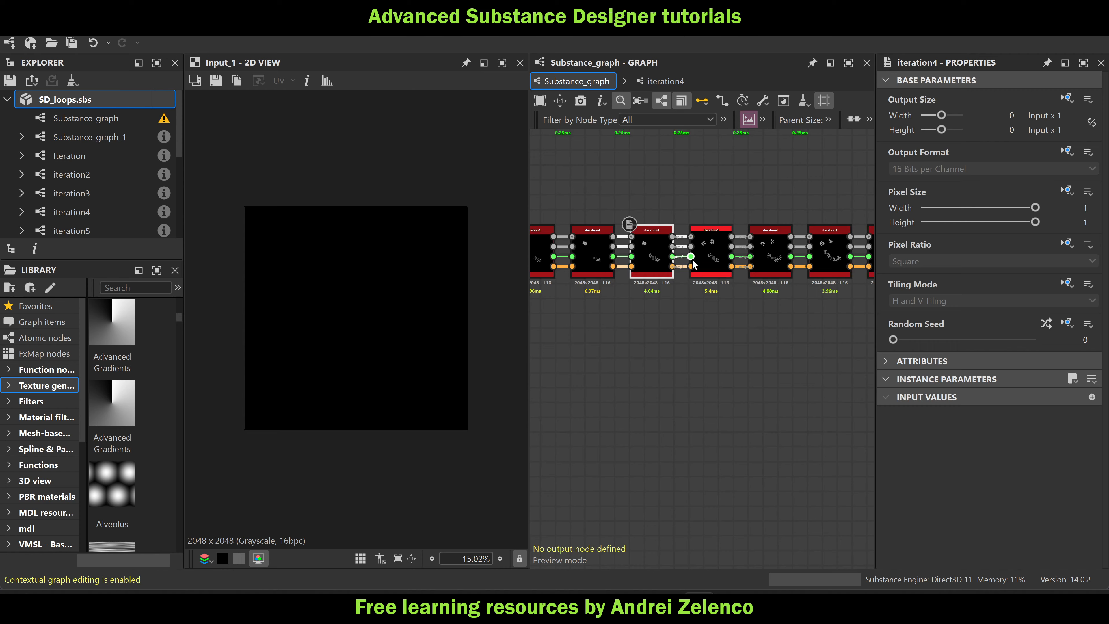
Add a Perlin Noise node beside iteration9, set its Scale to 8, and connect it to iteration9's second input
scroll(665, 272, "up", 6)
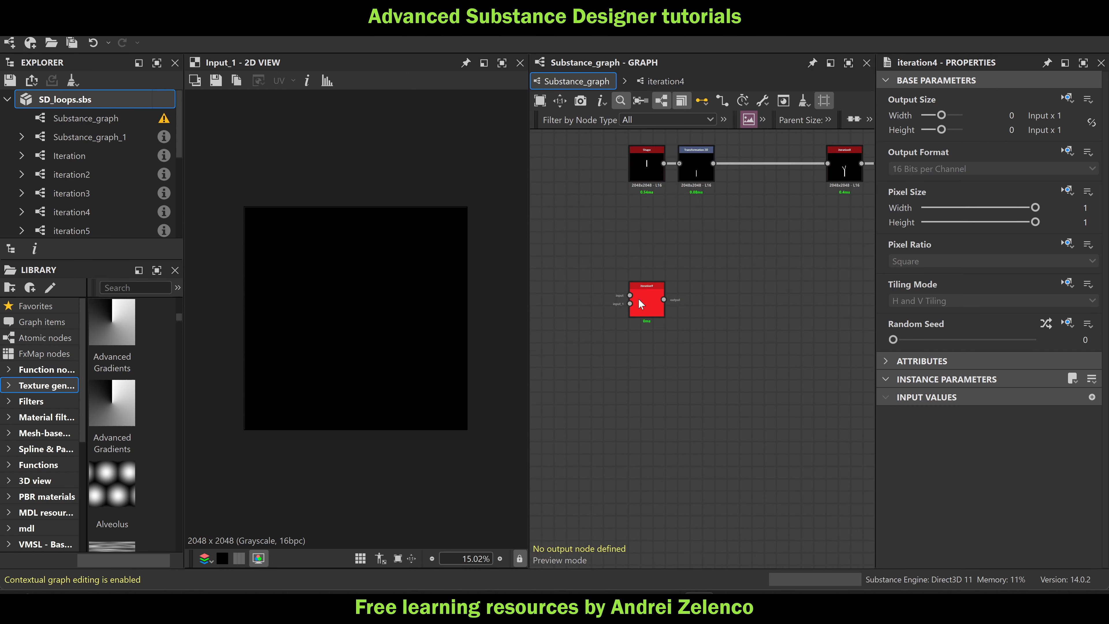
middle_click_drag(646, 306, 746, 271)
key("space")
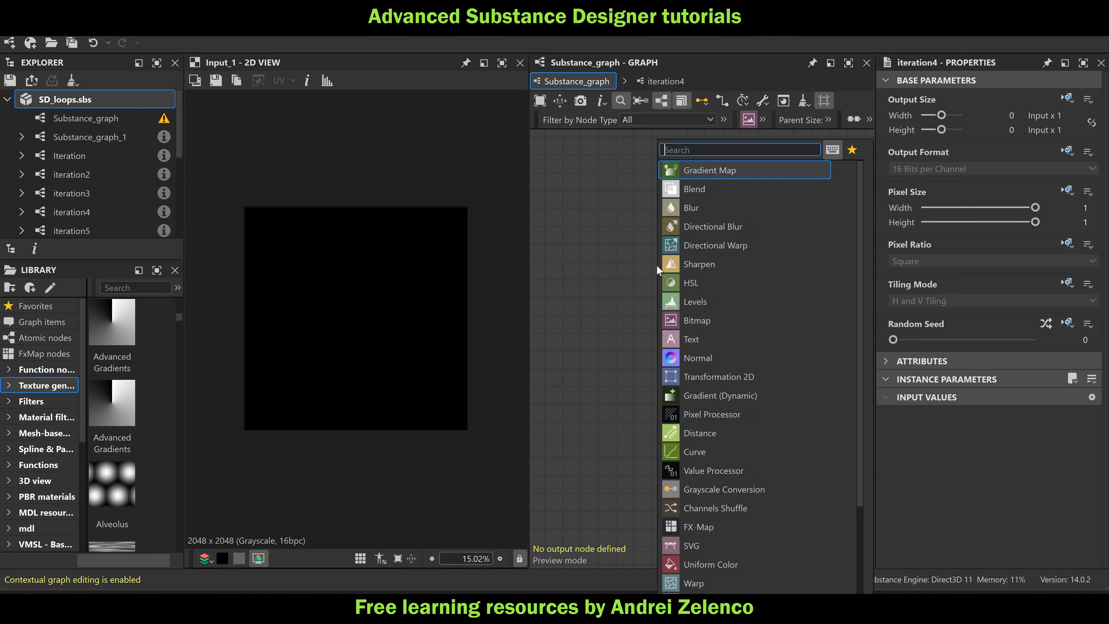
type("pe")
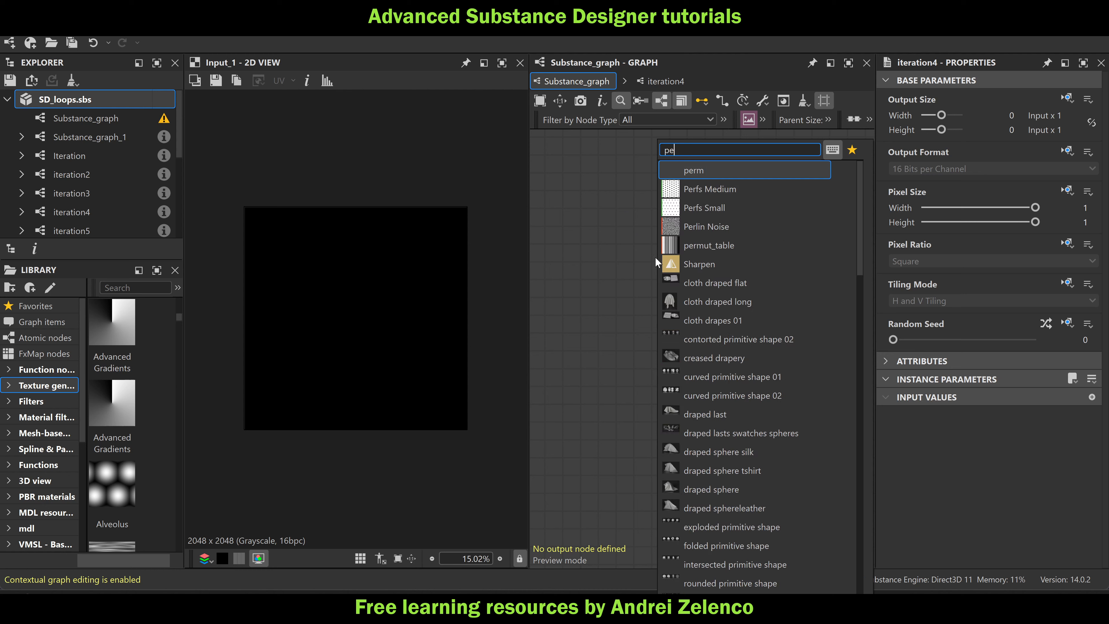
left_click(704, 242)
left_click_drag(962, 413, 909, 415)
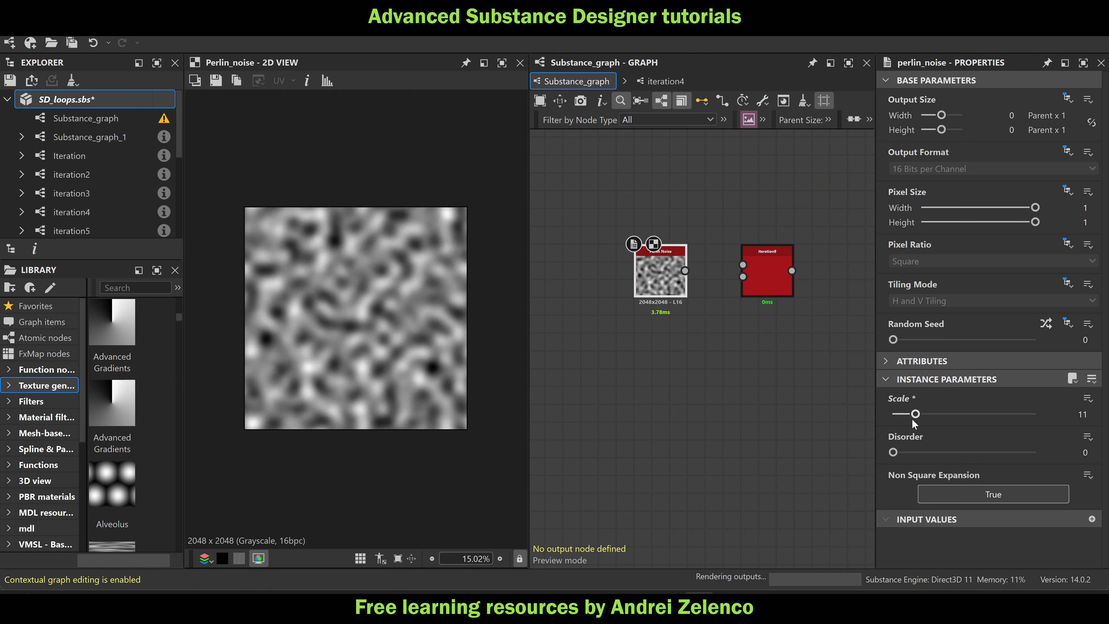
left_click_drag(685, 270, 743, 276)
left_click(753, 277)
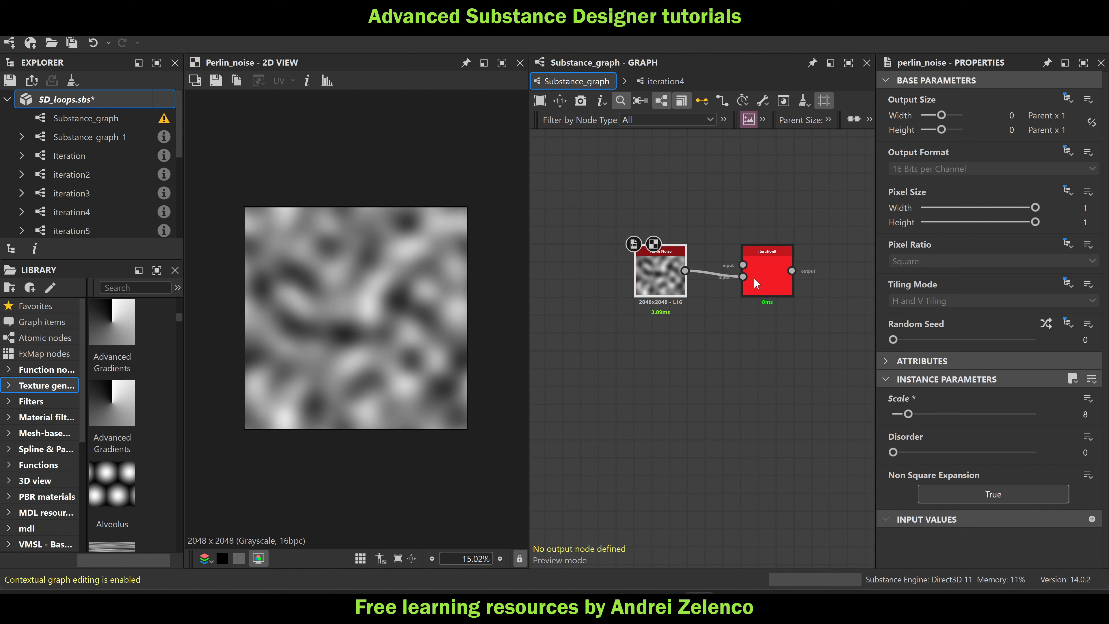
Open iteration9 and add an Output node fed directly by the second grayscale input, aligned below the first output
key("ctrl+e")
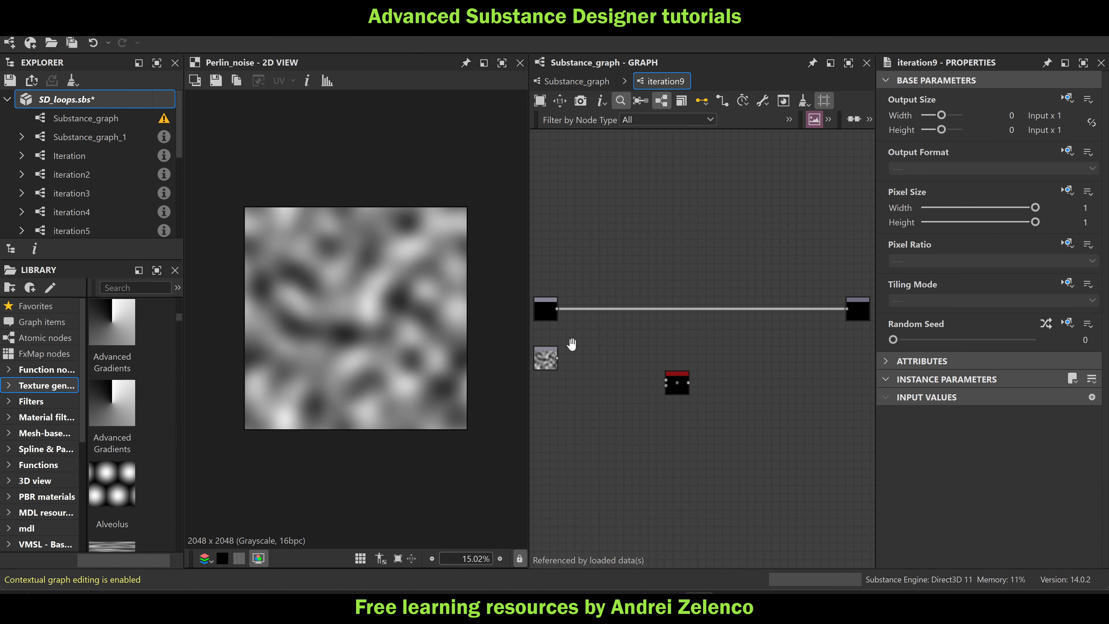
middle_click_drag(571, 344, 577, 305)
key("space")
type("ou")
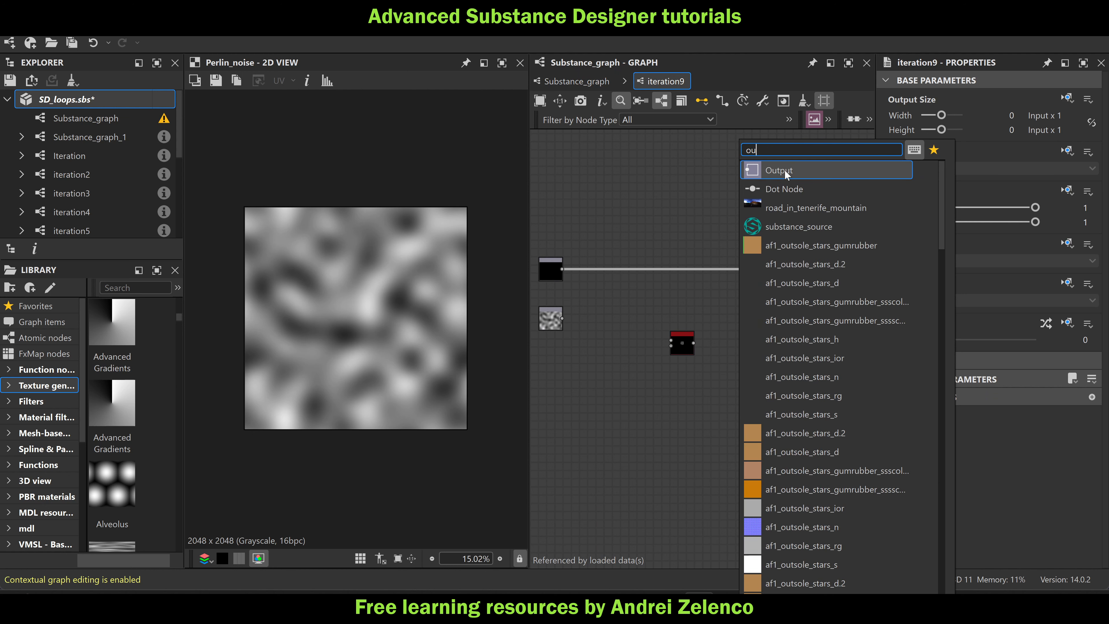
left_click(785, 172)
left_click_drag(562, 318, 843, 315)
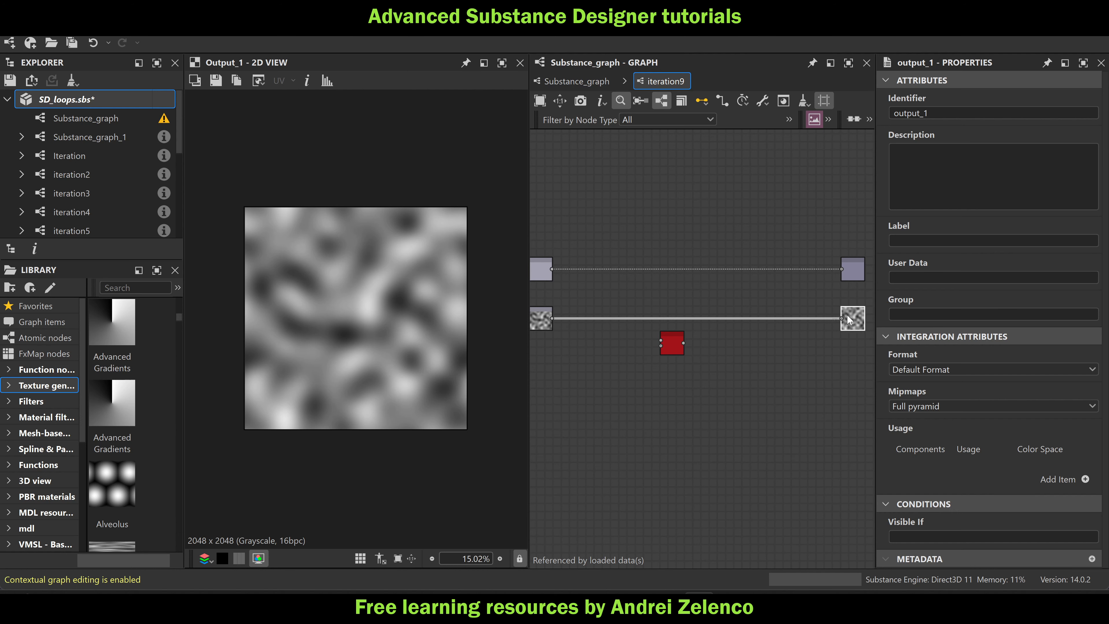
Move the splatter node up between the two pass-through lines and add a Float Input Value node, default 0, below the grayscale inputs
middle_click_drag(673, 392, 720, 315)
scroll(725, 310, "up", 3)
left_click_drag(743, 292, 772, 226)
key("space")
type("i")
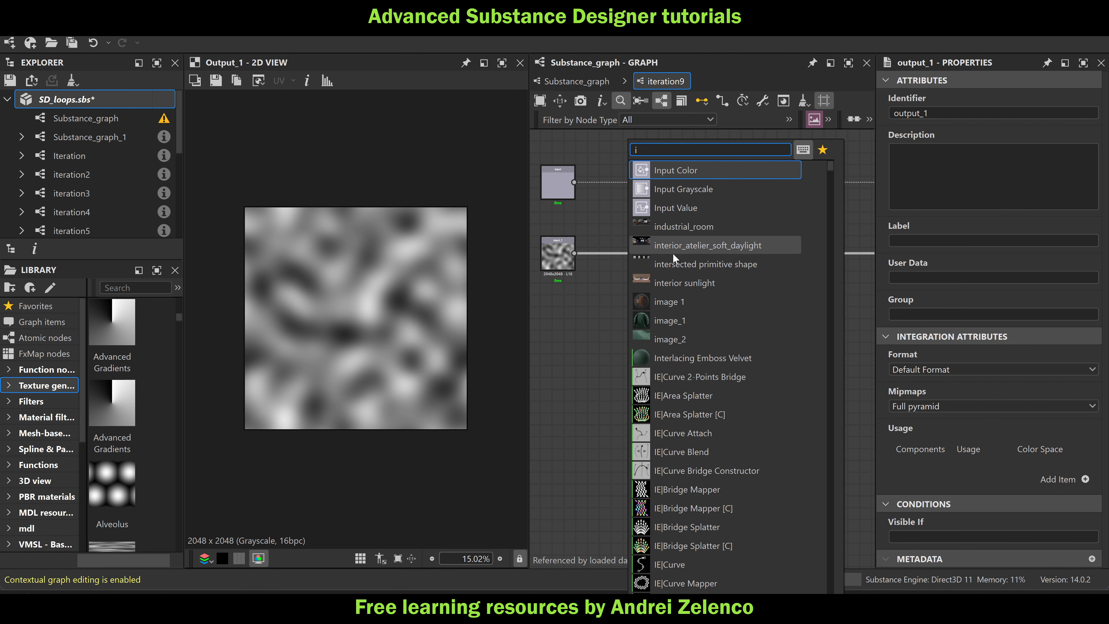
left_click(687, 209)
left_click_drag(972, 249, 880, 246)
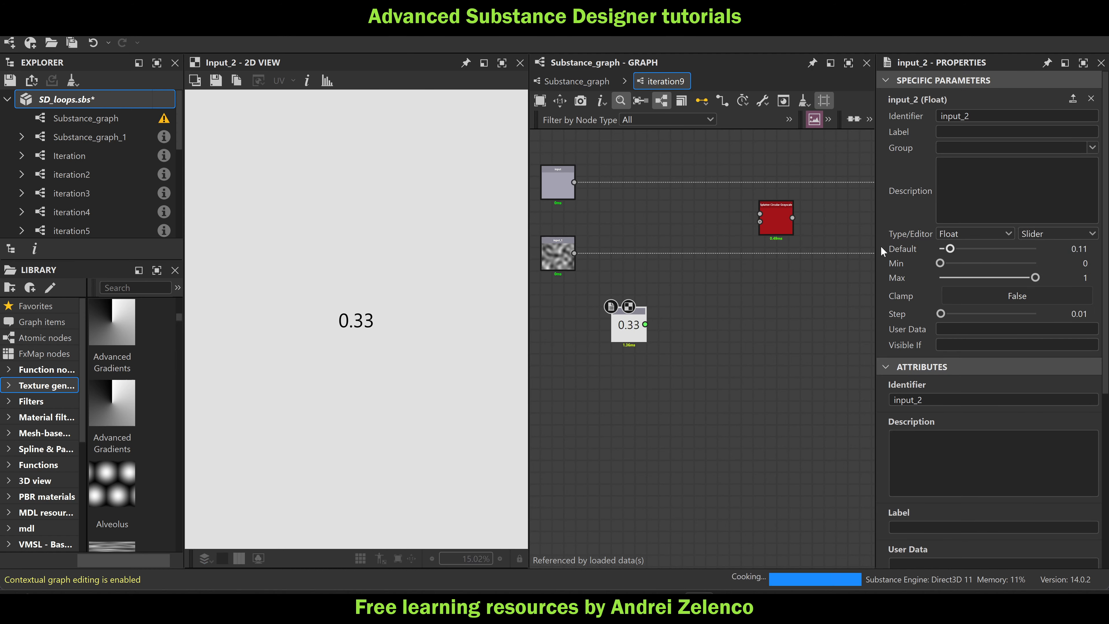
left_click_drag(631, 332, 560, 332)
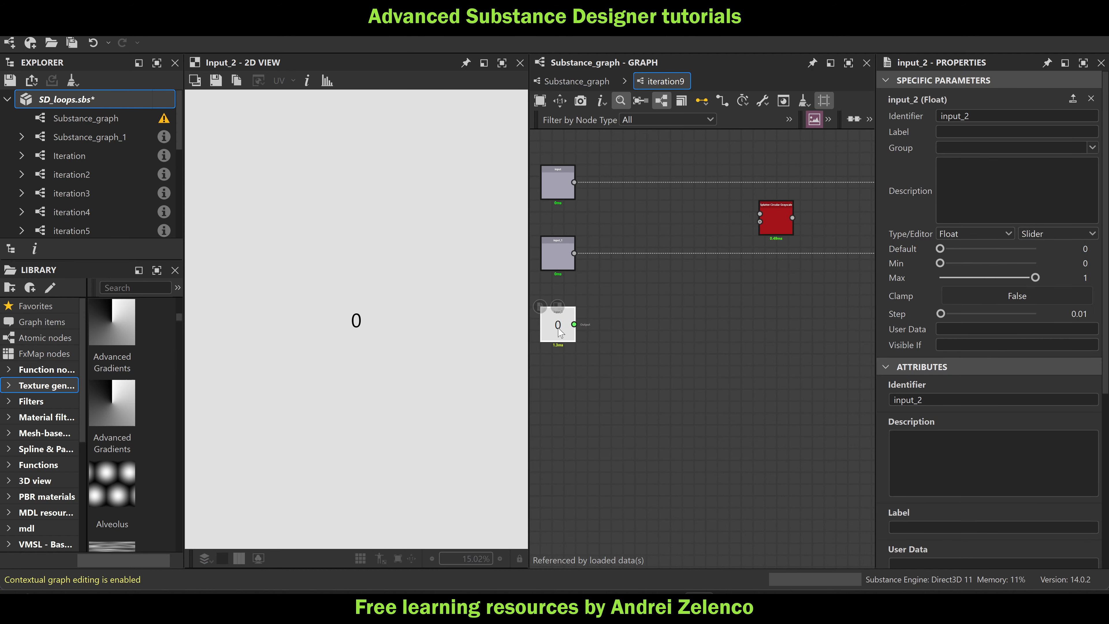
Add an Output node fed directly by the value input and align it below the other two outputs
key("space")
type("ou")
left_click(653, 171)
scroll(654, 295, "down", 4)
scroll(638, 314, "up", 3)
left_click_drag(638, 315, 815, 316)
scroll(804, 313, "down", 4)
middle_click_drag(674, 337, 739, 304)
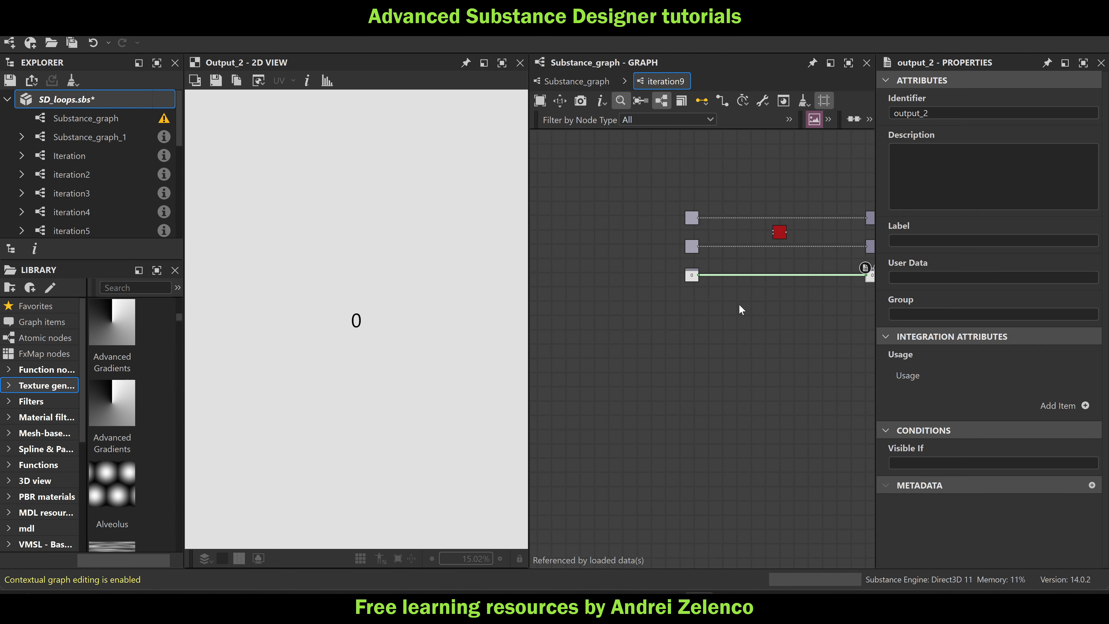
Add an Input Color node and align it below the value input
scroll(682, 297, "up", 2)
key("space")
type("i")
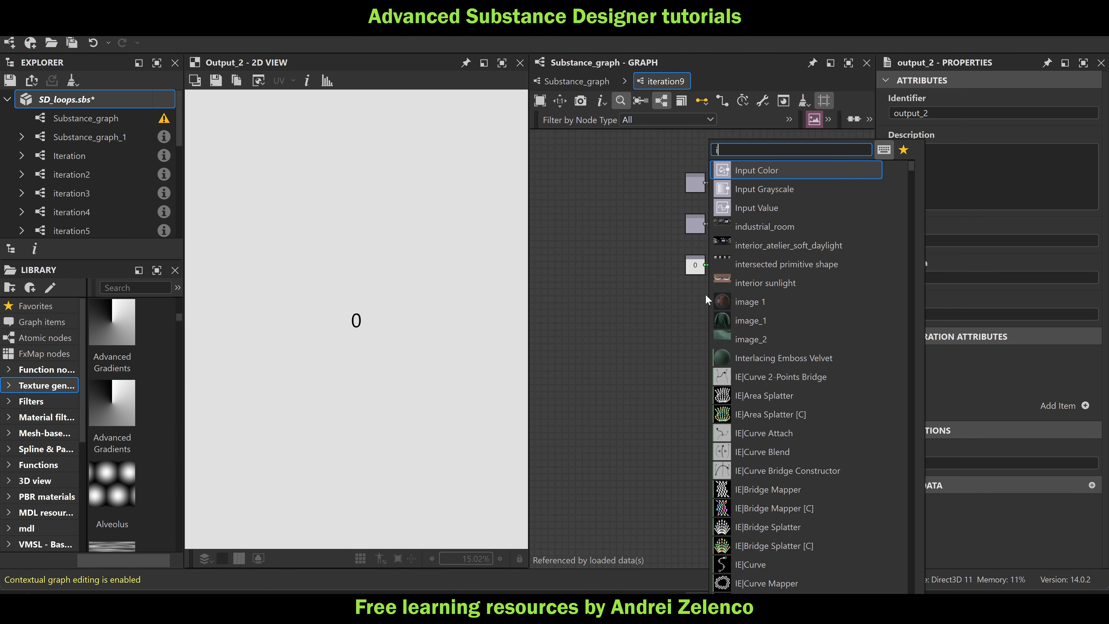
type("n")
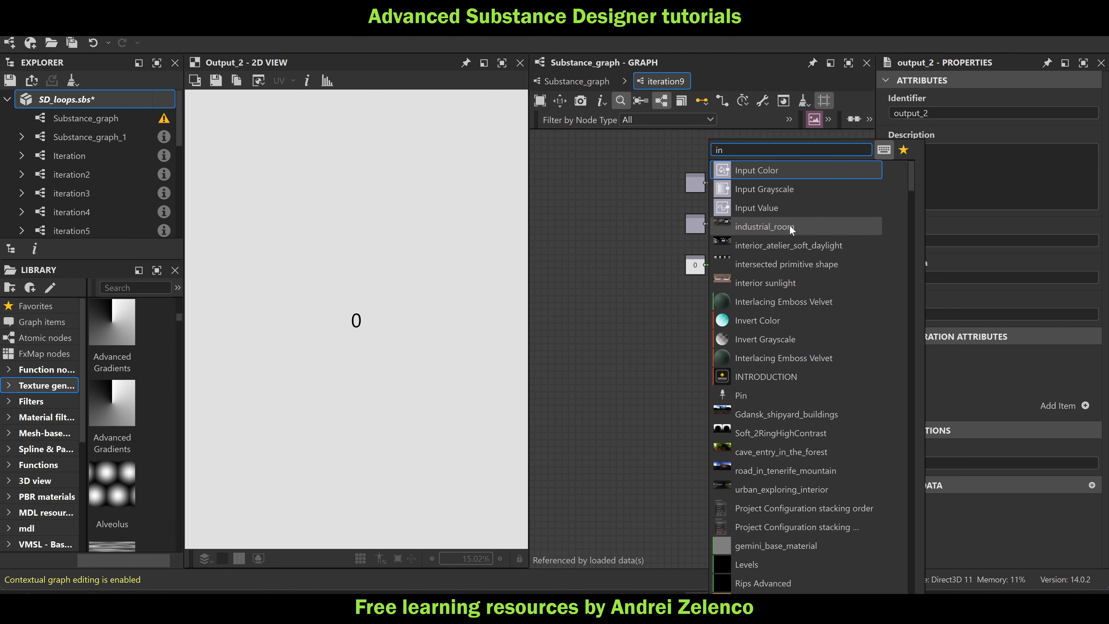
left_click(789, 173)
left_click_drag(692, 308, 665, 322)
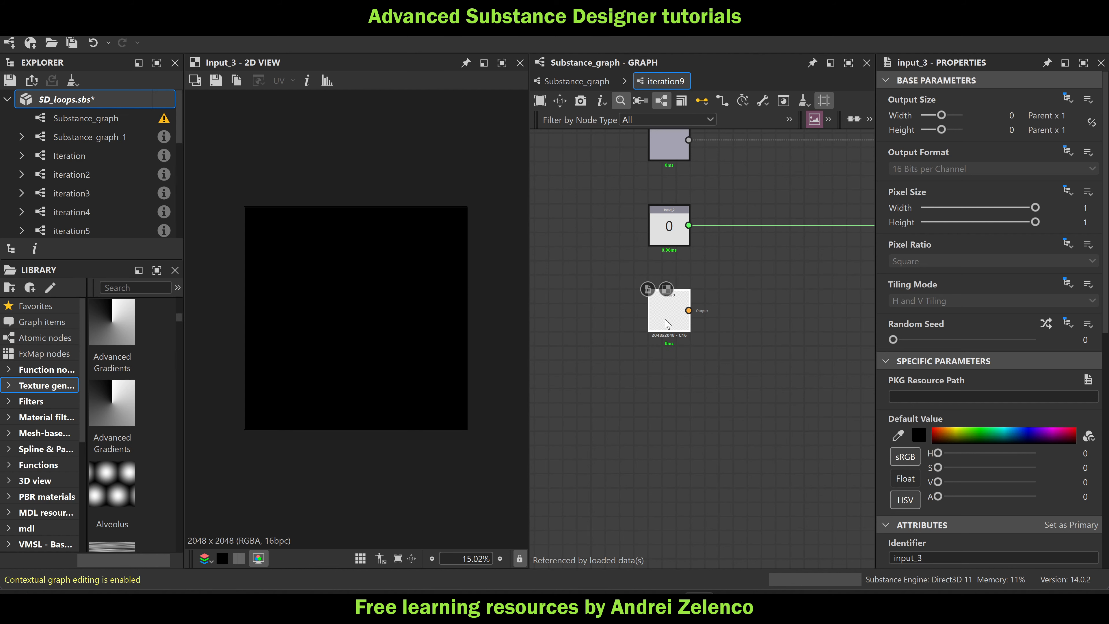
middle_click_drag(669, 324, 612, 320)
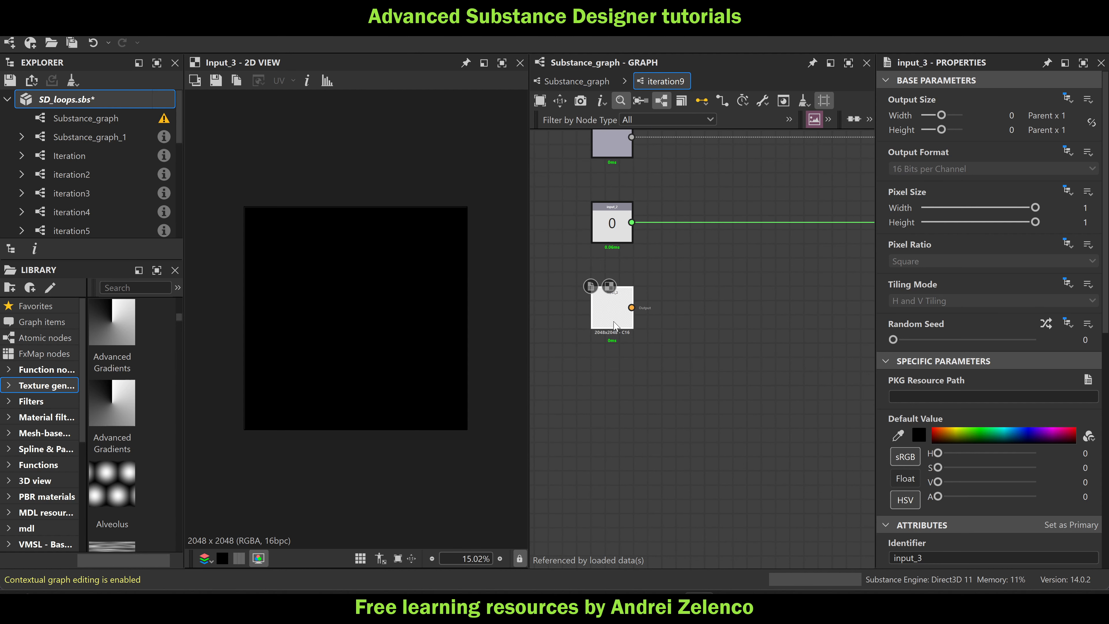
Add an Output node fed by the color input, place it below the other outputs, and save the package
key("space")
type("ou")
left_click(677, 171)
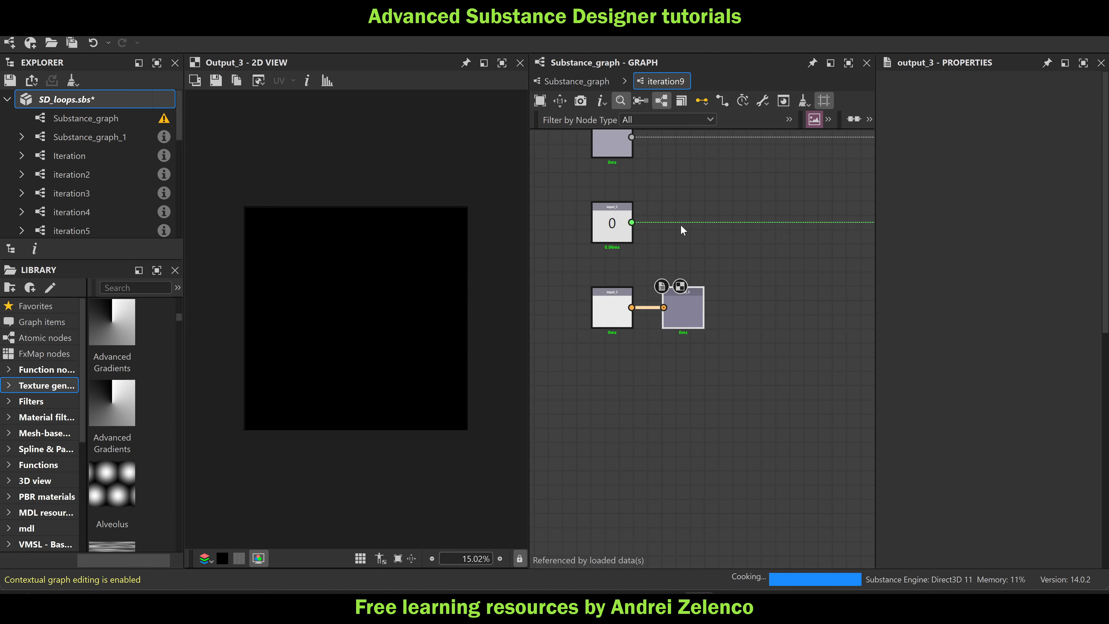
scroll(689, 319, "down", 3)
left_click_drag(689, 318, 770, 323)
left_click(100, 101)
key("ctrl+s")
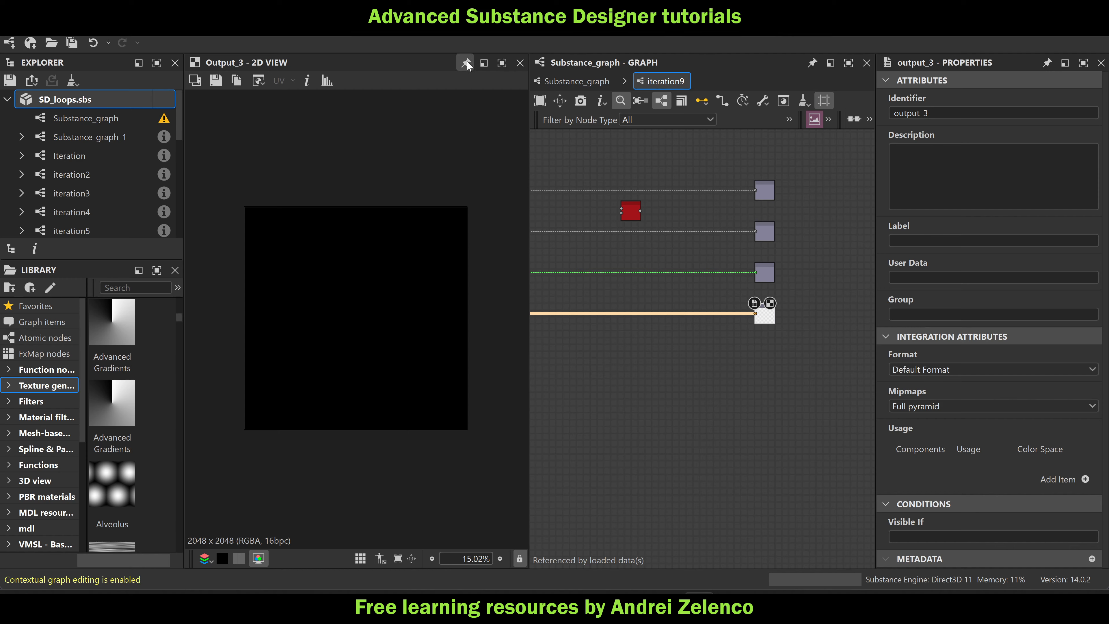
Return to Substance_graph, space the Perlin Noise node away from iteration9, align the two nodes, and save the package
left_click(583, 82)
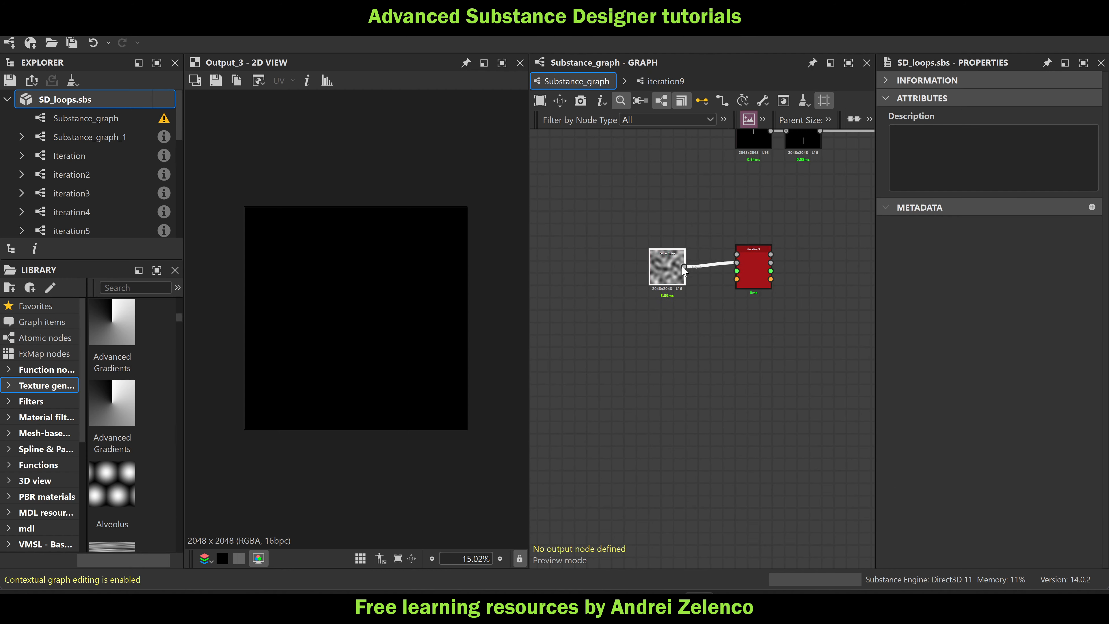
left_click_drag(682, 265, 645, 259)
scroll(688, 282, "down", 2)
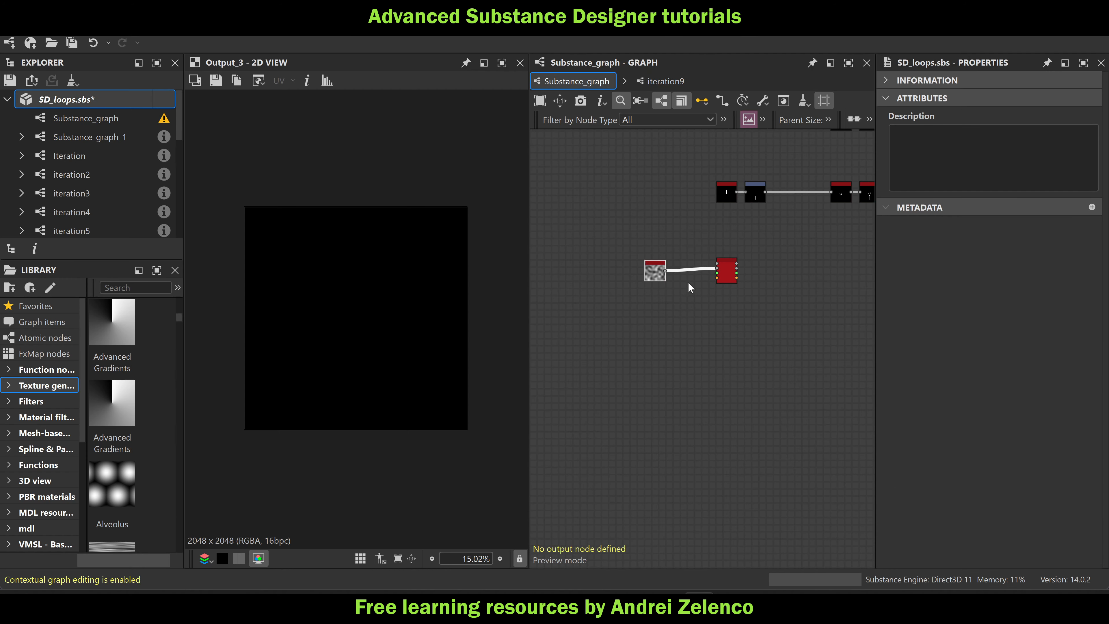
scroll(650, 320, "up", 3)
key("ctrl+s")
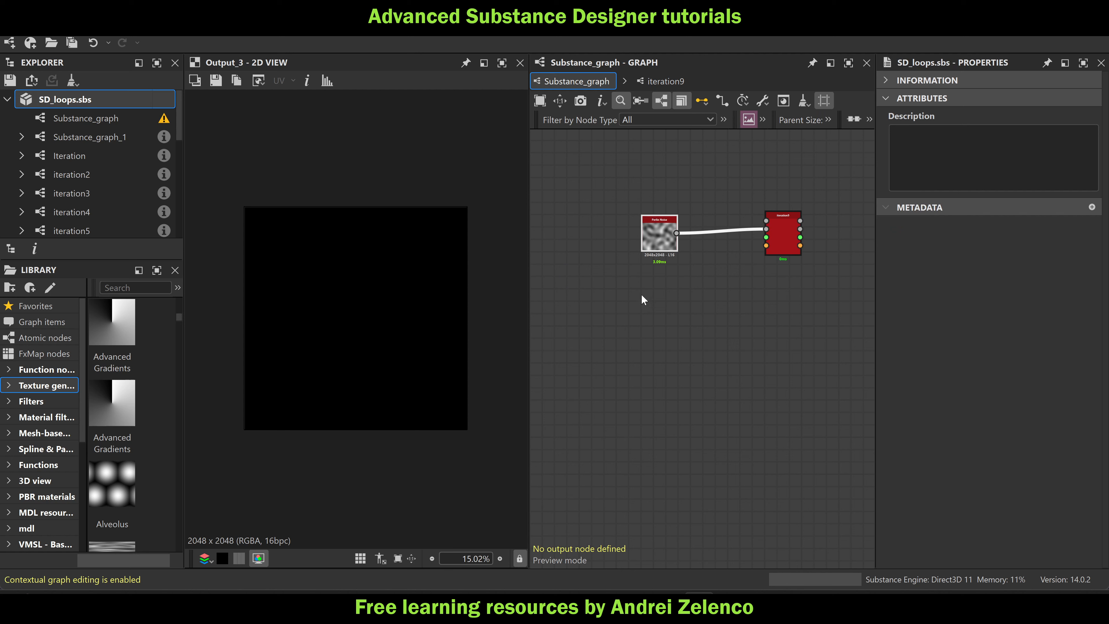
scroll(655, 310, "up", 2)
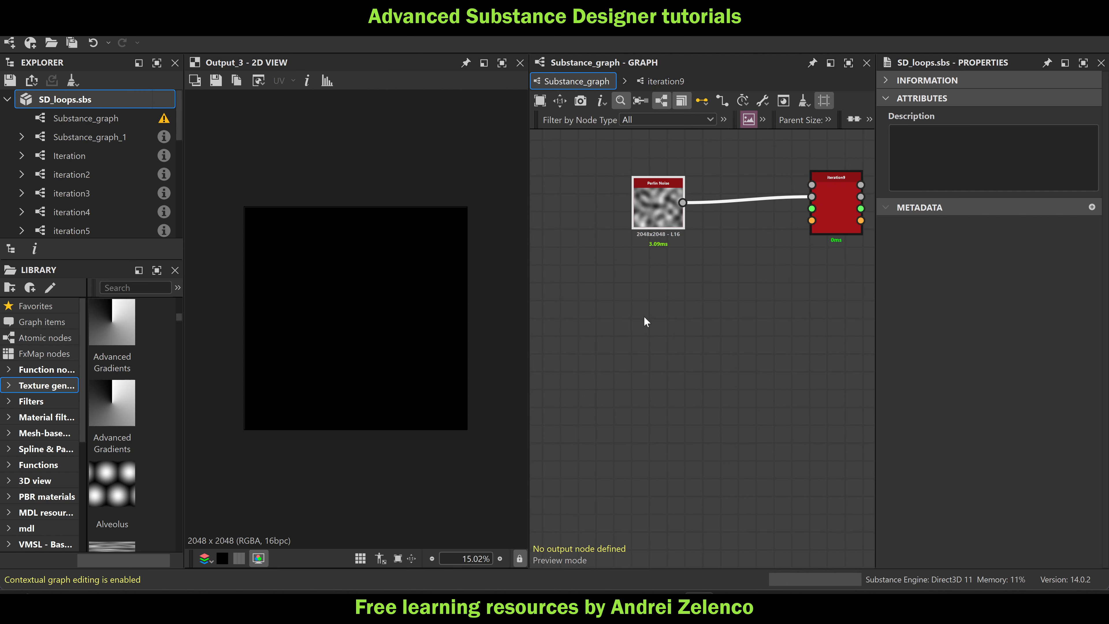
left_click(644, 321)
left_click(834, 218)
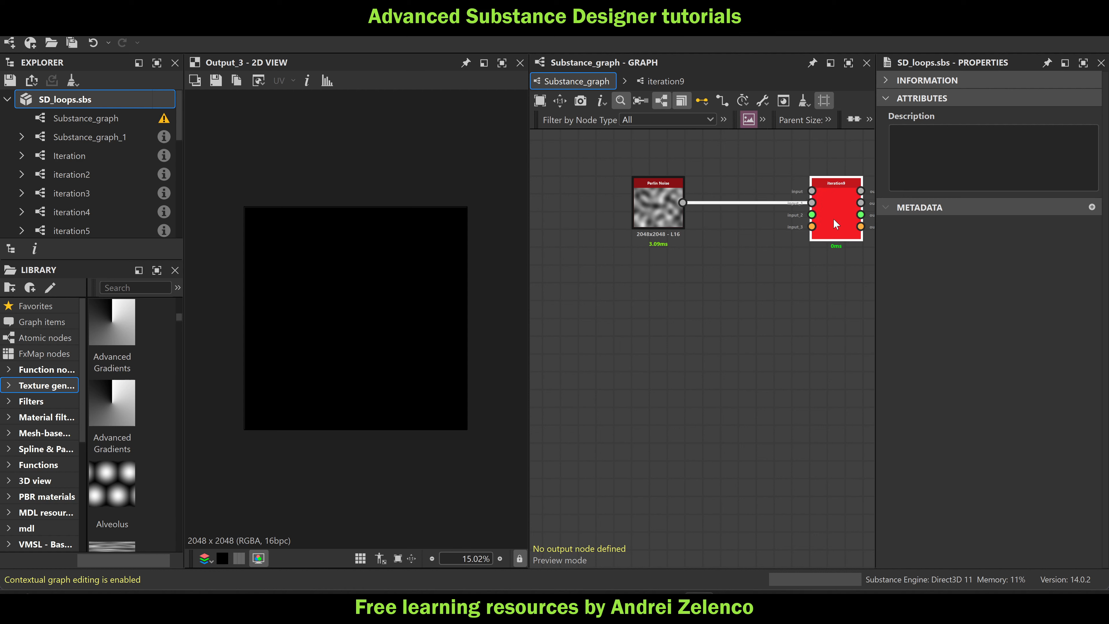
left_click(674, 322)
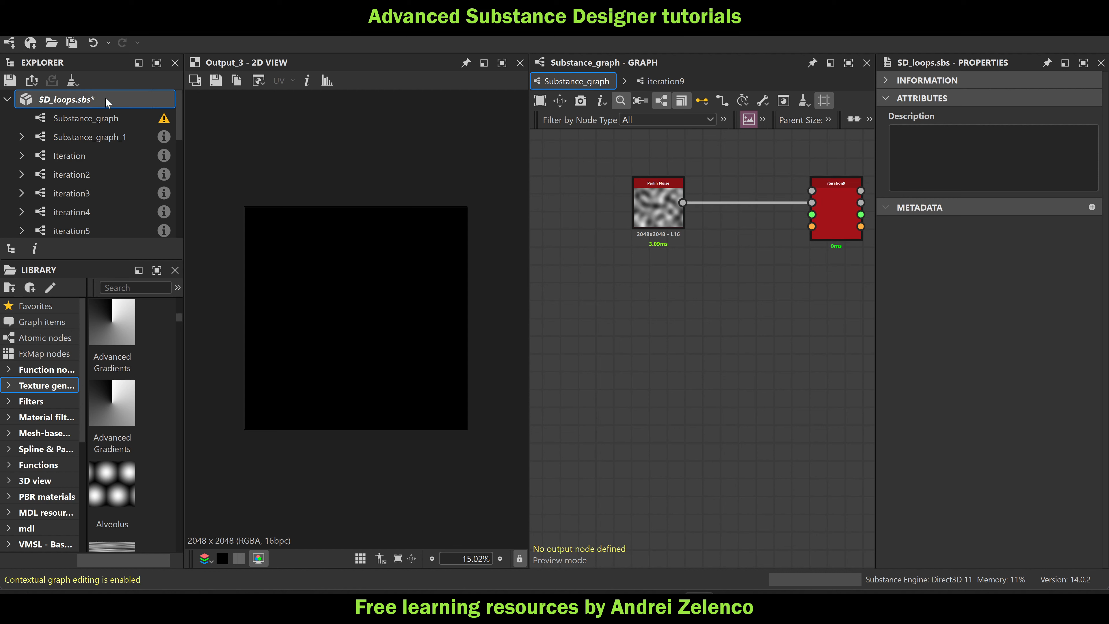
key("ctrl+s")
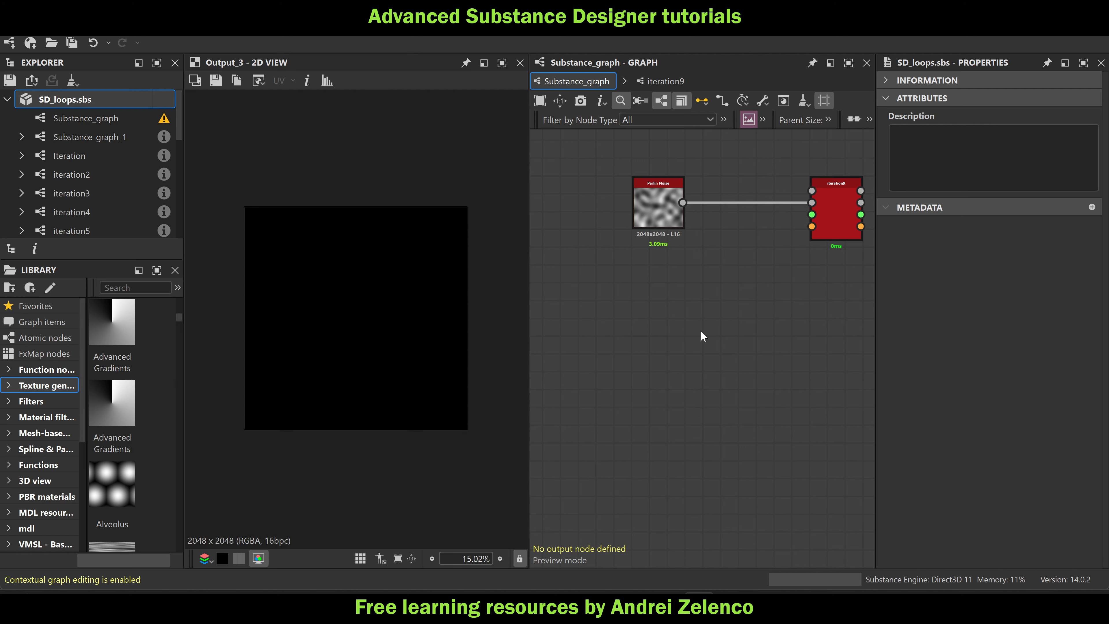
Add a White Noise Fast node and align it below the Perlin Noise node
key("space")
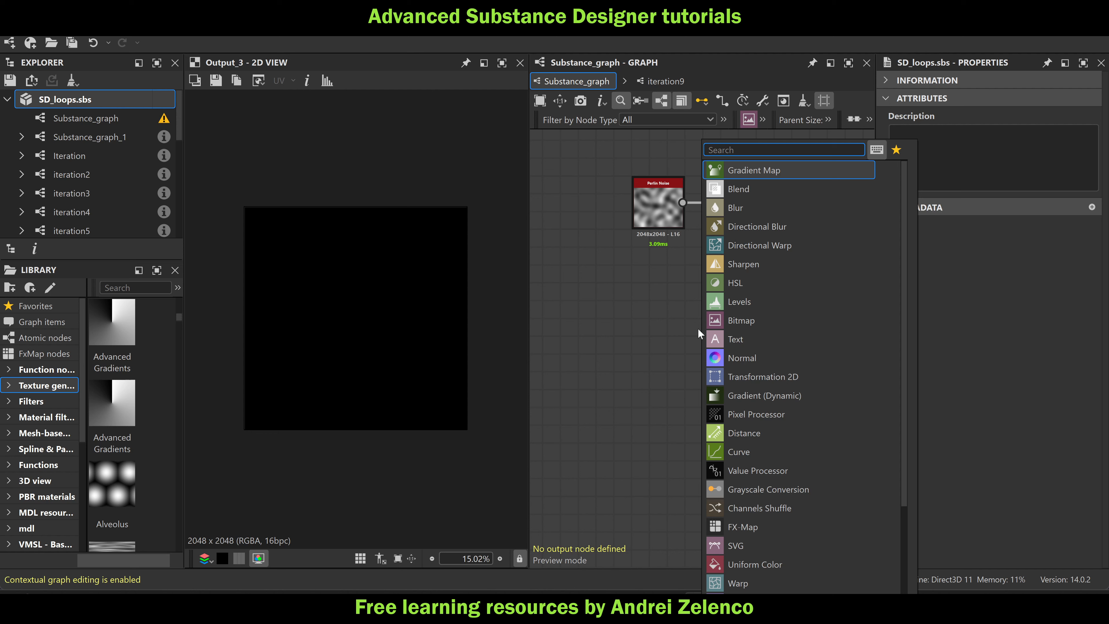
type("wh")
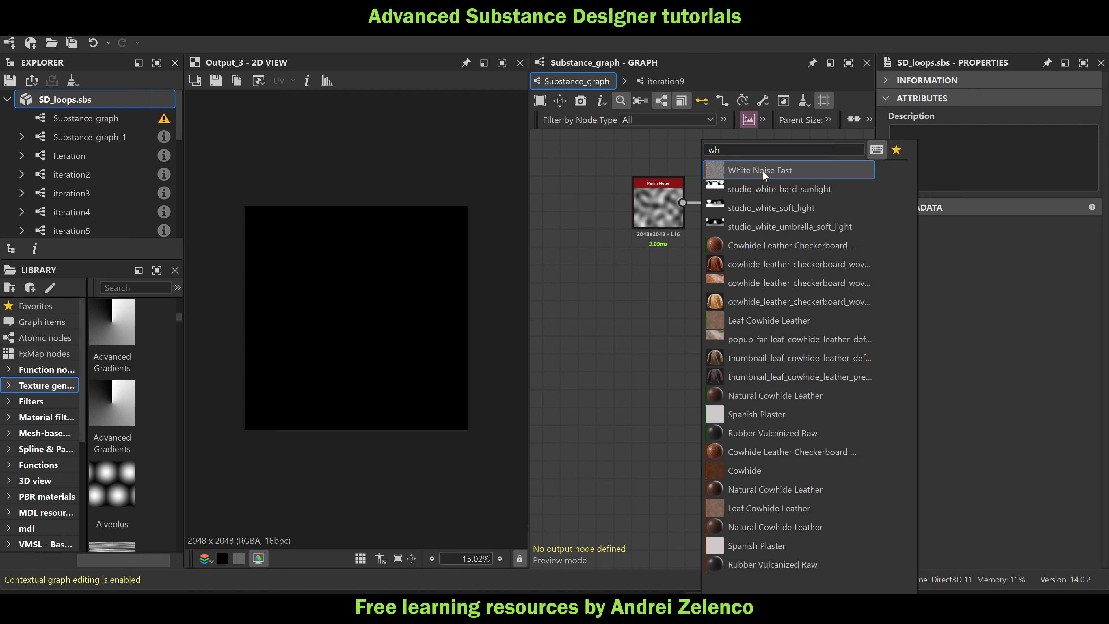
left_click(762, 170)
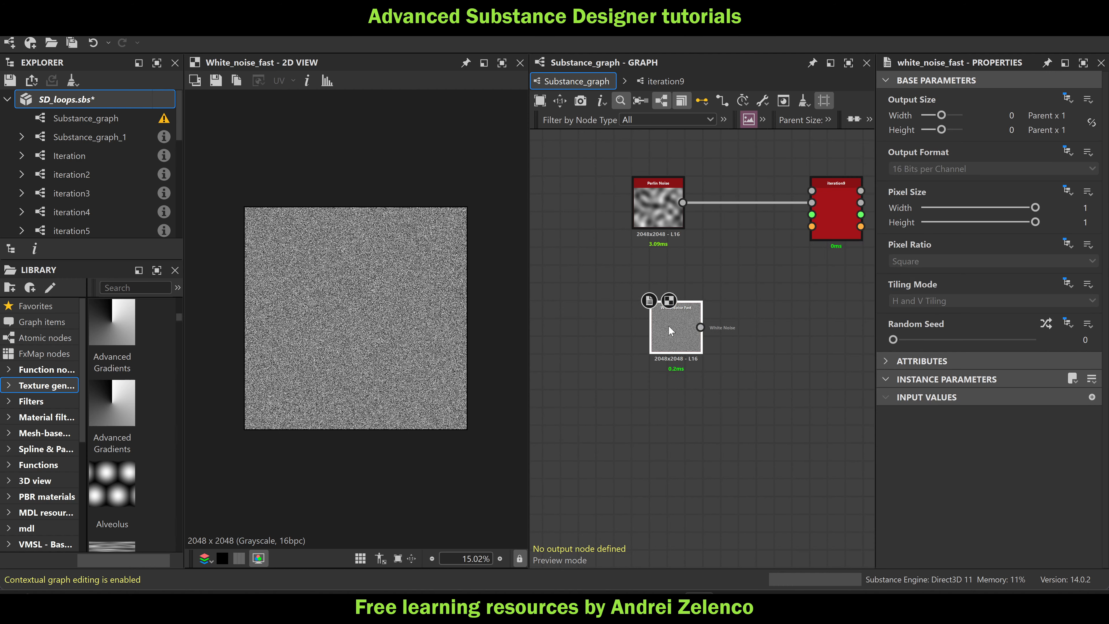
left_click(657, 326)
Make the white noise node's output size Absolute with width 3 (8 px) and height 0 (1 px), and save the package
left_click(1067, 98)
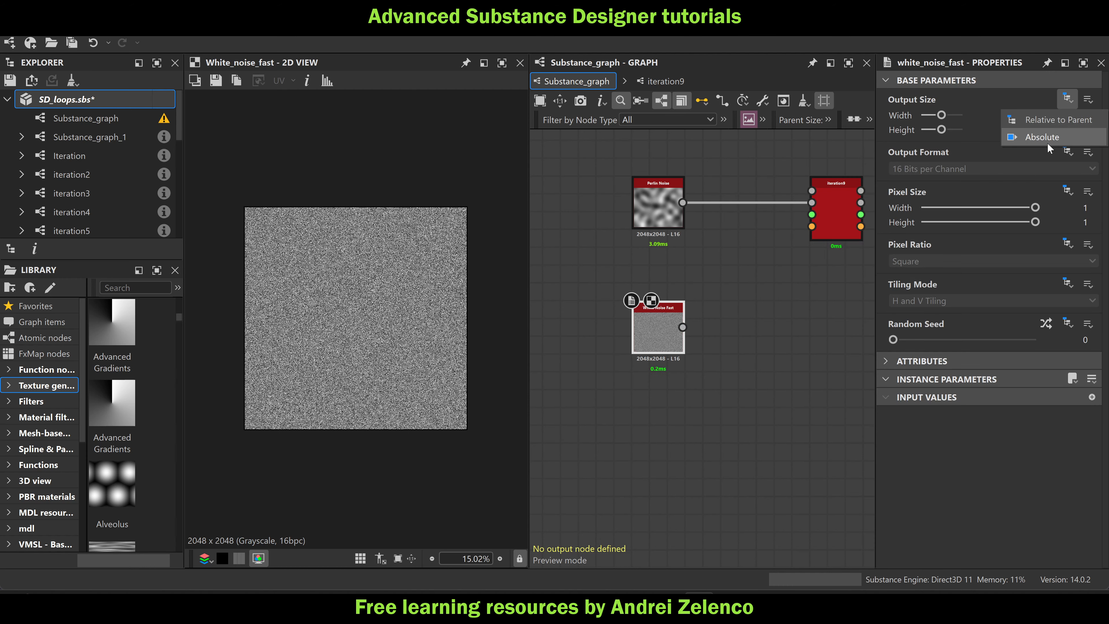
left_click(1042, 137)
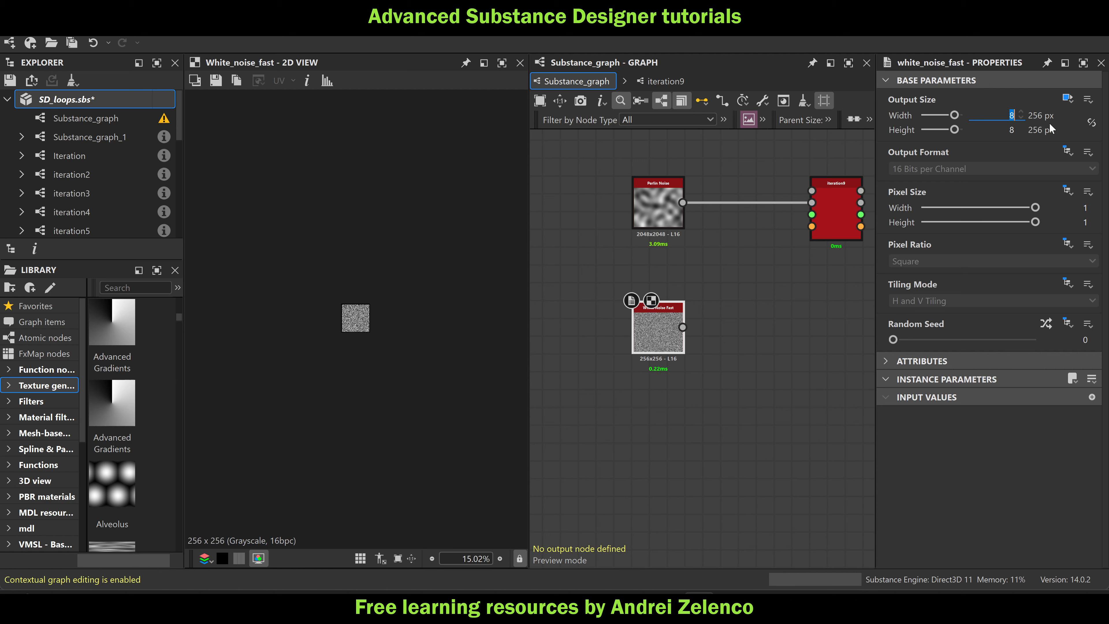
type("3")
key("Return")
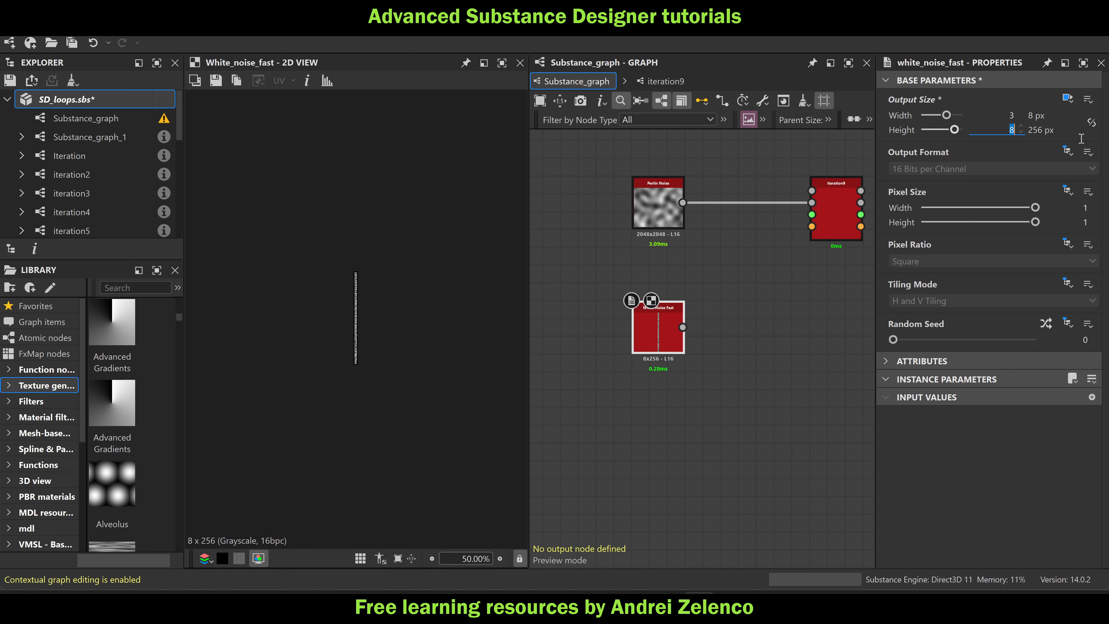
key("Return")
scroll(325, 314, "up", 5)
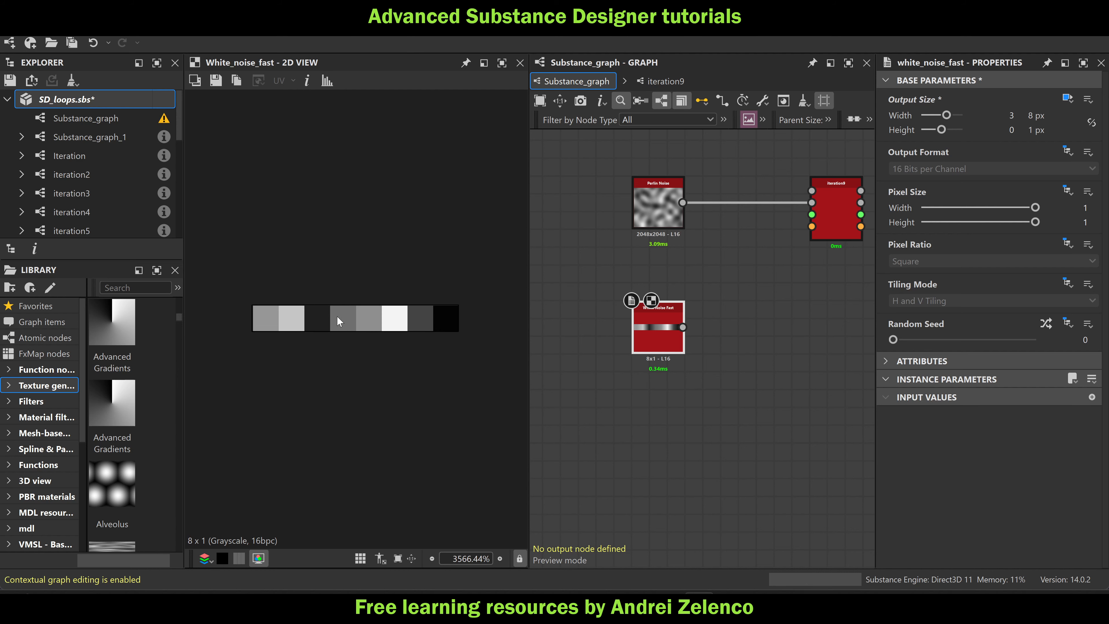
left_click(101, 100)
key("ctrl+s")
Duplicate the 8x1 white noise node directly below the original and set the copy's Random Seed to 5
left_click(675, 340)
key("ctrl+d")
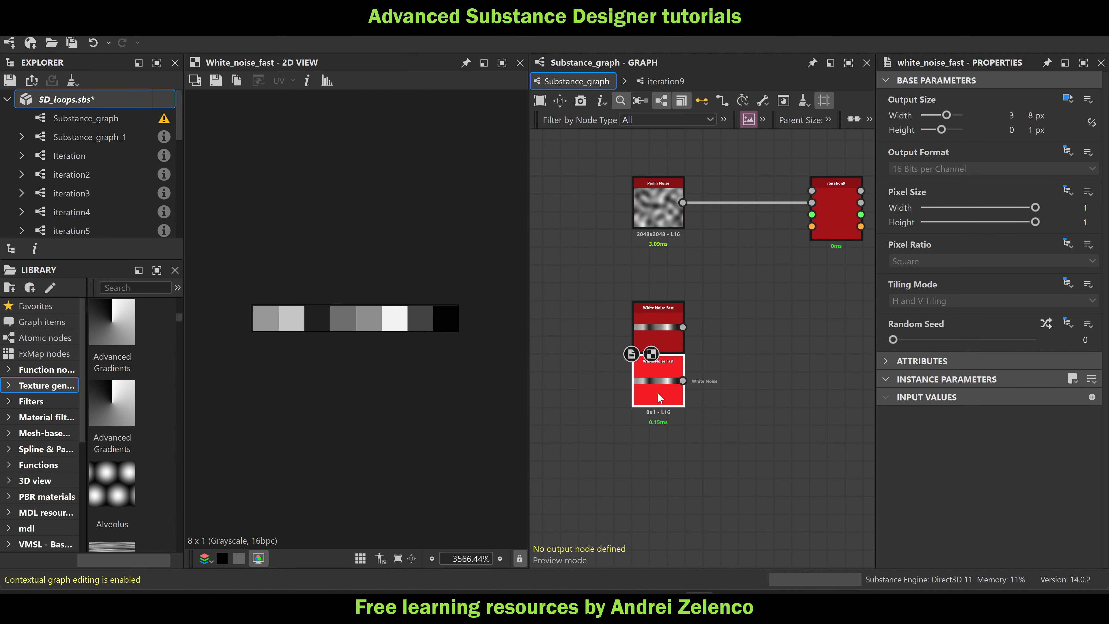
left_click_drag(893, 339, 978, 339)
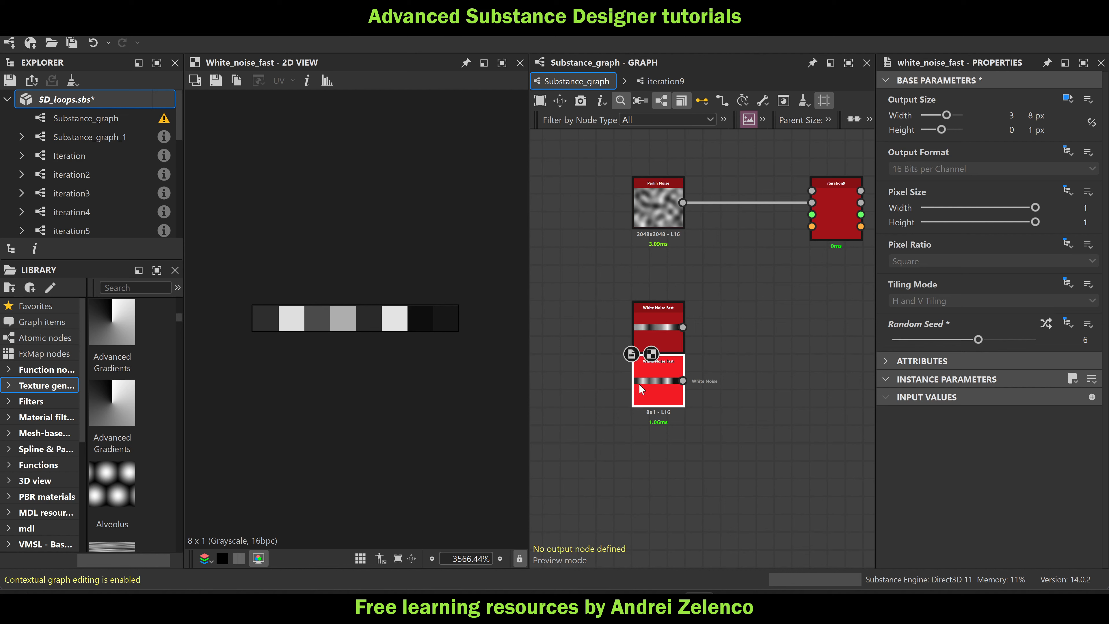
left_click_drag(984, 342, 963, 343)
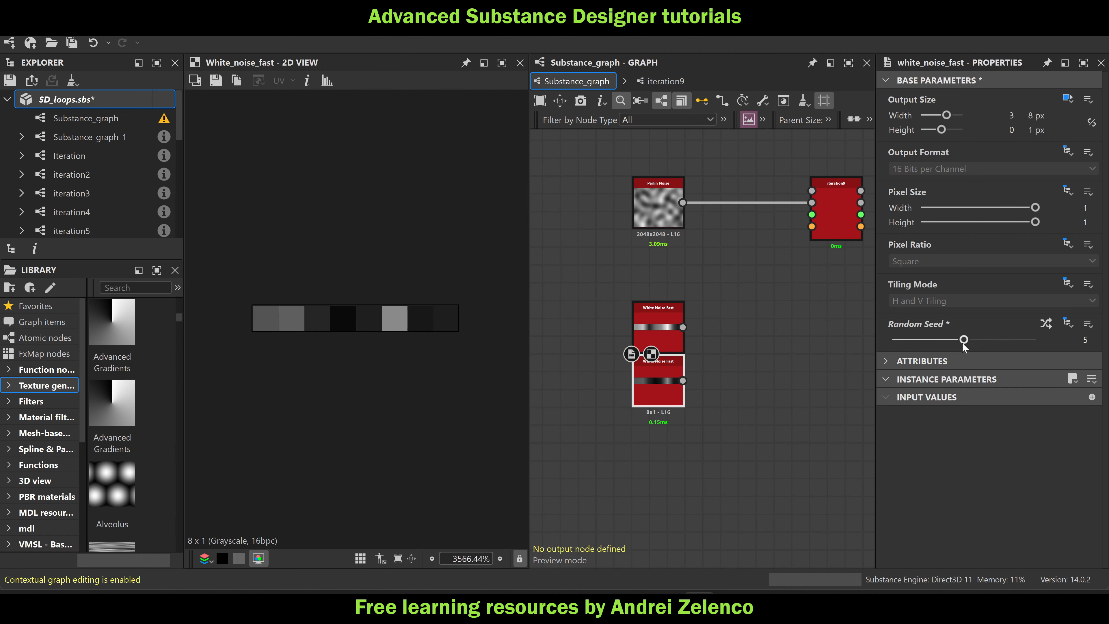
Add a Pixel Processor node beside the two White Noise Fast nodes and connect both of them to its inputs
left_click(751, 344)
key("space")
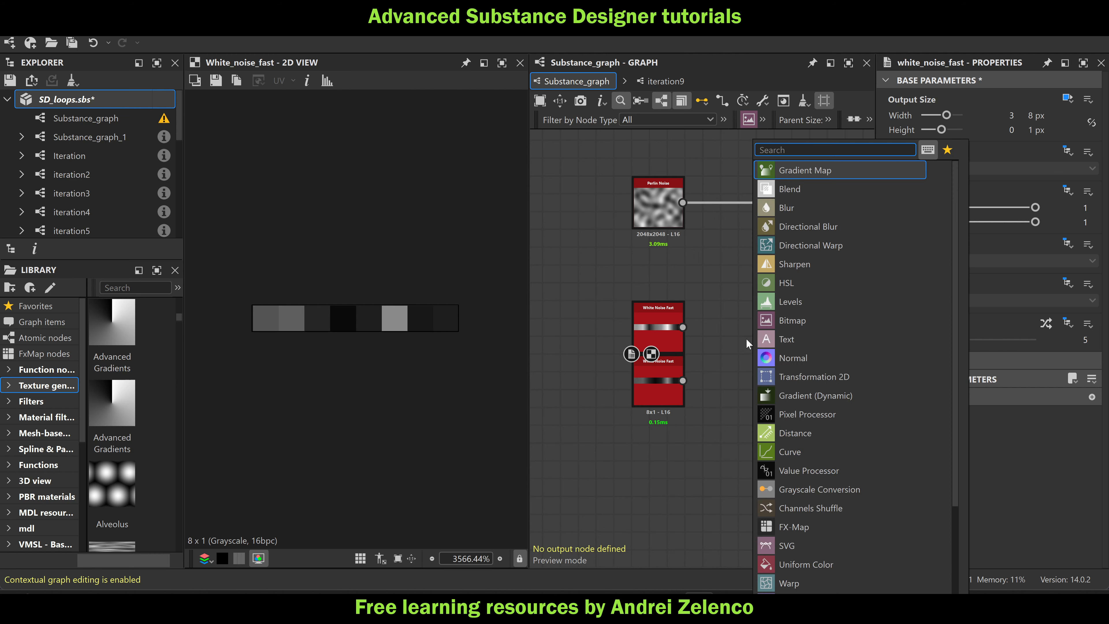
type("pi")
left_click(810, 175)
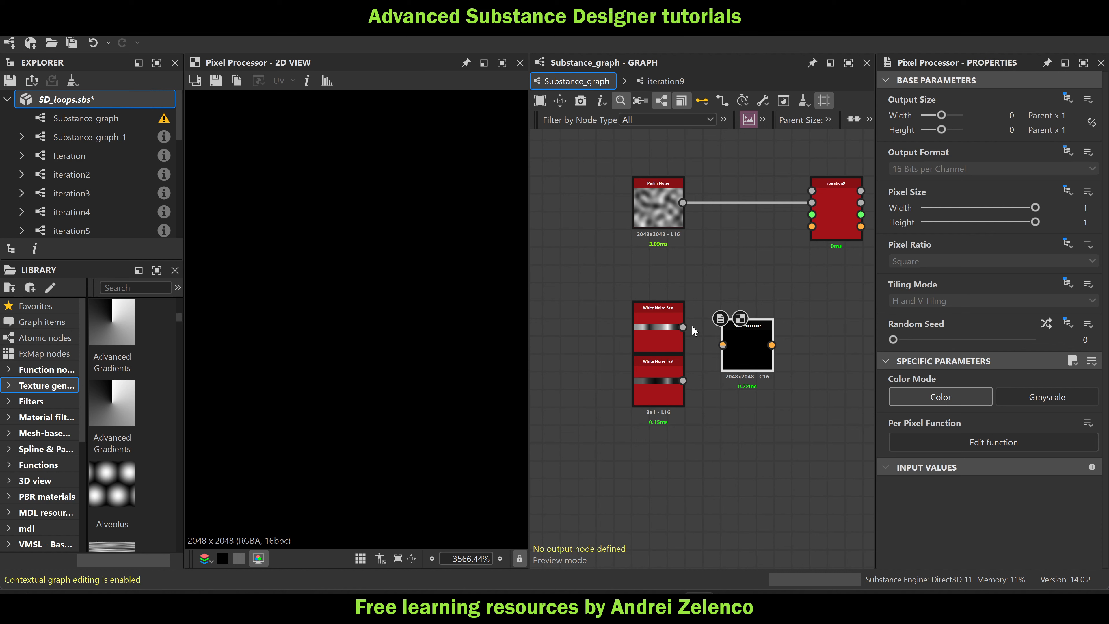
left_click_drag(682, 327, 723, 339)
left_click_drag(682, 380, 720, 364)
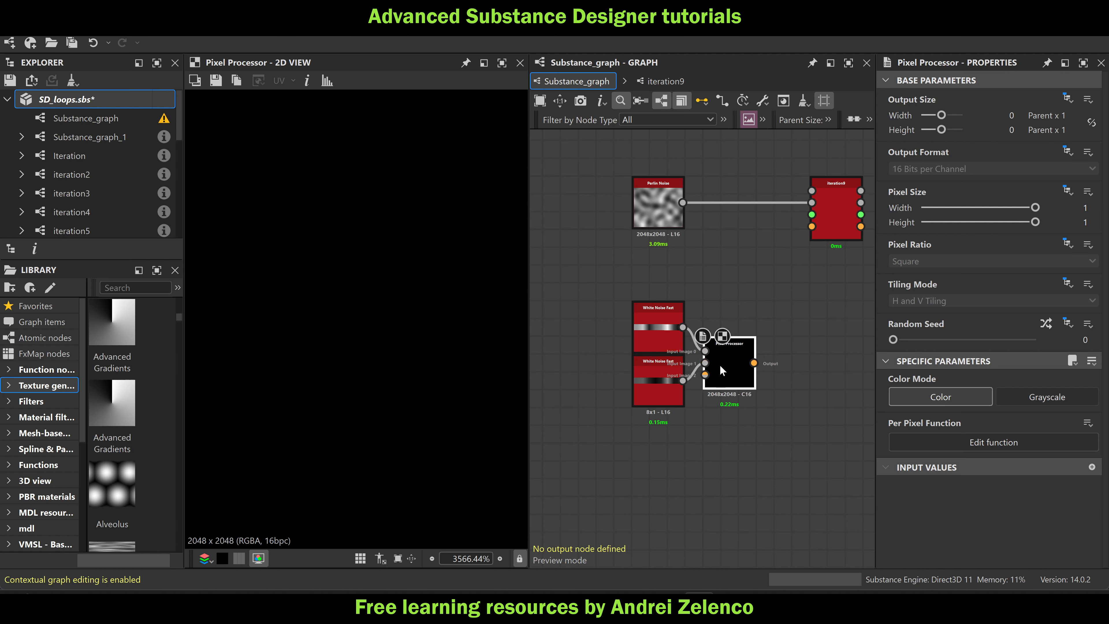
Make the Pixel Processor's output size Absolute with width 3 (8 px) and height 0 (1 px)
left_click(1066, 101)
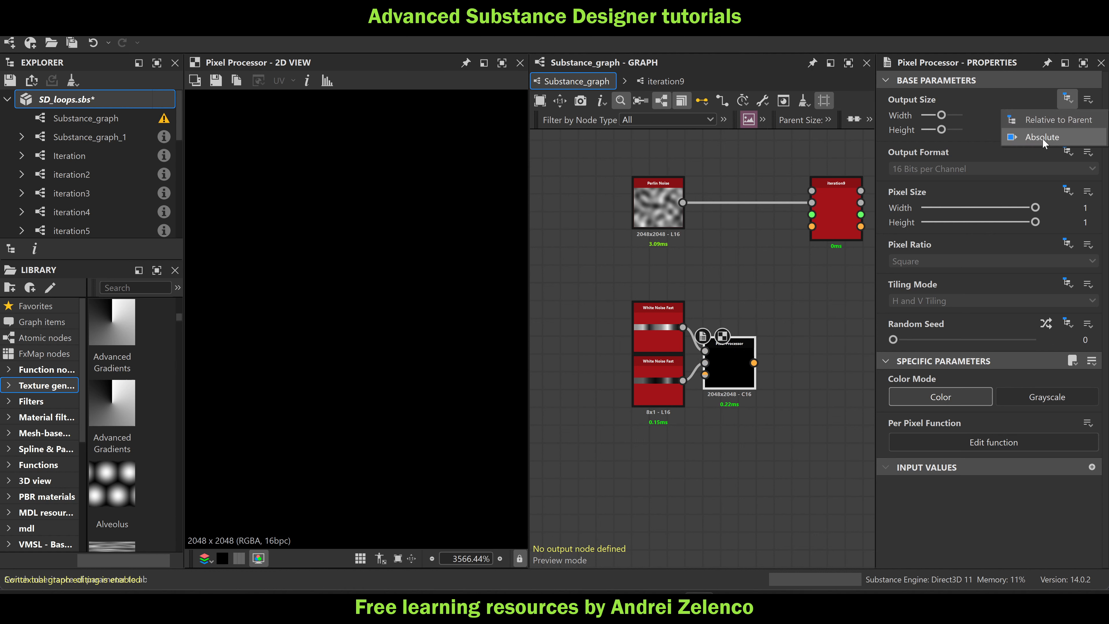
left_click(1042, 139)
left_click(1011, 115)
type("3")
key("Return")
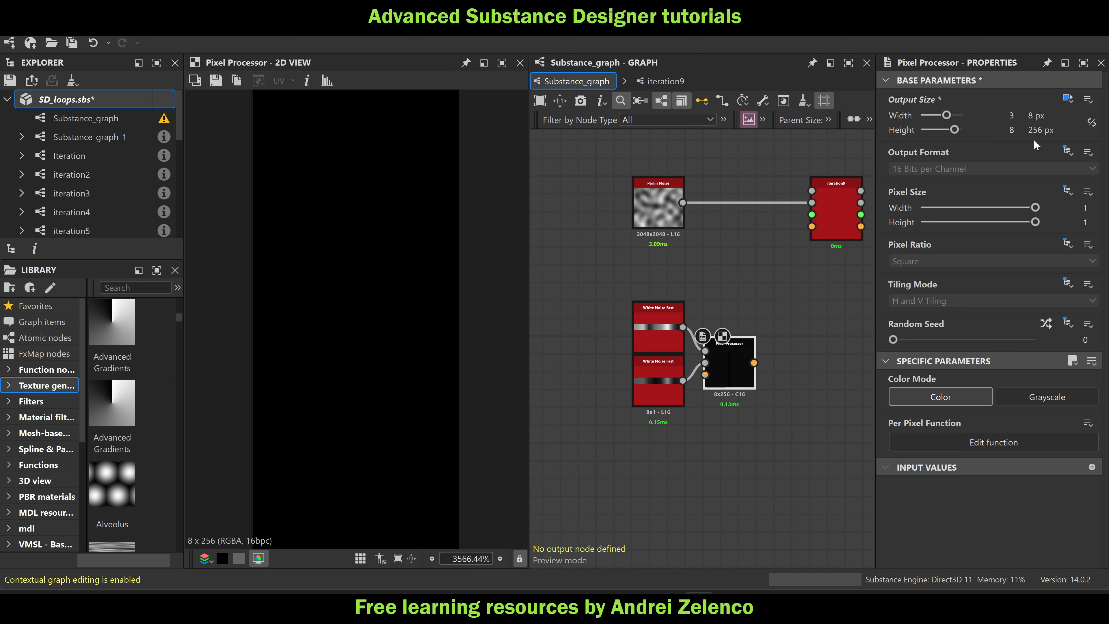
type("0")
key("Return")
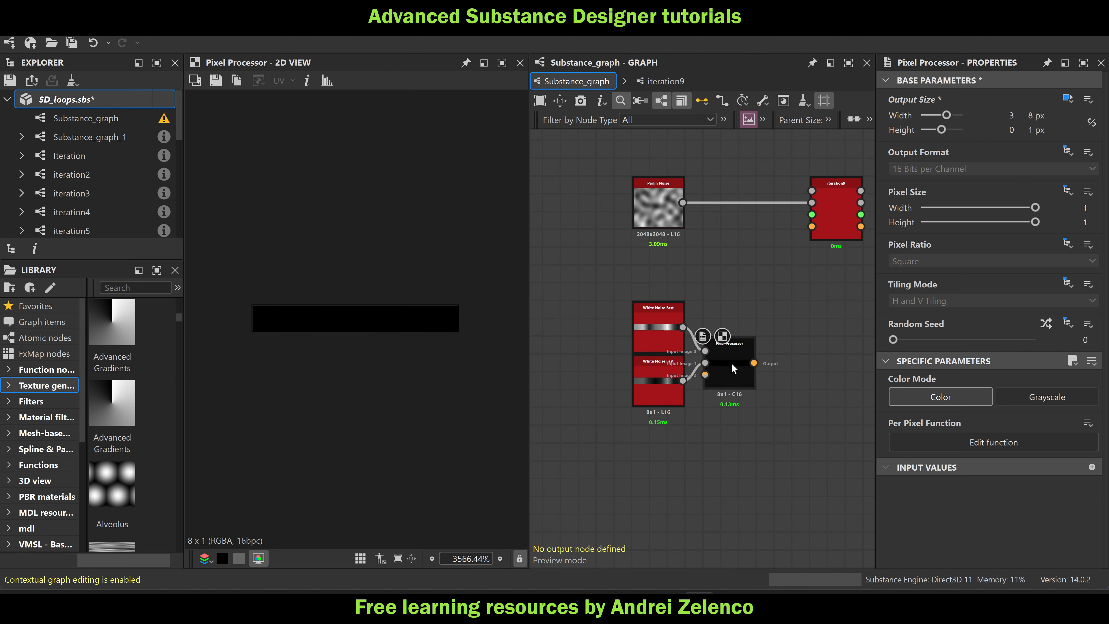
Open the Pixel Processor's per pixel function and add a Get Float2 node reading $pos
left_click(704, 337)
key("space")
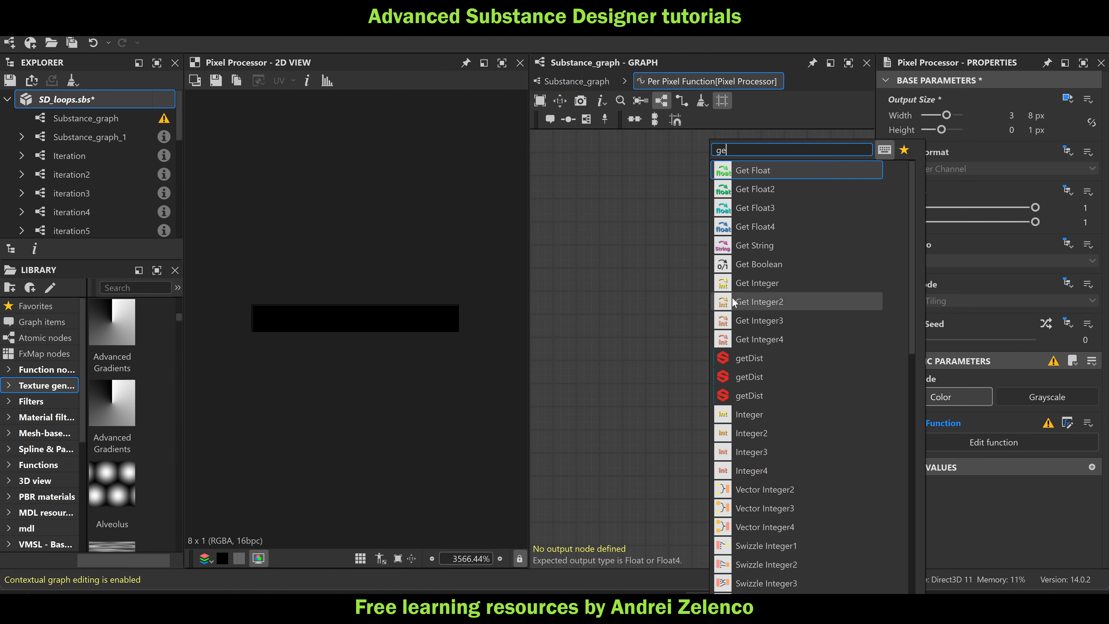
left_click(775, 183)
left_click(1092, 94)
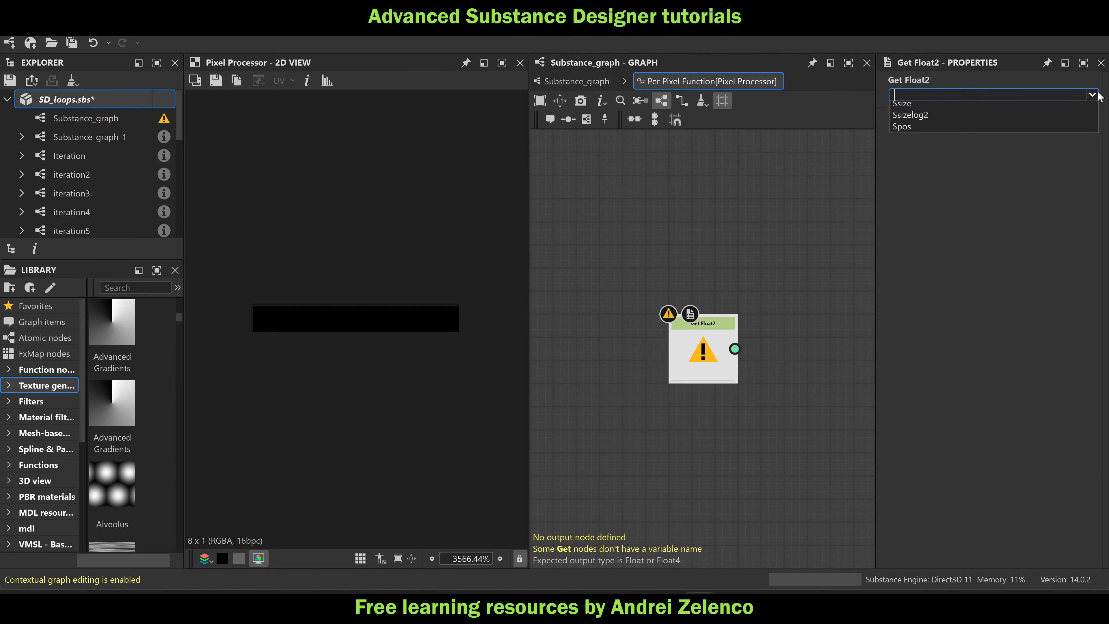
left_click(916, 166)
left_click_drag(698, 354, 688, 272)
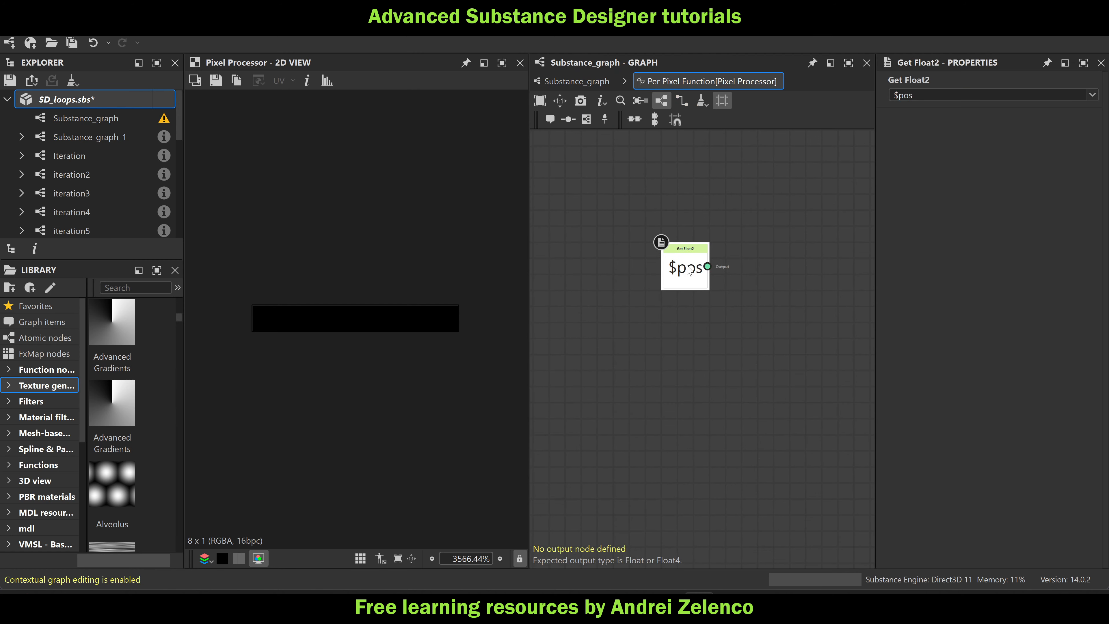
Add a Sample Gray node fed by $pos, duplicate it below, and set the copy's input image to Input Image 1
key("space")
type("sa")
left_click(788, 174)
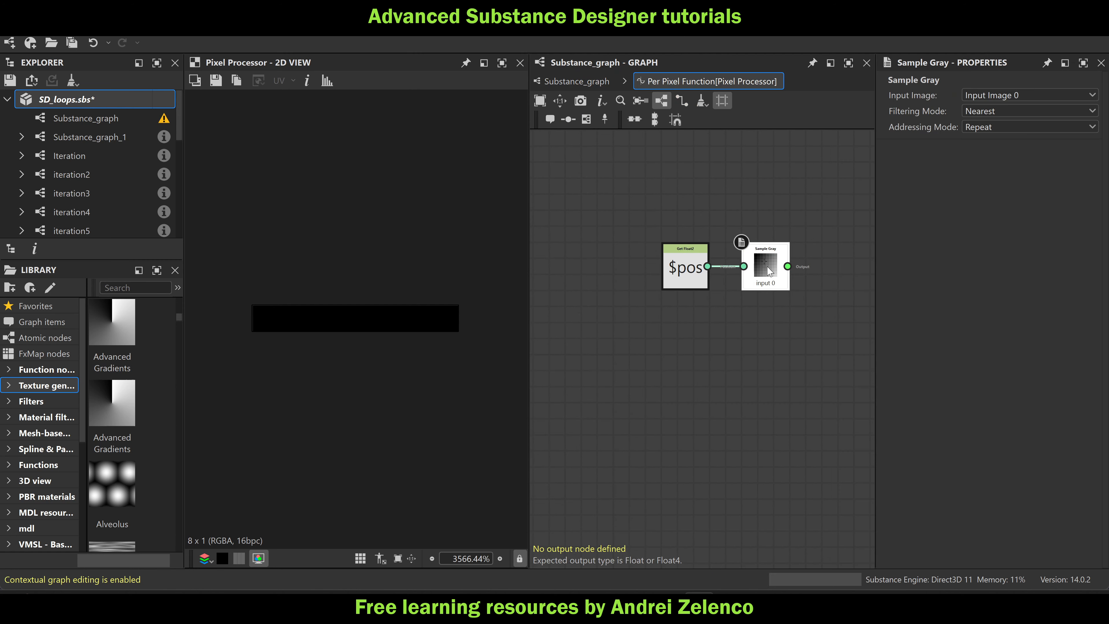
key("ctrl+d")
left_click_drag(773, 301, 773, 317)
left_click(1026, 94)
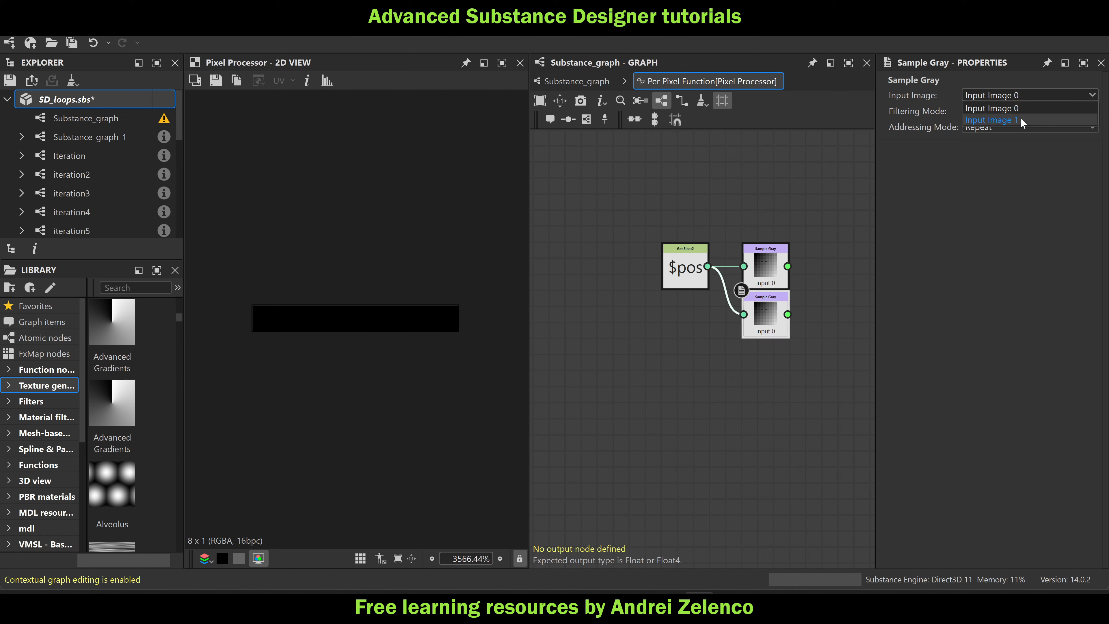
left_click(1023, 125)
scroll(776, 271, "up", 3)
left_click_drag(775, 271, 775, 243)
left_click_drag(771, 334, 772, 306)
middle_click_drag(772, 306, 652, 292)
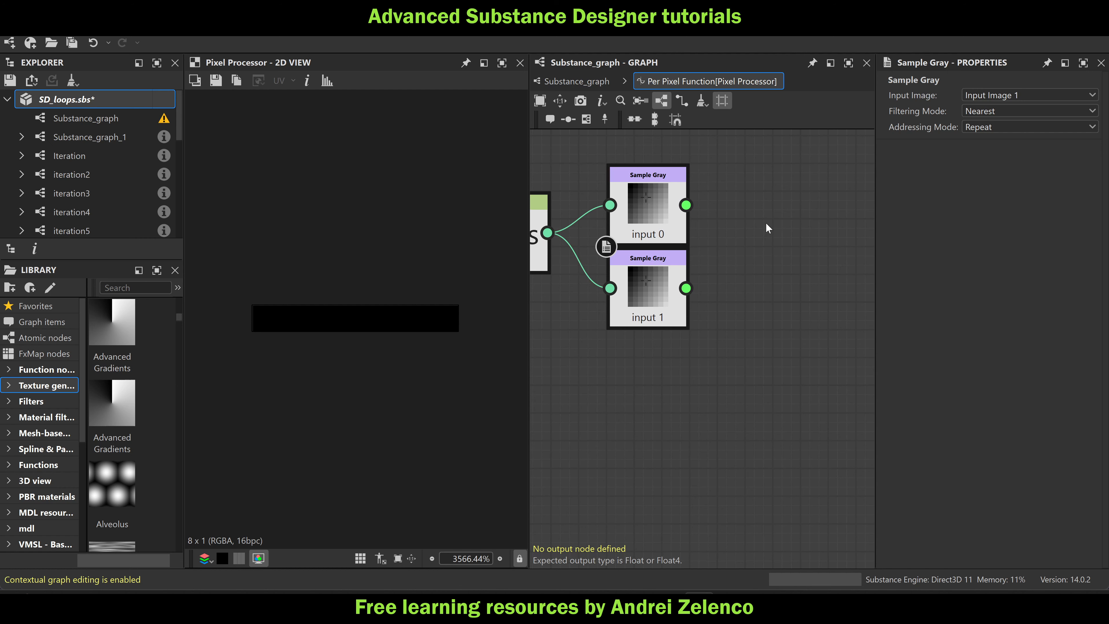
Add a Vector Float2 node and connect the two Sample Gray outputs to its inputs
key("space")
type("ve")
left_click(829, 175)
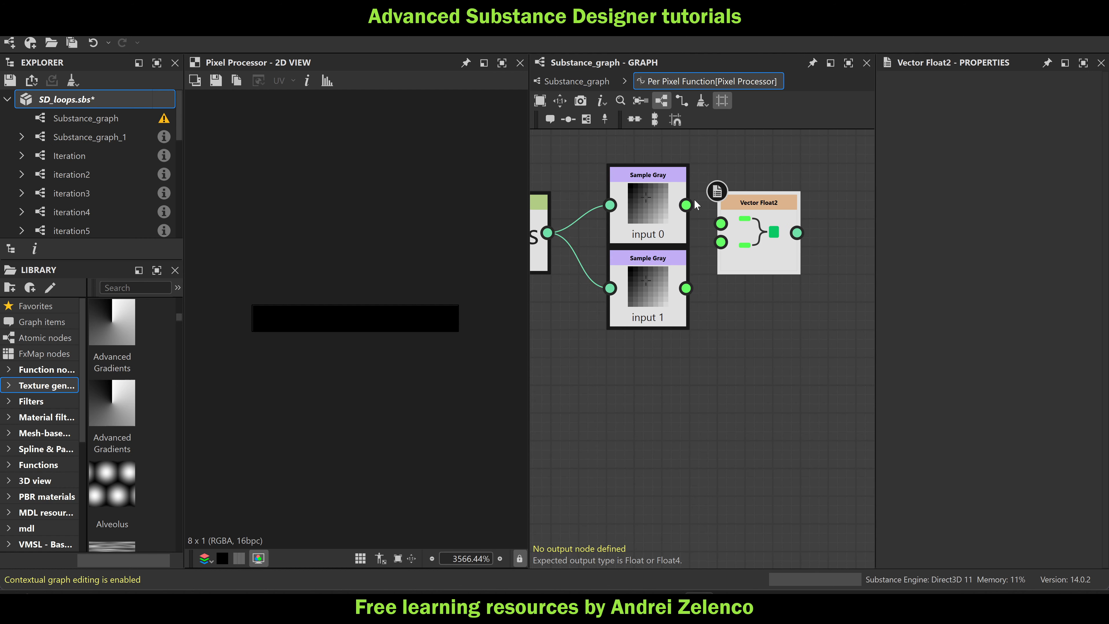
left_click_drag(686, 205, 721, 223)
left_click_drag(686, 288, 721, 242)
scroll(753, 247, "down", 3)
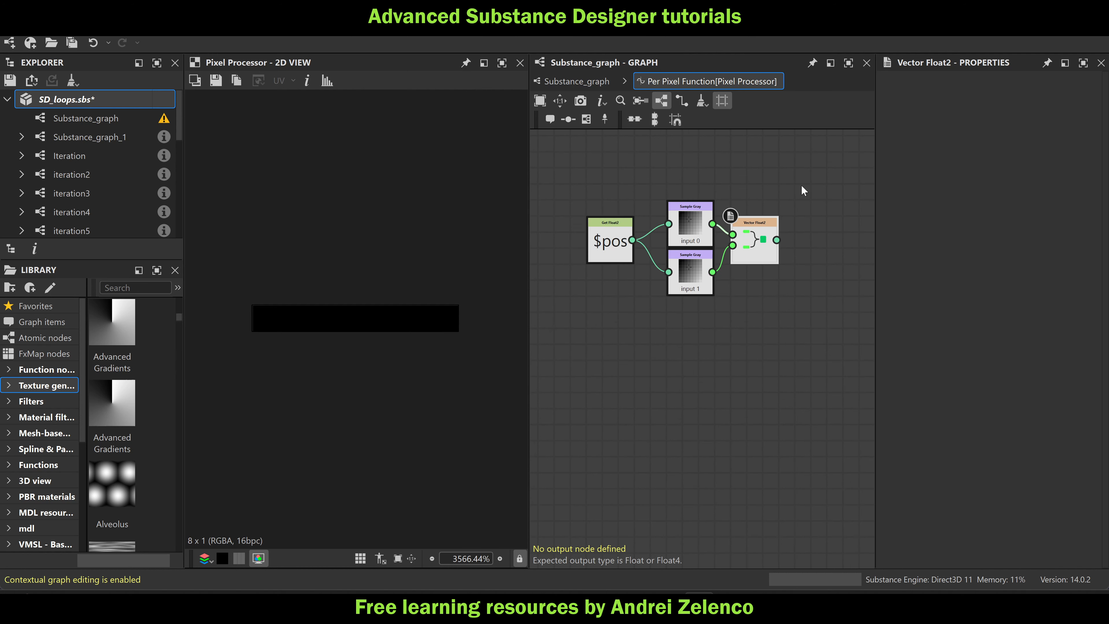
Add a Vector Float4 node that combines the Vector Float2 with a new Float2 constant of 0 and 1
key("space")
type("ve")
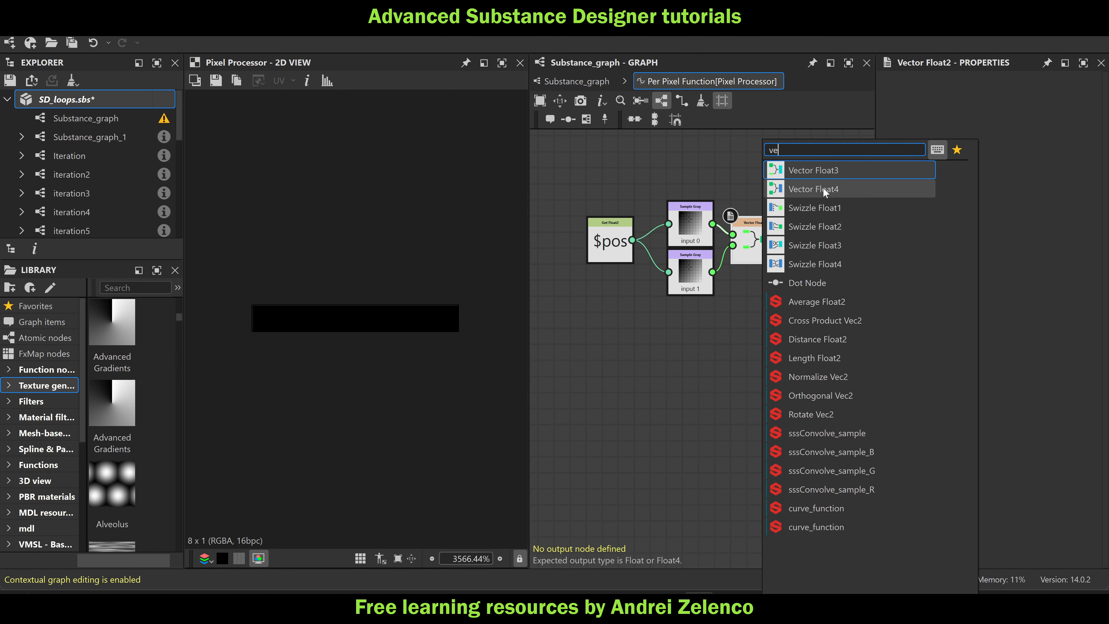
left_click(833, 186)
left_click(832, 188)
key("space")
type("fl")
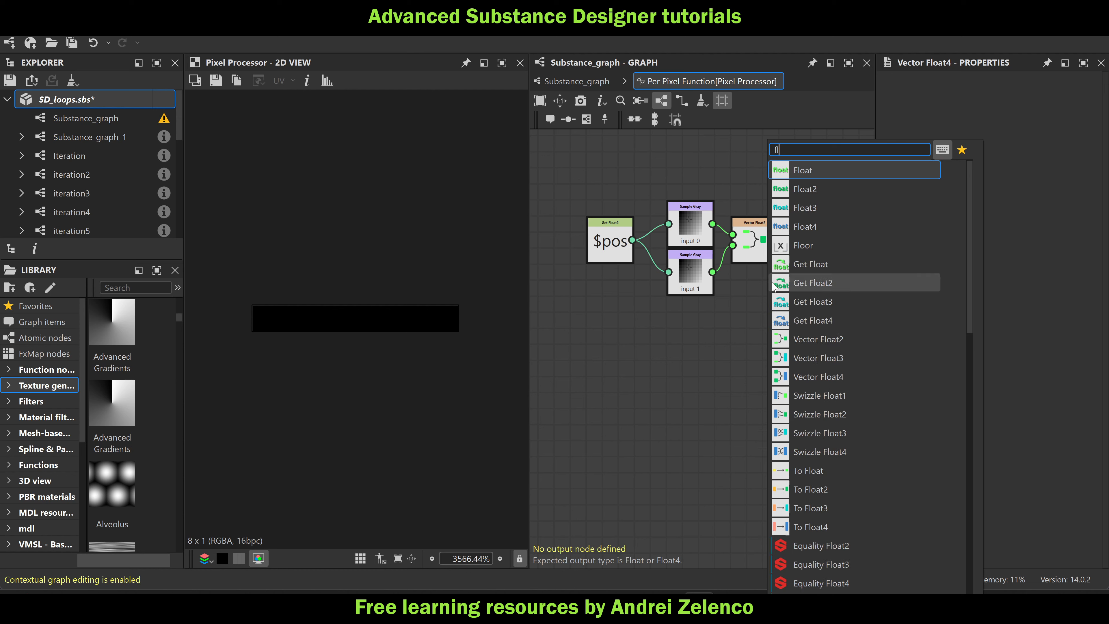
left_click(802, 188)
left_click_drag(769, 301, 753, 301)
left_click_drag(964, 109, 1036, 109)
left_click_drag(793, 289, 814, 270)
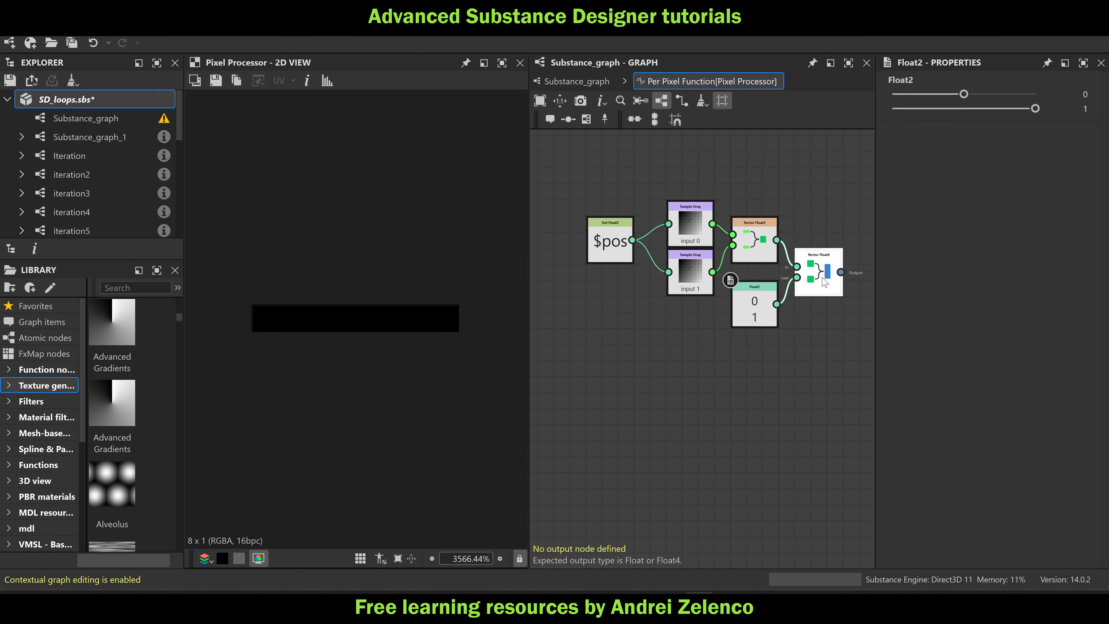
Set the Vector Float4 node as the function's output, save the package, and return to Substance_graph
right_click(822, 275)
left_click(855, 339)
key("ctrl+s")
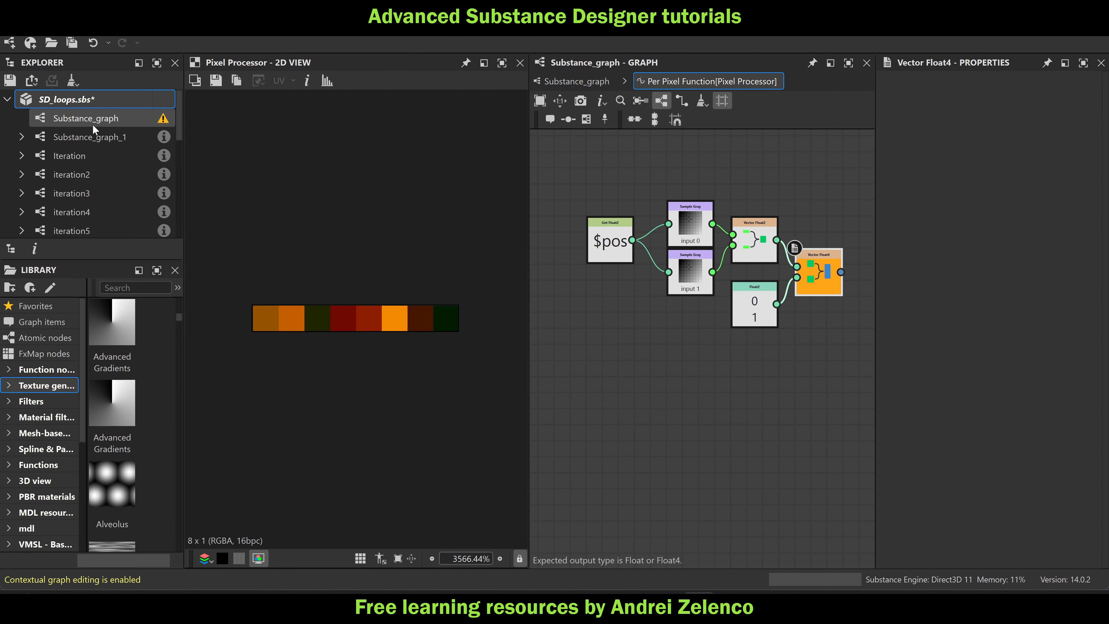
left_click(576, 81)
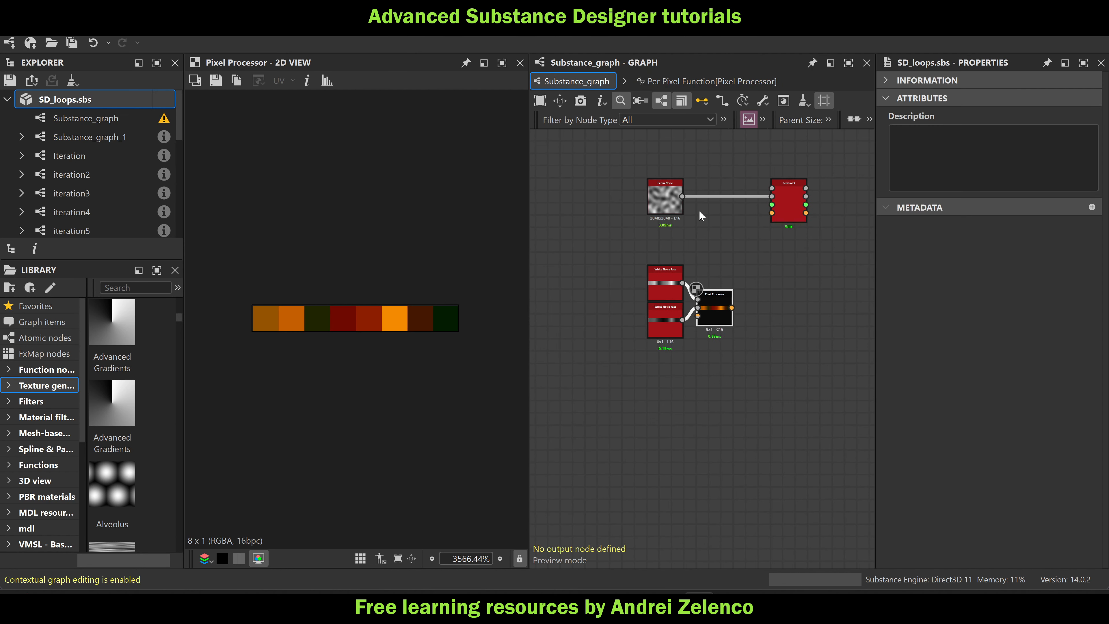
Connect the Pixel Processor's output to the color input of iteration9 and preview the iteration9 node
left_click_drag(733, 322, 790, 185)
middle_click_drag(782, 214, 686, 252)
left_click(727, 211)
double_click(725, 210)
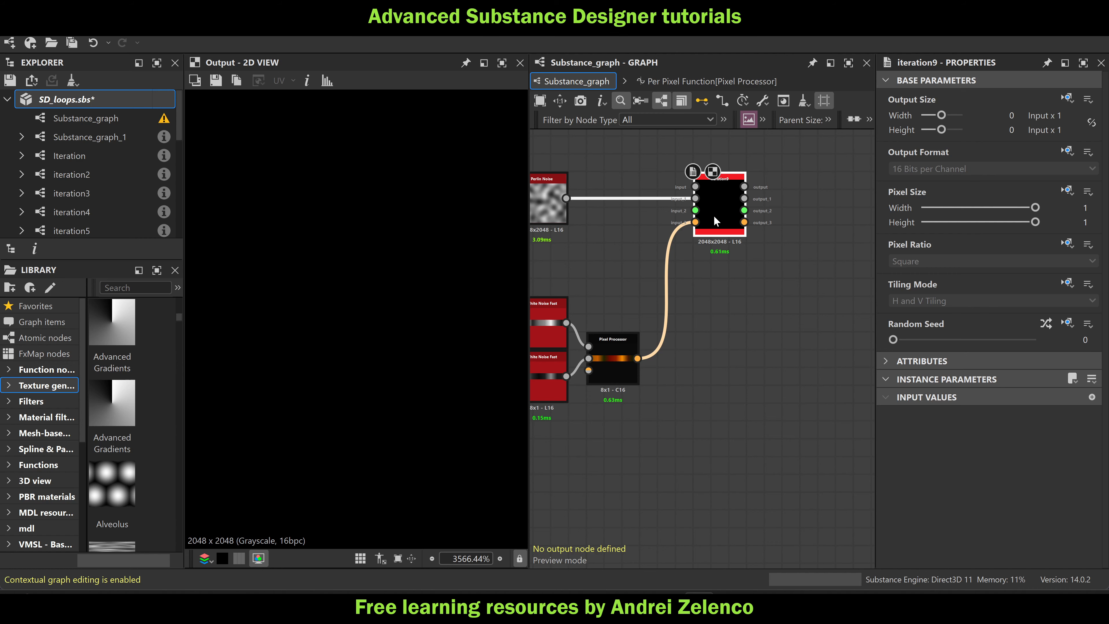
Open the iteration9 graph and preview its input_3 node in the 2D view
key("ctrl+e")
double_click(687, 313)
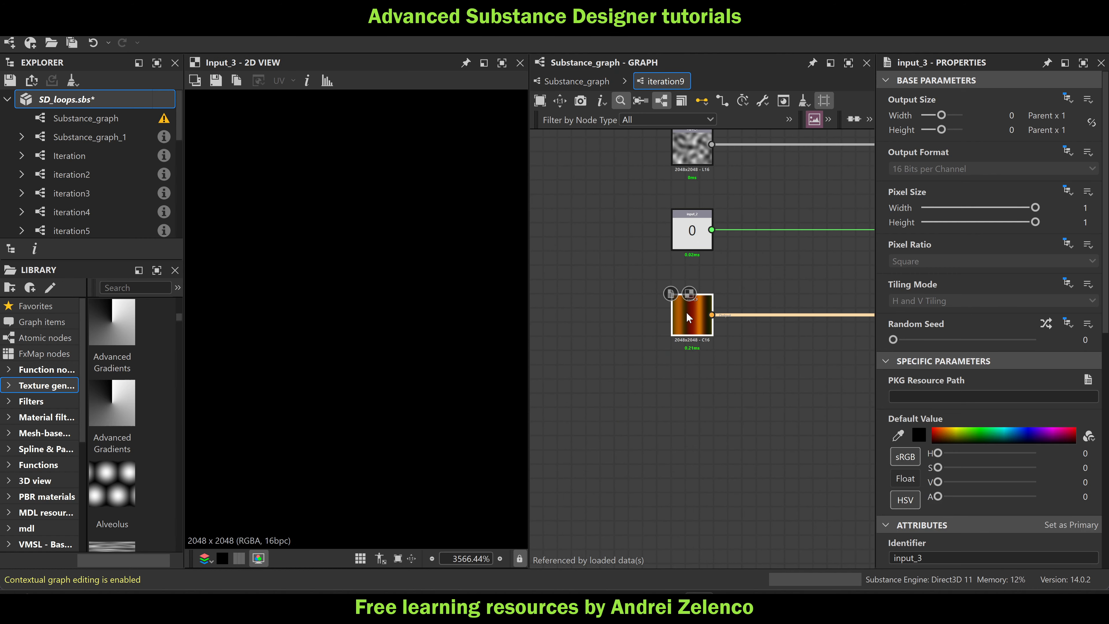
scroll(689, 316, "up", 3)
scroll(413, 319, "down", 10)
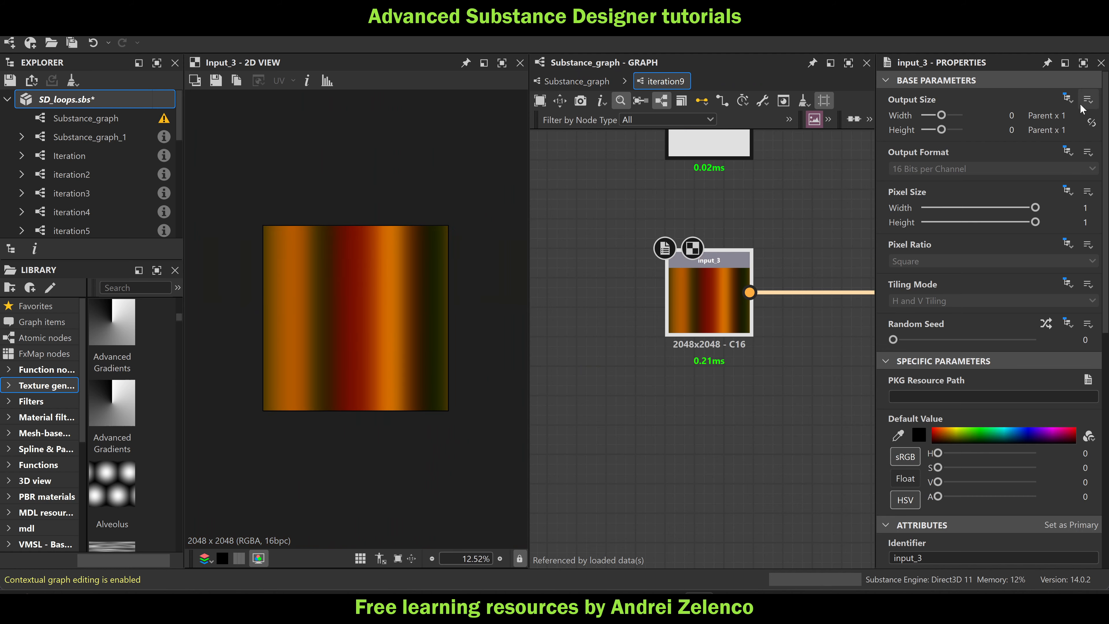
Make input_3's output size Absolute with width 3 (8 px) and height 0 (1 px), and save the package
left_click(1068, 99)
left_click(1044, 154)
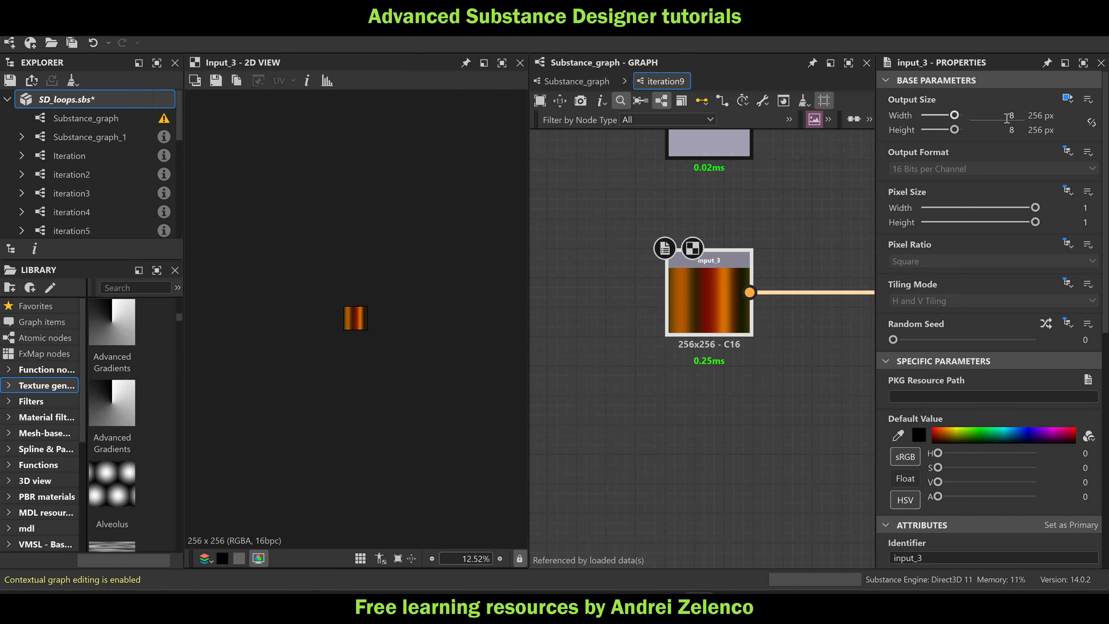
type("3")
key("Tab")
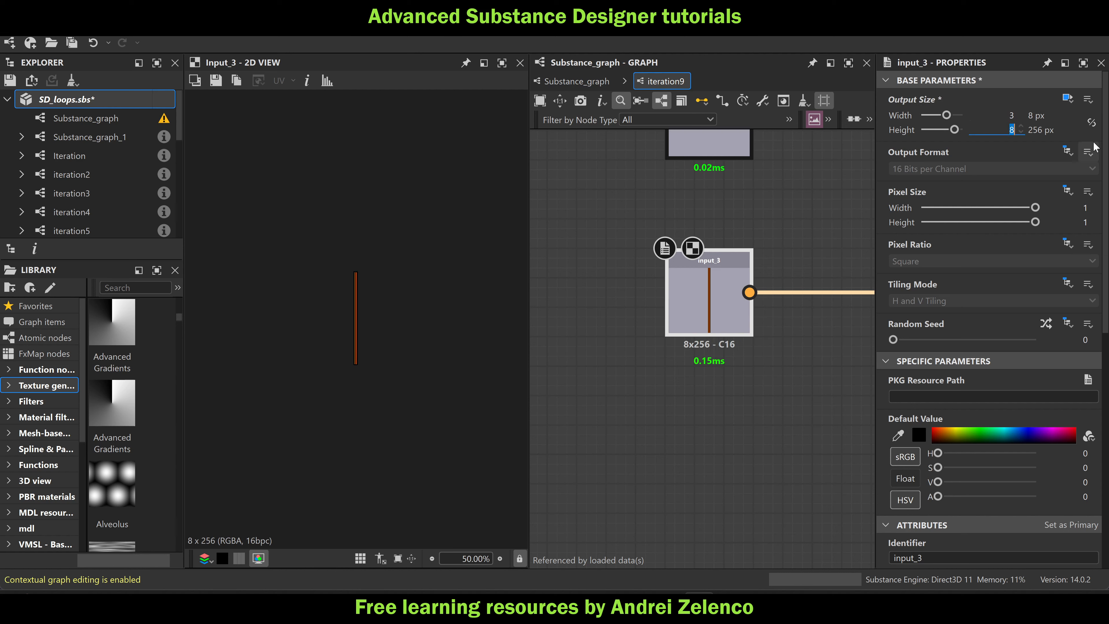
type("0")
key("Return")
scroll(477, 300, "up", 4)
middle_click_drag(774, 360, 566, 342)
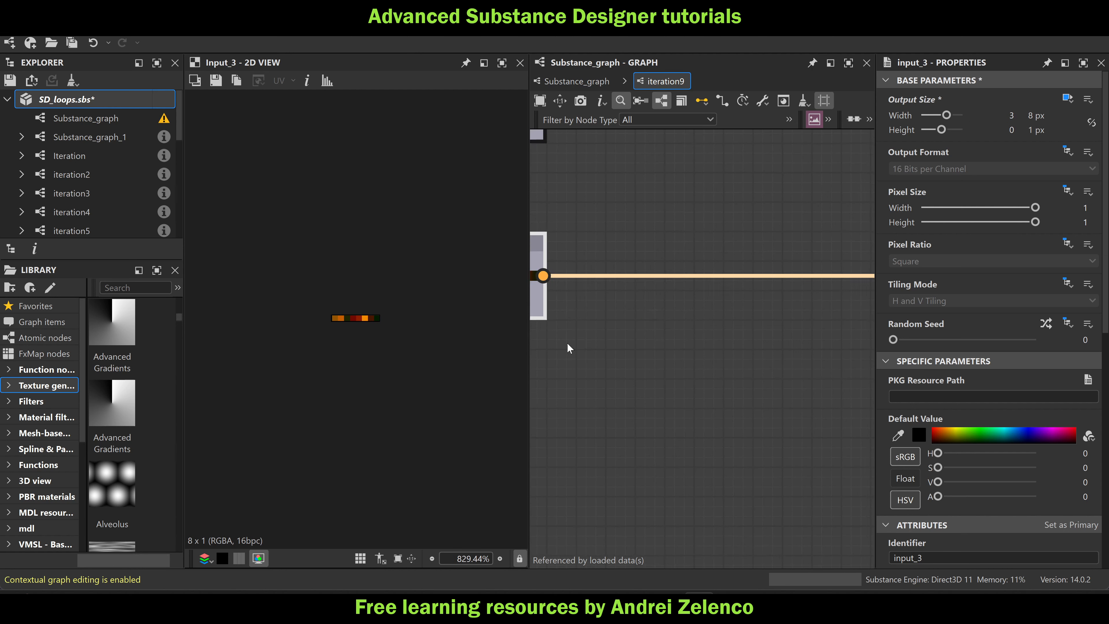
scroll(611, 320, "down", 9)
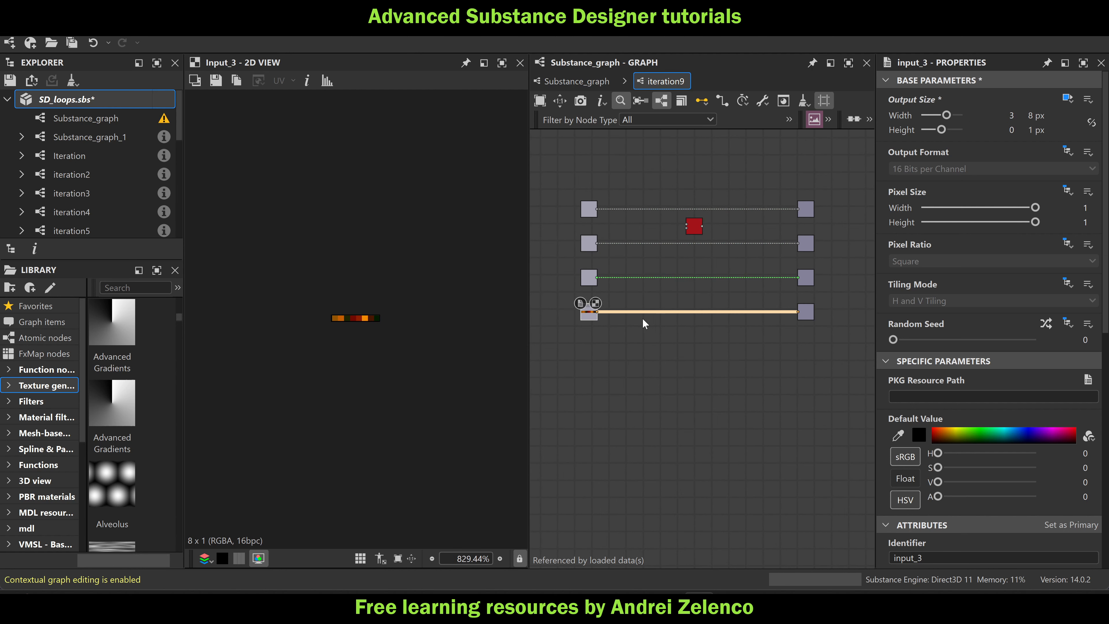
left_click(54, 96)
key("ctrl+s")
scroll(662, 282, "up", 3)
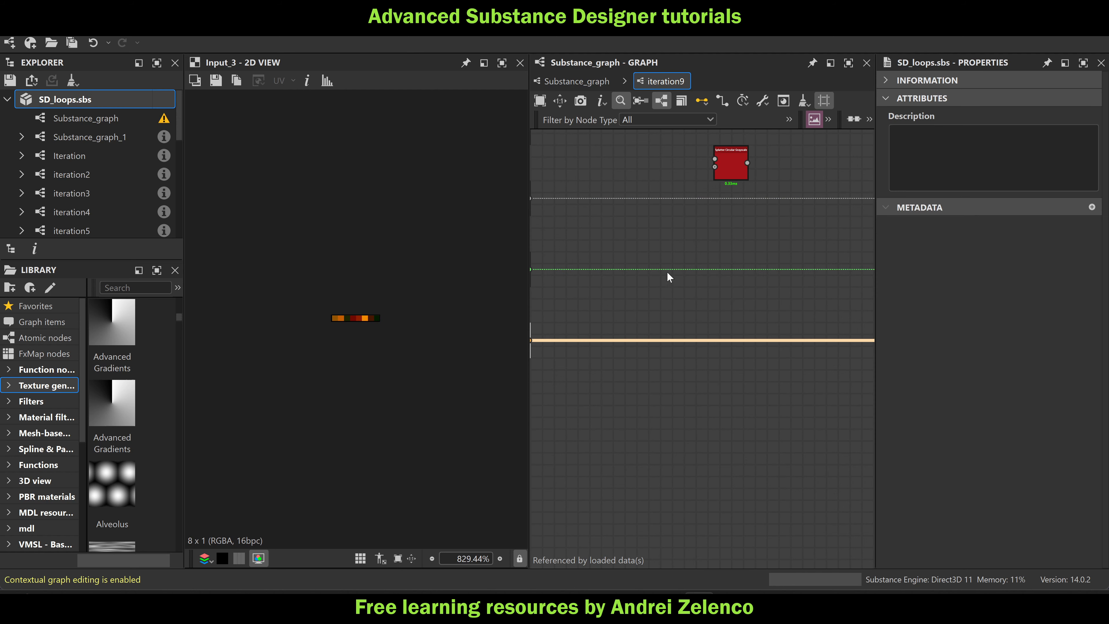
scroll(670, 276, "down", 1)
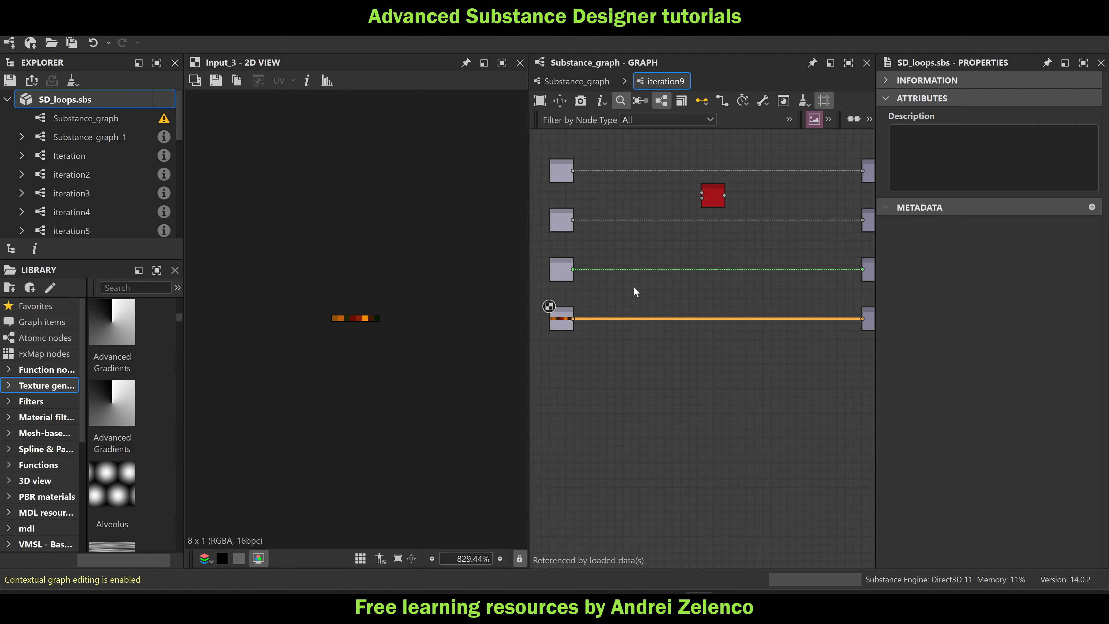
key("space")
type("ad")
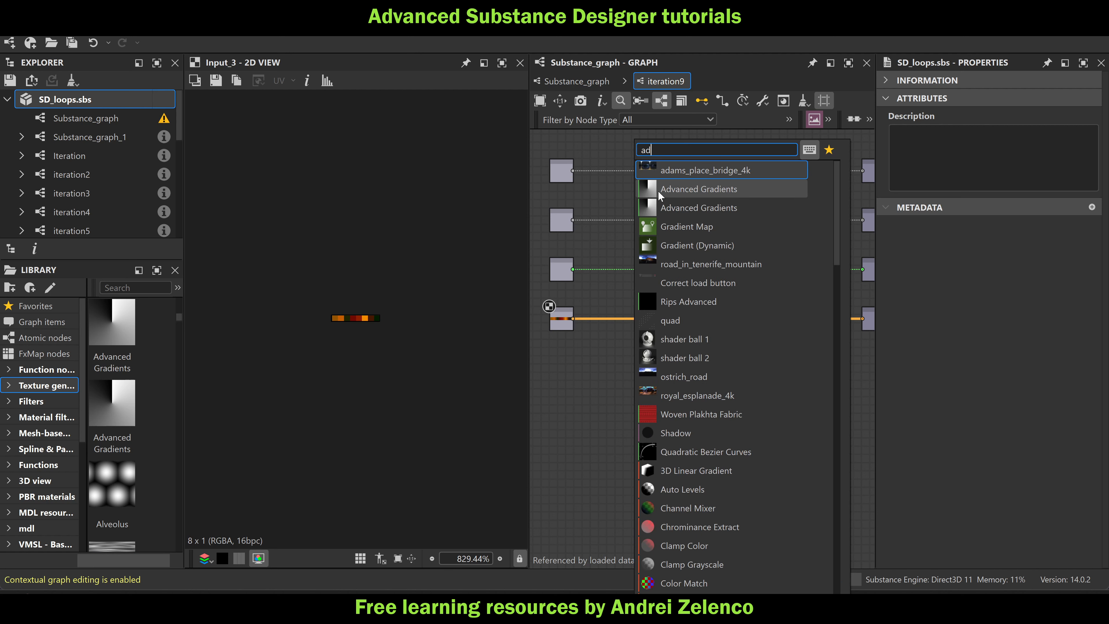
key("Escape")
Add a Value Processor node in iteration9, give it a Float input value #input, and connect input_2 to it
key("space")
type("va")
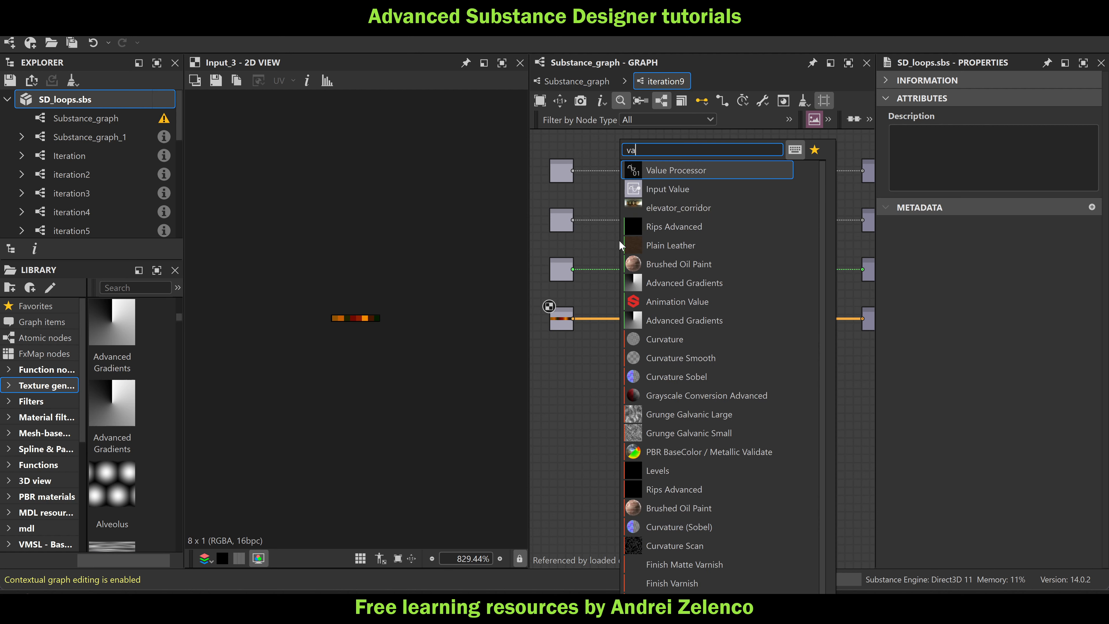
left_click(669, 174)
scroll(650, 239, "up", 2)
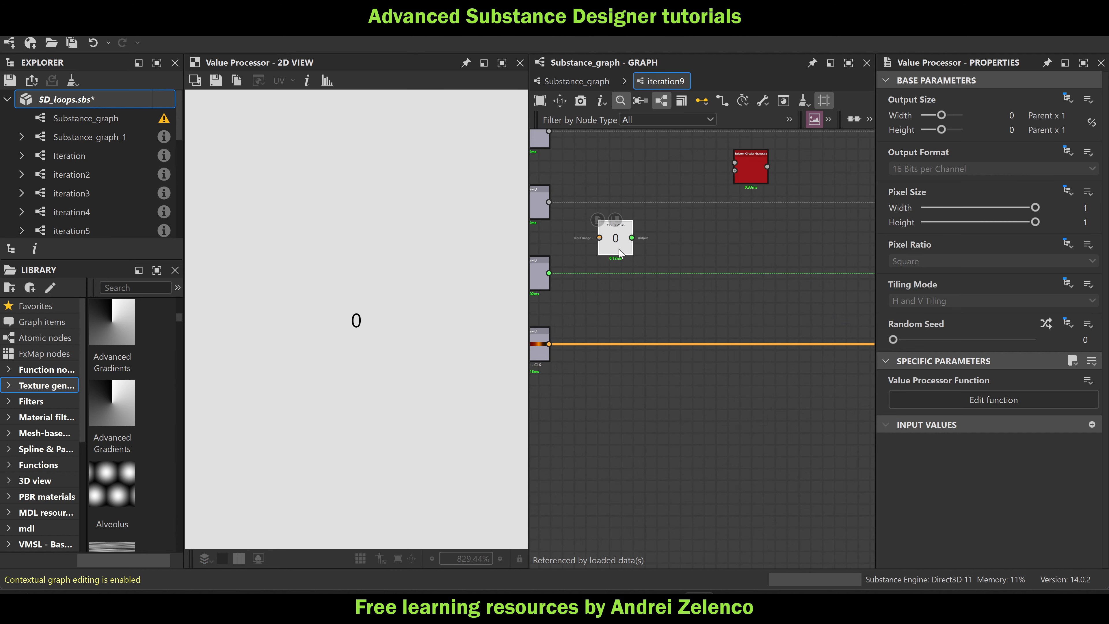
left_click(1091, 424)
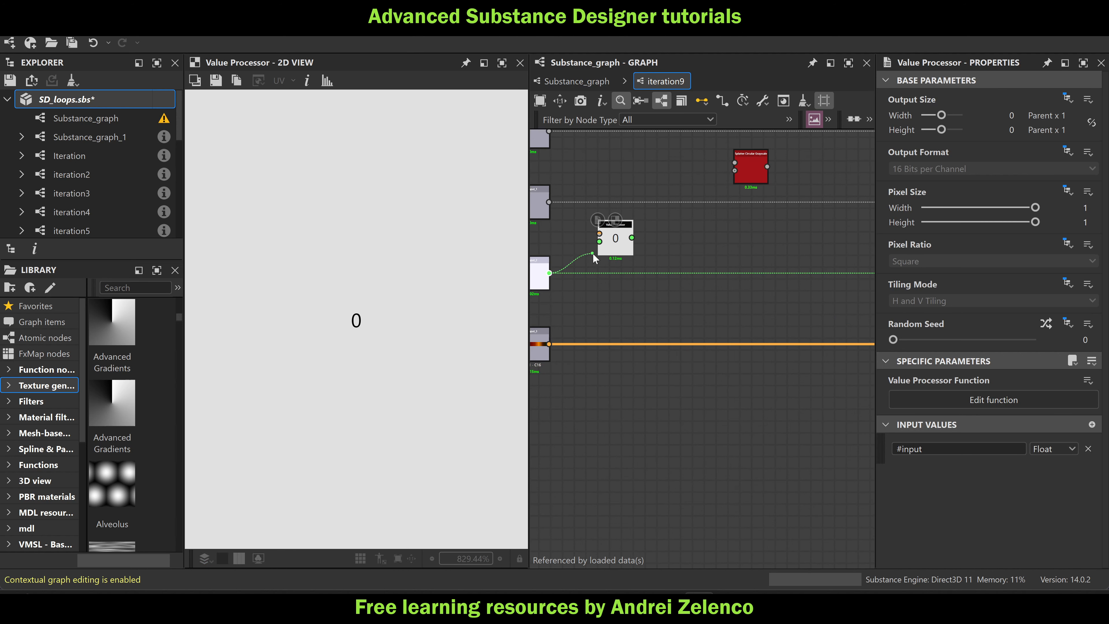
left_click_drag(592, 253, 600, 241)
middle_click_drag(577, 273, 656, 287)
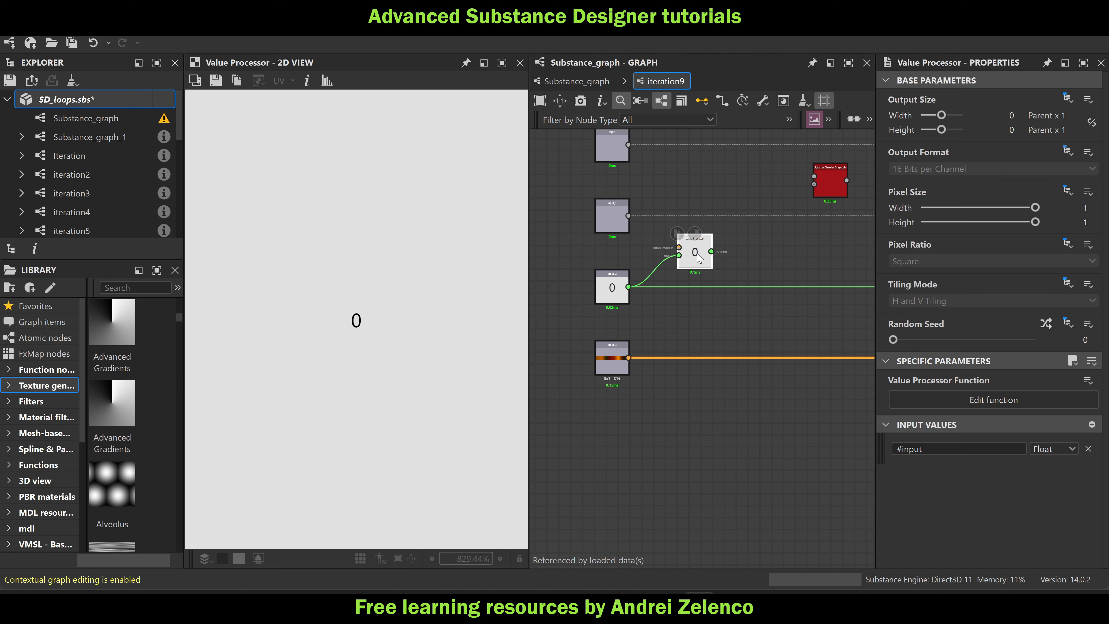
Open the Value Processor's function and add a Get Float node that reads #input
double_click(698, 257)
key("space")
type("get")
left_click(771, 170)
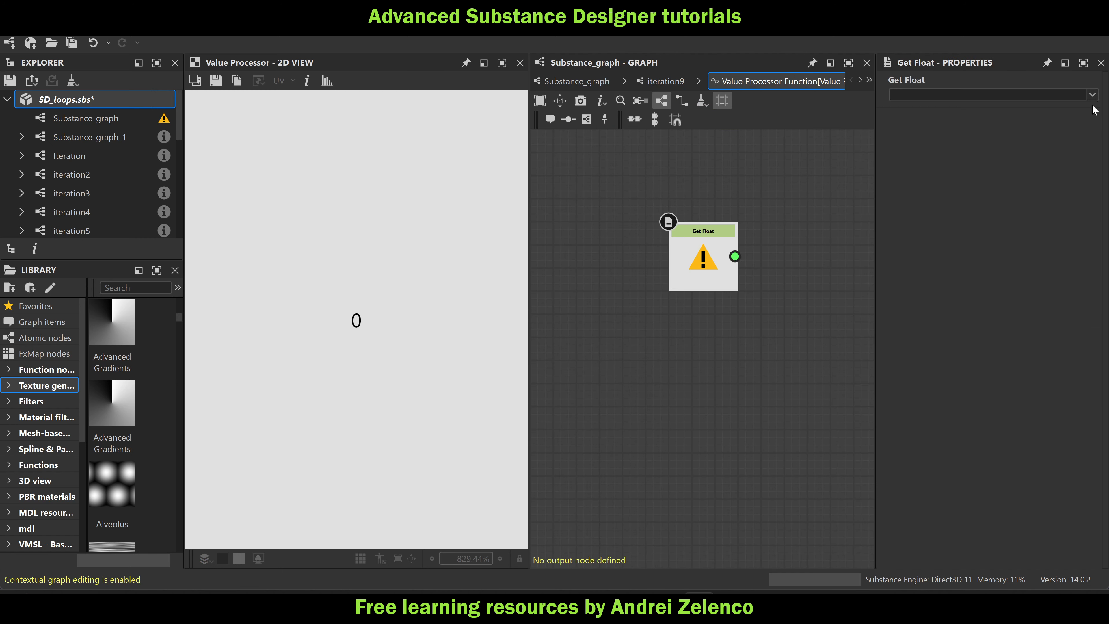
left_click(1092, 95)
left_click(930, 131)
Add an Add node fed by the #input Get Float and a new Float constant set to 1
key("space")
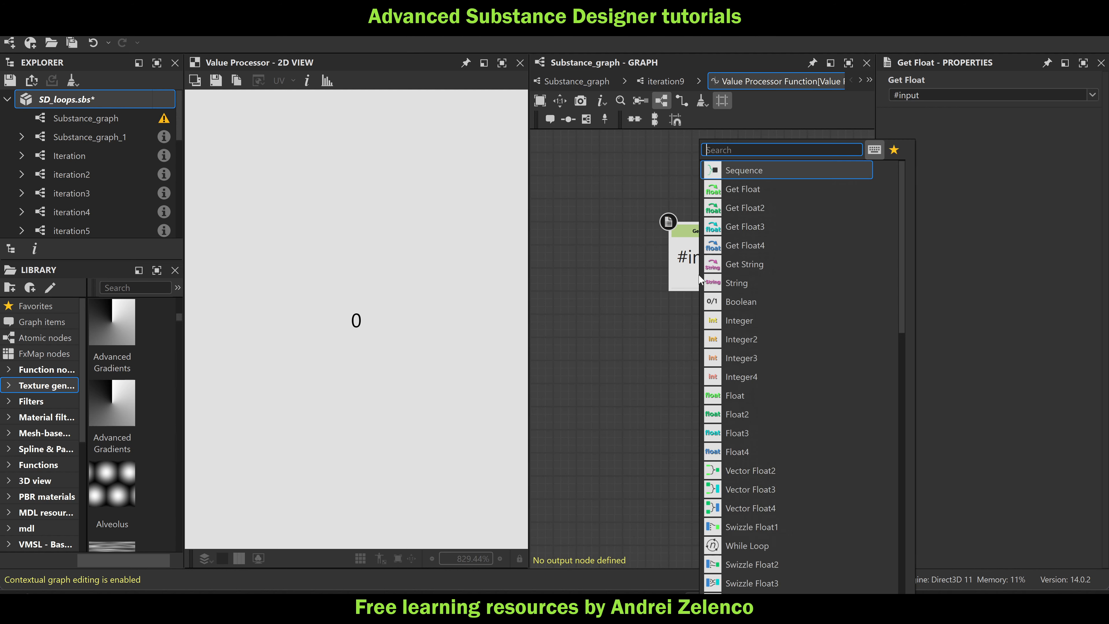
type("add")
left_click(776, 173)
key("space")
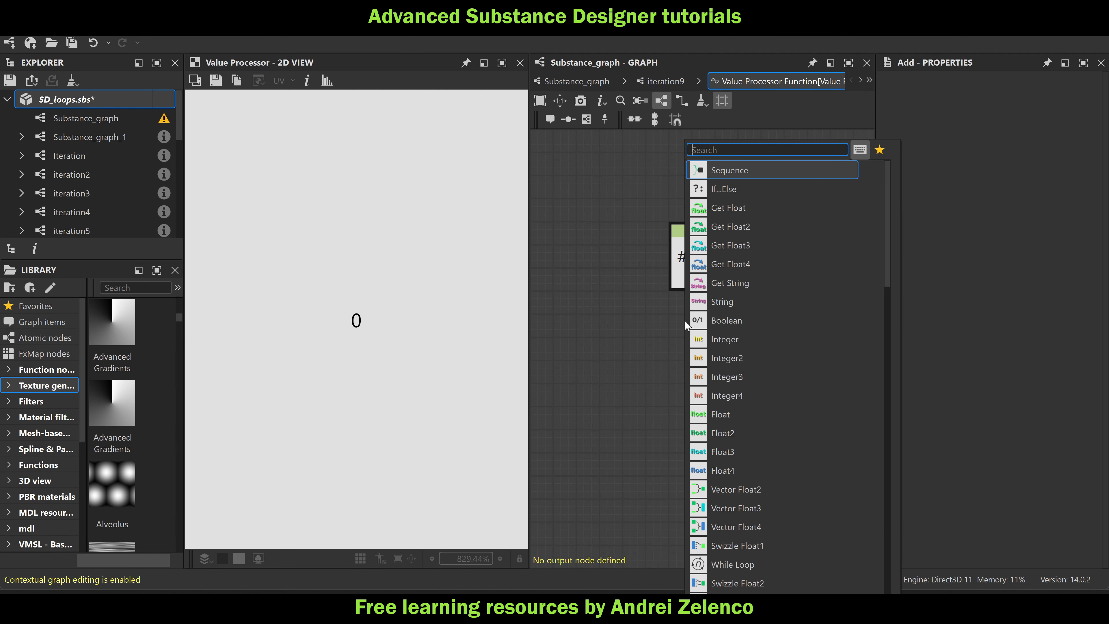
type("fl")
left_click(780, 175)
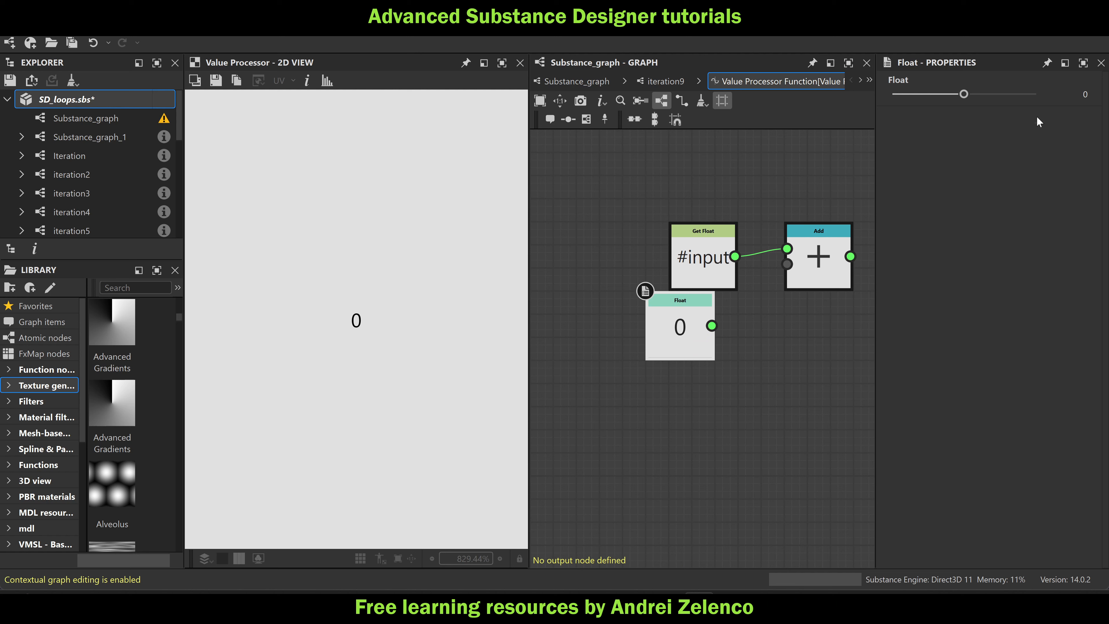
left_click(1033, 97)
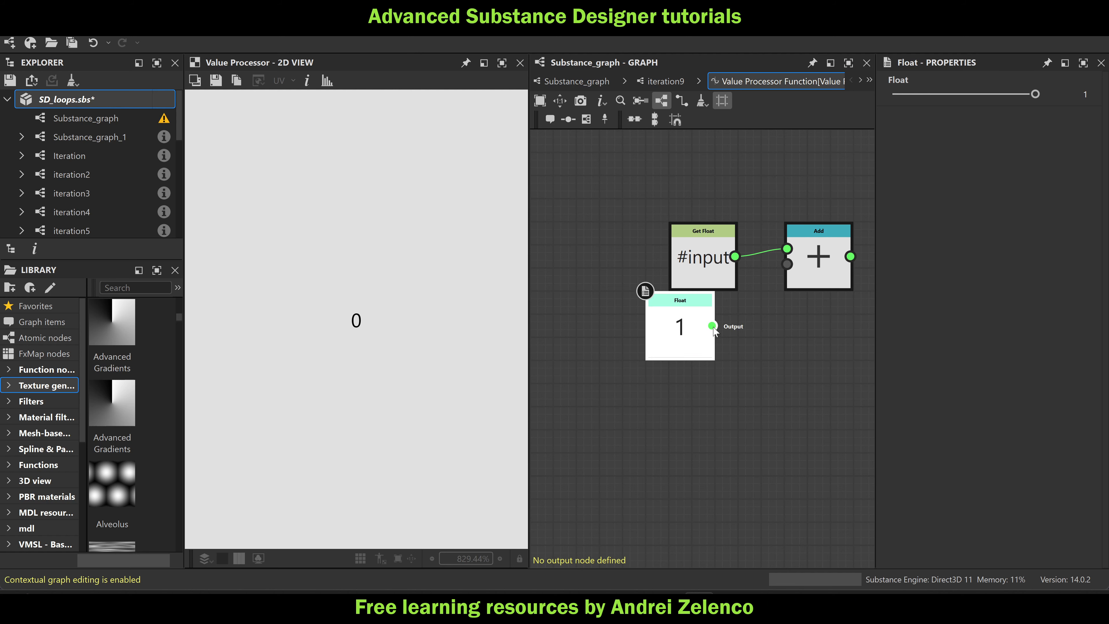
left_click_drag(713, 326, 786, 264)
left_click_drag(666, 338, 710, 344)
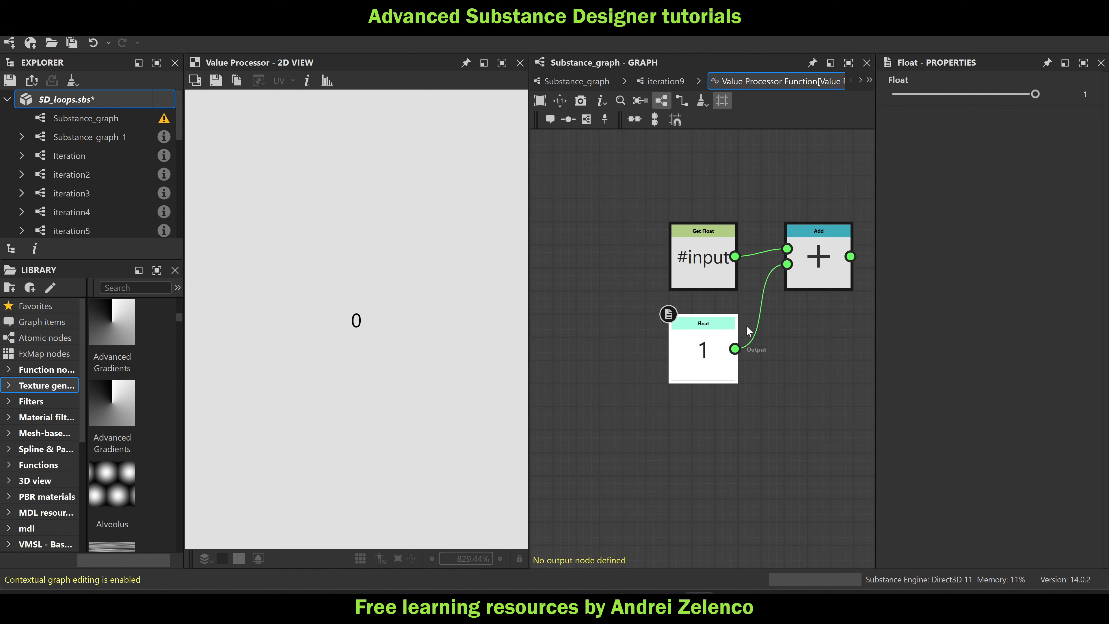
Set the Add node as the function's output and place the Value Processor in line between input_2 and output_2 in iteration9
left_click(823, 260)
right_click(831, 259)
left_click(848, 323)
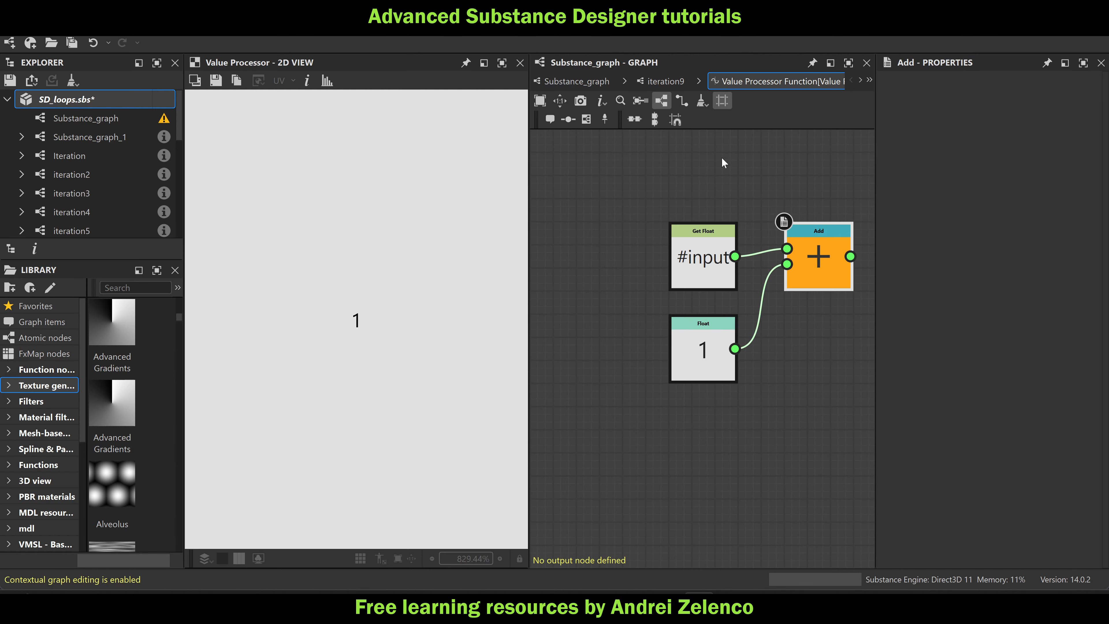
left_click(661, 81)
mouse_move(607, 260)
left_mouse_down()
mouse_move(801, 285)
mouse_move(602, 273)
left_mouse_up()
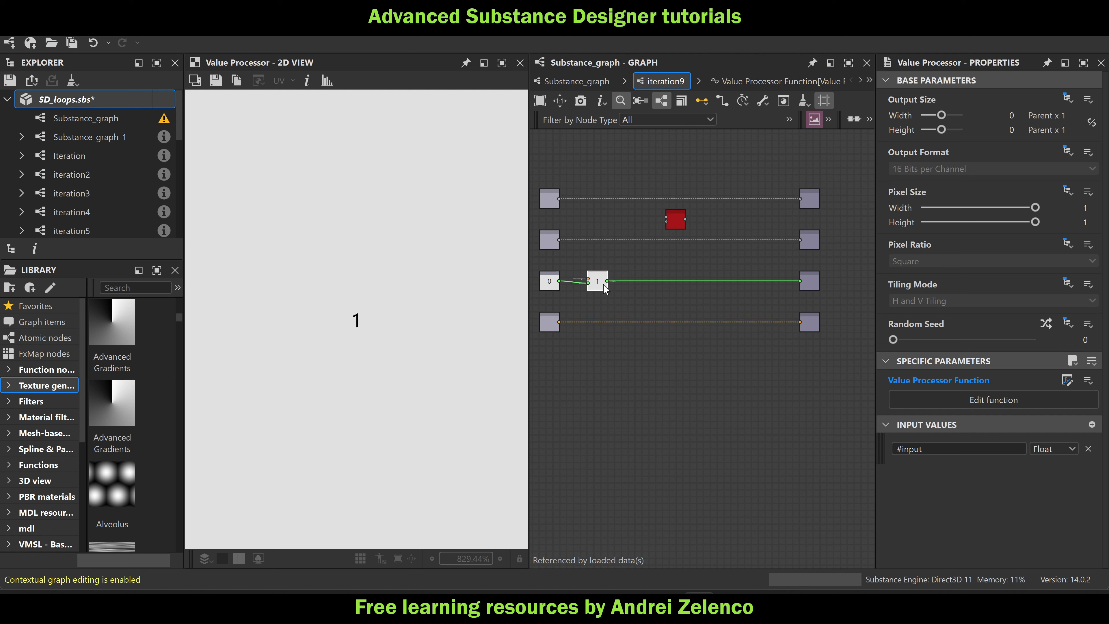
Go back to Substance_graph and preview the output_2 value of the iteration9 node
left_click(577, 81)
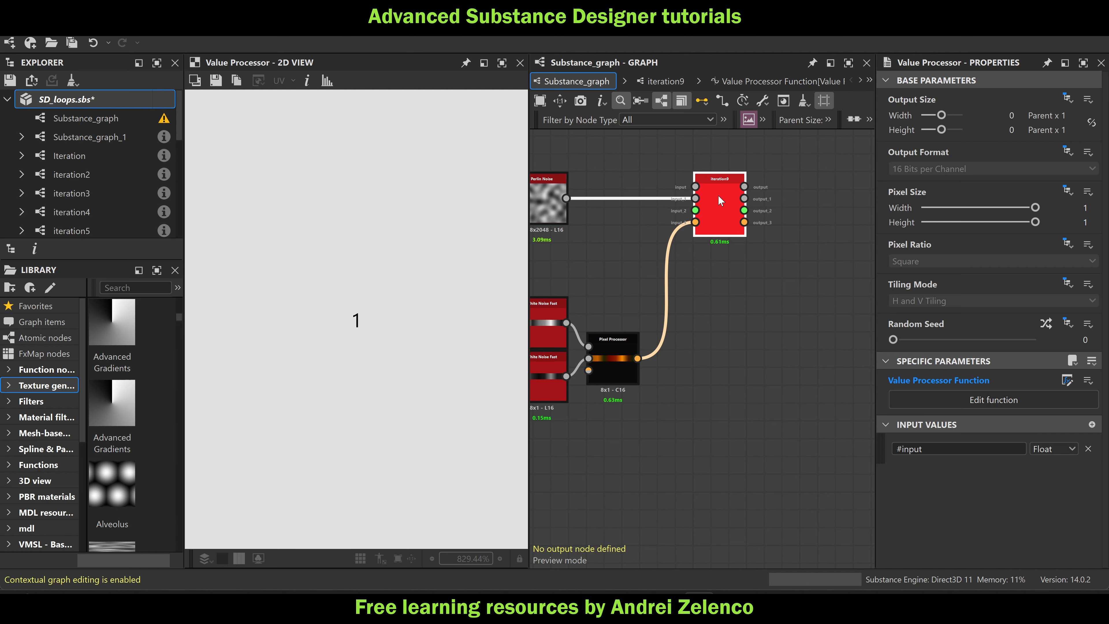
double_click(698, 215)
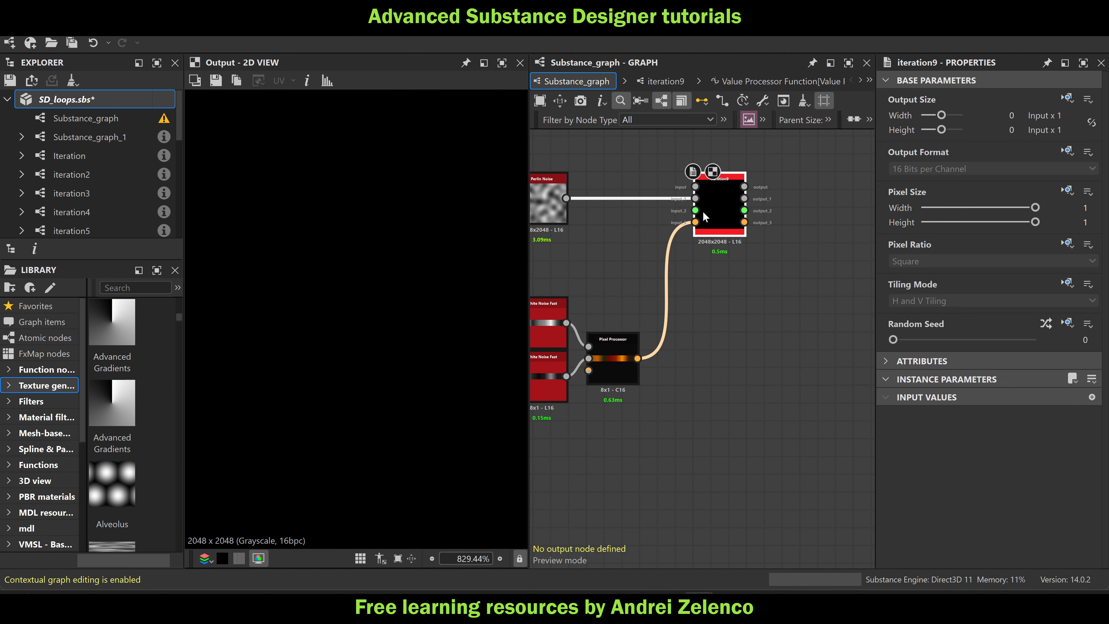
double_click(744, 211)
Duplicate the iteration9 node, chain the first node's four outputs into the copy's inputs, and preview the copy's output_2
middle_click_drag(745, 251, 710, 255)
key("ctrl+d")
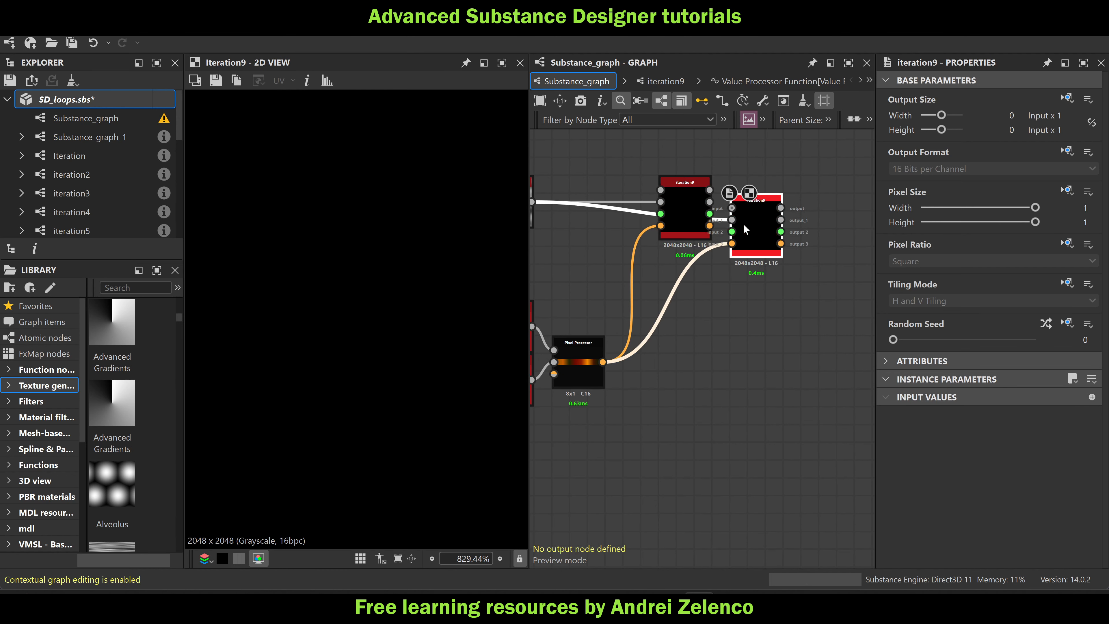
left_click_drag(710, 190, 754, 213)
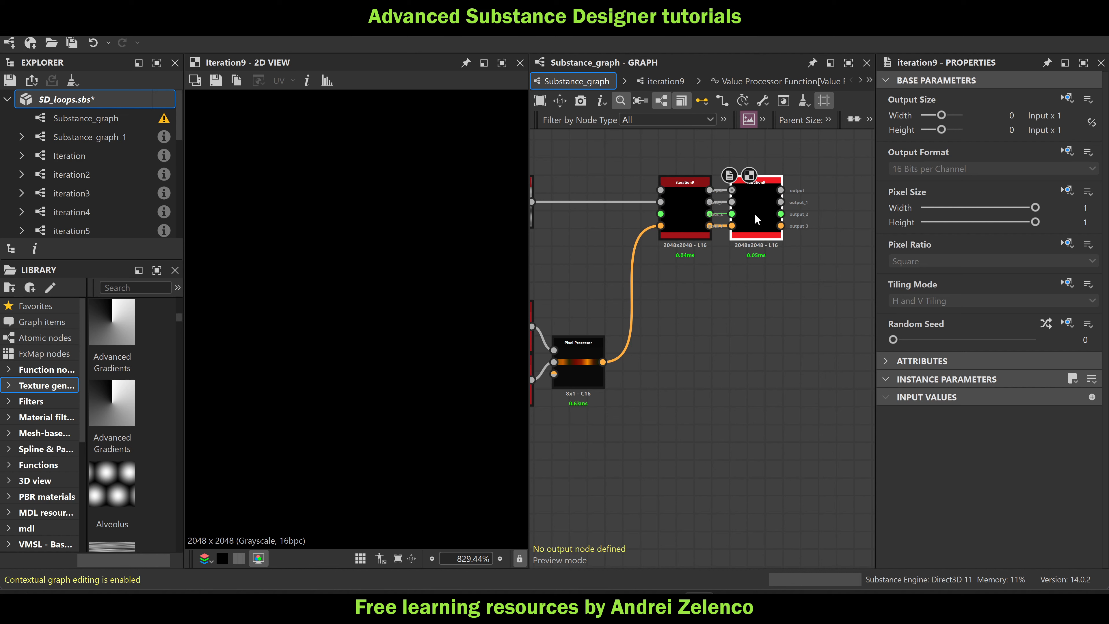
double_click(780, 214)
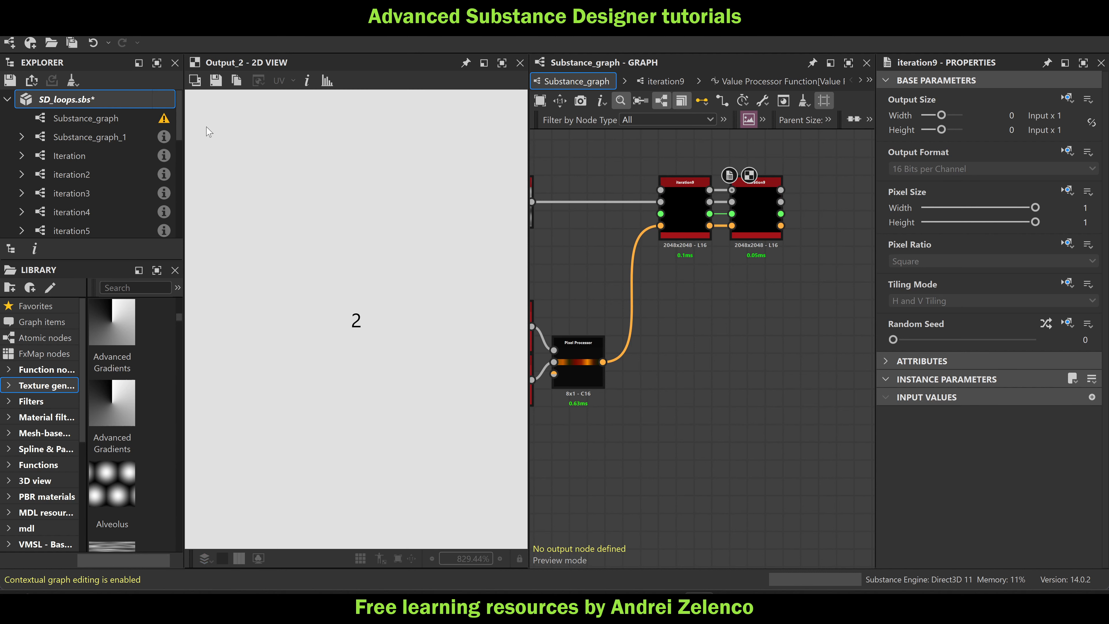
Open the first iteration9's graph, make room after input_2, and add a second Value Processor node between the input_1 and input_2 rows
double_click(677, 212)
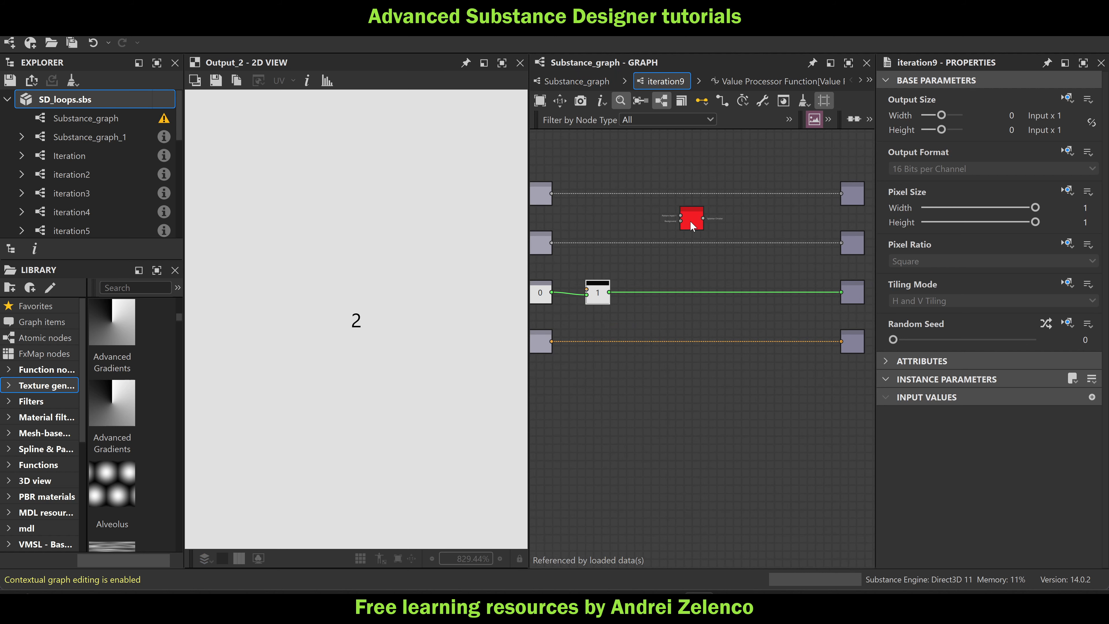
middle_click_drag(637, 271, 701, 258)
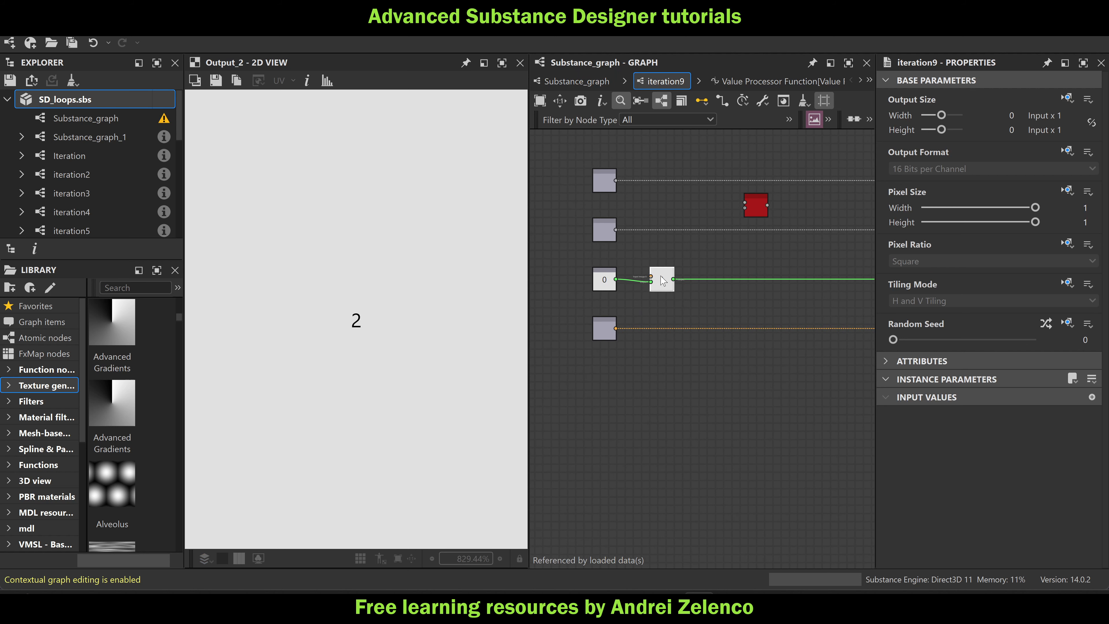
left_click_drag(663, 290, 723, 292)
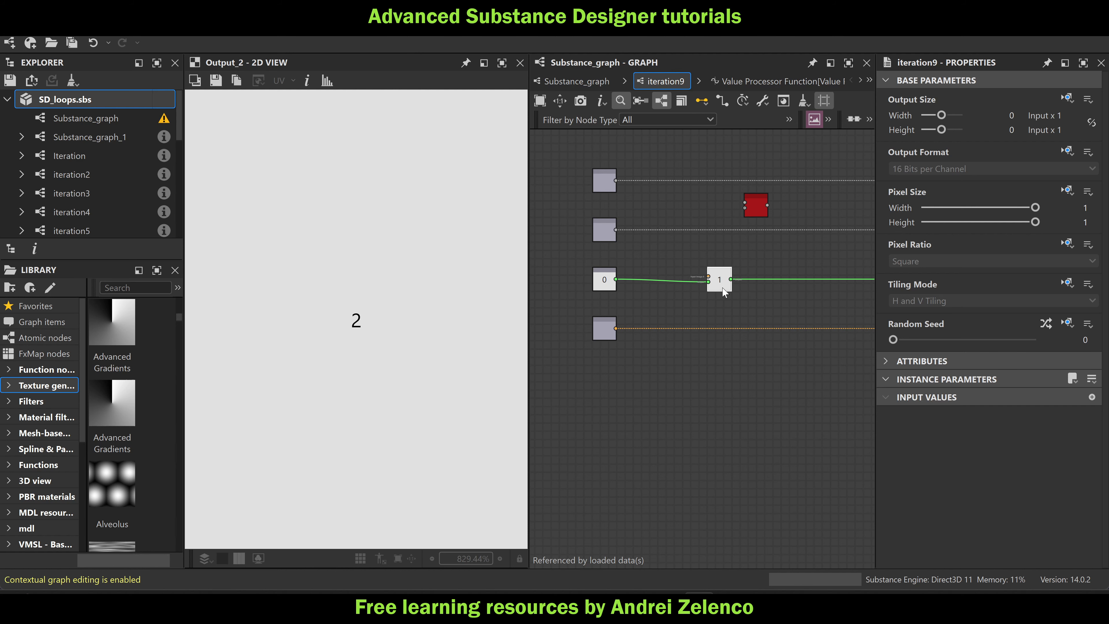
scroll(658, 255, "up", 2)
key("space")
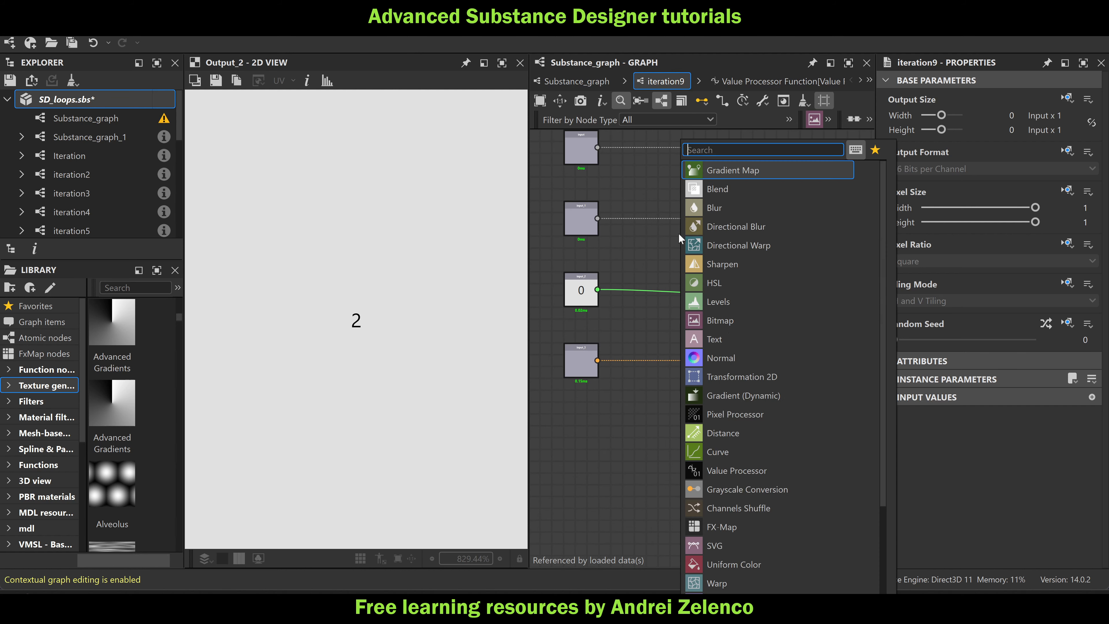
type("va")
left_click(720, 175)
left_click_drag(674, 235, 709, 258)
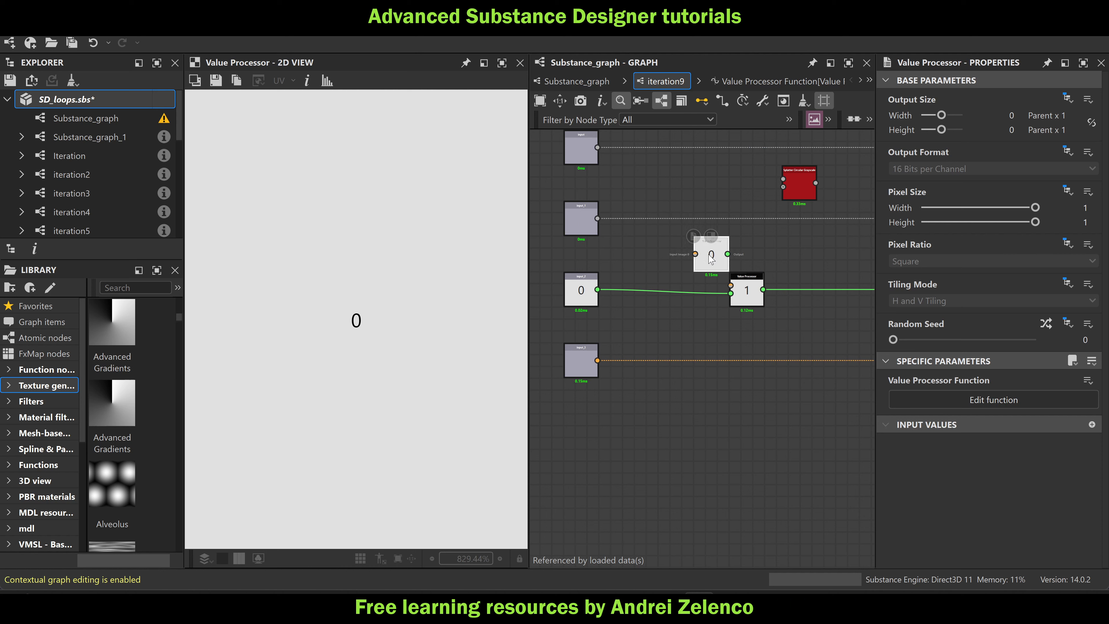
Give the new Value Processor a Float input value #input, connect input_1, input_3 and input_2 to it, and save the package
left_click(1091, 425)
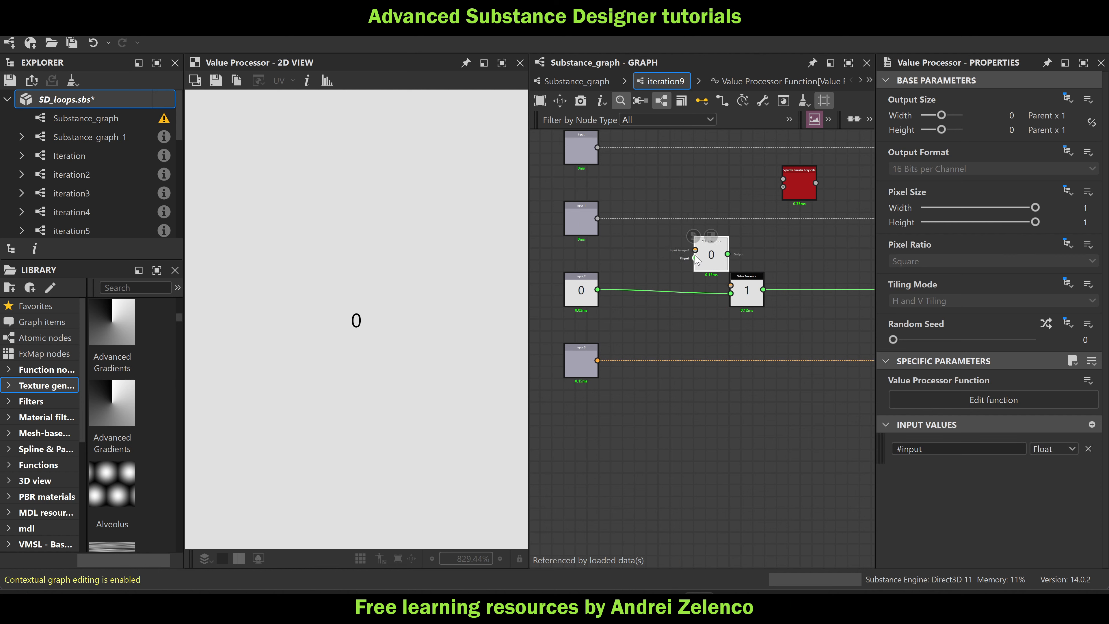
left_click(585, 218)
left_click_drag(597, 220, 712, 256)
left_click_drag(597, 360, 708, 249)
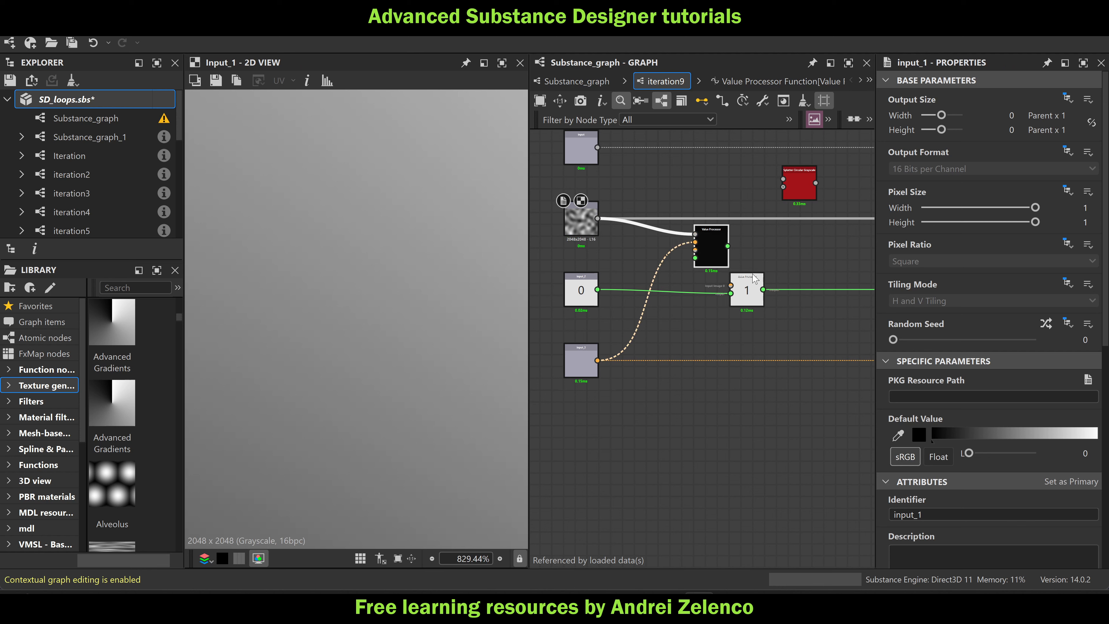
left_click_drag(747, 300, 794, 300)
left_click_drag(597, 289, 696, 257)
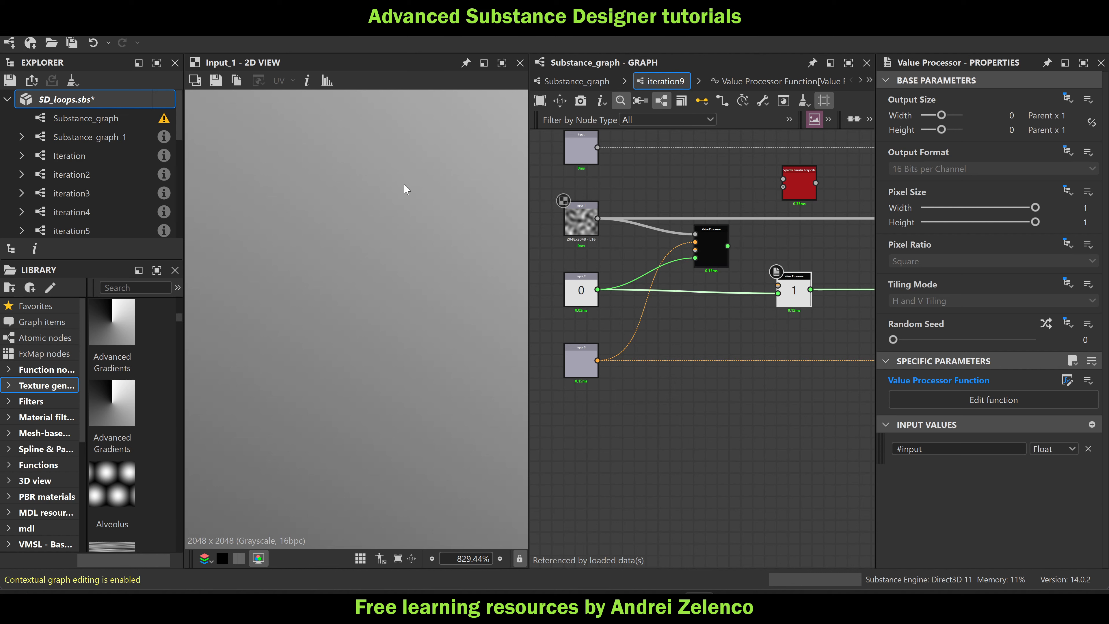
left_click(110, 99)
key("ctrl+s")
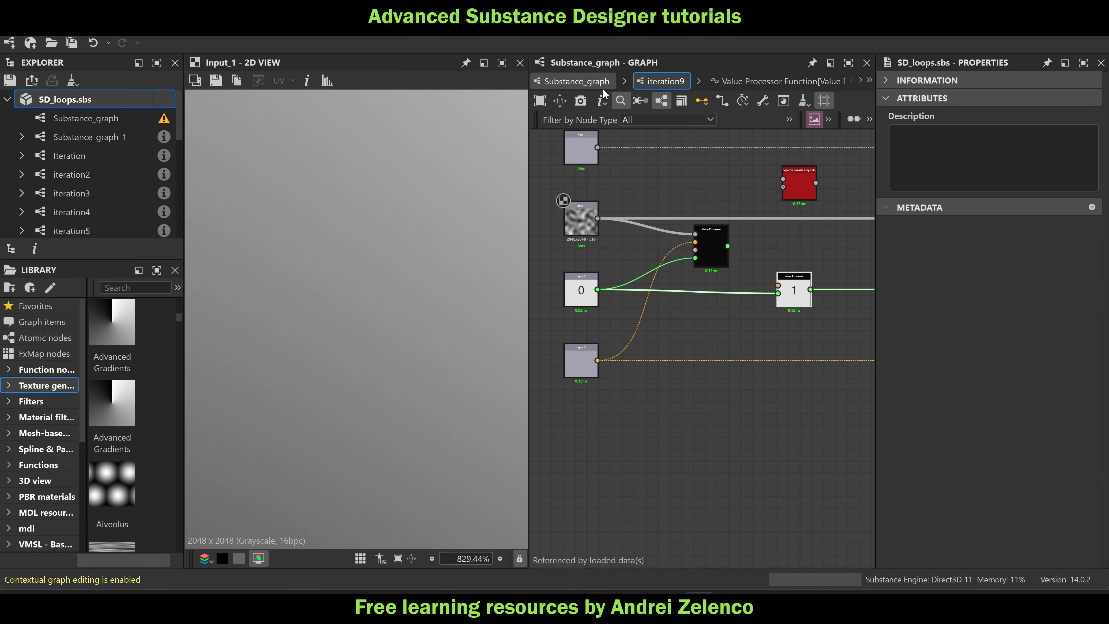
Examine the Pixel Processor and the chained iteration9 nodes in Substance_graph, and reopen the first iteration9 in context
left_click(583, 77)
scroll(781, 297, "down", 3)
scroll(663, 349, "up", 6)
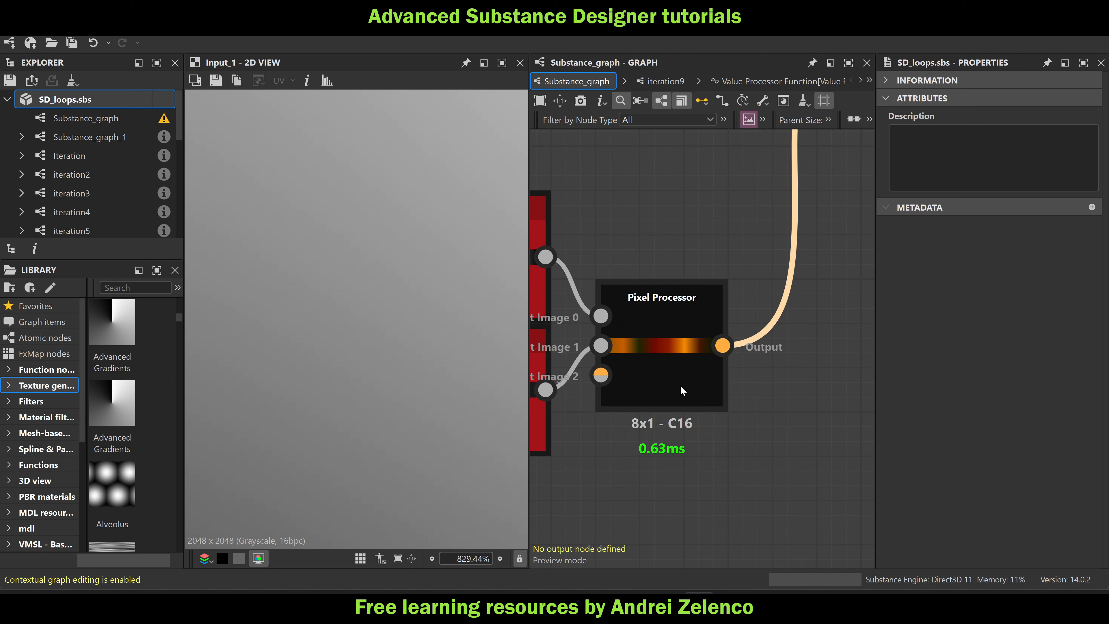
scroll(682, 382, "down", 5)
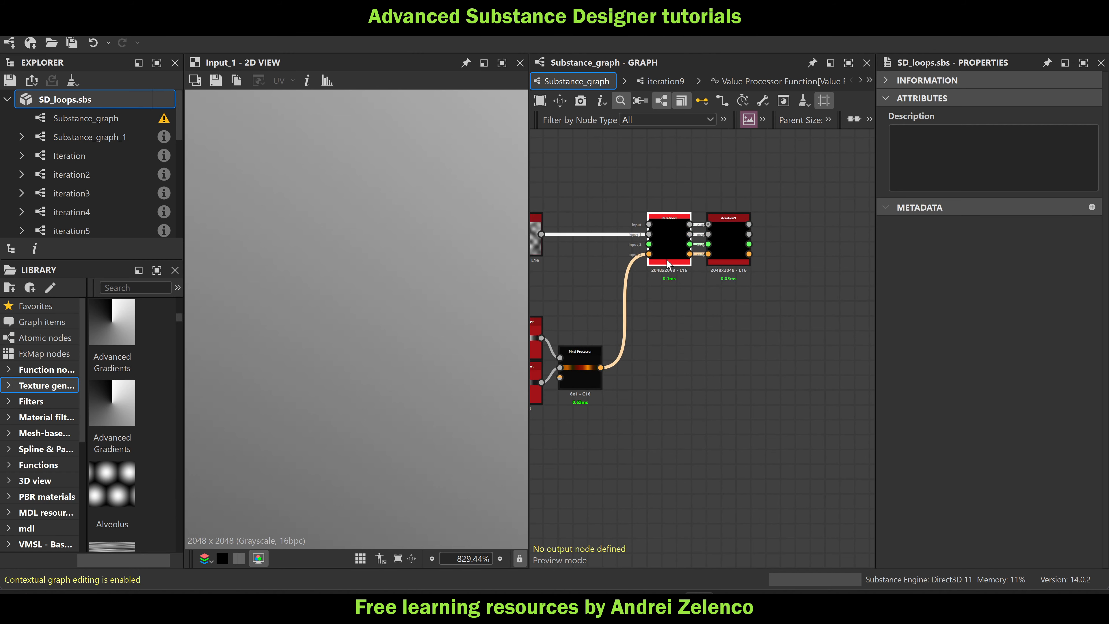
scroll(645, 249, "up", 4)
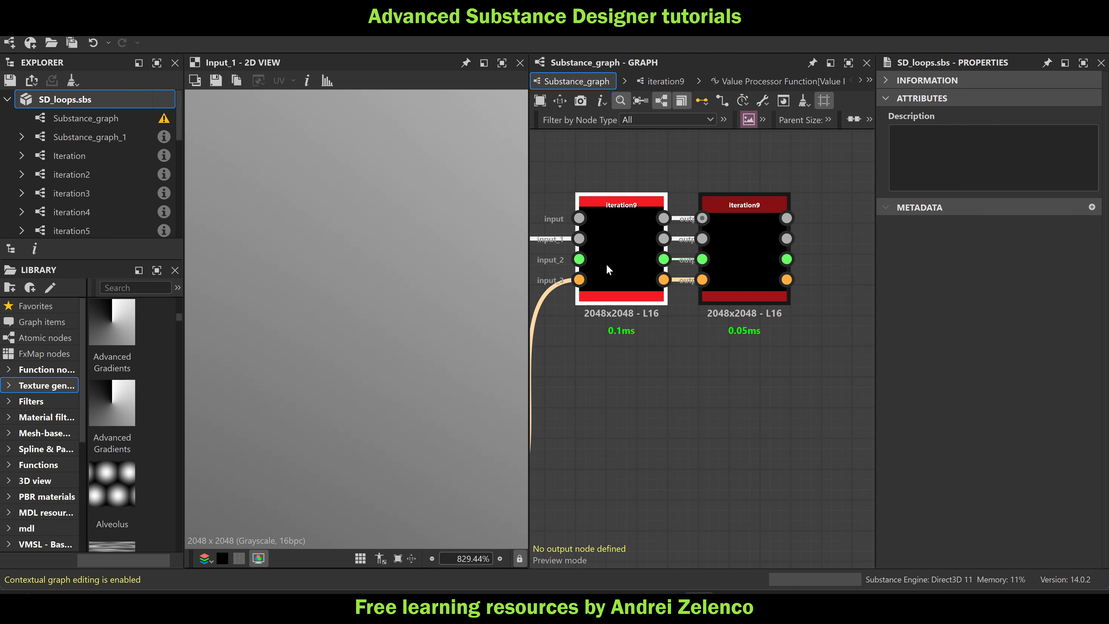
left_click(616, 262)
double_click(616, 260)
Preview the new Value Processor and examine input_3's color strip up close in the 2D view
double_click(708, 246)
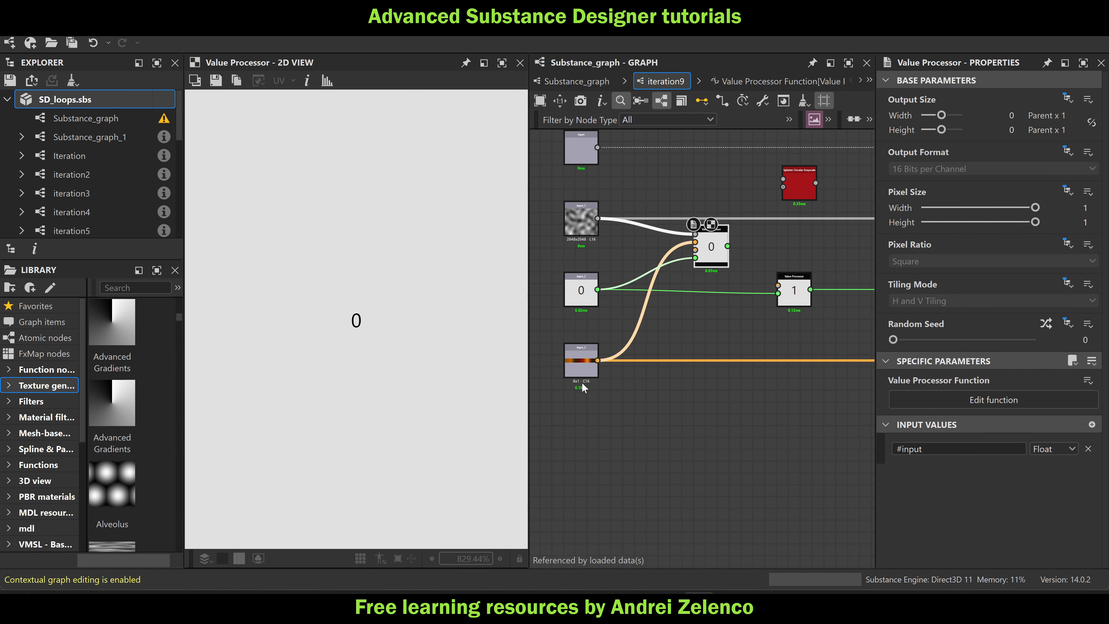
double_click(571, 367)
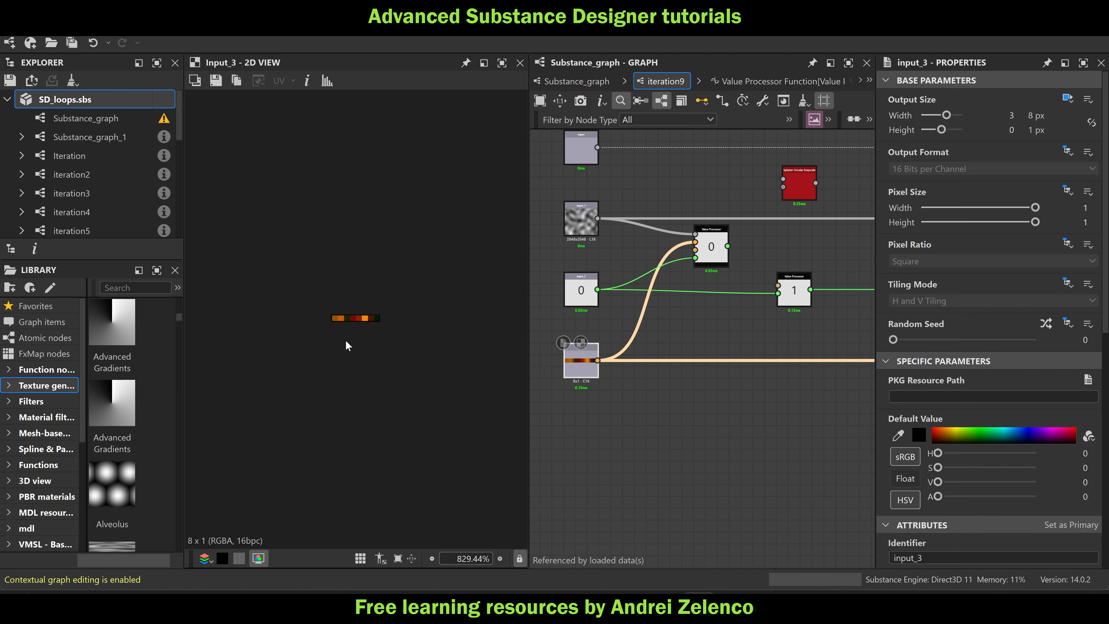
scroll(346, 340, "up", 8)
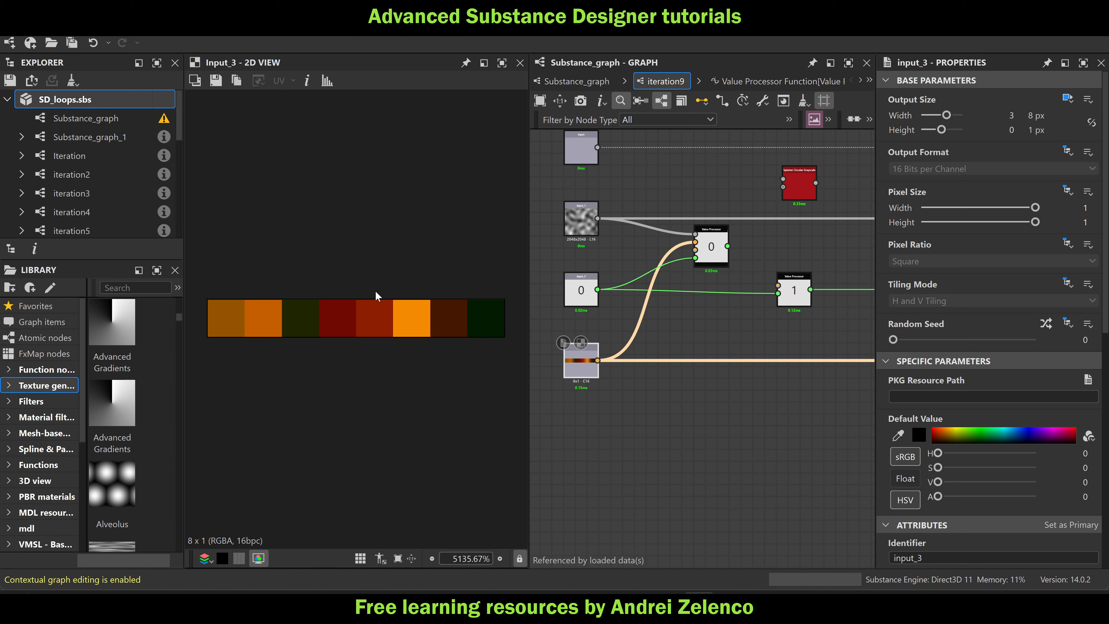
Open the new Value Processor's function and add a Get Float node set to #input
double_click(704, 262)
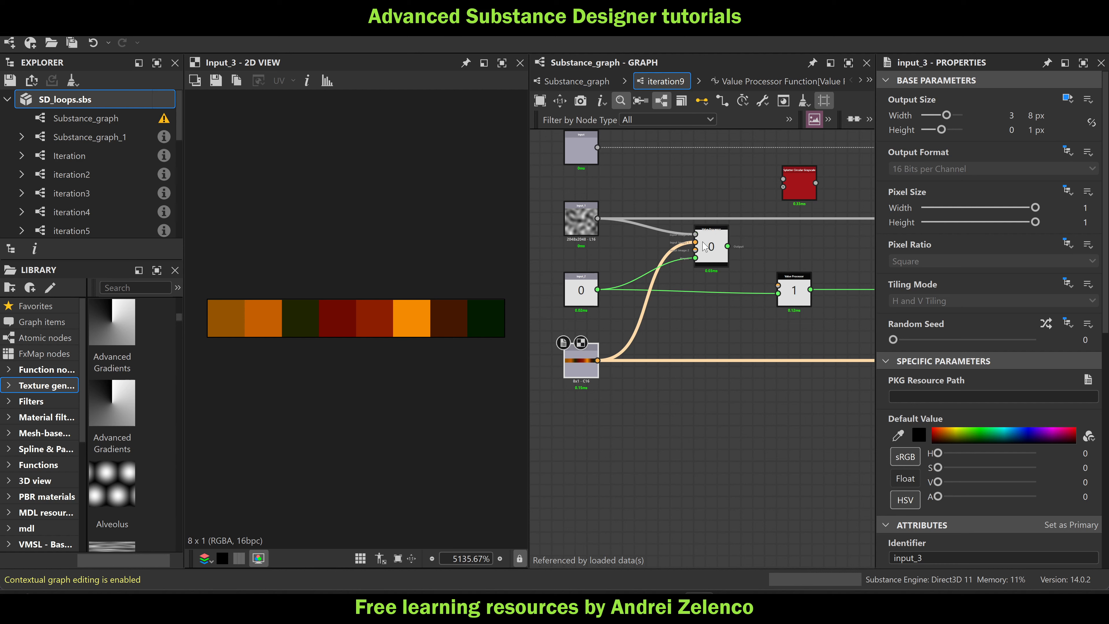
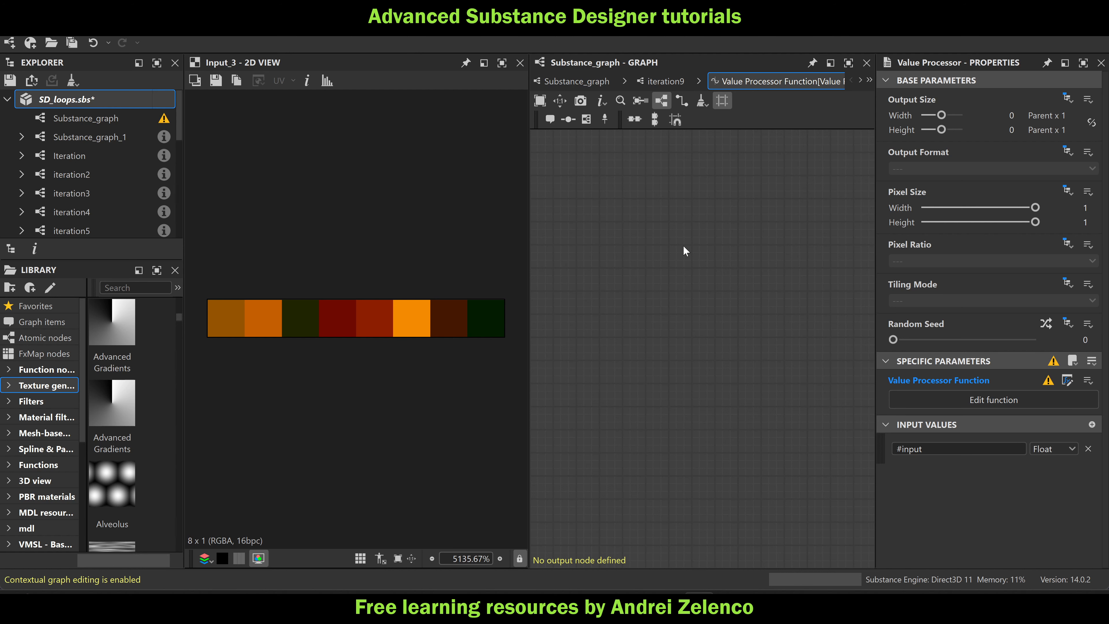
key("space")
type("ge")
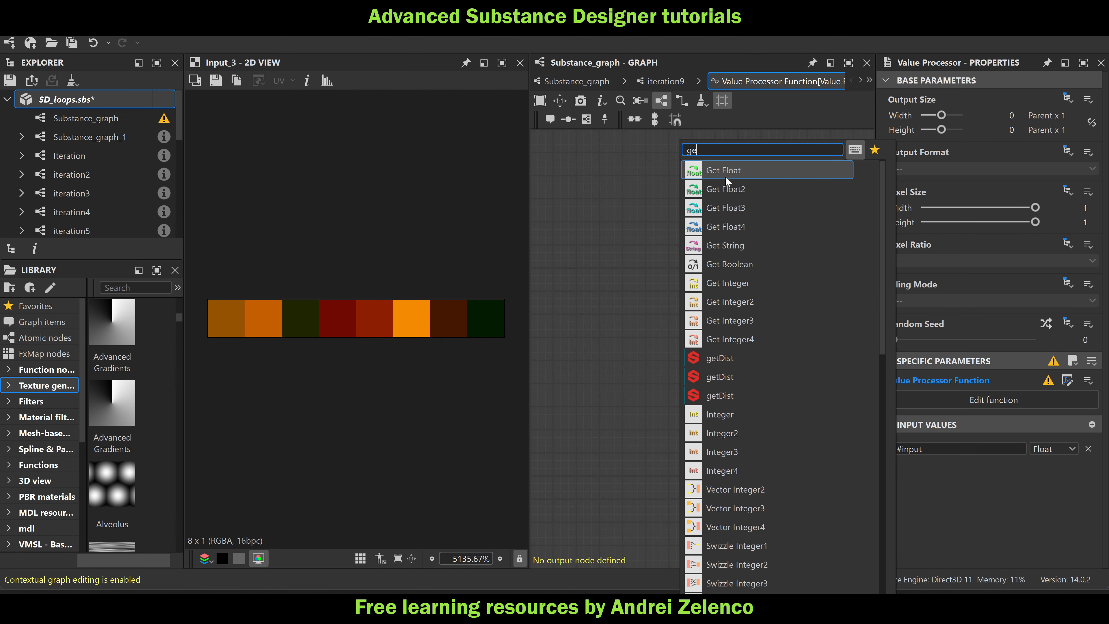
left_click(725, 173)
left_click(1093, 96)
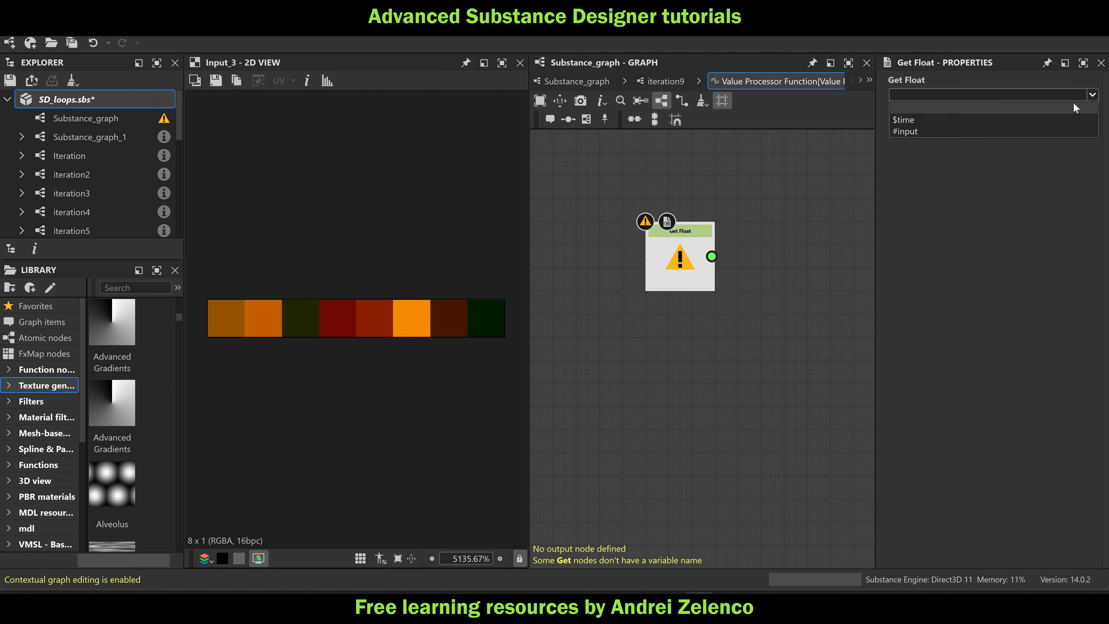
left_click(932, 131)
Add a Division node to the Value Processor function and feed the #input Get Float node into it
left_click(662, 81)
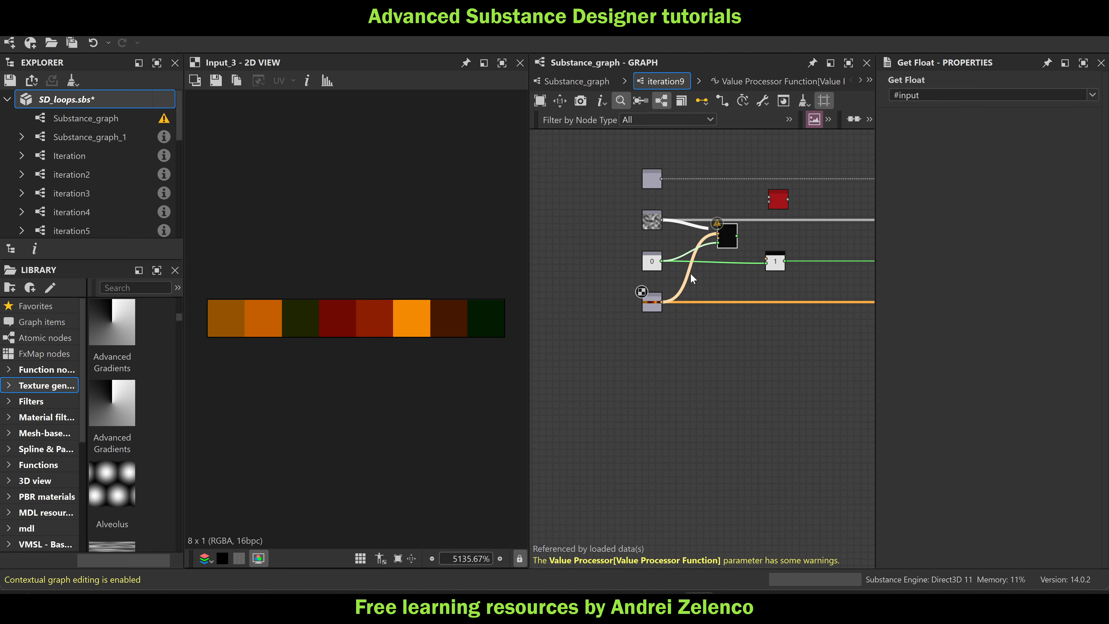
double_click(806, 219)
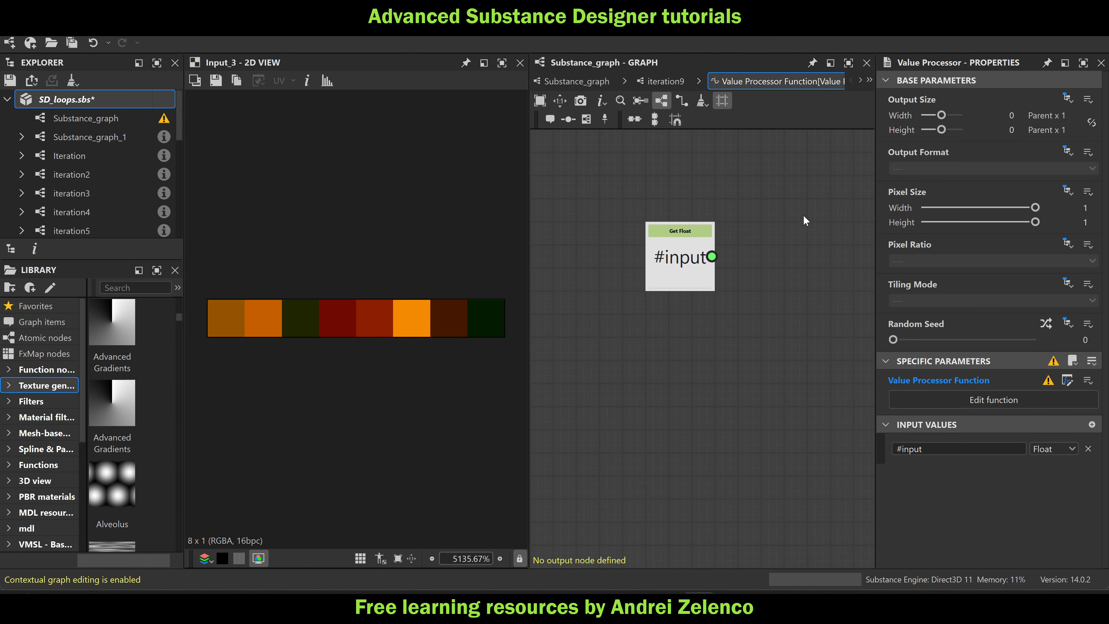
left_click(711, 280)
key("space")
type("di")
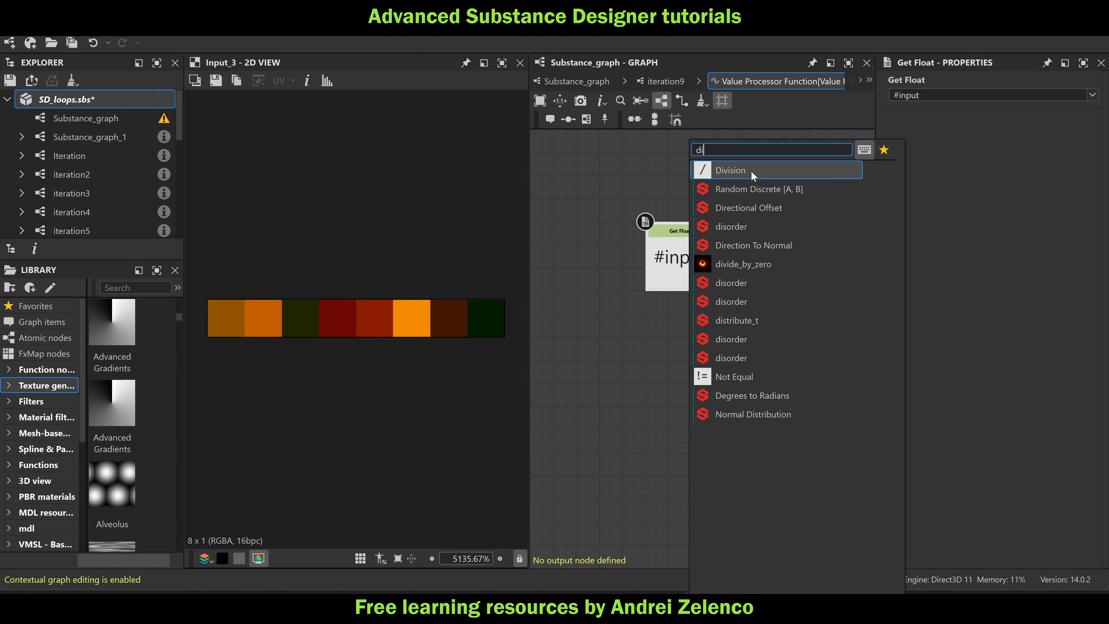
left_click(752, 170)
Add a Float constant of 8 below the #input node and connect it as the Division's divisor
key("space")
type("fl")
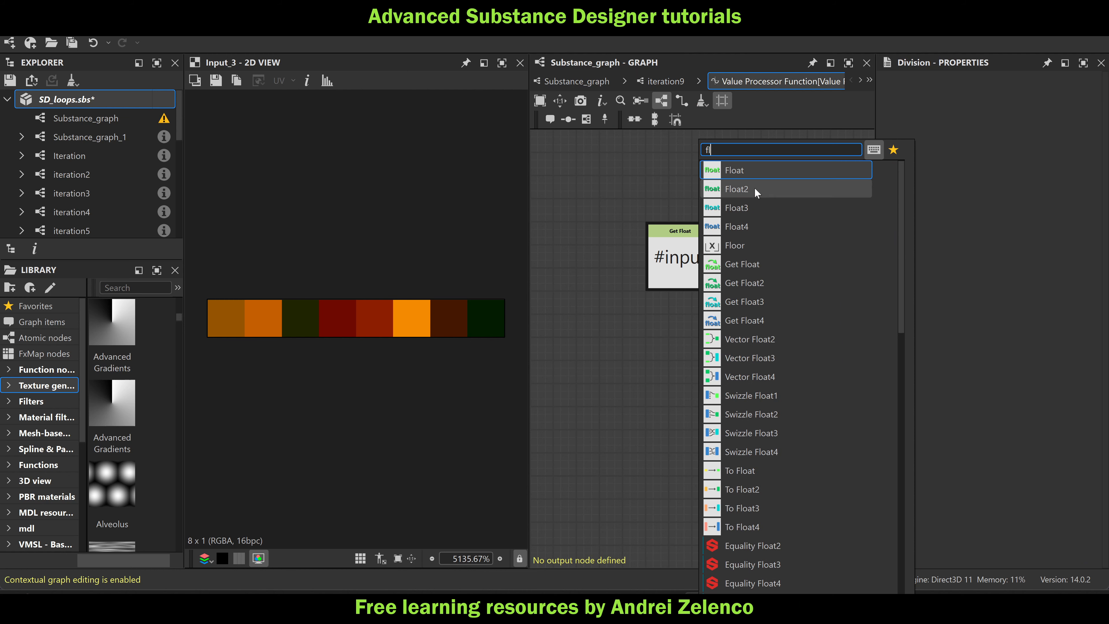
left_click(751, 170)
left_click_drag(702, 327, 679, 348)
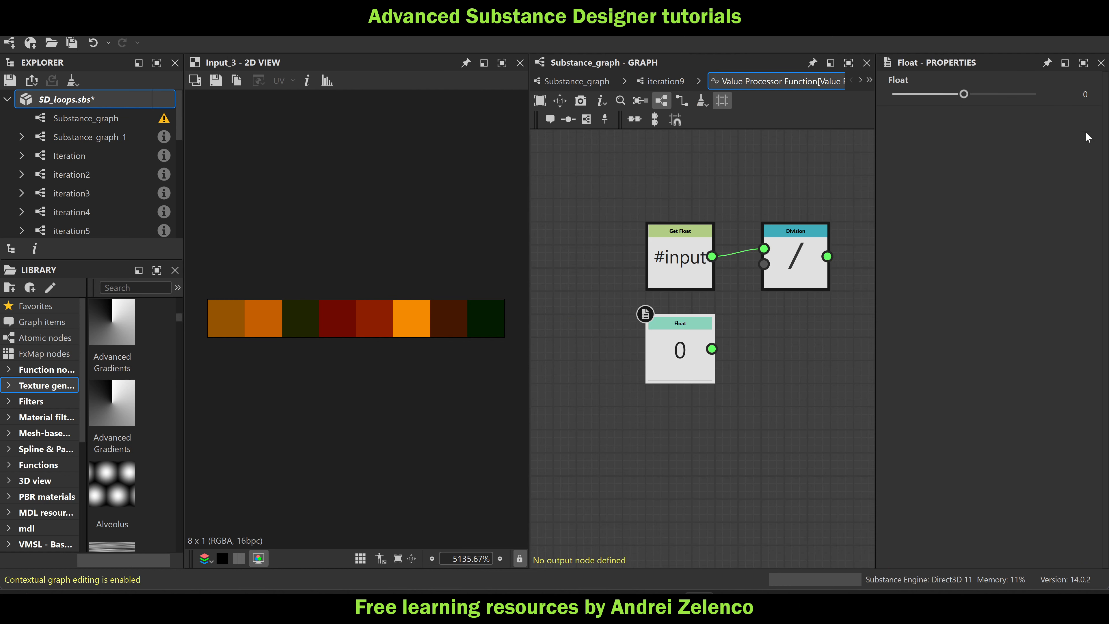
left_click(1081, 96)
type("8")
key("Return")
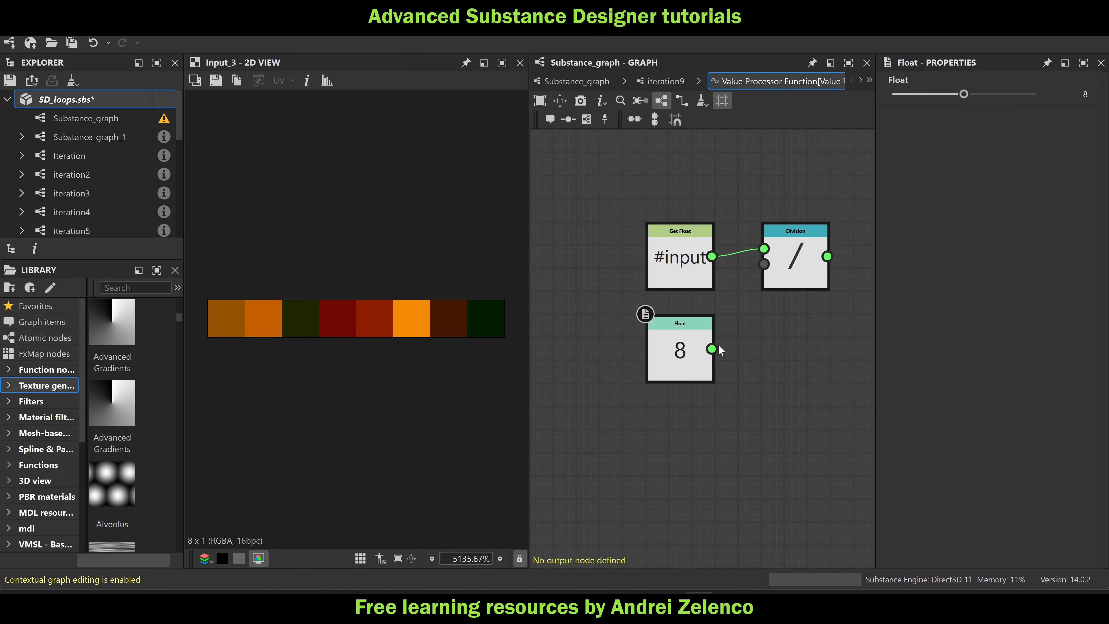
left_click_drag(712, 349, 764, 264)
Feed the Division result into a new Vector Float2 node and connect that to a new Sample Color node
middle_click_drag(789, 315, 676, 333)
left_click(682, 284)
key("space")
type("ve")
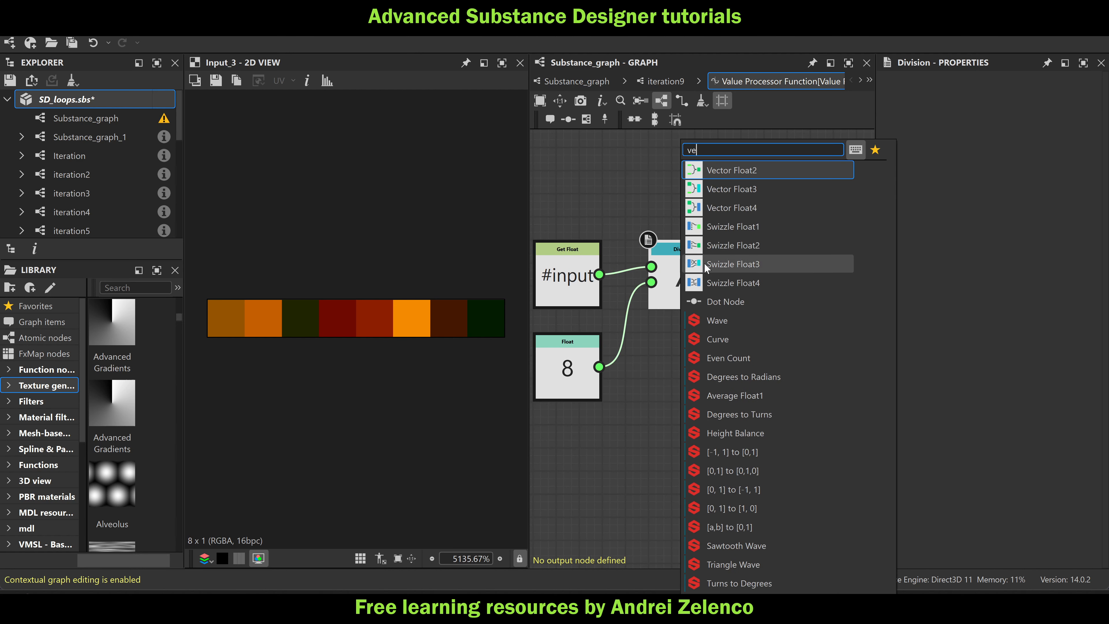
left_click(766, 171)
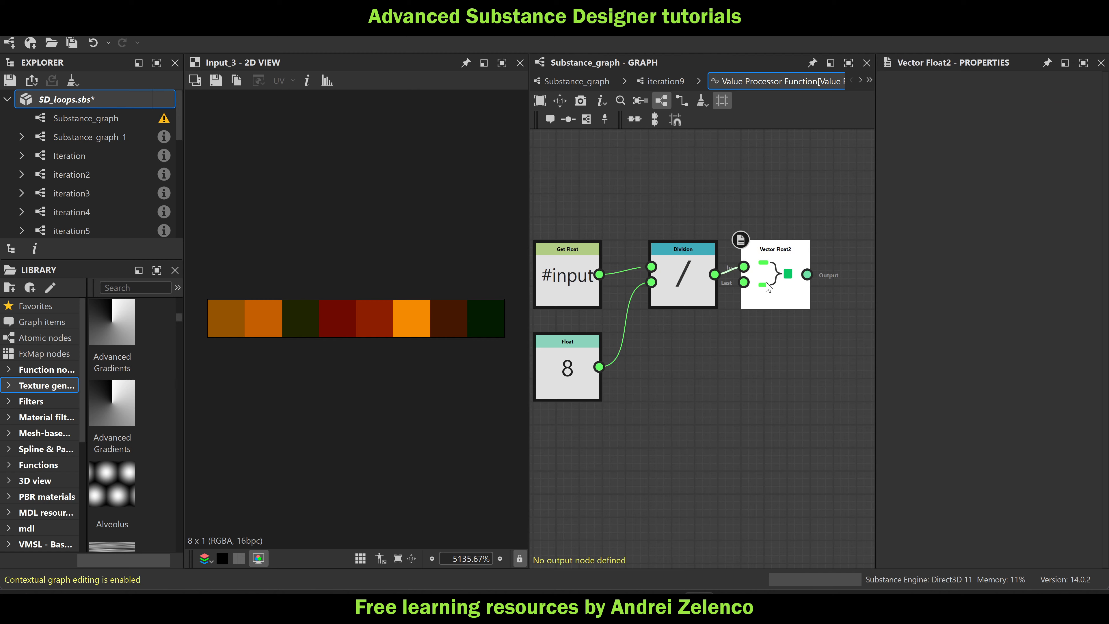
middle_click_drag(768, 288, 694, 293)
key("space")
type("sa")
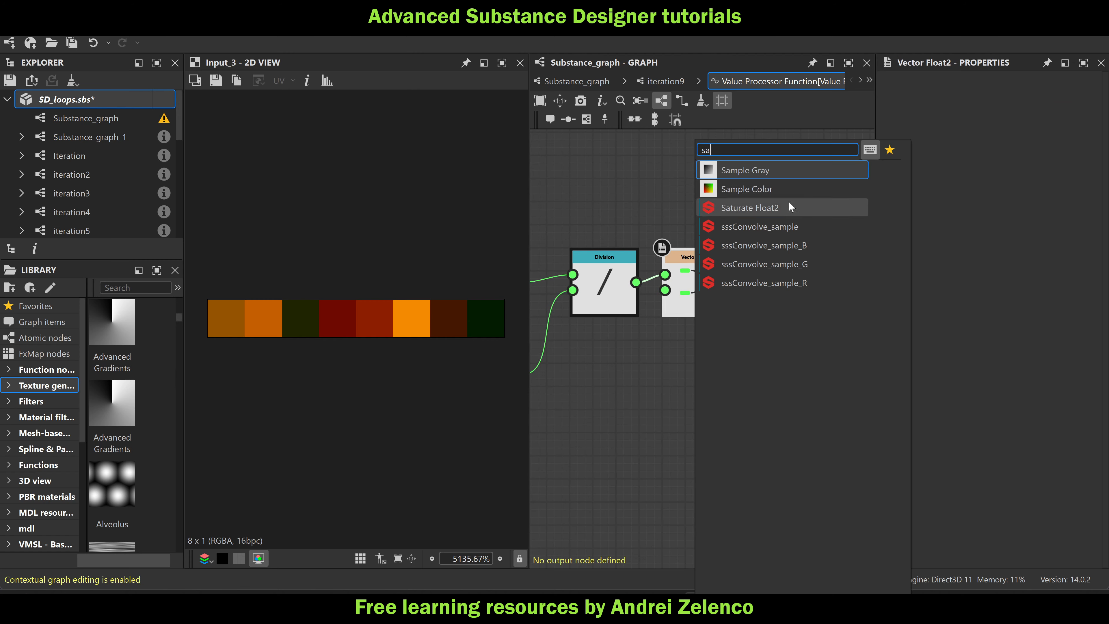
left_click(747, 188)
scroll(752, 258, "down", 3)
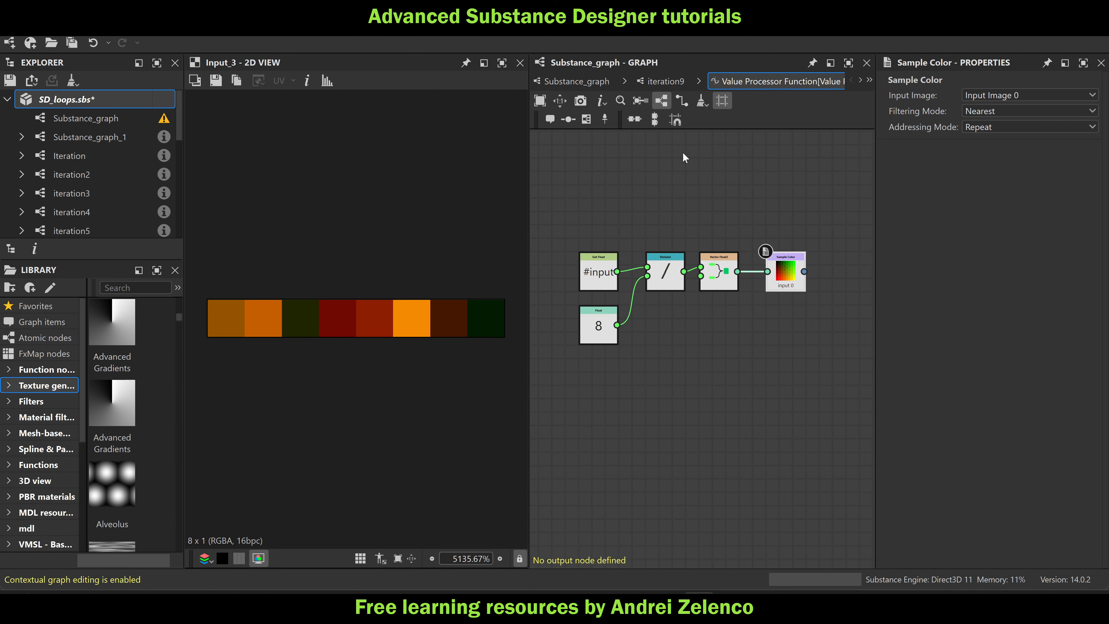
Check which Value Processor input carries the color strip and set the Sample Color node's input image to Input Image 1
left_click(664, 81)
scroll(805, 192, "up", 2)
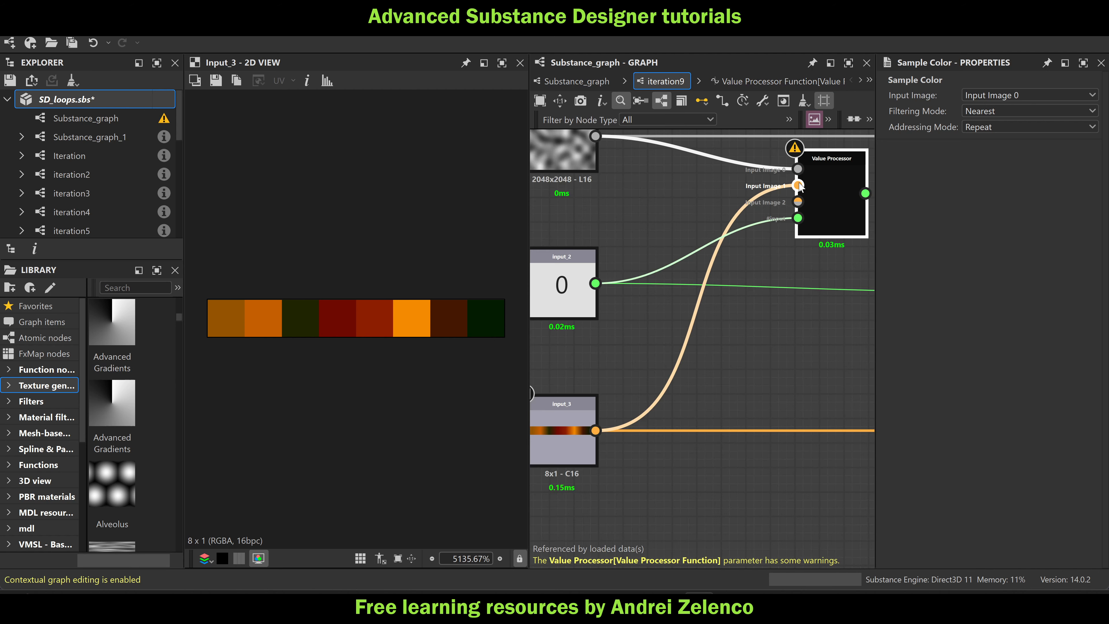
left_click(777, 81)
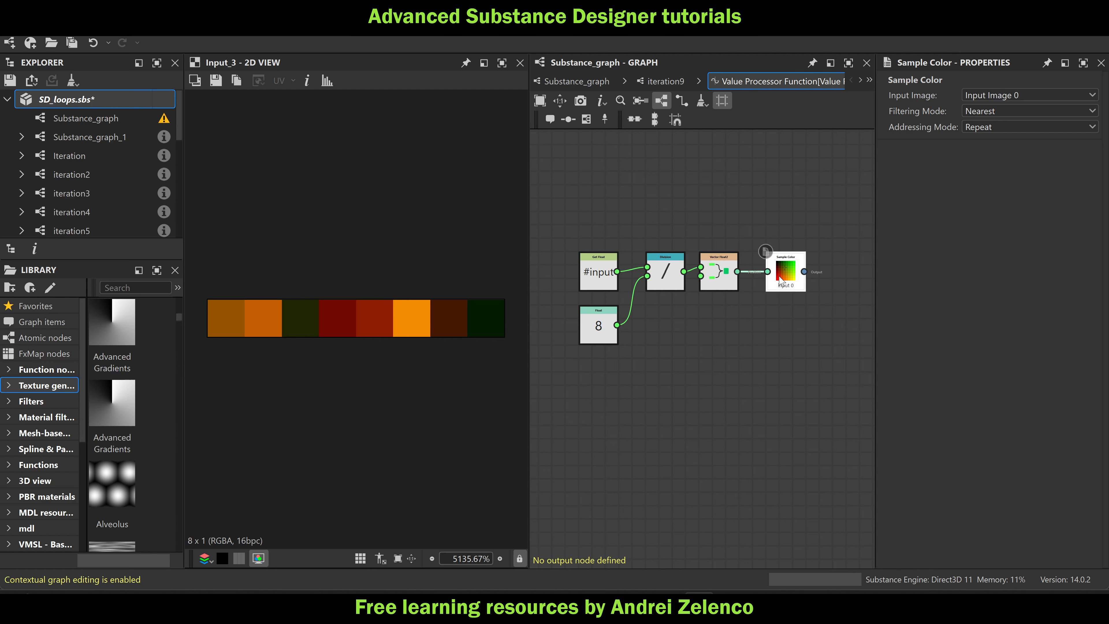
left_click(1026, 94)
left_click(991, 111)
scroll(699, 352, "down", 3)
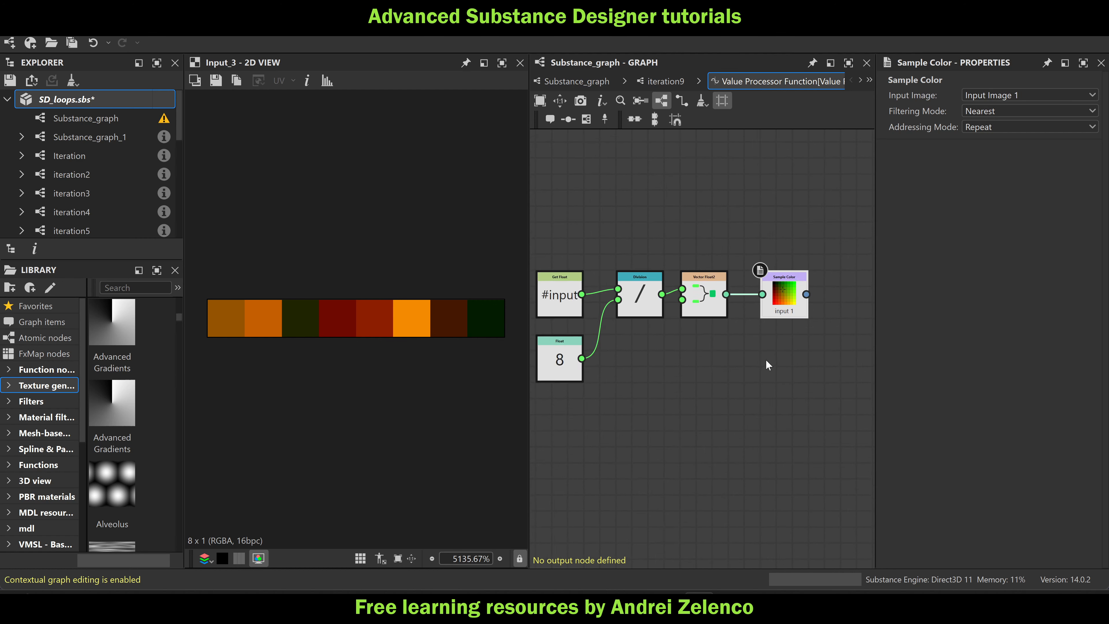
Add a Swizzle Float2 node with X and Y components after the Sample Color node and save the package
middle_click_drag(715, 352, 708, 348)
left_click_drag(726, 310, 711, 310)
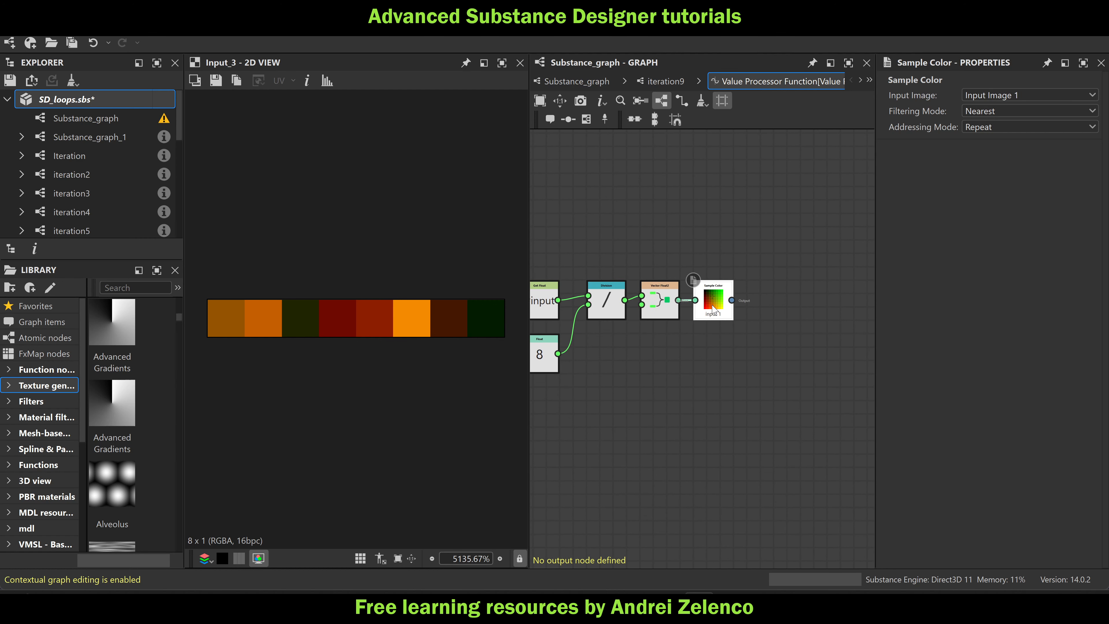
key("space")
type("swf")
left_click(804, 192)
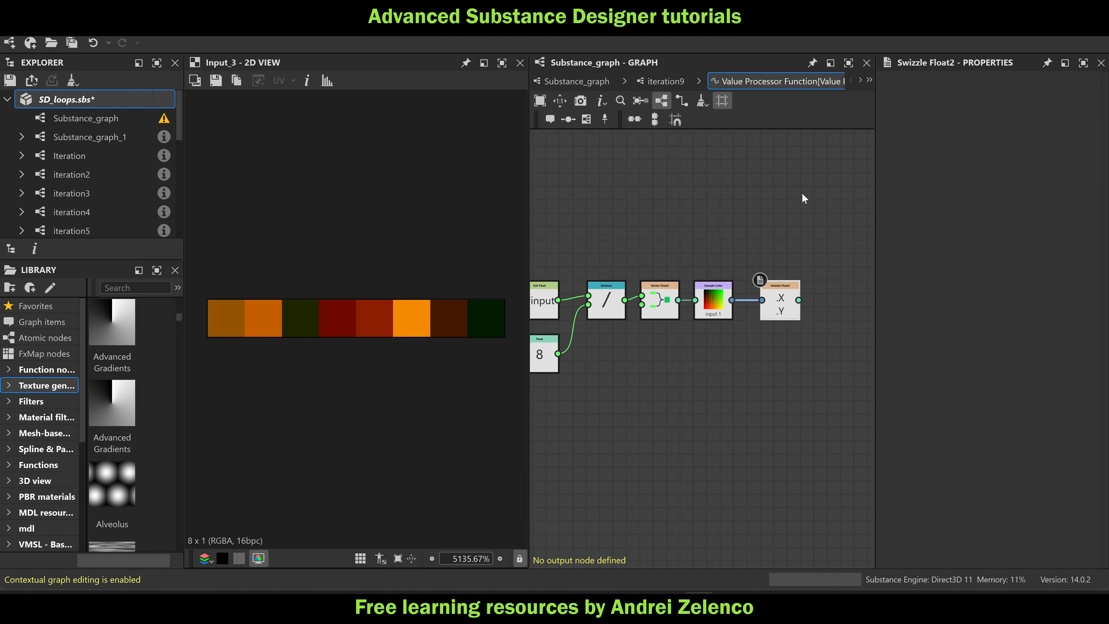
left_click(786, 306)
left_click_drag(786, 306, 772, 306)
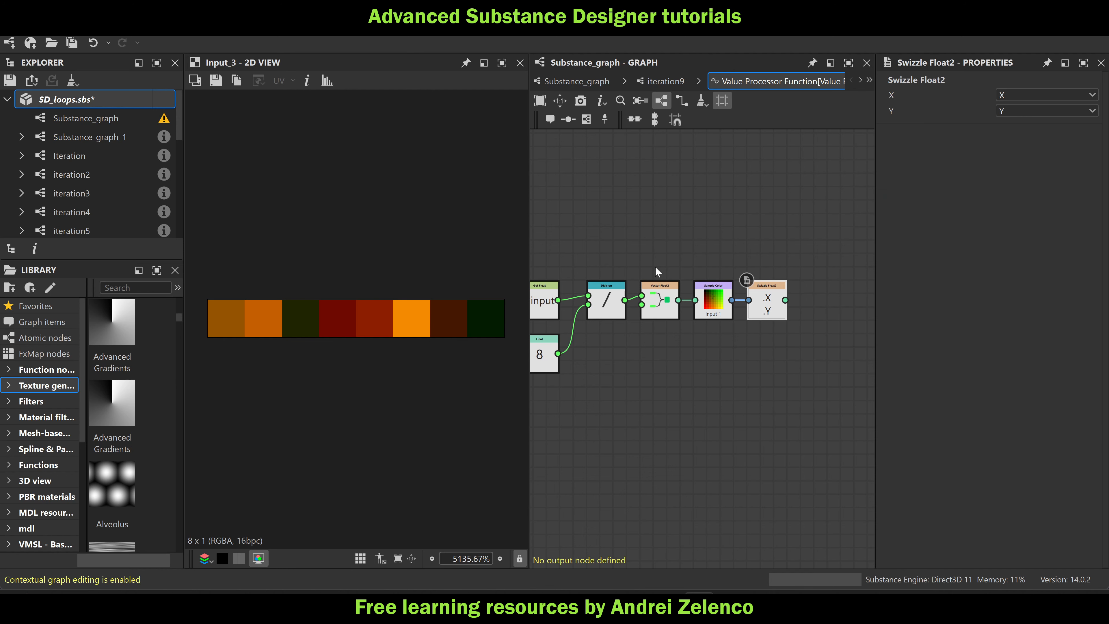
left_click(105, 107)
key("ctrl+s")
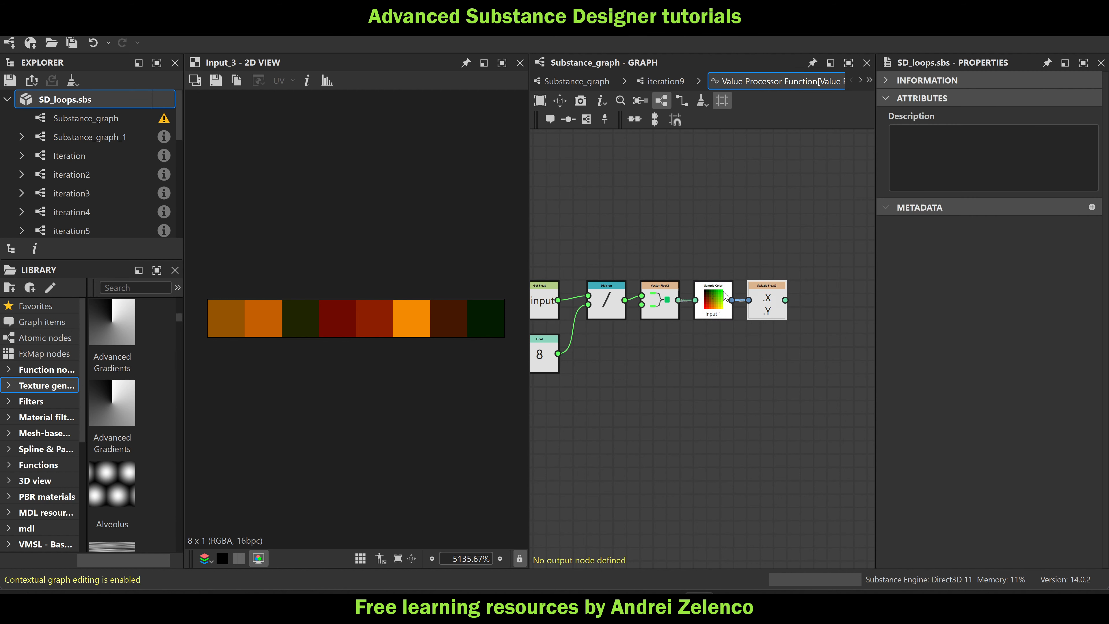
Add a Sample Gray node on Input Image 0 and connect the Swizzle Float2 output to its position input
middle_click_drag(770, 383, 711, 311)
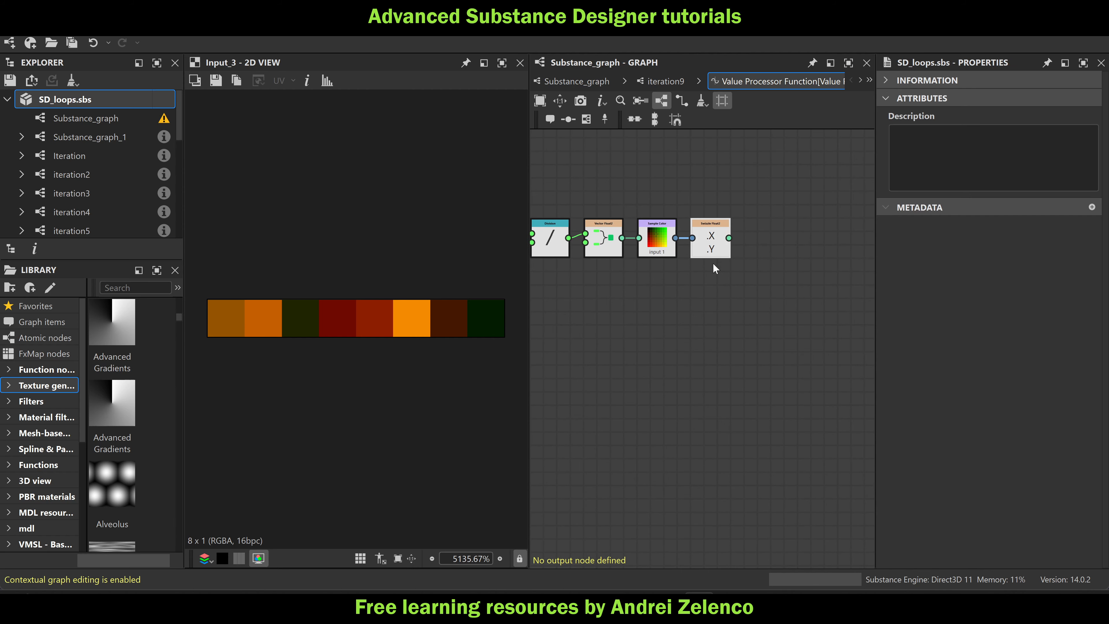
key("space")
type("sa")
left_click(781, 171)
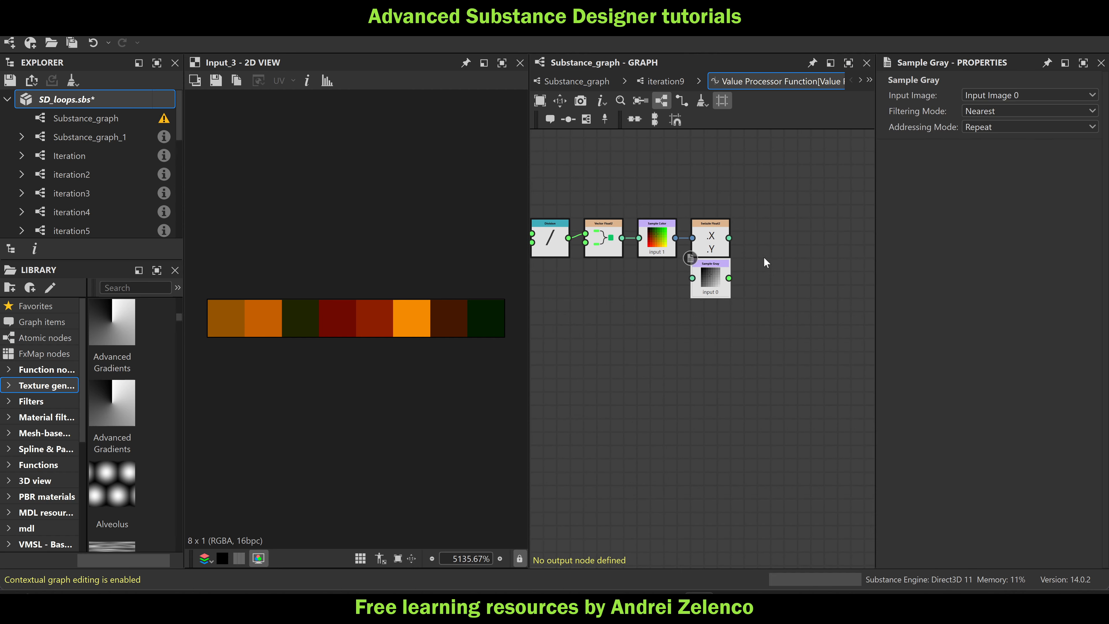
left_click_drag(728, 238, 694, 291)
scroll(716, 244, "up", 1)
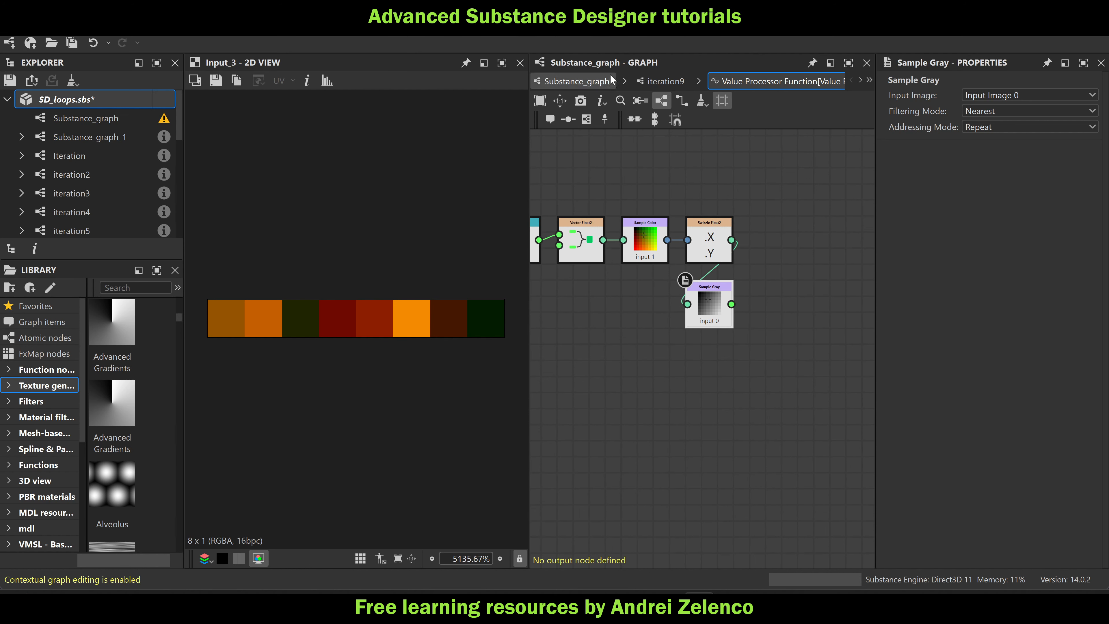
Examine the Value Processor's inputs and the Splatter Circular Grayscale node in iteration9, and reopen the Value Processor's function
left_click(665, 82)
middle_click_drag(673, 191, 669, 262)
scroll(788, 270, "down", 2)
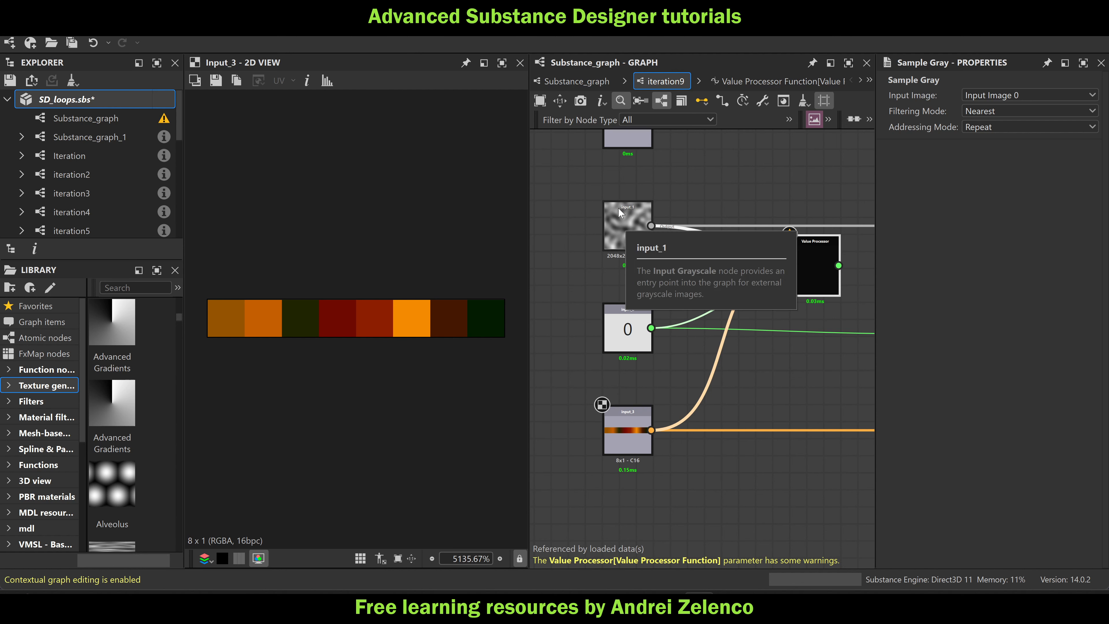
middle_click_drag(779, 320, 651, 404)
scroll(651, 403, "down", 2)
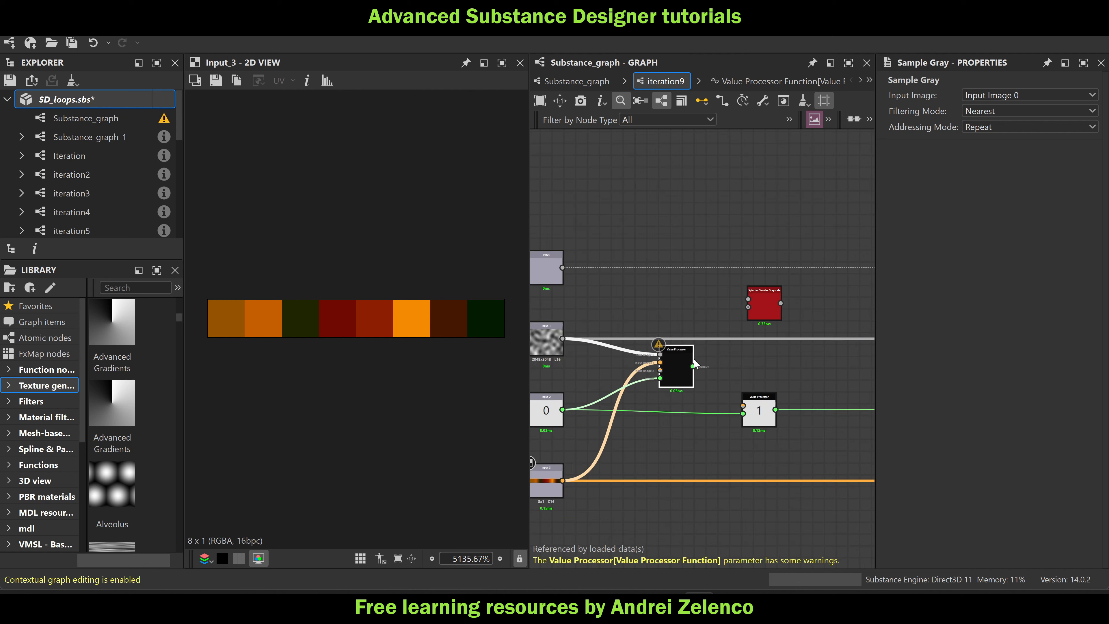
scroll(757, 307, "up", 2)
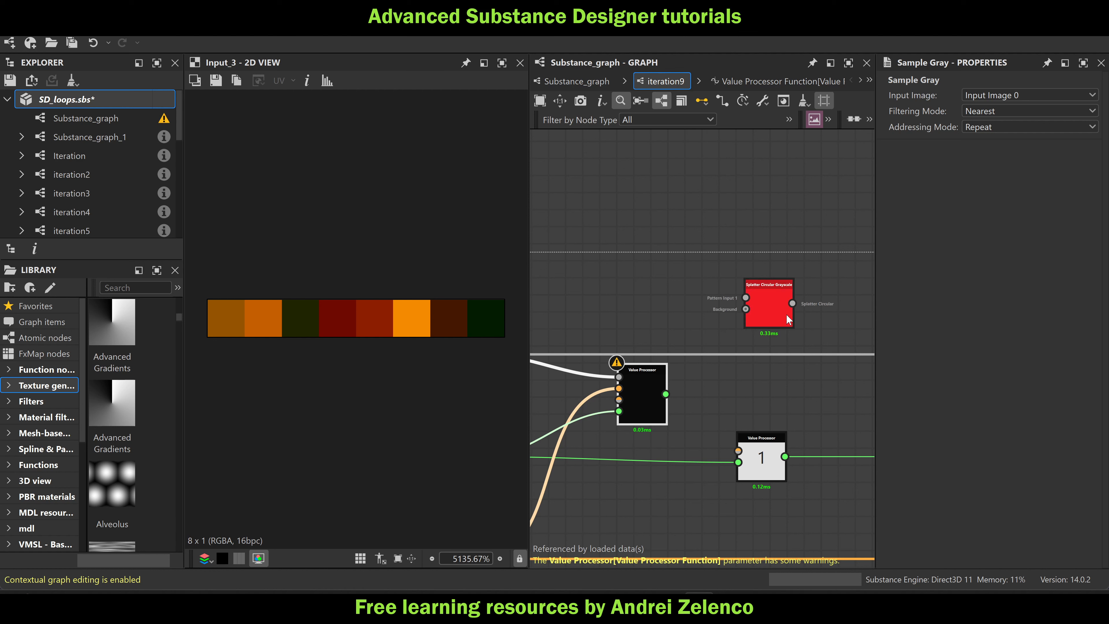
left_click_drag(768, 305, 760, 304)
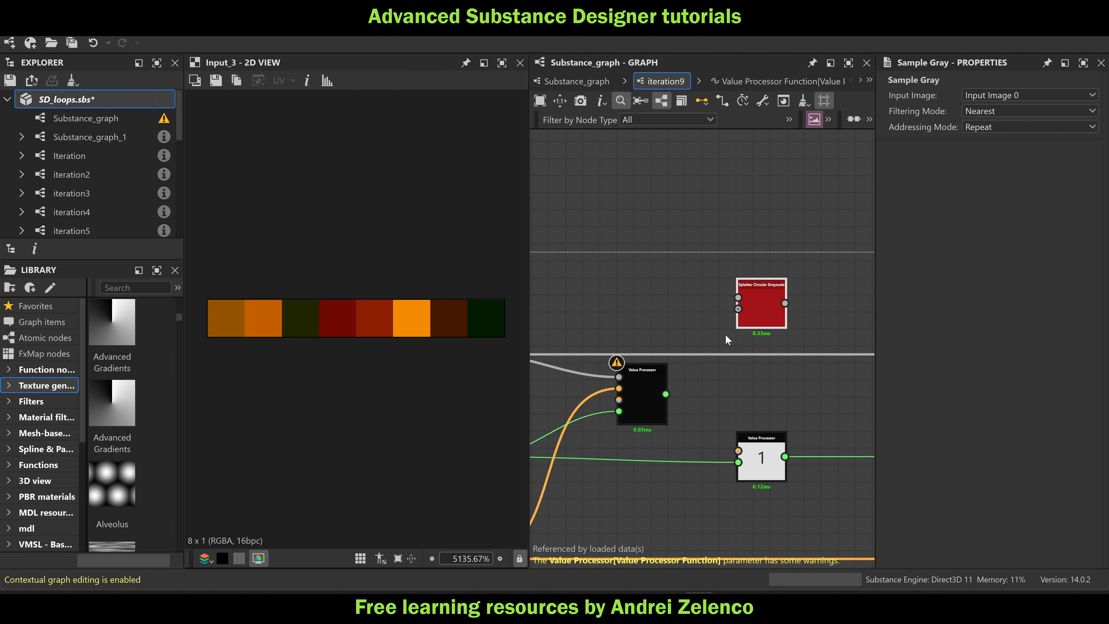
double_click(643, 393)
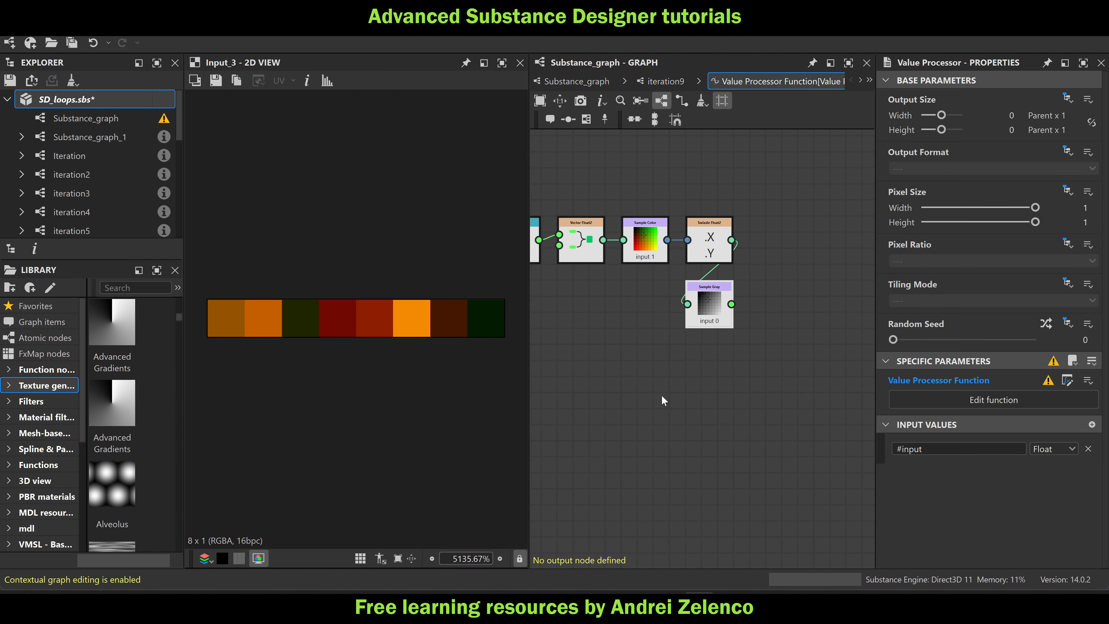
Combine the Swizzle Float2 and Sample Gray results in a new Vector Float3 node and set it as the function's output
key("space")
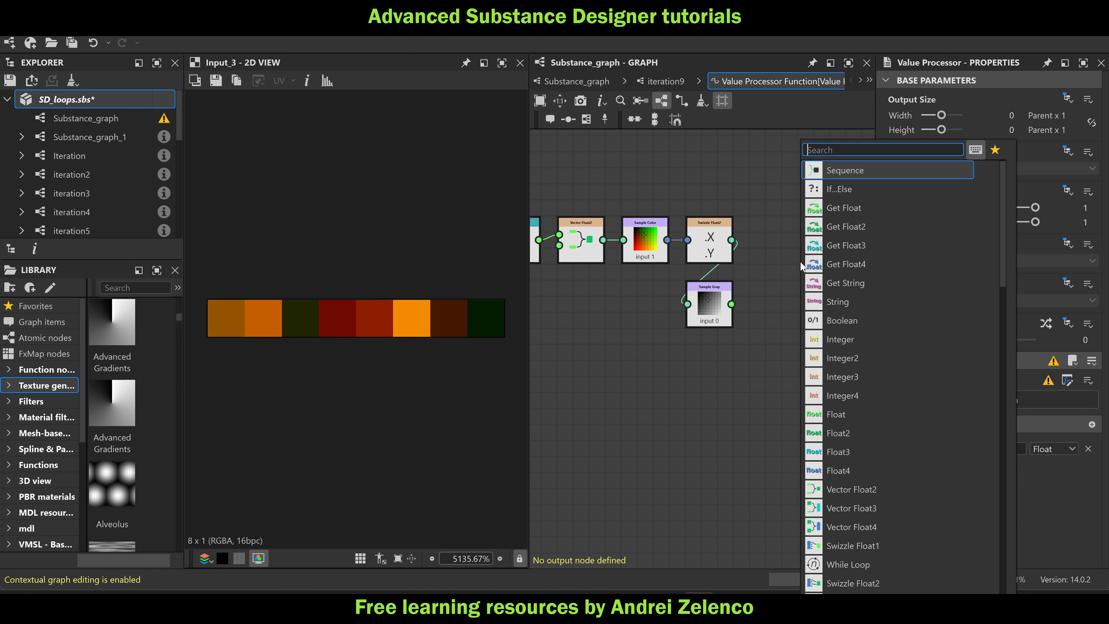
left_click(694, 229)
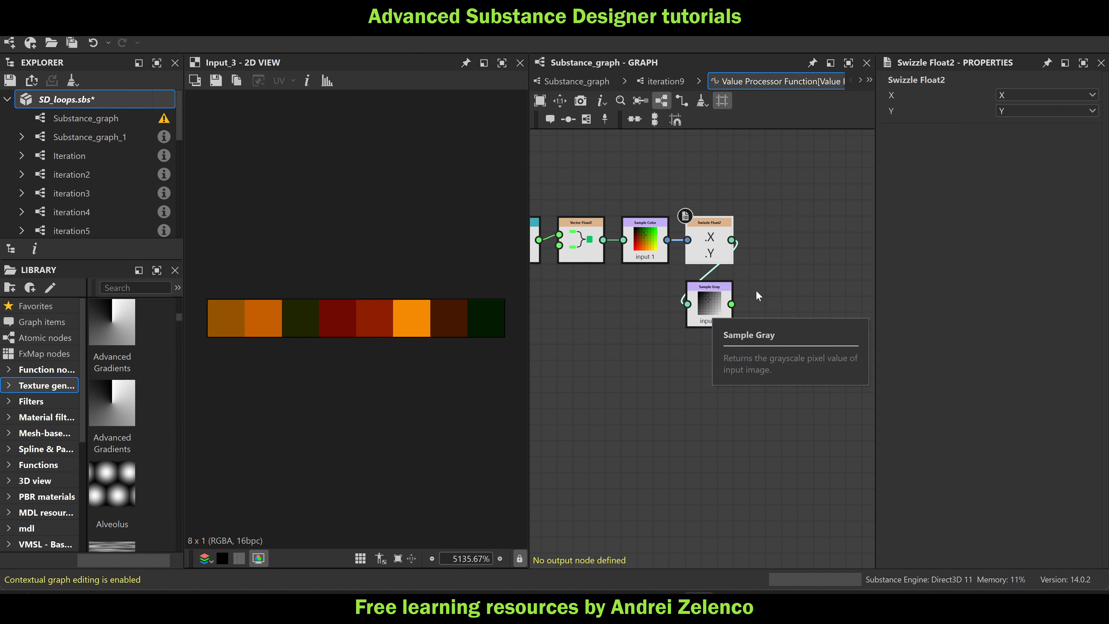
key("space")
type("ve")
left_click(838, 189)
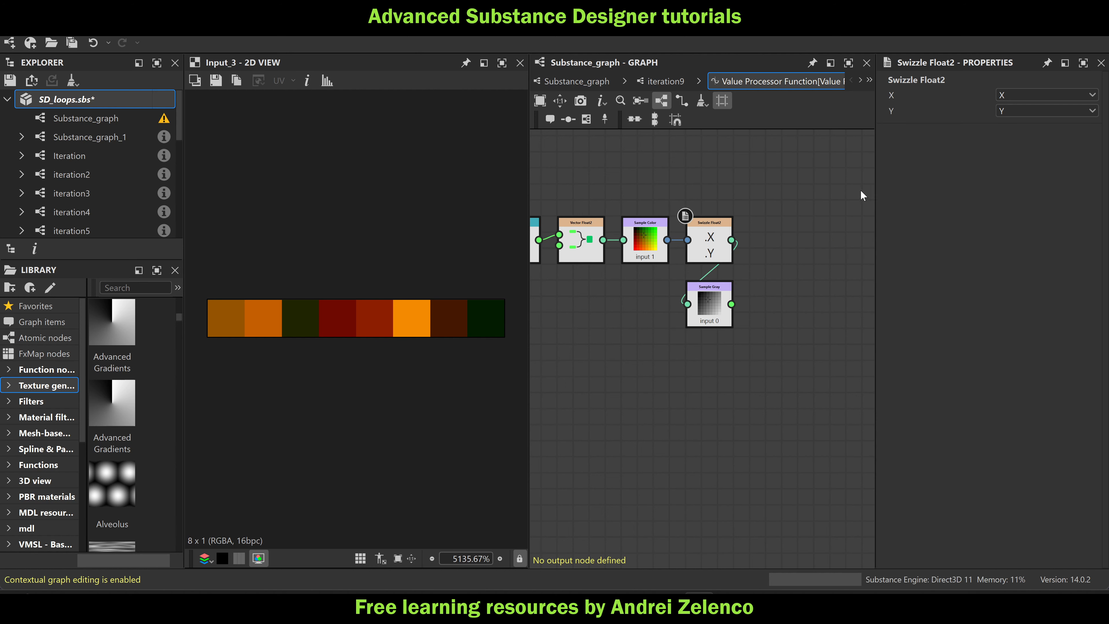
left_click_drag(731, 304, 769, 278)
right_click(773, 275)
left_click(813, 337)
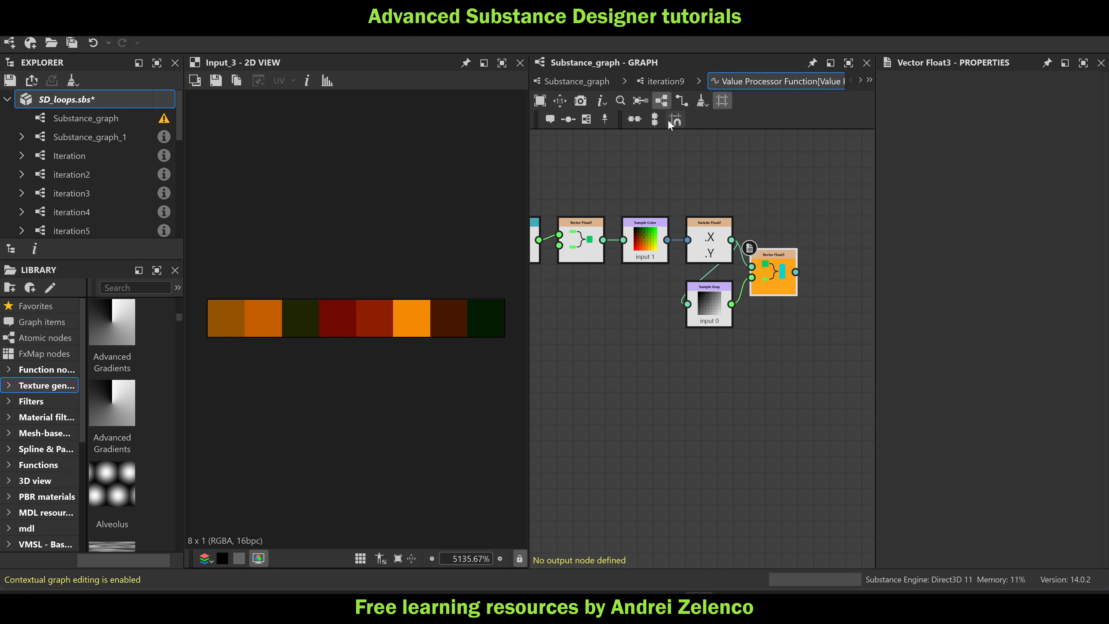
Return to iteration9, preview the new Value Processor's output in the 2D view, and save the package
left_click(662, 81)
double_click(643, 400)
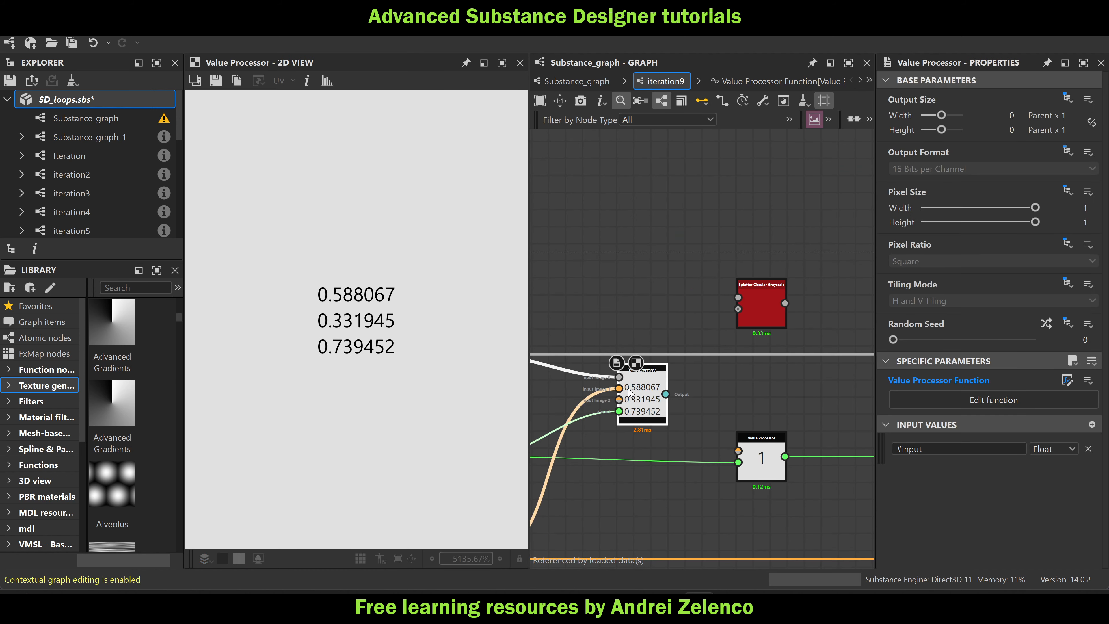
left_click(92, 102)
key("ctrl+s")
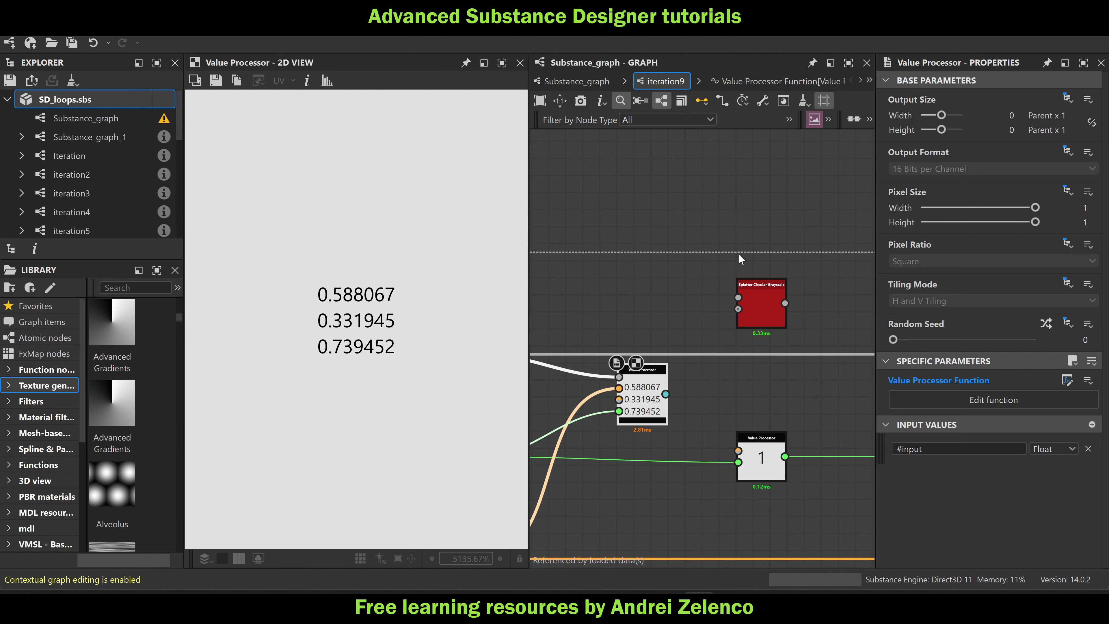
Preview the whole Splatter Circular Grayscale pattern in the 2D view and examine the node's Size parameters
left_click(764, 300)
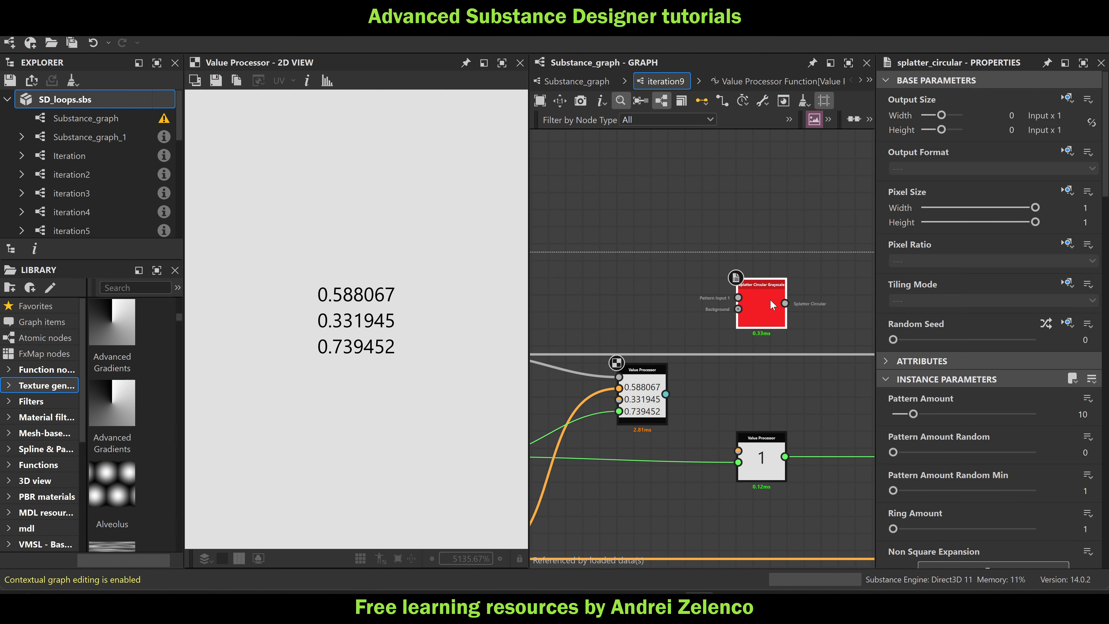
double_click(770, 312)
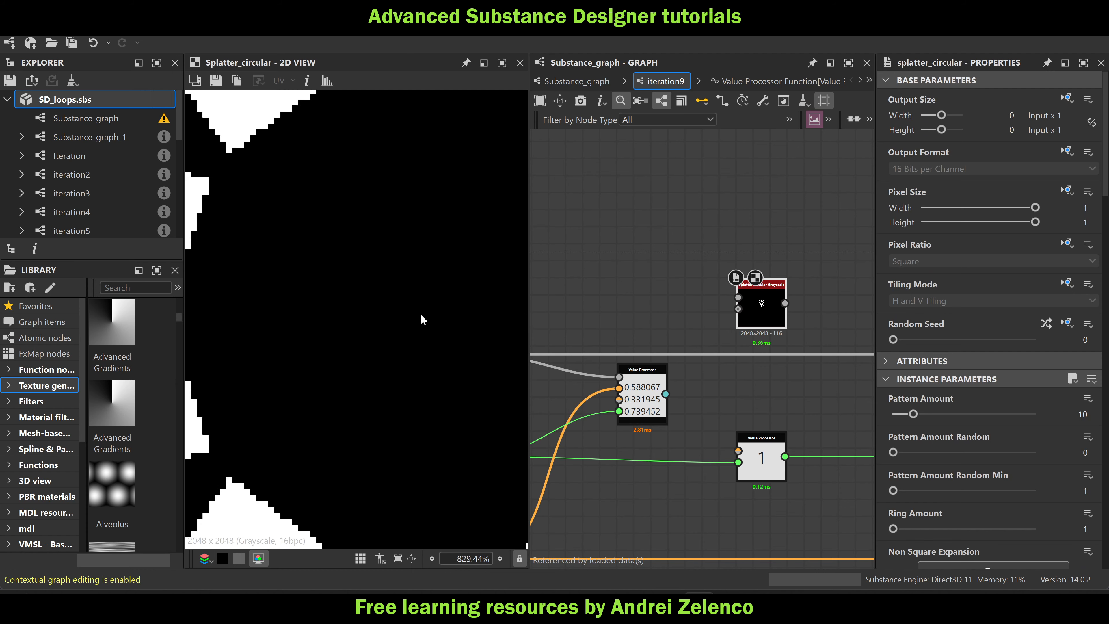
scroll(415, 322, "down", 10)
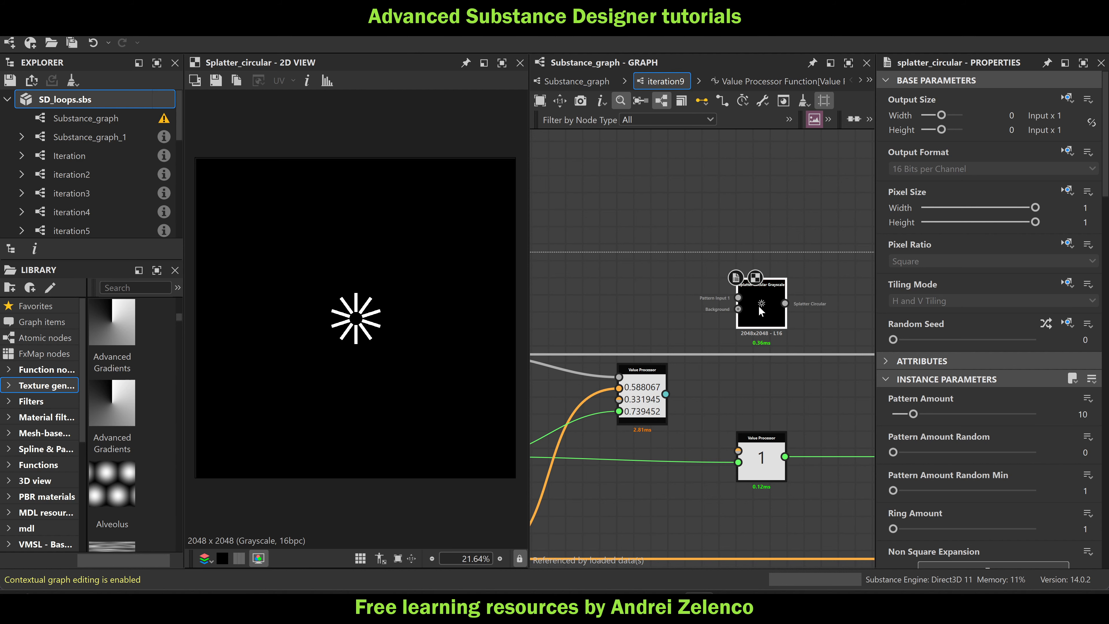
scroll(886, 508, "down", 15)
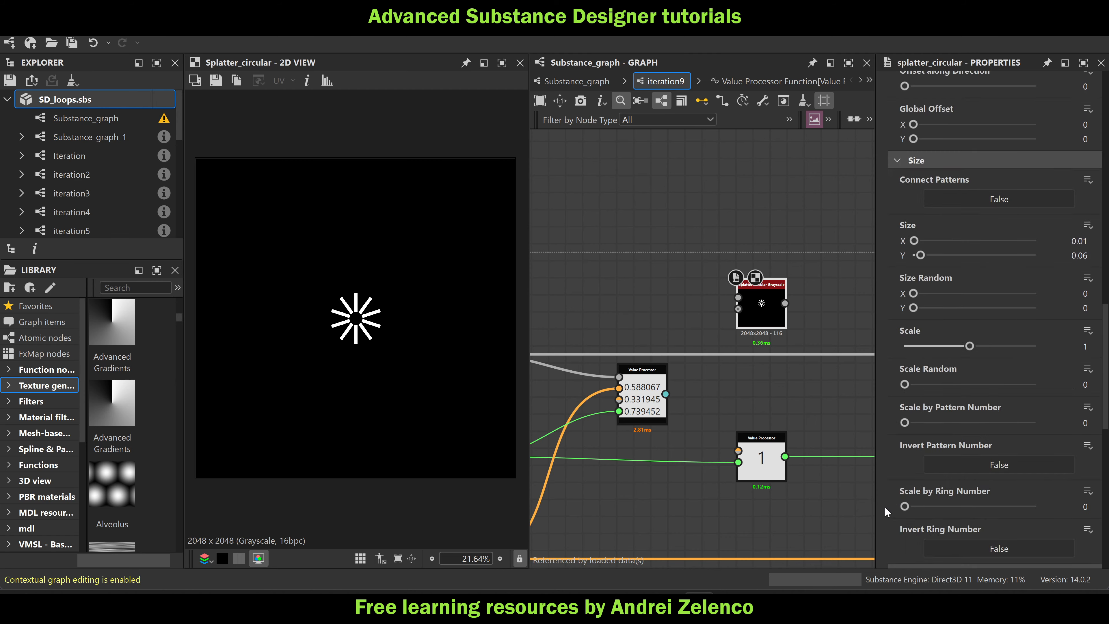
Add a Float3 #input input value to the Splatter Circular Grayscale node and connect the three-value Value Processor's output to it
scroll(884, 507, "down", 10)
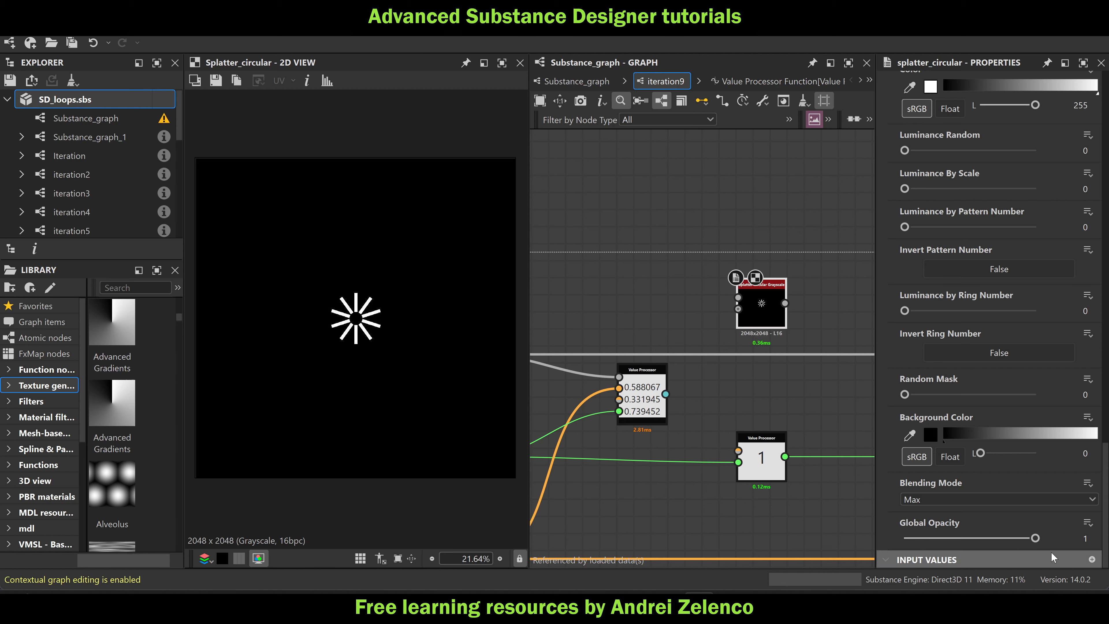
scroll(859, 477, "down", 3)
scroll(950, 521, "down", 2)
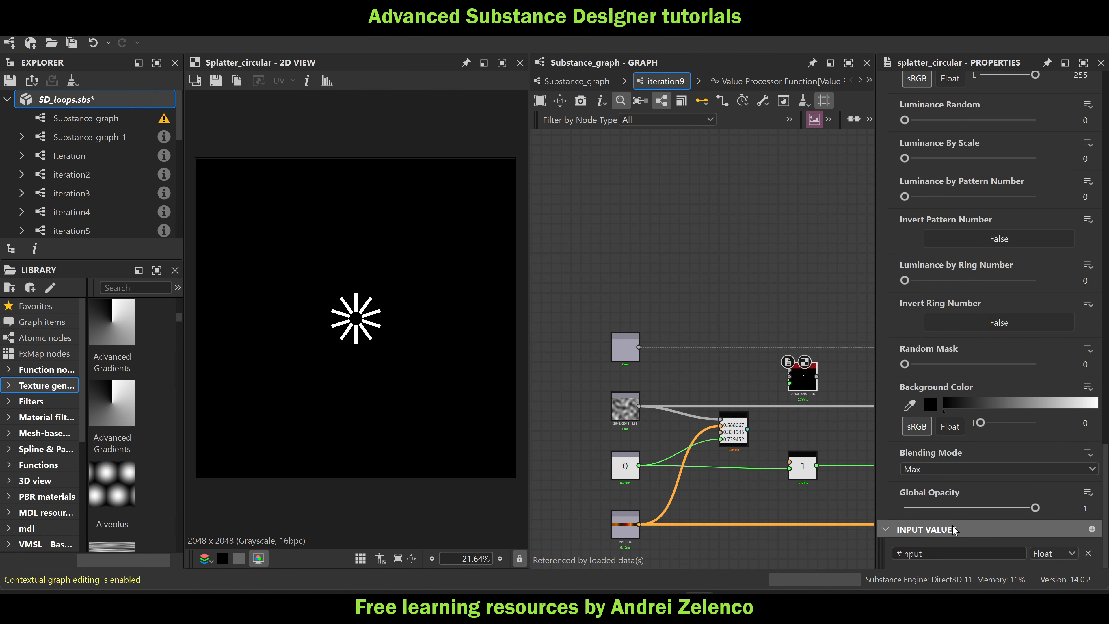
left_click(1058, 553)
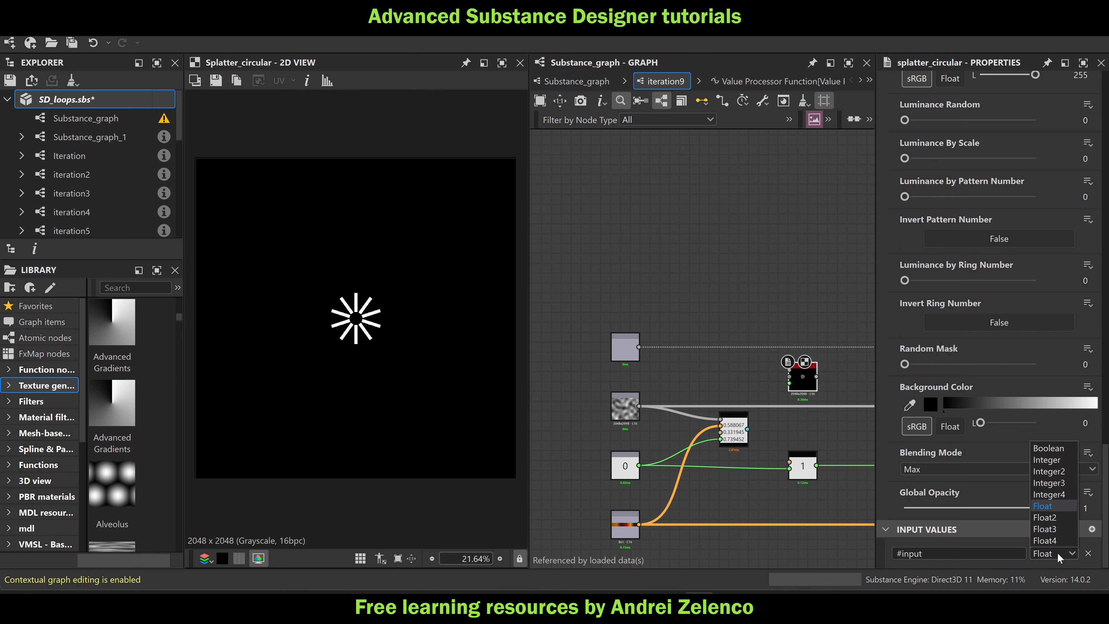
left_click(1045, 529)
scroll(747, 432, "up", 5)
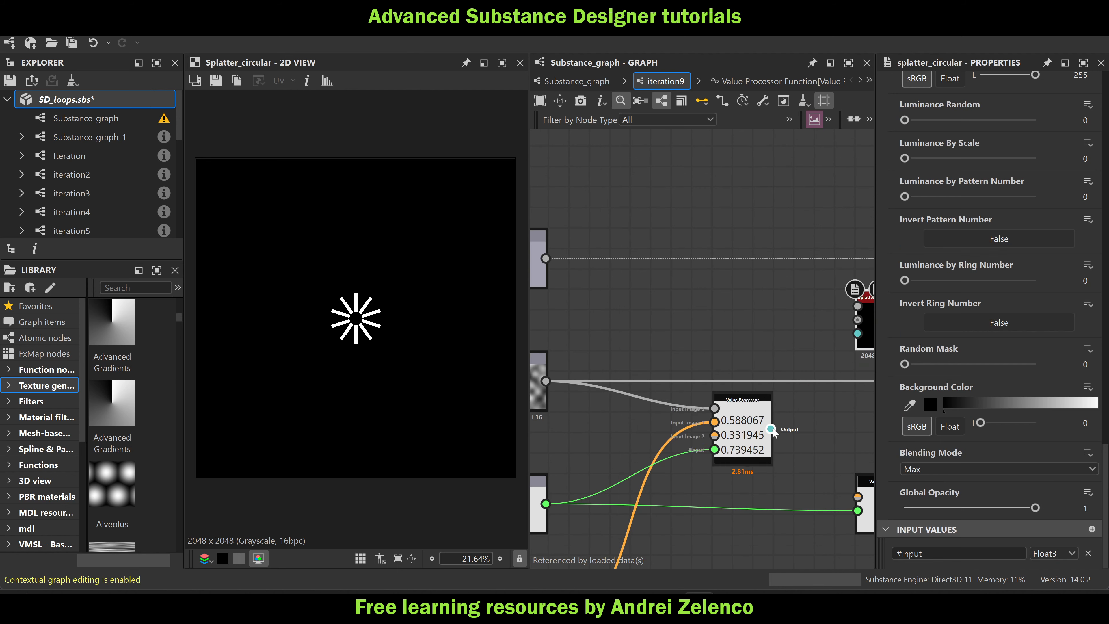
left_click_drag(652, 452, 777, 314)
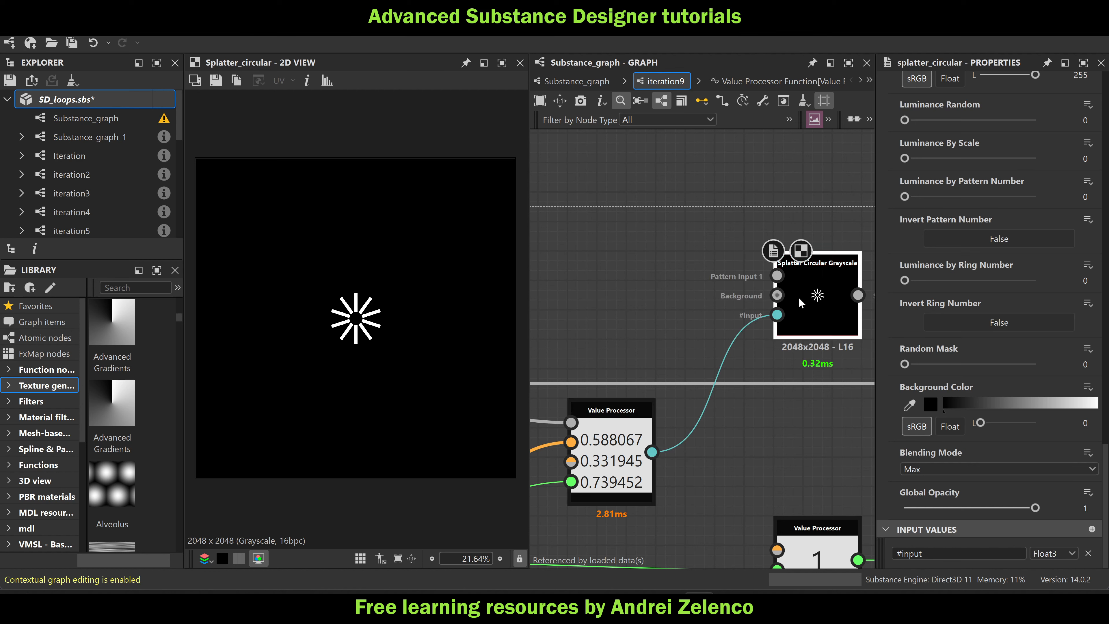
key("ctrl+e")
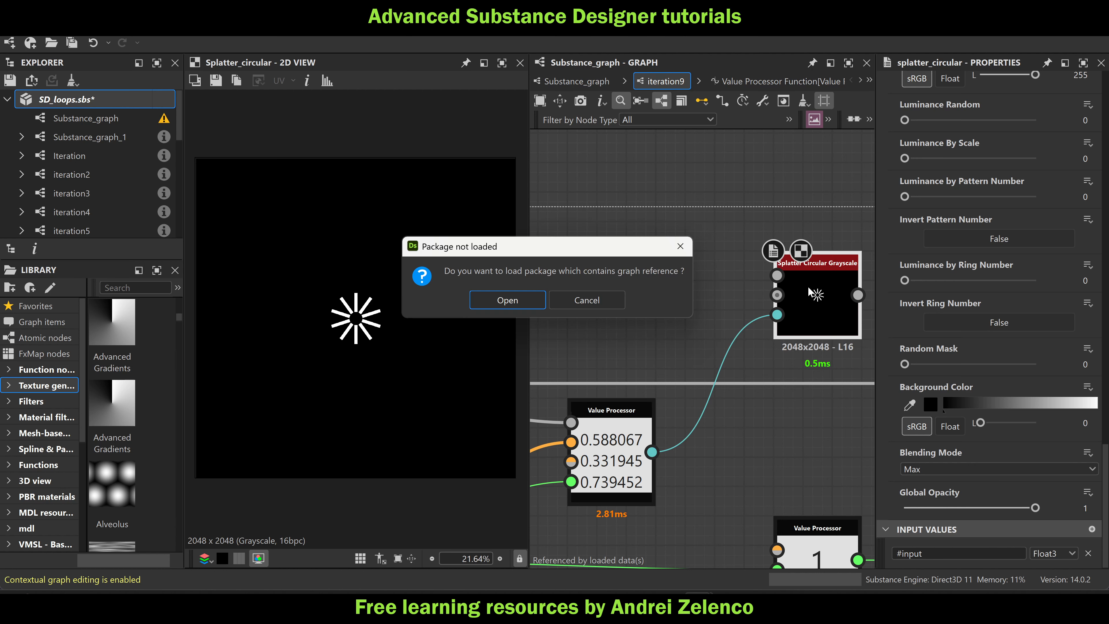
left_click(680, 246)
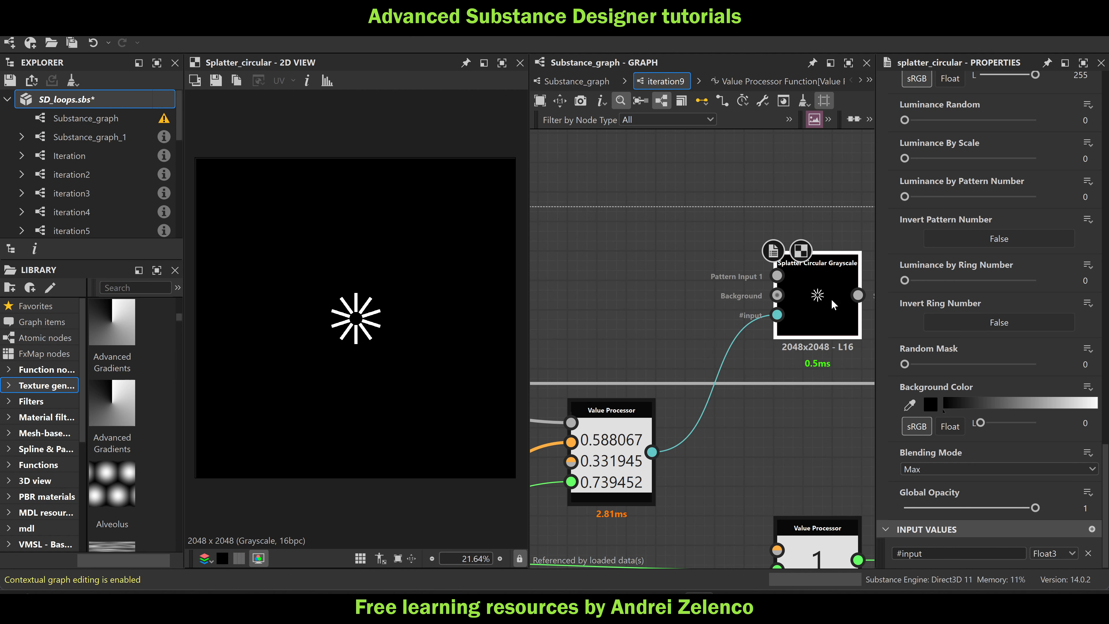
Create an empty function for the splatter's Pattern Amount and add a Get Float3 node reading #input
scroll(982, 325, "up", 10)
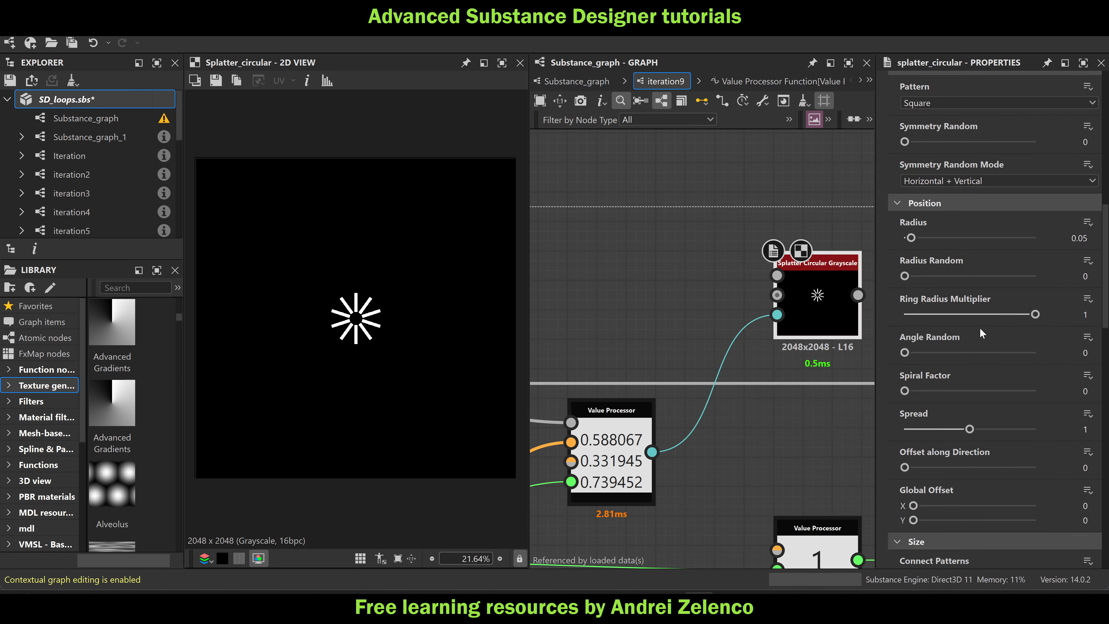
scroll(980, 328, "up", 10)
scroll(974, 334, "down", 1)
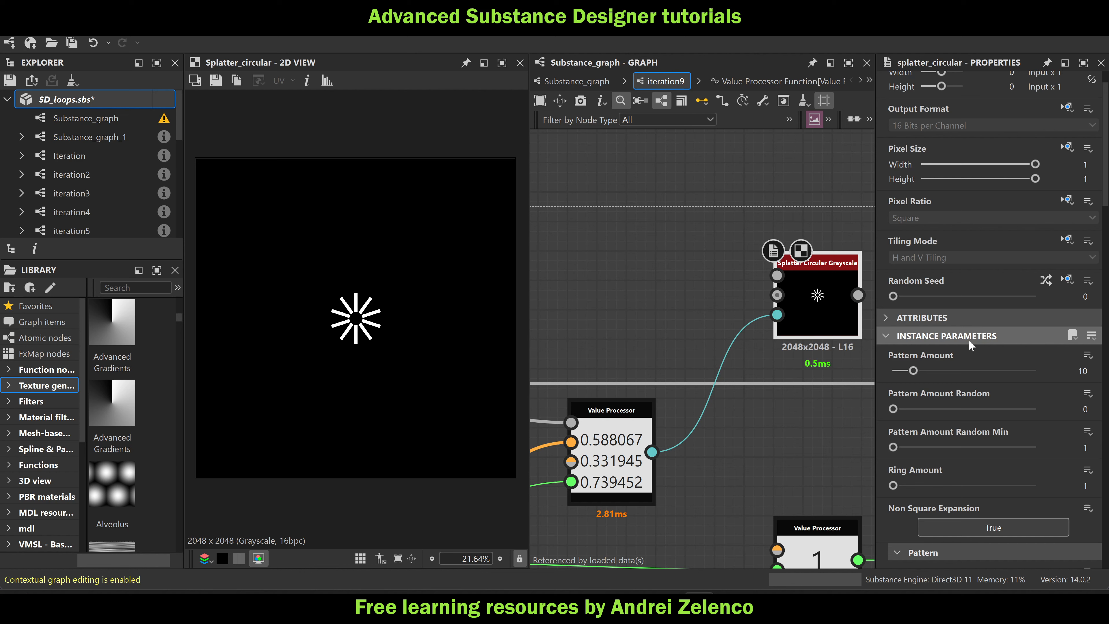
left_click(1088, 358)
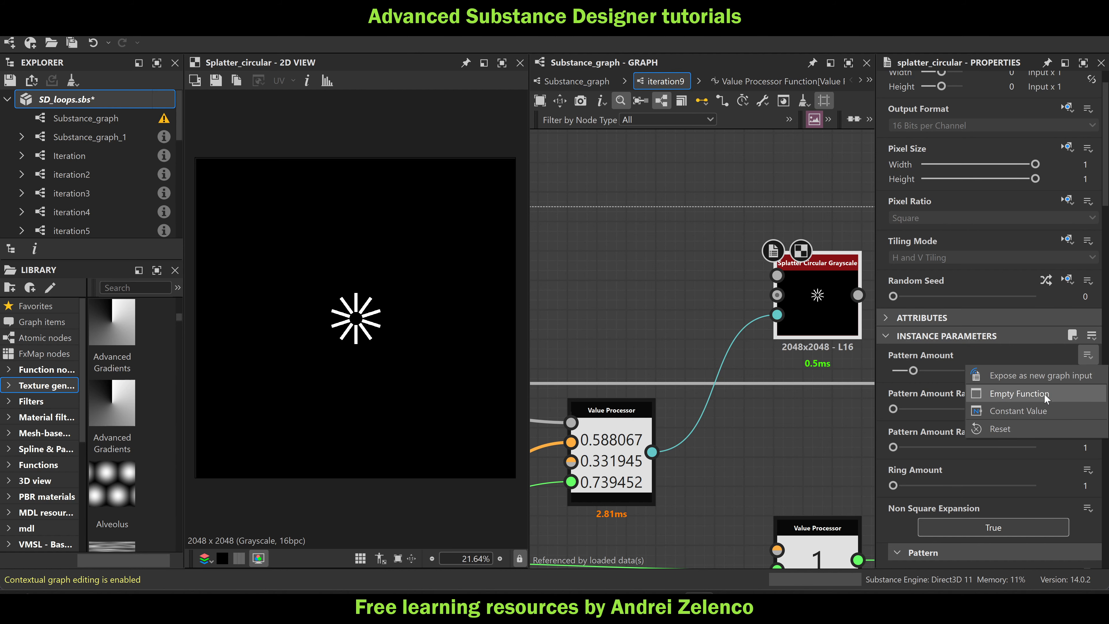
left_click(1044, 393)
right_click(613, 261)
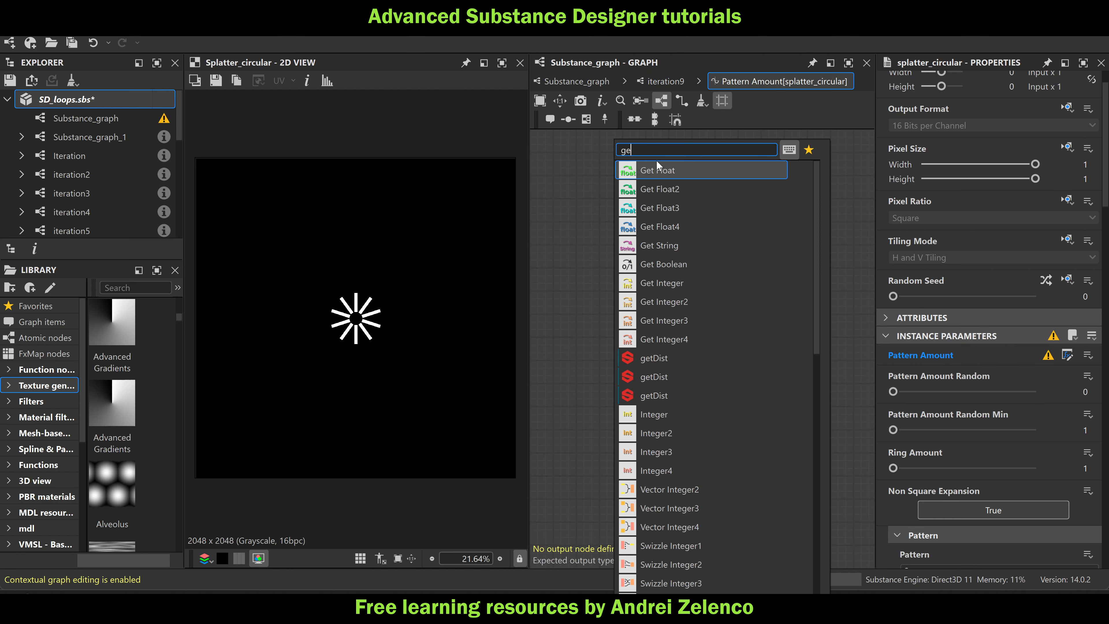
left_click(665, 211)
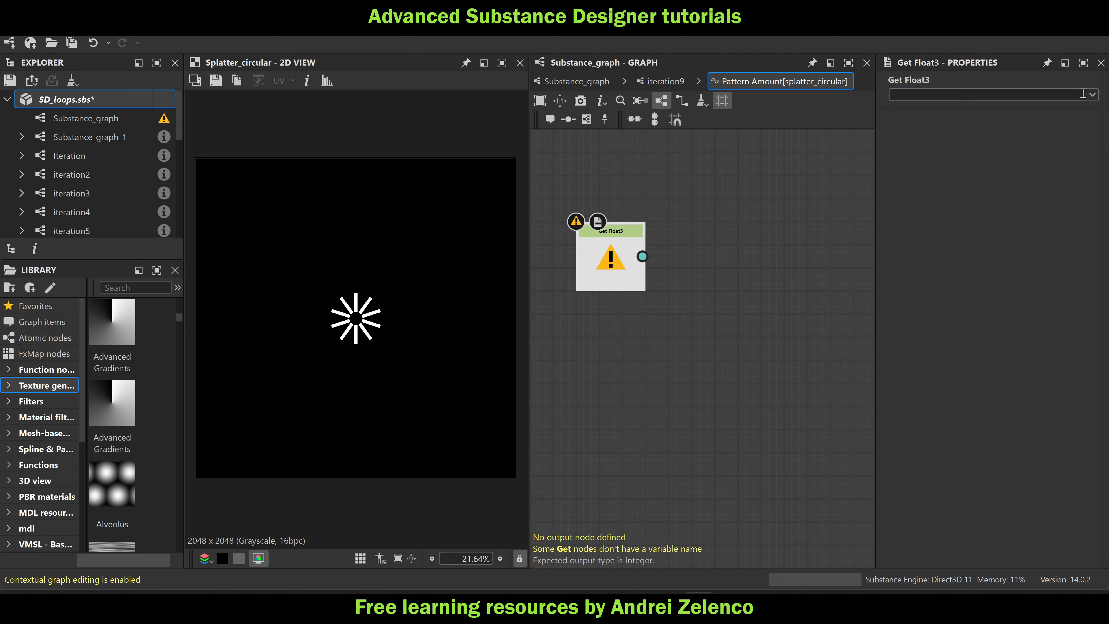
left_click(1035, 95)
left_click(904, 132)
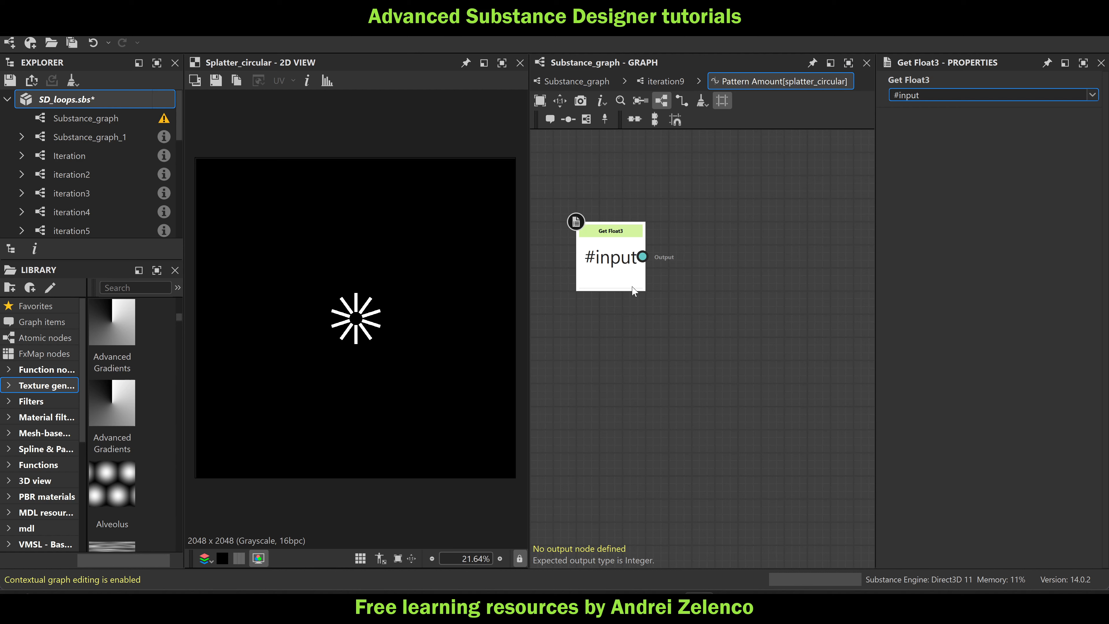
Extract the Z component of #input with a Swizzle Float1 node and save the package
right_click(620, 262)
type("sw")
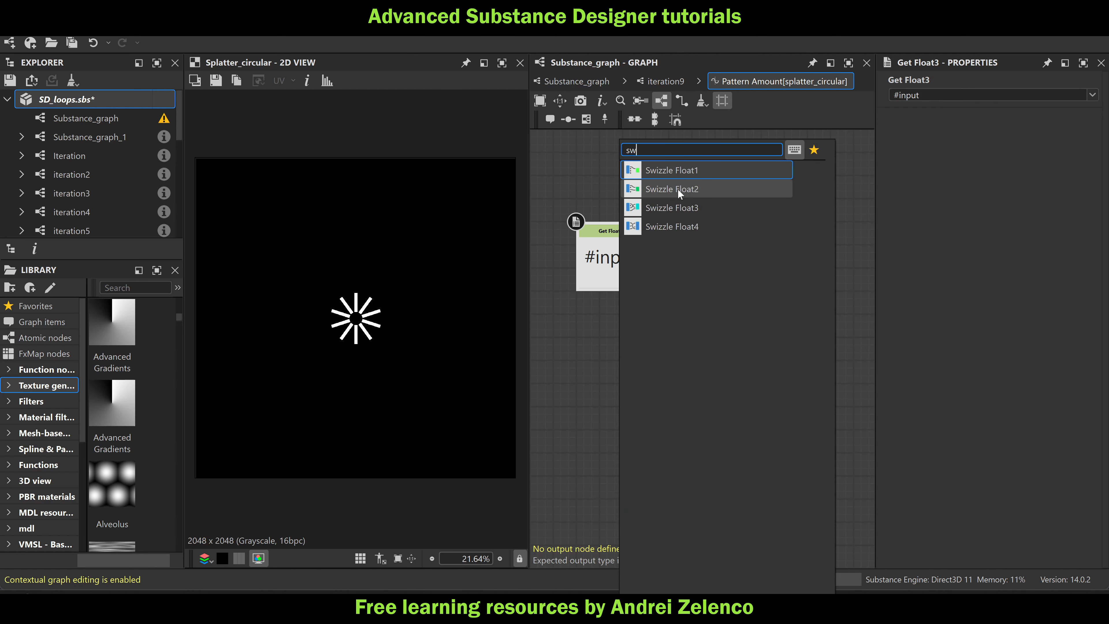
left_click(701, 170)
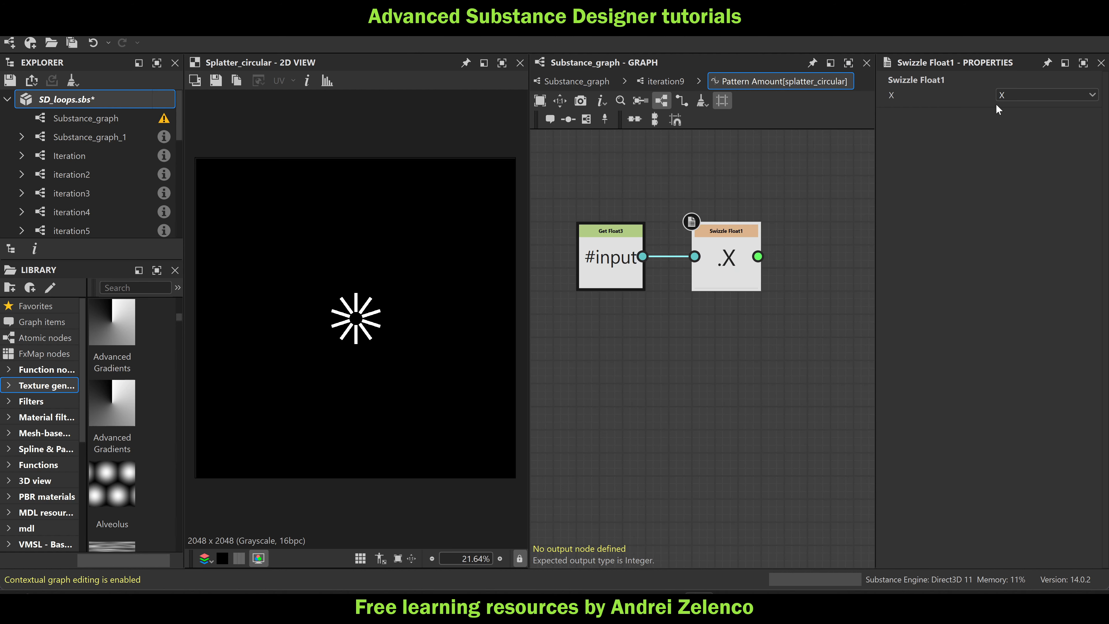
left_click(1016, 94)
left_click(1011, 134)
left_click_drag(731, 272, 713, 272)
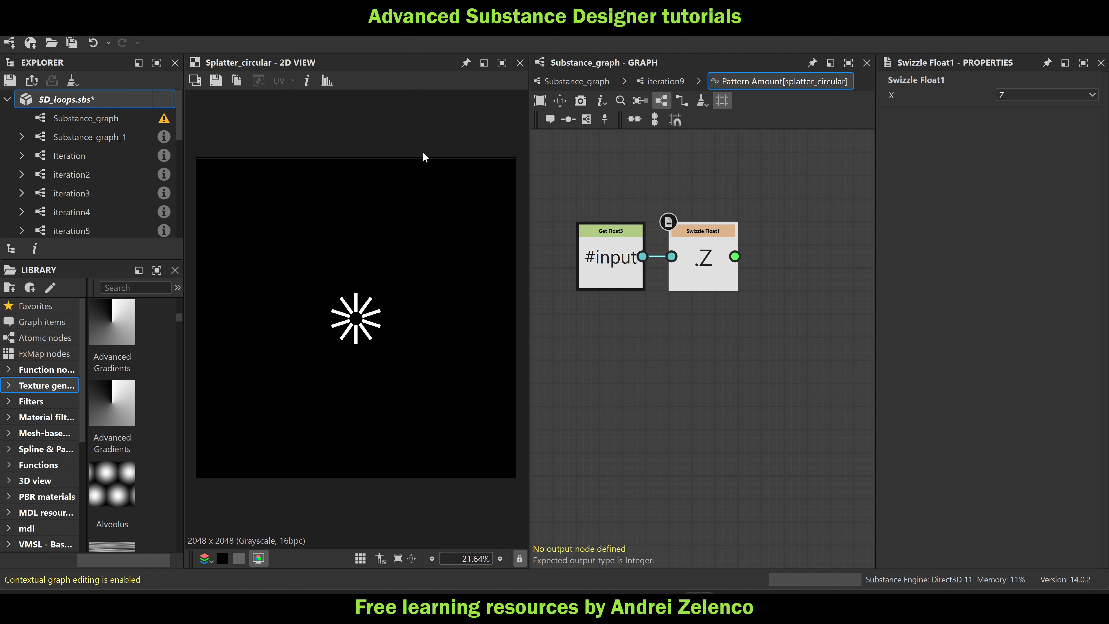
left_click(134, 101)
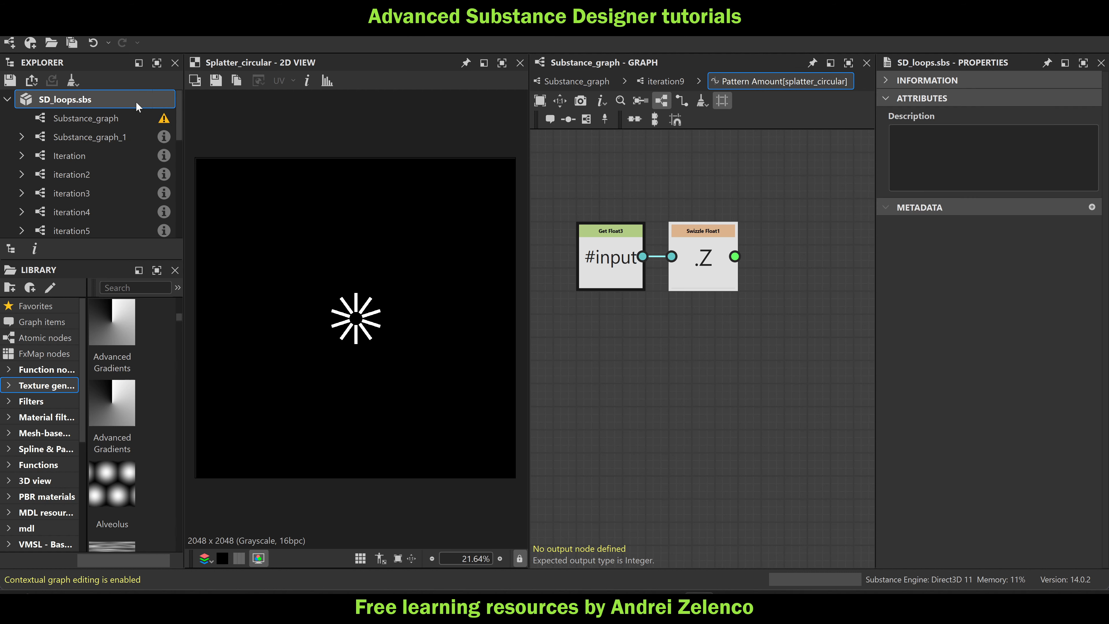
key("ctrl+s")
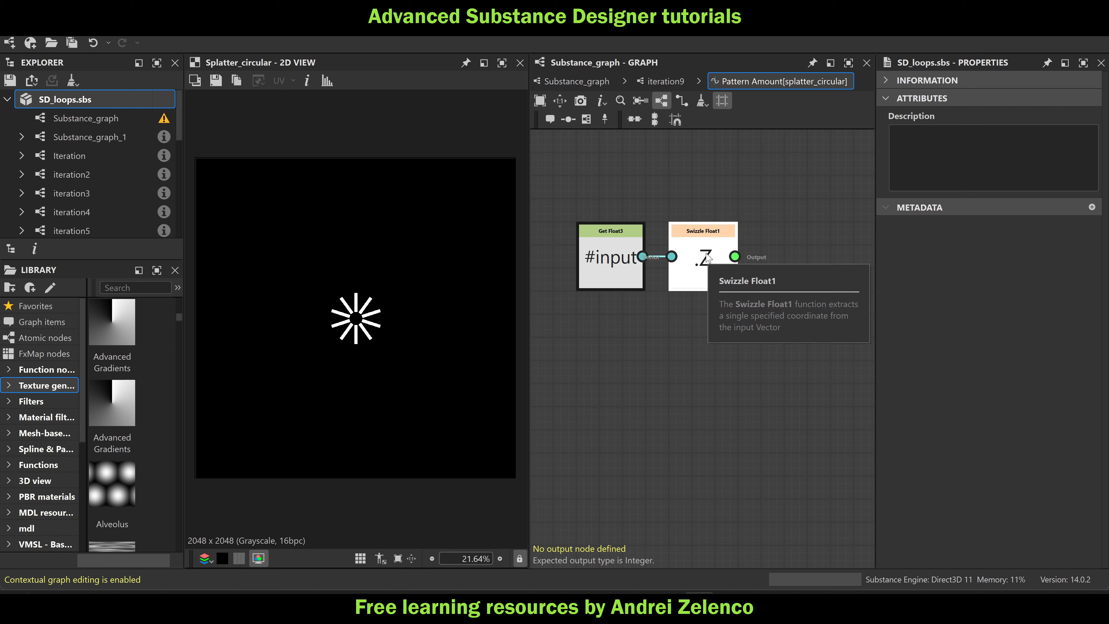
Add a Linear Interpolation node and feed the Z swizzle into its interpolation factor input
scroll(738, 199, "down", 3)
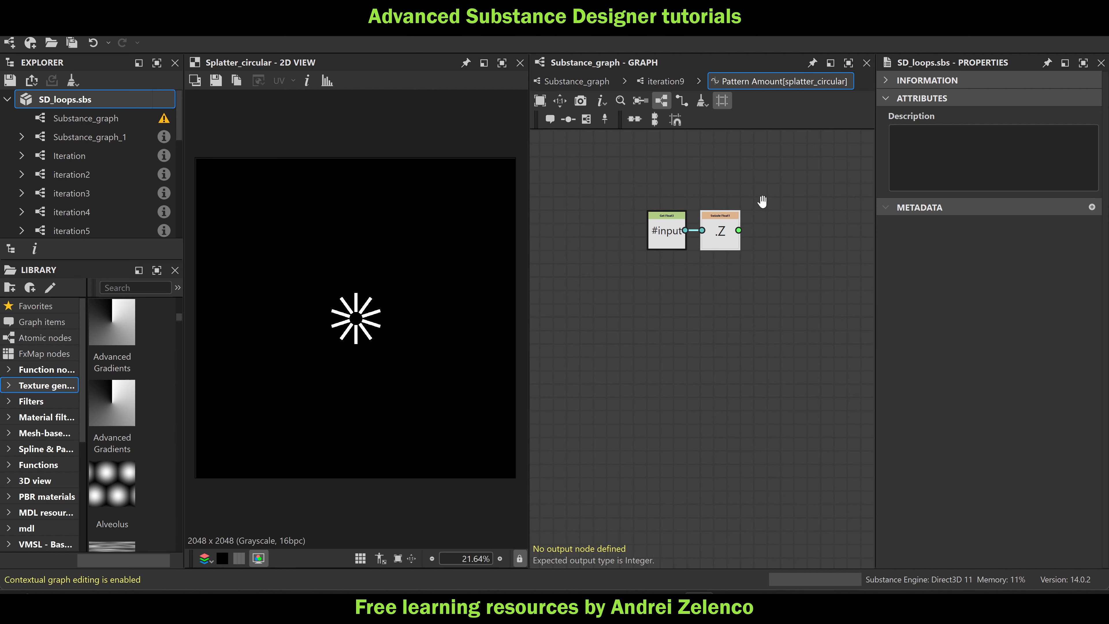
middle_click_drag(738, 199, 718, 278)
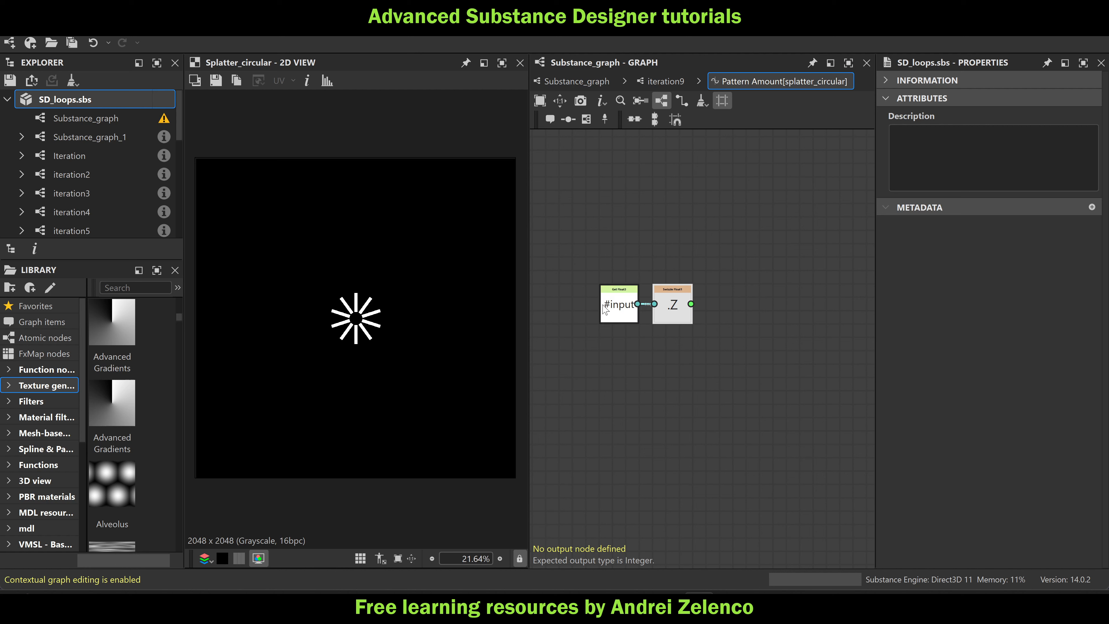
key("space")
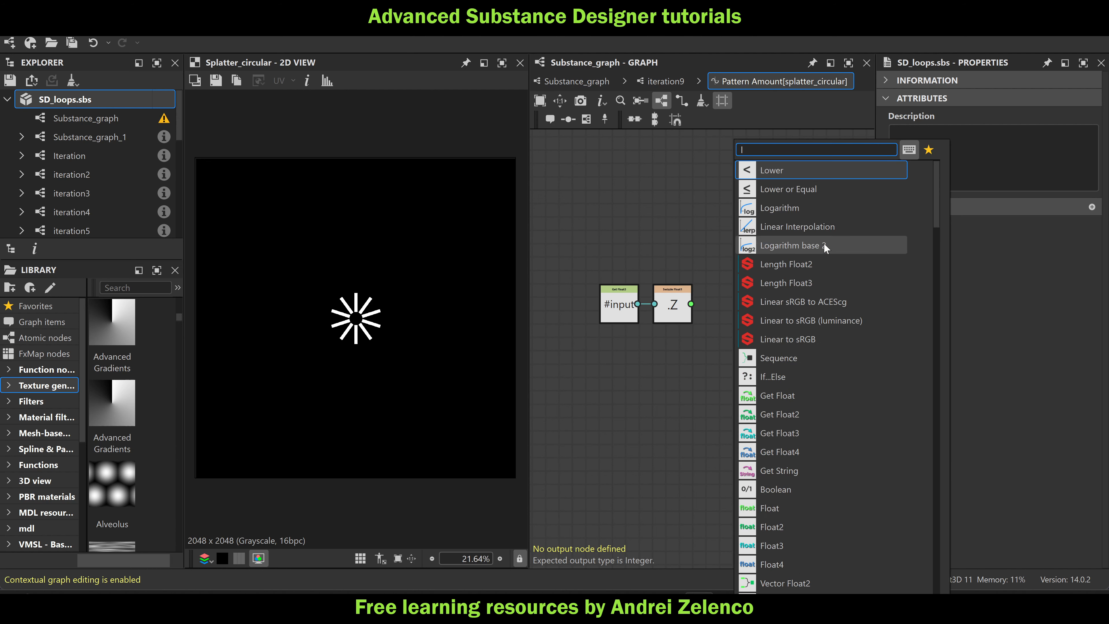
left_click(820, 227)
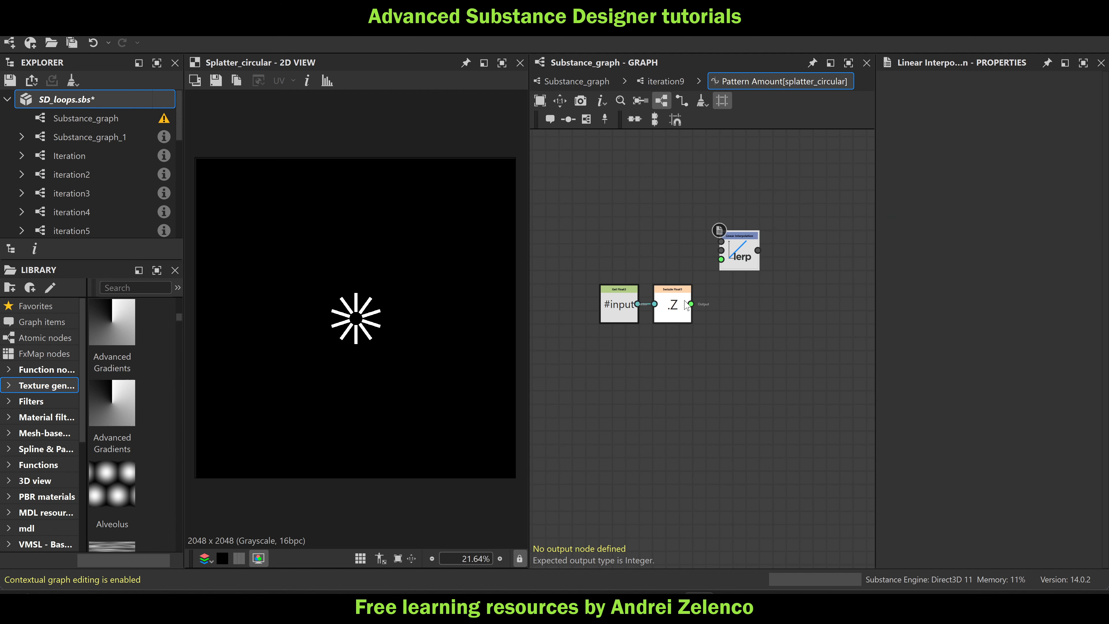
left_click_drag(691, 304, 748, 242)
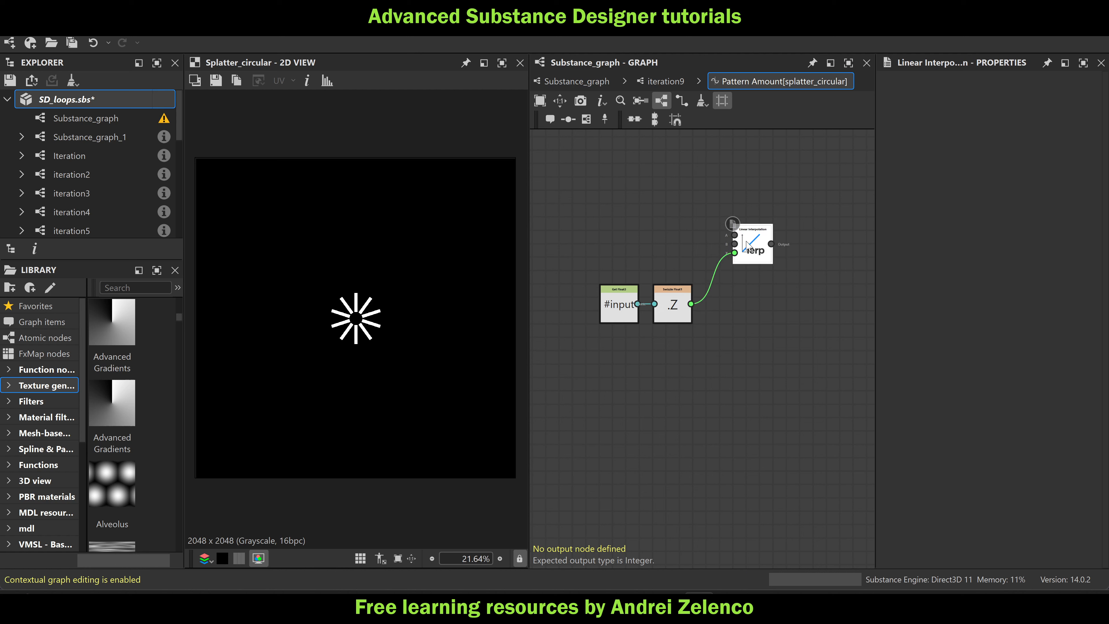
Add a Float constant with value 5 above the swizzle in the Pattern Amount function
key("space")
type("fl")
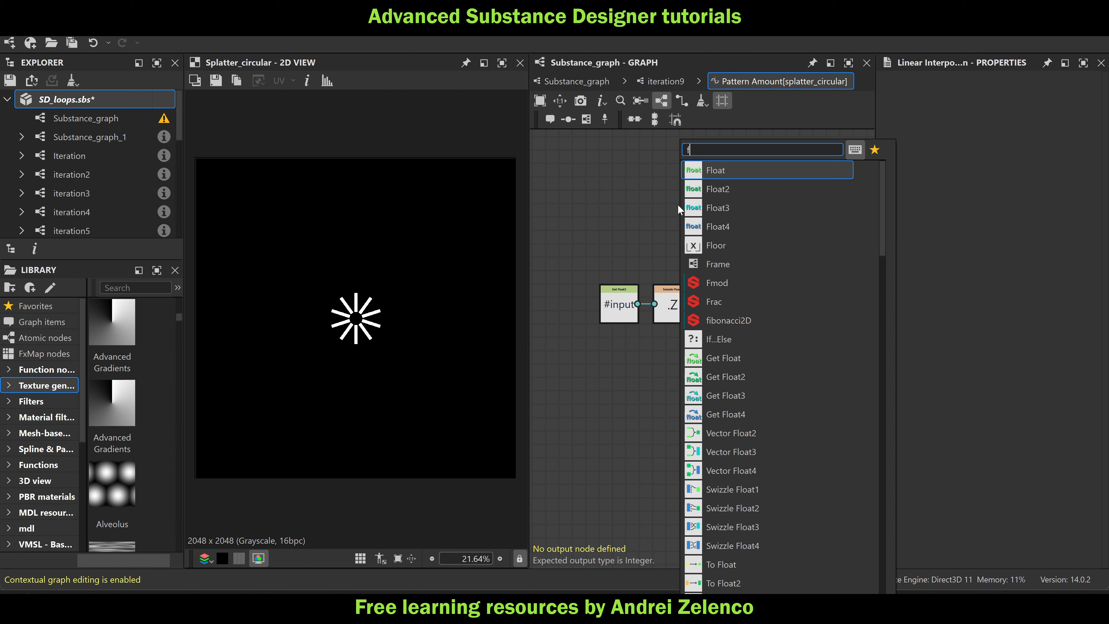
left_click(718, 170)
left_click_drag(684, 210, 671, 183)
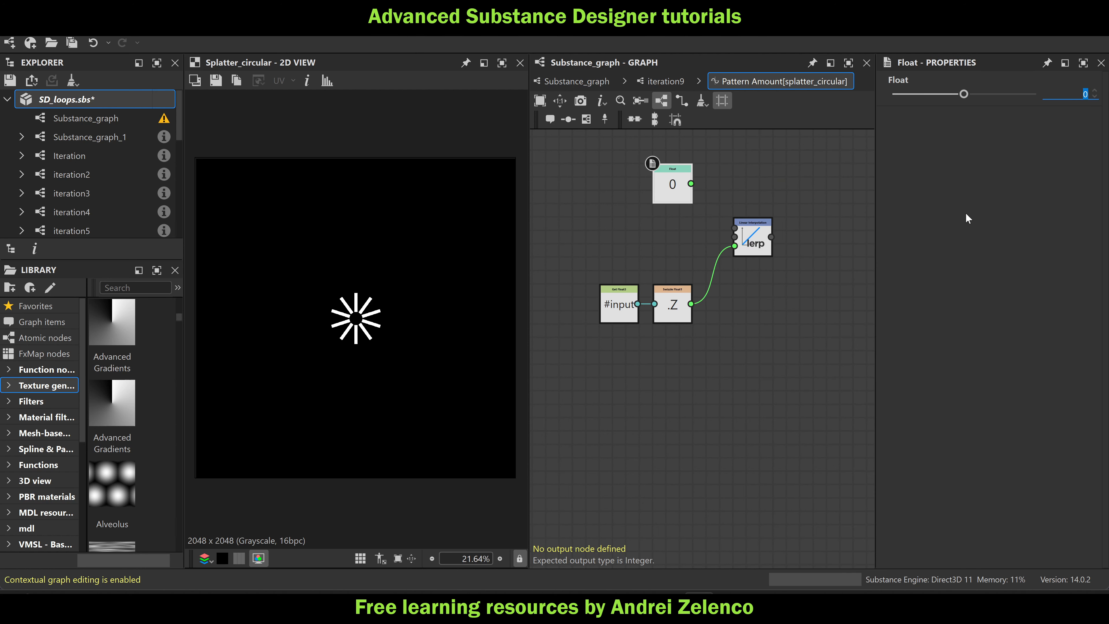
type("5")
key("Return")
Duplicate the Float constant with value 17, and connect 5 and 17 as the Linear Interpolation's first and second inputs
key("ctrl+d")
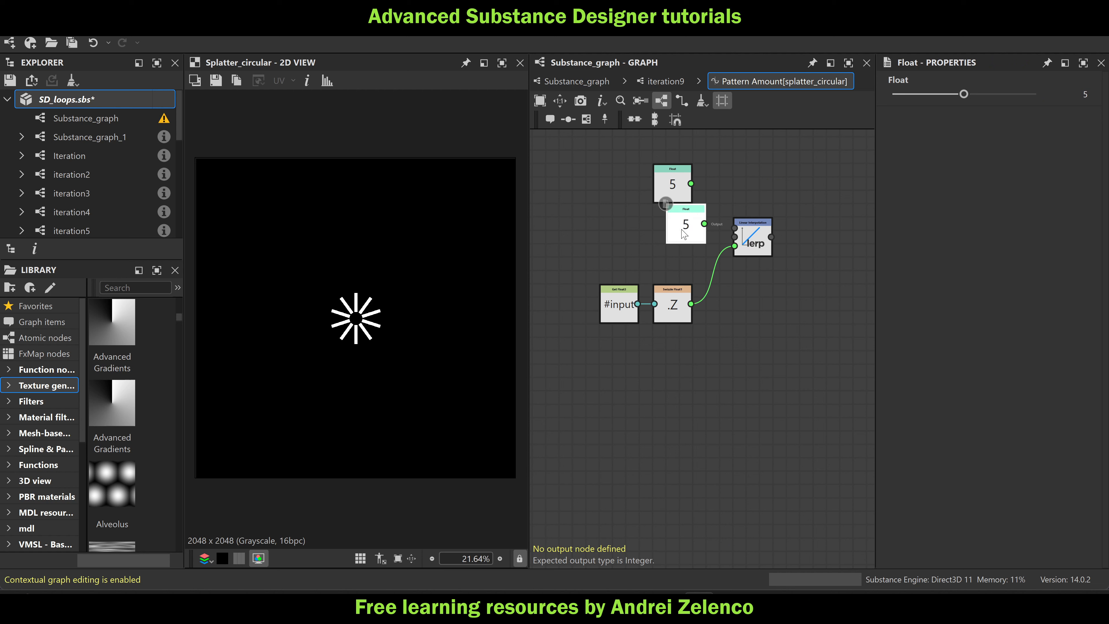
left_click(671, 245)
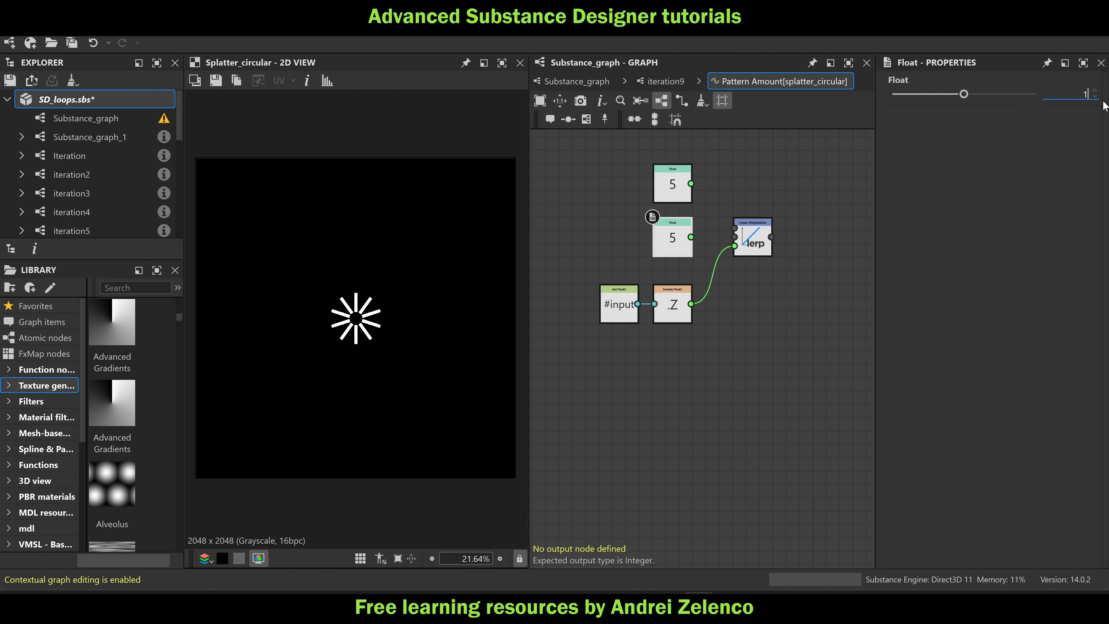
key("Return")
left_click_drag(690, 237, 734, 237)
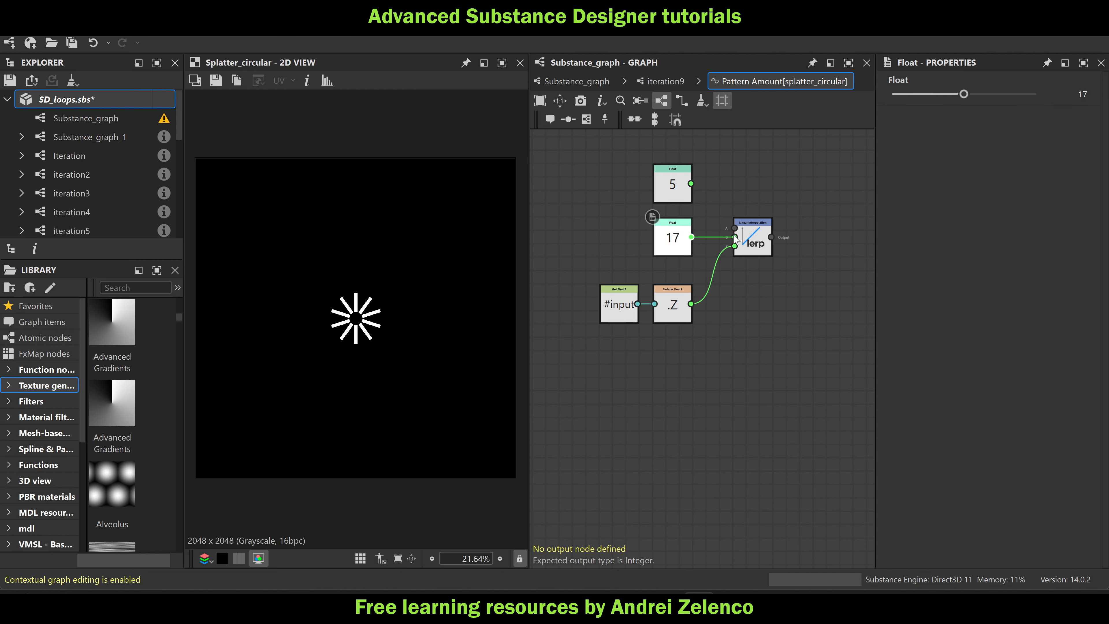
left_click_drag(707, 198, 735, 227)
Convert the Linear Interpolation result with a To Integer node, set it as the function's output, and save the package
left_click(759, 241)
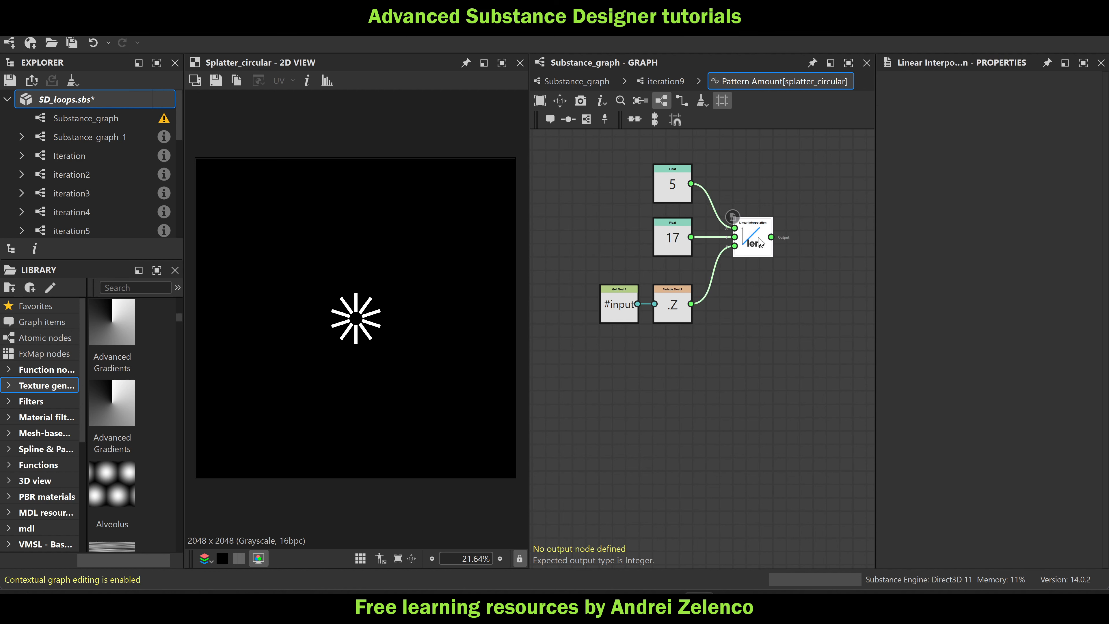
key("space")
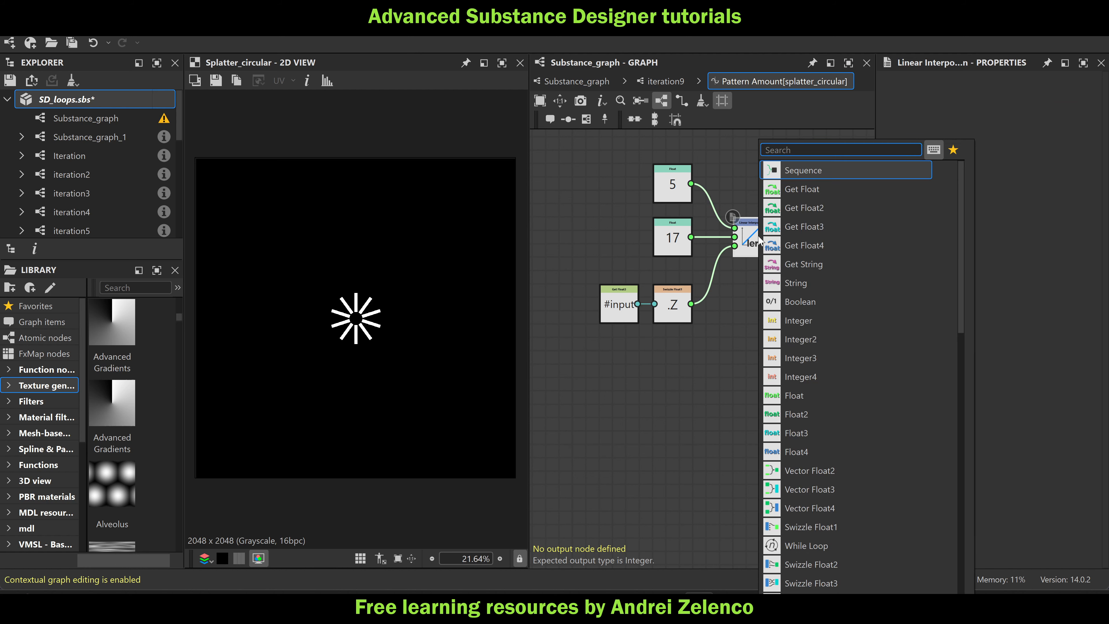
type("to")
left_click(829, 174)
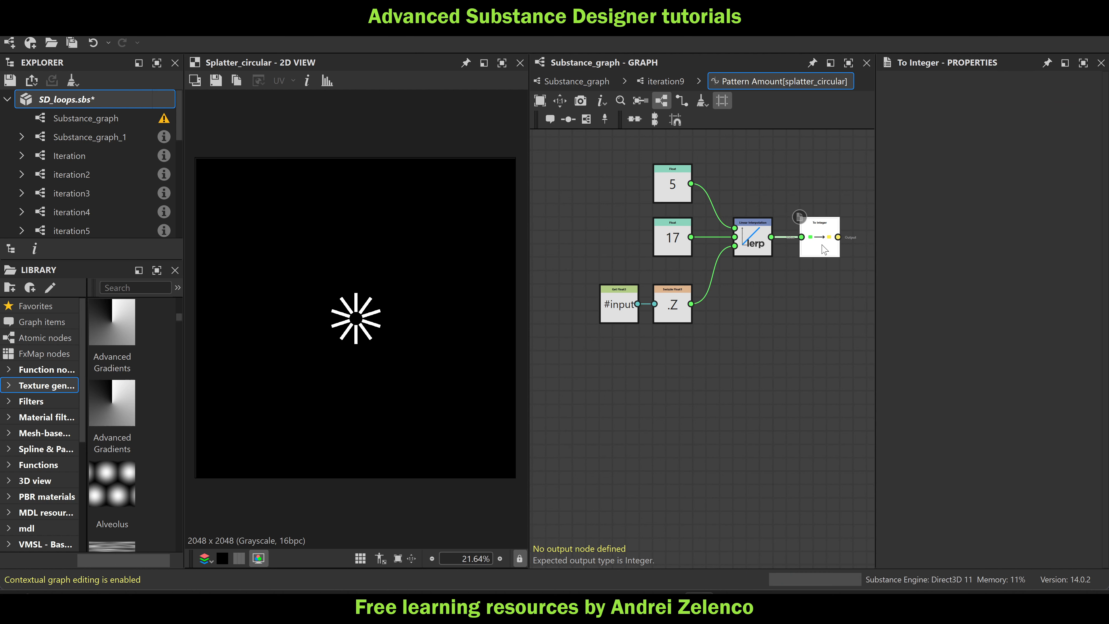
right_click(824, 249)
left_click(859, 305)
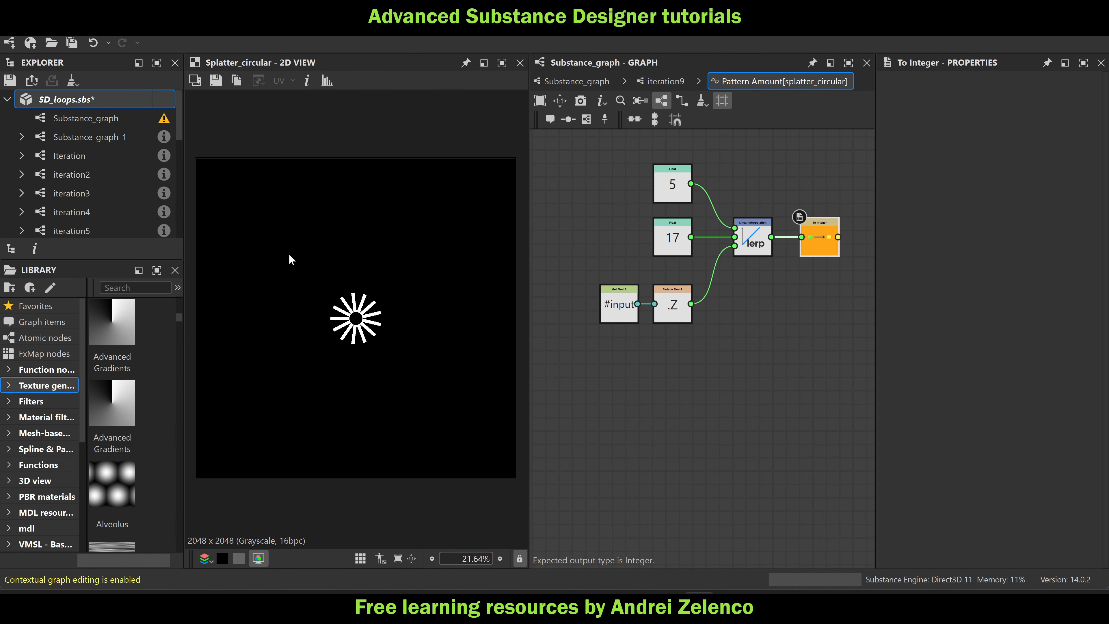
key("ctrl+s")
Go back through iteration9 to the parent Substance_graph and show its chained iteration9 nodes
left_click(639, 83)
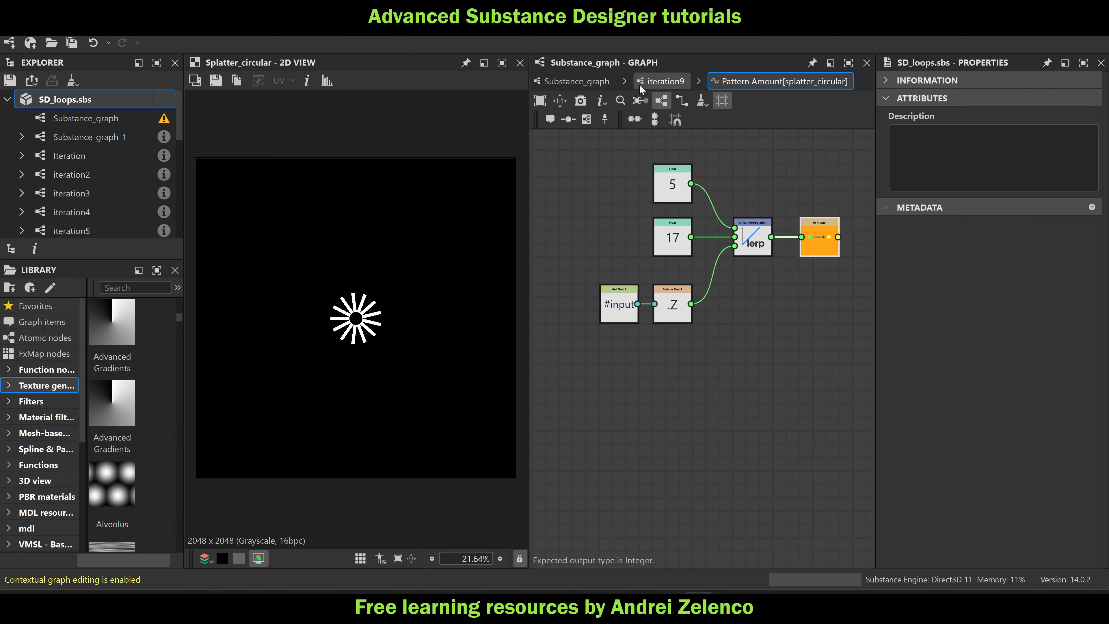
scroll(705, 268, "down", 6)
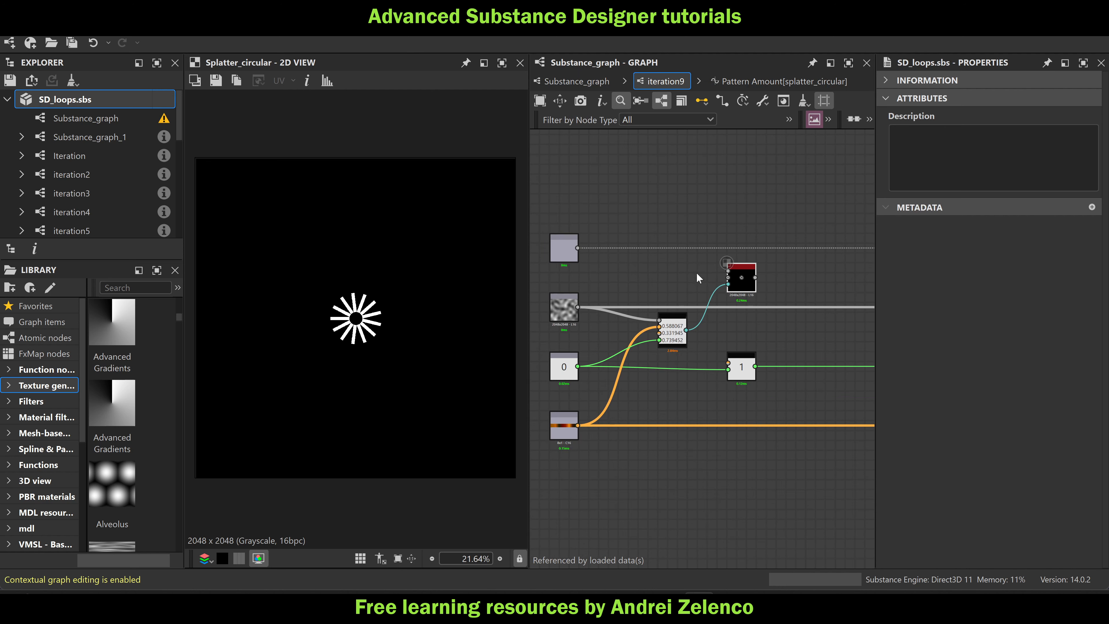
left_click(566, 80)
scroll(674, 245, "down", 5)
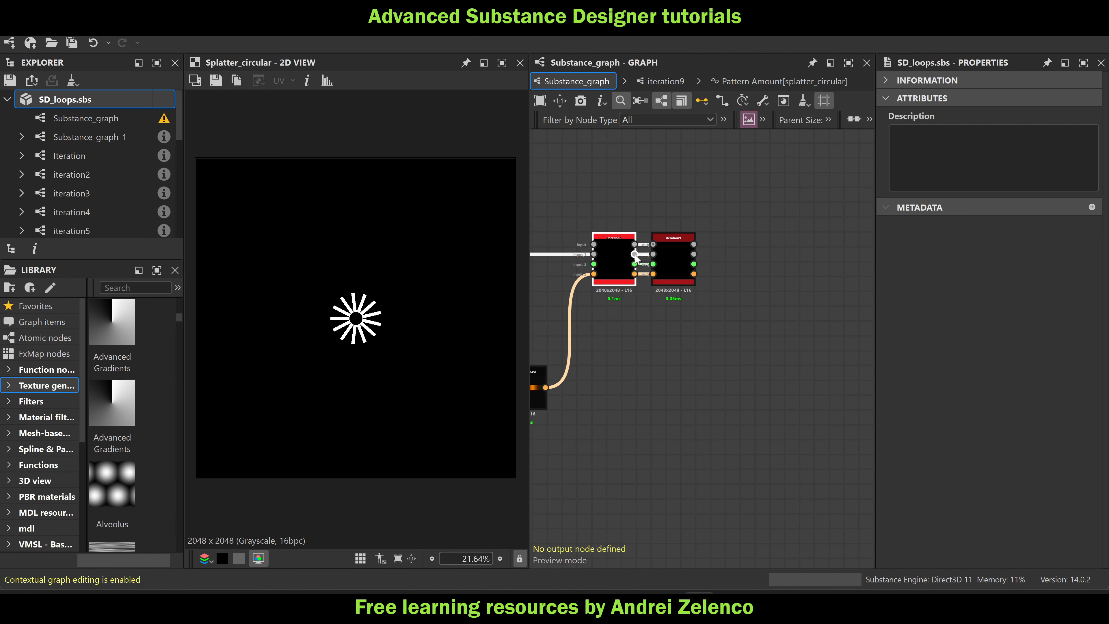
Set the Disorder of the Perlin Noise node feeding the first iteration9 node to 0.05
scroll(675, 243, "up", 4)
left_click(713, 238)
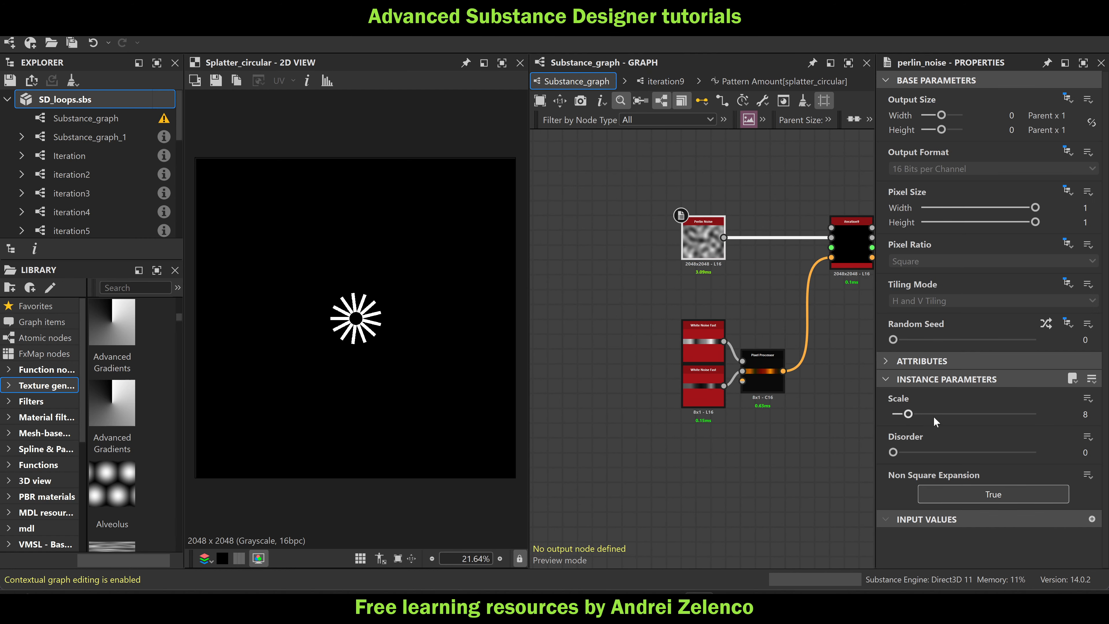
mouse_move(893, 452)
left_mouse_down()
mouse_move(1047, 460)
mouse_move(899, 462)
left_mouse_up()
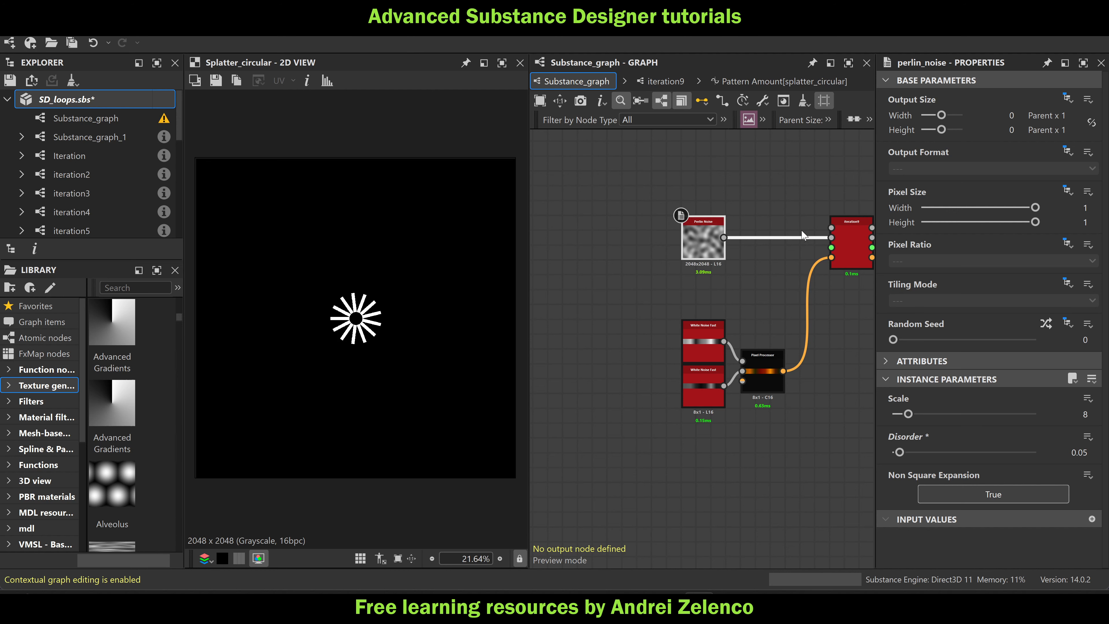
Open the first iteration9 node's graph and add a Pixel Processor connected after Splatter Circular Grayscale
middle_click_drag(775, 223, 695, 218)
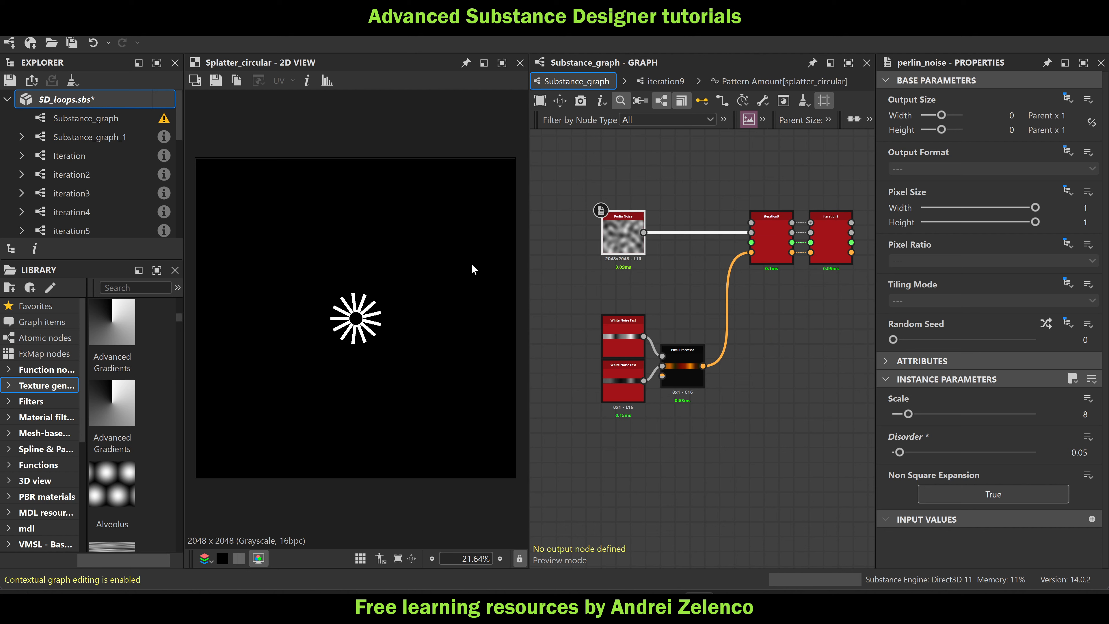
double_click(770, 228)
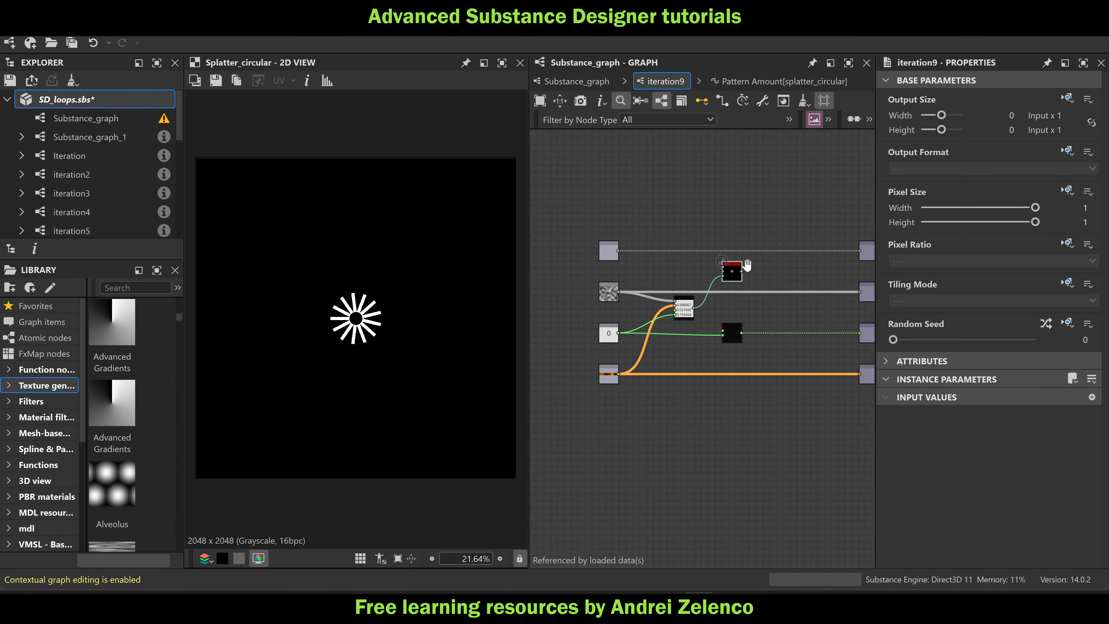
scroll(746, 264, "up", 2)
scroll(690, 256, "up", 2)
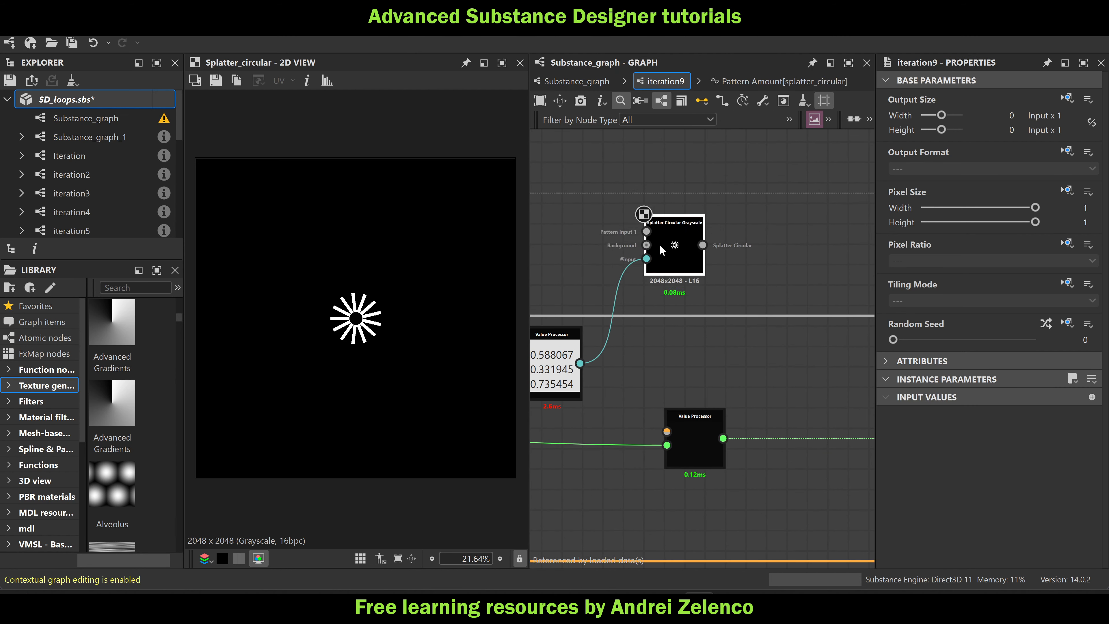
key("space")
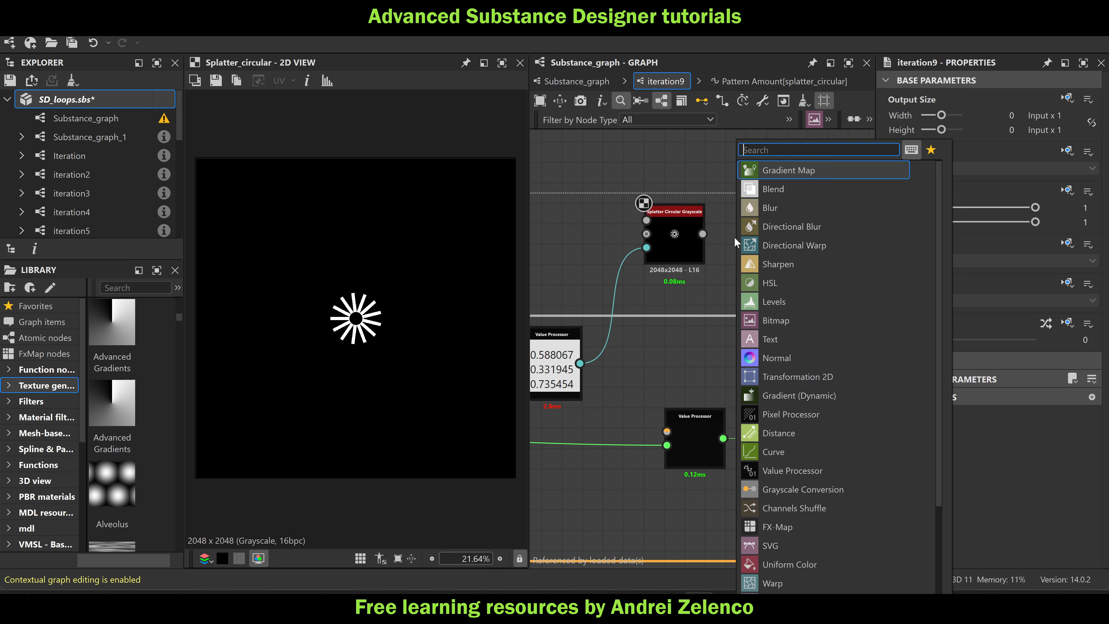
type("p")
left_click(788, 172)
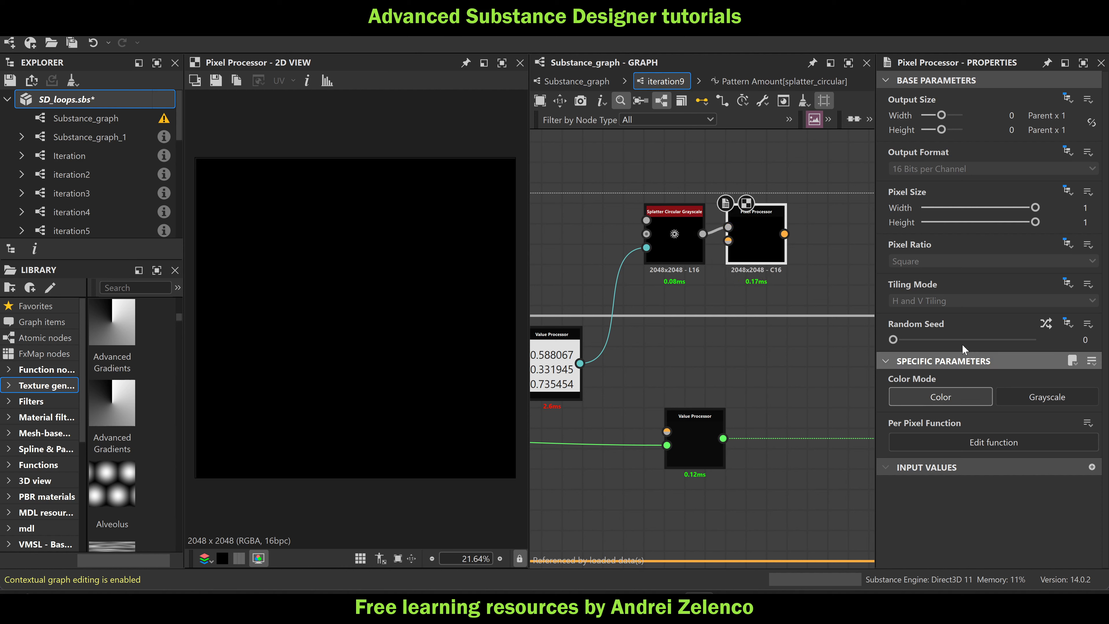
Open the Pixel Processor's per-pixel function and add a Get Float2 node reading $pos
double_click(752, 245)
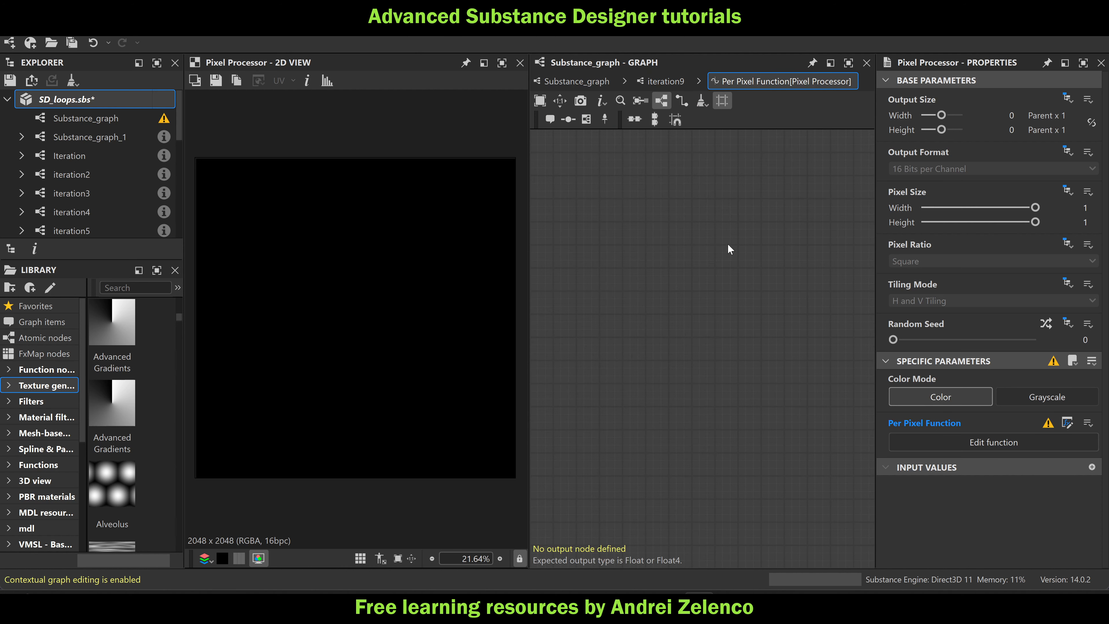
key("space")
type("ge")
left_click(765, 190)
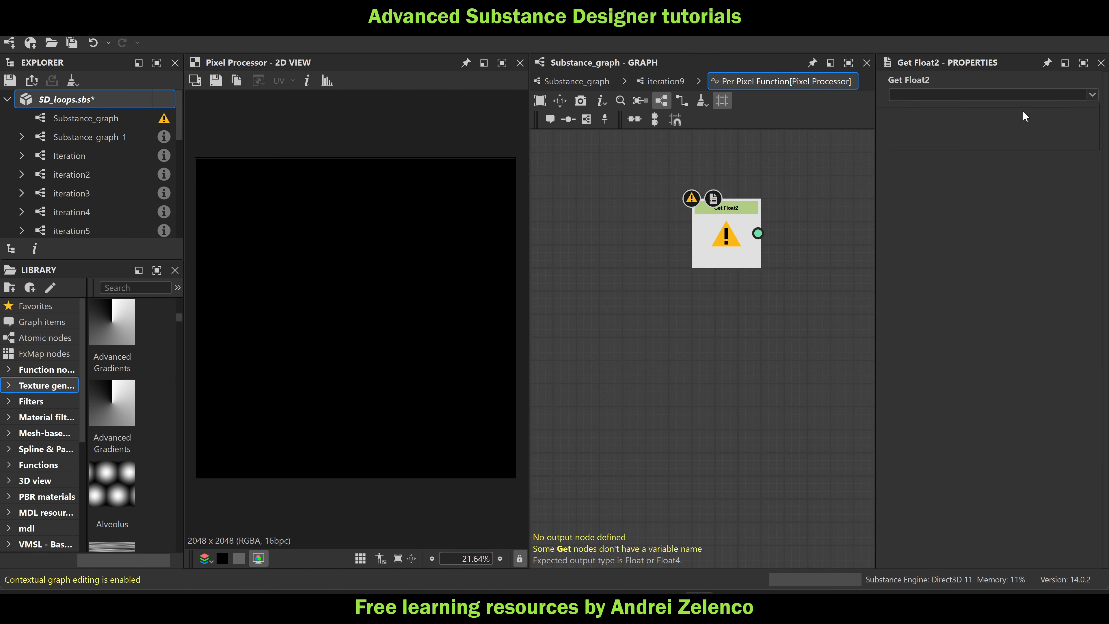
left_click(1004, 95)
left_click(949, 140)
Add a Sample Gray node fed by $pos, sampling Input Image 0, and set it as the function's output
key("space")
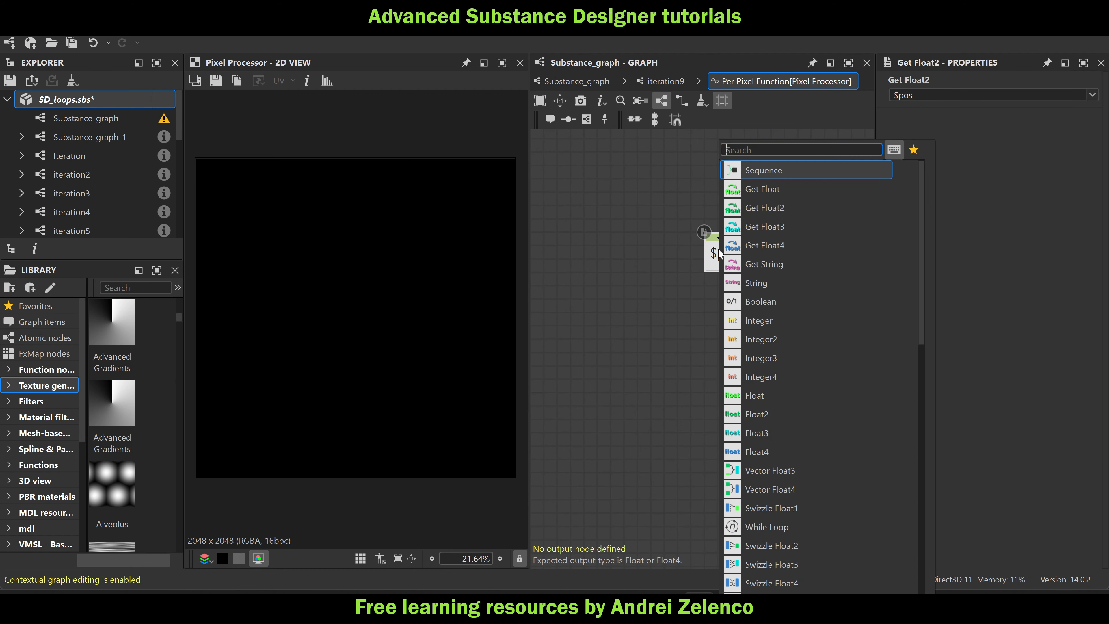
type("sa")
left_click(799, 174)
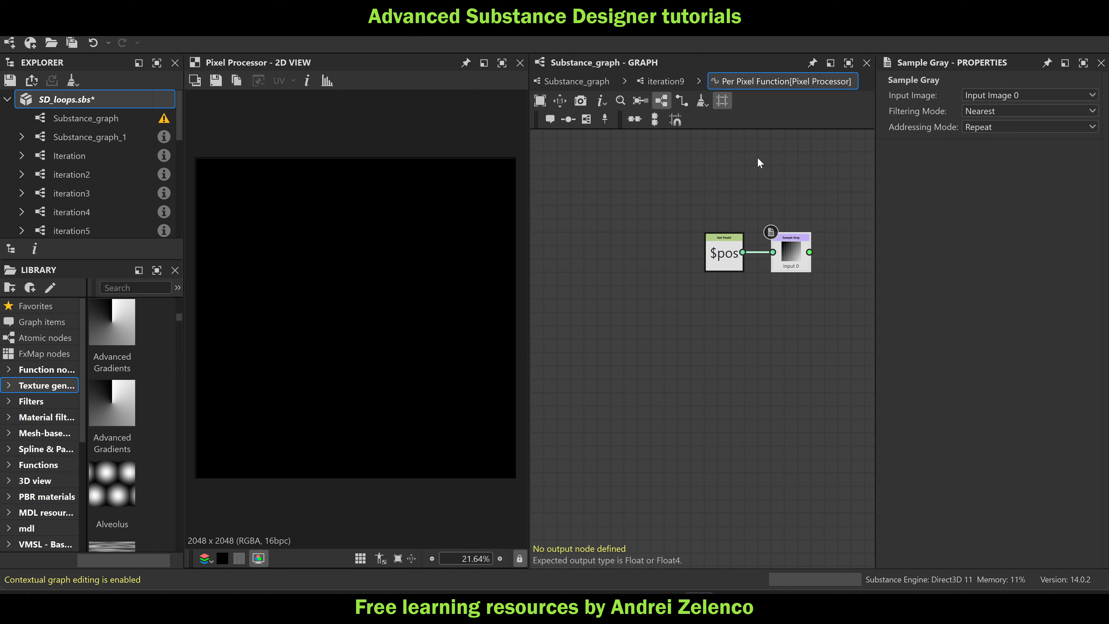
right_click(791, 260)
left_click(824, 321)
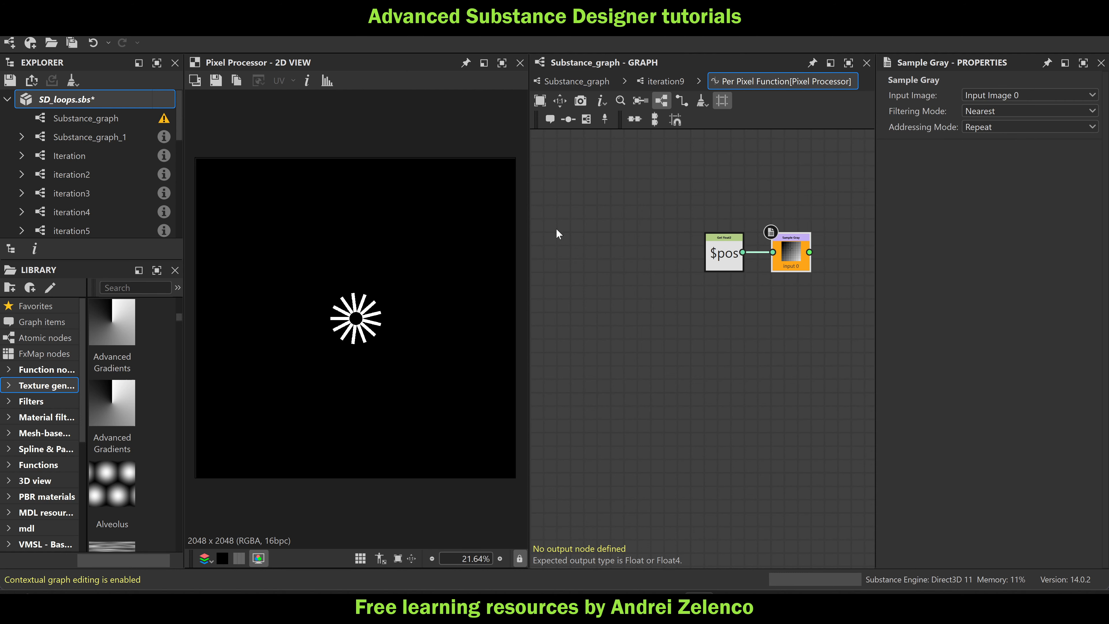
Return to iteration9, set the Pixel Processor's Color Mode to Grayscale, and save the package
left_click(664, 81)
scroll(717, 165, "down", 3)
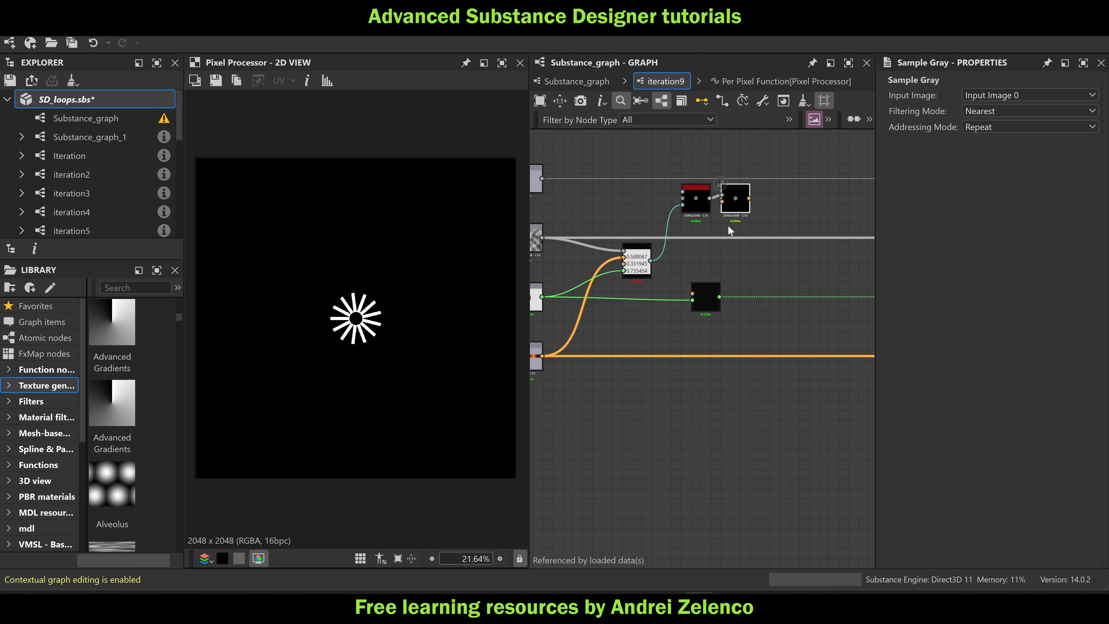
left_click(730, 201)
left_click(1053, 395)
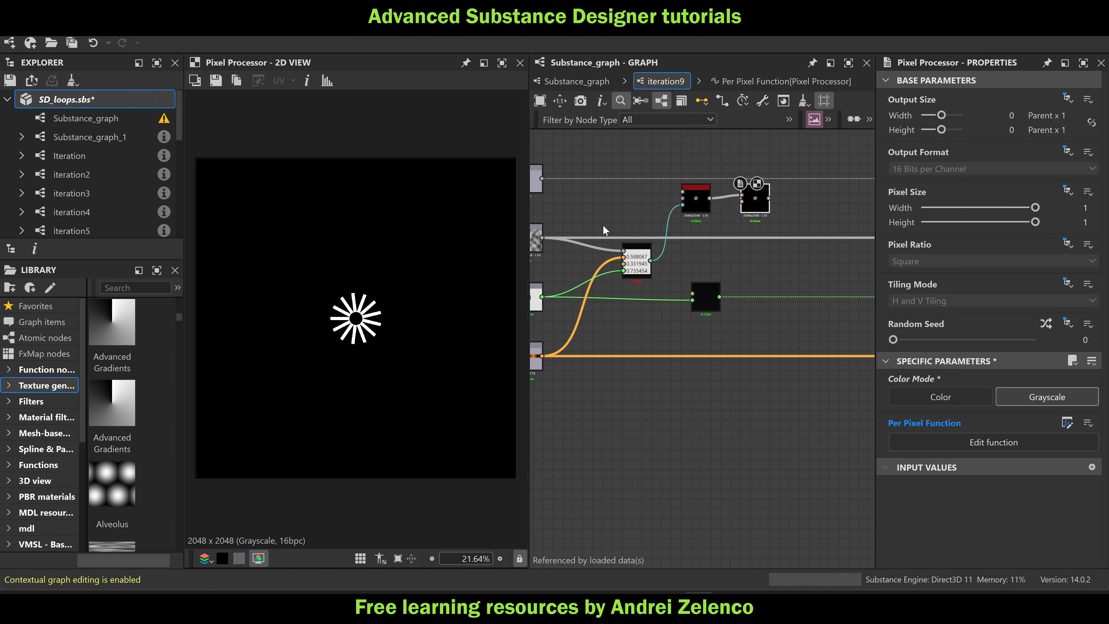
left_click(124, 102)
key("ctrl+s")
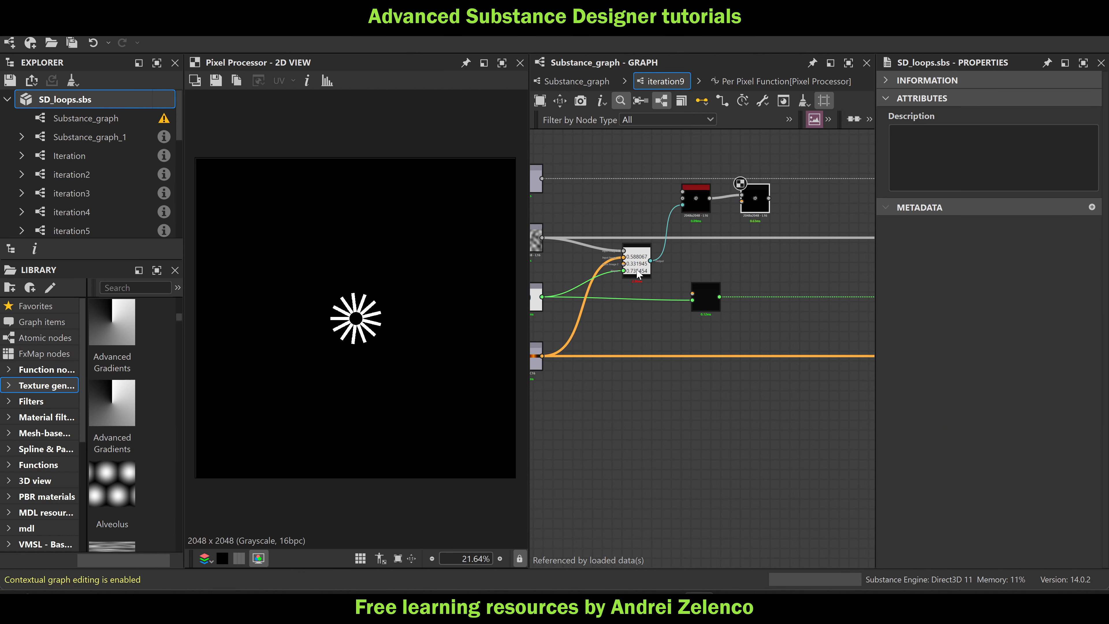
Add a Float3 input value to the Pixel Processor, fed by the Value Processor, and reopen its per-pixel function
scroll(638, 271, "up", 2)
left_click(799, 174)
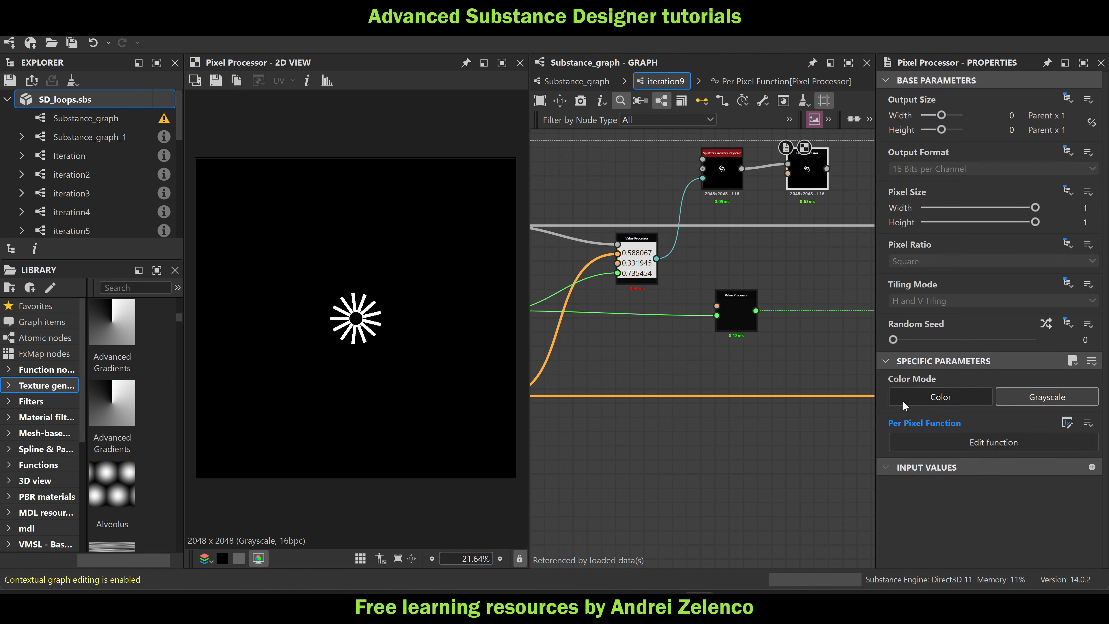
left_click(1091, 467)
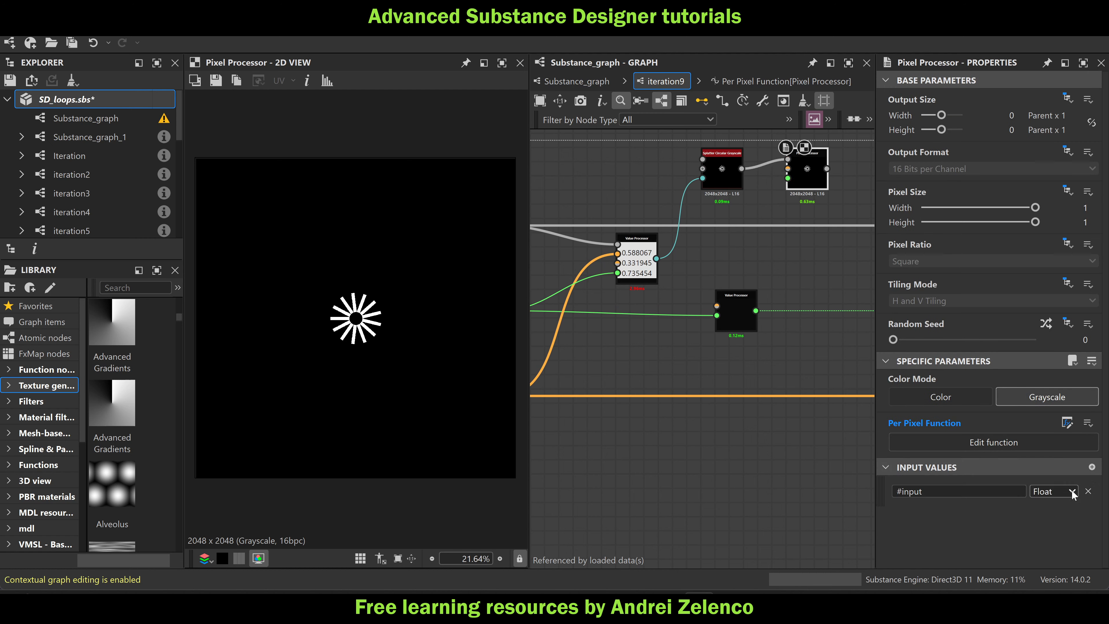
left_click(1042, 493)
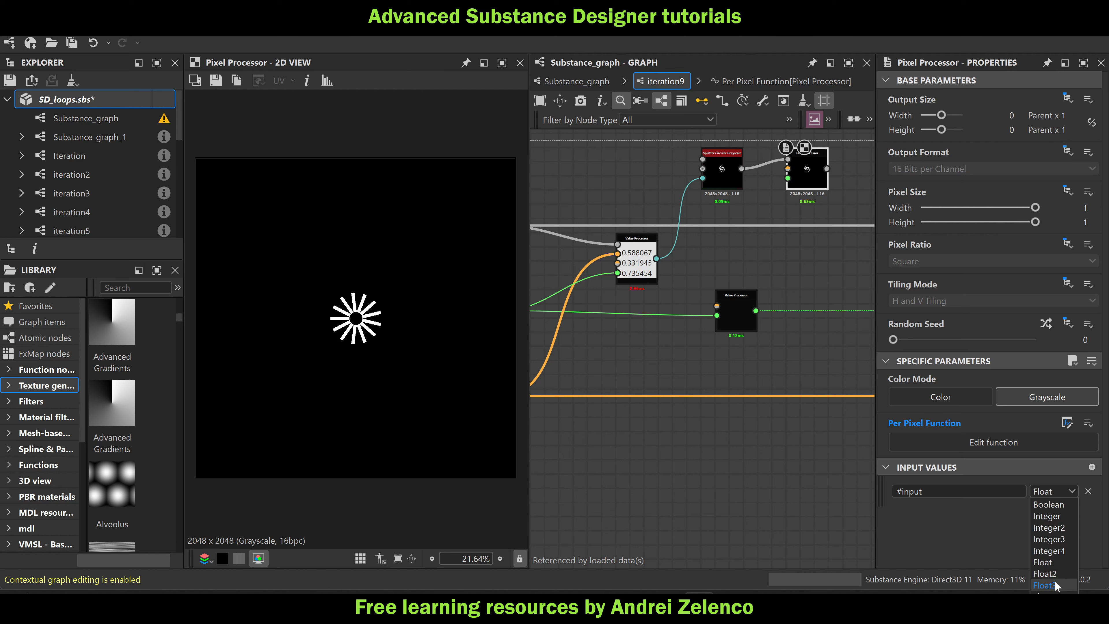
left_click(1048, 526)
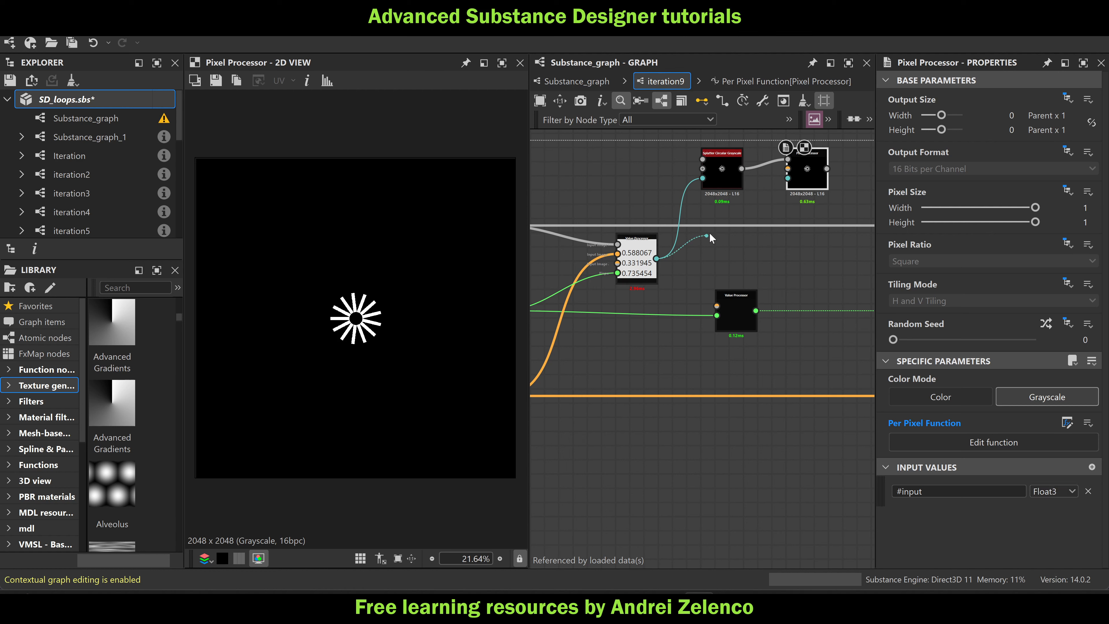
double_click(794, 182)
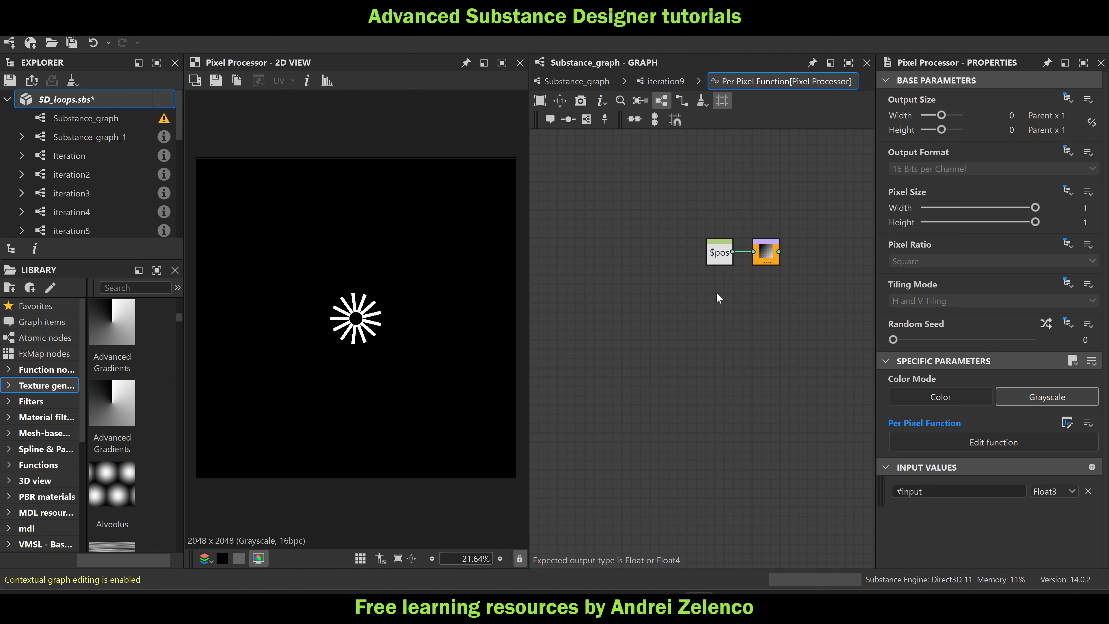
key("space")
type("get")
left_click(768, 189)
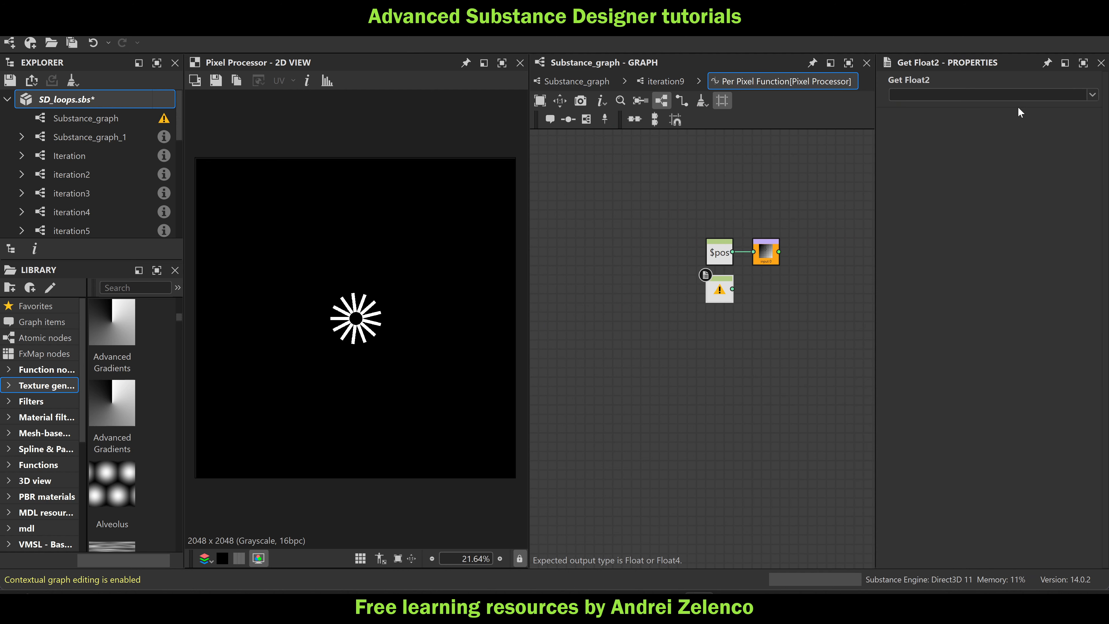
key("Delete")
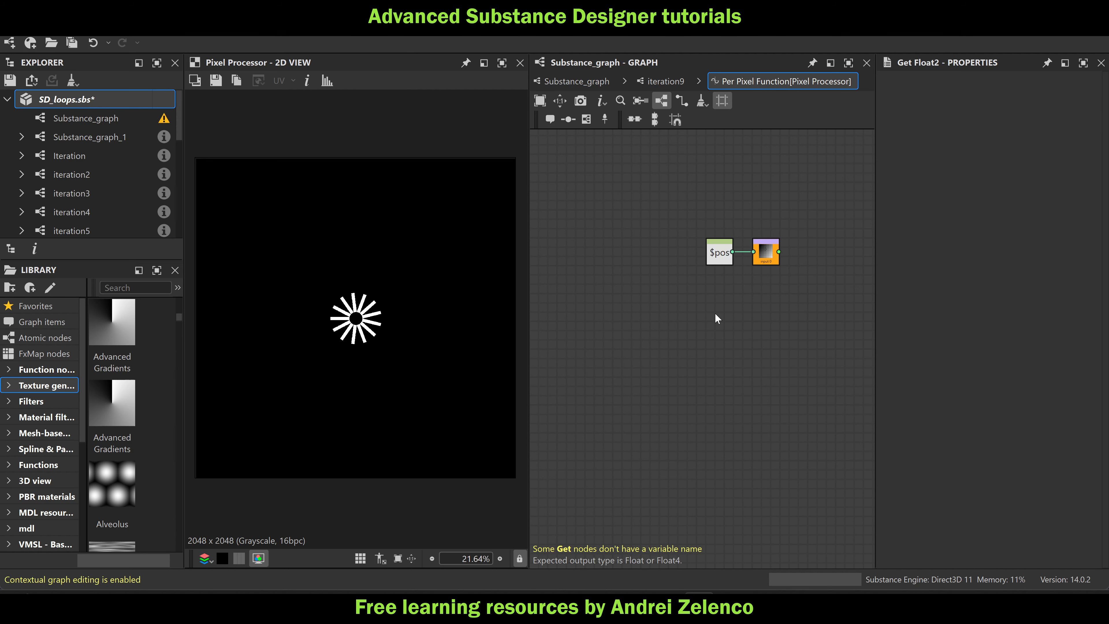
Add a Get Float3 node below $pos and set its variable to #input
key("space")
type("ge")
left_click(782, 207)
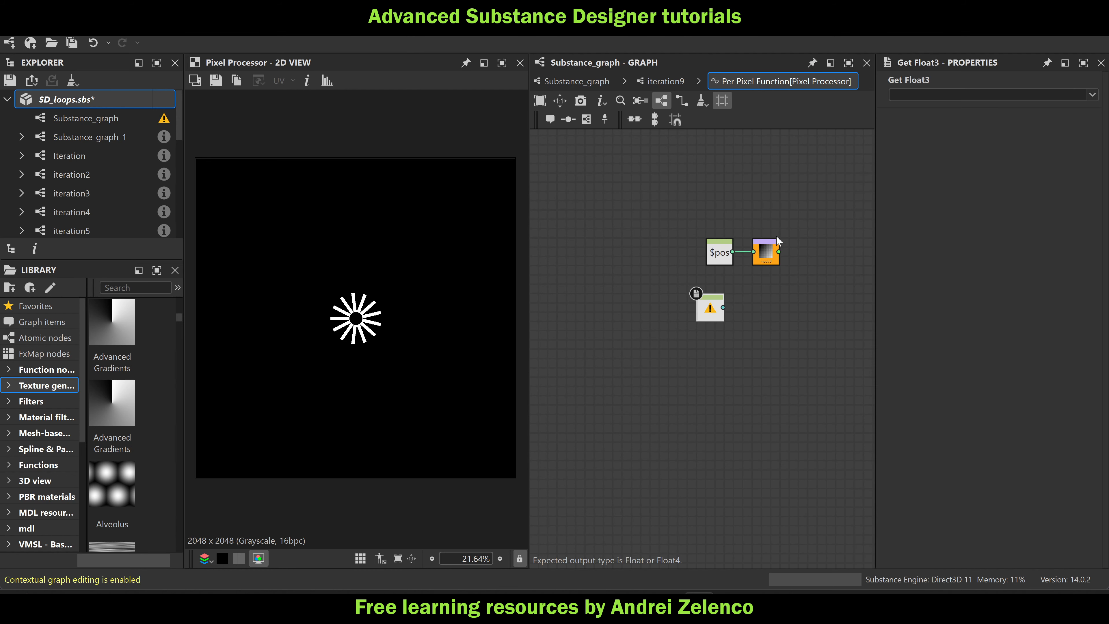
left_click(1047, 96)
left_click(949, 132)
scroll(699, 306, "up", 2)
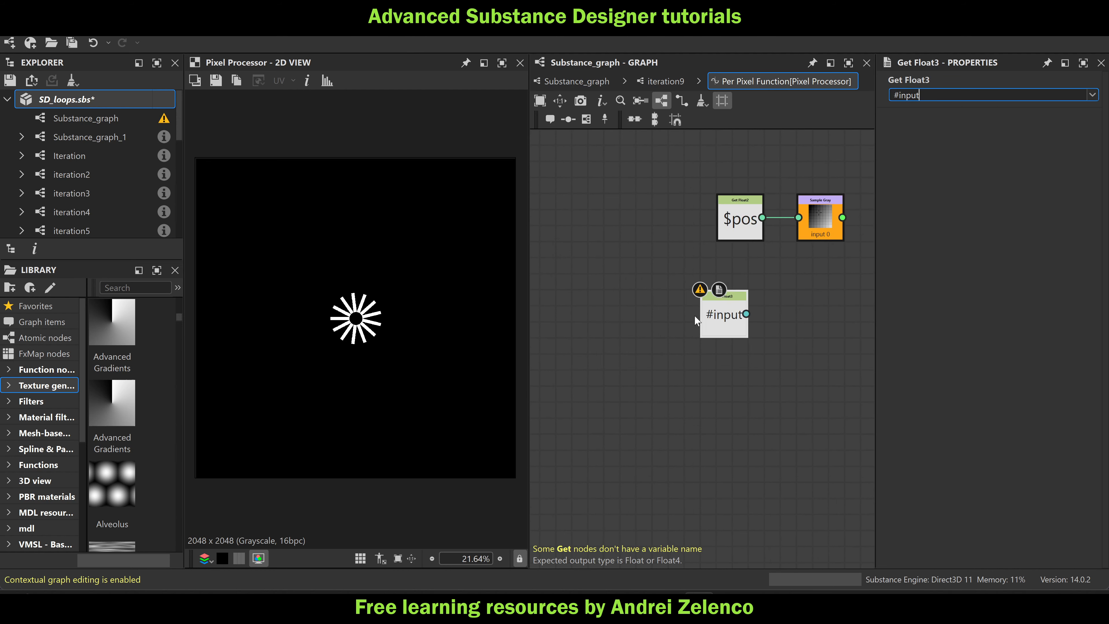
Add a Swizzle Float2 node after #input that extracts its X and Y components
key("space")
type("swi")
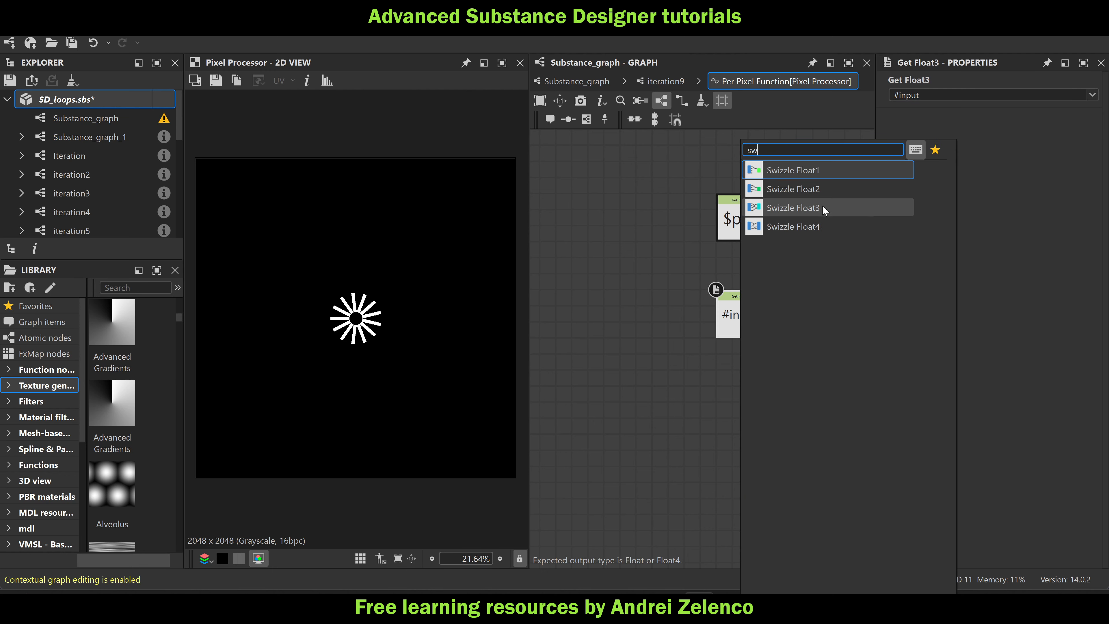
left_click(822, 207)
middle_click_drag(831, 263, 742, 275)
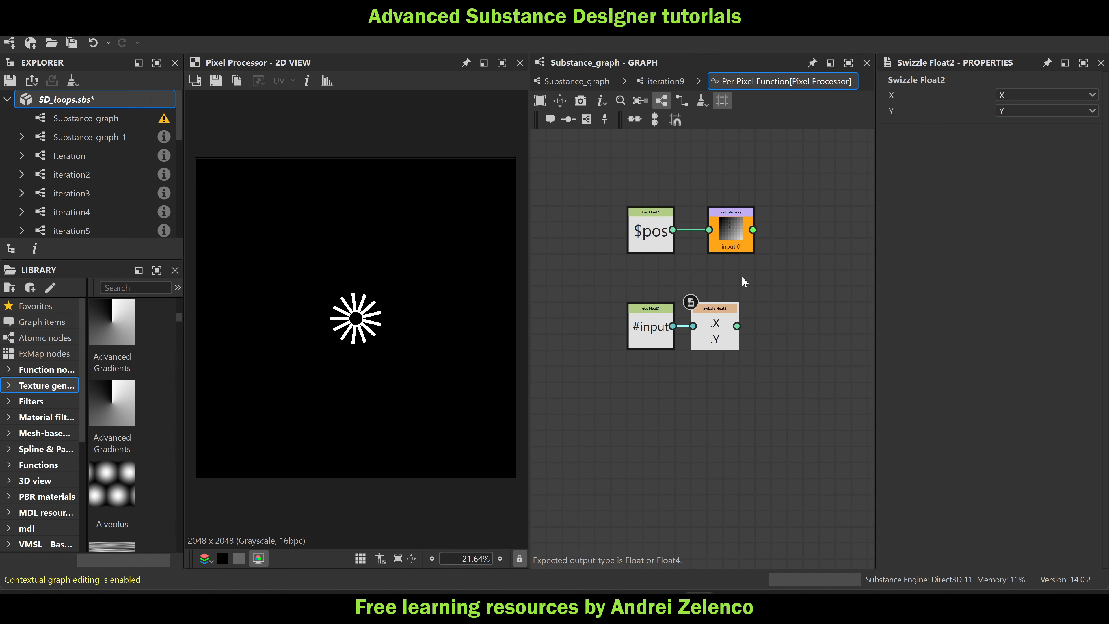
Insert an Add node between $pos and Sample Gray, and connect the swizzle's output to its second input
left_click_drag(730, 244, 851, 245)
key("space")
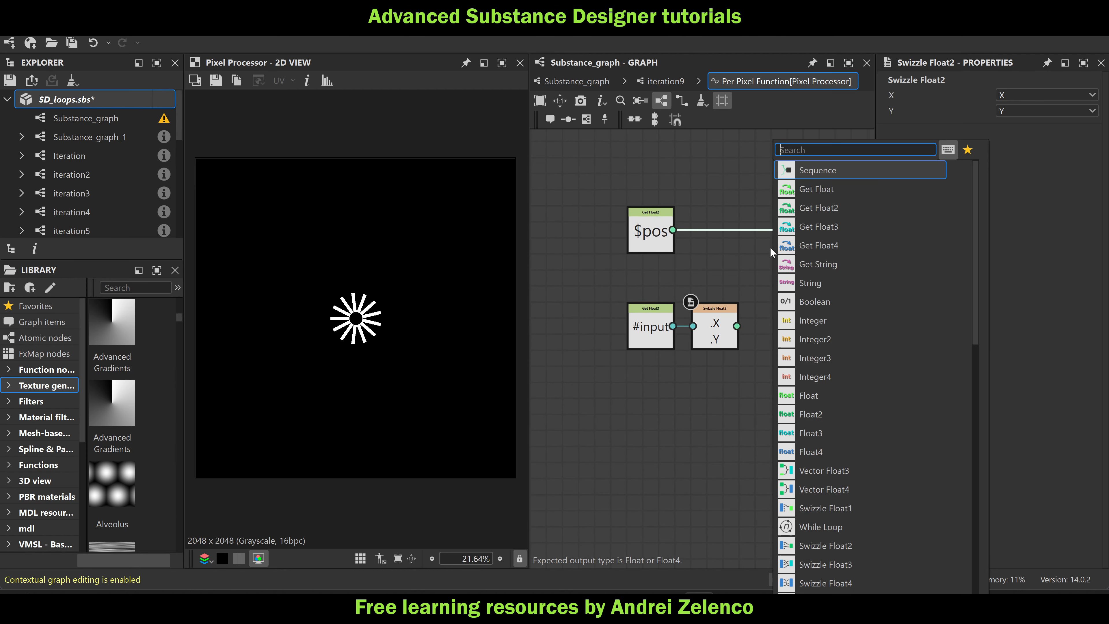
type("ad")
left_click(821, 173)
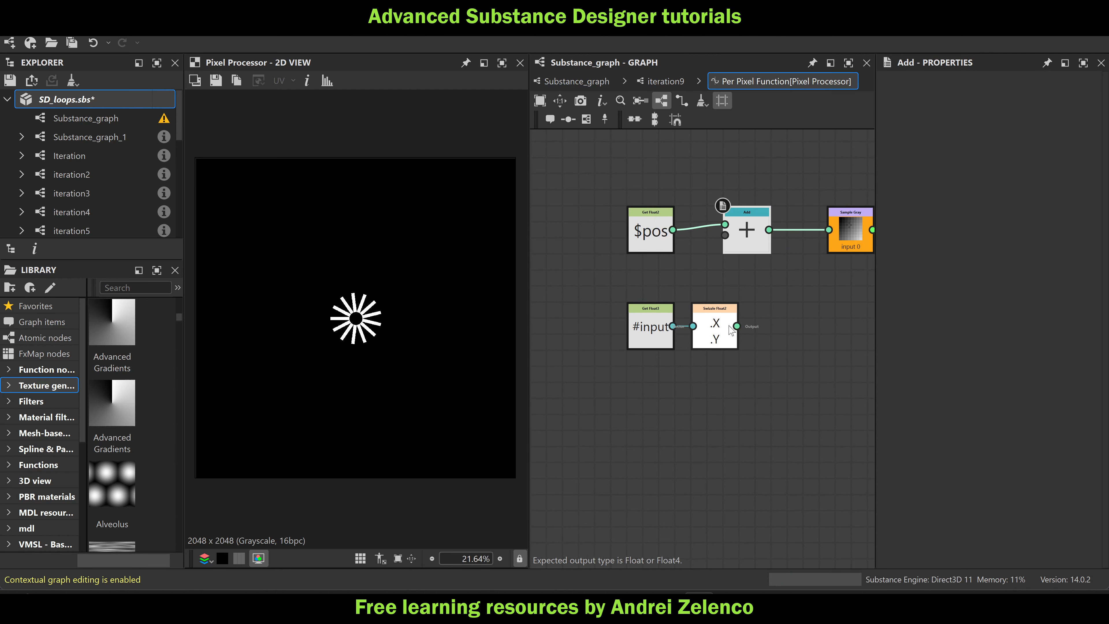
left_click_drag(737, 326, 763, 244)
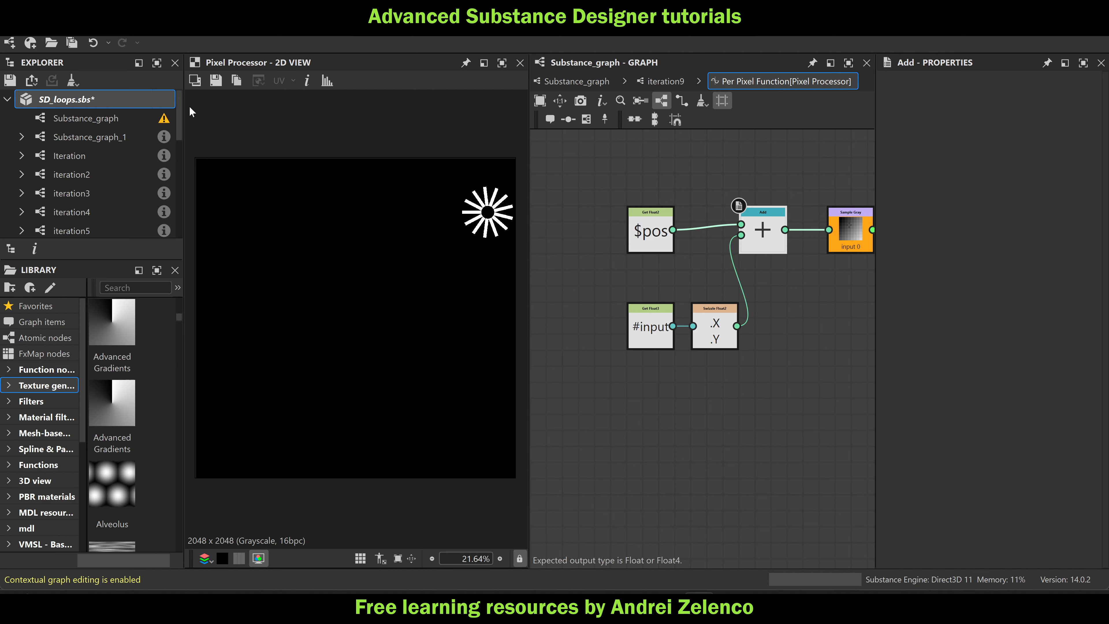
Save the package and move the $pos node farther away from the Add node to leave space between them
key("ctrl+s")
scroll(713, 288, "down", 3)
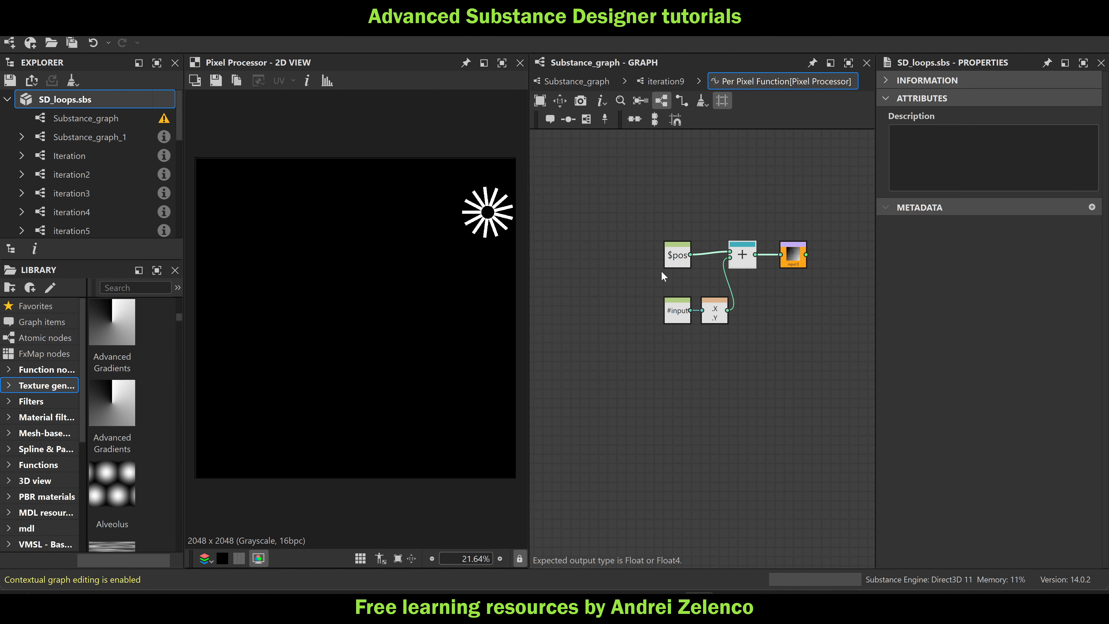
left_click_drag(679, 260, 580, 260)
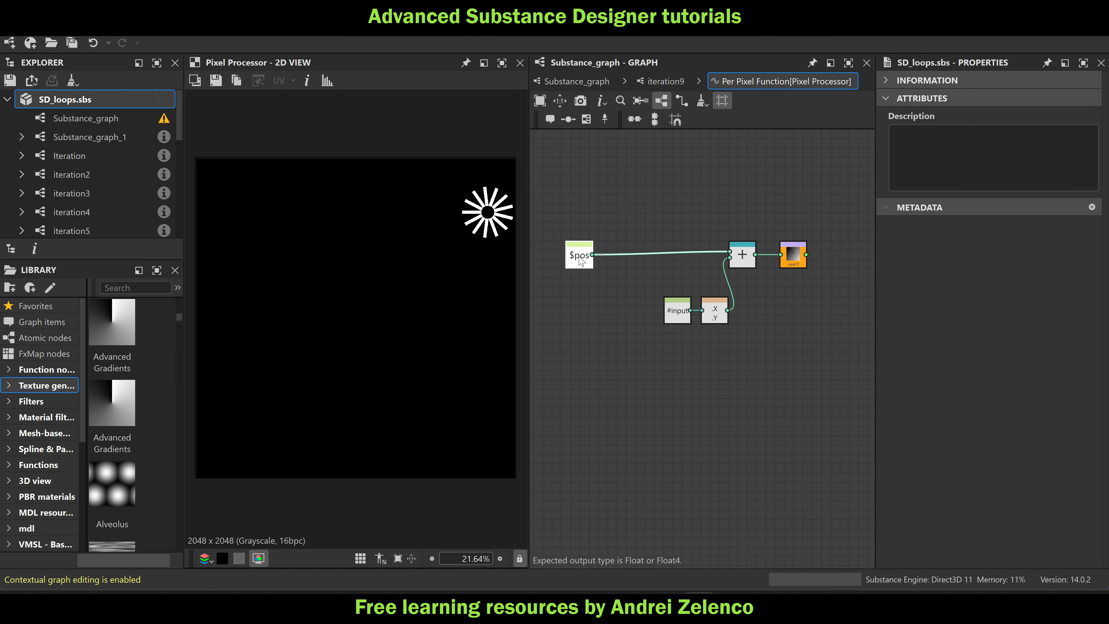
Return to iteration9 and examine how its inputs, Value Processors, Splatter Circular and Pixel Processor connect to the outputs
left_click(666, 81)
scroll(757, 271, "down", 2)
middle_click_drag(756, 271, 810, 236)
scroll(714, 222, "up", 1)
scroll(716, 224, "down", 1)
scroll(755, 222, "up", 2)
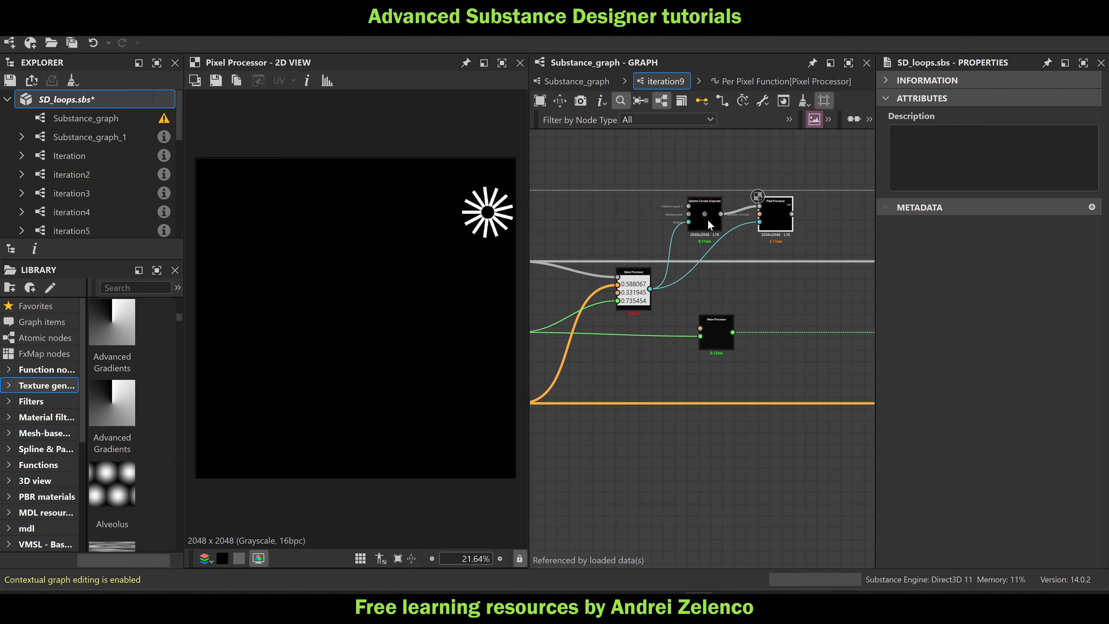
middle_click_drag(635, 227, 774, 224)
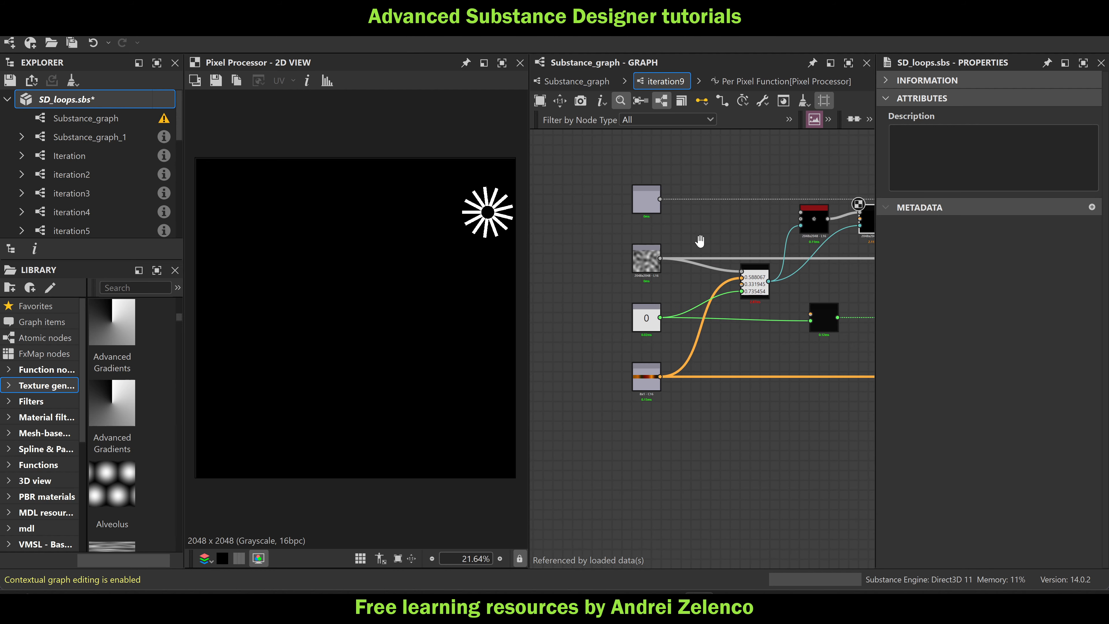
scroll(699, 239, "down", 1)
middle_click_drag(700, 240, 651, 235)
middle_click_drag(809, 212, 732, 251)
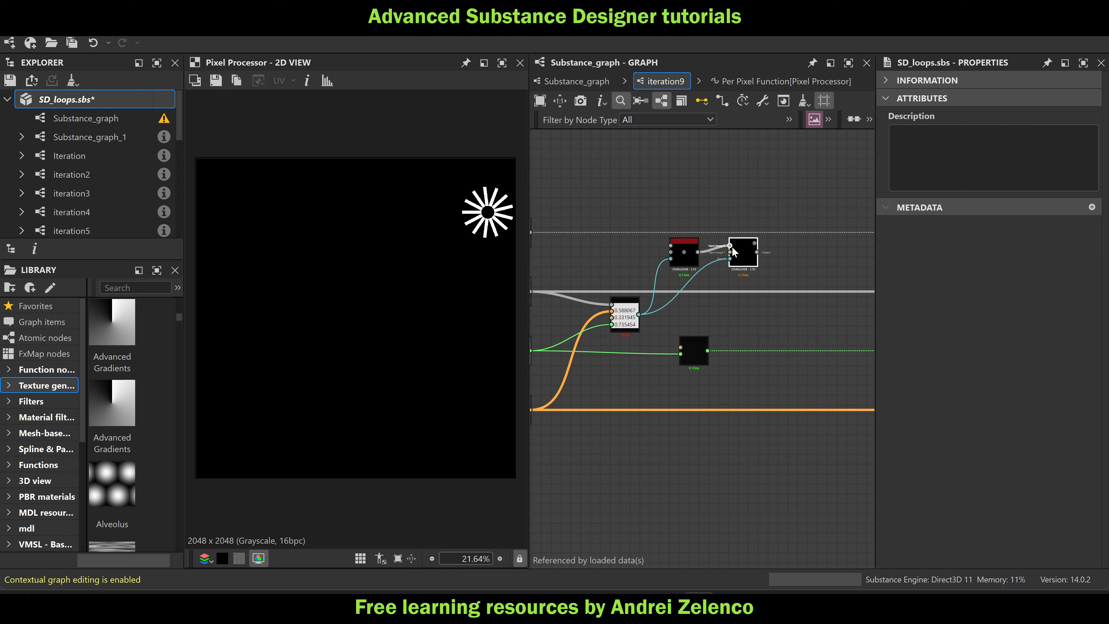
middle_click_drag(672, 217, 643, 223)
scroll(677, 223, "down", 3)
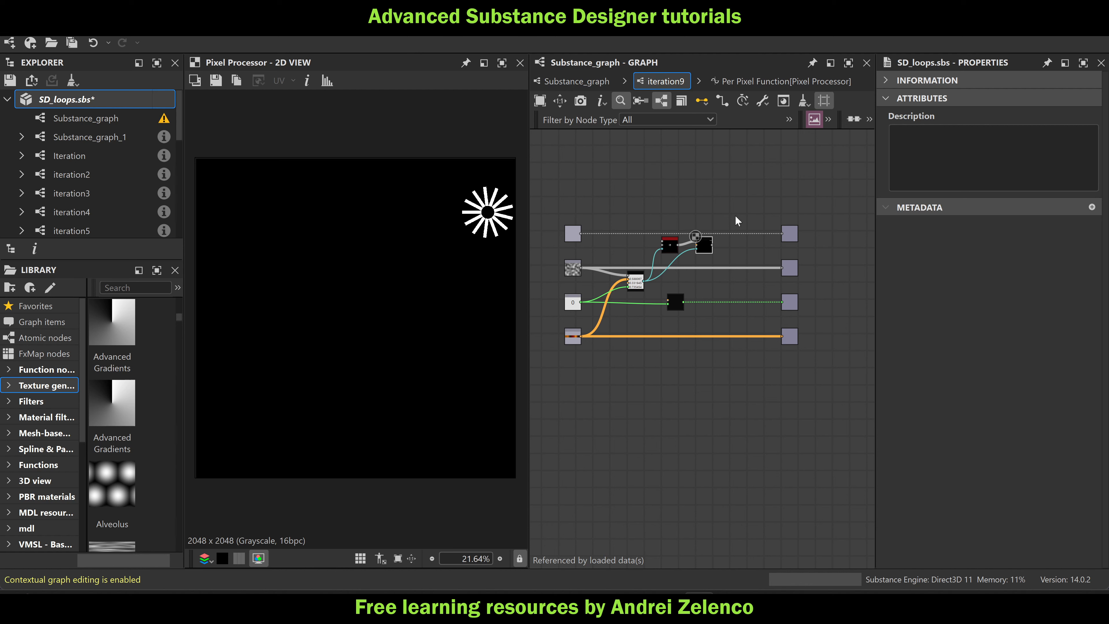
scroll(738, 223, "up", 4)
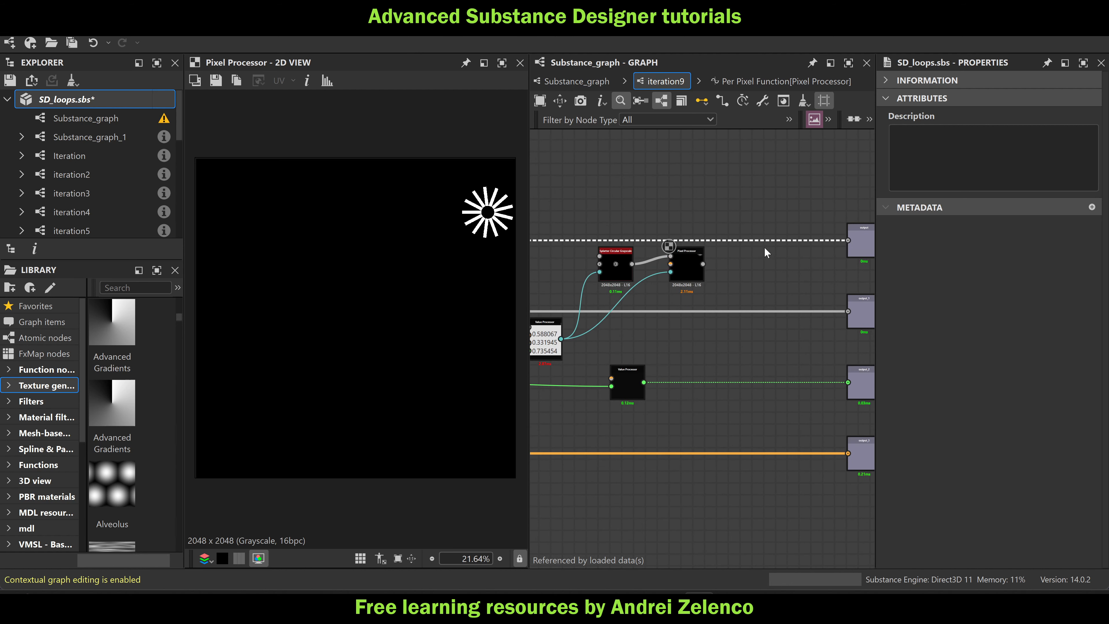
key("space")
type("ad")
left_click(711, 185)
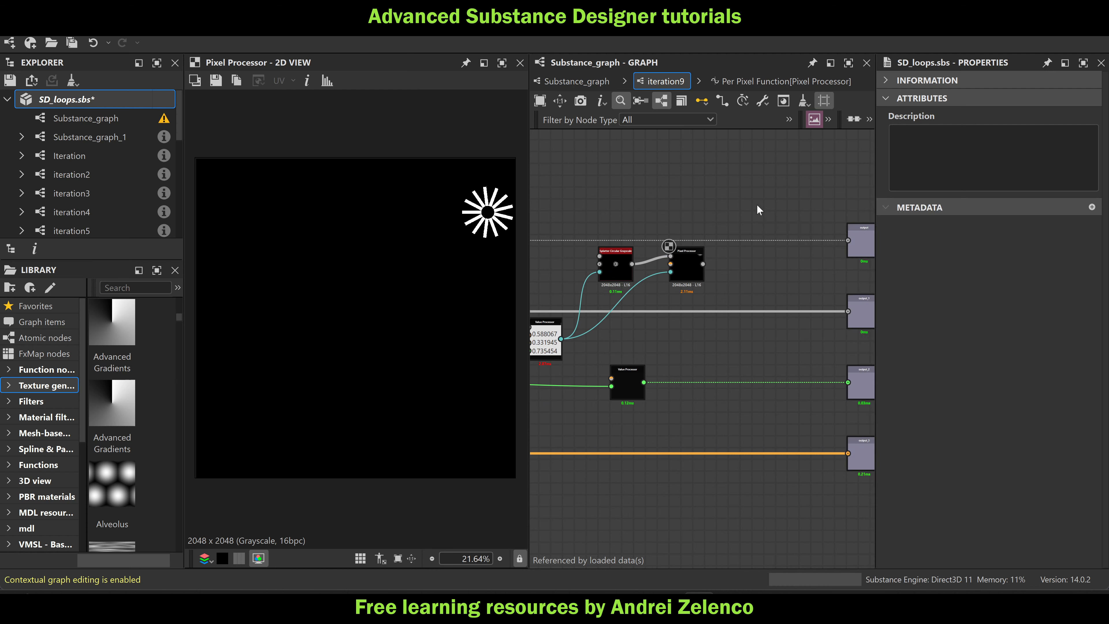
Add a Blend node in iteration9, with the first input node as its background and the Pixel Processor as its foreground
key("space")
type("bl")
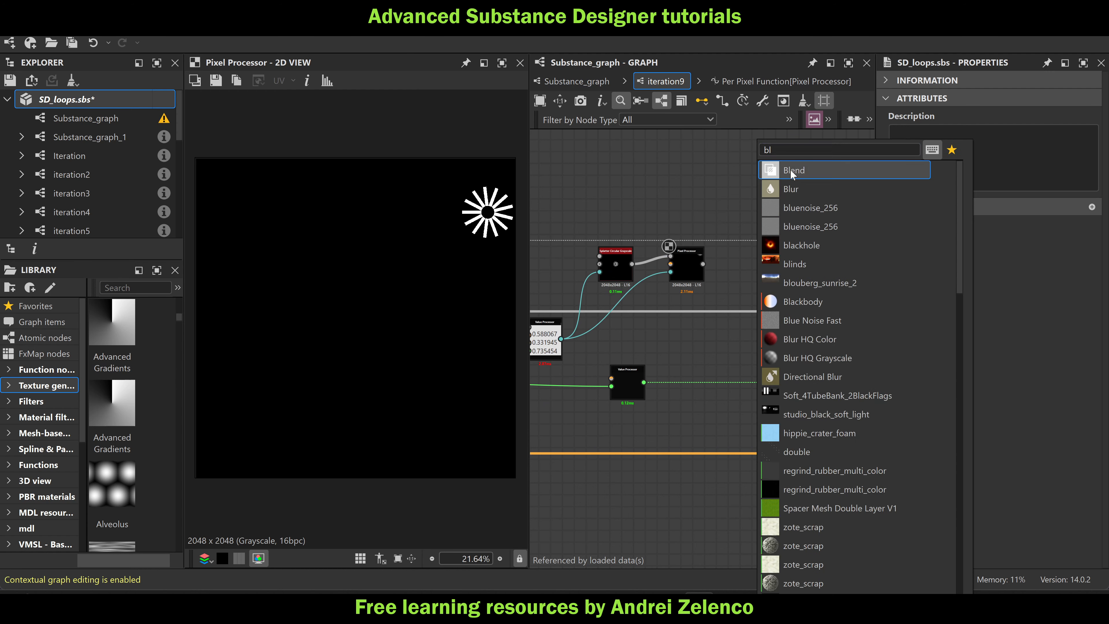
left_click(792, 170)
scroll(697, 262, "down", 3)
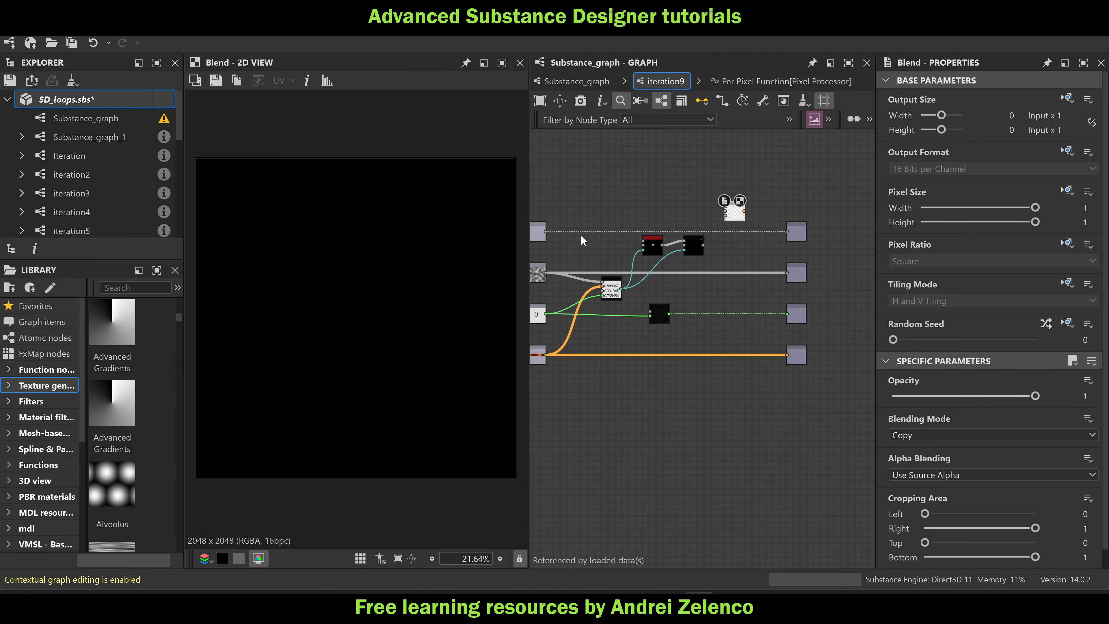
scroll(605, 240, "up", 2)
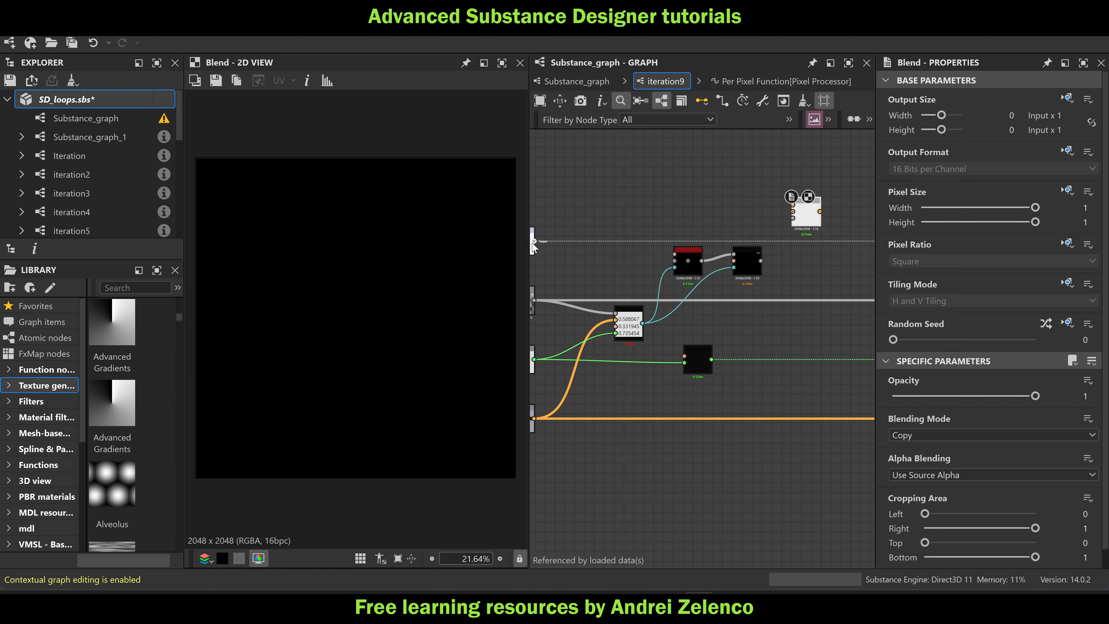
left_click_drag(533, 241, 792, 212)
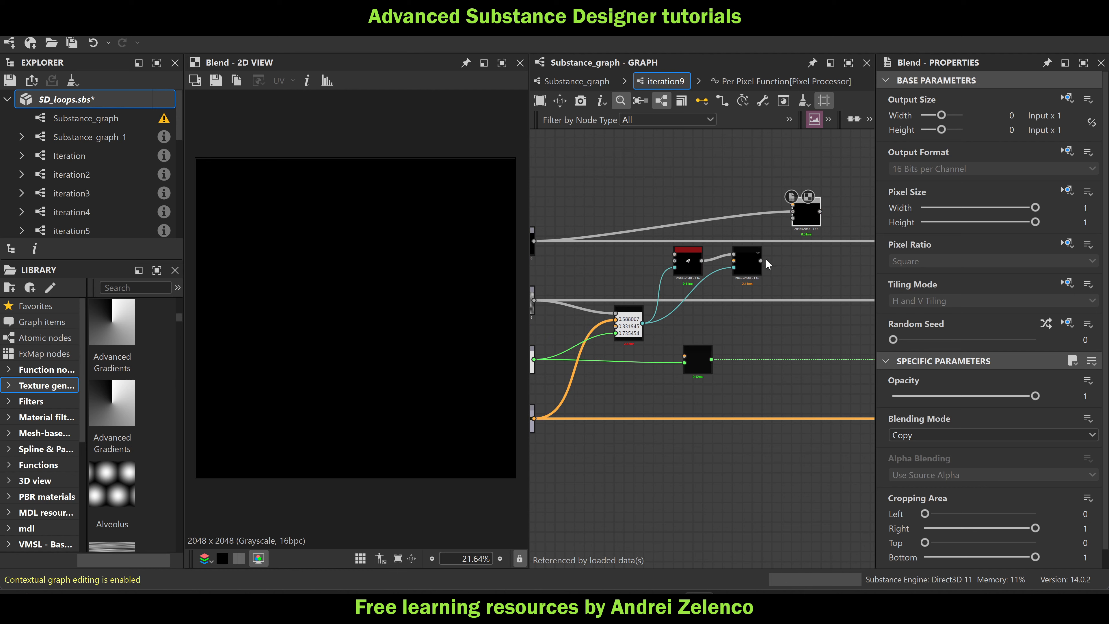
left_click_drag(761, 261, 792, 205)
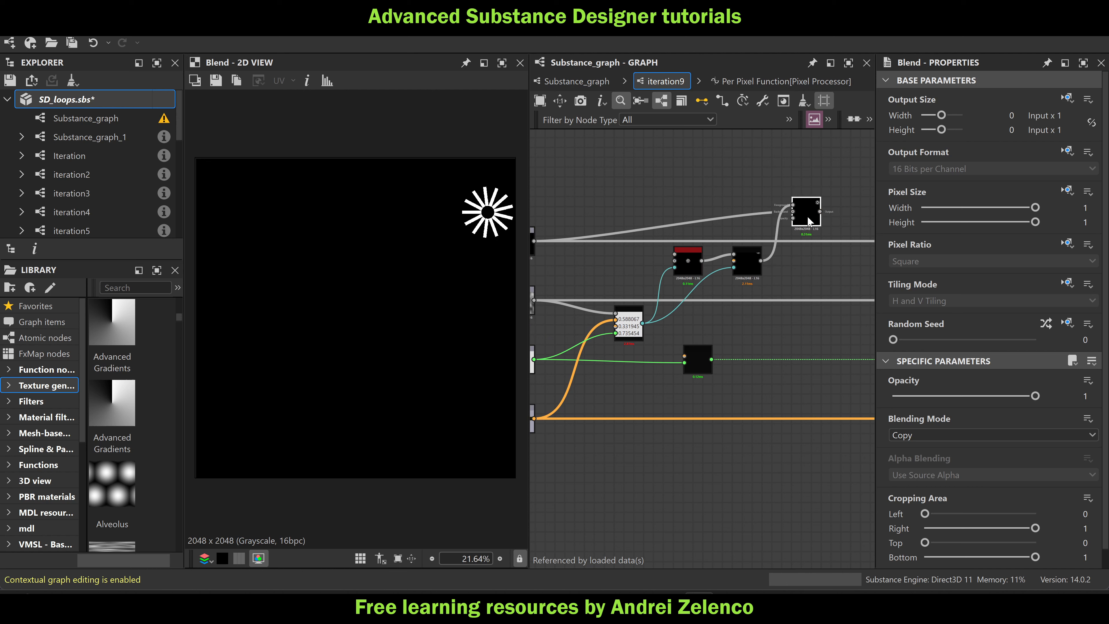
Set the Blend to Max (Lighten) and connect it in line with the first output node, returning to Substance_graph
left_click(915, 432)
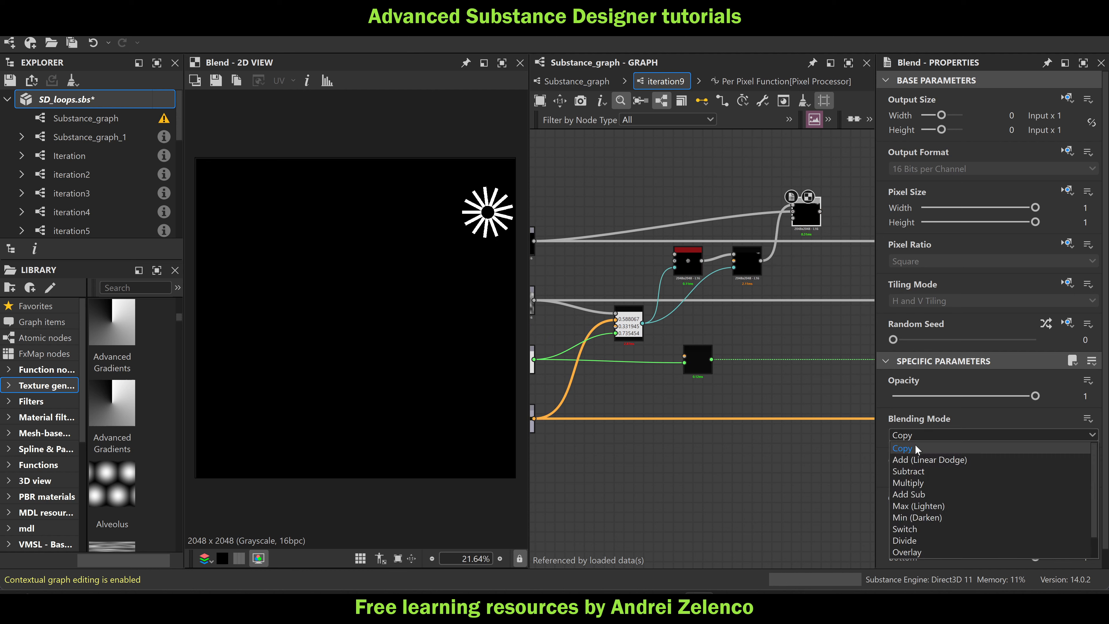
left_click(922, 503)
middle_click_drag(804, 272, 741, 272)
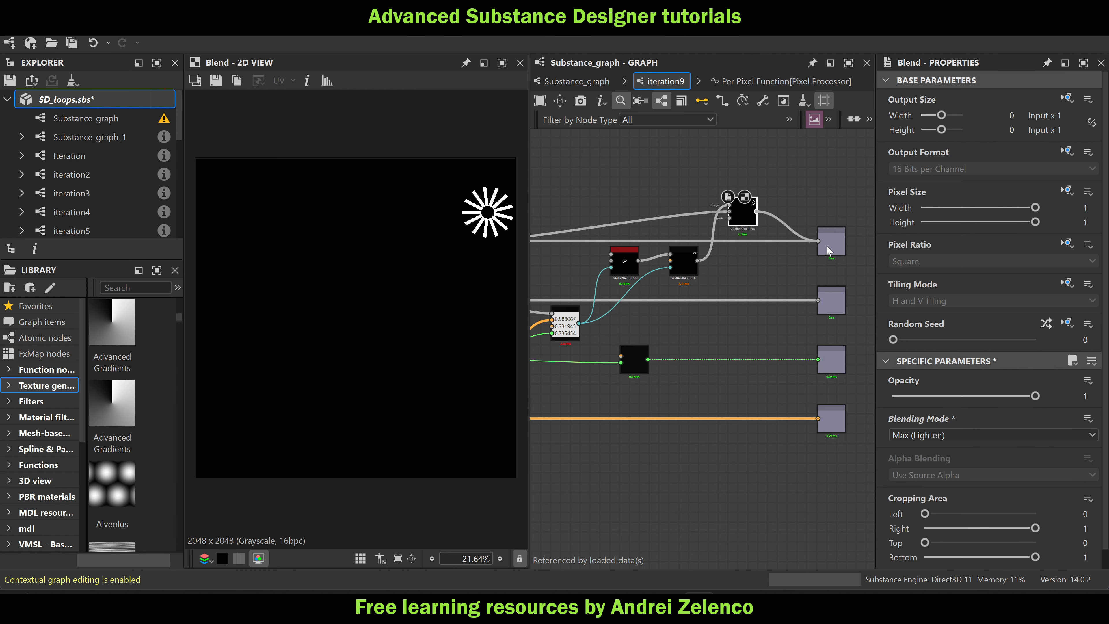
left_click_drag(746, 212, 749, 240)
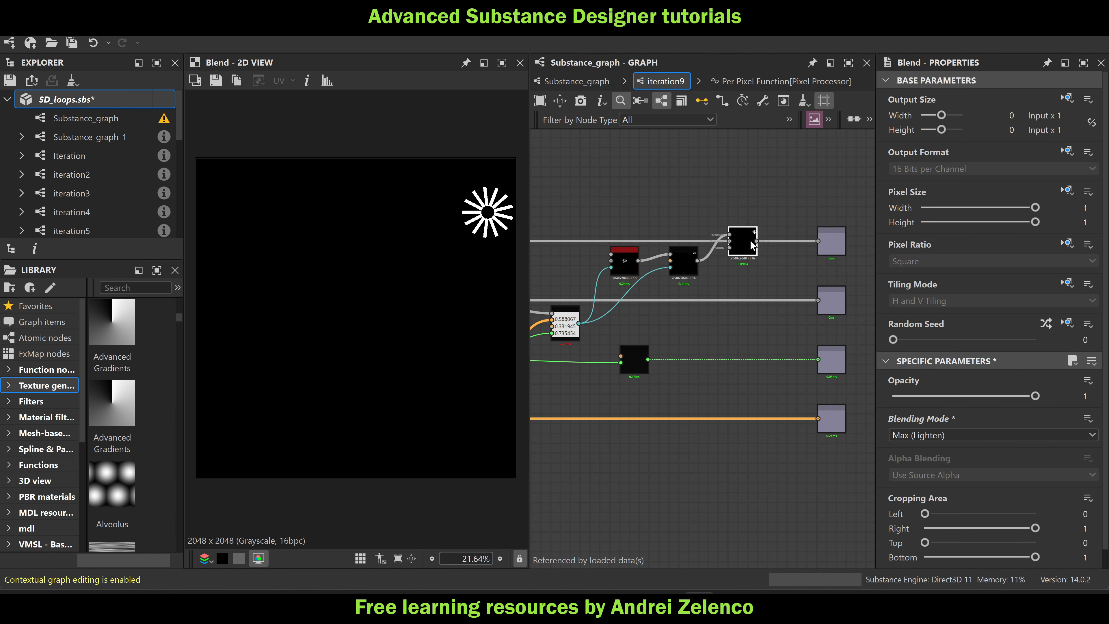
left_click(576, 81)
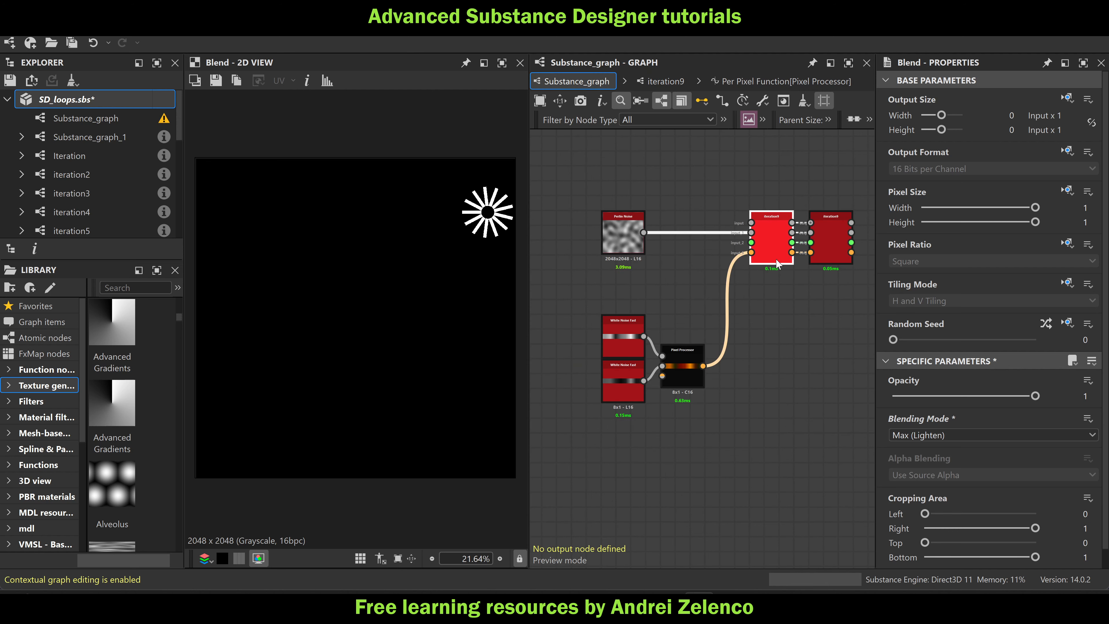
Preview the second iteration9 node's outputs in the 2D view, ending on its first output
middle_click_drag(842, 239, 761, 236)
double_click(770, 230)
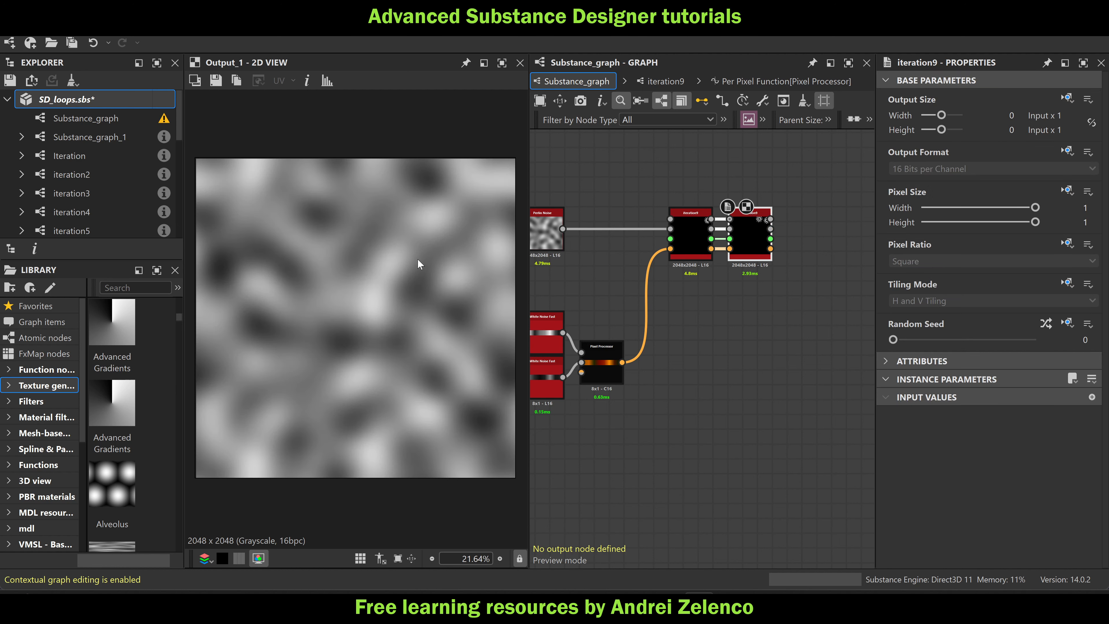
double_click(770, 219)
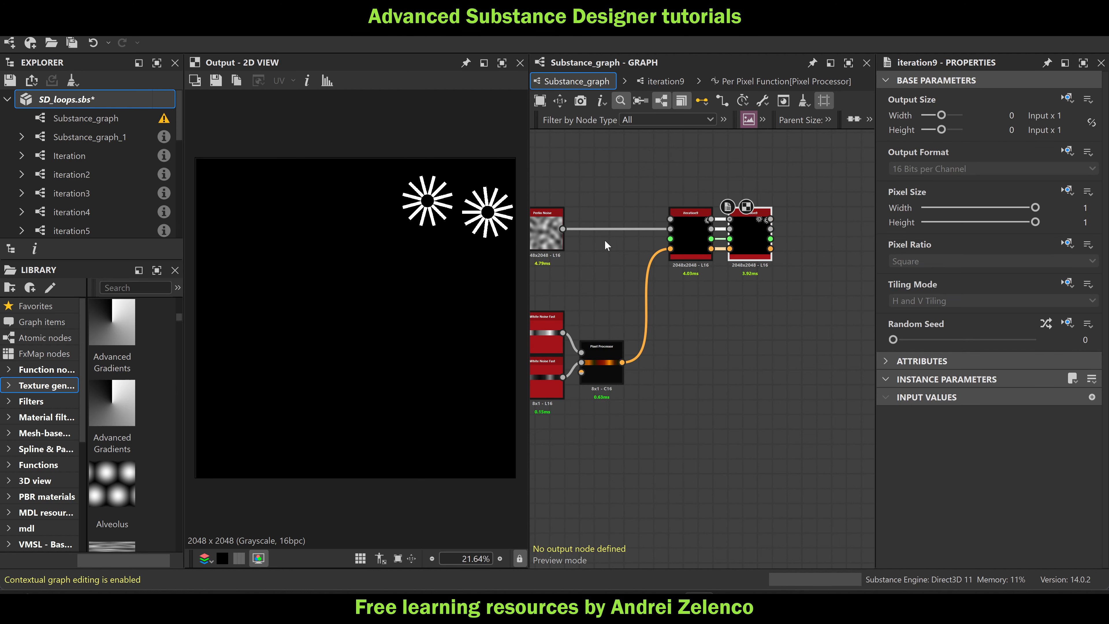
Duplicate the two iteration9 nodes, chain the copies after the originals, and preview the last copy's first output
scroll(611, 244, "down", 2)
middle_click_drag(698, 284, 631, 292)
left_click_drag(687, 278, 674, 224)
key("ctrl+d")
scroll(659, 255, "up", 1)
scroll(657, 257, "up", 1)
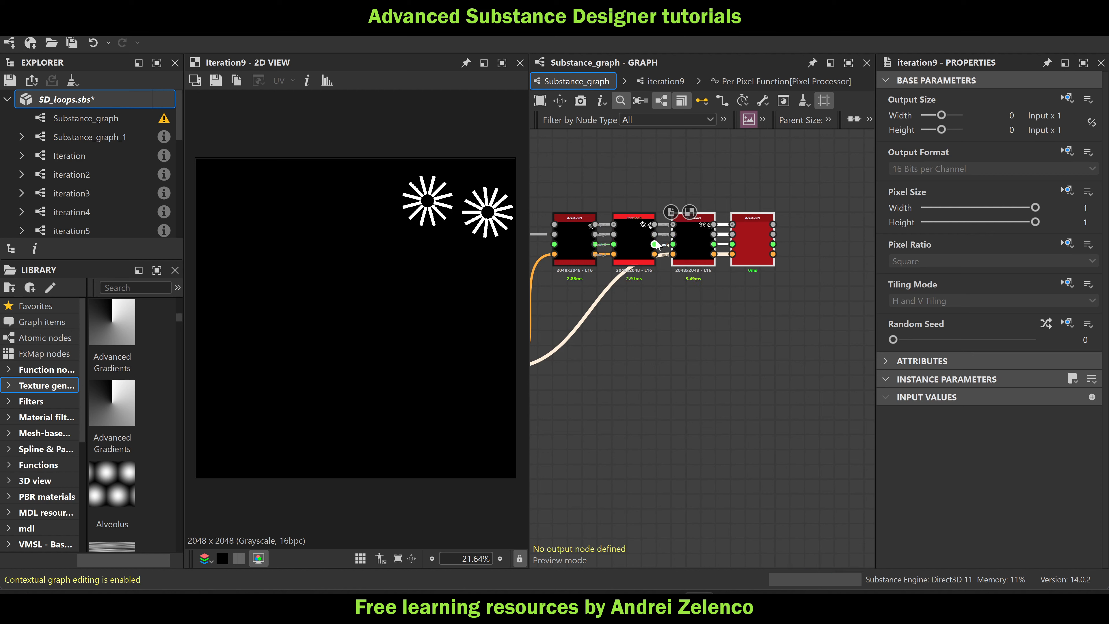
left_click(738, 244)
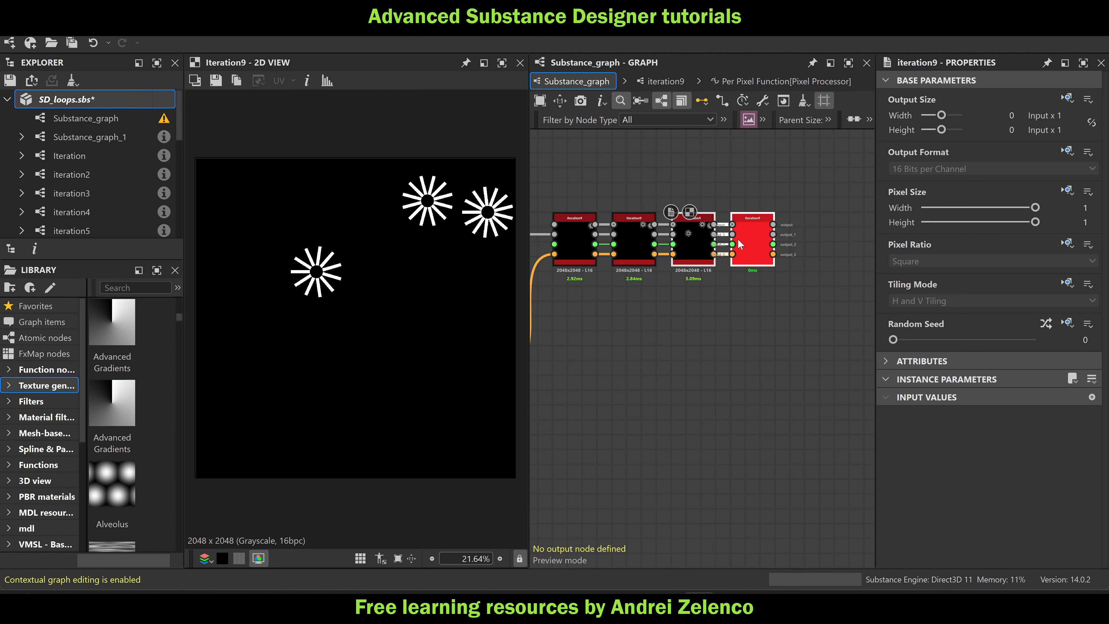
left_click(773, 224)
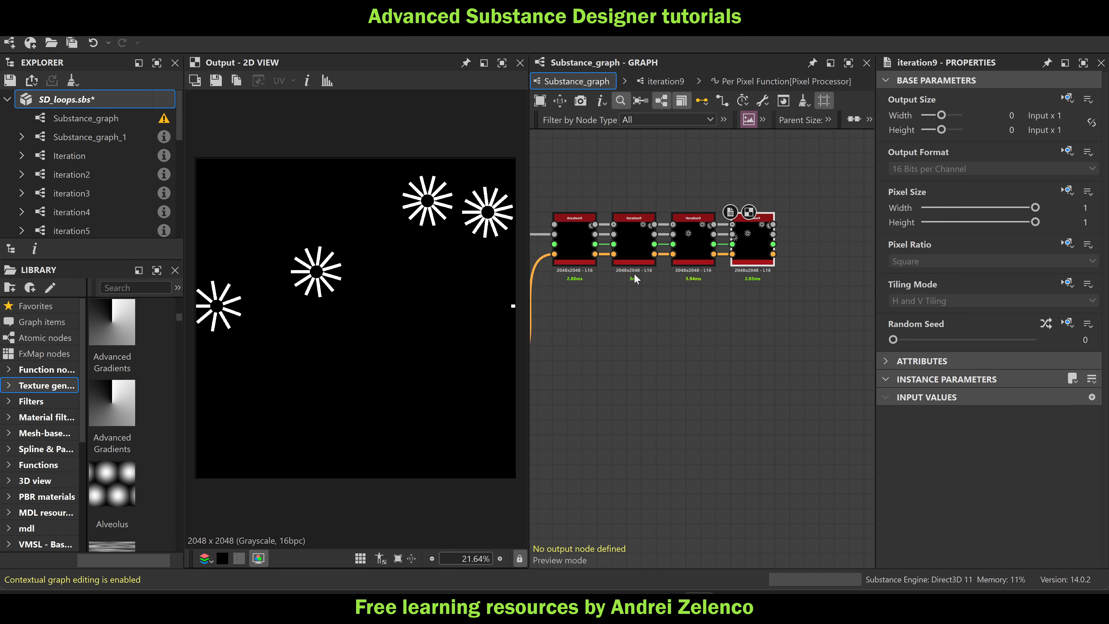
Open the Pixel Processor's per-pixel function and move the Vector Float4 and Float2 nodes away from Vector Float2 to make room
scroll(635, 278, "down", 4)
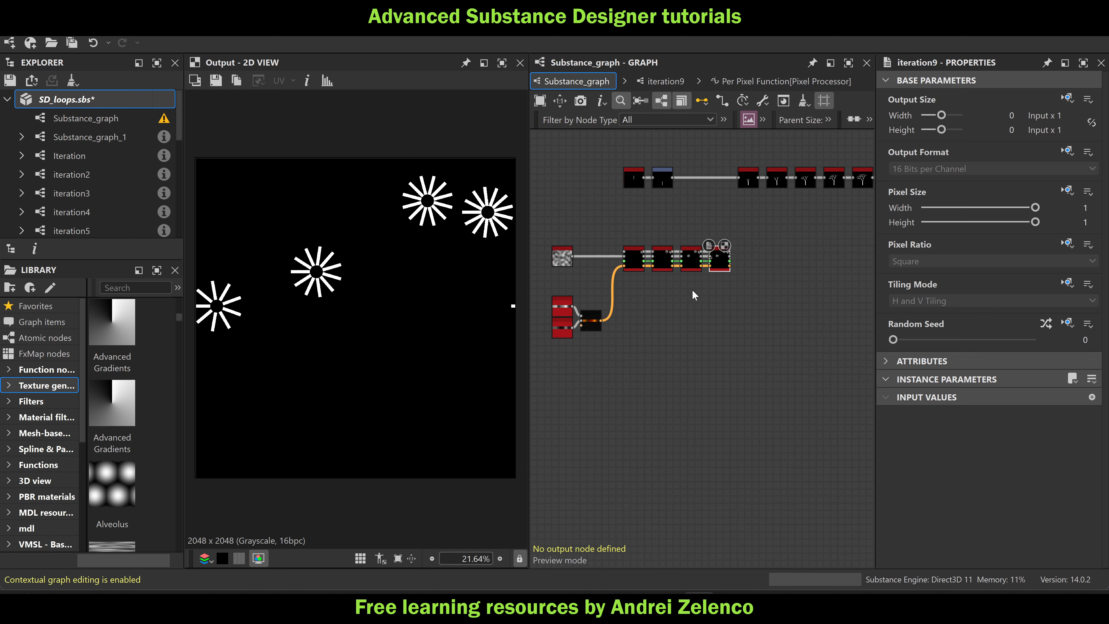
scroll(589, 322, "up", 5)
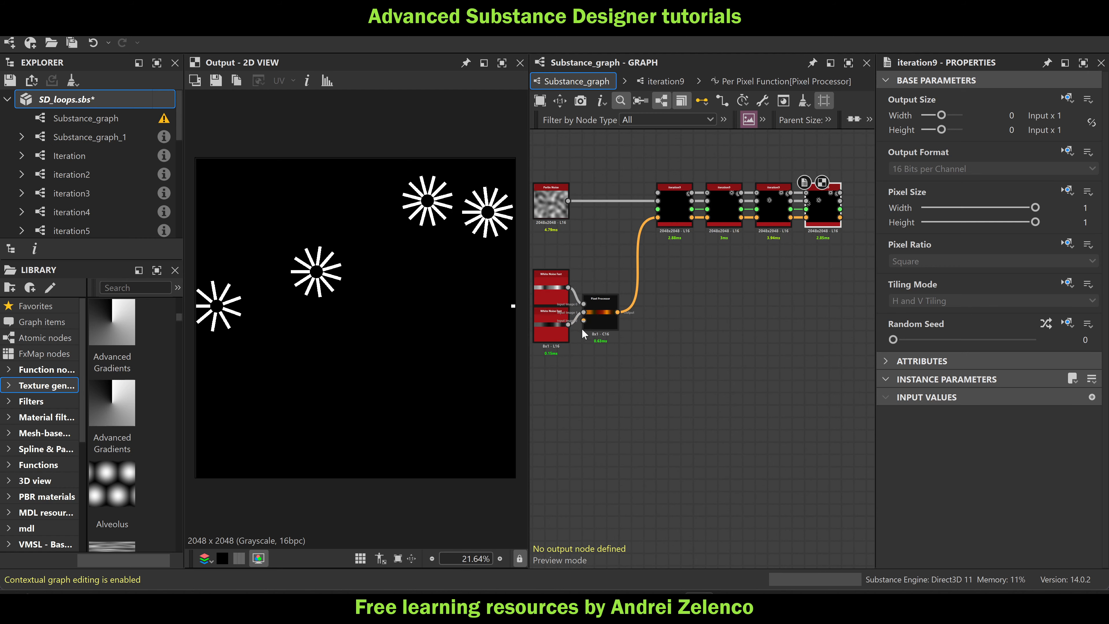
left_click(598, 310)
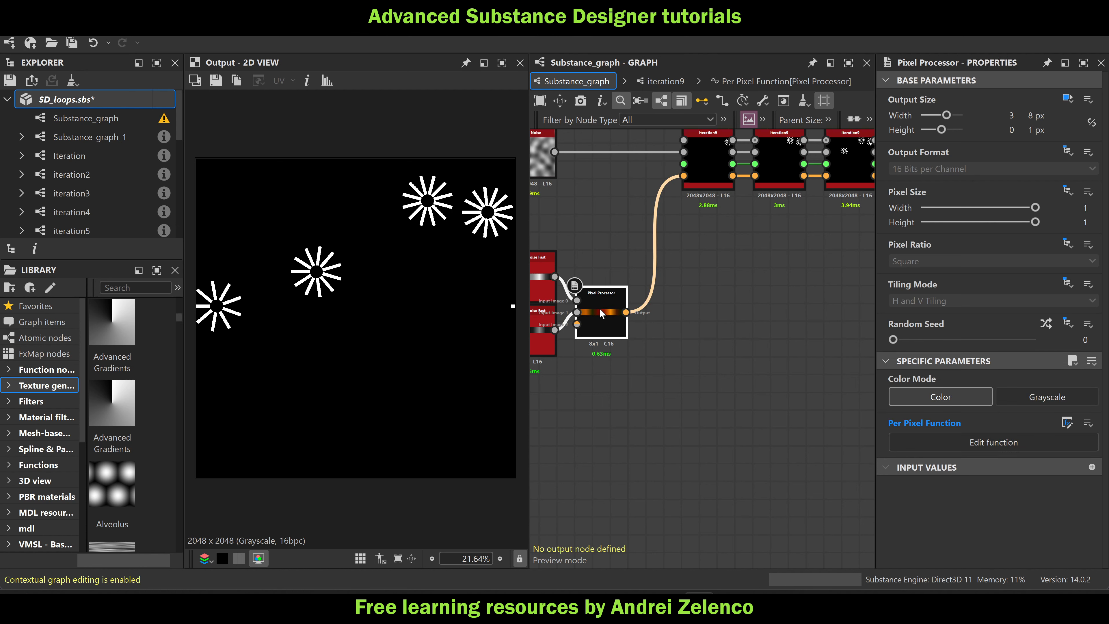
double_click(599, 310)
middle_click_drag(718, 404, 620, 396)
left_click_drag(653, 399, 736, 440)
left_click_drag(783, 344, 750, 413)
left_click_drag(731, 355, 823, 313)
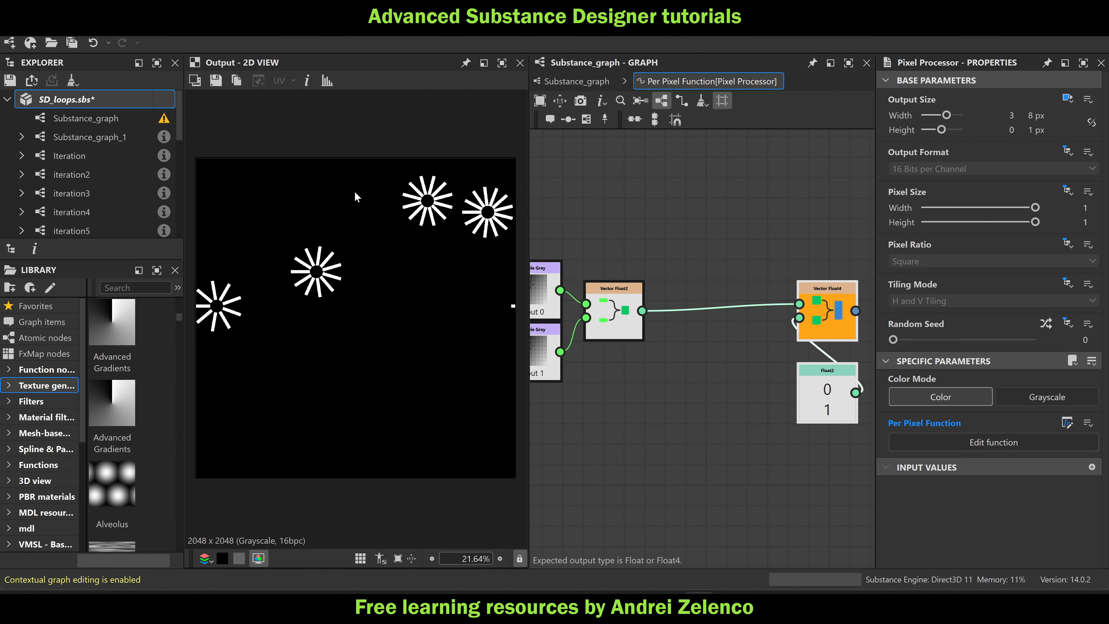
Insert a Scalar Multiplication node into the link between Vector Float2 and Vector Float4
left_click(707, 327)
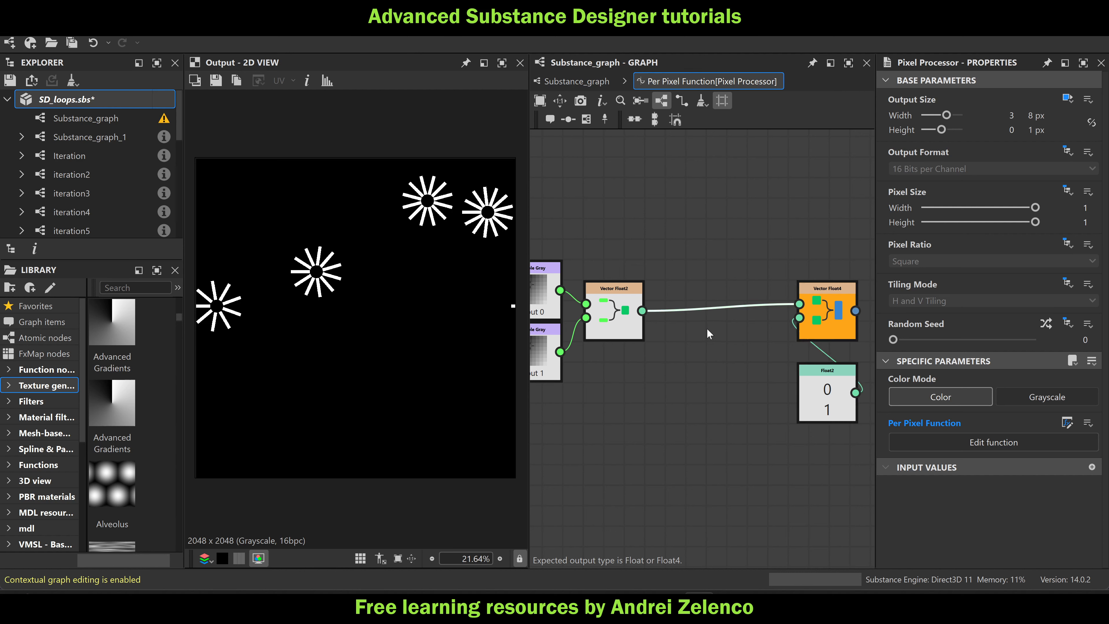
key("space")
type("sc")
left_click(767, 172)
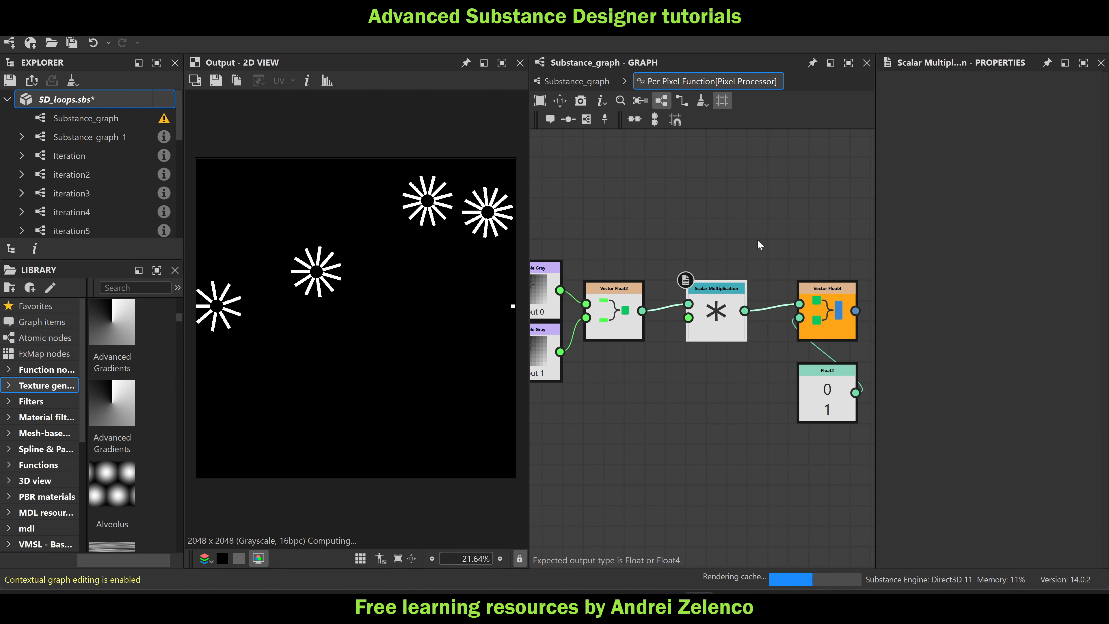
Add a Float node, connect it to the Scalar Multiplication's second input, and set its value to 0.56
key("space")
type("float")
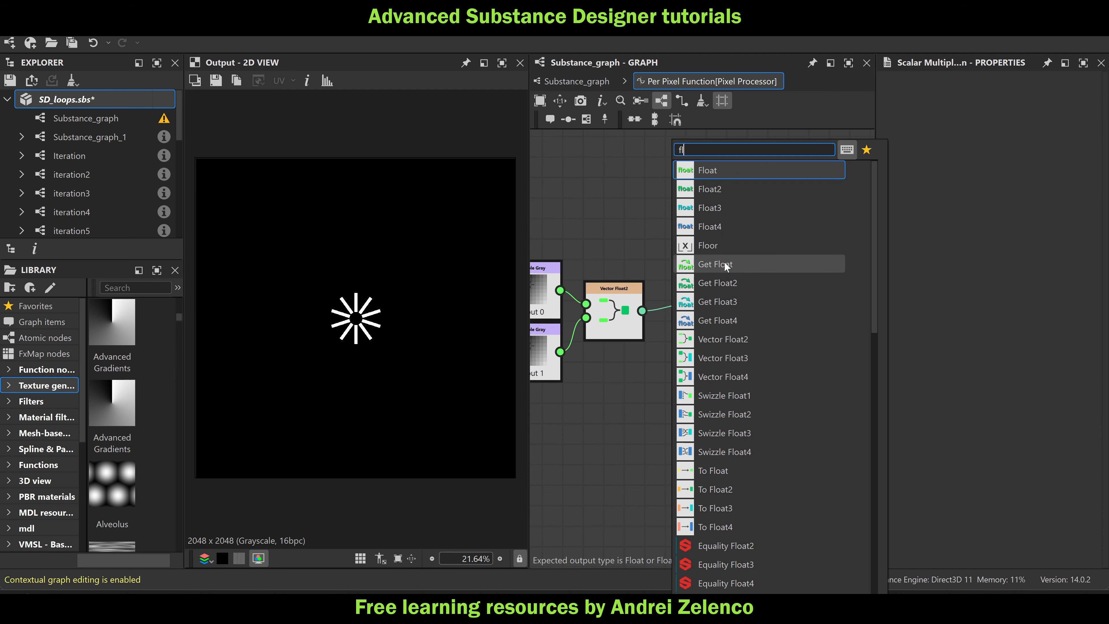
key("Return")
left_click_drag(671, 399, 688, 317)
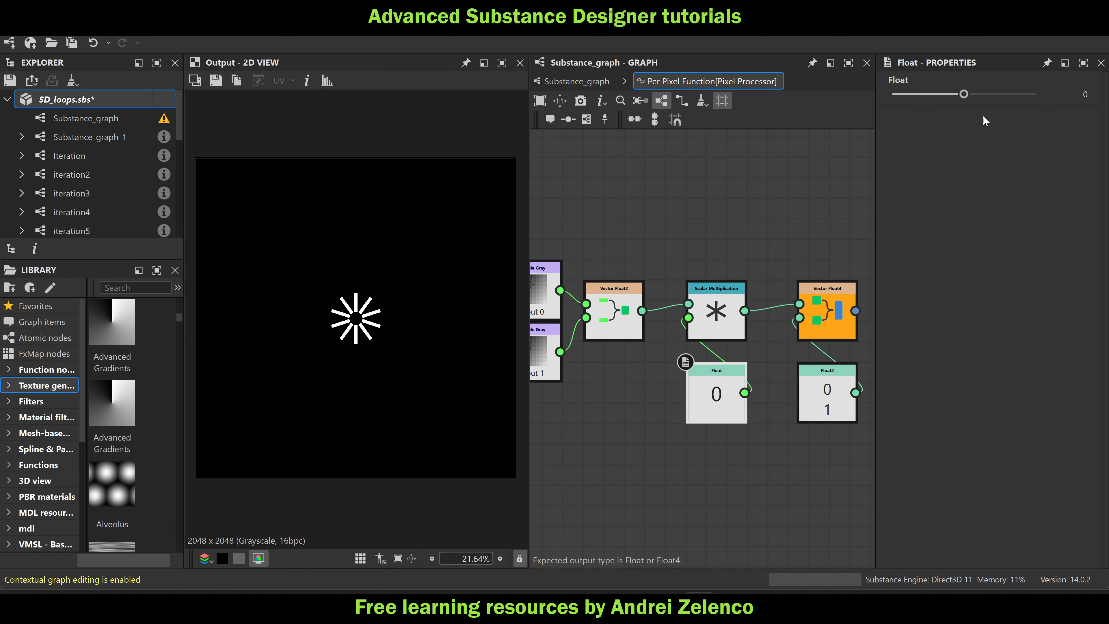
left_click_drag(965, 95, 1003, 97)
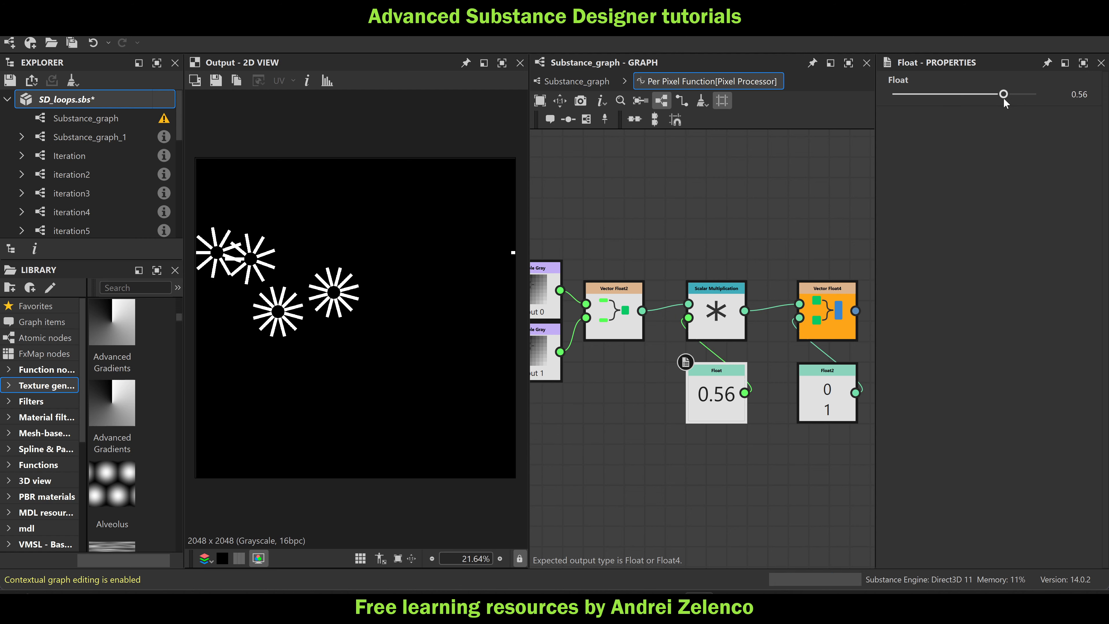
Open the per-pixel function of the Pixel Processor inside iteration9 and insert an Add node after the $pos node
left_click(577, 81)
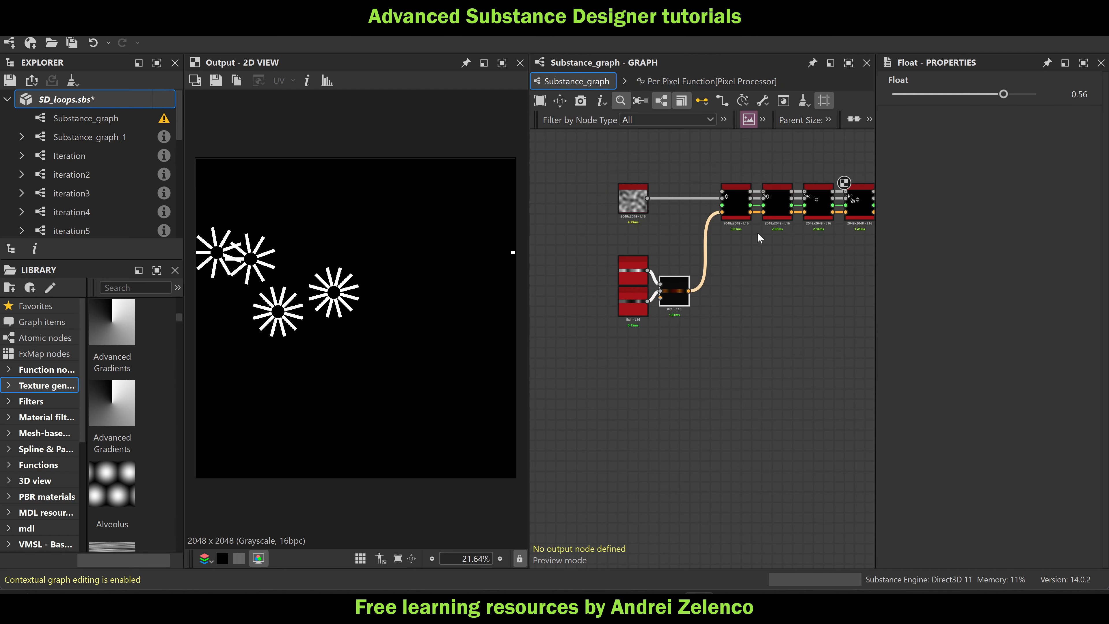
double_click(726, 197)
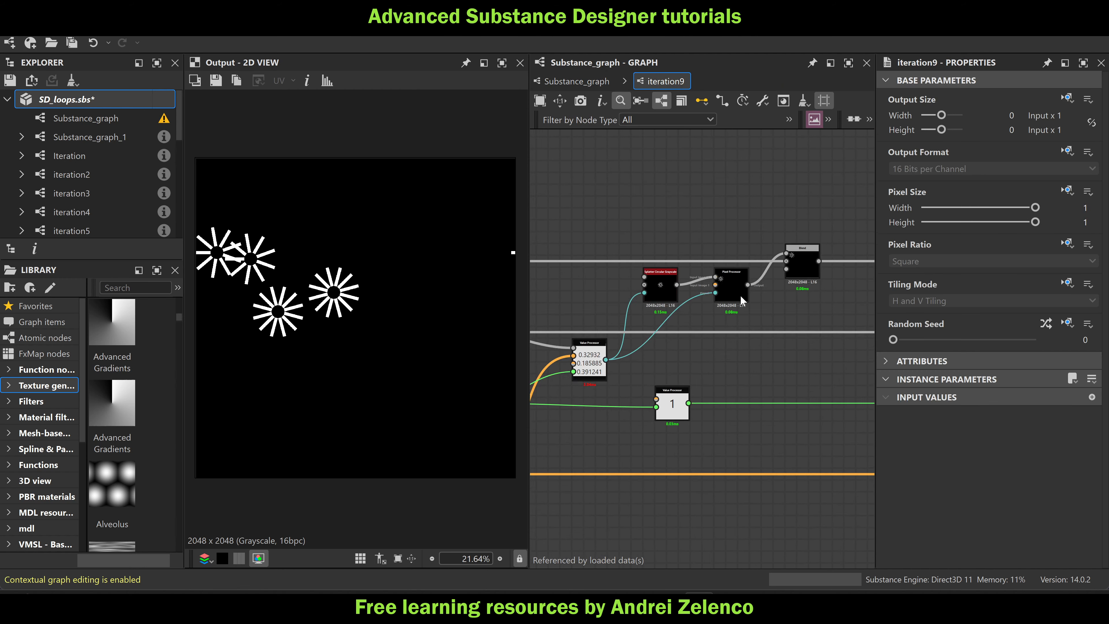
double_click(732, 289)
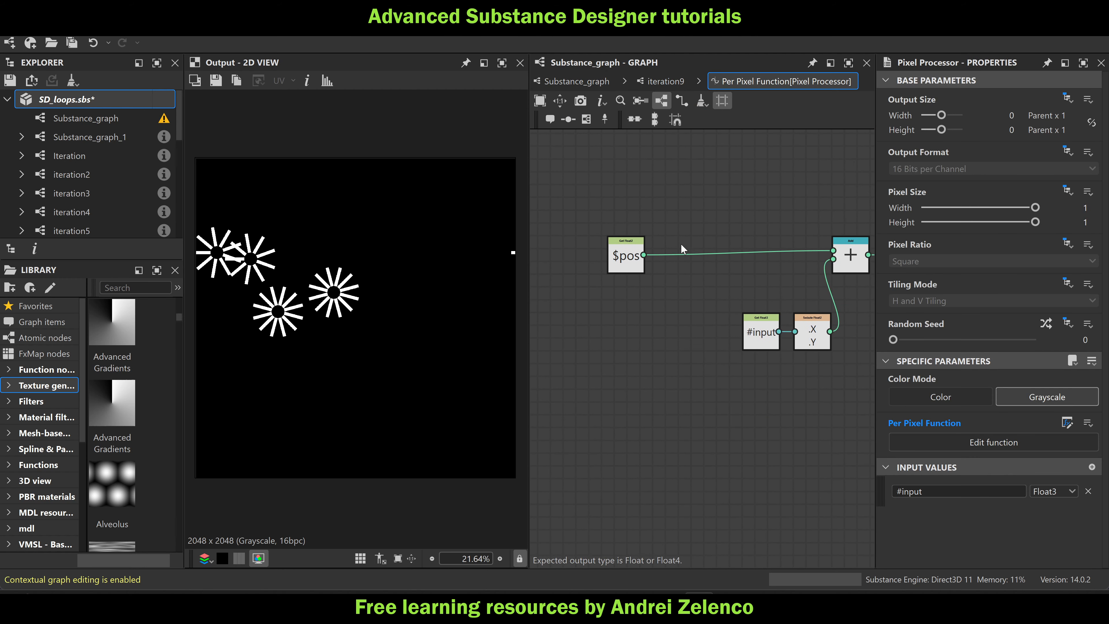
left_click(681, 249)
key("space")
type("add")
key("Return")
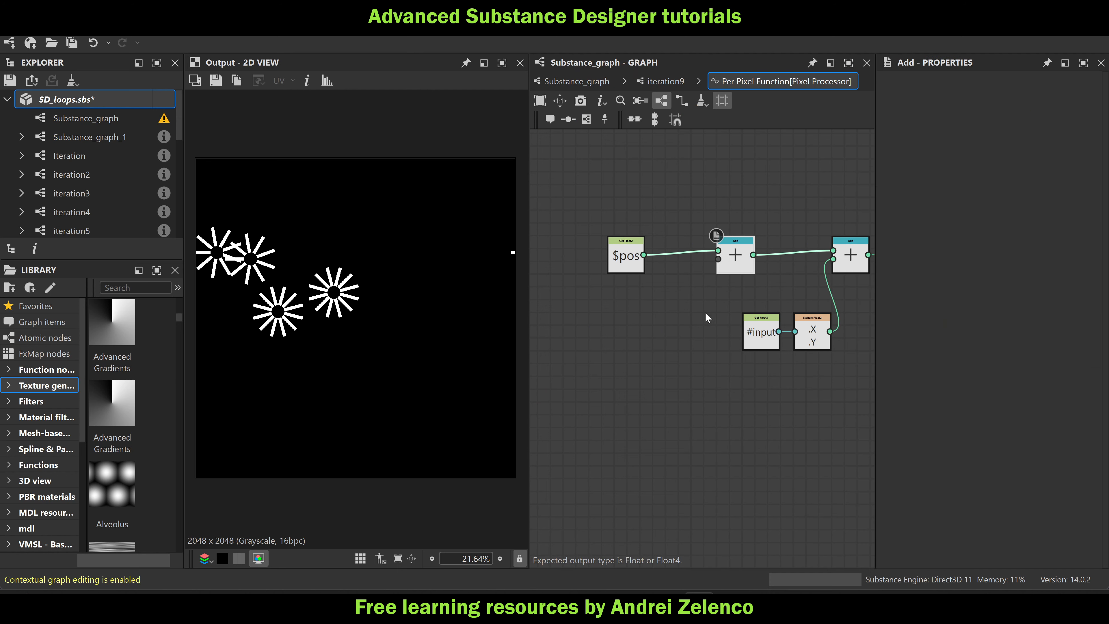
Add a Float2 node, connect it to the new Add node's second input, and align it beneath the $pos node
key("space")
type("f")
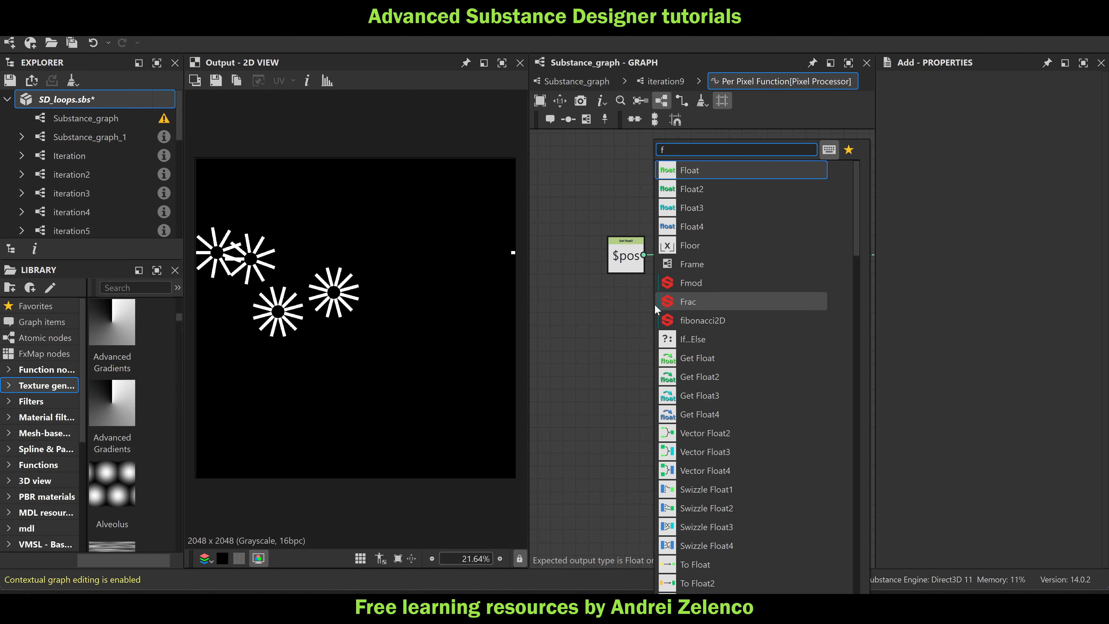
left_click(722, 192)
left_click_drag(695, 283, 718, 258)
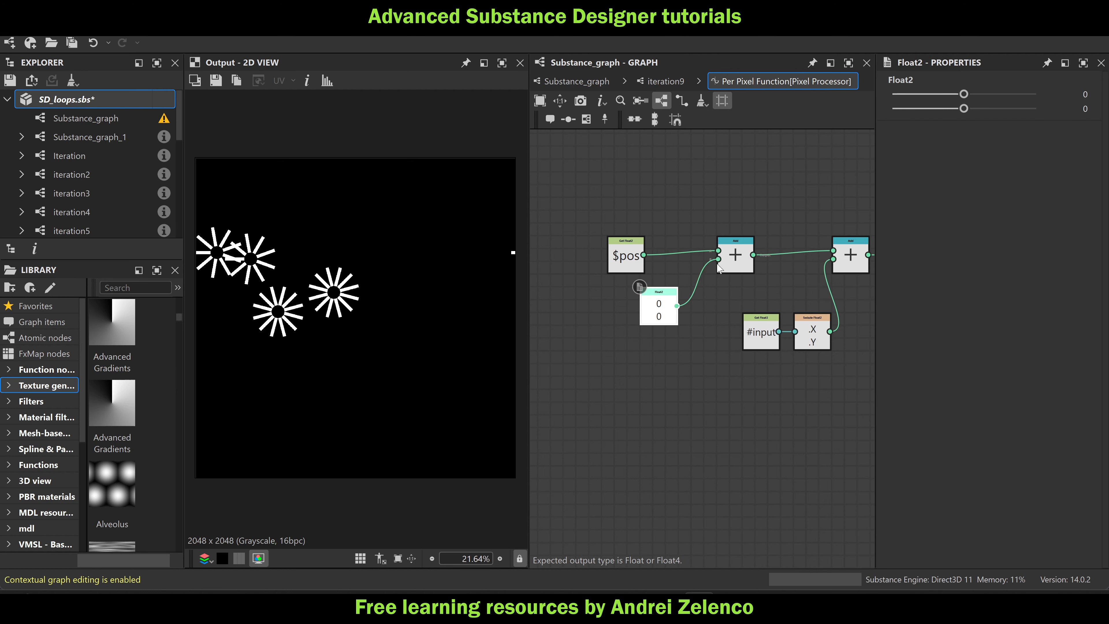
left_click_drag(643, 311, 611, 314)
left_click_drag(628, 261, 623, 261)
left_click(620, 307)
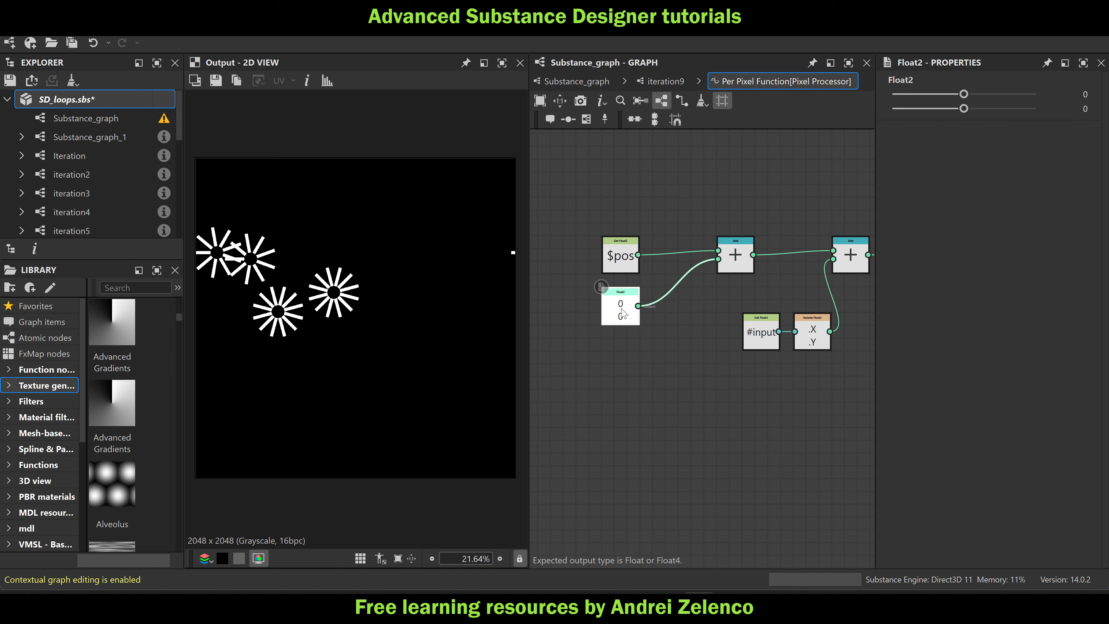
Set both components of the Float2 offset to -0.25
left_click_drag(963, 94, 947, 95)
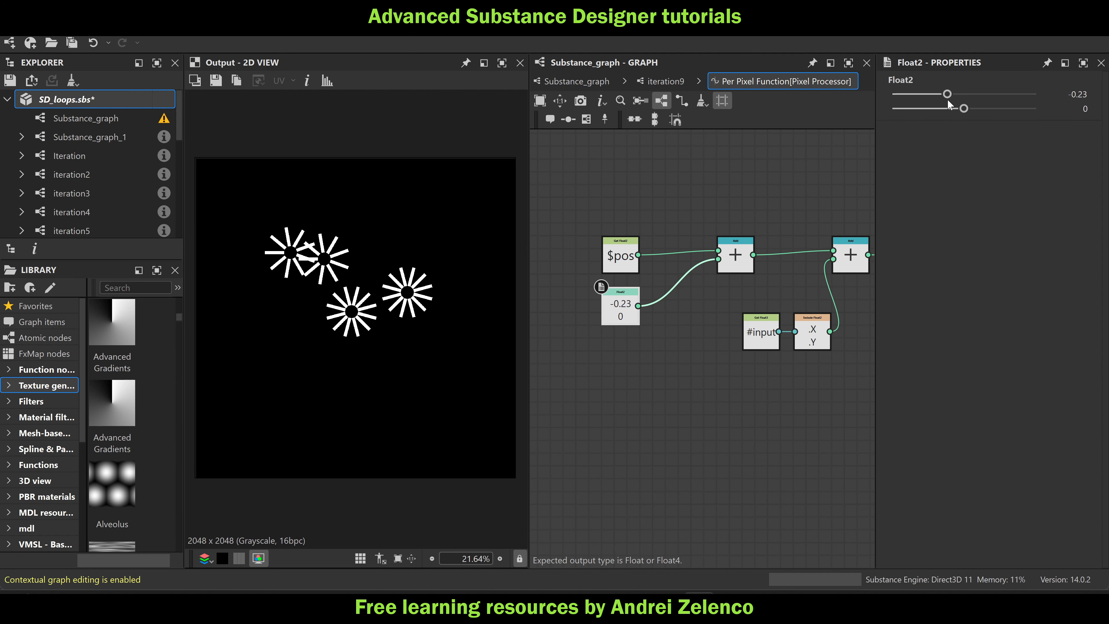
left_click_drag(1082, 94, 1099, 98)
type("25")
key("Tab")
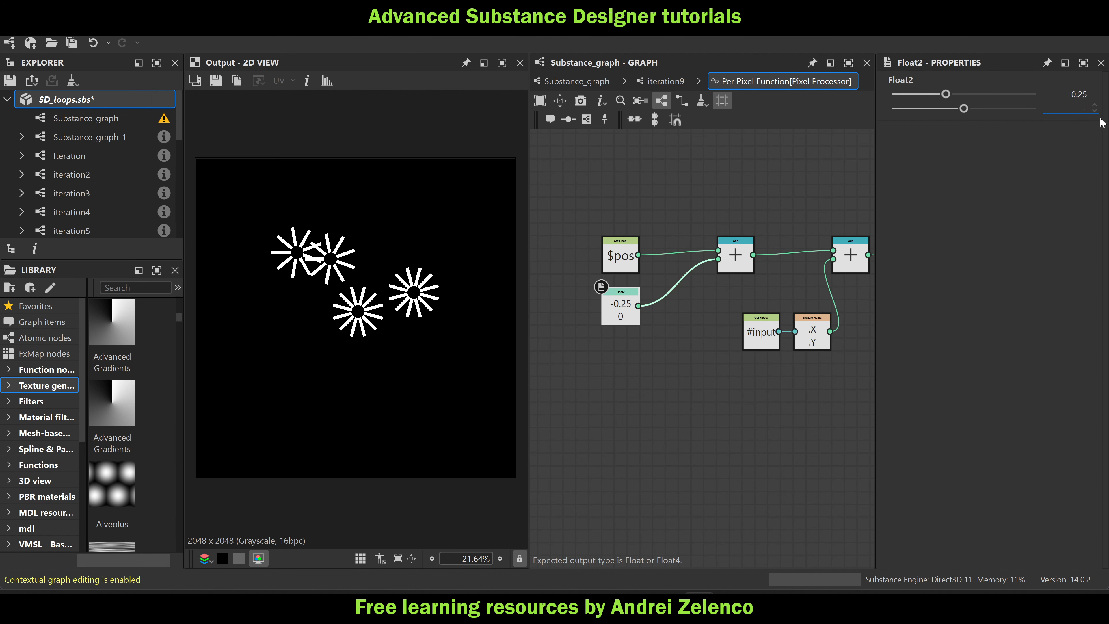
type("-0.25")
key("Return")
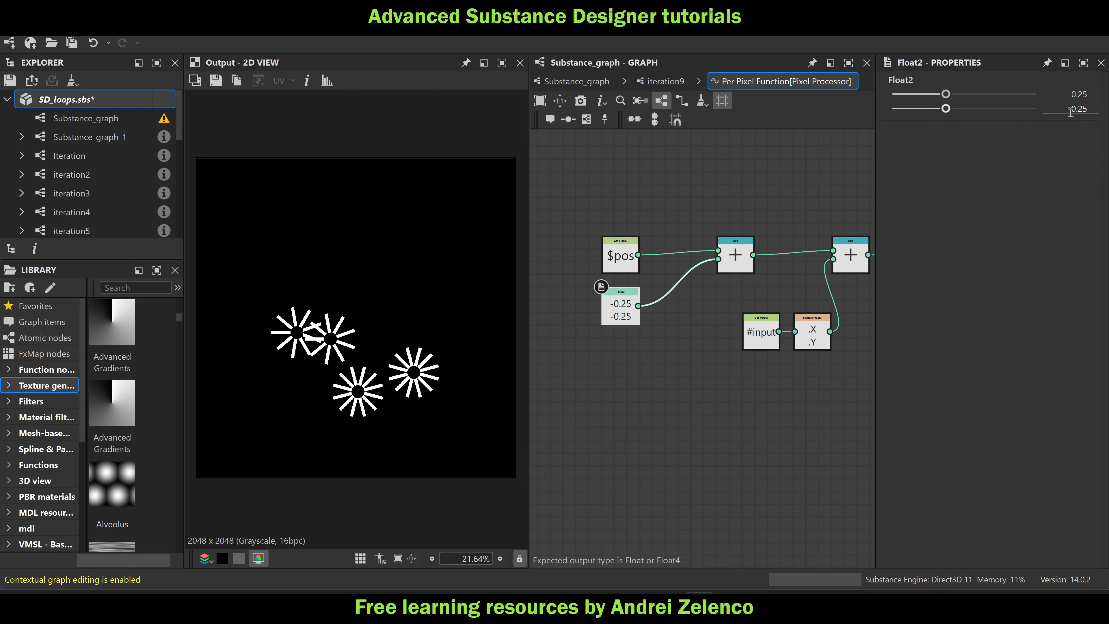
Return to Substance_graph and duplicate the chain of four iteration9 nodes
left_click(577, 81)
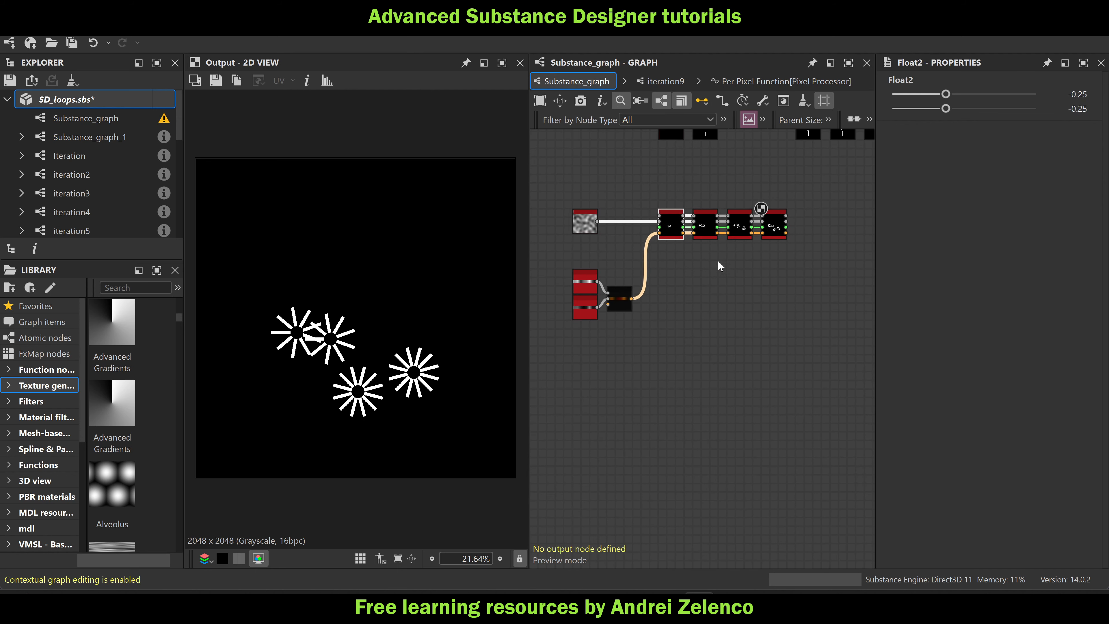
left_click_drag(764, 216, 673, 247)
middle_click_drag(783, 255, 728, 249)
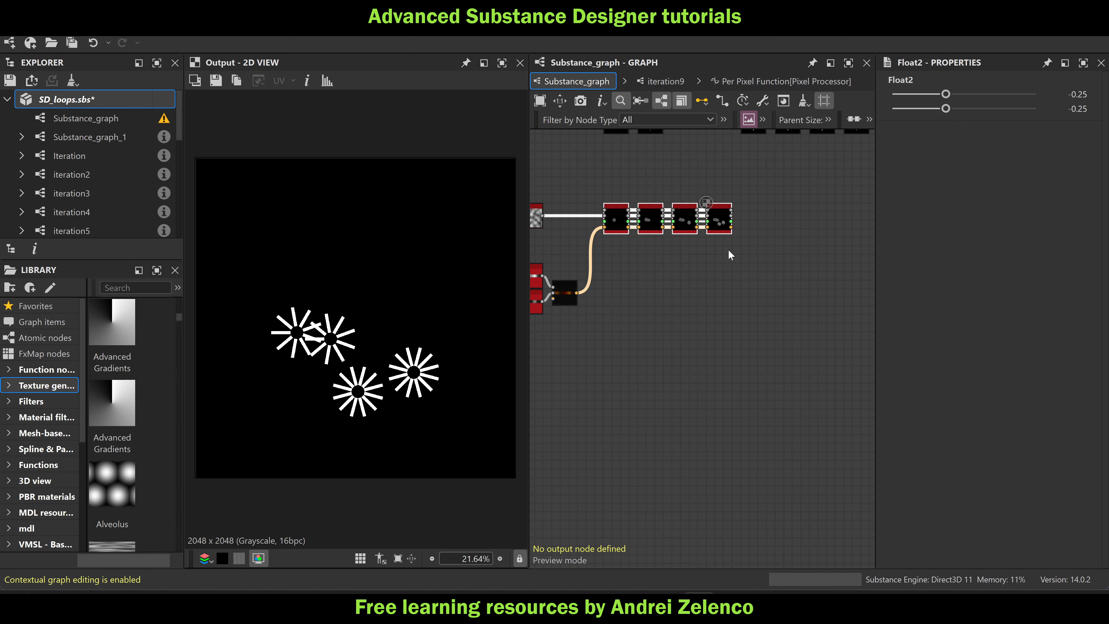
key("ctrl+d")
scroll(773, 228, "up", 3)
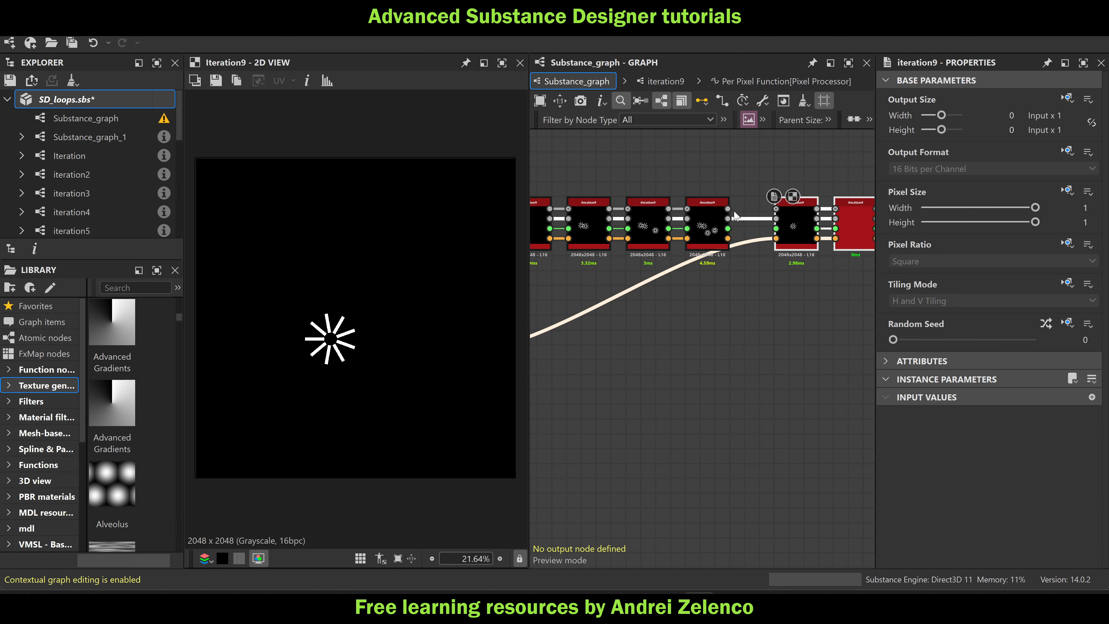
Connect the fourth iteration9 node's outputs to the first copy's matching inputs and preview the last copy's first output
left_click_drag(728, 208, 776, 209)
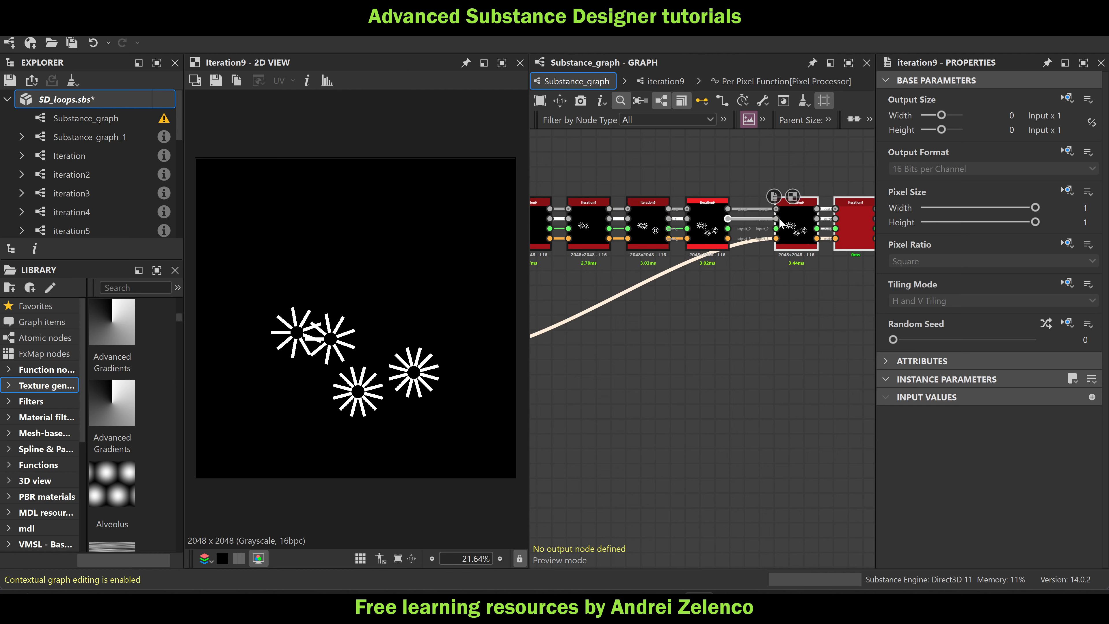
left_click_drag(728, 238, 775, 239)
middle_click_drag(774, 248, 536, 239)
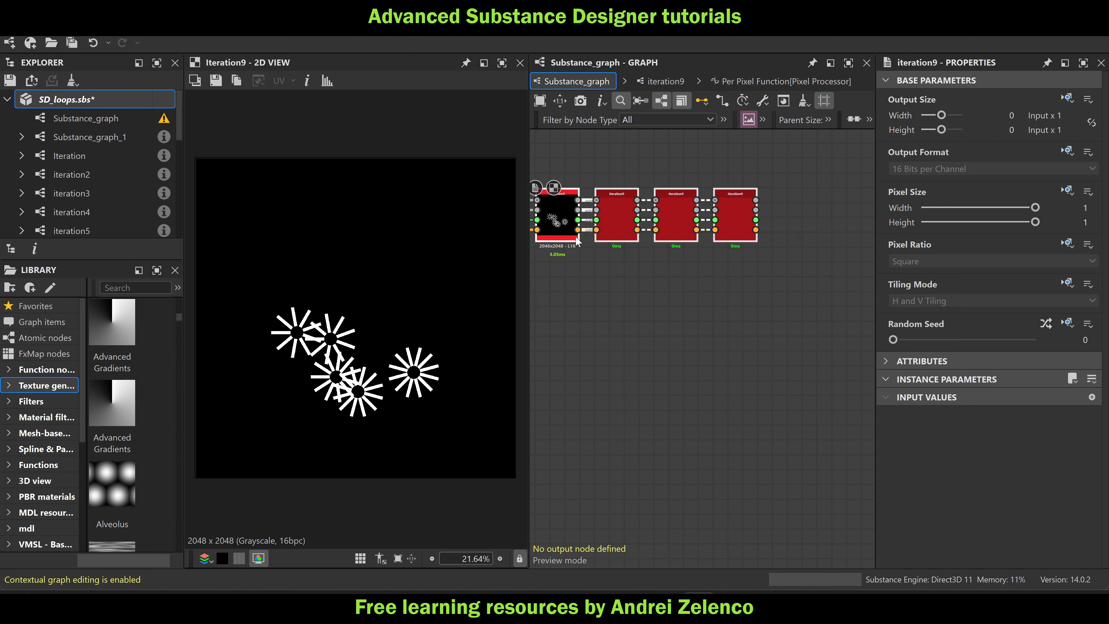
double_click(756, 203)
scroll(761, 199, "down", 5)
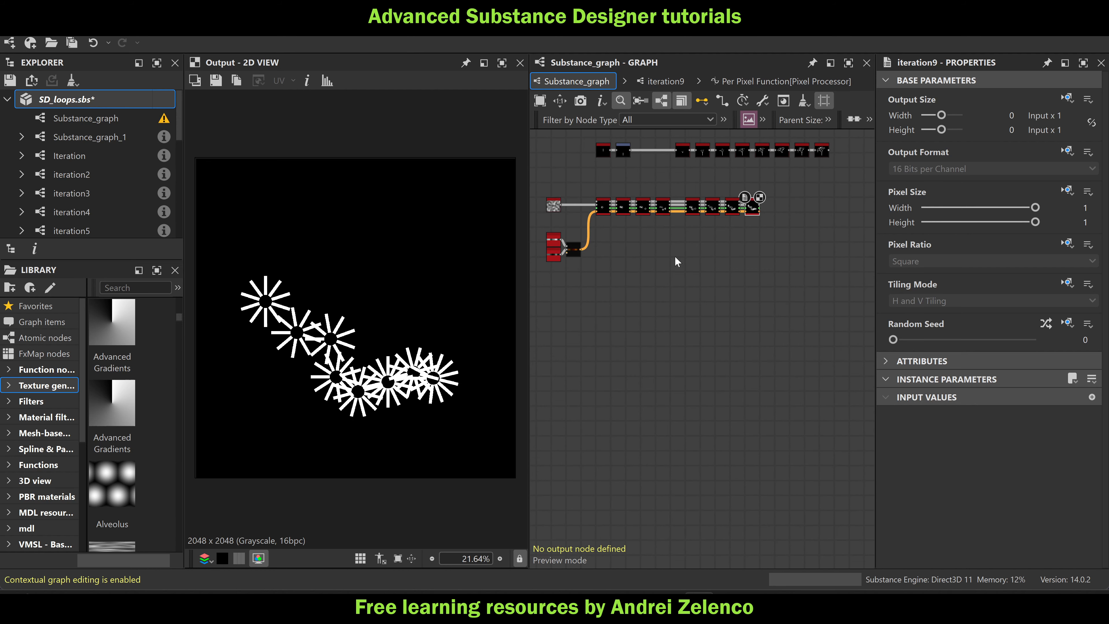
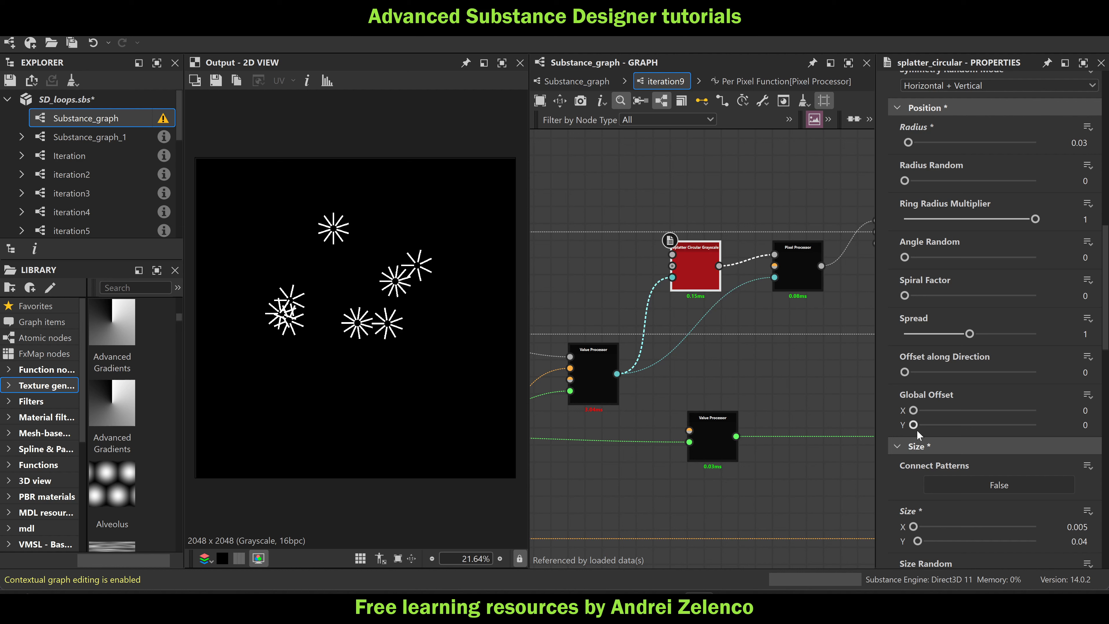
Create an empty function for the Color parameter of the Splatter Circular Grayscale node
scroll(882, 521, "down", 5)
scroll(883, 517, "down", 5)
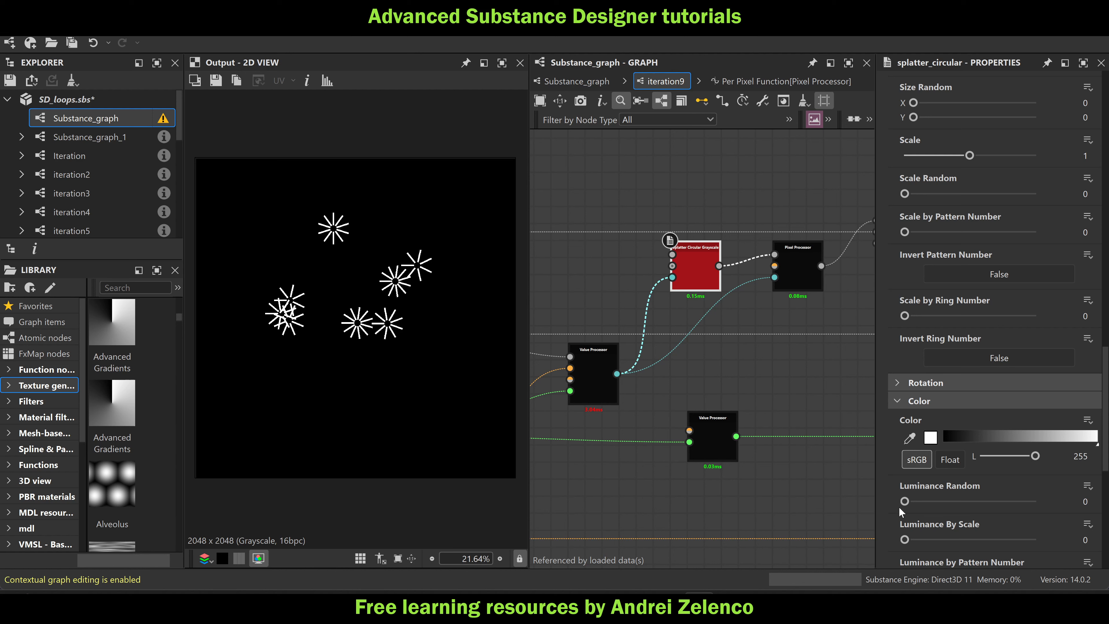
scroll(899, 506, "down", 1)
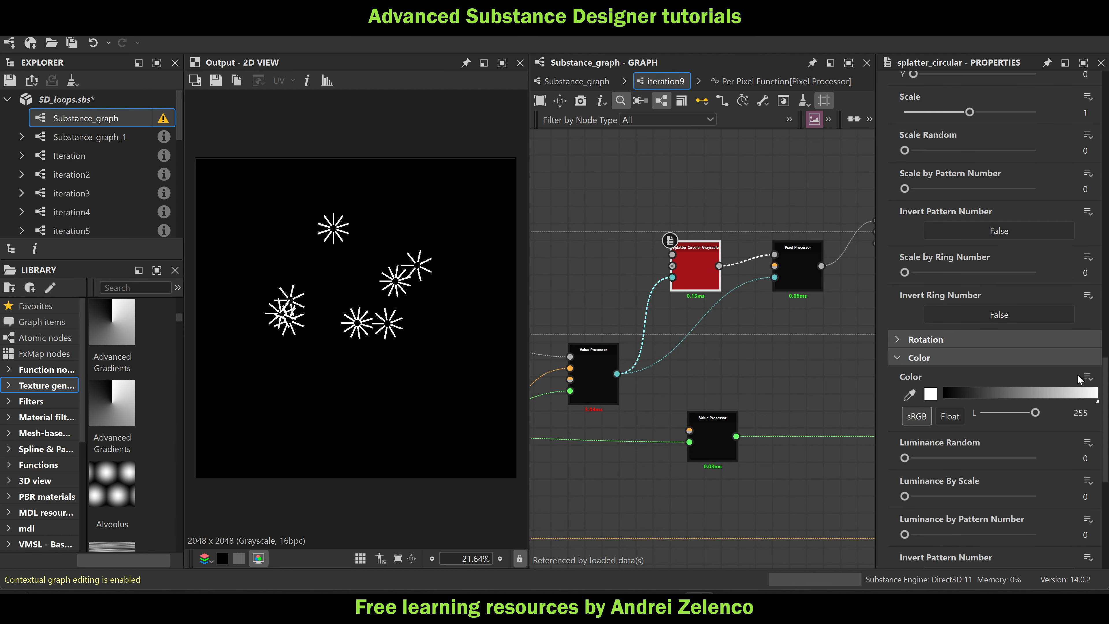
left_click(1087, 379)
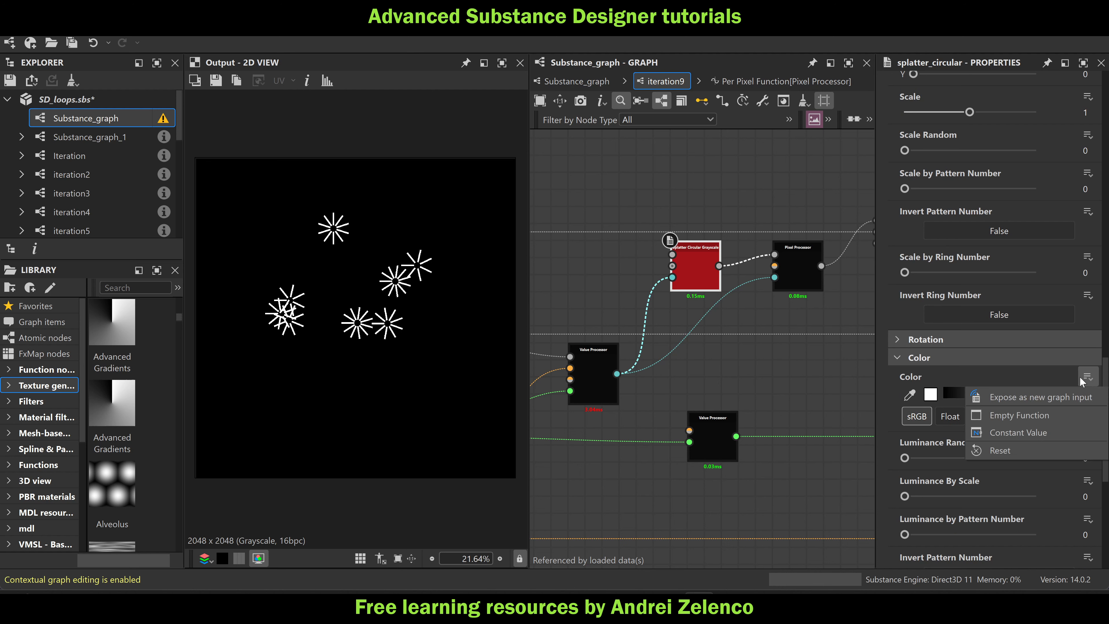
left_click(1046, 415)
Add a Get Float3 node to the Color function and set it to read #input
key("space")
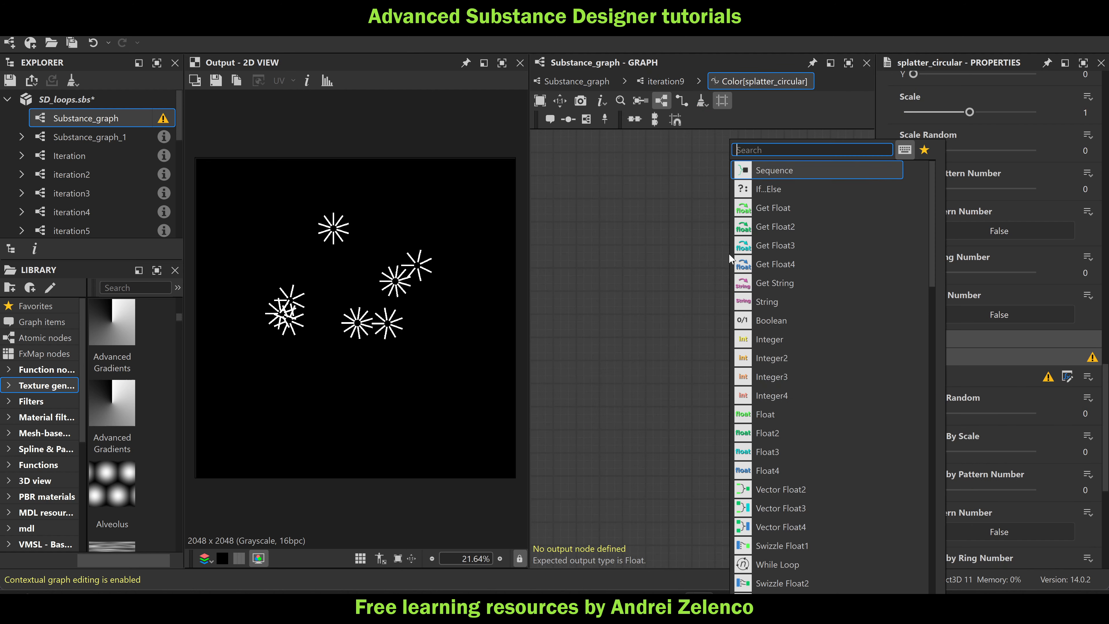
type("get")
left_click(785, 206)
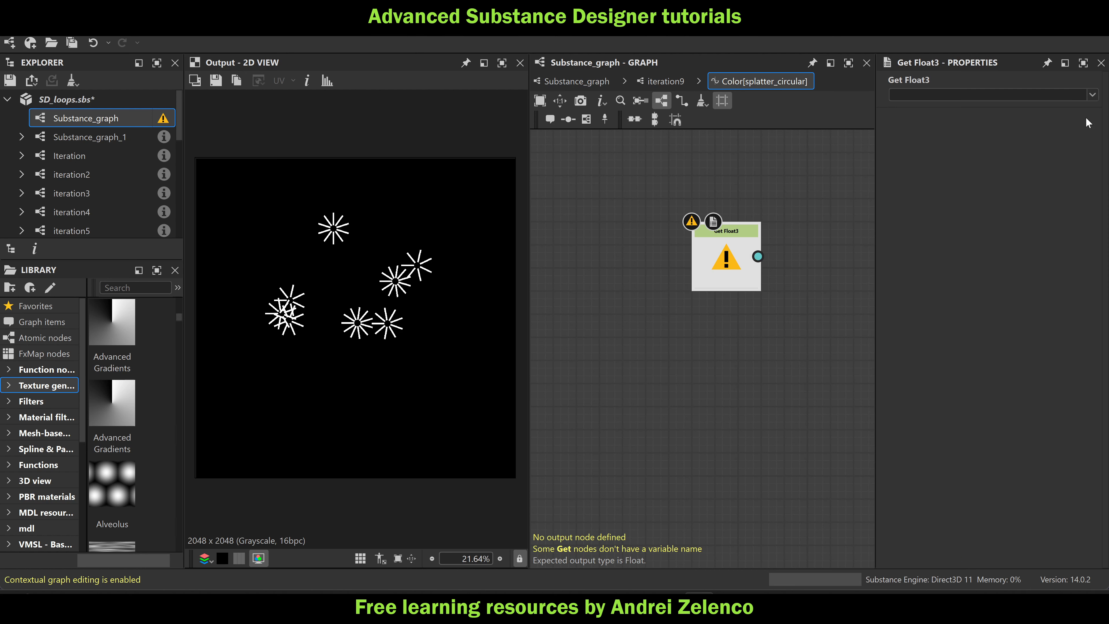
left_click(1091, 95)
left_click(921, 134)
key("space")
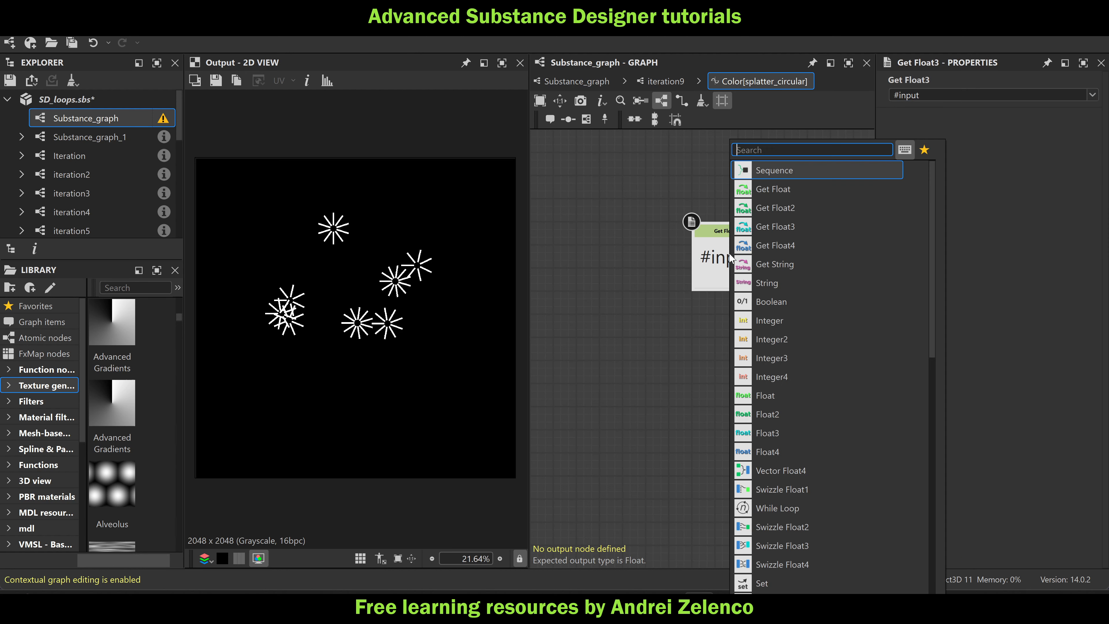
type("sw")
left_click(799, 180)
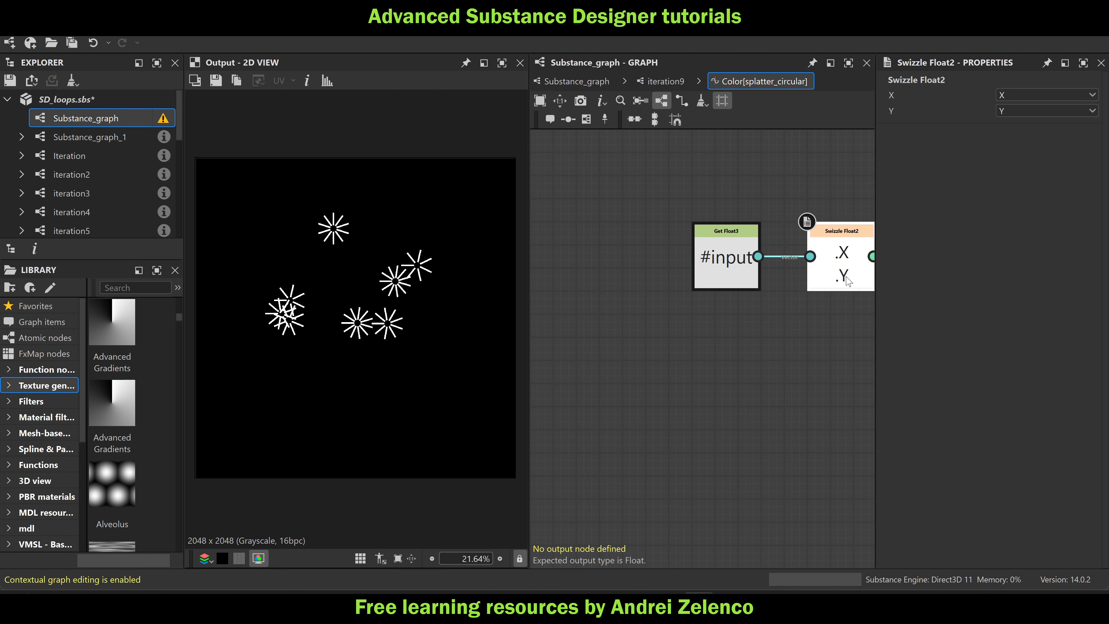
key("Delete")
Add a Swizzle Float1 node fed by the Get Float3 node and place it beside that node
key("space")
type("sw")
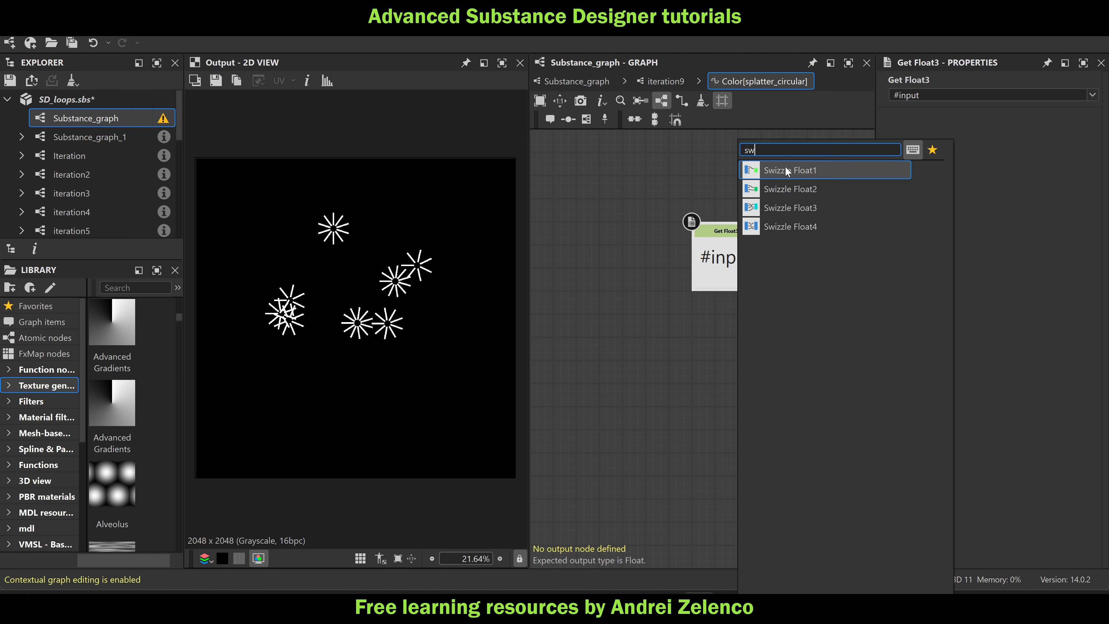
left_click(785, 165)
middle_click_drag(801, 303, 711, 304)
left_click_drag(749, 284, 726, 284)
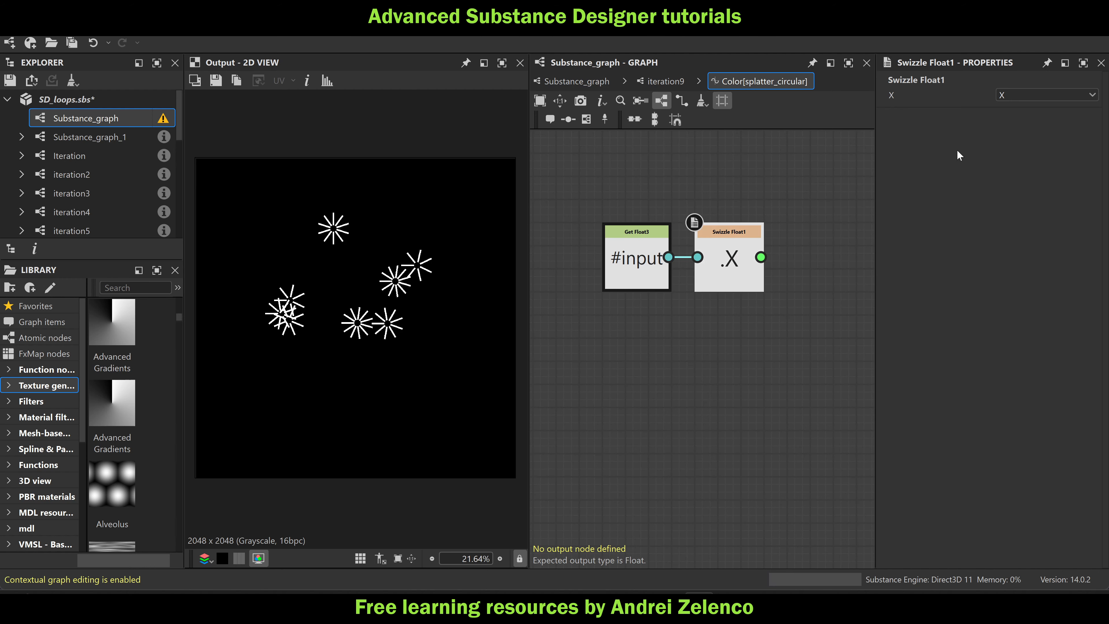
Set the Swizzle Float1 component to Z and make the node the function's output
left_click(1025, 95)
left_click(1016, 130)
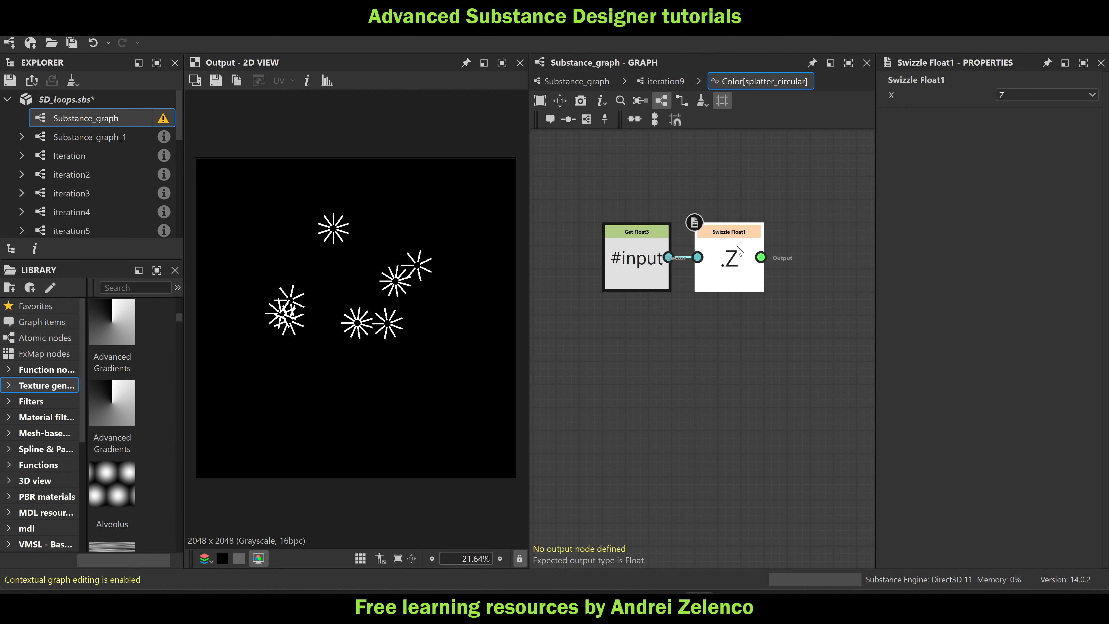
right_click(747, 247)
left_click(785, 303)
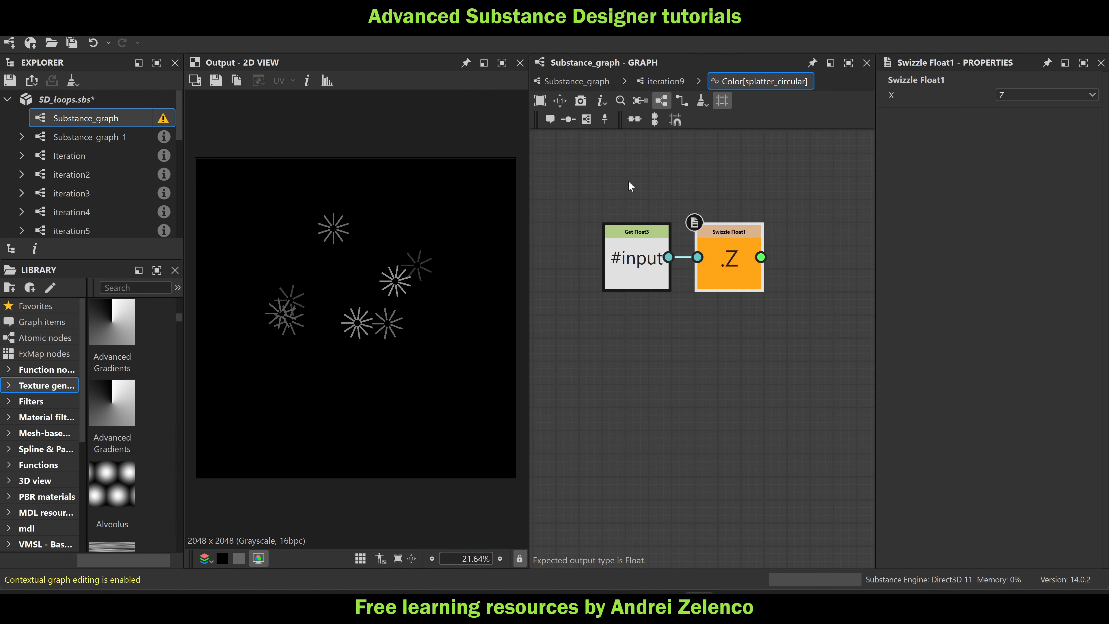
Return to Substance_graph and copy the existing Auto Levels and Gradient Map pair to the end of the iteration9 chain
left_click(592, 82)
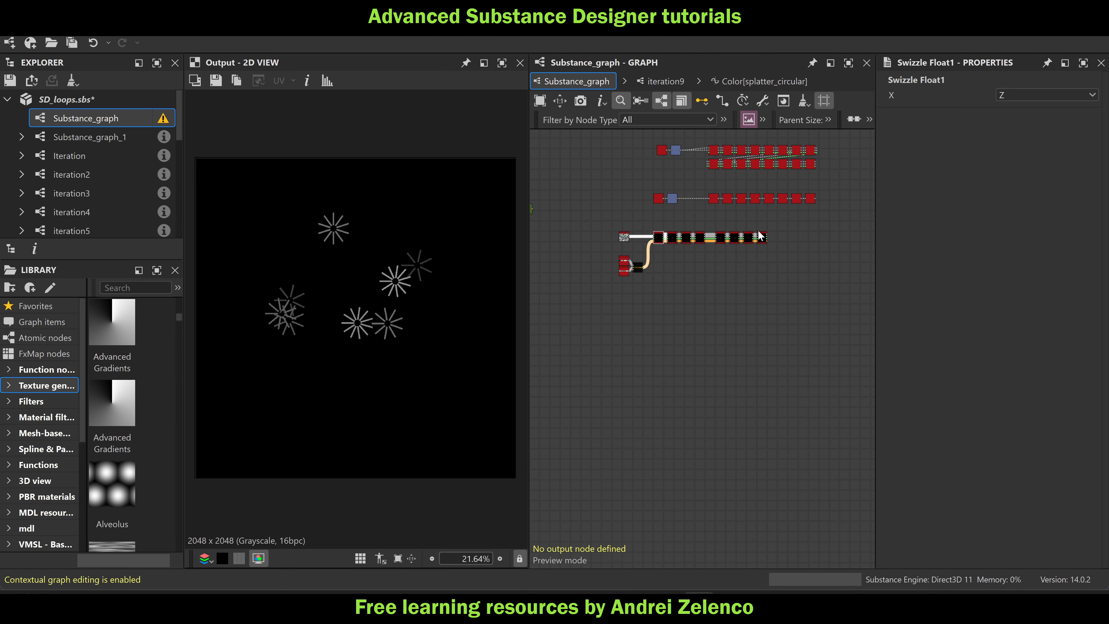
scroll(773, 264, "up", 2)
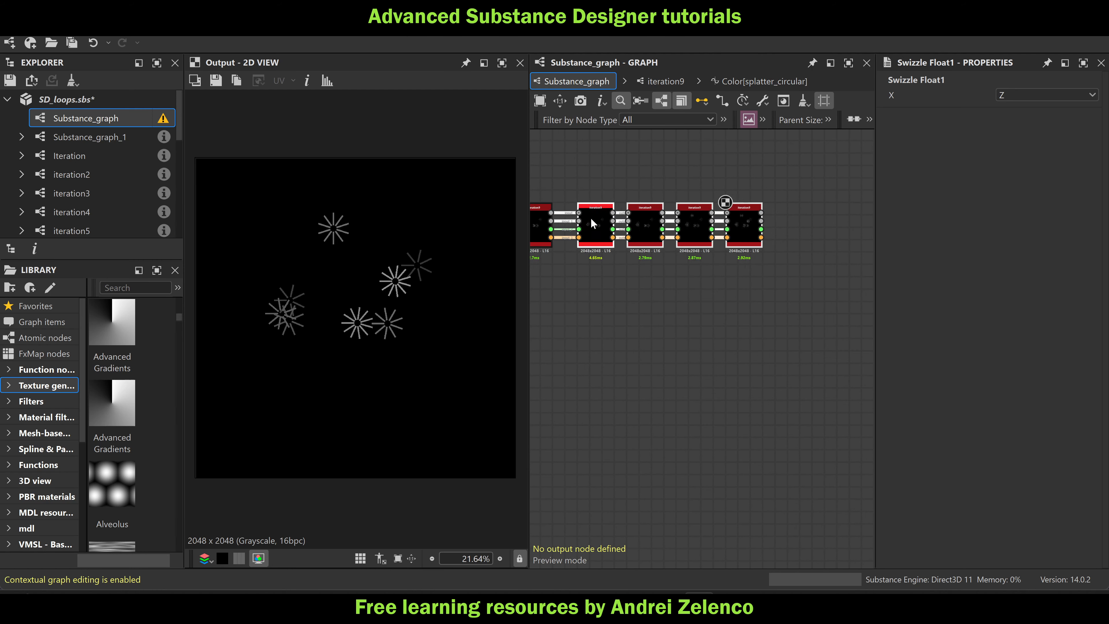
scroll(692, 247, "down", 6)
scroll(556, 231, "up", 4)
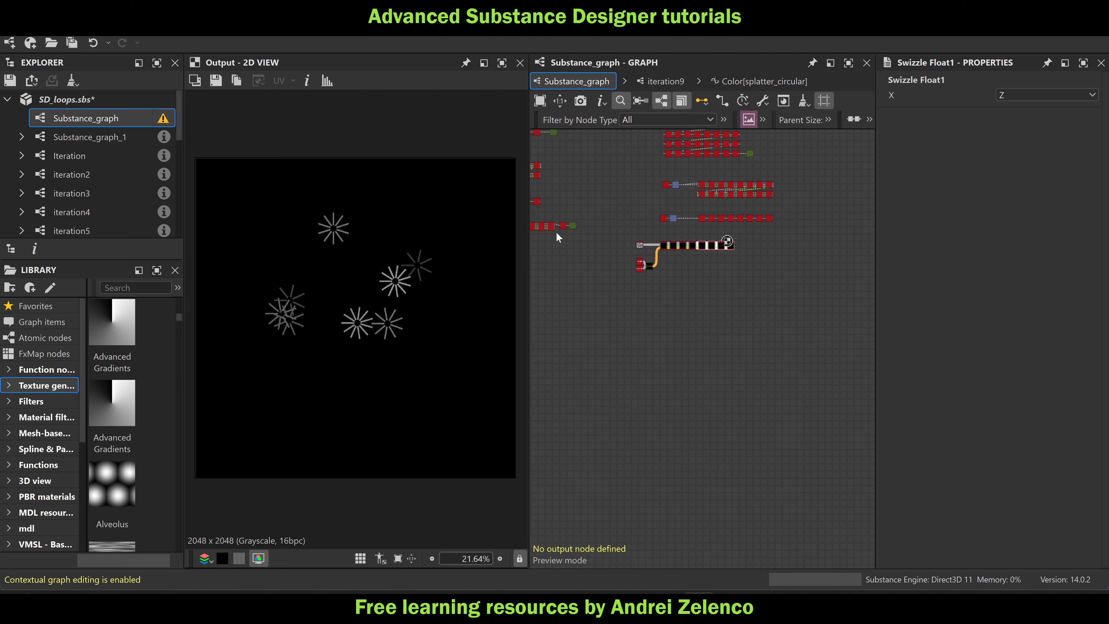
scroll(580, 219, "up", 5)
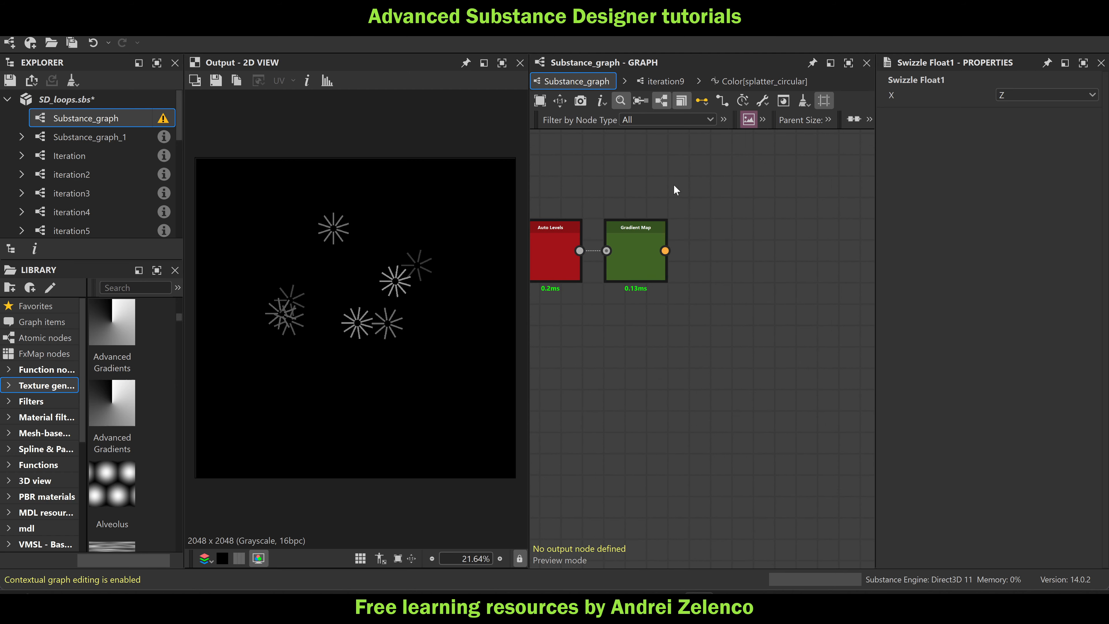
left_click_drag(675, 189, 646, 256)
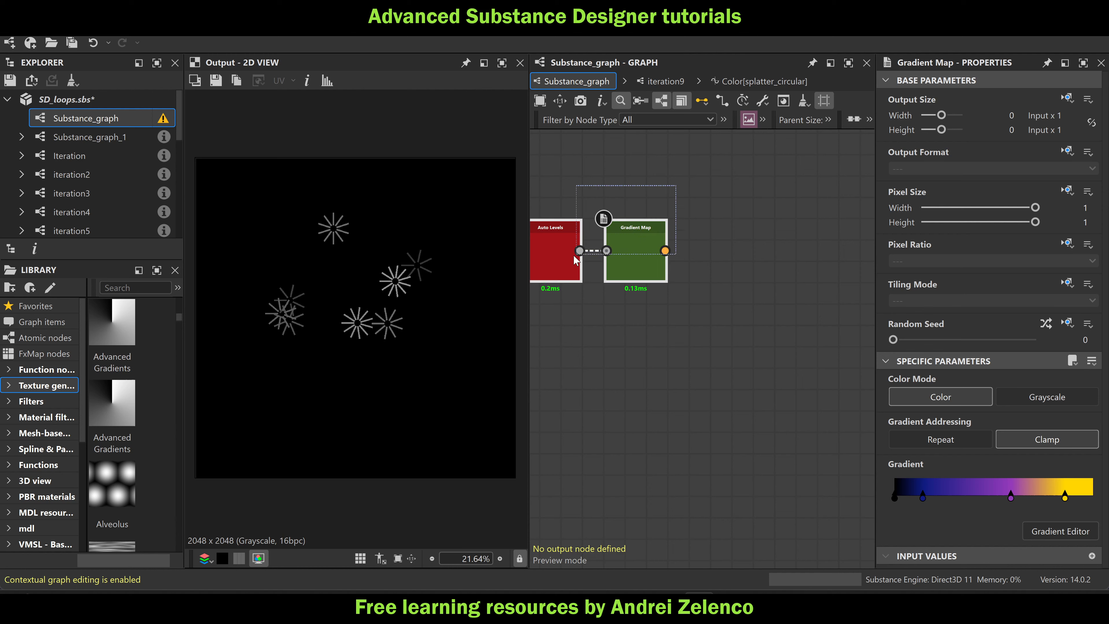
scroll(573, 254, "down", 8)
scroll(782, 295, "up", 5)
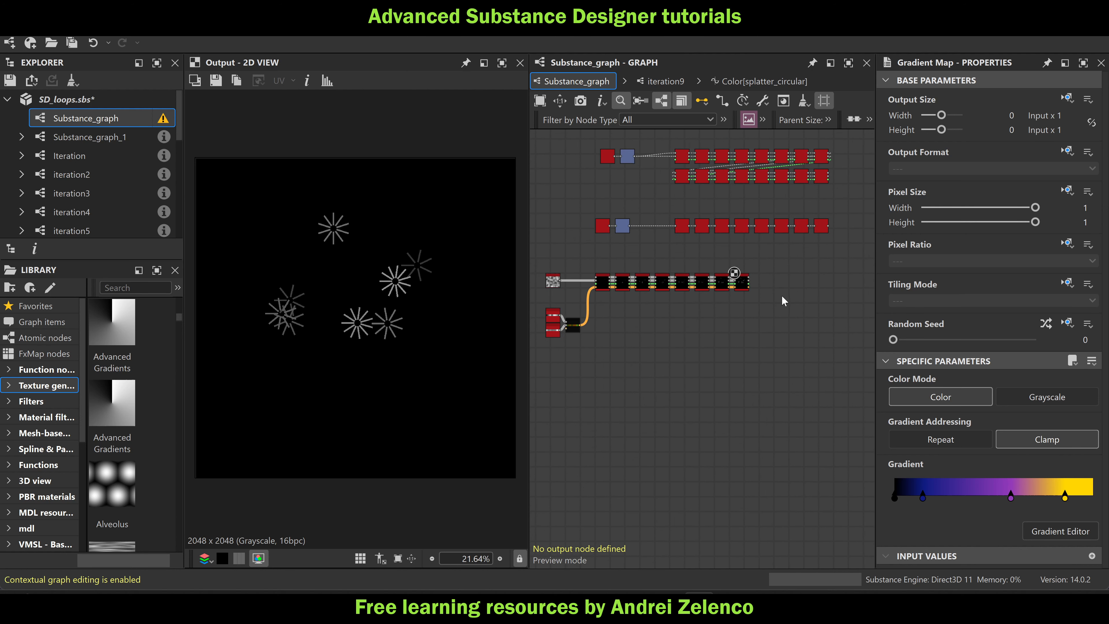
left_click(803, 301)
scroll(795, 306, "up", 2)
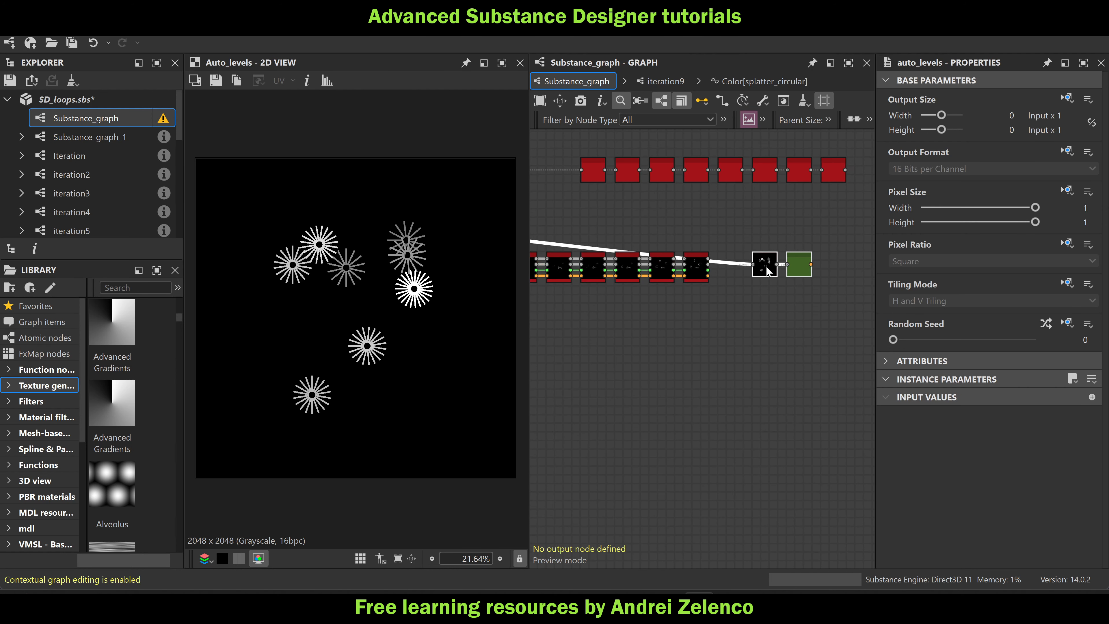
Connect the last iteration9 node's first output to the copied Auto Levels and preview the Gradient Map
scroll(781, 301, "up", 2)
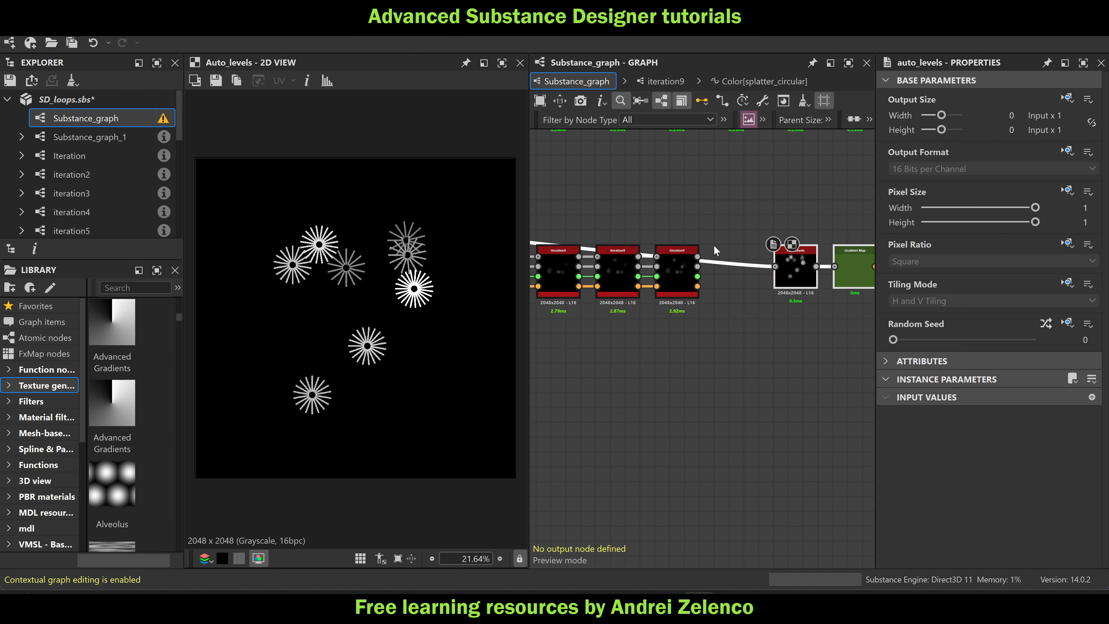
middle_click_drag(733, 237, 694, 239)
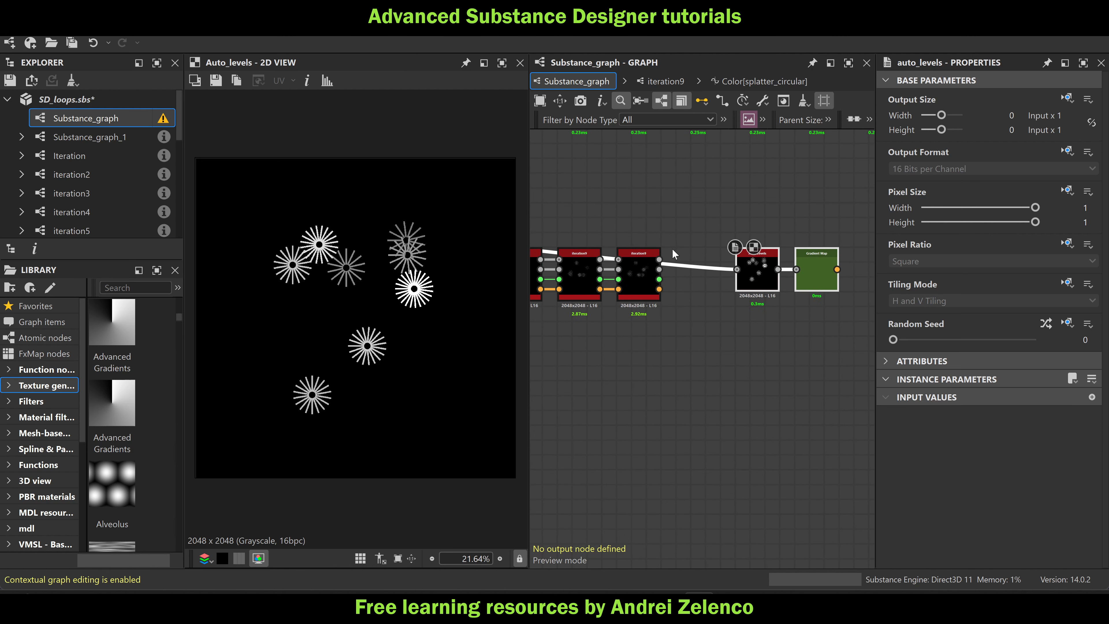
left_click_drag(659, 259, 737, 269)
double_click(813, 271)
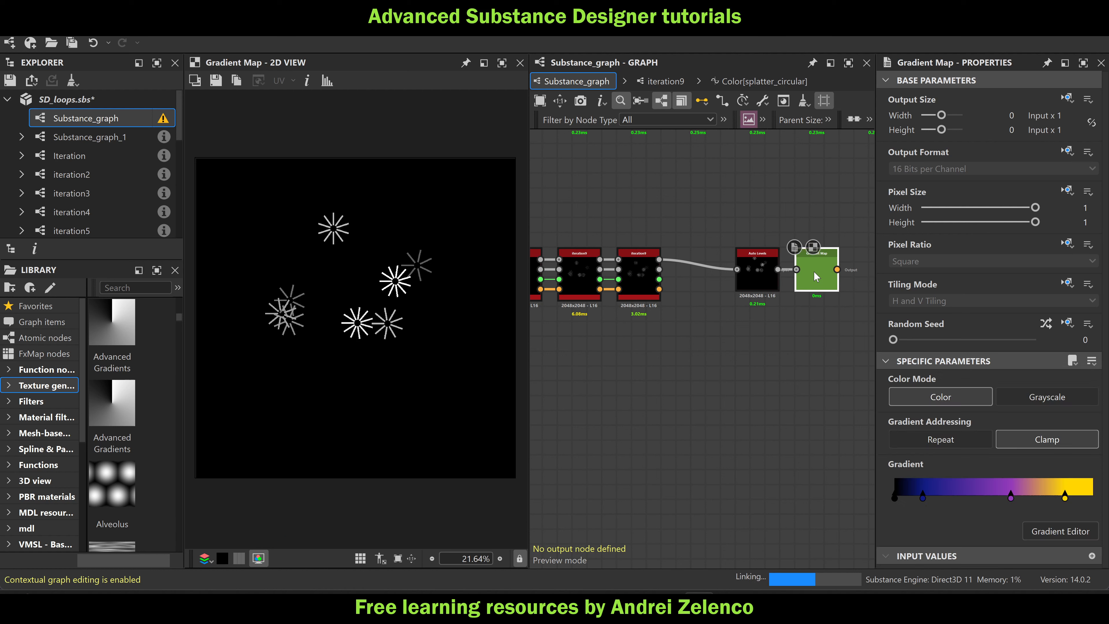
Save the SD_loops.sbs package
left_click(137, 102)
key("ctrl+s")
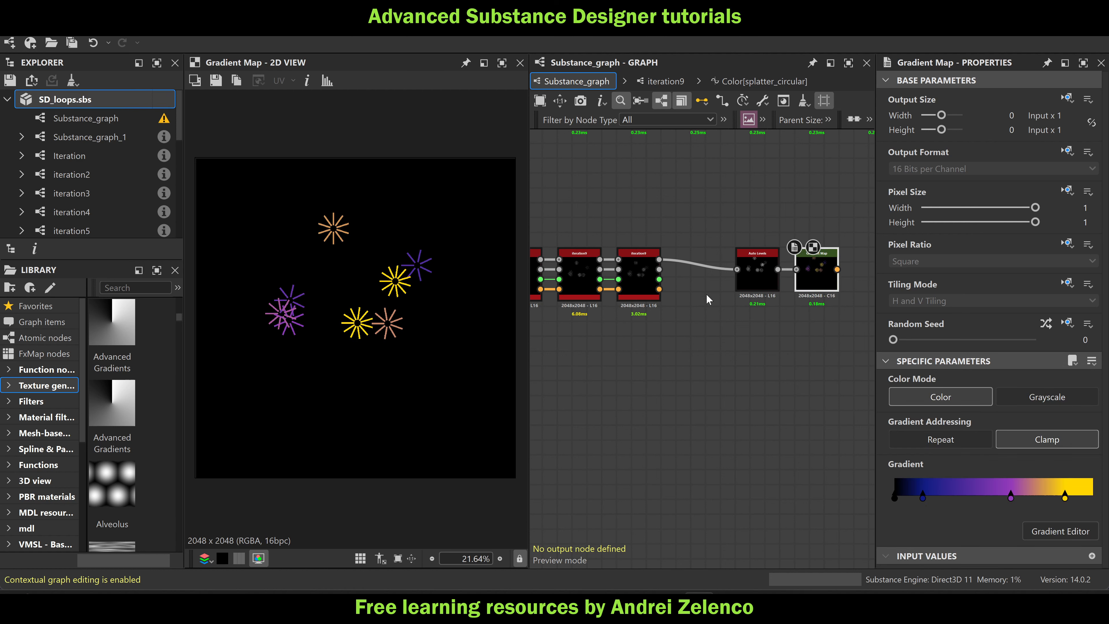
Open the iteration9 subgraph to review its node network and return to Substance_graph
scroll(707, 295, "down", 5)
scroll(637, 290, "up", 5)
left_click(640, 275)
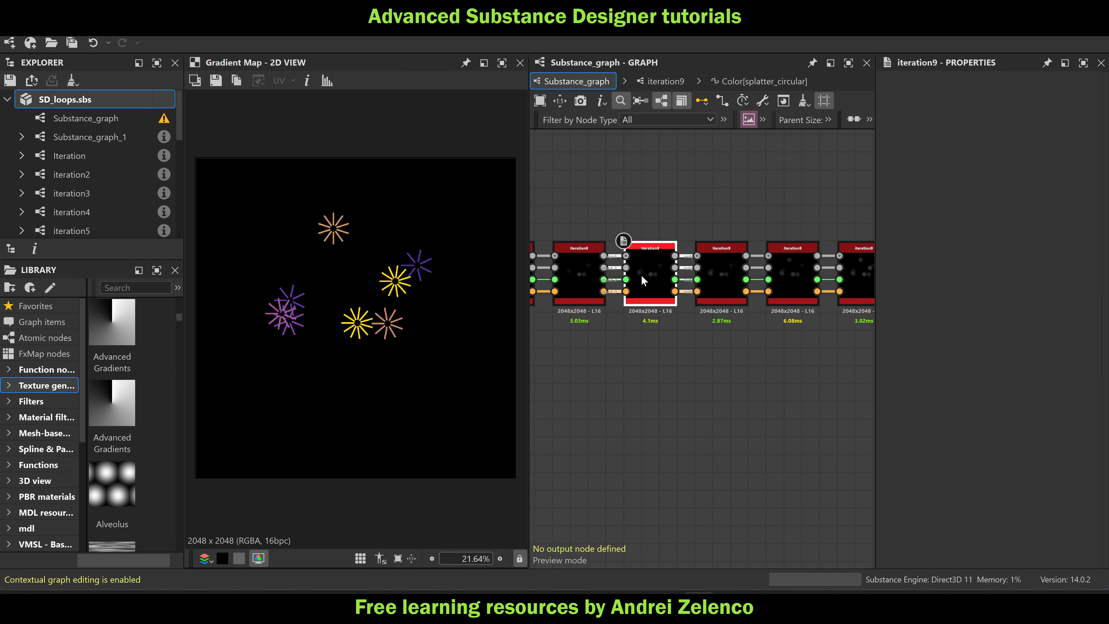
key("ctrl+e")
scroll(654, 292, "down", 3)
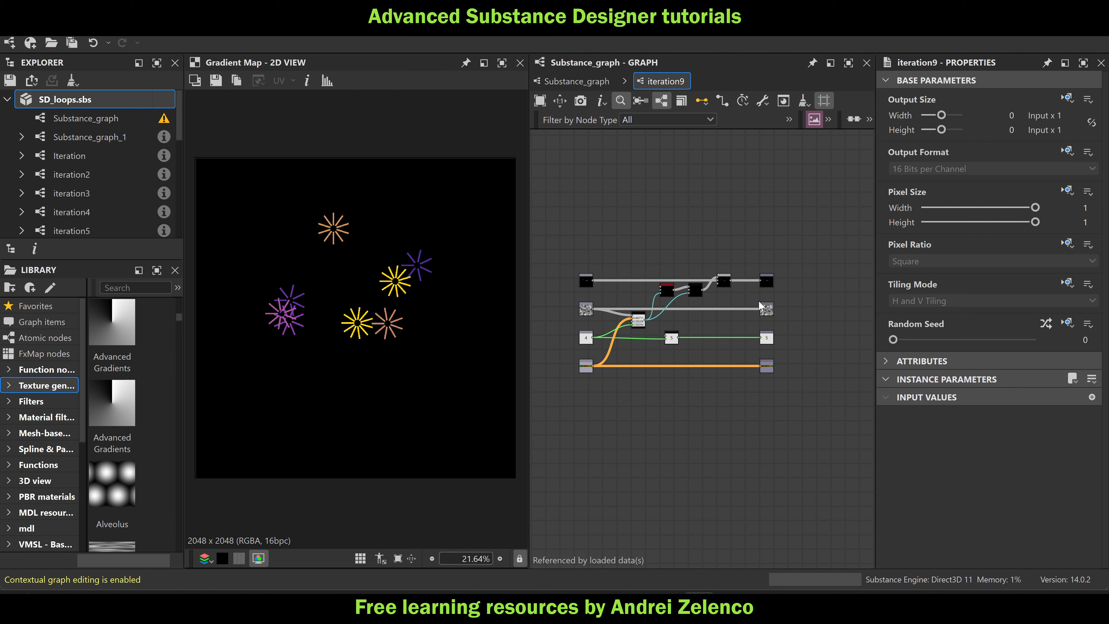
left_click(598, 86)
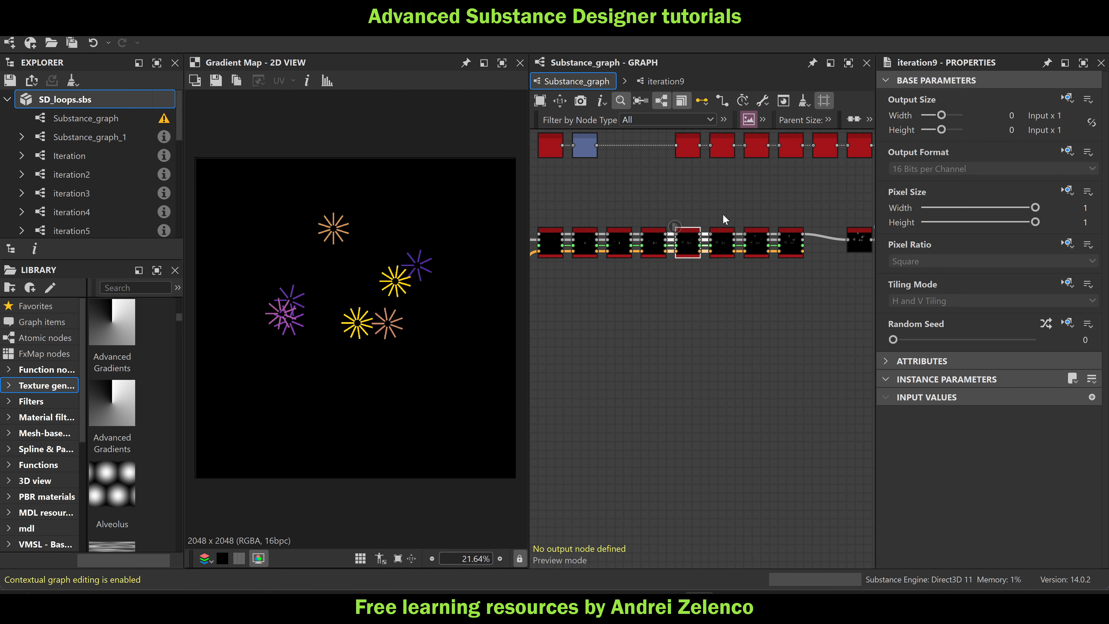
Set the output width of the upper White Noise Fast node to 5 (32 px)
scroll(722, 213, "down", 3)
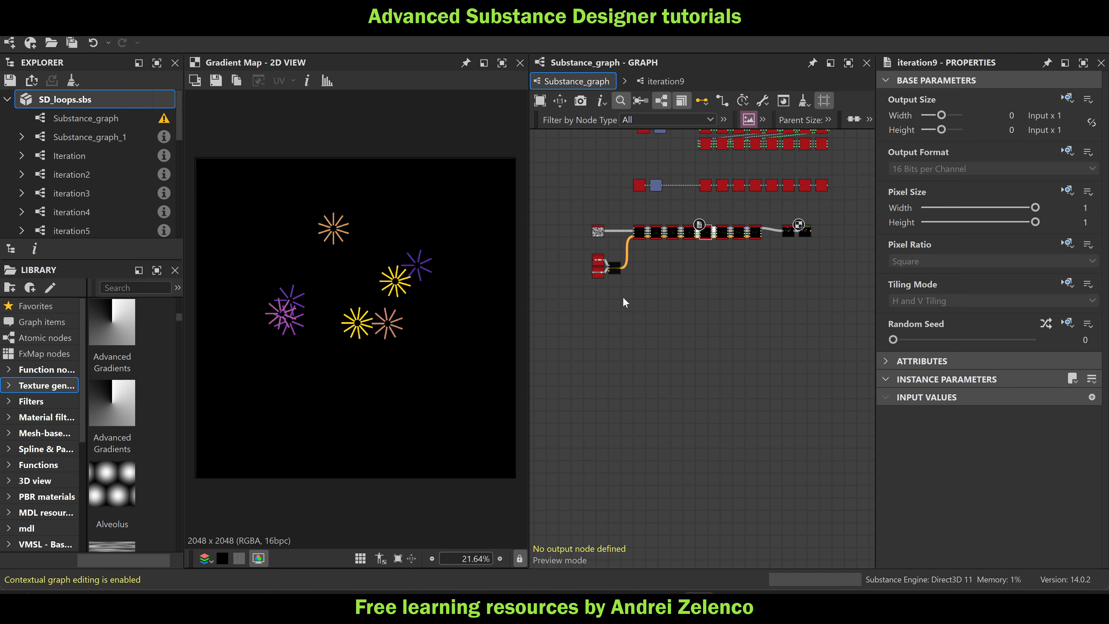
scroll(637, 233, "up", 3)
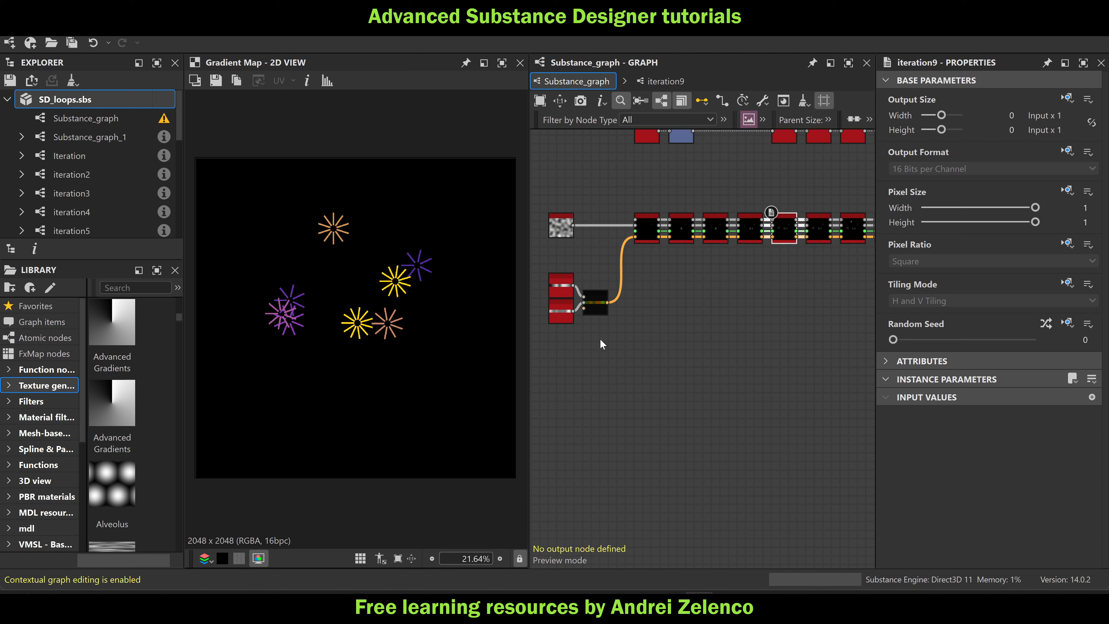
scroll(589, 307, "up", 3)
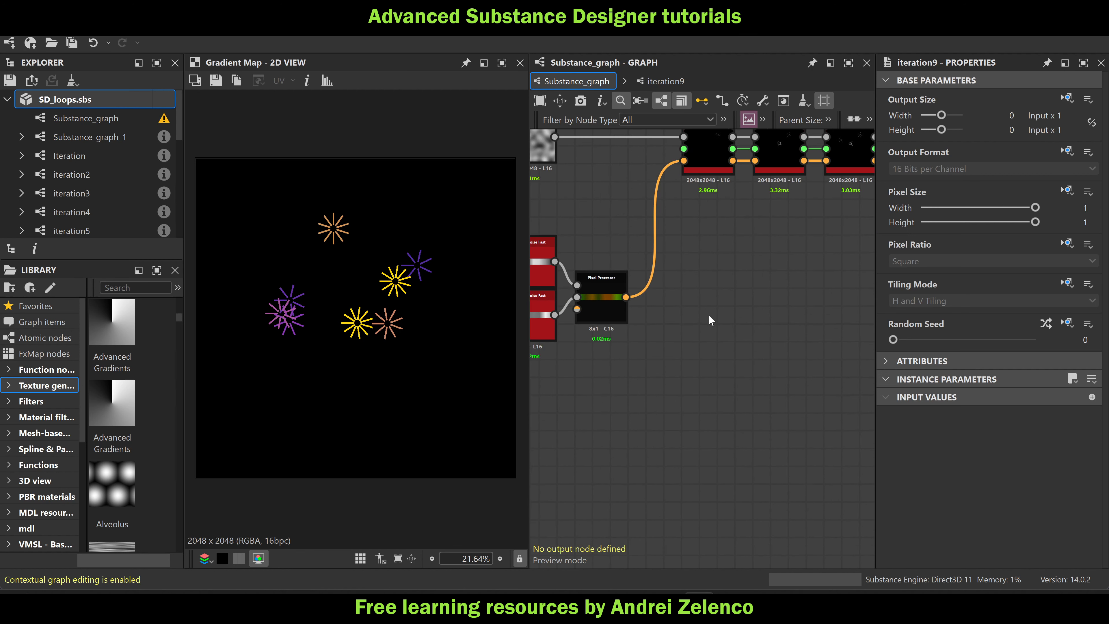
middle_click_drag(692, 305, 820, 278)
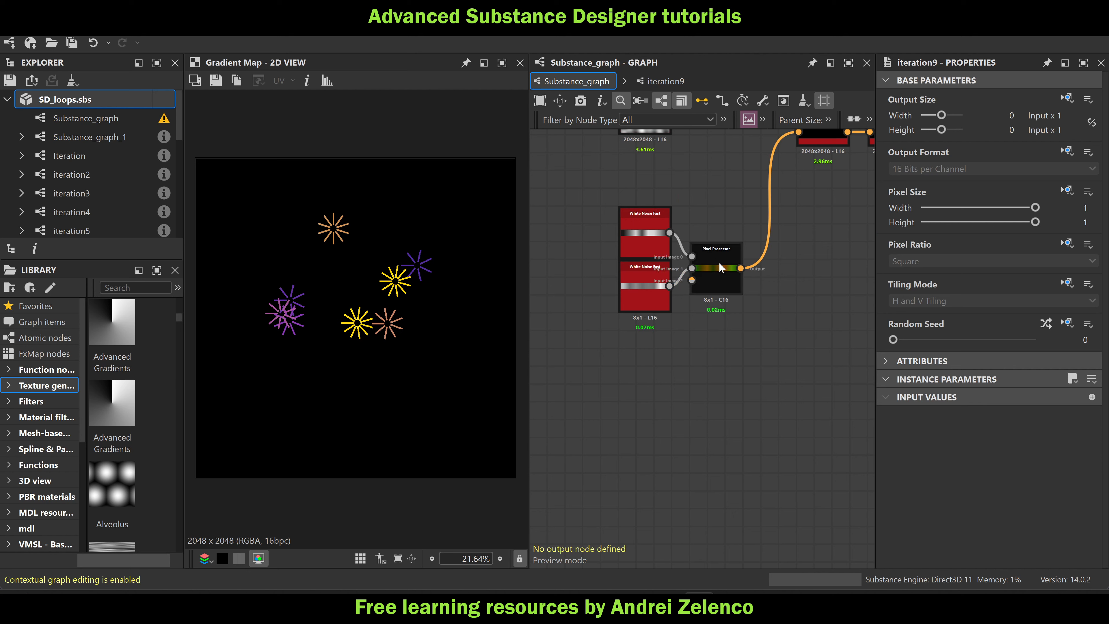
left_click(647, 258)
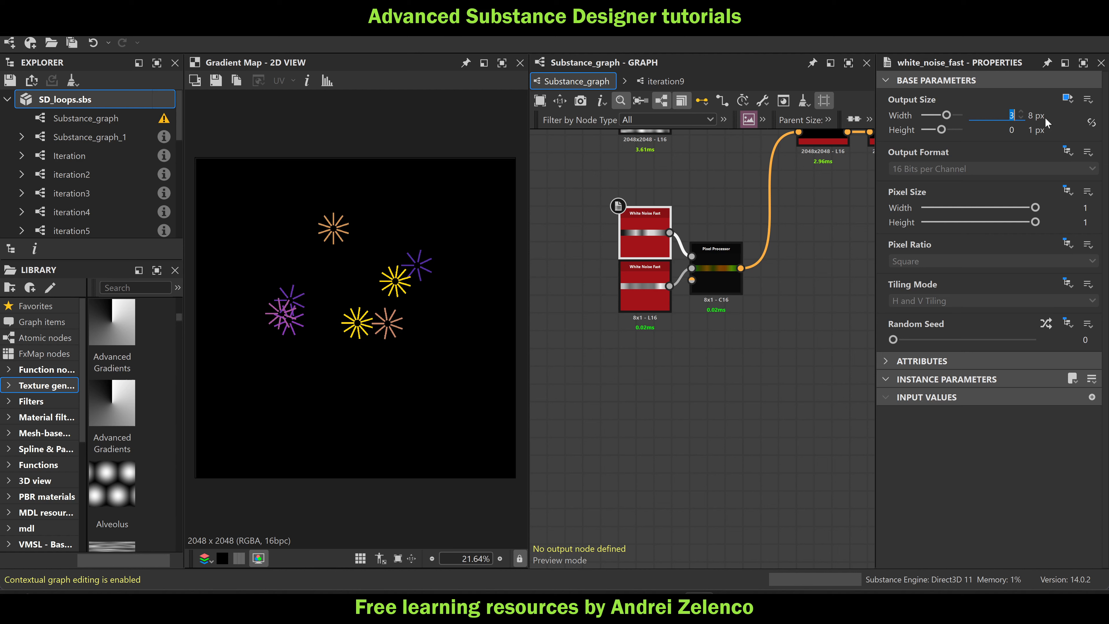
type("5")
key("Return")
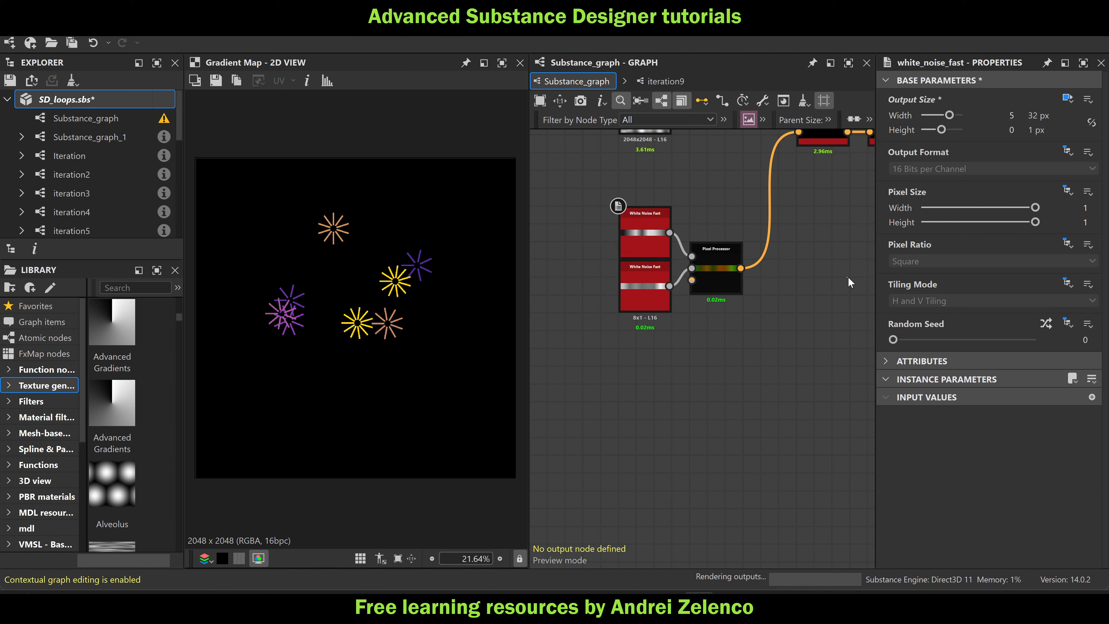
Set the output width of the lower White Noise Fast node to 5 (32 px)
left_click(640, 296)
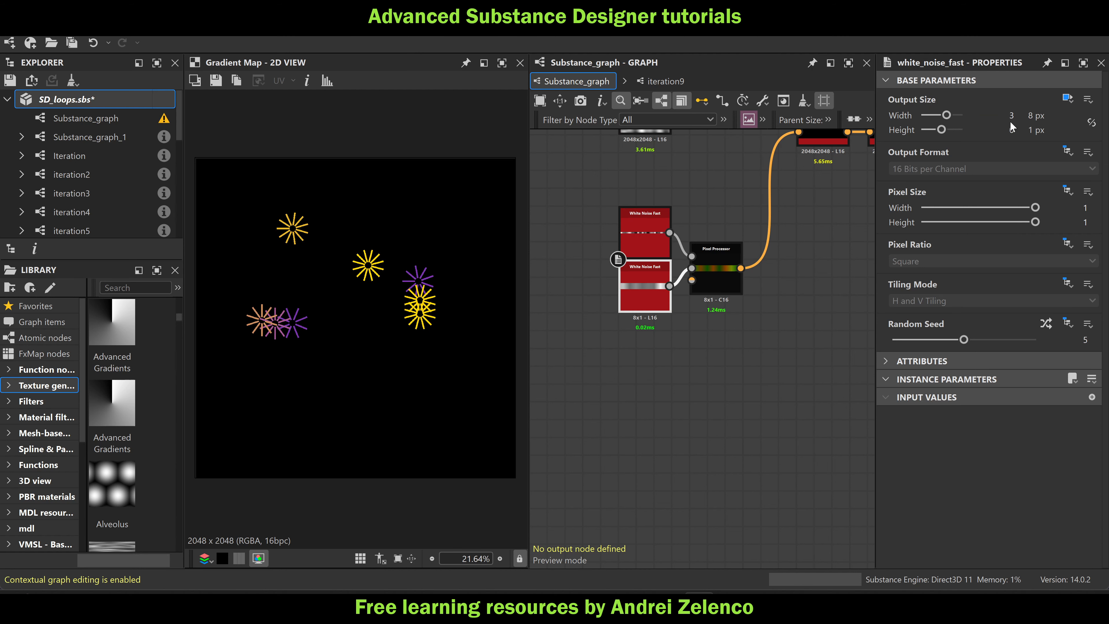
left_click(1002, 115)
type("5")
left_click(796, 313)
Set the output width of the Pixel Processor fed by the two white noises to 5 (32 px)
left_click(714, 275)
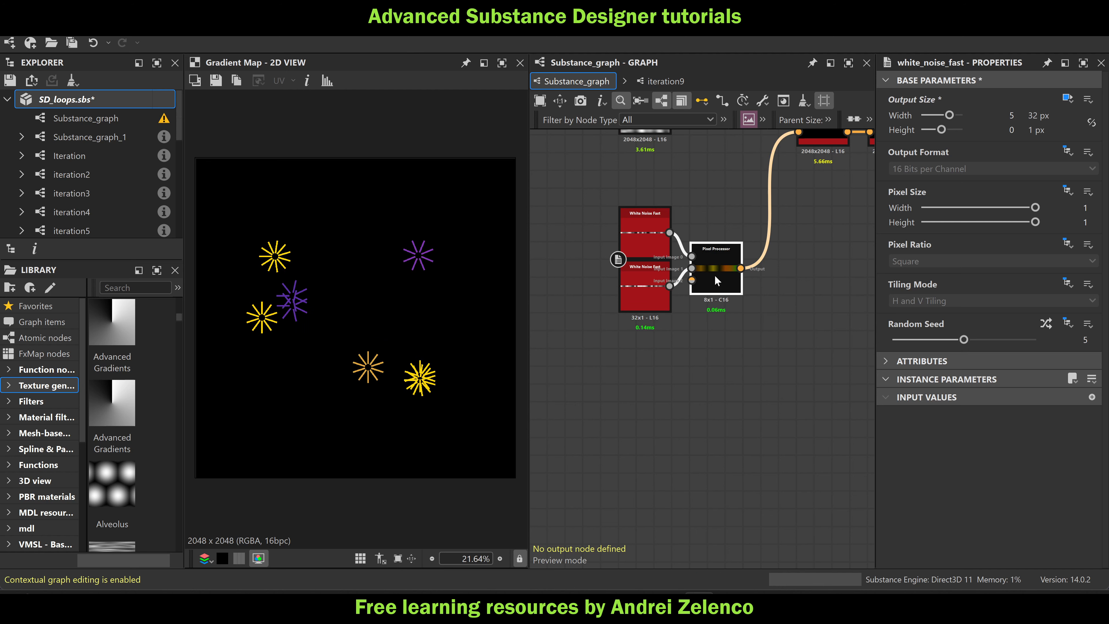
left_click(1011, 115)
type("5")
key("Return")
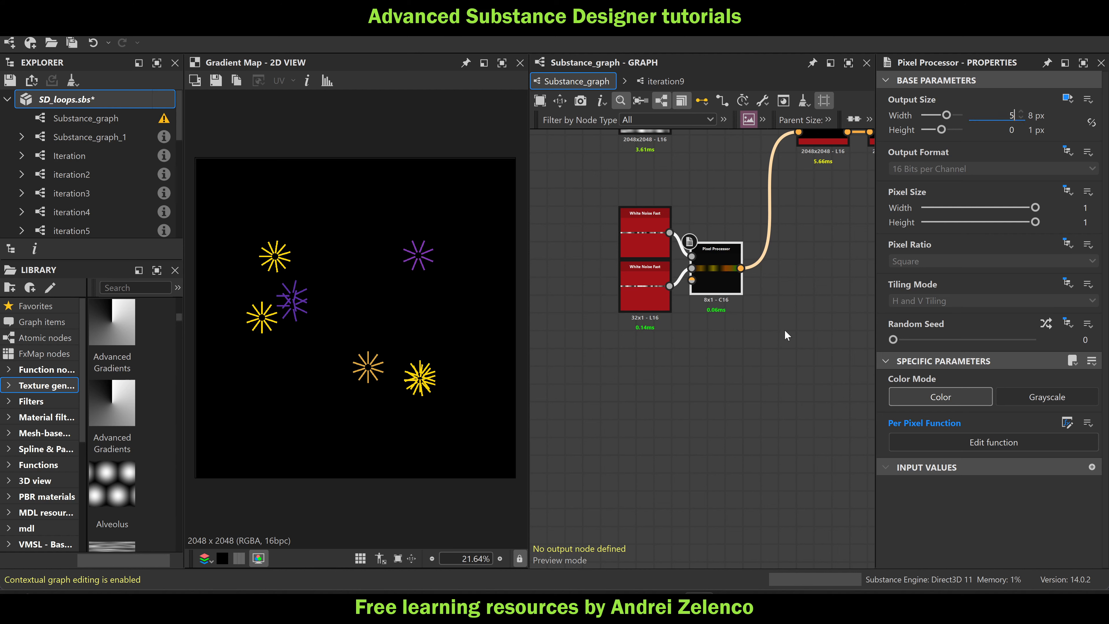
left_click(784, 329)
Set the output width of the input_3 node inside the first iteration9 subgraph to 5 (32 px)
middle_click_drag(769, 333, 702, 403)
double_click(726, 218)
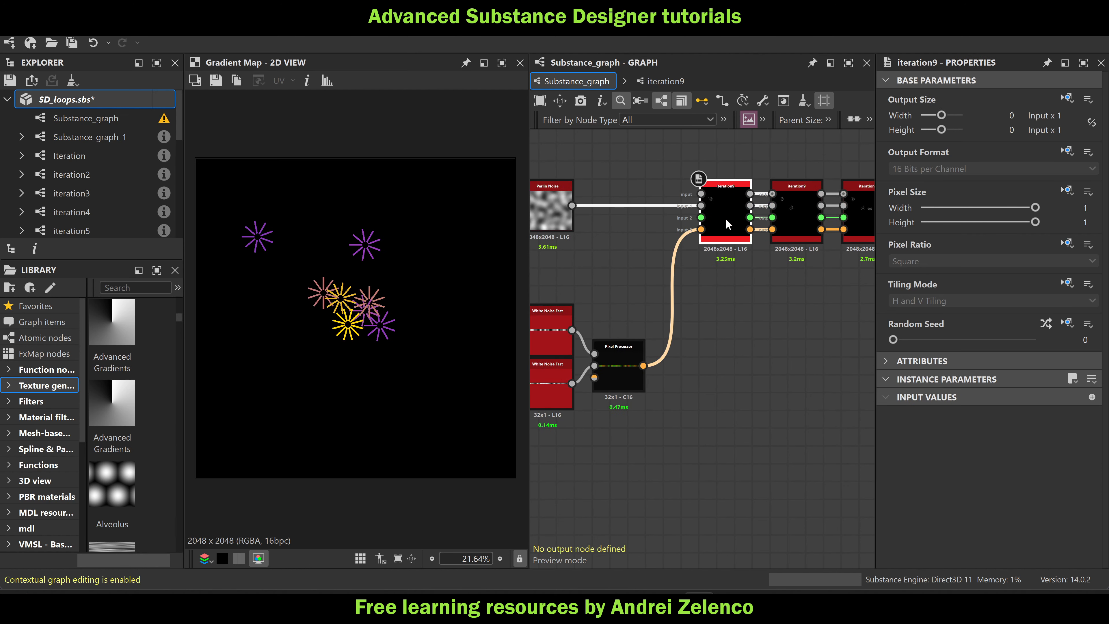
scroll(655, 345, "up", 3)
left_click(636, 398)
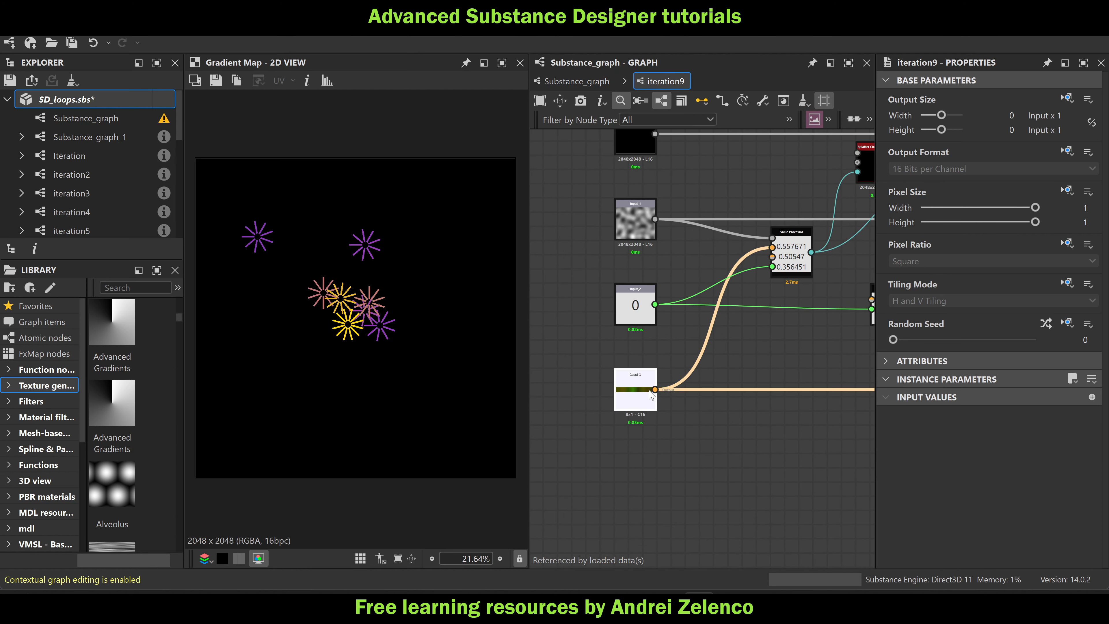
left_click(1012, 115)
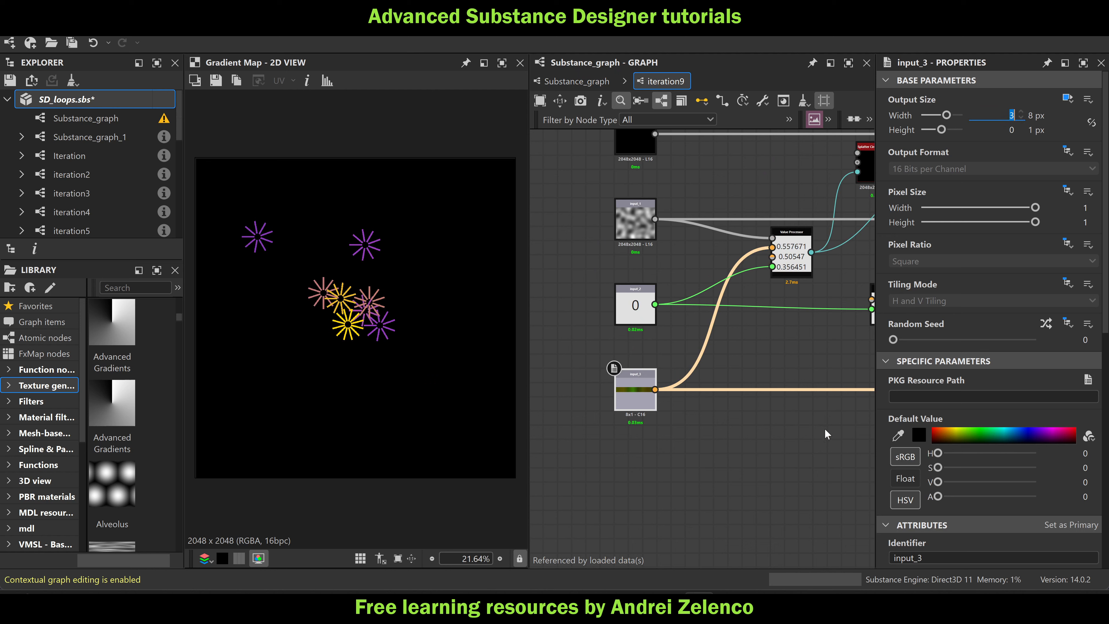
type("5")
key("Return")
Set the Float divisor in the position Value Processor's function to 32 and return to Substance_graph
scroll(723, 303, "up", 5)
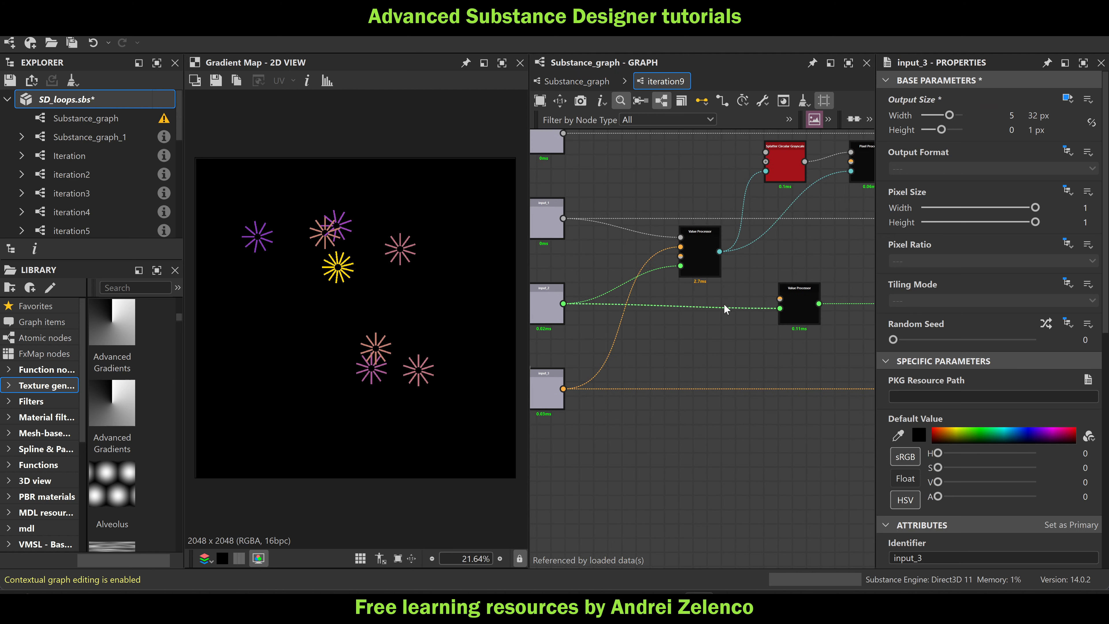
left_click(704, 246)
double_click(703, 245)
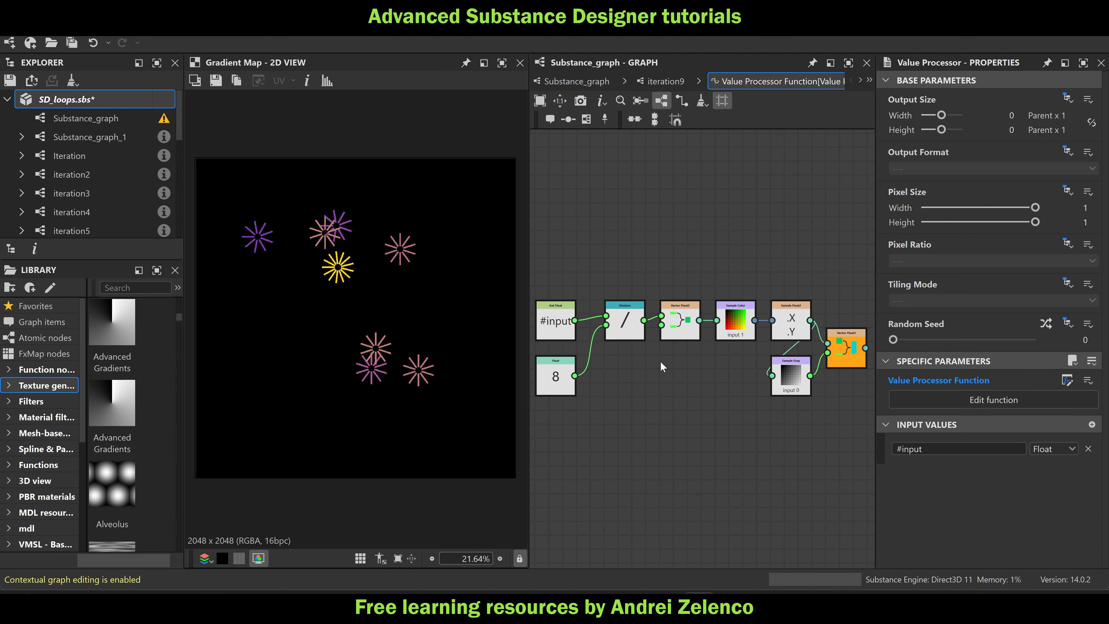
left_click(555, 375)
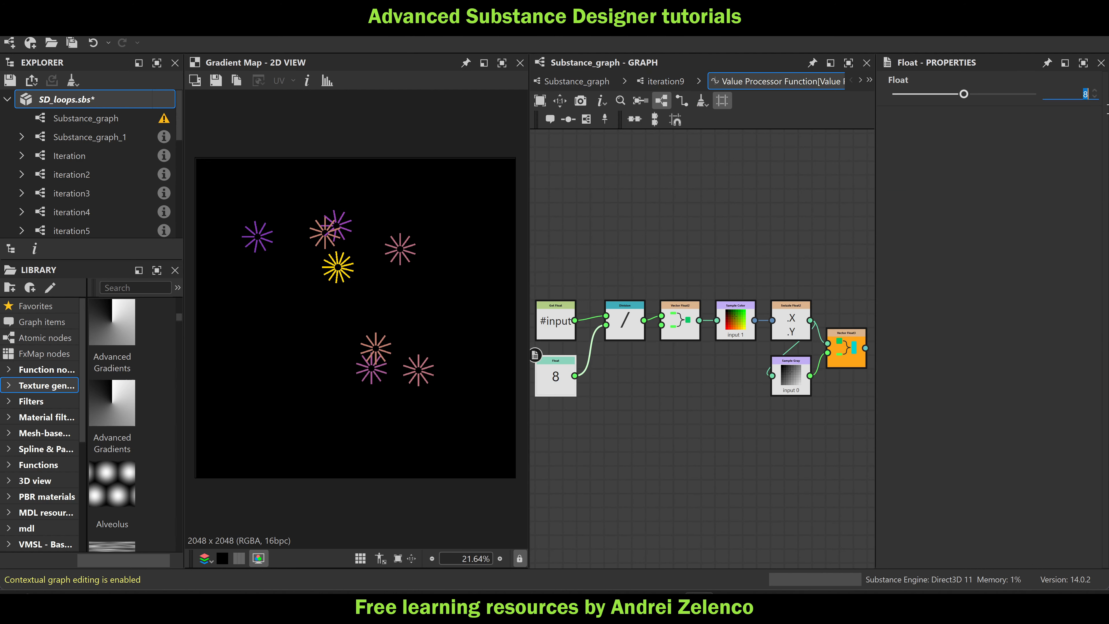
key("Return")
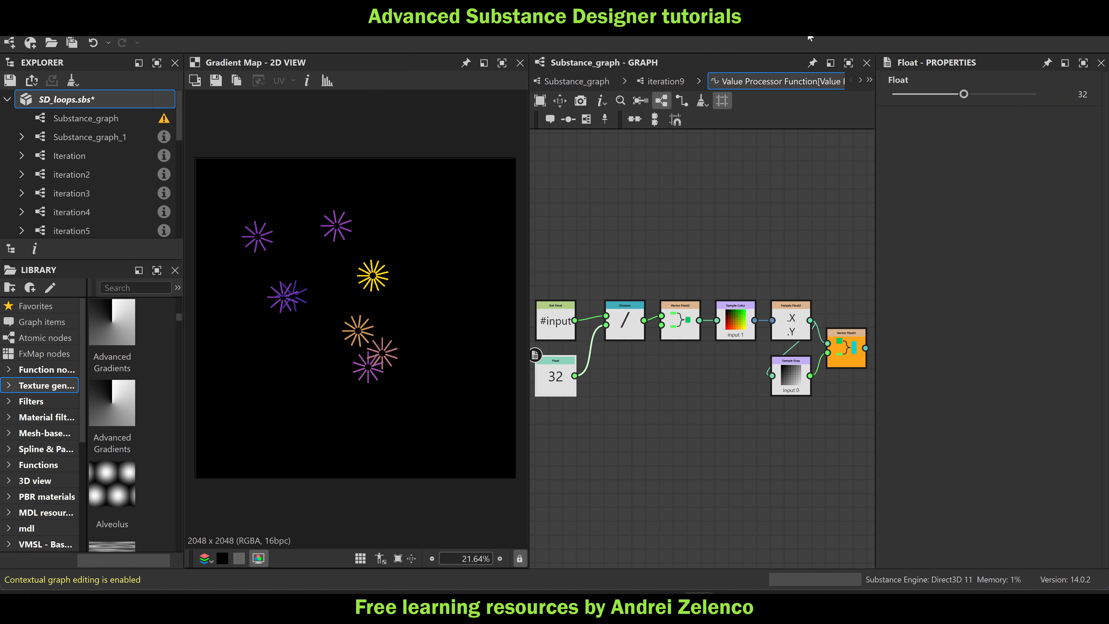
left_click(598, 82)
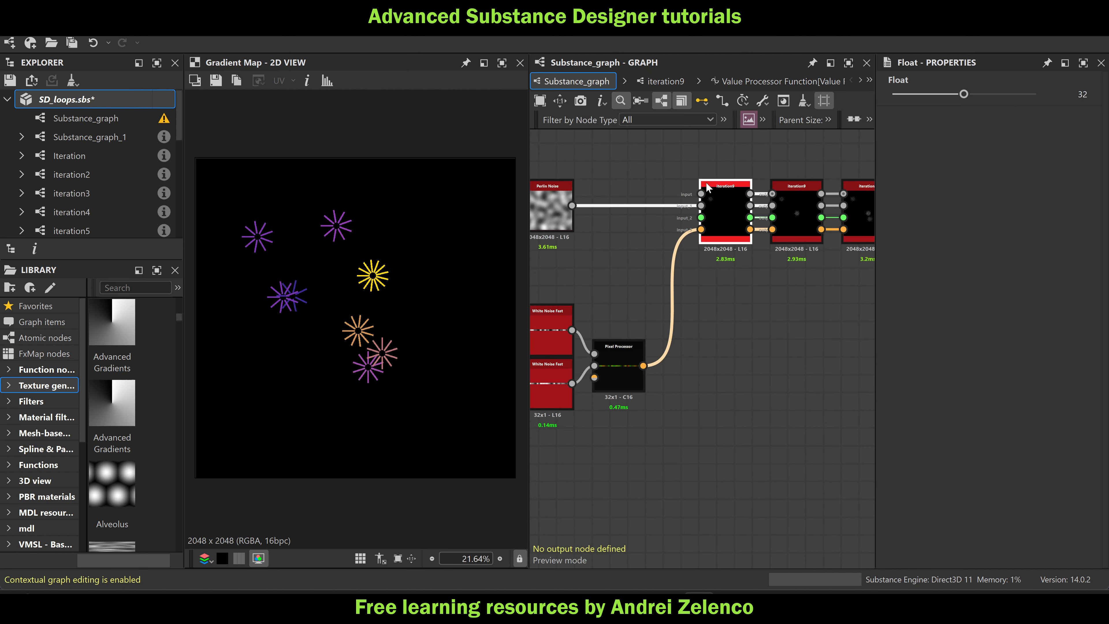
Shift the white noise and Pixel Processor group left, and duplicate the row of eight iteration9 nodes directly below the original
middle_click_drag(739, 247, 654, 261)
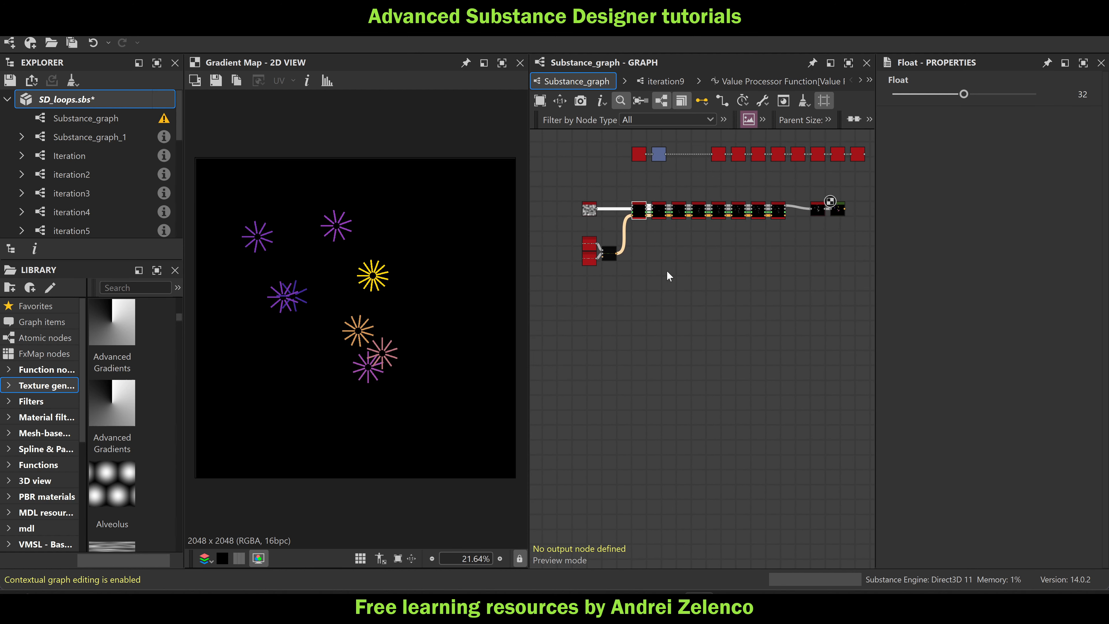
left_click_drag(641, 273, 568, 230)
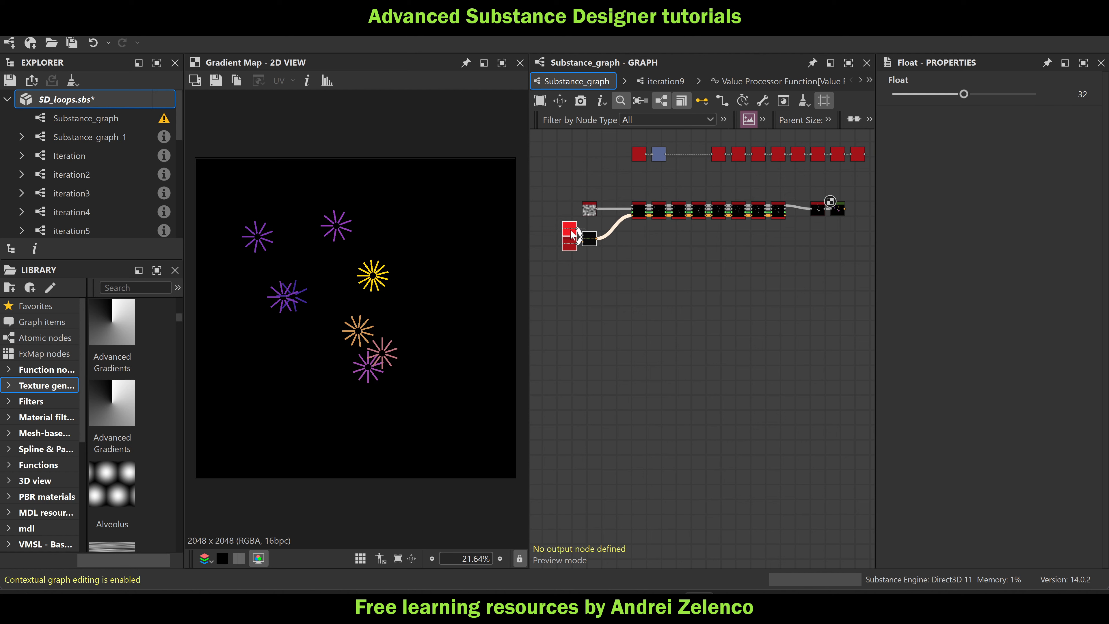
left_click_drag(792, 228, 634, 203)
key("ctrl+d")
left_click_drag(776, 252, 776, 236)
scroll(757, 233, "up", 3)
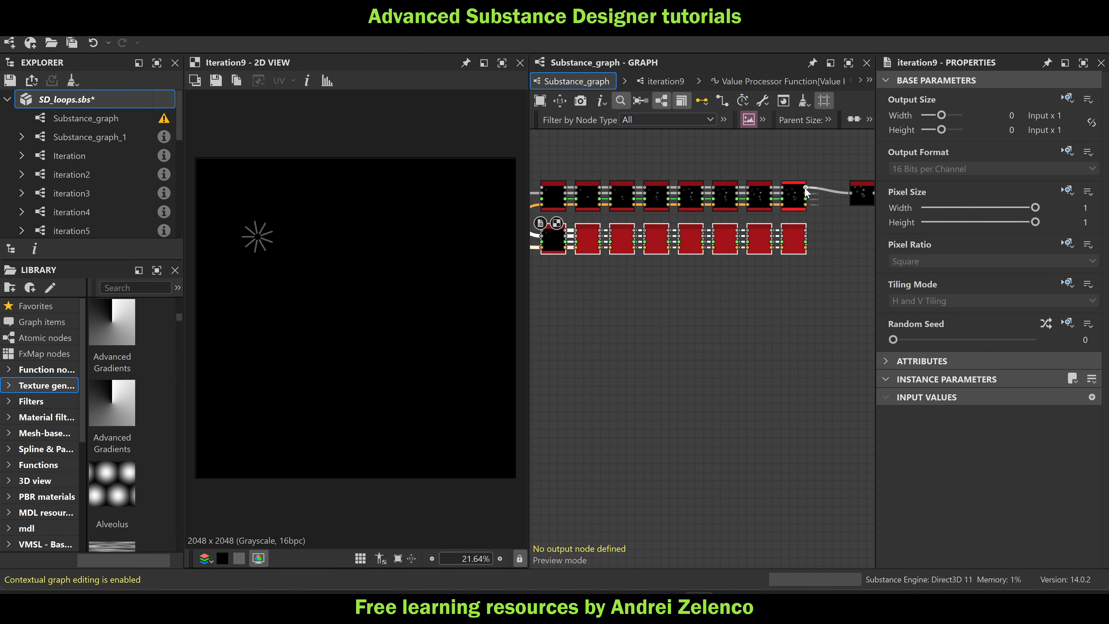
Connect all four outputs of the first row's last iteration9 node to the matching inputs of the second row's first node
left_click(805, 187)
middle_click_drag(675, 226, 746, 222)
scroll(611, 222, "up", 1)
left_click(617, 224)
middle_click_drag(642, 212, 622, 212)
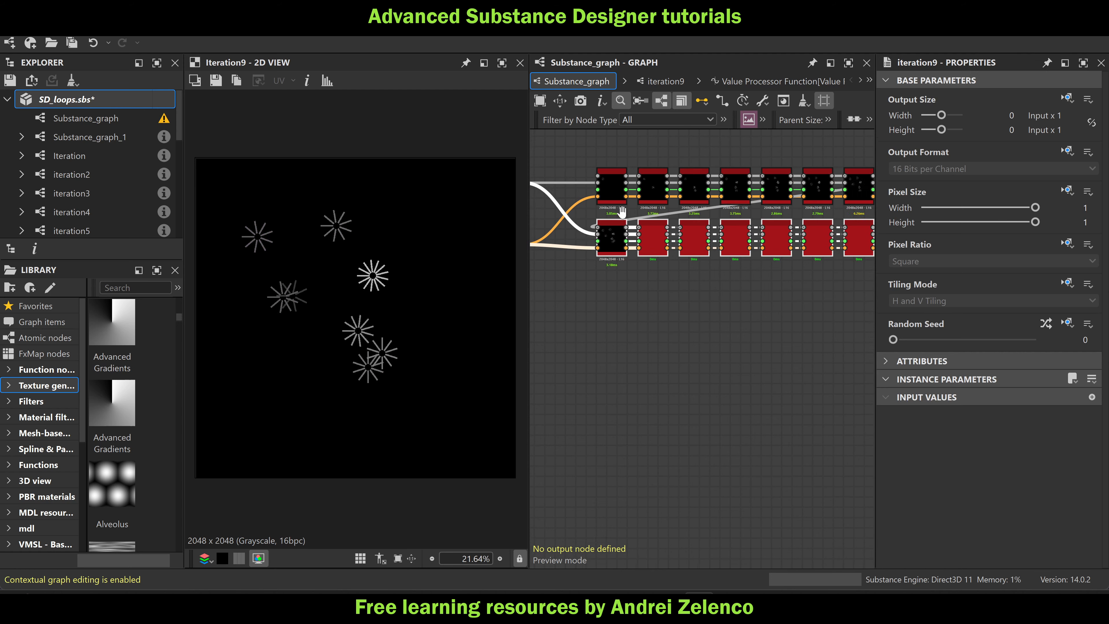
scroll(622, 212, "down", 2)
left_click_drag(817, 193, 596, 227)
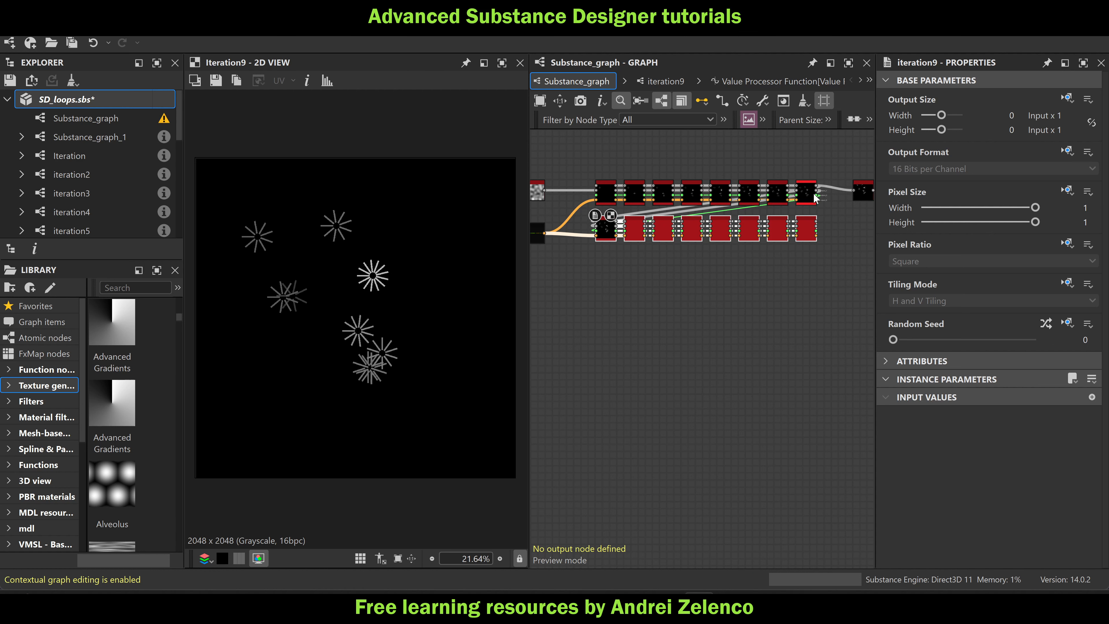
left_click_drag(817, 201, 597, 236)
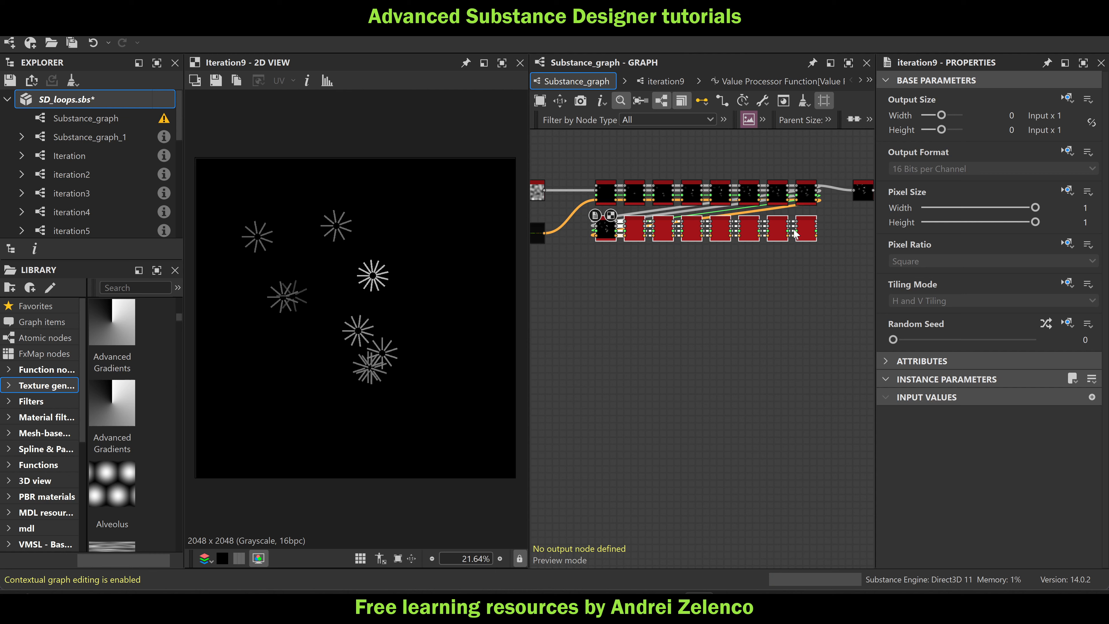
Duplicate both rows of iteration9 nodes and place the copies beneath them as the third and fourth rows
scroll(823, 221, "up", 3)
scroll(823, 221, "down", 5)
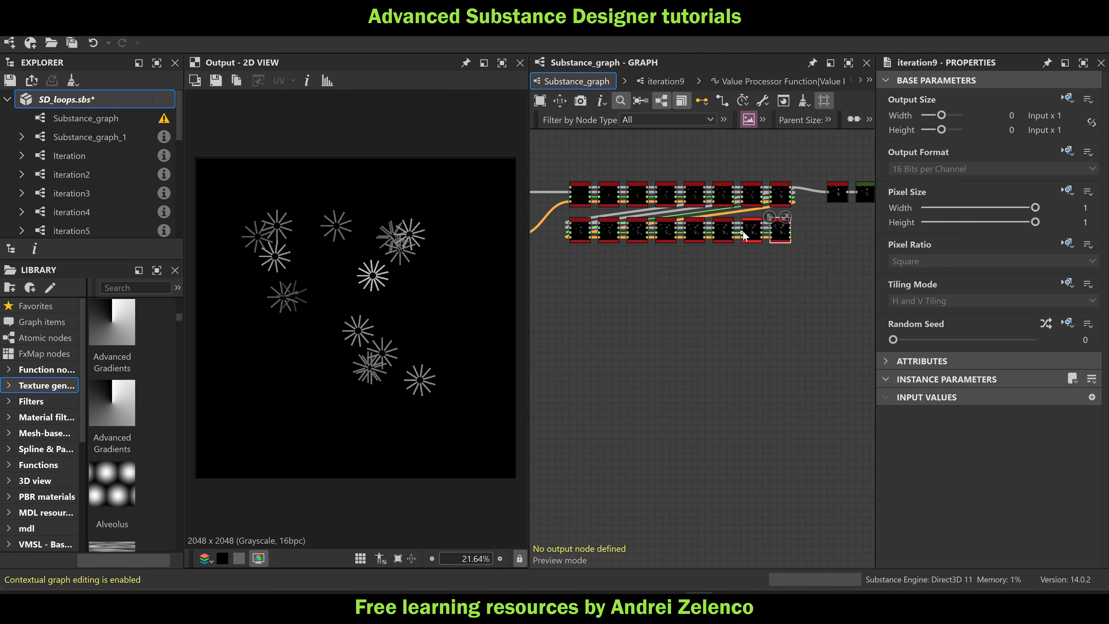
left_click_drag(794, 267, 592, 194)
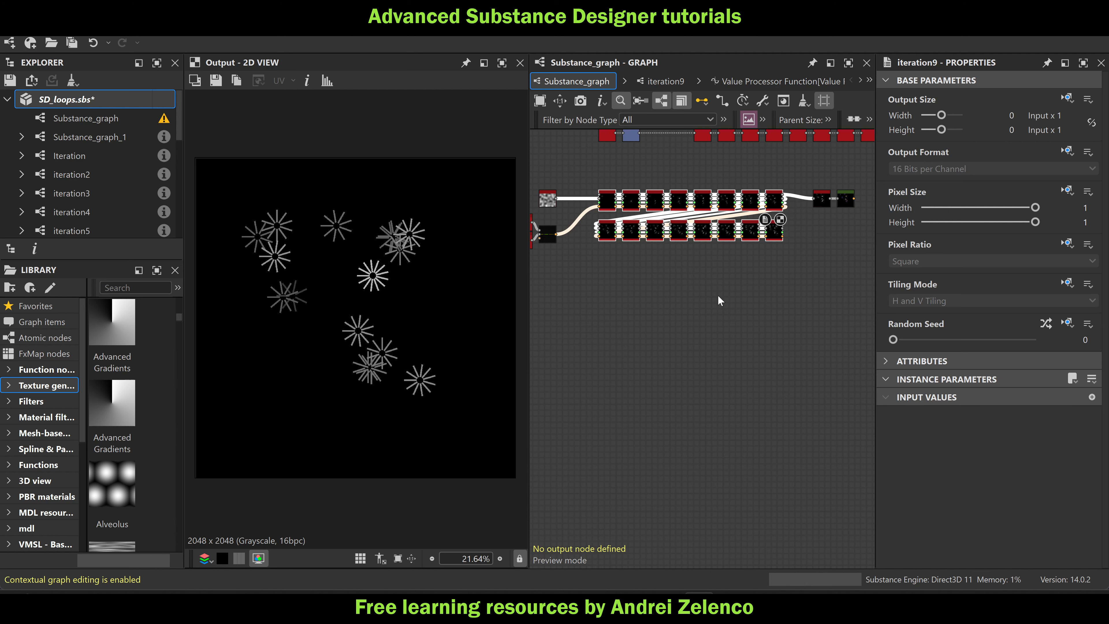
key("ctrl+d")
scroll(812, 275, "up", 3)
left_click_drag(783, 273, 757, 254)
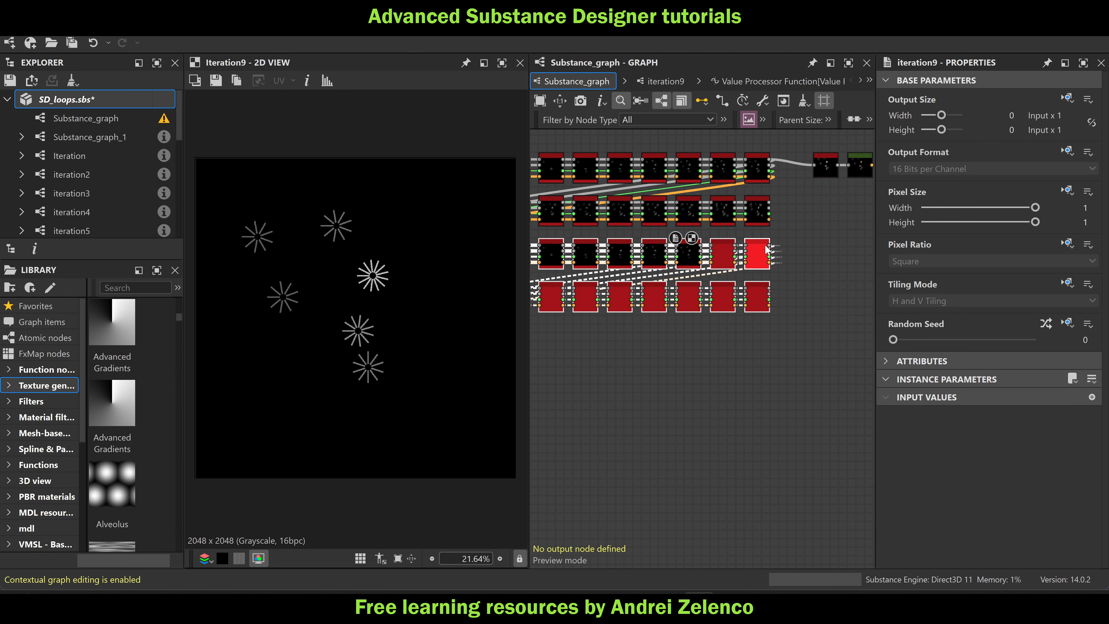
Connect all four outputs of the second row's last iteration9 node to the matching inputs of the third row's first node
middle_click_drag(765, 249, 823, 248)
left_click_drag(827, 202, 567, 243)
left_click_drag(826, 208, 564, 250)
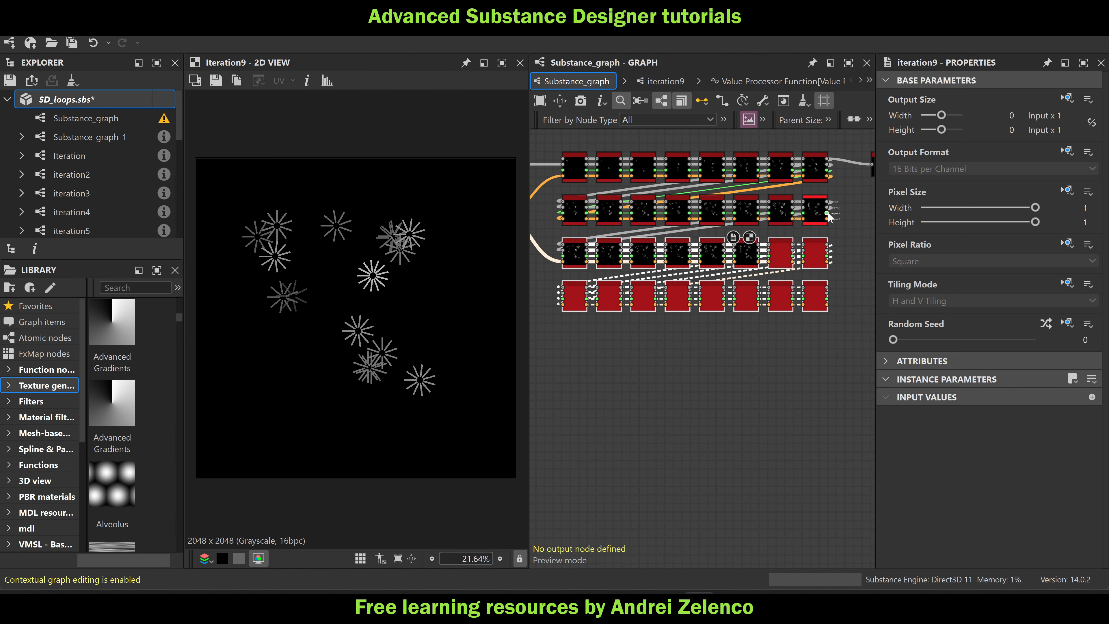
left_click_drag(826, 213, 566, 260)
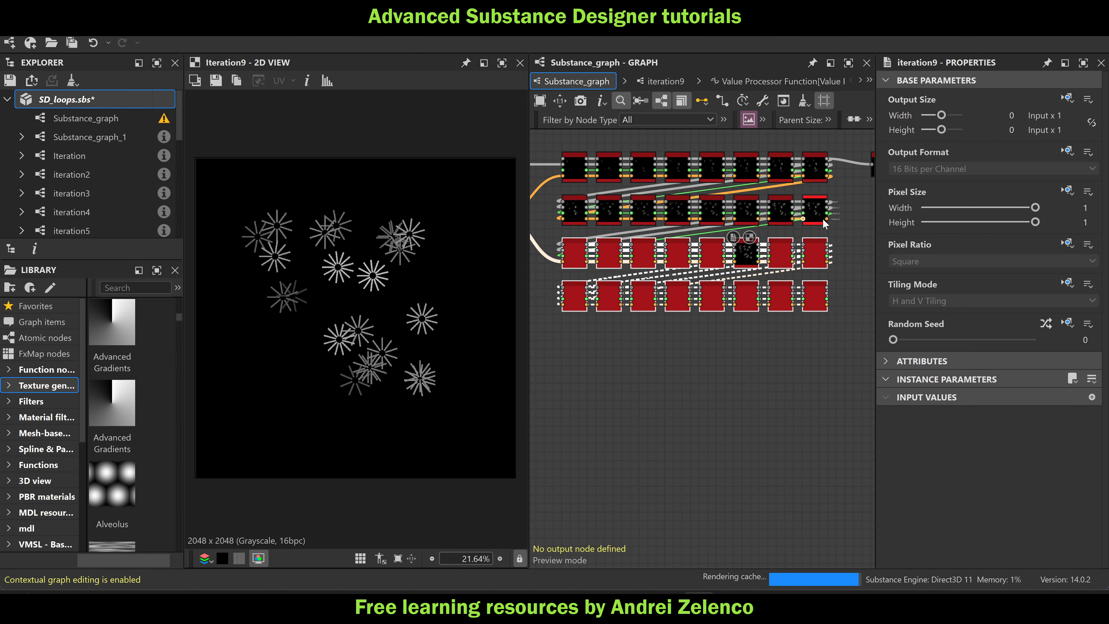
left_click_drag(828, 219, 564, 262)
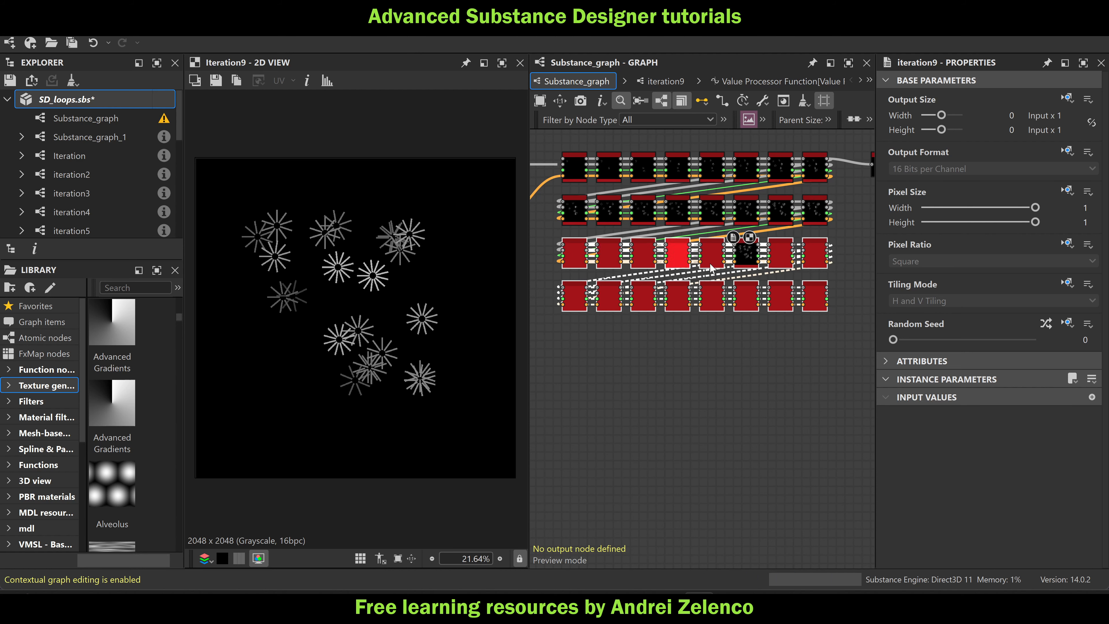
Feed Auto Levels from the fourth row's last iteration9 node and move Auto Levels and Gradient Map beside it
middle_click_drag(708, 266, 571, 266)
scroll(689, 292, "up", 2)
double_click(688, 290)
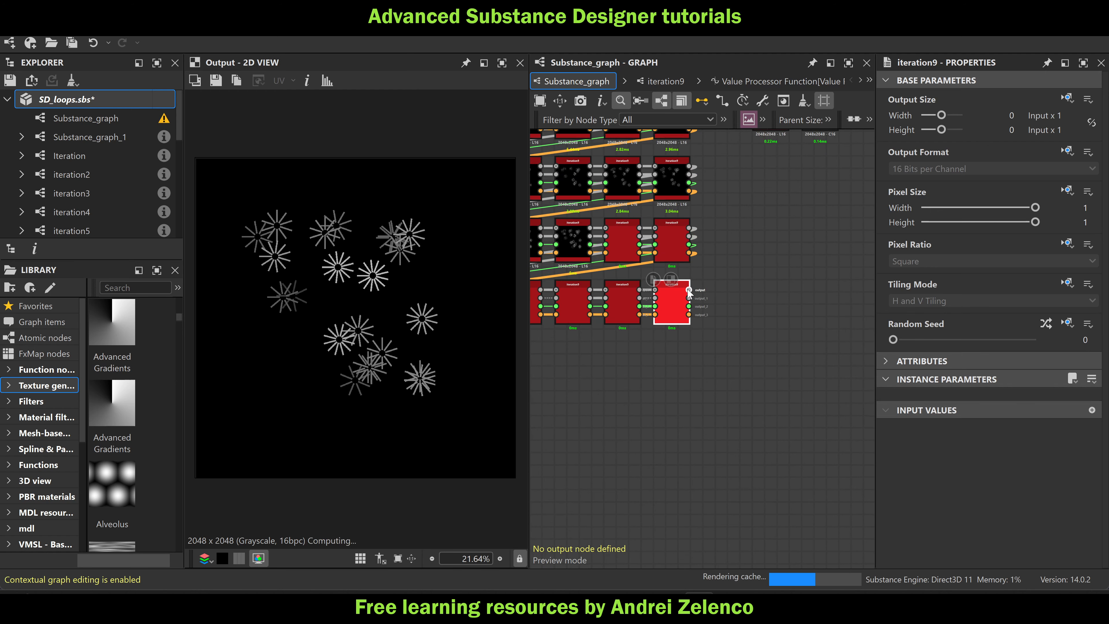
middle_click_drag(752, 278, 667, 345)
left_click_drag(750, 234, 694, 193)
left_click_drag(694, 192, 675, 350)
scroll(620, 353, "up", 2)
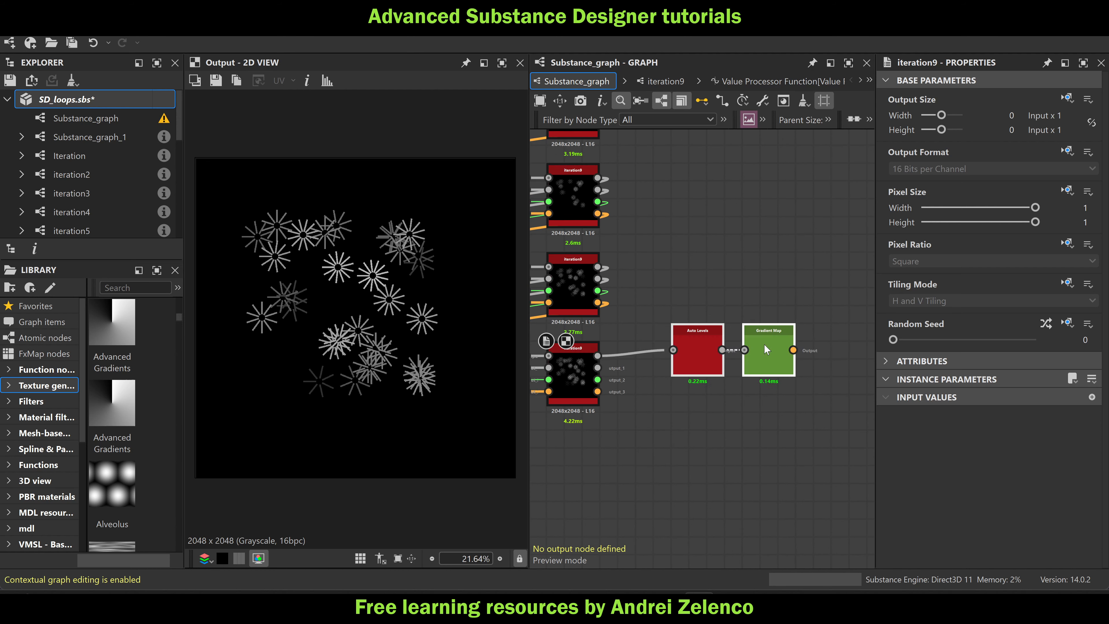
Show the Gradient Map result in the 2D view and step the graph's Random Seed up to 57
double_click(764, 343)
scroll(723, 220, "down", 1)
scroll(723, 221, "down", 1)
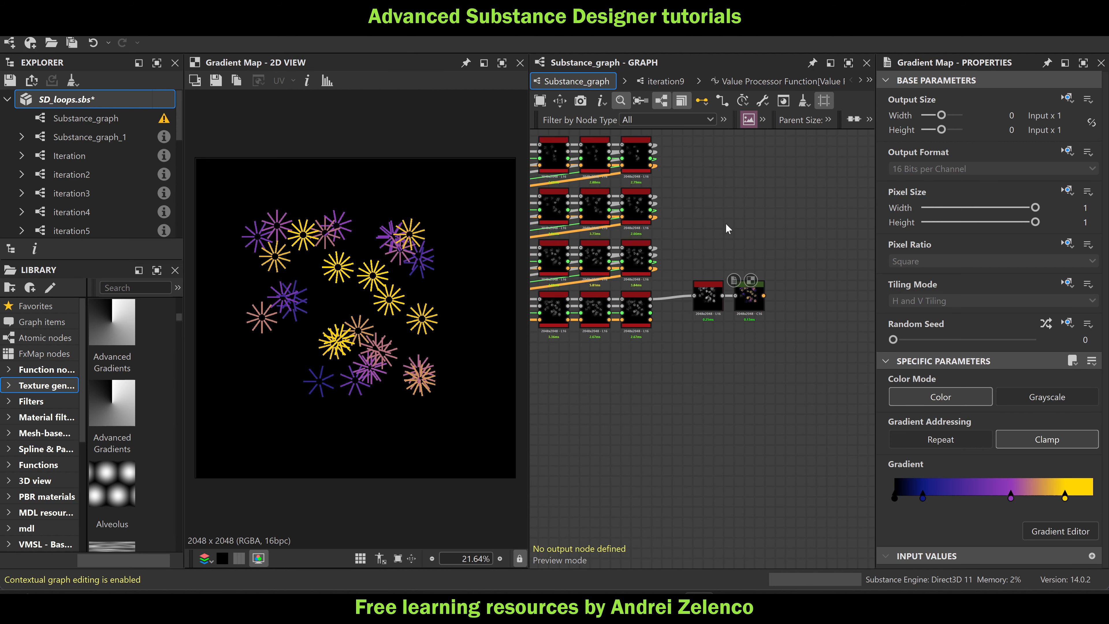
left_click(725, 223)
left_click(1093, 335)
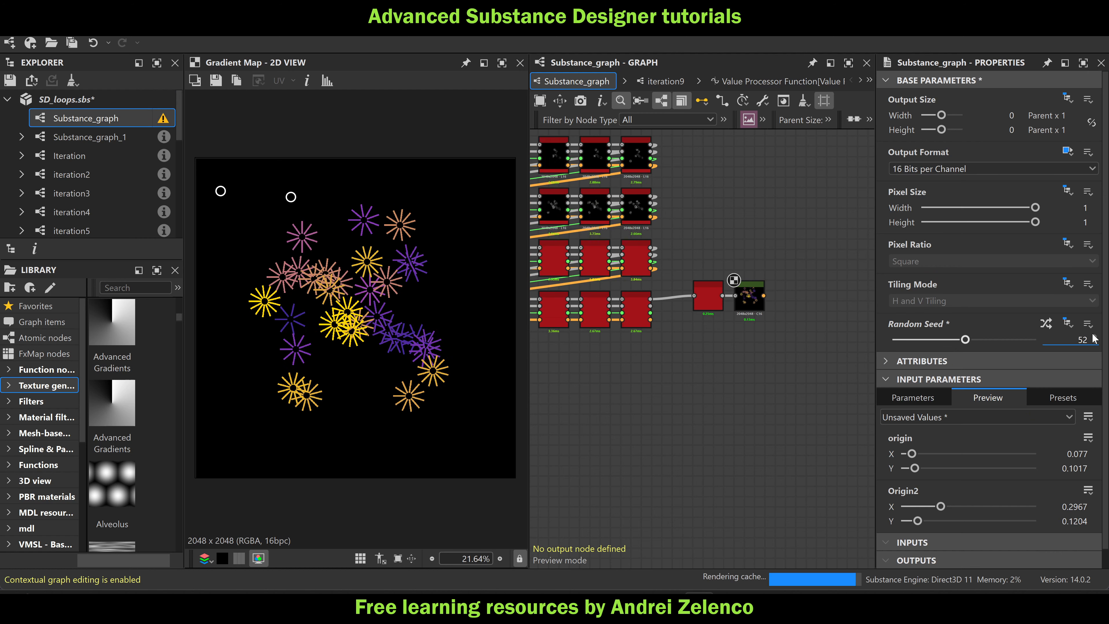
left_click(1093, 334)
left_click(1093, 334)
left_click(1093, 335)
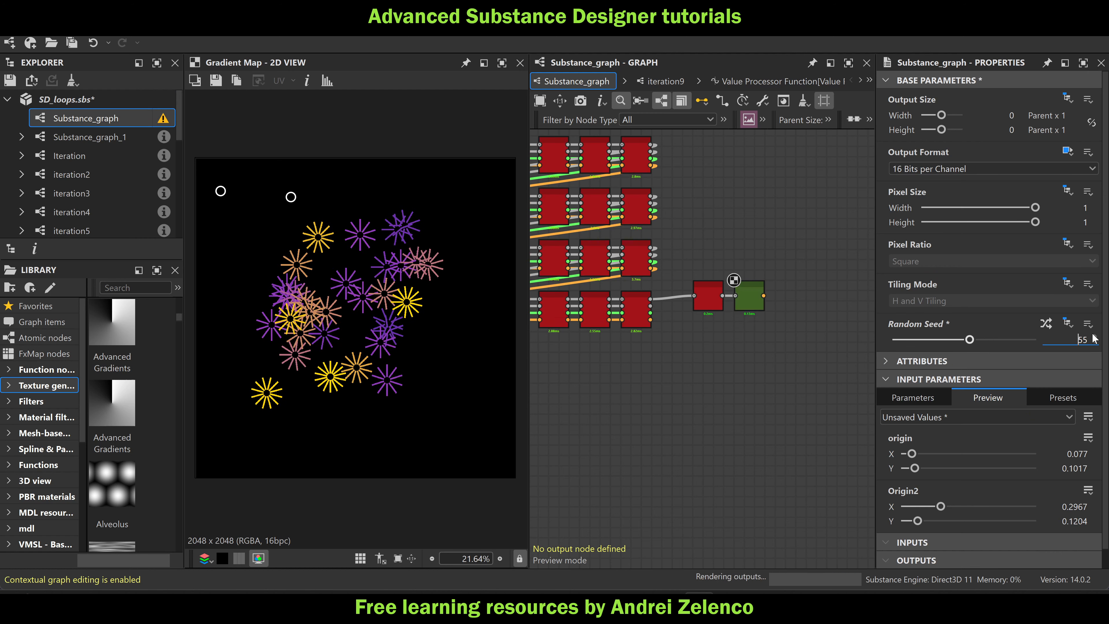
left_click(1093, 334)
left_click(1092, 335)
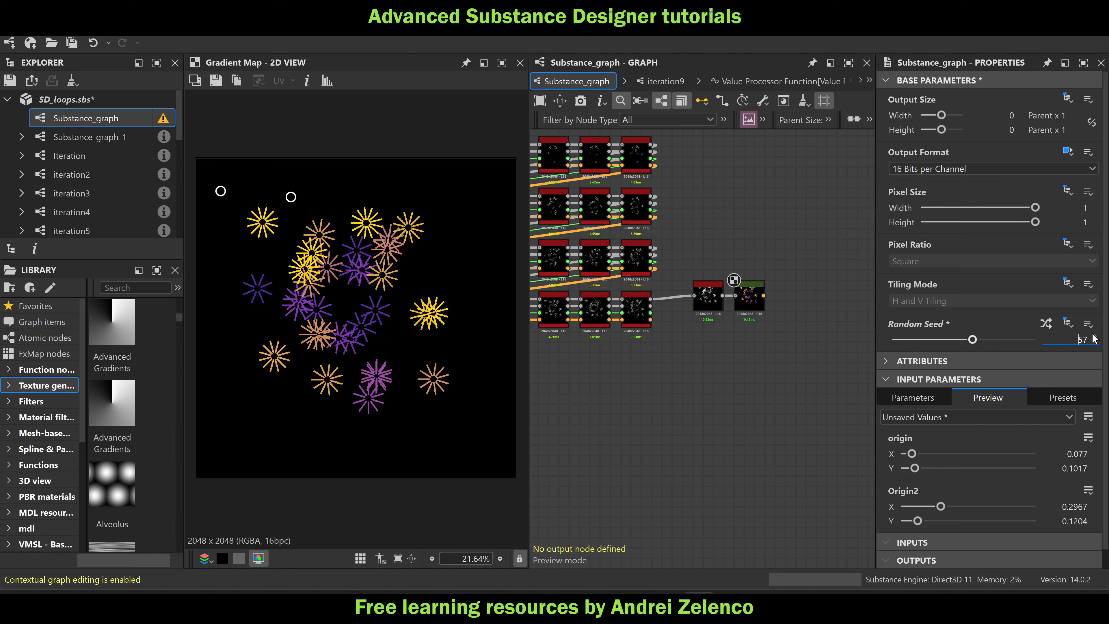
Open the Pattern Amount function of the Splatter Circular Grayscale node inside the first iteration9 subgraph
scroll(594, 357, "down", 3)
middle_click_drag(653, 369, 860, 354)
scroll(651, 245, "up", 5)
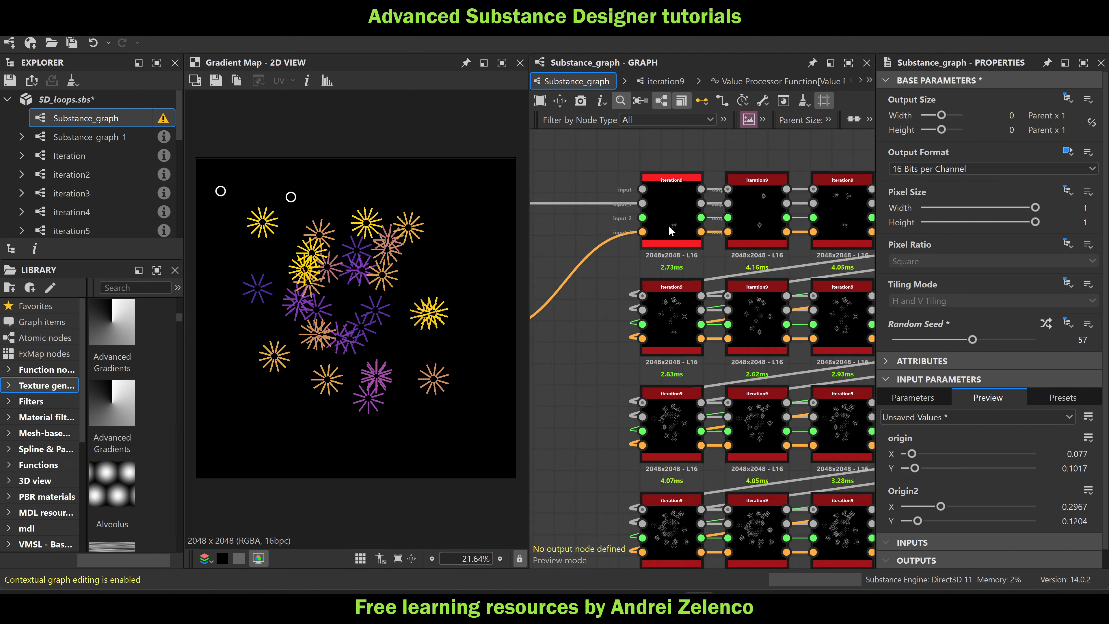
double_click(669, 223)
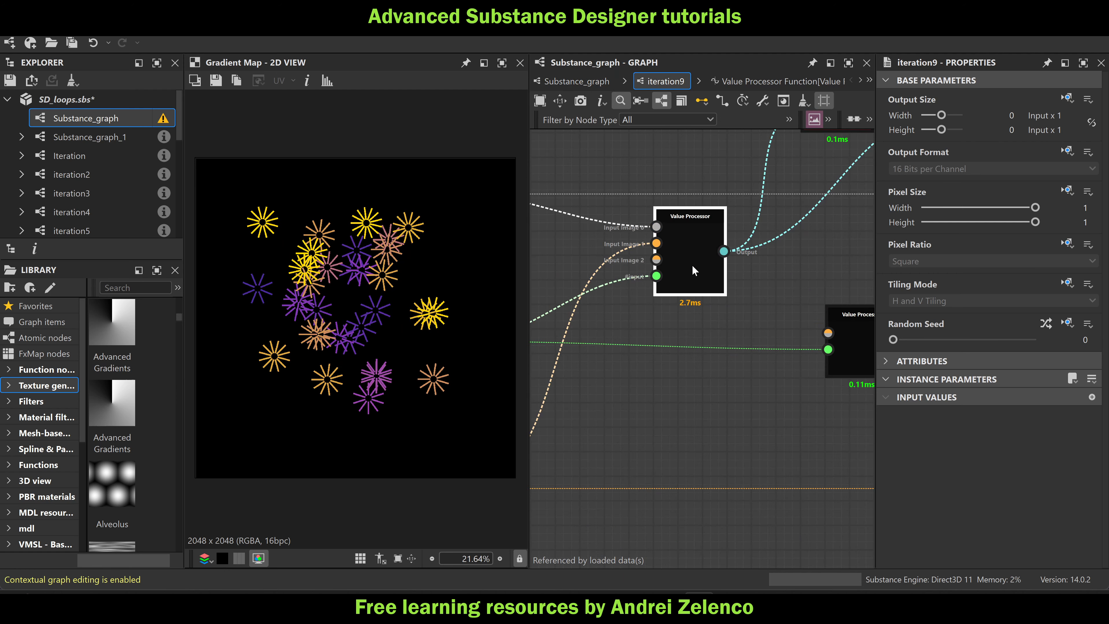
scroll(693, 265, "down", 4)
left_click(733, 210)
scroll(737, 202, "up", 4)
double_click(727, 211)
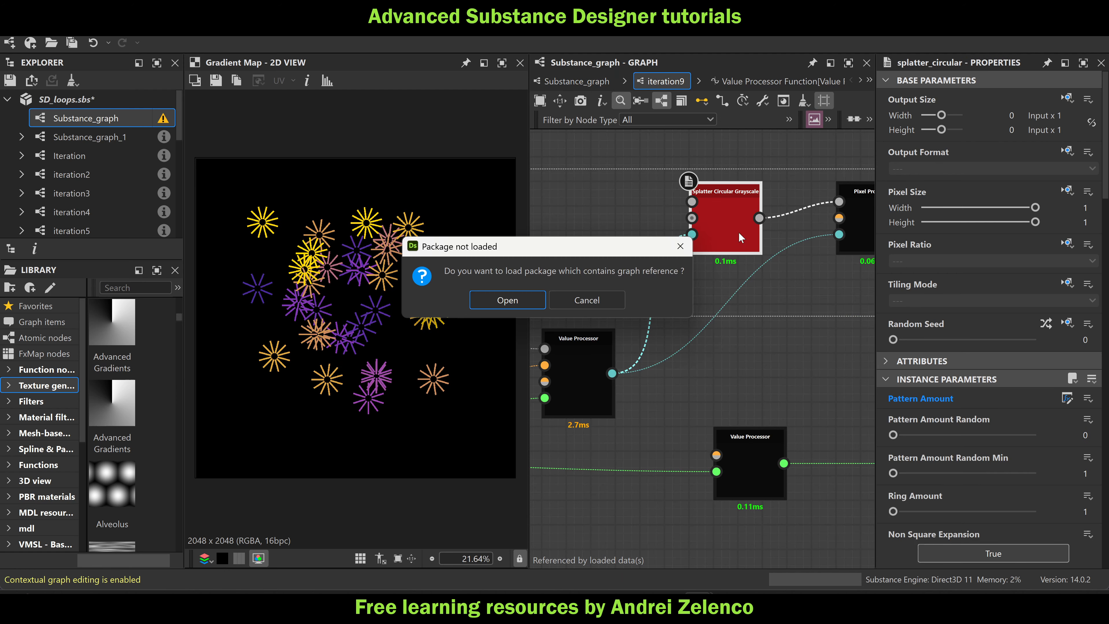
left_click(680, 246)
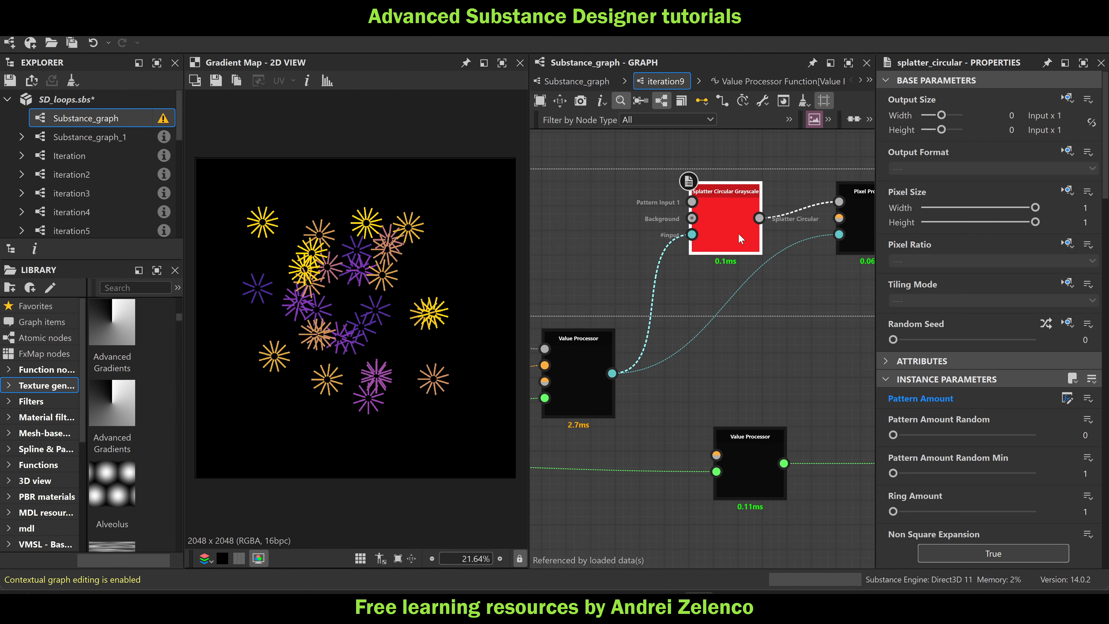
left_click(1066, 398)
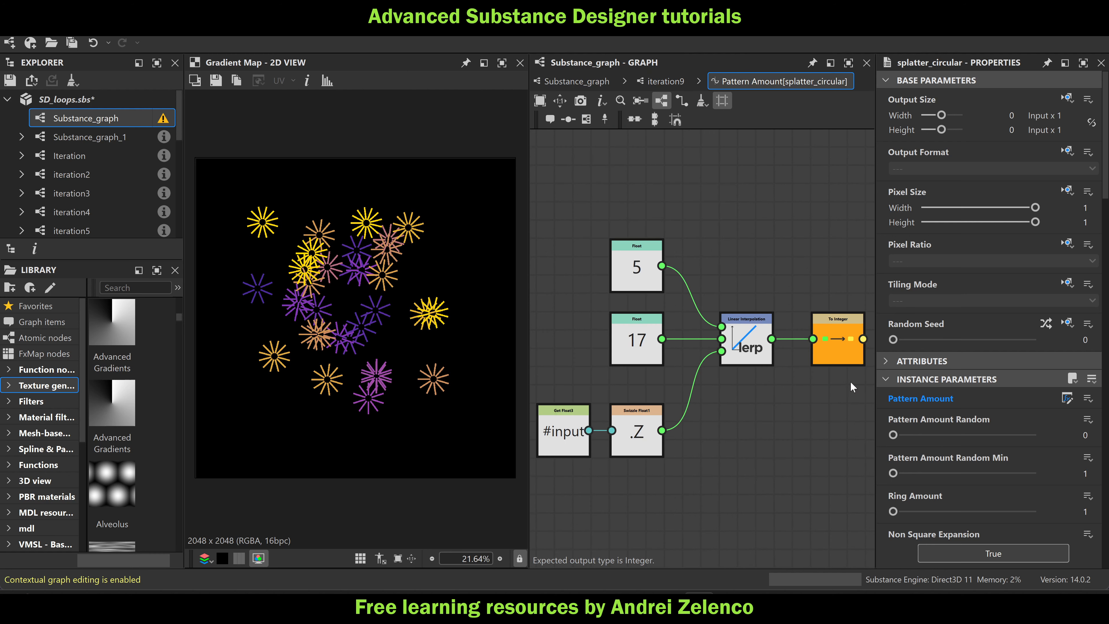
Set the two Float constants feeding the Linear Interpolation of the Pattern Amount function to 1 and 64
left_click(642, 275)
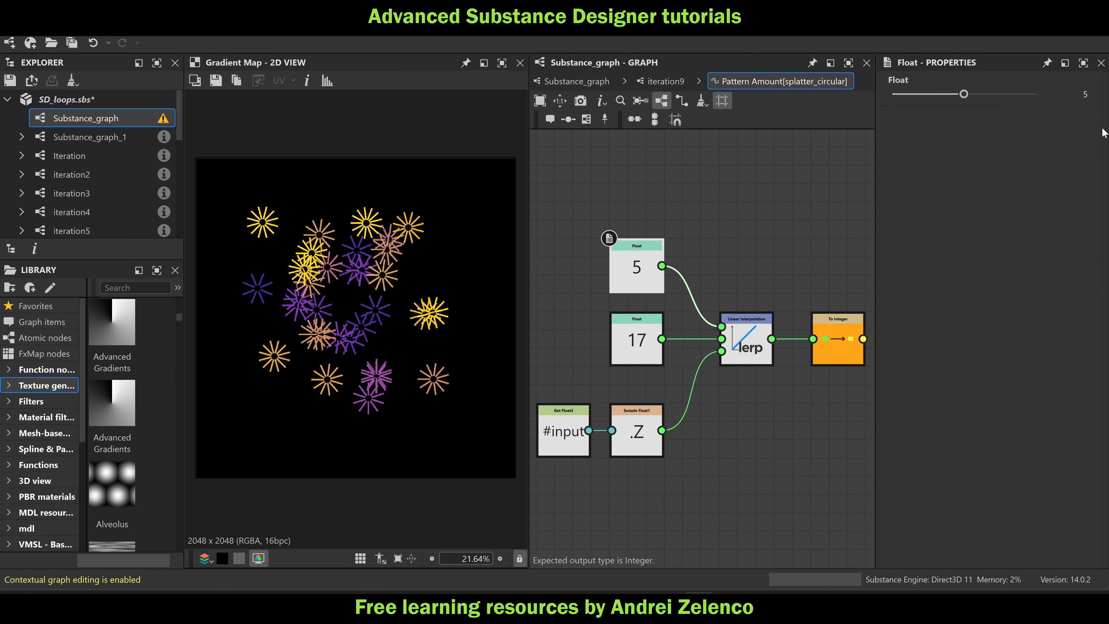
double_click(1085, 94)
type("1")
key("Return")
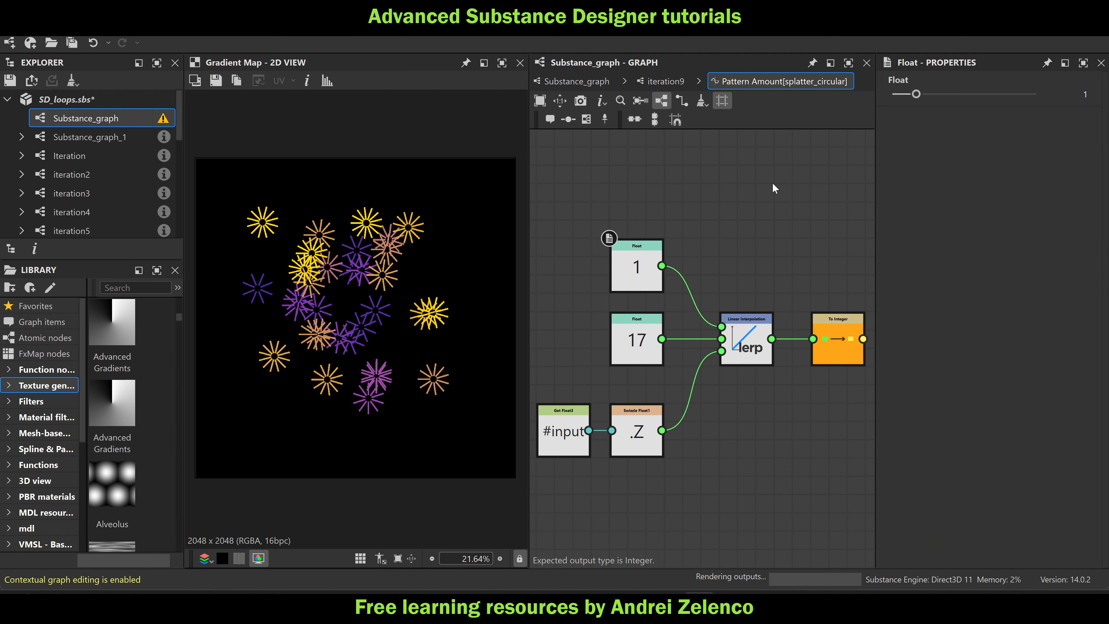
left_click(630, 355)
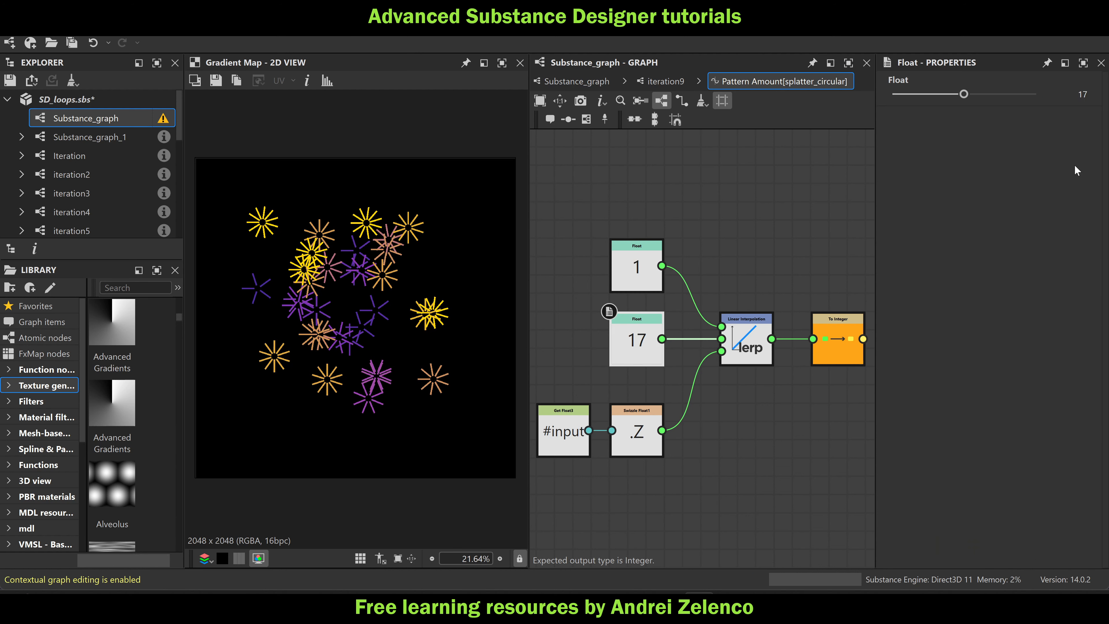
double_click(1078, 97)
type("64")
key("Return")
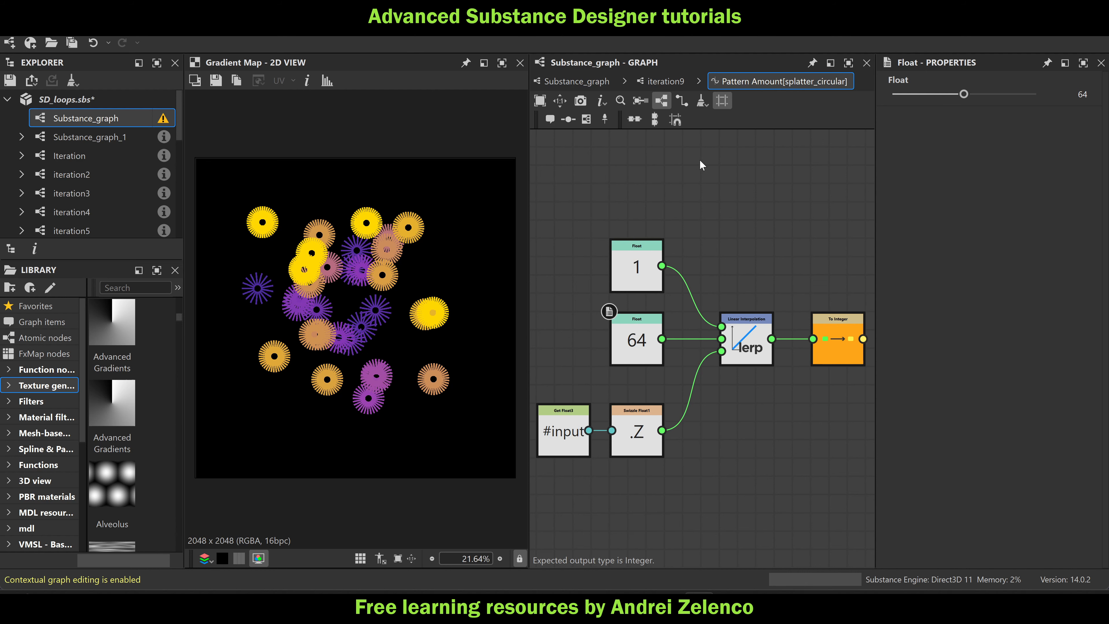
Return to Substance_graph and insert an Auto Levels node right after the Perlin Noise node feeding the iteration9 loop
left_click(579, 82)
scroll(710, 275, "down", 3)
scroll(700, 264, "up", 3)
middle_click_drag(700, 263, 601, 251)
left_click(598, 250)
key("space")
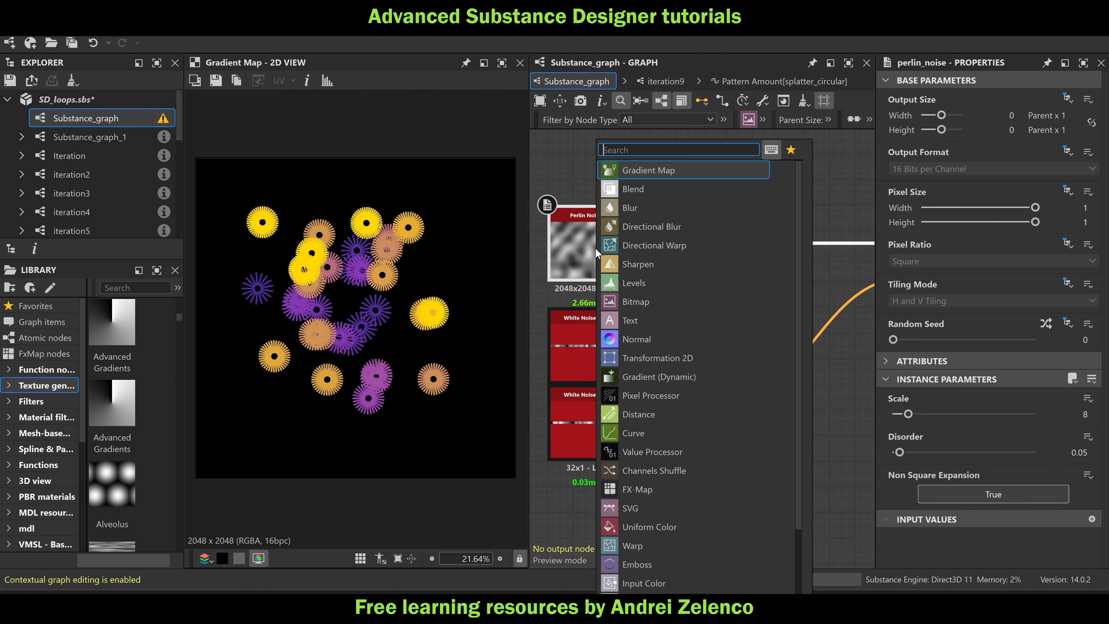
type("au")
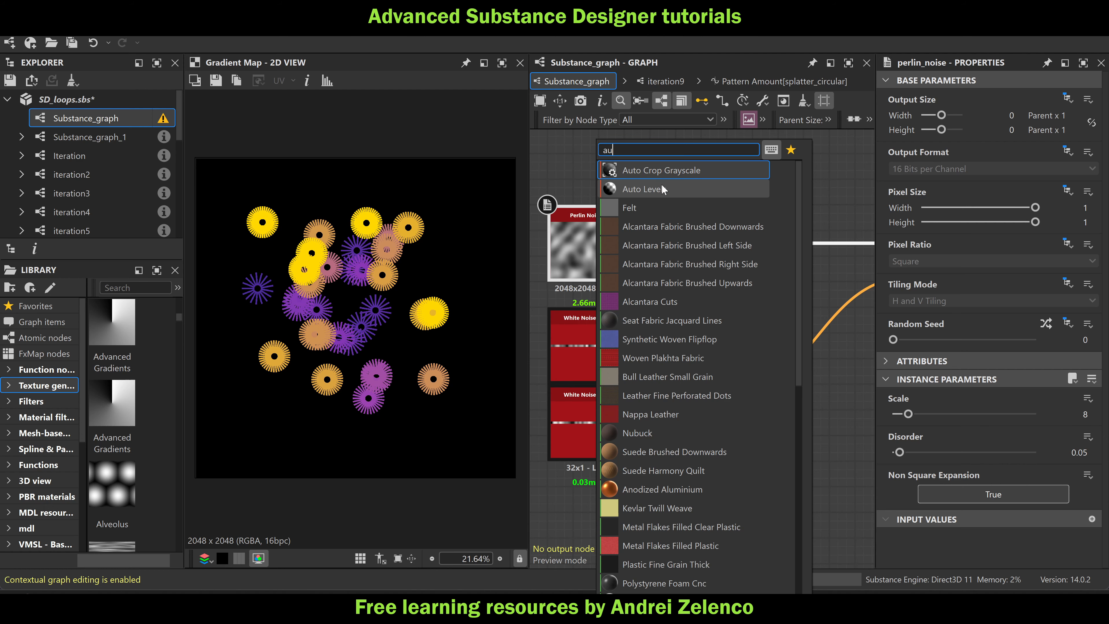
left_click(657, 188)
left_click_drag(697, 247, 683, 247)
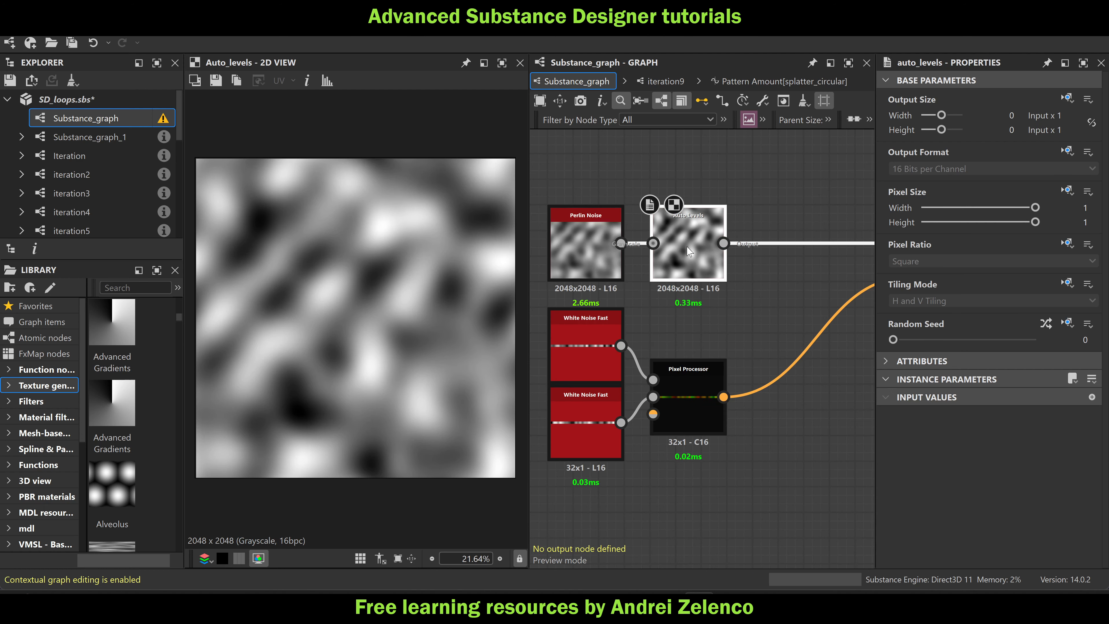
Show the Gradient Map node at the end of the iteration9 rows in the 2D view
scroll(704, 257, "down", 5)
middle_click_drag(776, 285, 545, 233)
middle_click_drag(862, 372, 706, 343)
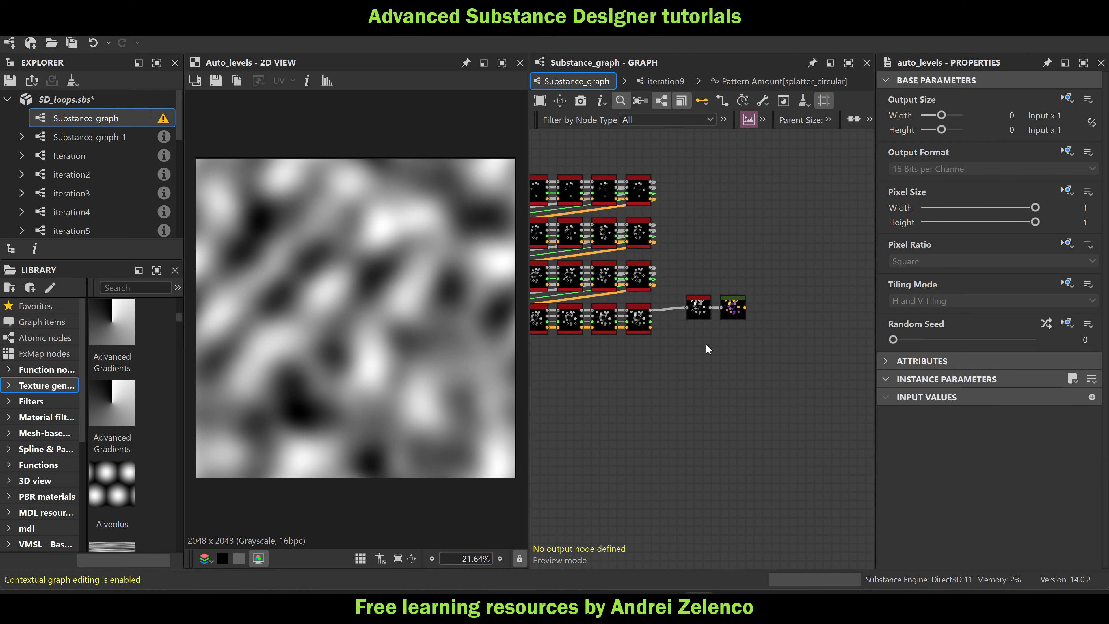
scroll(706, 343, "up", 3)
left_click(726, 298)
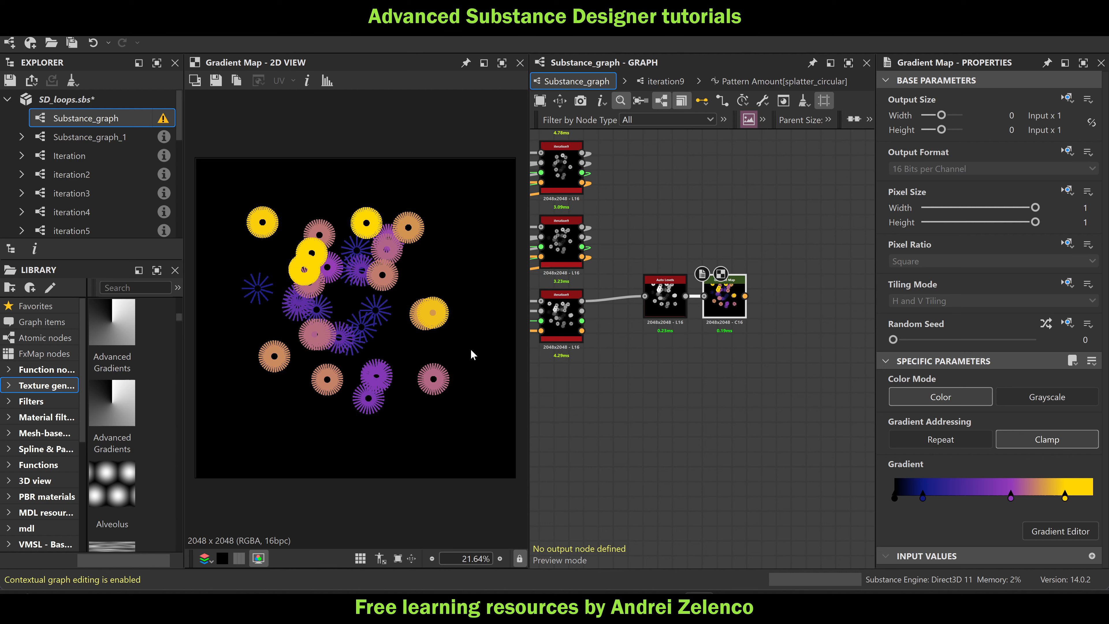
Step the graph's Random Seed up to 66 and save the SD_loops.sbs package
left_click(661, 403)
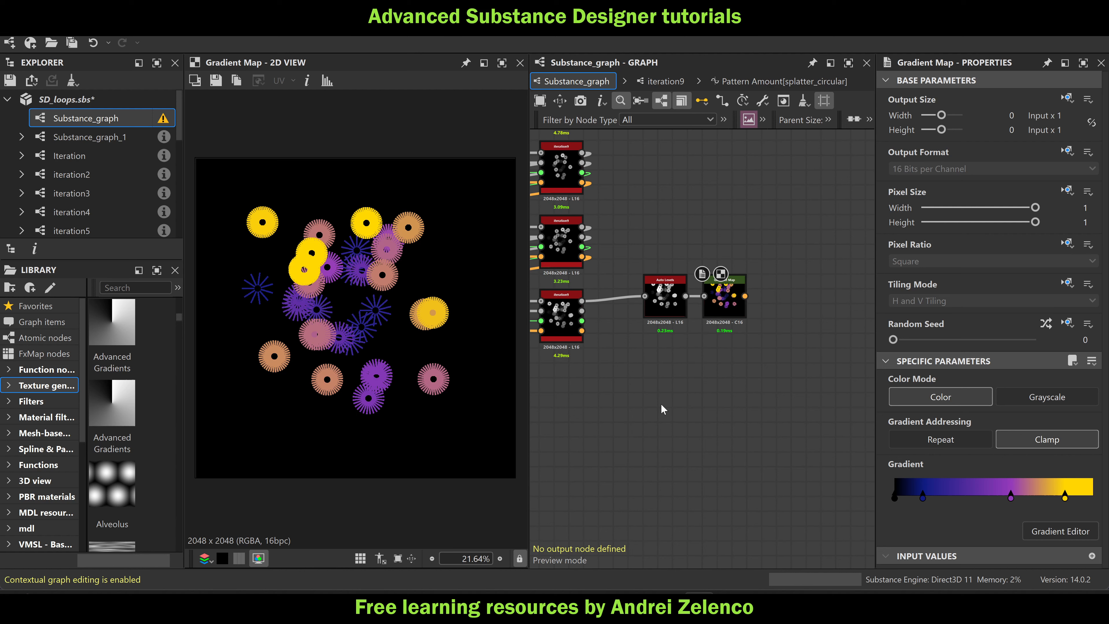
left_click(1094, 338)
left_click(1094, 337)
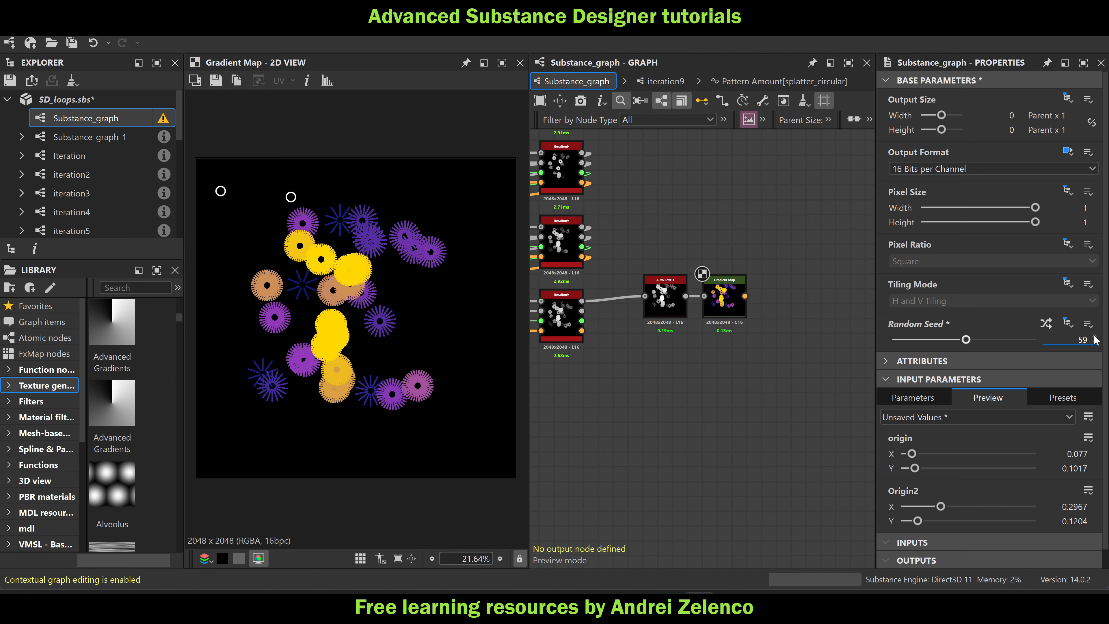
left_click(1094, 337)
left_click(1094, 337)
left_click(1094, 337)
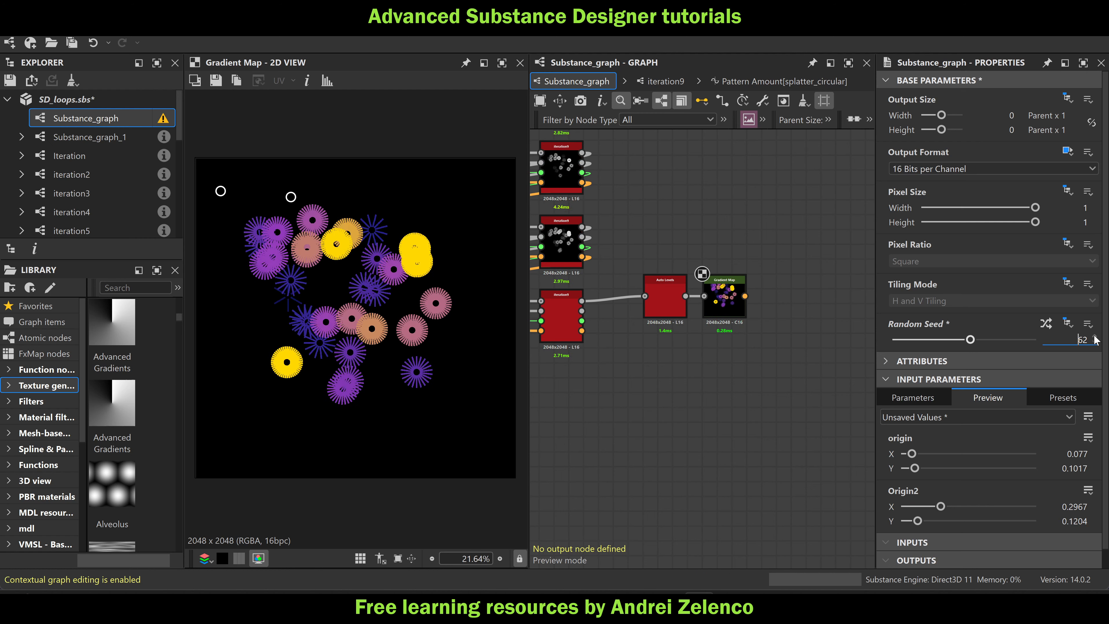
left_click(1095, 337)
left_click(1094, 337)
left_click(1094, 337)
left_click(1094, 337)
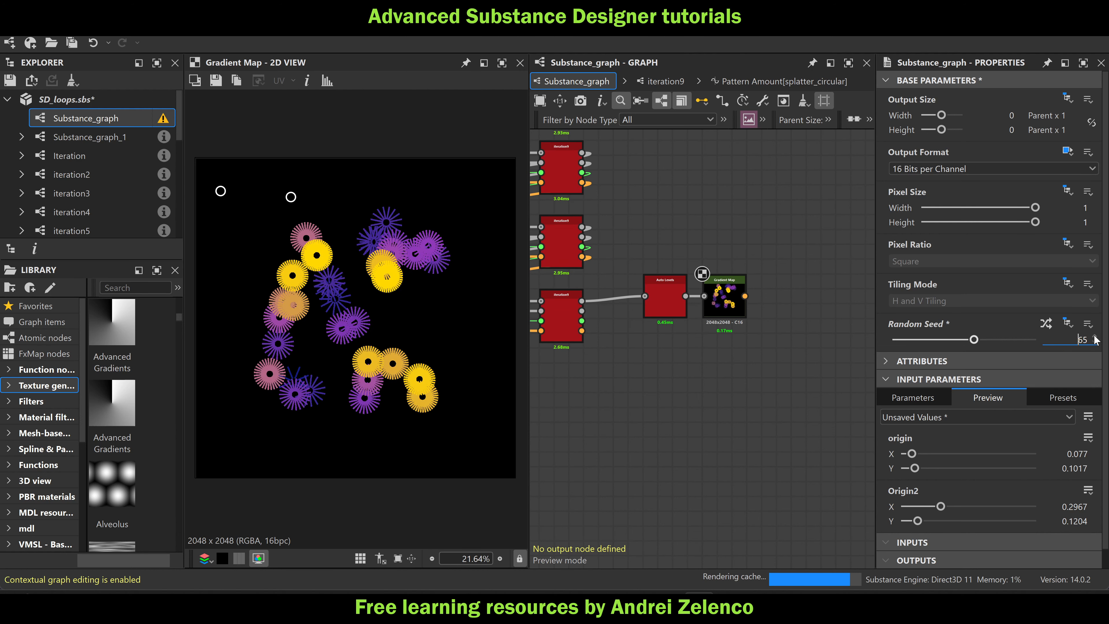
left_click(144, 100)
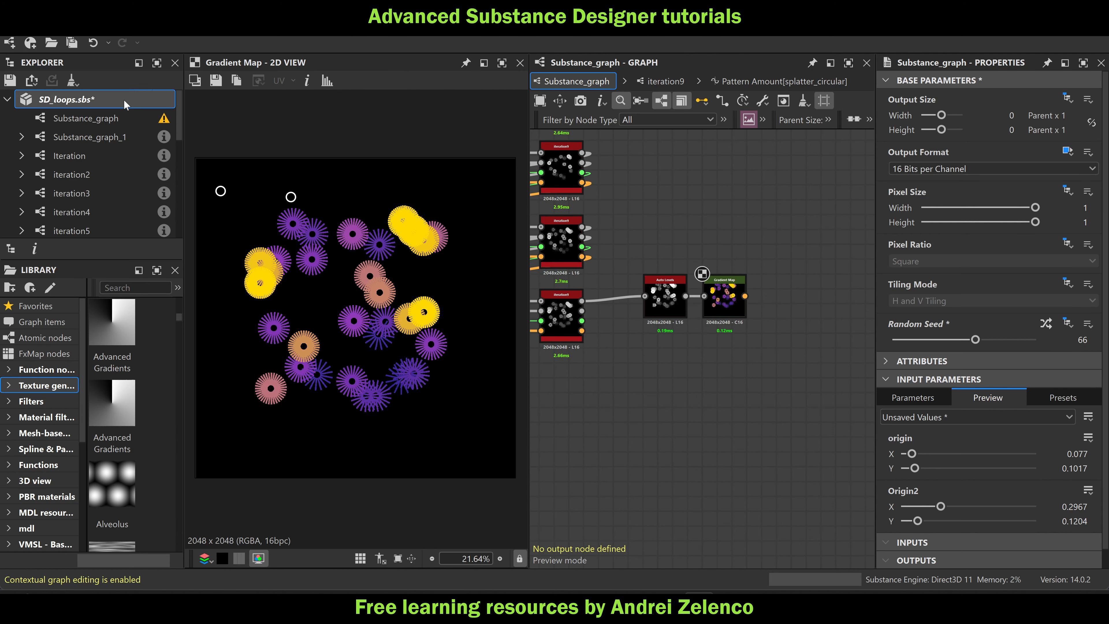
key("ctrl+s")
Review the loop setups across Substance_graph and show the last iteration8 node's tree in the 2D view
scroll(700, 331, "down", 12)
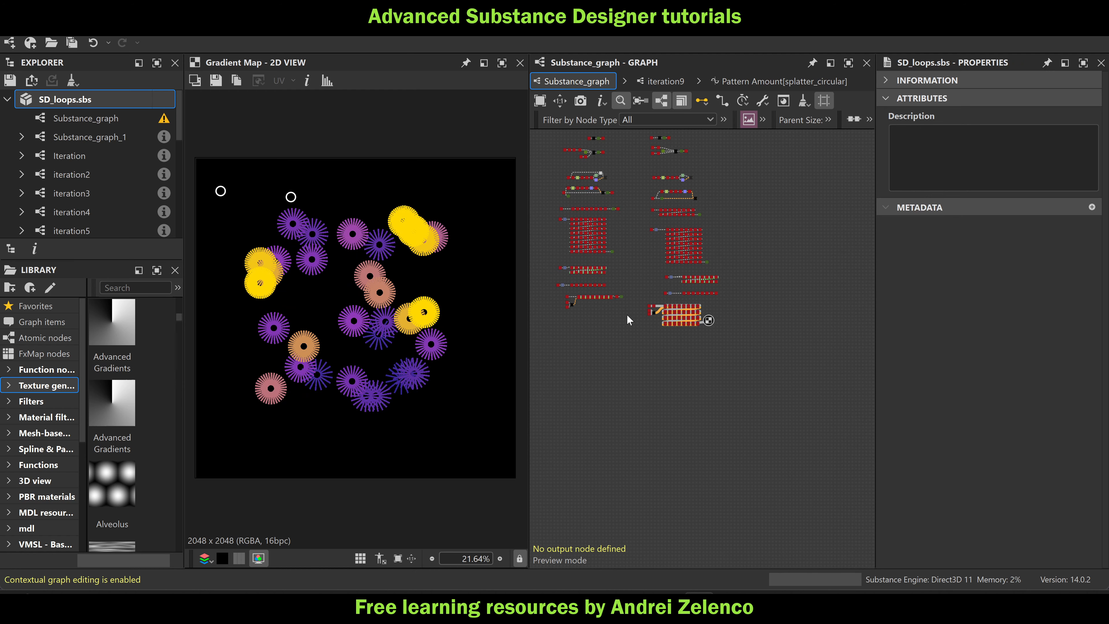
middle_click_drag(633, 327, 661, 363)
scroll(681, 165, "up", 3)
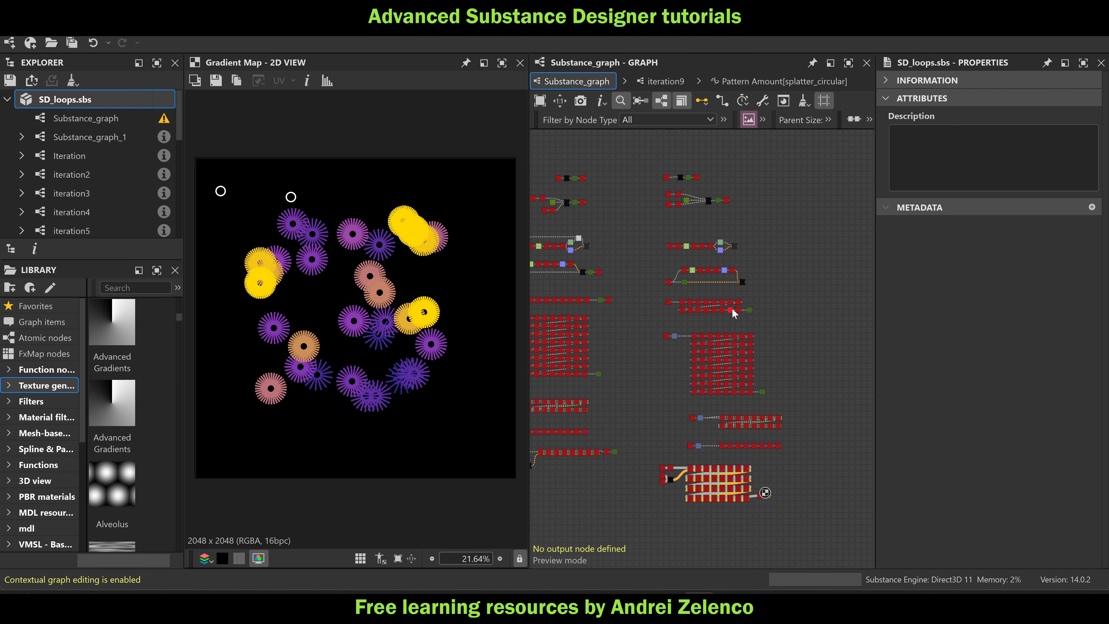
scroll(703, 306, "up", 6)
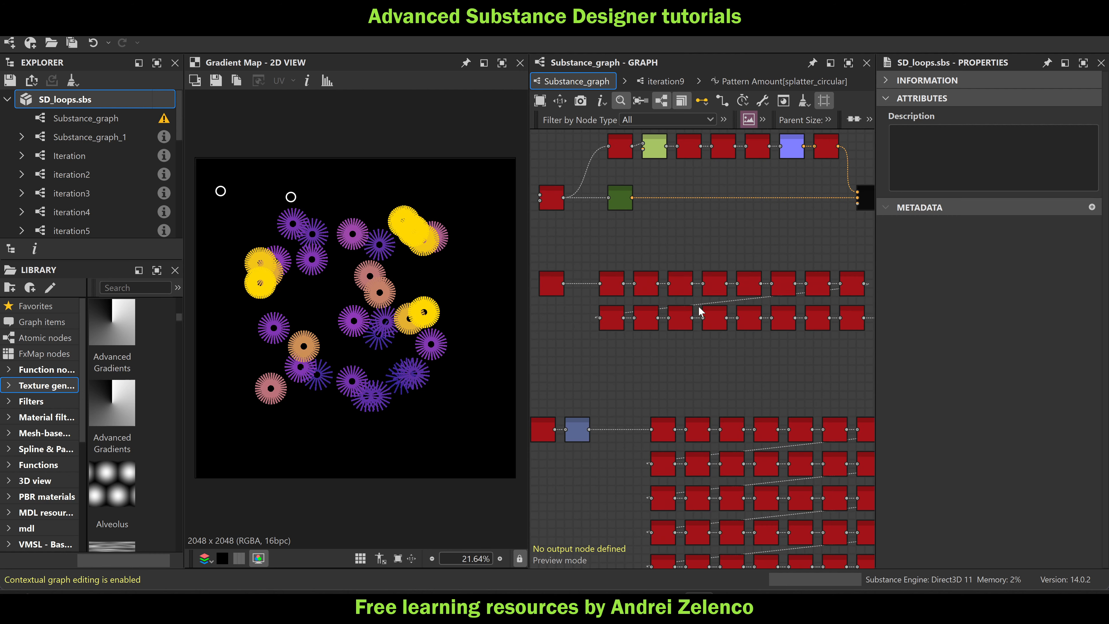
scroll(655, 288, "down", 3)
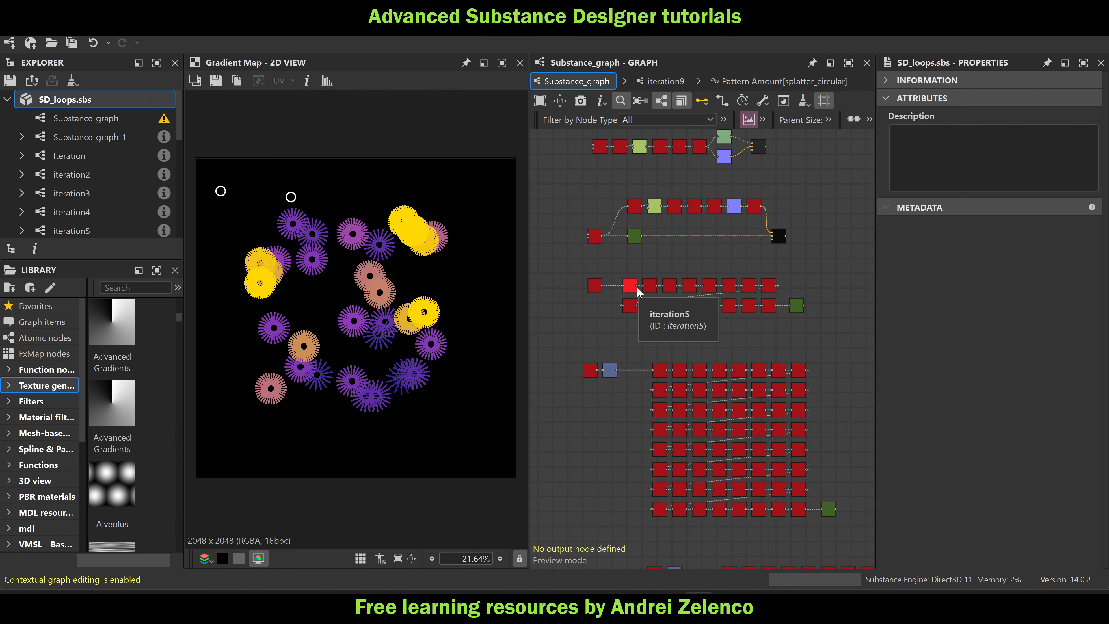
middle_click_drag(824, 441, 775, 247)
scroll(703, 428, "up", 1)
middle_click_drag(709, 483, 752, 313)
scroll(730, 275, "up", 2)
middle_click_drag(730, 275, 622, 305)
double_click(833, 285)
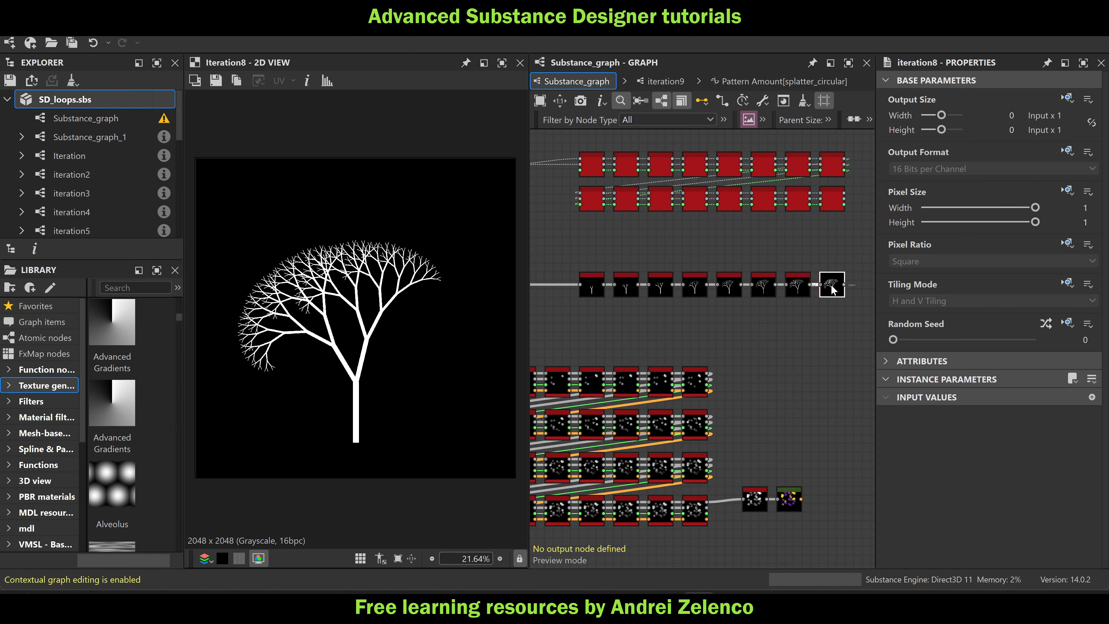
scroll(682, 333, "down", 4)
scroll(661, 288, "up", 5)
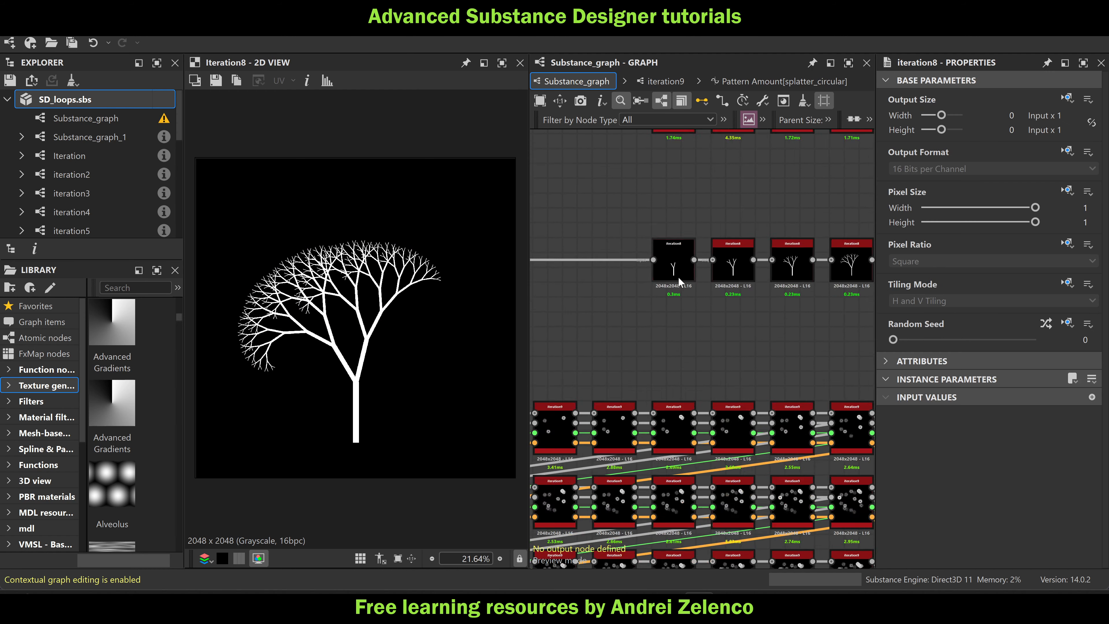
middle_click_drag(763, 340, 701, 343)
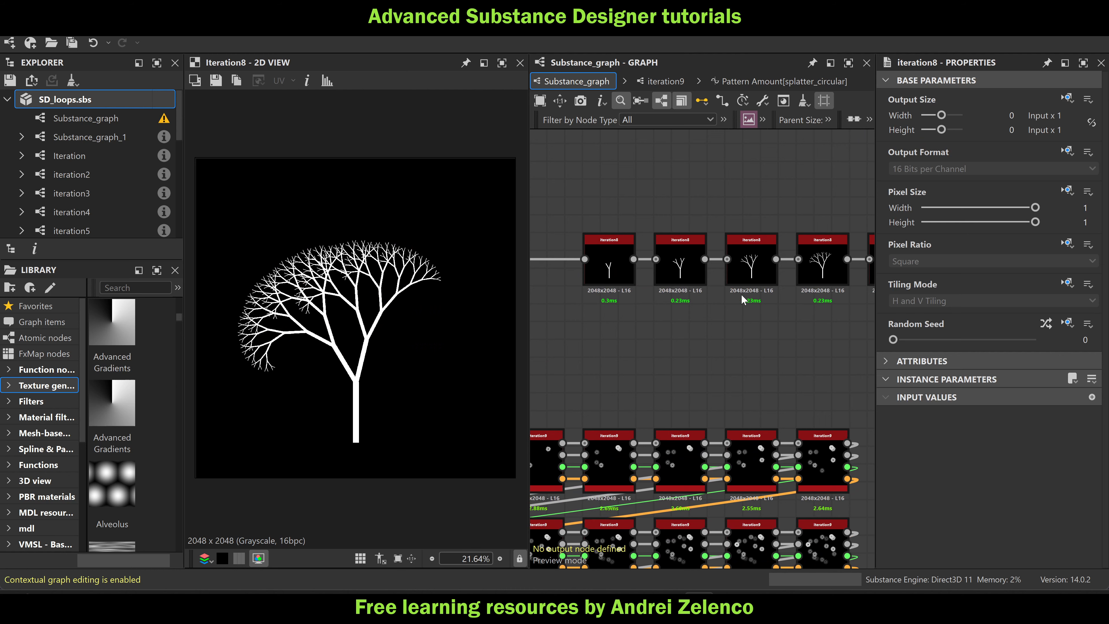
scroll(741, 294, "down", 5)
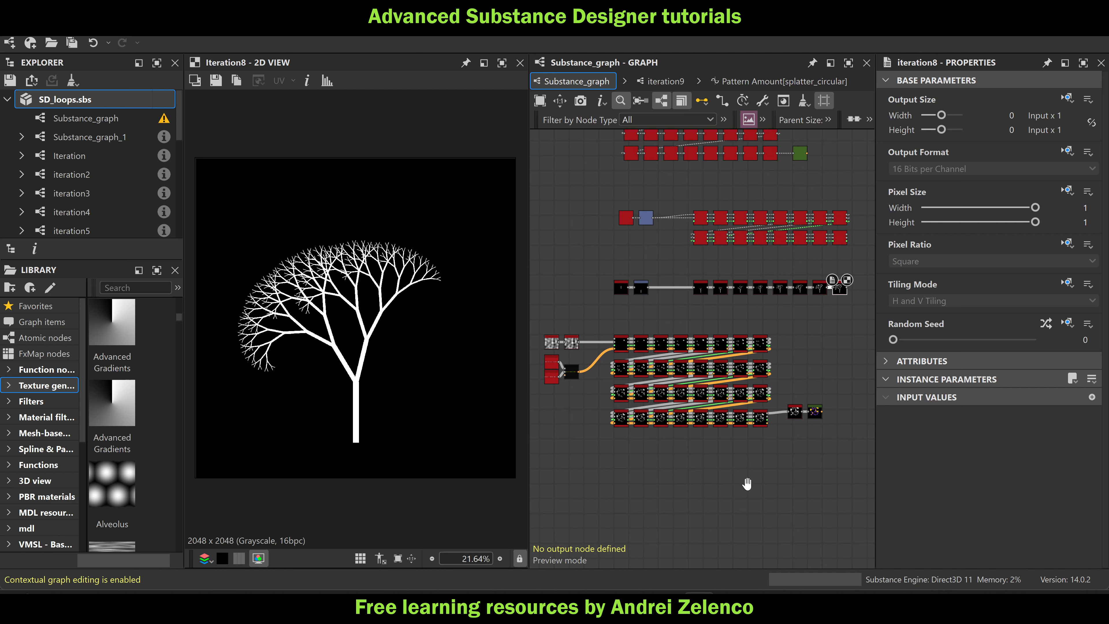
middle_click_drag(715, 496, 720, 329)
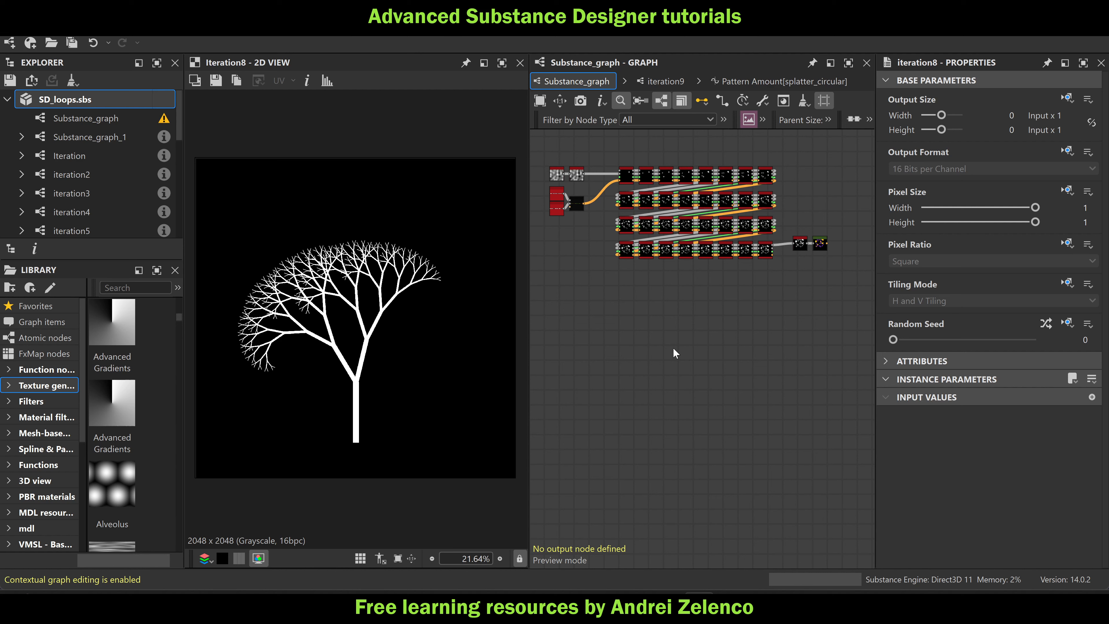
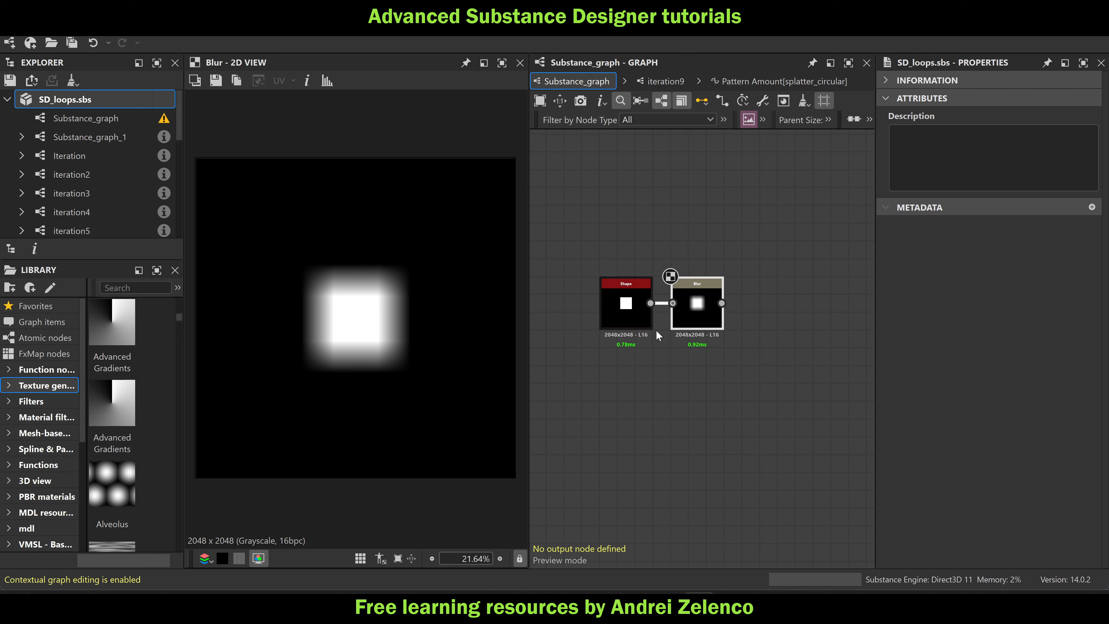
Place a copy of the square Shape node below the Shape and Blur pair and save SD_loops.sbs
middle_click_drag(677, 389, 668, 266)
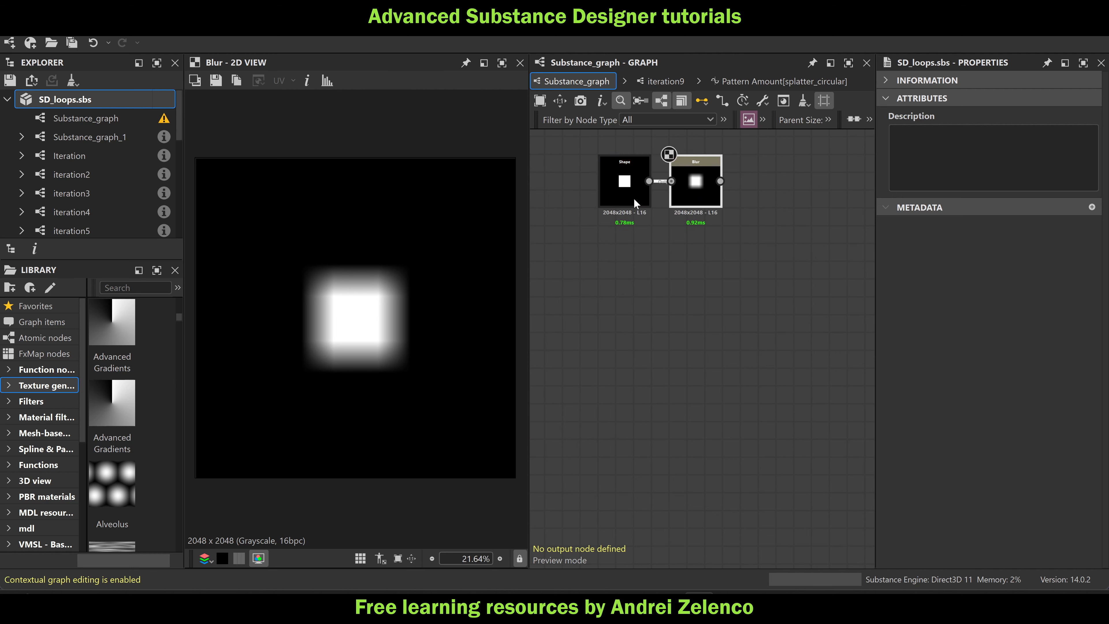
left_click(618, 191)
key("ctrl+v")
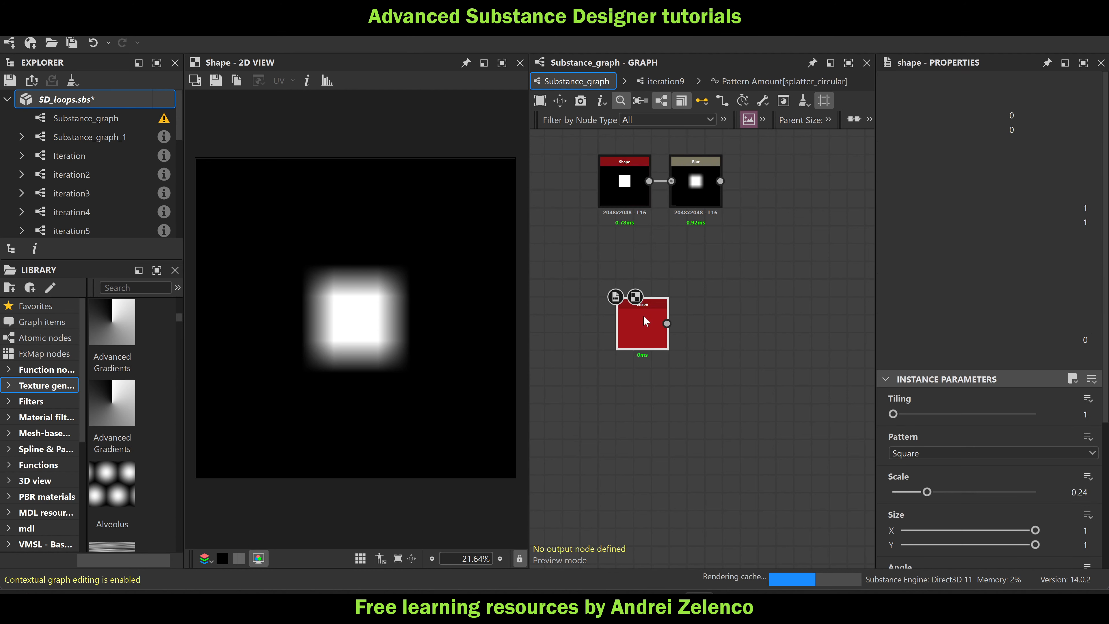
left_click_drag(642, 322, 624, 339)
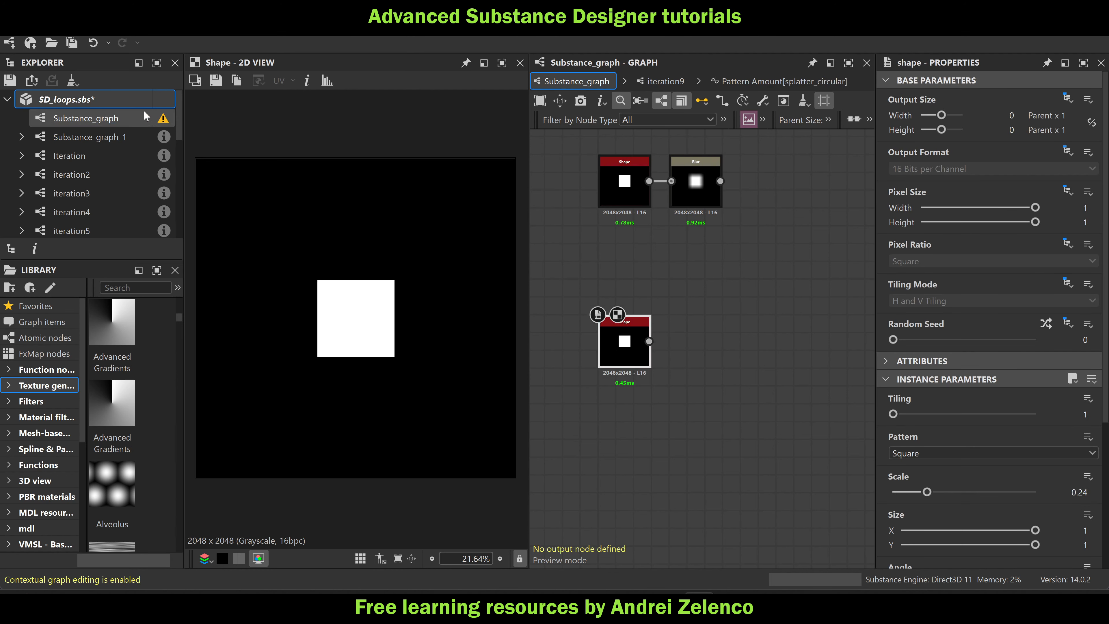
left_click(125, 100)
key("ctrl+s")
scroll(659, 387, "down", 3)
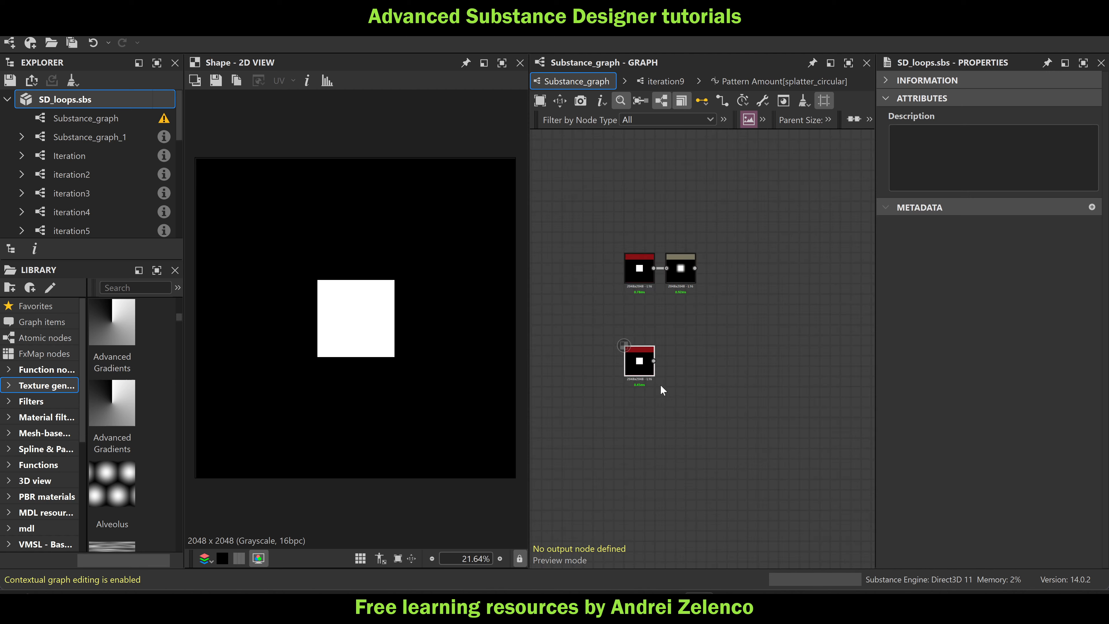
scroll(640, 370, "up", 2)
scroll(81, 173, "down", 5)
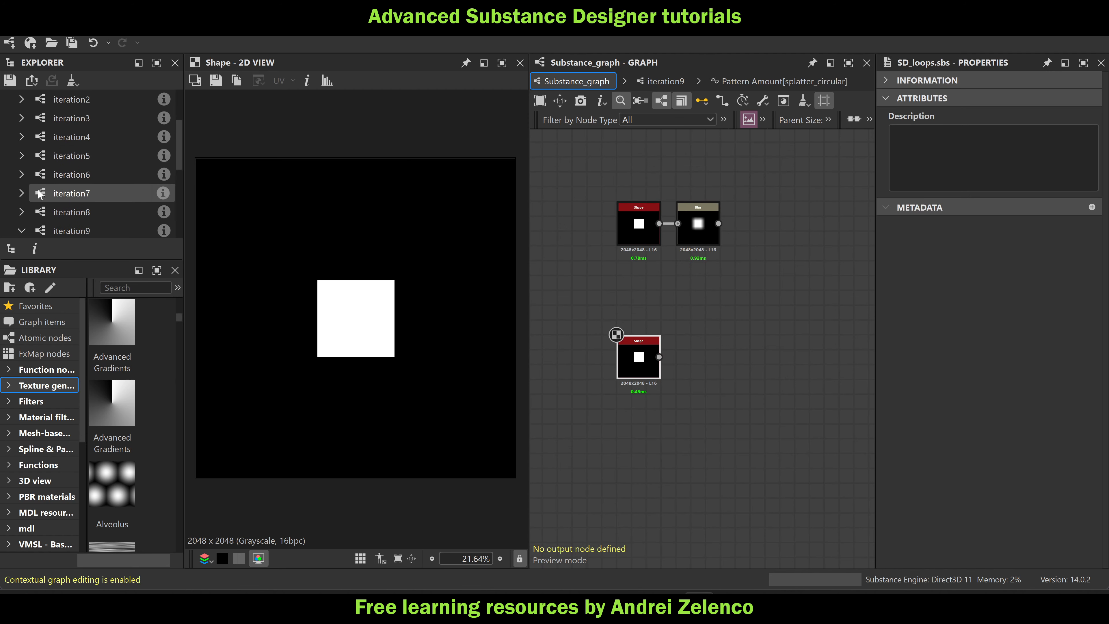
scroll(62, 166, "up", 5)
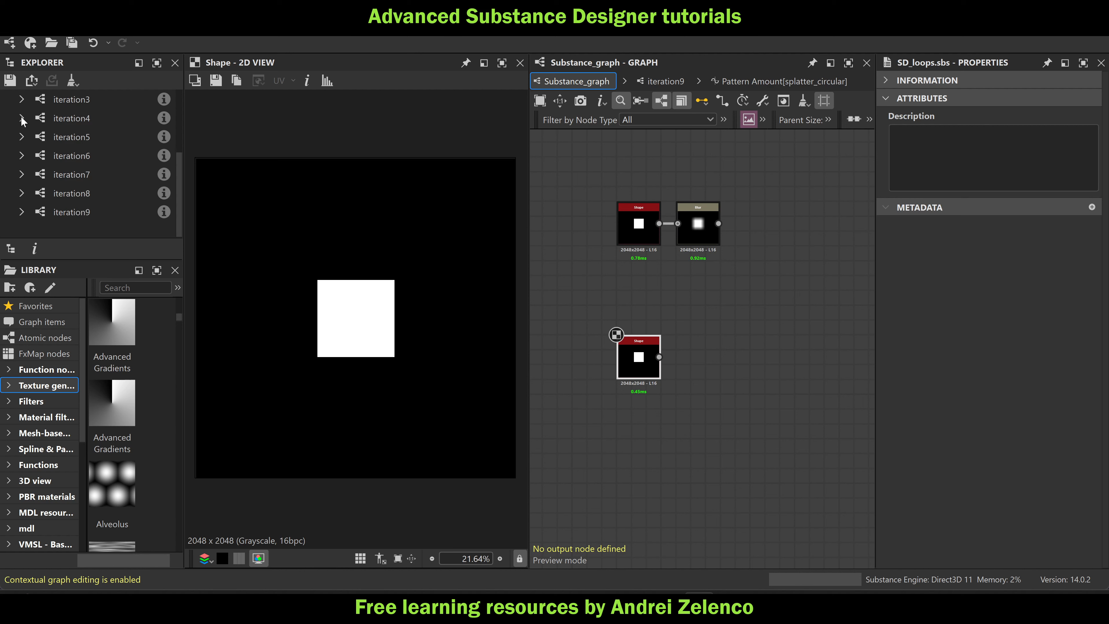
scroll(89, 154, "up", 2)
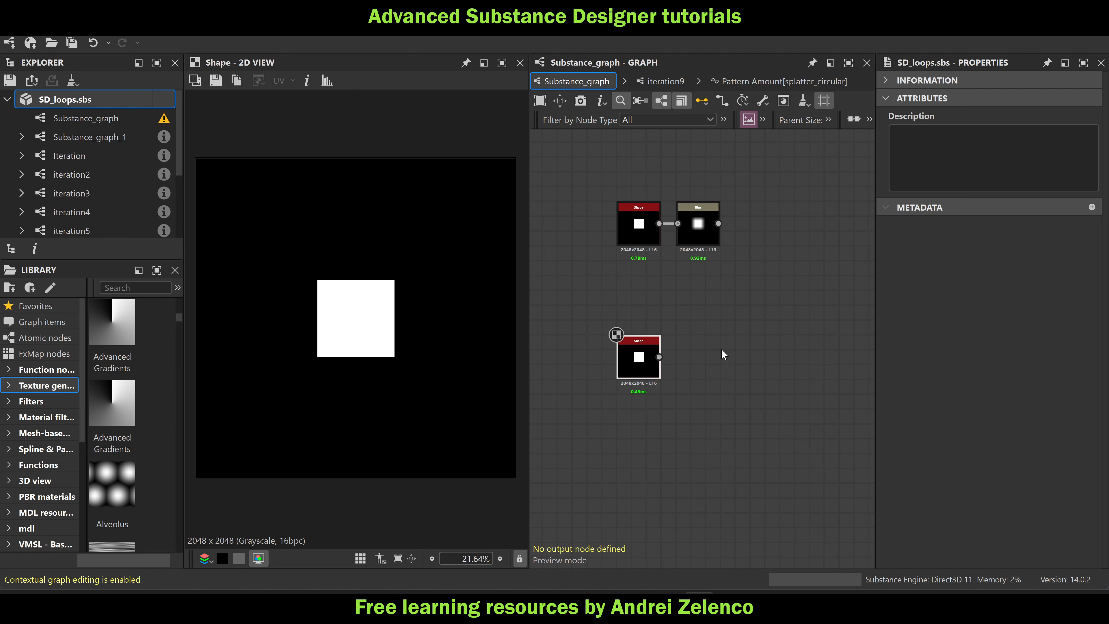
Add a Pixel Processor beside the lower Shape node, set its Color Mode to Grayscale and feed the Shape into its first input
left_click(739, 340)
key("space")
type("pi")
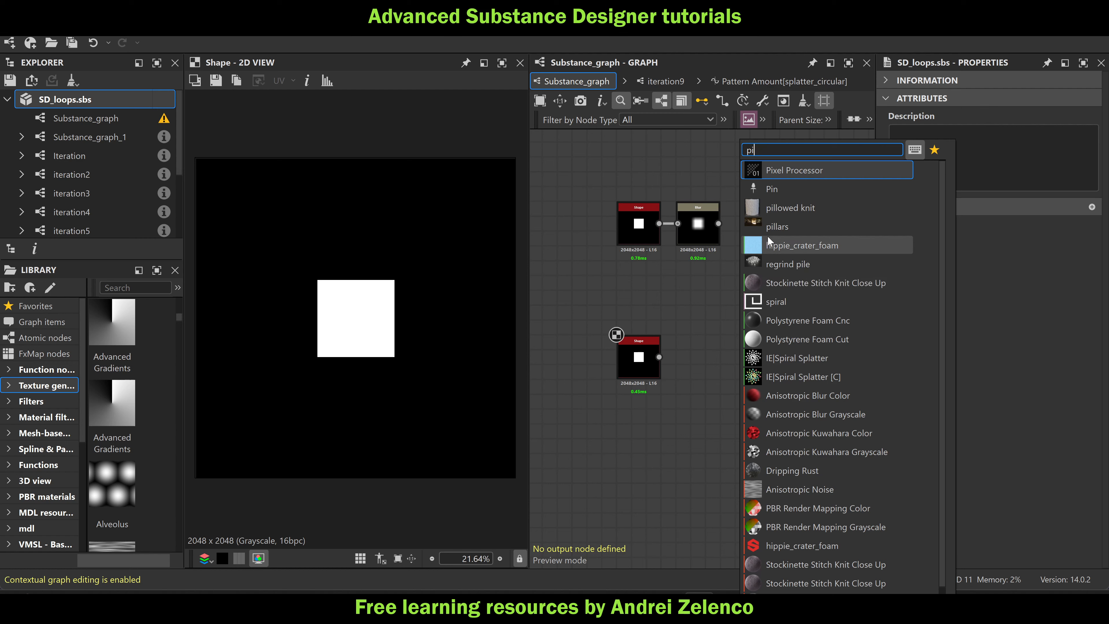
left_click(791, 170)
scroll(752, 338, "up", 2)
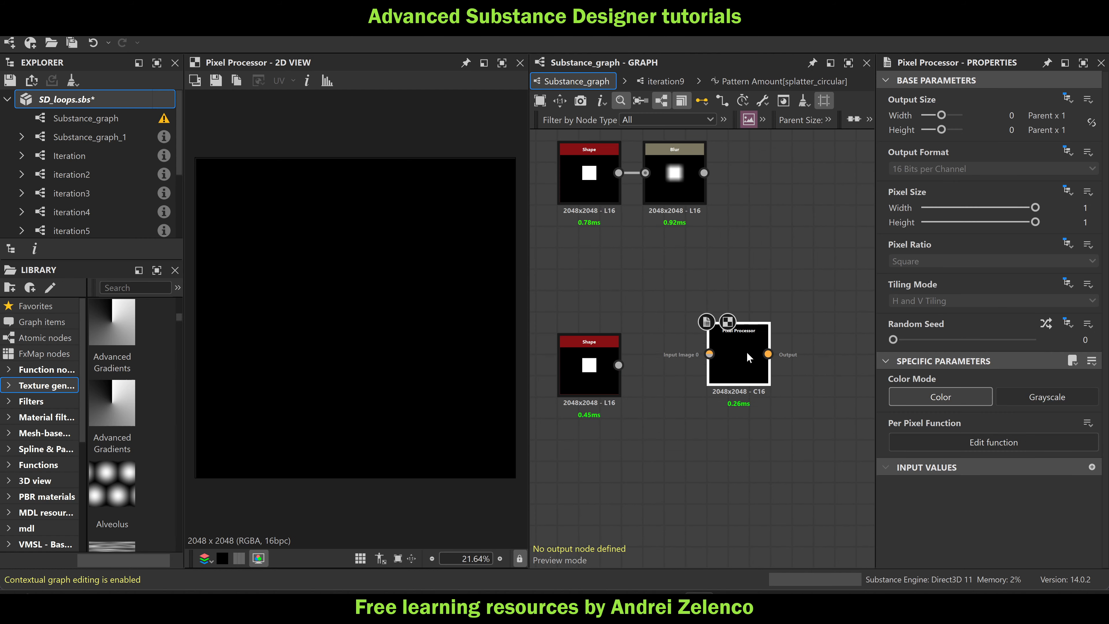
left_click(1056, 395)
left_click_drag(716, 365, 711, 365)
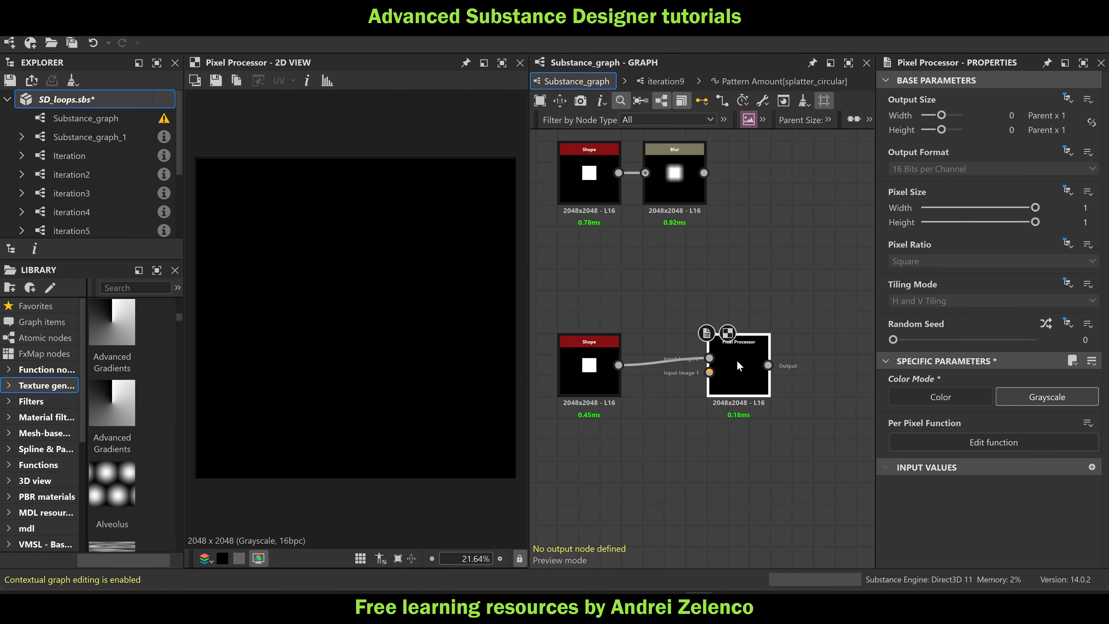
left_click(100, 105)
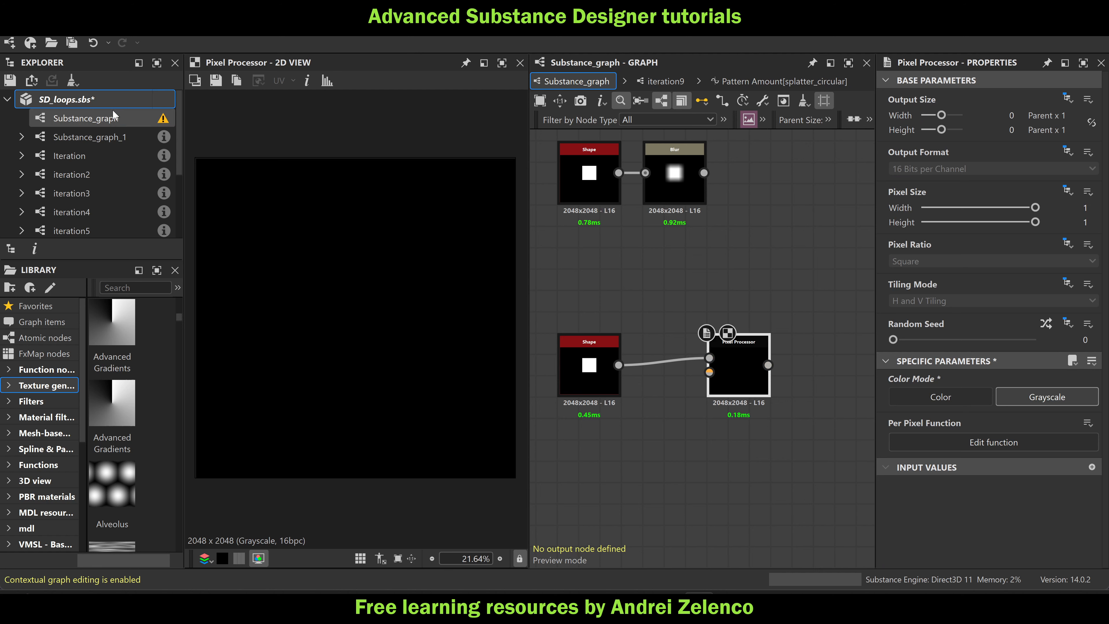
Open the Pixel Processor's Per Pixel Function and add a Get Float2 node reading $pos
double_click(735, 366)
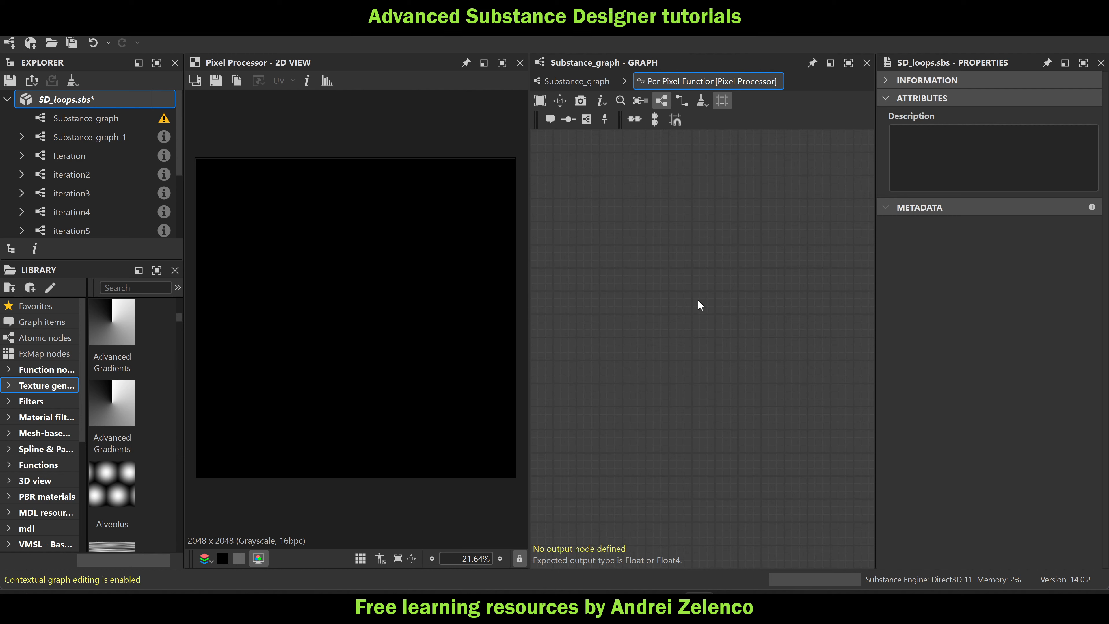
key("space")
type("ge")
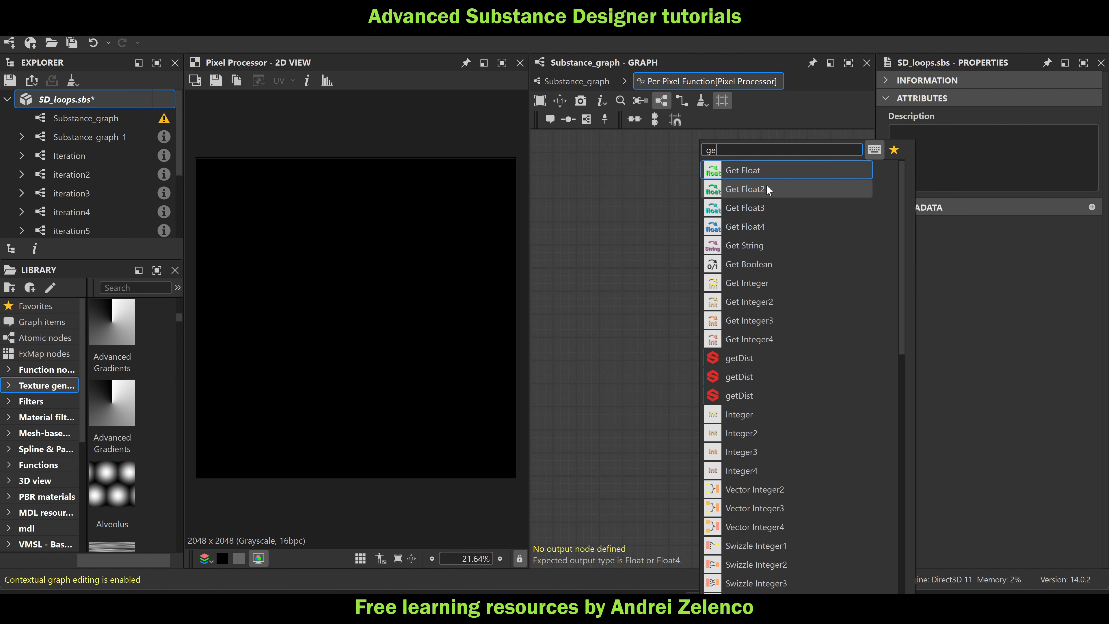
left_click(765, 187)
left_click(938, 95)
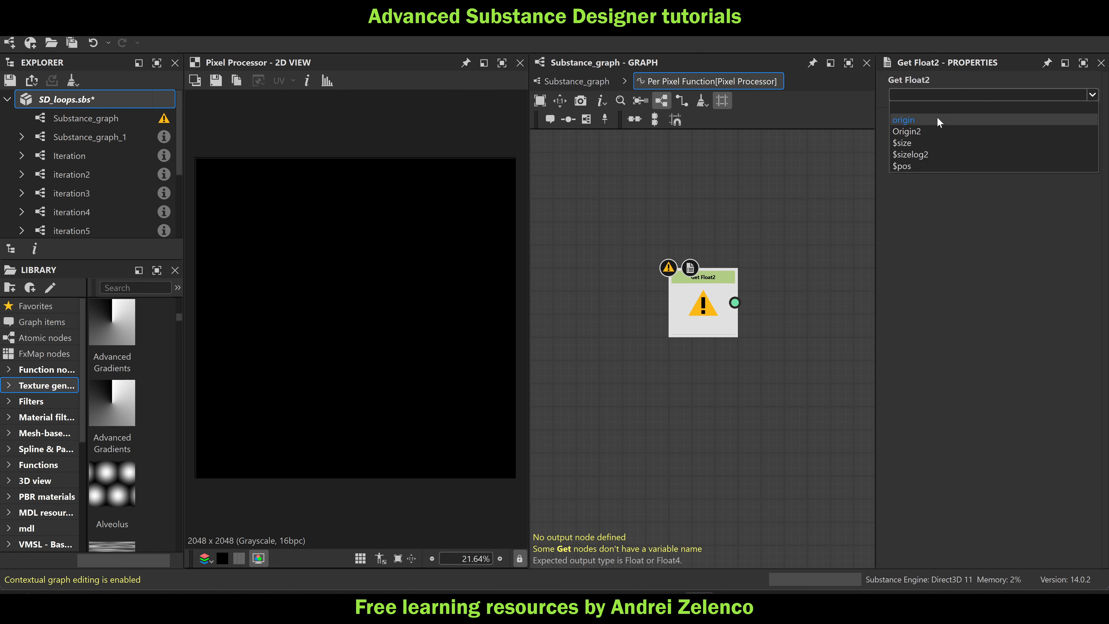
left_click(933, 166)
Add a Sample Gray node fed by $pos, set it as the function's output and save SD_loops.sbs
key("space")
type("sa")
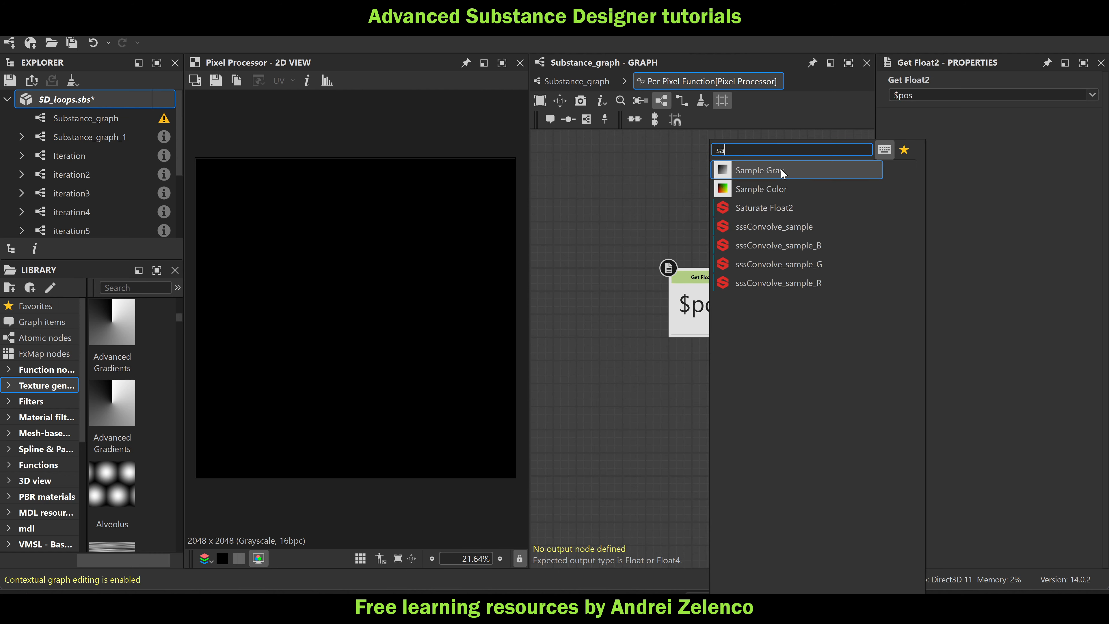
left_click(780, 168)
right_click(818, 323)
left_click(882, 384)
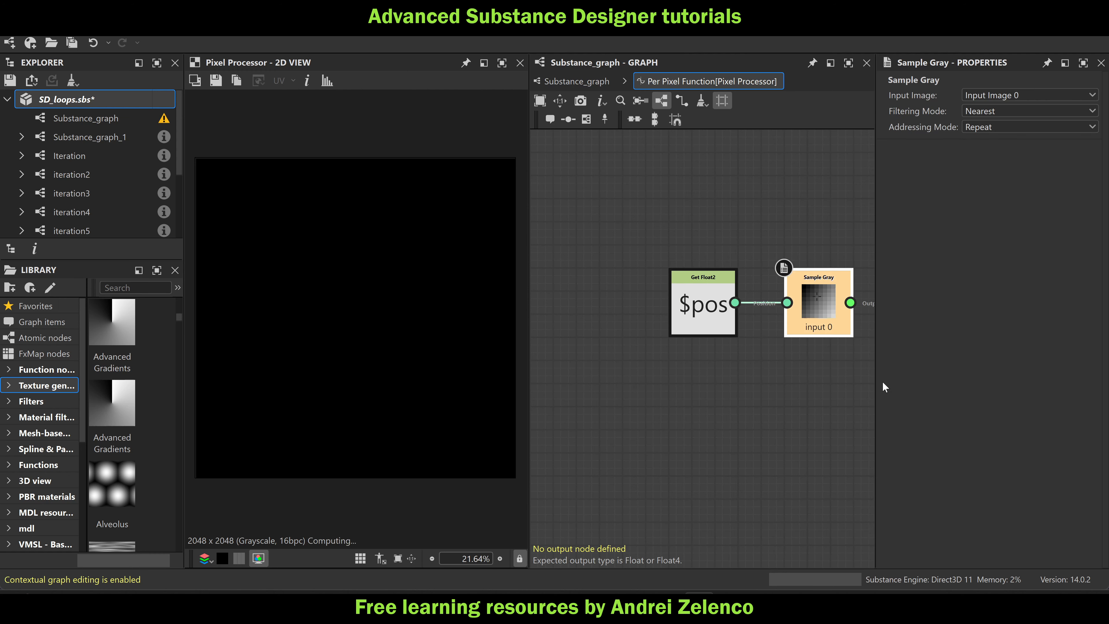
scroll(727, 313, "down", 3)
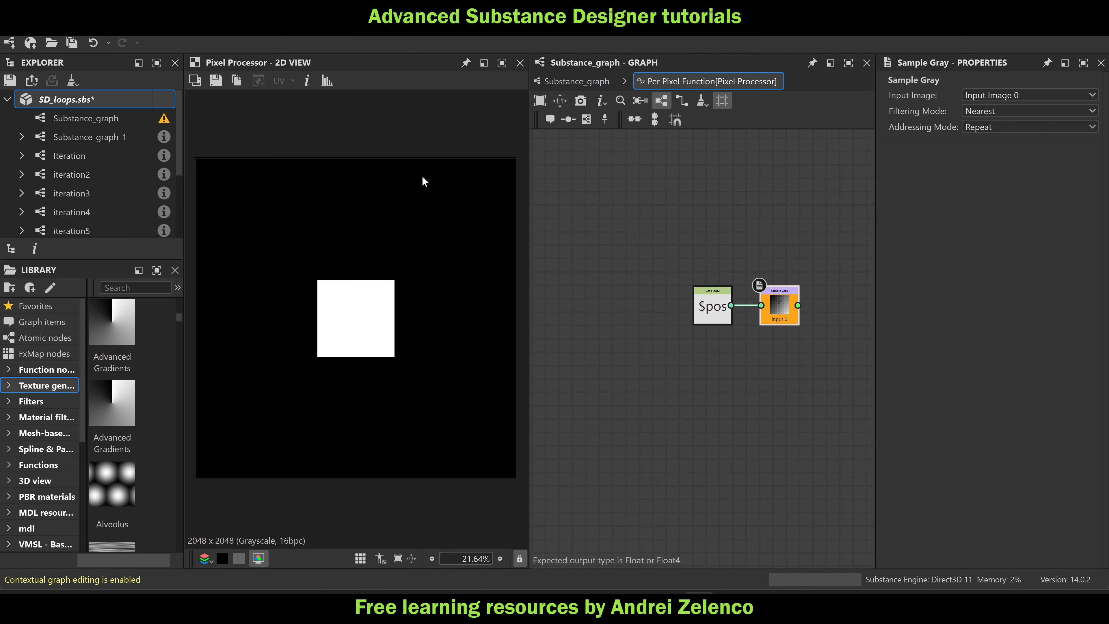
left_click(120, 106)
key("ctrl+s")
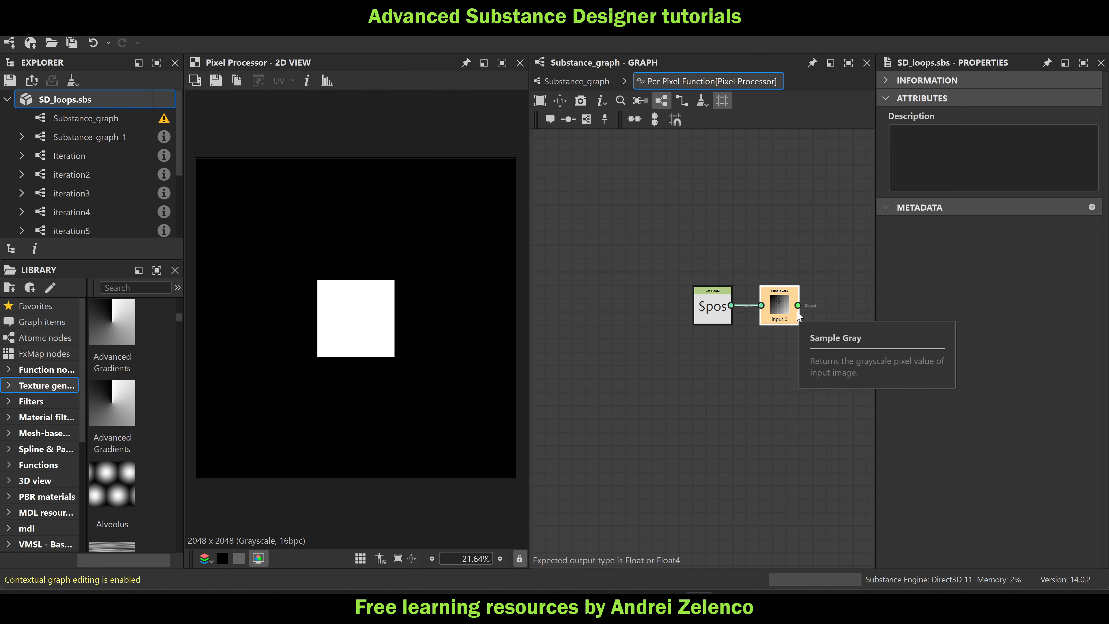
Move the $pos node away from Sample Gray, check the Pixel Processor in Substance_graph and reopen its Per Pixel Function
left_click_drag(717, 309, 651, 310)
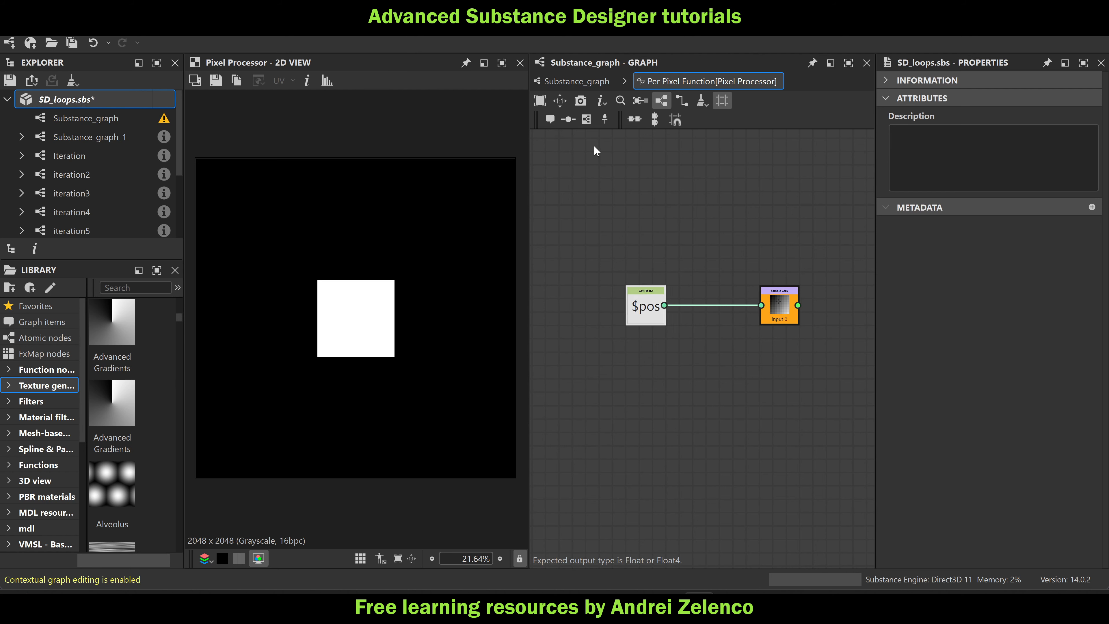
left_click(561, 83)
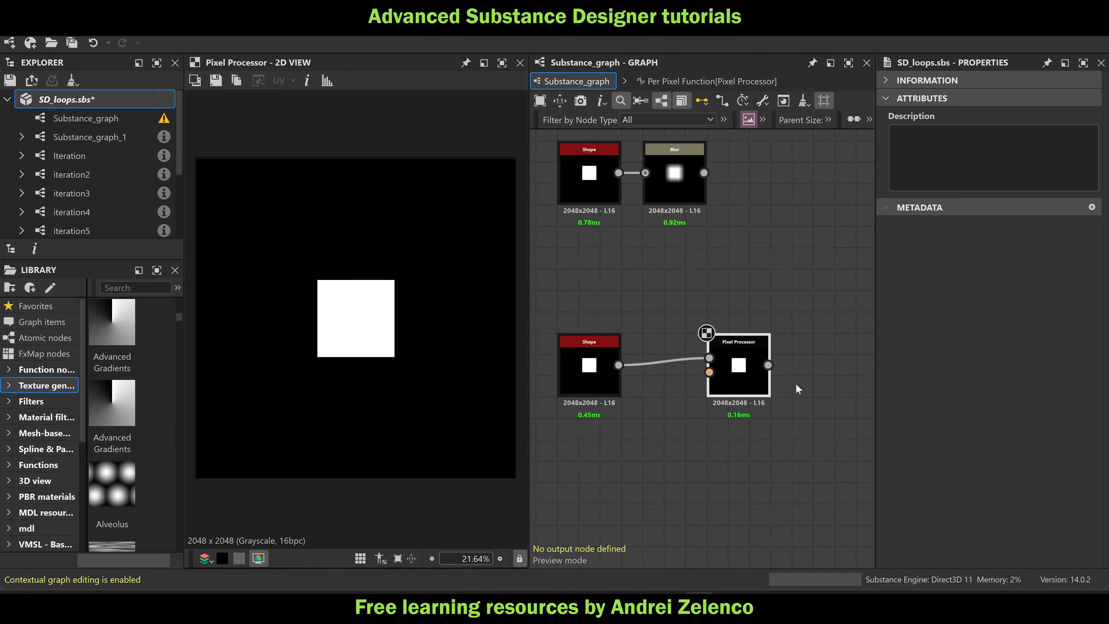
left_click(732, 371)
double_click(732, 373)
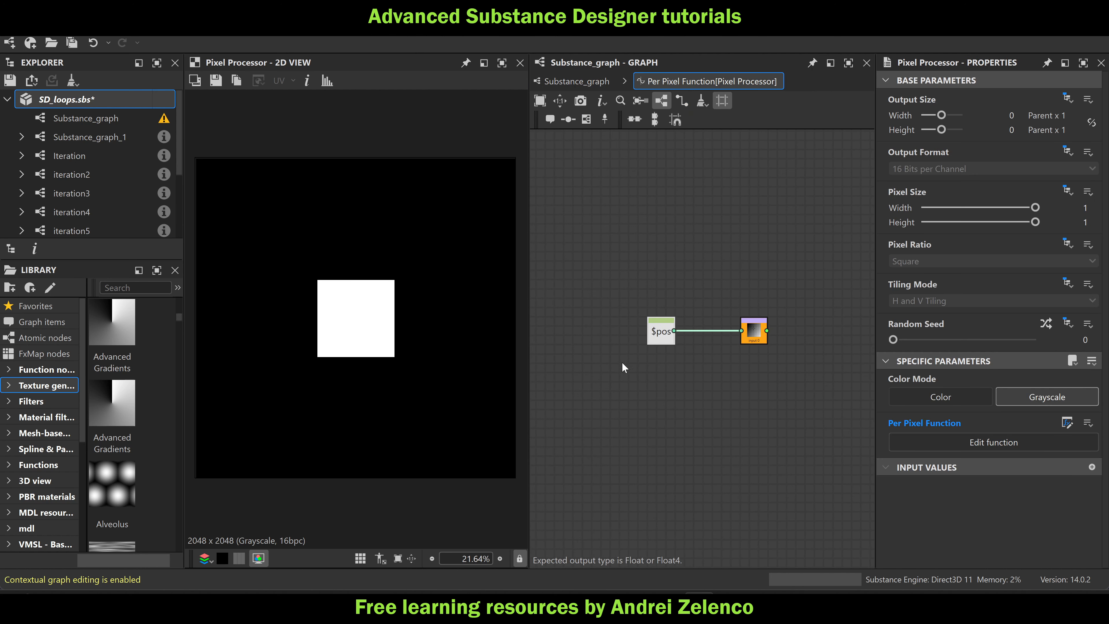
scroll(643, 415, "up", 2)
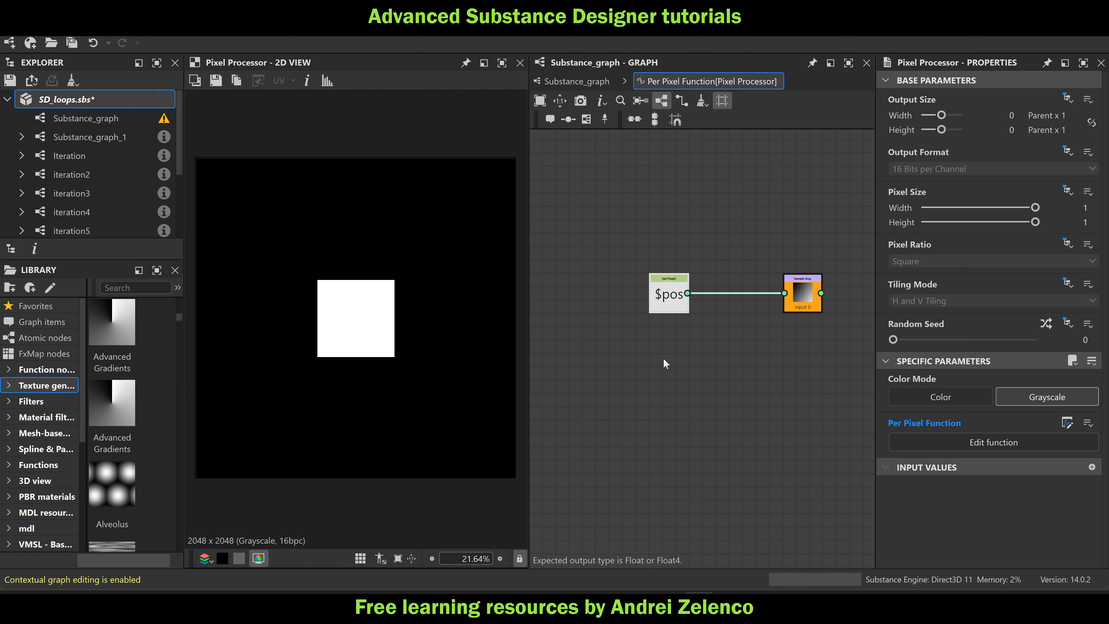
Widen the gap between $pos and Sample Gray further and save the package
left_click(678, 377)
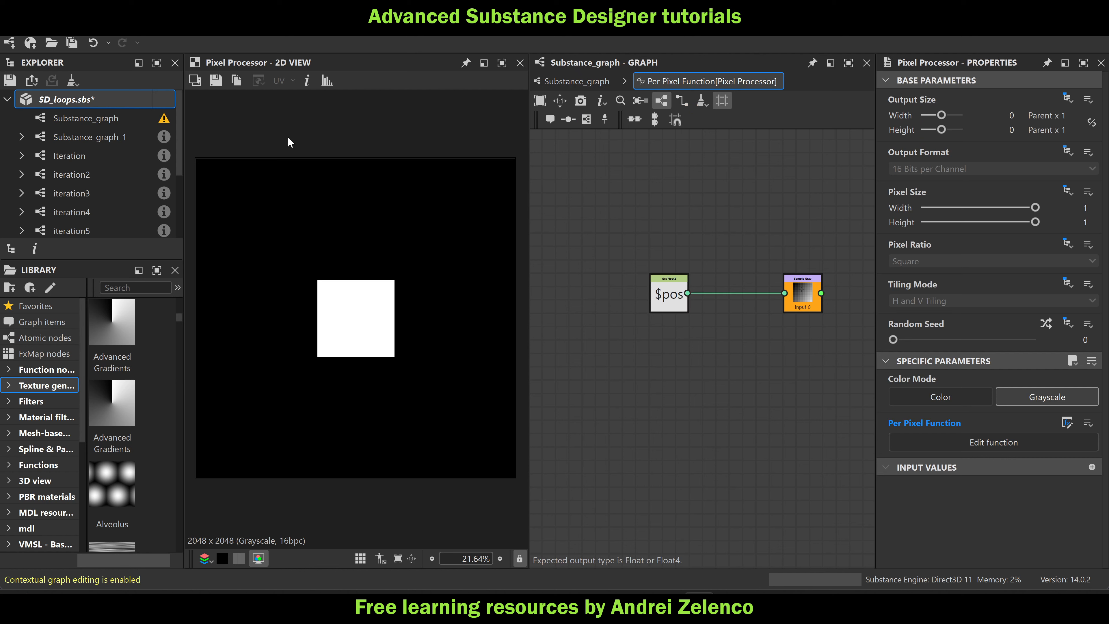
left_click(129, 108)
key("ctrl+s")
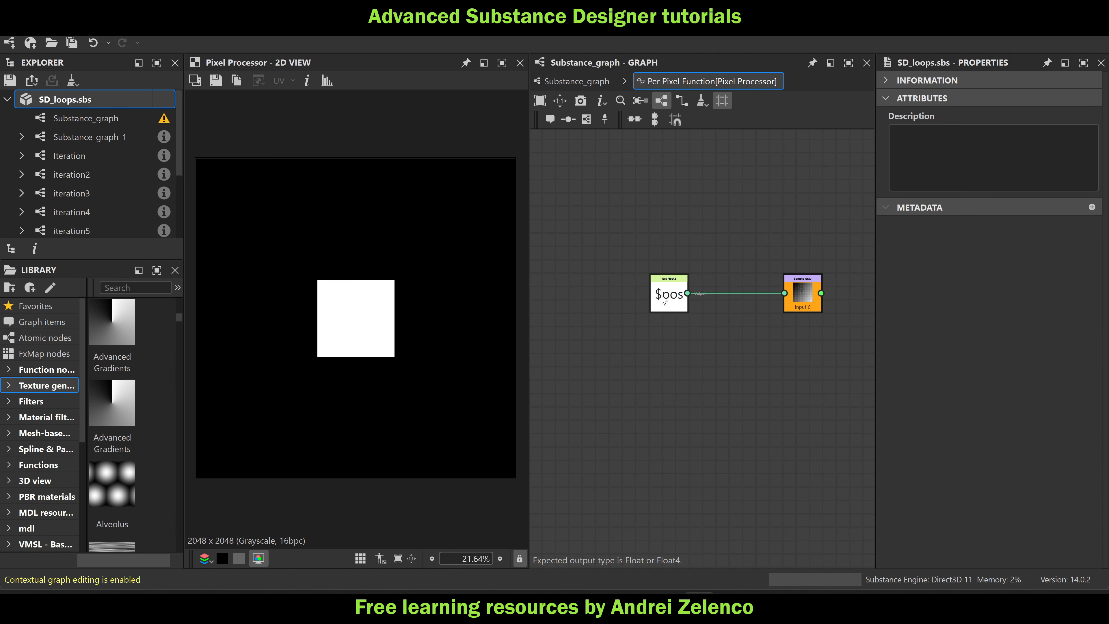
left_click_drag(658, 301, 578, 301)
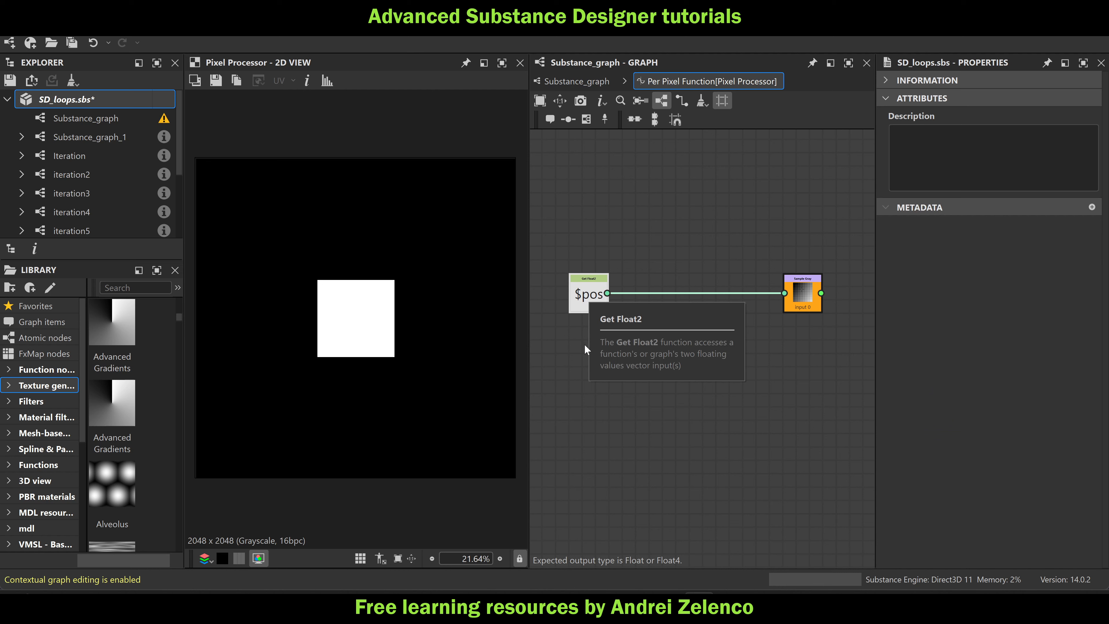
middle_click_drag(602, 383, 640, 318)
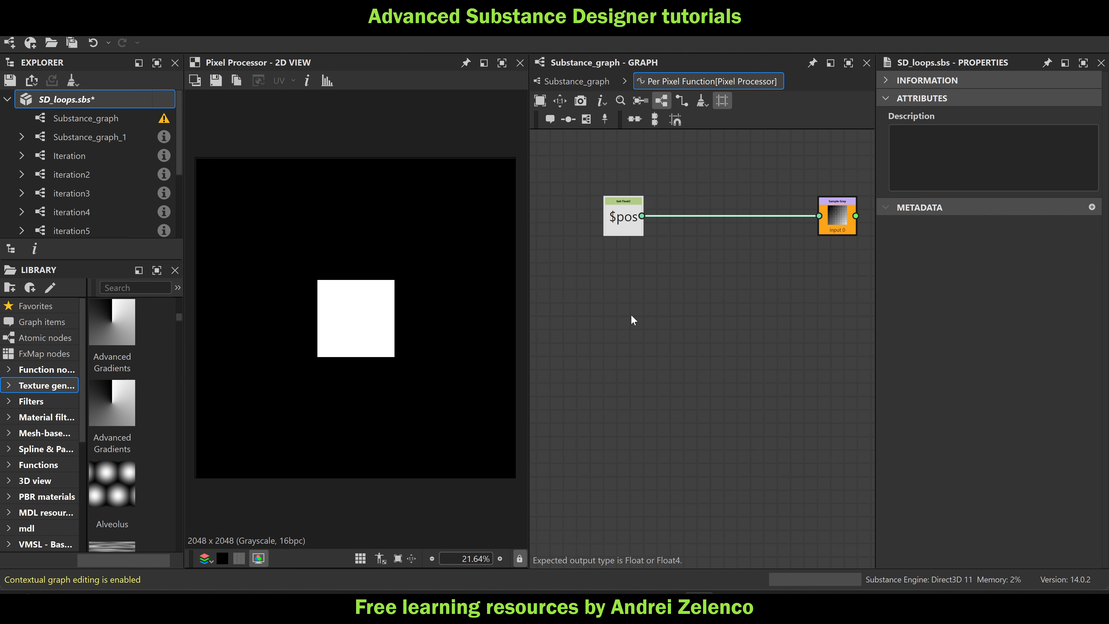
key("ctrl+s")
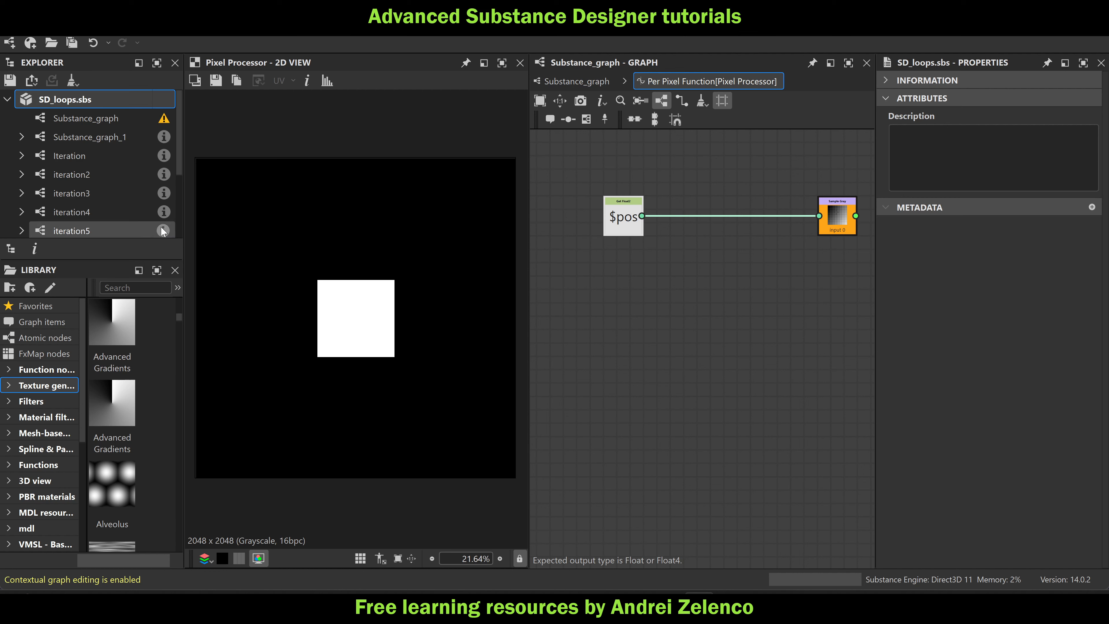
scroll(345, 295, "up", 2)
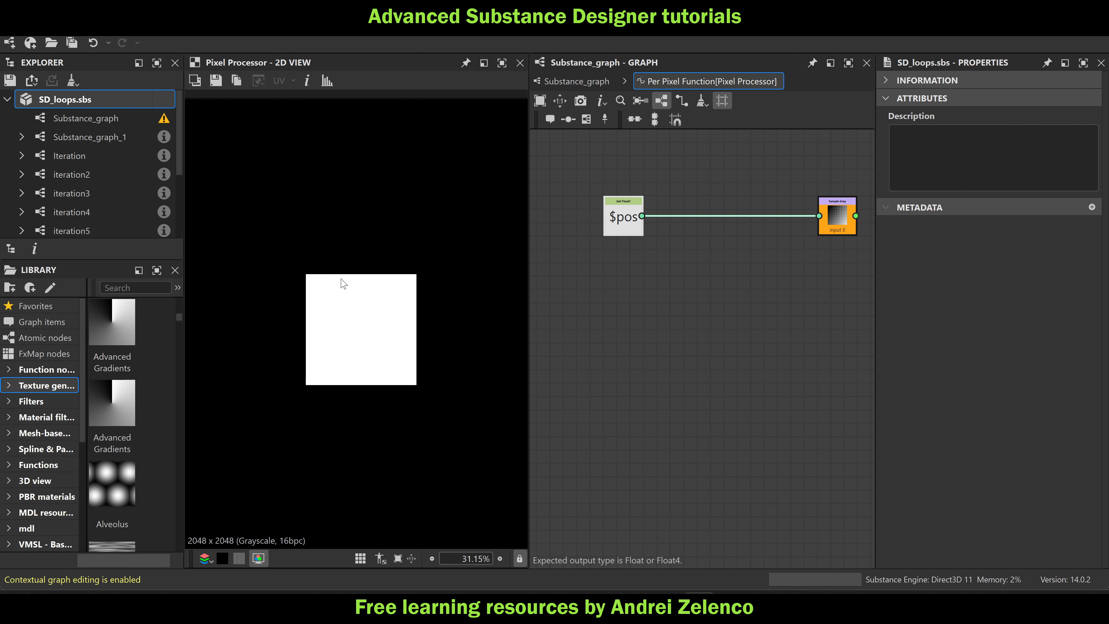
Add a Get Float2 node reading $size and place it below the $pos node
left_click(652, 337)
key("space")
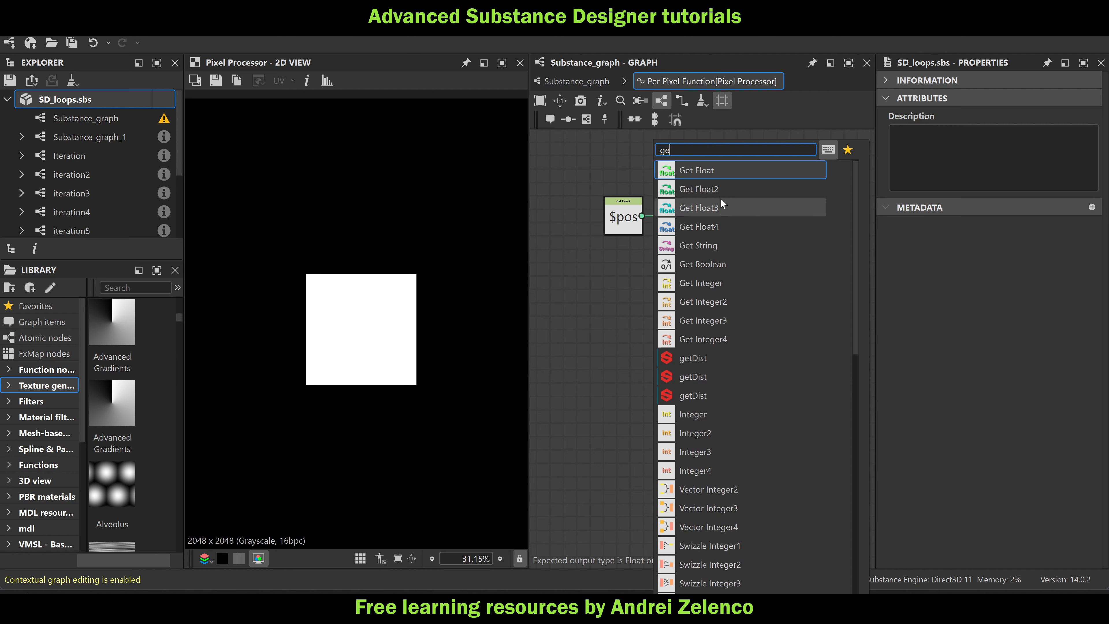
left_click(707, 207)
left_click(1093, 94)
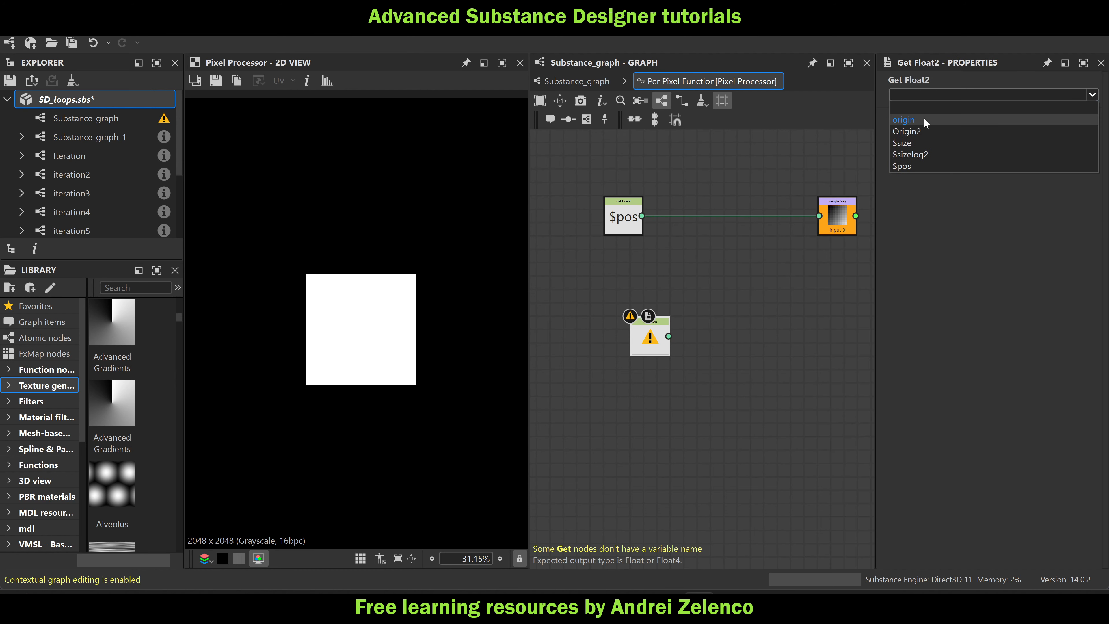
left_click(919, 142)
scroll(665, 323, "up", 2)
left_click_drag(643, 333, 605, 371)
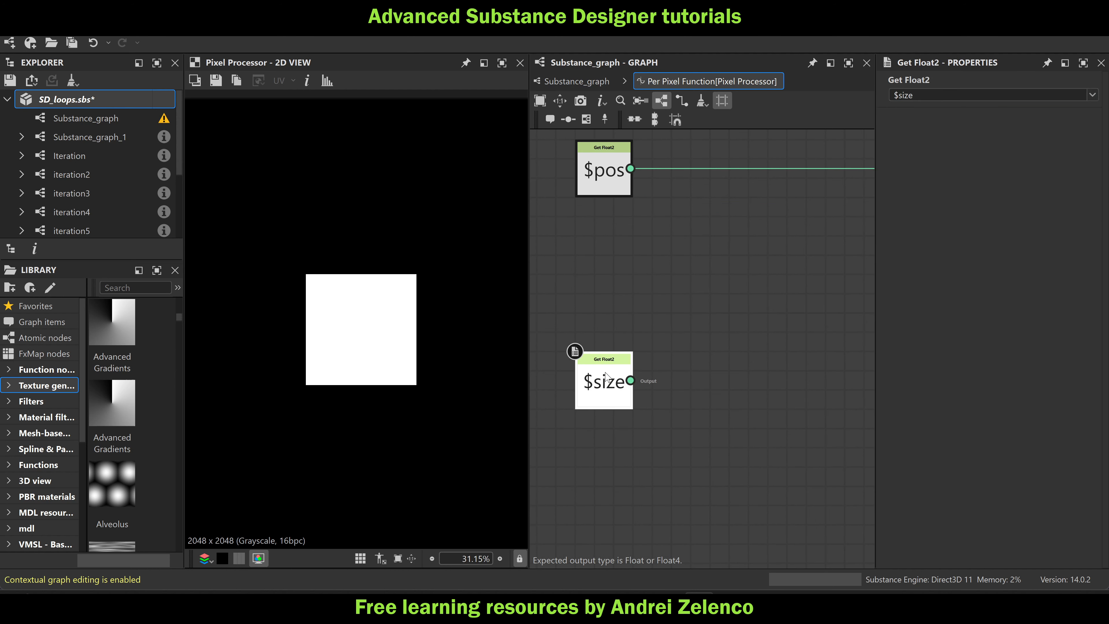
Add a Float2 constant with both values at 1, placed directly above the $size node
key("space")
type("float")
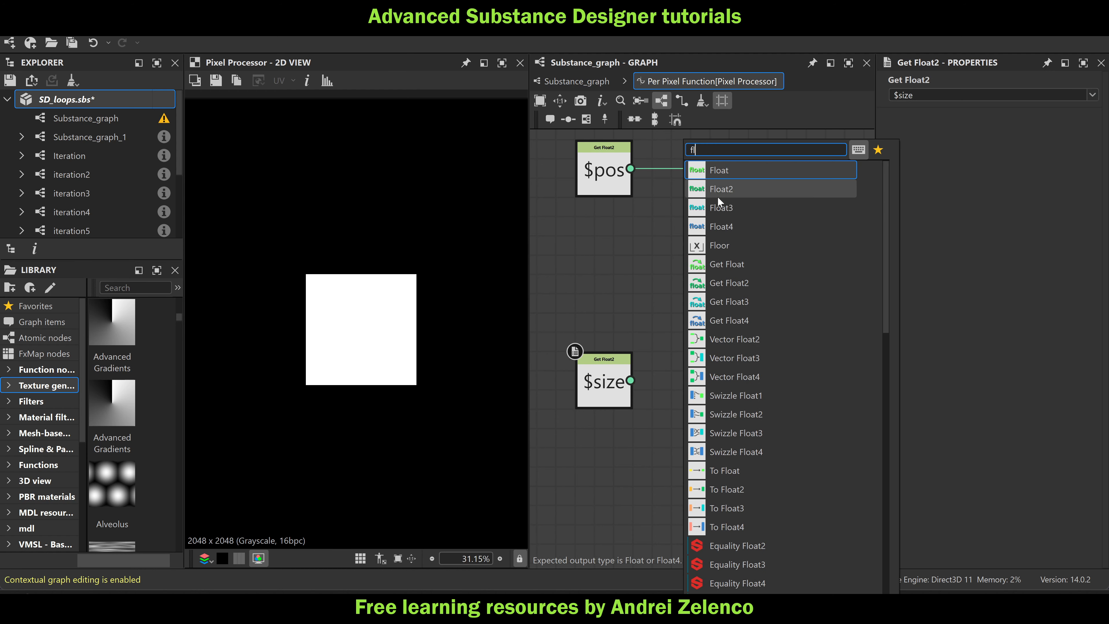
left_click(718, 188)
left_click_drag(963, 94, 1036, 108)
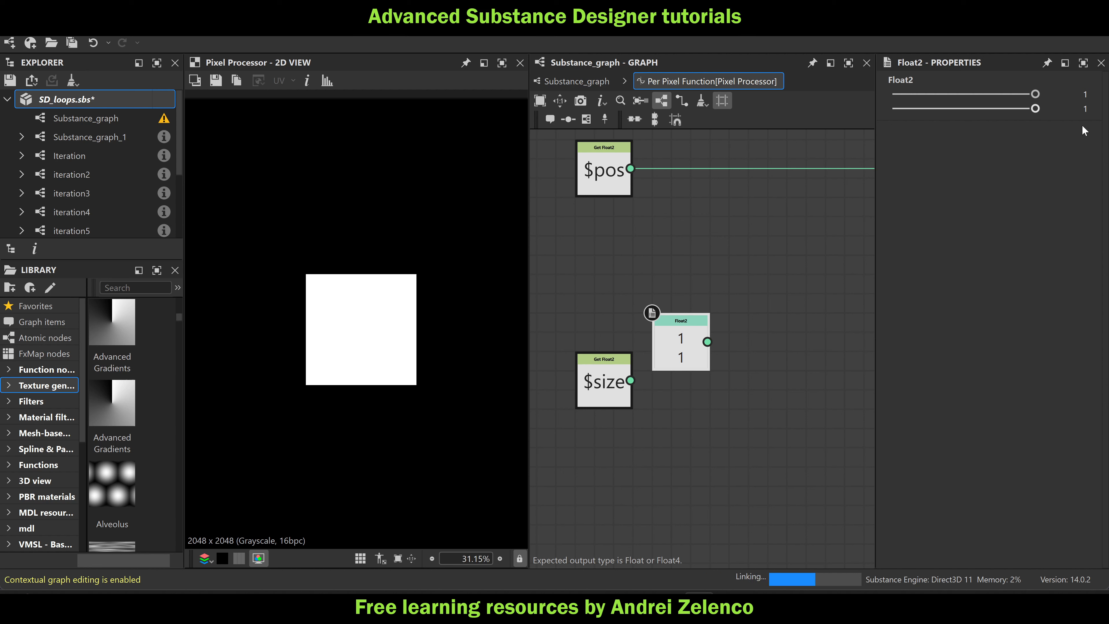
left_click_drag(688, 343, 619, 319)
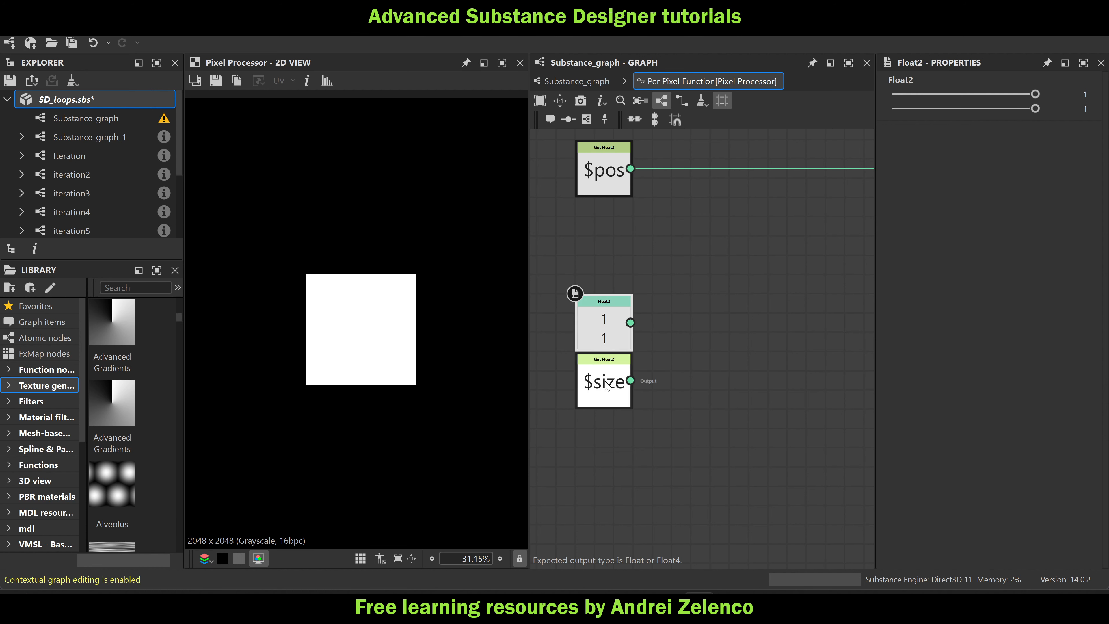
scroll(384, 213, "down", 2)
scroll(395, 288, "up", 1)
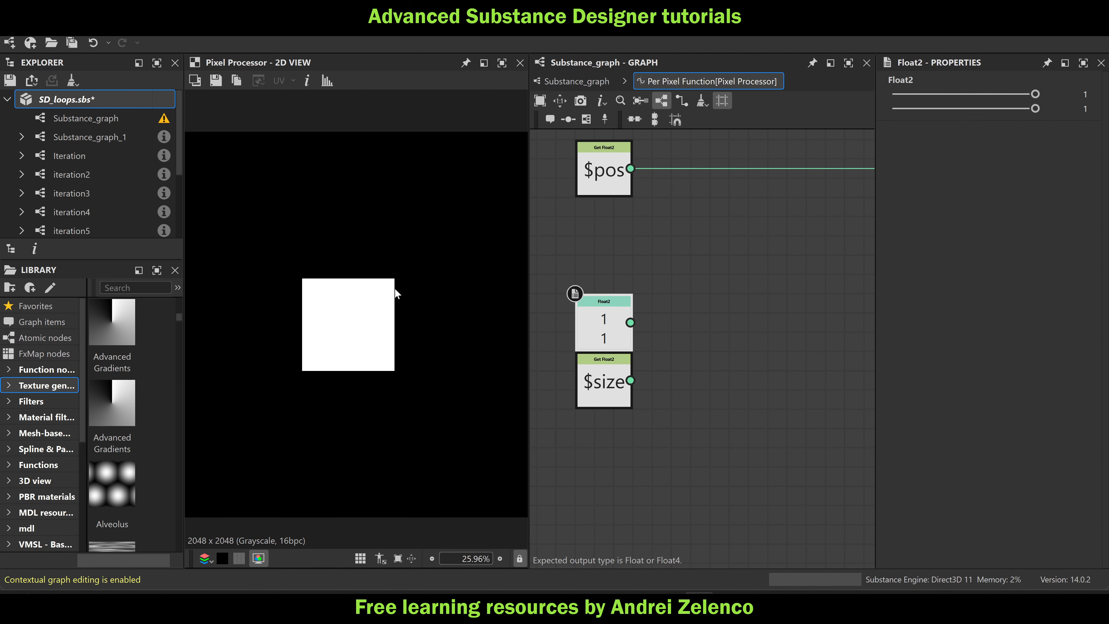
scroll(395, 289, "up", 5)
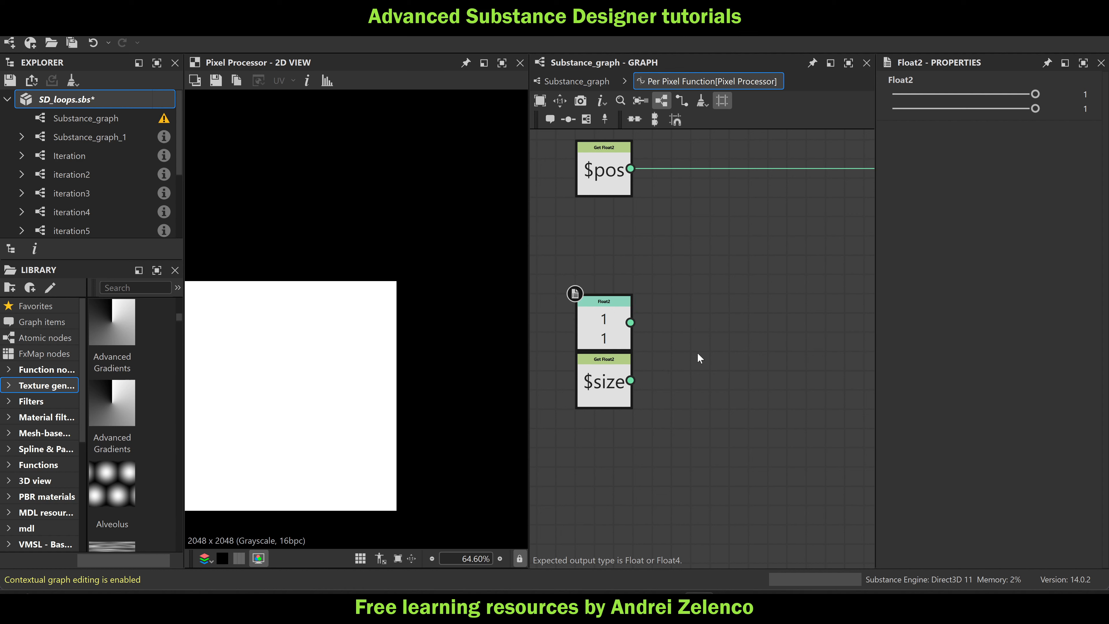
Add a Division node that divides the 1, 1 Float2 by $size
key("space")
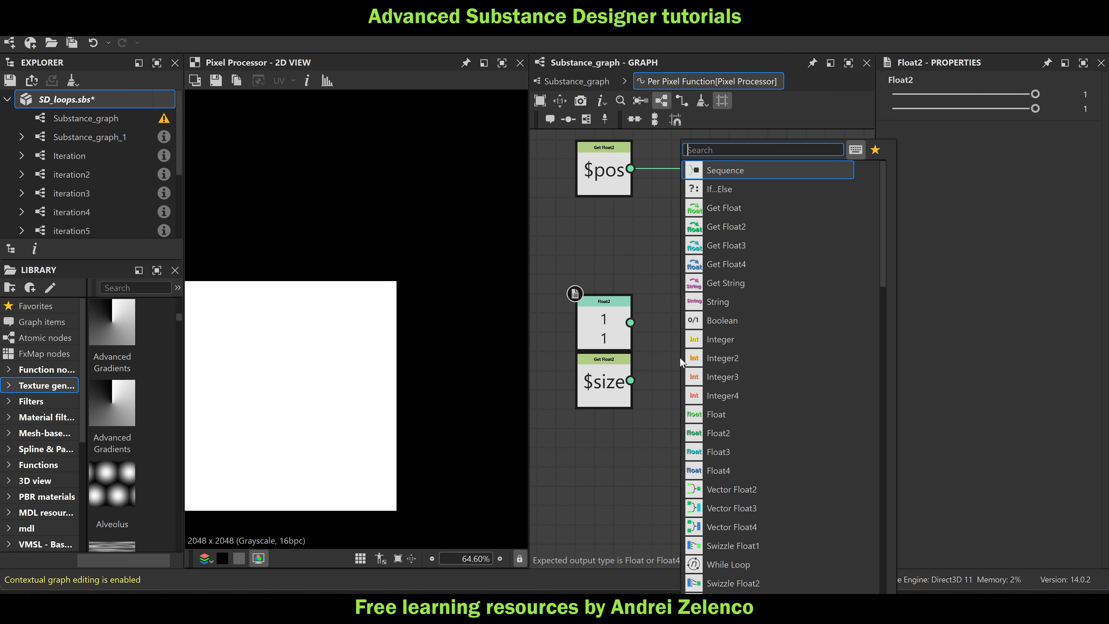
type("di")
left_click(745, 167)
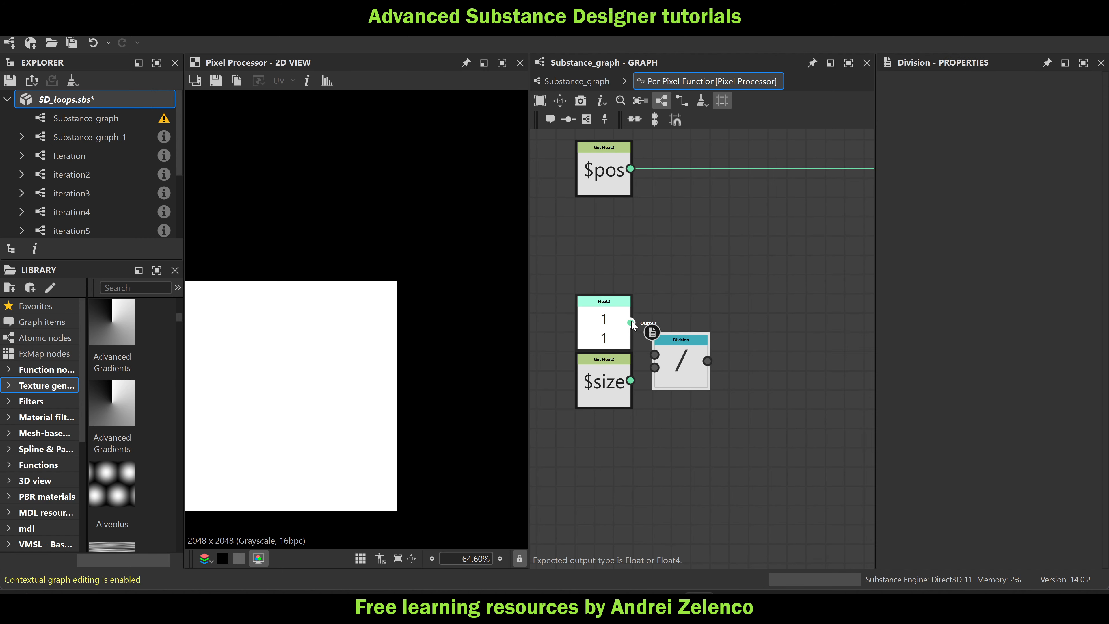
left_click_drag(630, 323, 671, 358)
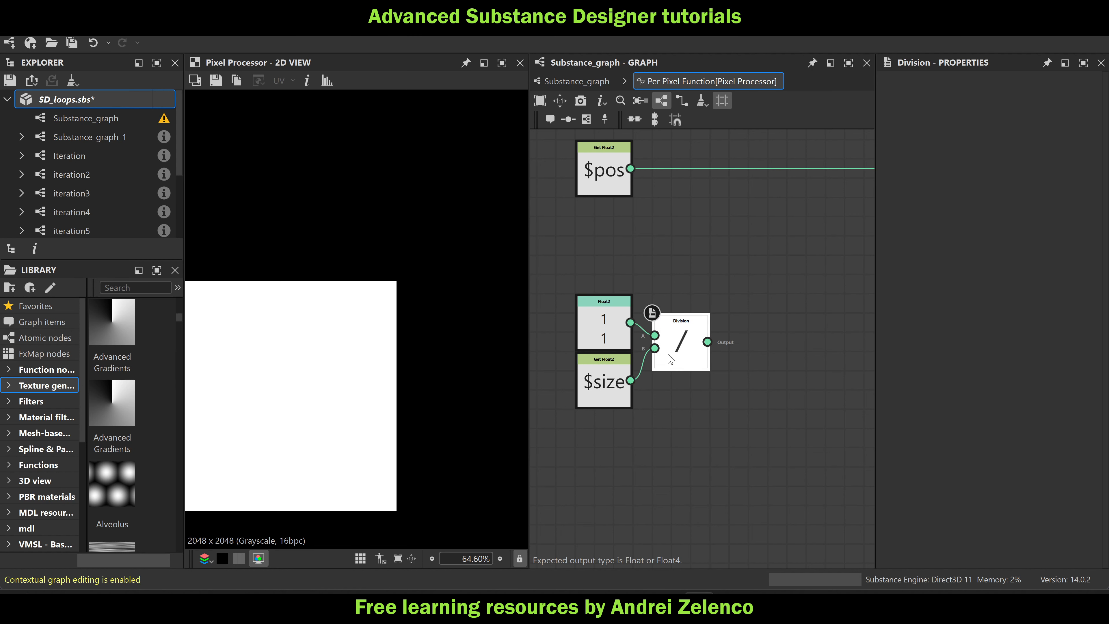
Extract the X component of the Division result with a Swizzle Float1 node and shift the chain away from Sample Gray
key("space")
type("sw")
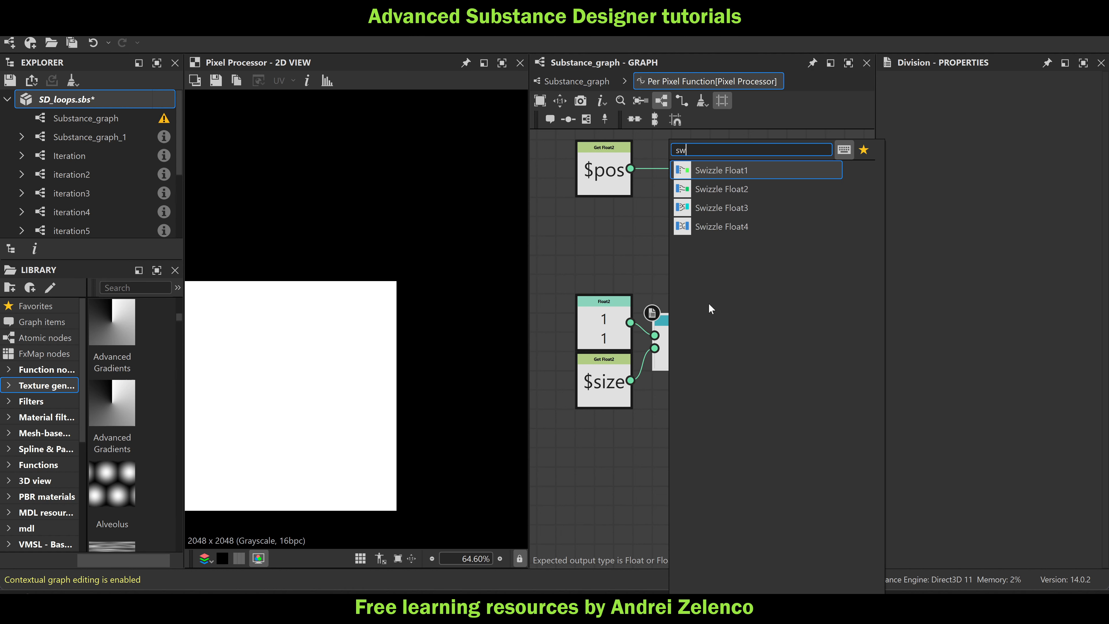
left_click(737, 172)
left_click_drag(769, 343, 750, 349)
left_click_drag(795, 417, 563, 321)
scroll(724, 341, "down", 2)
middle_click_drag(790, 341, 711, 328)
Add a Vector Float2 node that takes the Swizzle Float1 result as its first component
key("space")
type("ve")
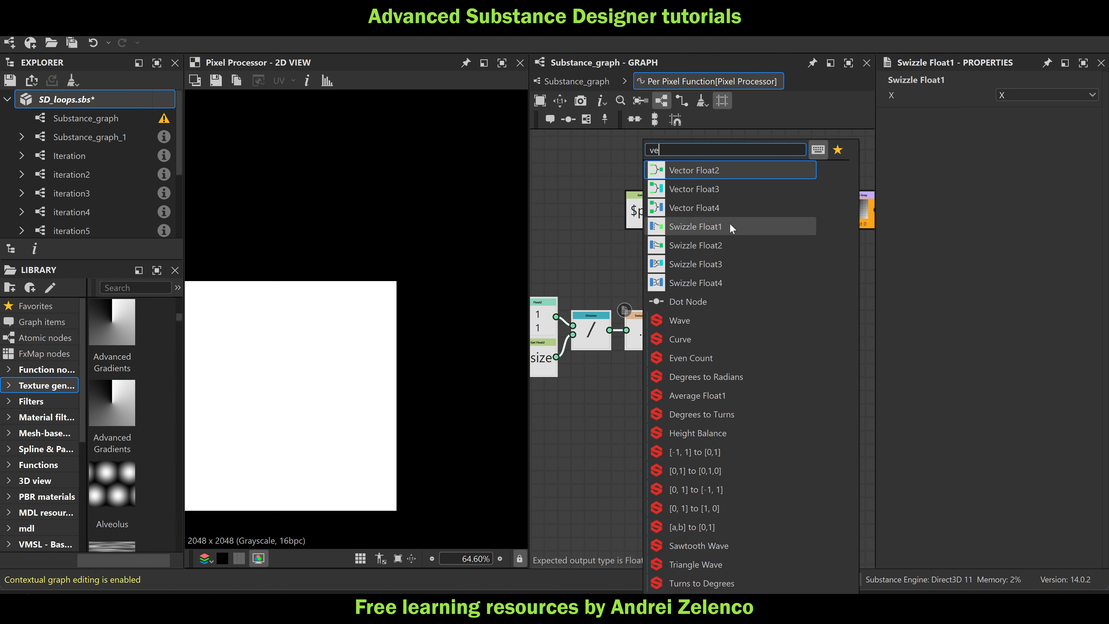
left_click(728, 171)
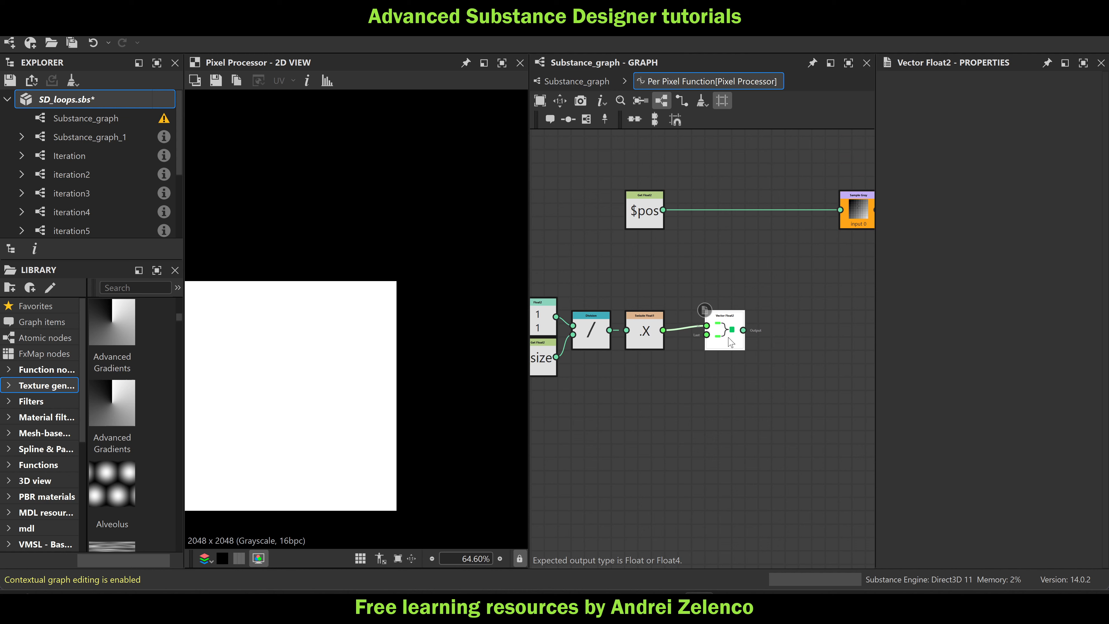
Add an Add node that sums $pos and the Vector Float2 output
key("space")
type("ad")
key("Return")
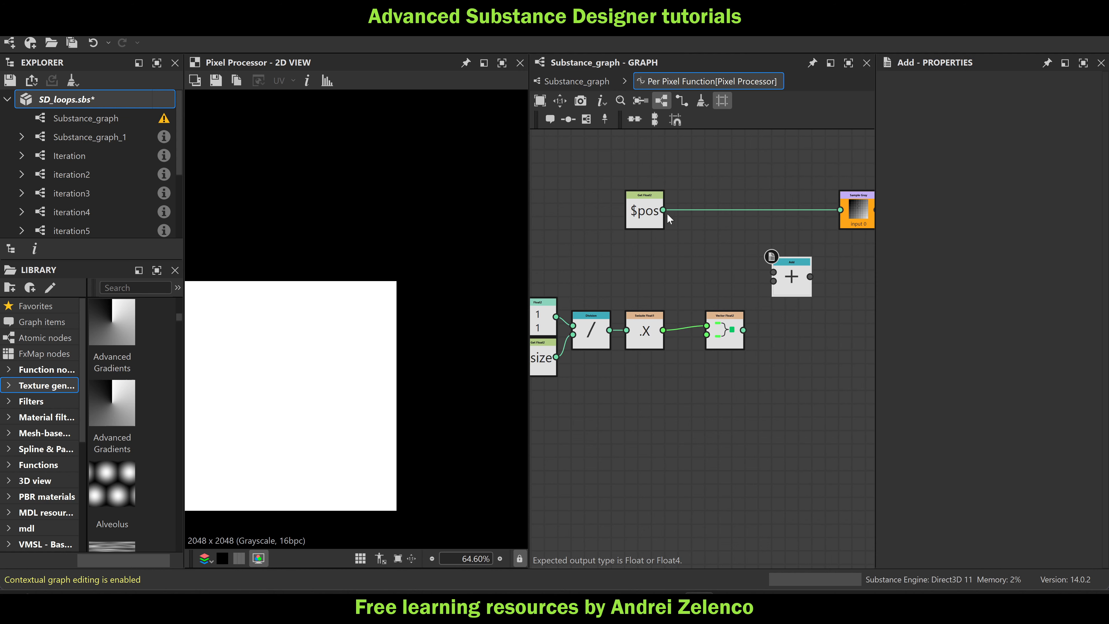
left_click_drag(677, 218, 773, 271)
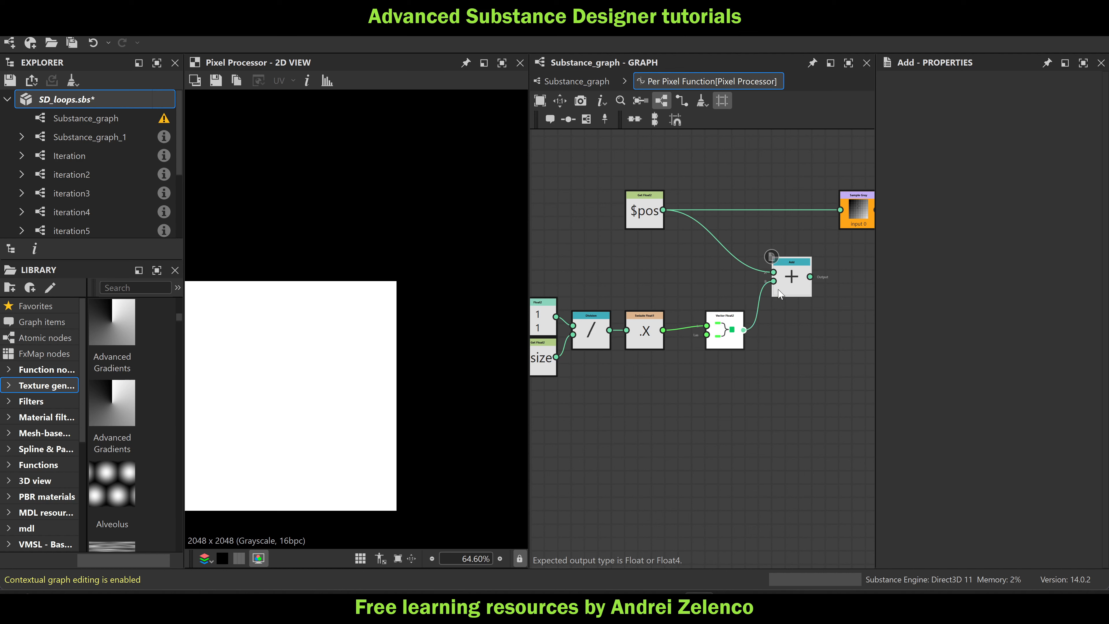
Feed the Add result into Sample Gray in place of $pos and inspect the square's corner pixels in the 2D view
scroll(417, 276, "up", 5)
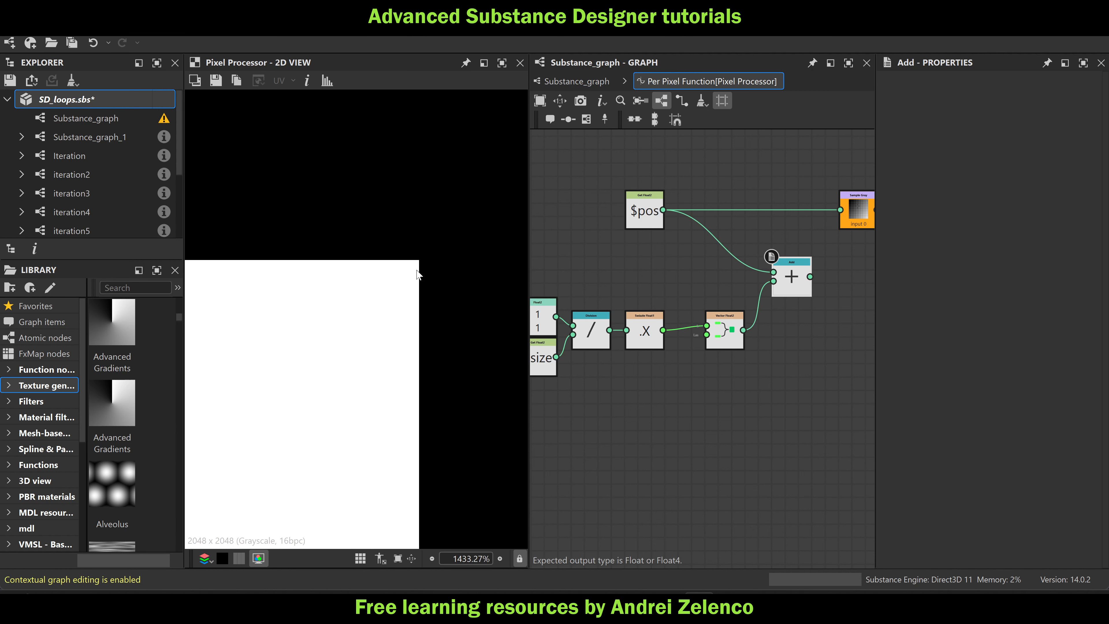
scroll(416, 276, "up", 6)
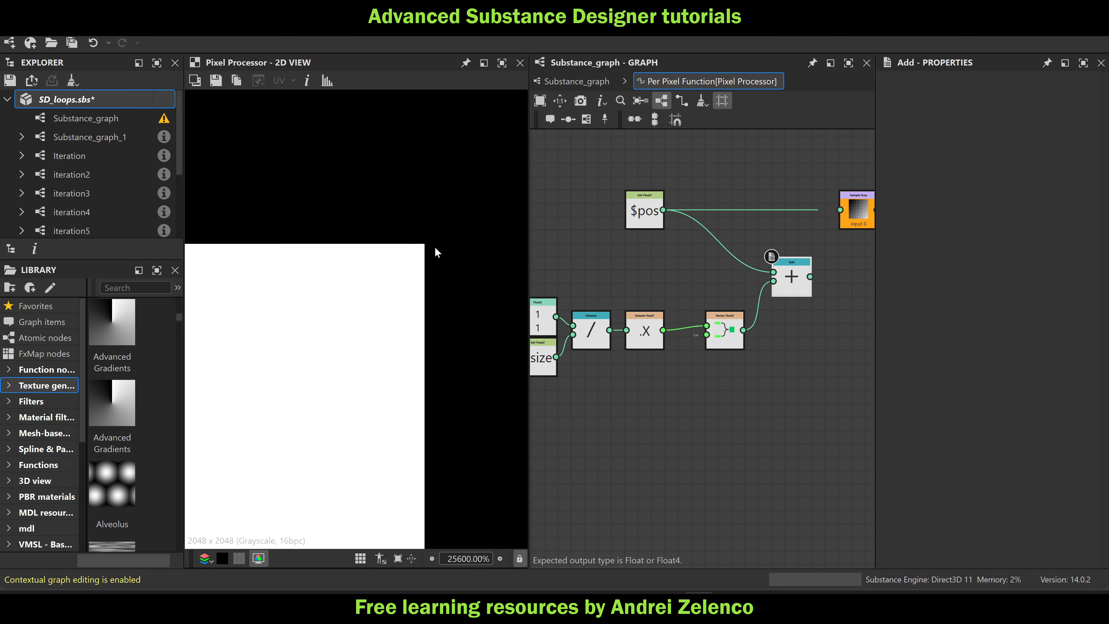
left_click_drag(811, 276, 853, 225)
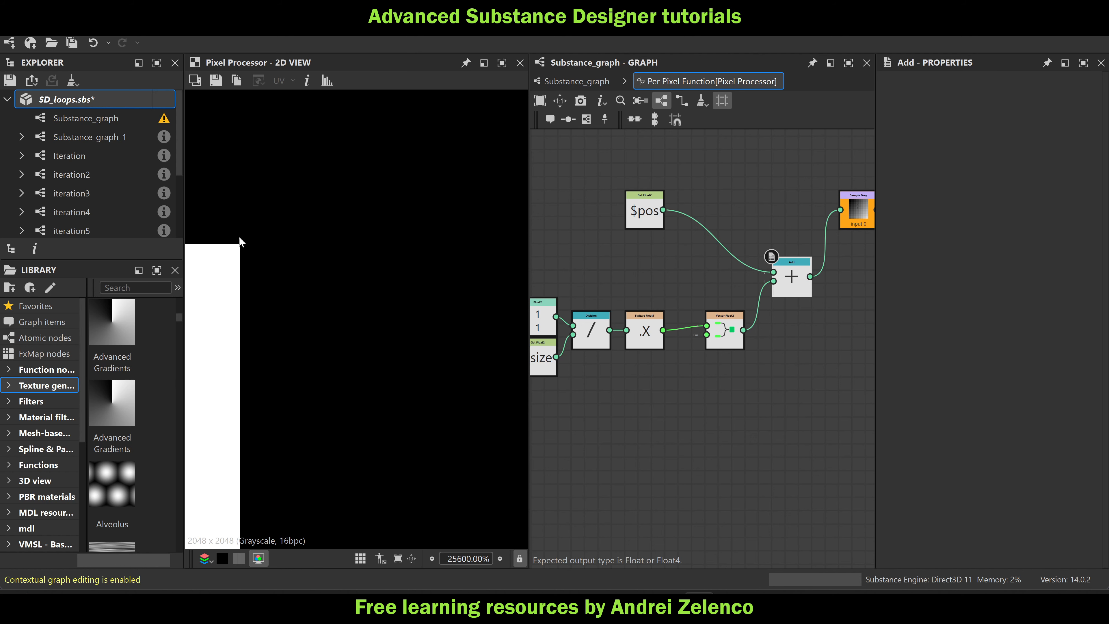
scroll(252, 248, "down", 5)
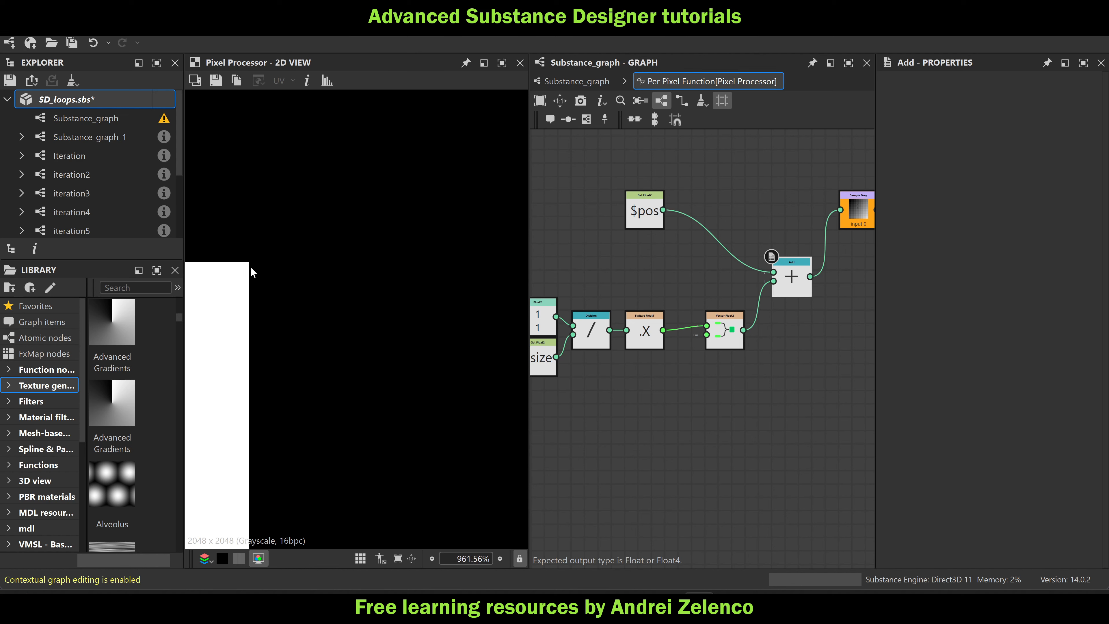
scroll(252, 279, "down", 5)
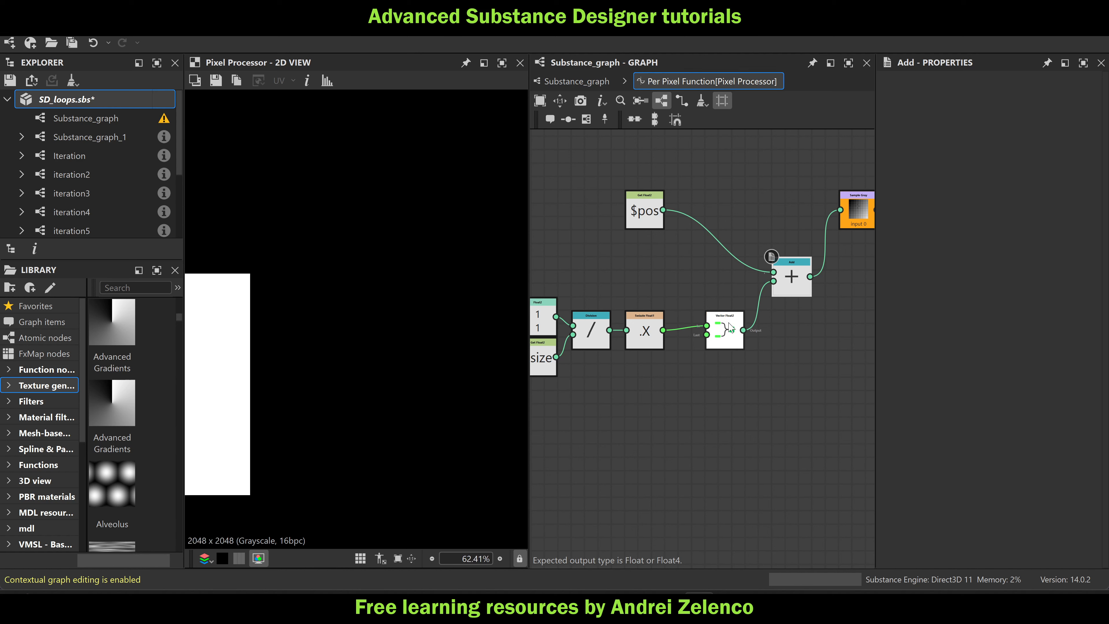
Compare sampling without the offset by temporarily feeding $pos directly into Sample Gray, and restore the Add connection
scroll(666, 327, "up", 2)
scroll(687, 316, "down", 2)
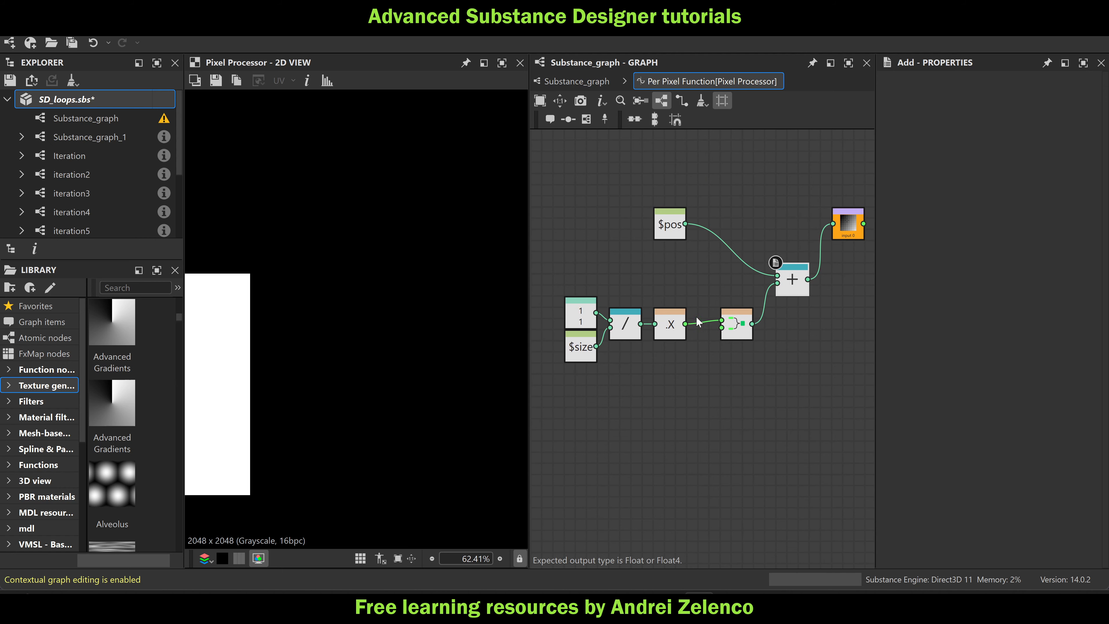
left_click_drag(682, 206, 859, 207)
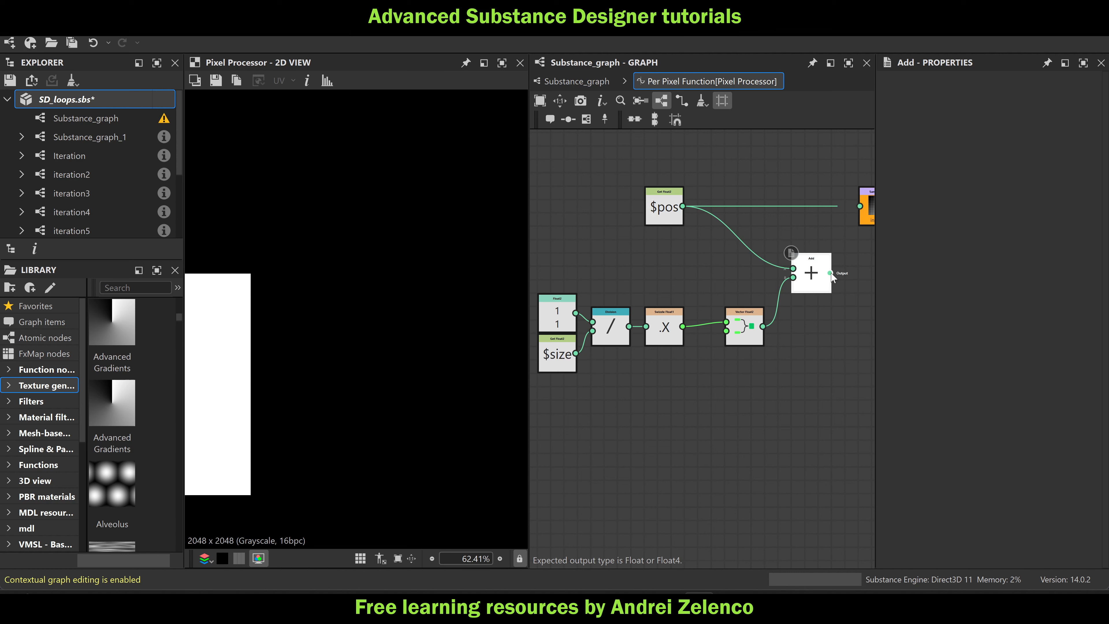
left_click_drag(864, 205, 862, 205)
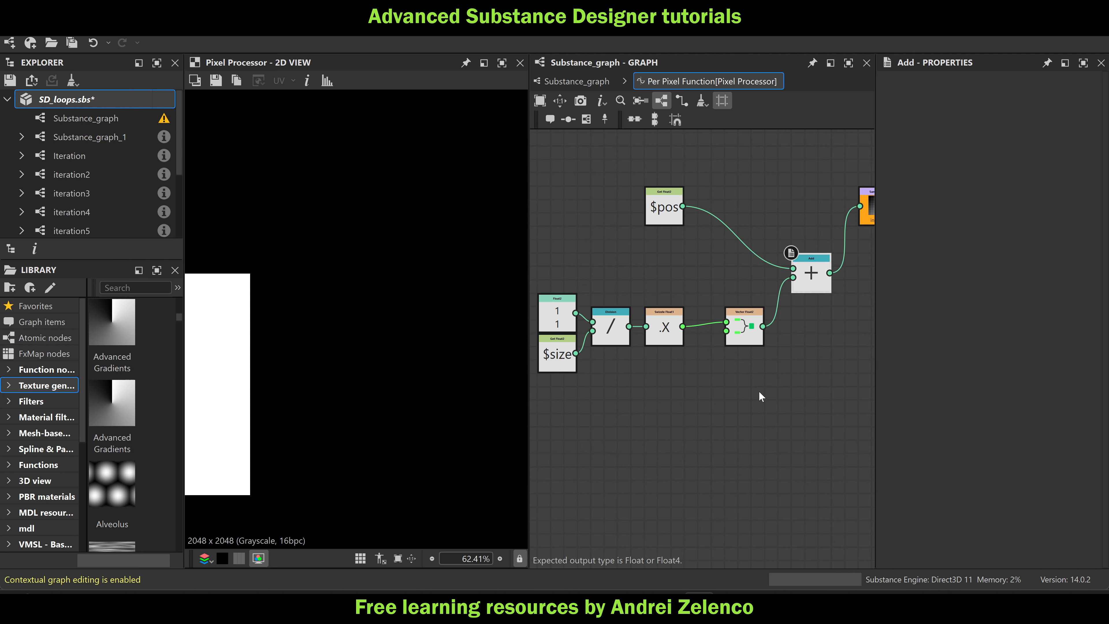
Place the Add node directly beside Sample Gray, level with $pos, and save the SD_loops.sbs package
middle_click_drag(759, 391, 708, 408)
left_click_drag(747, 305, 761, 239)
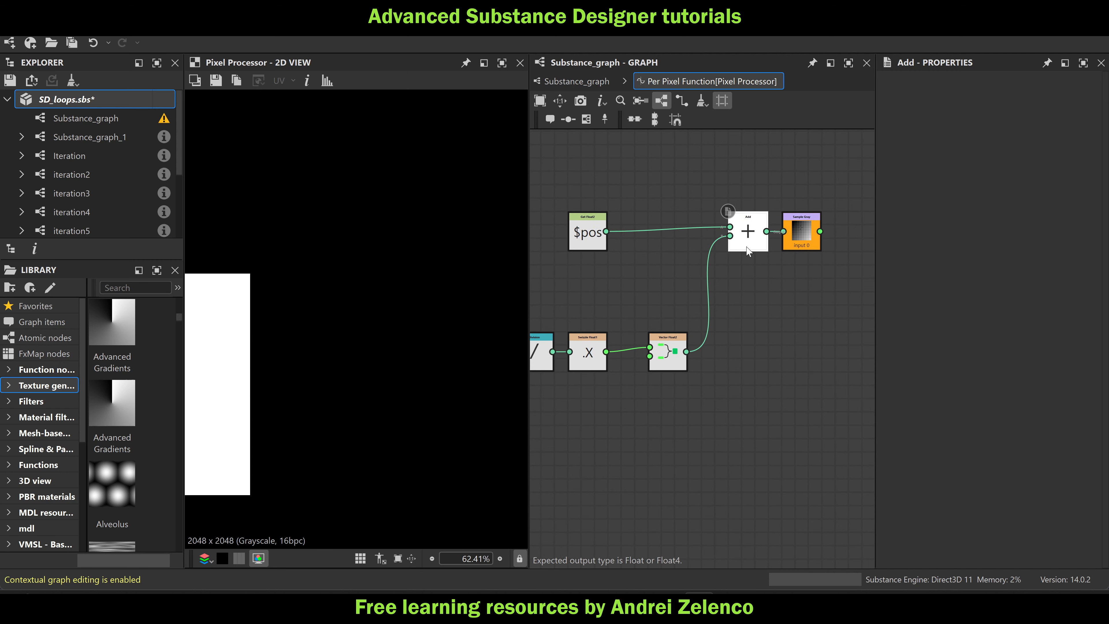
left_click(86, 100)
key("ctrl+s")
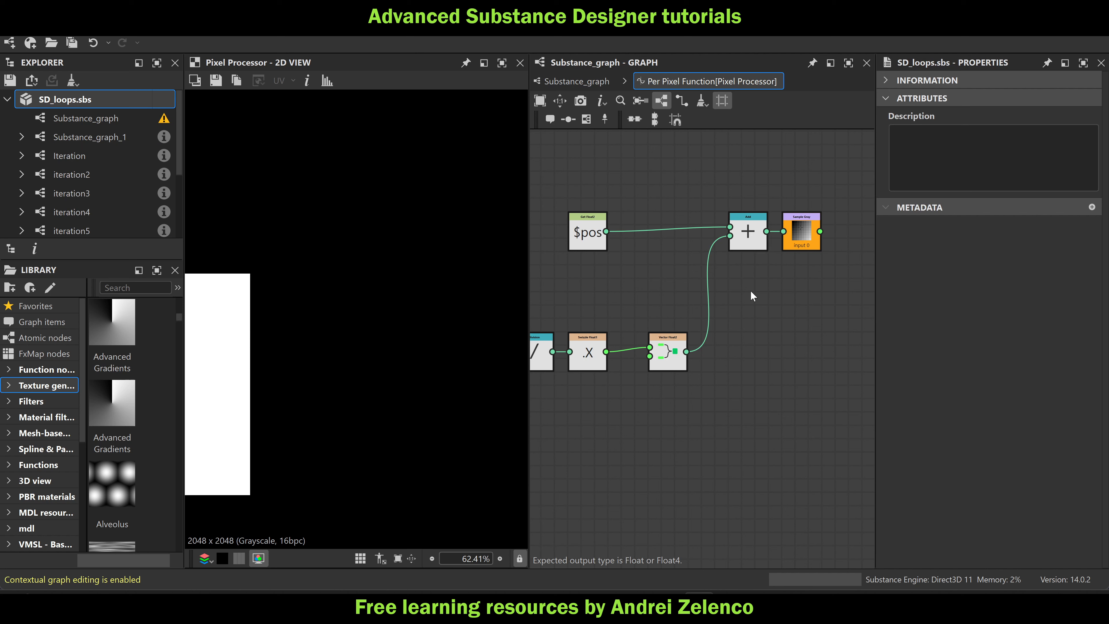
Add a Subtraction node beneath Add that subtracts the Vector Float2 output from $pos
key("space")
type("sub")
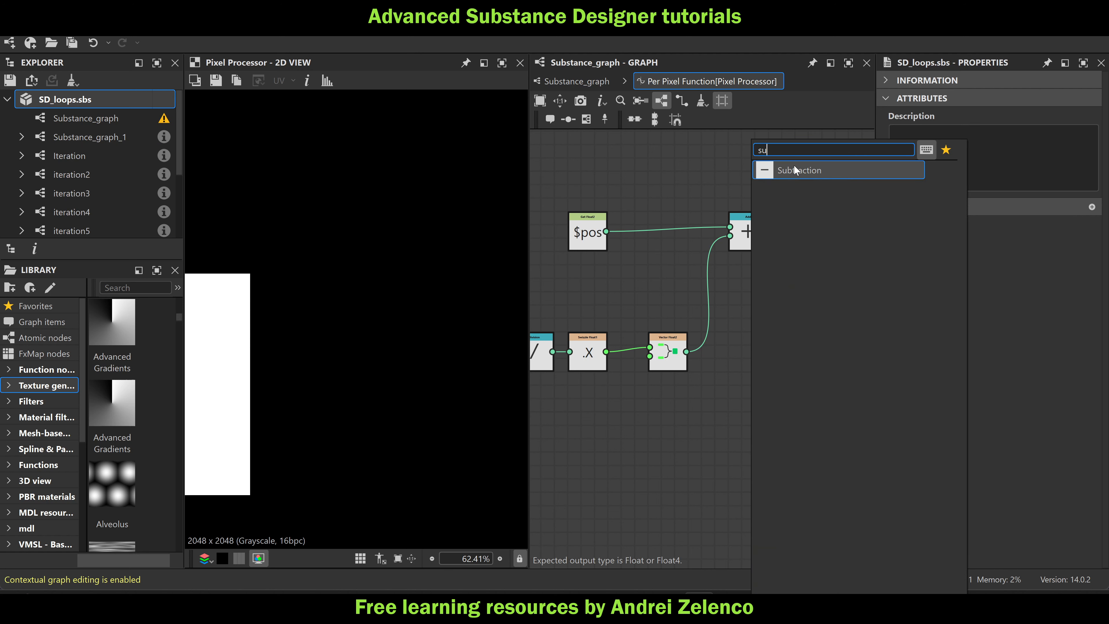
left_click(793, 168)
left_click_drag(607, 232, 730, 280)
left_click_drag(687, 351, 730, 288)
left_click(749, 299)
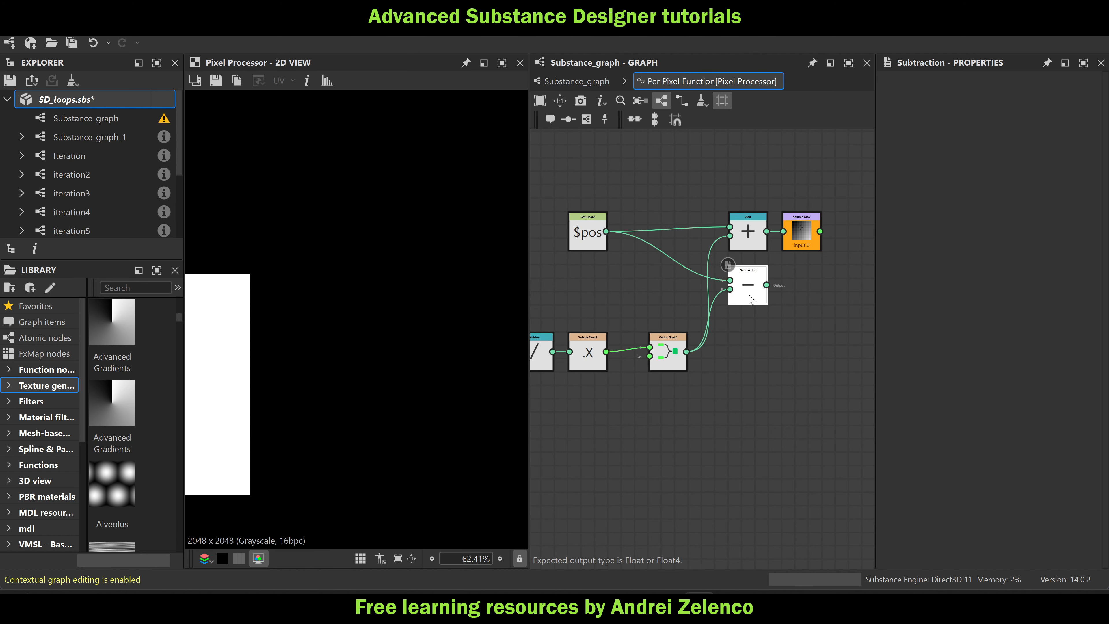
key("space")
type("sub")
left_click(814, 172)
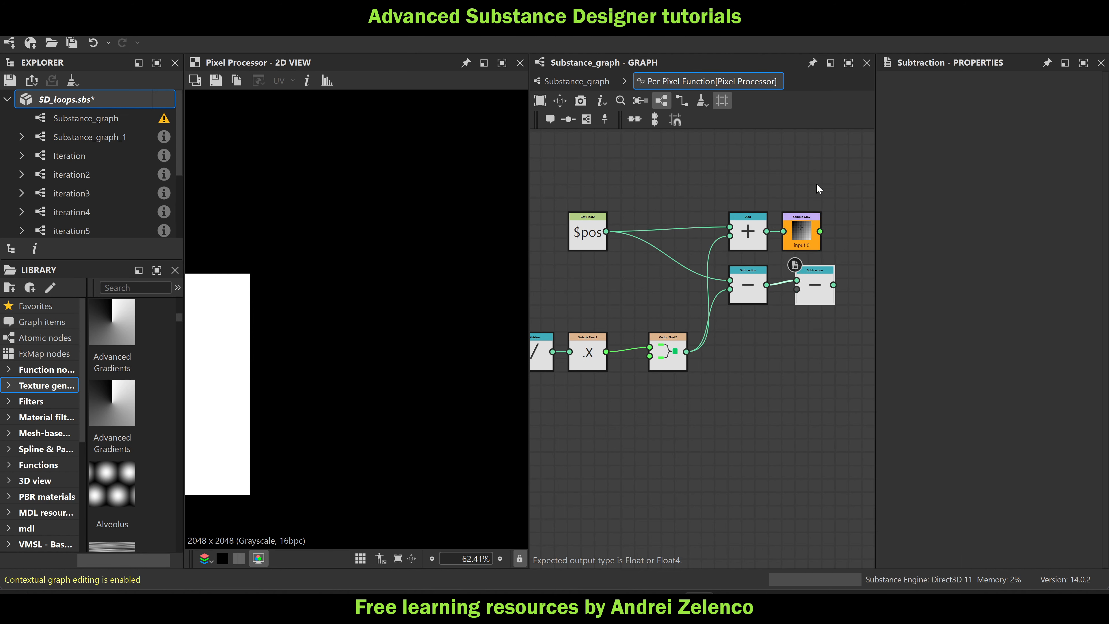
key("Delete")
Add a Sample Gray node fed by Subtraction, set it as the output node and save the package
left_click(754, 280)
key("space")
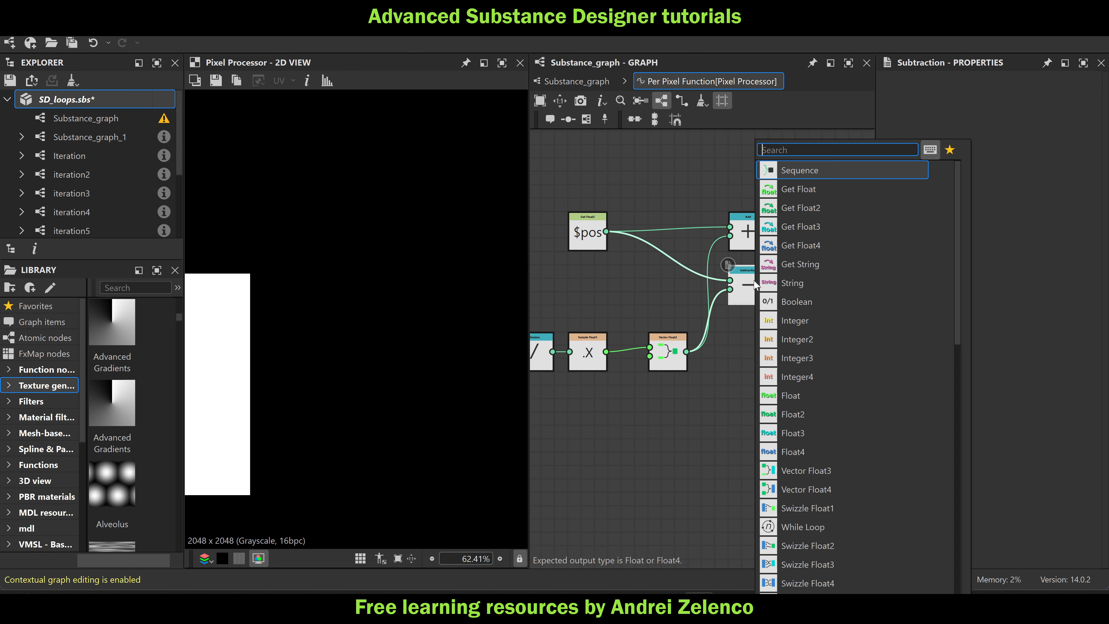
type("sa")
left_click(820, 172)
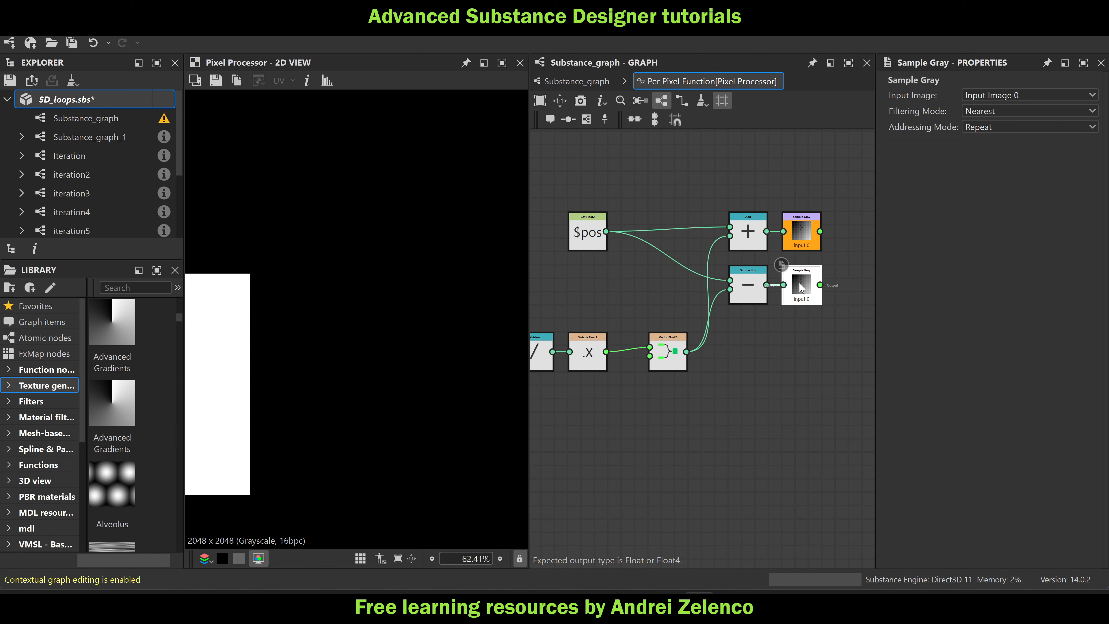
right_click(802, 285)
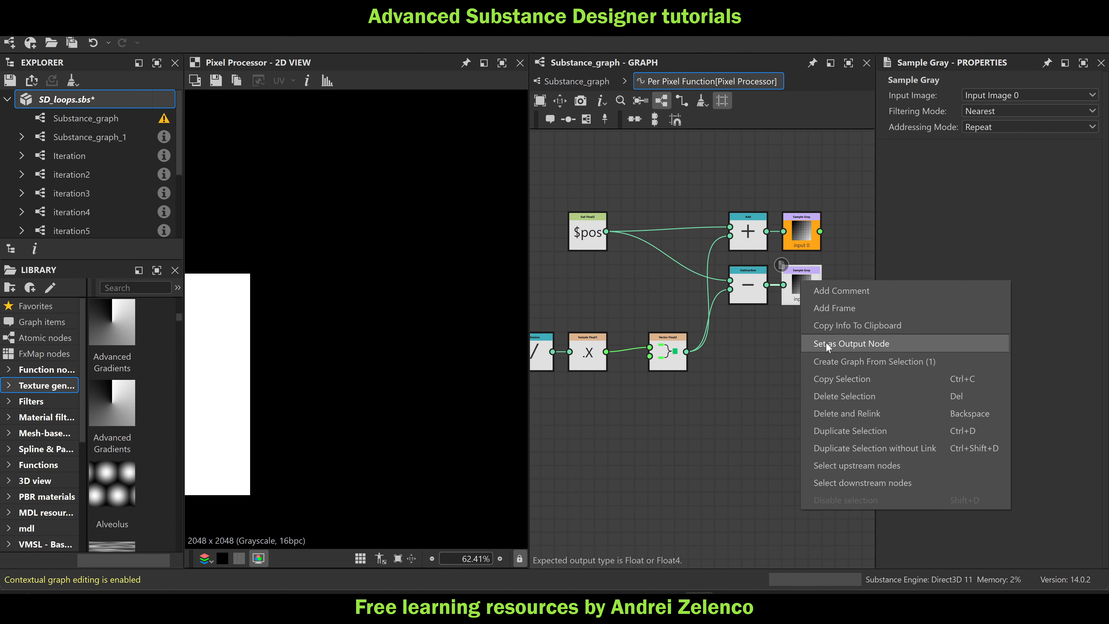
left_click(825, 343)
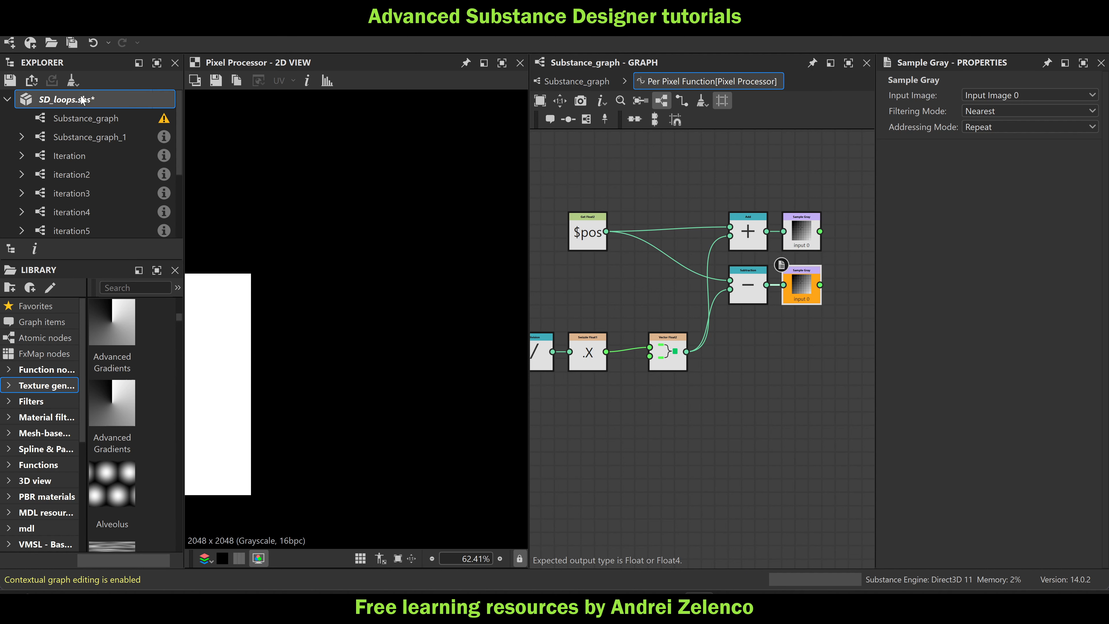
key("ctrl+s")
Rearrange the nodes so the Vector Float2 chain lines up with the Subtraction row and $pos sits above both rows
scroll(767, 313, "down", 2)
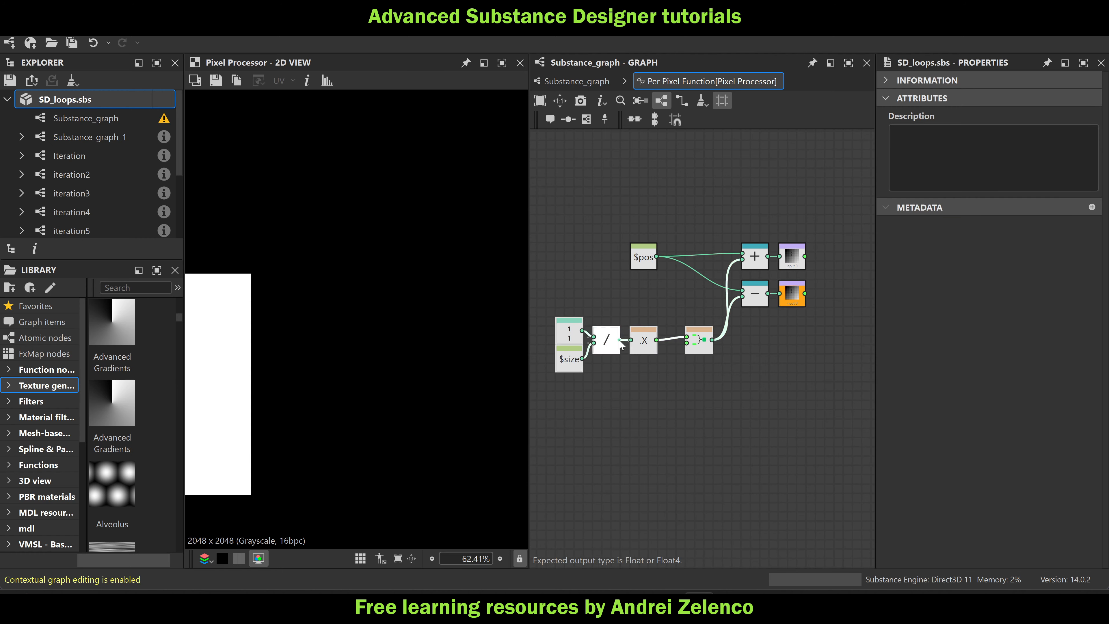
left_click_drag(699, 348, 644, 302)
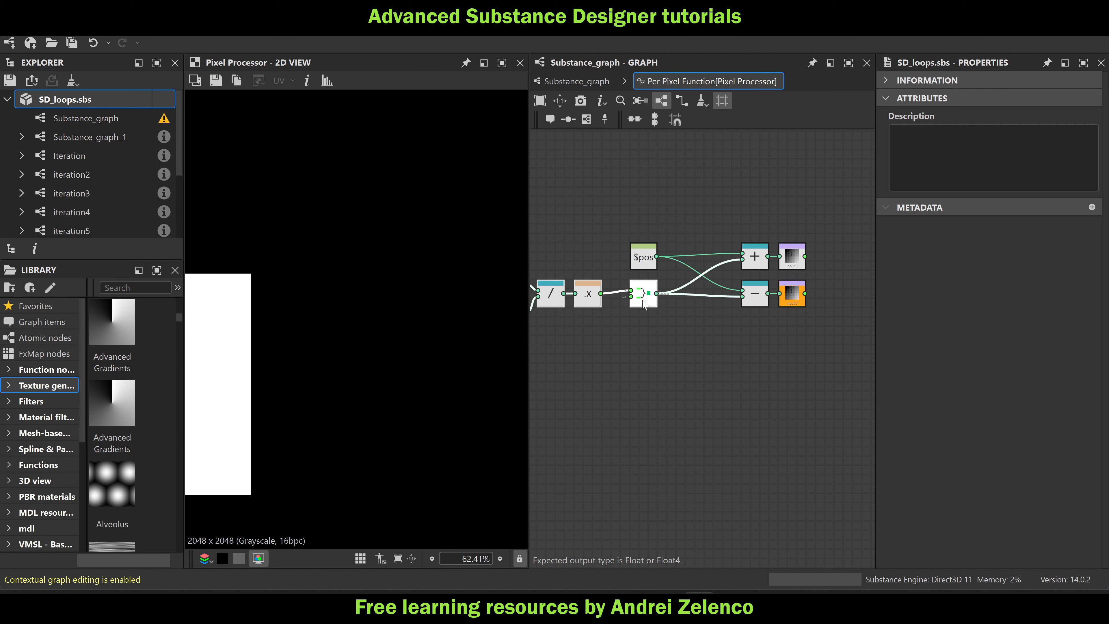
left_click_drag(824, 323, 762, 258)
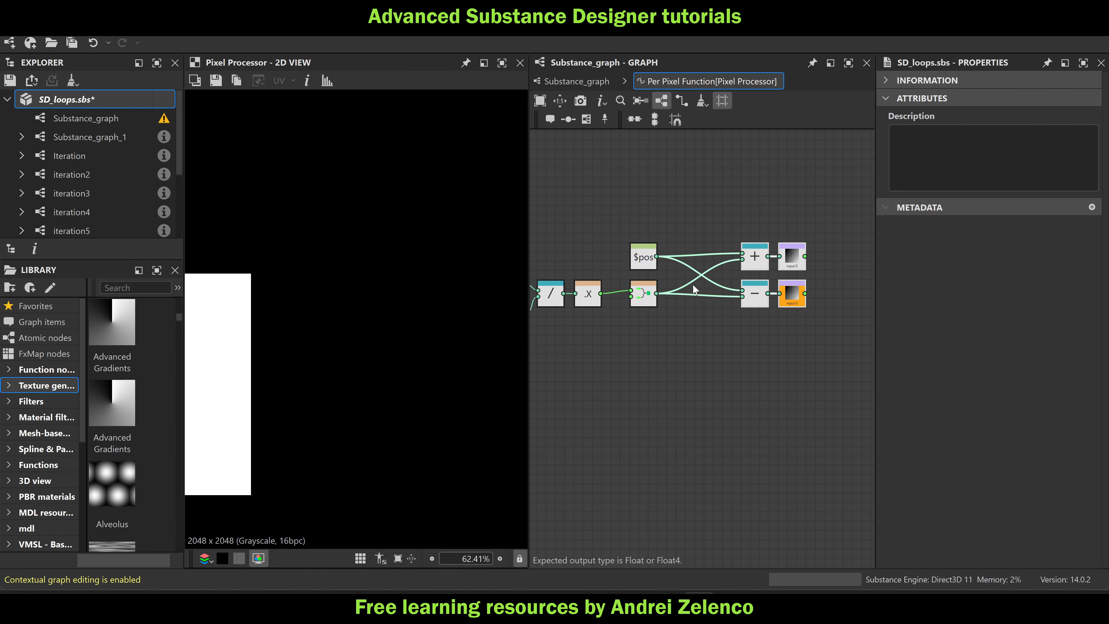
left_click_drag(642, 258, 643, 221)
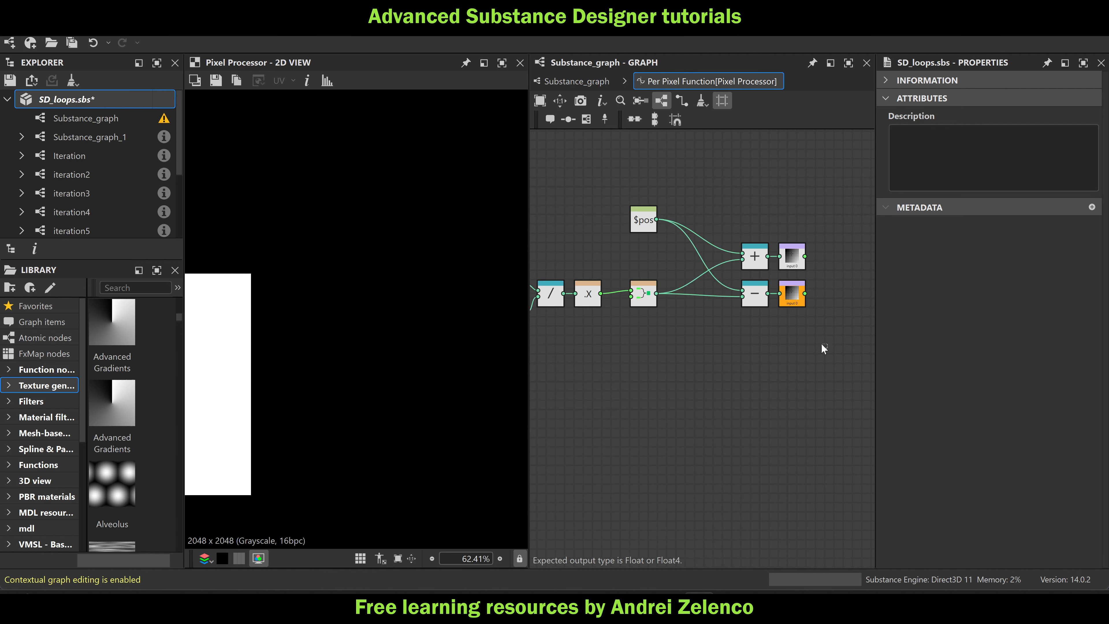
Duplicate the Vector Float2, Add, Subtraction and both Sample Gray nodes with their links and place the copies beneath the originals
left_click_drag(821, 343, 628, 247)
middle_click_drag(710, 367, 705, 346)
key("ctrl+d")
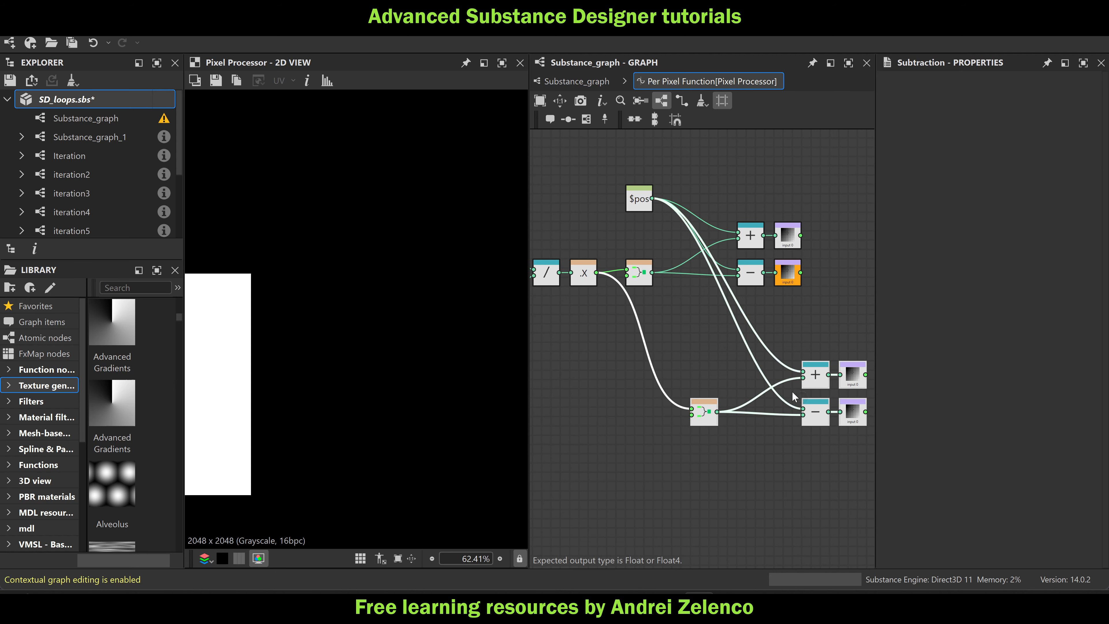
left_click_drag(857, 378, 792, 312)
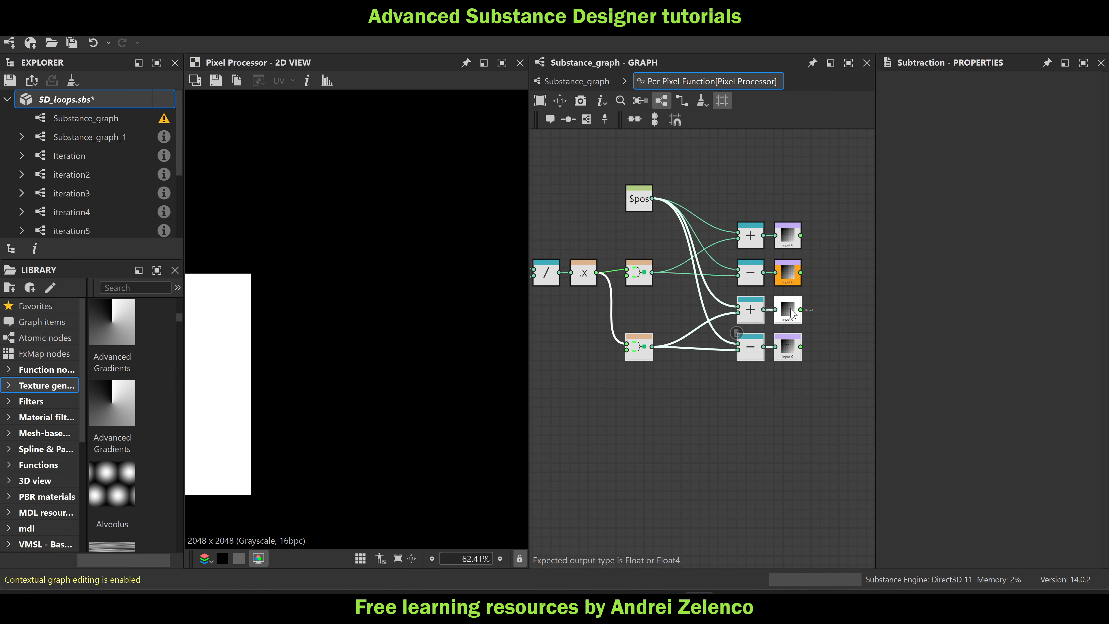
left_click(686, 377)
Add a Float node of 0 as the upper Vector Float2's second component and the lower one's first, leaving the Swizzle value as its second
middle_click_drag(601, 370, 655, 361)
key("space")
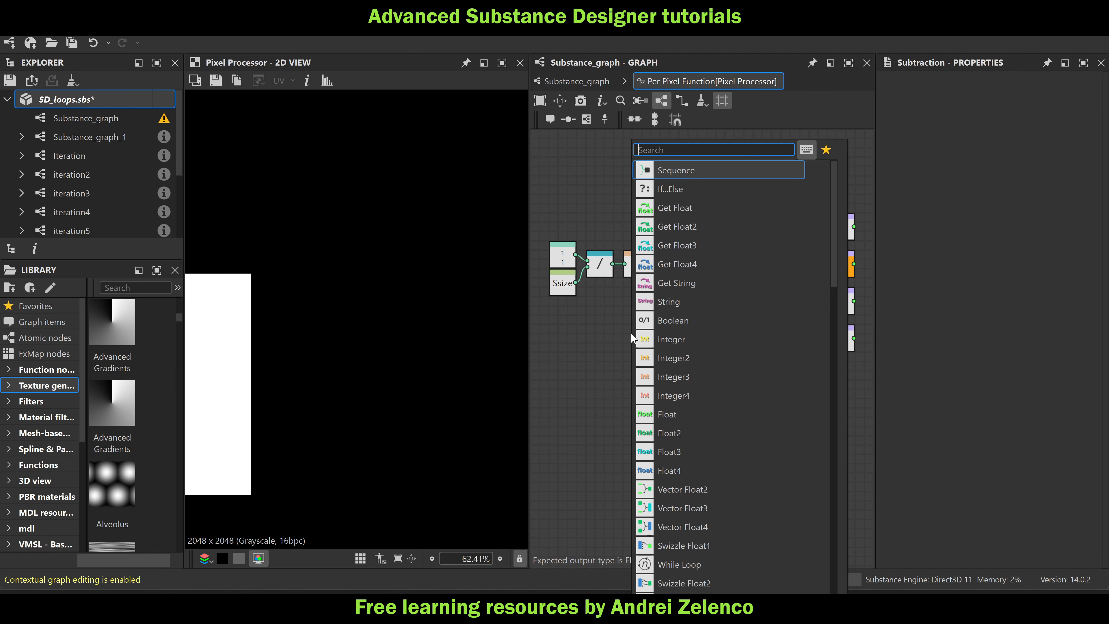
type("fl")
key("Return")
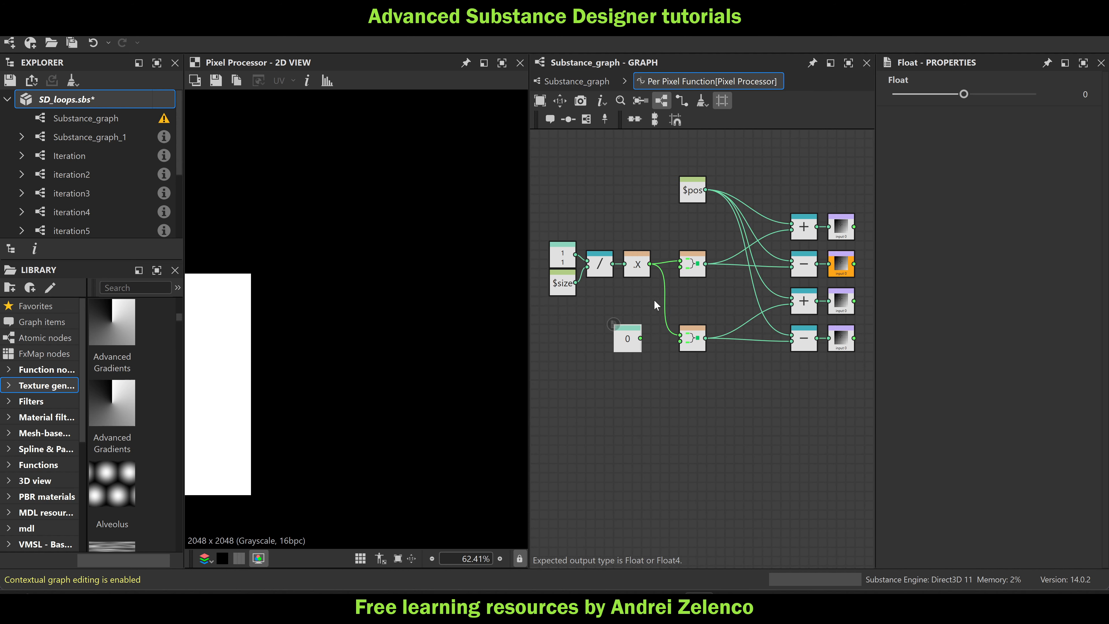
scroll(634, 337, "up", 2)
left_click_drag(676, 309, 693, 249)
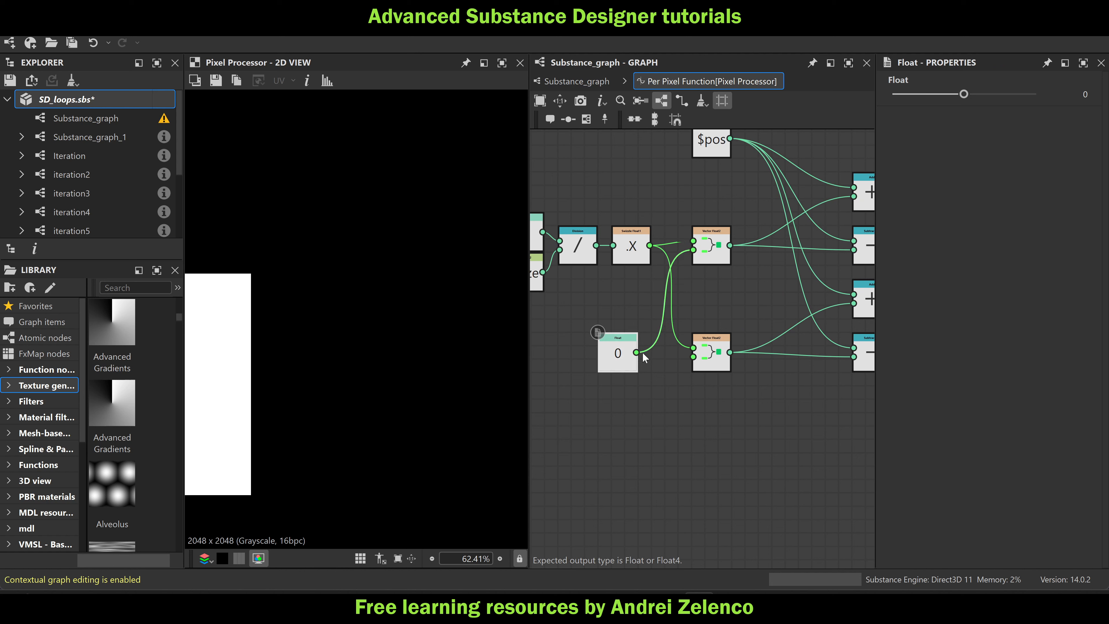
left_click_drag(680, 335, 674, 359)
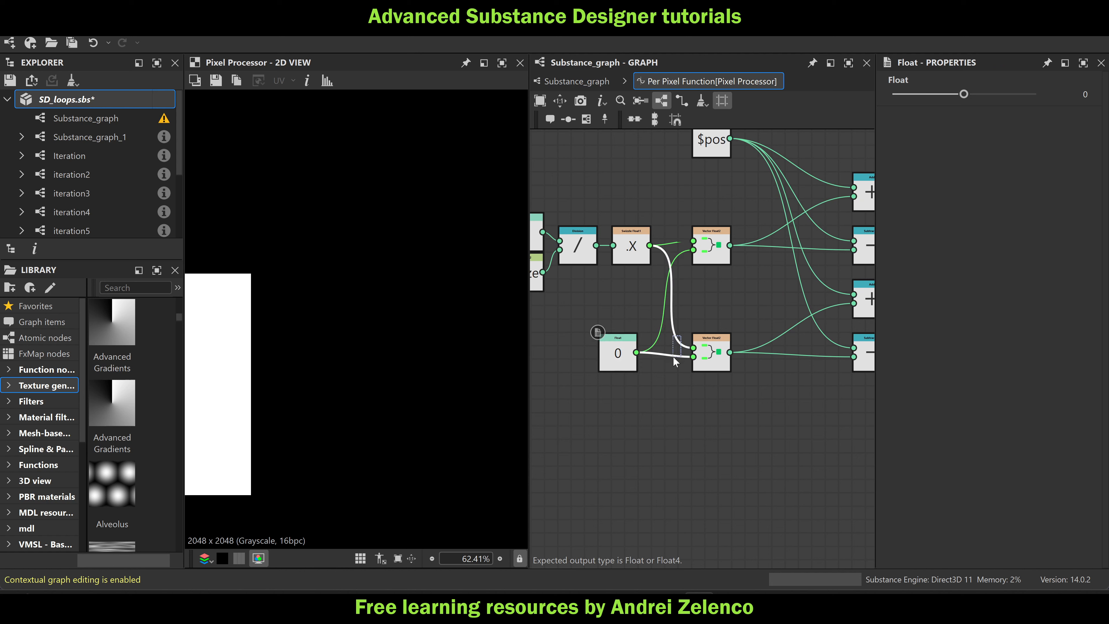
key("x")
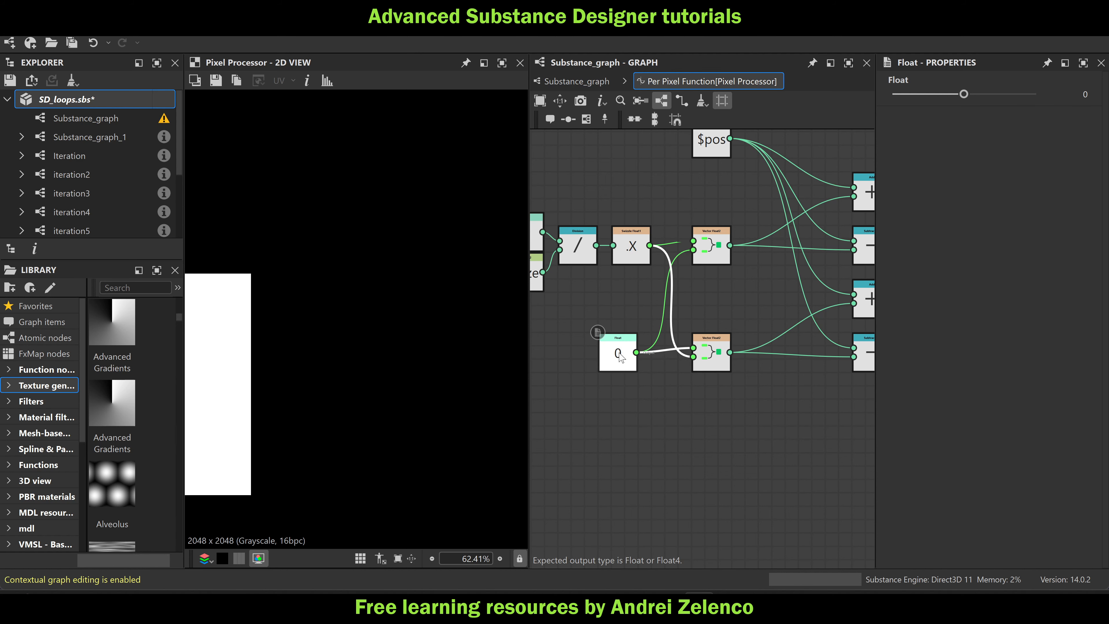
Set the lower Add branch's Sample Gray as the output node and inspect the square's shift in the 2D view
middle_click_drag(786, 315, 633, 321)
left_click(765, 316)
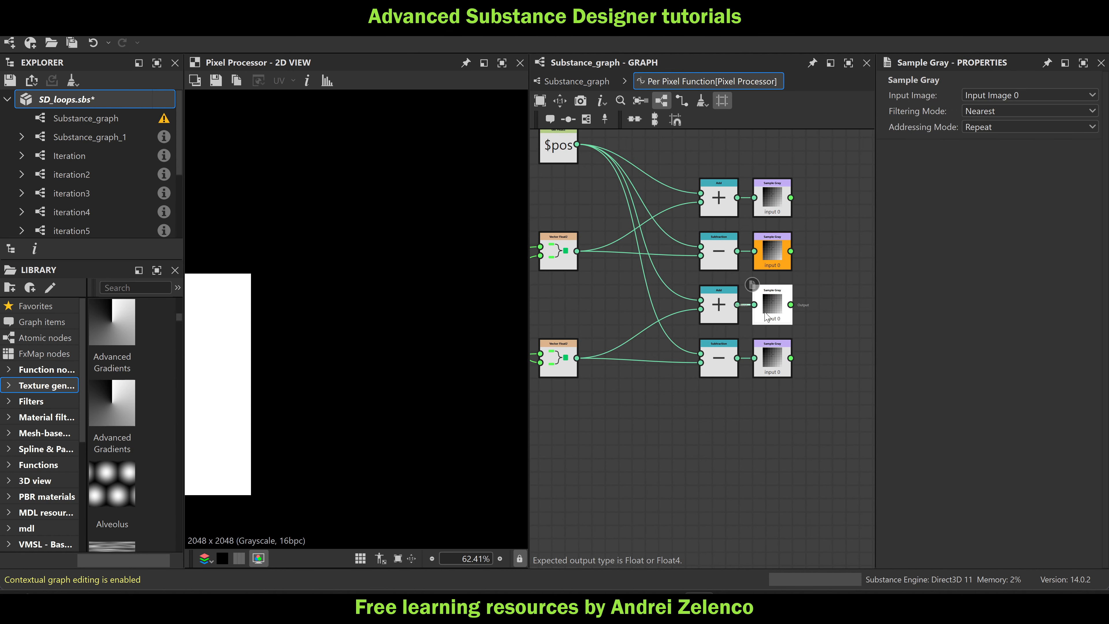
right_click(765, 315)
left_click(789, 374)
scroll(267, 279, "up", 5)
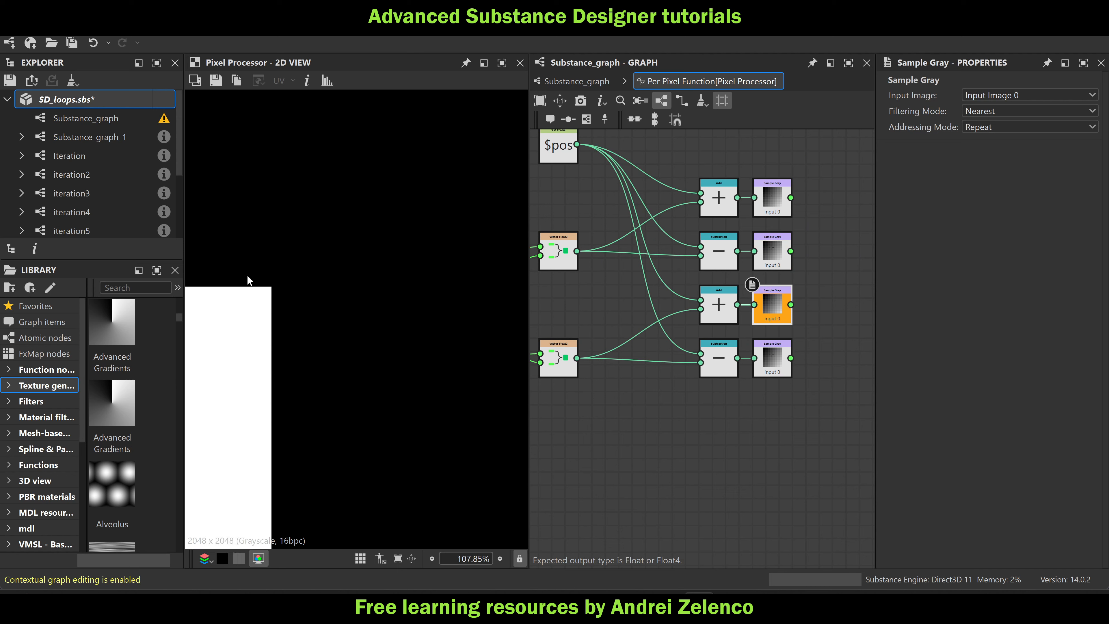
Set the lower Subtraction branch's Sample Gray as the output node and save the package
right_click(770, 361)
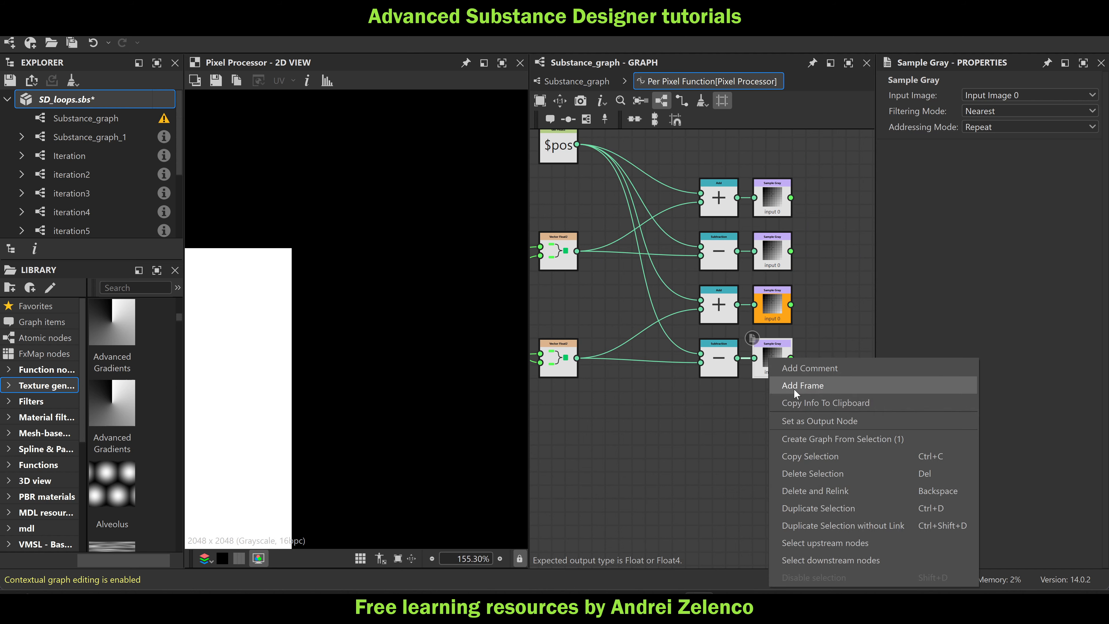
left_click(801, 419)
scroll(797, 309, "down", 2)
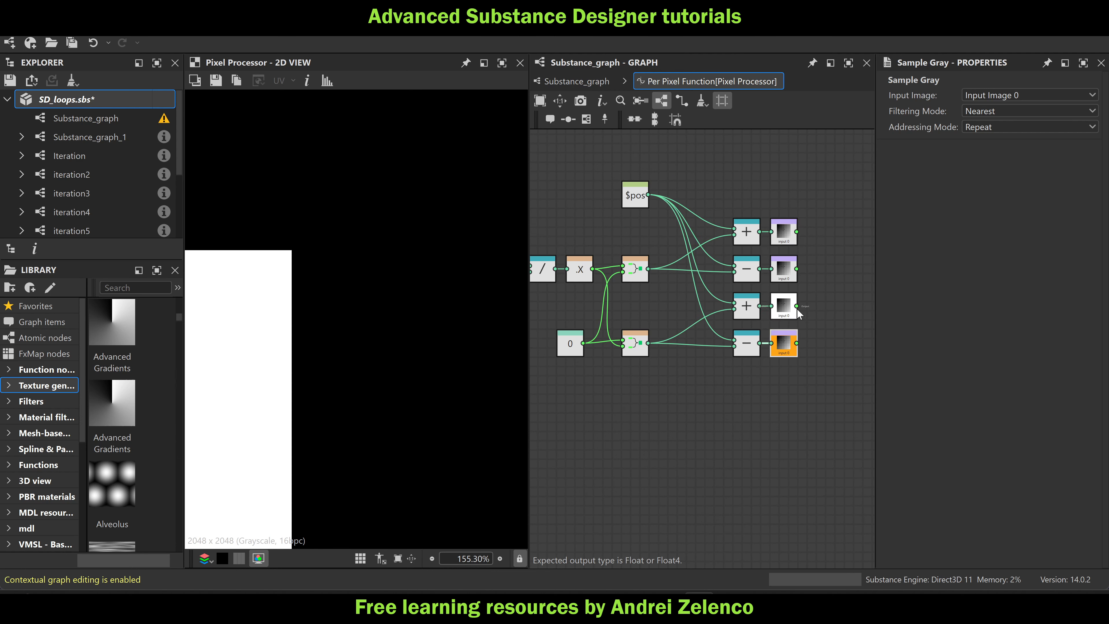
middle_click_drag(700, 379, 641, 375)
middle_click_drag(615, 310, 754, 293)
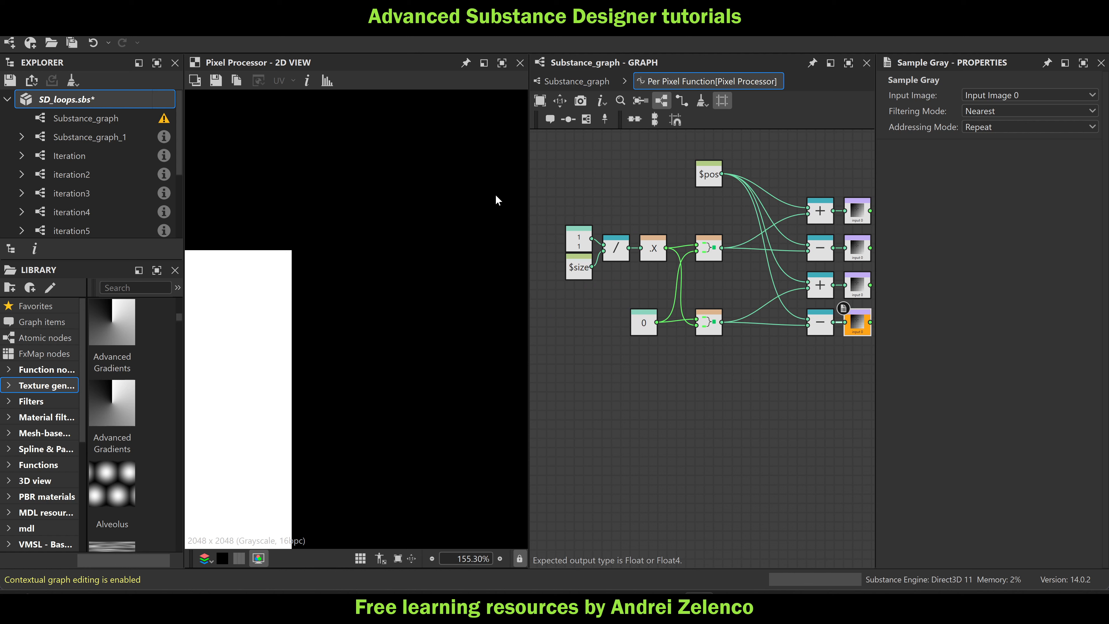
left_click(114, 105)
key("ctrl+s")
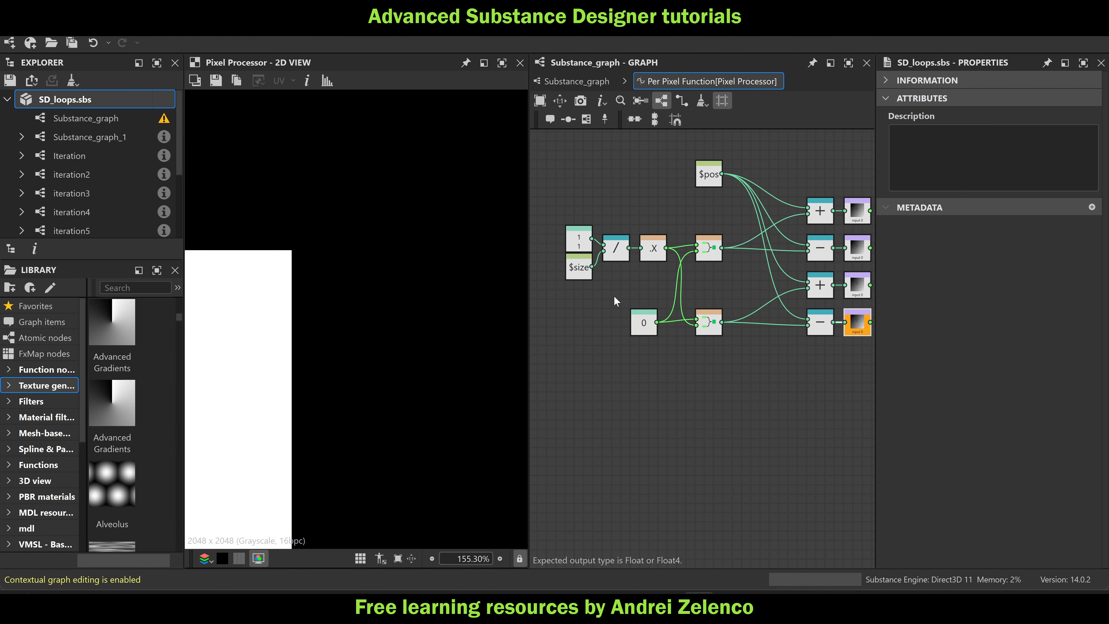
Add an Add node that sums the first and second Sample Gray results
middle_click_drag(708, 323, 598, 325)
scroll(789, 259, "up", 1)
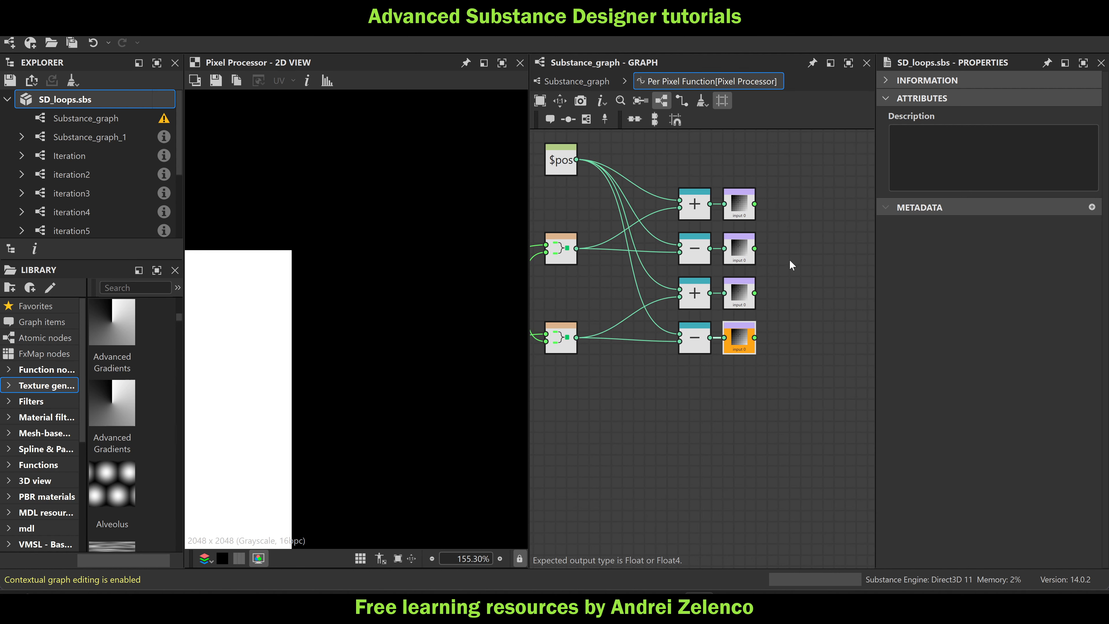
middle_click_drag(790, 260, 758, 279)
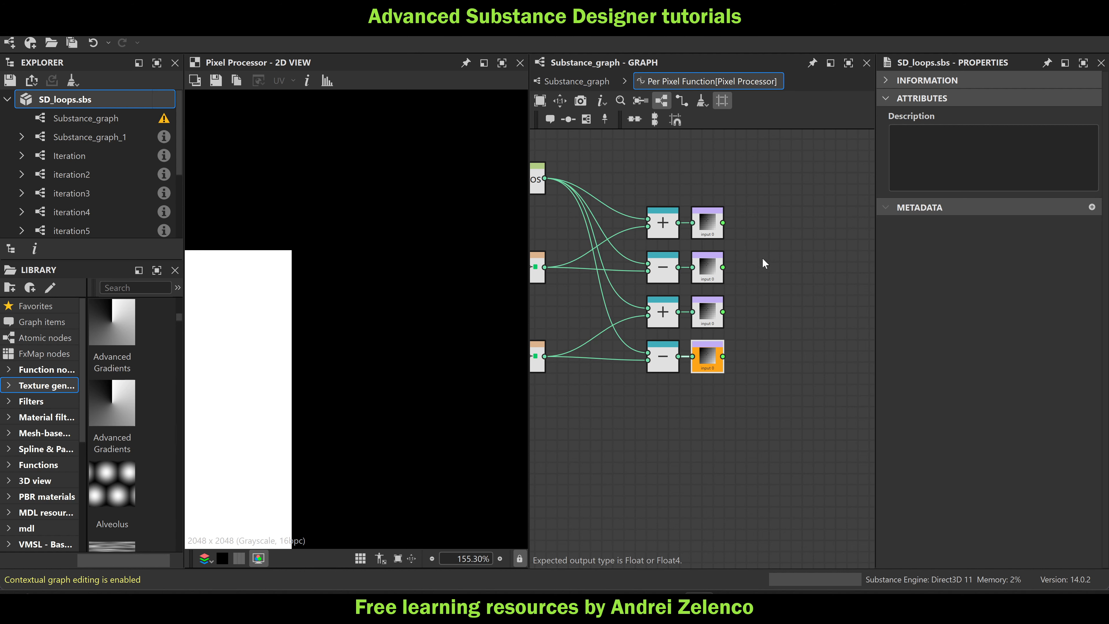
left_click(755, 251)
key("space")
type("ad")
left_click(789, 169)
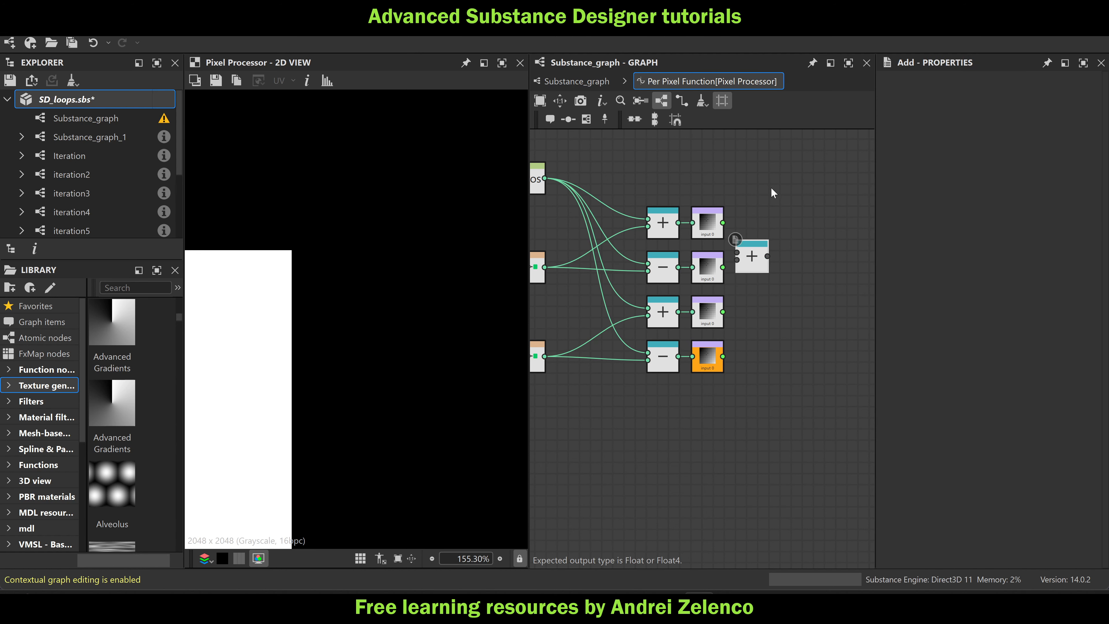
left_click_drag(723, 223, 736, 270)
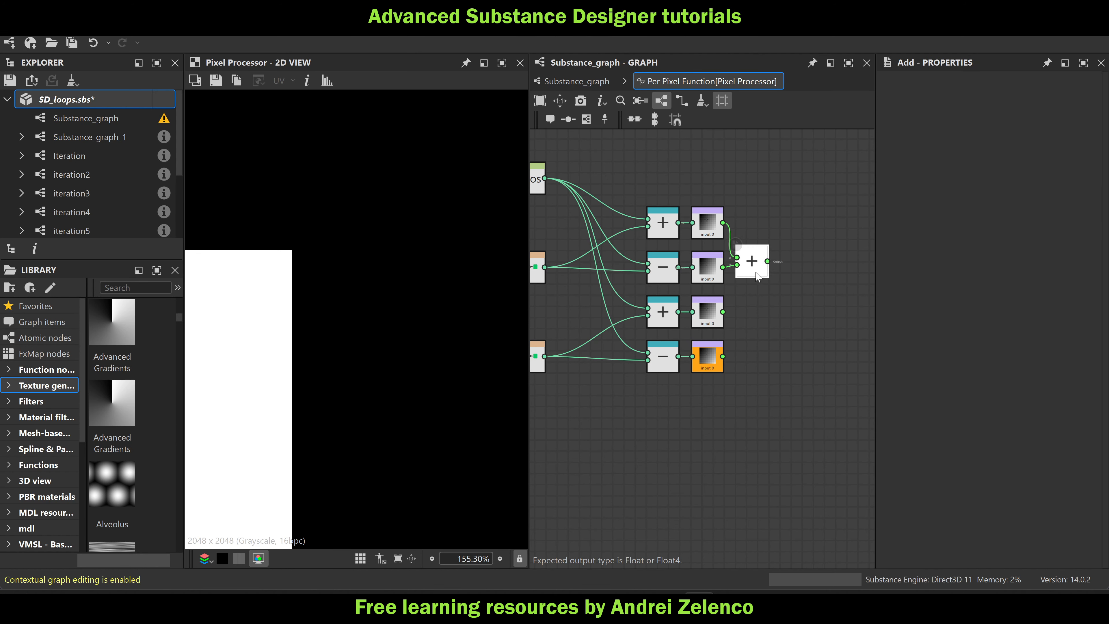
Chain two more Add nodes after the first sum to include the third and fourth Sample Gray results
key("space")
type("ad")
left_click(789, 170)
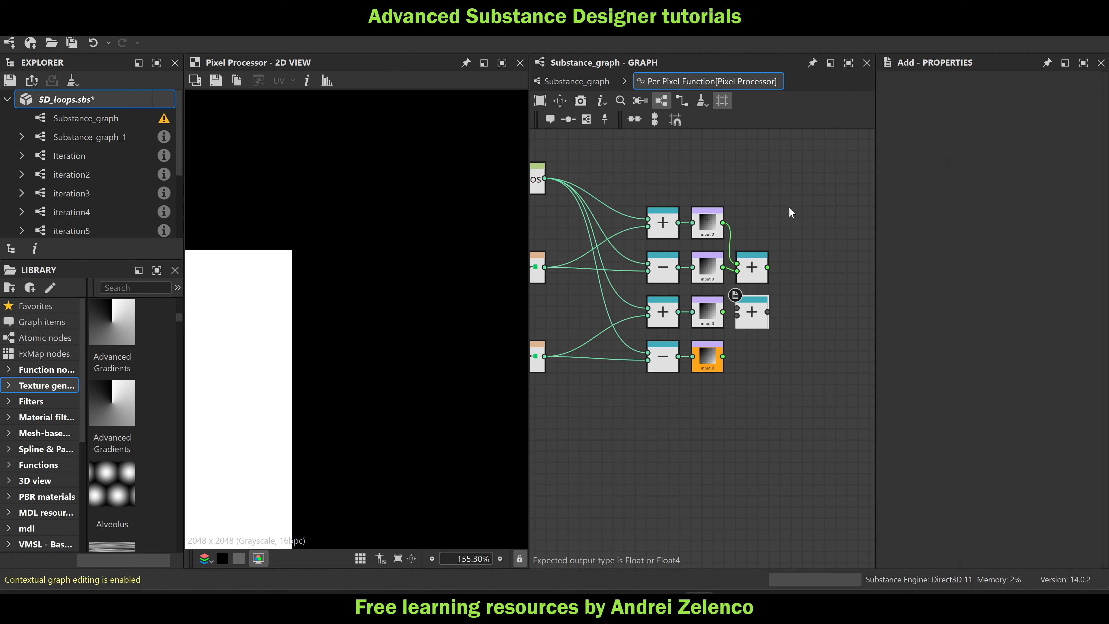
left_click_drag(767, 267, 737, 359)
key("space")
type("ad")
left_click(789, 170)
Divide the final sum of the samples by a Float constant of 4 using a Division node
key("space")
type("di")
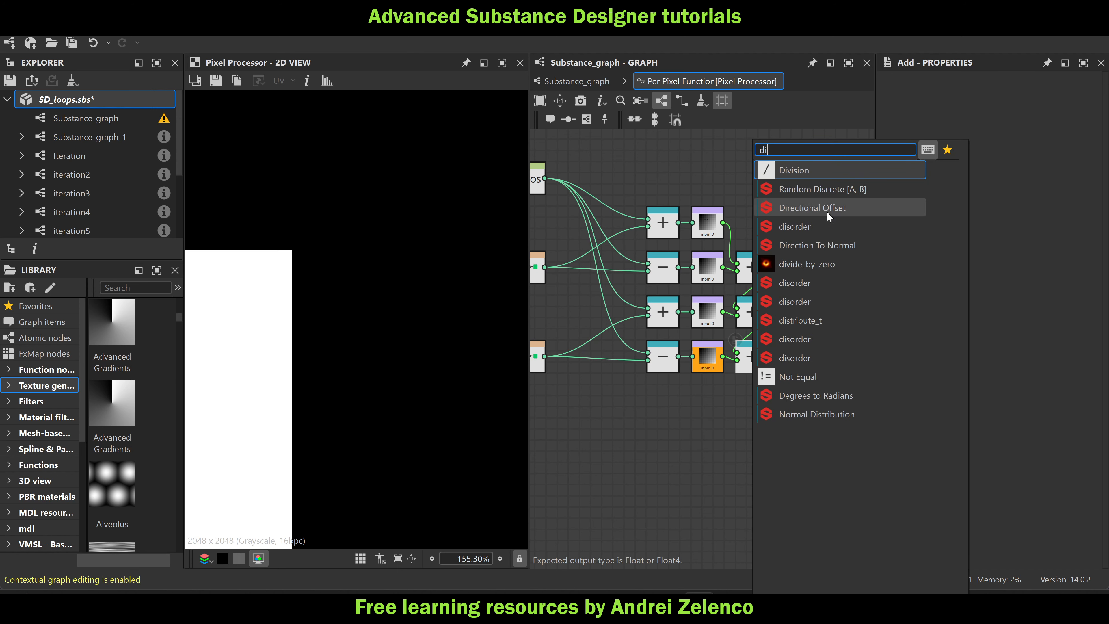
key("Return")
key("space")
type("fl")
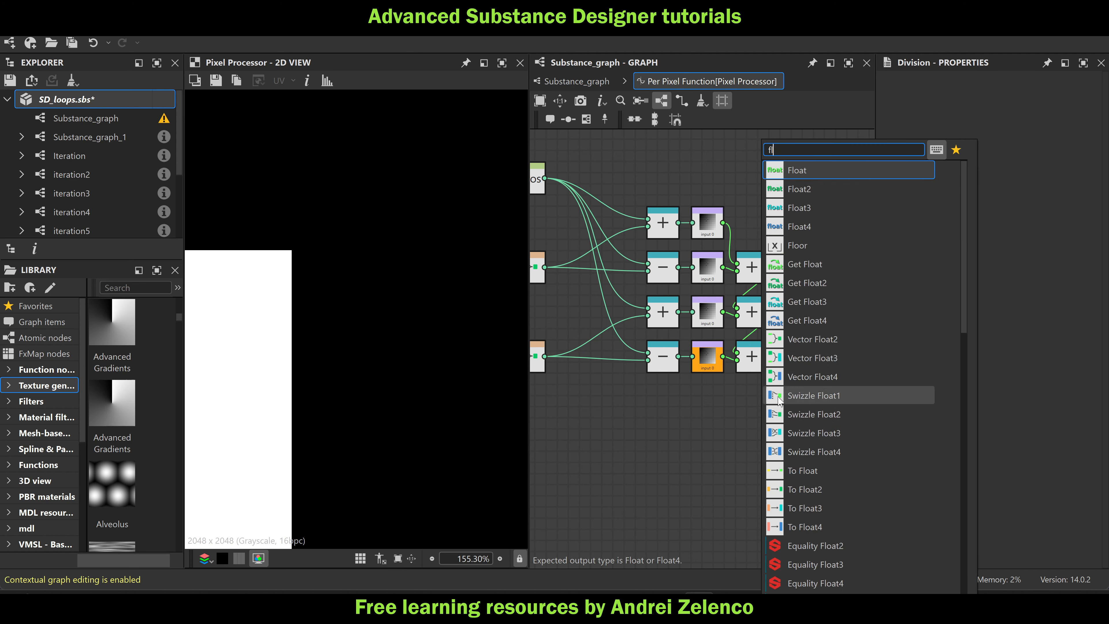
key("Return")
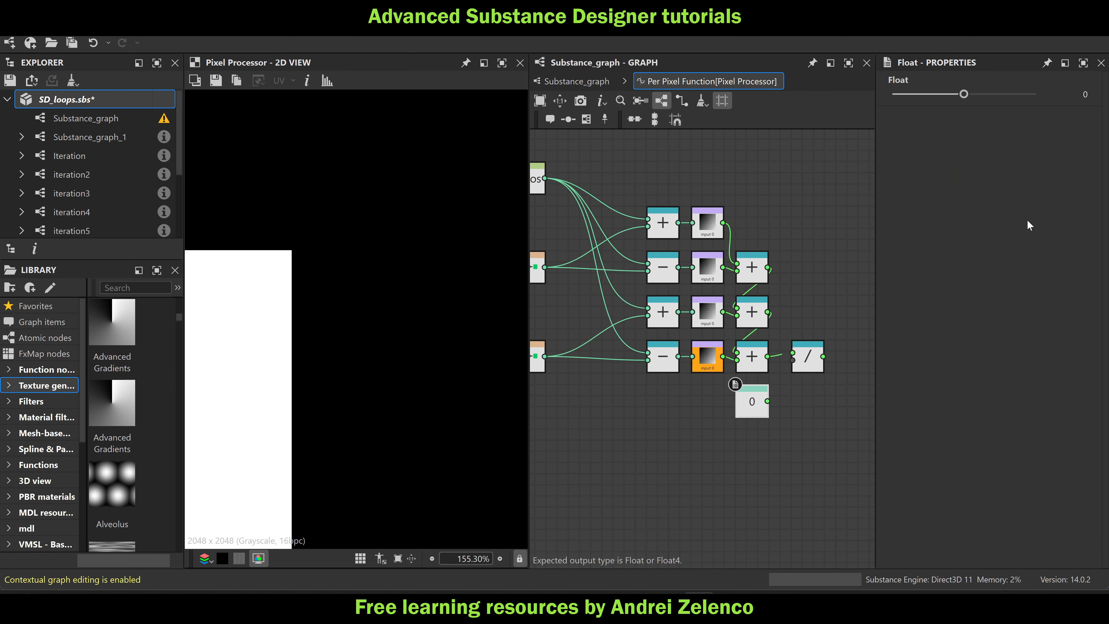
left_click(1085, 94)
type("4")
key("Return")
left_click_drag(767, 400, 793, 361)
left_click_drag(806, 367, 796, 389)
Set the Division node as the output node, inspect the square's corner up close and save the package
right_click(799, 377)
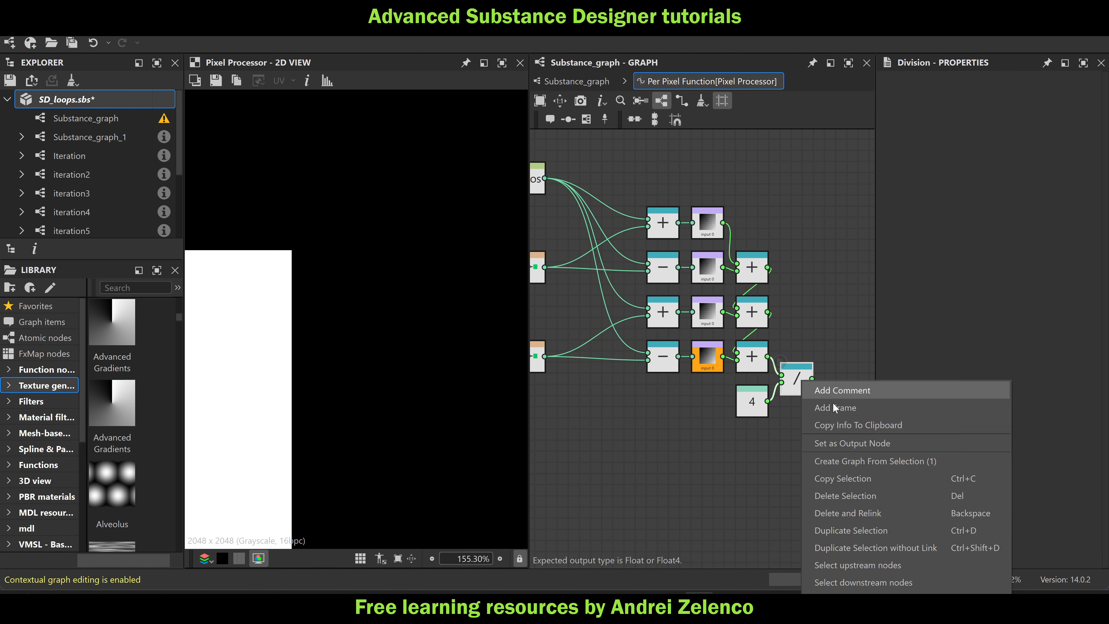
left_click(839, 443)
scroll(376, 284, "up", 10)
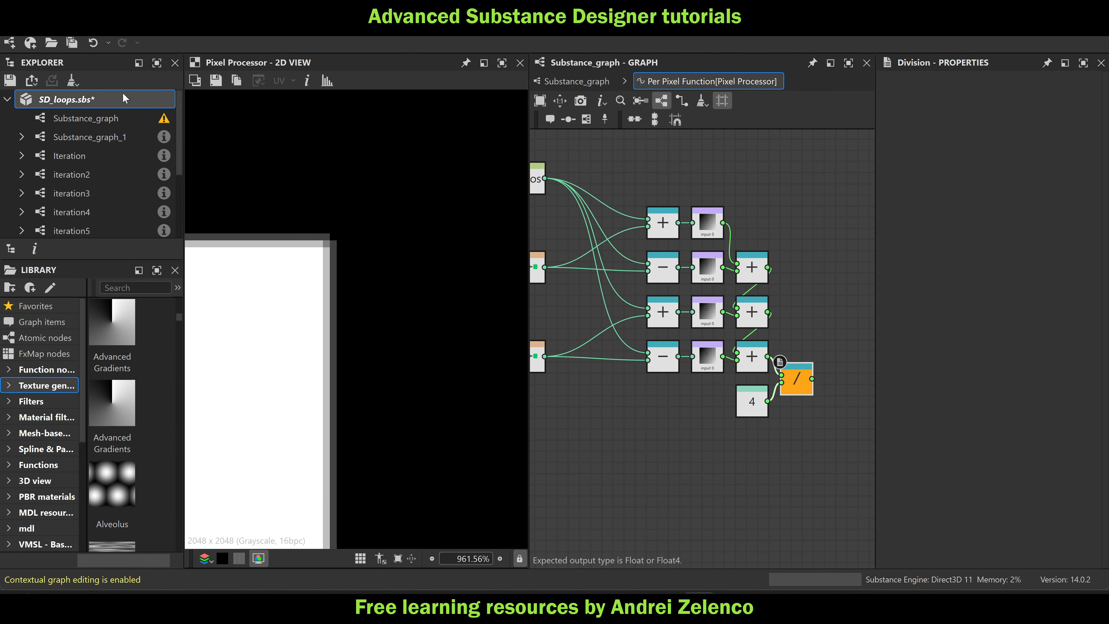
key("ctrl+s")
Return to the main Substance graph and examine the Pixel Processor's result on the whole square
scroll(780, 293, "down", 4)
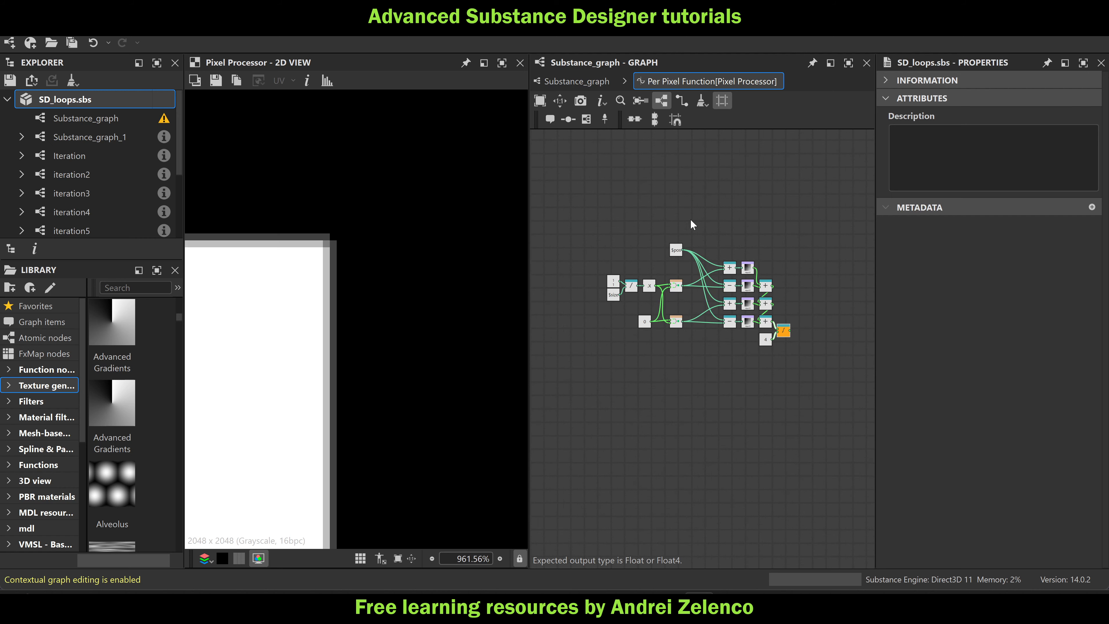
scroll(610, 217, "up", 2)
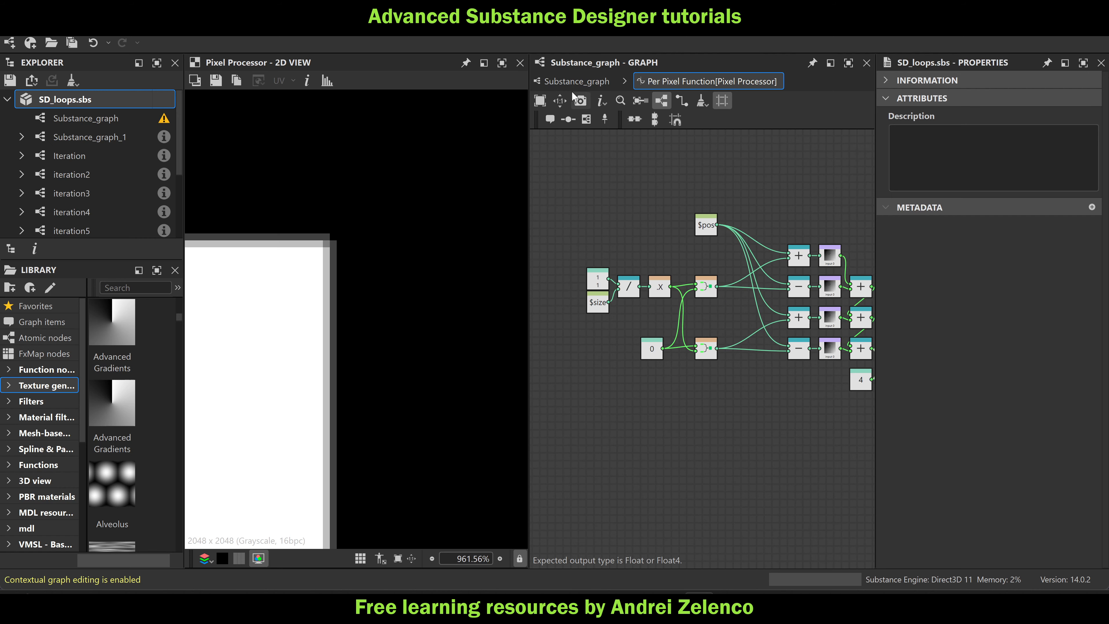
left_click(576, 81)
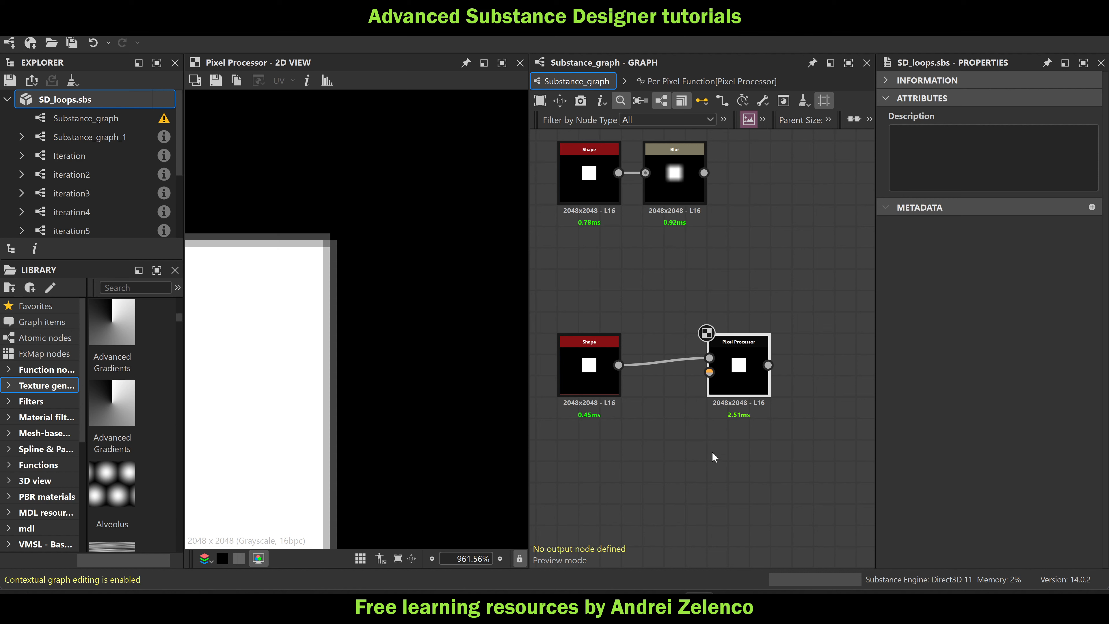
scroll(723, 394, "down", 2)
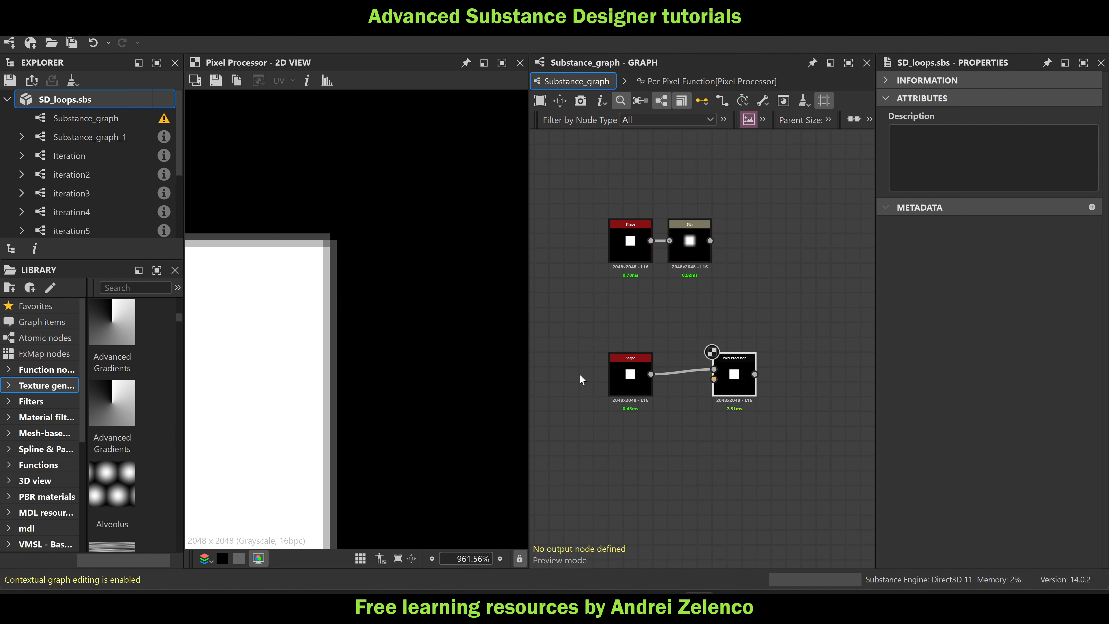
scroll(496, 343, "down", 4)
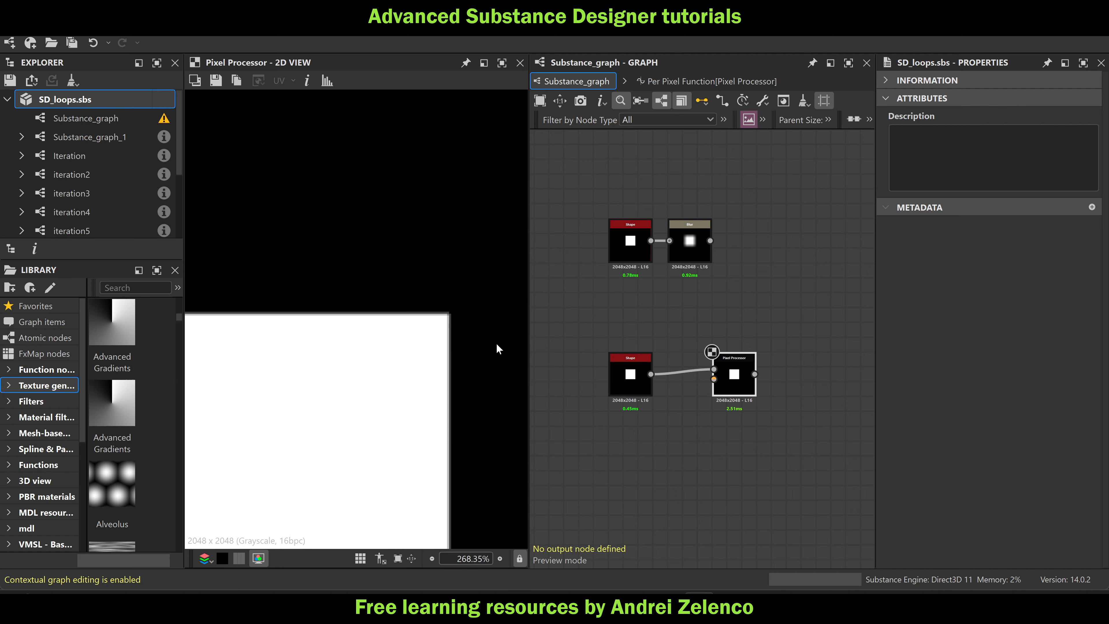
scroll(496, 344, "down", 5)
scroll(731, 378, "up", 1)
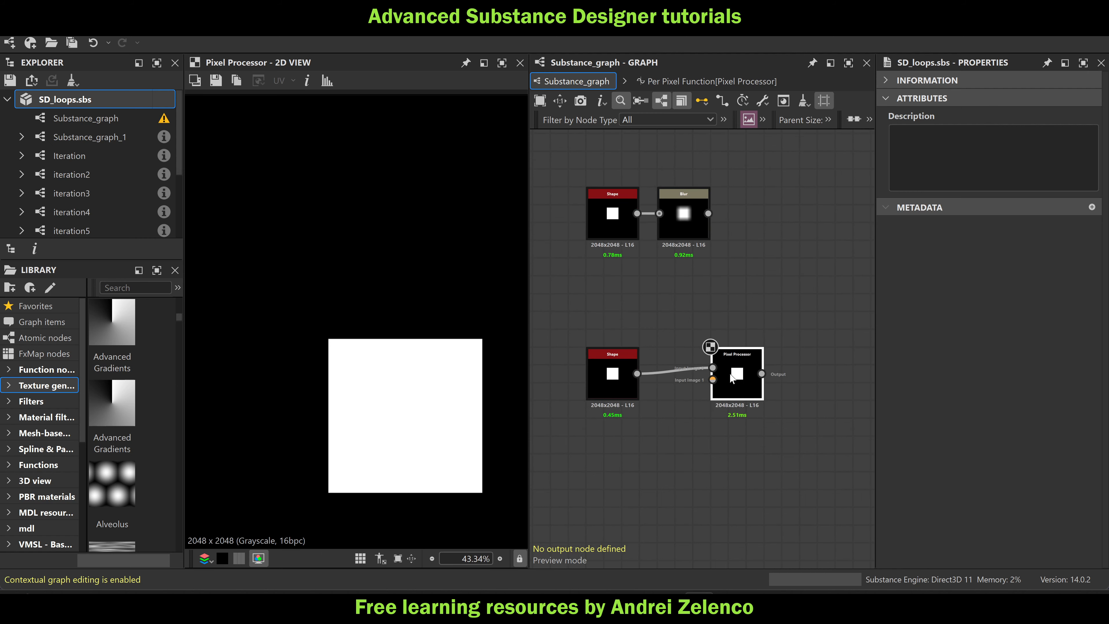
left_click(731, 378)
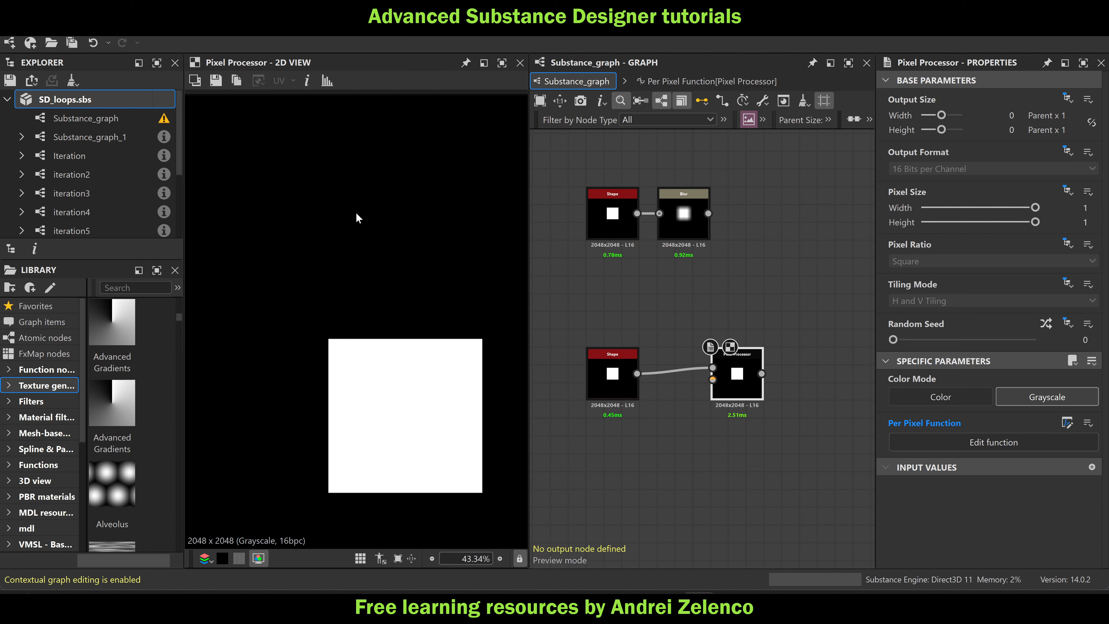
Reopen the per-pixel function and move the pixel-size nodes away from the vector nodes to make room
double_click(747, 379)
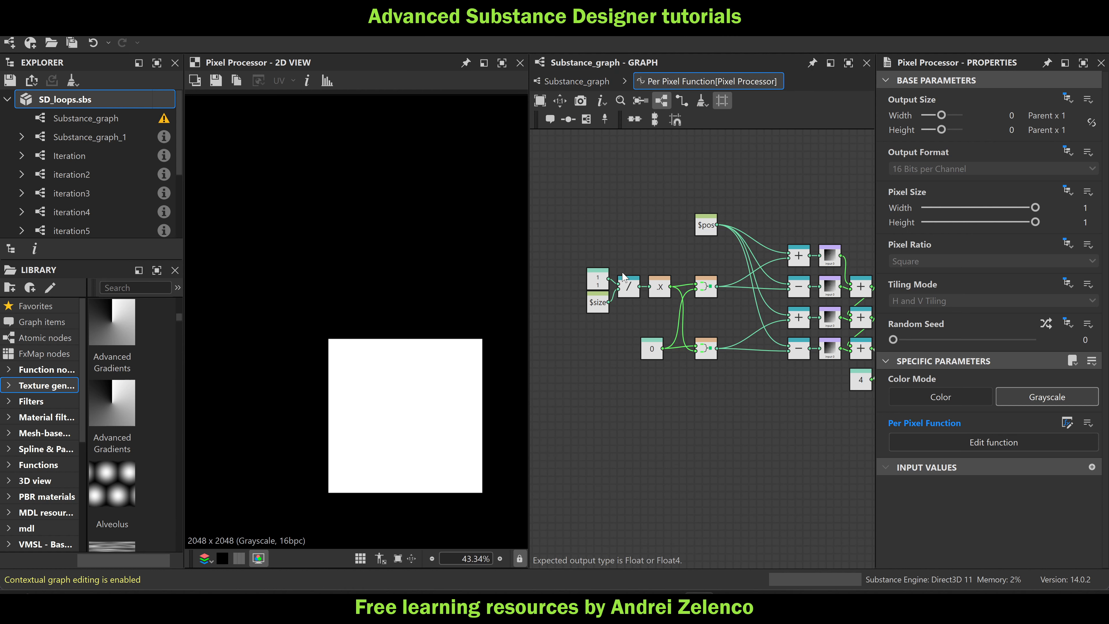
middle_click_drag(624, 249, 685, 256)
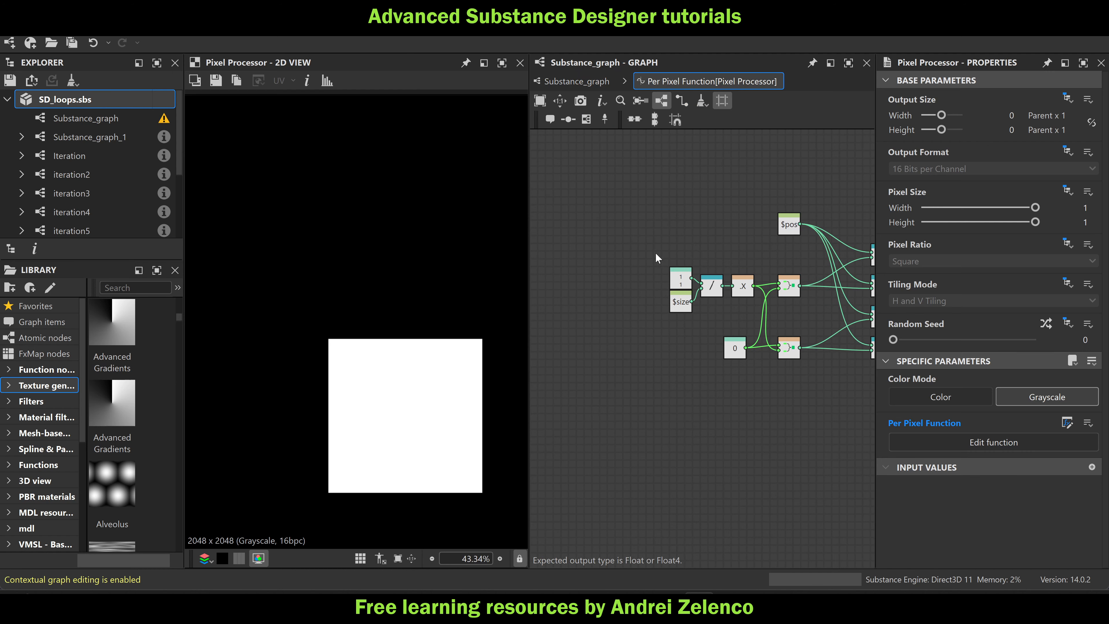
left_click_drag(655, 253, 650, 291)
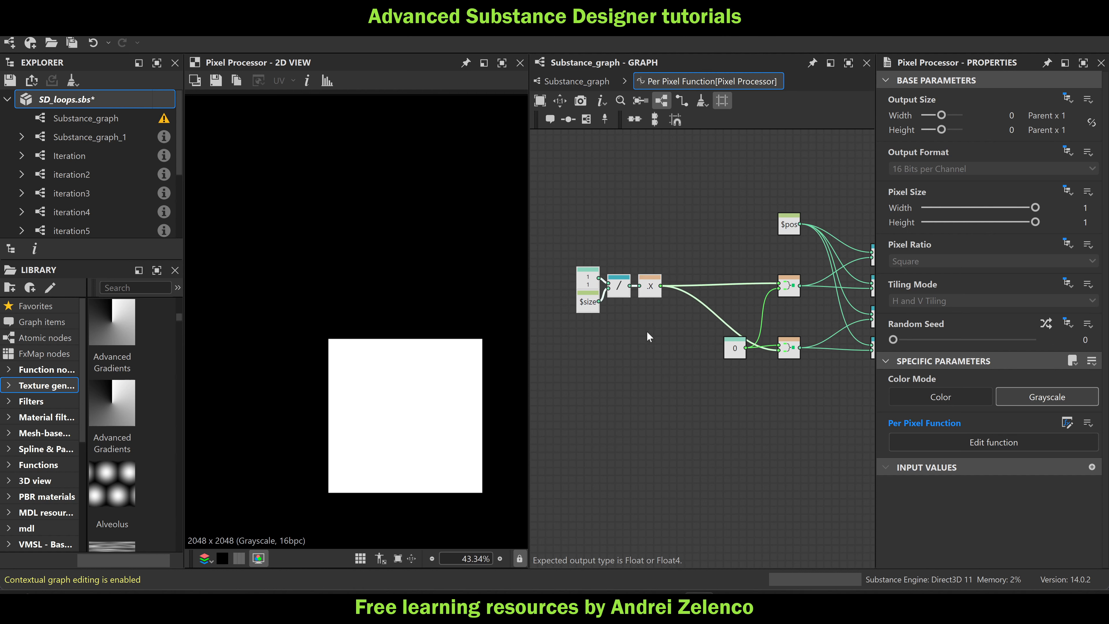
middle_click_drag(647, 336, 693, 306)
scroll(685, 262, "up", 2)
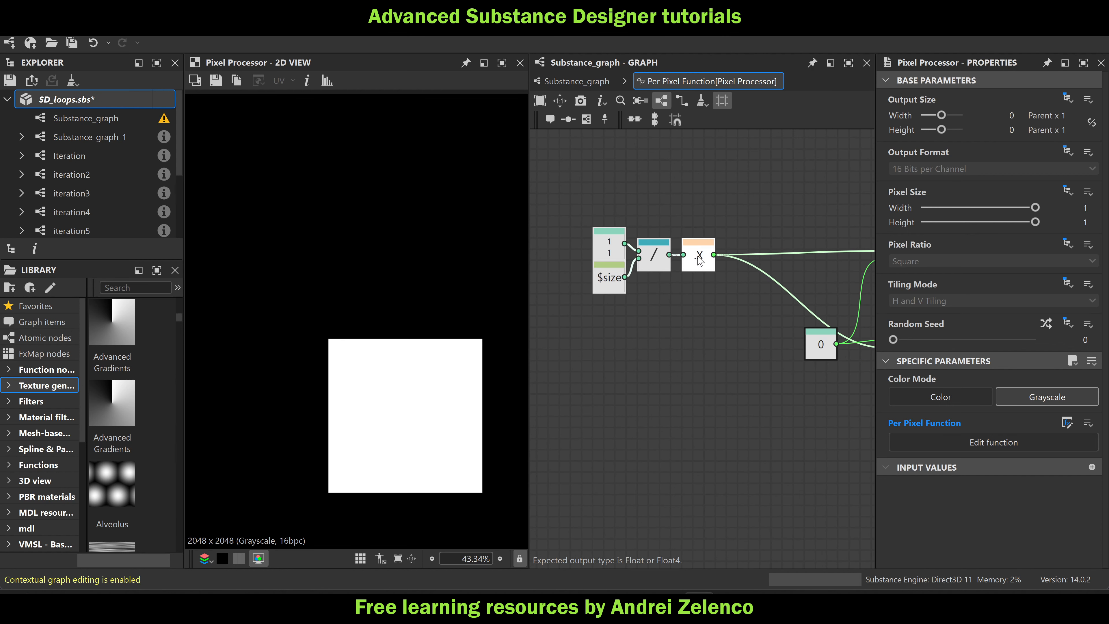
Insert a Multiplication node directly after the Swizzle Float1 node
left_click(696, 260)
key("space")
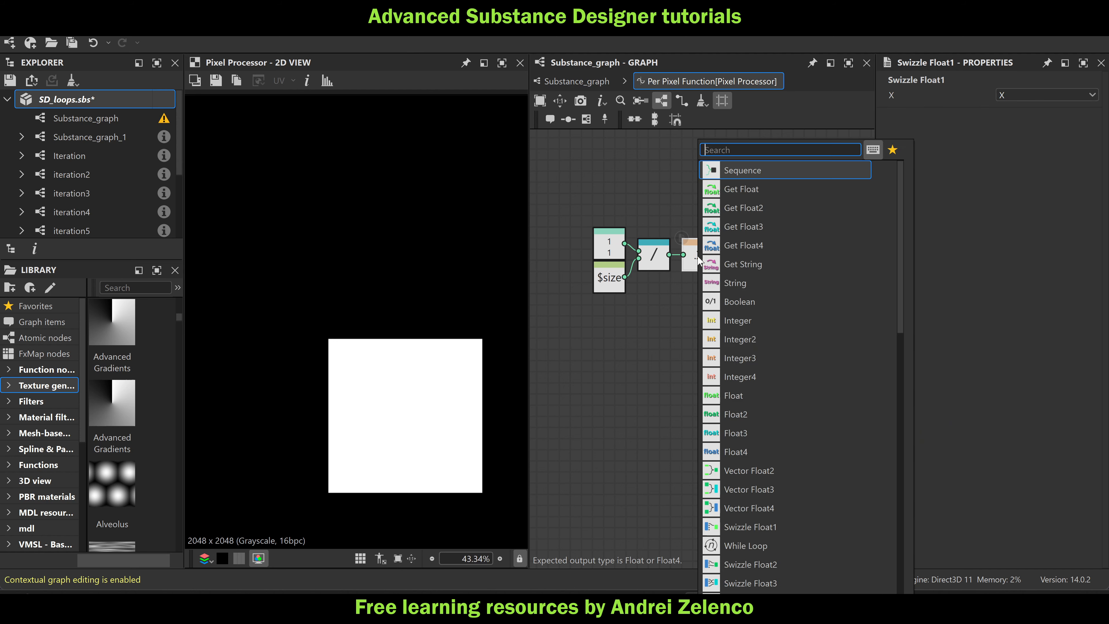
type("mu")
left_click(743, 170)
Connect a Float constant of 1 as the Multiplication's second input and shift the pixel-size nodes up
key("space")
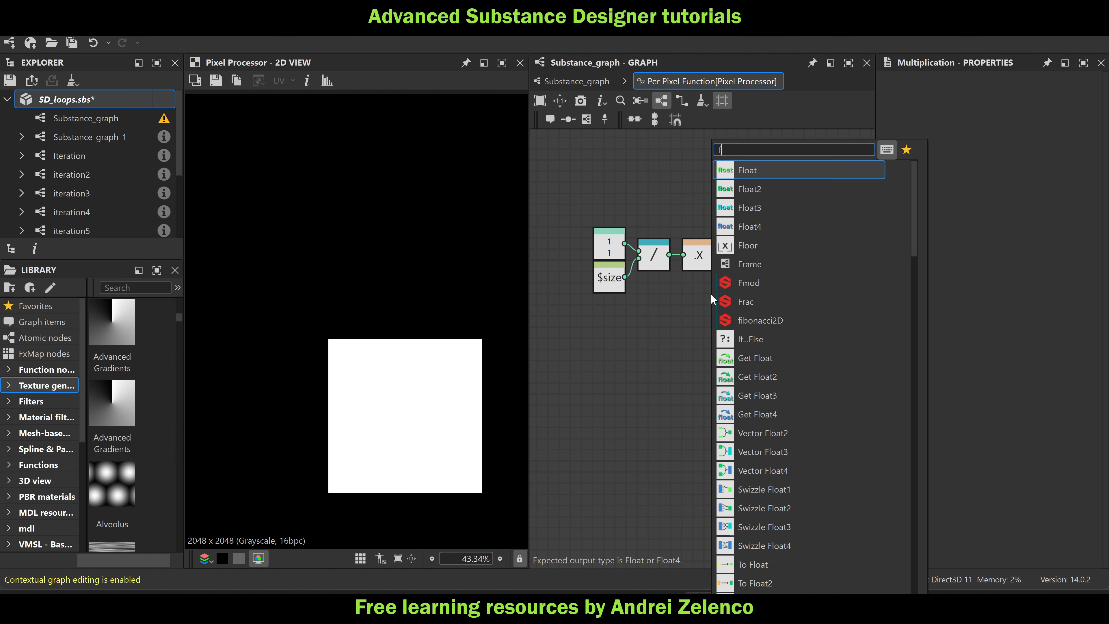
left_click(755, 164)
left_click_drag(714, 294, 704, 295)
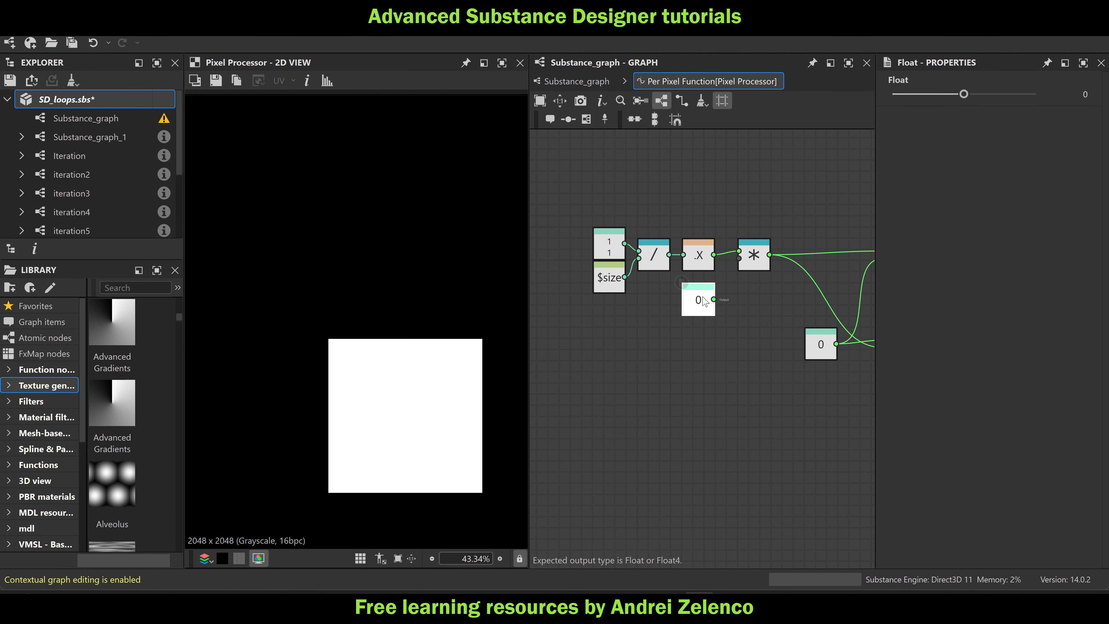
left_click_drag(1097, 94, 1060, 93)
type("1")
key("Return")
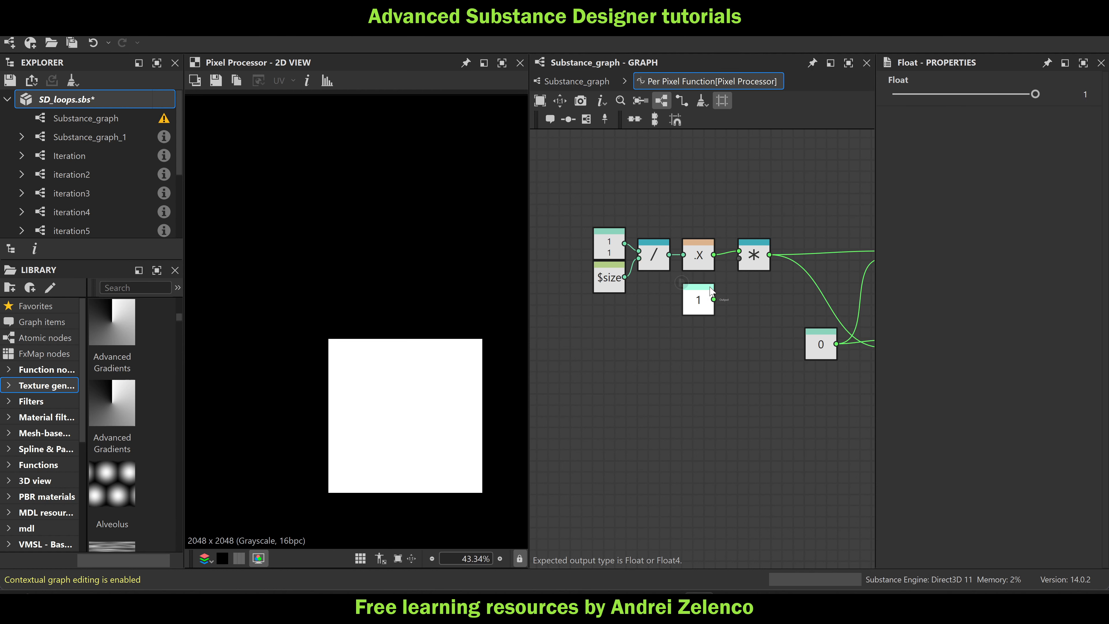
left_click_drag(713, 299, 739, 258)
left_click_drag(699, 215, 582, 276)
left_click_drag(700, 258, 702, 214)
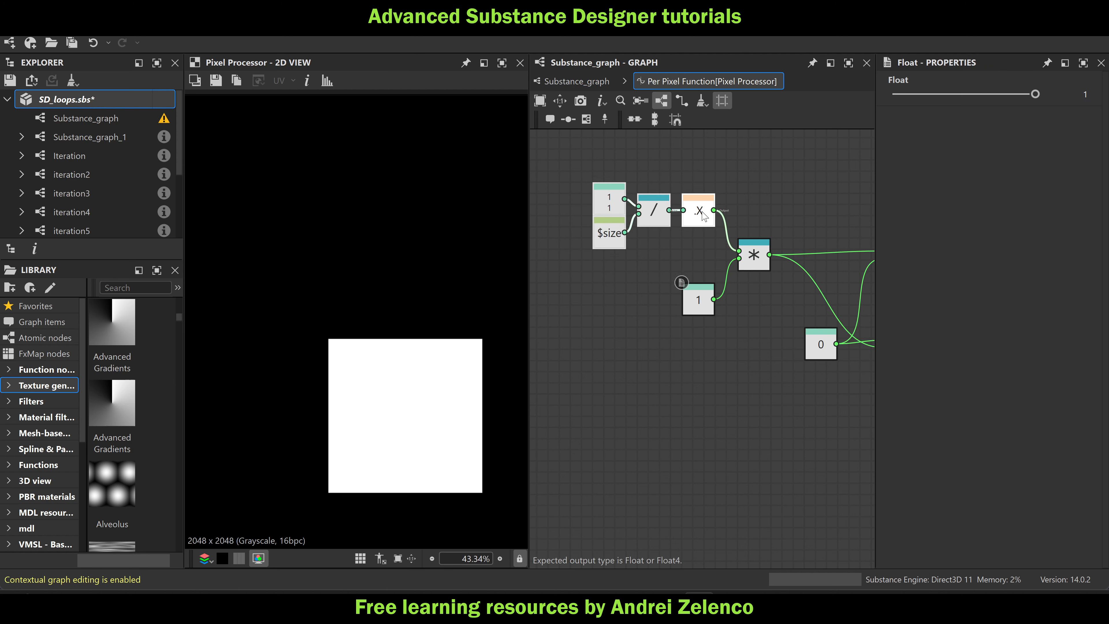
Put a red frame around the multiplier's Float node of 1 and save the package
left_click(703, 298)
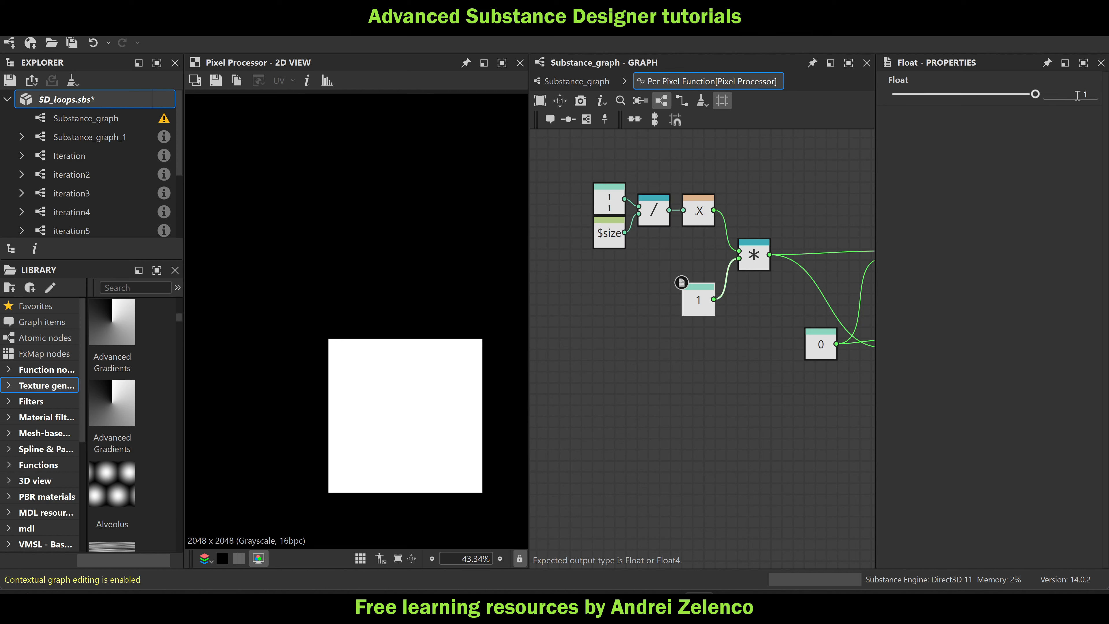
left_click(587, 118)
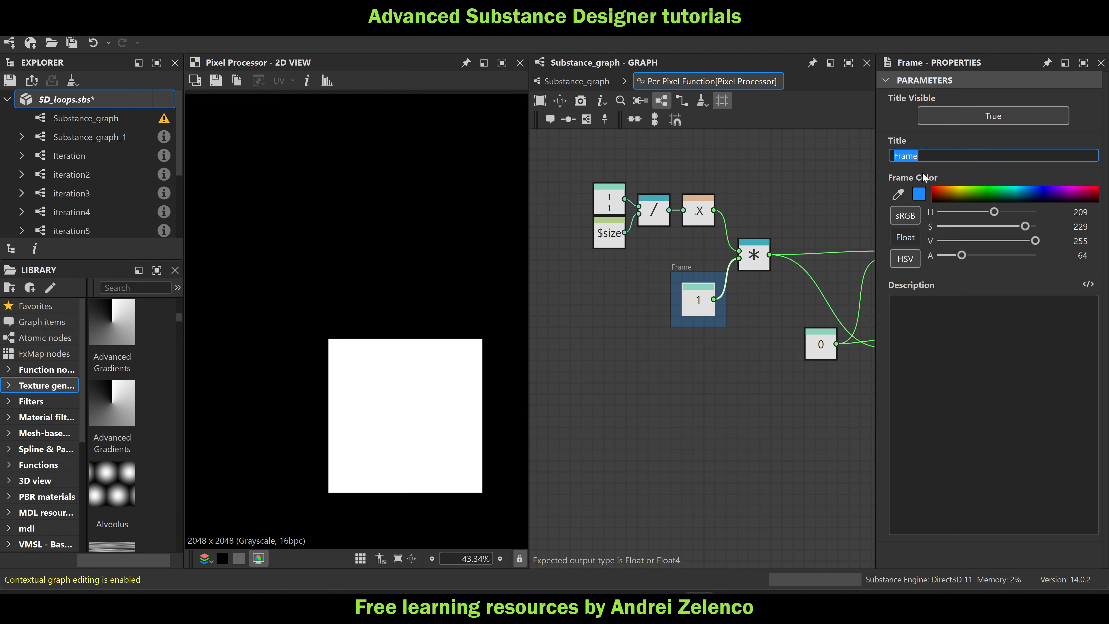
left_click(942, 187)
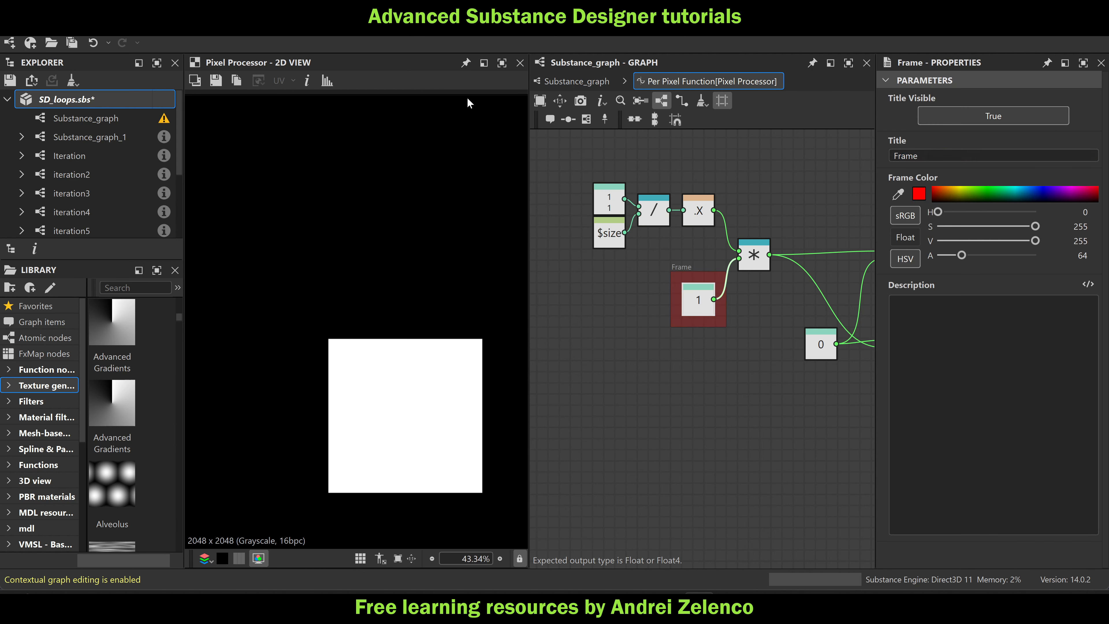
key("ctrl+s")
left_click(89, 101)
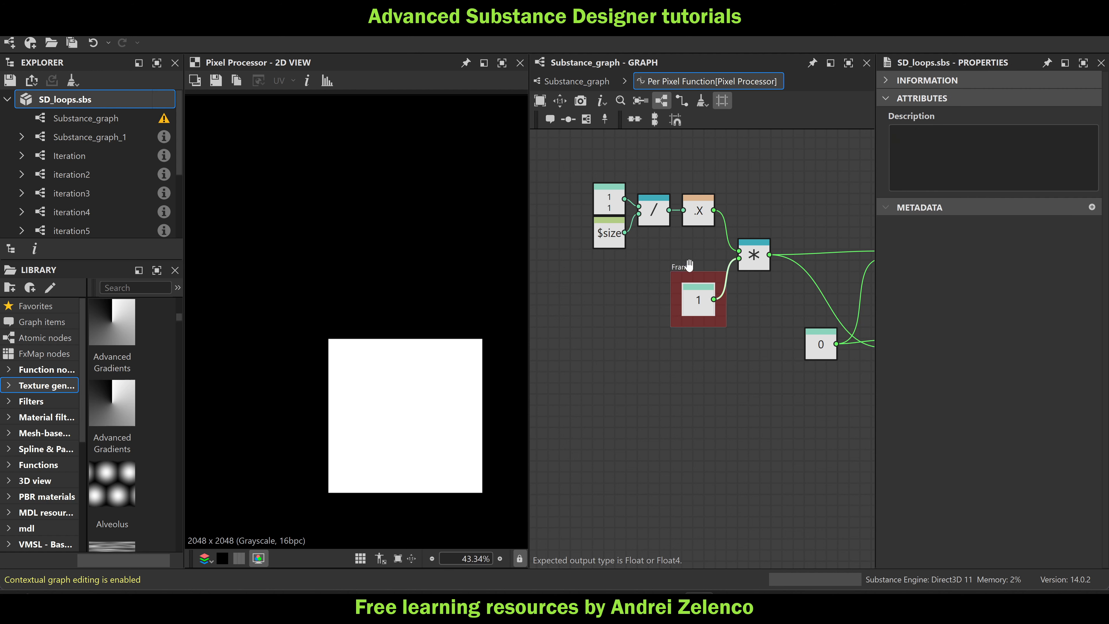
Move the framed Float node aside, insert a Multiplication node between it and the existing one, and save the package
left_click_drag(684, 262, 605, 259)
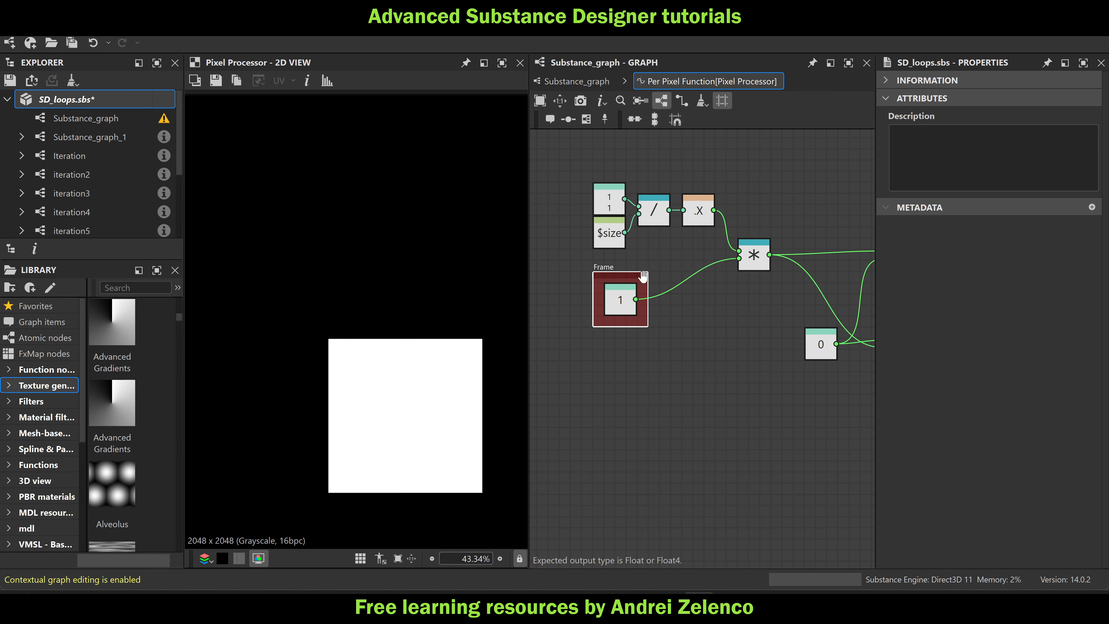
left_click(681, 282)
key("space")
type("mul")
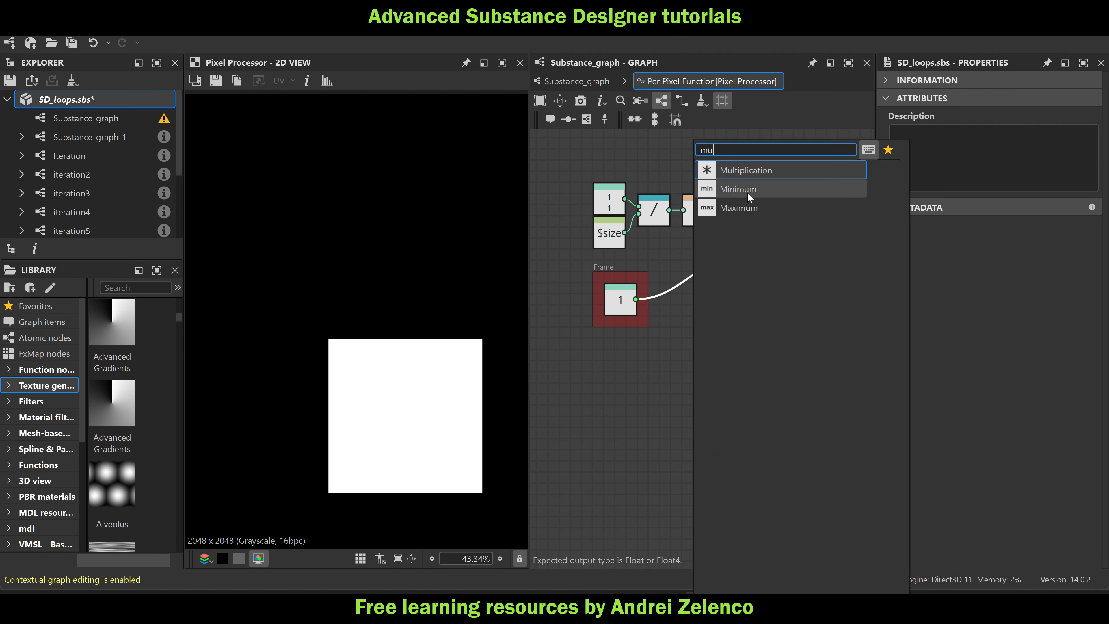
key("Return")
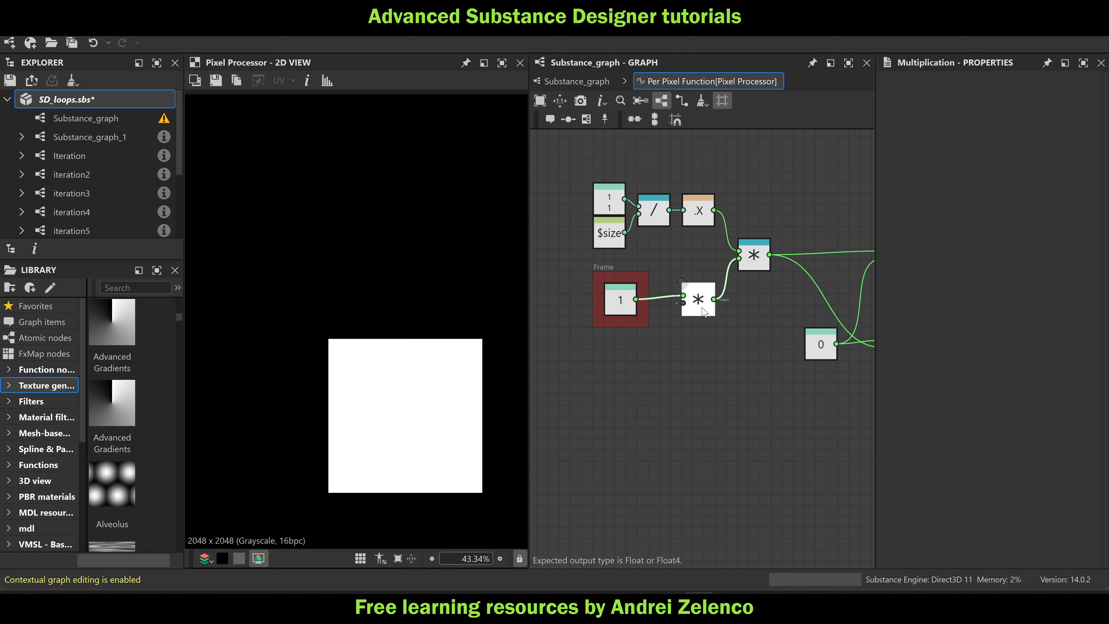
left_click(86, 101)
key("ctrl+s")
Return to the main Substance graph and add an Input Value node below the lower Shape node
left_click(589, 81)
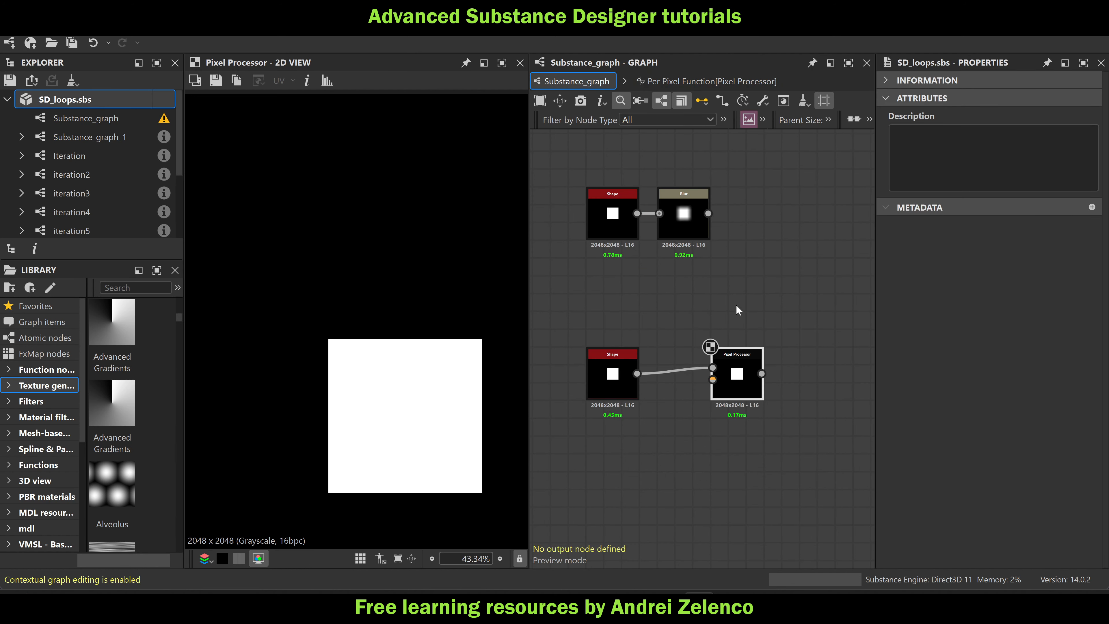
middle_click_drag(733, 314, 735, 311)
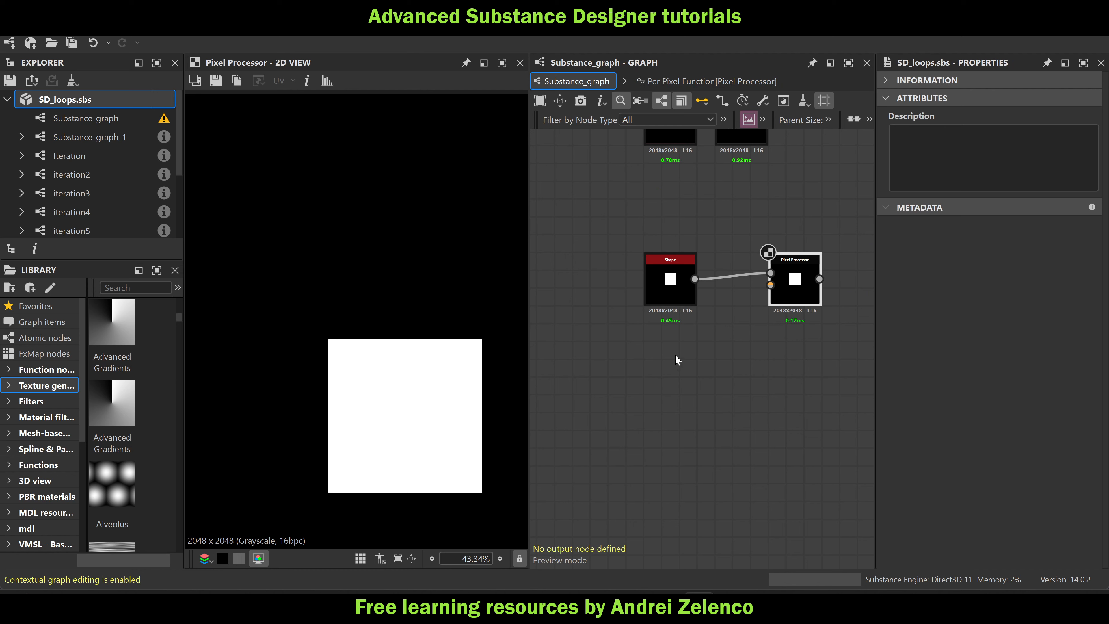
key("space")
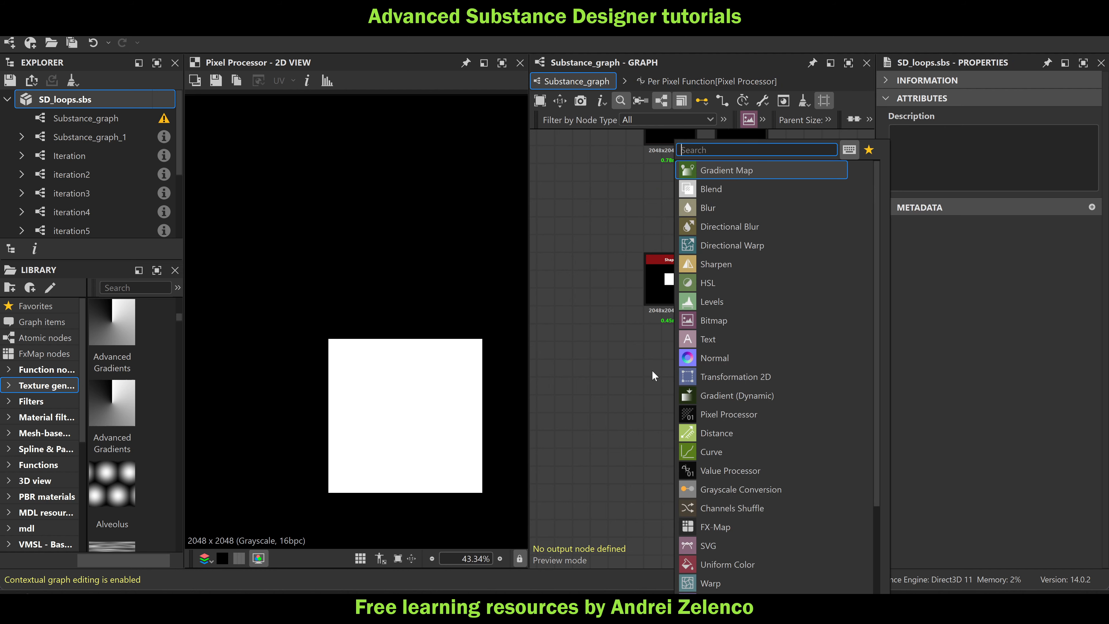
left_click(661, 360)
key("space")
type("in")
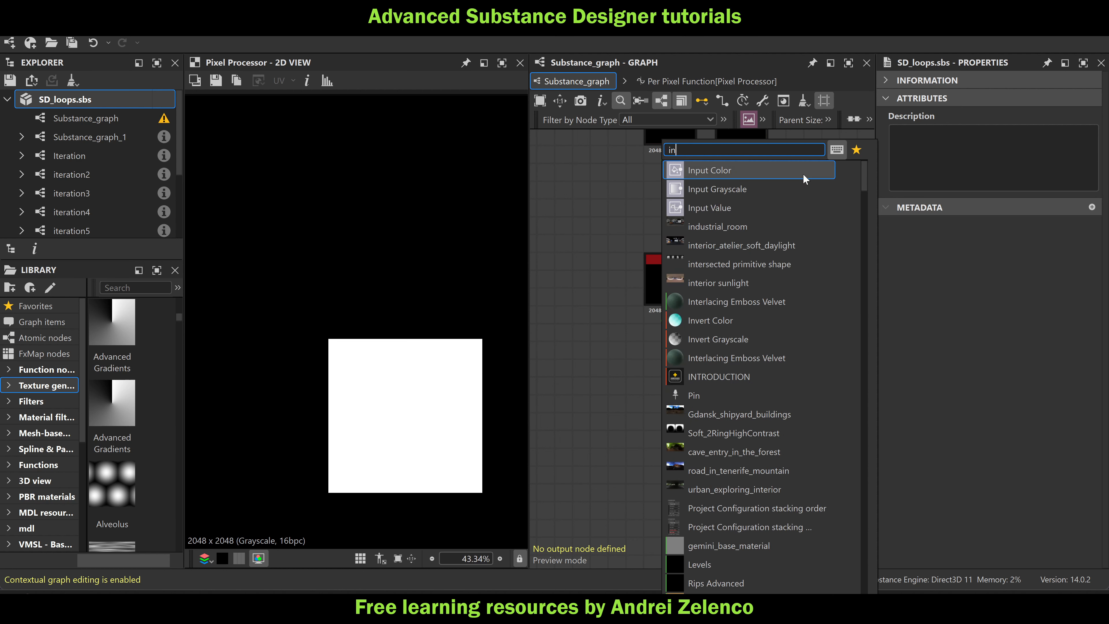
left_click(742, 202)
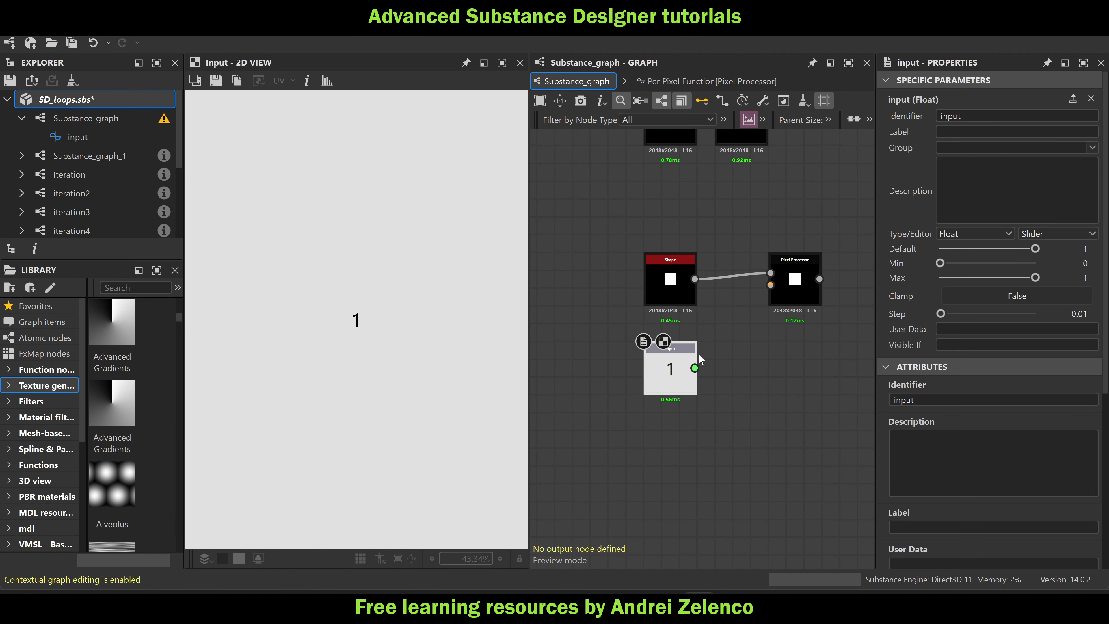
Feed the Input Value node into a new Pixel Processor input value and reopen the per-pixel function
left_click(817, 301)
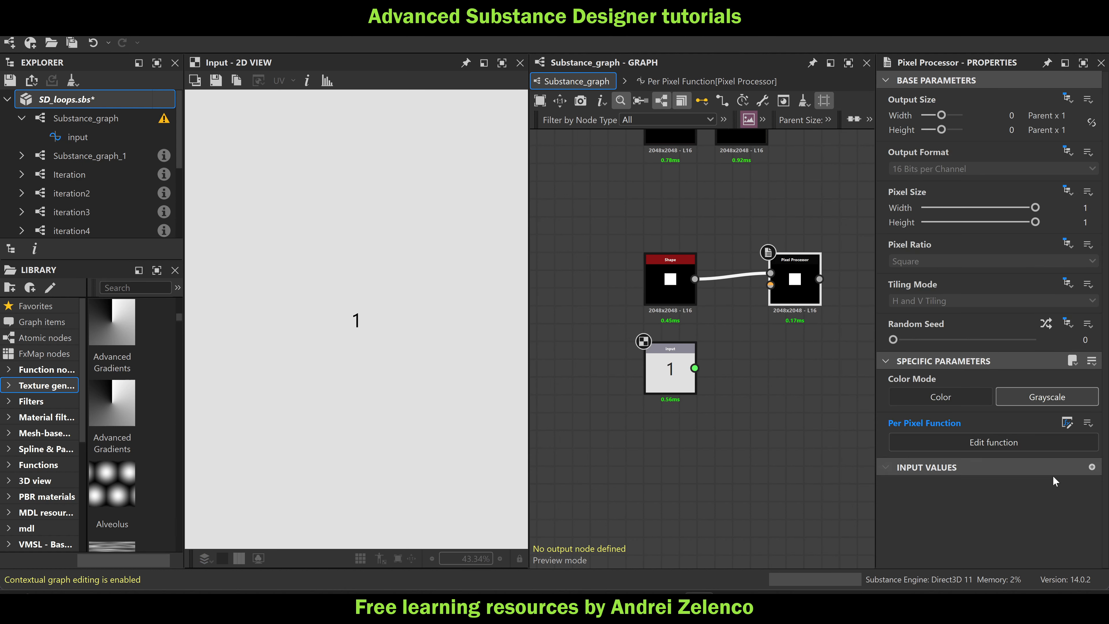
left_click(1091, 467)
left_click_drag(695, 368, 770, 290)
double_click(794, 281)
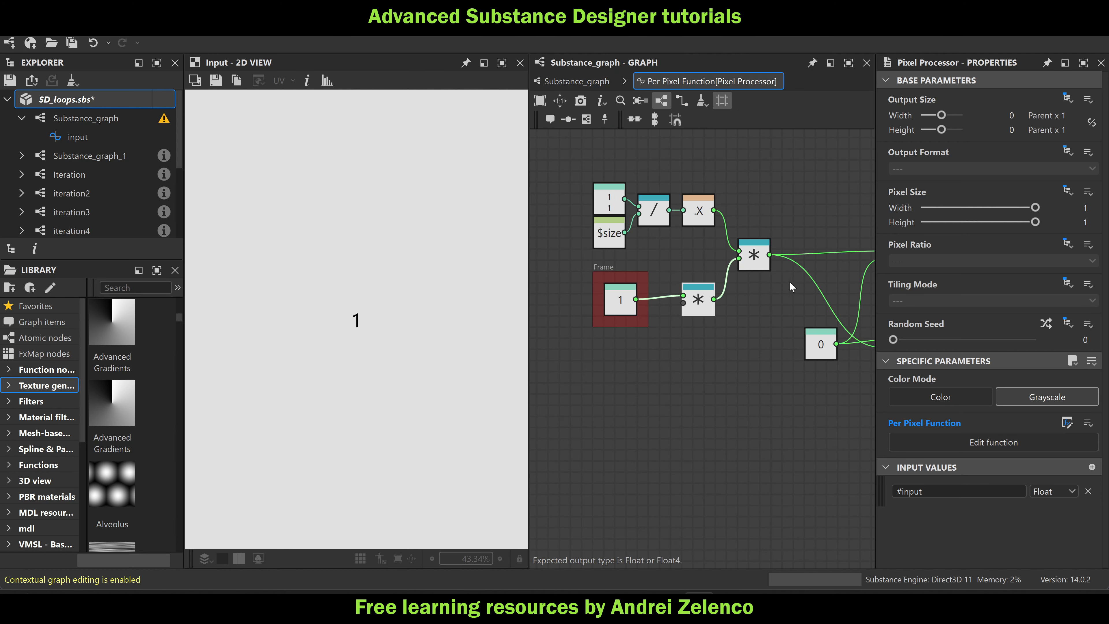
Add a Get Float node reading #input, connect it to the second input of the lower Multiplication node, and save the package
key("space")
type("ge")
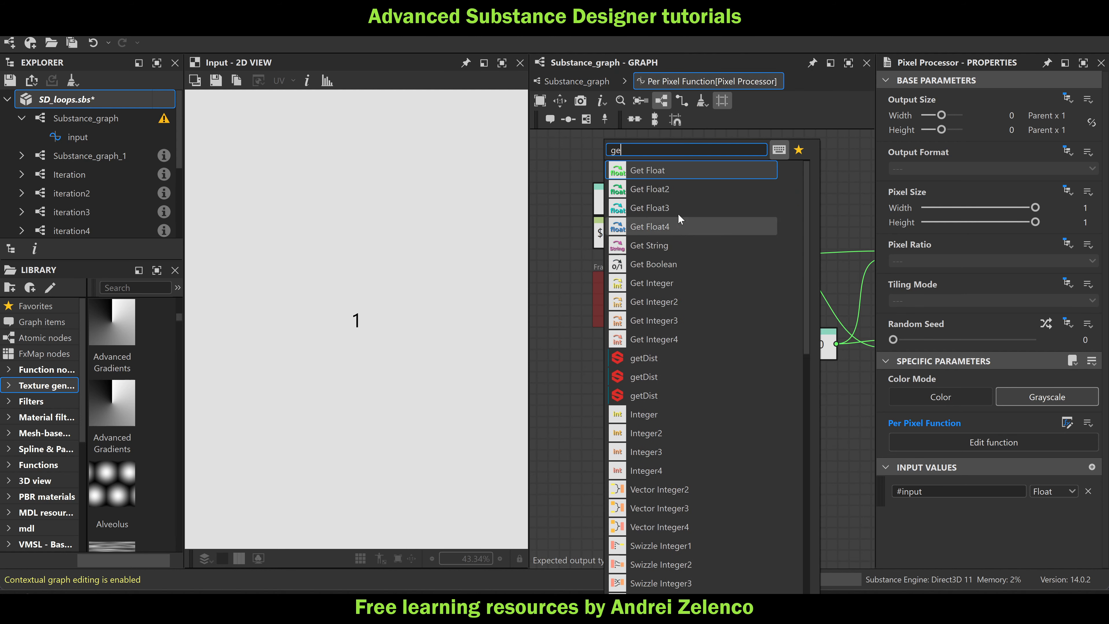
left_click(667, 171)
left_click(934, 94)
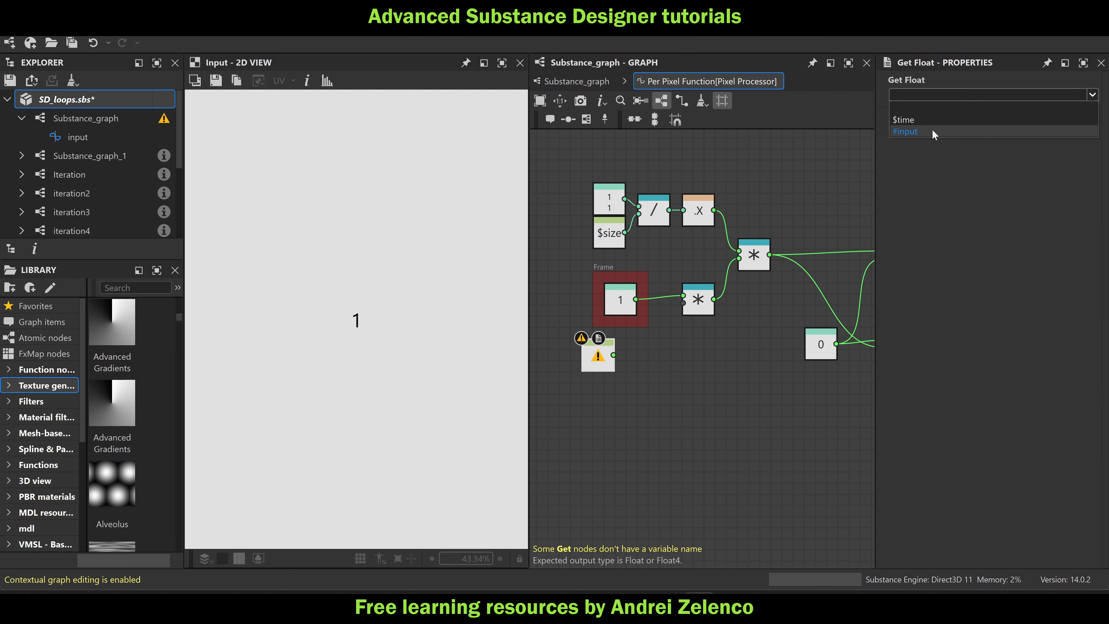
left_click(908, 131)
scroll(629, 362, "up", 2)
left_click_drag(633, 367, 729, 272)
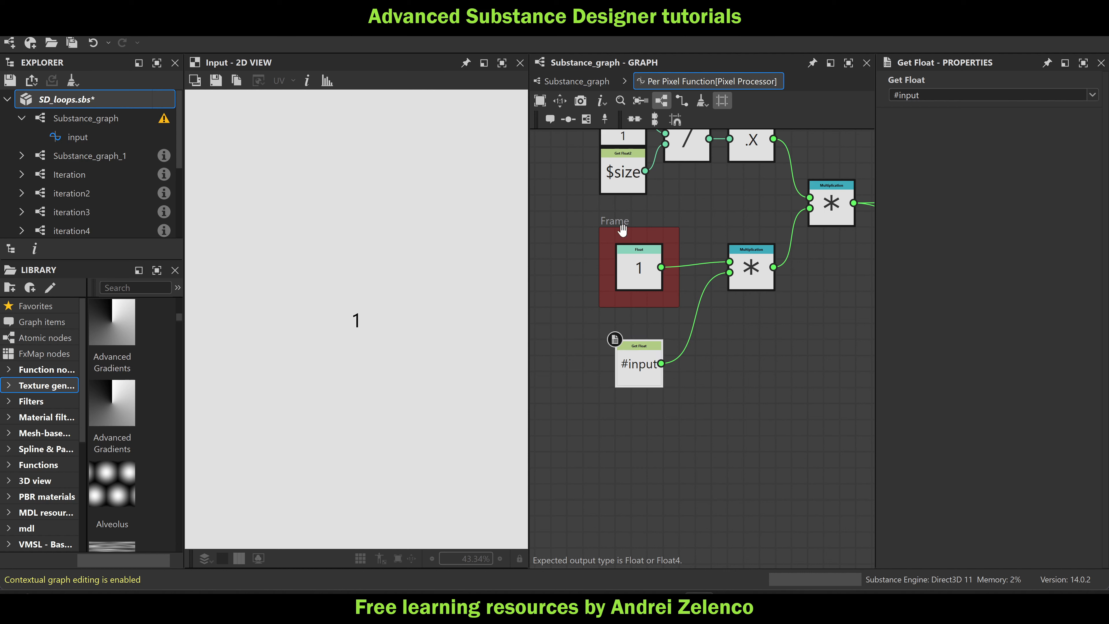
key("ctrl+s")
scroll(769, 341, "down", 4)
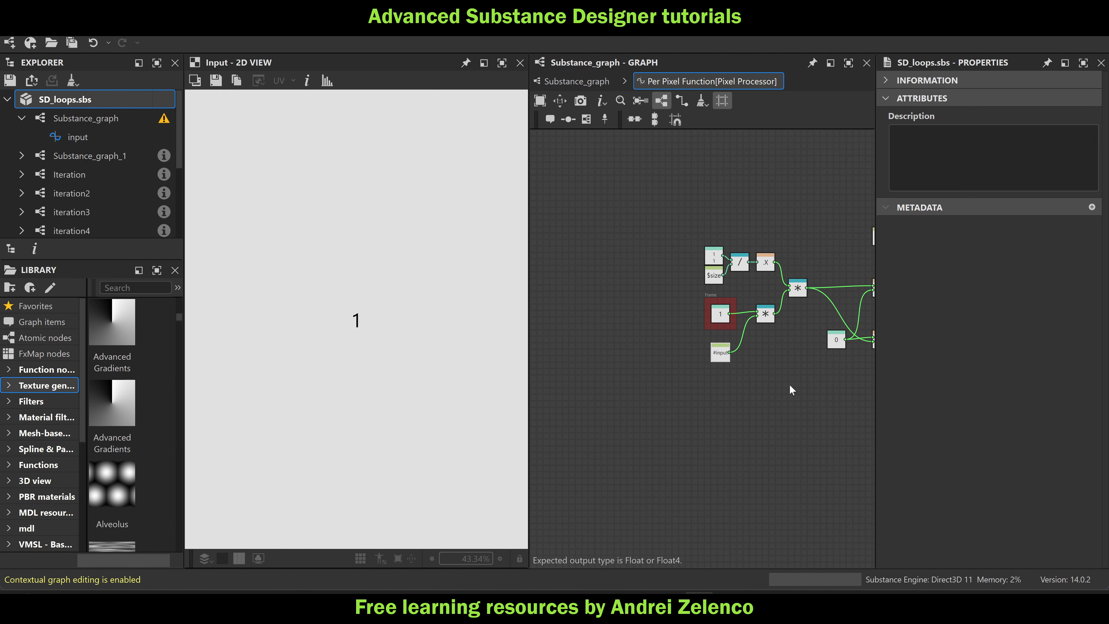
middle_click_drag(795, 388, 645, 384)
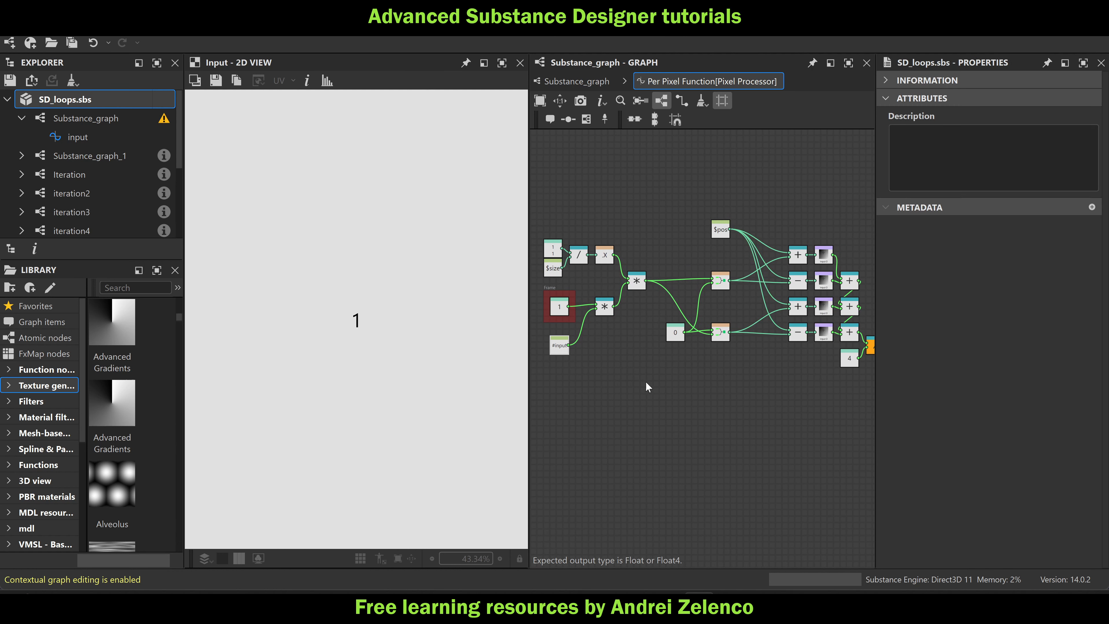
Return to the main Substance graph and preview the Pixel Processor's output in the 2D view
left_click(583, 80)
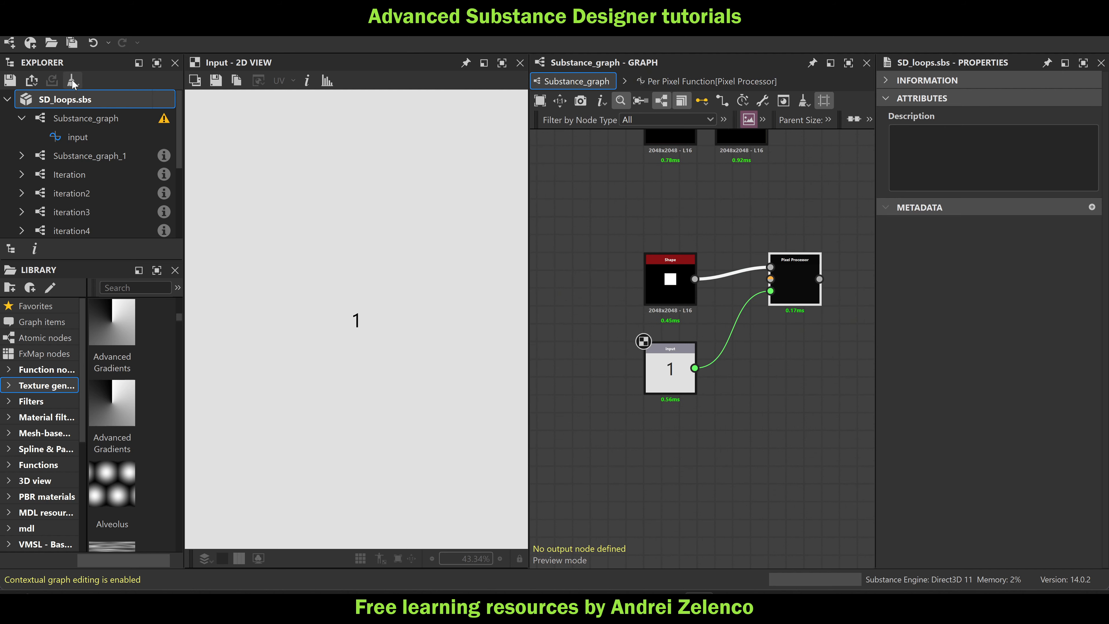
double_click(790, 275)
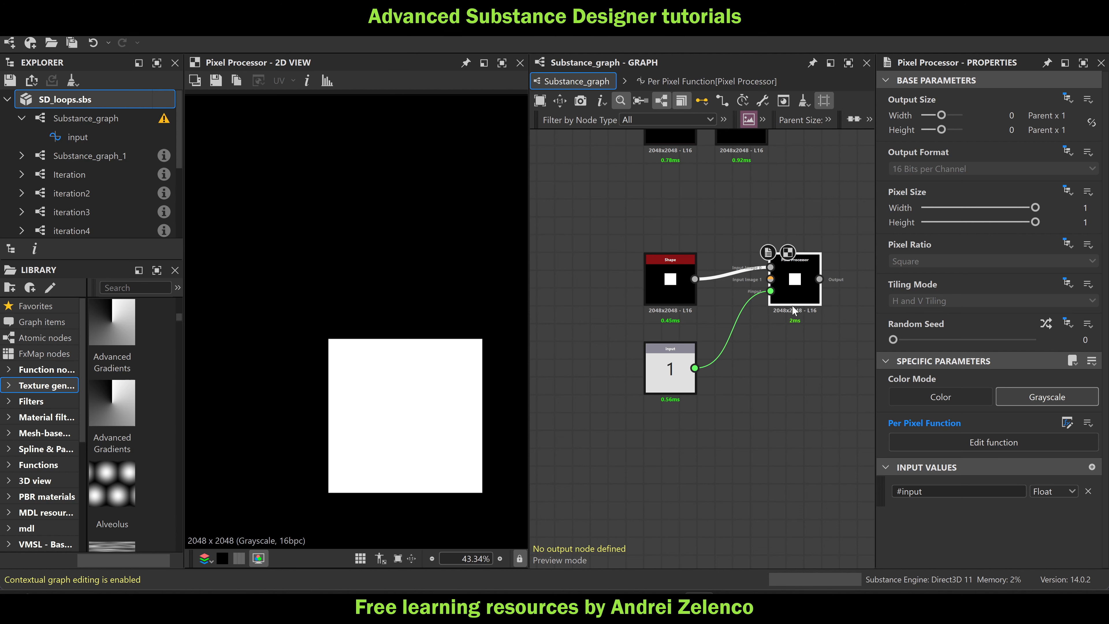
middle_click_drag(760, 406, 661, 422)
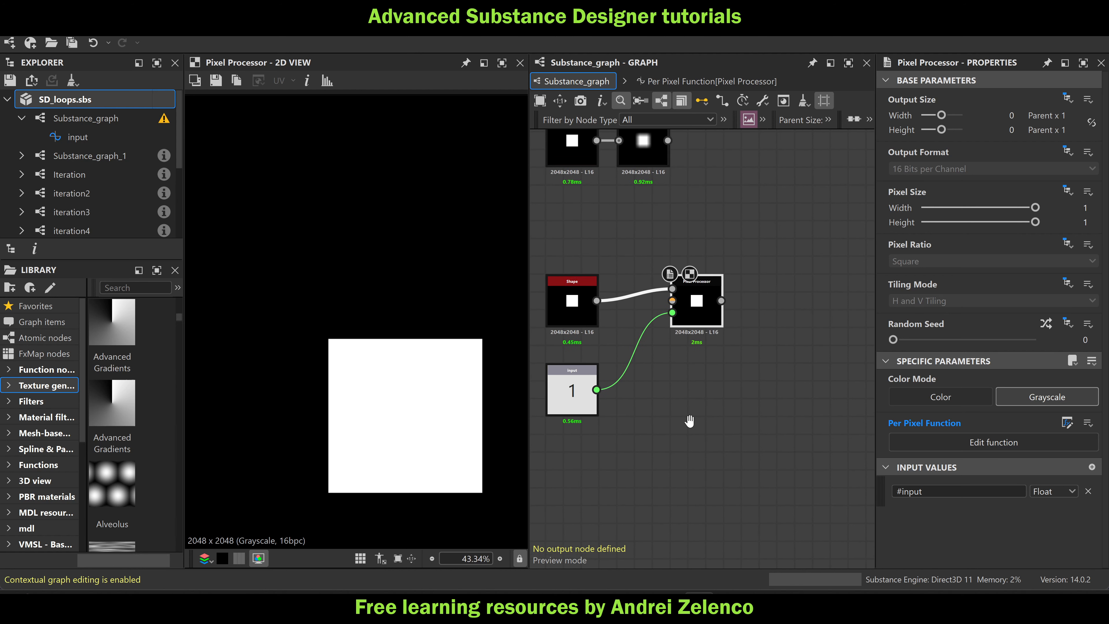
Reopen the per-pixel function and delete the lower two sampling branches, their Add nodes, the Float of 4 and the Division node
double_click(696, 298)
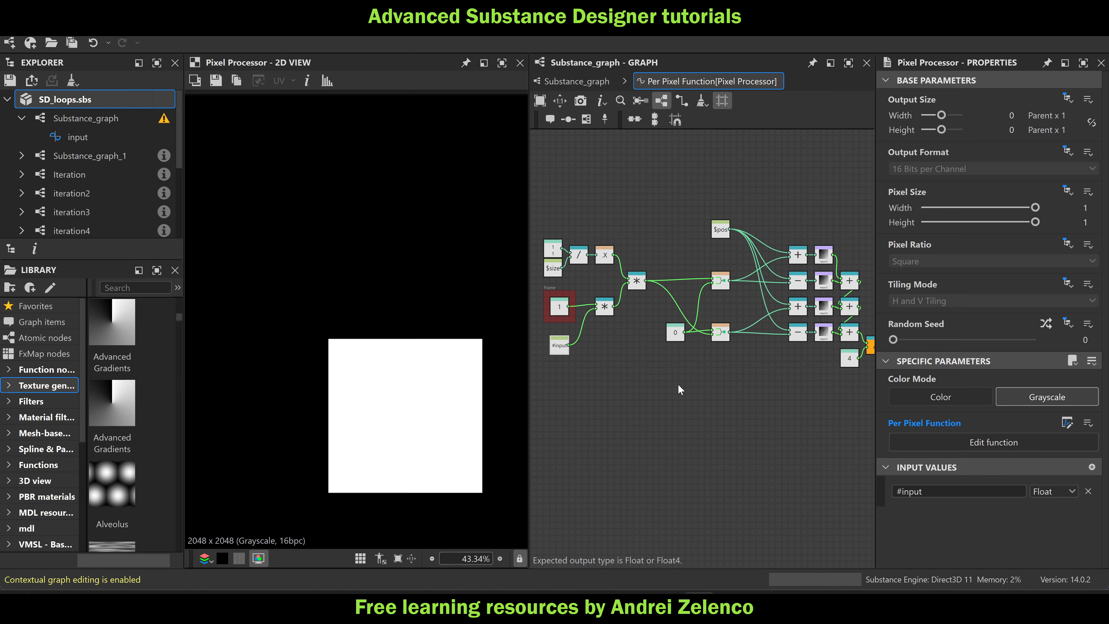
middle_click_drag(732, 377, 674, 377)
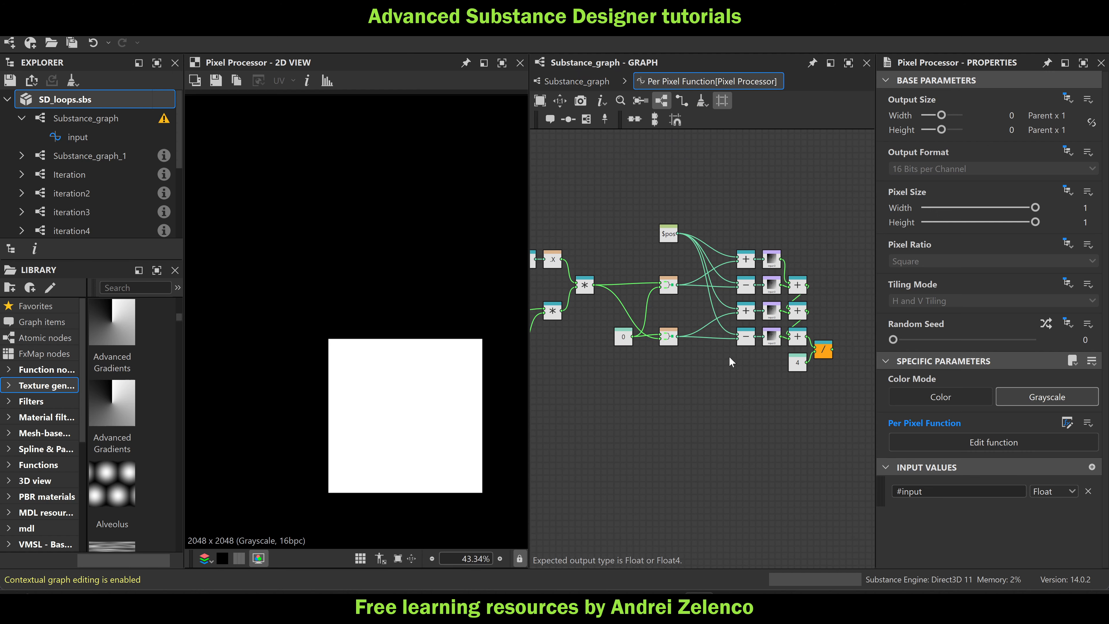
scroll(815, 311, "up", 1)
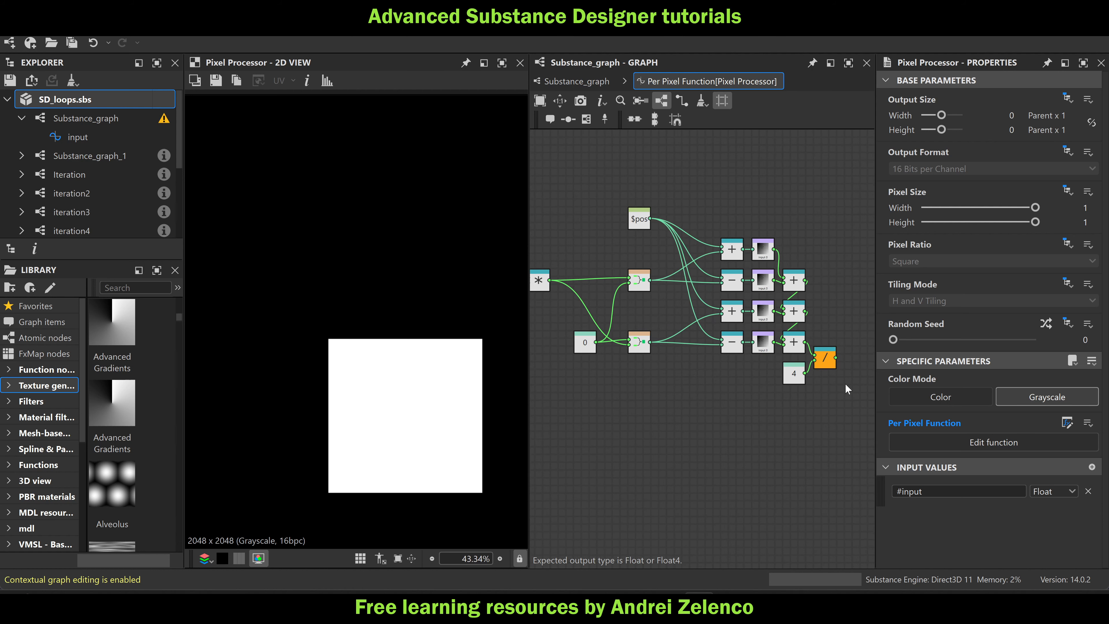
left_click_drag(847, 389, 723, 308)
key("Delete")
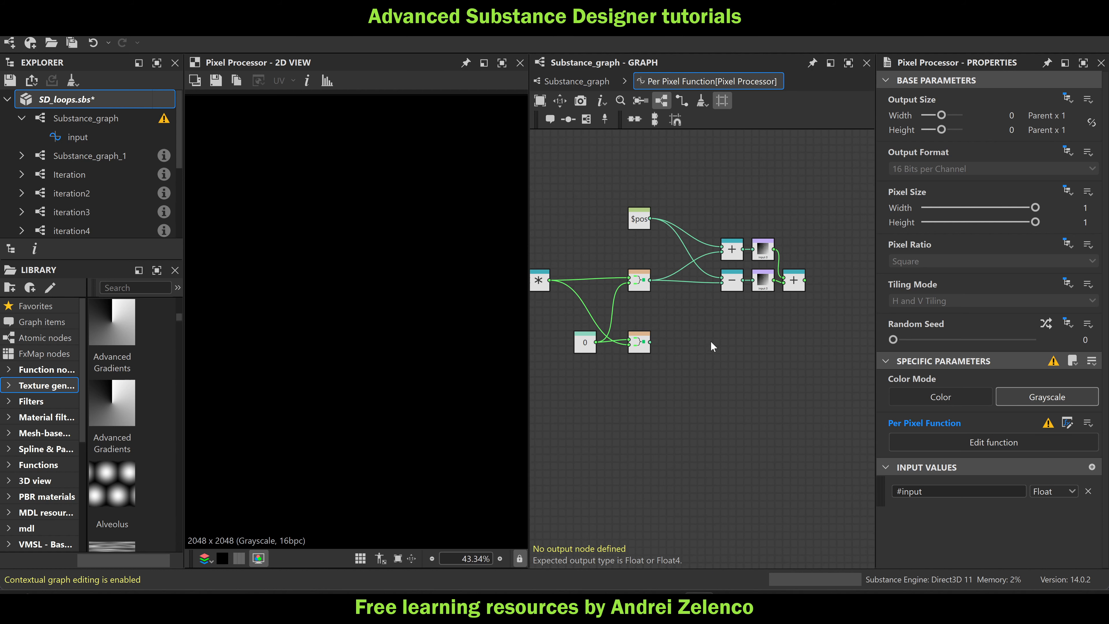
Delete the lower Vector Float2 node, move the Float node of 0 beneath the remaining one, and save the package
middle_click_drag(711, 345, 766, 345)
left_click_drag(741, 377, 694, 322)
left_click(699, 344)
key("Delete")
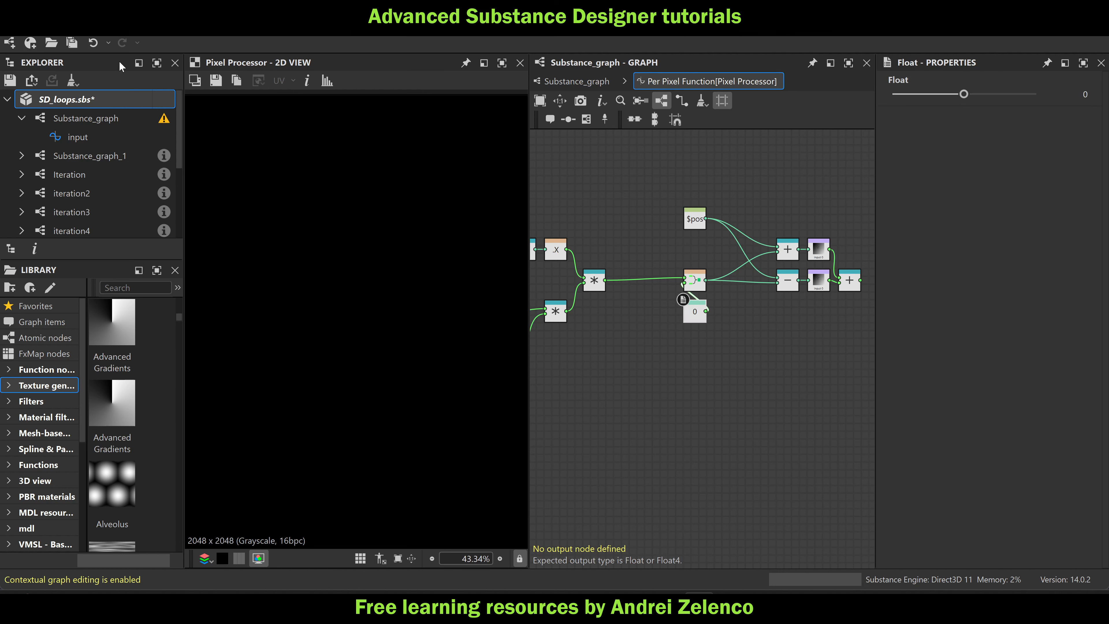
left_click(115, 102)
key("ctrl+s")
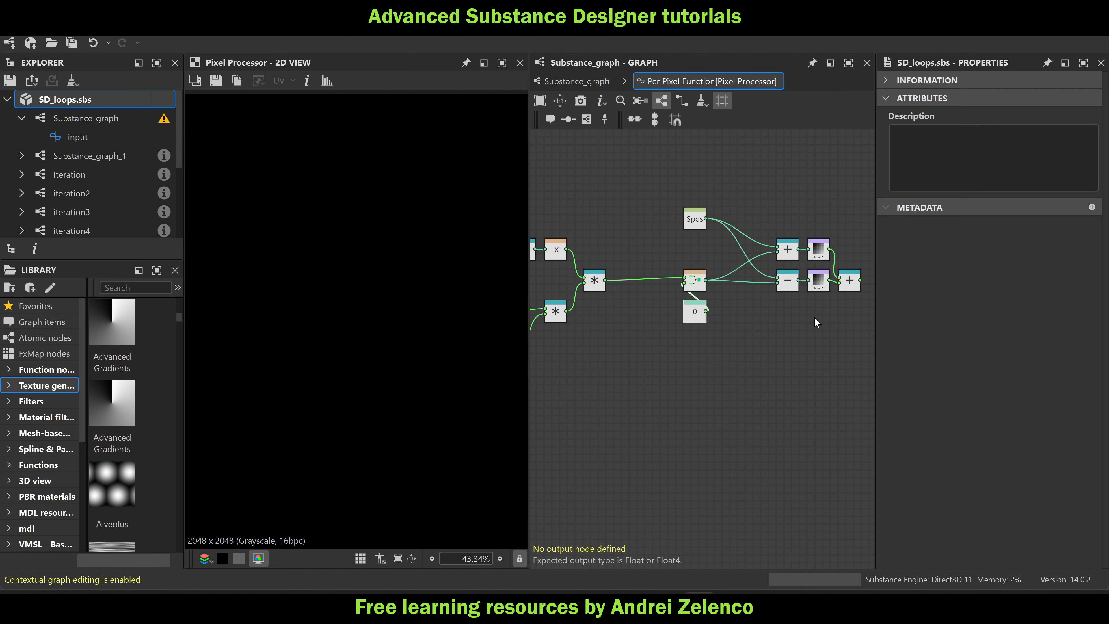
Delete the Add node that sums the outputs of the two remaining Sample Gray nodes
middle_click_drag(817, 322, 729, 319)
scroll(756, 268, "up", 3)
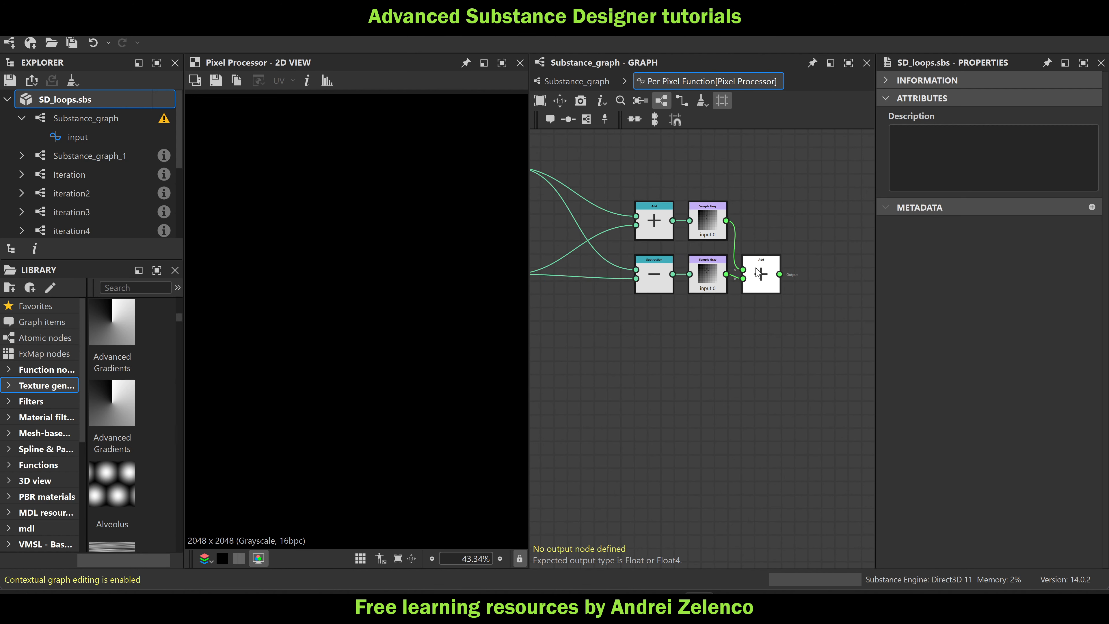
left_click(762, 279)
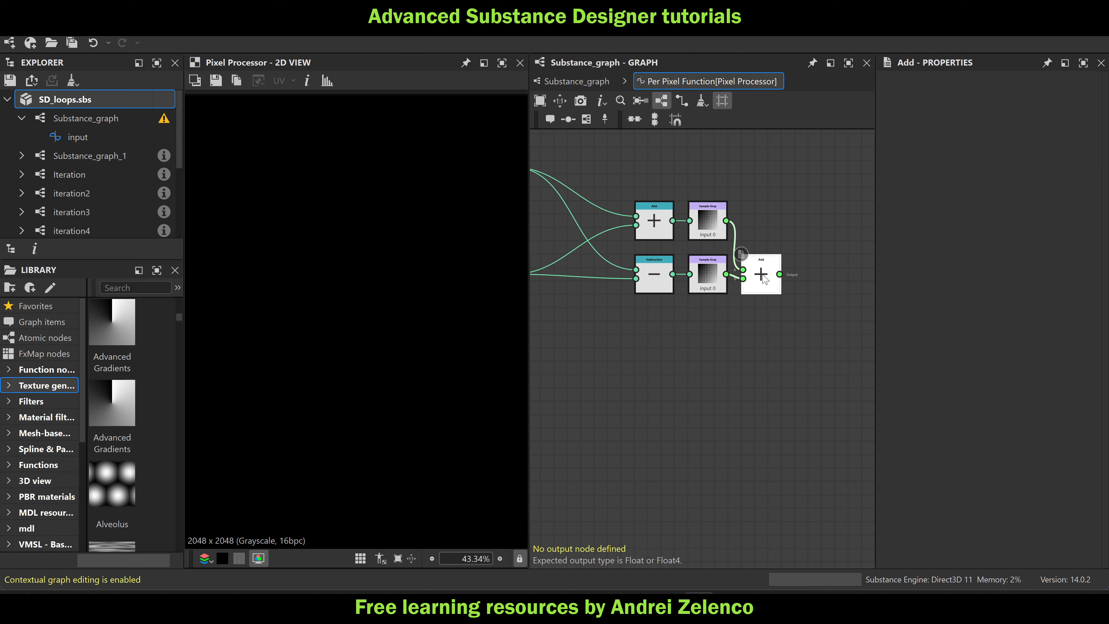
key("space")
type("di")
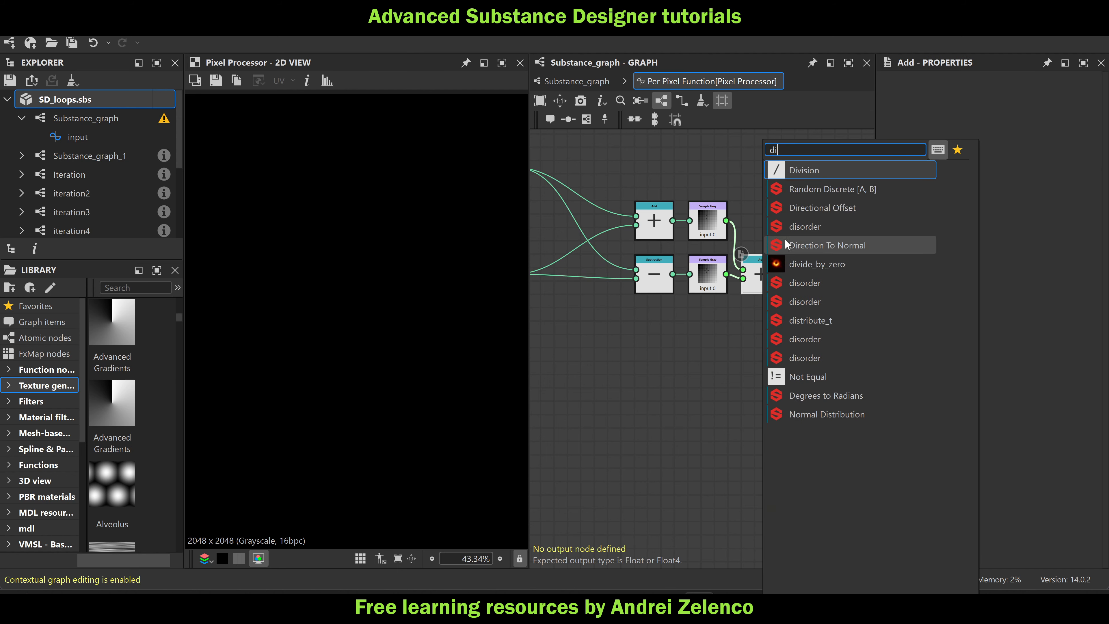
key("Escape")
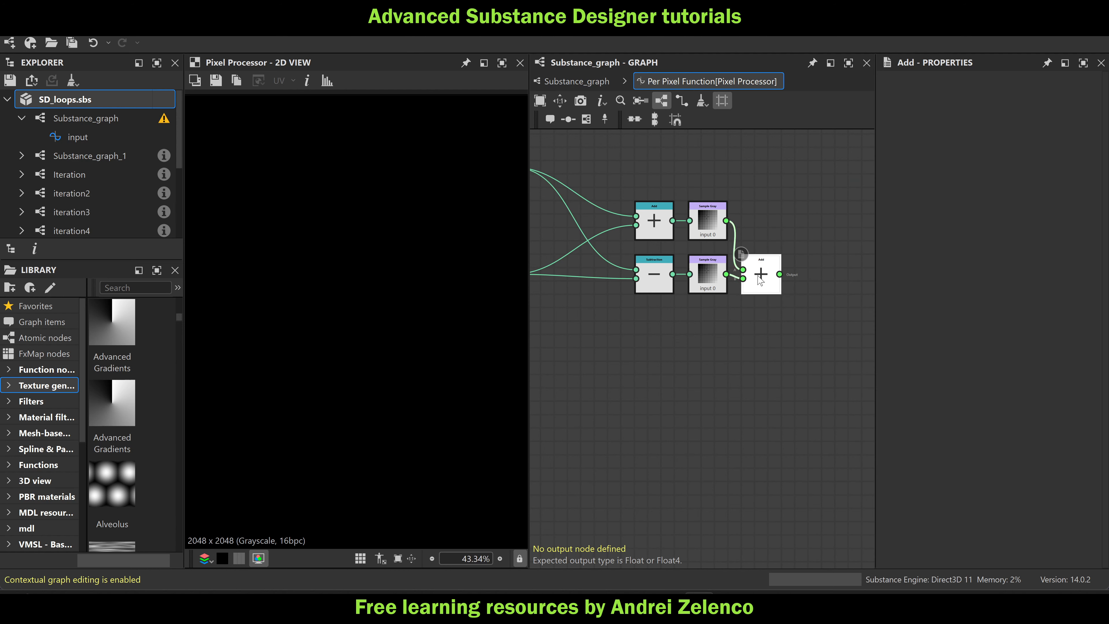
key("Delete")
key("space")
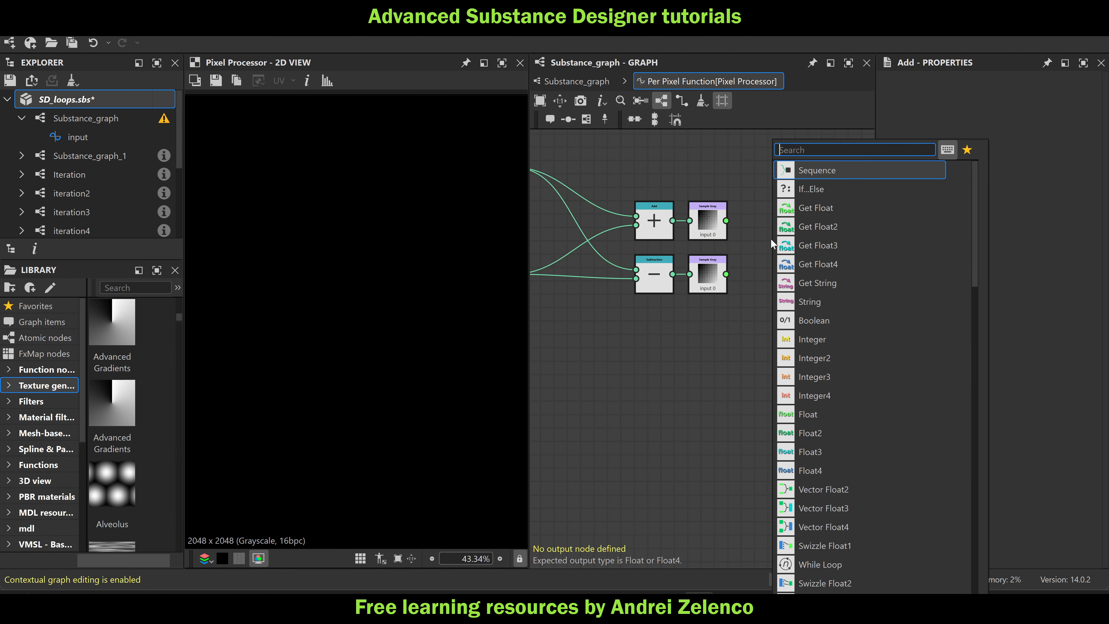
type("ave")
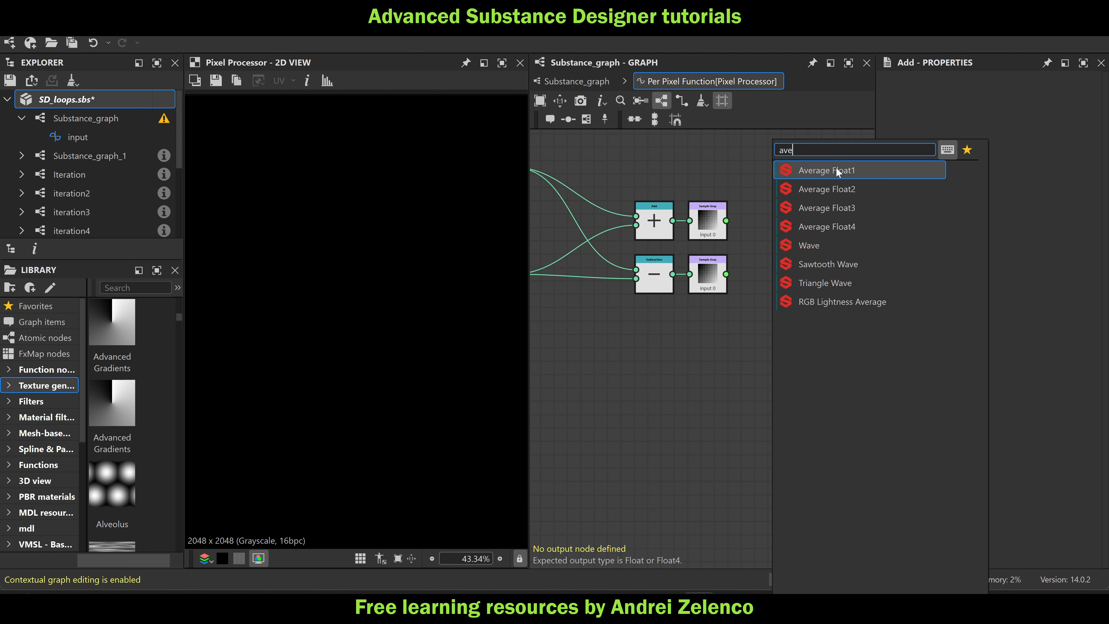
key("Down")
key("Return")
key("Delete")
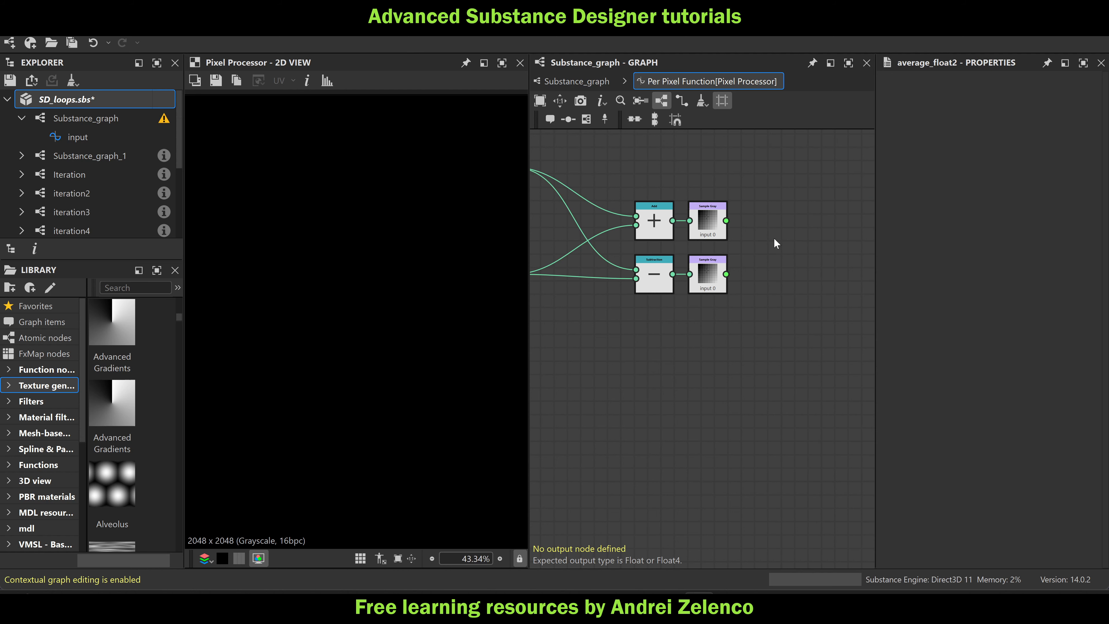
Add an Average Float1 node, connect both Sample Gray nodes to it, and set it as the function's output
key("space")
type("aver")
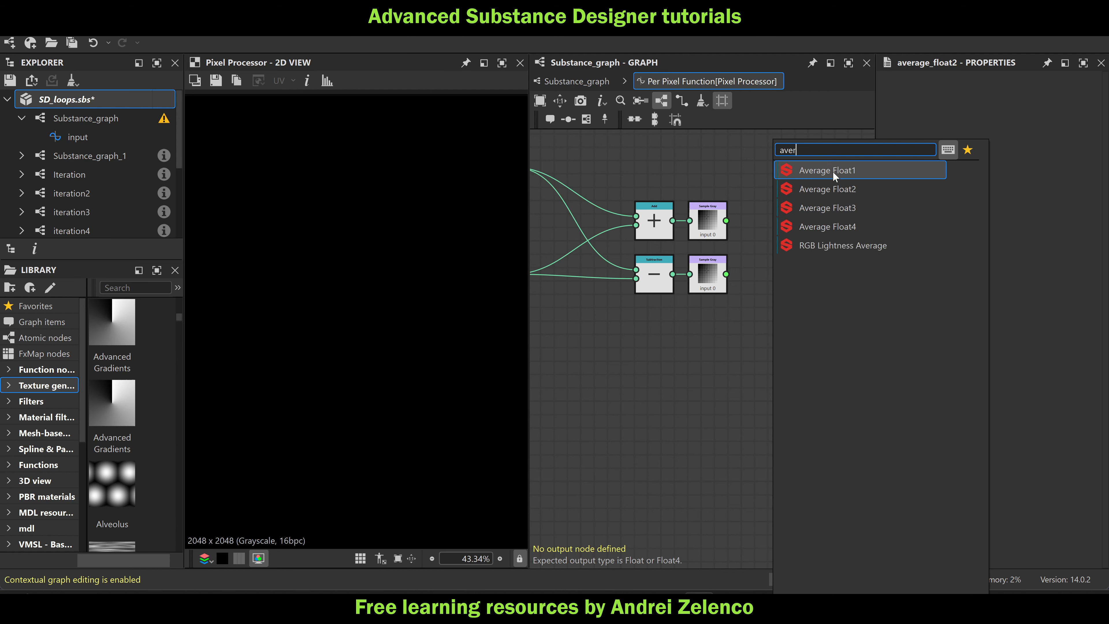
key("Return")
left_click_drag(725, 221, 756, 229)
left_click_drag(726, 274, 756, 238)
right_click(778, 235)
Center the Average Float1 node vertically between the two Sample Gray nodes and save the package
scroll(551, 332, "up", 2)
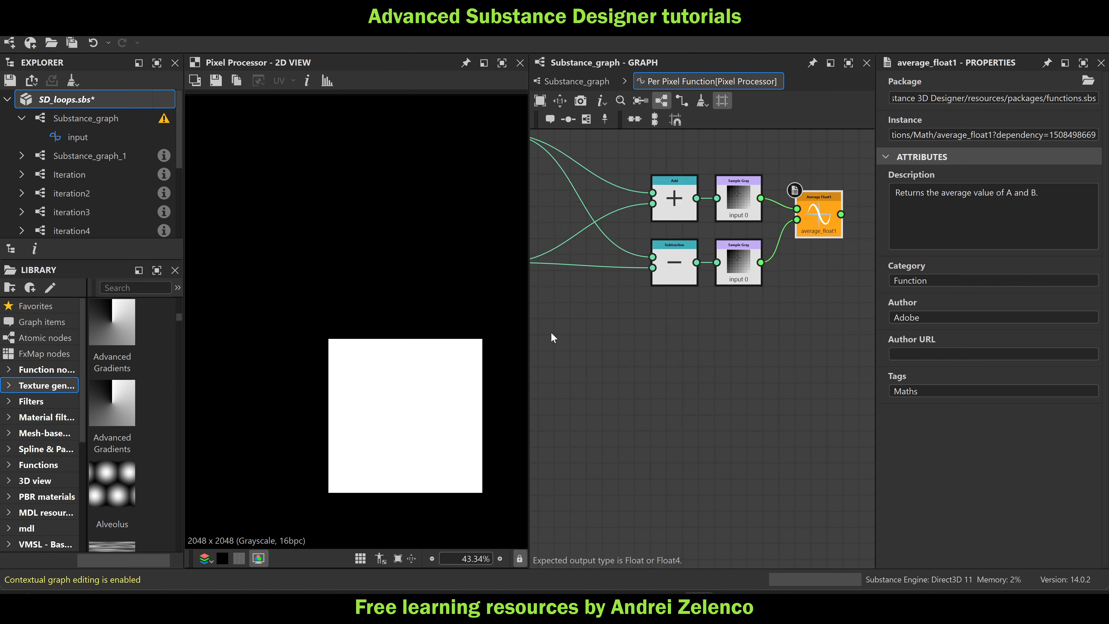
scroll(477, 355, "up", 10)
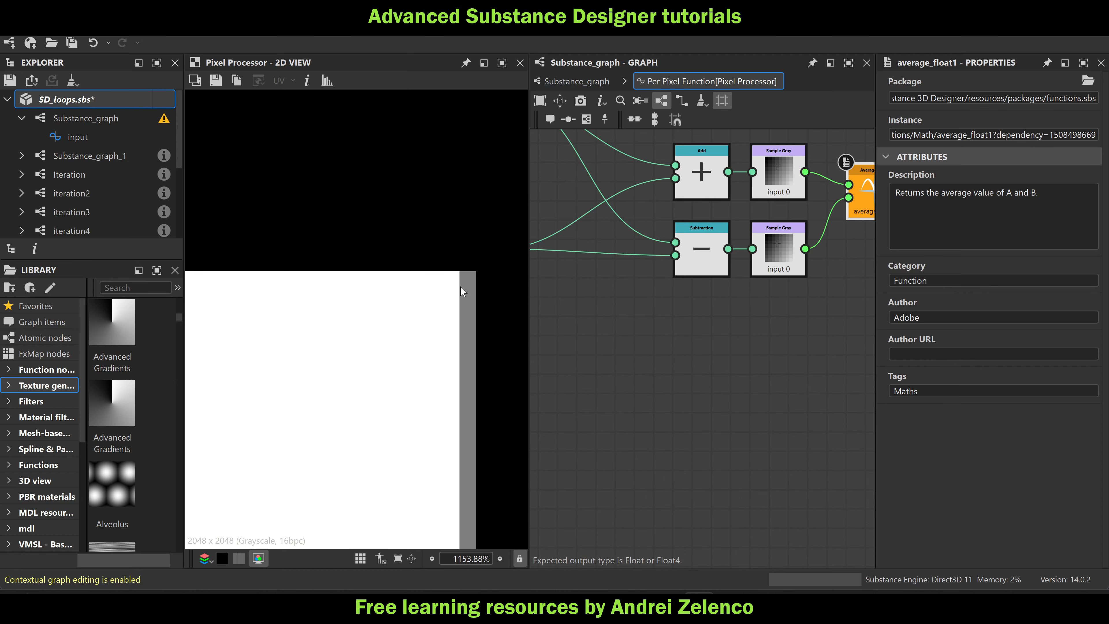
left_click_drag(862, 188, 842, 207)
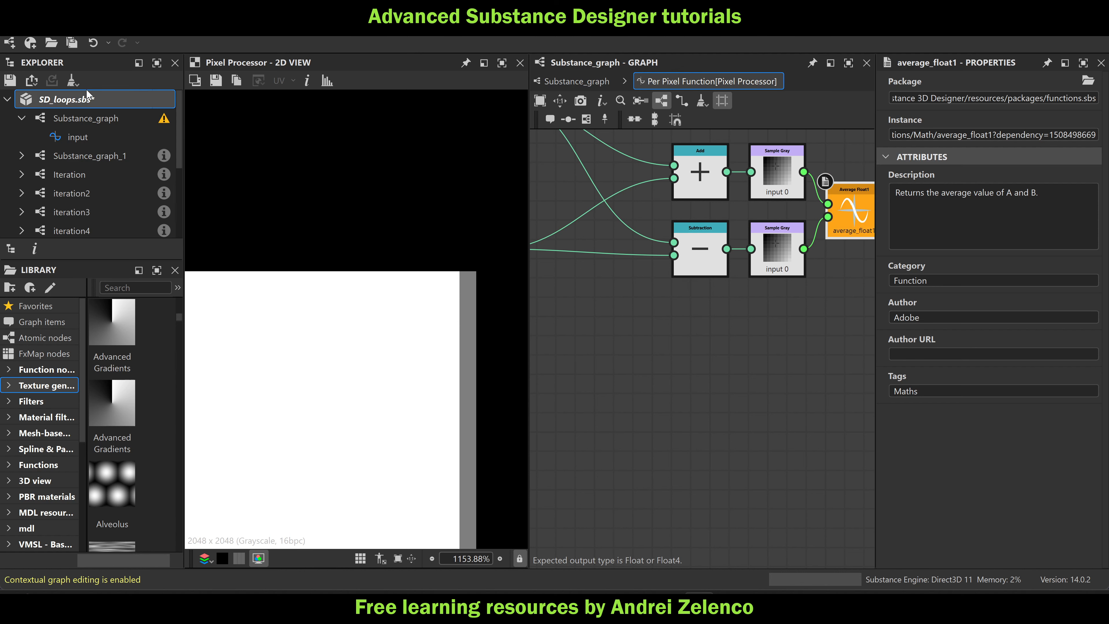
key("ctrl+s")
Return to the main Substance graph, move the Input Value node up closer to the Shape node, and save the package
left_click(590, 81)
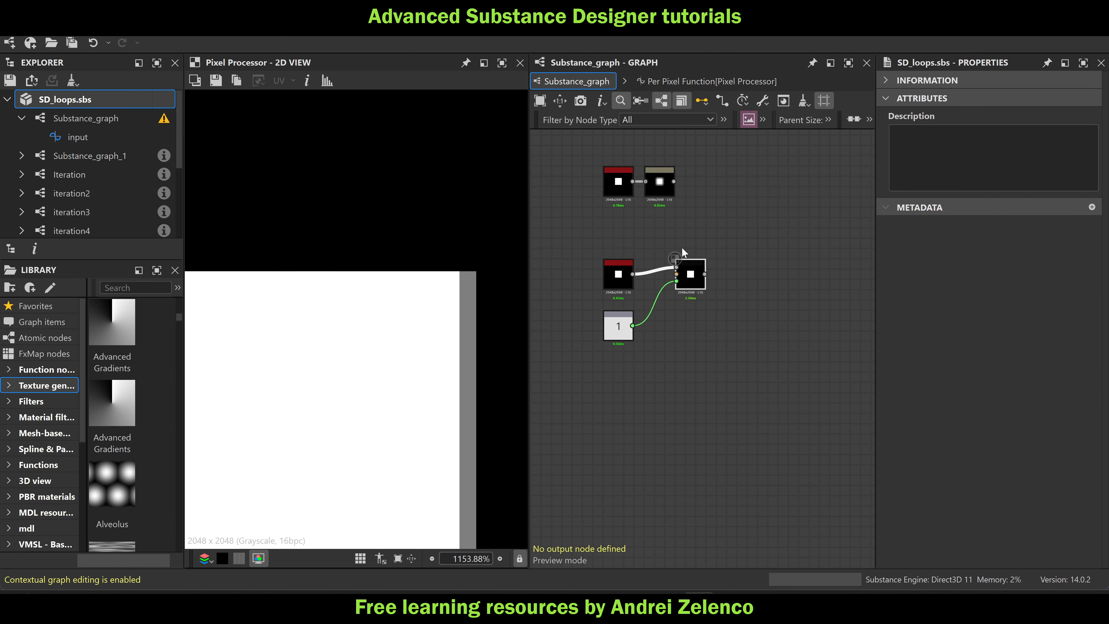
left_click(692, 284)
scroll(699, 297, "down", 2)
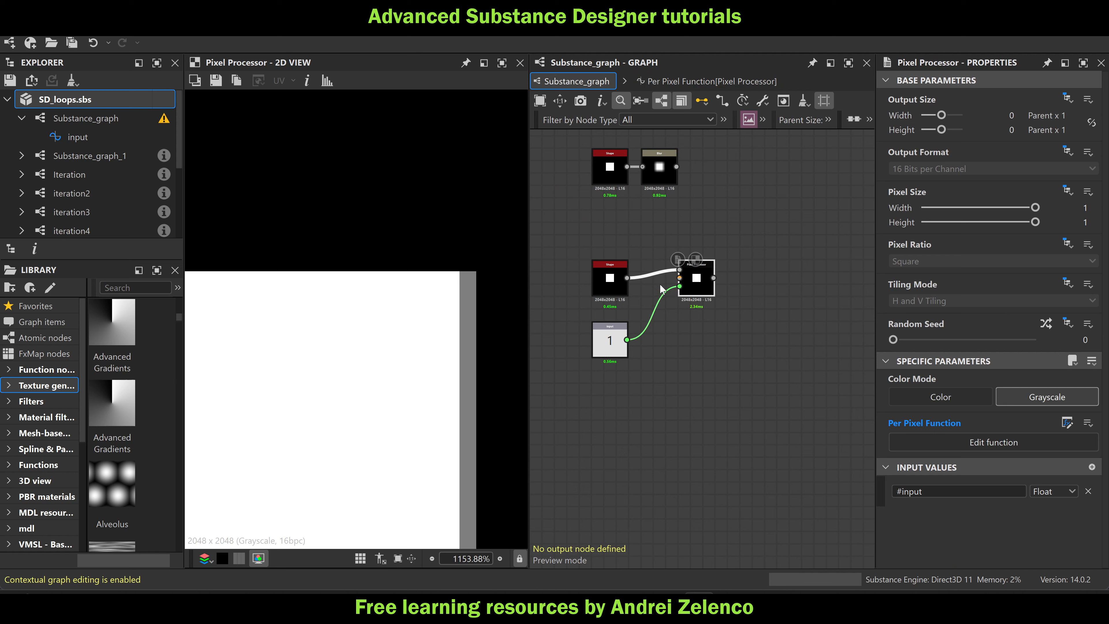
scroll(431, 297, "down", 6)
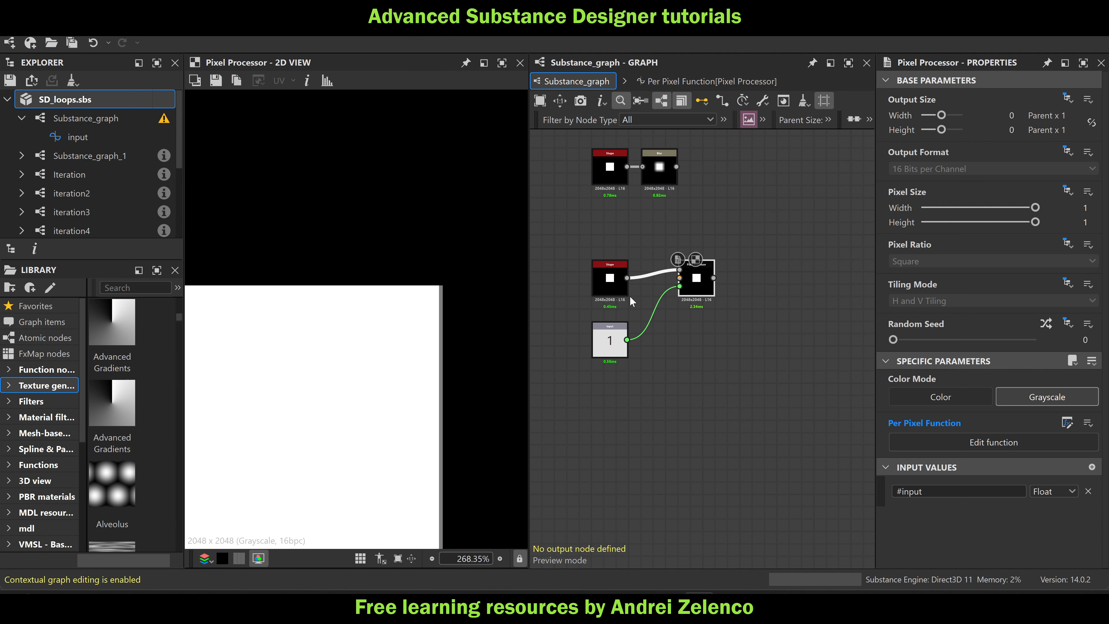
left_click_drag(611, 343, 611, 330)
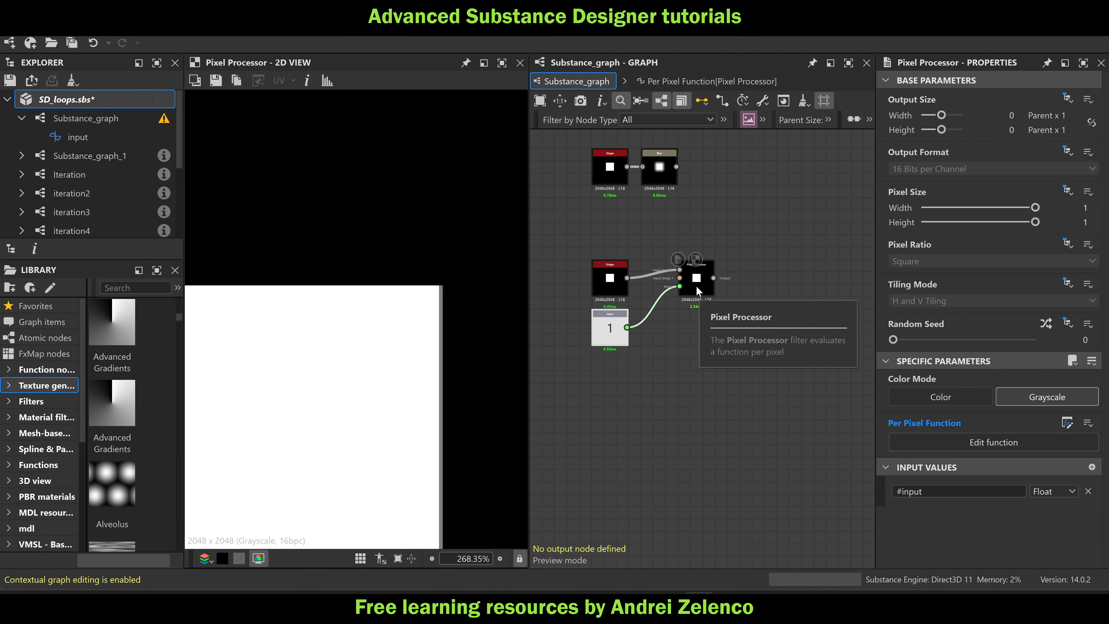
key("ctrl+s")
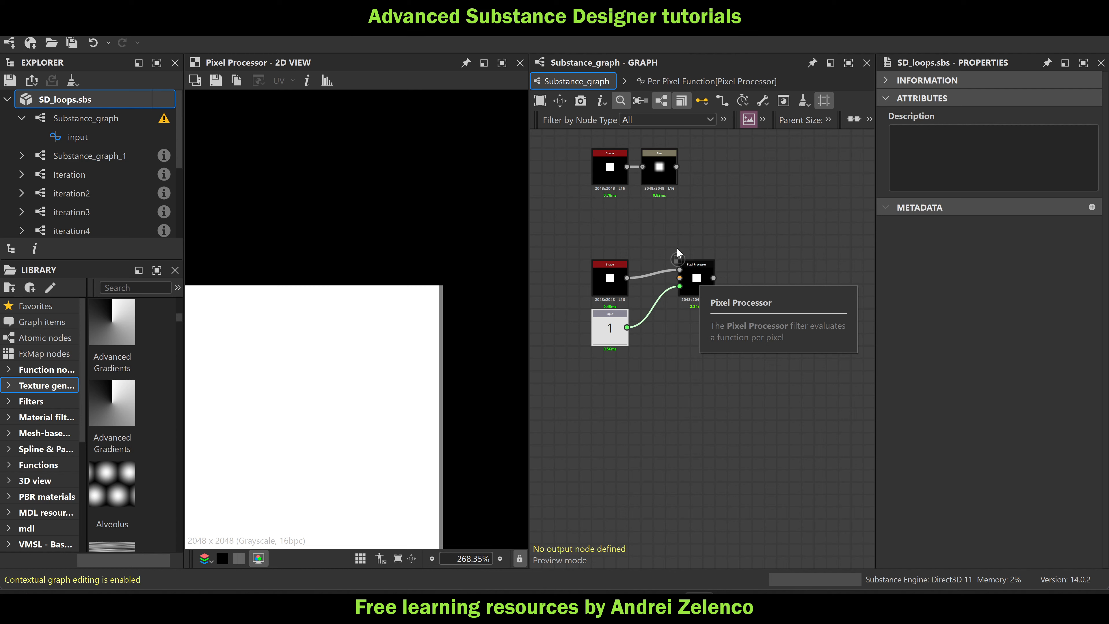
Duplicate the Pixel Processor, chain the copy after the original with the same Input Value connection, and open the copy's per-pixel function
middle_click_drag(724, 255, 653, 245)
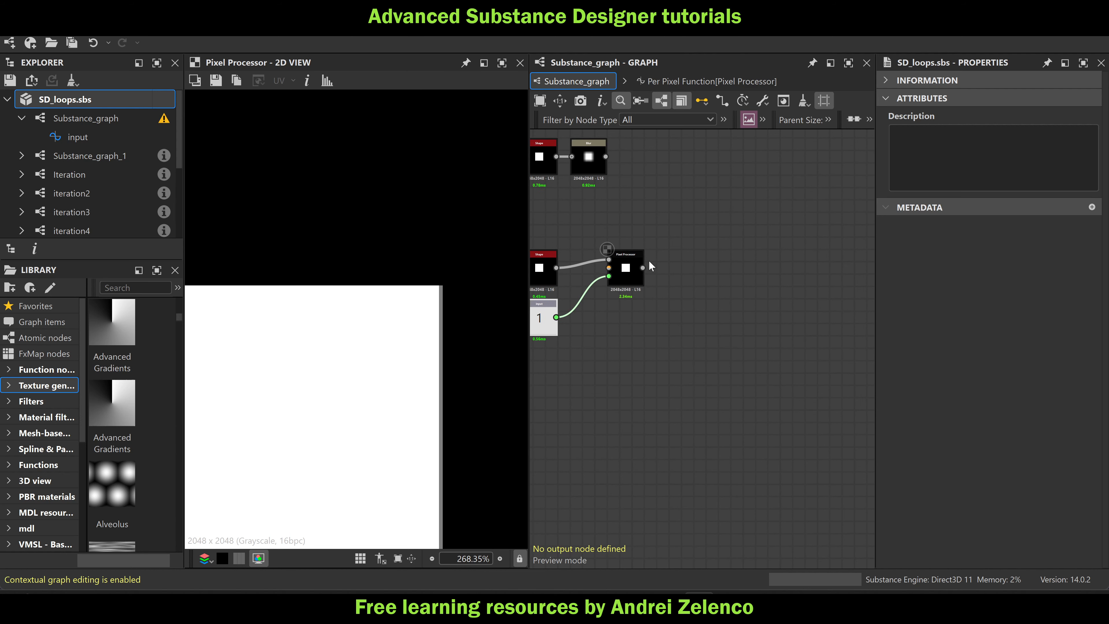
middle_click_drag(624, 291, 657, 279)
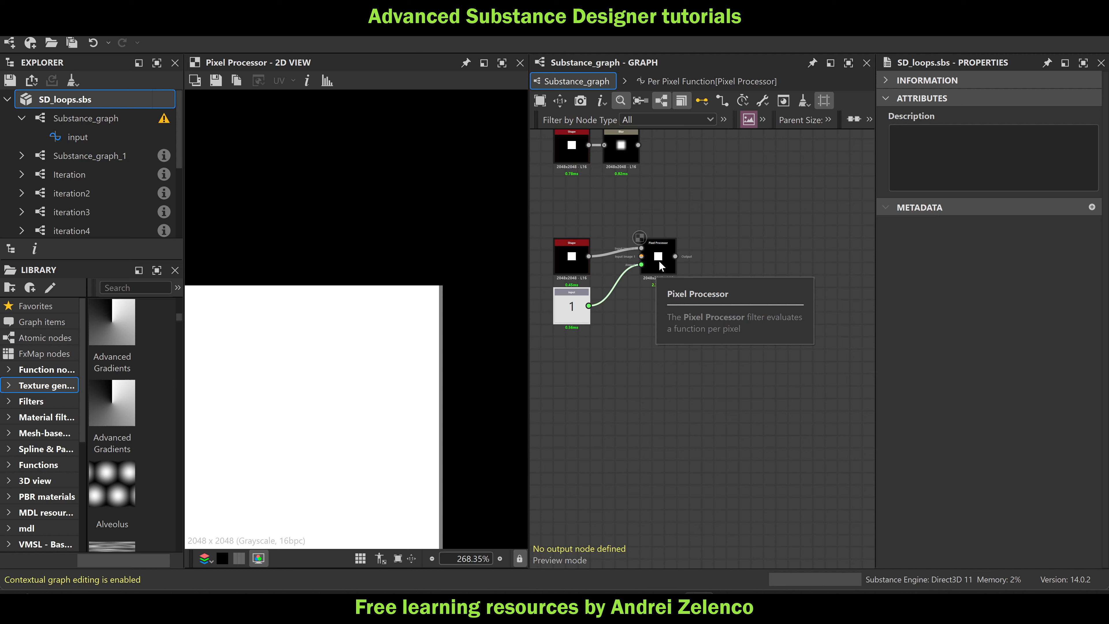
scroll(659, 262, "up", 2)
left_click(660, 257)
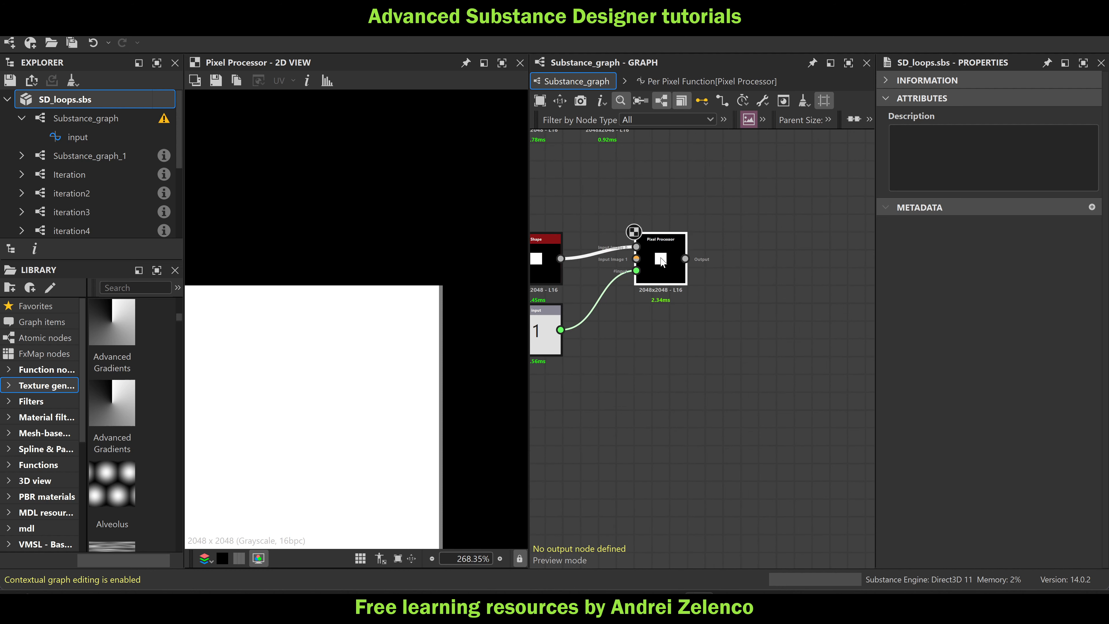
left_click_drag(661, 260, 708, 264)
left_click(660, 270)
key("ctrl+d")
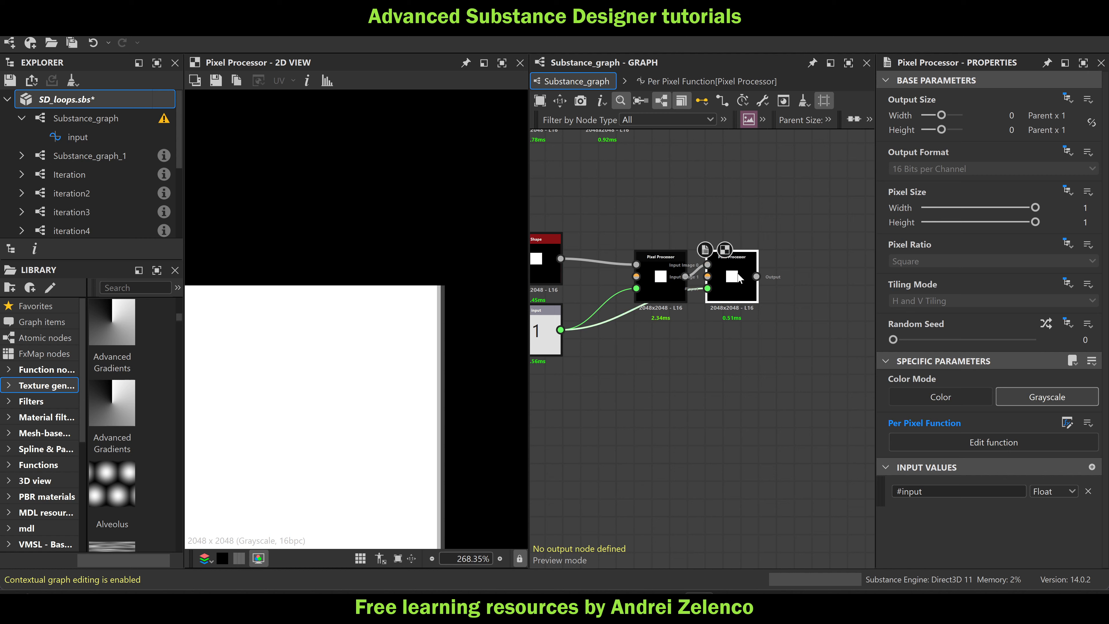
double_click(733, 276)
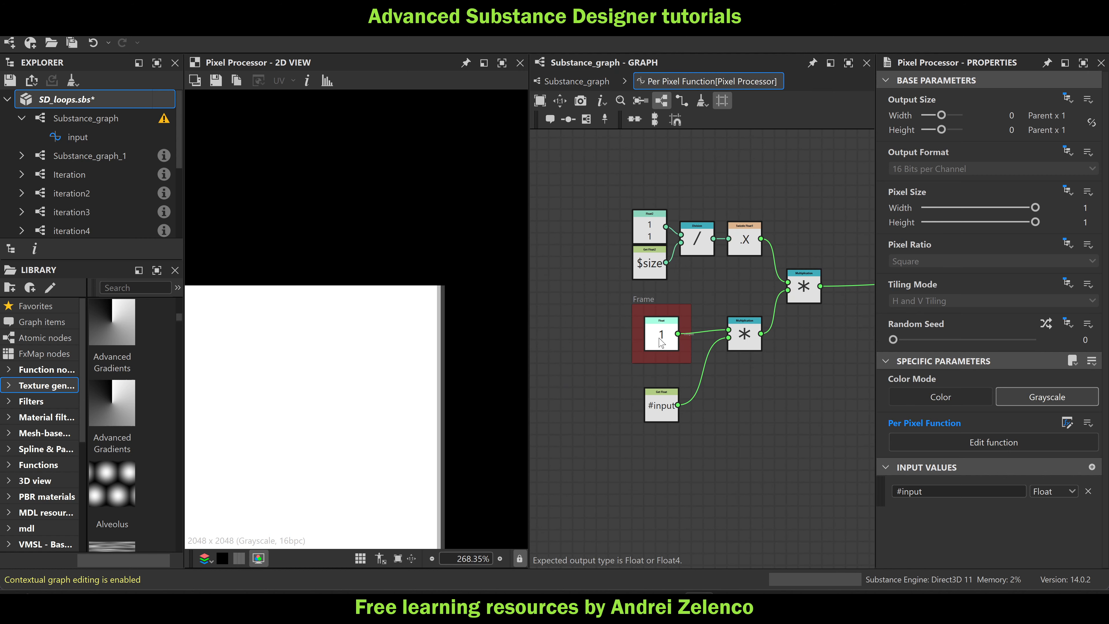
Set the framed Float multiplier to 2 in the copied Pixel Processor's function and return to the main Substance graph
left_click(661, 339)
double_click(1085, 93)
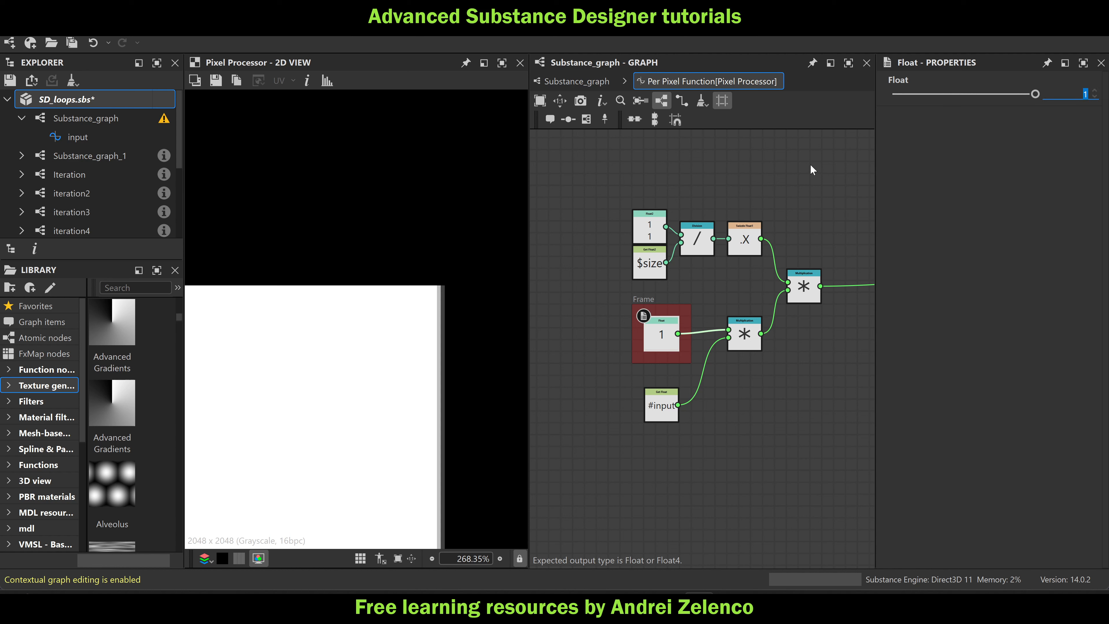
type("2")
key("Return")
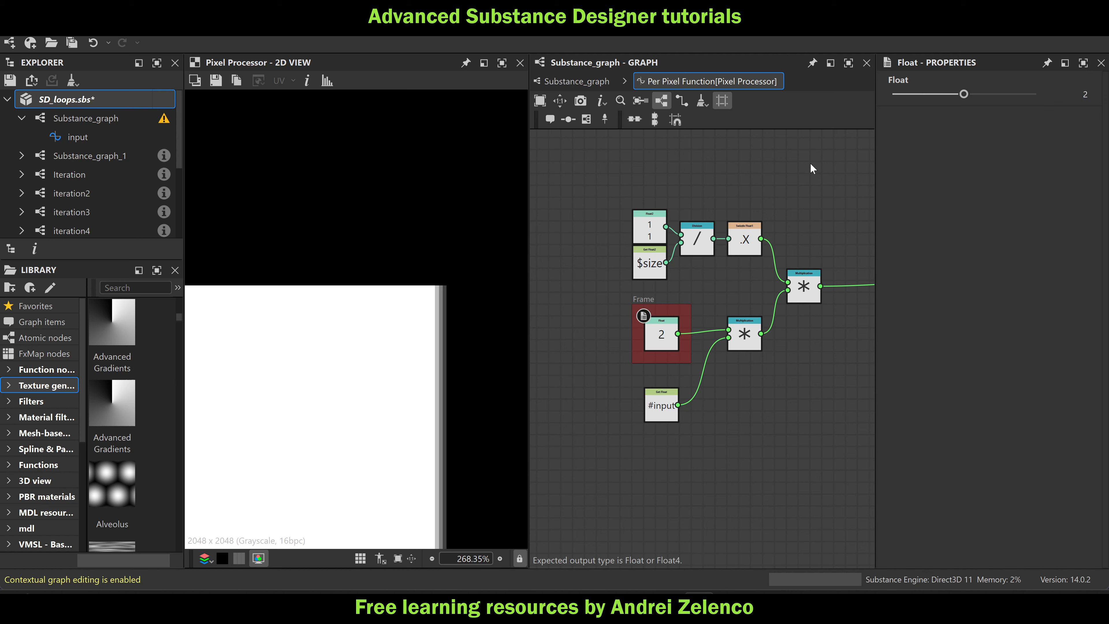
left_click(576, 81)
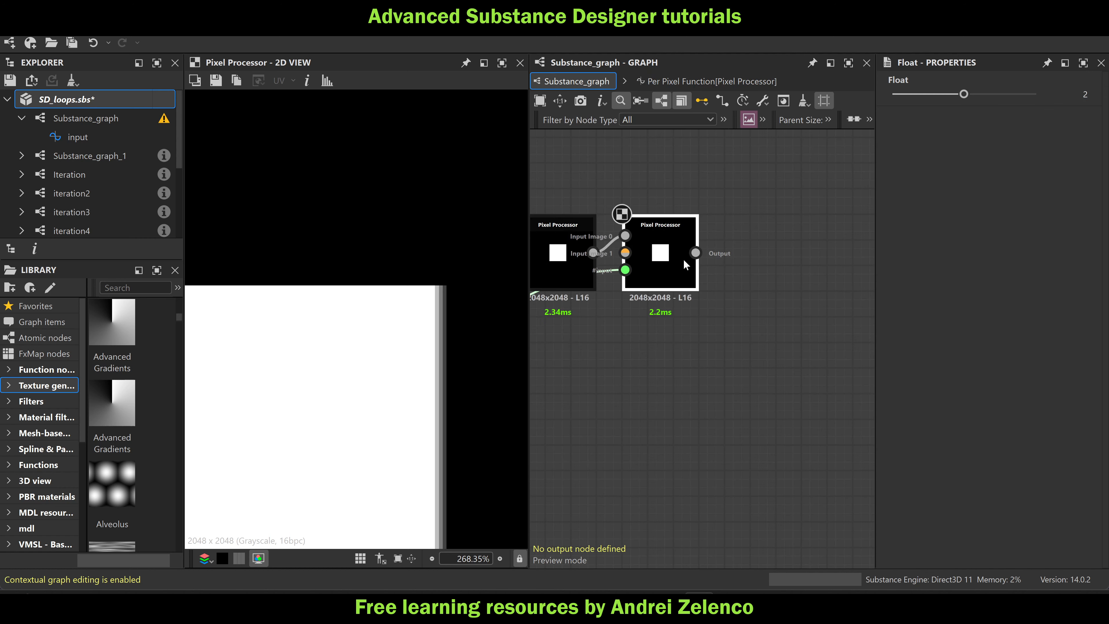
Chain a third Pixel Processor by duplicating the second with its Input Value link, and set its function's framed Float to 4
left_click(683, 259)
left_click_drag(772, 283, 771, 257)
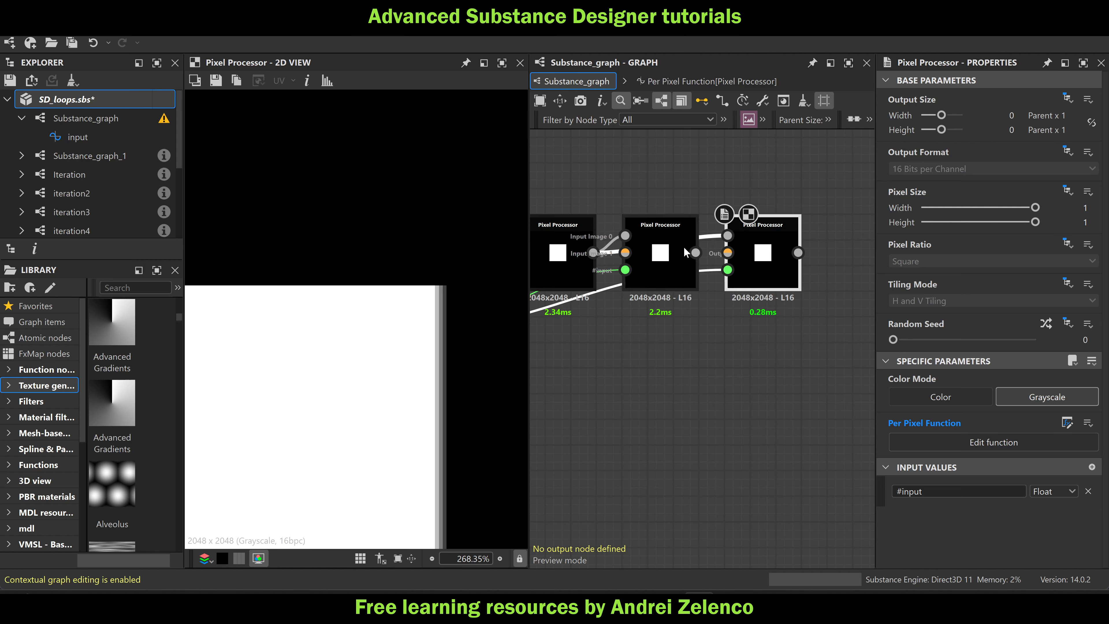
double_click(748, 254)
left_click(554, 372)
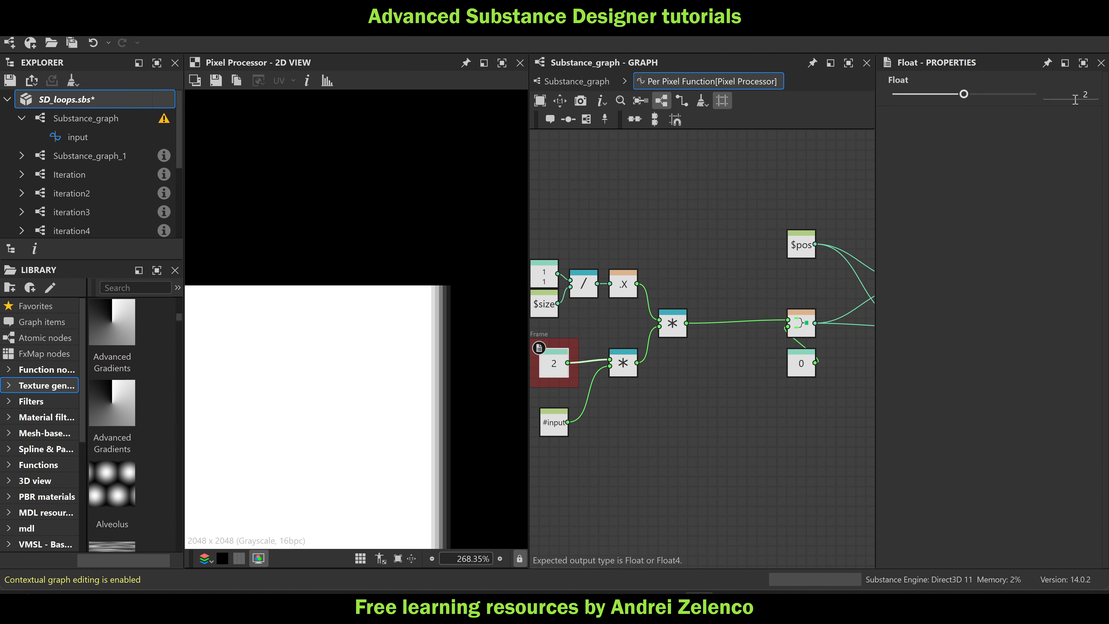
type("4")
key("Return")
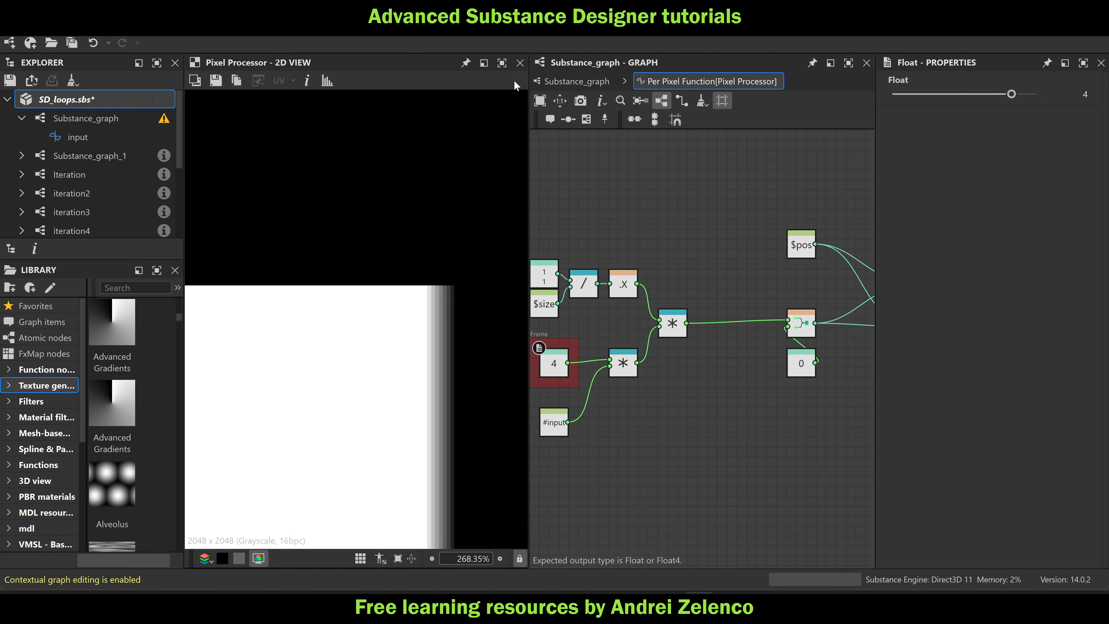
left_click(575, 81)
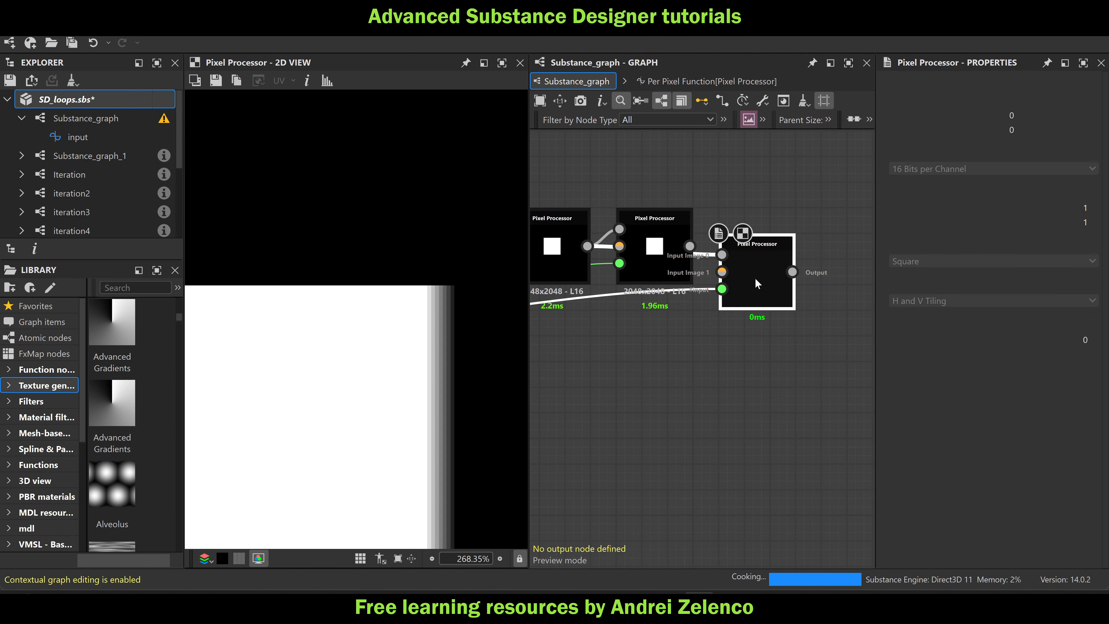
Chain a fourth Pixel Processor duplicated from the third in line with the row, and set its function's framed Float to 8
left_click_drag(758, 283, 758, 259)
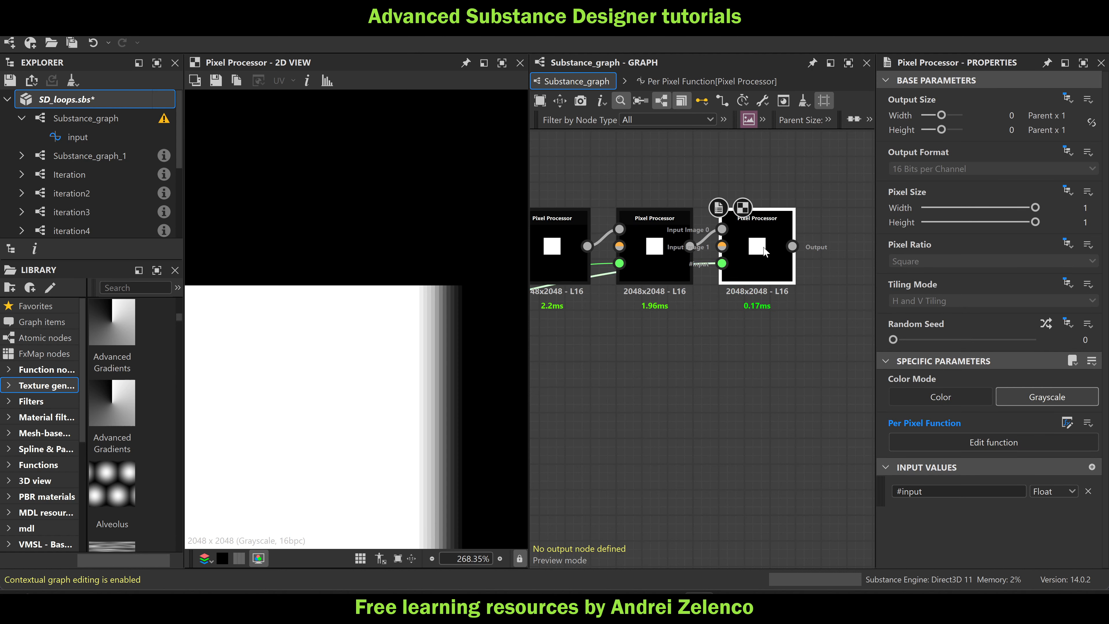
double_click(764, 250)
left_click(550, 370)
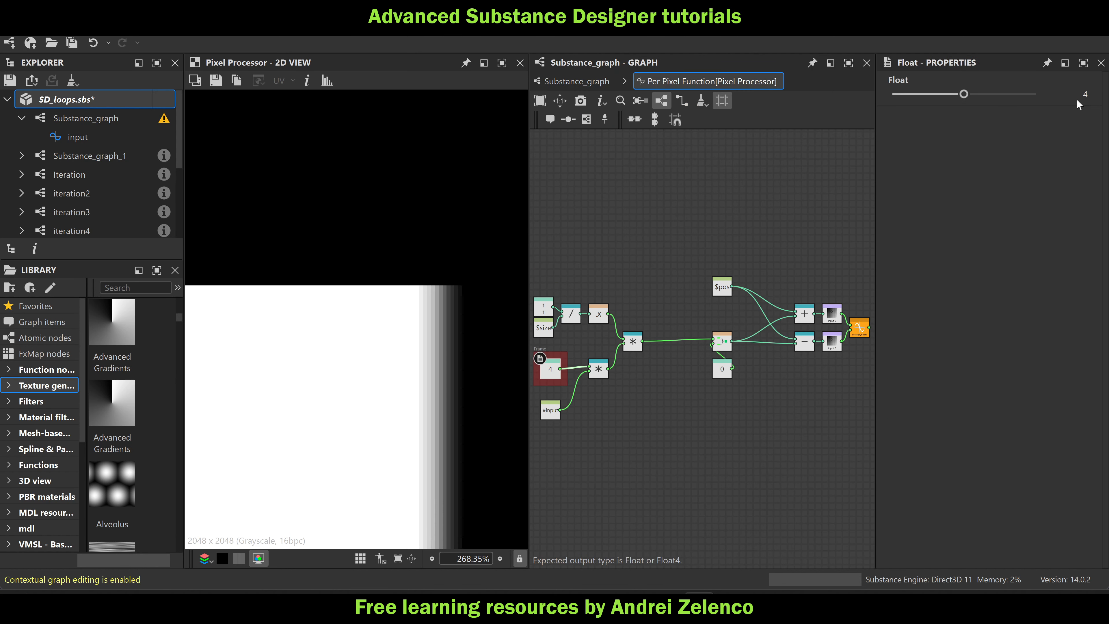
left_click(1076, 100)
type("8")
key("Return")
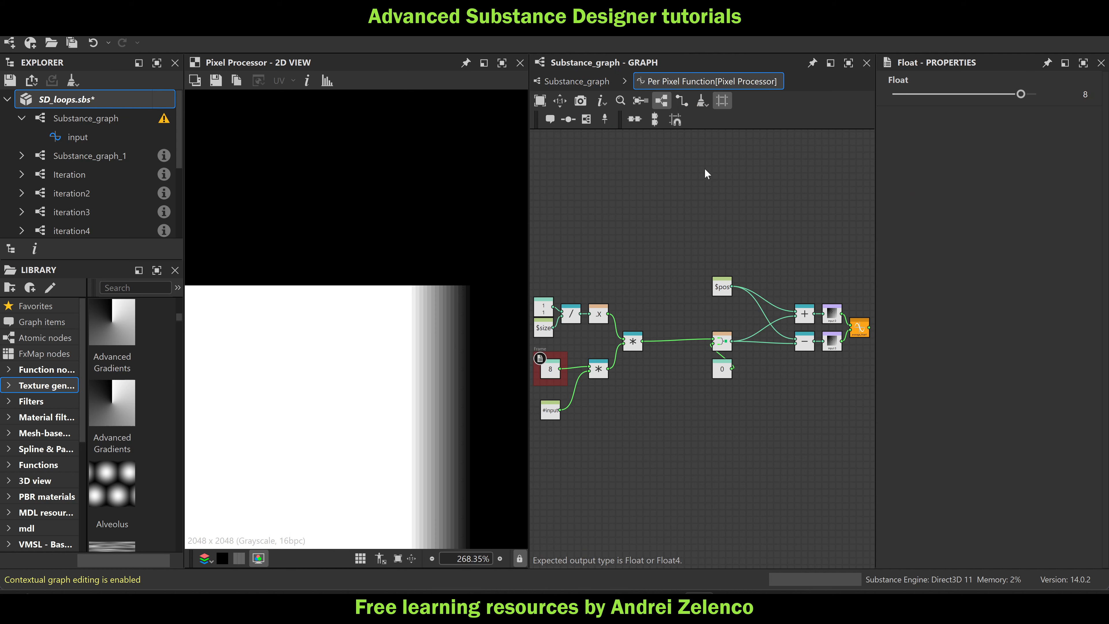
left_click(572, 81)
Duplicate the fourth Pixel Processor, feed the fourth's output into the copy, and set the copy's framed Float to 16
key("ctrl+d")
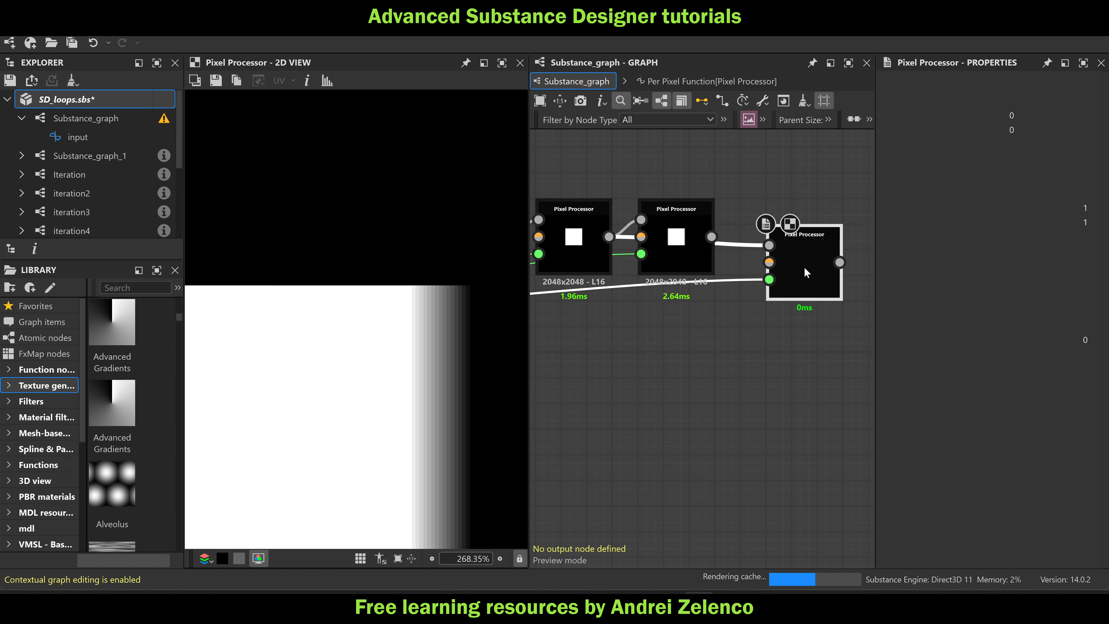
left_click_drag(805, 269, 787, 248)
left_click_drag(711, 237, 747, 221)
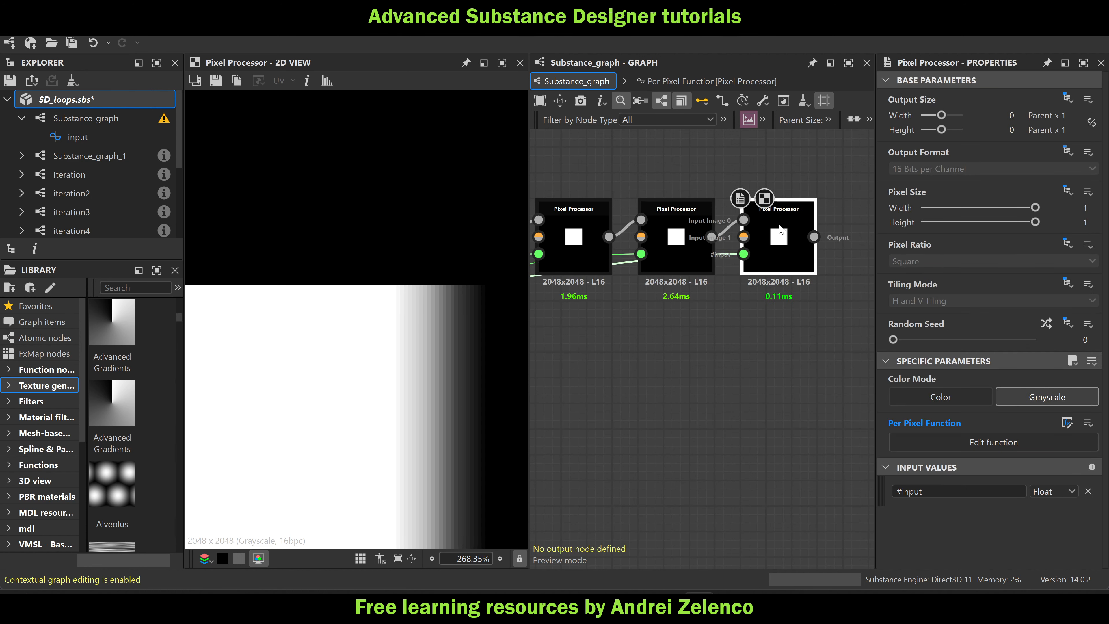
key("ctrl+e")
left_click(551, 368)
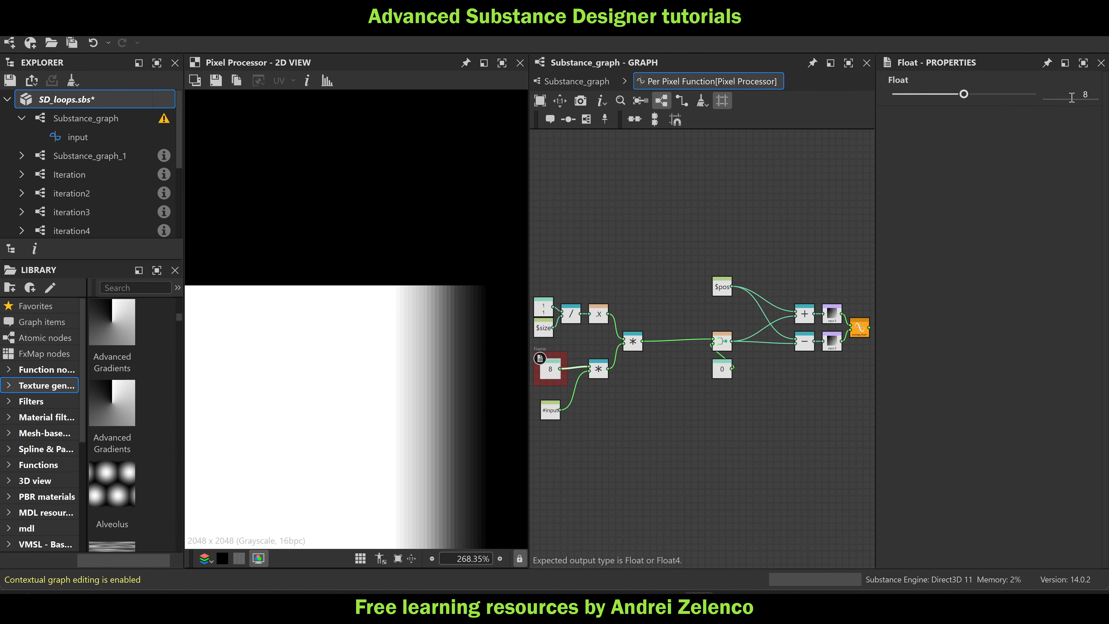
double_click(1085, 94)
type("16")
key("Return")
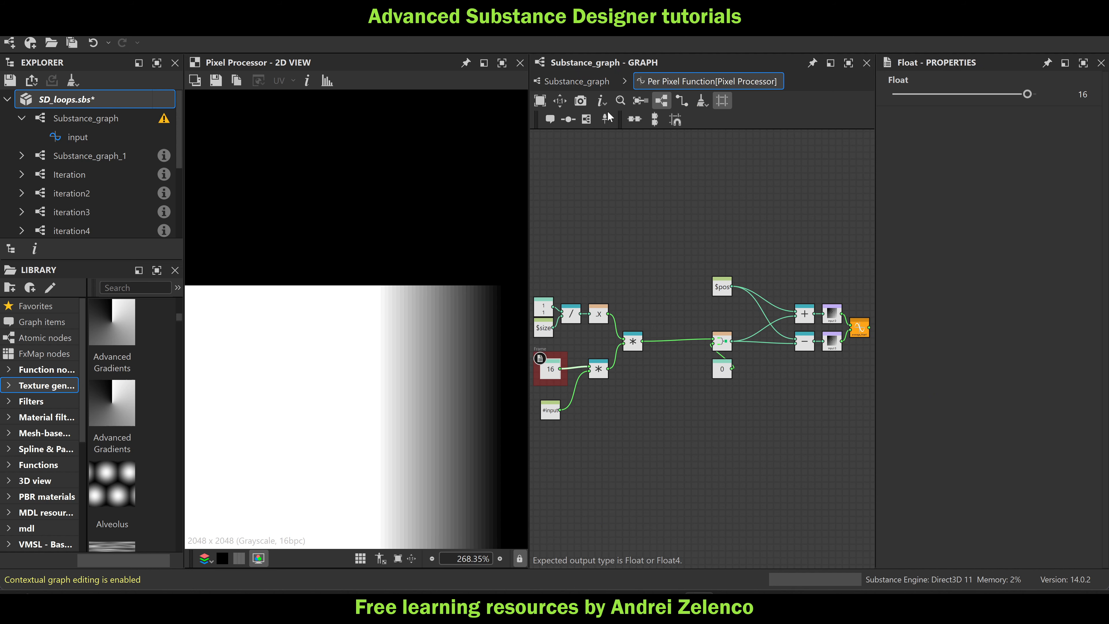
left_click(578, 82)
Duplicate the fifth Pixel Processor, feed the fifth's output into the copy, and set the copy's framed Float to 32
middle_click_drag(769, 265, 679, 238)
left_click(678, 238)
key("ctrl+d")
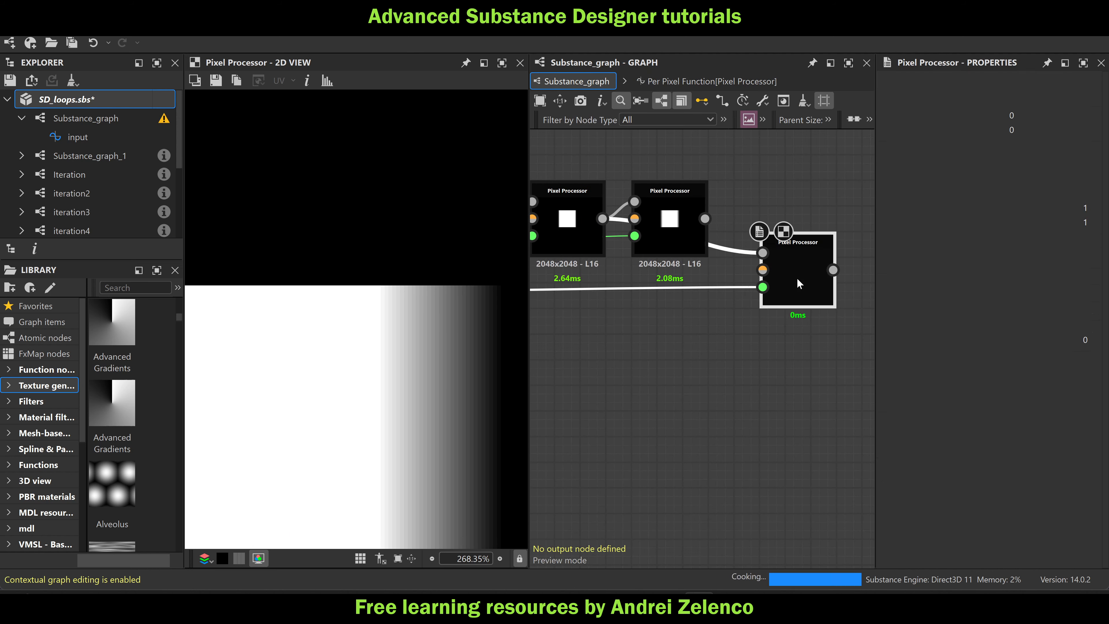
left_click_drag(807, 272, 785, 223)
left_click_drag(705, 218, 737, 201)
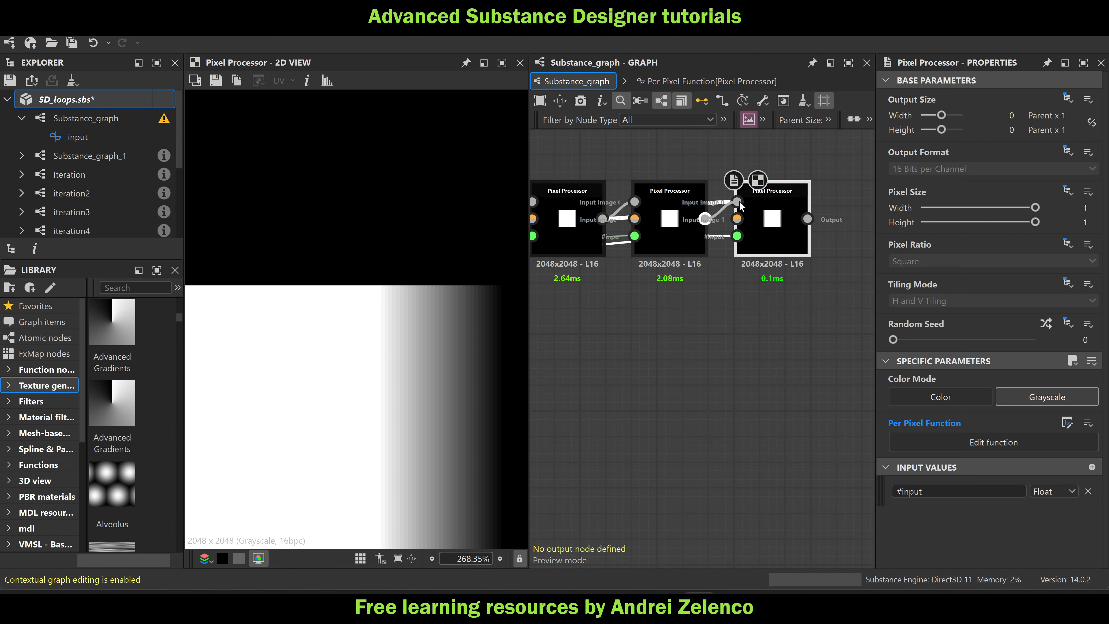
double_click(766, 233)
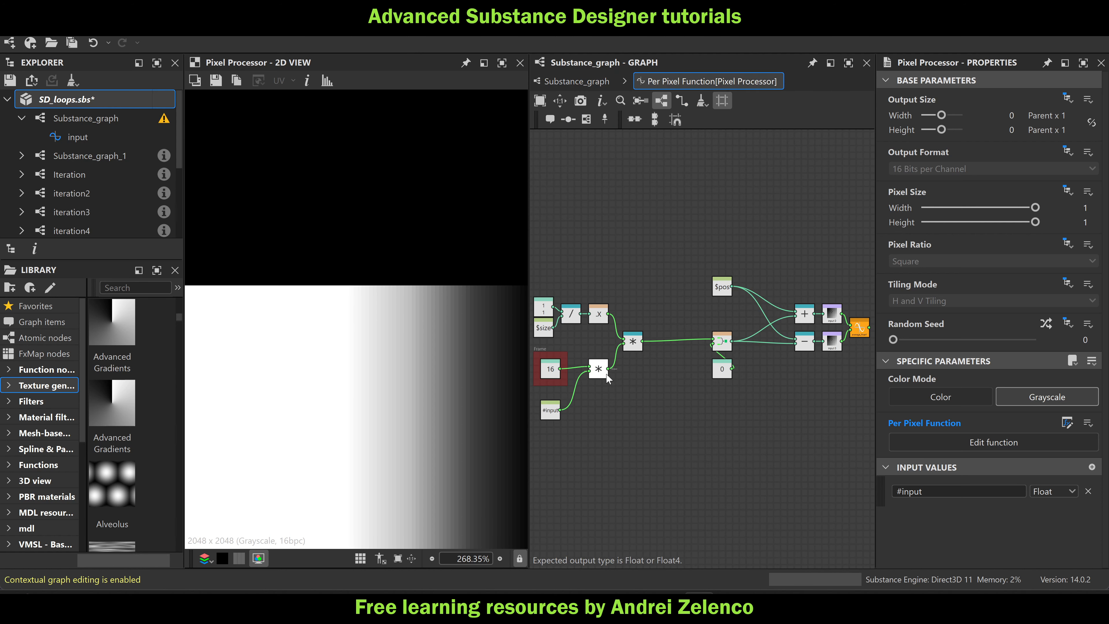
left_click(563, 366)
double_click(1070, 97)
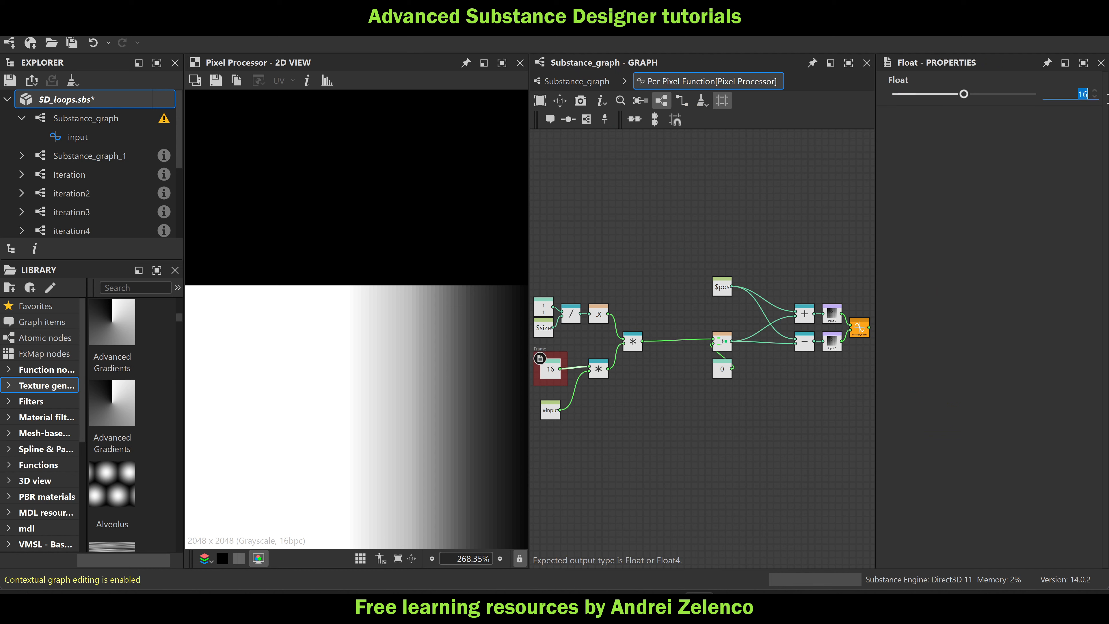
type("32")
key("Return")
scroll(409, 297, "down", 3)
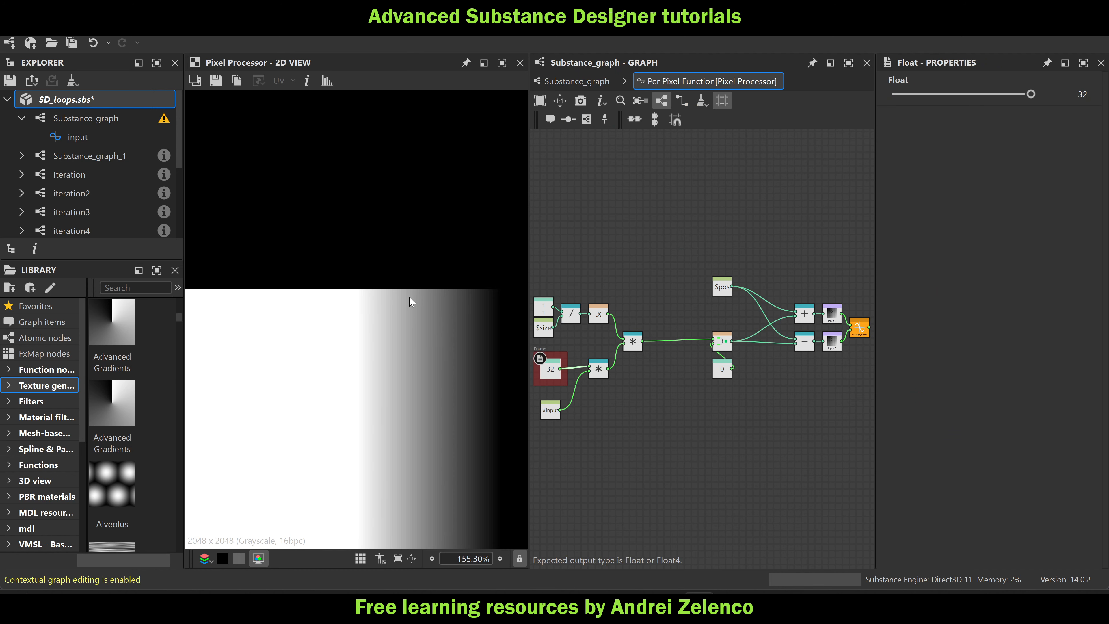
left_click(583, 79)
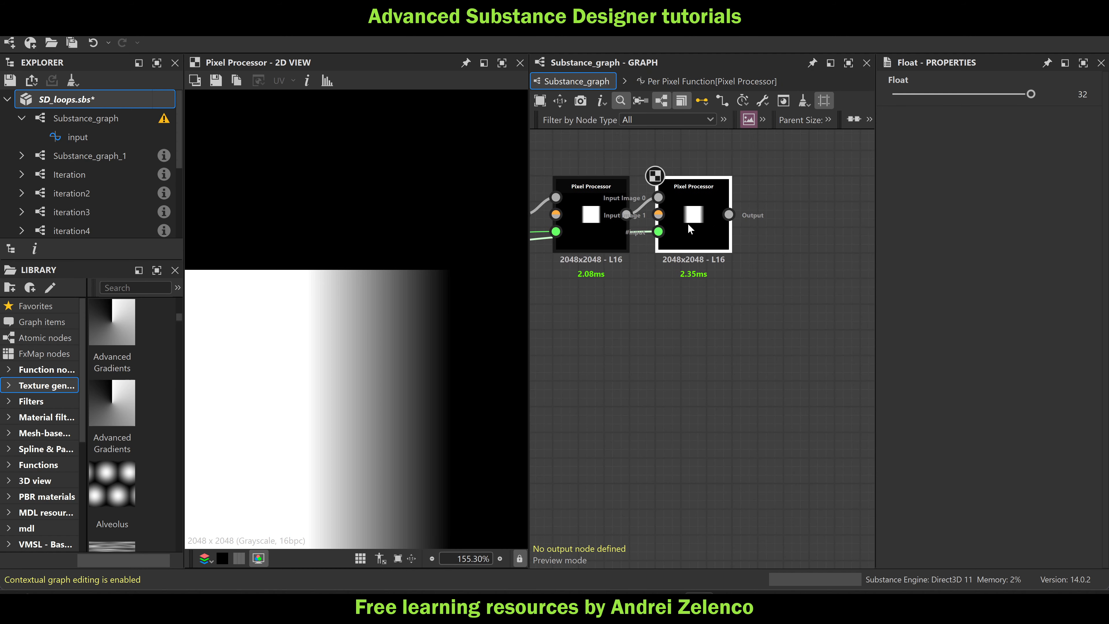
Duplicate the sixth Pixel Processor, feed the sixth's output into the copy, and set the copy's framed Float to 64
left_click(807, 227)
left_click_drag(814, 226, 802, 217)
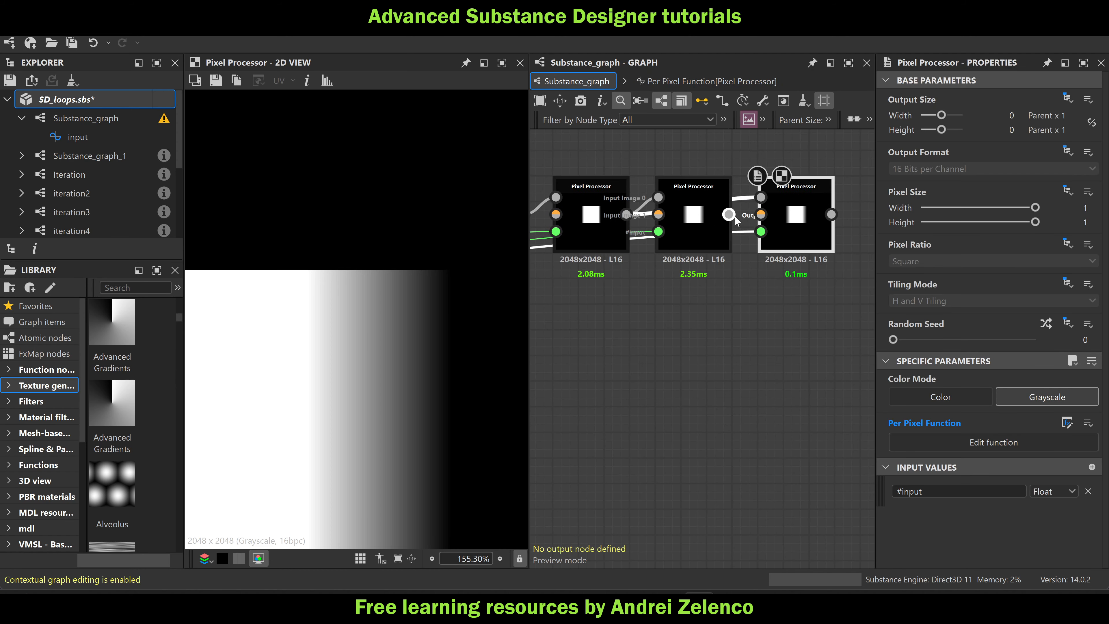
left_click_drag(729, 214, 761, 197)
double_click(791, 213)
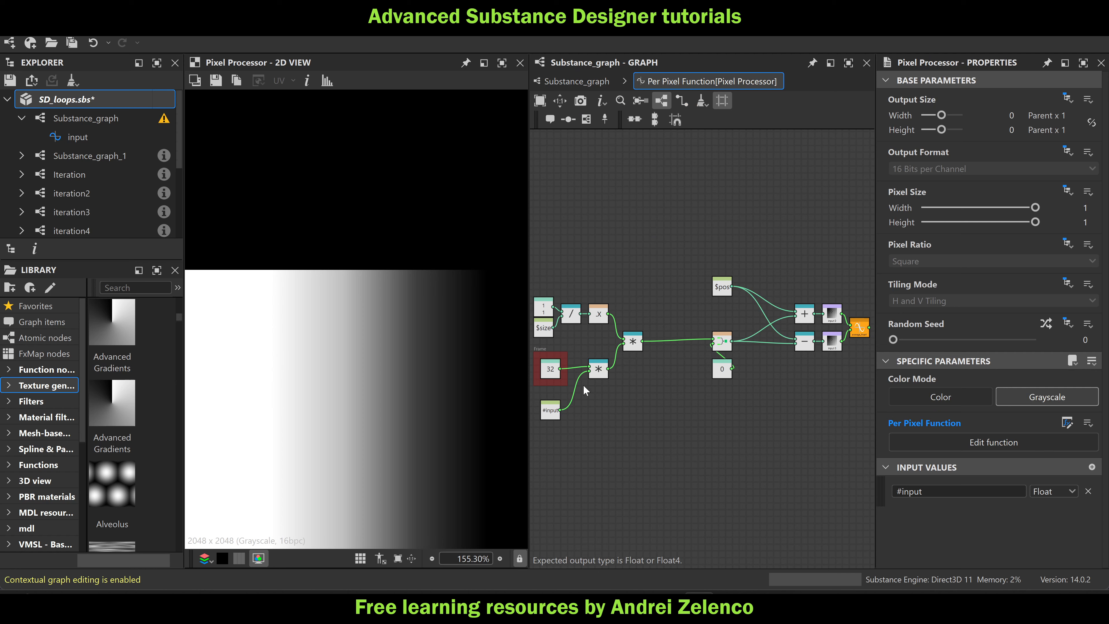
scroll(582, 385, "up", 3)
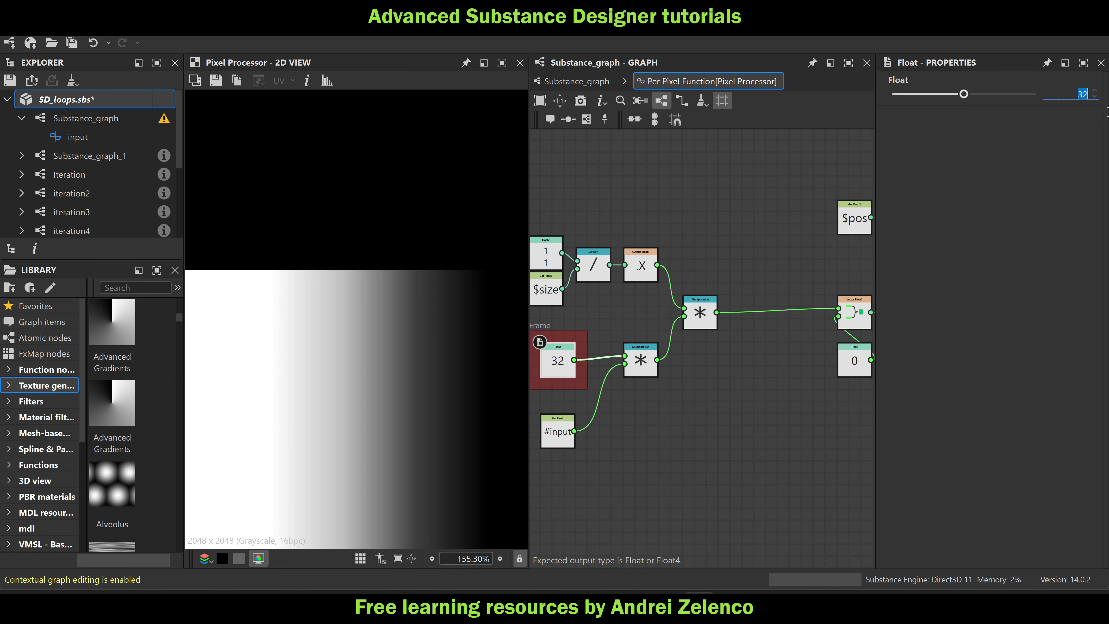
double_click(1082, 94)
type("64")
key("Return")
scroll(427, 311, "down", 5)
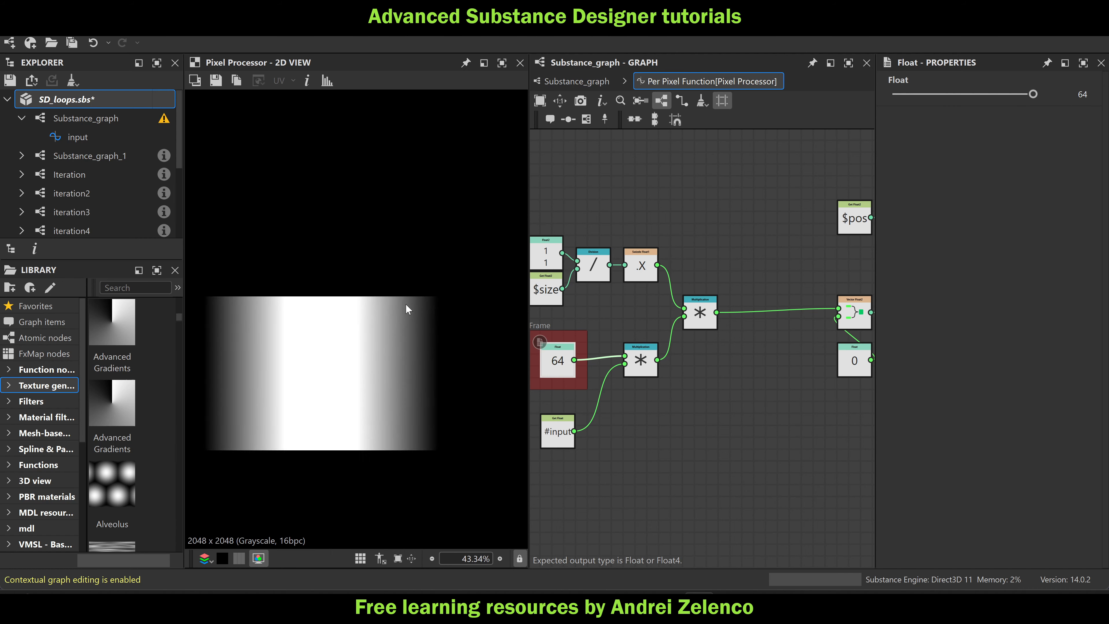
left_click(576, 81)
Duplicate the seventh Pixel Processor, chain the copy after it in the row, and set the copy's framed Float to 128
middle_click_drag(677, 316, 668, 318)
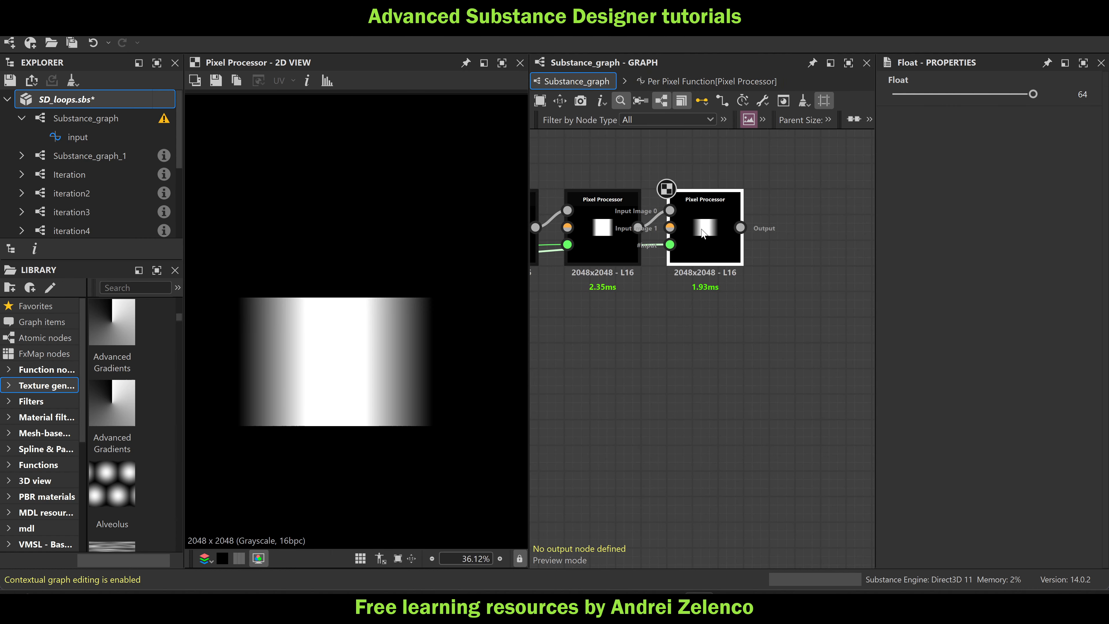
left_click(704, 233)
key("ctrl+d")
left_click_drag(791, 280, 808, 232)
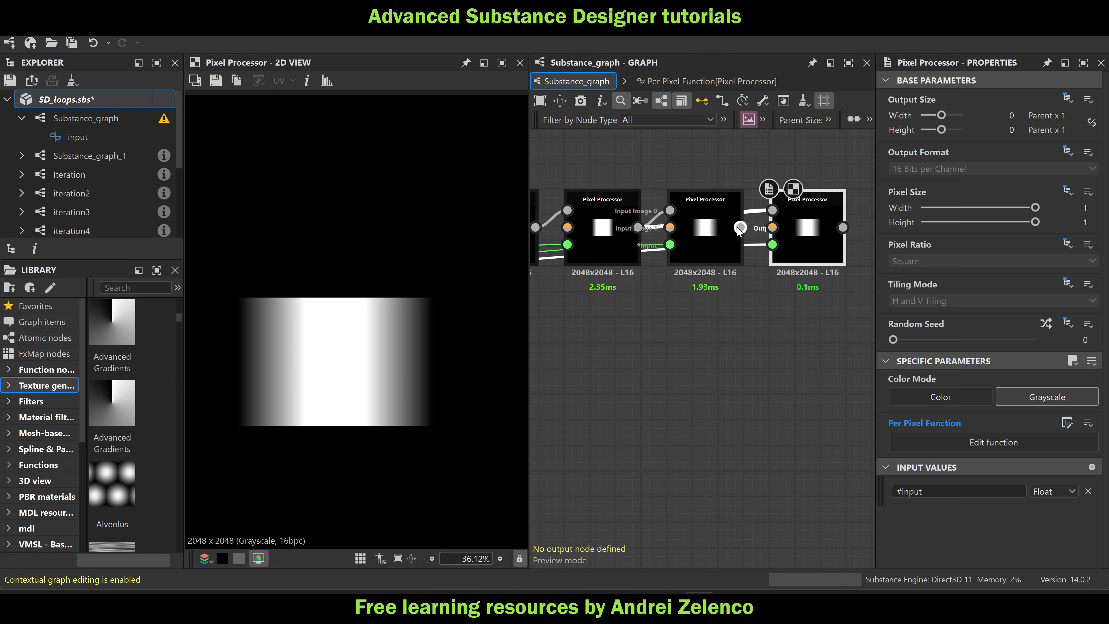
double_click(808, 233)
scroll(539, 395, "up", 5)
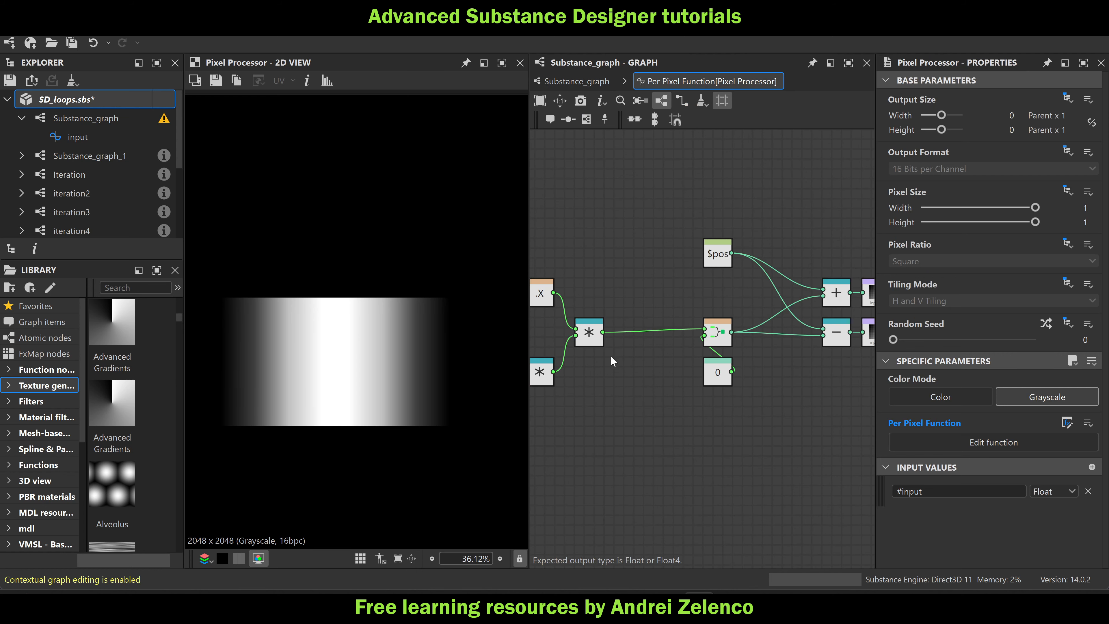
left_click(551, 369)
left_click(1083, 95)
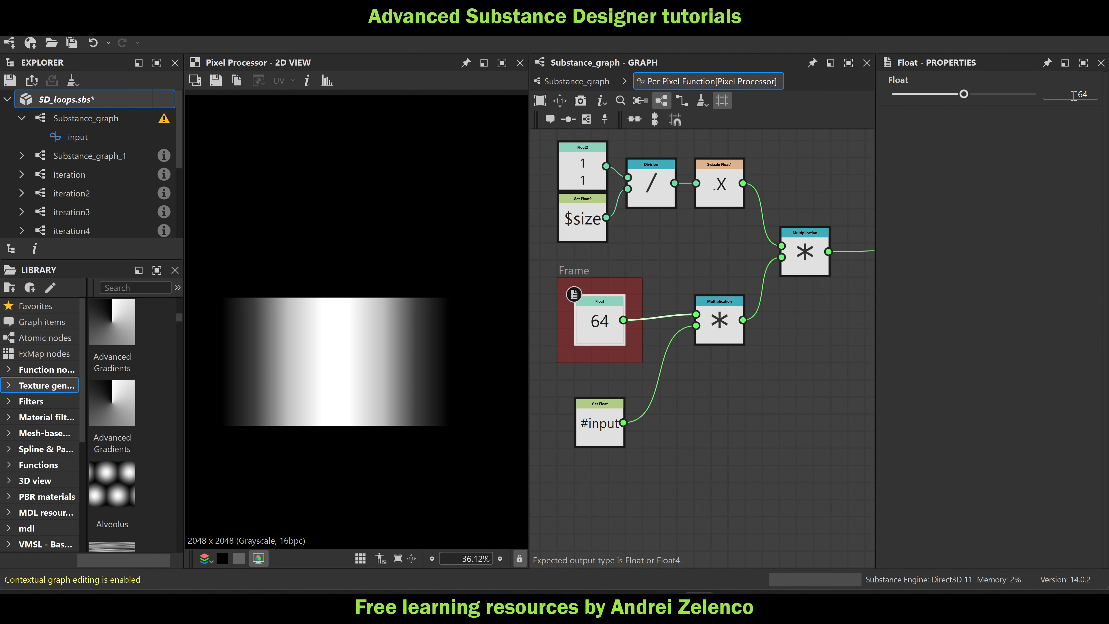
type("128")
key("Return")
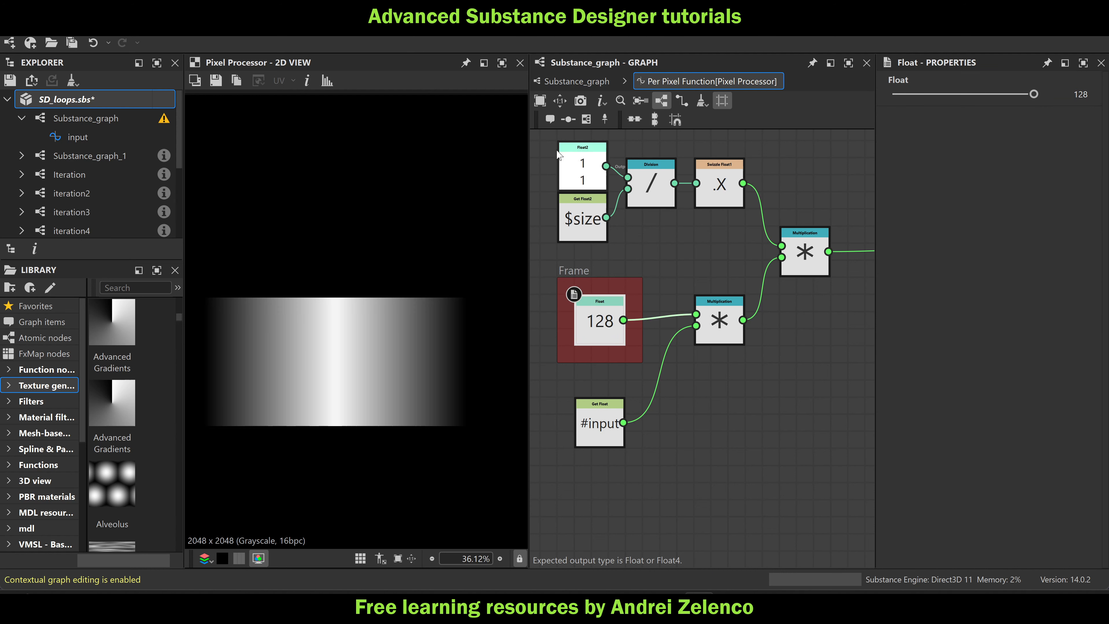
left_click(576, 81)
Duplicate the eighth Pixel Processor, chain the copy after it, set its framed Float to 256, and return to the main graph
scroll(733, 239, "up", 3)
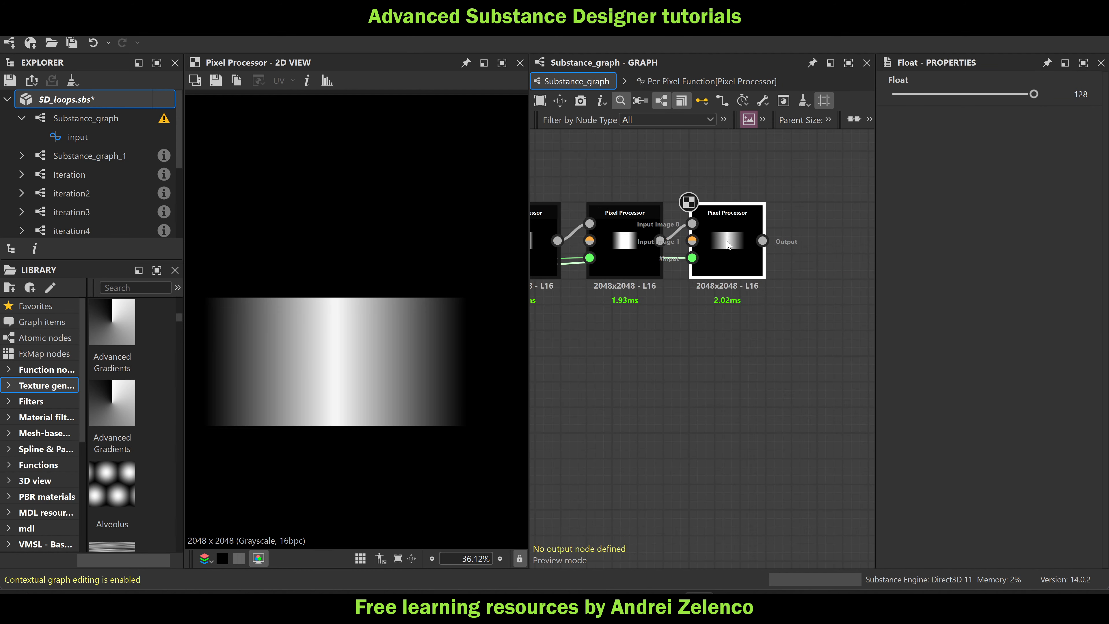
left_click(728, 243)
key("ctrl+d")
left_click_drag(833, 294, 828, 241)
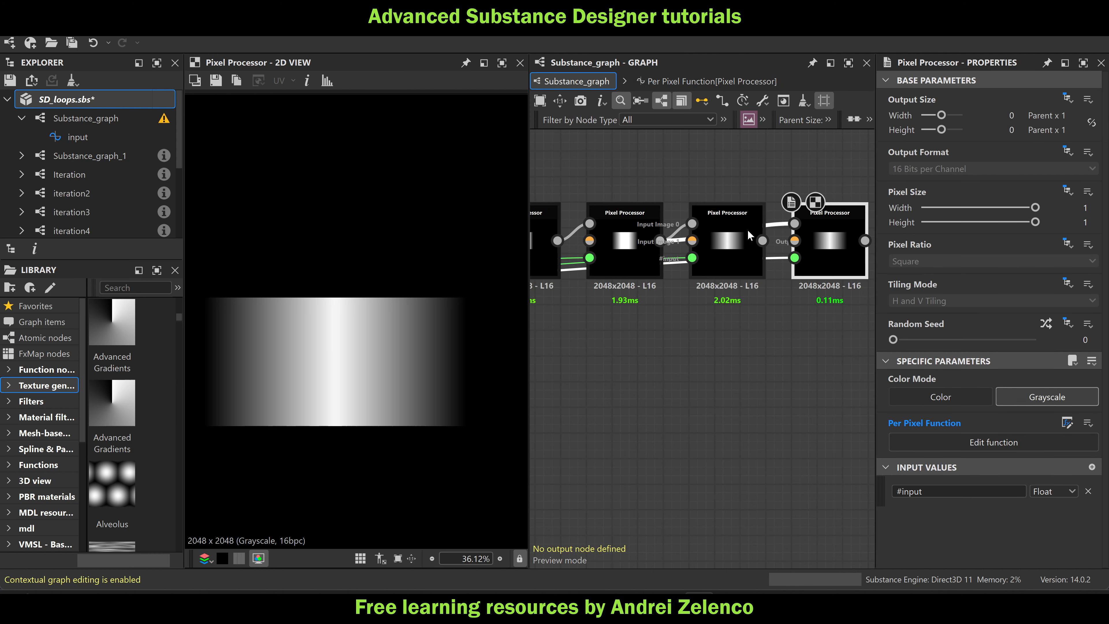
double_click(816, 253)
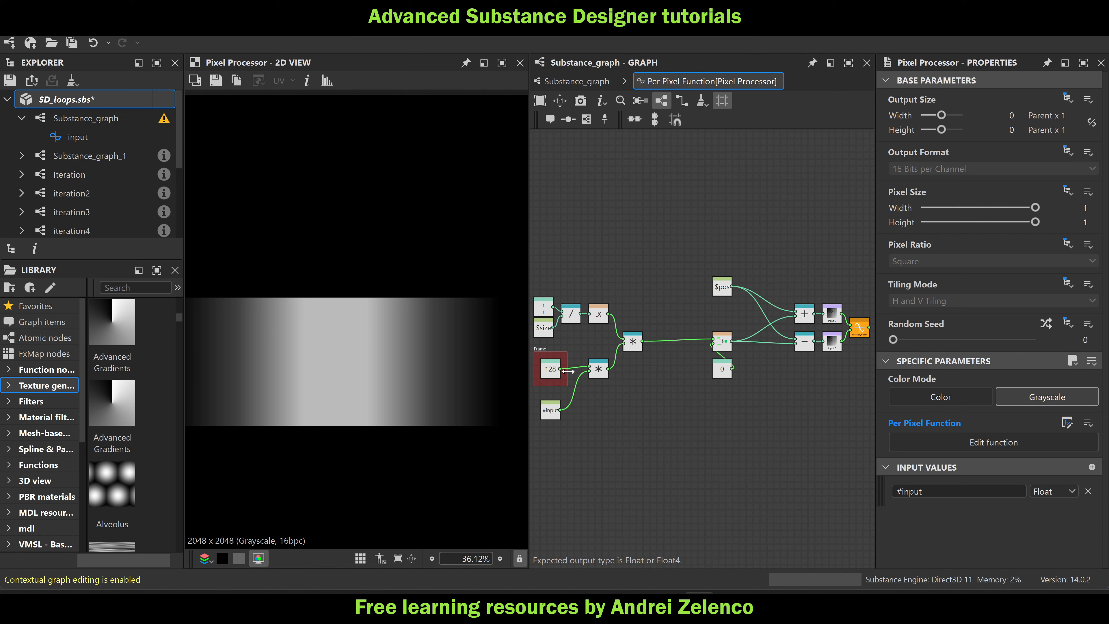
scroll(551, 369, "up", 2)
left_click(550, 369)
double_click(1079, 94)
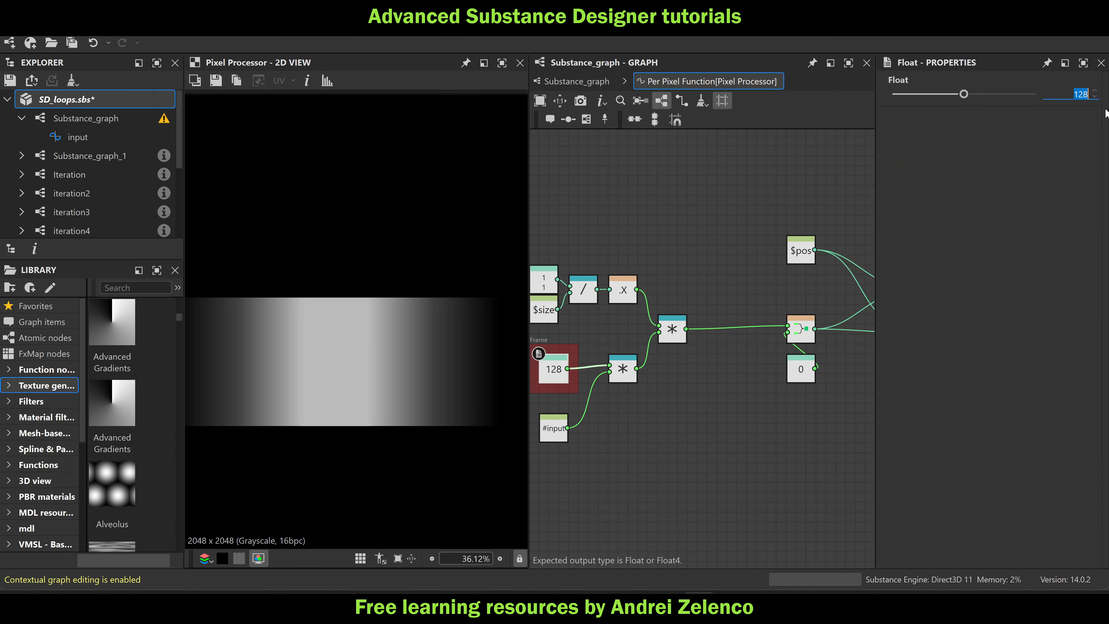
type("256")
key("Return")
scroll(378, 305, "down", 2)
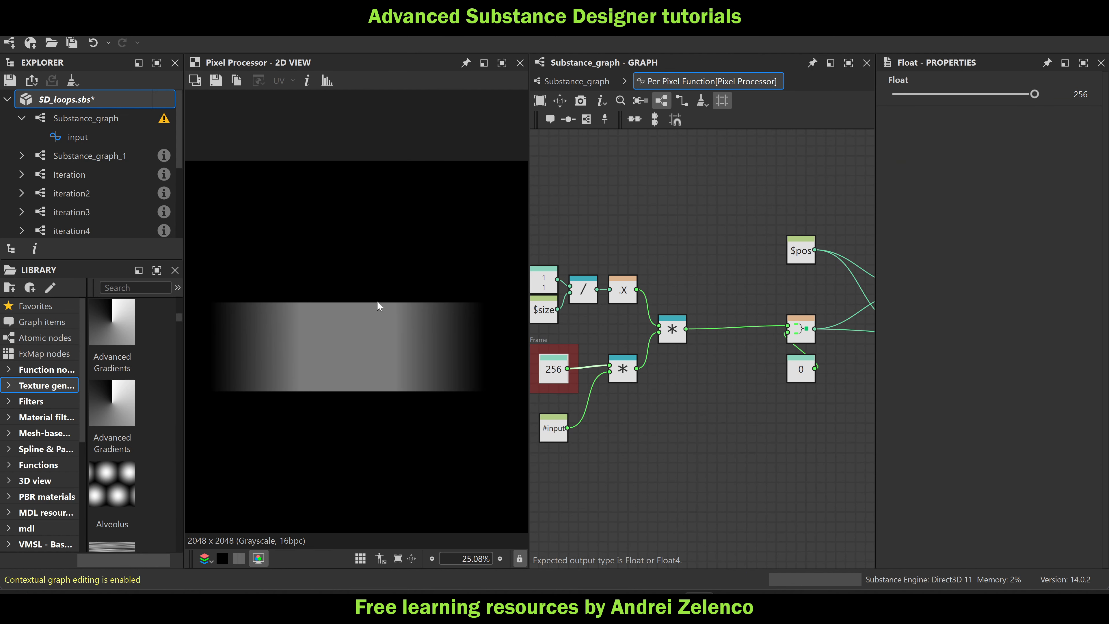
left_click(576, 81)
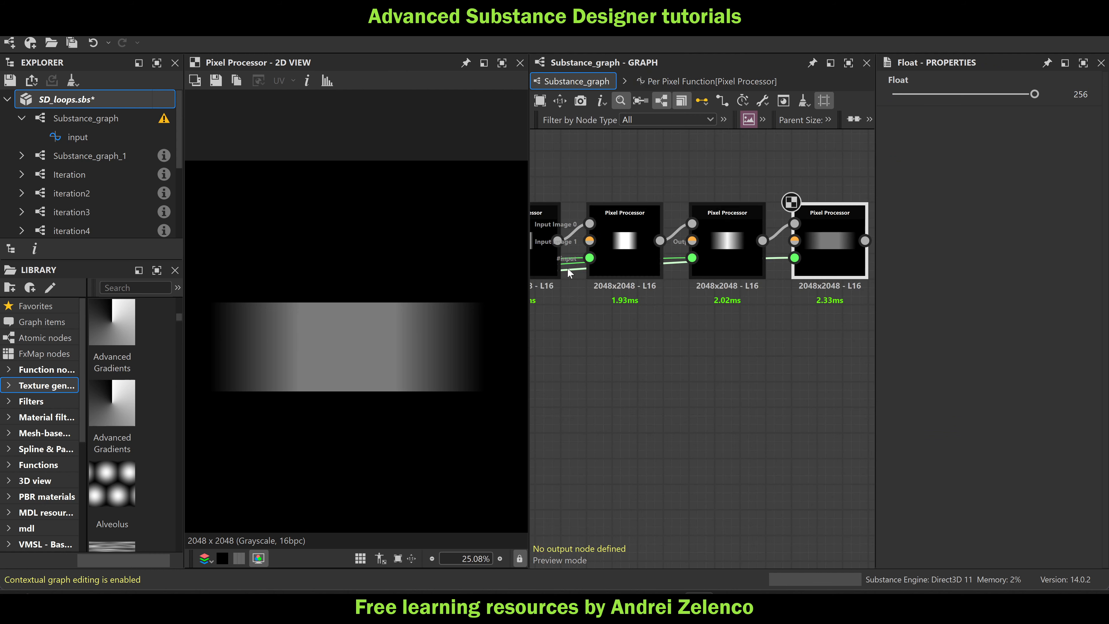
Save the SD_loops.sbs package with the finished horizontal chain of nine Pixel Processors
left_click(118, 98)
key("ctrl+s")
scroll(694, 311, "down", 6)
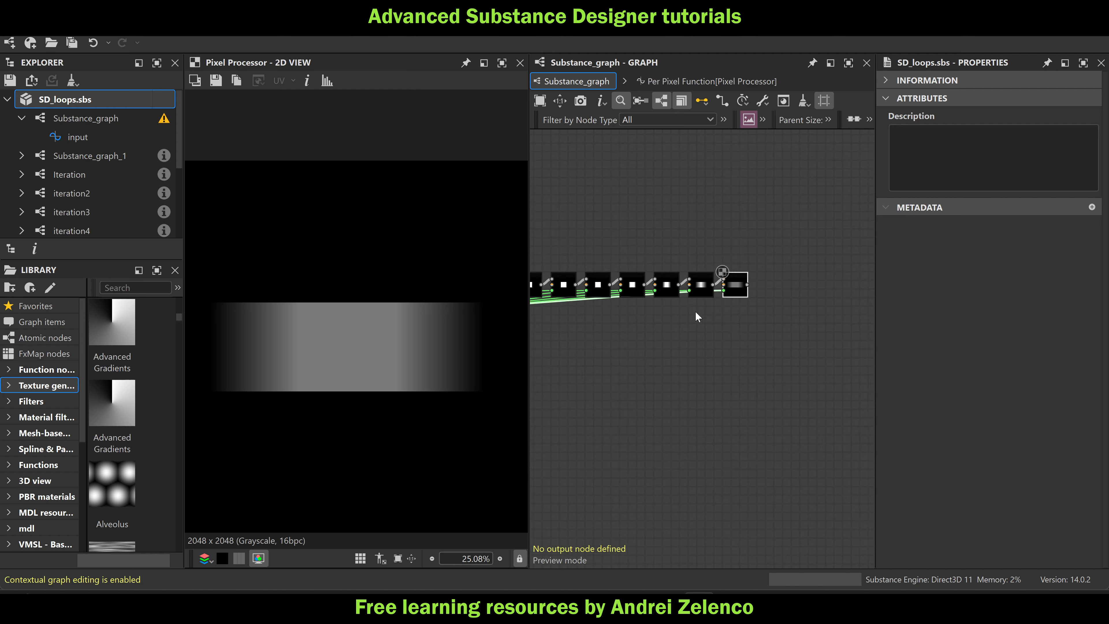
scroll(607, 273, "up", 3)
left_click(606, 273)
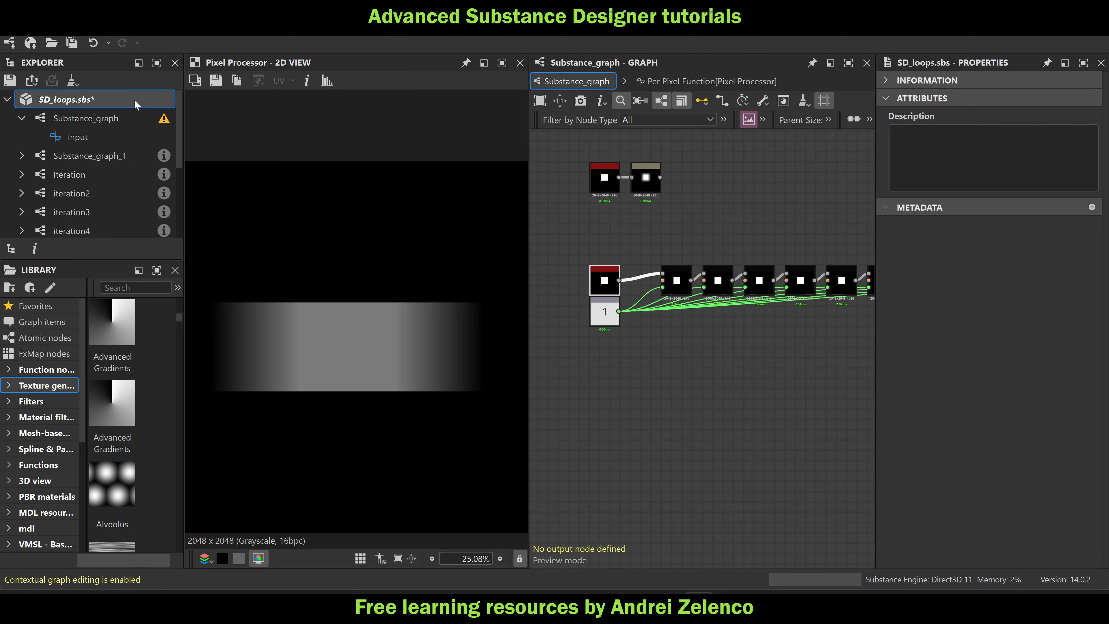
key("ctrl+s")
middle_click_drag(687, 360, 596, 361)
scroll(712, 272, "down", 3)
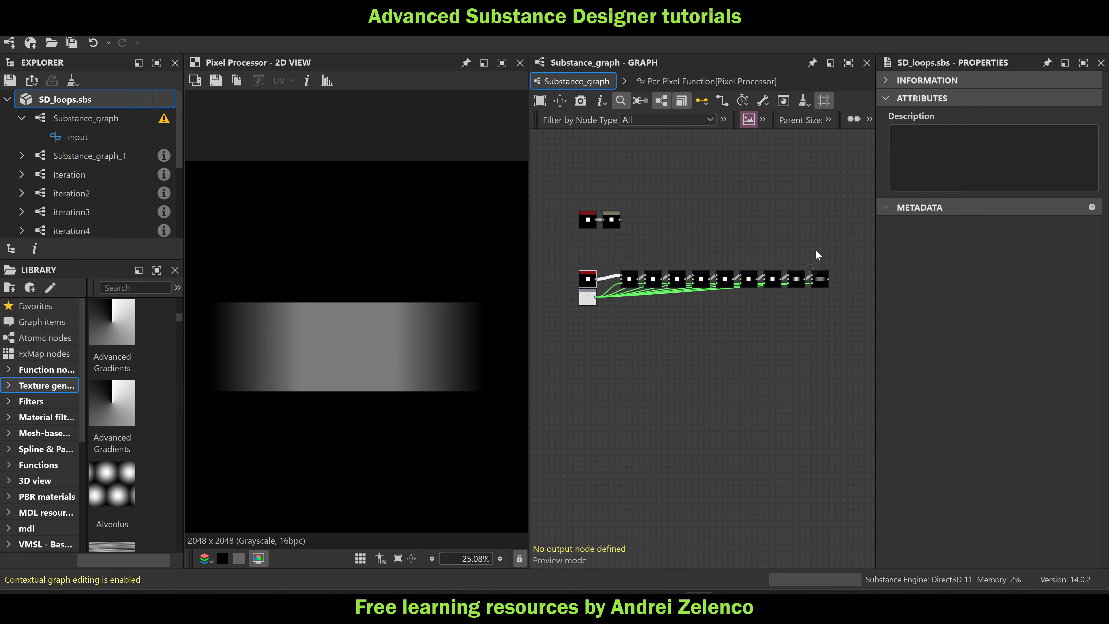
left_click_drag(843, 259, 611, 306)
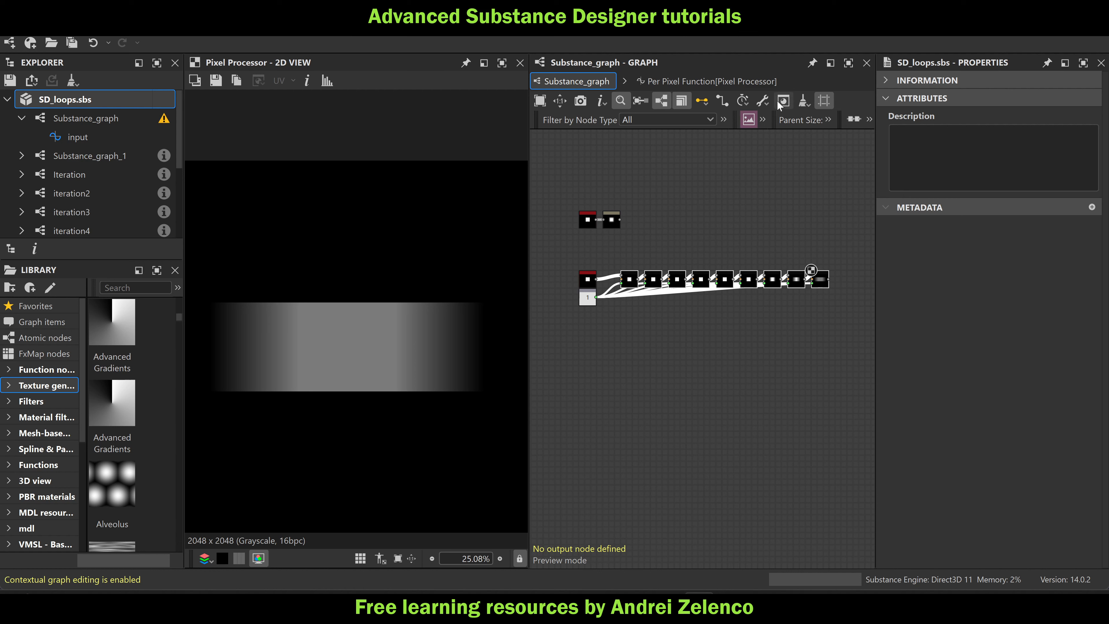
left_click(827, 118)
left_click(661, 180)
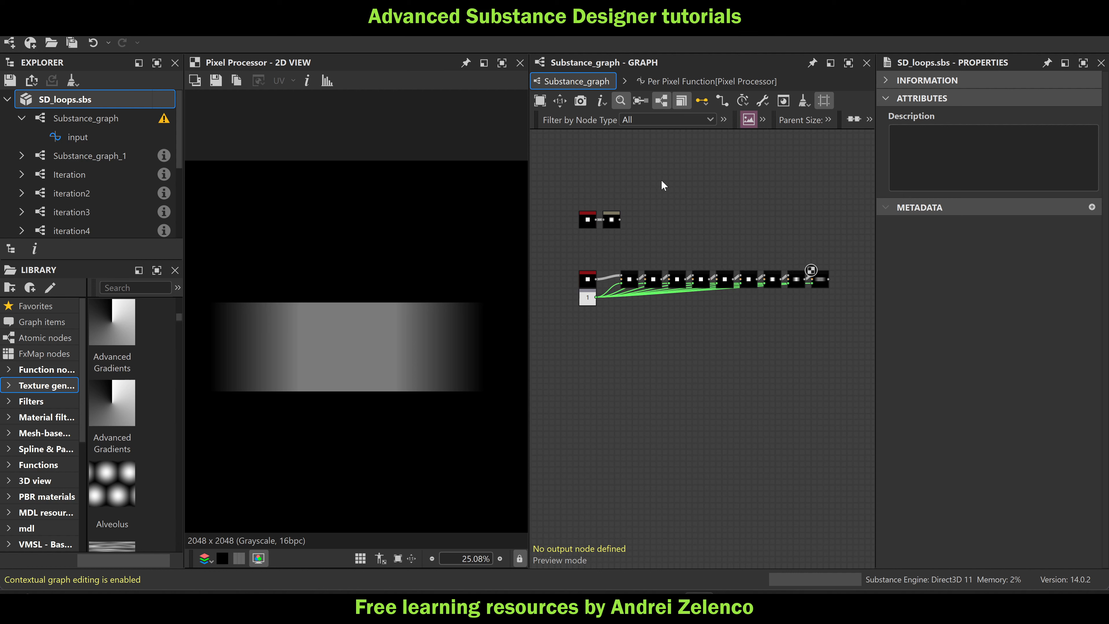
Widen the graph view and add a frame around the row of nine Pixel Processors
left_click_drag(526, 145, 438, 145)
left_click_drag(768, 231, 502, 301)
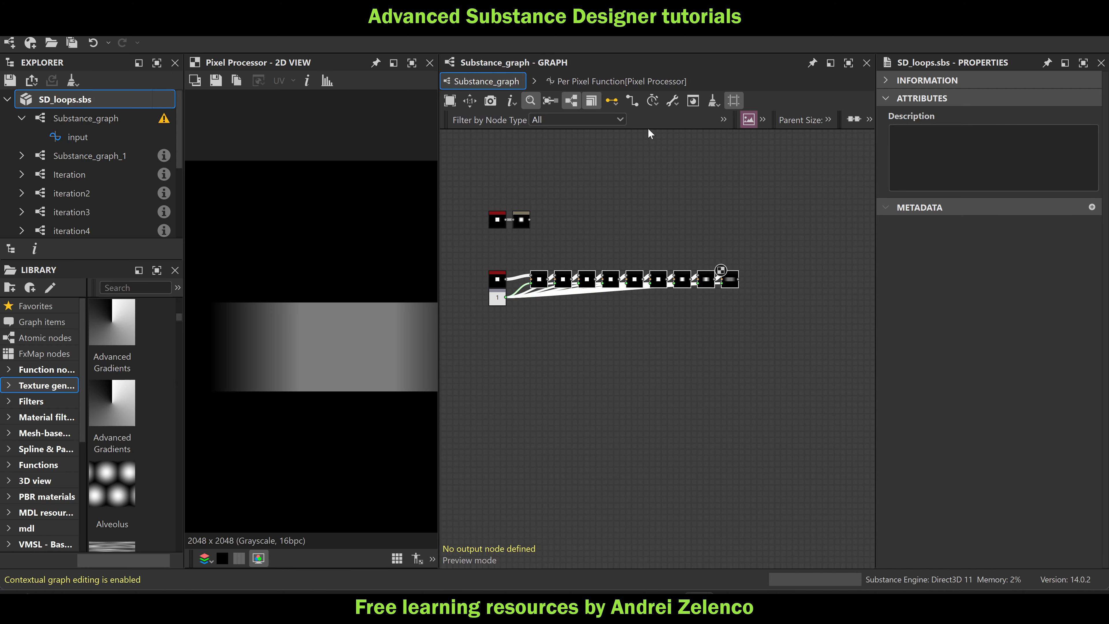
left_click(723, 120)
left_click(722, 122)
left_click(762, 119)
left_click(658, 209)
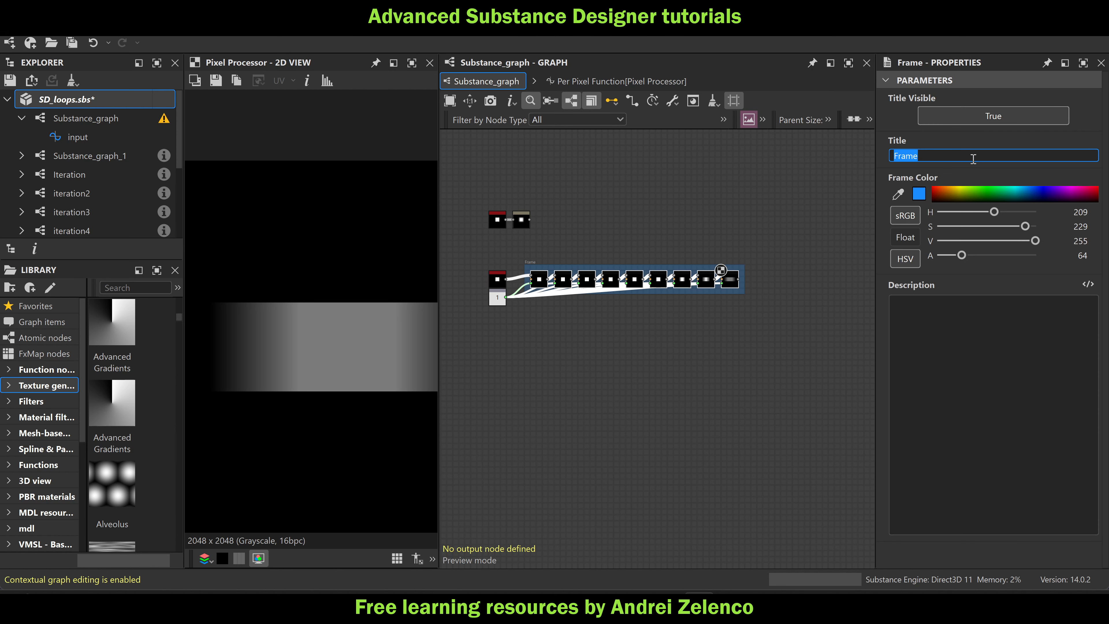
Title the new frame "horizontal pass" and save the package
type("horizontal pass")
key("Return")
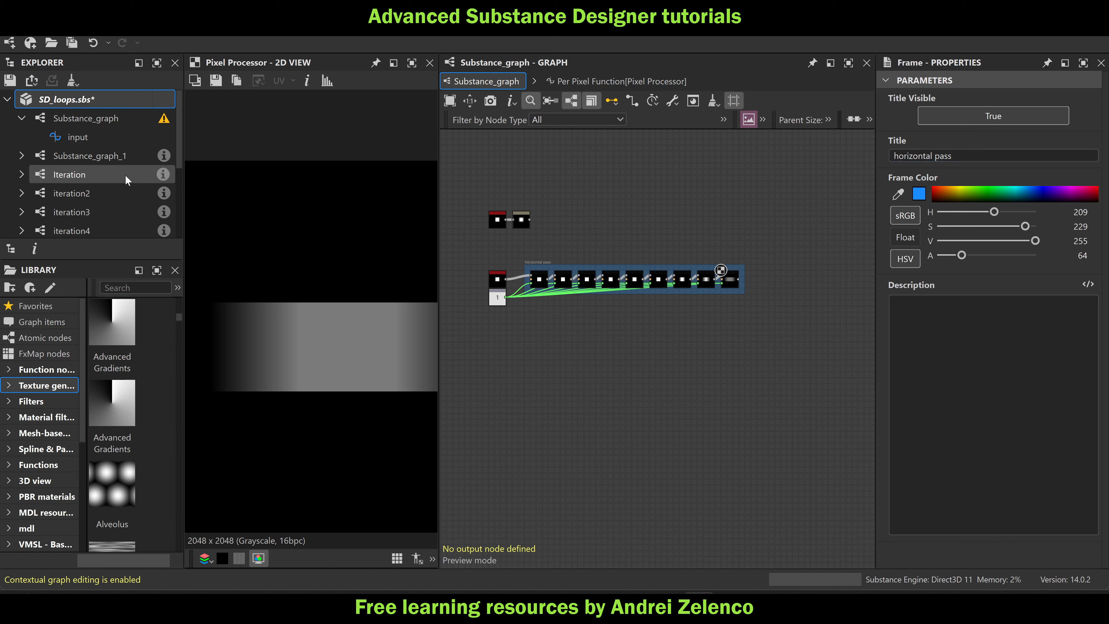
left_click(89, 102)
key("ctrl+s")
Duplicate the first Pixel Processor, place the copy below the framed row, and feed the ninth processor's output into its first image input
scroll(549, 290, "up", 5)
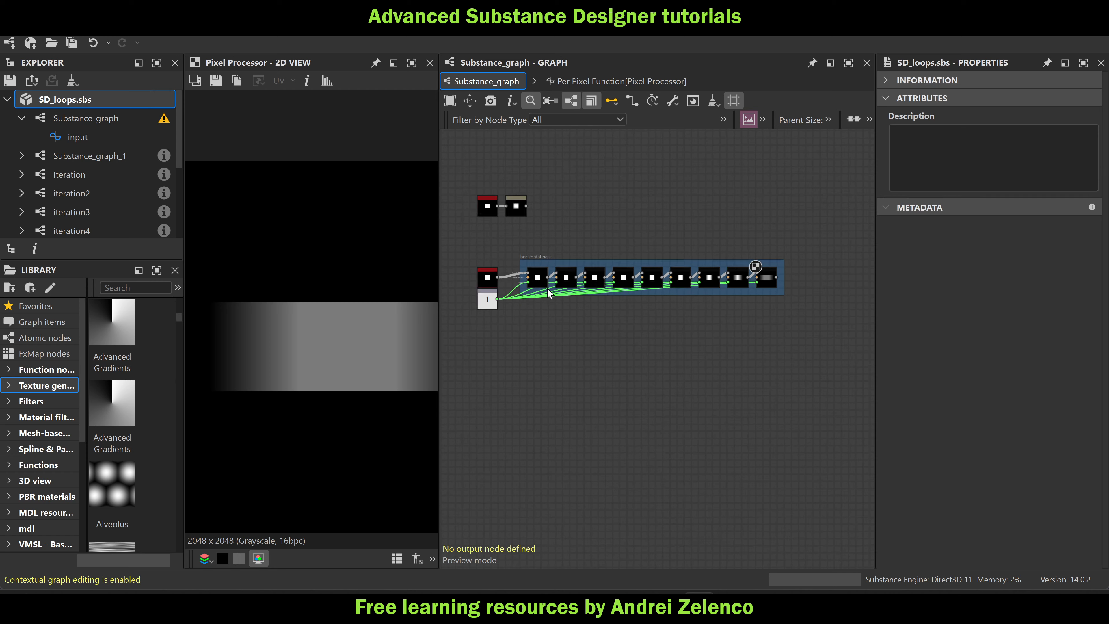
scroll(534, 273, "down", 3)
scroll(534, 273, "up", 2)
left_click(534, 273)
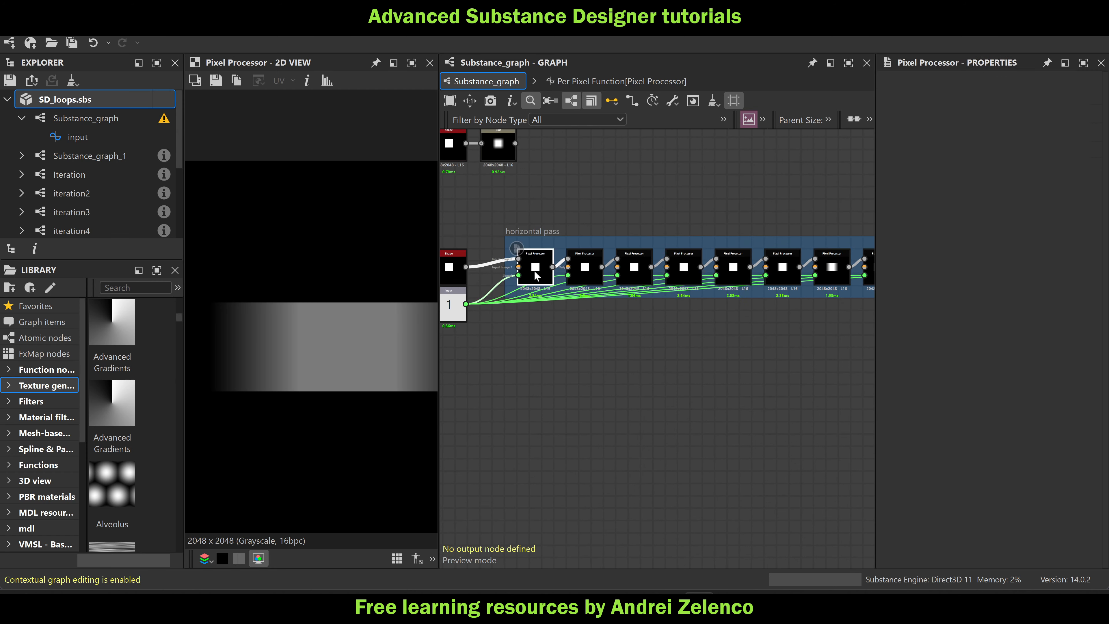
key("ctrl+d")
double_click(585, 348)
scroll(587, 348, "down", 2)
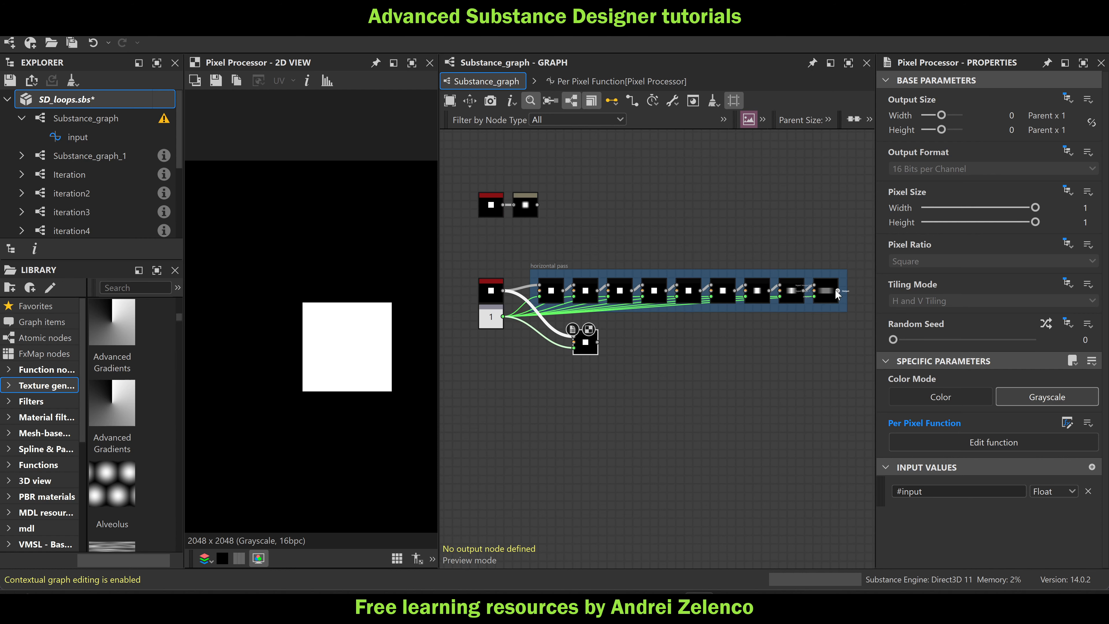
left_click_drag(837, 291, 574, 336)
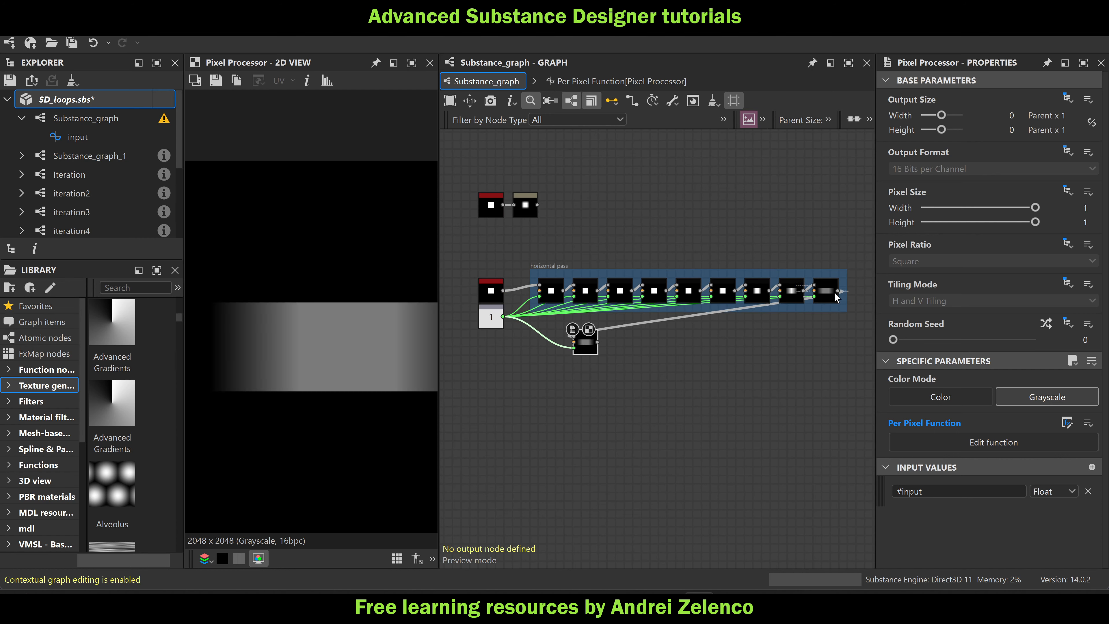
In the copy's Per Pixel Function, swap the vector node's inputs so 0 is first and the offset second, and move the 0 constant above
scroll(530, 363, "up", 3)
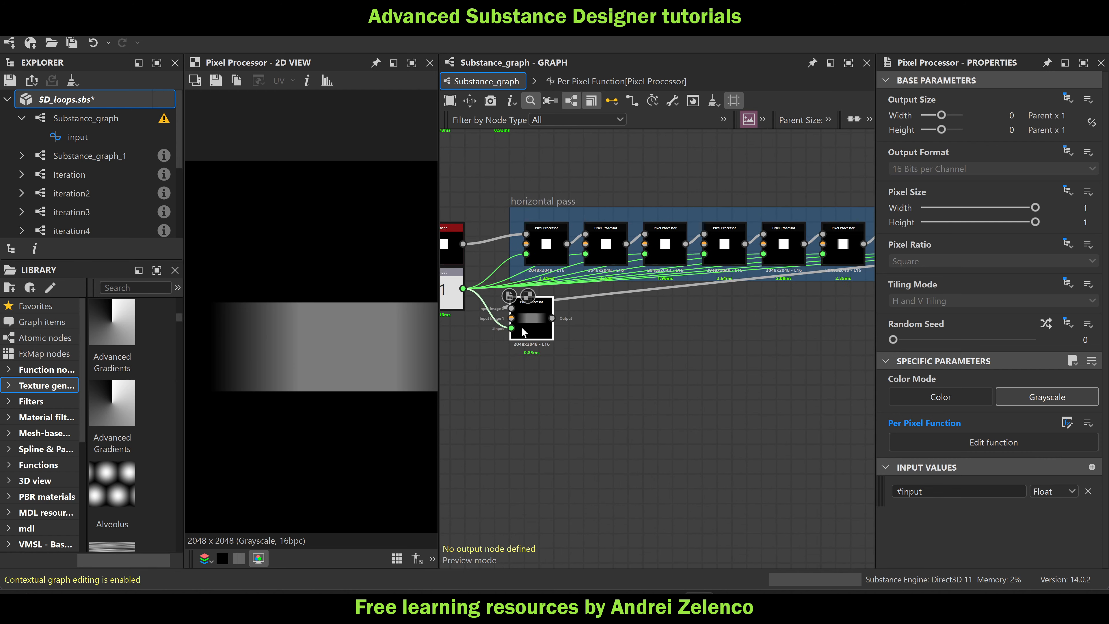
double_click(540, 340)
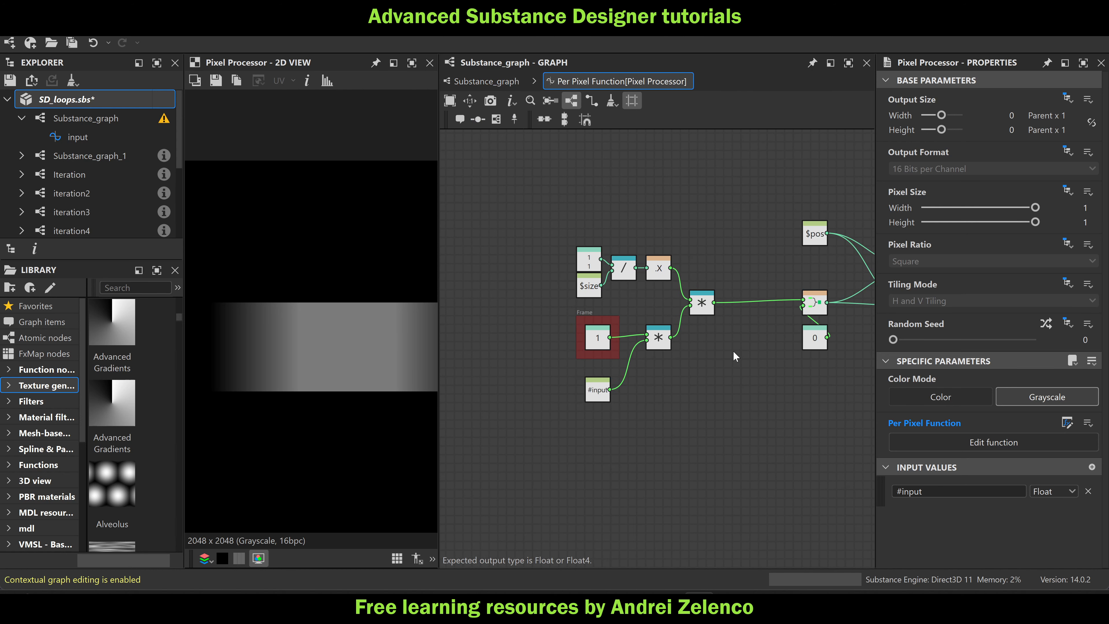
middle_click_drag(733, 352, 643, 331)
left_click_drag(697, 318, 628, 324)
left_click_drag(660, 268, 677, 301)
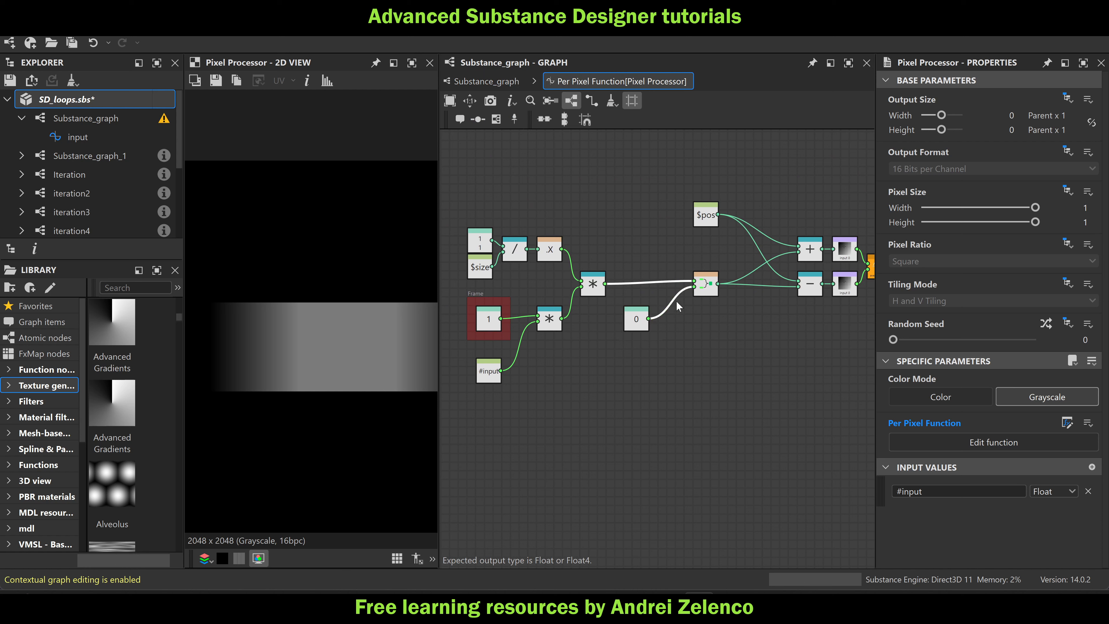
key("x")
scroll(379, 308, "up", 3)
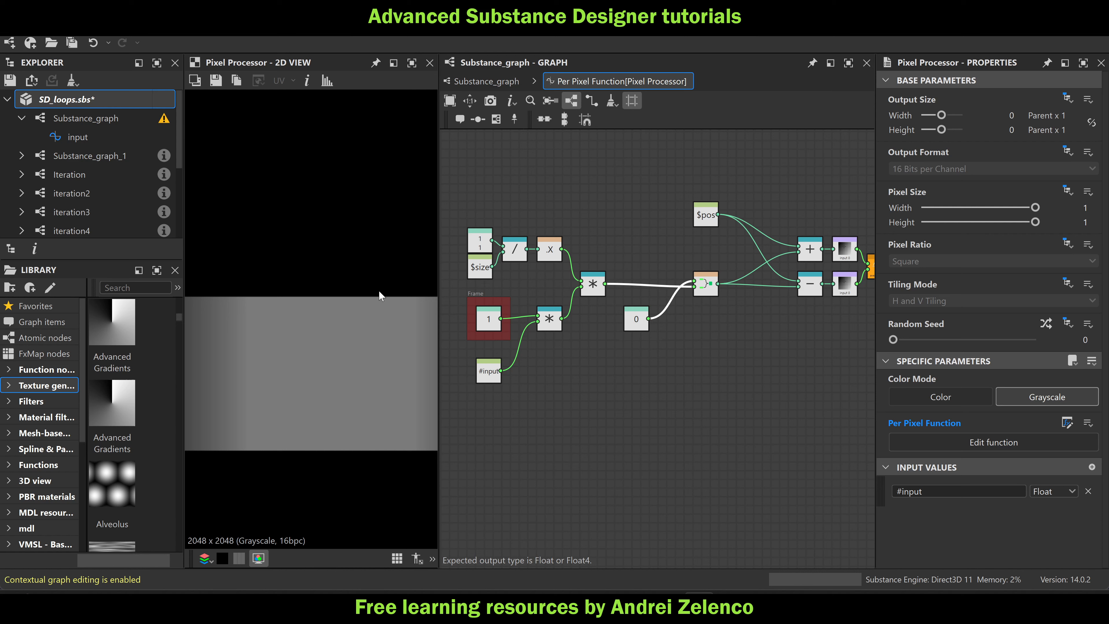
scroll(379, 296, "up", 2)
left_click_drag(635, 321, 670, 263)
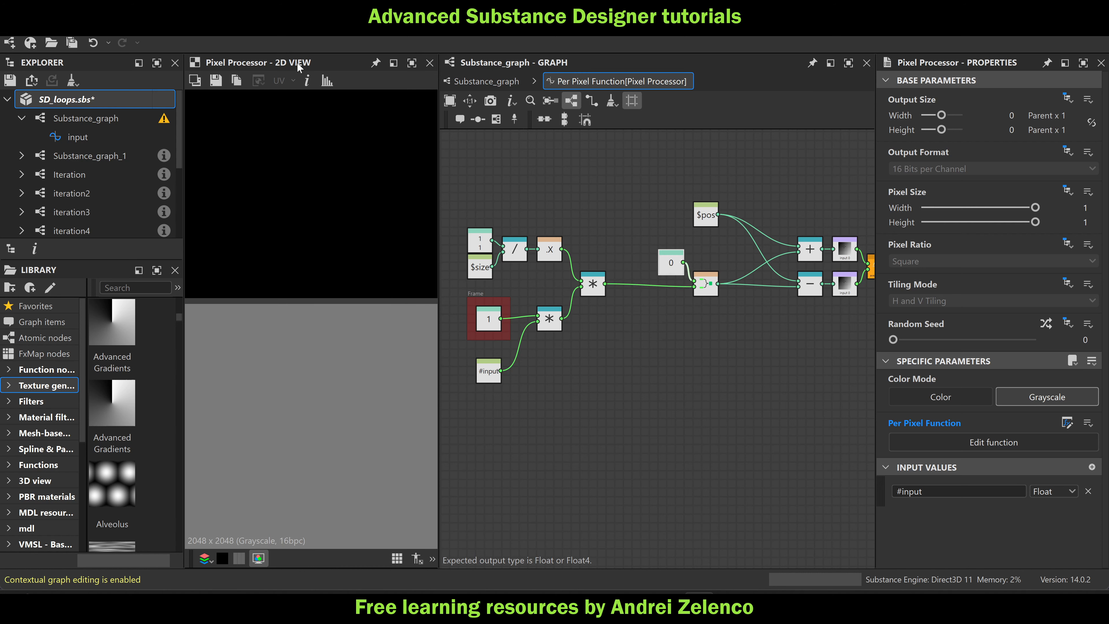
left_click(487, 81)
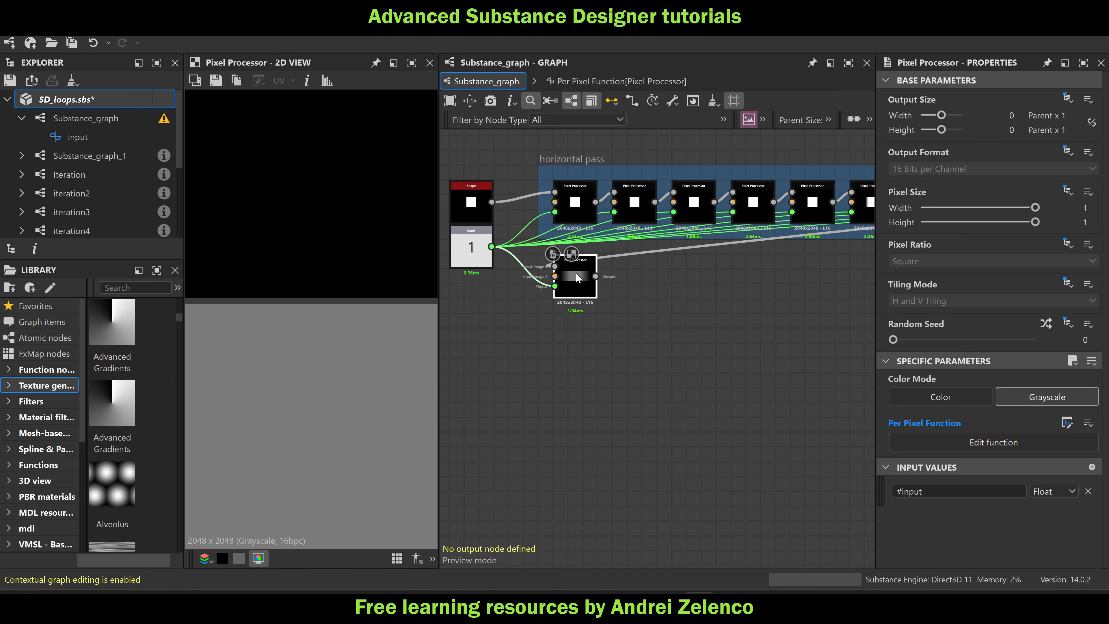
Duplicate the first vertical Pixel Processor, feed the first's output into the copy, and set the copy's framed Float to 2
key("ctrl+d")
scroll(644, 300, "up", 2)
left_click_drag(645, 298, 600, 252)
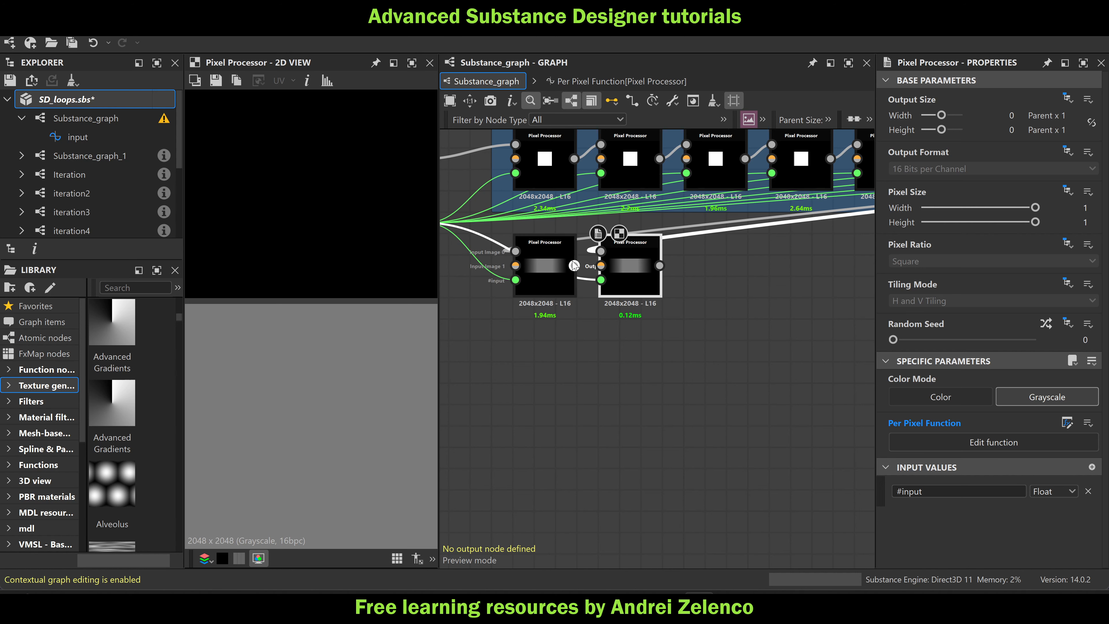
double_click(632, 268)
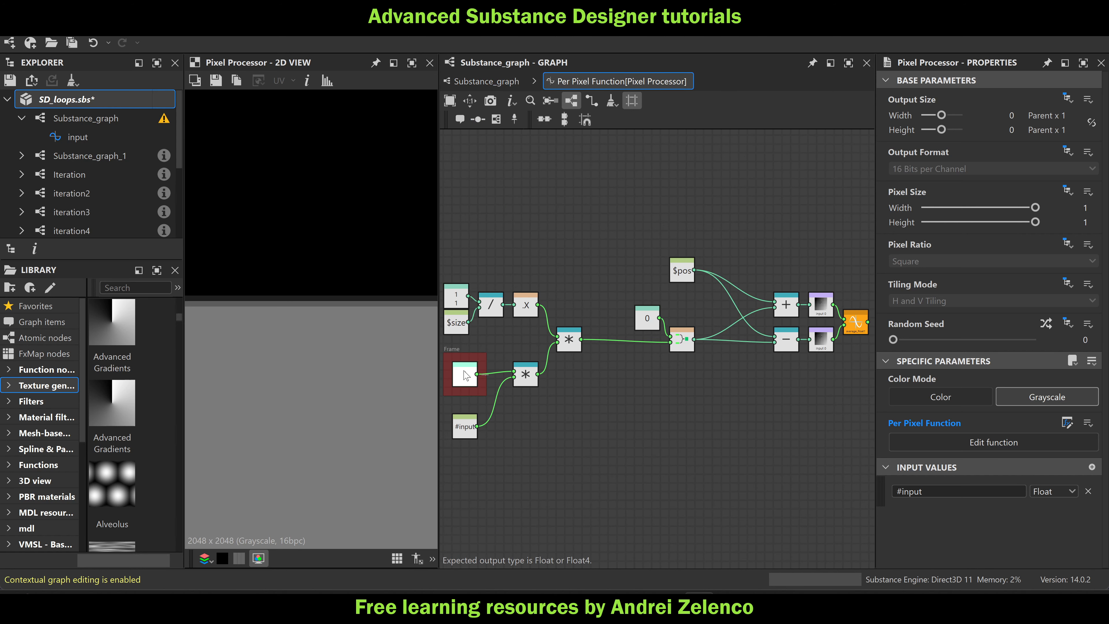
type("2")
key("Return")
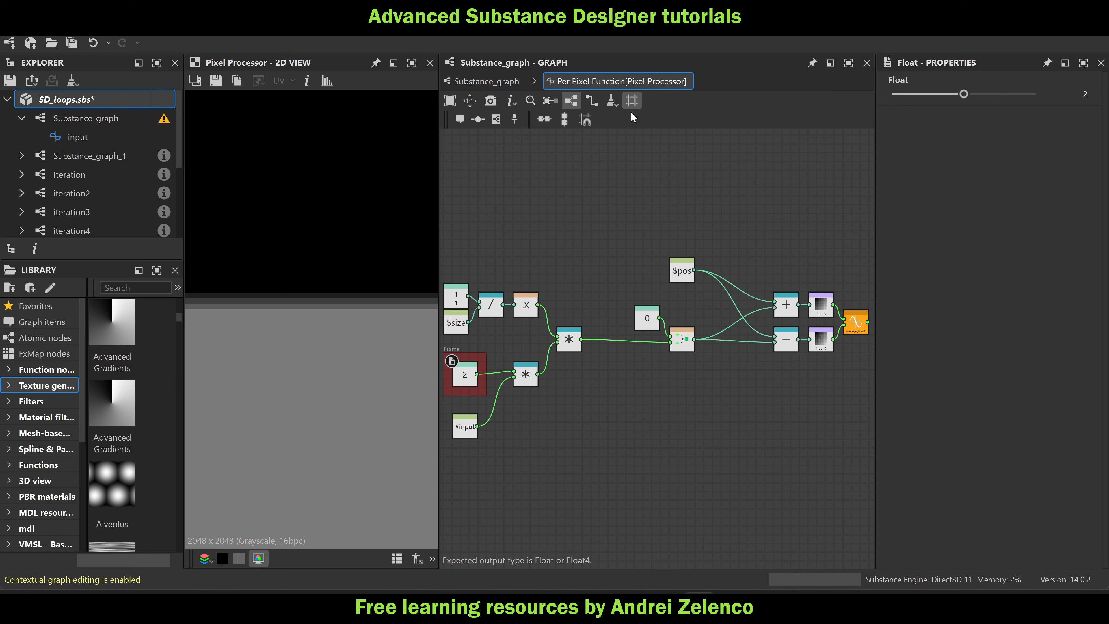
left_click(487, 81)
Duplicate the second vertical Pixel Processor, chain the copy after it, and set the copy's framed Float to 4
left_click(638, 271)
key("ctrl+d")
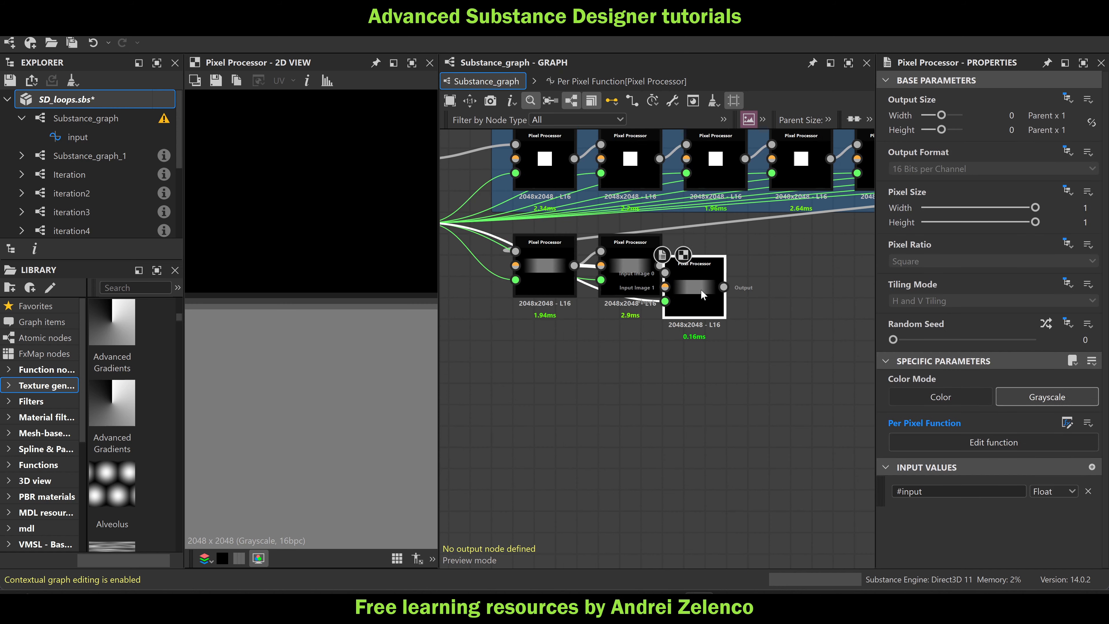
left_click_drag(701, 289, 686, 252)
key("ctrl+z")
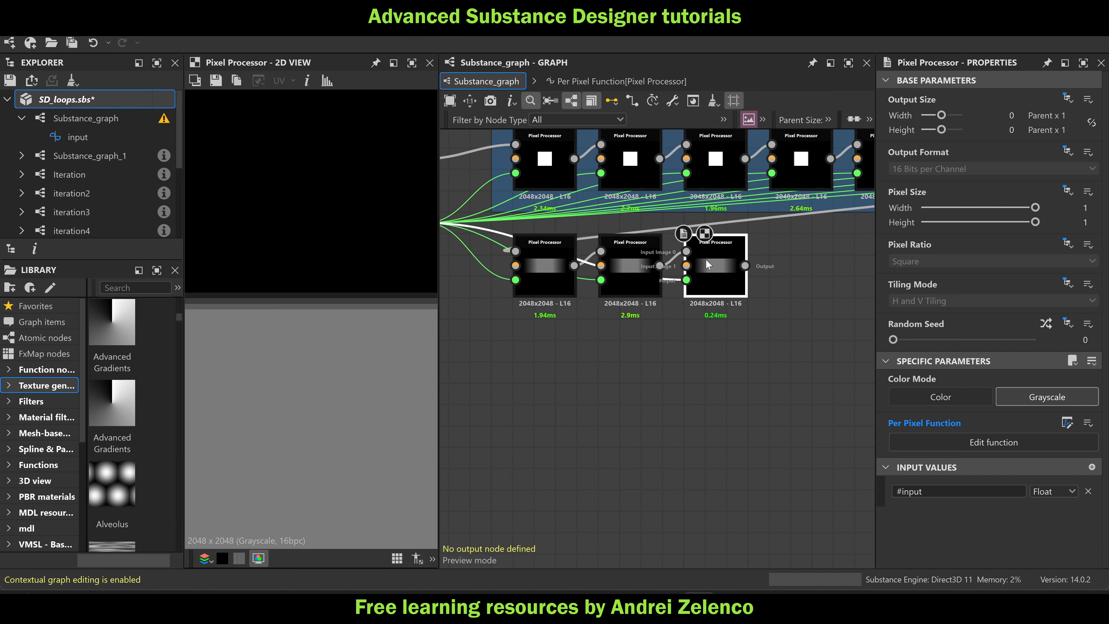
double_click(706, 262)
left_click(474, 371)
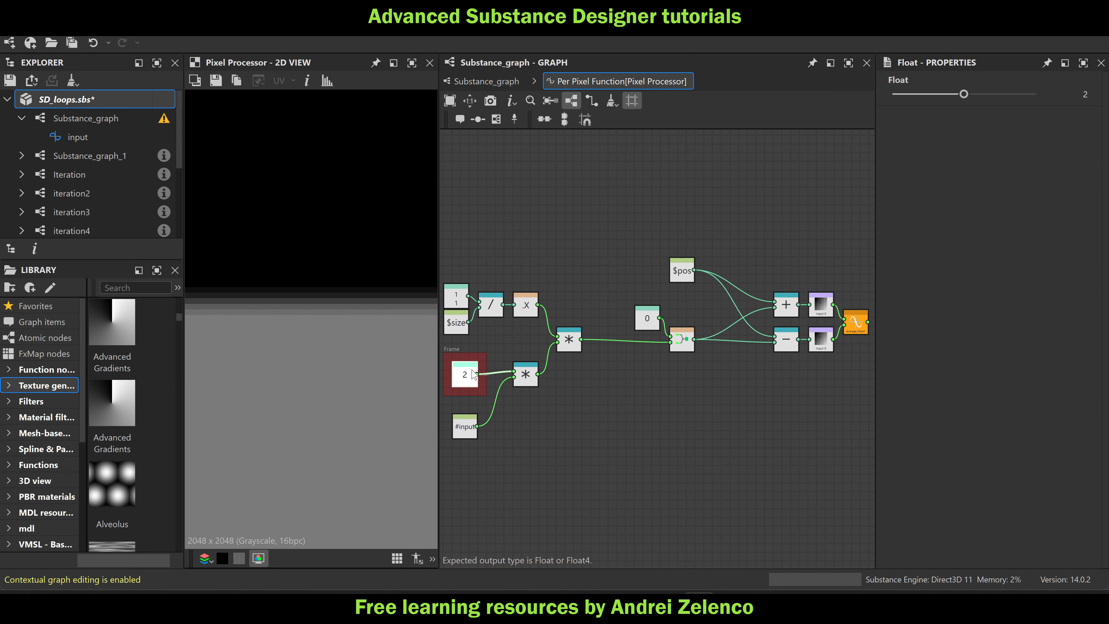
double_click(1084, 93)
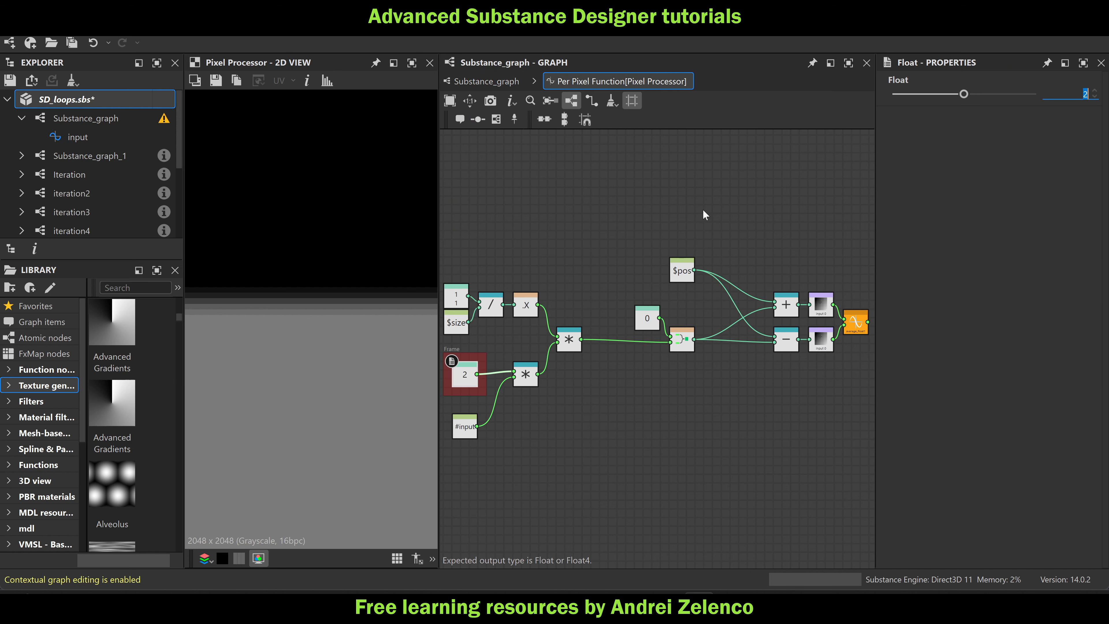
type("4")
key("Return")
left_click(489, 85)
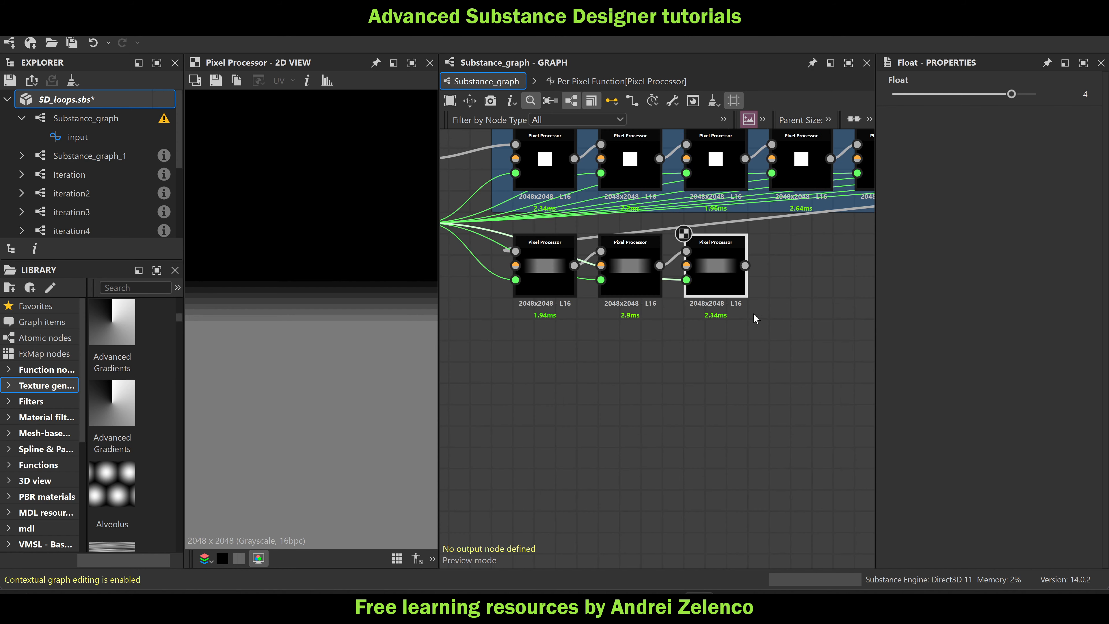
Duplicate the third vertical Pixel Processor, chain the copy after it, and set the copy's framed Float to 8
left_click(699, 290)
left_click_drag(697, 291, 679, 267)
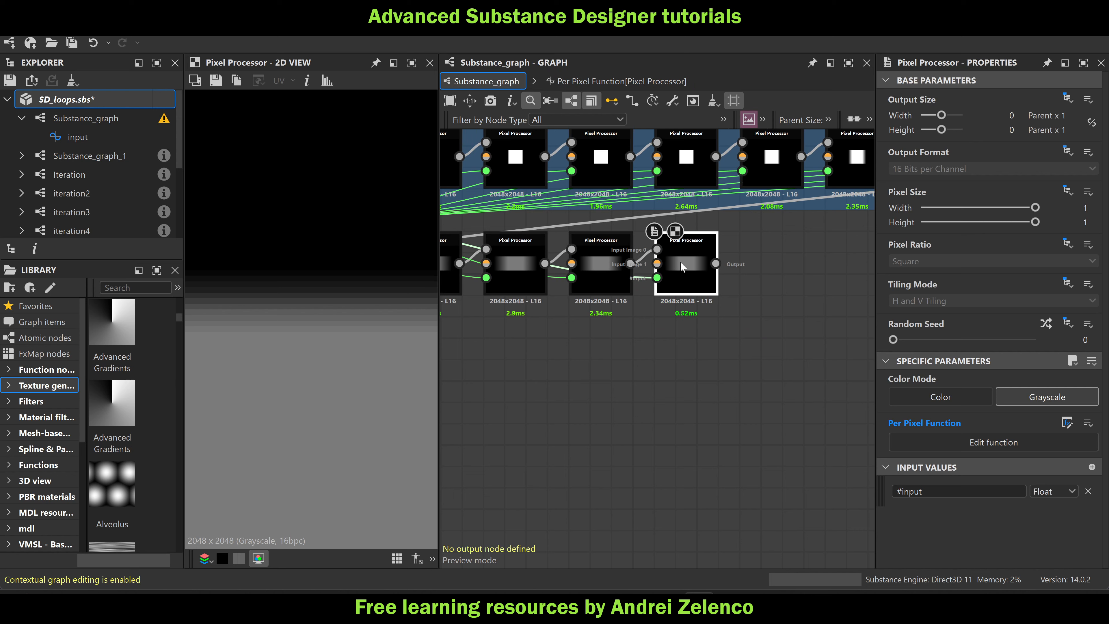
double_click(682, 267)
left_click(465, 374)
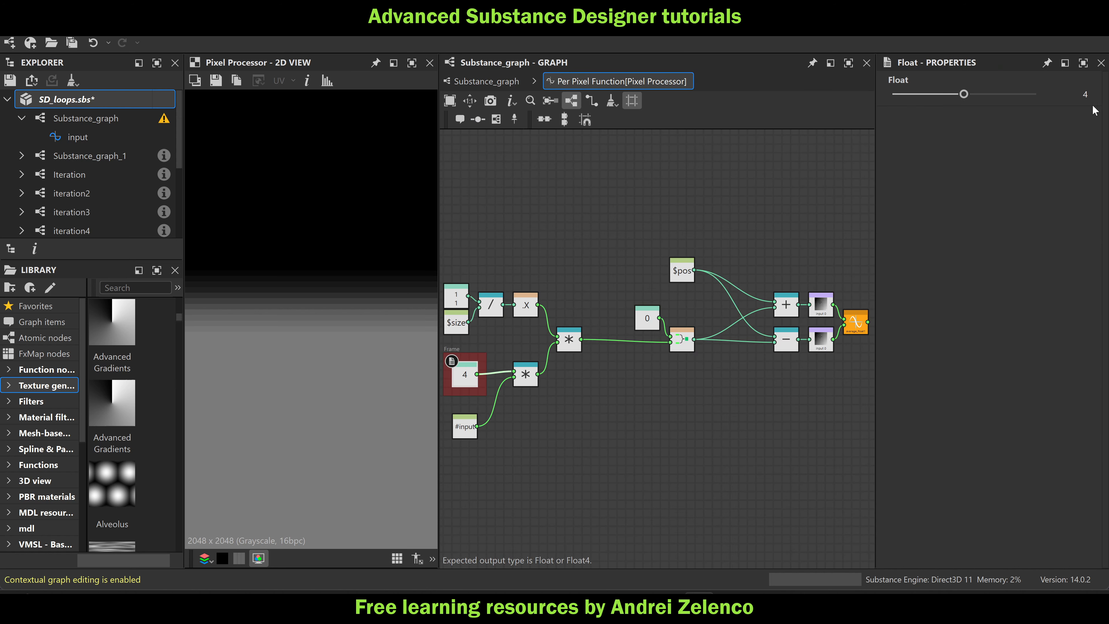
left_click(1085, 94)
type("8")
key("Return")
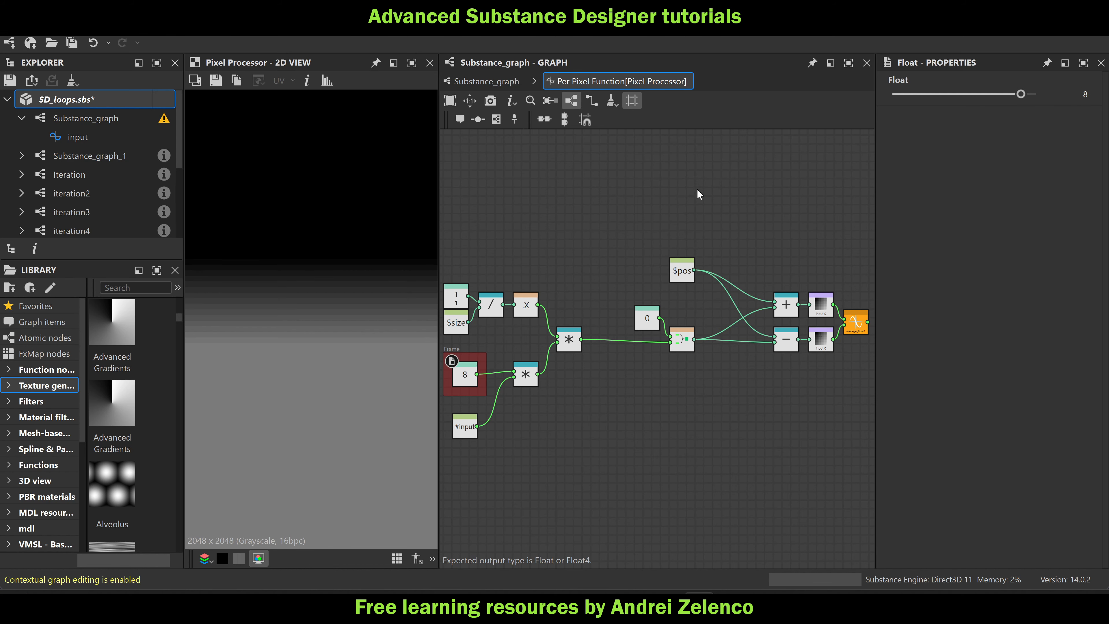
left_click(485, 81)
Duplicate the fourth vertical Pixel Processor, chain the copy after it, and set the copy's framed Float to 16
left_click(754, 275)
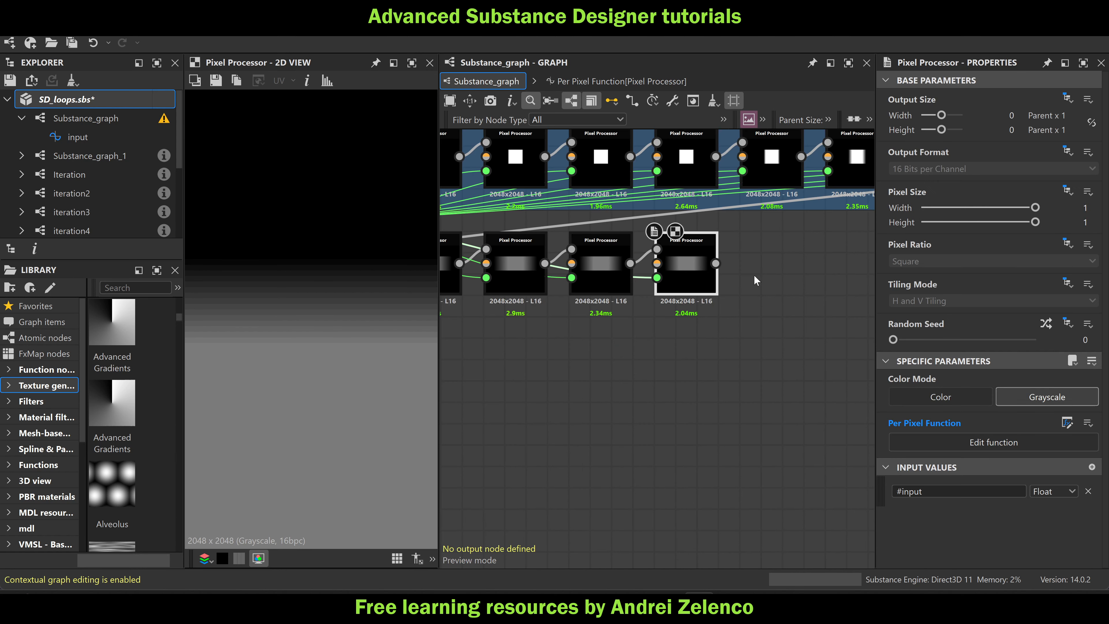
left_click_drag(767, 270, 781, 252)
left_click_drag(715, 263, 742, 249)
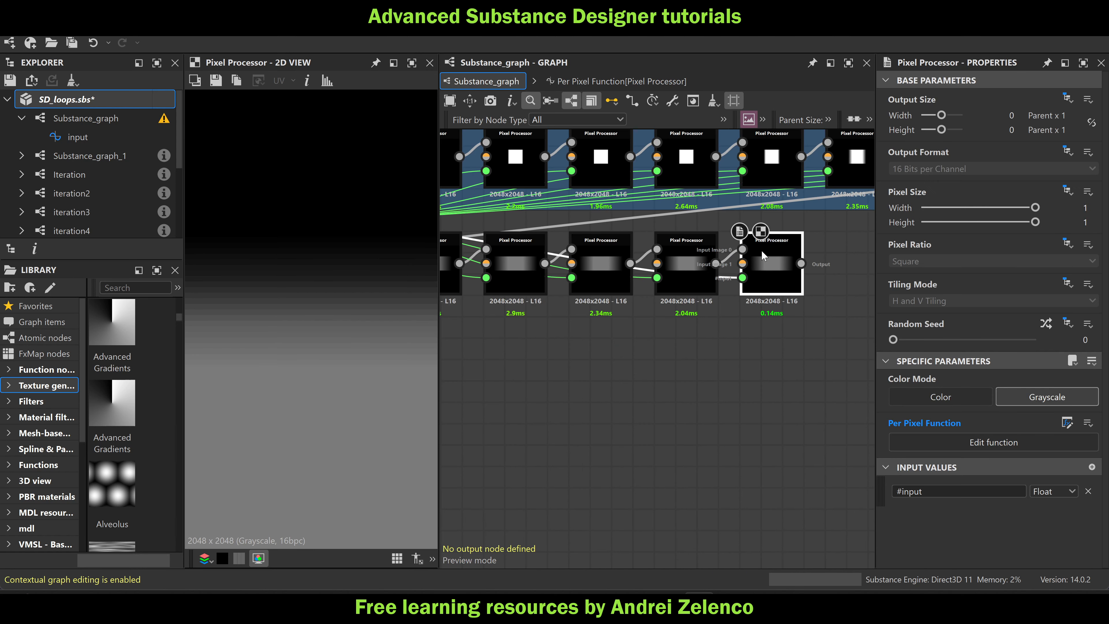
double_click(762, 253)
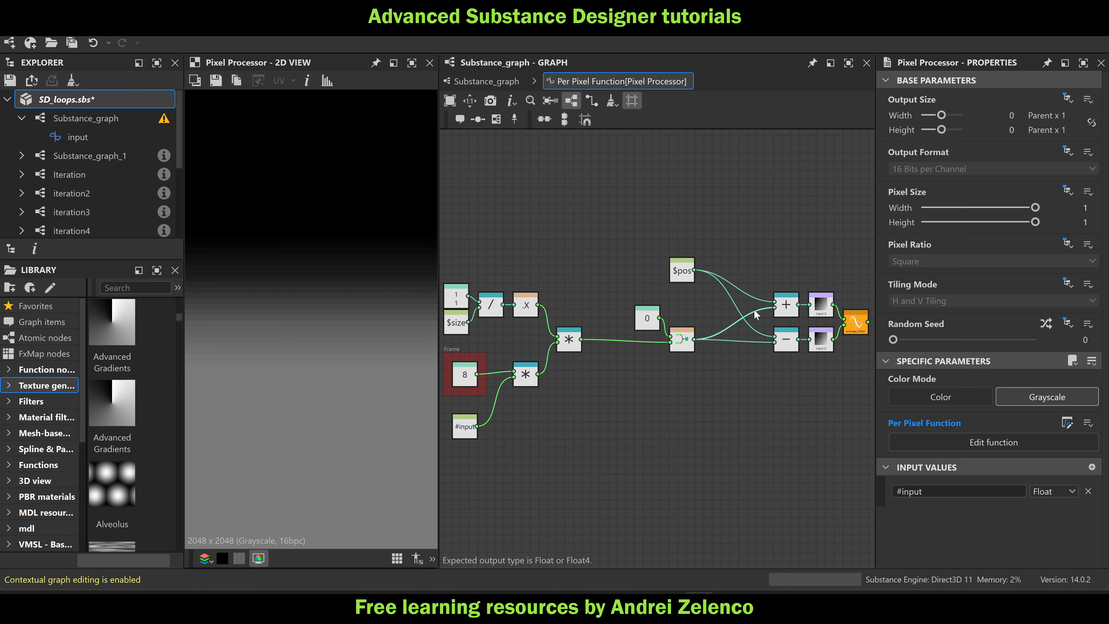
left_click(464, 379)
double_click(1084, 94)
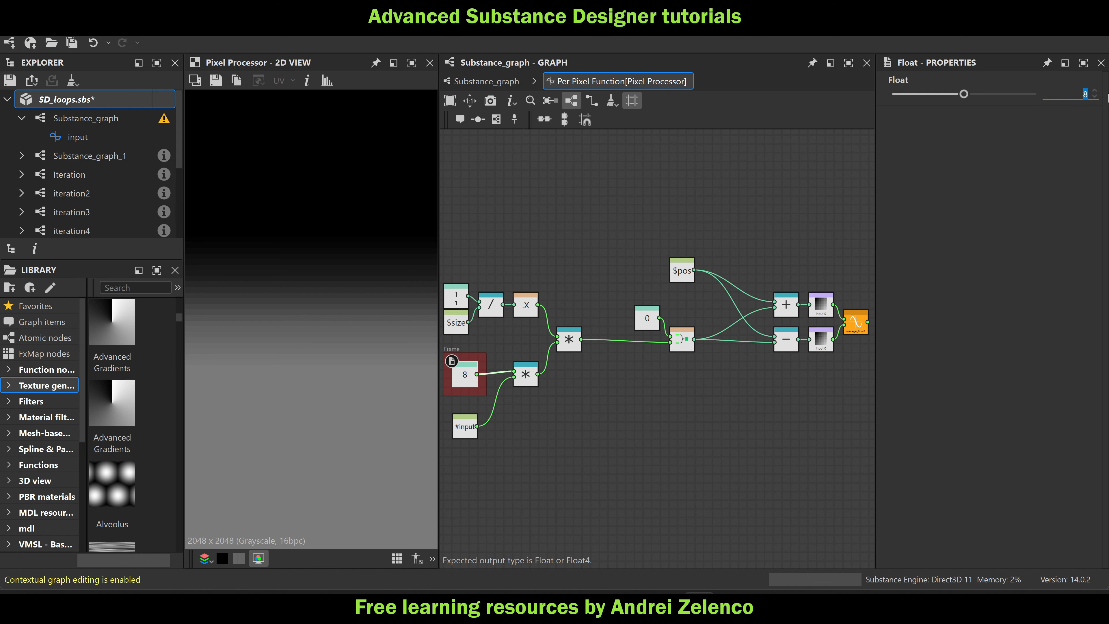
type("16")
key("Return")
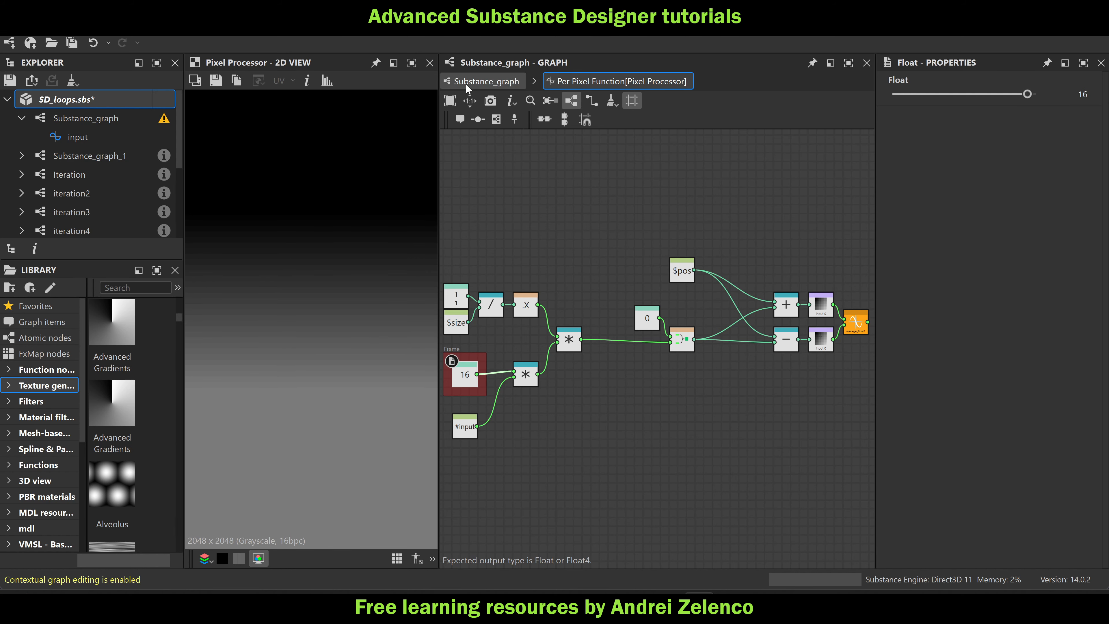
left_click(486, 81)
Duplicate the fifth vertical Pixel Processor, chain the copy after it, and set the copy's framed Float to 32
left_click(747, 276)
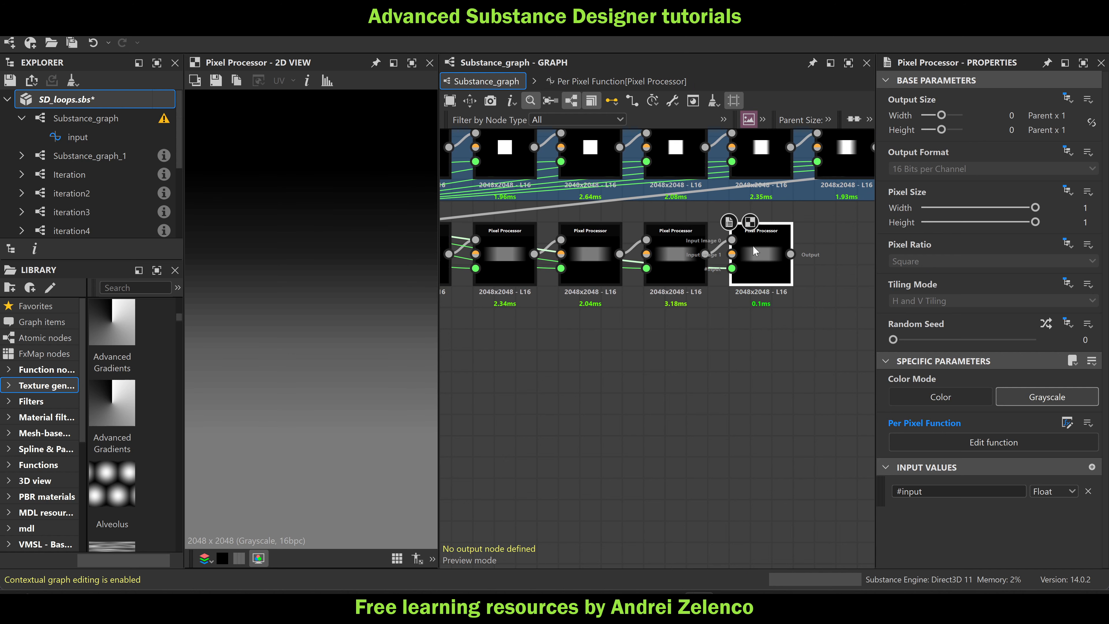
double_click(752, 245)
left_click(465, 374)
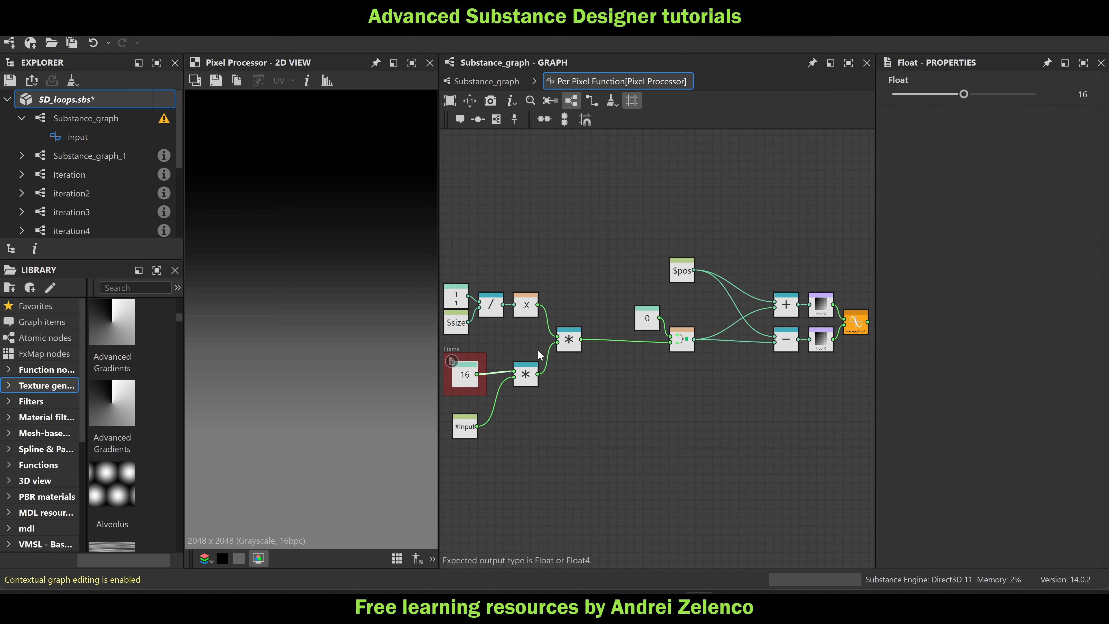
double_click(1087, 93)
type("32")
key("Return")
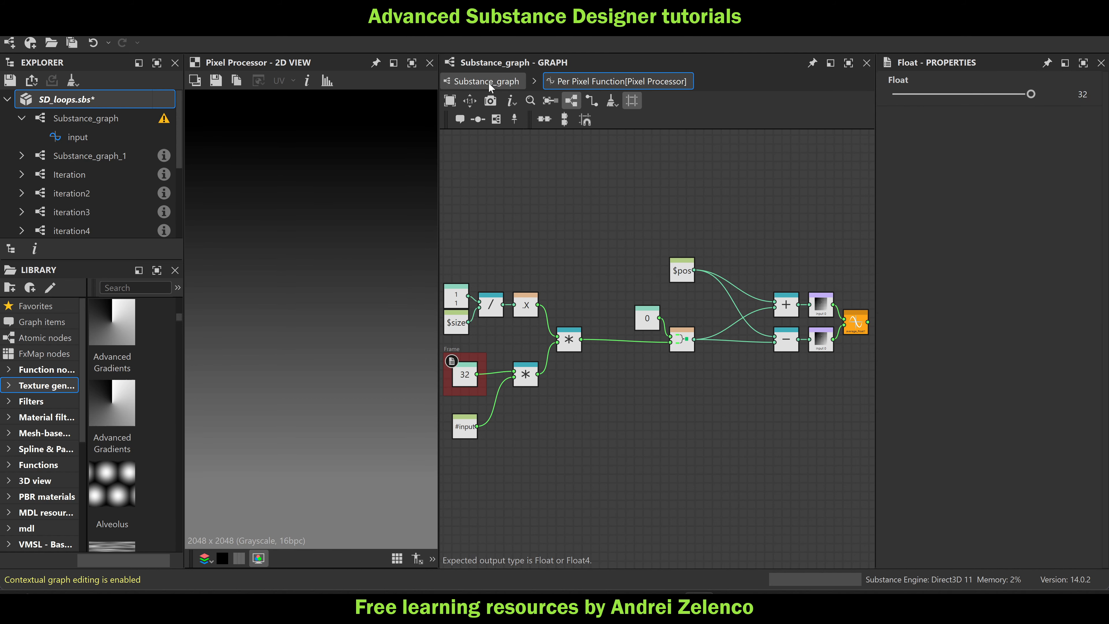
left_click(490, 83)
Duplicate the sixth vertical Pixel Processor, chain the copy after it, and set the copy's framed Float to 64
left_click(646, 239)
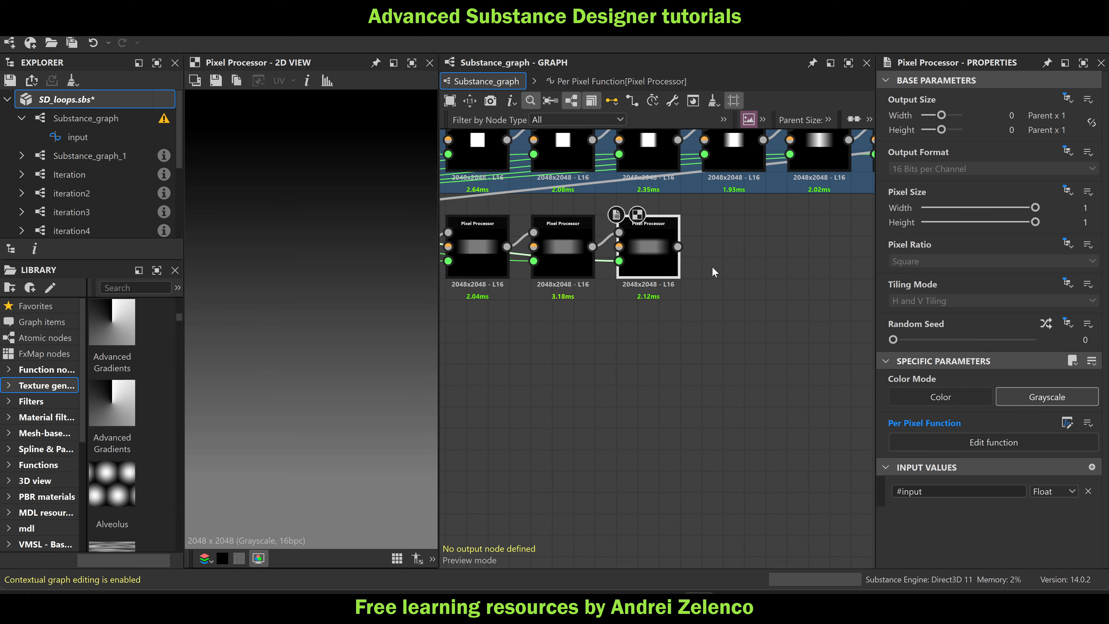
key("ctrl+d")
left_click_drag(712, 267, 705, 231)
key("ctrl+e")
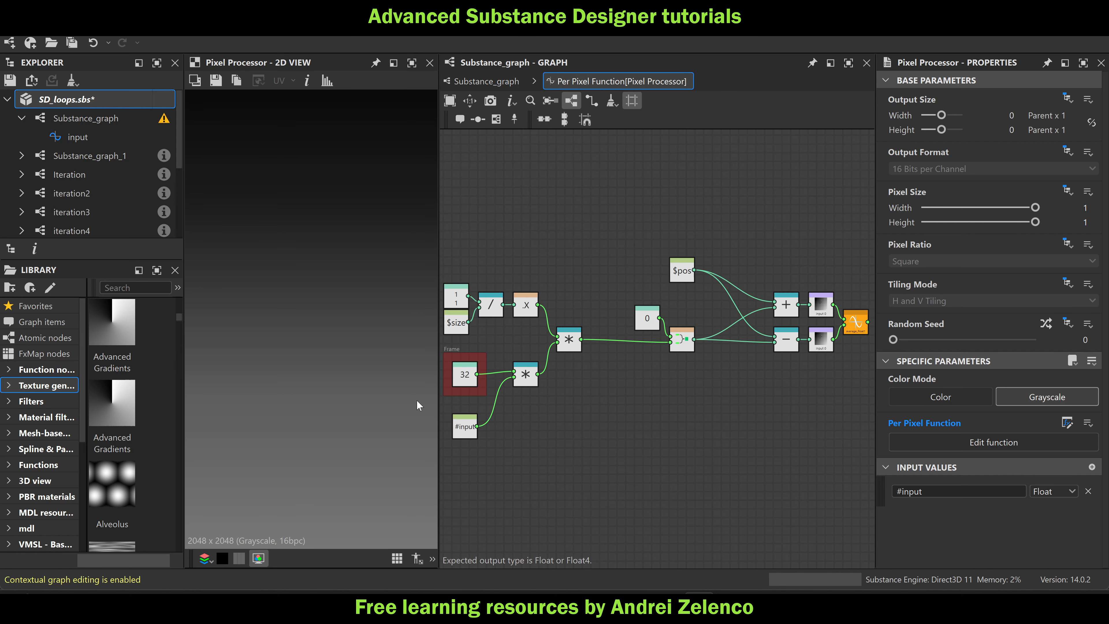
left_click(464, 374)
left_click(1082, 94)
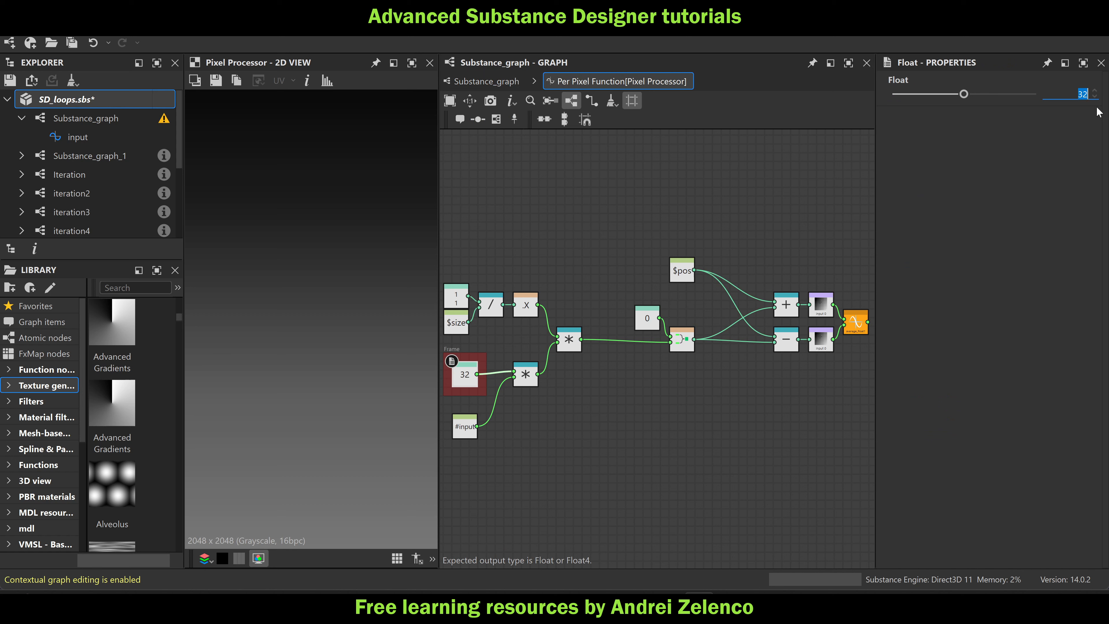
type("64")
key("Return")
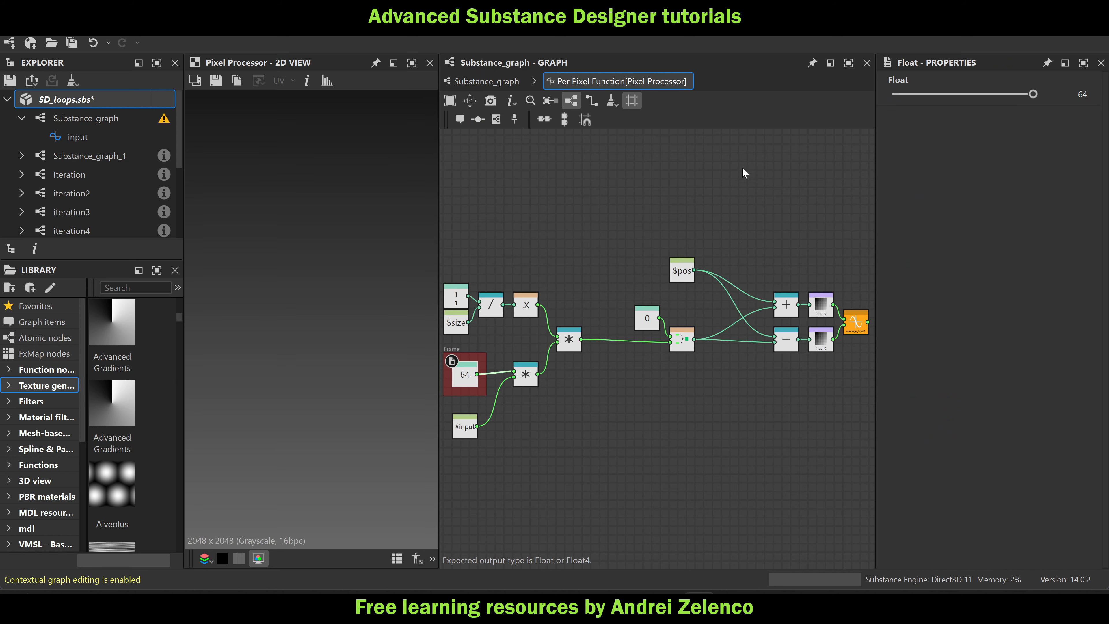
left_click(487, 81)
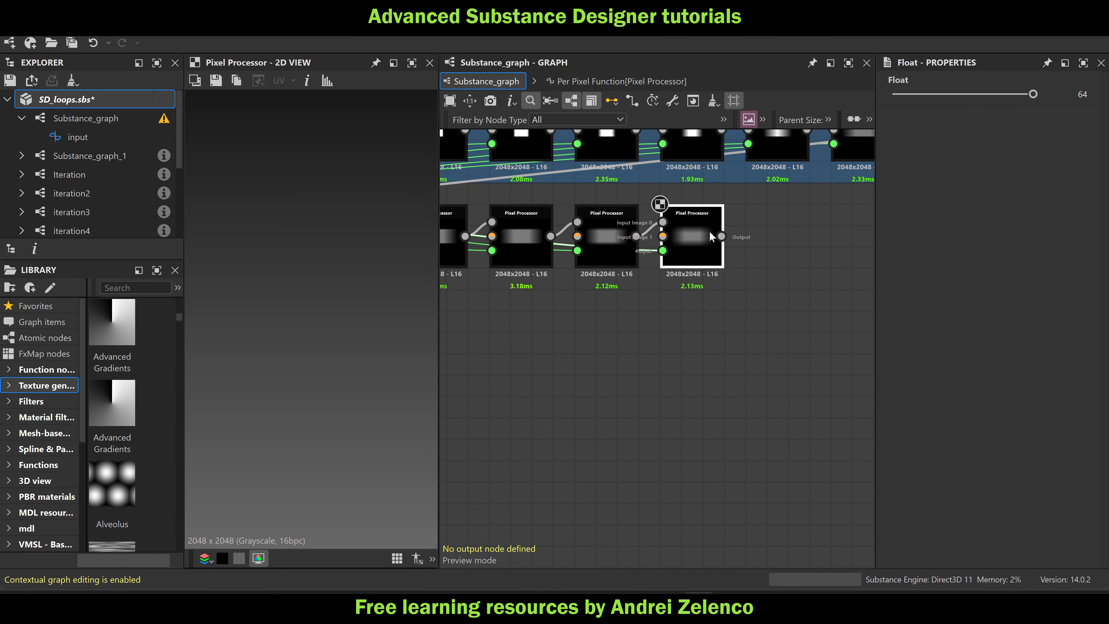
Duplicate the seventh vertical Pixel Processor, chain the copy after it, and set the copy's framed Float to 128
left_click(720, 242)
key("ctrl+d")
left_click_drag(764, 254, 748, 222)
double_click(765, 227)
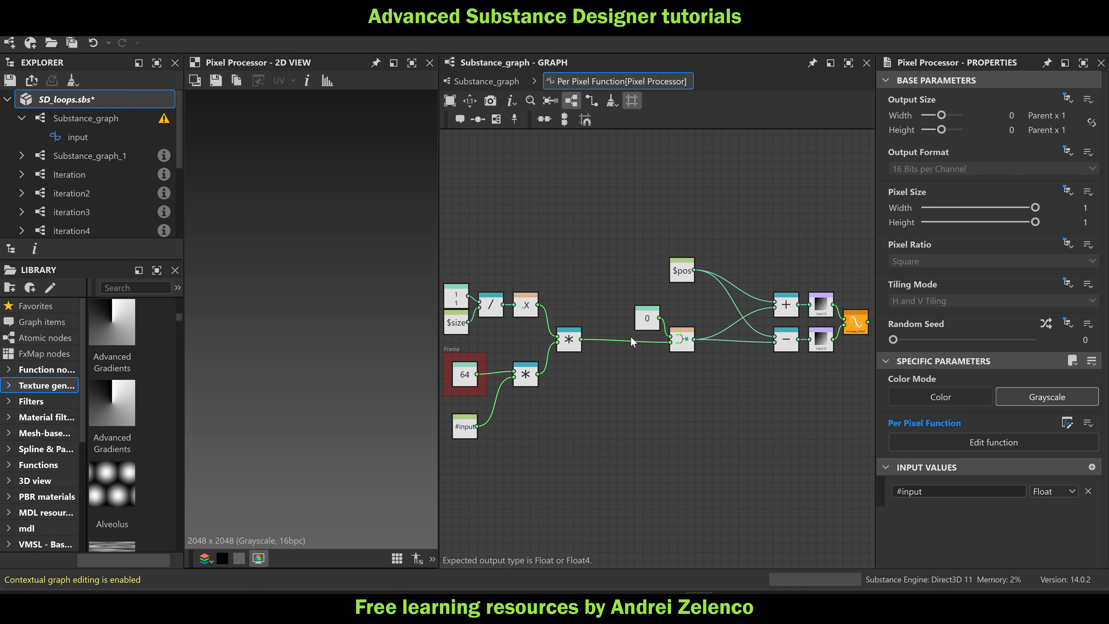
left_click(465, 383)
double_click(1081, 94)
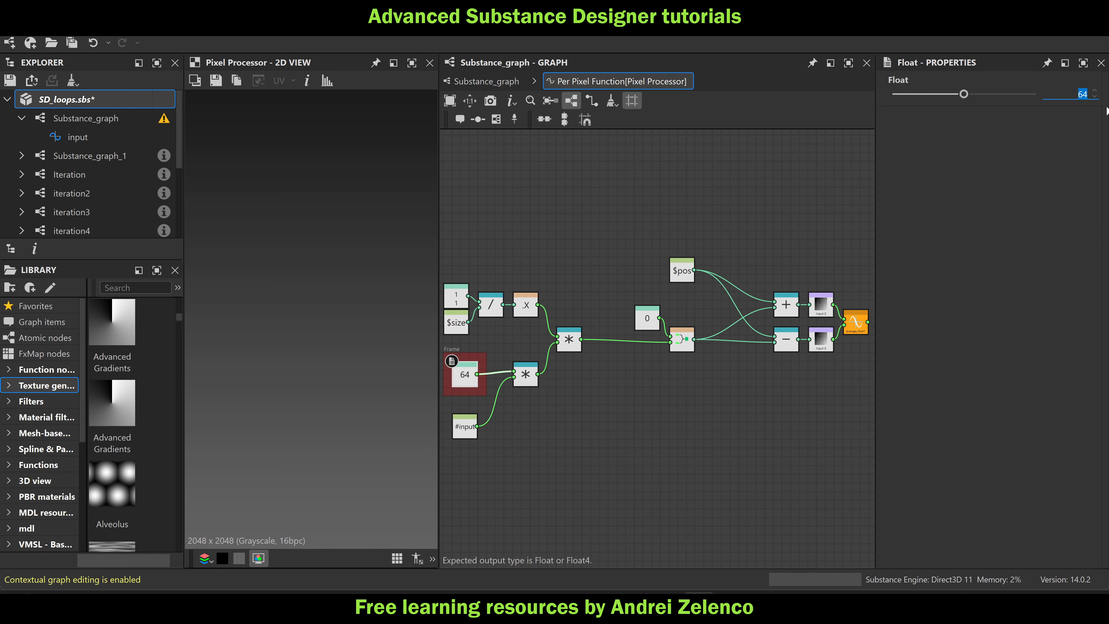
type("128")
key("Return")
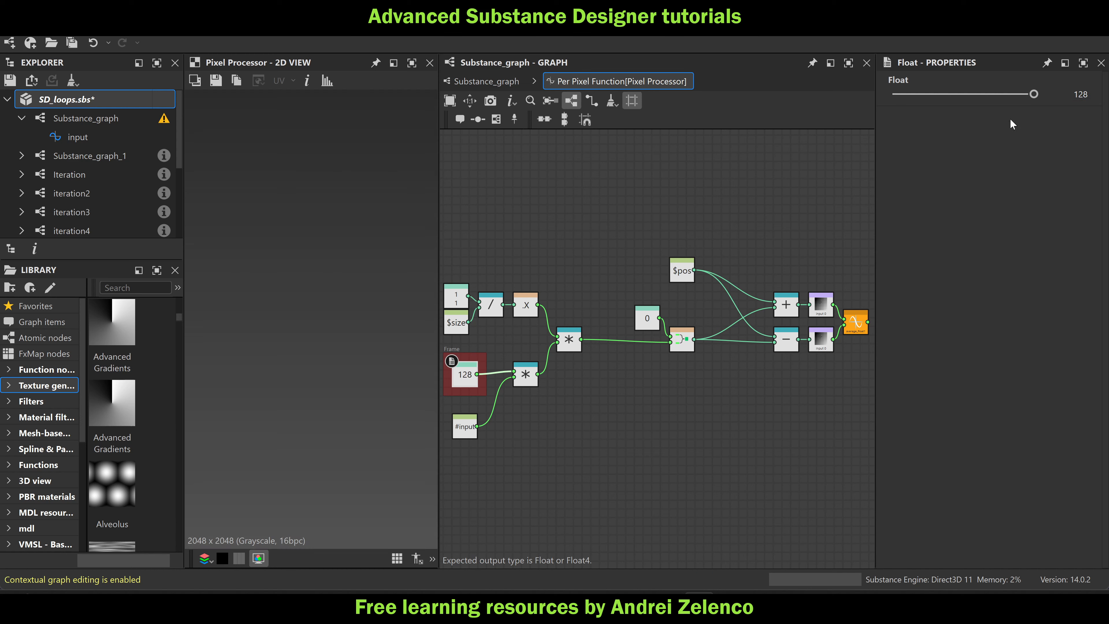
left_click(570, 95)
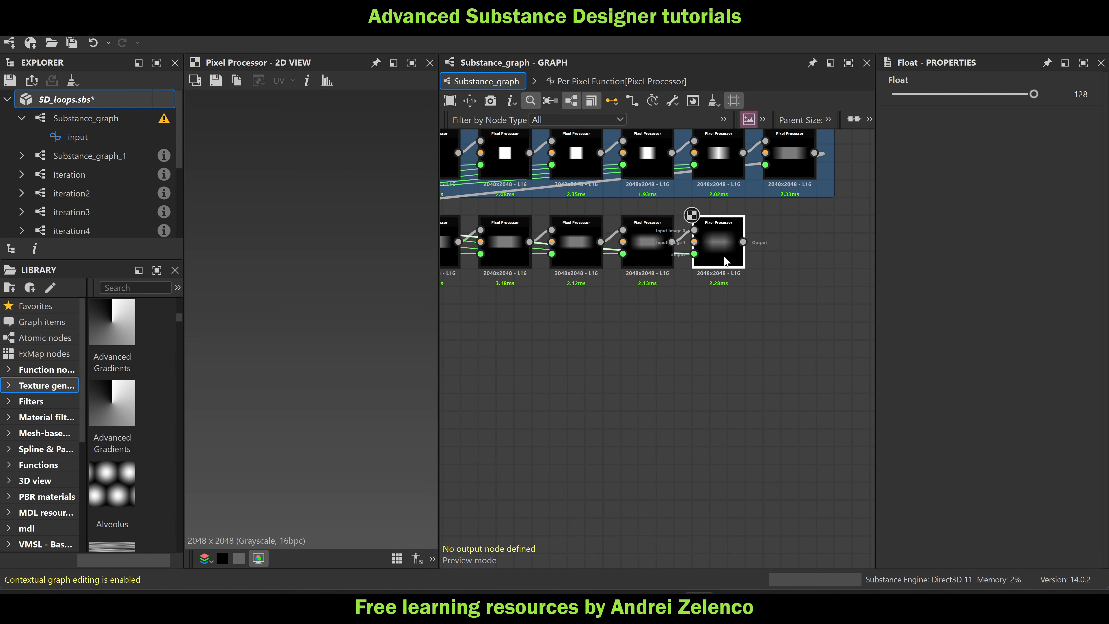
Duplicate the eighth vertical Pixel Processor, chain the copy after it, set the copy's framed Float to 256, and save the package
left_click(725, 258)
key("ctrl+d")
left_click_drag(778, 273, 788, 238)
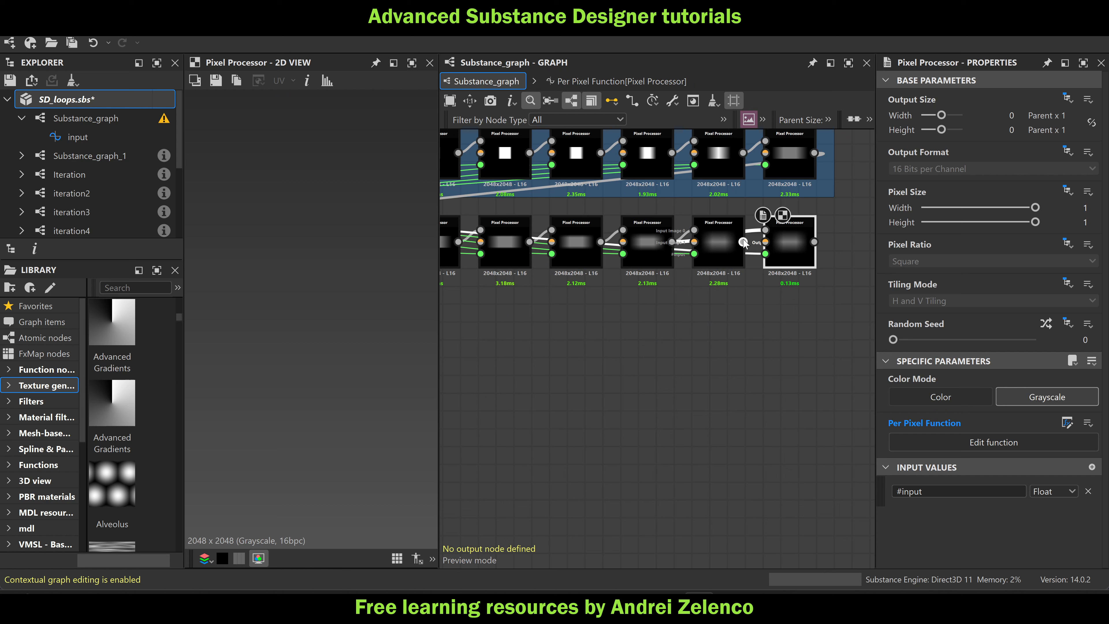
double_click(782, 233)
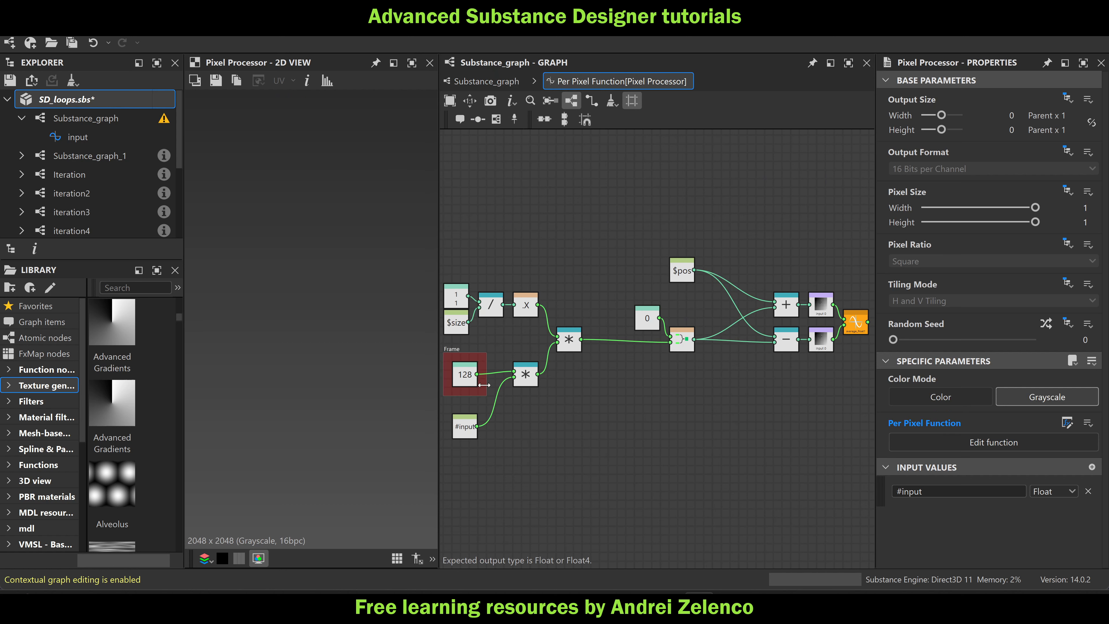
left_click(465, 374)
double_click(1079, 93)
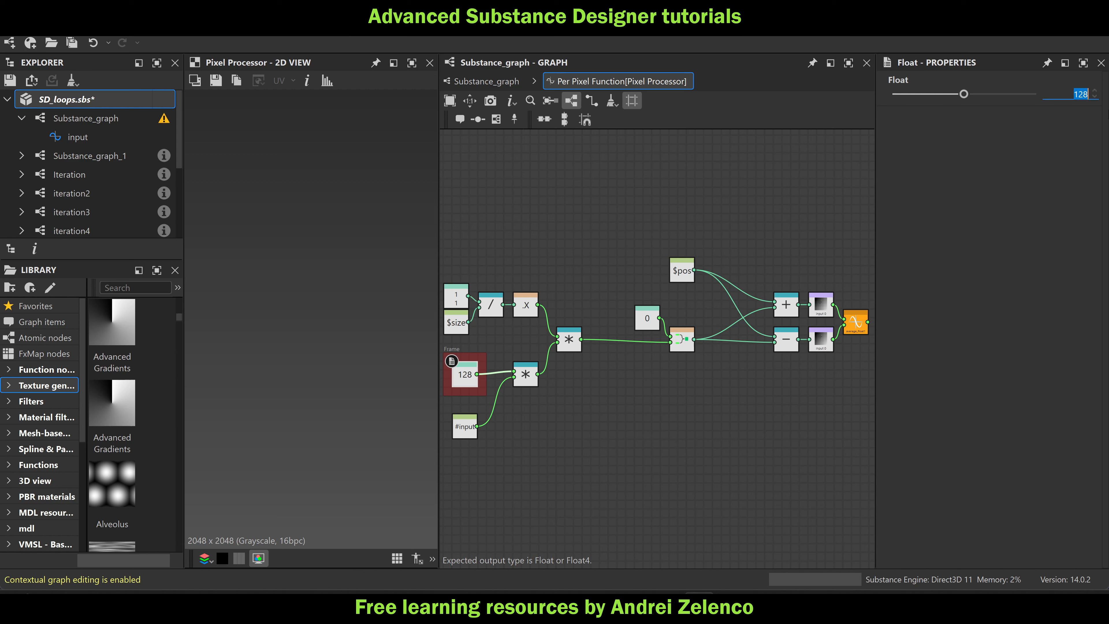
type("256")
key("Return")
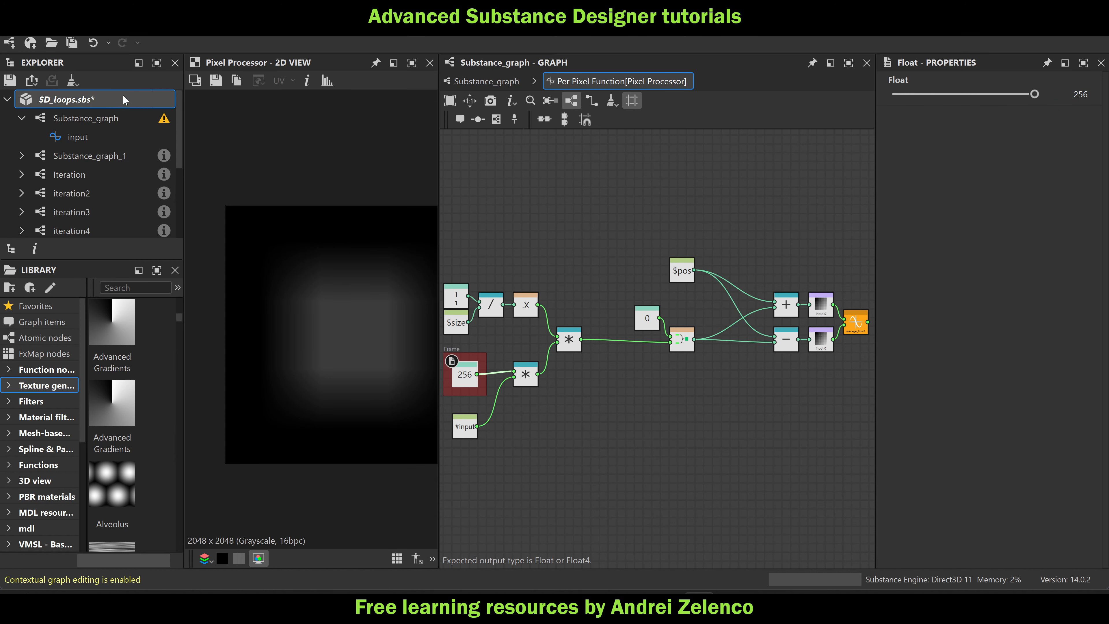
key("ctrl+s")
left_click(486, 81)
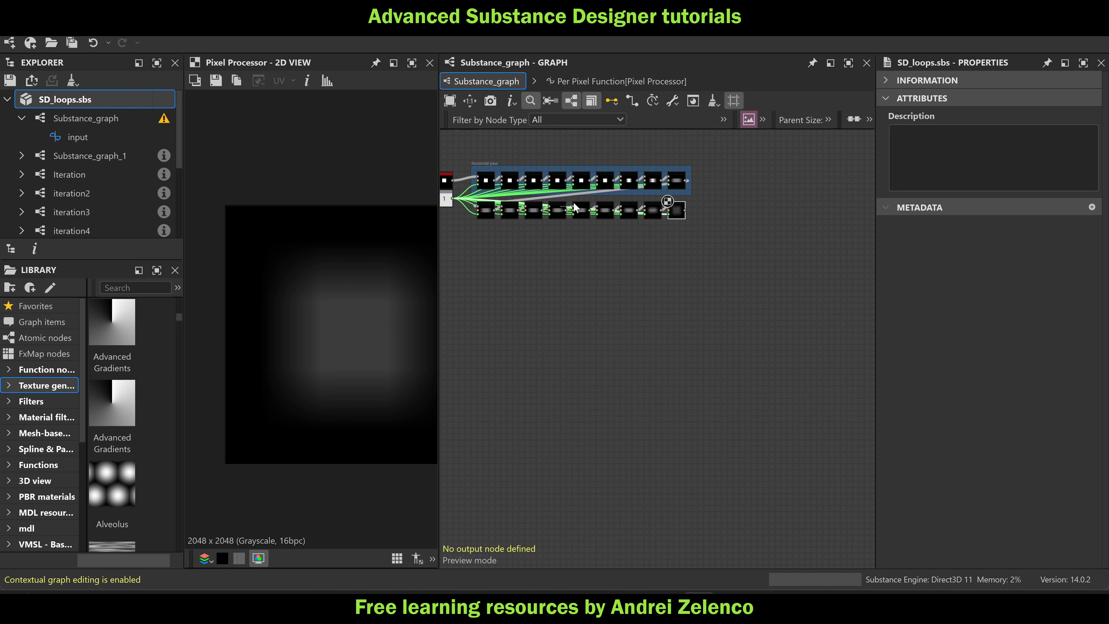
Preview the reference Blur node above the chains and raise its Intensity to 25.86
middle_click_drag(573, 201, 694, 271)
scroll(604, 218, "up", 3)
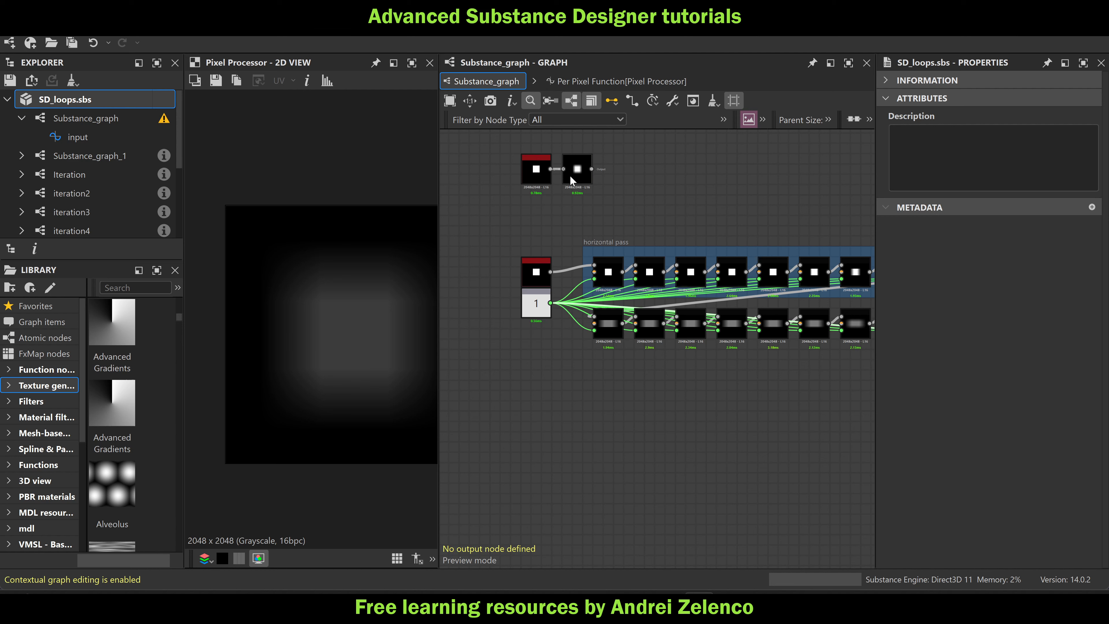
double_click(570, 175)
left_click(544, 180)
left_click(577, 173)
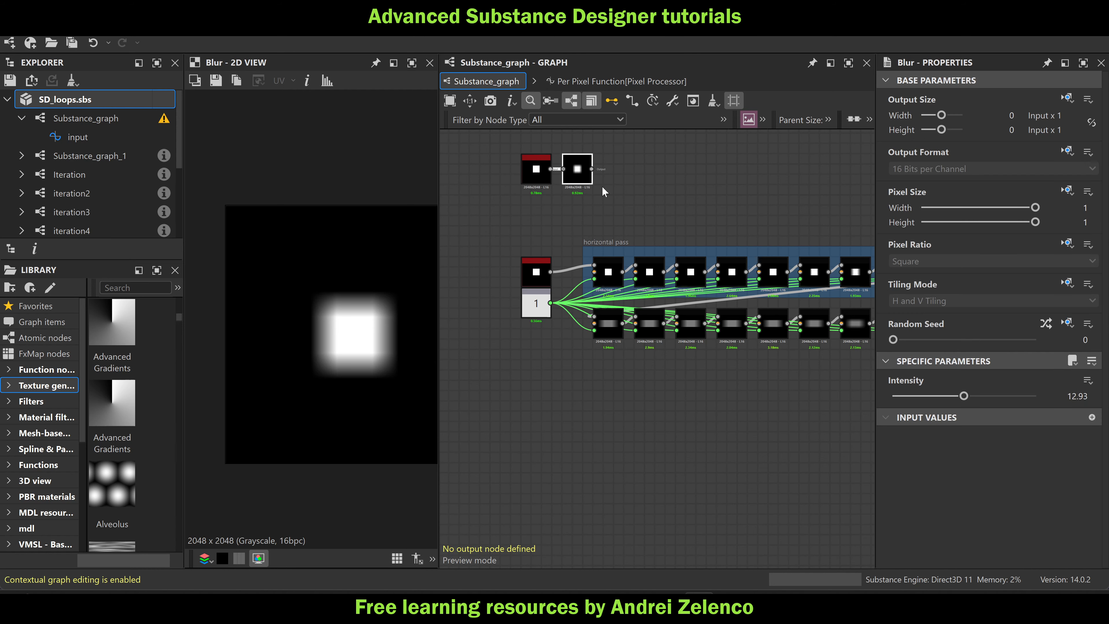
left_click_drag(964, 395, 1047, 407)
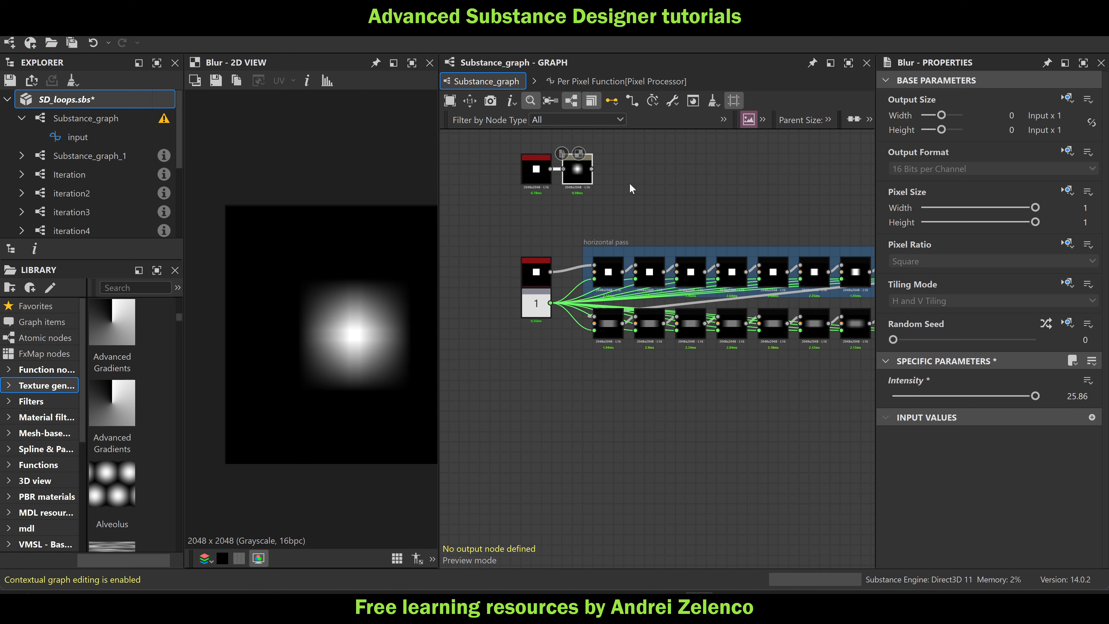
Preview the last vertical Pixel Processor's output and lower the input node's Default value to 0.25
middle_click_drag(659, 184, 446, 133)
double_click(730, 276)
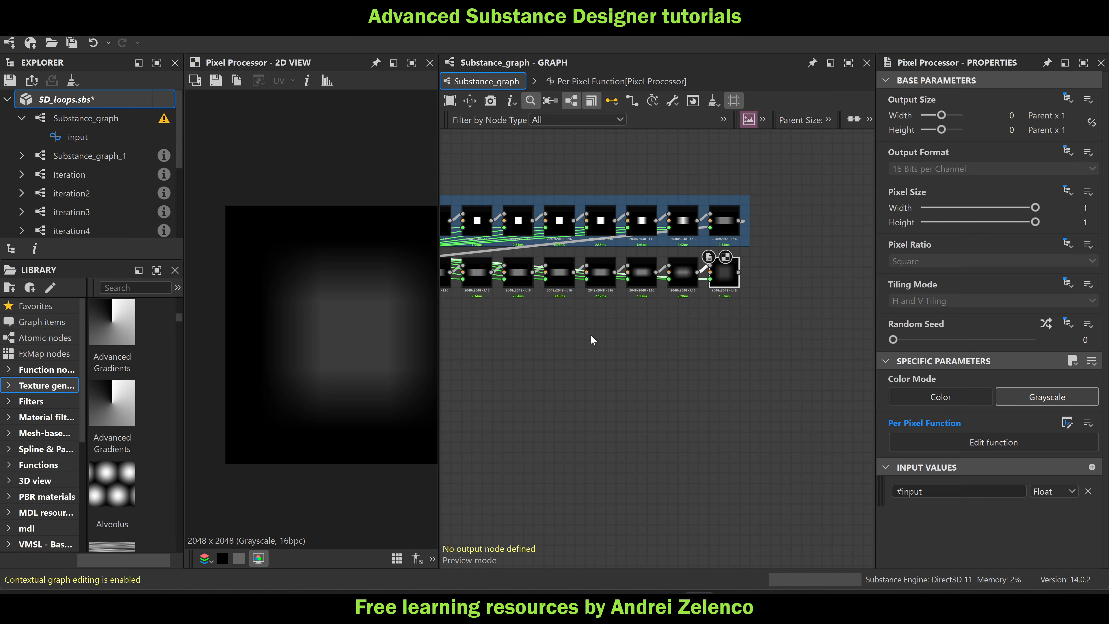
middle_click_drag(552, 334, 634, 315)
scroll(634, 311, "down", 3)
middle_click_drag(544, 290, 615, 295)
scroll(541, 262, "up", 4)
left_click(543, 265)
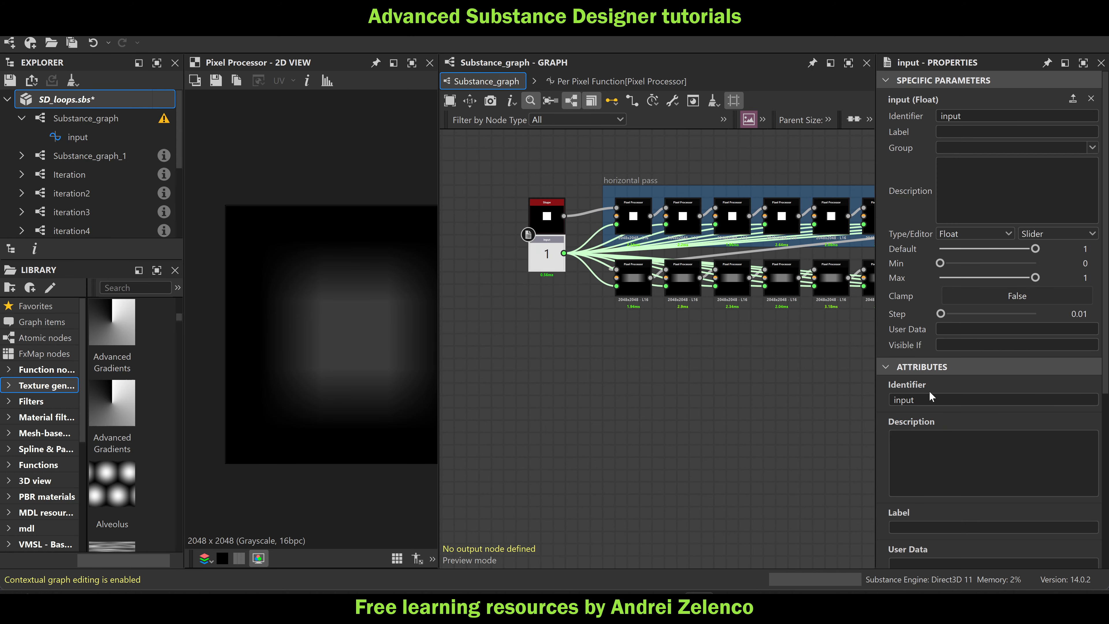
left_click_drag(1032, 250, 979, 259)
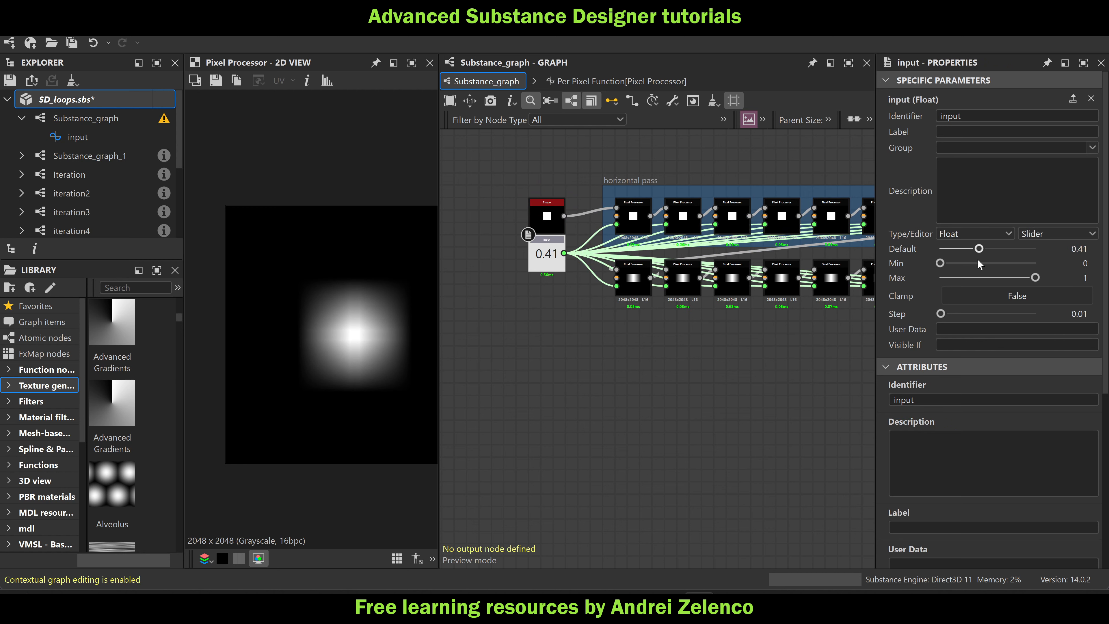
left_click_drag(977, 259, 969, 261)
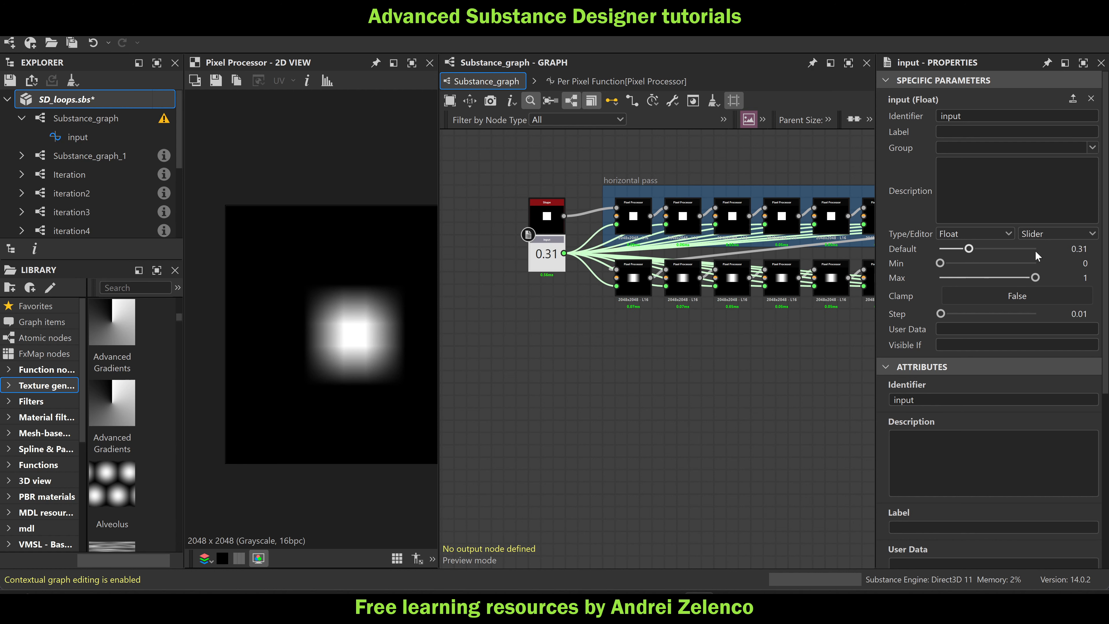
left_click(1078, 249)
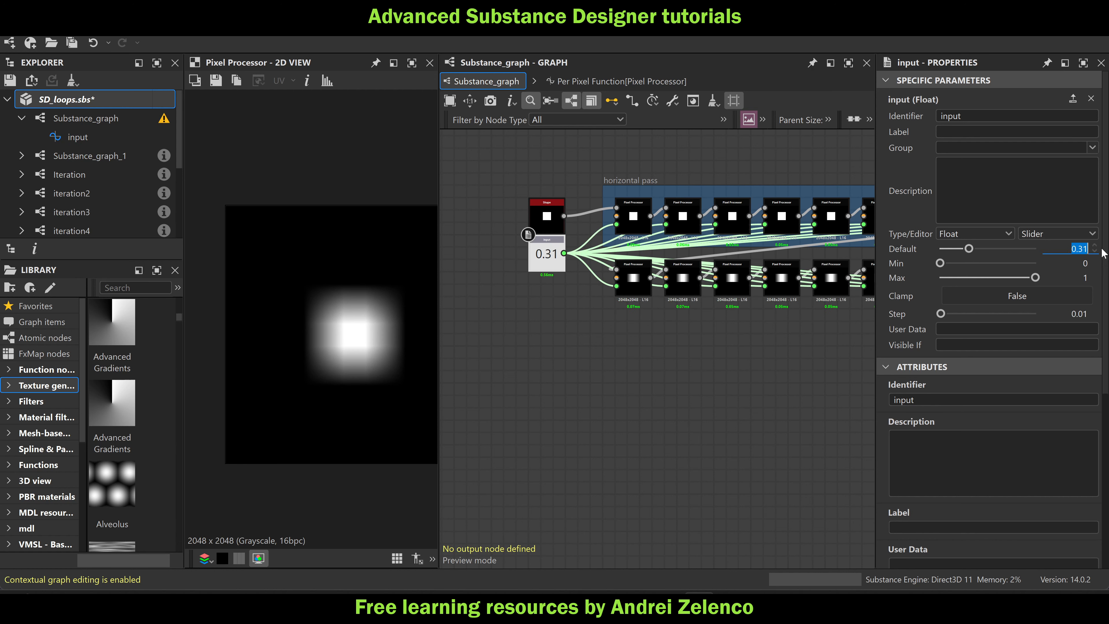
type("0.25")
key("Return")
Set the reference Blur node's Intensity to 15.93
middle_click_drag(638, 247, 609, 400)
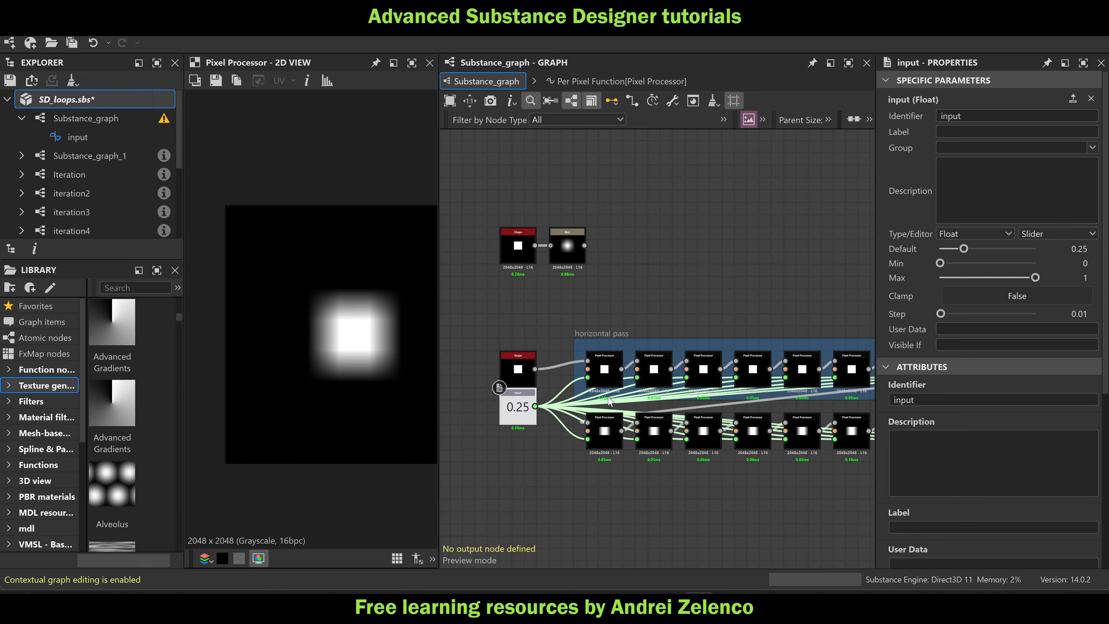
scroll(555, 254, "up", 3)
left_click(576, 262)
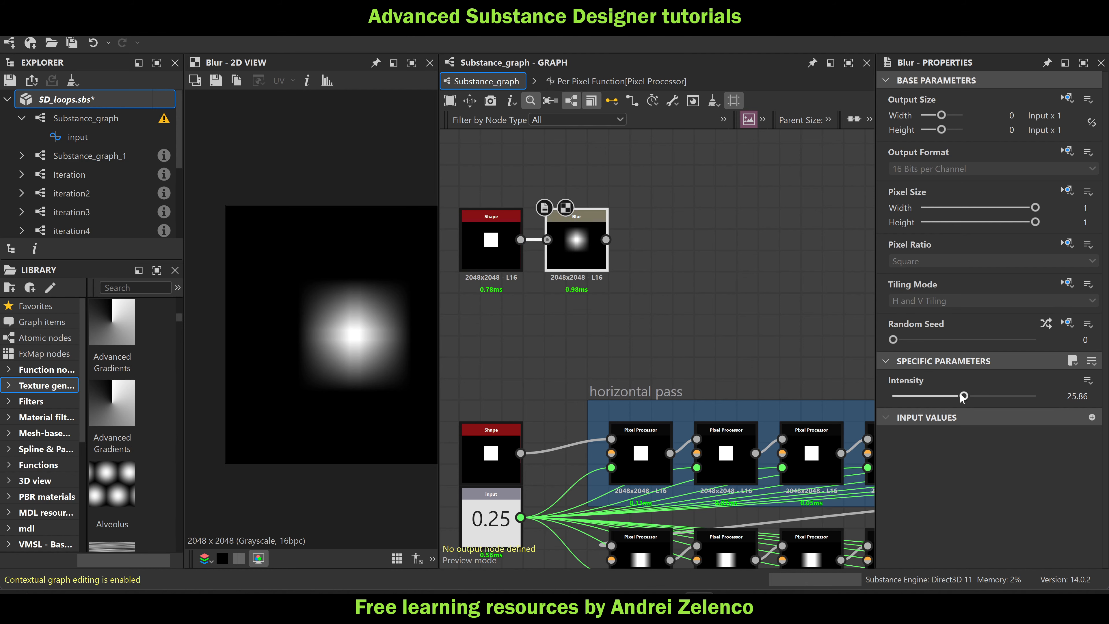
left_click_drag(963, 396, 936, 396)
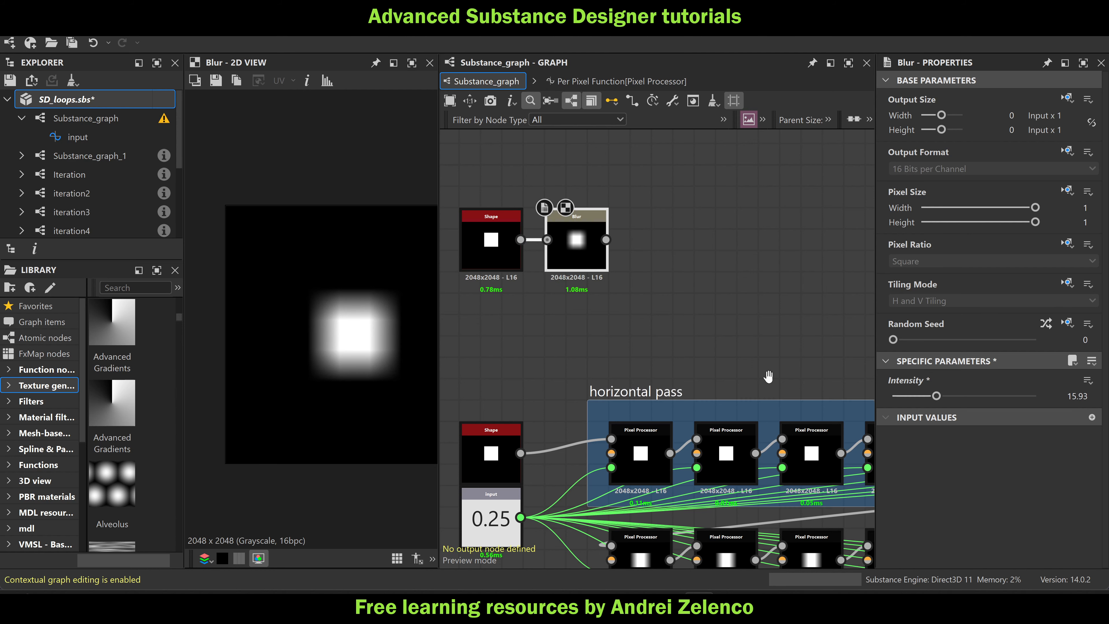
Compare the last vertical Pixel Processor's output with the reference Blur node's output
middle_click_drag(768, 377, 661, 271)
scroll(581, 247, "down", 4)
middle_click_drag(766, 359, 541, 314)
scroll(655, 312, "up", 3)
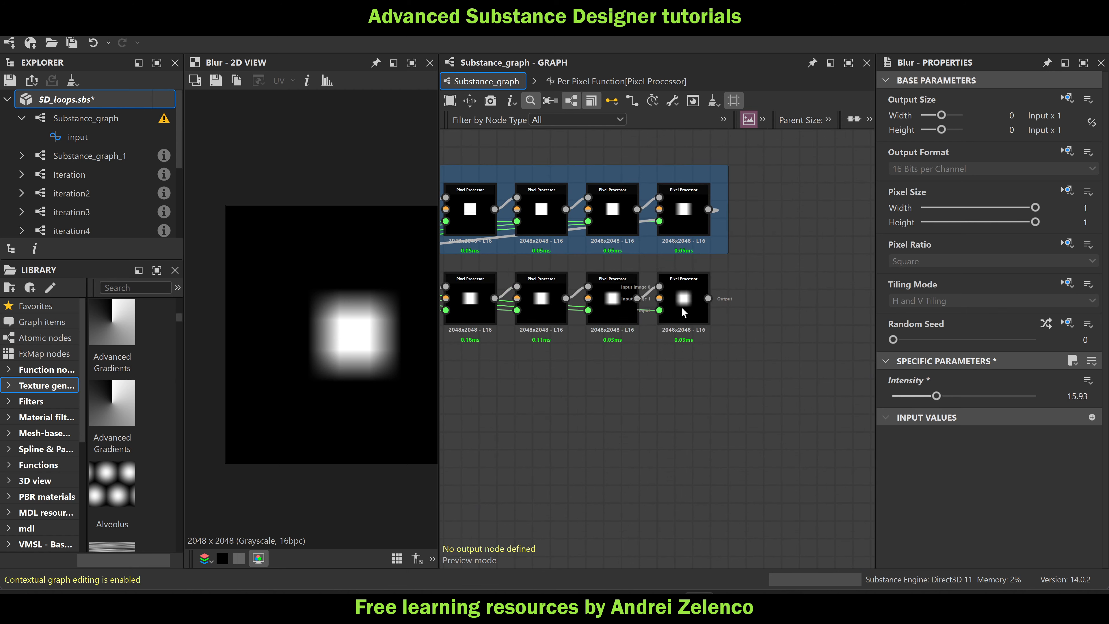
left_click(684, 311)
middle_click_drag(683, 298, 836, 394)
scroll(743, 366, "down", 2)
scroll(842, 394, "down", 3)
scroll(579, 271, "up", 3)
double_click(577, 278)
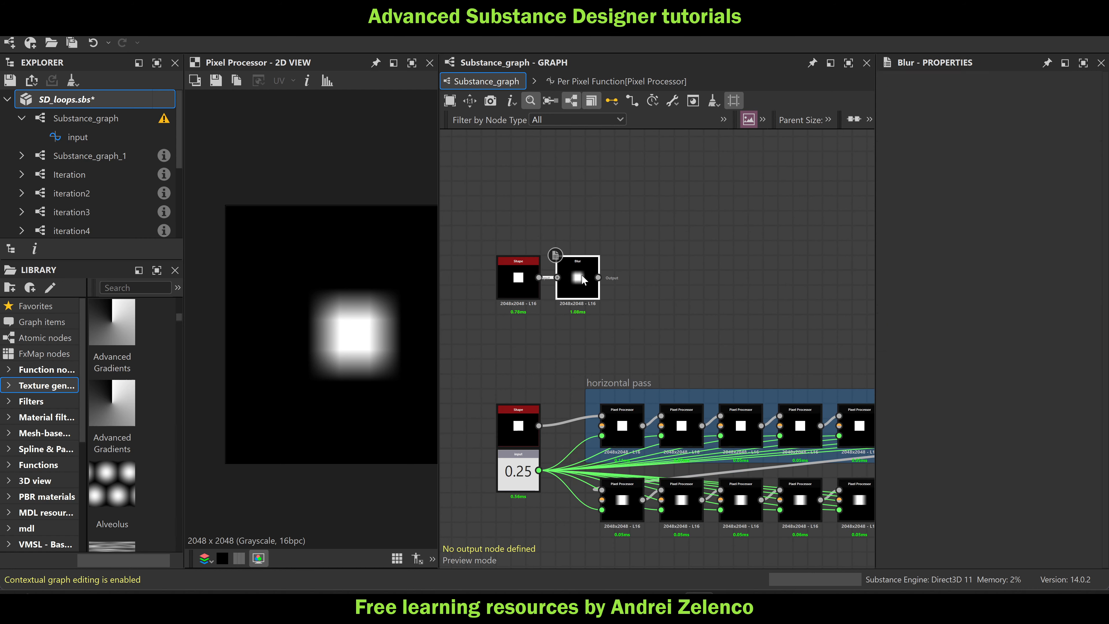
scroll(573, 281, "up", 1)
scroll(691, 255, "down", 5)
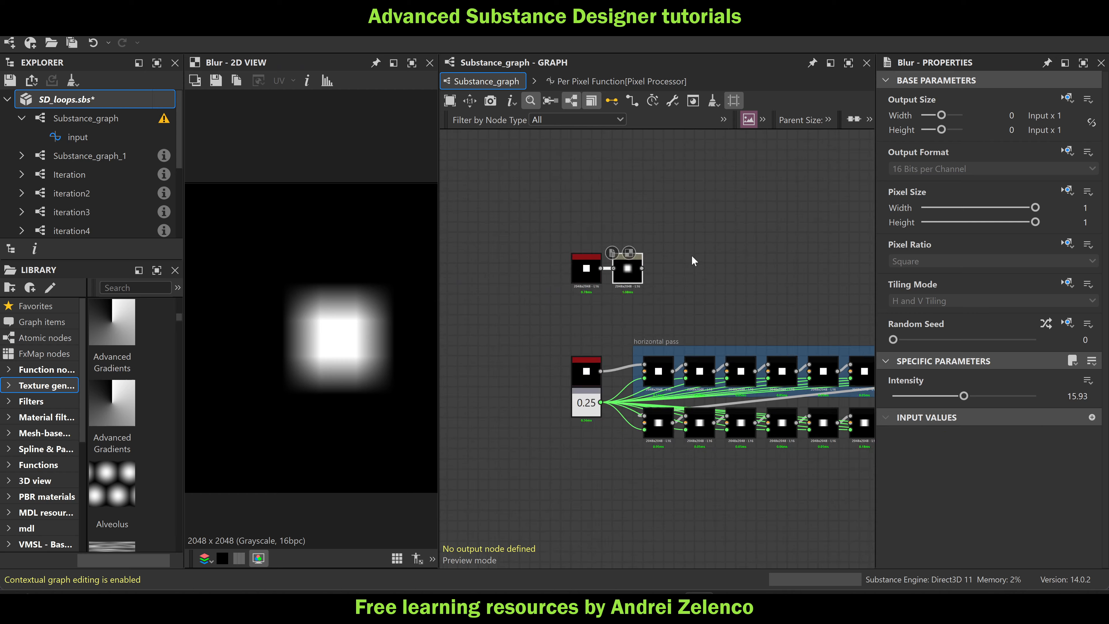
middle_click_drag(718, 316, 601, 244)
scroll(498, 300, "up", 5)
scroll(499, 282, "down", 3)
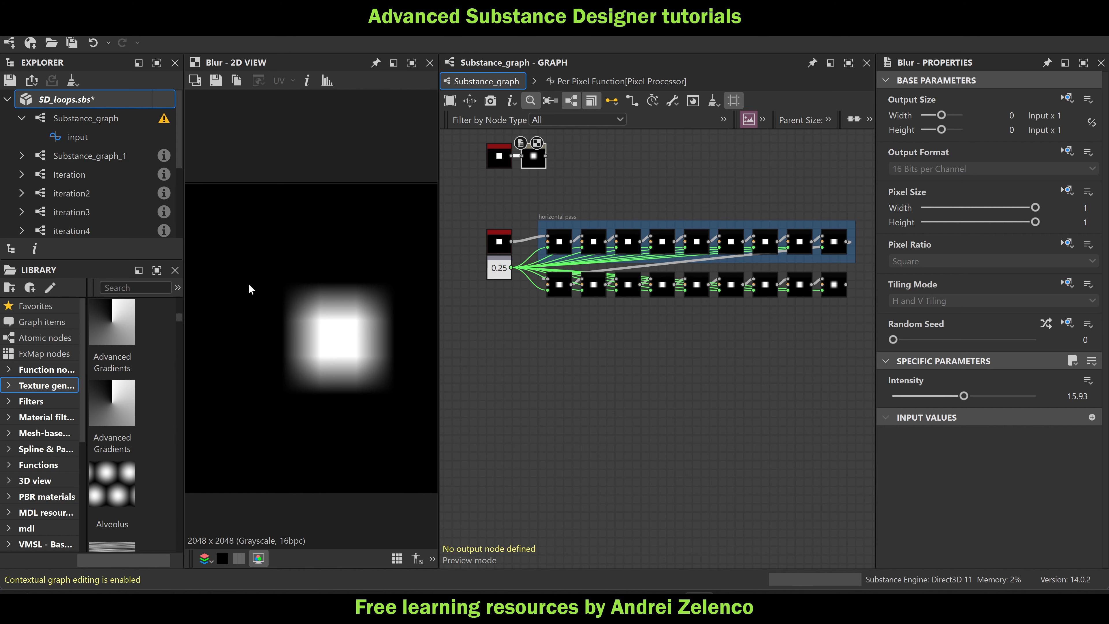
scroll(249, 283, "down", 2)
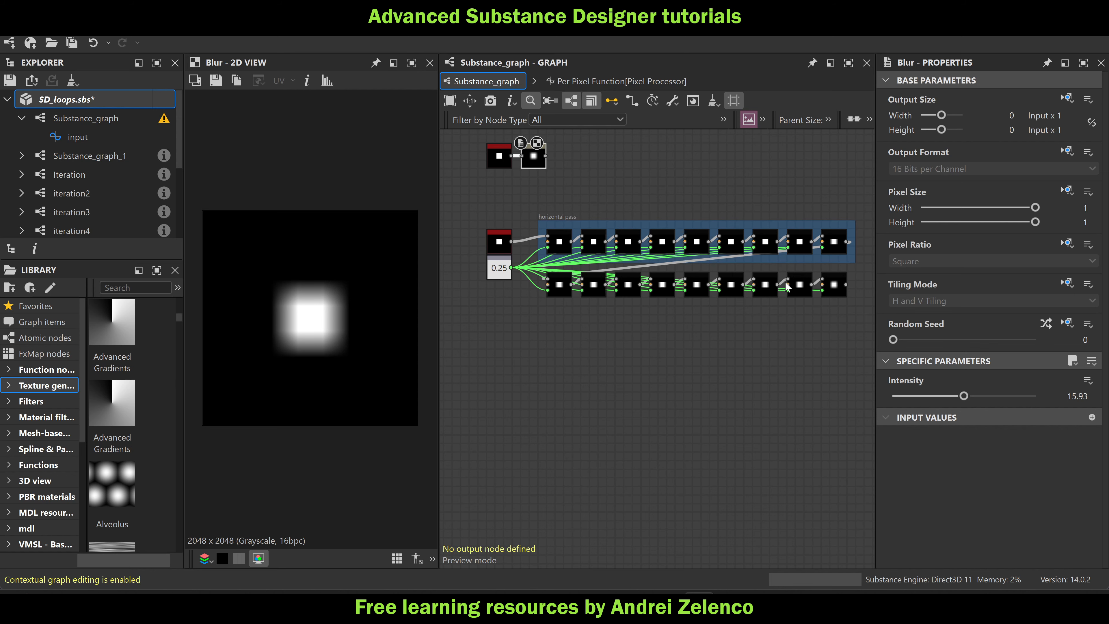
Lower the input node's Default value to 0
left_click(491, 267)
scroll(491, 267, "up", 2)
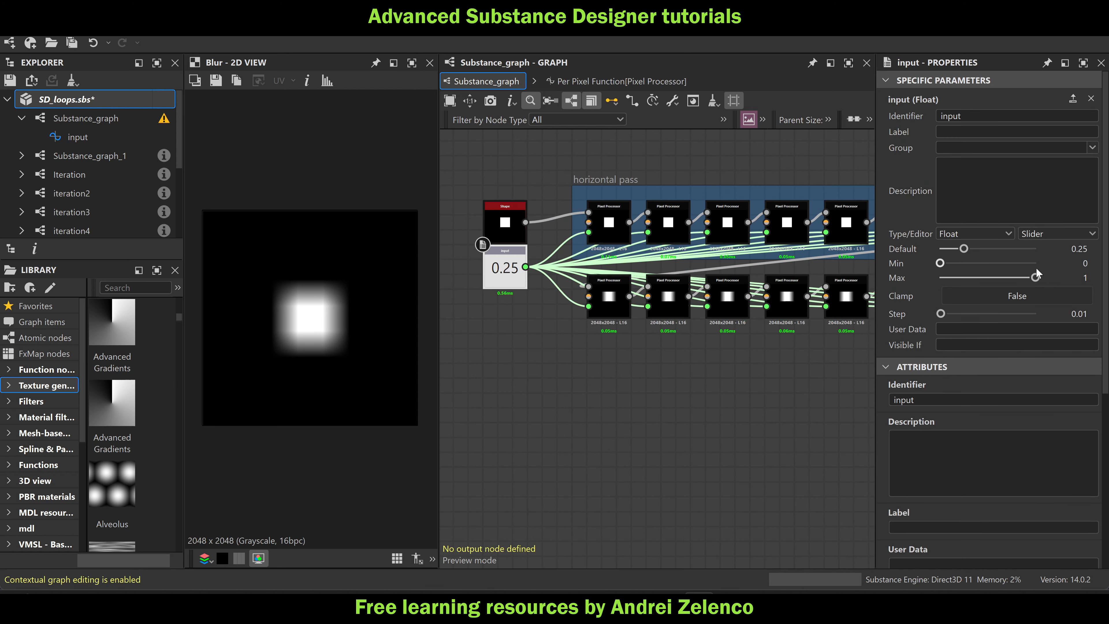
left_click_drag(964, 249, 925, 255)
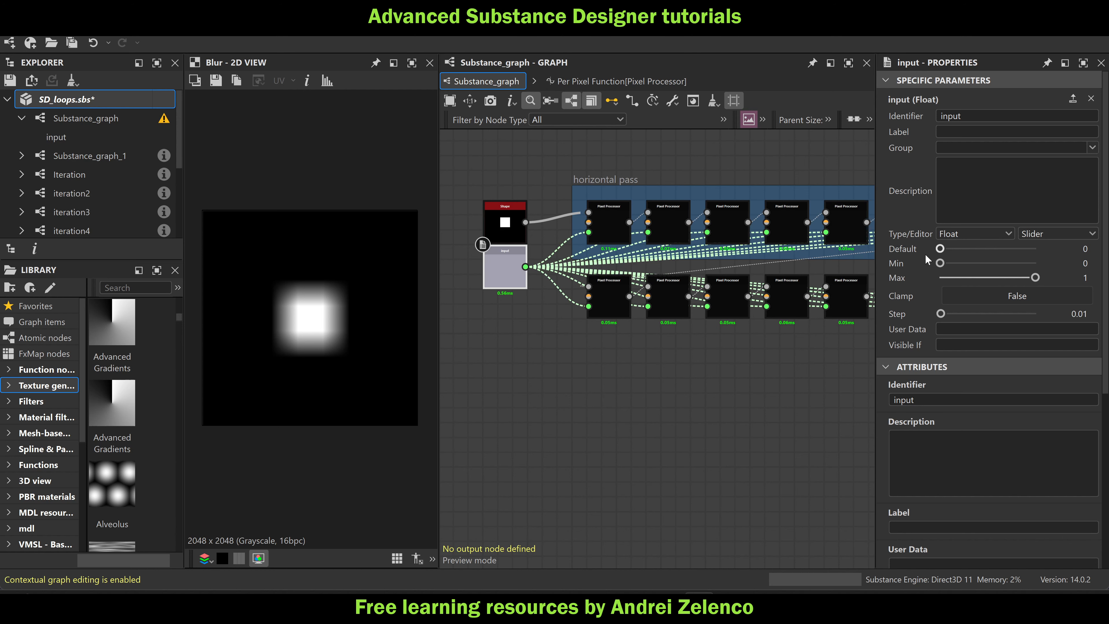
Preview the last vertical Pixel Processor's output and raise the input node's Default value to 0.45
scroll(602, 264, "down", 3)
double_click(727, 269)
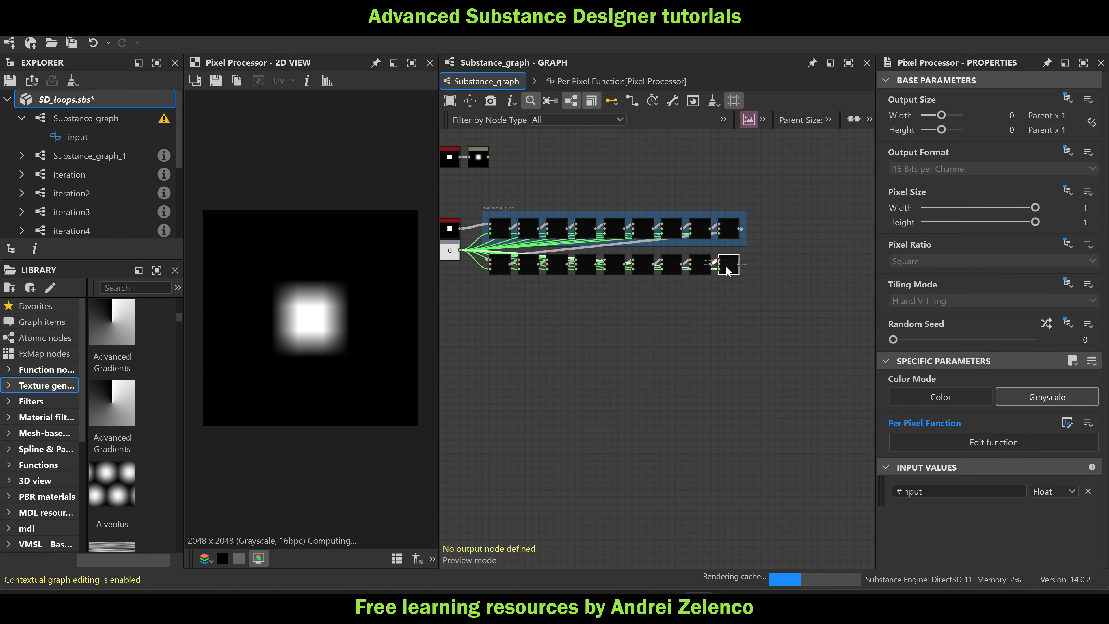
middle_click_drag(528, 311, 595, 312)
scroll(519, 259, "up", 3)
left_click(513, 244)
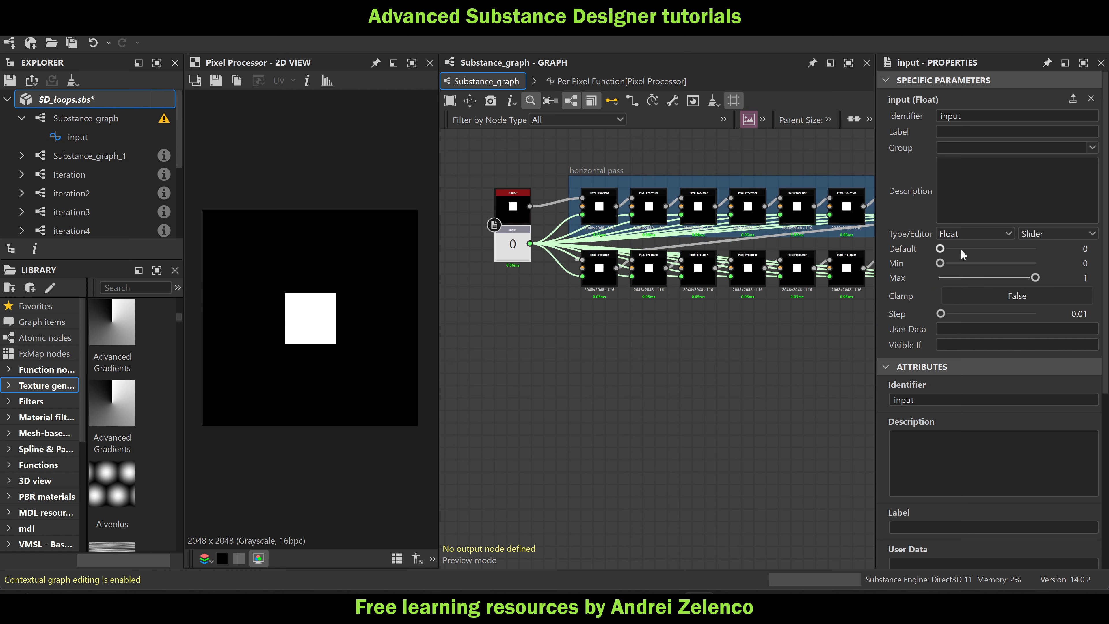
left_click_drag(942, 249, 982, 264)
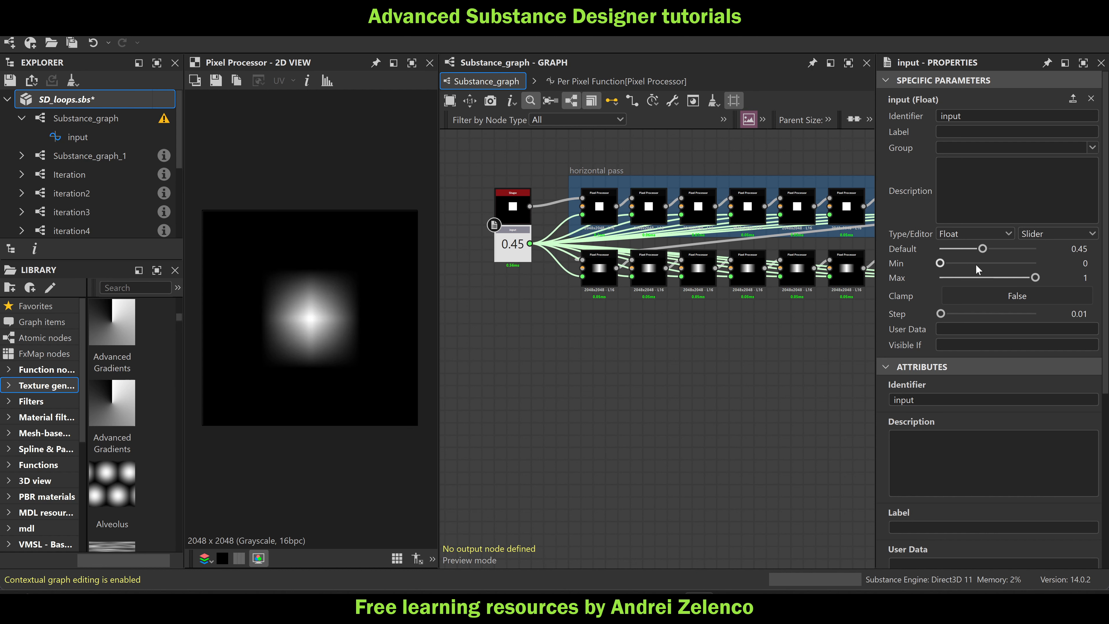
Save the SD_loops.sbs package
left_click(46, 100)
key("ctrl+s")
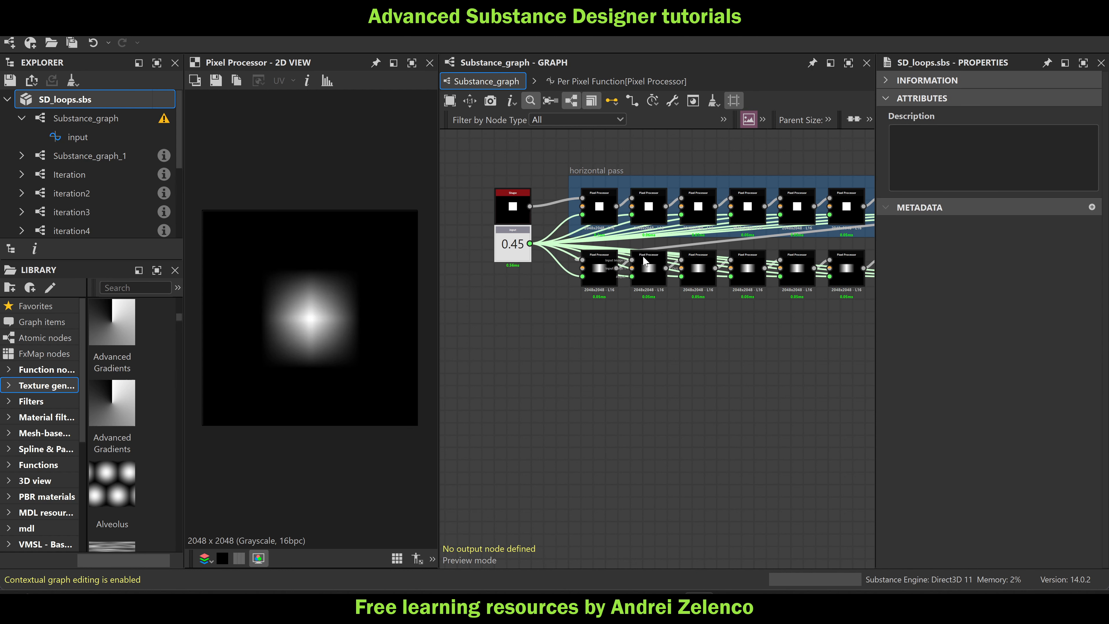
scroll(674, 291, "down", 4)
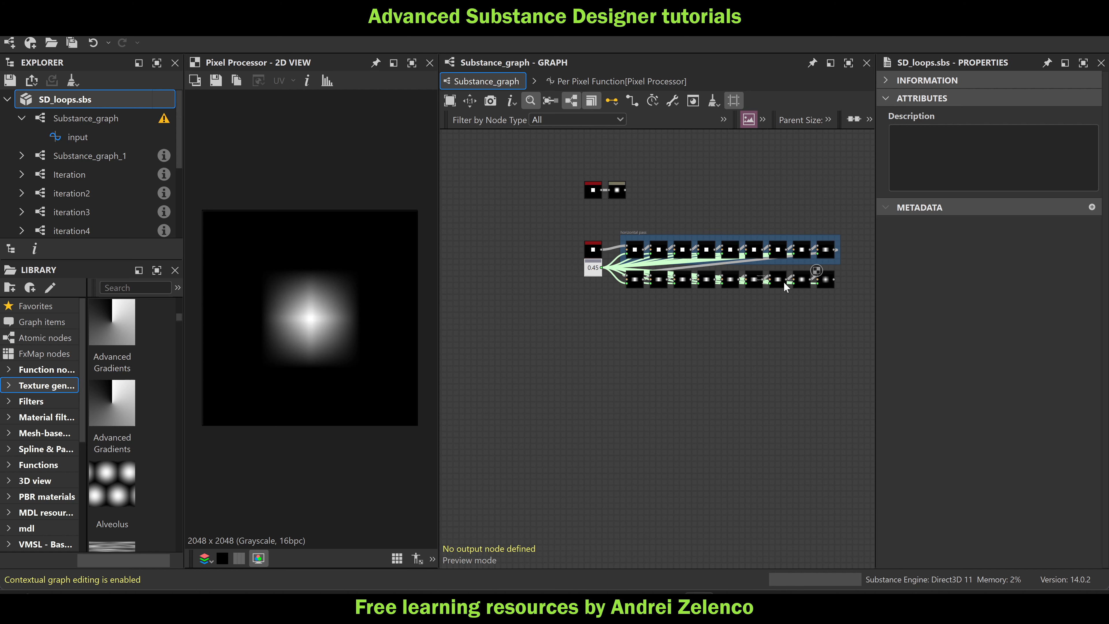
scroll(783, 280, "down", 5)
middle_click_drag(756, 231, 707, 396)
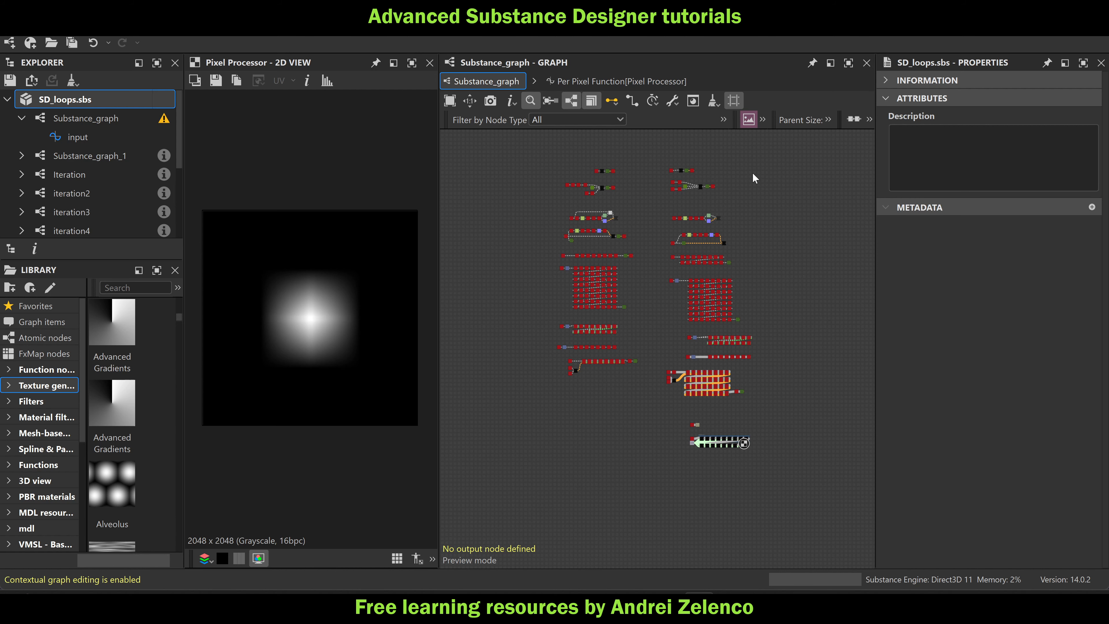
scroll(693, 224, "up", 3)
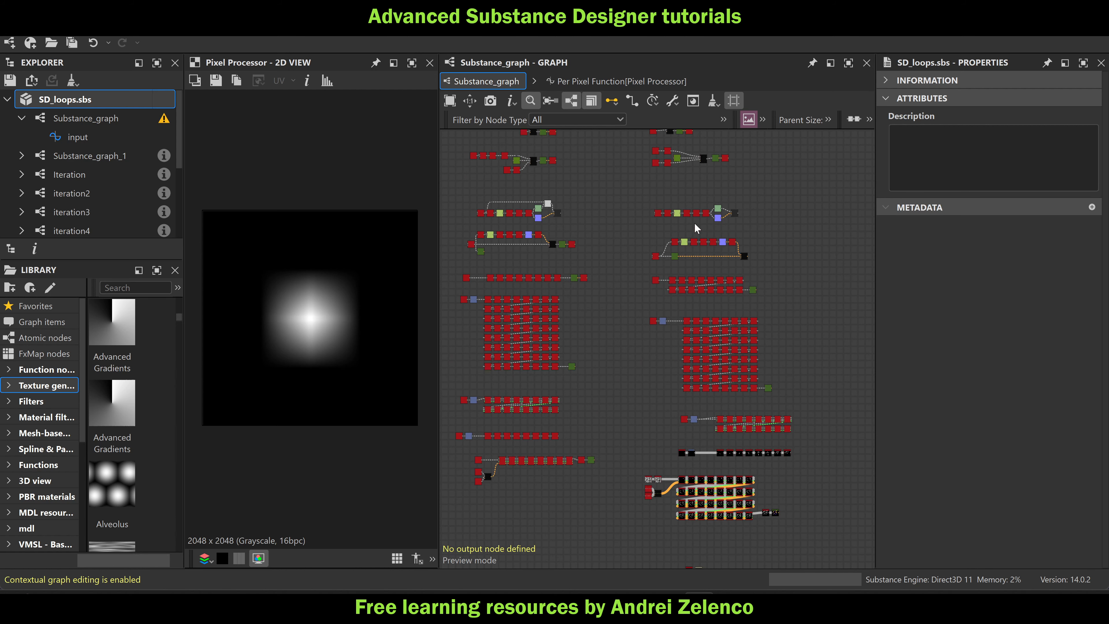
middle_click_drag(714, 334, 681, 273)
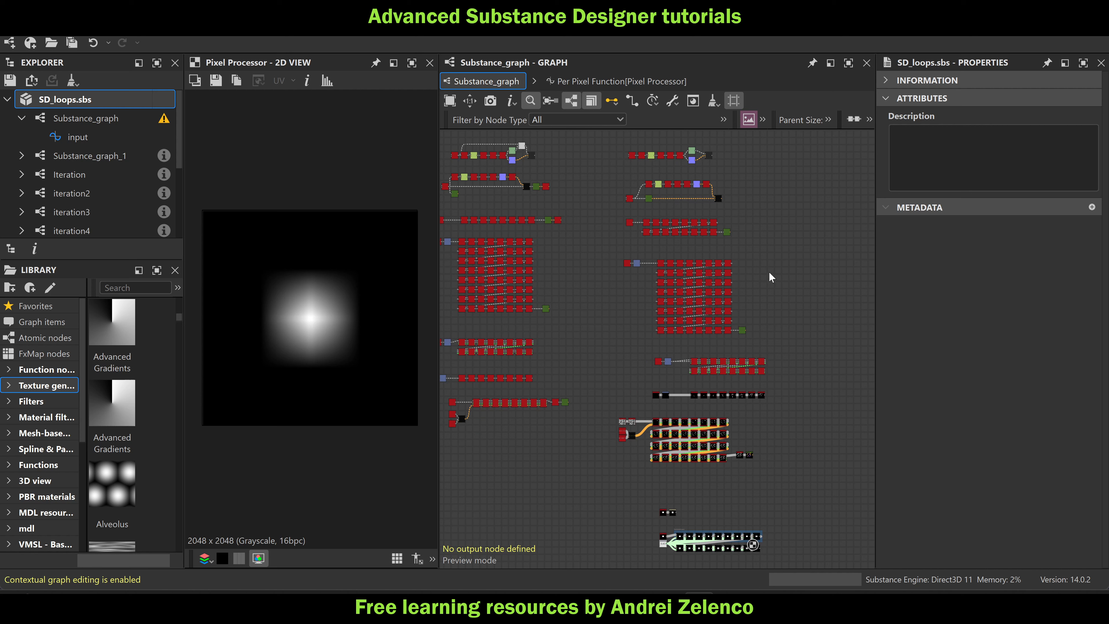
middle_click_drag(831, 428, 820, 342)
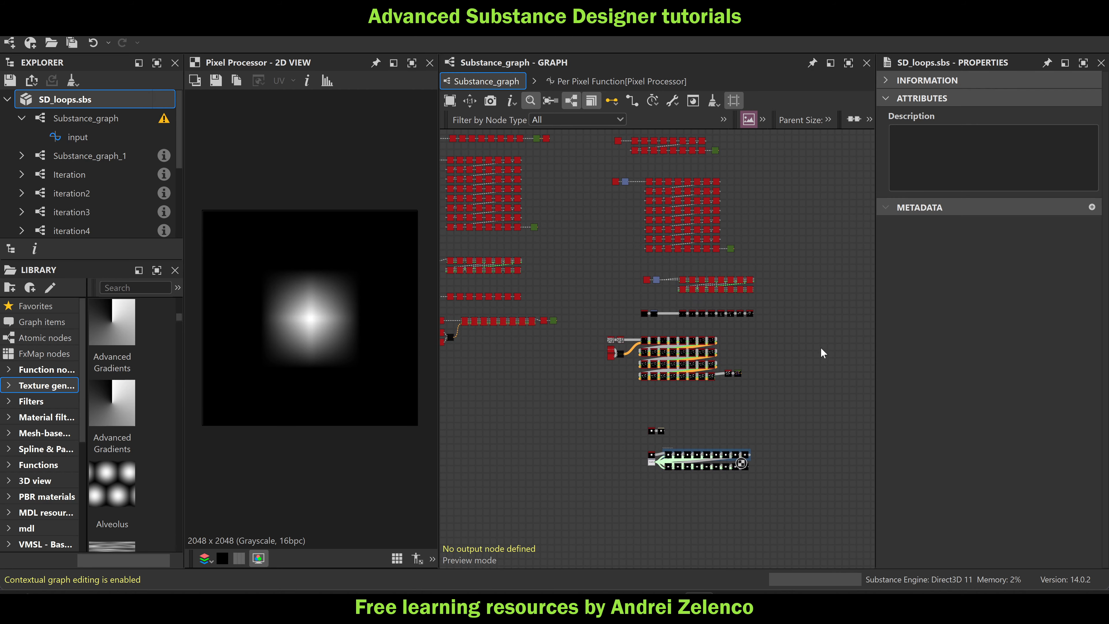